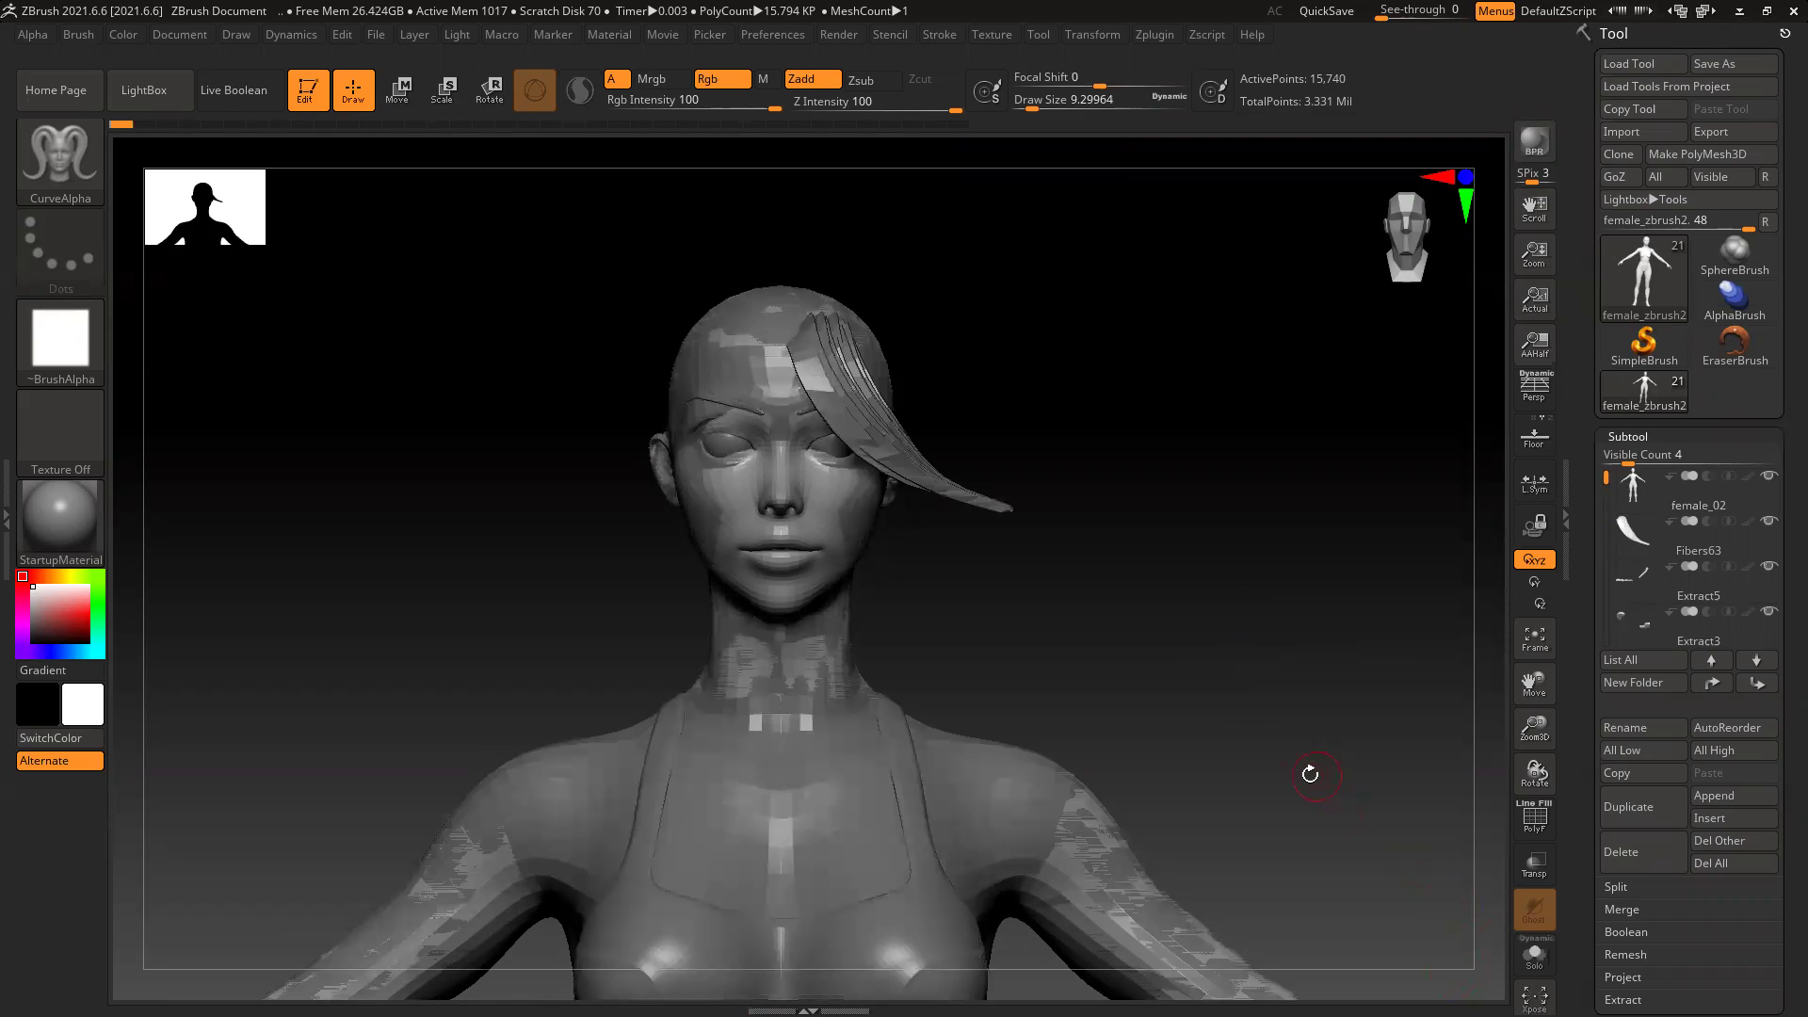
Step: Try a CurveAlpha stroke across the face, accepting the removal of the newer undo history entries
left_click_drag(858, 439, 1181, 524)
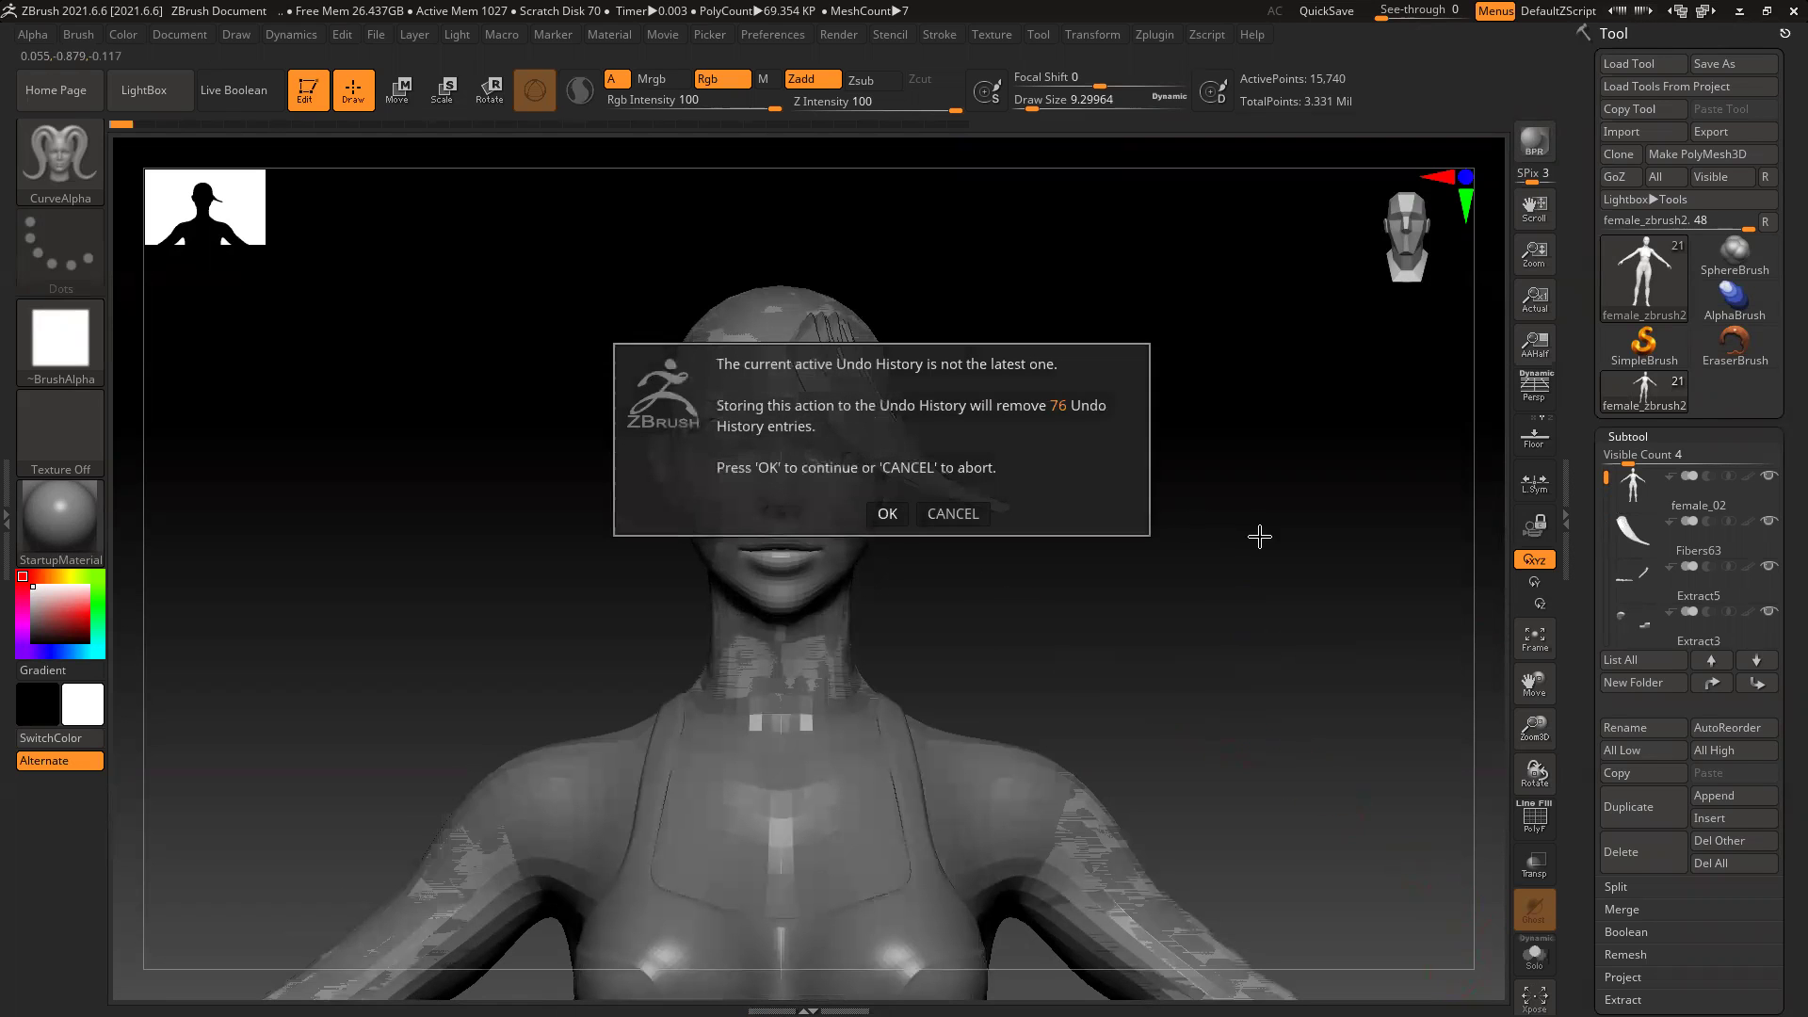
left_click(908, 508)
key("shift")
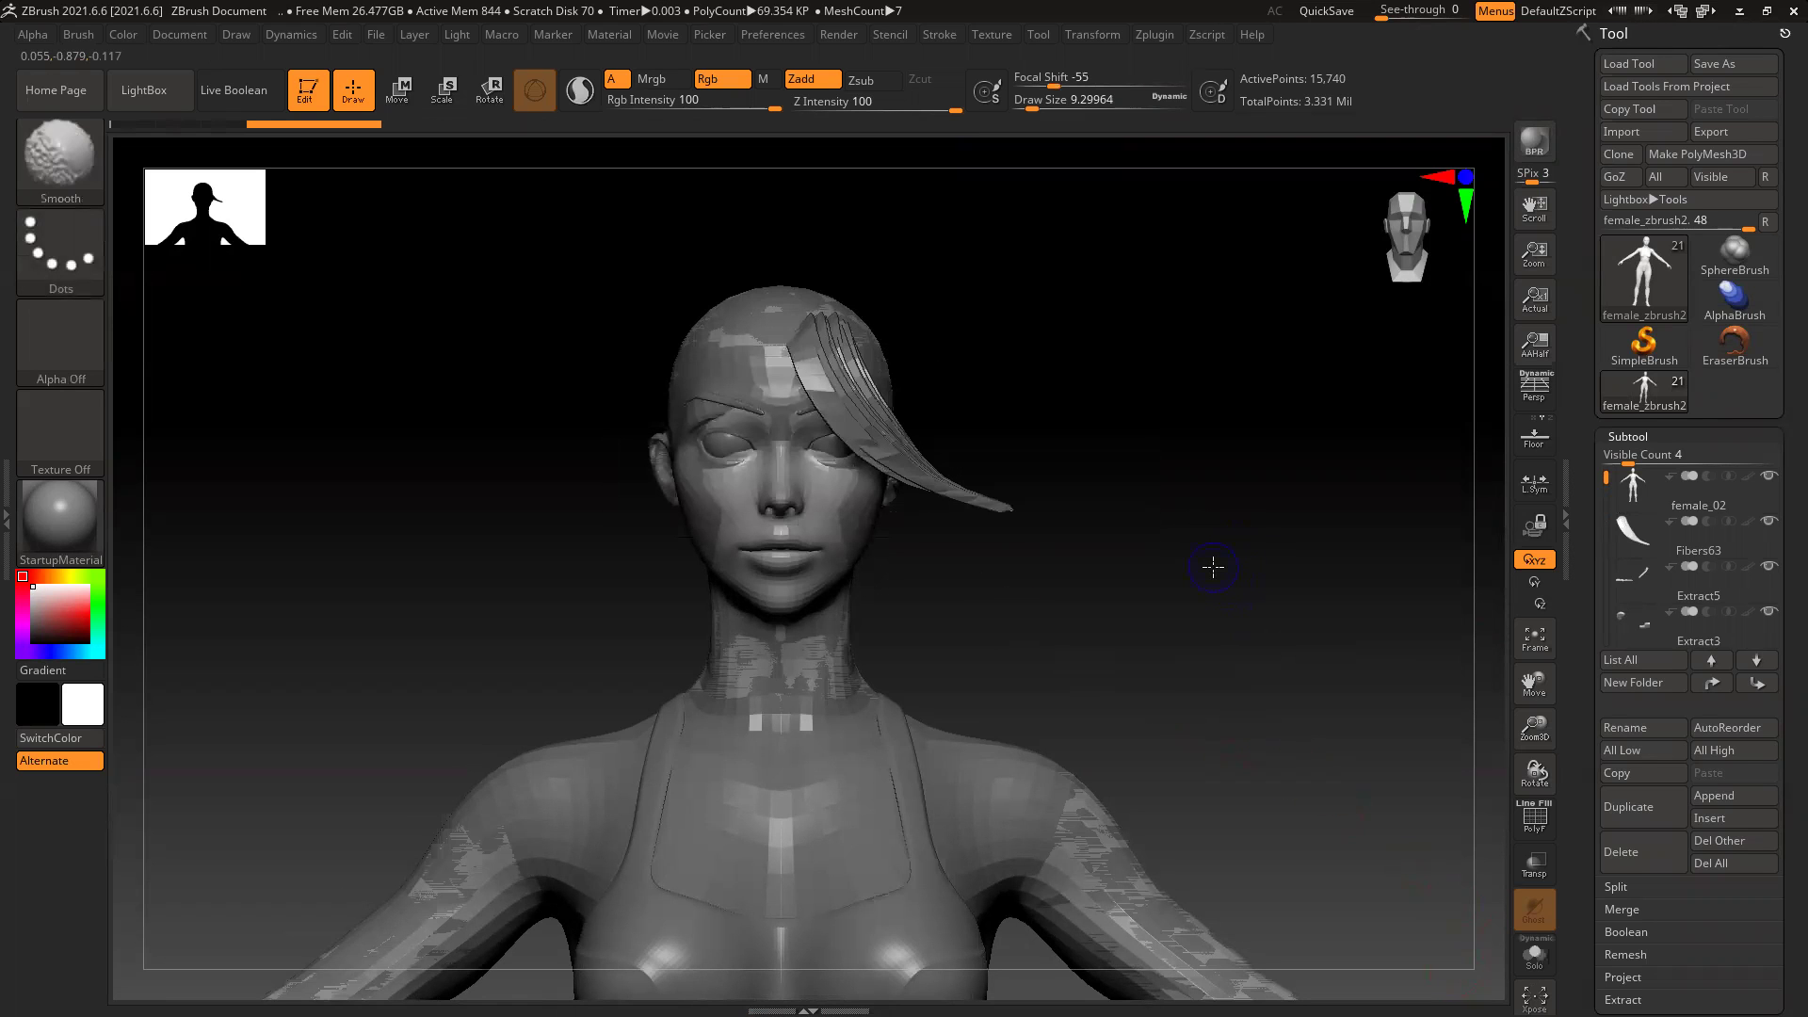
Step: Select the Fibers63 hair subtool and reveal all of its hidden strands
left_click_drag(1114, 600, 1172, 588, "alt")
left_click(1744, 509)
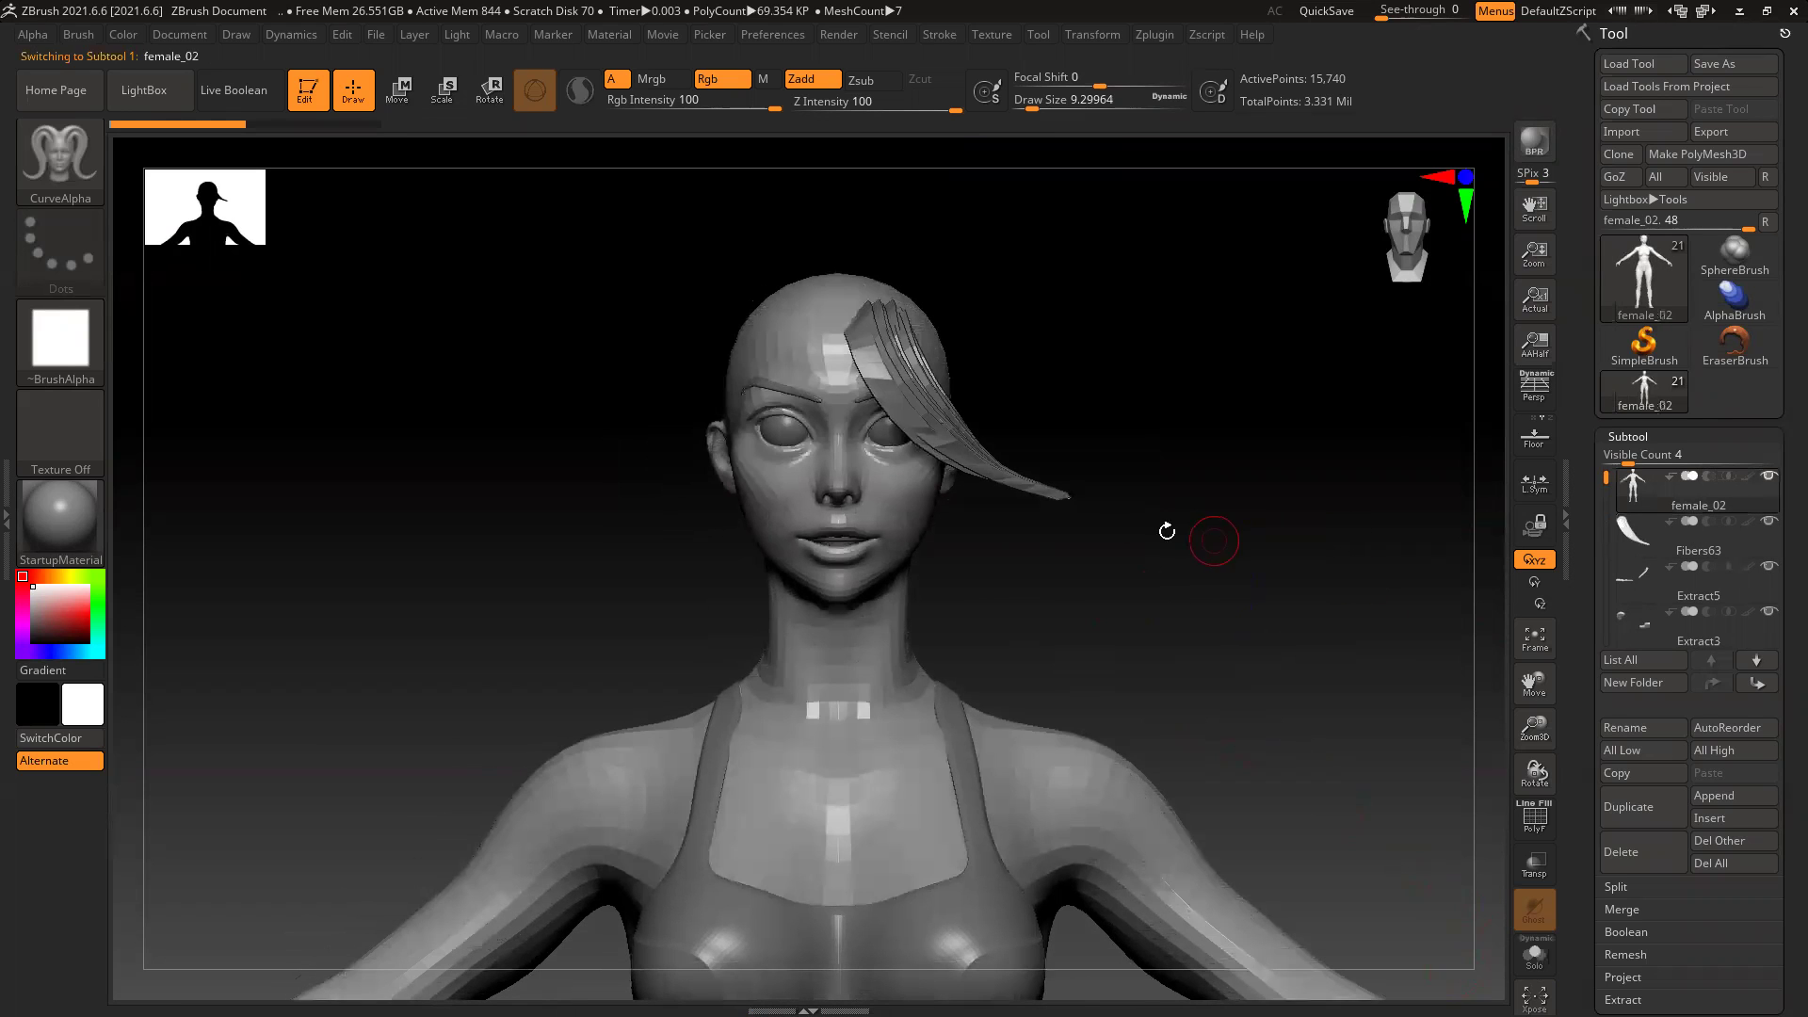
left_click(974, 454, "alt")
left_click(1141, 429, "ctrl+shift")
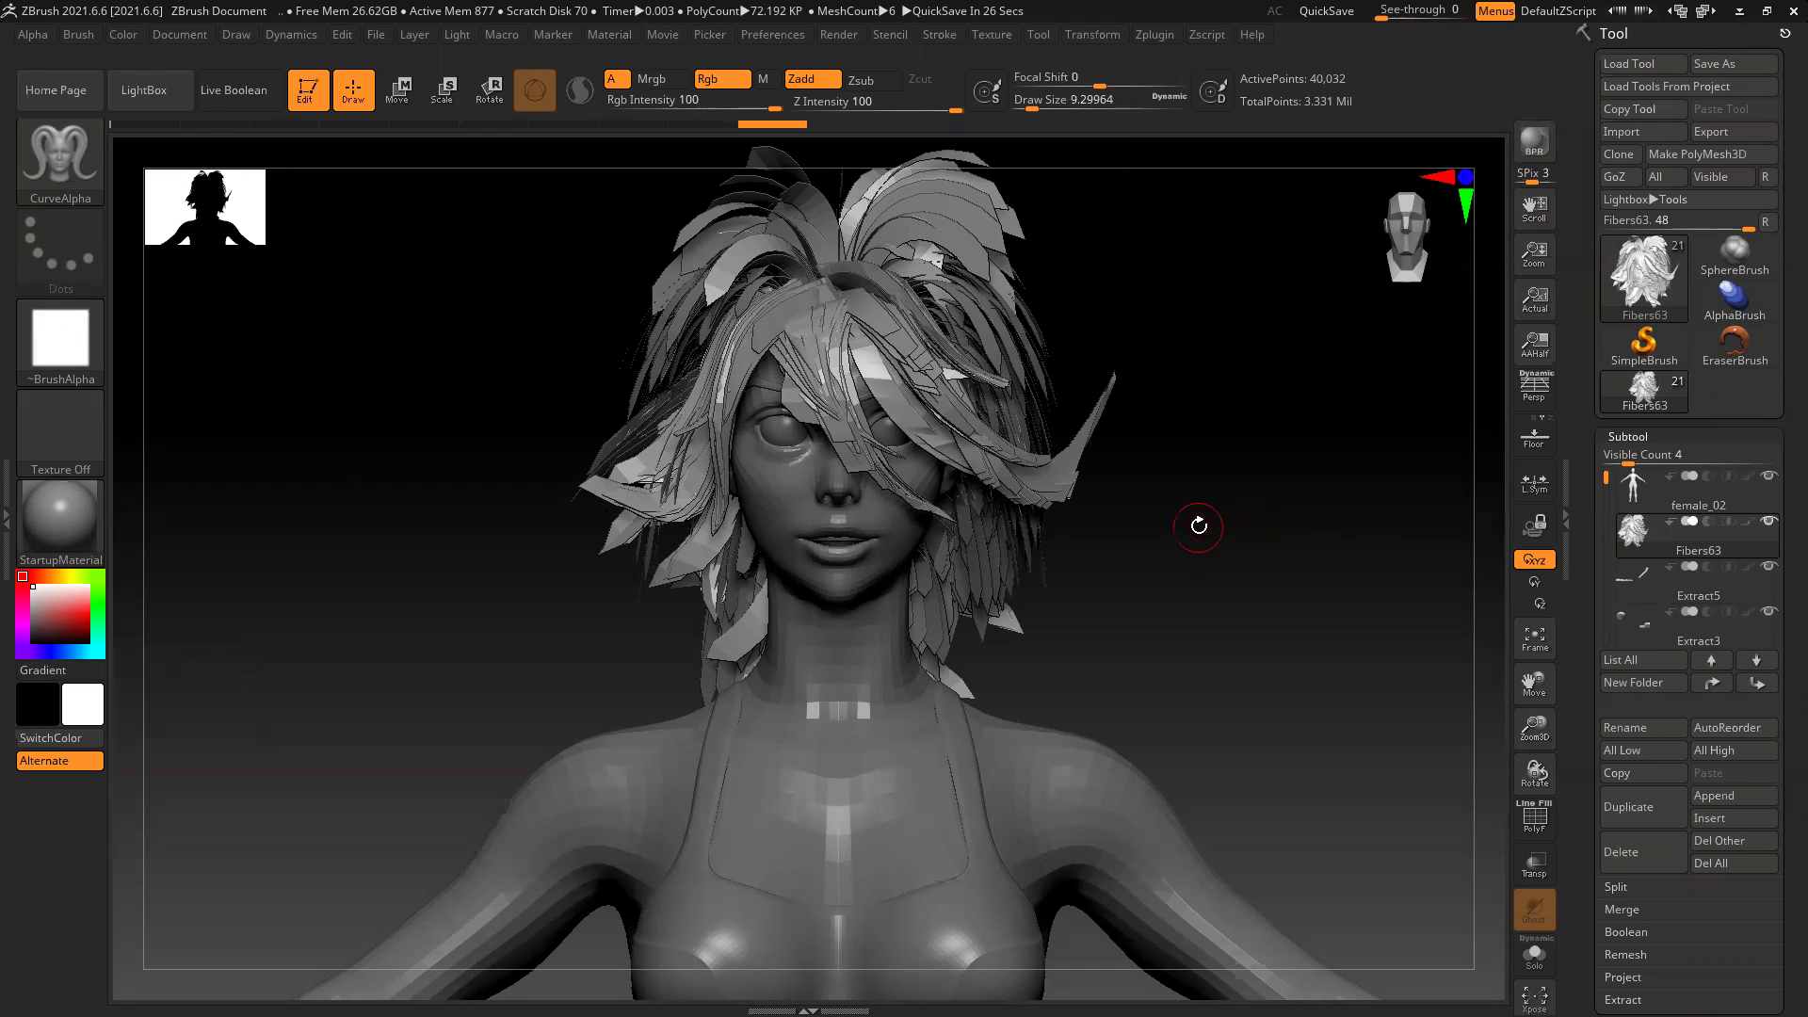
left_click(1668, 542)
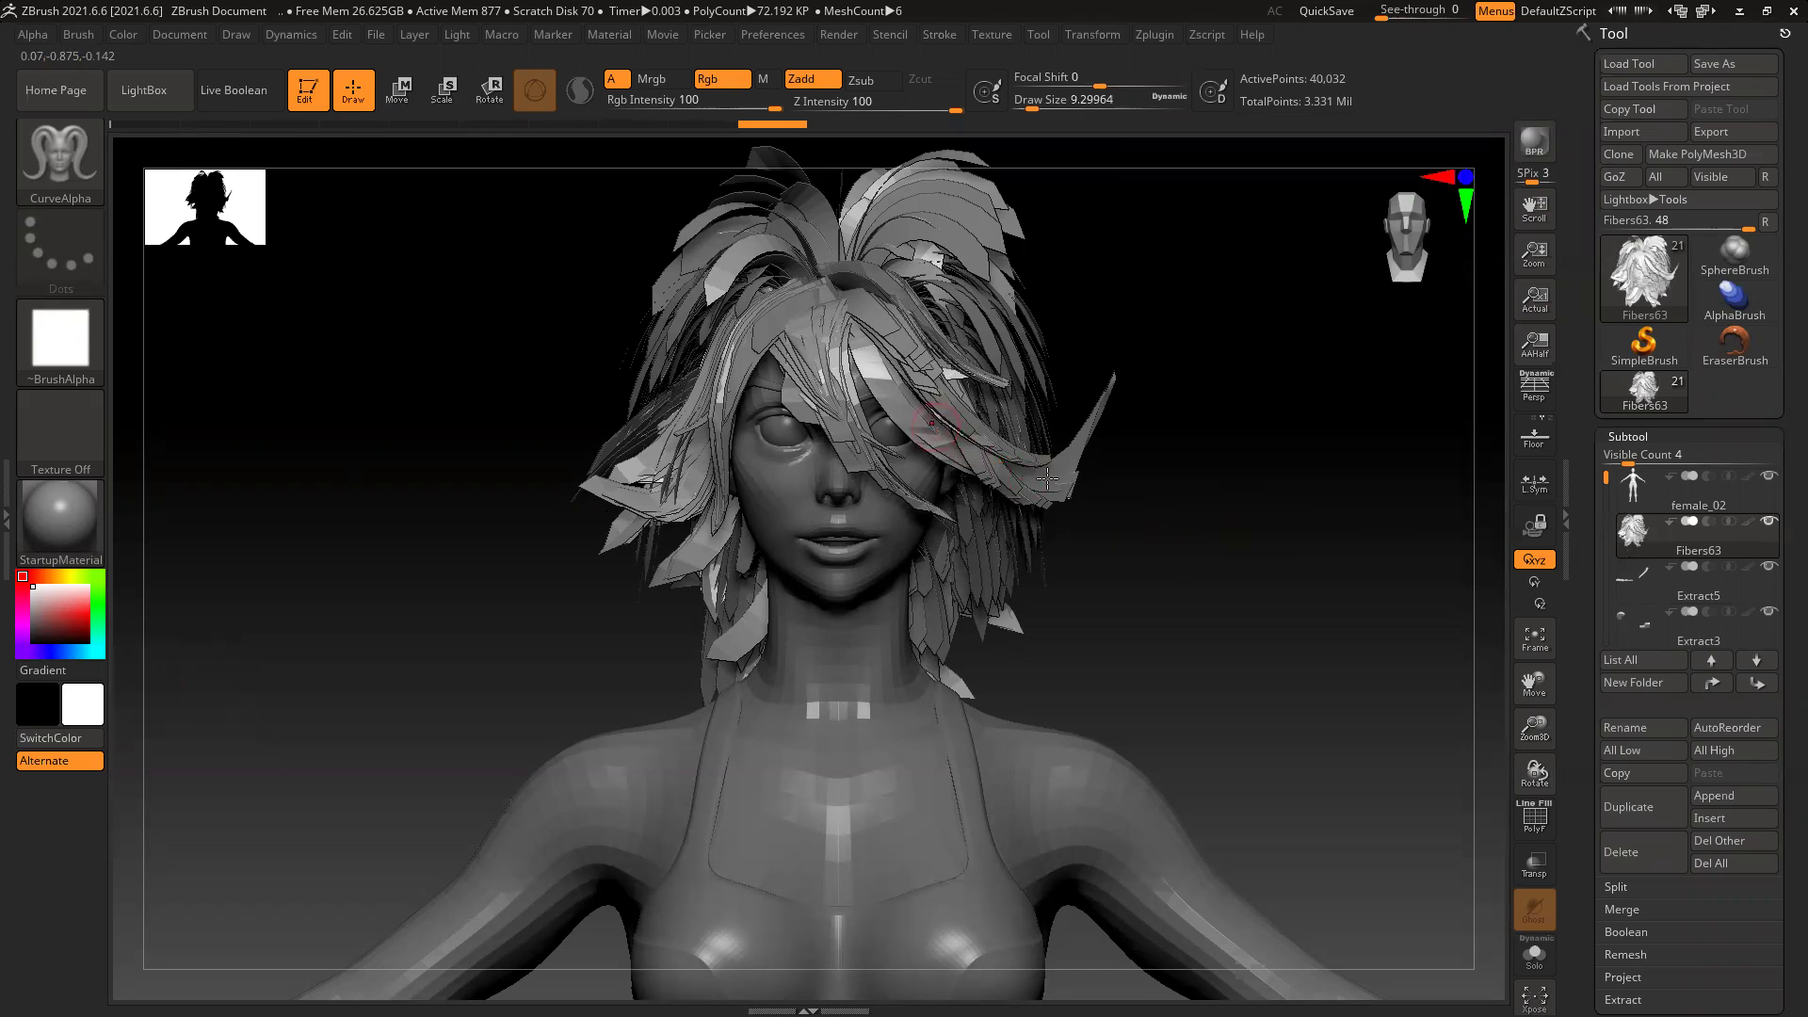
Step: Choose the GroomSpike brush and enlarge its draw size to about 102
key("b")
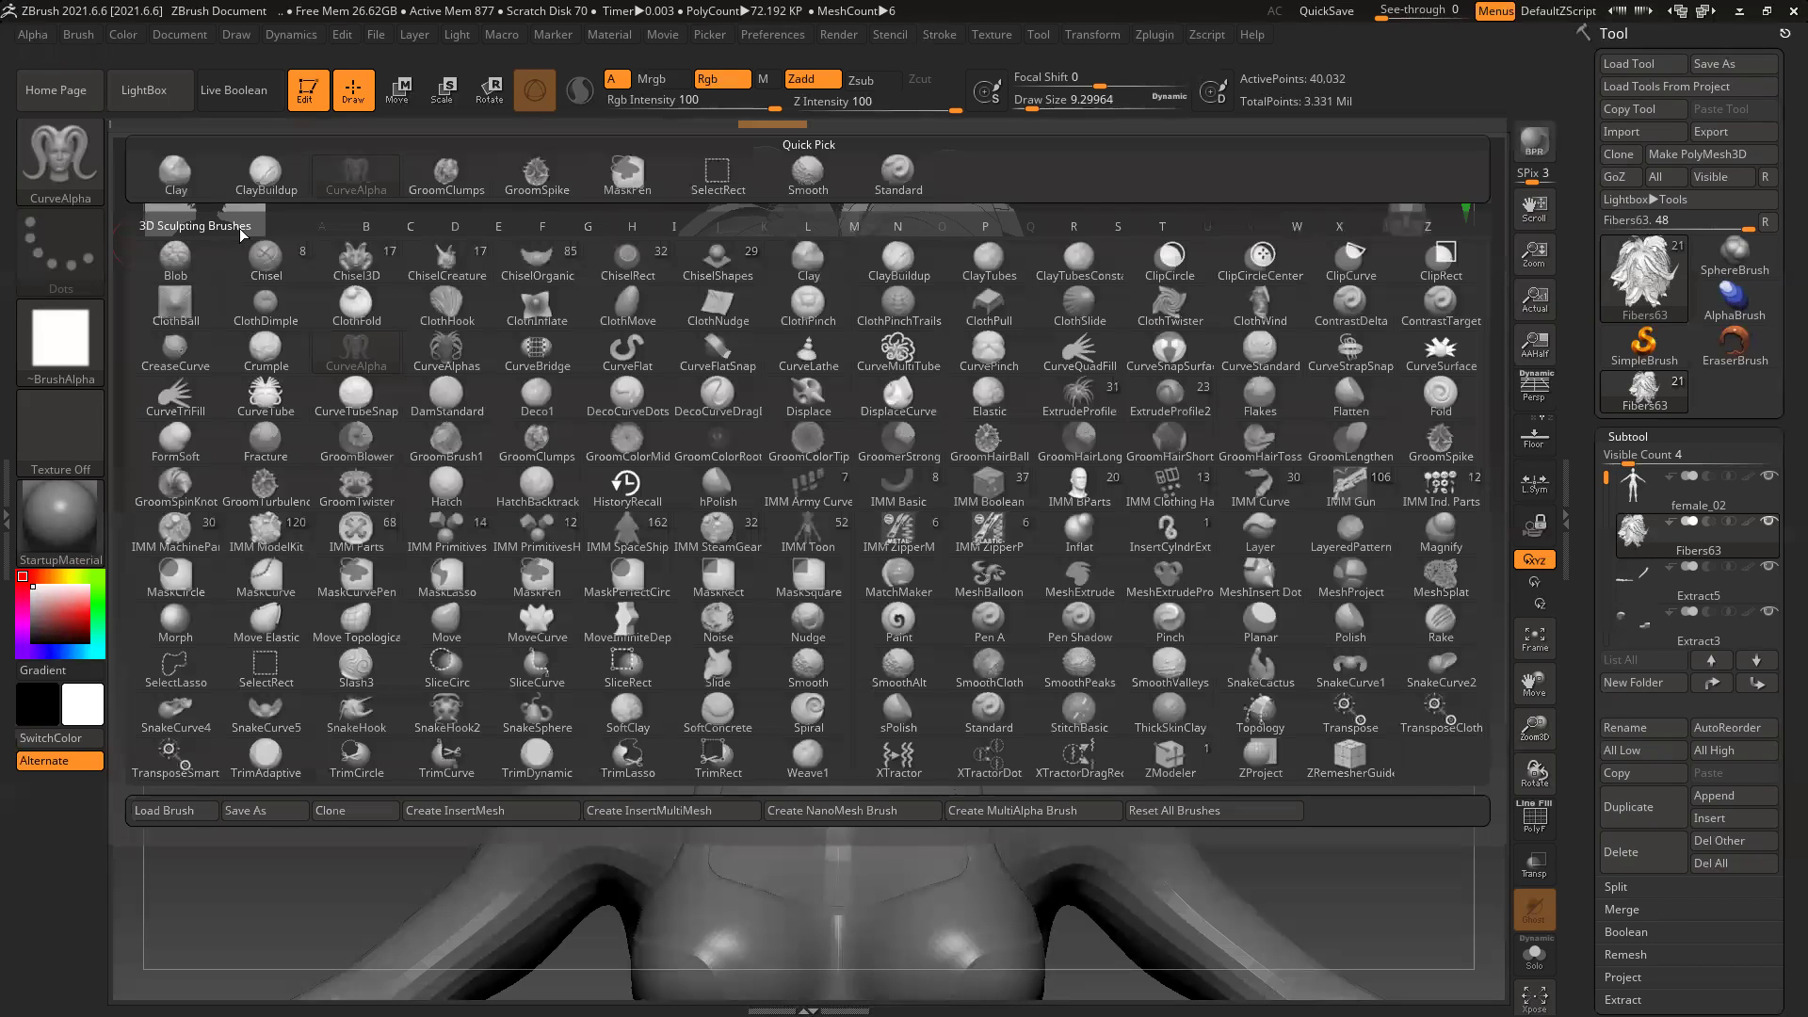
left_click(552, 177)
key("bracketright")
key("bracketright")
key("bracketright")
key("bracketright")
key("bracketright")
key("bracketright")
key("bracketright")
key("bracketright")
key("bracketright")
key("bracketright")
Step: Try grooming the fringe and upper hair strands with GroomSpike strokes, undoing each change
mouse_move(968, 426)
left_mouse_down()
mouse_move(990, 463)
mouse_move(1150, 499)
left_mouse_up()
key("ctrl+z")
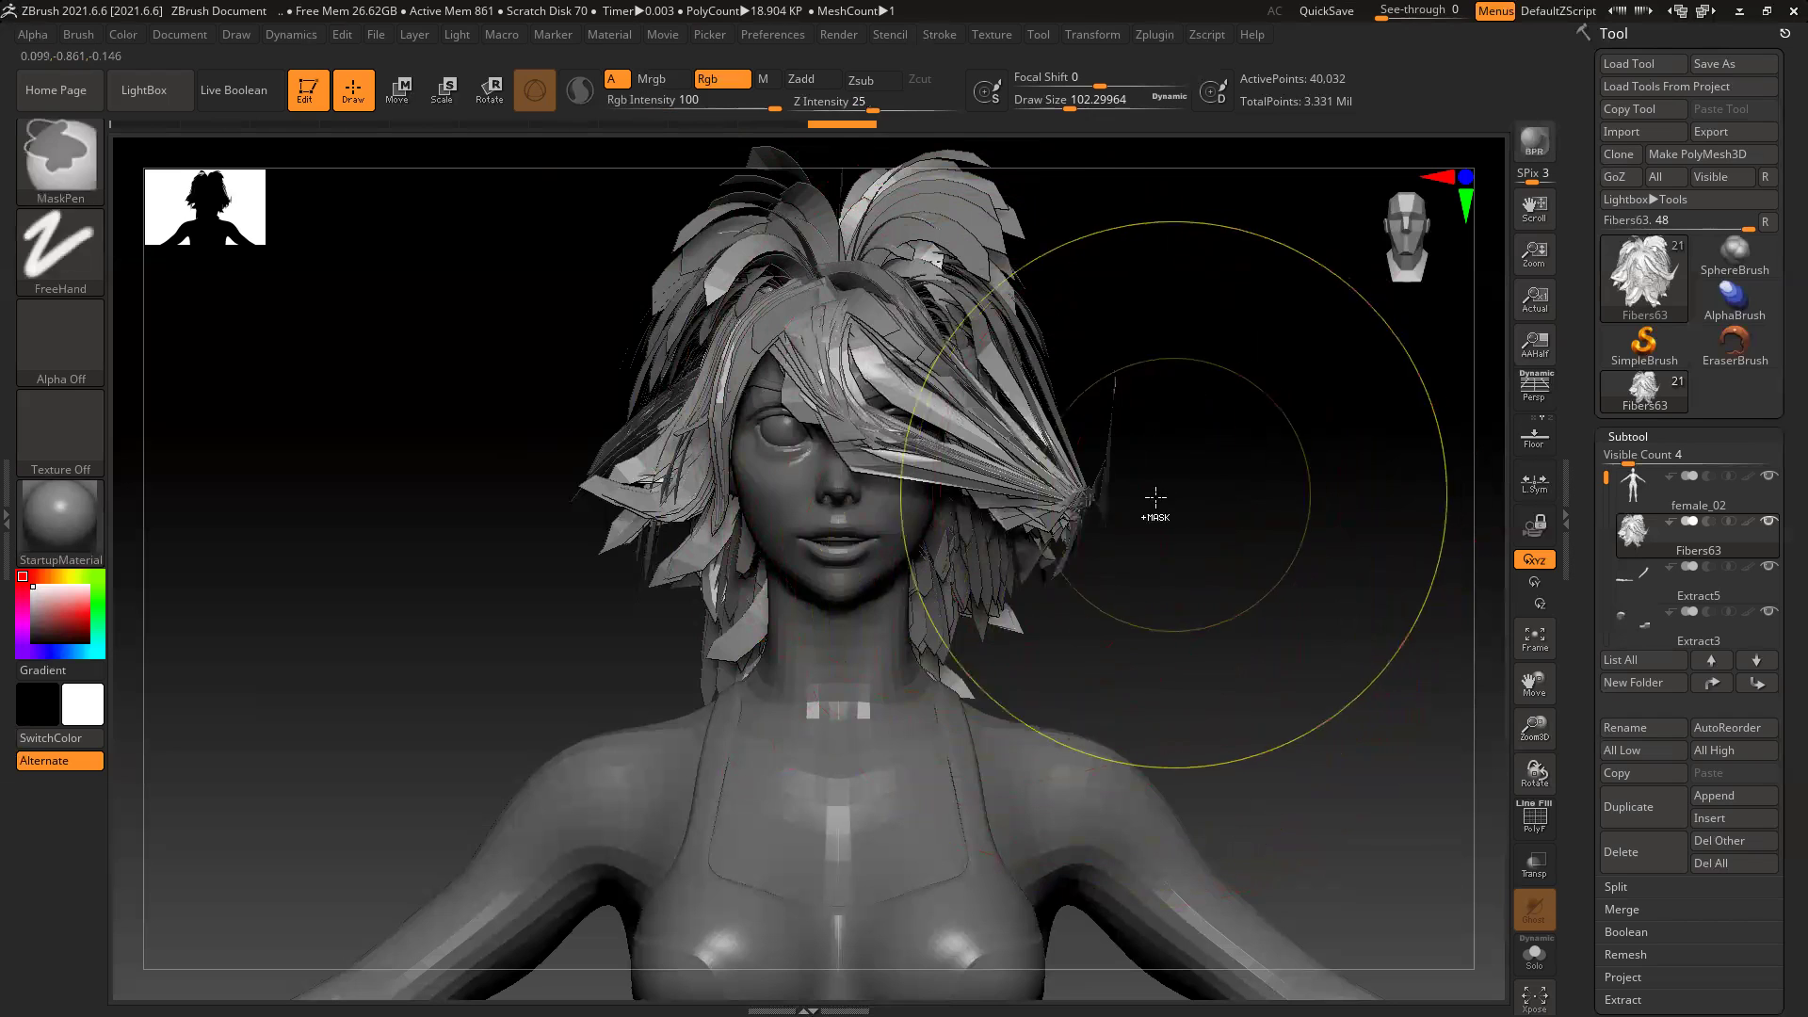
key("ctrl+z")
mouse_move(857, 441)
left_mouse_down()
mouse_move(843, 429)
mouse_move(987, 546)
left_mouse_up()
mouse_move(826, 300)
left_mouse_down()
mouse_move(919, 471)
mouse_move(975, 418)
mouse_move(595, 482)
mouse_move(951, 372)
left_mouse_up()
mouse_move(1245, 541)
left_mouse_down()
mouse_move(1121, 557)
mouse_move(1167, 554)
left_mouse_up()
key("ctrl+z")
key("ctrl+z")
key("ctrl+z")
left_click_drag(569, 597, 651, 597)
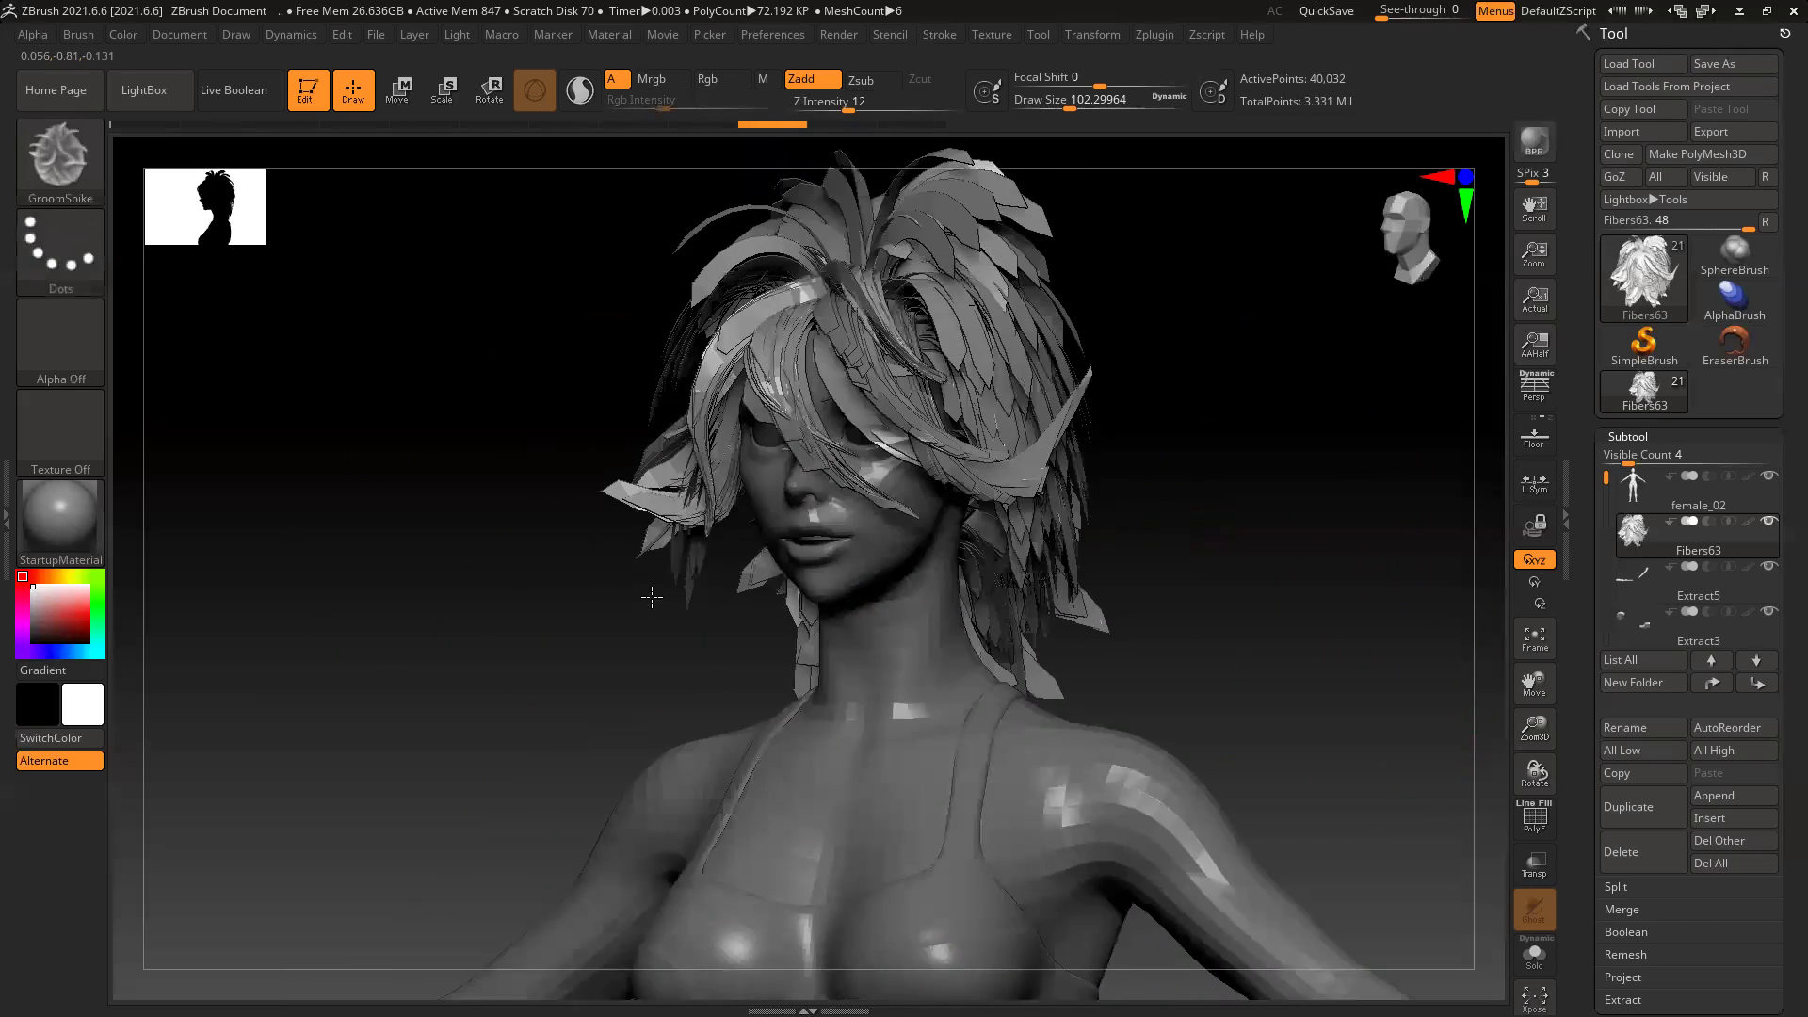
key("ctrl+z")
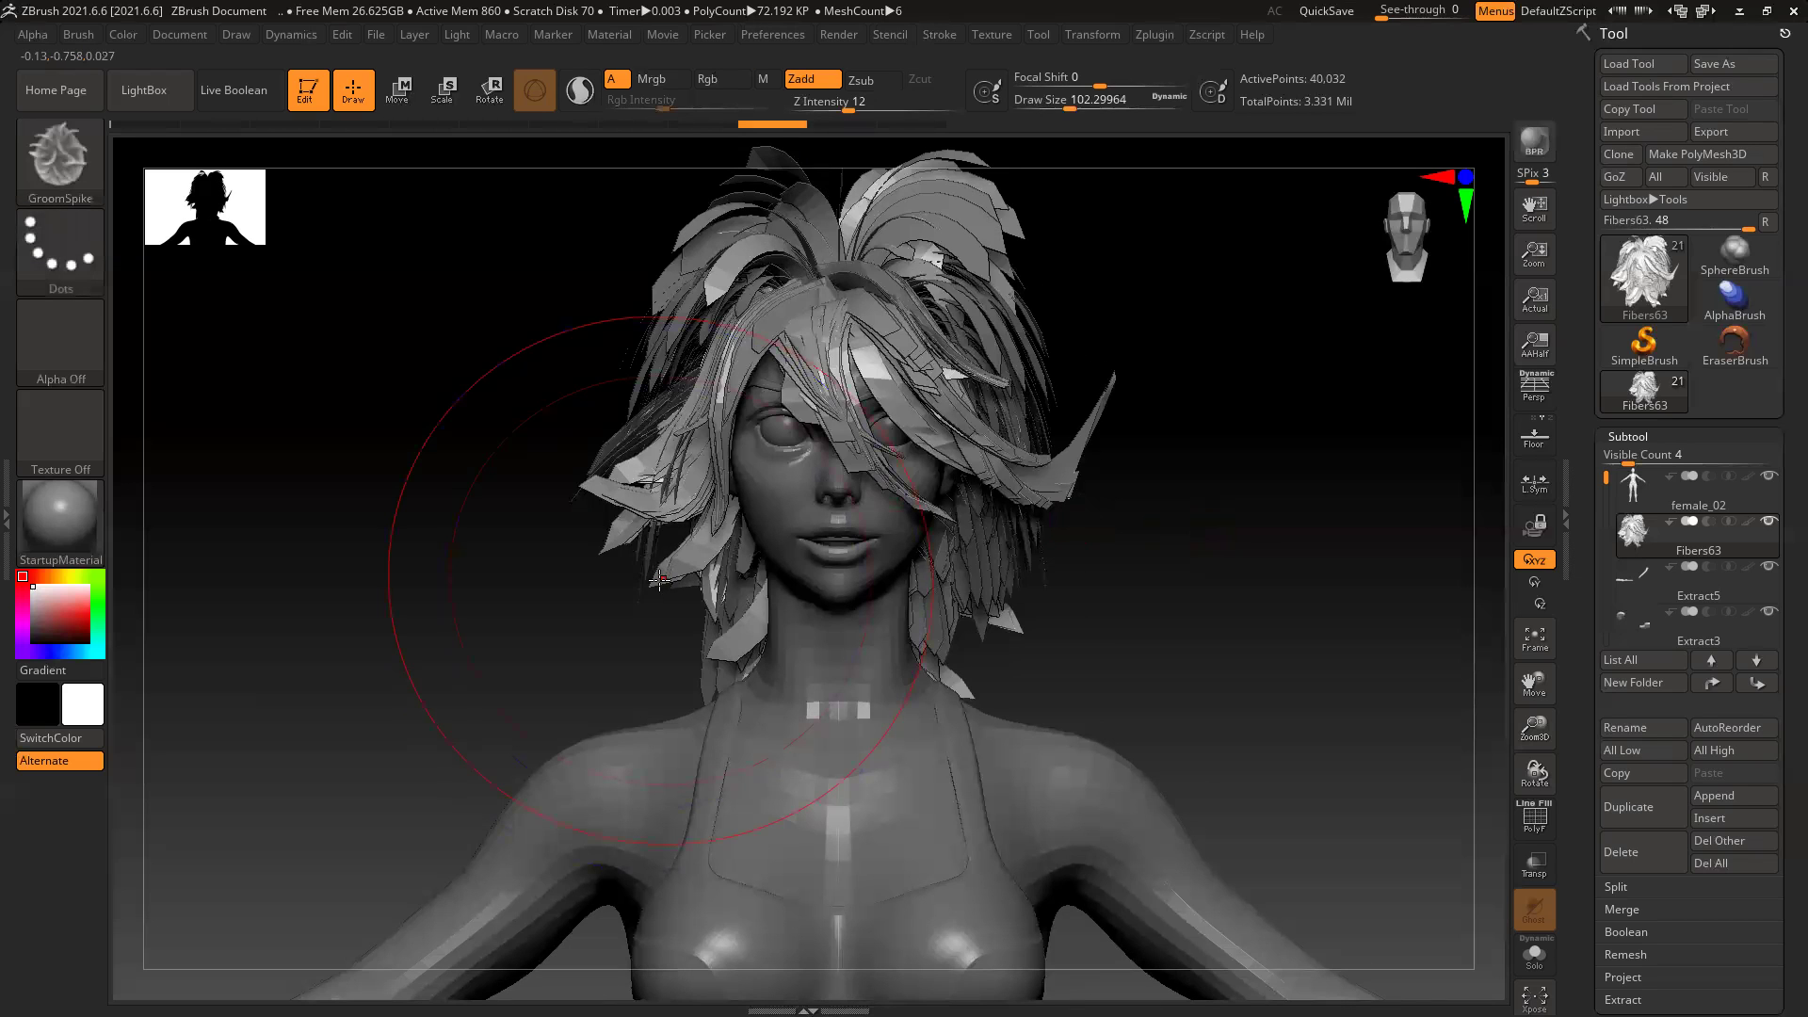
Step: Make the female_zbrush2 body the active subtool and isolate it in Solo mode
left_click_drag(1605, 478, 1605, 525)
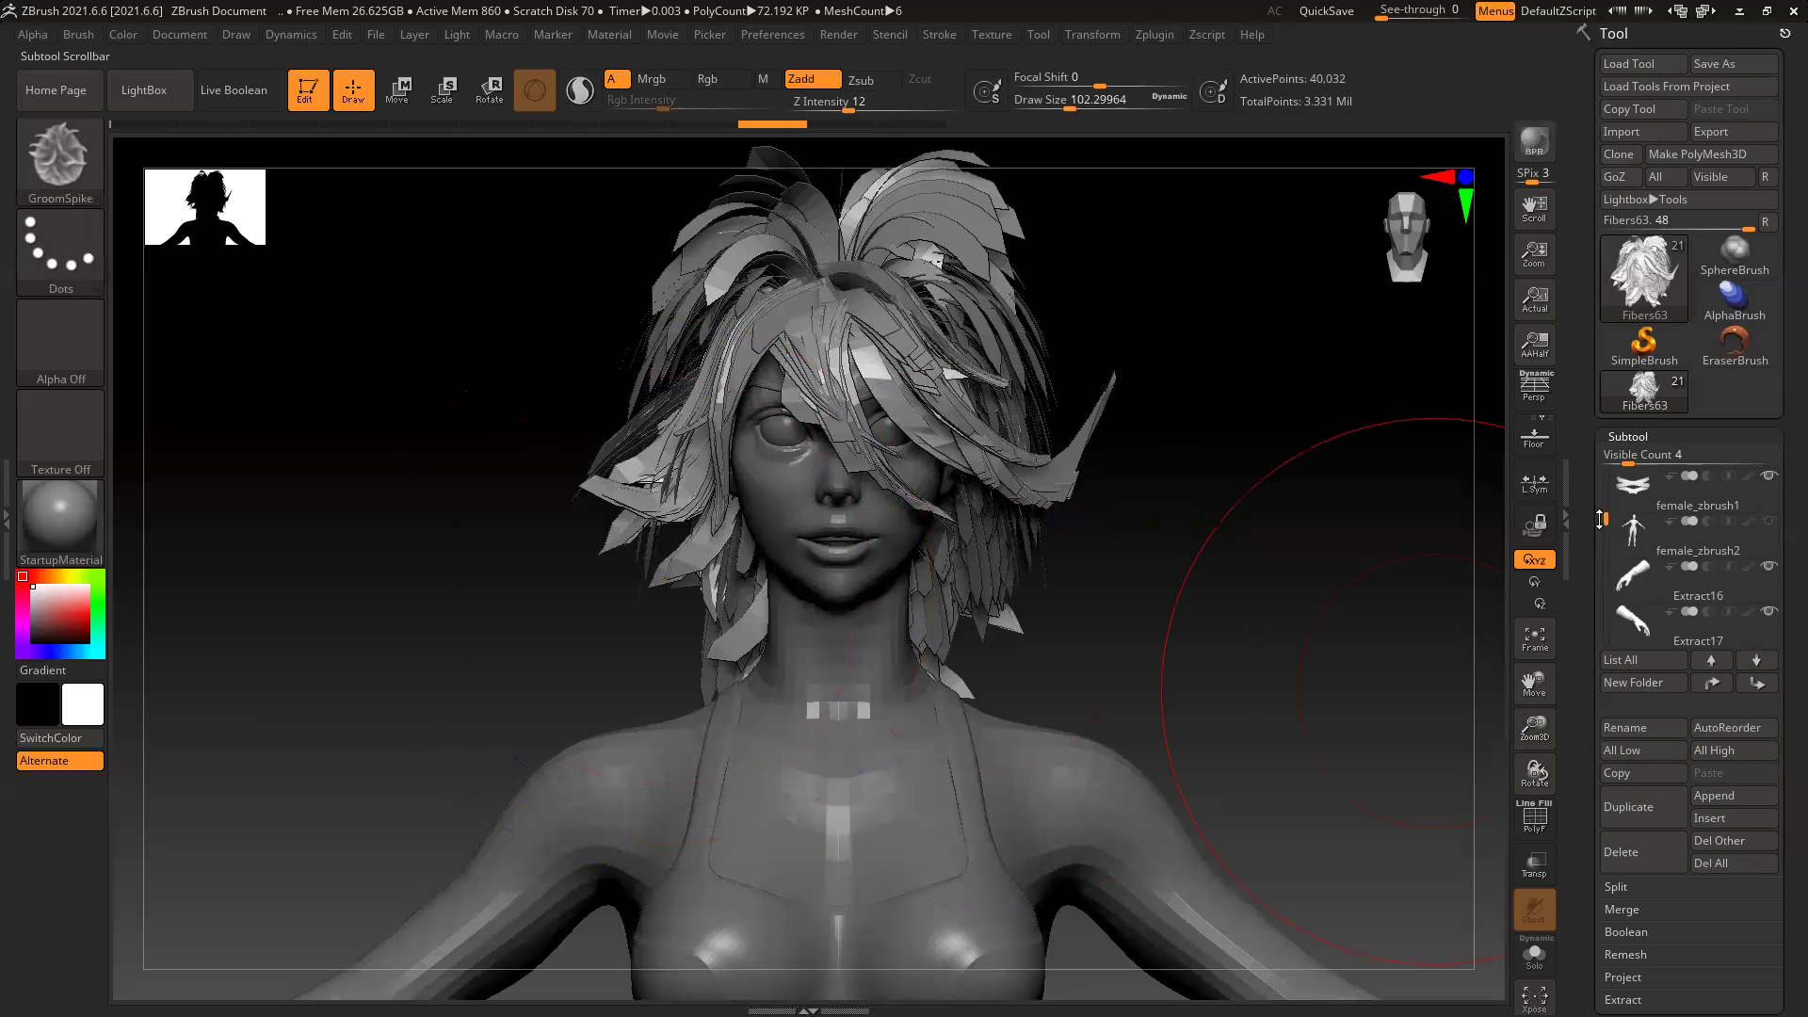
left_click(1682, 544)
left_click_drag(1237, 563, 1213, 629, "alt")
left_click(1535, 956)
Step: Choose the CurveAlphas brush and reduce its draw size to about 14.3
left_click(59, 184)
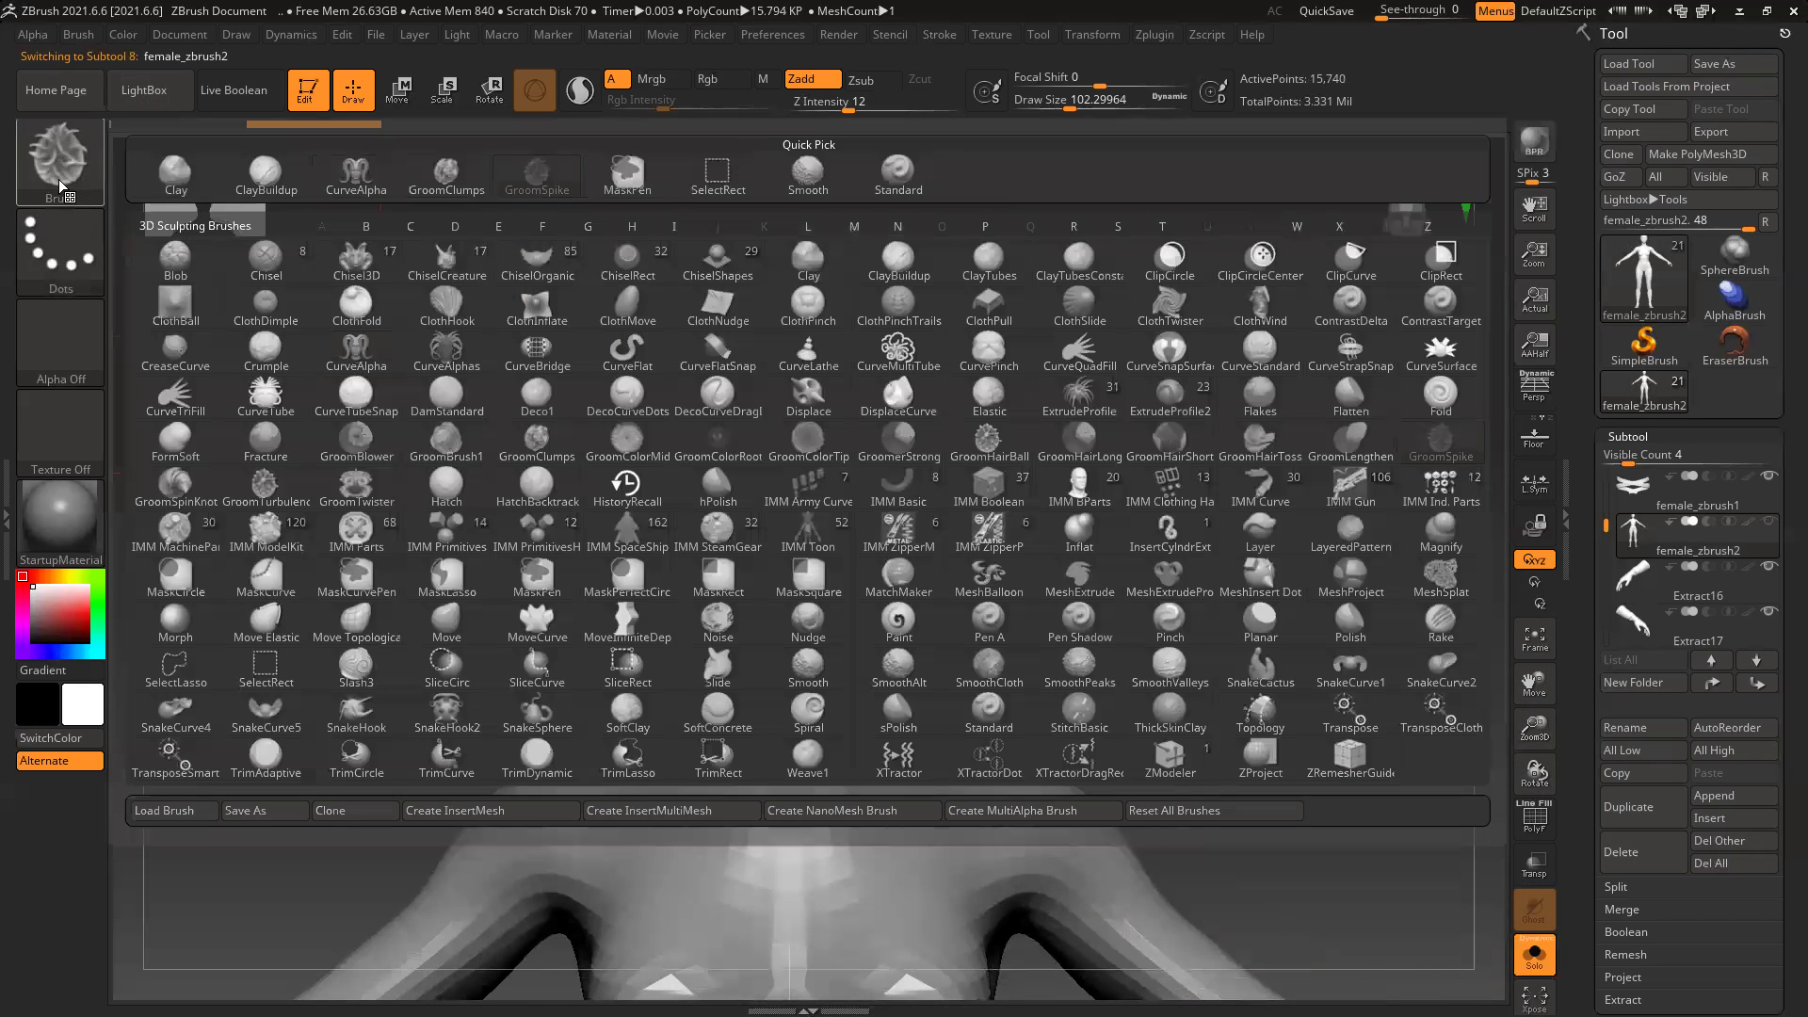
mouse_move(447, 379)
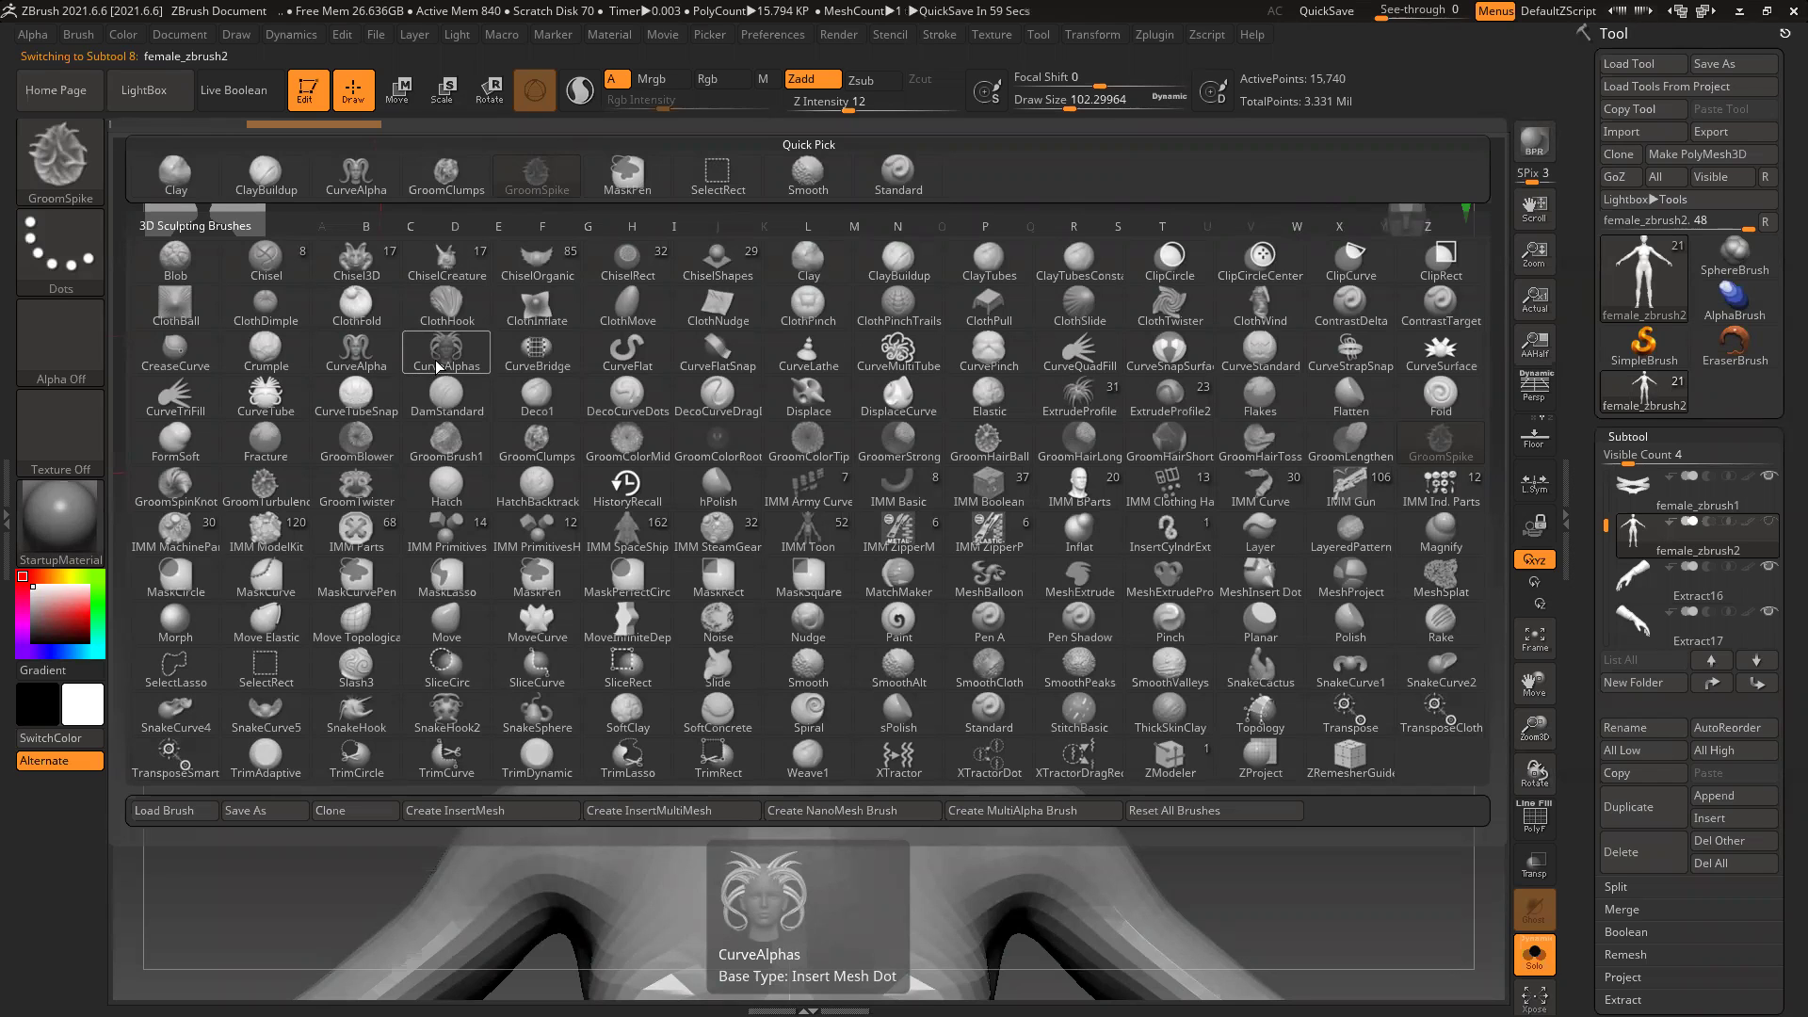
left_click(447, 365)
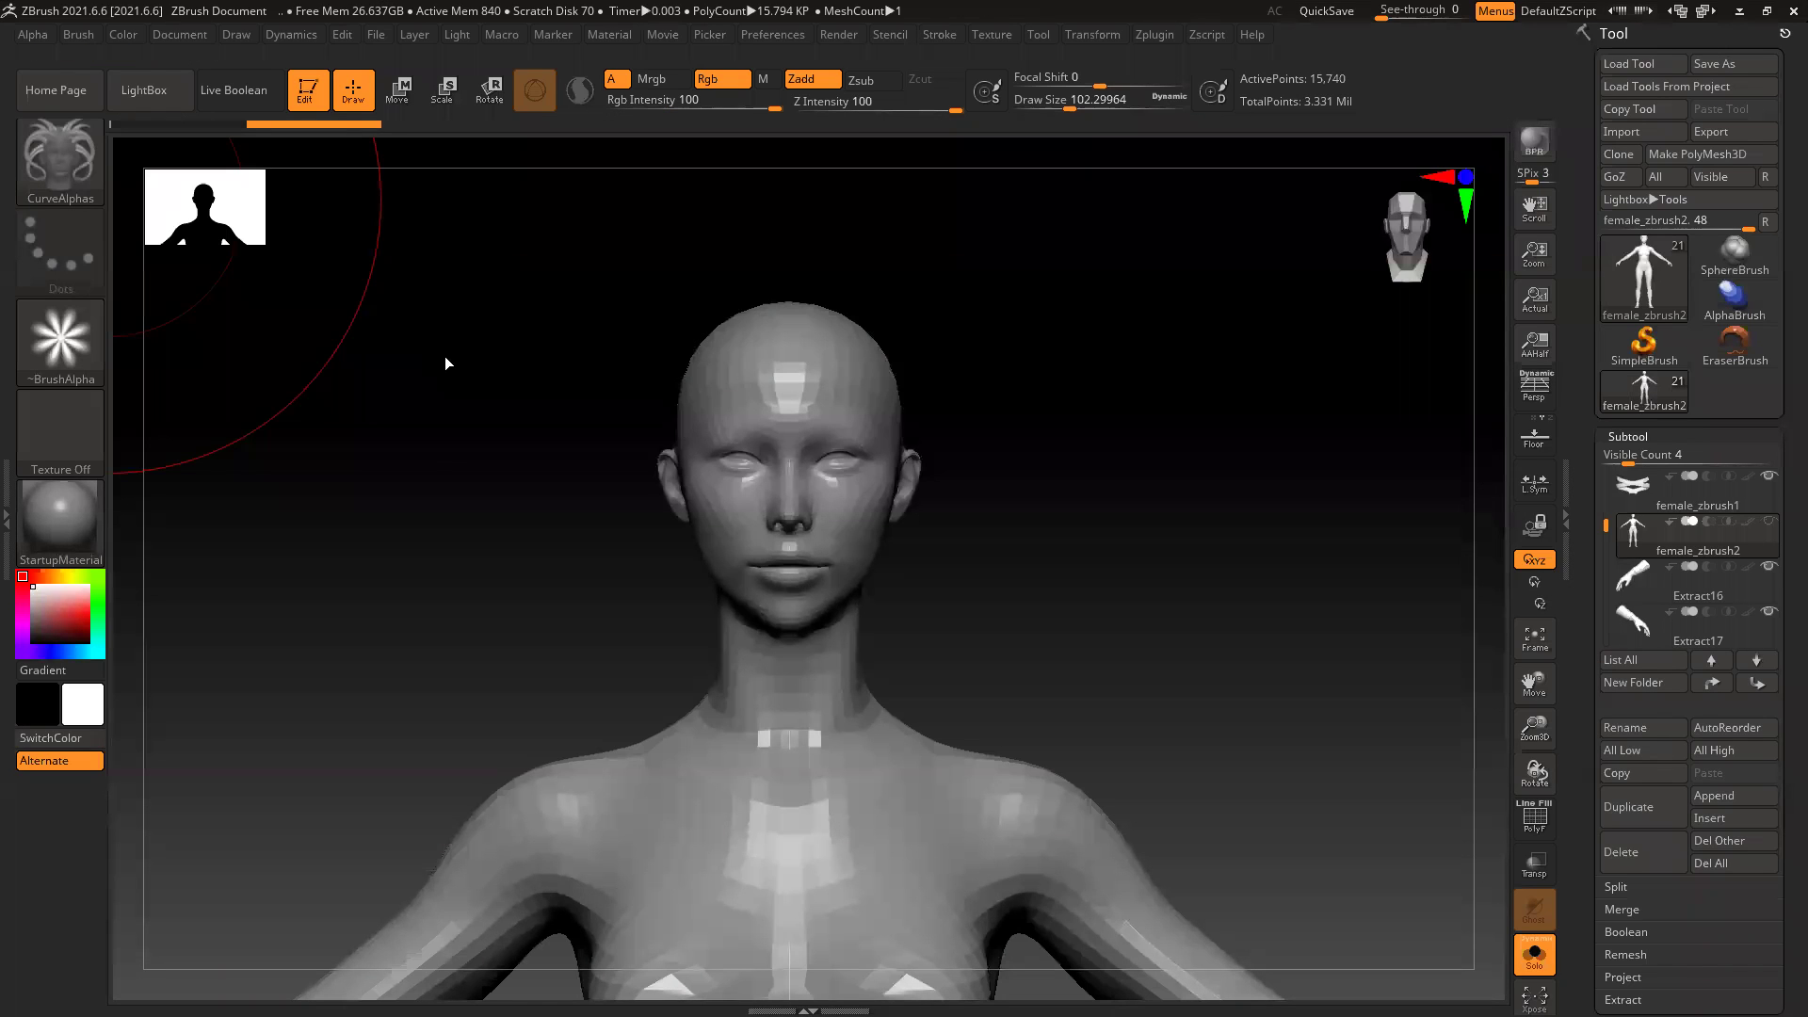
key("[")
key("[")
key("[")
key("[")
key("[")
key("[")
key("[")
key("[")
key("[")
key("[")
key("[")
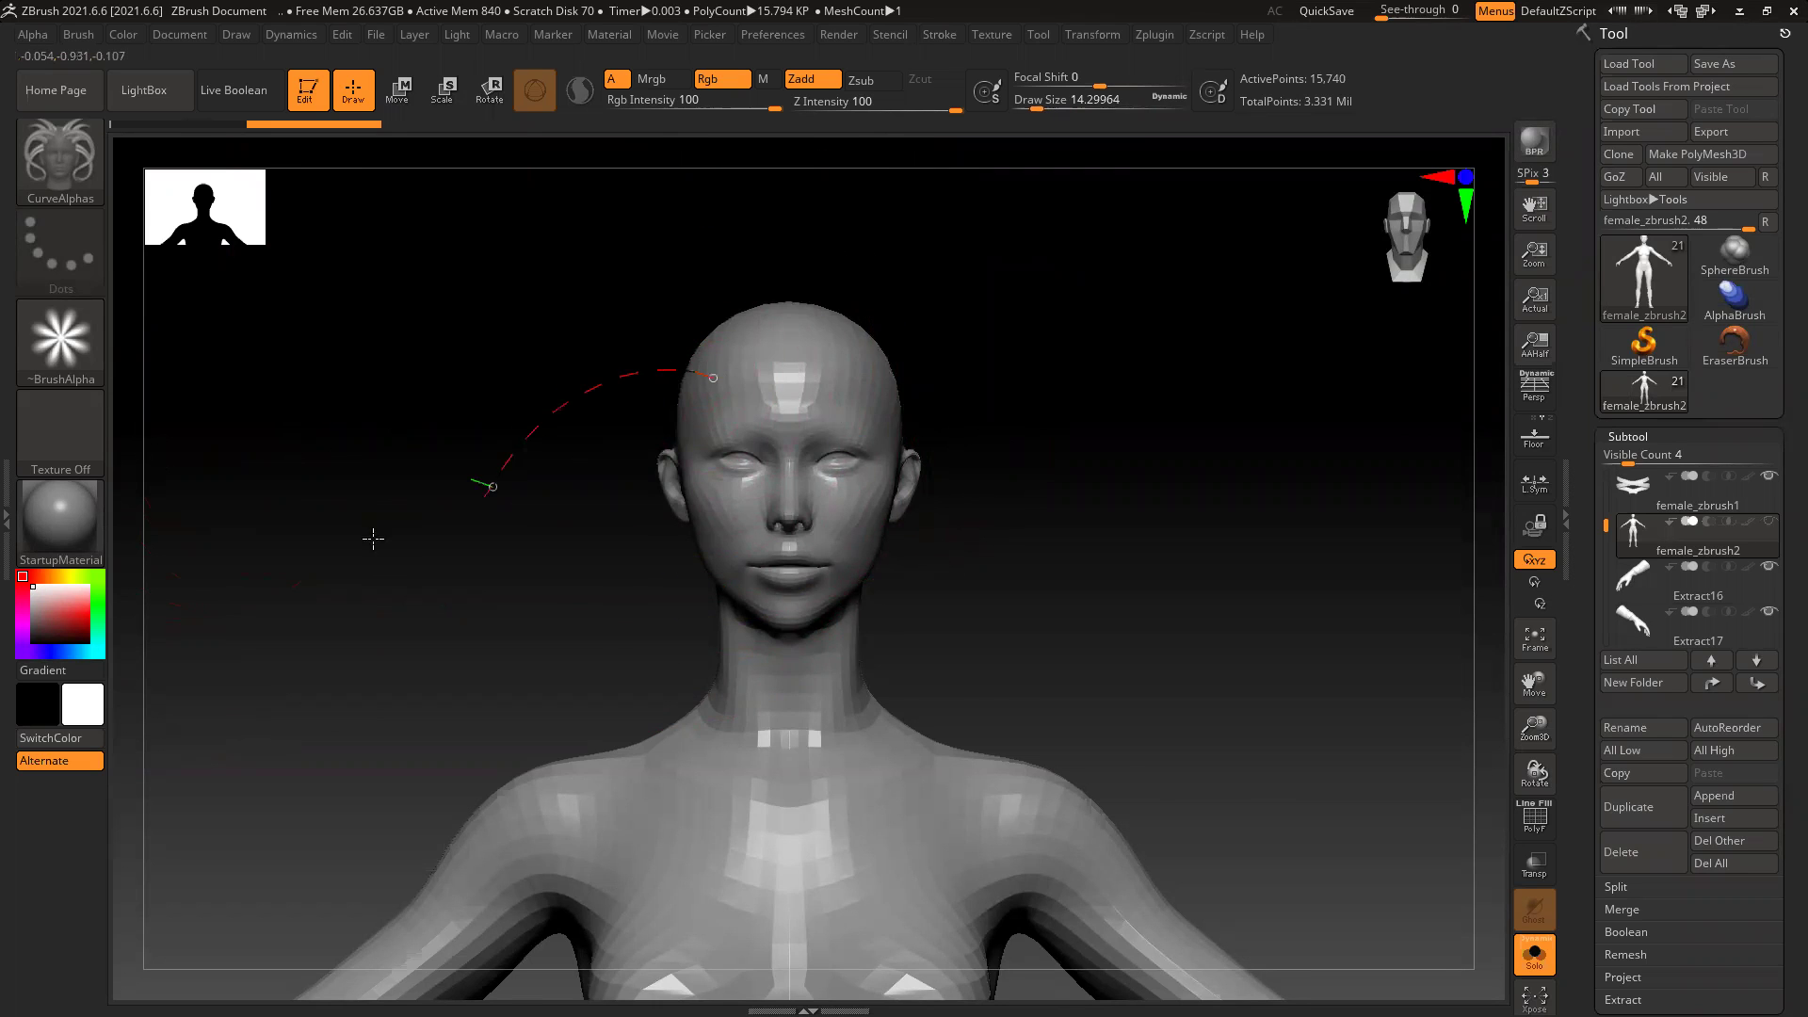
Step: Try drawing ridged CurveAlphas hair strands from the forehead outward and across the face, undoing all of them
left_click_drag(372, 537, 382, 535)
mouse_move(1069, 476)
left_mouse_down()
mouse_move(1190, 493)
mouse_move(1090, 493)
left_mouse_up()
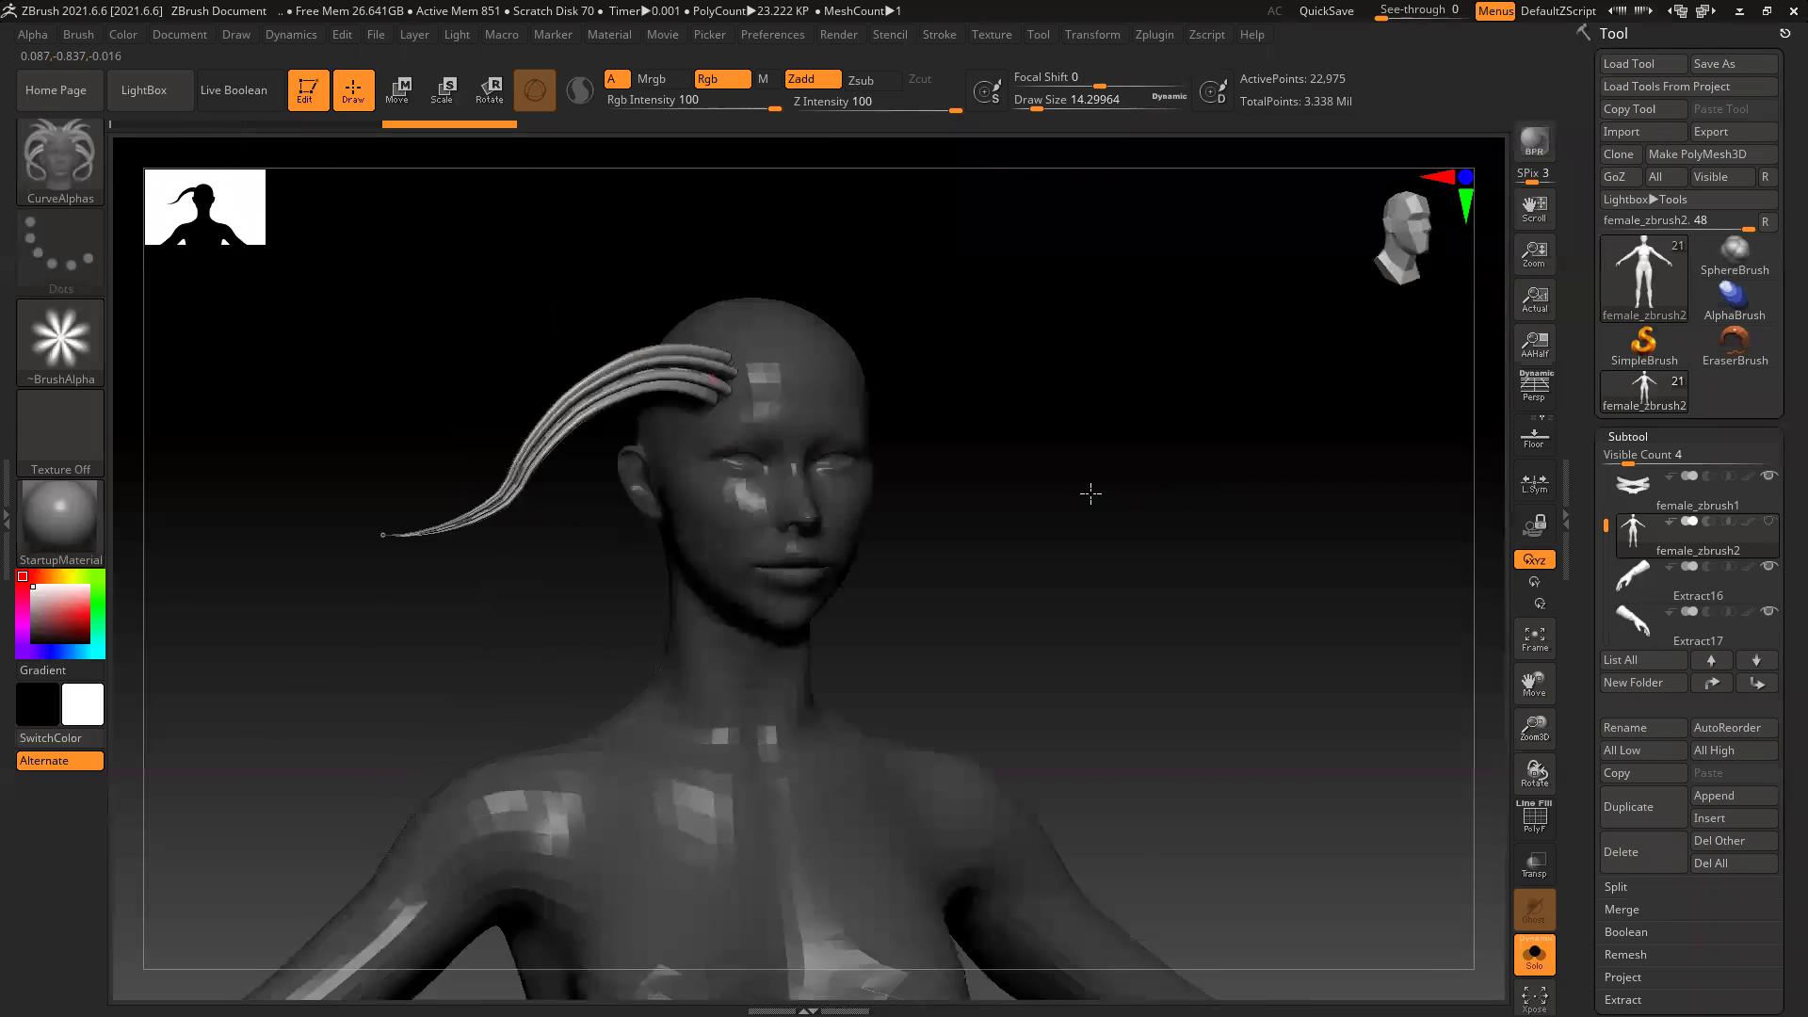
key("ctrl+z")
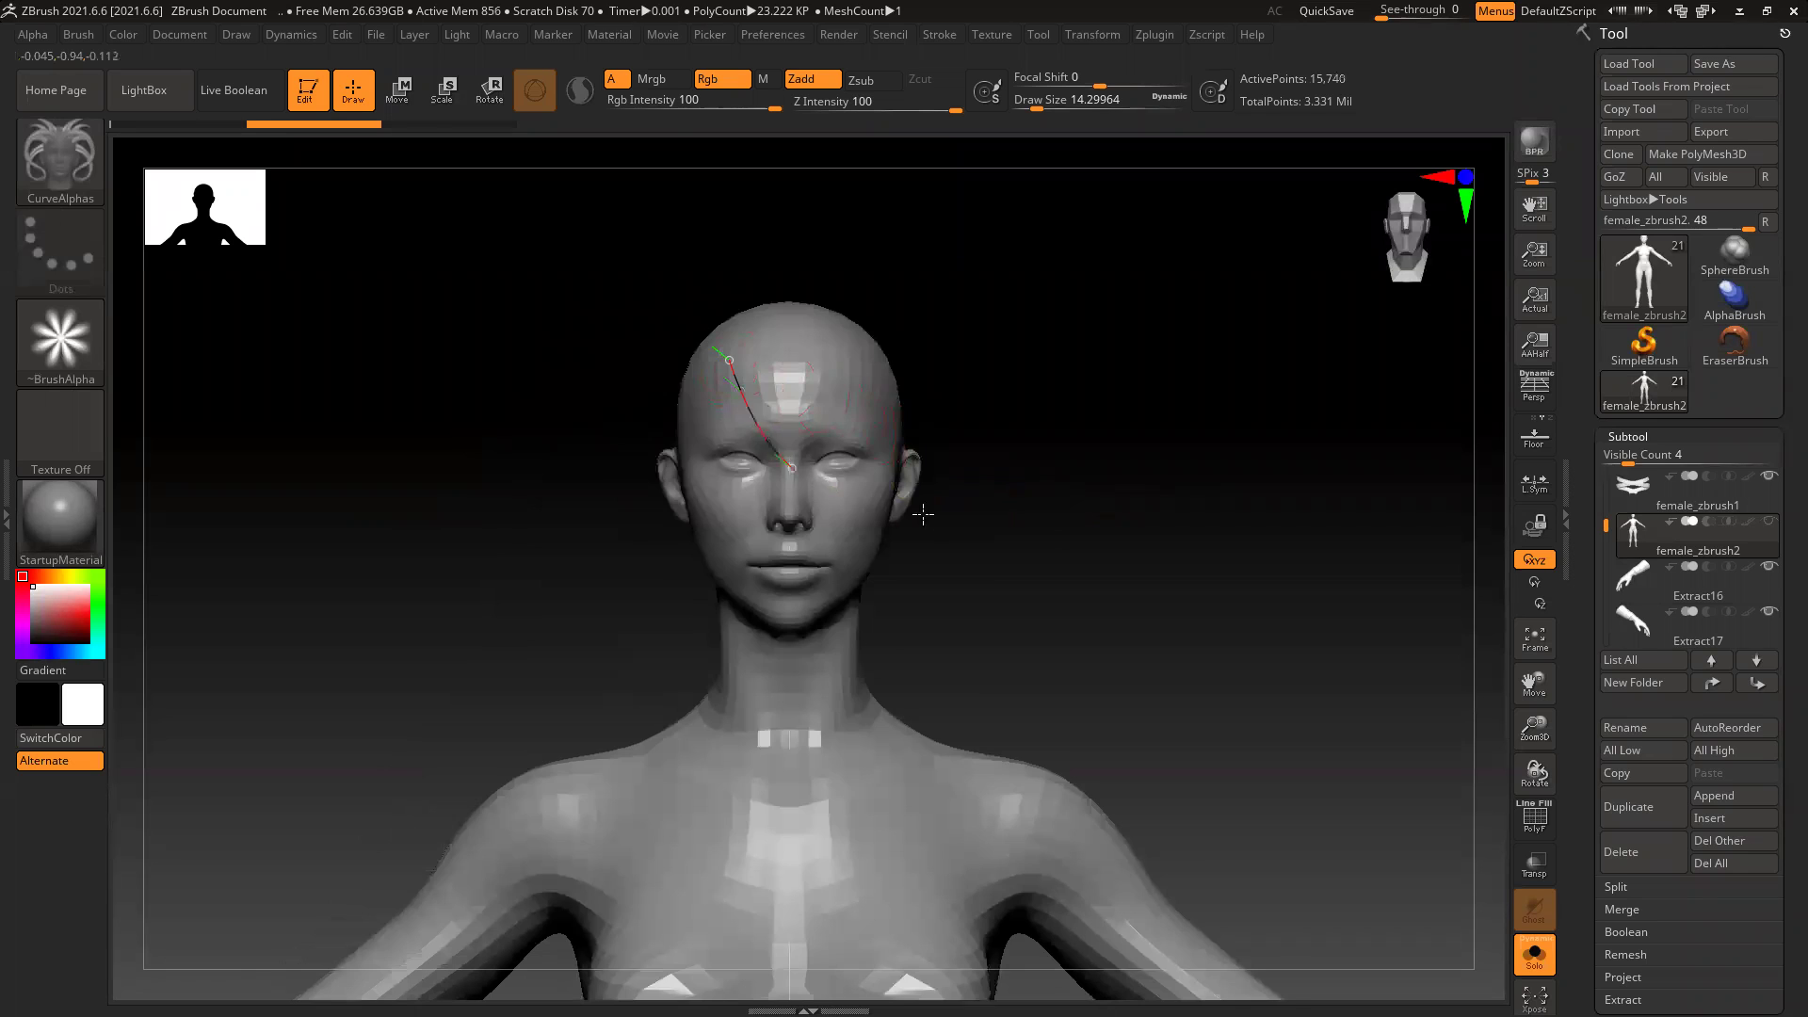
key("ctrl+shift+z")
key("ctrl+shift+z")
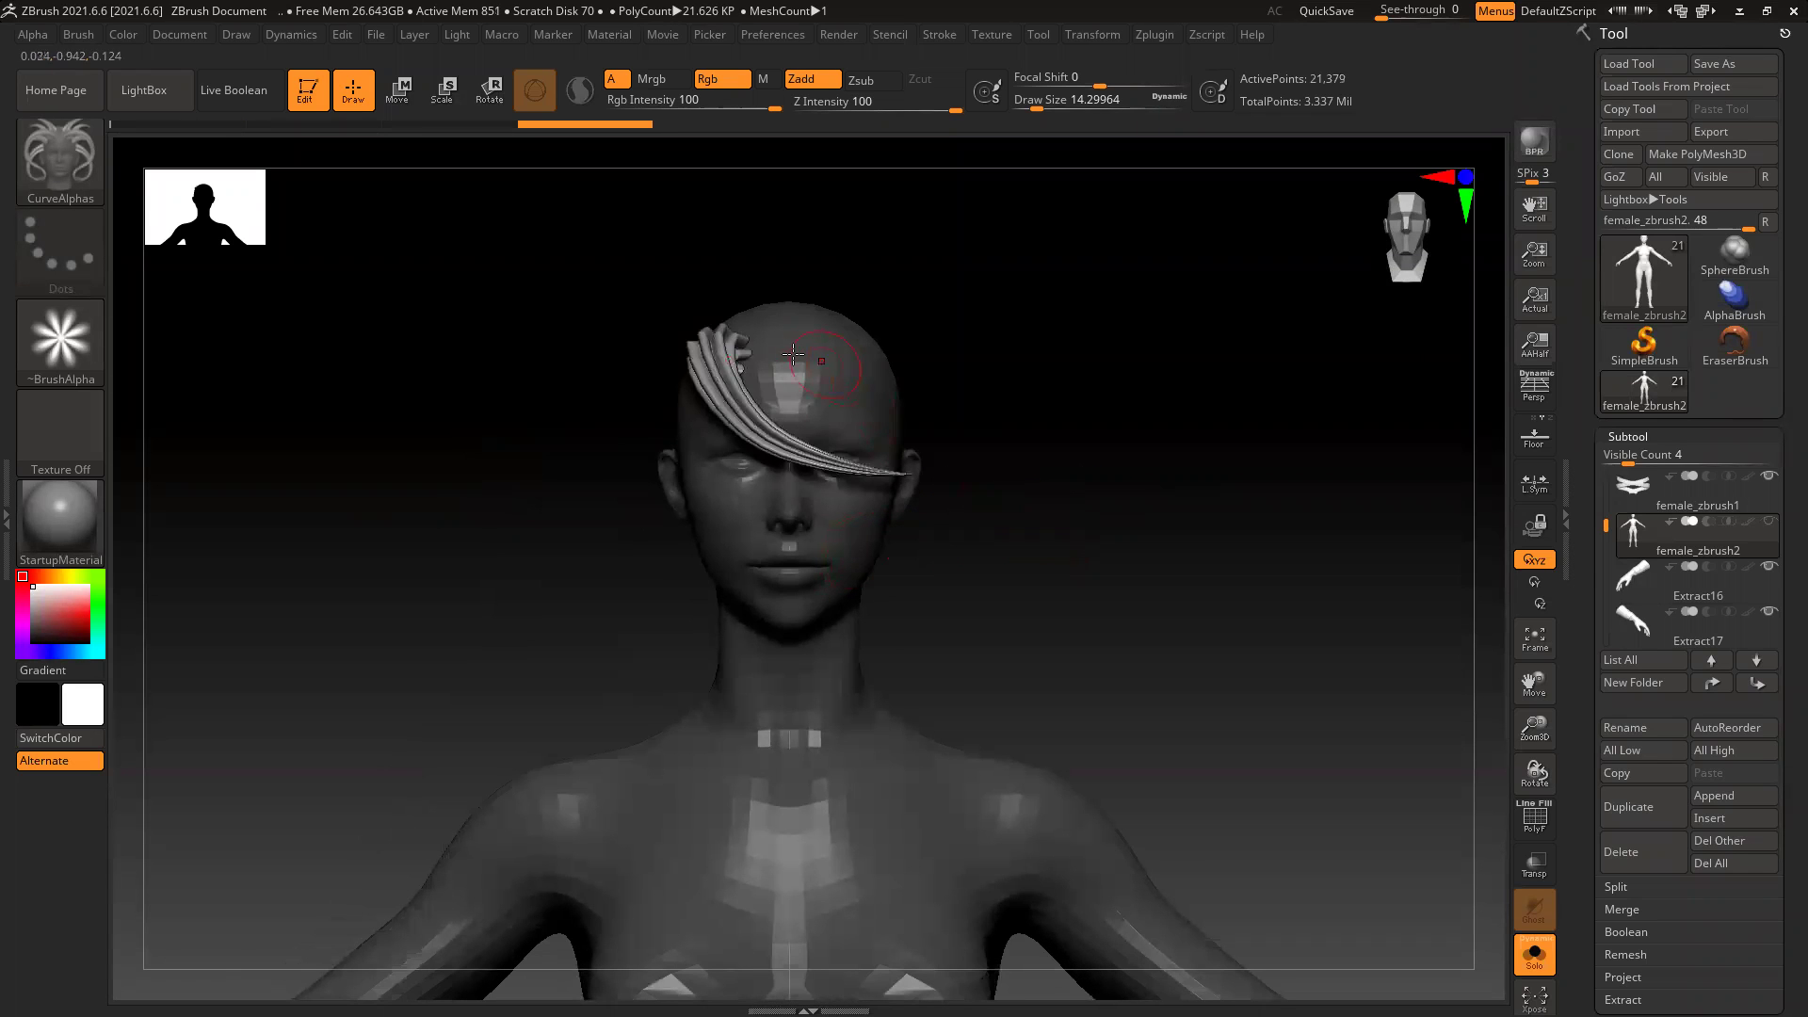
key("ctrl+shift+z")
mouse_move(1122, 516)
left_mouse_down()
mouse_move(1005, 529)
mouse_move(1126, 518)
left_mouse_up()
right_click_drag(713, 361, 828, 534, "ctrl")
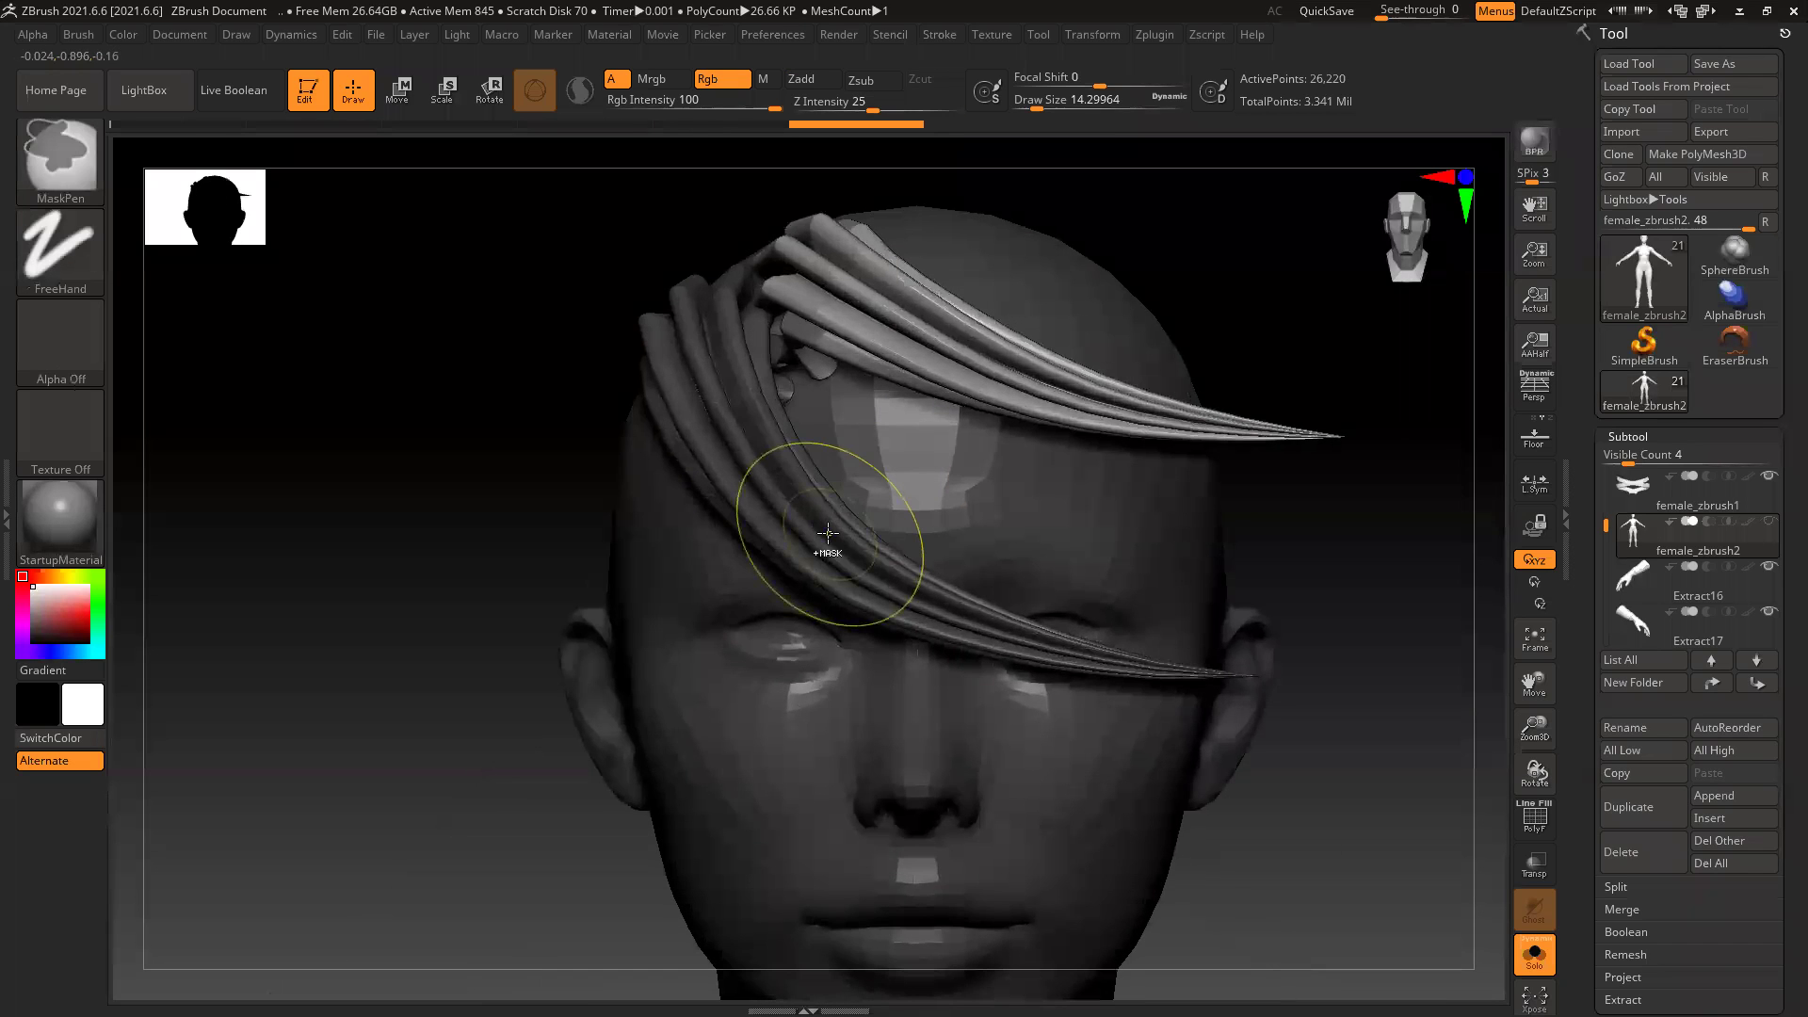
key("ctrl+z")
key("ctrl+z")
key("ctrl+z")
key("ctrl+z")
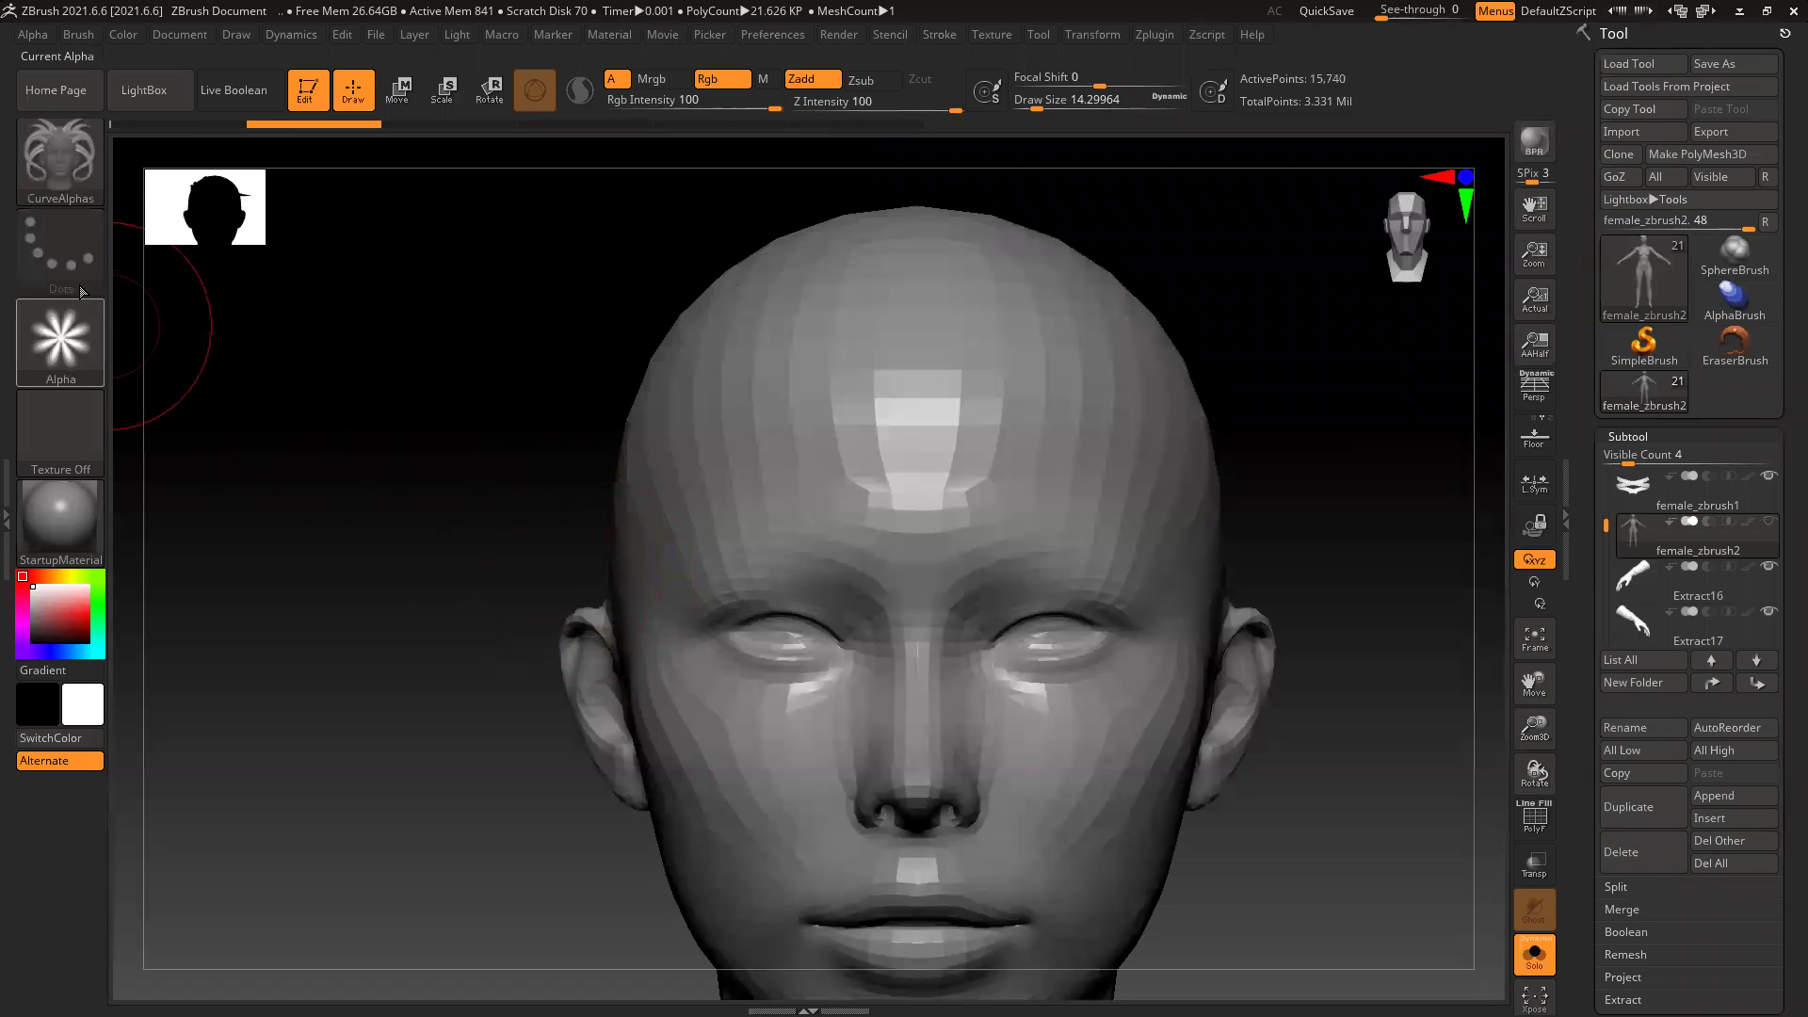
Step: Assign Alpha 28 to the CurveAlphas brush
left_click(62, 331)
left_click(366, 365)
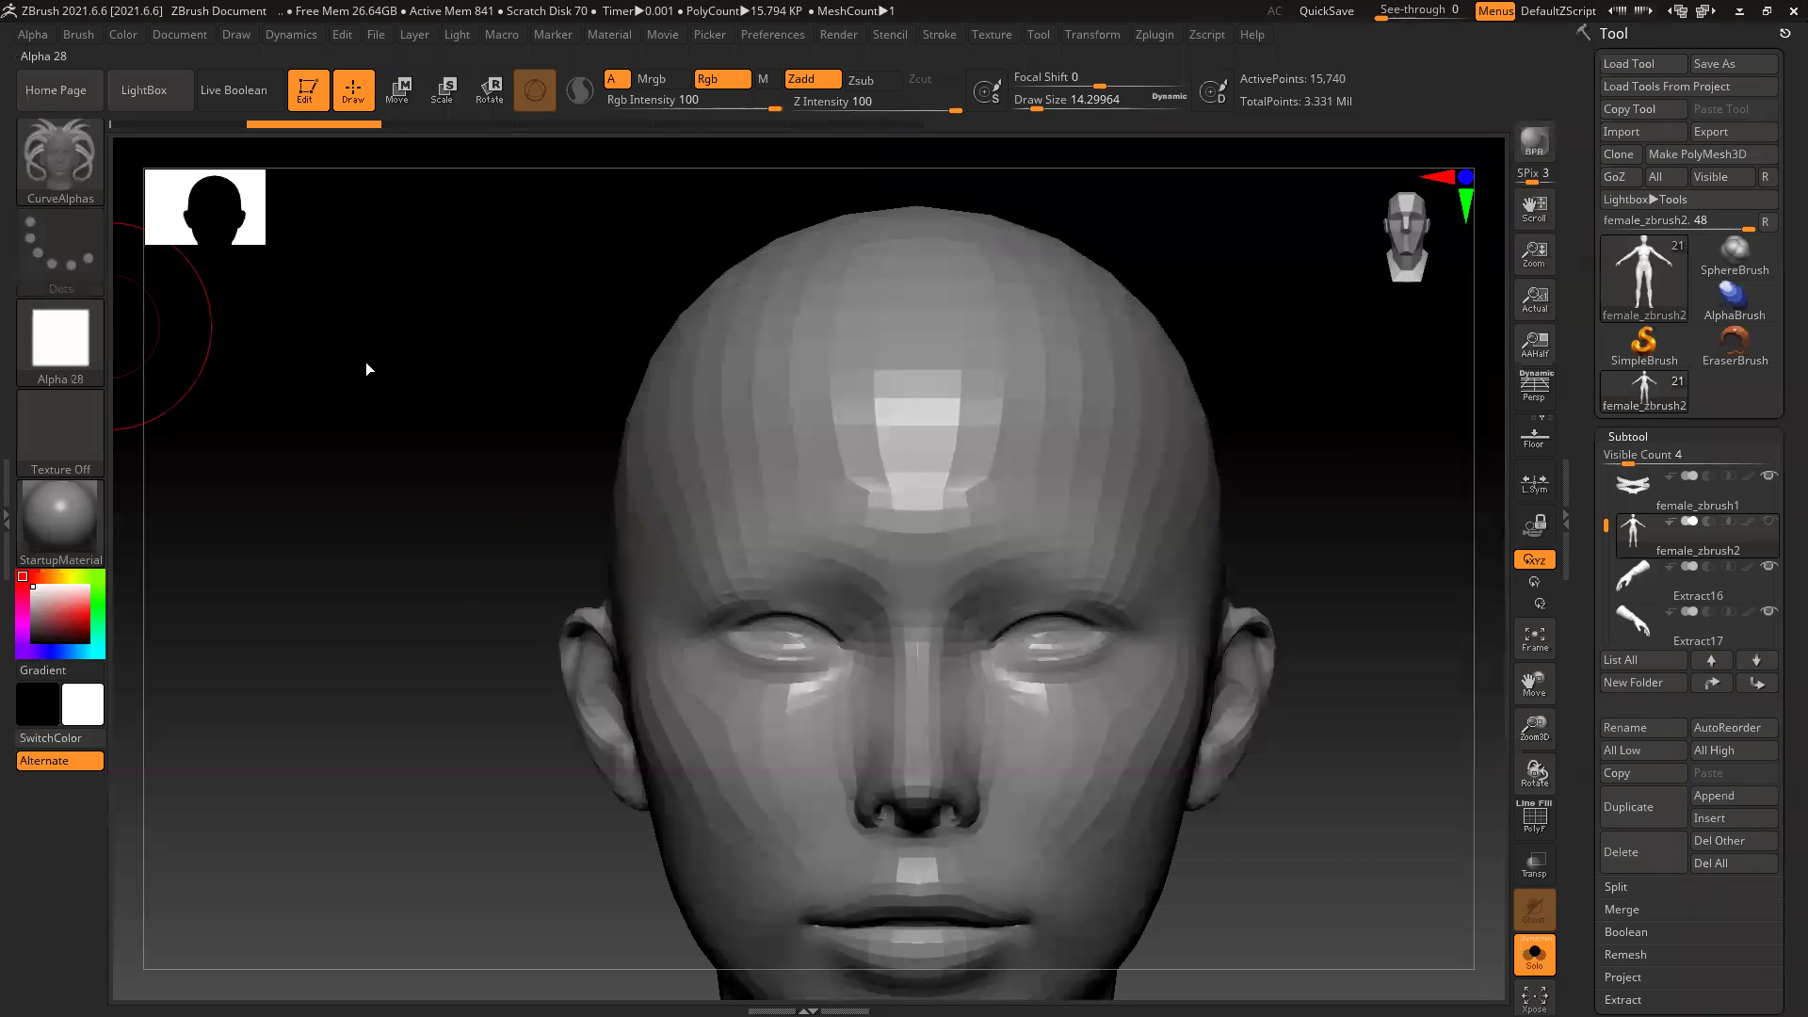
left_click_drag(472, 456, 404, 484, "alt")
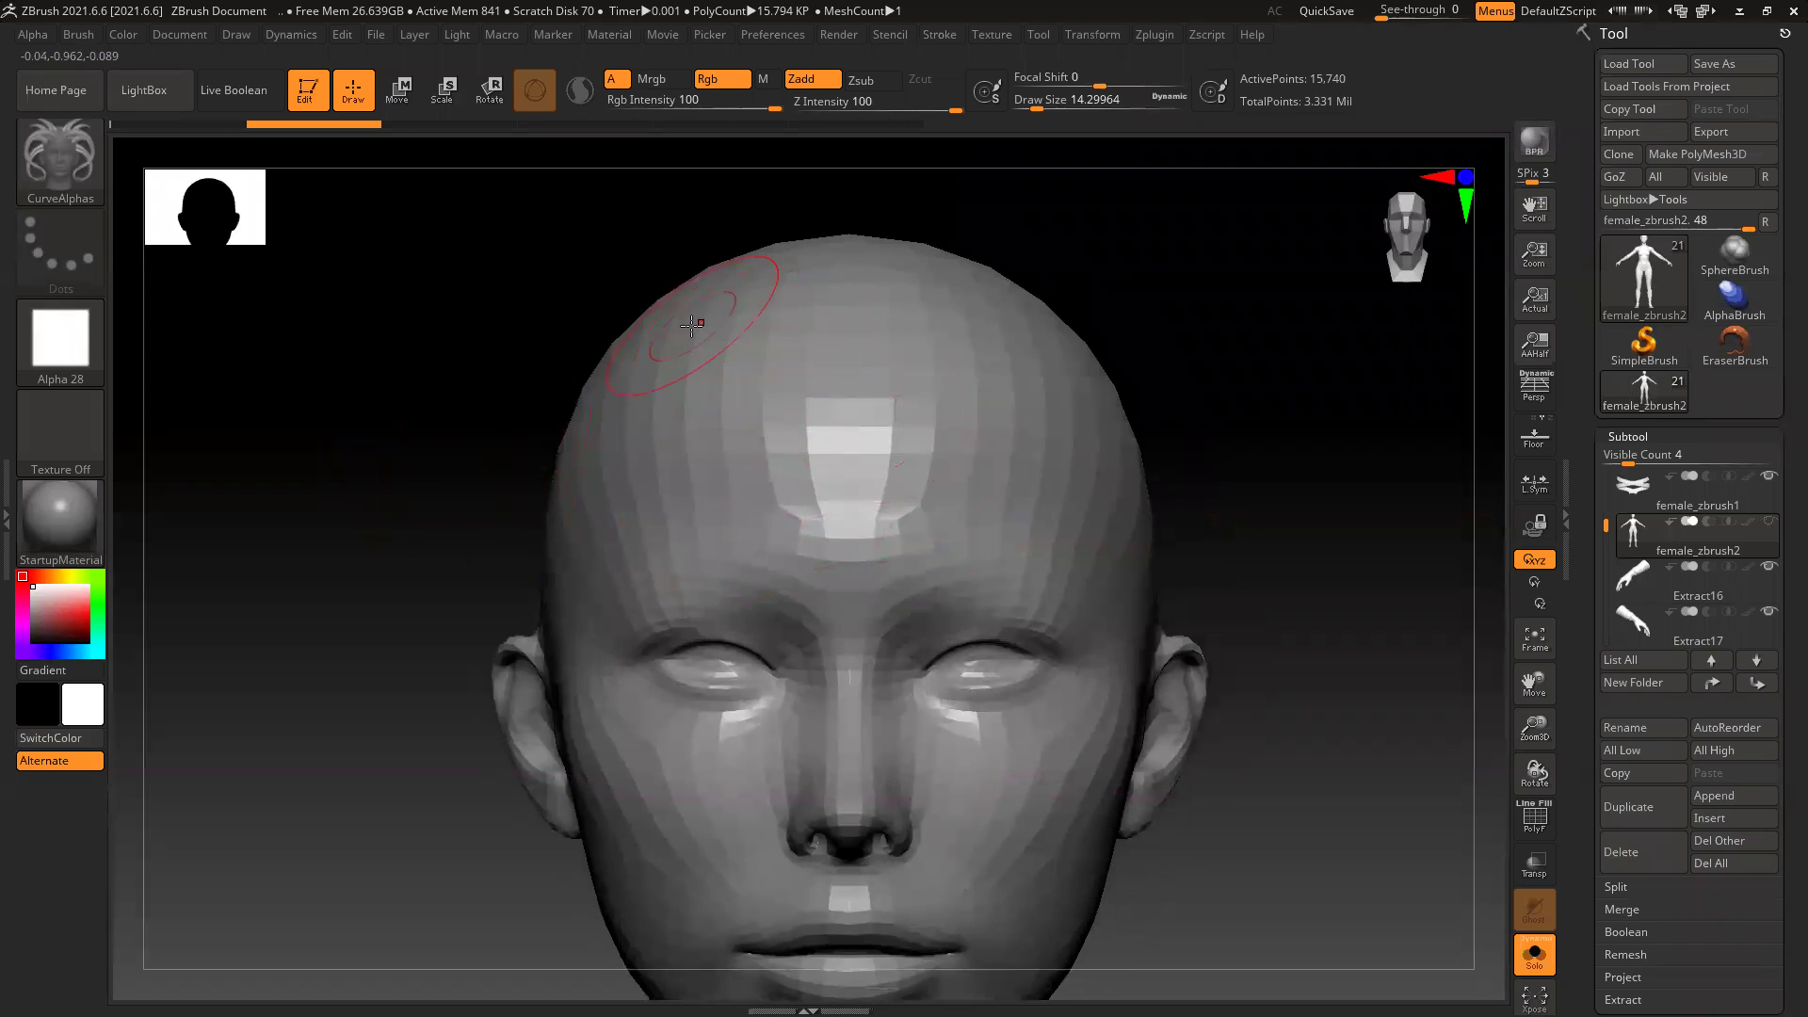
right_click_drag(593, 450, 489, 441, "ctrl")
left_click_drag(1175, 516, 867, 436)
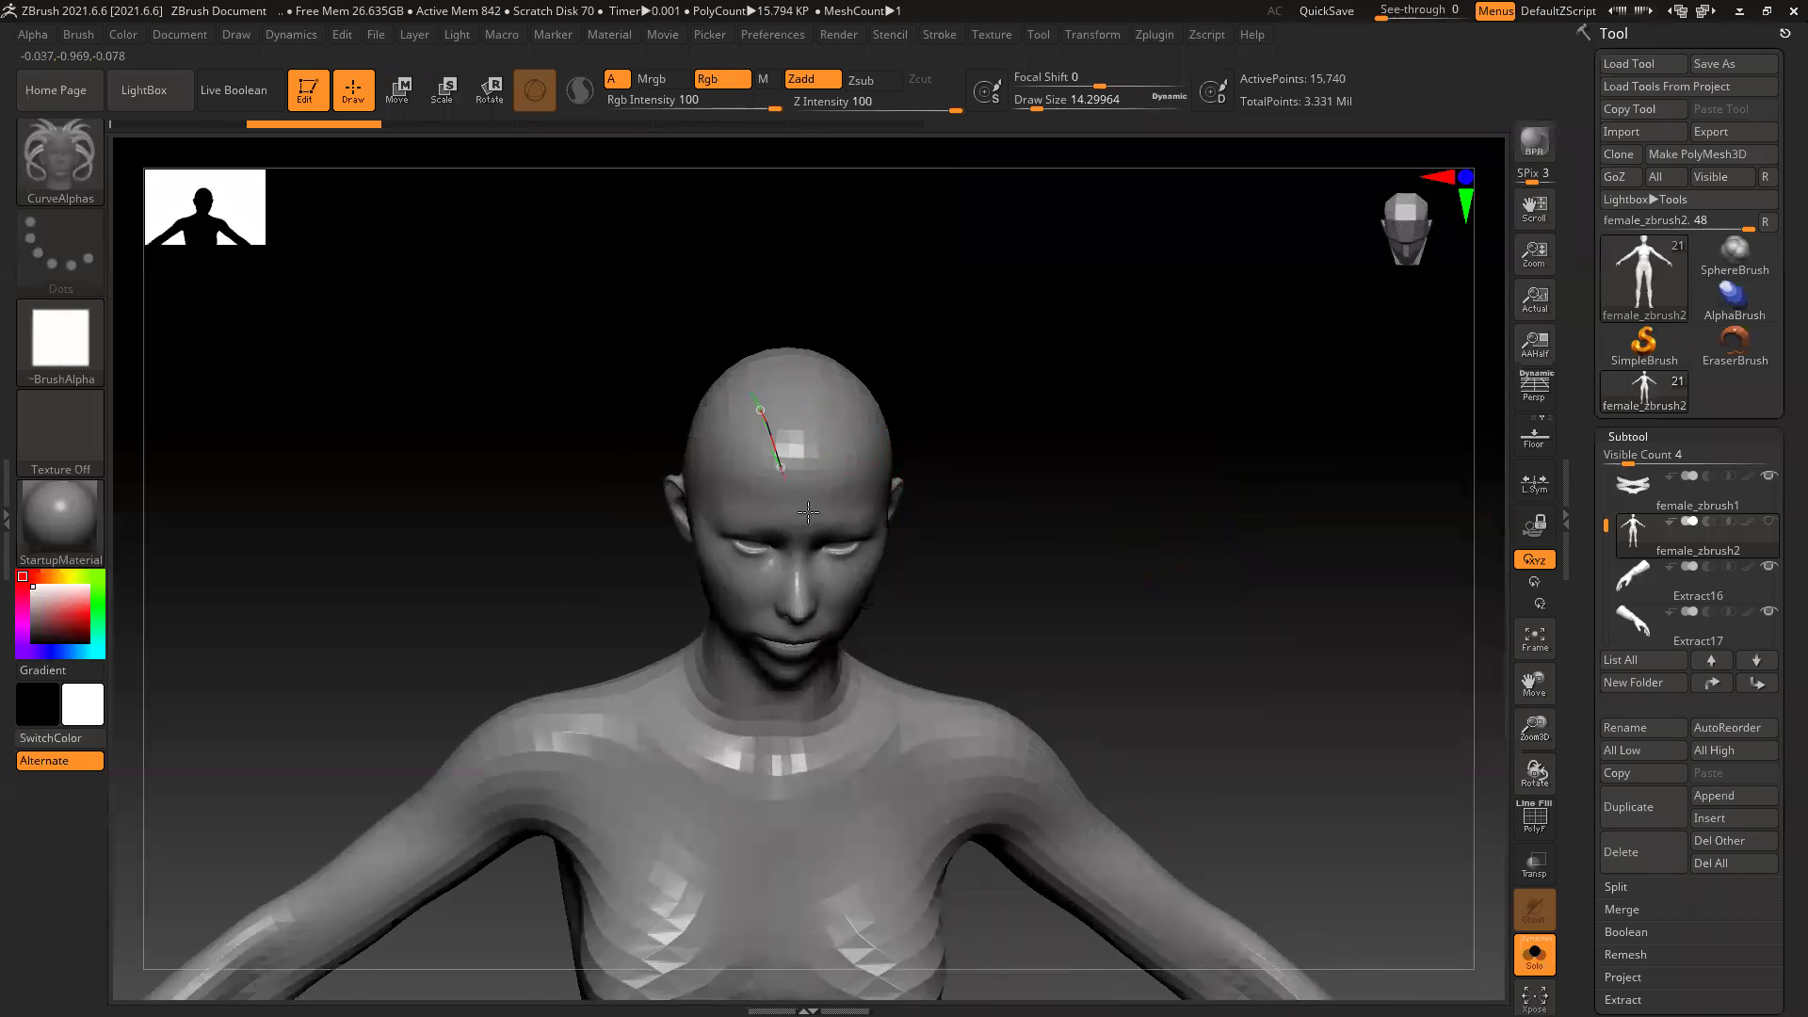
Step: Try drawing flat tapered hair strands from the top of the head across the forehead, undoing each one
left_click_drag(997, 570, 995, 571)
mouse_move(1143, 634)
left_mouse_down("shift")
mouse_move(1143, 524)
mouse_move(1178, 577)
mouse_move(778, 603)
left_mouse_up("shift")
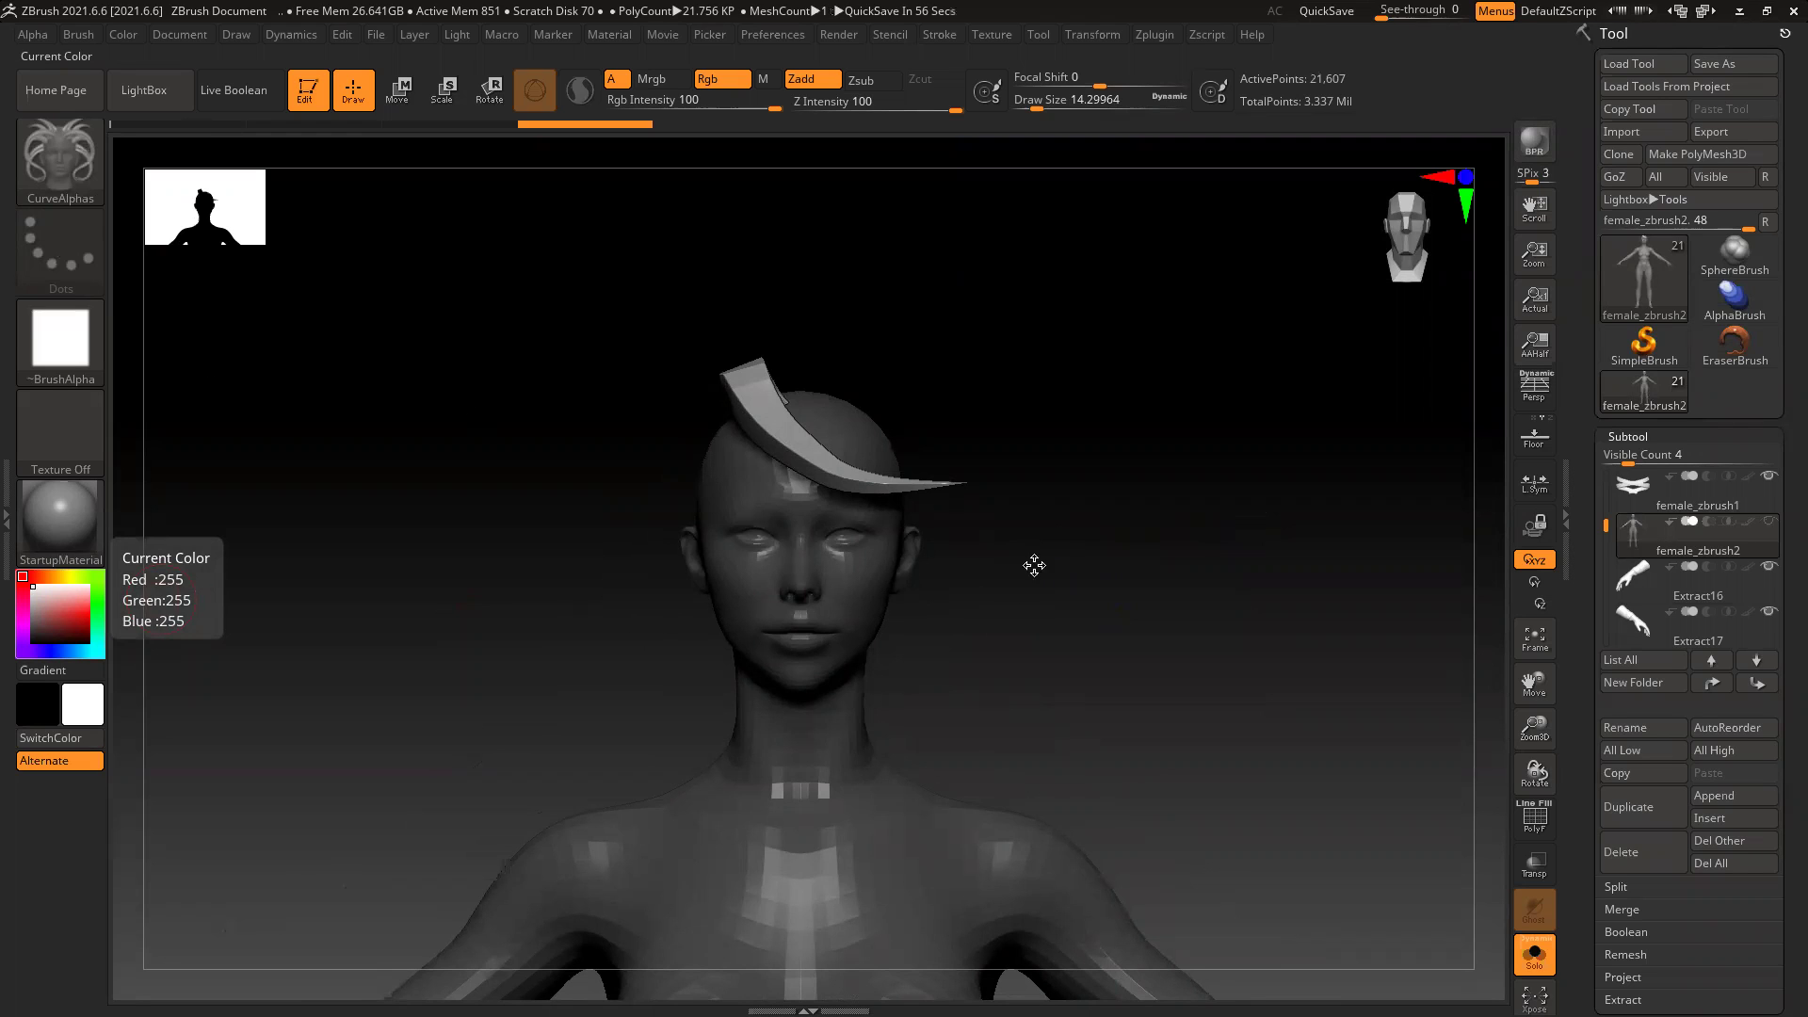
key("ctrl")
key("ctrl+z")
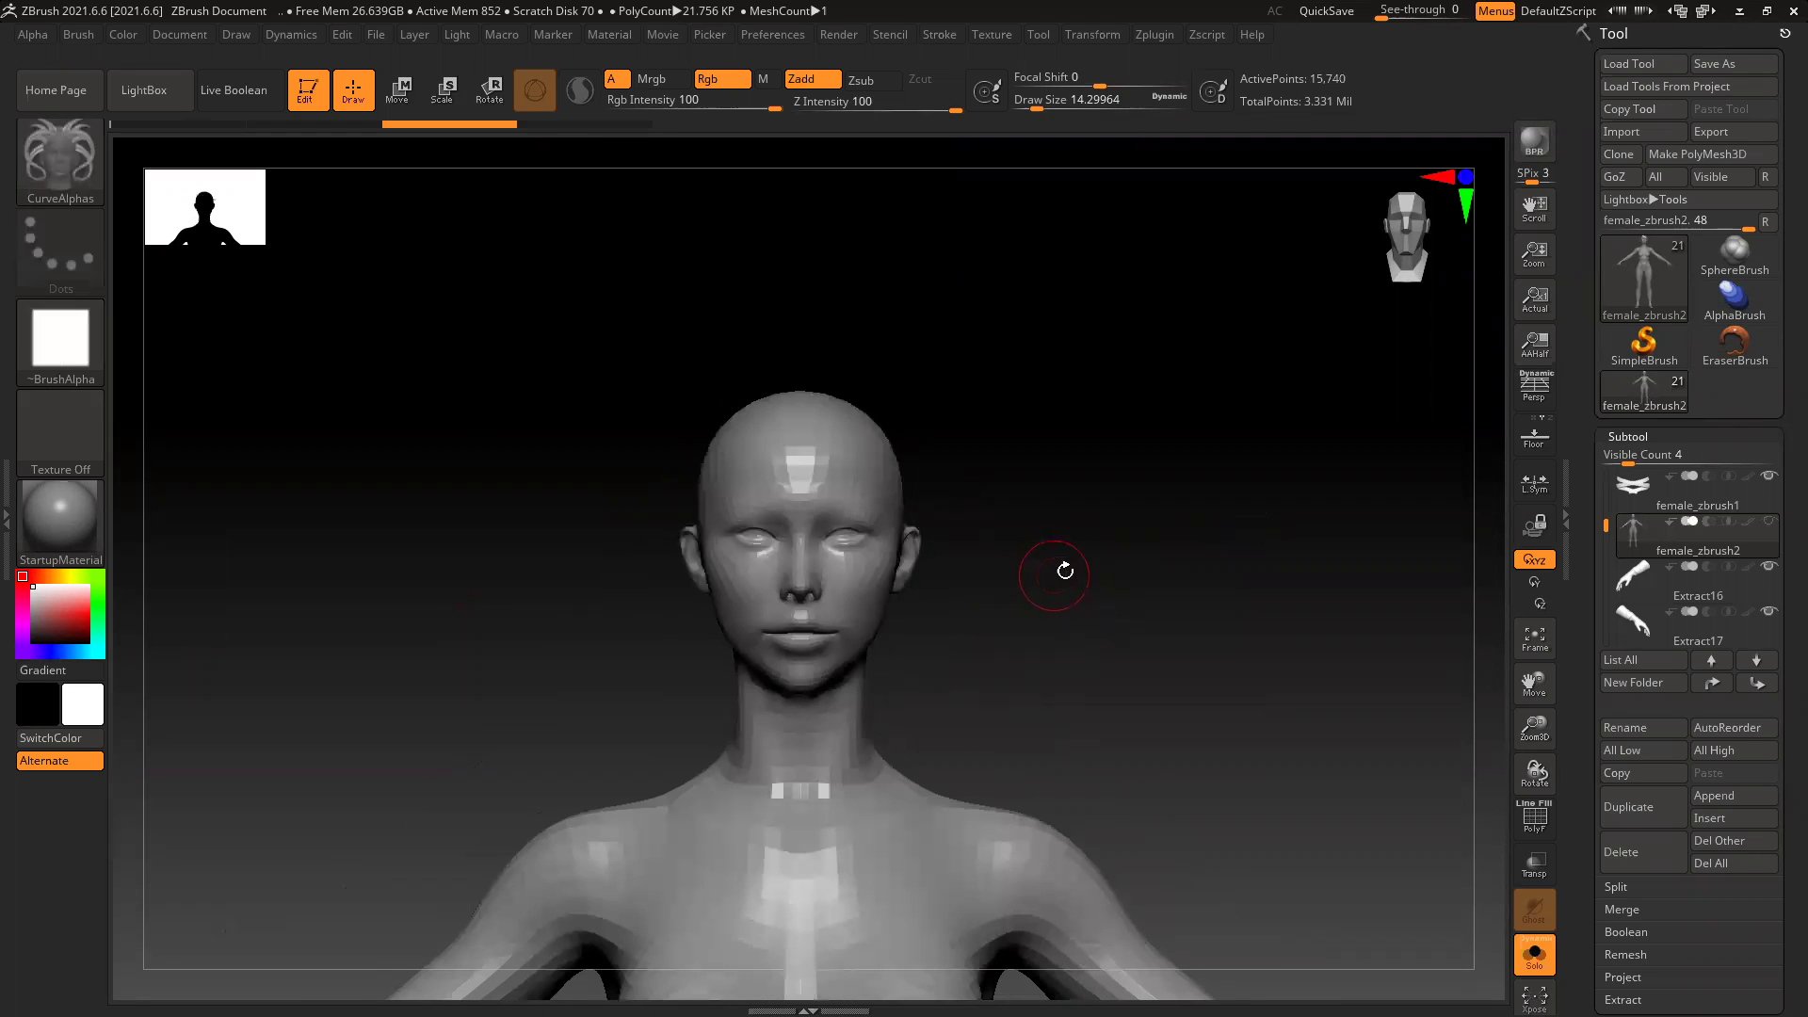
key("ctrl+z")
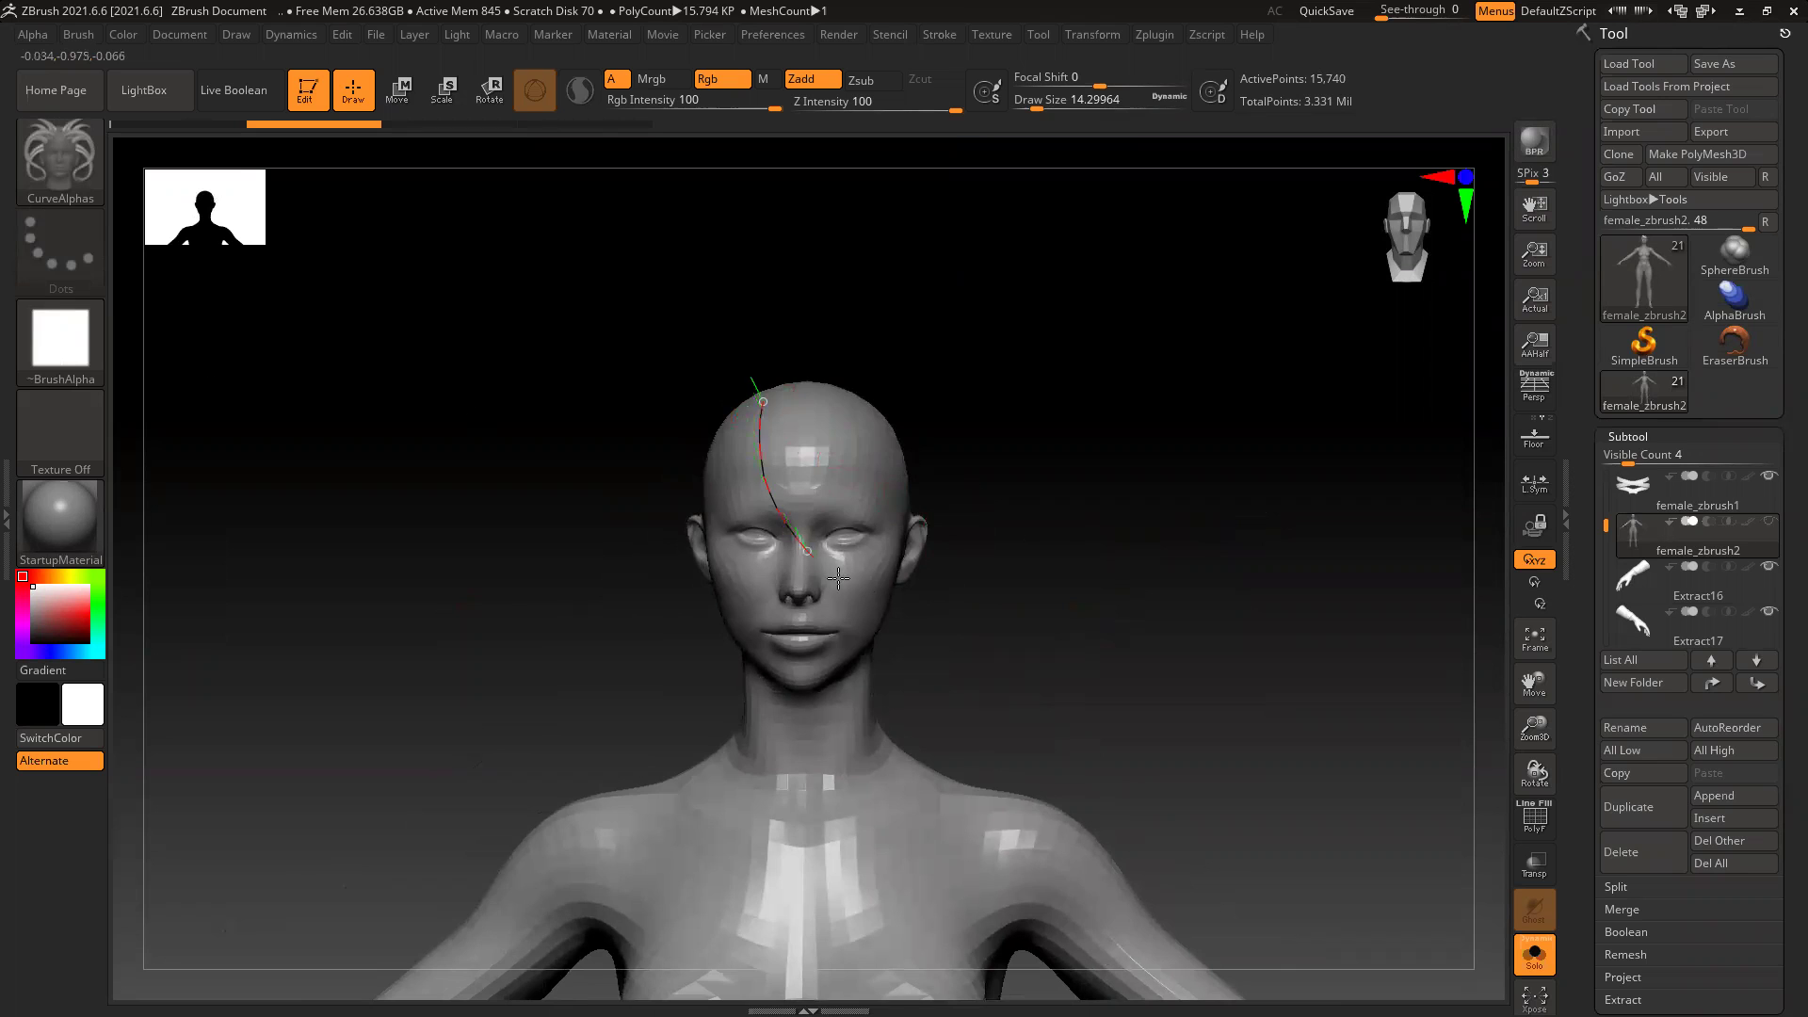
left_click_drag(908, 606, 909, 604)
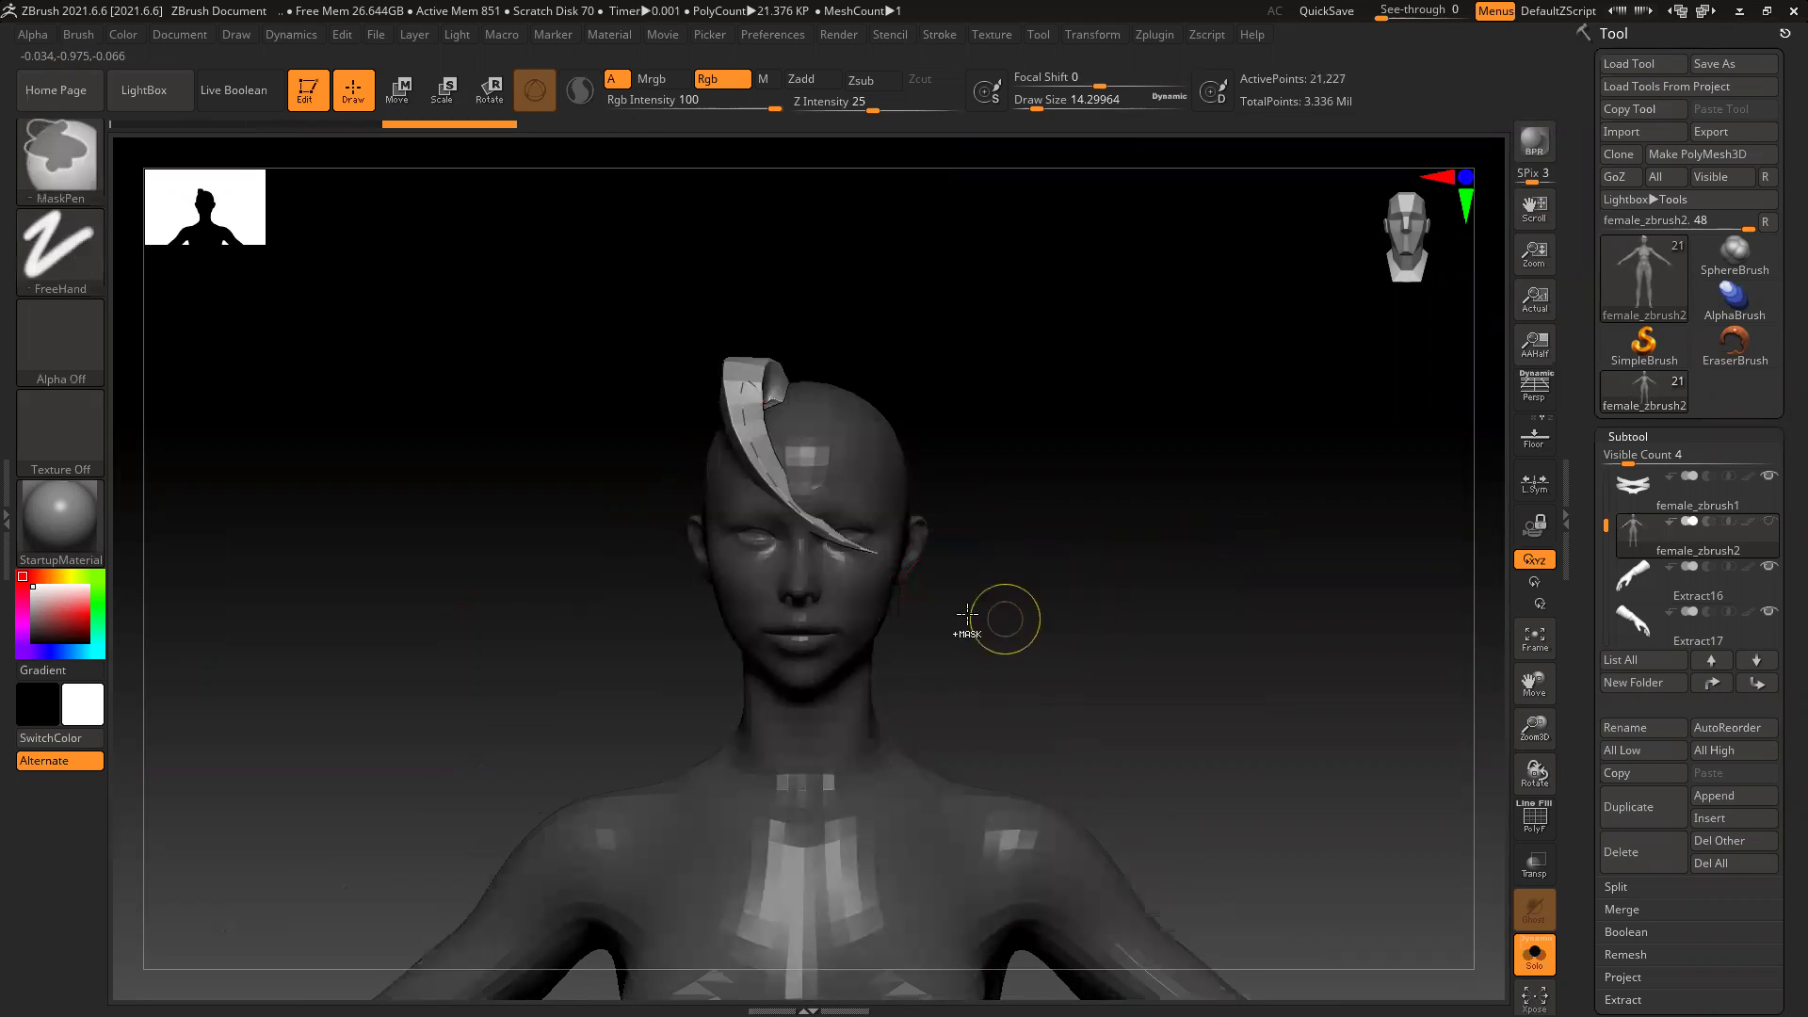
key("ctrl+z")
Step: Switch the sculpting brush to CurveTube
left_click(60, 337)
left_click(377, 370)
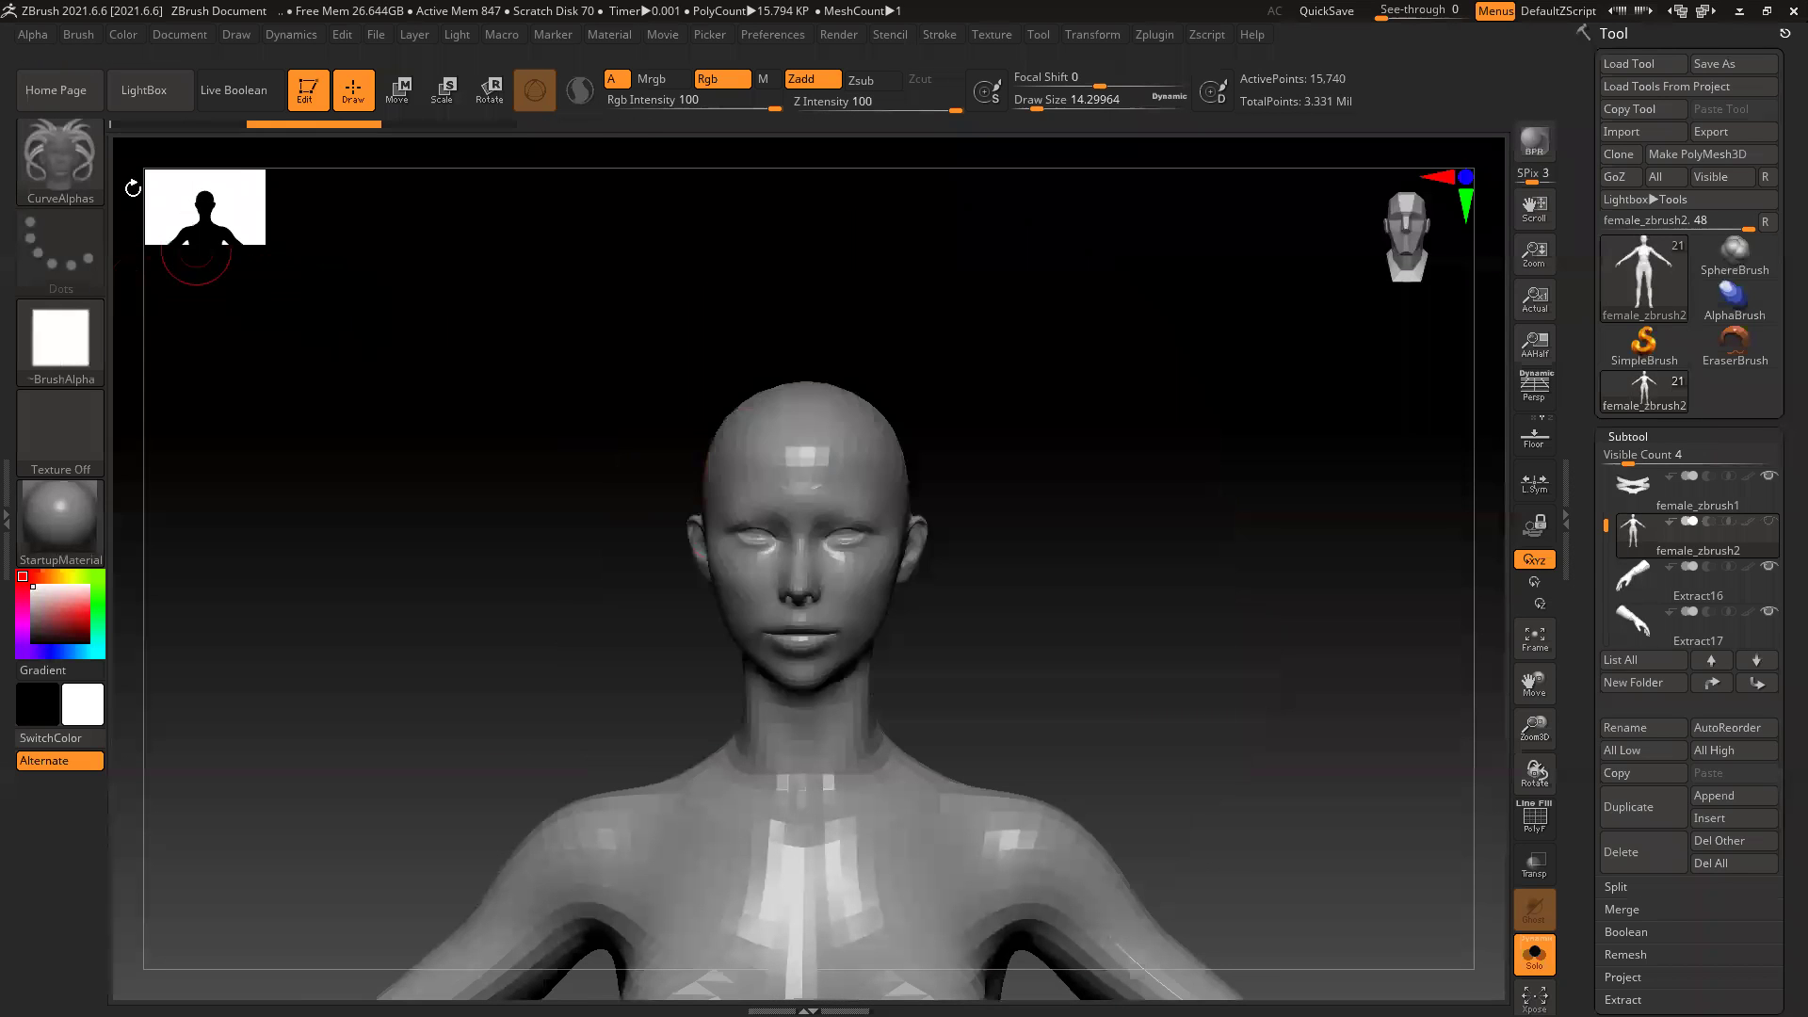
left_click(90, 160)
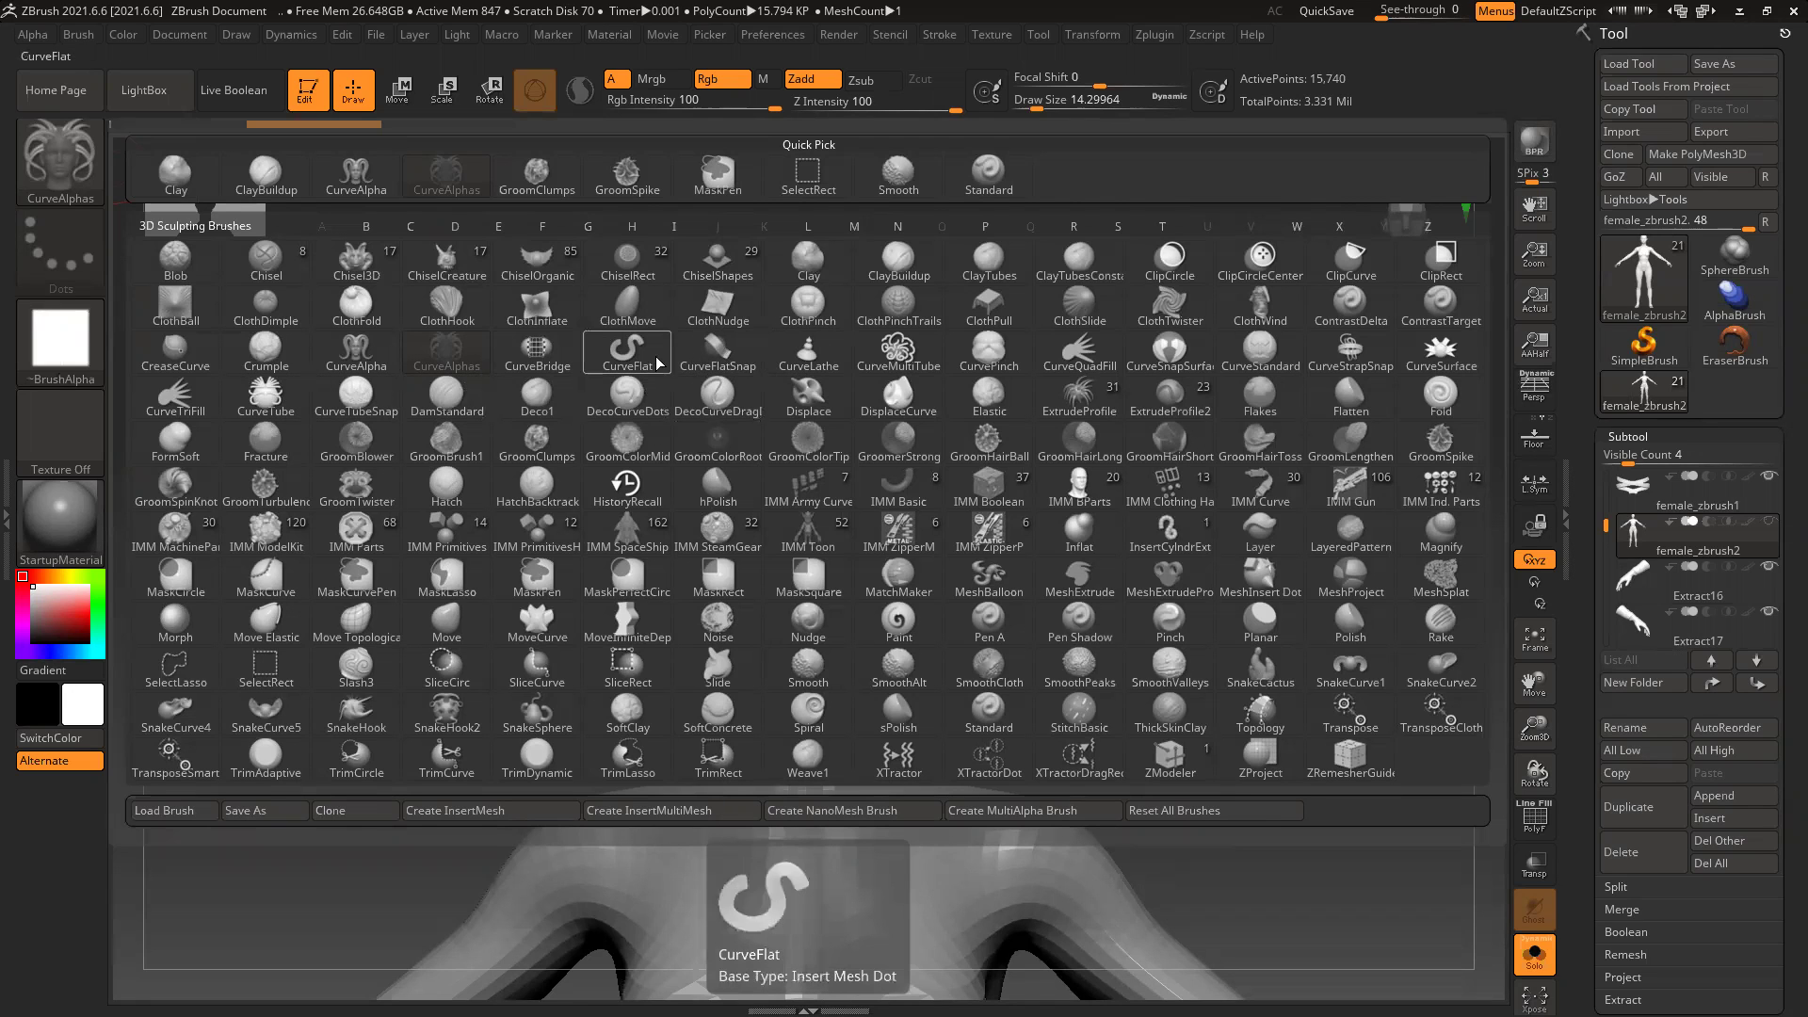
left_click(280, 407)
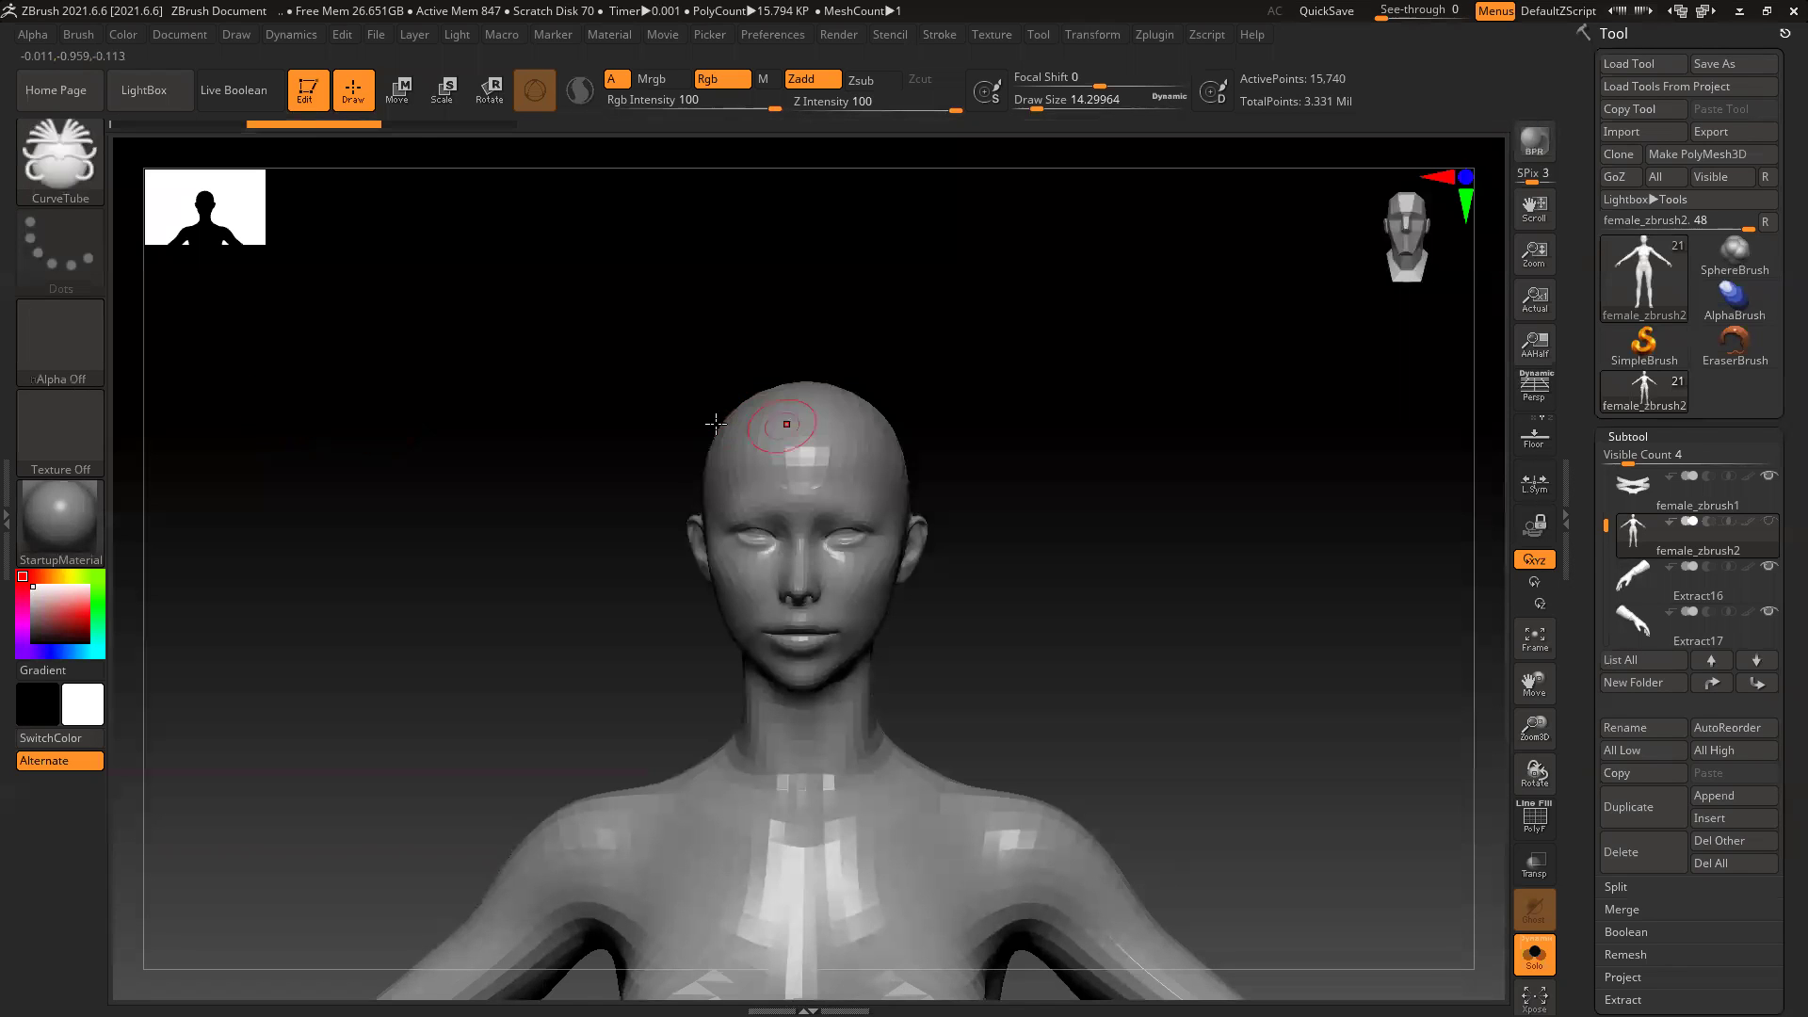
Step: Enable Size in the stroke's curve modifiers and reverse the curve falloff so it slopes from full at the start to zero at the end
left_click(941, 36)
left_click(1036, 456)
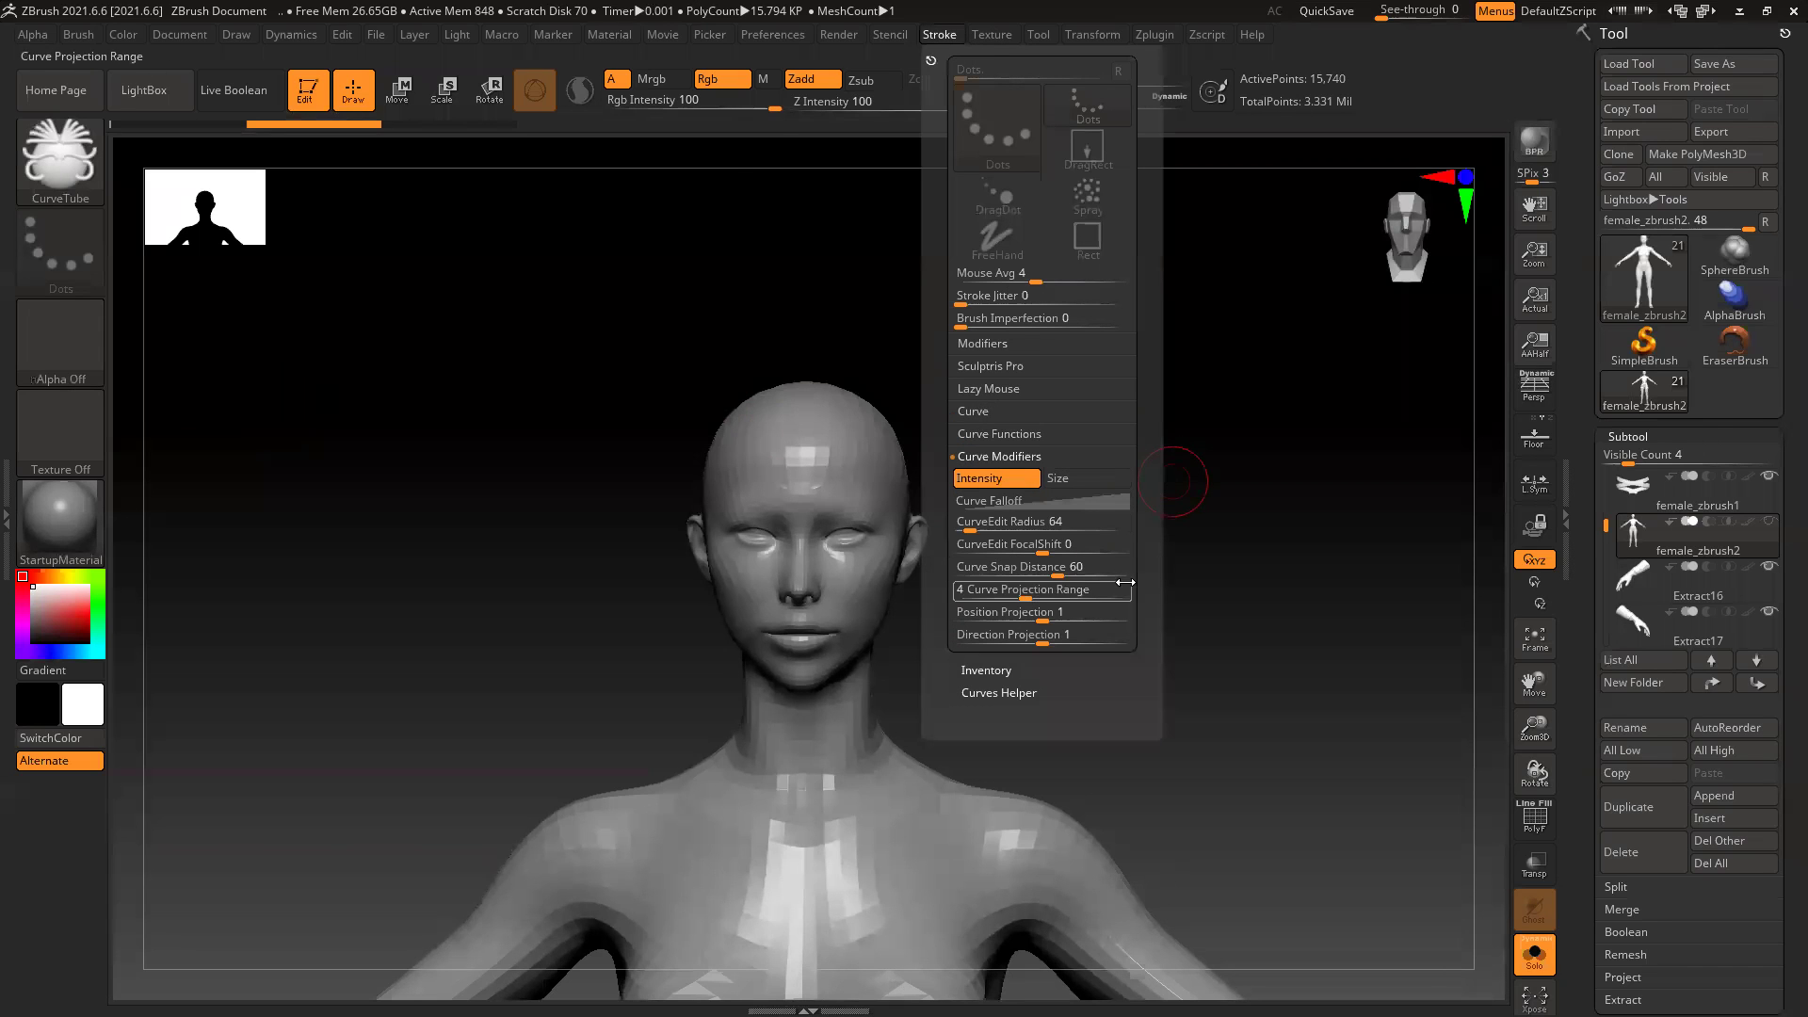
left_click(1073, 482)
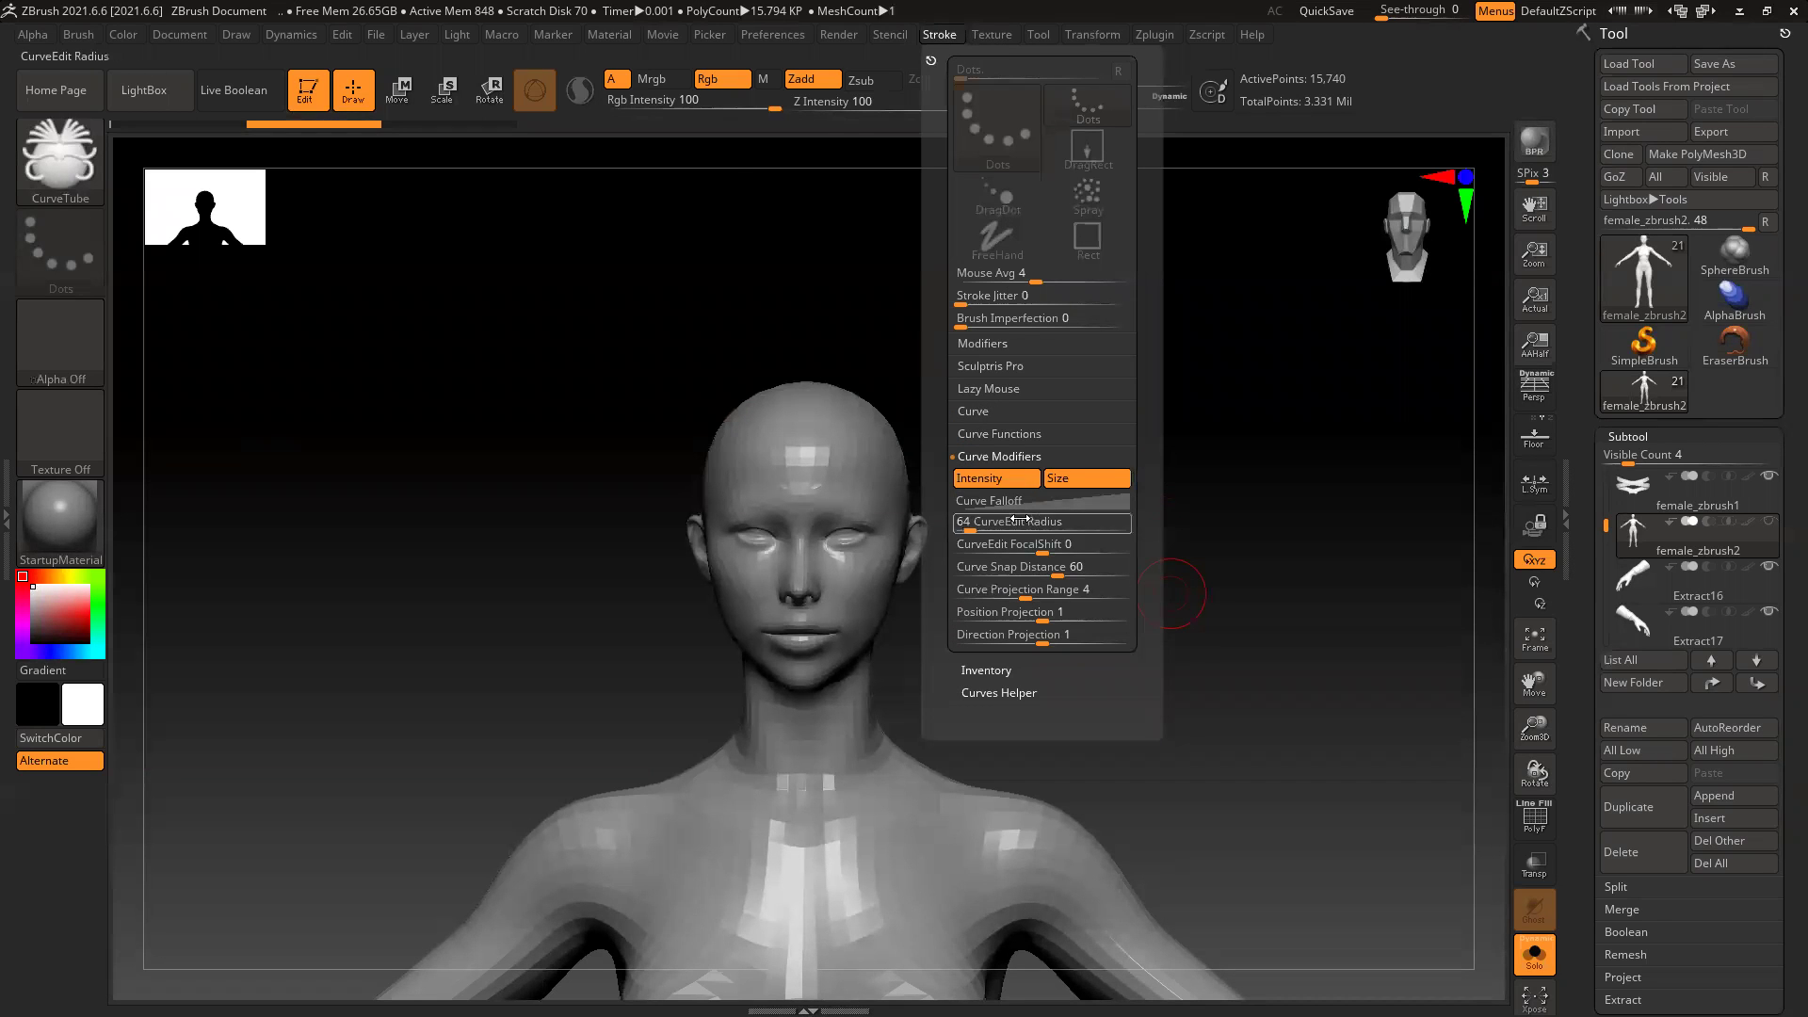
left_click(1074, 501)
left_click_drag(956, 666, 955, 495)
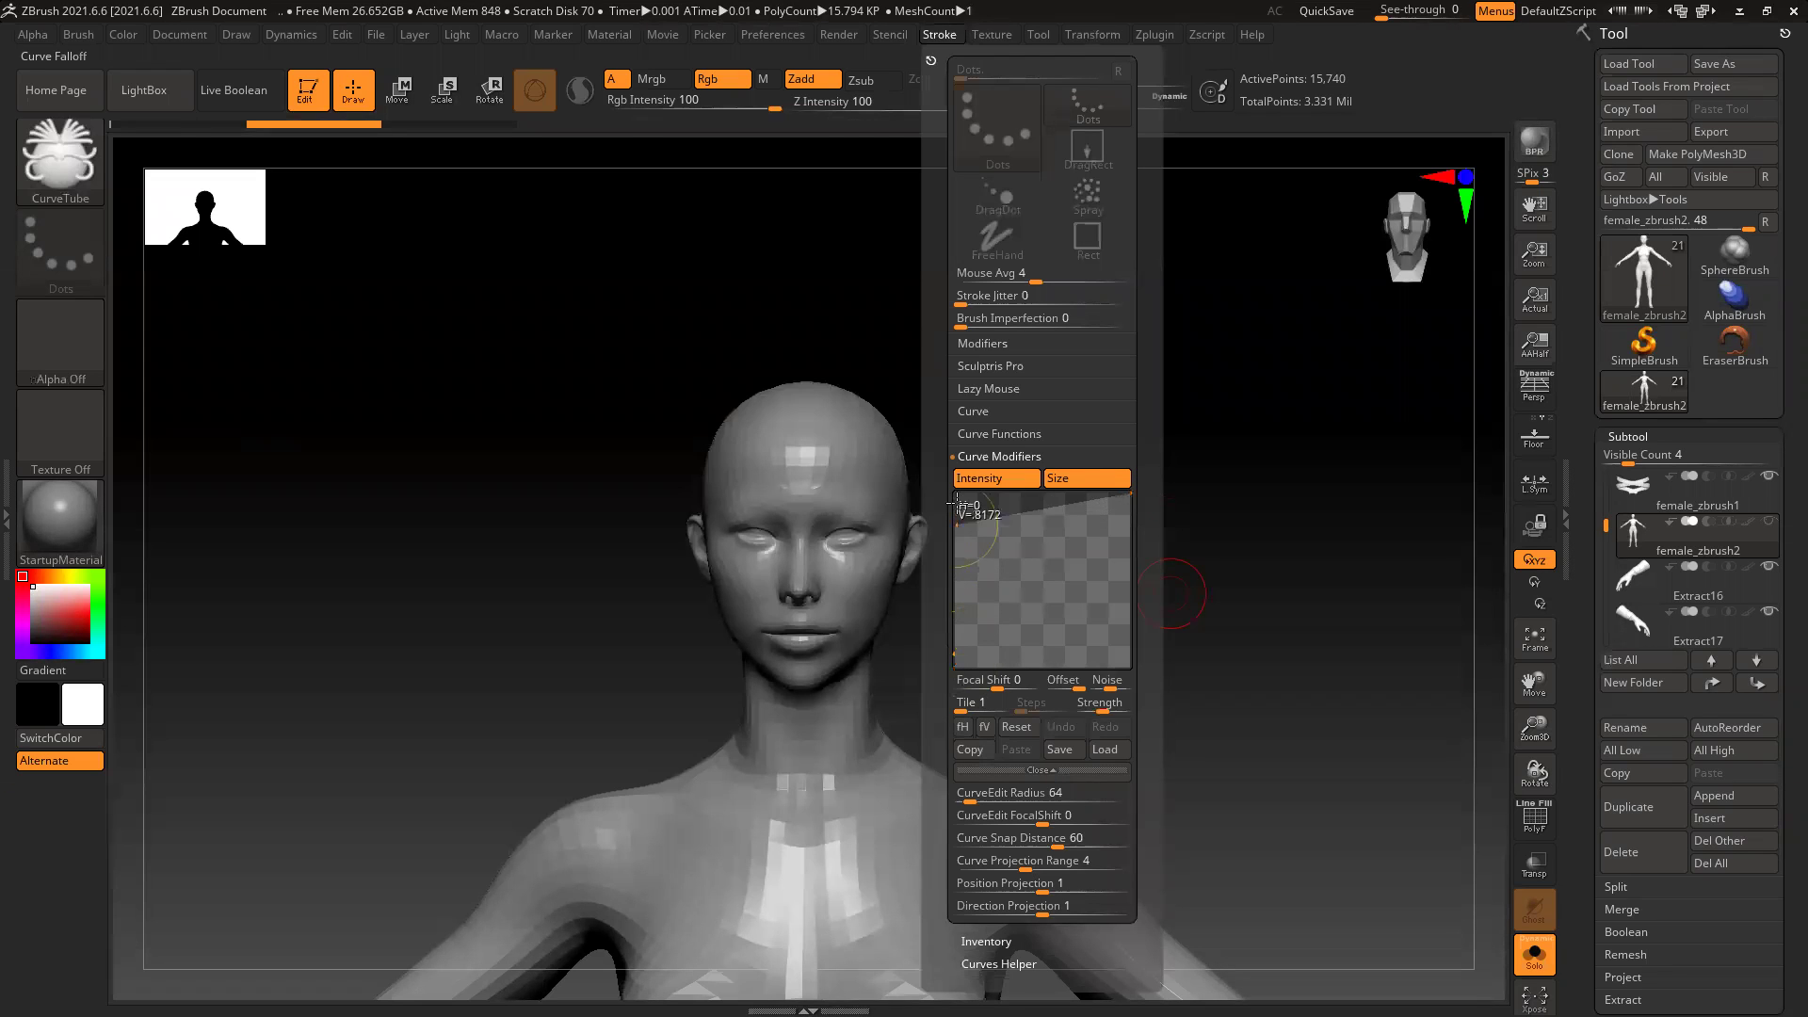
left_click_drag(1128, 494, 1130, 669)
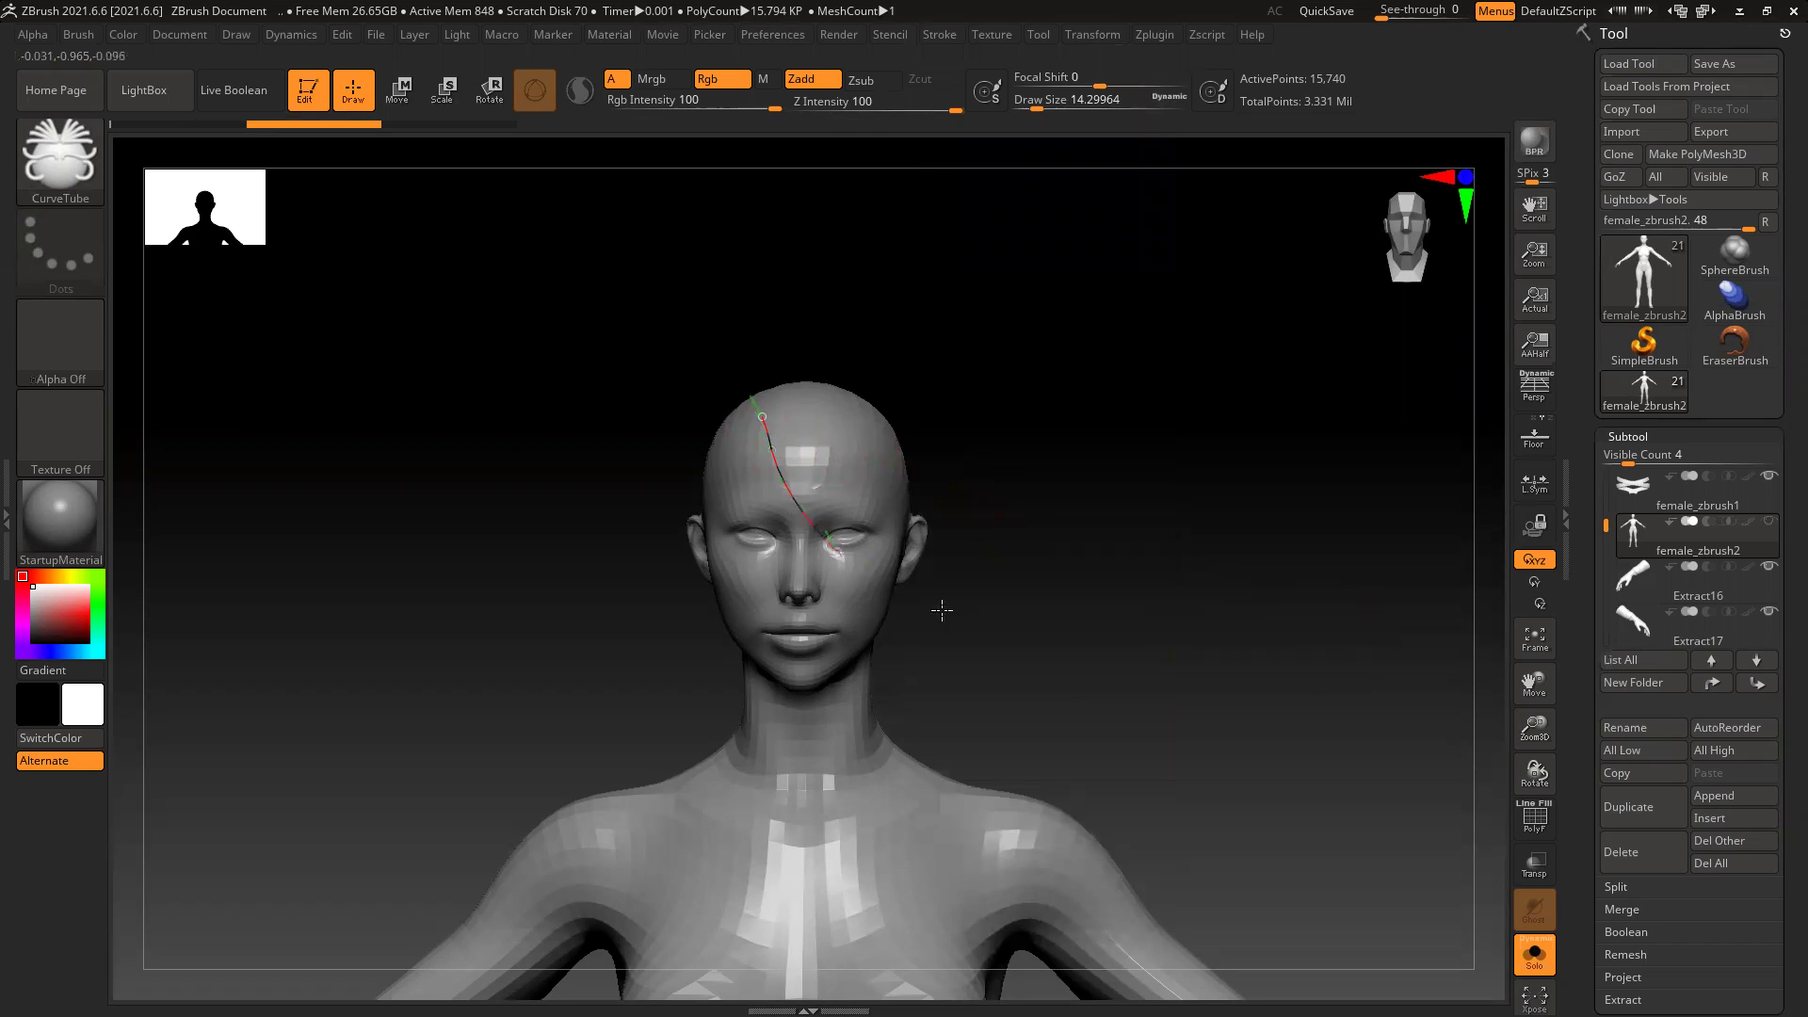
Step: Try a tapered CurveTube strand from the forehead across the face and undo it
left_click_drag(902, 597, 994, 619)
key("ctrl+z")
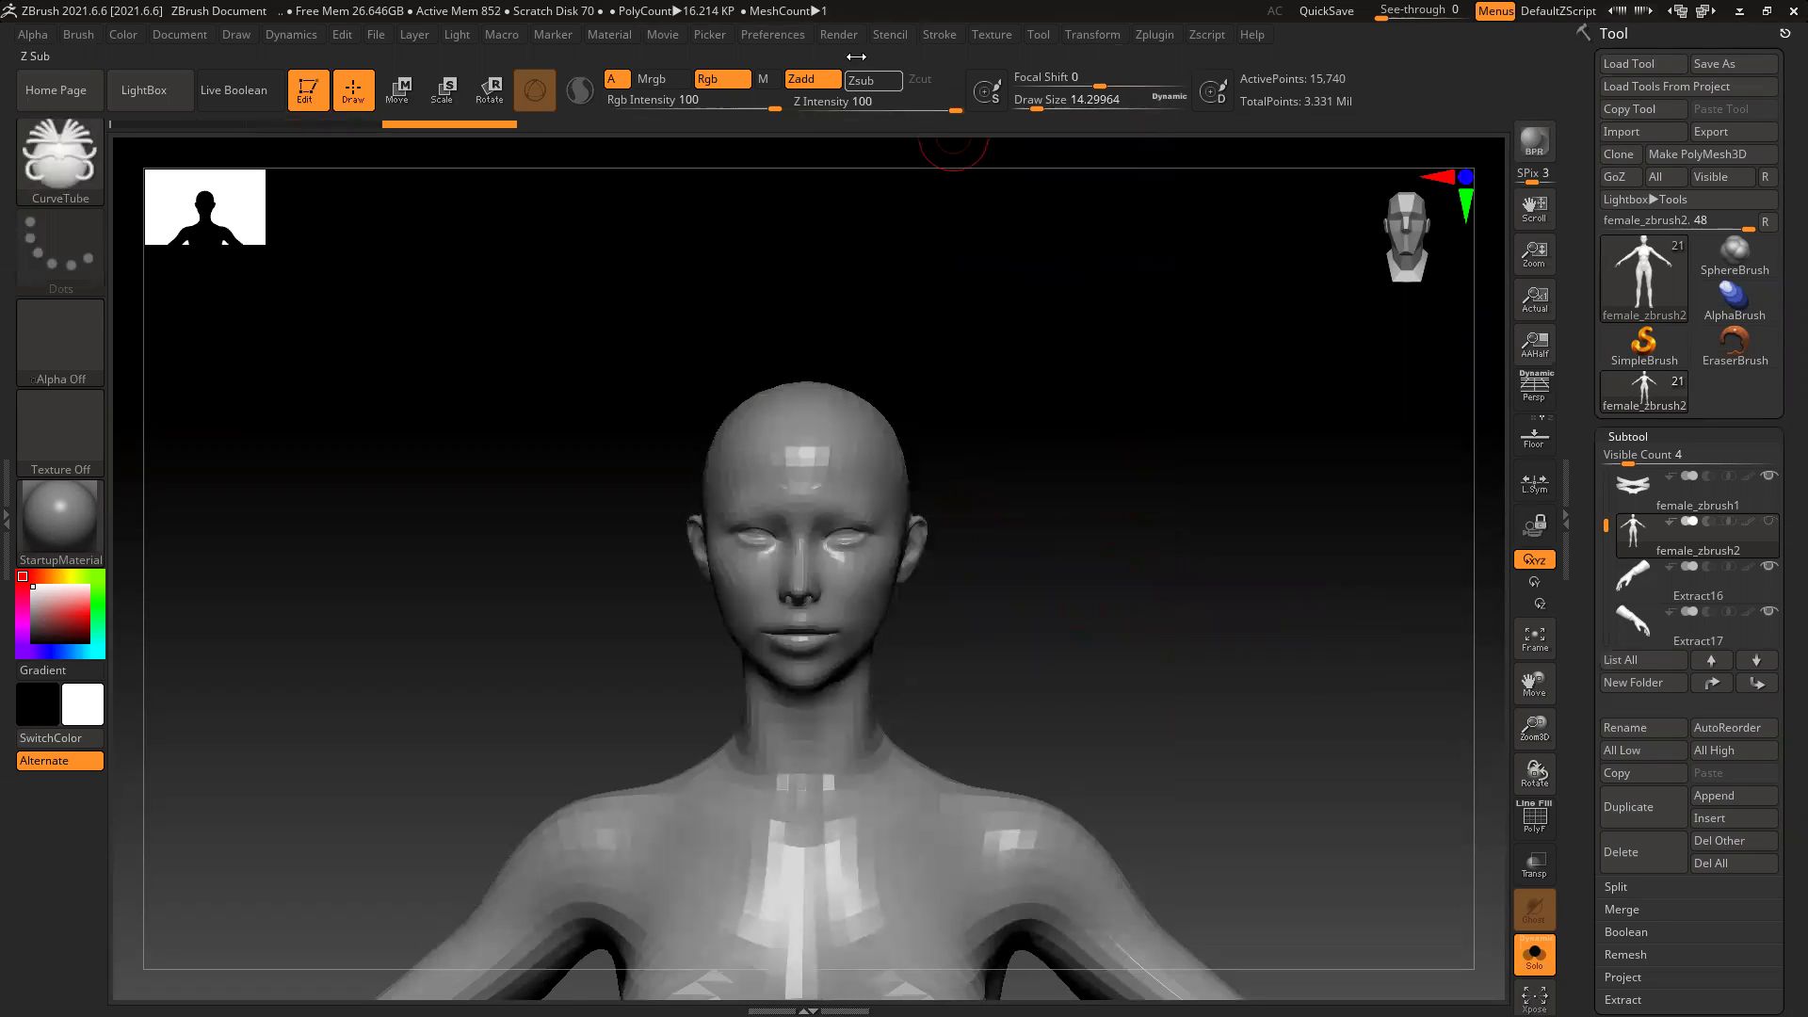
Step: Enable Bend End in the stroke's curve settings
left_click(939, 34)
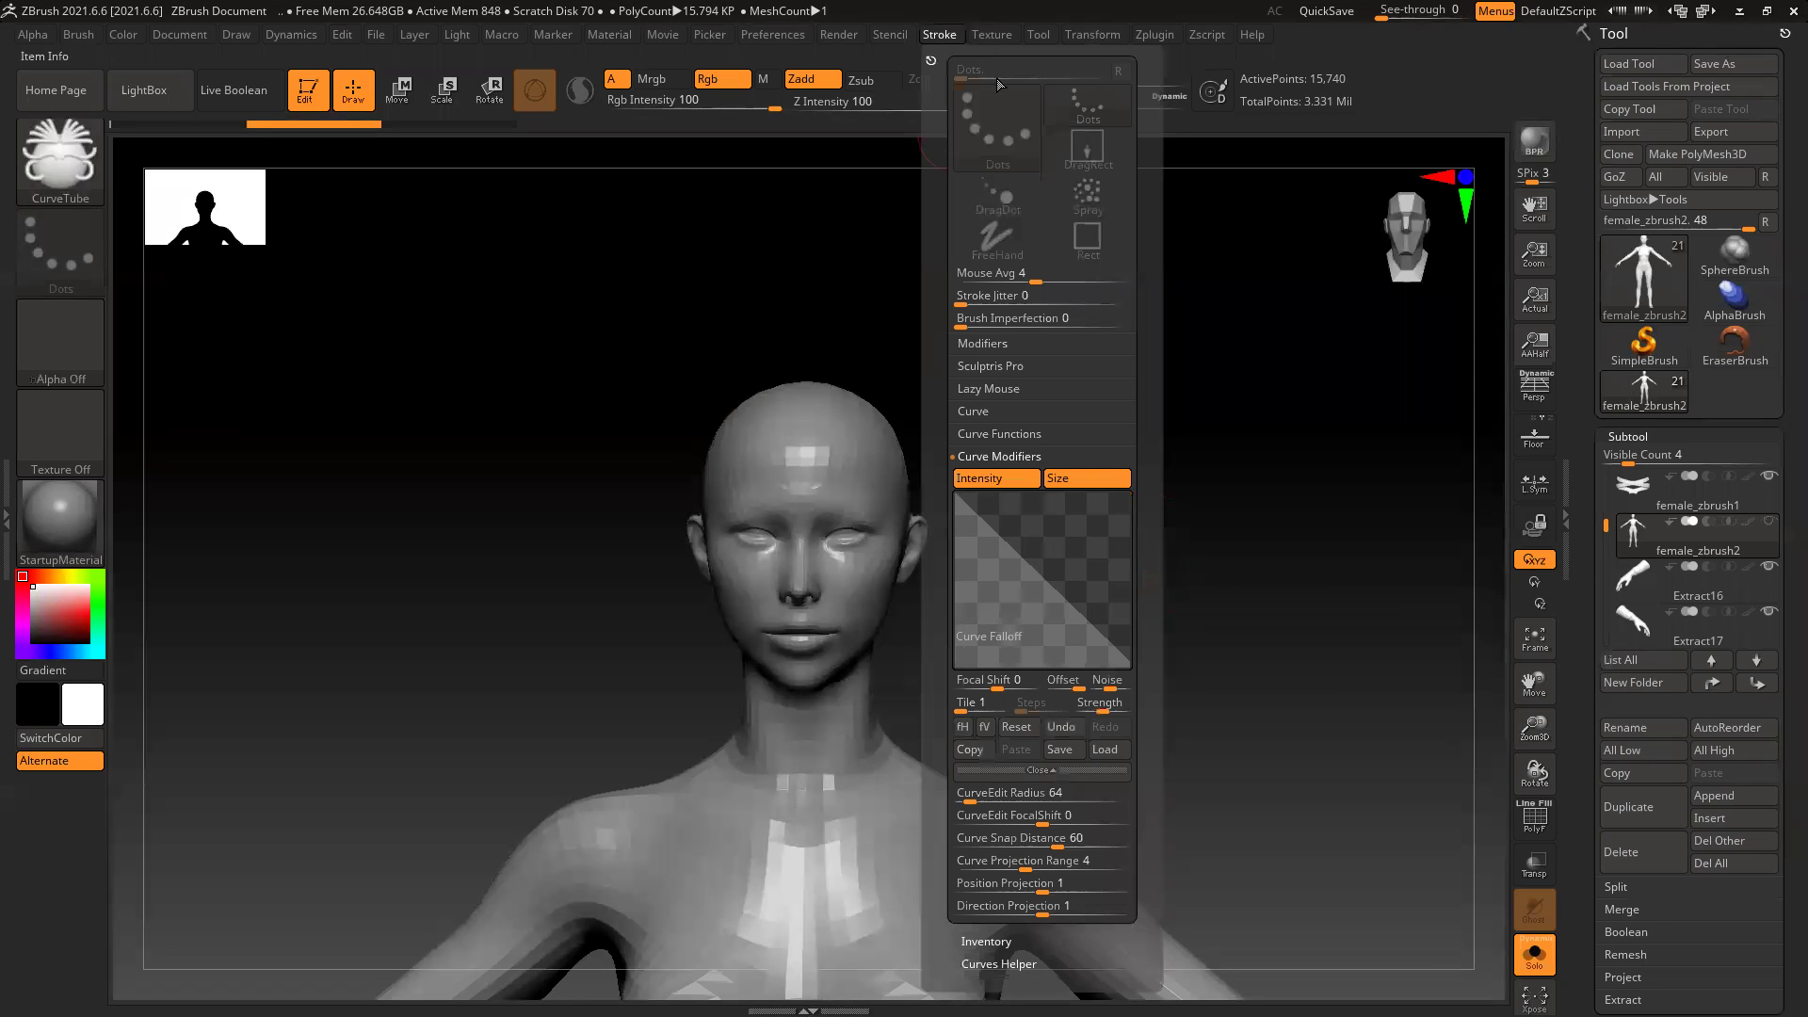
left_click(1006, 346)
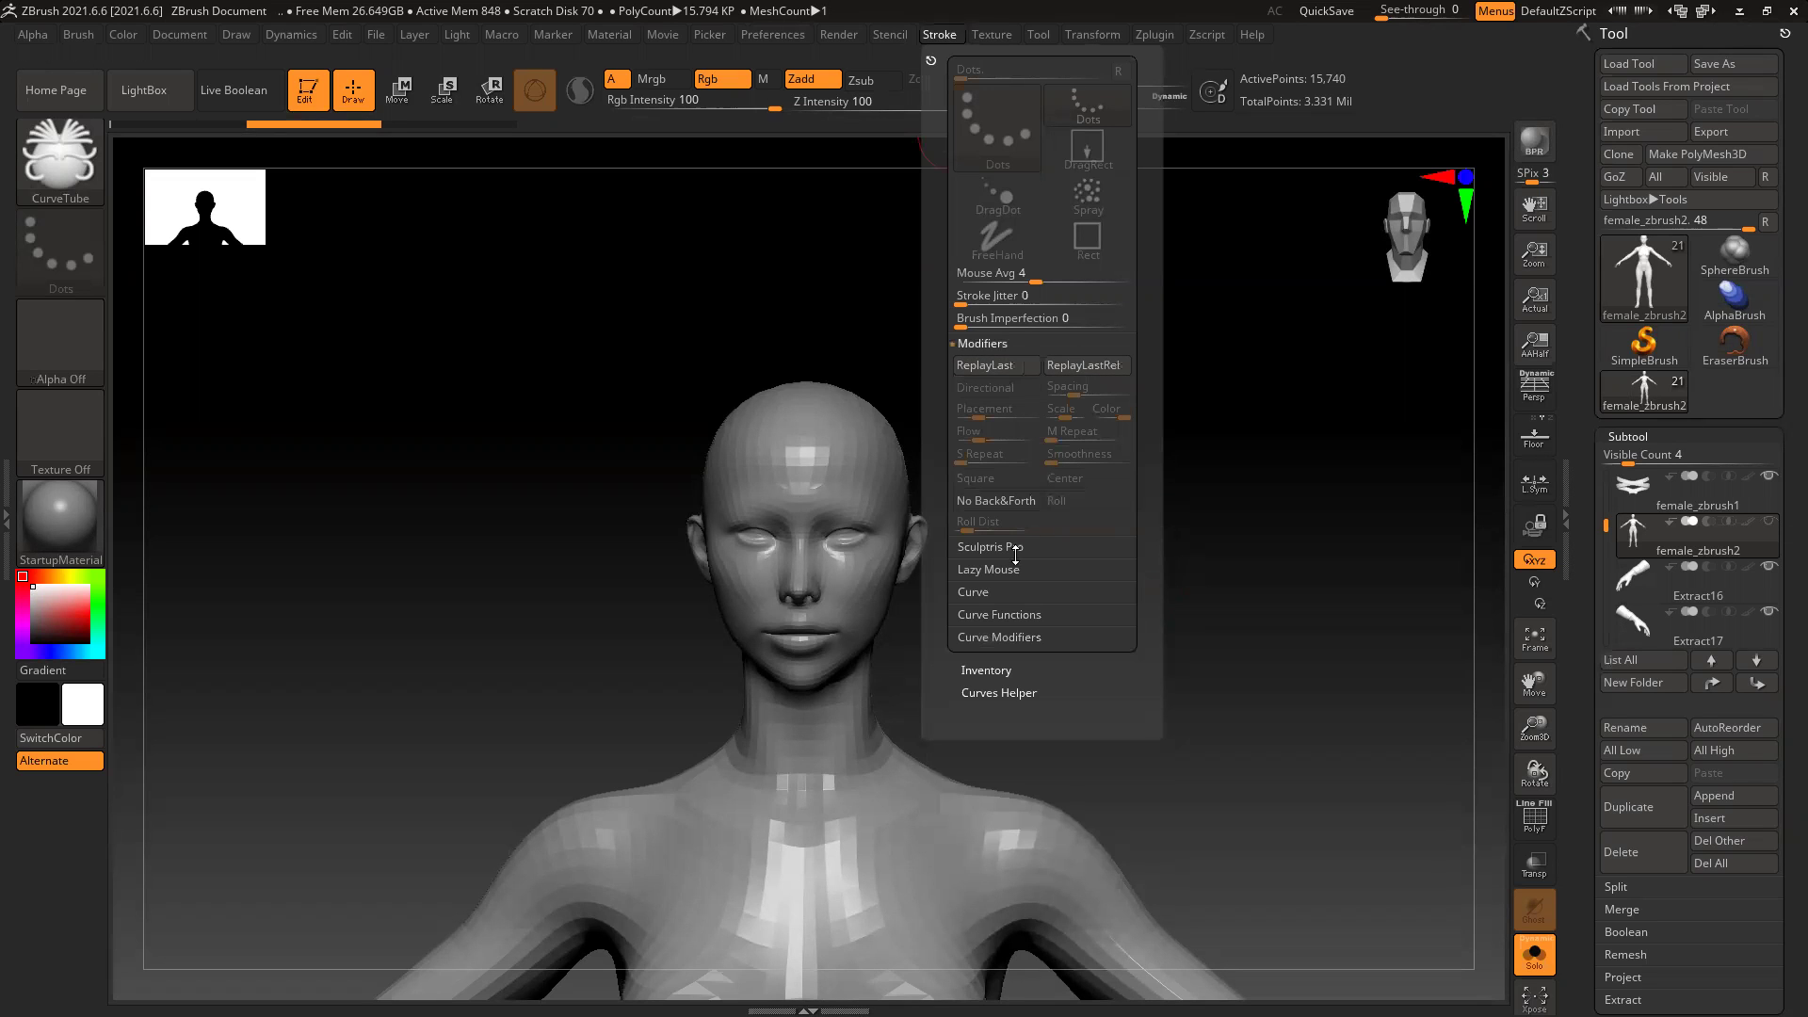
left_click(981, 591)
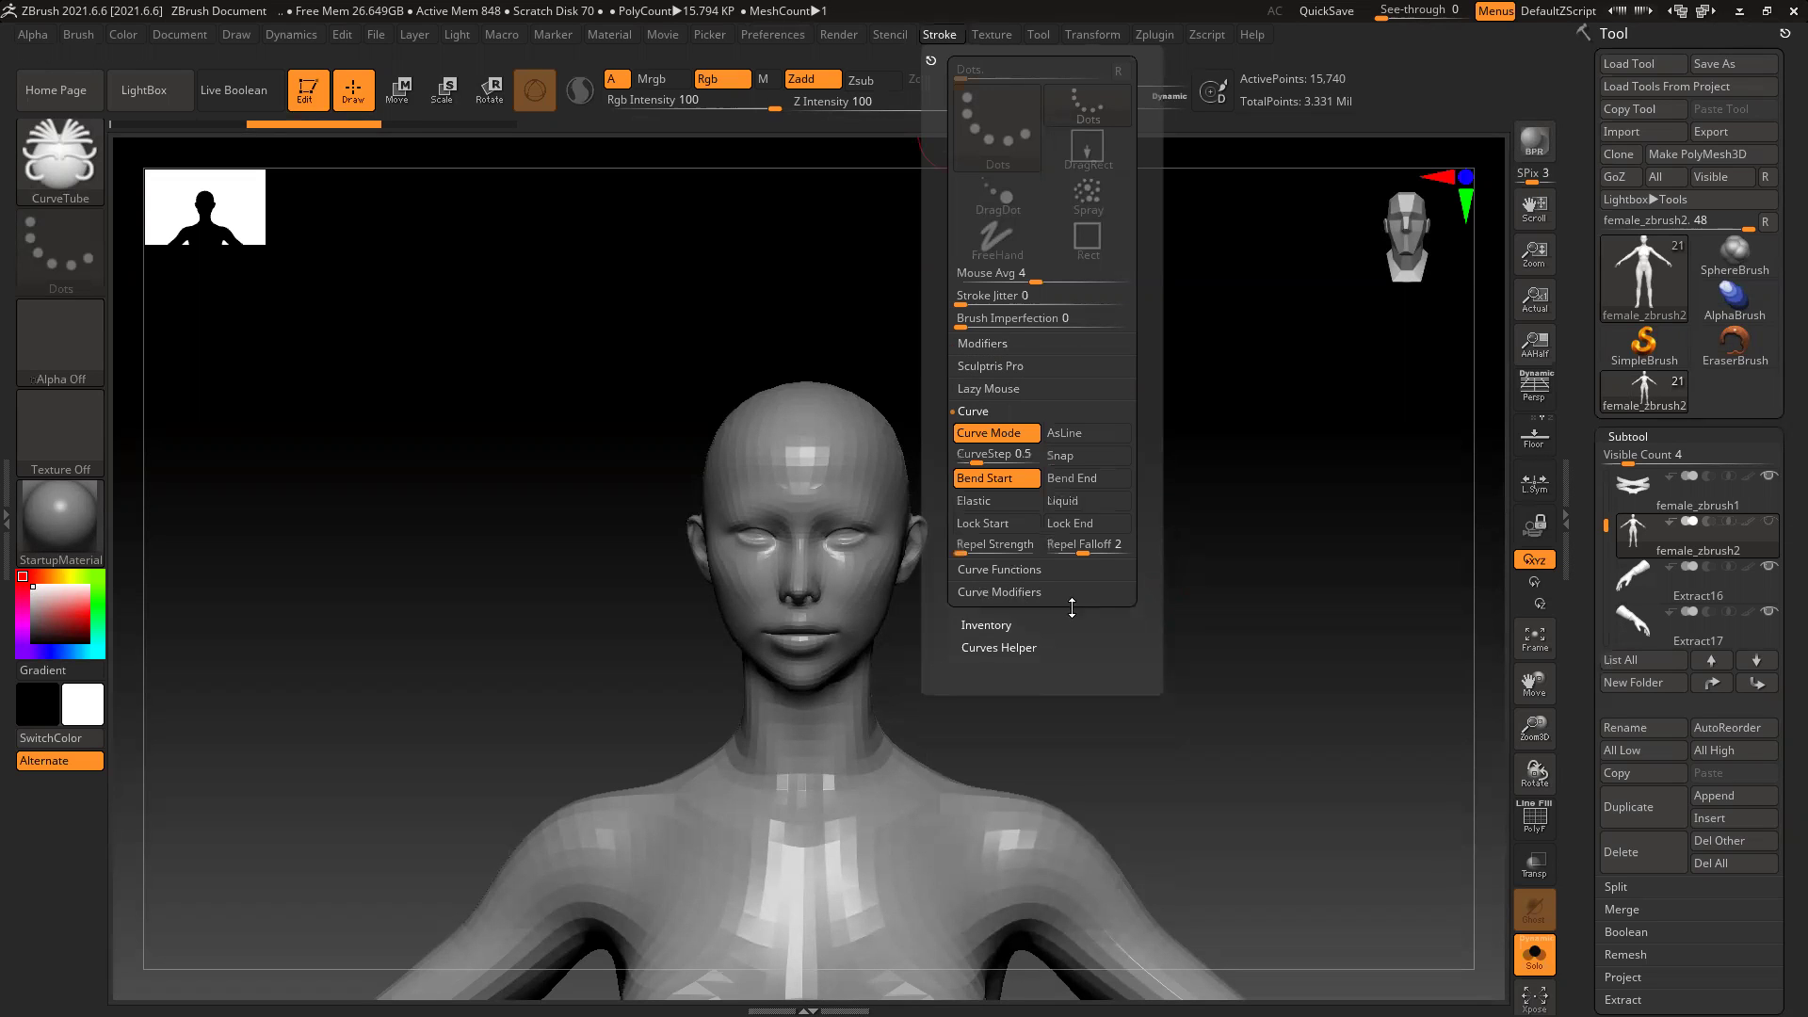
left_click(1088, 479)
Step: Draw a tapered CurveTube strand from the forehead across the face and rebuild it thinner at draw size 9
mouse_move(758, 419)
left_mouse_down()
mouse_move(843, 551)
mouse_move(956, 581)
left_mouse_up()
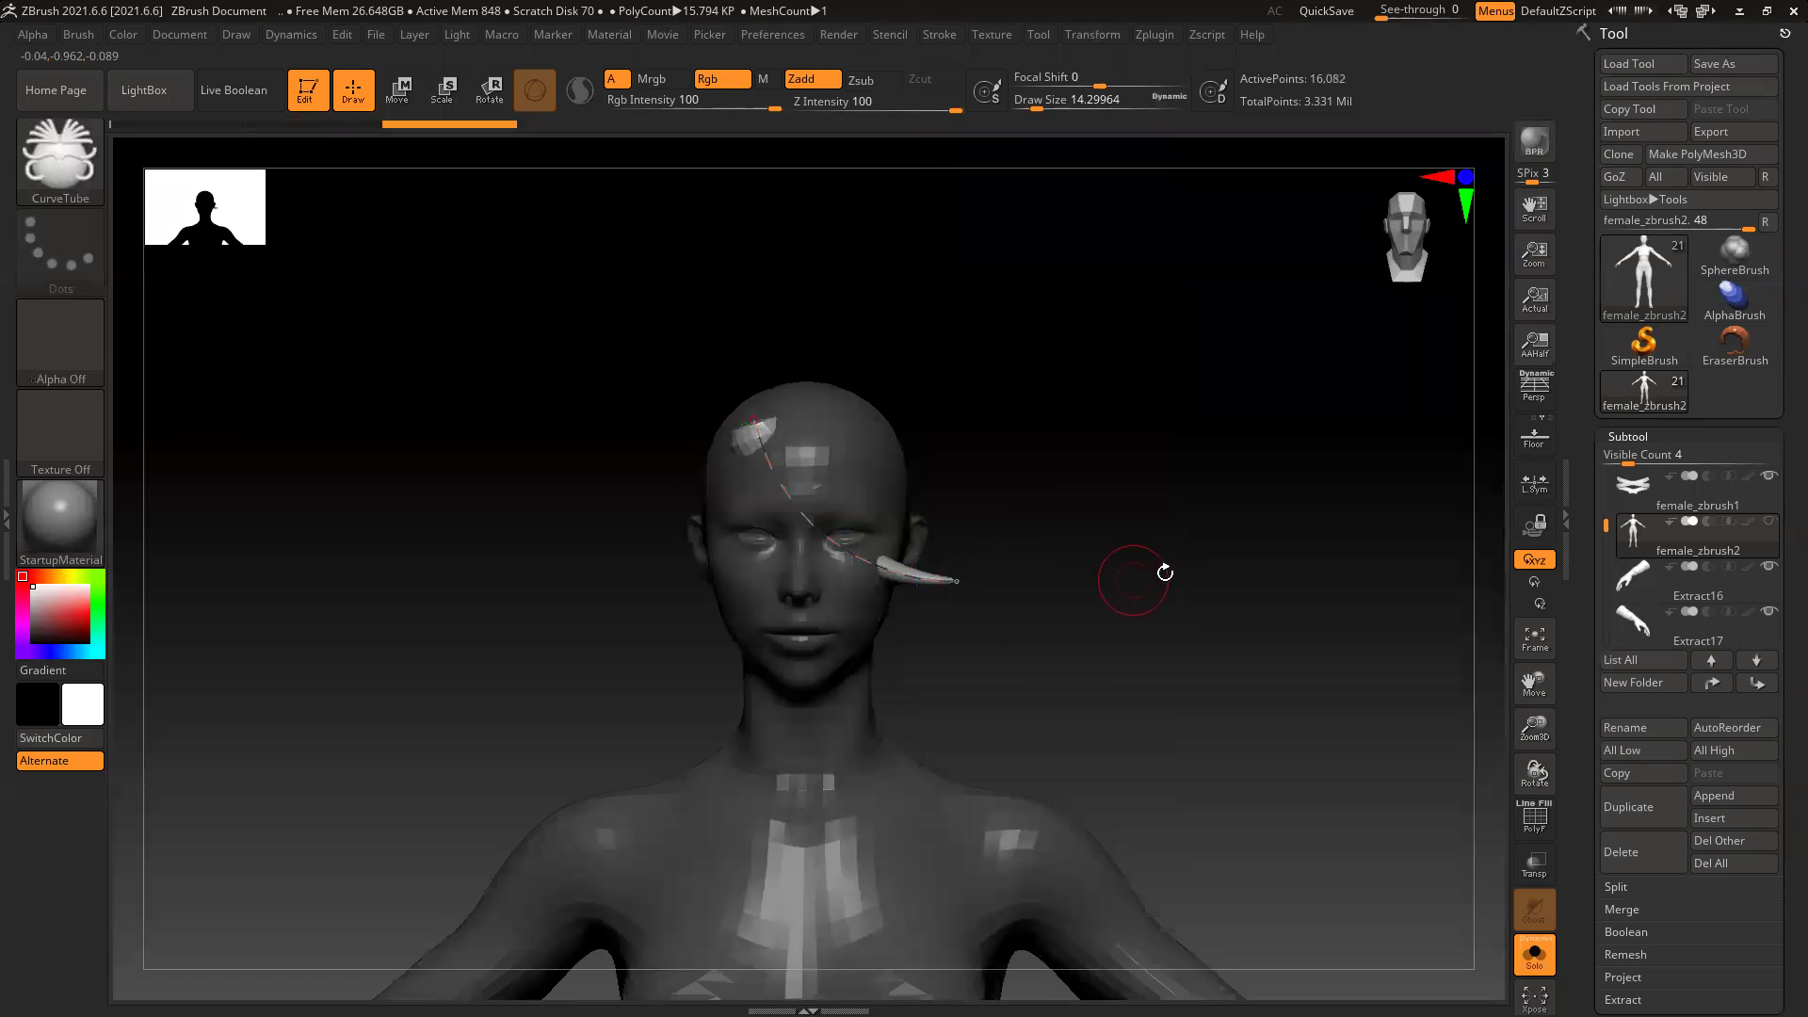
left_click(753, 419)
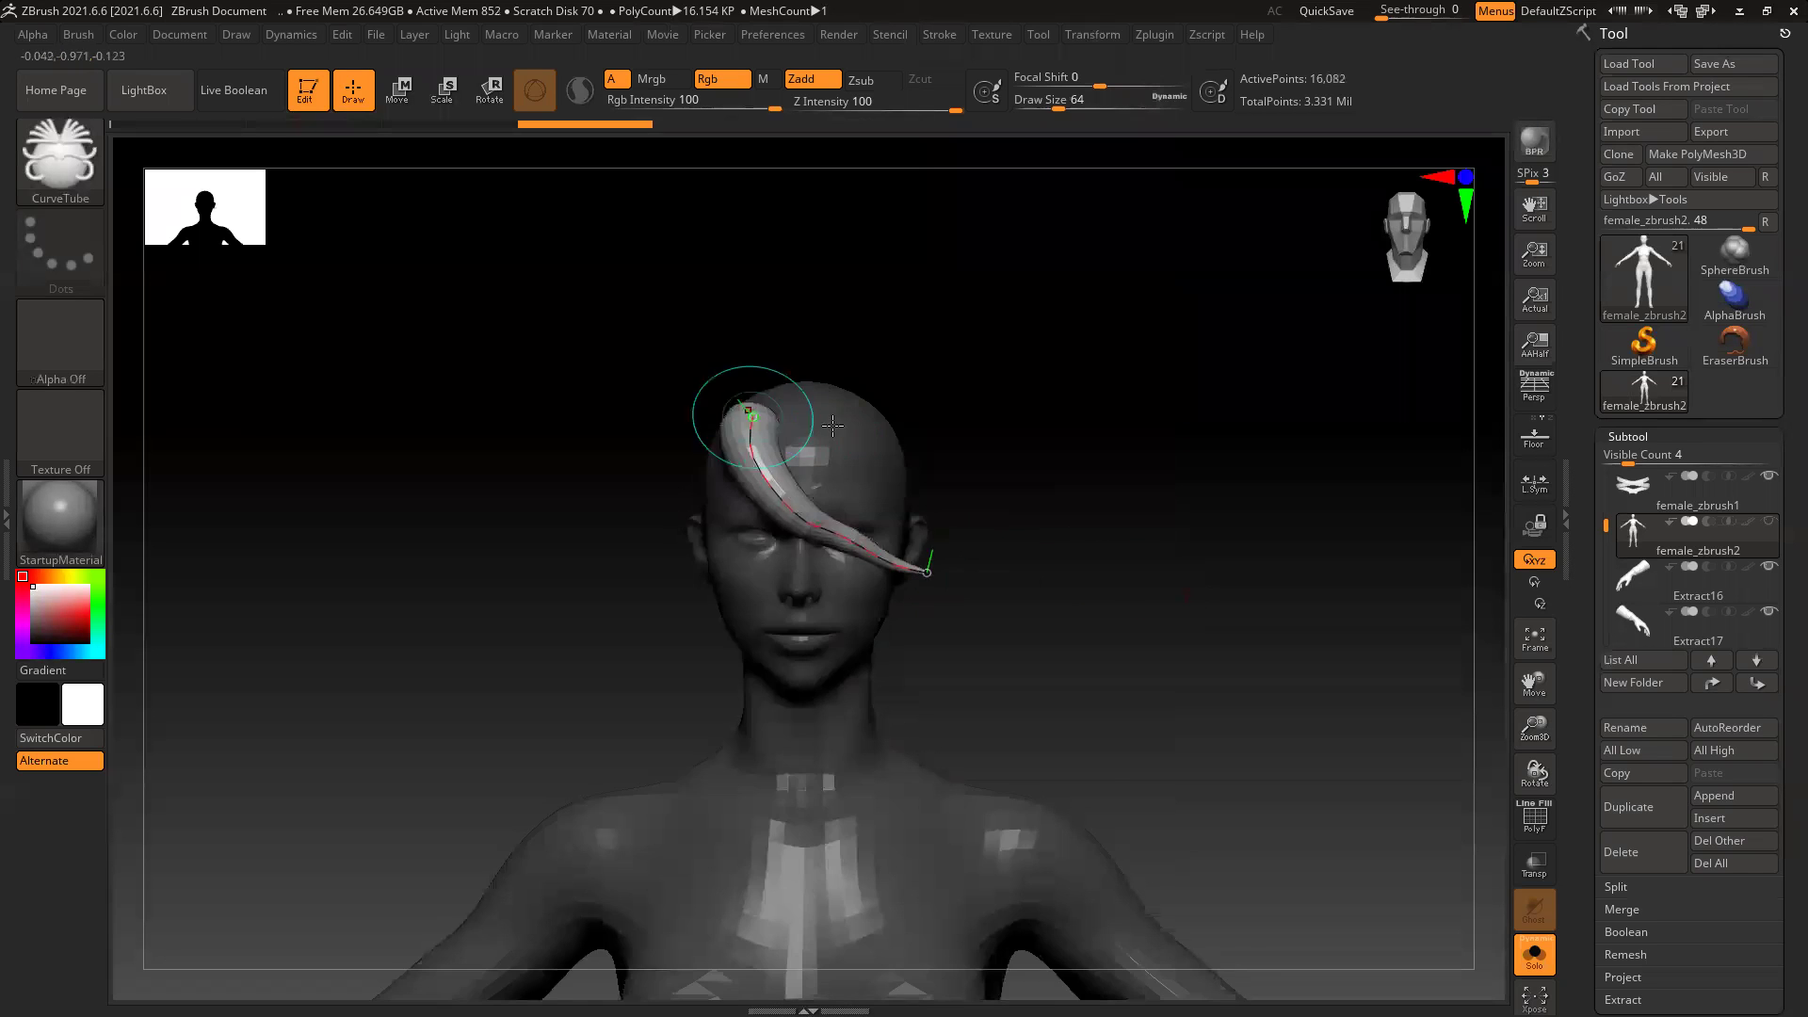
mouse_move(1114, 463)
left_mouse_down()
mouse_move(1033, 480)
mouse_move(1093, 476)
left_mouse_up()
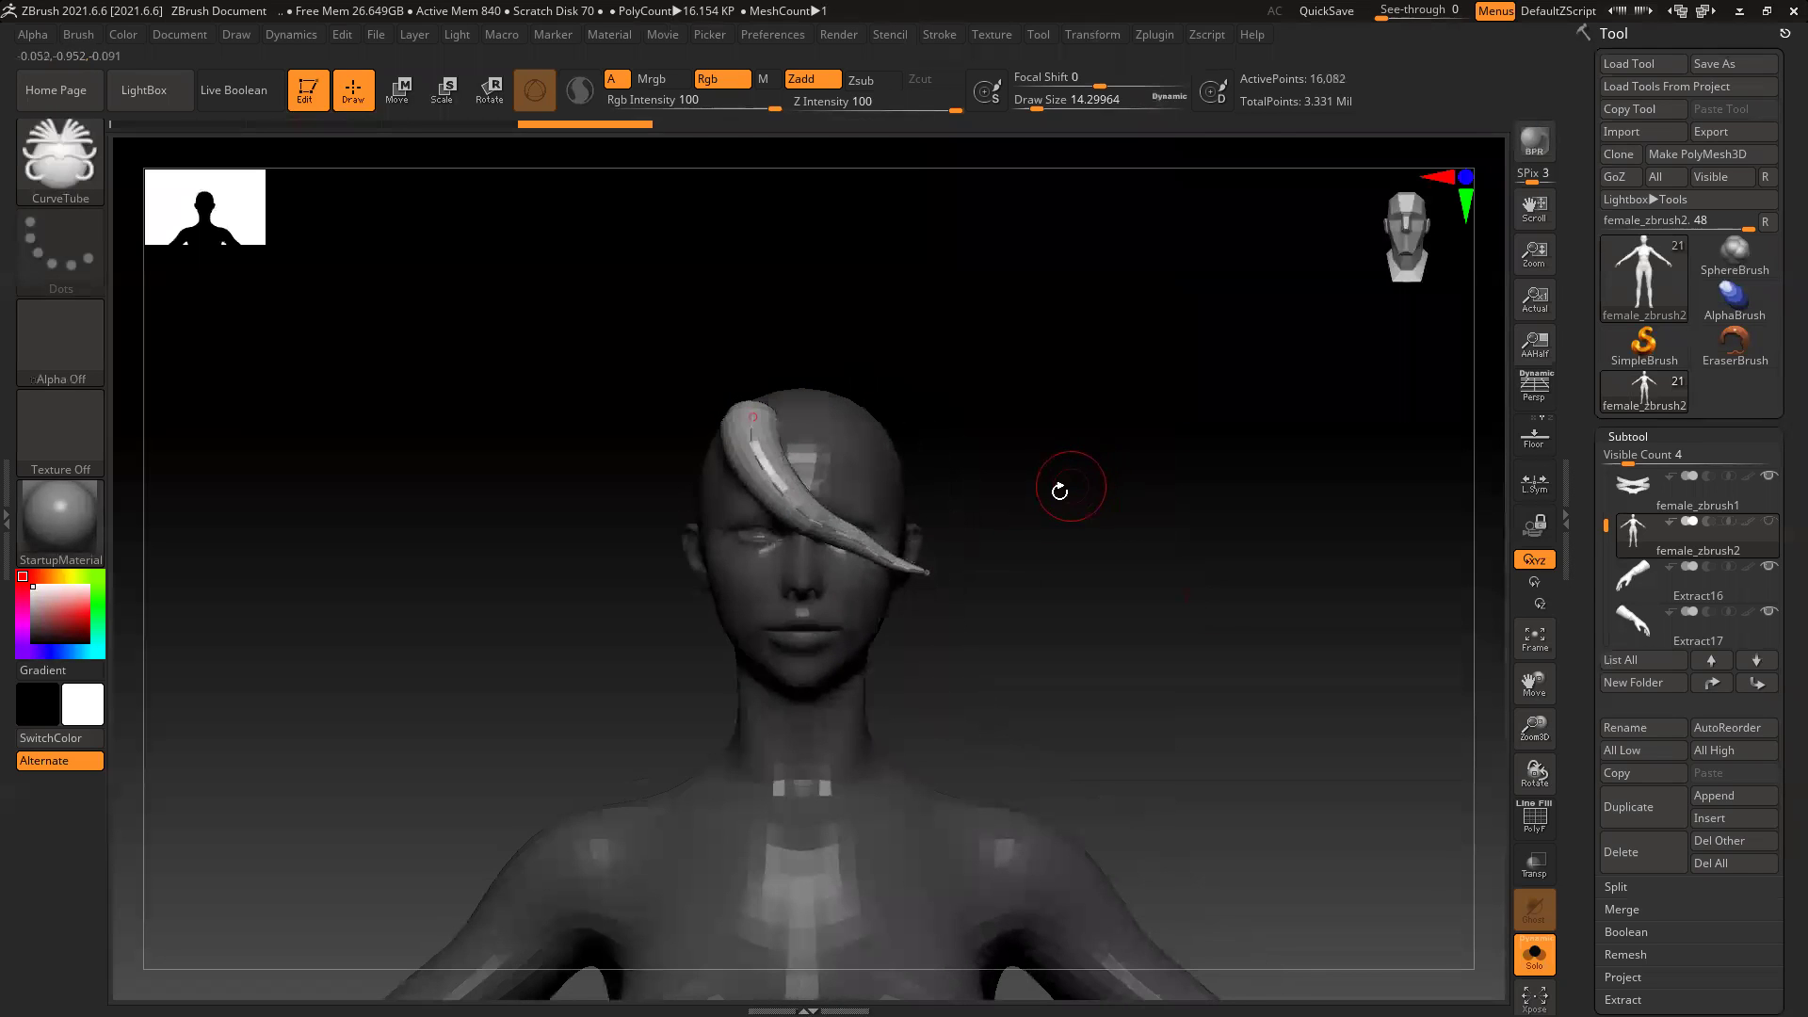
left_click_drag(1085, 586, 909, 586)
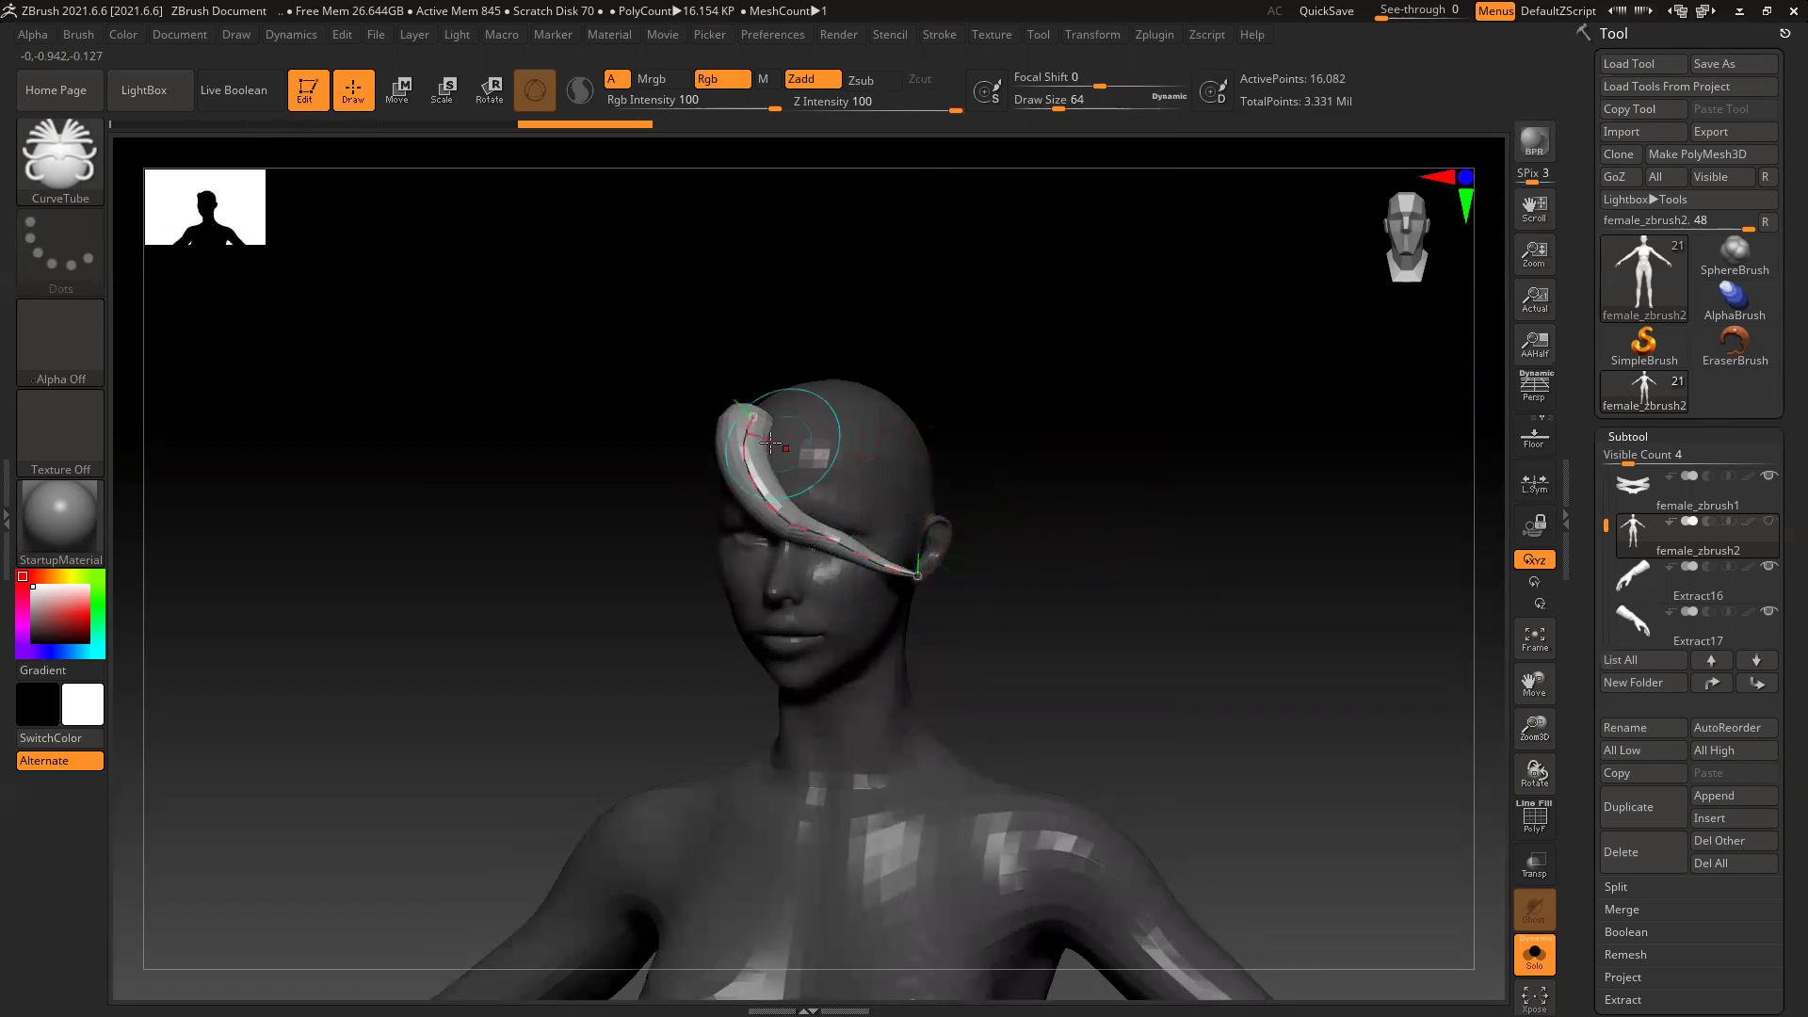
left_click(750, 429)
left_click_drag(1083, 470, 1198, 509)
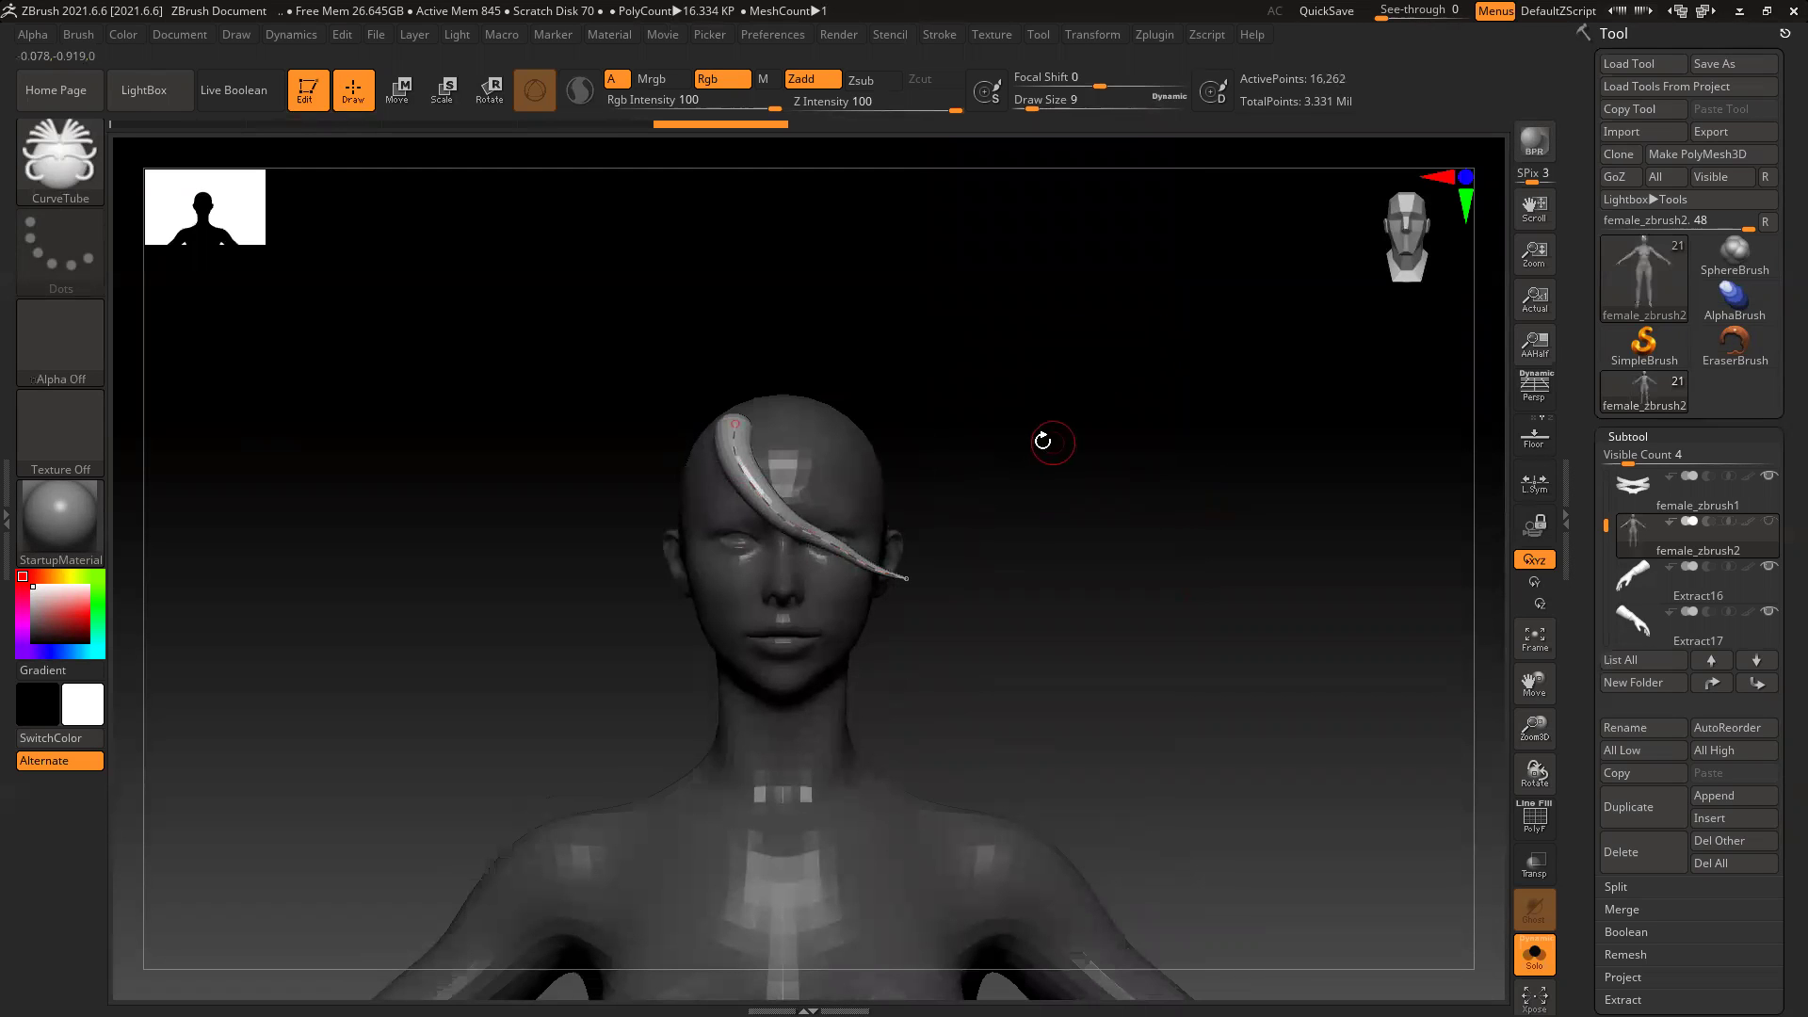
Step: Switch the sculpting brush to CurveAlpha and rebuild the strand as a flat strip along its existing curve
left_click(57, 154)
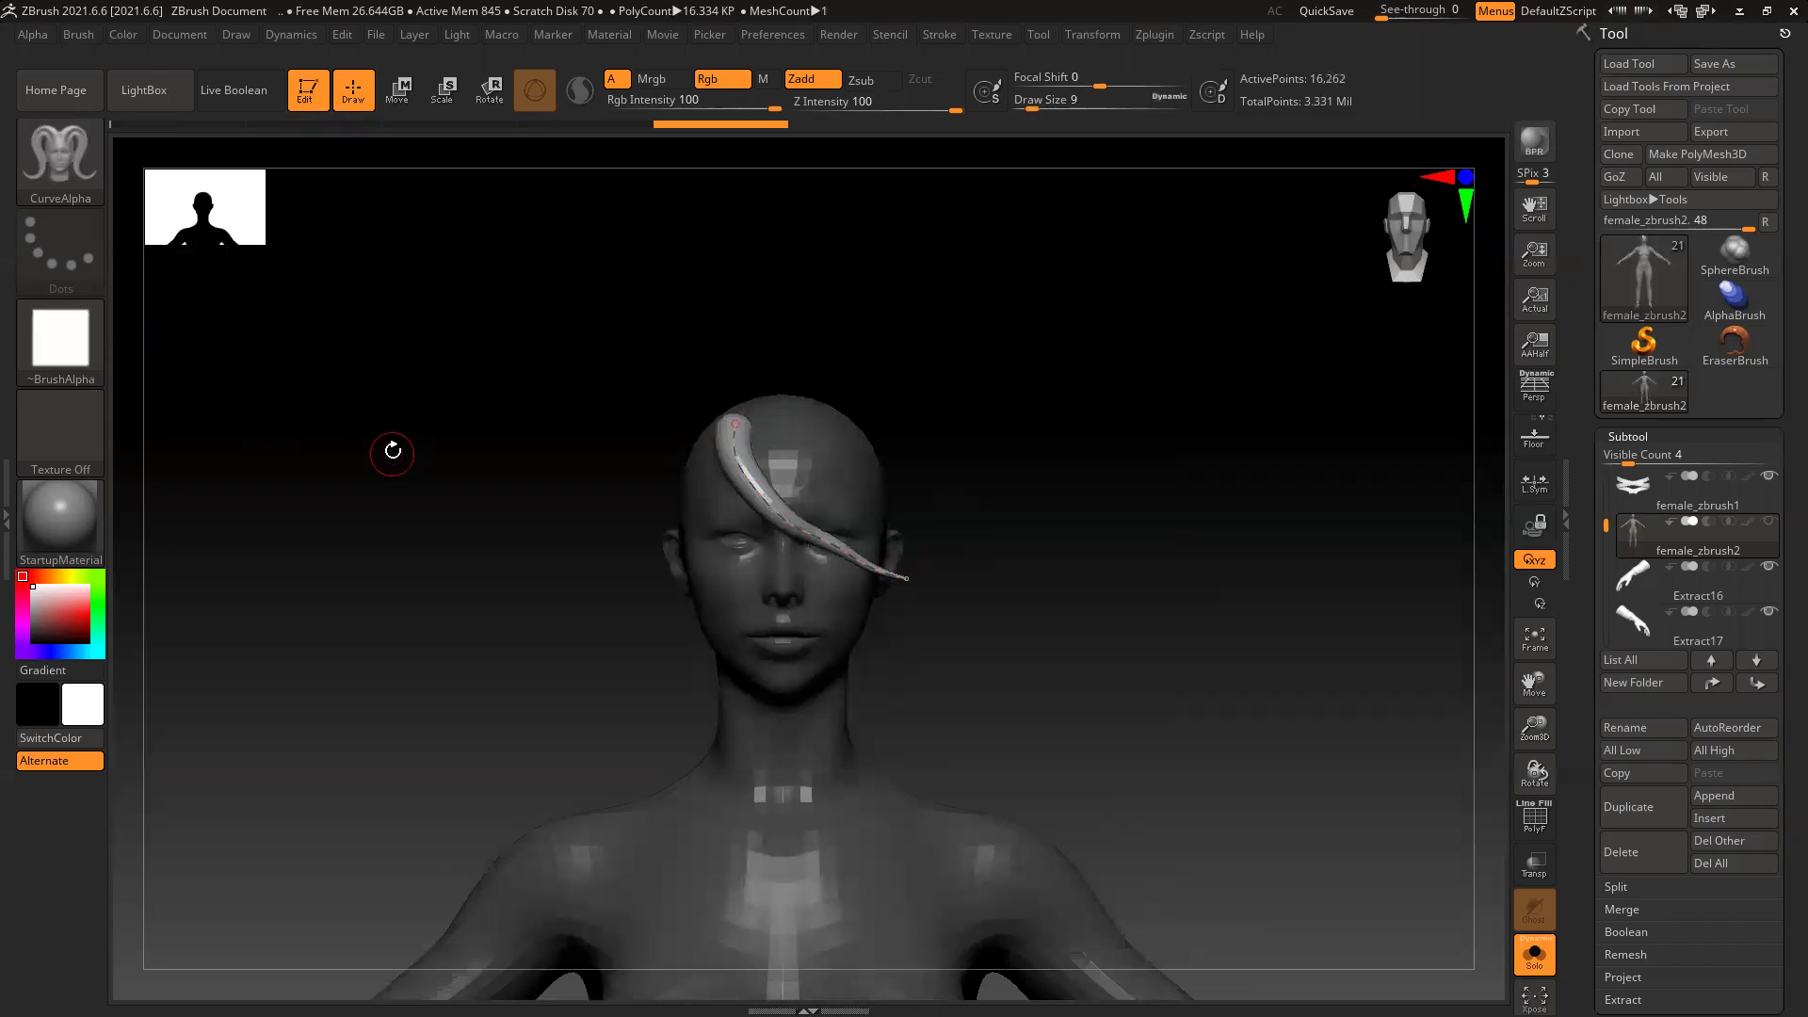
left_click(753, 477)
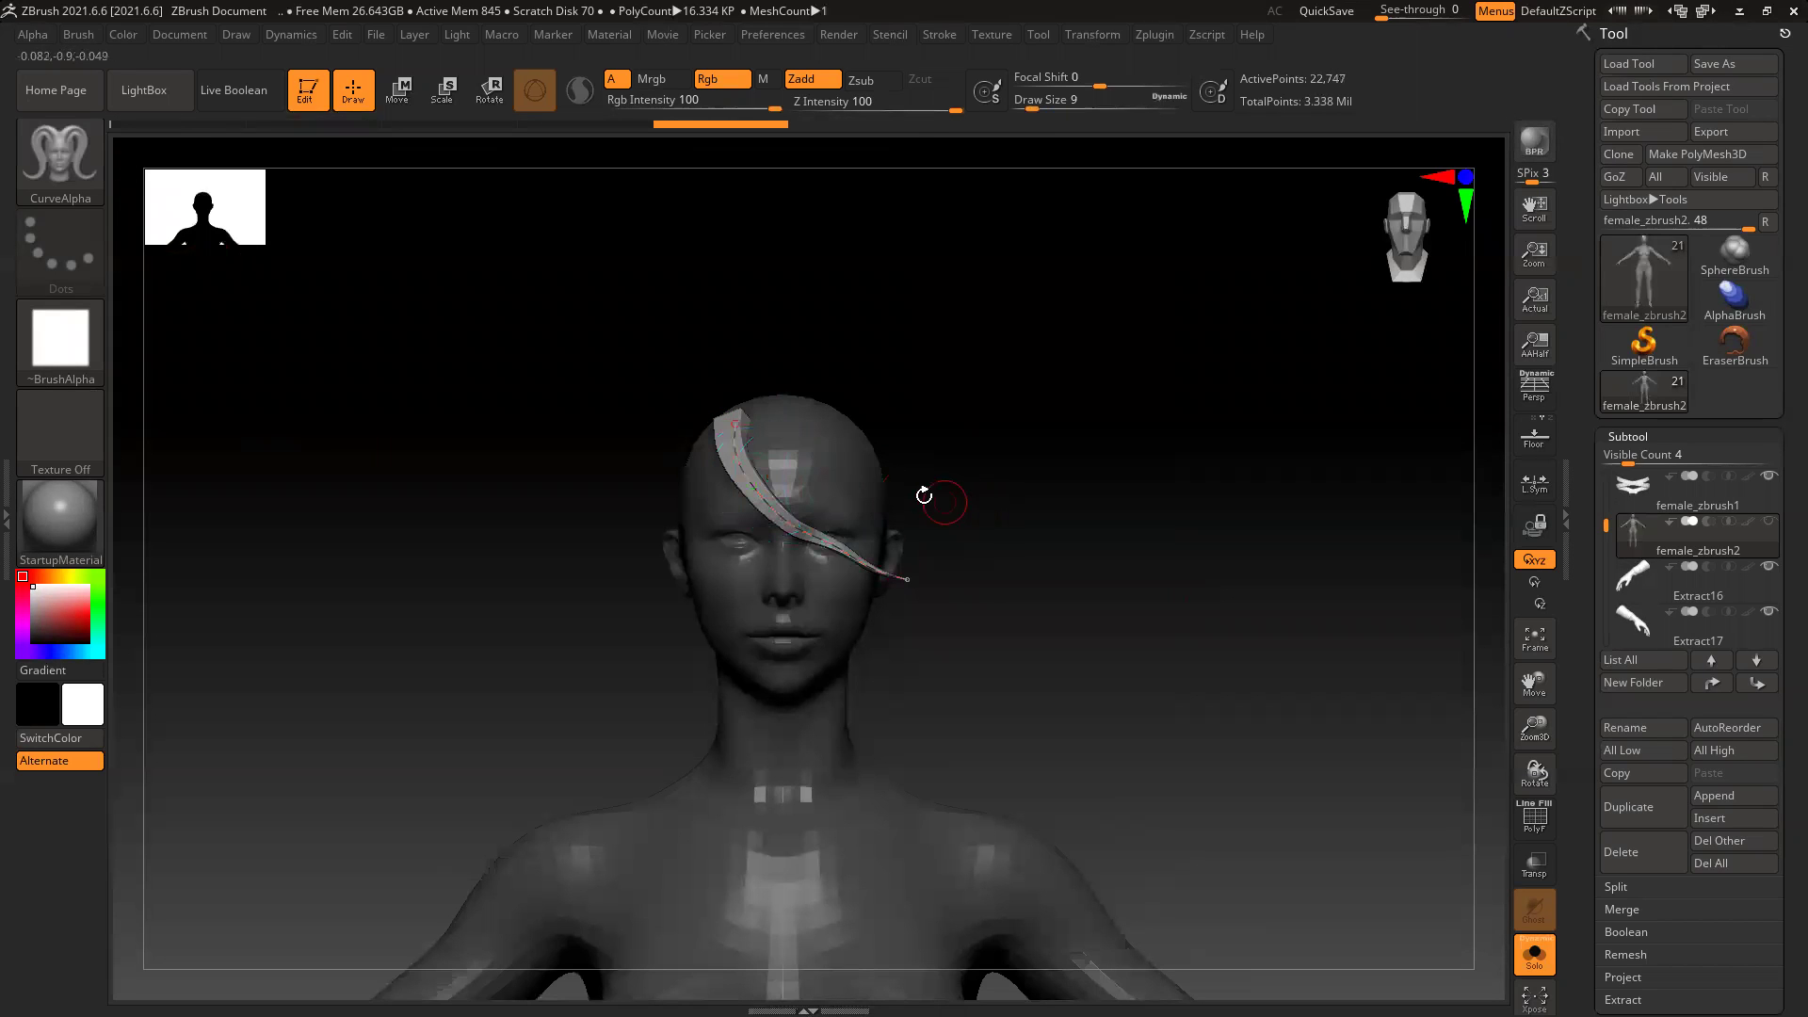
mouse_move(1130, 487)
left_mouse_down()
mouse_move(1085, 496)
mouse_move(1141, 490)
left_mouse_up()
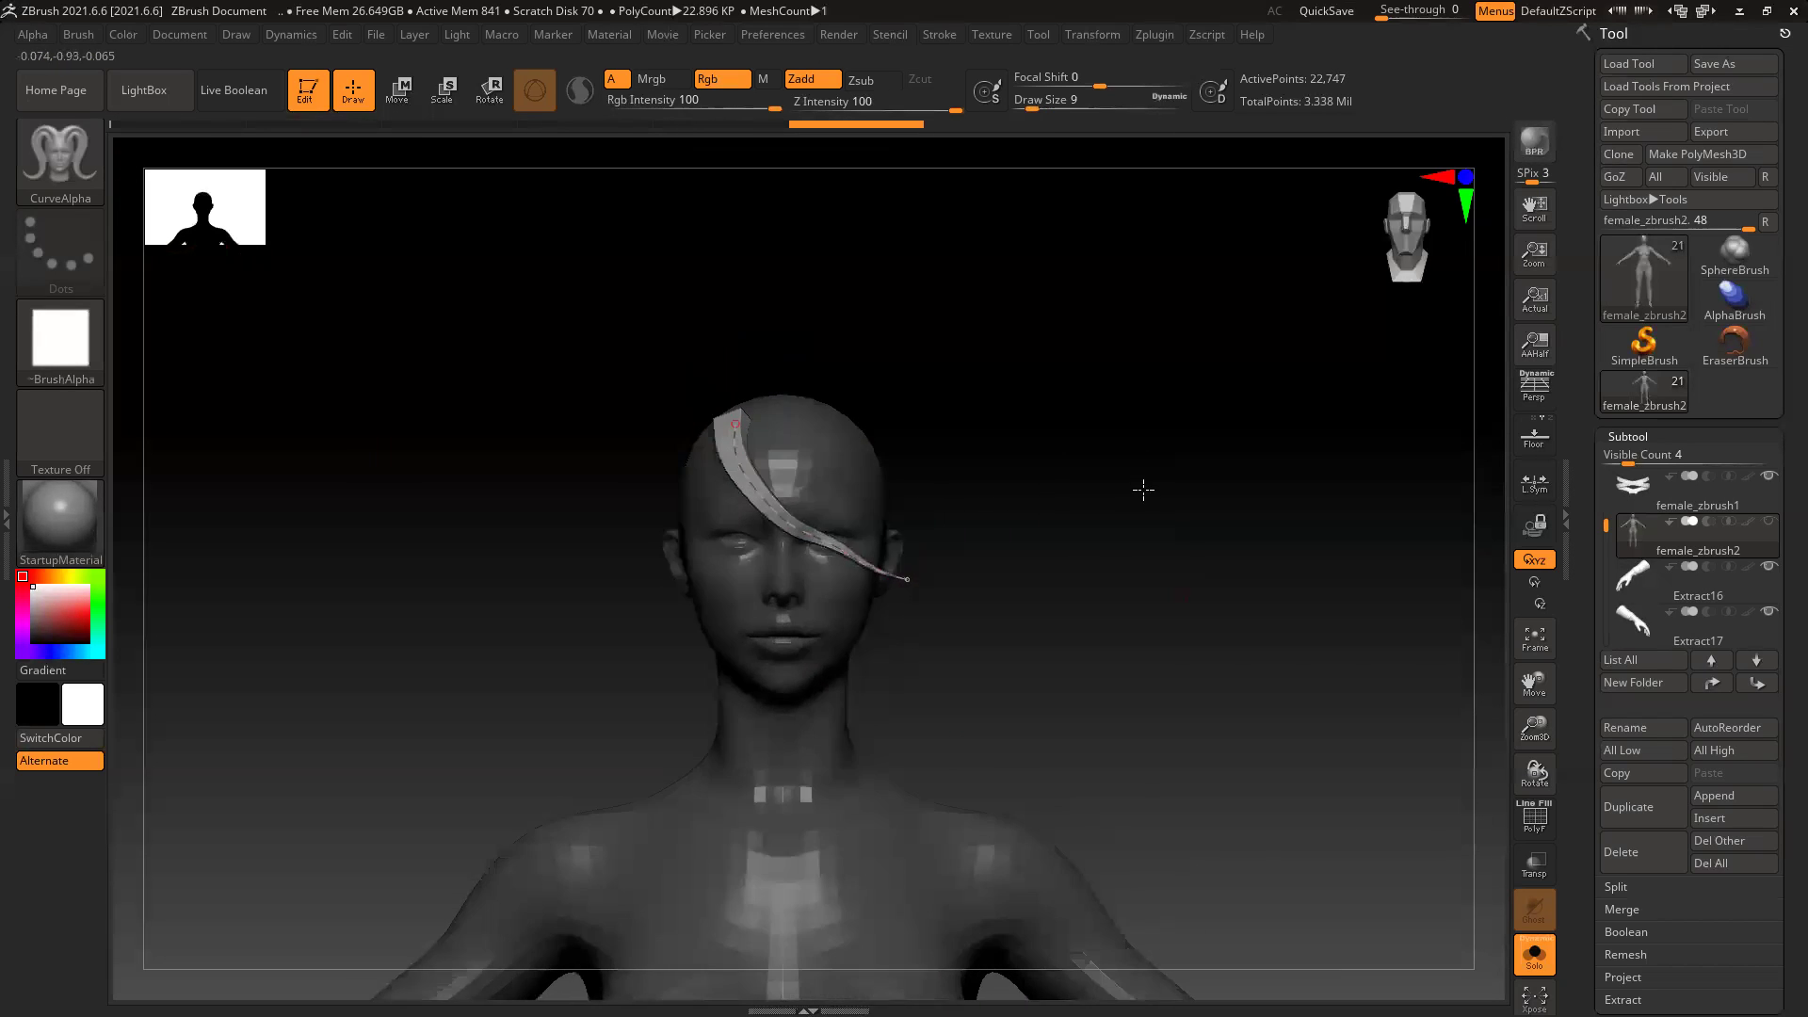
Step: Isolate the strand from the body and inspect it, then undo the edits back to the bare head
left_click(737, 432, "ctrl+shift")
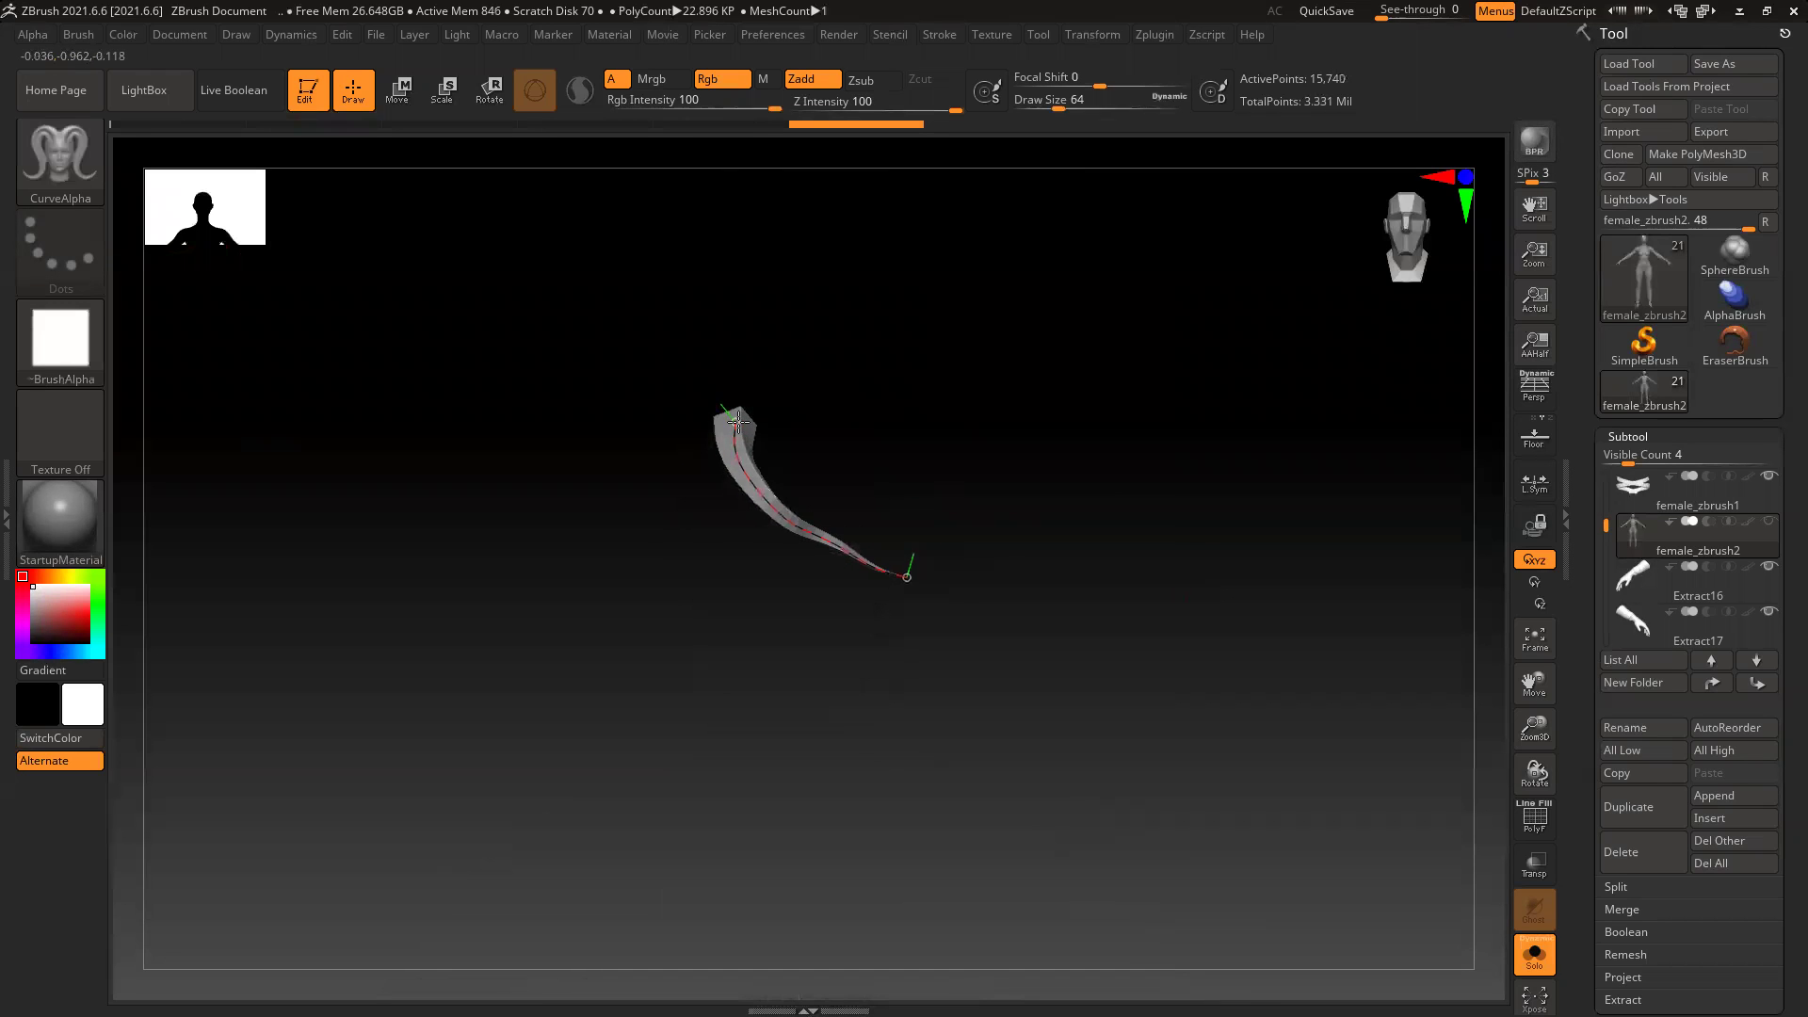
left_click_drag(738, 444, 740, 433)
left_click_drag(1010, 480, 928, 486)
key("ctrl+z")
key("ctrl+z")
key("ctrl+z")
key("ctrl+z")
key("ctrl+z")
key("ctrl+z")
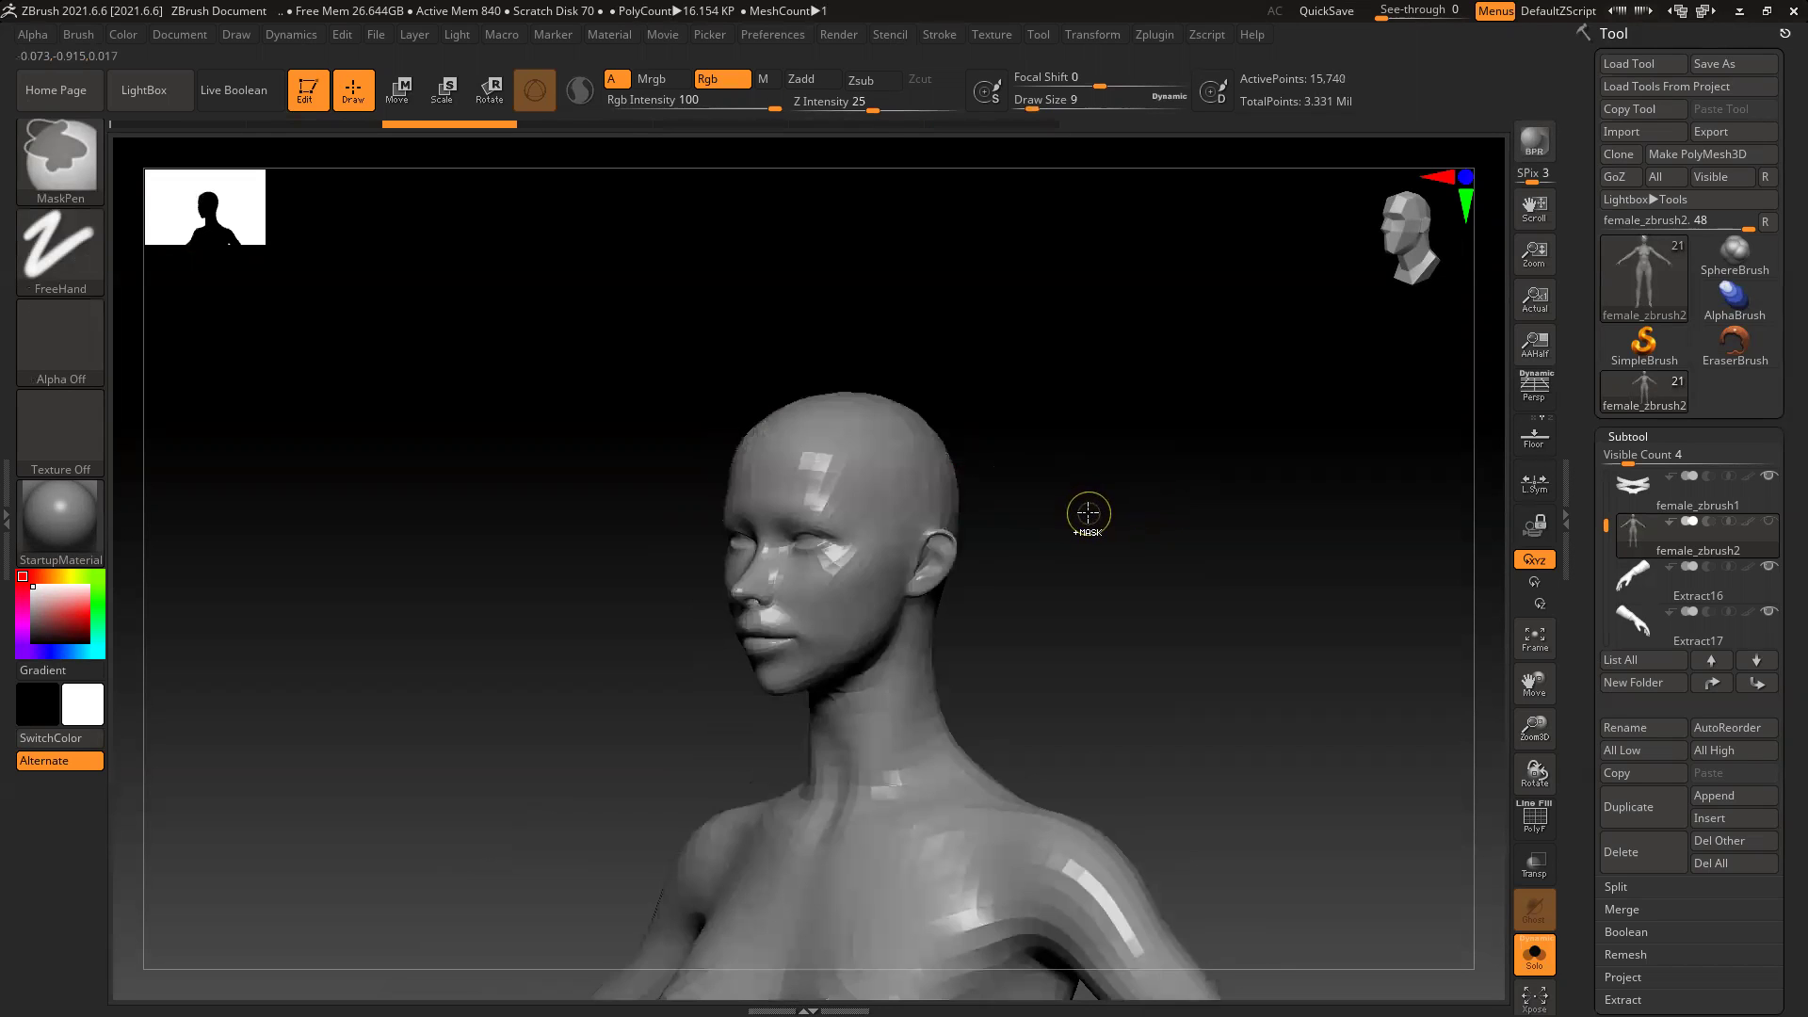
Step: Look over the alphas available for the CurveAlpha brush with the head in front view
left_click_drag(1073, 513, 1098, 514, "shift")
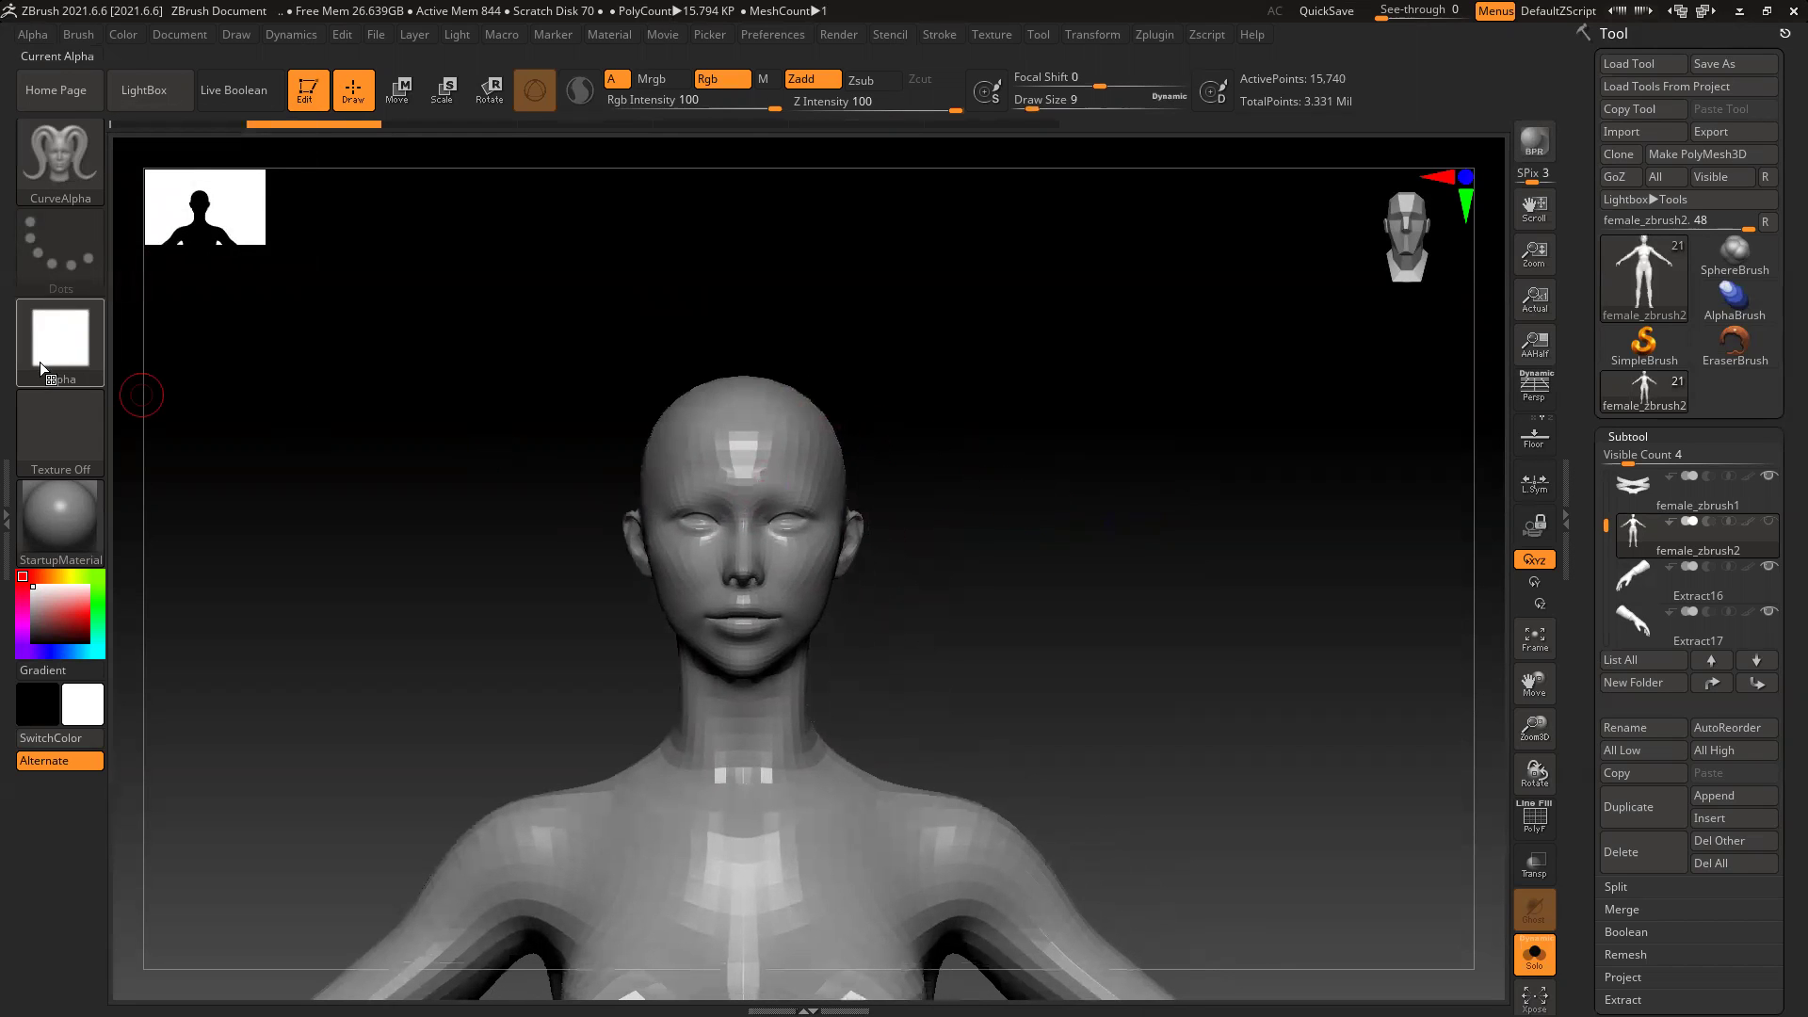
left_click(60, 339)
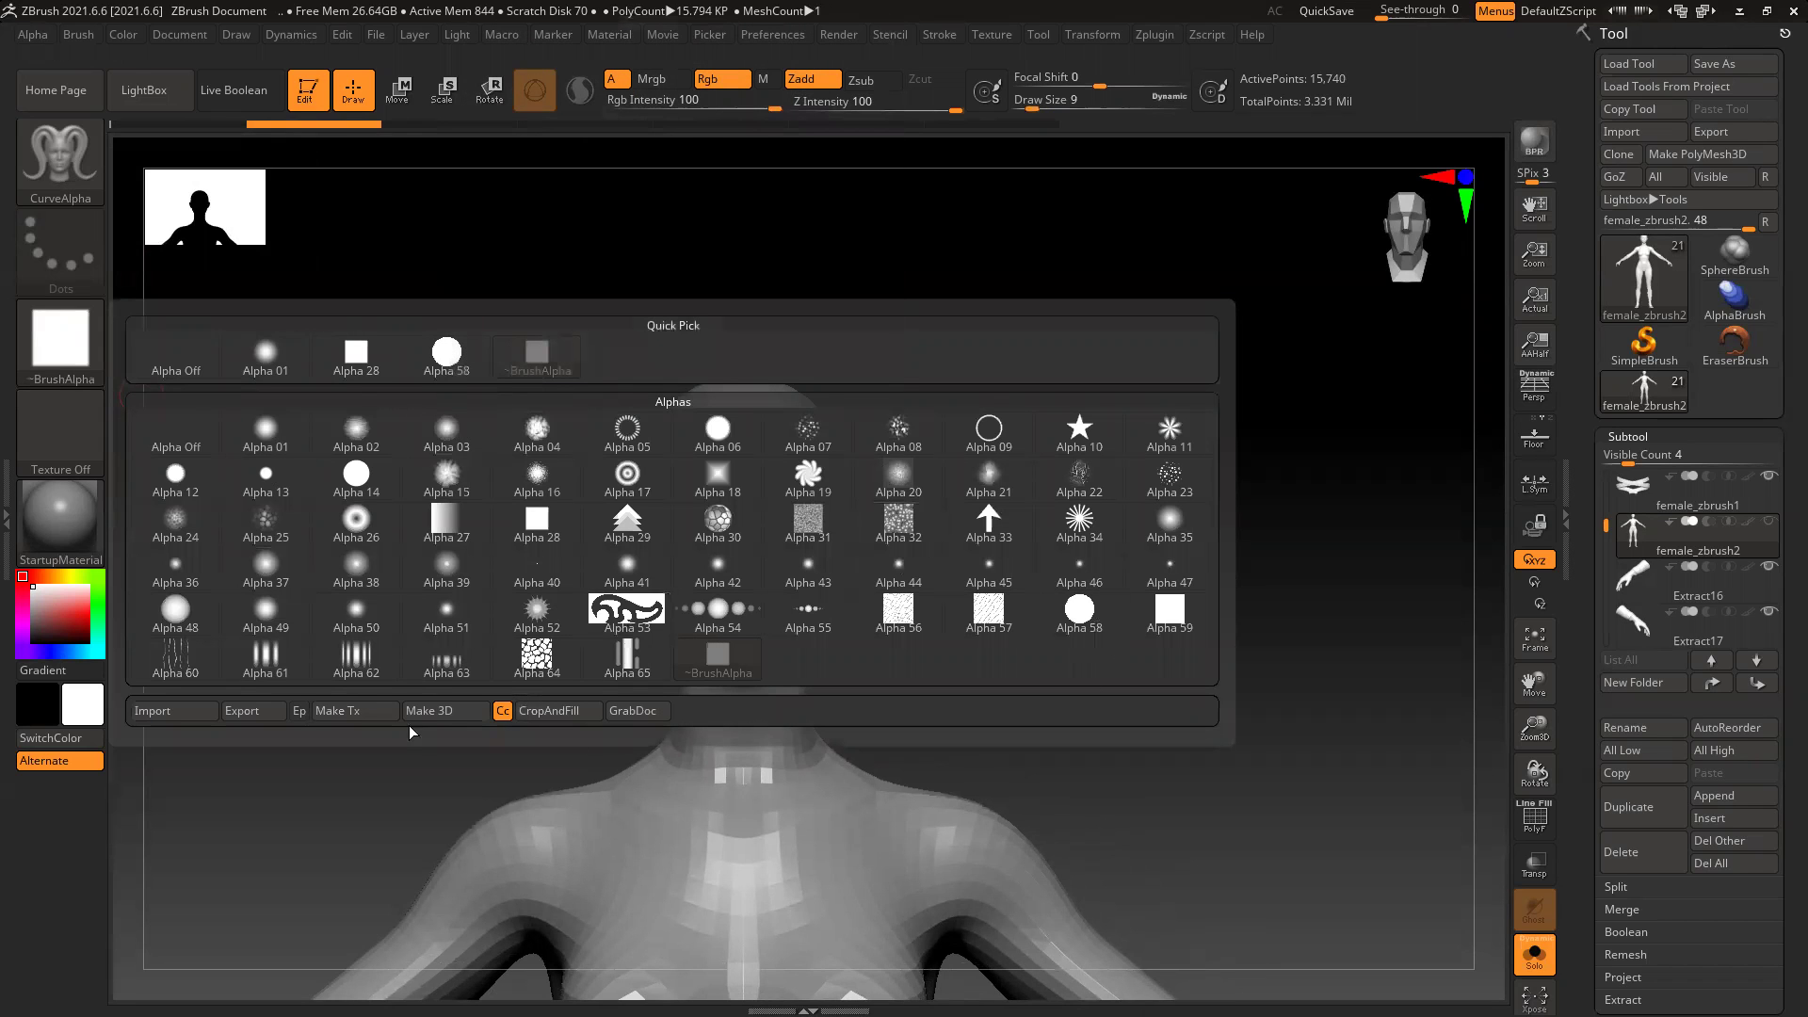
Step: Try a flat tapered CurveAlpha strand from the top of the head to the eye and undo it
left_click_drag(882, 458, 837, 448)
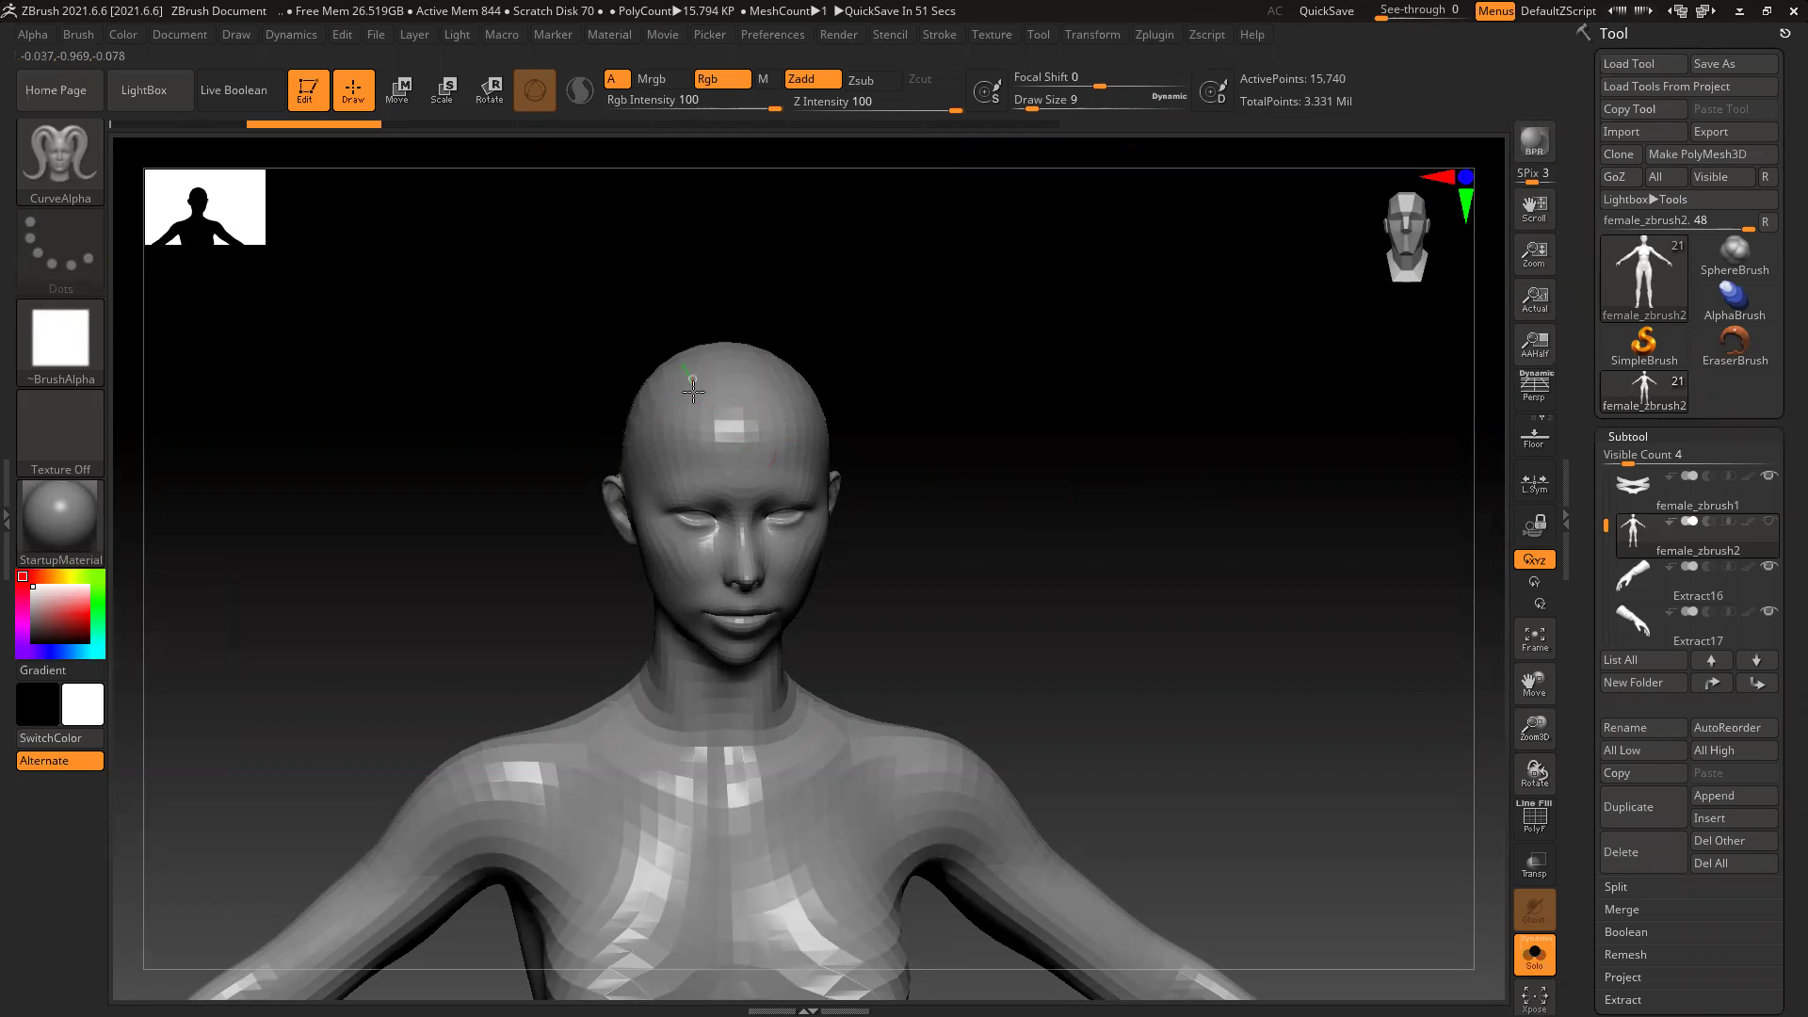
left_click_drag(819, 563, 822, 562)
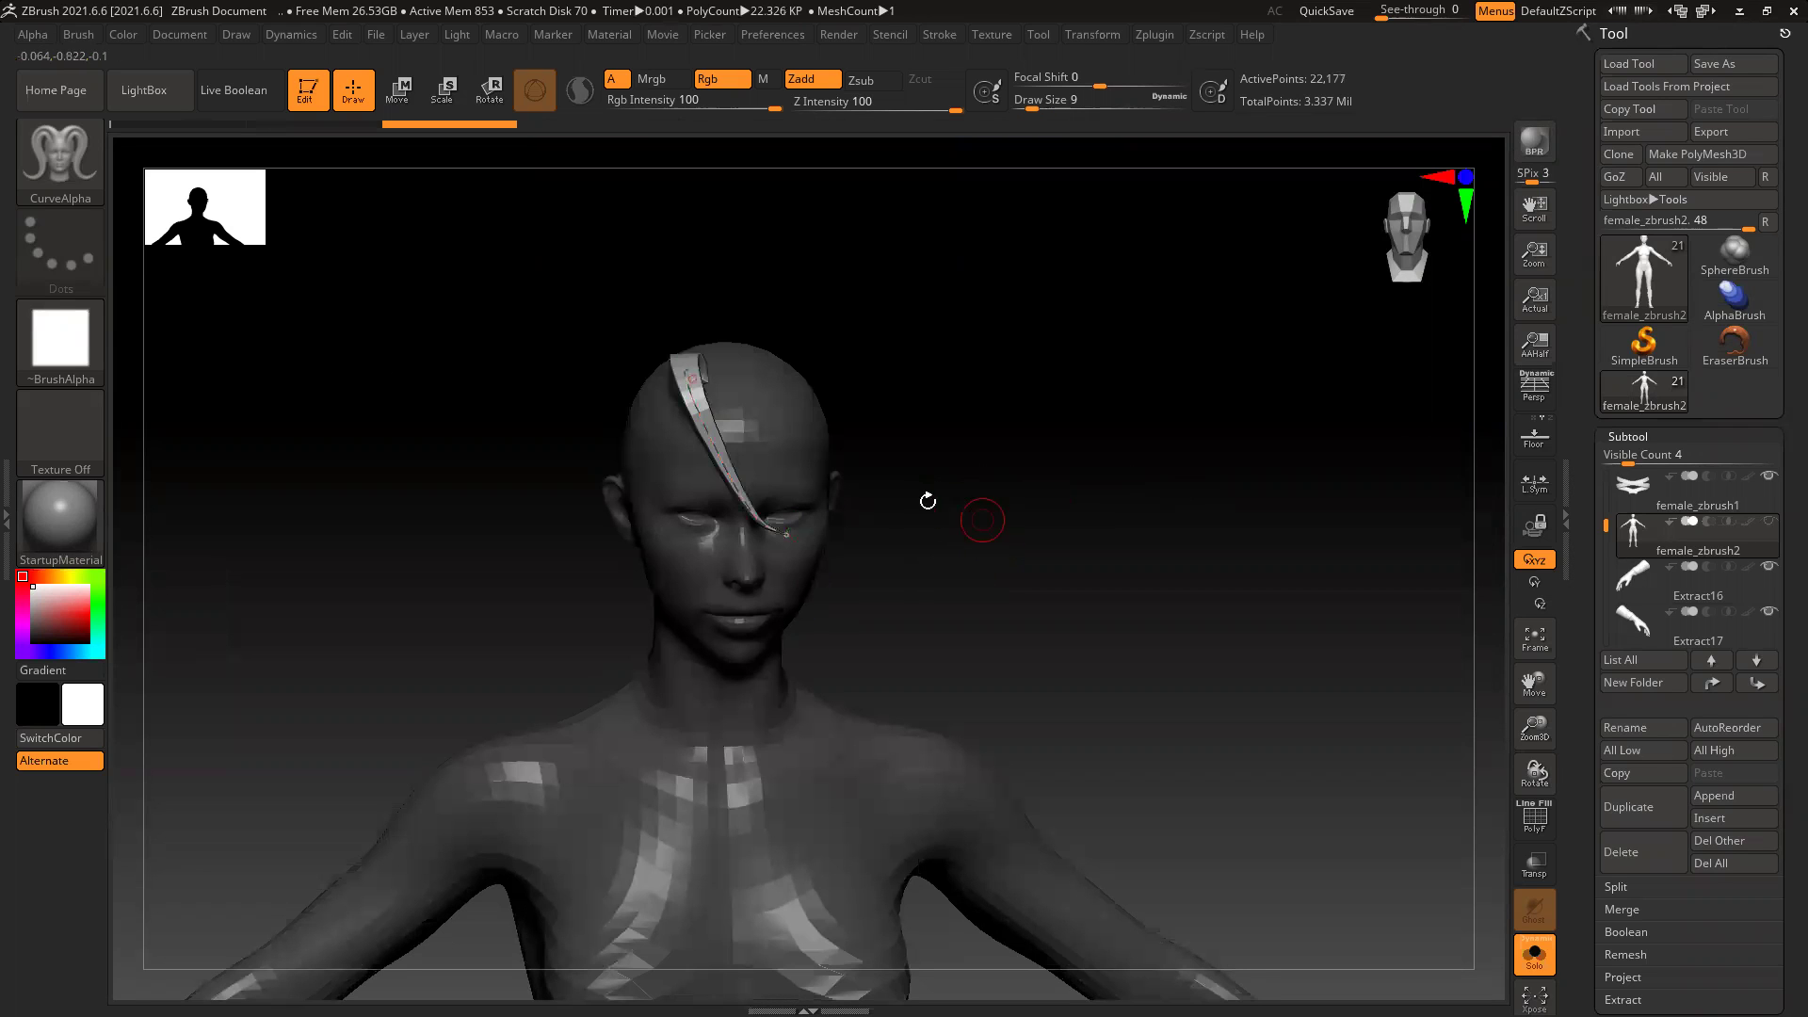
key("ctrl+z")
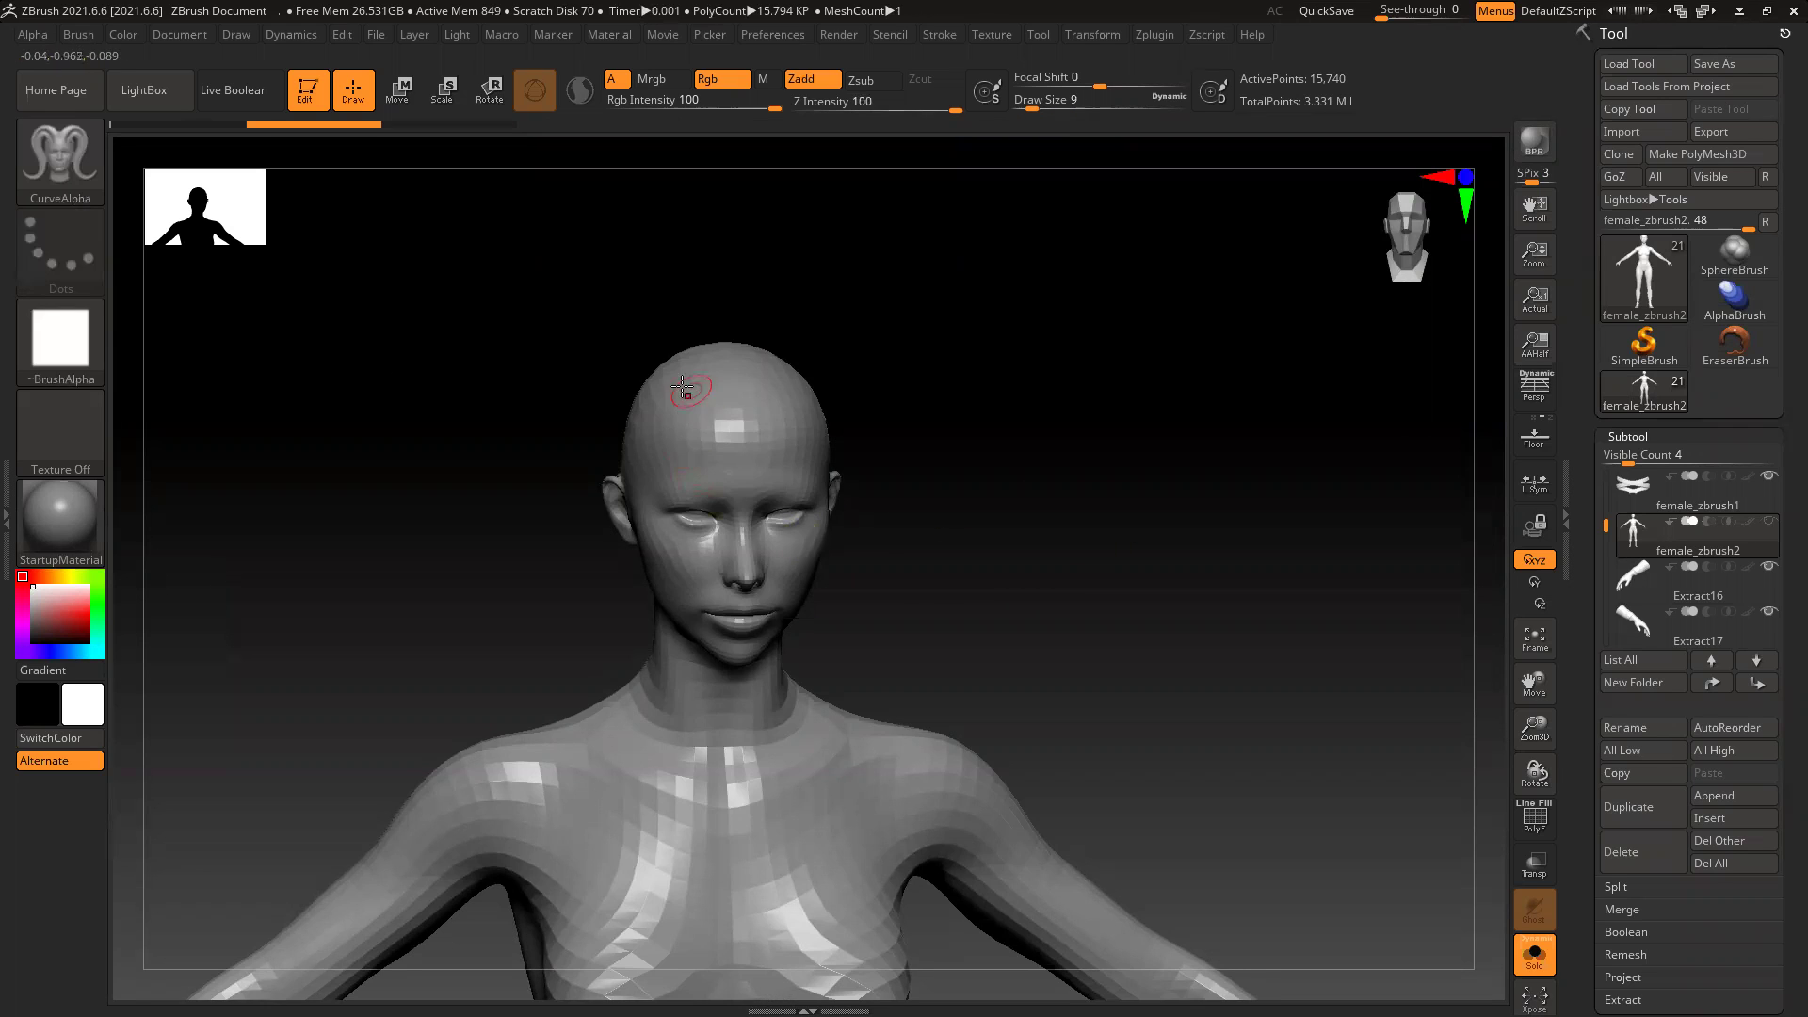
Step: Draw a curved, tapered CurveAlpha strand from the top of the head diagonally across the forehead and release its curve
left_click_drag(810, 588, 821, 572)
left_click_drag(946, 556, 1025, 546)
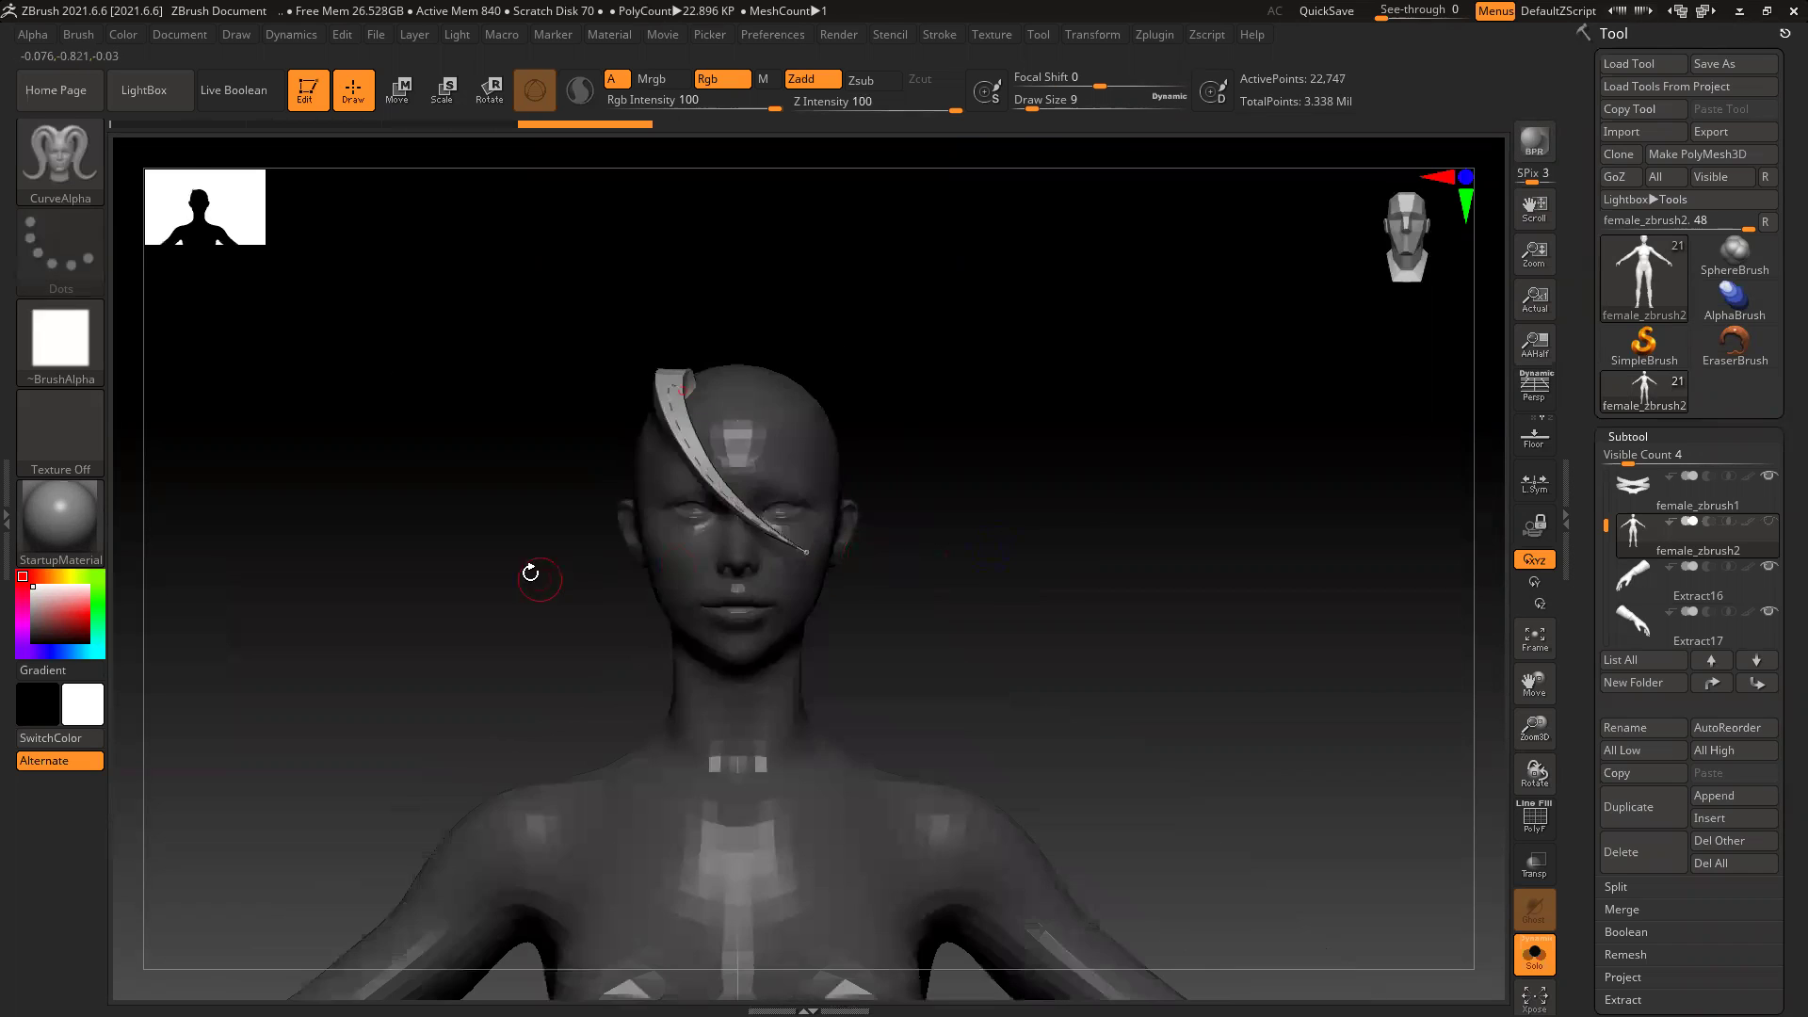
left_click_drag(528, 569, 837, 496)
left_click_drag(1079, 505, 952, 521)
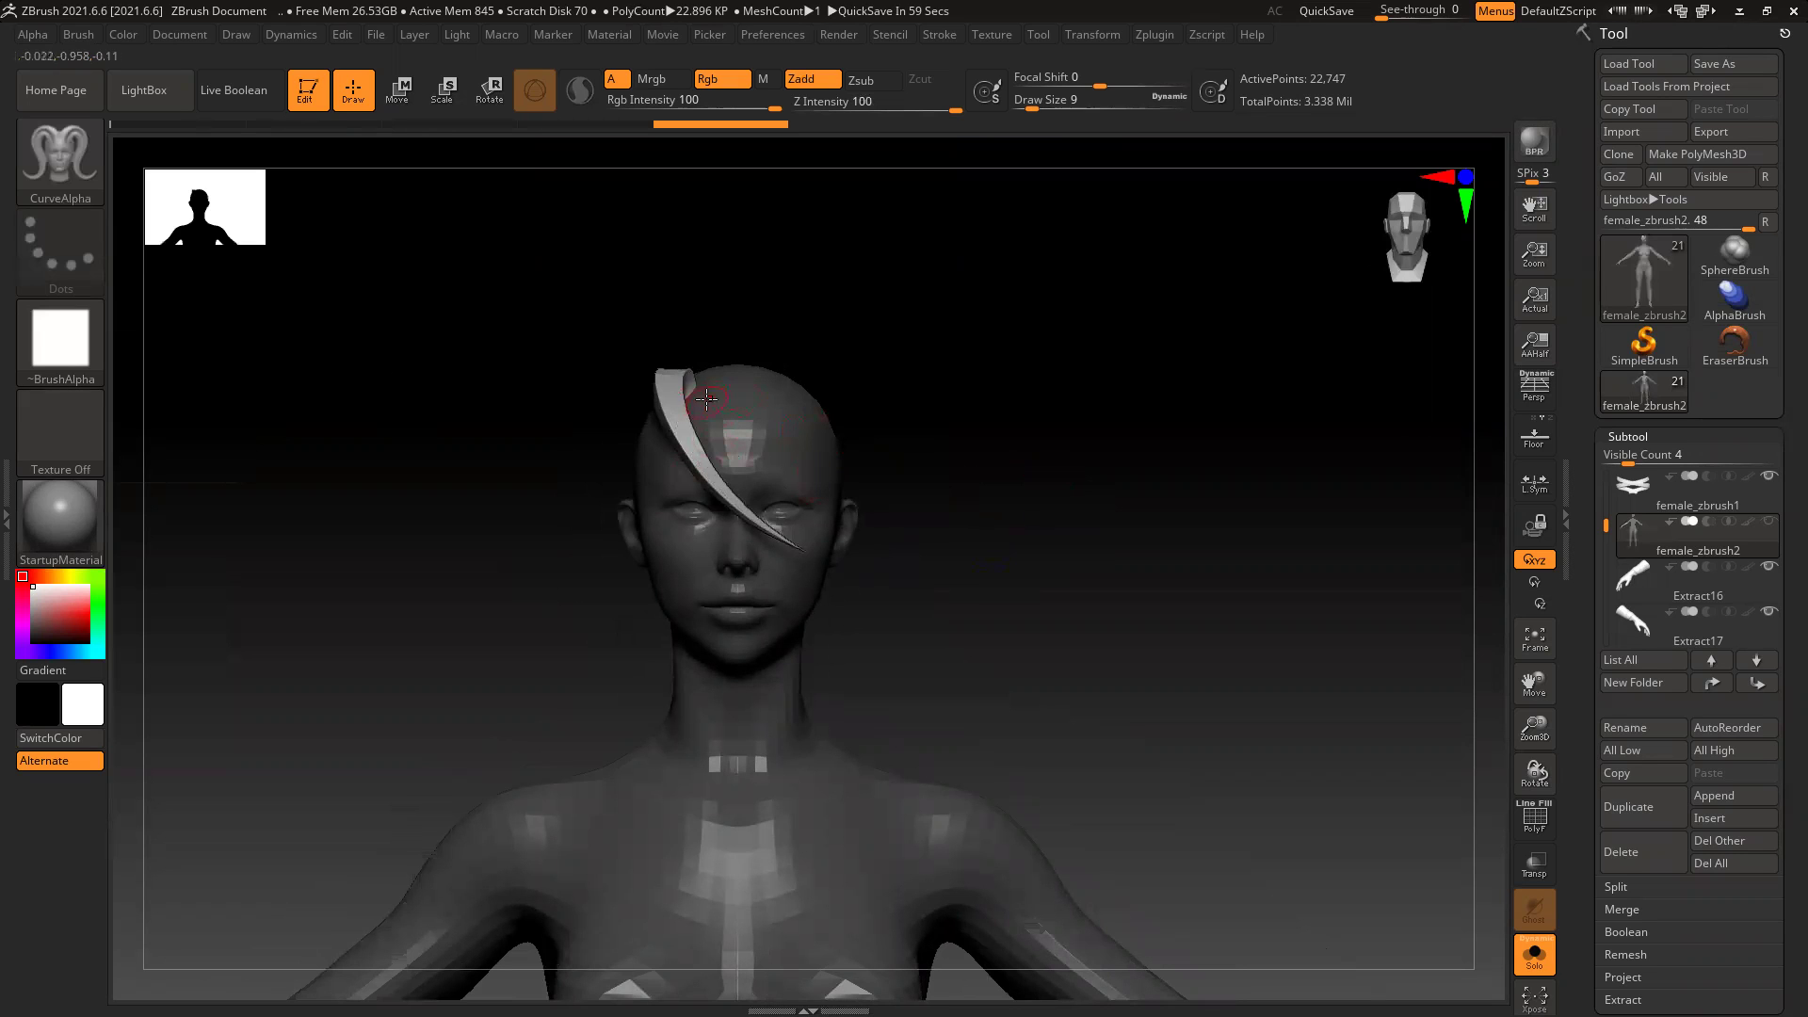
Step: Bring back the forehead strand's curve and rebuild the strand wider at draw size 18
key("ctrl+z")
key("]")
key("]")
left_click(676, 426)
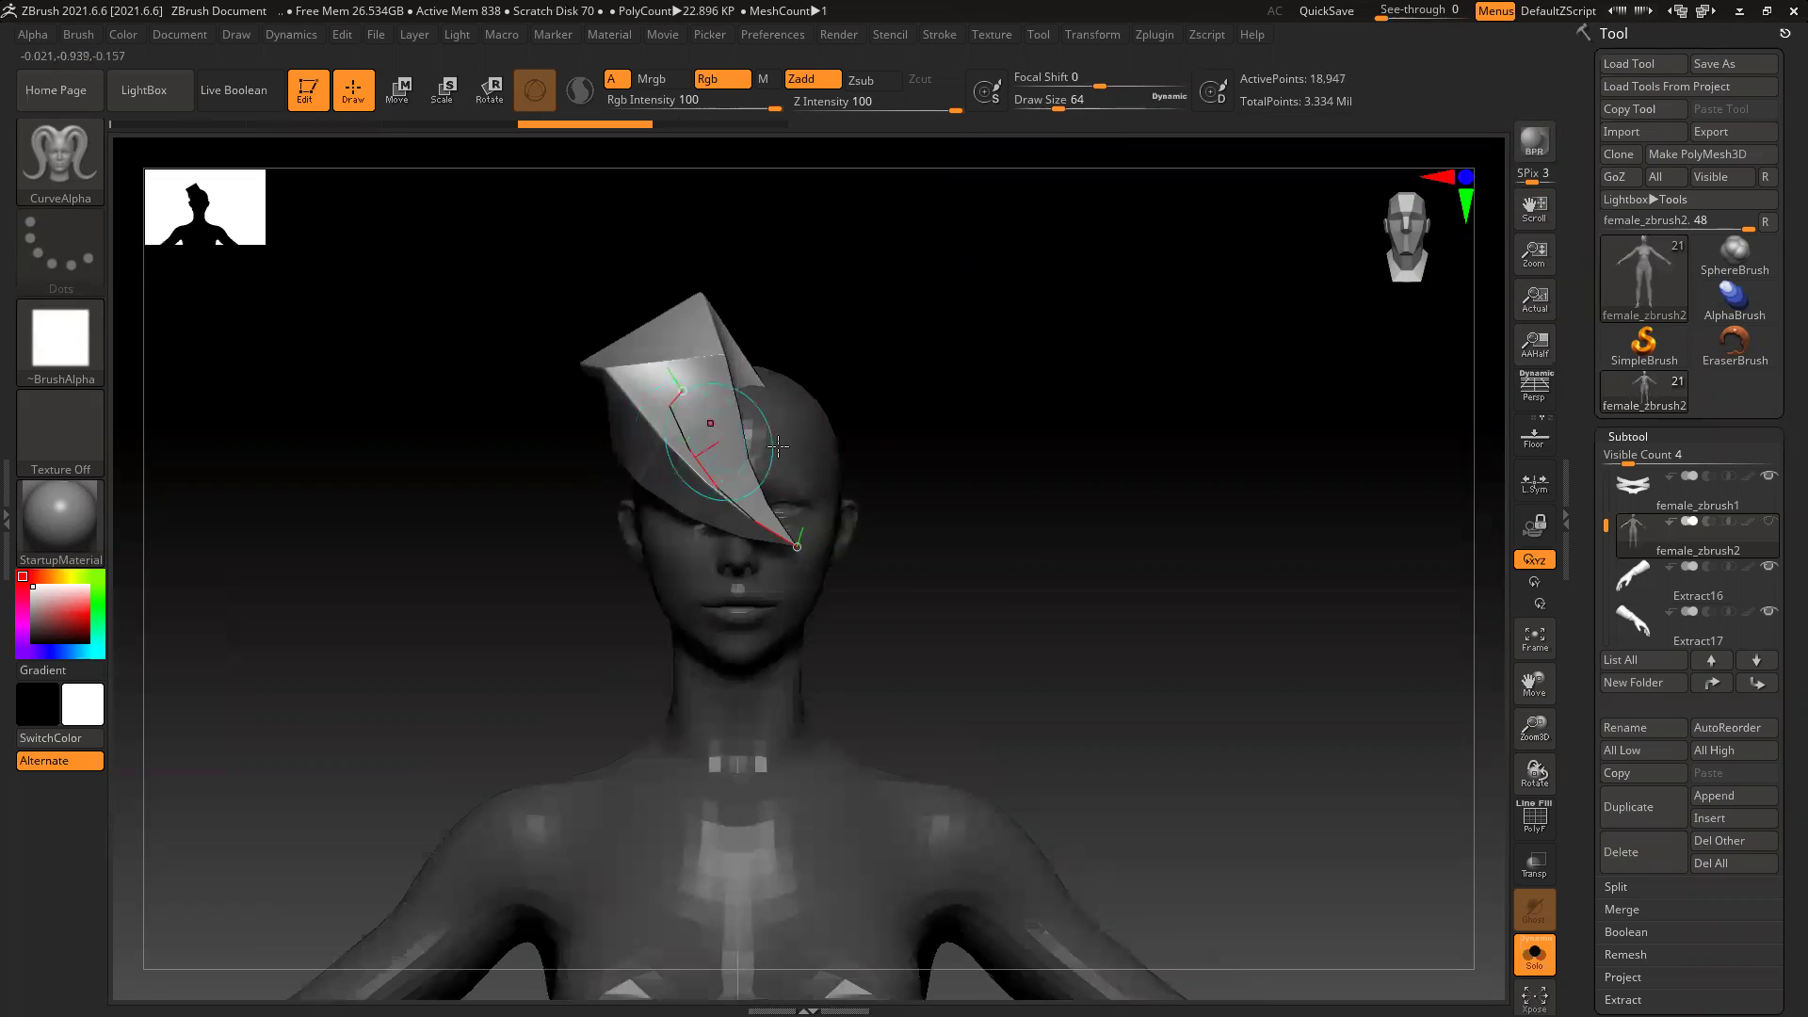
key("bracketleft")
key("bracketleft")
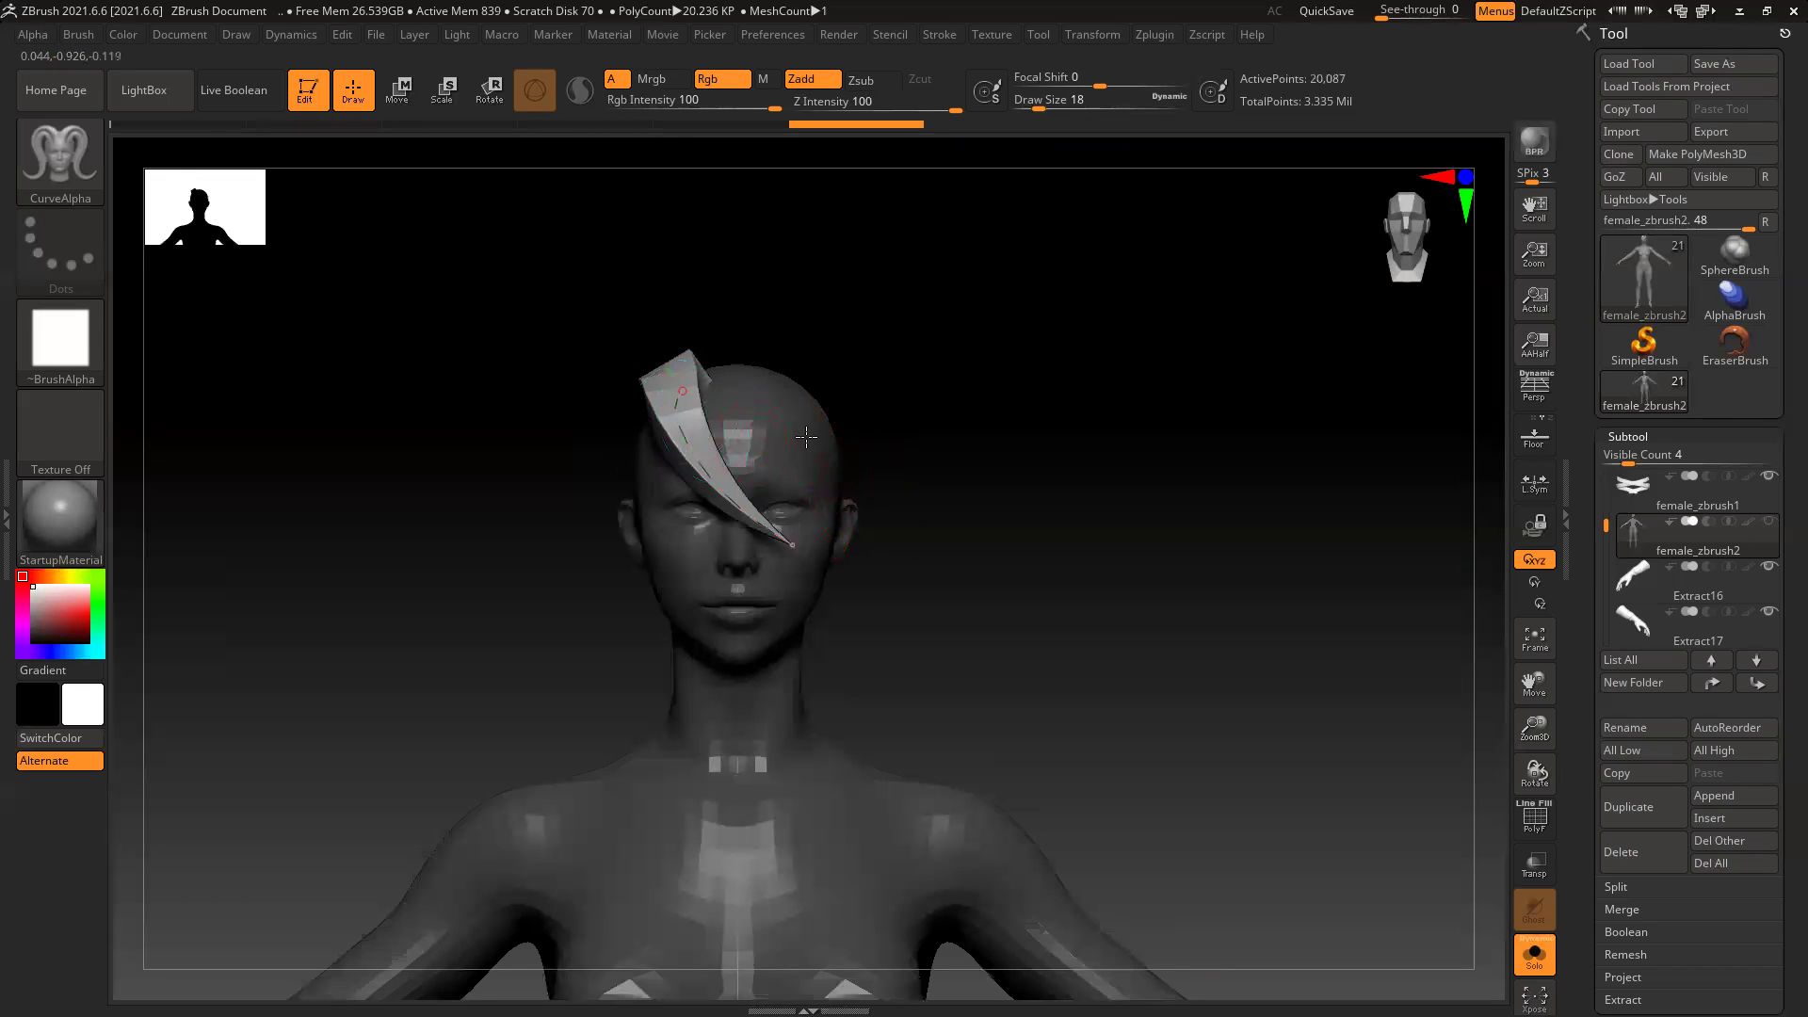
left_click_drag(1033, 477, 734, 425)
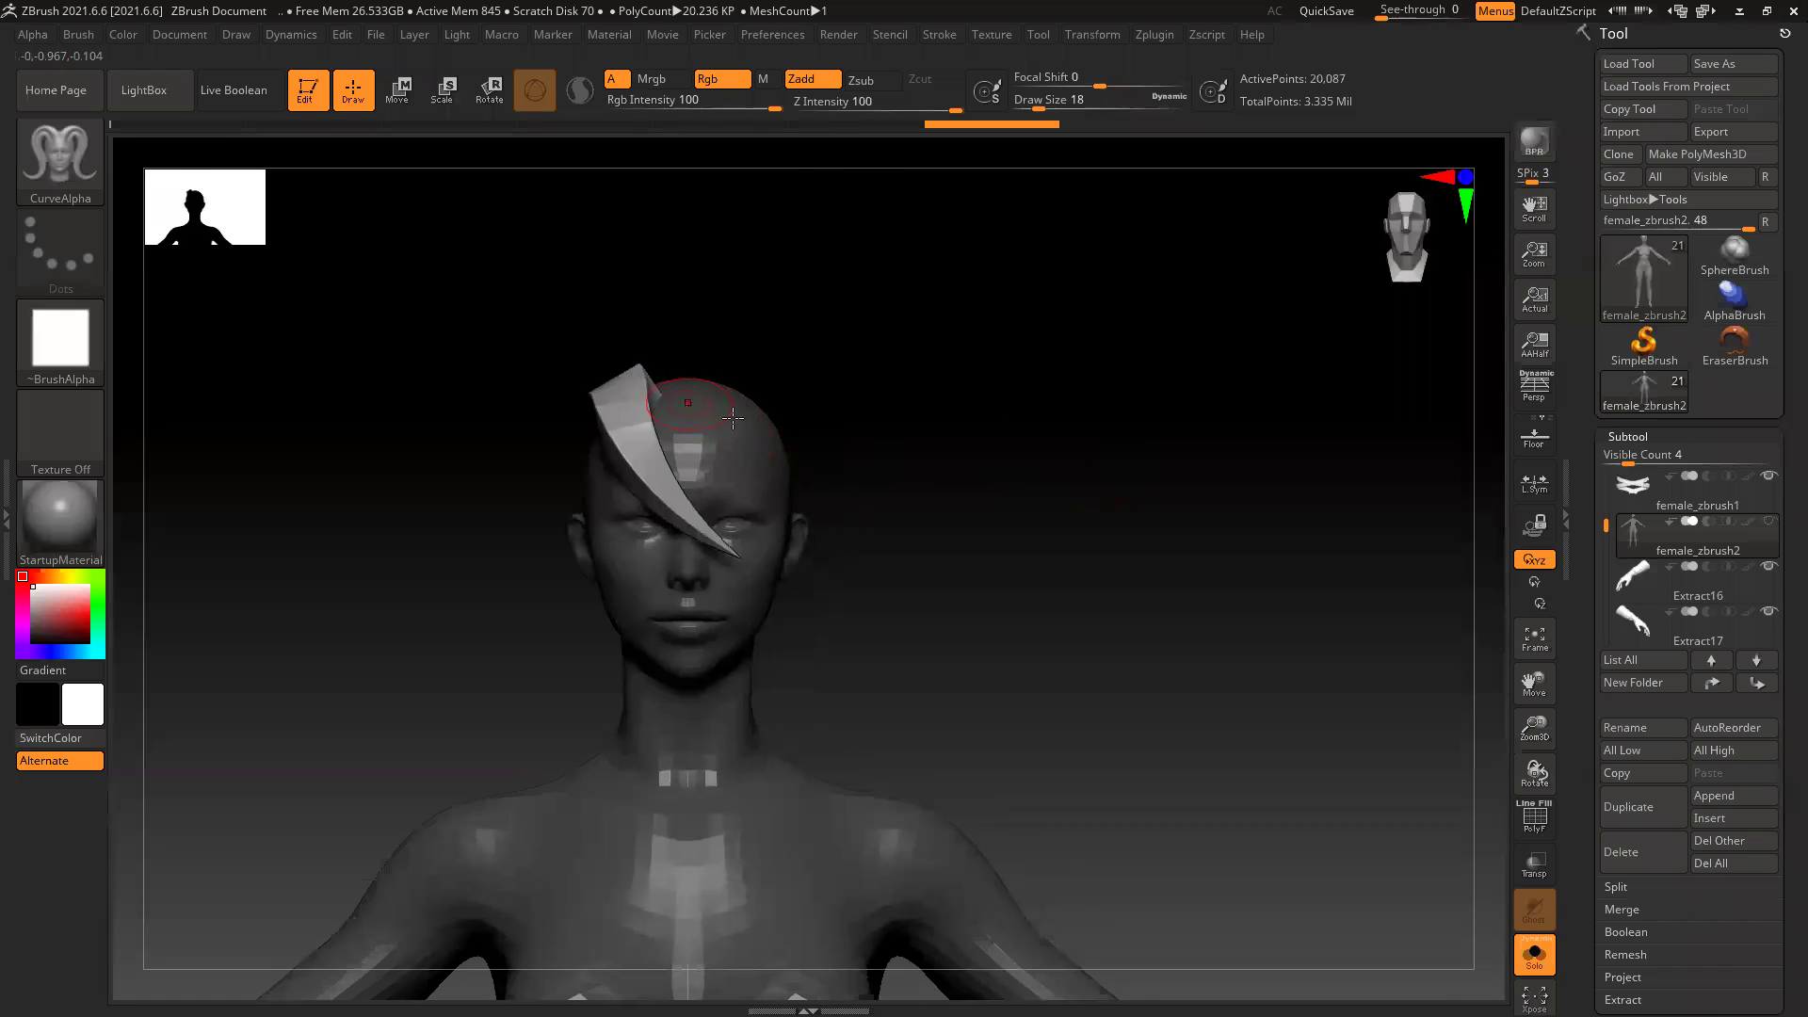
left_click_drag(969, 468, 686, 445)
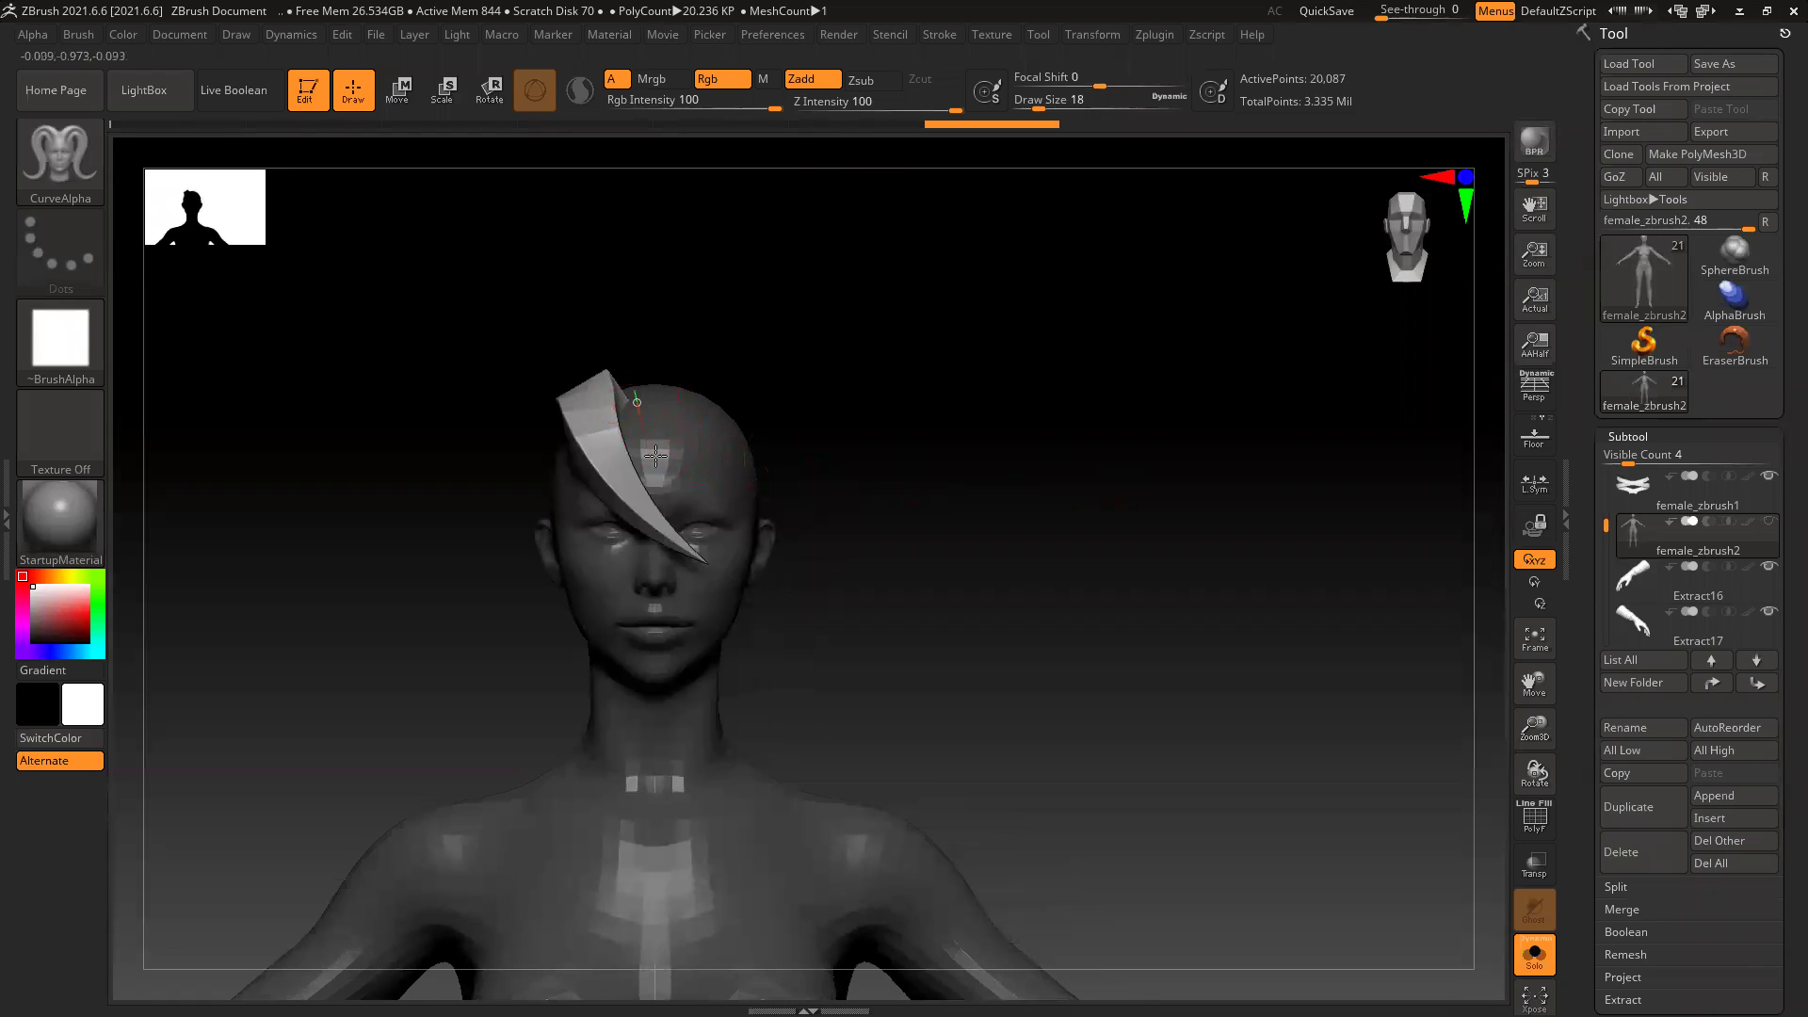
Step: Draw a second tapered strand beside the first, from the top of the head across the forehead to the ear
left_click_drag(776, 567, 785, 568)
mouse_move(973, 582)
left_mouse_down()
mouse_move(1005, 577)
mouse_move(957, 585)
left_mouse_up()
left_click_drag(612, 521, 639, 601)
left_click_drag(998, 520, 1062, 516)
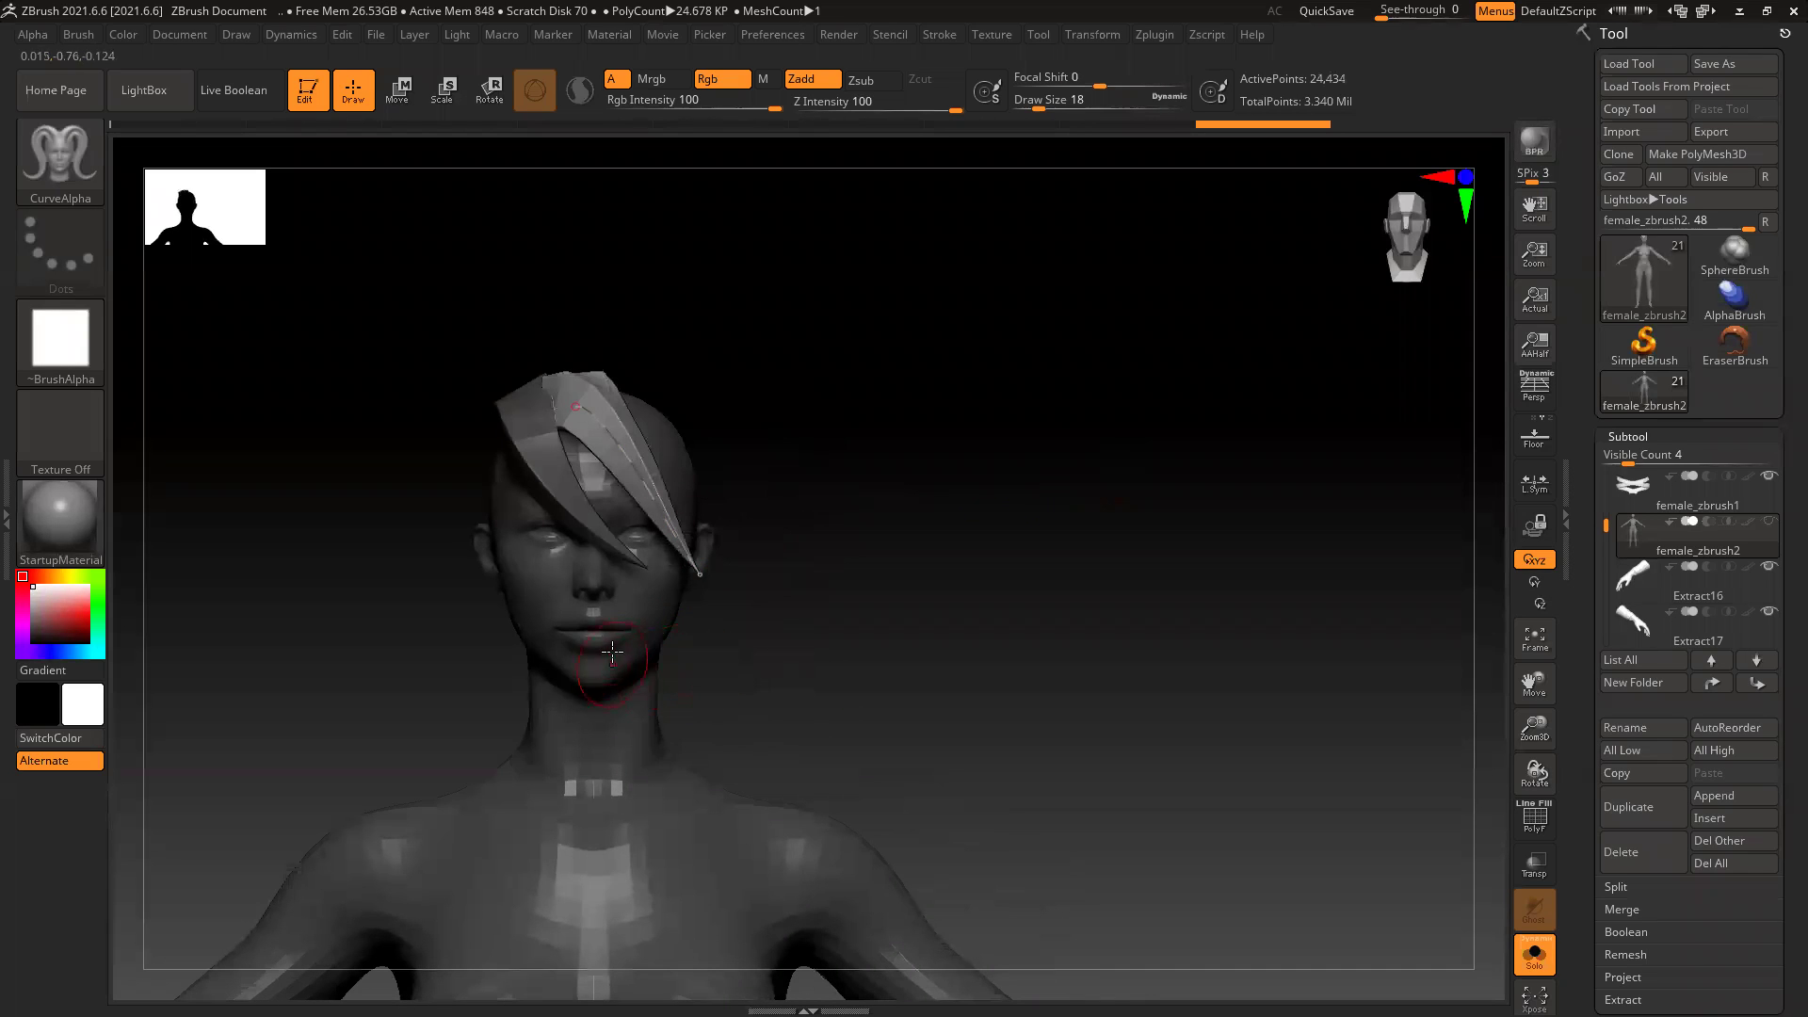
left_click_drag(973, 581, 1069, 527)
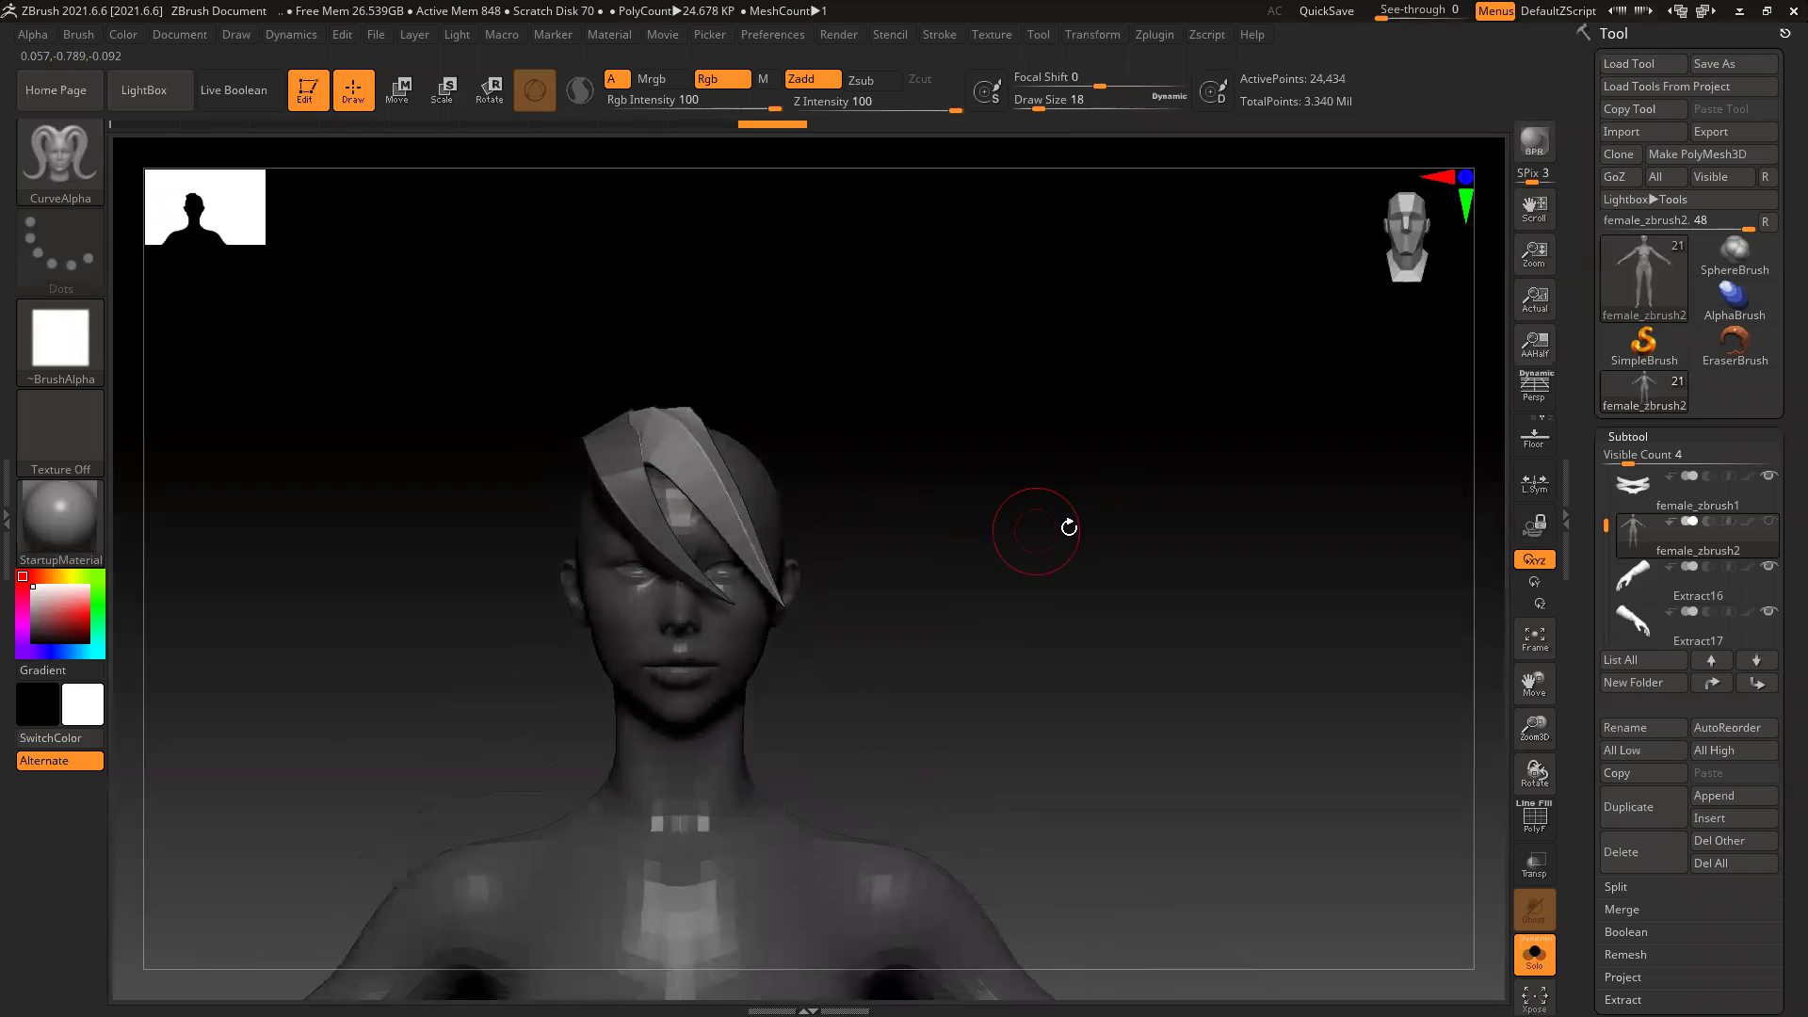
Step: Draw a tapered strand down the bare side of the head in front of the ear
left_click_drag(963, 556, 969, 552)
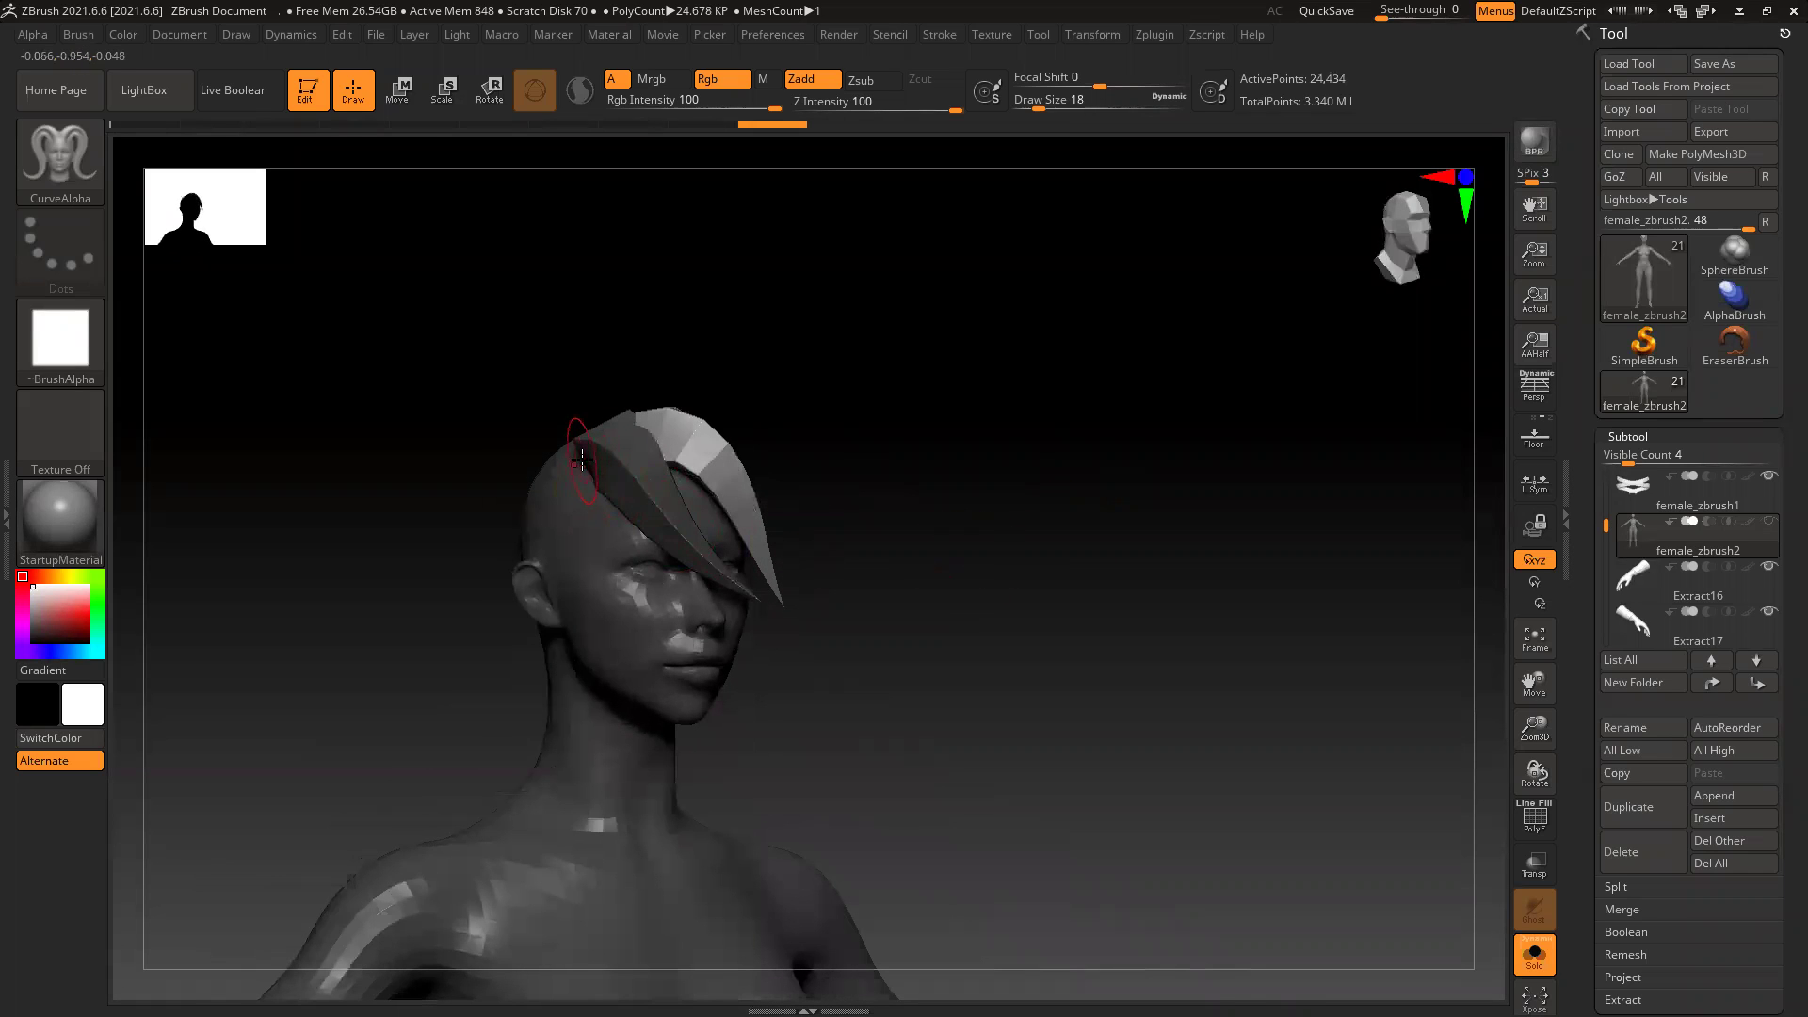
mouse_move(642, 625)
left_mouse_down()
mouse_move(597, 627)
mouse_move(645, 680)
left_mouse_up()
left_click_drag(1023, 580, 1094, 578)
Step: Draw a tapered strand that arches from the crown outward into the air above the head
left_click_drag(905, 630, 848, 625)
mouse_move(991, 601)
left_mouse_down()
mouse_move(1005, 613)
mouse_move(970, 565)
mouse_move(998, 577)
mouse_move(961, 585)
mouse_move(1001, 585)
mouse_move(989, 625)
mouse_move(922, 593)
mouse_move(951, 568)
mouse_move(932, 521)
mouse_move(962, 560)
mouse_move(992, 500)
left_mouse_up()
left_click(969, 573, "ctrl+shift")
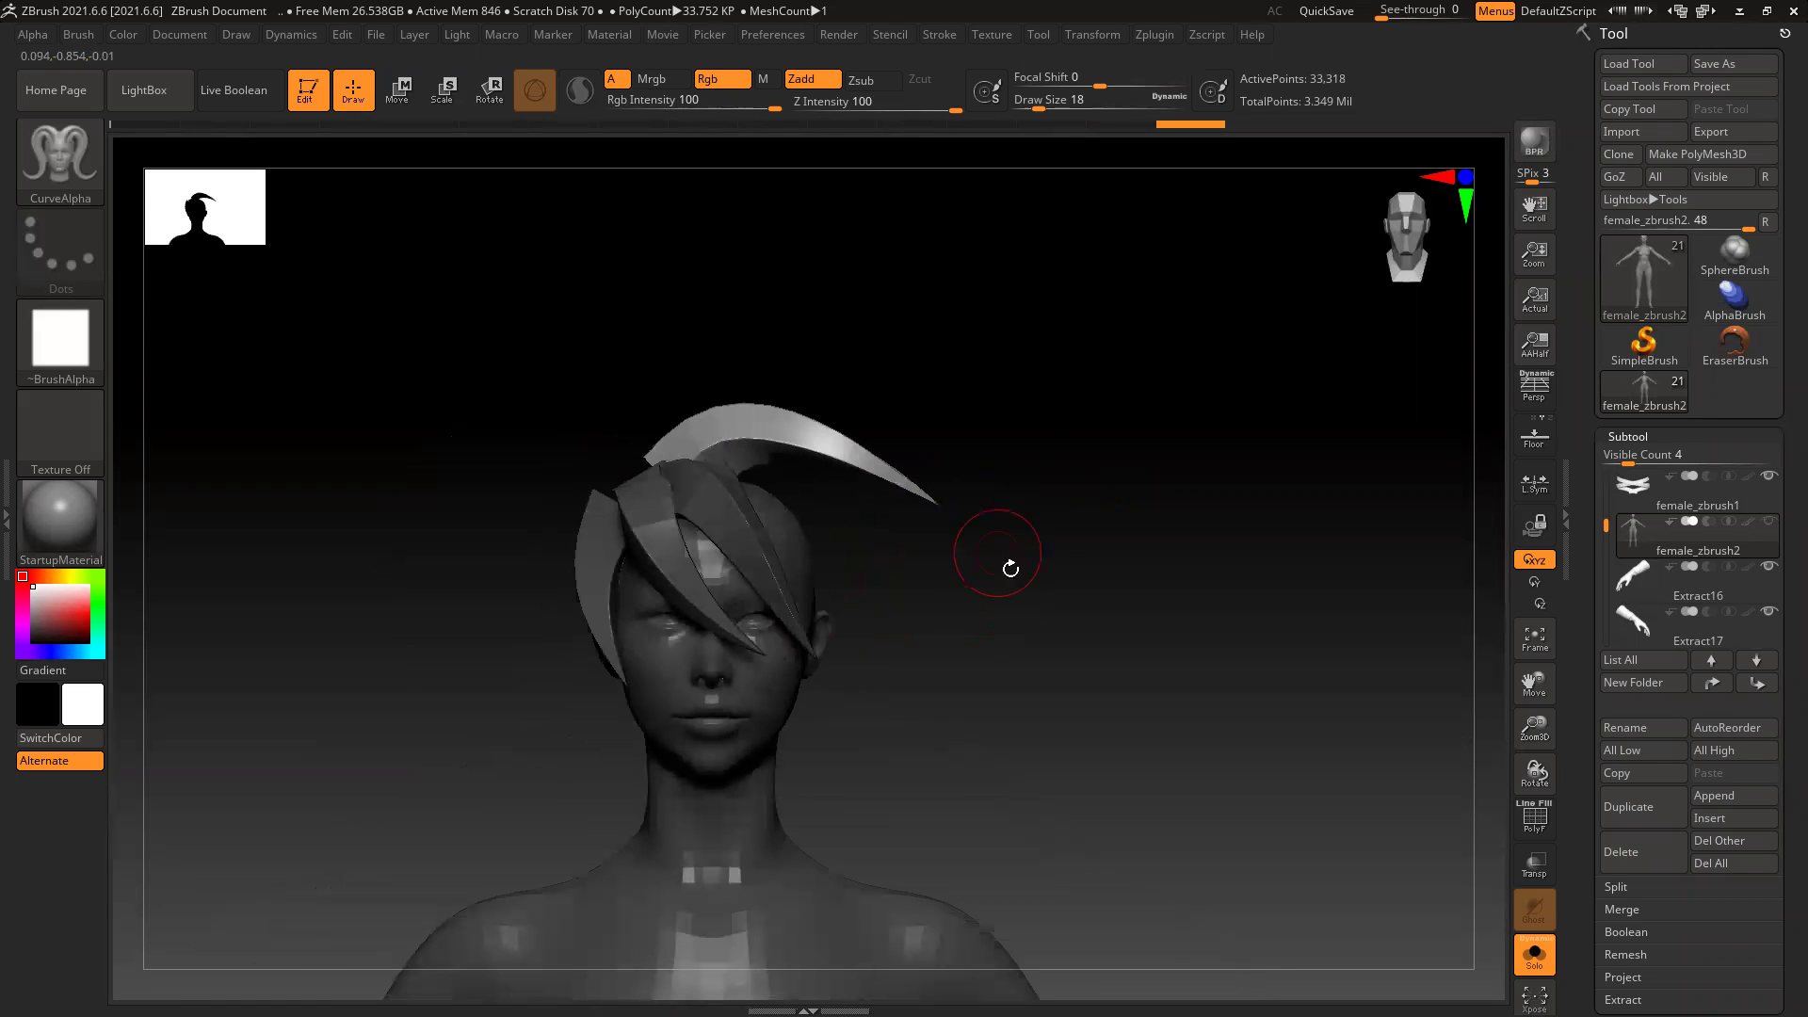
Step: Draw a strand from the uncovered side of the head and reshape its curve to sweep down and flare outward past the ear
mouse_move(1007, 585)
left_mouse_down()
mouse_move(748, 610)
mouse_move(976, 591)
mouse_move(981, 618)
mouse_move(941, 625)
mouse_move(998, 593)
mouse_move(841, 487)
left_mouse_up()
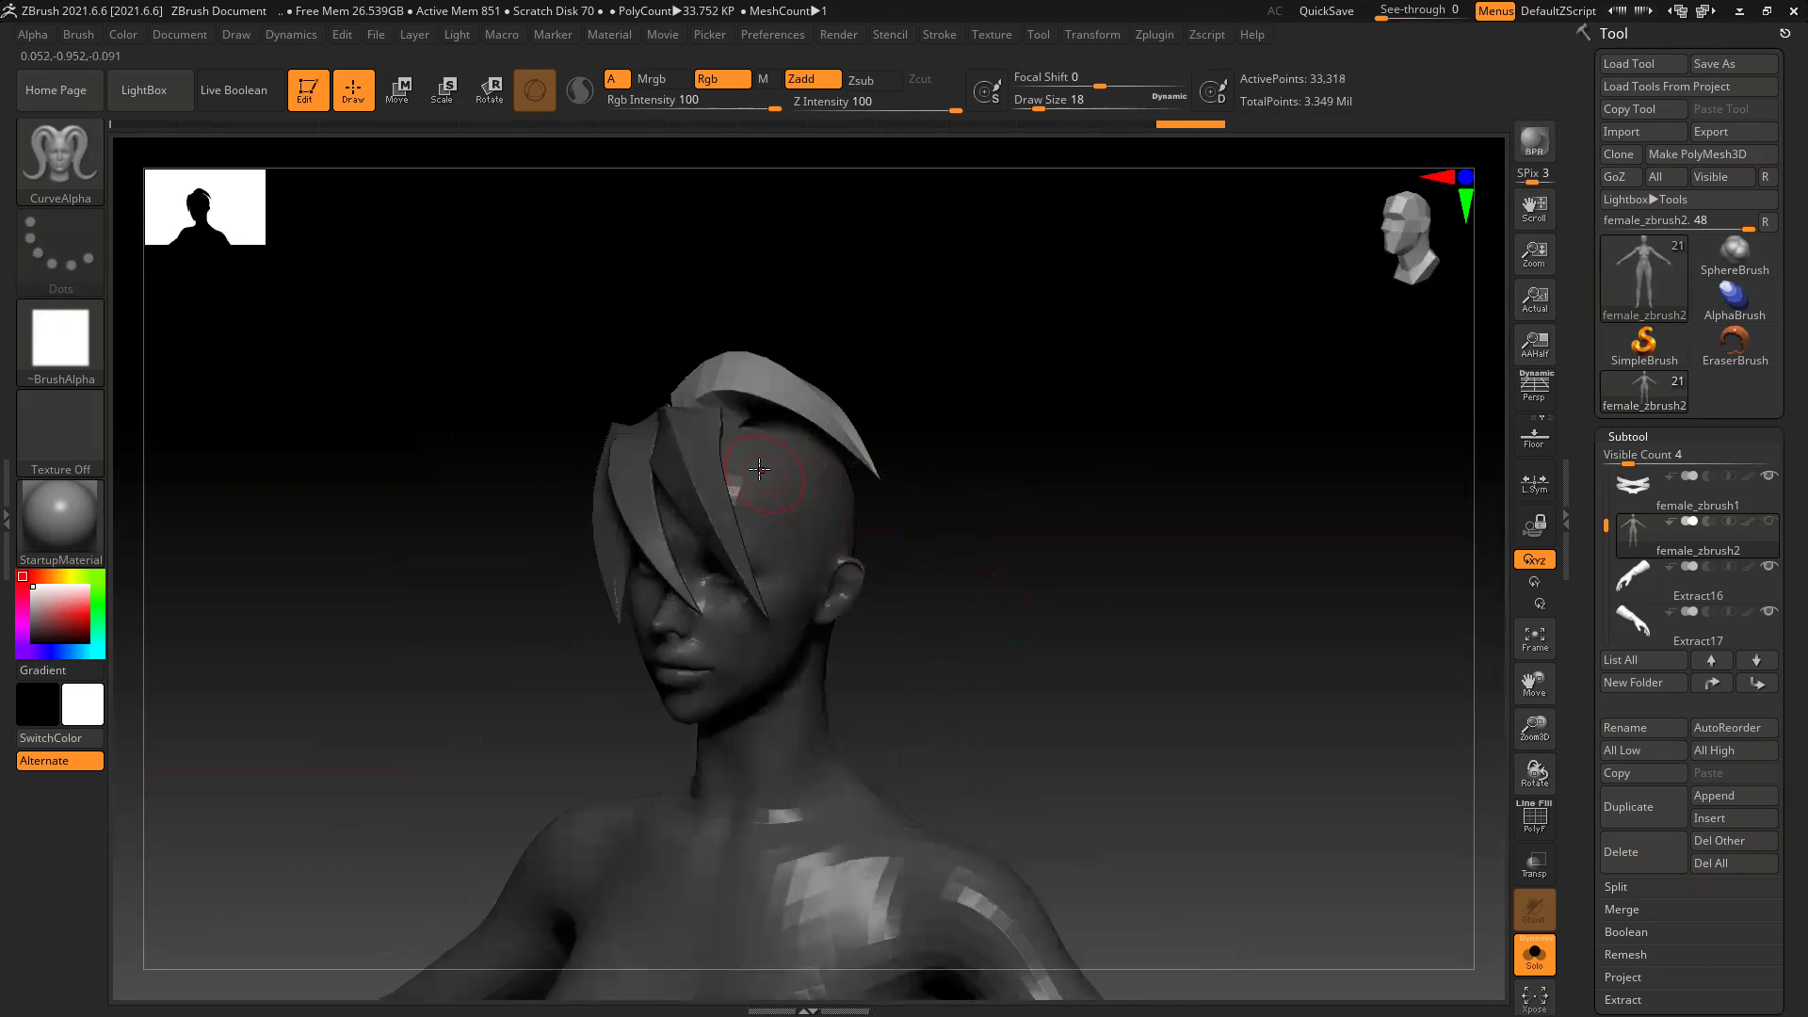
mouse_move(843, 672)
left_mouse_down()
mouse_move(942, 697)
mouse_move(1045, 674)
left_mouse_up()
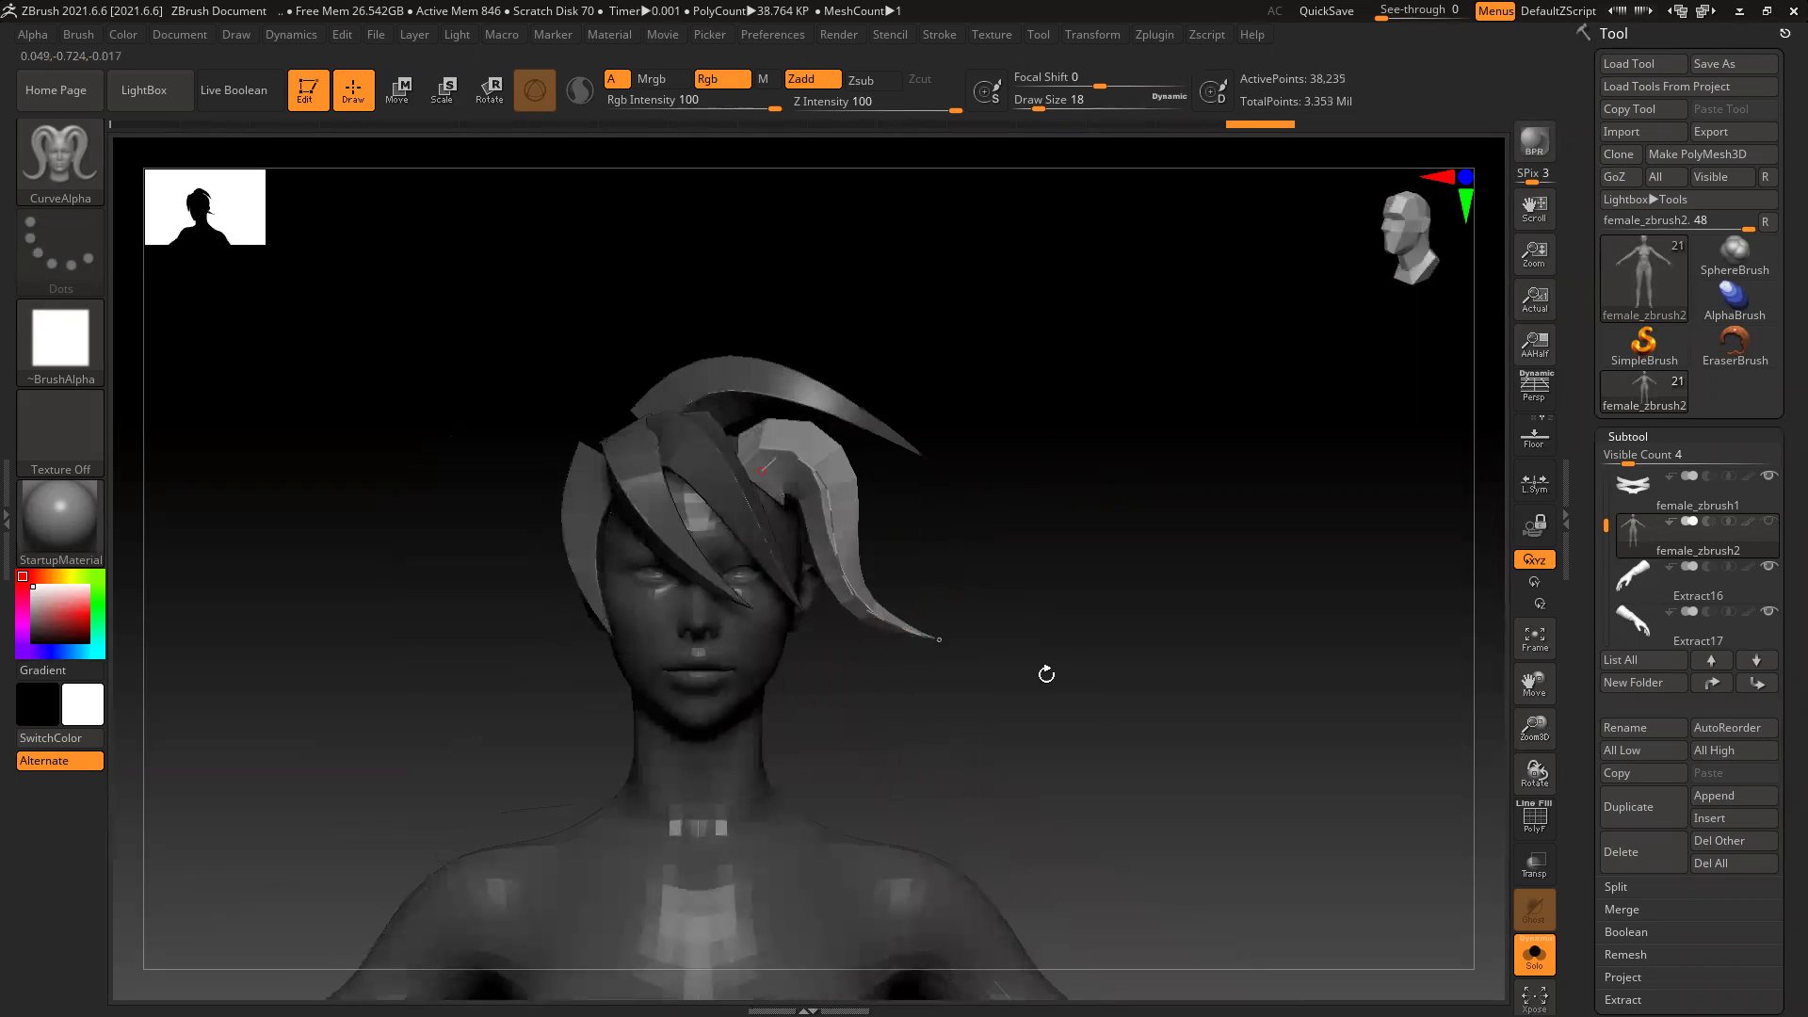
left_click(935, 643)
left_click_drag(921, 737, 924, 738)
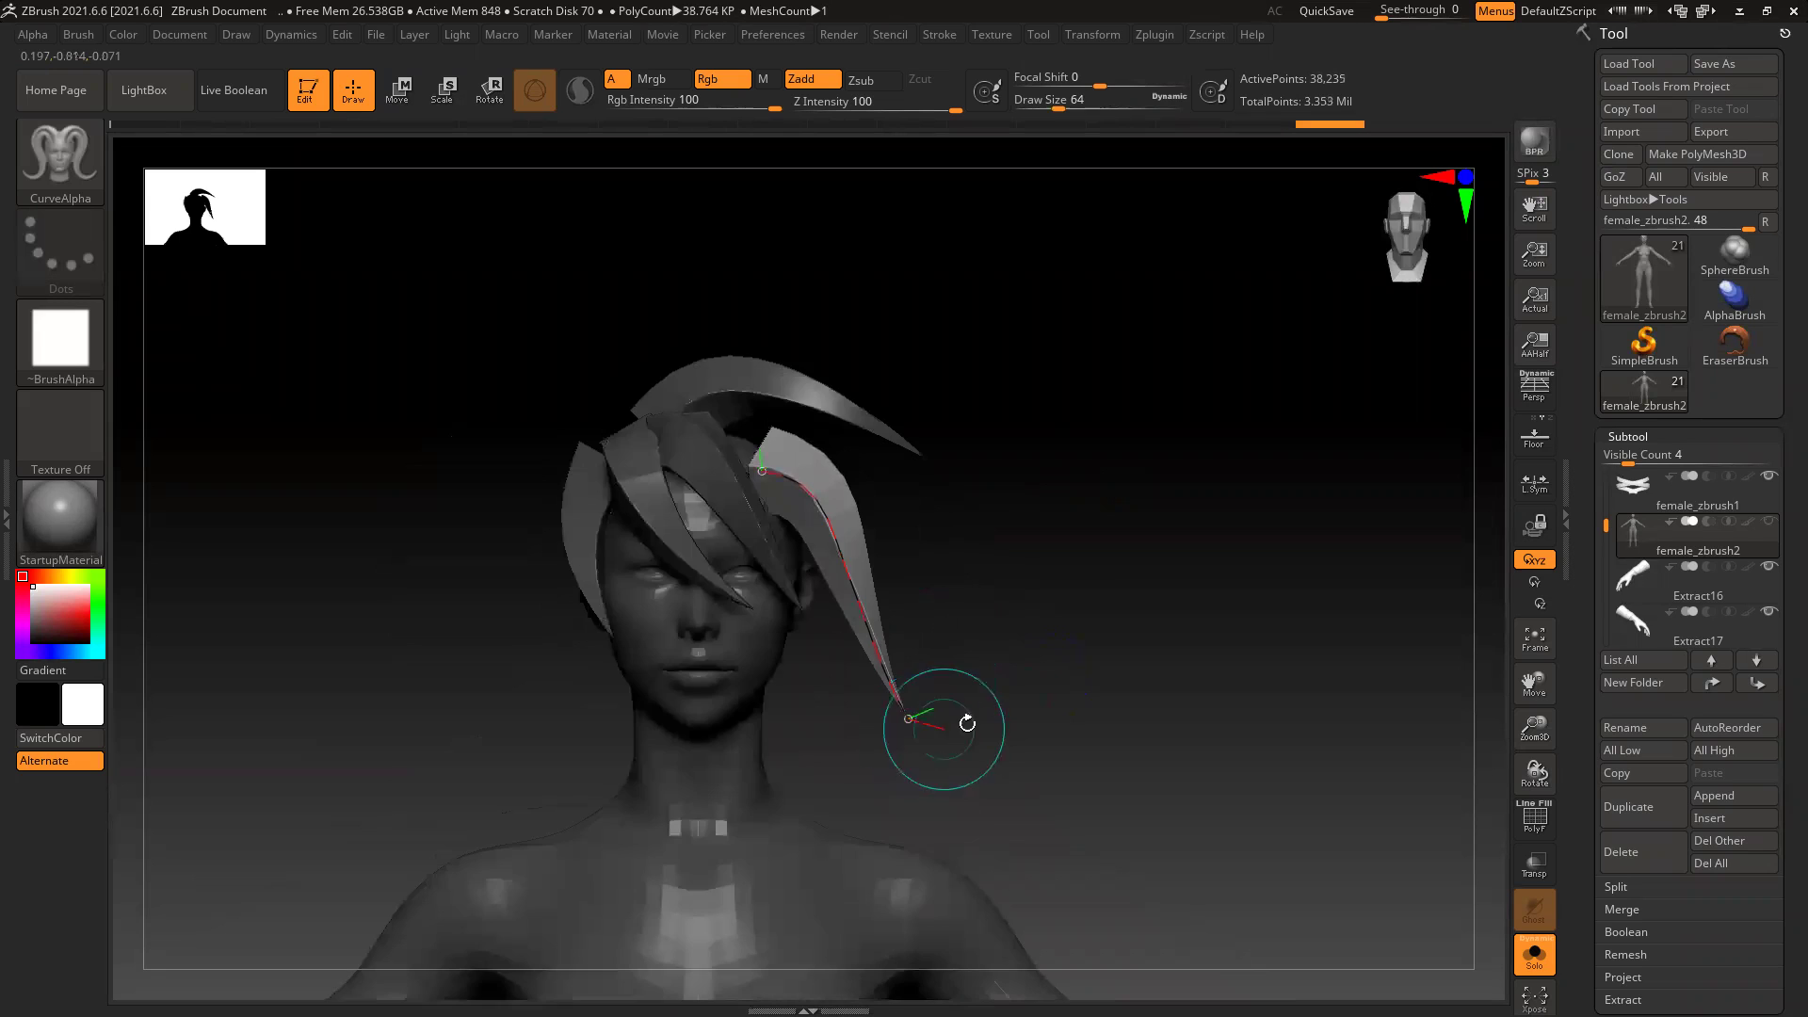
left_click_drag(864, 604, 830, 620)
left_click_drag(881, 733, 931, 711)
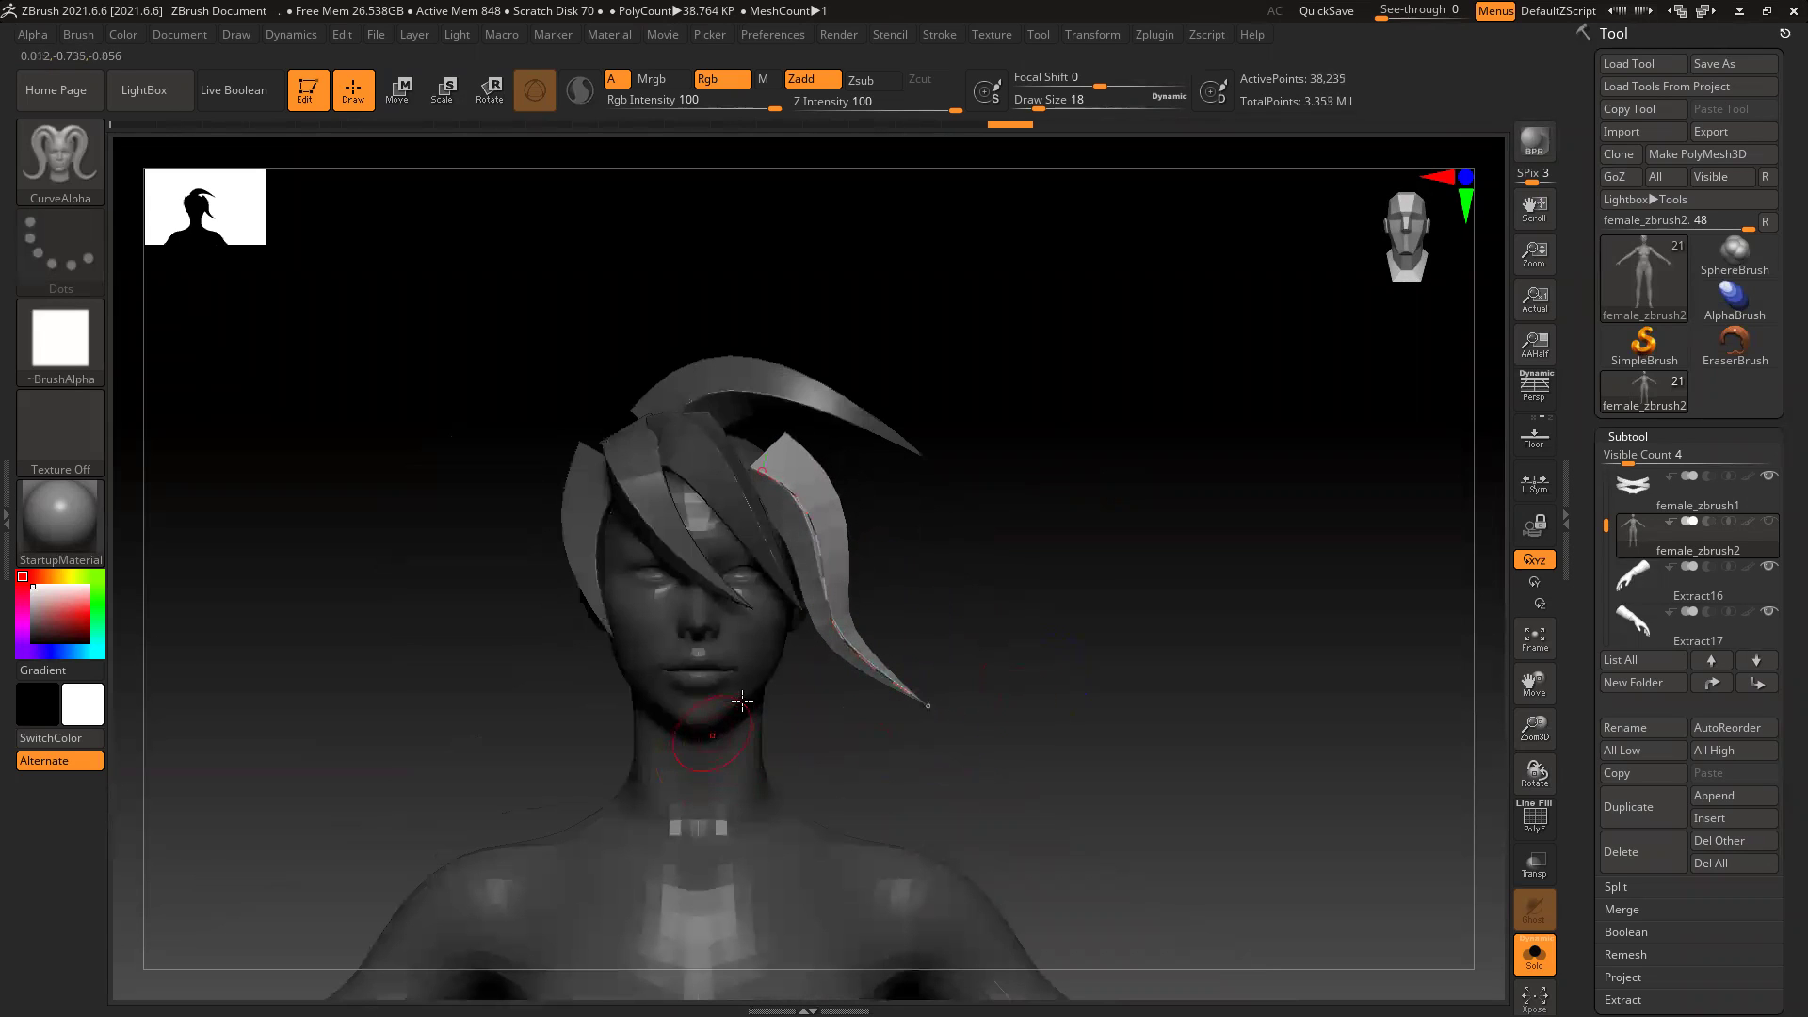
left_click_drag(755, 469, 752, 471)
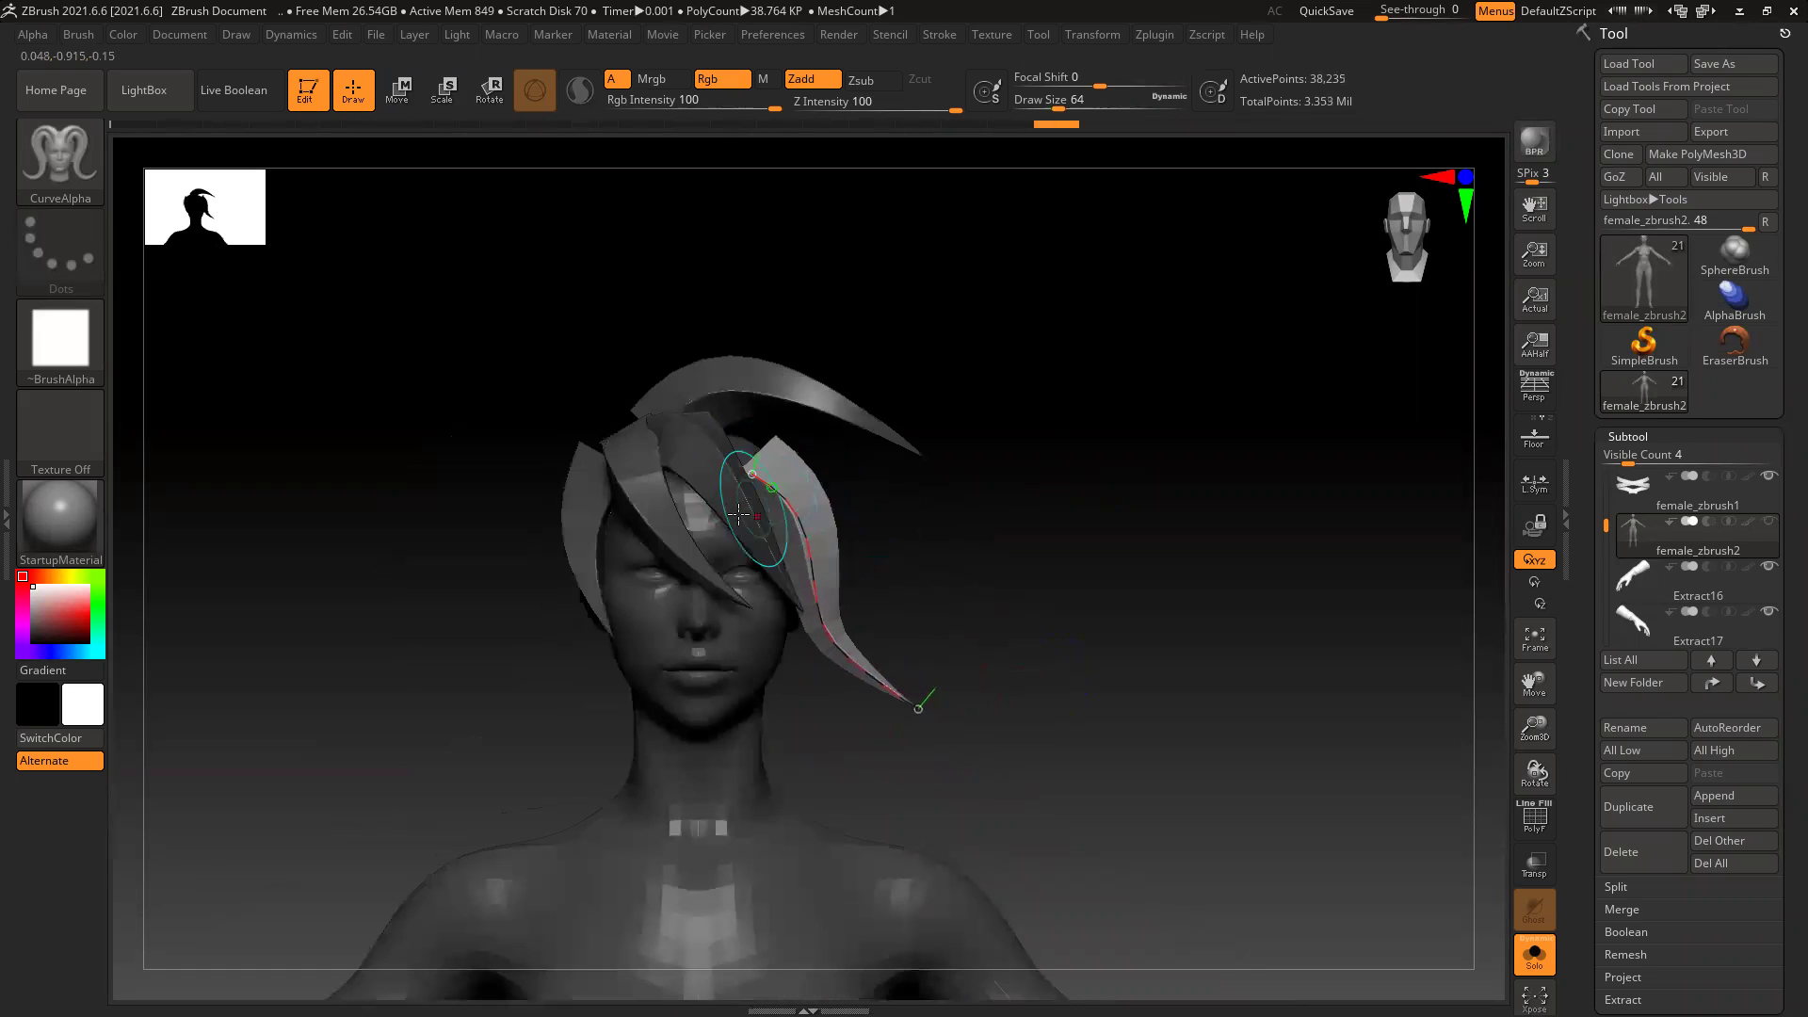
Step: Rebuild the outward-flaring side strand thinner at draw size 8 and check it from behind the head
key("bracketleft")
key("bracketleft")
key("bracketleft")
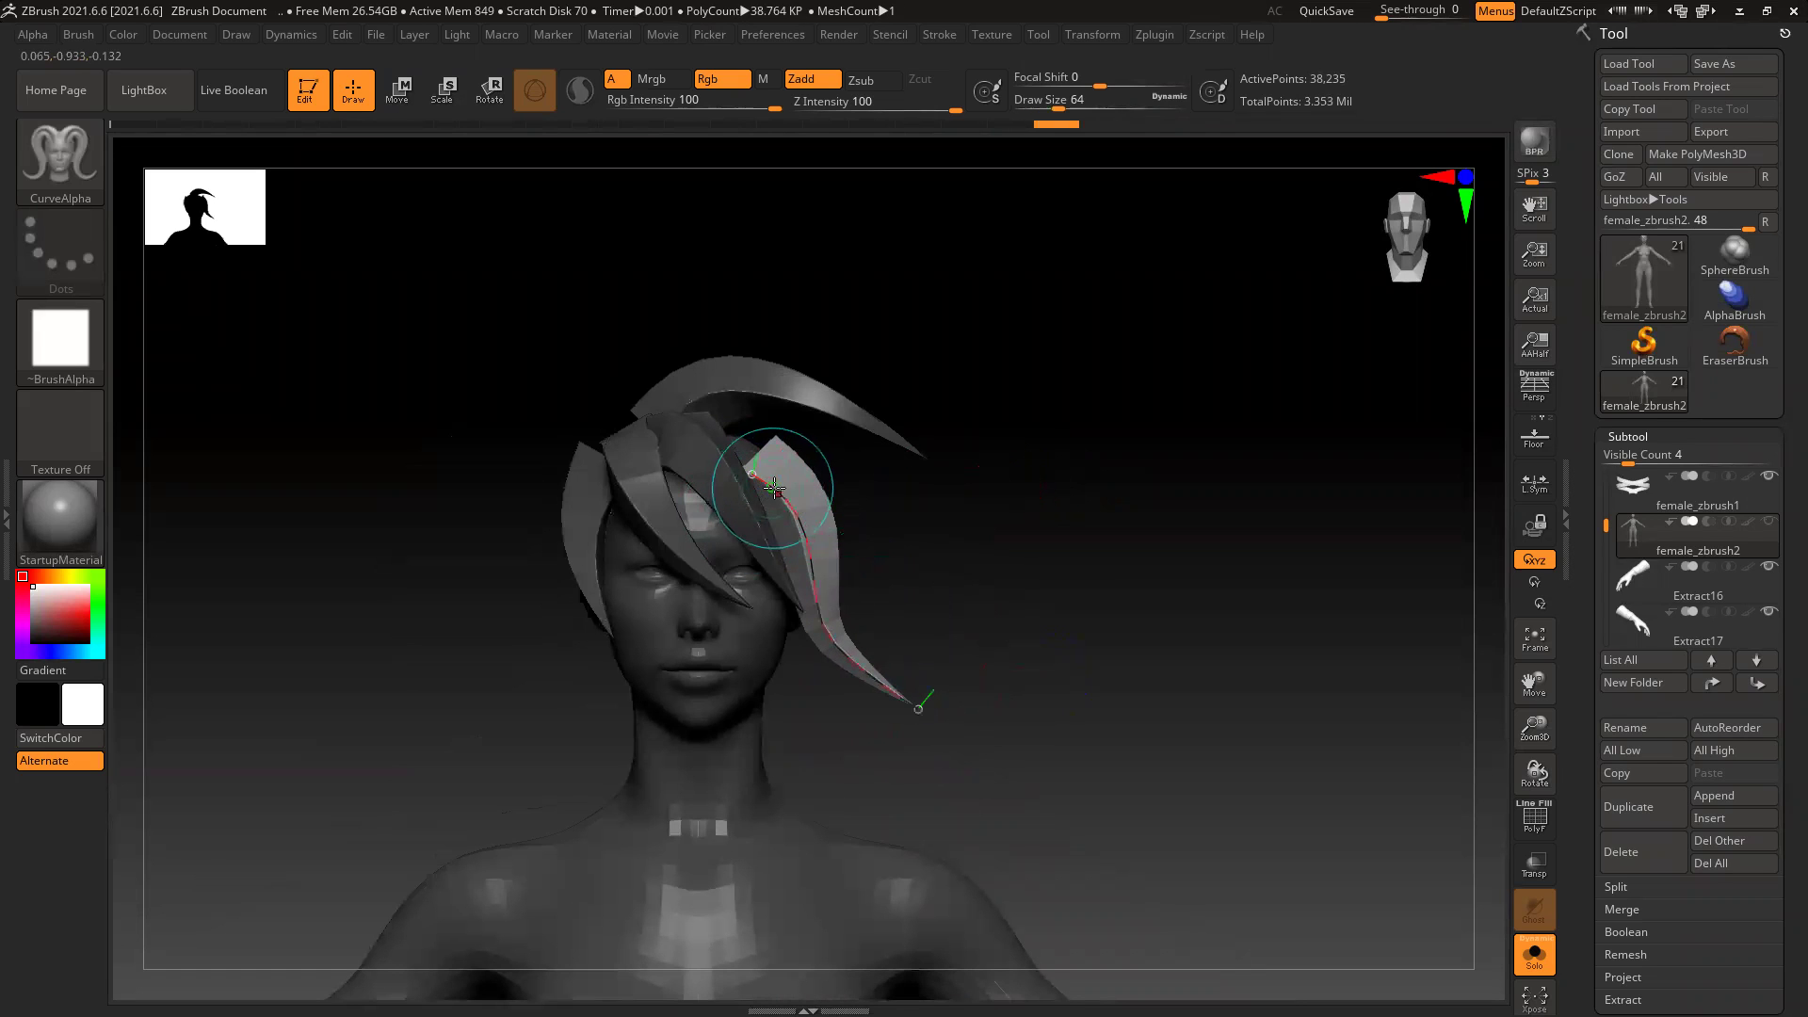
left_click(754, 475)
mouse_move(1110, 574)
left_mouse_down("shift")
mouse_move(1005, 578)
mouse_move(813, 670)
left_mouse_up("shift")
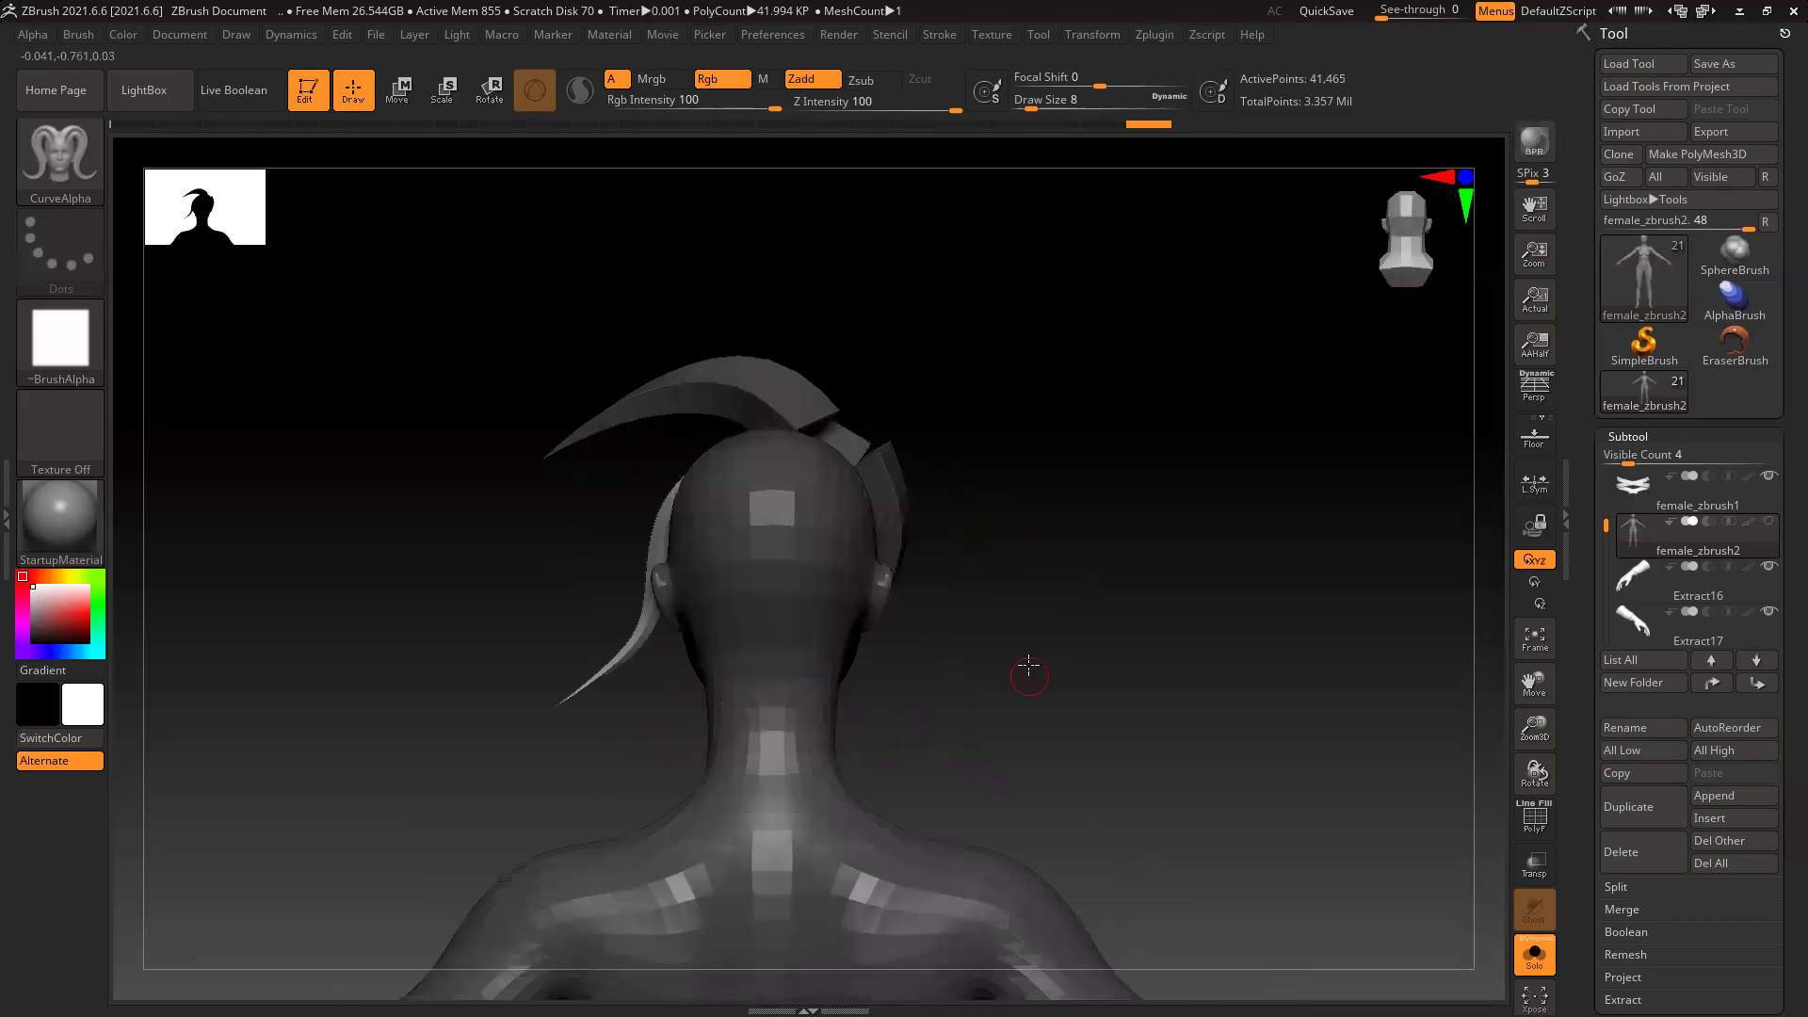
Step: Draw two tapered strands from the back of the head behind the ear, sweeping down and flaring outward
left_click_drag(1023, 658, 1048, 639)
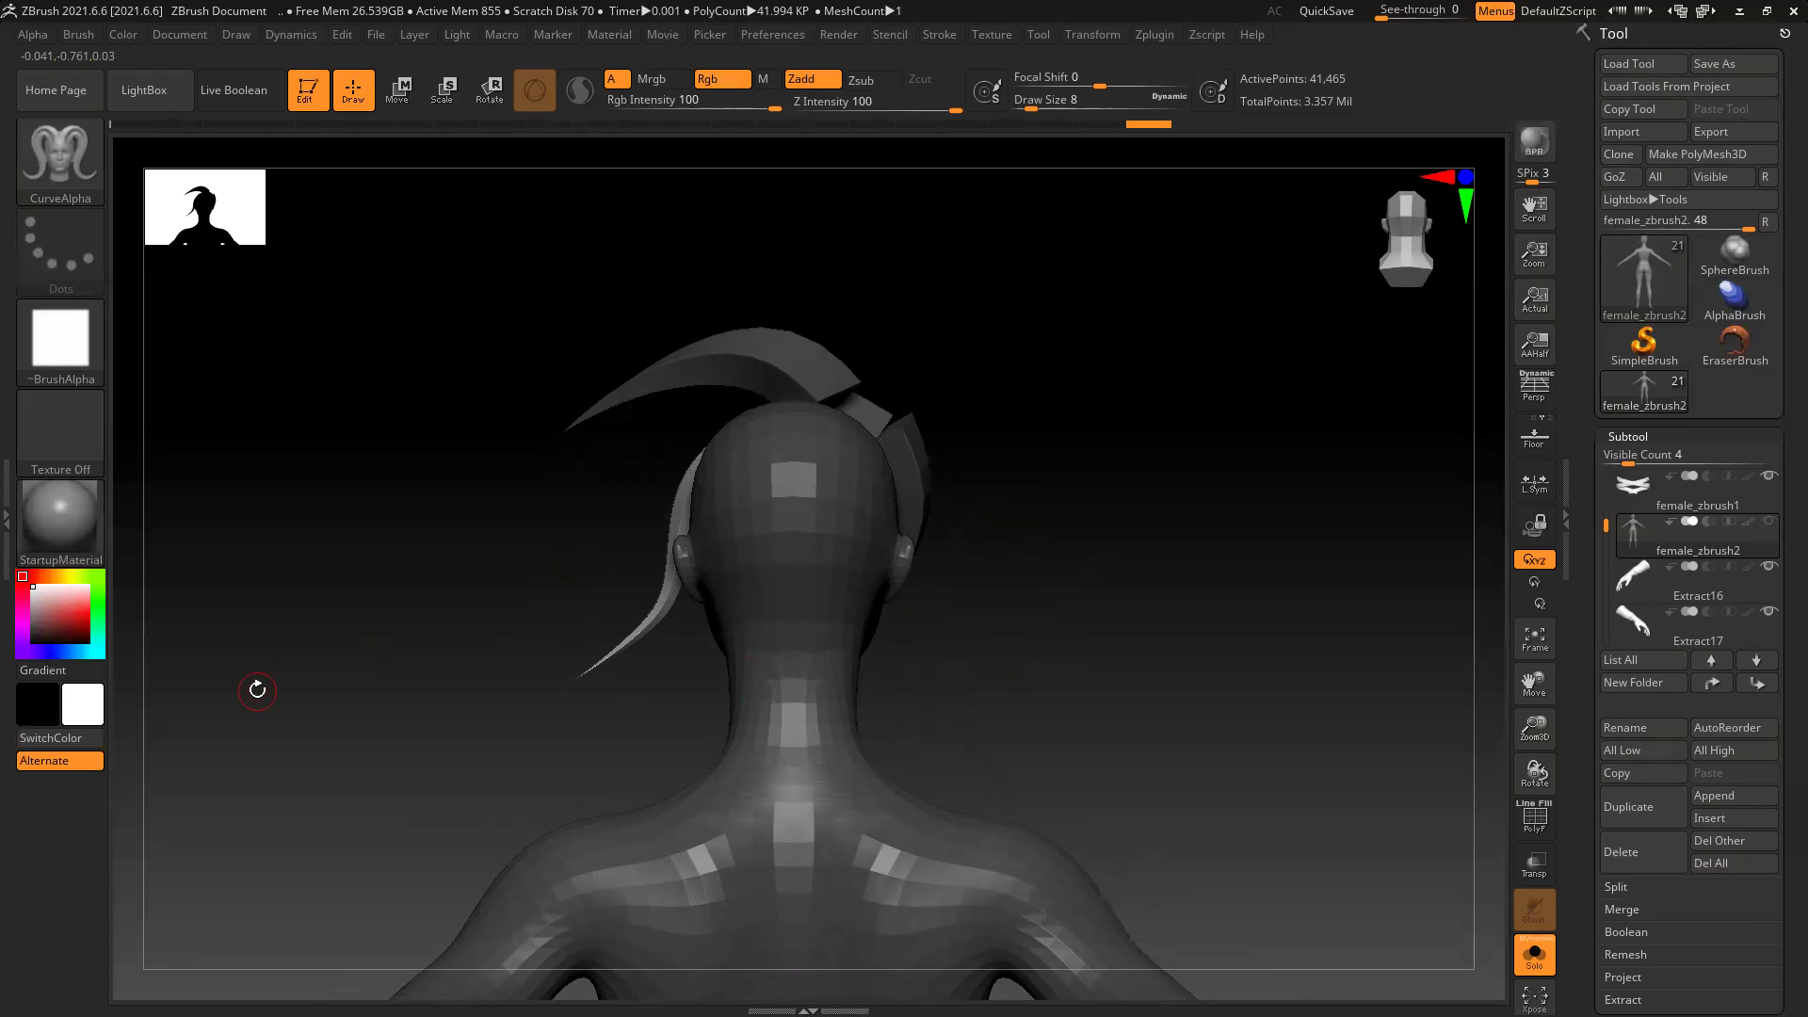
mouse_move(876, 607)
left_mouse_down()
mouse_move(976, 613)
mouse_move(862, 651)
left_mouse_up()
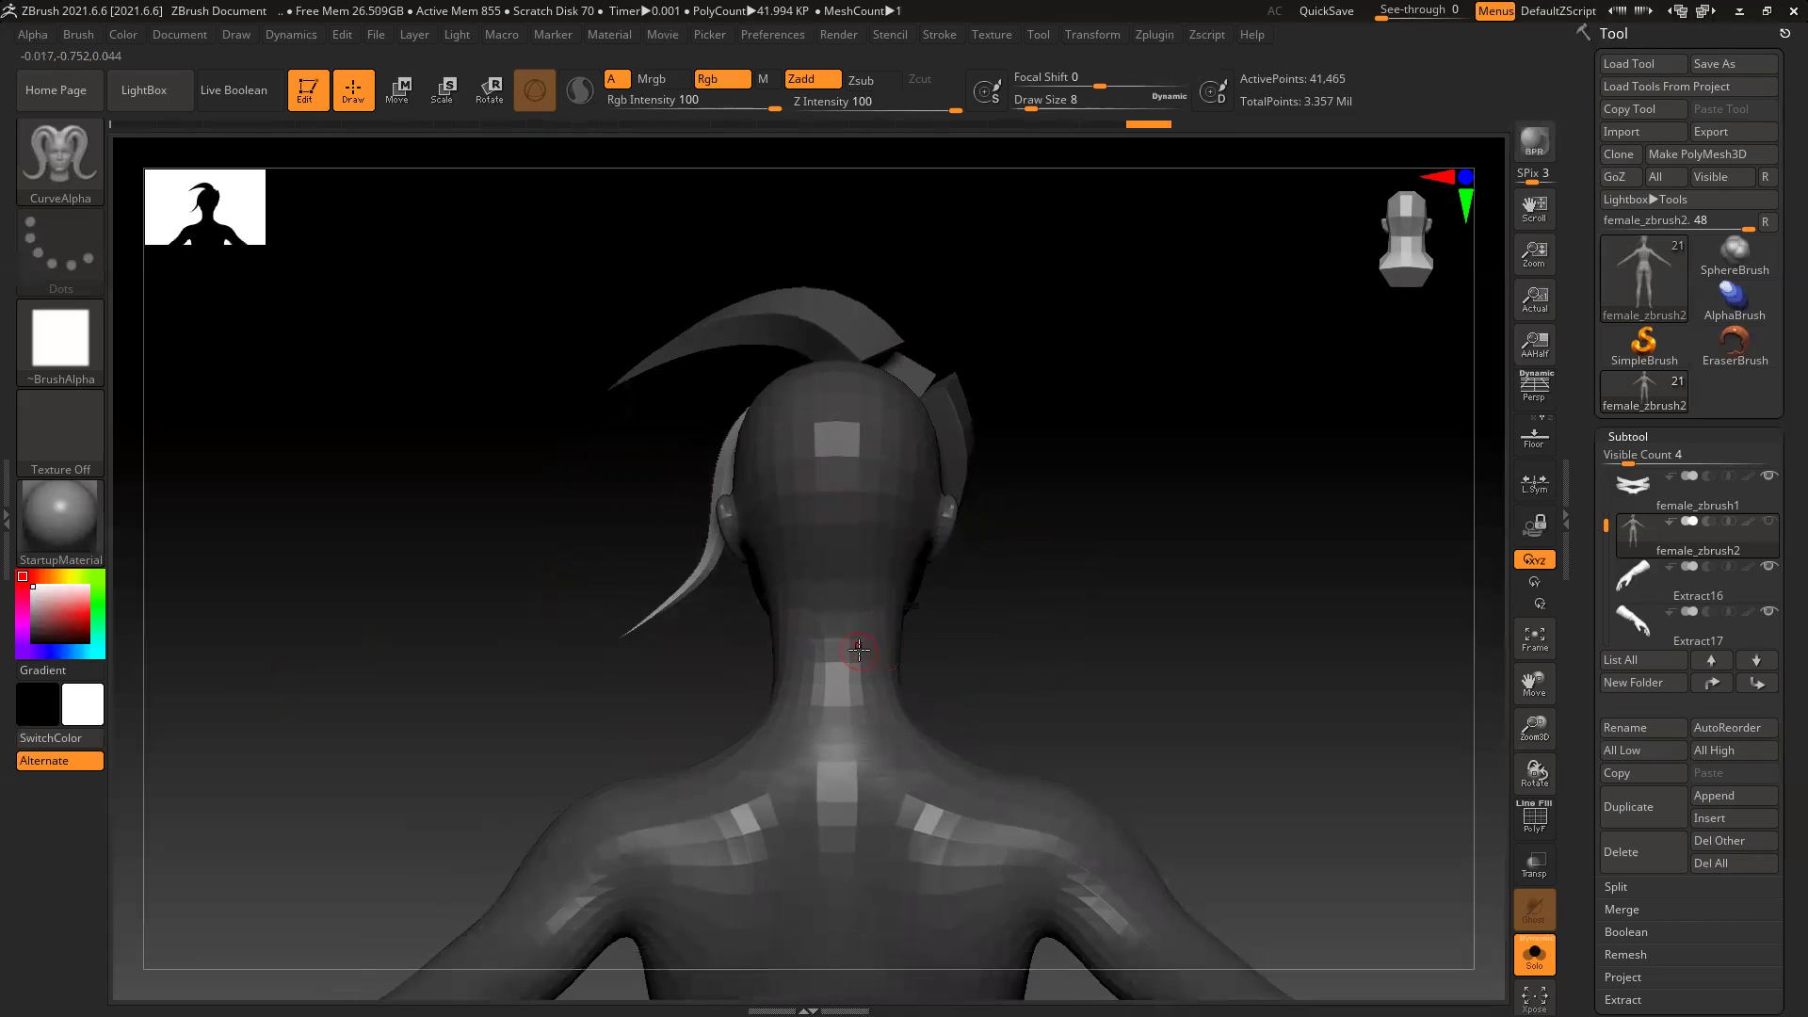
mouse_move(1037, 595)
left_mouse_down()
mouse_move(1037, 617)
mouse_move(976, 605)
left_mouse_up()
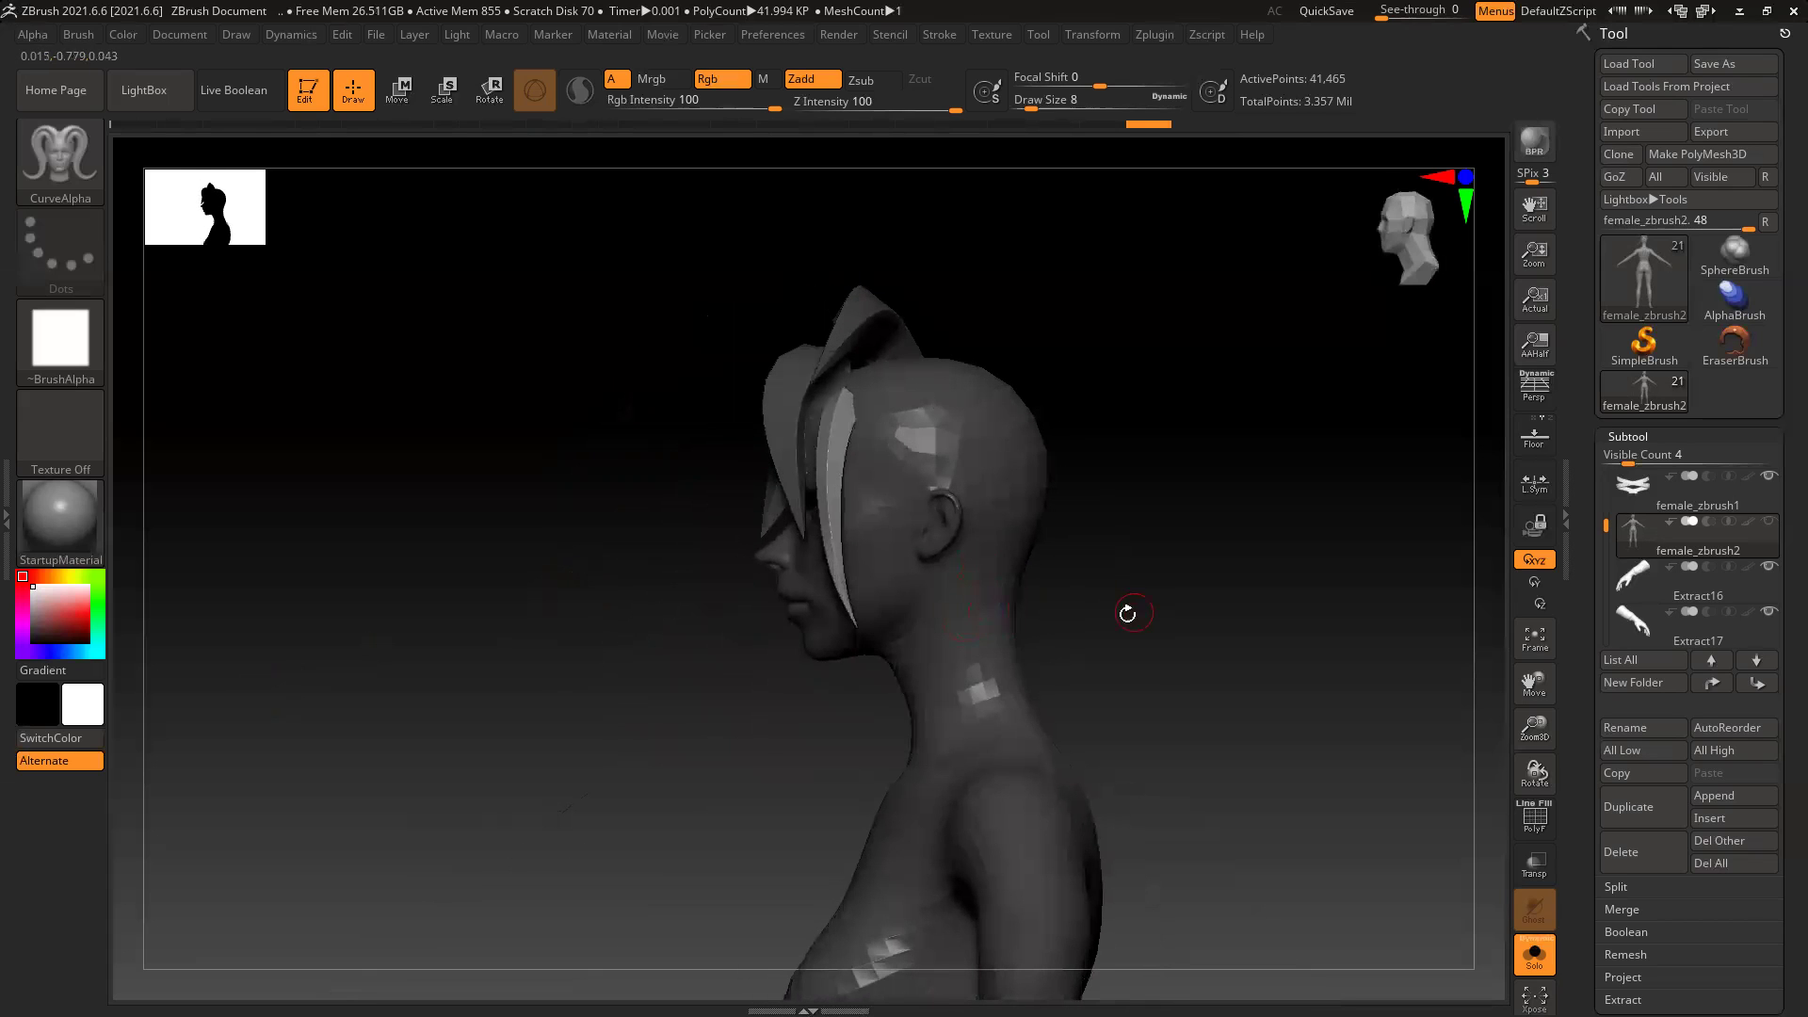
mouse_move(1068, 484)
left_mouse_down()
mouse_move(1158, 605)
mouse_move(610, 390)
left_mouse_up()
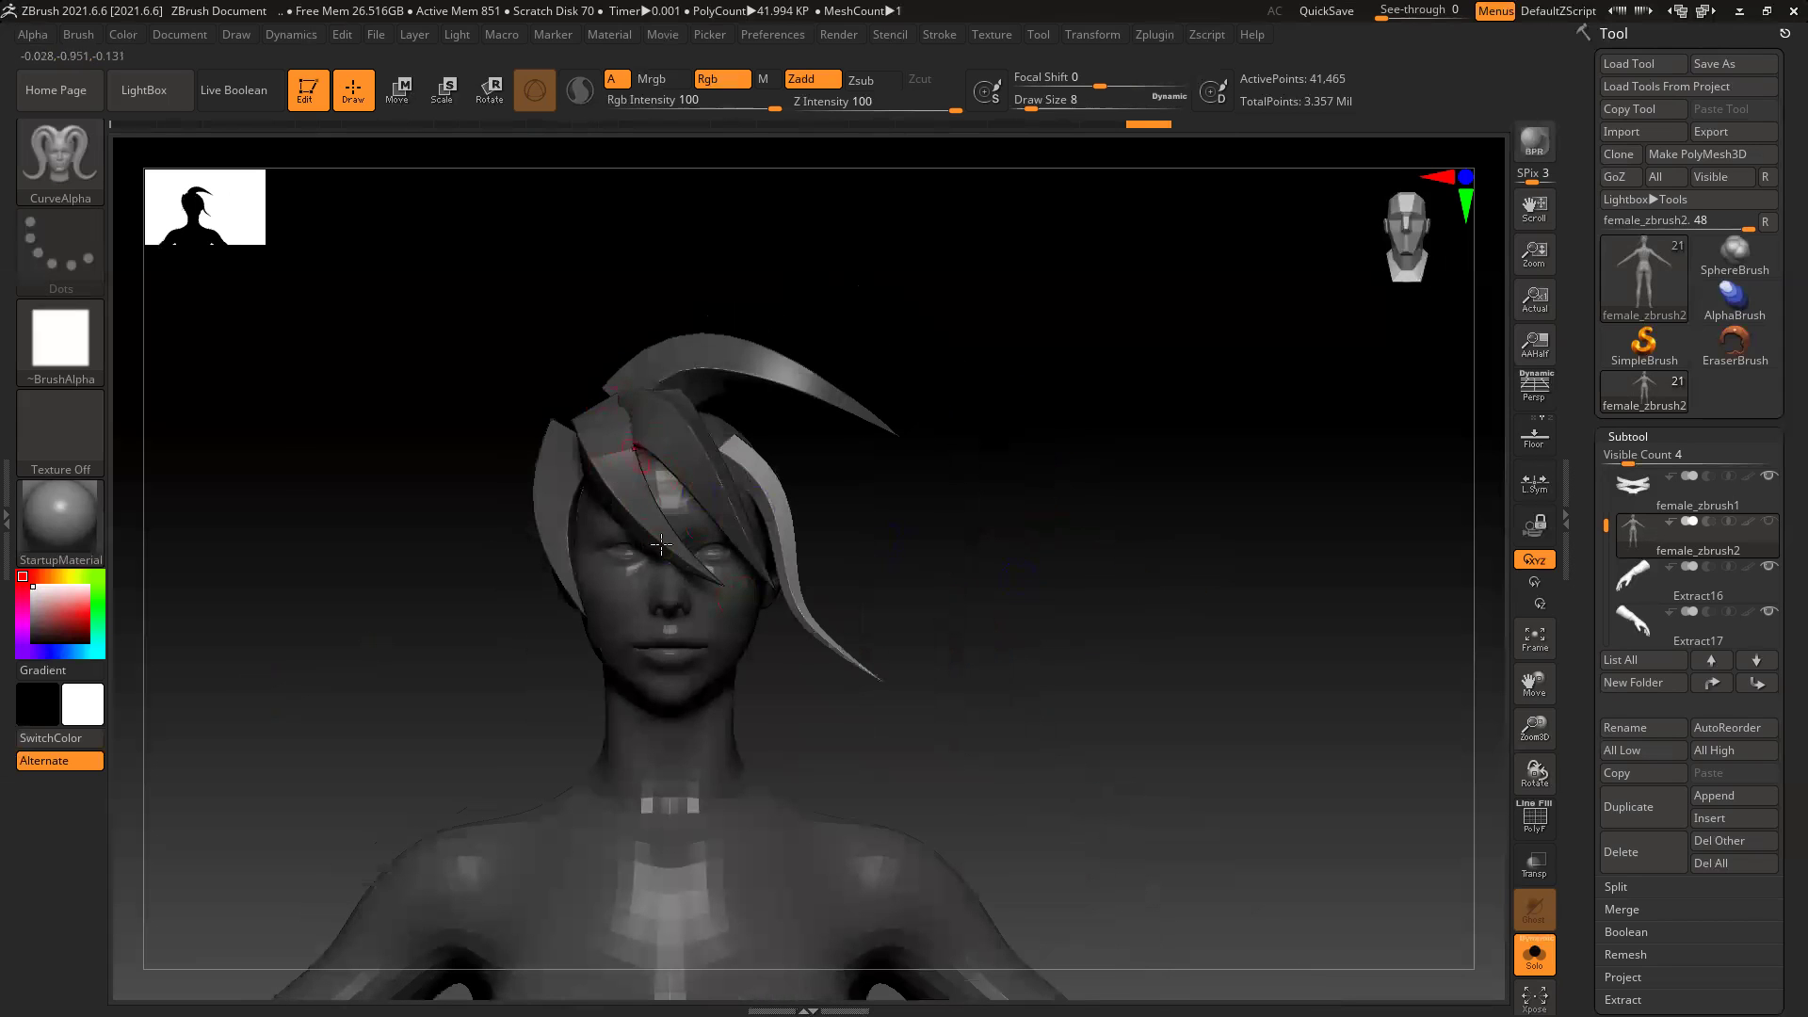
mouse_move(1119, 589)
left_mouse_down()
mouse_move(1159, 593)
mouse_move(896, 594)
left_mouse_up()
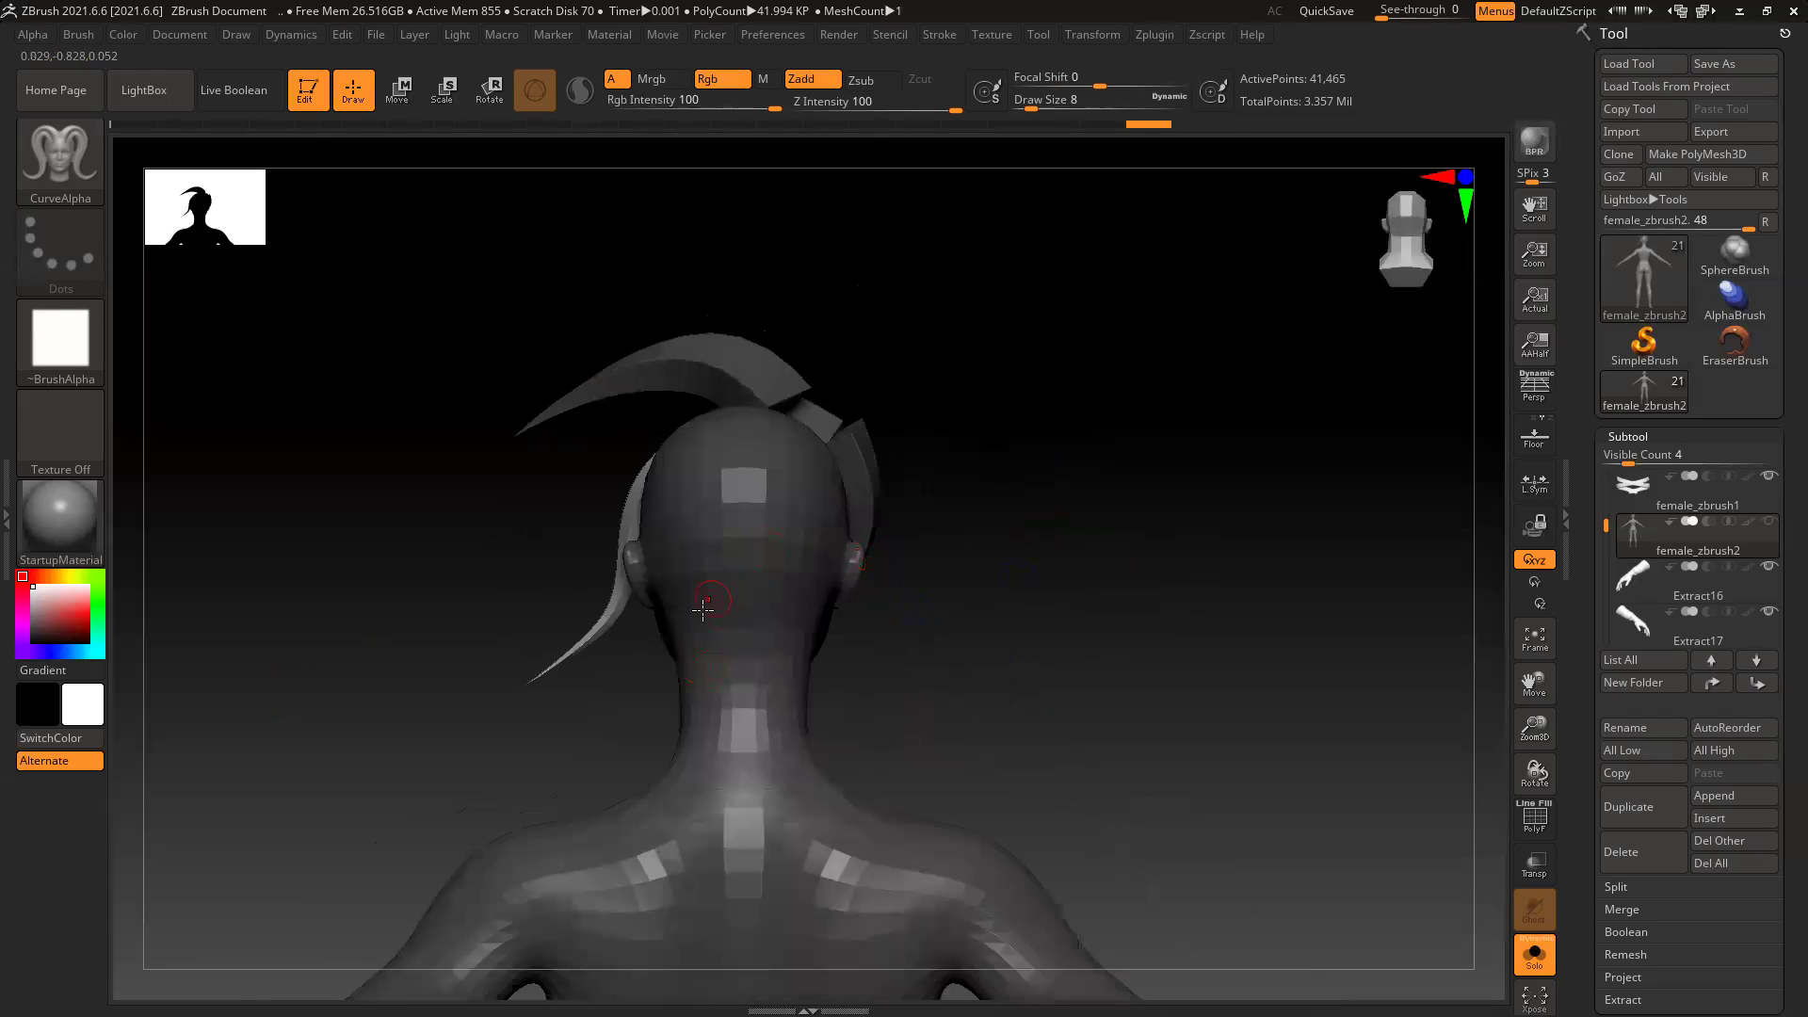
left_click_drag(569, 728, 546, 729)
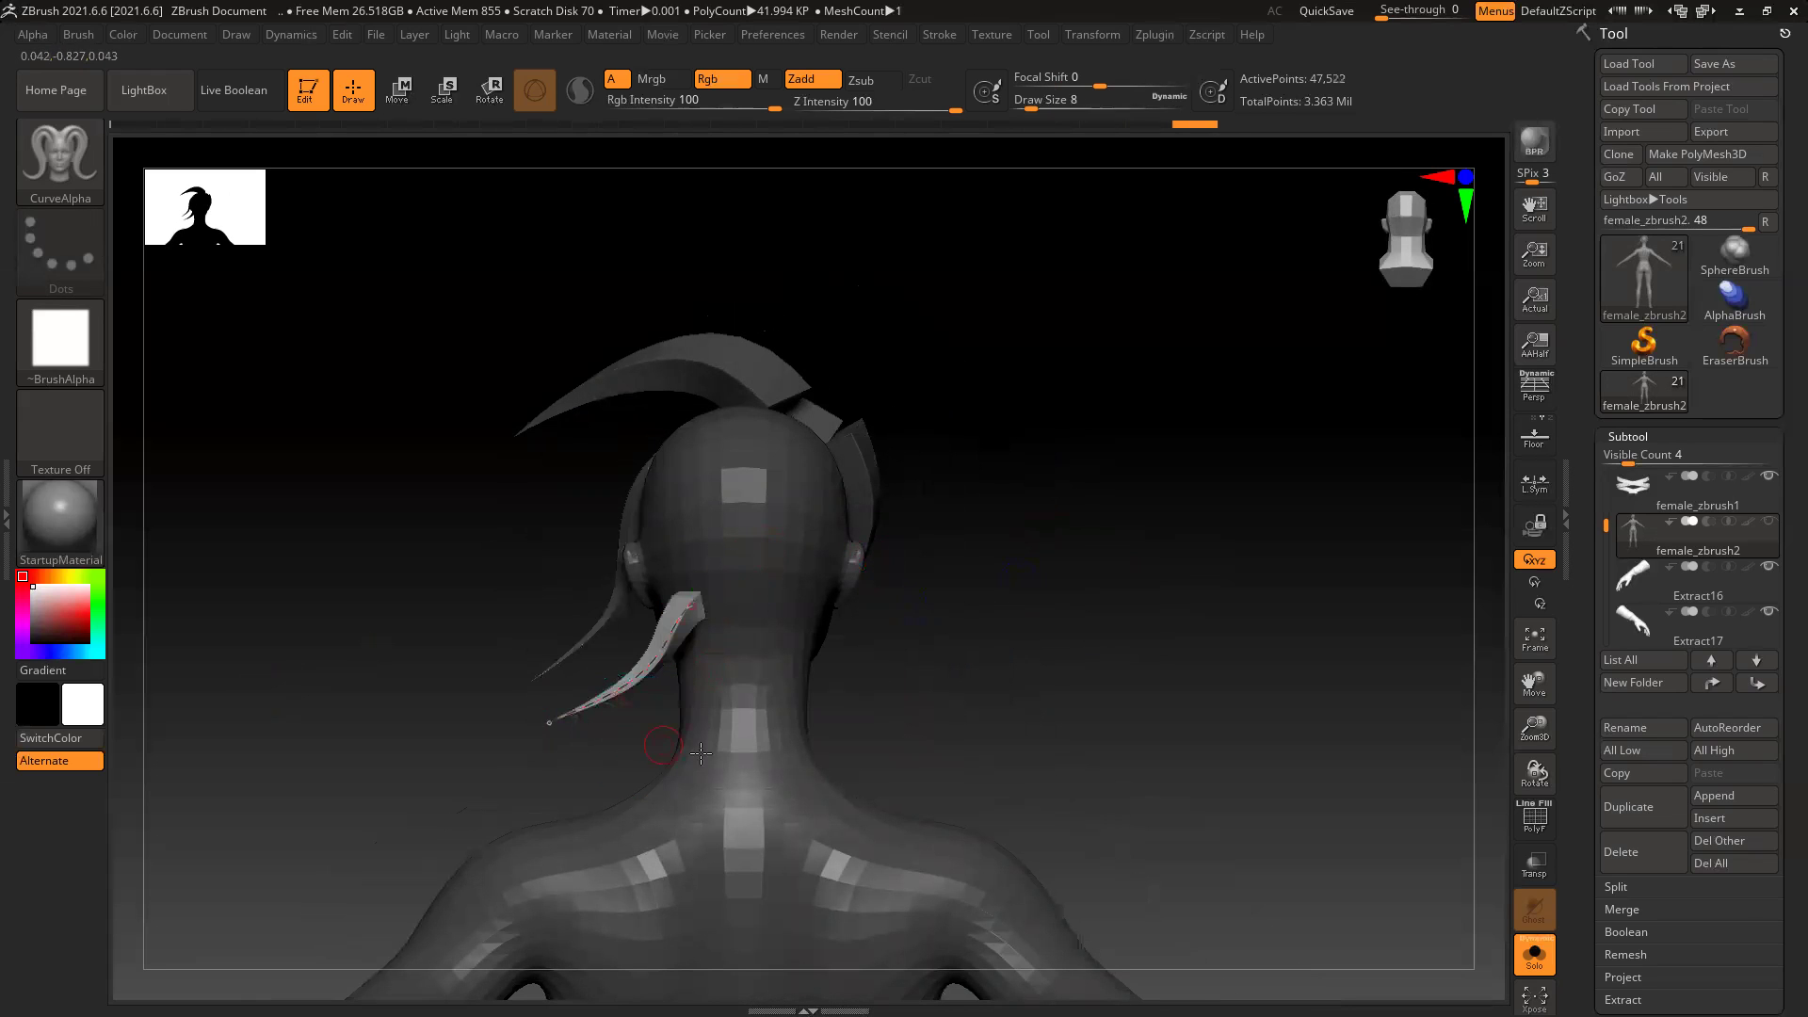
mouse_move(969, 669)
left_mouse_down()
mouse_move(1068, 676)
mouse_move(969, 678)
mouse_move(715, 759)
mouse_move(610, 746)
left_mouse_up()
left_click(773, 699)
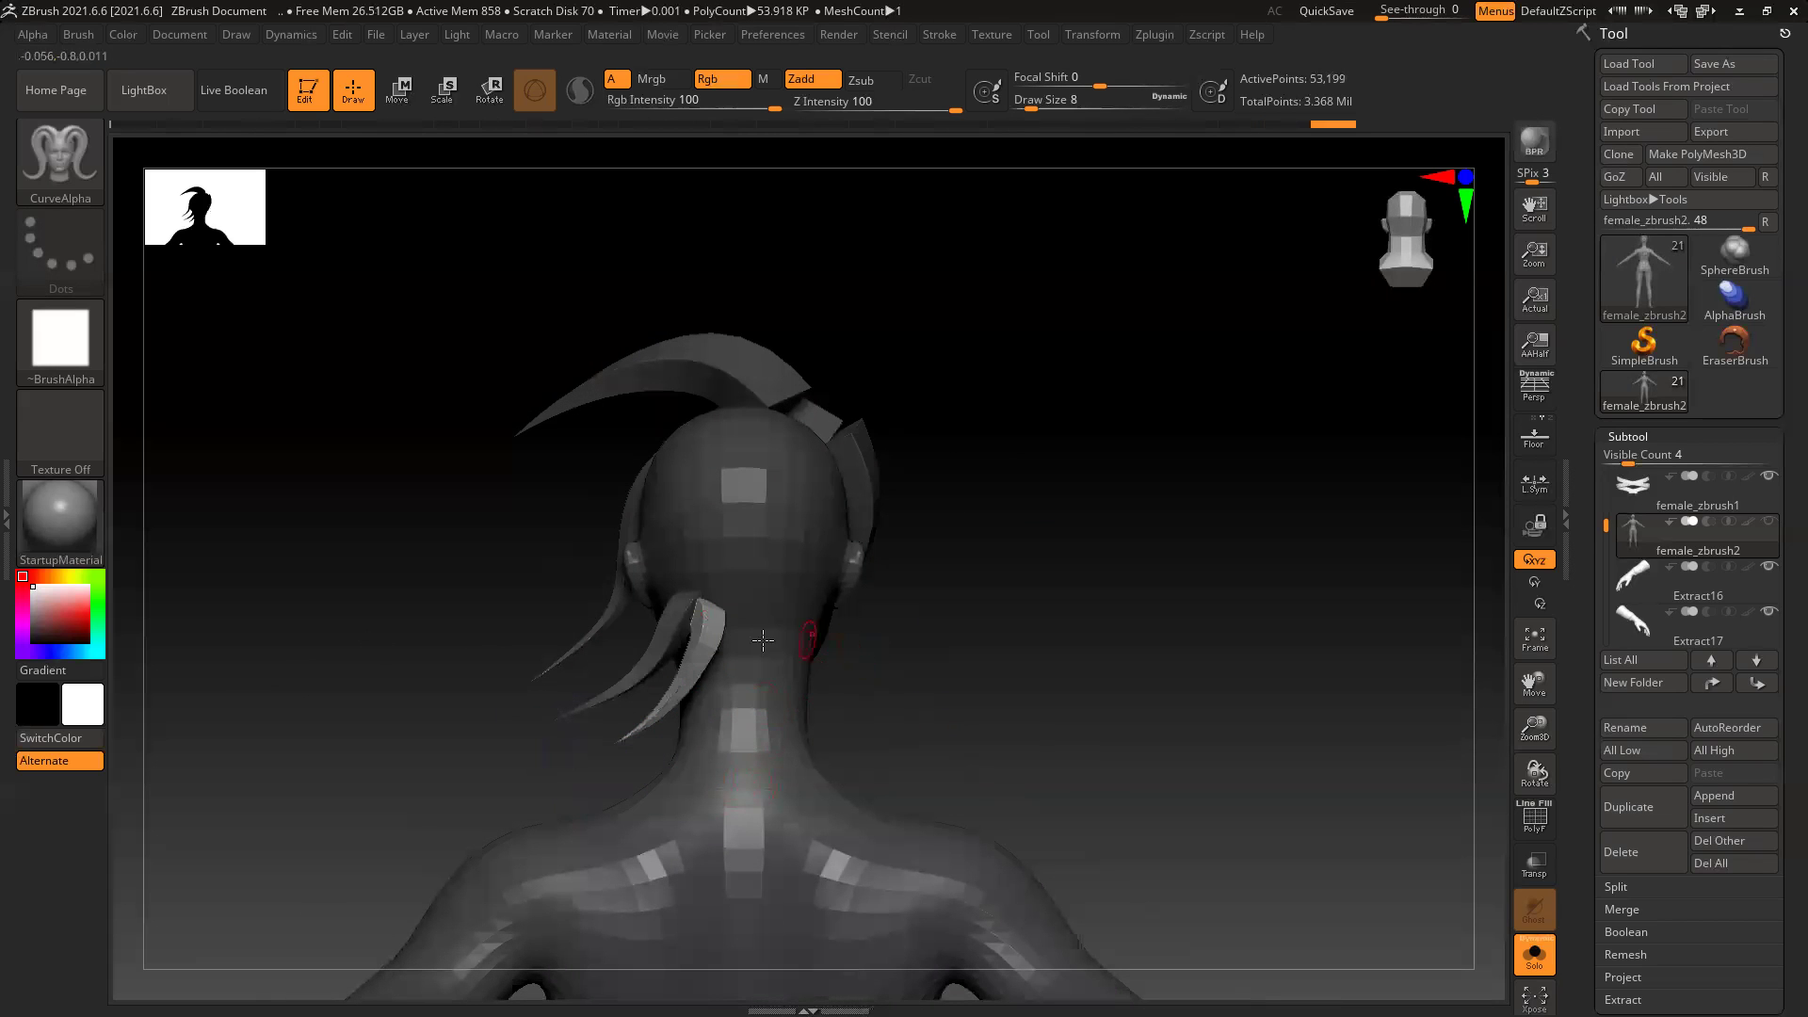
Step: Continue the row of tapered strands across the nape toward the opposite ear
mouse_move(688, 657)
left_mouse_down()
mouse_move(695, 744)
mouse_move(664, 796)
left_mouse_up()
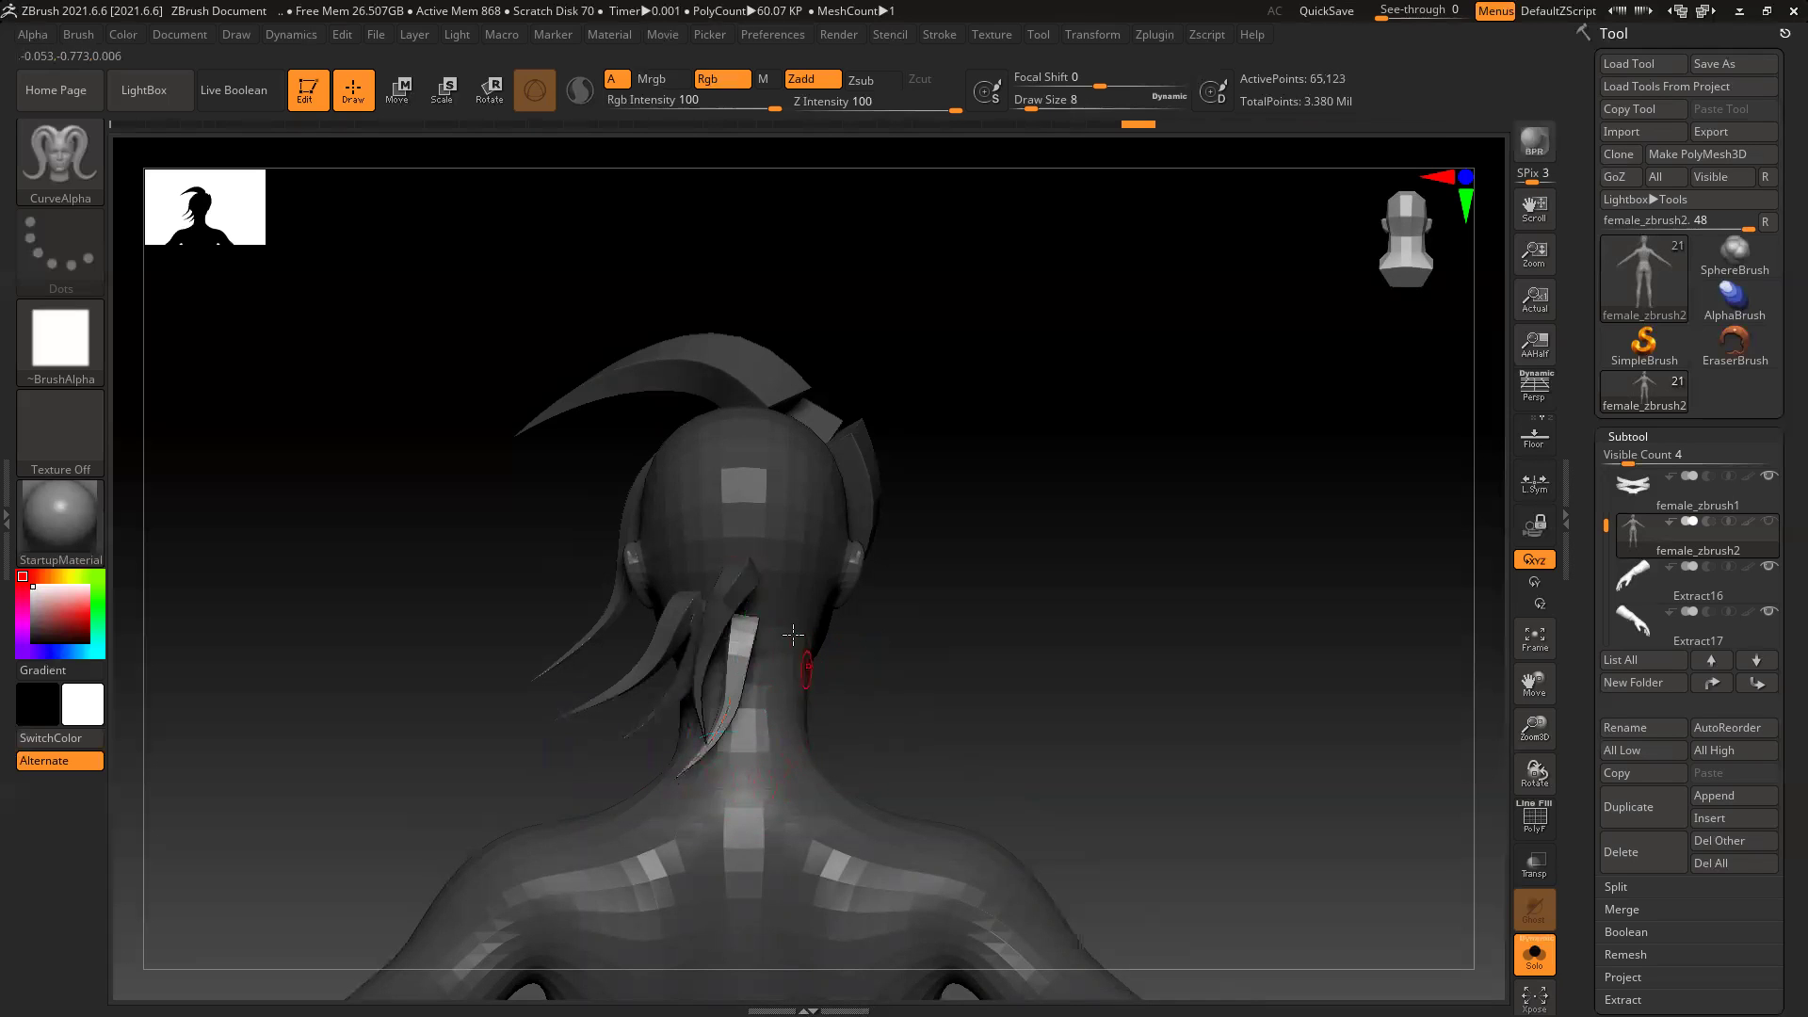
left_click_drag(761, 691, 802, 789)
left_click_drag(802, 603, 802, 604)
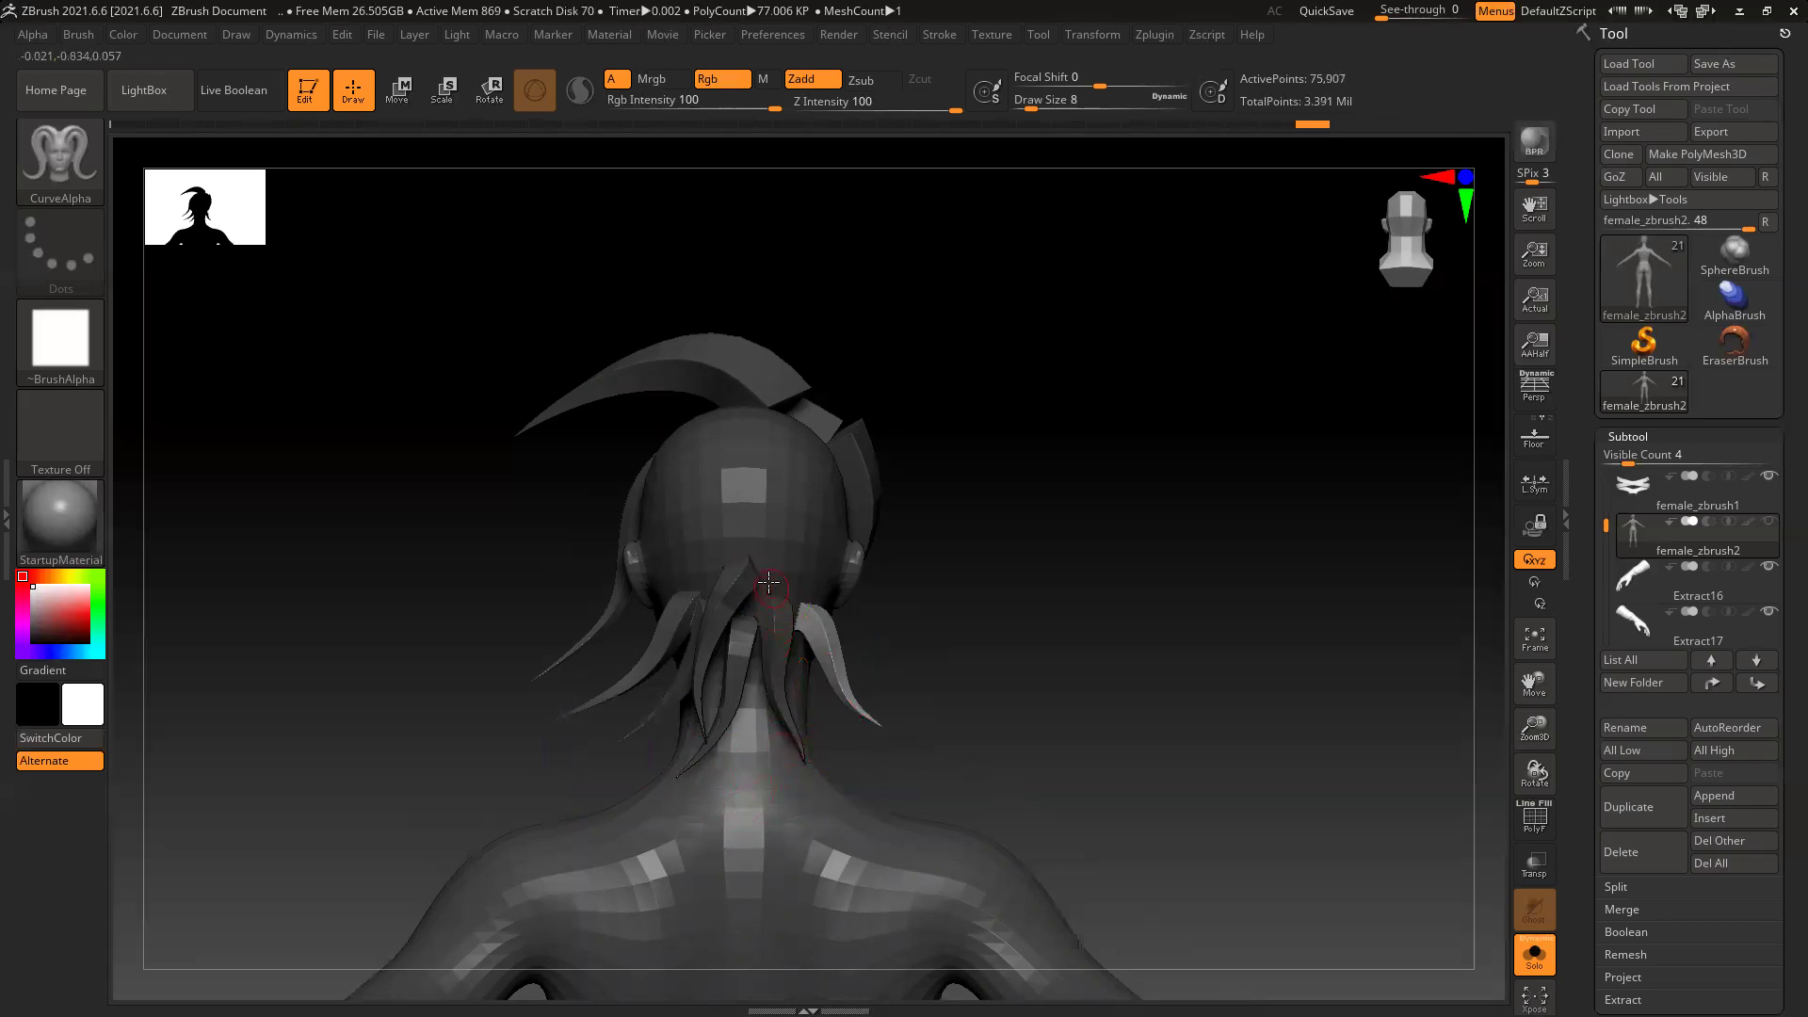
left_click_drag(848, 729, 851, 734)
Step: Fill out the nape with more overlapping tapered strands on both sides of the back of the head
mouse_move(1097, 674)
left_mouse_down()
mouse_move(916, 672)
mouse_move(953, 717)
left_mouse_up()
left_click(836, 742)
left_click_drag(1082, 688, 1098, 690, "shift")
left_click_drag(988, 617, 705, 644, "alt")
mouse_move(648, 738)
left_mouse_down()
mouse_move(597, 780)
mouse_move(663, 779)
left_mouse_up()
key("ctrl+z")
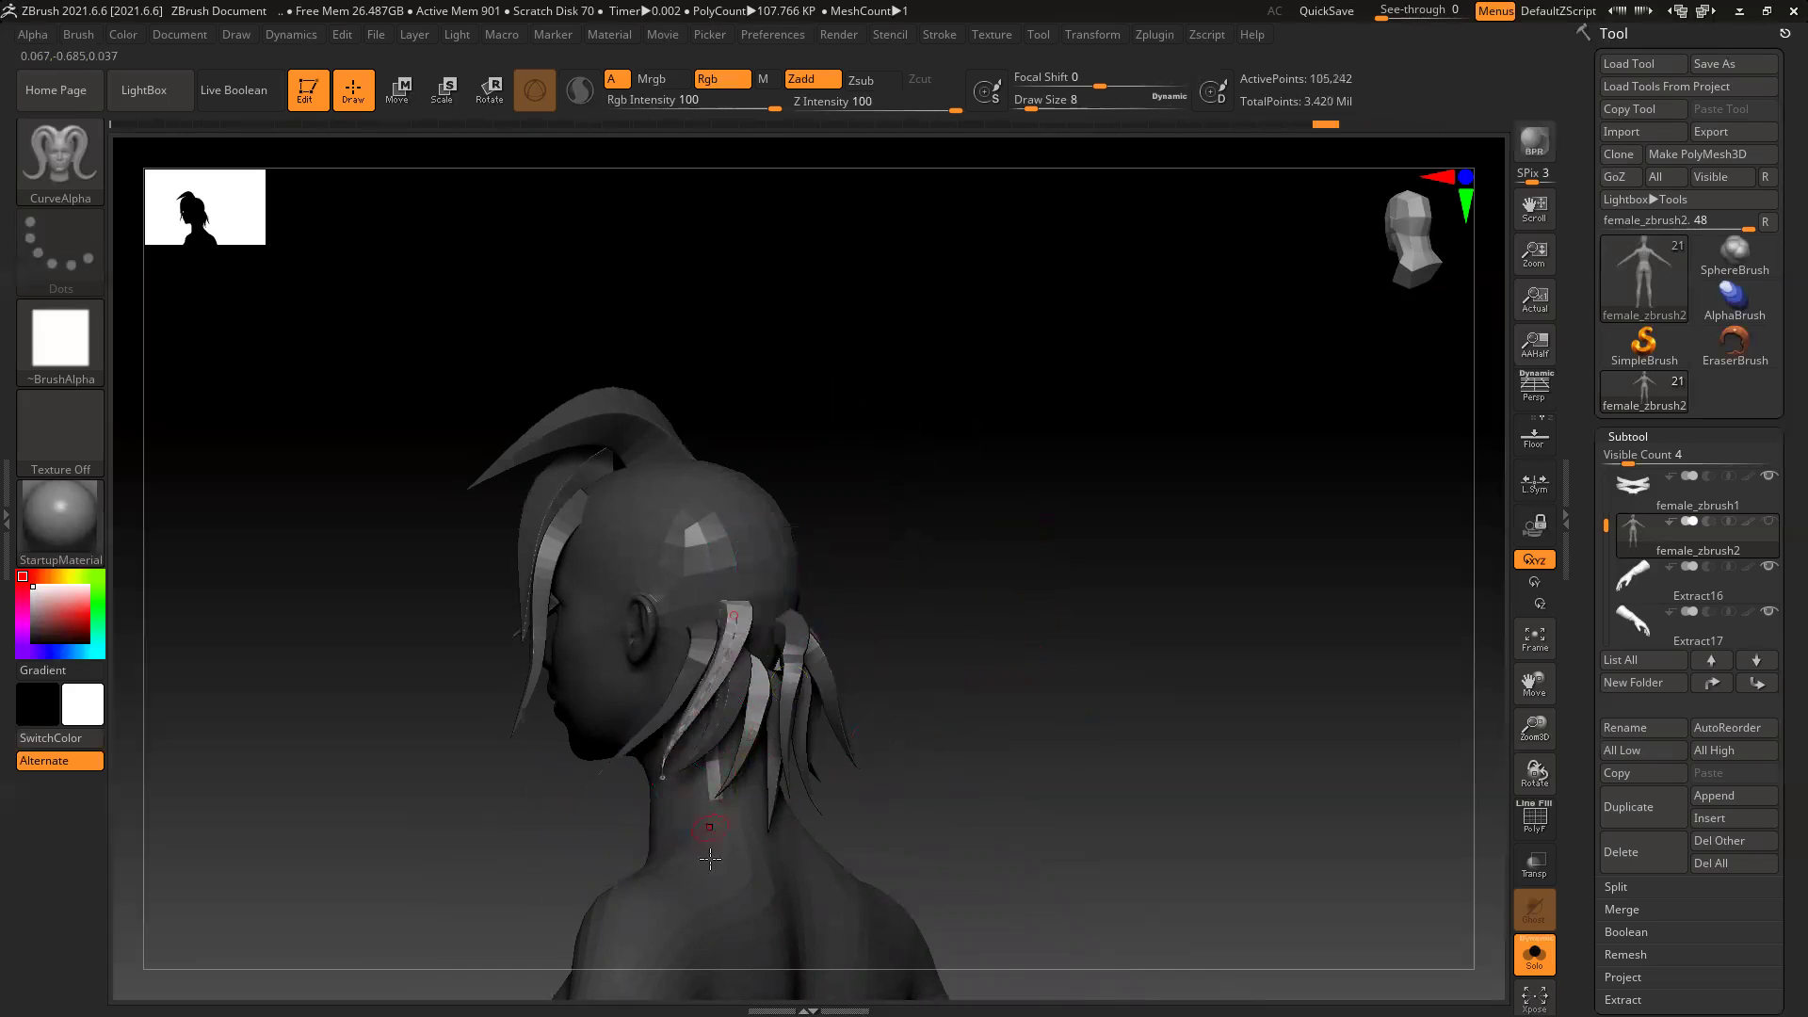
left_click_drag(995, 725, 890, 720)
left_click_drag(792, 611, 706, 785)
left_click_drag(800, 881, 830, 876)
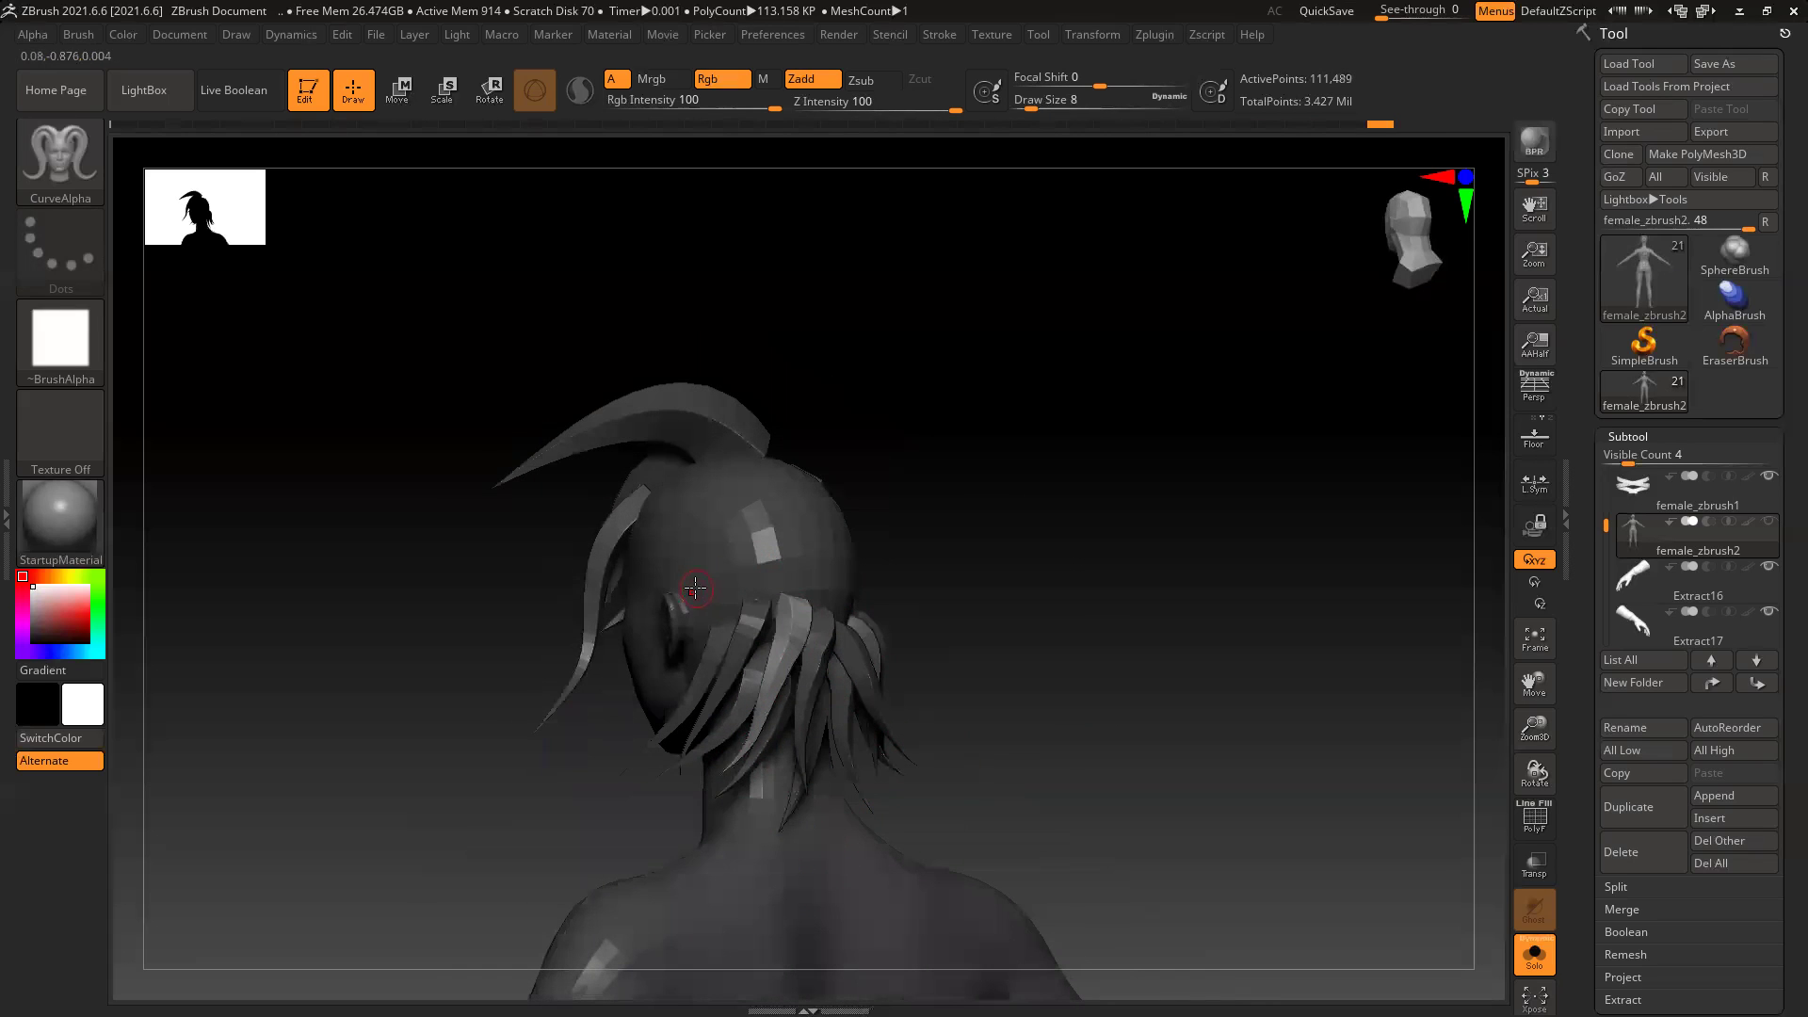
left_click(703, 768)
Step: Draw a tapered strand behind the ear and pull its tip down so it hangs along the neck
left_click_drag(960, 593, 1104, 621)
key("ctrl+z")
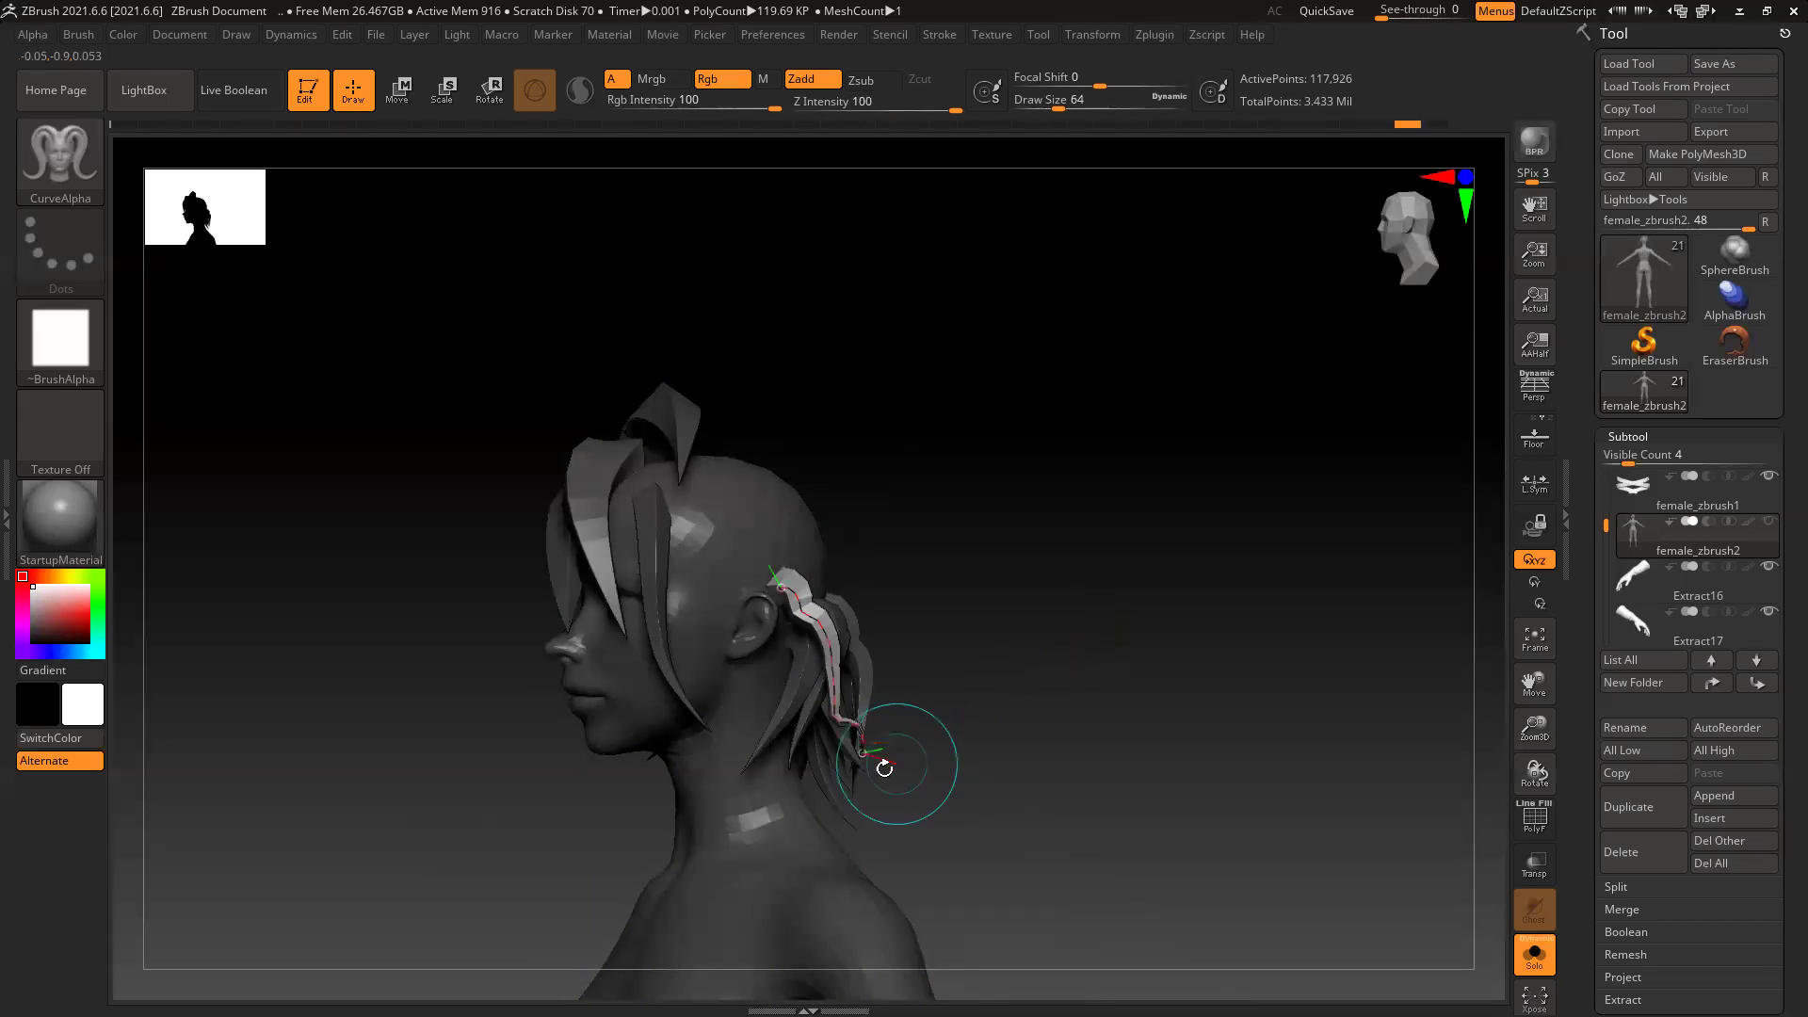
mouse_move(864, 753)
left_mouse_down()
mouse_move(859, 716)
mouse_move(846, 782)
left_mouse_up()
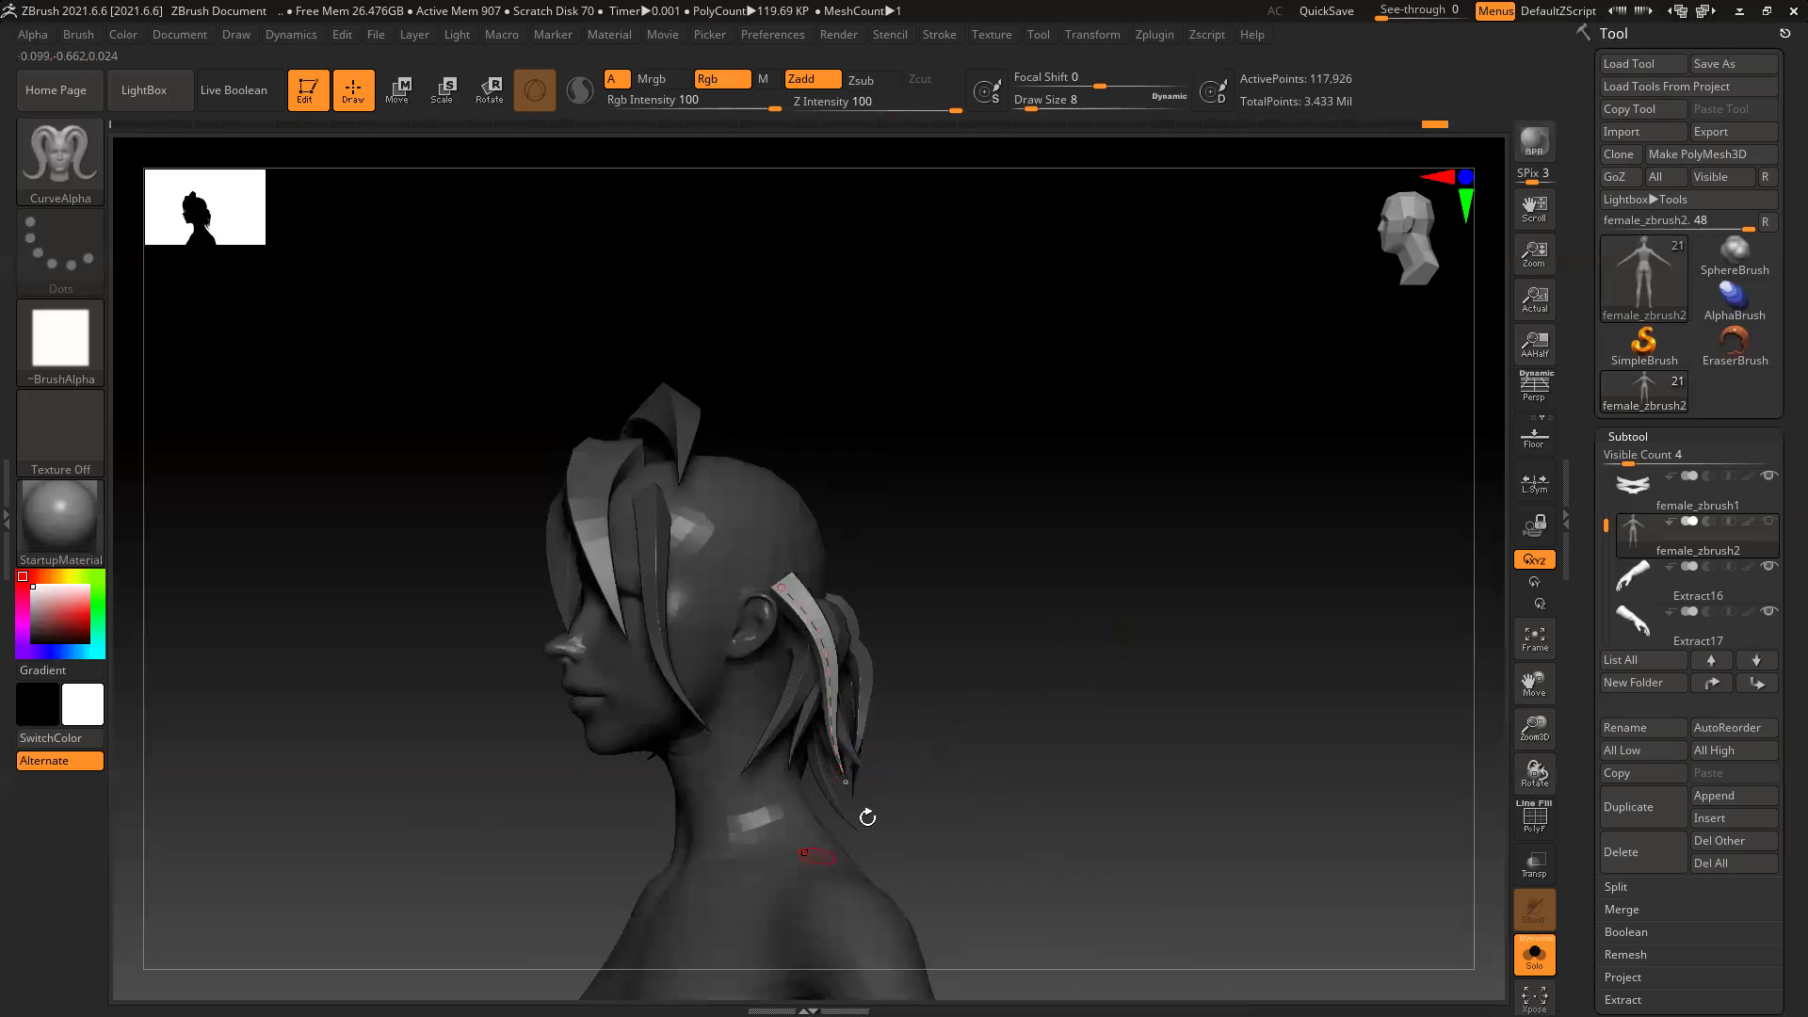
Step: Draw a long tapered strand from the temple across the ear toward the back of the head
left_click_drag(1042, 736, 823, 584)
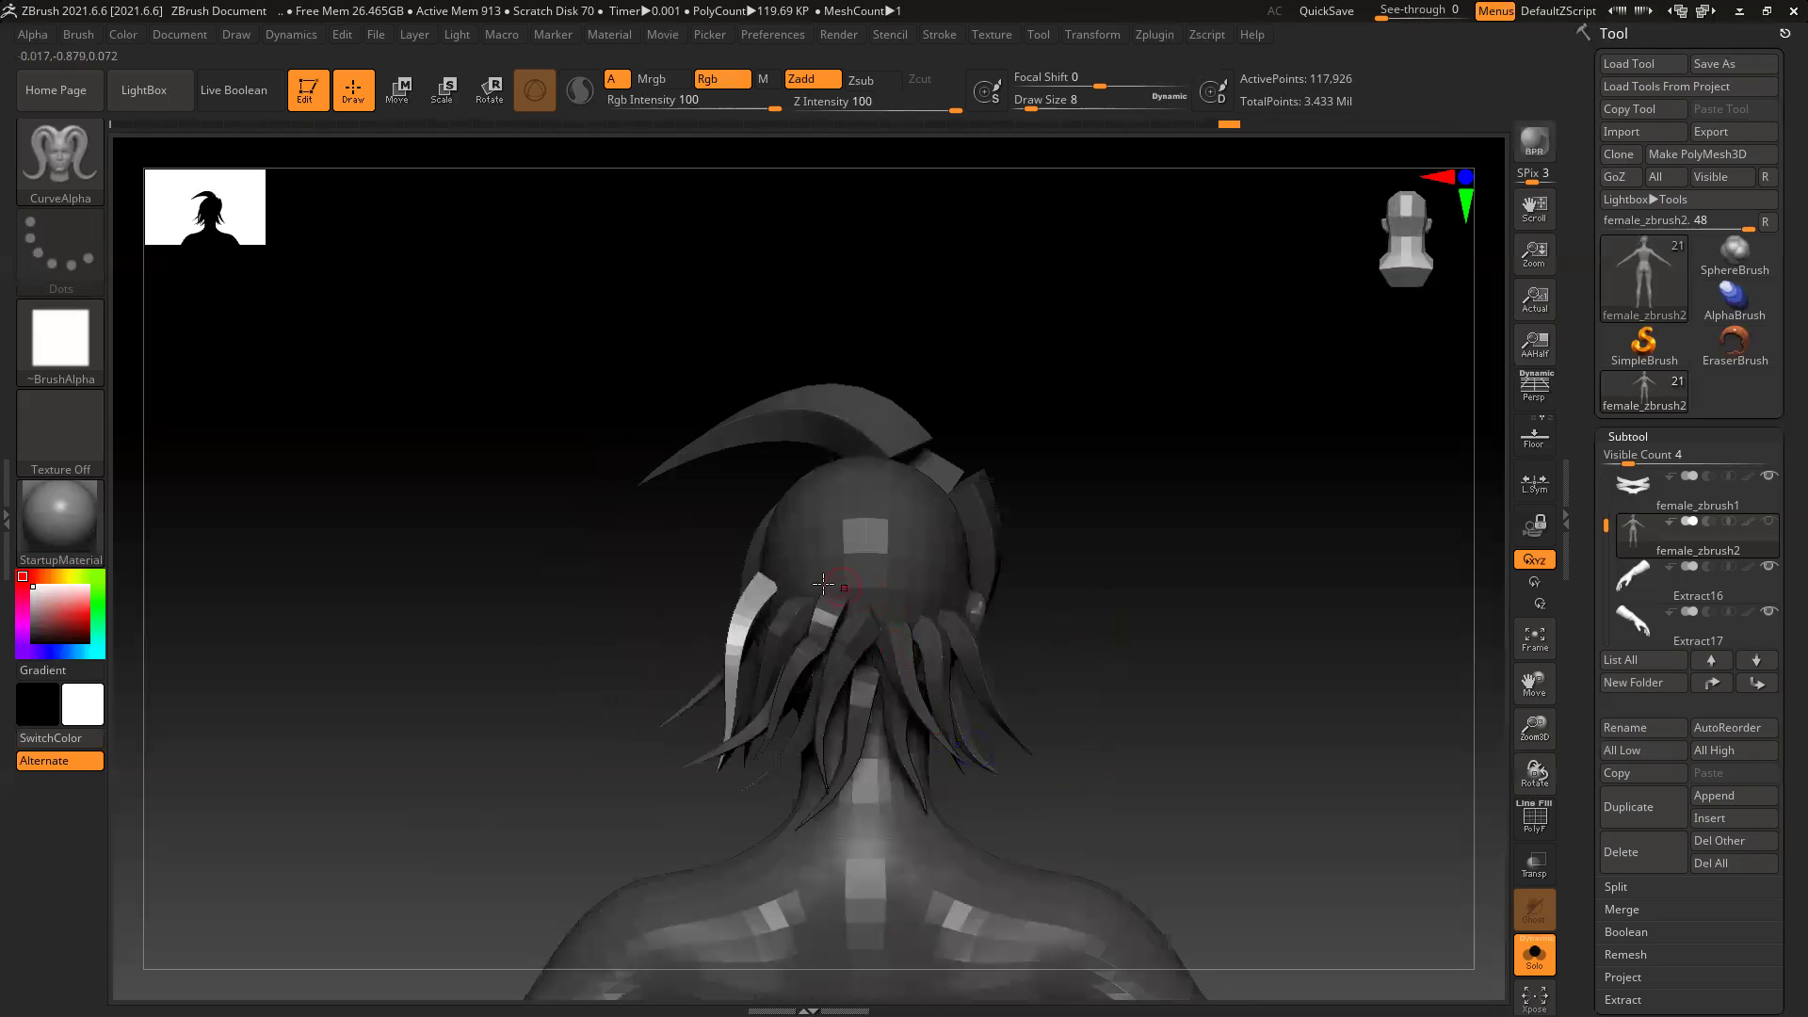
left_click_drag(537, 629, 415, 590)
left_click_drag(583, 610, 688, 560)
left_click_drag(1006, 570, 688, 544)
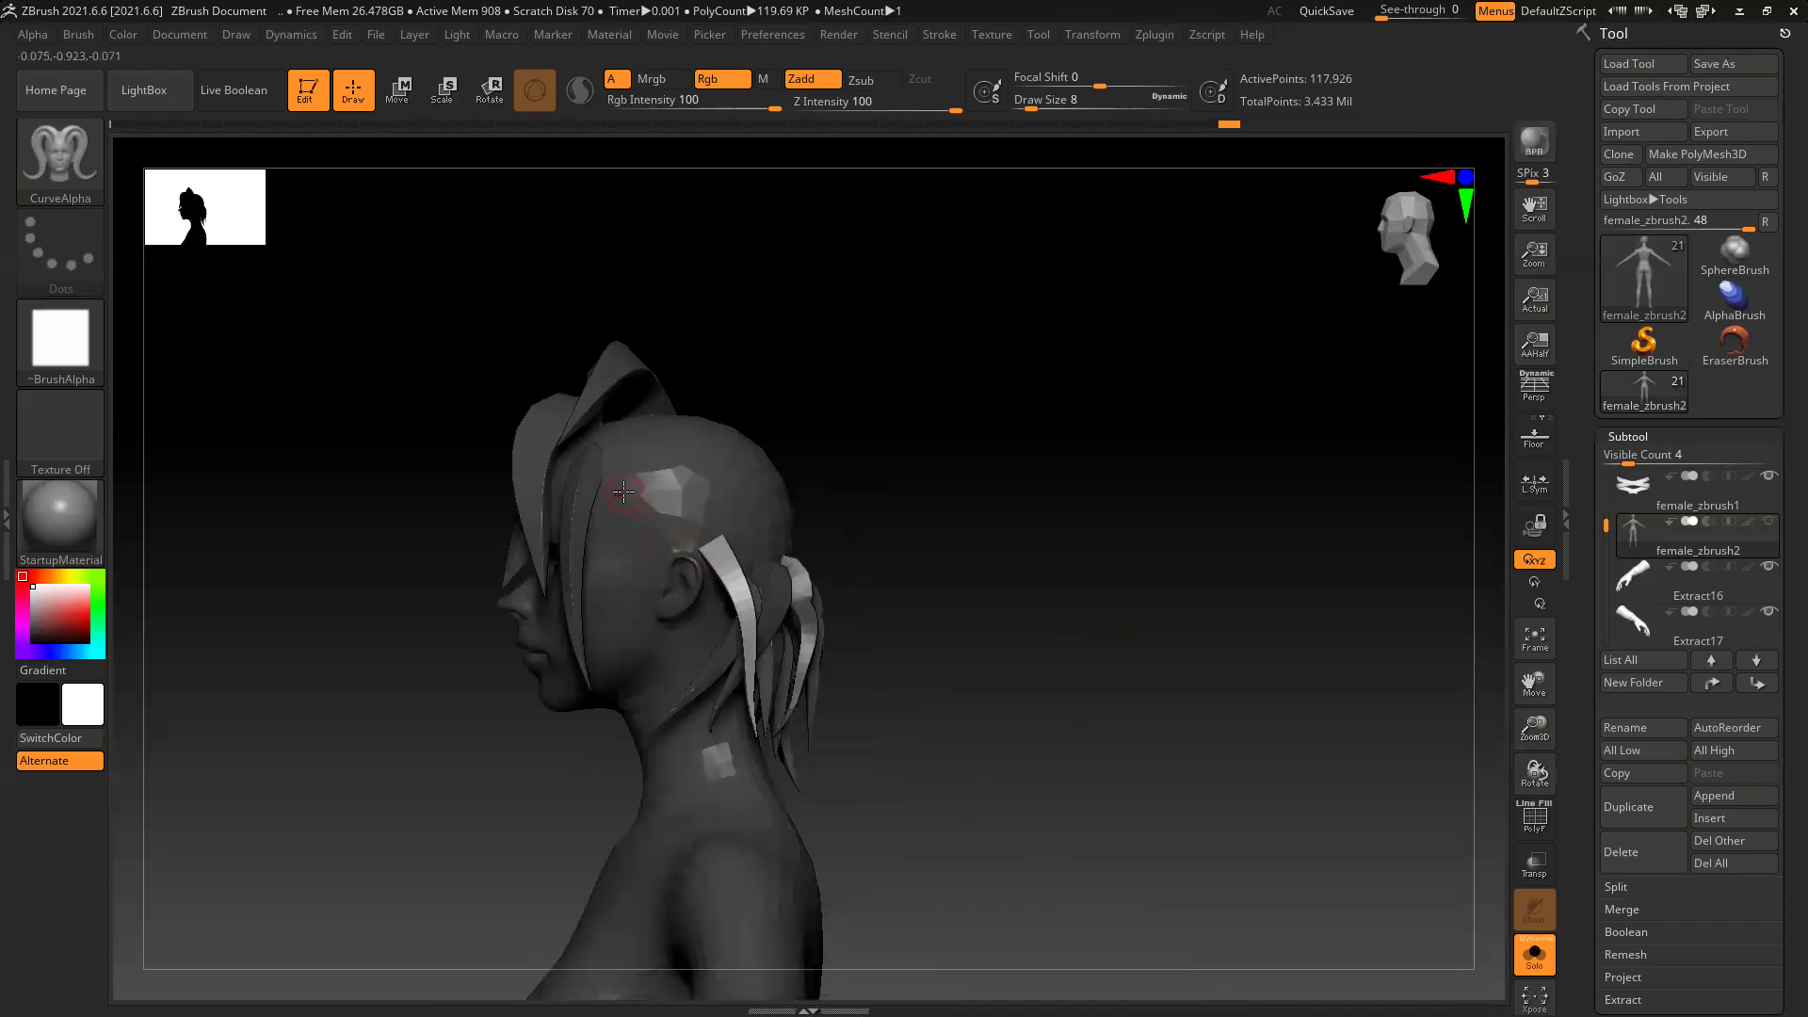
left_click_drag(835, 668, 872, 662)
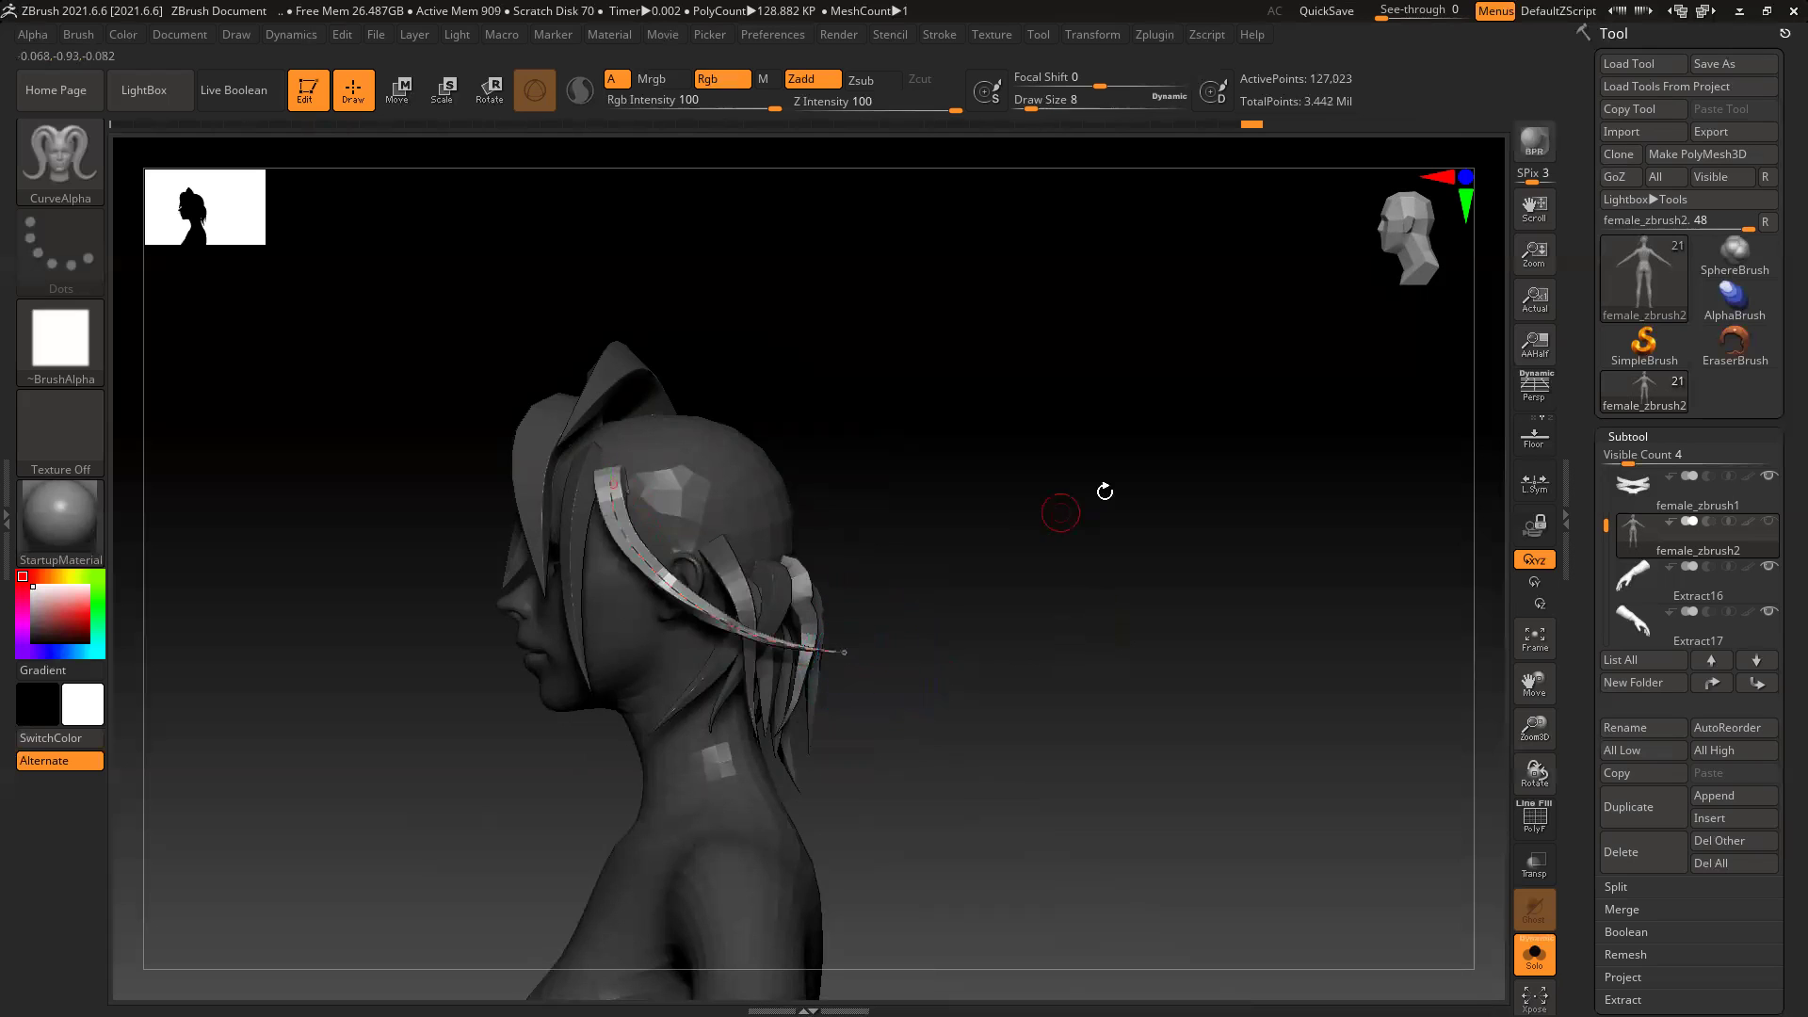
Step: Rebuild the long temple strand wider at draw size 18
key("bracketright")
left_click(613, 491)
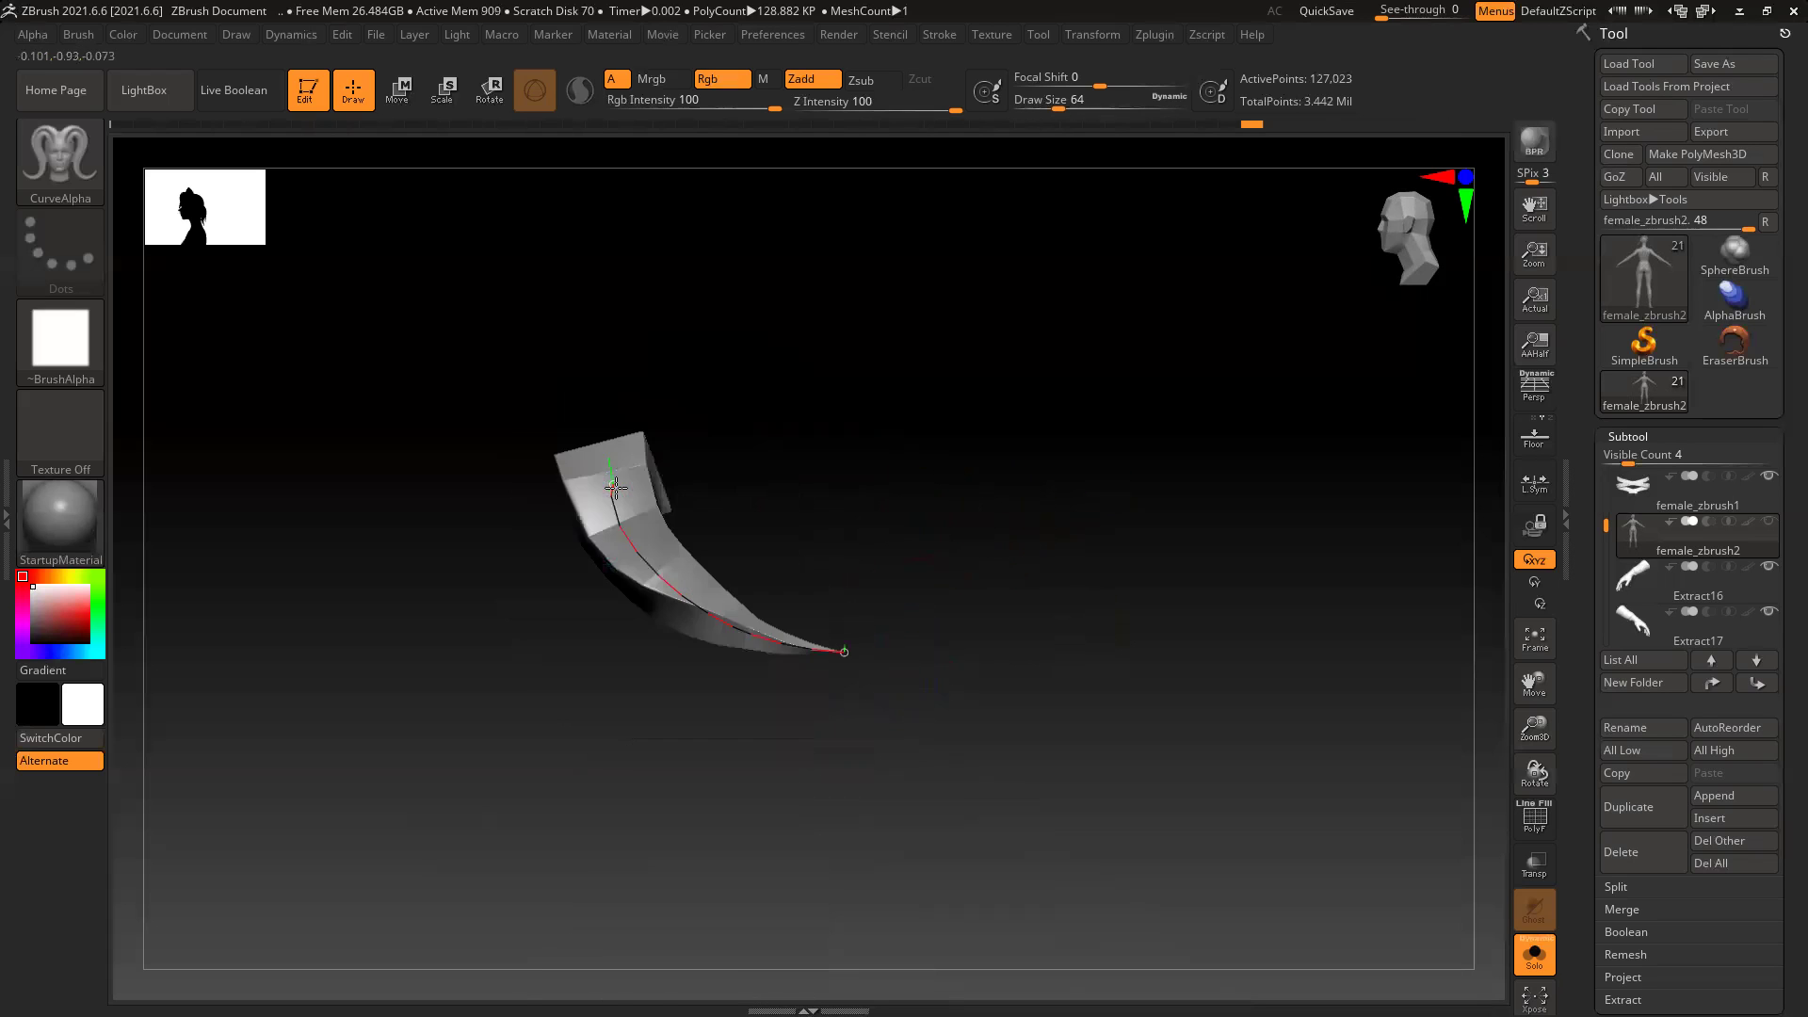
key("bracketleft")
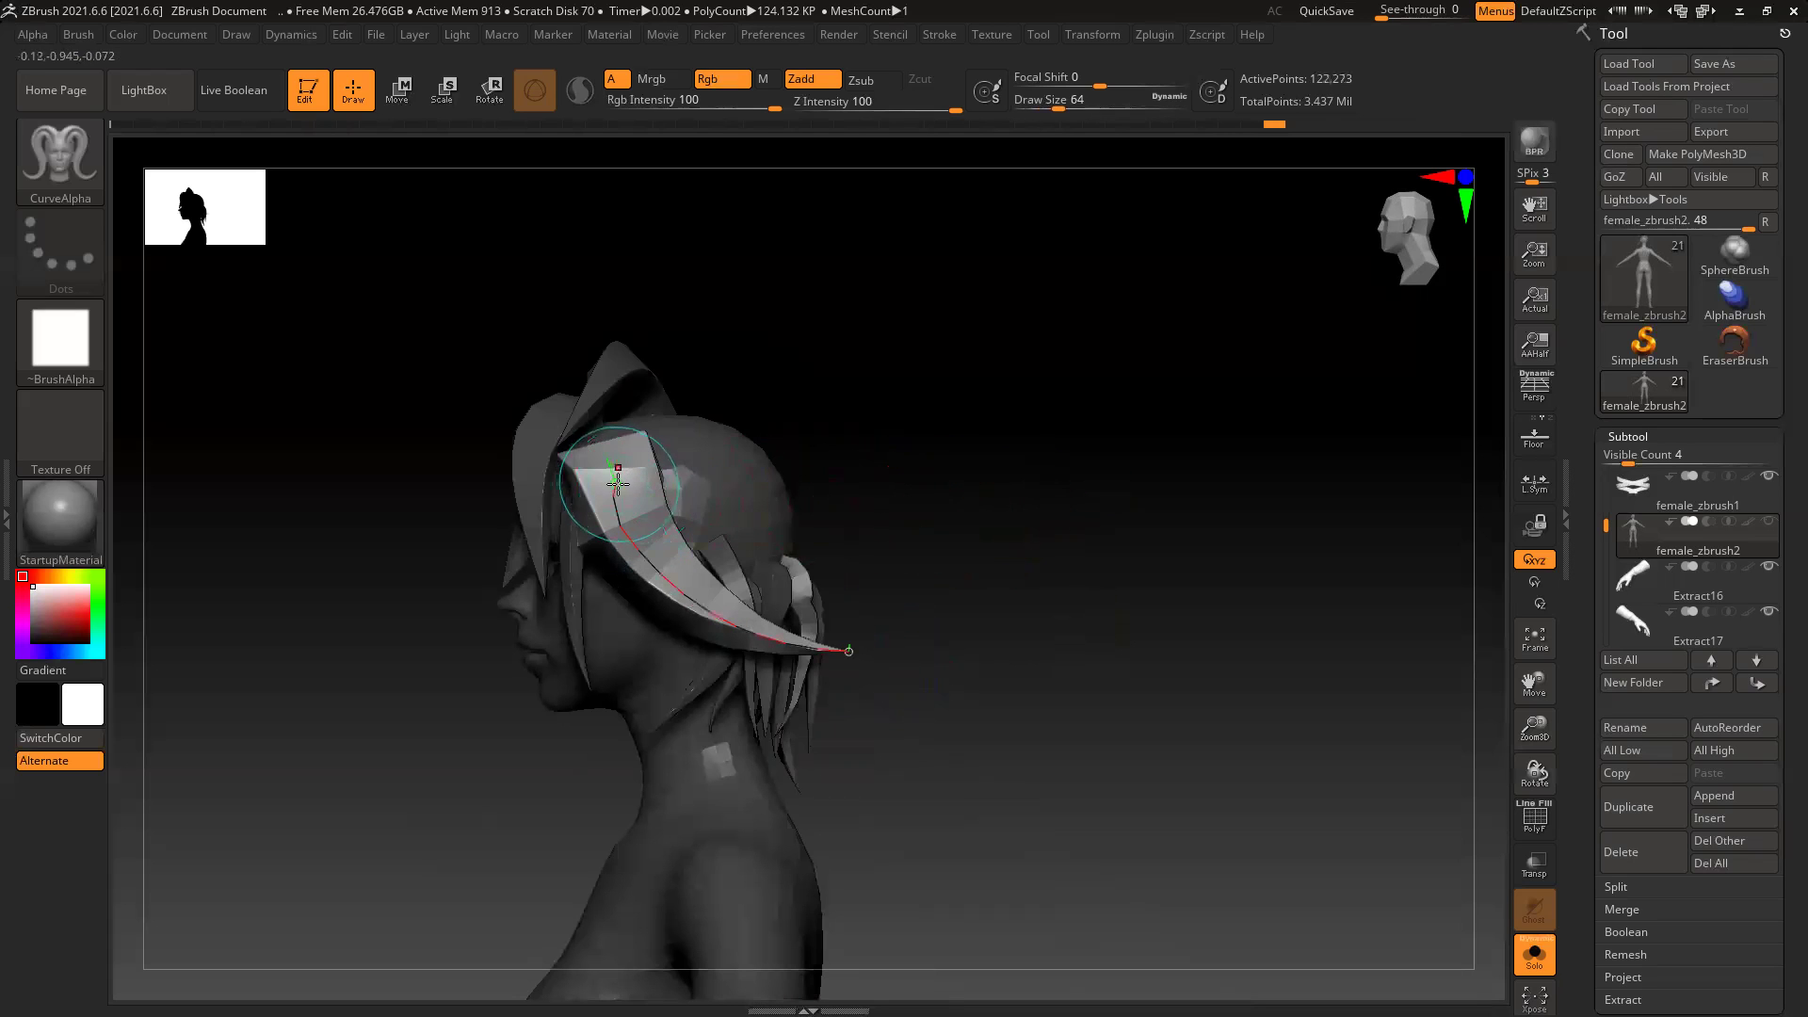
left_click(605, 476)
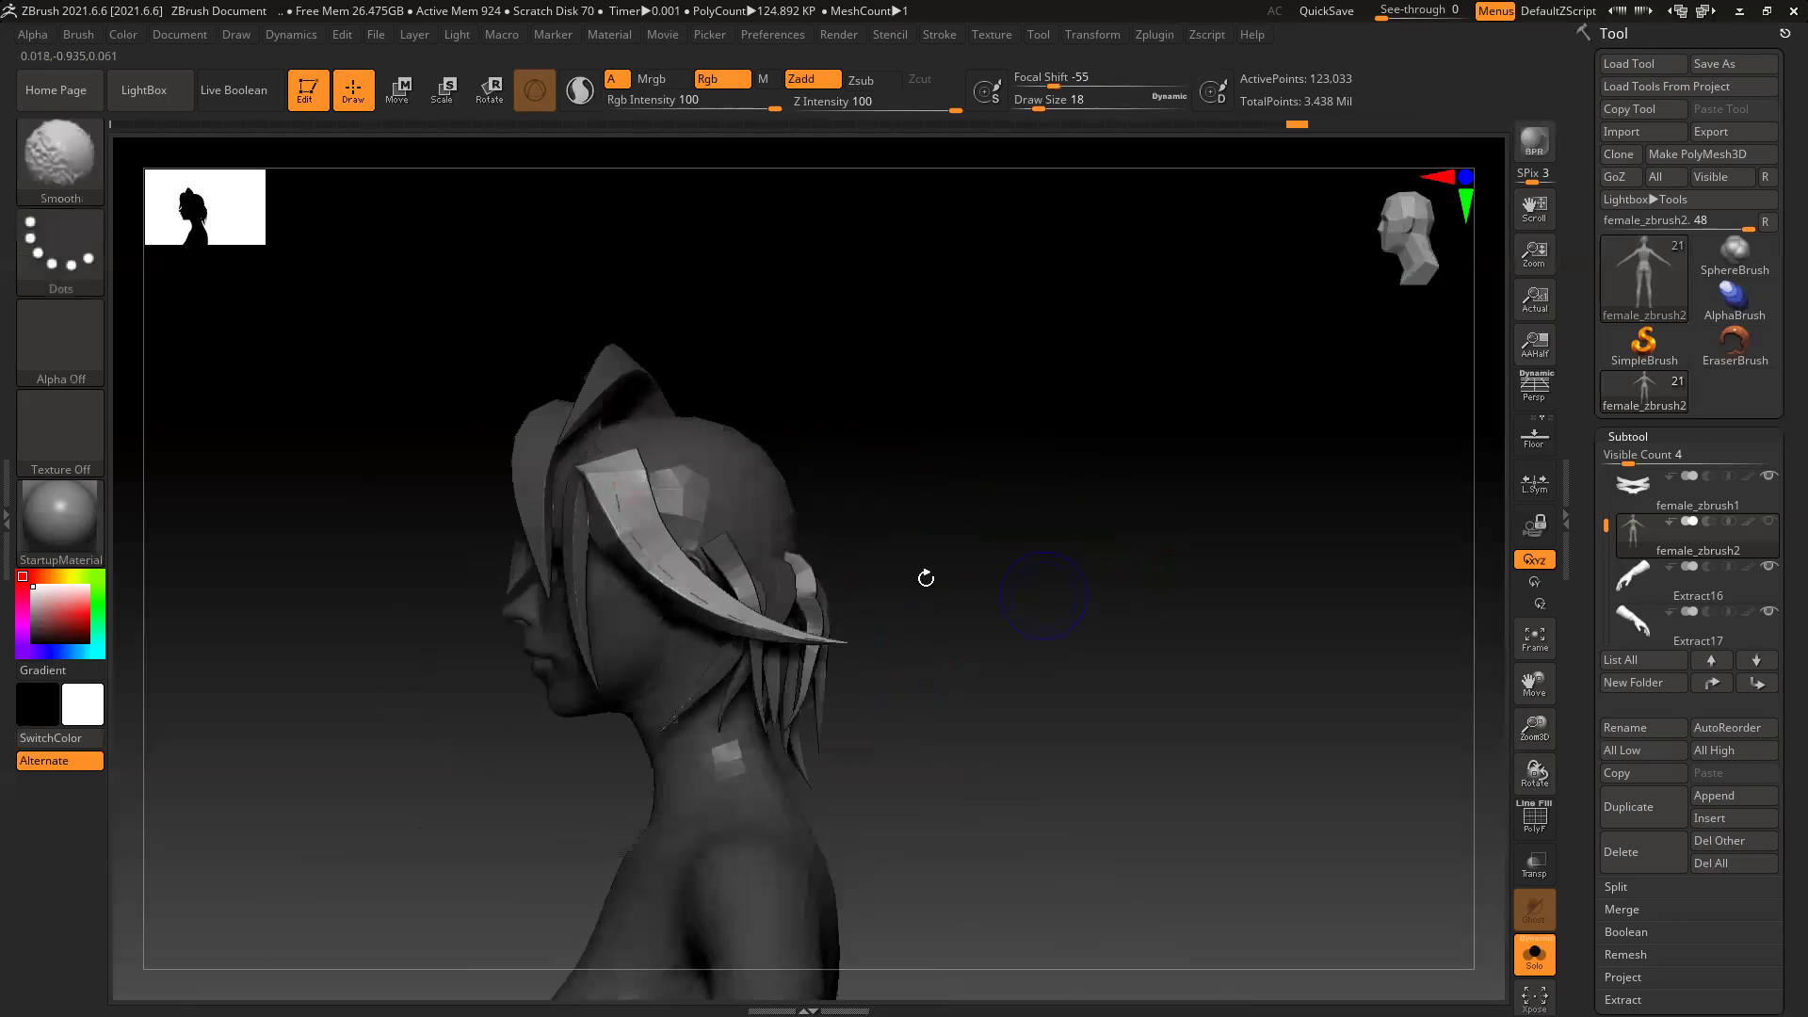
left_click_drag(1001, 477, 1039, 512)
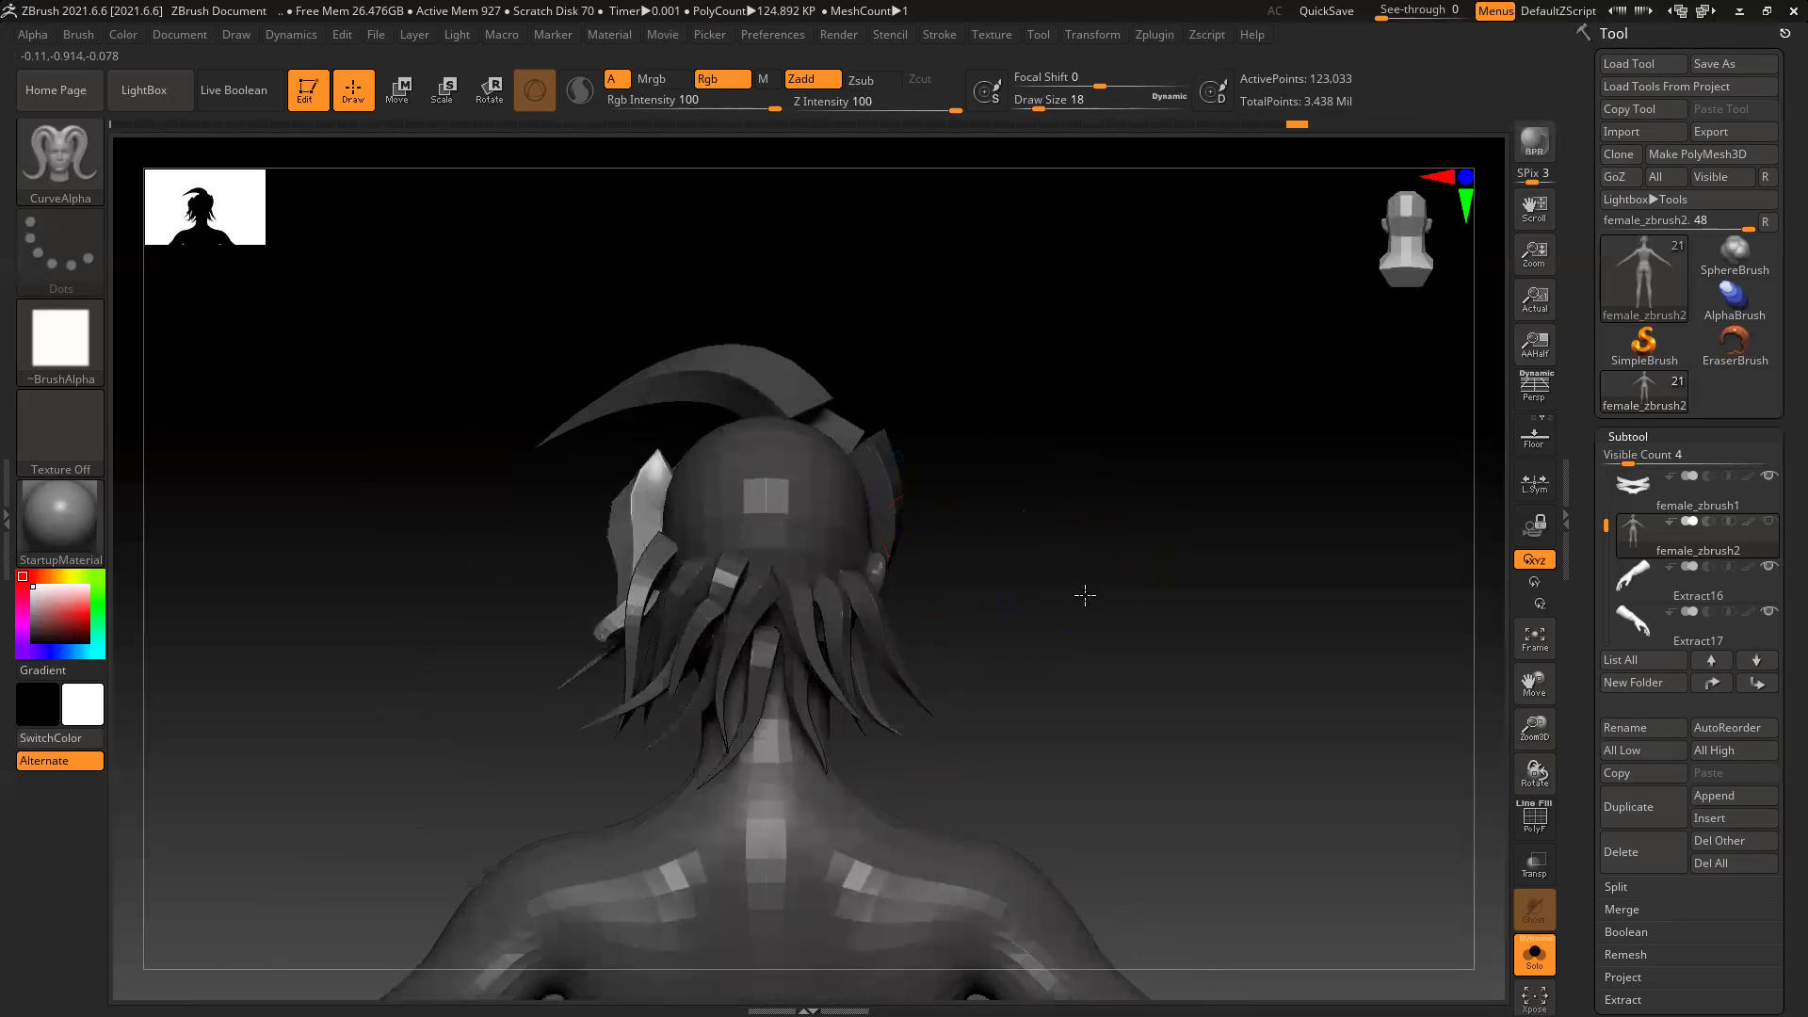
left_click_drag(1084, 595, 1017, 613)
key("b")
key("m")
key("v")
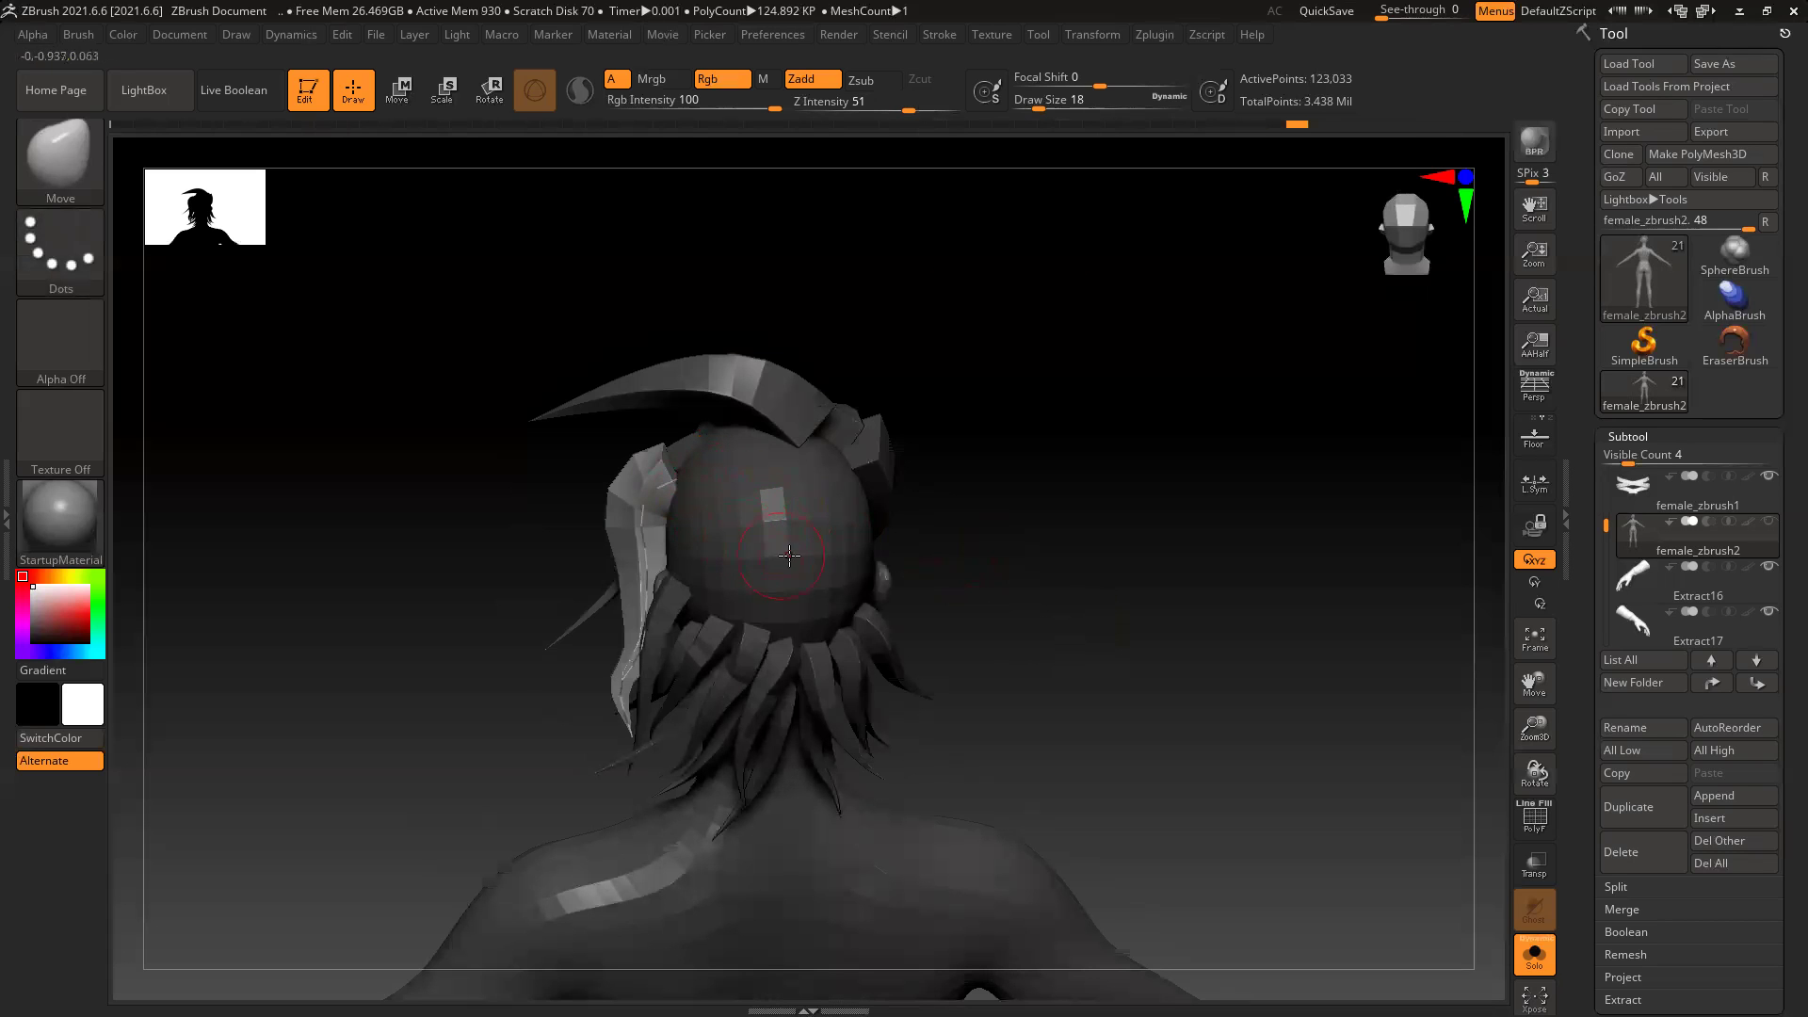
left_click_drag(1080, 521, 876, 537)
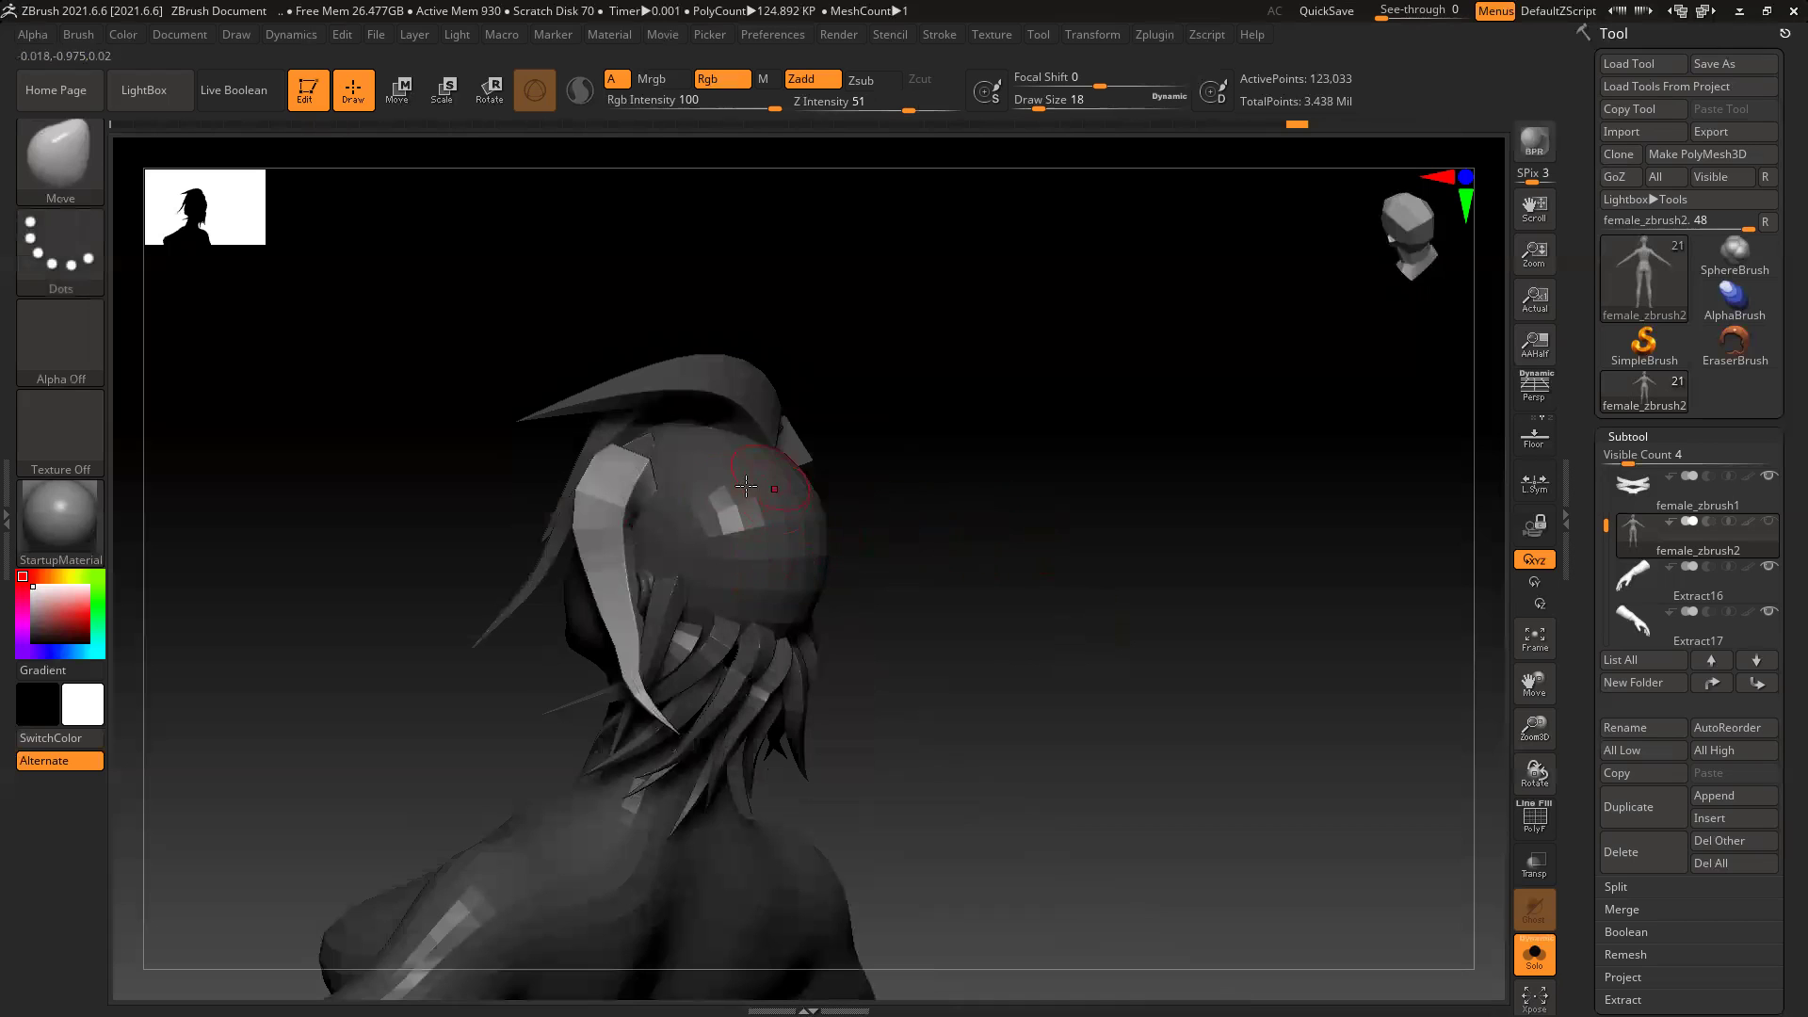
left_click_drag(972, 499, 755, 543)
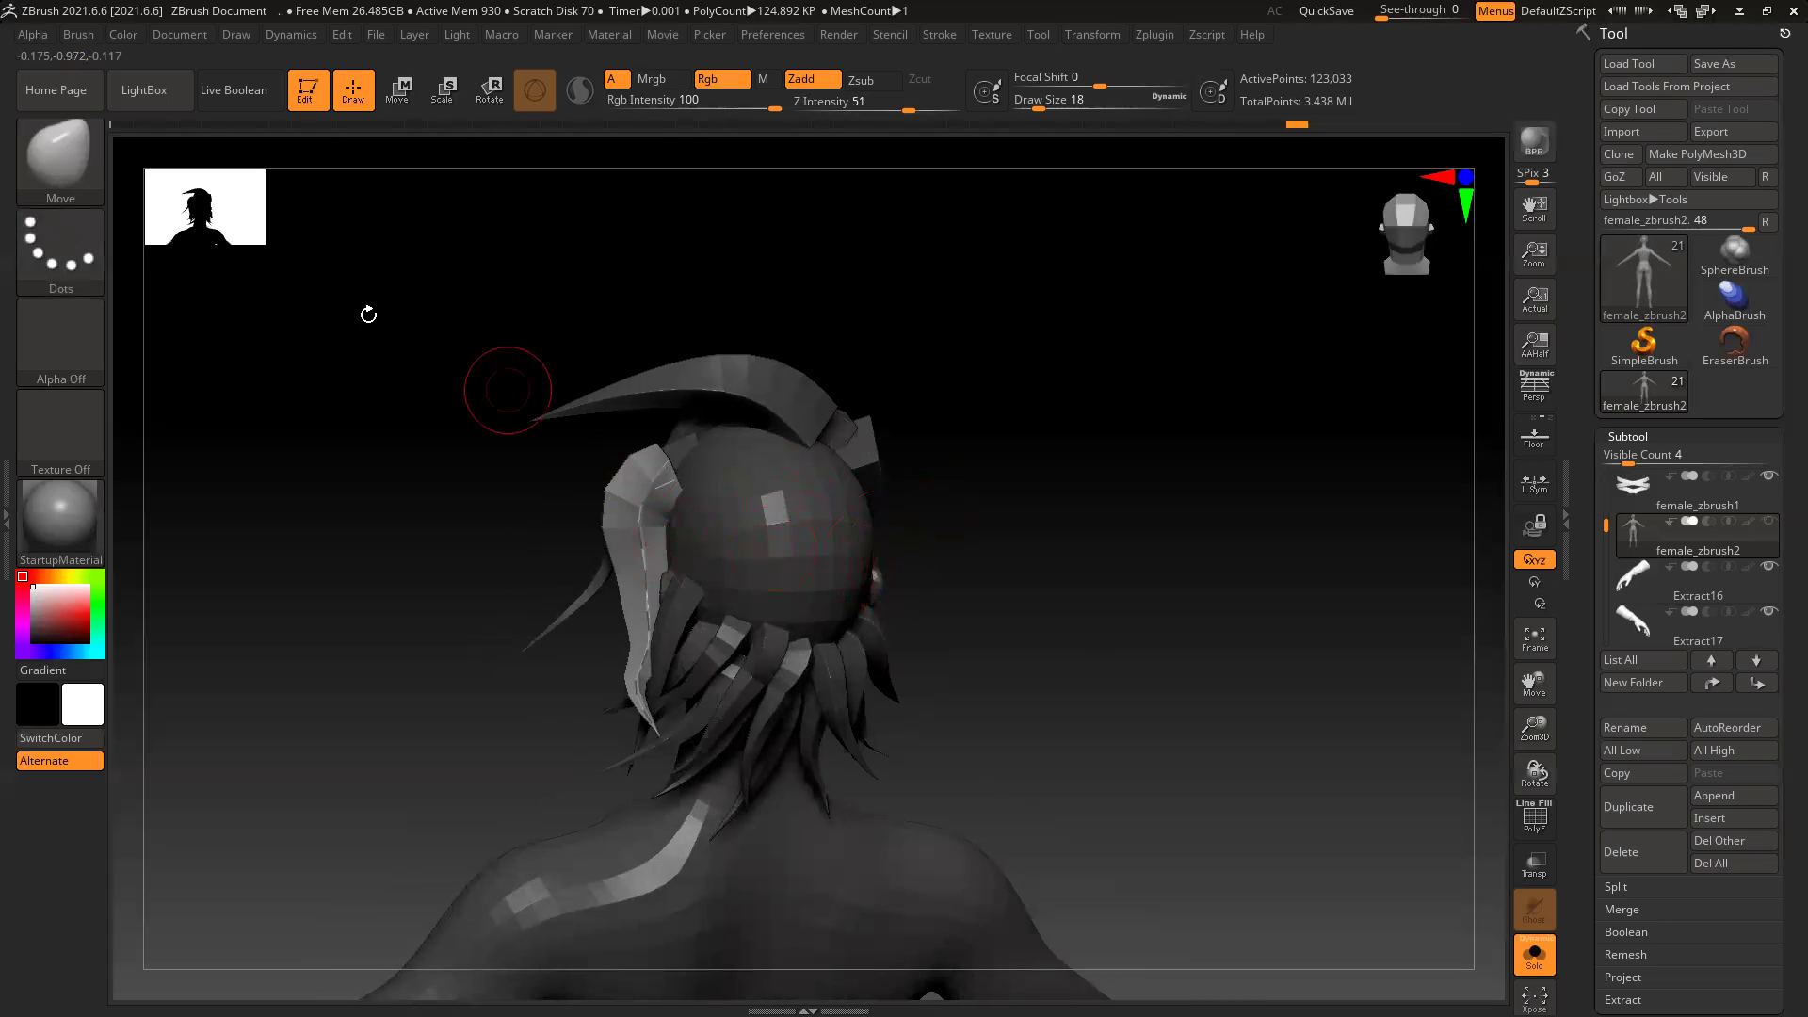
left_click(67, 156)
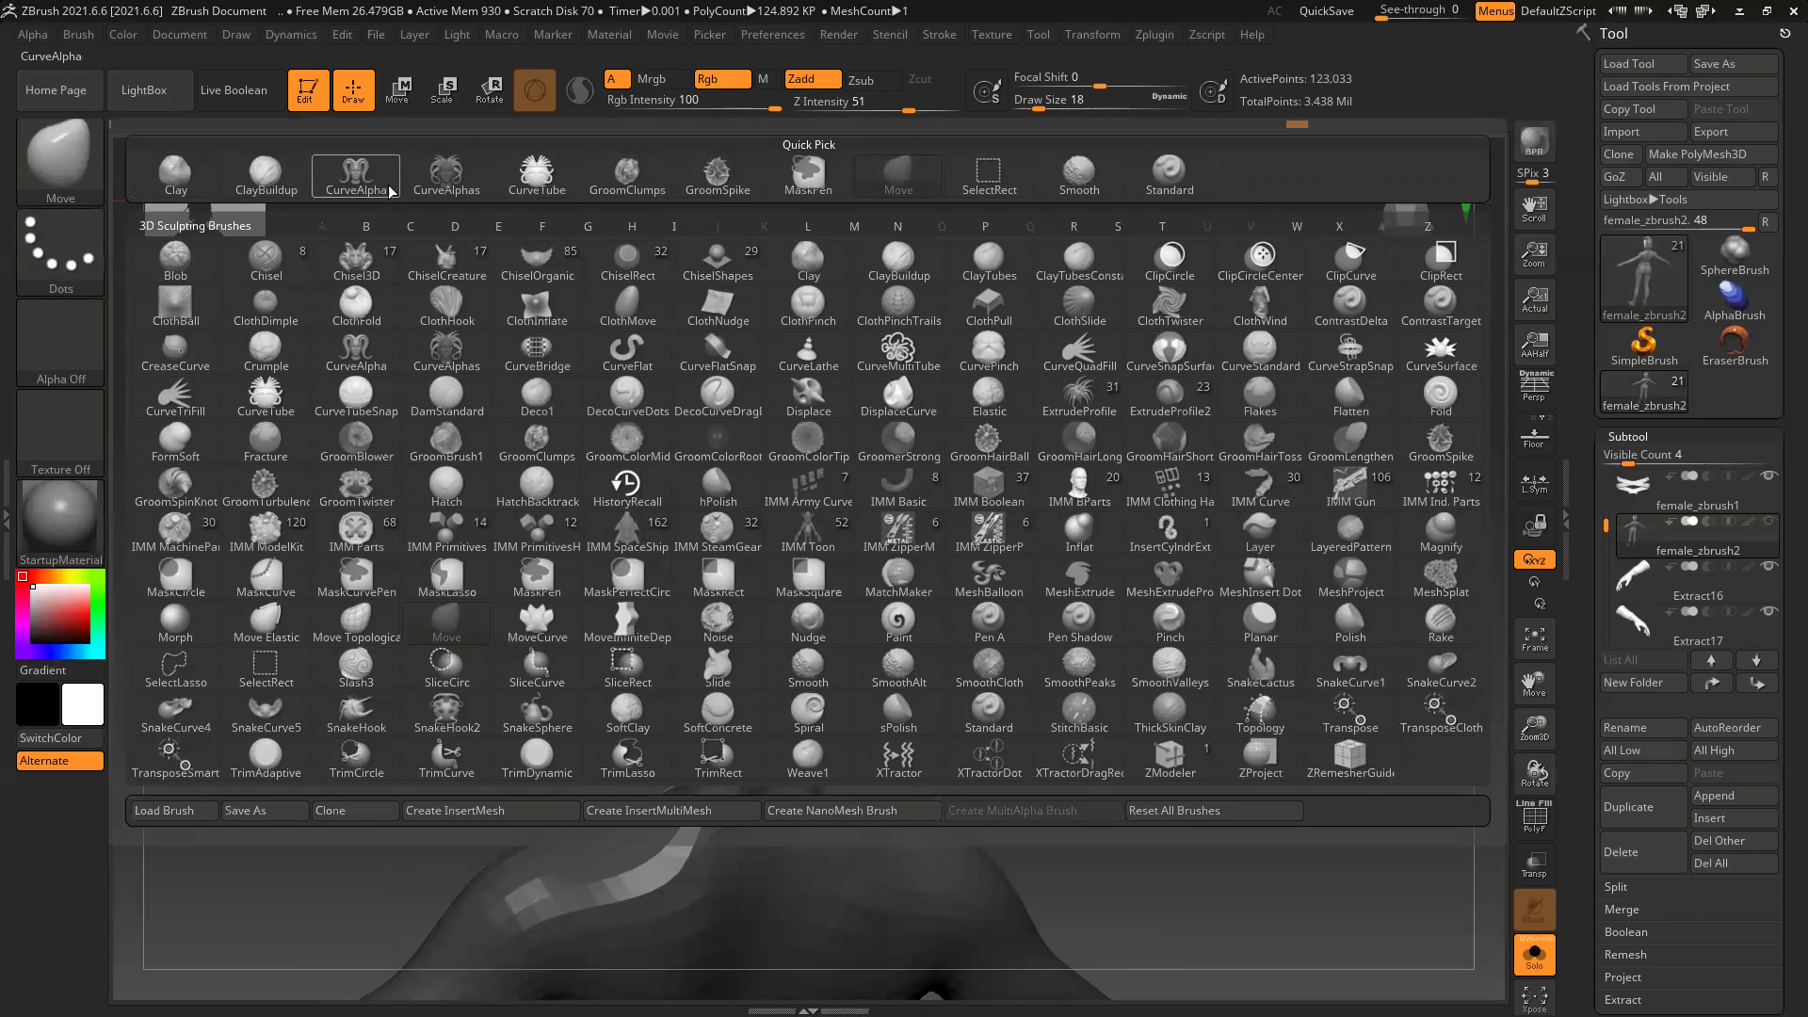
left_click(356, 175)
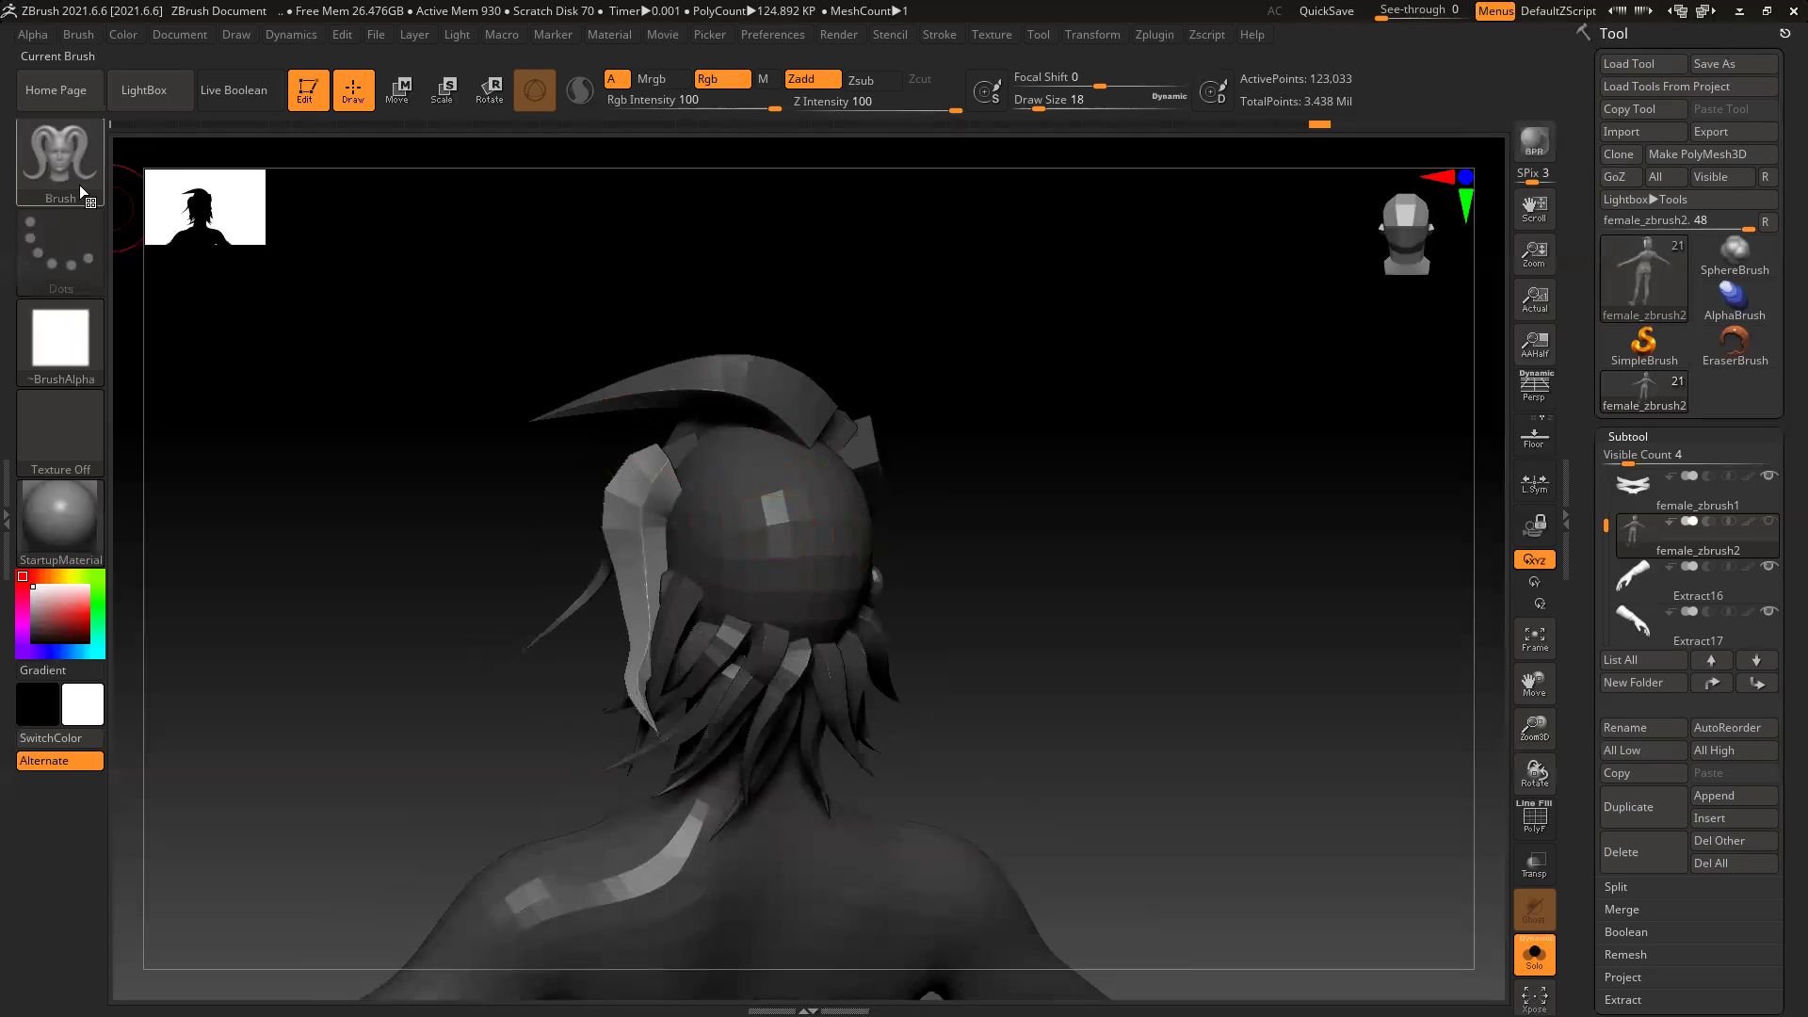
Step: With the Move brush at draw size 42, pull the root of the wide temple strand in against the scalp
key("b")
key("m")
key("v")
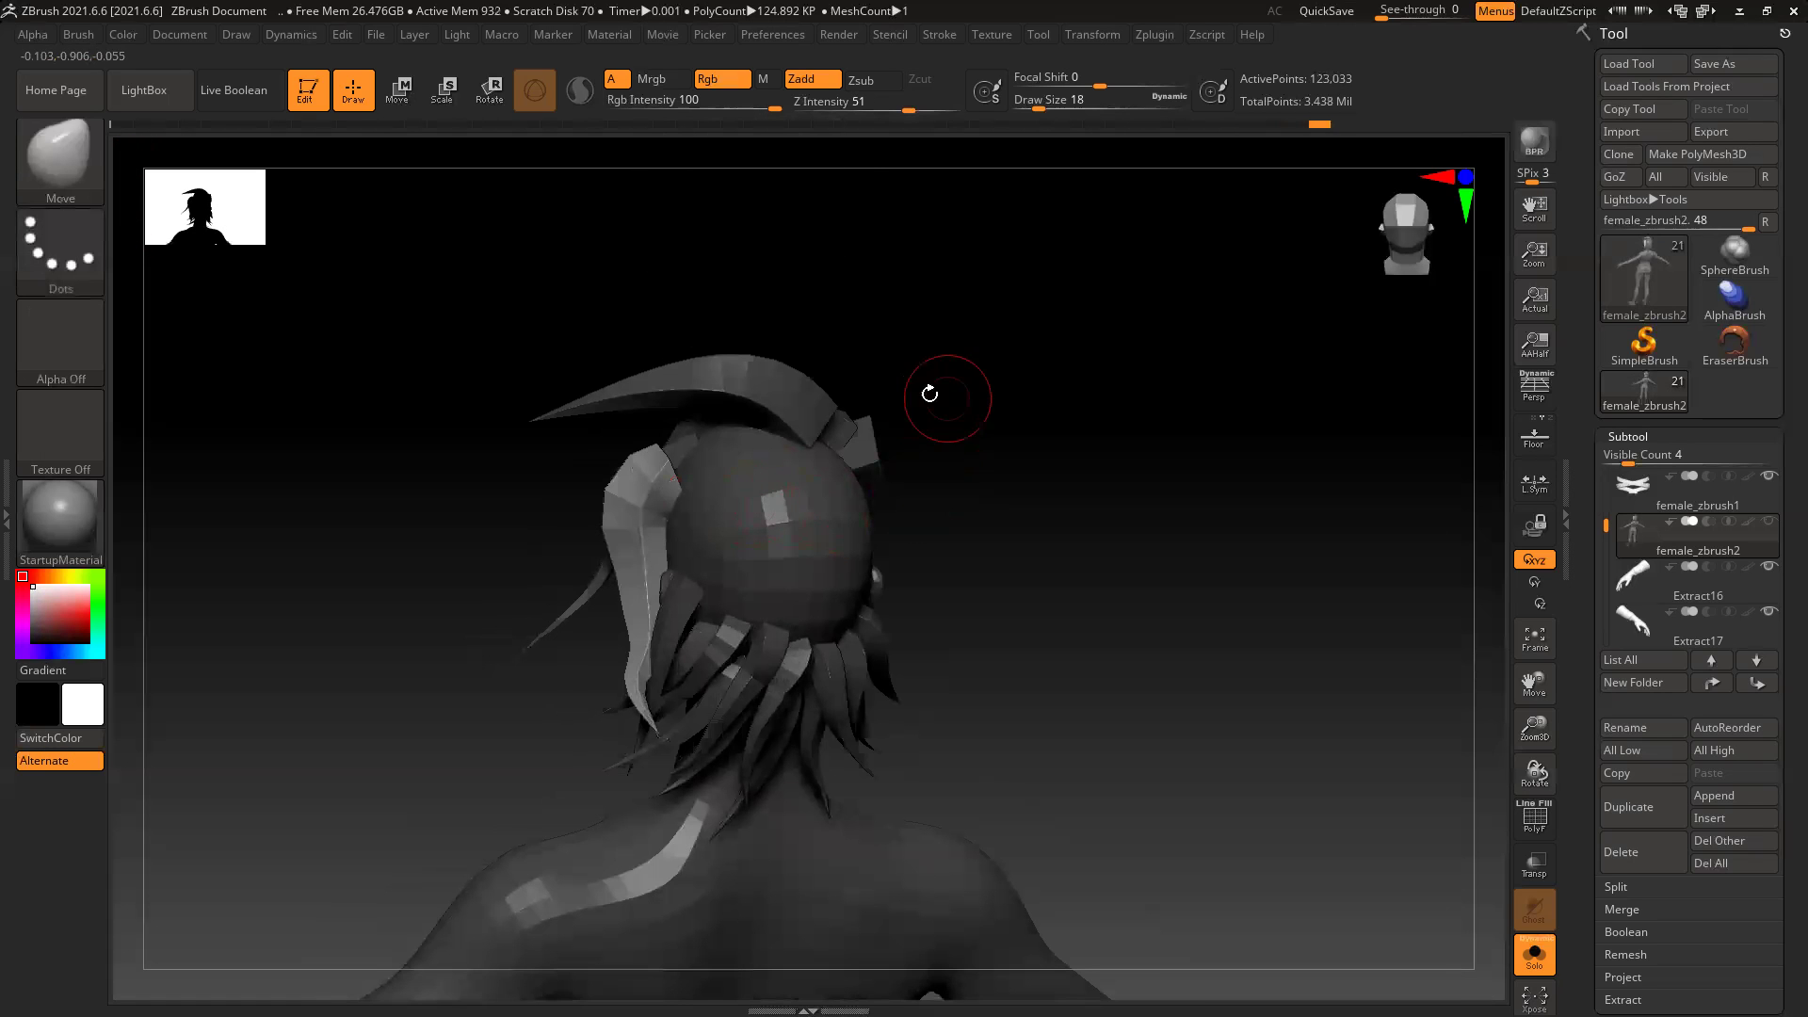
key("bracketright")
key("bracketright")
left_click_drag(659, 462, 706, 462)
left_click_drag(450, 473, 710, 458)
left_click_drag(537, 452, 461, 467)
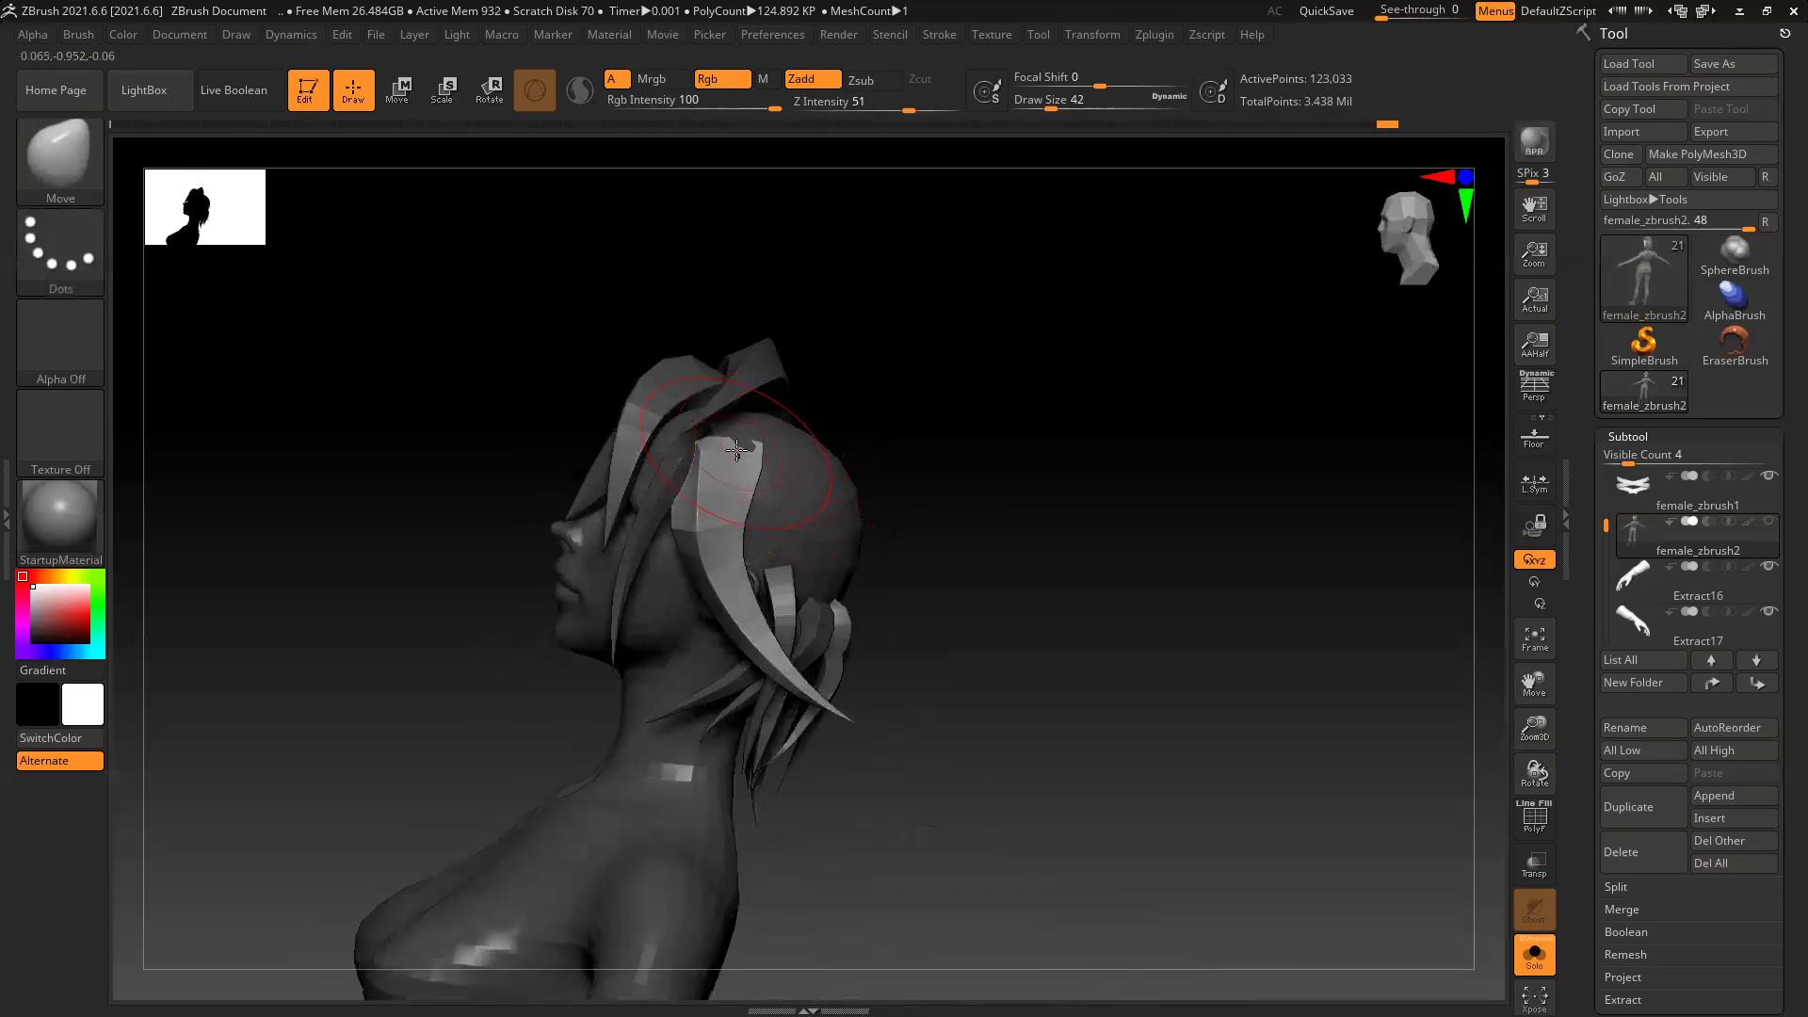
left_click_drag(736, 446, 744, 444)
left_click_drag(992, 432, 885, 438)
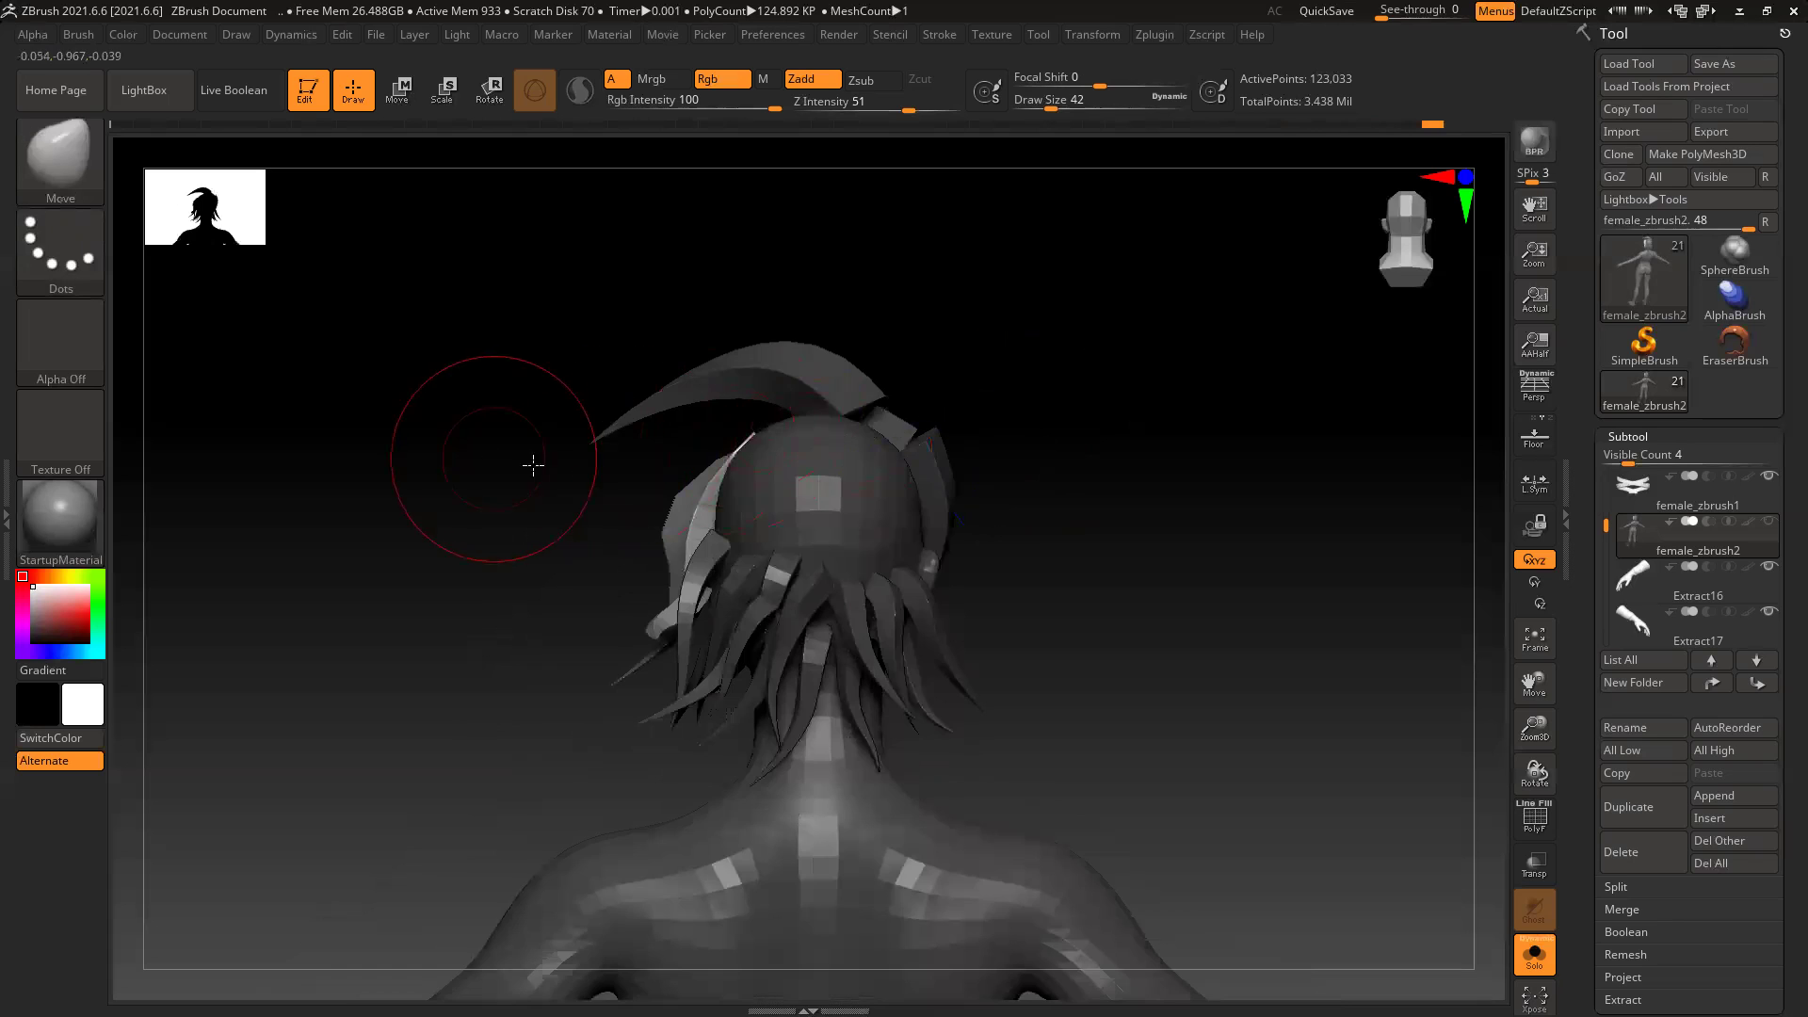
left_click_drag(533, 464, 603, 456)
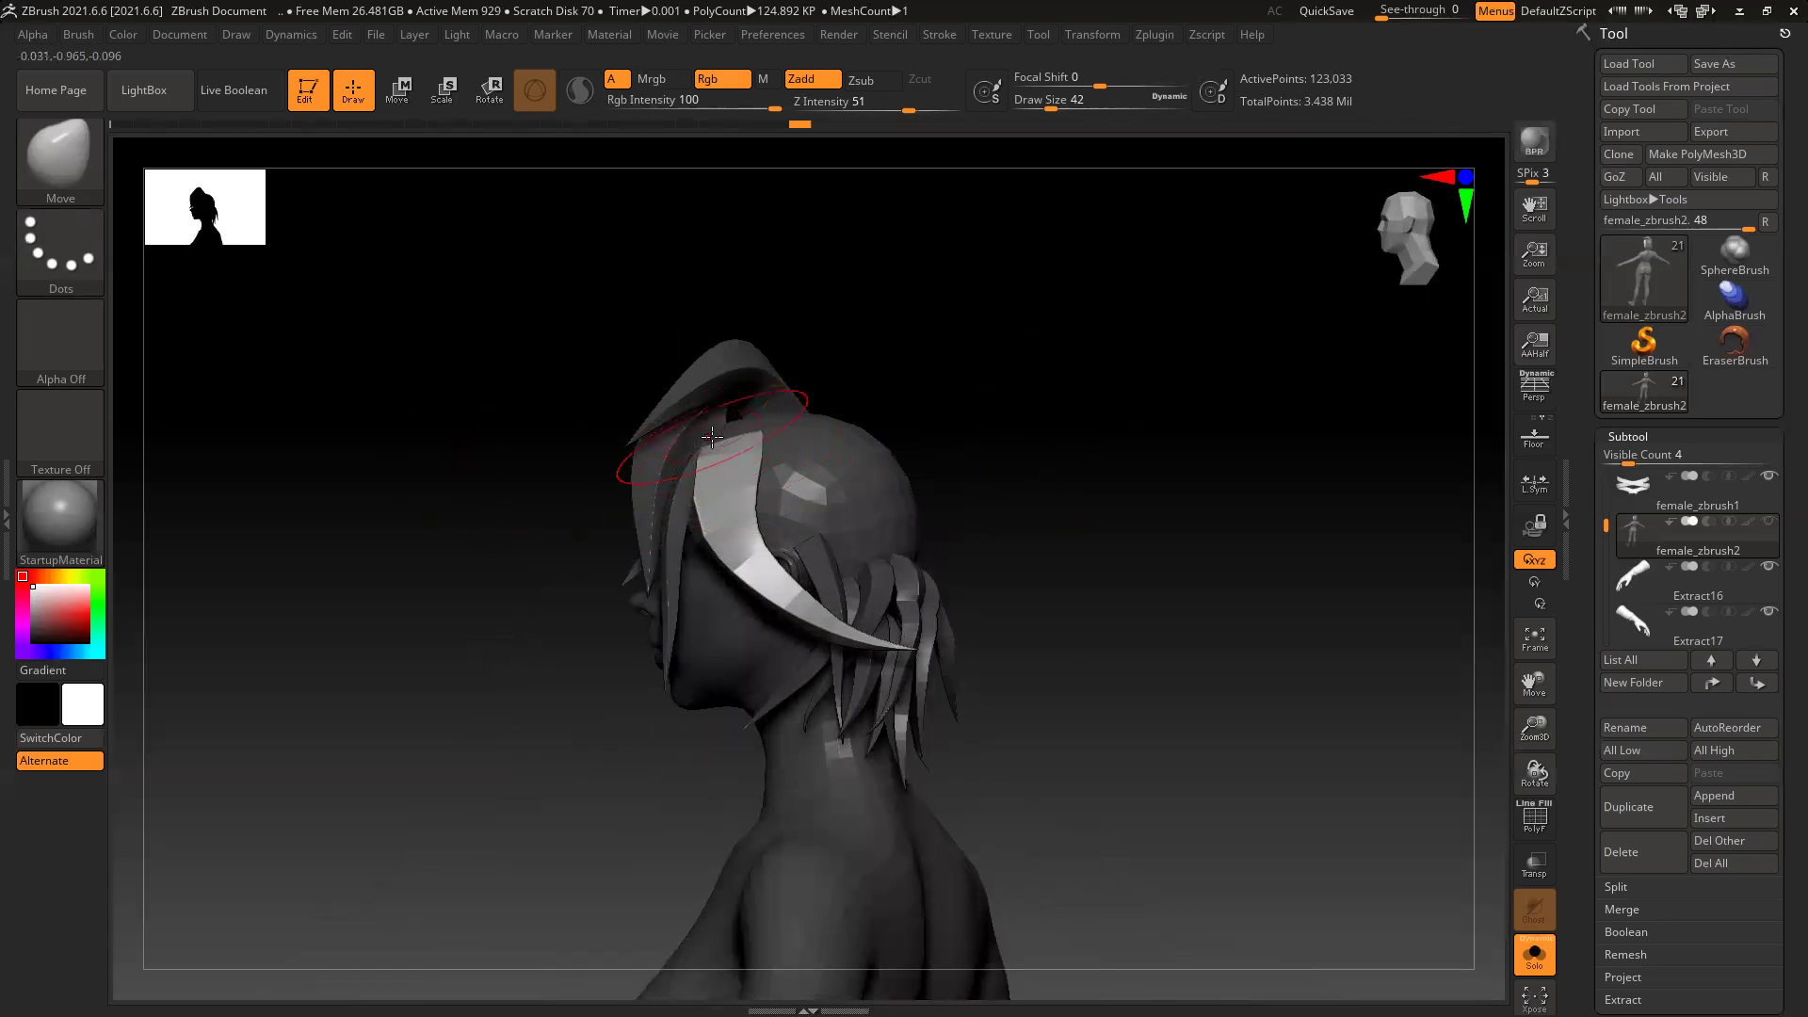
left_click_drag(1077, 461, 997, 472)
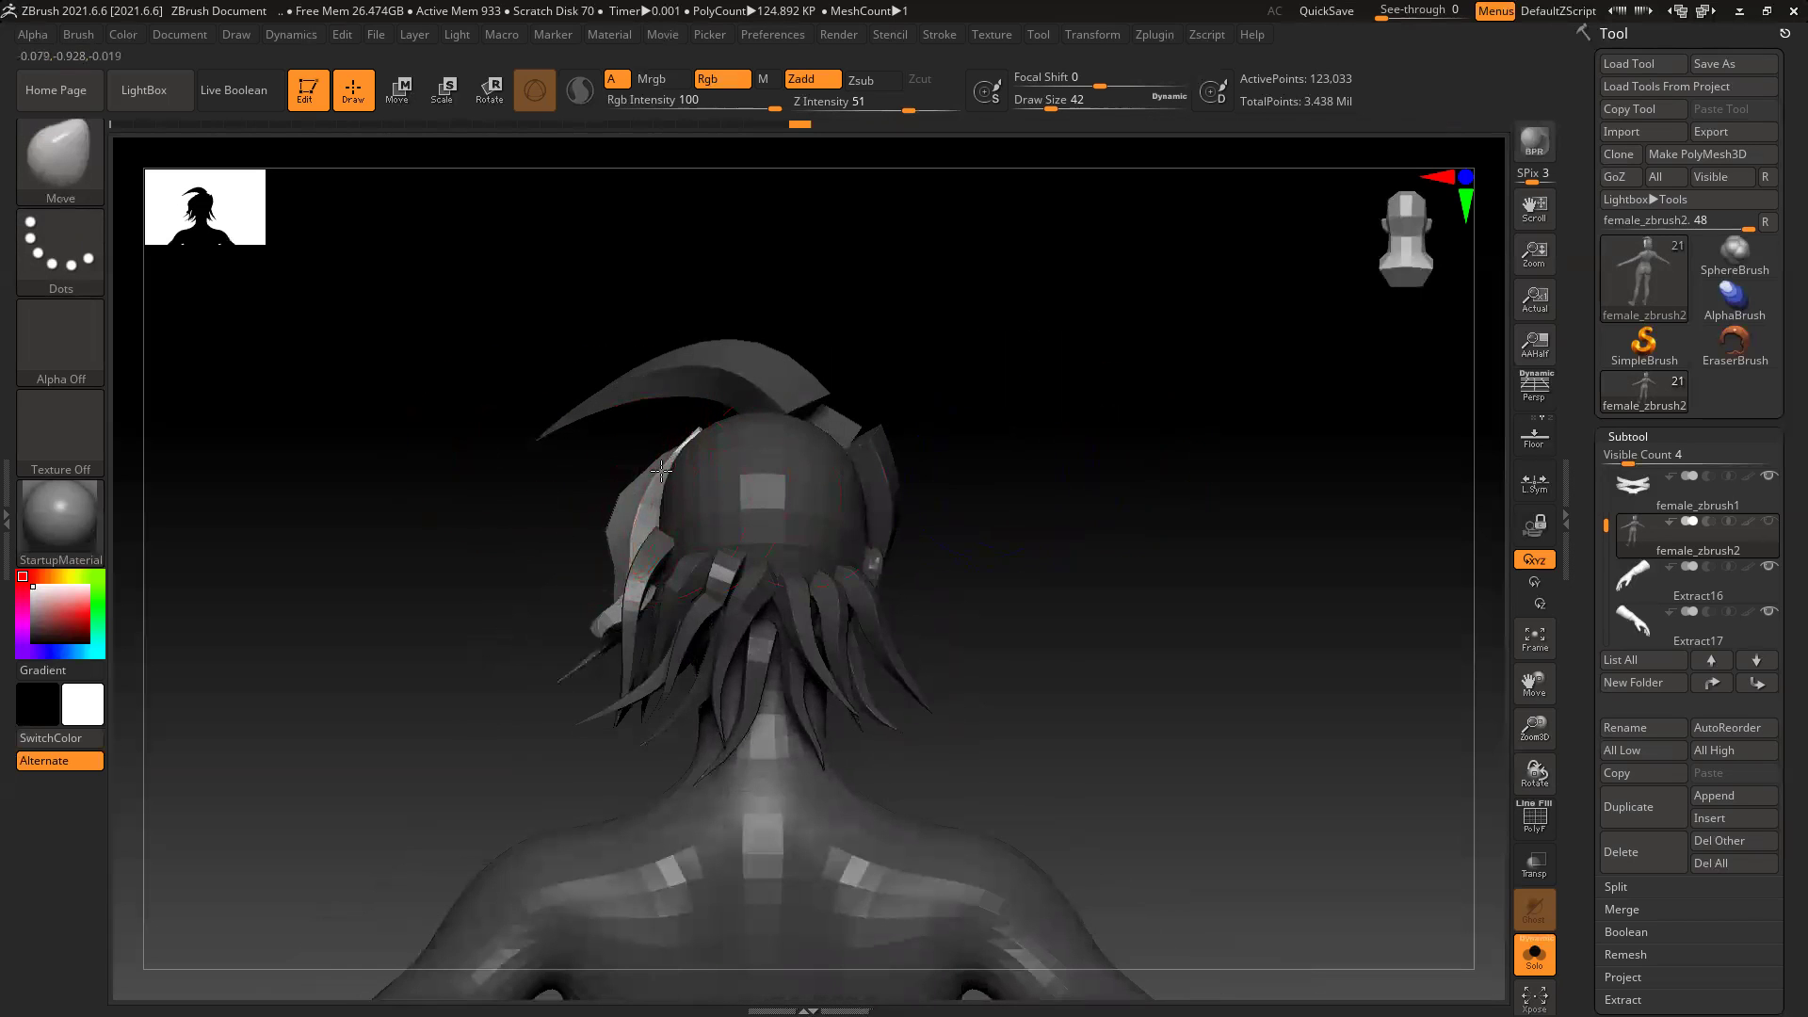
Step: Switch to the CurveAlpha brush and draw a broad tapered strand from the crown down the back of the head at draw size 42
left_click(70, 160)
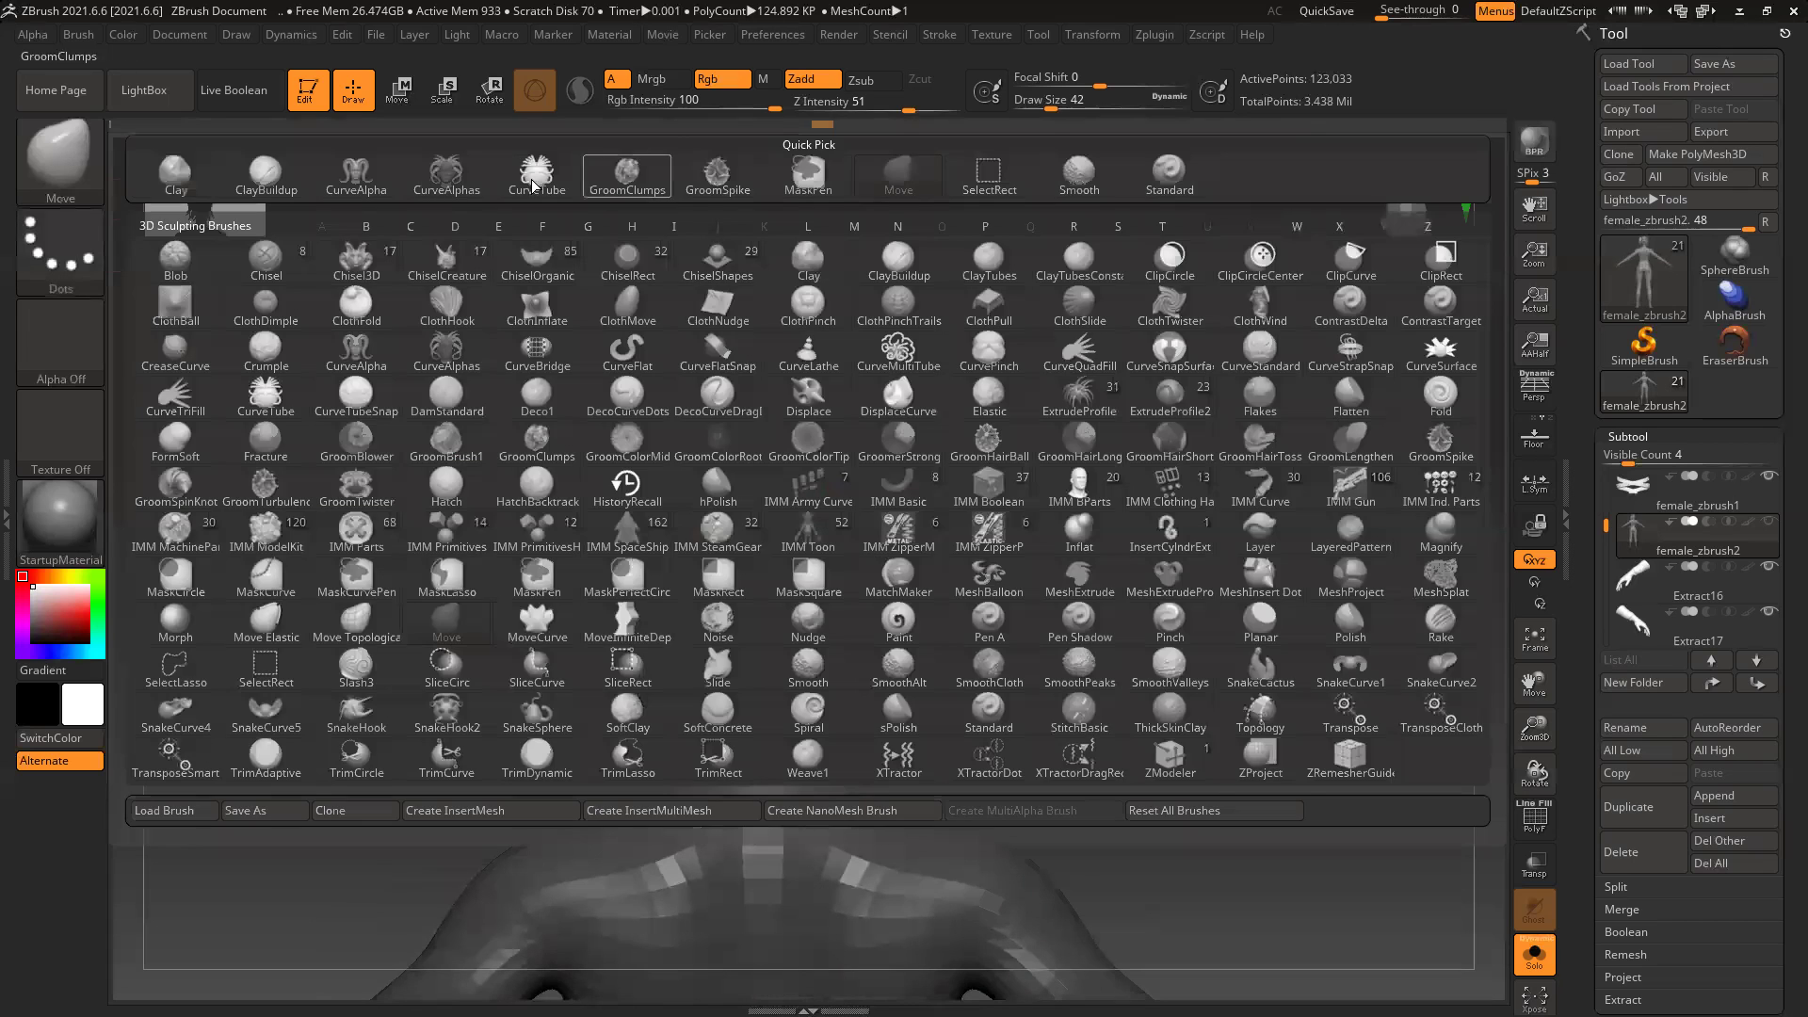
left_click(356, 173)
mouse_move(1130, 542)
left_mouse_down()
mouse_move(1037, 537)
mouse_move(1079, 553)
mouse_move(945, 529)
mouse_move(784, 564)
left_mouse_up()
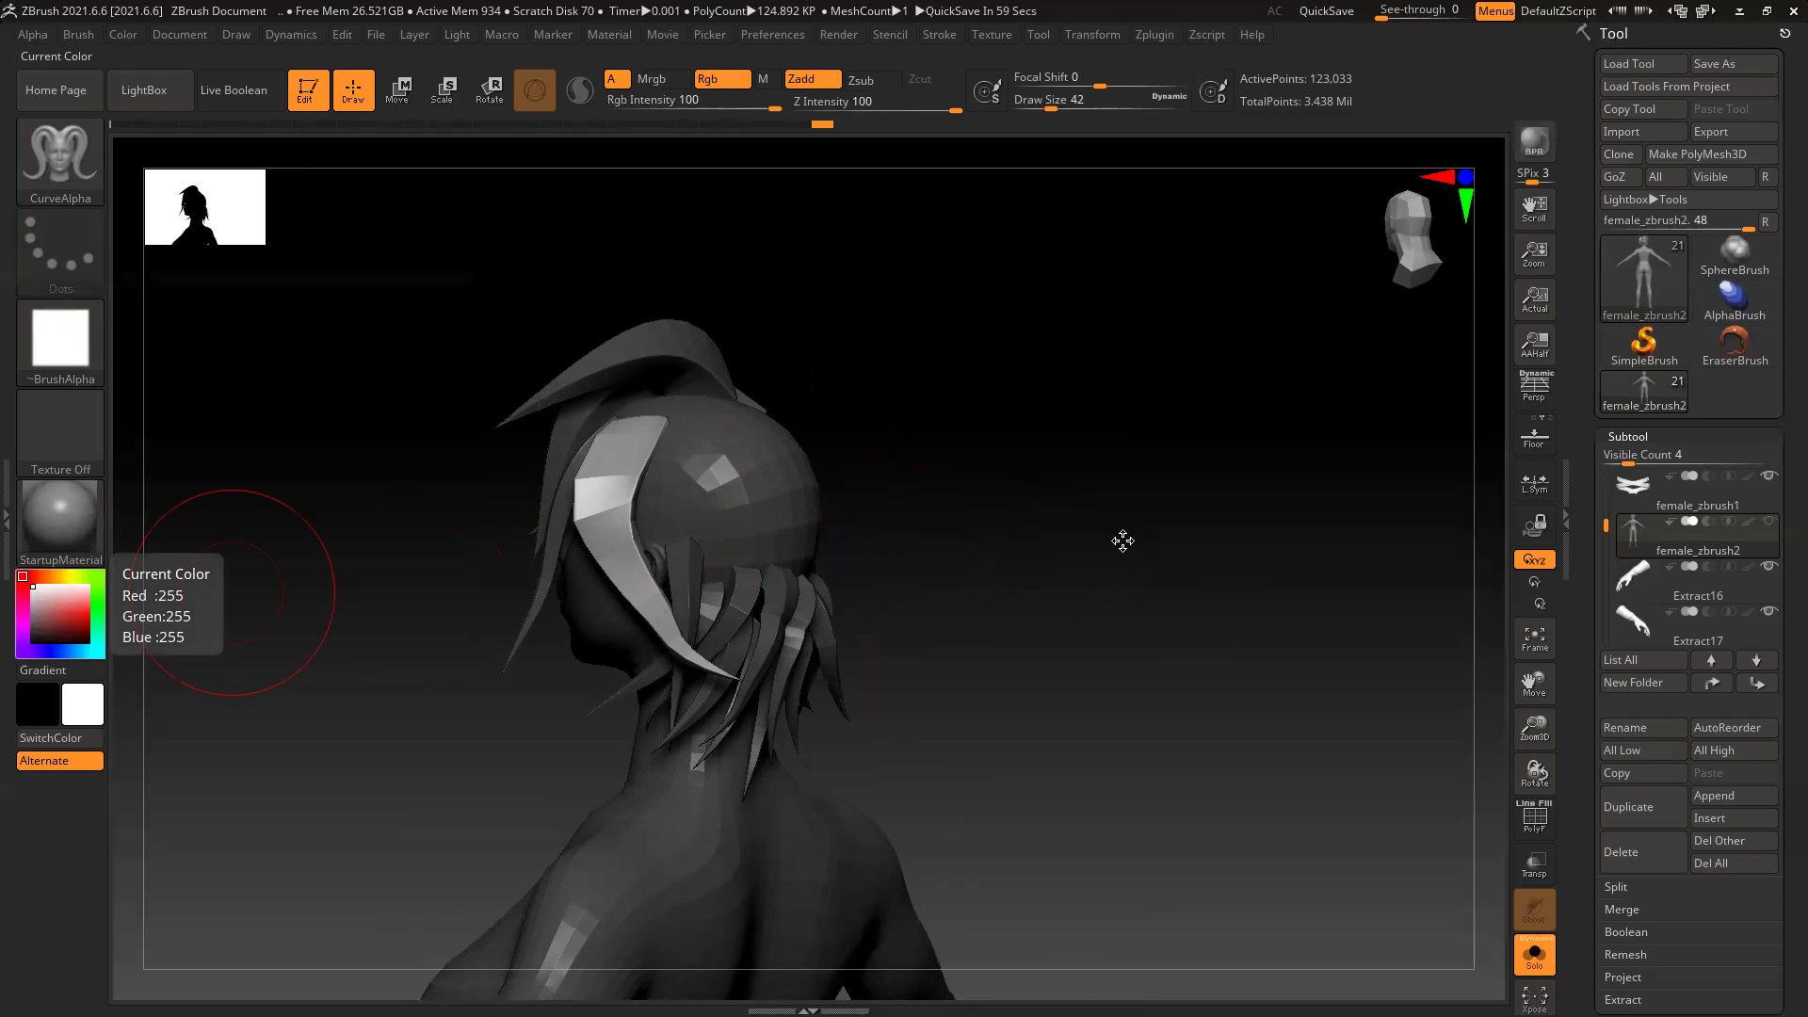
left_click_drag(636, 416, 650, 487)
left_click_drag(812, 652, 821, 658)
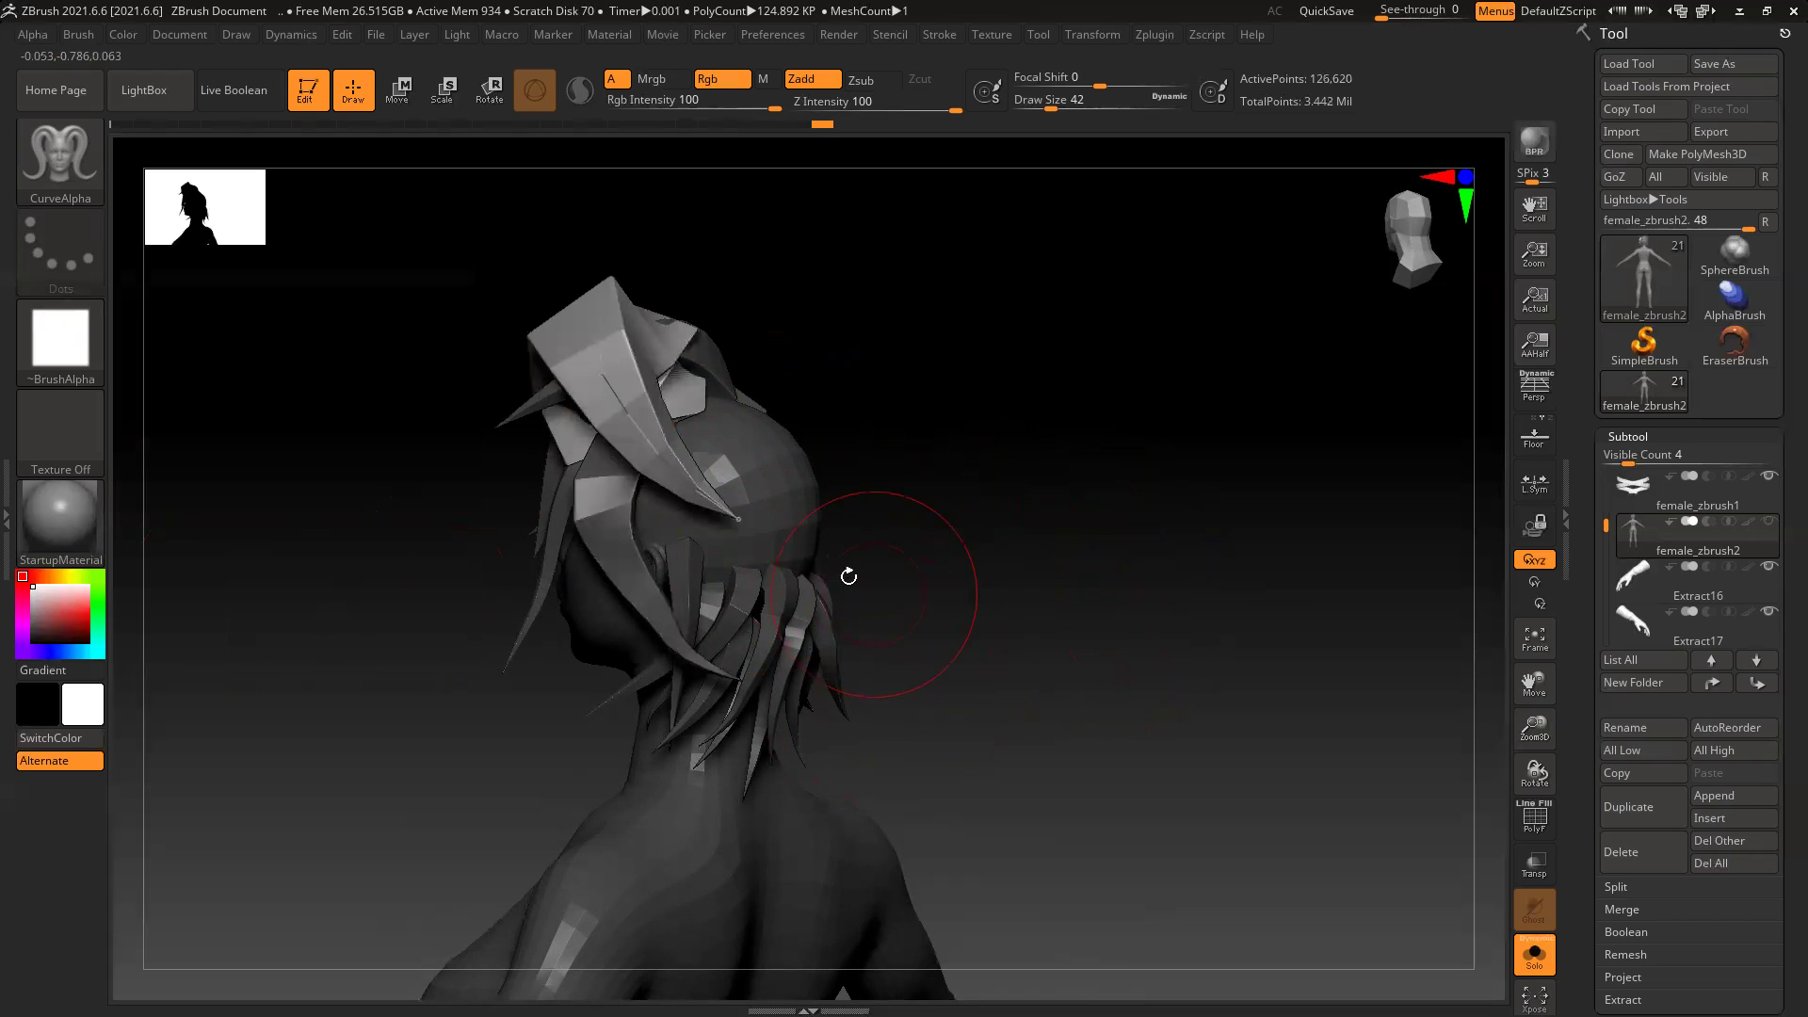
Step: Extend the crown strand's tip down toward the nape and rebuild it thinner at draw size 18
mouse_move(743, 520)
left_mouse_down()
mouse_move(795, 705)
mouse_move(829, 720)
left_mouse_up()
left_click_drag(1012, 650, 1130, 629)
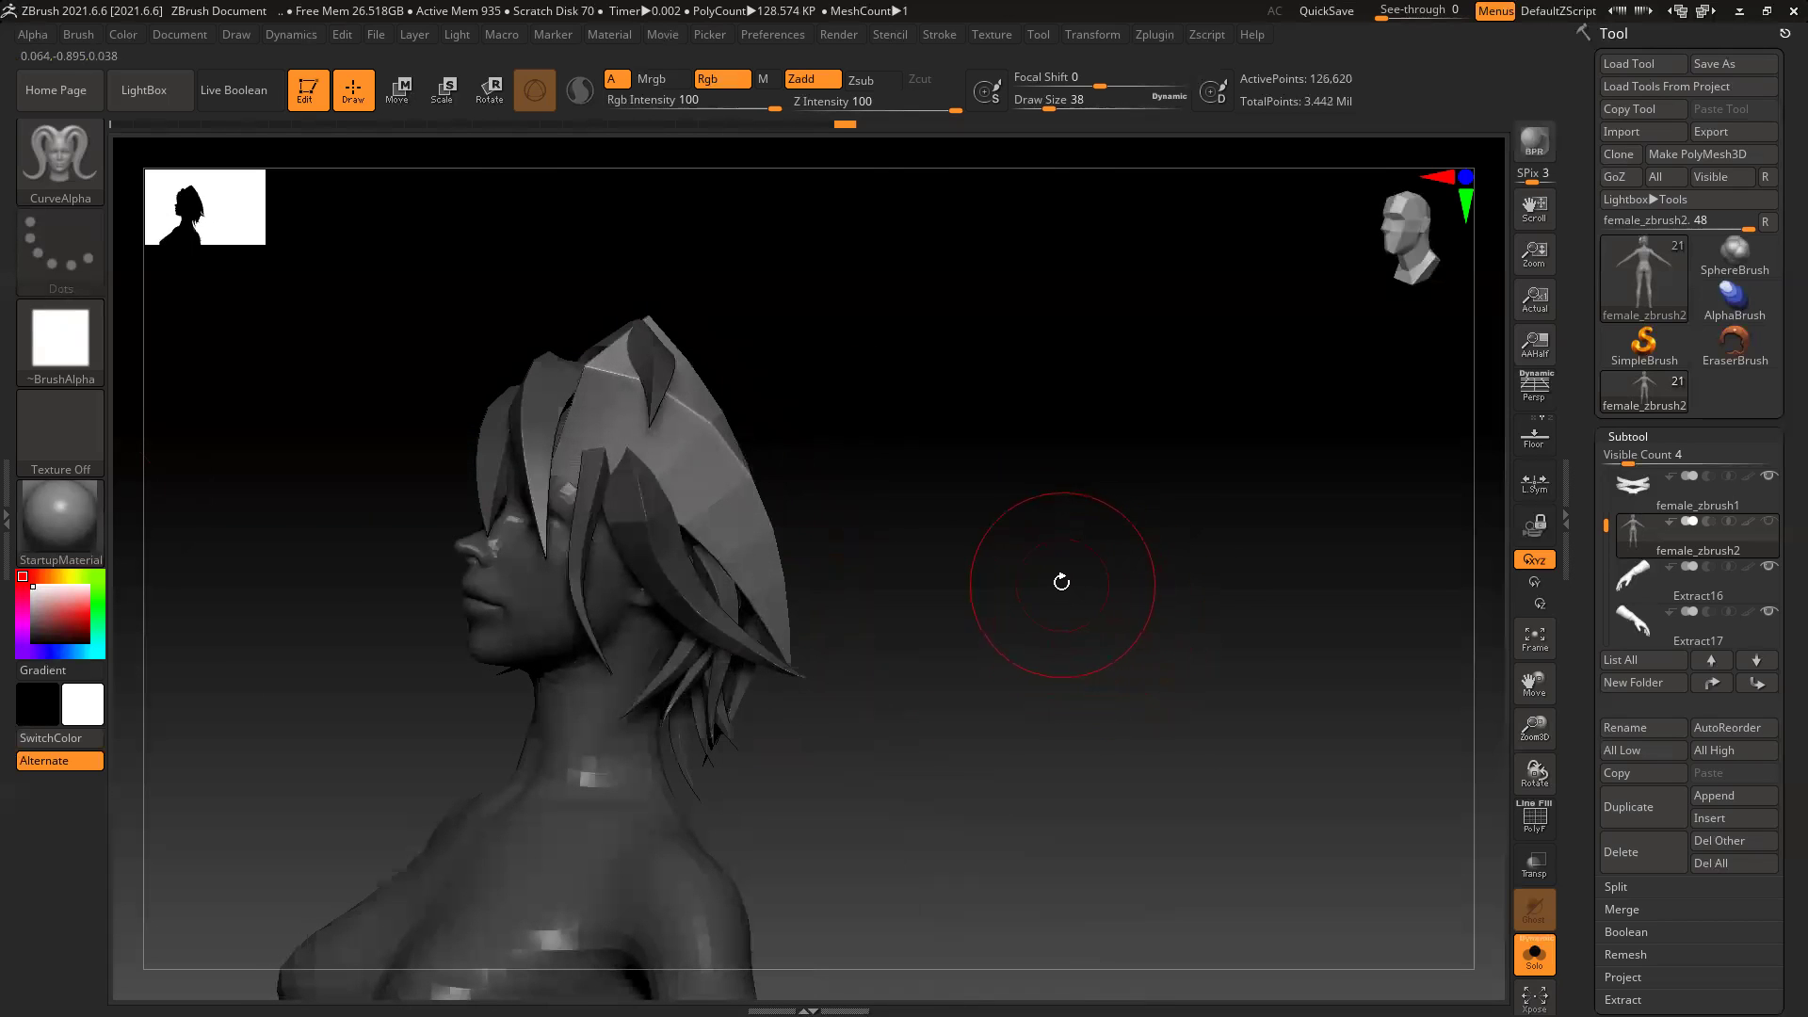
left_click(700, 477)
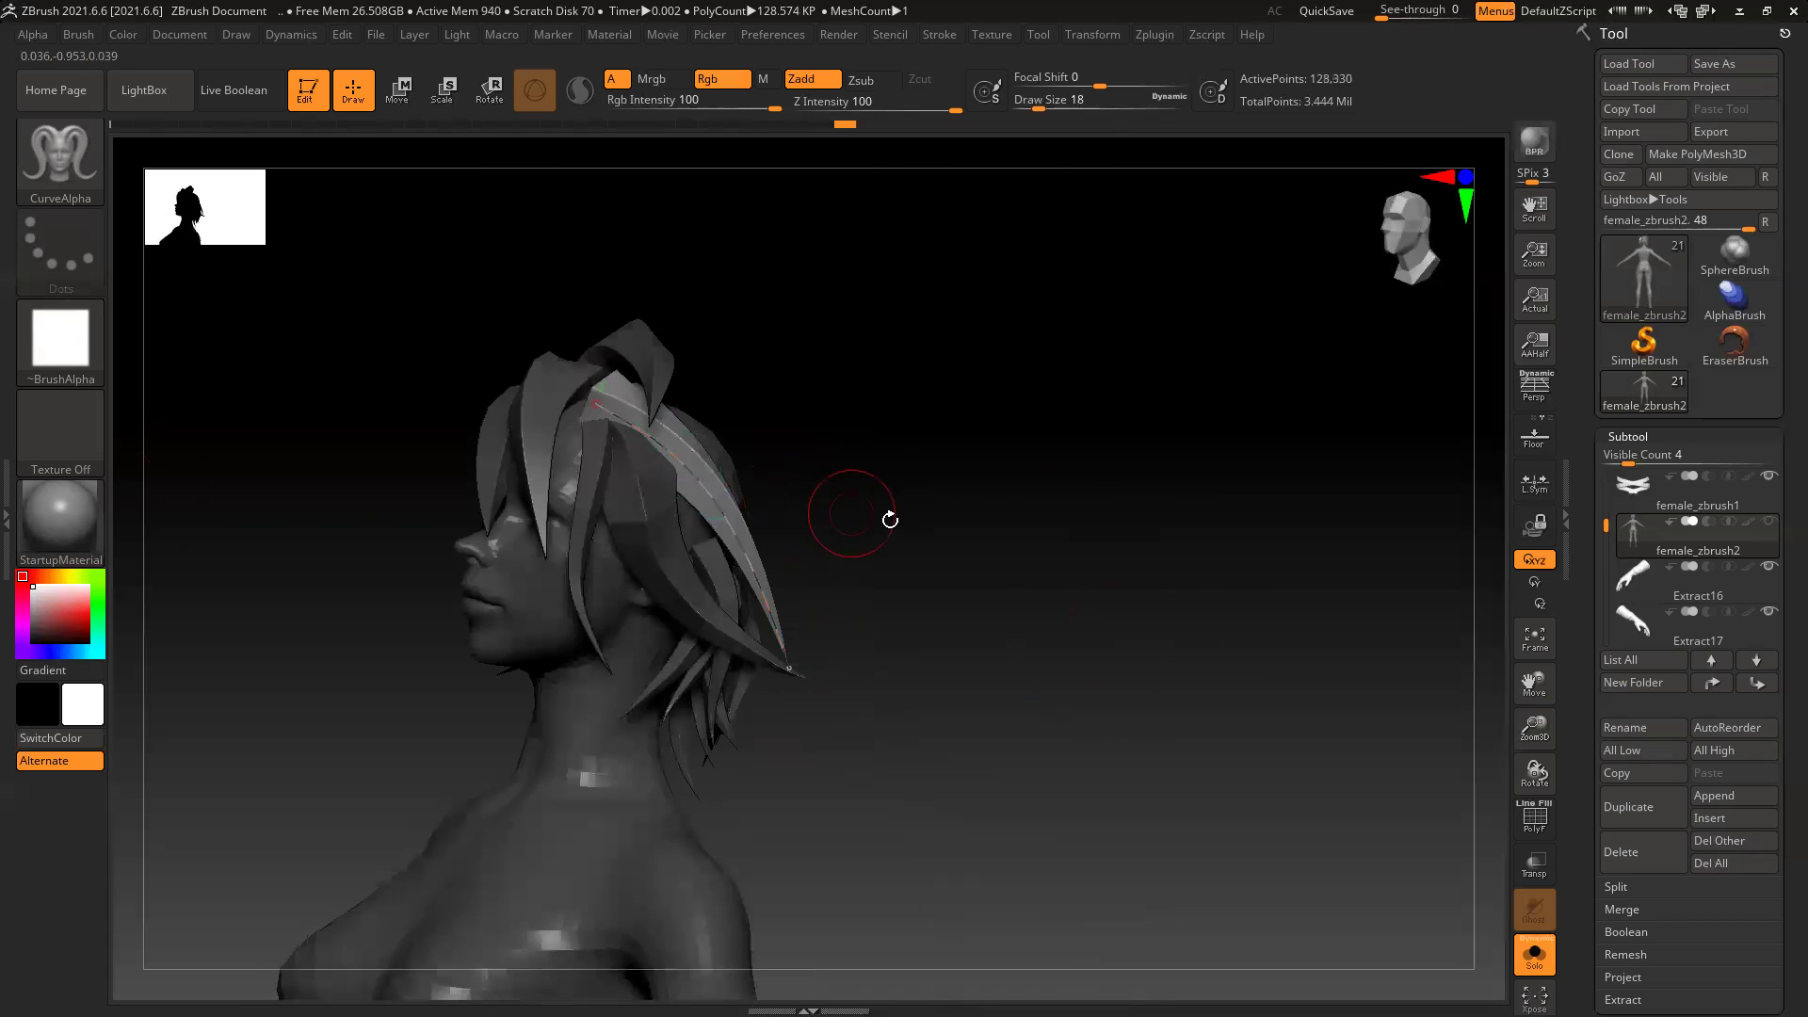
left_click_drag(1184, 573, 969, 763)
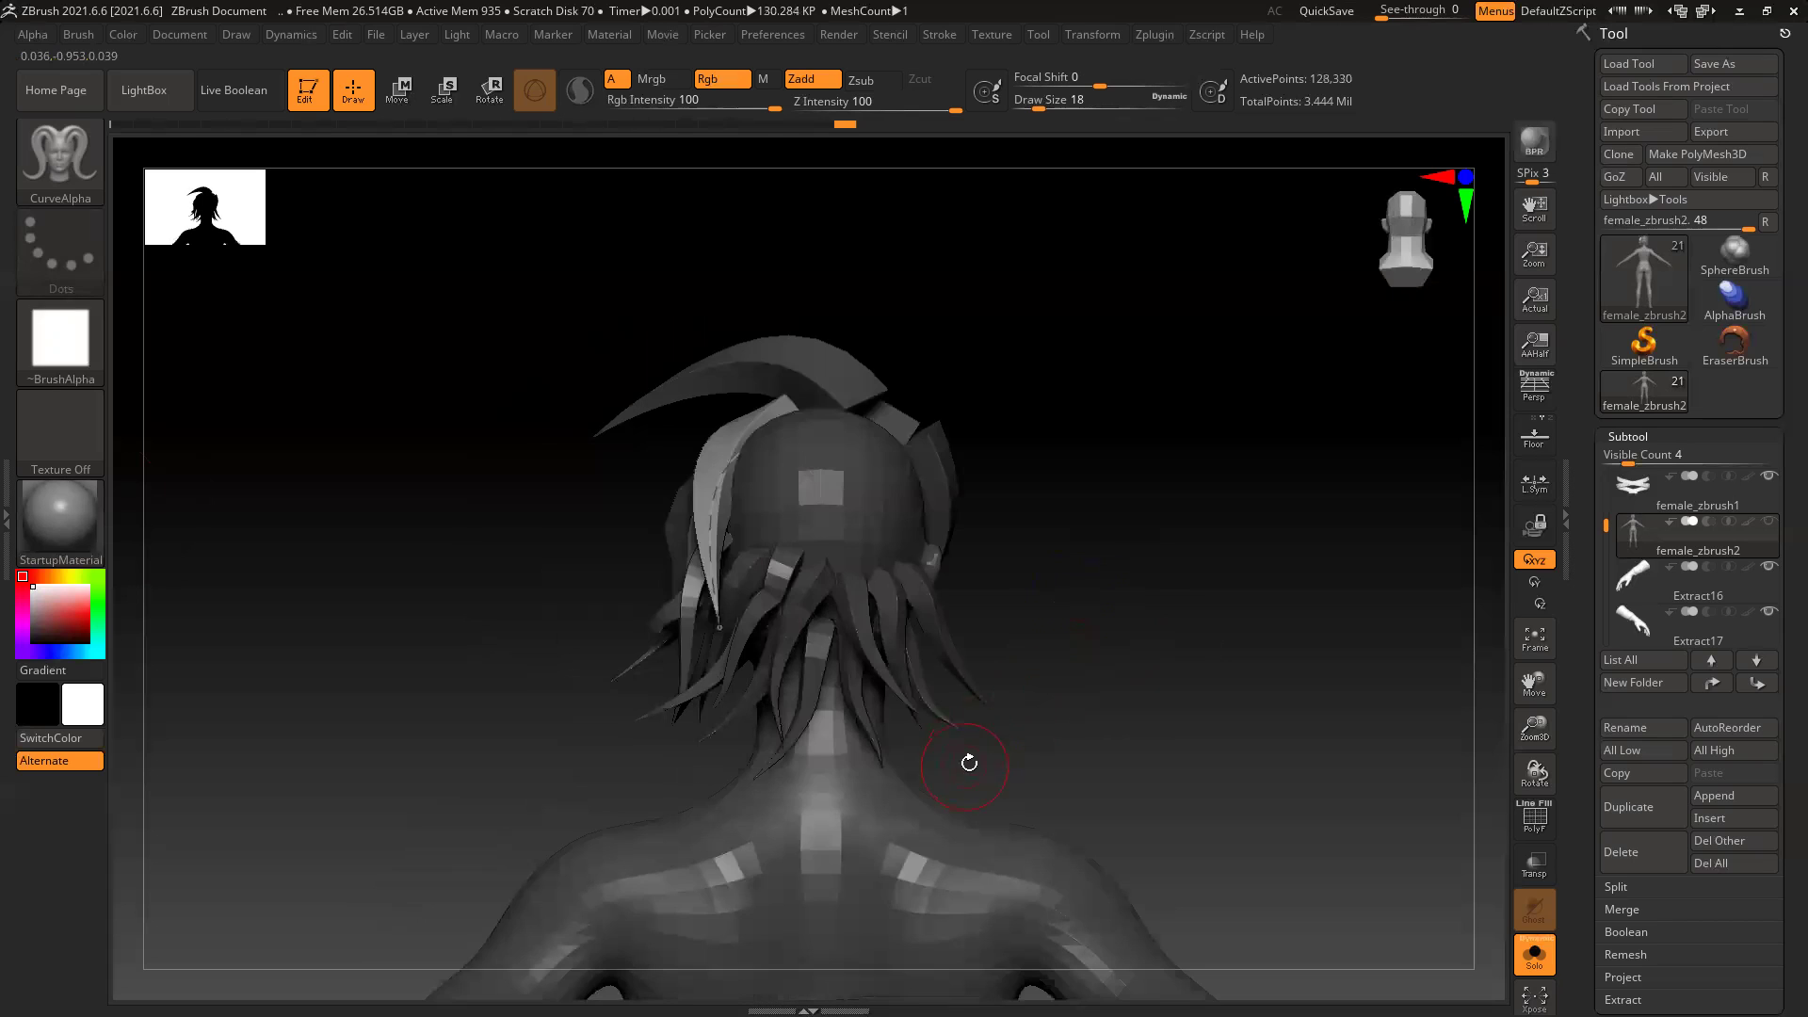
left_click_drag(1143, 703, 972, 572)
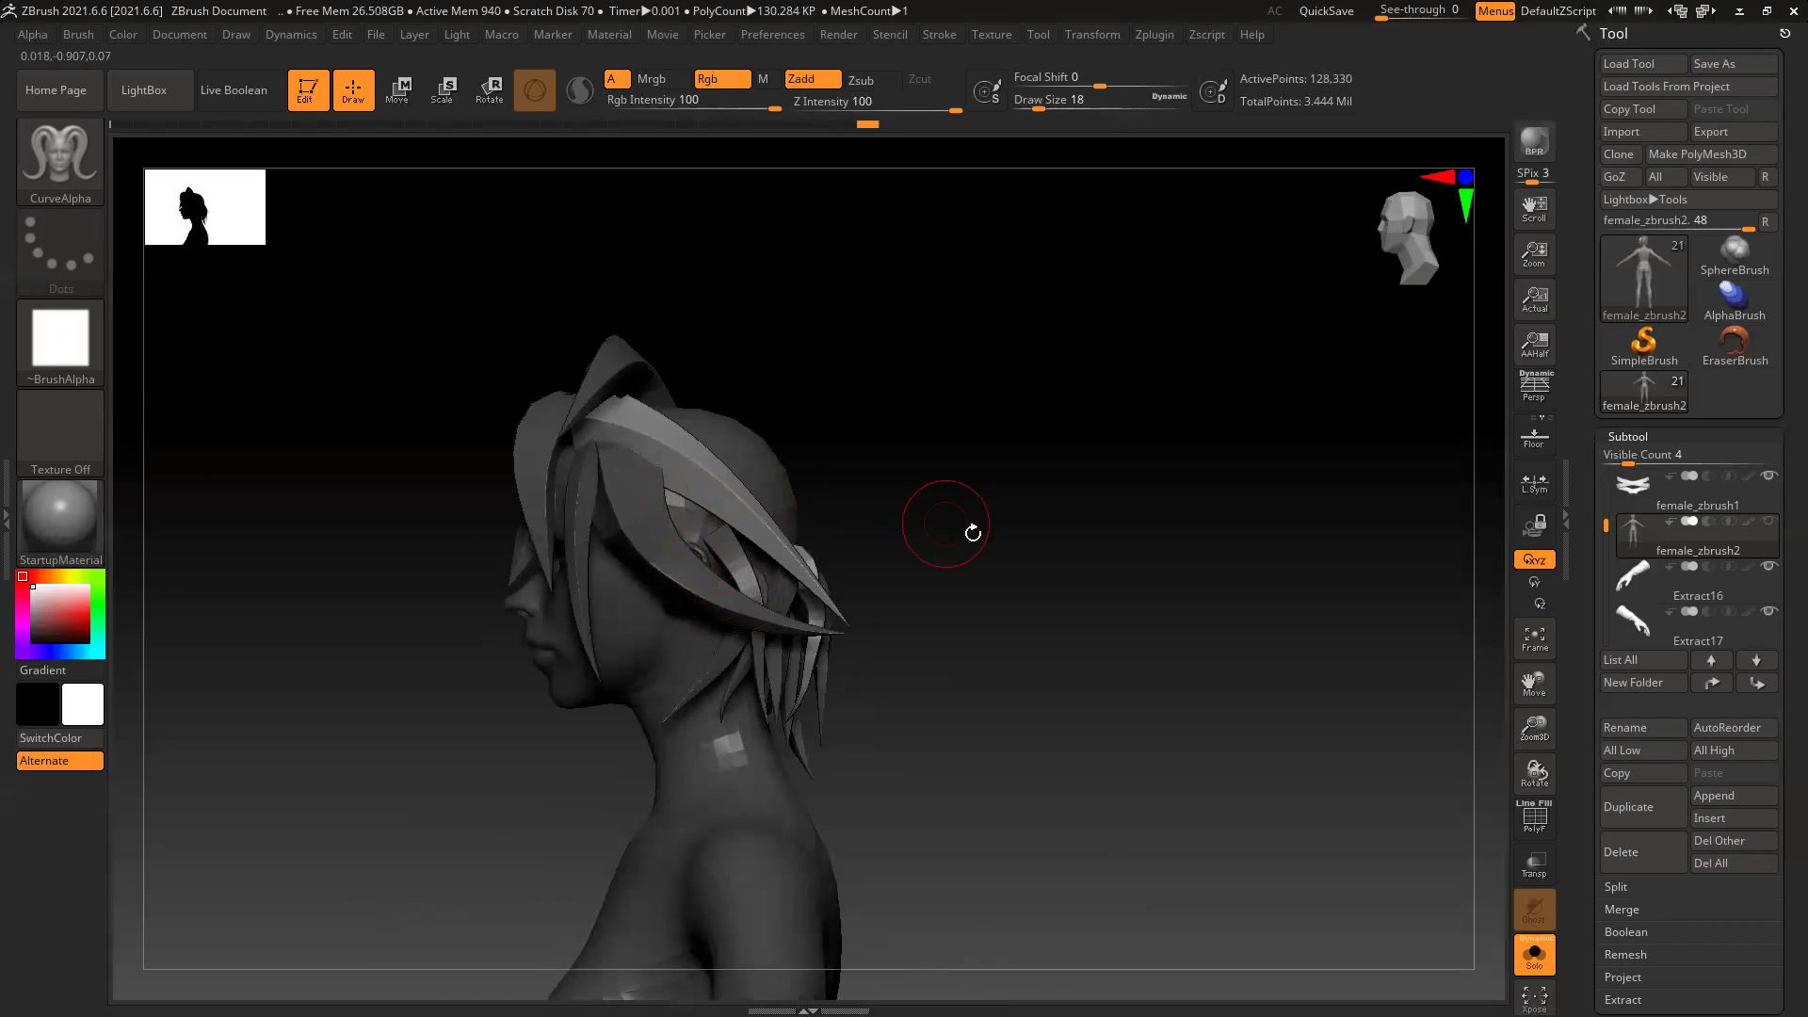
left_click_drag(973, 533, 1021, 561)
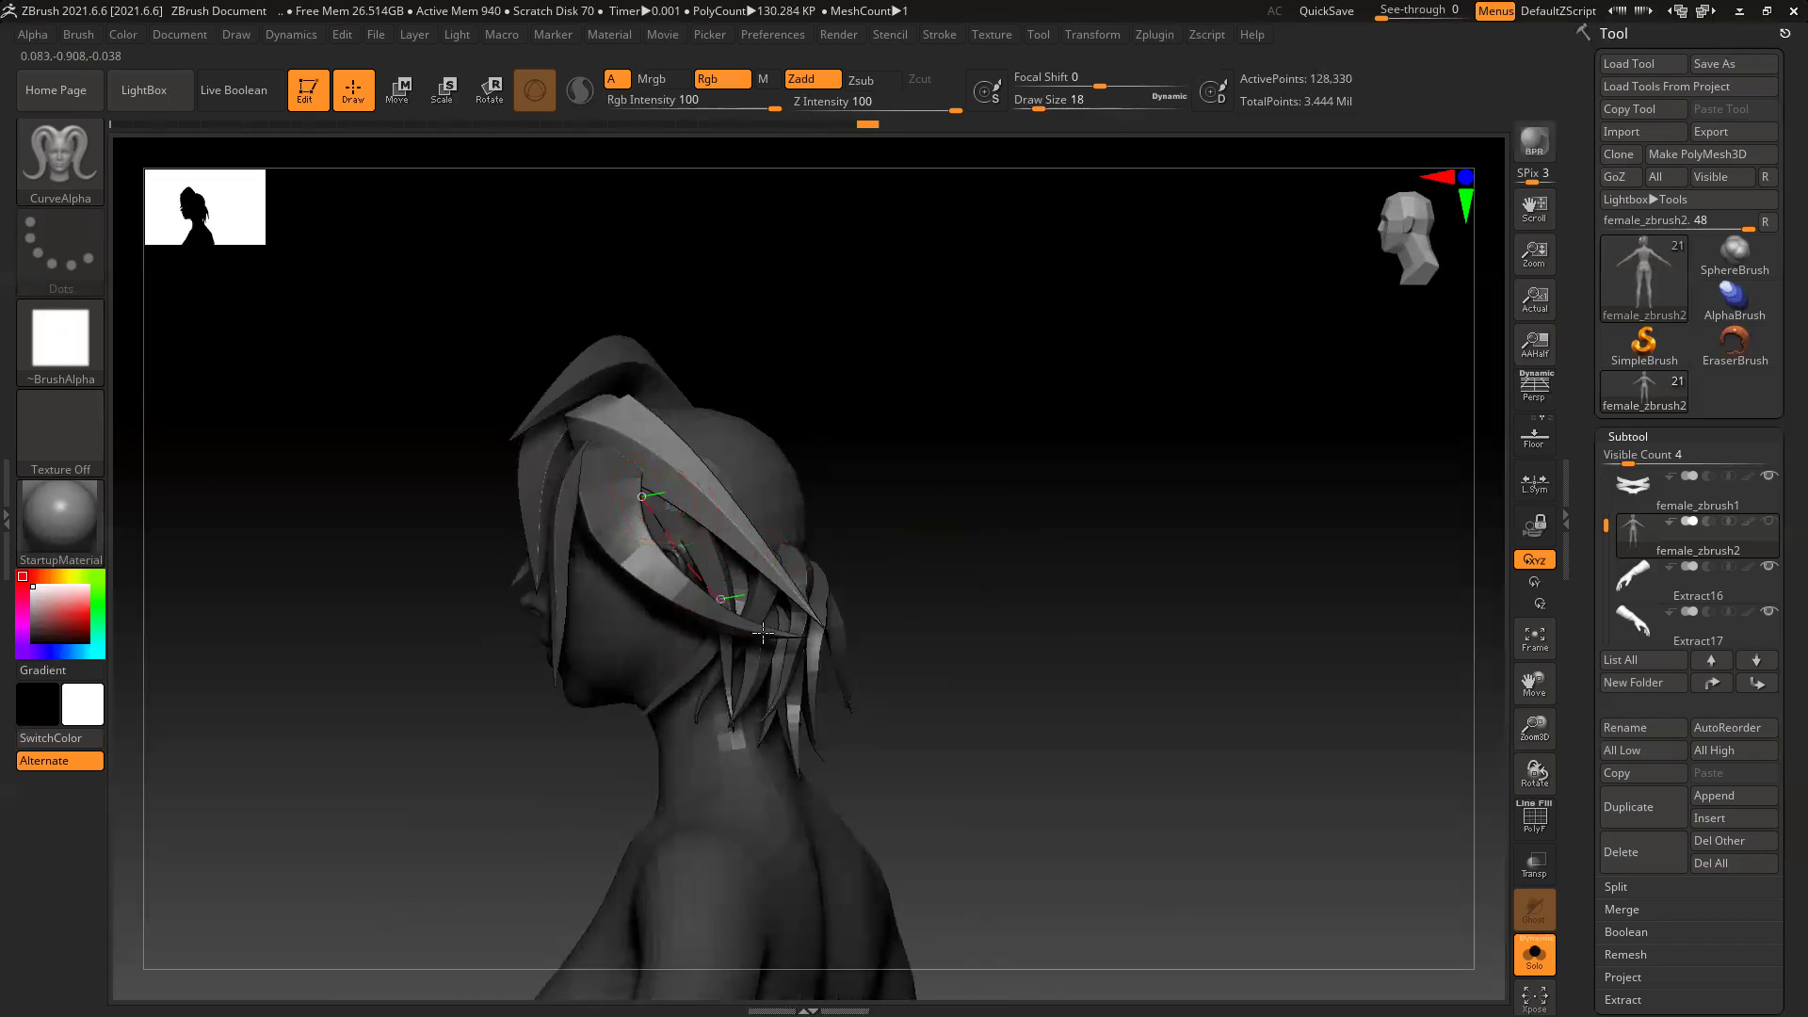
left_click_drag(762, 633, 893, 650)
left_click_drag(988, 744, 1064, 739)
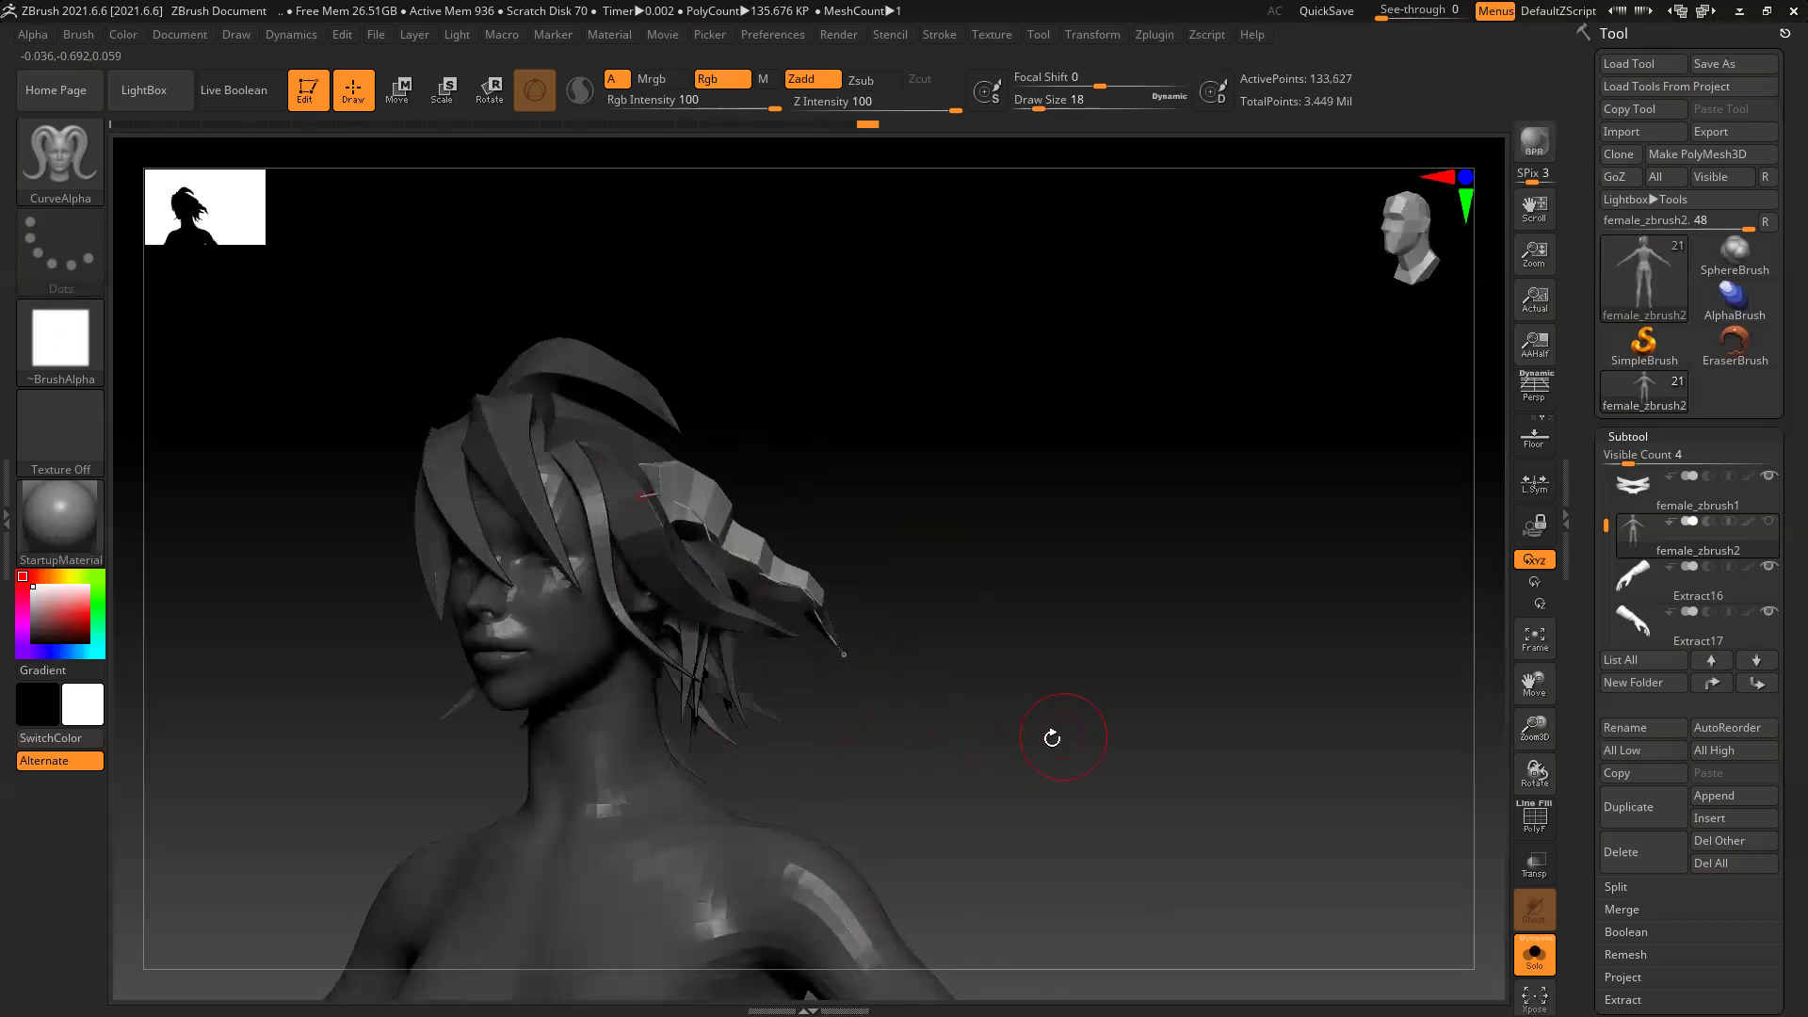
key("ctrl+z")
Step: Draw a tapered strand from above the left ear and sweep its tip outward beside the neck at draw size 18
left_click_drag(940, 581, 674, 533)
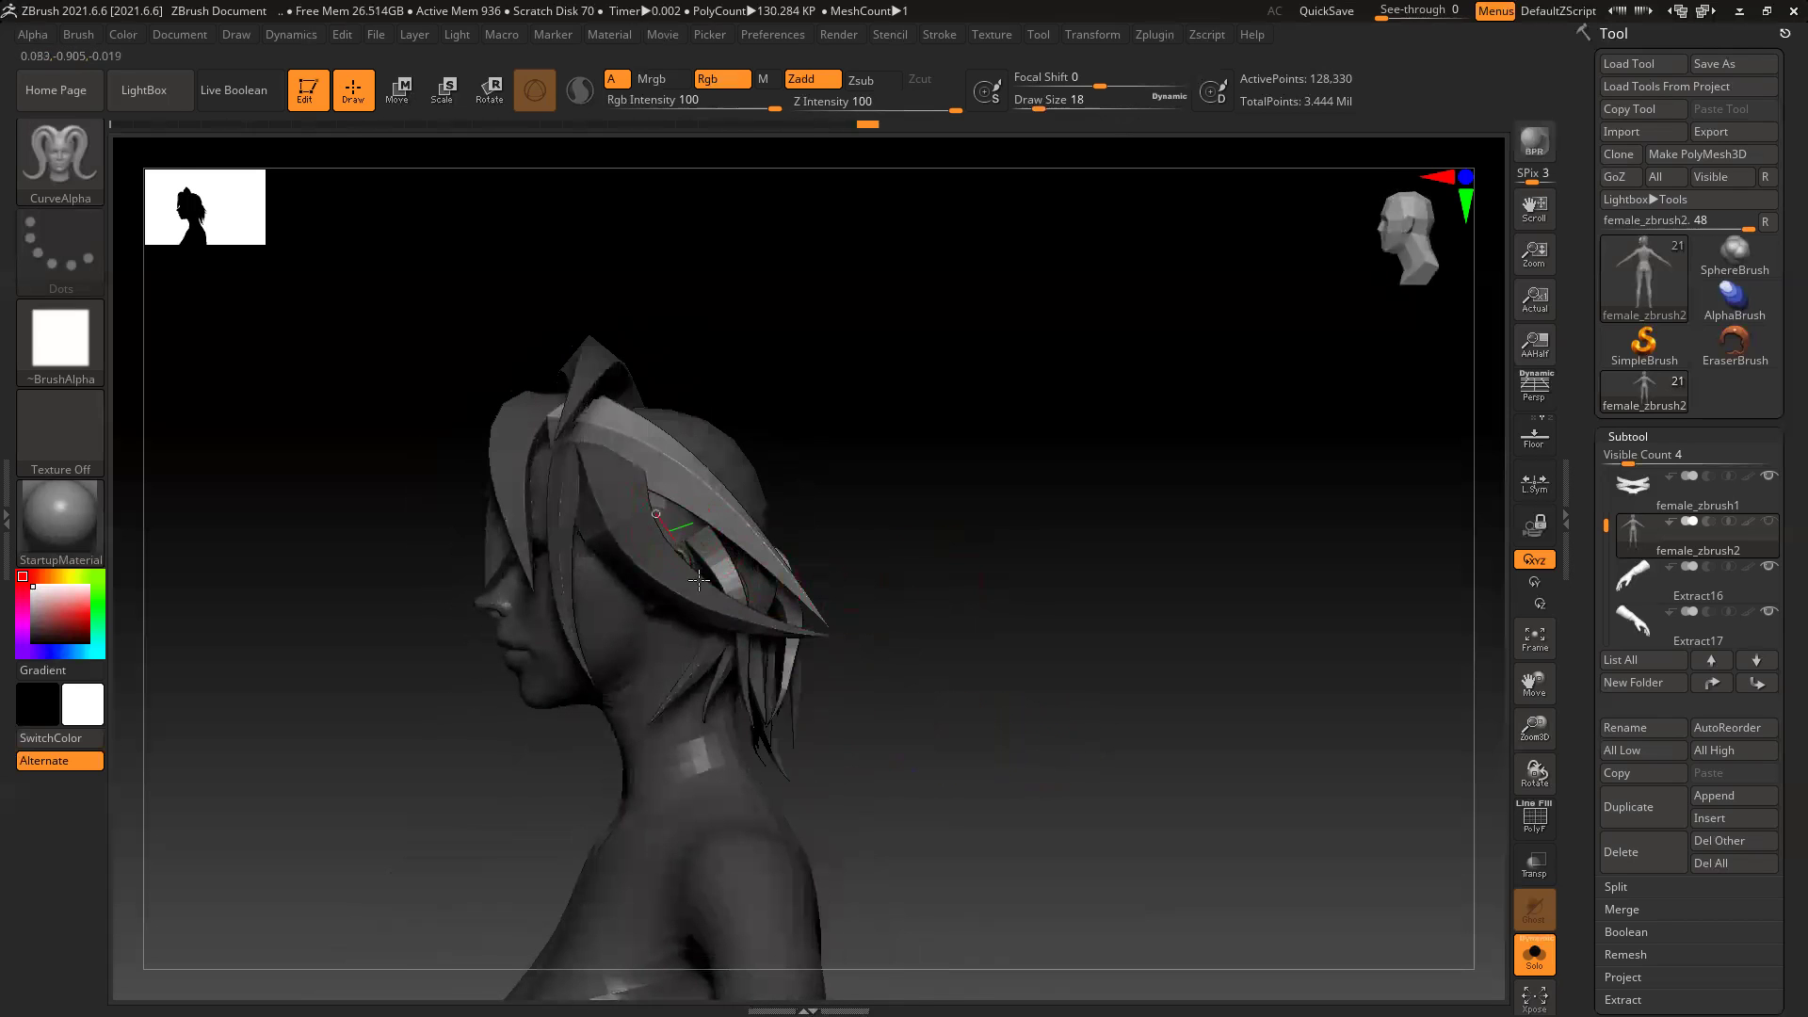
mouse_move(1043, 662)
left_mouse_down()
mouse_move(988, 669)
mouse_move(1014, 671)
mouse_move(904, 641)
left_mouse_up()
left_click_drag(695, 673, 712, 691)
left_click_drag(904, 641, 1047, 597)
left_click_drag(647, 524, 618, 508)
left_click_drag(848, 529, 952, 537)
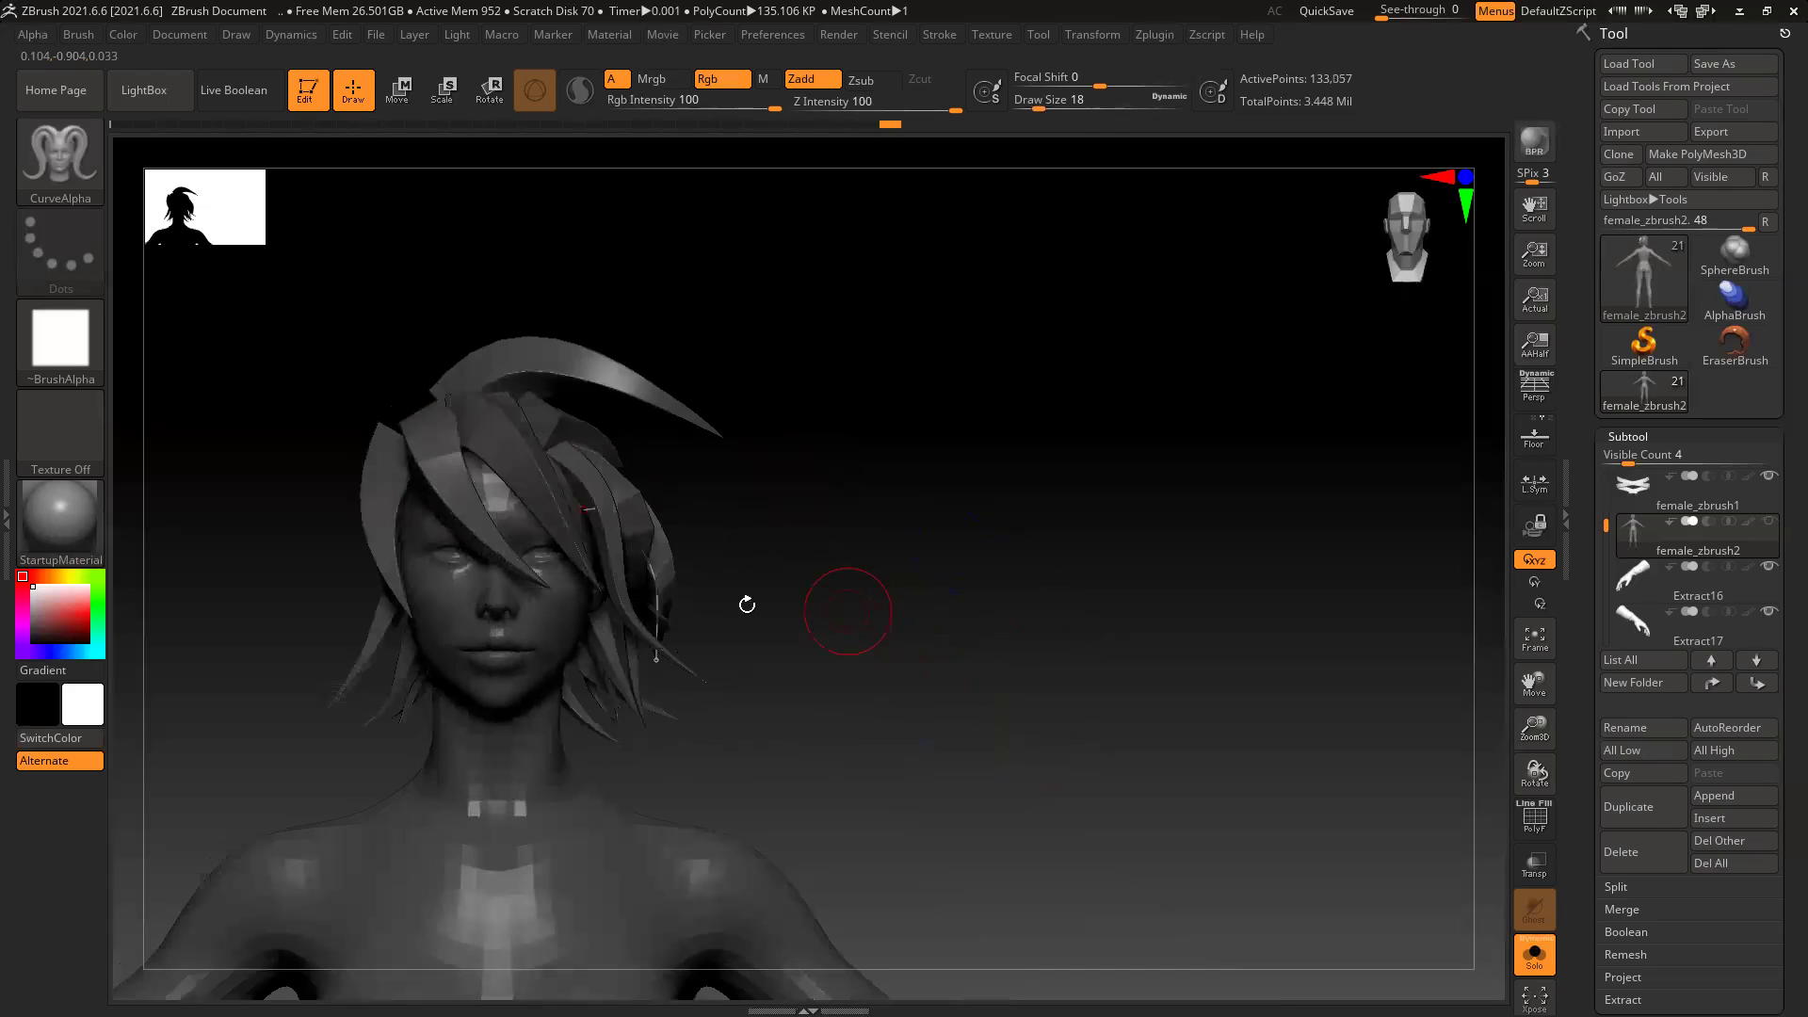
left_click_drag(657, 659, 671, 626)
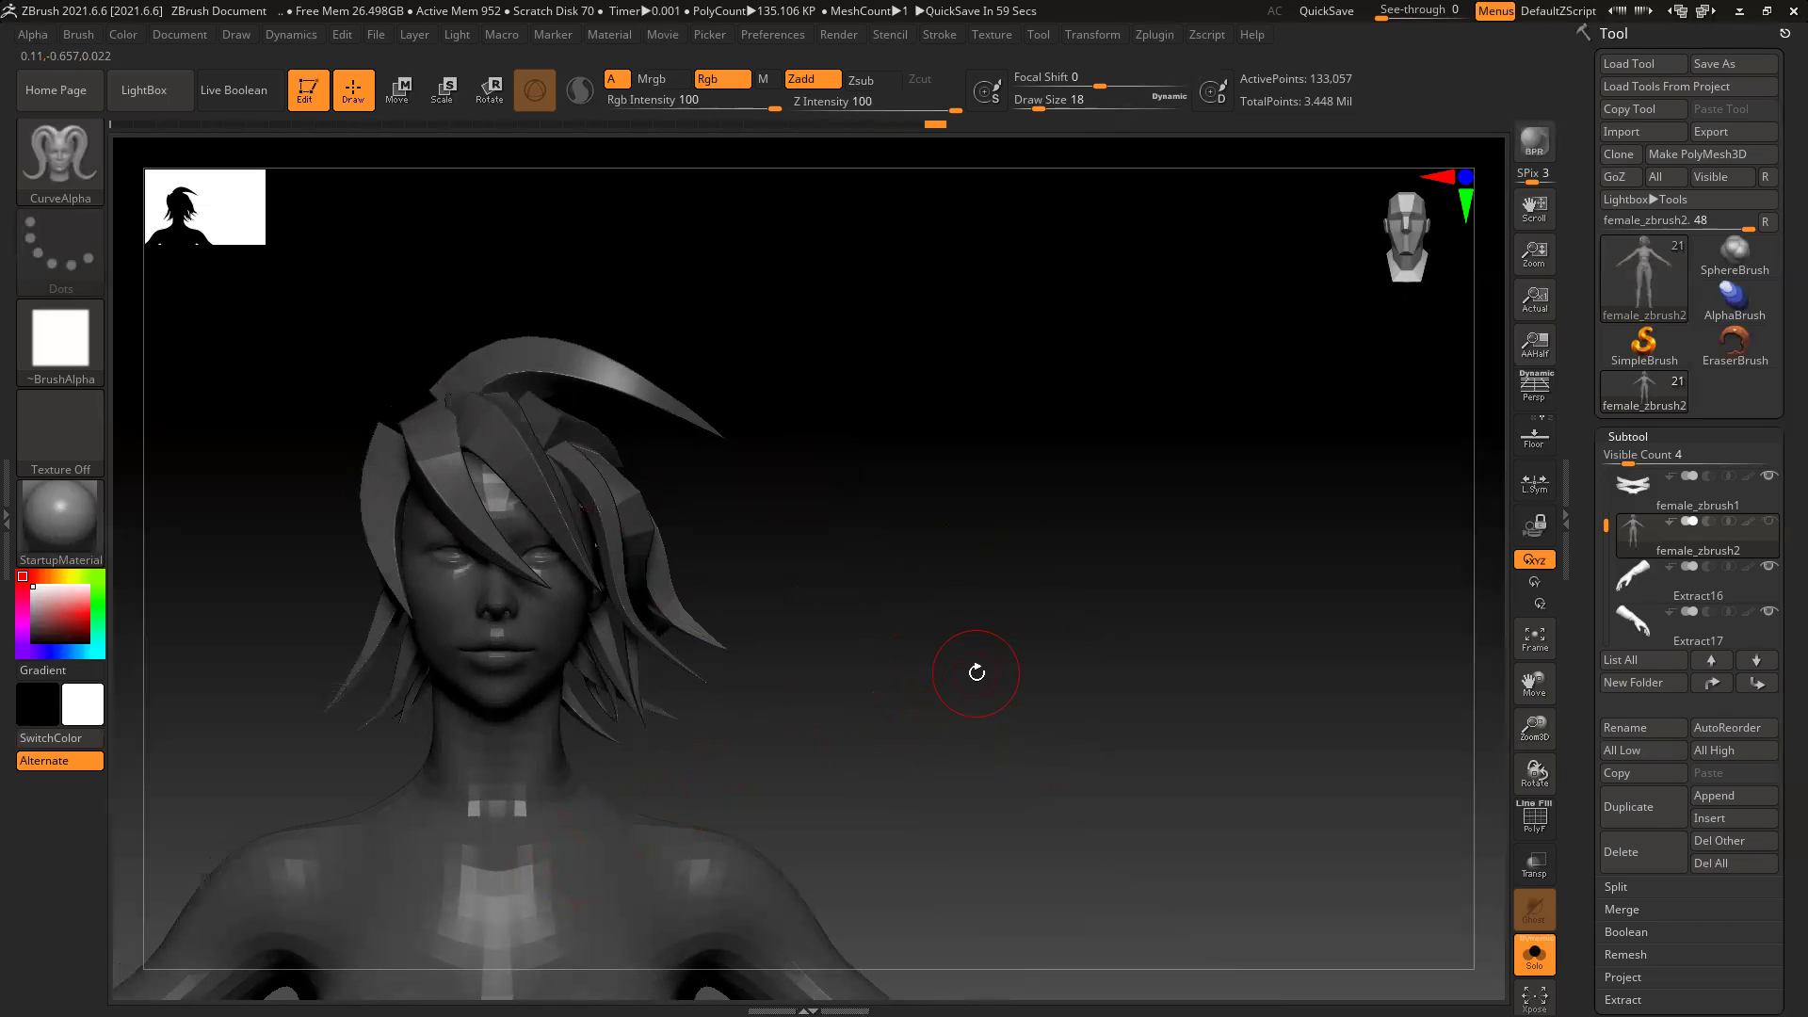
left_click_drag(928, 584, 884, 603)
Step: Draw a tapered strand behind the left ear, then extend its tip and shift its root at draw size 64
left_click_drag(957, 678, 910, 652)
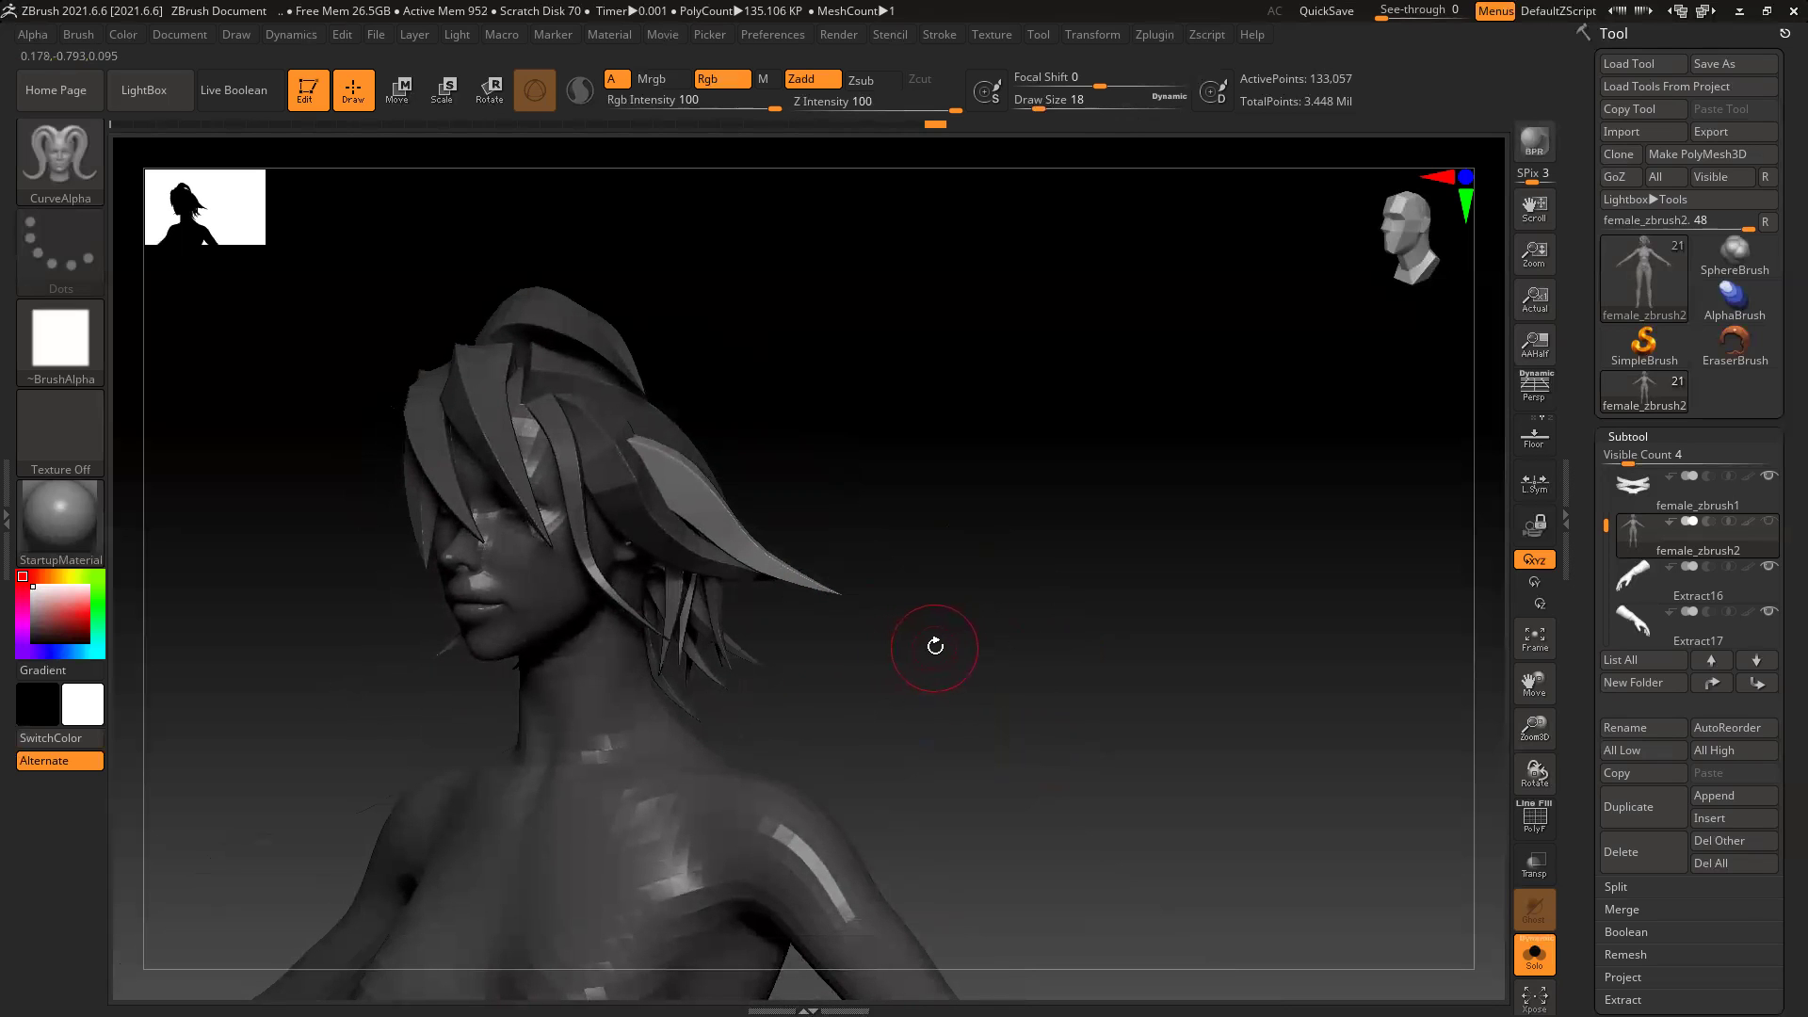
left_click_drag(986, 646, 822, 650)
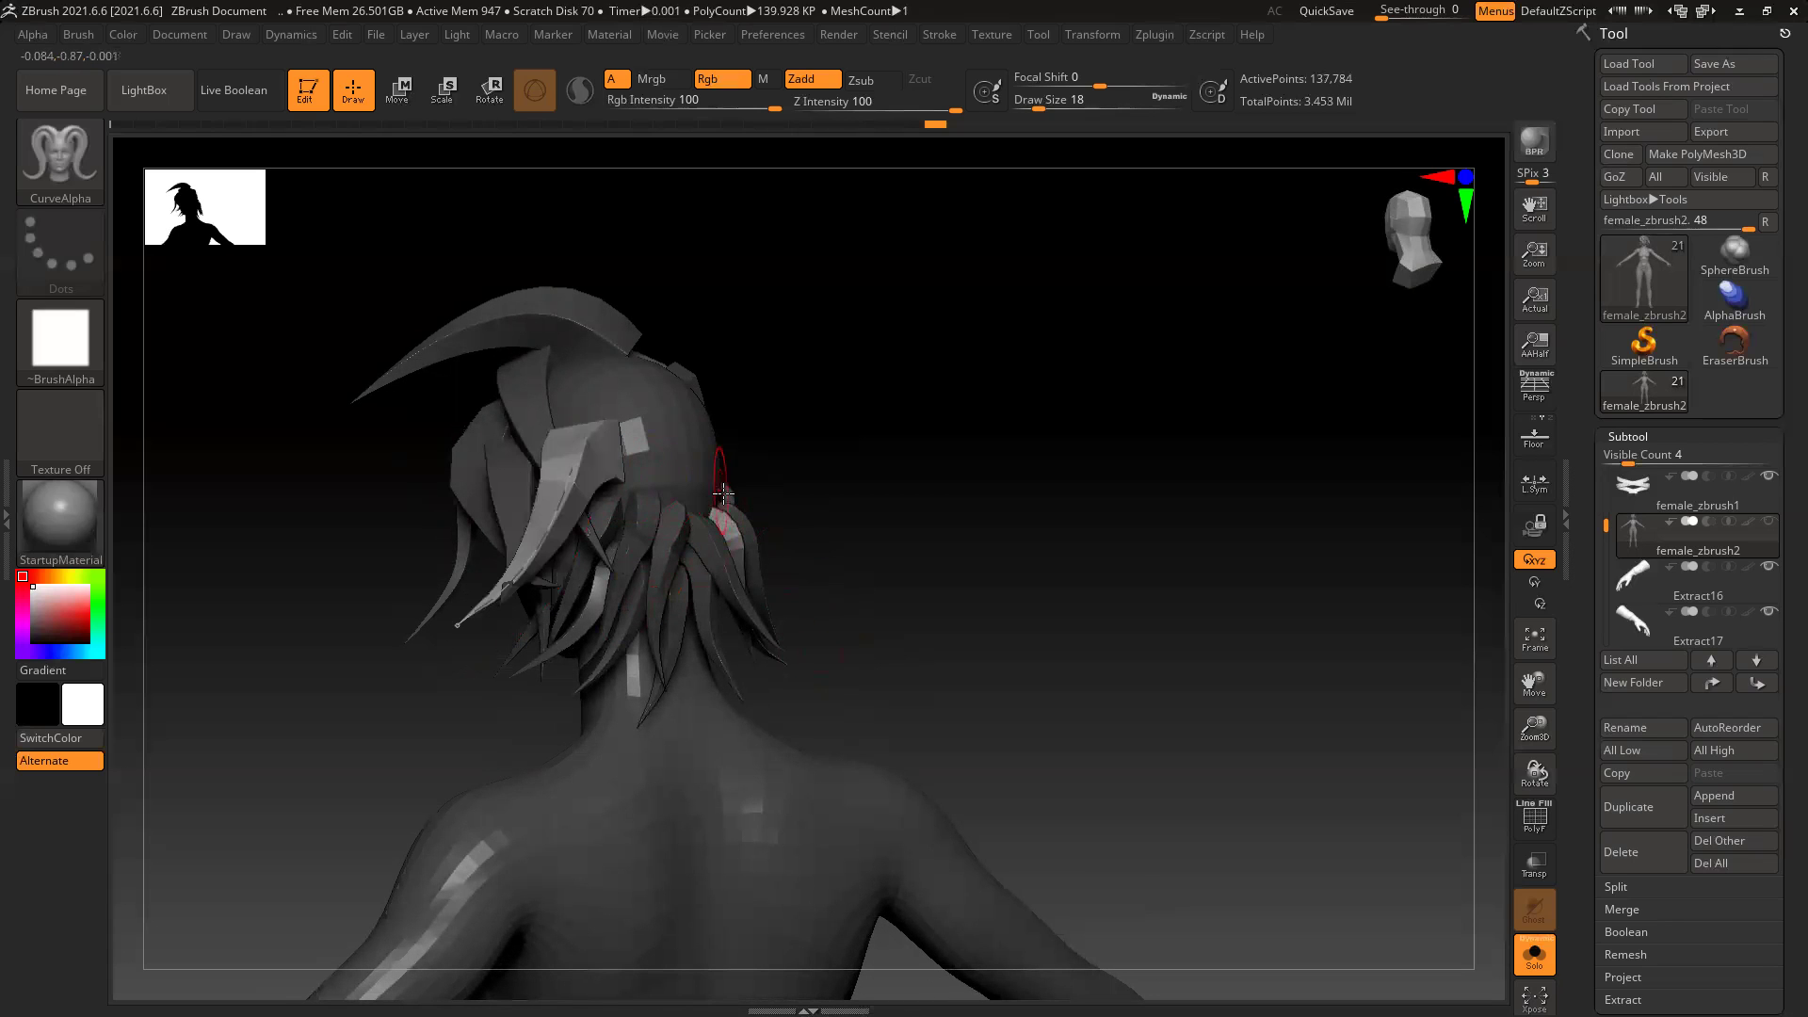
left_click_drag(509, 616, 484, 667)
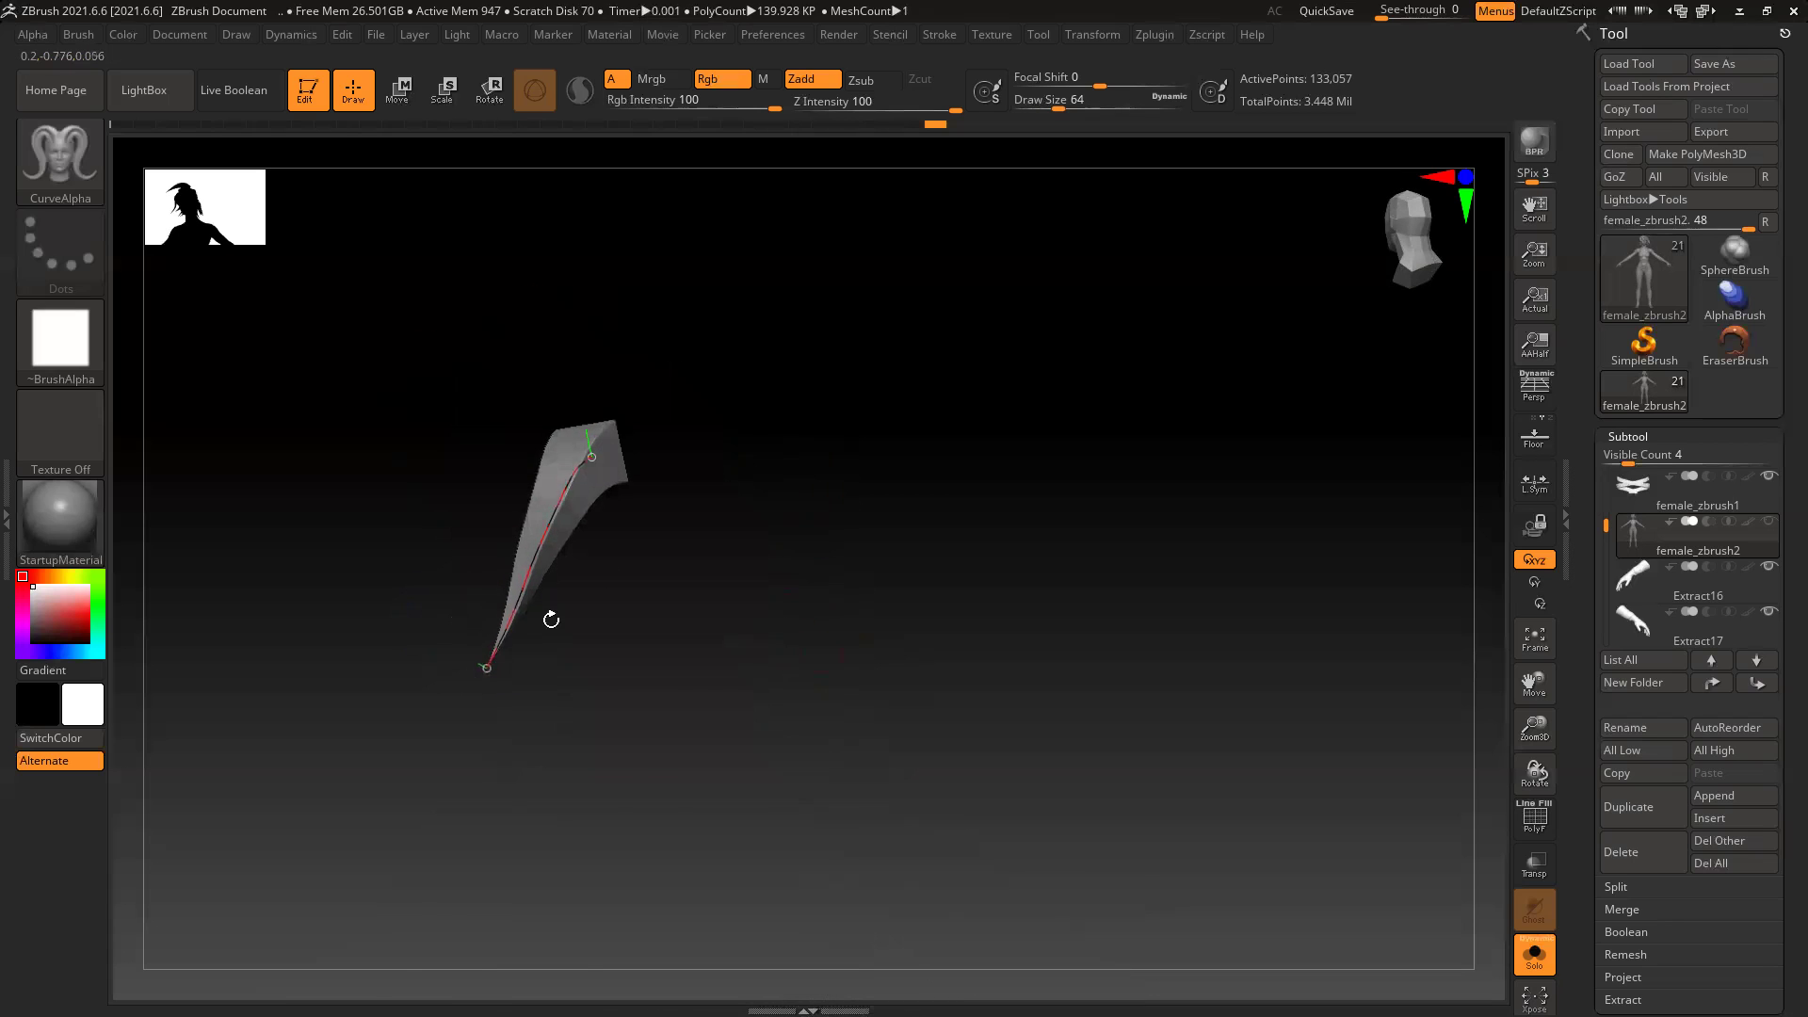
left_click_drag(591, 458, 608, 494)
Step: Bend the curve of the strand behind the left ear, lengthen it toward the shoulder and rebuild it at draw size 18
left_click_drag(1014, 606, 632, 516)
left_click(570, 474, "ctrl+shift")
left_click(654, 499, "ctrl+shift")
left_click(584, 493, "ctrl+shift")
left_click(823, 553, "ctrl+shift")
left_click_drag(823, 553, 616, 707)
left_click(637, 697, "ctrl+shift")
left_click(608, 718, "ctrl+shift")
left_click(576, 569, "ctrl+shift")
left_click(549, 581, "ctrl+shift")
left_click(597, 556, "ctrl+shift")
left_click(763, 577, "ctrl+shift")
mouse_move(763, 577)
left_mouse_down()
mouse_move(680, 585)
mouse_move(754, 575)
left_mouse_up()
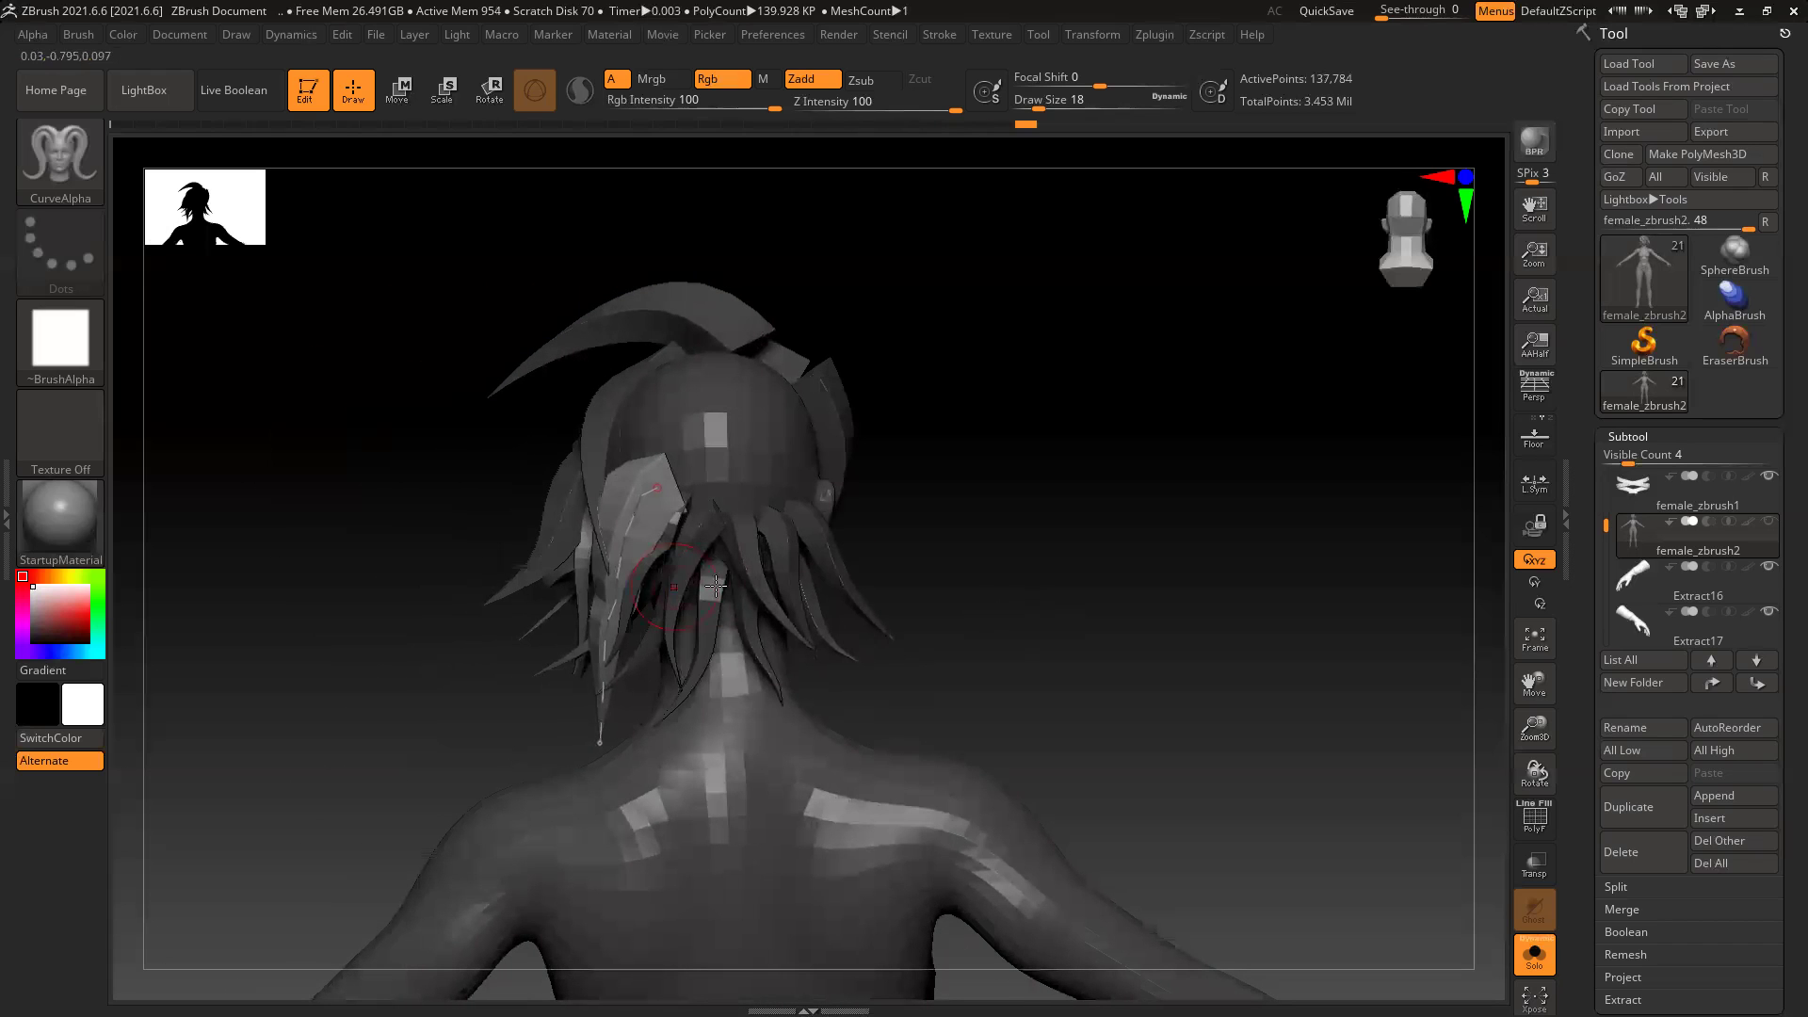
Step: Rebuild the strand behind the left ear thinner at draw size 10 and refine its curve
key("[")
left_click(634, 509)
left_click_drag(1028, 571, 1155, 569)
left_click(561, 729, "ctrl+shift")
left_click(533, 730, "ctrl+shift")
left_click_drag(854, 577, 735, 492)
Step: Draw a thin tapered strand down in front of the right ear at draw size 10
left_click_drag(999, 490, 729, 441)
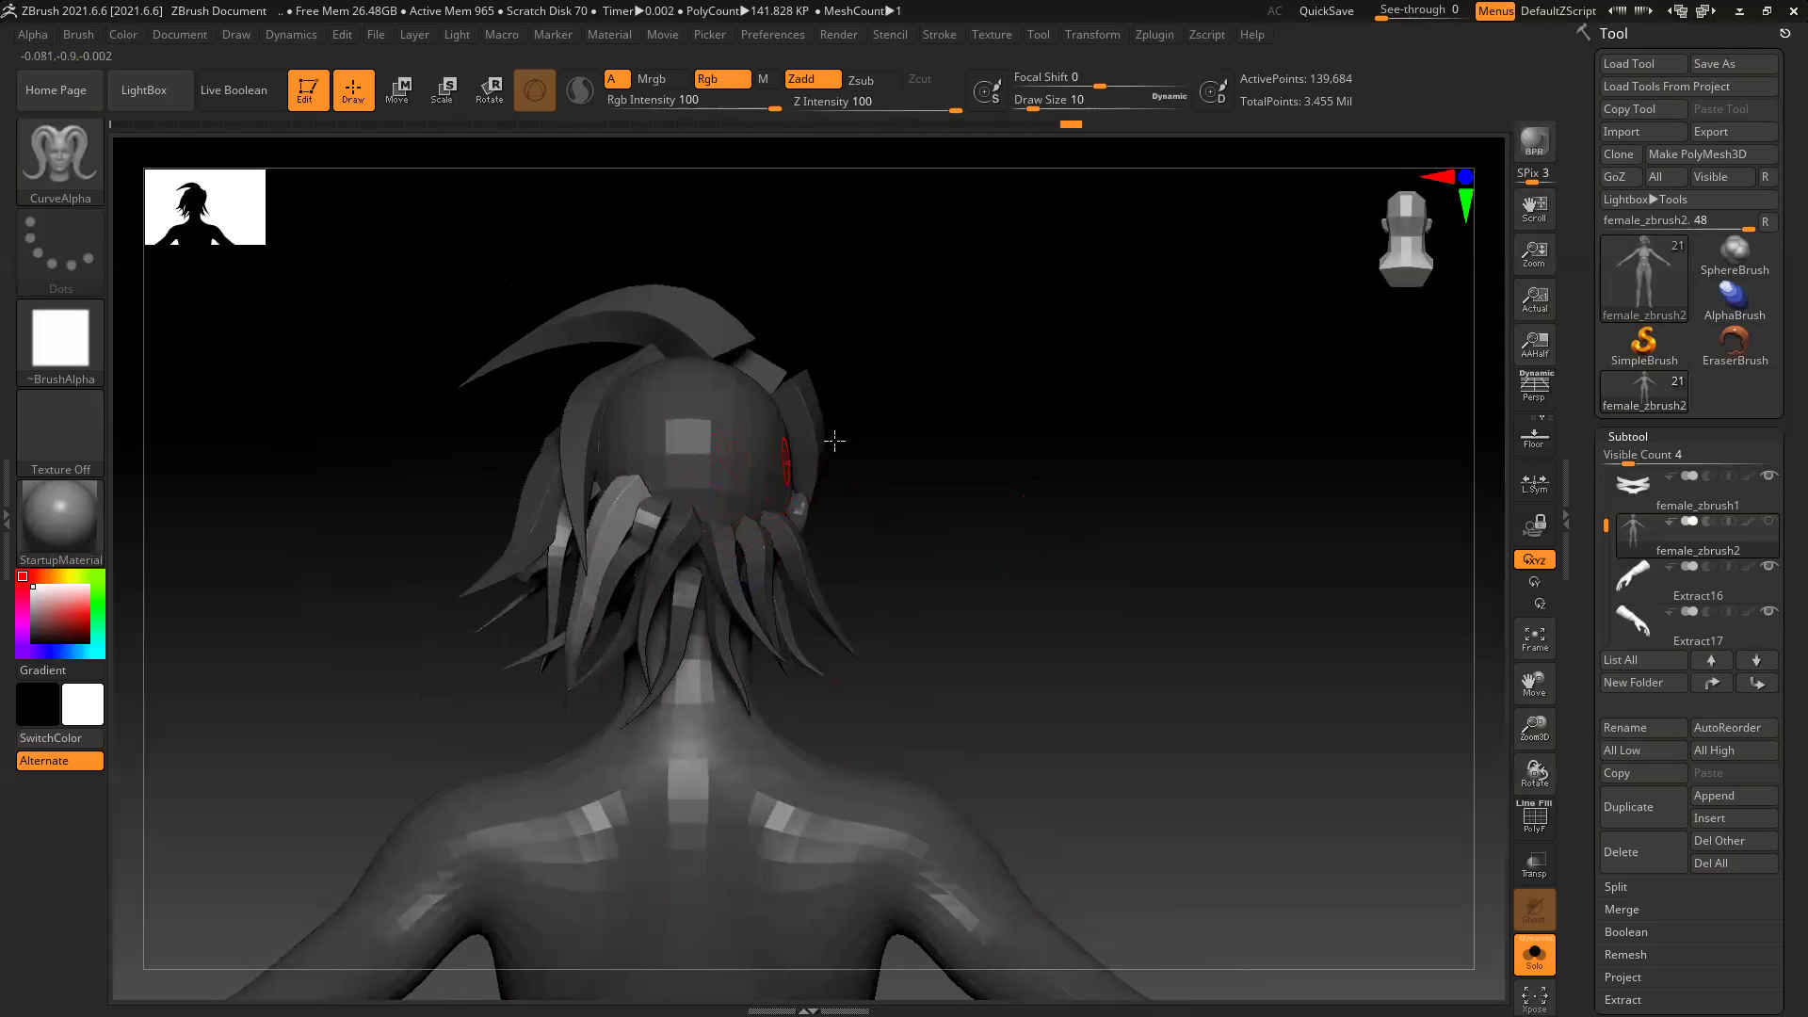
left_click_drag(944, 468, 783, 500)
left_click_drag(1016, 540, 881, 542)
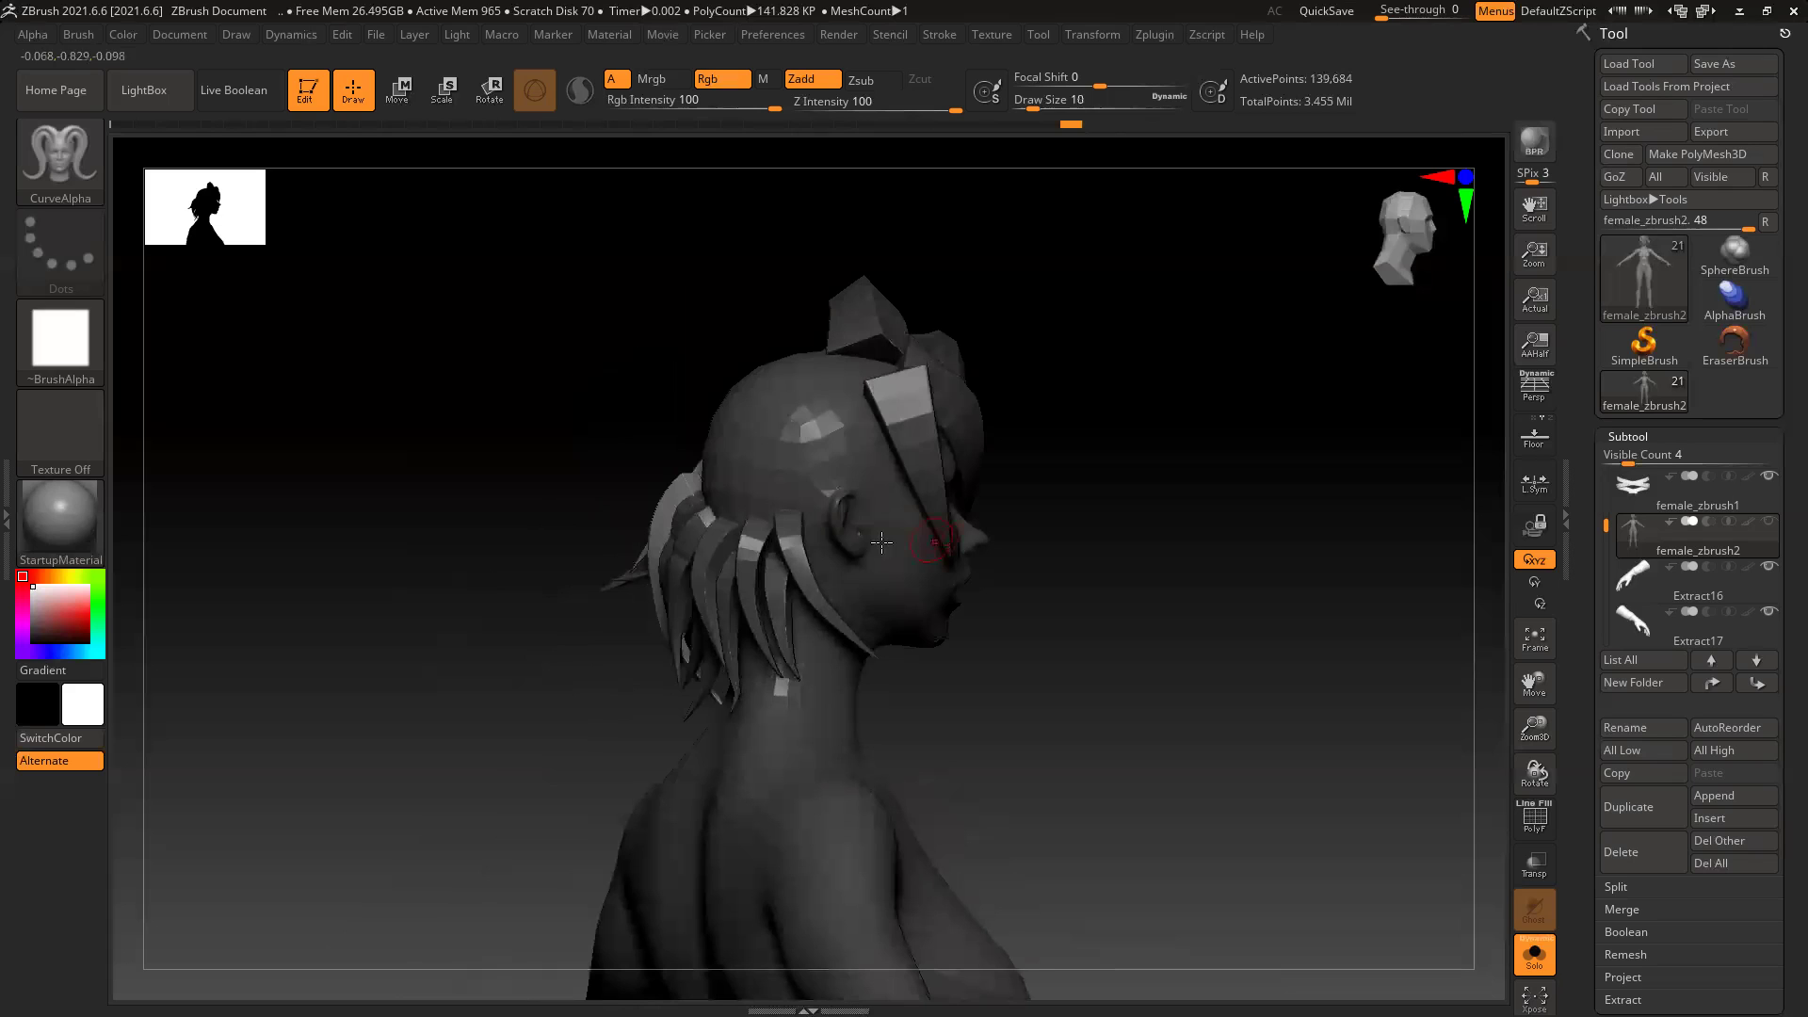
mouse_move(923, 652)
left_mouse_down()
mouse_move(936, 633)
mouse_move(920, 680)
mouse_move(916, 664)
left_mouse_up()
left_click(836, 435)
key("bracketleft")
key("bracketleft")
key("bracketleft")
key("bracketleft")
key("bracketleft")
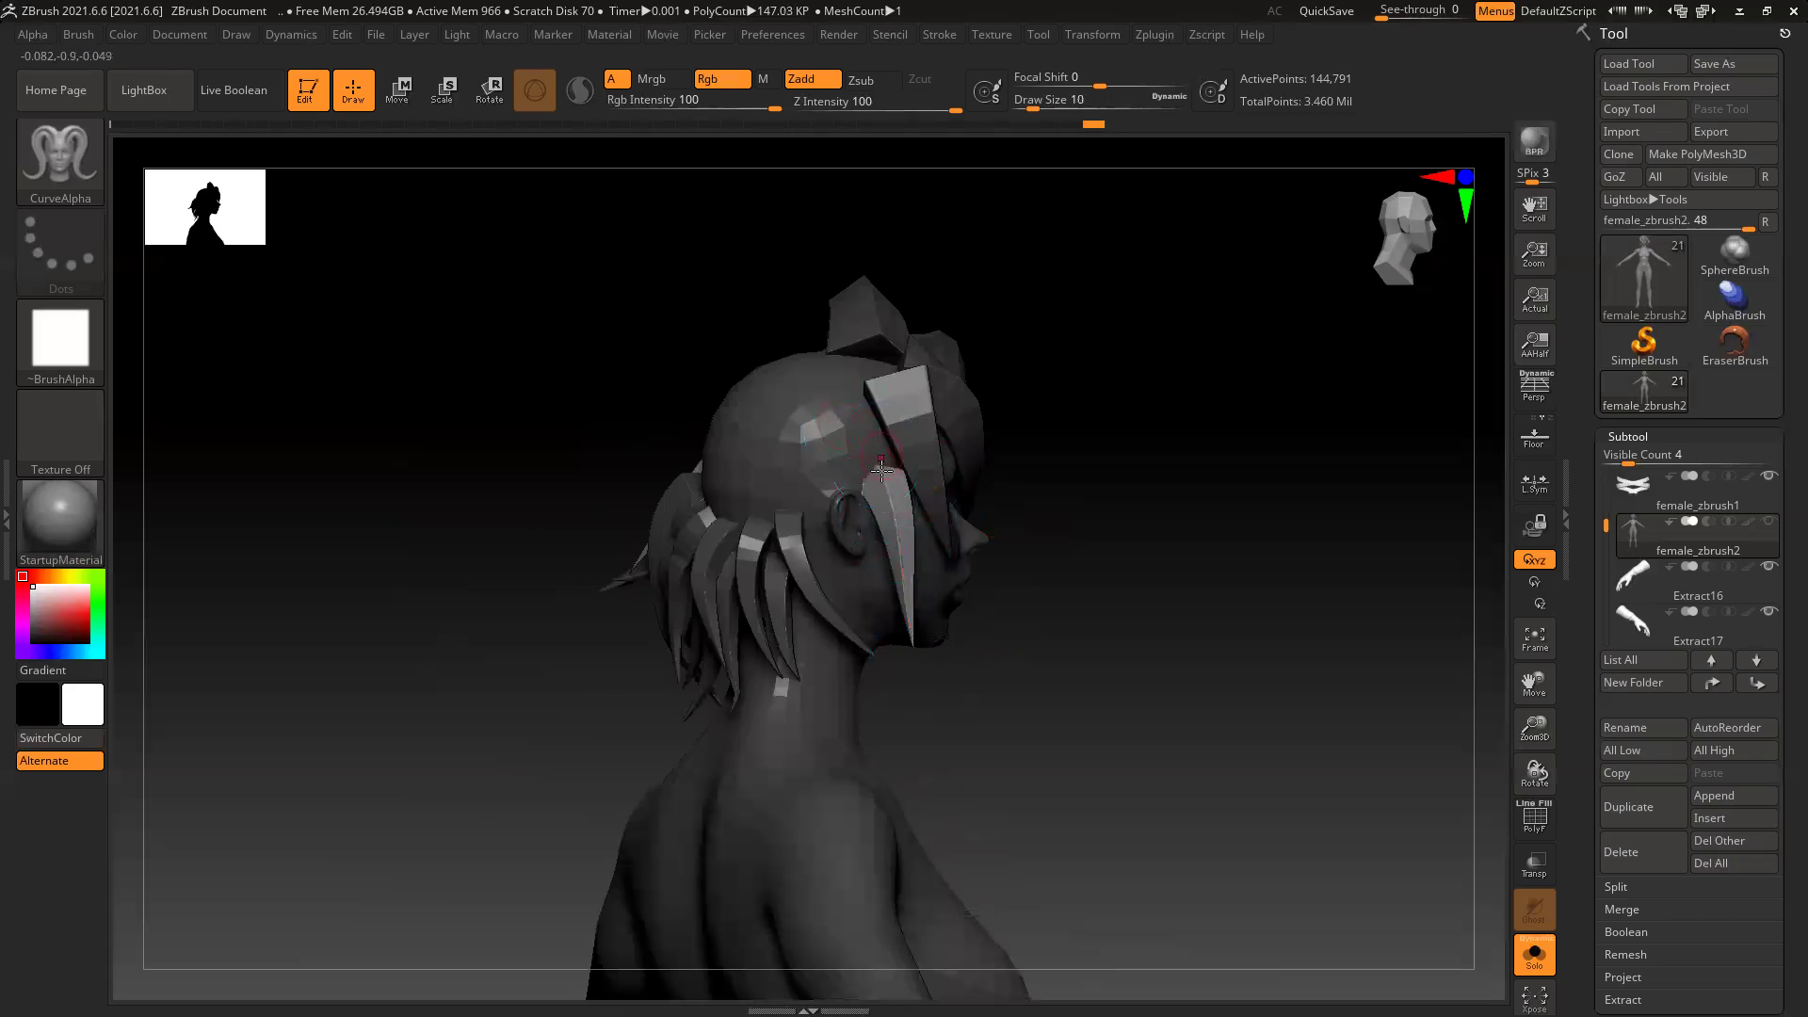
Step: Add longer tapered strands hanging over and behind the right ear, raising the draw size from 10 to 14
mouse_move(852, 586)
left_mouse_down()
mouse_move(861, 724)
mouse_move(876, 674)
mouse_move(862, 720)
left_mouse_up()
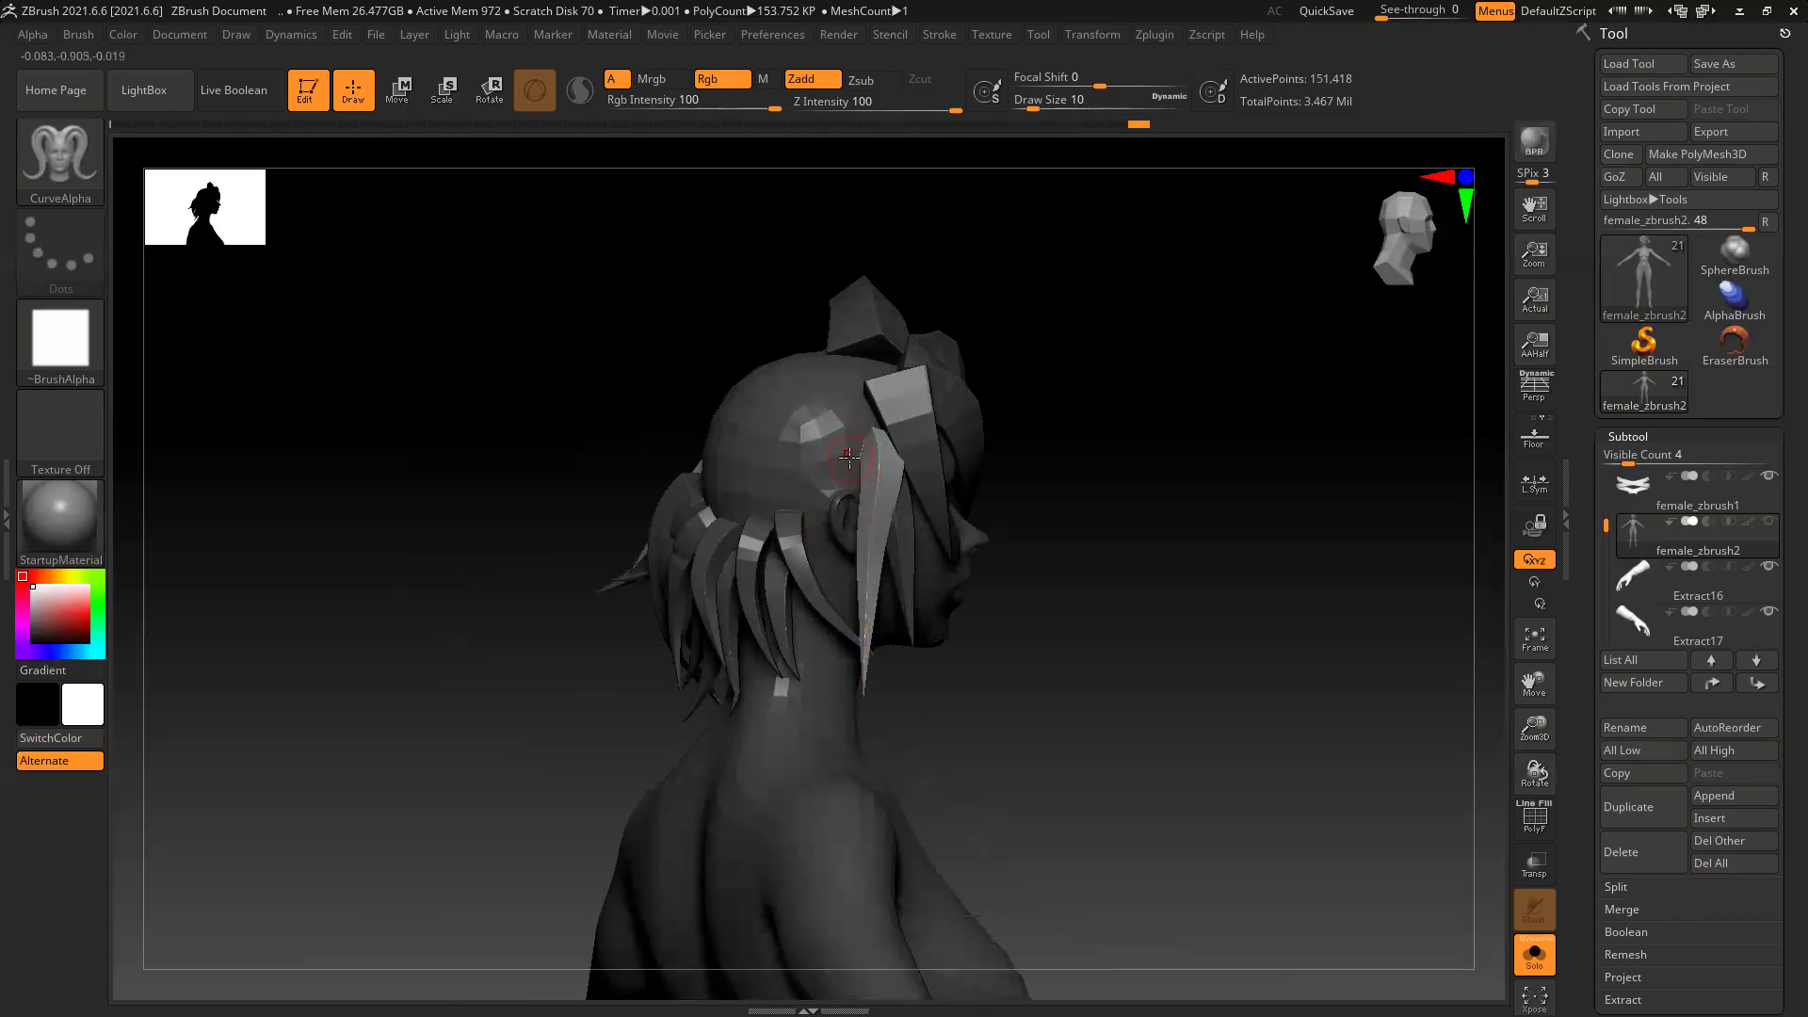
left_click_drag(798, 675, 829, 731)
mouse_move(1033, 630)
left_mouse_down()
mouse_move(1075, 619)
mouse_move(1007, 637)
mouse_move(1256, 606)
mouse_move(1111, 528)
left_mouse_up()
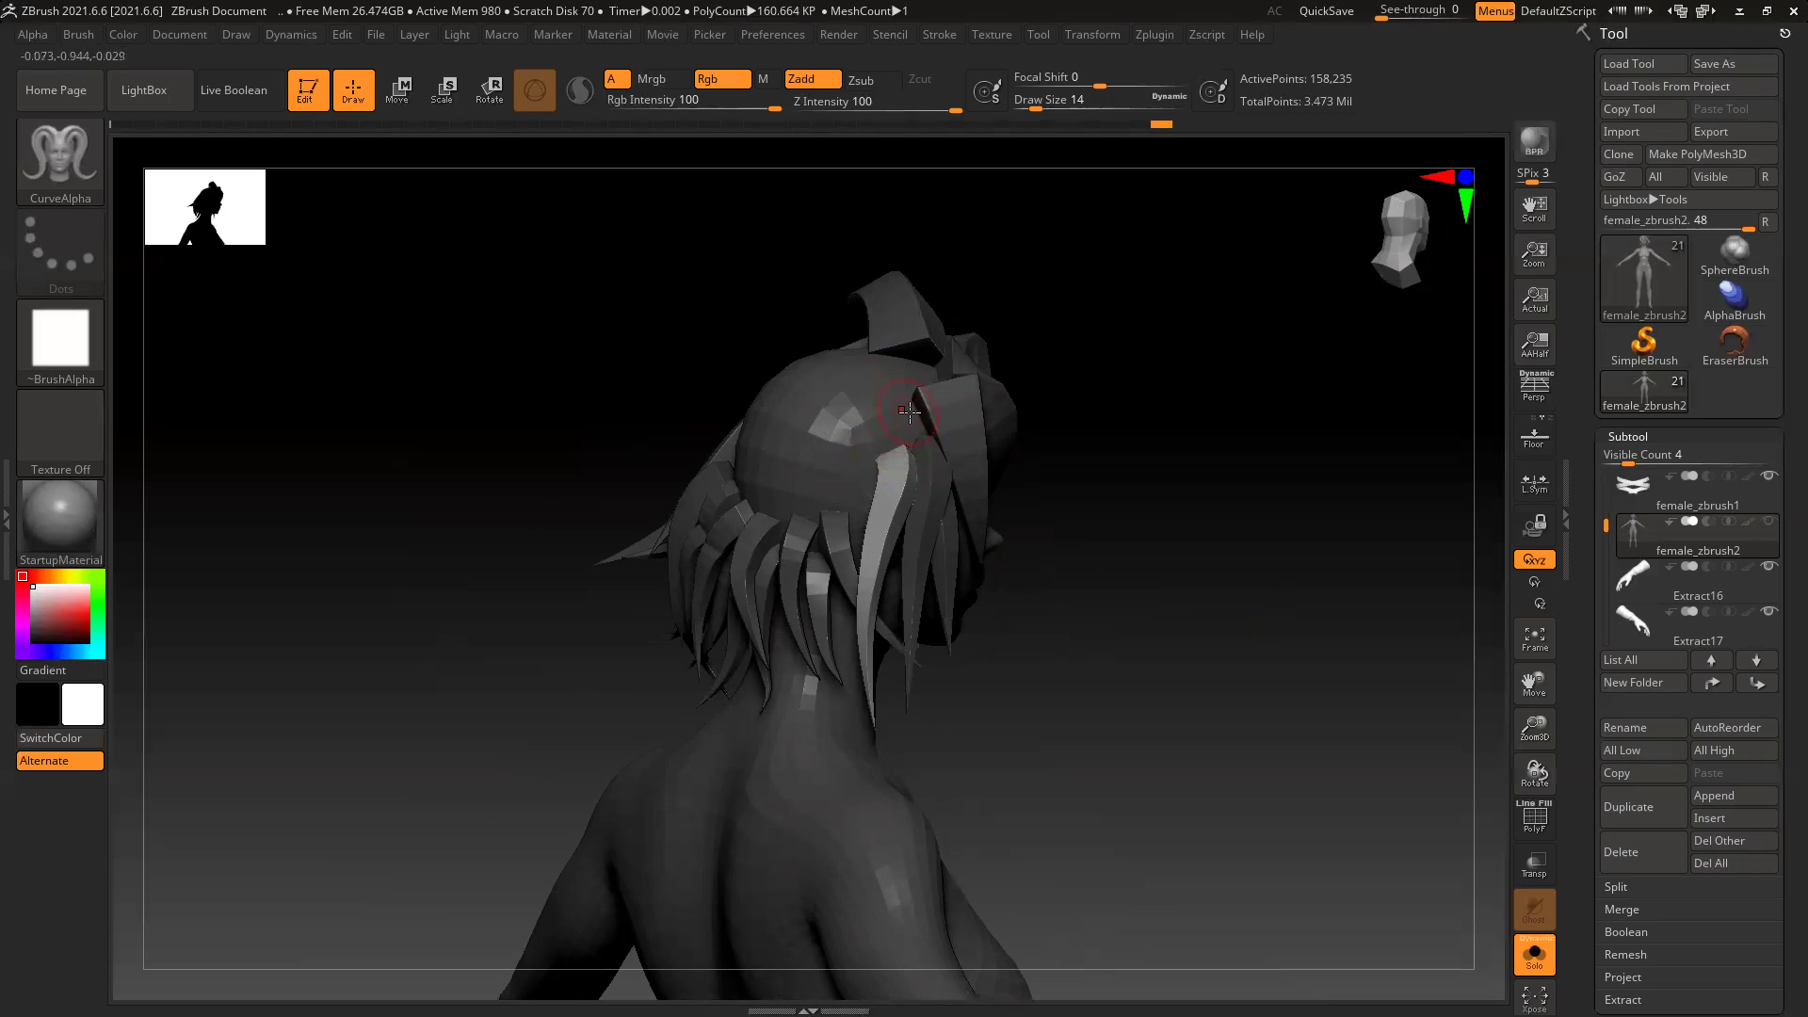
left_click_drag(835, 561, 842, 708)
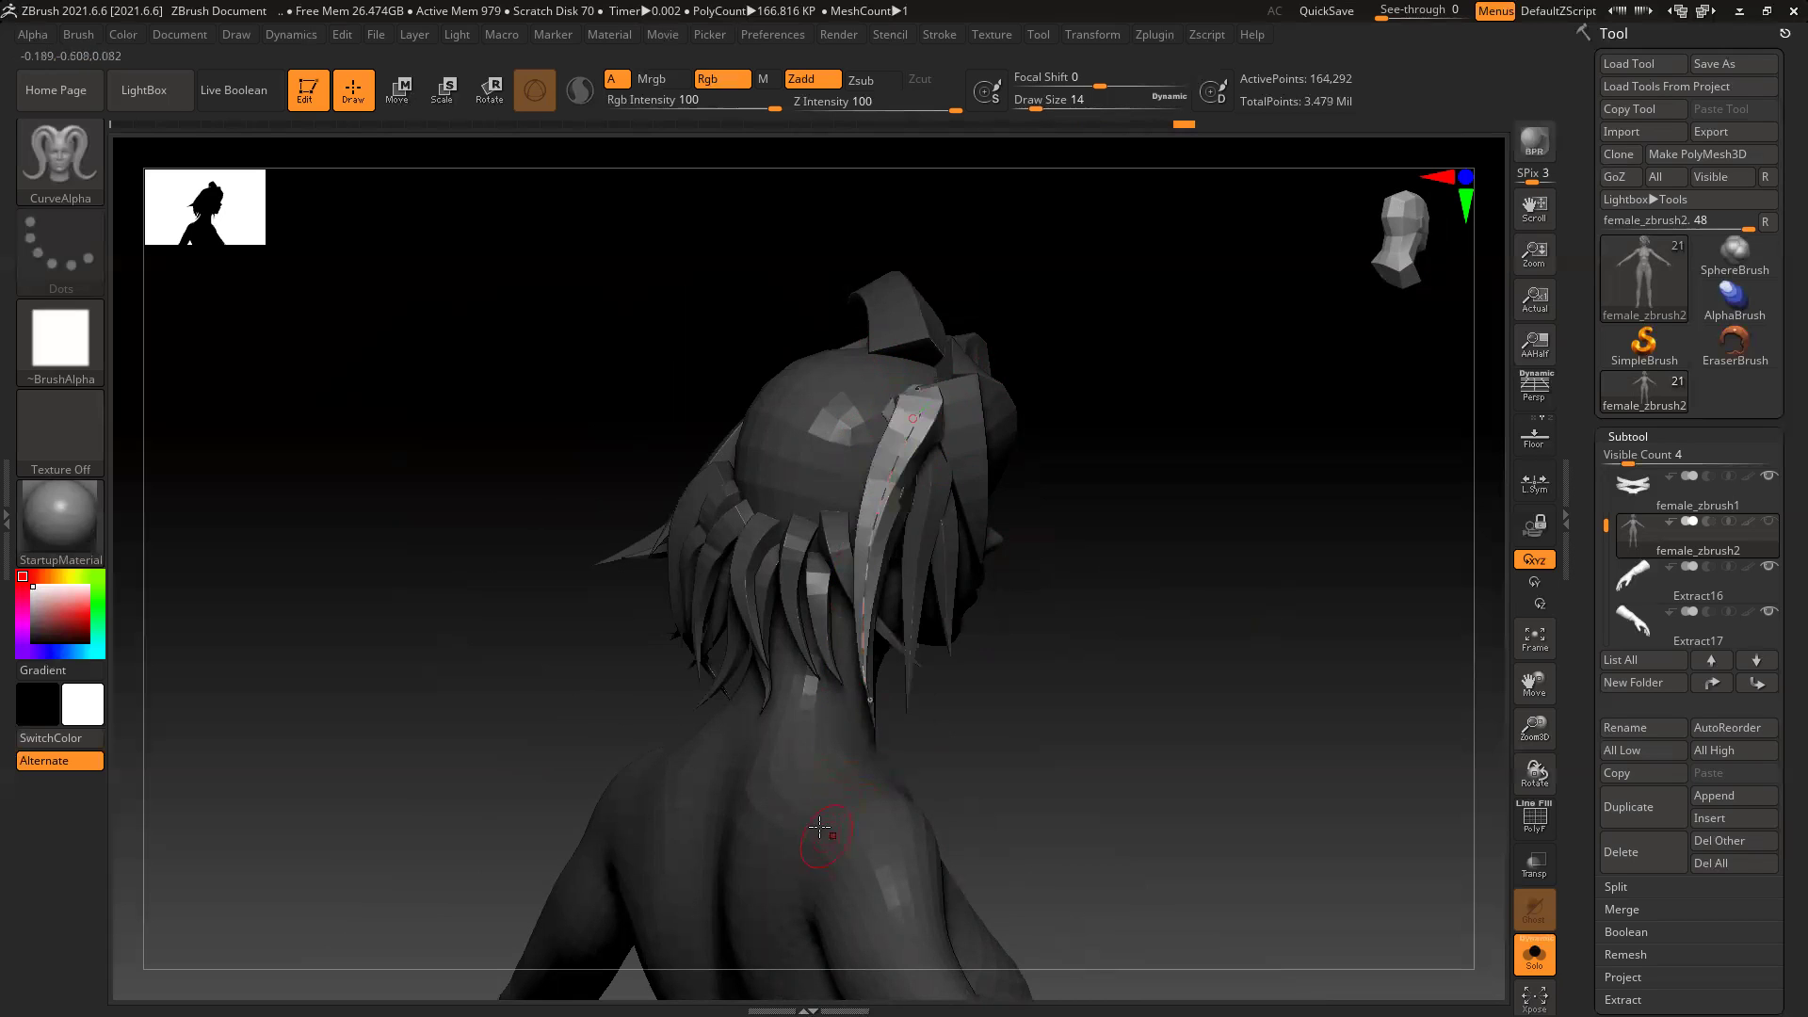
mouse_move(949, 681)
left_mouse_down()
mouse_move(1102, 669)
mouse_move(878, 672)
mouse_move(825, 726)
left_mouse_up()
Step: Draw three tapered strands flaring outward from the right side of the back of the head at draw size 14
mouse_move(1191, 658)
left_mouse_down()
mouse_move(1163, 650)
mouse_move(1405, 642)
mouse_move(1065, 505)
mouse_move(1174, 557)
mouse_move(1178, 625)
mouse_move(1275, 606)
left_mouse_up()
left_click(1175, 557)
left_click(880, 431)
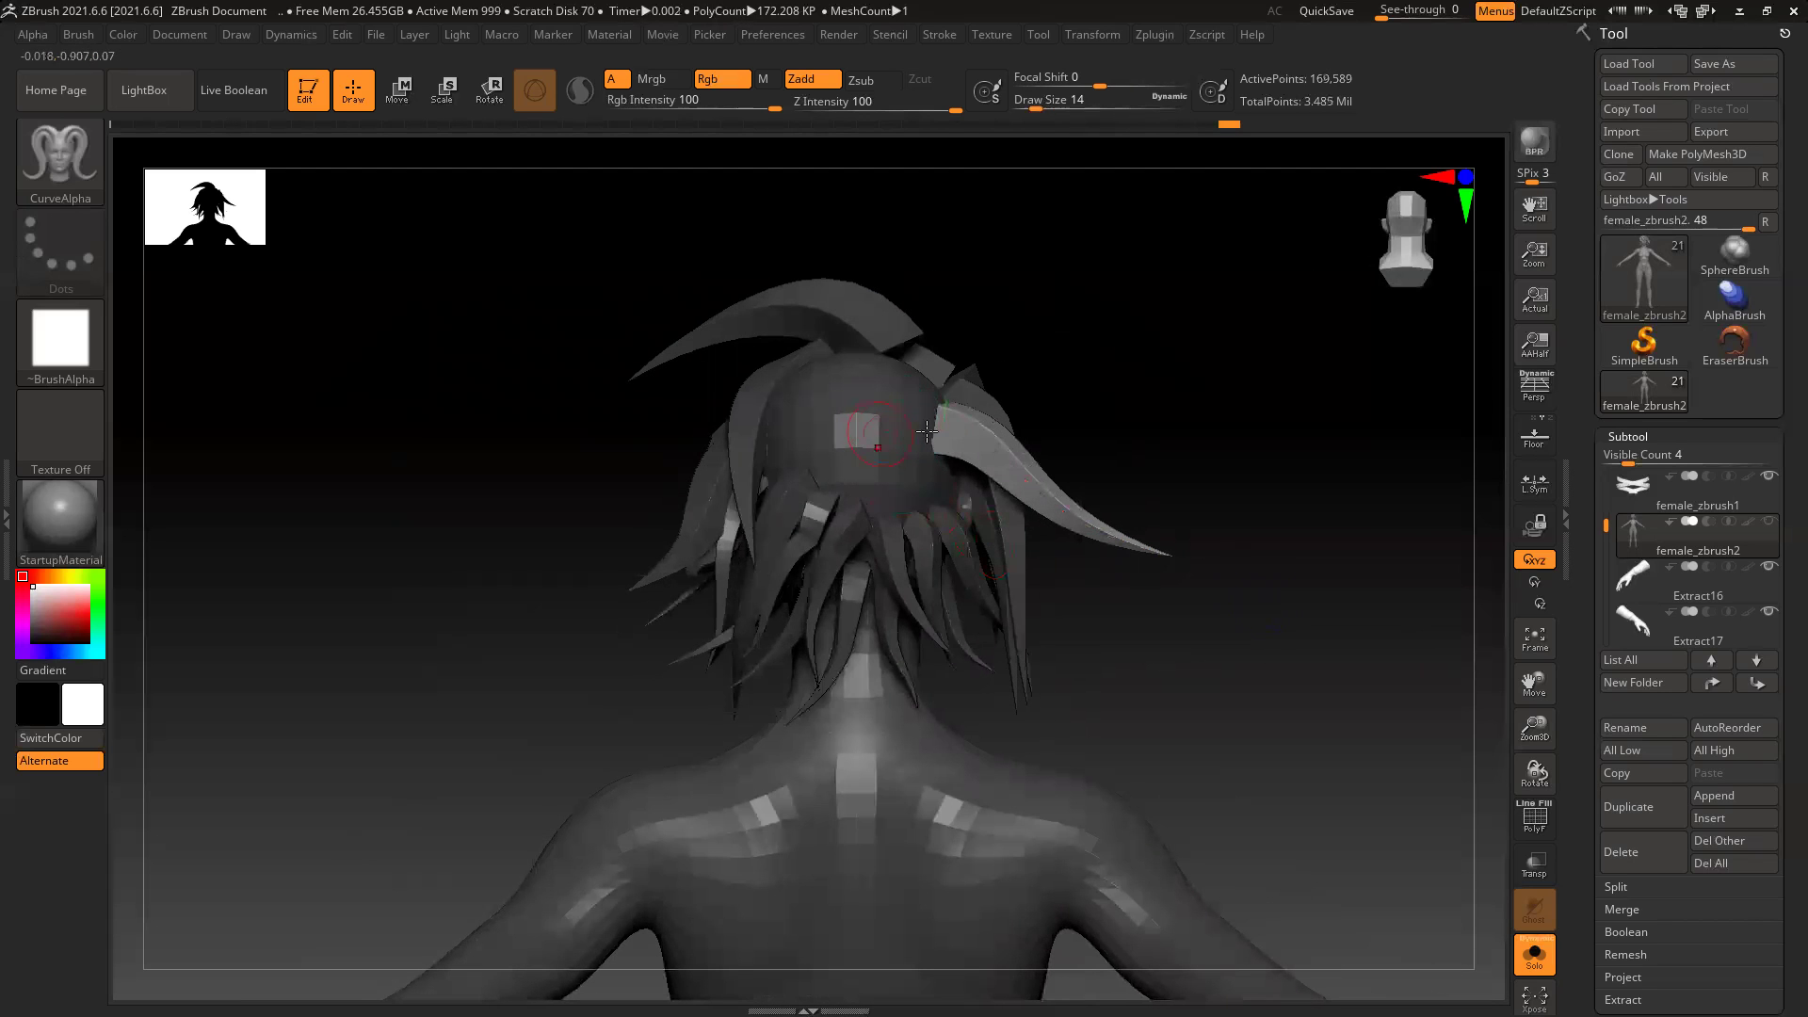
left_click_drag(1173, 428, 1036, 490)
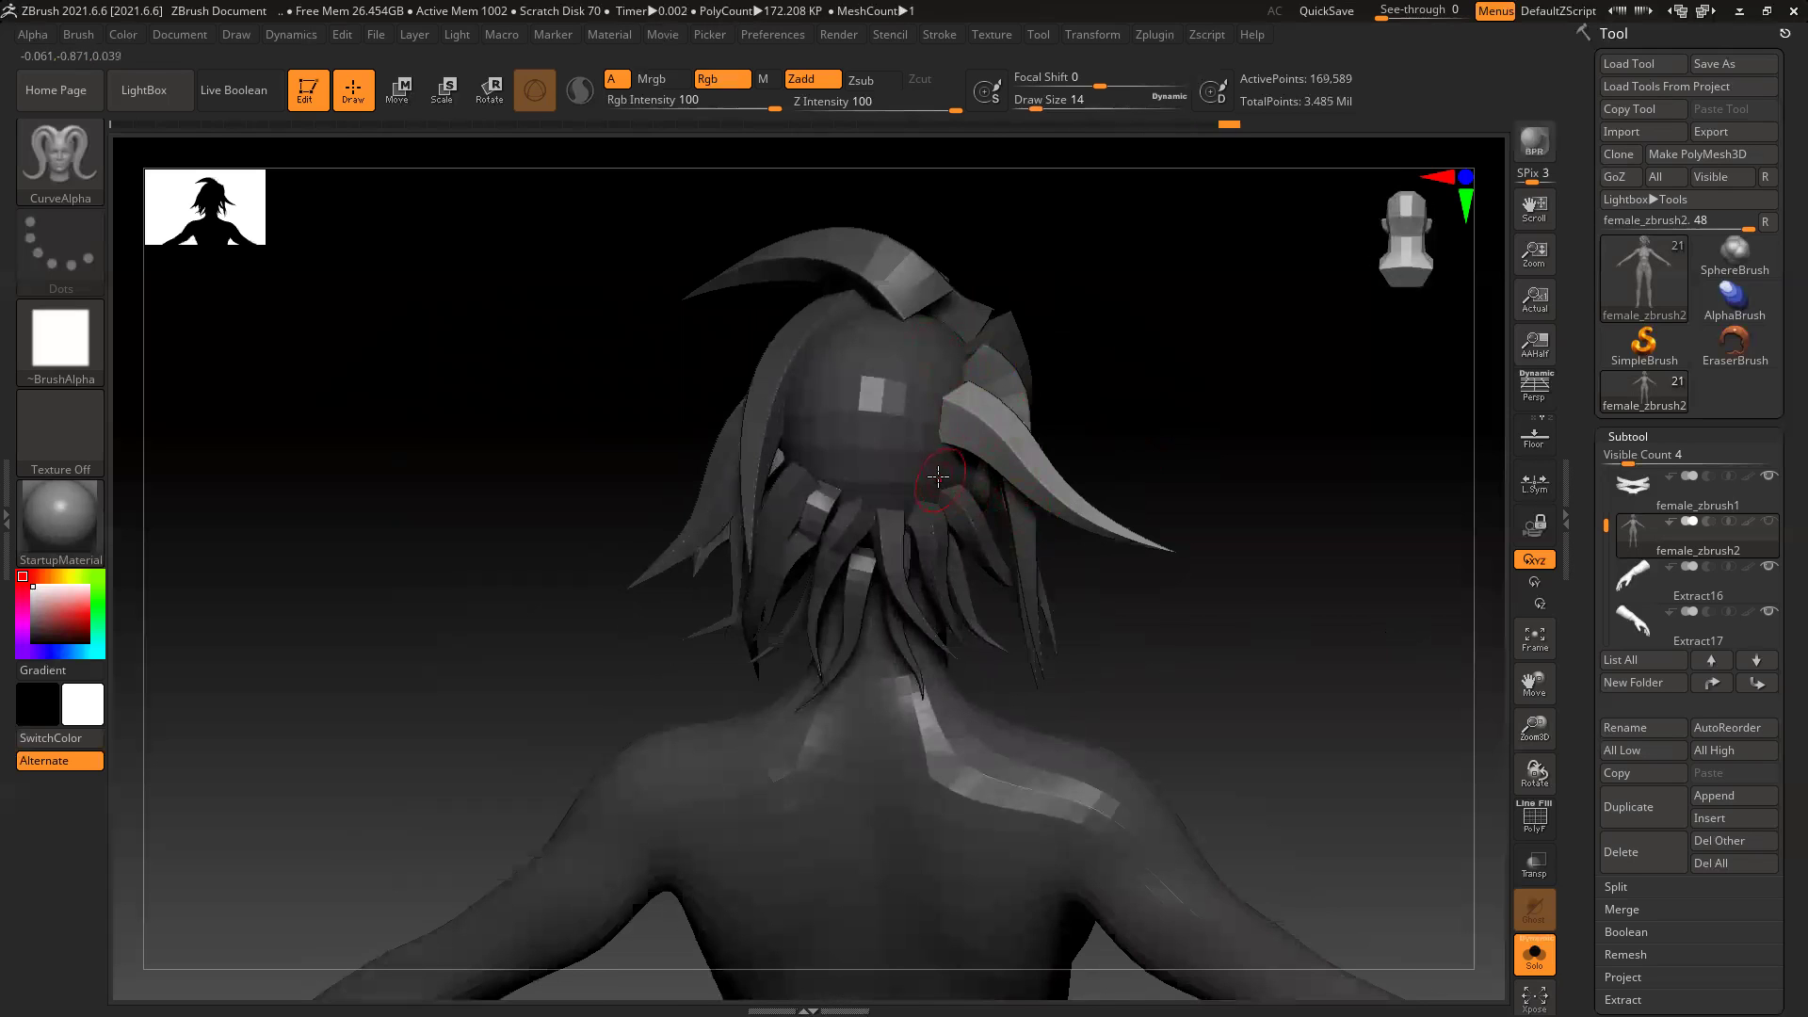
mouse_move(1074, 618)
left_mouse_down()
mouse_move(1106, 617)
mouse_move(1057, 648)
left_mouse_up()
left_click(851, 475)
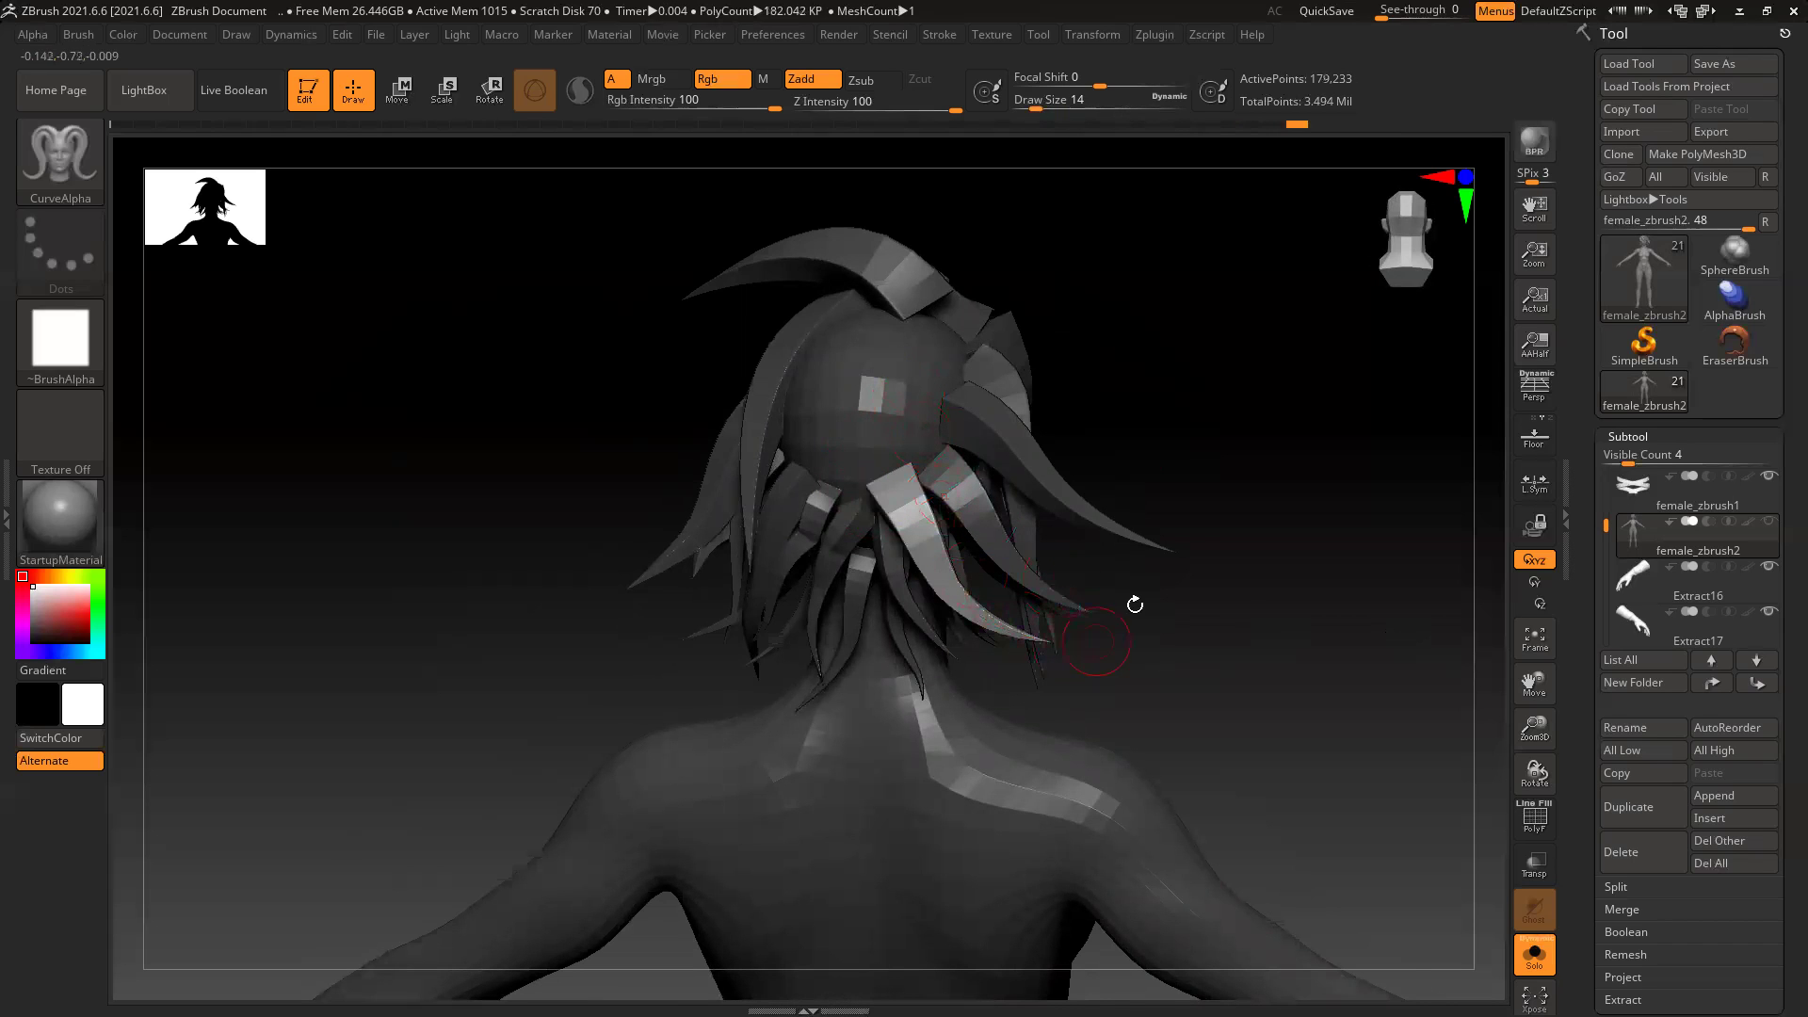
Step: Draw four overlapping tapered strands from the middle of the back of the head, sweeping down toward the character's left
left_click_drag(1202, 543, 1125, 528)
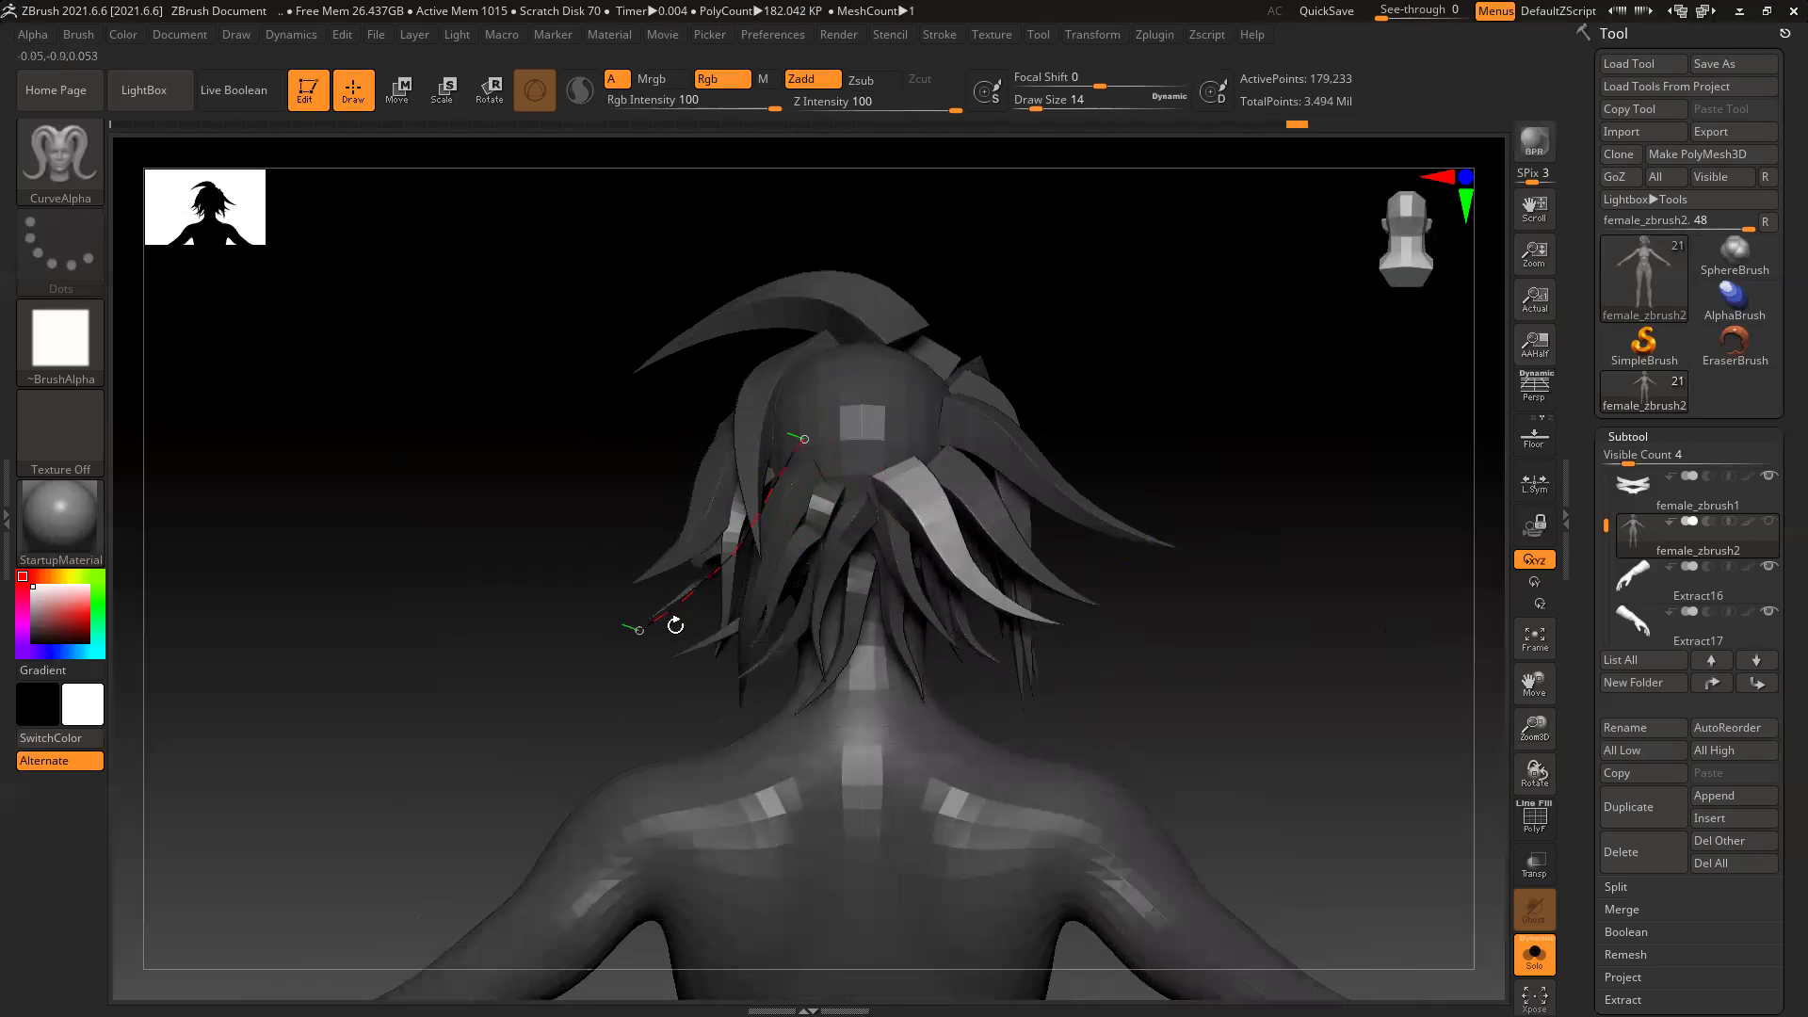
left_click_drag(628, 592, 607, 614)
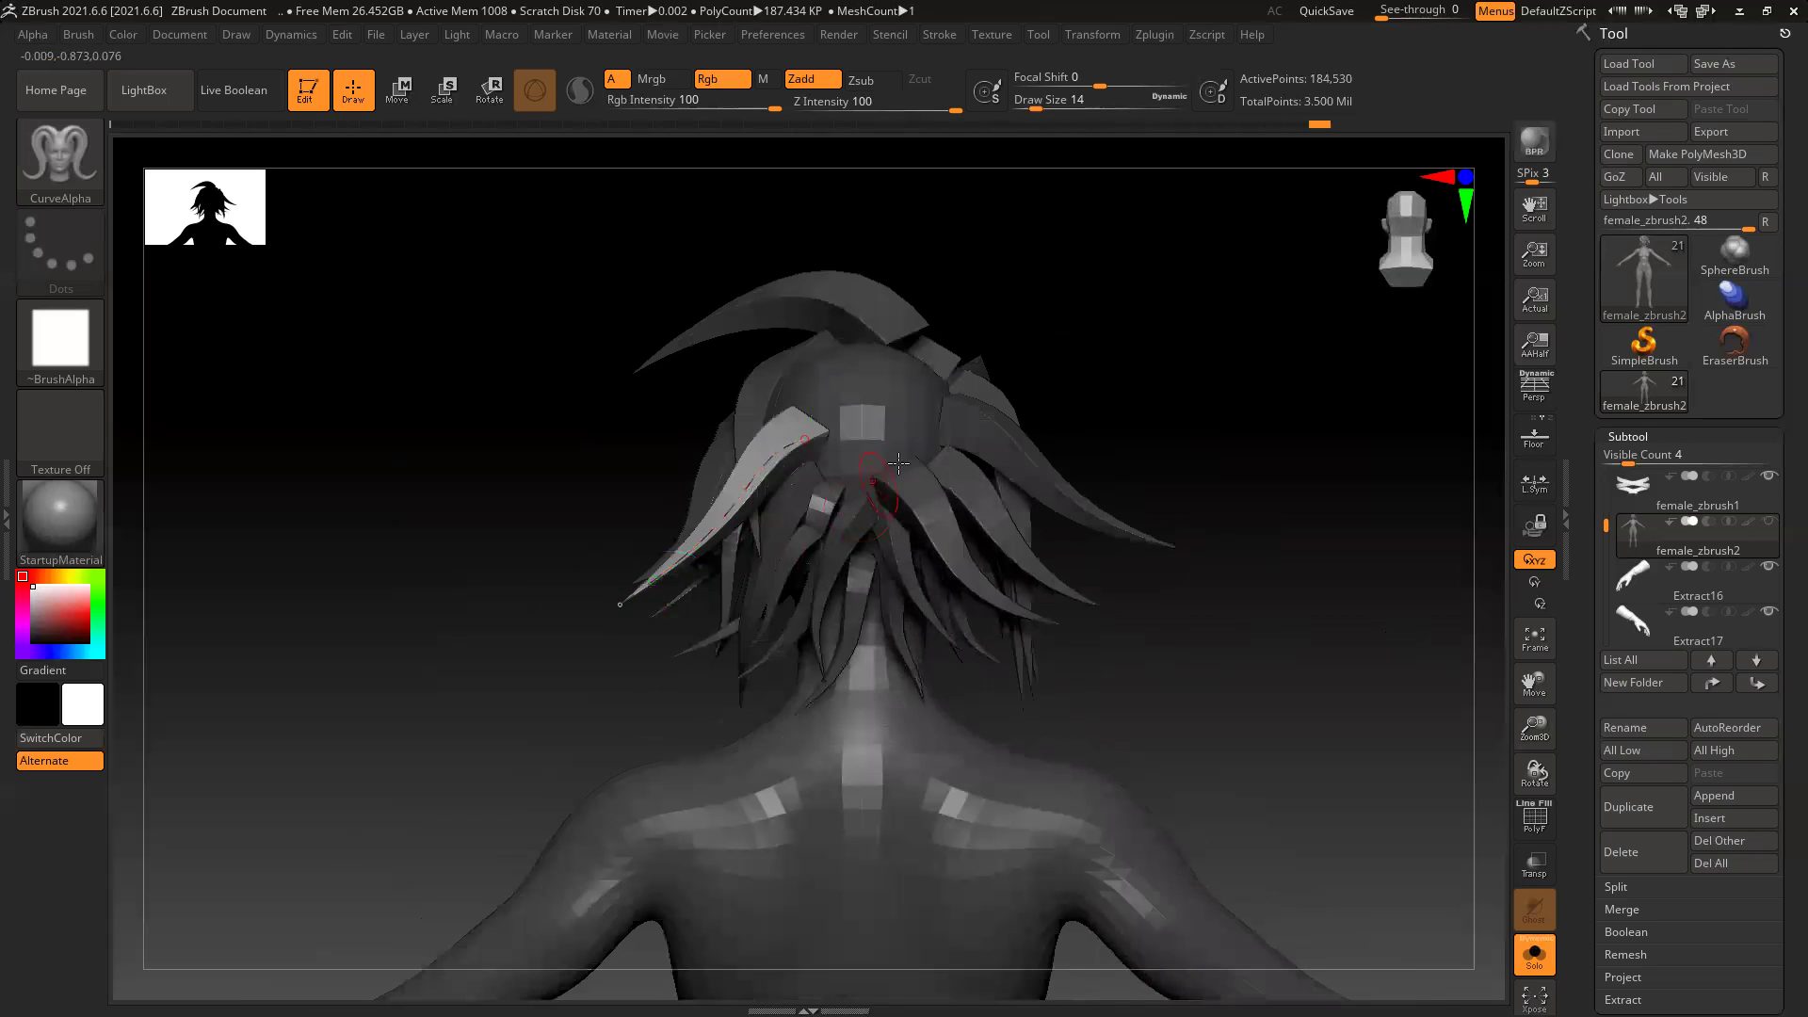
mouse_move(666, 674)
left_mouse_down()
mouse_move(662, 634)
mouse_move(633, 650)
mouse_move(655, 642)
left_mouse_up()
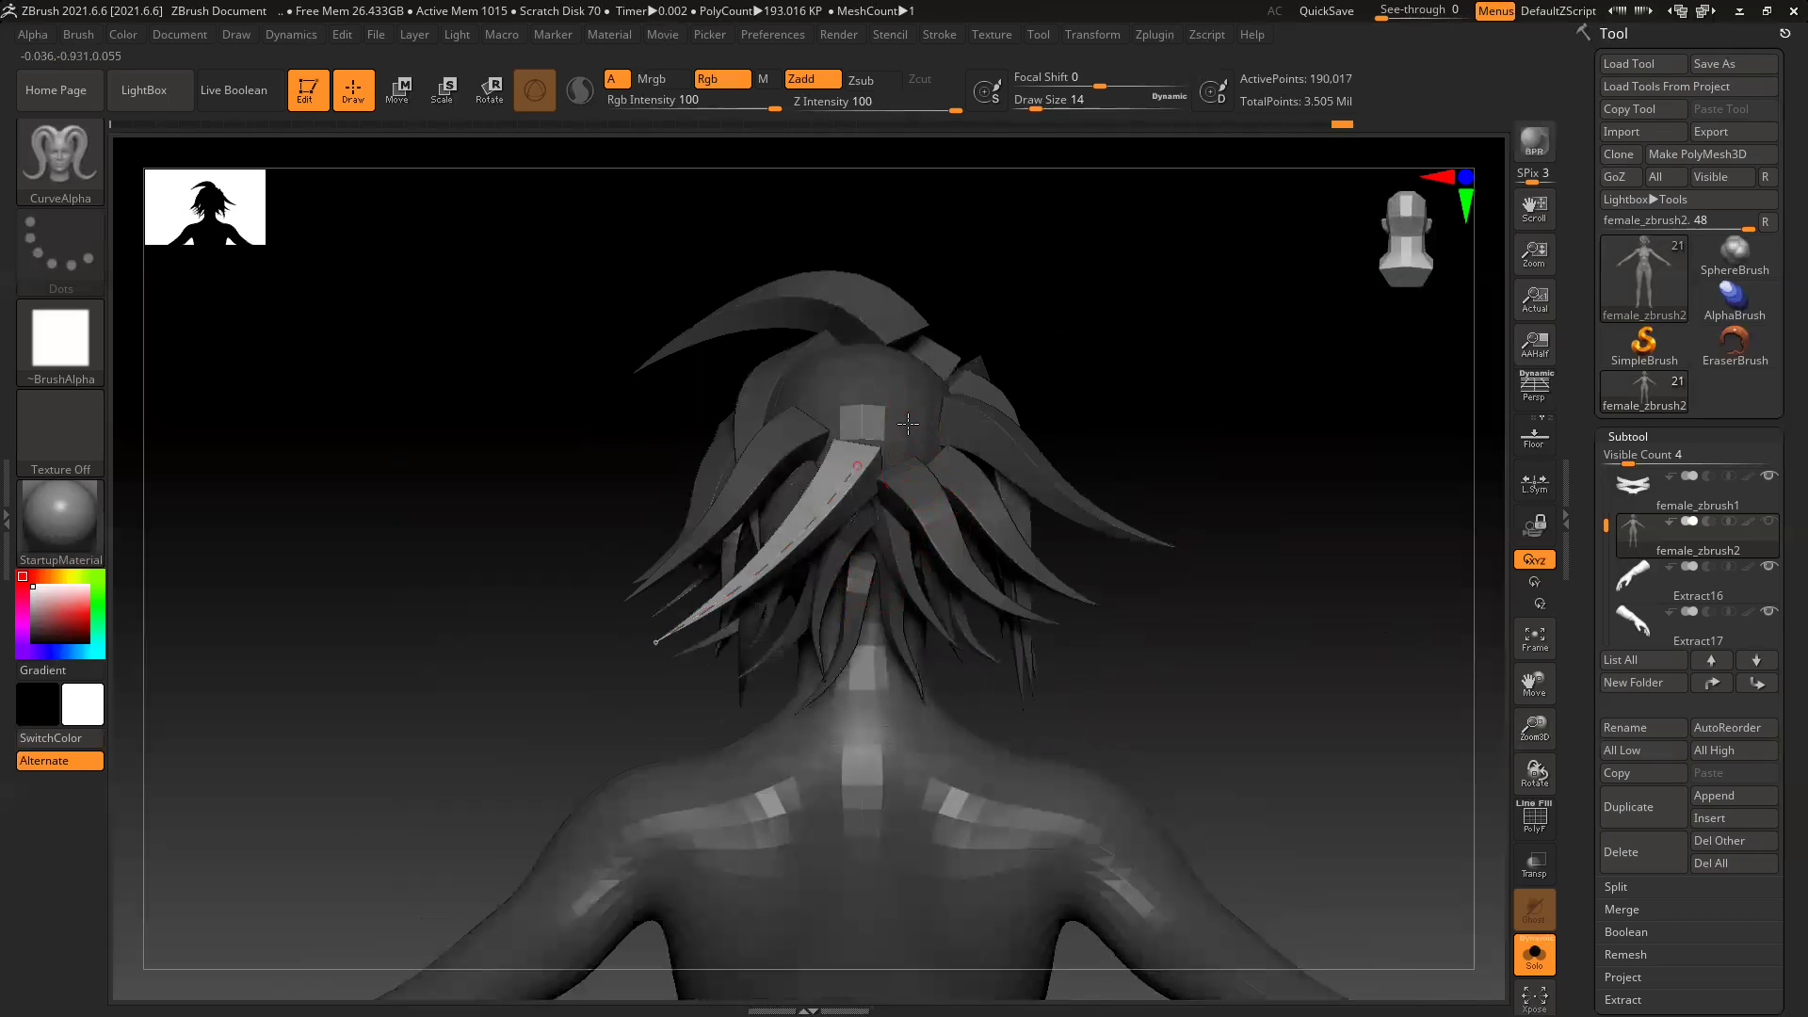
left_click_drag(813, 642, 727, 702)
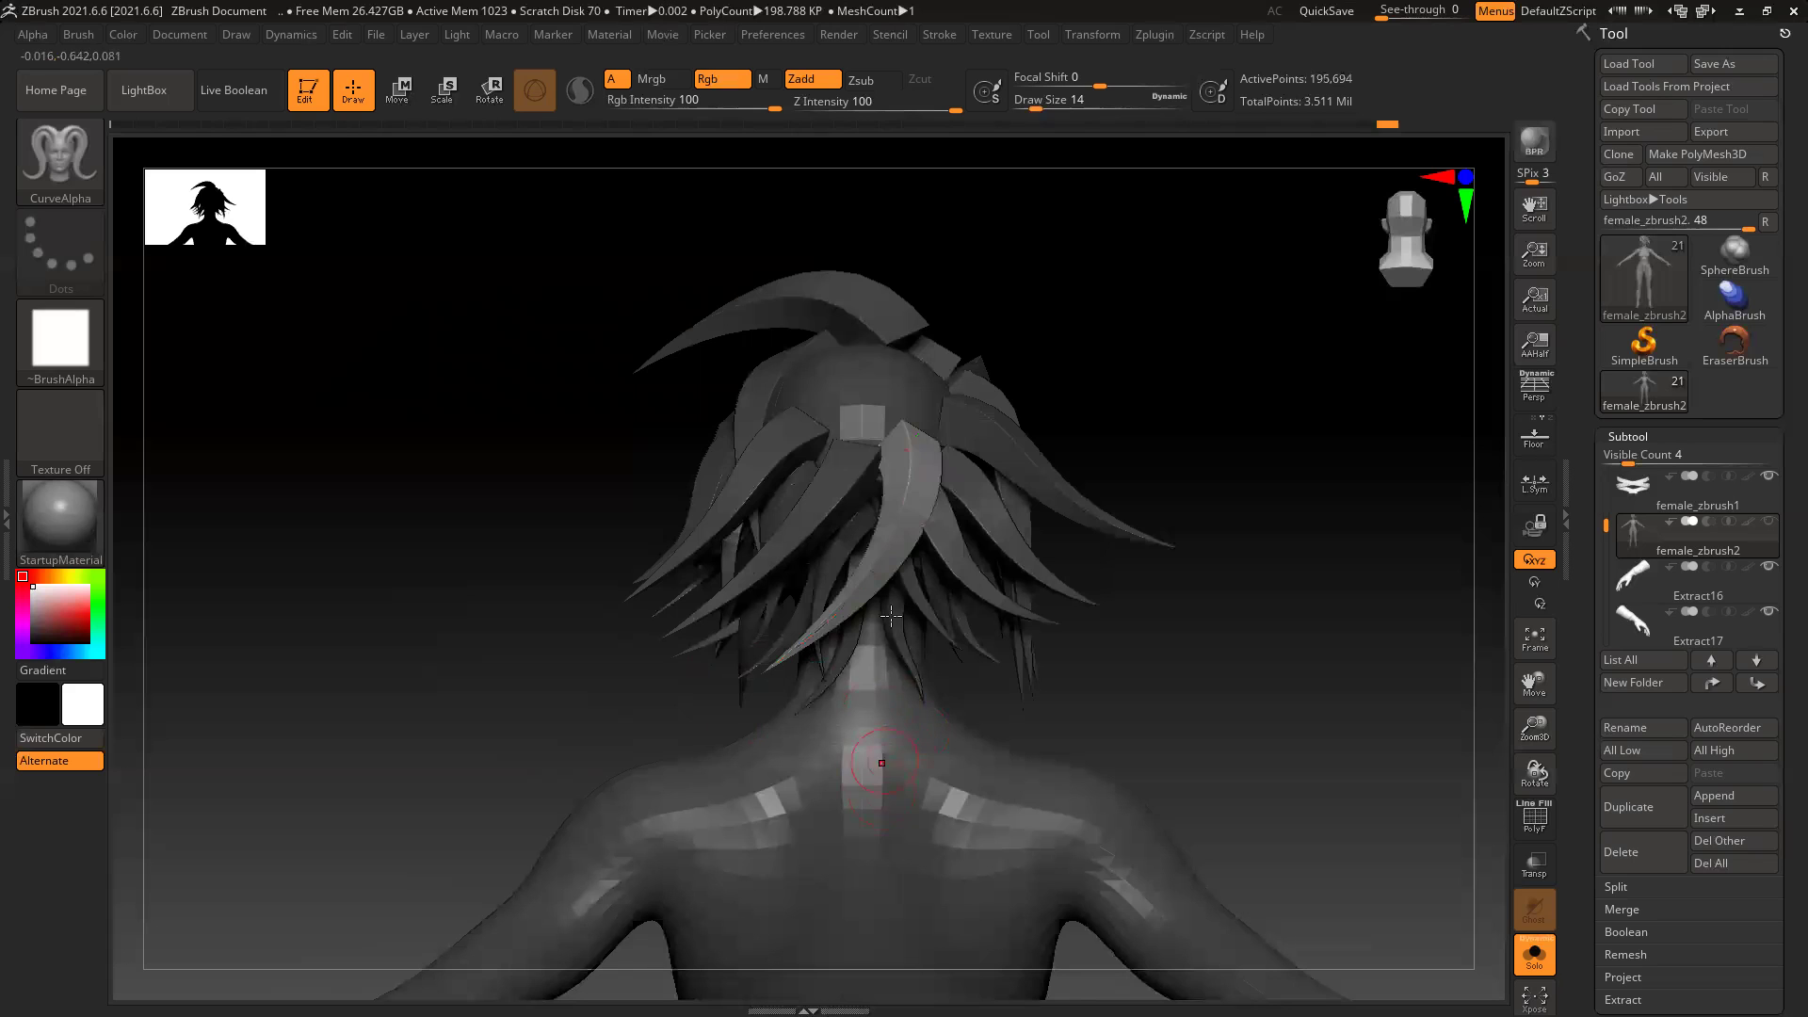
left_click_drag(626, 631, 626, 614)
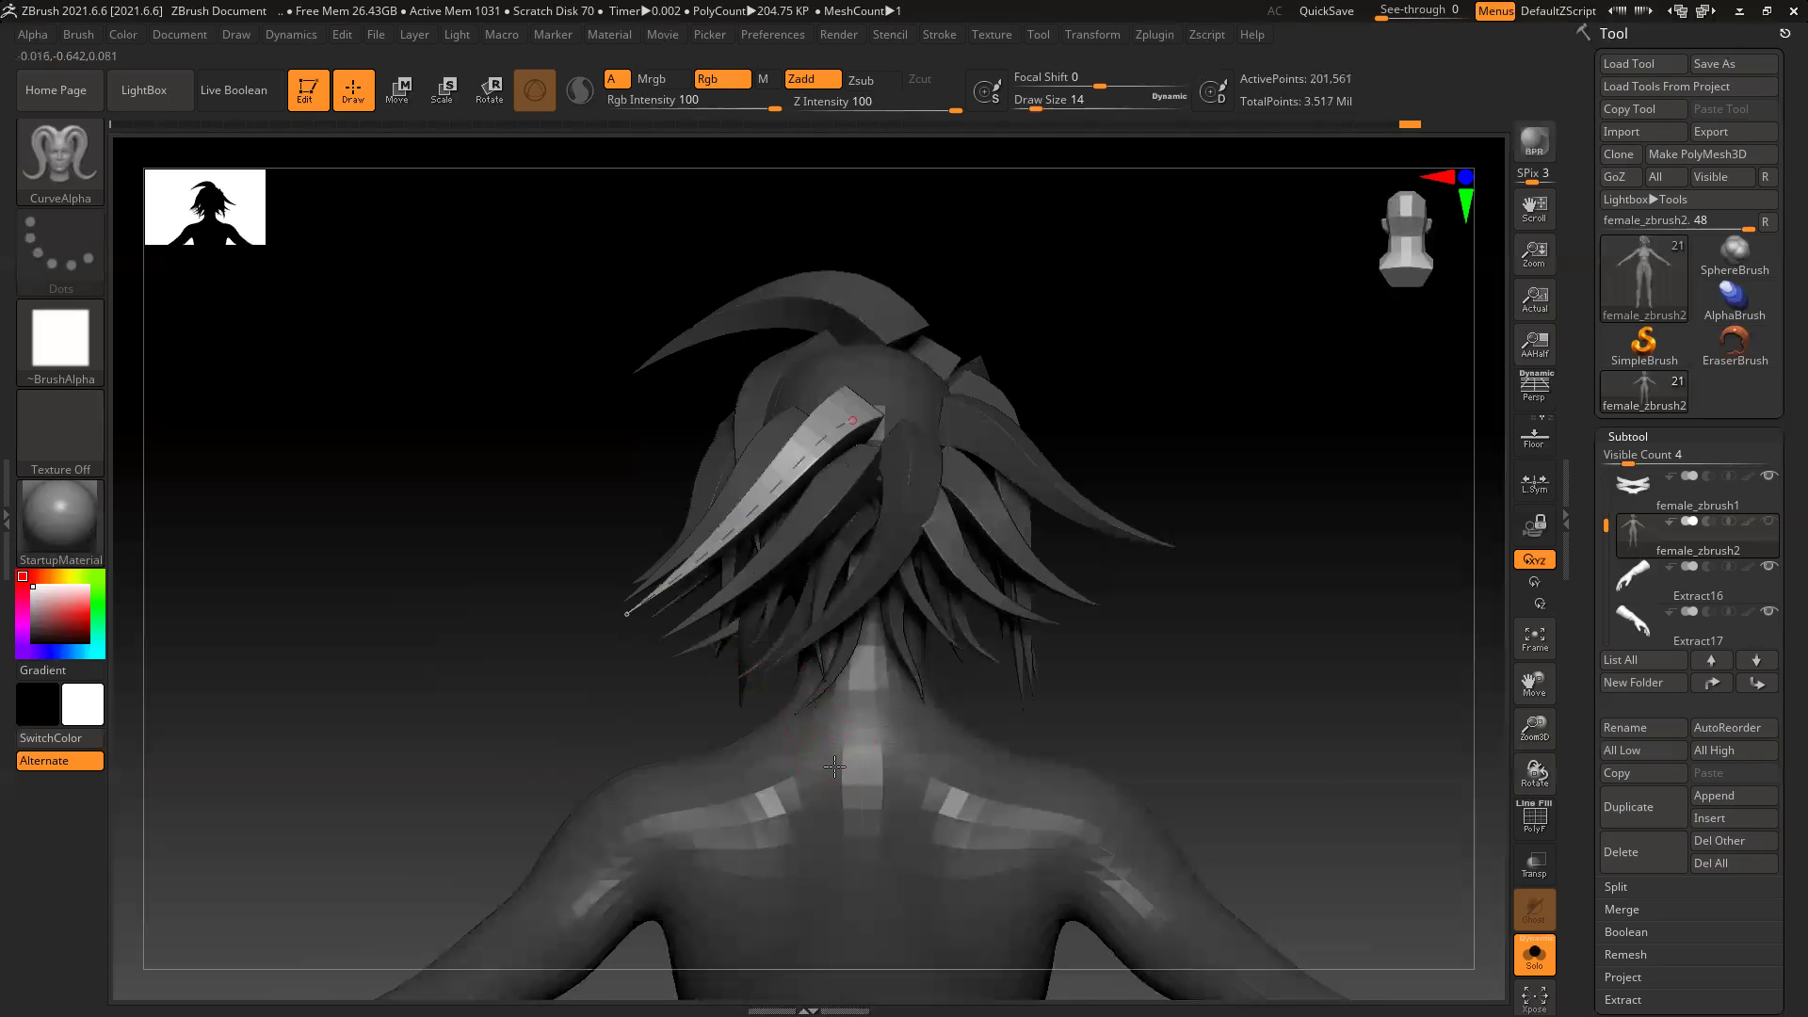
Step: Draw a long strand over the upper left back, extend its tip at draw size 56, and add central strands at size 14
left_click_drag(1181, 401, 1200, 431)
mouse_move(595, 631)
left_mouse_down()
mouse_move(562, 646)
mouse_move(608, 618)
left_mouse_up()
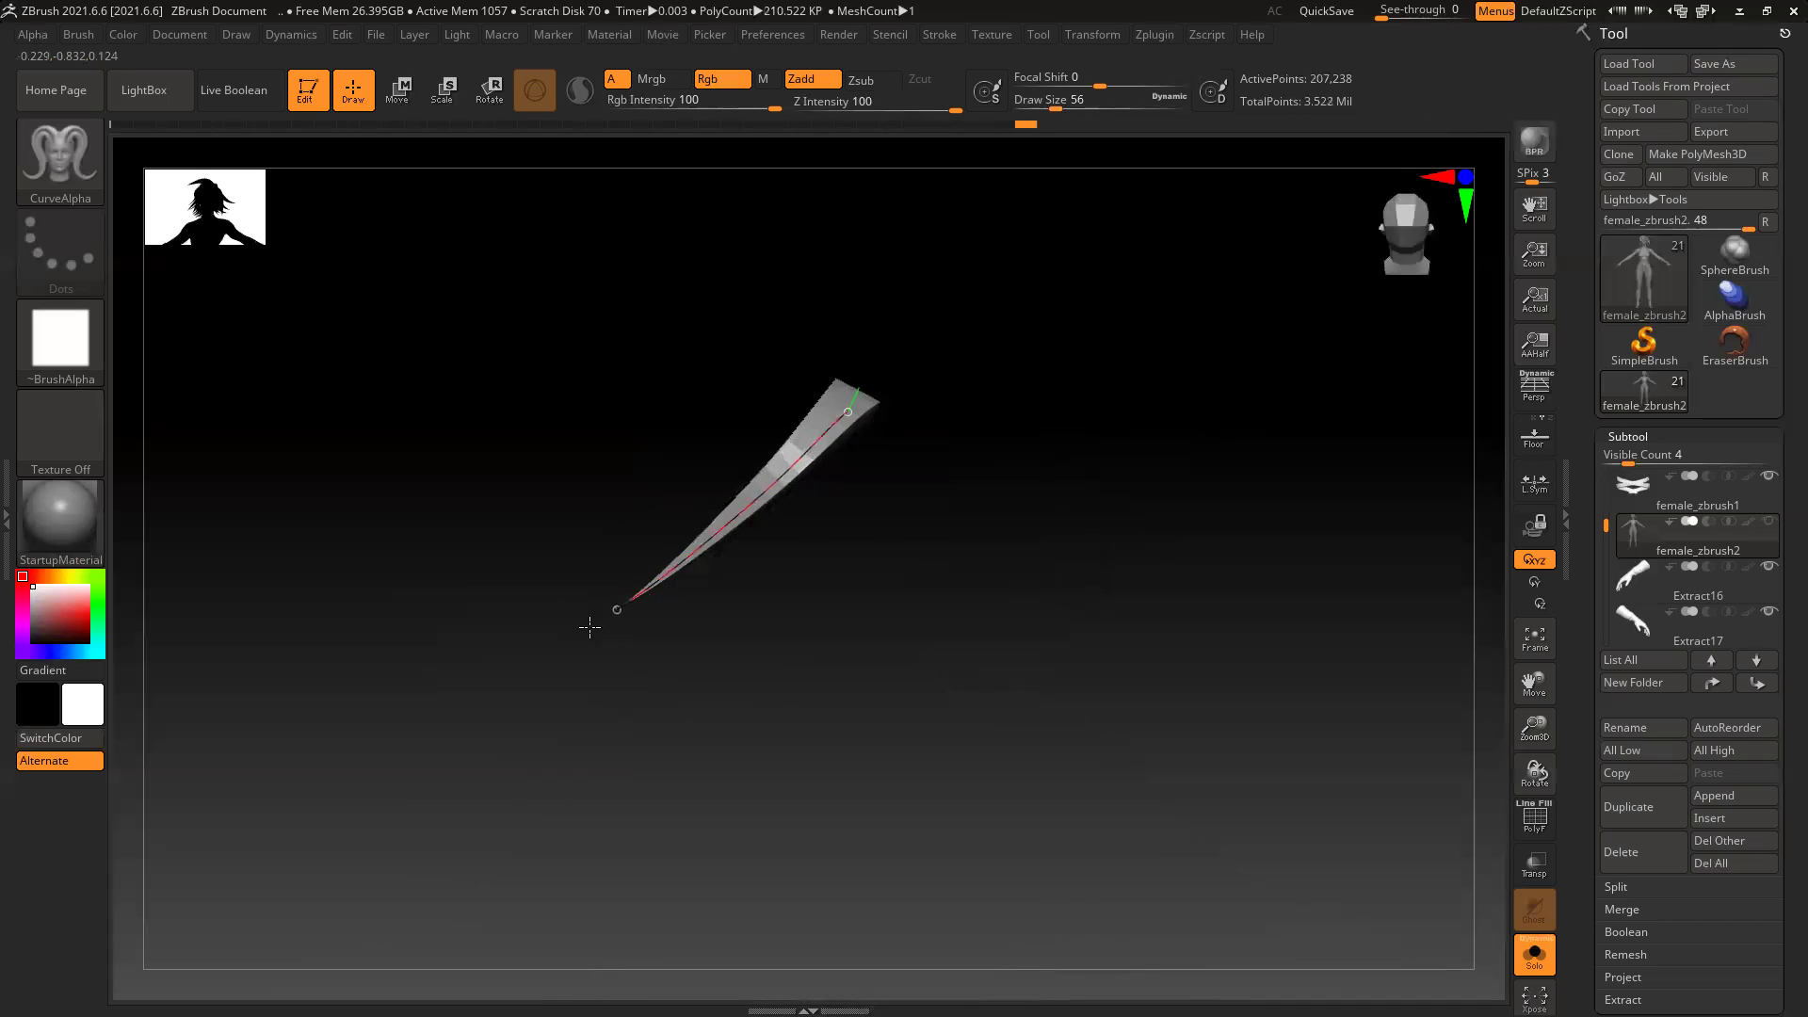
left_click_drag(1211, 339, 1144, 419)
mouse_move(703, 687)
left_mouse_down()
mouse_move(703, 662)
mouse_move(688, 673)
left_mouse_up()
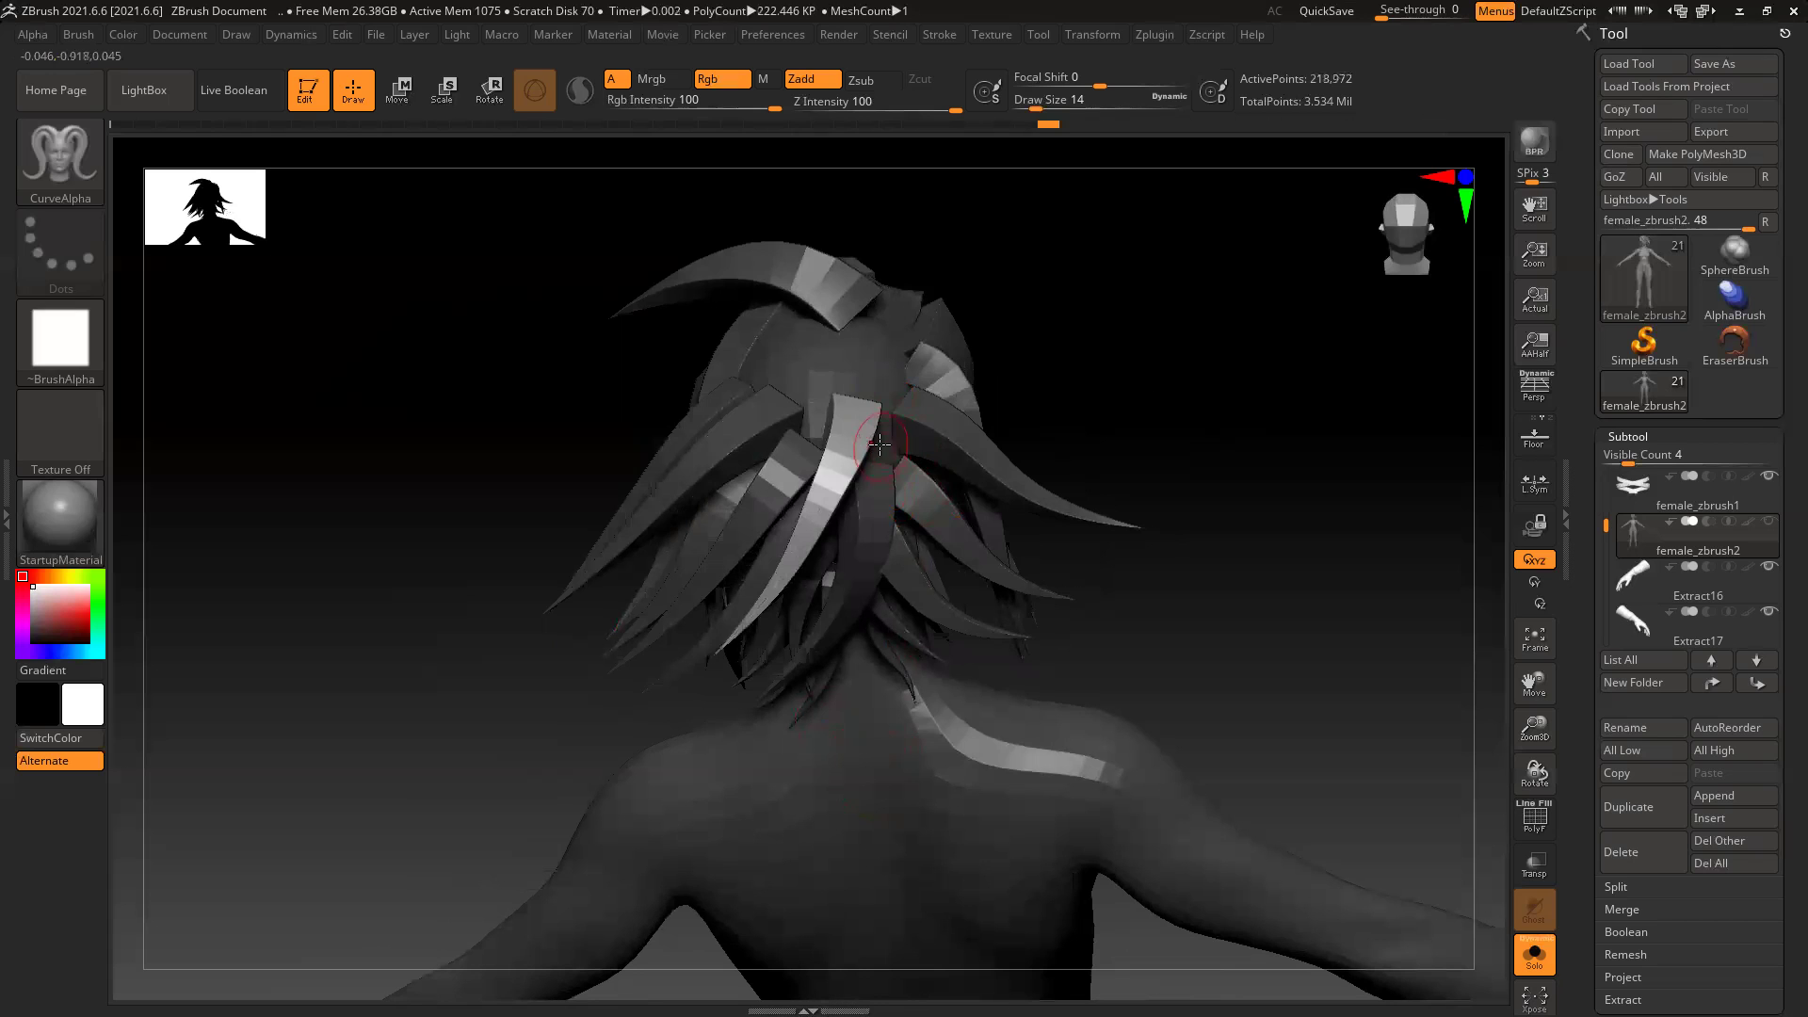
Step: Draw another long tapered strand flaring outward from the right back of the head at draw size 14
left_click_drag(1089, 569, 1189, 565)
left_click_drag(1078, 434, 936, 459)
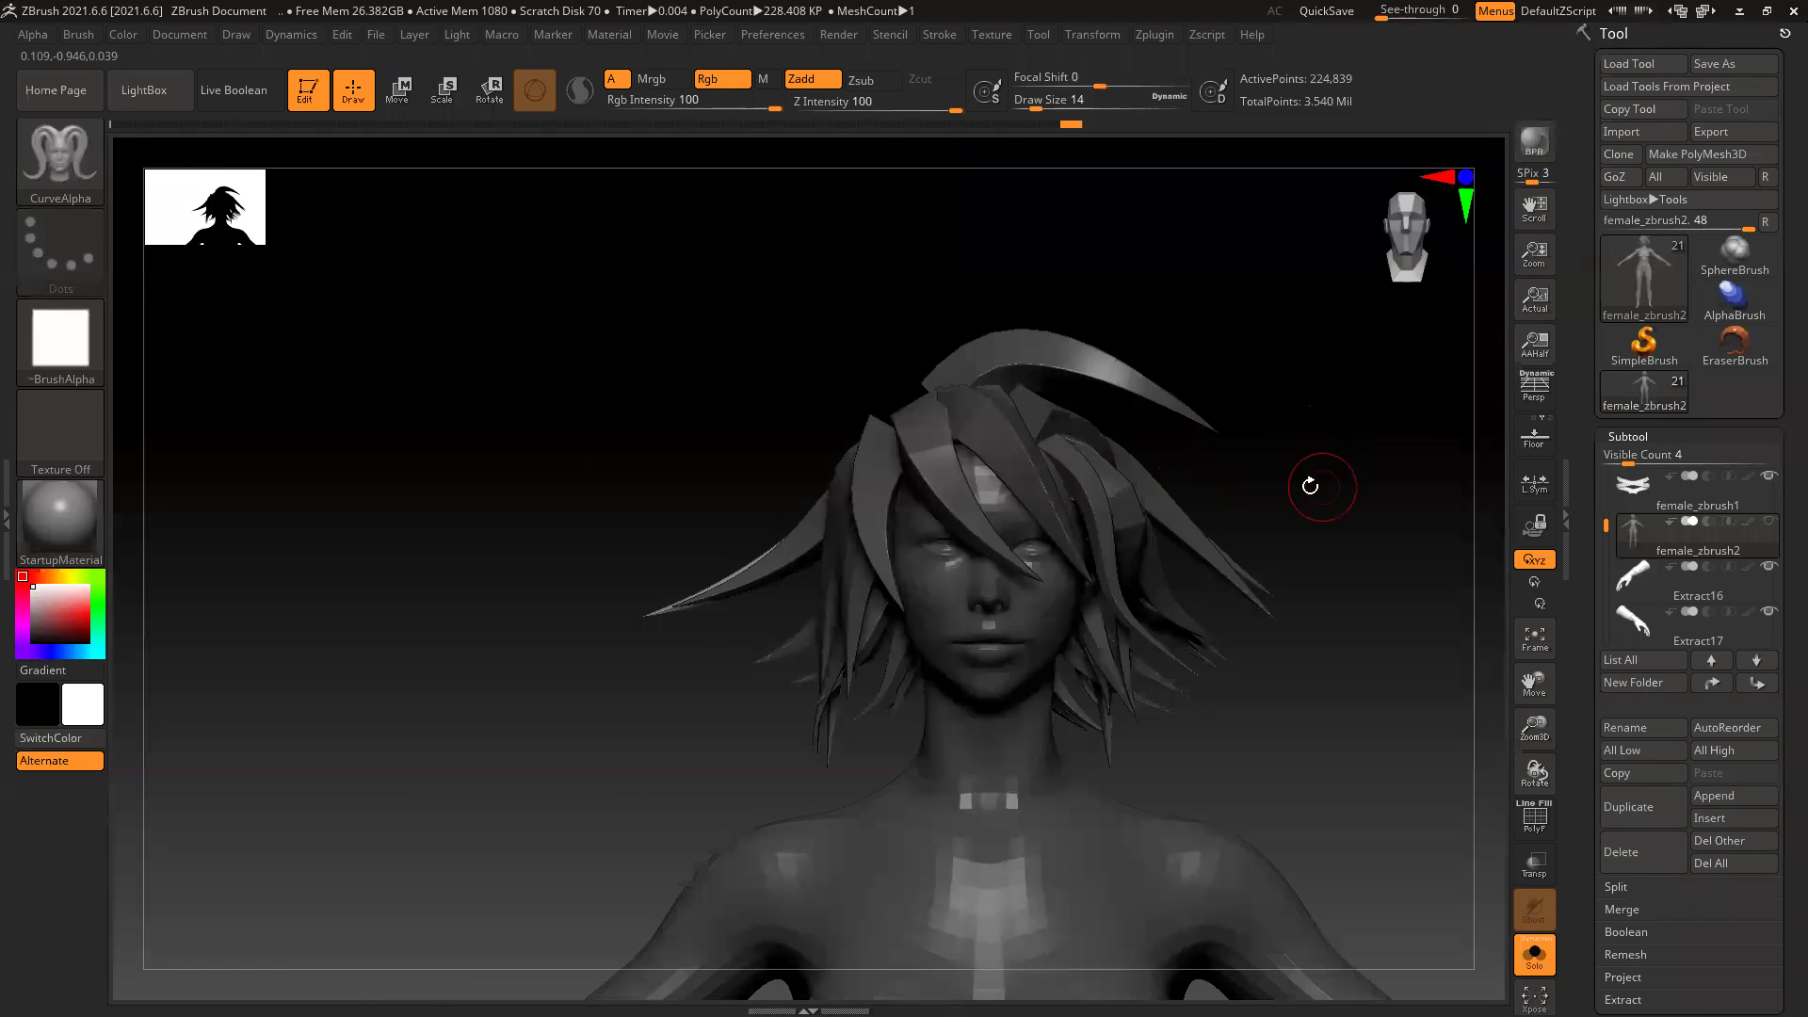
left_click_drag(1310, 486, 1228, 455, "alt")
left_click_drag(655, 391, 697, 425)
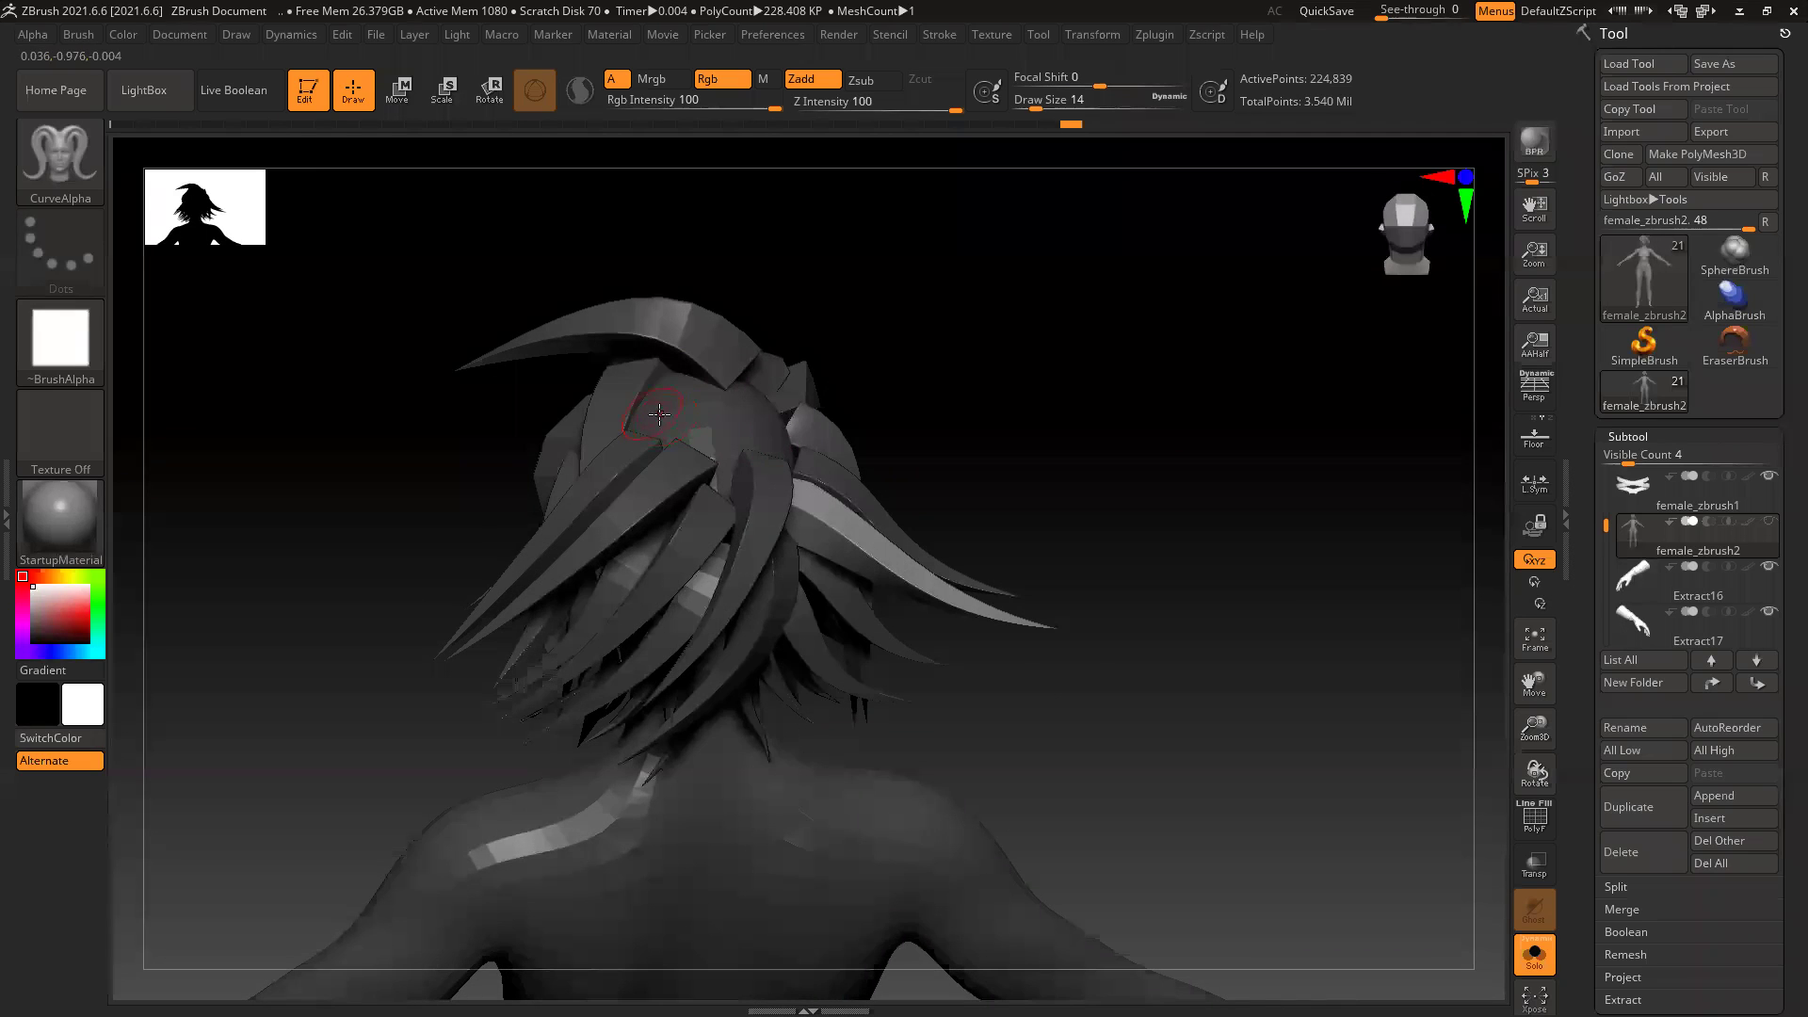
Step: Fill the upper left back of the head with four tapered strands sweeping outward to the character's left
mouse_move(470, 588)
left_mouse_down()
mouse_move(383, 605)
mouse_move(436, 597)
mouse_move(408, 598)
left_mouse_up()
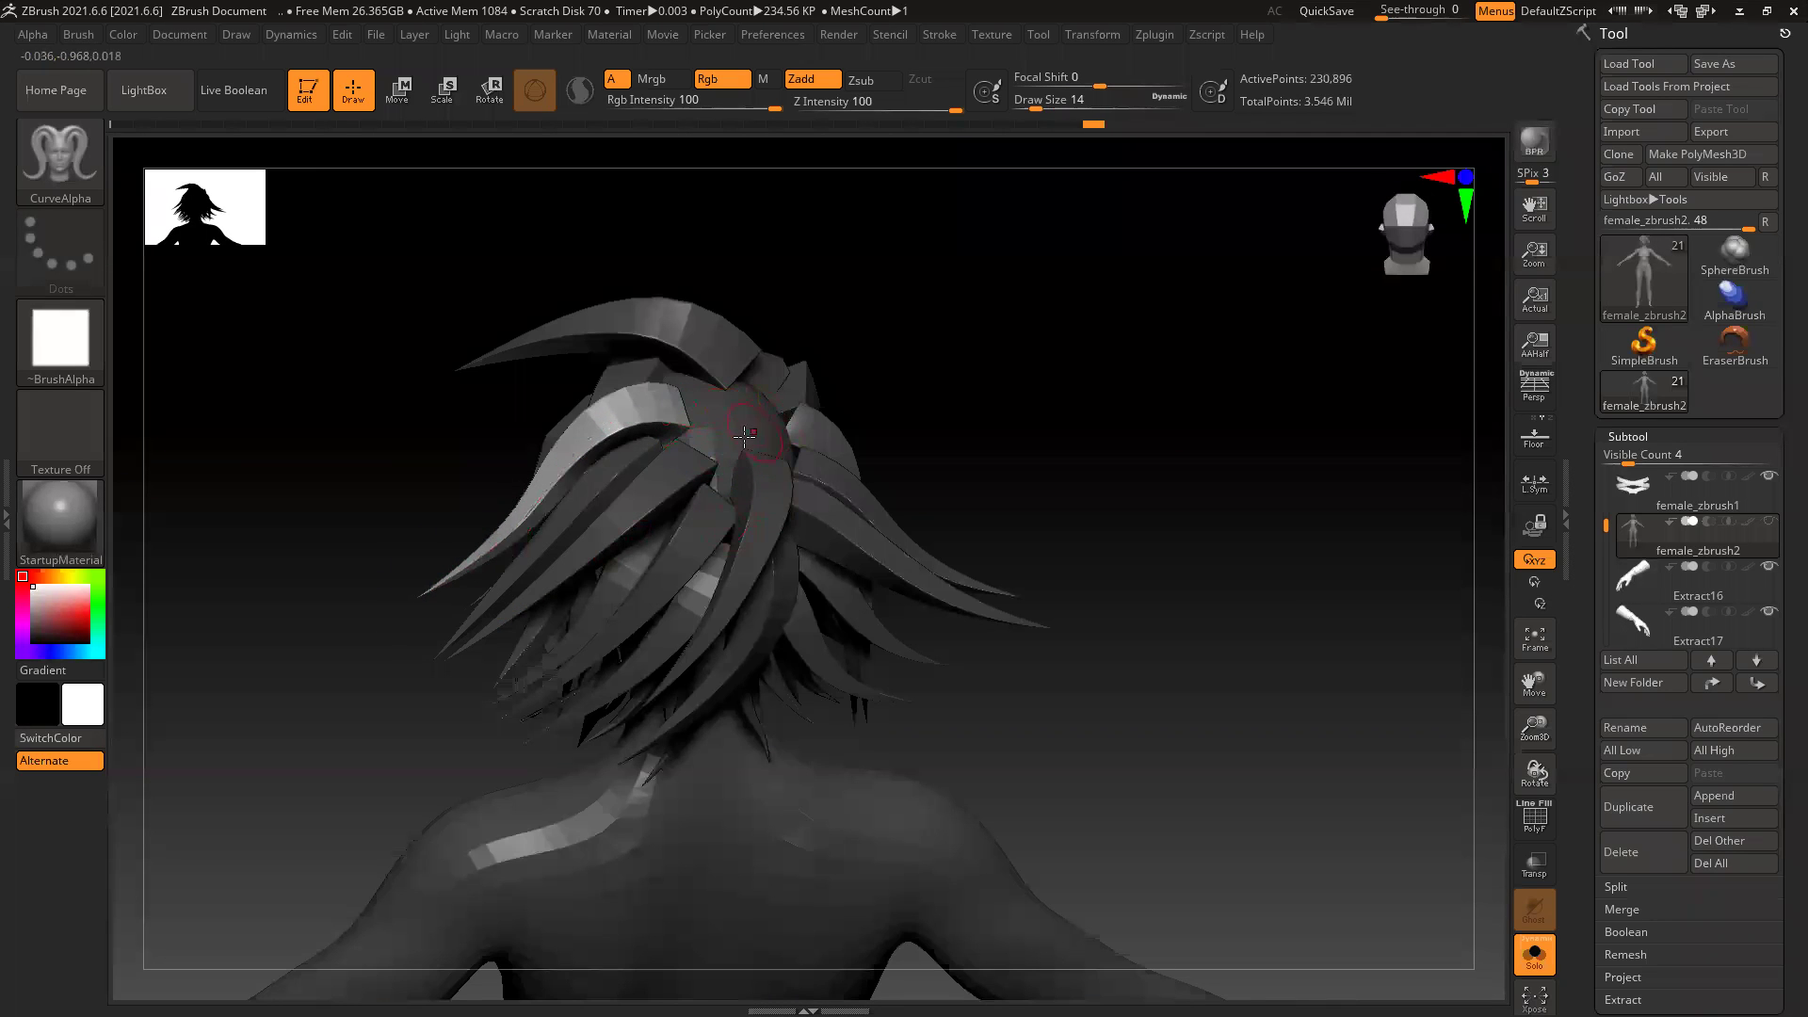
left_click_drag(479, 548, 428, 541)
left_click_drag(1011, 408, 710, 423)
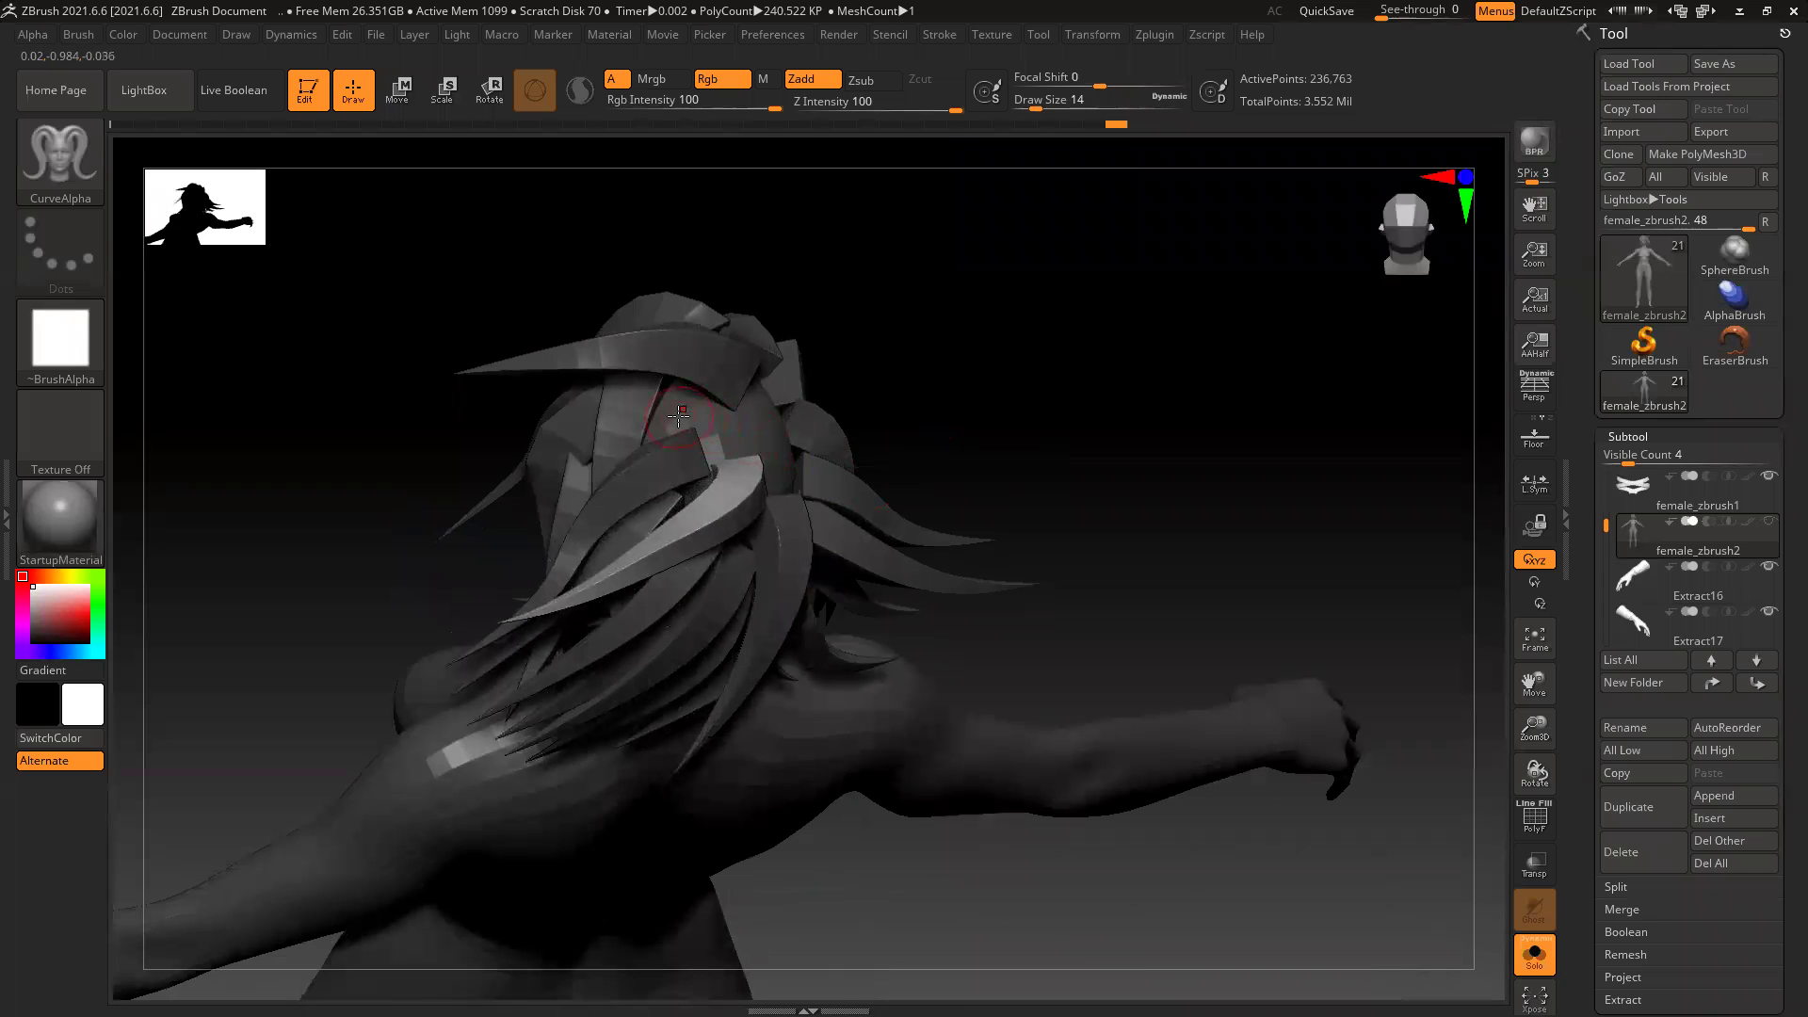
mouse_move(460, 542)
left_mouse_down()
mouse_move(438, 552)
mouse_move(442, 537)
mouse_move(457, 565)
mouse_move(482, 558)
left_mouse_up()
left_click(654, 532)
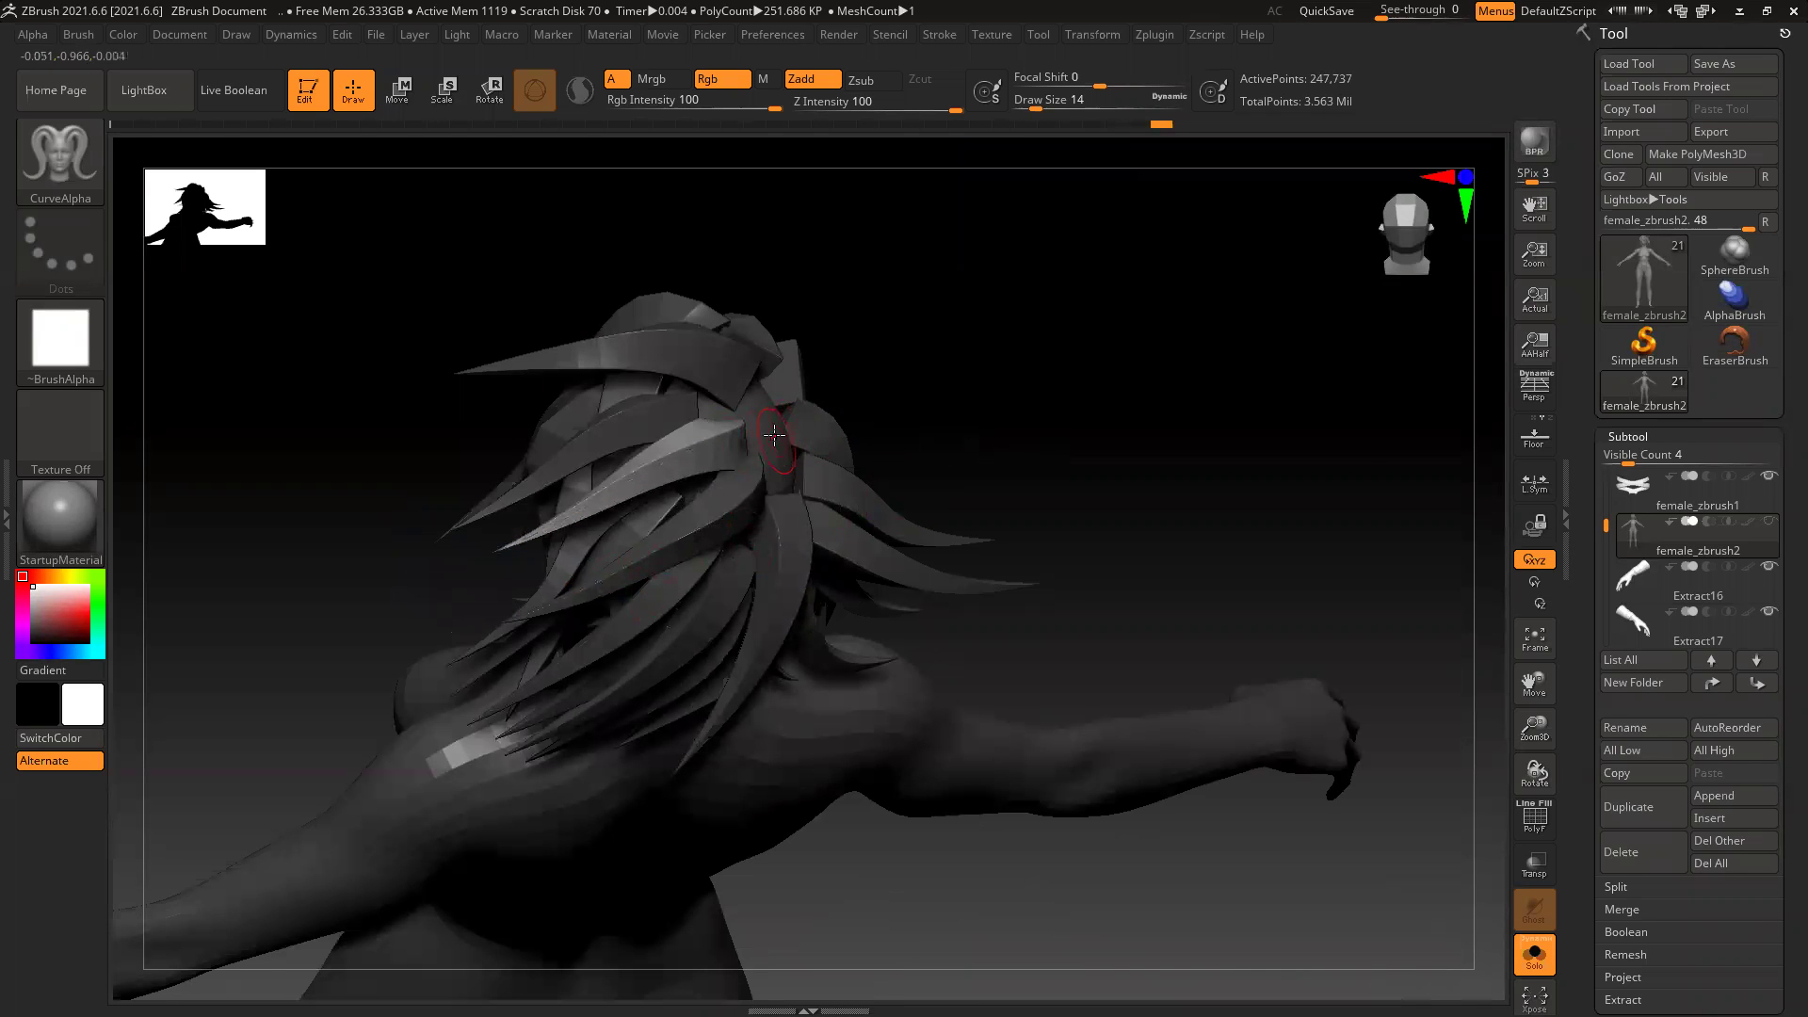
Step: Draw two more tapered strands from the center of the crown, sweeping down over the left back layers
mouse_move(536, 585)
left_mouse_down()
mouse_move(520, 614)
mouse_move(538, 604)
left_mouse_up()
left_click(708, 594)
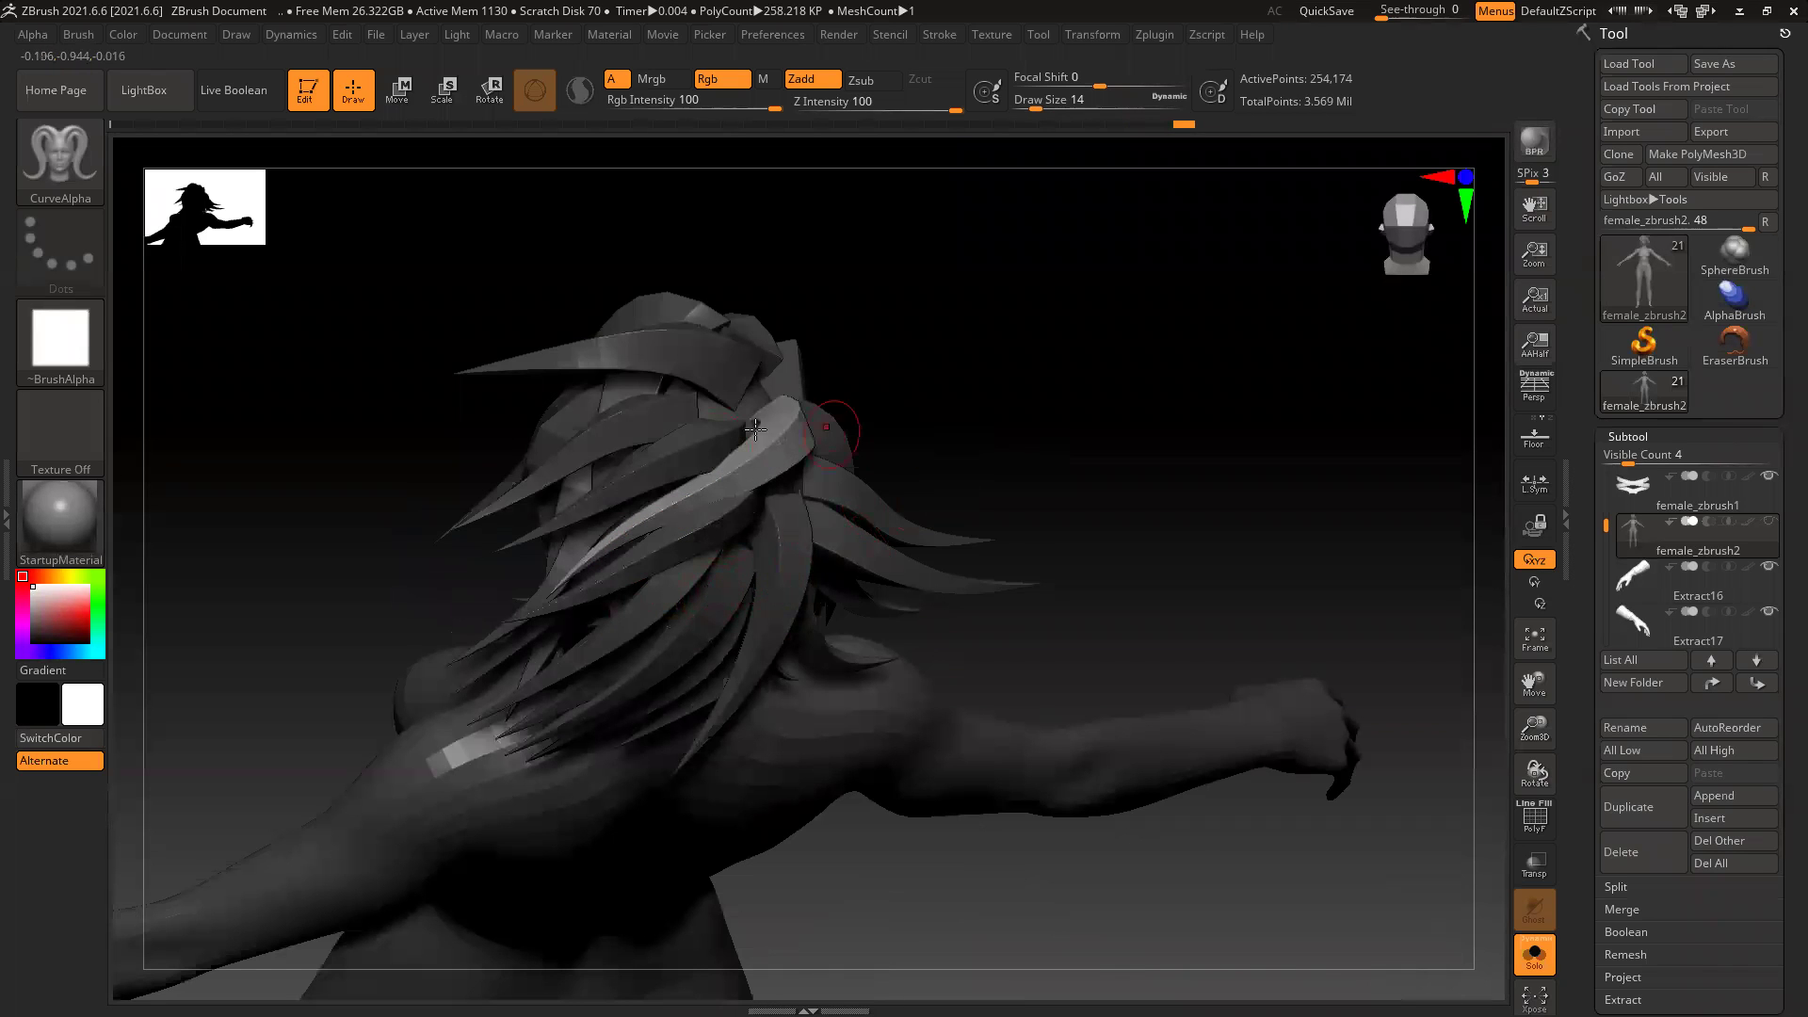
left_click_drag(525, 545, 473, 609)
left_click(675, 611)
Step: From a top view, draw tapered strands from the crown flaring out over the character's right side
left_click_drag(1036, 411, 829, 411)
left_click_drag(1033, 367, 791, 423)
left_click_drag(1053, 367, 1006, 332)
mouse_move(1139, 365)
left_mouse_down()
mouse_move(1139, 310)
mouse_move(1139, 351)
left_mouse_up()
left_click(718, 514)
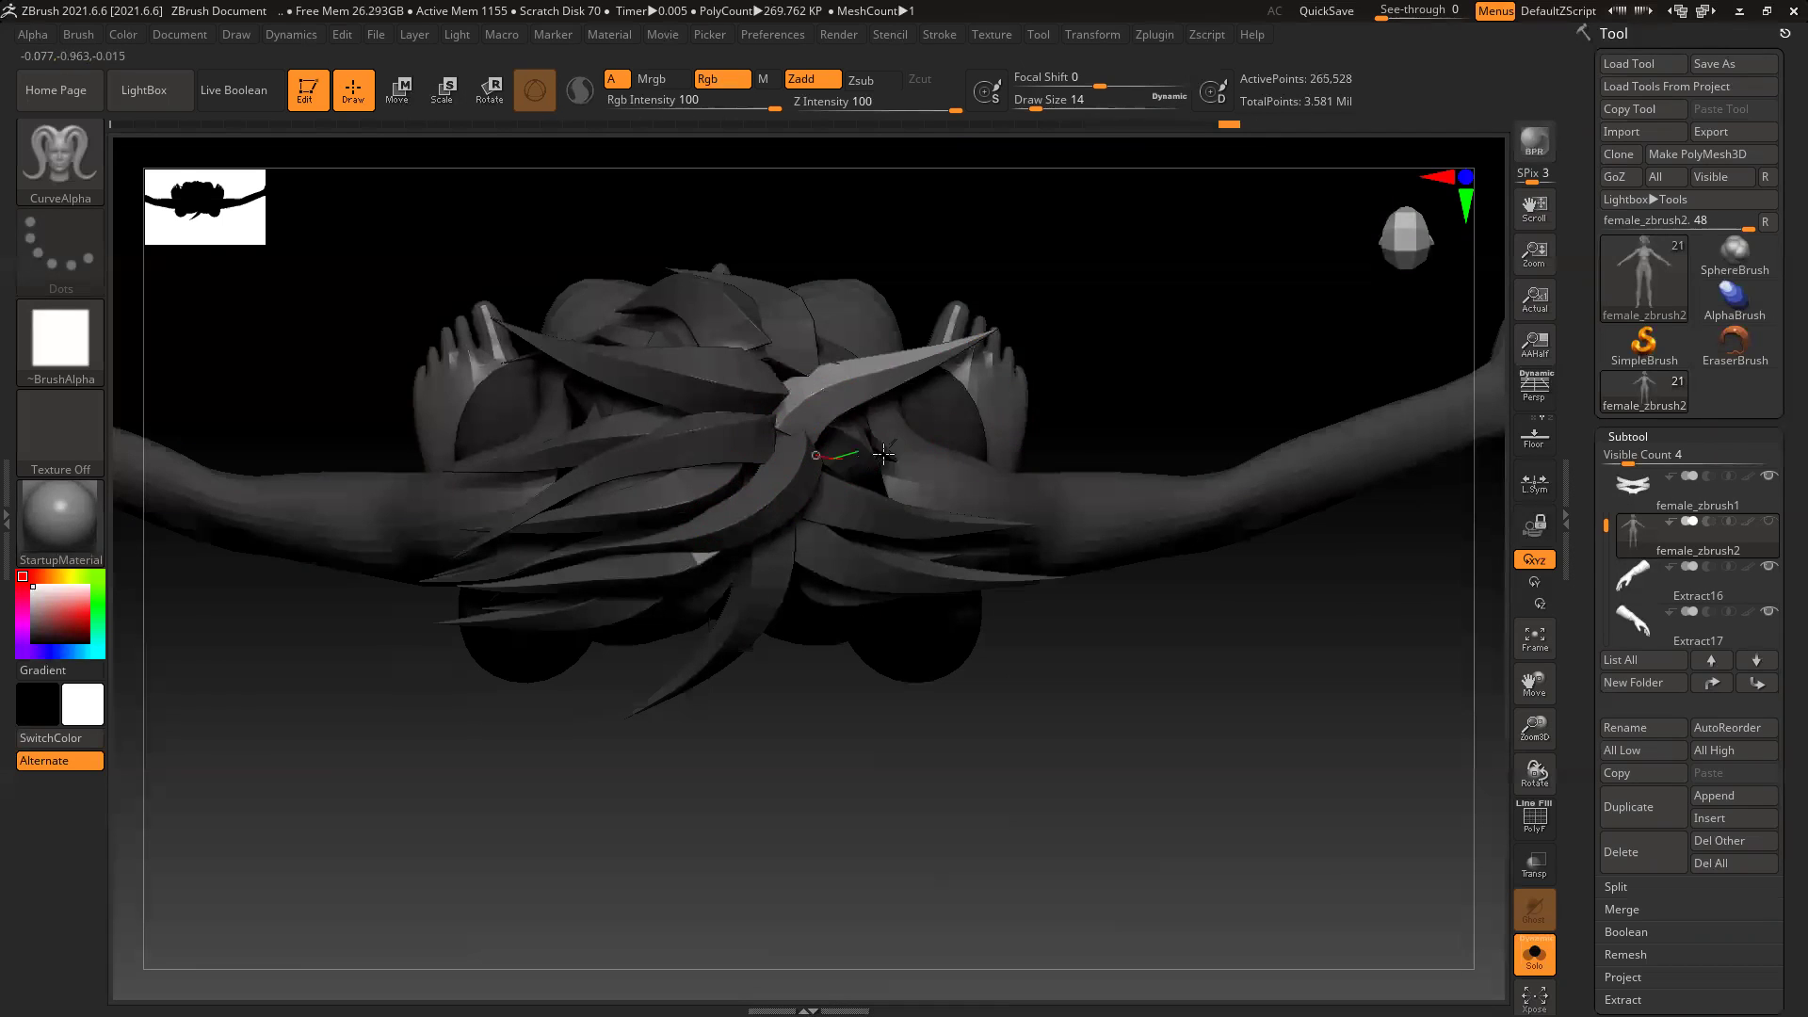
left_click_drag(1023, 368, 1065, 325)
mouse_move(1187, 400)
left_mouse_down()
mouse_move(1155, 235)
mouse_move(1246, 456)
mouse_move(690, 465)
left_mouse_up()
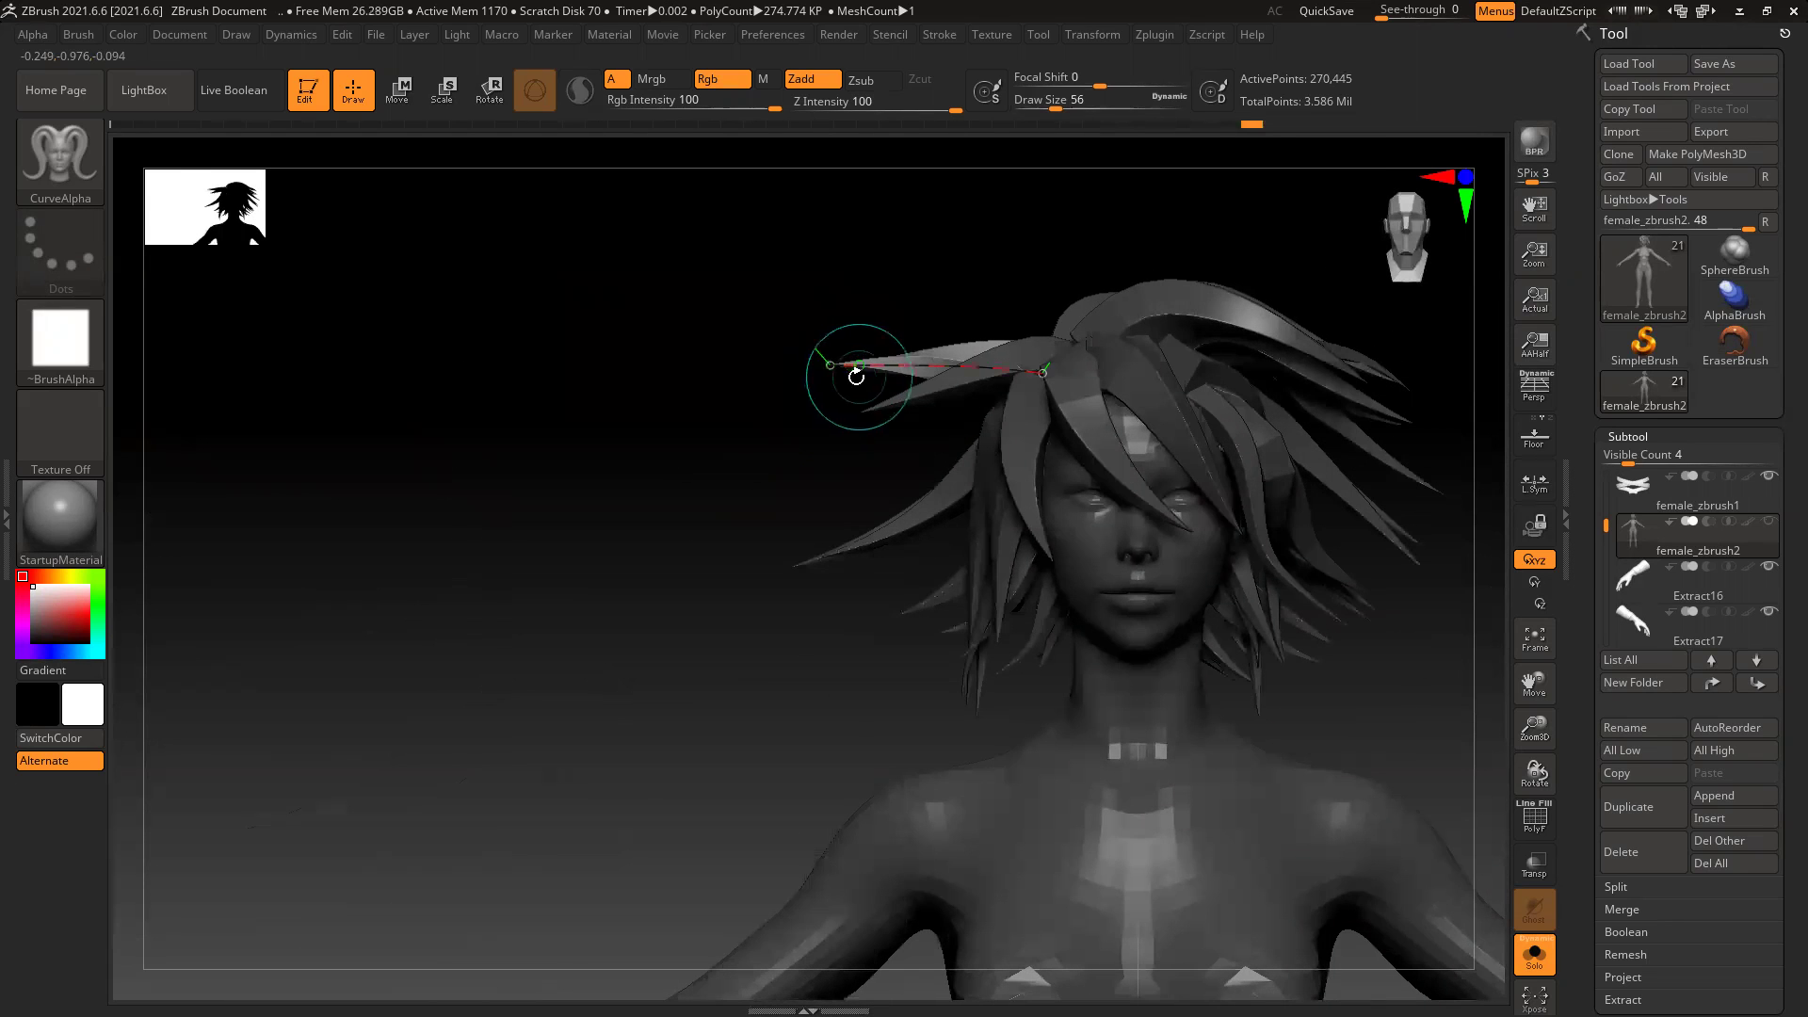
Step: Bend the new upper strand on the character's right side downward and extend its tip outward
left_click_drag(829, 365, 854, 487)
left_click_drag(927, 415, 949, 456)
left_click_drag(820, 519, 744, 476)
left_click_drag(1222, 452, 984, 416)
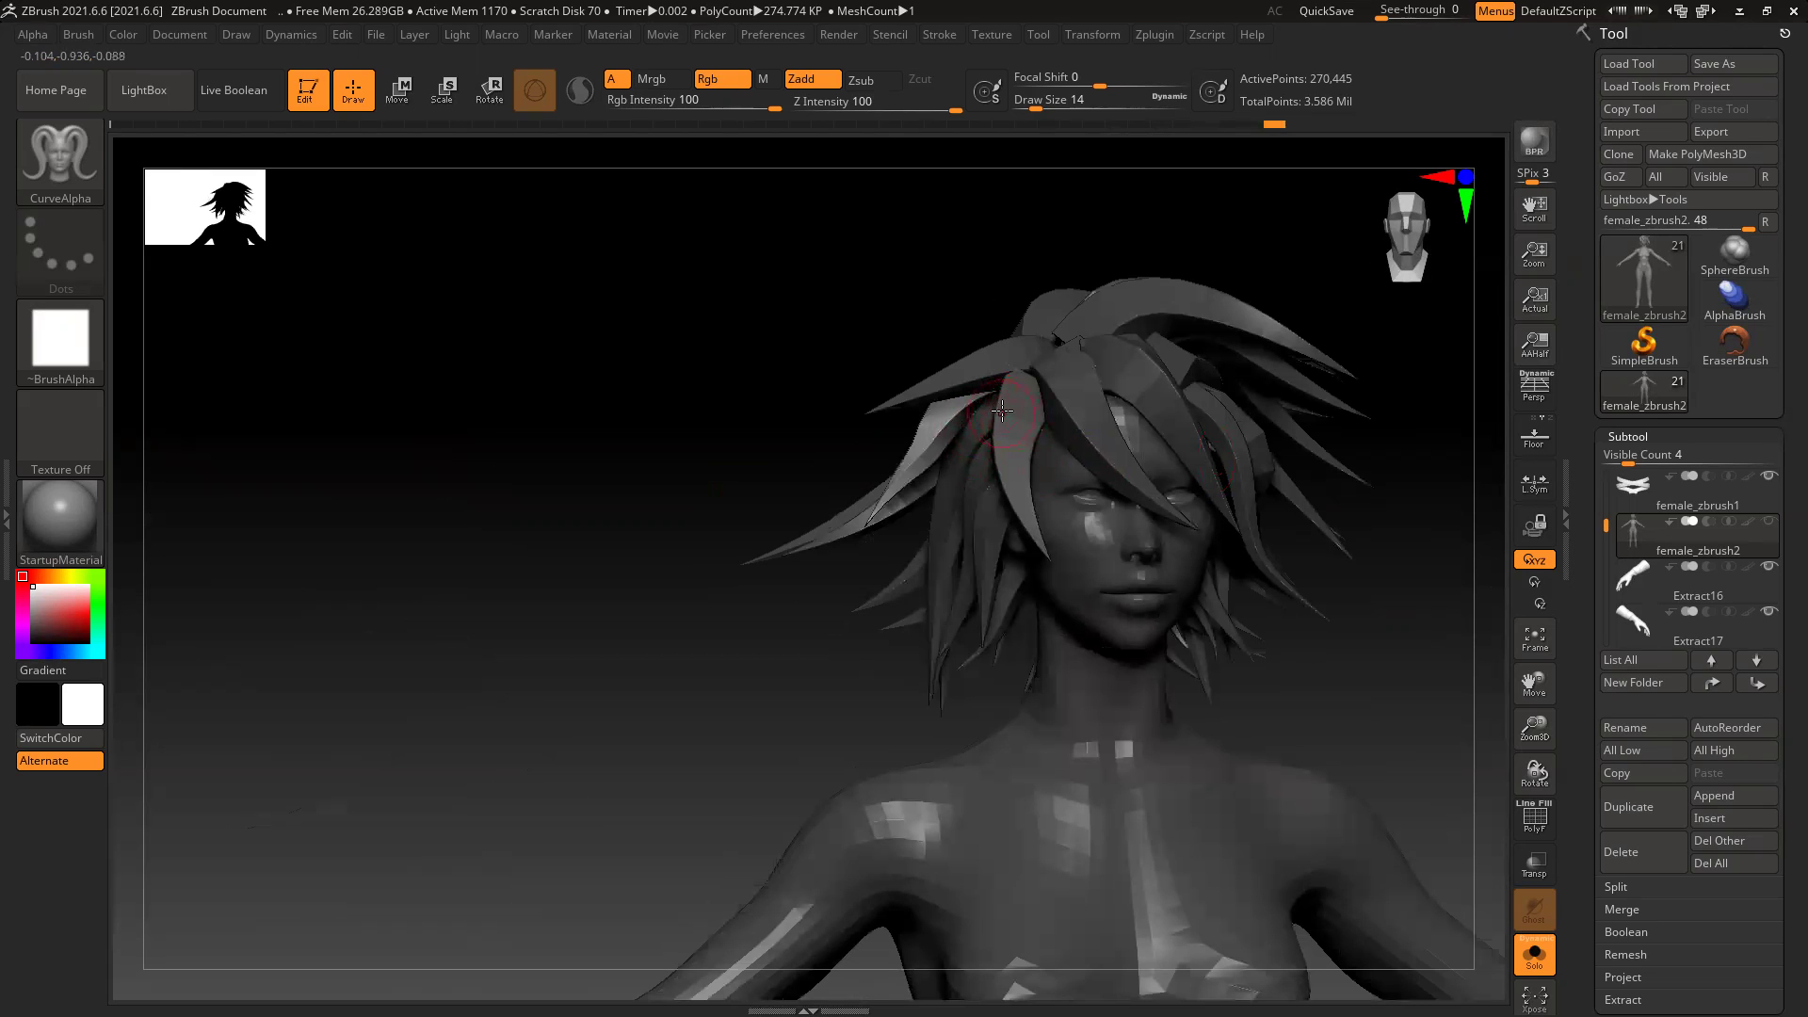
Step: Add a tapered strand falling from the character's right temple and curve its tip outward away from the face
mouse_move(898, 567)
left_mouse_down()
mouse_move(798, 586)
mouse_move(827, 561)
mouse_move(844, 575)
left_mouse_up()
left_click_drag(811, 484, 974, 513)
left_click_drag(896, 592, 963, 621)
left_click_drag(967, 497, 943, 502)
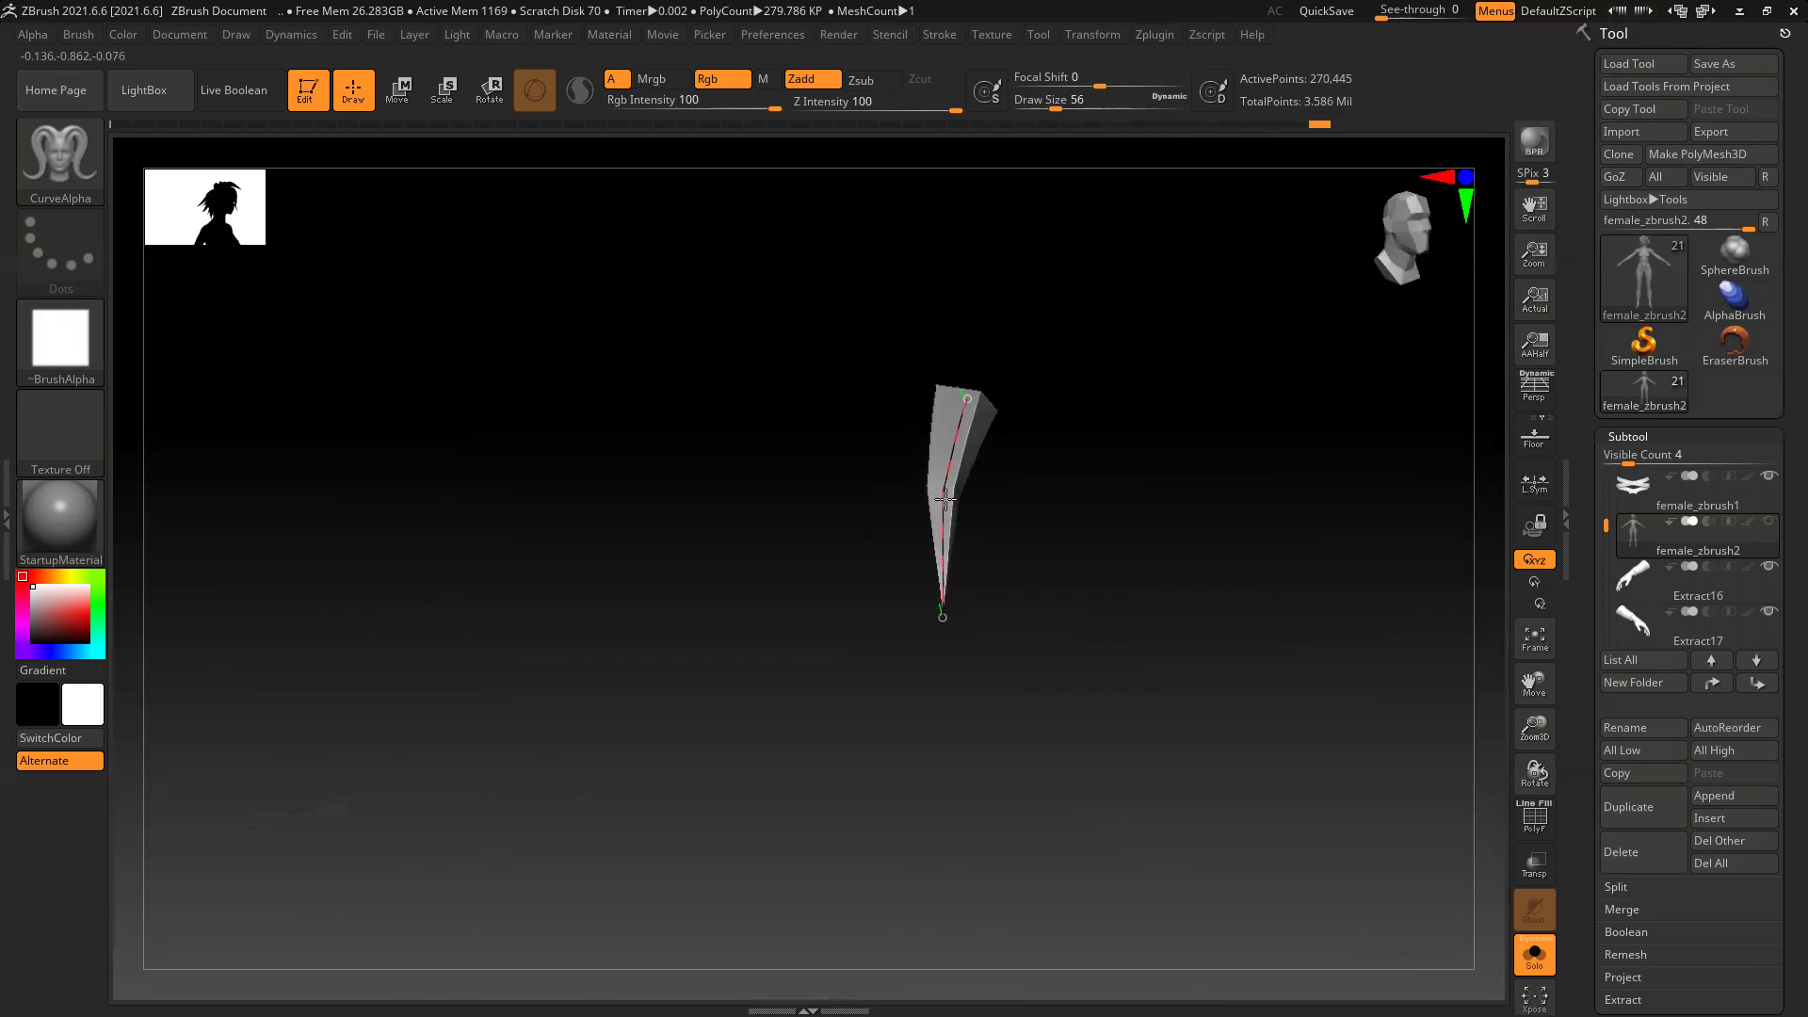
left_click_drag(1263, 489, 1120, 519)
left_click_drag(984, 495, 1019, 507)
left_click_drag(963, 619, 867, 638)
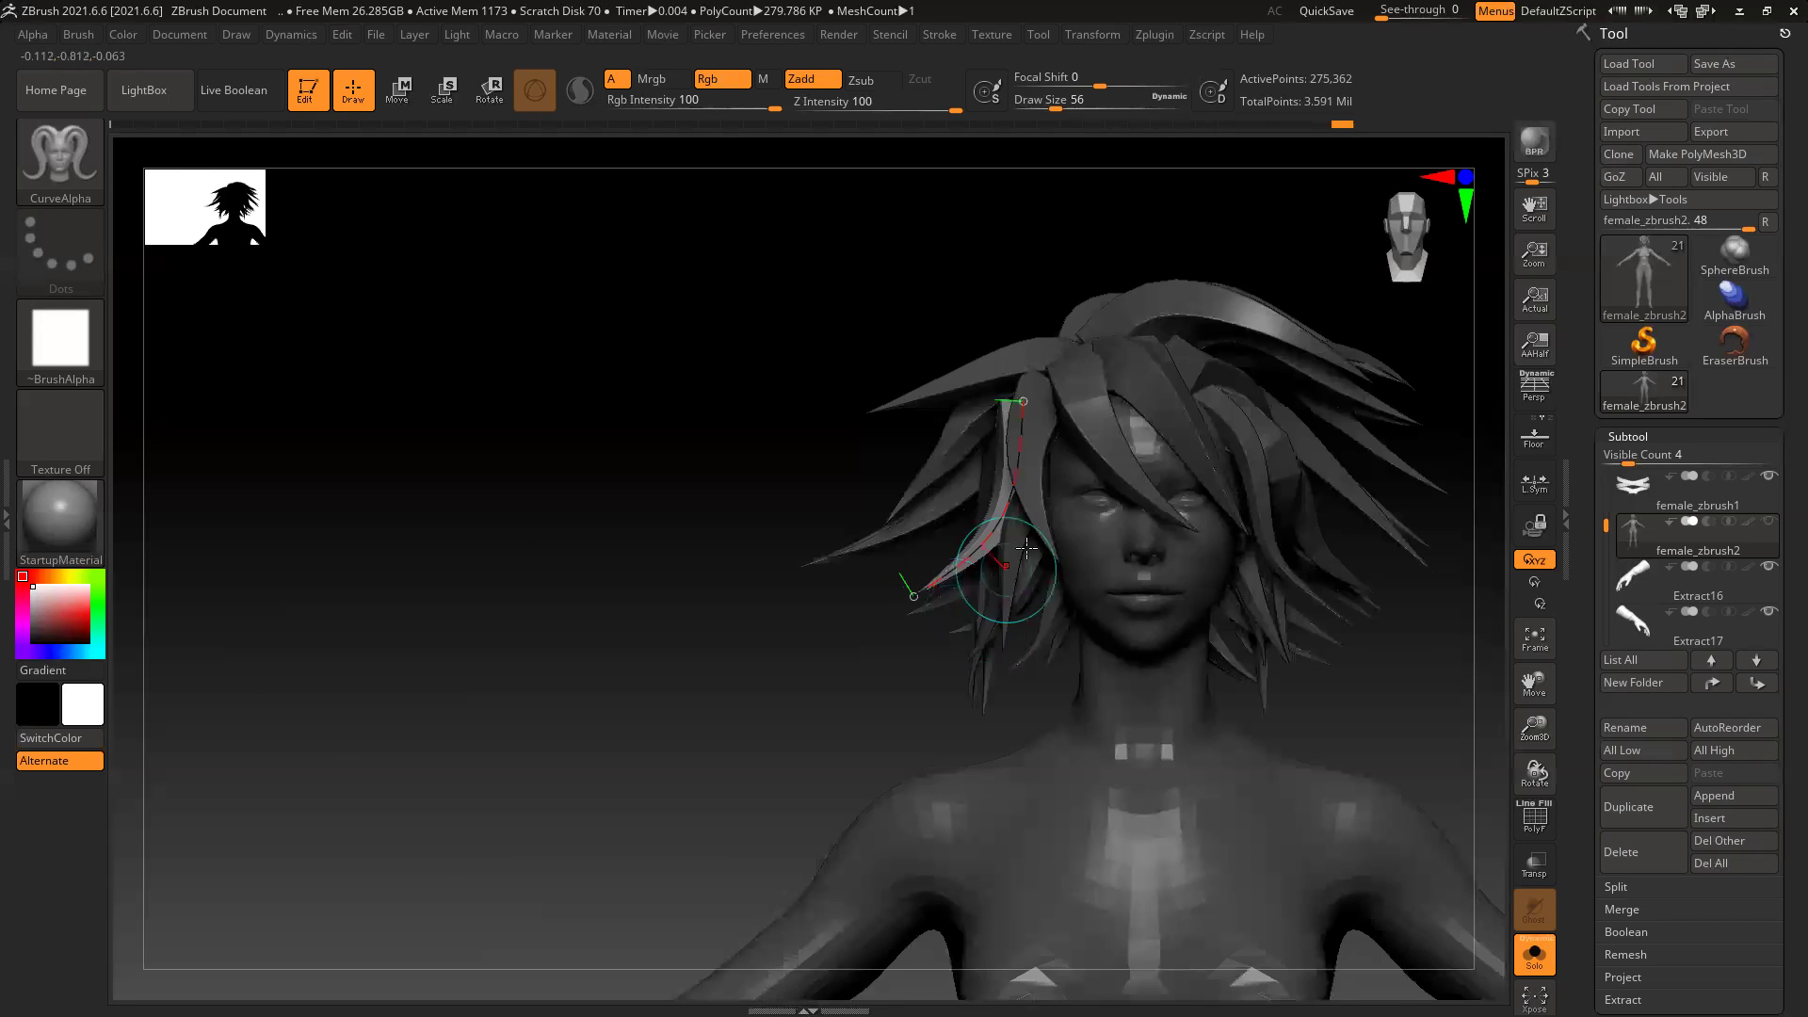
left_click_drag(1017, 511, 970, 520)
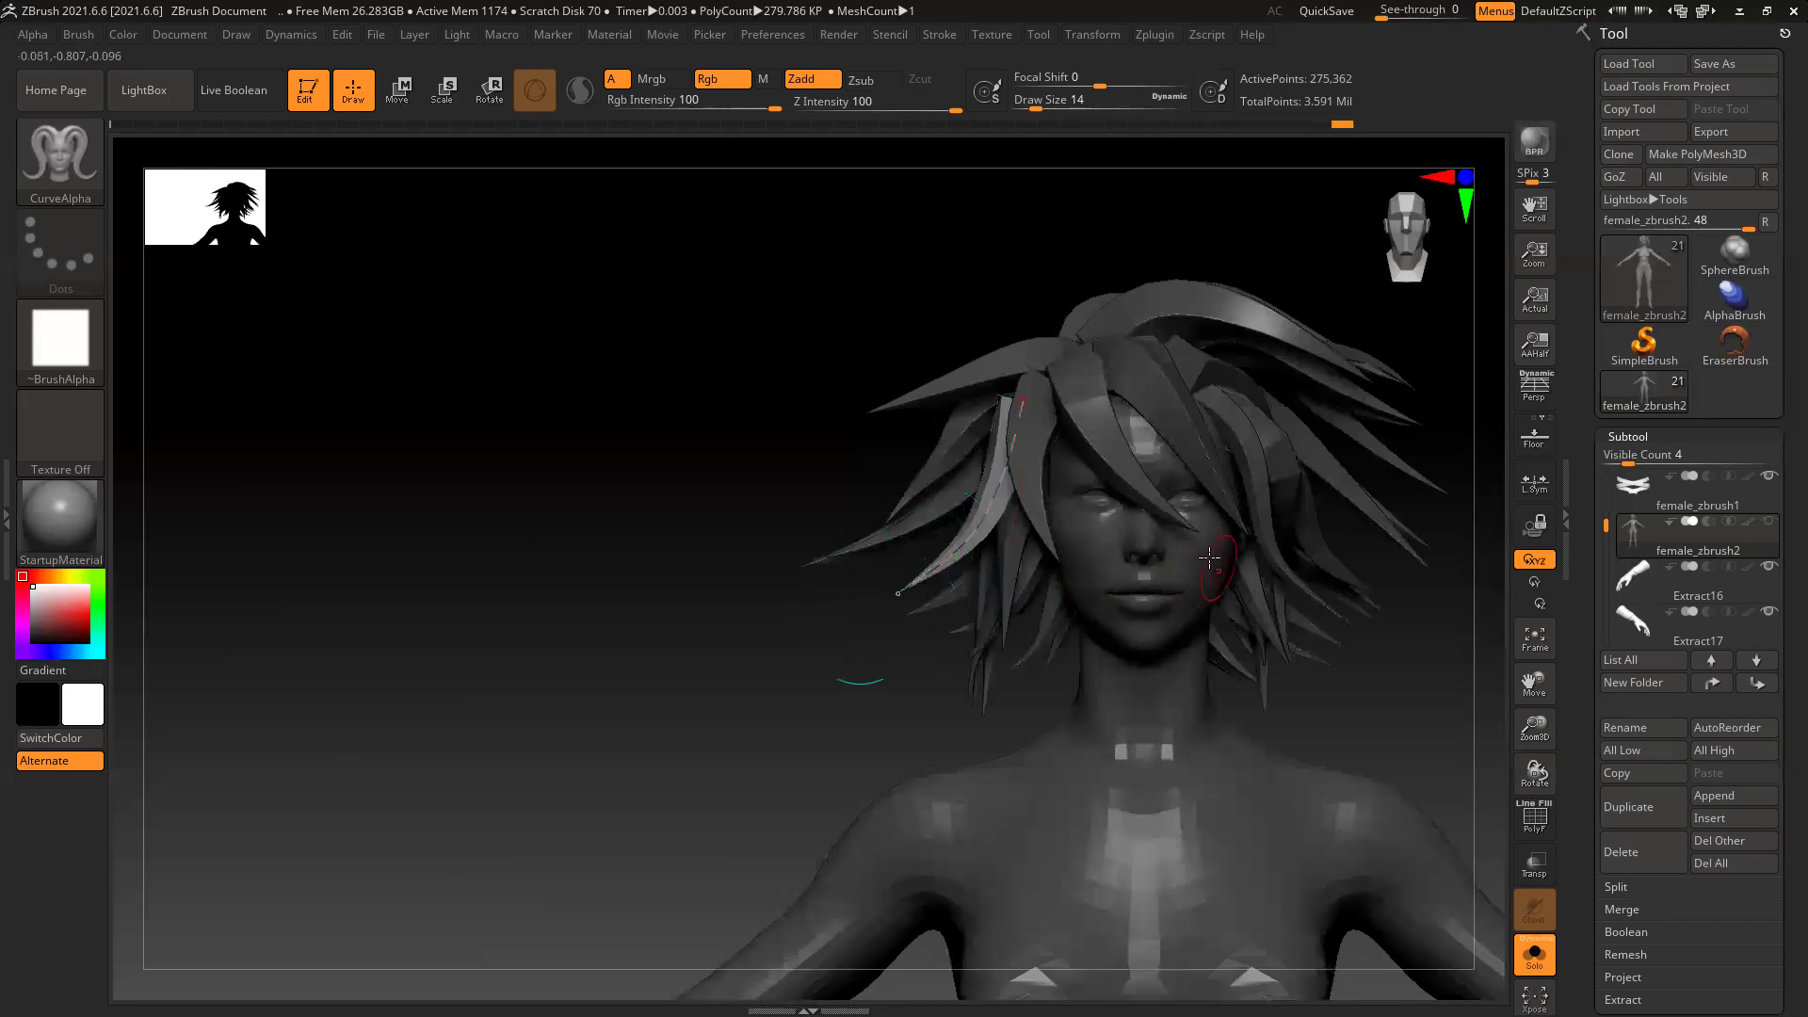
Step: Draw four more tapered strands over the right side and back of the head at draw size 14, adjusting their tips
left_click_drag(787, 335, 1097, 415)
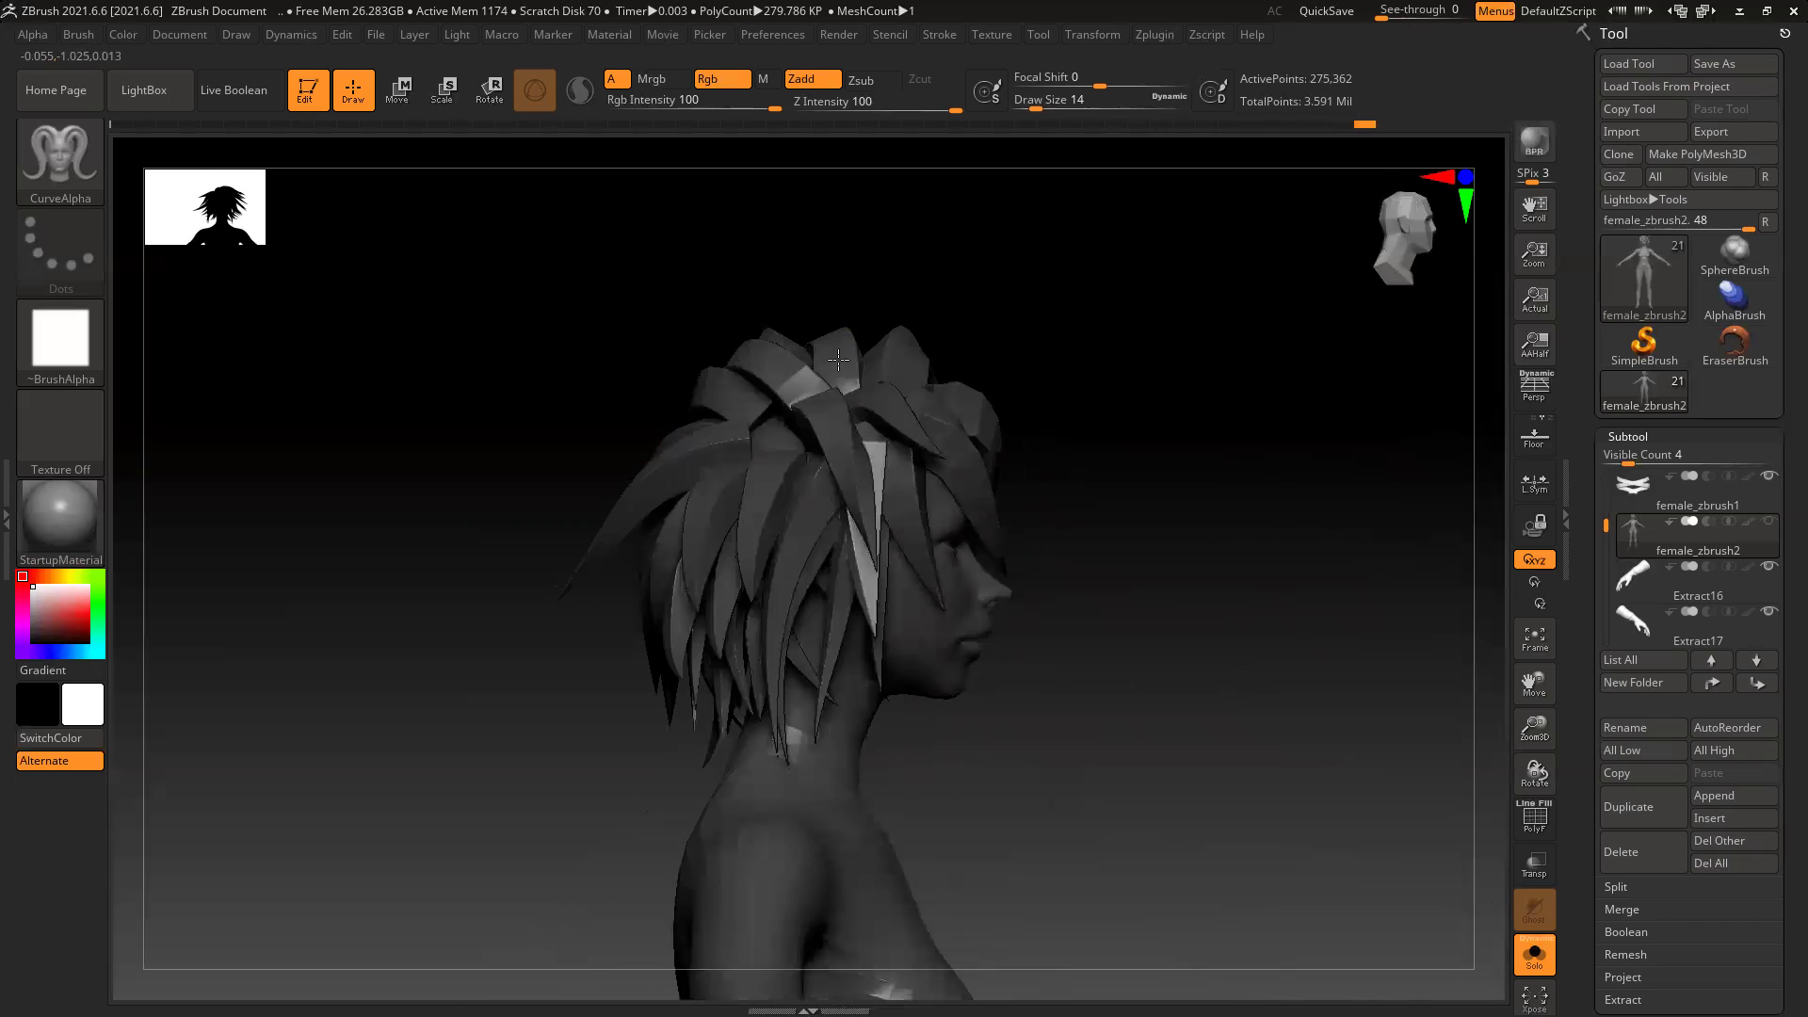
left_click_drag(1203, 468, 1076, 478)
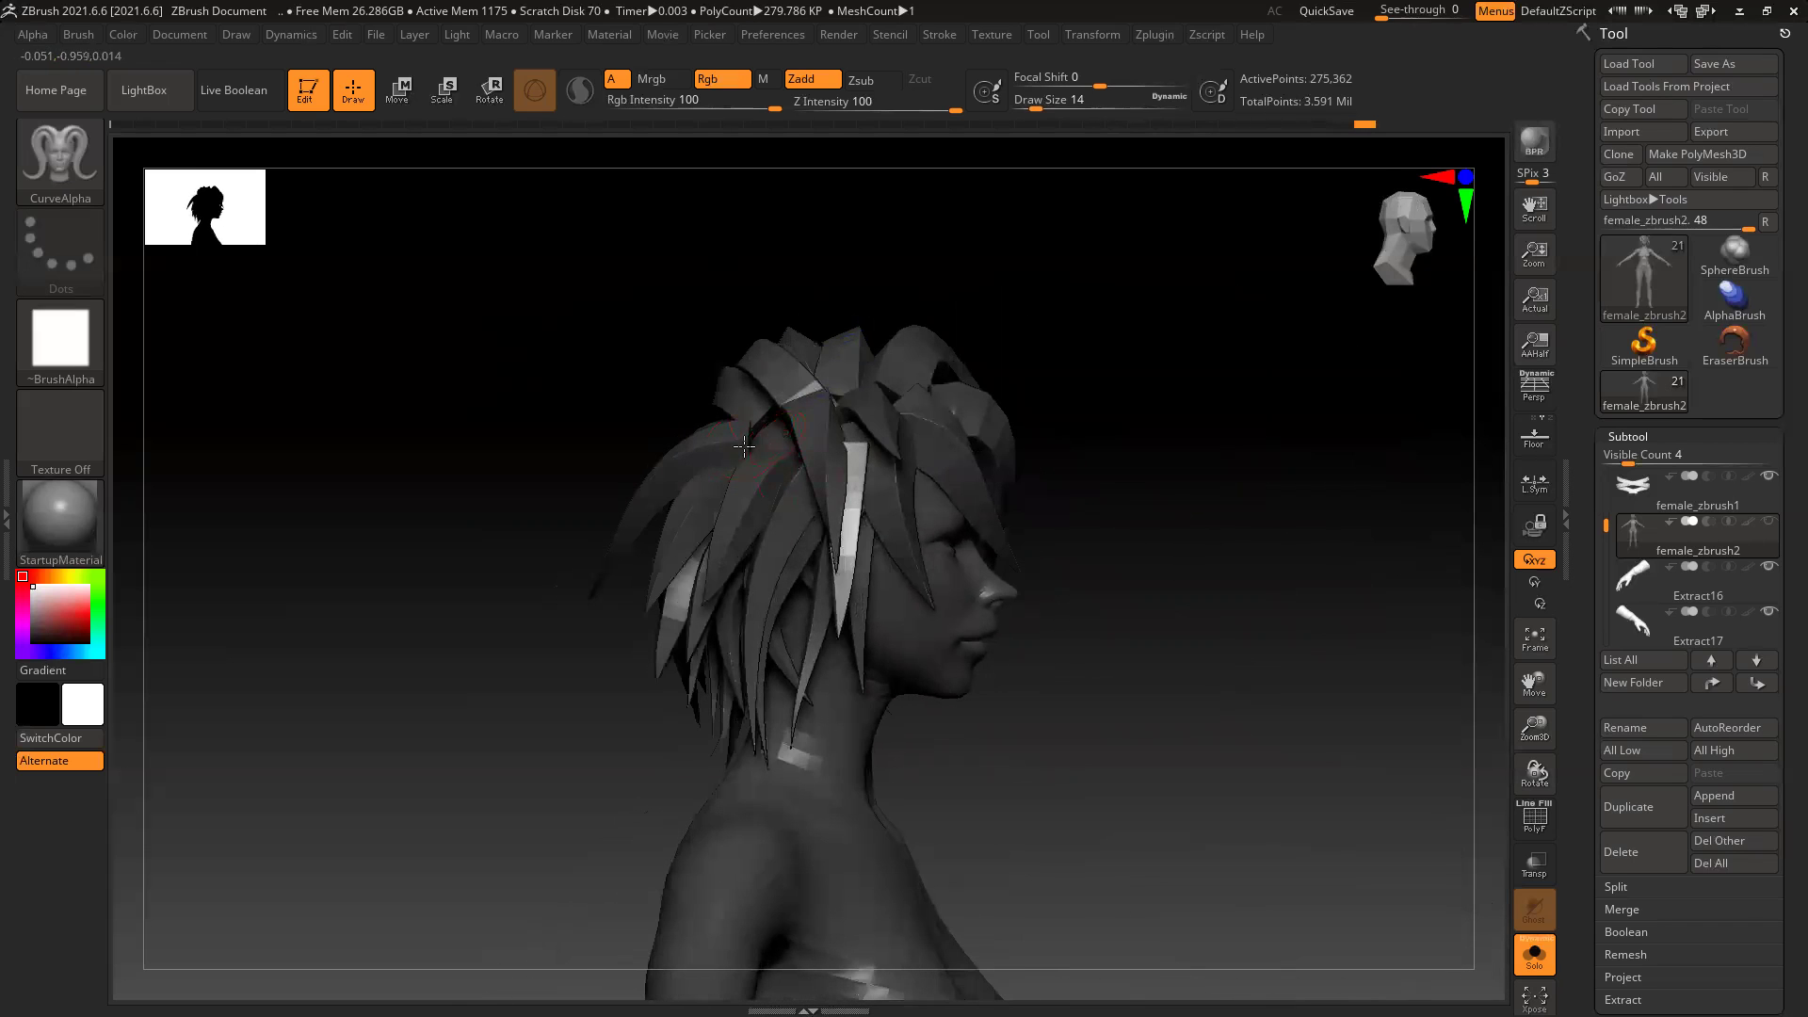
mouse_move(612, 631)
left_mouse_down()
mouse_move(606, 674)
mouse_move(684, 663)
mouse_move(652, 603)
mouse_move(650, 652)
left_mouse_up()
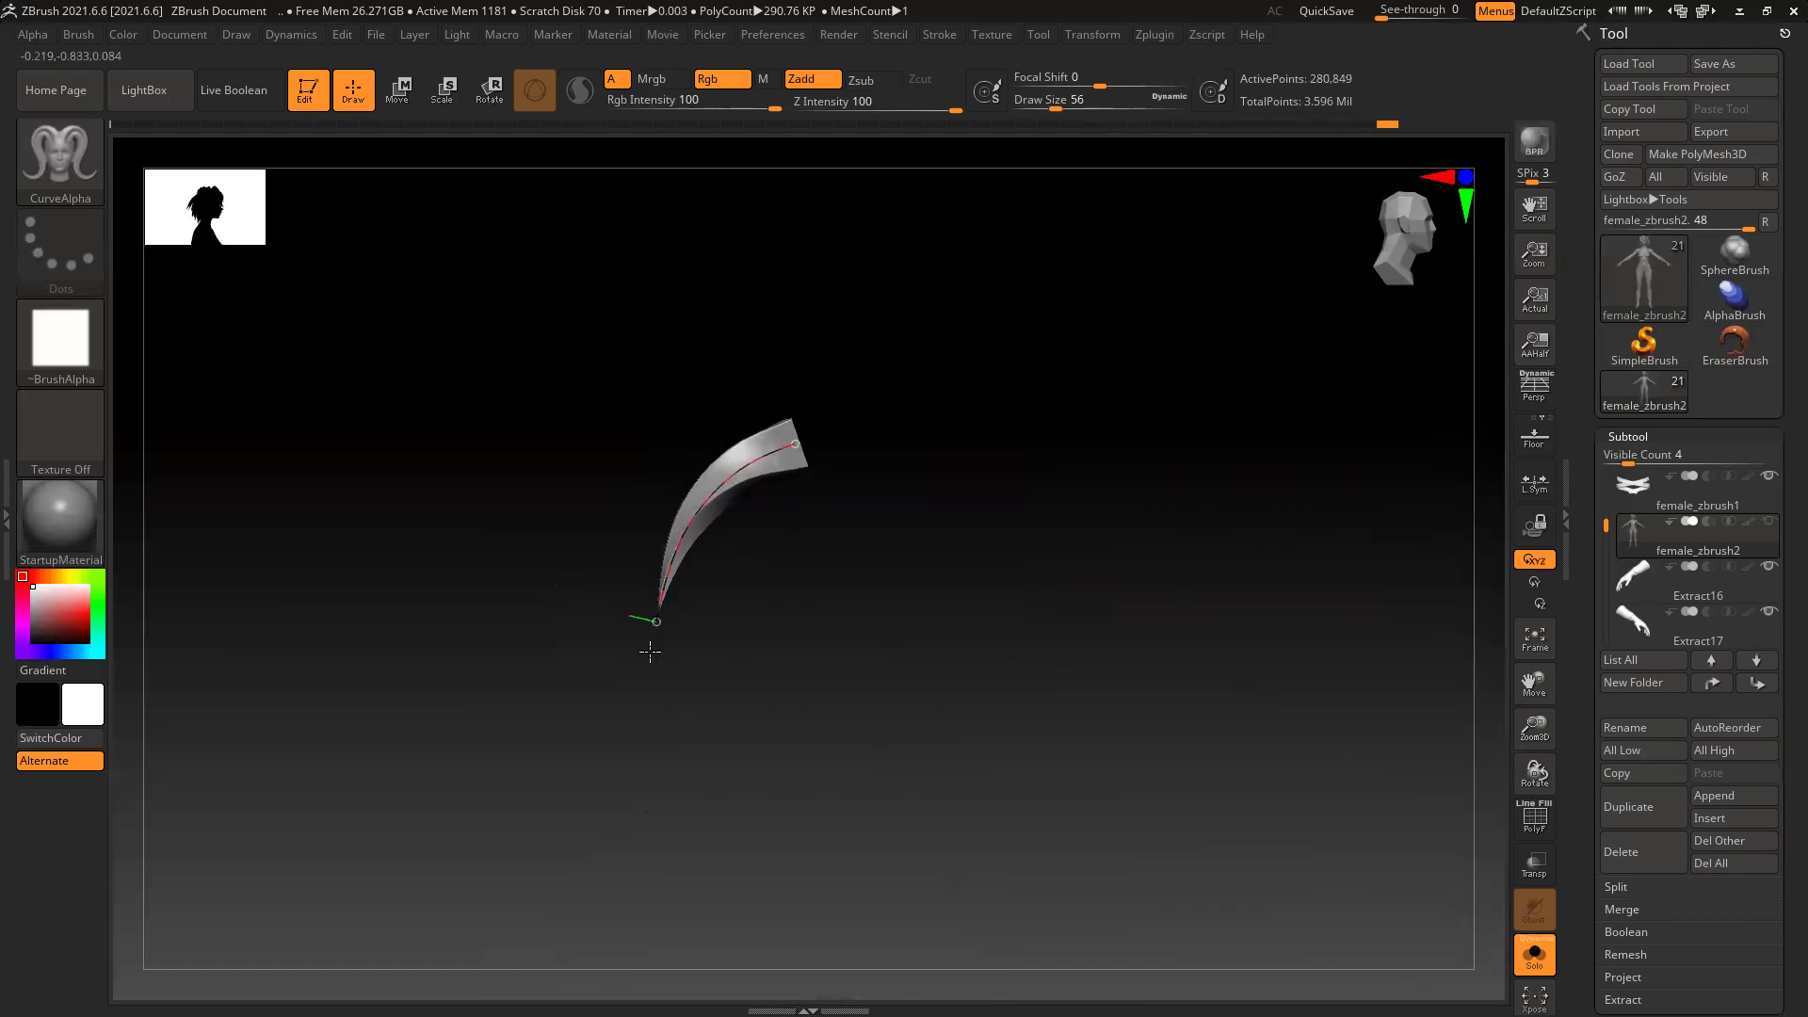
left_click_drag(1161, 427, 1106, 424)
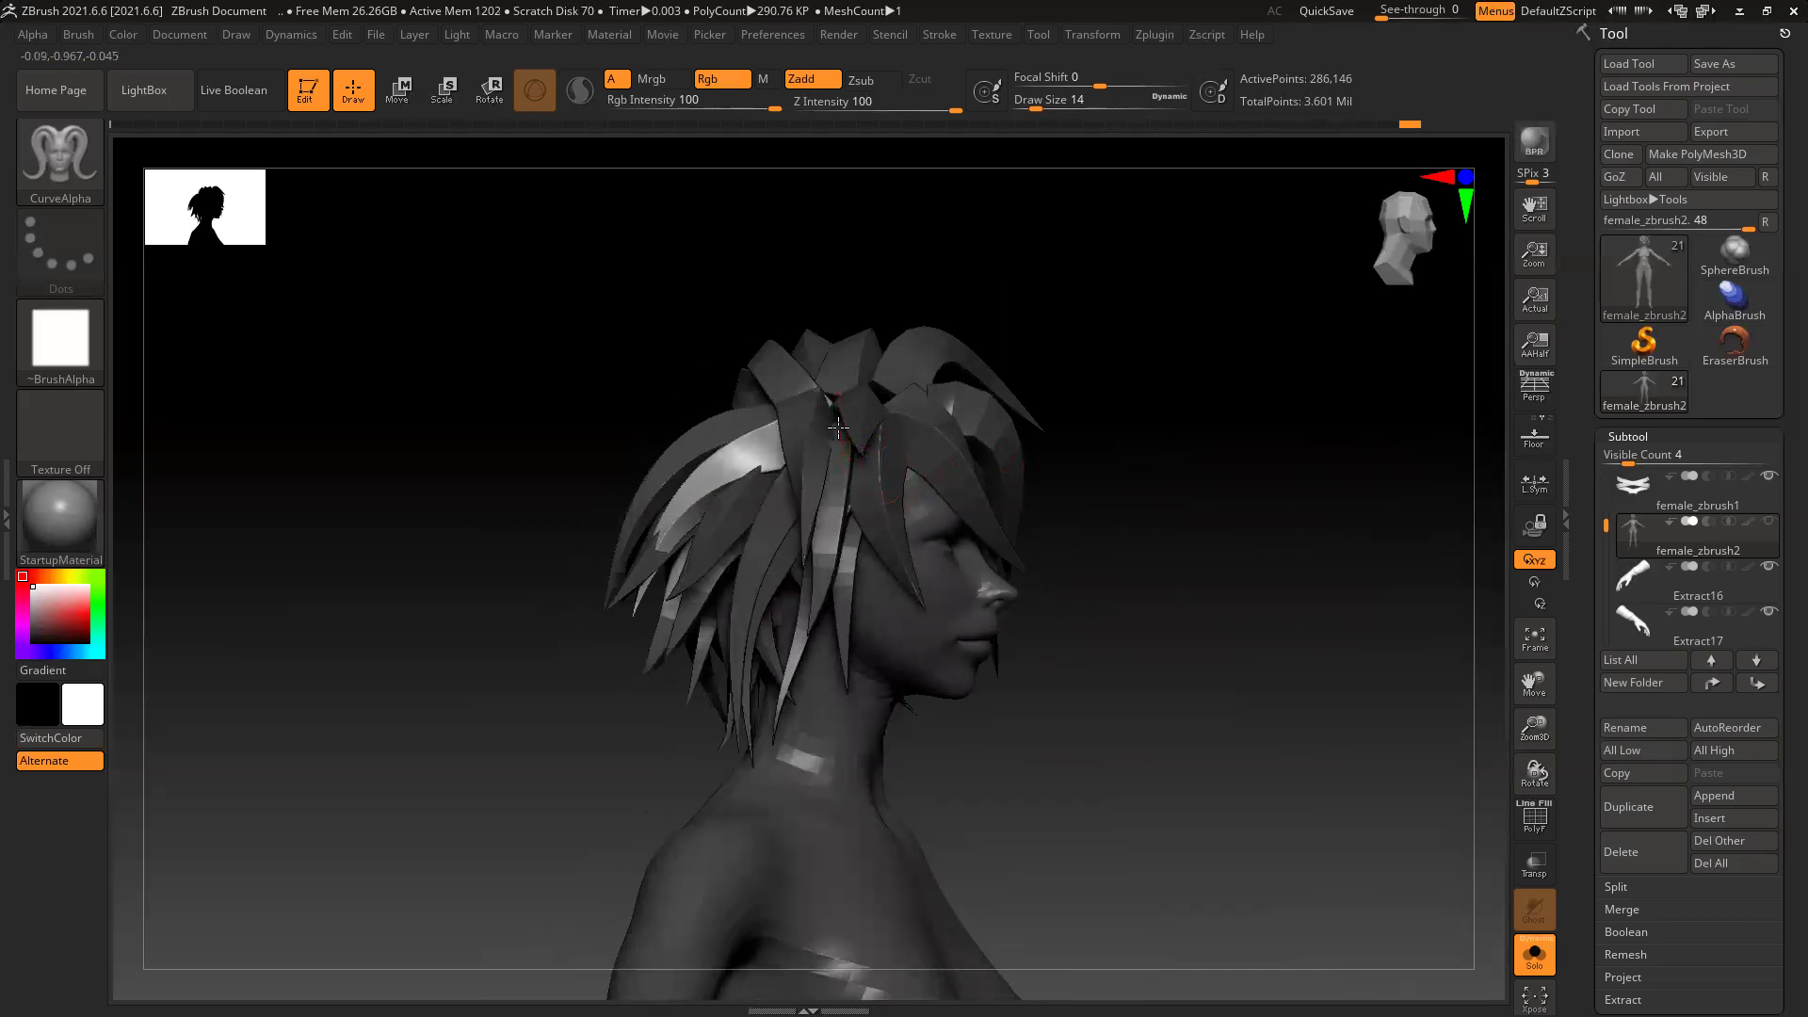
left_click_drag(725, 589, 664, 597)
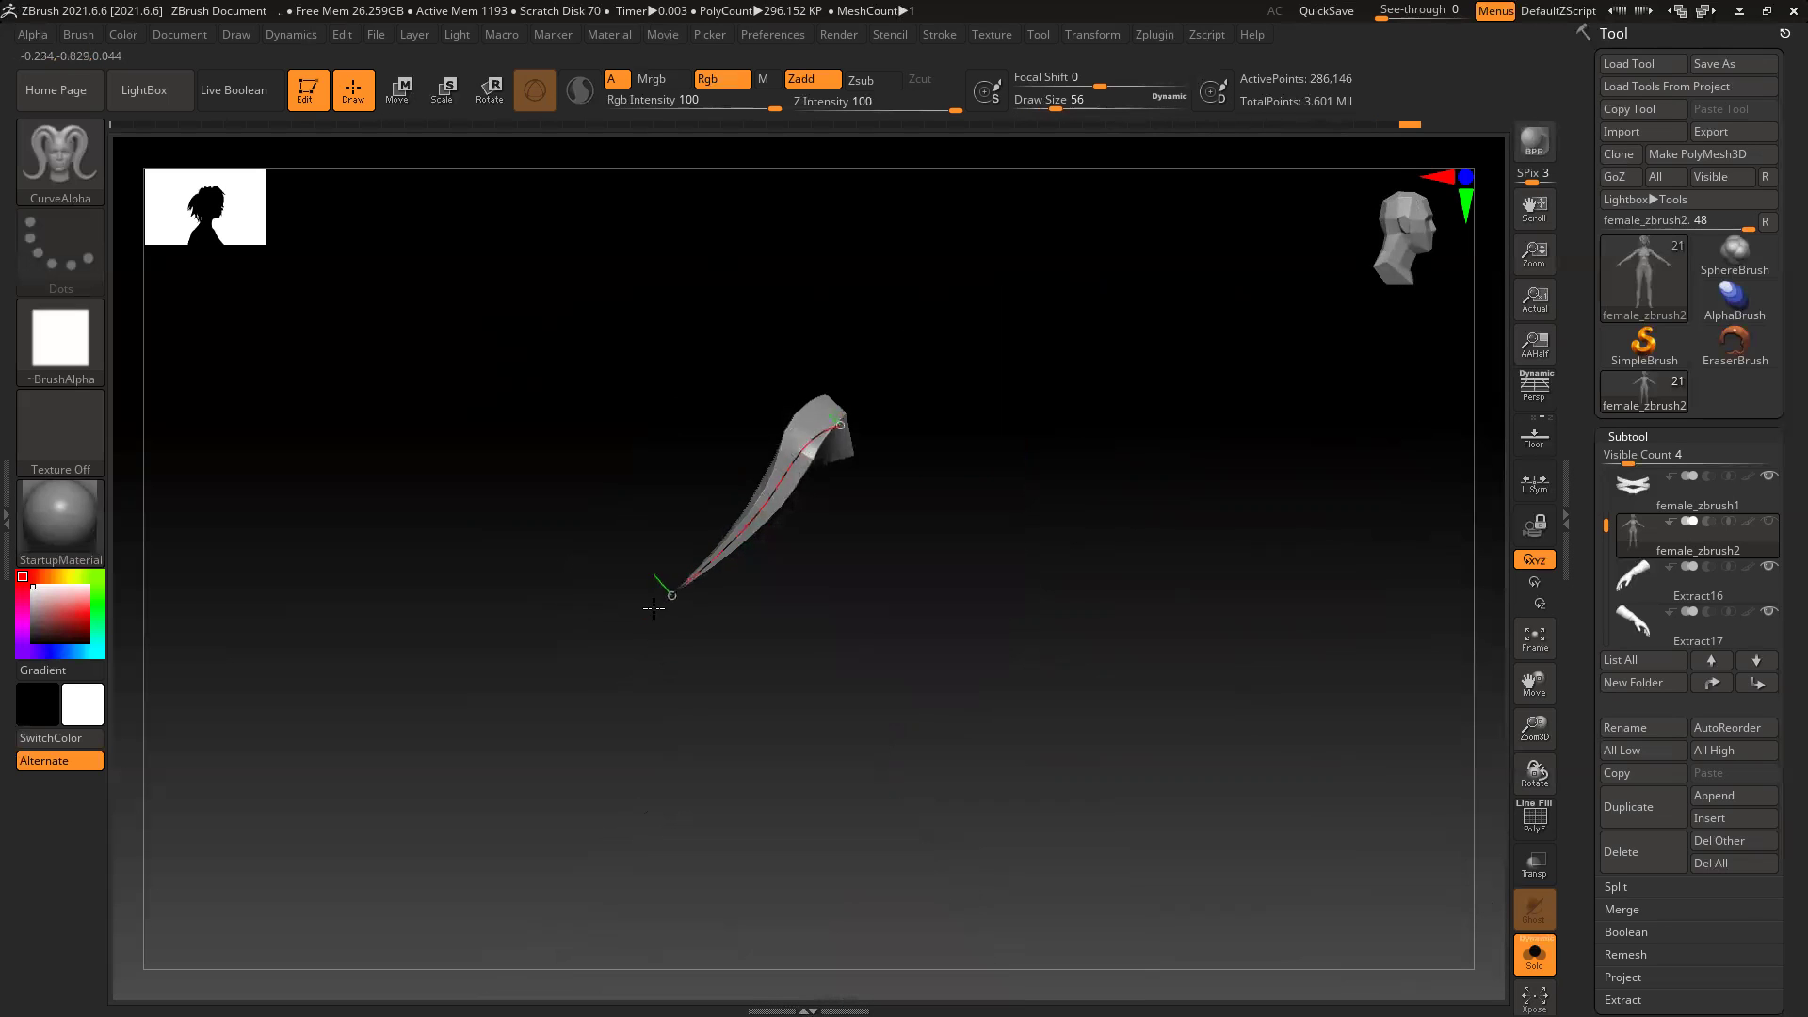
mouse_move(1135, 484)
left_mouse_down()
mouse_move(1219, 492)
mouse_move(1094, 477)
mouse_move(1122, 493)
left_mouse_up()
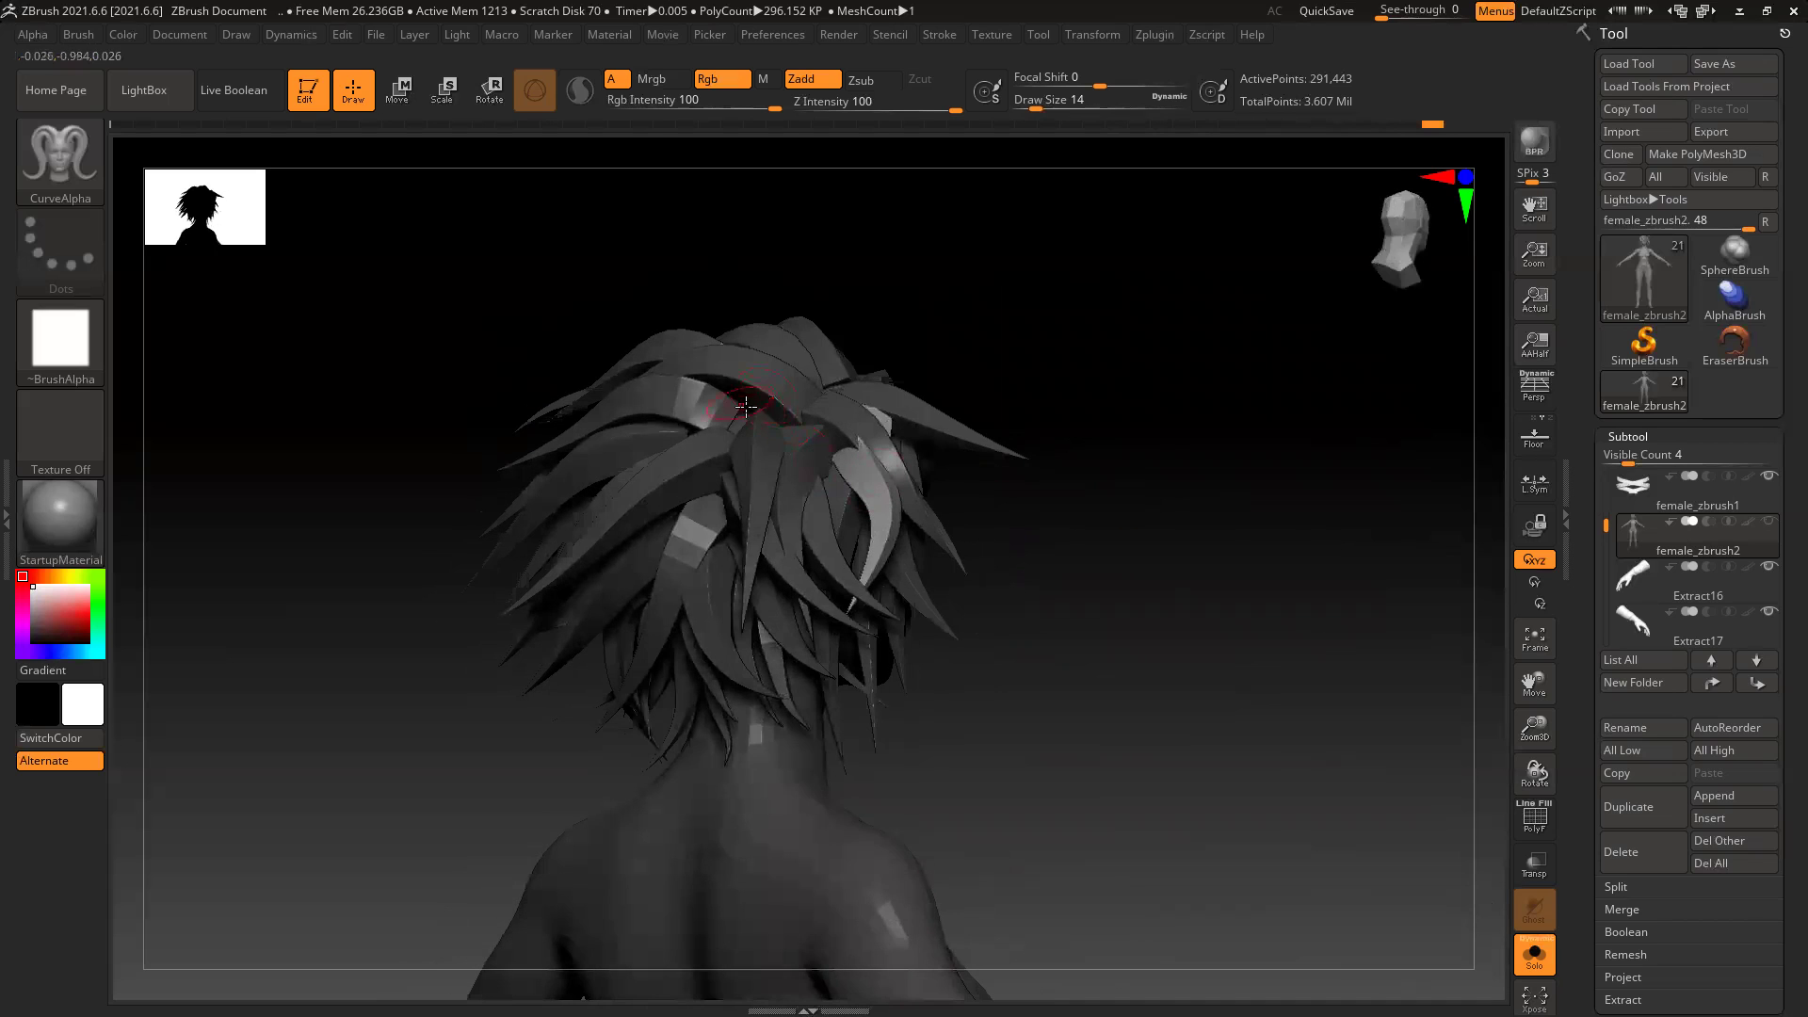
left_click_drag(595, 520, 576, 525)
left_click_drag(1106, 535, 1259, 556)
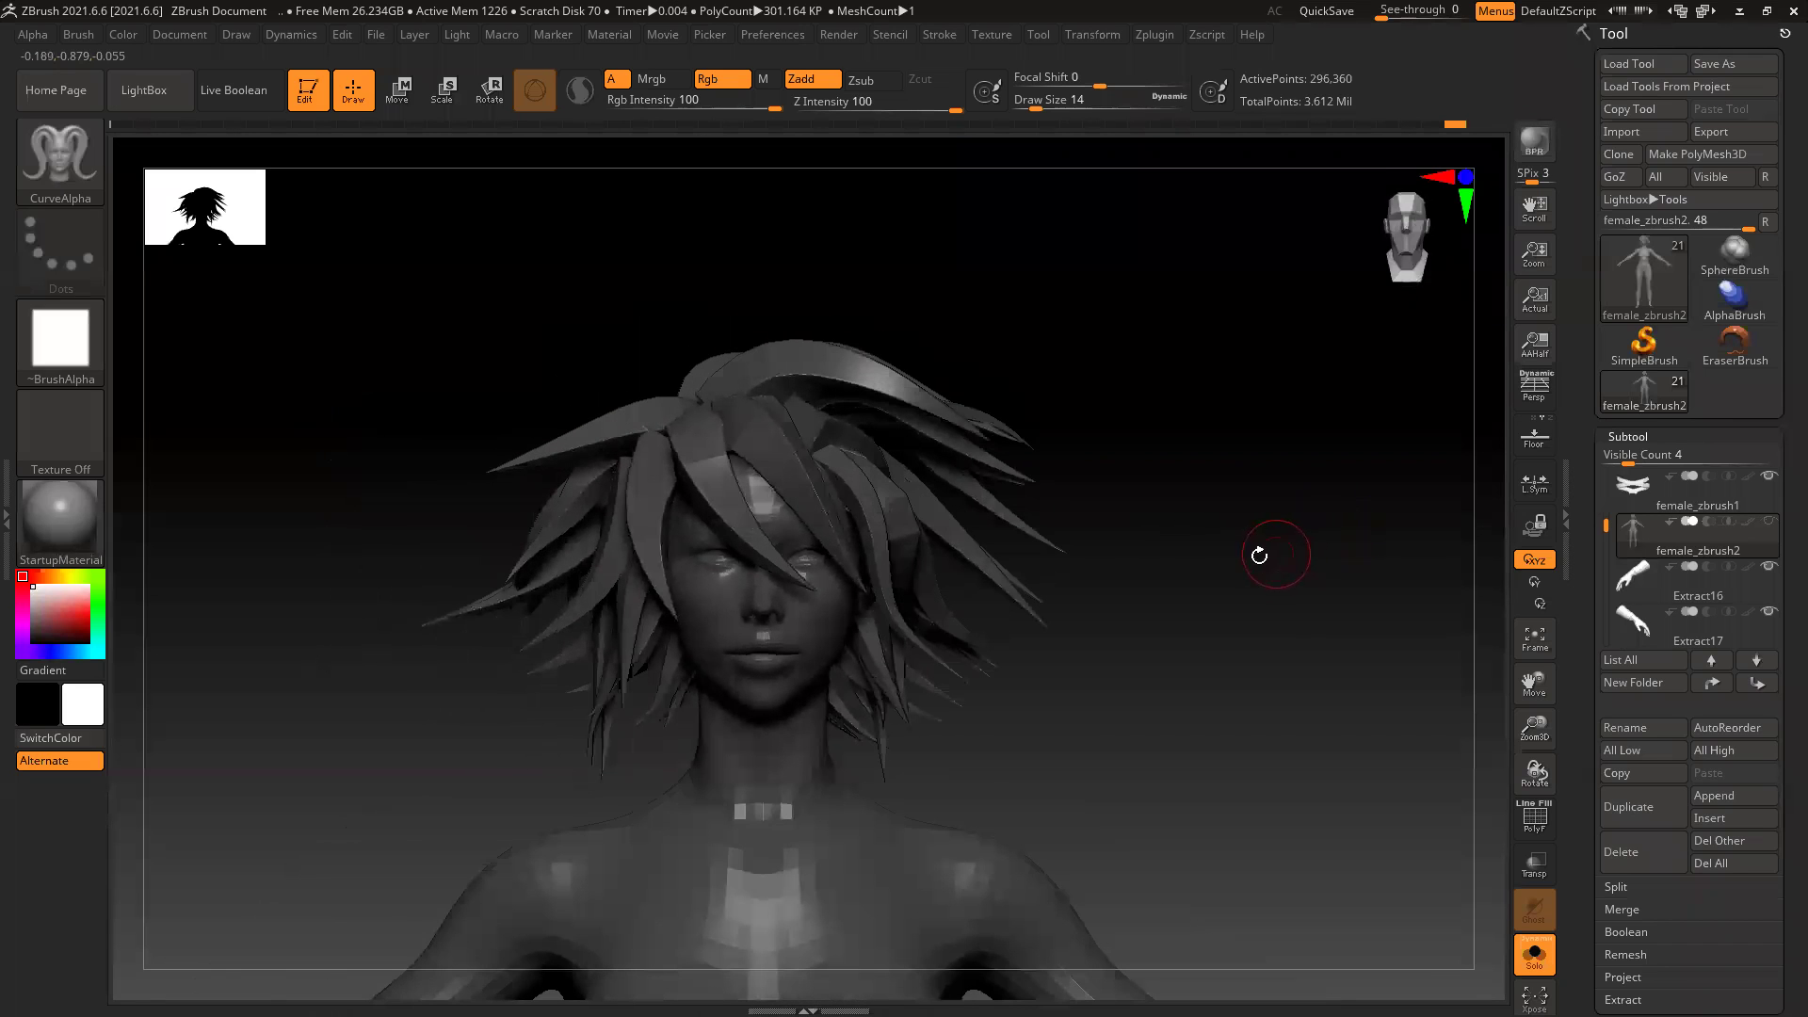
Step: Clear the mask left by the curve strands and show the whole figure with its polygroup wireframe
left_click(1234, 517, "ctrl")
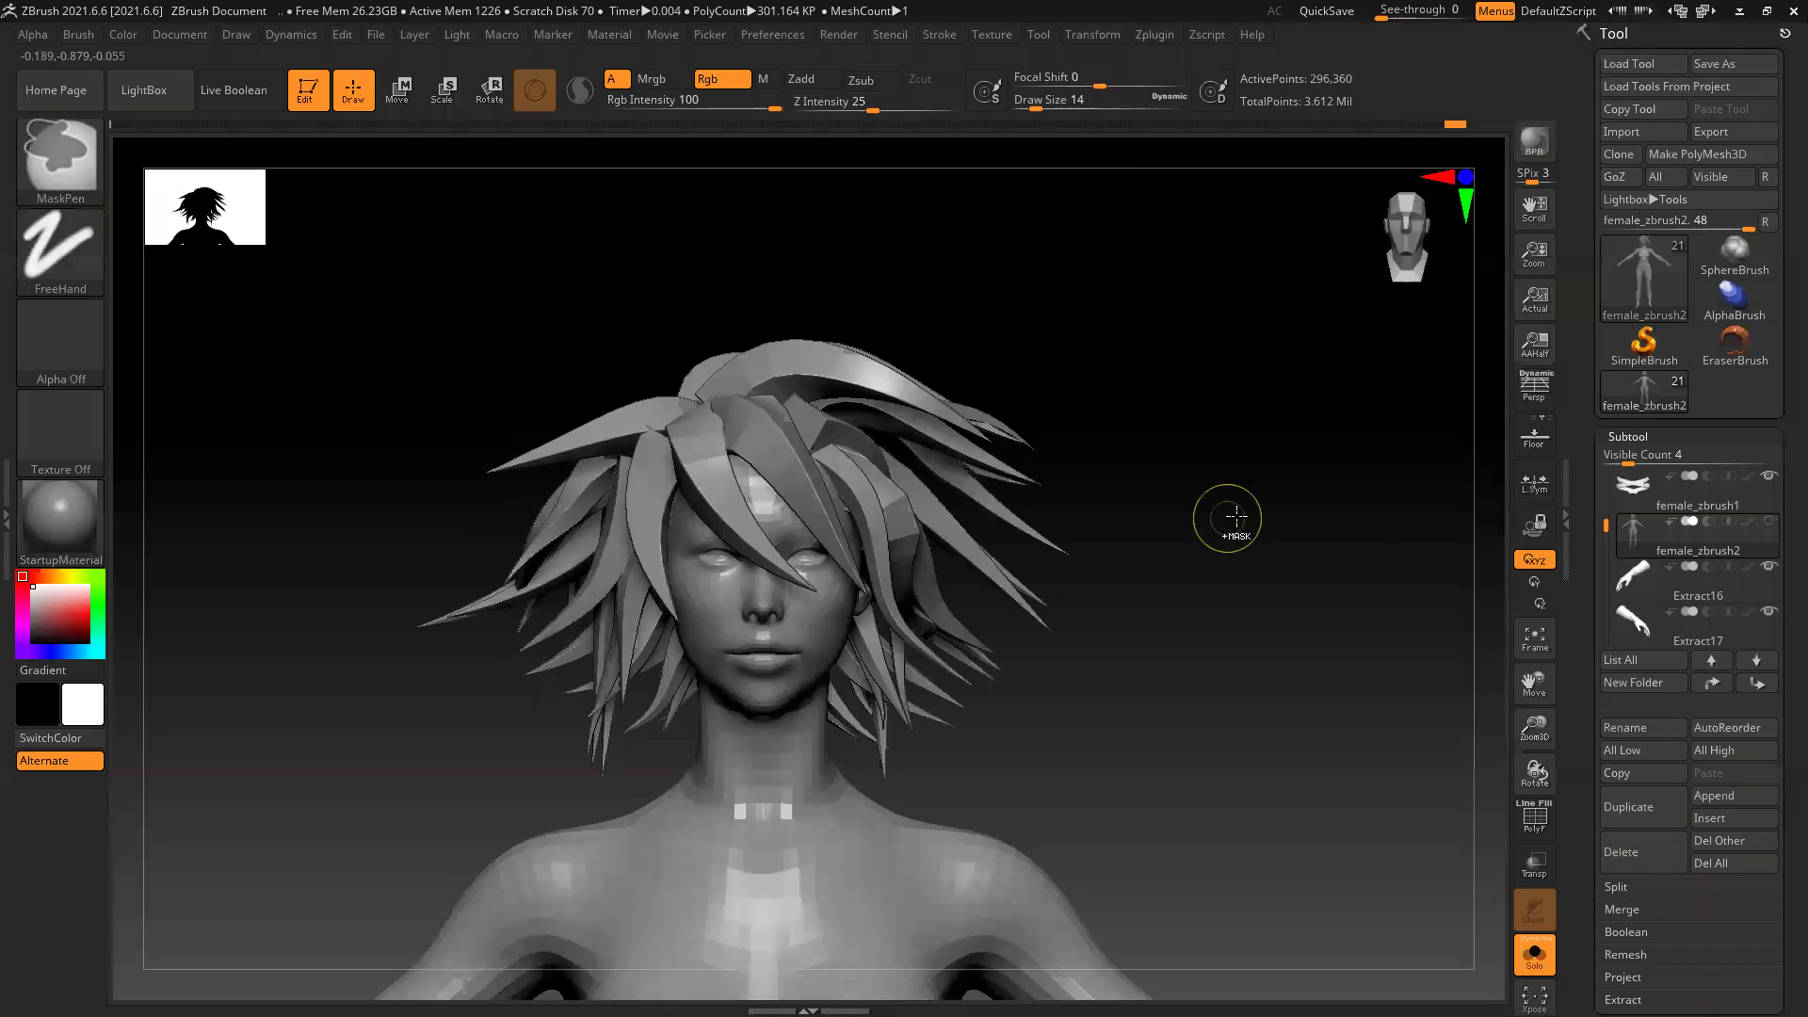
left_click_drag(1271, 510, 1291, 581, "ctrl")
left_click_drag(1190, 556, 1173, 548)
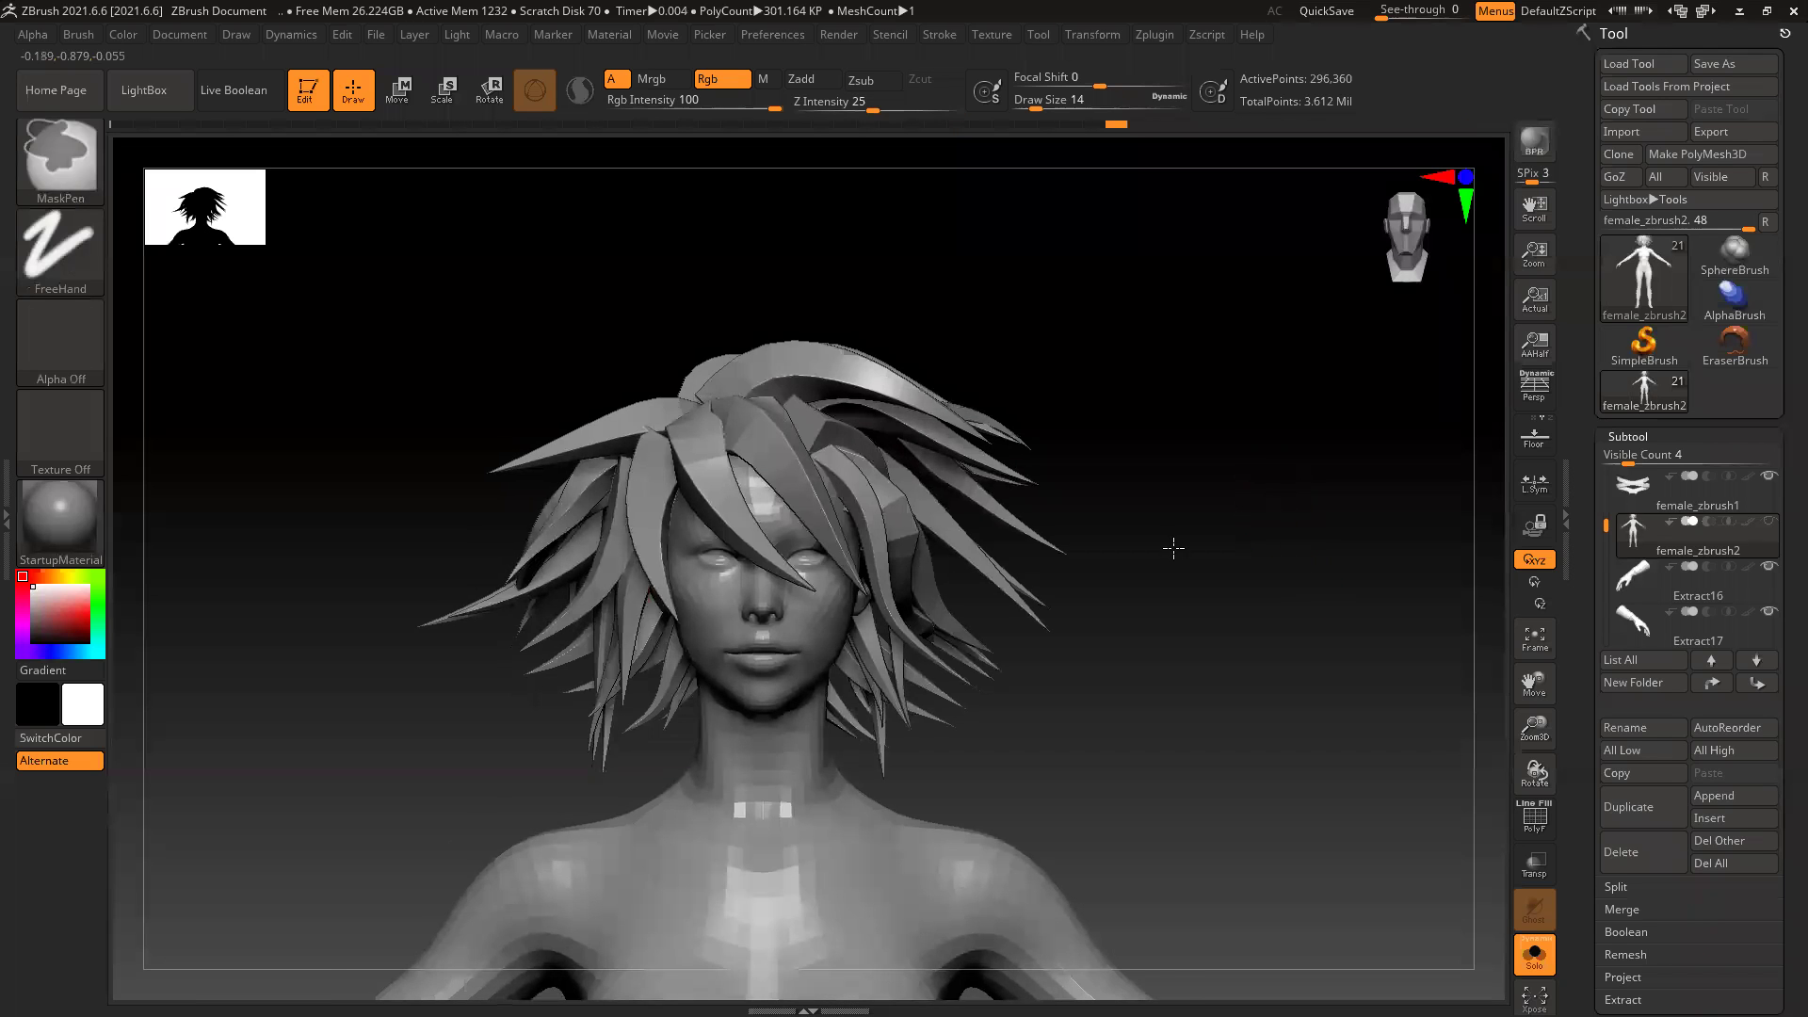
key("f")
key("shift+f")
mouse_move(1287, 592)
left_mouse_down()
mouse_move(1114, 584)
mouse_move(1283, 578)
mouse_move(1171, 634)
left_mouse_up()
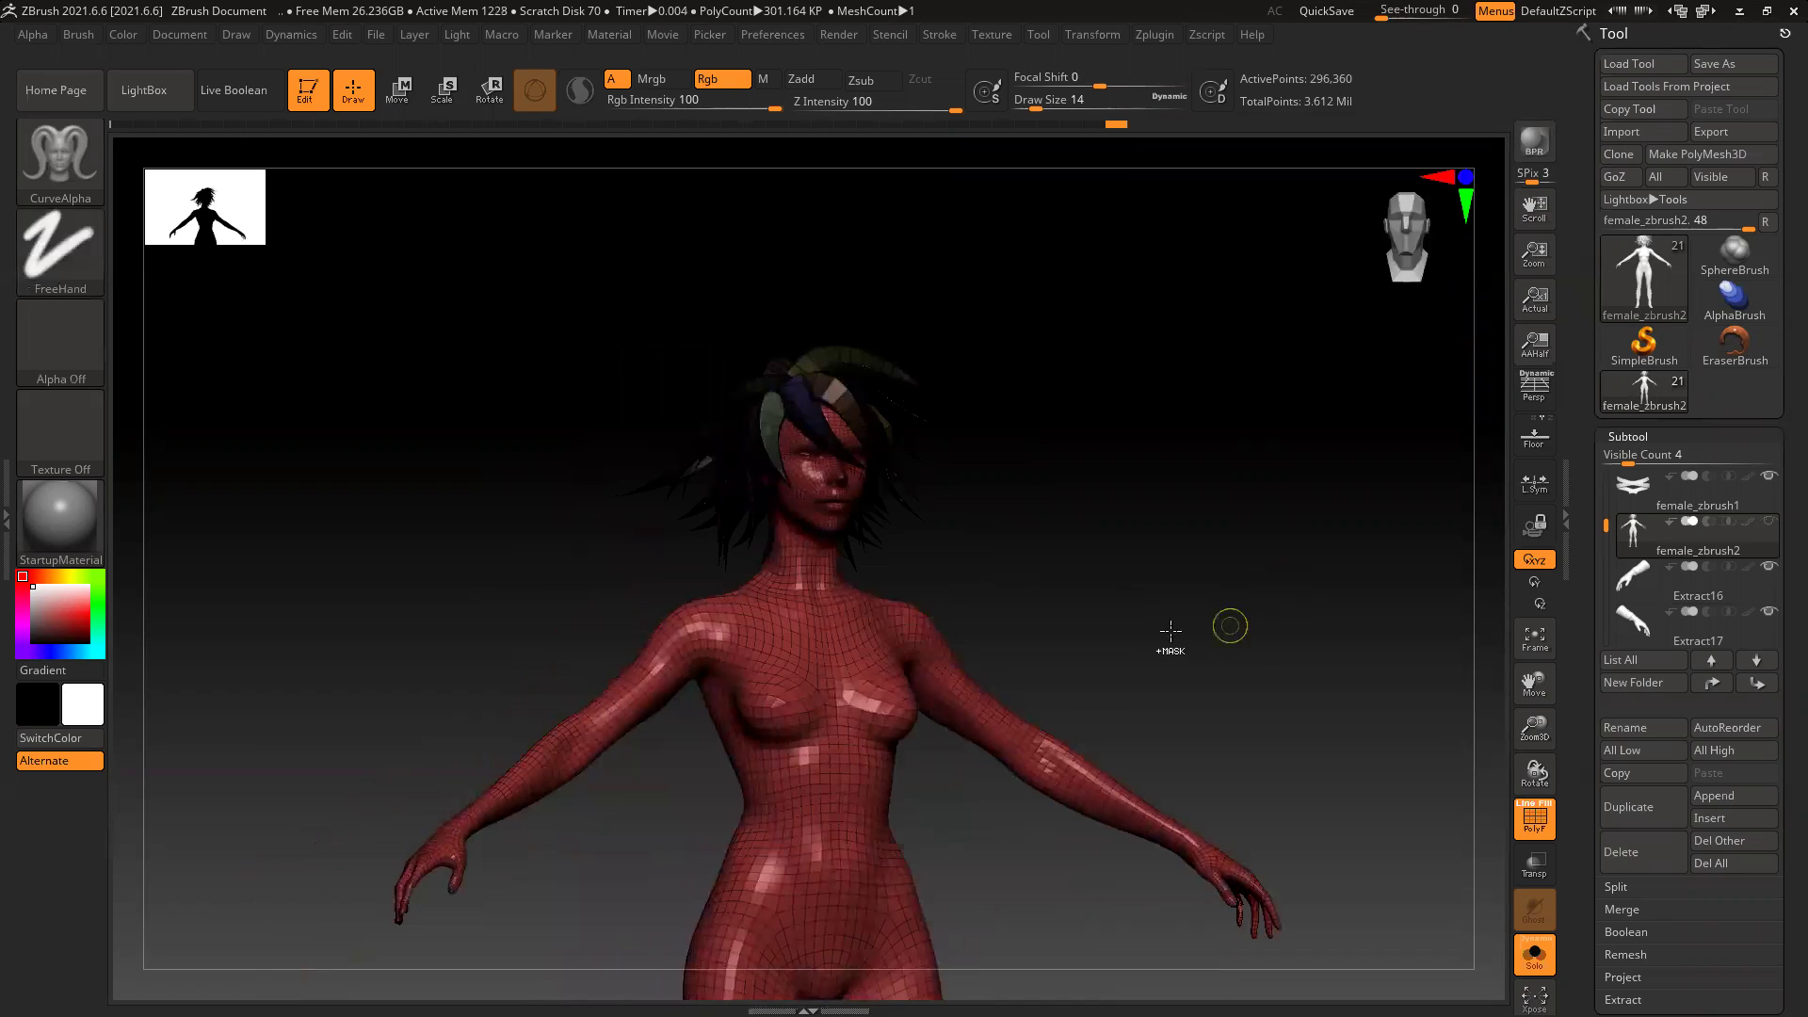
Step: Isolate the body polygroup and split the hidden hair strands into a separate subtool with Split Hidden
left_click(838, 641, "ctrl+shift")
left_click_drag(1312, 613, 1409, 653, "shift")
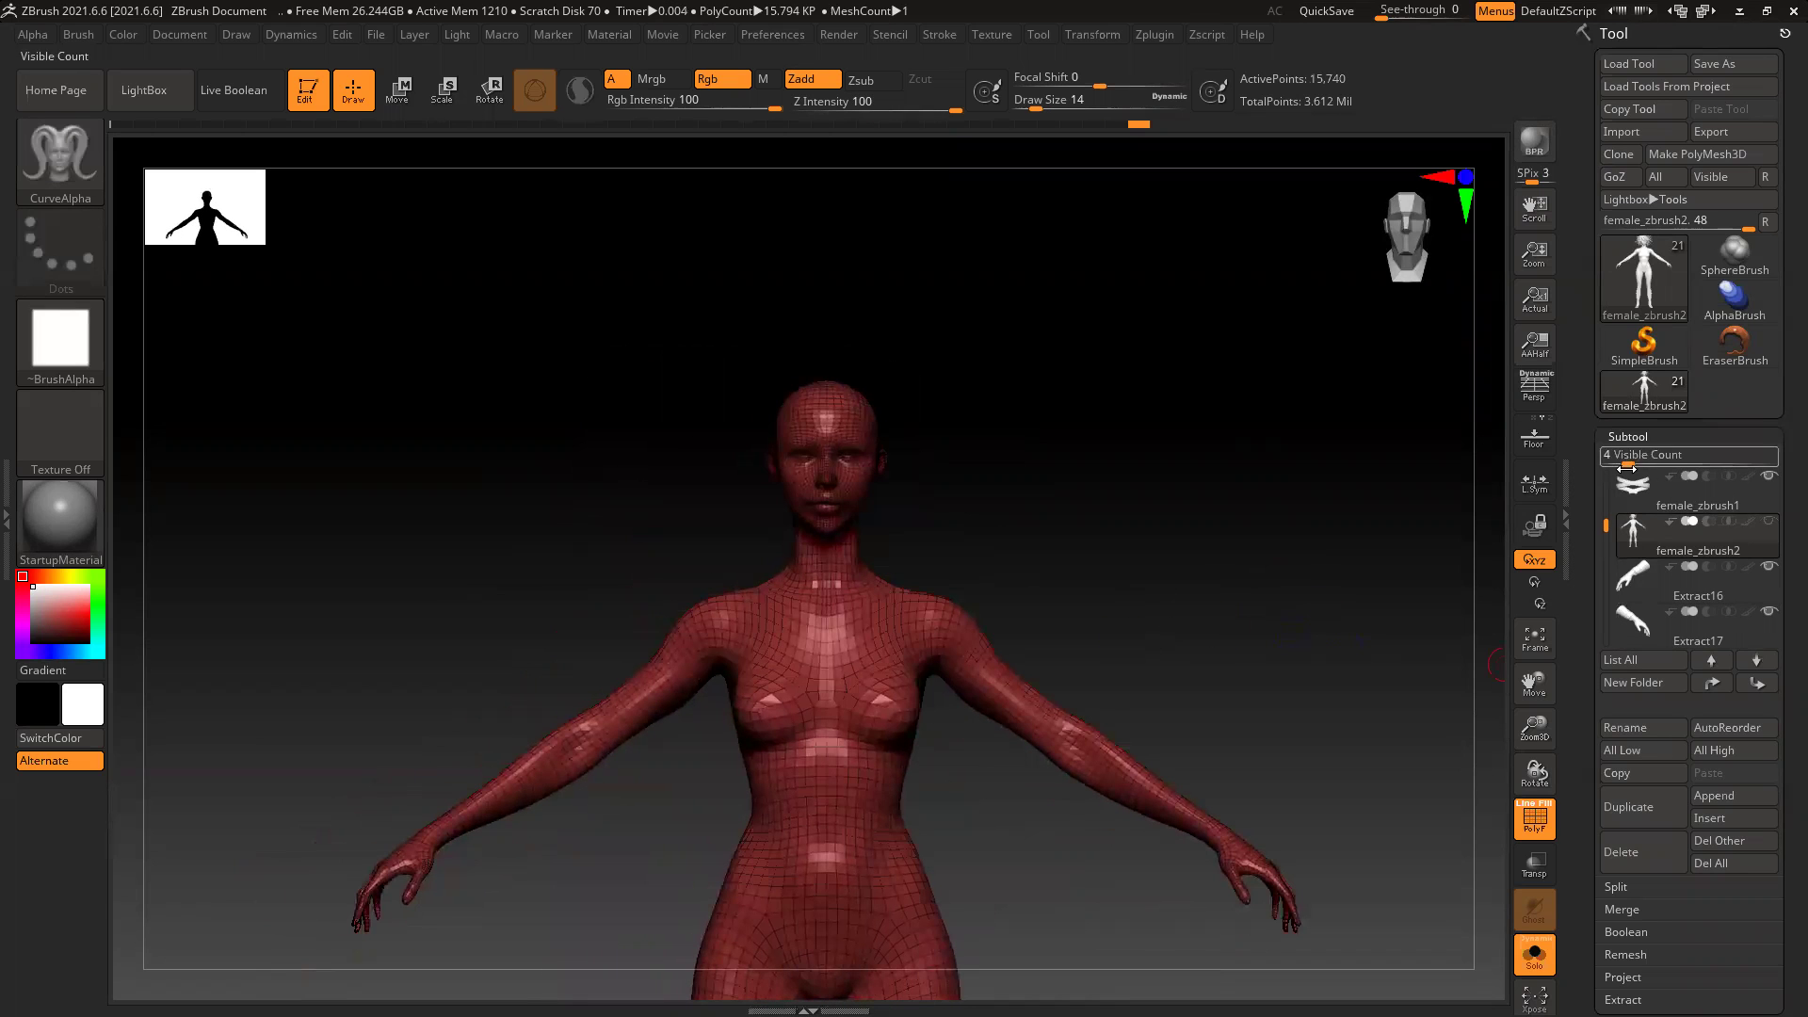
left_click(1618, 887)
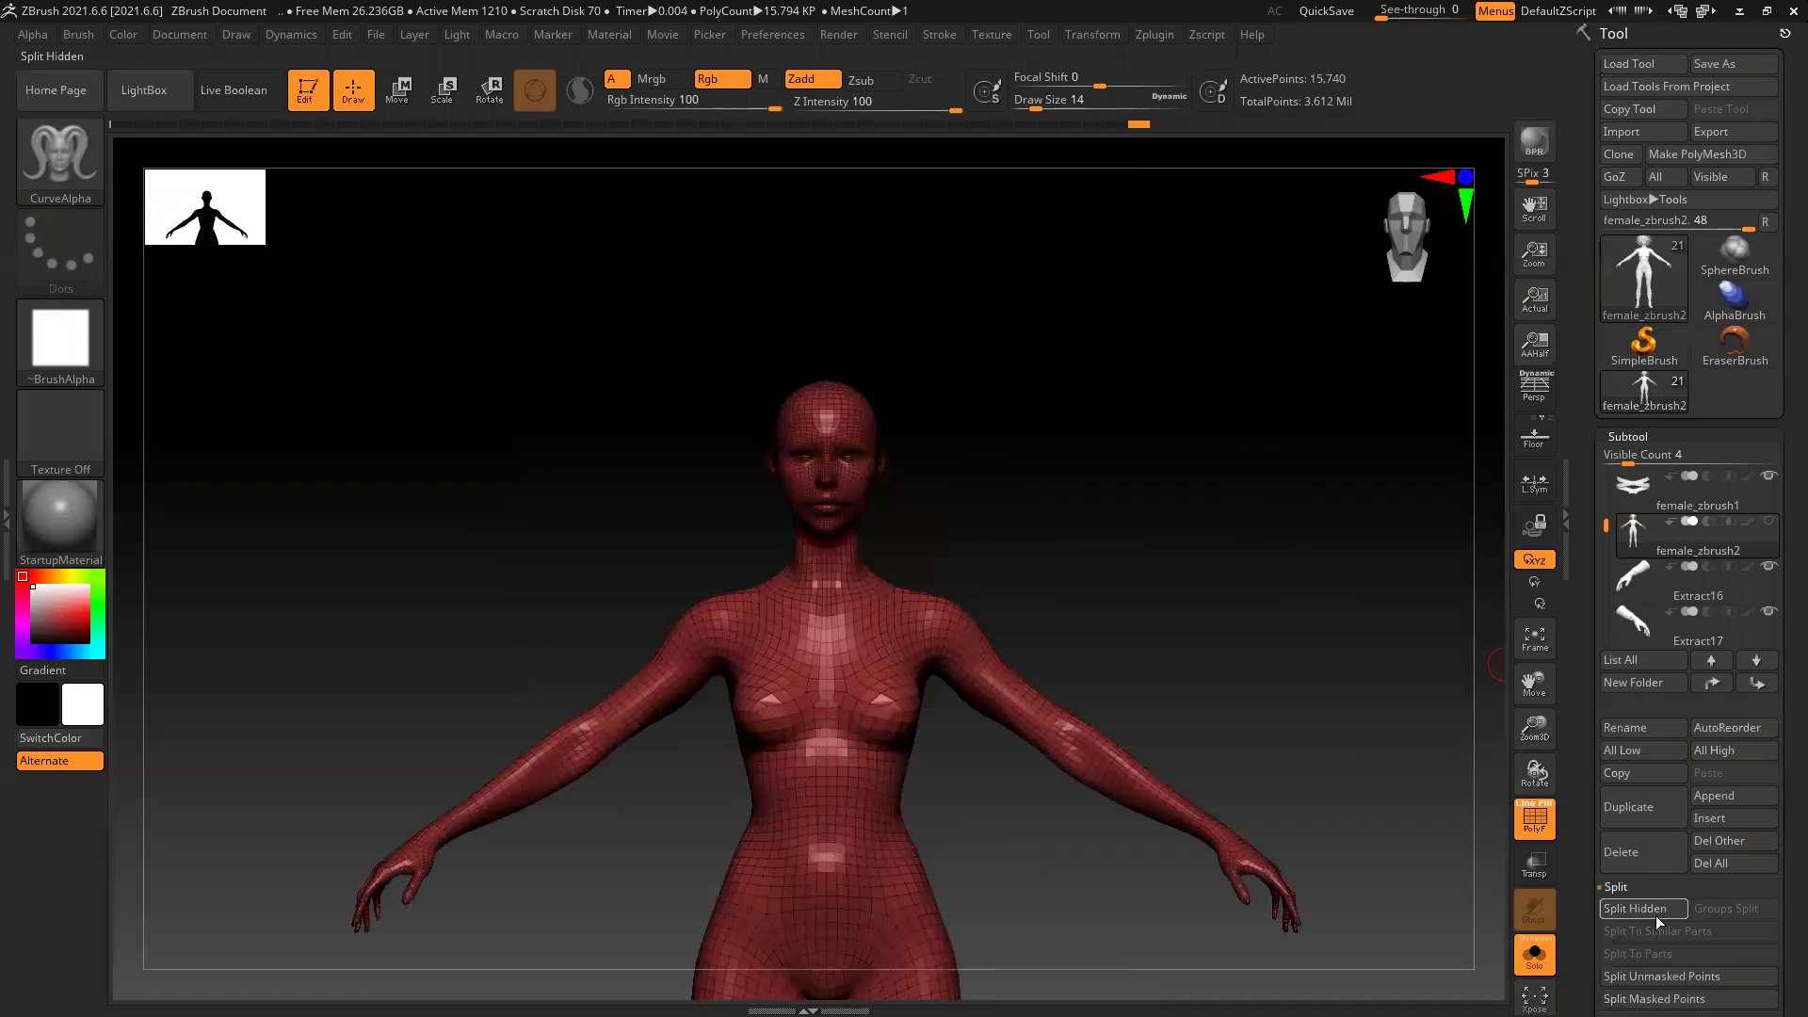
left_click(1656, 916)
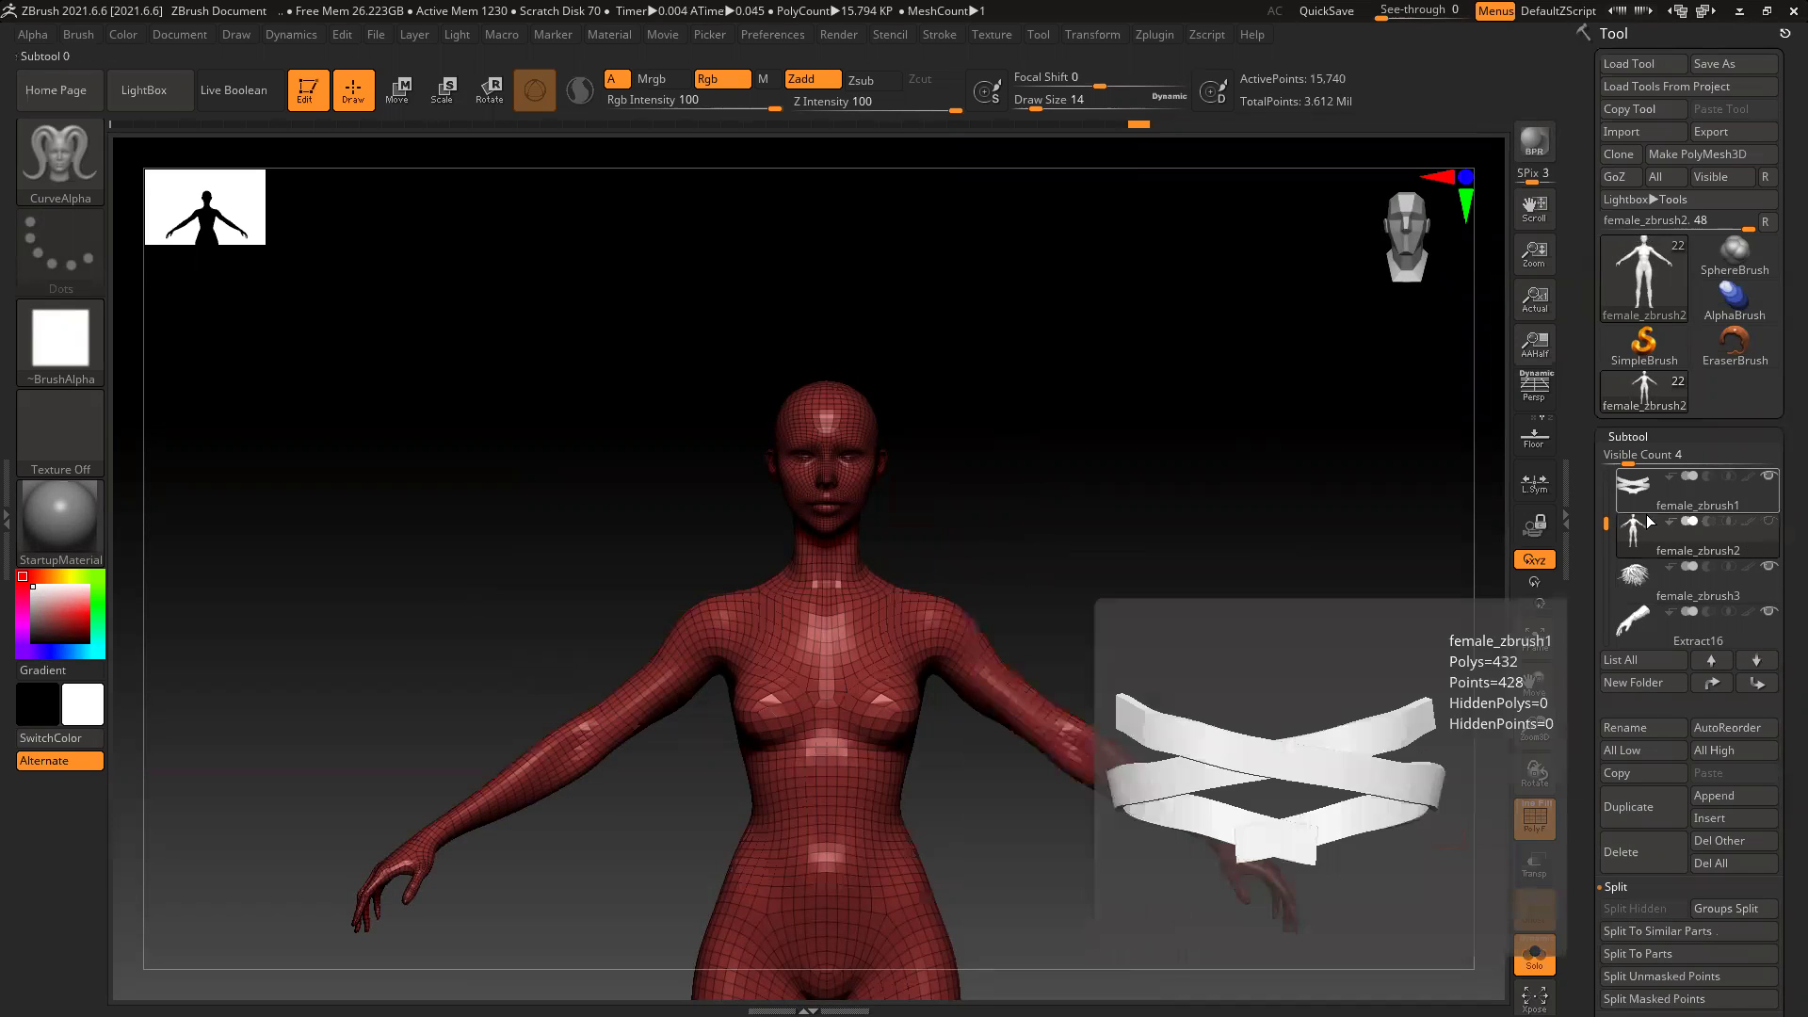
Step: Leave Solo mode to show the other subtools and delete the old Fibers63 hair subtool
left_click_drag(1602, 517, 1608, 461)
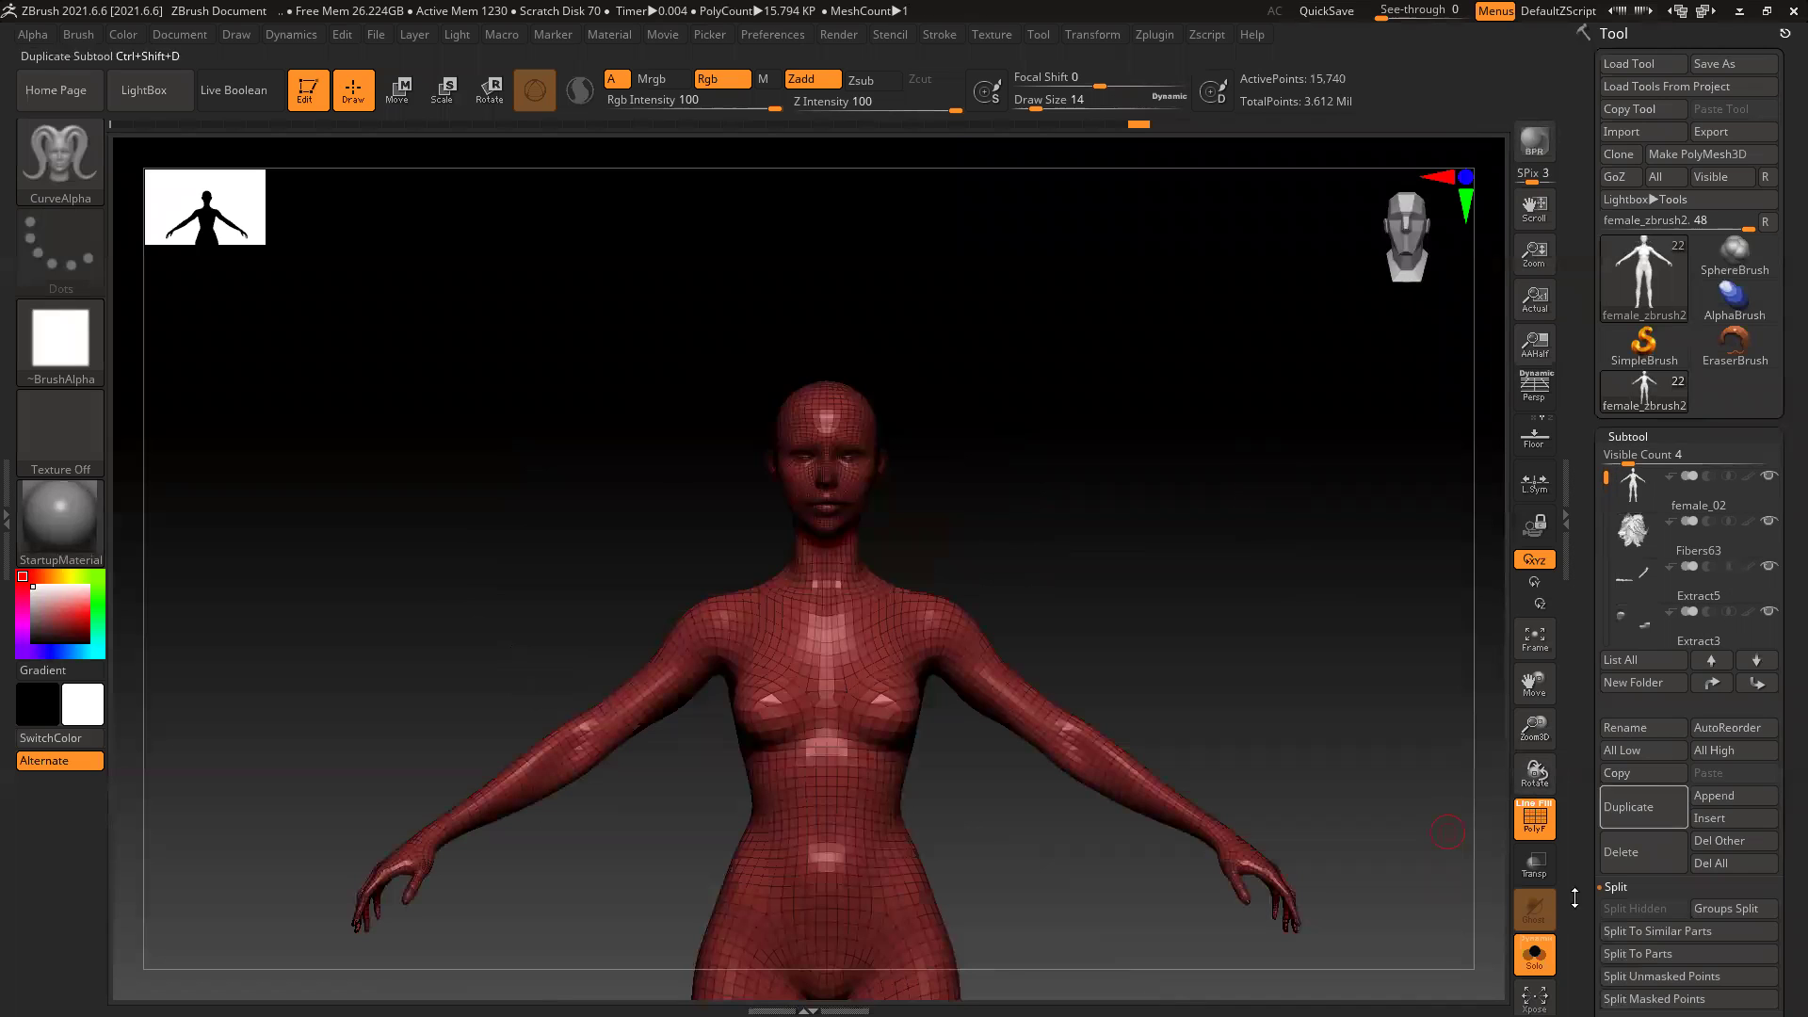
left_click(1535, 958)
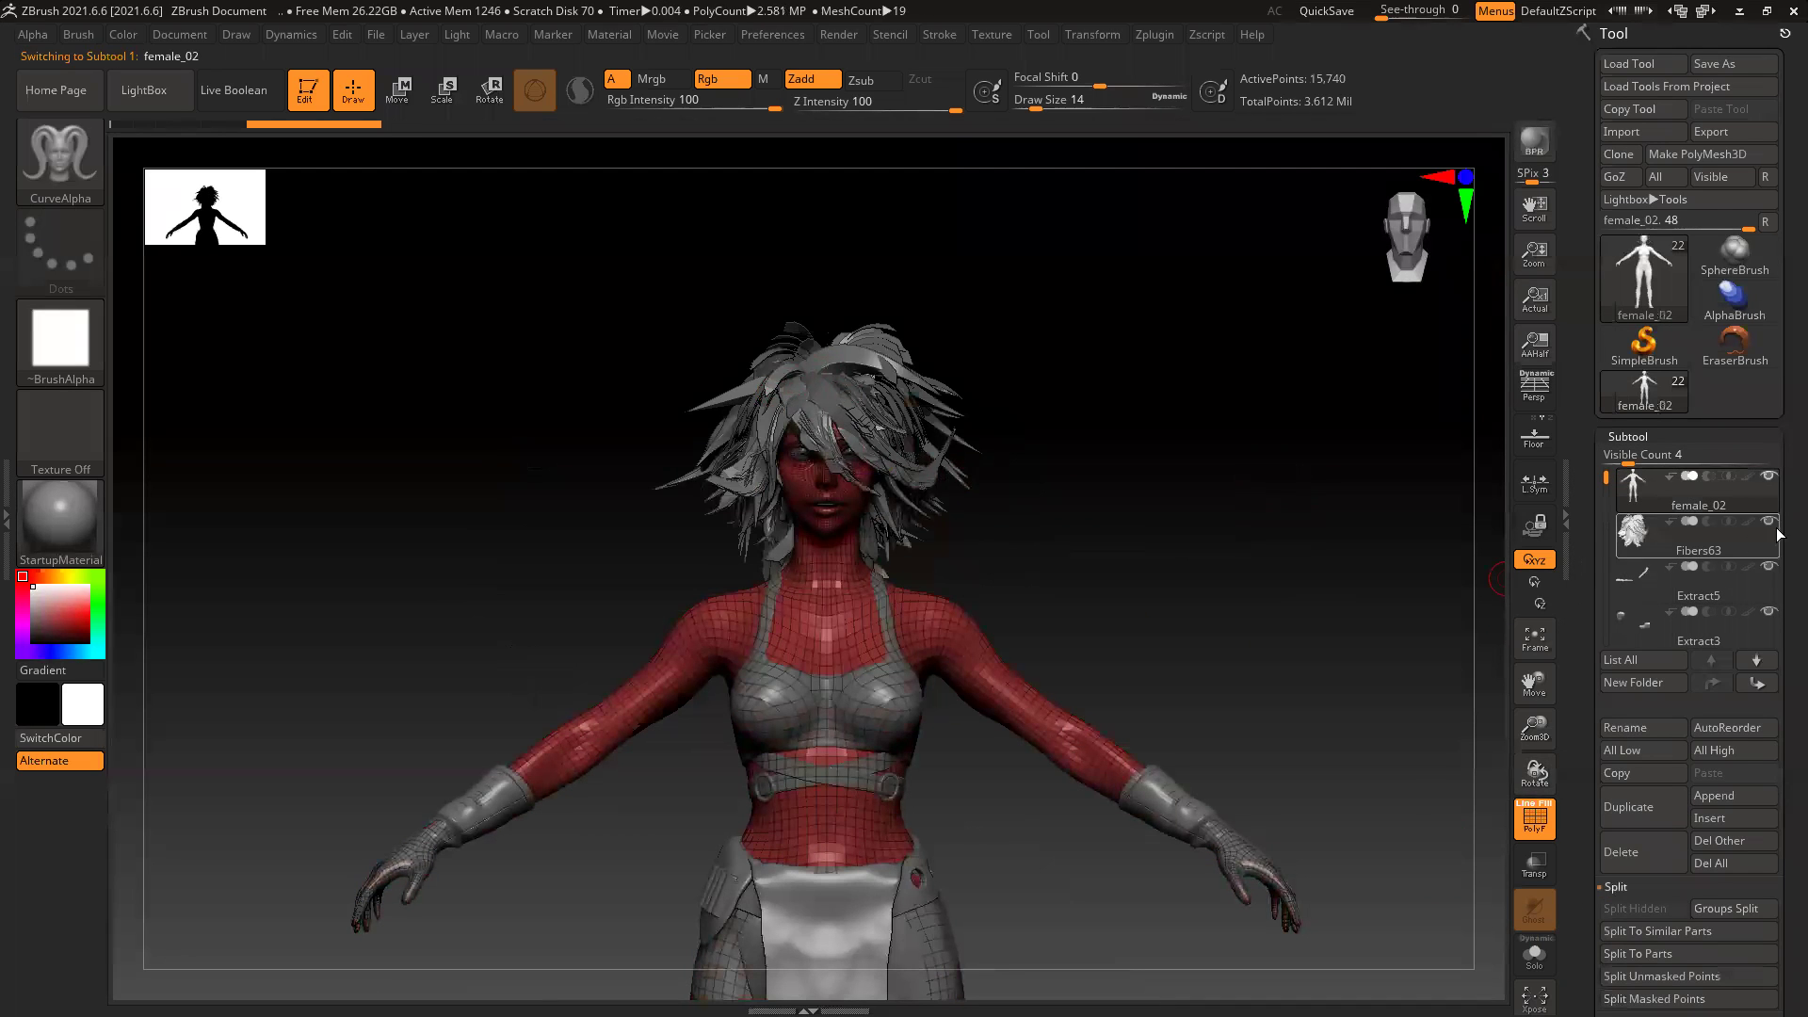
left_click(1646, 838)
left_click(1586, 877)
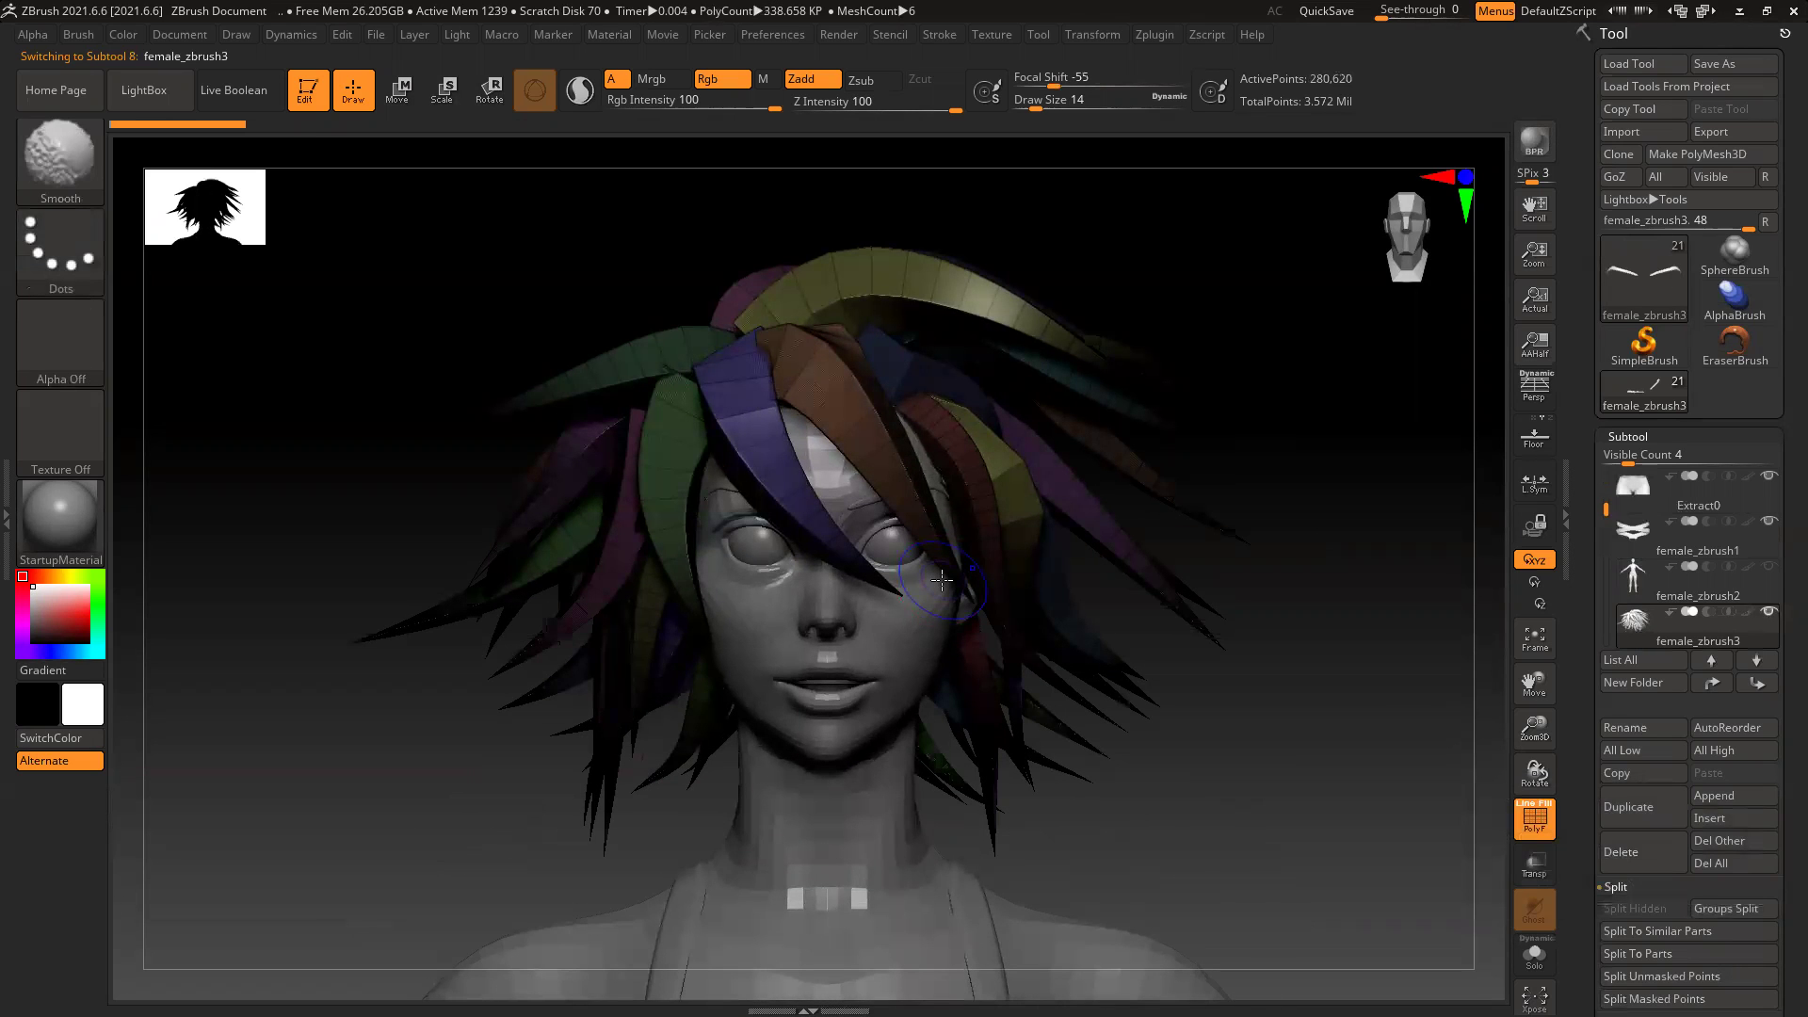
Step: Remove the gradient from the document background
key("shift")
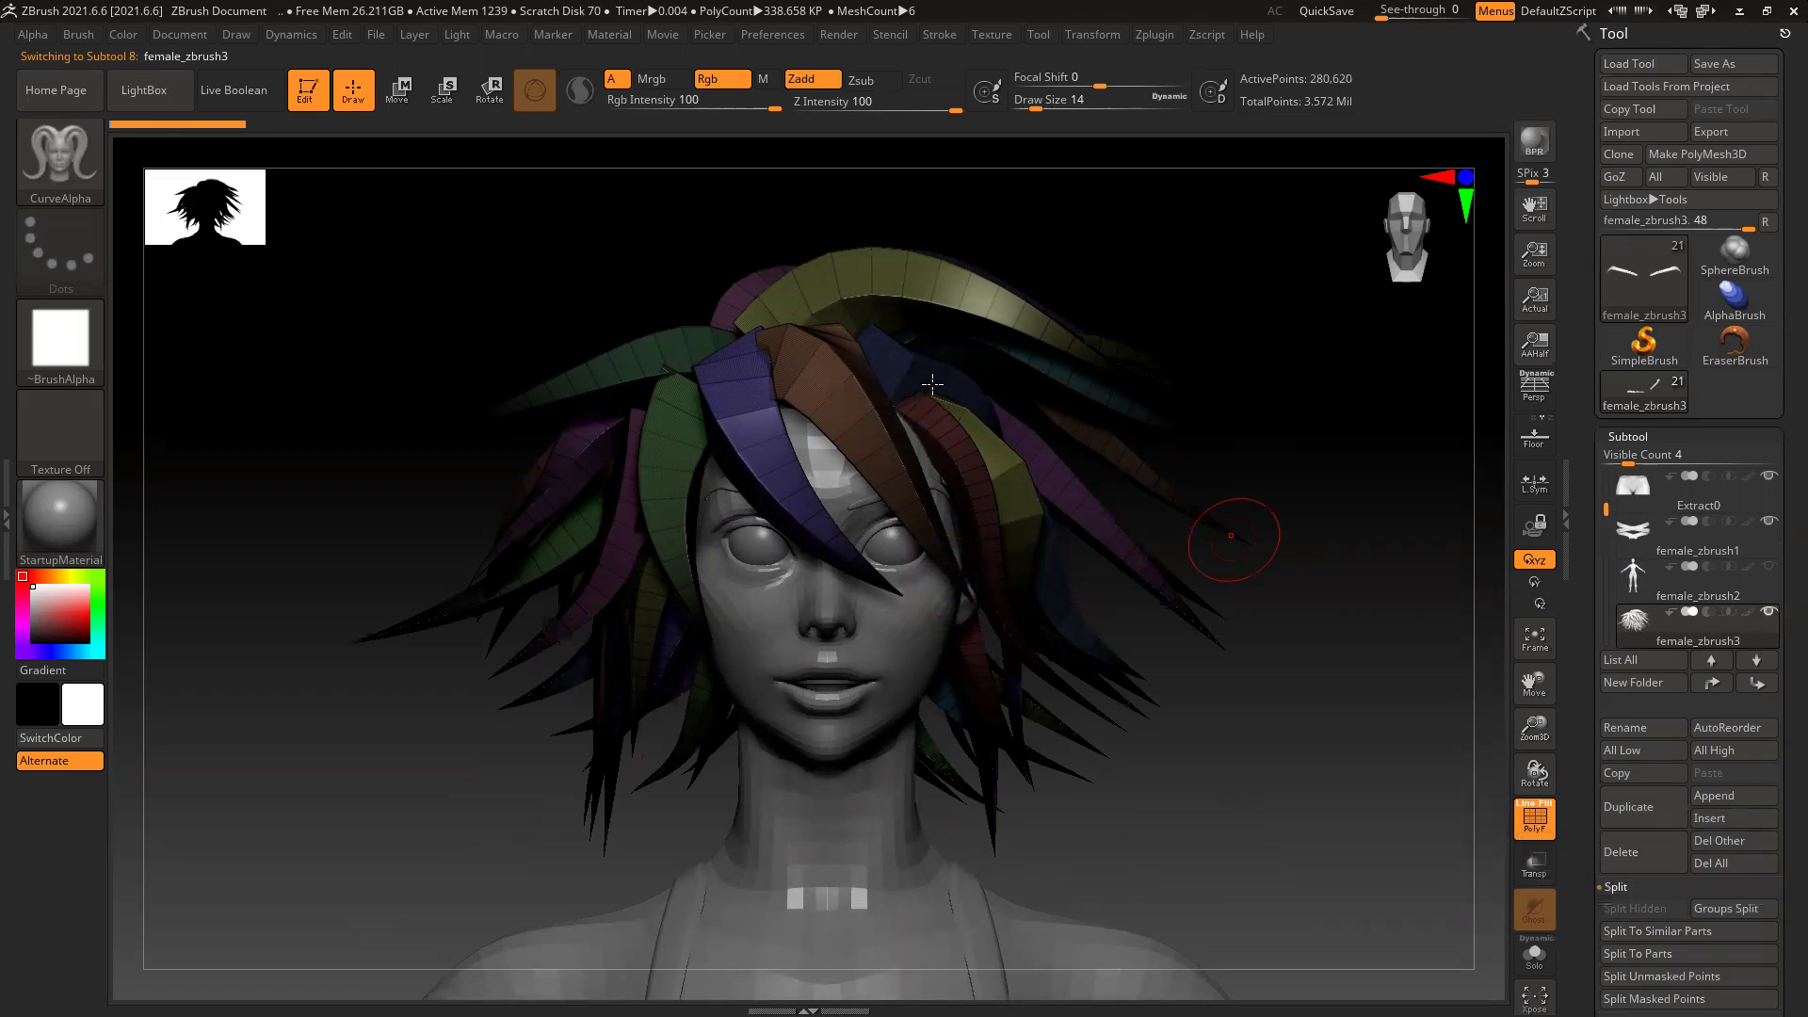
left_click(175, 34)
left_click_drag(226, 426, 182, 428)
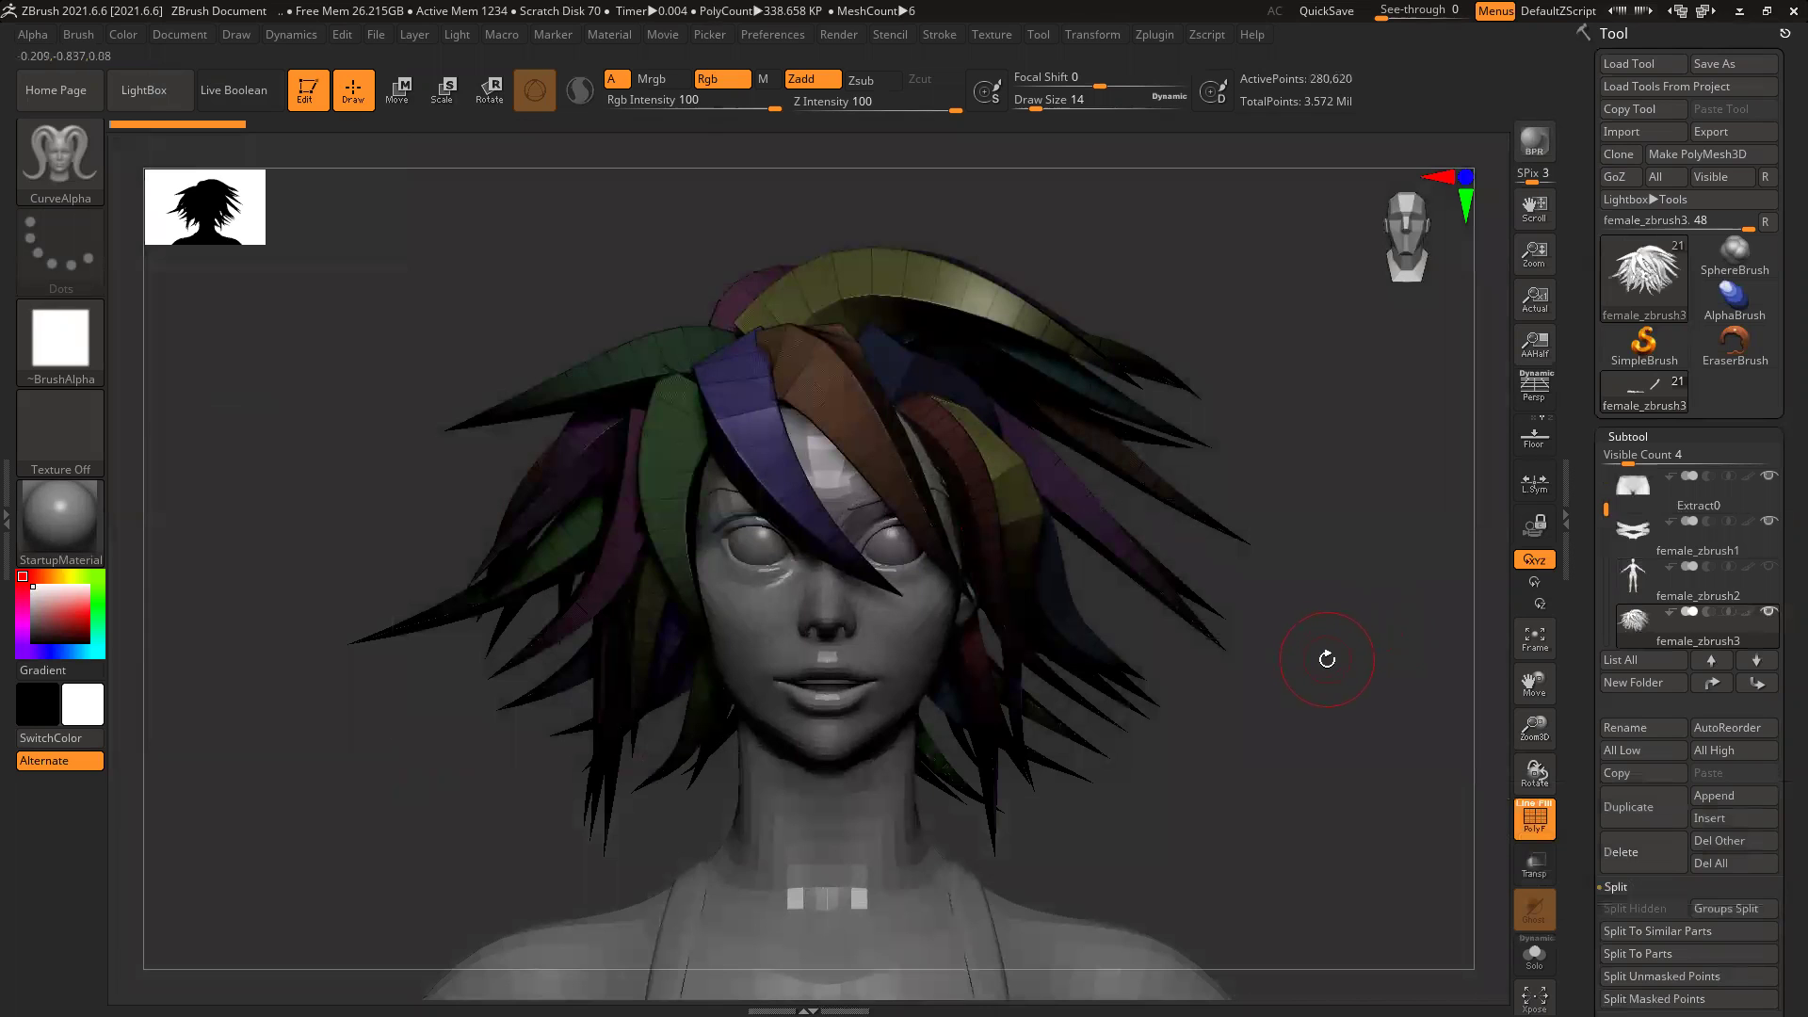
Step: Choose the Move Topological brush and set its draw size to about 68
key("b")
key("m")
key("v")
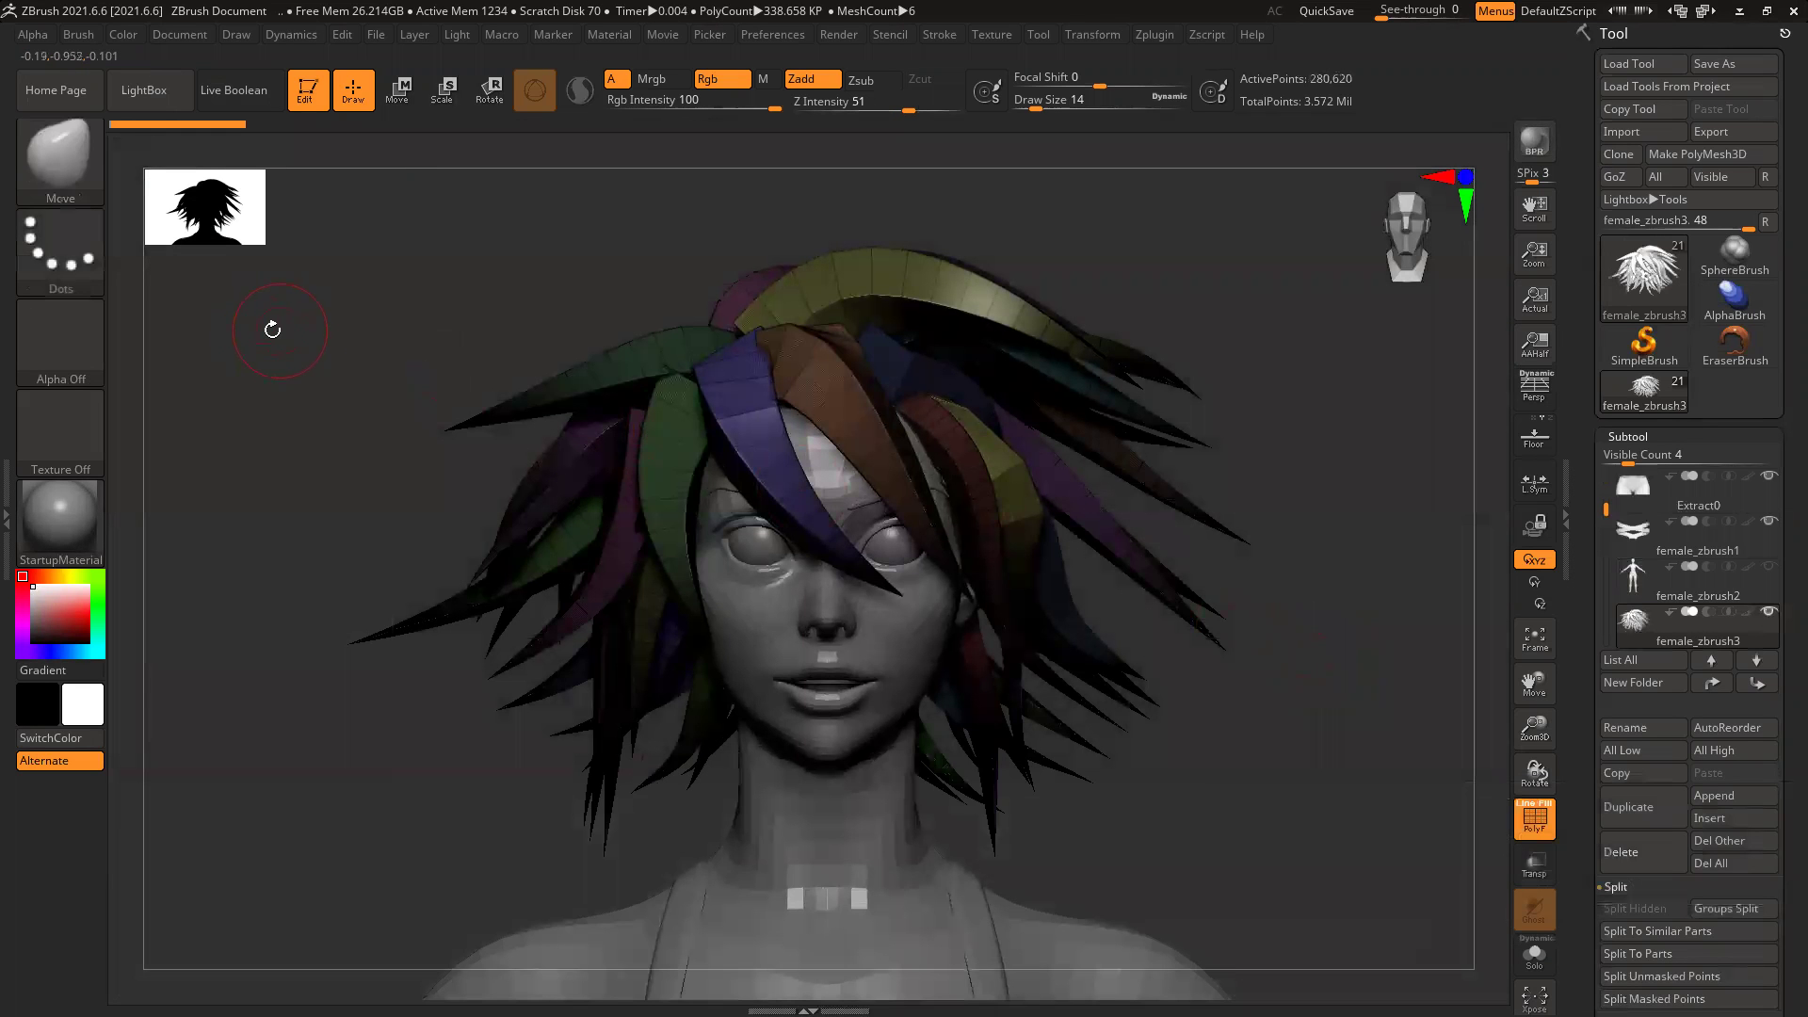
key("b")
key("m")
key("t")
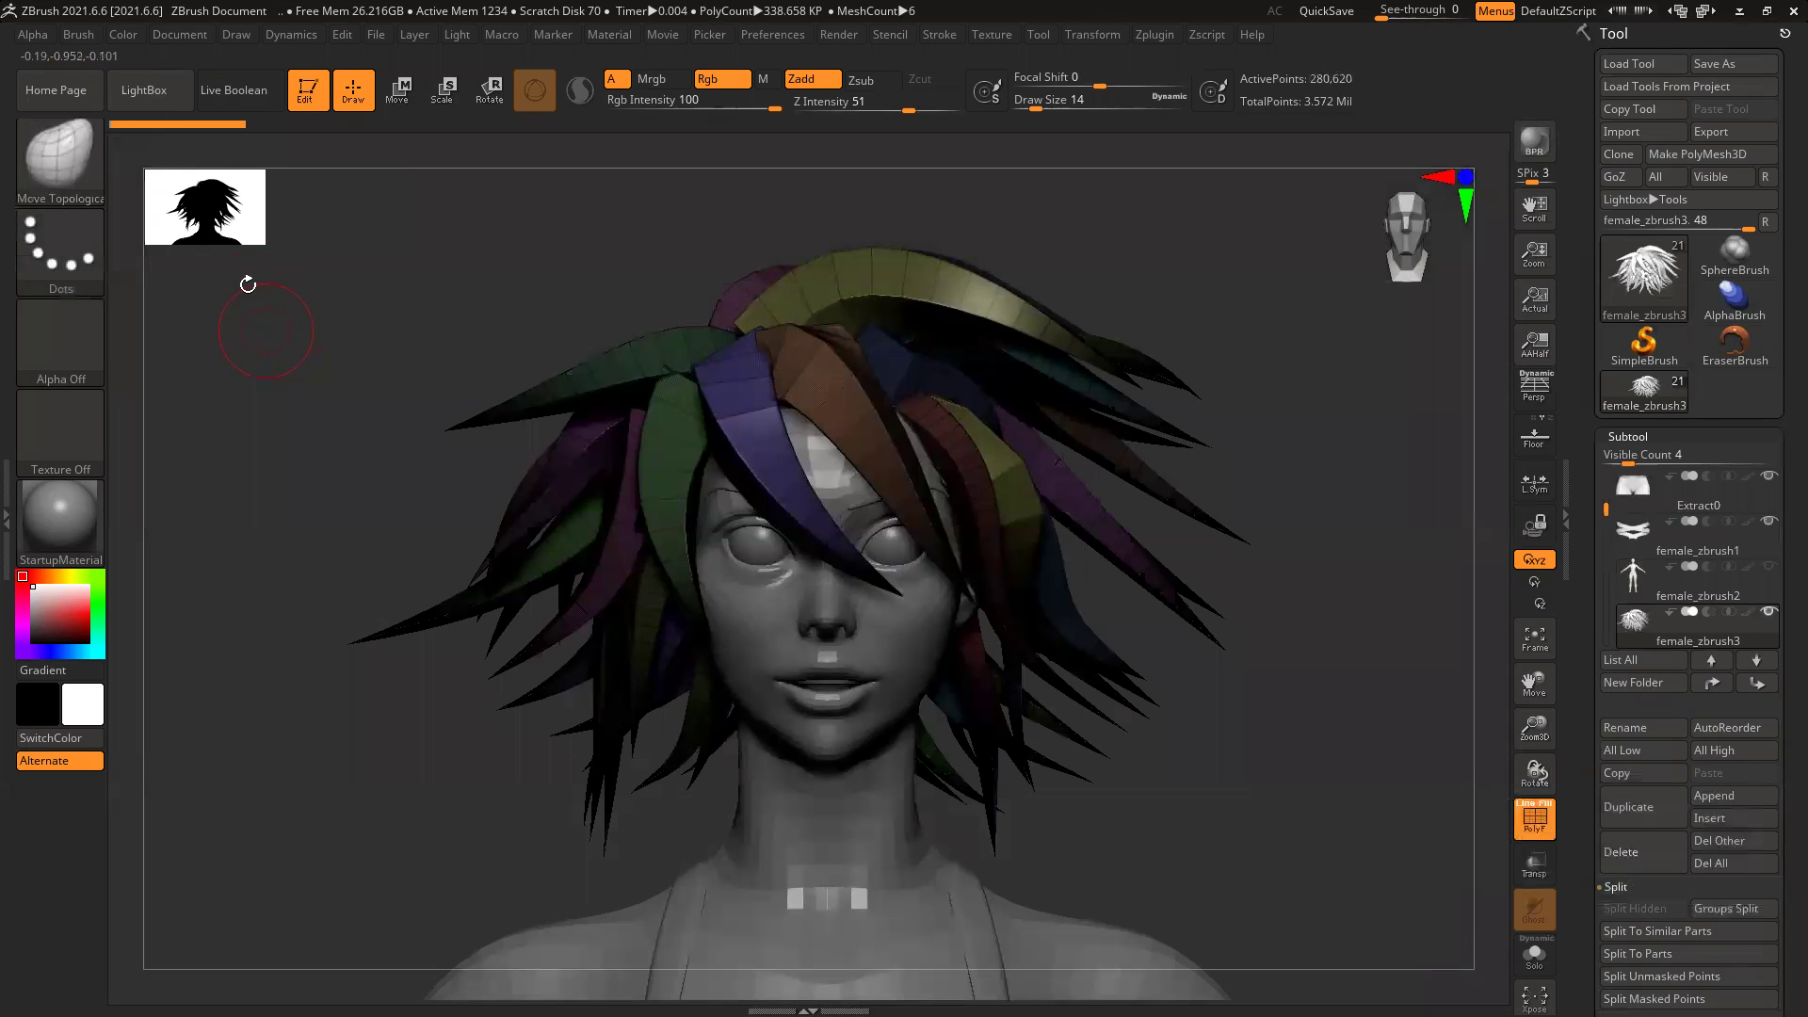
key("space")
left_click_drag(739, 448, 763, 446)
left_click_drag(554, 281, 600, 323, "alt")
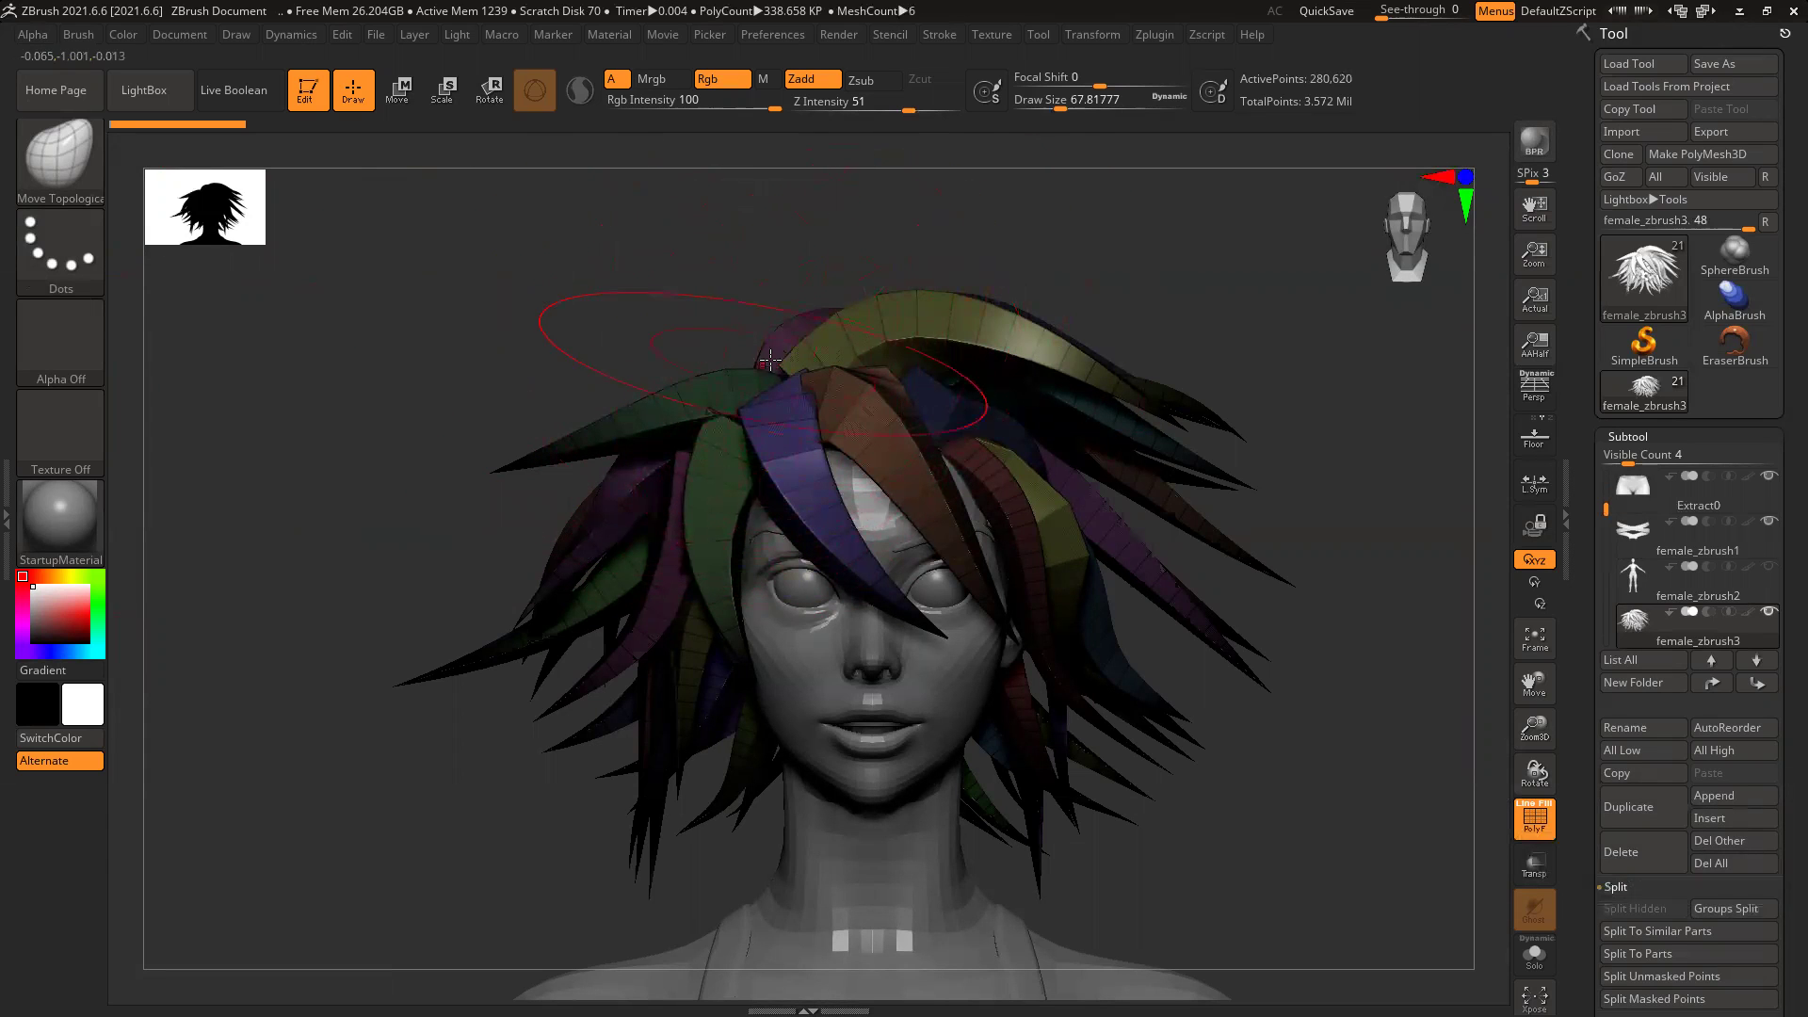
Step: Reshape the crown and upper back strands with the Move brush at a draw size of about 94
key("b")
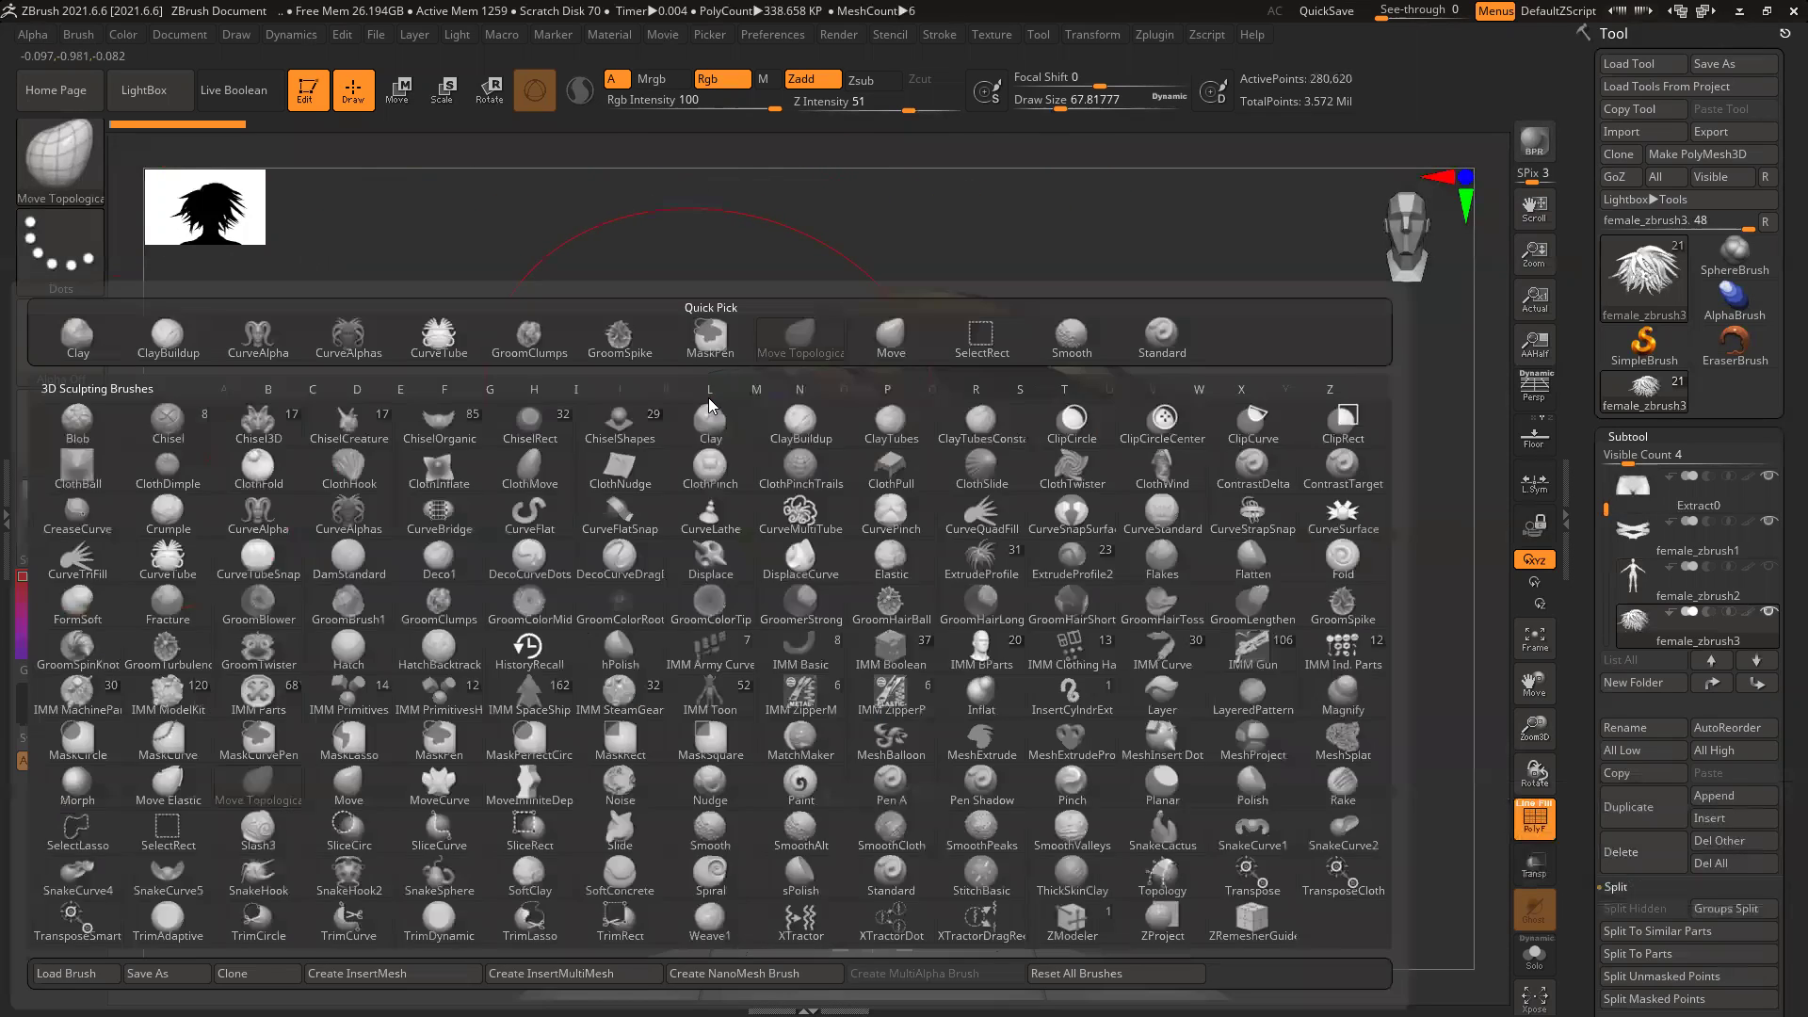
key("m")
key("v")
key("space")
left_click_drag(769, 343, 752, 341)
left_click_drag(612, 296, 744, 294)
mouse_move(780, 333)
left_mouse_down()
mouse_move(751, 331)
mouse_move(834, 330)
left_mouse_up()
key("space")
left_click_drag(684, 350, 676, 340)
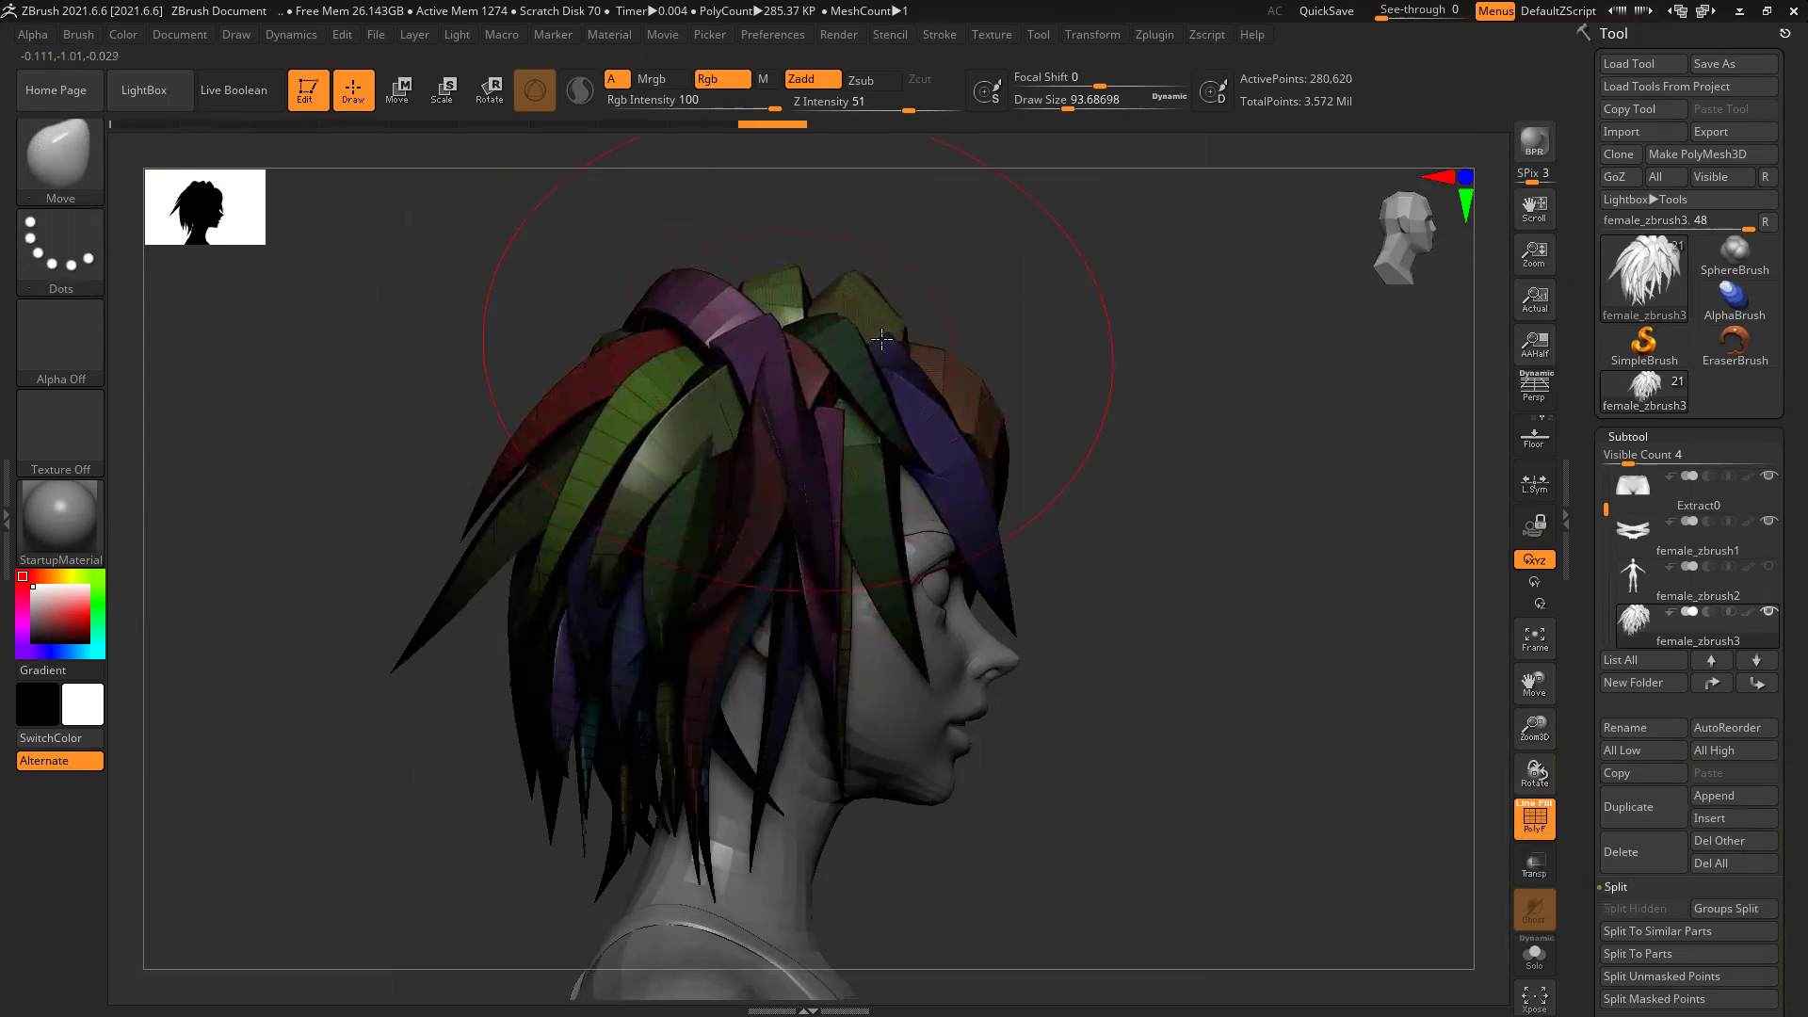
left_click_drag(595, 399, 585, 391)
left_click_drag(468, 412, 860, 391)
Step: Adjust the overall volume of the hair with the Move brush at draw size about 145, and turn off the polygroup wireframe
key("space")
left_click_drag(806, 484, 829, 484)
mouse_move(659, 386)
left_mouse_down()
mouse_move(692, 360)
mouse_move(695, 420)
left_mouse_up()
left_click_drag(1084, 529, 1061, 537)
key("shift+f")
left_click_drag(778, 398, 779, 398)
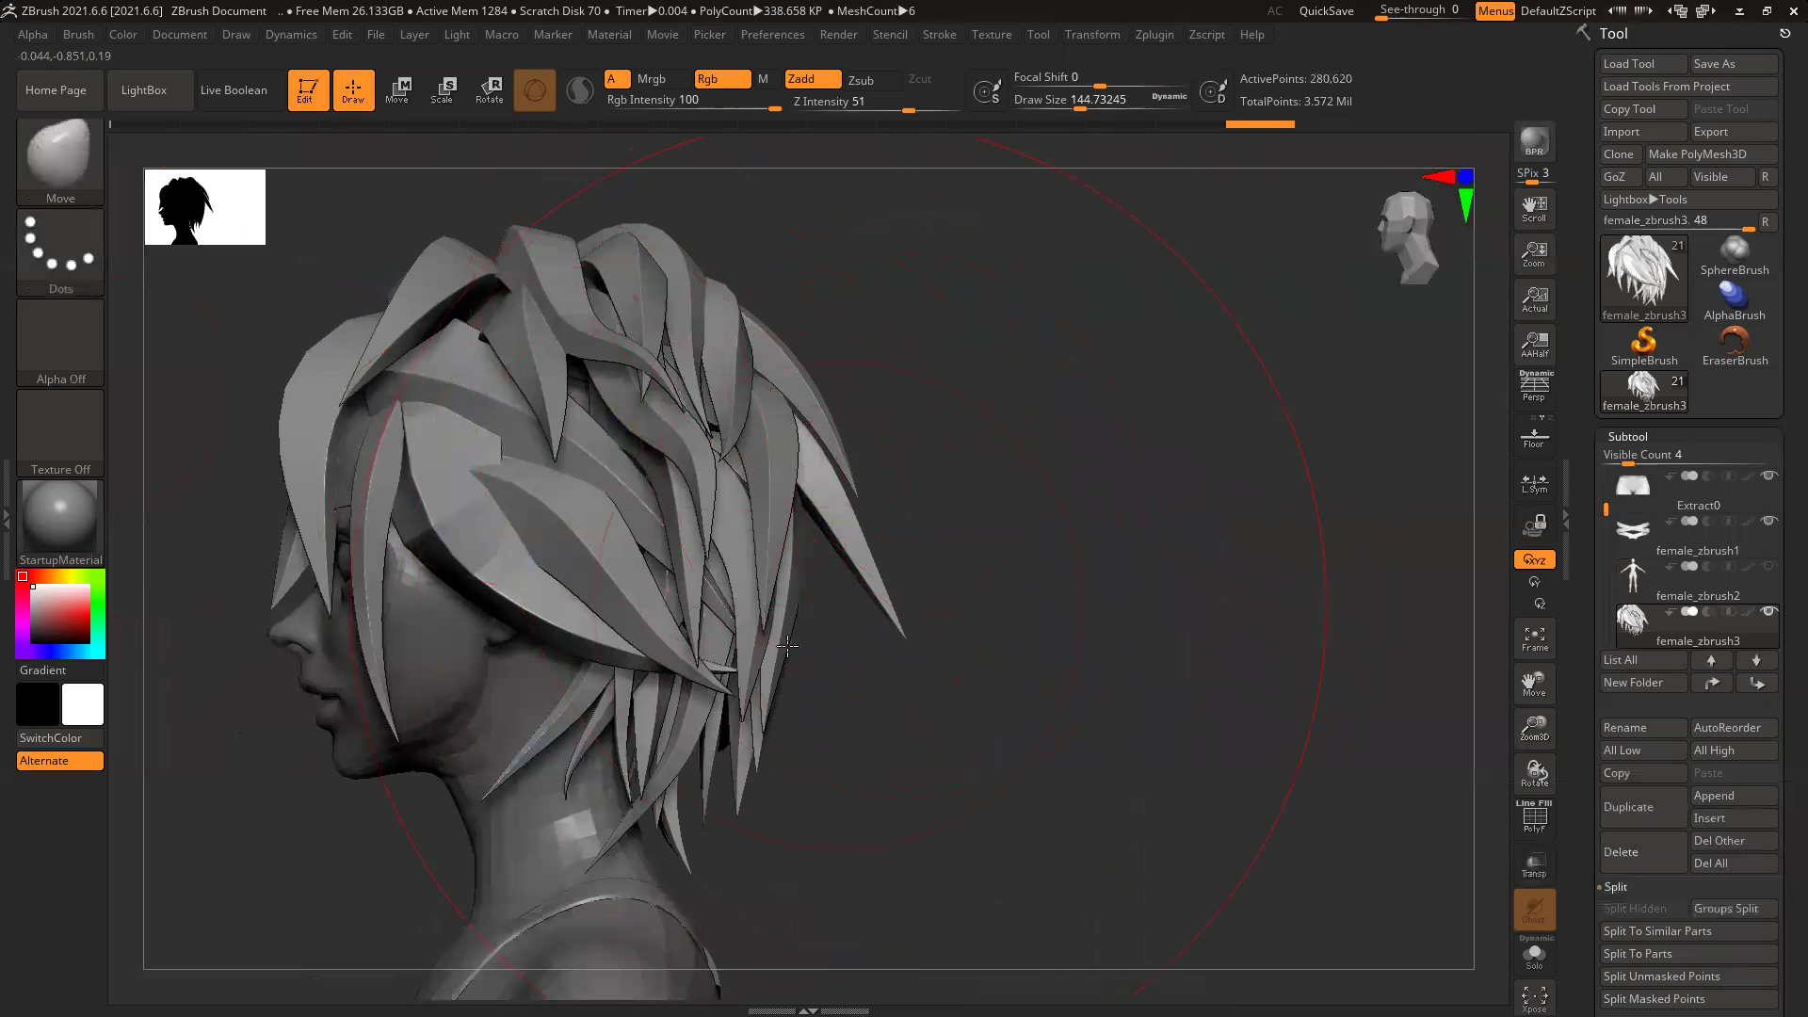
left_click_drag(988, 742, 815, 560)
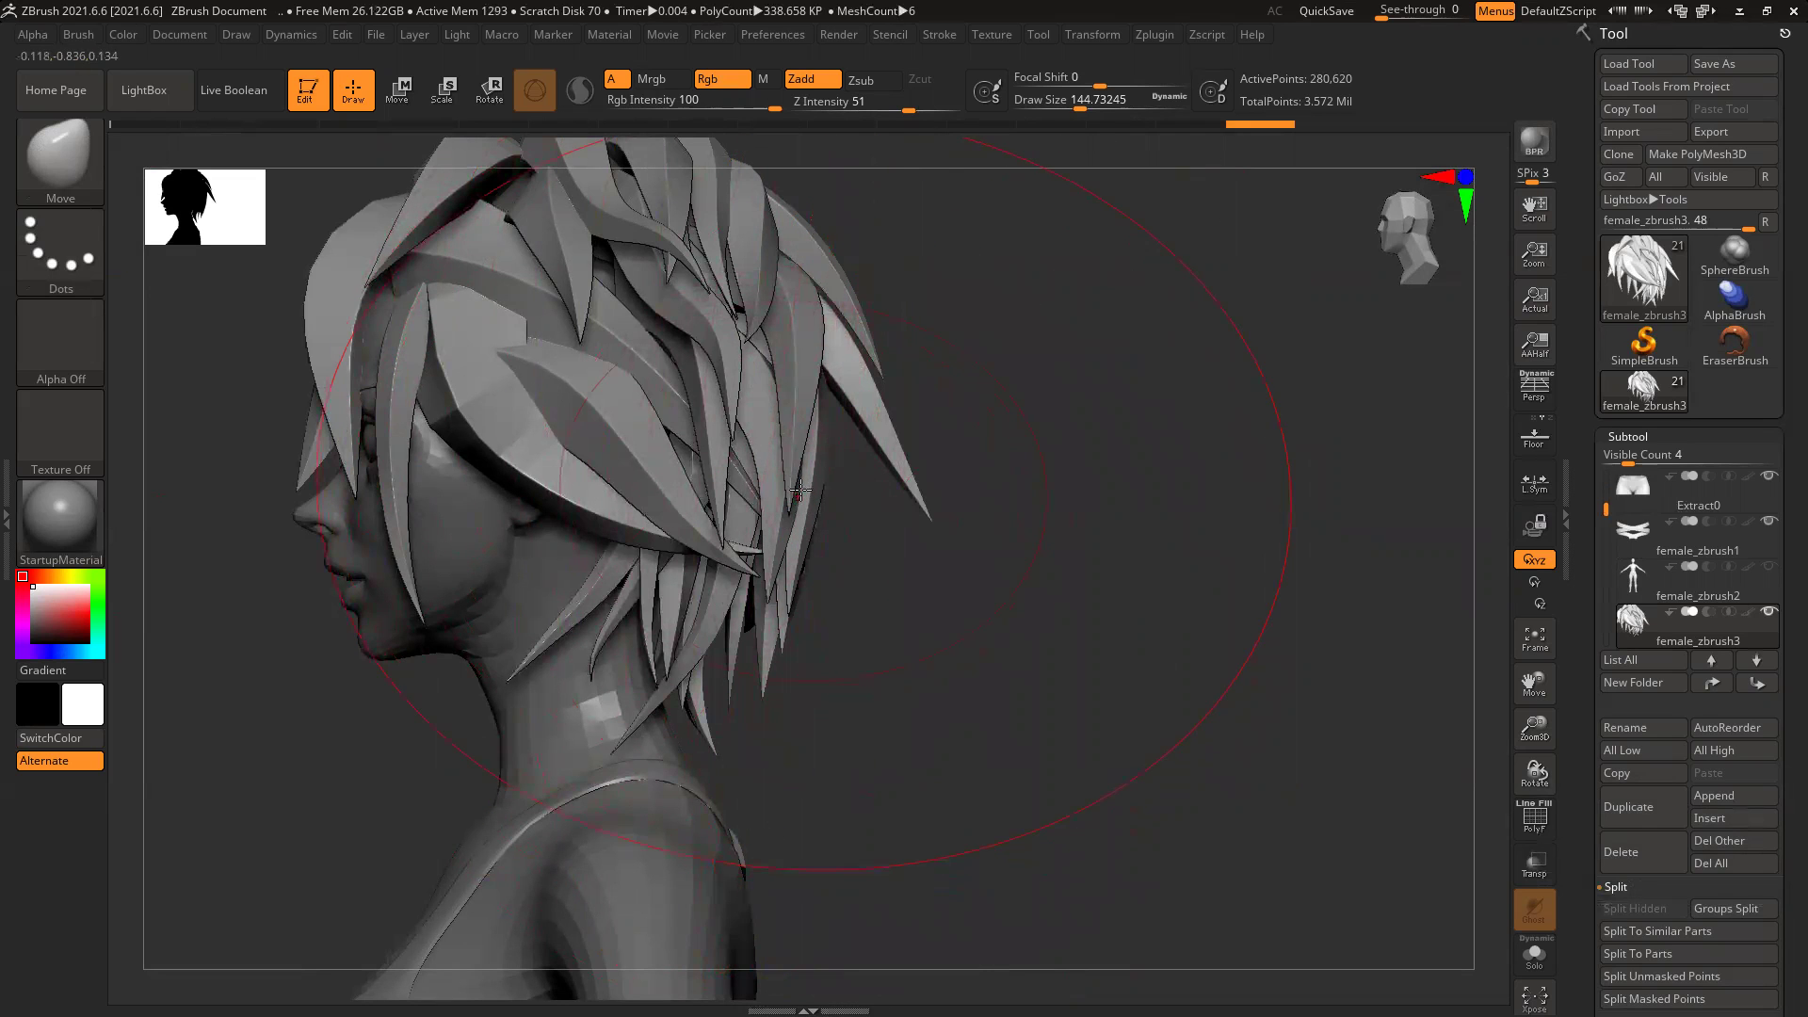
Step: Pull the tips of the upper back strands outward with the Move Topological brush at a draw size of about 71
key("b")
key("m")
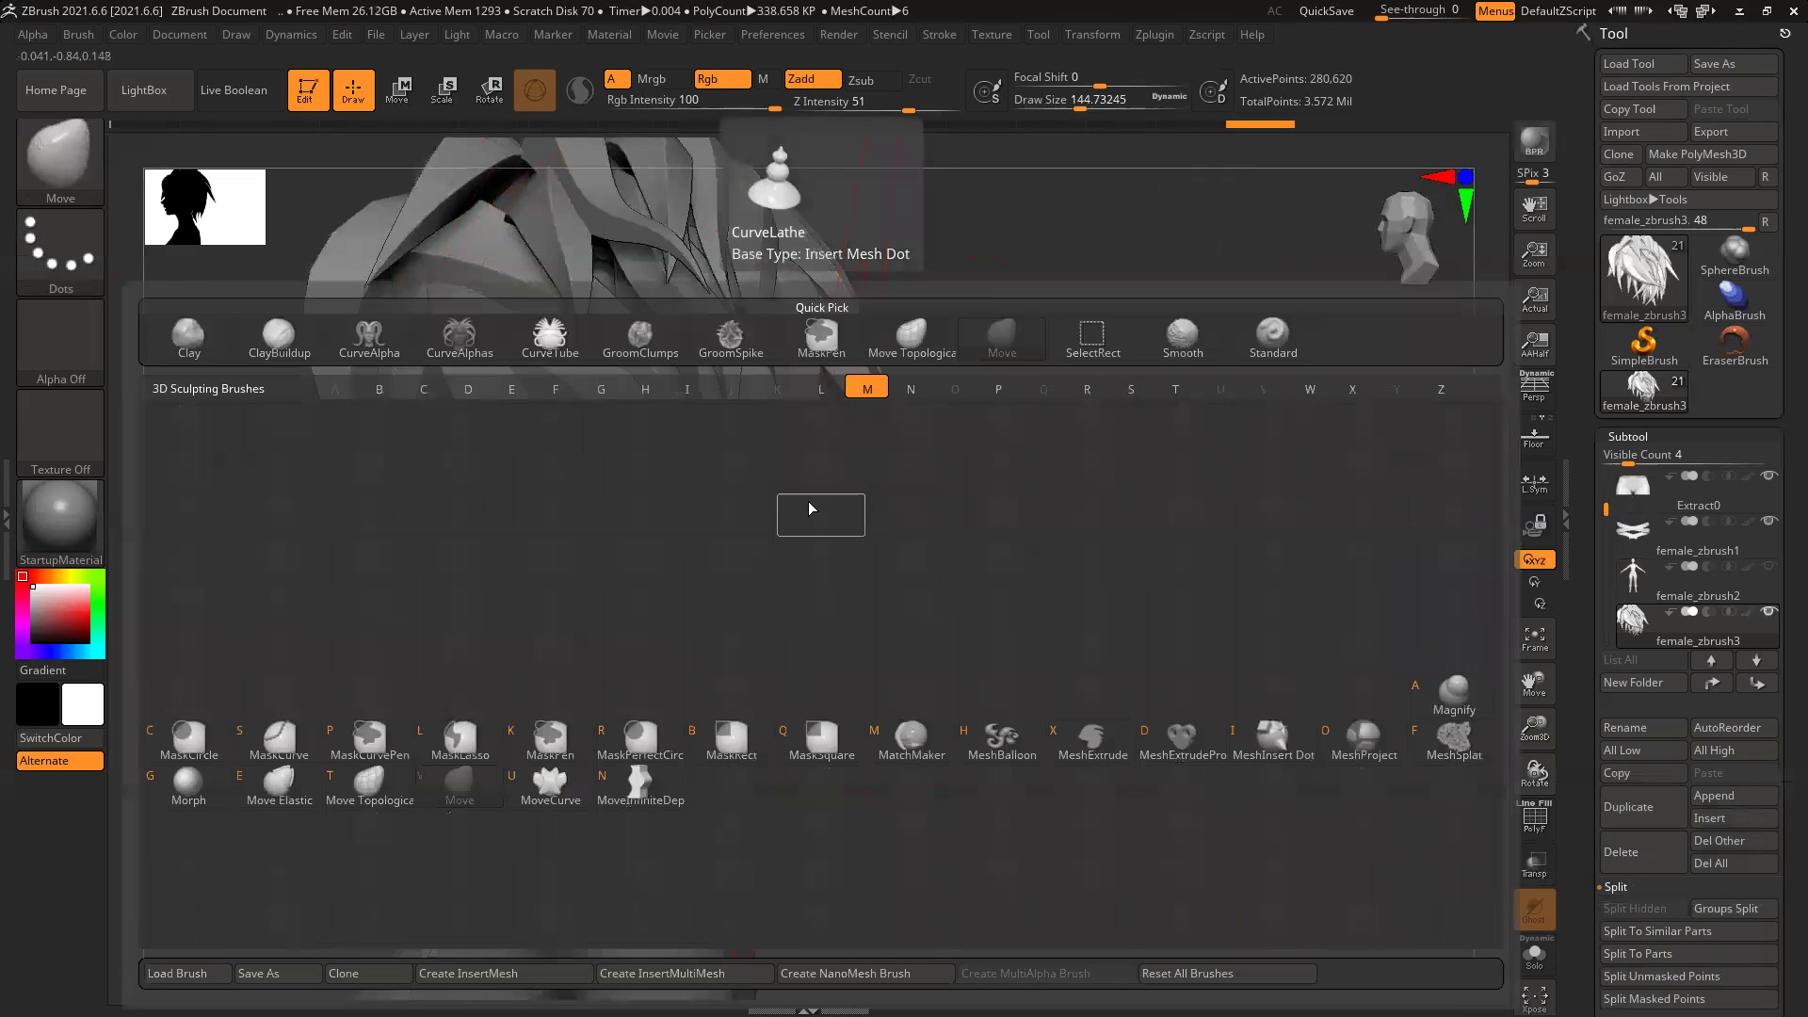
key("t")
key("space")
left_click_drag(786, 483, 772, 484)
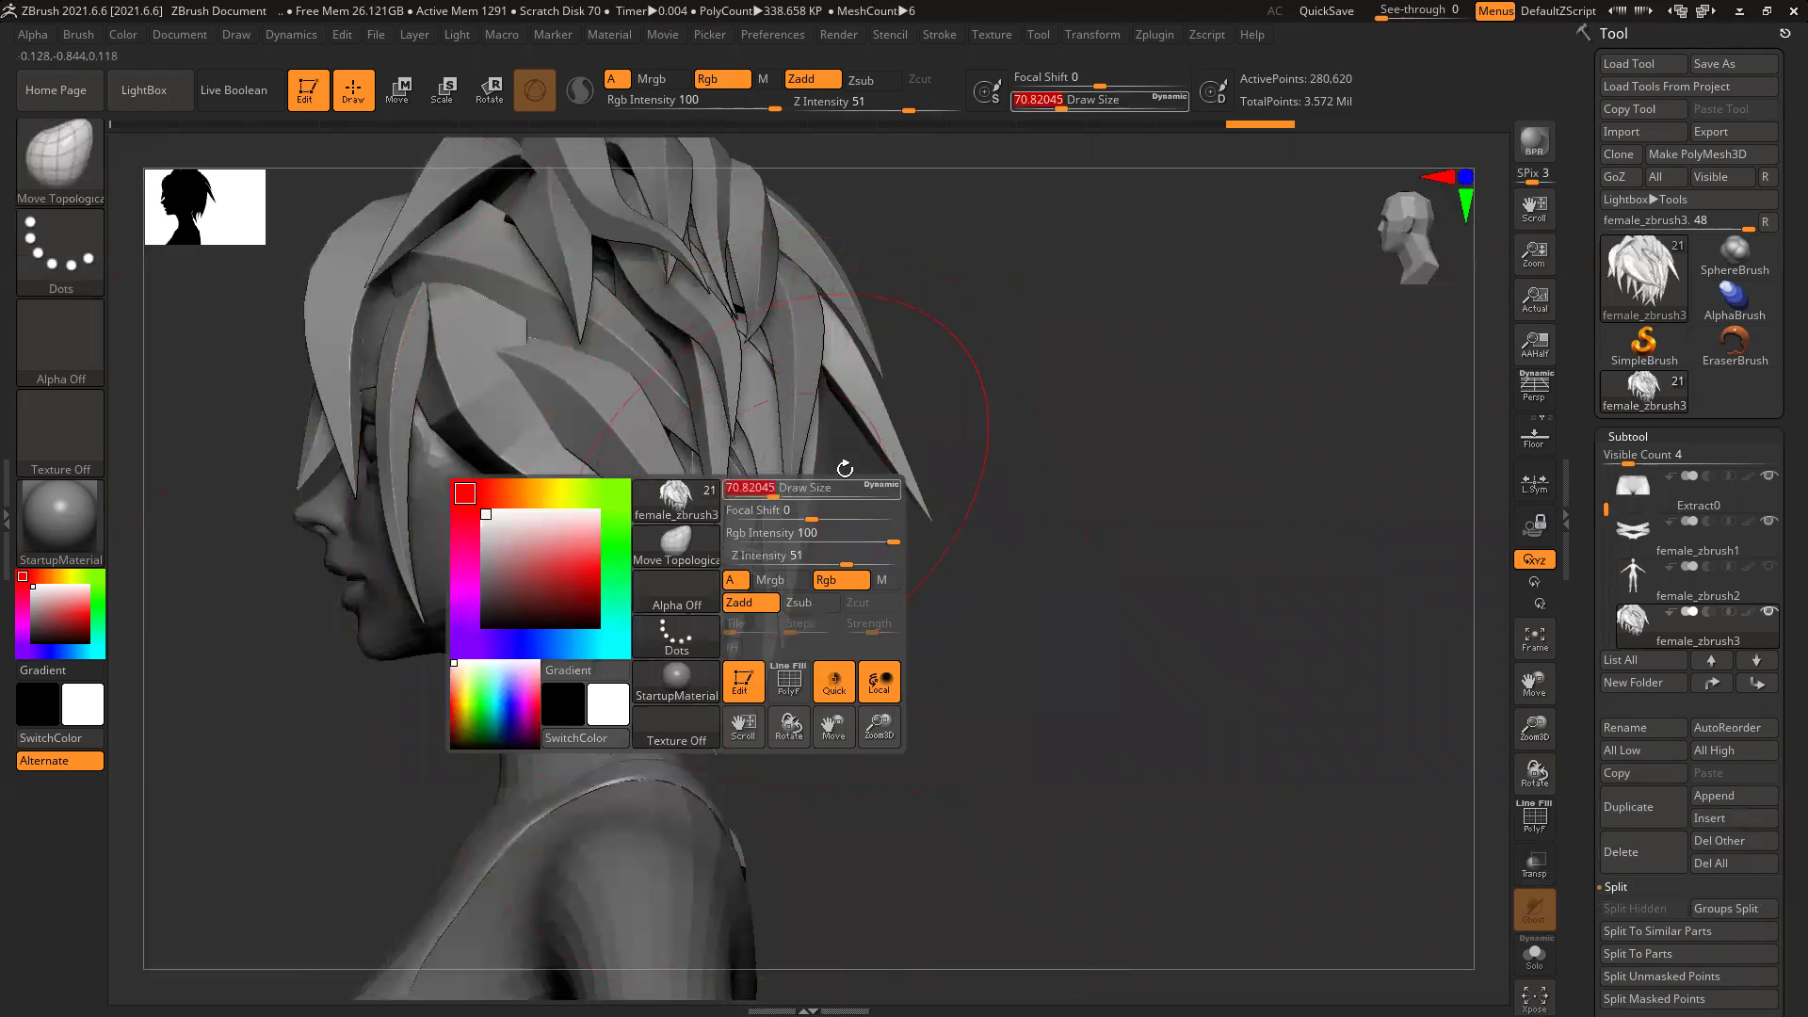
left_click_drag(1065, 405, 1045, 507, "alt")
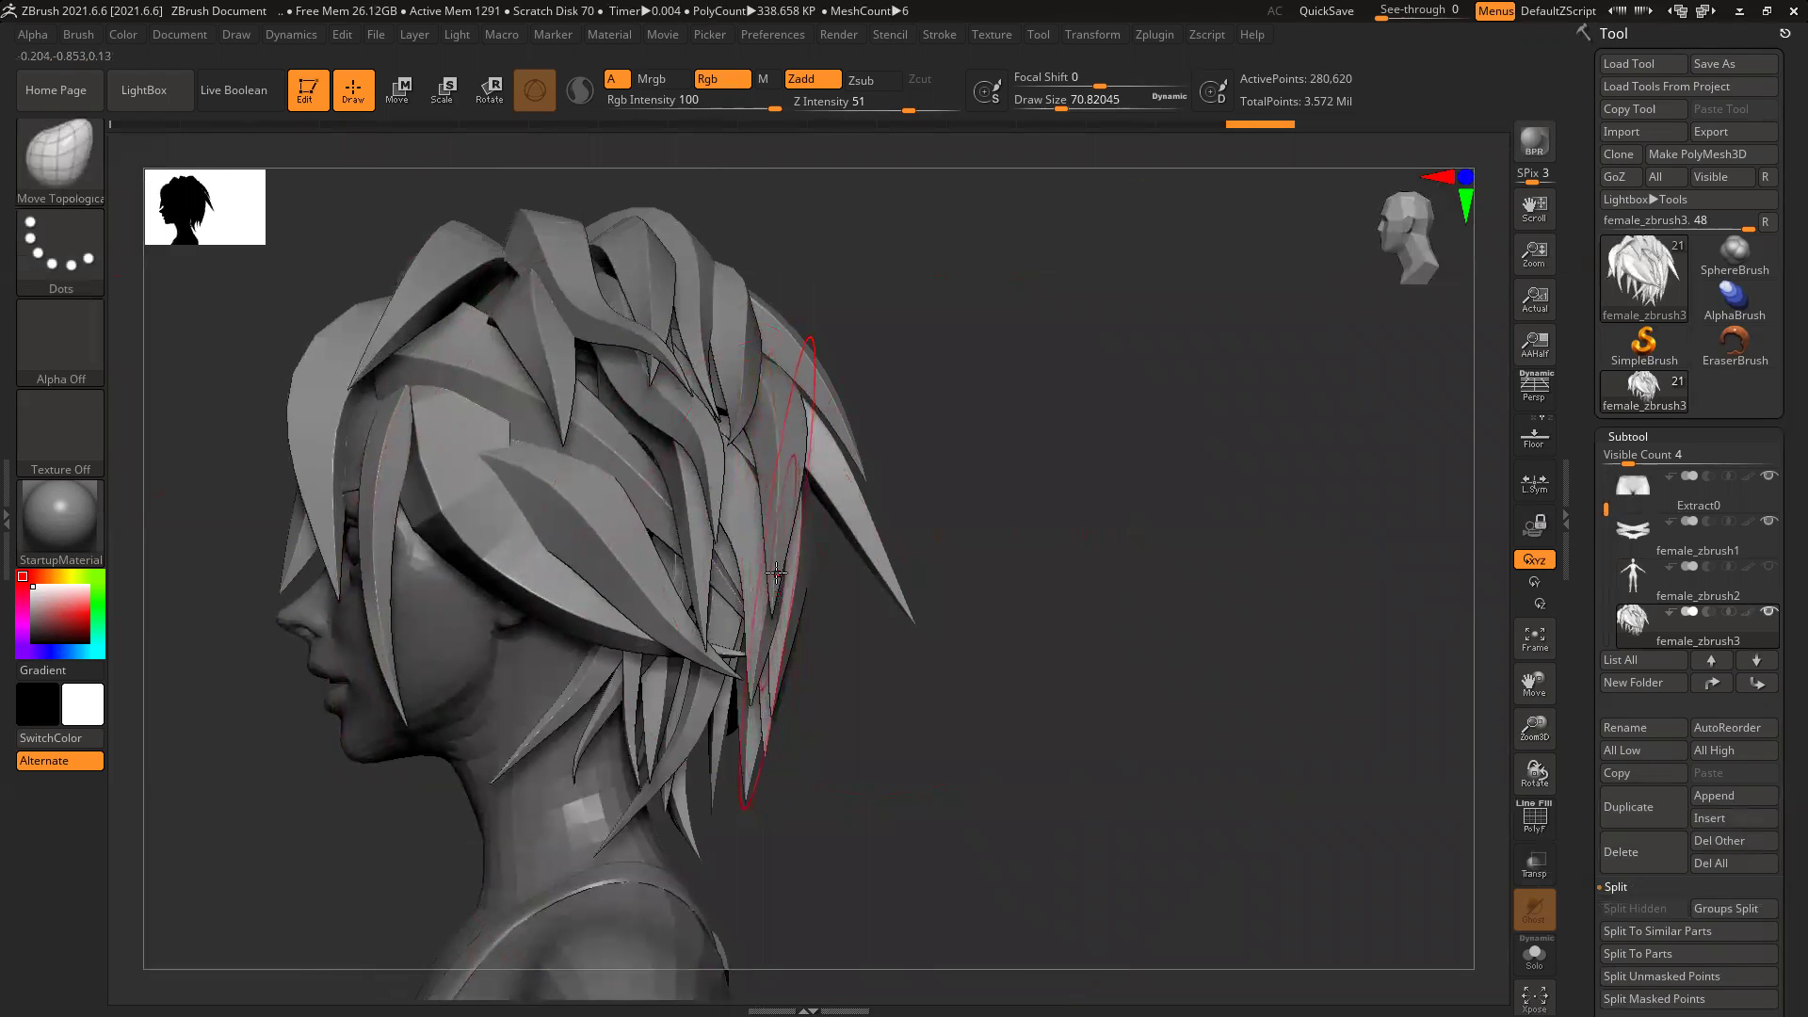
key("ctrl")
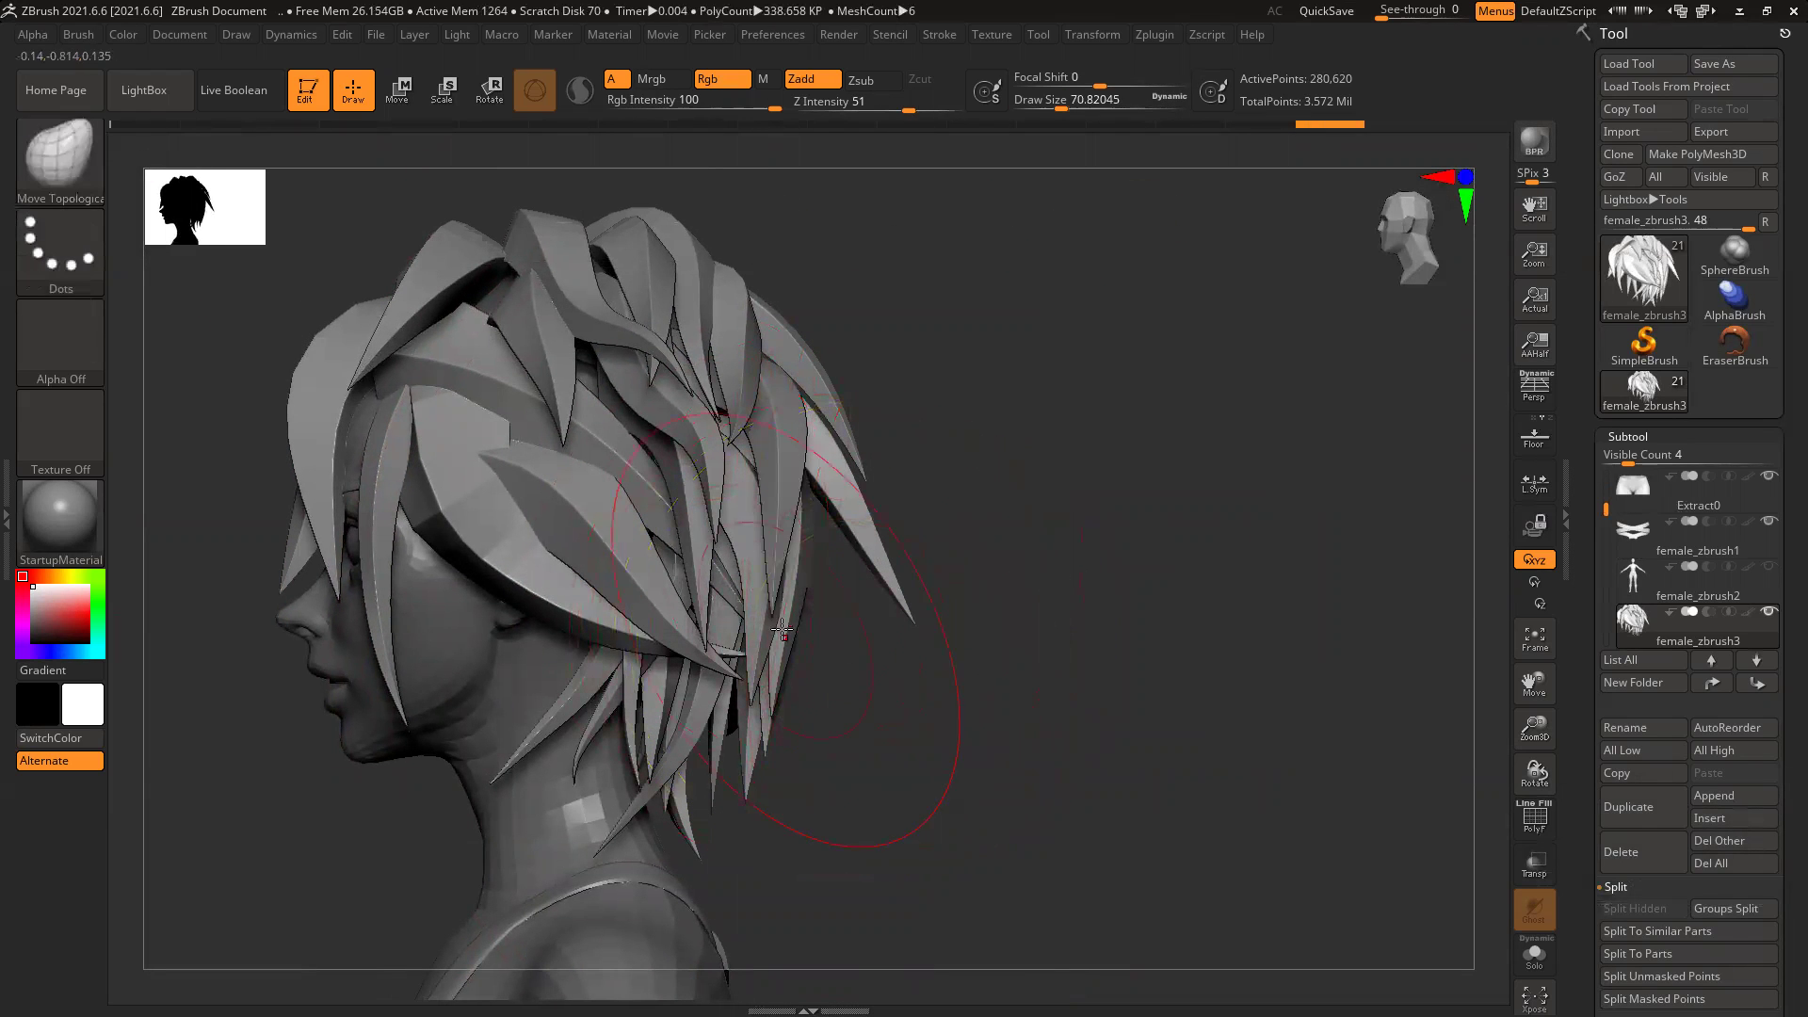
left_click_drag(810, 514, 780, 507)
left_click_drag(916, 621, 1004, 562)
mouse_move(861, 512)
left_mouse_down()
mouse_move(921, 454)
mouse_move(899, 464)
mouse_move(848, 419)
mouse_move(830, 427)
mouse_move(913, 468)
left_mouse_up()
Step: Pull the lower back strand tips away from the neck and undo the last three changes
left_click_drag(787, 709, 863, 708)
left_click_drag(786, 759, 992, 738)
key("ctrl+z")
key("ctrl+z")
key("ctrl+z")
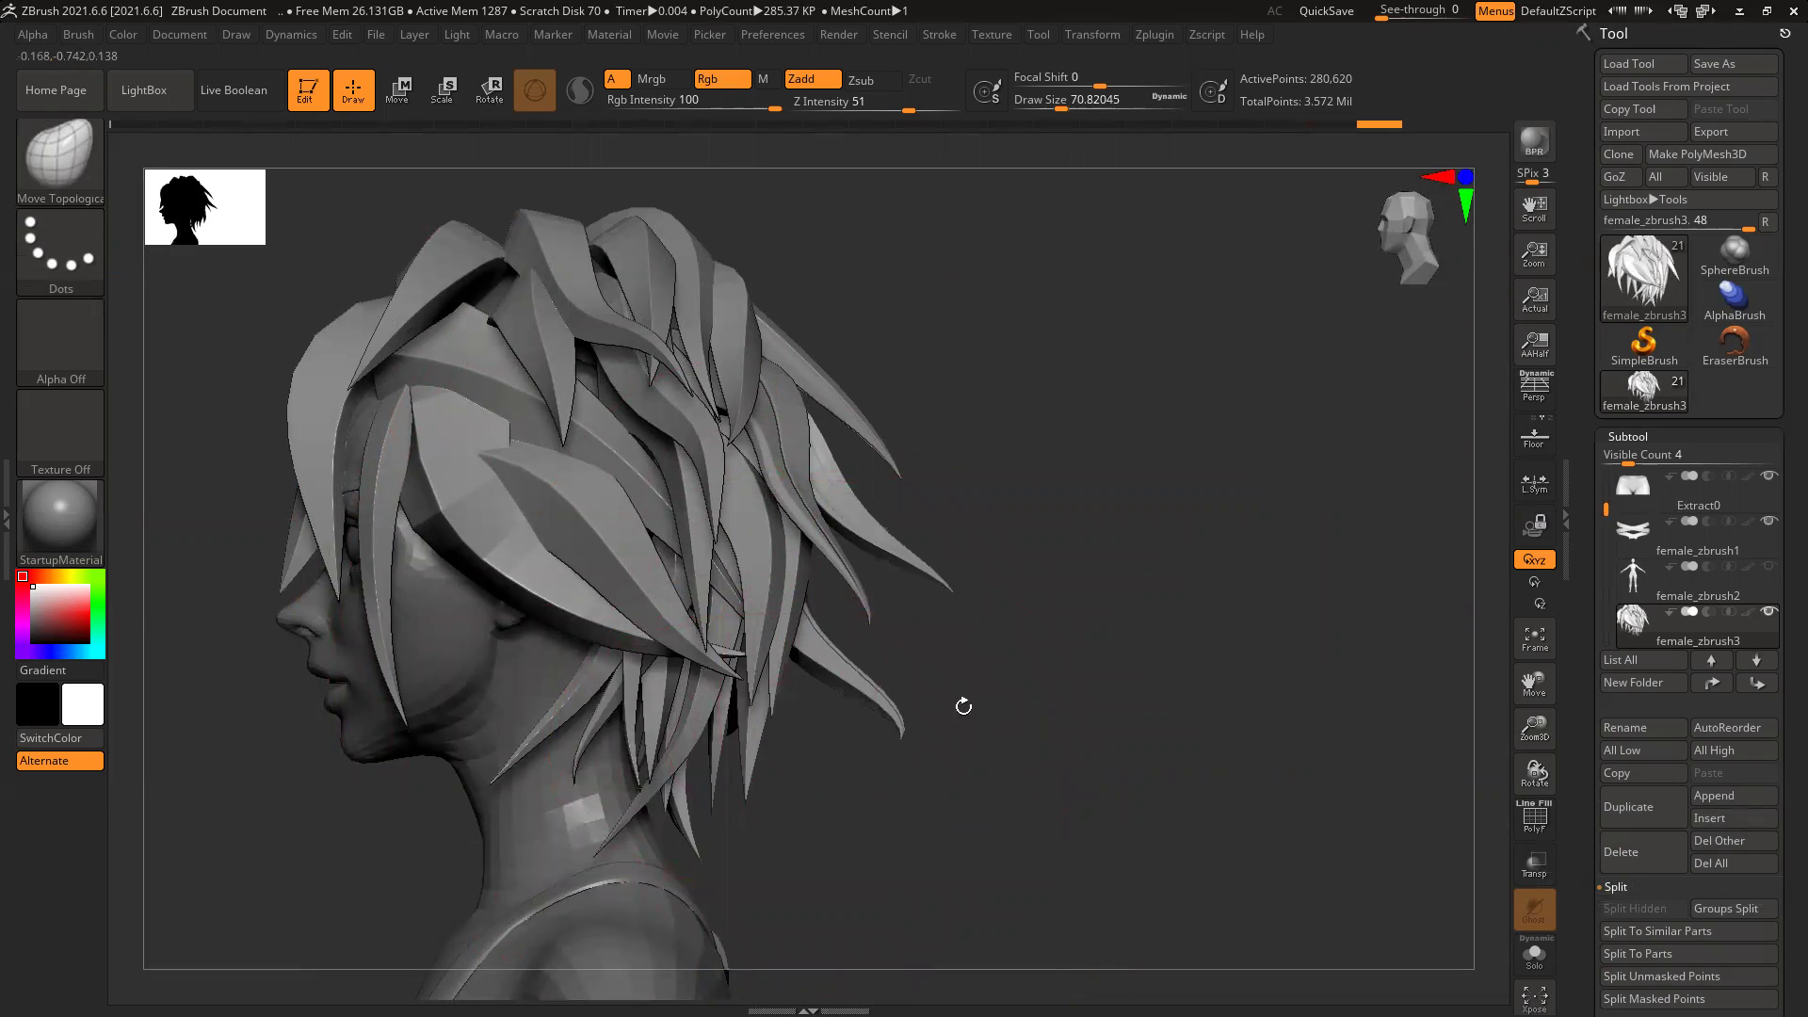
Step: Flare the remaining lower back strands outward from the nape with the Move Topological brush
left_click_drag(769, 799, 884, 761)
left_click_drag(784, 706, 931, 665)
left_click_drag(821, 612, 851, 588)
left_click_drag(765, 697, 953, 661)
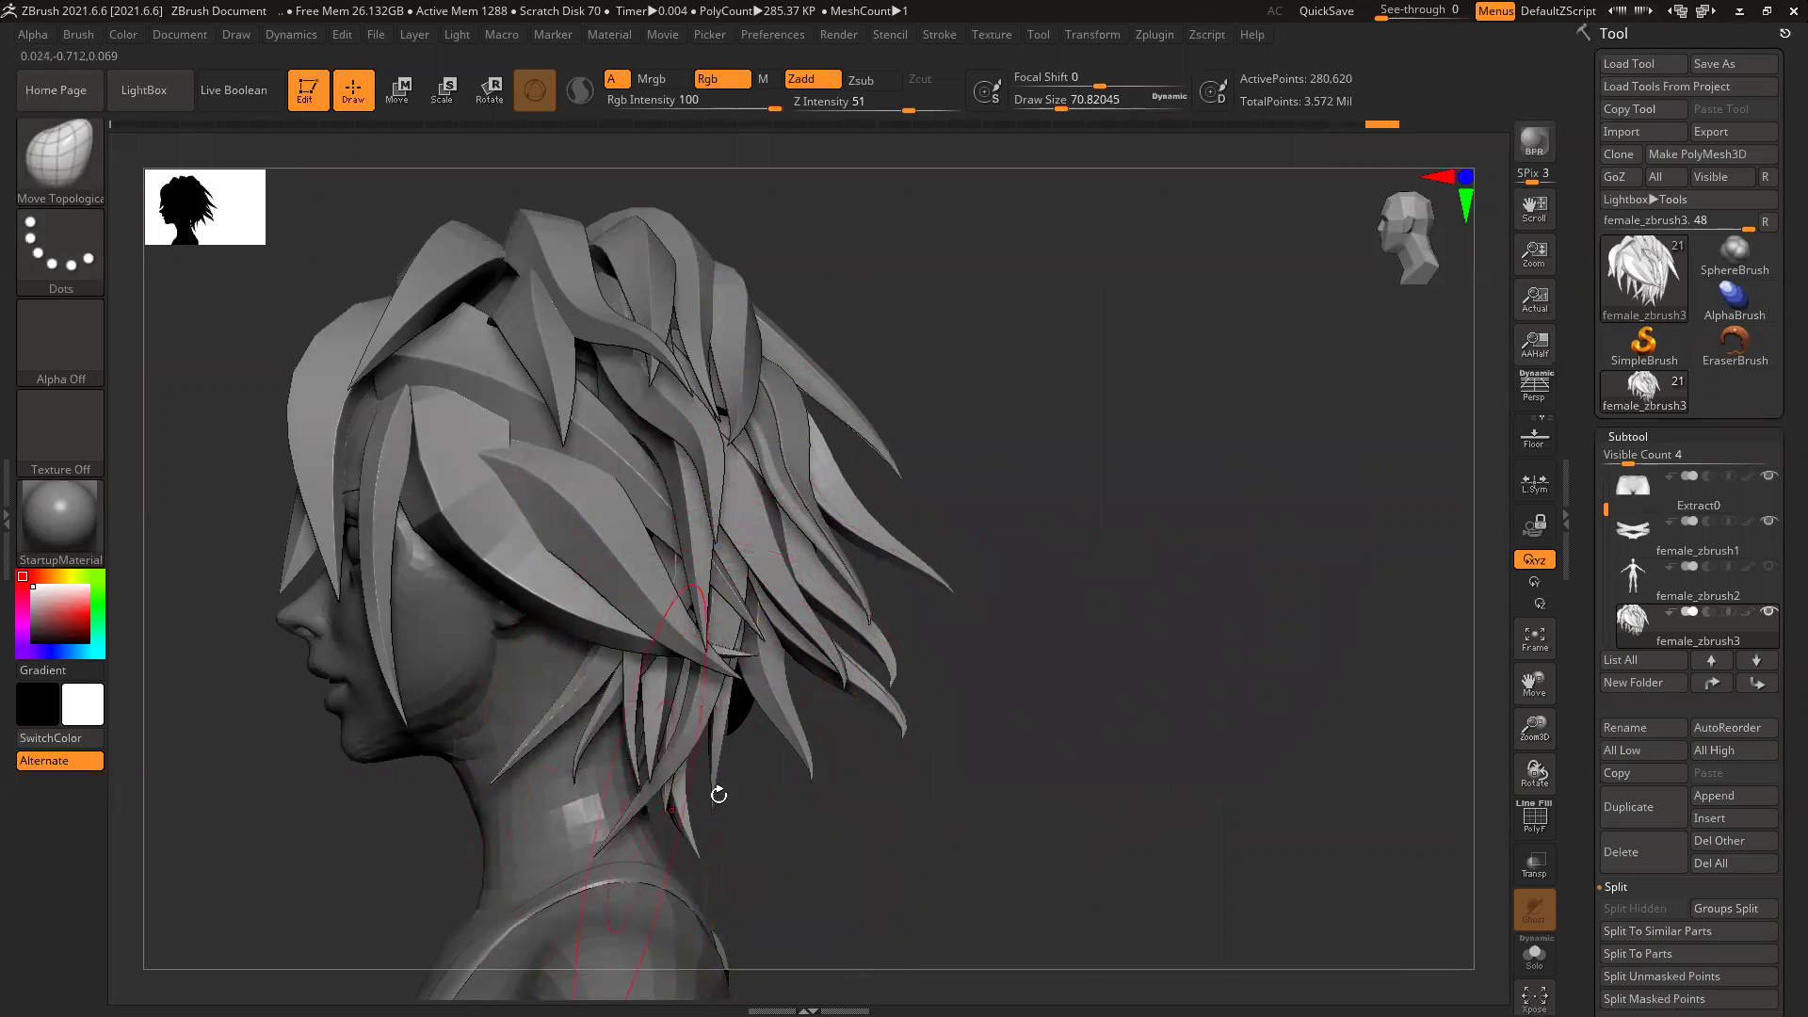
Step: Pull the lower strand tips on the head's right side outward and backward with the Move Topological brush
mouse_move(1119, 629)
left_mouse_down("alt")
mouse_move(1125, 675)
mouse_move(886, 692)
mouse_move(683, 735)
left_mouse_up("alt")
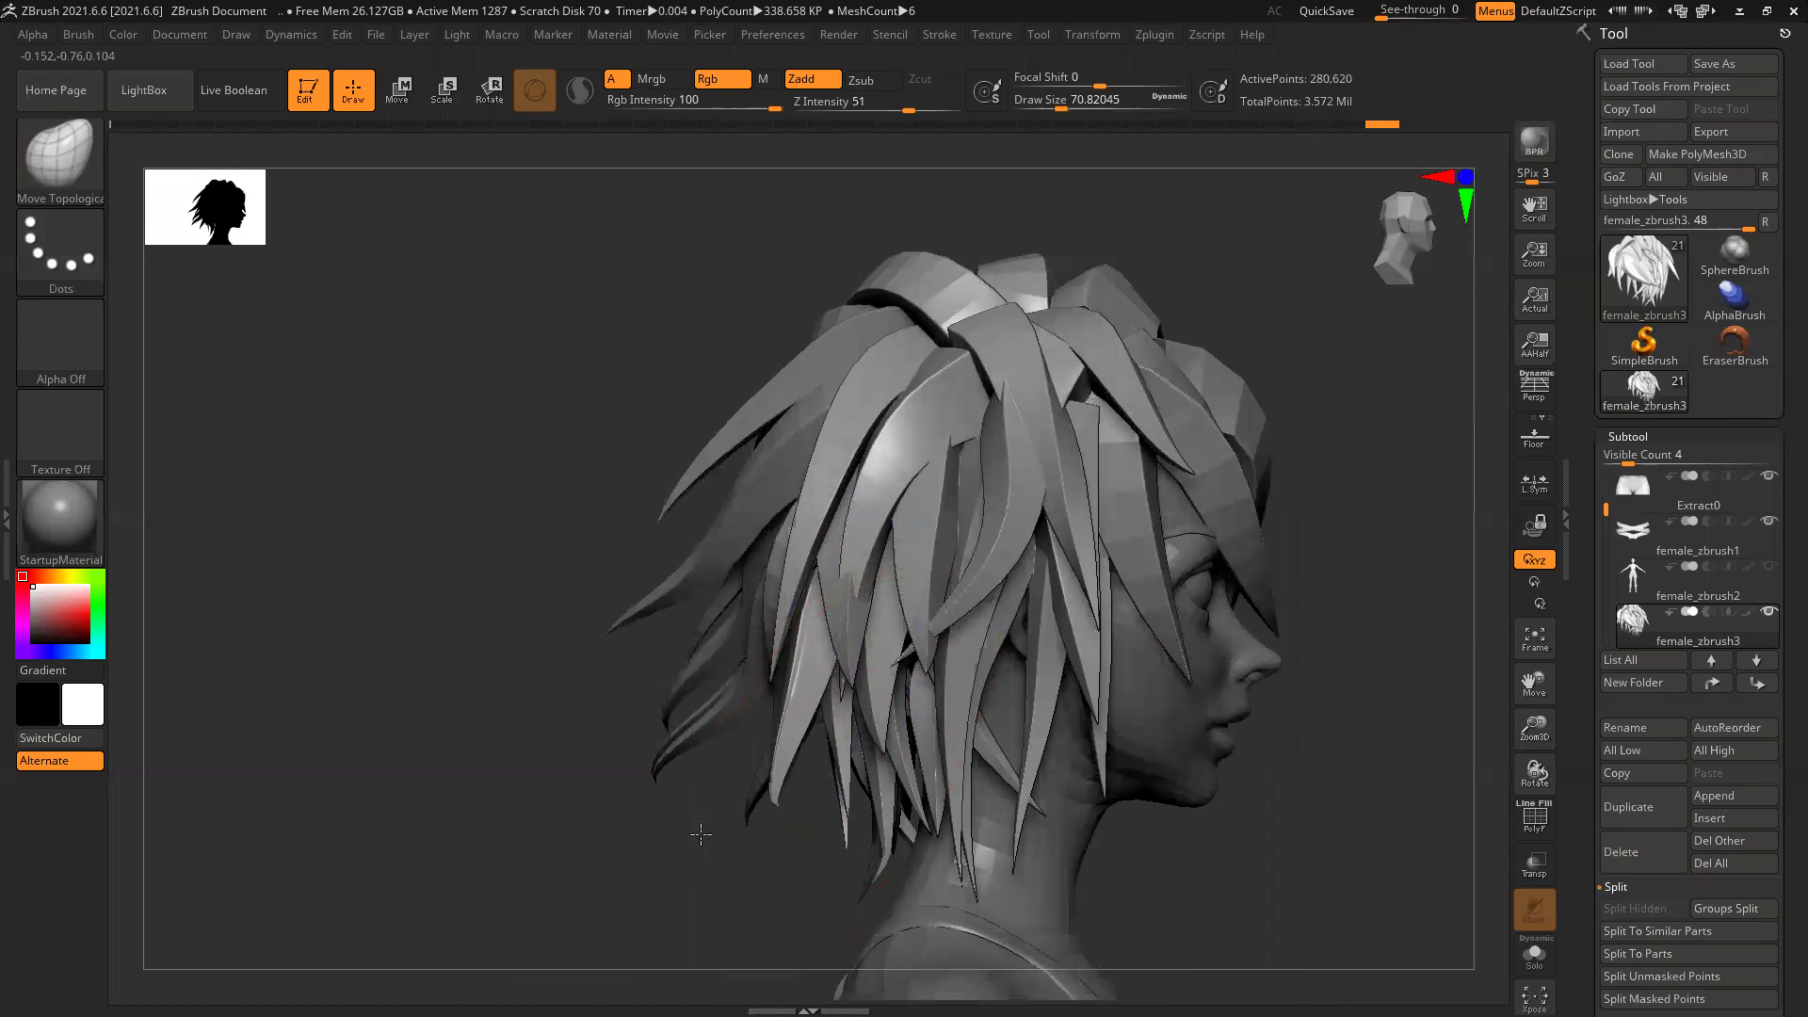
left_click_drag(774, 692, 846, 821)
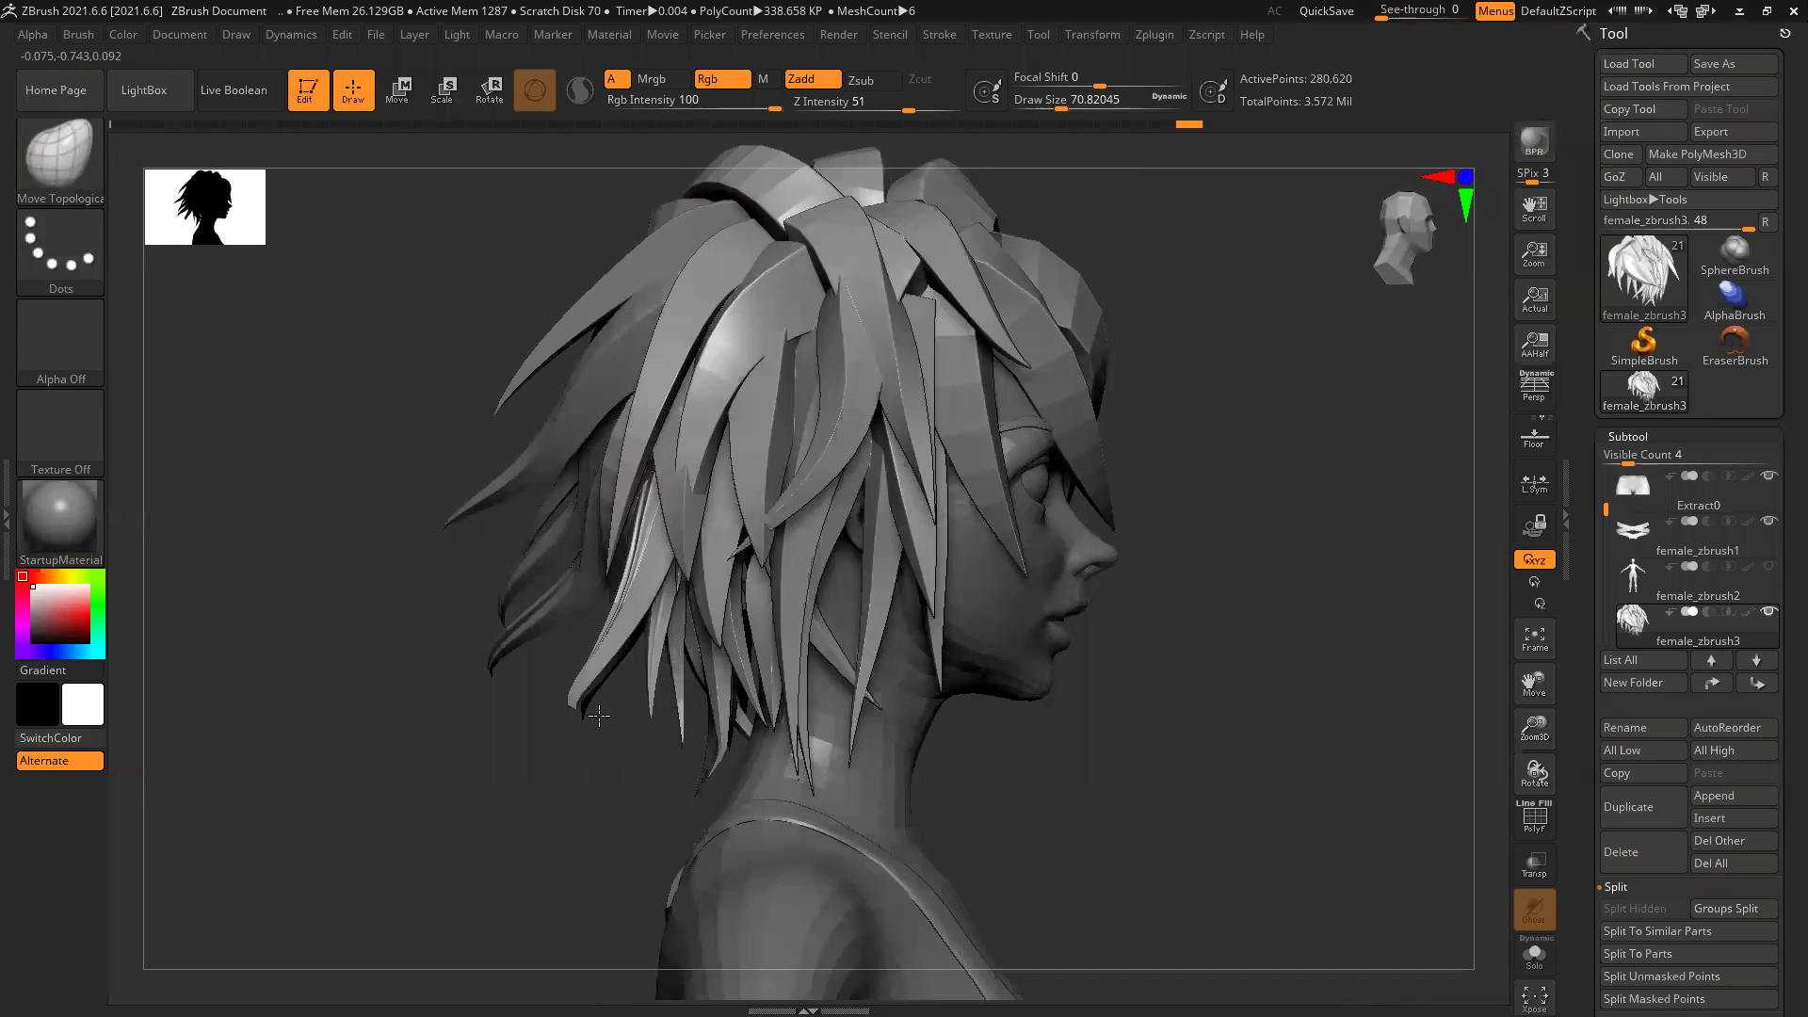
left_click_drag(539, 693, 576, 704)
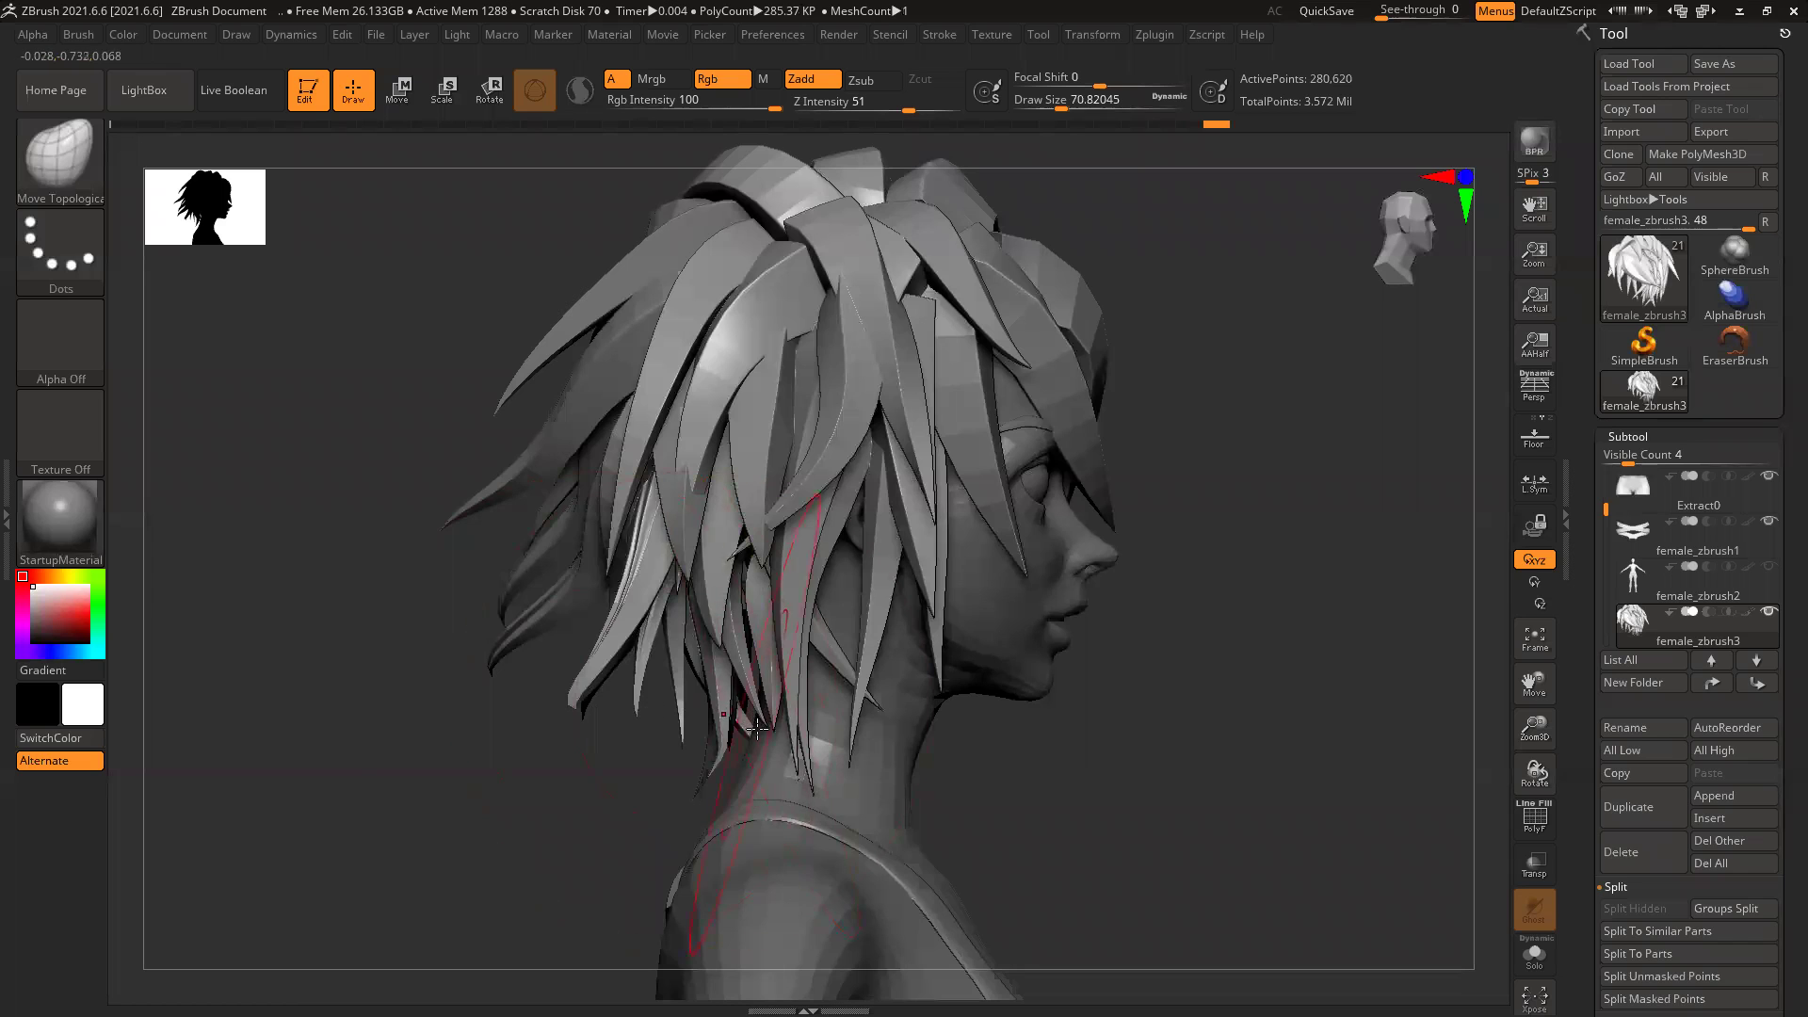
mouse_move(710, 638)
left_mouse_down()
mouse_move(528, 642)
mouse_move(614, 644)
mouse_move(581, 636)
mouse_move(646, 585)
mouse_move(460, 571)
left_mouse_up()
mouse_move(685, 493)
left_mouse_down()
mouse_move(621, 495)
mouse_move(640, 493)
left_mouse_up()
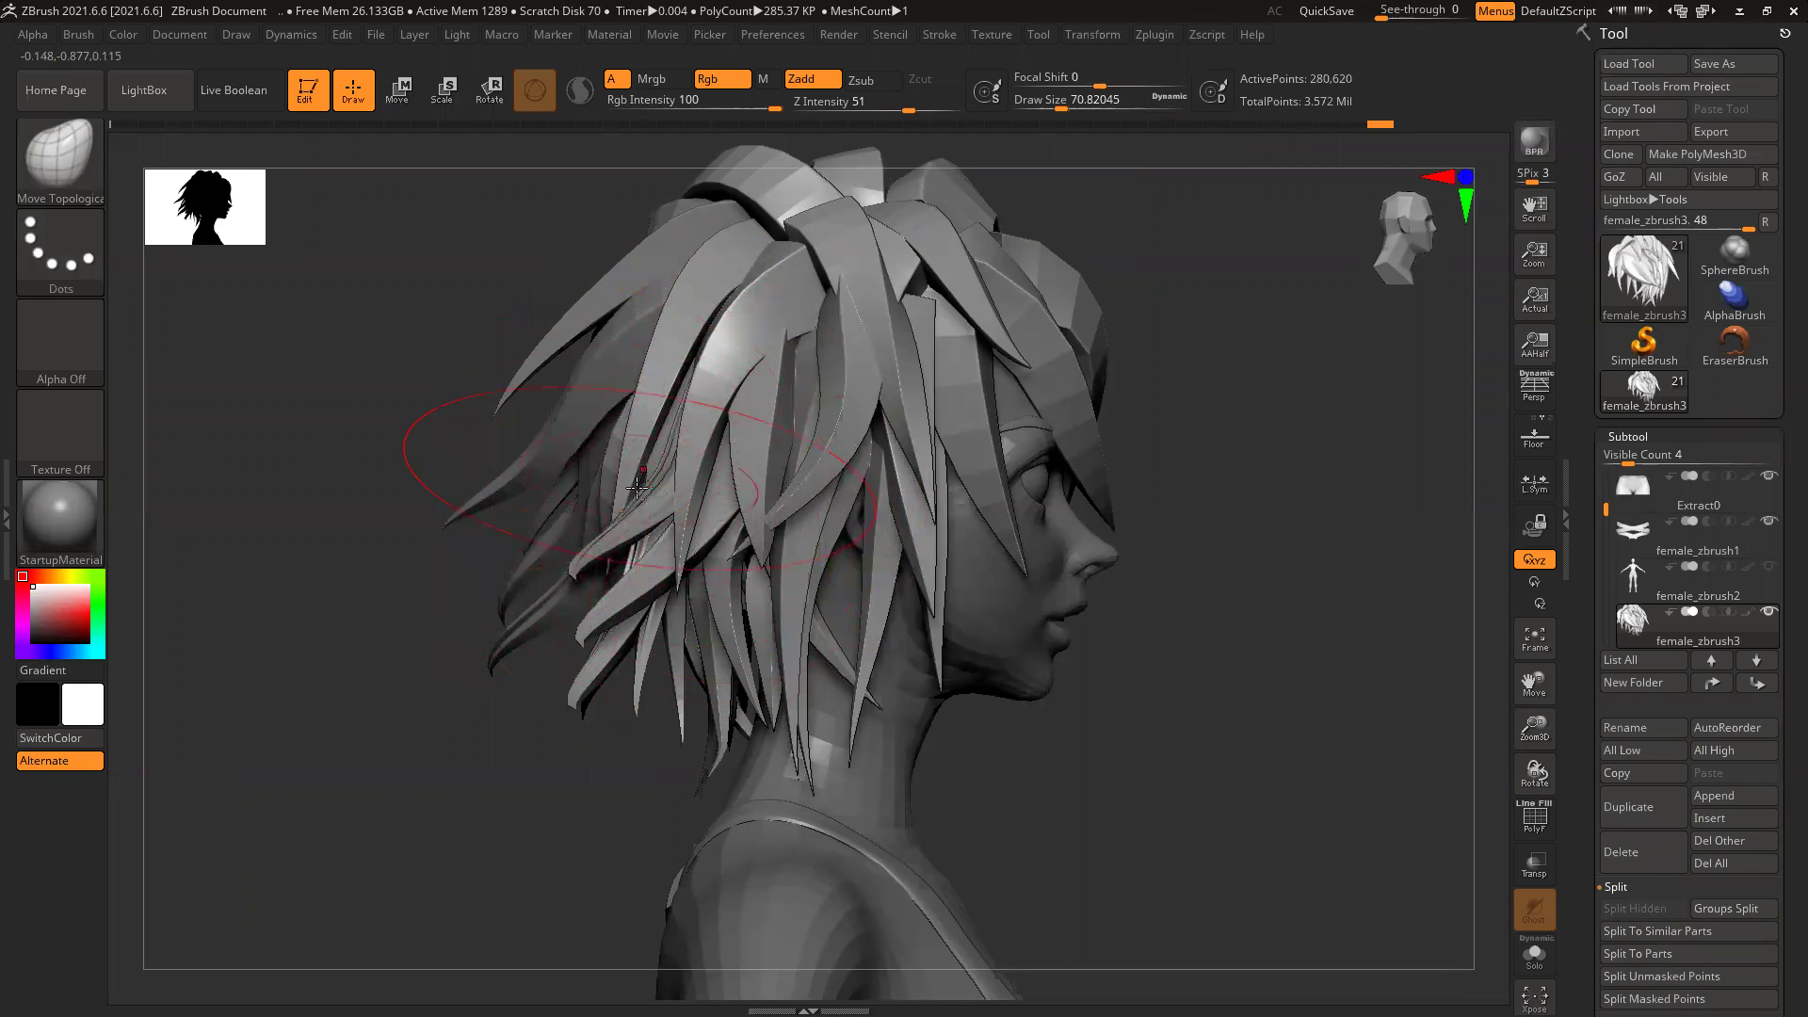
mouse_move(389, 658)
left_mouse_down()
mouse_move(800, 518)
mouse_move(881, 452)
mouse_move(980, 444)
mouse_move(1166, 552)
mouse_move(1189, 589)
mouse_move(584, 657)
mouse_move(659, 631)
left_mouse_up()
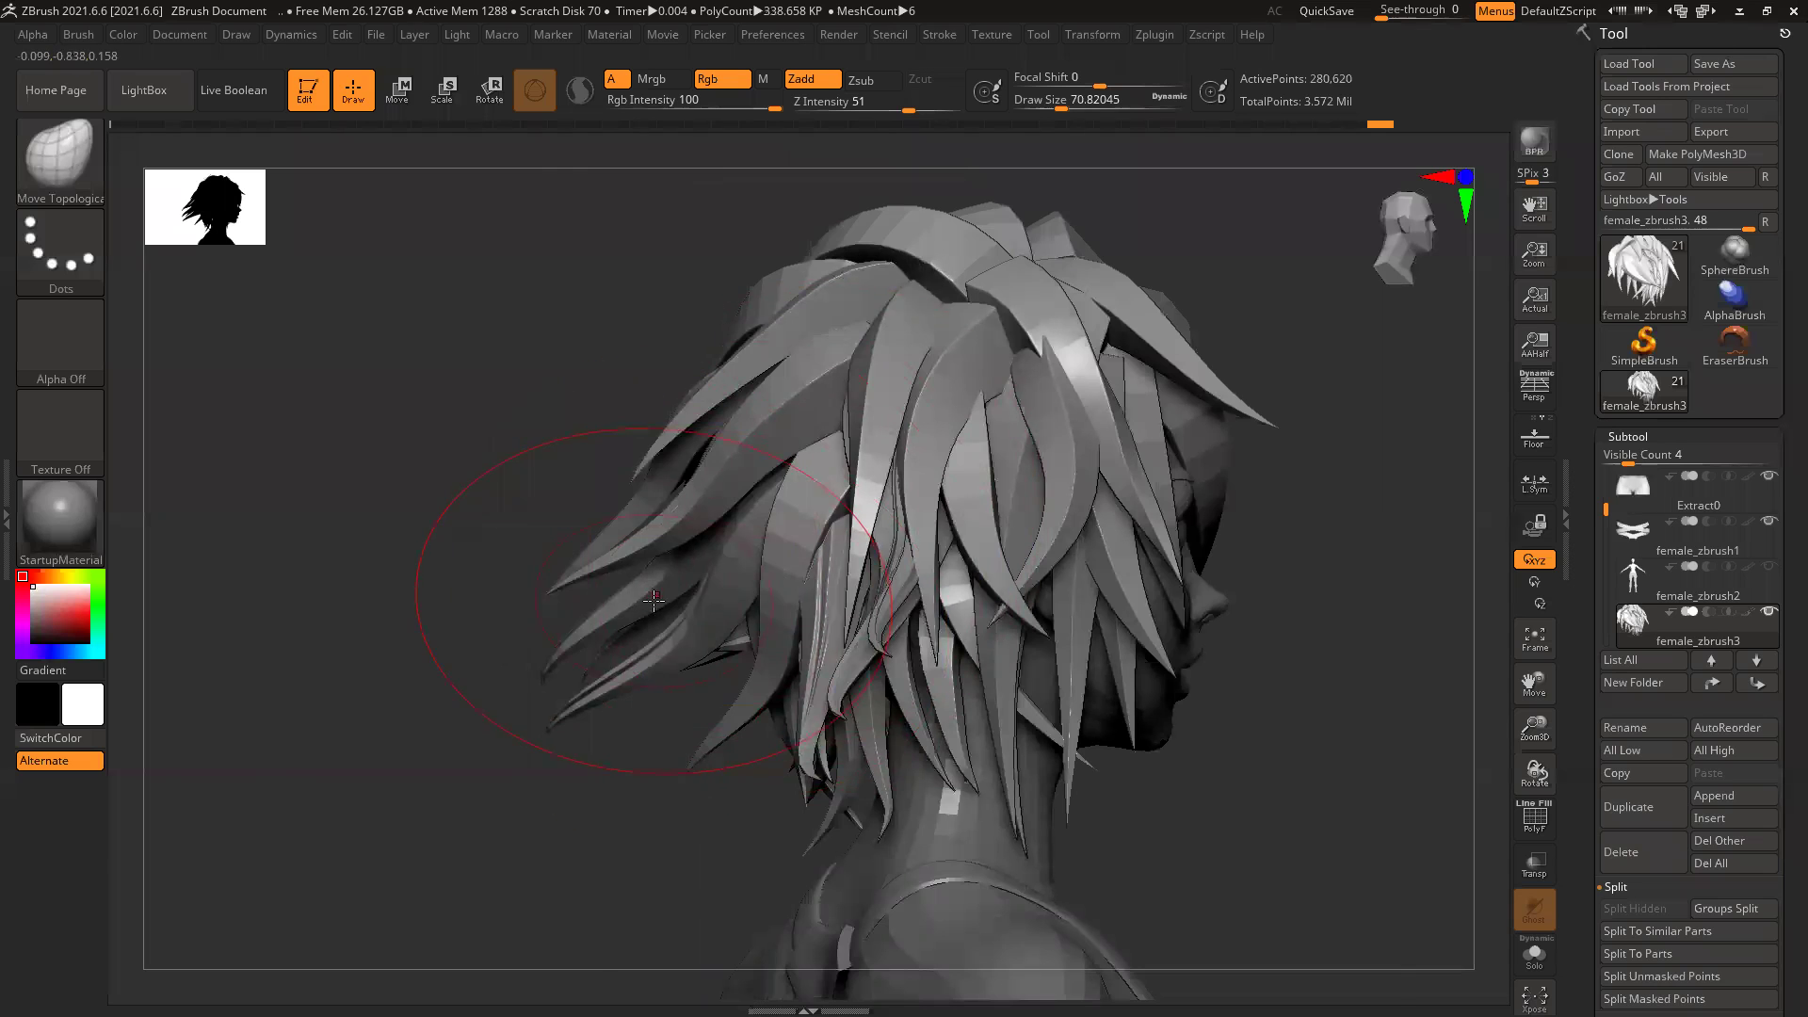
Step: Switch to the Move brush and pull the lower back strand tips on the right side downward
key("b")
key("m")
key("v")
mouse_move(550, 747)
left_mouse_down()
mouse_move(801, 753)
mouse_move(575, 781)
left_mouse_up()
mouse_move(791, 676)
left_mouse_down()
mouse_move(753, 689)
mouse_move(743, 723)
left_mouse_up()
left_click_drag(838, 650, 821, 646)
left_click_drag(533, 556, 999, 504)
left_click_drag(1051, 449, 983, 503, "shift")
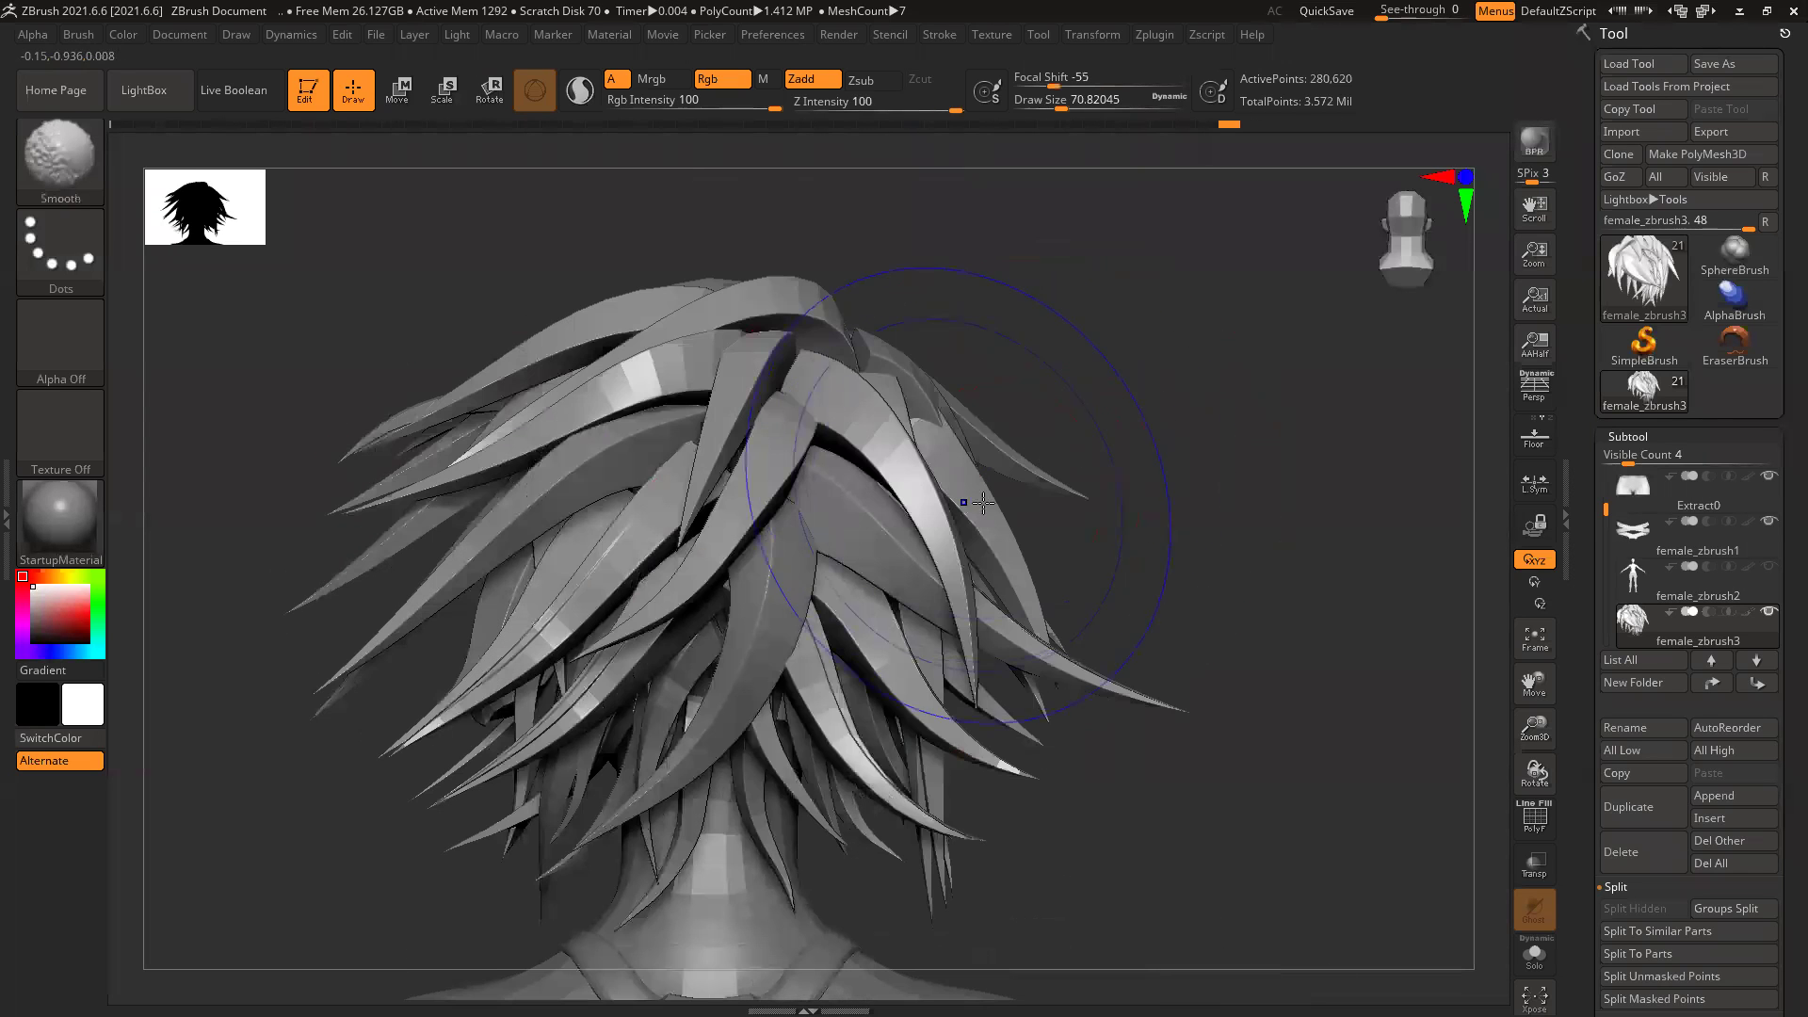
left_click_drag(1158, 500, 851, 621)
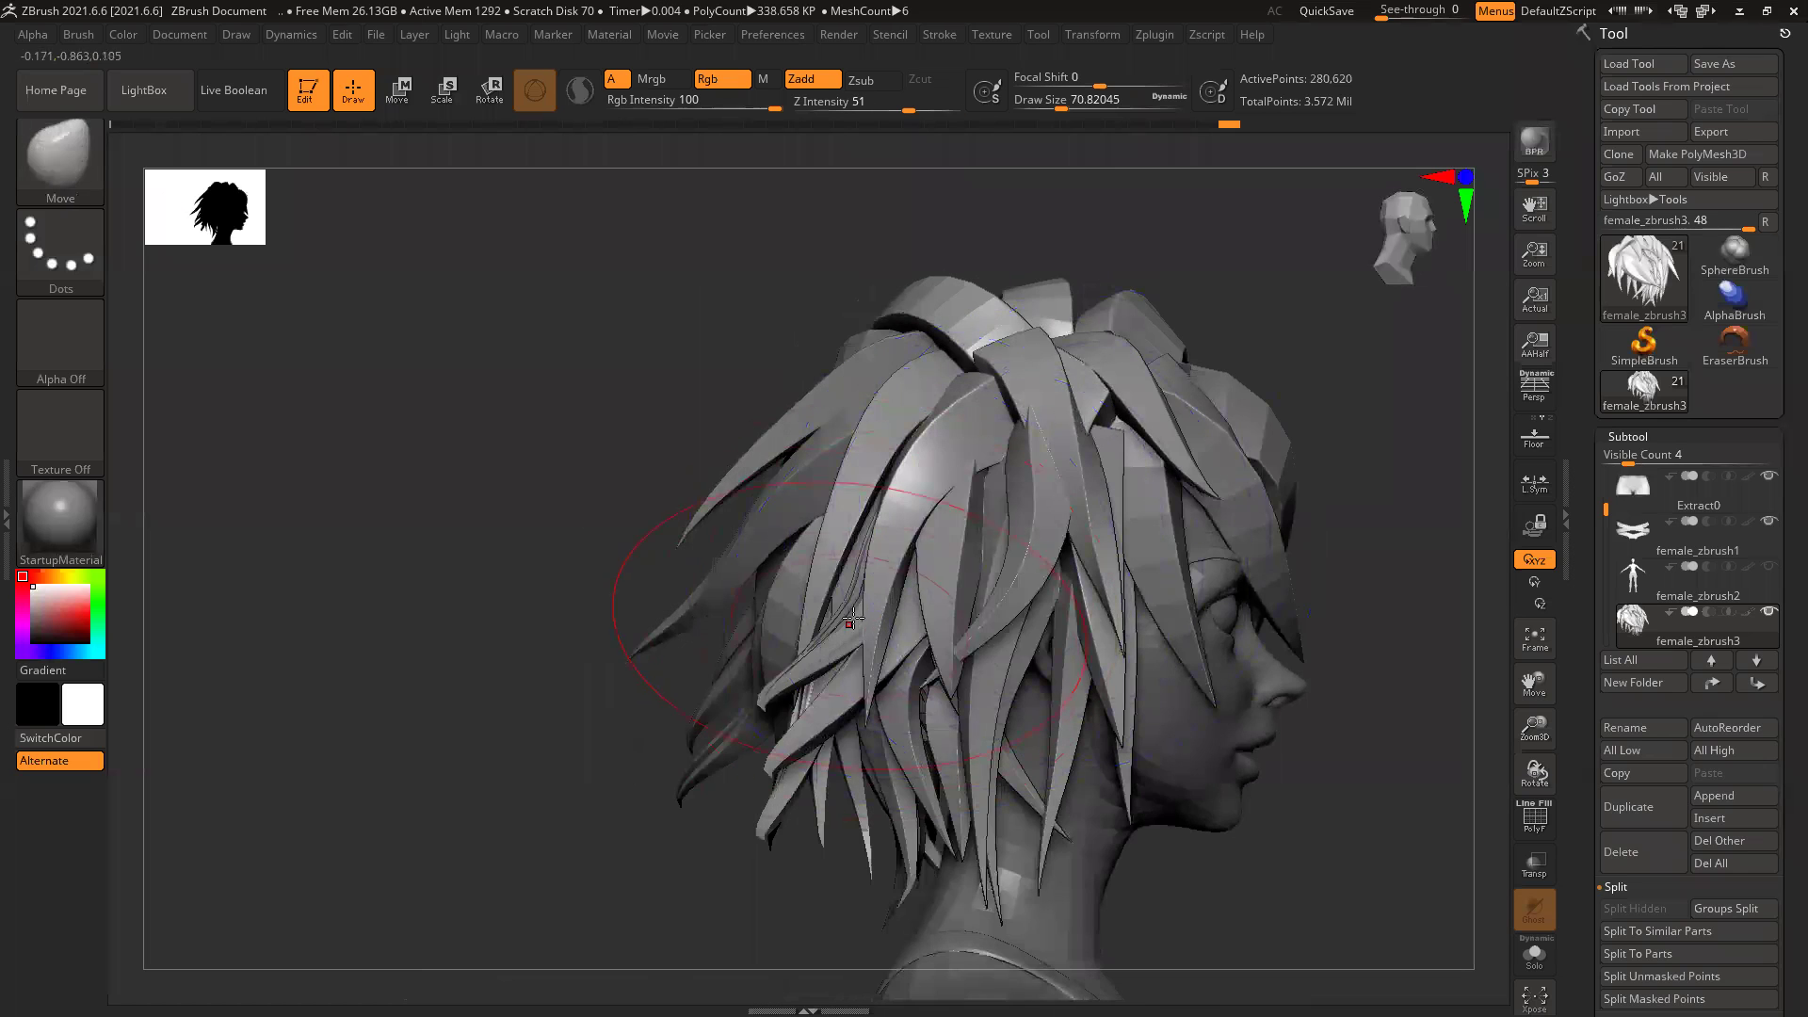
Step: Pull the rear strand tips away from the head in the side profile with the Move brush to widen the silhouette
left_click_drag(684, 798, 653, 811)
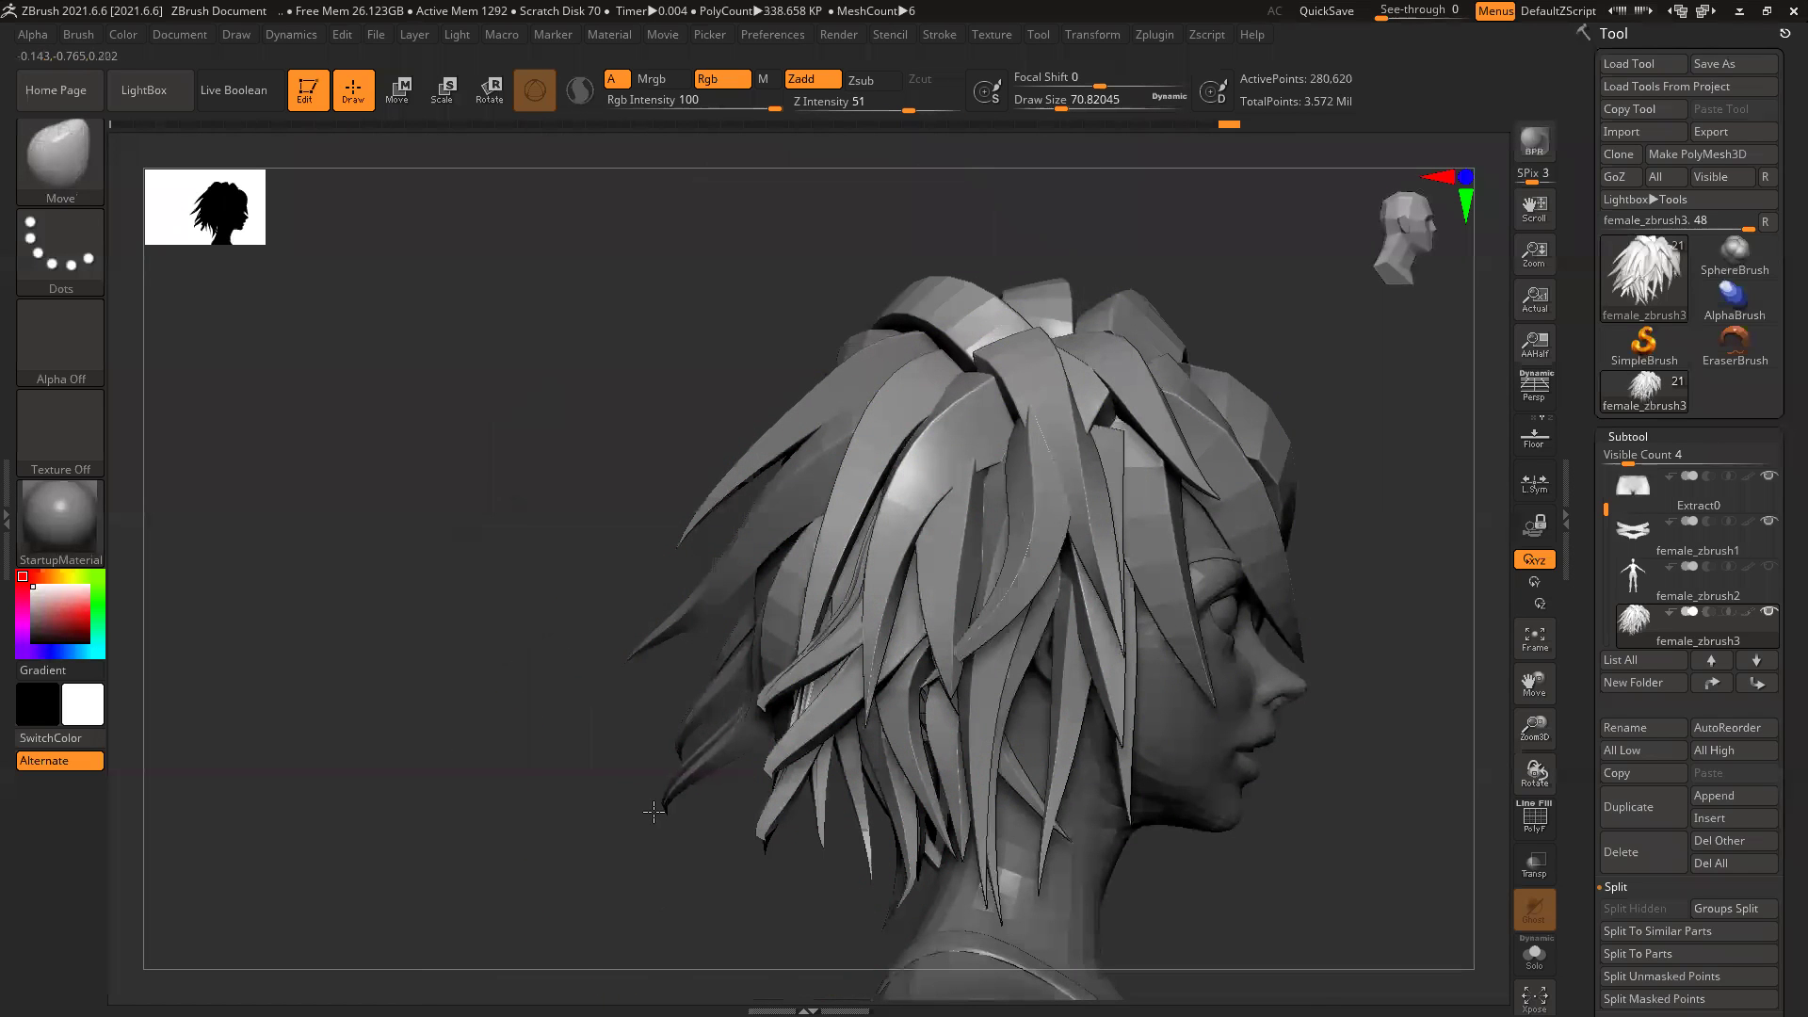
left_click_drag(706, 532, 682, 551)
left_click_drag(706, 684, 697, 687)
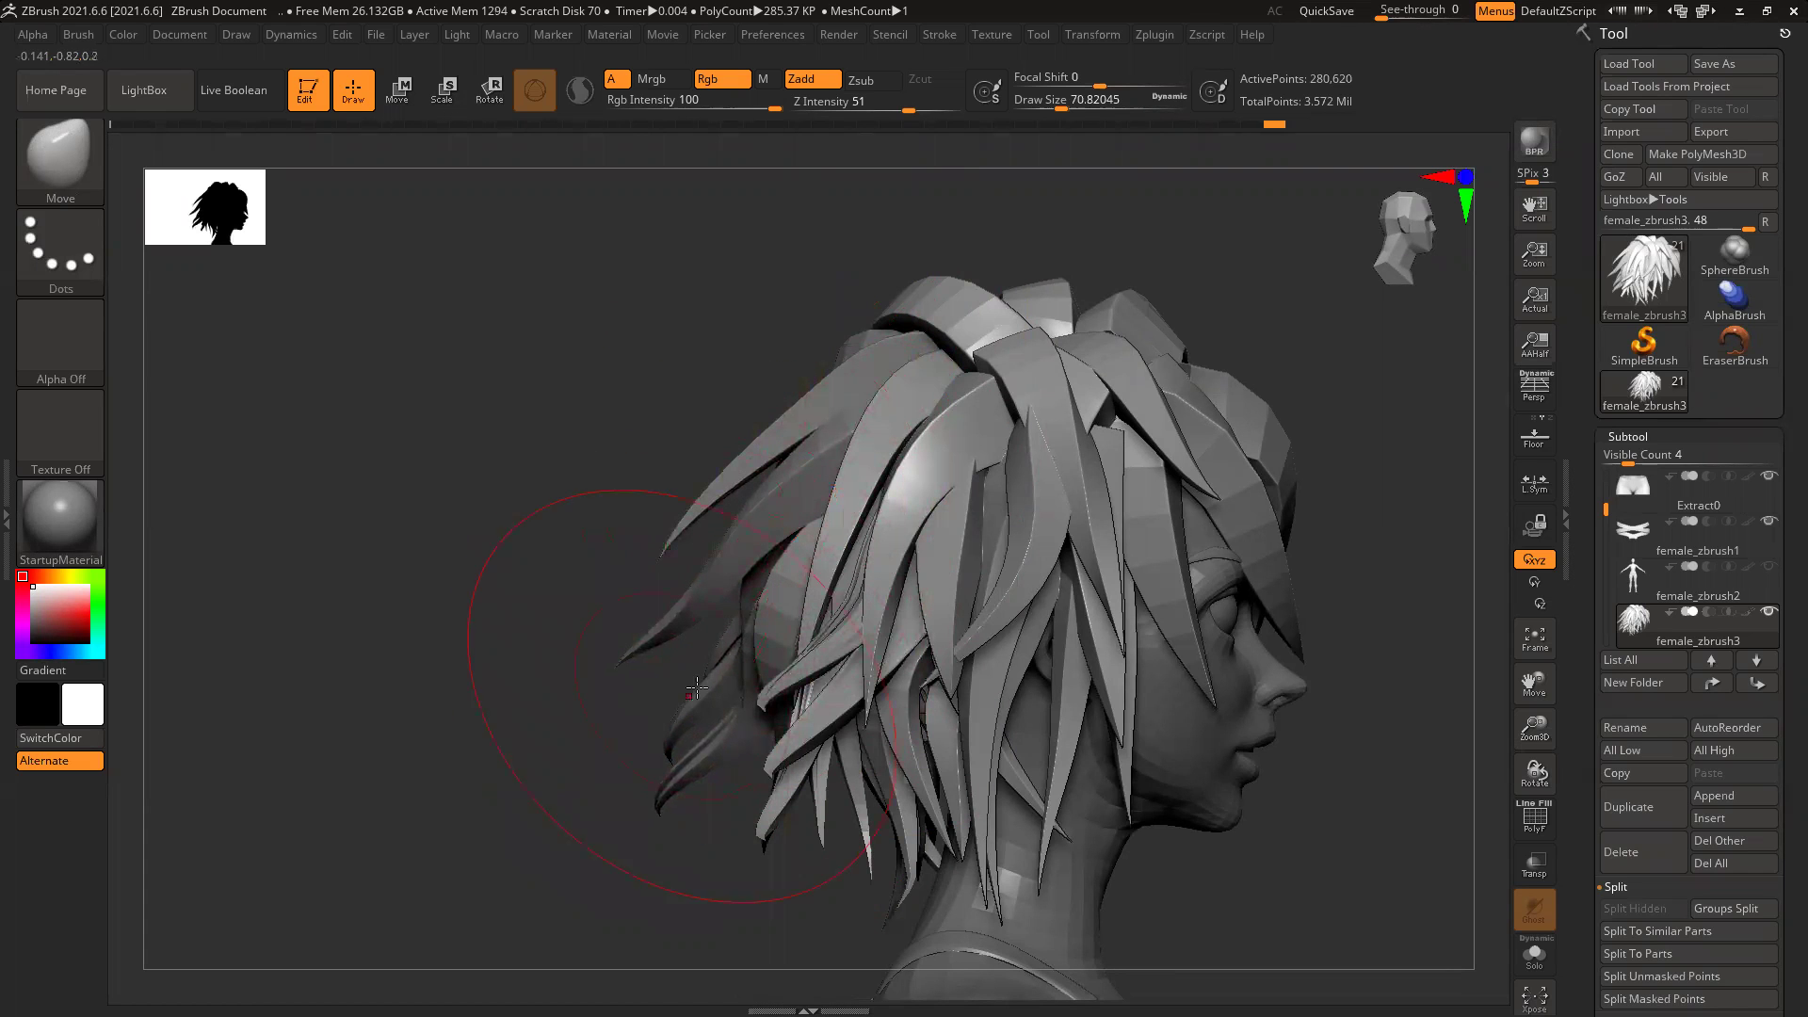
left_click_drag(661, 780, 637, 801)
left_click_drag(559, 734, 529, 662, "alt")
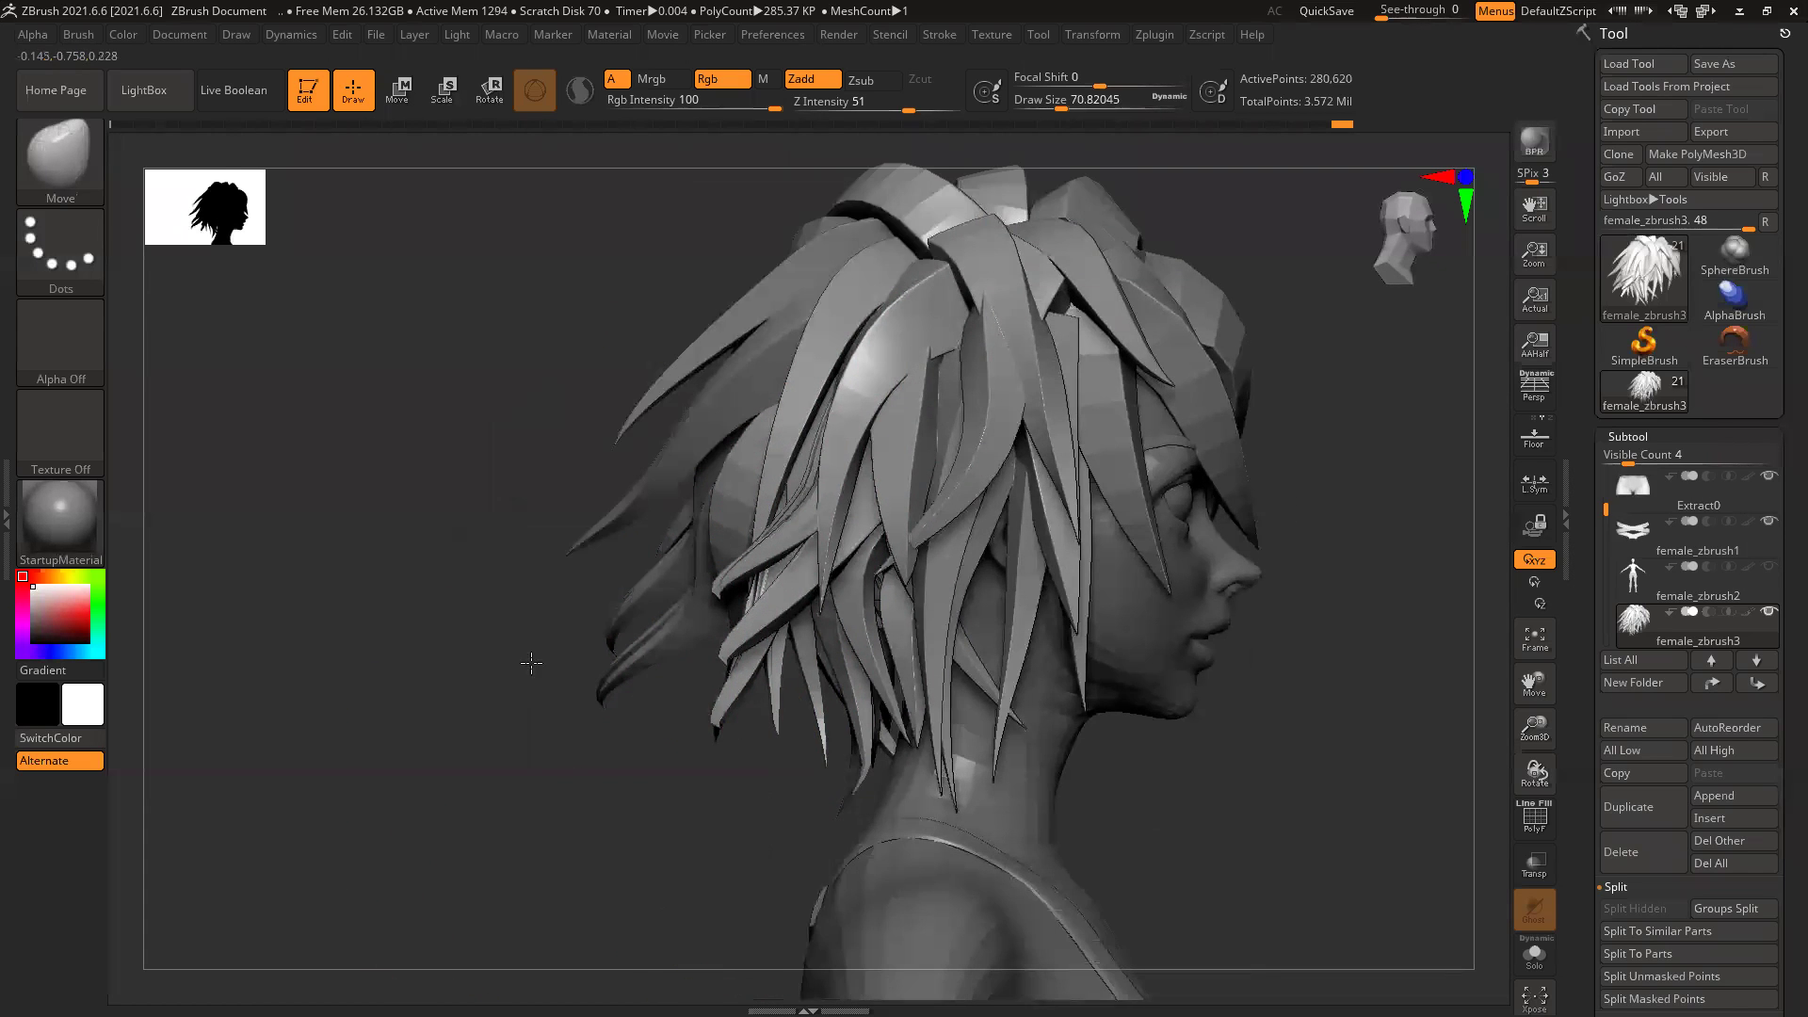
mouse_move(719, 735)
left_mouse_down()
mouse_move(602, 672)
mouse_move(672, 680)
left_mouse_up()
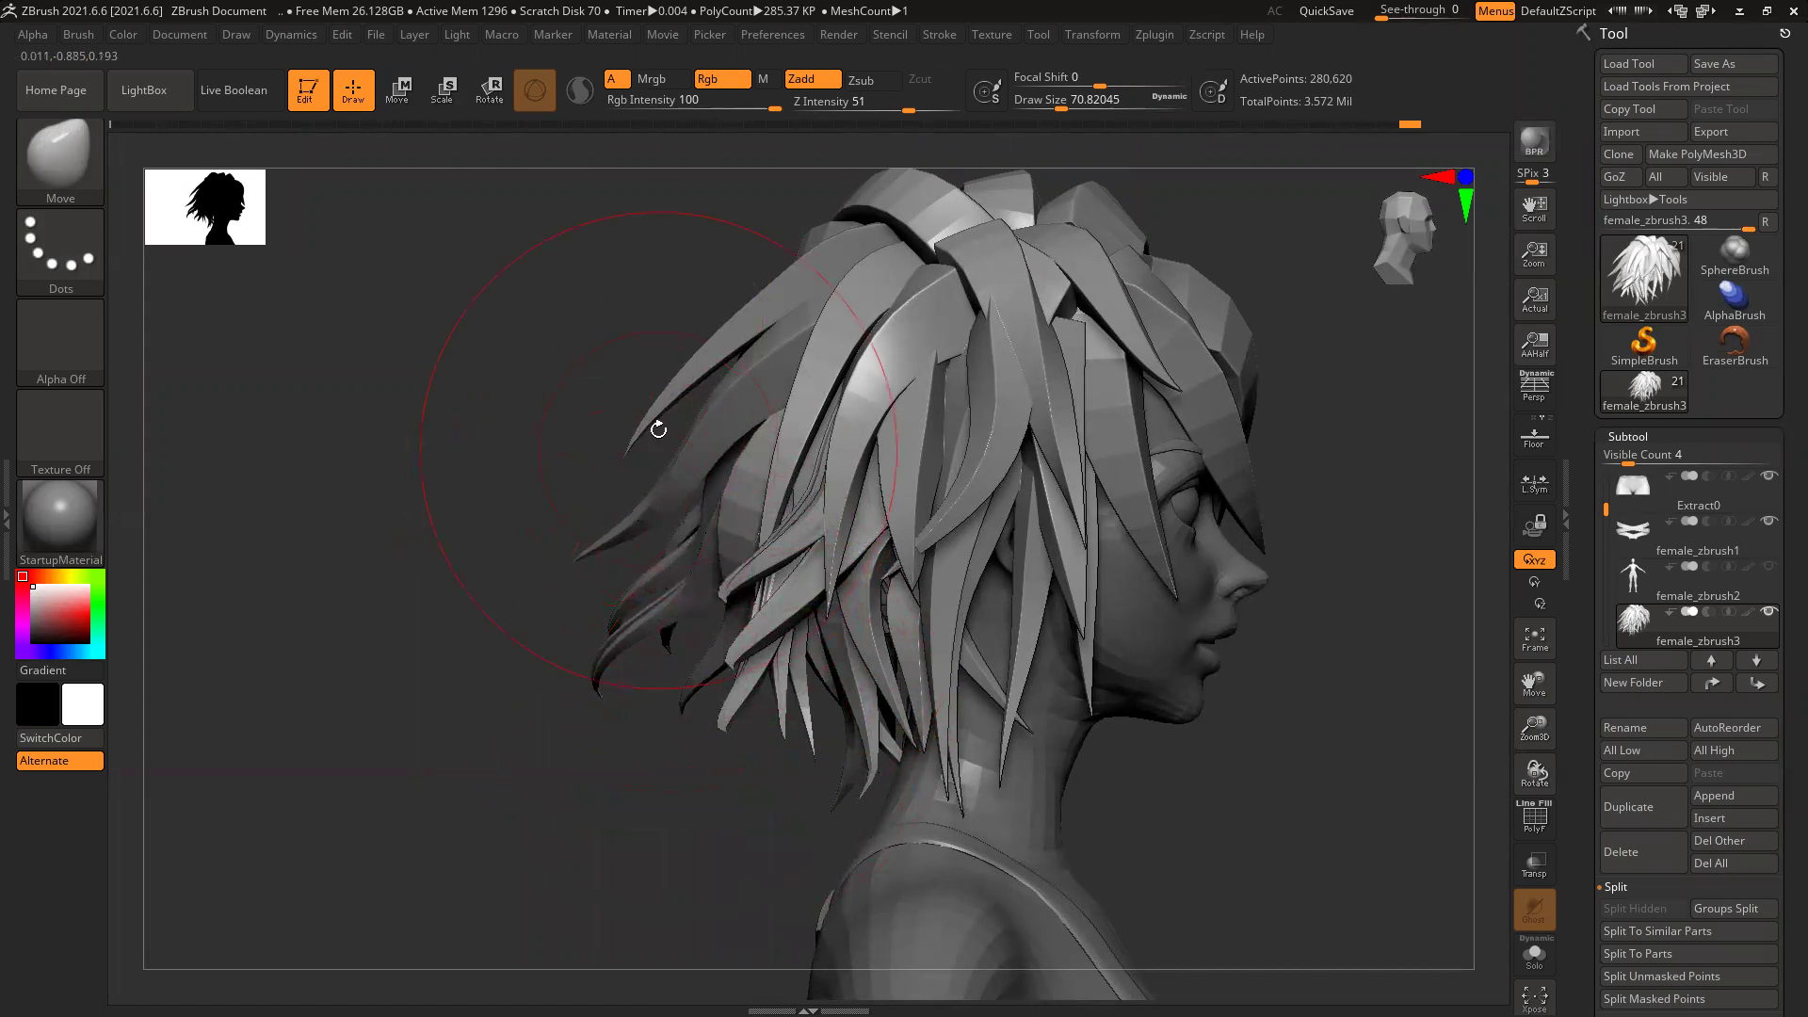
mouse_move(730, 340)
left_mouse_down()
mouse_move(528, 444)
mouse_move(569, 525)
mouse_move(540, 528)
mouse_move(557, 523)
left_mouse_up()
Step: Reshape the upper back strands and raise the crown strand with the Move Topological brush at a draw size of about 87
mouse_move(377, 424)
left_mouse_down()
mouse_move(547, 447)
mouse_move(695, 427)
mouse_move(721, 516)
mouse_move(960, 484)
mouse_move(847, 501)
left_mouse_up()
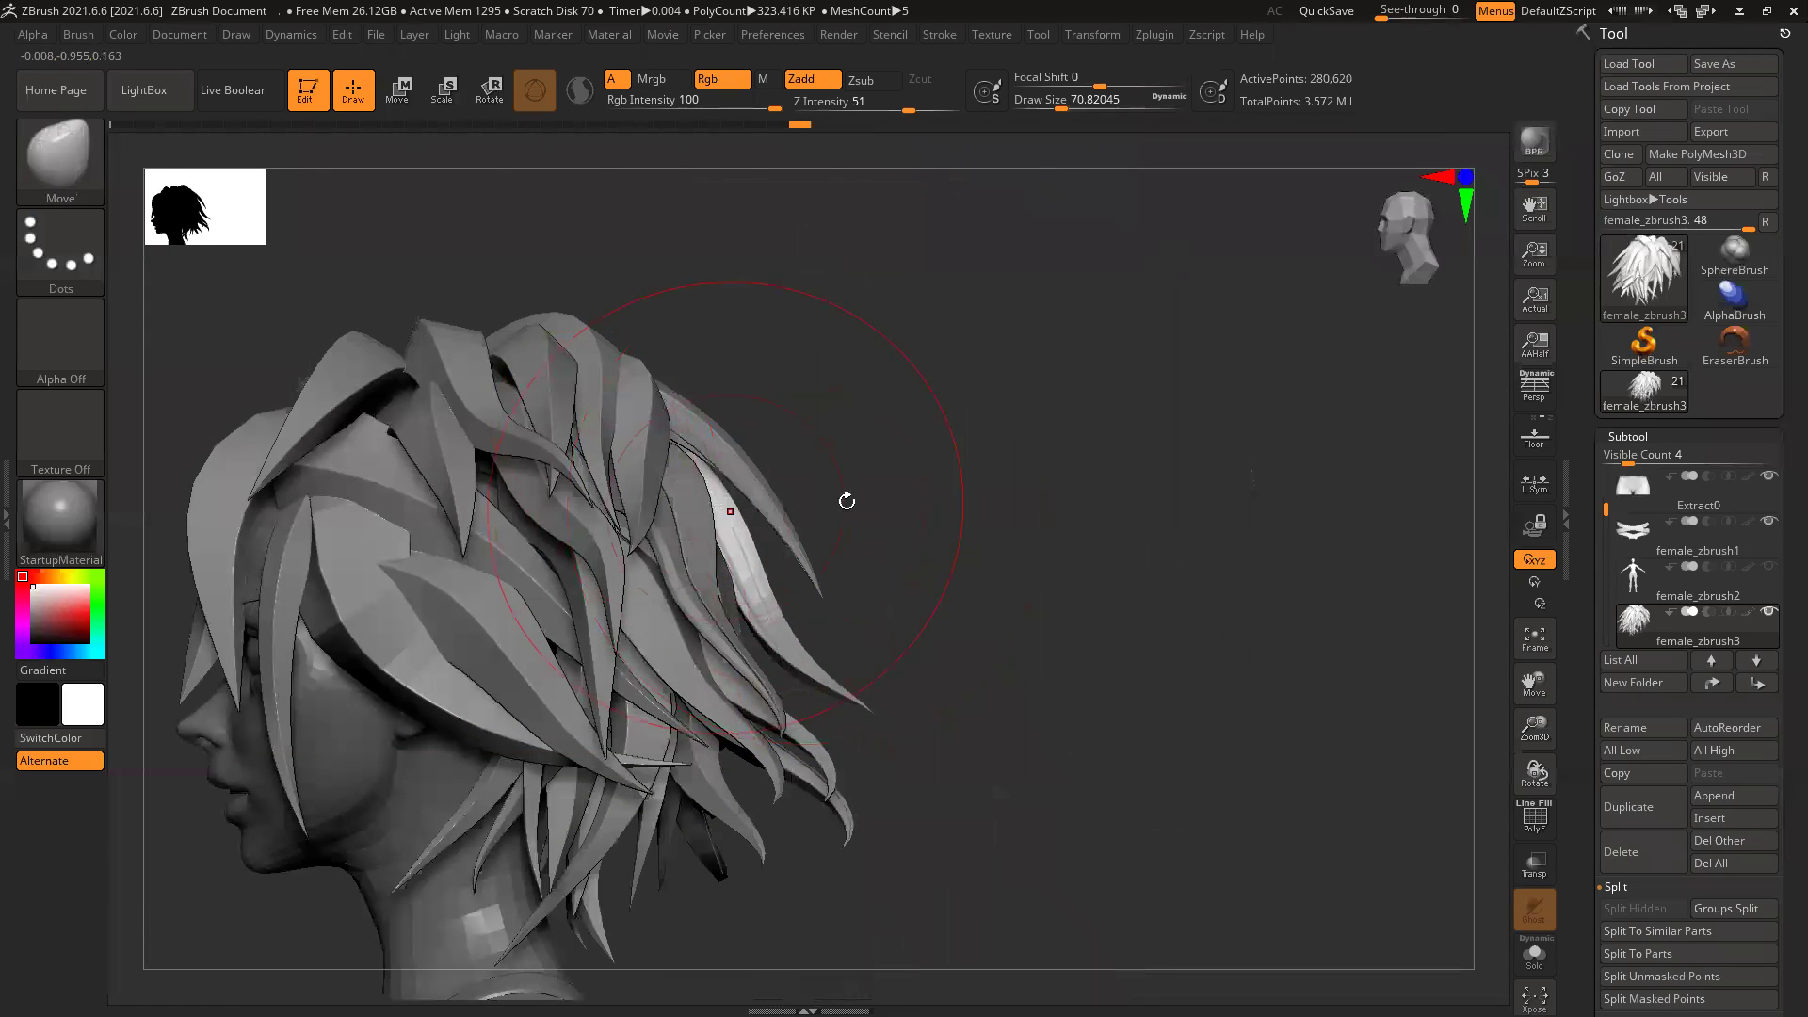
key("b")
key("m")
key("t")
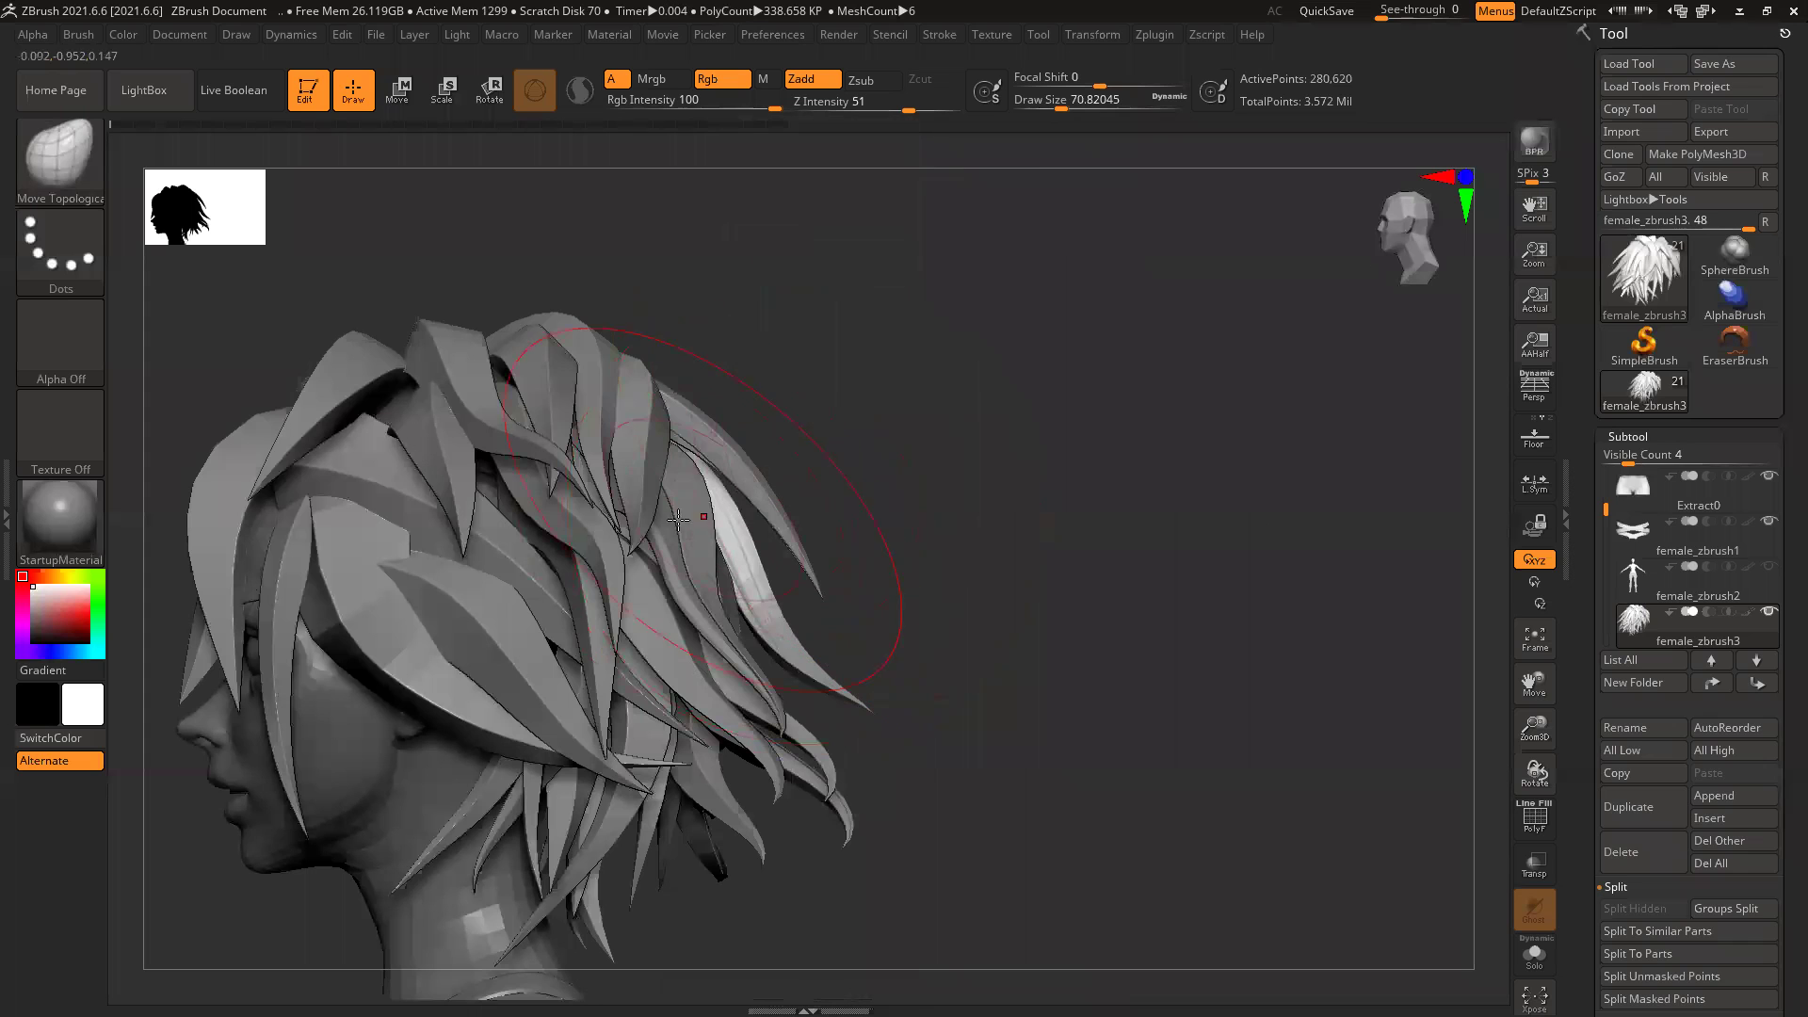
key("space")
mouse_move(723, 516)
left_mouse_down()
mouse_move(690, 512)
mouse_move(652, 562)
mouse_move(727, 542)
left_mouse_up()
key("ctrl+z")
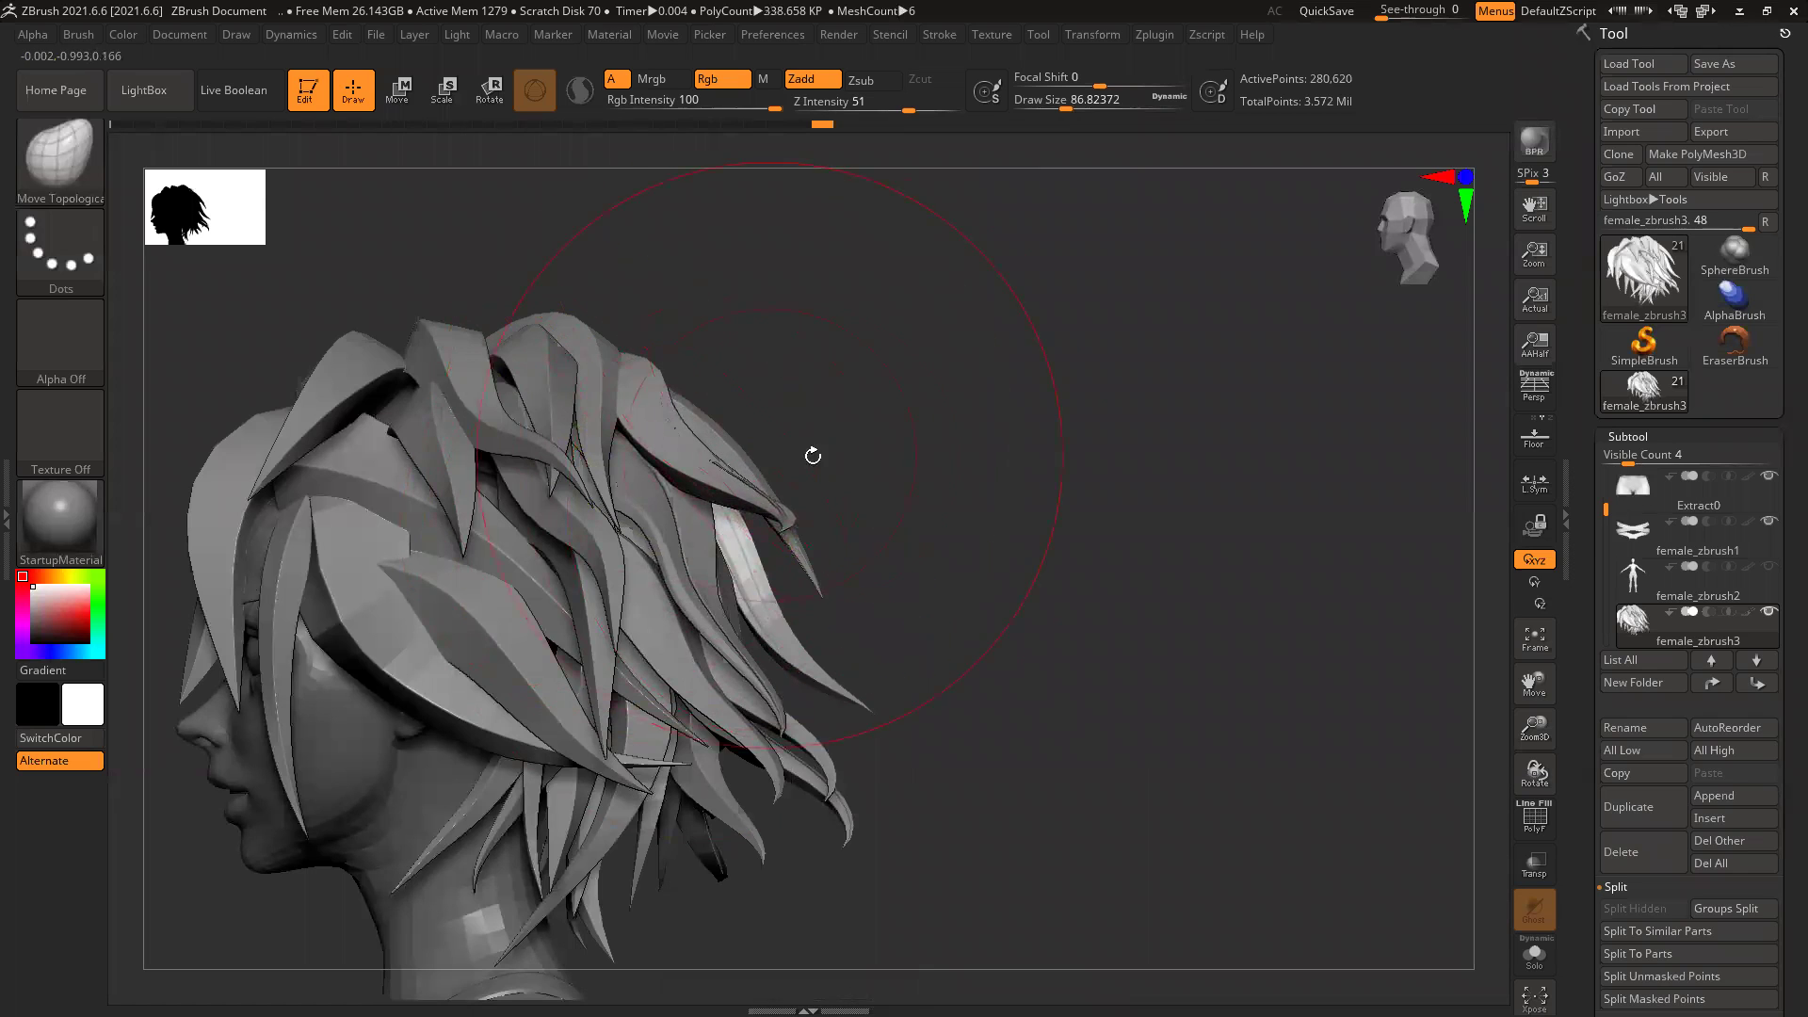
left_click_drag(675, 432, 789, 517, "shift")
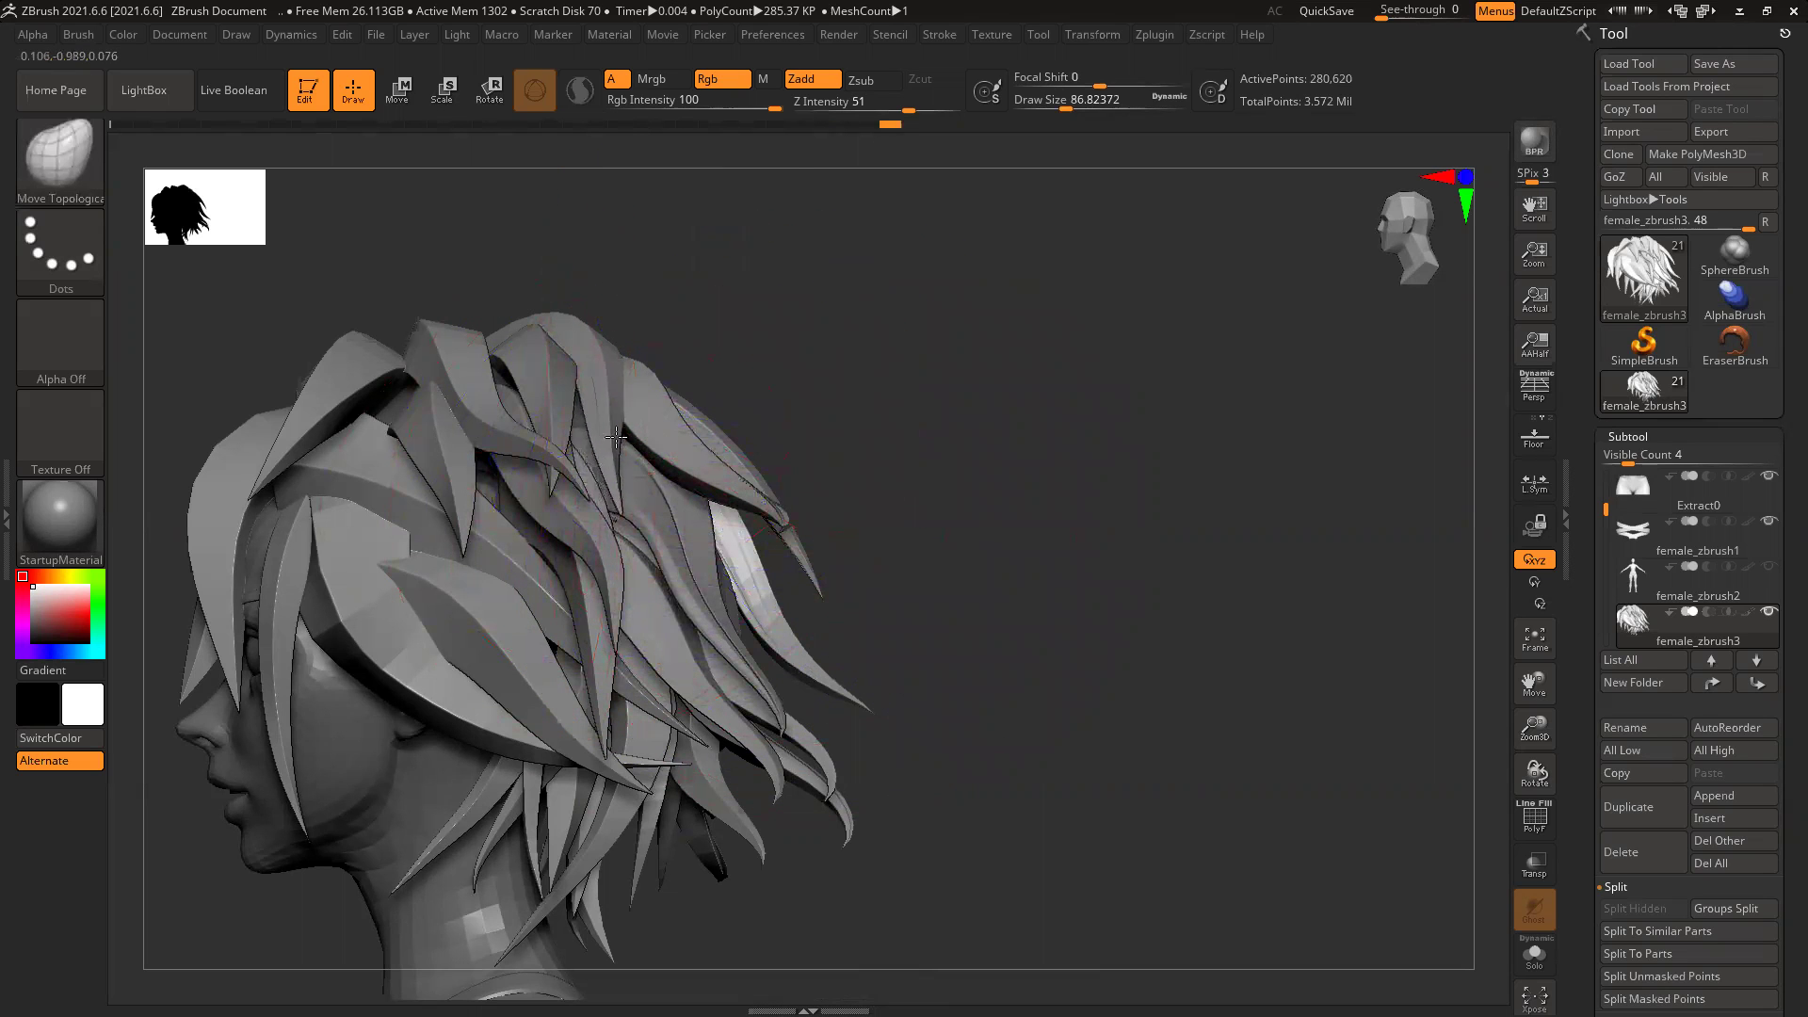
left_click_drag(594, 365, 589, 346)
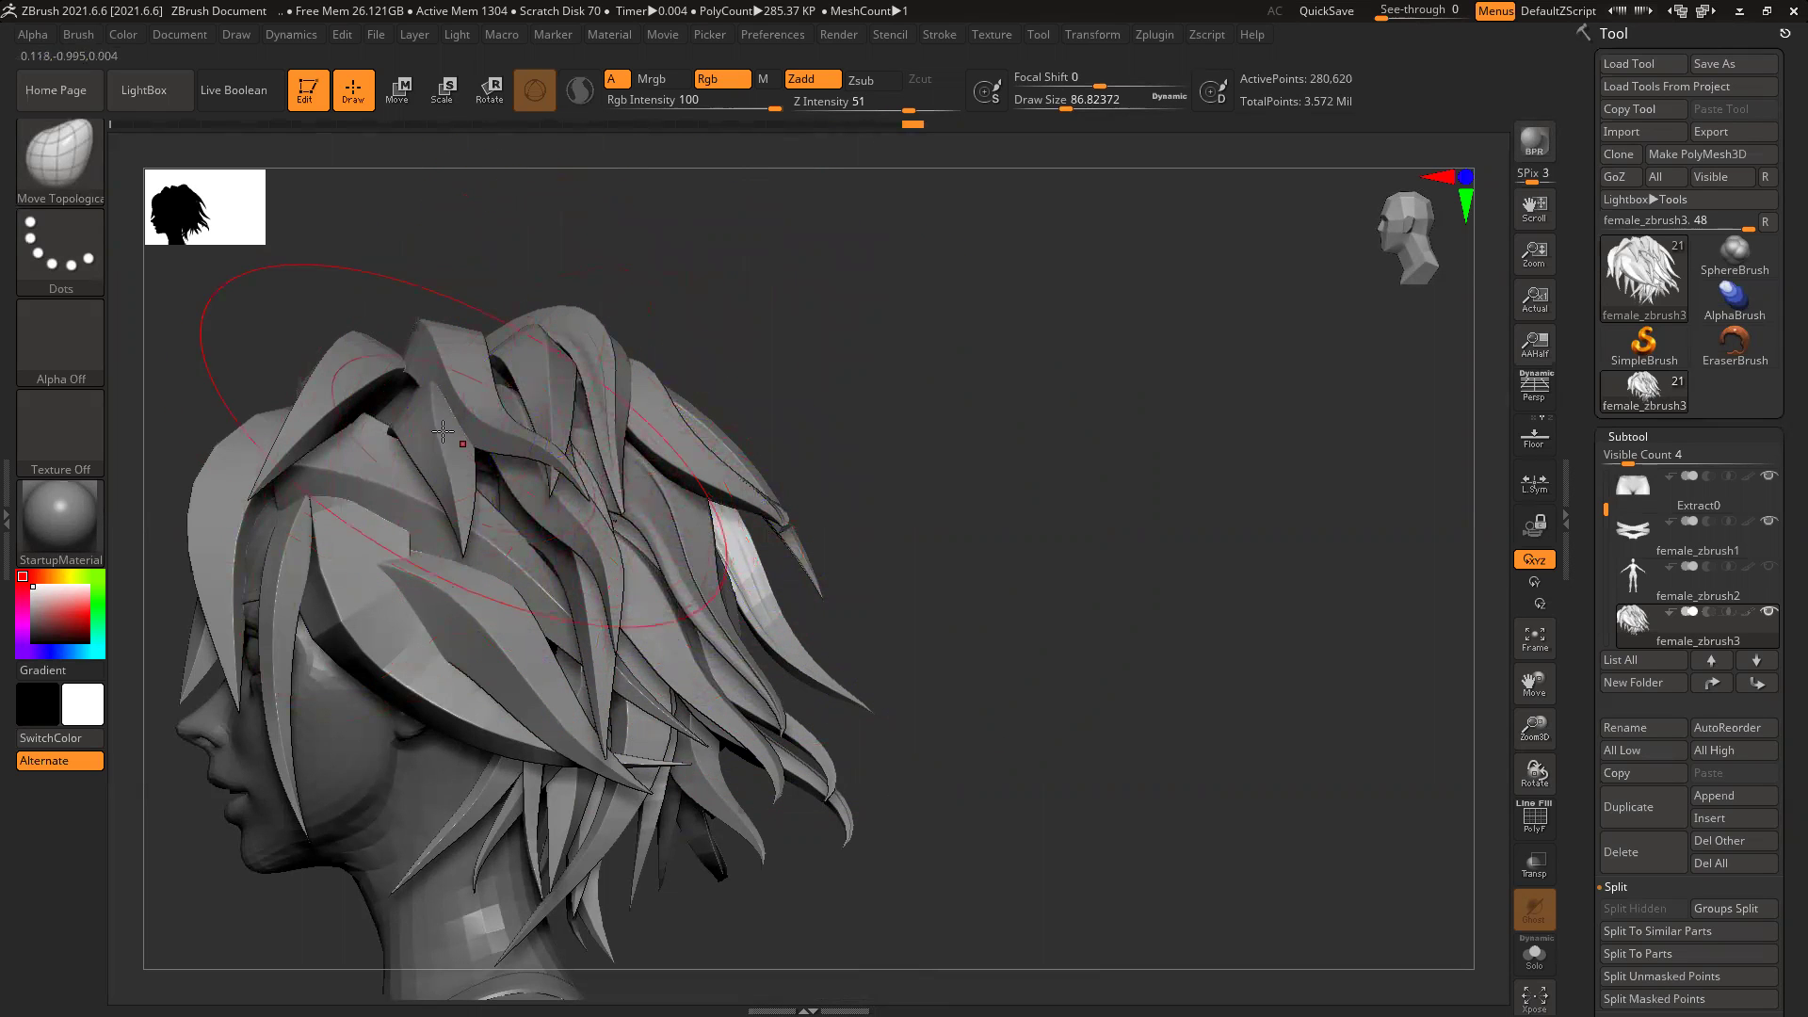
Step: Undo the last two changes made to the hair in the front view
left_click_drag(1068, 560, 735, 579)
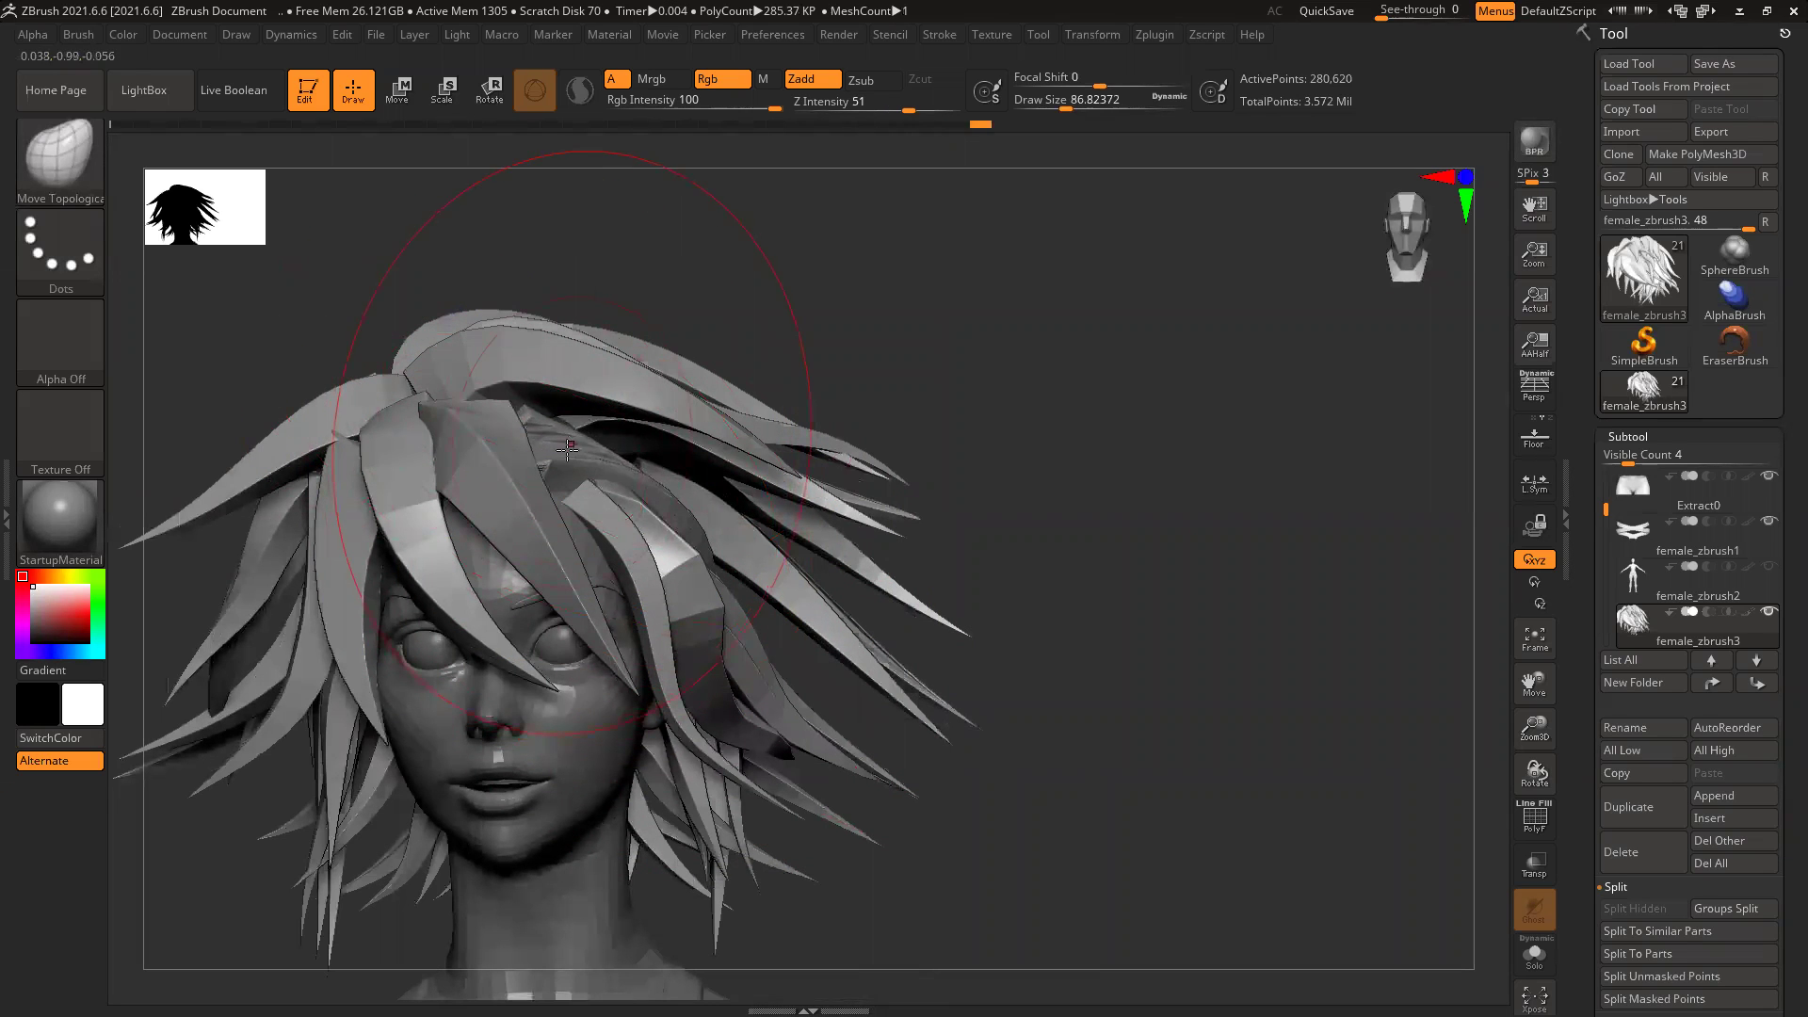
key("ctrl")
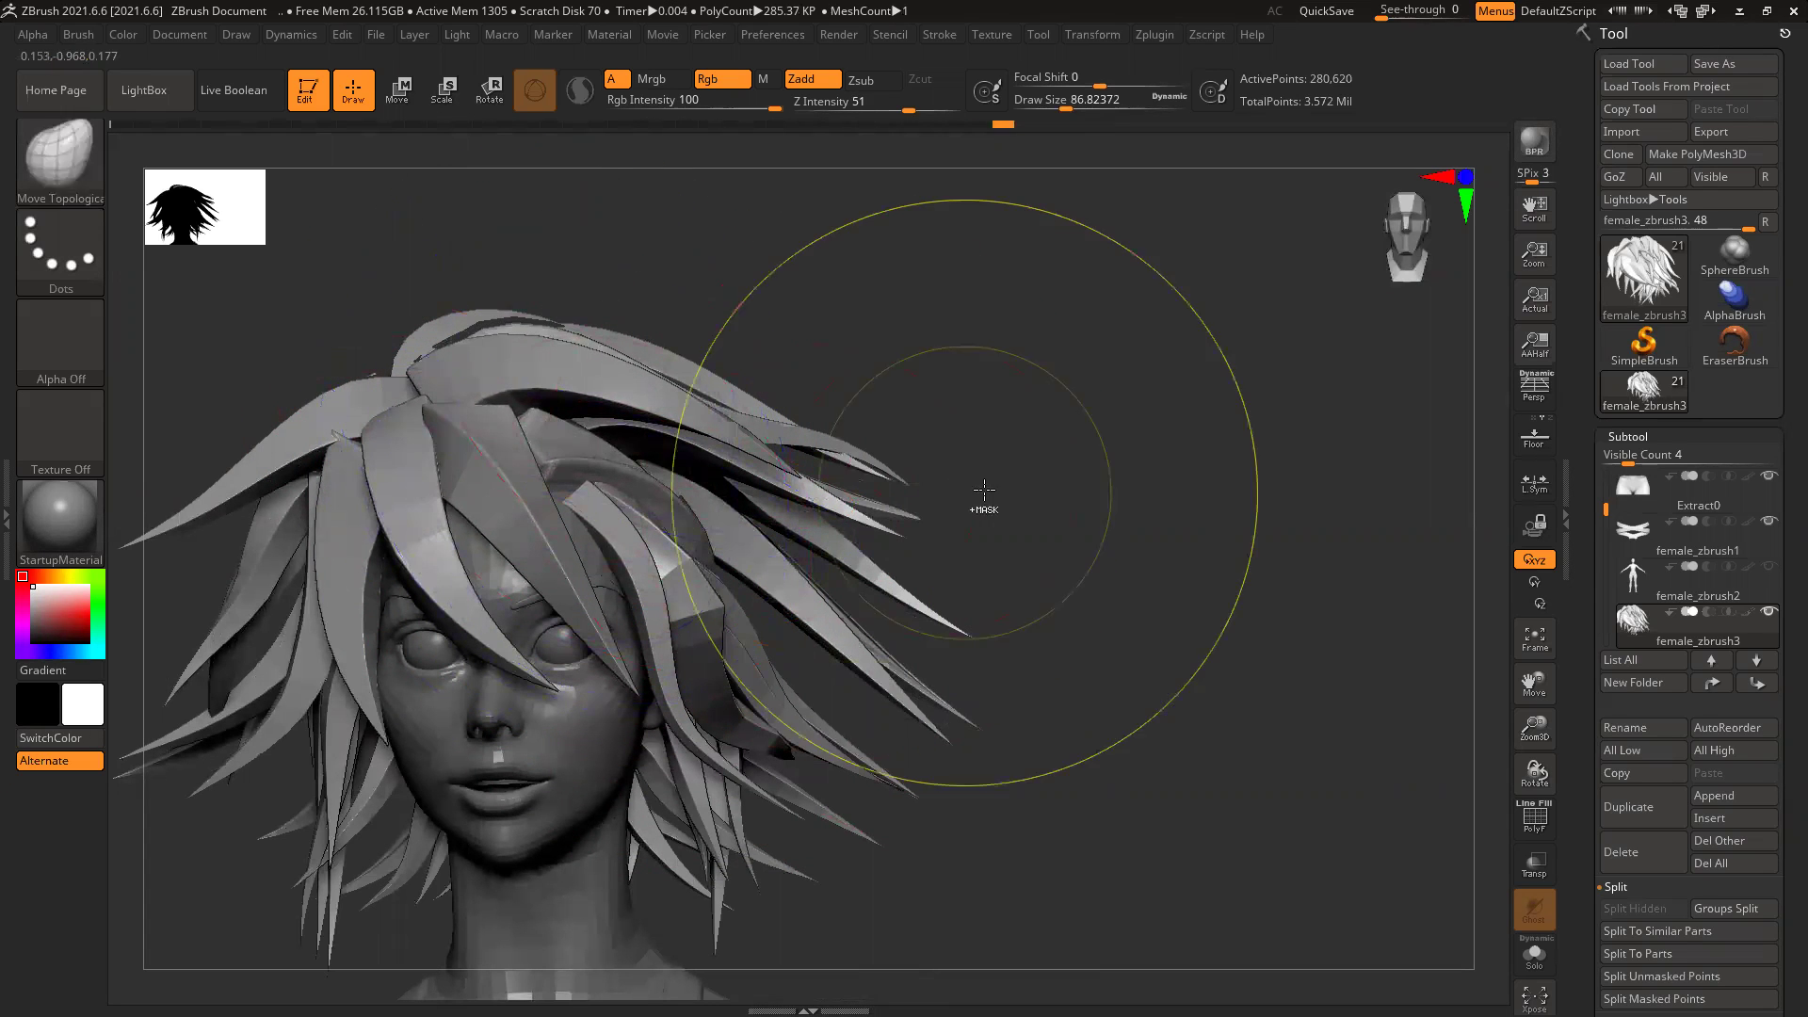
key("ctrl+z")
key("ctrl+z")
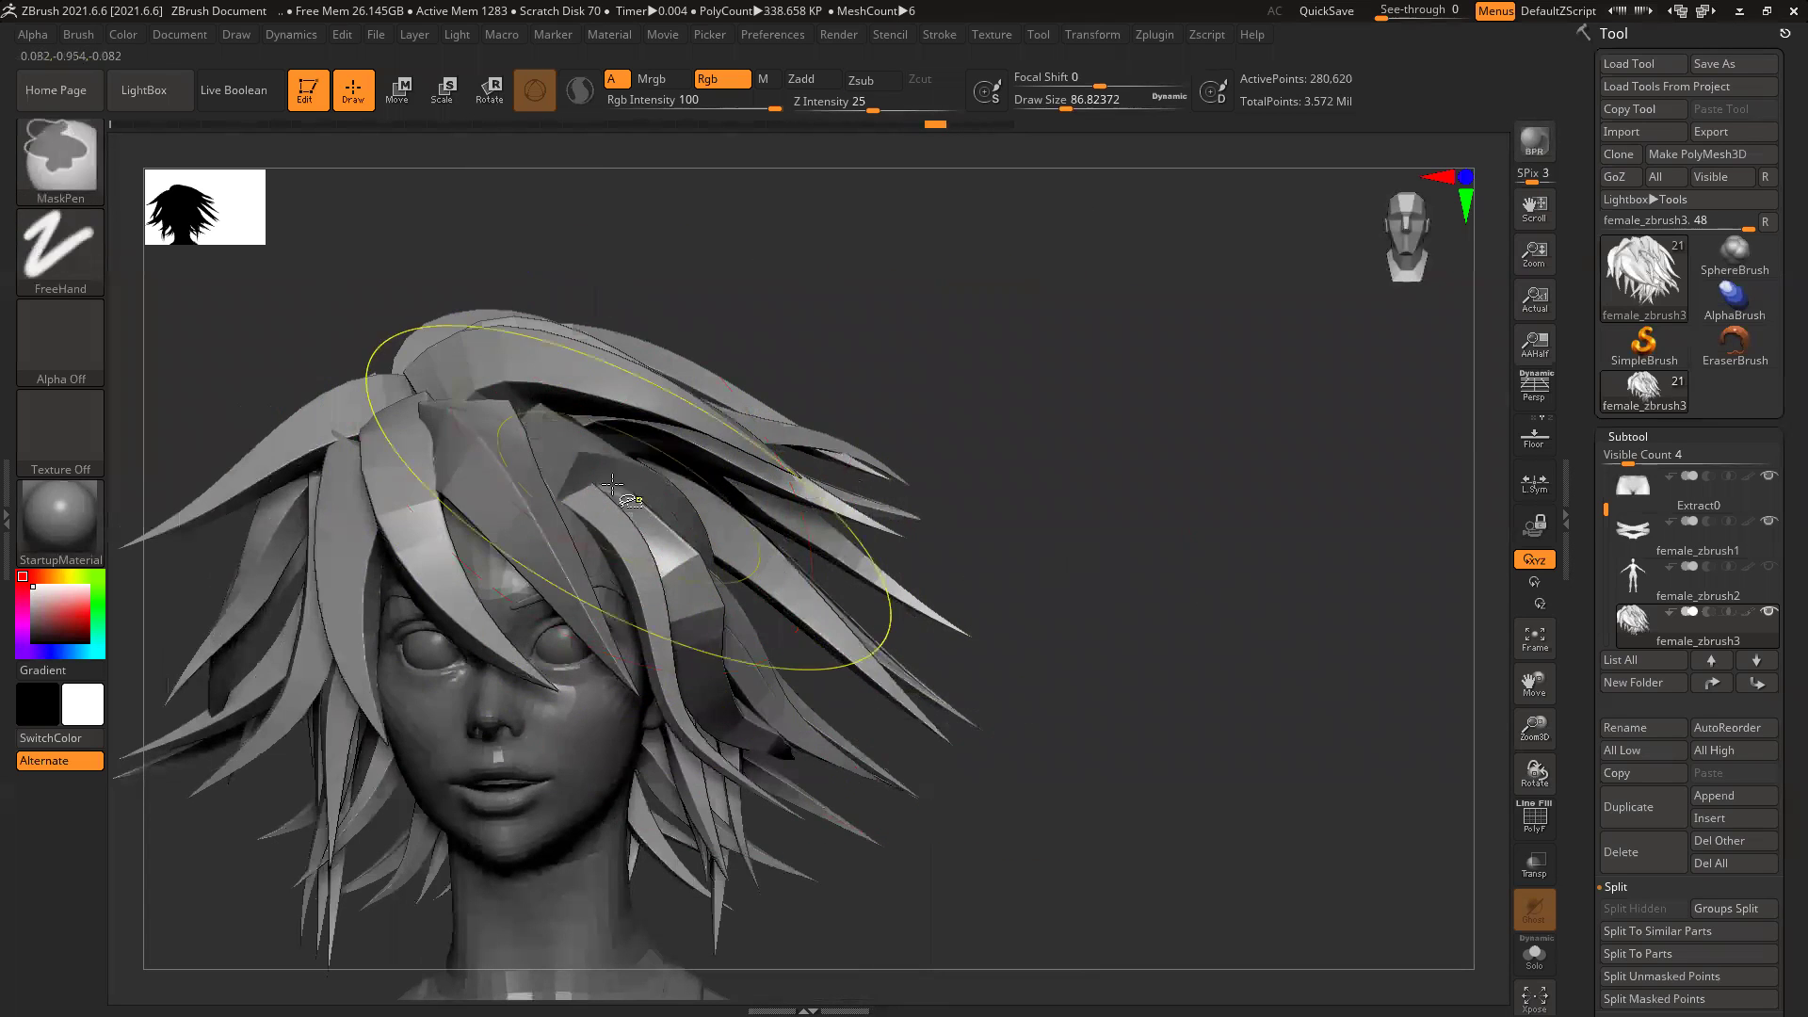
Step: Isolate the strand behind the side fringe, pull its root toward the parting at draw size about 59, and smooth it
left_click(639, 468, "ctrl+shift")
key("space")
mouse_move(590, 484)
left_mouse_down()
mouse_move(565, 489)
mouse_move(508, 444)
left_mouse_up()
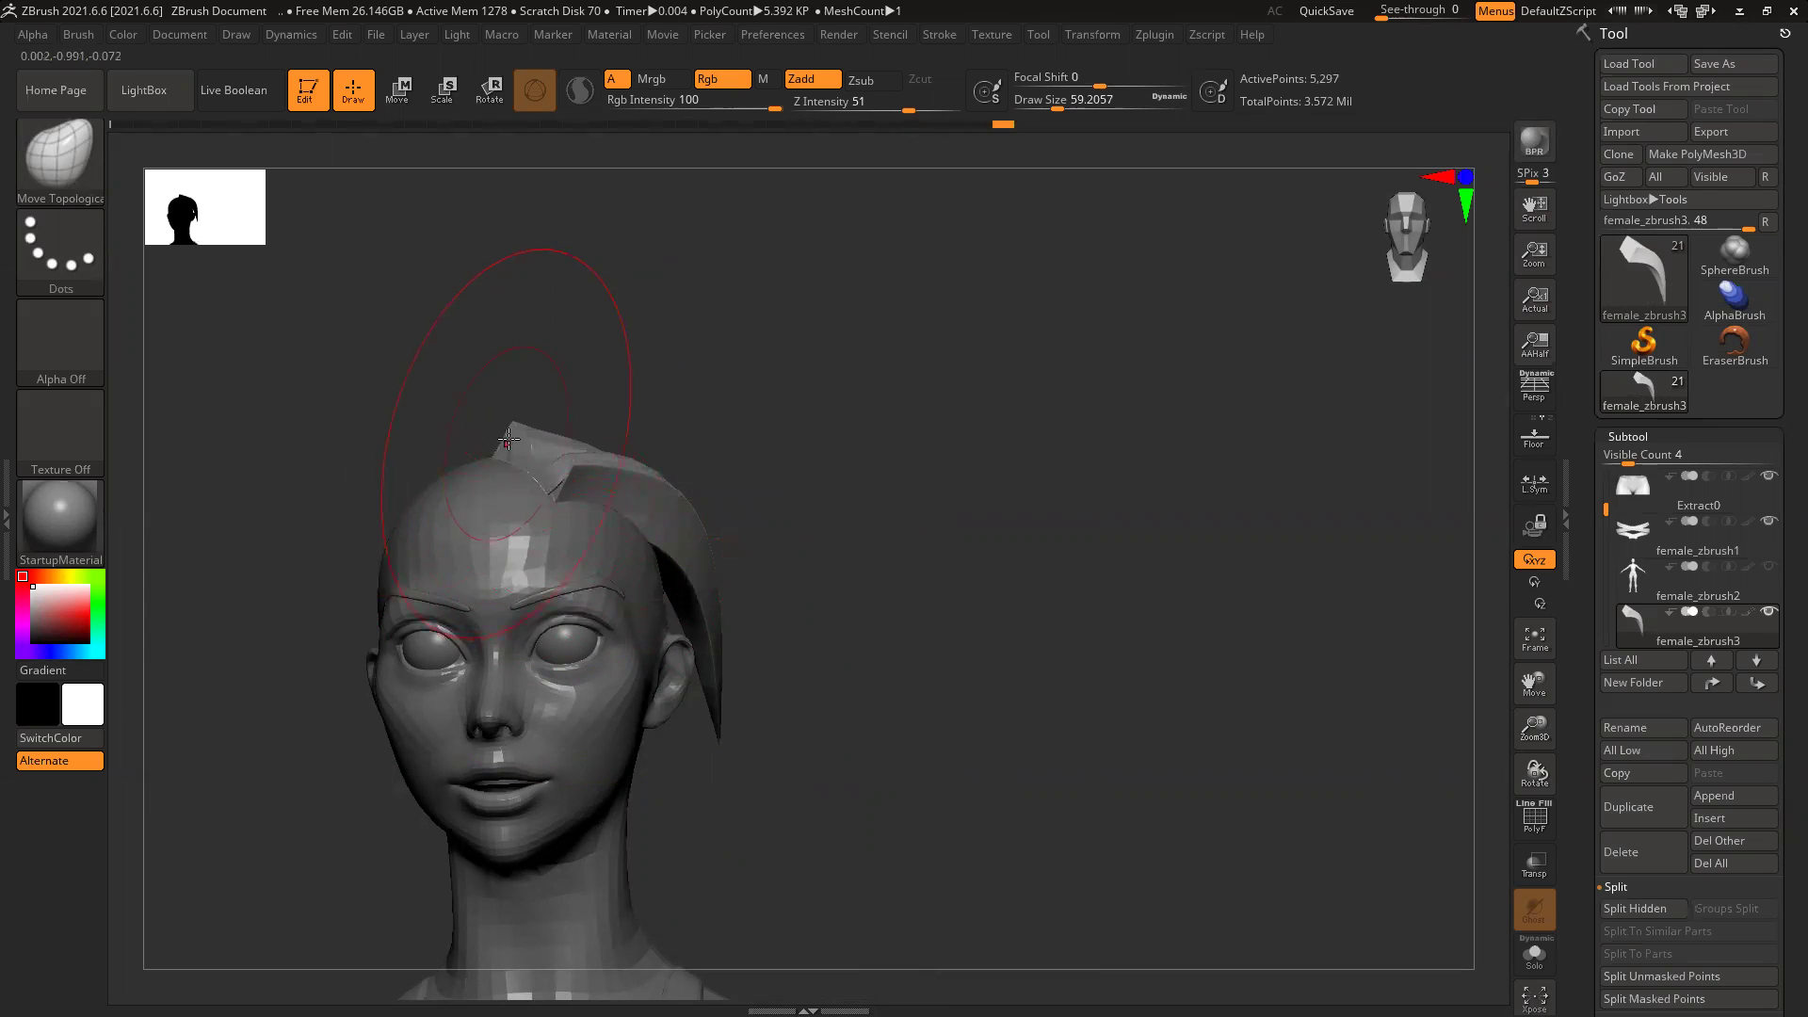
key("shift")
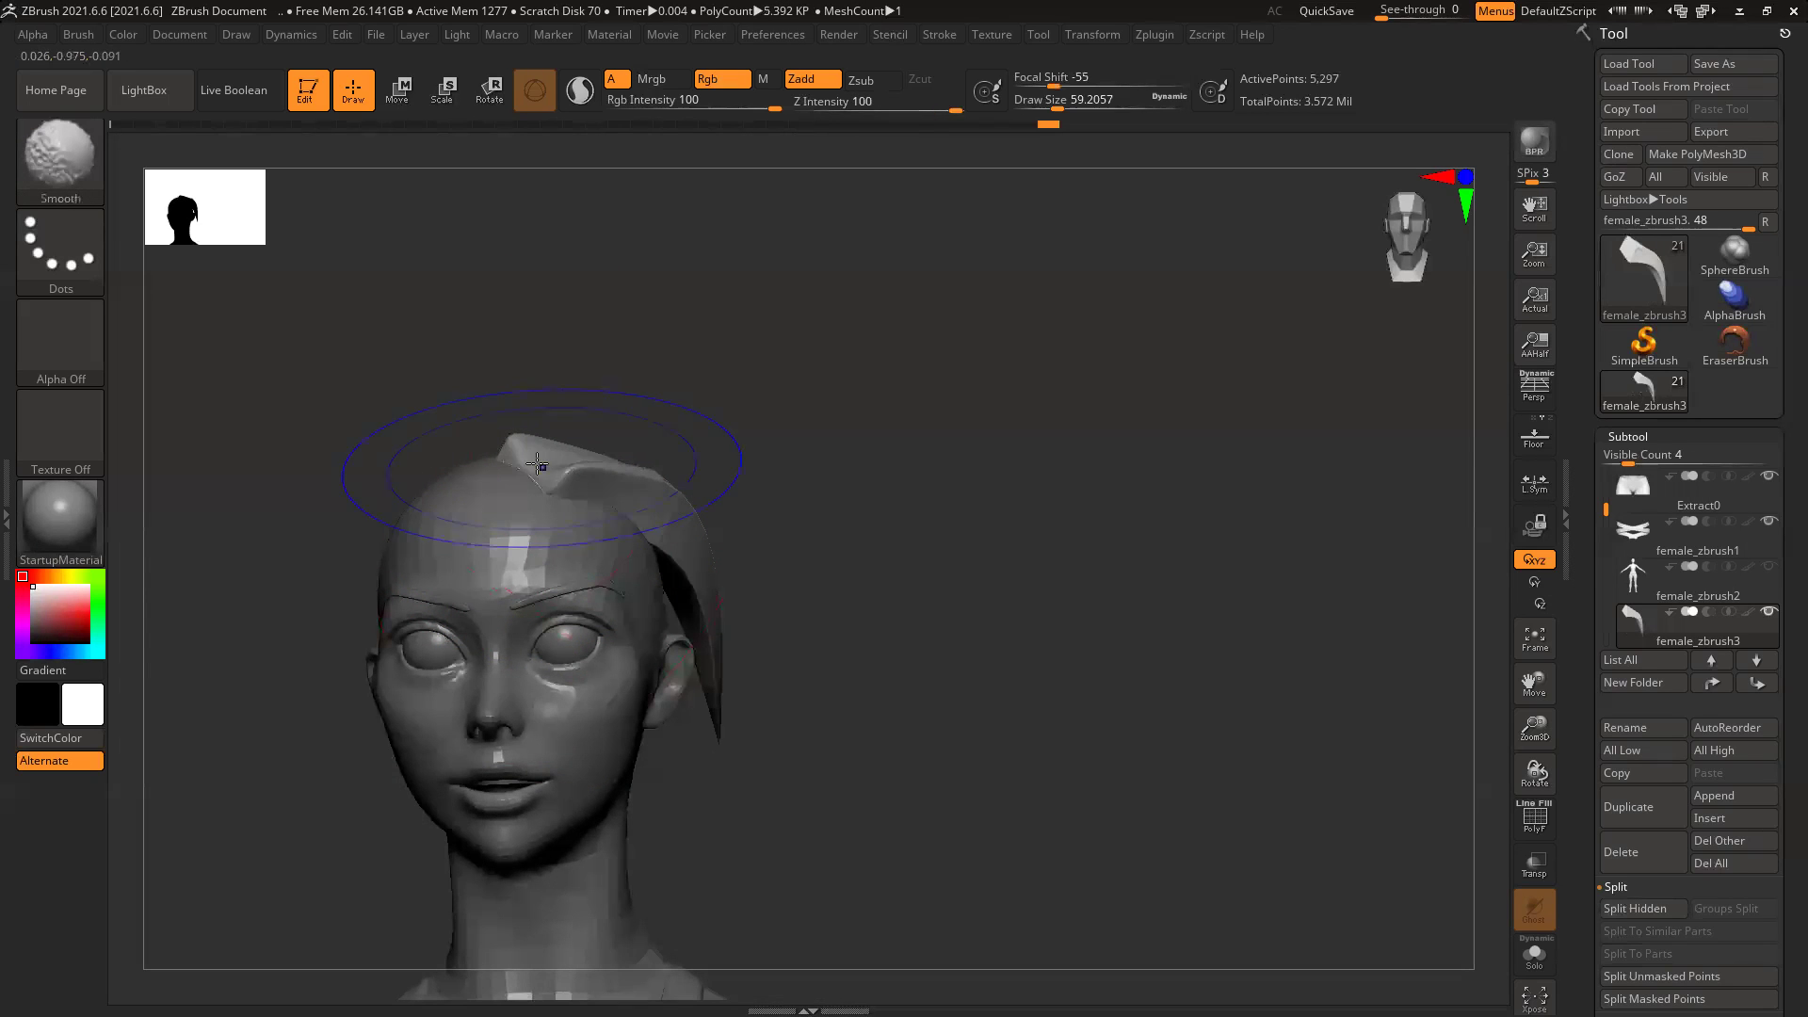
Step: Round the isolated strand's root and bend with the Move brush at draw size 28.75, smooth it, and show all hair again
key("space")
left_click_drag(660, 381, 633, 382)
right_click_drag(664, 418, 662, 557, "ctrl")
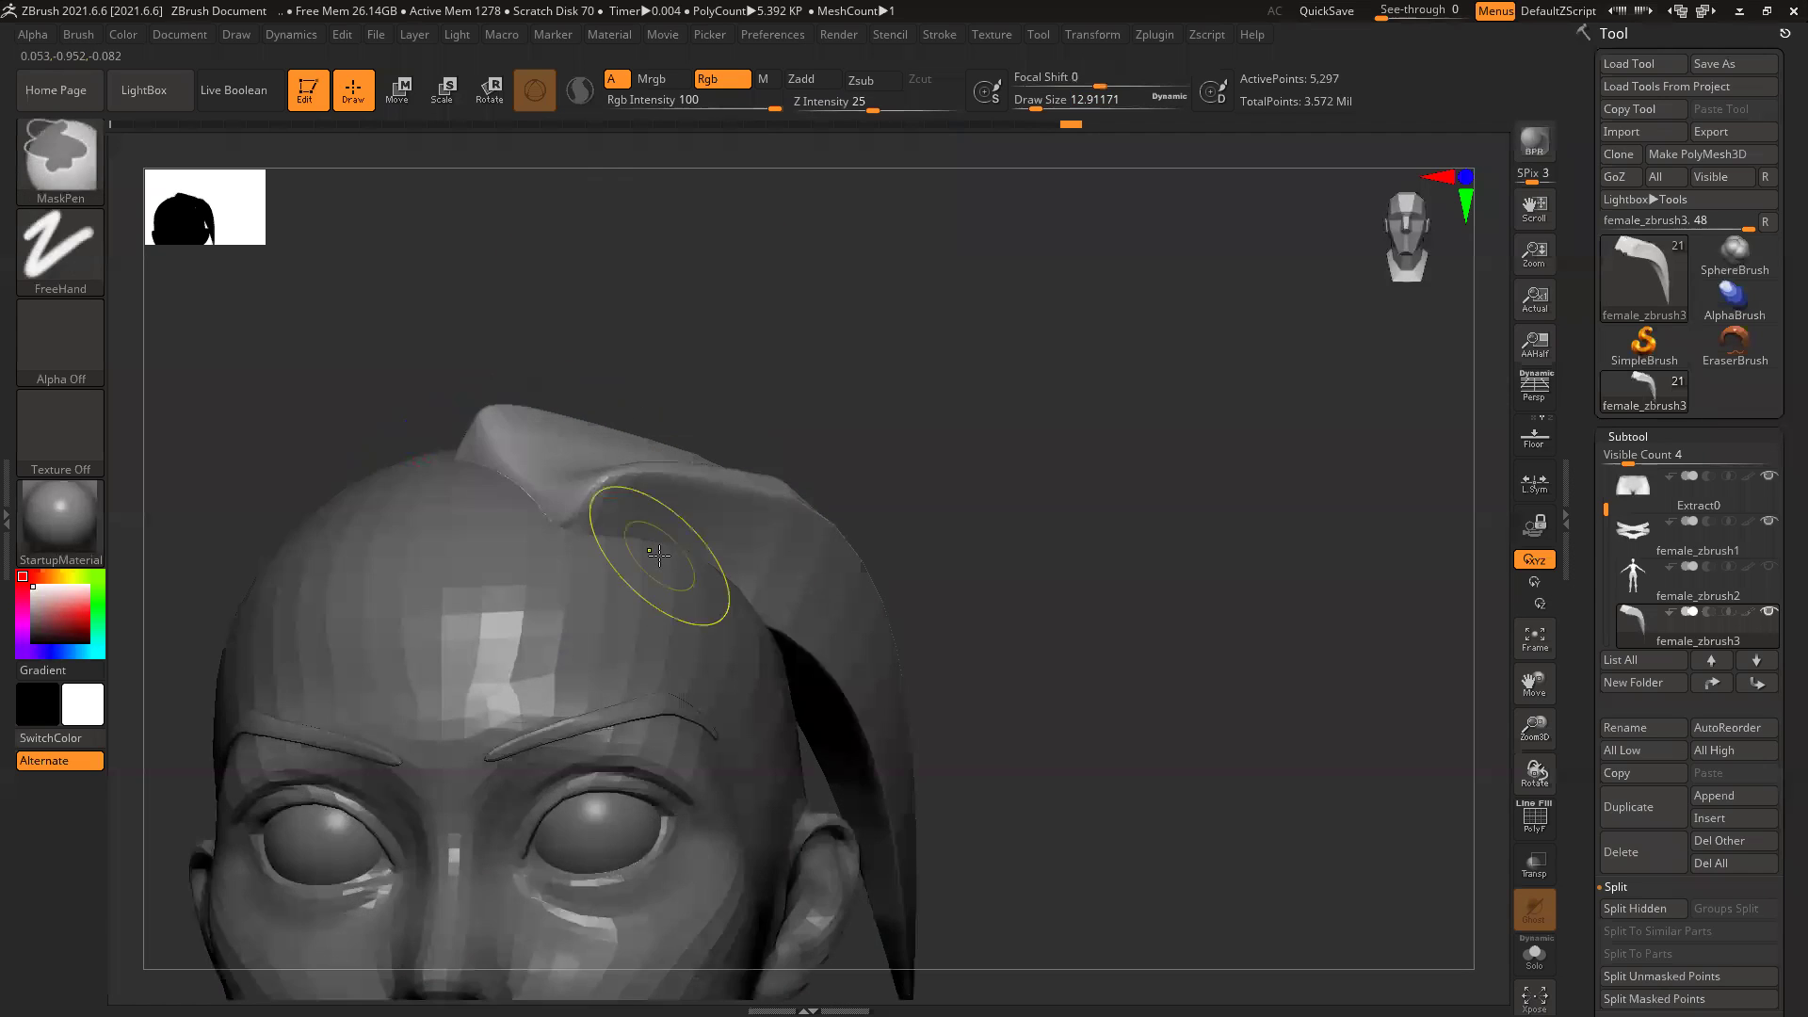
key("b")
key("m")
key("v")
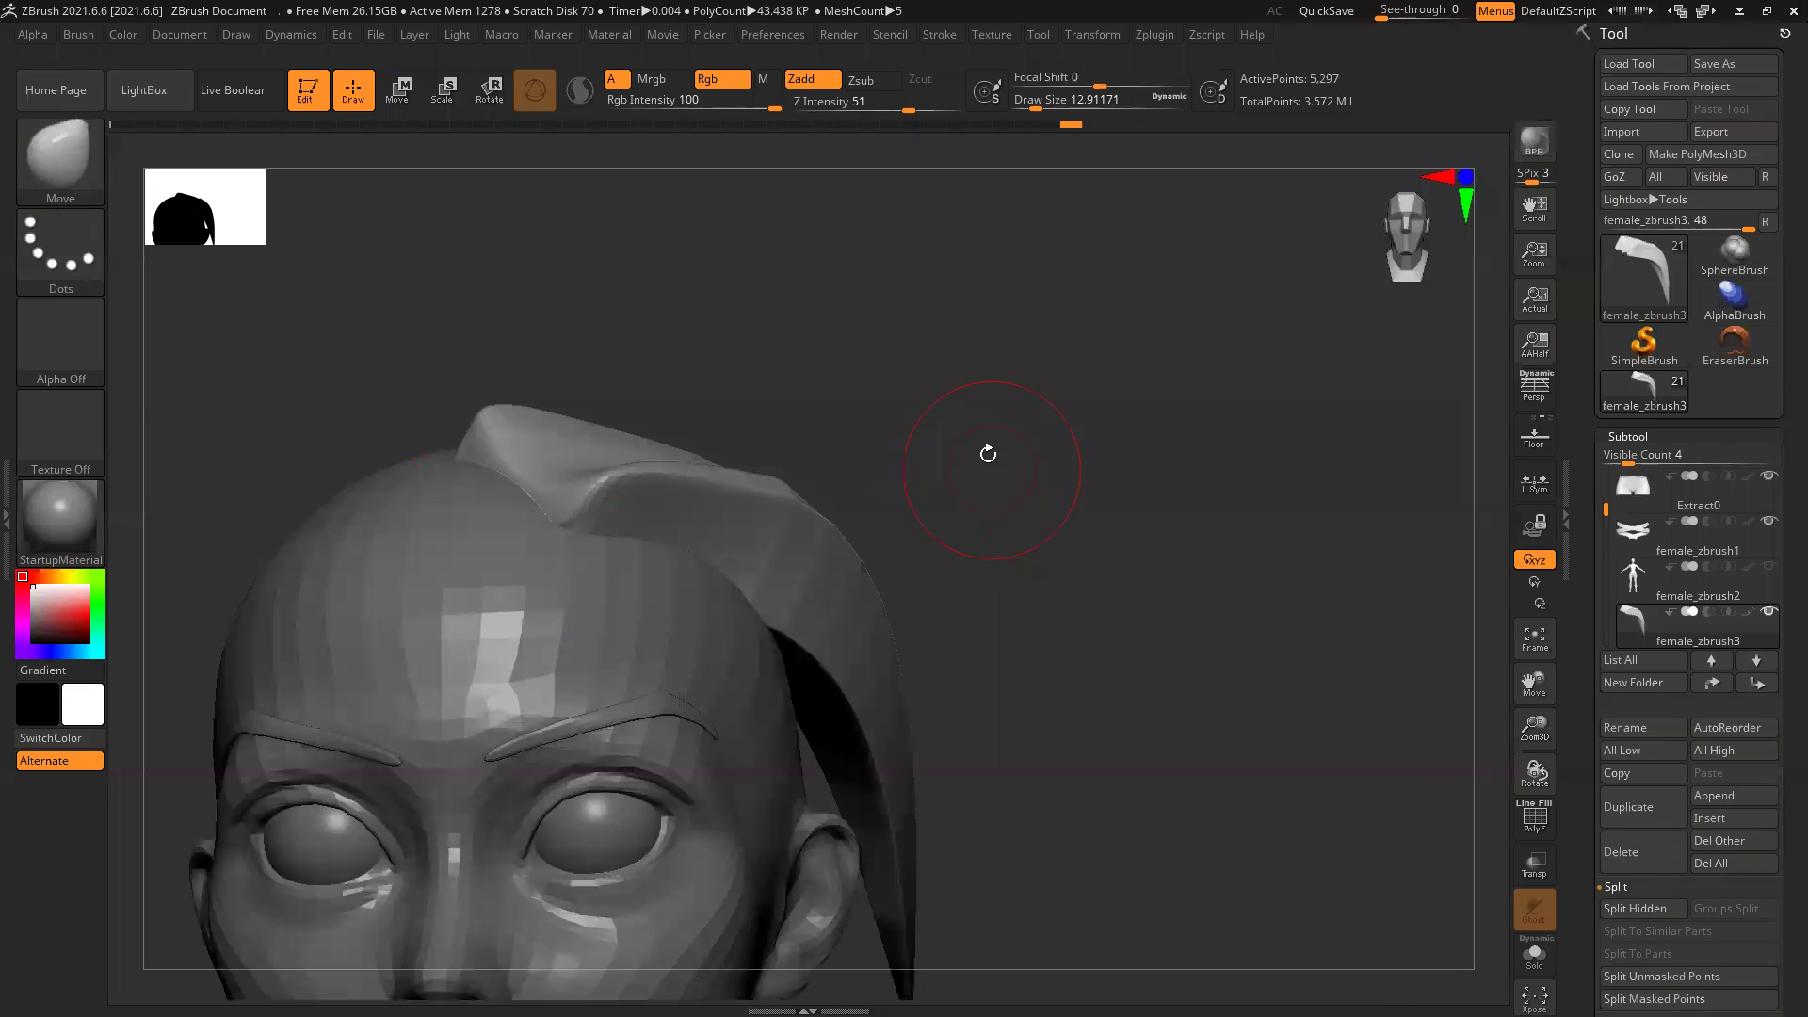
right_click(618, 434)
left_click_drag(623, 451, 649, 457)
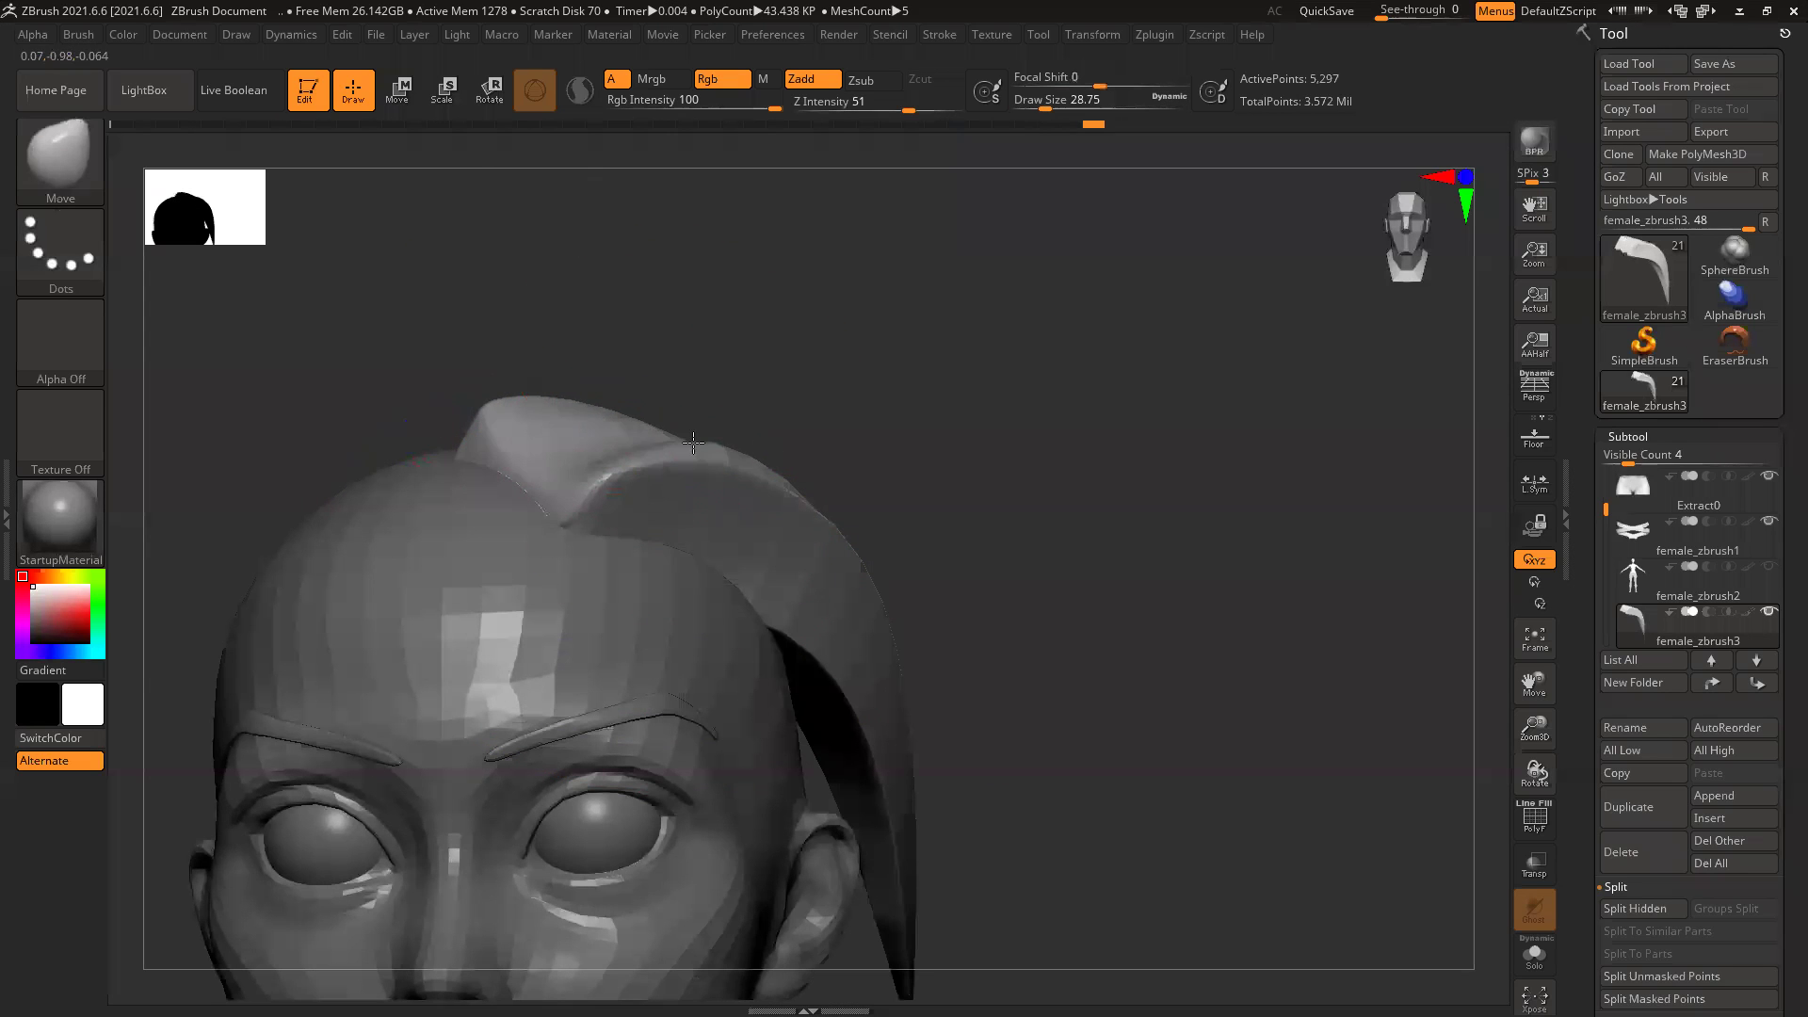
left_click_drag(548, 382, 585, 367)
left_click_drag(483, 422, 469, 455)
key("shift")
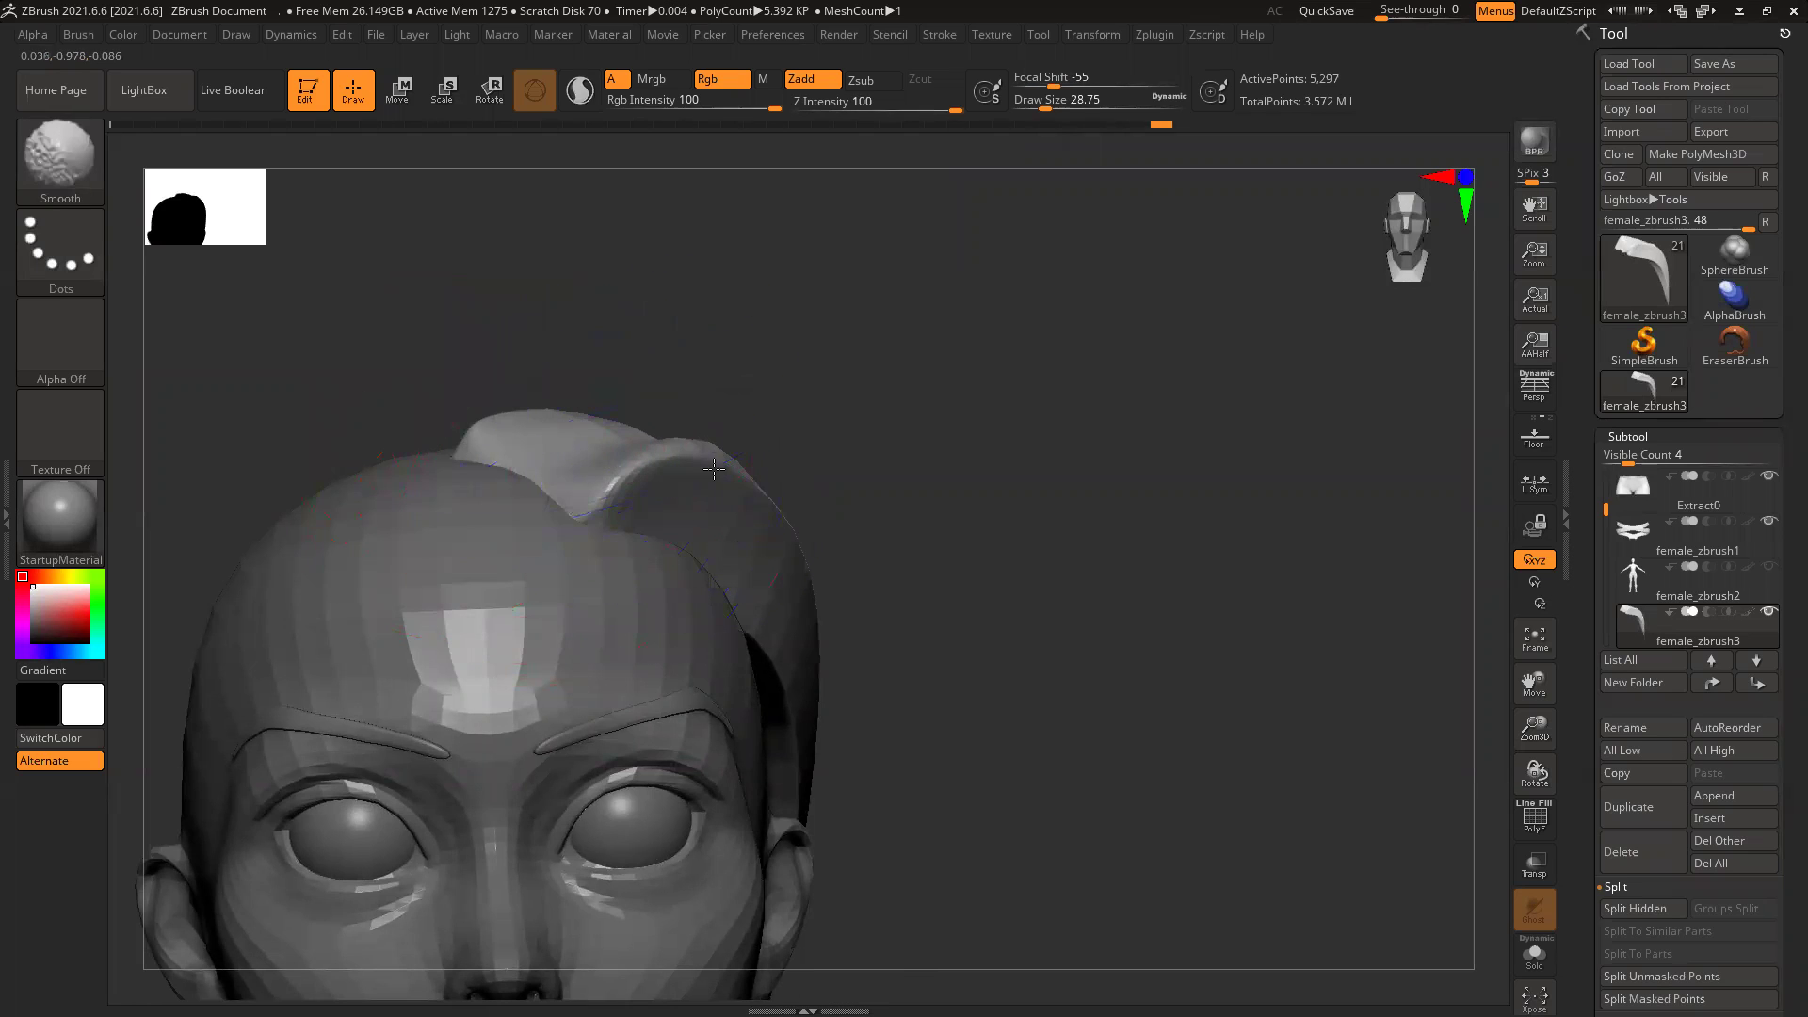
left_click(1229, 517, "ctrl+shift")
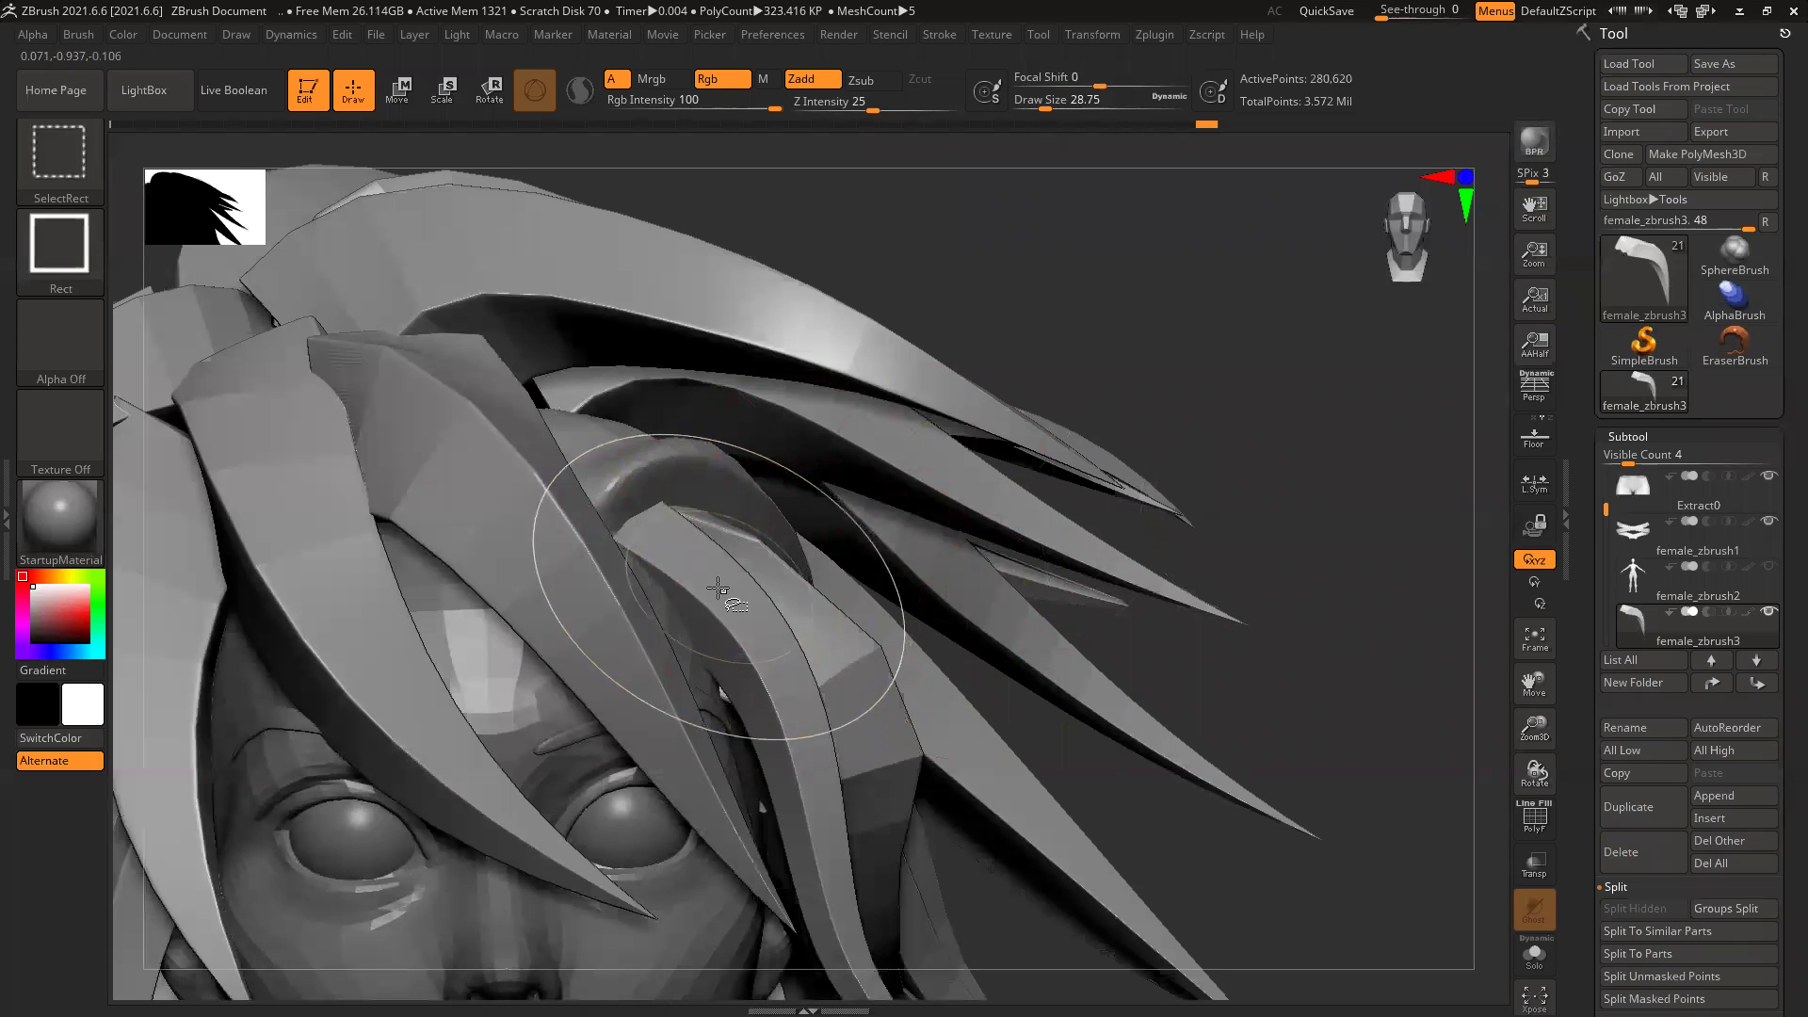
Step: Isolate the narrow side fringe strand, pull its root corners against the scalp with the Move brush, and show all hair again
left_click(721, 590, "ctrl+shift")
mouse_move(957, 527)
left_mouse_down()
mouse_move(1026, 539)
mouse_move(1022, 582)
left_mouse_up()
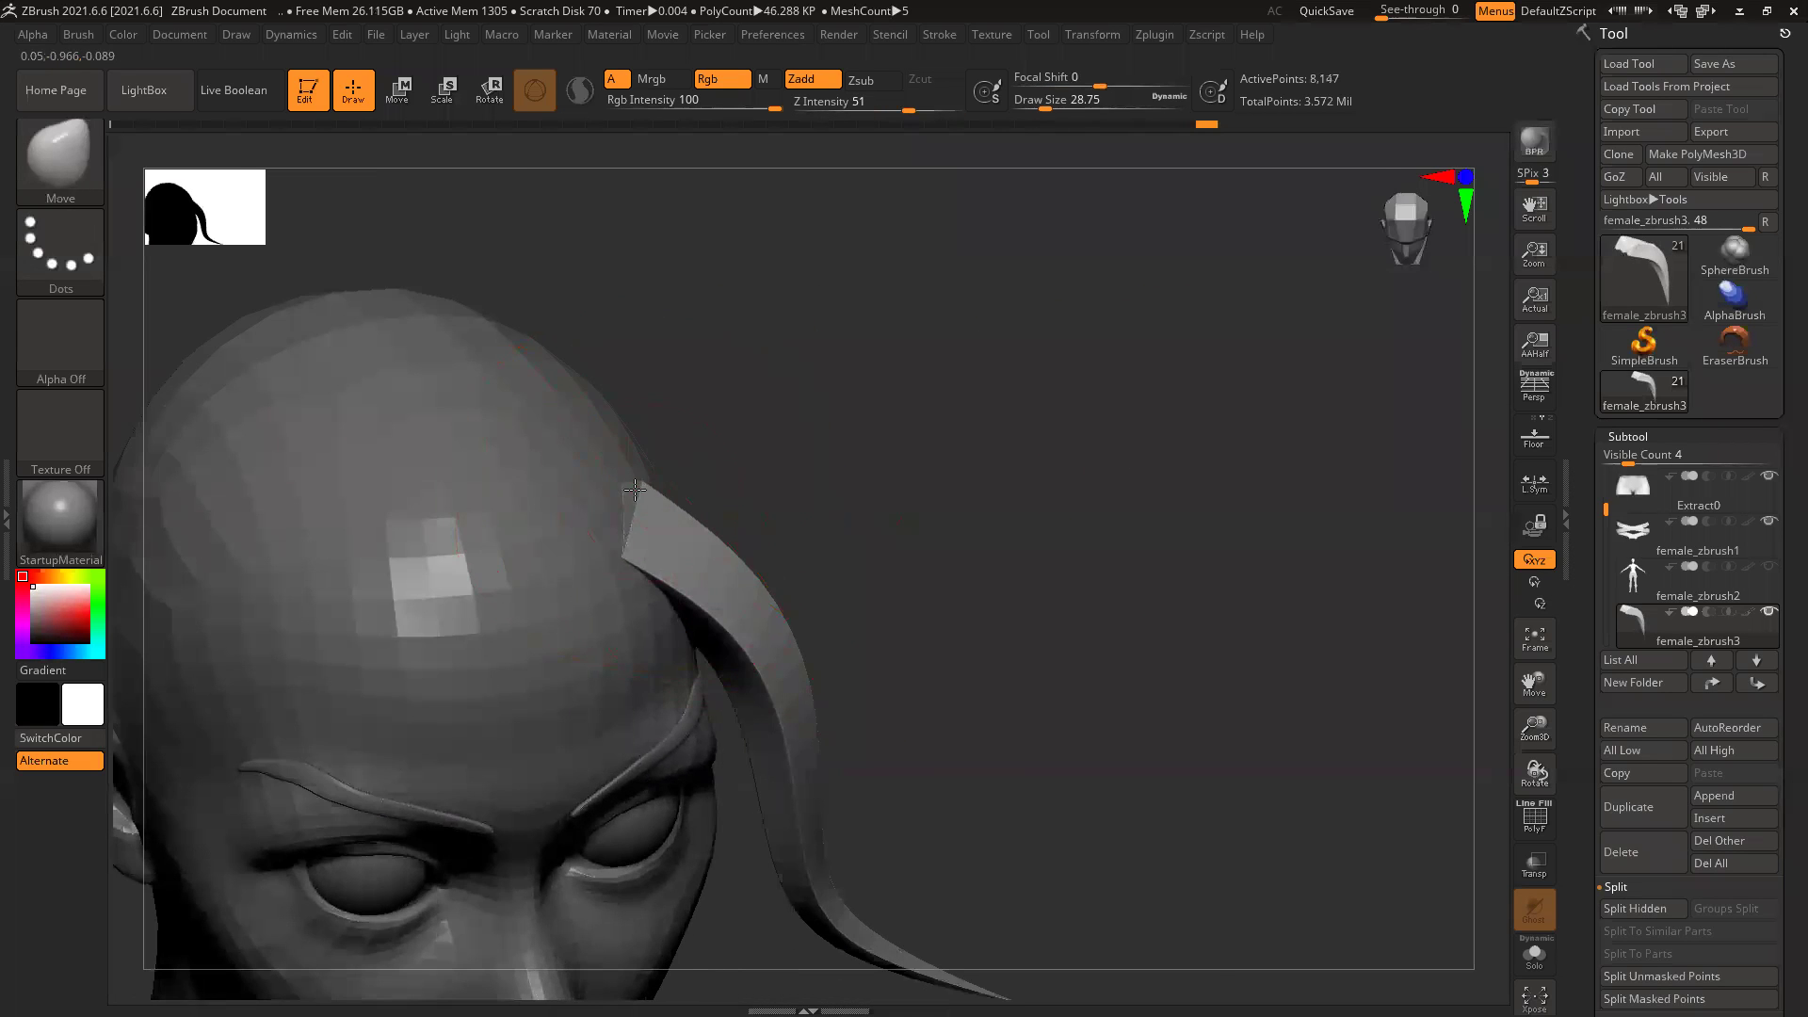
left_click_drag(634, 488, 596, 489)
mouse_move(903, 546)
left_mouse_down()
mouse_move(912, 459)
mouse_move(885, 452)
left_mouse_up()
left_click_drag(663, 557, 695, 524)
left_click(1141, 572, "ctrl+shift")
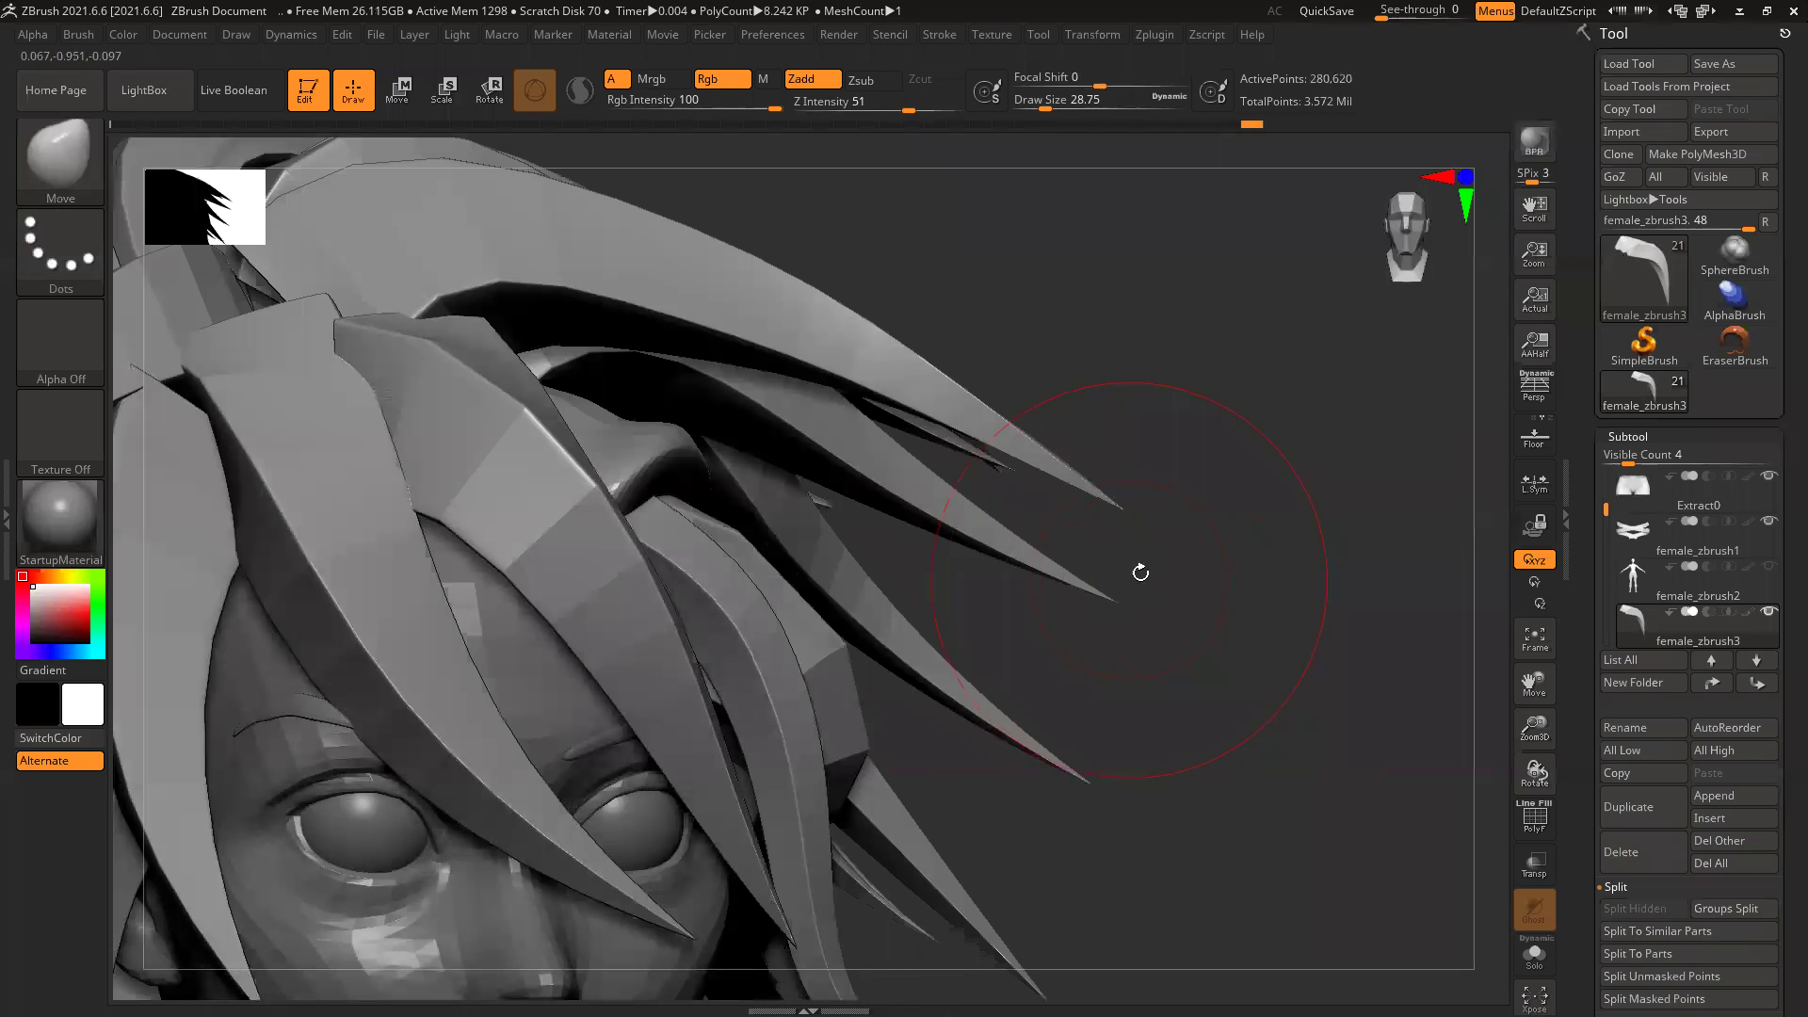
Step: Isolate the wide strand over the temple, pull its root tip up onto the scalp, and show all hair again
left_click_drag(1251, 586, 766, 605)
key("ctrl")
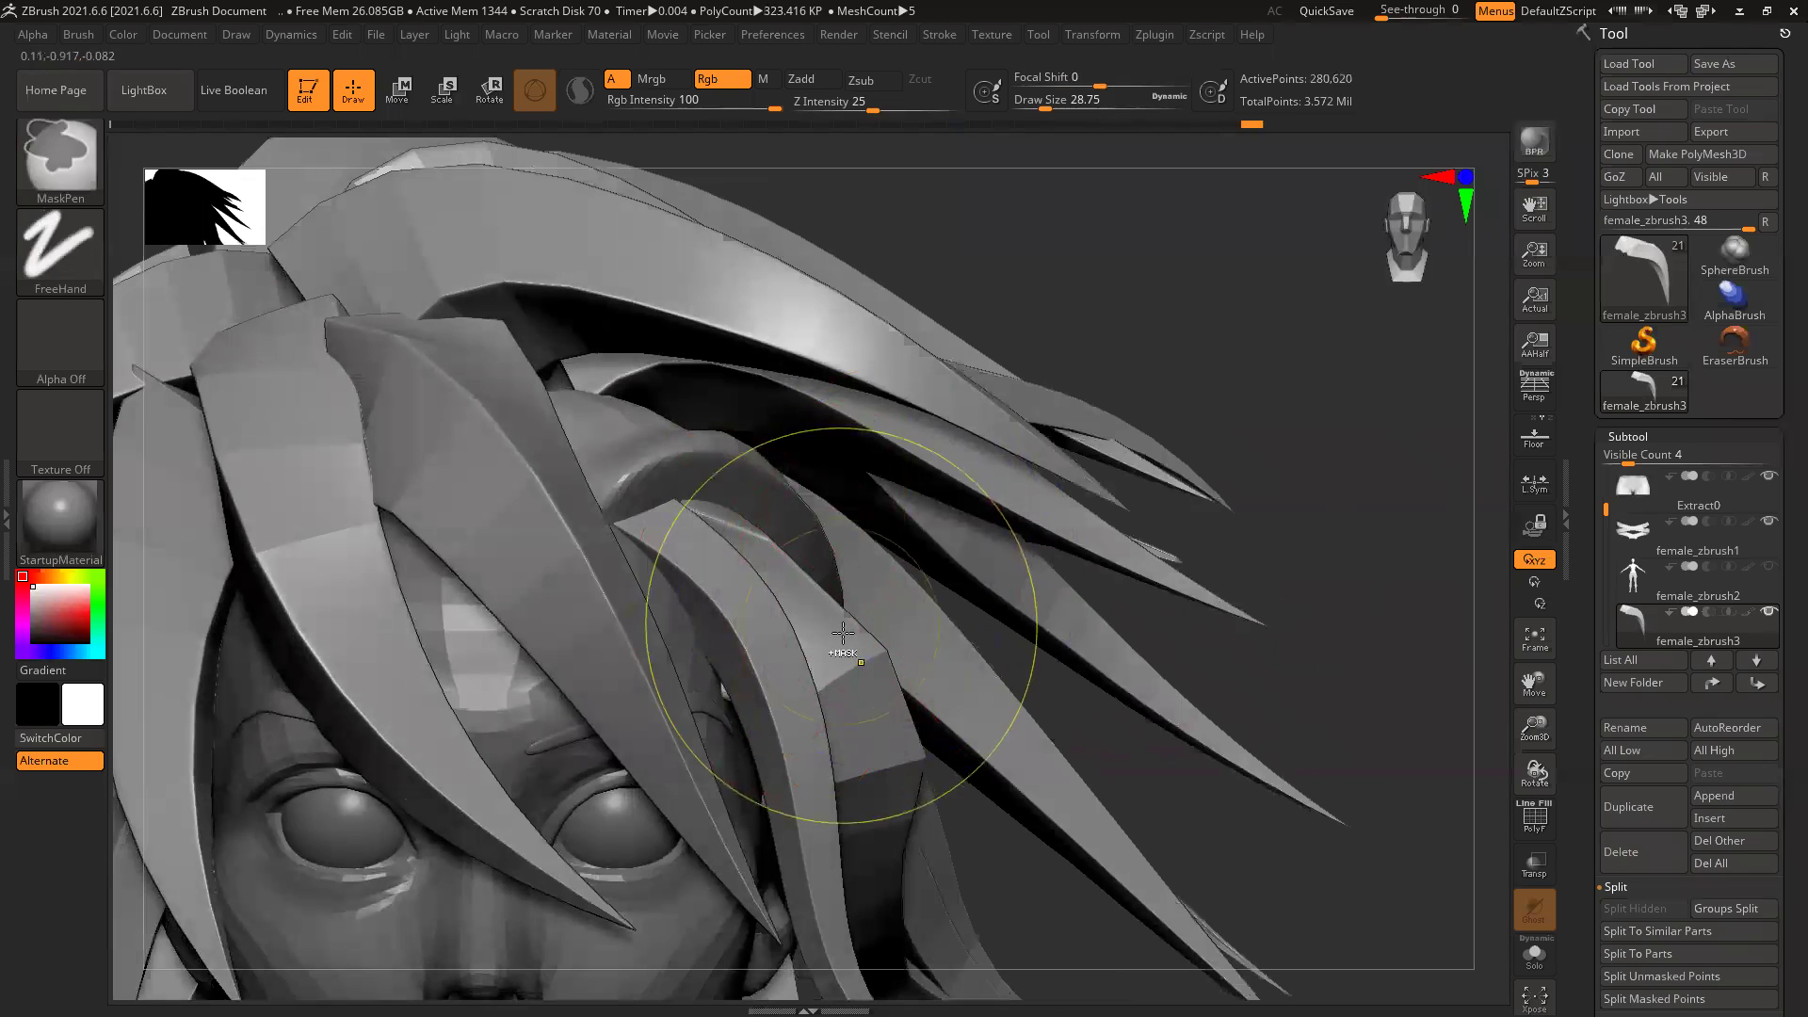
left_click(847, 646, "ctrl+shift")
left_click_drag(659, 442, 618, 448)
key("ctrl+shift")
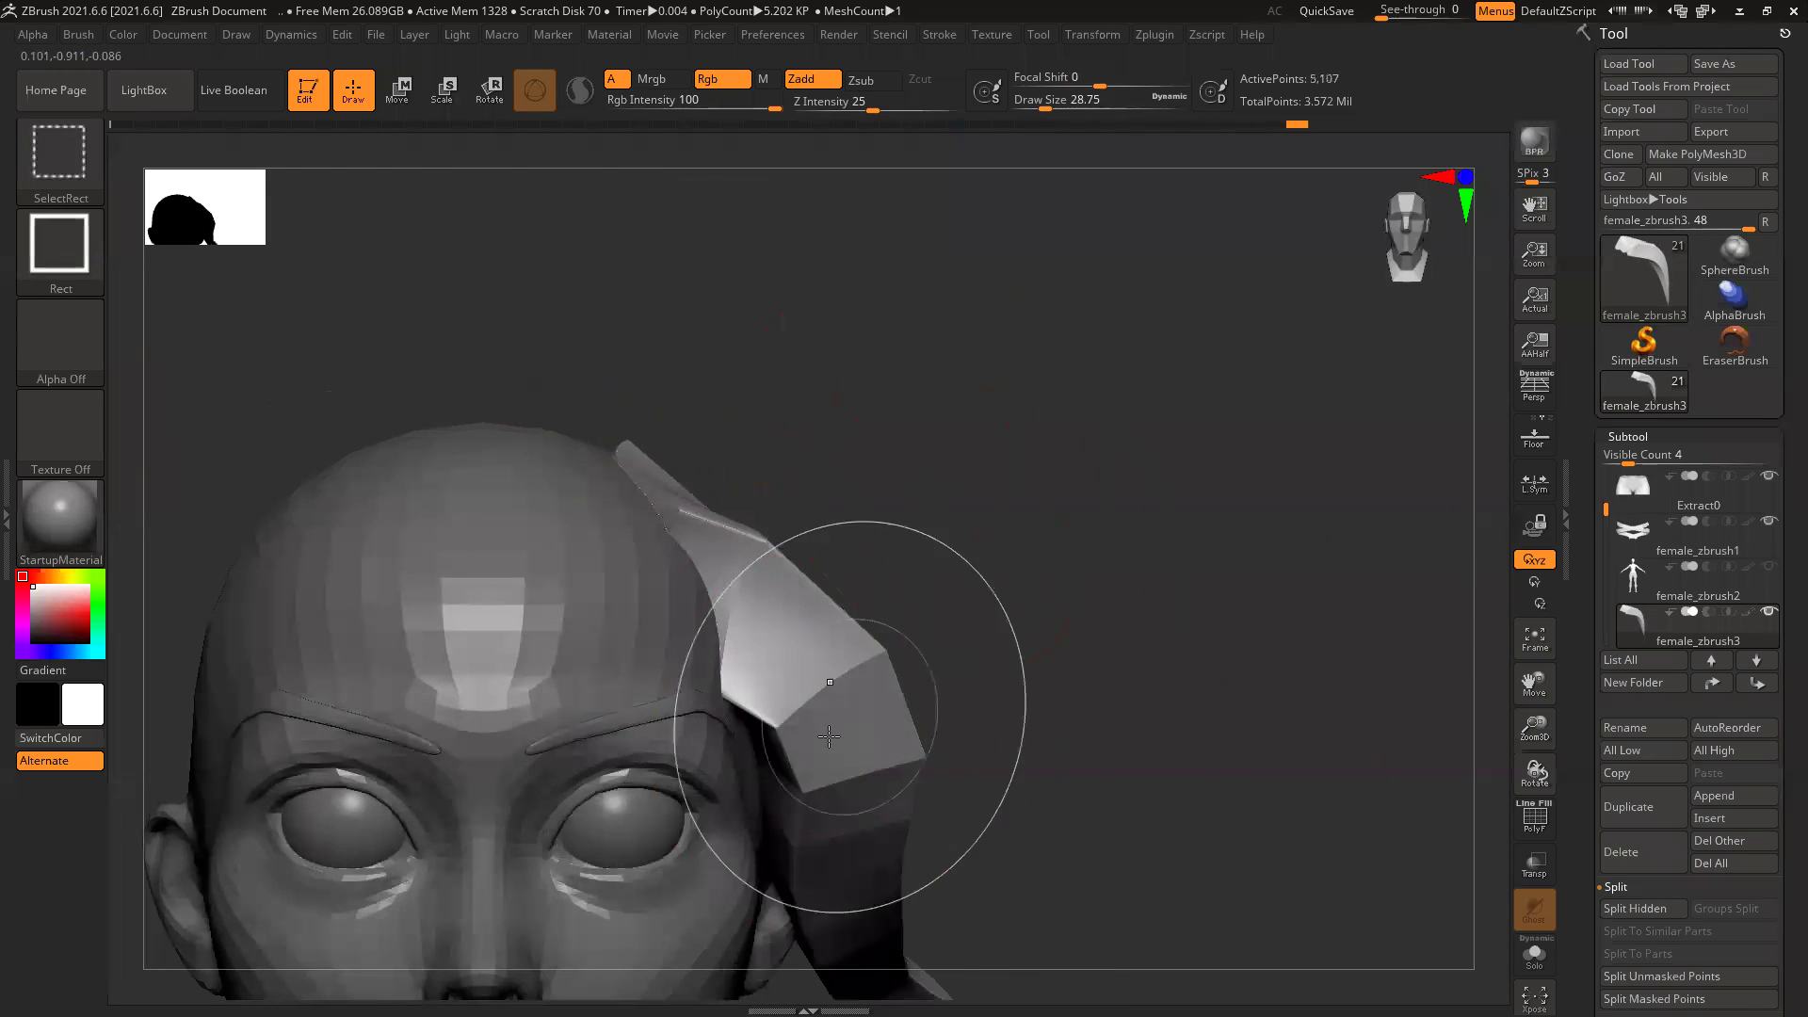
left_click_drag(1162, 687, 1035, 698)
left_click_drag(1073, 510, 1004, 544)
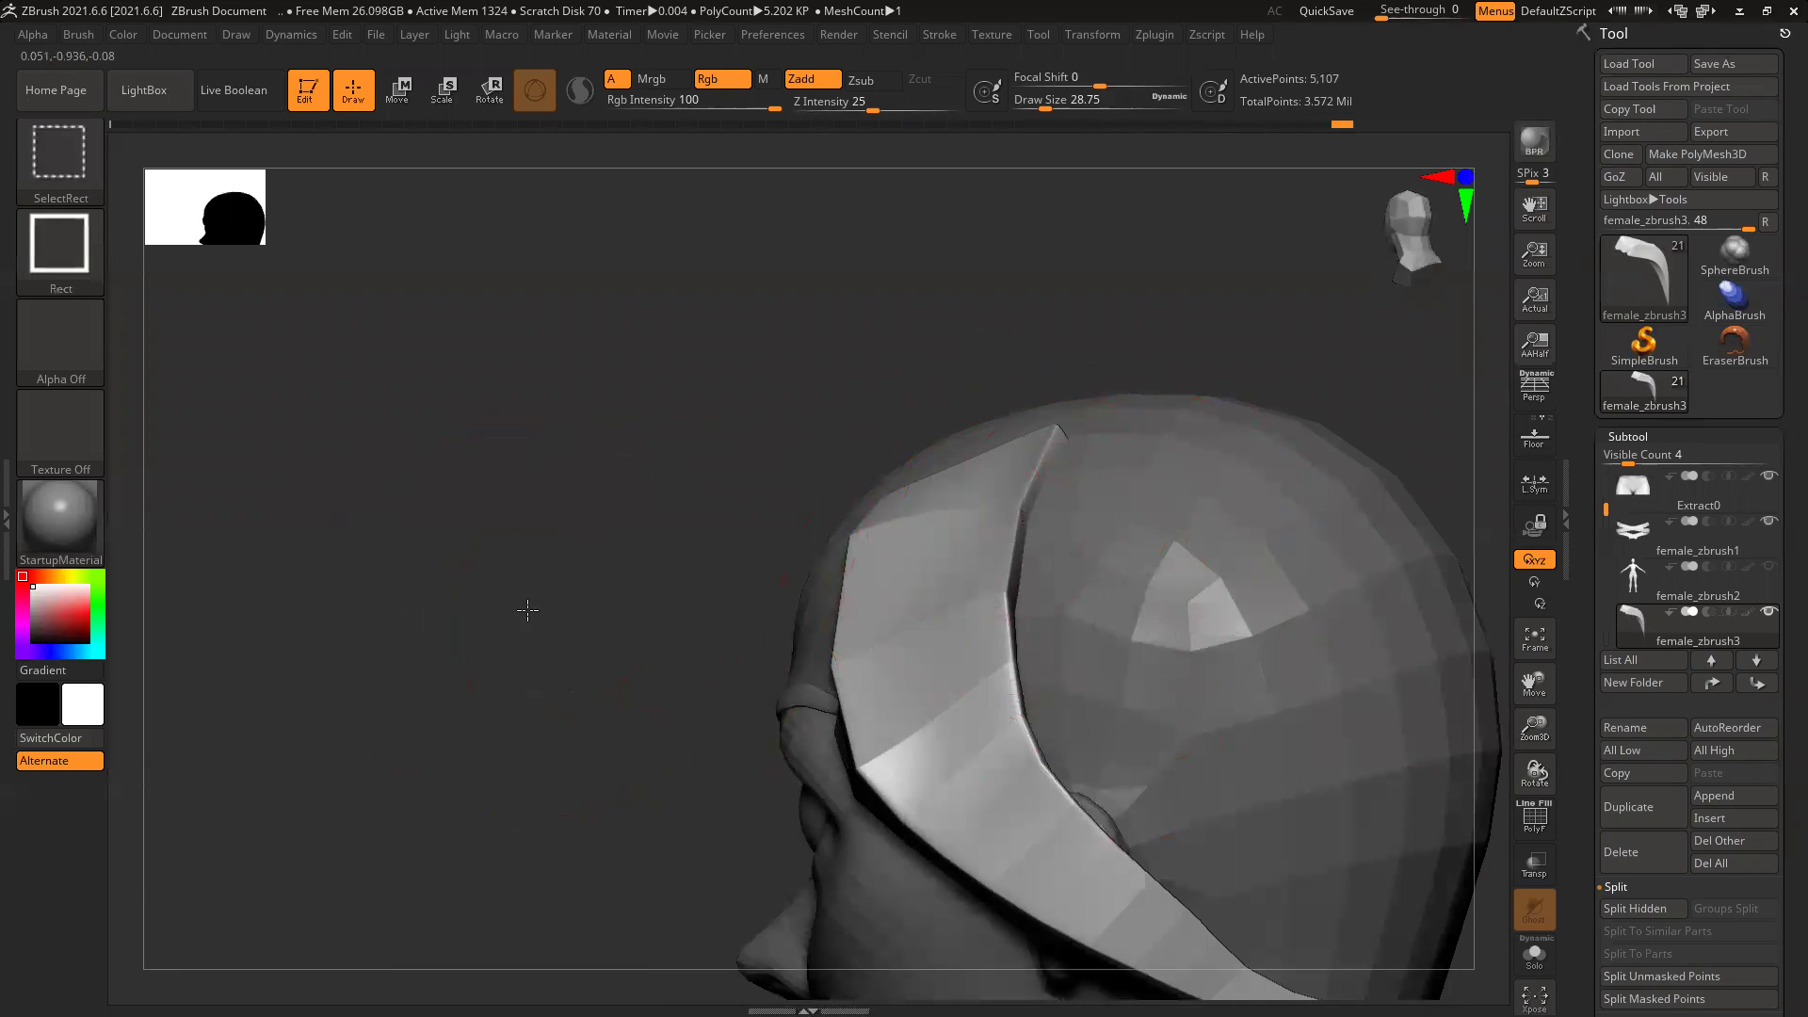
left_click(528, 611, "ctrl+shift")
Step: Isolate the wide temple strand to check its fit against the head, and show the whole hairstyle framed from the front
mouse_move(480, 680)
left_mouse_down()
mouse_move(422, 590)
mouse_move(481, 617)
left_mouse_up()
left_click(907, 593, "ctrl+shift")
left_click_drag(609, 605, 787, 595)
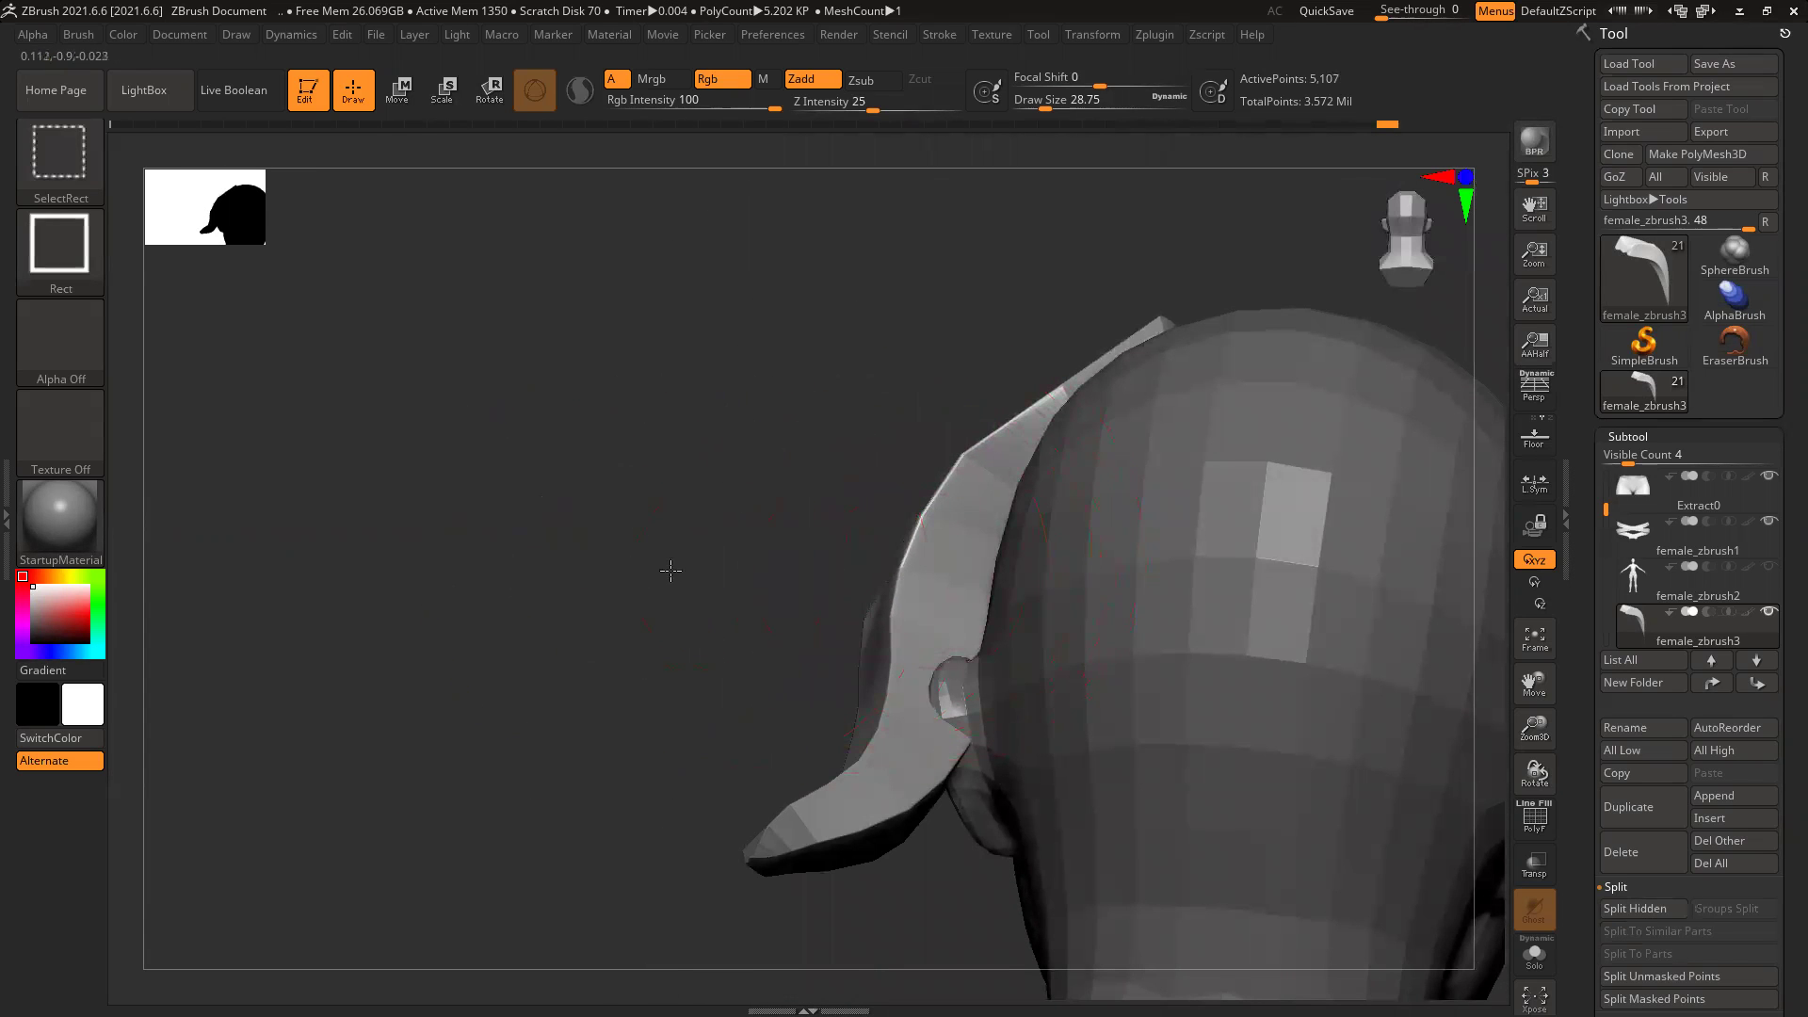
left_click(505, 612, "ctrl+shift")
right_click_drag(382, 604, 603, 593)
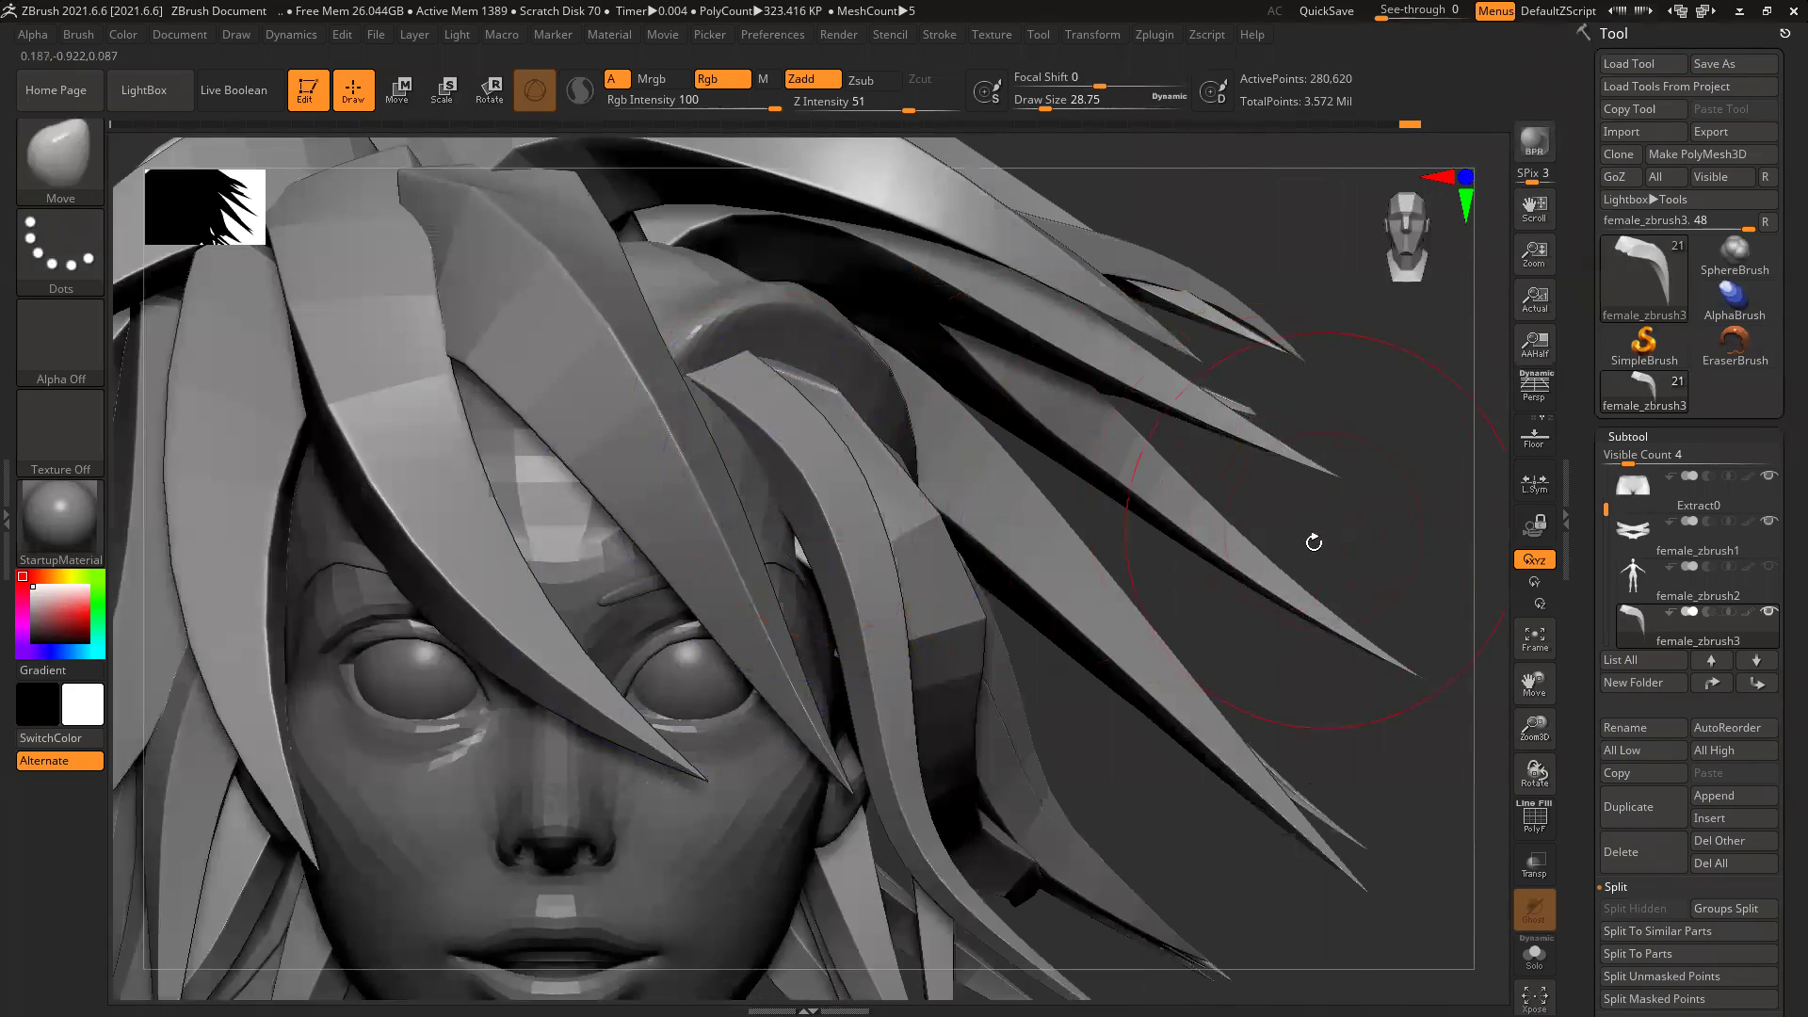
right_click_drag(1390, 486, 1365, 569, "alt")
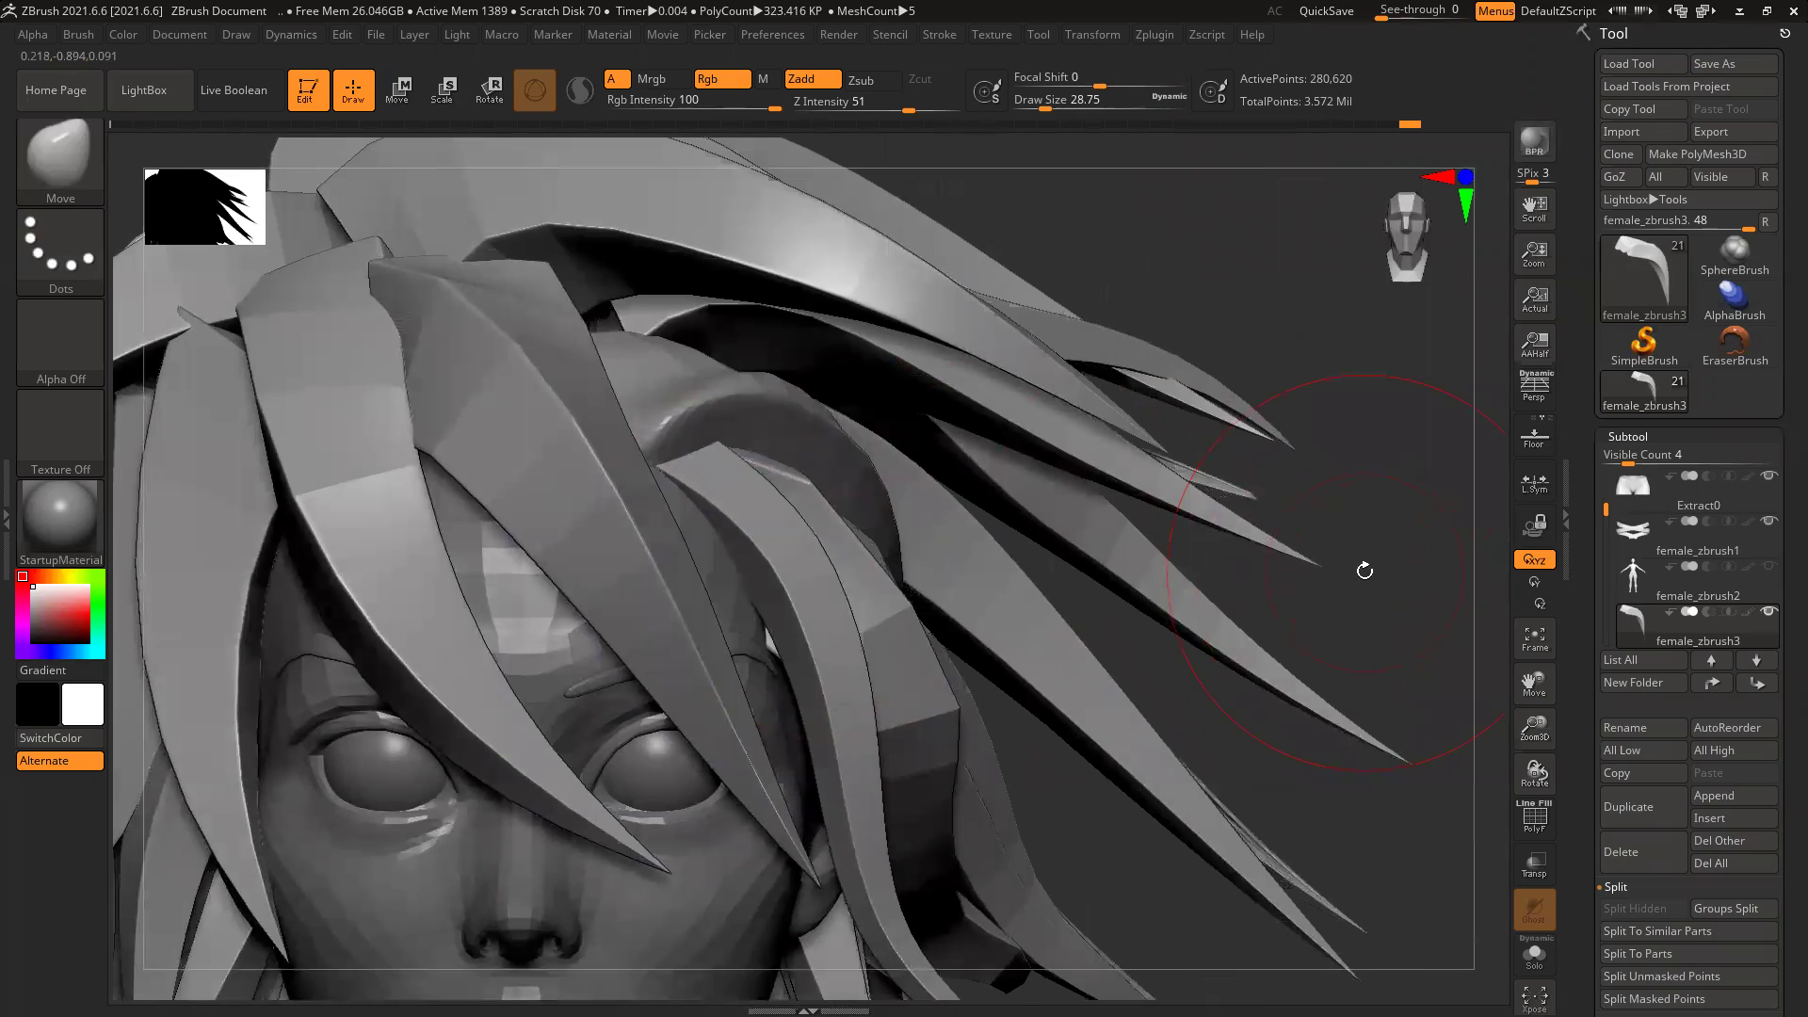
key("f")
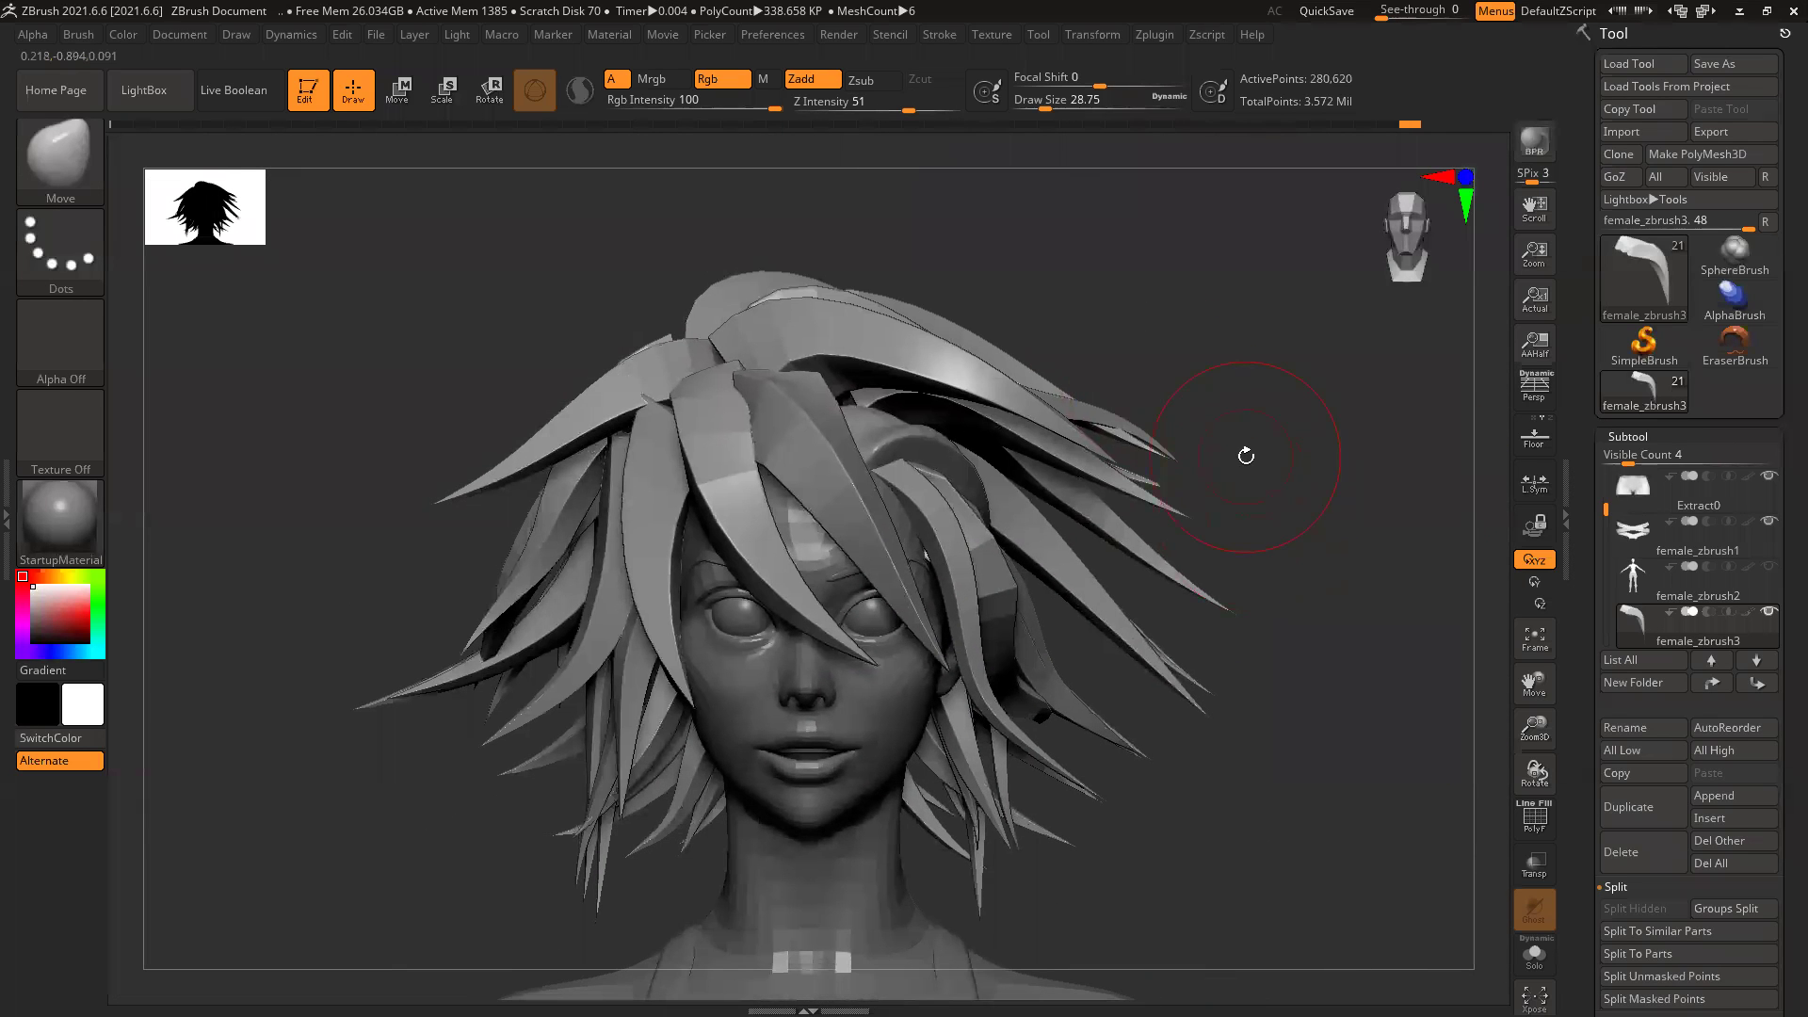
Step: Isolate the front crown strand, lower its root toward the scalp, and pull its tip and middle down with the Move brush at draw size 73.89
left_click_drag(1105, 298, 1078, 368, "alt")
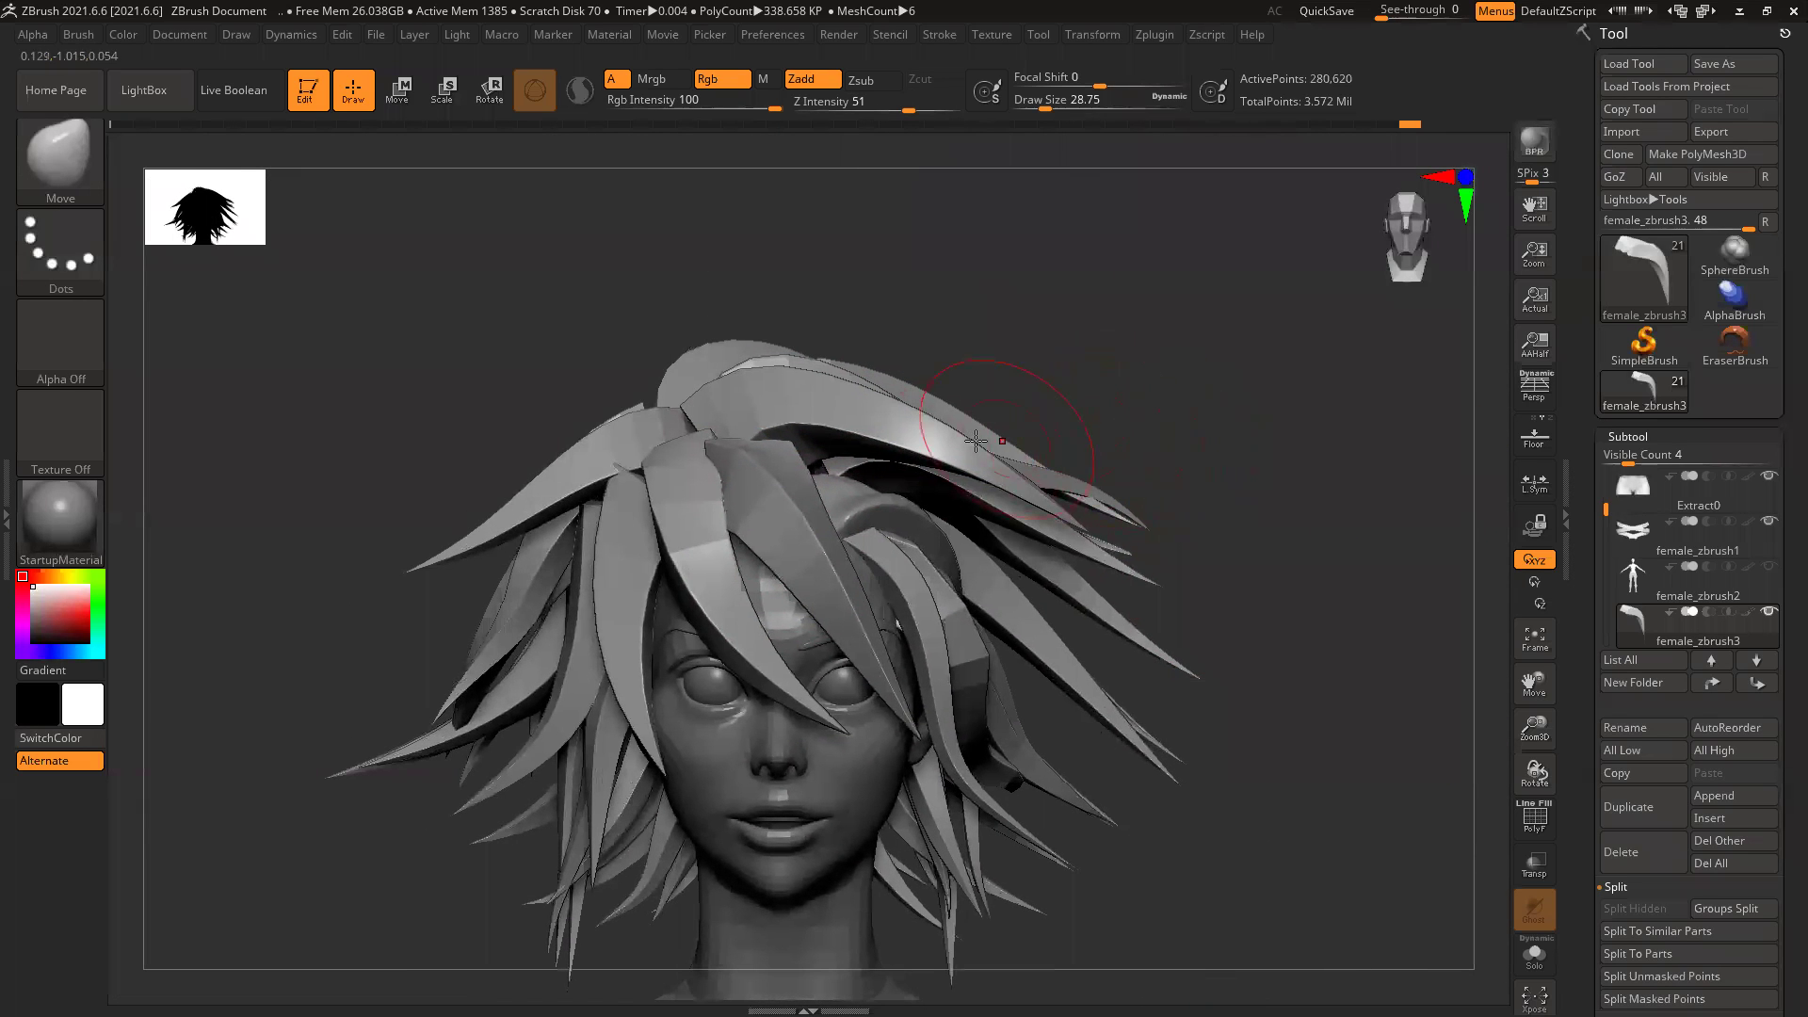
left_click(920, 445, "ctrl+shift")
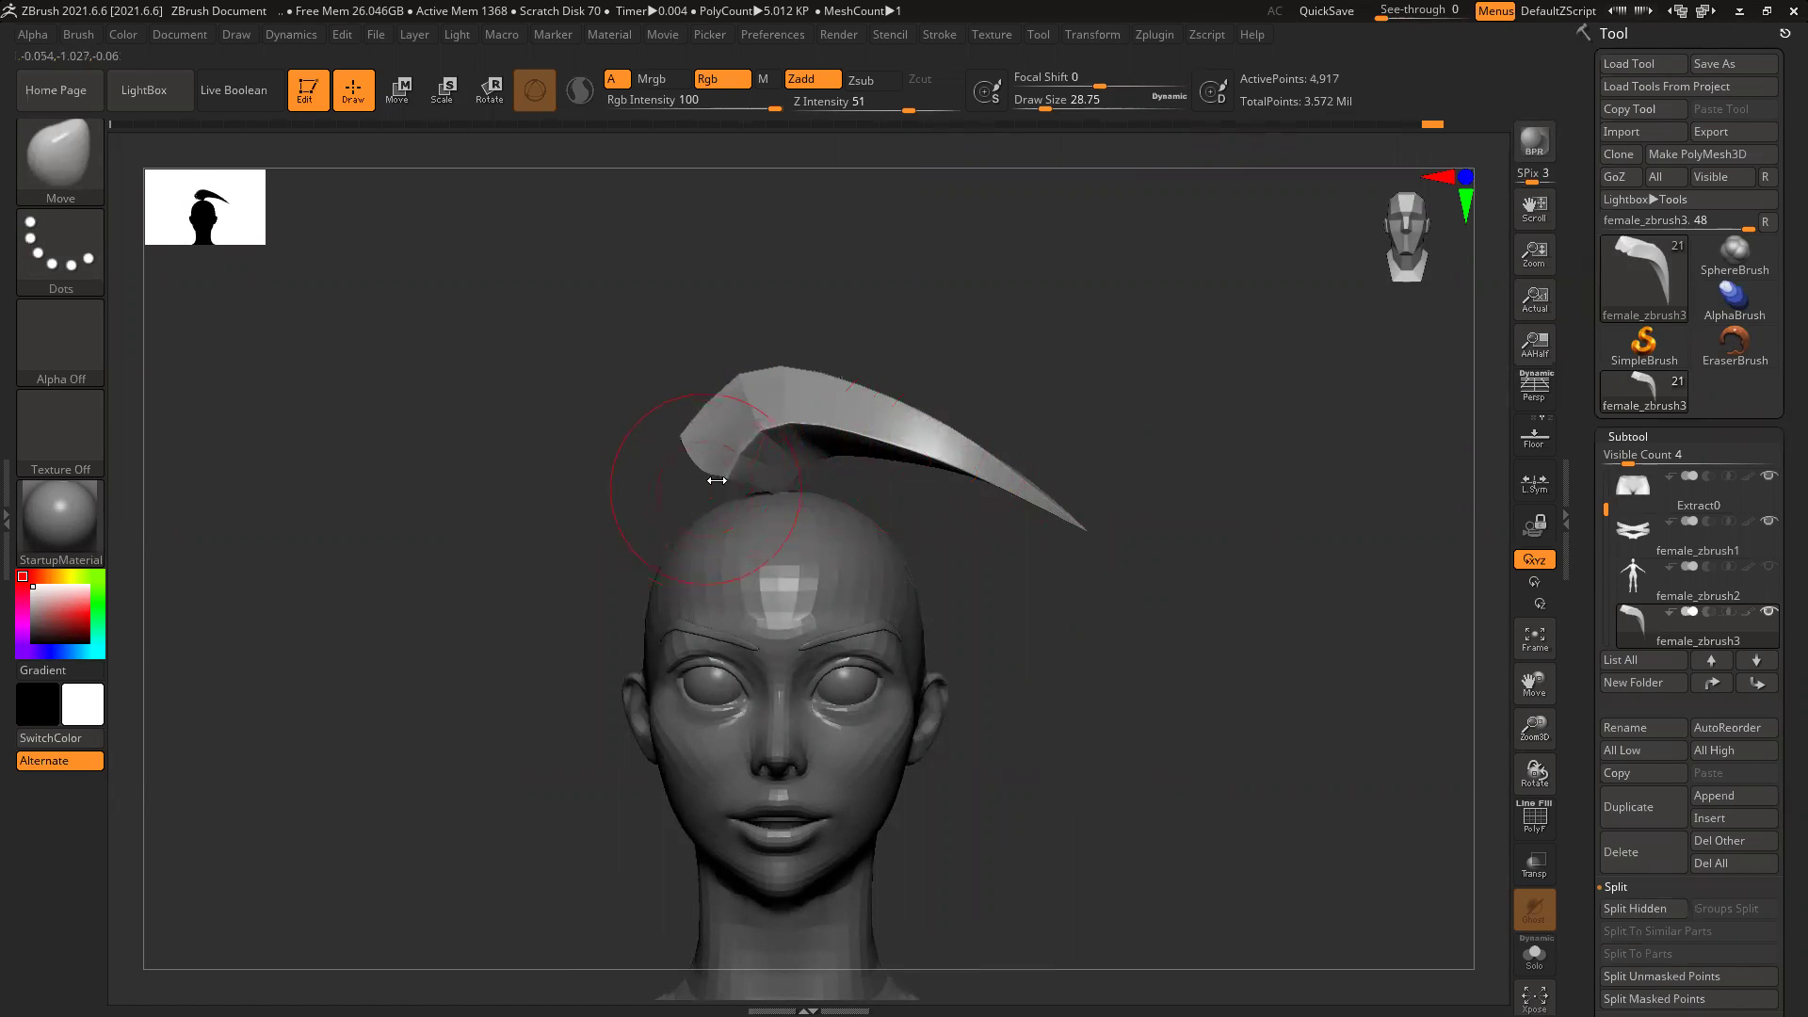
key("space")
left_click_drag(716, 481, 712, 524)
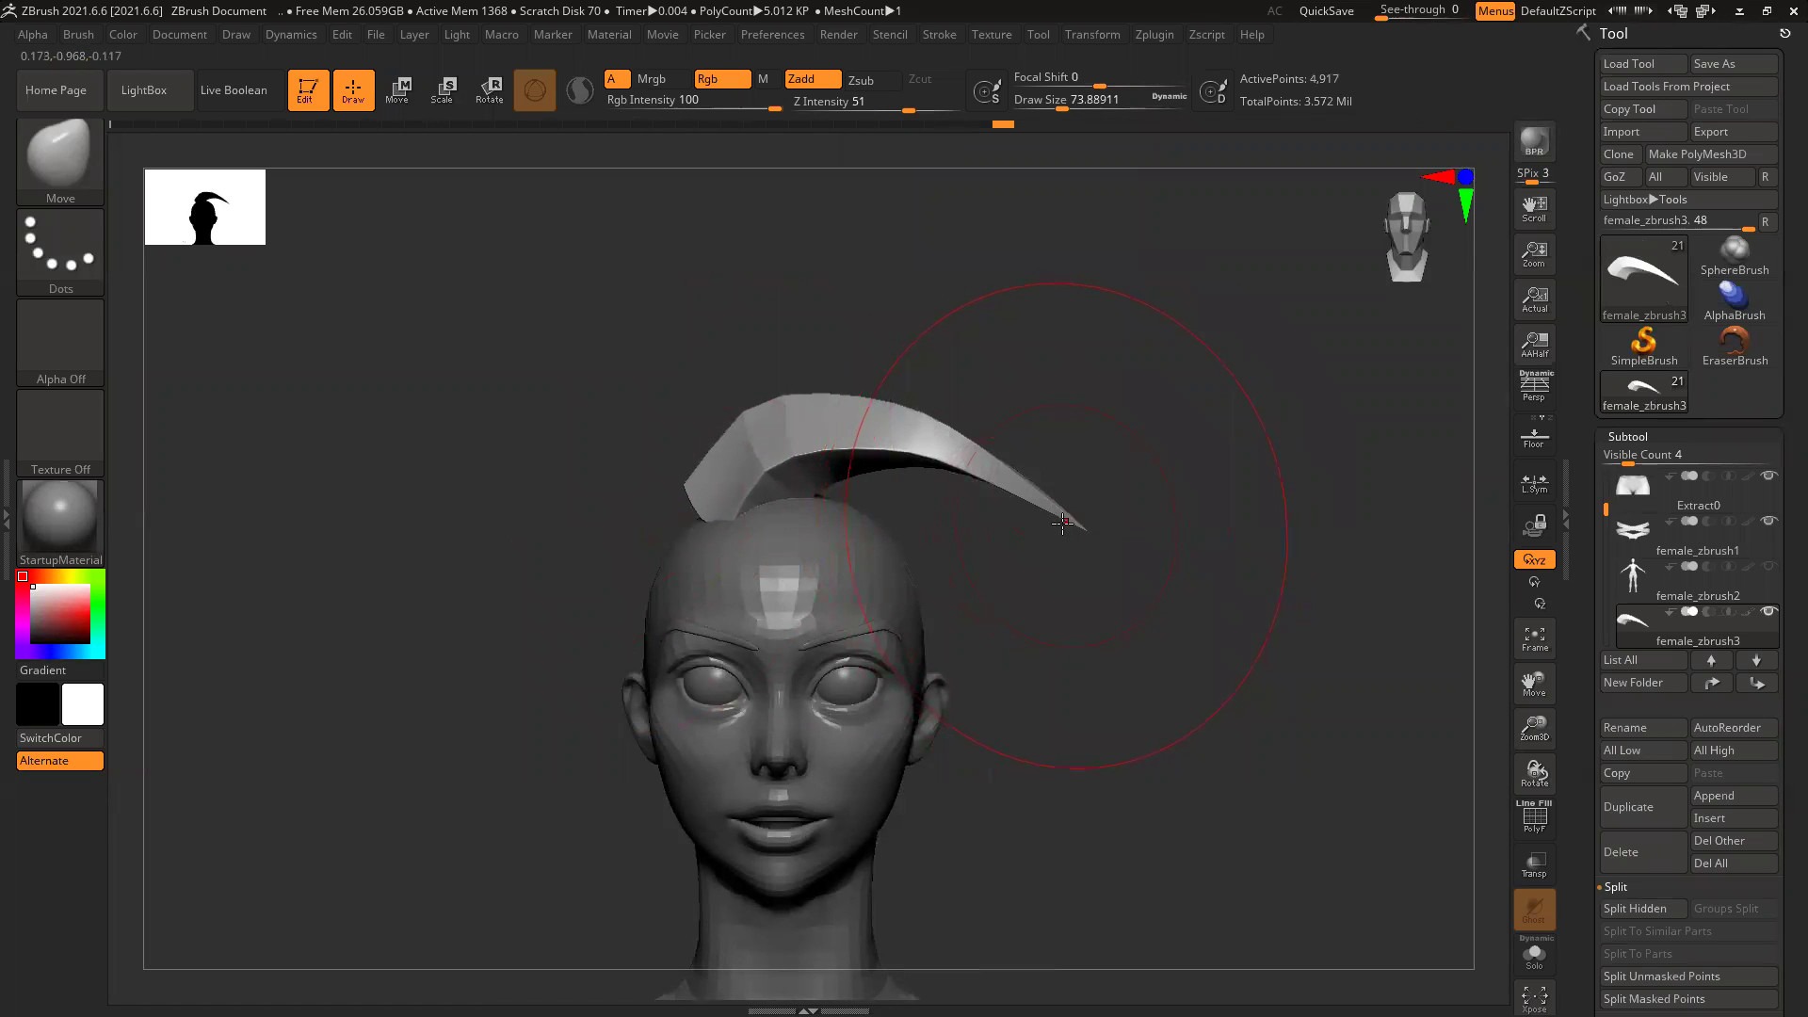
left_click_drag(1090, 545, 1088, 590)
left_click_drag(904, 444, 915, 482)
left_click_drag(551, 454, 777, 472)
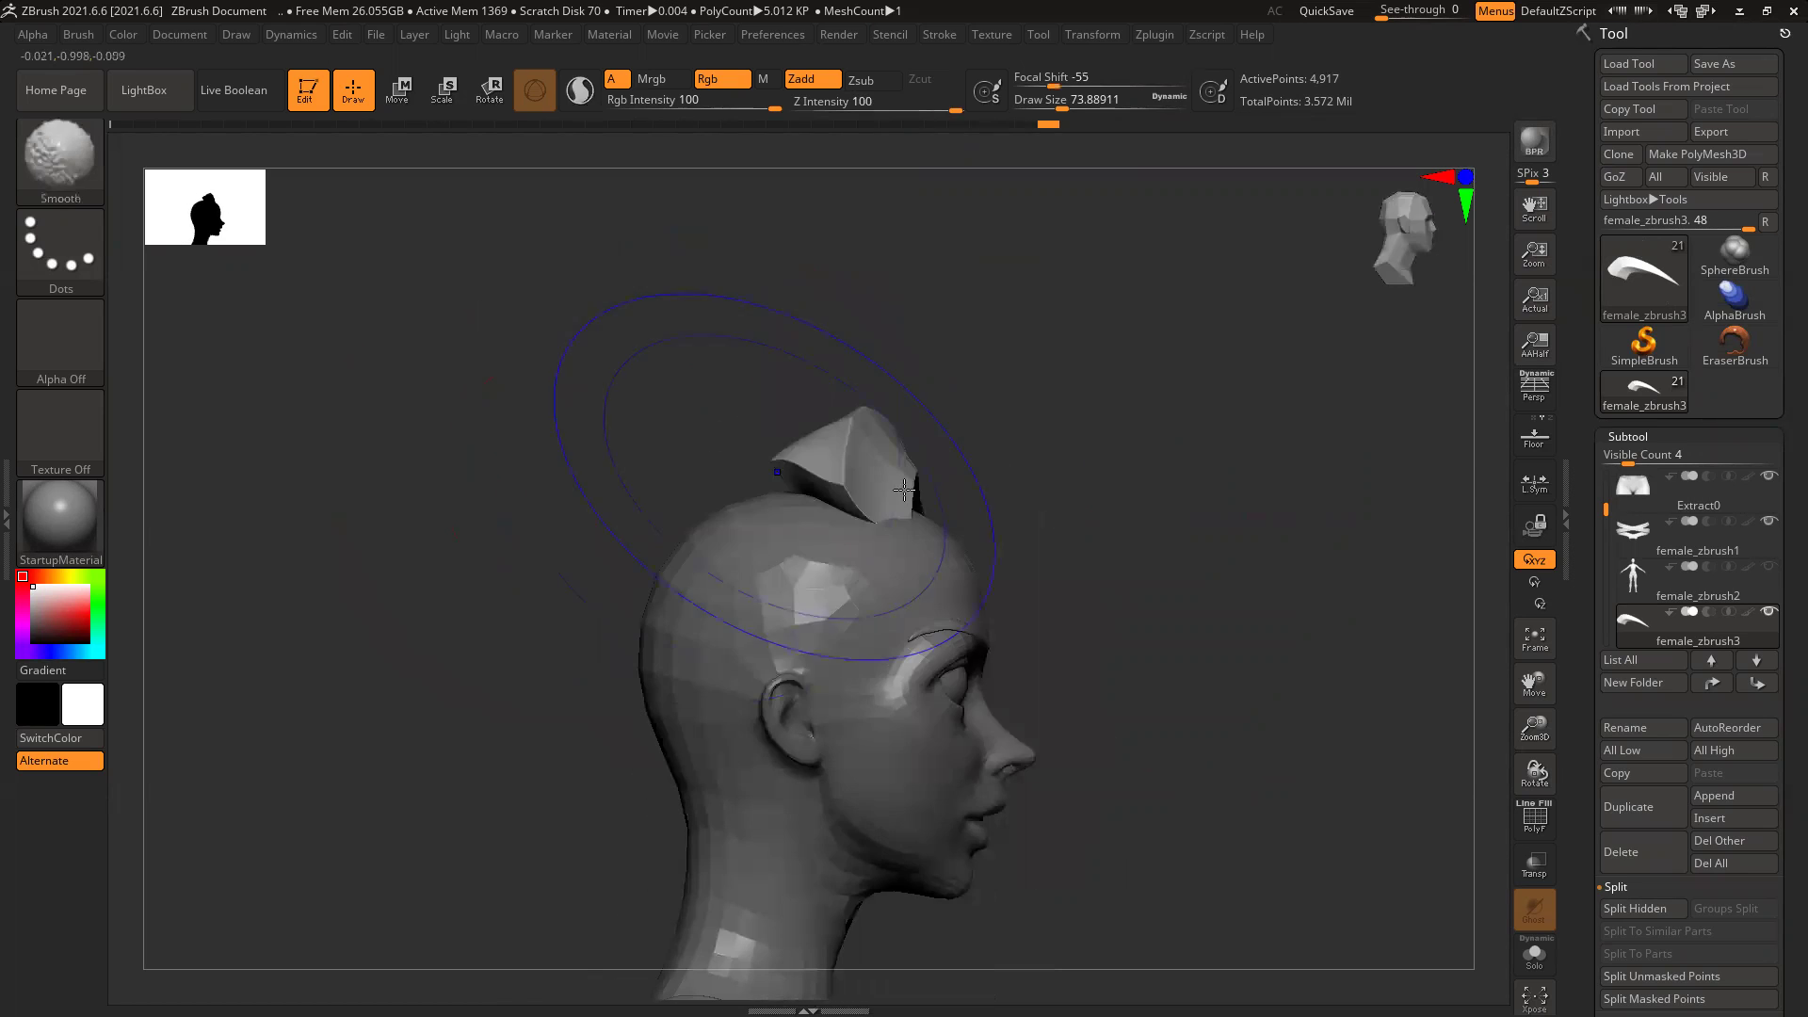
Step: Pull the front crown strand's rear root edge down onto the scalp with the Move brush at draw size 30.7, and show all hair again
key("space")
mouse_move(989, 497)
left_mouse_down()
mouse_move(1007, 499)
mouse_move(951, 499)
left_mouse_up()
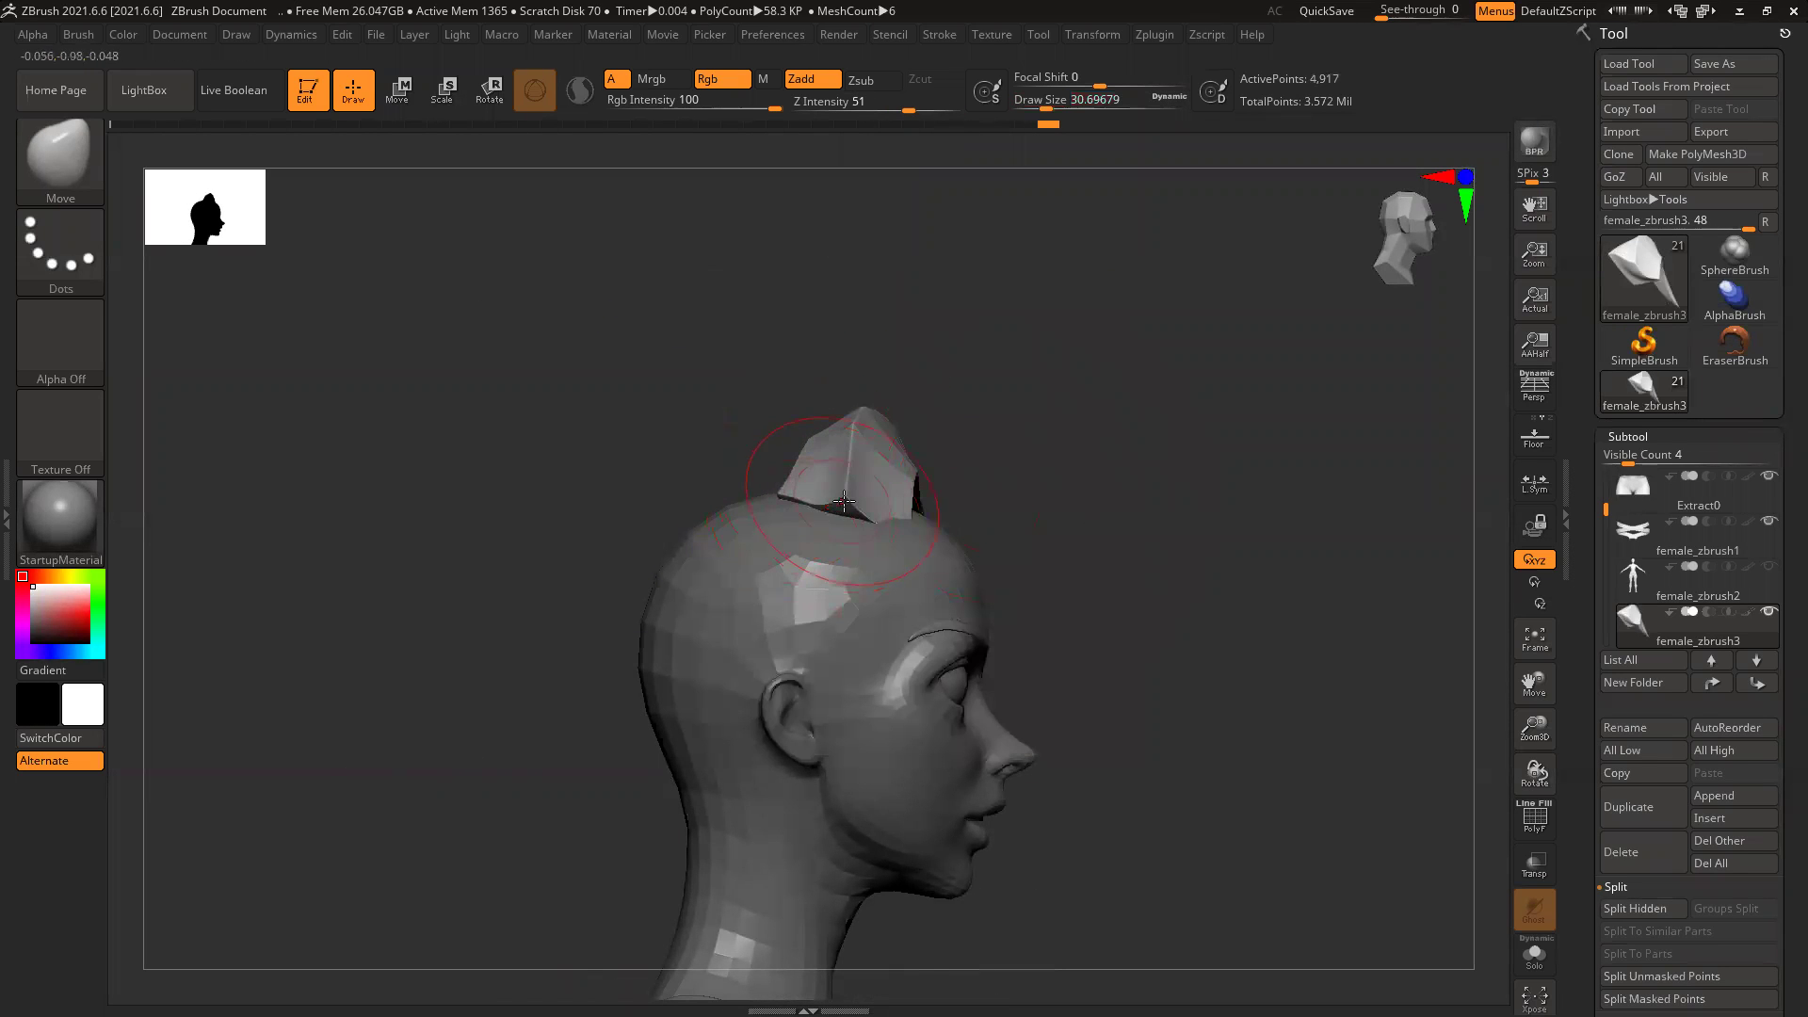
left_click_drag(1246, 515, 902, 470)
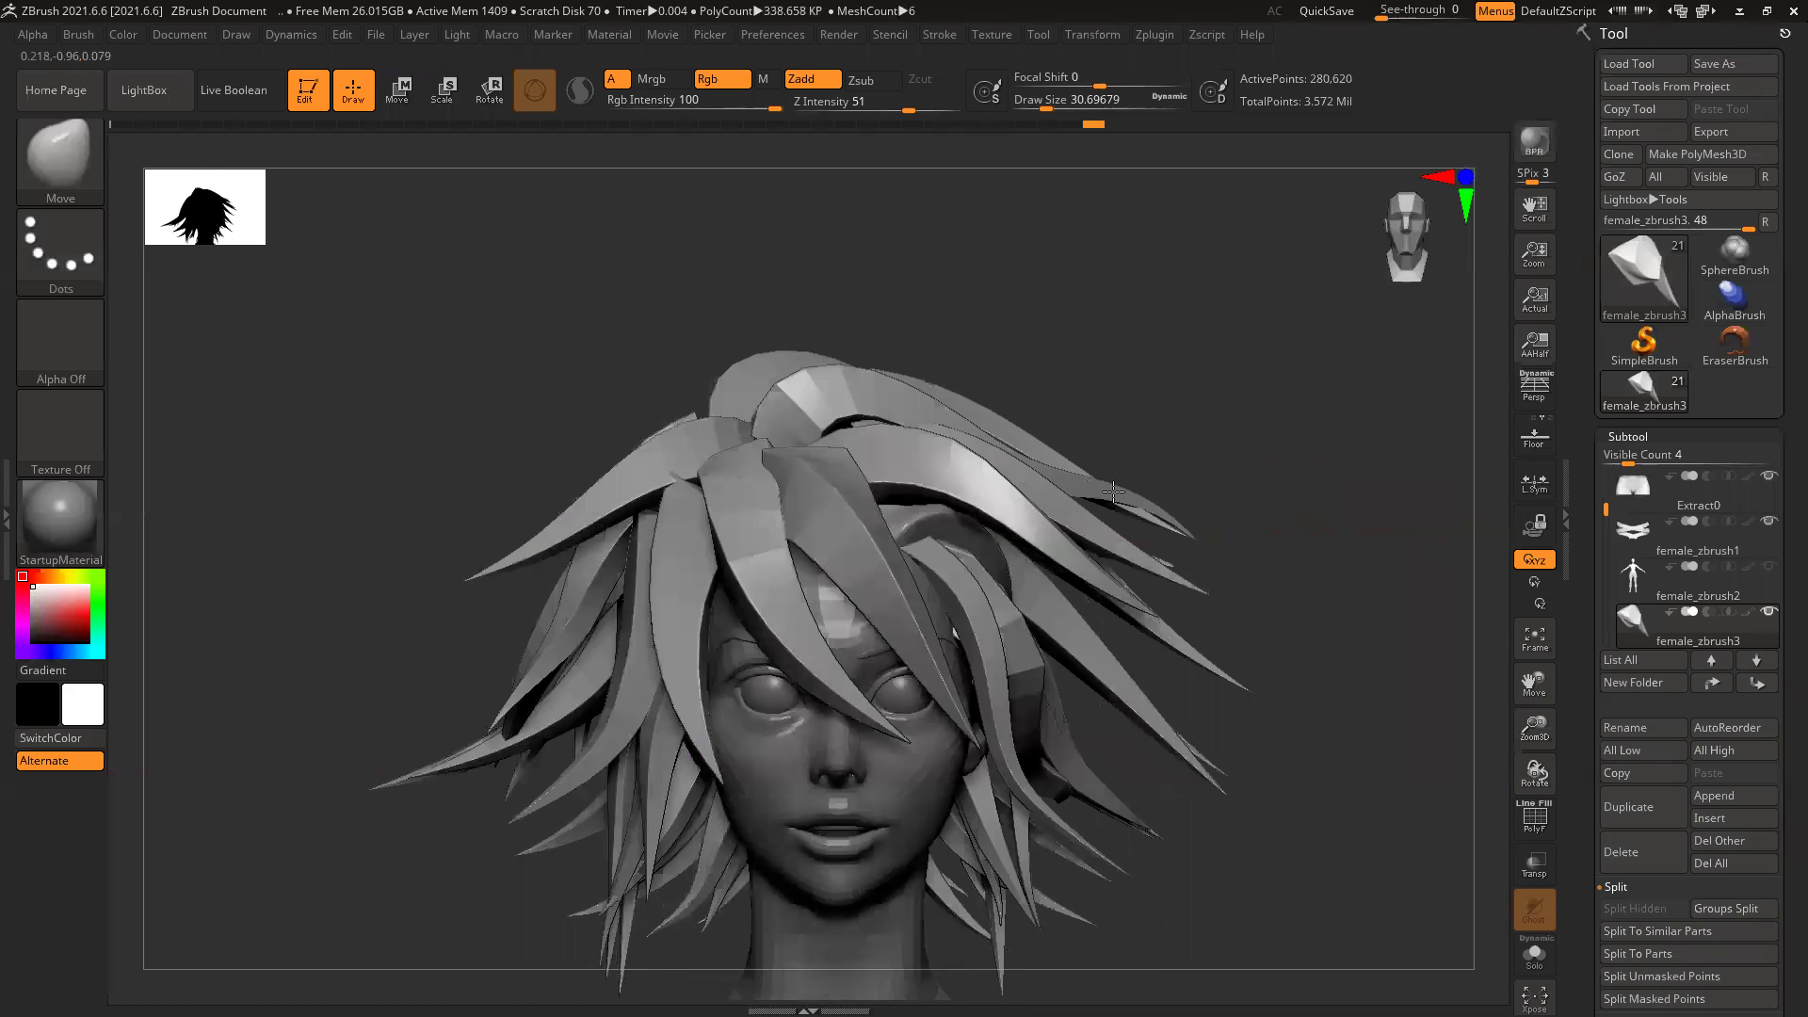
Step: Isolate the wavy upper crown strand, raise its middle into a smooth arch with draw size 64.88, and lower its root onto the scalp
key("ctrl+shift")
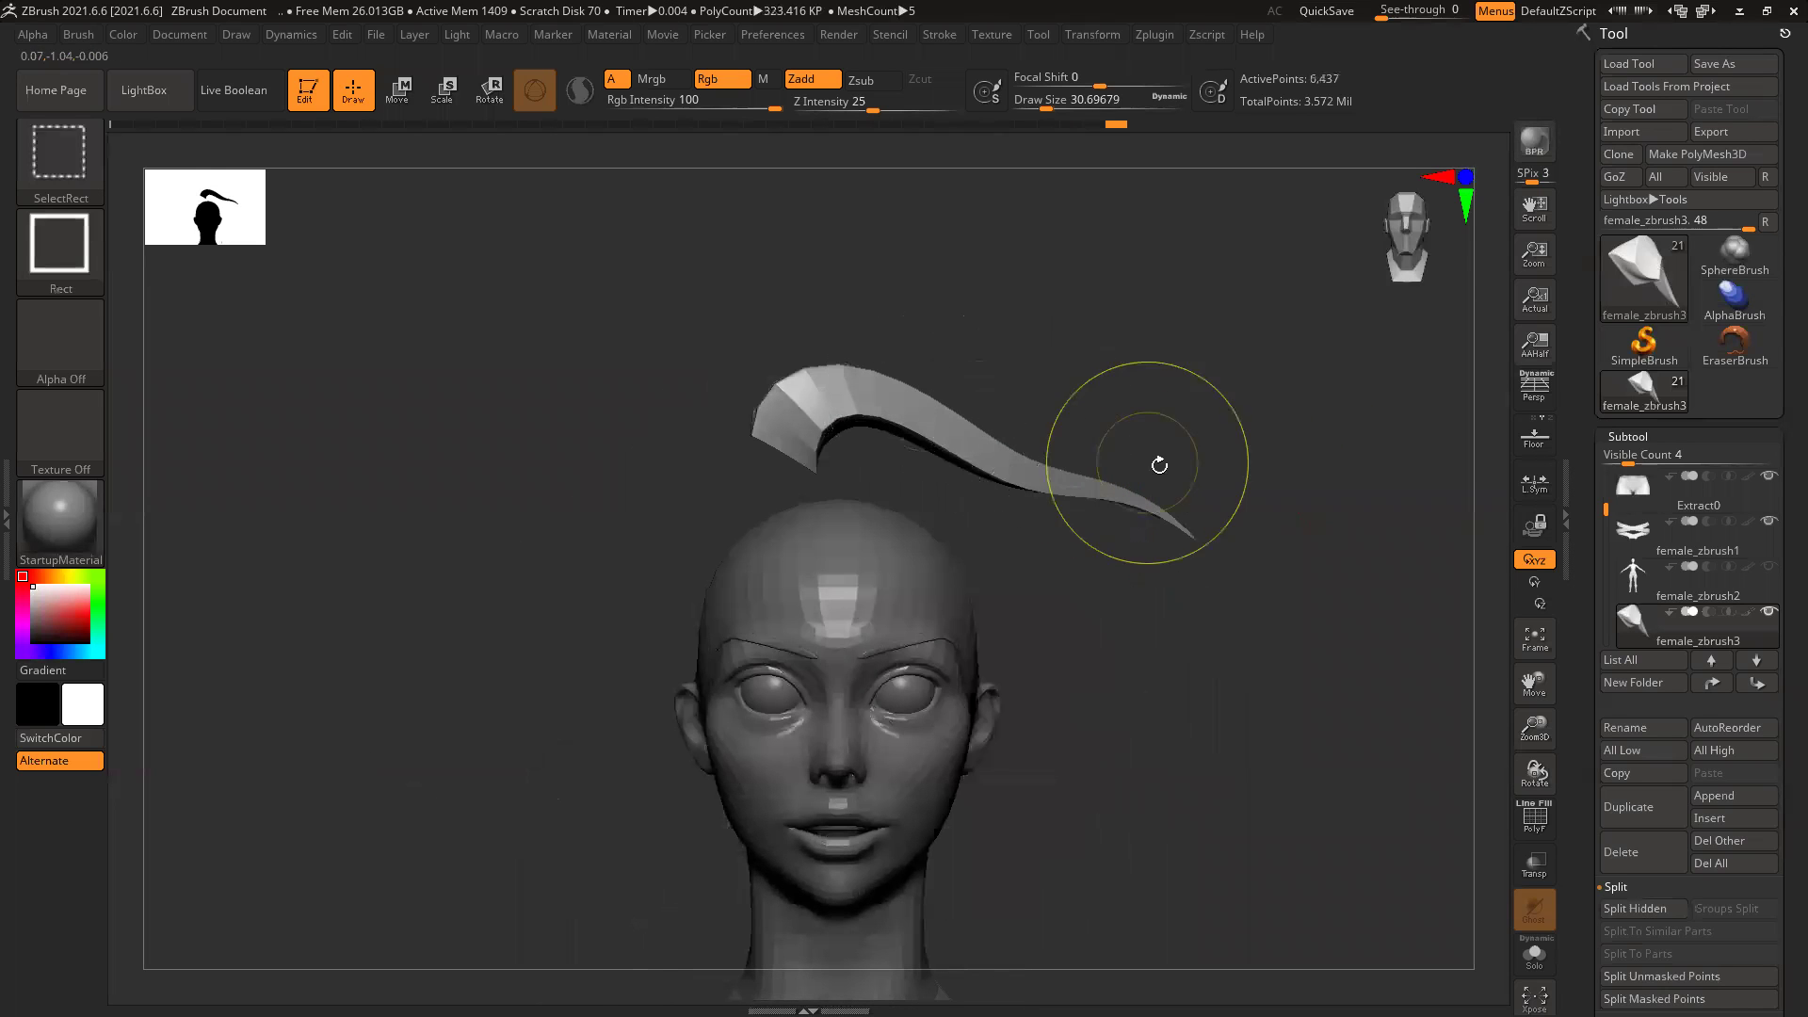
key("space")
mouse_move(1012, 481)
left_mouse_down()
mouse_move(1045, 478)
mouse_move(1041, 414)
left_mouse_up()
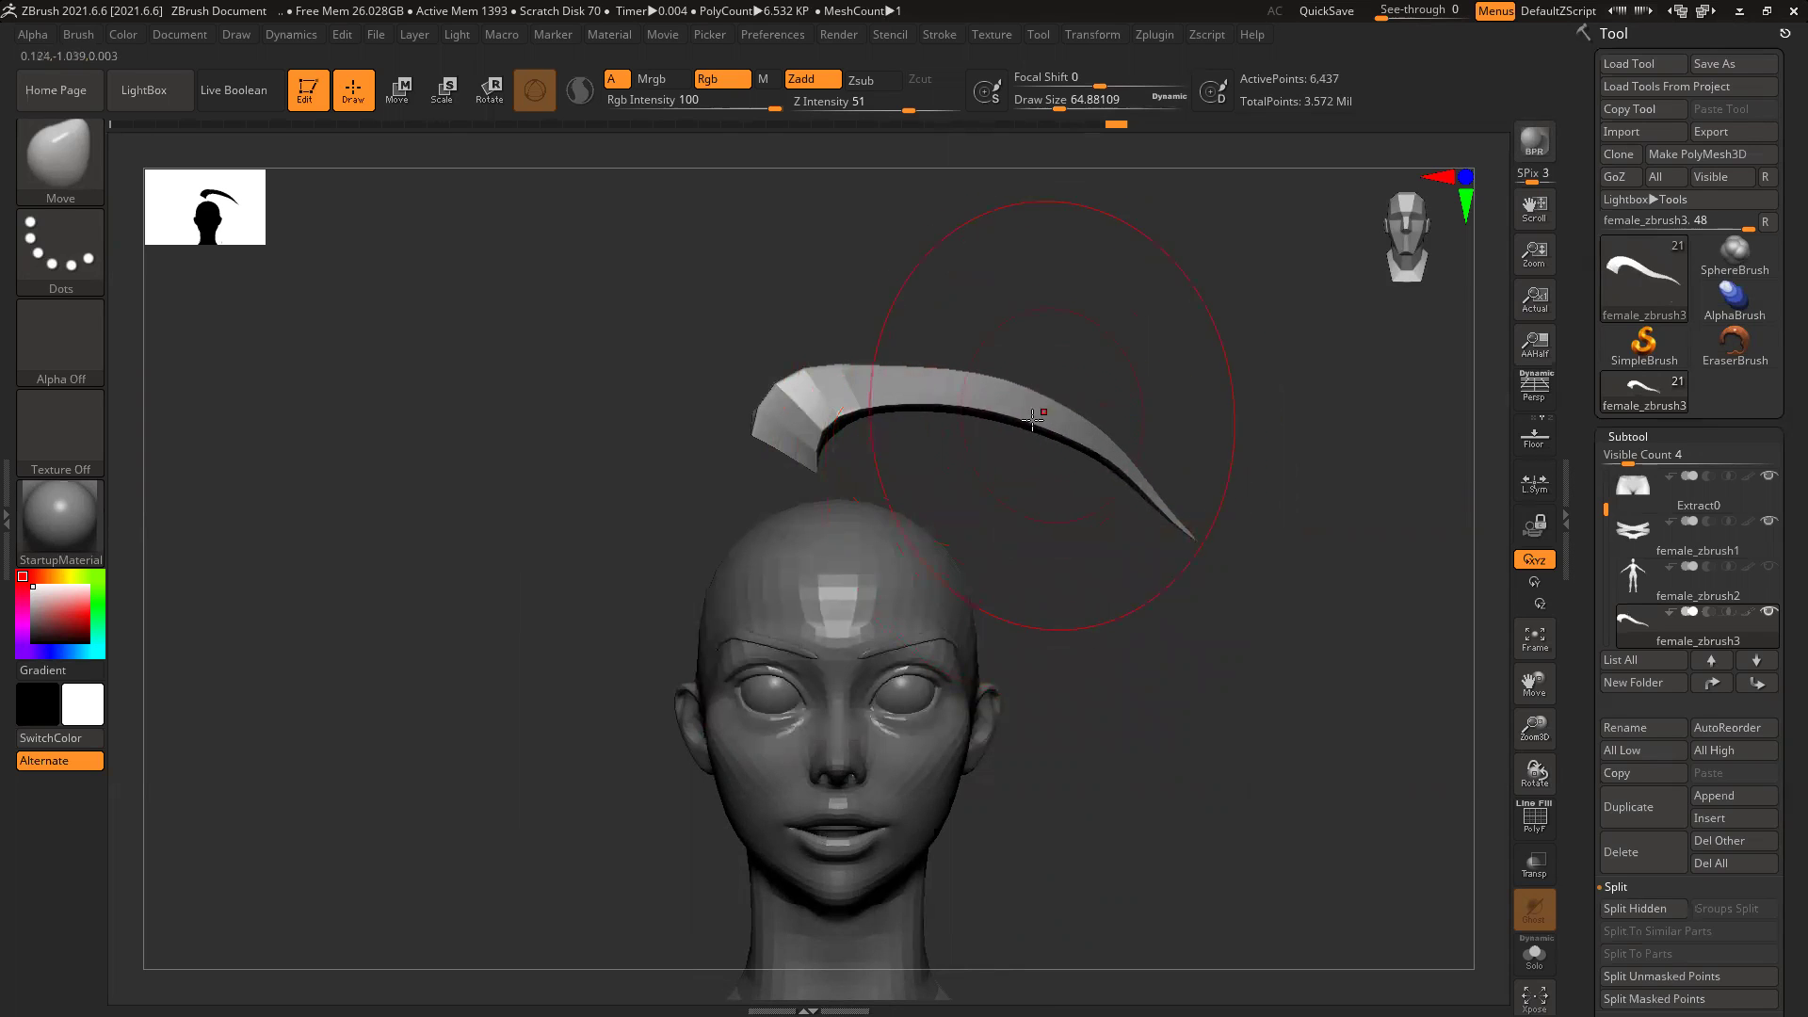
mouse_move(776, 442)
left_mouse_down()
mouse_move(789, 571)
mouse_move(783, 529)
left_mouse_up()
mouse_move(697, 503)
left_mouse_down()
mouse_move(736, 504)
mouse_move(765, 535)
mouse_move(764, 505)
left_mouse_up()
left_click_drag(952, 471, 977, 459)
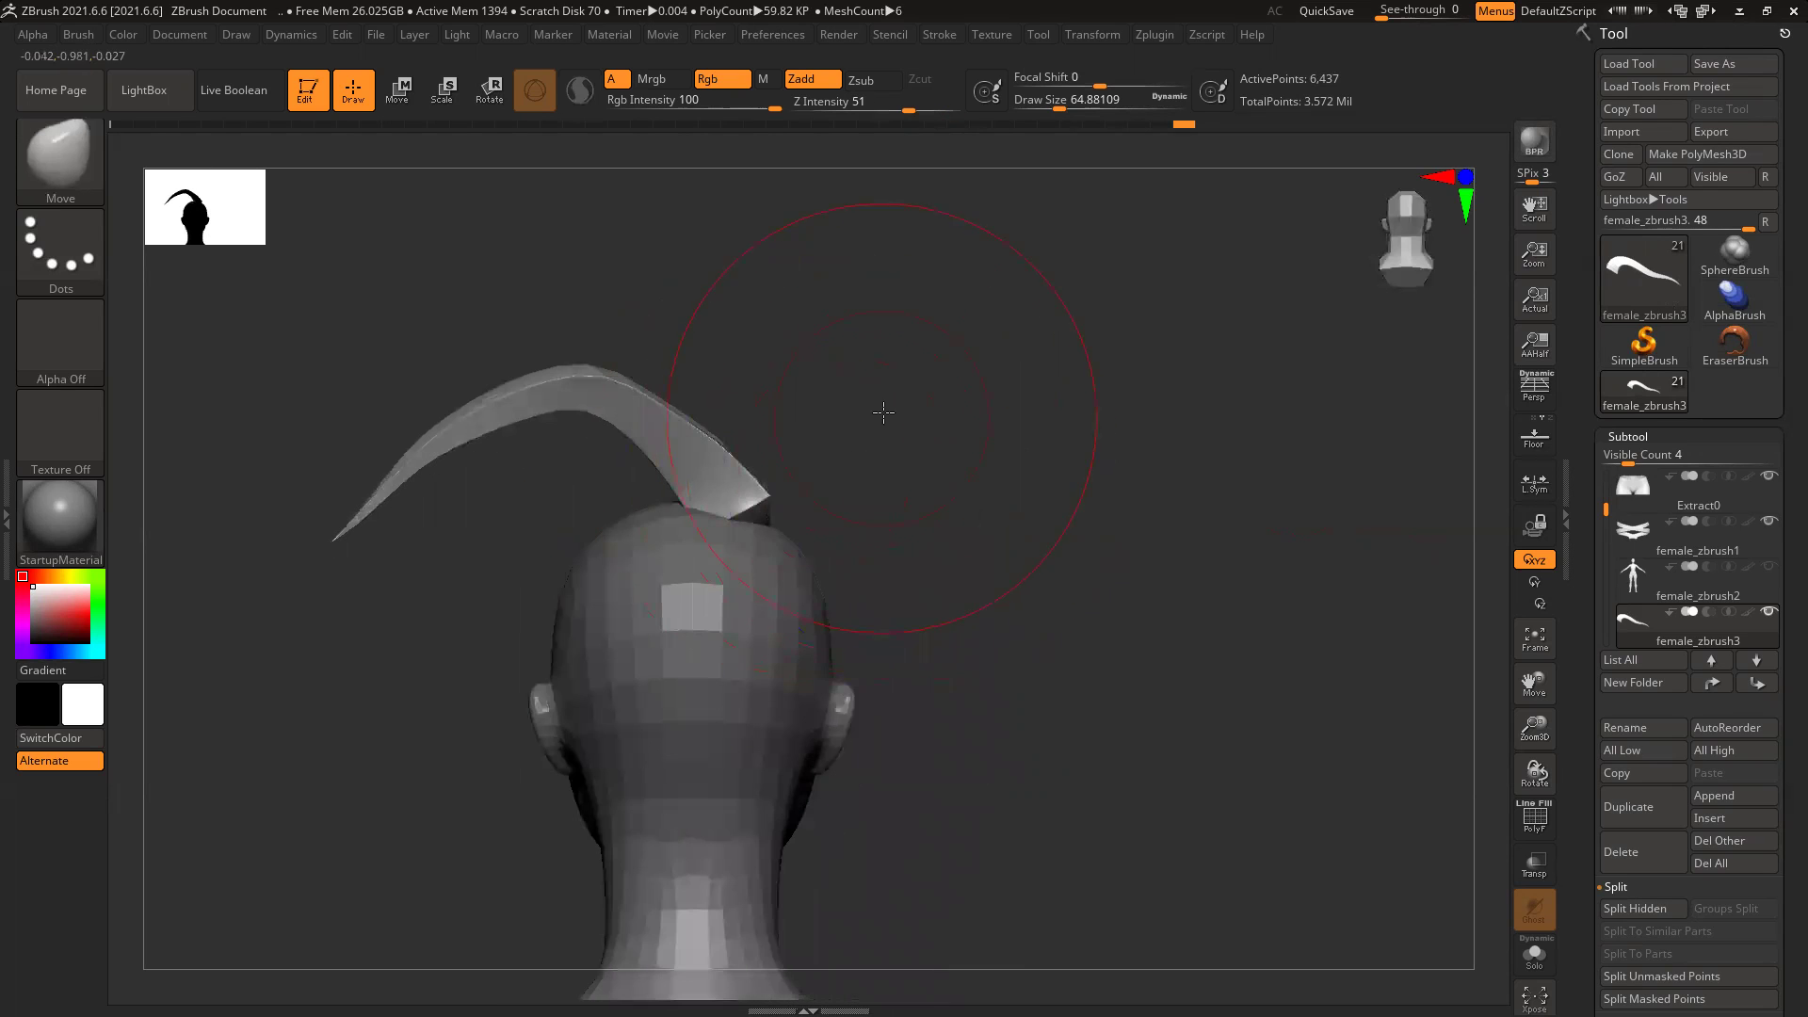
Step: Refine the upper strand's root and arch from behind with draw size 59.21, and lift the arch of the isolated front crown strand
left_click_drag(884, 412, 899, 415)
key("space")
left_click_drag(790, 447, 796, 446)
key("space")
mouse_move(682, 441)
left_mouse_down()
mouse_move(667, 435)
mouse_move(695, 423)
left_mouse_up()
left_click_drag(751, 501, 734, 507)
left_click_drag(933, 458, 489, 484)
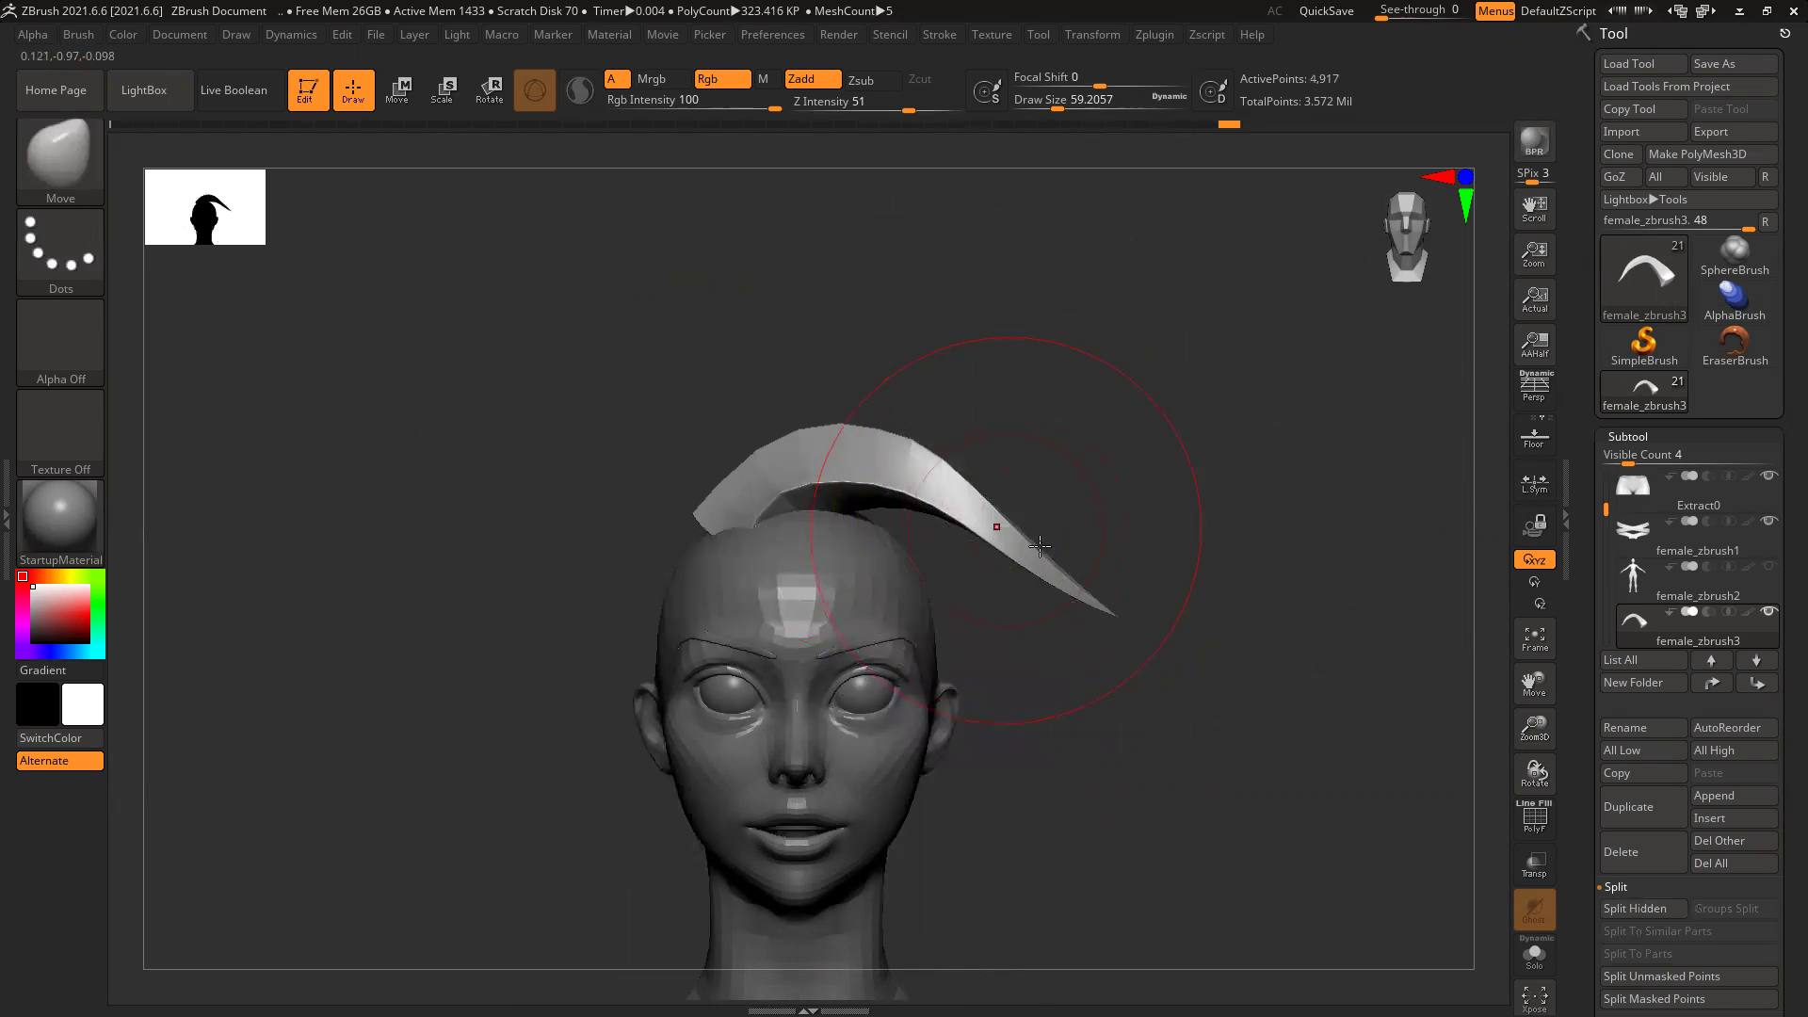
left_click_drag(935, 498, 928, 482)
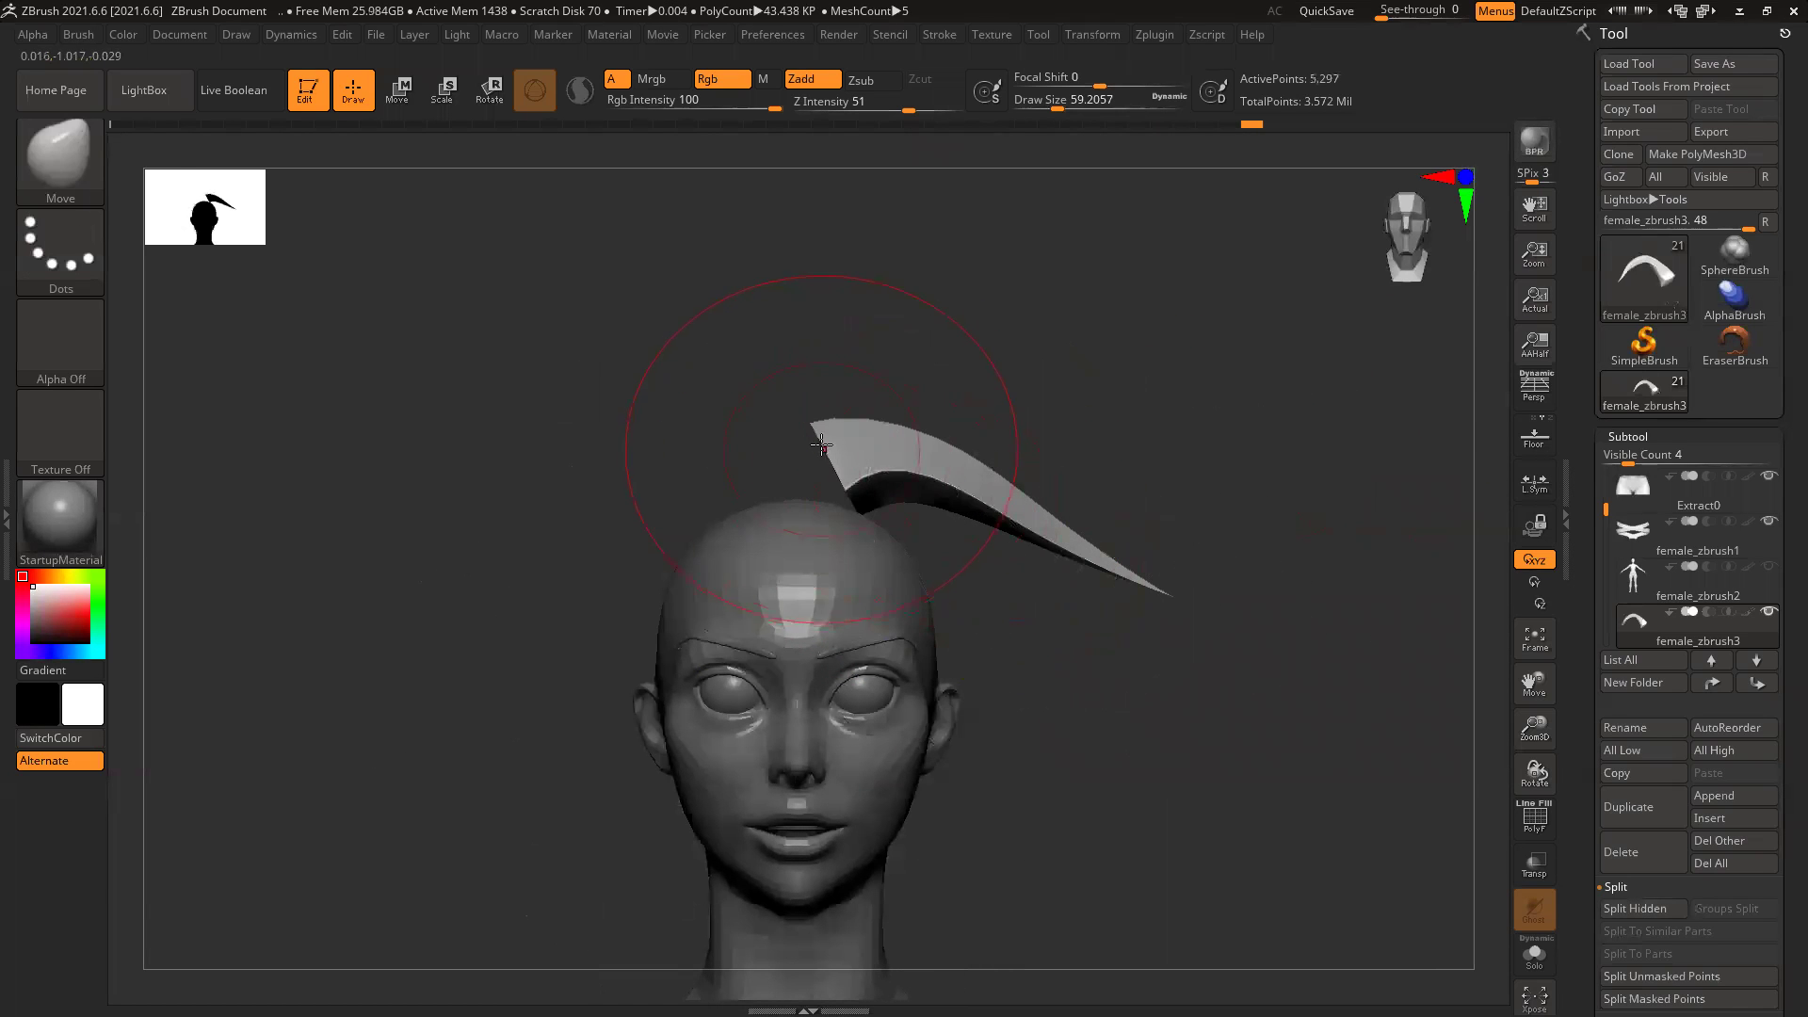
Step: Pull the isolated side crown strand's root down into the scalp, arch its body, and show all hair again
left_click_drag(821, 445, 793, 543)
mouse_move(889, 484)
left_mouse_down()
mouse_move(866, 419)
mouse_move(828, 423)
left_mouse_up()
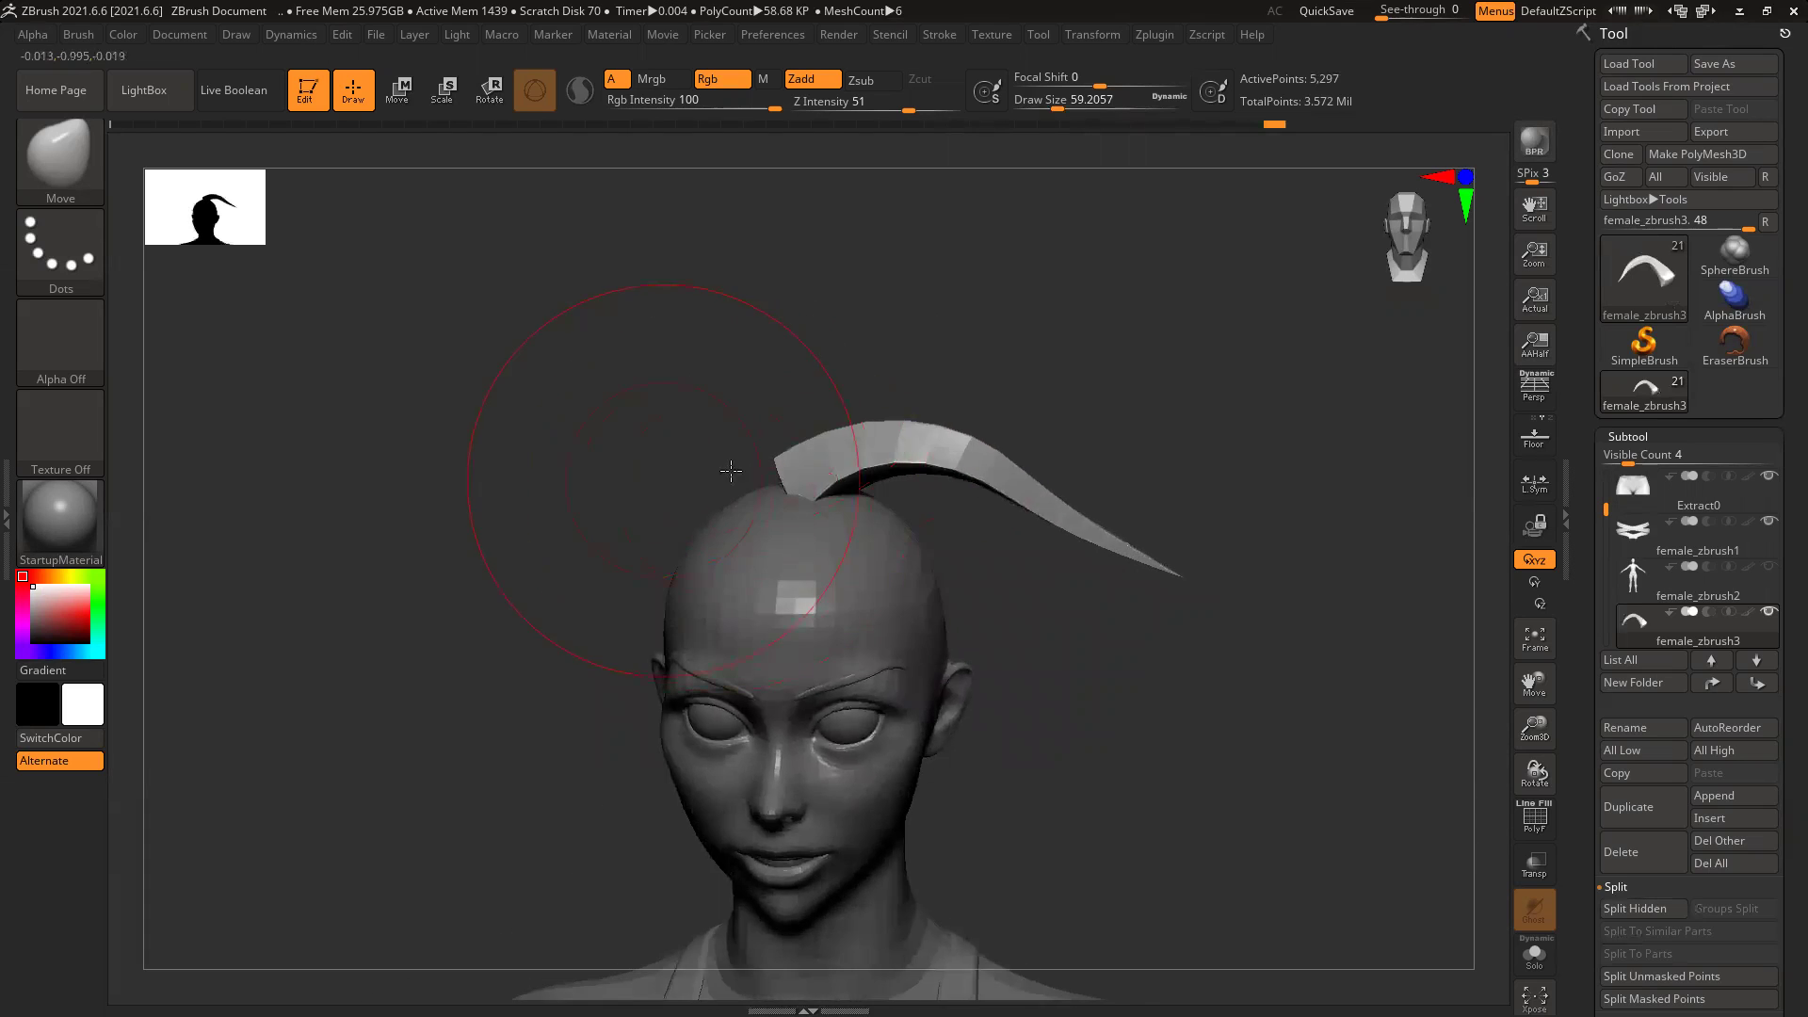
mouse_move(731, 471)
left_mouse_down()
mouse_move(816, 465)
mouse_move(870, 488)
left_mouse_up()
left_click_drag(1006, 456, 921, 462)
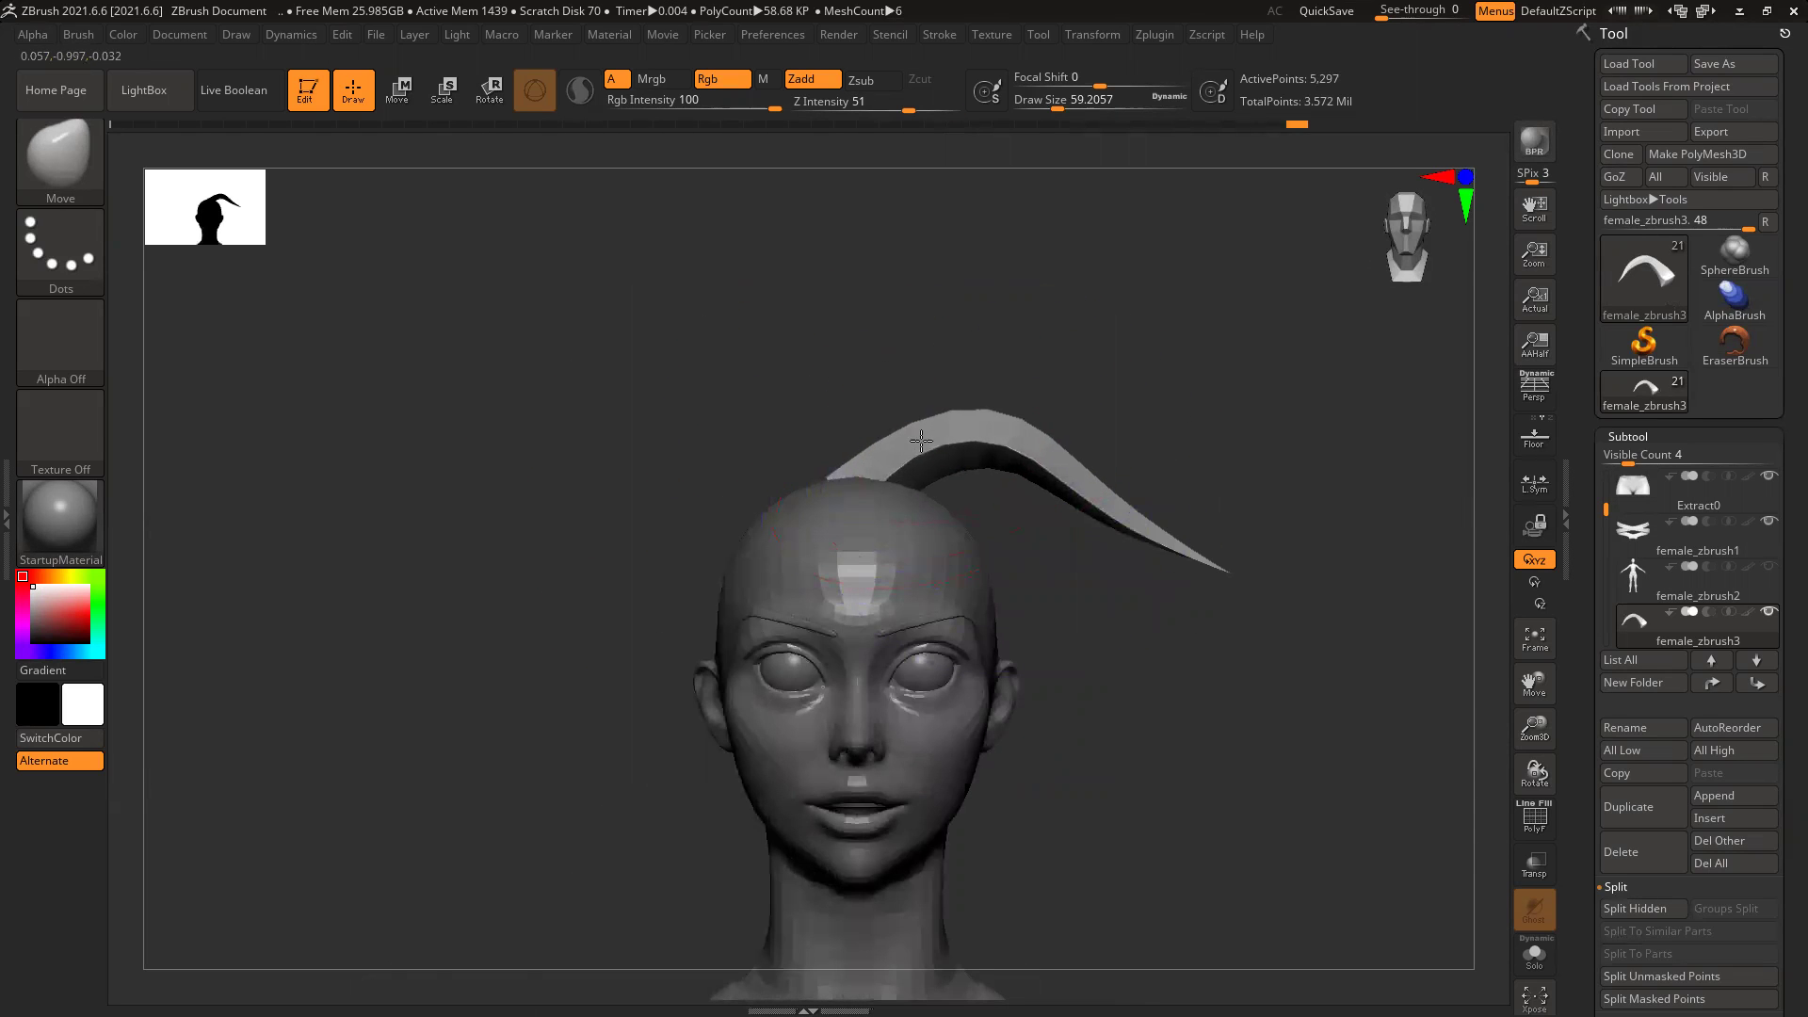
left_click_drag(1078, 504, 1117, 509)
left_click_drag(1282, 473, 1179, 460, "alt")
left_click(1367, 604, "ctrl+shift")
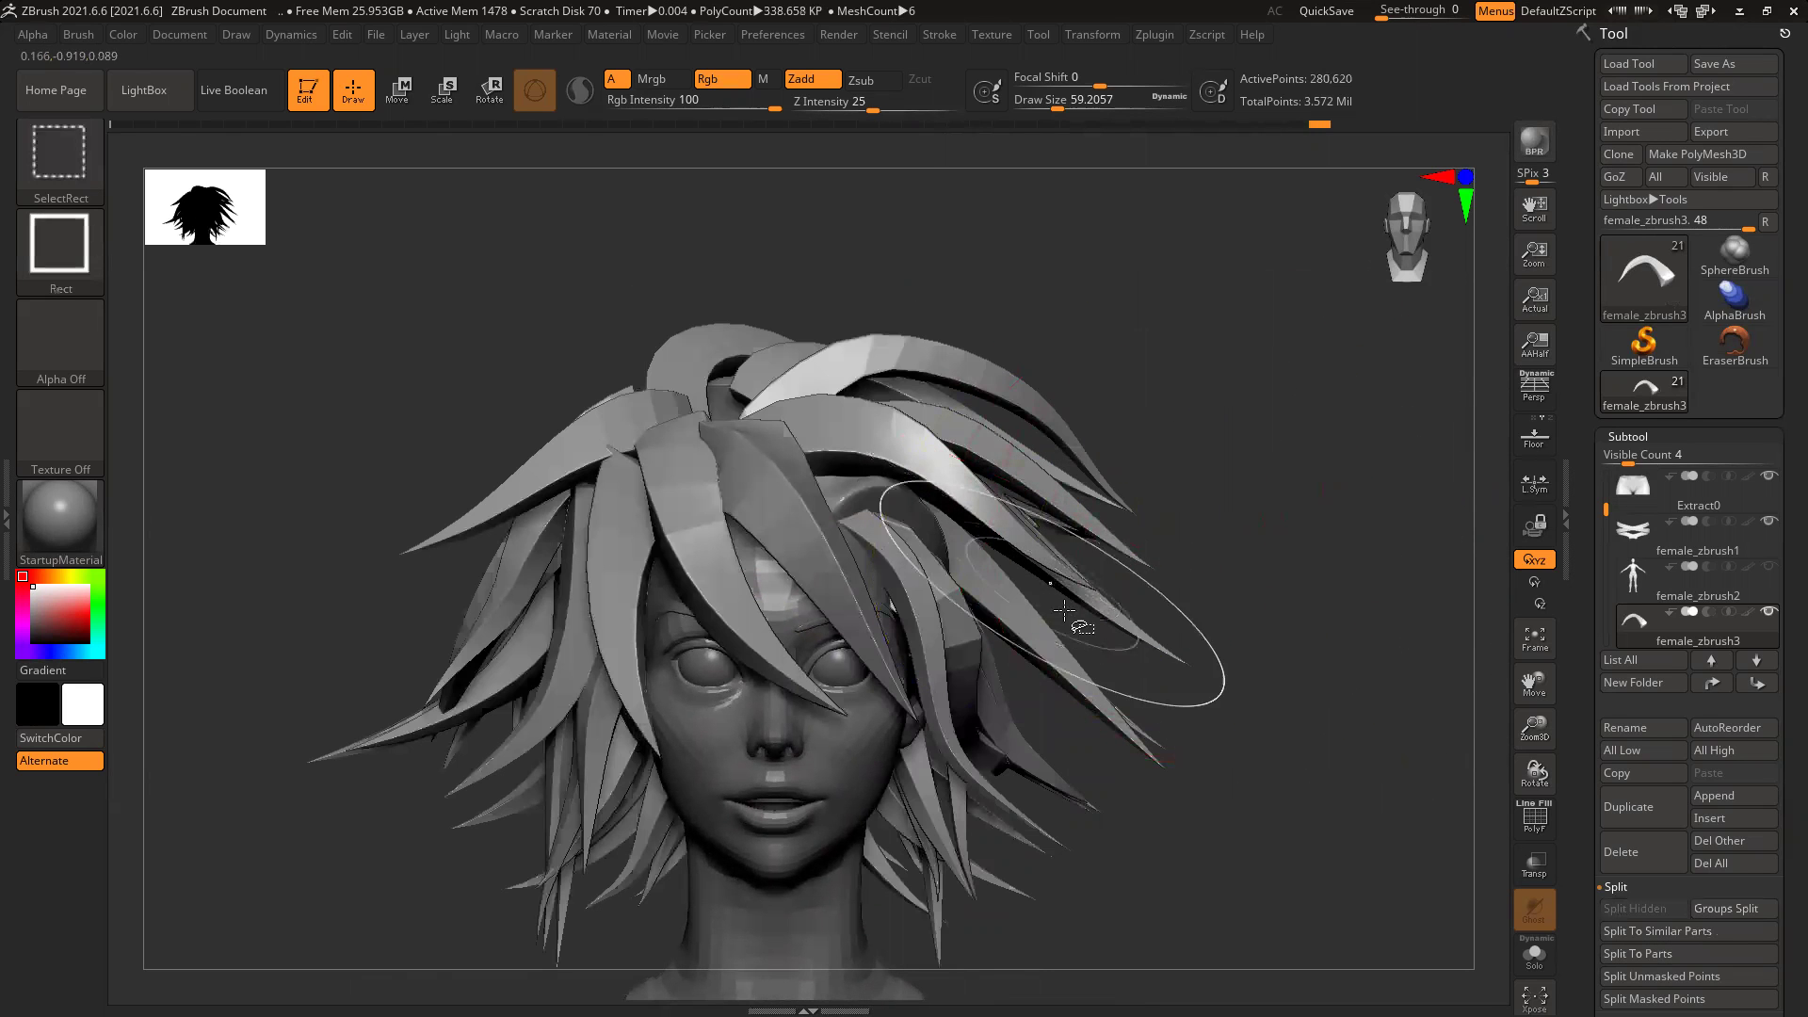
Step: Isolate the long strand on the character's left side, bend its lower half into an outward-flicking tip, and lower its root onto the scalp
left_click(1123, 607, "ctrl+shift")
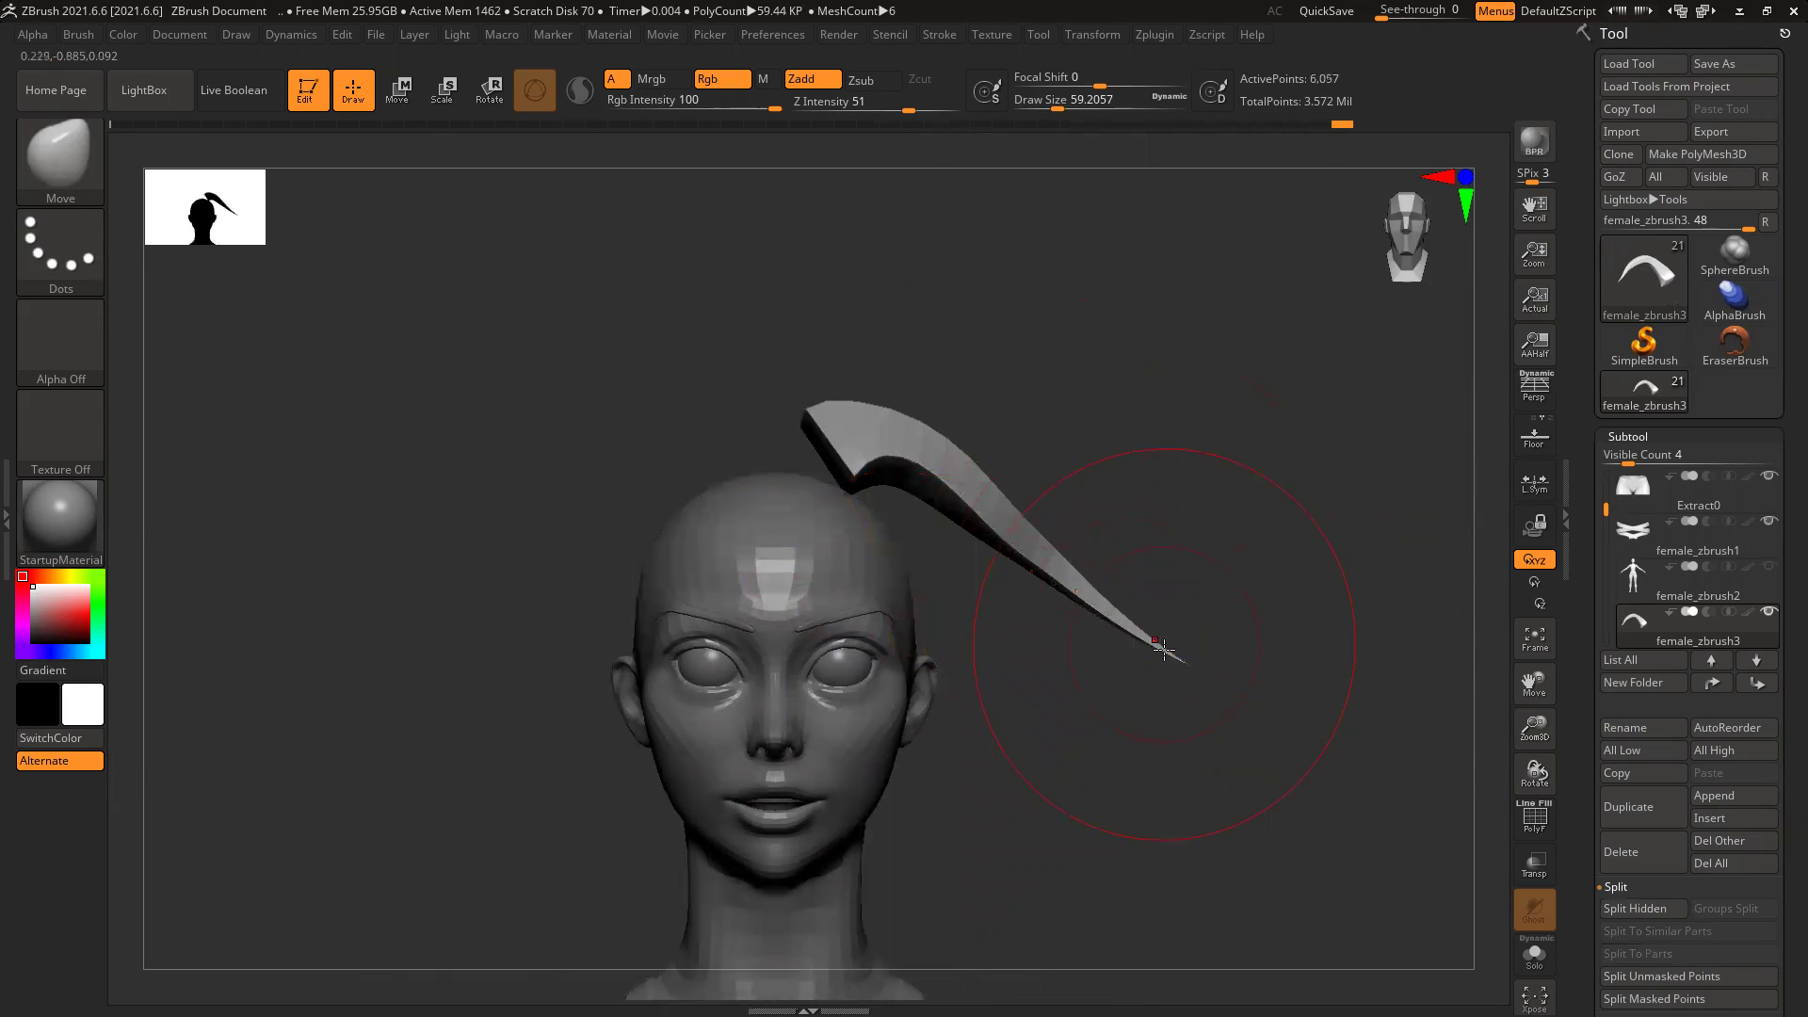
left_click_drag(1067, 589, 1011, 658)
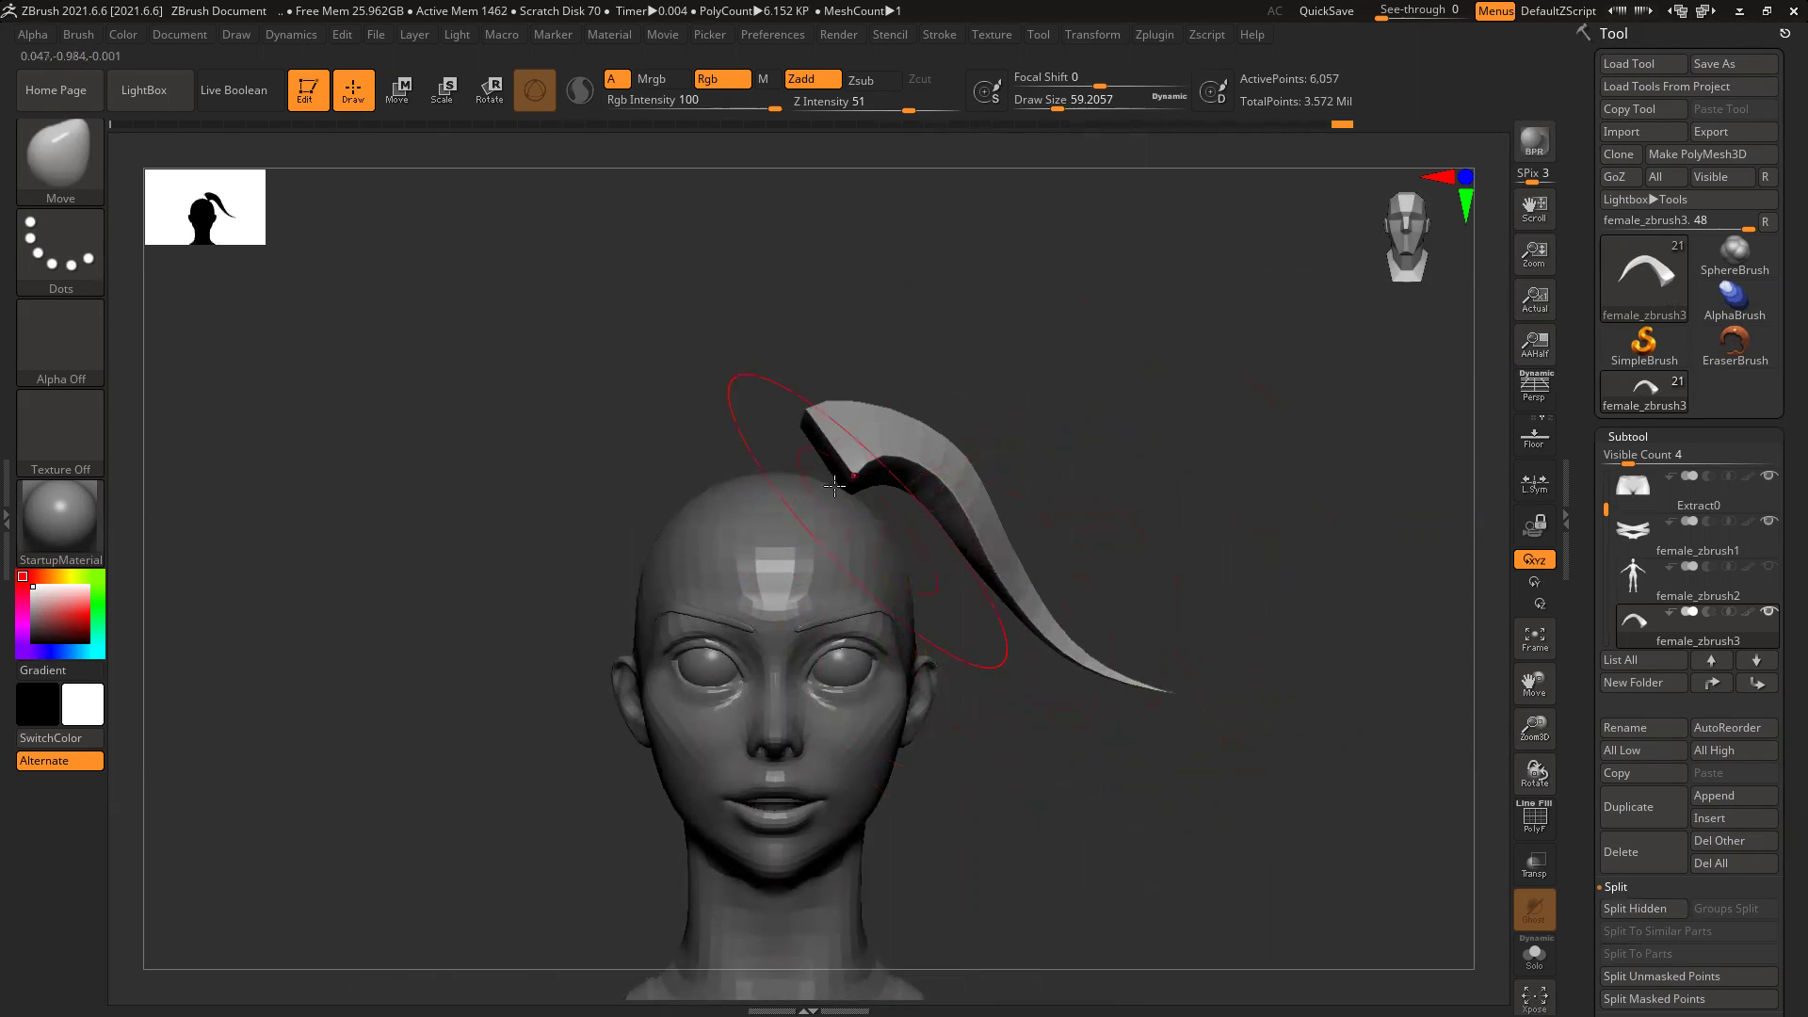
left_click_drag(807, 442, 778, 527)
mouse_move(791, 485)
right_mouse_down()
mouse_move(860, 433)
mouse_move(814, 476)
right_mouse_up()
left_click_drag(726, 488, 735, 470)
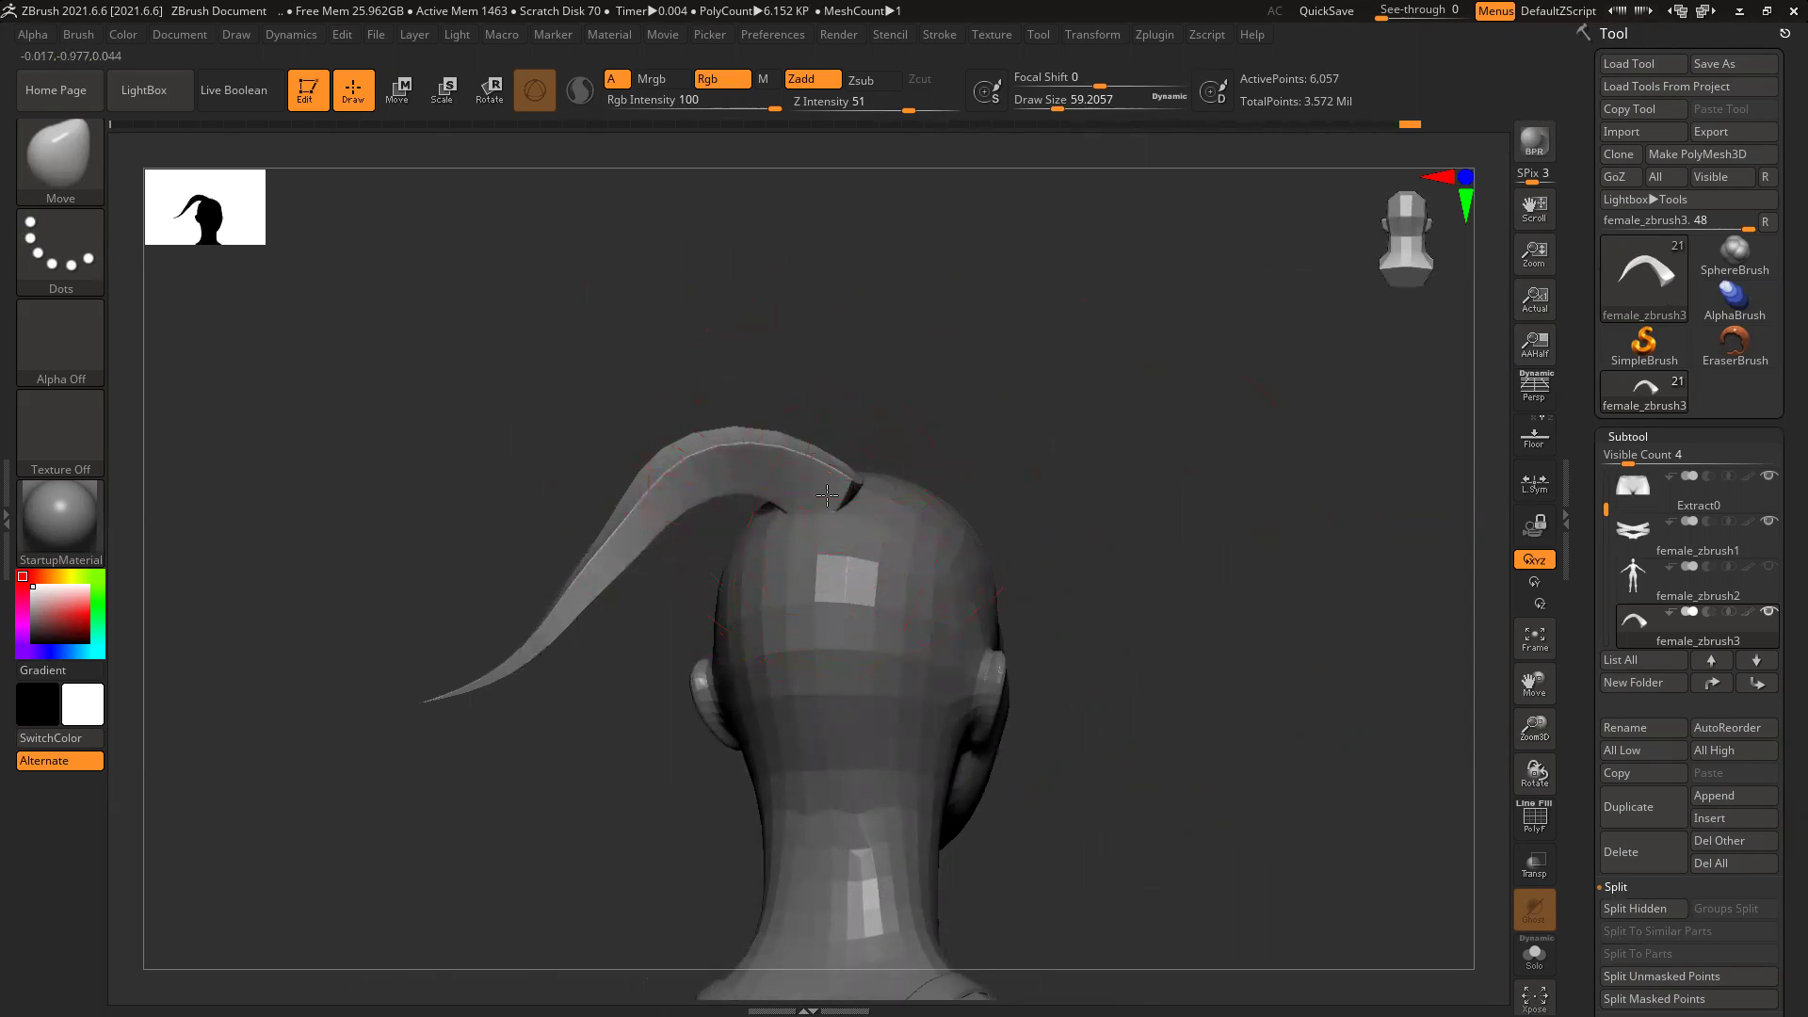
Step: Push the long side strand's outer curve outward from behind and the sides with the Move brush, and show all hair again
left_click_drag(618, 568, 544, 548)
mouse_move(418, 529)
right_mouse_down()
mouse_move(585, 513)
mouse_move(577, 532)
right_mouse_up()
left_click_drag(521, 513, 493, 515)
left_click_drag(524, 582, 512, 584)
right_click_drag(687, 551, 871, 528)
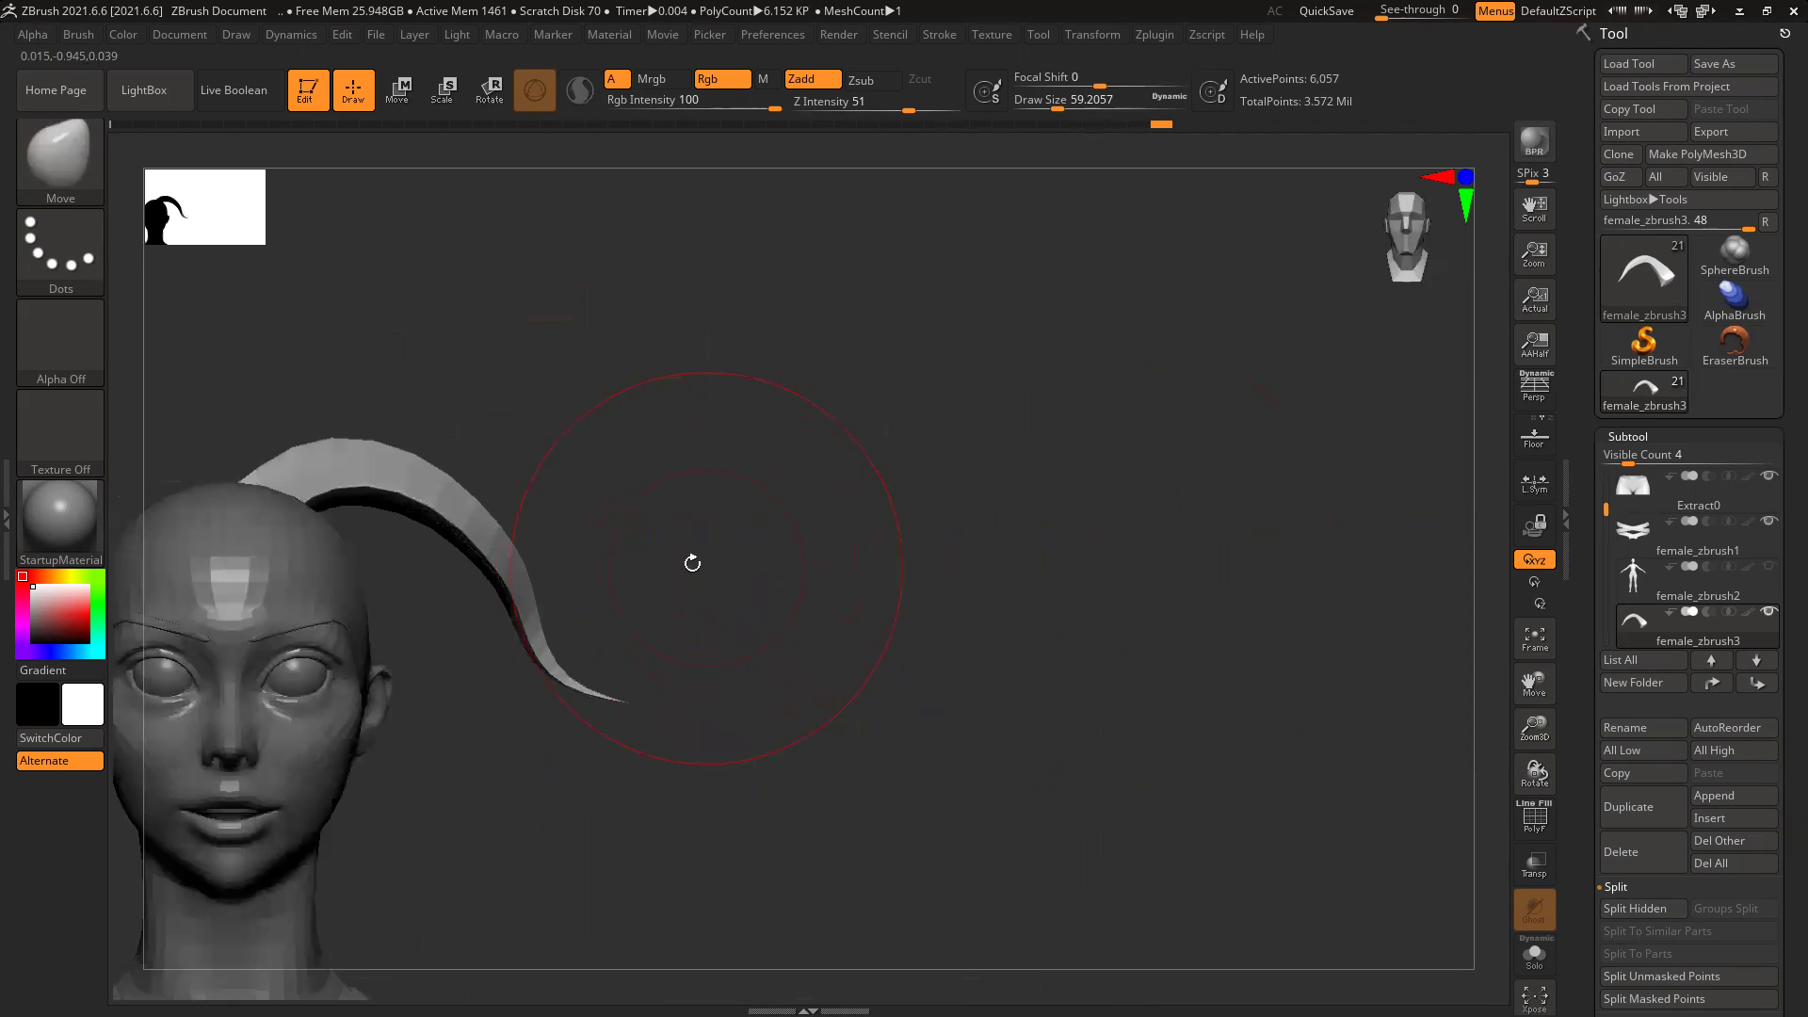
right_click_drag(367, 640, 577, 601, "alt")
left_click(1140, 595, "ctrl+shift")
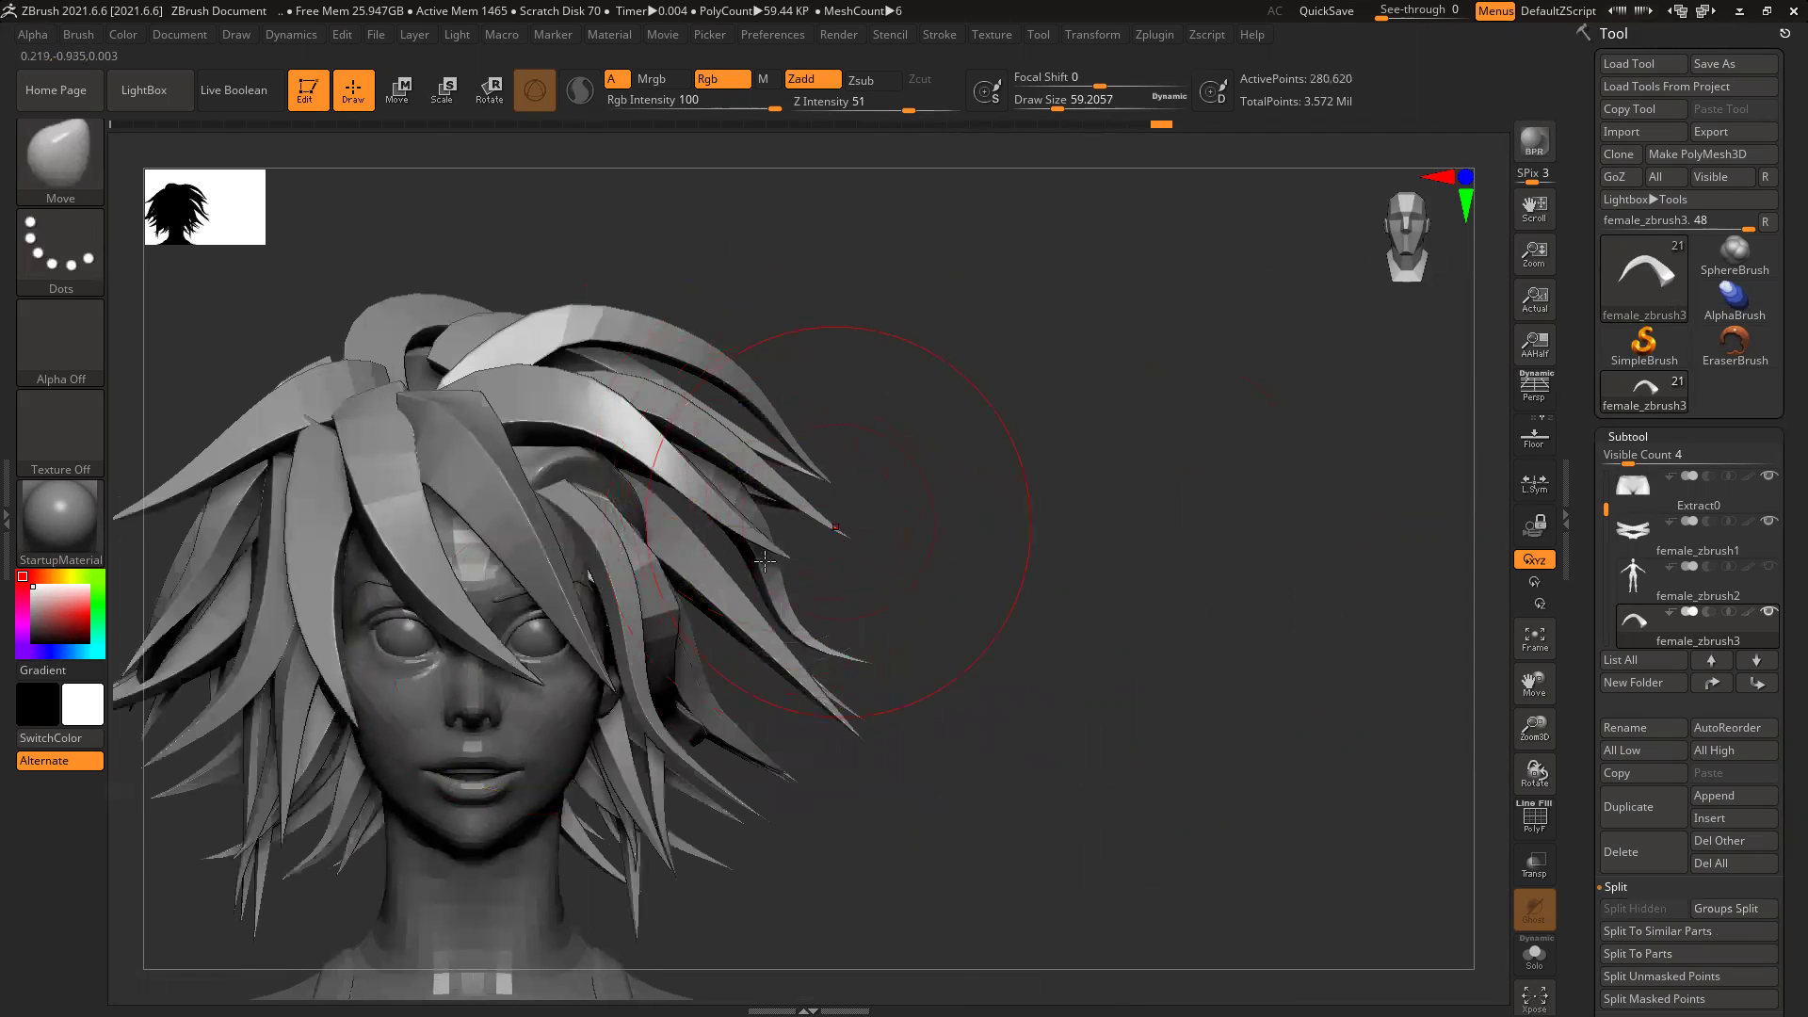
Step: Isolate the straight strand behind the long side strand, and arch its body and seat its root on the scalp with the Move brush
left_click(718, 586, "ctrl+shift")
right_click_drag(750, 437, 591, 463)
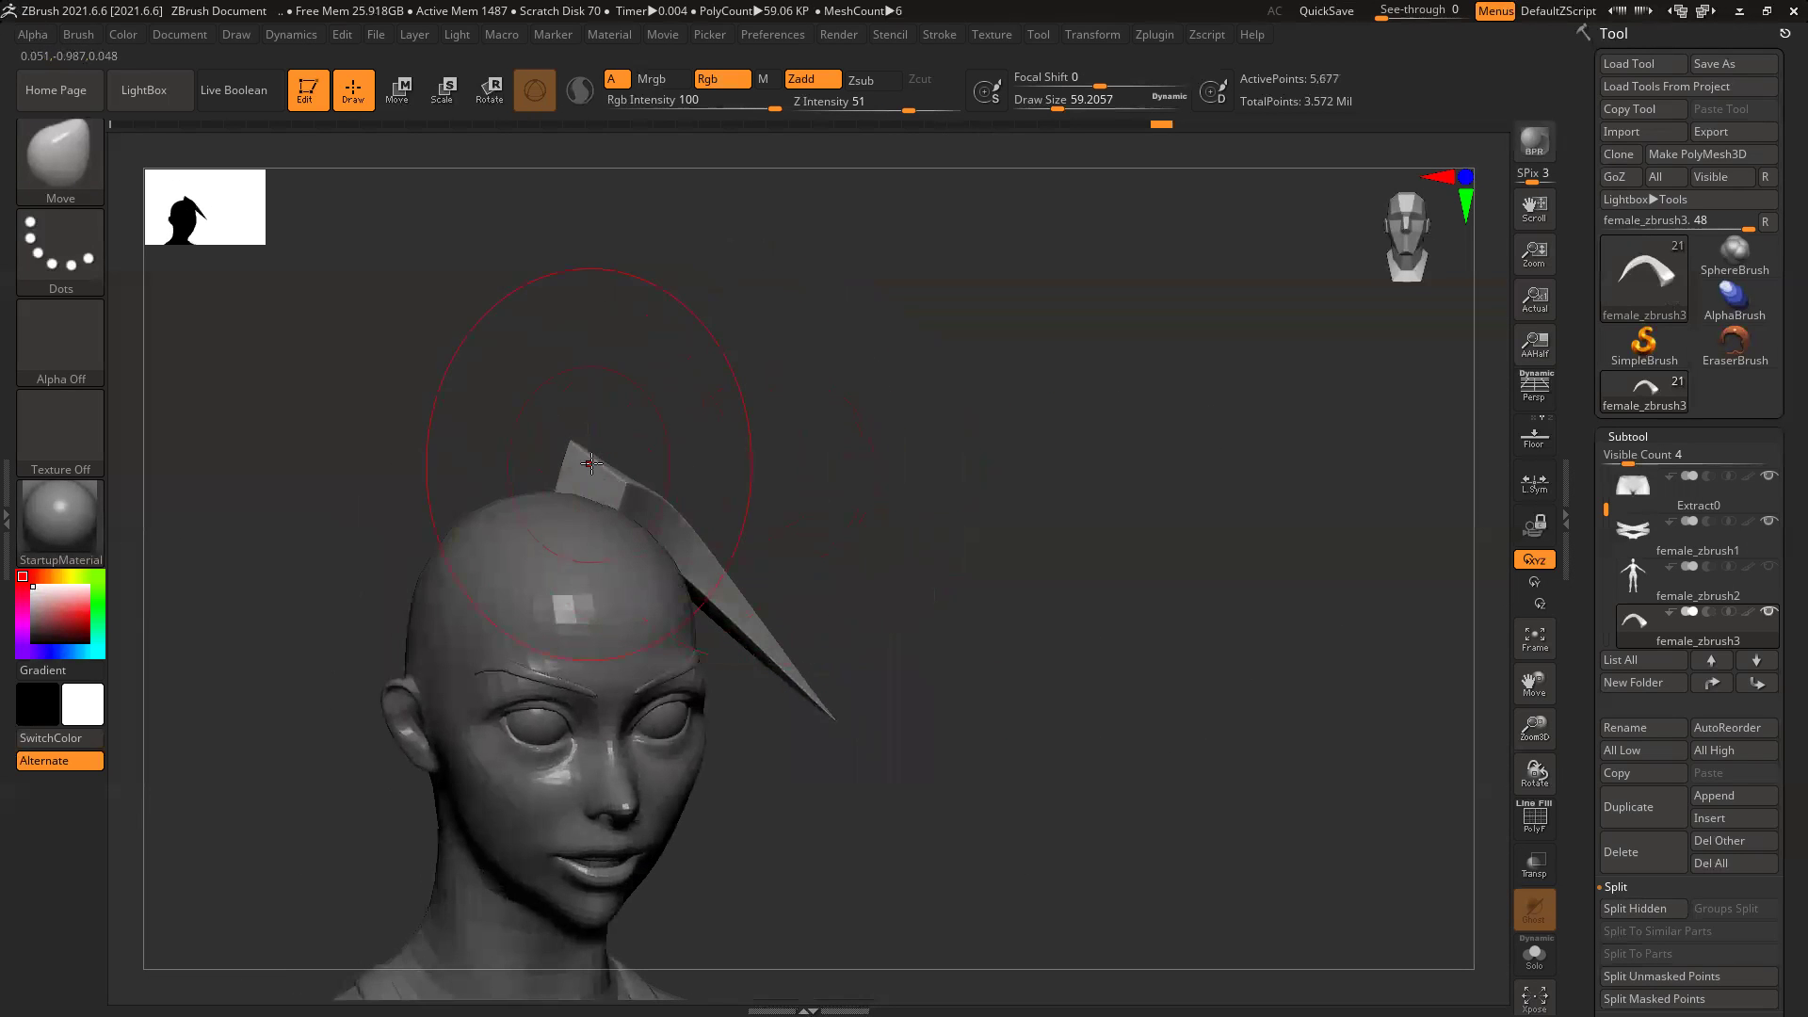
right_click_drag(838, 504, 776, 507)
left_click_drag(788, 536, 840, 525)
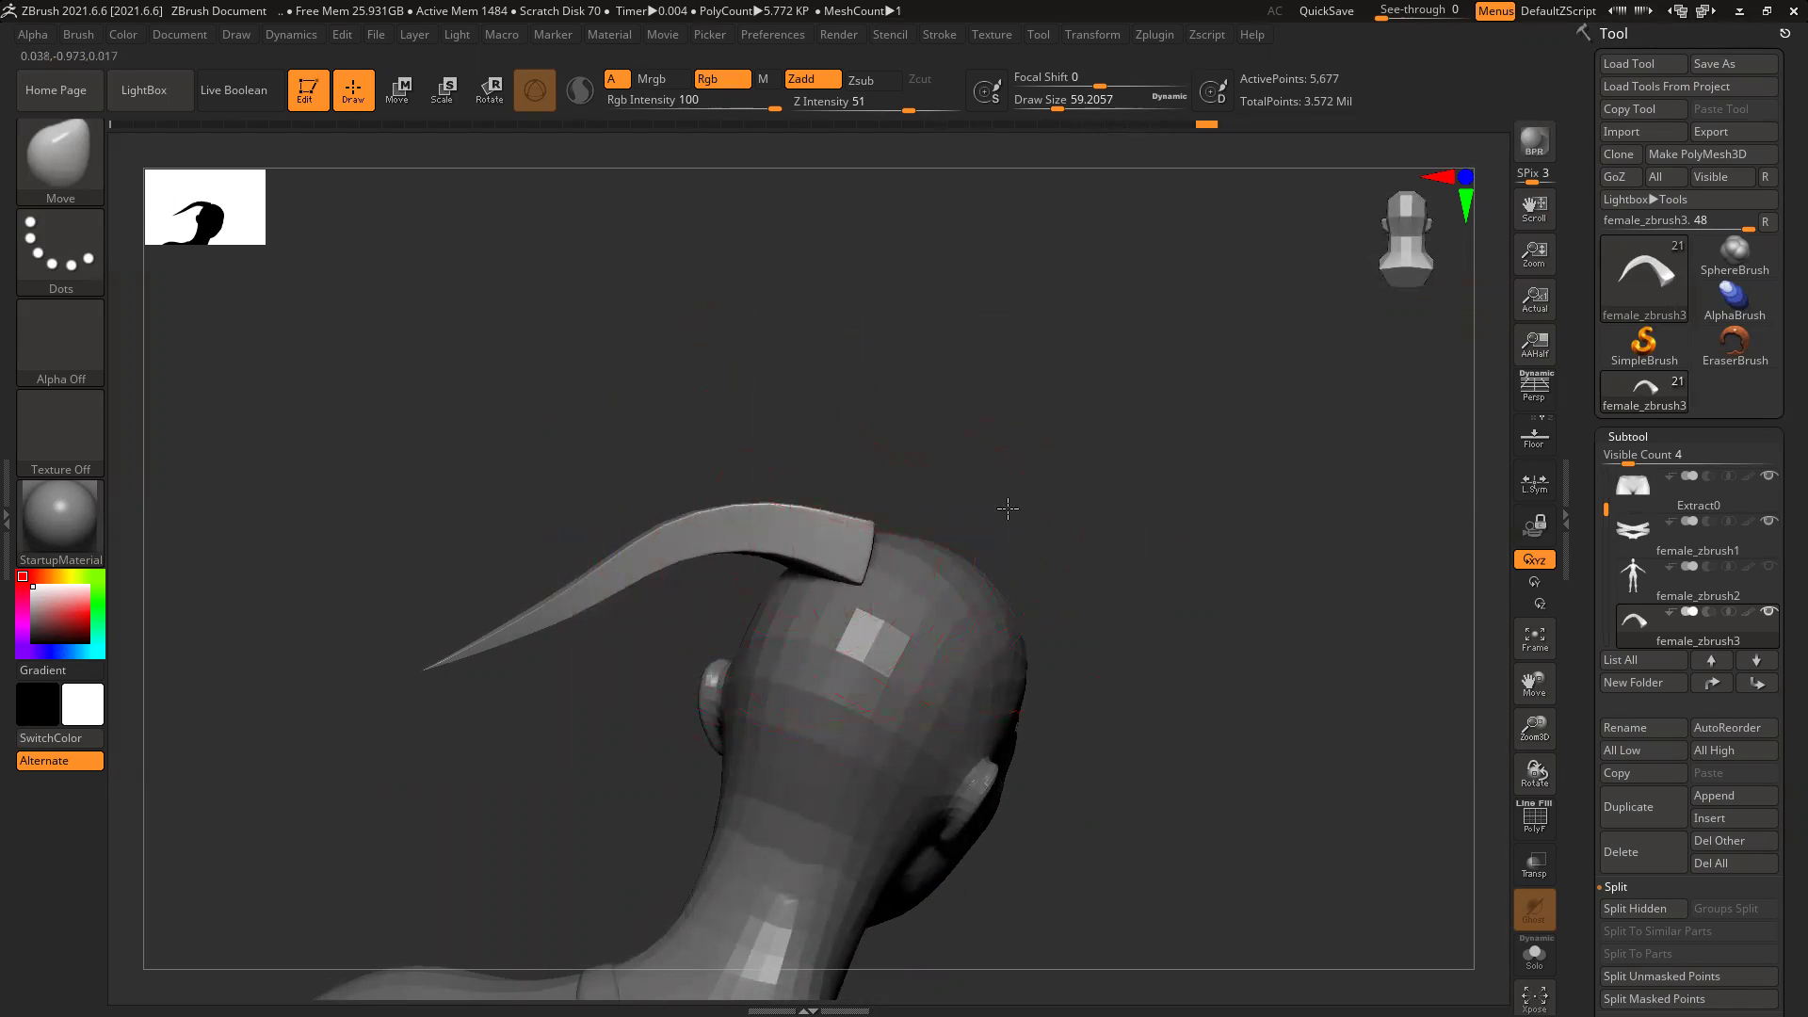
right_click_drag(1009, 509, 974, 514)
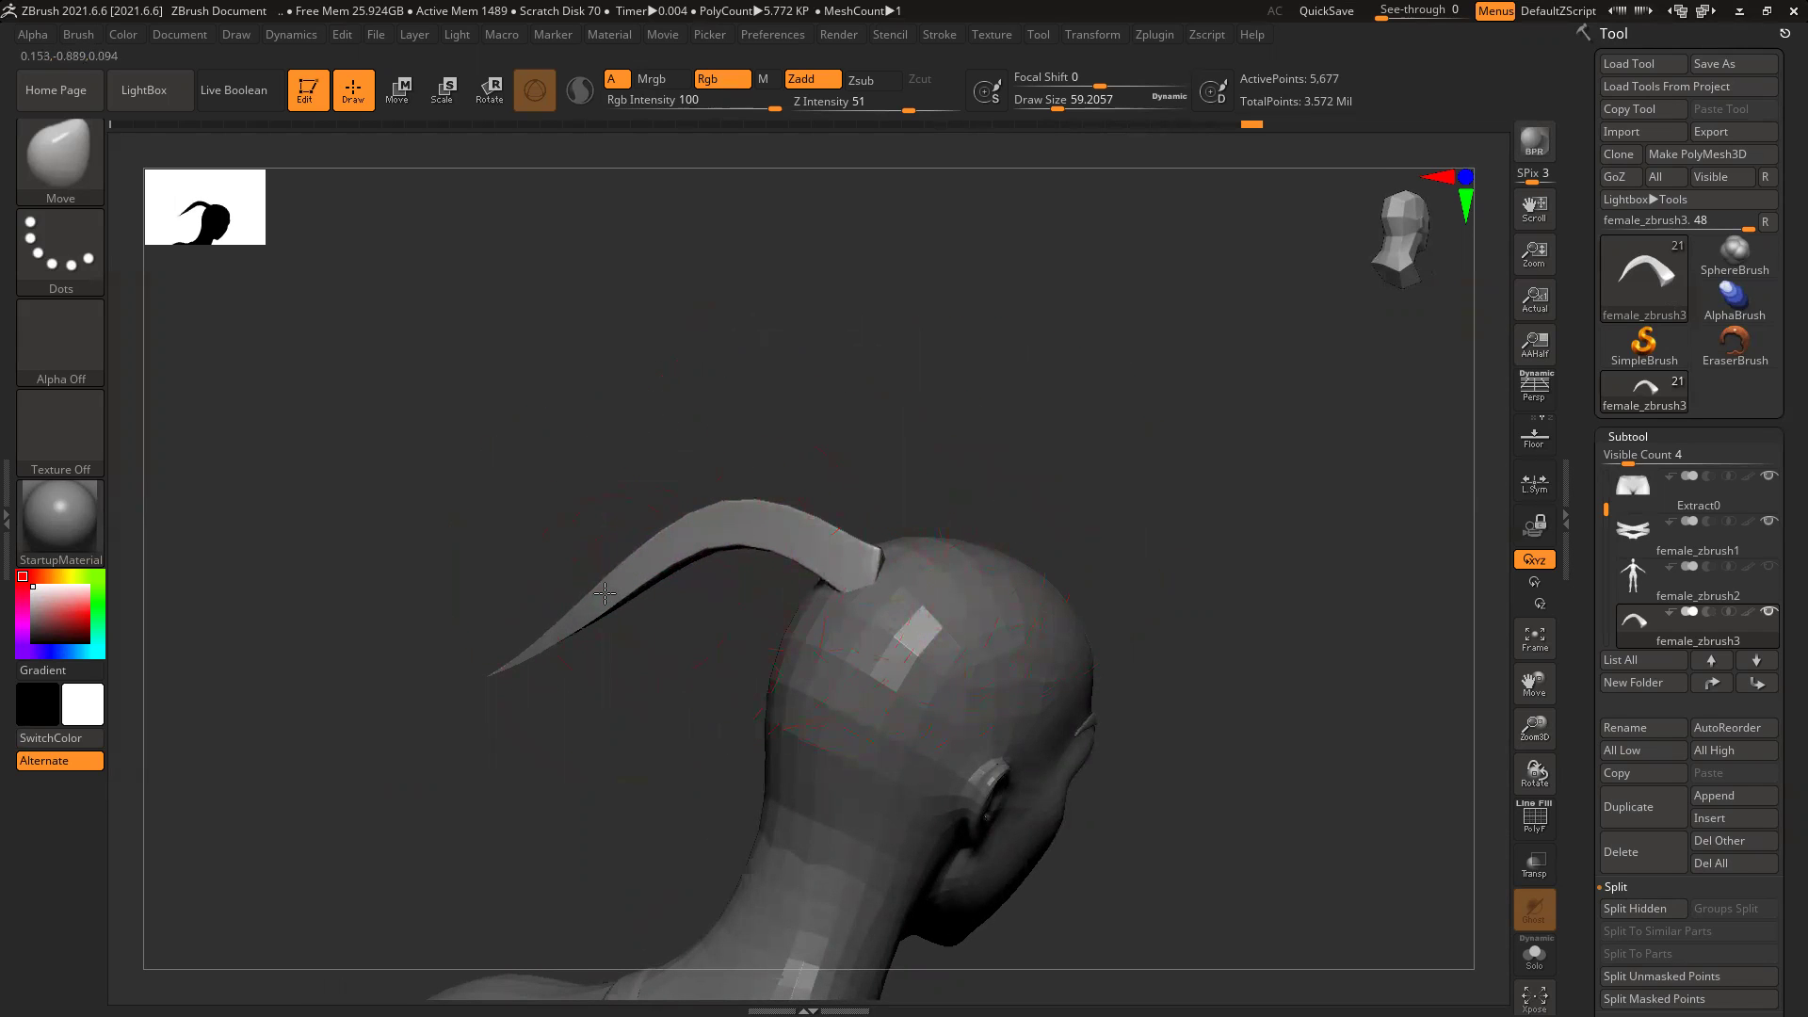
Step: Bend the rear strand's lower part into a flicked-out tip, adjust its arch, and show the whole hairstyle from the front
right_click_drag(651, 678, 837, 660)
mouse_move(638, 581)
left_mouse_down()
mouse_move(614, 634)
mouse_move(632, 628)
left_mouse_up()
right_click_drag(892, 589, 810, 596)
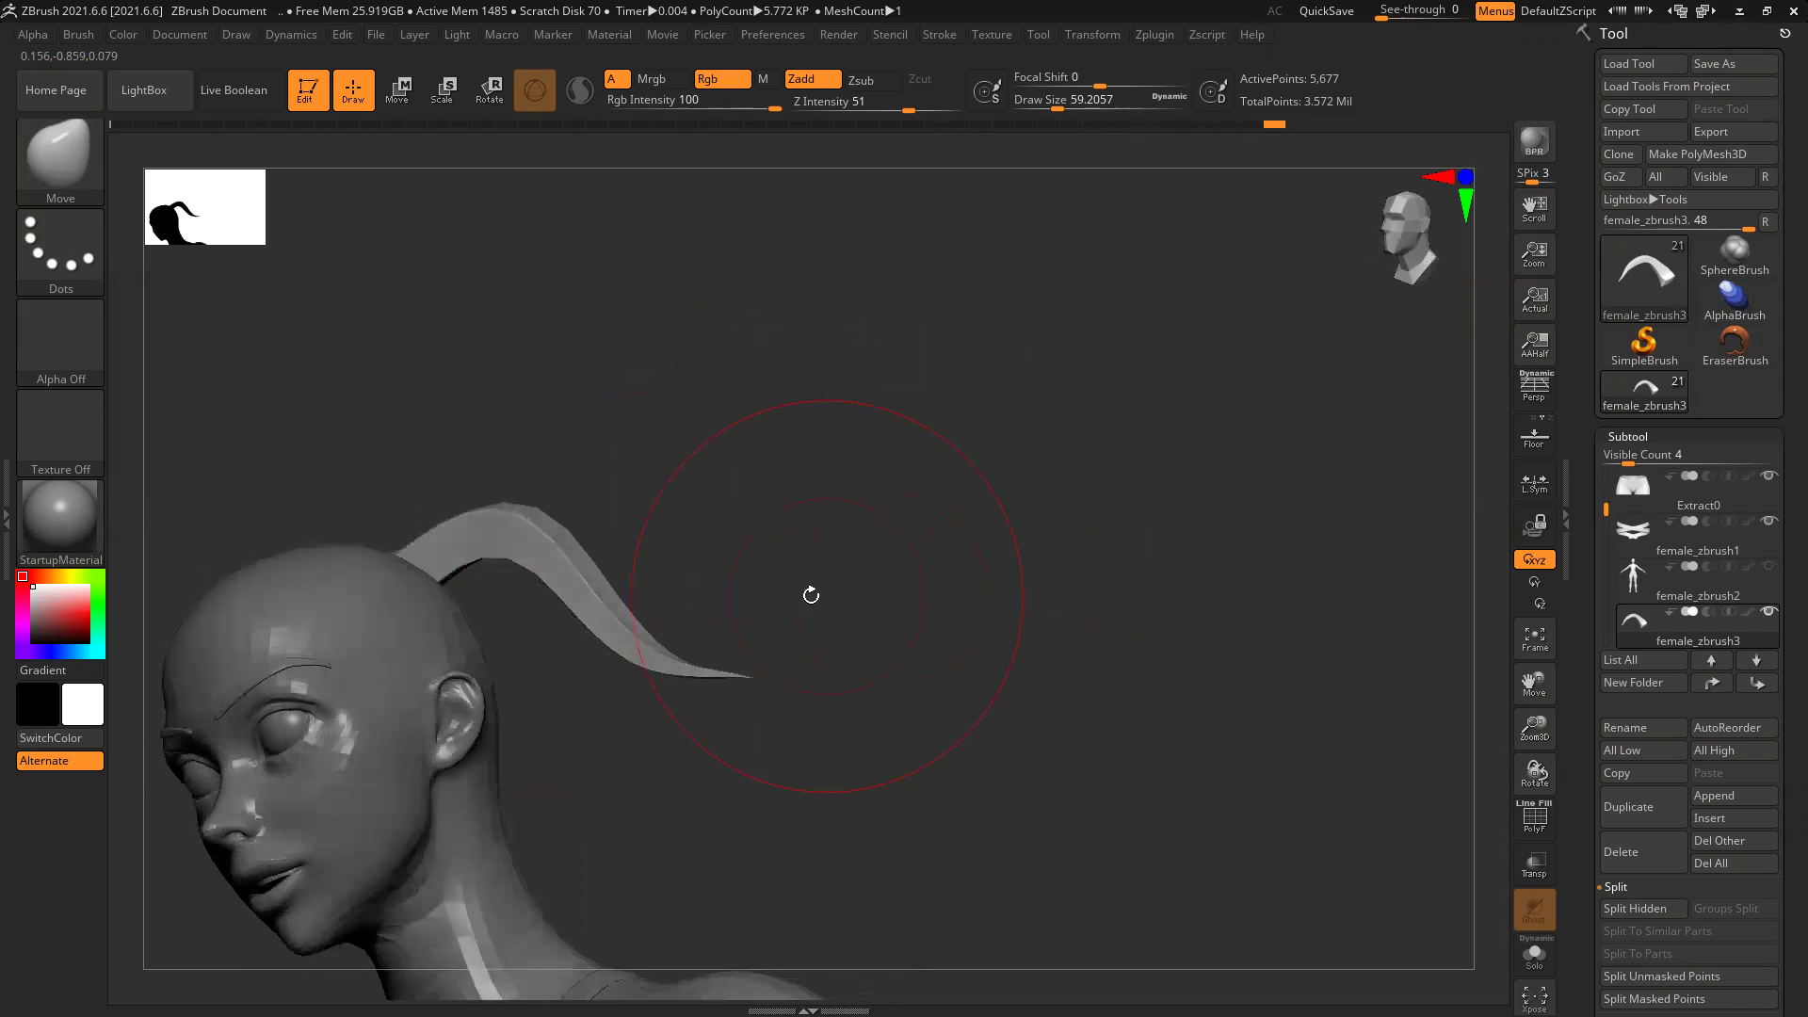
left_click_drag(518, 529, 529, 555)
left_click(883, 569, "ctrl+shift")
mouse_move(1043, 535)
left_mouse_down()
mouse_move(1098, 528)
mouse_move(1081, 539)
left_mouse_up()
left_click_drag(949, 546, 1063, 549, "alt")
Step: Isolate the front crown strand, curve its lower half into an outward-flicking tip, and bring the surrounding hair back into view
left_click(729, 651, "ctrl+shift")
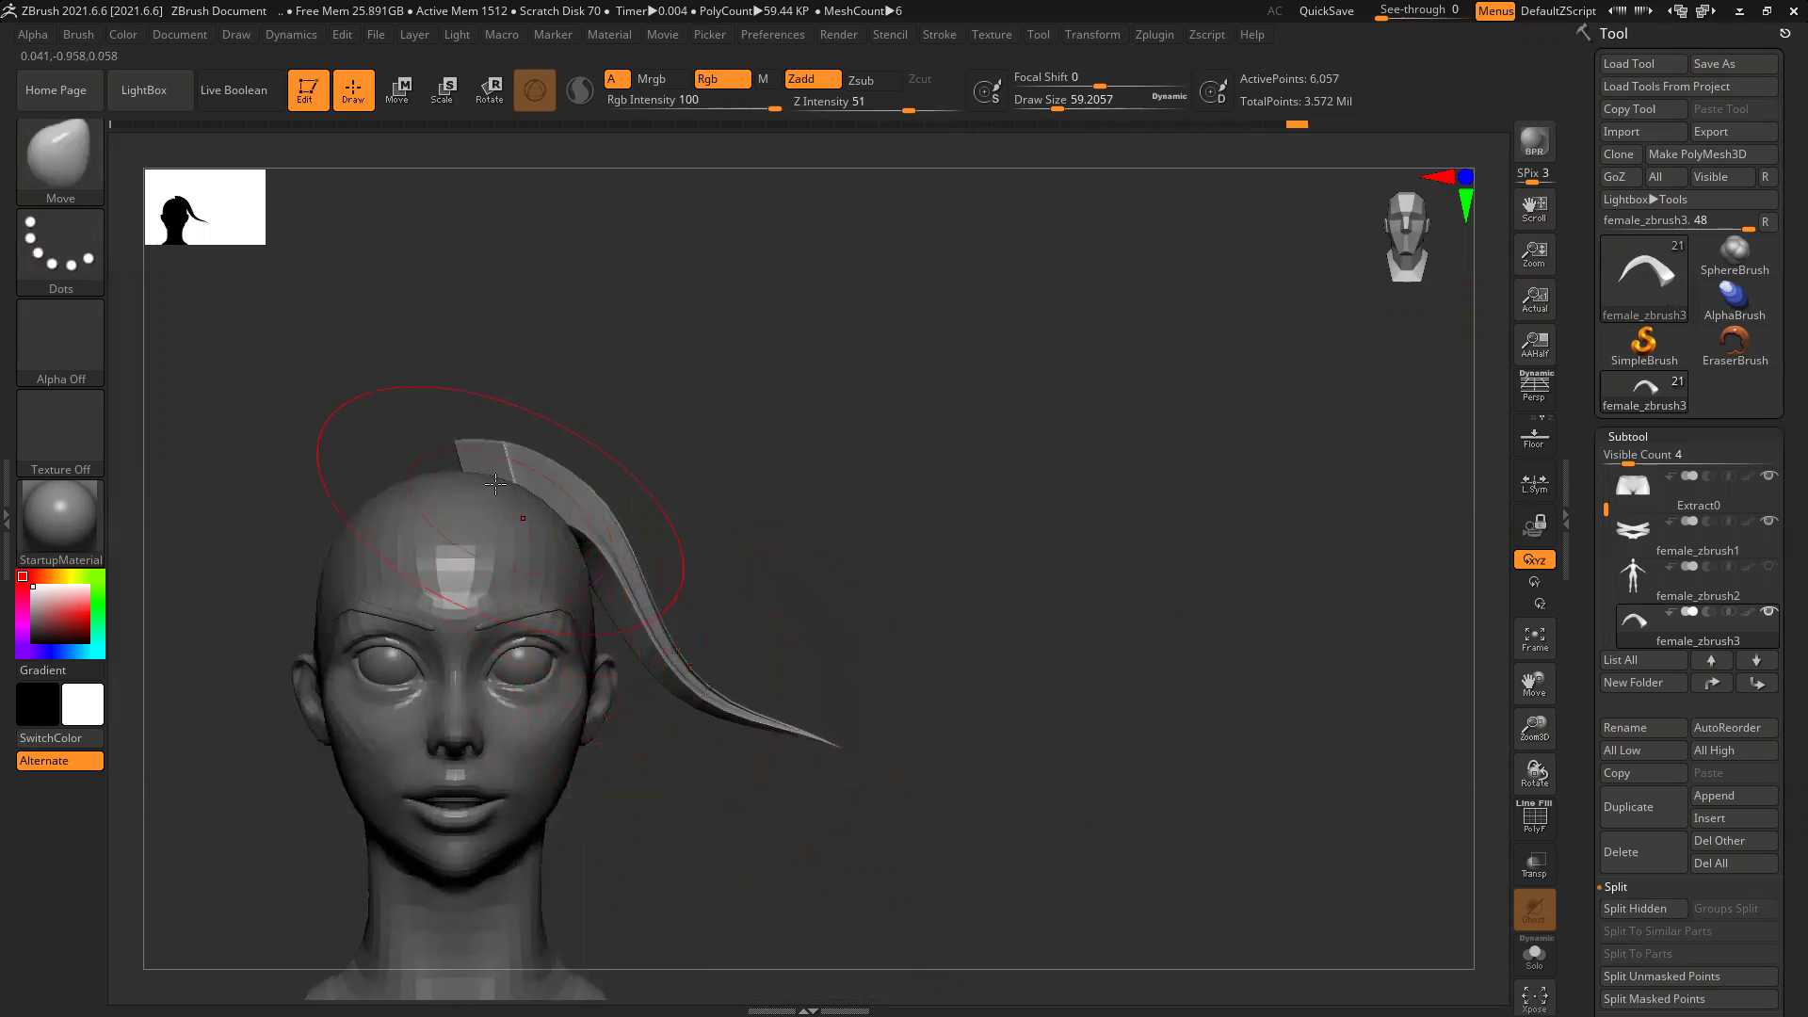
left_click(865, 595, "ctrl+shift")
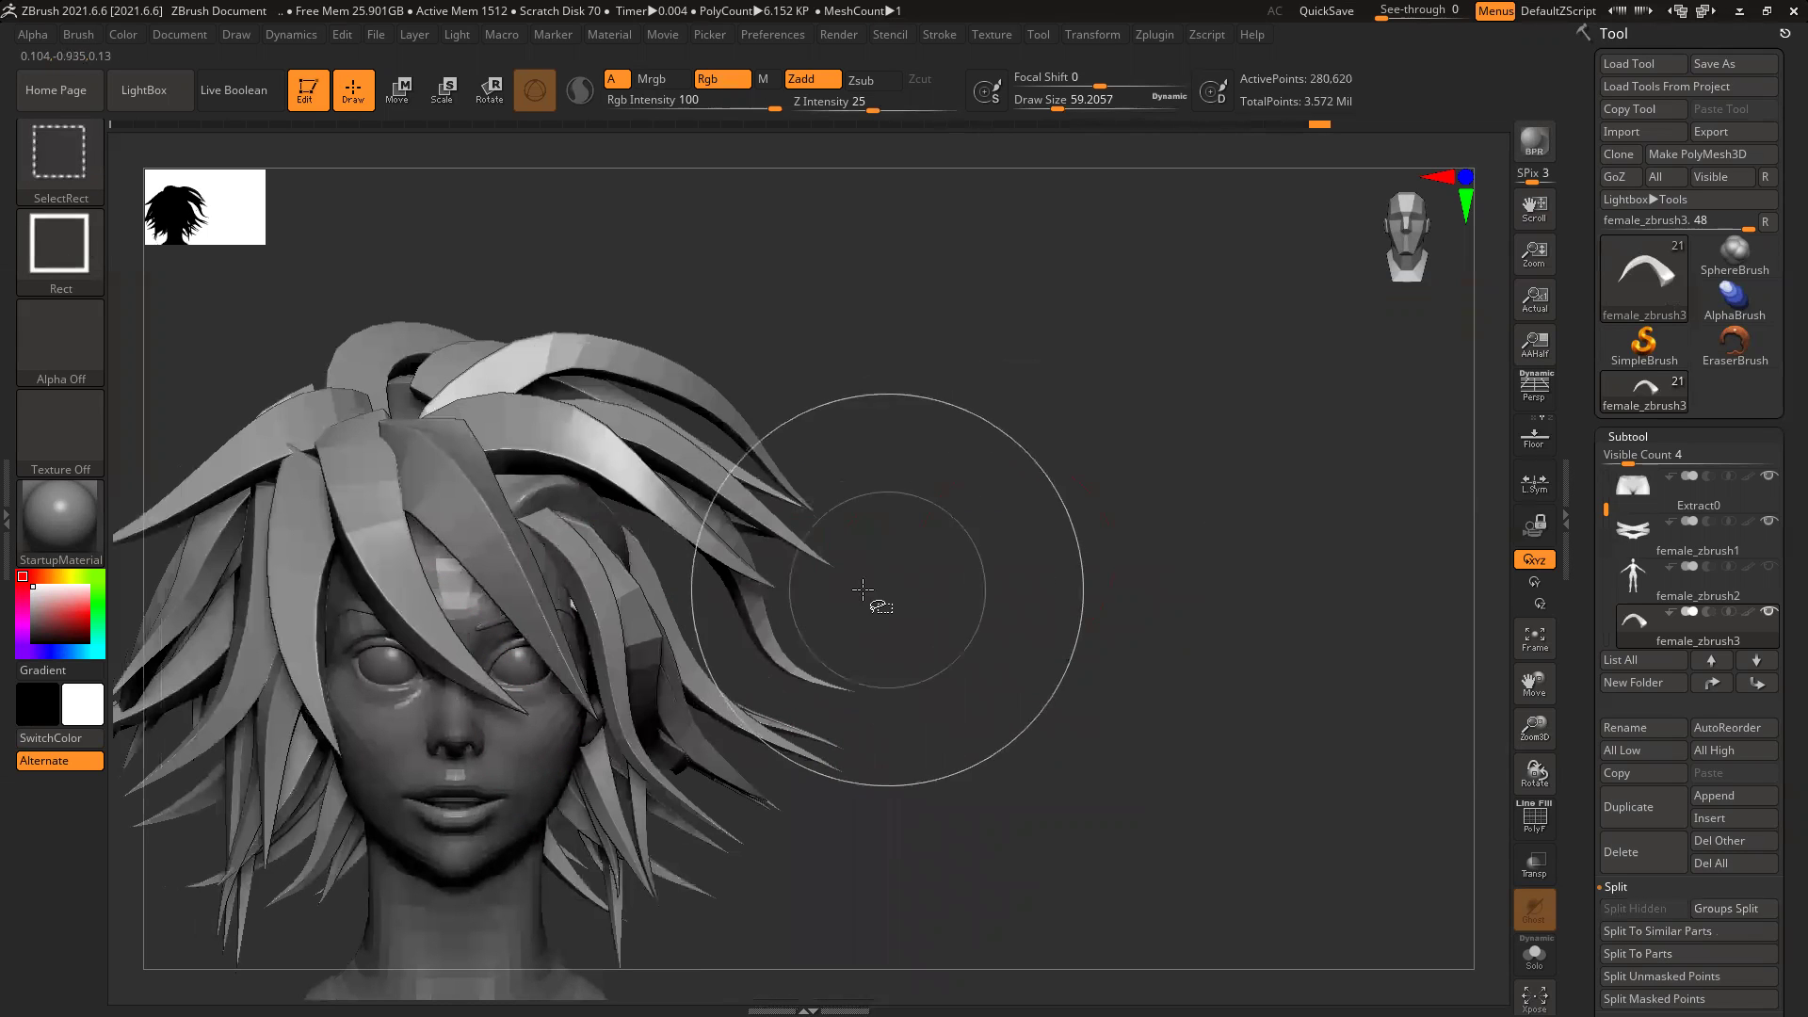
left_click(659, 533, "ctrl+shift")
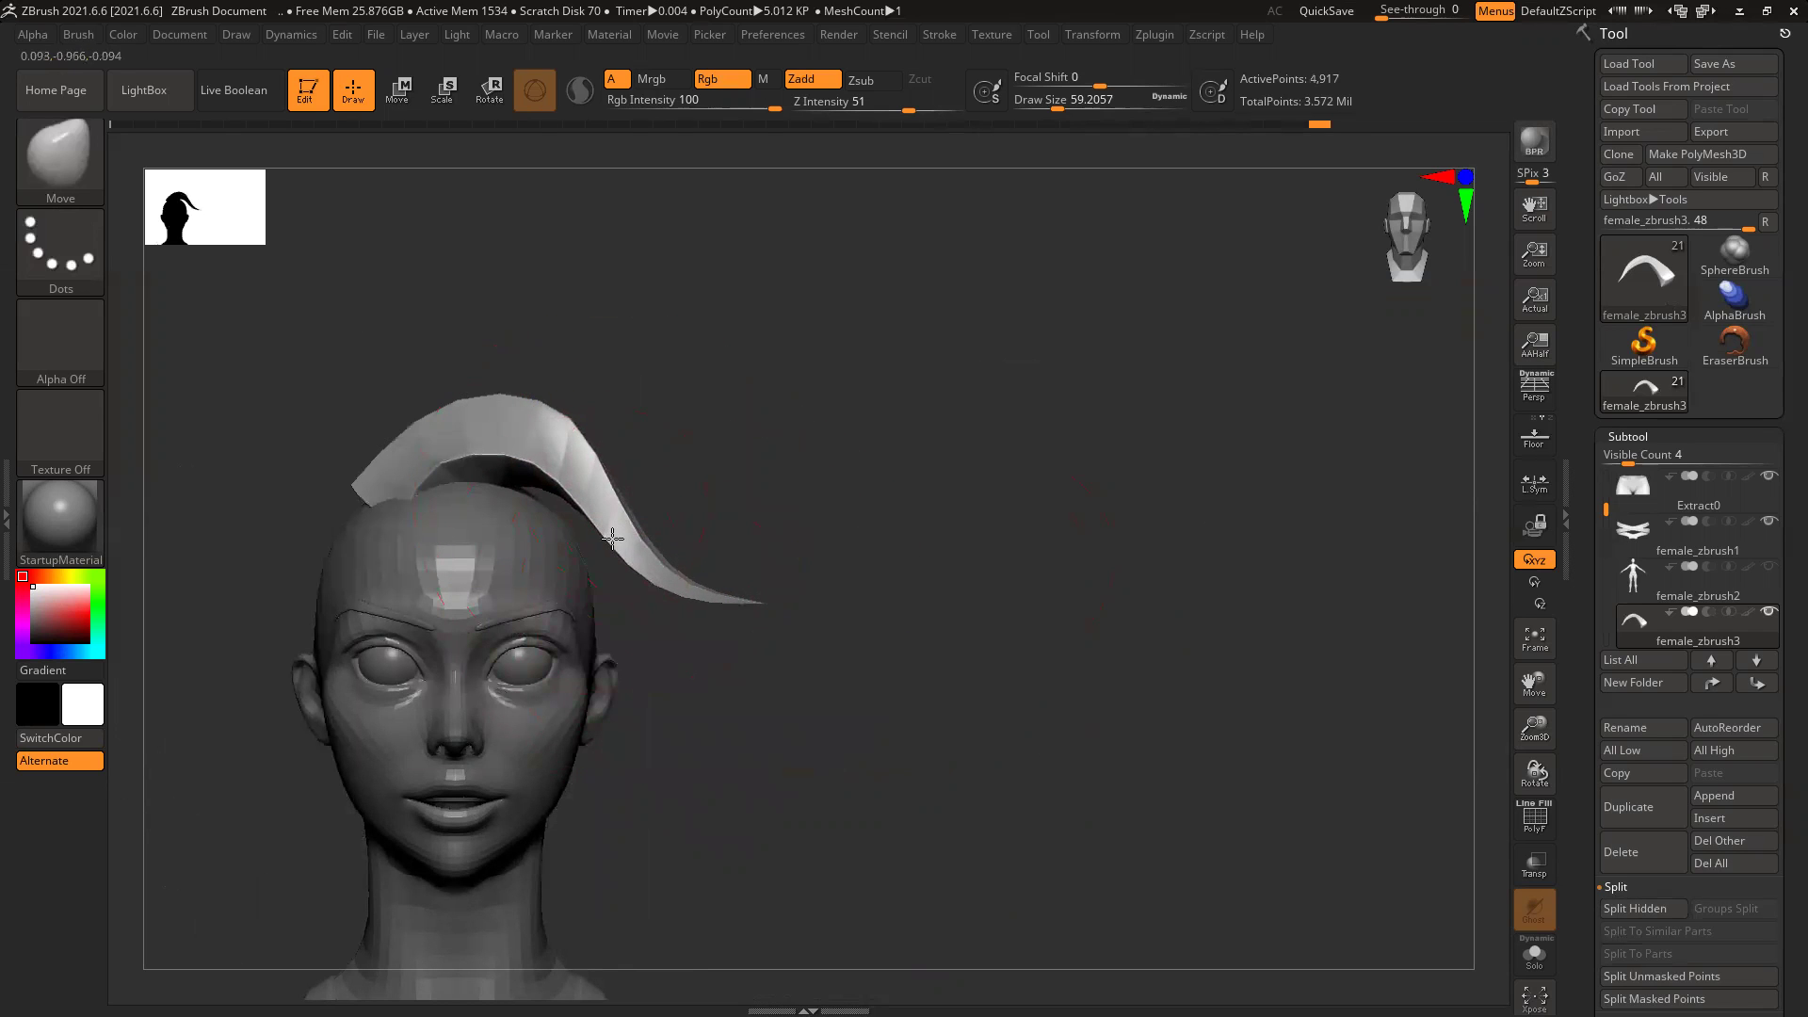
left_click(641, 516, "ctrl+shift")
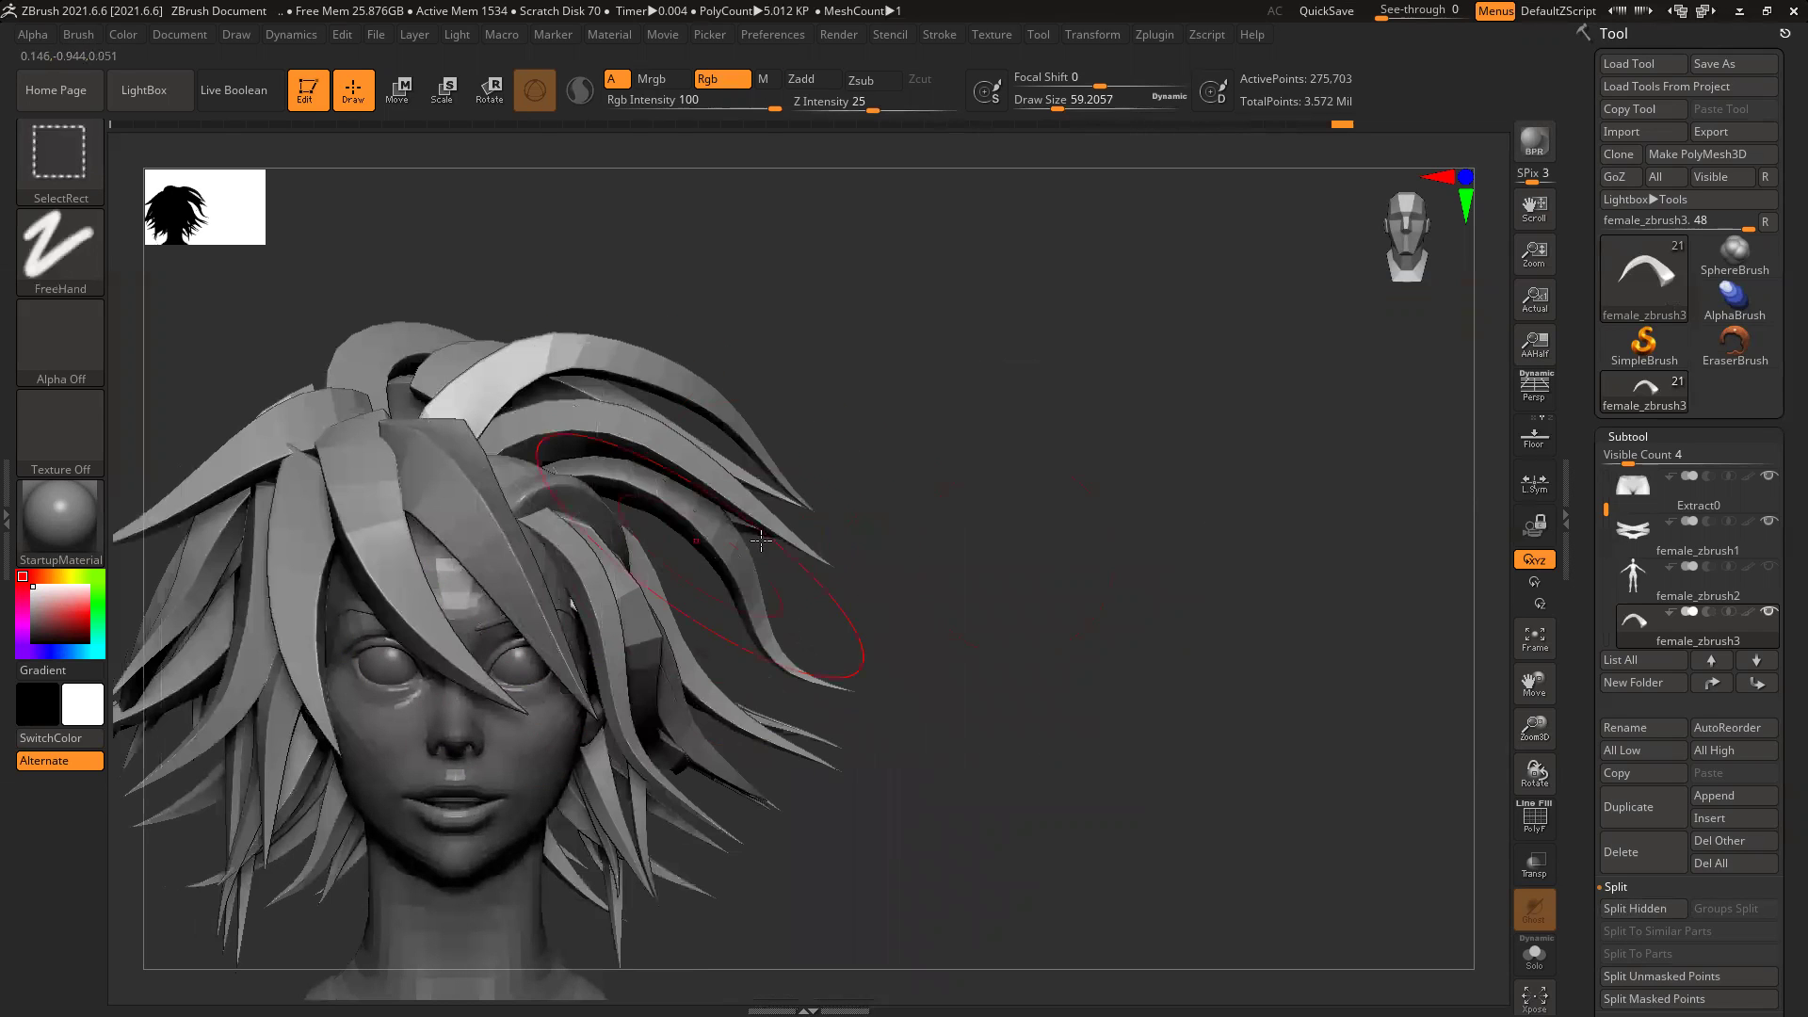
Step: Isolate the long side strand and the side crown strand in turn, curve each one's lower half into a flicked-out tip, and show all hair
left_click(698, 518, "ctrl+alt+shift")
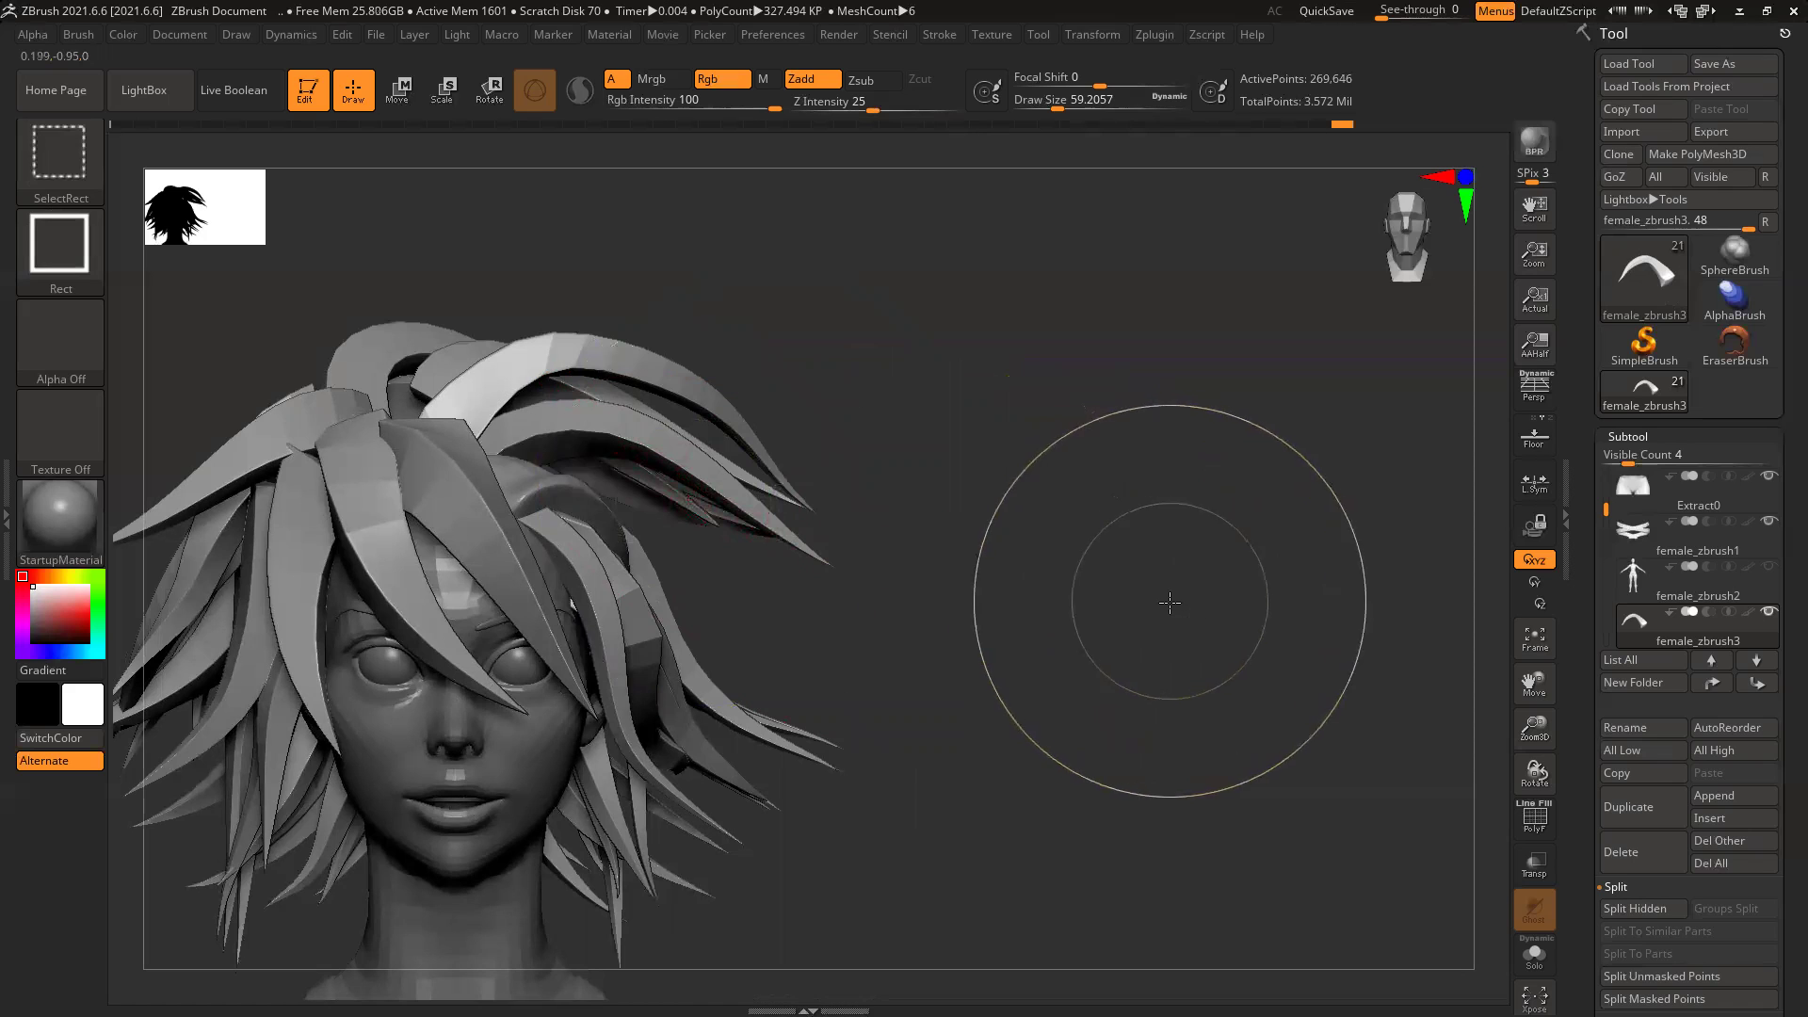
left_click(1144, 589, "ctrl+shift")
left_click(708, 521, "ctrl+shift")
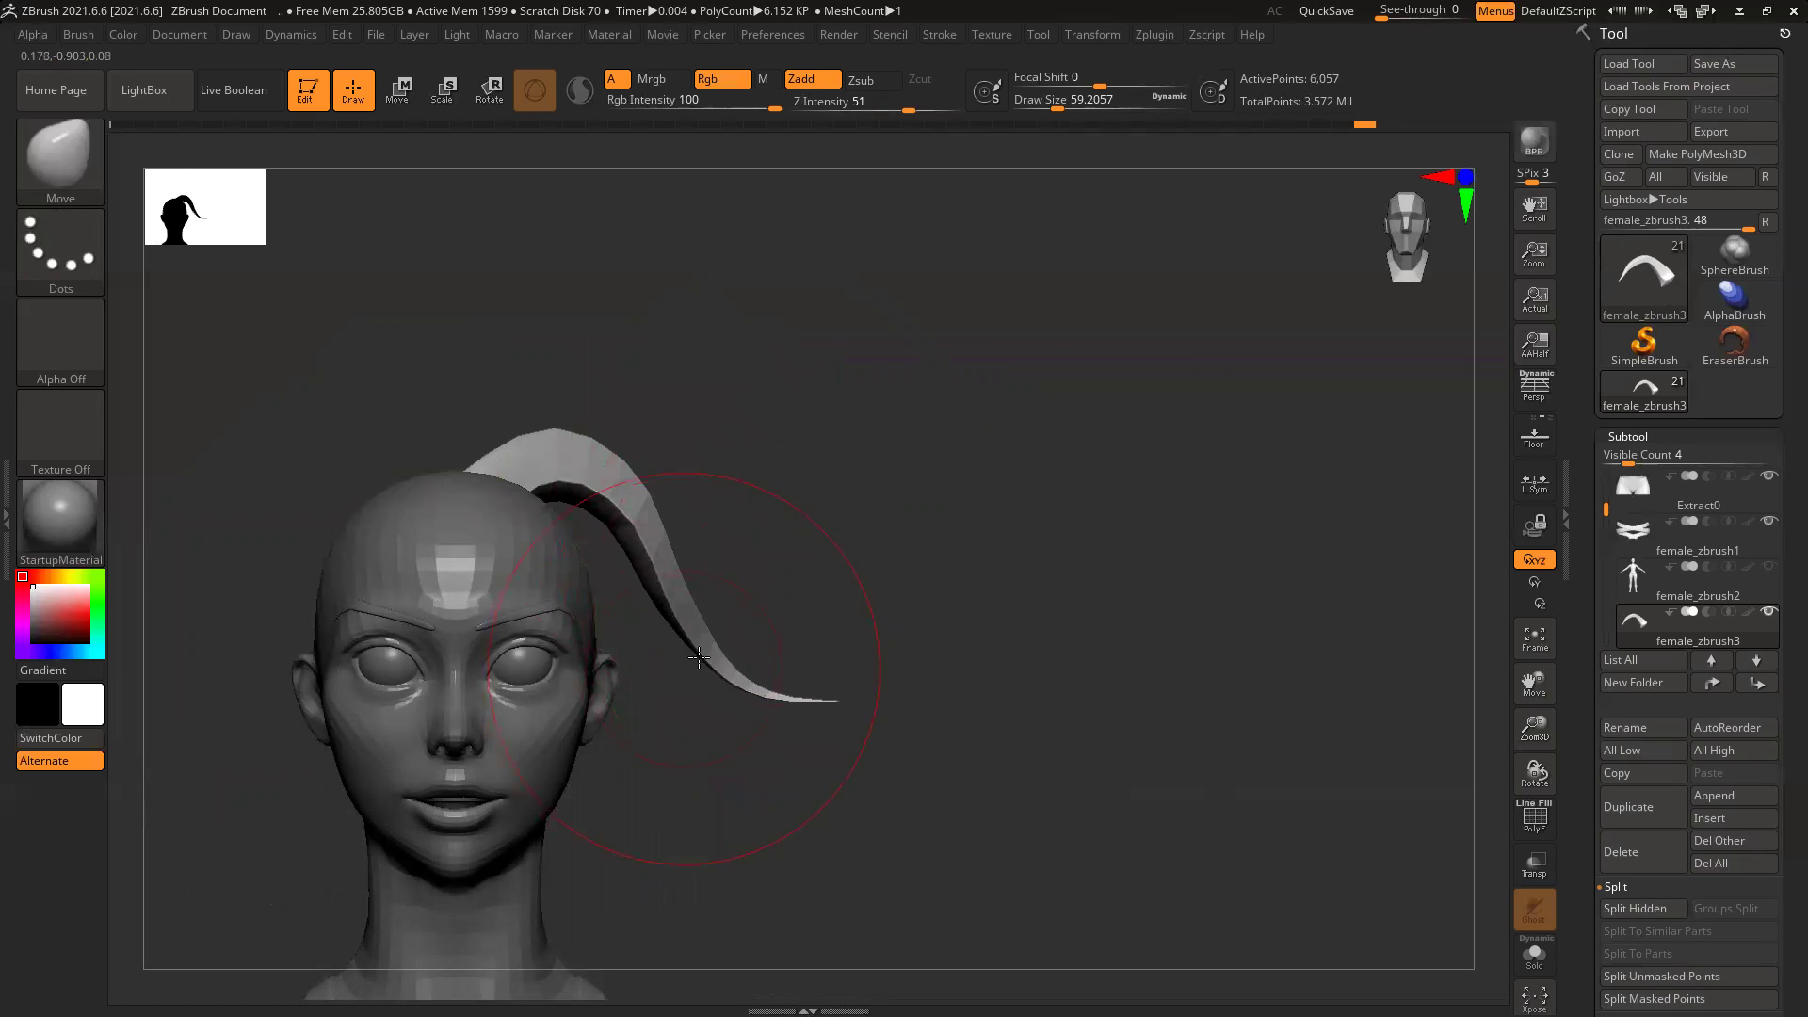
left_click(1082, 613, "ctrl+shift")
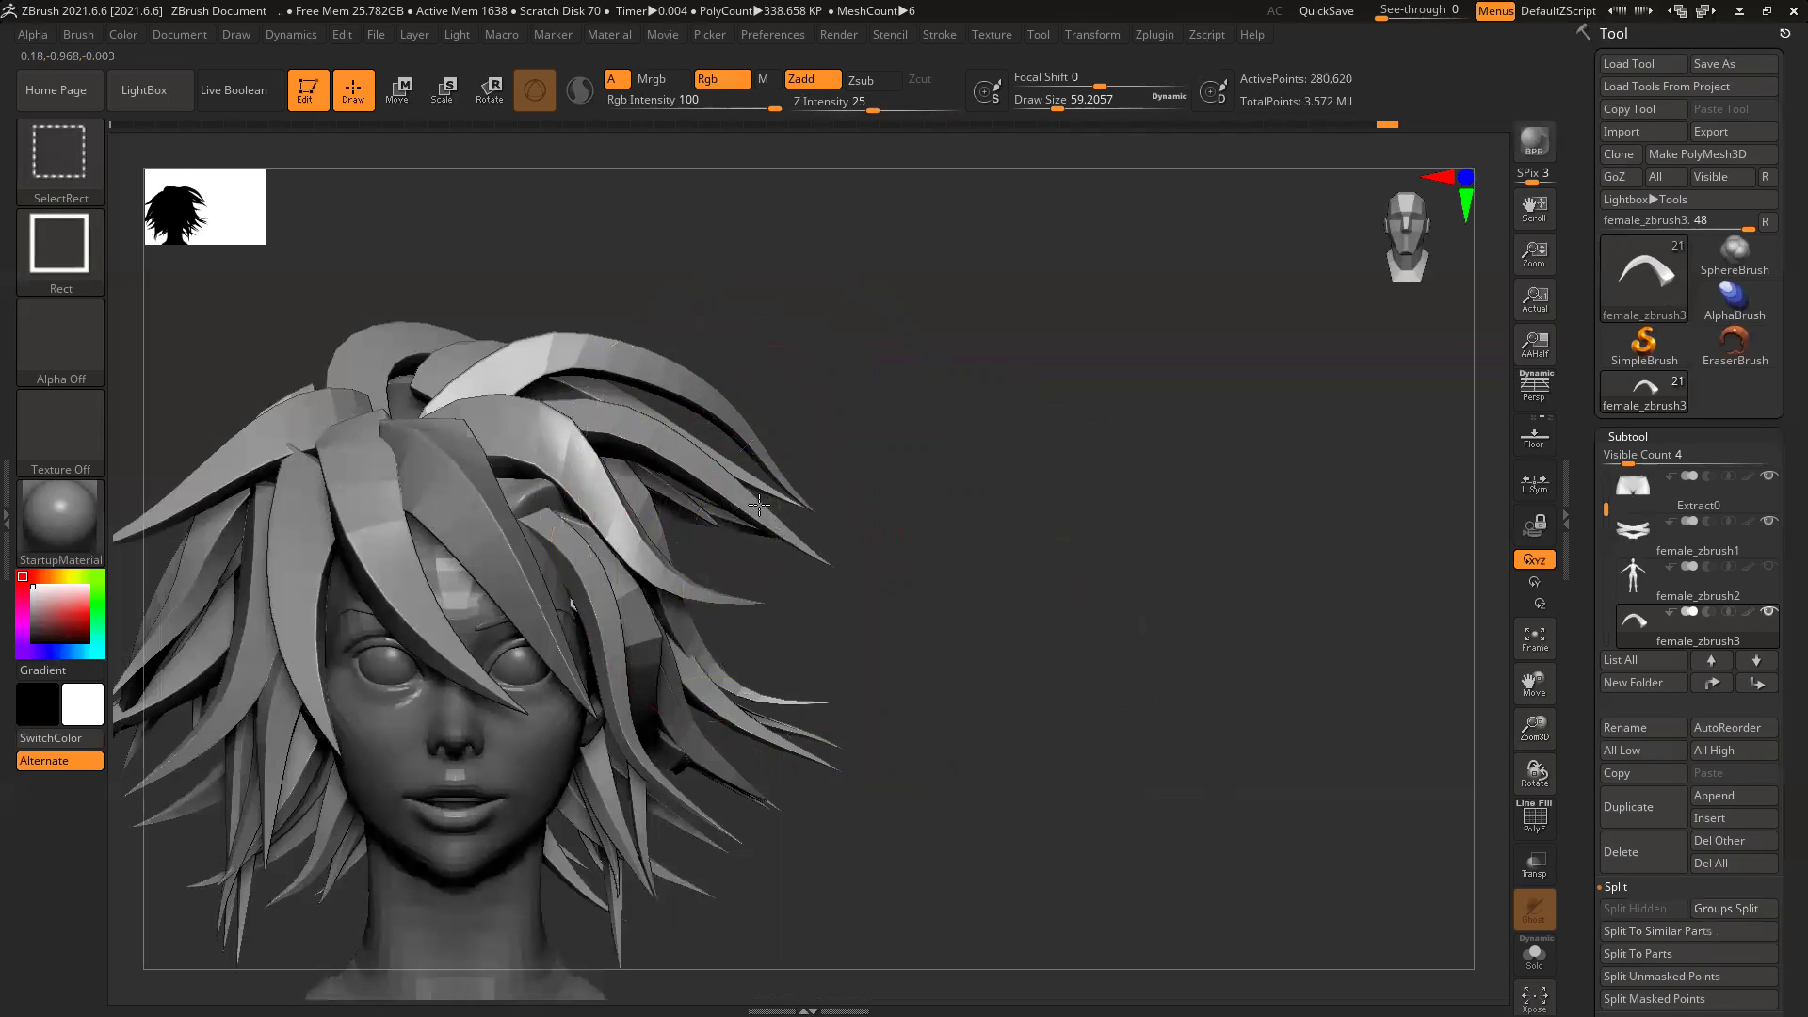
left_click(743, 530, "ctrl+shift")
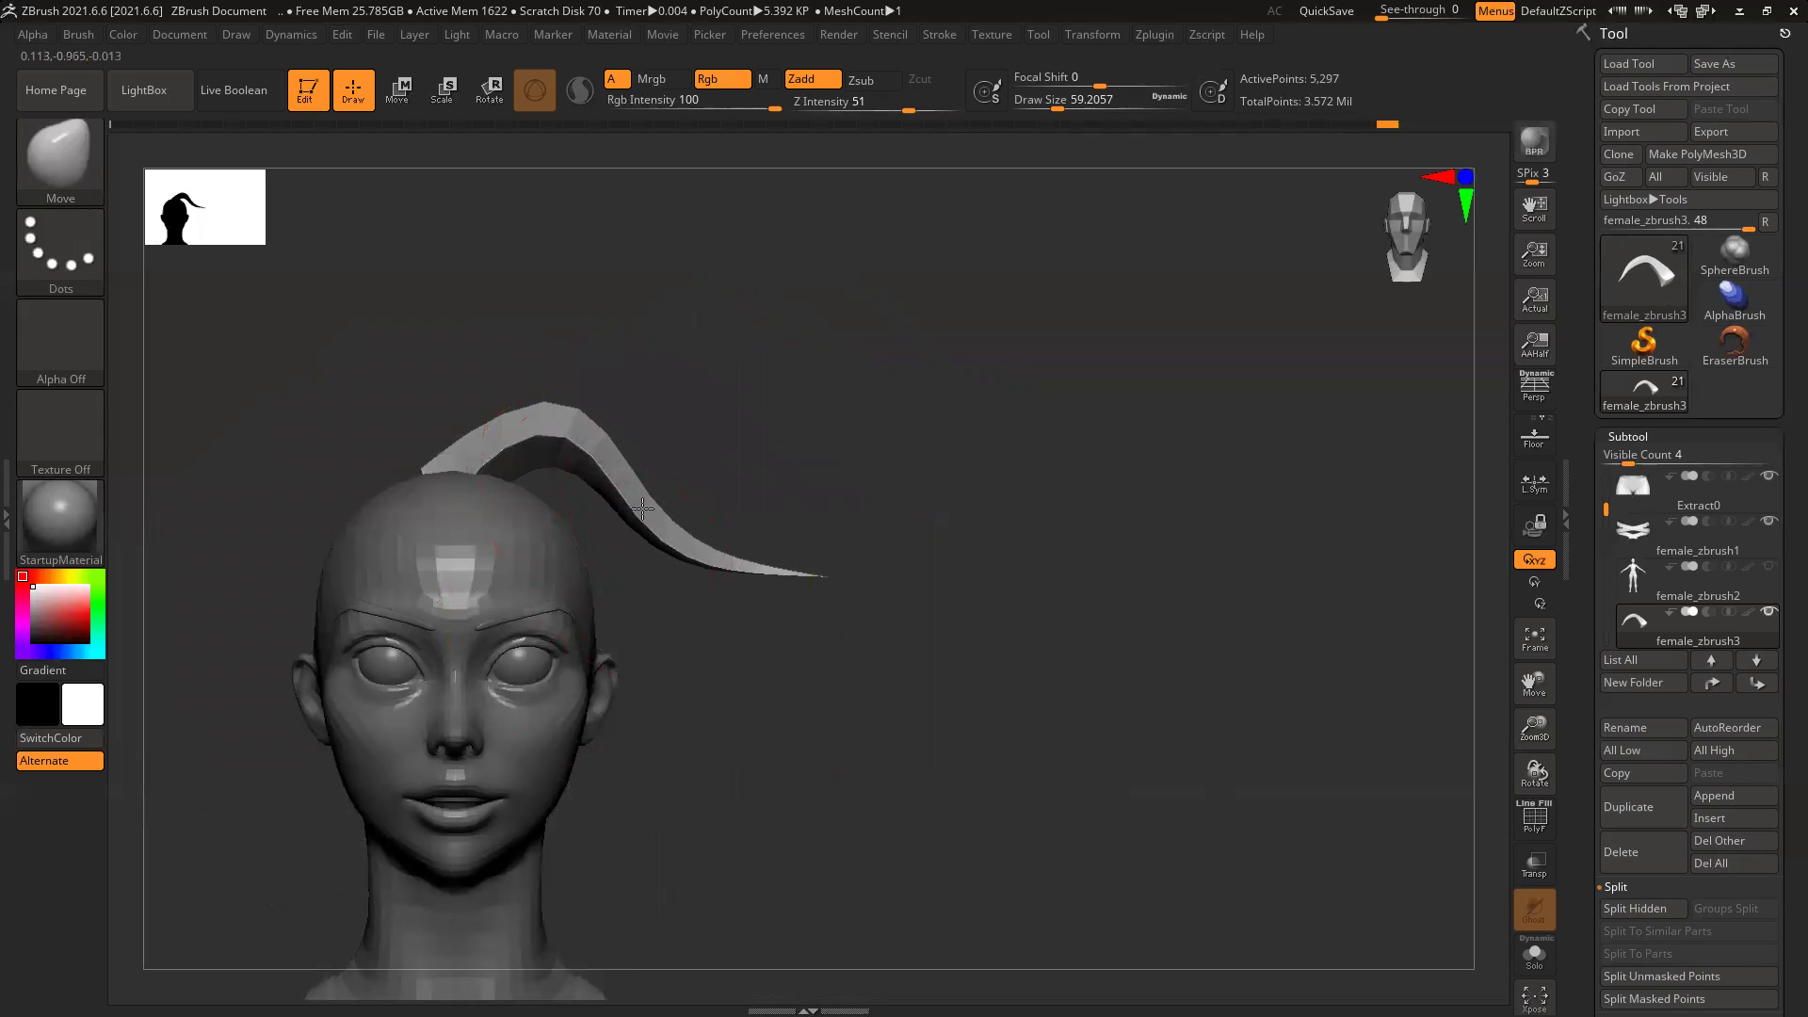
left_click(1076, 555, "ctrl+shift")
Step: Isolate the straight upper crown strand, pull its root down onto the scalp, curve its tip downward and outward, and show all hair
left_click(670, 435, "ctrl+shift")
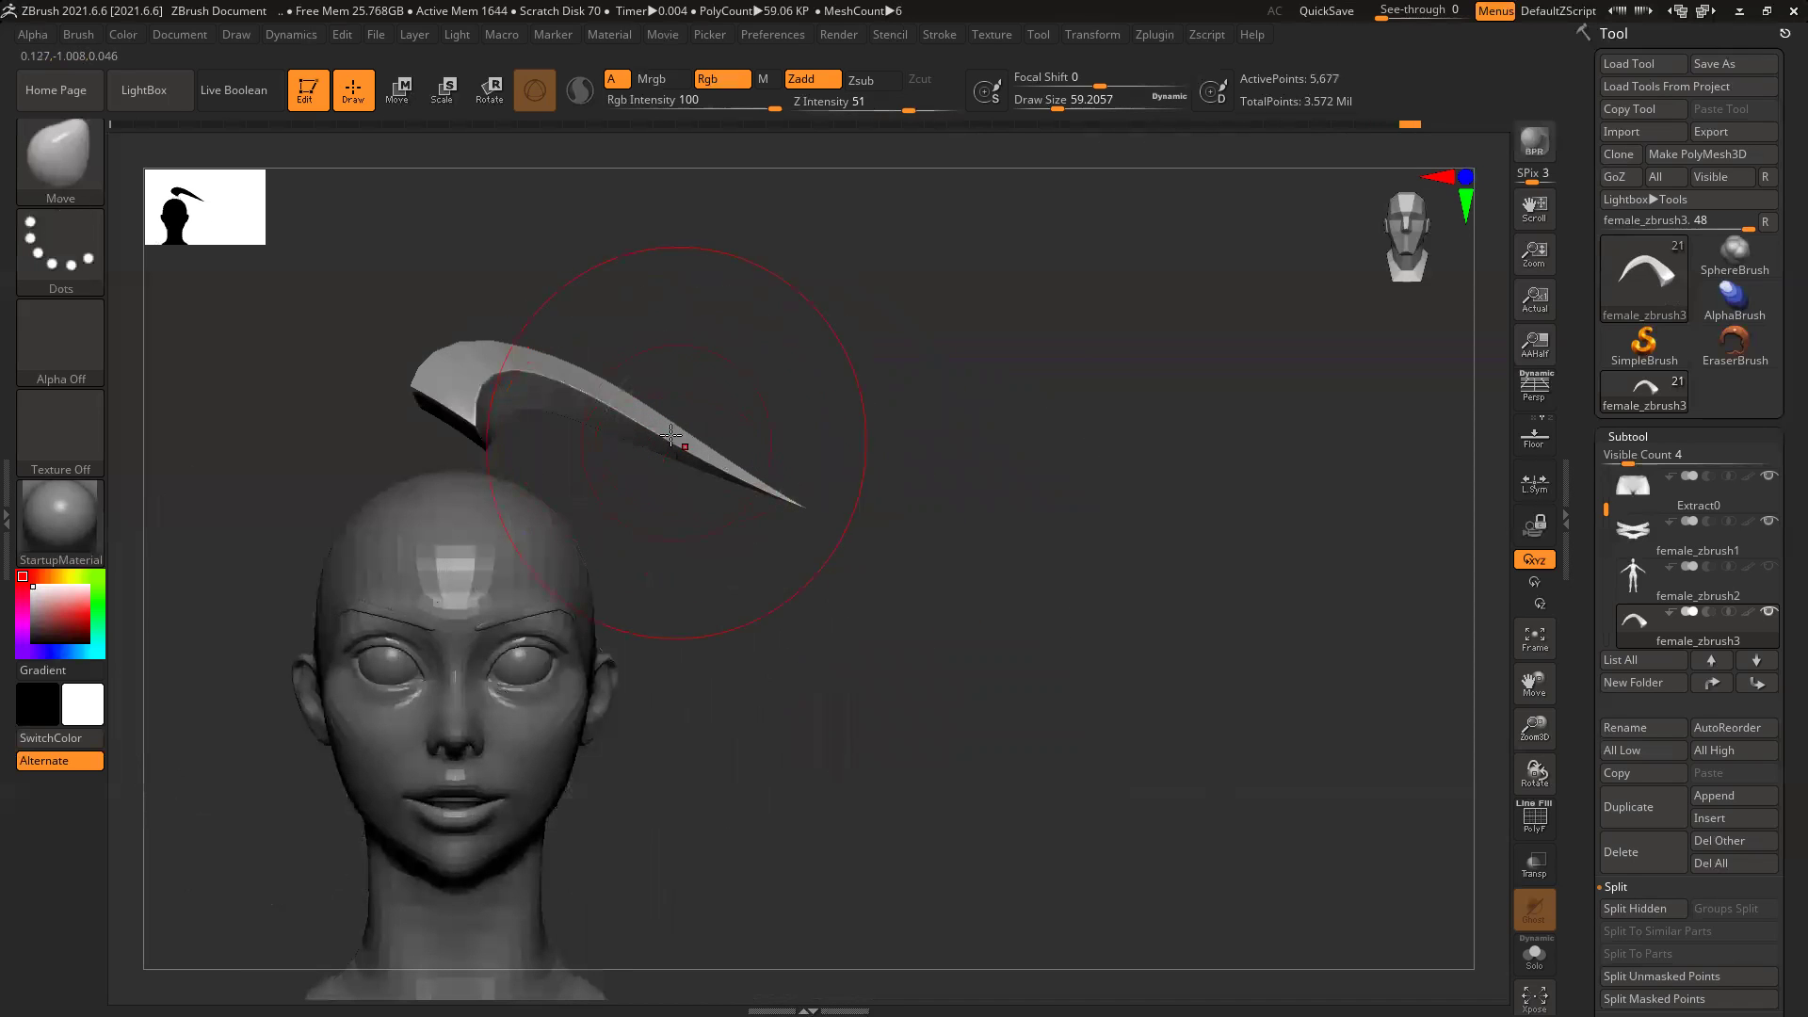
left_click_drag(448, 410, 443, 565)
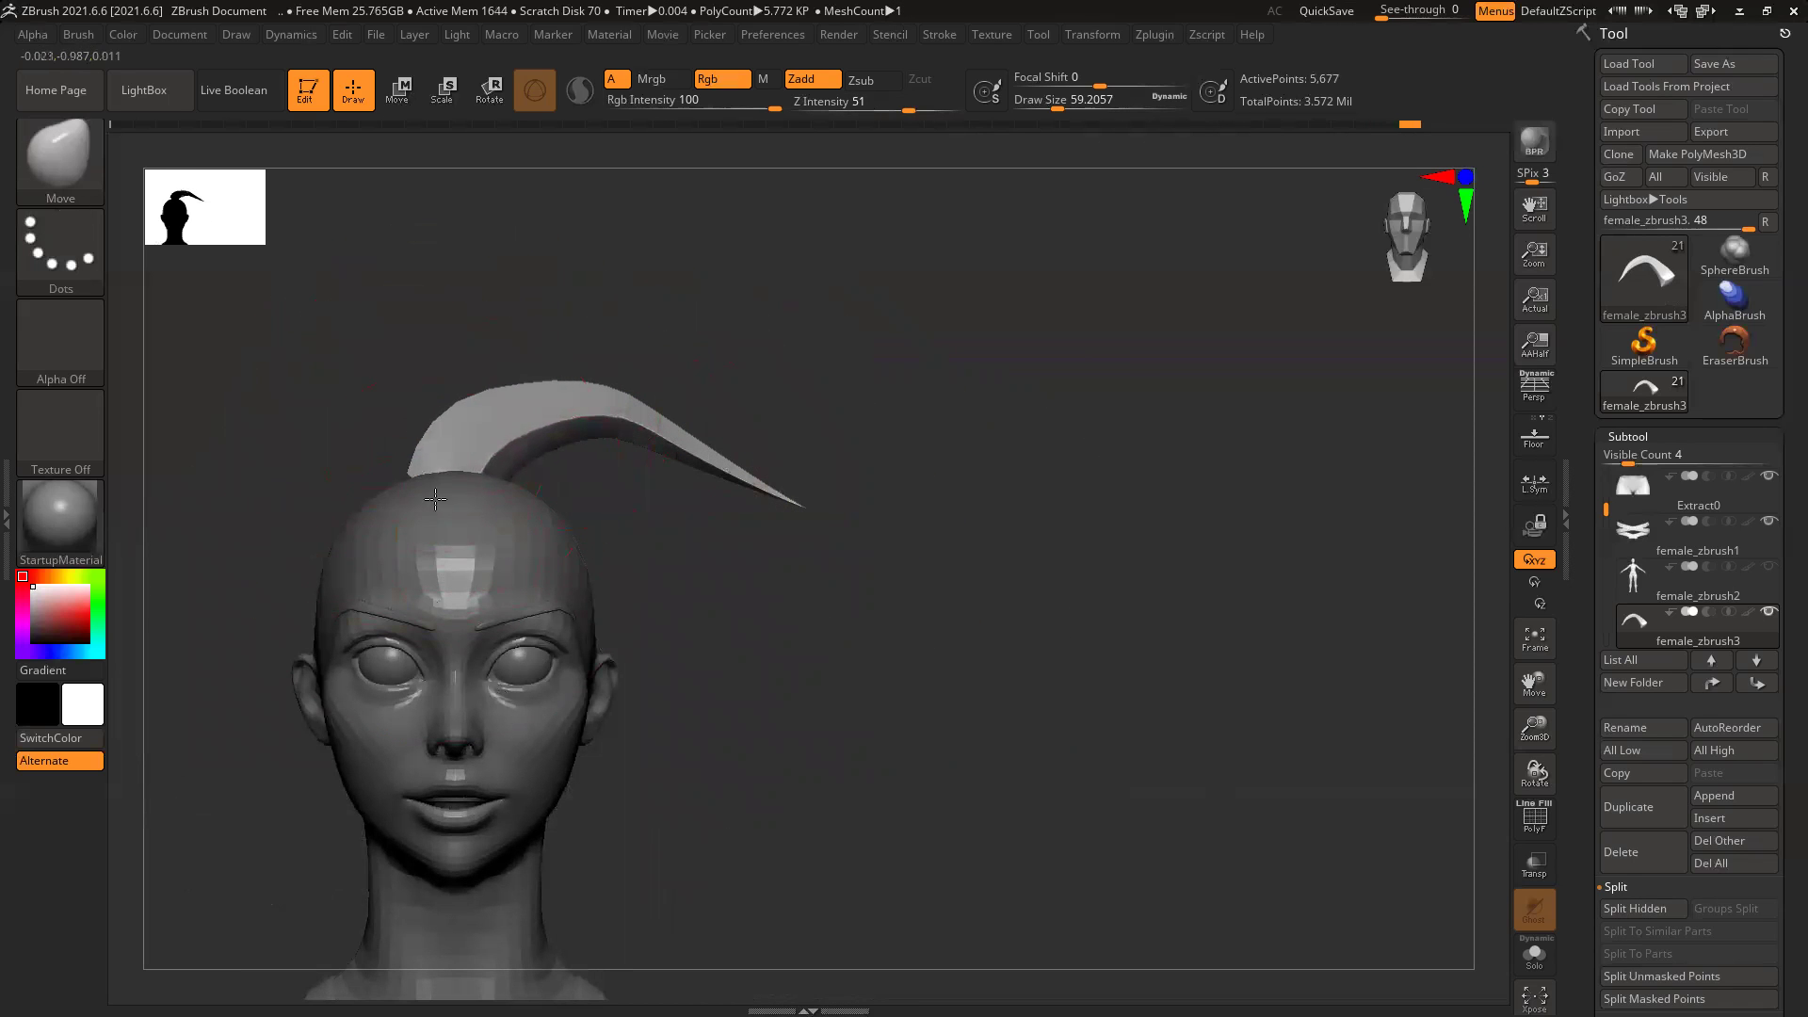
left_click_drag(705, 443, 710, 527)
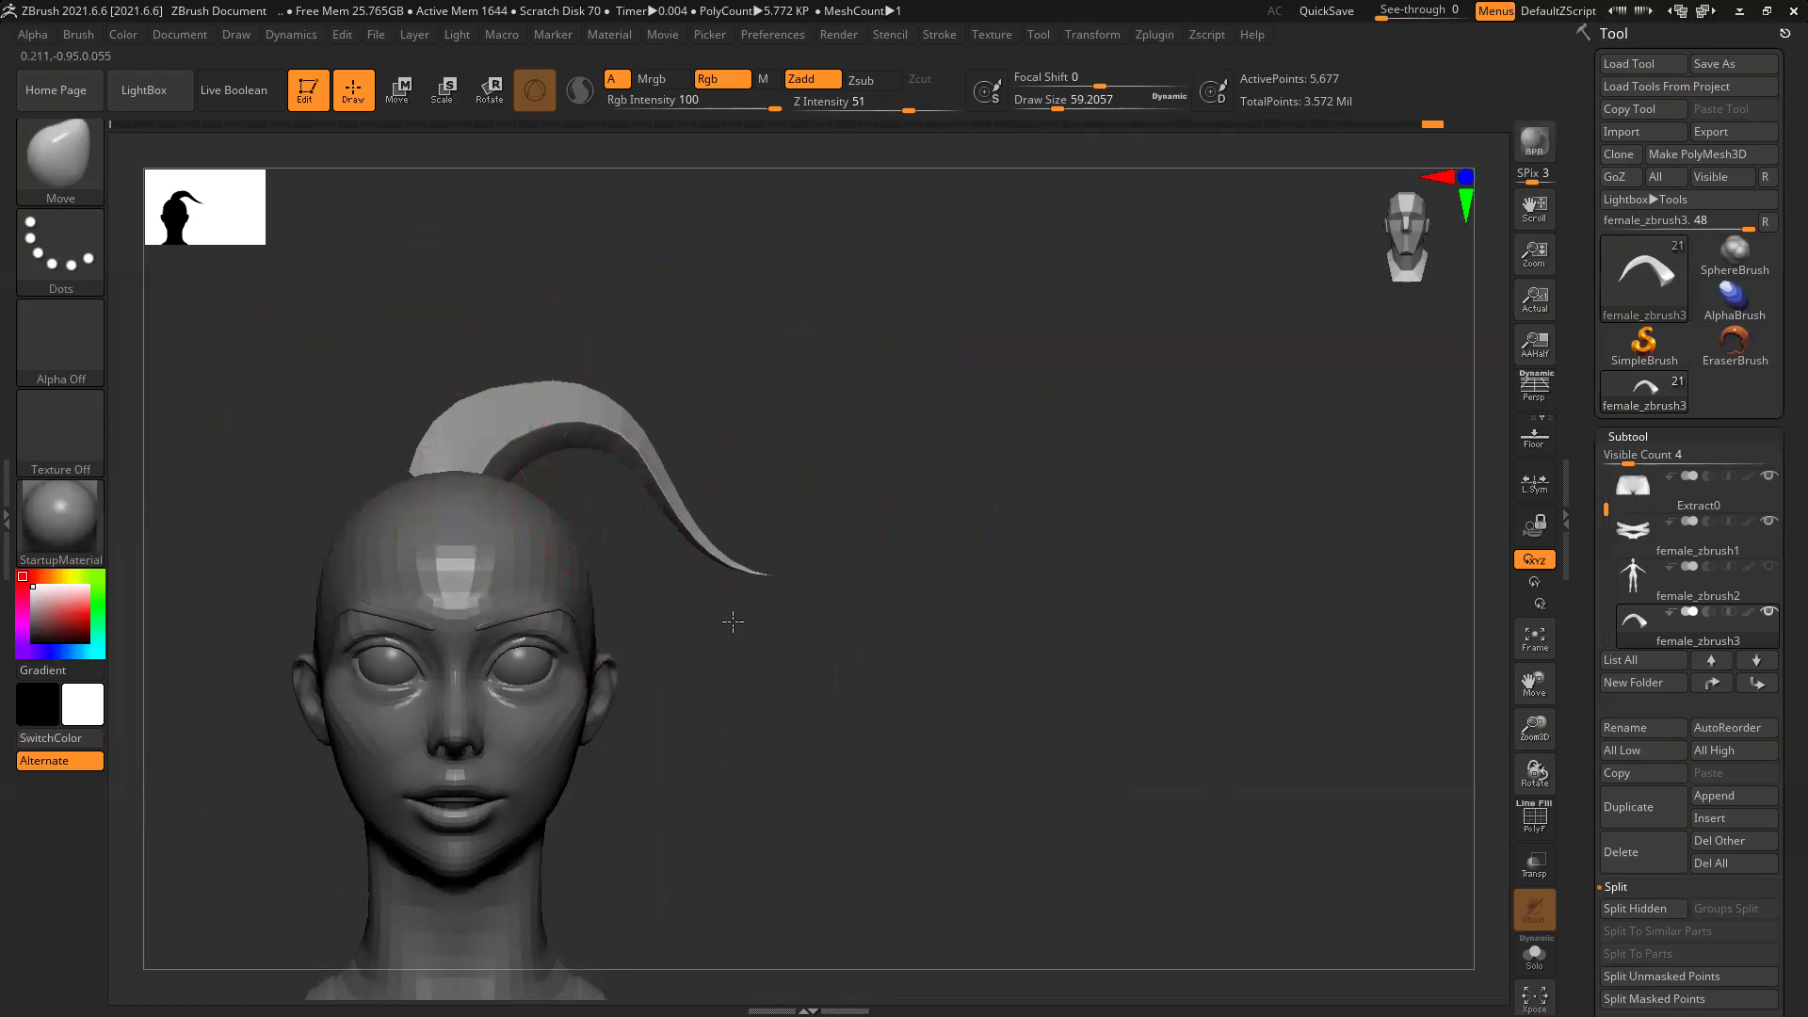
left_click(1090, 578, "ctrl+shift")
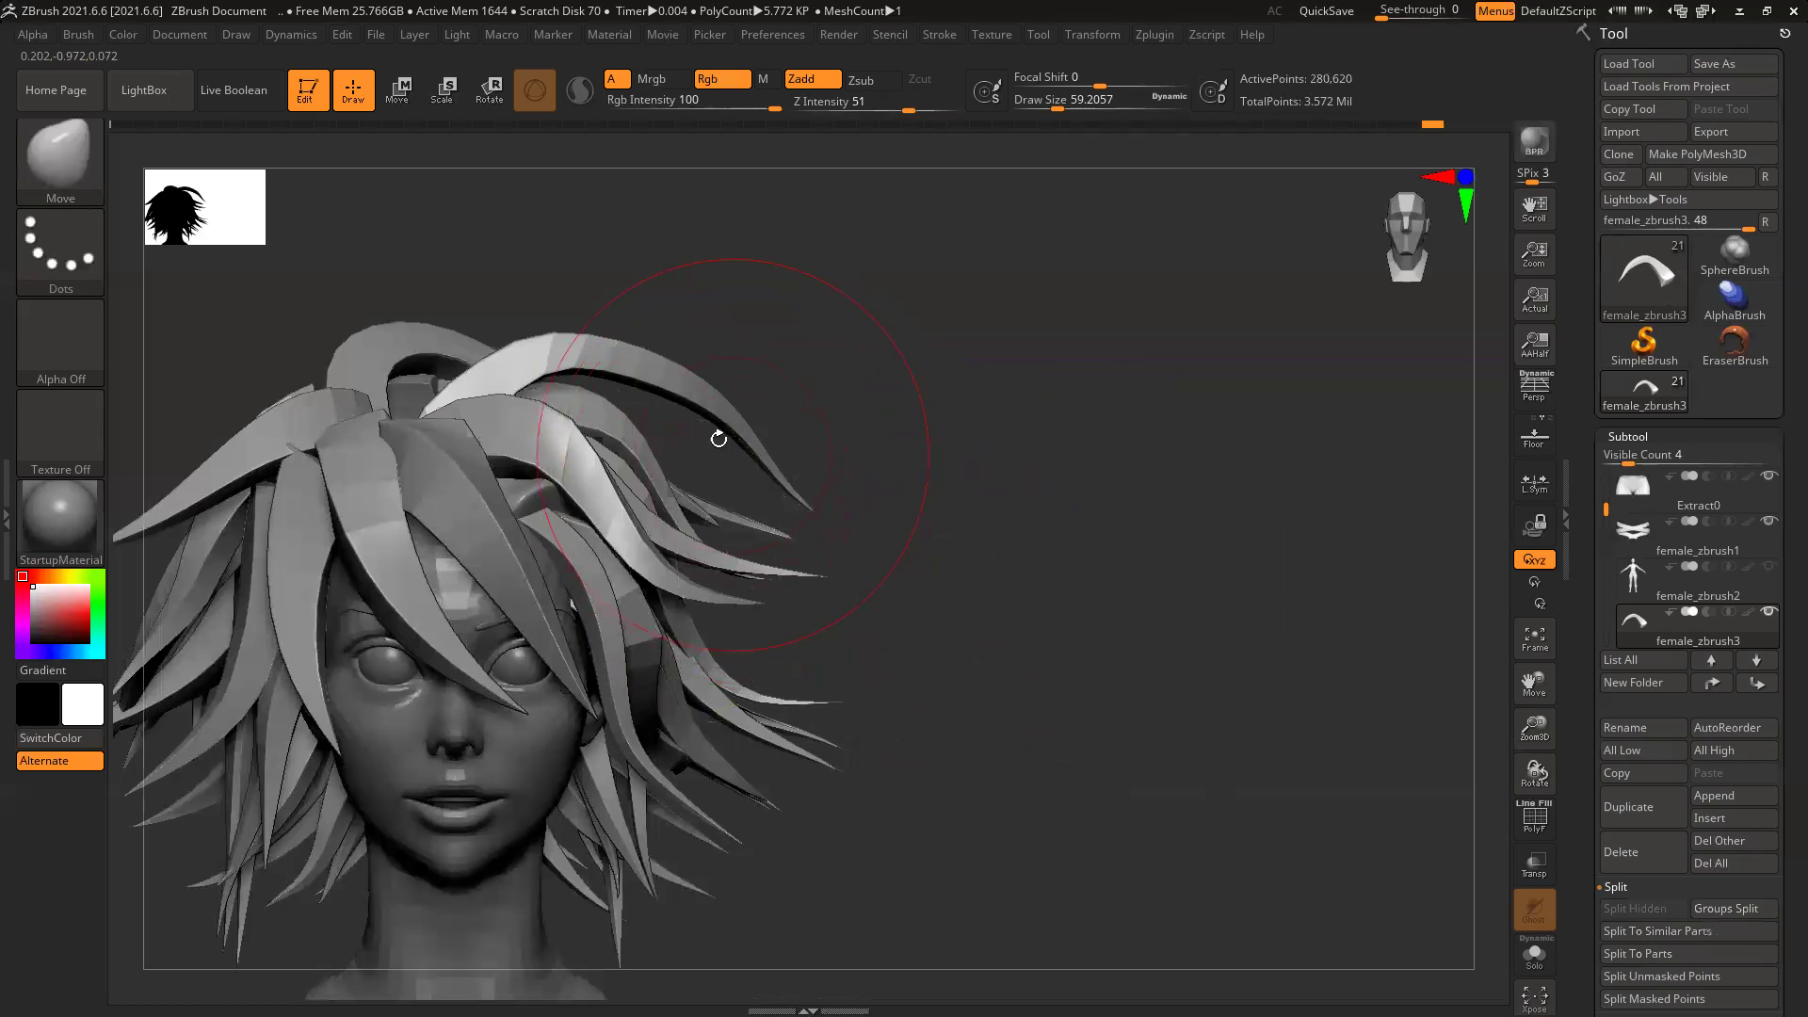
Step: Isolate the long side-swept crown strand, lower its arch and curve its outer half downward into a flicked tip, and show all hair
left_click(718, 431, "ctrl+shift")
left_click_drag(690, 402, 821, 481)
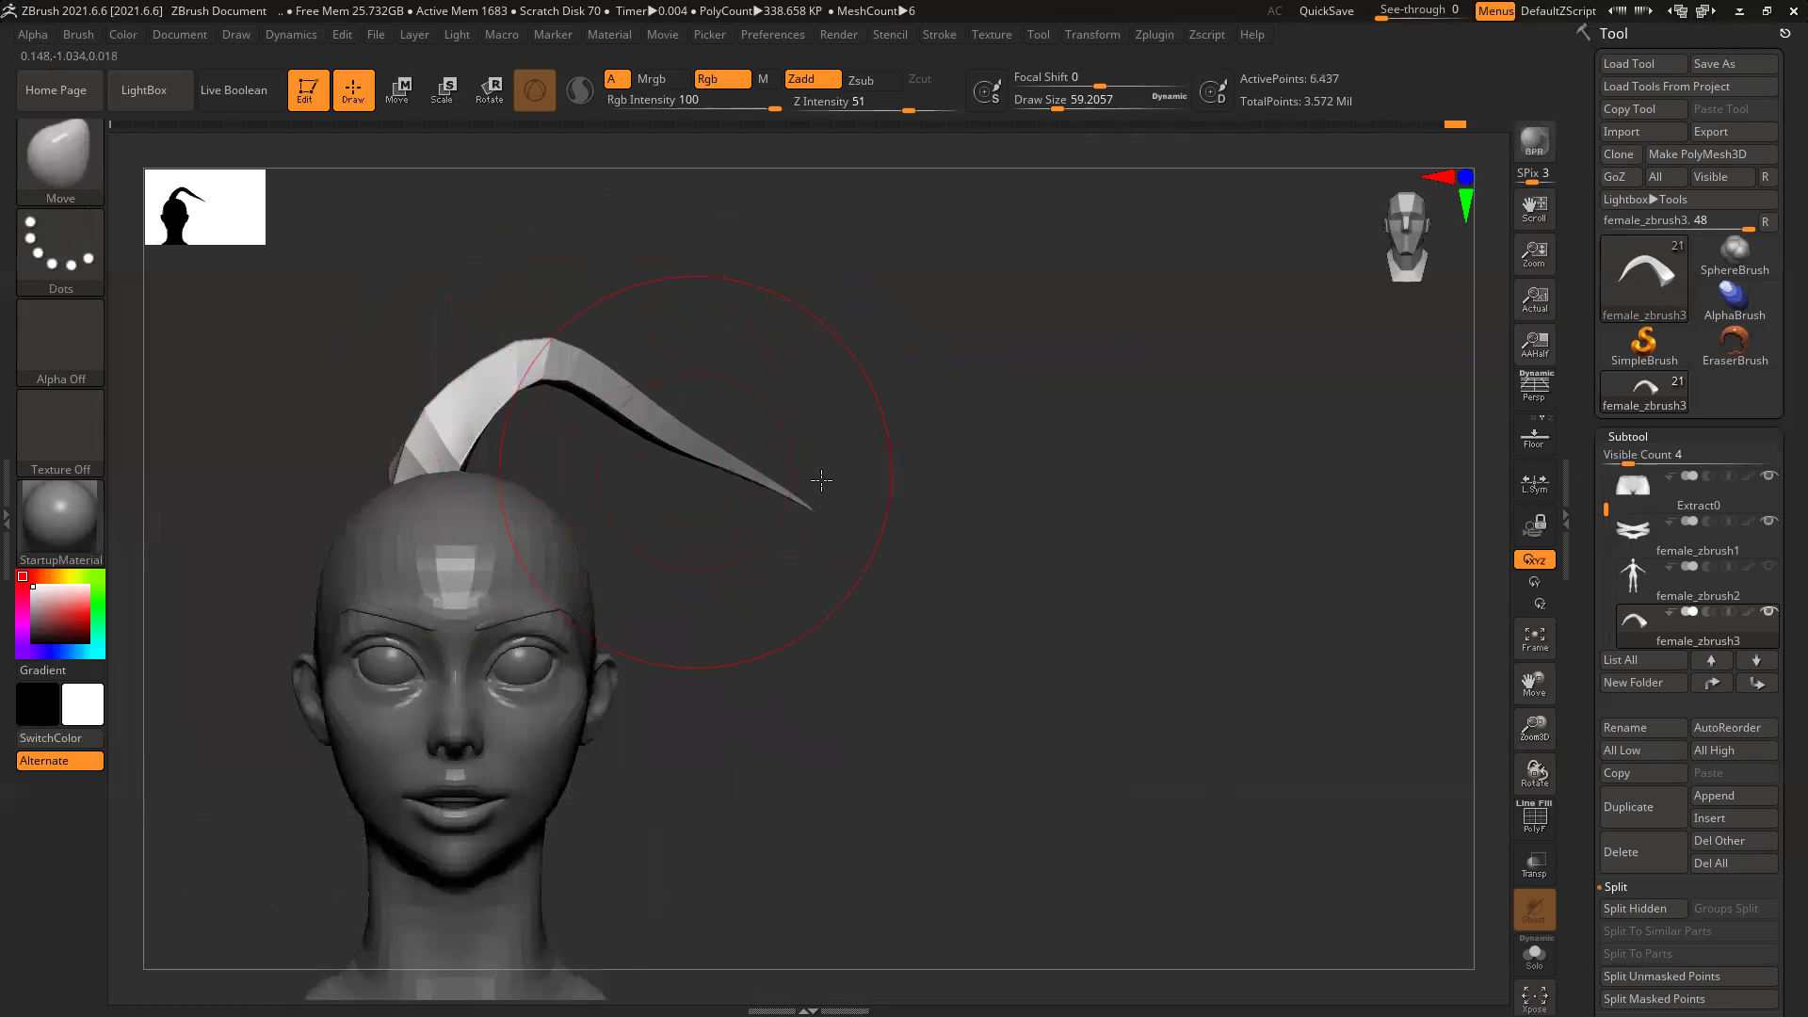
left_click_drag(699, 439, 785, 512)
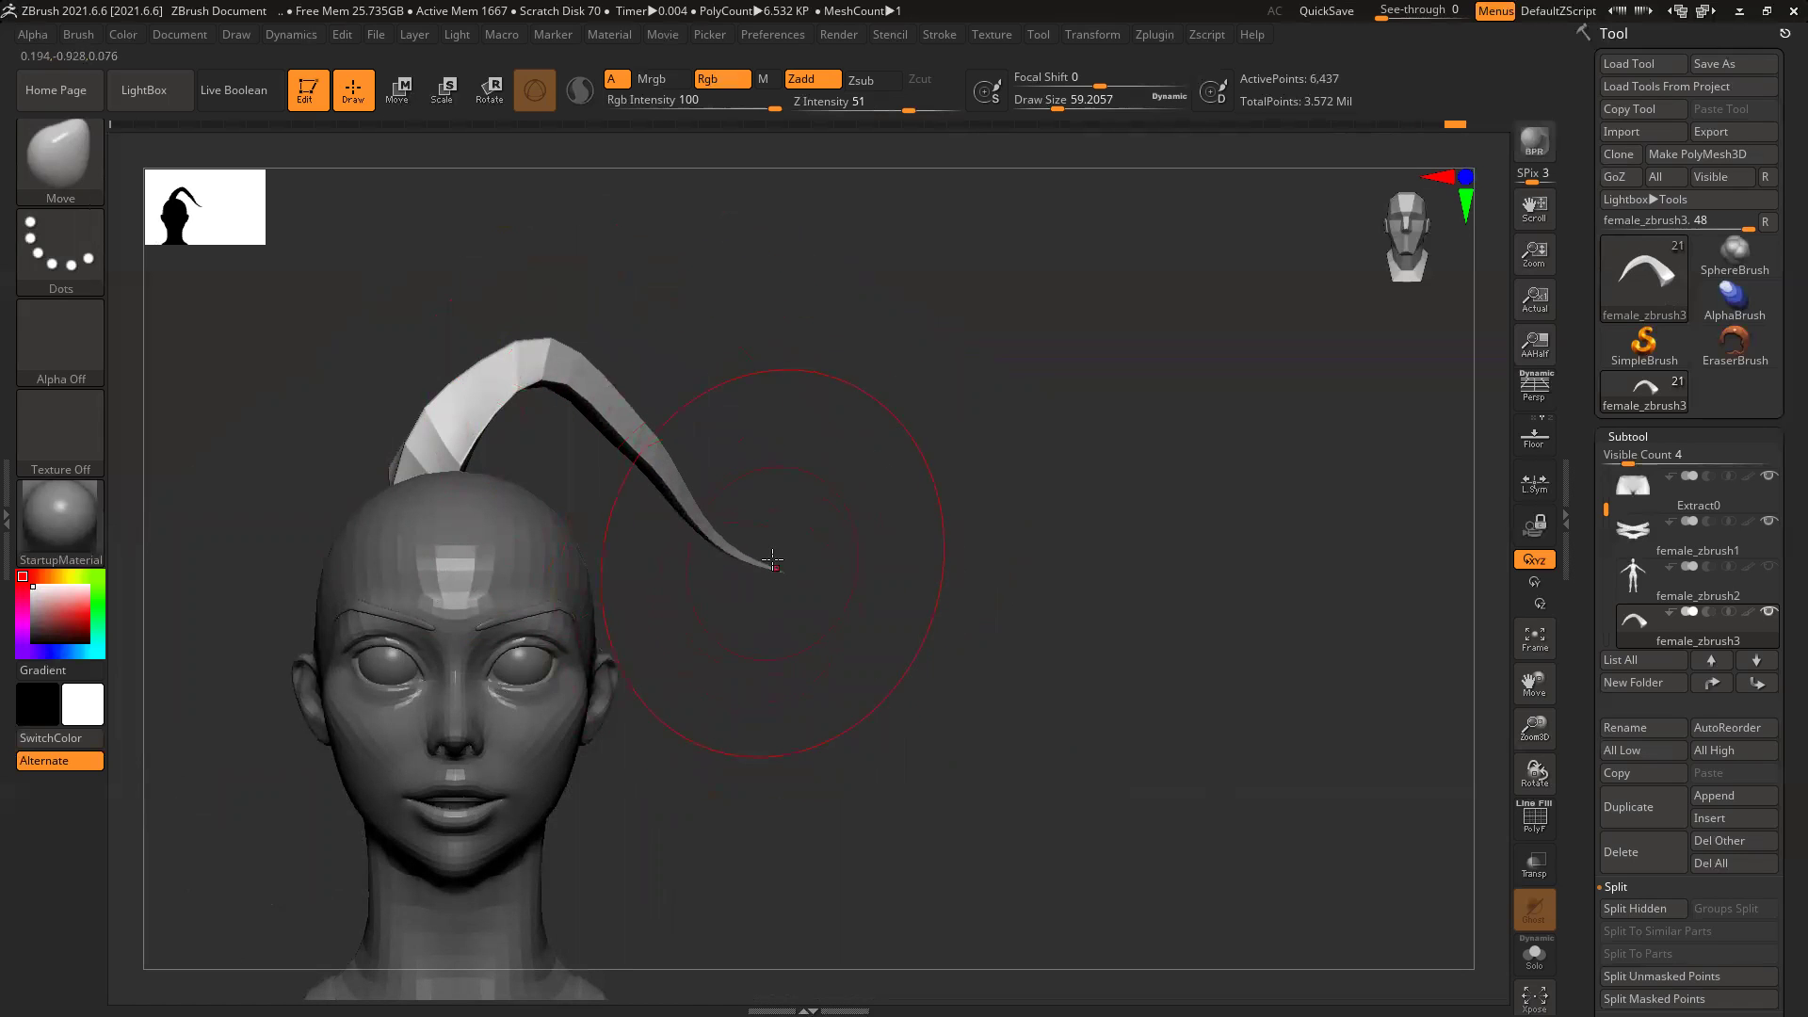
left_click_drag(554, 362, 465, 429)
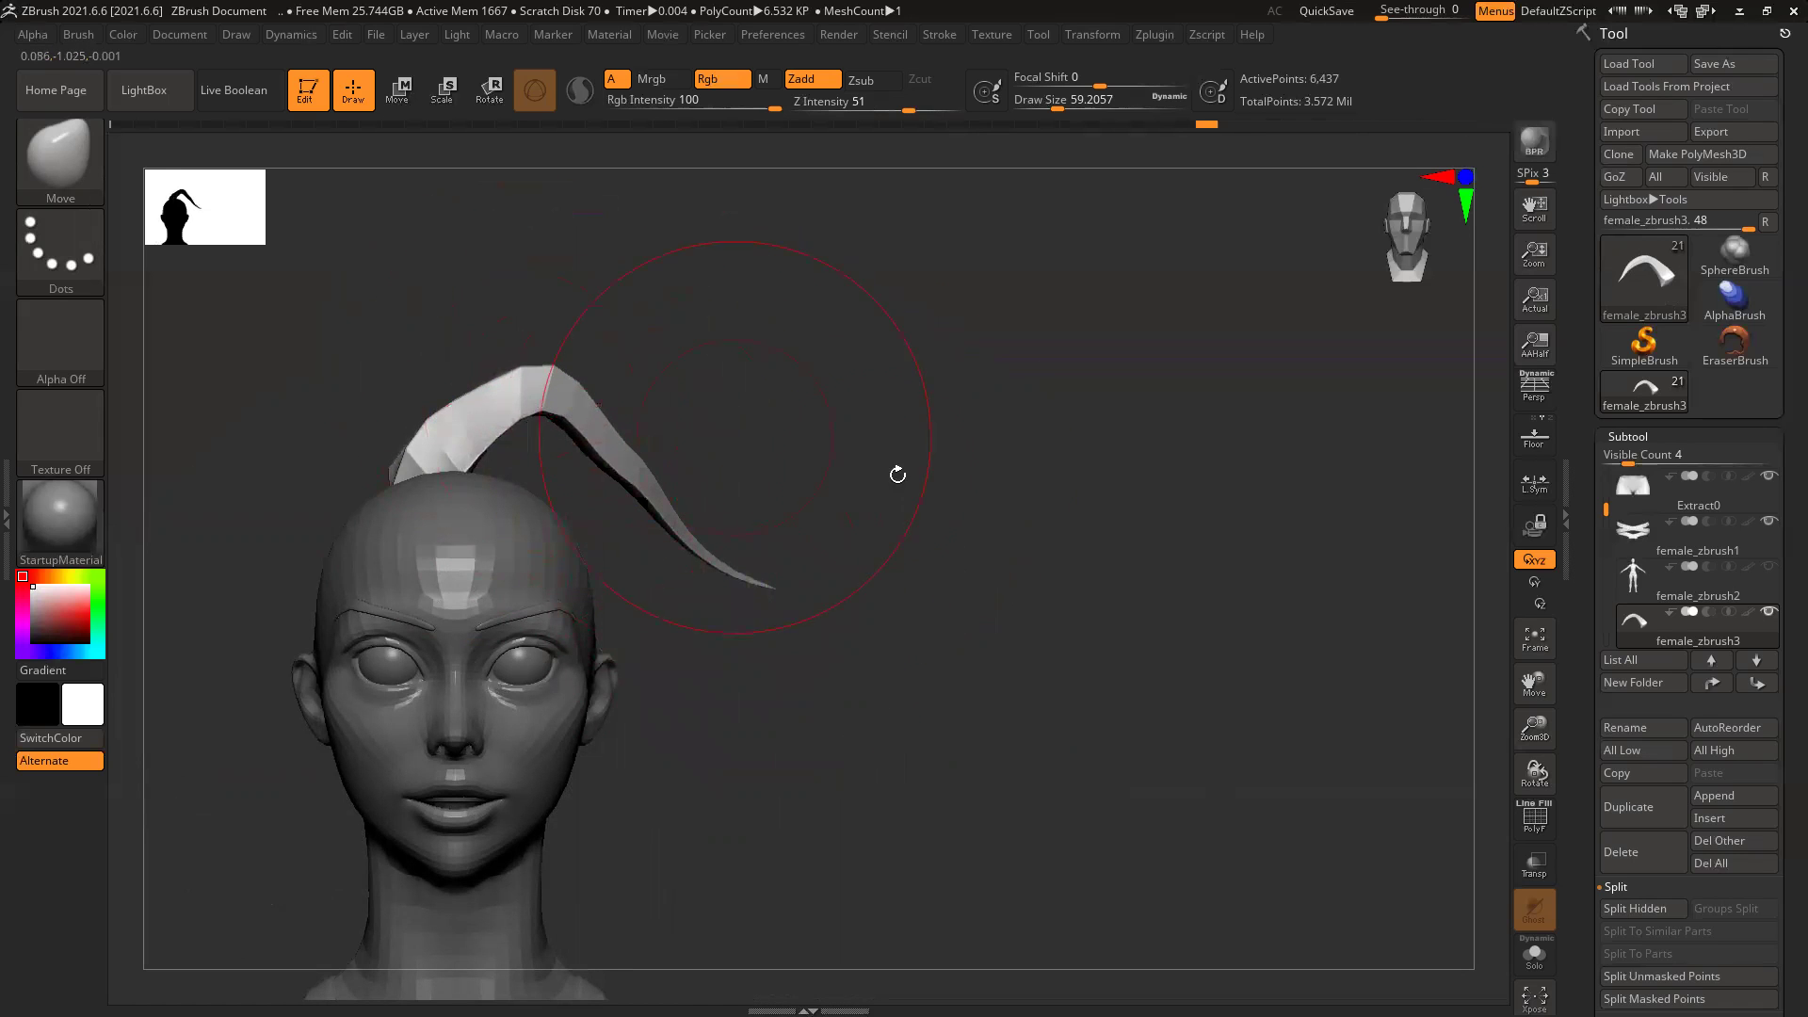
left_click(1033, 546, "ctrl+shift")
left_click_drag(1027, 680, 1225, 503)
Step: Isolate the thick side strand beside the ear, bend its lower end into an outward flick, and show all hair
left_click(772, 565, "ctrl+shift")
mouse_move(1037, 556)
left_mouse_down()
mouse_move(909, 562)
mouse_move(1045, 556)
left_mouse_up()
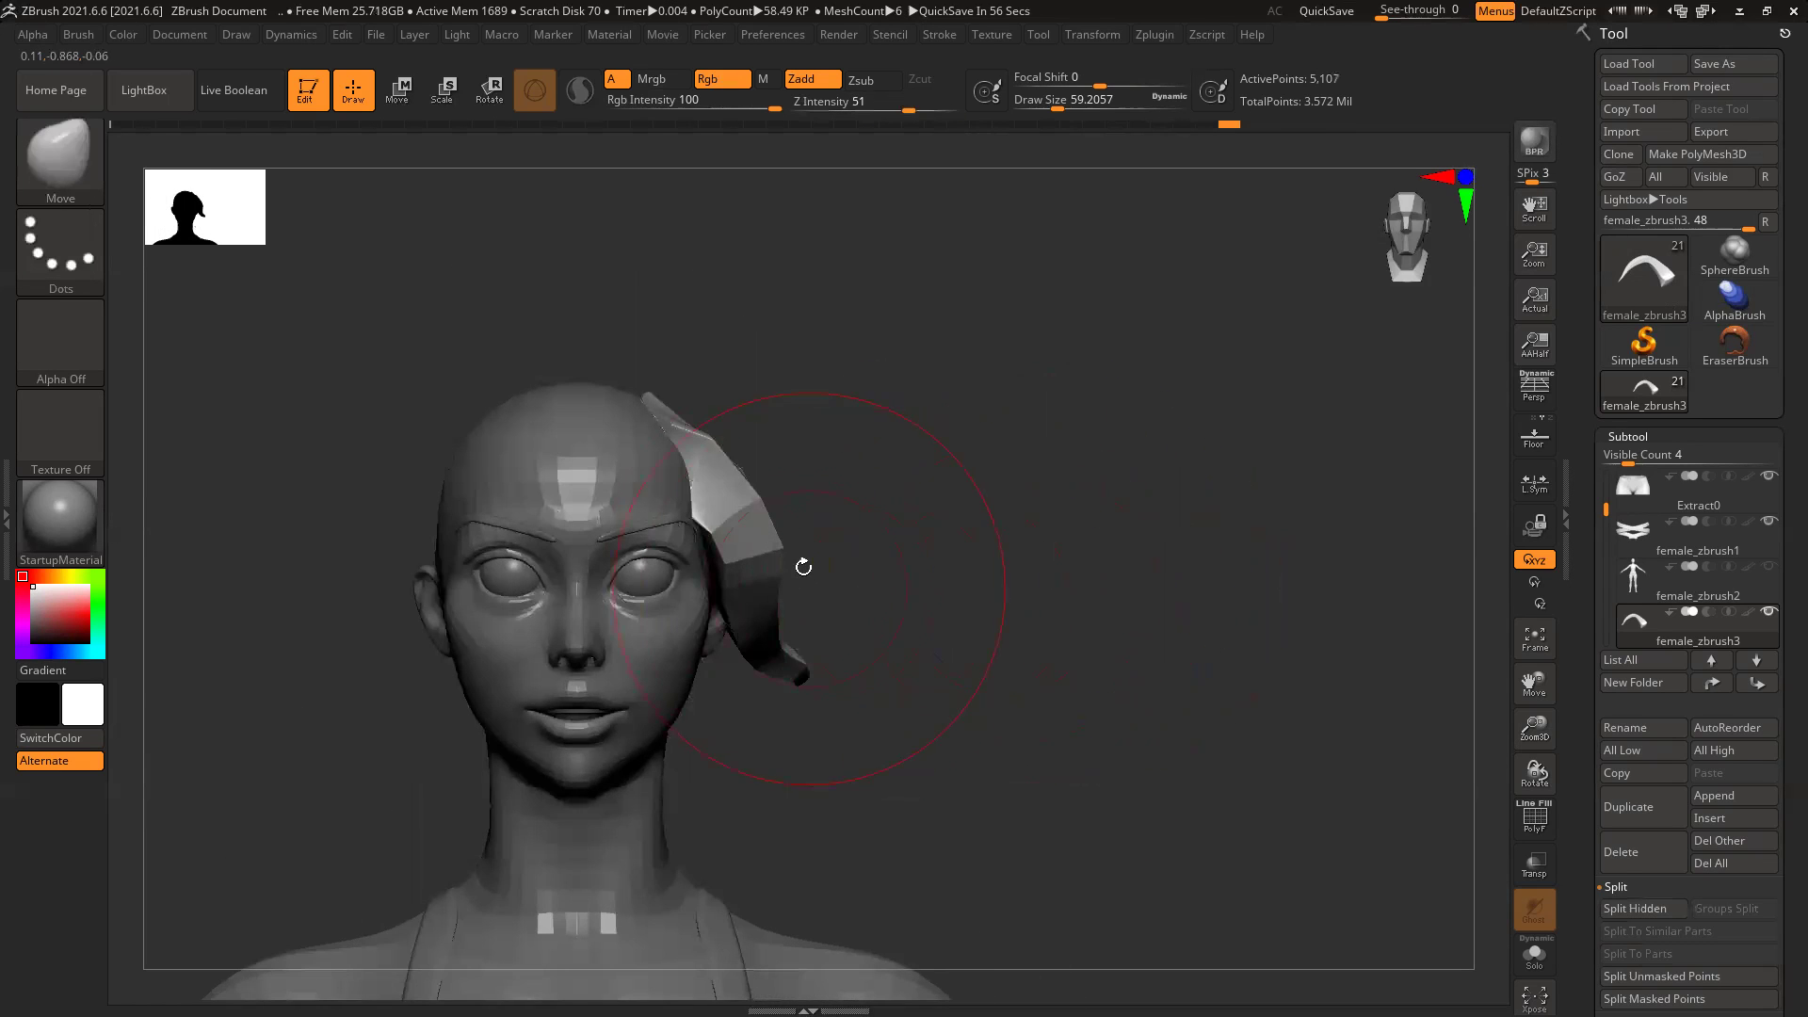
left_click_drag(782, 549, 790, 549)
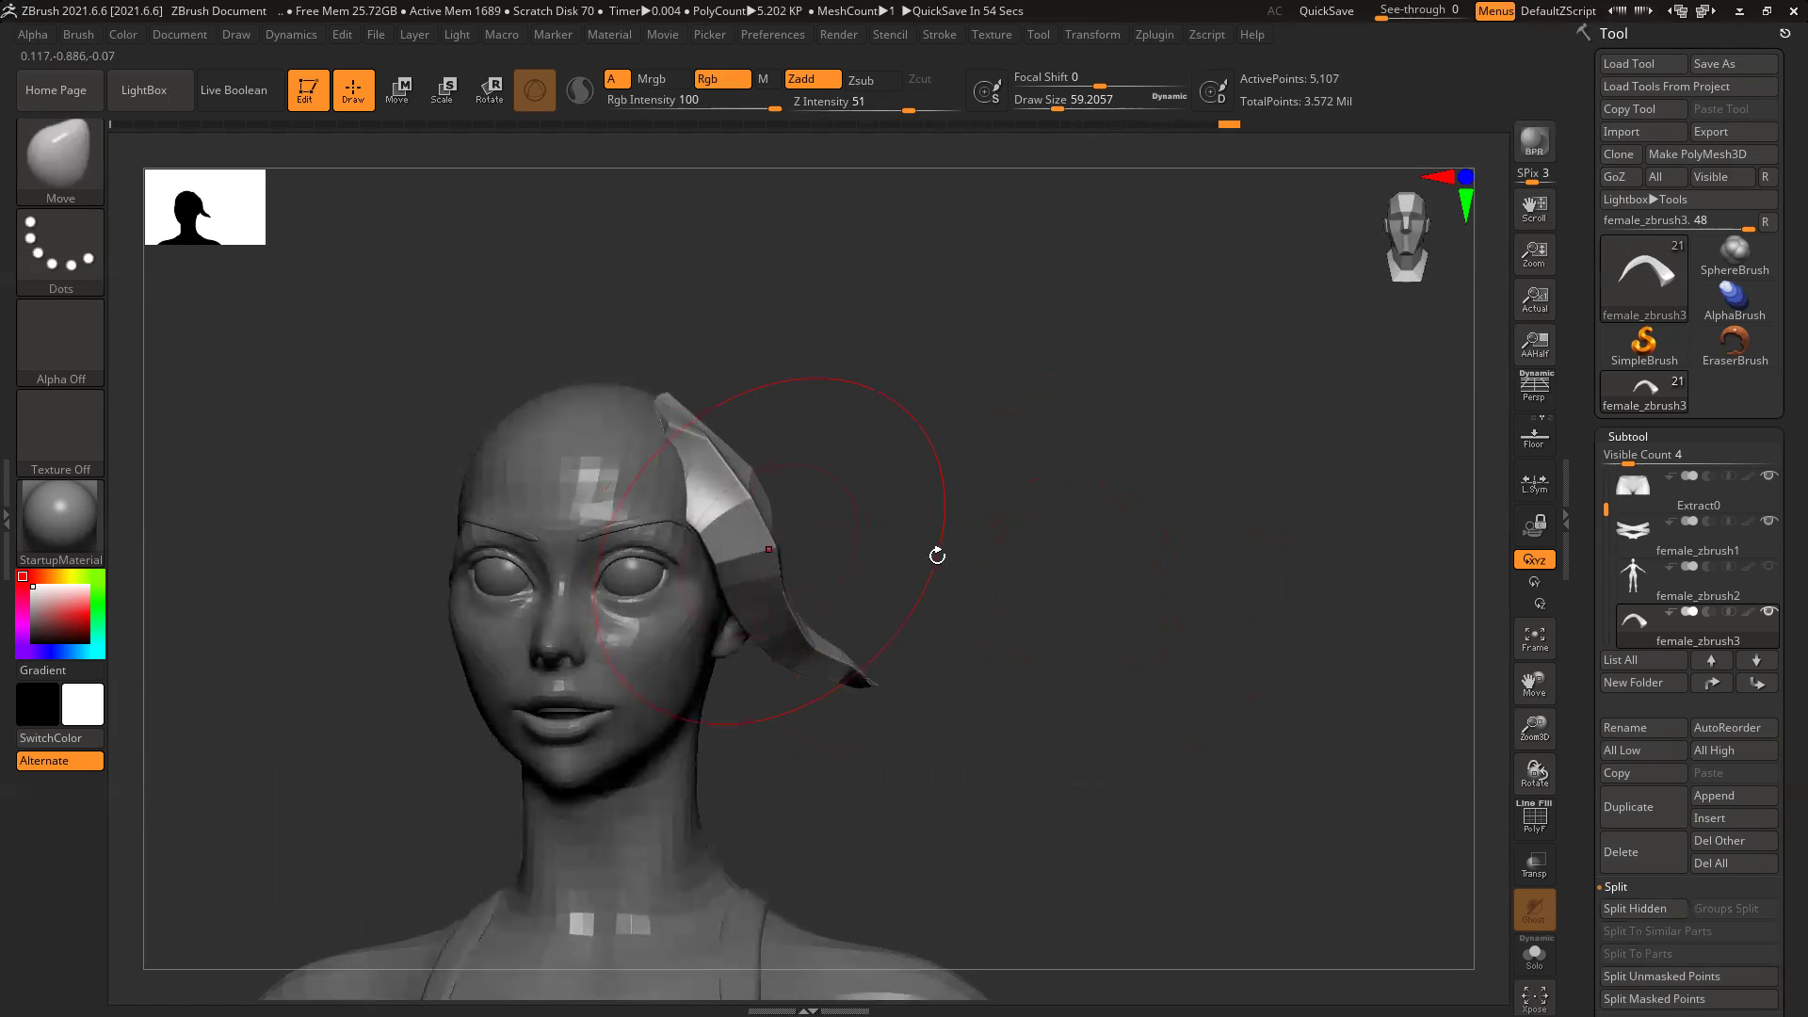
left_click(1168, 640, "ctrl+shift")
mouse_move(1164, 674)
left_mouse_down()
mouse_move(1092, 674)
mouse_move(1166, 674)
left_mouse_up()
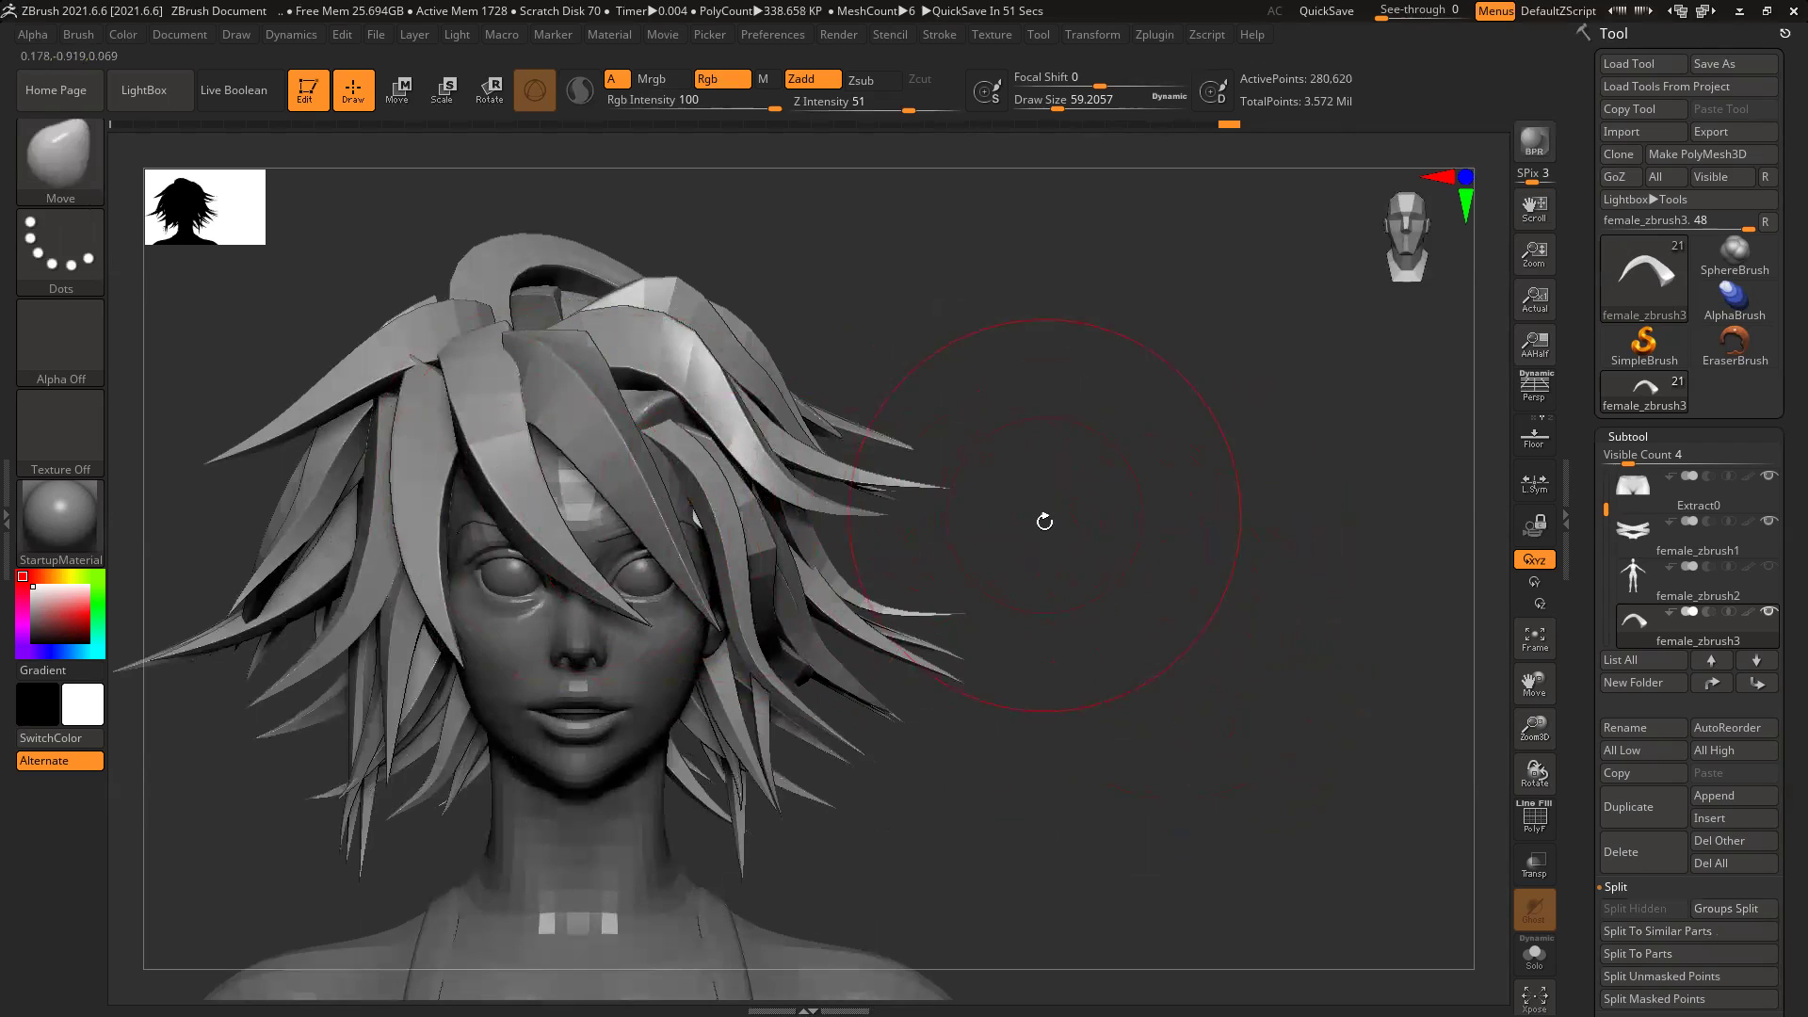
Step: Isolate the looped top crown strand, use the transform gizmo to lower and tilt it onto the scalp, and show all hair
mouse_move(1068, 563)
left_mouse_down()
mouse_move(1050, 552)
mouse_move(1109, 558)
mouse_move(1042, 561)
mouse_move(1098, 545)
mouse_move(1098, 571)
left_mouse_up()
left_click(559, 236, "ctrl+shift")
left_click_drag(1122, 468, 1158, 426)
left_click_drag(1006, 489, 1110, 496)
key("w")
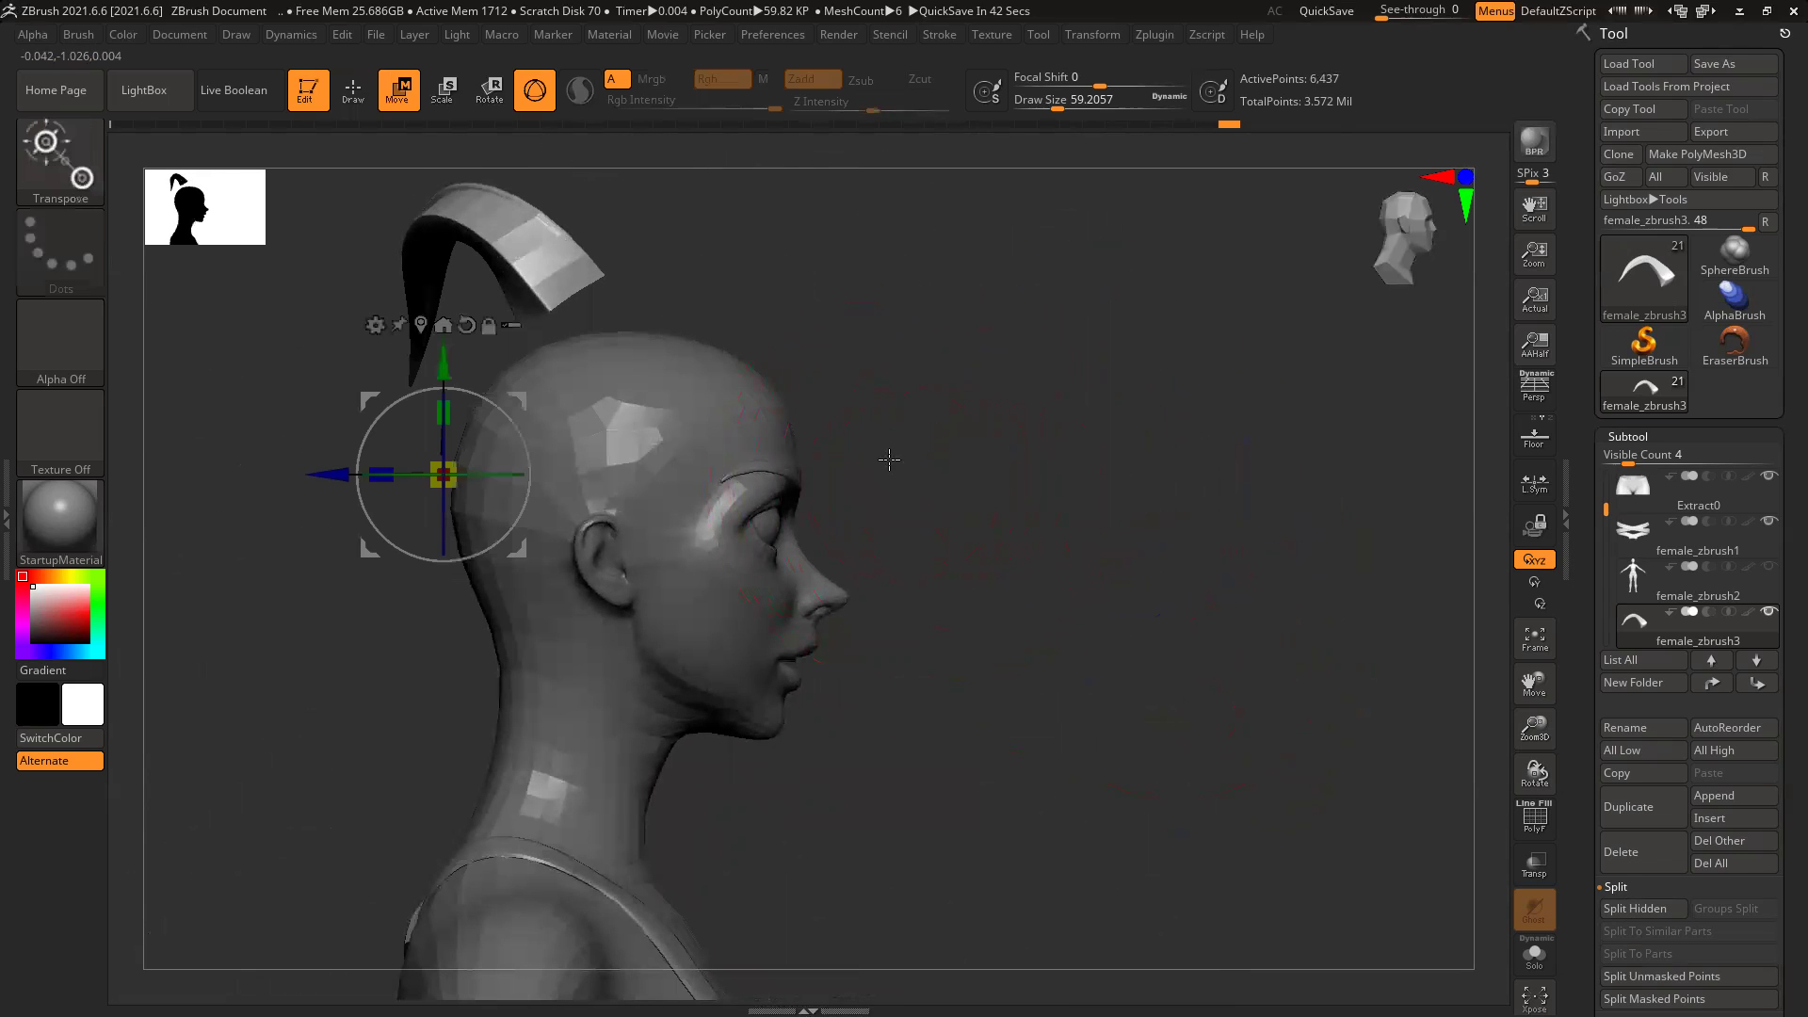
left_click_drag(751, 371, 729, 477, "alt")
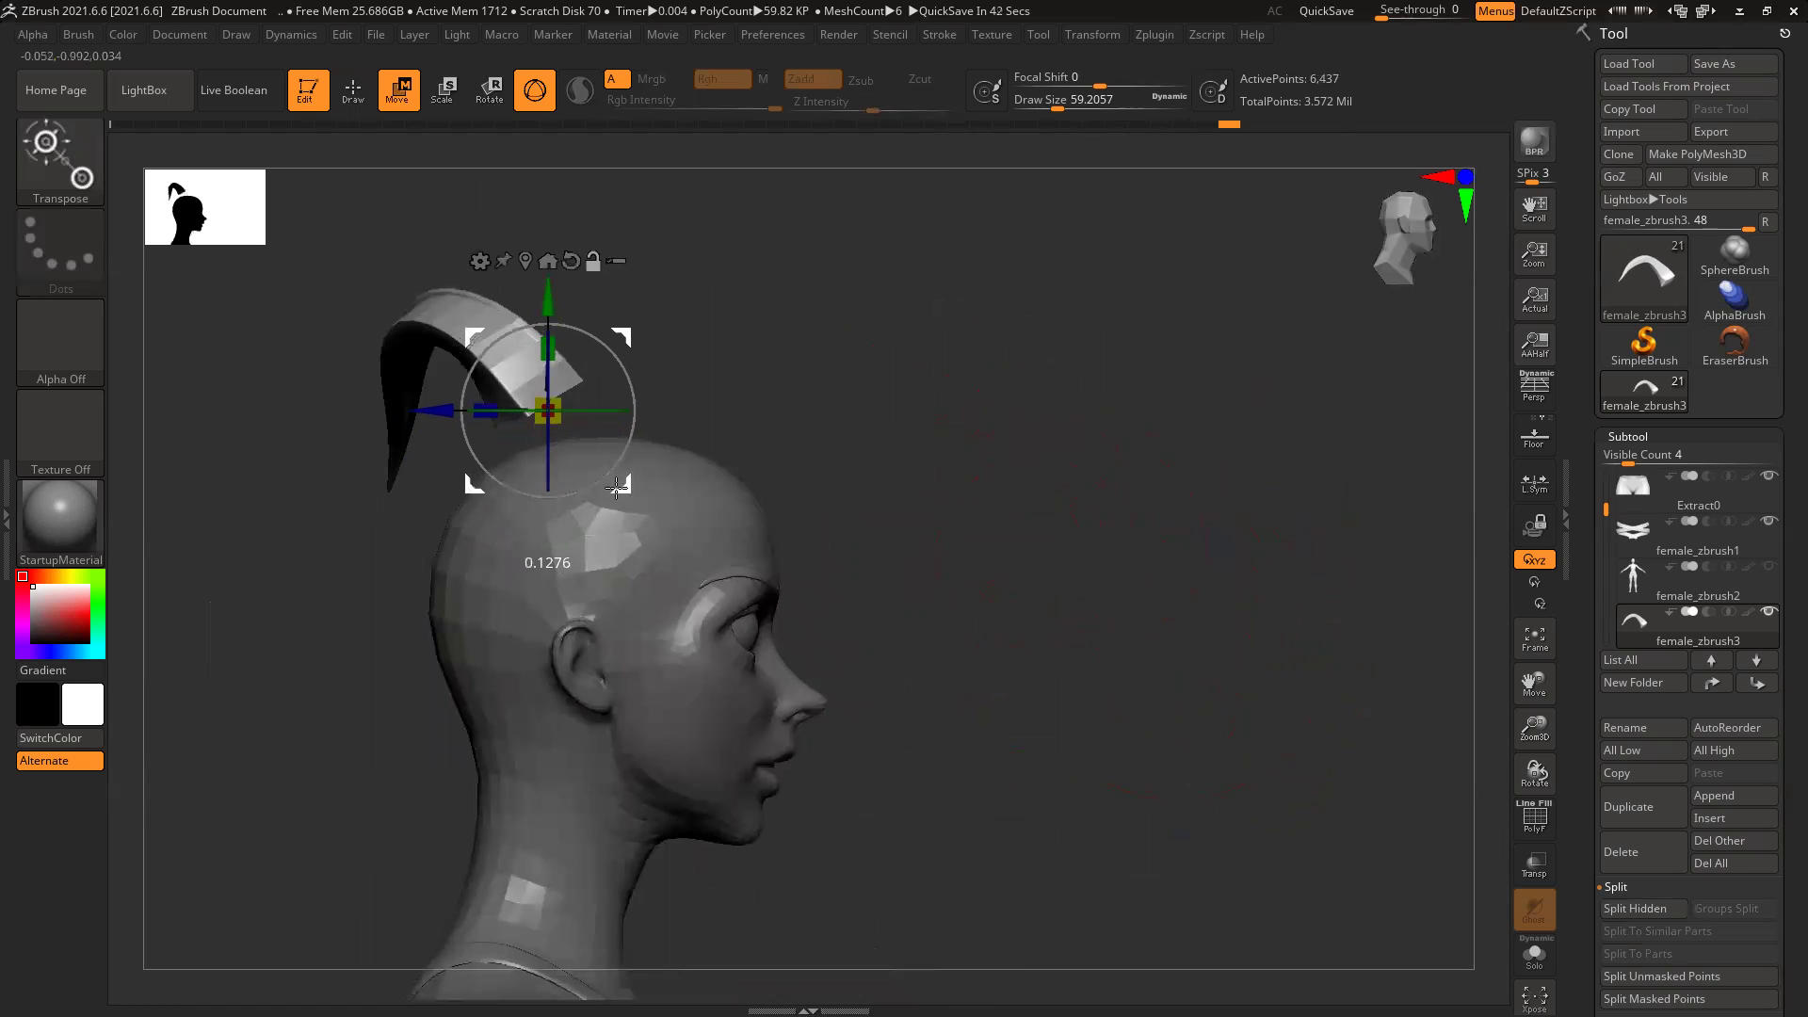
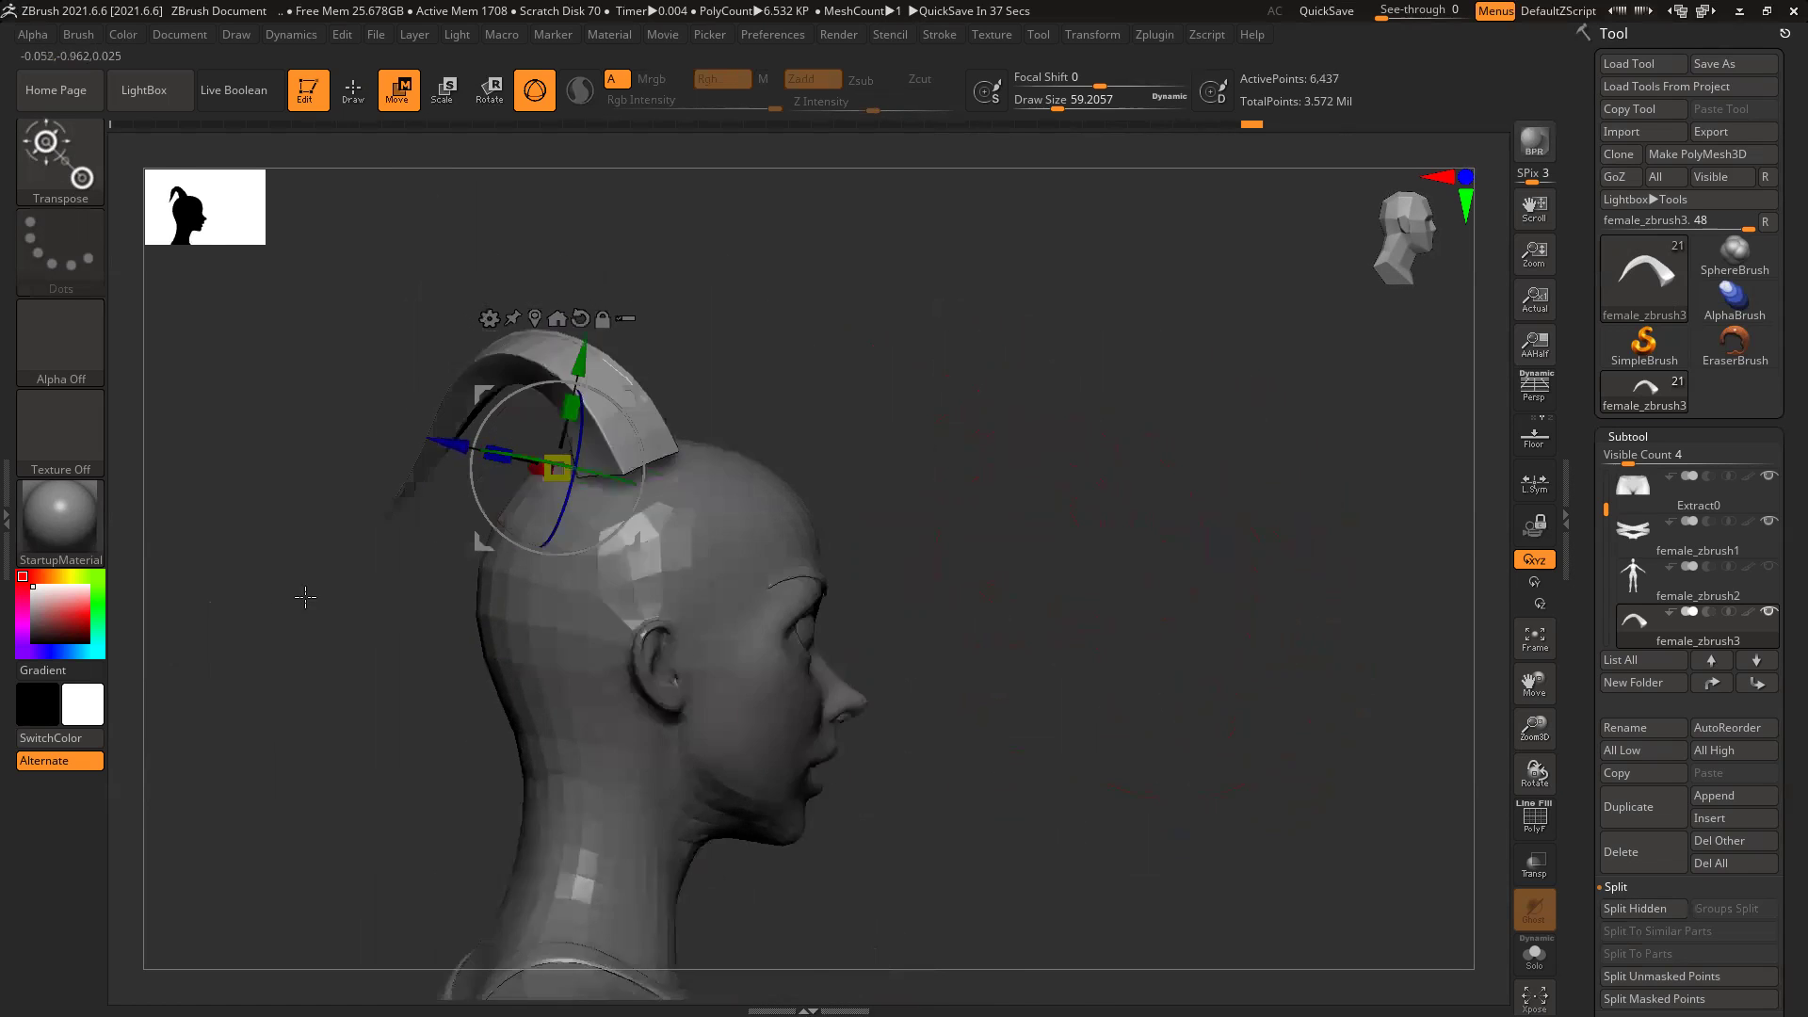
left_click_drag(303, 597, 532, 563, "shift")
left_click_drag(656, 549, 577, 546)
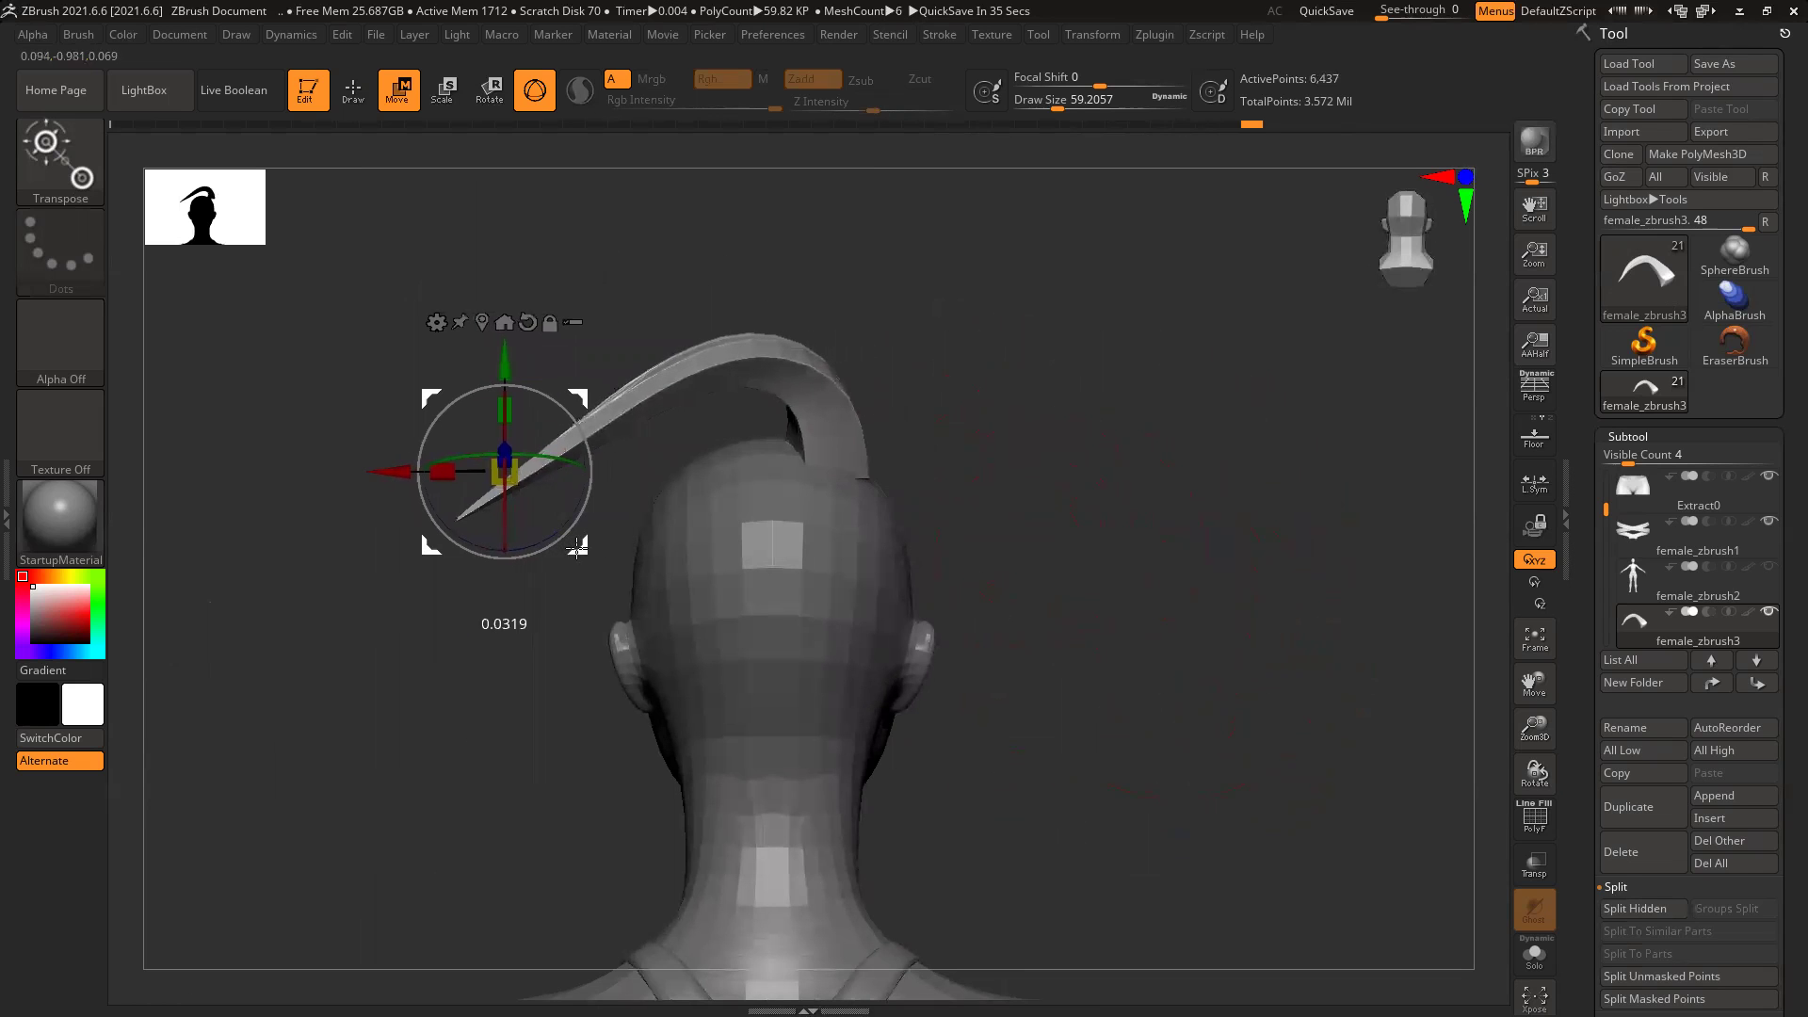
left_click(1212, 542, "ctrl+shift")
left_click_drag(1303, 547, 1243, 563)
Step: Isolate the crown strand floating behind the head, move it down with the gizmo to reach the scalp, and show all hair
key("q")
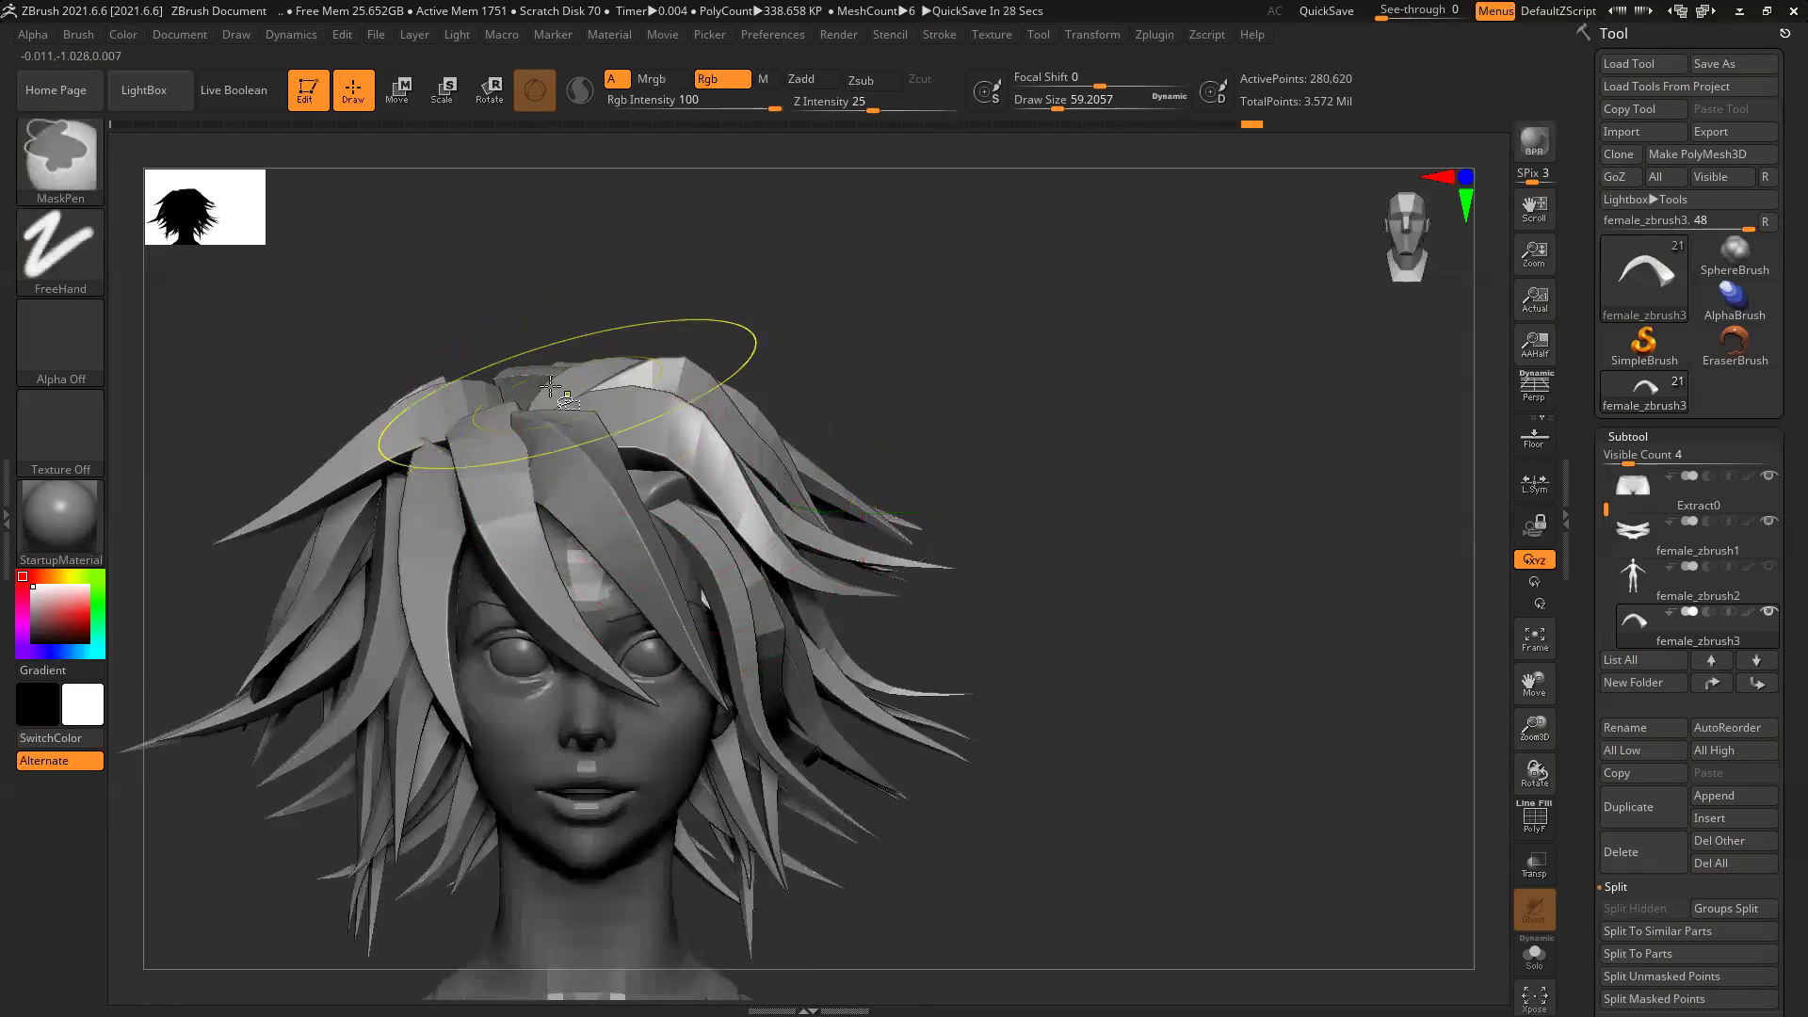
left_click(536, 405, "ctrl+shift")
left_click_drag(924, 431, 896, 464)
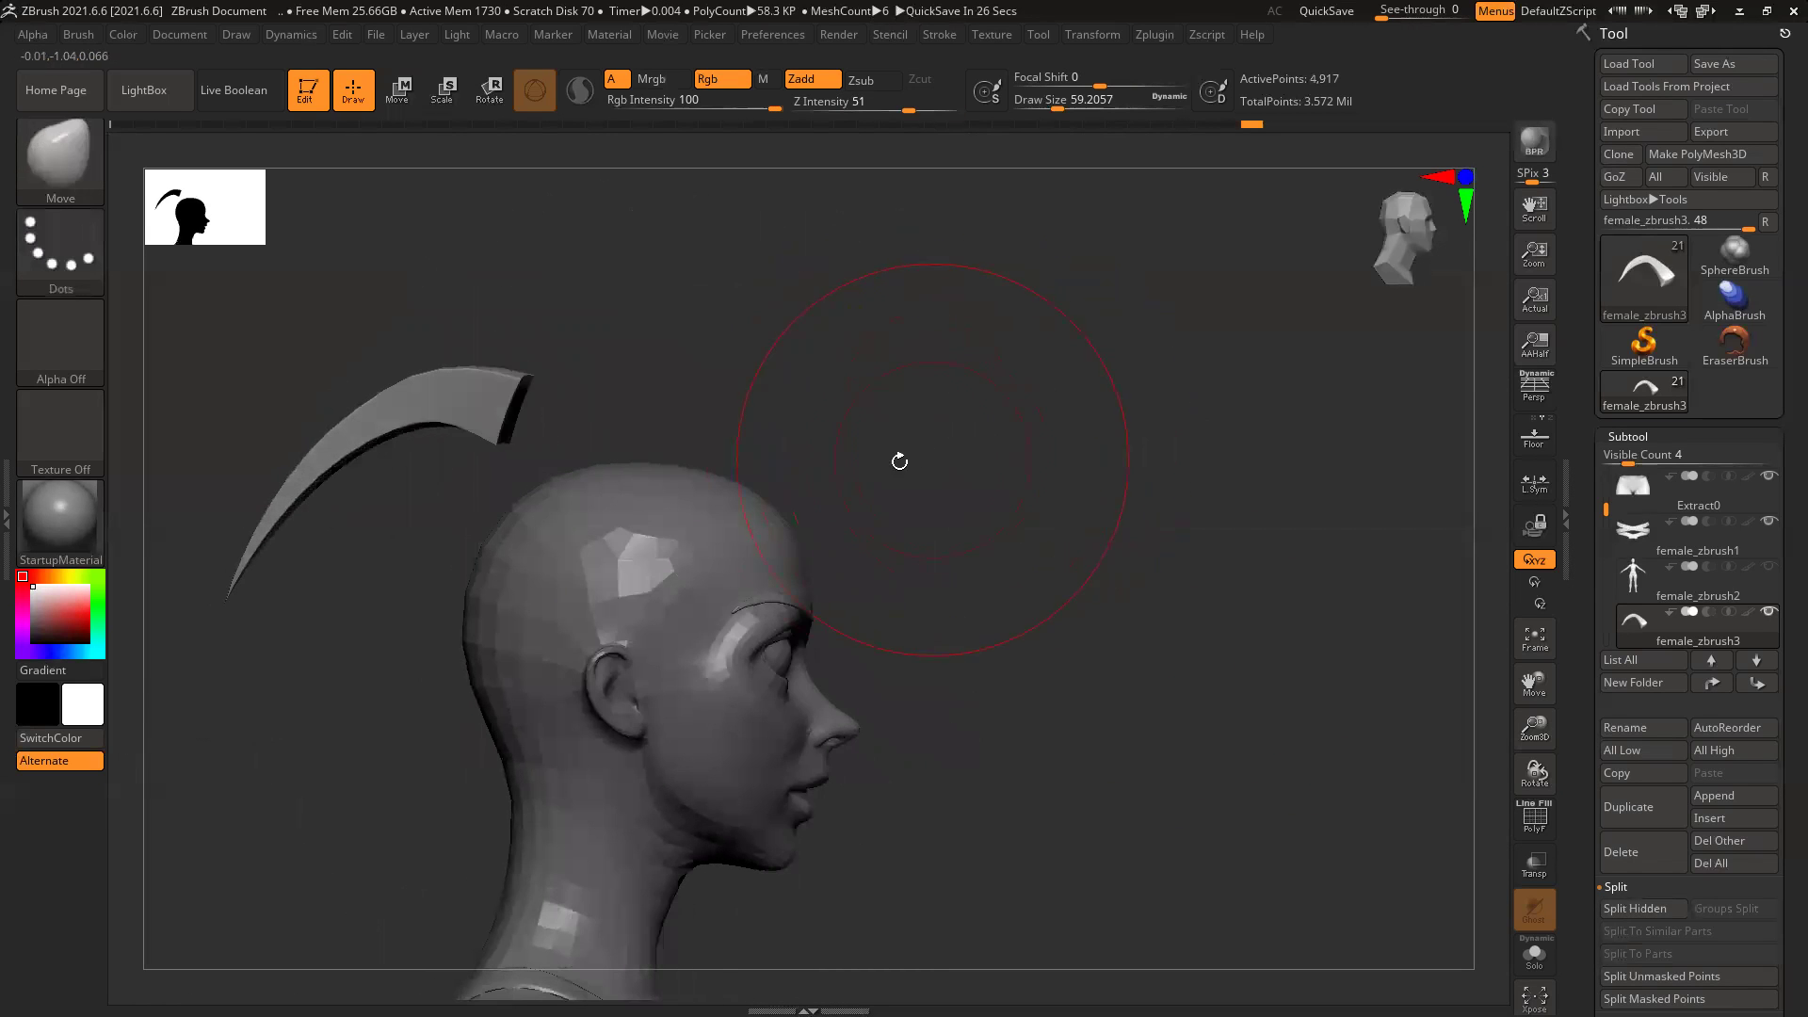
key("w")
left_click_drag(653, 433, 669, 693)
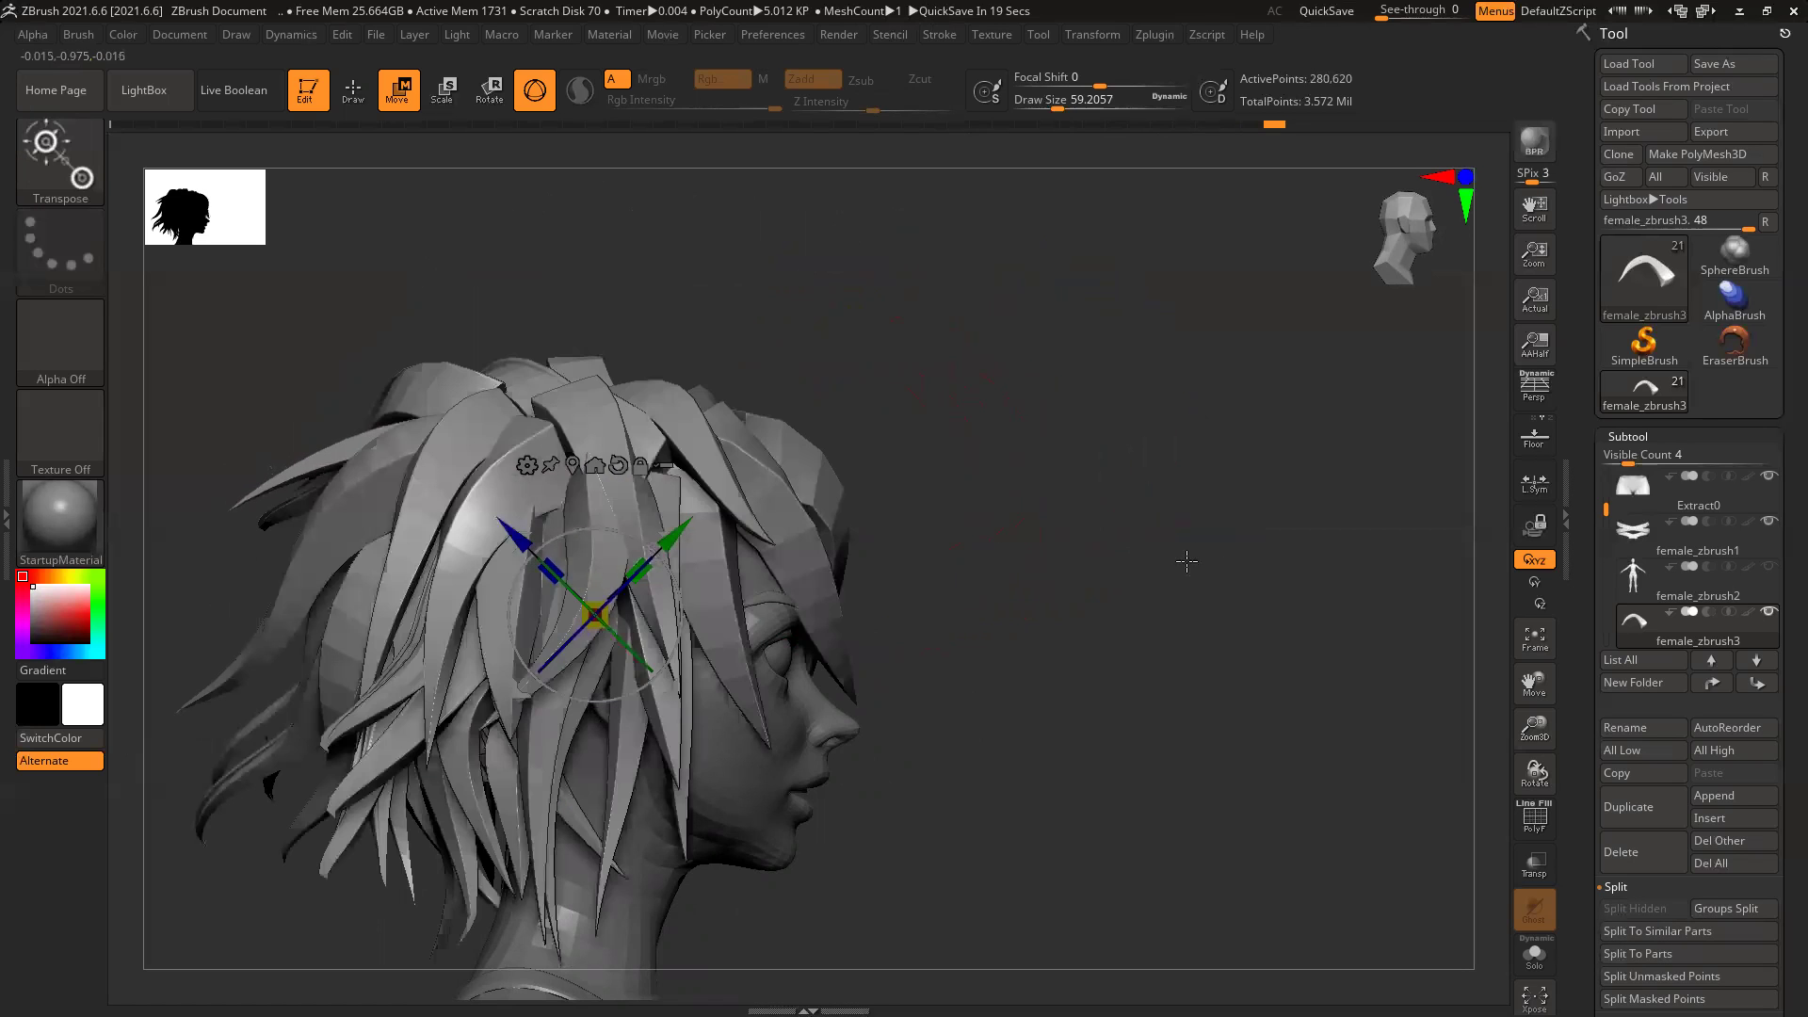
left_click_drag(1183, 562, 1094, 553)
Step: Mask all hair except the short rear crown strand and shift that strand against the back of the head
left_click(788, 458, "ctrl")
left_click_drag(1189, 485, 1046, 498)
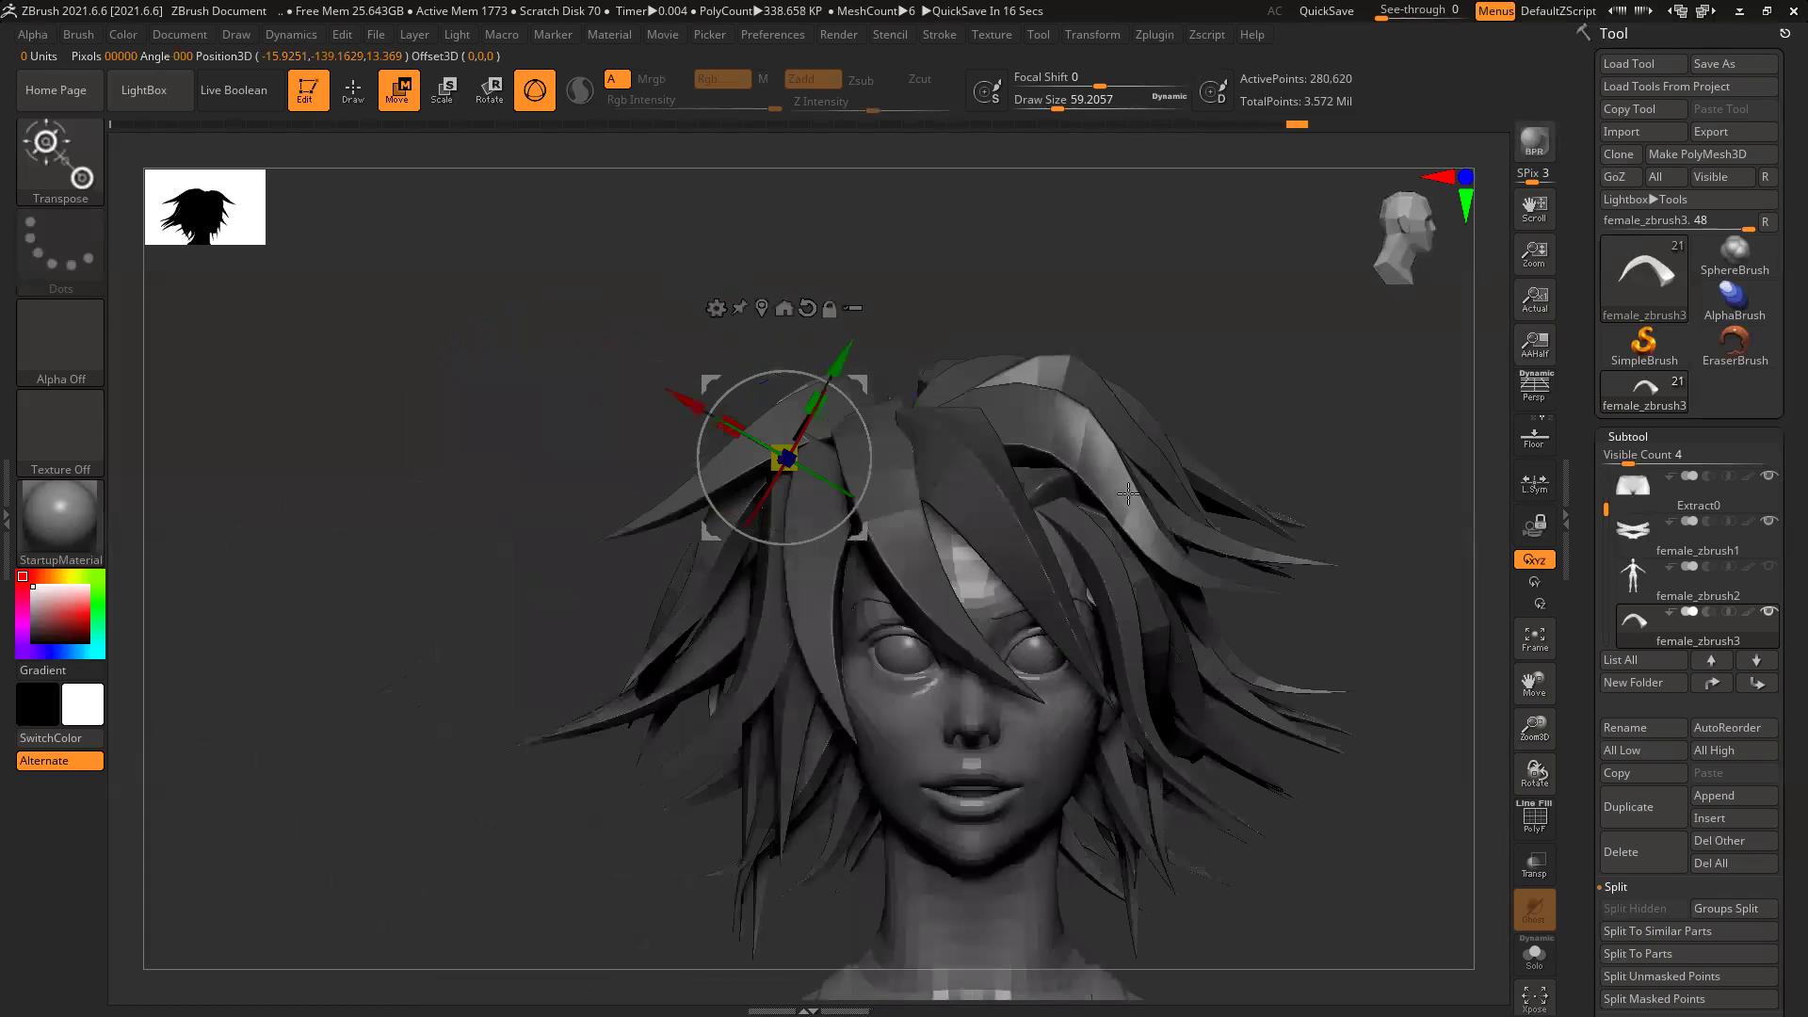
left_click_drag(461, 457, 872, 517)
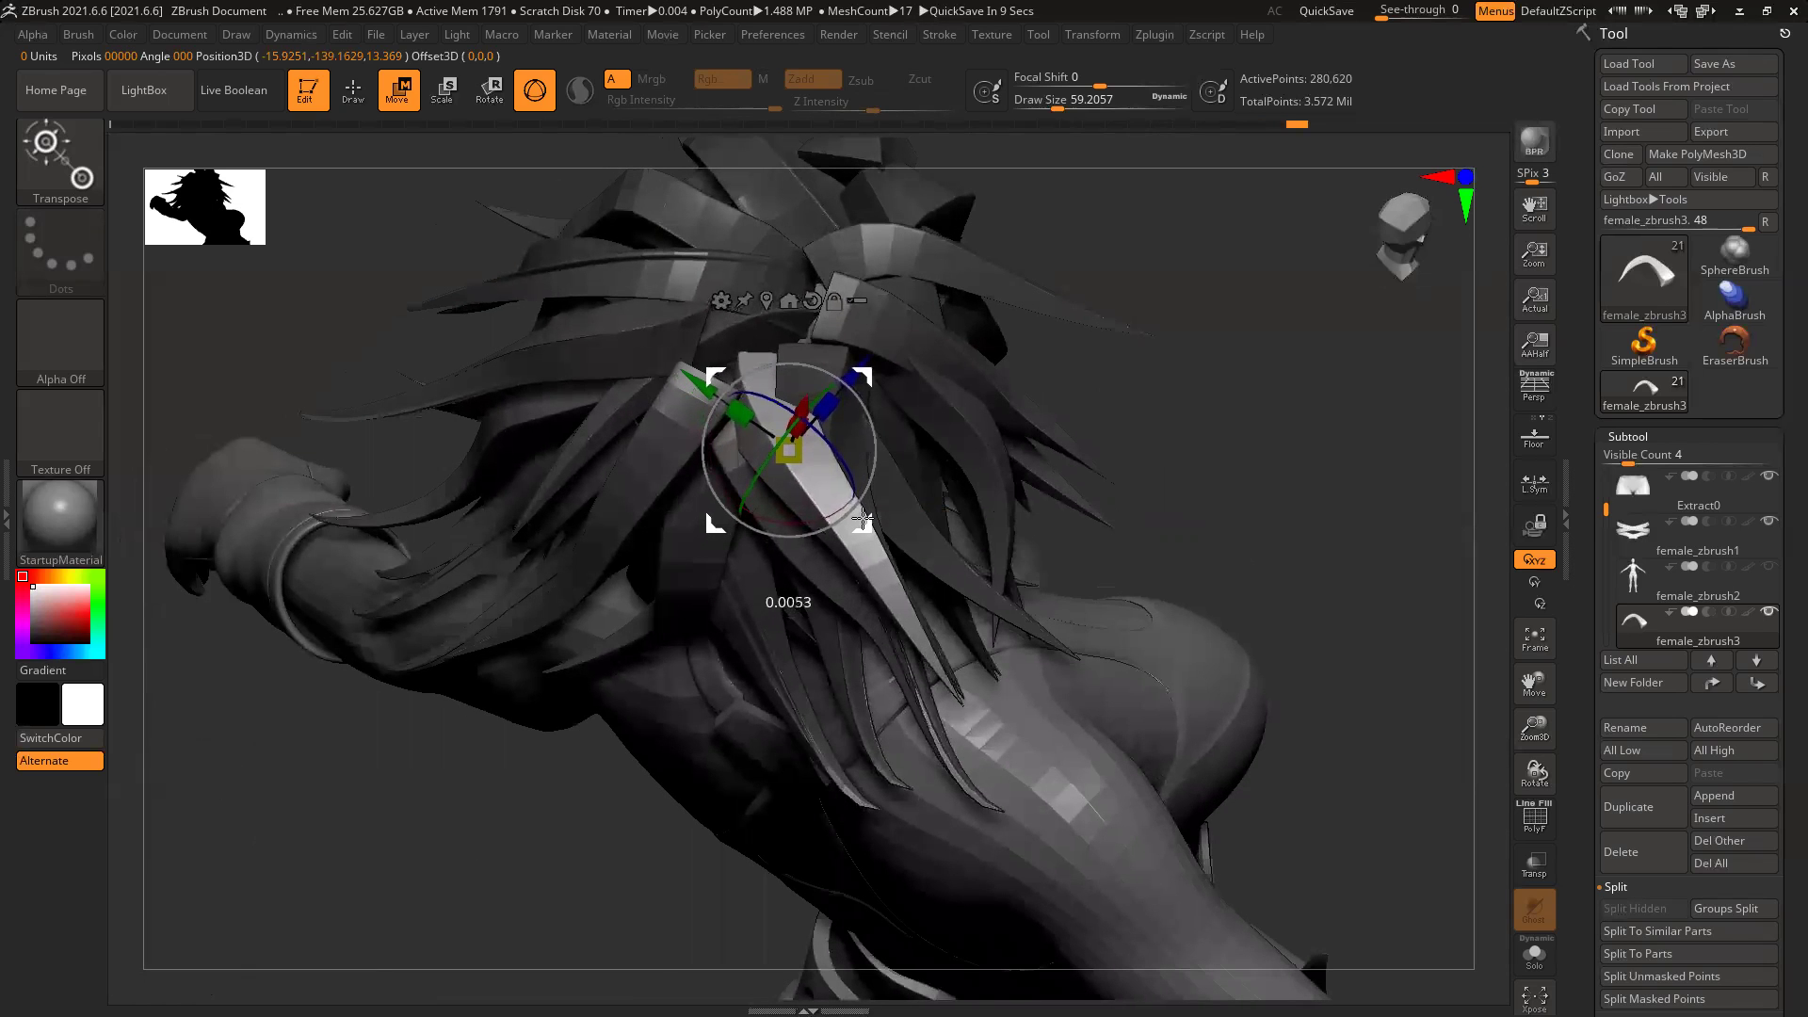
left_click_drag(1218, 429, 1194, 474)
left_click_drag(1260, 428, 1058, 434)
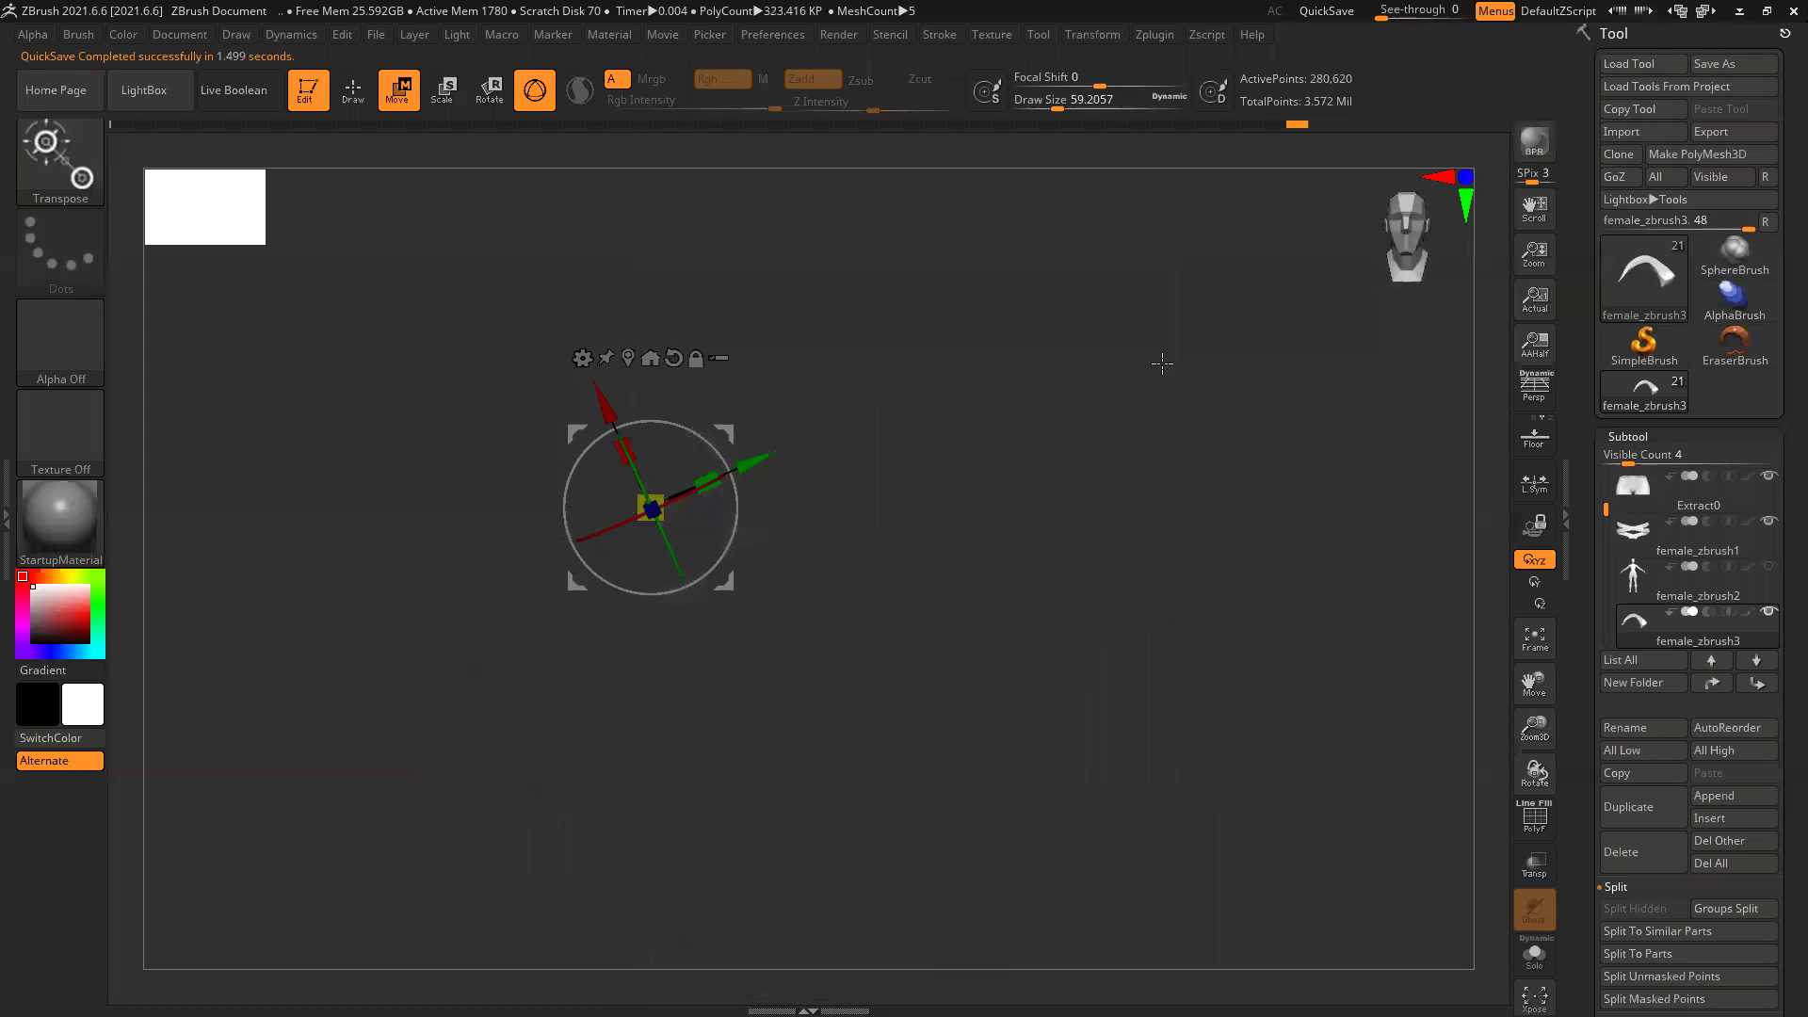
Step: Duplicate the unmasked rear crown strand with the gizmo and rotate the copy to stand upright on one side of the crown
key("q")
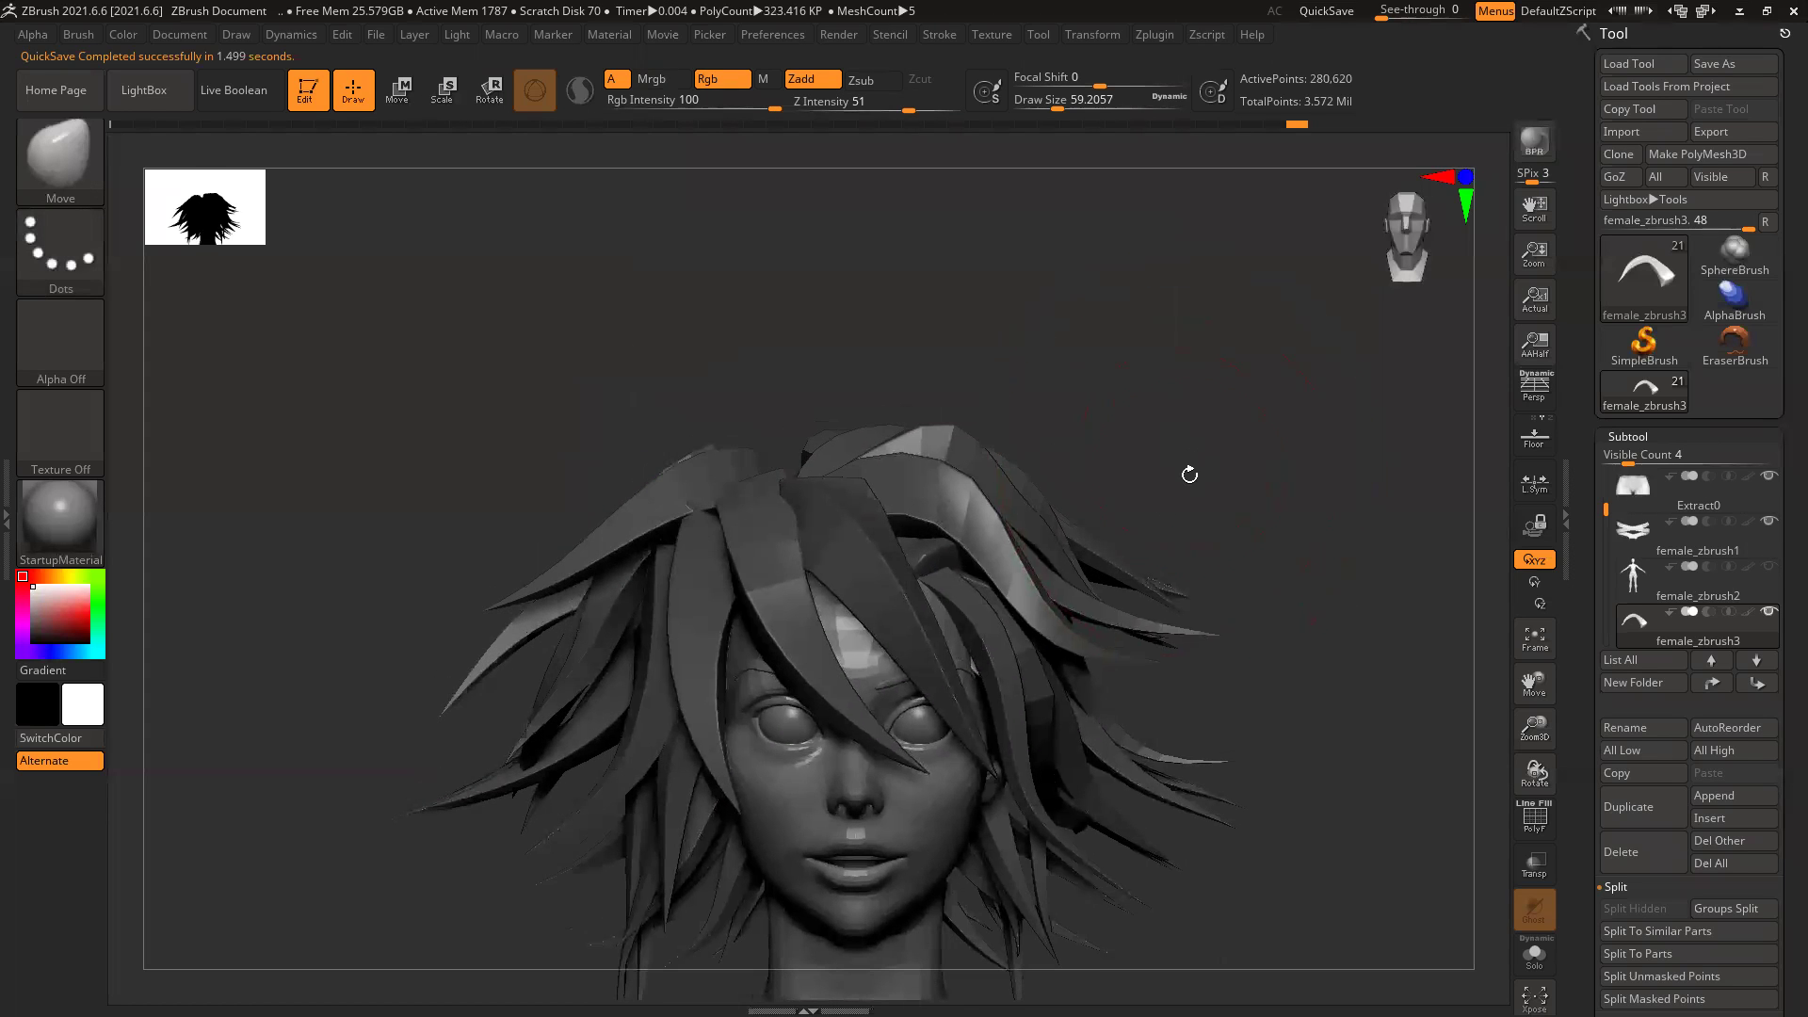
left_click_drag(1192, 484, 1257, 478)
key("w")
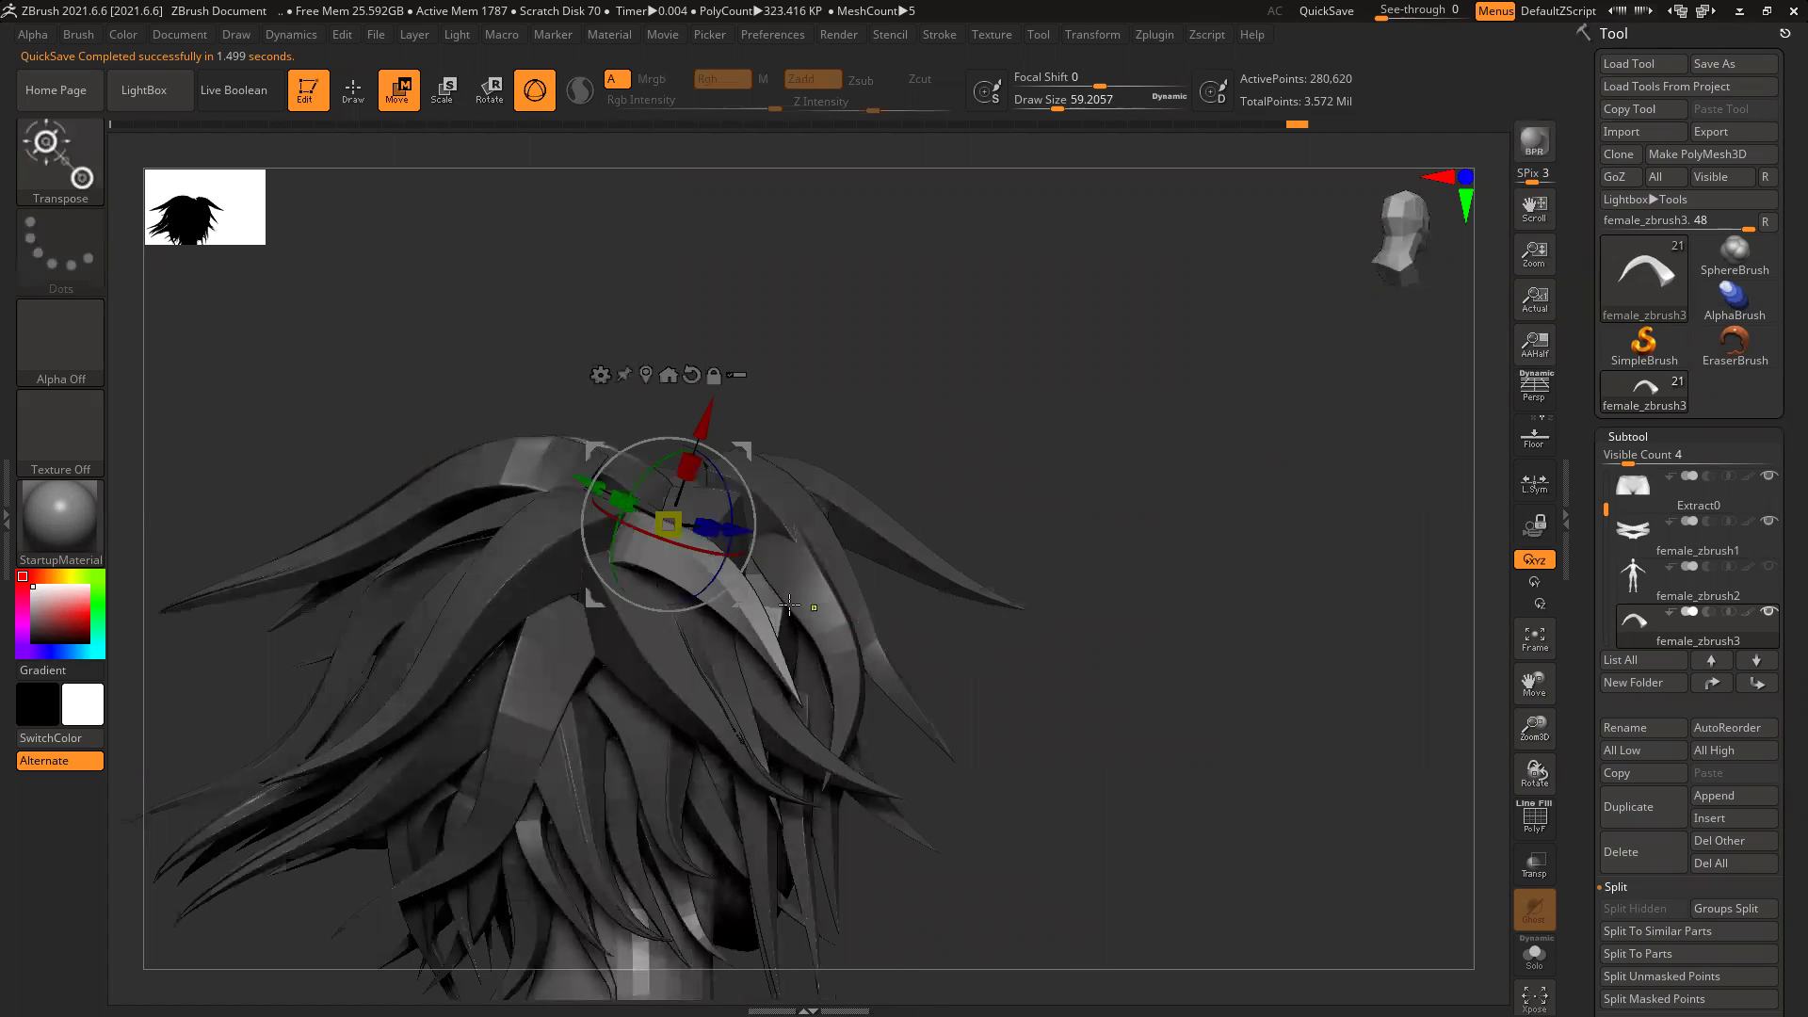
left_click_drag(745, 603, 774, 522)
left_click_drag(1191, 435, 1066, 384)
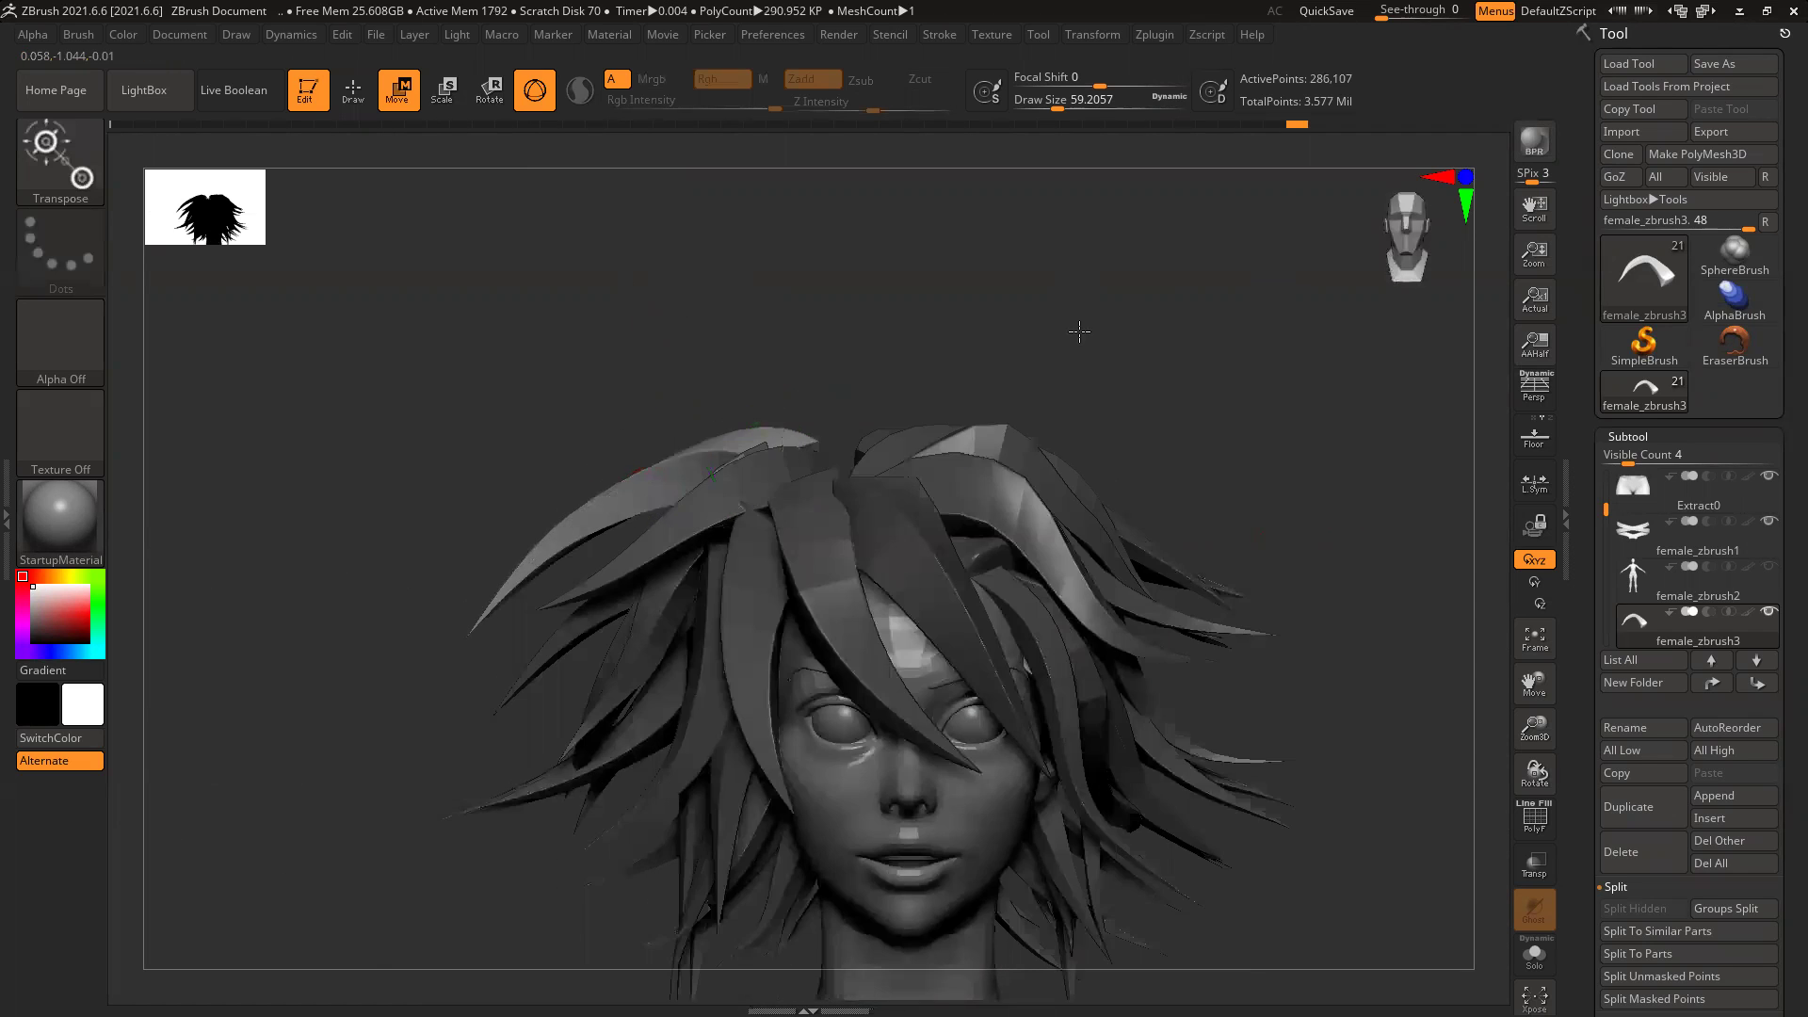
right_click_drag(1077, 331, 946, 409, "alt")
right_click_drag(996, 348, 800, 433, "ctrl")
mouse_move(612, 445)
left_mouse_down()
mouse_move(633, 464)
mouse_move(617, 528)
mouse_move(569, 509)
left_mouse_up()
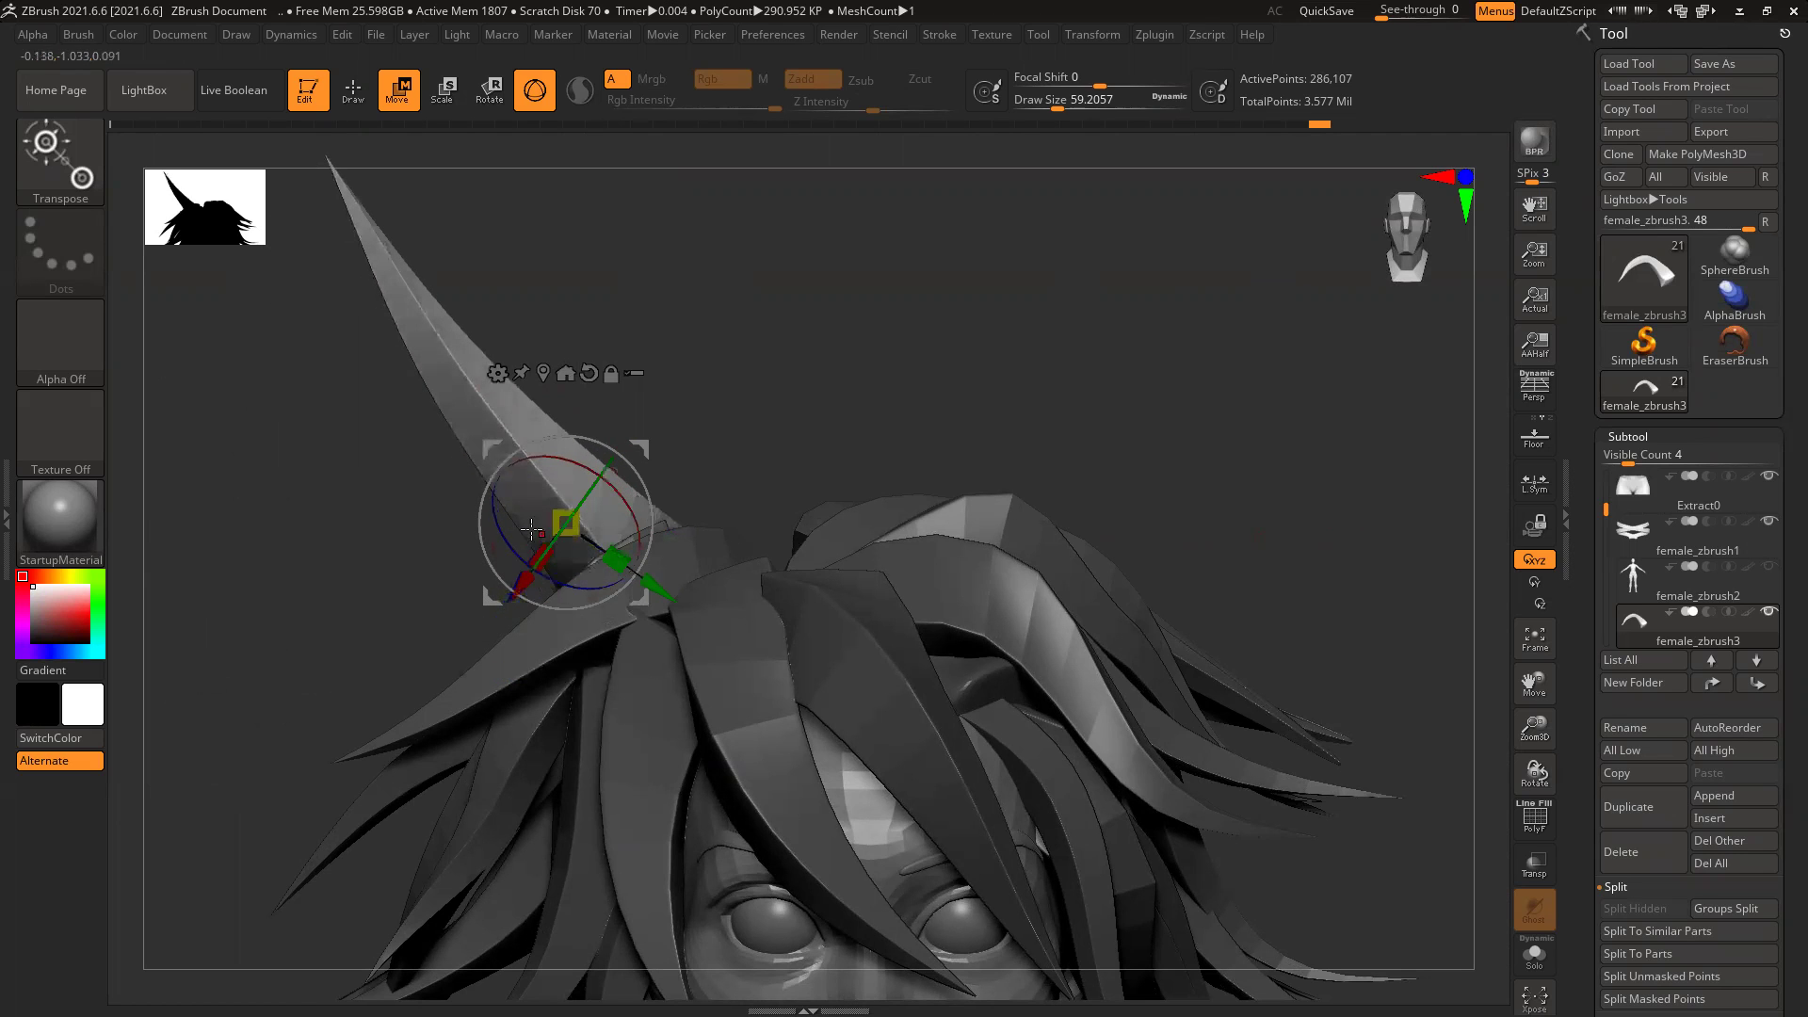
Step: Duplicate the upright crown strand again, set the copy beside the first, and rotate it to point more steeply upward
key("q")
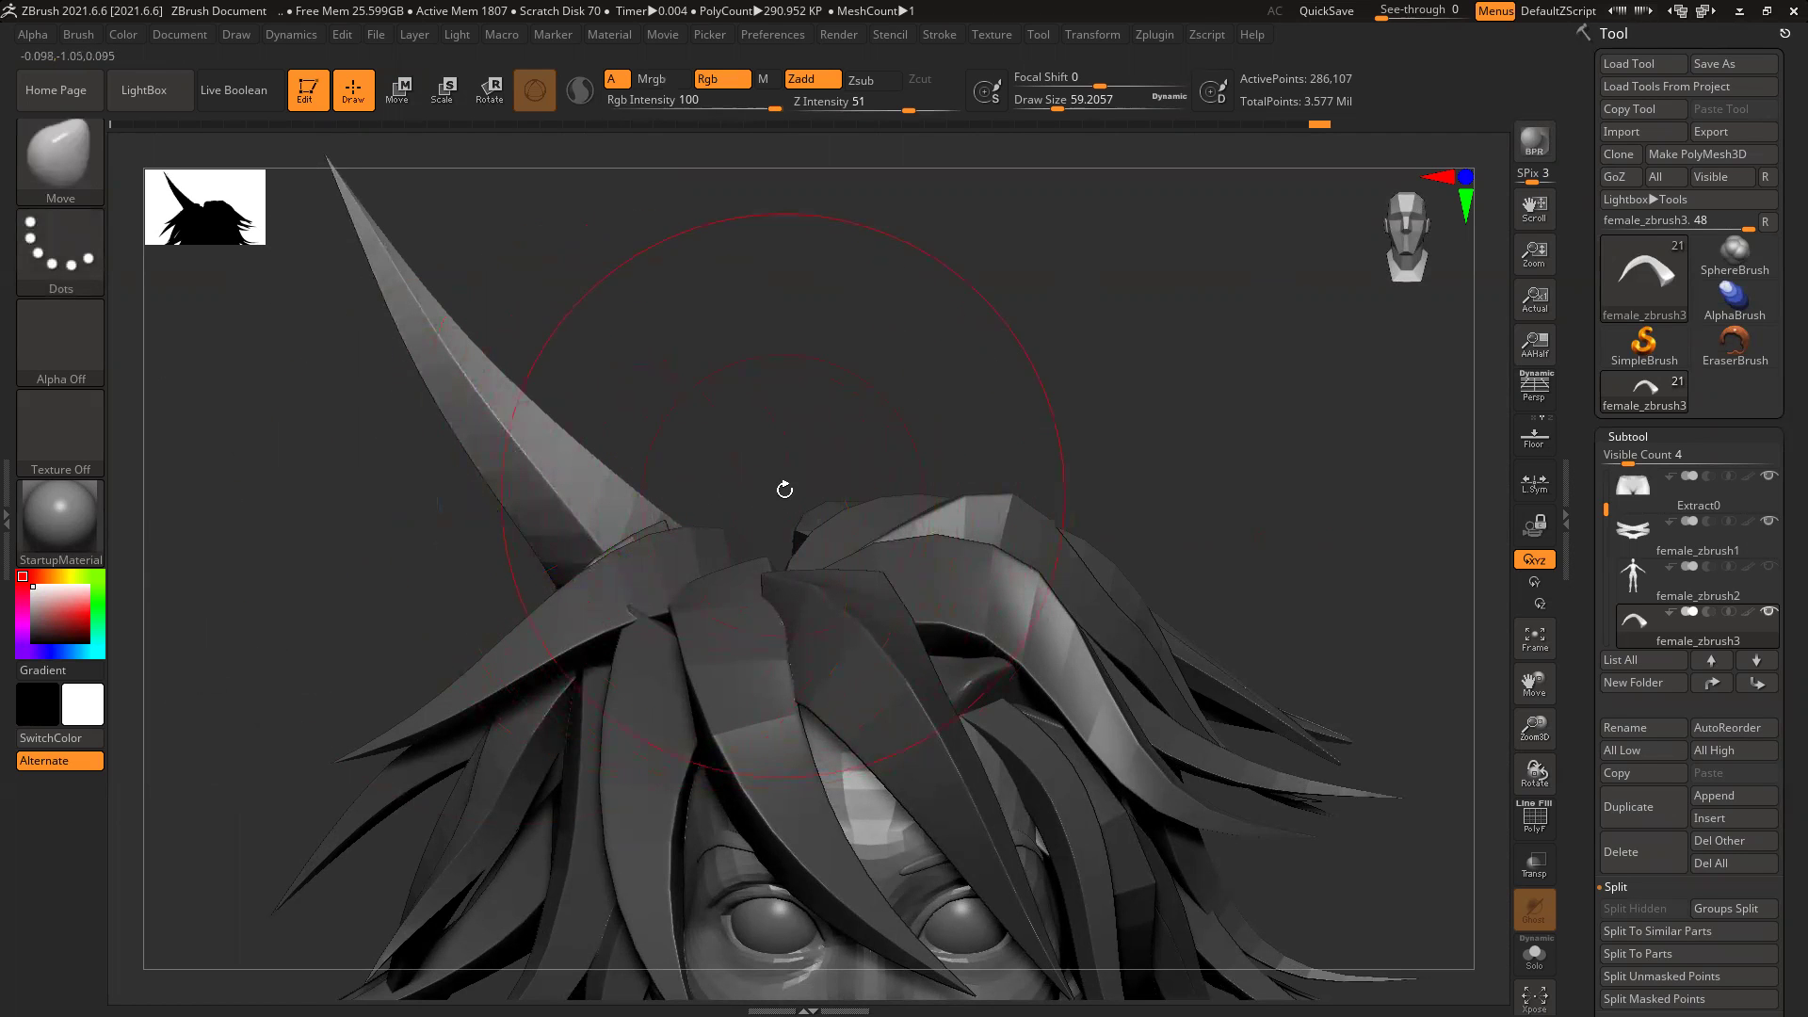
key("w")
key("q")
key("w")
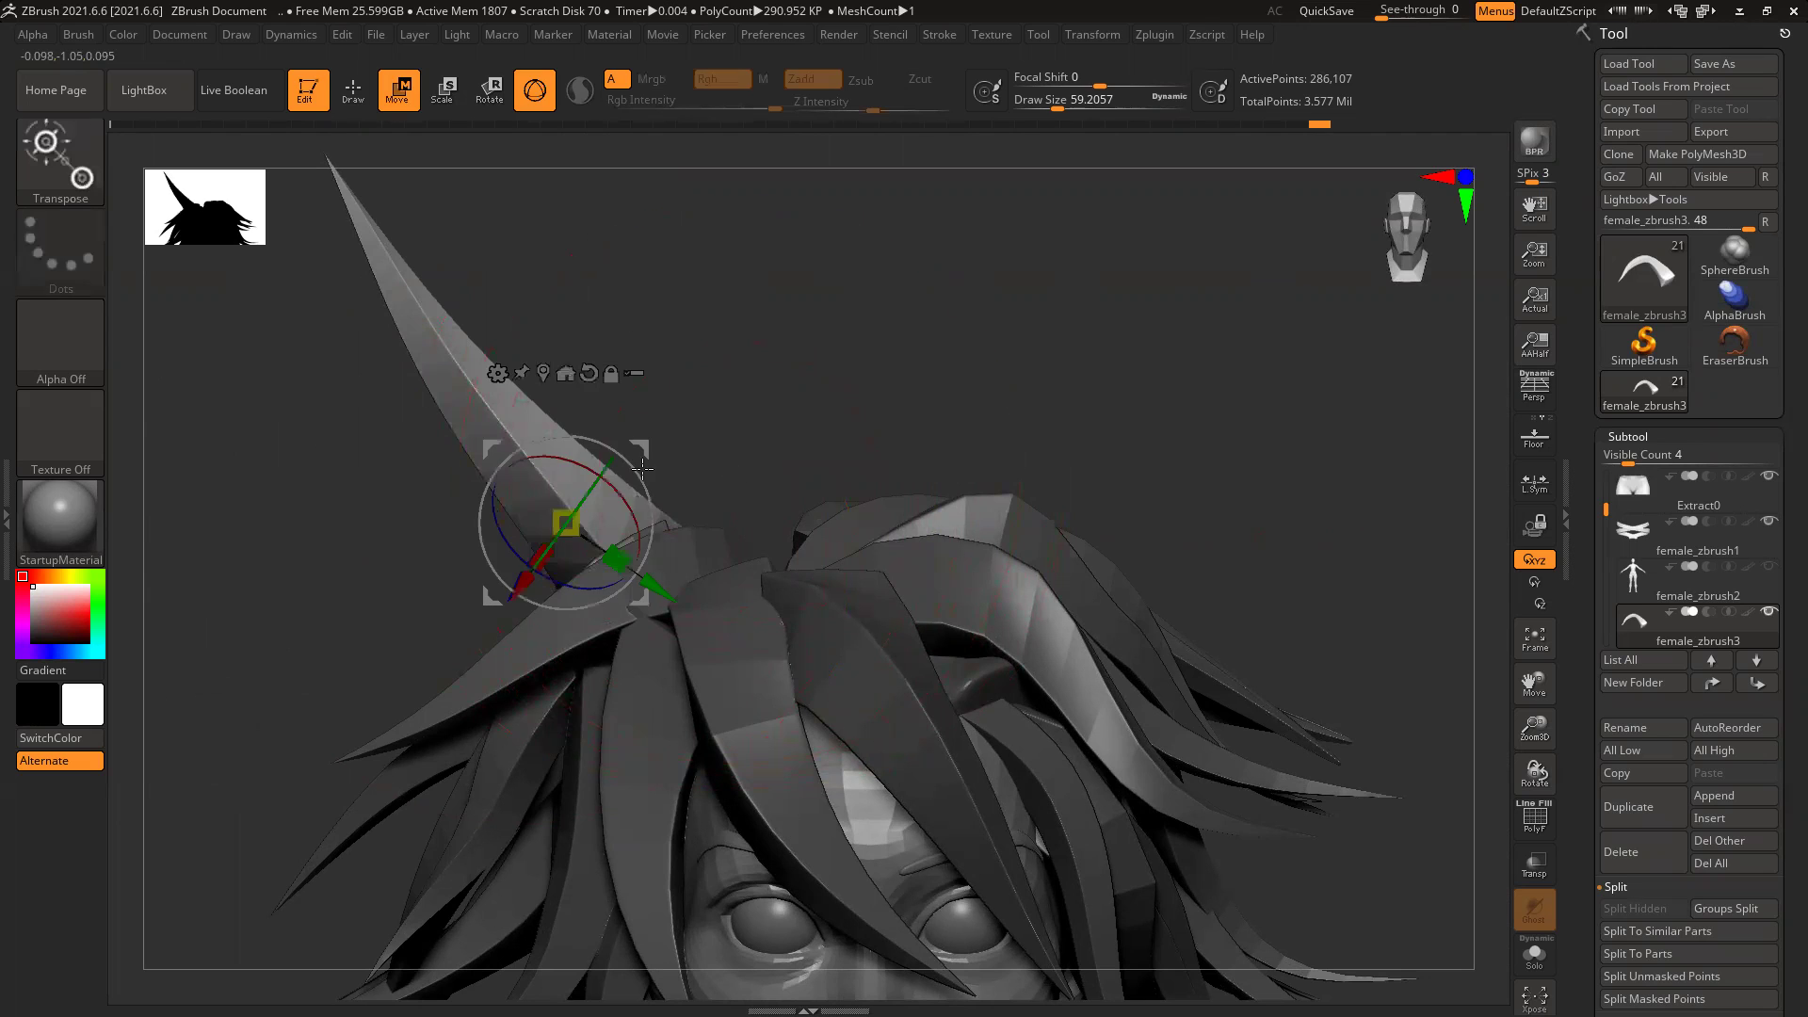
left_click_drag(586, 499, 621, 584)
left_click_drag(638, 518, 761, 632)
left_click_drag(1015, 356, 1075, 343)
left_click_drag(755, 626, 823, 626)
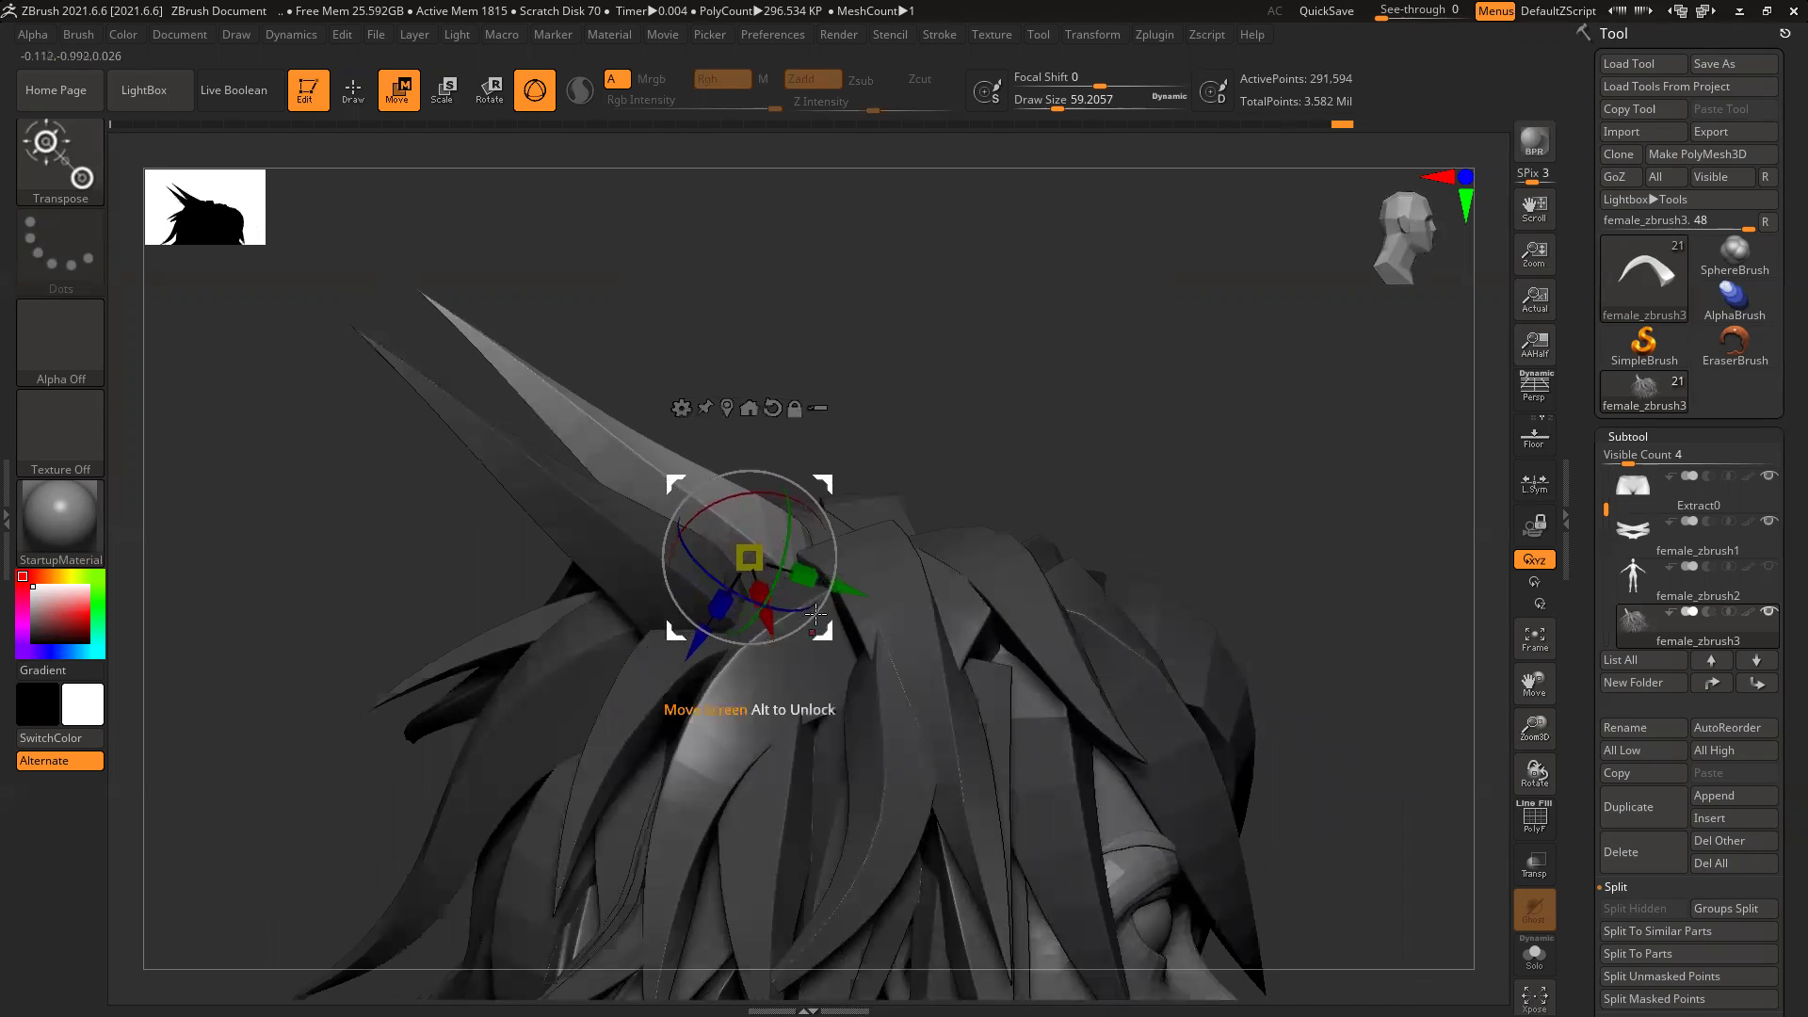
left_click_drag(723, 585, 803, 463)
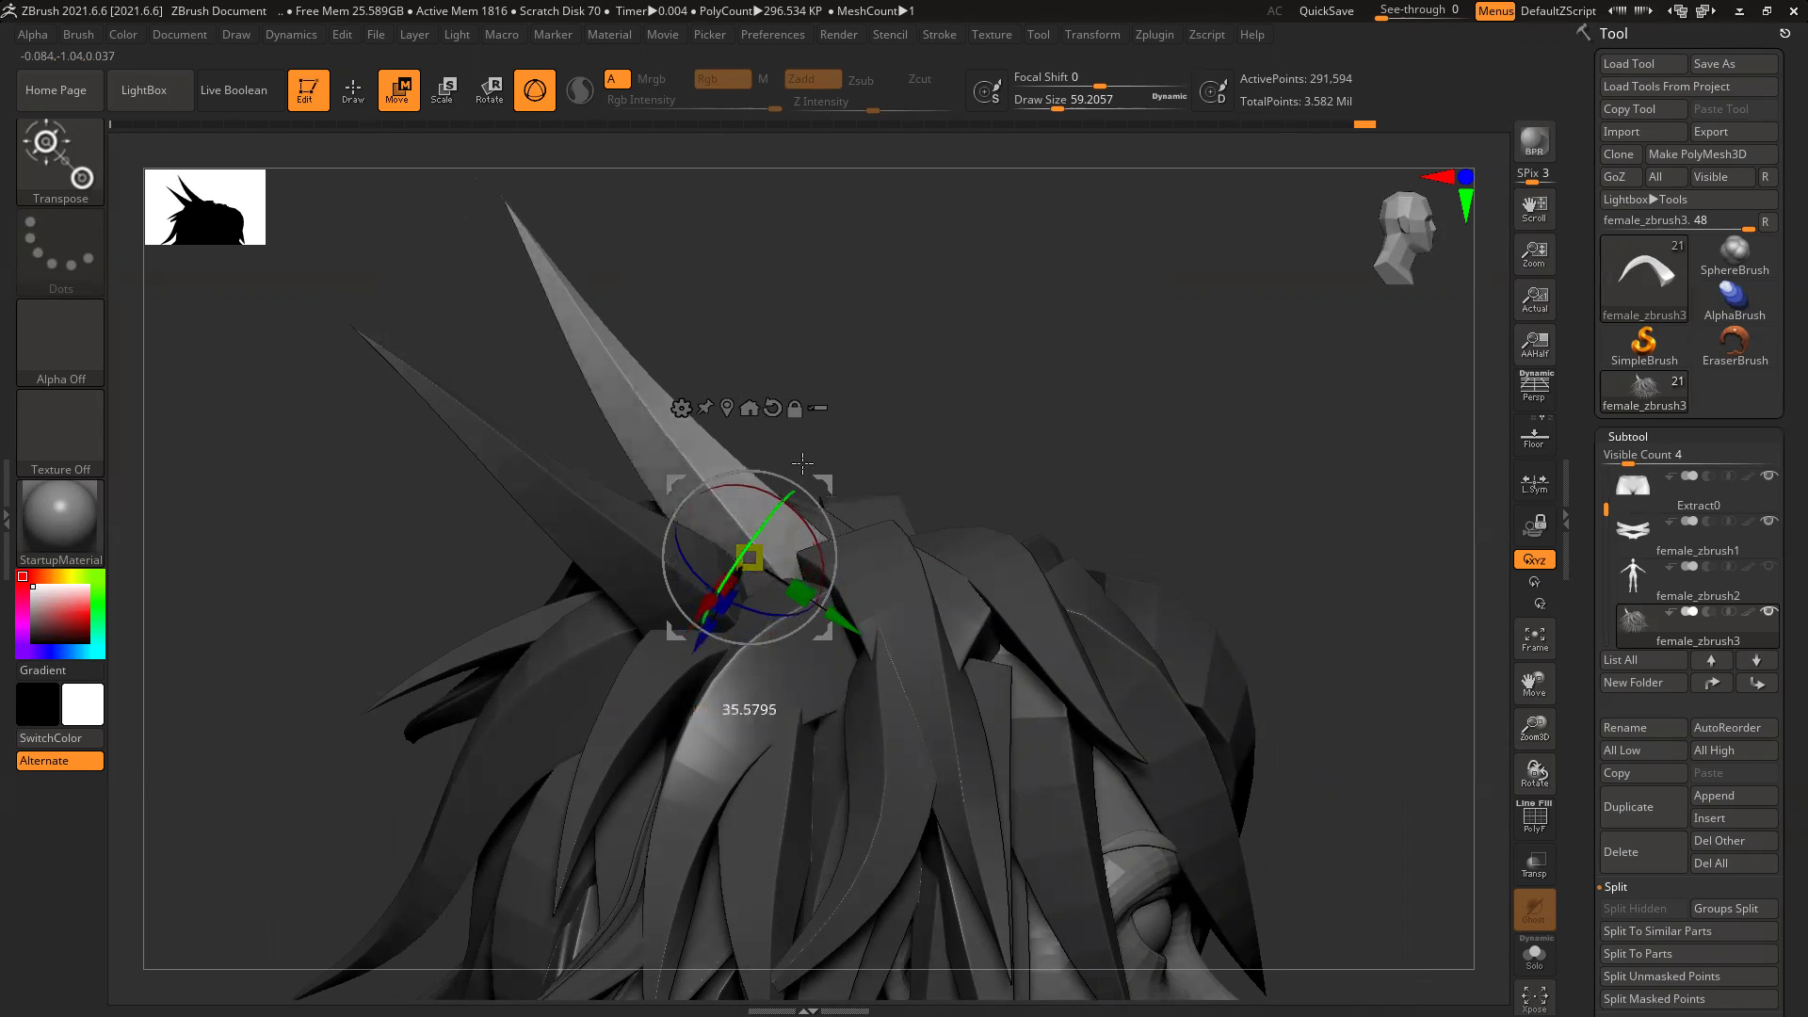
Step: Adjust the second upright strand, add a third copy next to it, and tilt that copy outward to fan out the crown
left_click_drag(758, 525, 796, 477)
left_click_drag(1079, 420, 848, 489)
left_click_drag(838, 625, 897, 604)
left_click_drag(880, 493, 897, 535)
mouse_move(1142, 492)
right_mouse_down("ctrl")
mouse_move(1218, 490)
mouse_move(1218, 397)
right_mouse_up("ctrl")
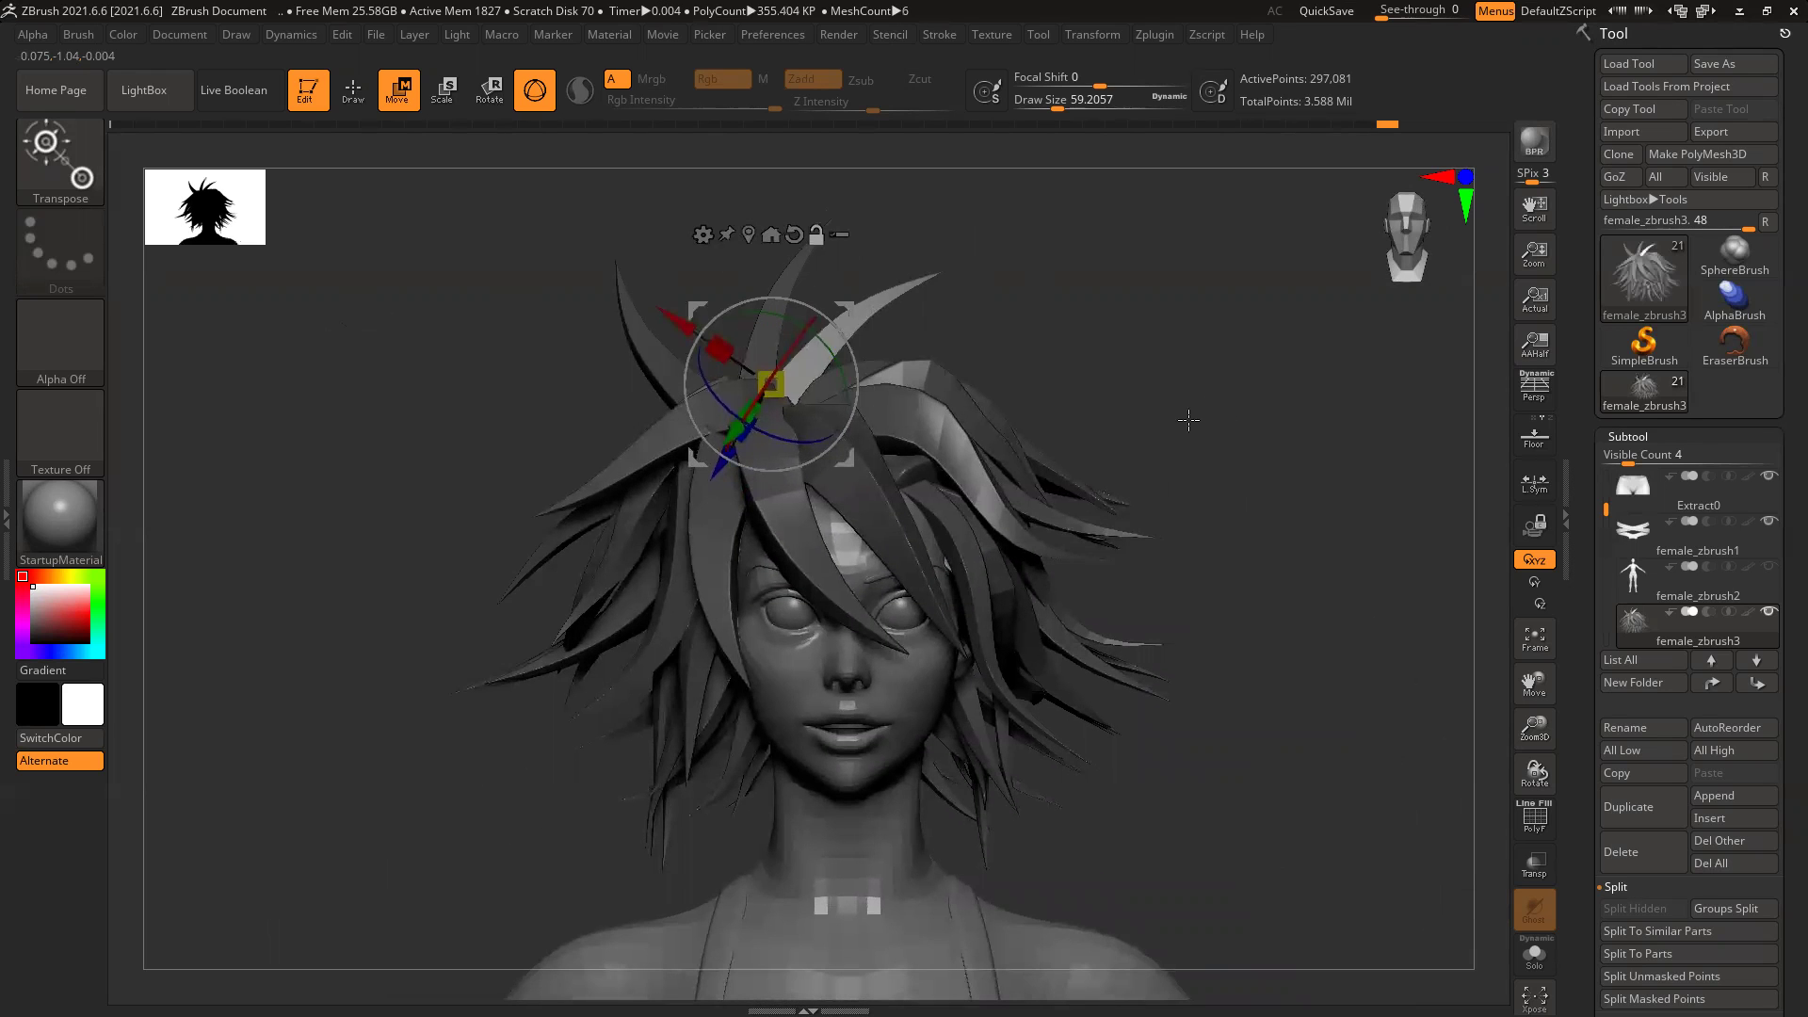
left_click_drag(1203, 460, 1188, 473, "alt")
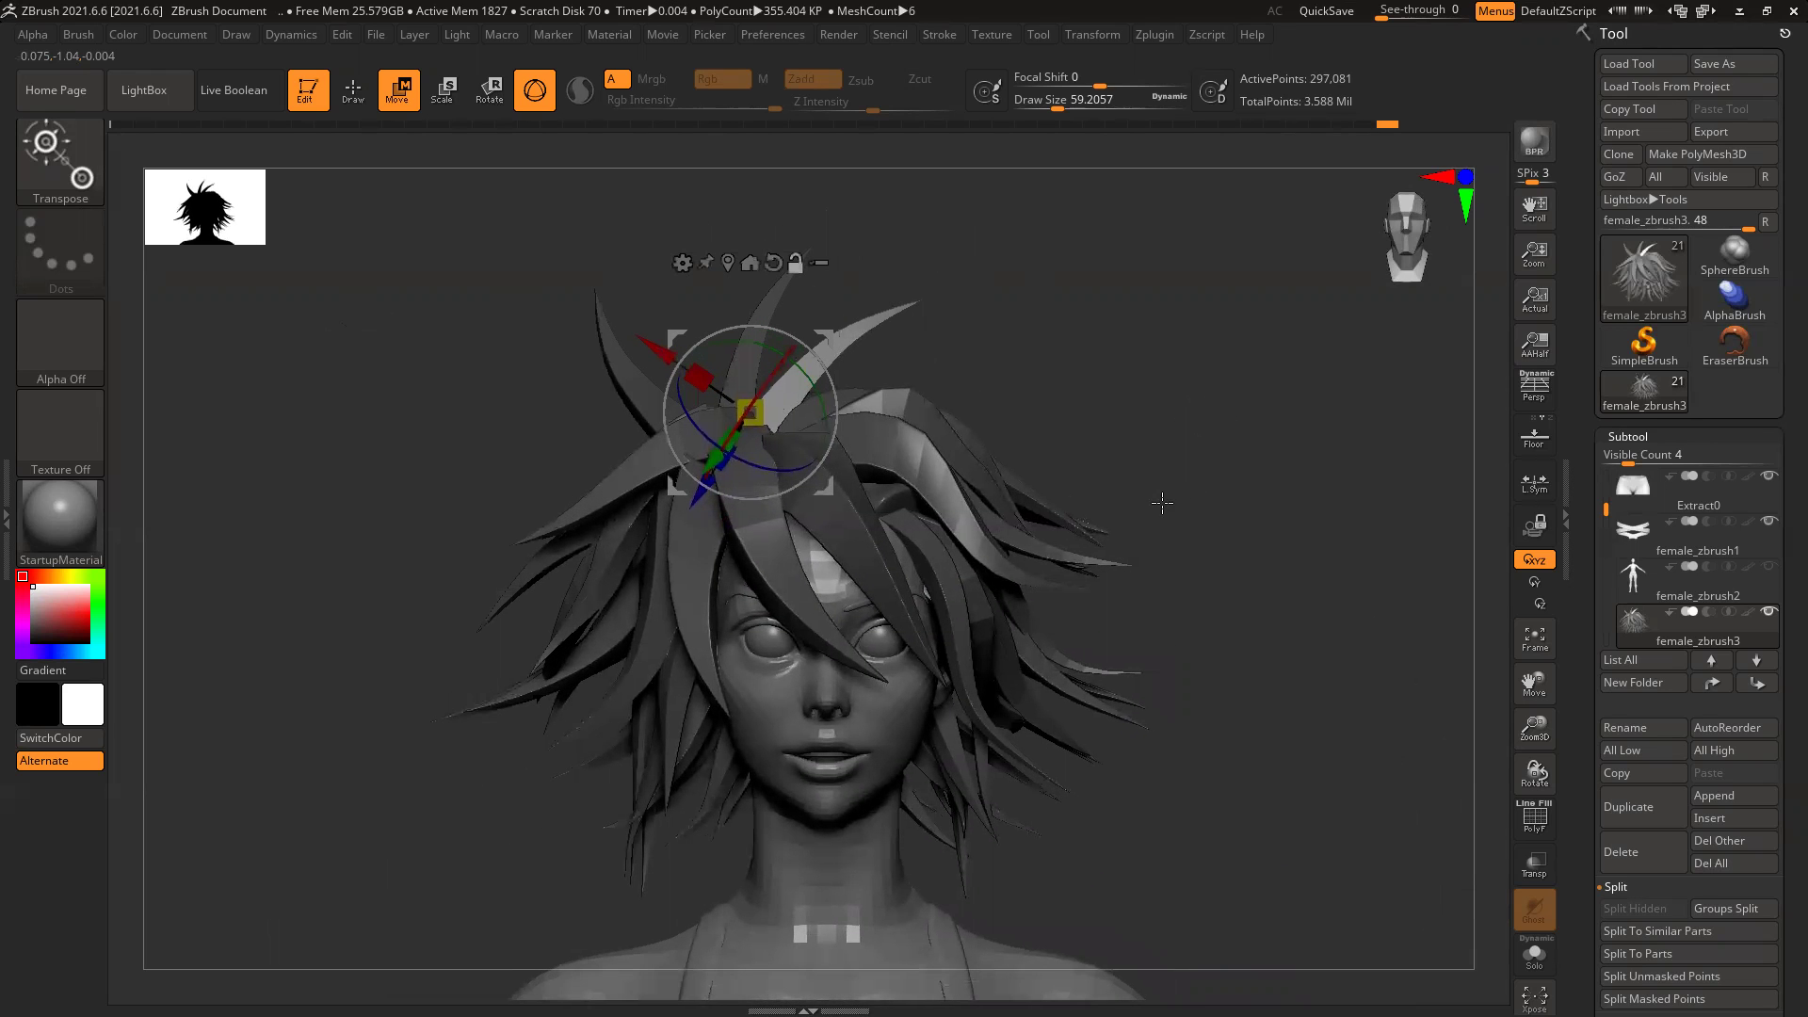
Step: Duplicate the upright strand to the front hairline and rotate and move the copy so it hangs over the forehead between the bangs
left_click_drag(1233, 485, 1253, 495, "shift")
left_click_drag(823, 483, 910, 493, "ctrl")
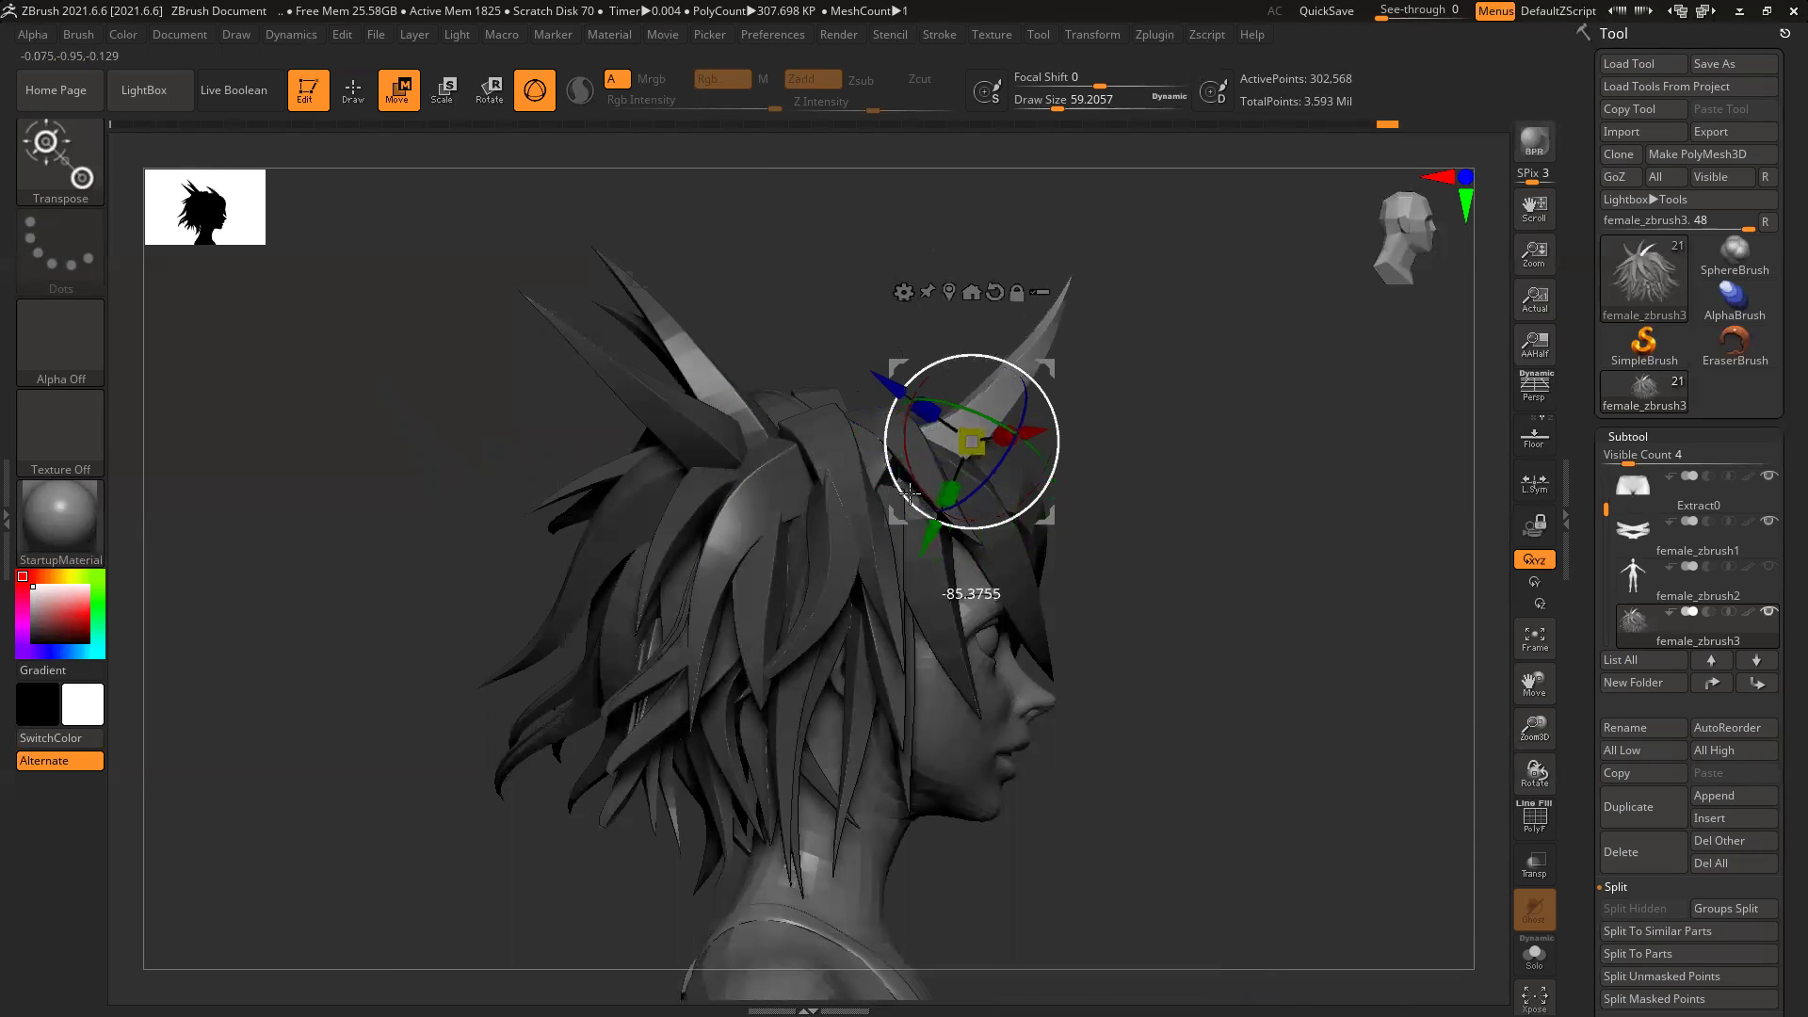
left_click_drag(1000, 419, 1031, 524)
left_click_drag(1328, 405, 968, 489, "alt")
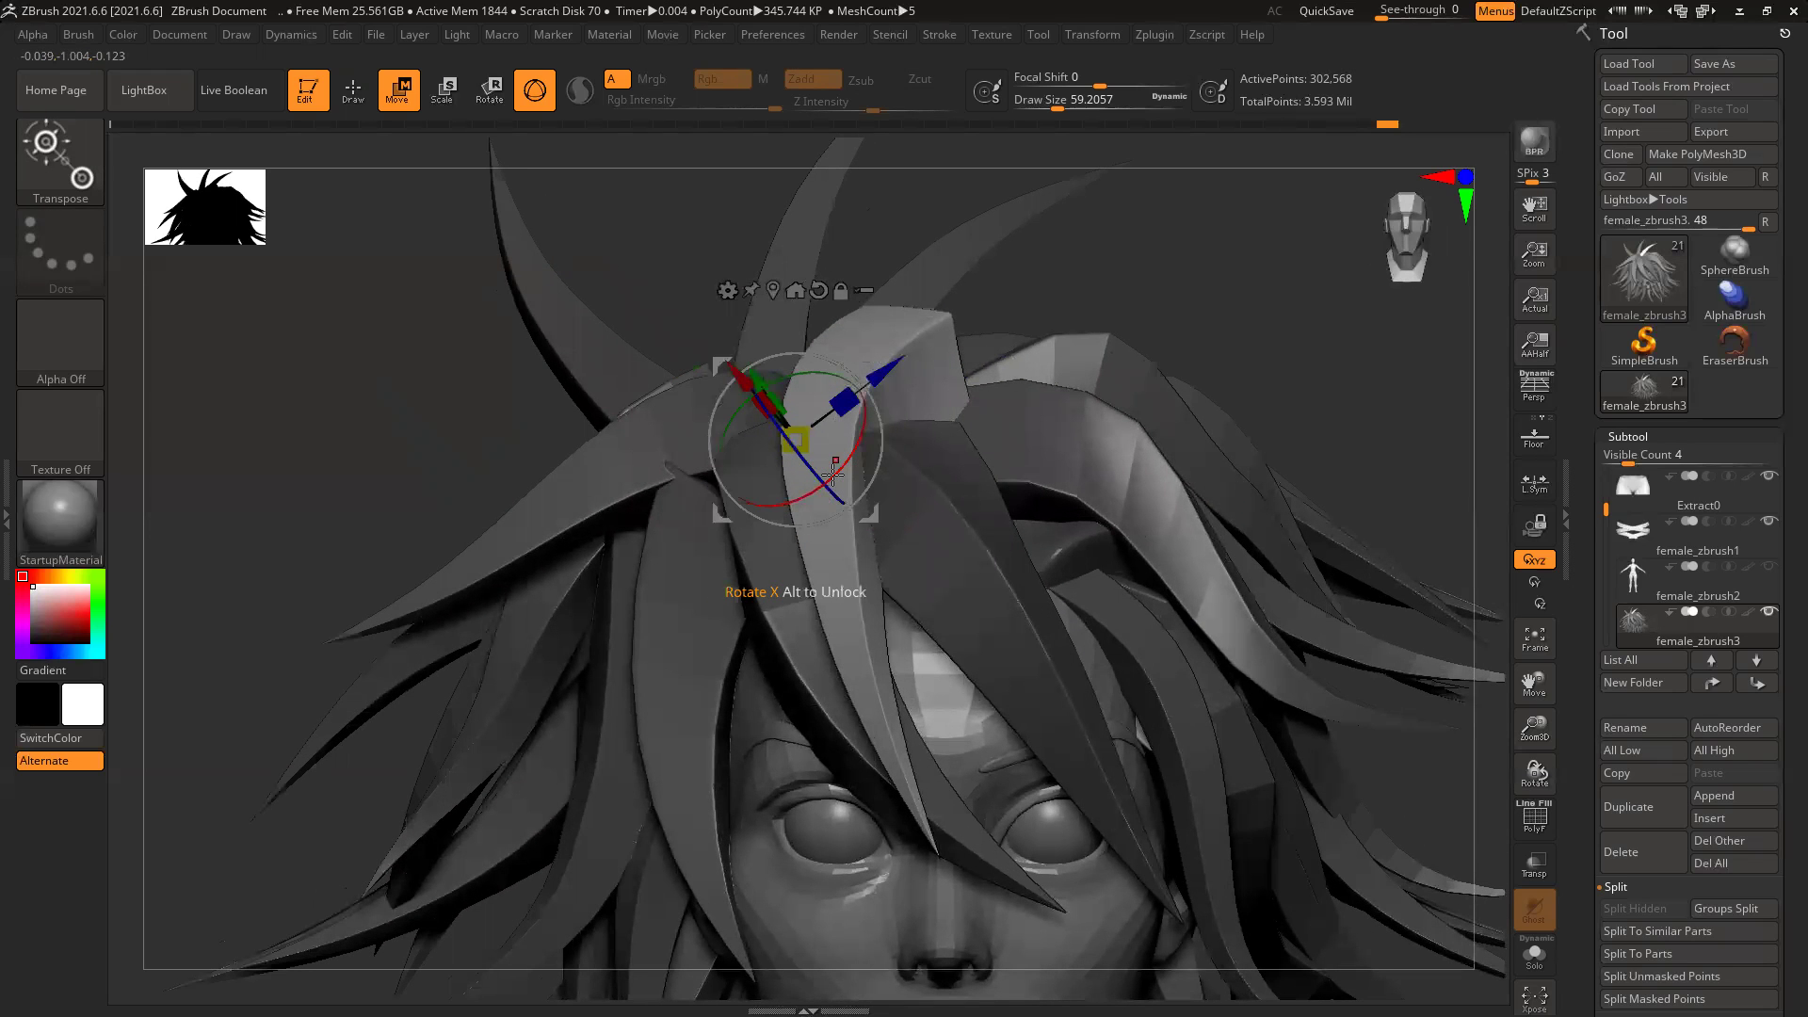
left_click_drag(832, 474, 889, 458)
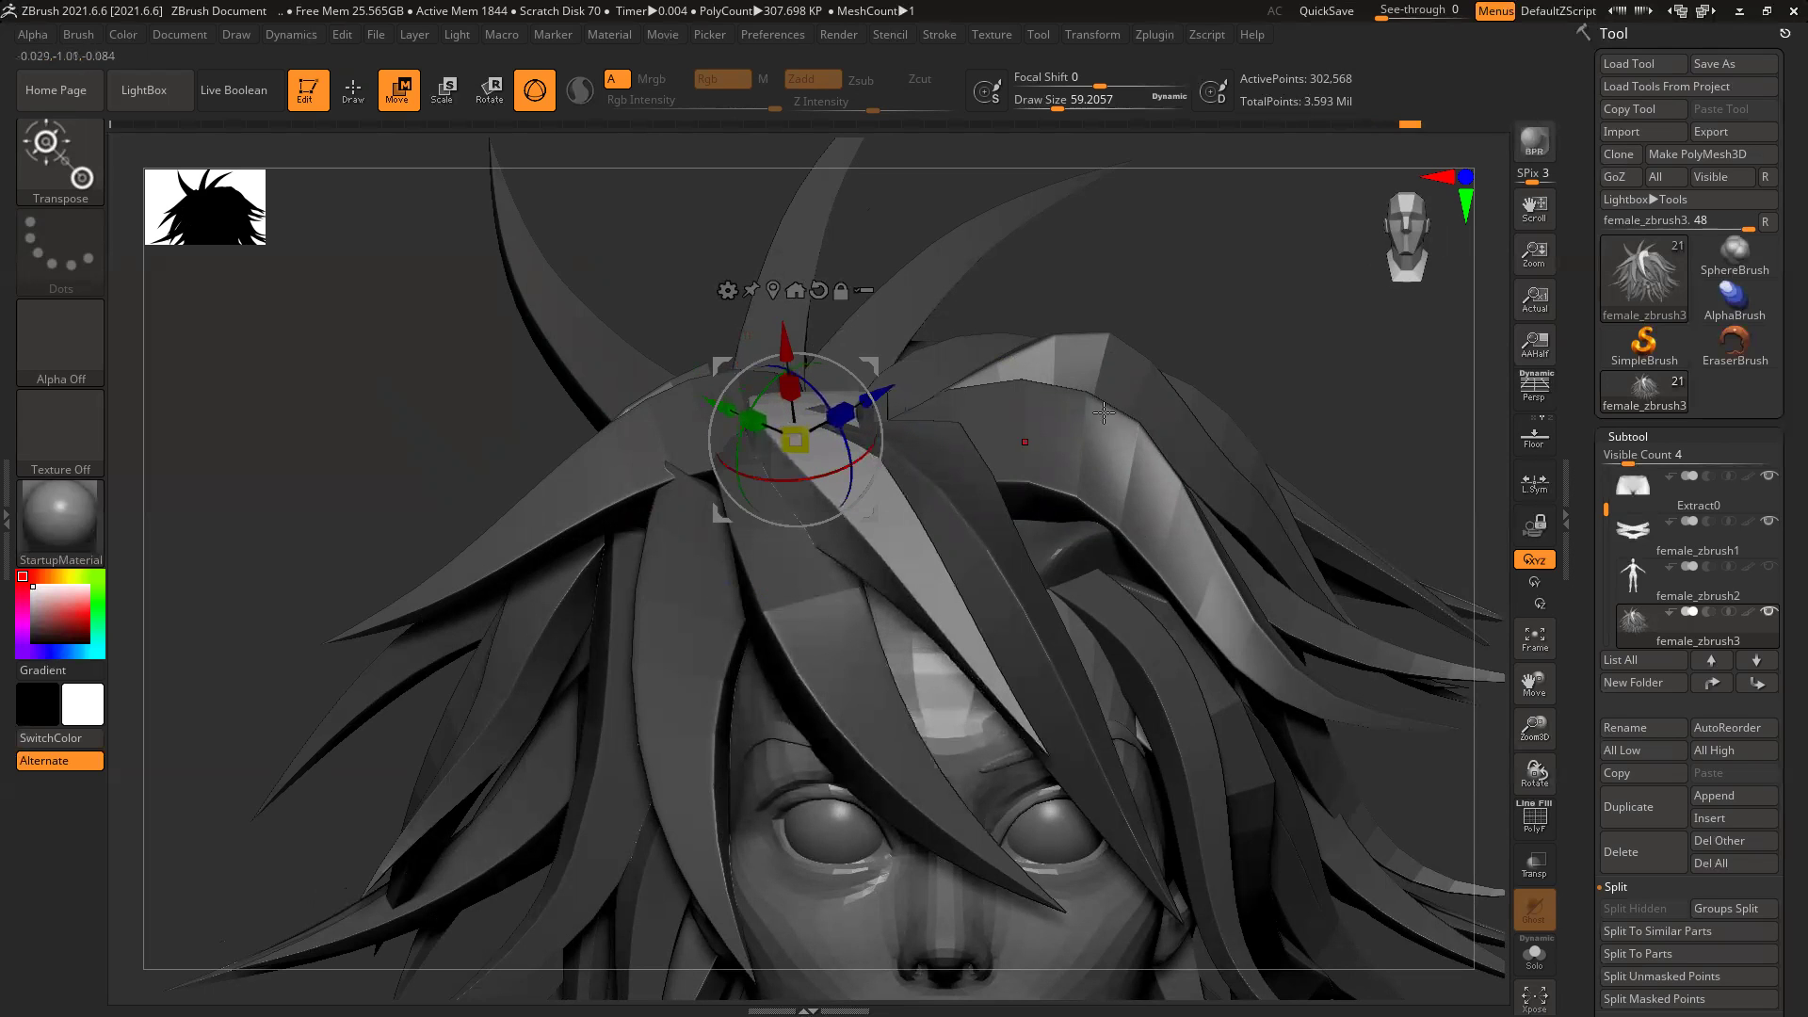
left_click_drag(1247, 303, 1150, 378, "alt")
left_click_drag(698, 390, 717, 463)
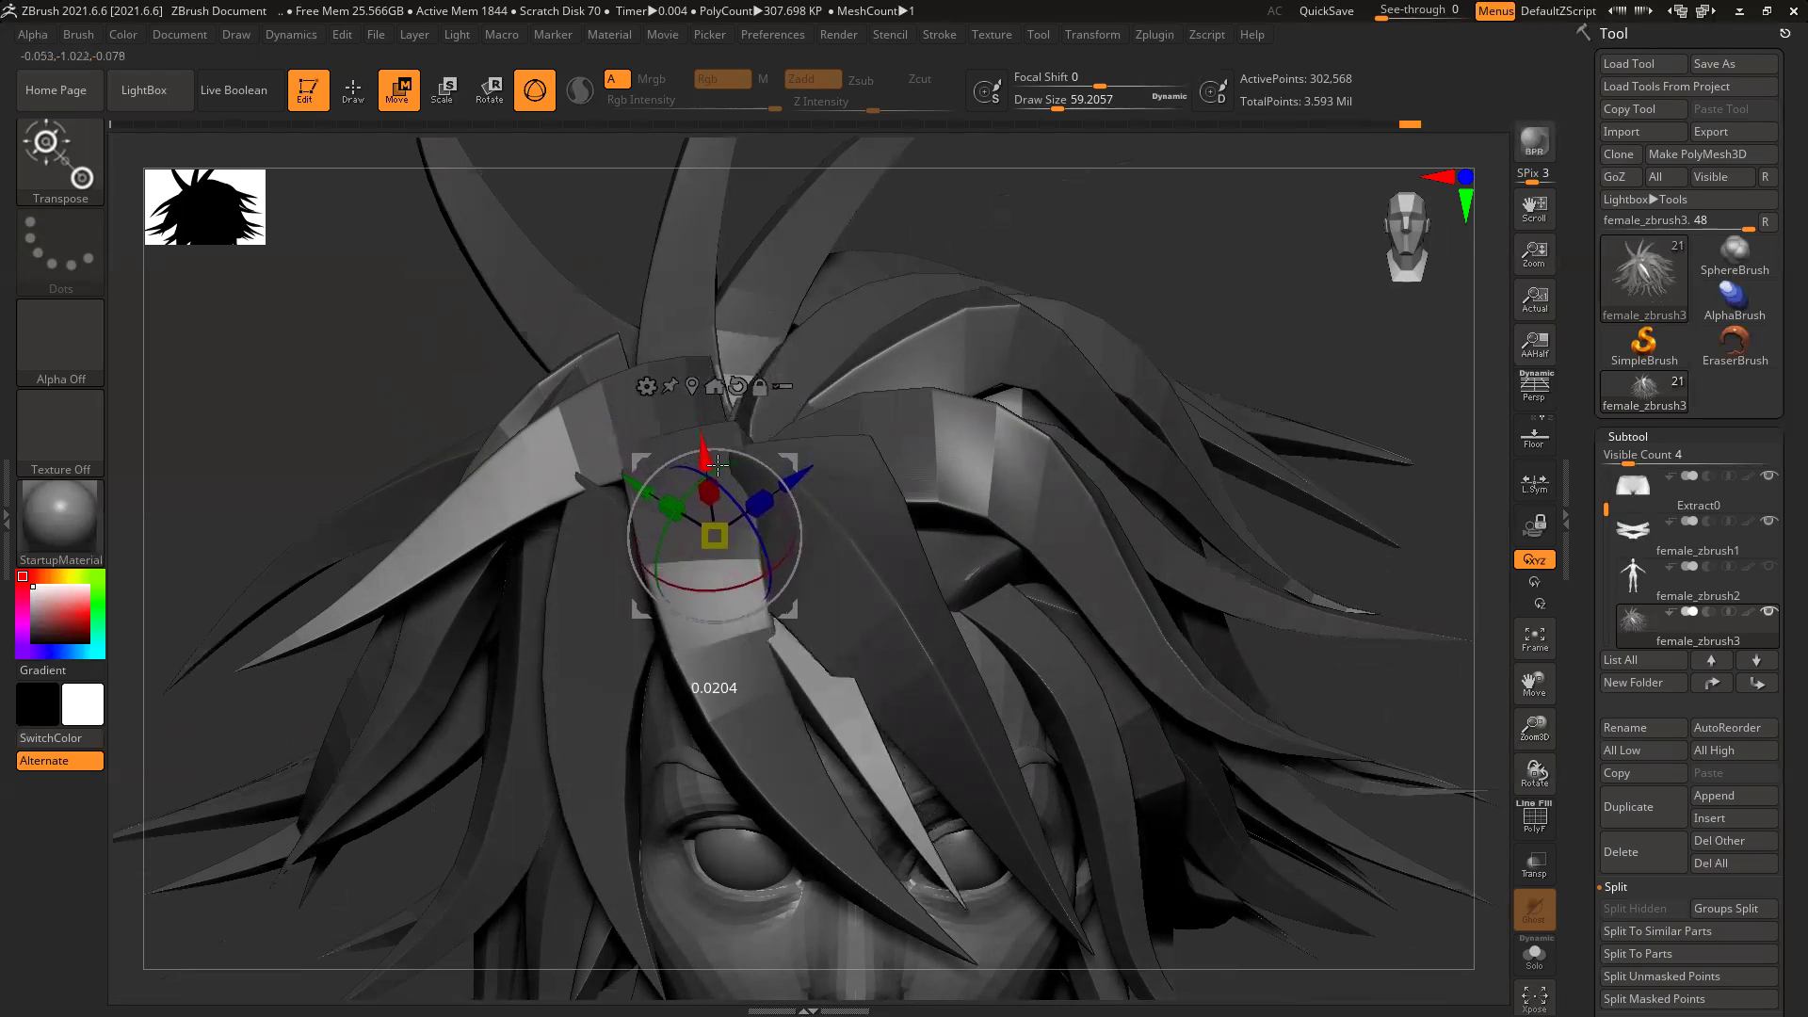
Step: Duplicate the new forehead strand and move the copy across the front hairline toward the opposite side of the bangs
left_click(739, 386, "alt")
left_click_drag(1189, 263, 996, 504)
left_click_drag(836, 543, 685, 377)
left_click_drag(1112, 382, 780, 471)
mouse_move(1215, 517)
right_mouse_down("ctrl")
mouse_move(1090, 505)
mouse_move(1151, 492)
mouse_move(1221, 515)
mouse_move(1074, 585)
right_mouse_up("ctrl")
Step: Rotate and reposition the copied front strand so it hangs as a narrow lock in the gap between the two front bangs
left_click_drag(864, 511, 638, 427)
left_click_drag(616, 494, 796, 510)
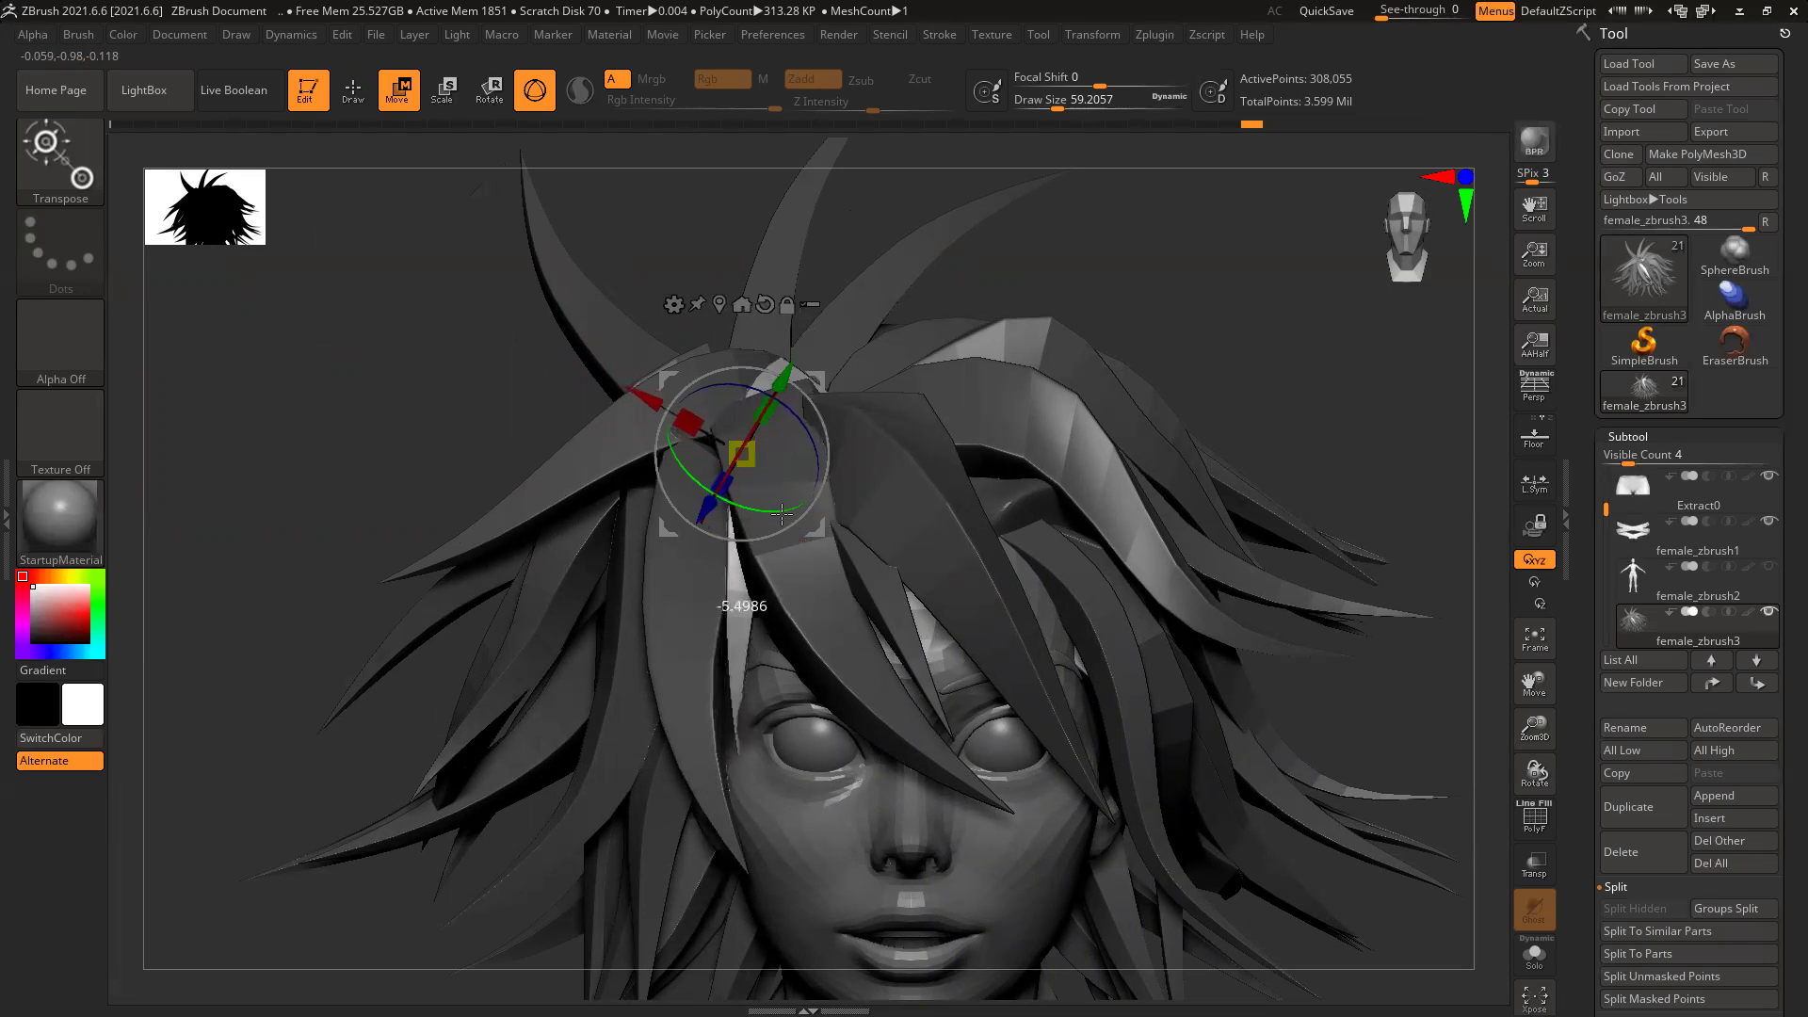
left_click_drag(737, 456, 755, 429)
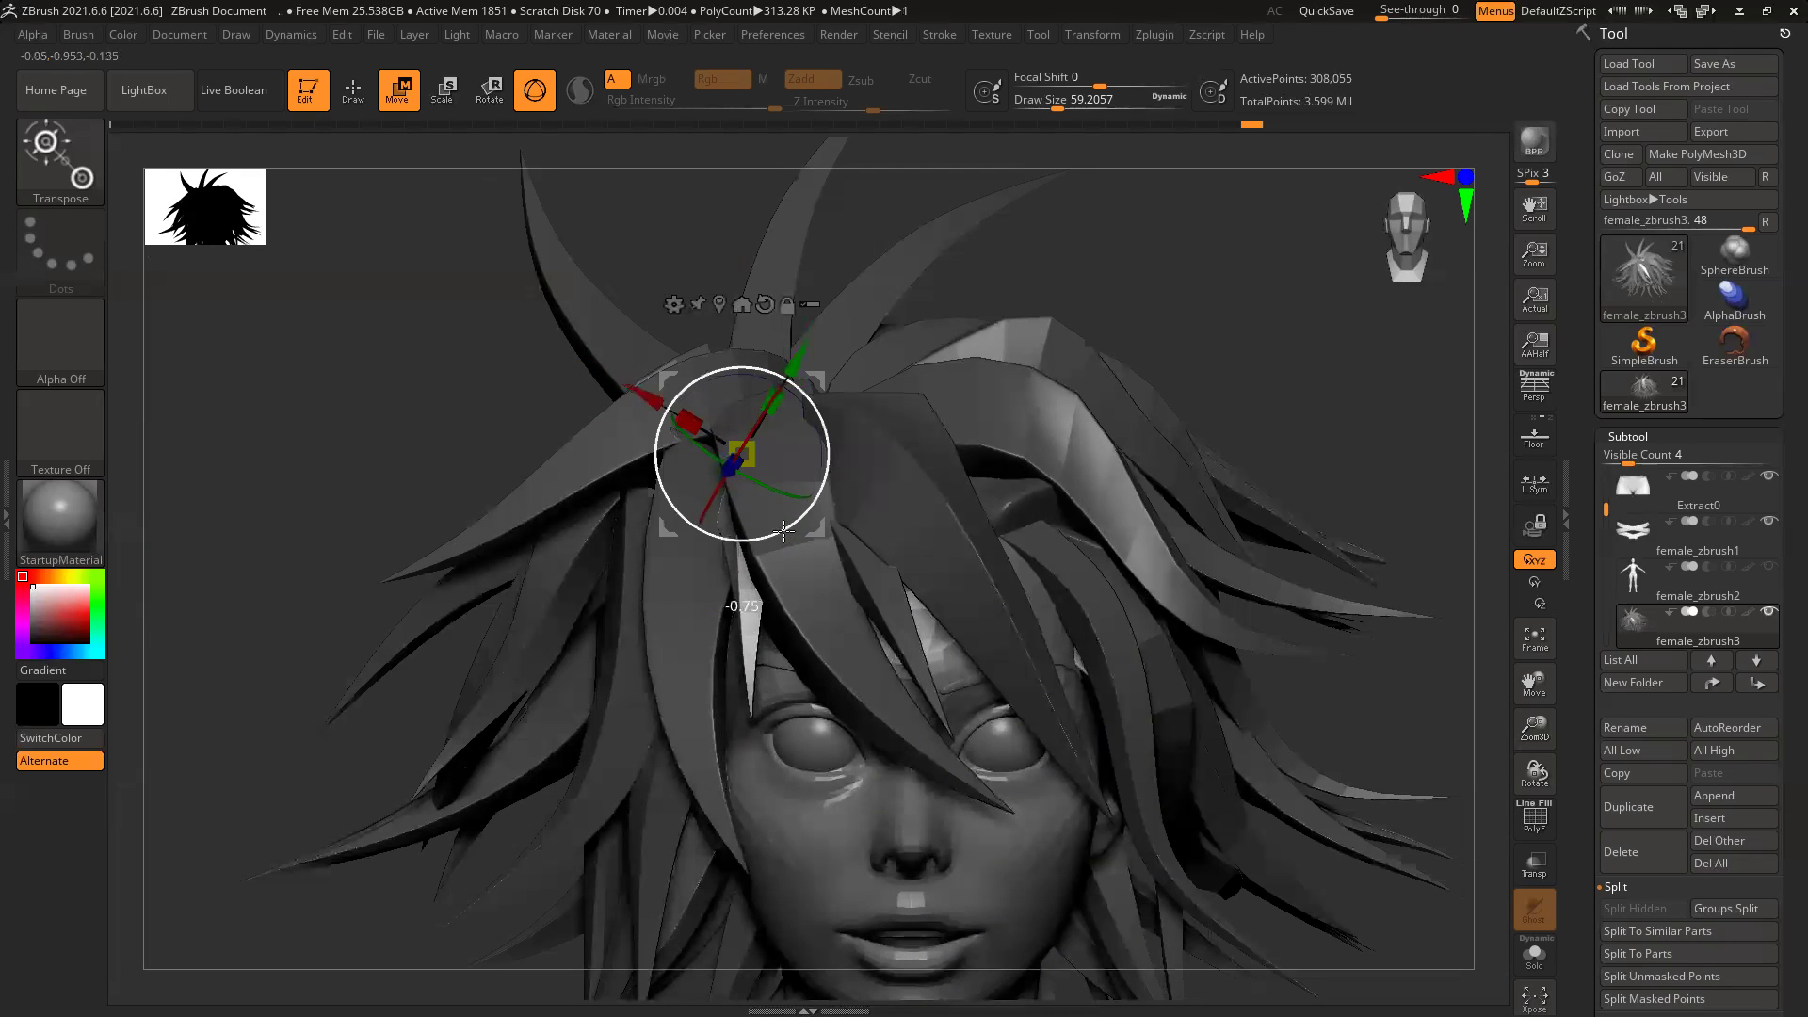
left_click_drag(784, 530, 771, 536)
right_click_drag(1151, 680, 1250, 424, "ctrl")
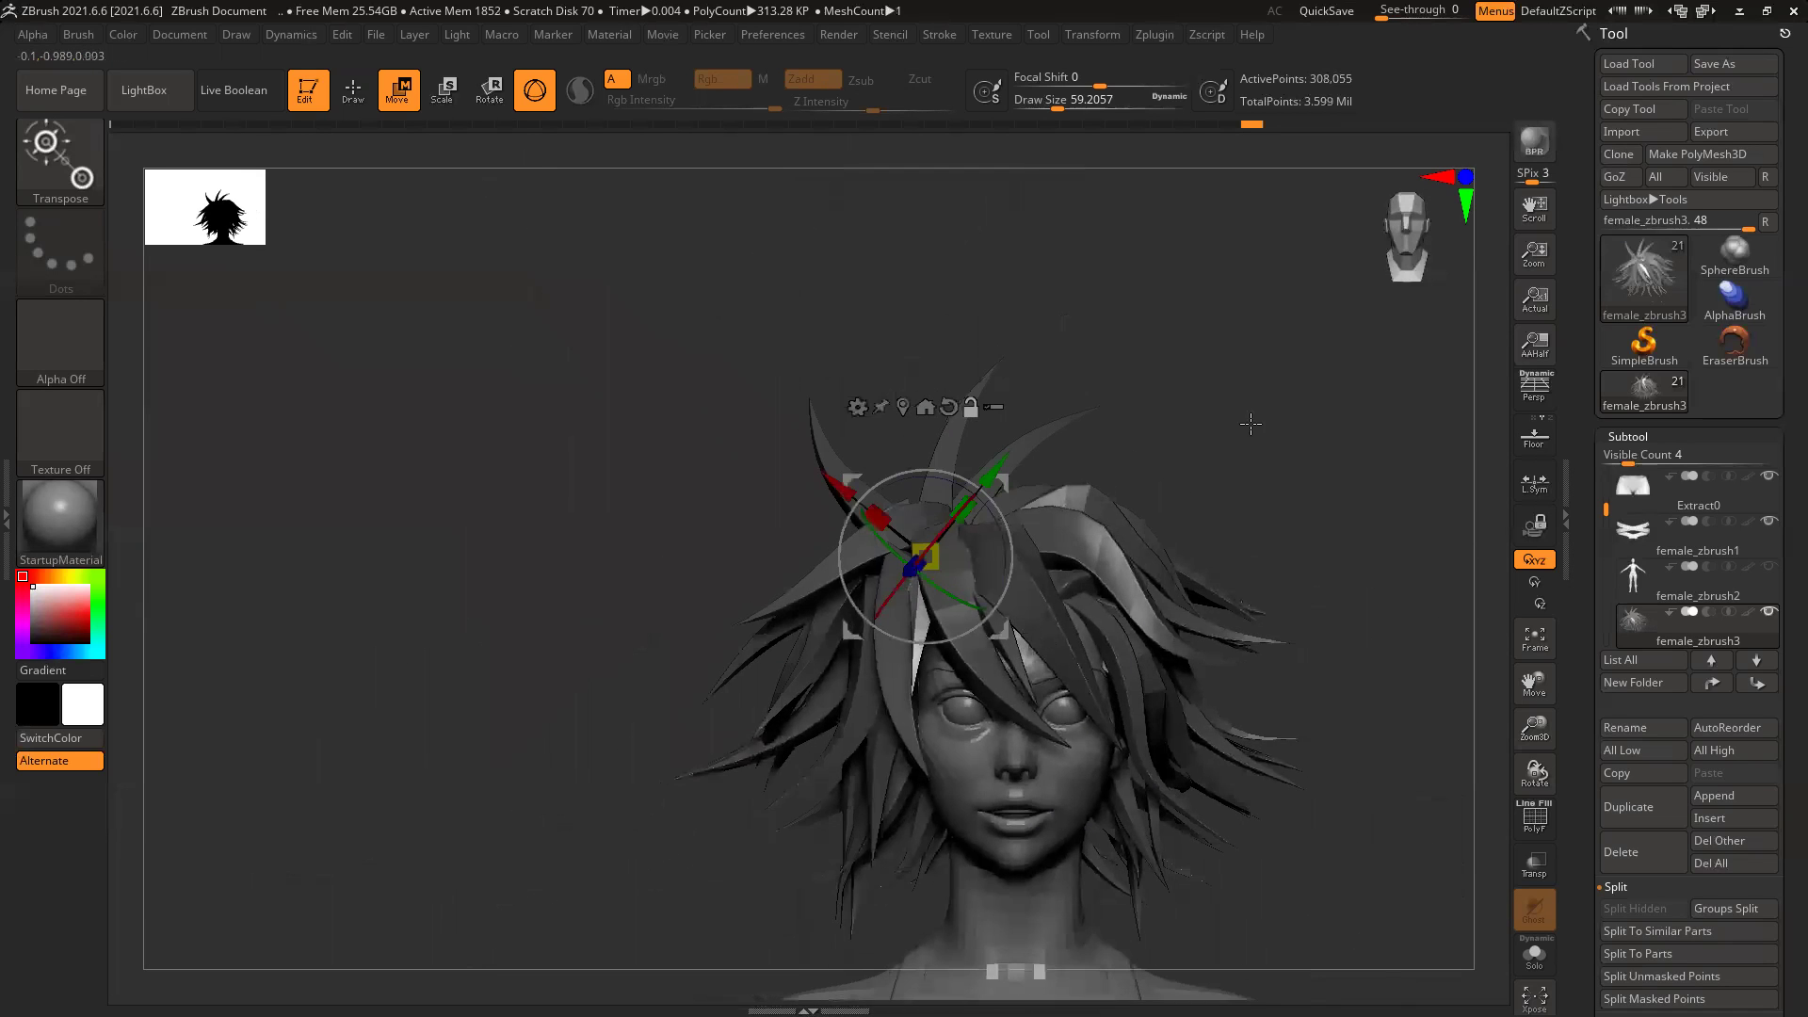
right_click_drag(1031, 452, 1081, 568, "ctrl")
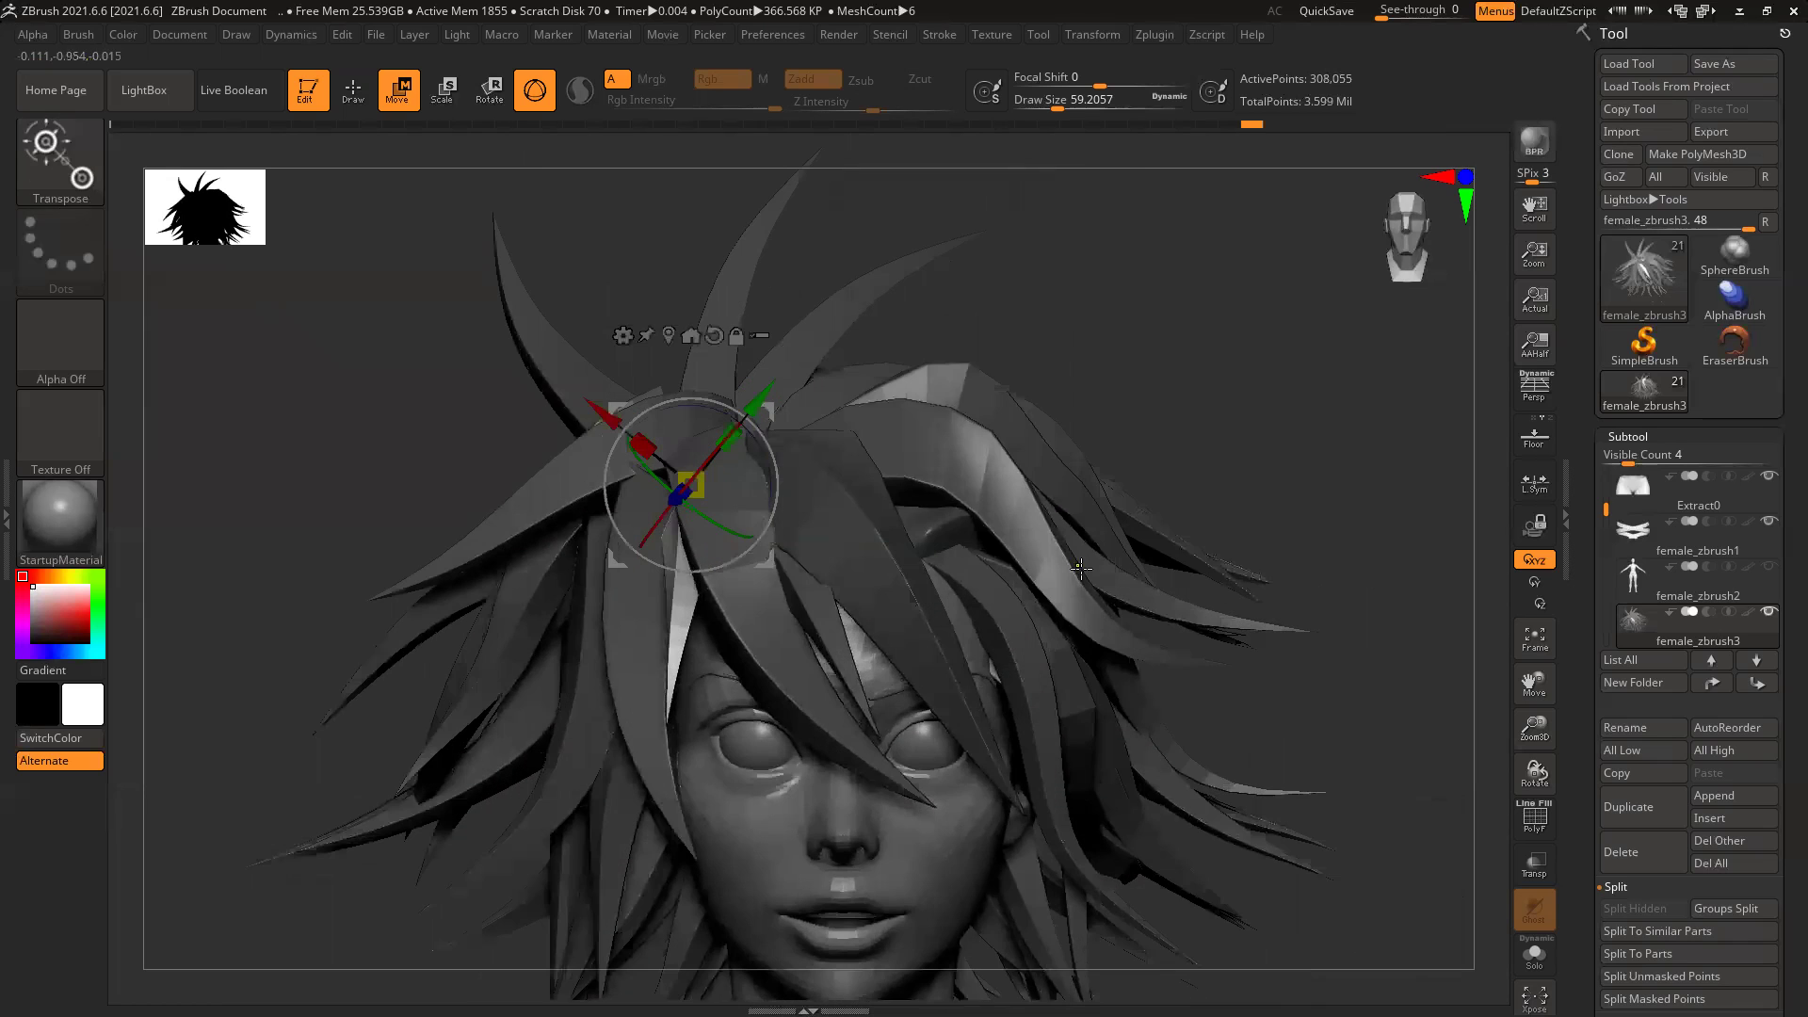
right_click_drag(1074, 397, 886, 348, "alt")
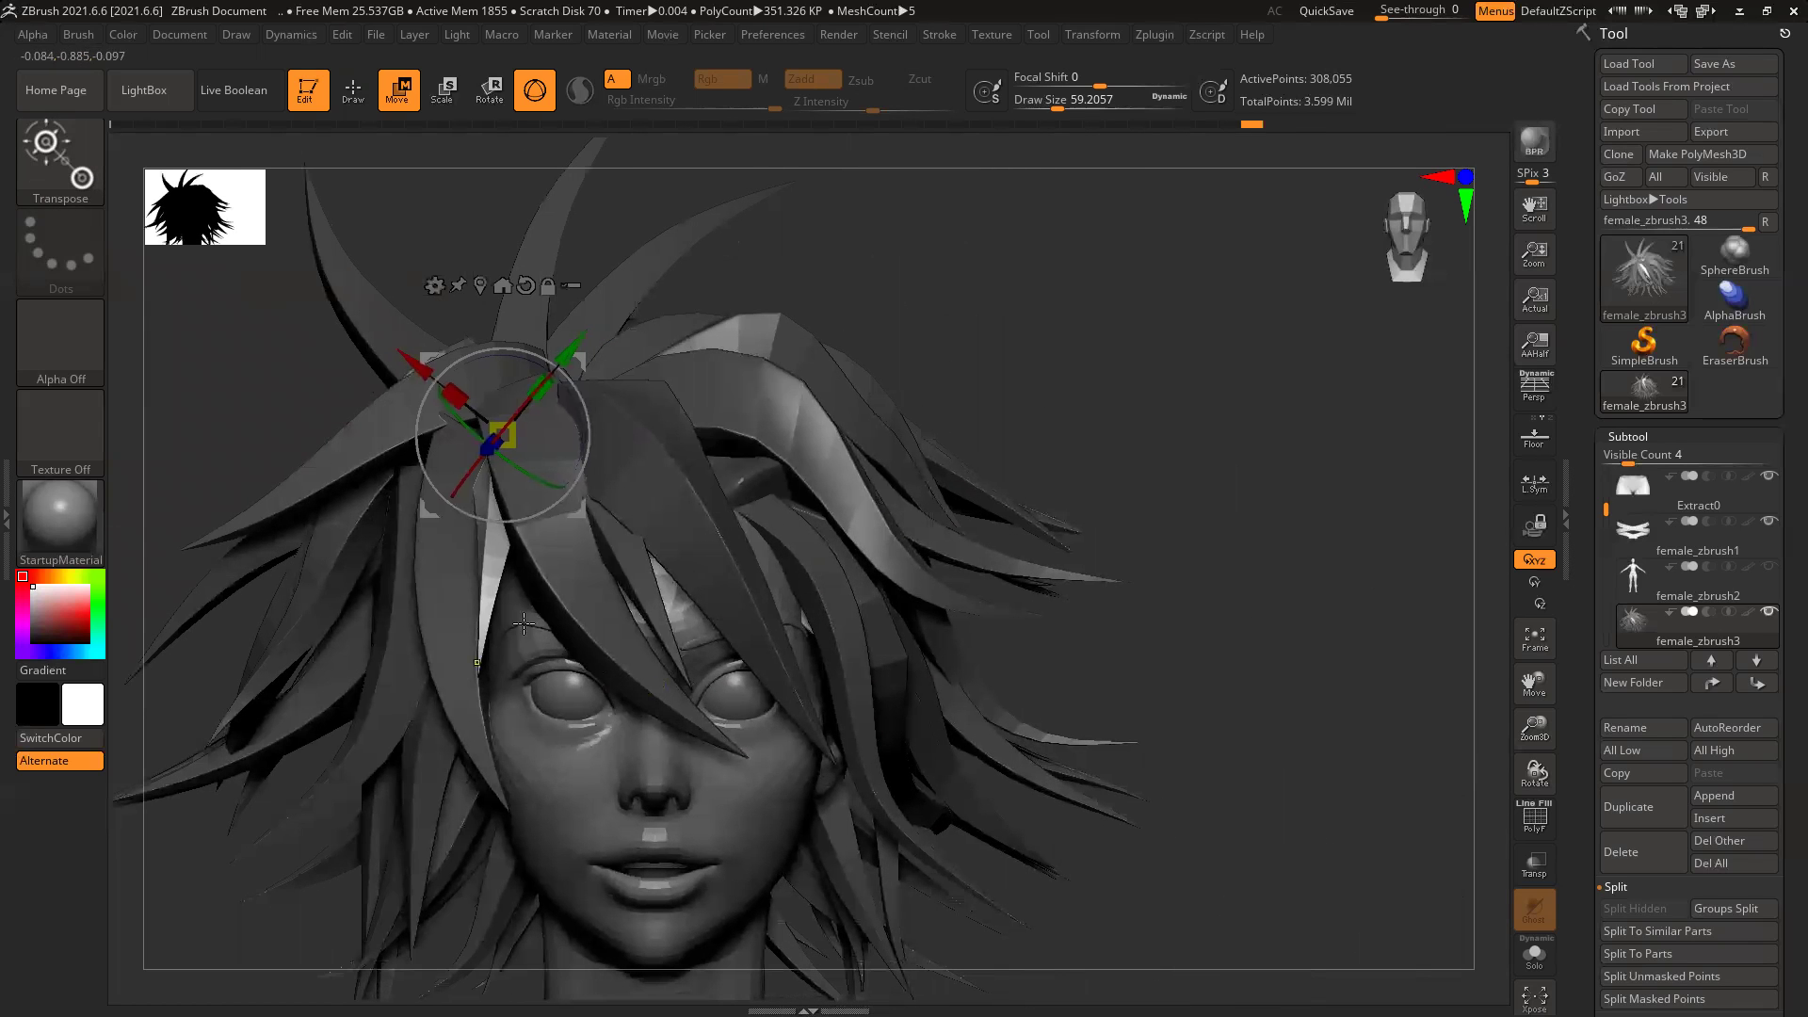
Step: Duplicate the narrow front strand, move the copy across to the opposite side of the bangs, and shift it forward off the forehead
left_click_drag(584, 509, 826, 564)
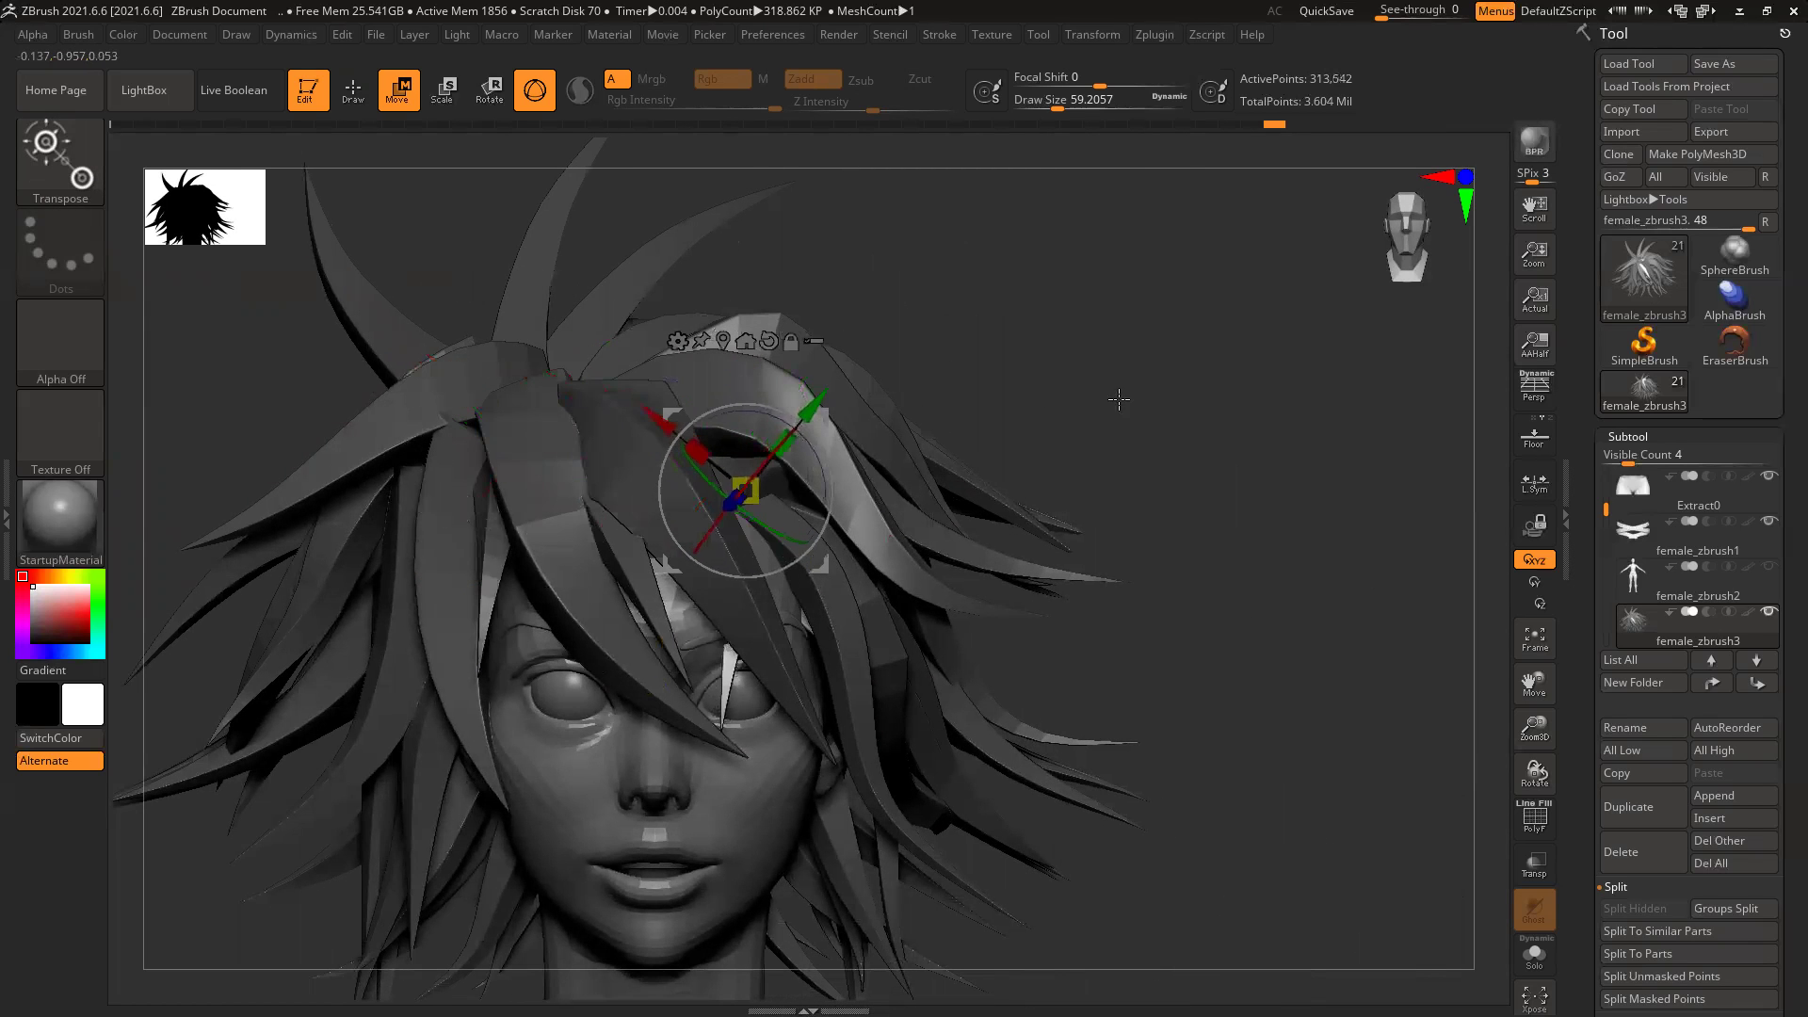
right_click_drag(1120, 400, 663, 516)
left_click_drag(621, 509, 547, 526)
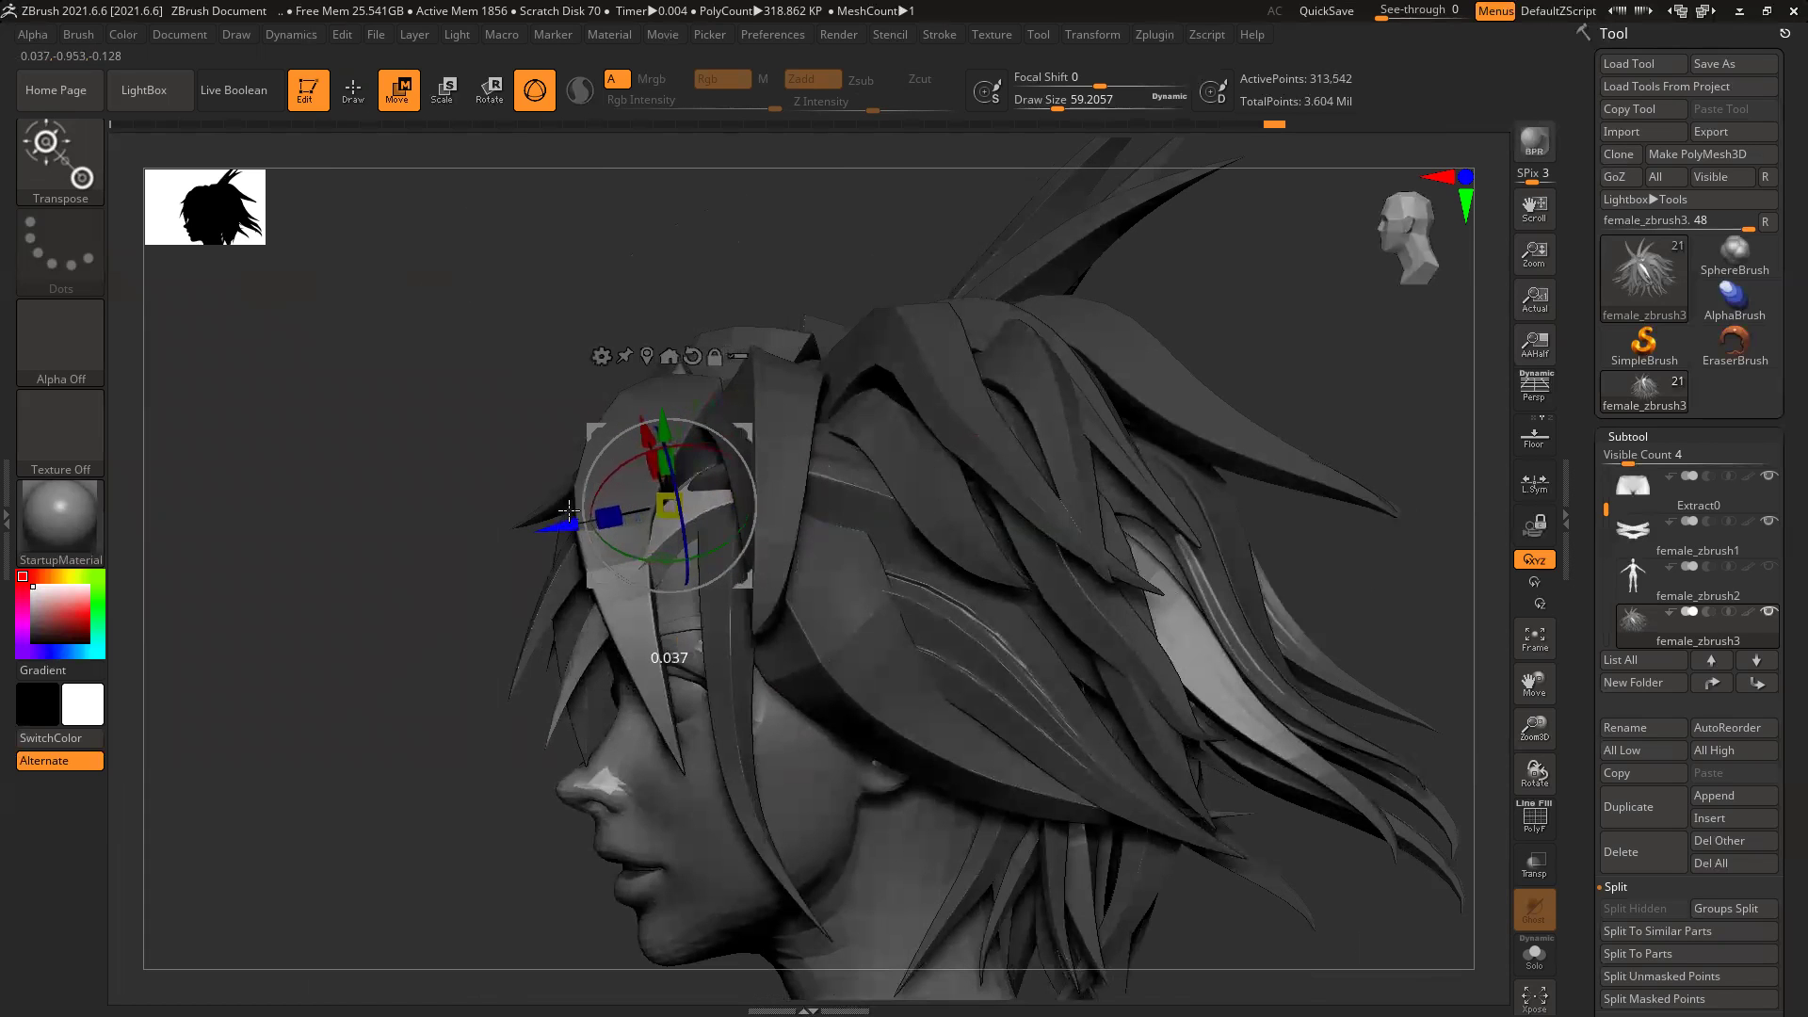
Step: Rotate the copied strand to follow the side-swept bangs and reposition its root higher on the front hairline
left_click_drag(416, 560, 750, 558)
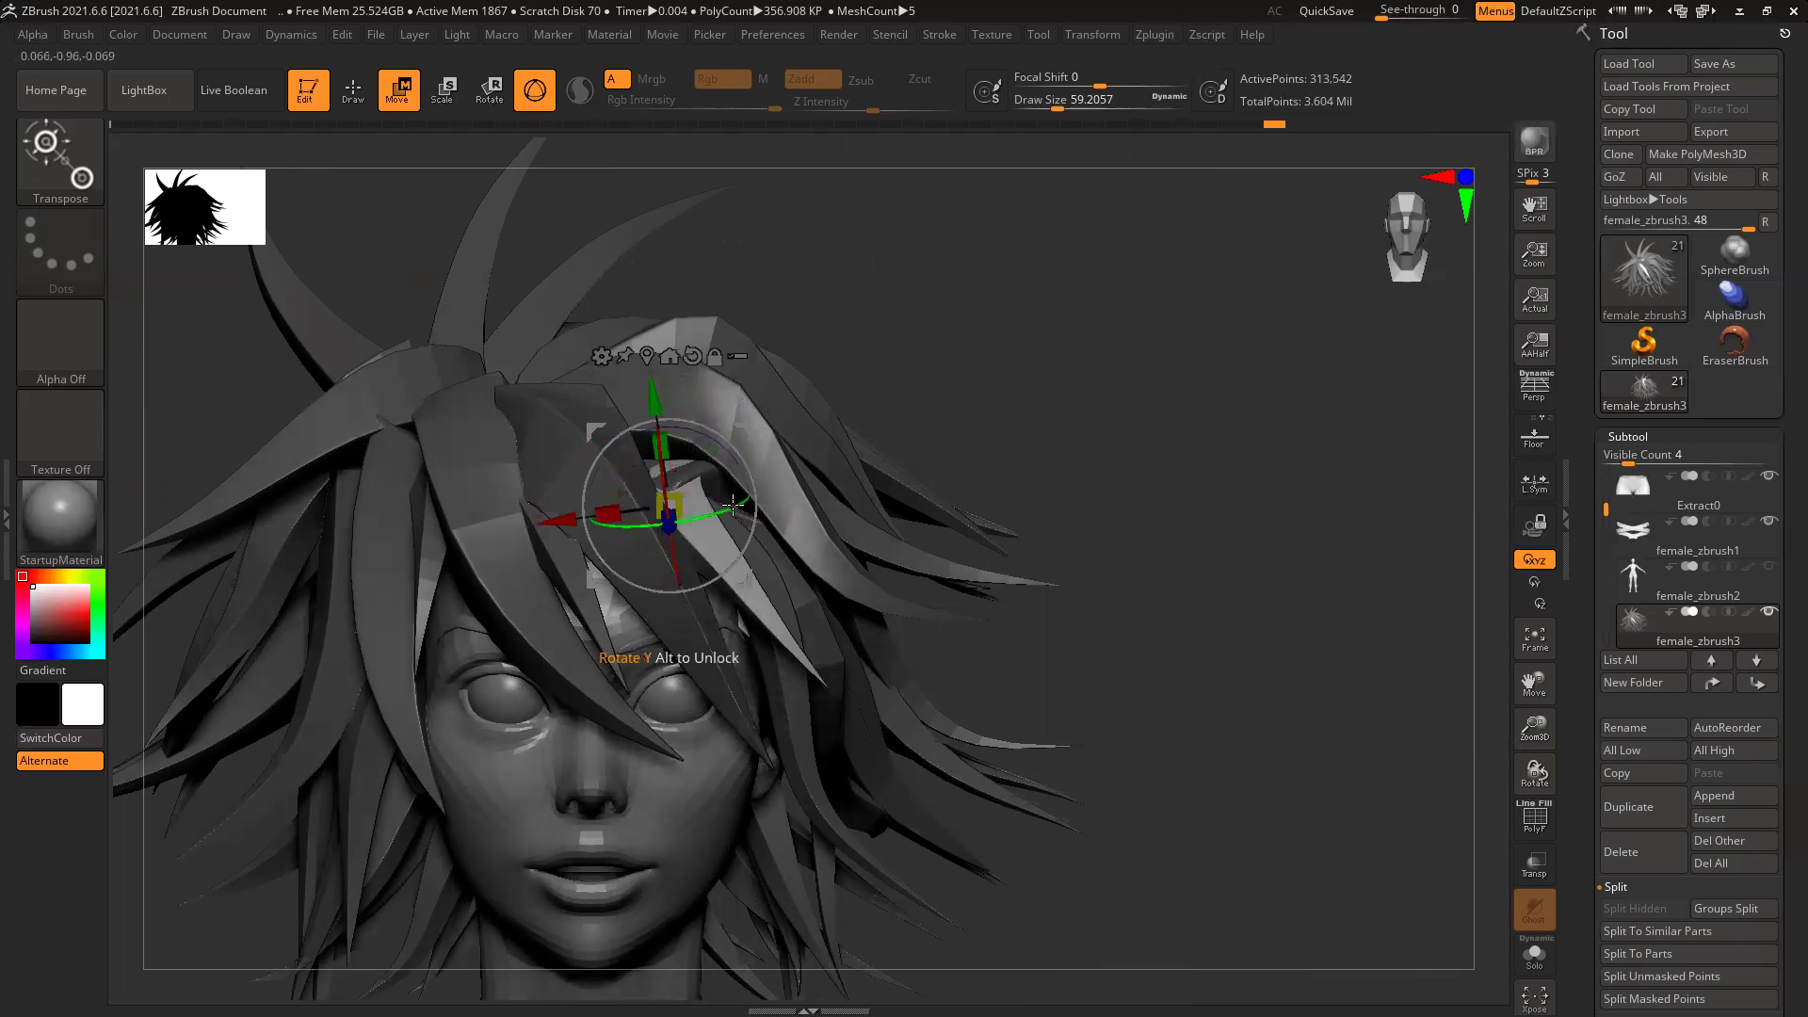
left_click_drag(725, 554, 673, 500)
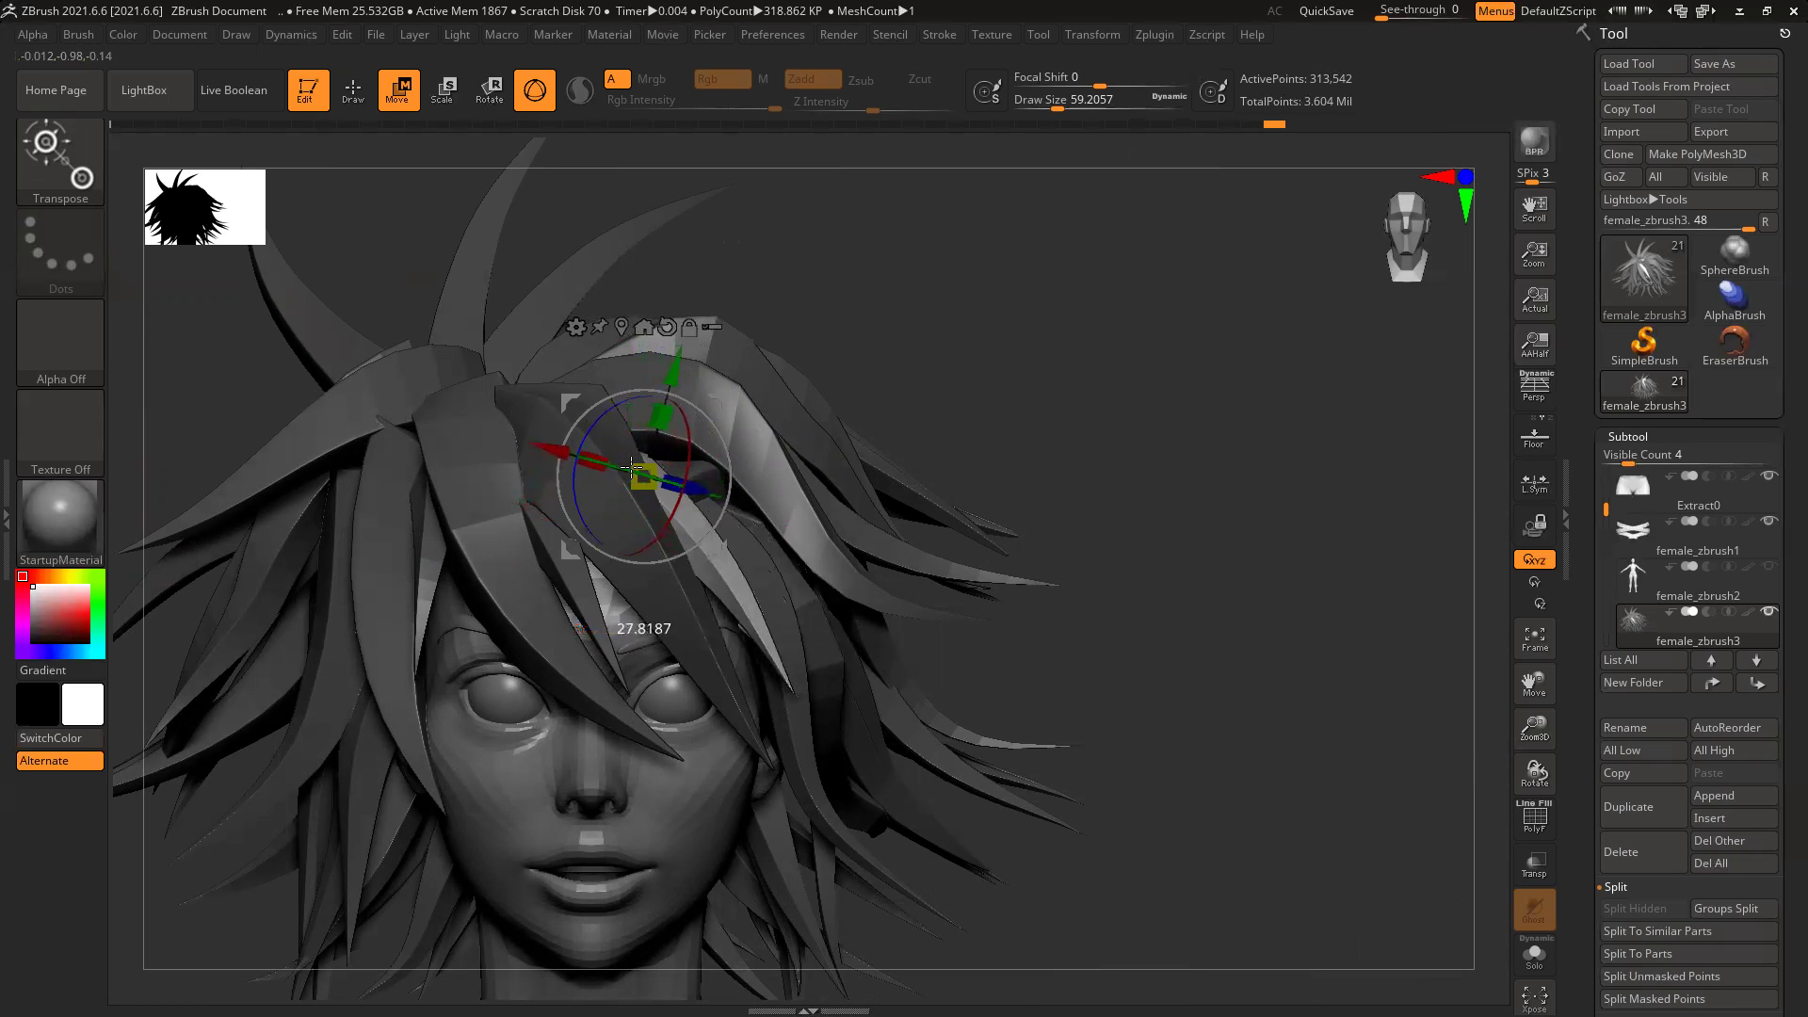
left_click_drag(724, 551, 719, 517)
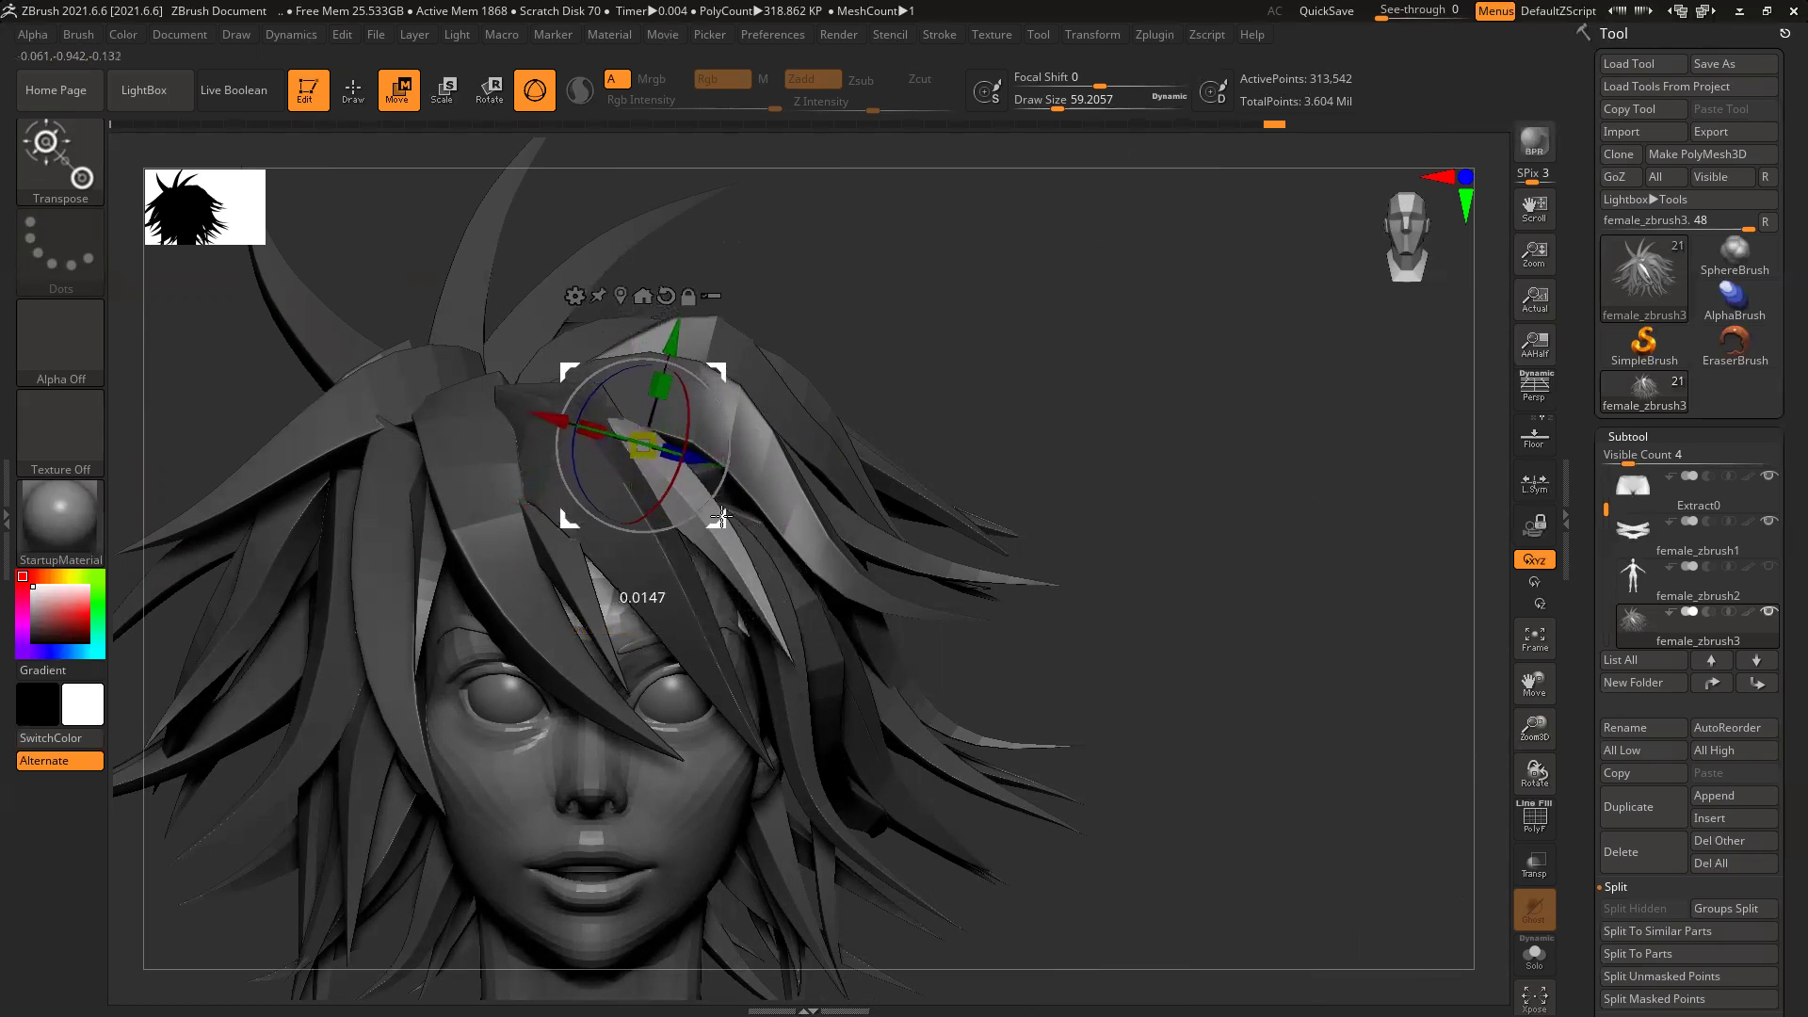
left_click_drag(683, 329, 680, 345)
left_click_drag(1041, 478, 716, 508)
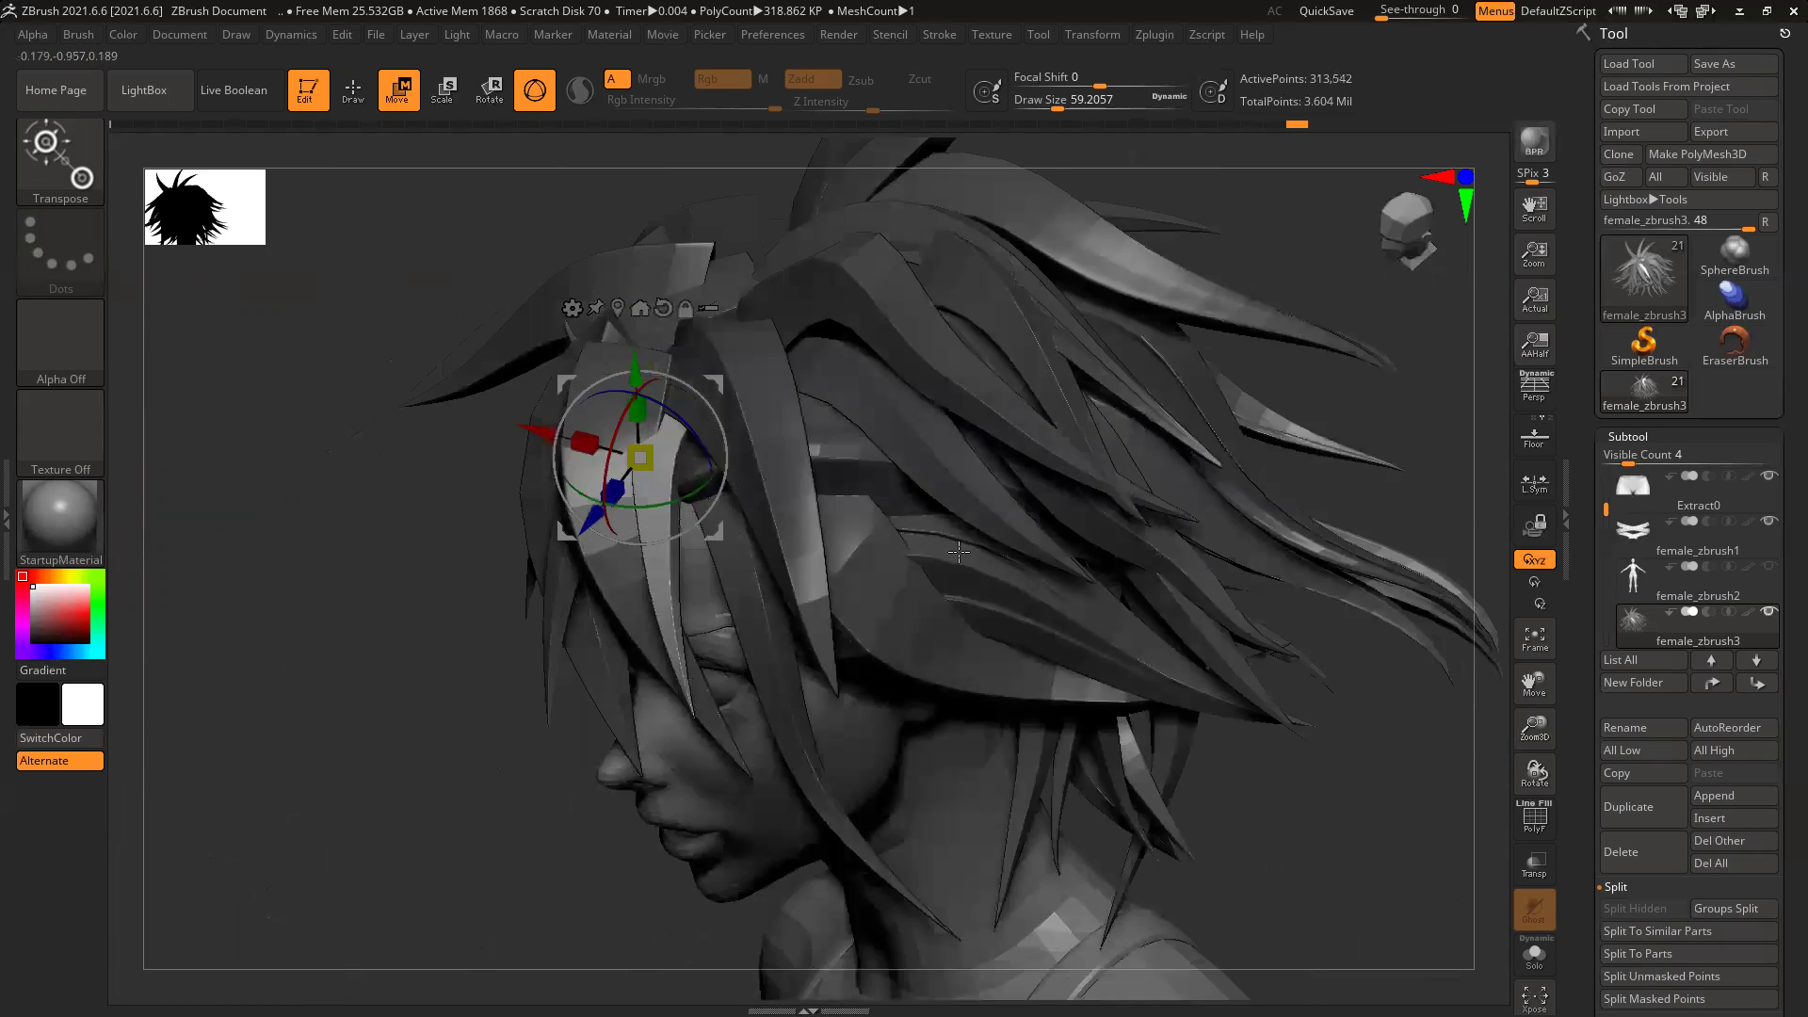
left_click_drag(597, 513, 611, 509)
Step: Place one more copy of the strand close beside it in the bangs and clear the mask from the hair
left_click_drag(380, 676, 911, 546)
left_click_drag(732, 519, 770, 497)
left_click_drag(1253, 681, 1277, 509, "alt")
left_click_drag(1237, 576, 1183, 557, "alt")
left_click_drag(1151, 474, 1245, 579, "ctrl")
left_click_drag(1162, 454, 1251, 521, "alt")
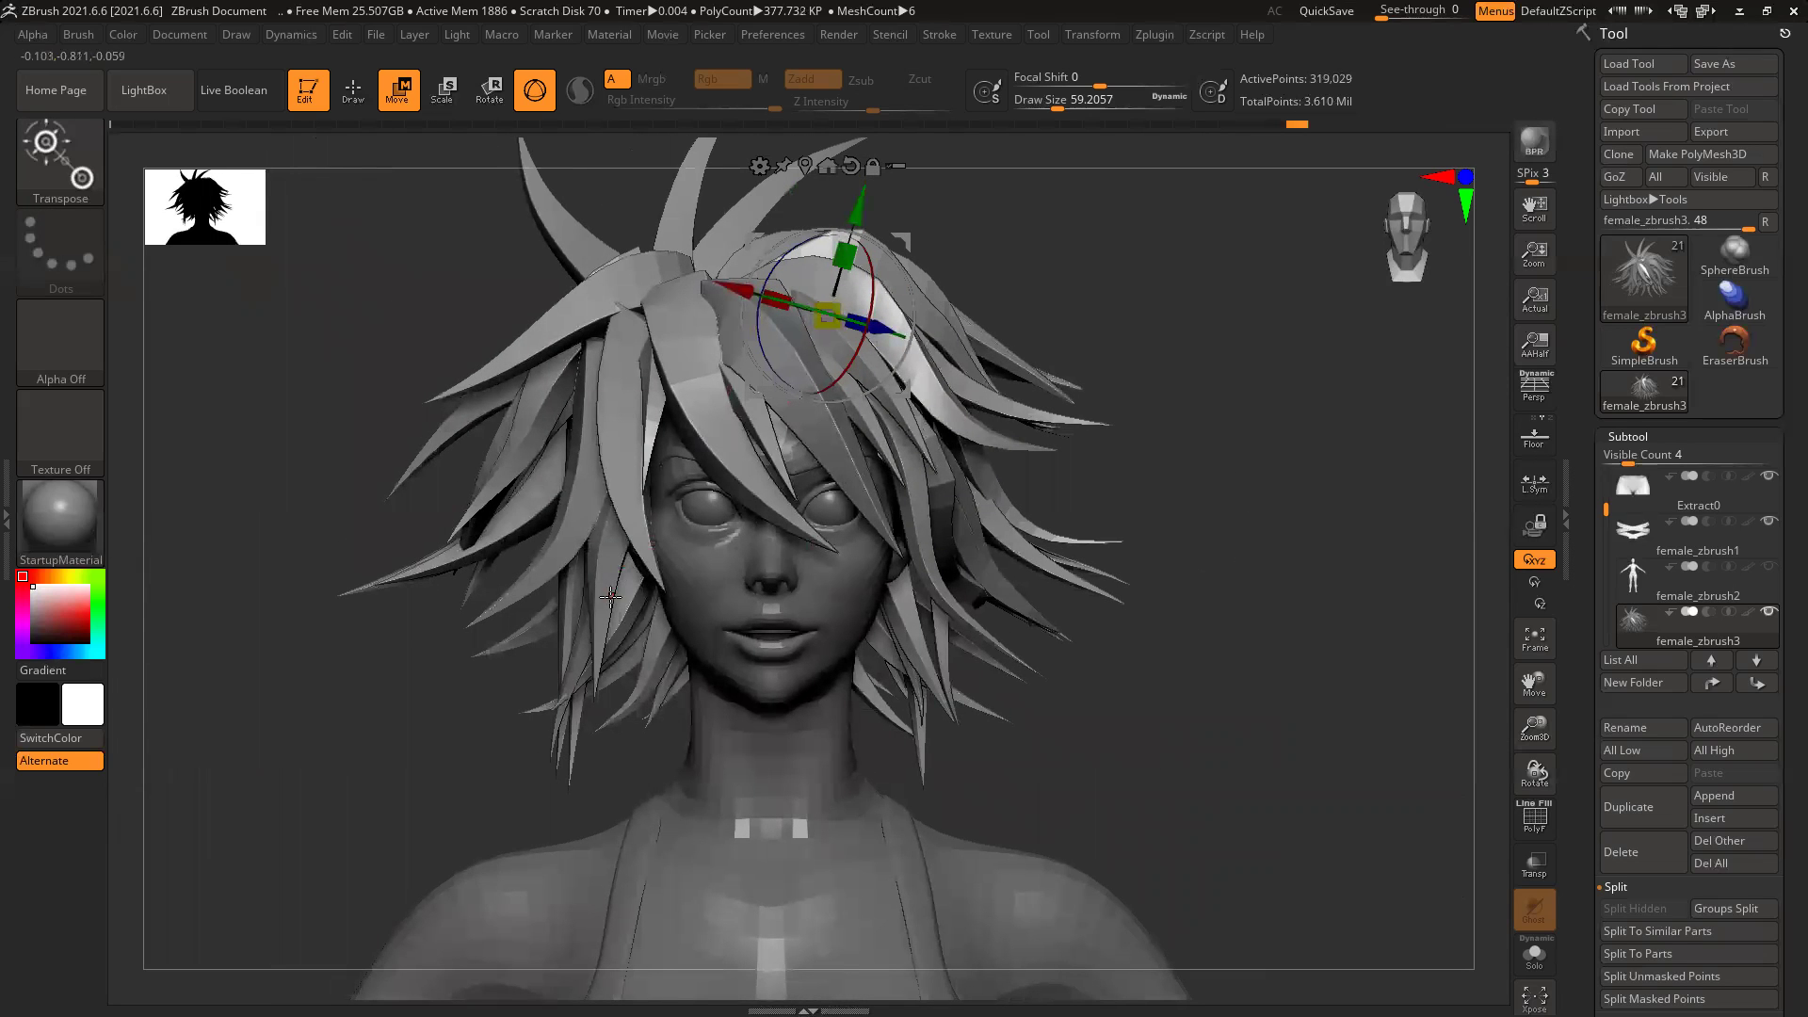
key("q")
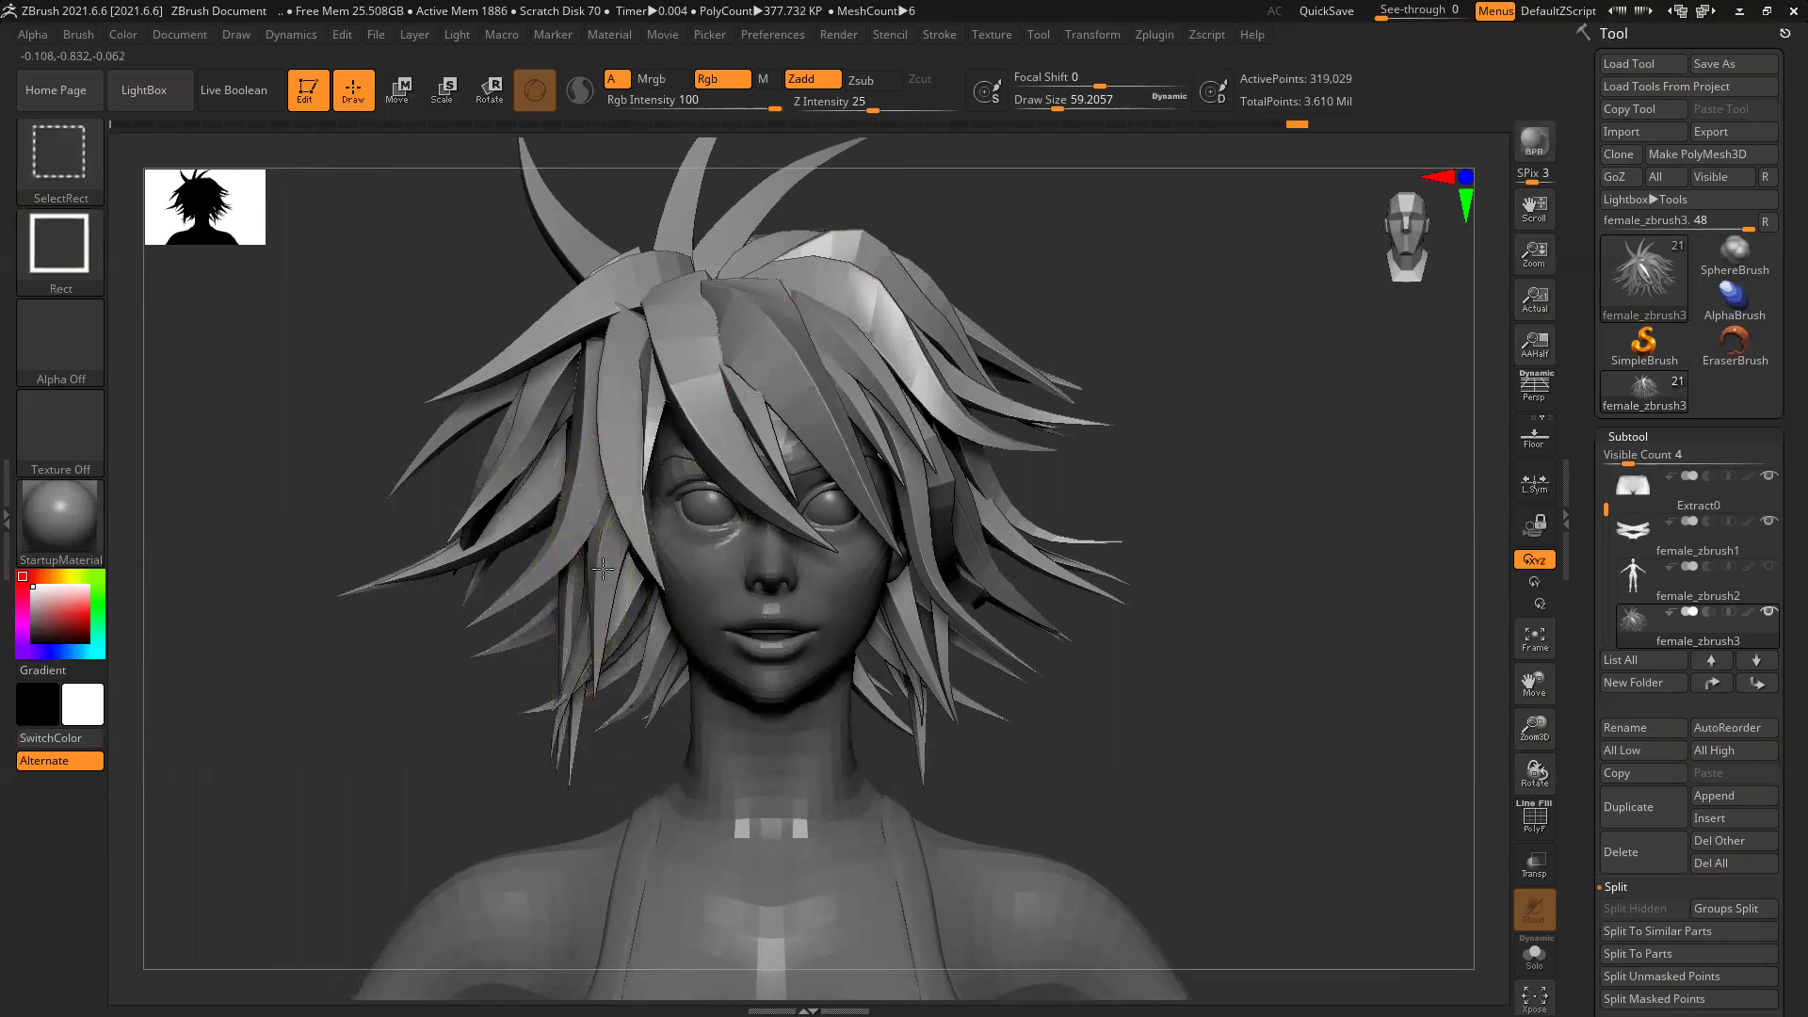
Step: Isolate the hair strand beside the cheek, reduce the Move brush to about 51, bend the strand toward the face, and show all hair
left_click(606, 563, "ctrl+shift")
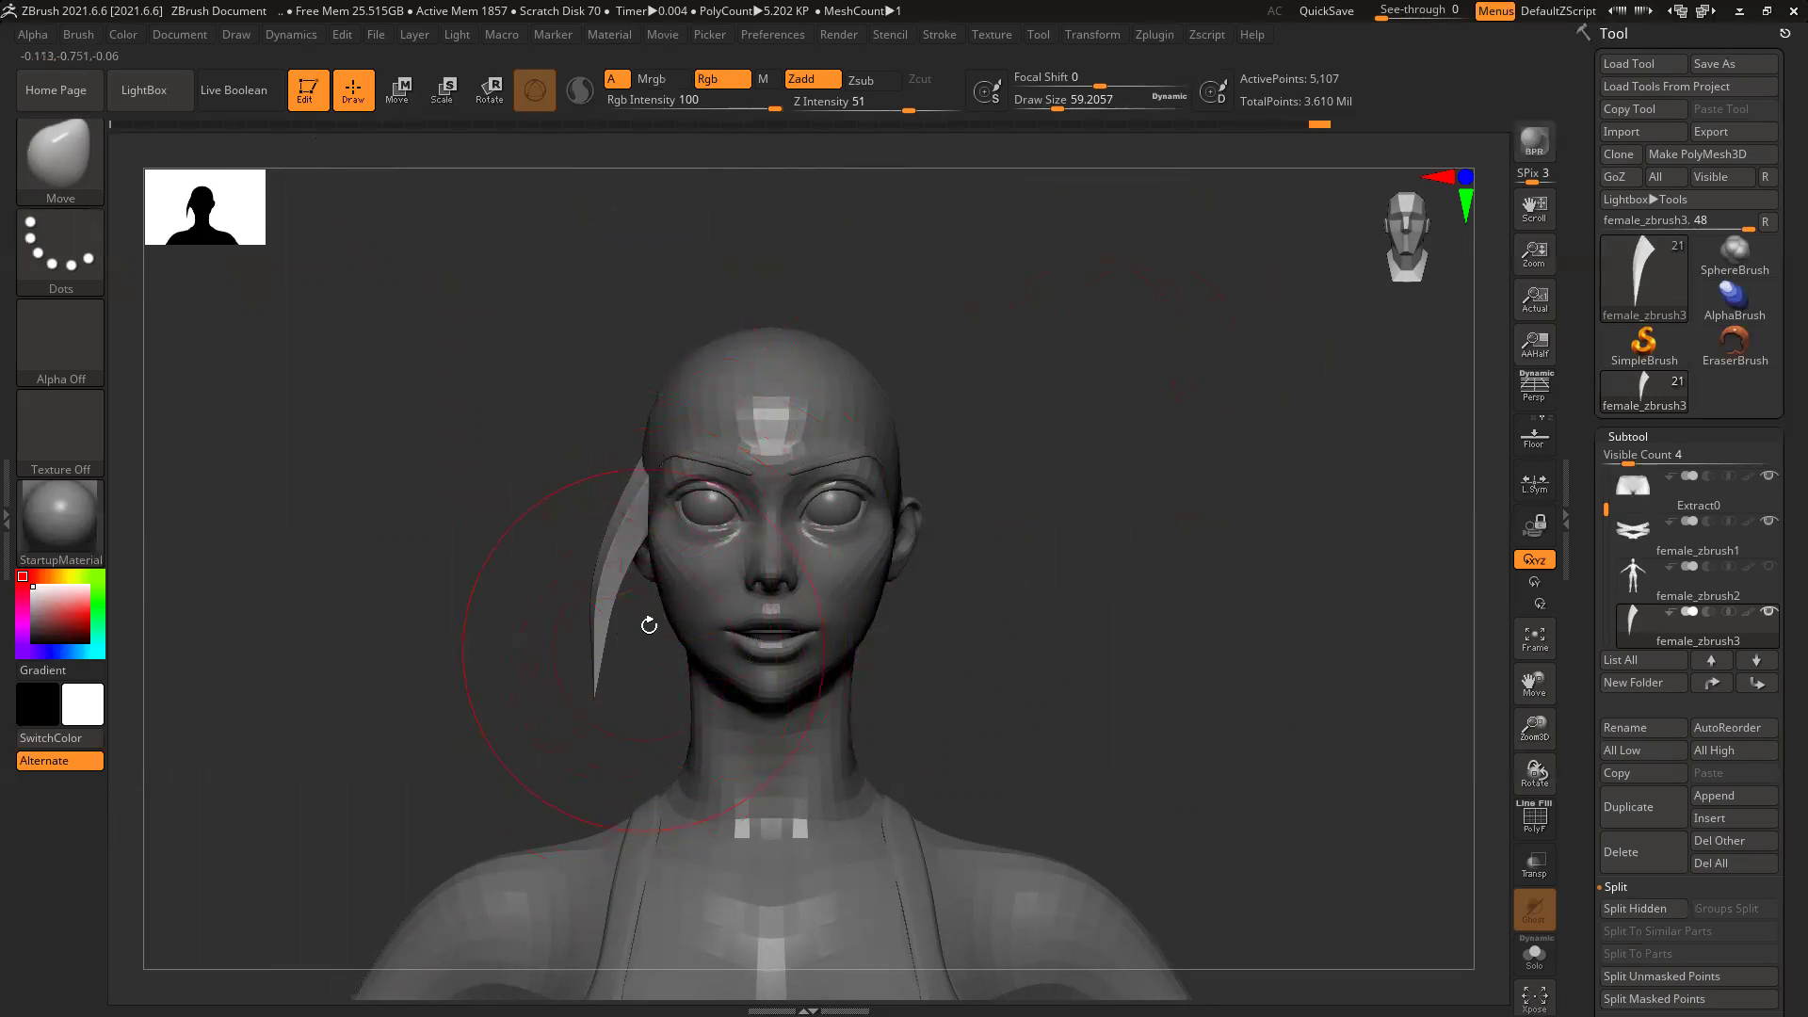
key("space")
left_click_drag(604, 586, 649, 593)
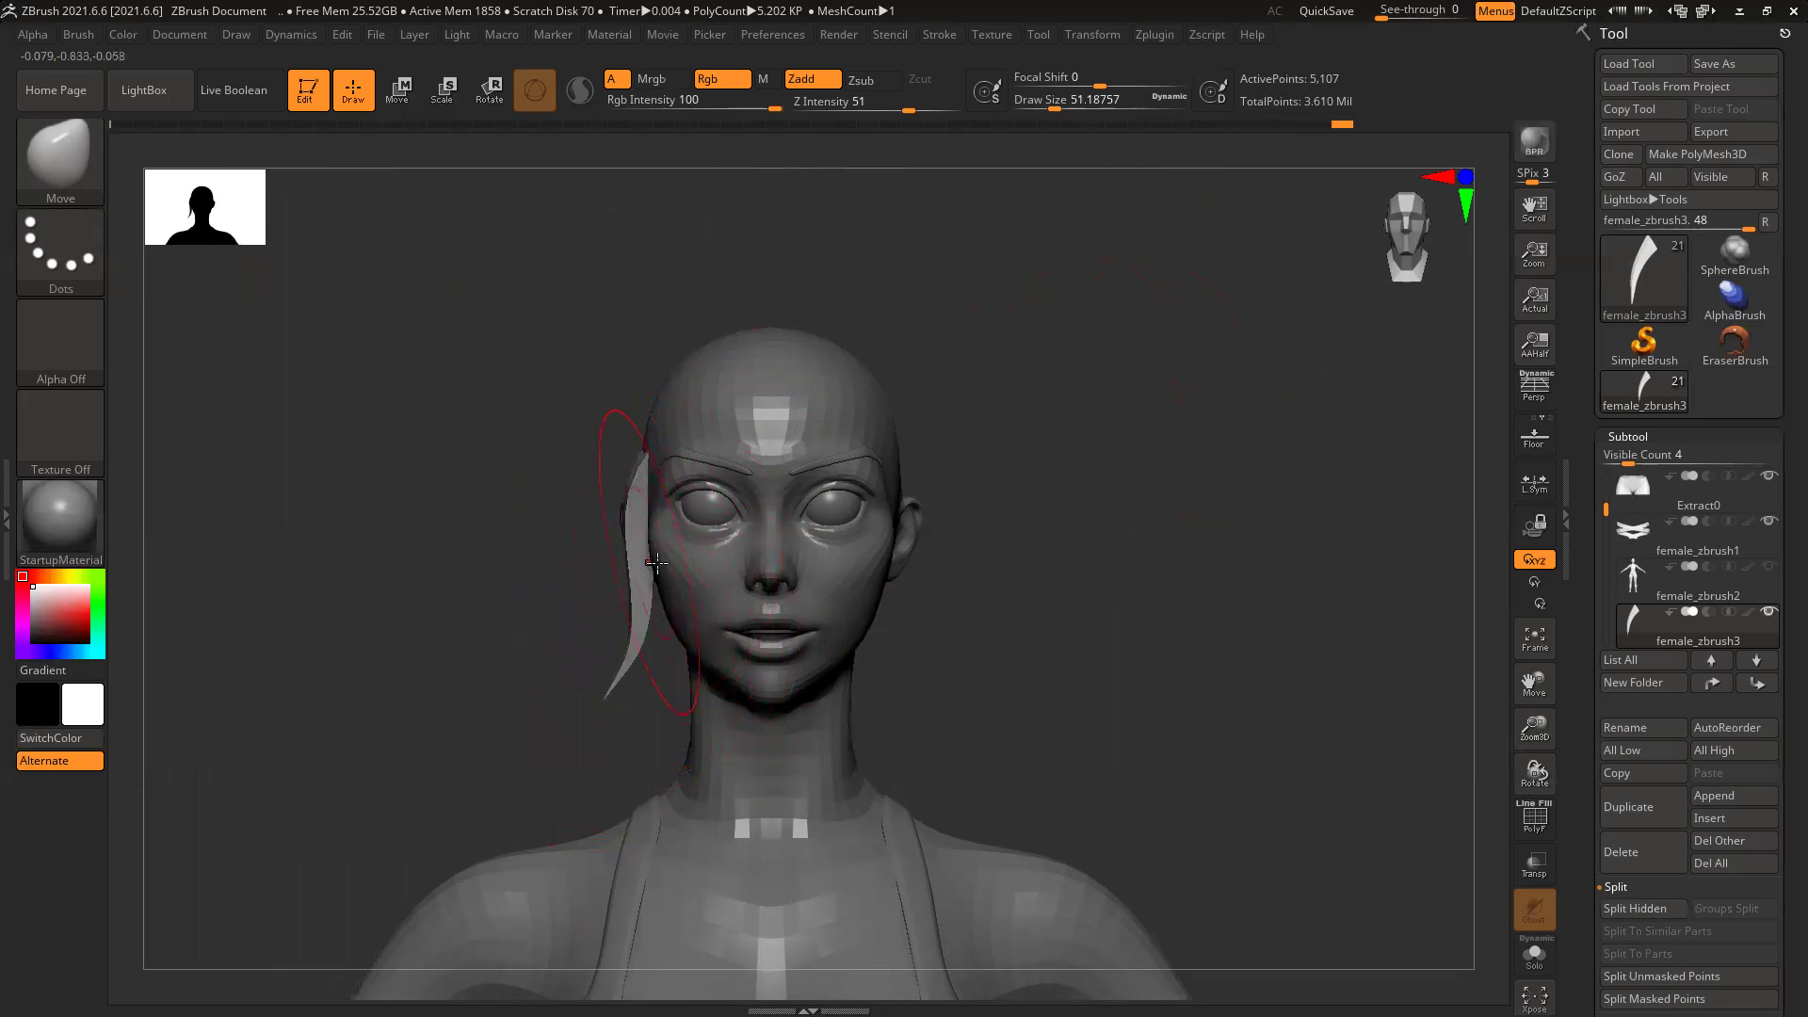
left_click(1088, 596, "ctrl+shift")
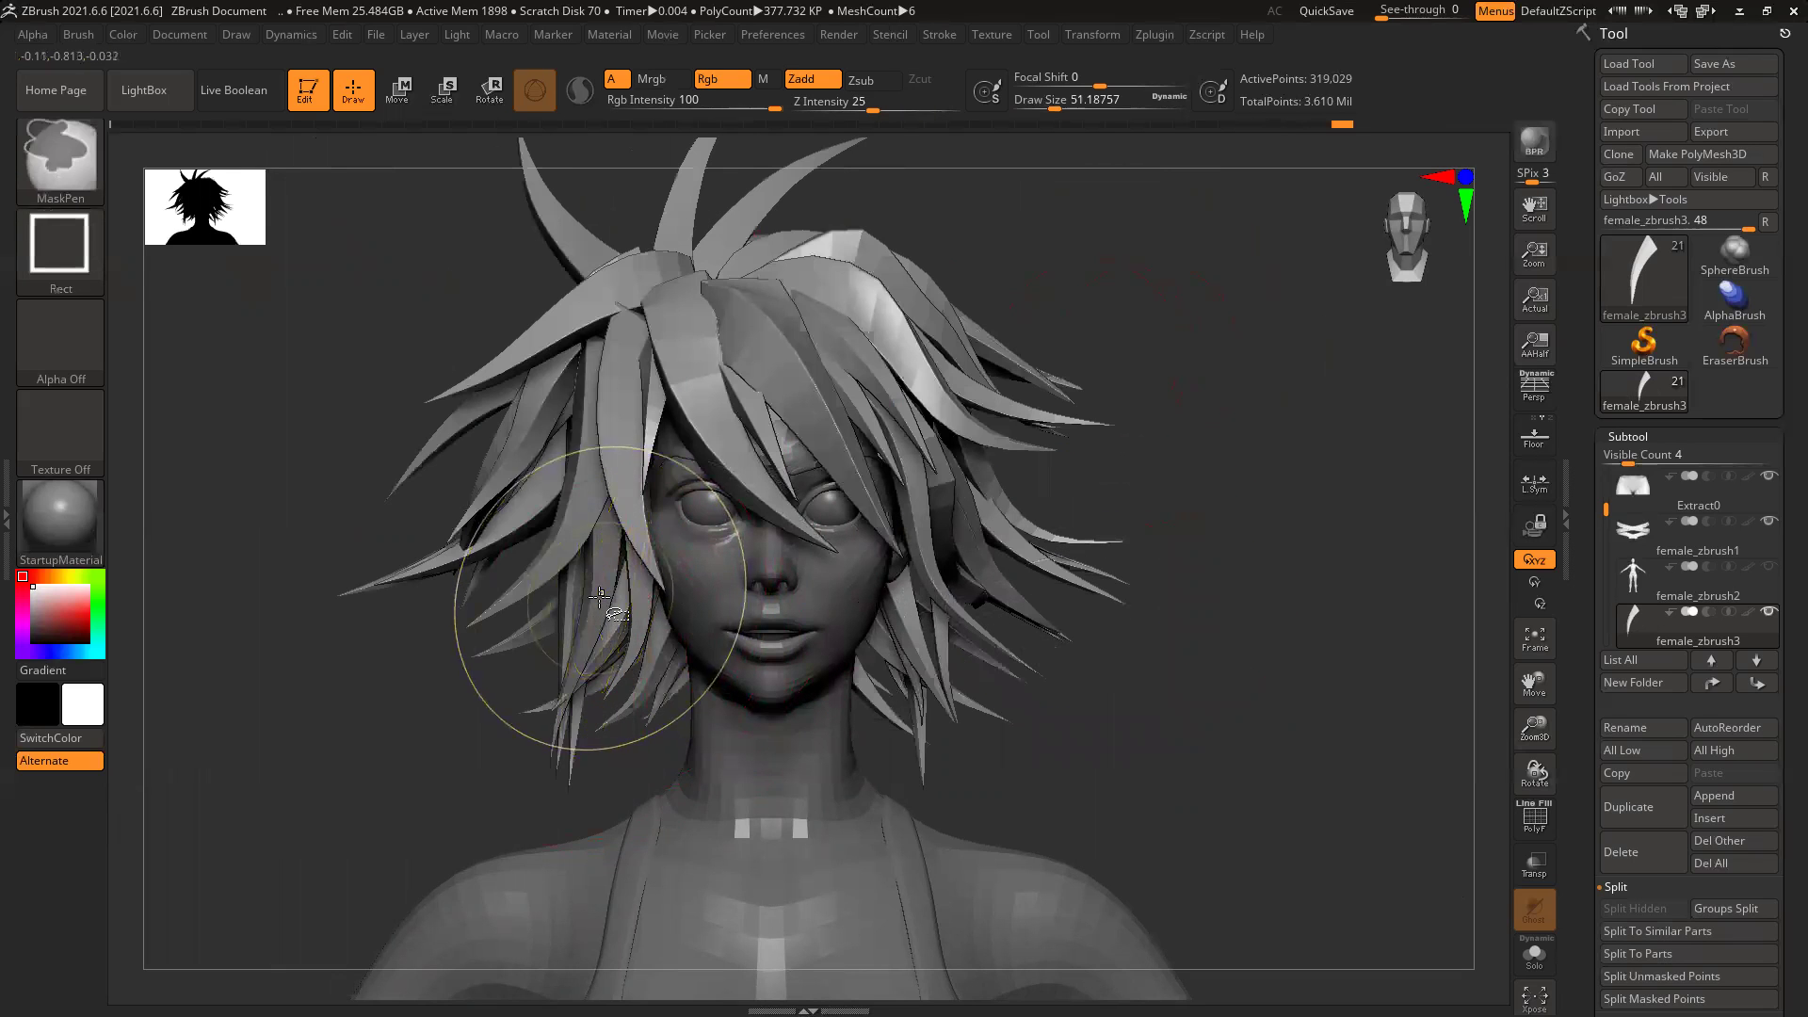
Step: Isolate two neighbouring strands beside the ear in turn and bend their middles toward the face with the Move brush
left_click(614, 586, "ctrl+shift")
left_click_drag(610, 603, 635, 604)
left_click_drag(586, 680, 604, 662)
left_click(378, 697, "ctrl+shift")
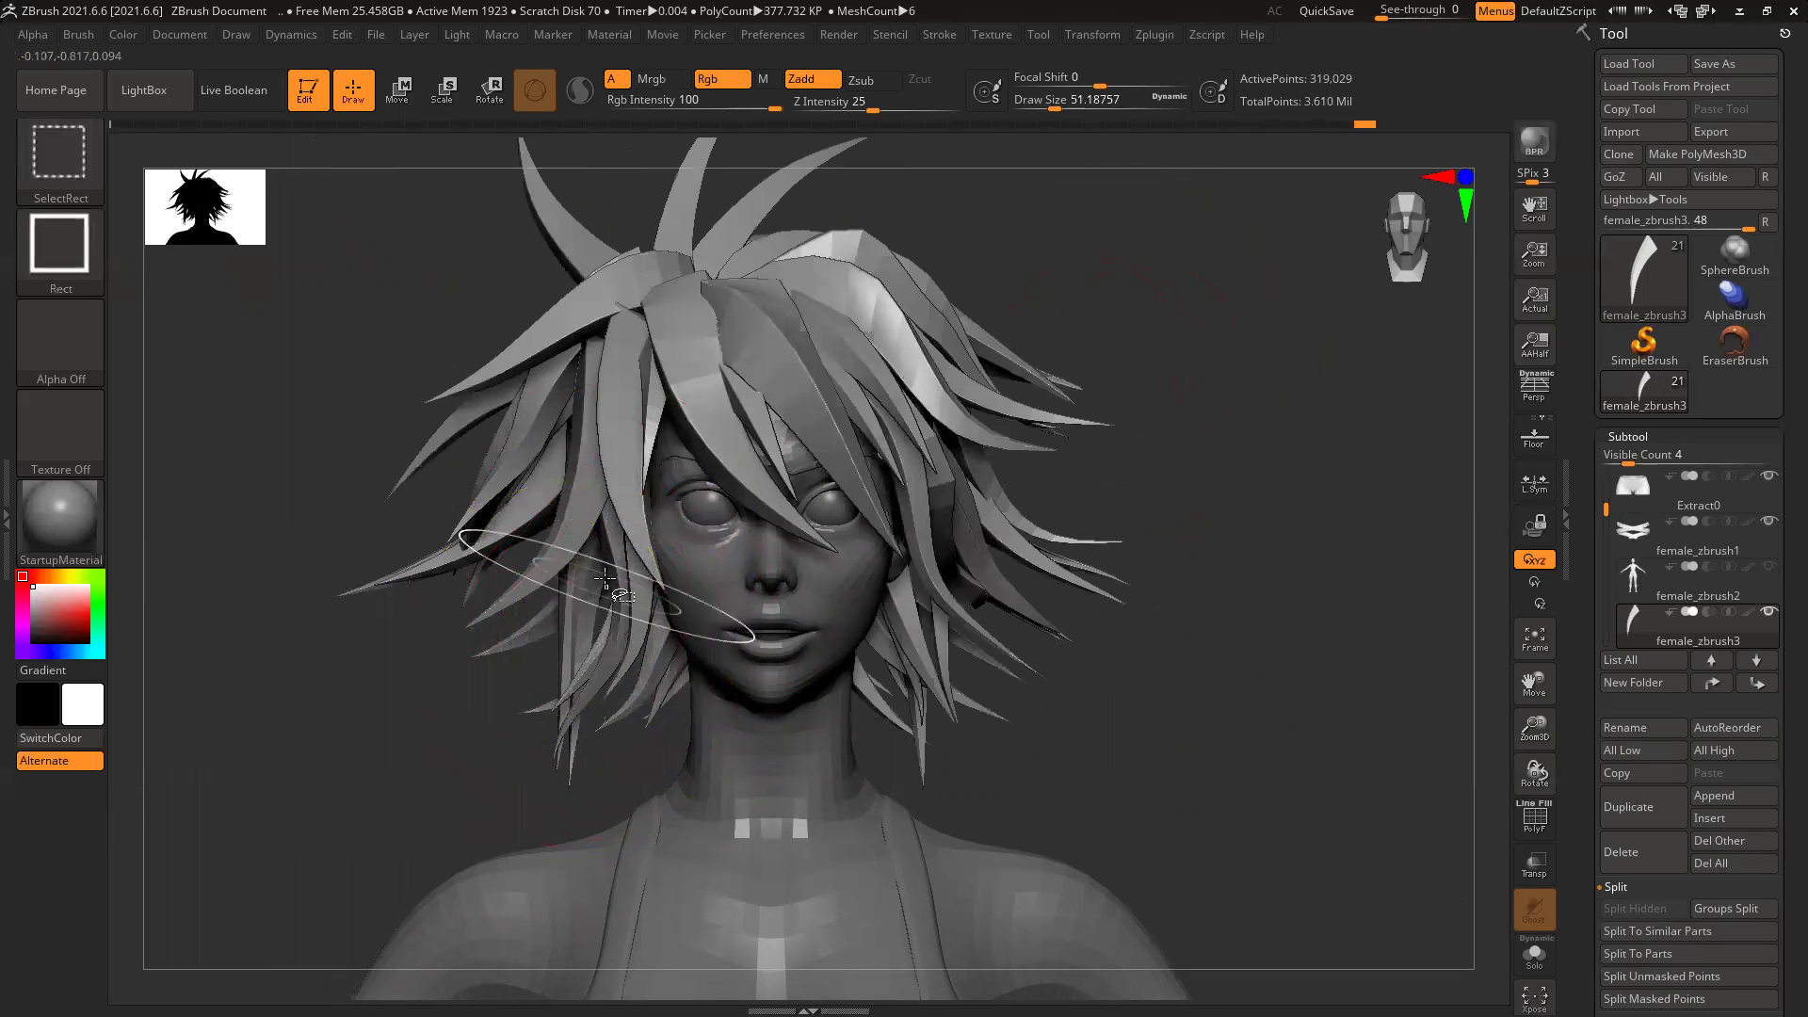
left_click(613, 565, "ctrl+shift")
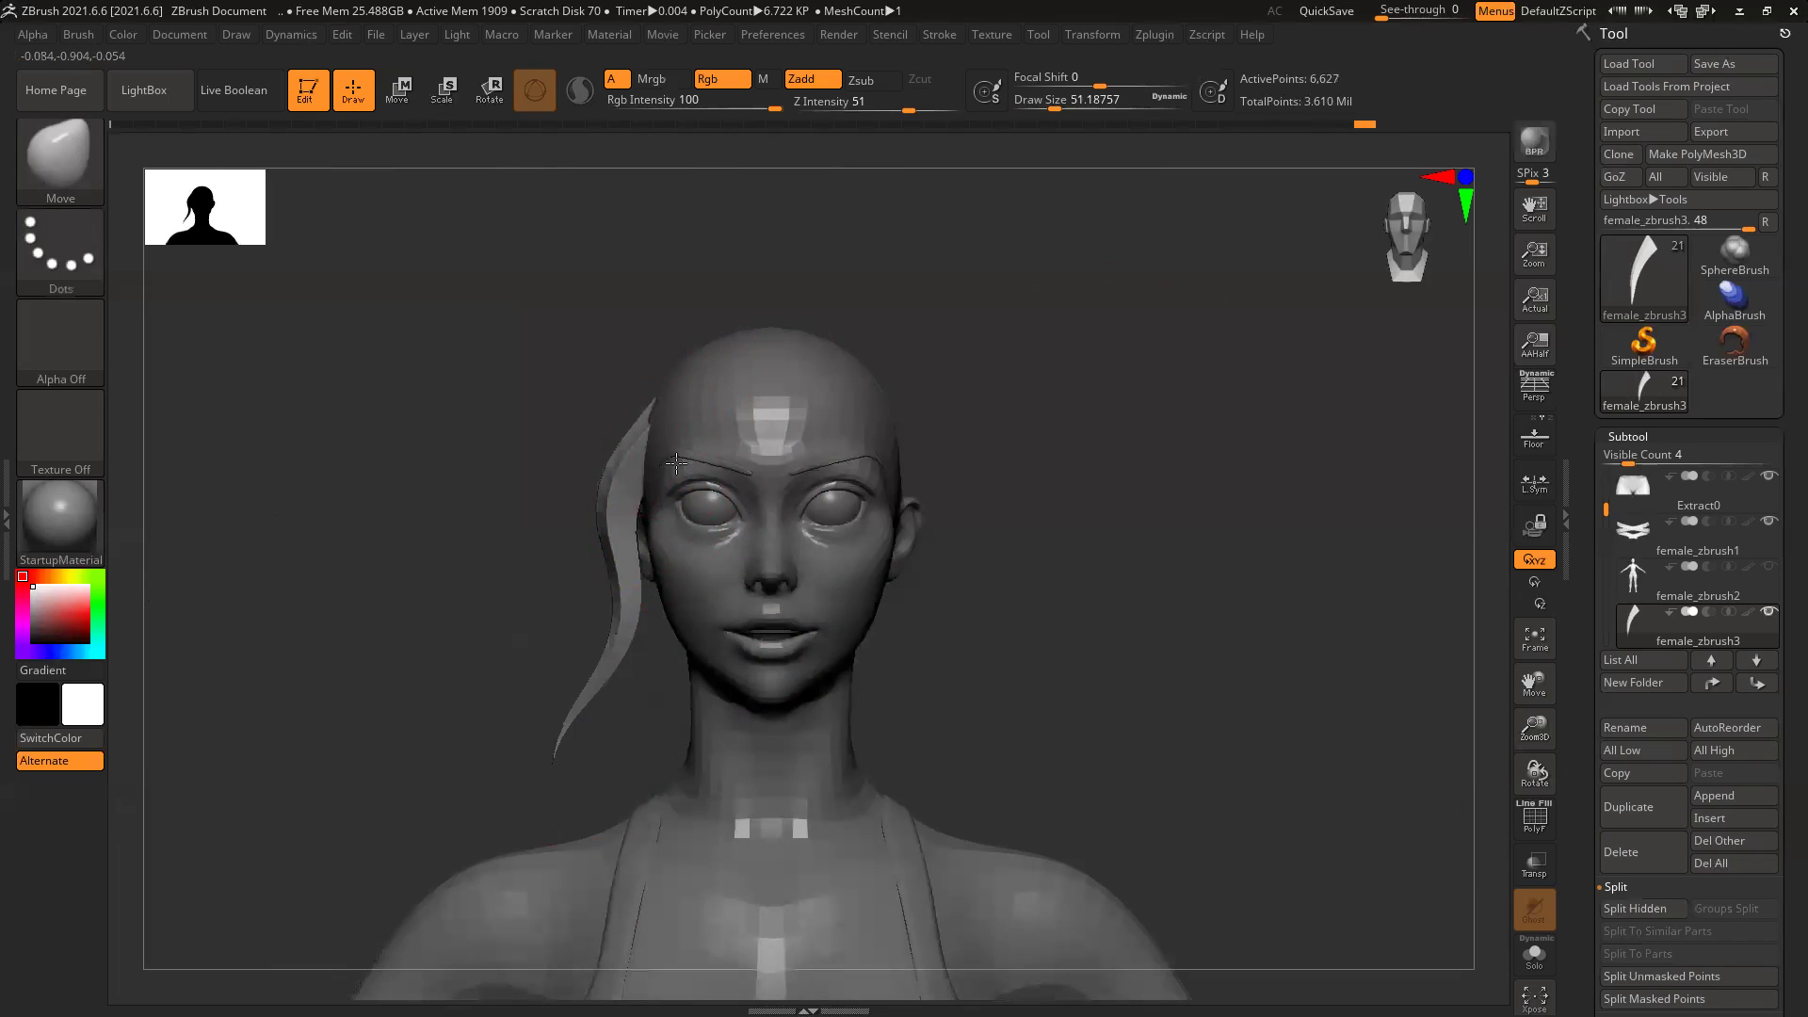
left_click(355, 726, "ctrl+shift")
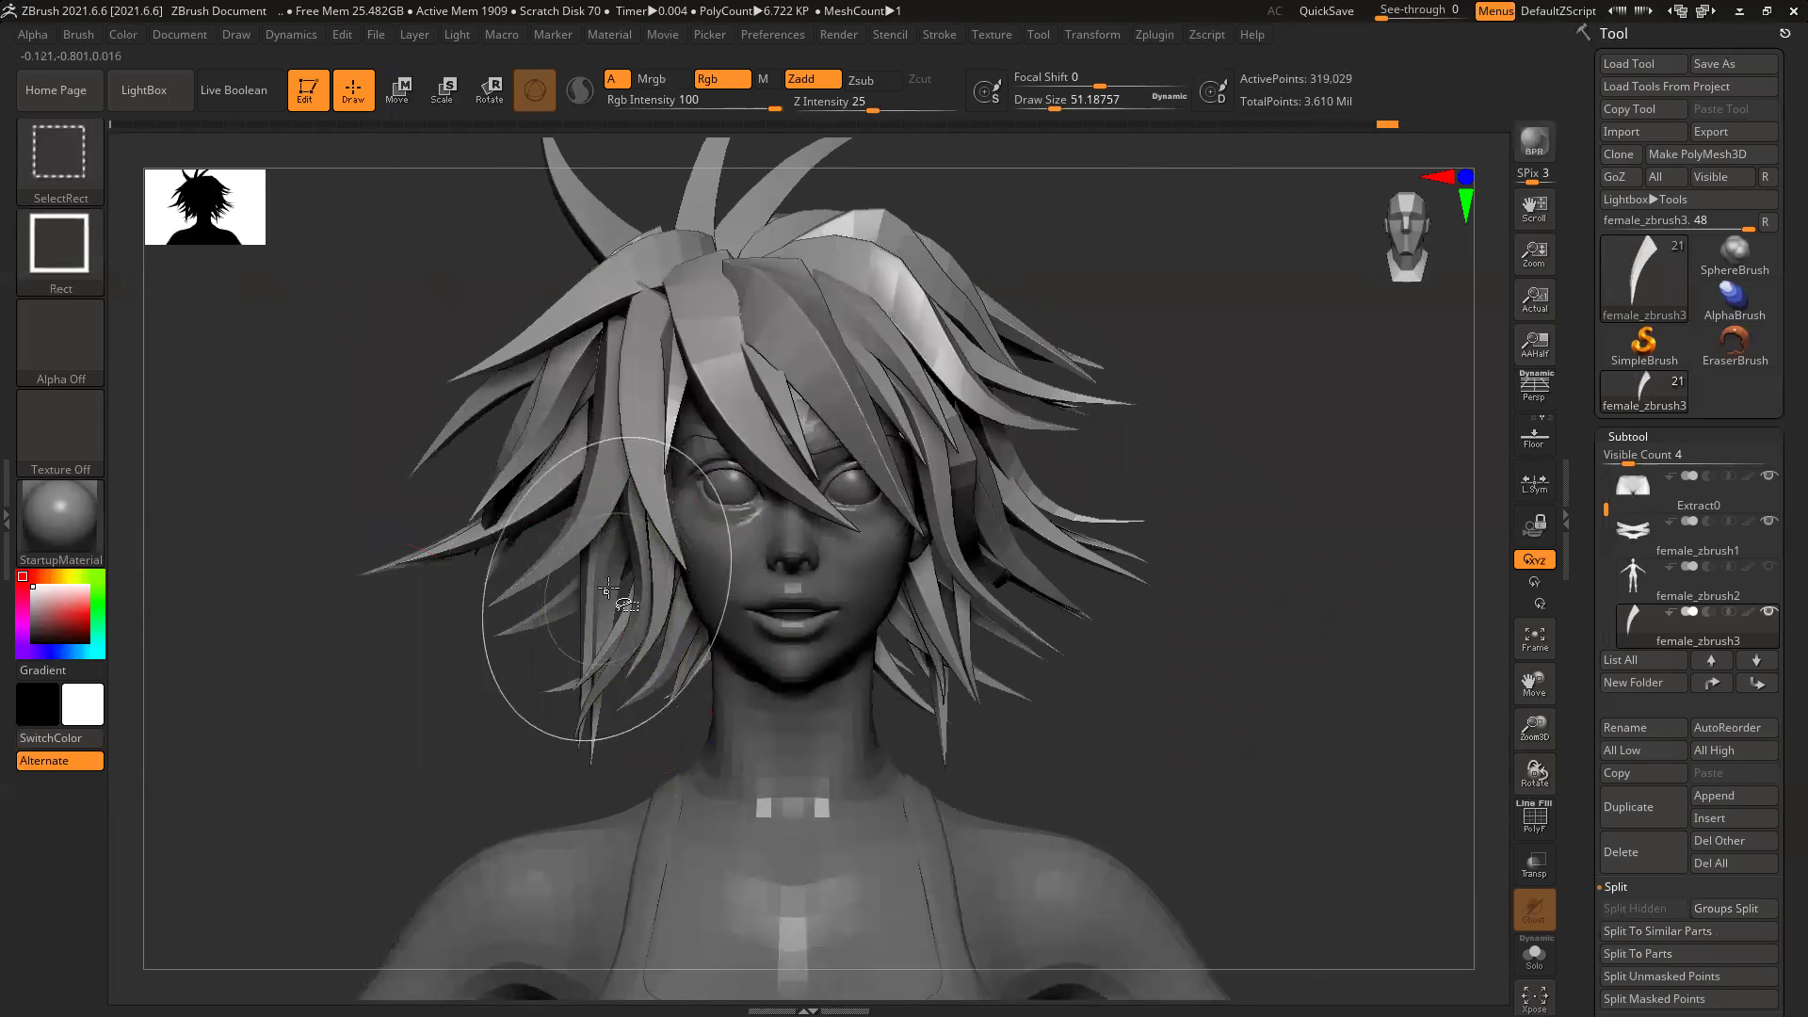
Step: Isolate the next strand by the ear, sweep its tip outward, and tuck its root against the head
left_click(609, 591, "ctrl+shift")
left_click_drag(552, 764, 483, 720)
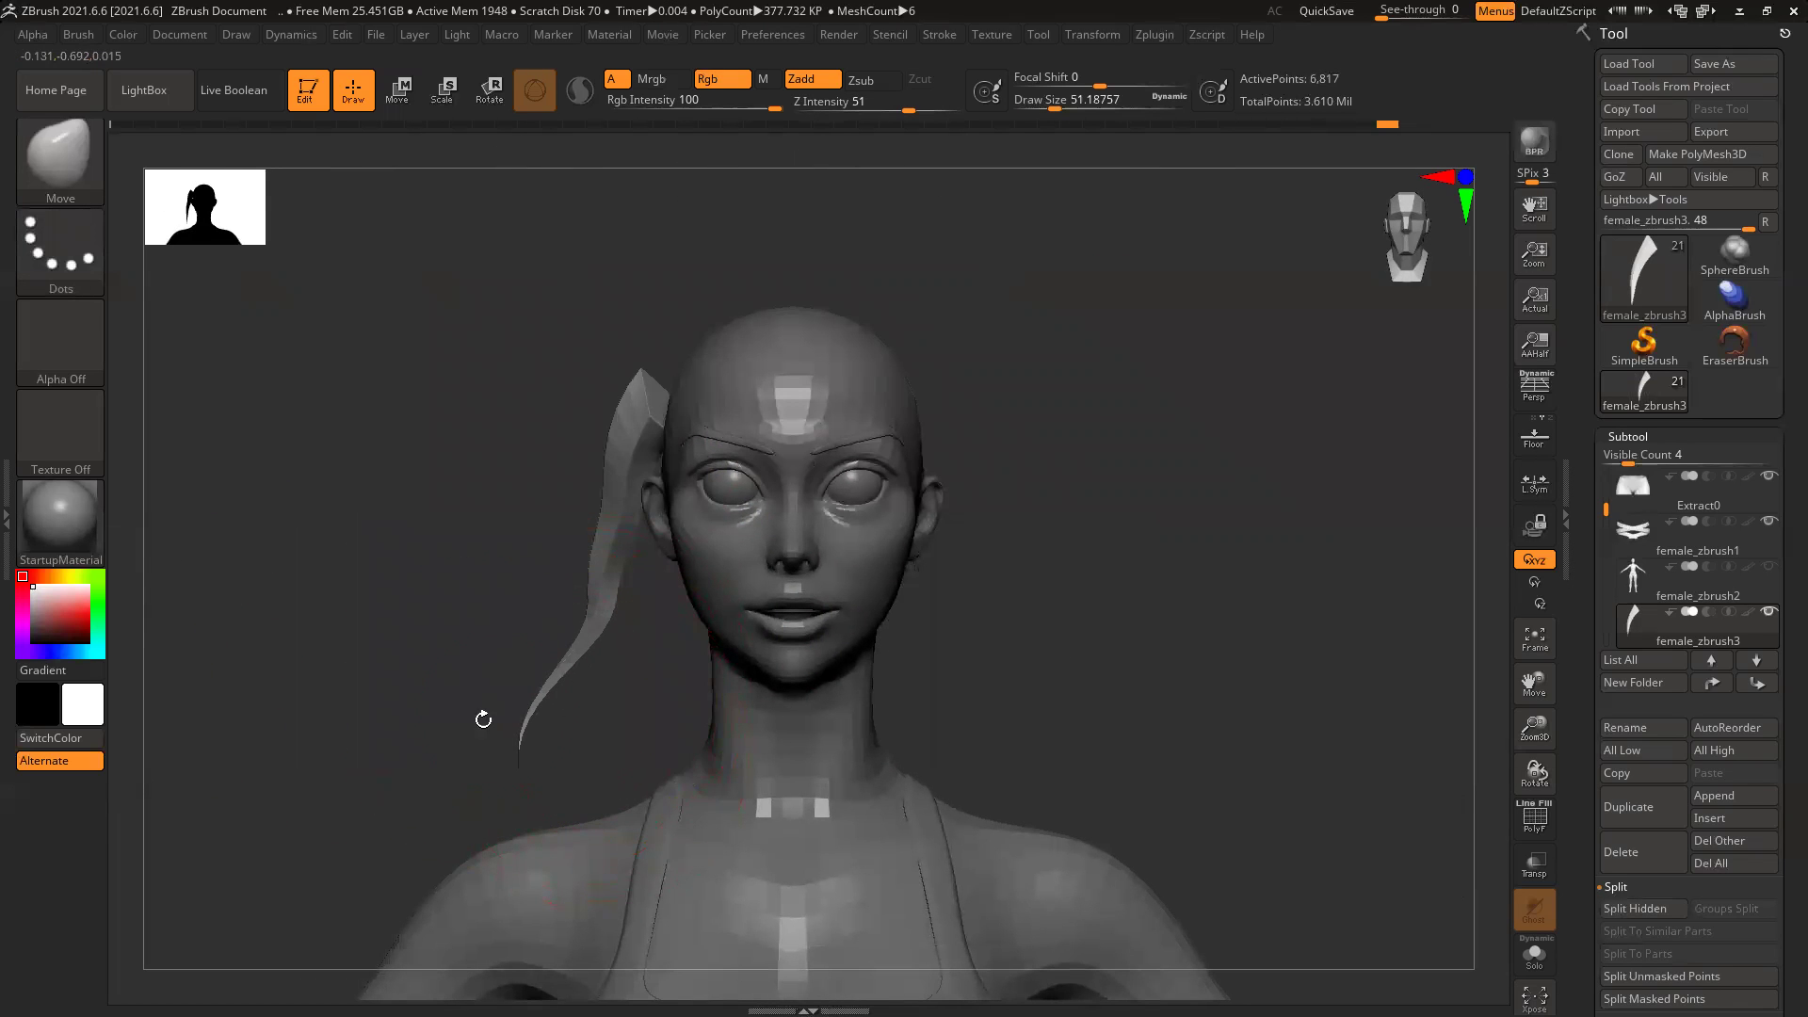
left_click_drag(610, 625, 632, 612)
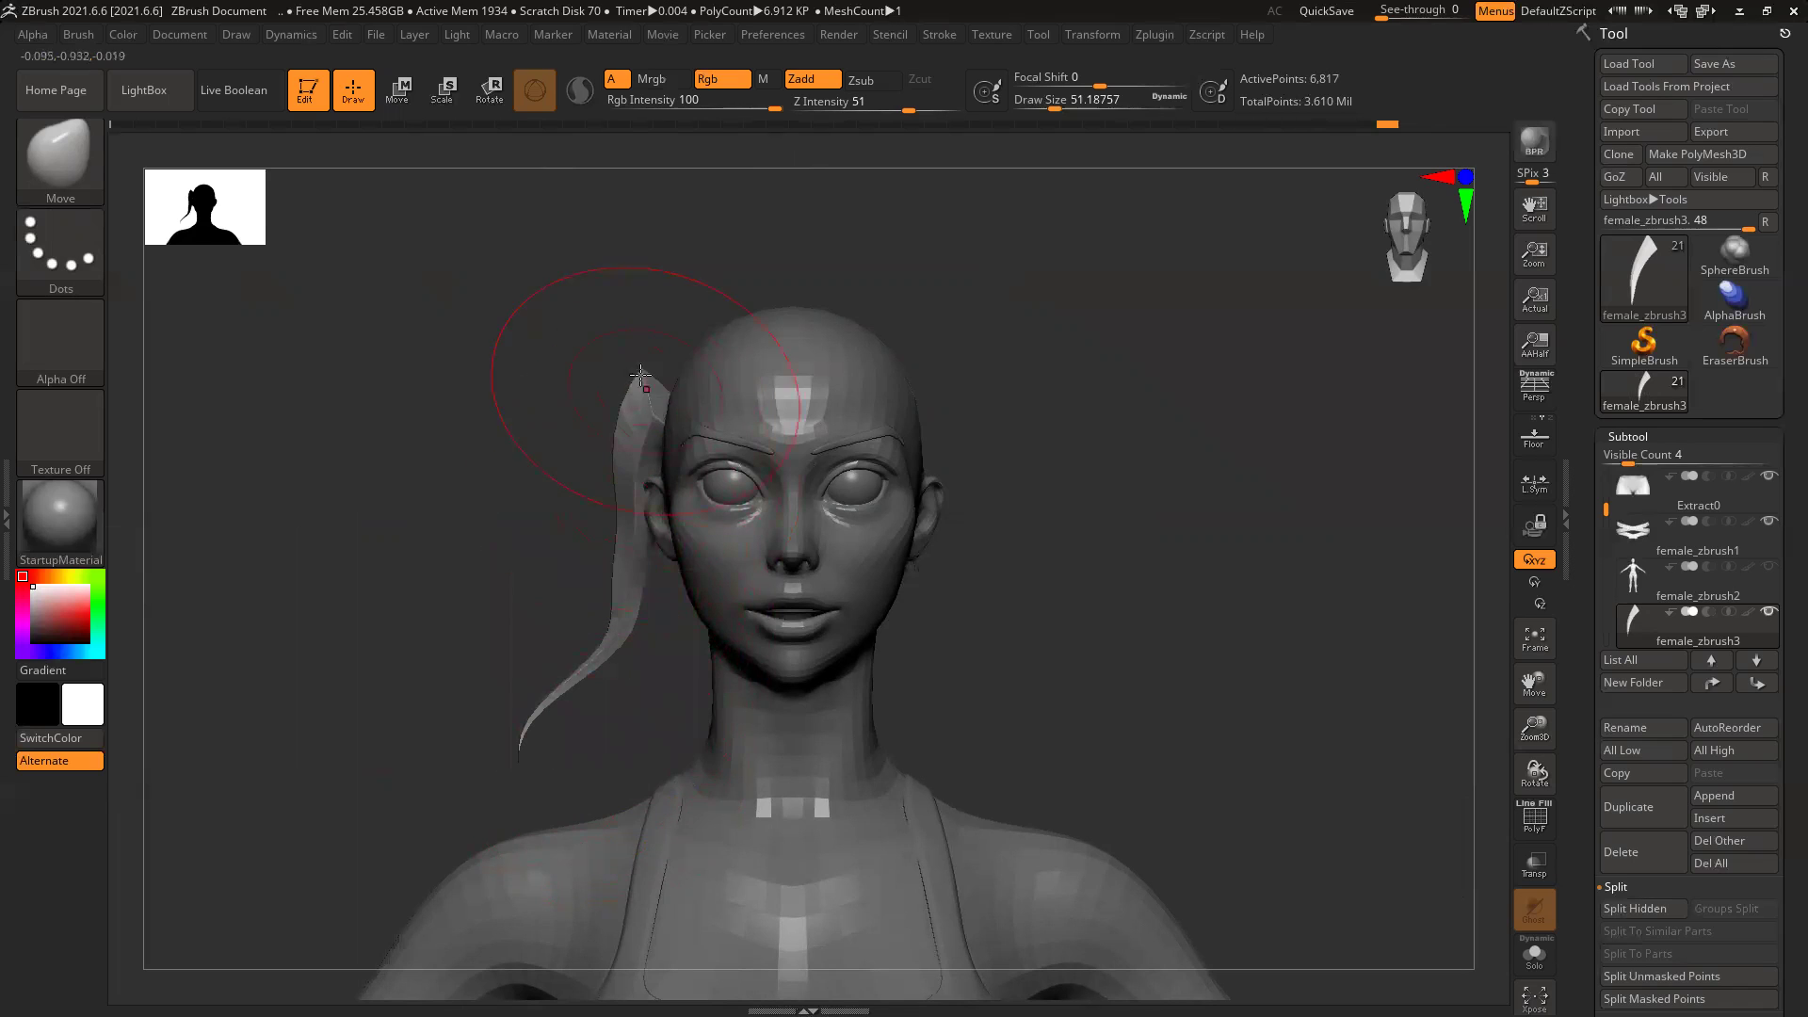
left_click_drag(640, 376, 731, 403)
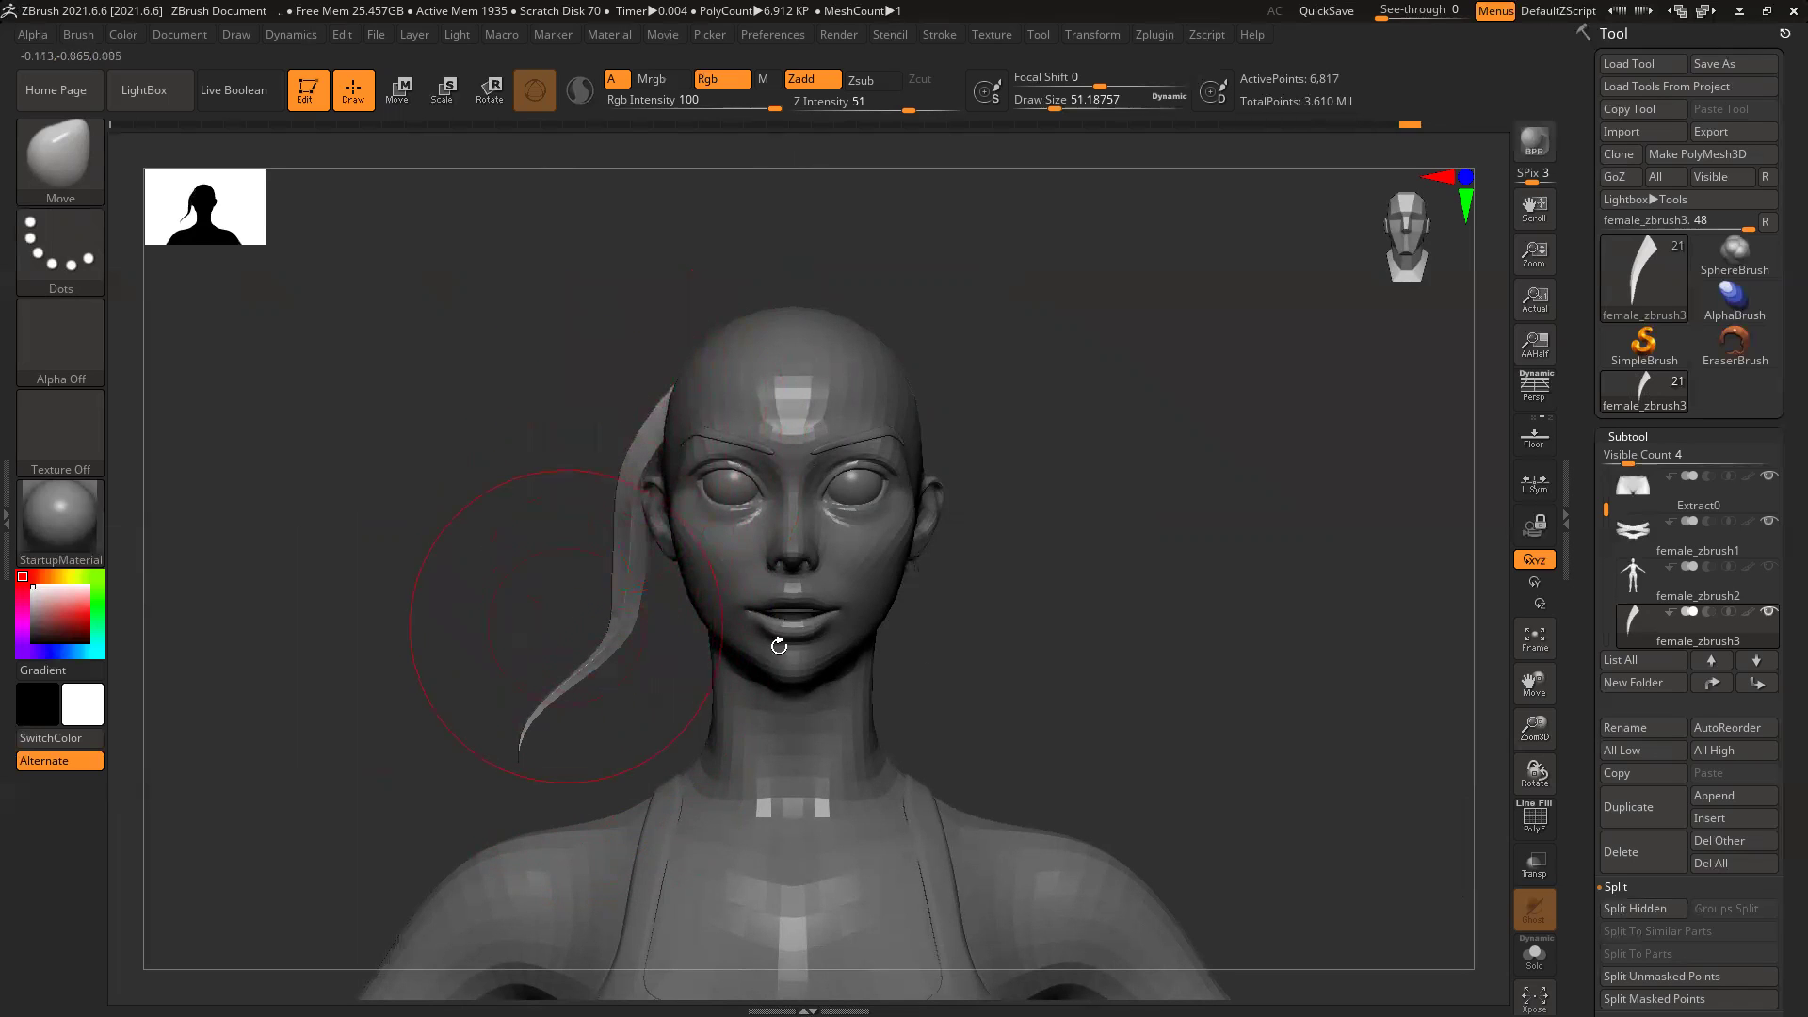
left_click(1079, 603, "ctrl+shift")
Step: Isolate the long, thick-rooted side strand, flick its tip outward, curve its middle inward, and tuck in its root
left_click(603, 638, "ctrl+shift")
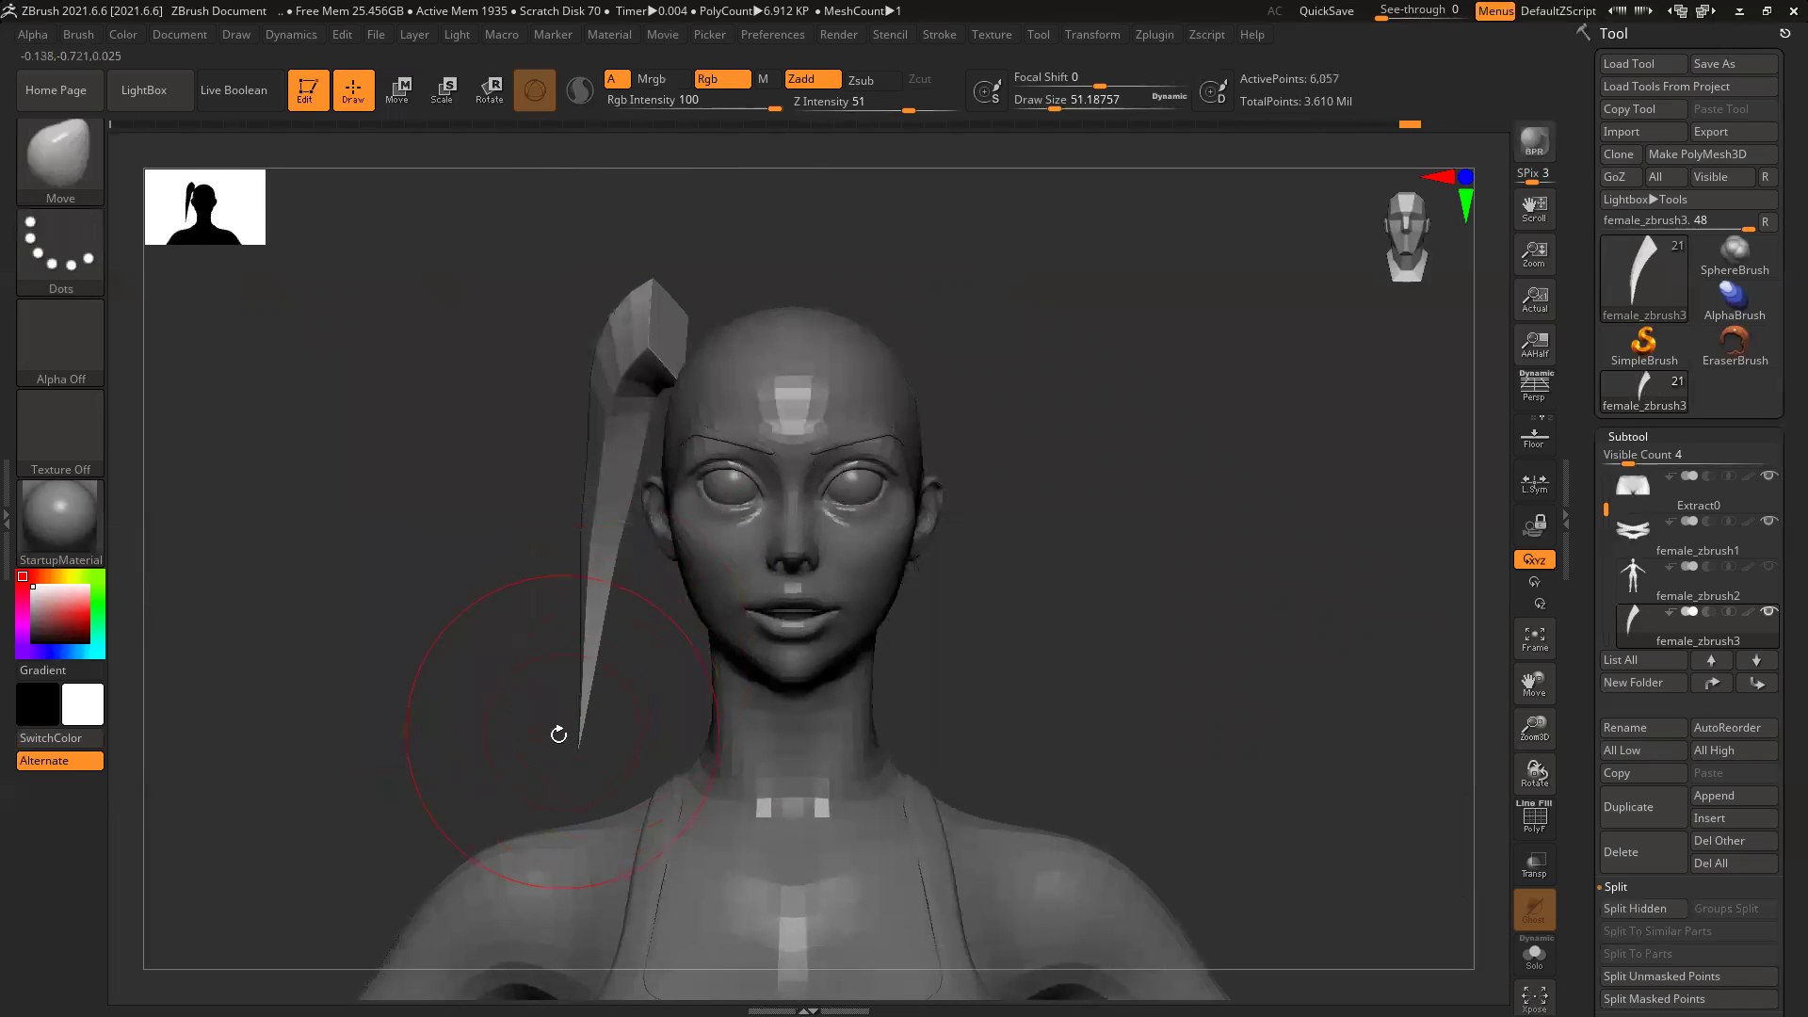
left_click_drag(575, 743, 498, 742)
left_click_drag(597, 571, 637, 563)
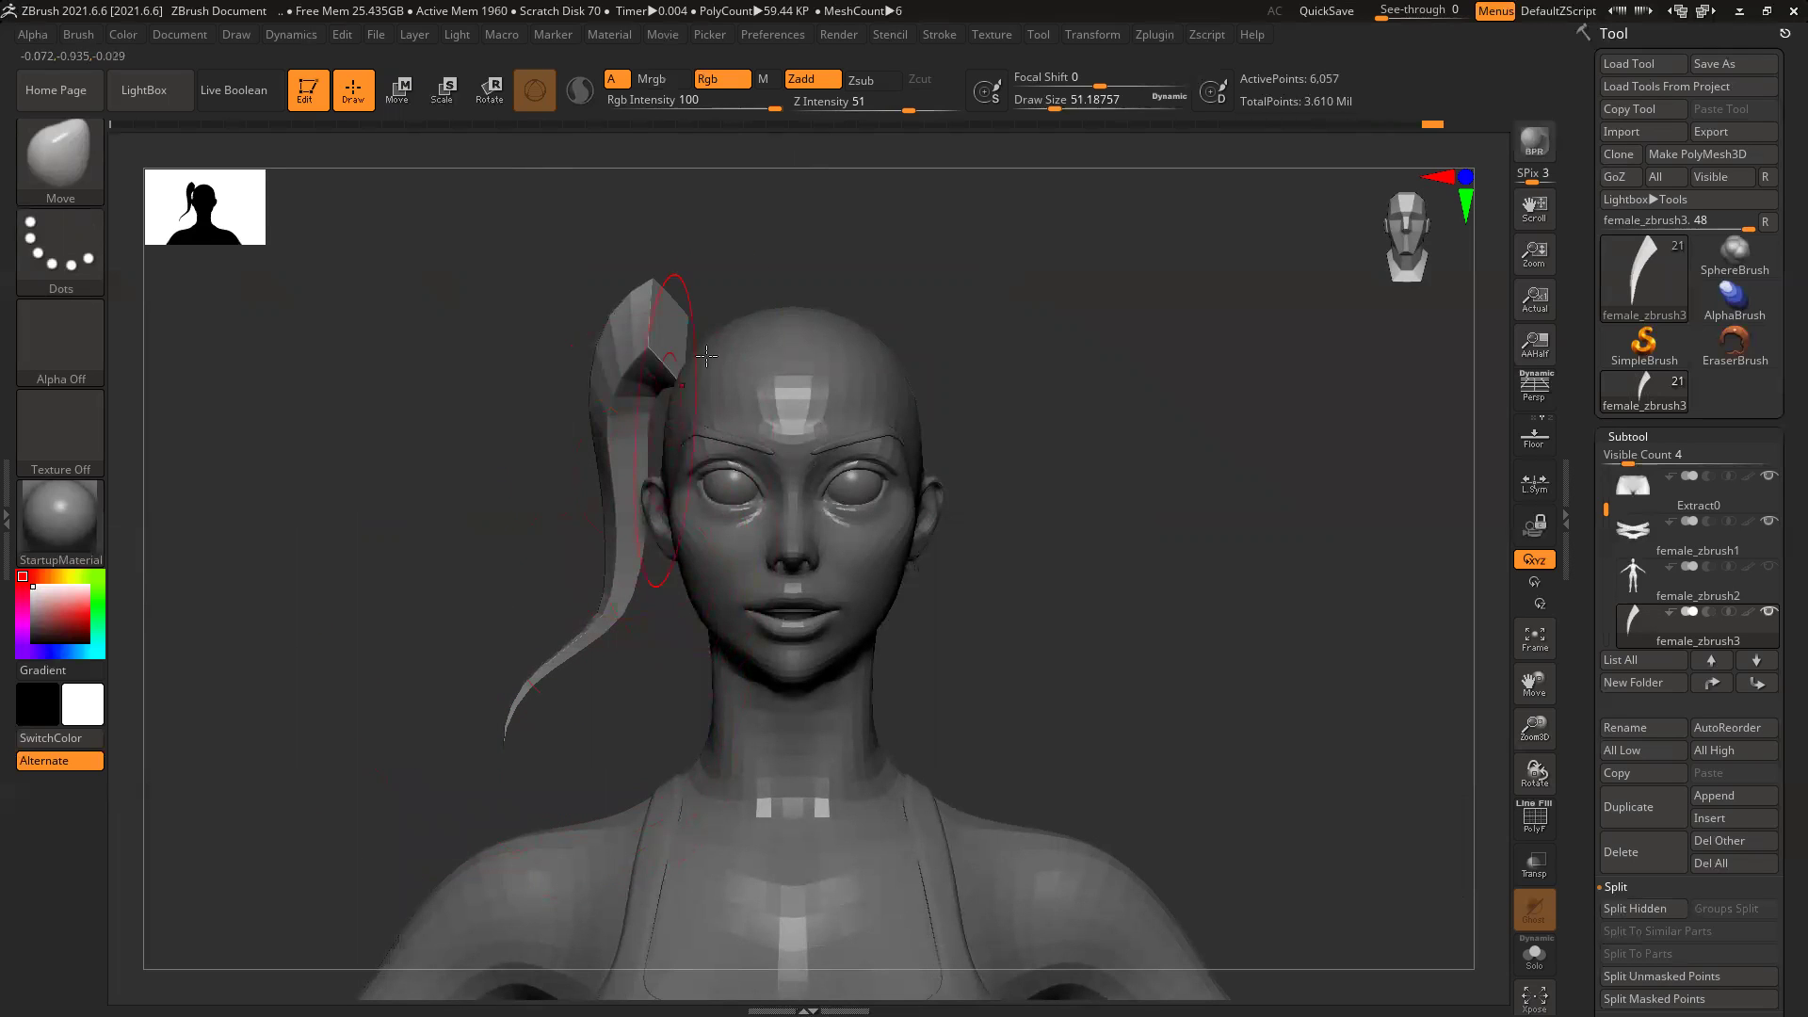
mouse_move(718, 311)
left_mouse_down()
mouse_move(768, 345)
mouse_move(682, 357)
mouse_move(668, 339)
left_mouse_up()
left_click(1158, 636, "ctrl+shift")
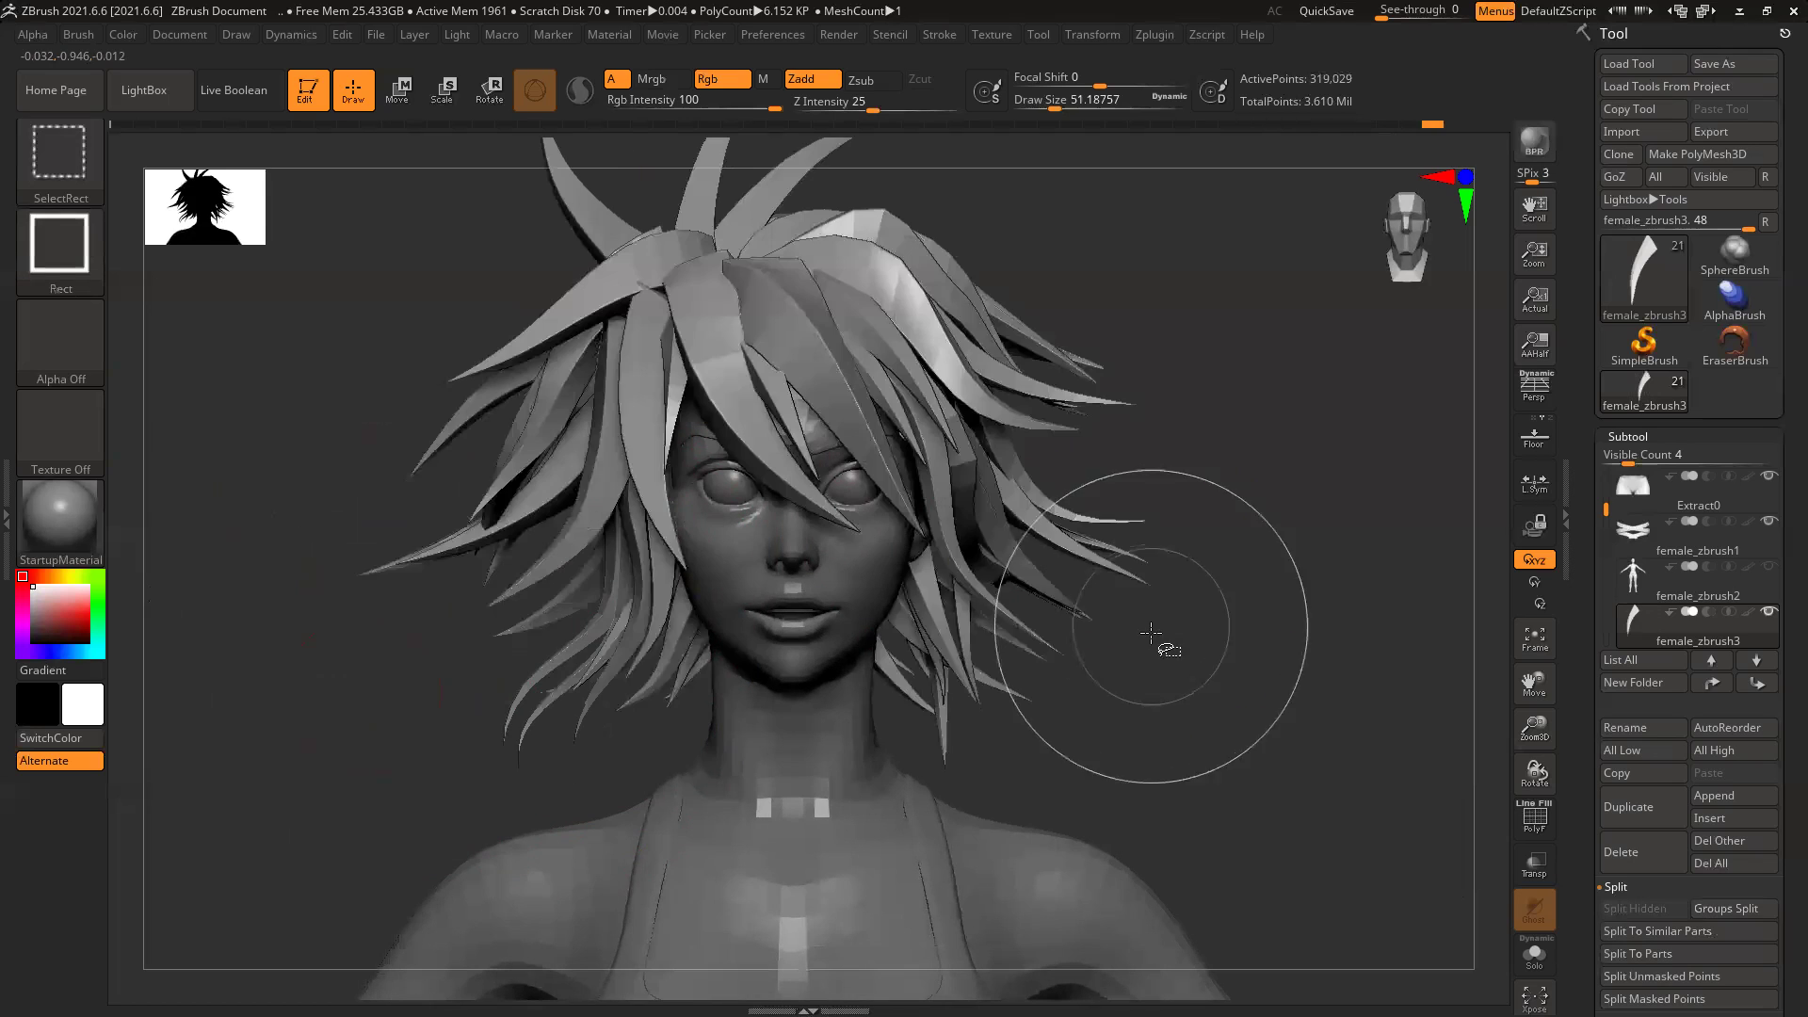
Step: From the side view, isolate the two long strands behind the ear in turn and adjust their curves
left_click_drag(1190, 658, 1206, 681)
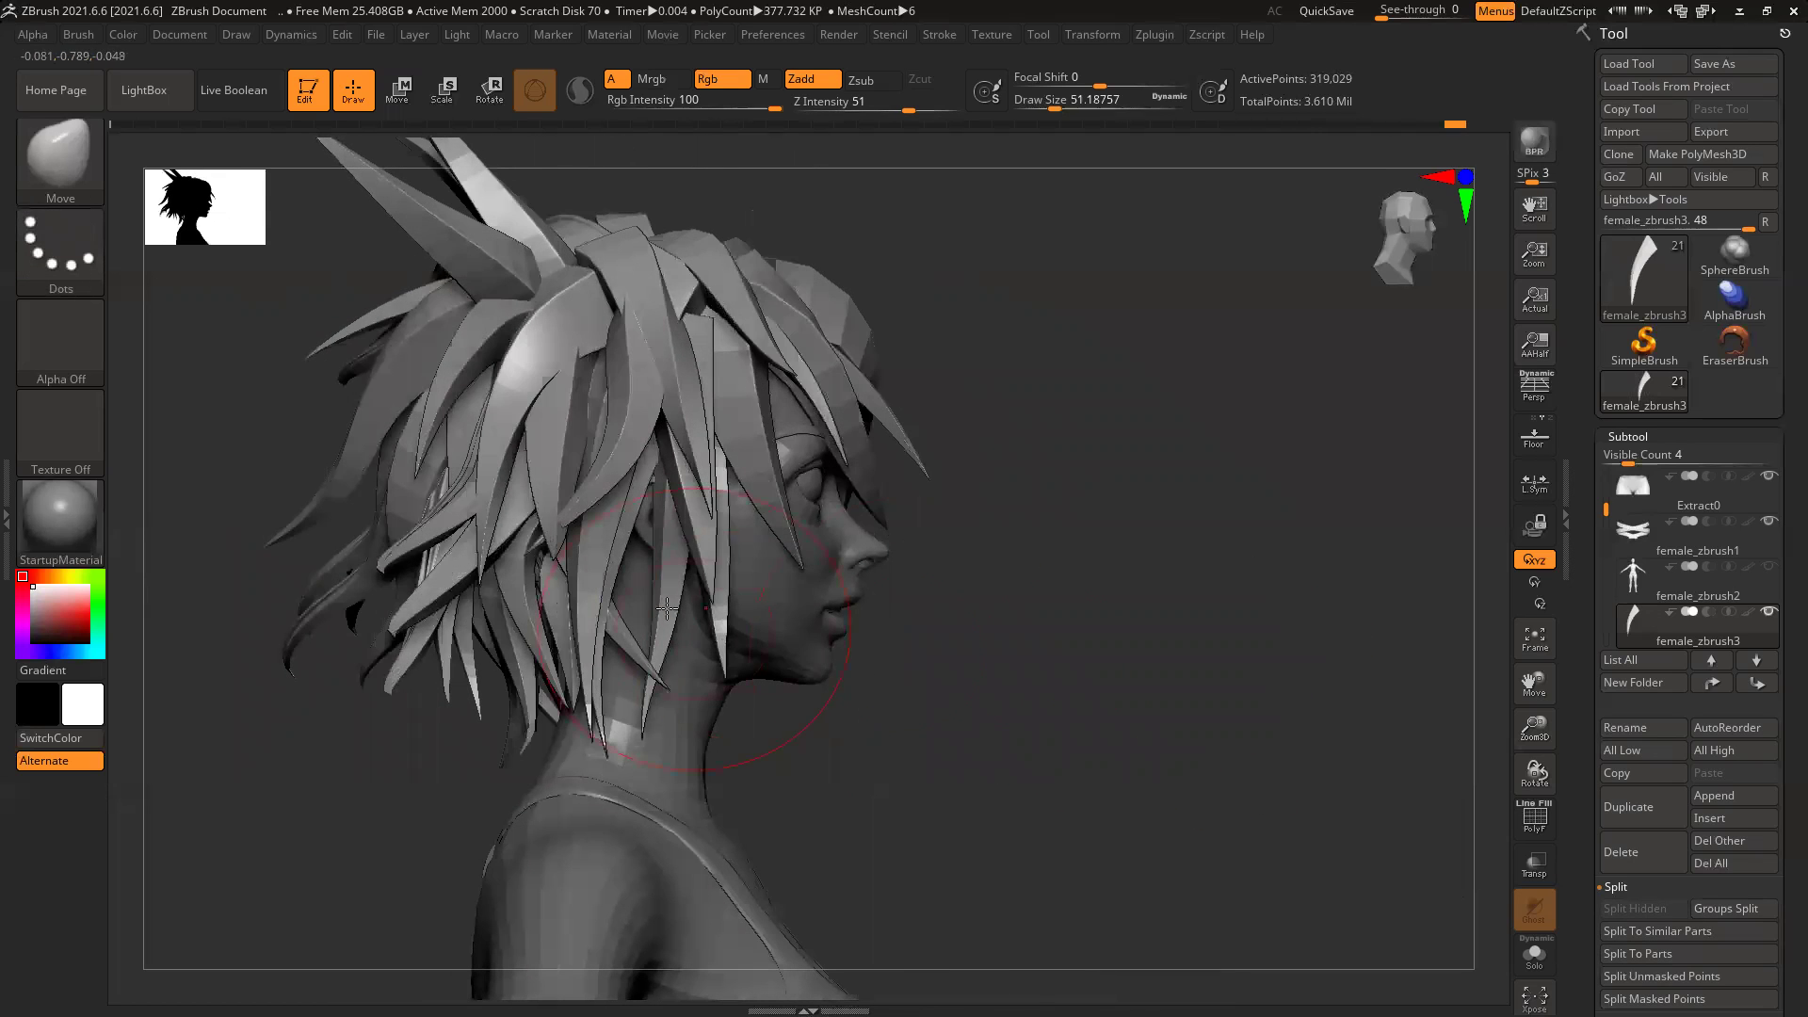
left_click(678, 529, "ctrl+shift")
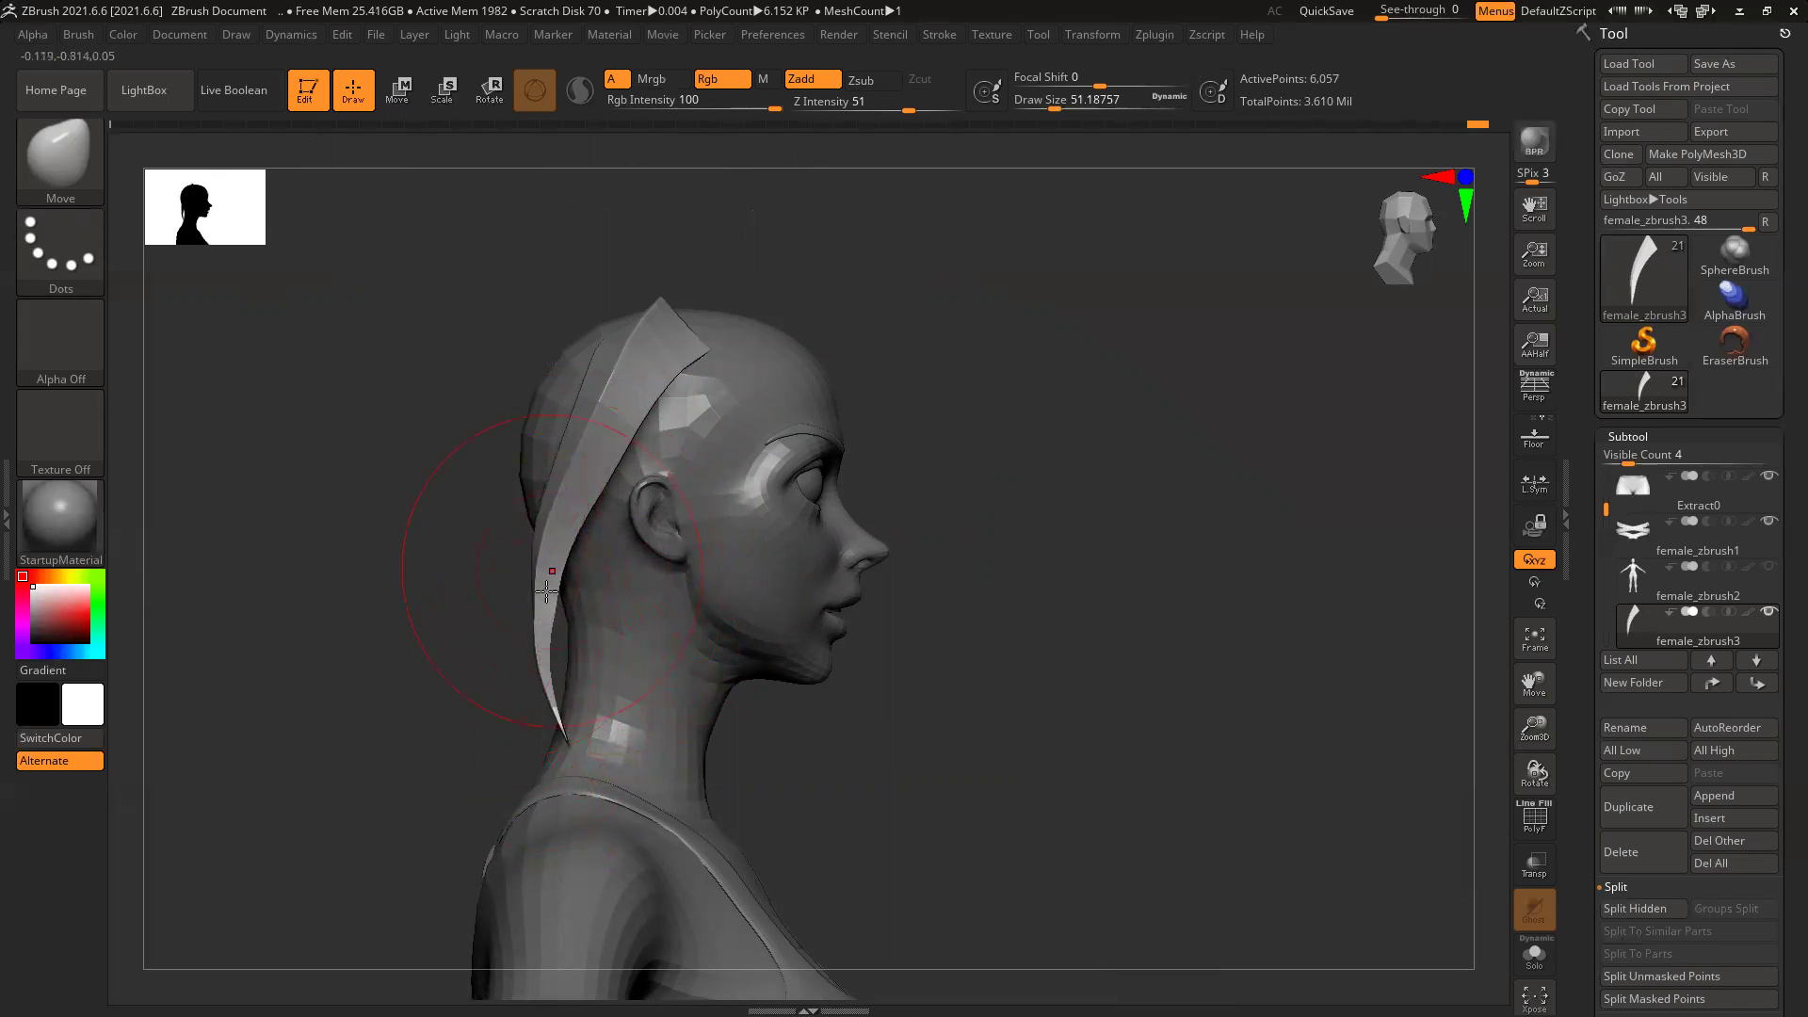
left_click(358, 678, "ctrl+shift")
left_click(599, 578, "ctrl+shift")
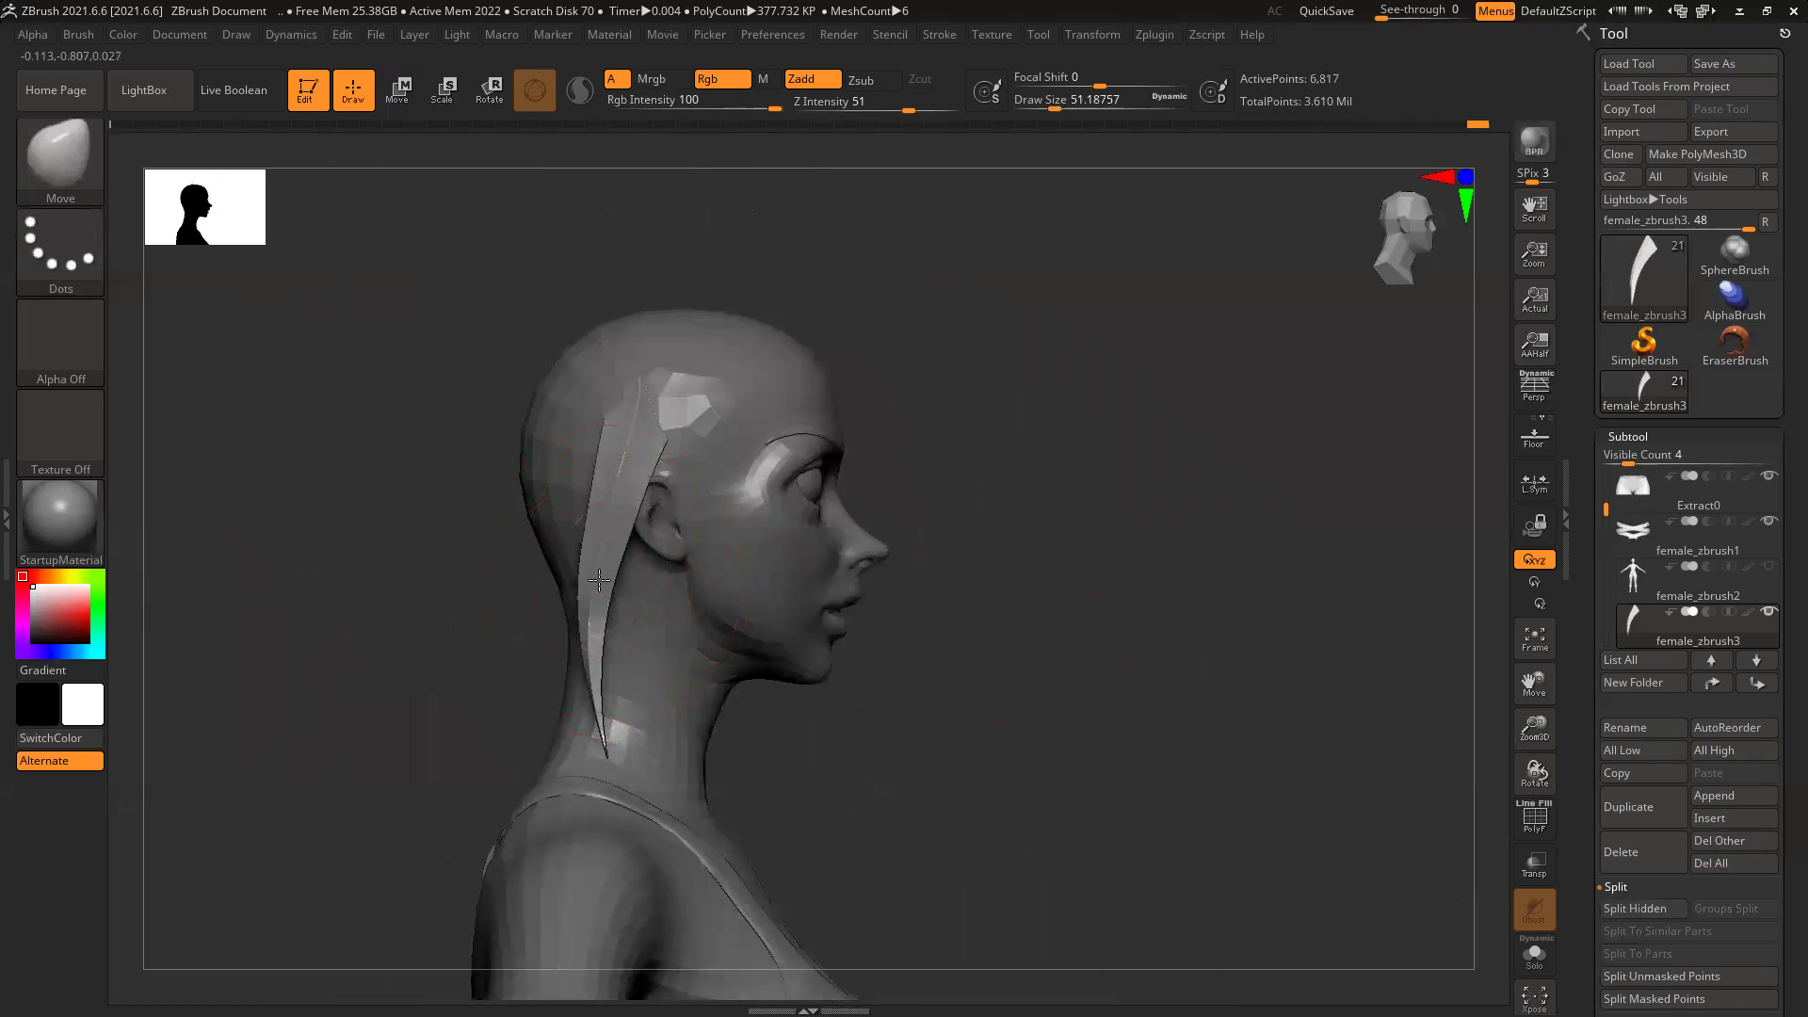
left_click(1092, 582, "ctrl+shift")
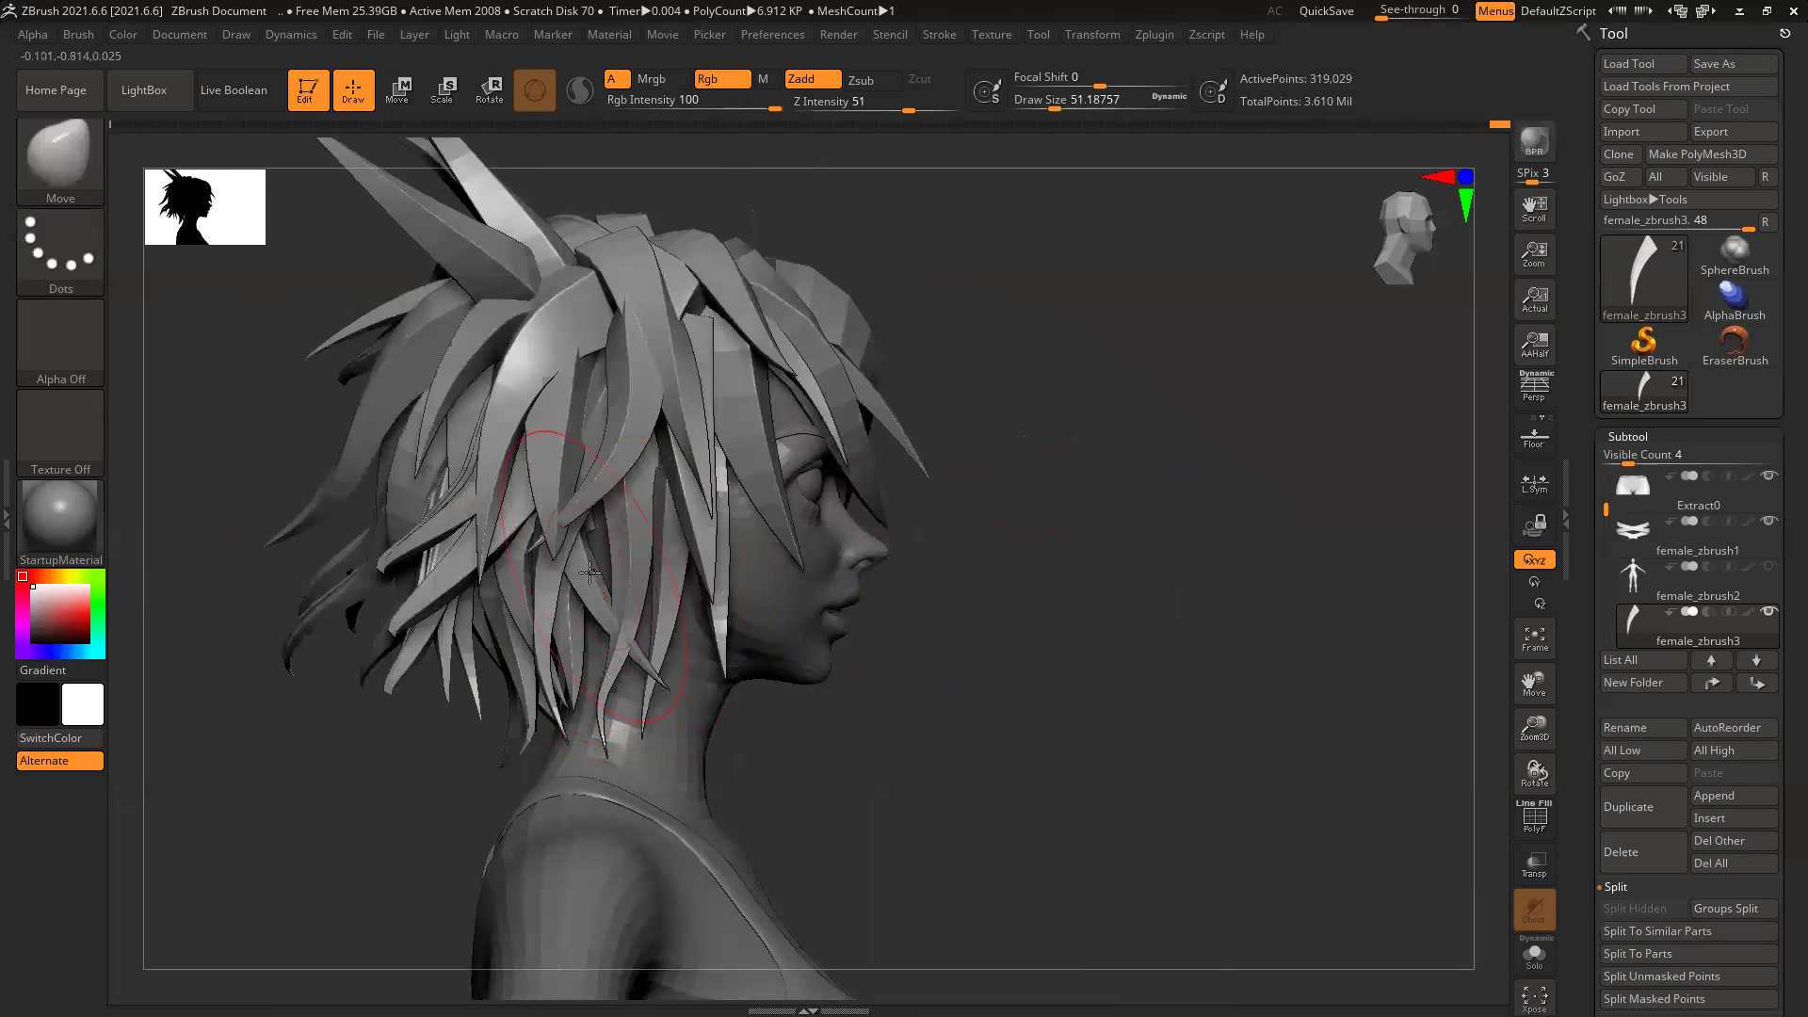
Step: Isolate the short strands behind the ear one at a time and reshape them from three-quarter and rear views
left_click(593, 588, "ctrl+shift")
left_click_drag(1028, 612, 653, 630)
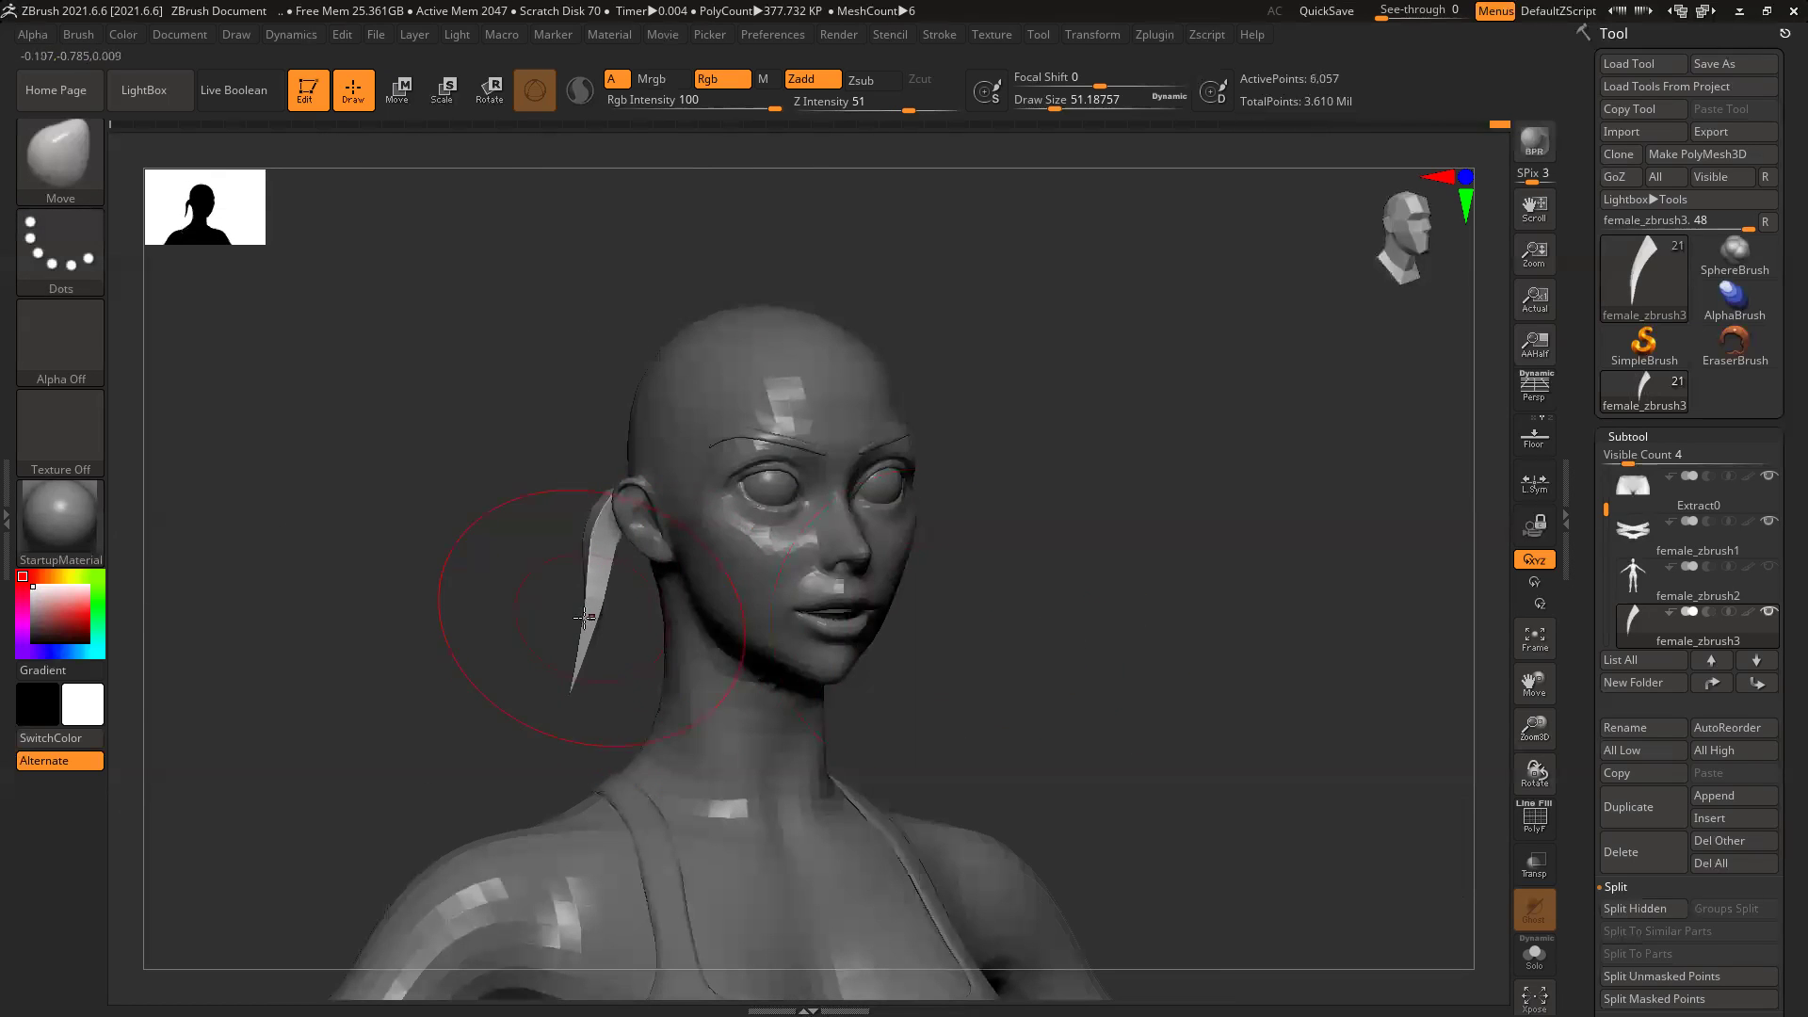
left_click(447, 654, "ctrl+shift")
left_click_drag(1156, 633, 1114, 635)
left_click(642, 593, "ctrl+shift")
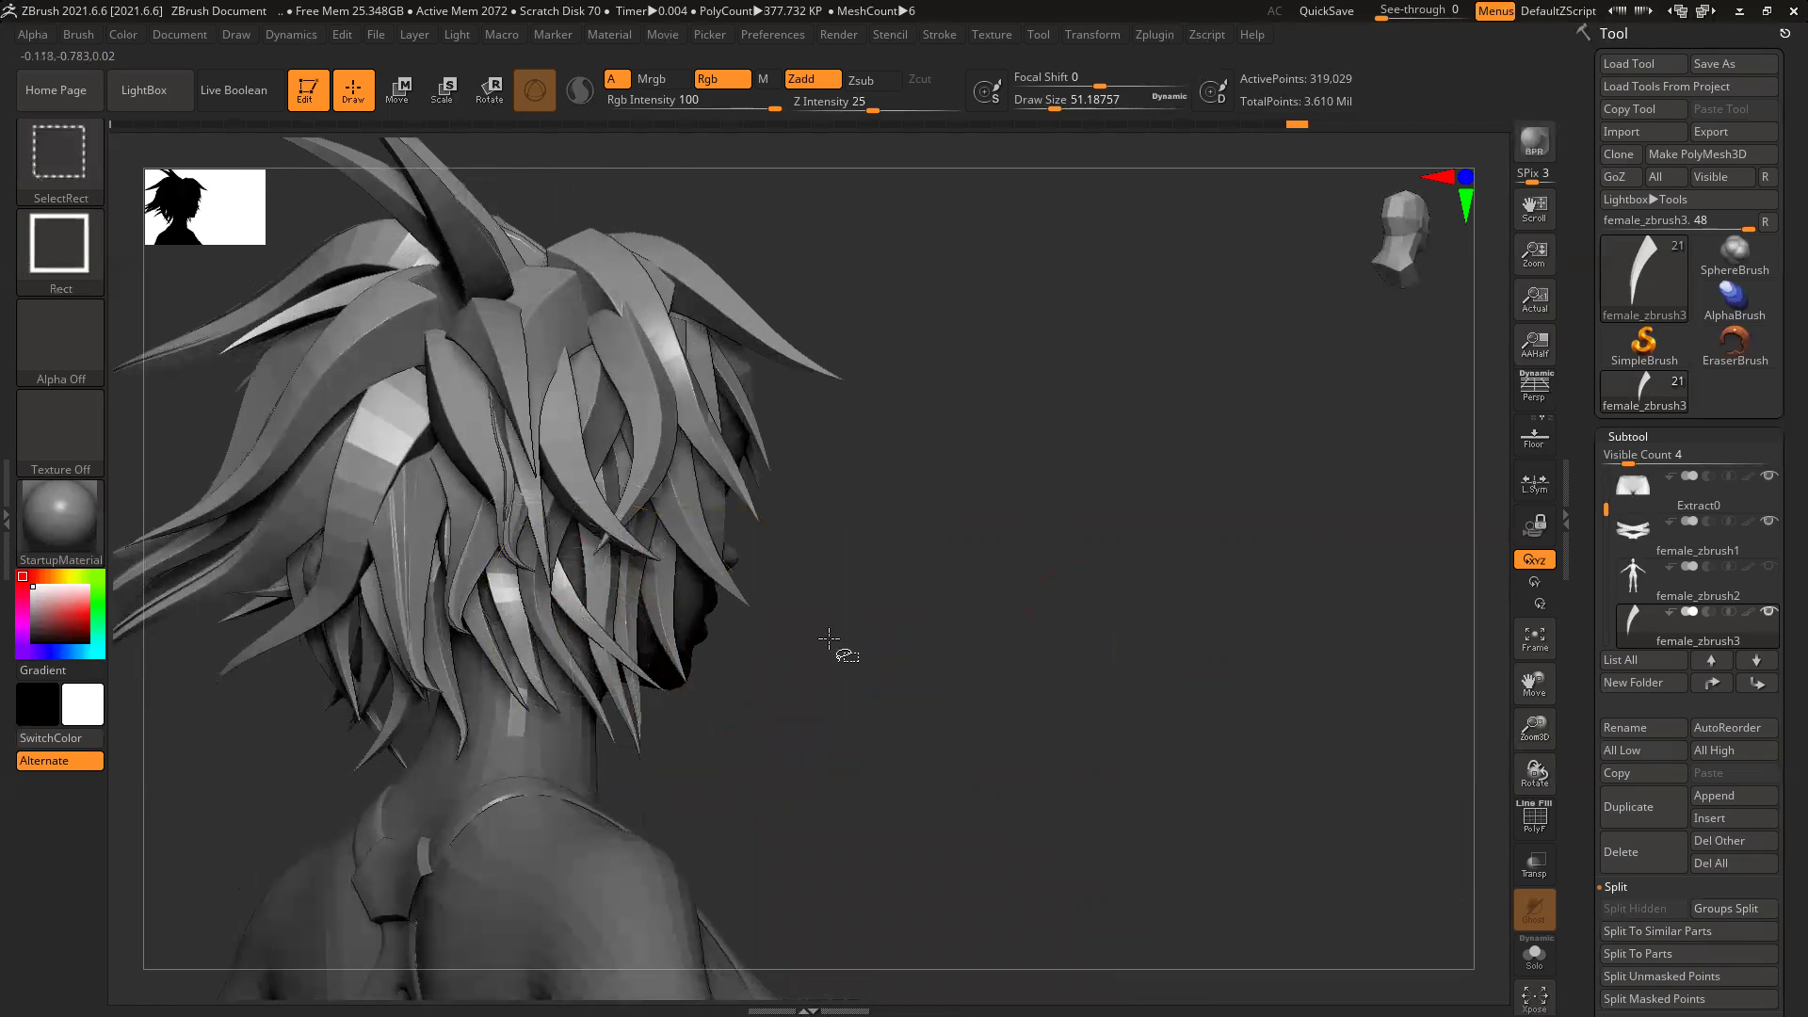
left_click_drag(843, 650, 866, 565)
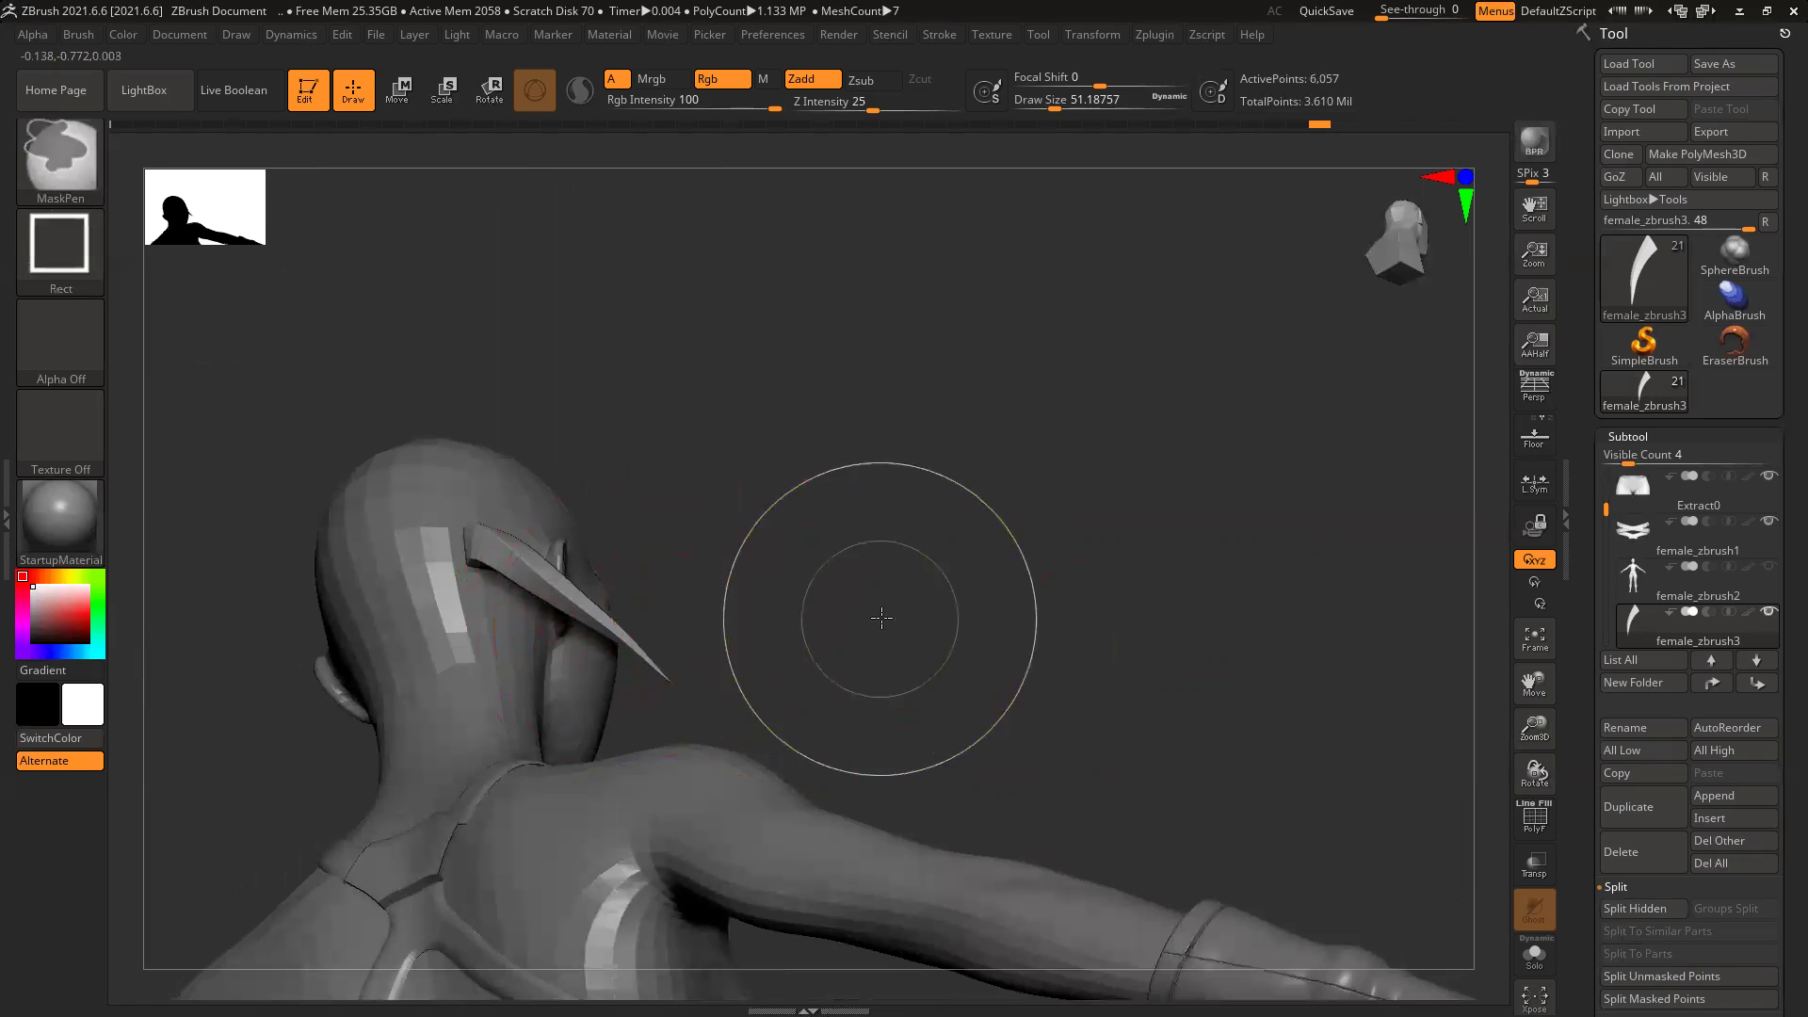
left_click(958, 557, "ctrl+shift")
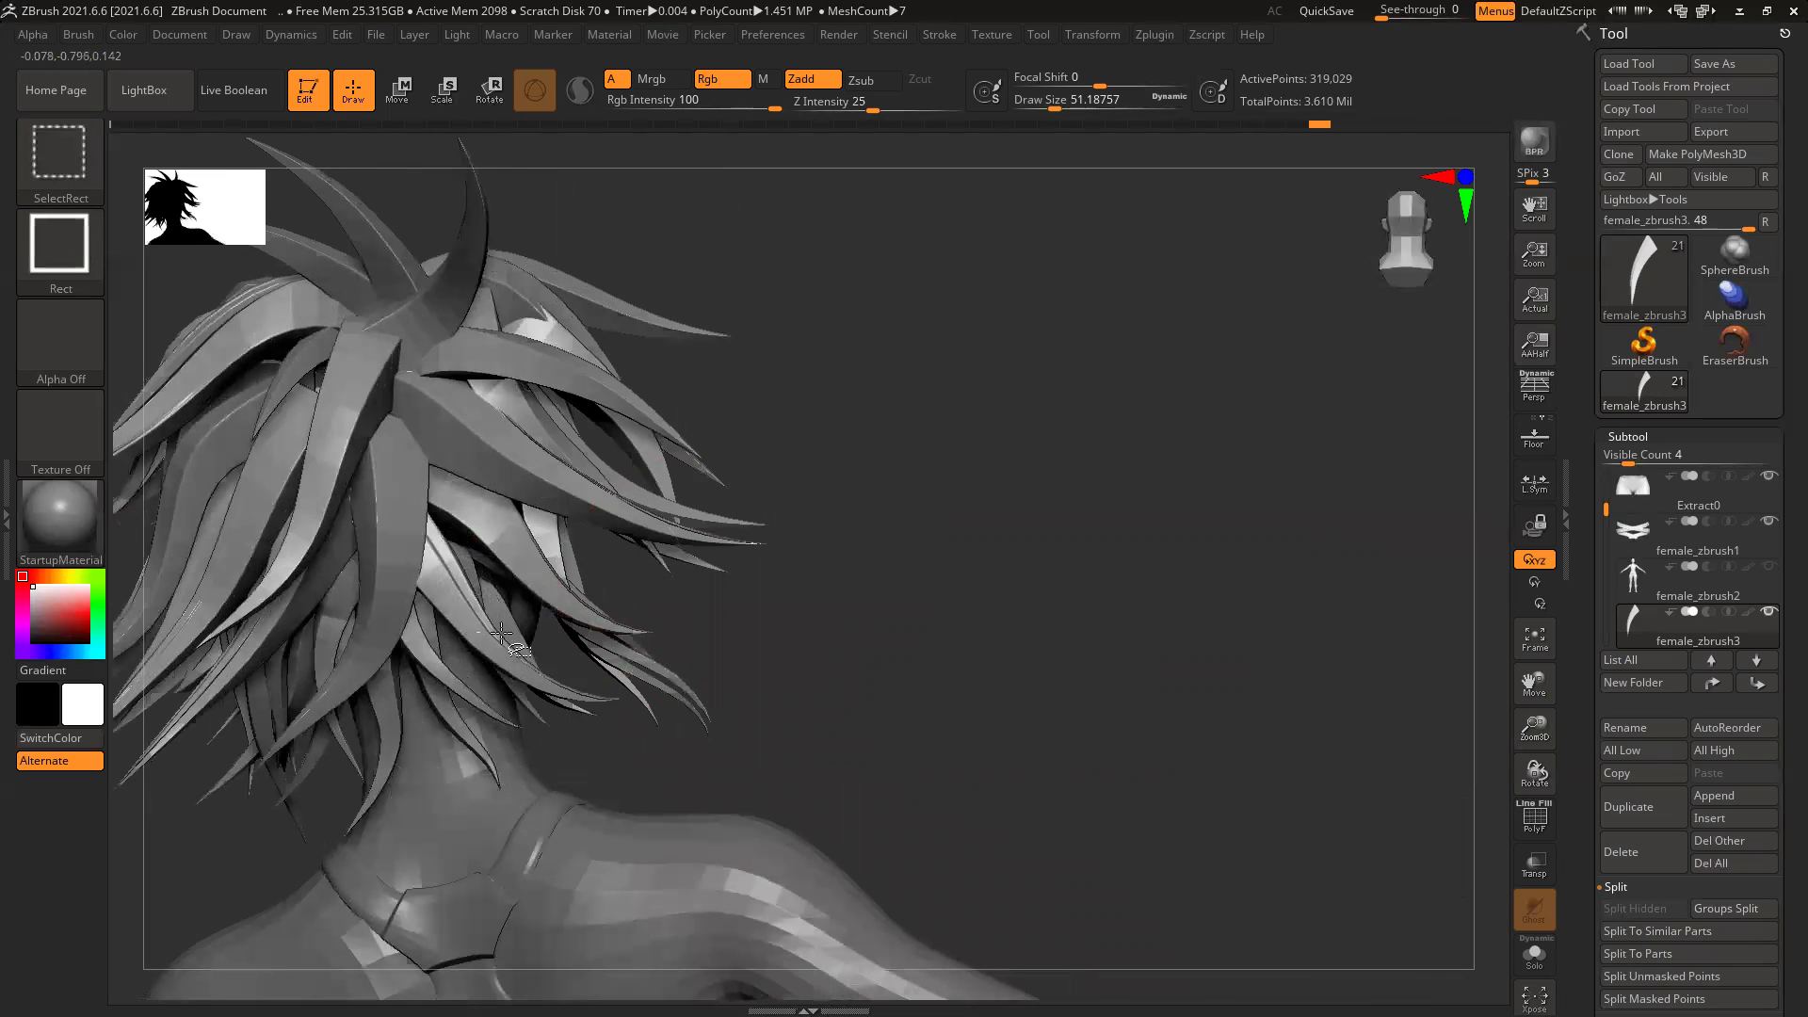
Step: Isolate the strand over the nape and bend it into a curve with its tip flicked outward, with all hair shown again
left_click(488, 635, "ctrl+shift")
left_click_drag(488, 635, 446, 665)
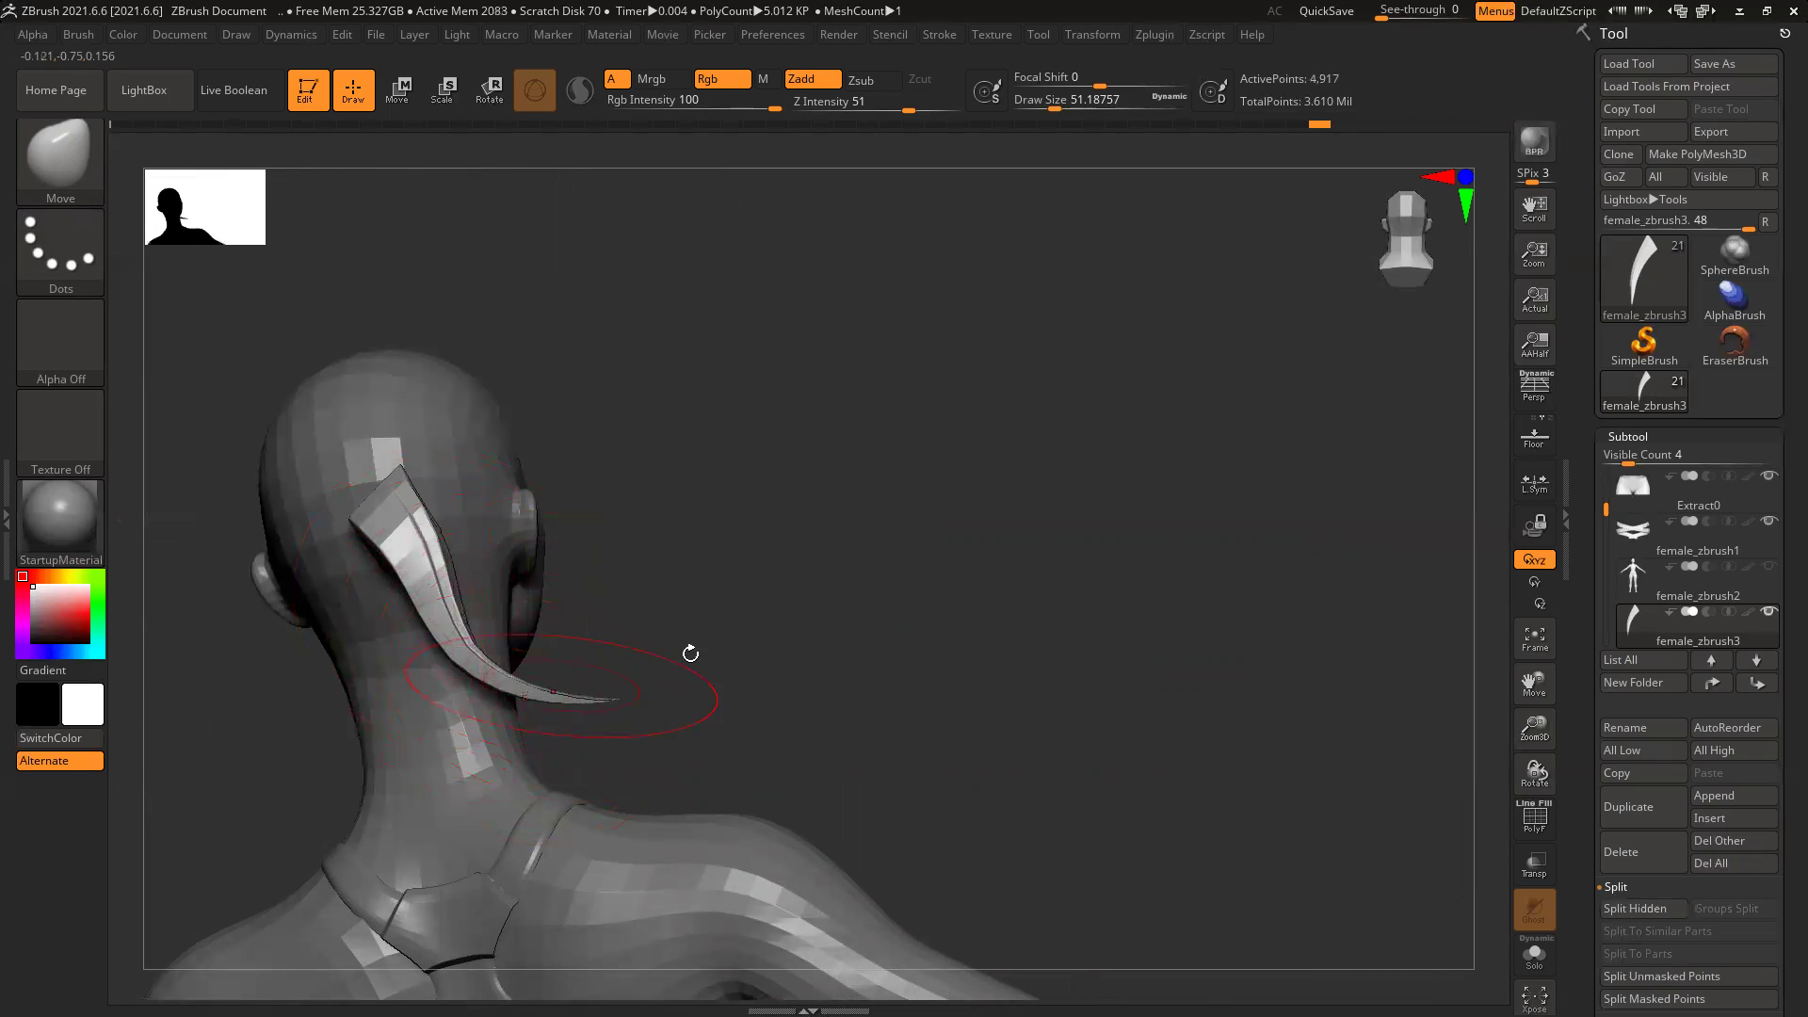
left_click(944, 613, "ctrl+shift")
left_click_drag(944, 613, 996, 616)
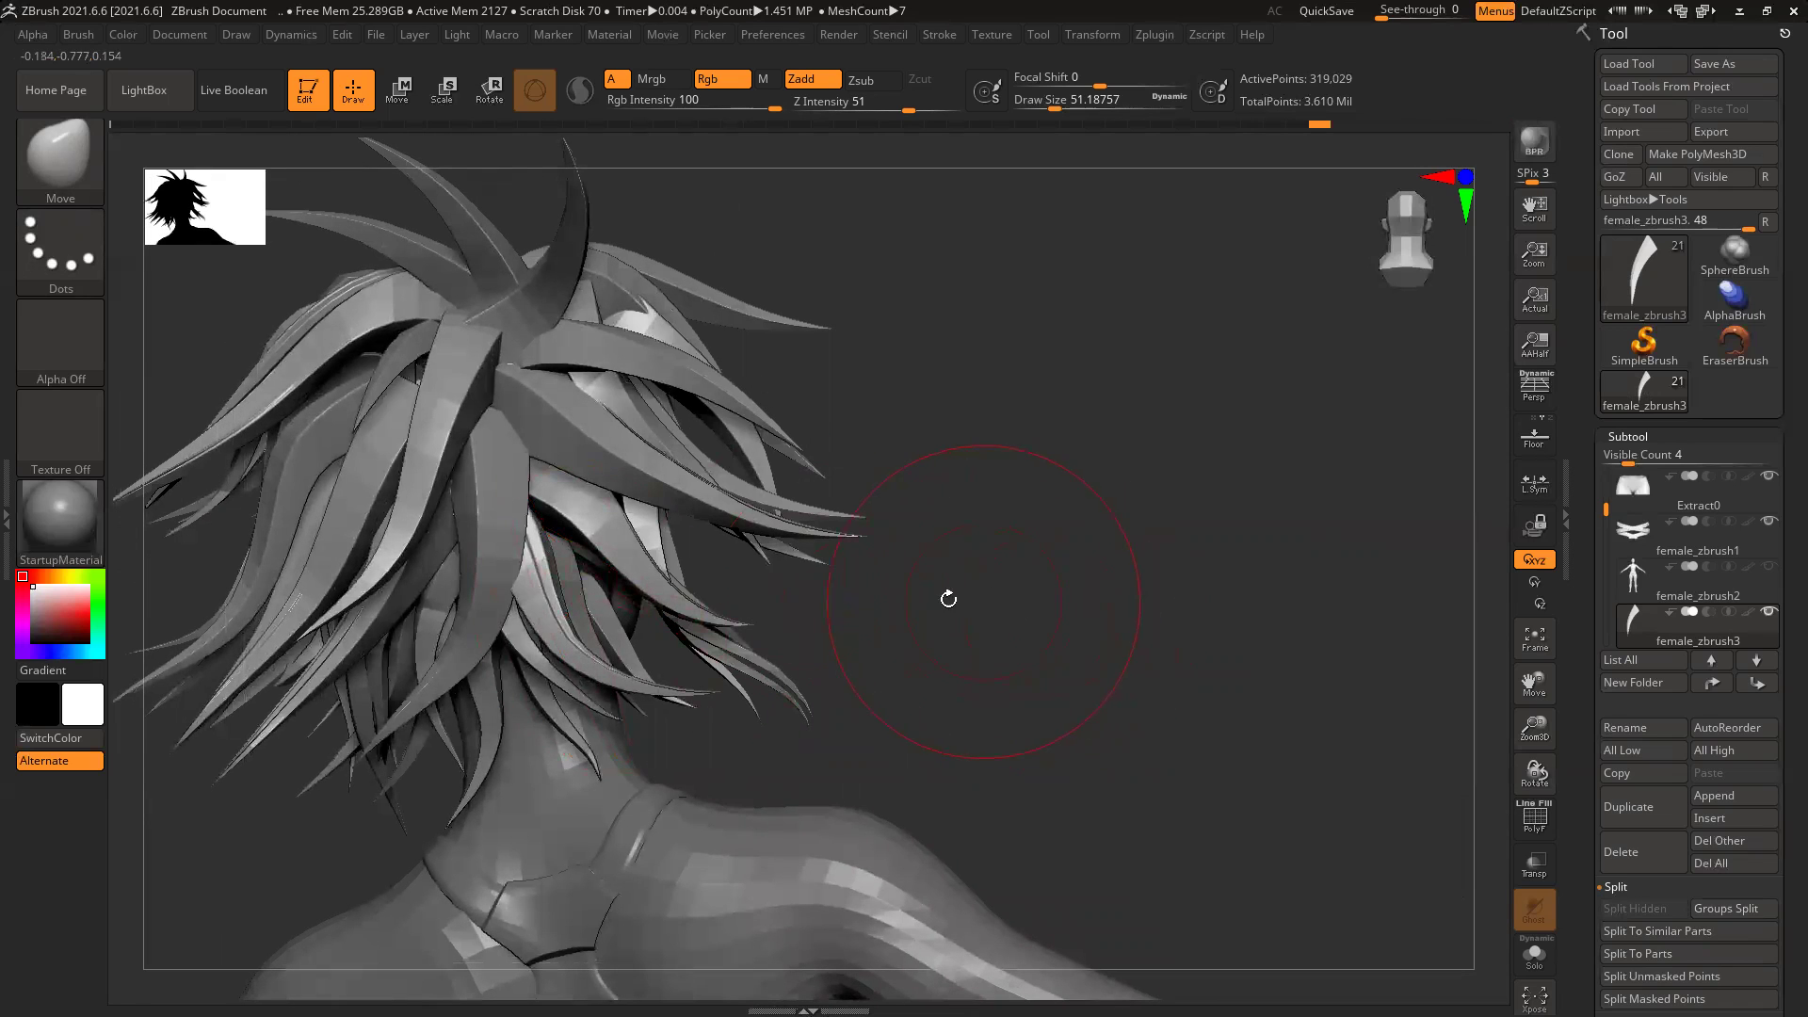
Step: Isolate the neighbouring strand higher on the back of the head and reshape its curve from the rear side view
left_click(621, 532, "ctrl+shift")
mouse_move(827, 443)
left_mouse_down()
mouse_move(541, 449)
mouse_move(590, 509)
left_mouse_up()
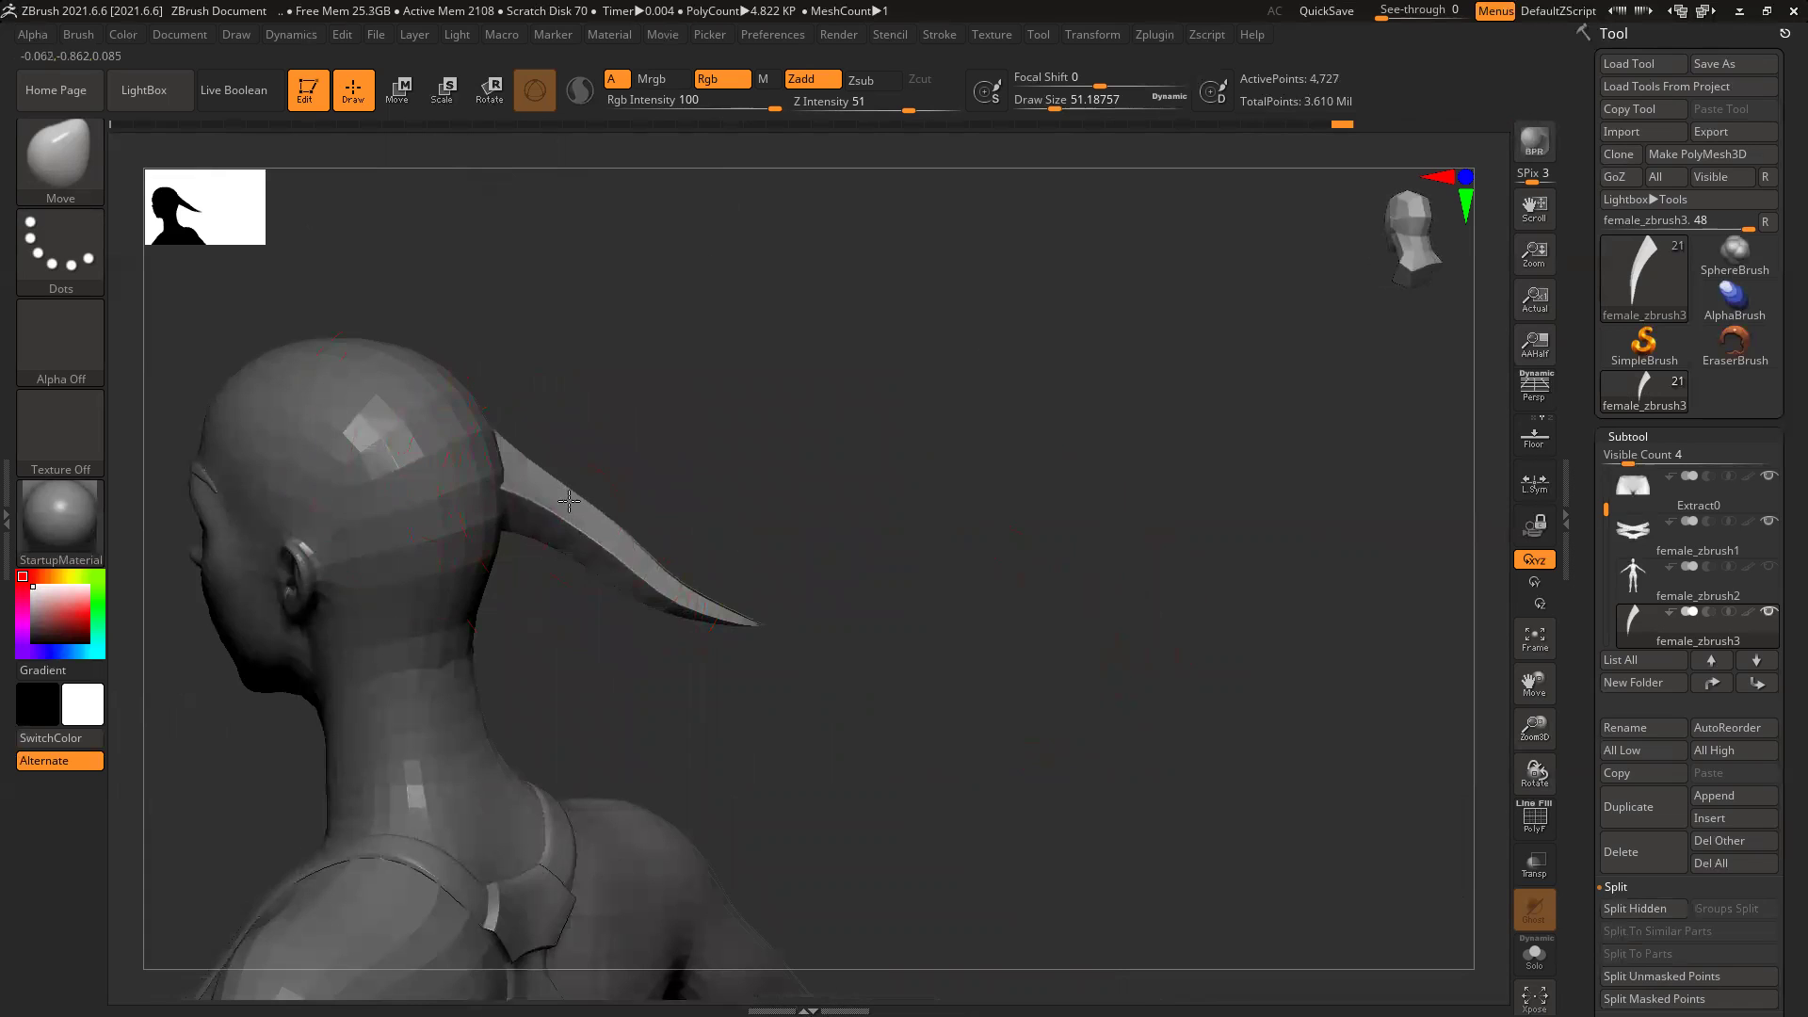
left_click_drag(813, 486, 702, 526)
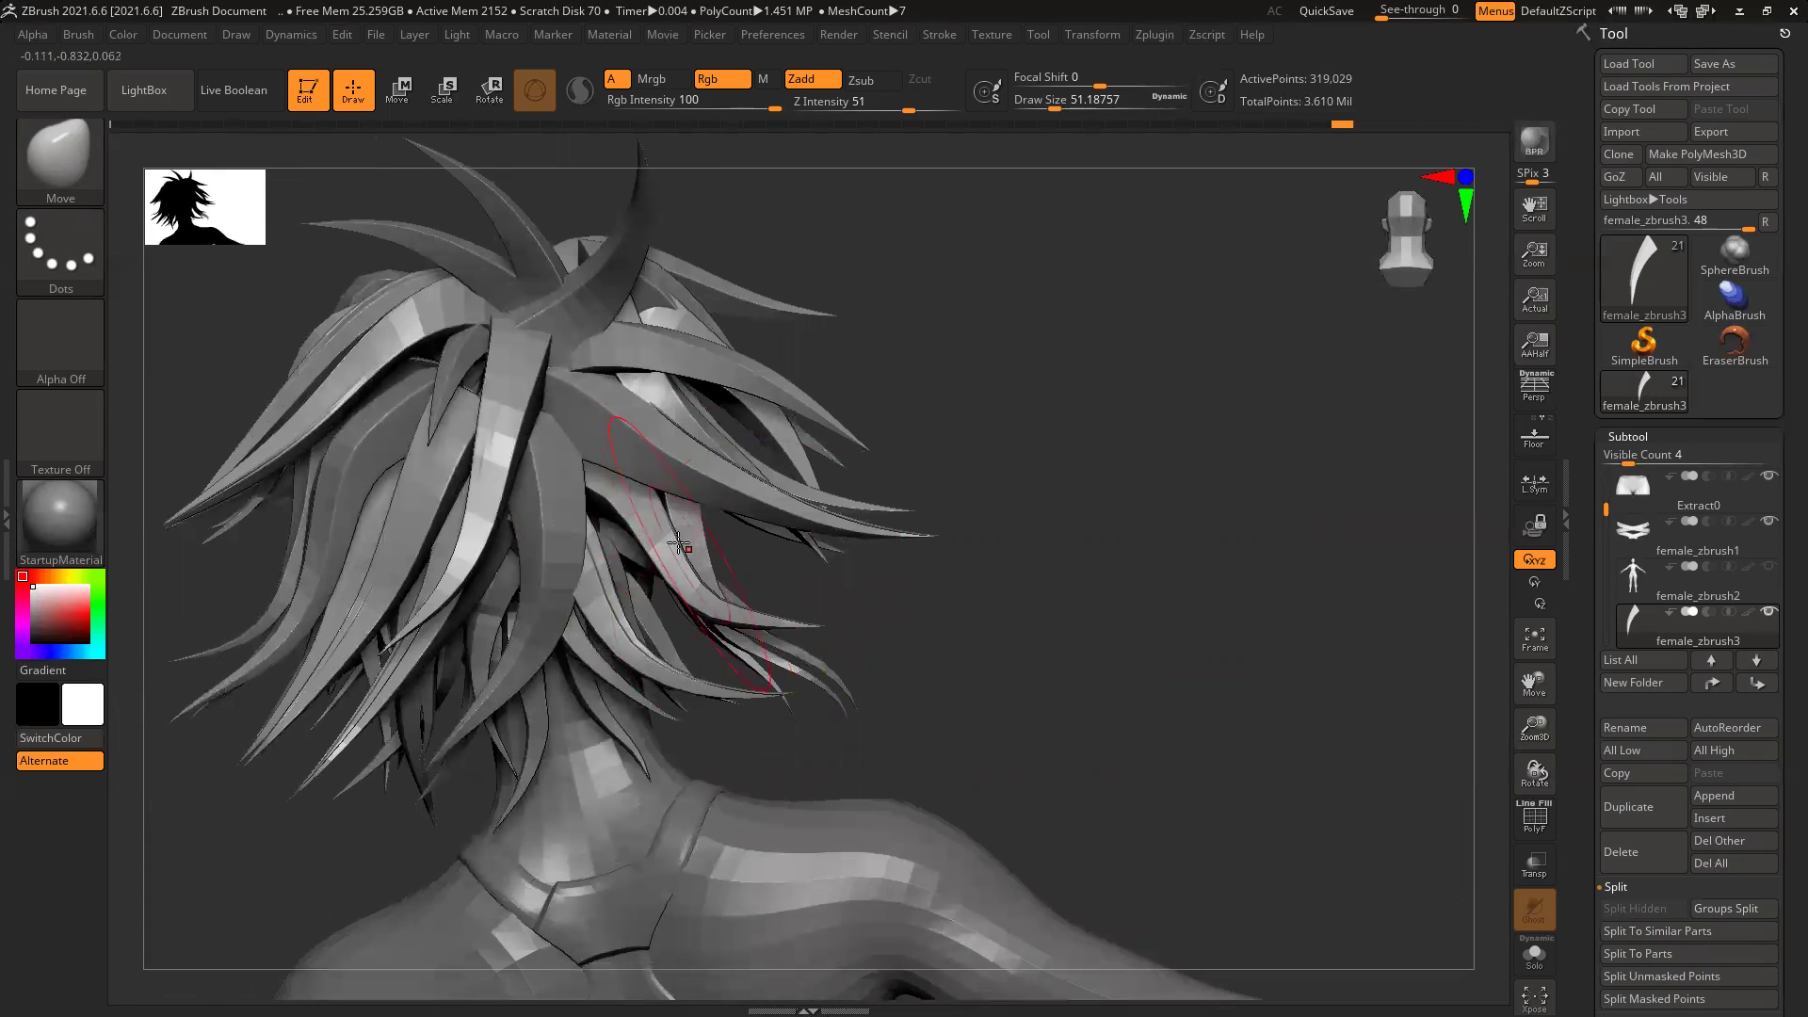
Step: Enlarge the Move brush to about 79 and pull the side strands' tips closer to the head from the front view
mouse_move(1060, 526)
right_mouse_down()
mouse_move(1062, 565)
mouse_move(819, 465)
right_mouse_up()
right_click_drag(968, 556, 915, 586)
left_click_drag(915, 585, 1090, 665)
right_click_drag(1090, 665, 1033, 530)
right_click_drag(817, 482, 894, 603, "ctrl")
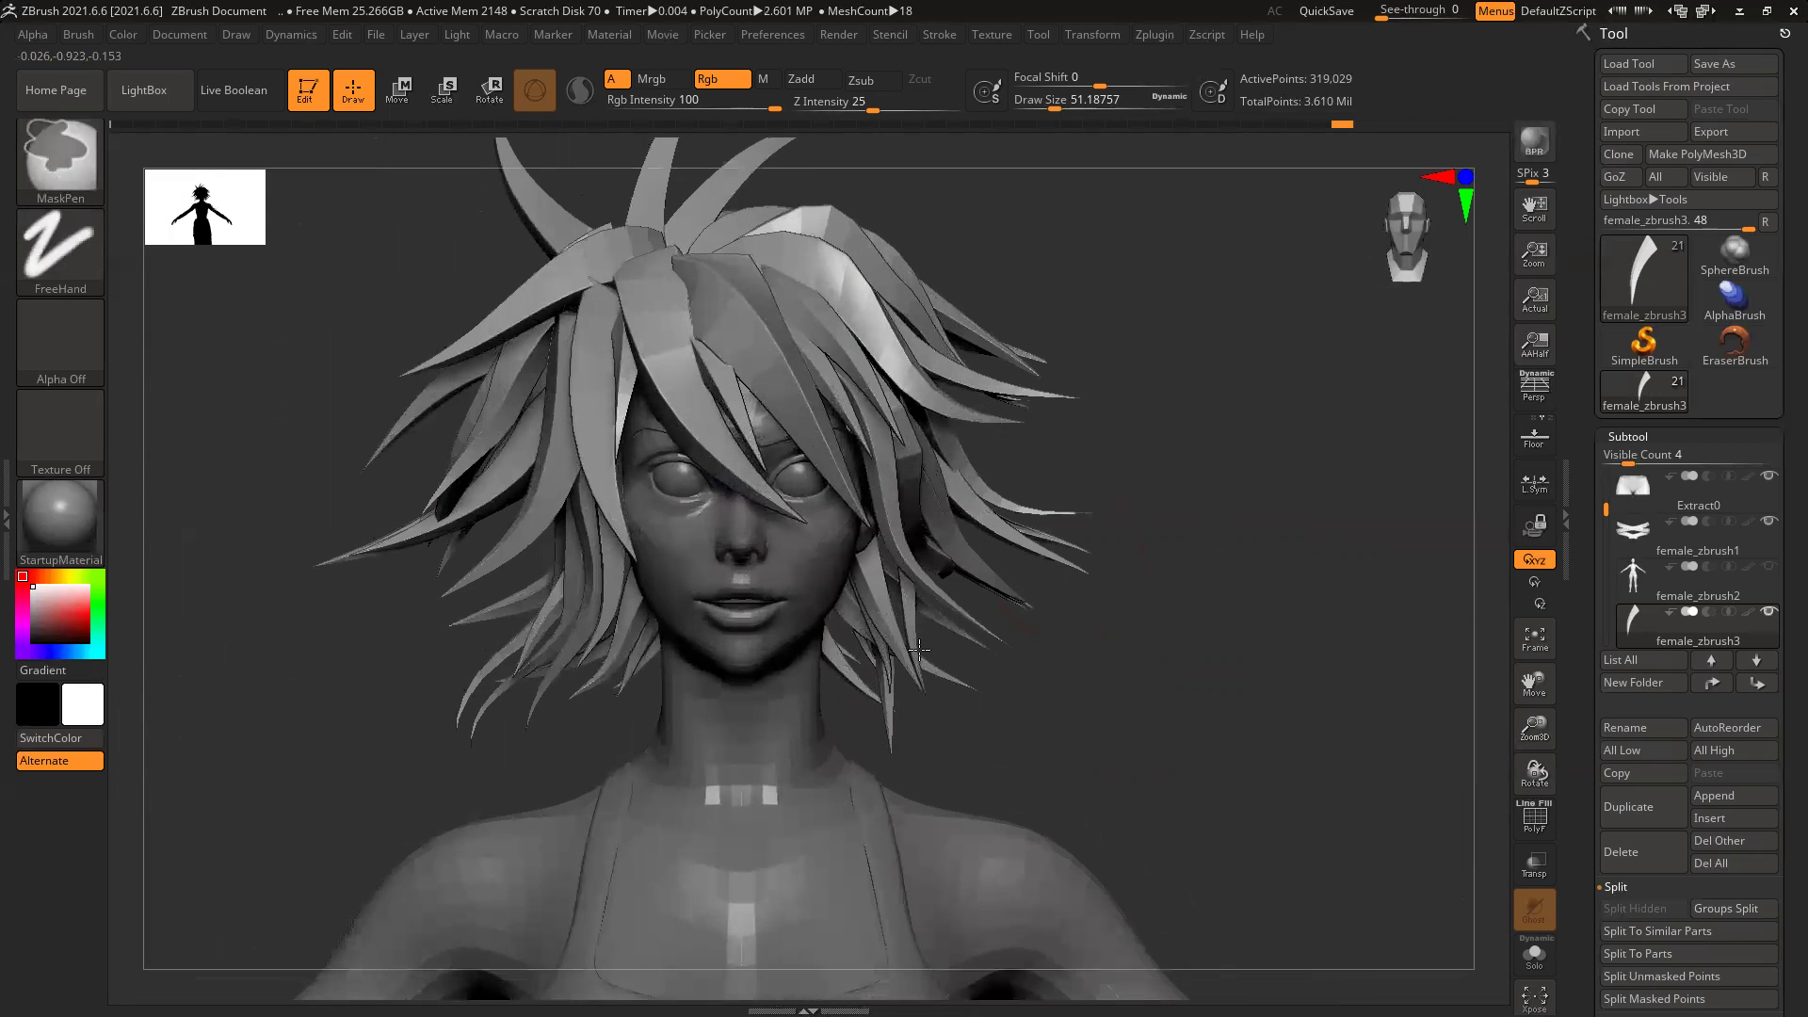
right_click_drag(355, 718, 446, 720, "alt")
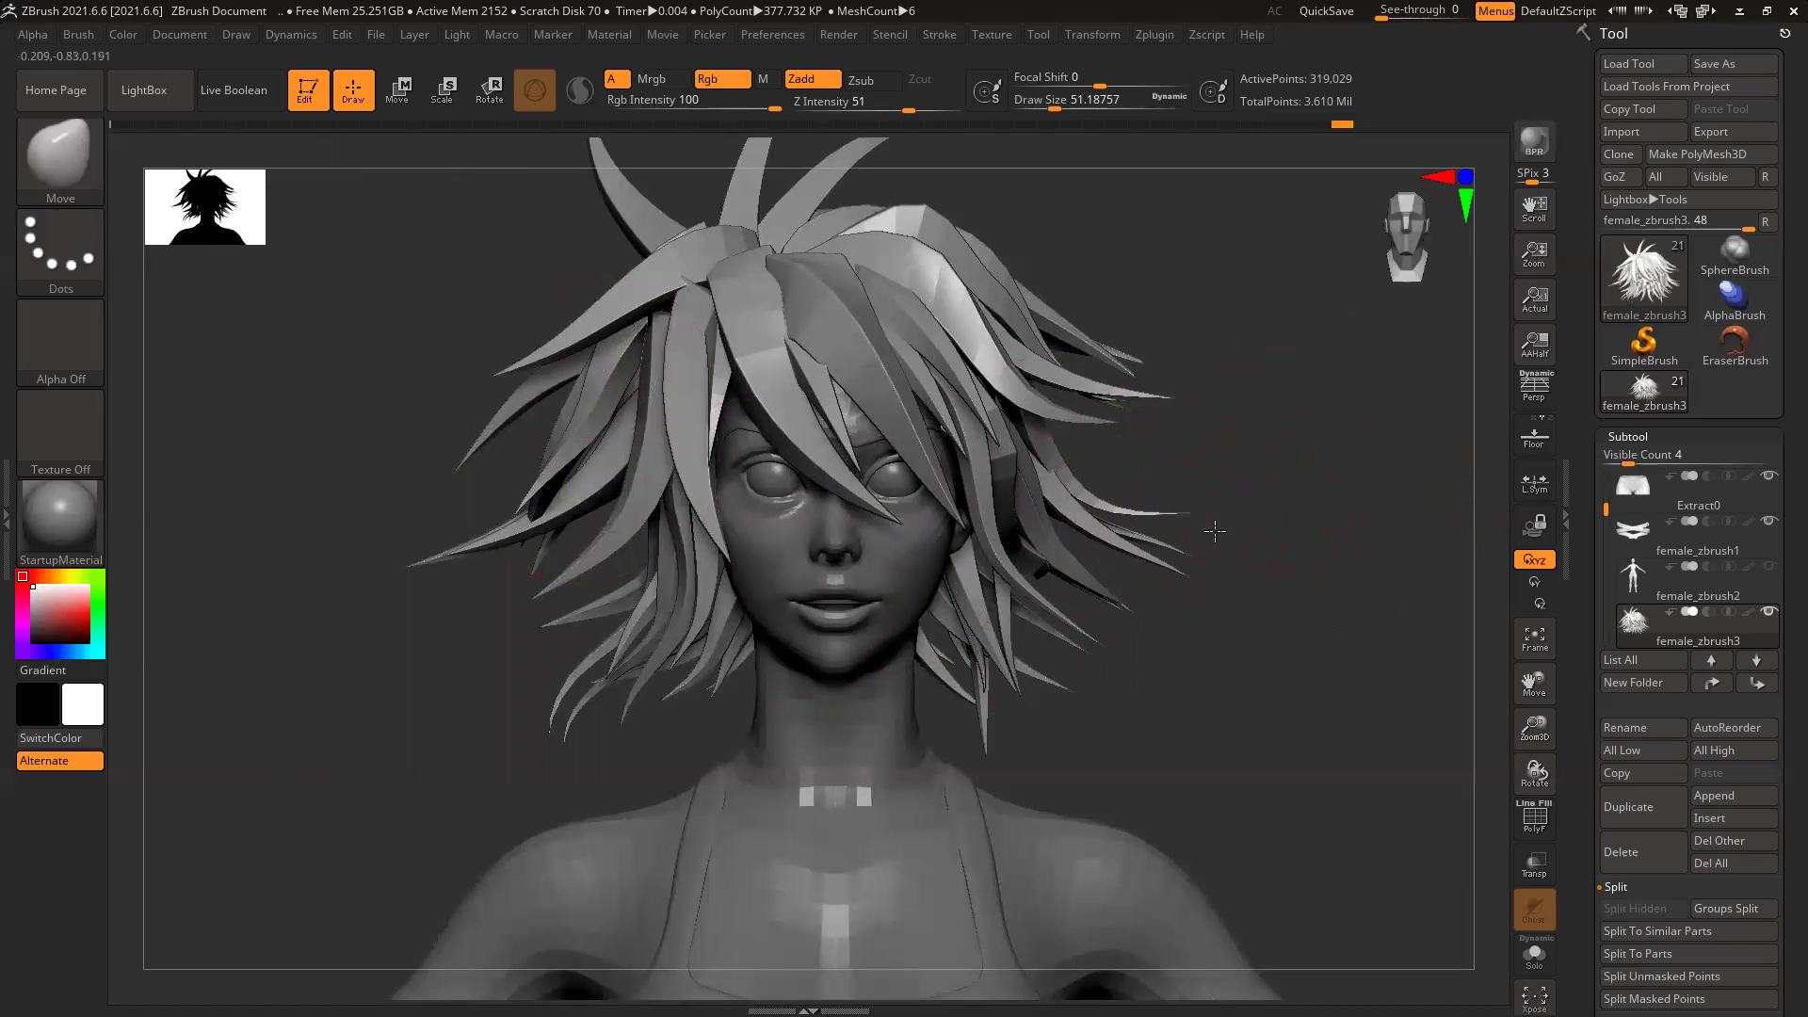
left_click_drag(1215, 531, 1080, 224)
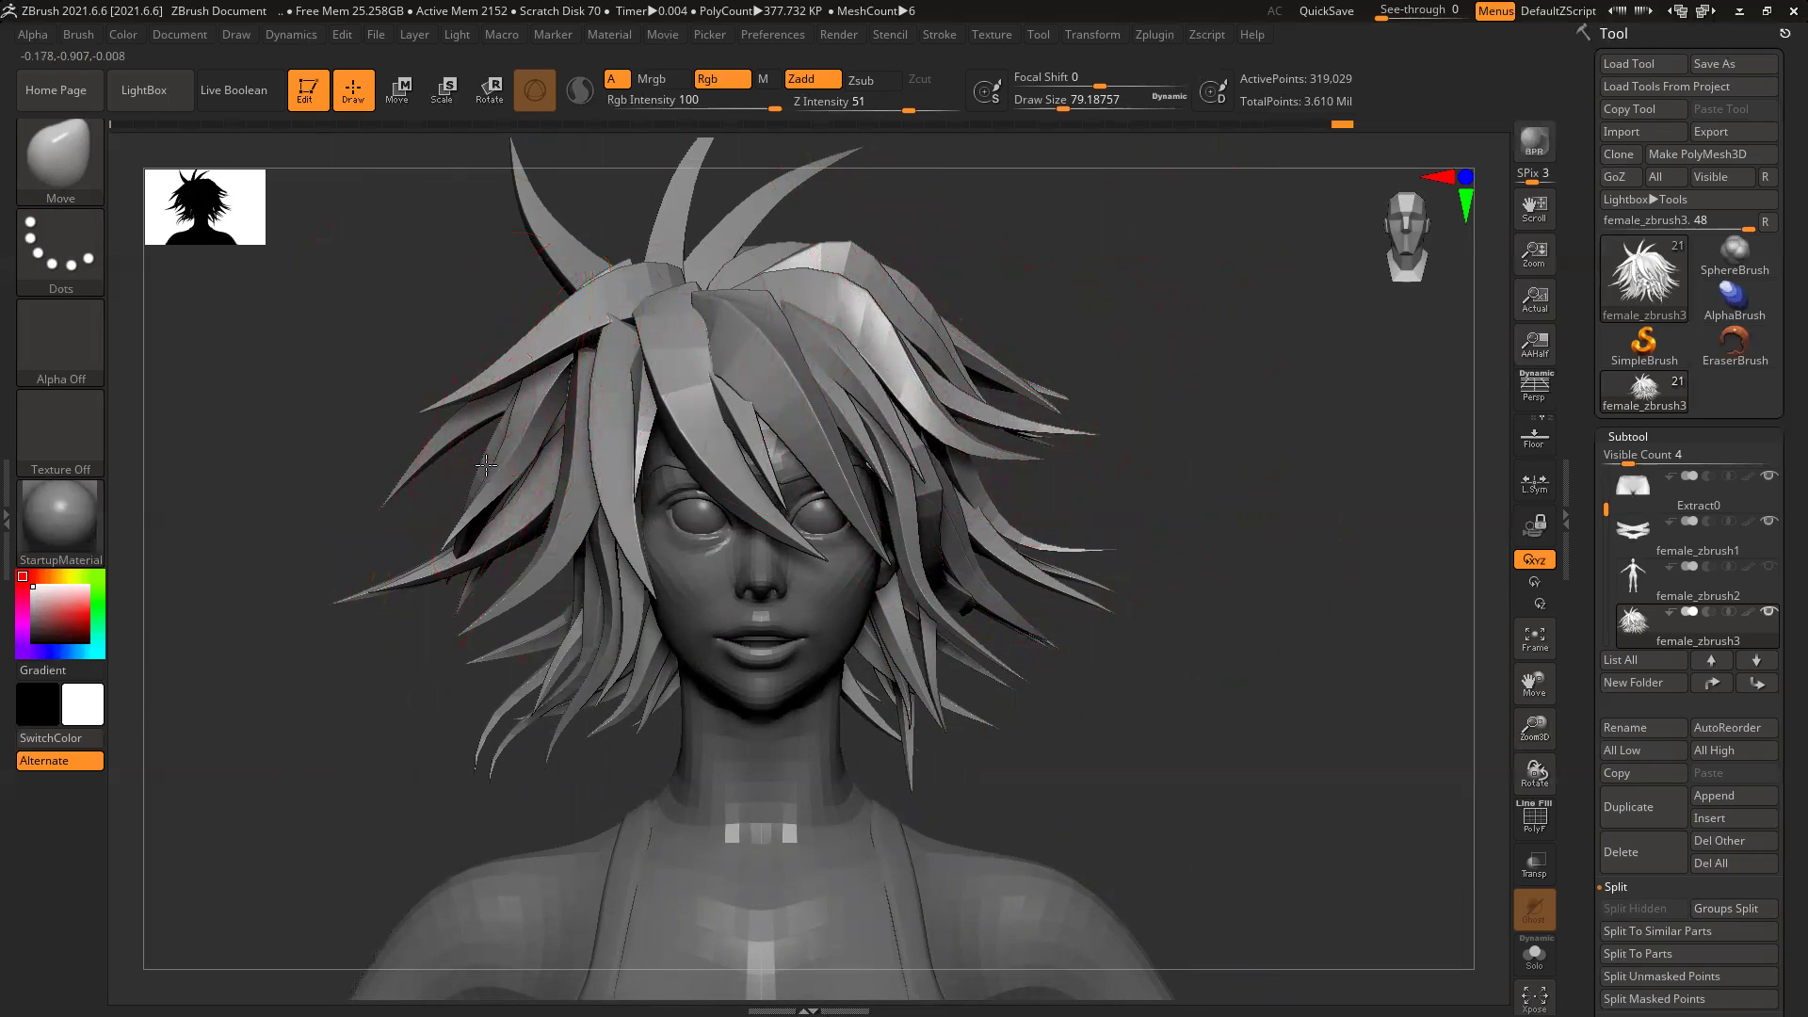
left_click_drag(356, 605, 414, 599)
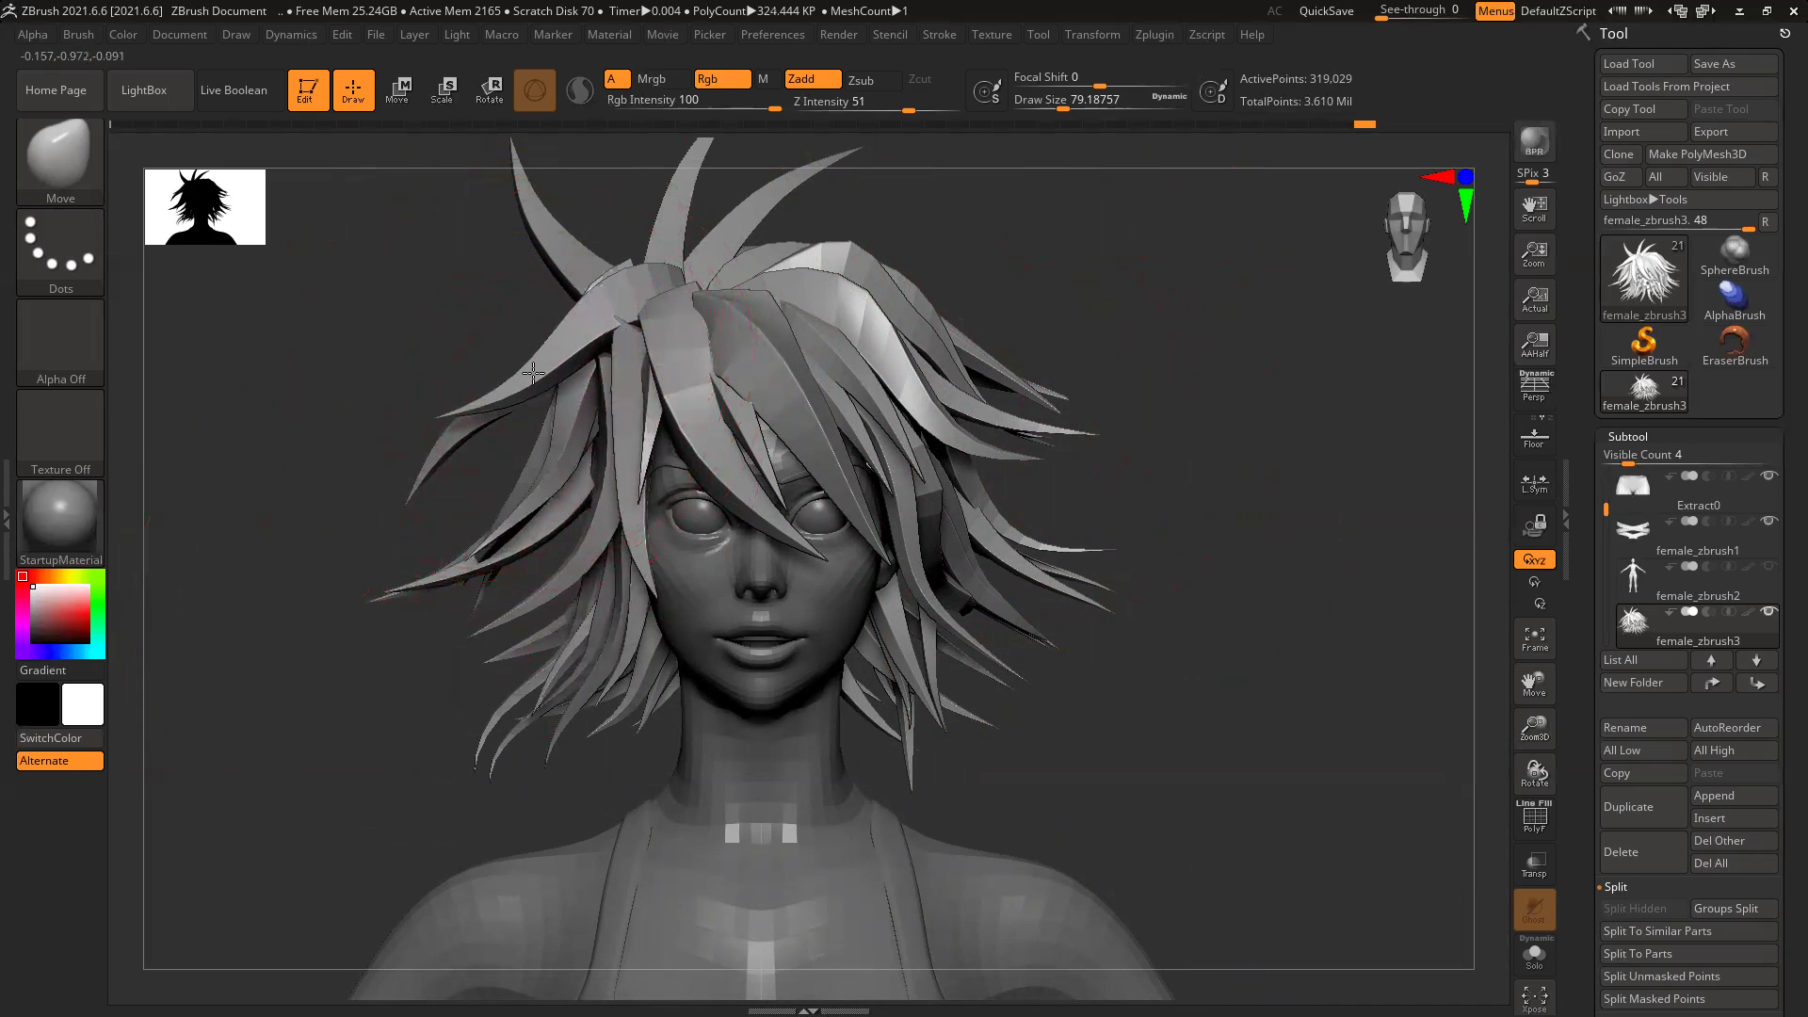
left_click_drag(468, 458, 475, 455)
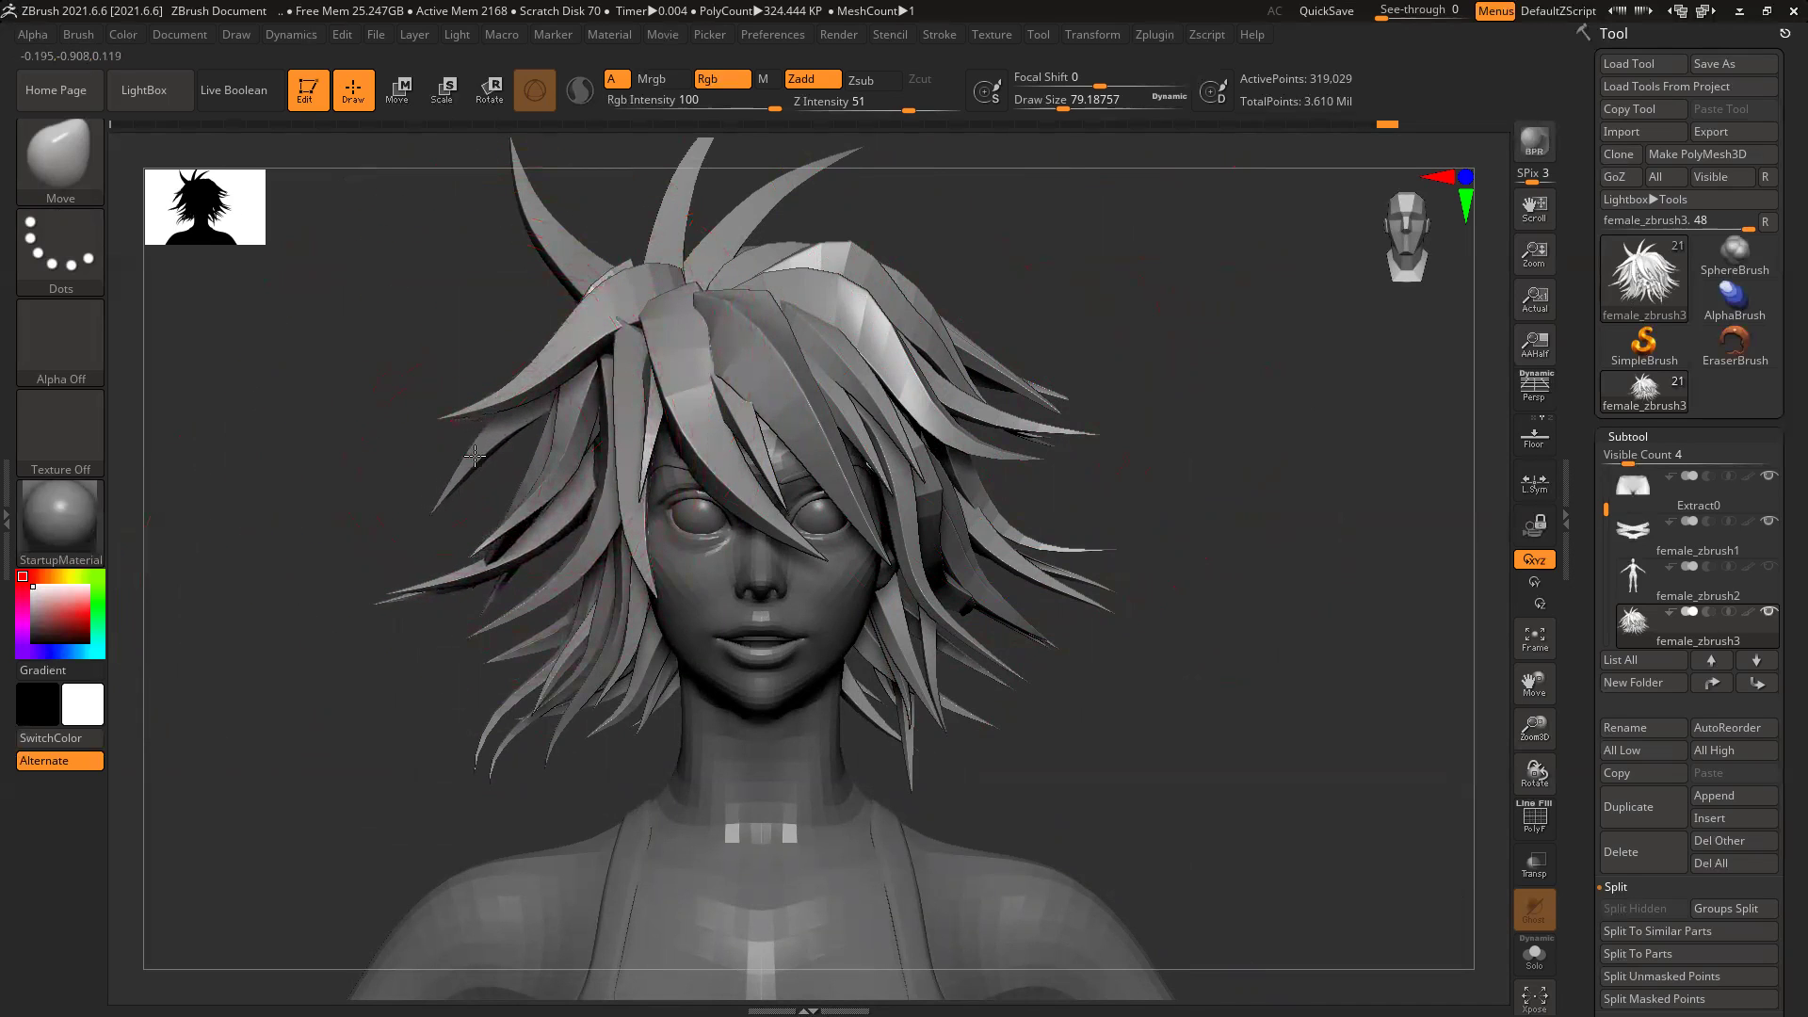
Step: Nudge the long strand tip beside the neck and the outer strands near the temple to refine the hair silhouette
left_click_drag(368, 716, 574, 609)
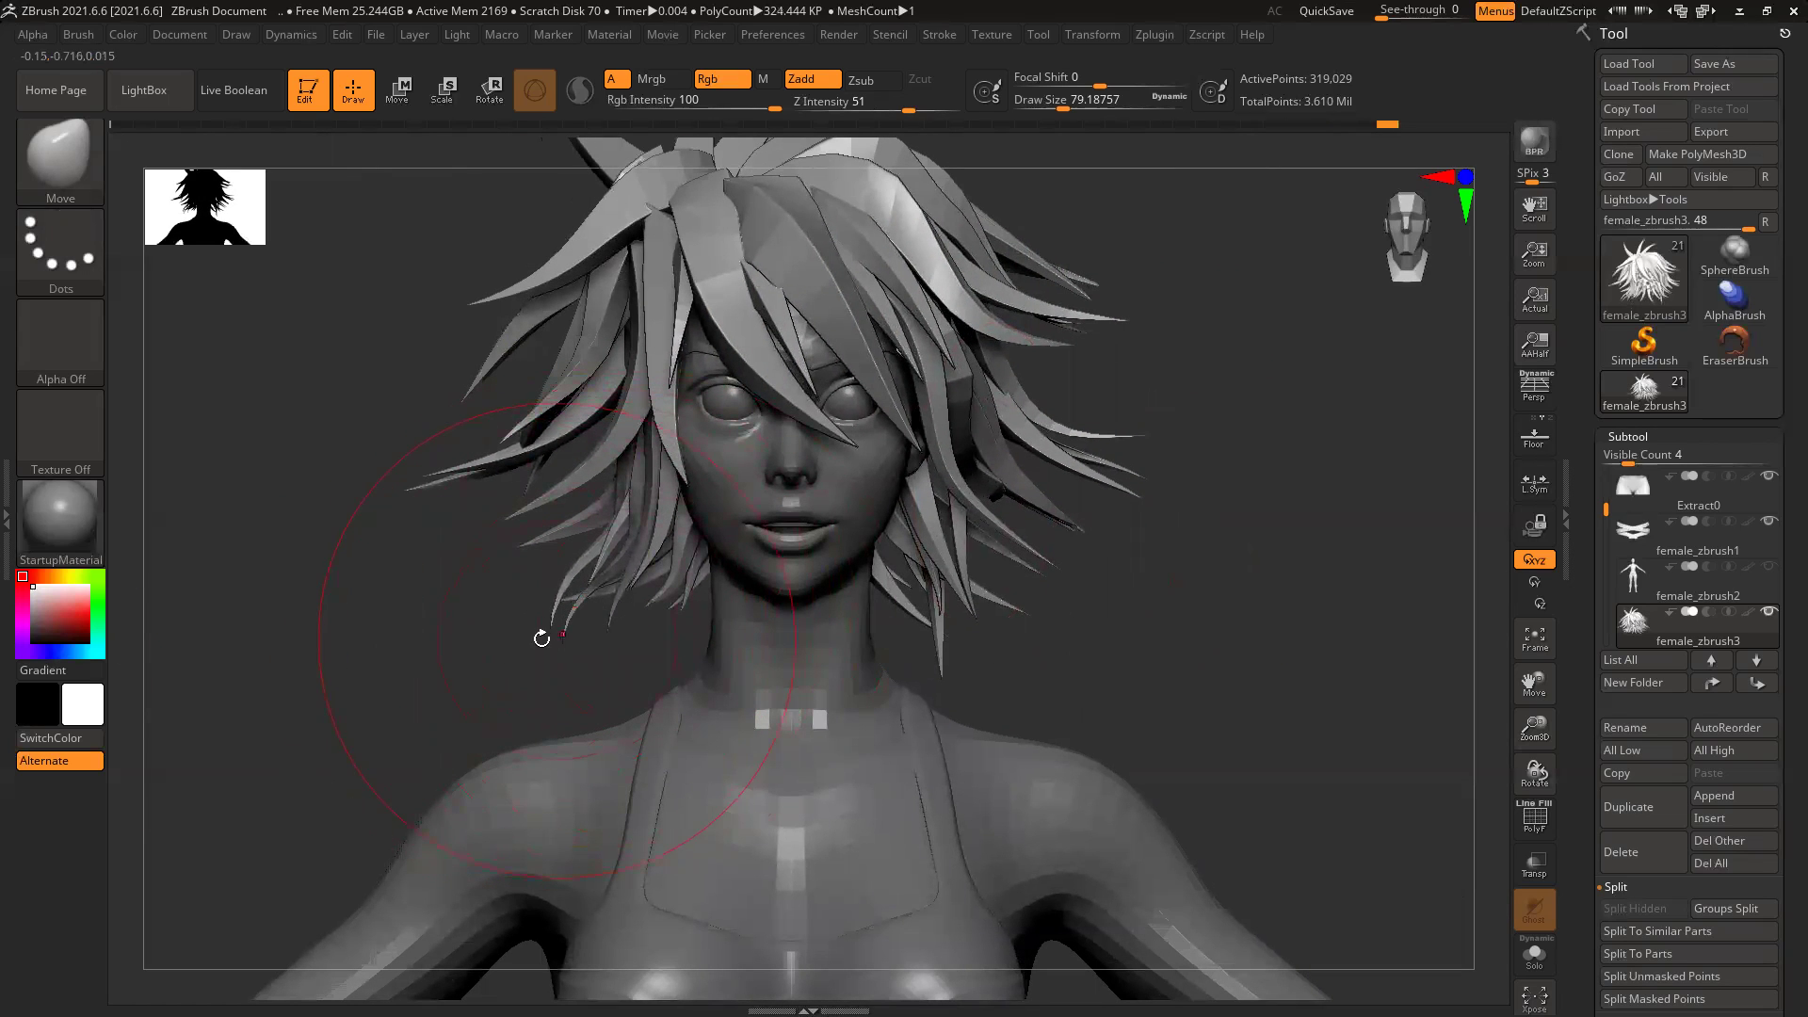
left_click_drag(943, 672, 937, 657)
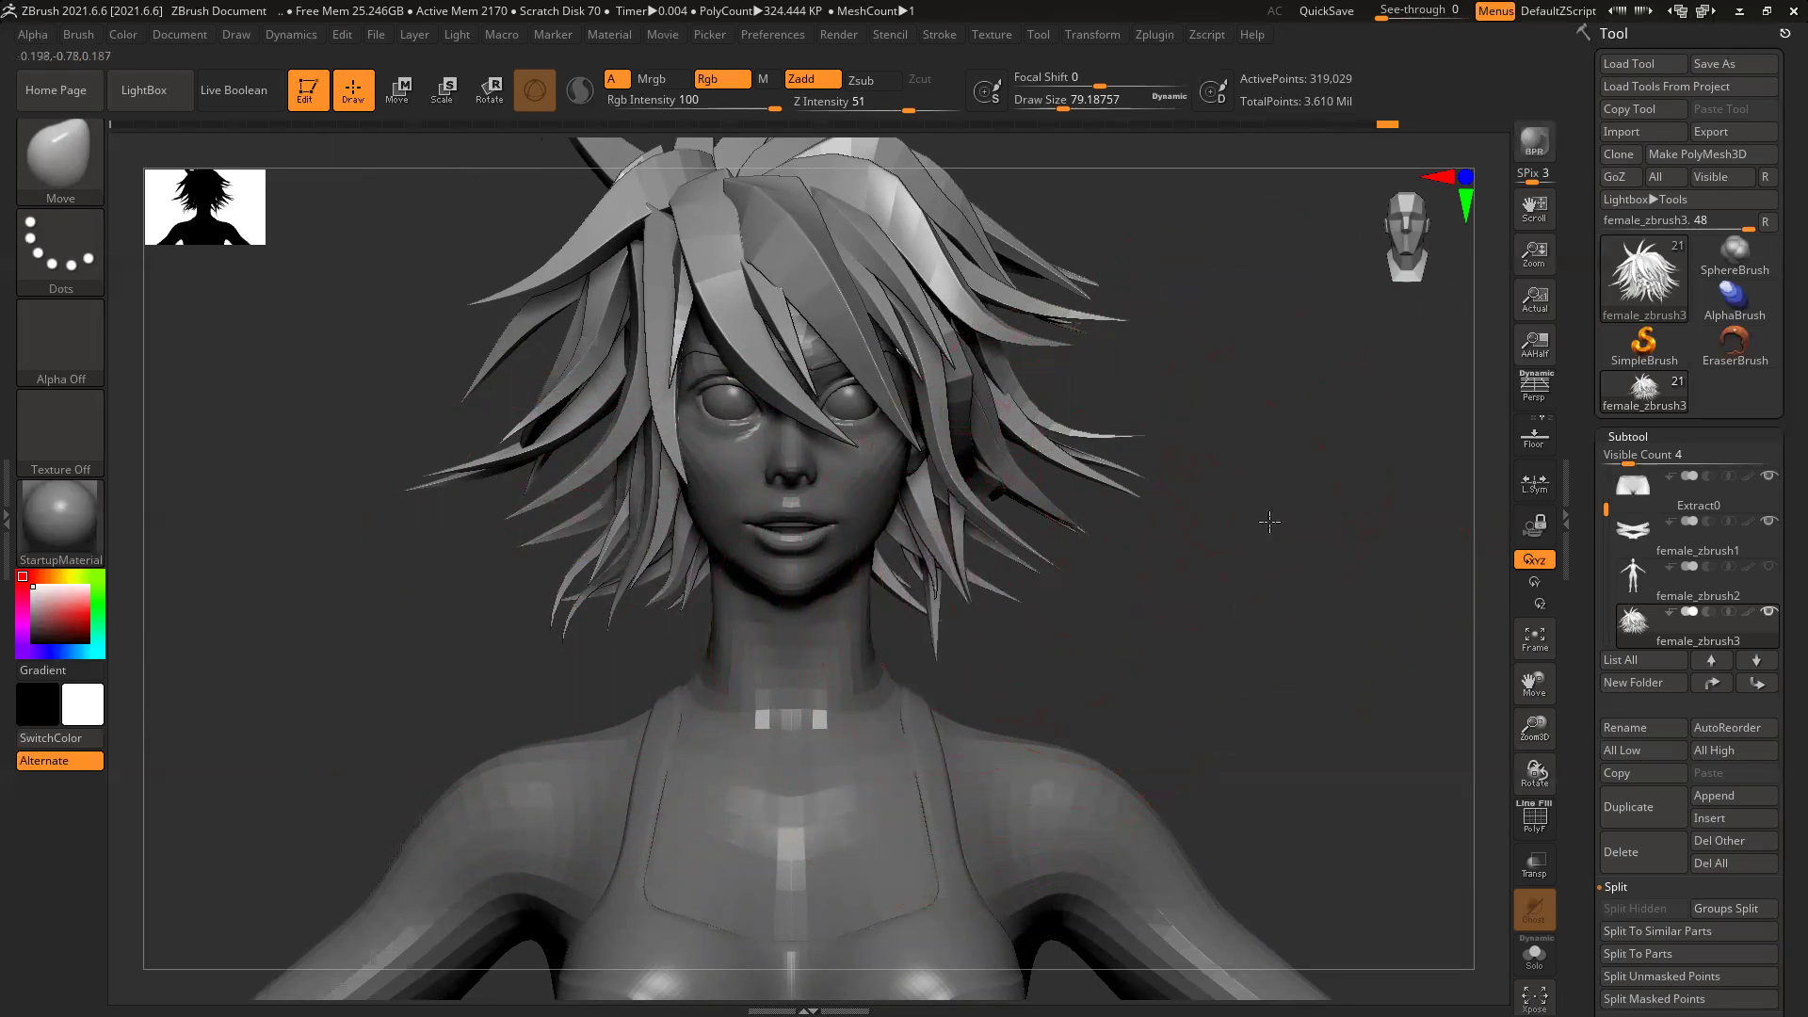
left_click_drag(1269, 521, 1008, 288)
left_click_drag(1018, 355, 1009, 363)
Step: Bend the upright spikes on the crown with the Move brush to give the top of the hair a curved sweep
left_click_drag(1066, 220, 1090, 343, "alt")
left_click_drag(933, 287, 963, 324)
mouse_move(829, 235)
left_mouse_down()
mouse_move(866, 271)
mouse_move(847, 282)
left_mouse_up()
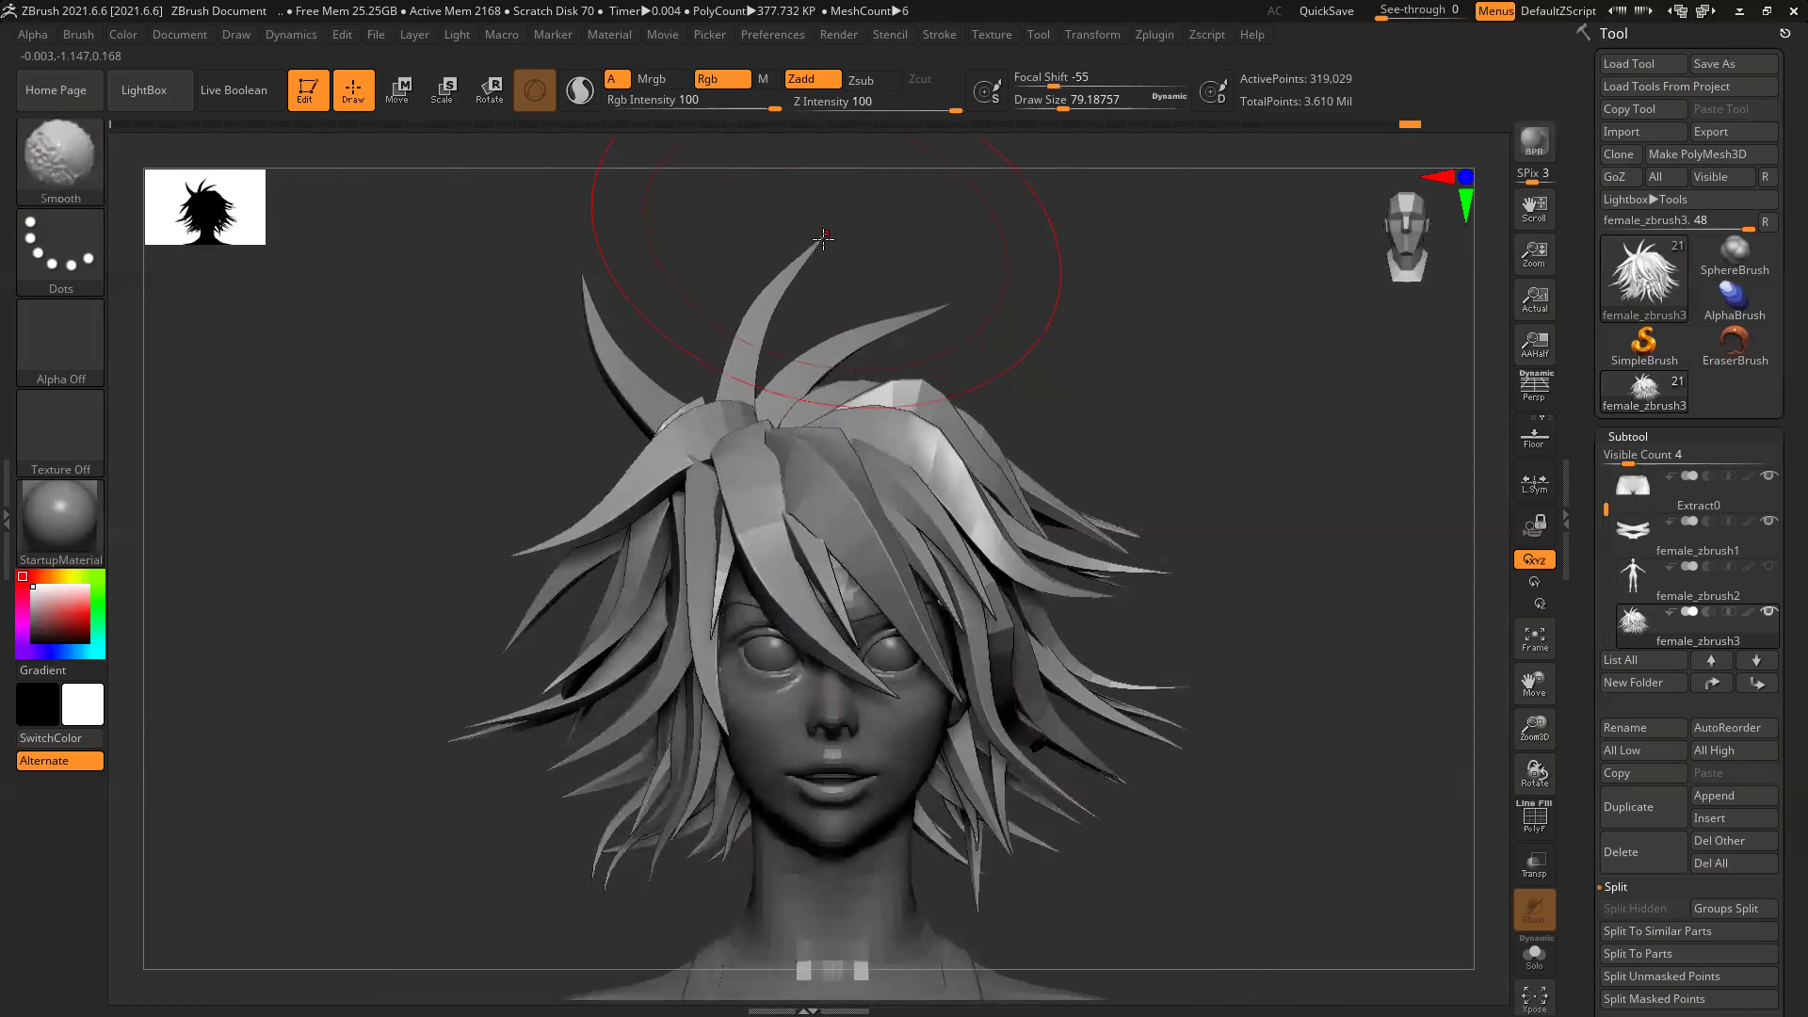
Step: Isolate the group holding the crown spikes and bend the tip of the long rear spike with the Move brush
left_click_drag(1028, 306, 936, 242)
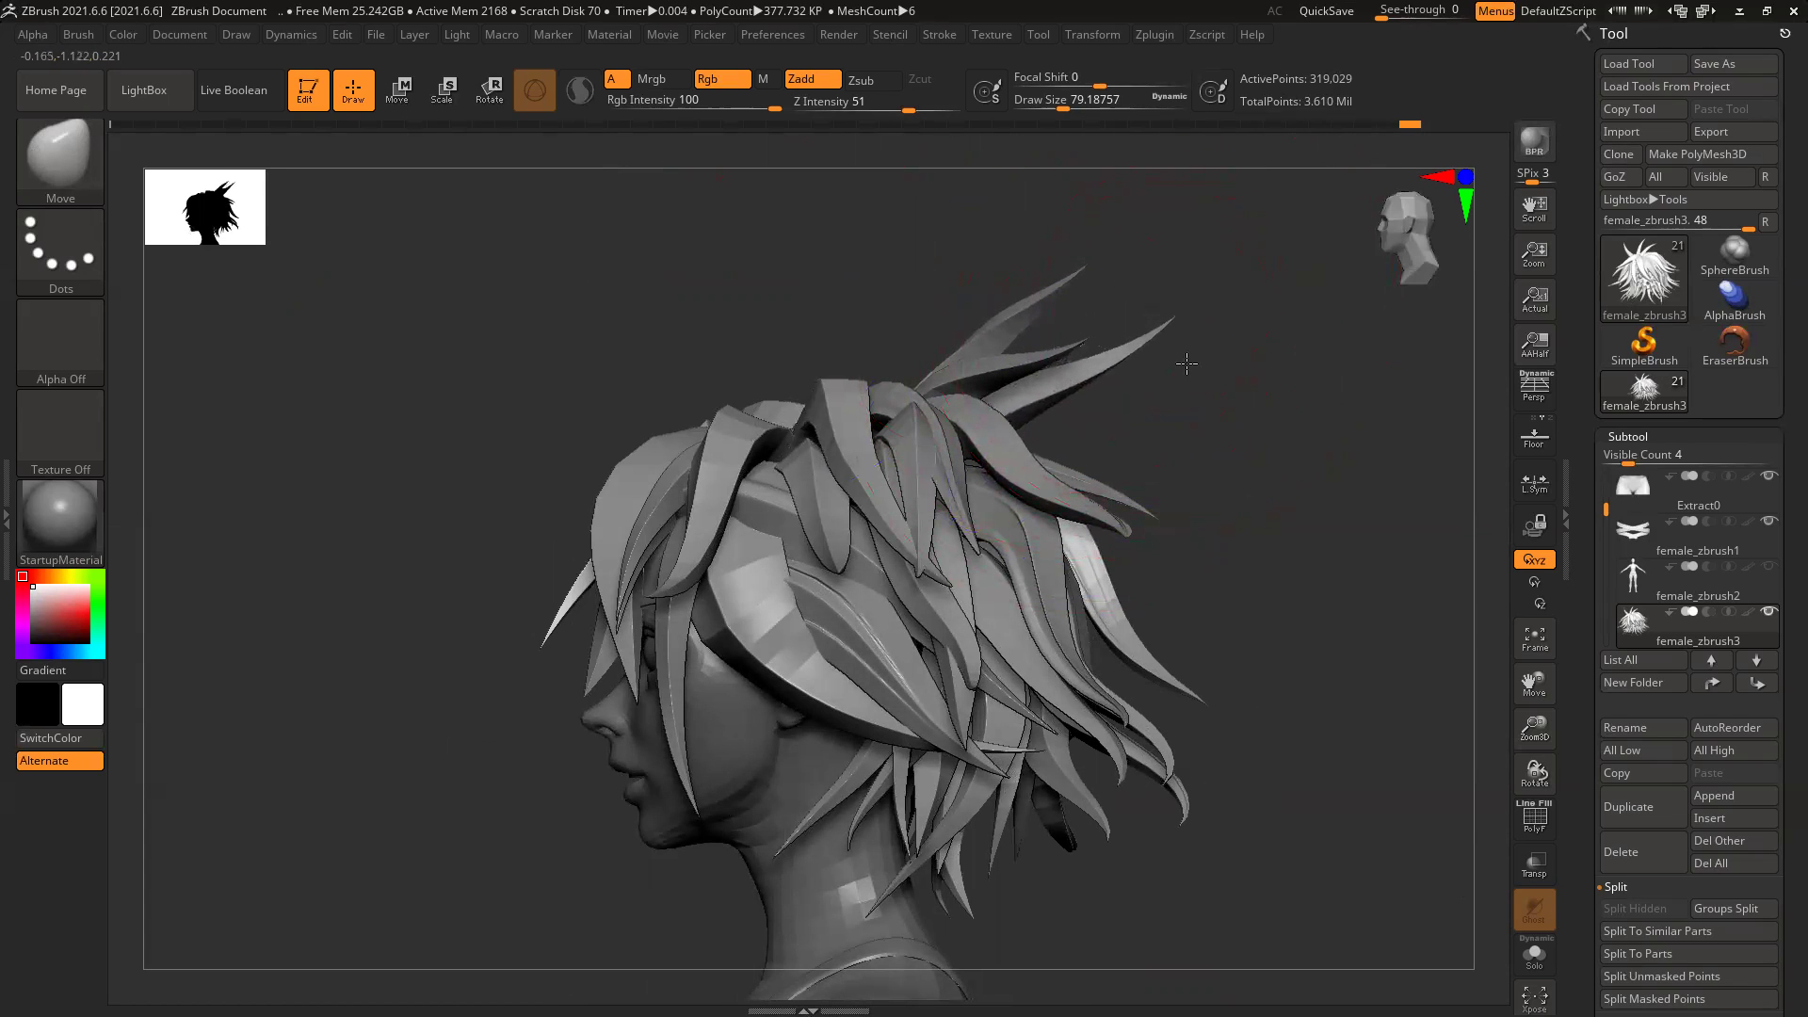
left_click_drag(1240, 347, 1356, 410)
left_click_drag(890, 381, 487, 352, "alt")
left_click_drag(582, 422, 673, 405)
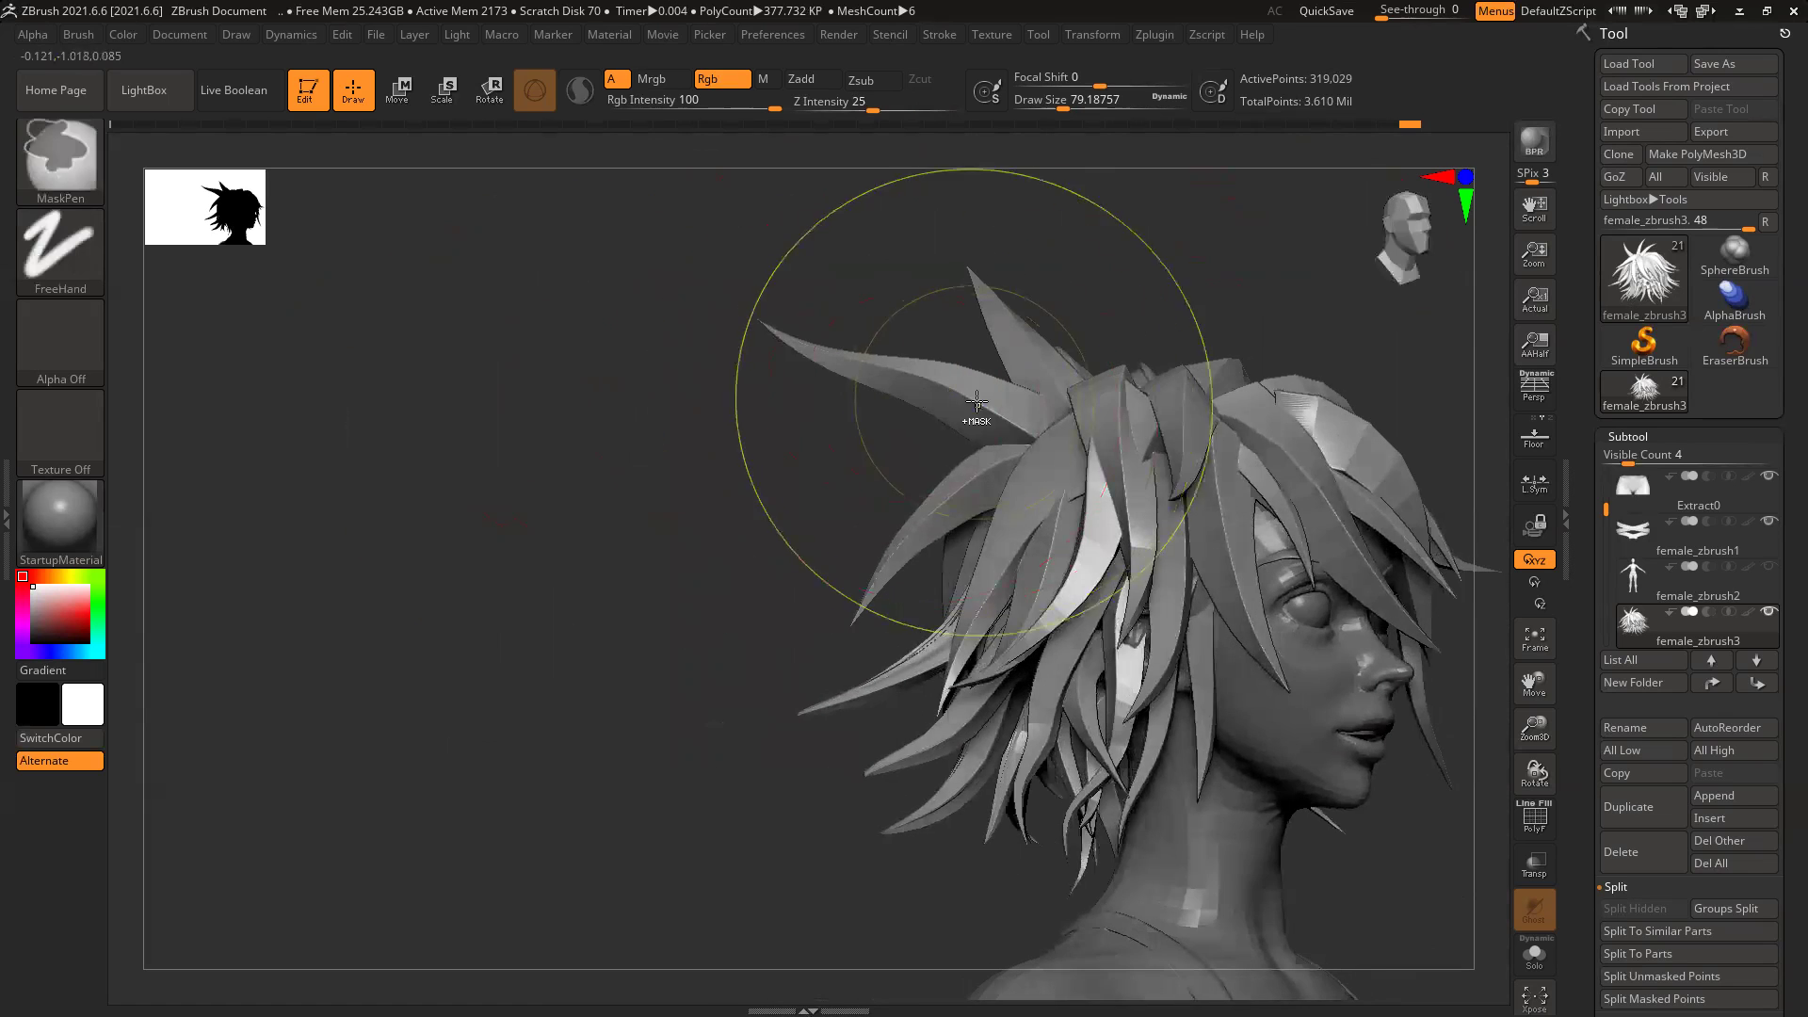
left_click(977, 405, "ctrl+shift")
mouse_move(722, 524)
left_mouse_down()
mouse_move(742, 548)
mouse_move(728, 561)
left_mouse_up()
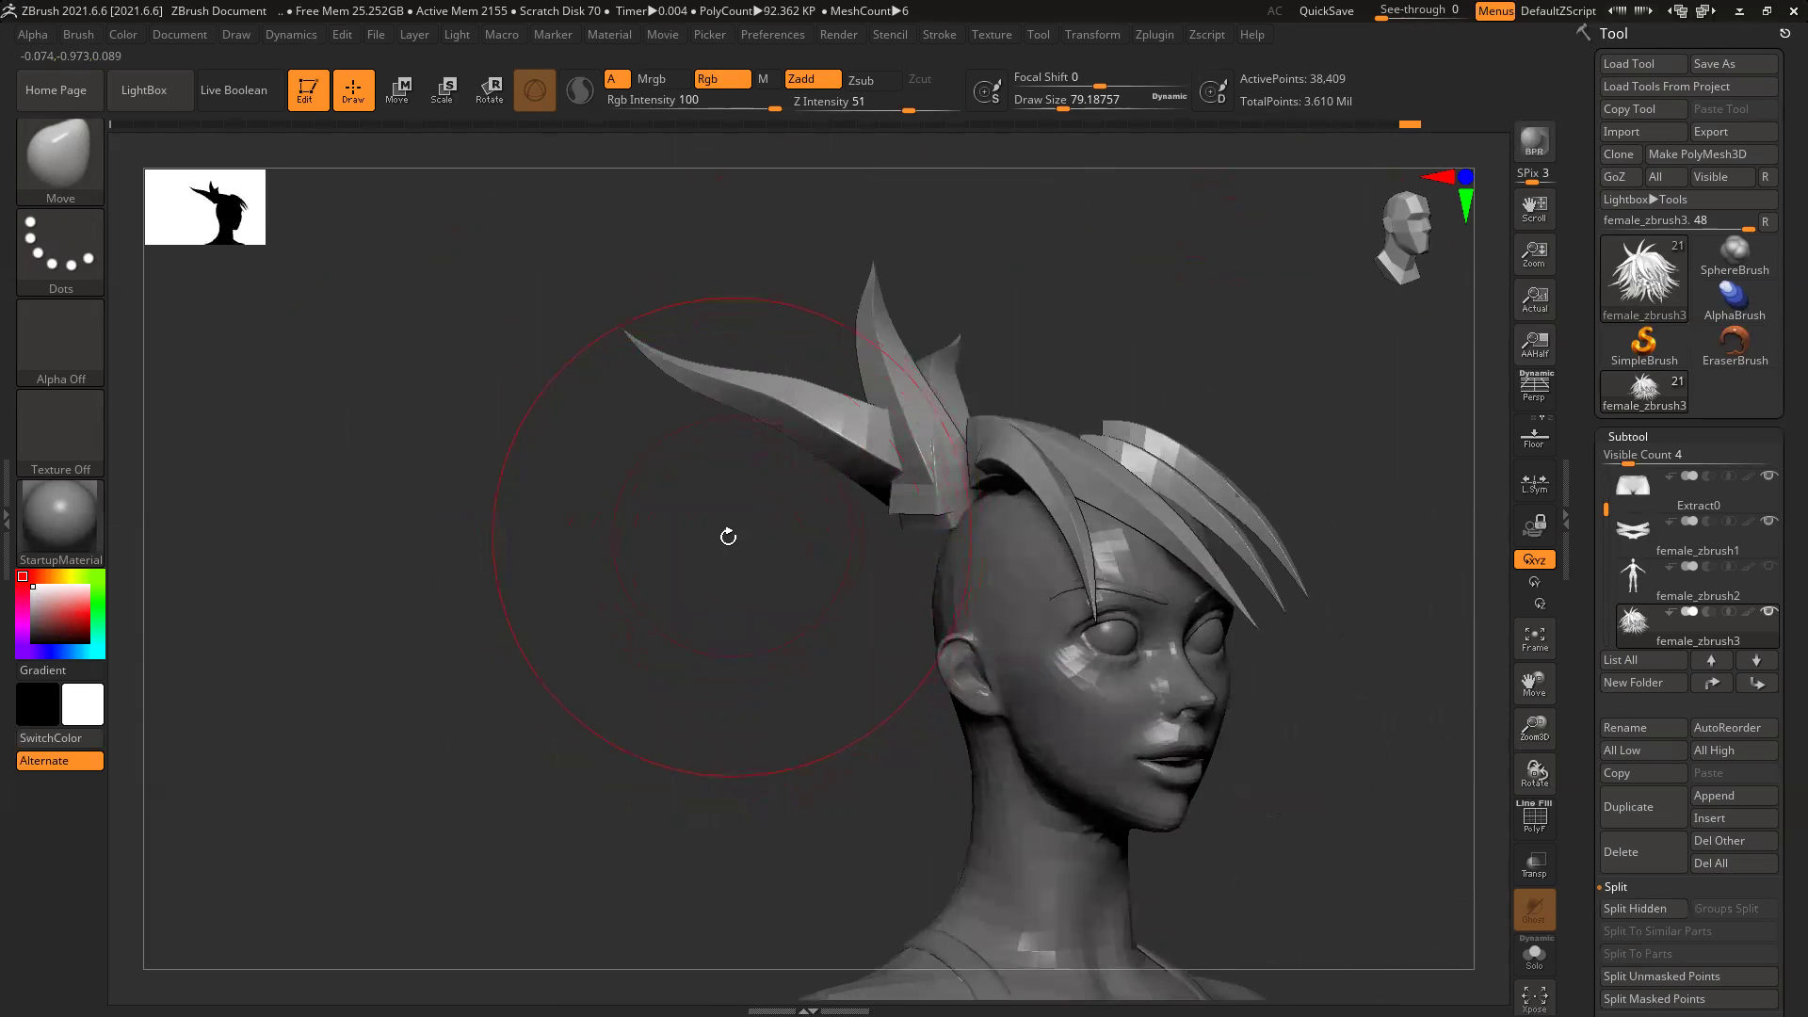
left_click_drag(650, 355, 714, 381)
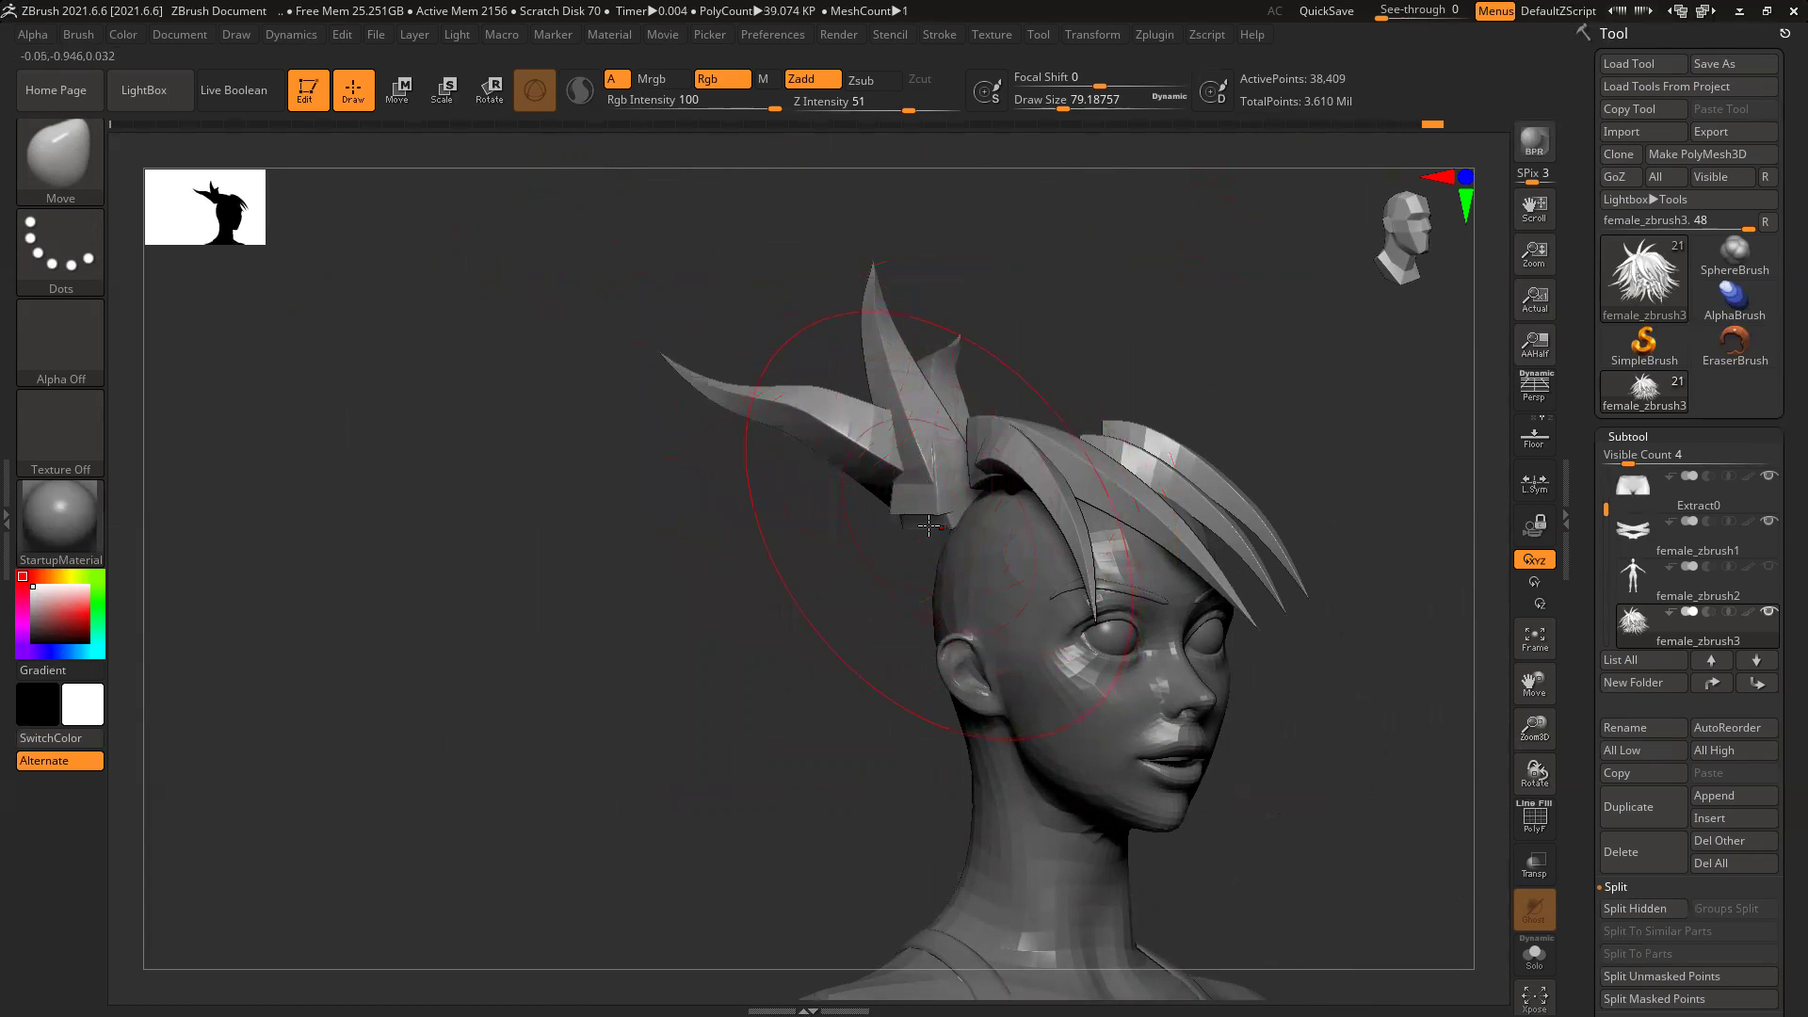
Step: Refine the roots of the isolated crown spikes from the side and rear, and restore the full hair
left_click_drag(795, 586, 923, 537)
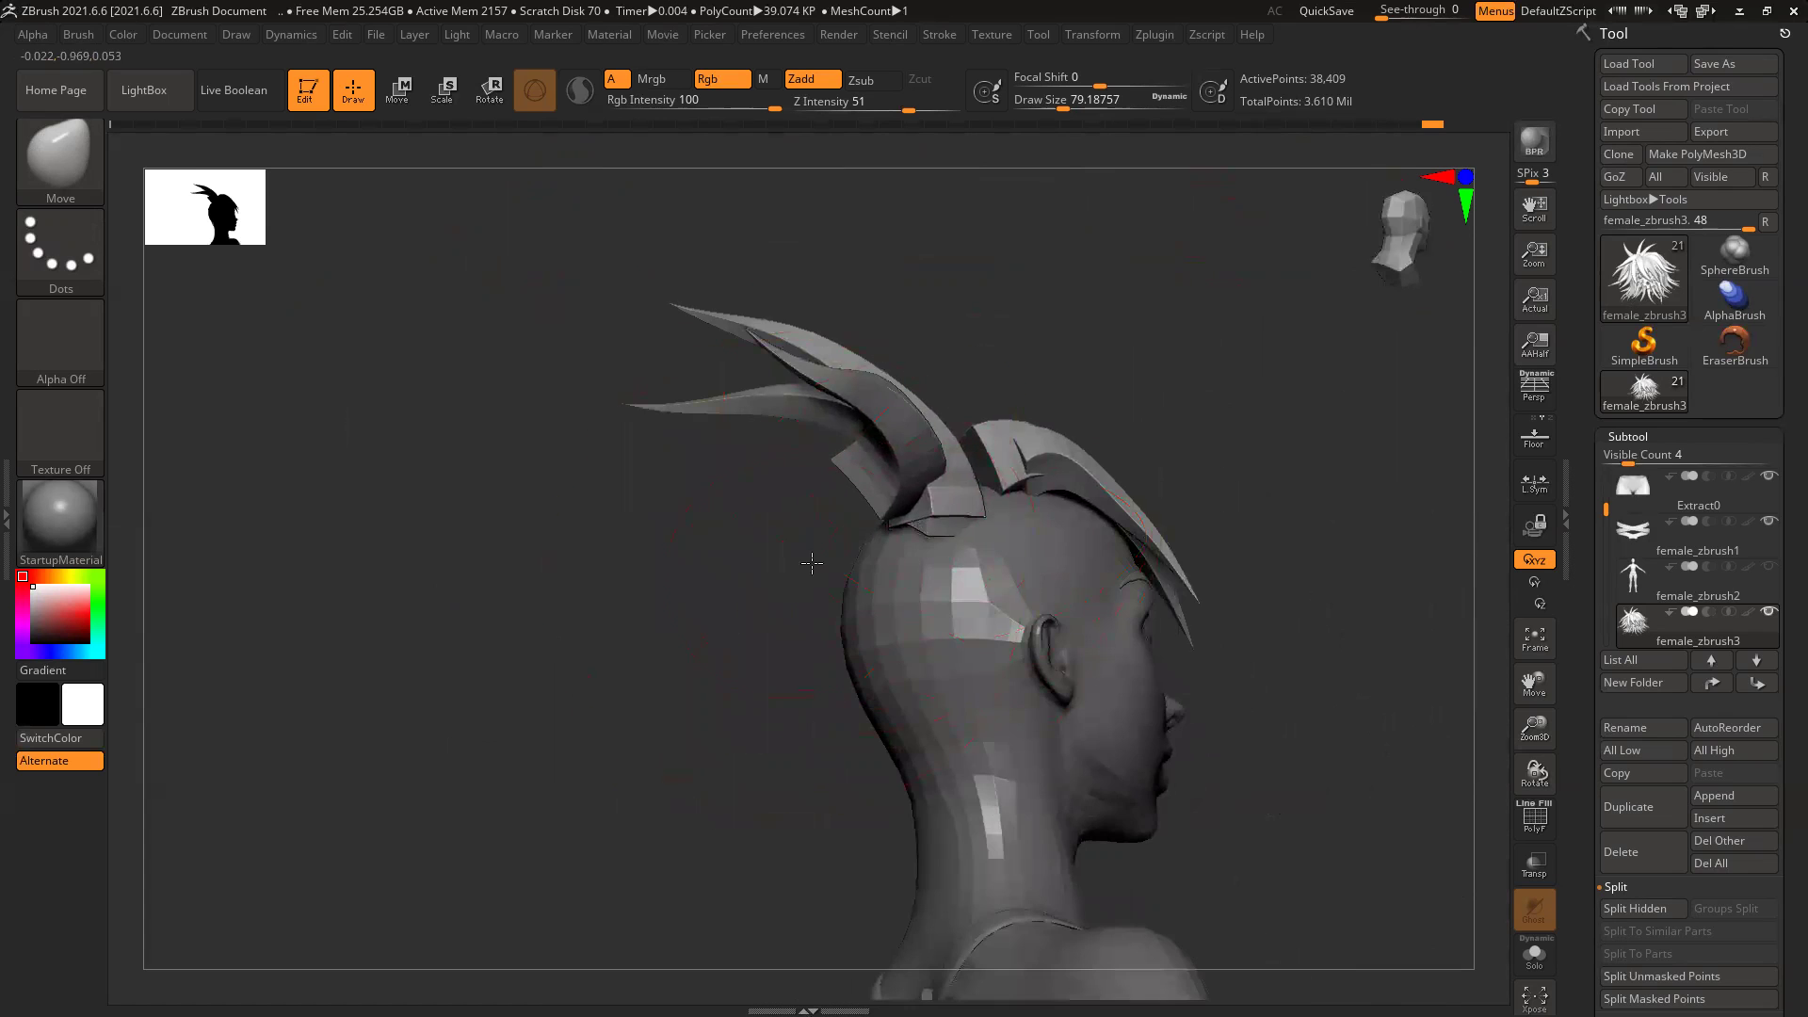
left_click_drag(812, 563, 897, 524)
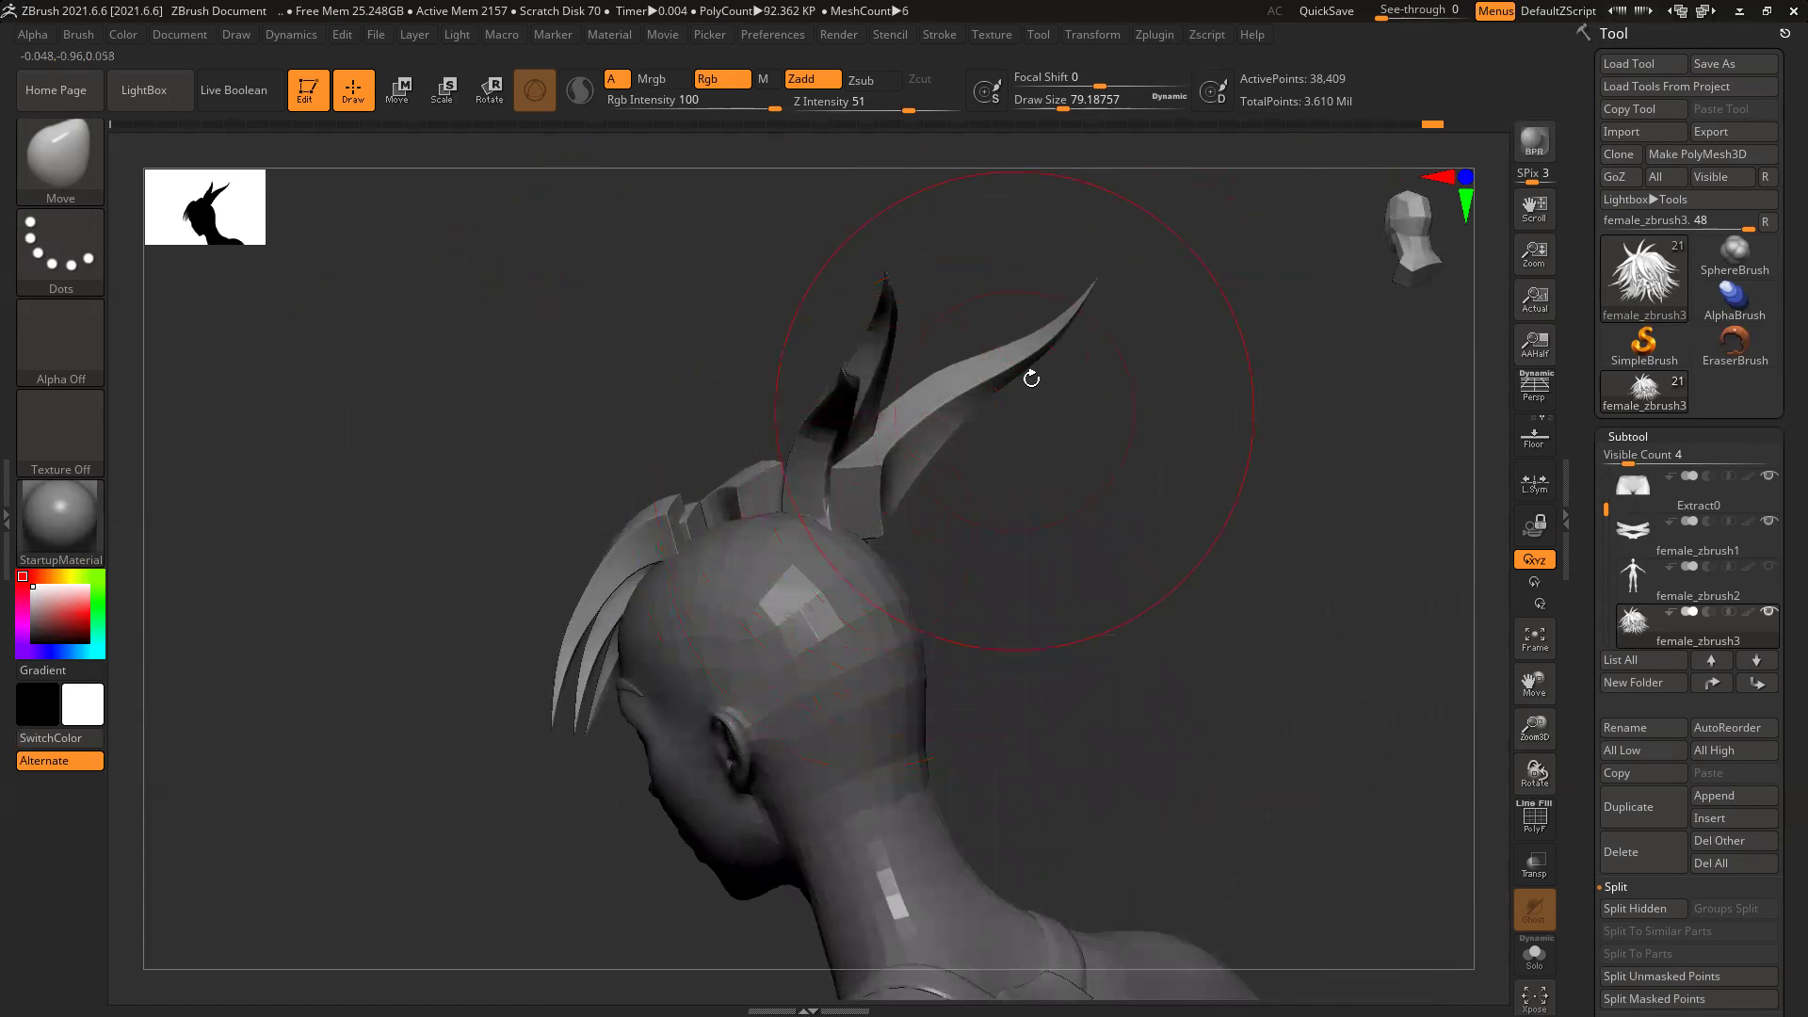
left_click_drag(1125, 439, 1171, 465)
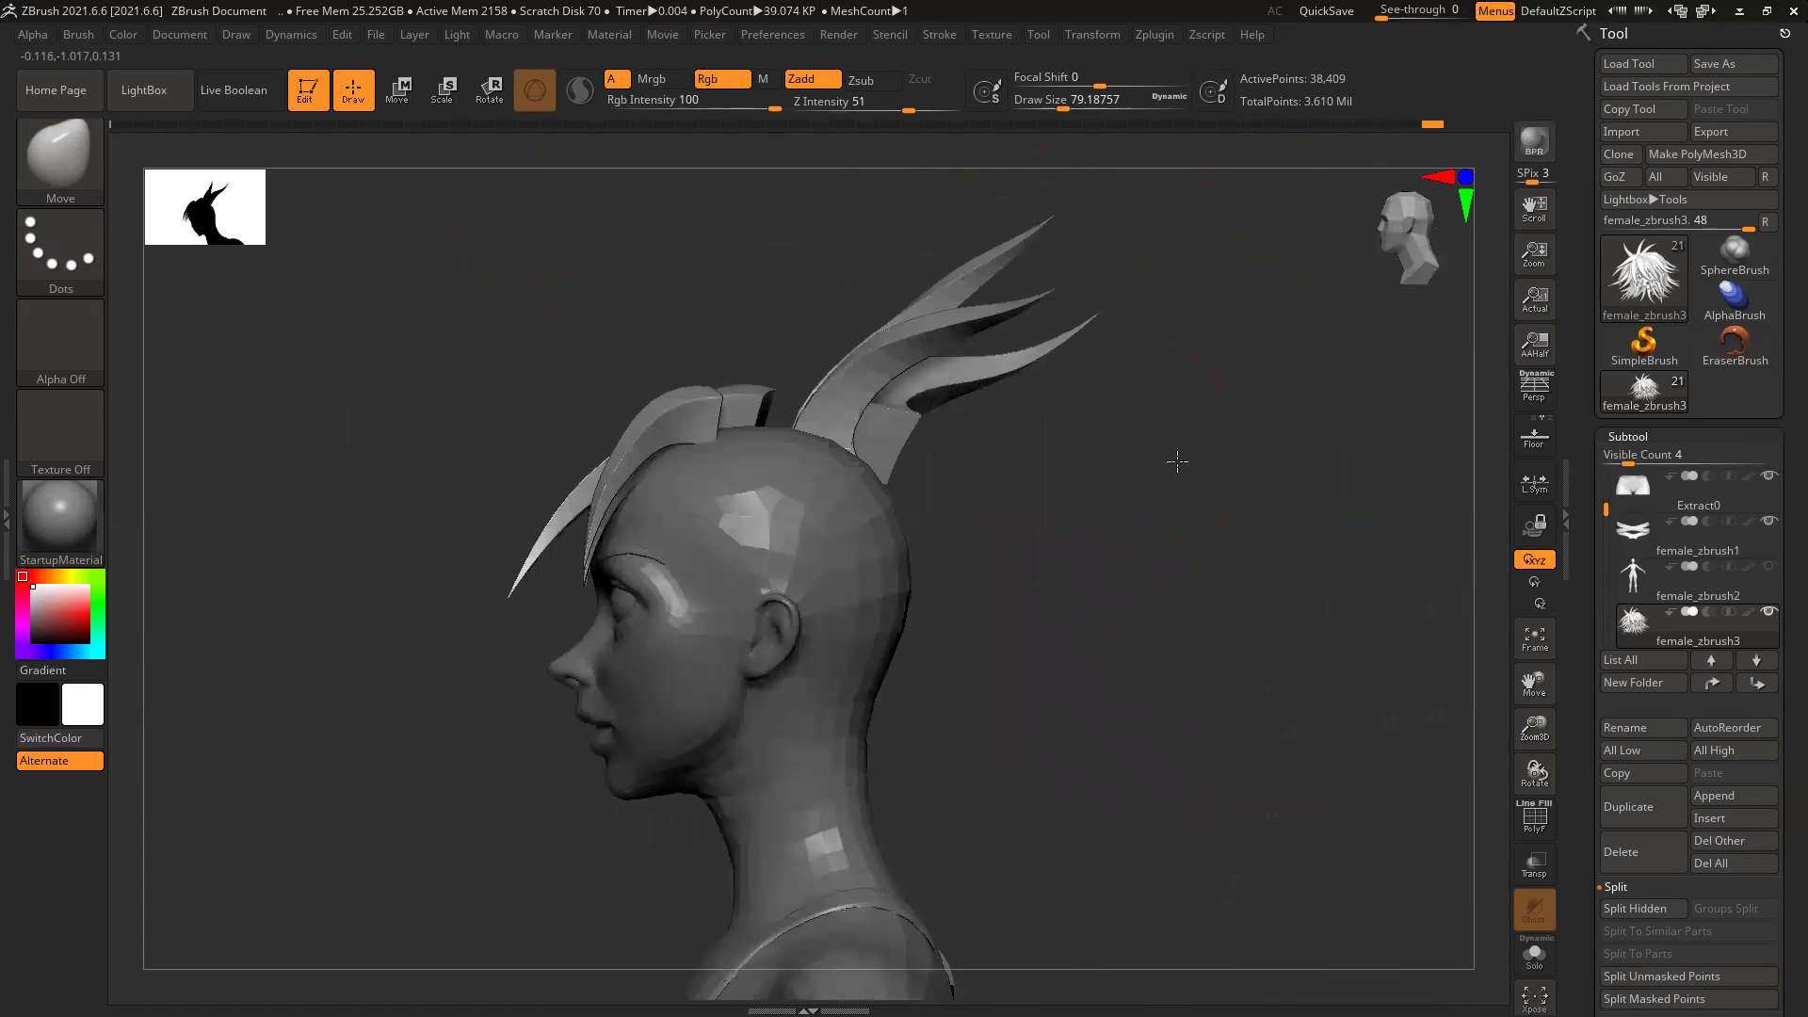
left_click_drag(916, 431, 906, 435)
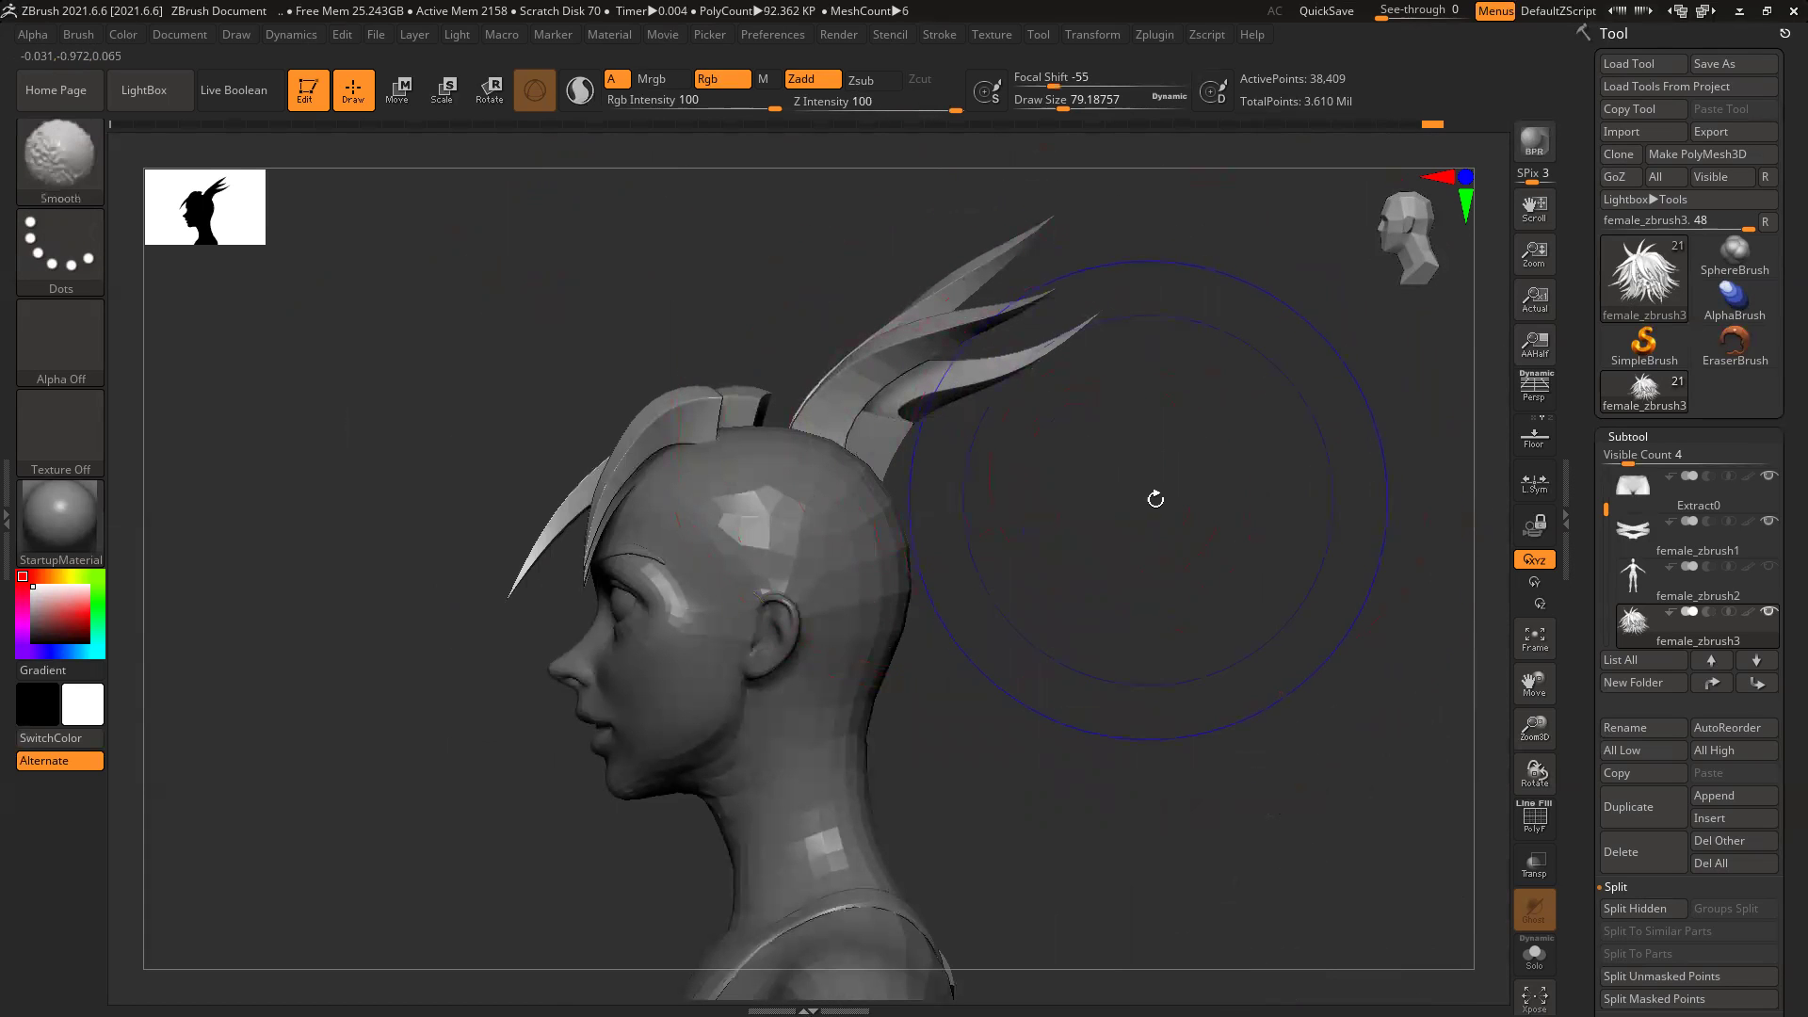
left_click(1284, 526, "ctrl+shift")
Step: Isolate the broad fringe strand, reduce the Move brush to about 56, and reshape its upper part over the forehead before showing all hair
mouse_move(1248, 469)
left_mouse_down()
mouse_move(1352, 471)
mouse_move(1239, 387)
mouse_move(1324, 525)
mouse_move(1213, 491)
mouse_move(1213, 562)
mouse_move(870, 633)
left_mouse_up()
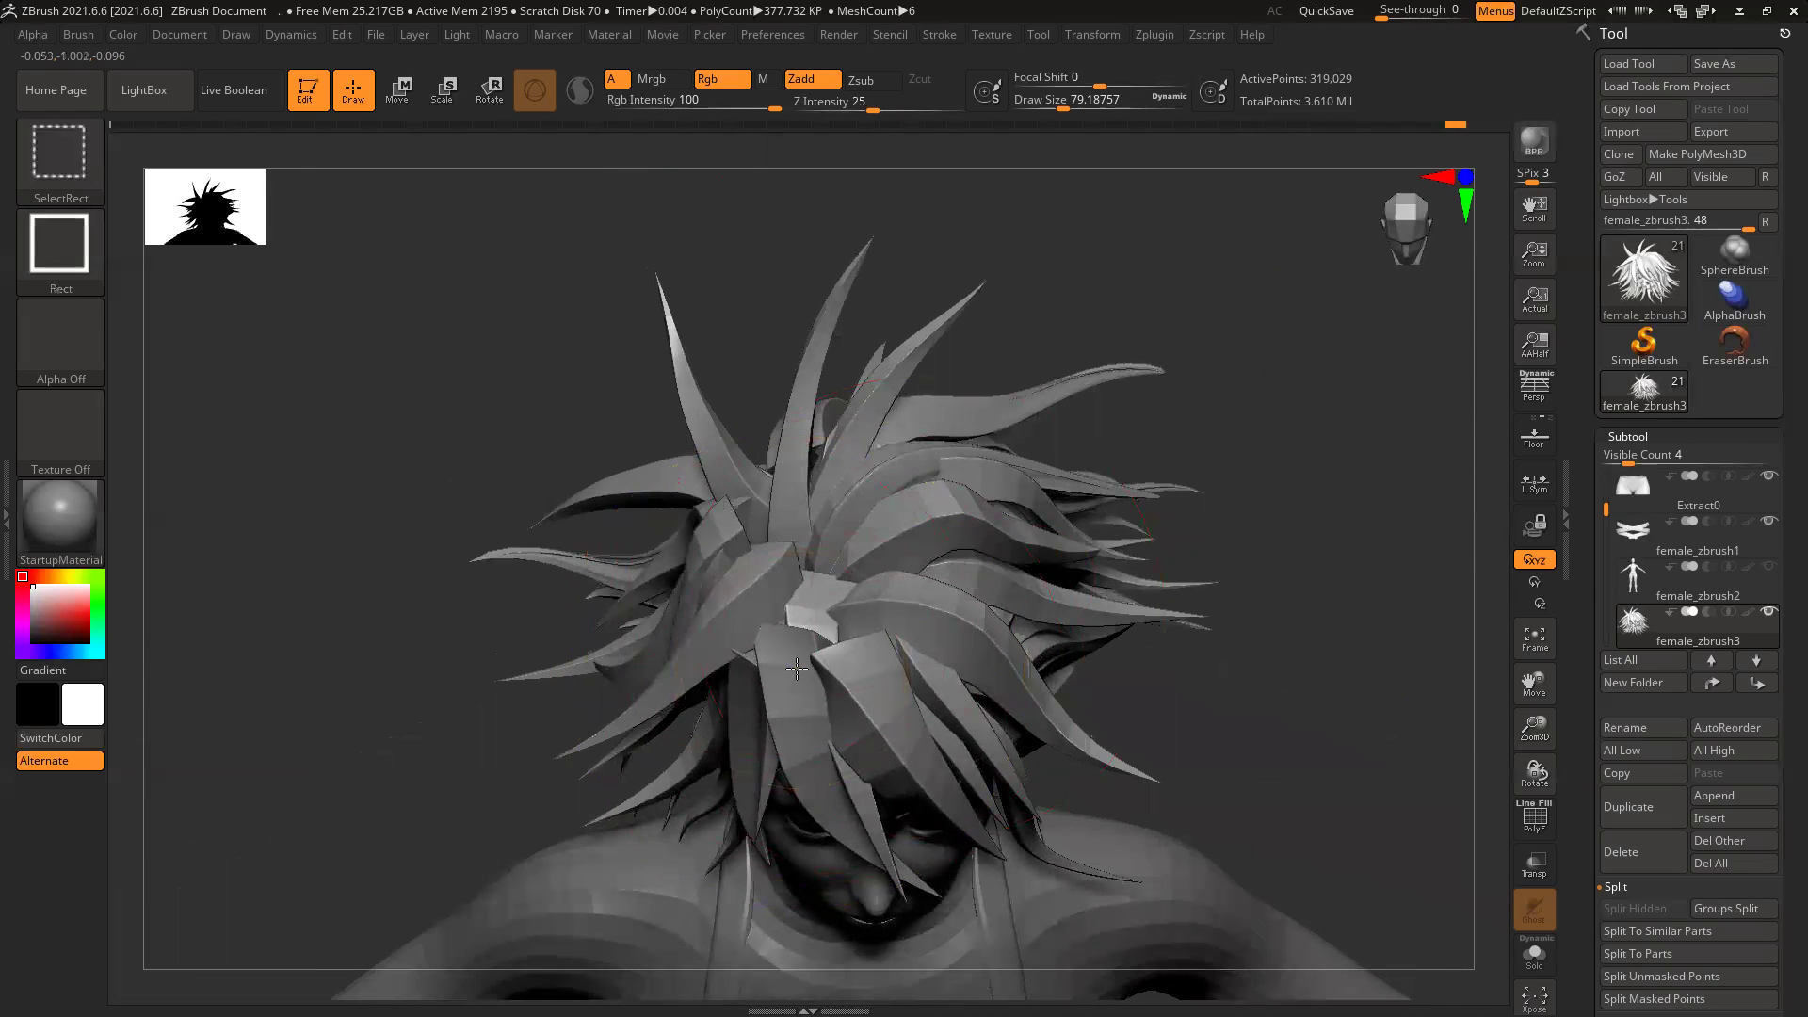
left_click(790, 671, "ctrl+shift")
left_click_drag(1184, 577, 1288, 482)
left_click_drag(1003, 557, 1114, 565)
mouse_move(1111, 631)
left_mouse_down("alt")
mouse_move(1102, 506)
mouse_move(894, 509)
left_mouse_up("alt")
key("space")
left_click_drag(760, 509, 753, 509)
left_click_drag(1182, 444, 1338, 365, "alt")
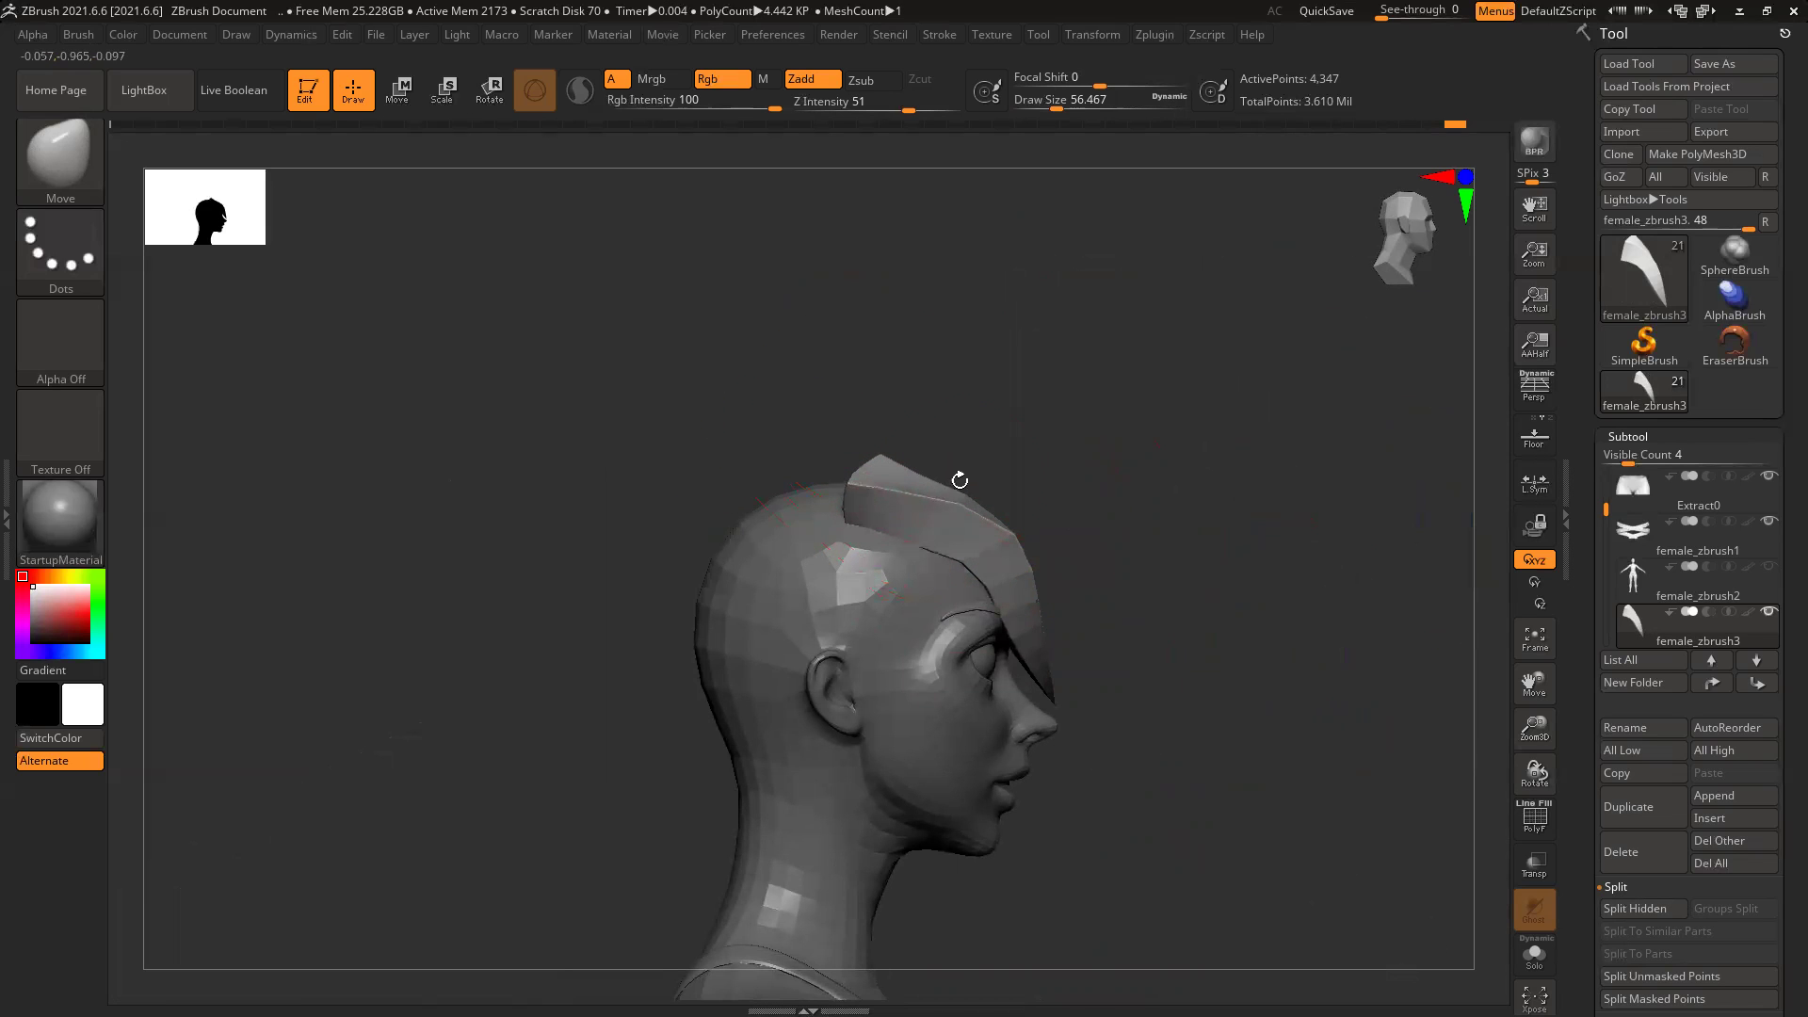
mouse_move(956, 458)
left_mouse_down()
mouse_move(1138, 433)
mouse_move(959, 492)
mouse_move(970, 514)
mouse_move(1027, 494)
left_mouse_up()
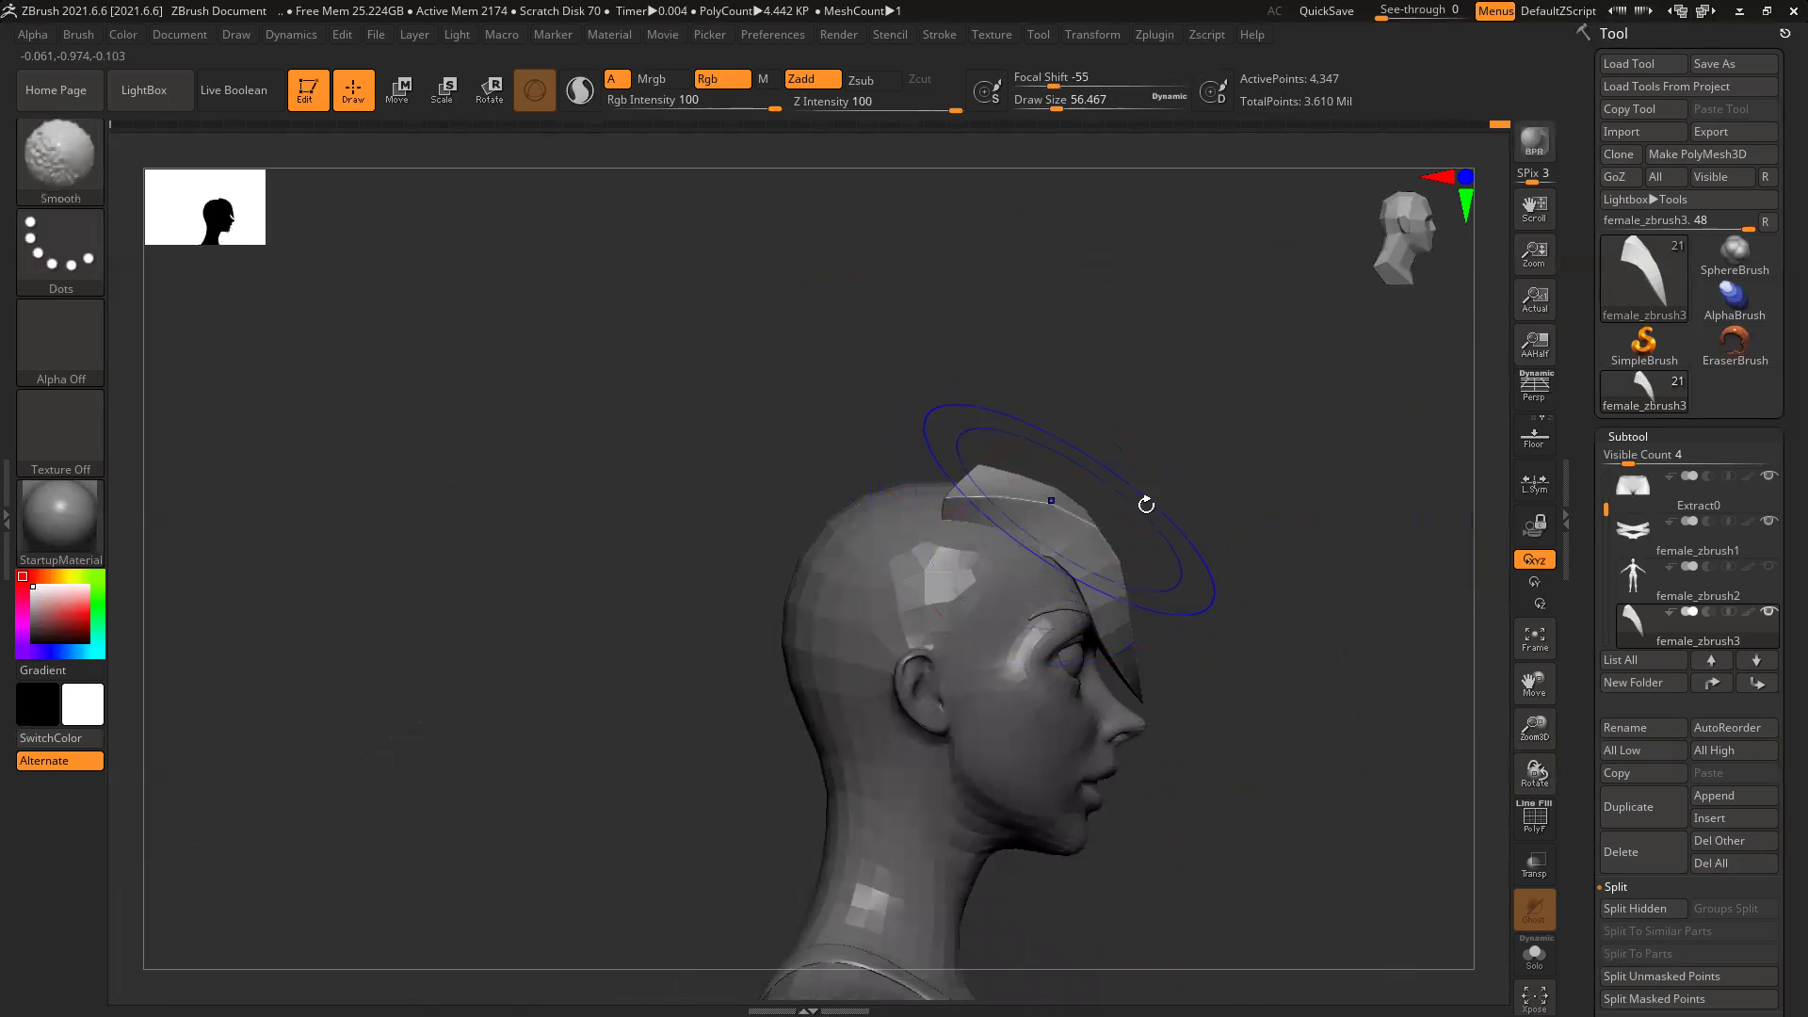
left_click(1351, 505, "ctrl+shift")
Step: Isolate the grouped fringe and crown strands, nudge the fringe with the Move Topological brush, and restore the full hair
left_click_drag(1350, 505, 1050, 486)
left_click(1043, 486, "ctrl+shift")
left_click_drag(731, 515, 1030, 505)
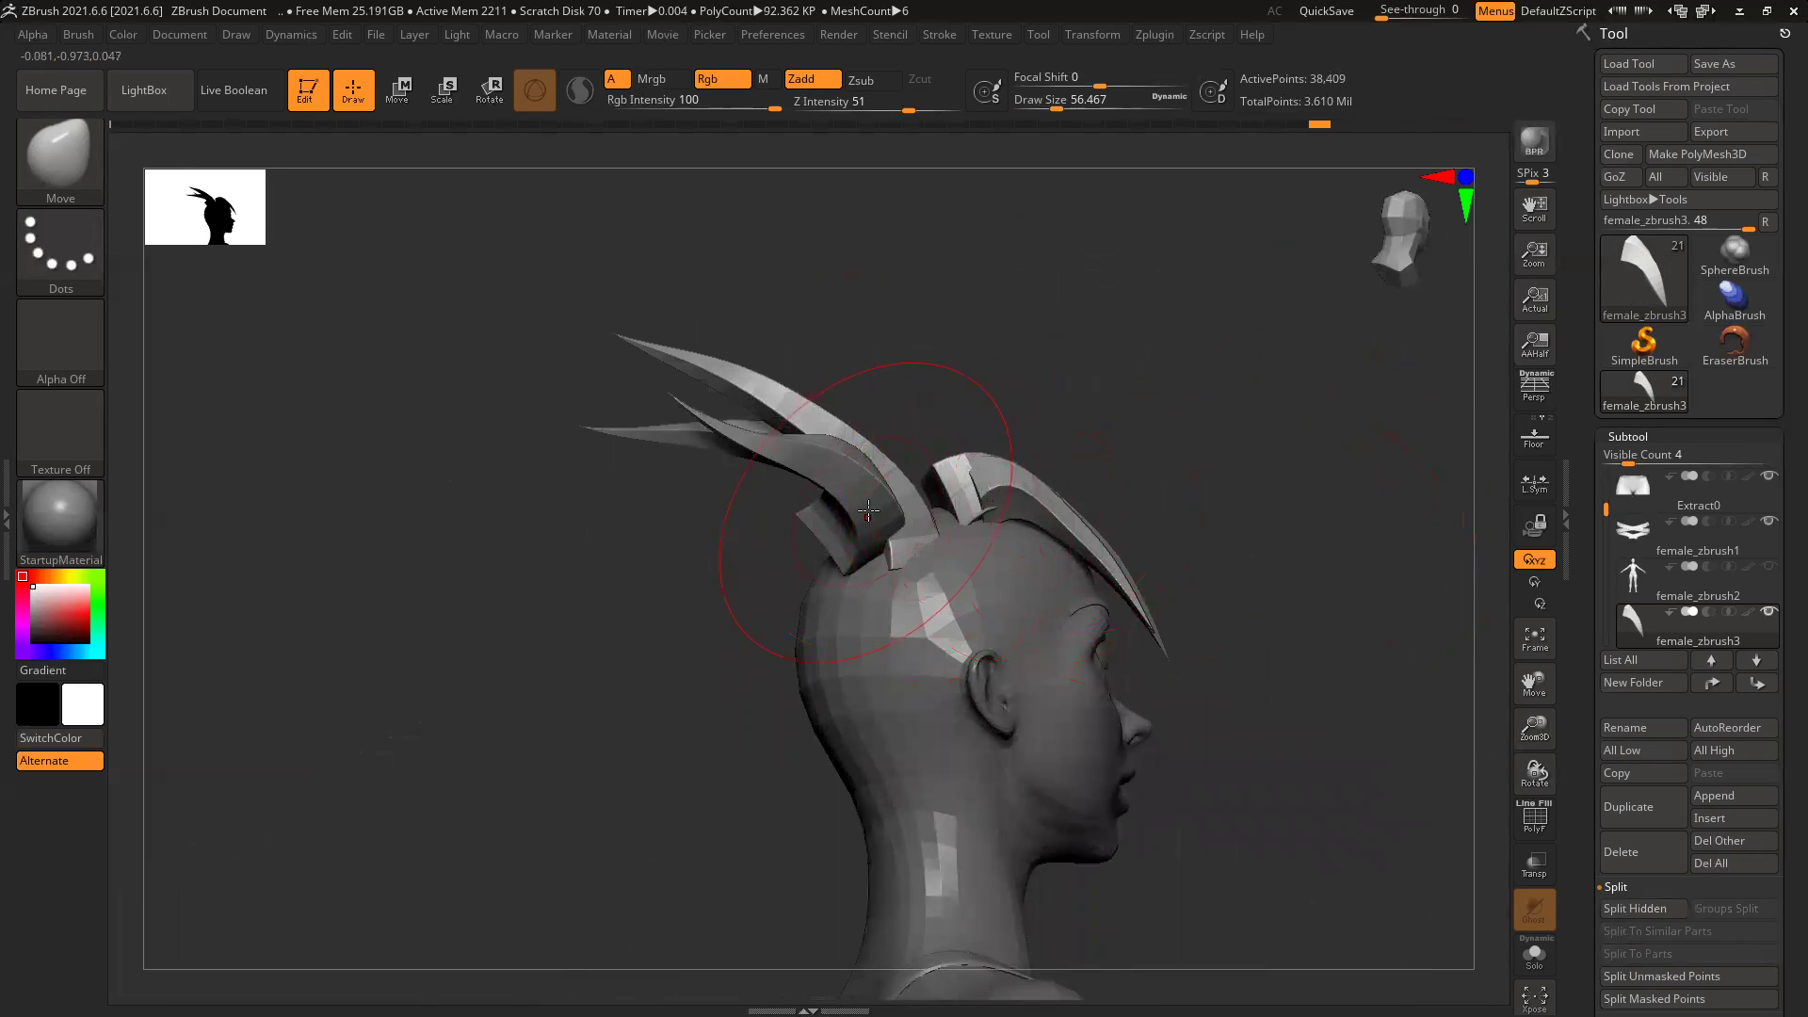
key("b")
key("m")
key("t")
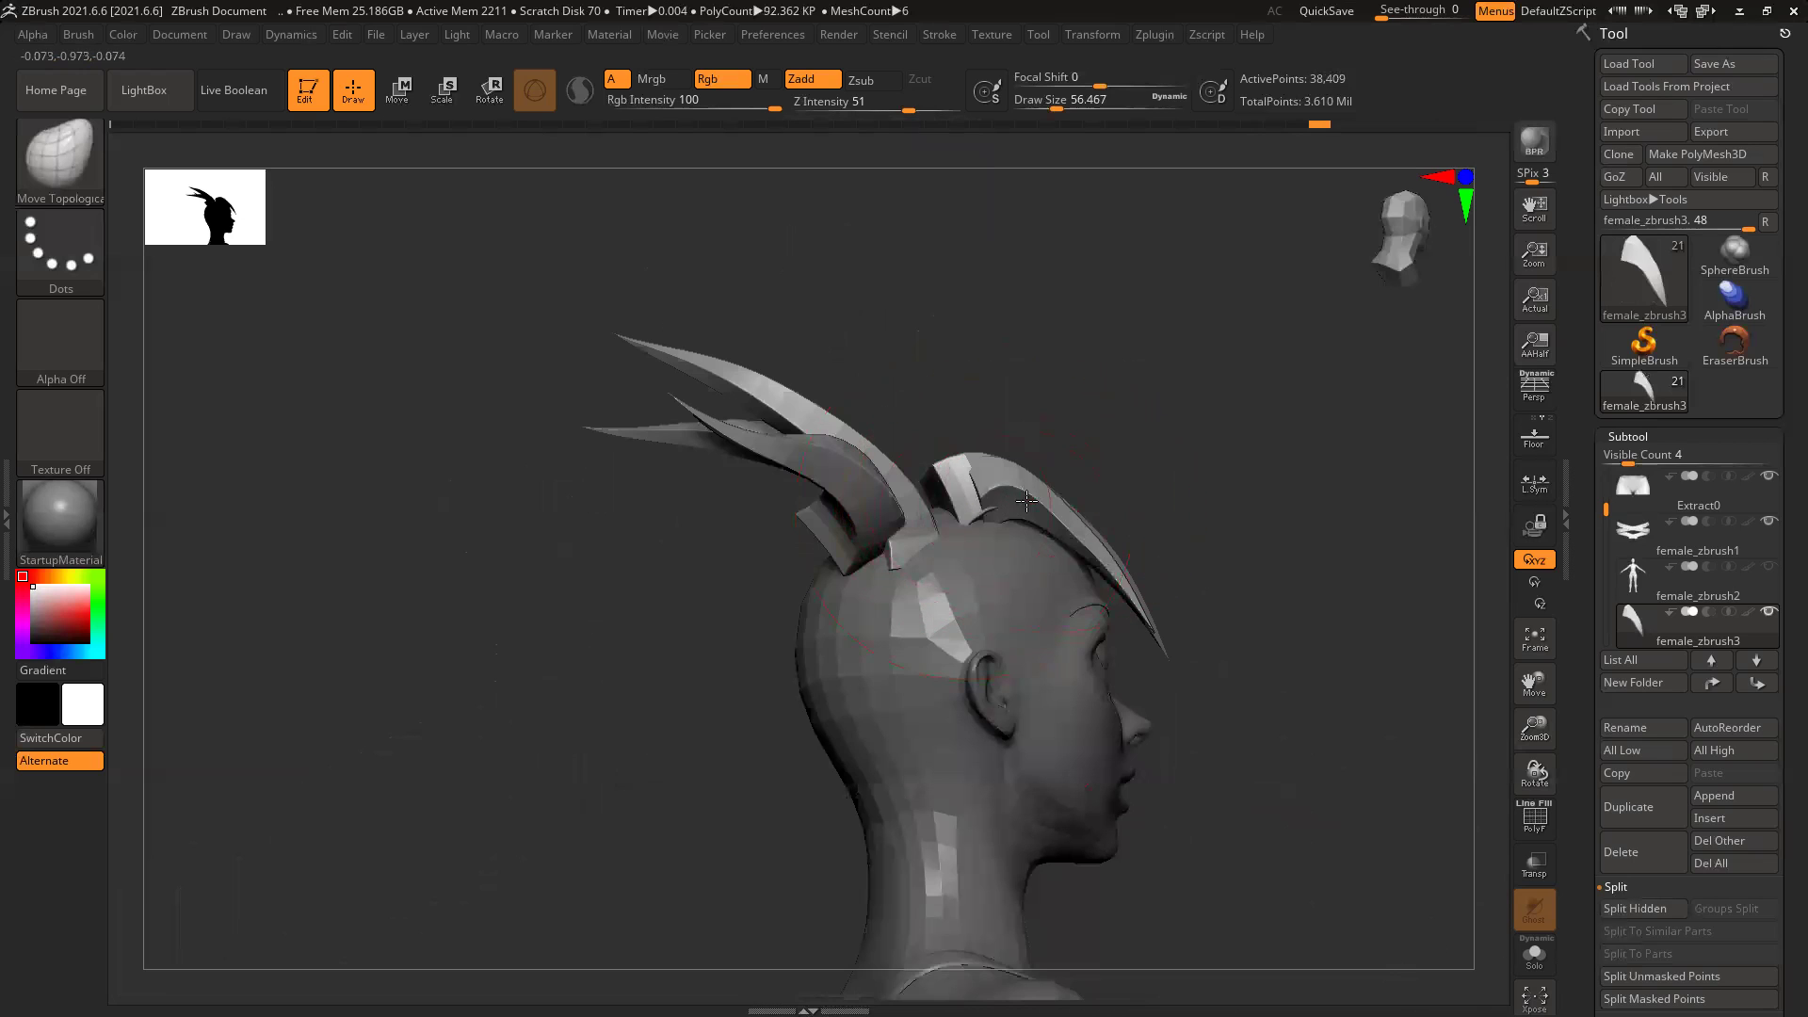
left_click_drag(1026, 501, 1044, 499)
left_click(1287, 452, "ctrl+shift")
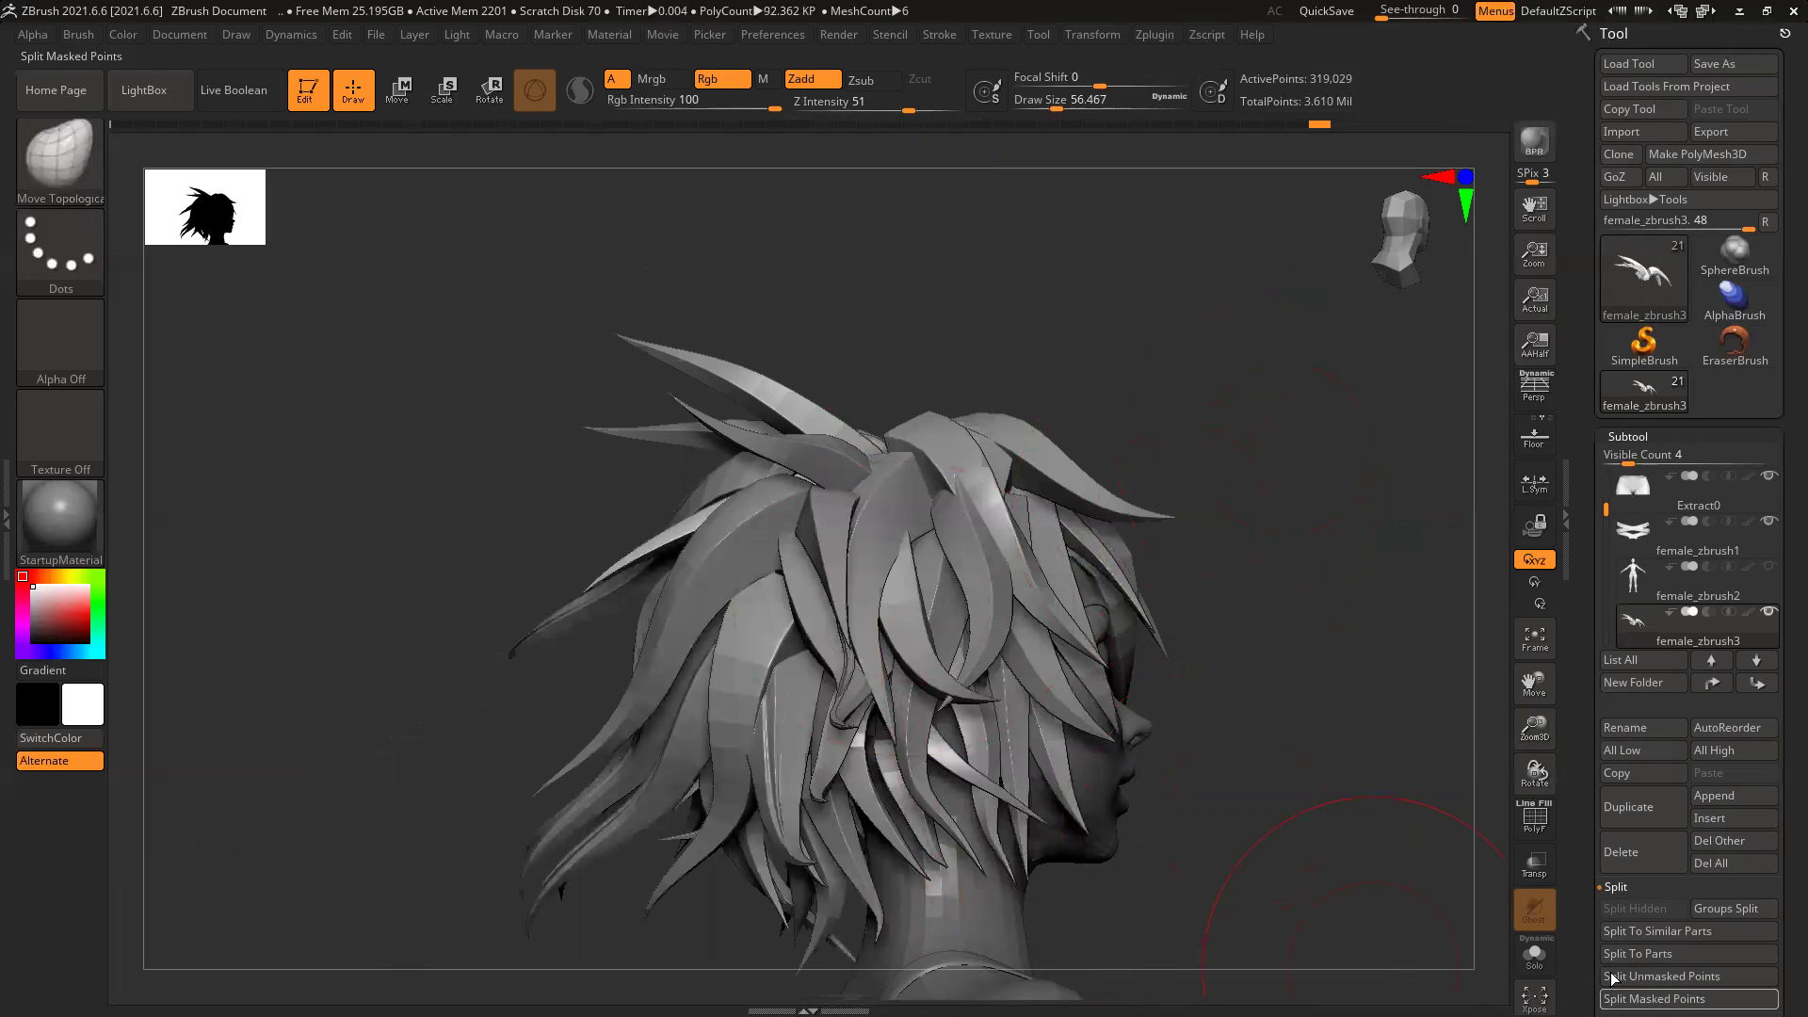
Step: Apply Auto Groups to the hair subtool so every separate strand gets its own polygroup
left_click_drag(1604, 888, 1603, 746)
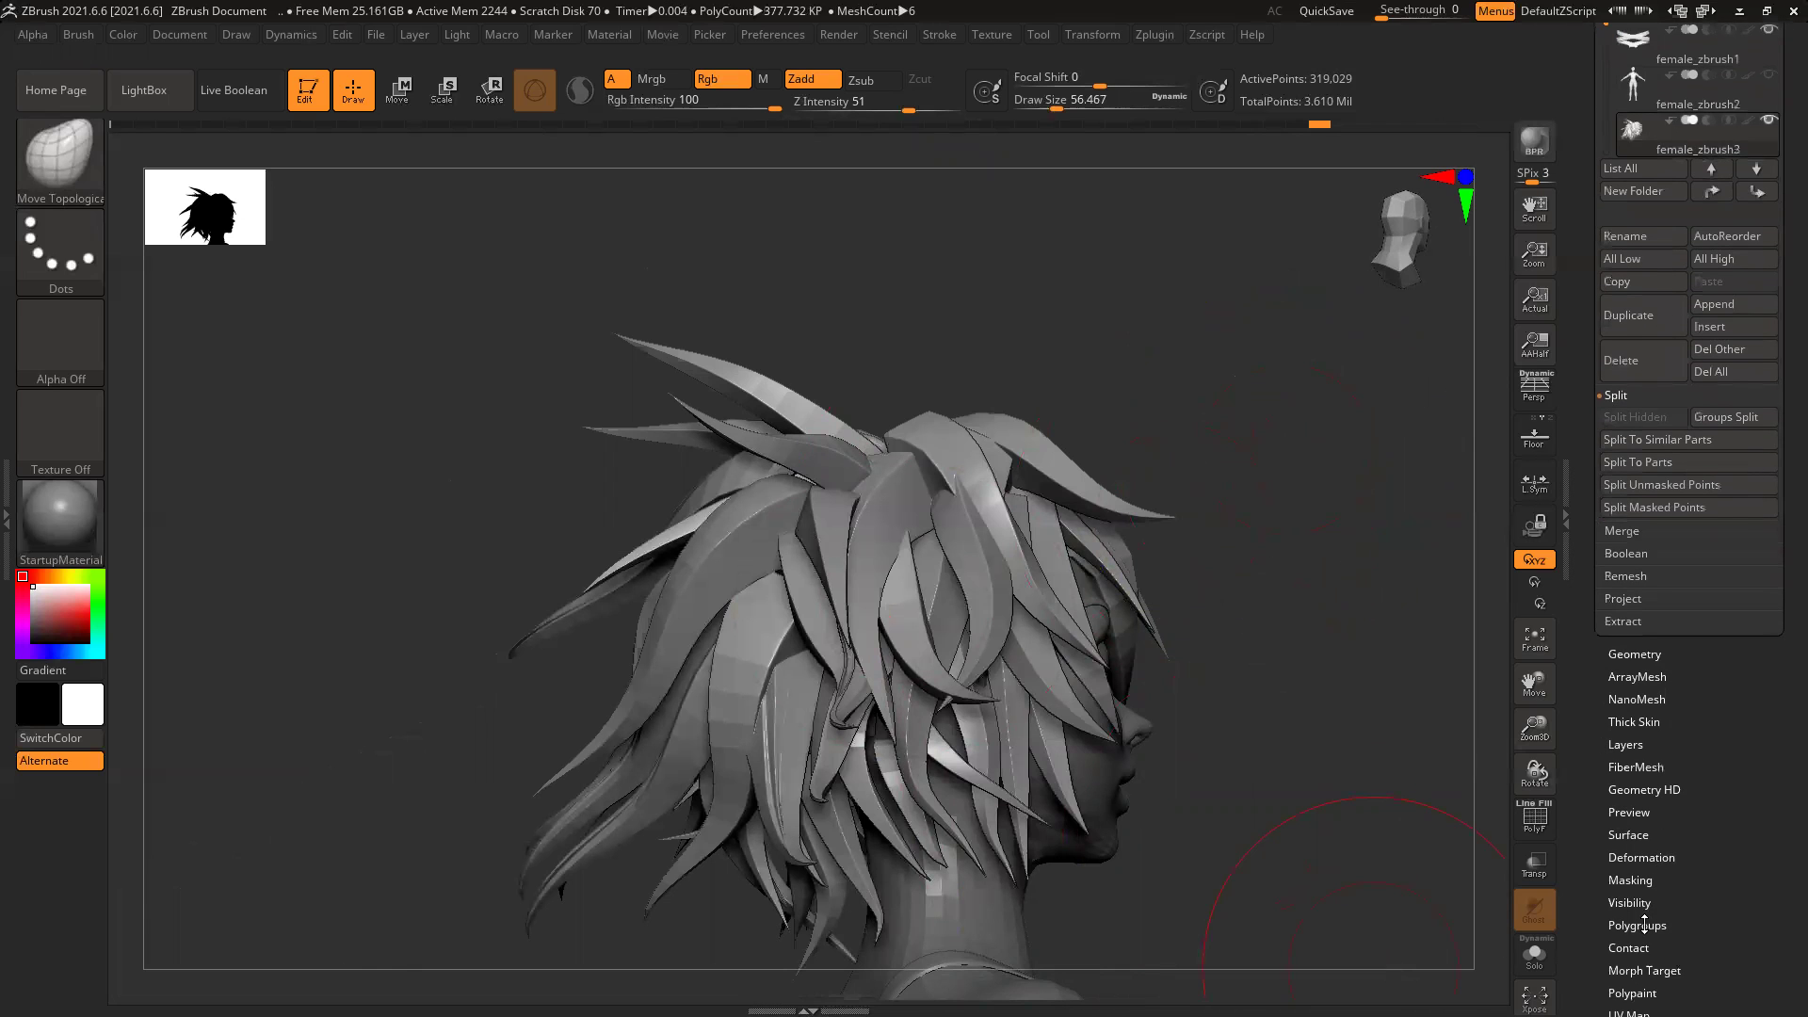
left_click(1644, 925)
left_click_drag(1412, 599, 1255, 626)
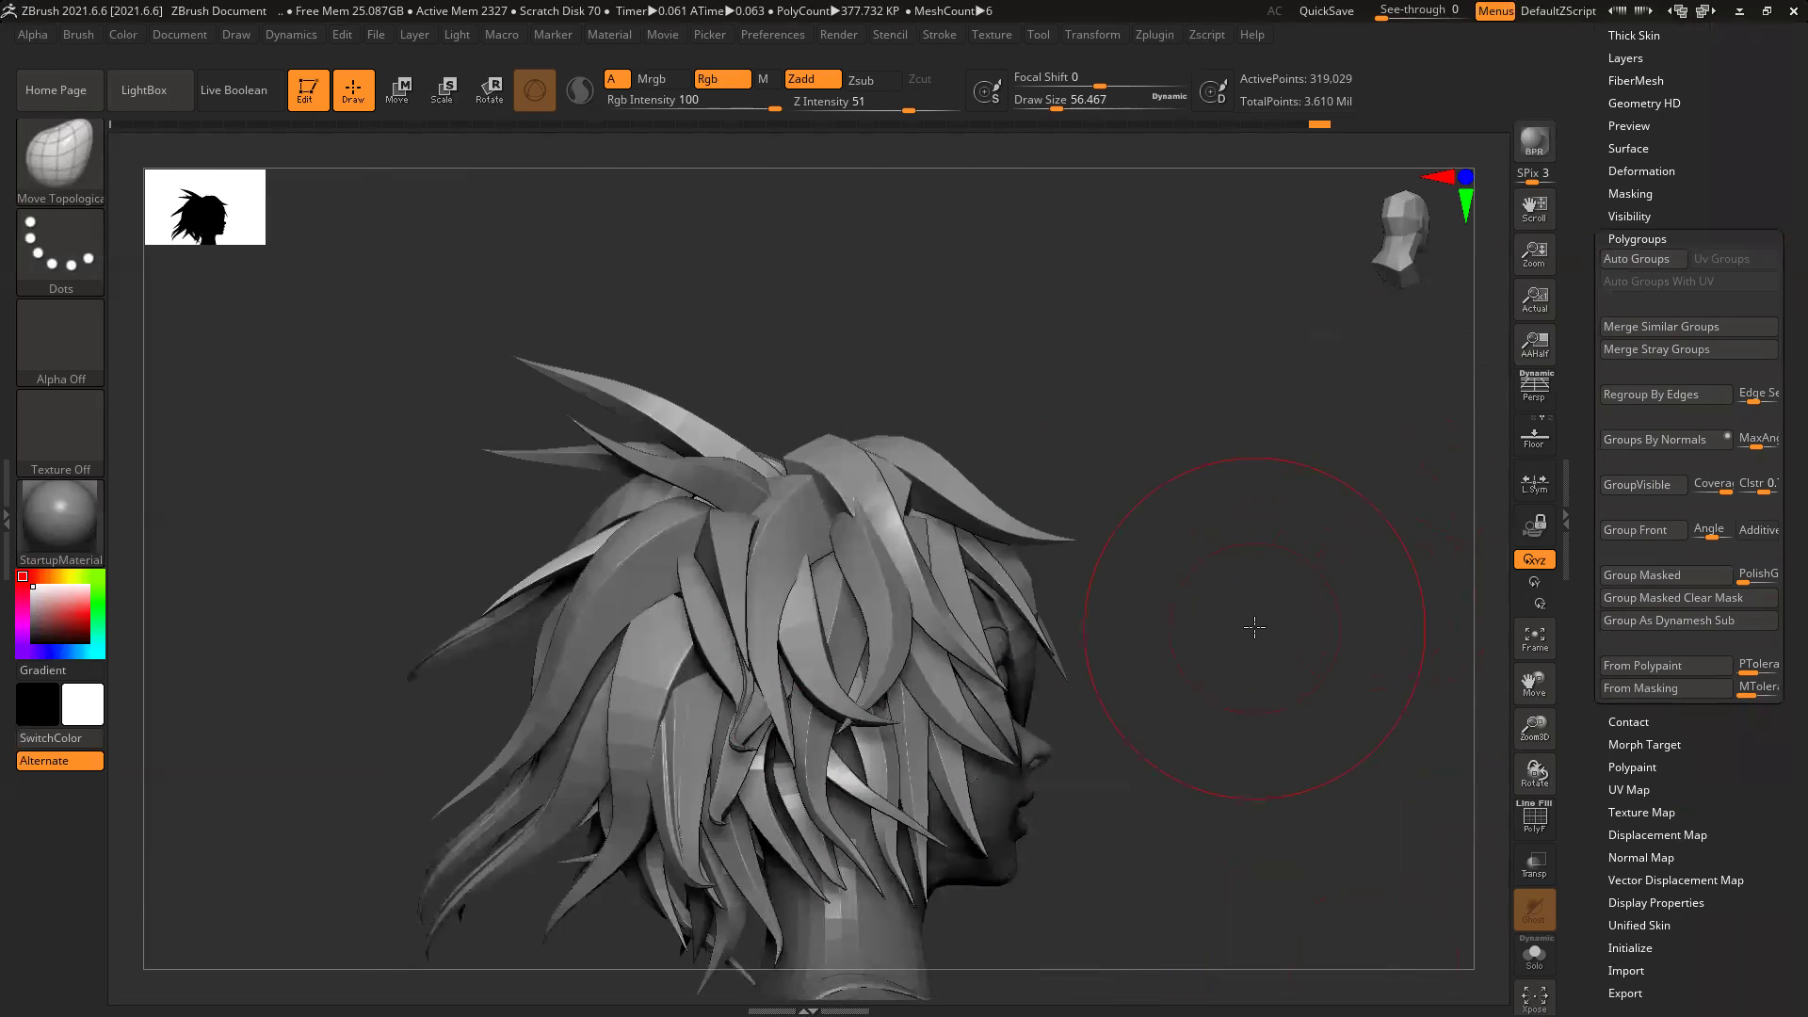
Step: Isolate the single curved strand above the forehead and reshape its root with the Move brush after undoing the Move Topological attempt
left_click_drag(1136, 440, 987, 529)
left_click(987, 529, "ctrl+shift")
left_click_drag(1243, 468, 1050, 505)
left_click_drag(951, 539, 970, 531)
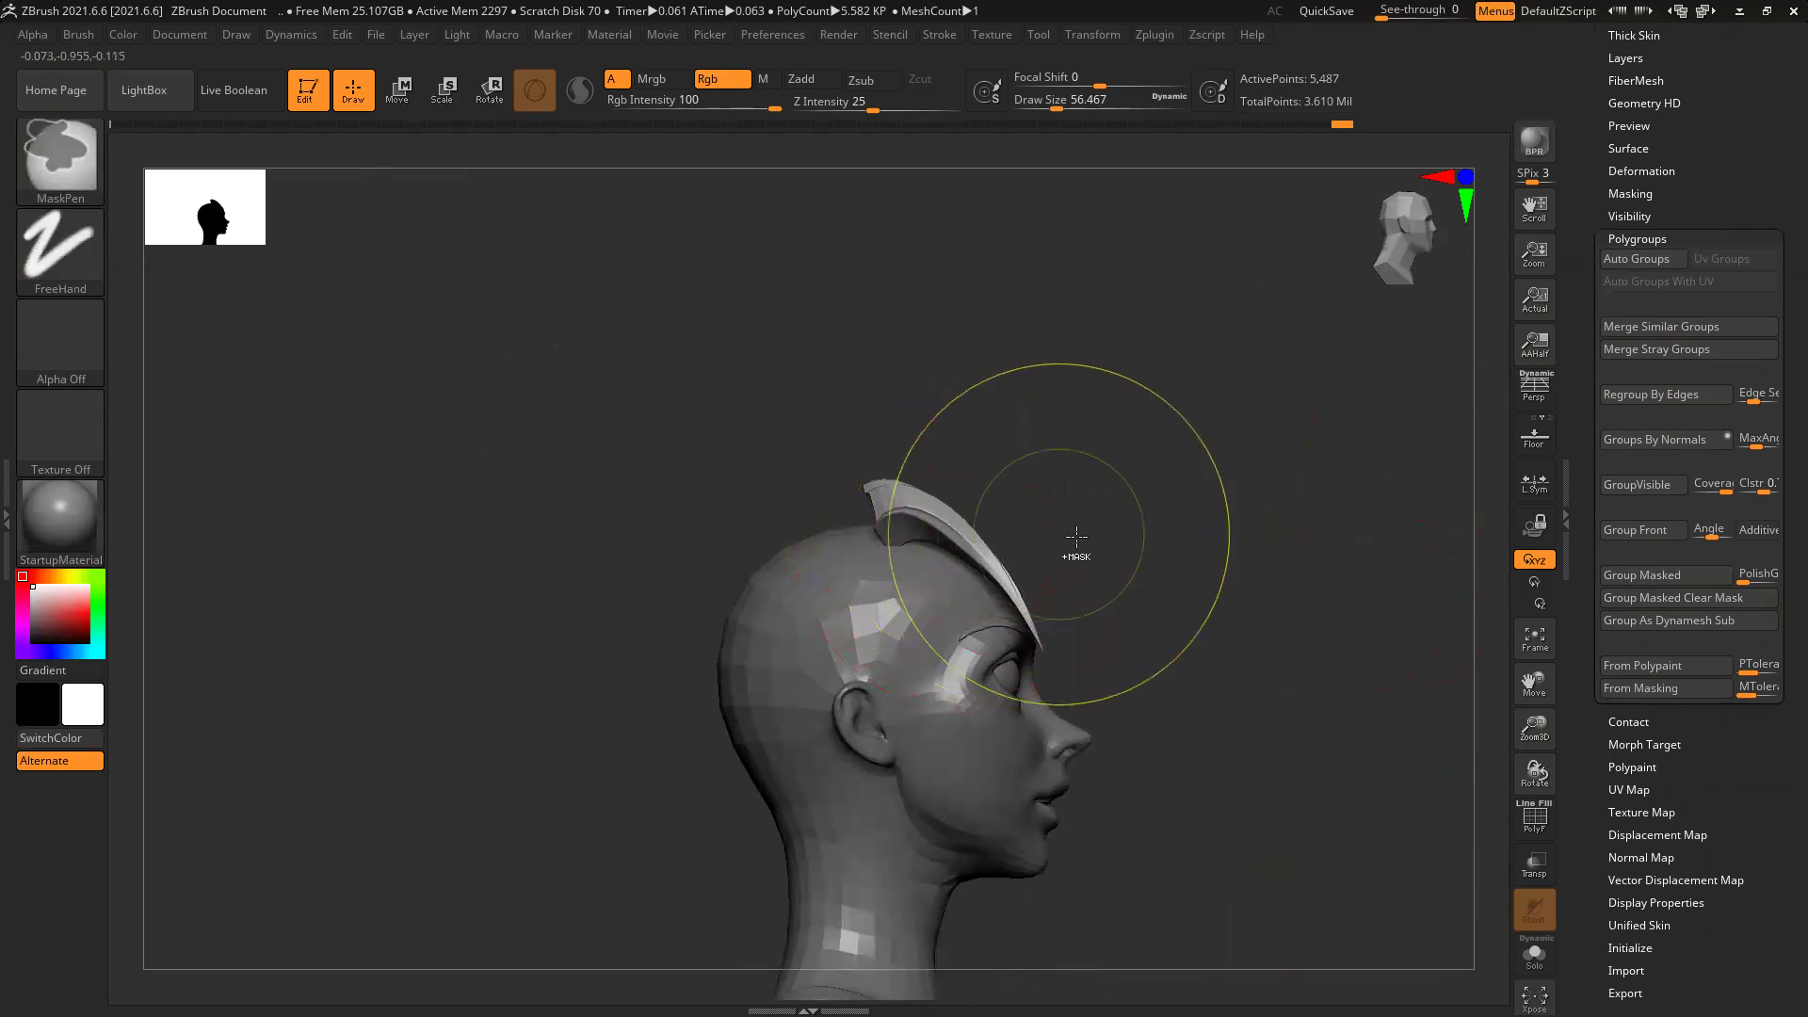
key("ctrl+z")
key("b")
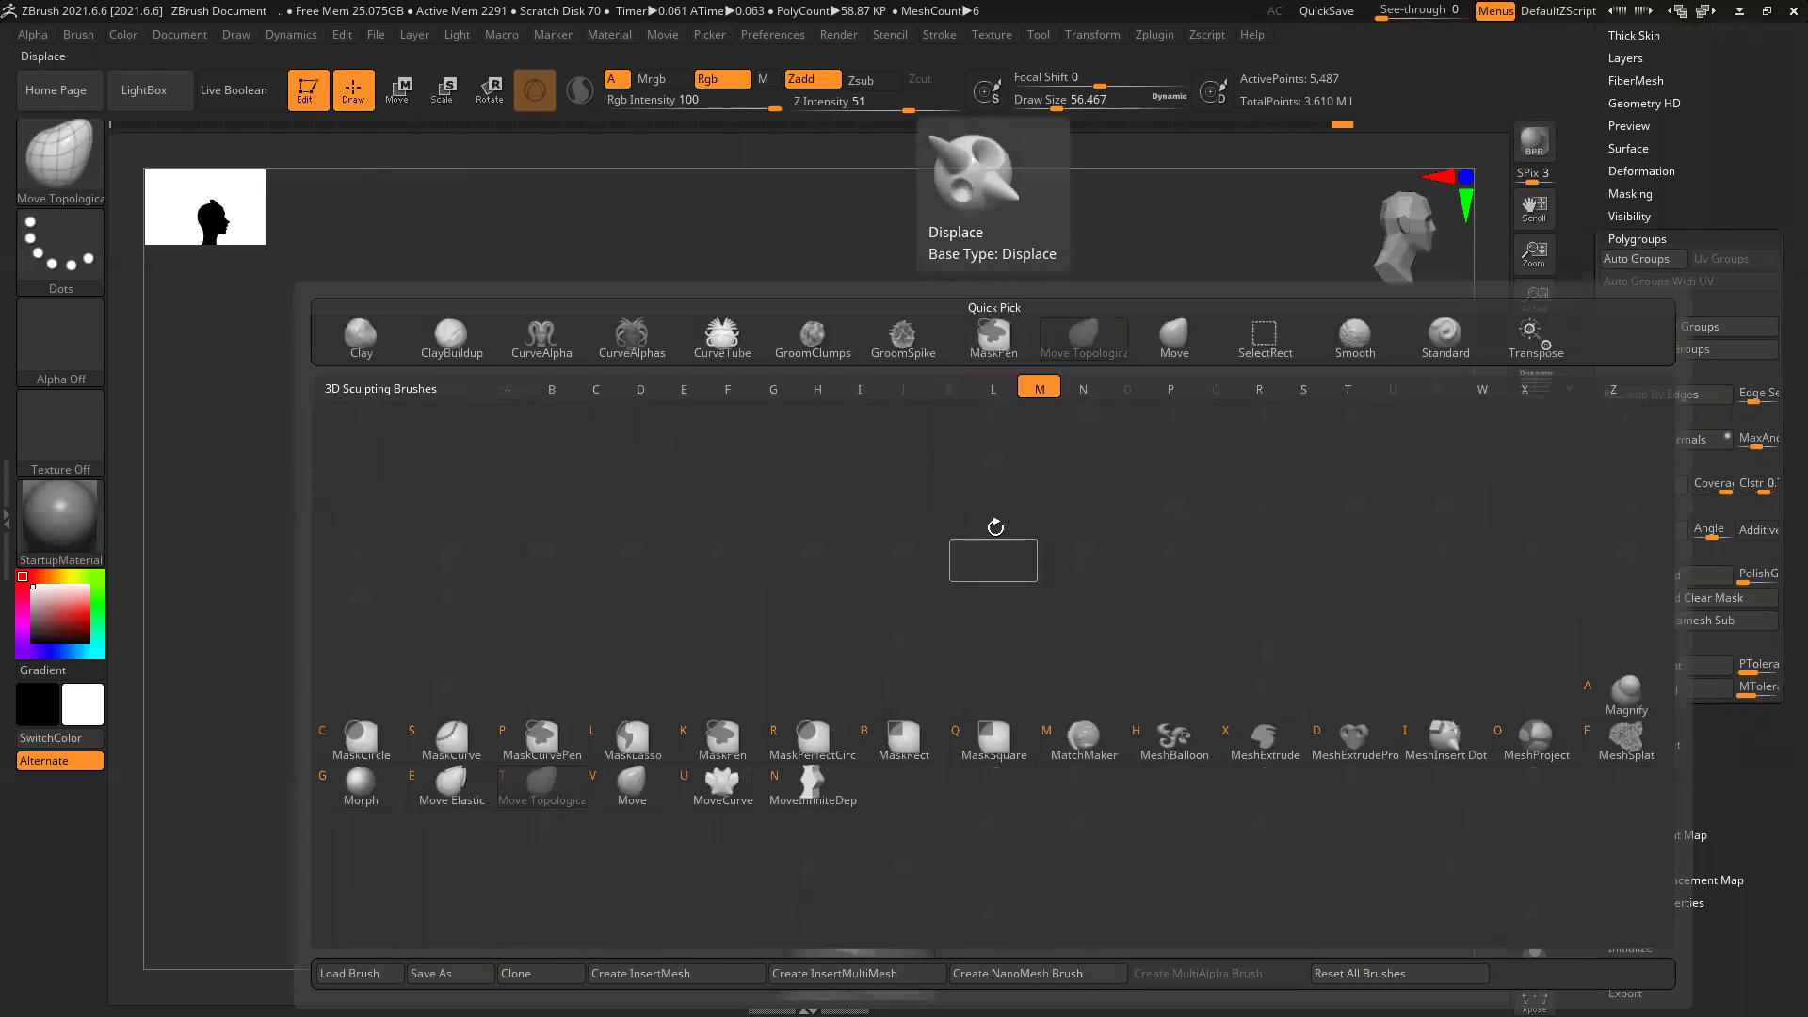
key("v")
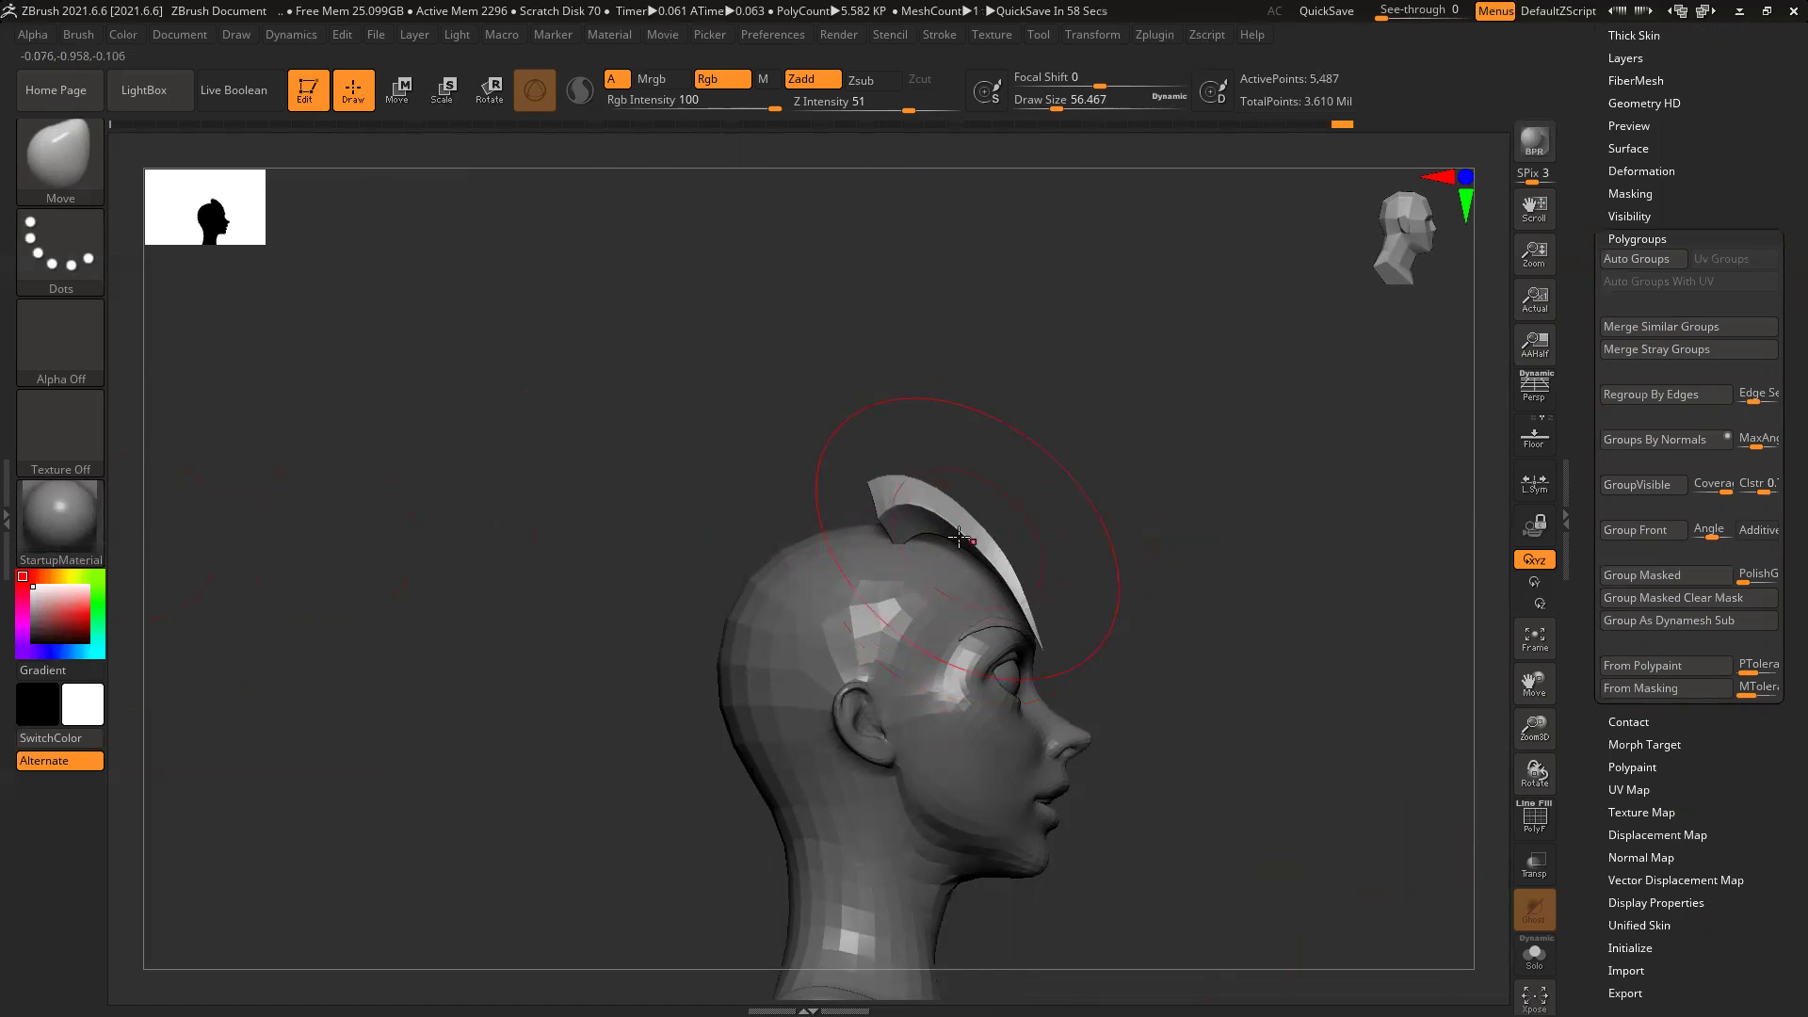
left_click(1323, 597, "ctrl+shift")
Step: Isolate the broad fringe strand and pull its root back along the top of the scalp in side view
mouse_move(1243, 549)
left_mouse_down()
mouse_move(1155, 588)
mouse_move(1091, 580)
left_mouse_up()
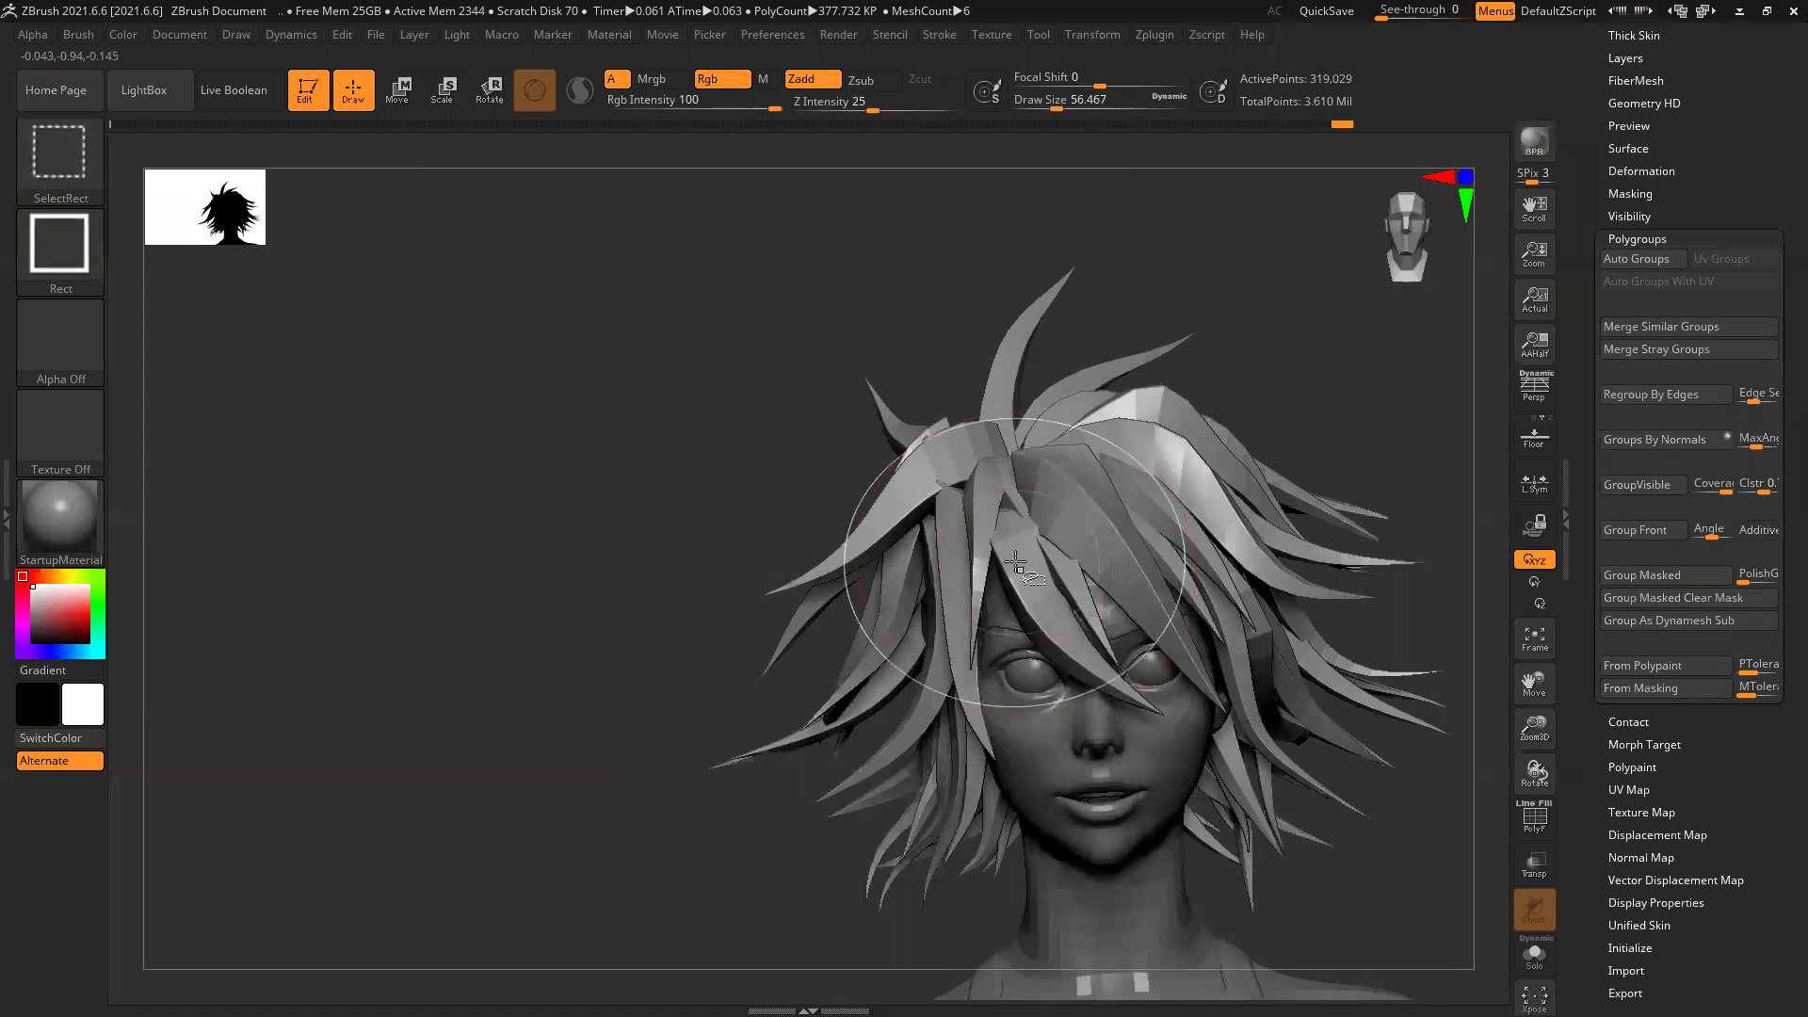
left_click(1050, 489, "ctrl+shift")
left_click_drag(489, 533, 862, 505, "shift")
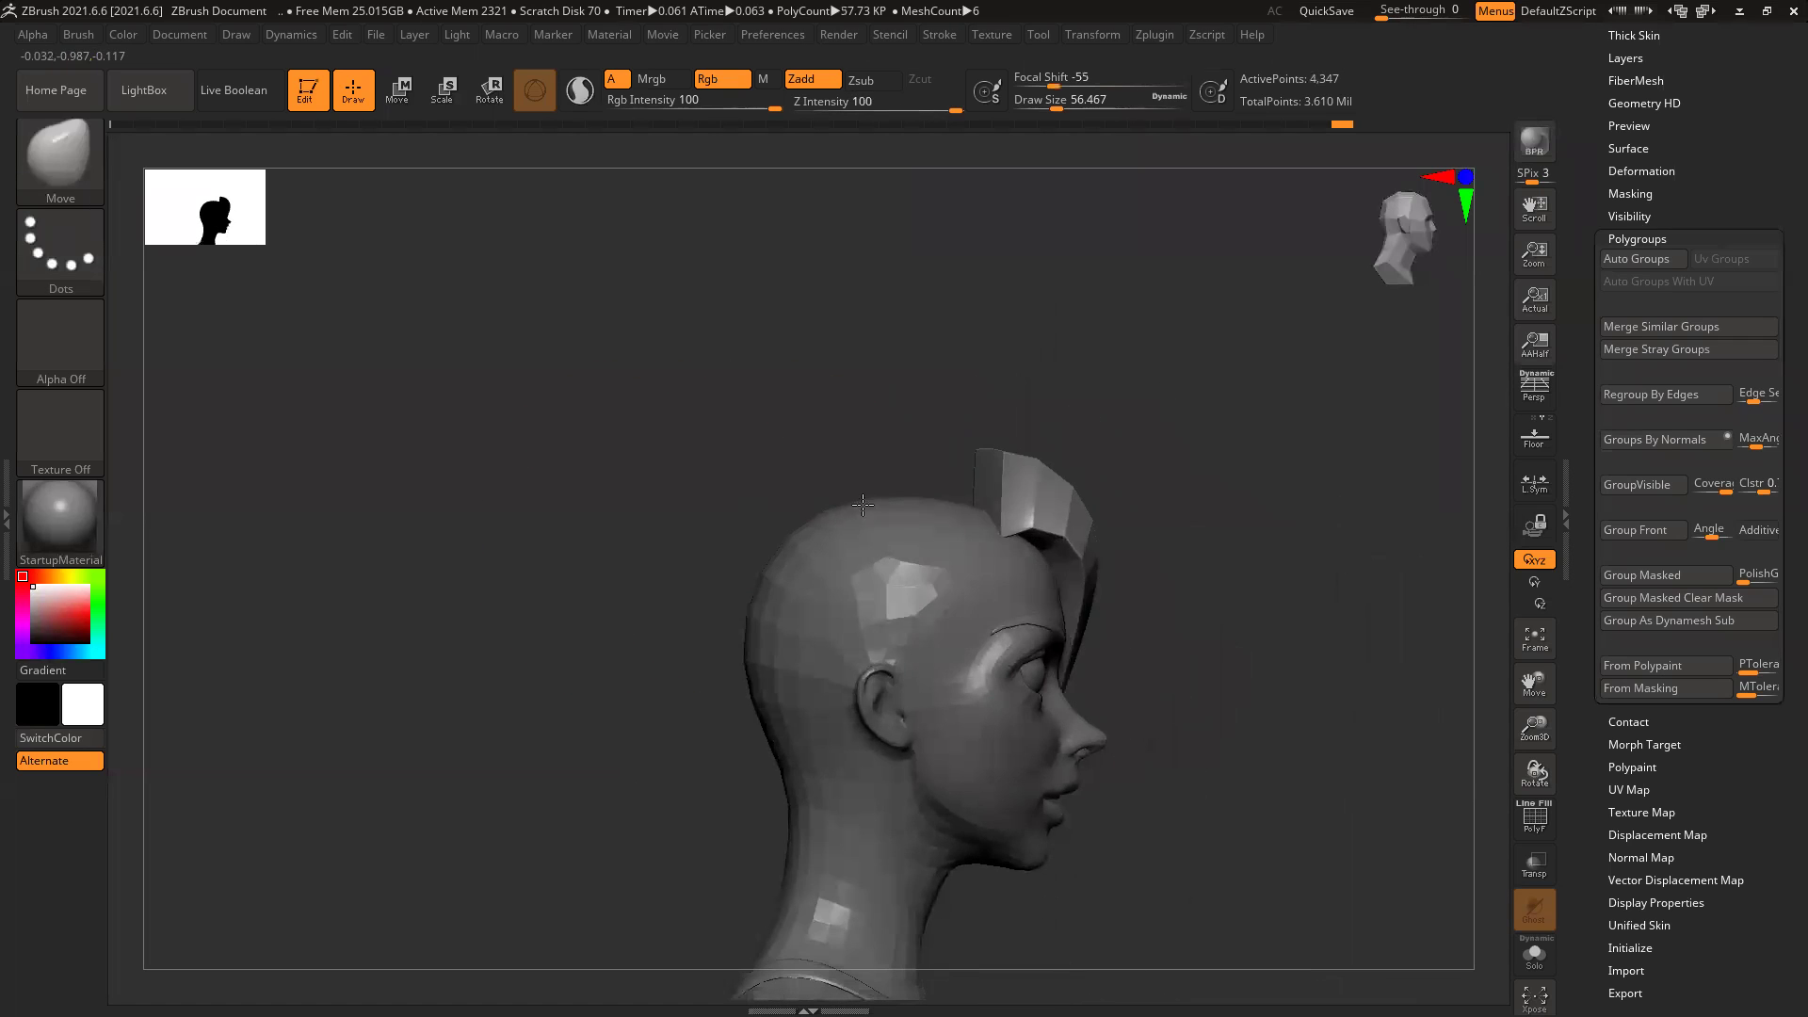
left_click_drag(1040, 512, 1051, 492)
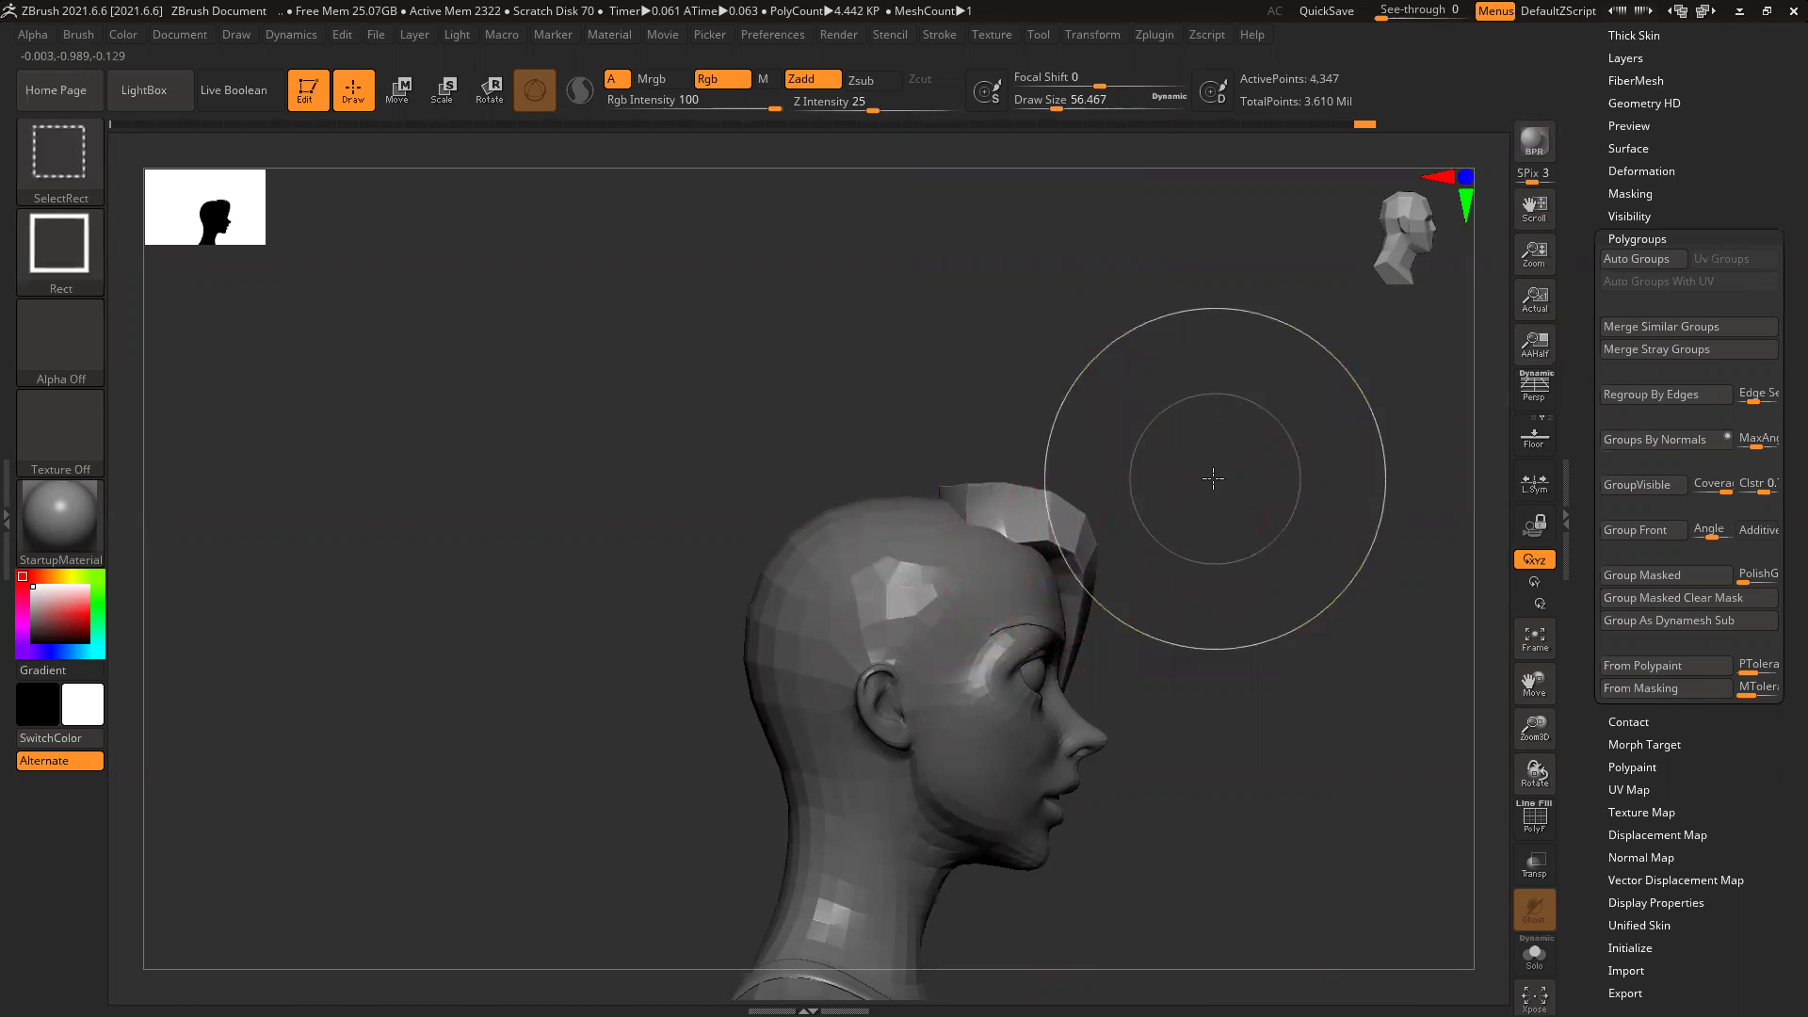
left_click(1214, 475, "ctrl+shift")
Step: Isolate the curved strand beside the fringe and adjust its root against the scalp, and restore the full hair
mouse_move(1229, 517)
left_mouse_down()
mouse_move(885, 538)
mouse_move(1005, 516)
left_mouse_up()
left_click(991, 513, "ctrl+shift")
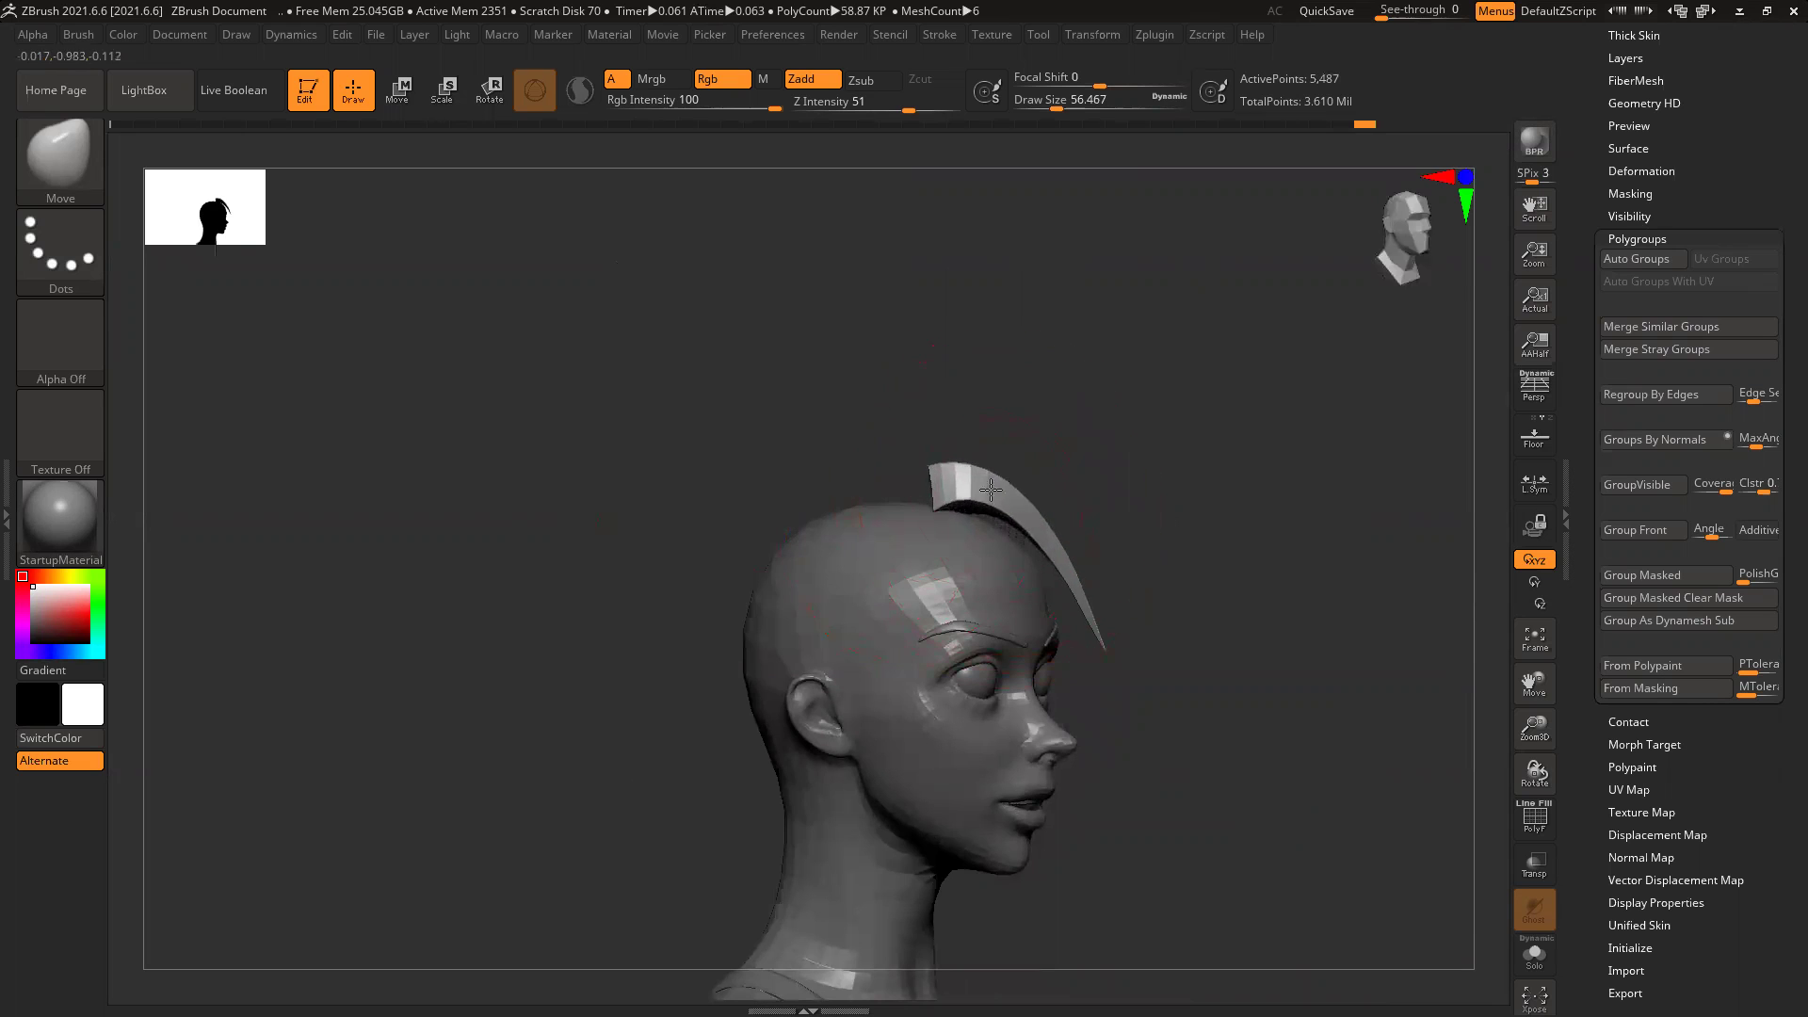
left_click_drag(900, 486, 918, 469)
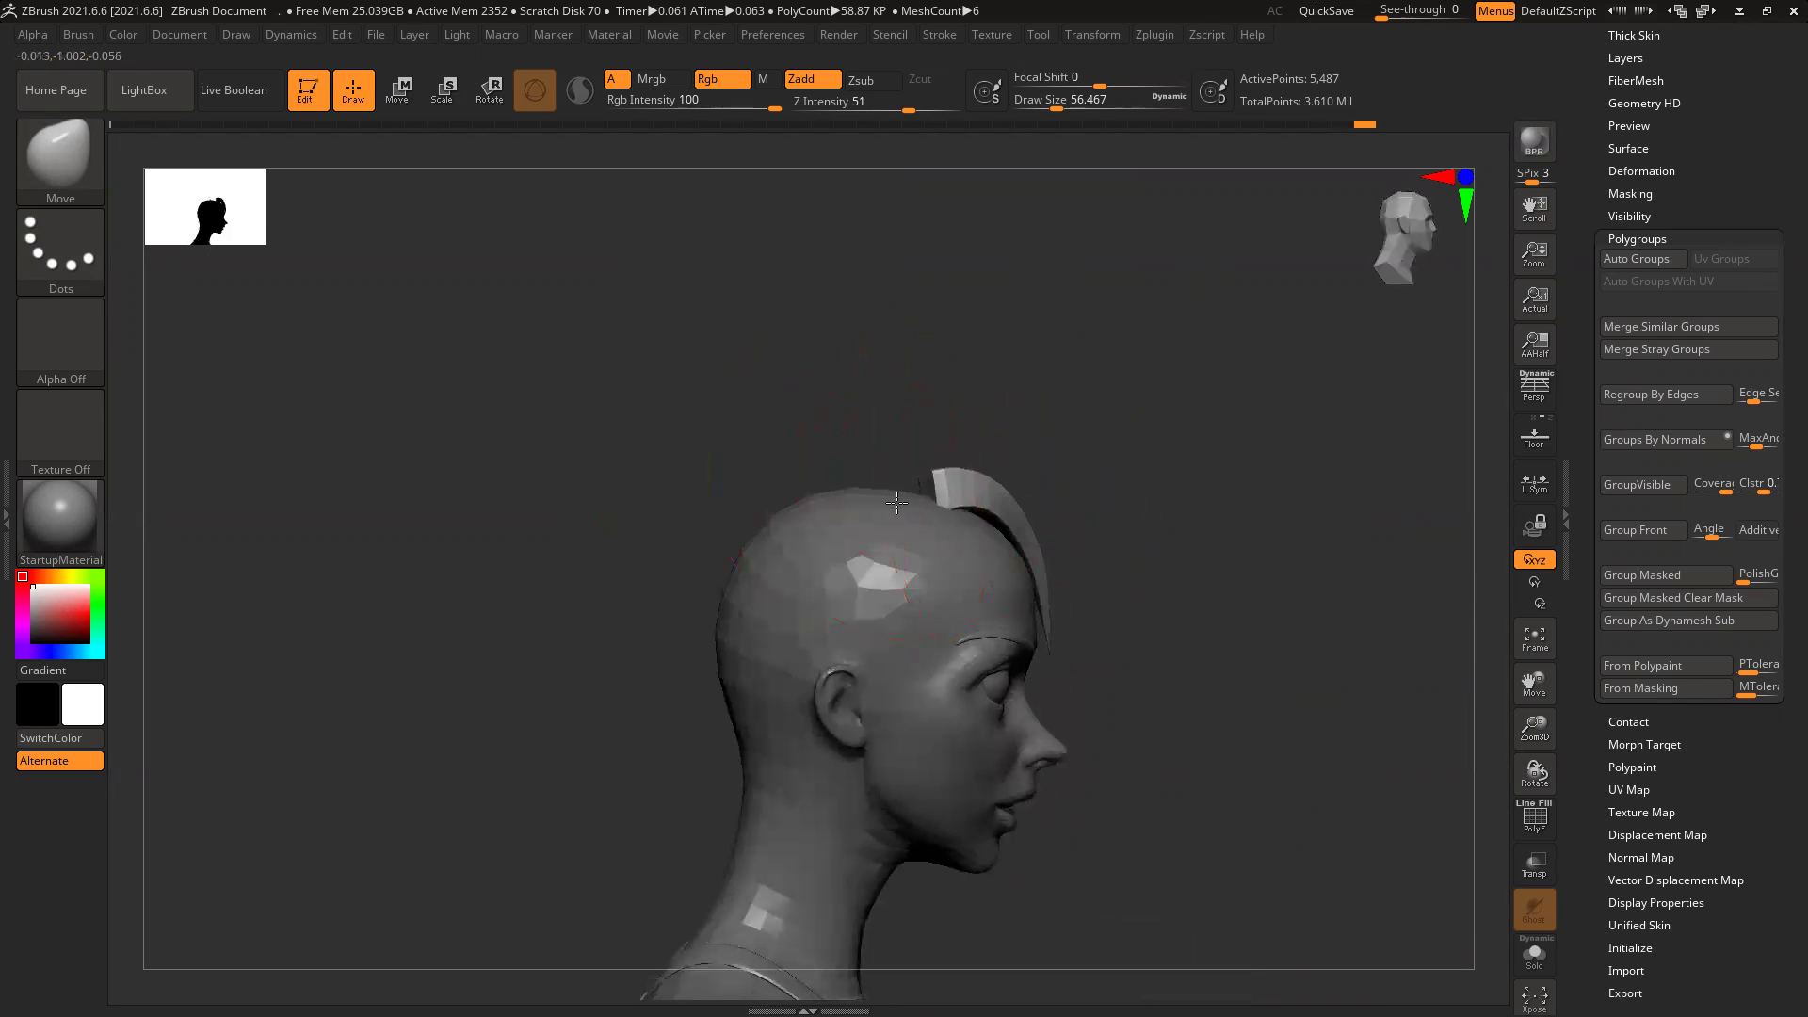
left_click(1242, 530, "ctrl+shift")
Step: Refine the strand roots around the front parting from the opposite side, isolating one strand at a time
left_click_drag(1242, 531, 1024, 494)
left_click(1023, 494, "ctrl+shift")
left_click_drag(840, 489, 631, 493)
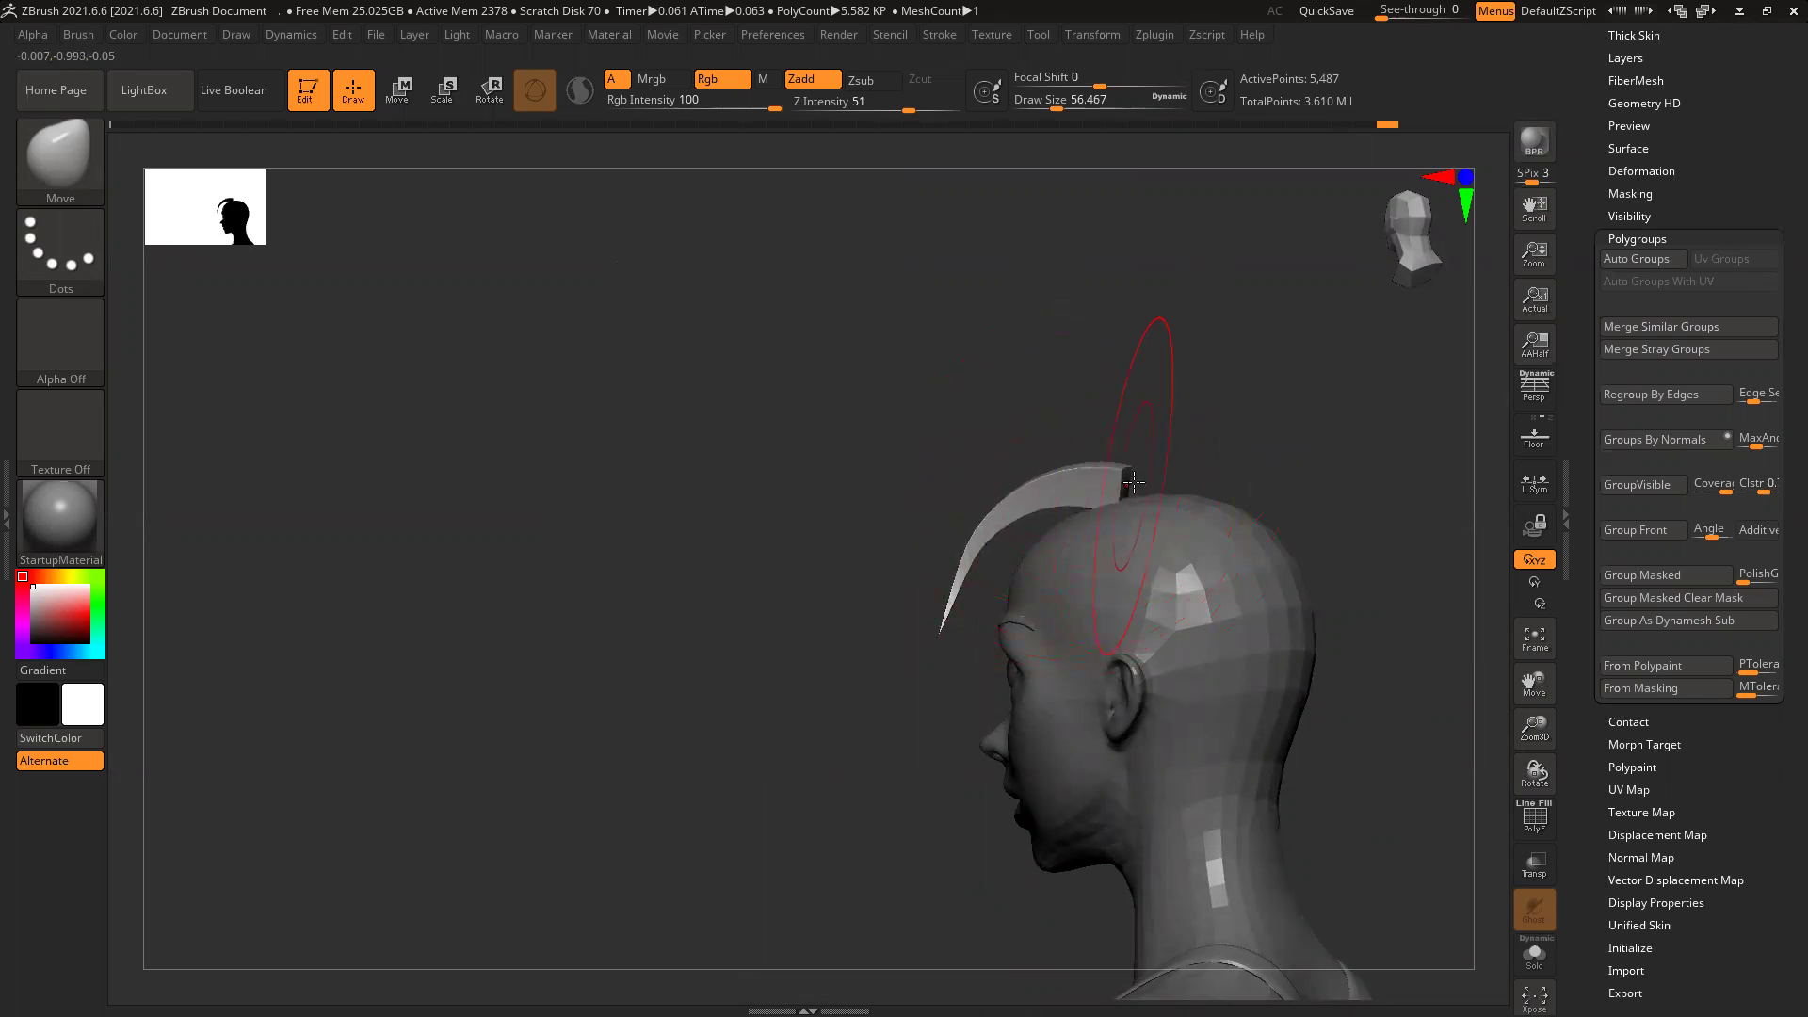
left_click(706, 598, "ctrl+shift")
left_click_drag(706, 597, 782, 576)
left_click(1039, 494, "ctrl+shift")
left_click_drag(881, 547, 789, 549)
left_click(1340, 528, "ctrl+shift")
Step: Isolate the face-framing strand at the temple, curve its upper end onto the scalp, and show all hair
mouse_move(1340, 527)
left_mouse_down()
mouse_move(1247, 527)
mouse_move(1312, 517)
left_mouse_up()
left_click(994, 537, "ctrl+shift")
left_click_drag(1297, 456, 1154, 440)
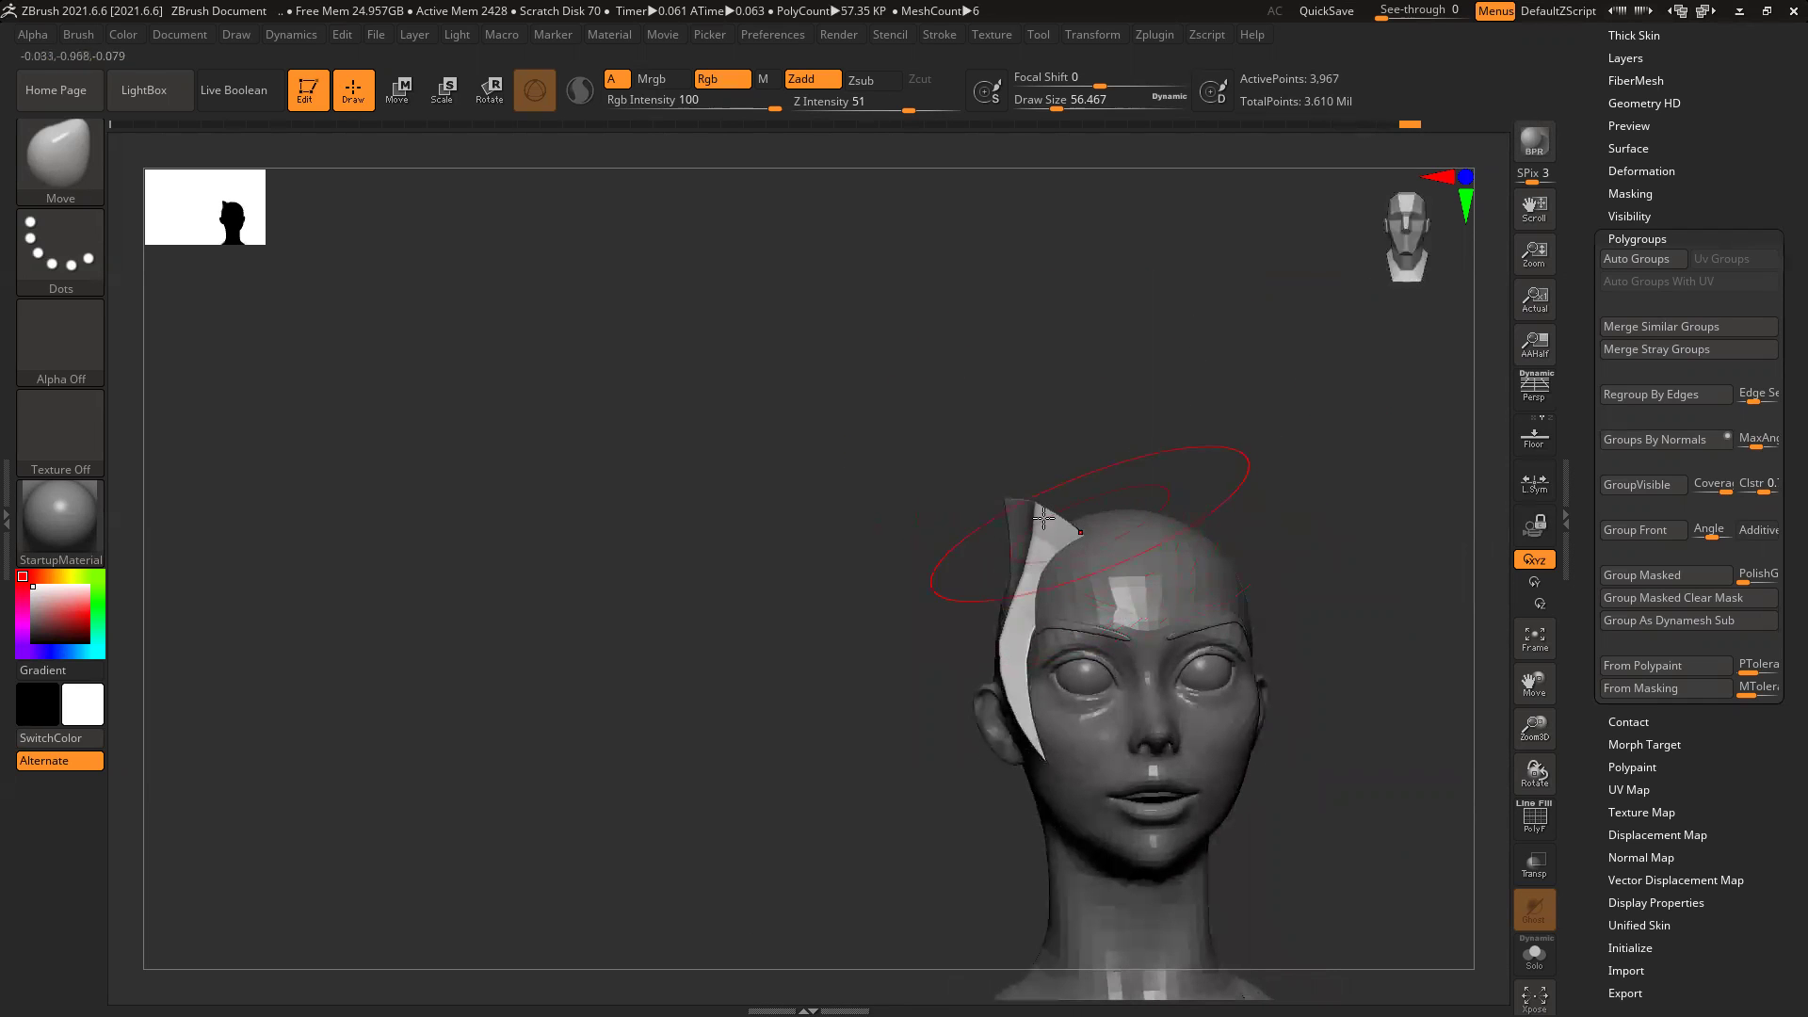
left_click_drag(976, 565, 924, 536)
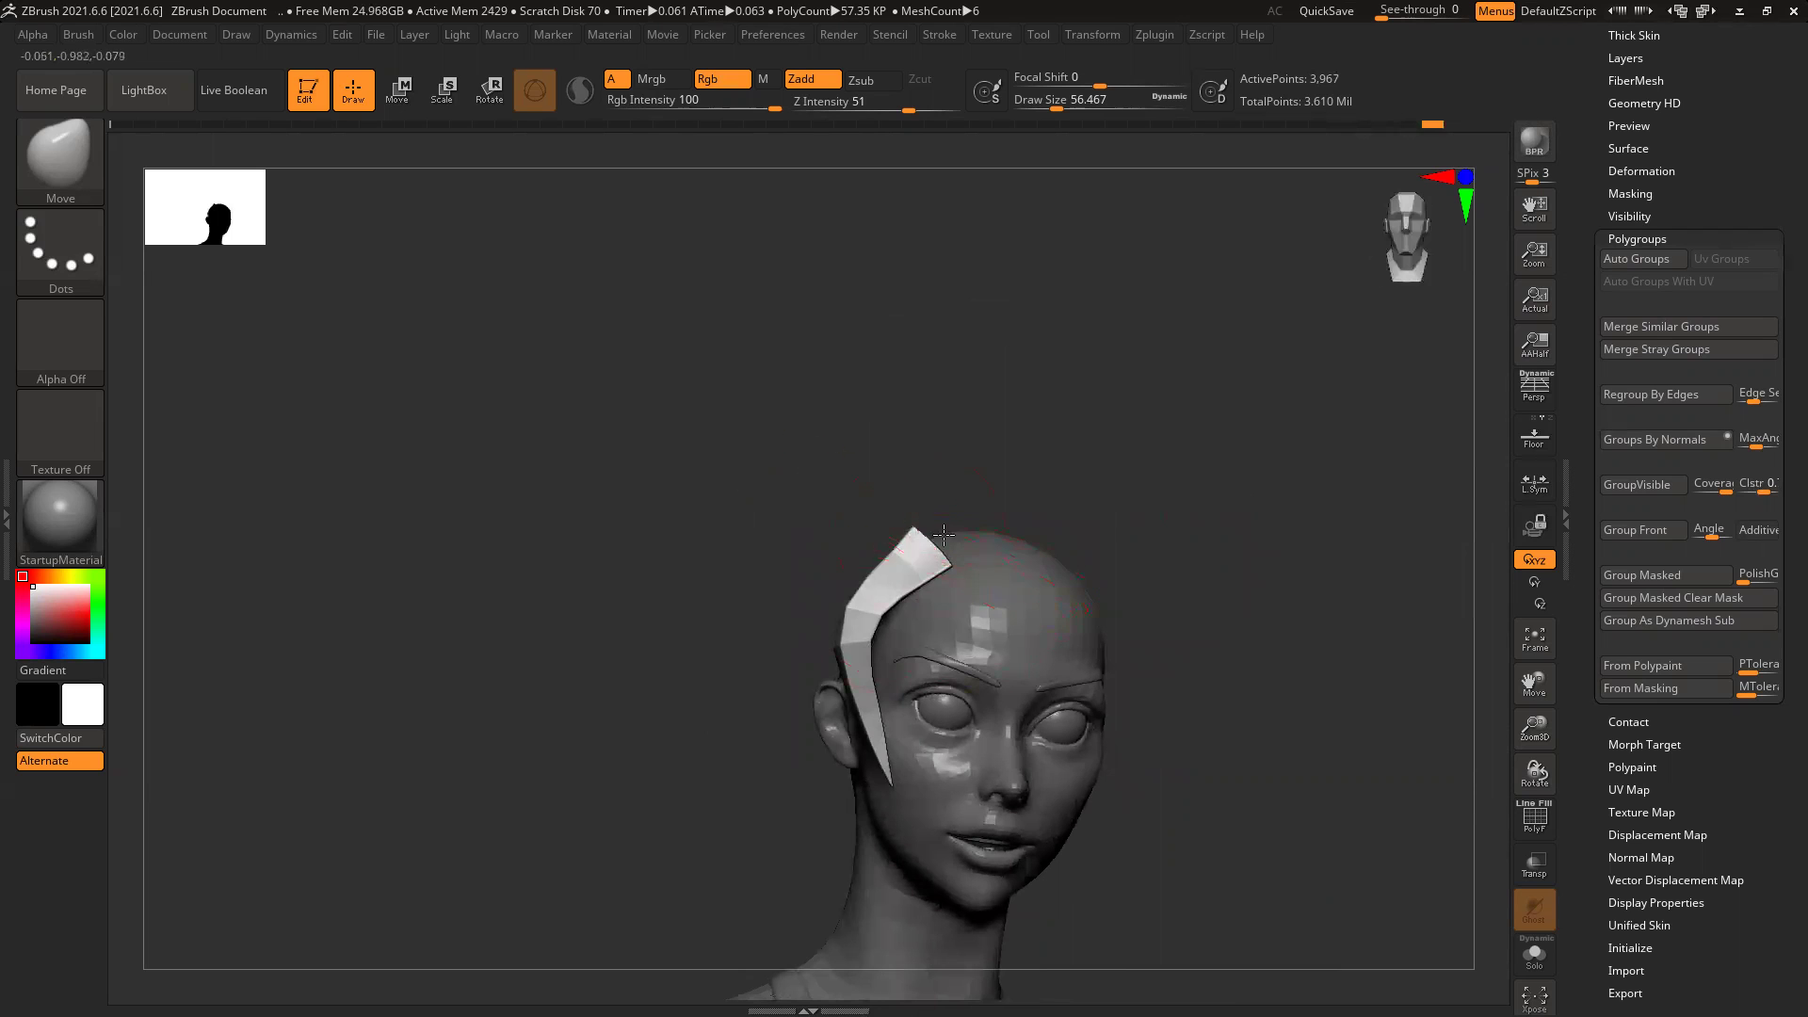
left_click(1178, 548, "ctrl+shift")
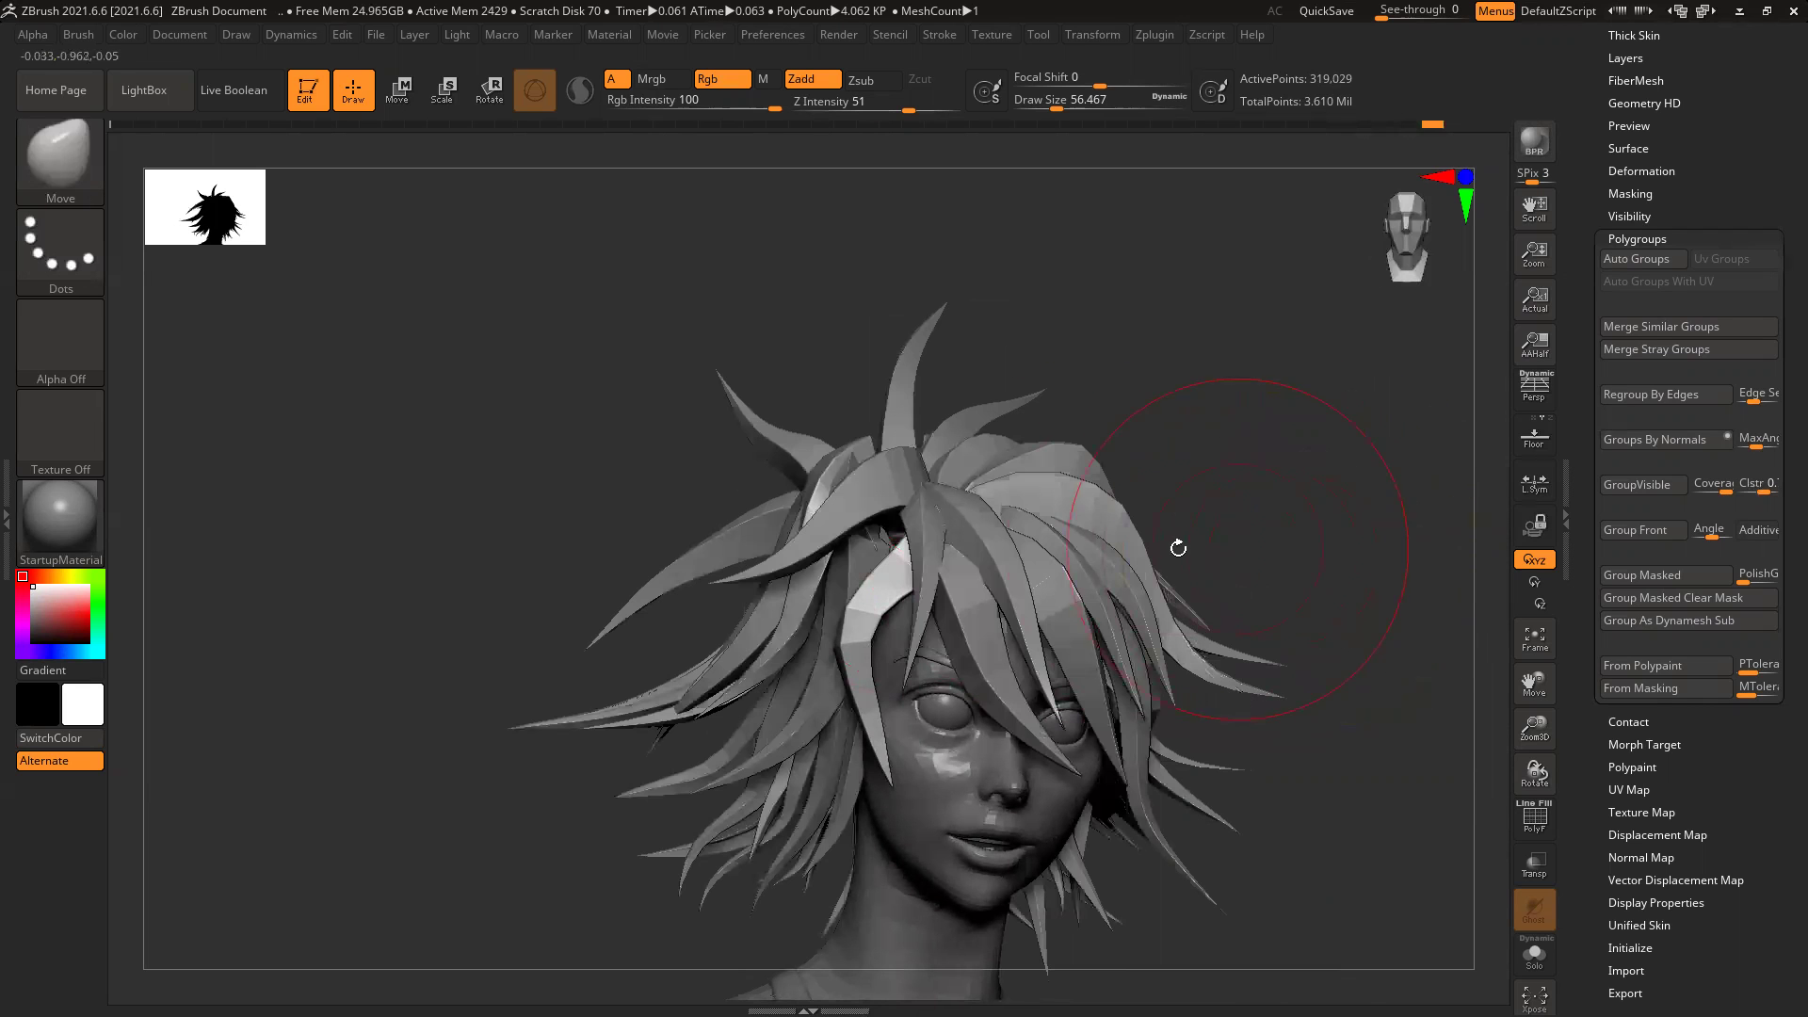
Step: Isolate the strand behind the temple and move its root onto the side of the scalp above the ear
left_click(910, 571, "ctrl+shift")
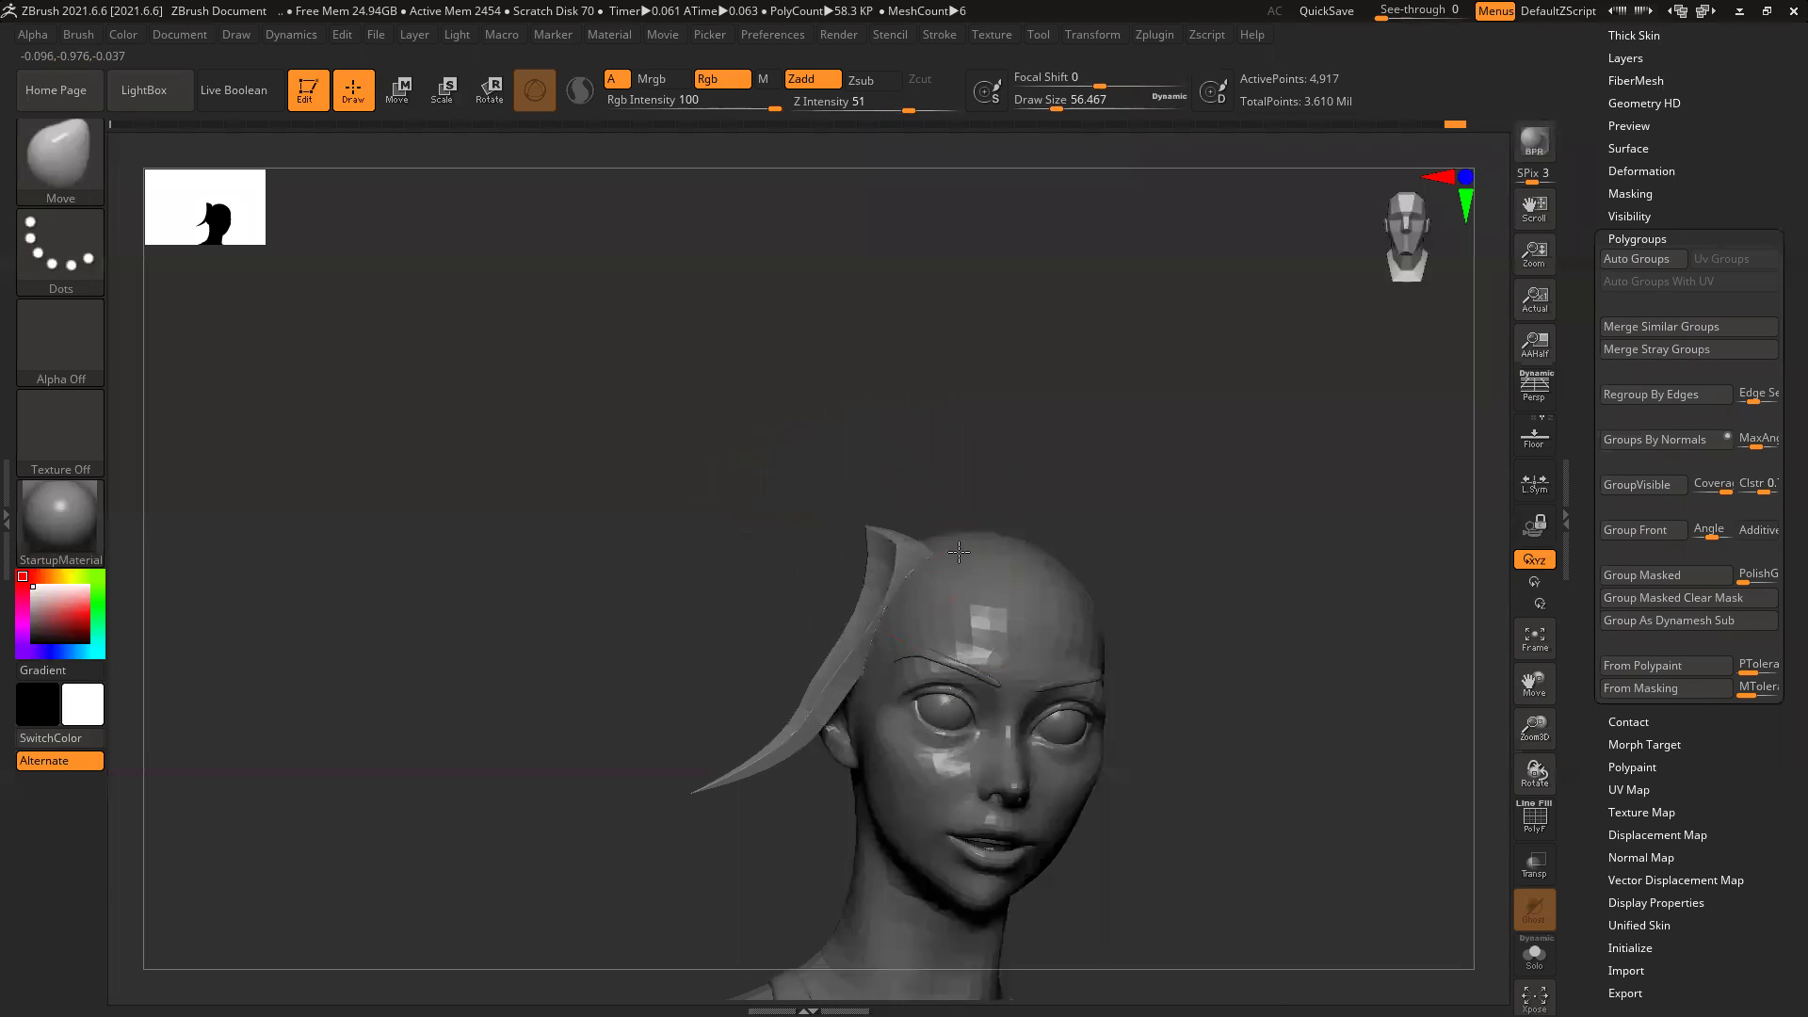
left_click_drag(853, 599, 837, 596)
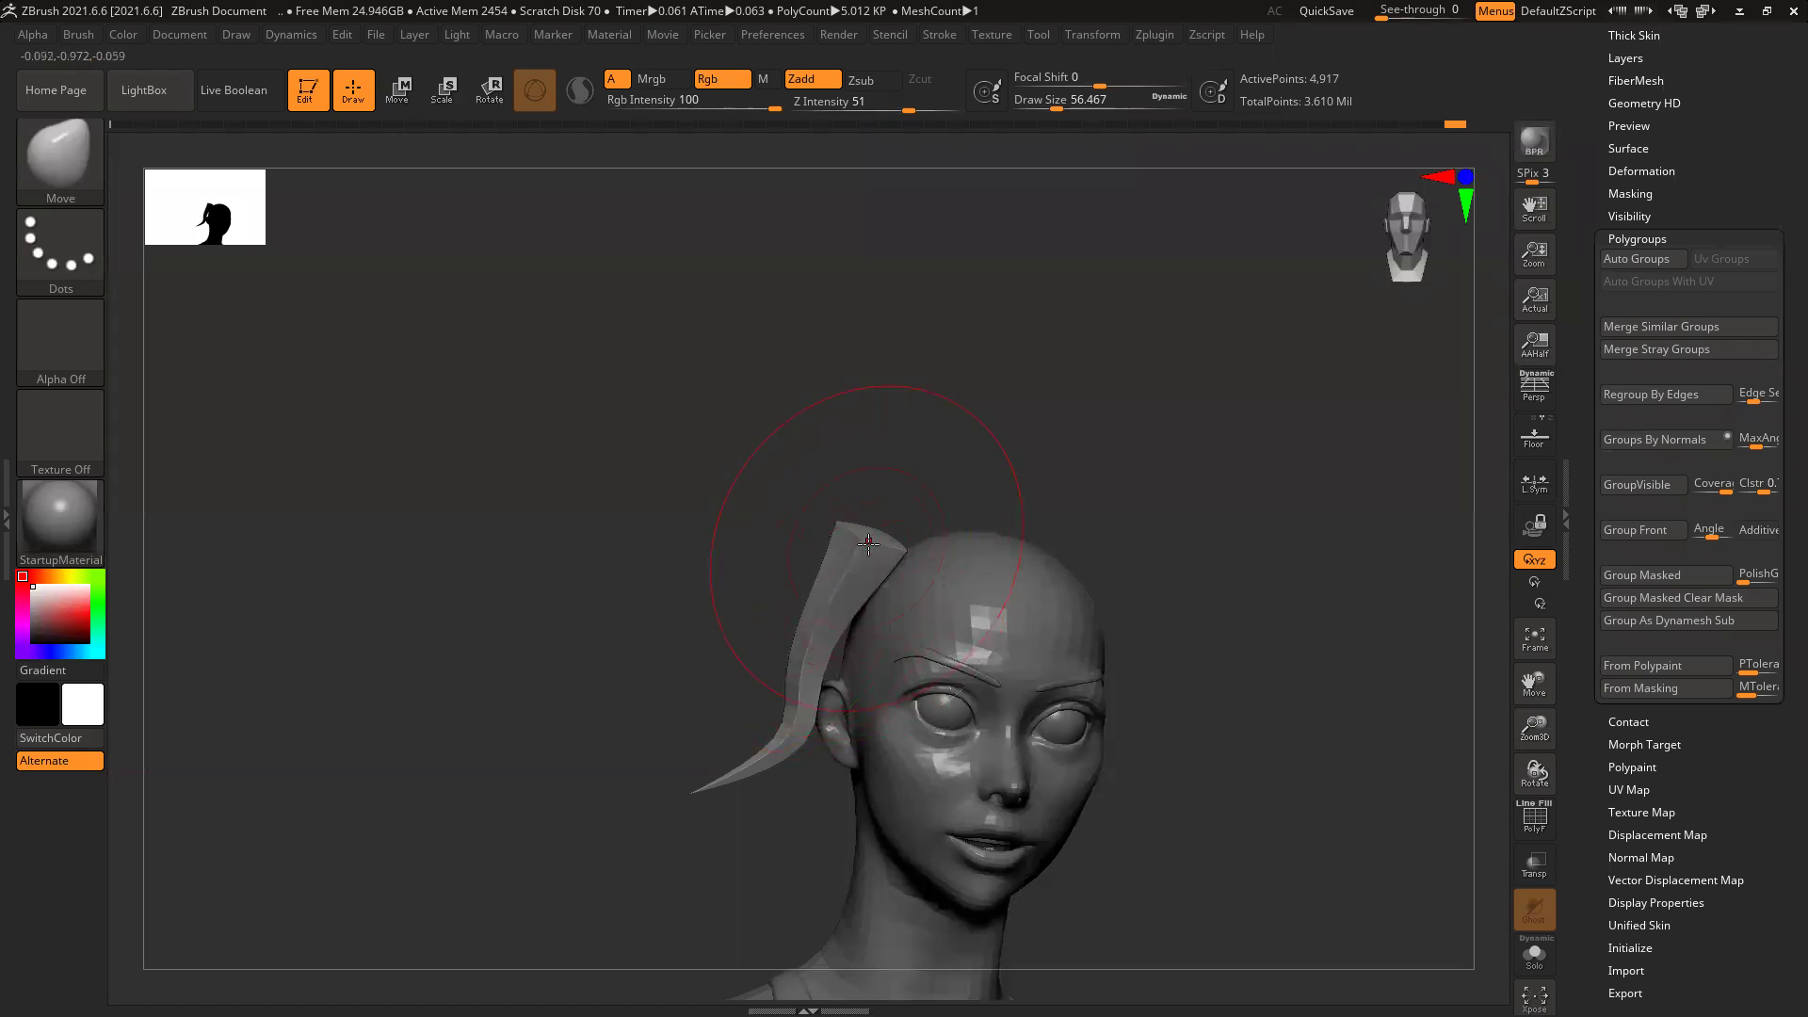
left_click_drag(844, 563, 908, 563)
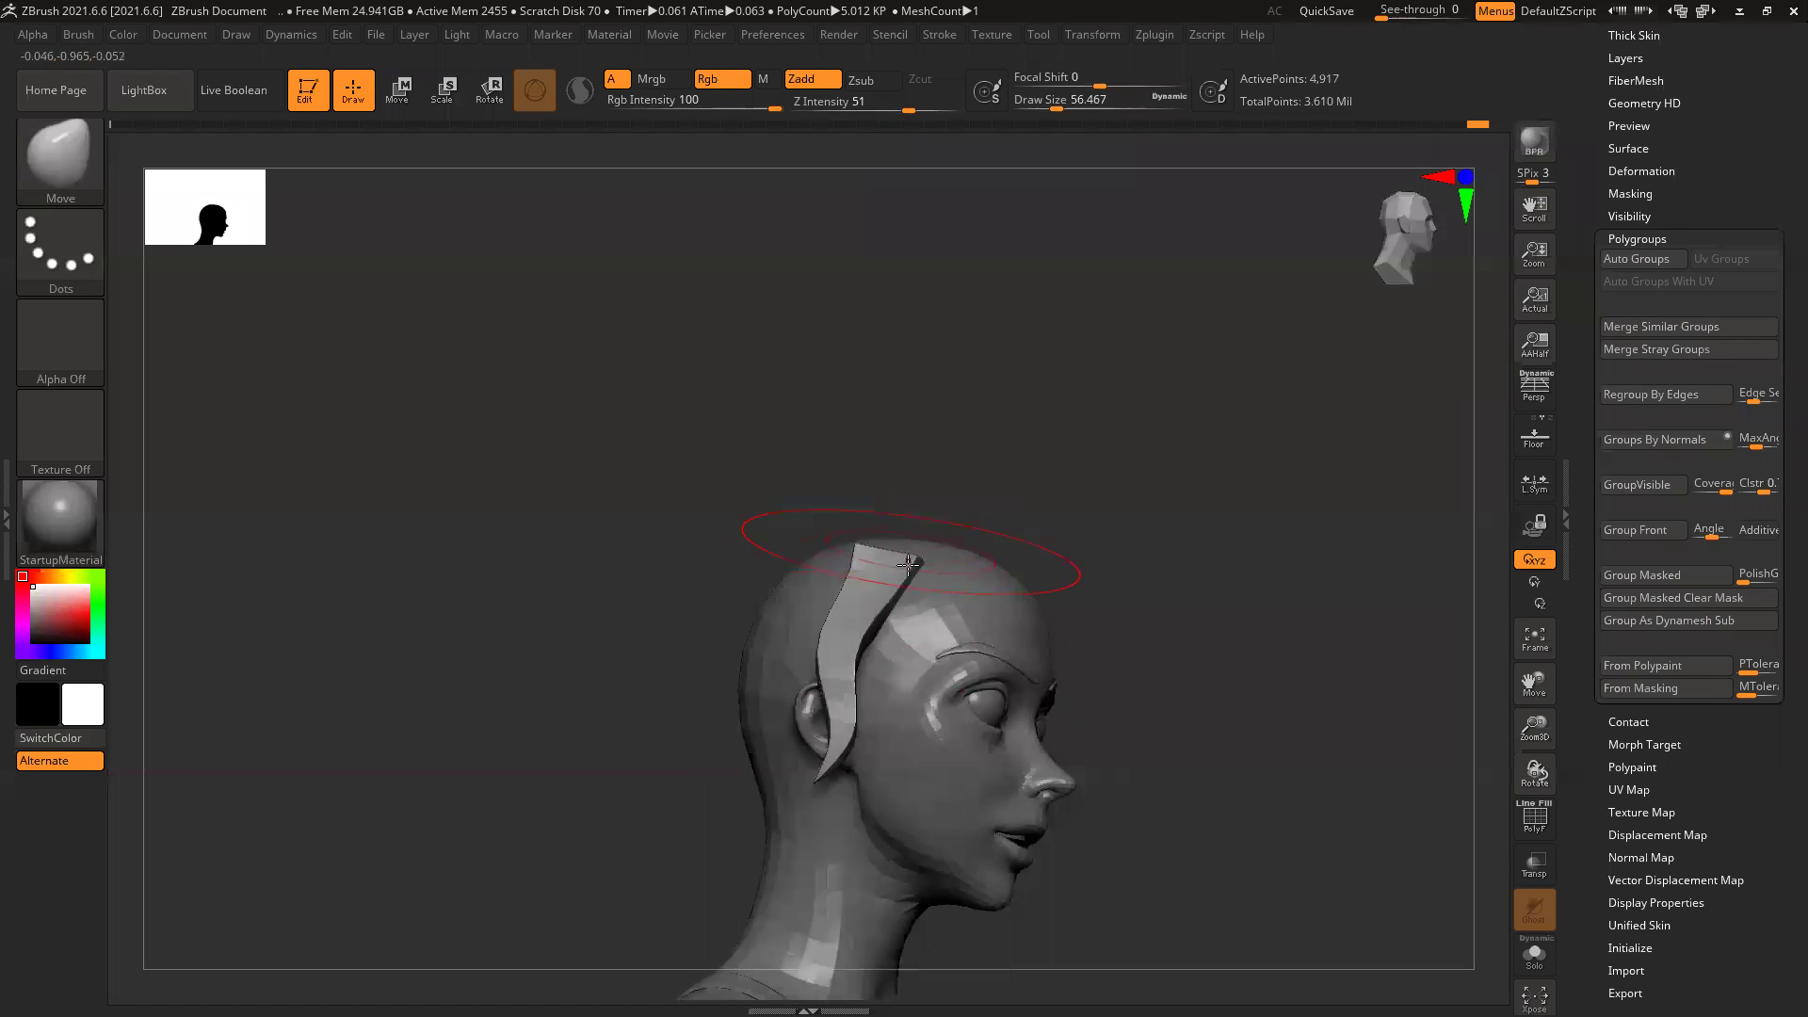
left_click_drag(1219, 543, 1311, 529)
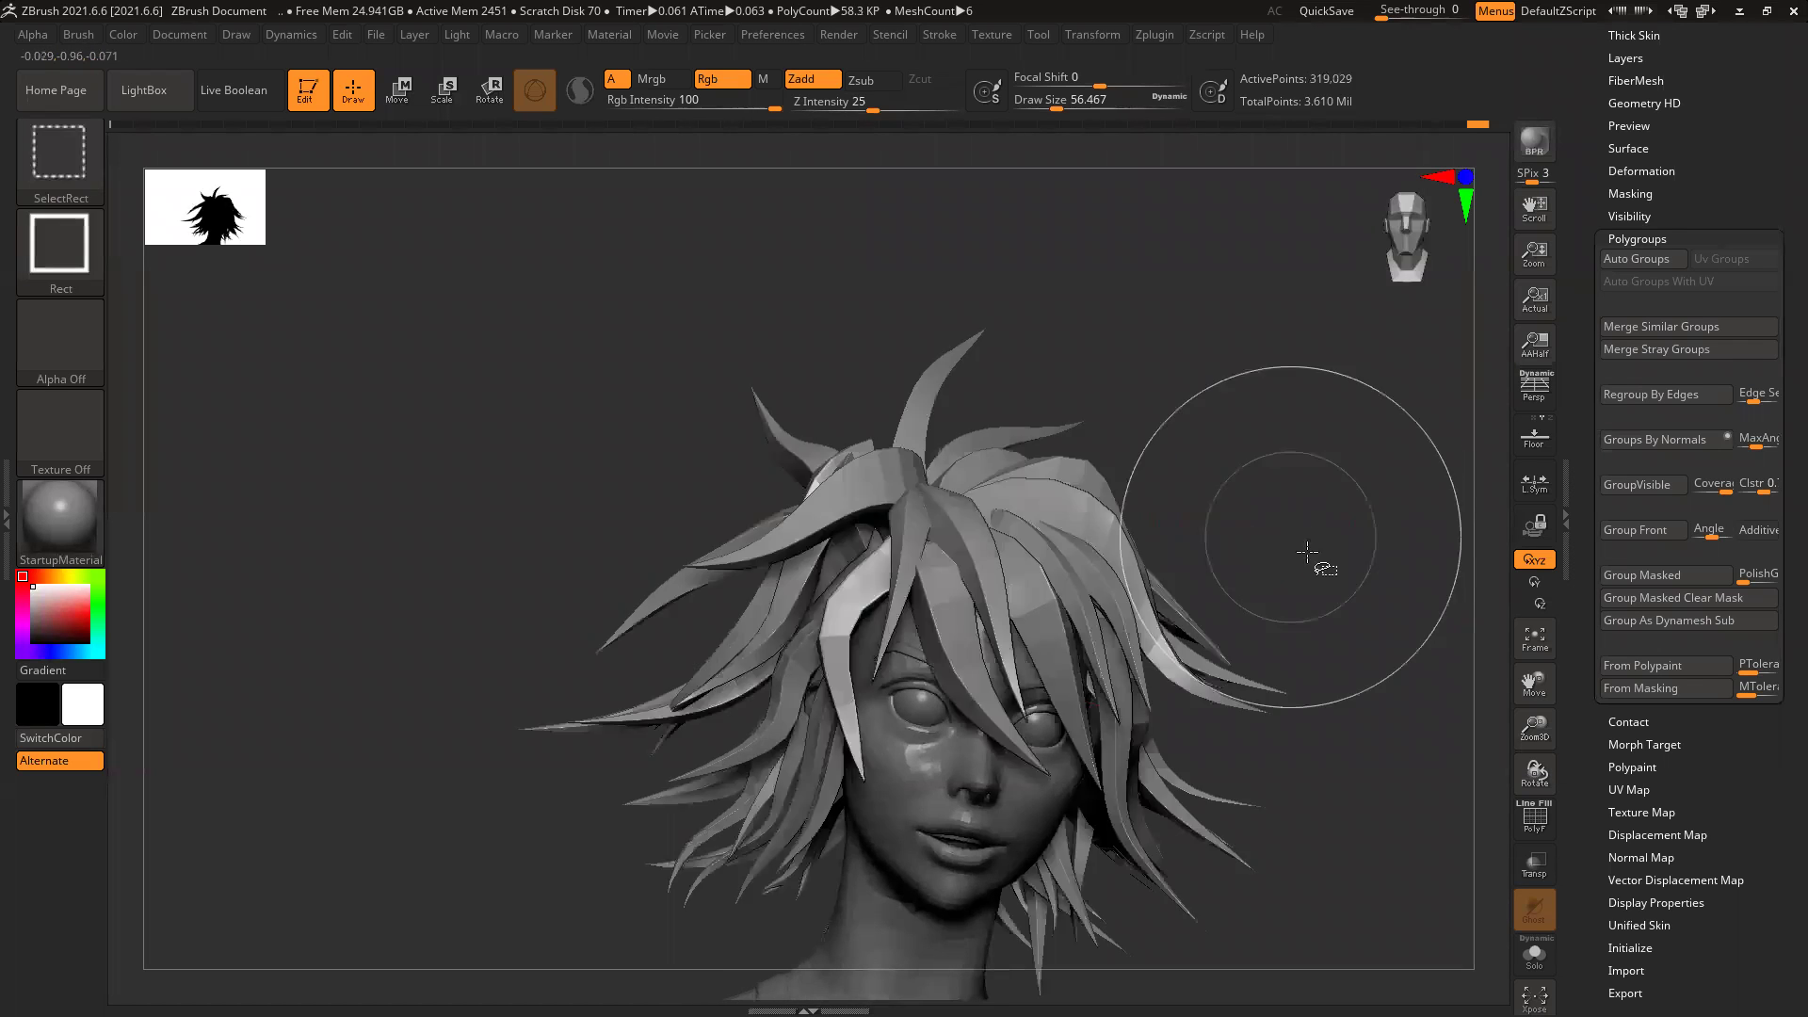
Step: Isolate the face-framing temple strand once more, push its bend slightly outward, and restore the full hair
left_click(871, 572, "ctrl+shift")
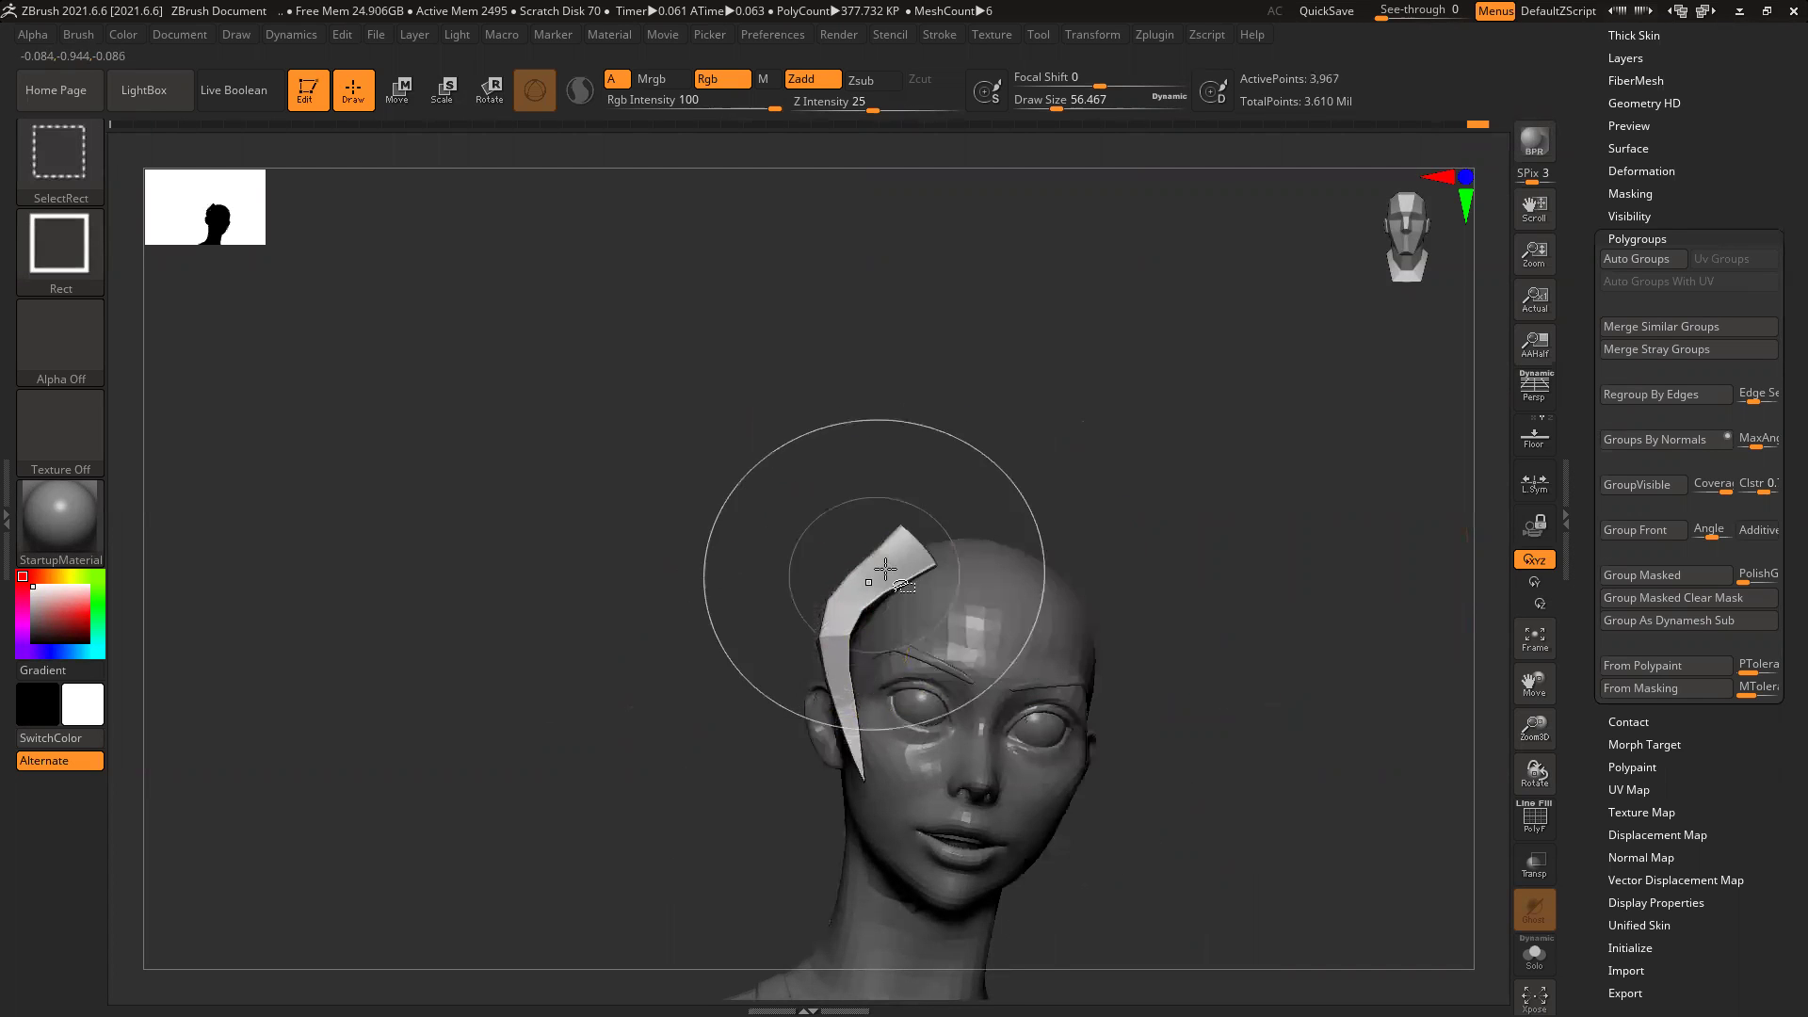
left_click(1234, 519, "ctrl+shift")
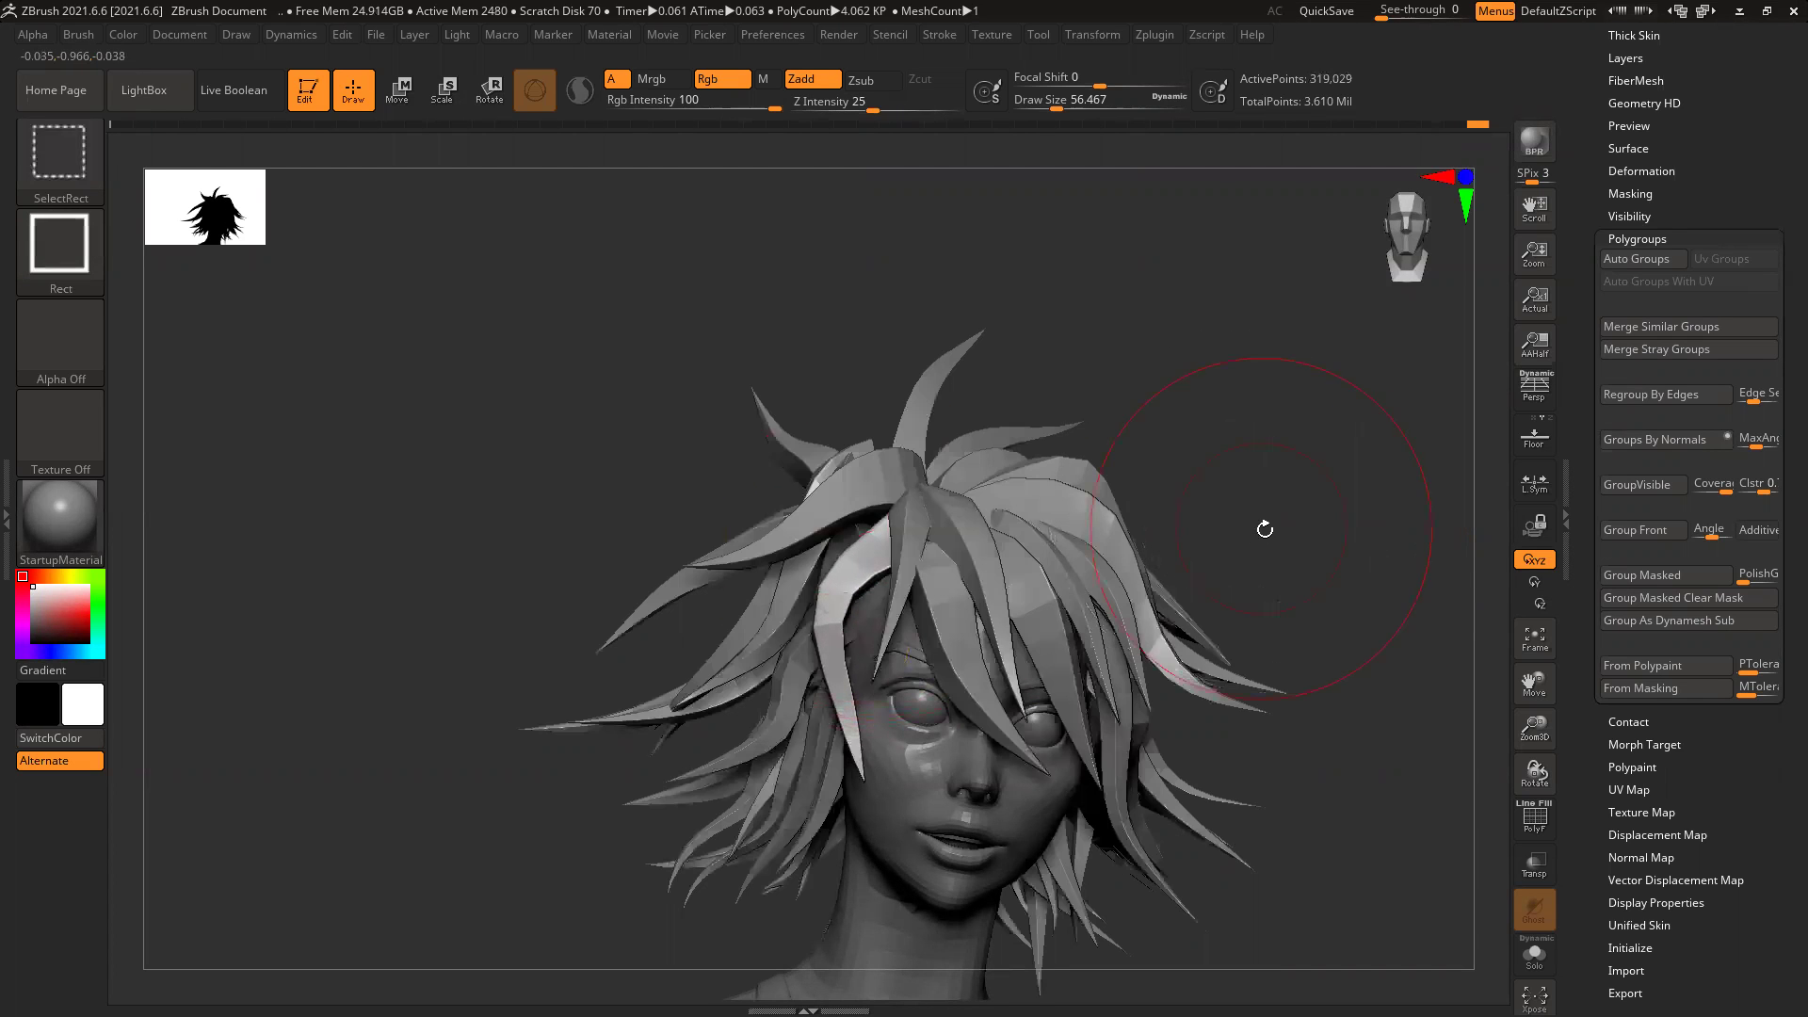
left_click_drag(1428, 513, 1348, 510)
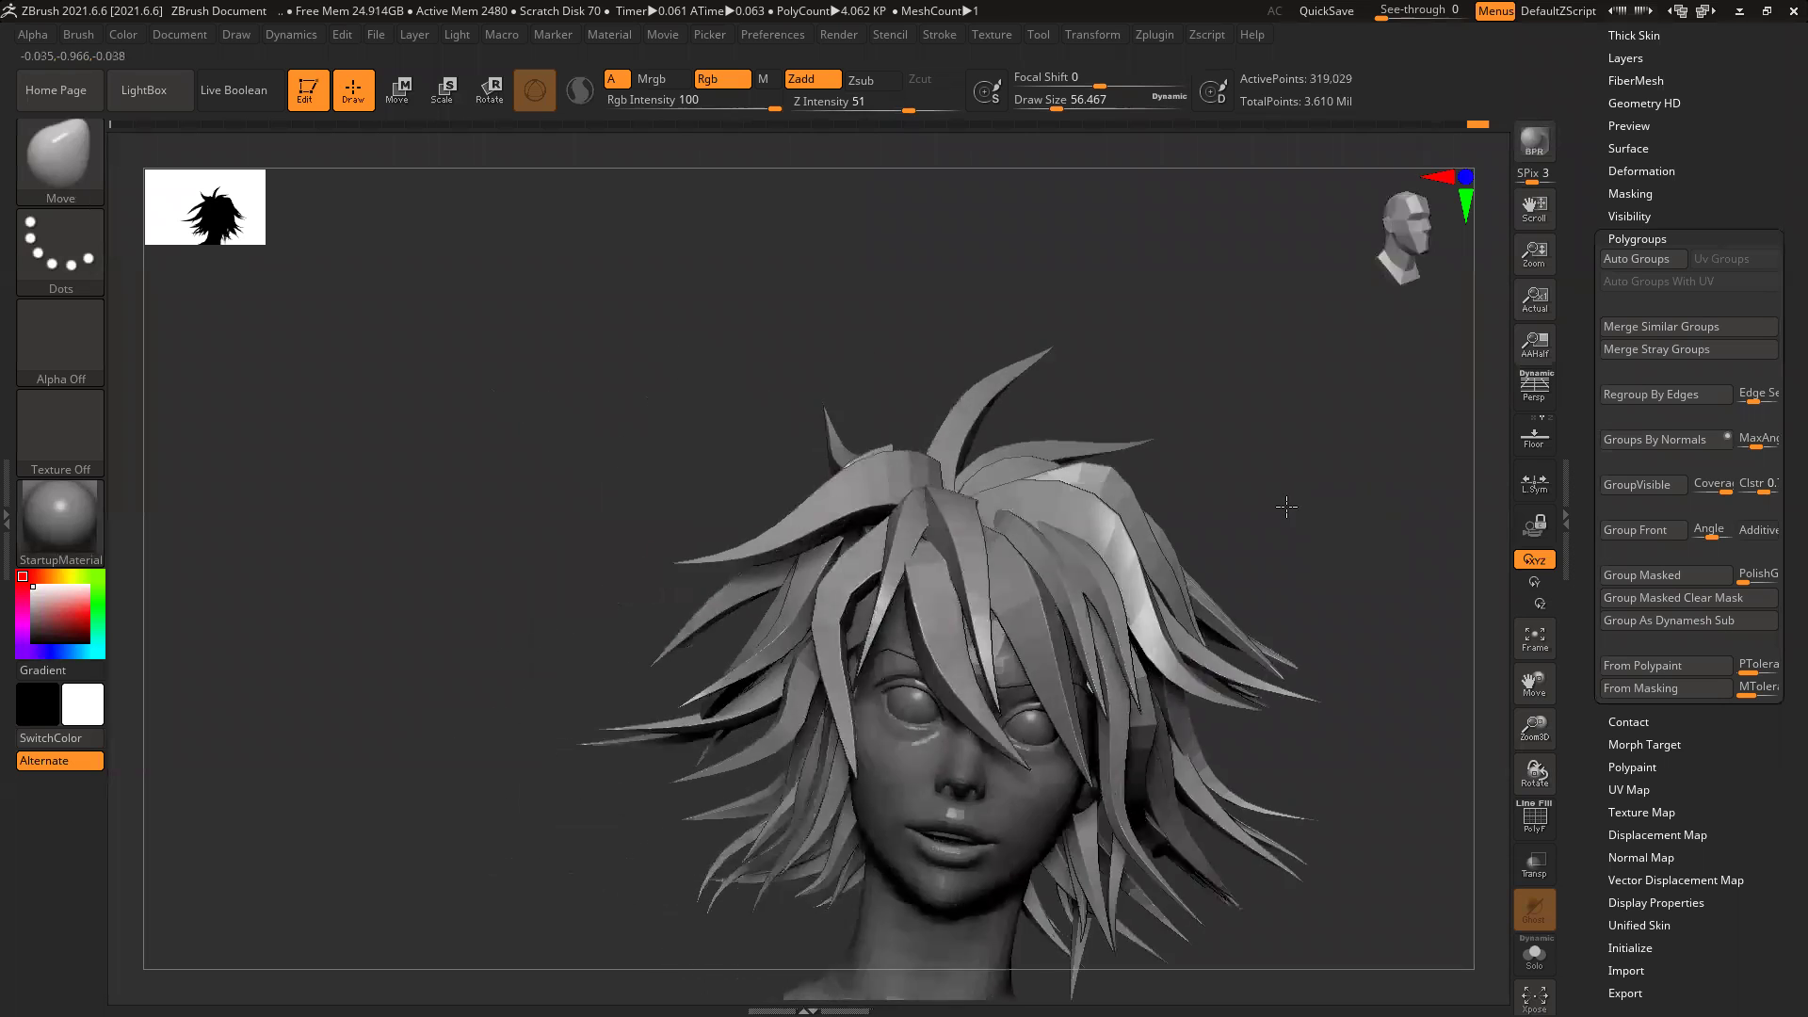
Step: Isolate the side-swept strand near the crown, bend its length and tip down toward the temple, and restore the full hair
left_click_drag(1393, 509, 1332, 504)
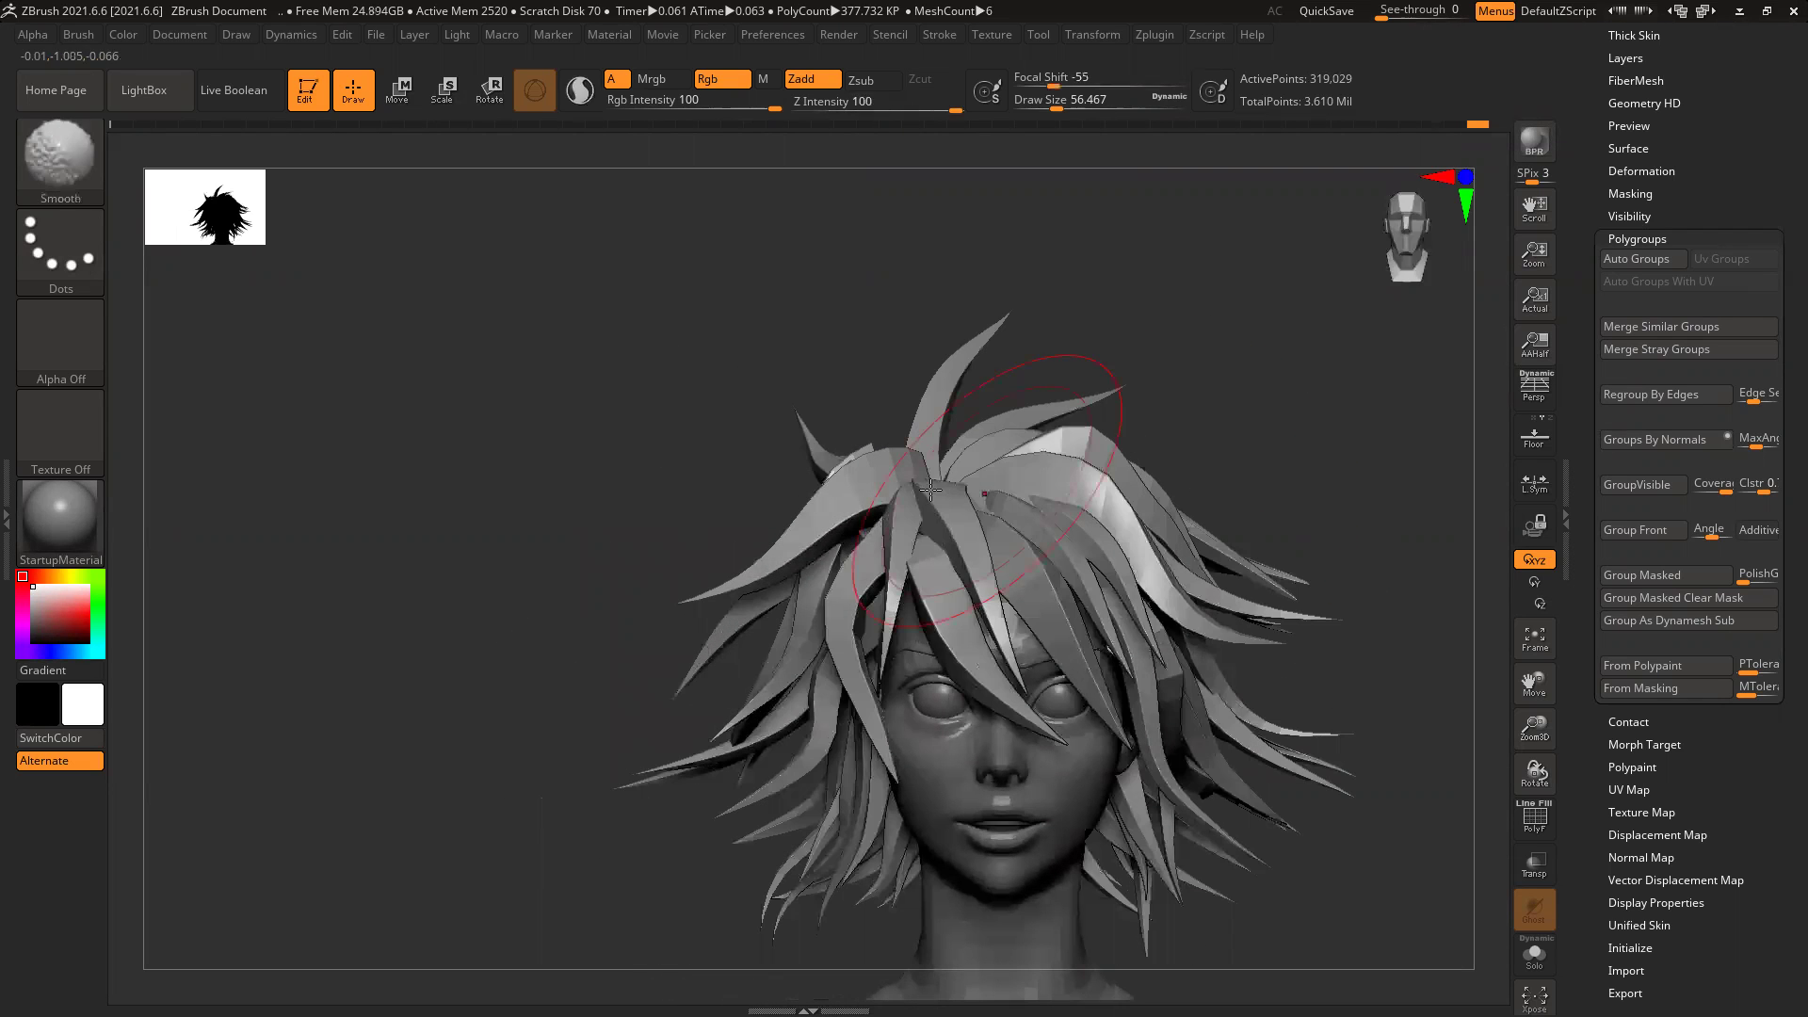
left_click(828, 513, "ctrl+shift")
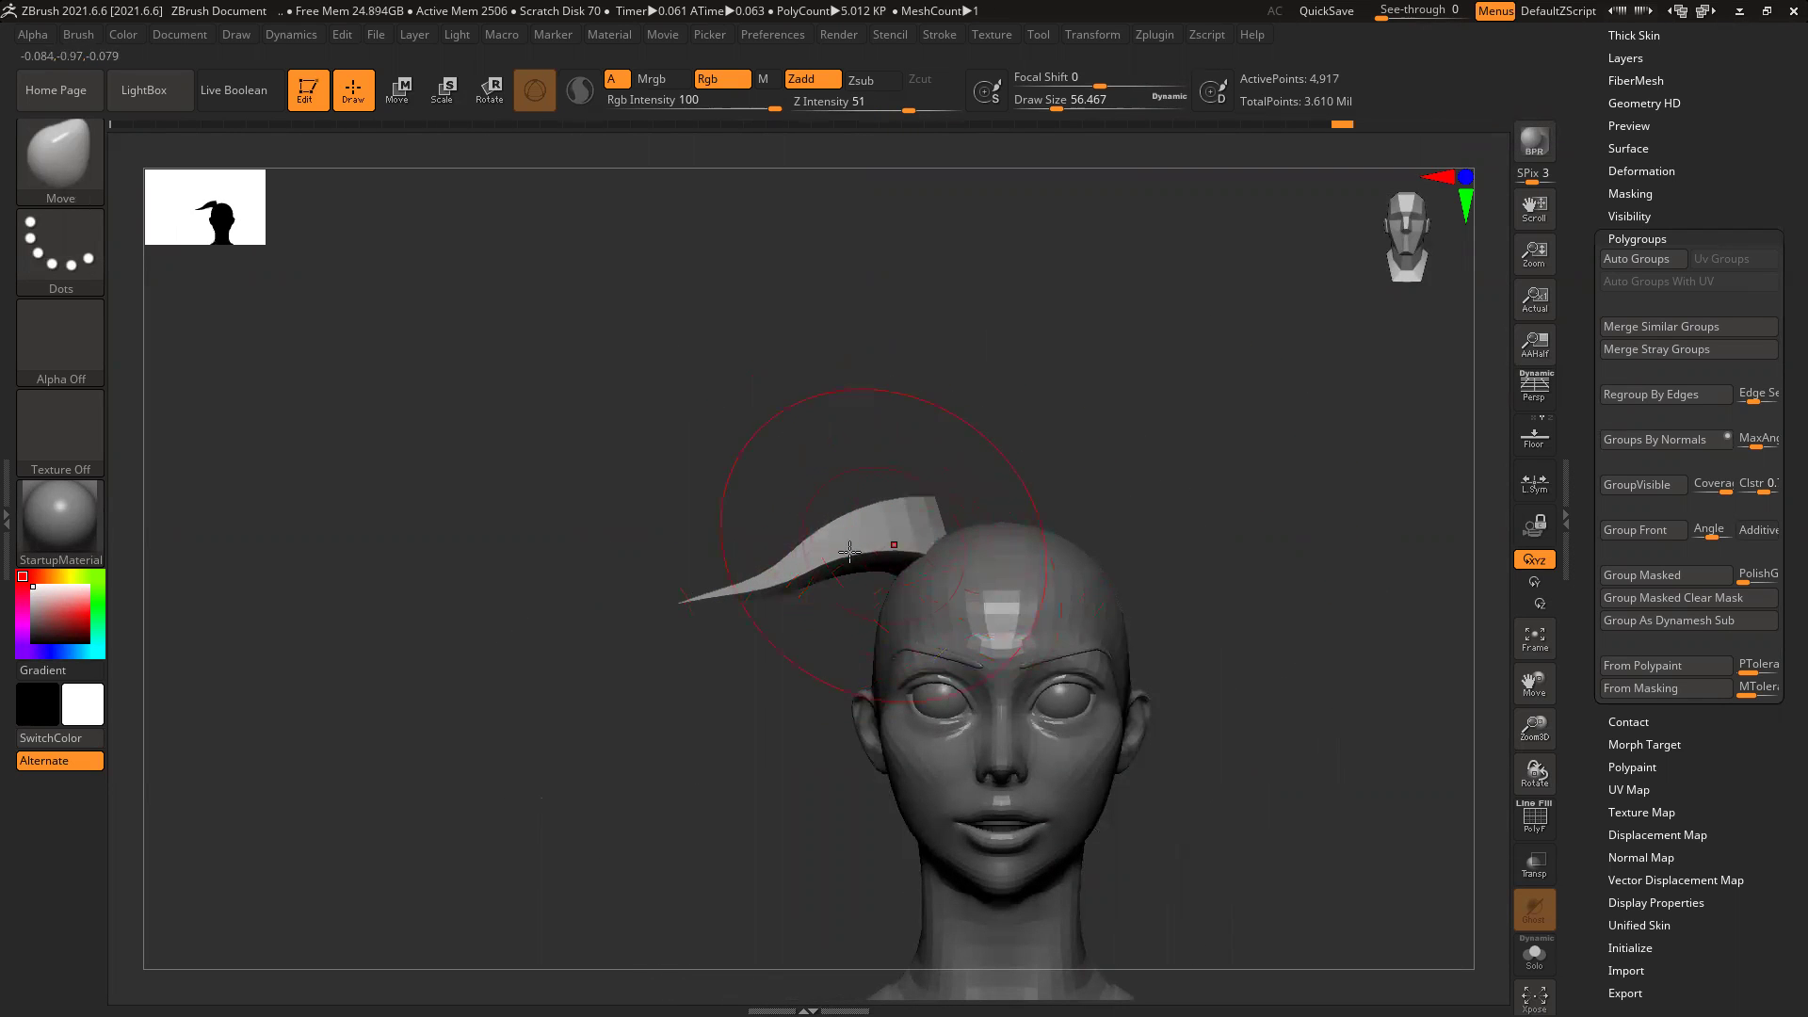
left_click(640, 577, "ctrl+shift")
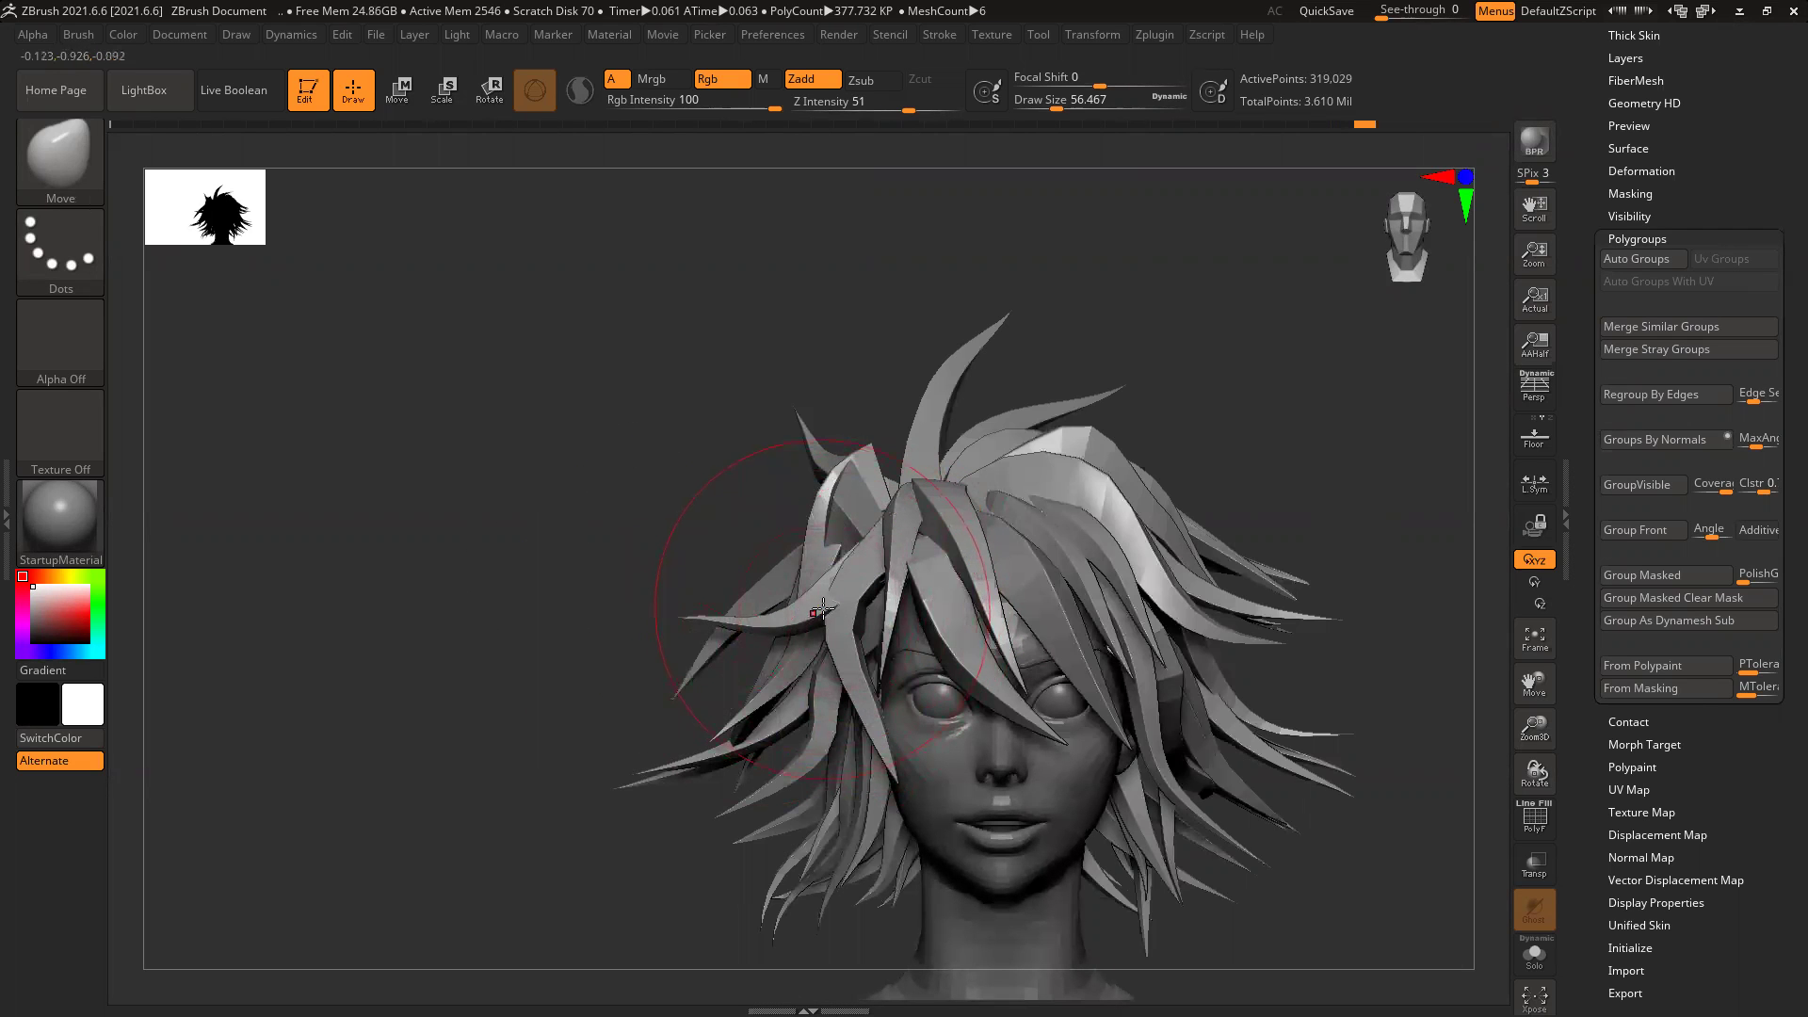
left_click(853, 599, "ctrl+shift")
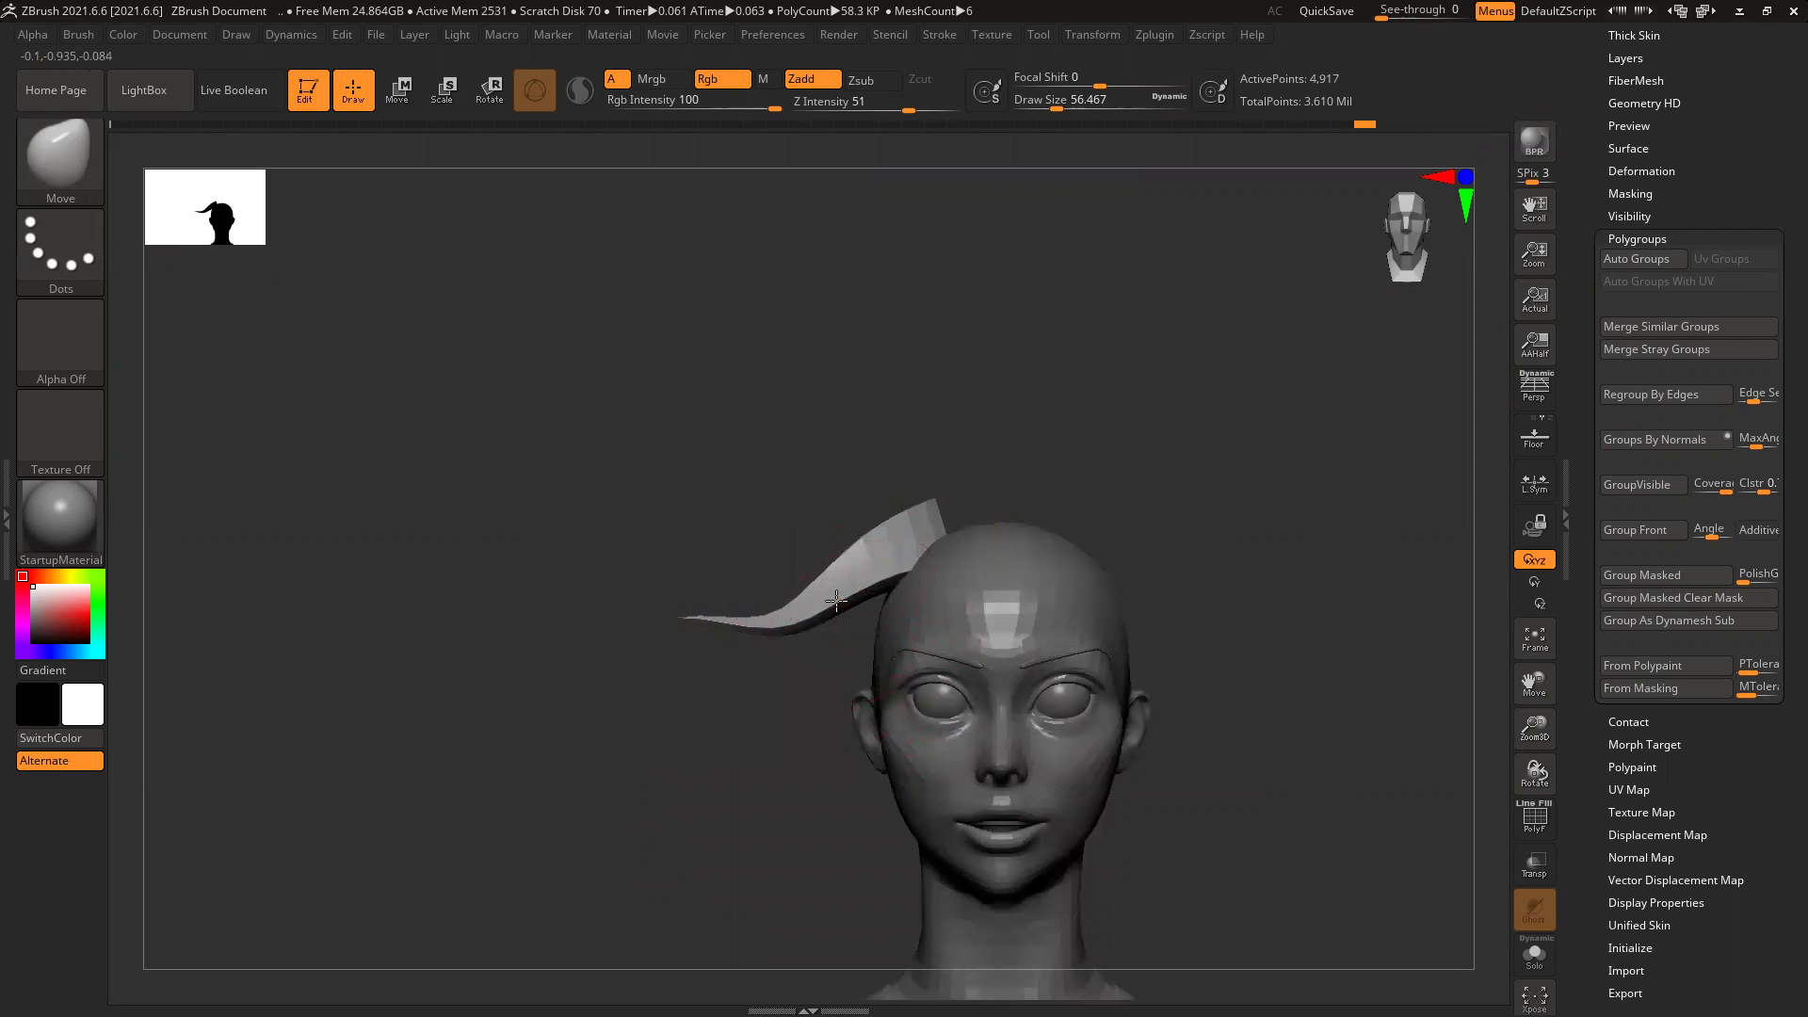
right_click_drag(836, 601, 872, 608)
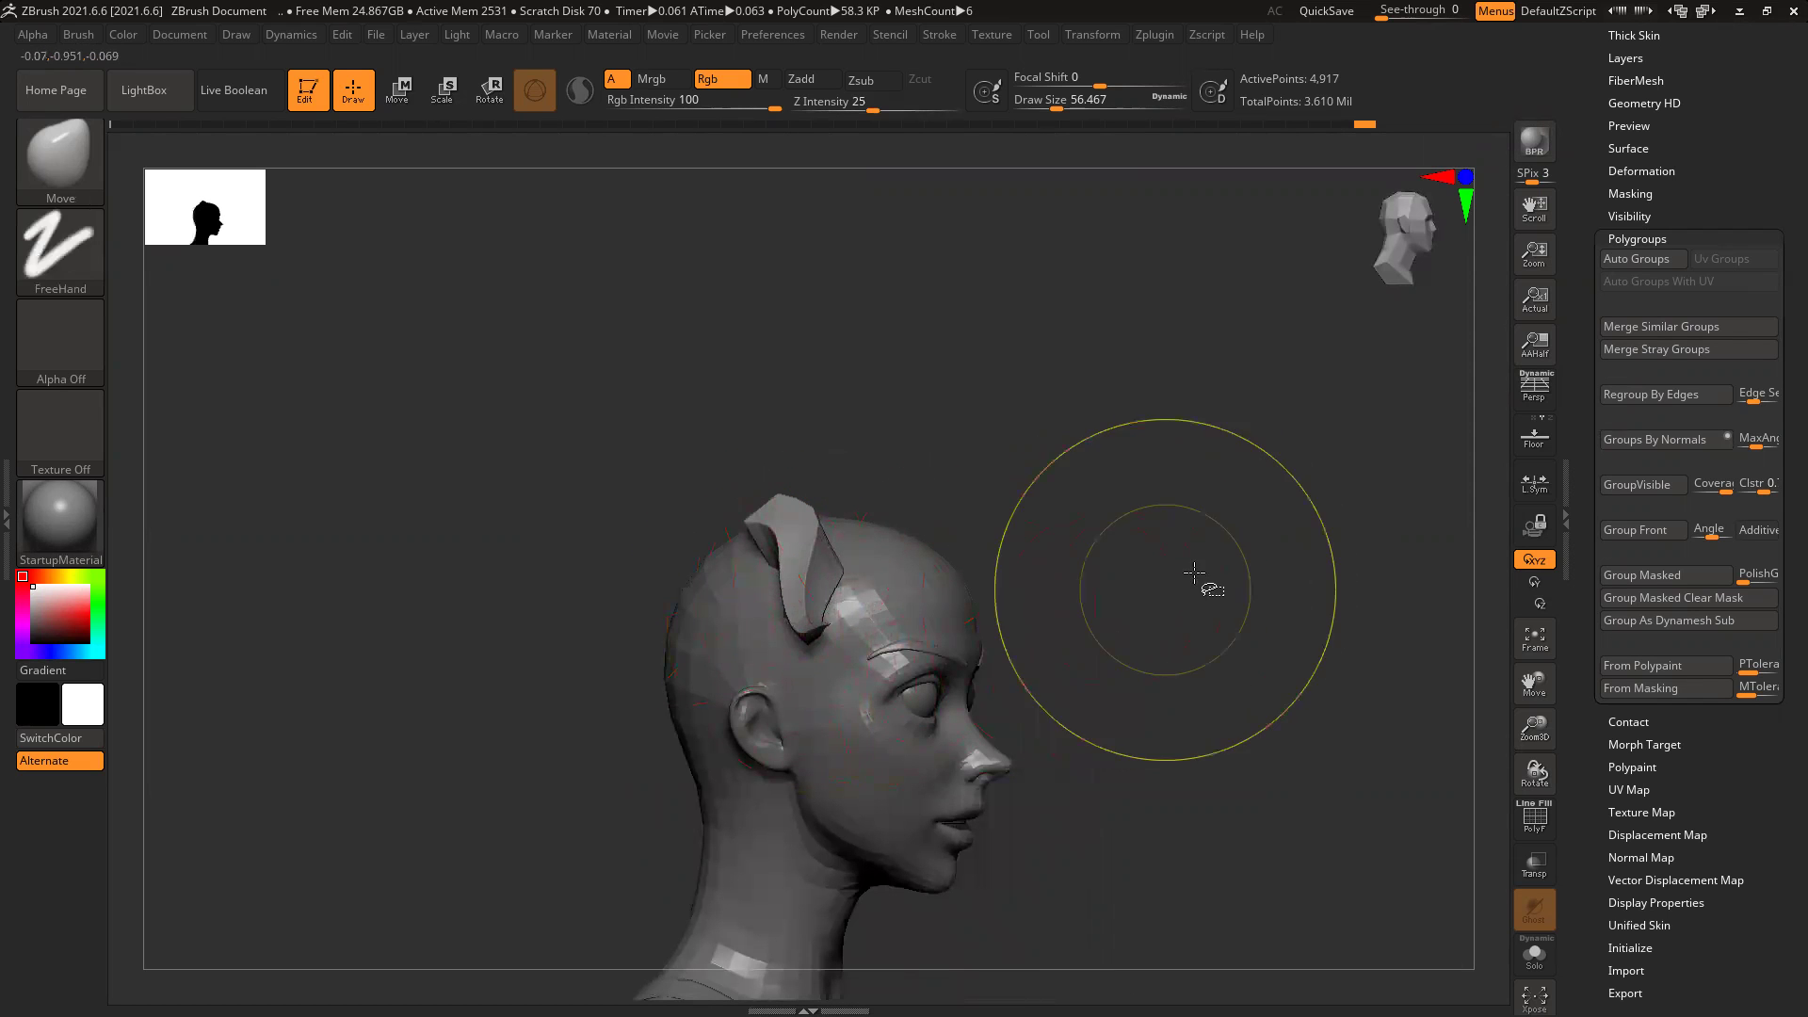
left_click(1205, 587, "ctrl+shift")
right_click_drag(1213, 571, 965, 518)
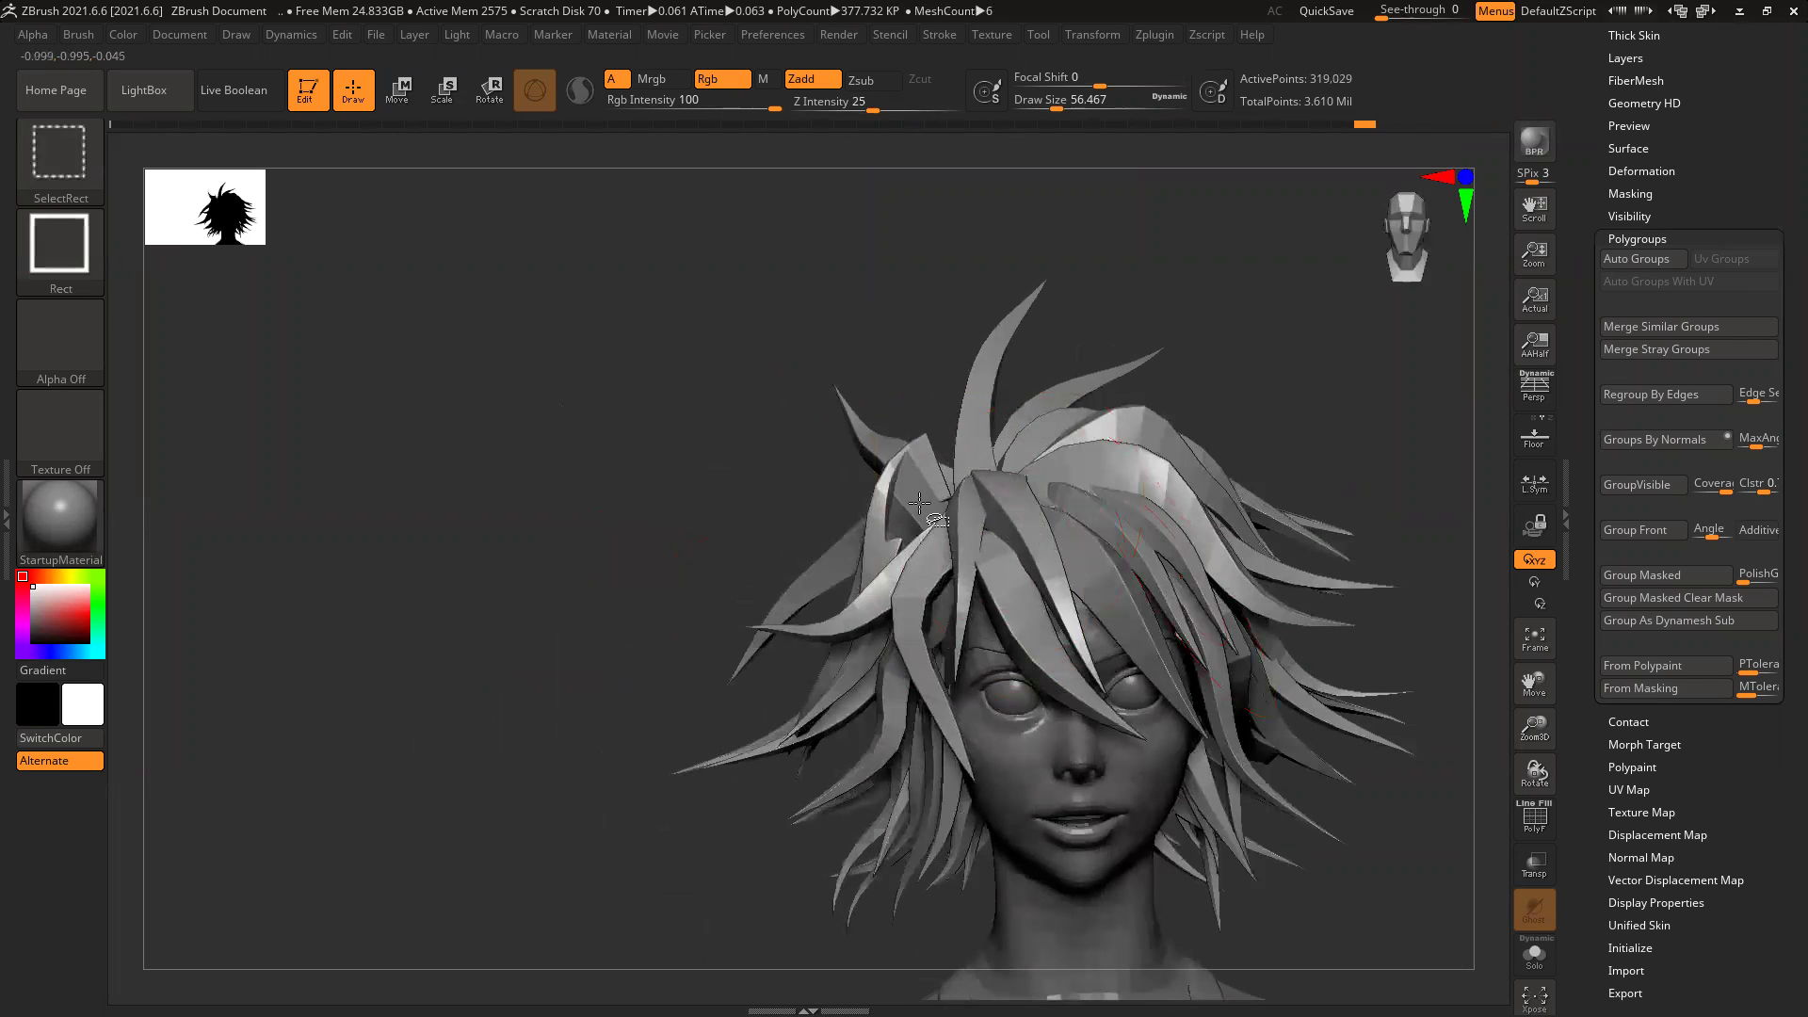
Step: Isolate the two strands behind the side-swept strand in turn, seat their roots on the upper scalp, and show all hair
left_click(919, 483, "ctrl+shift")
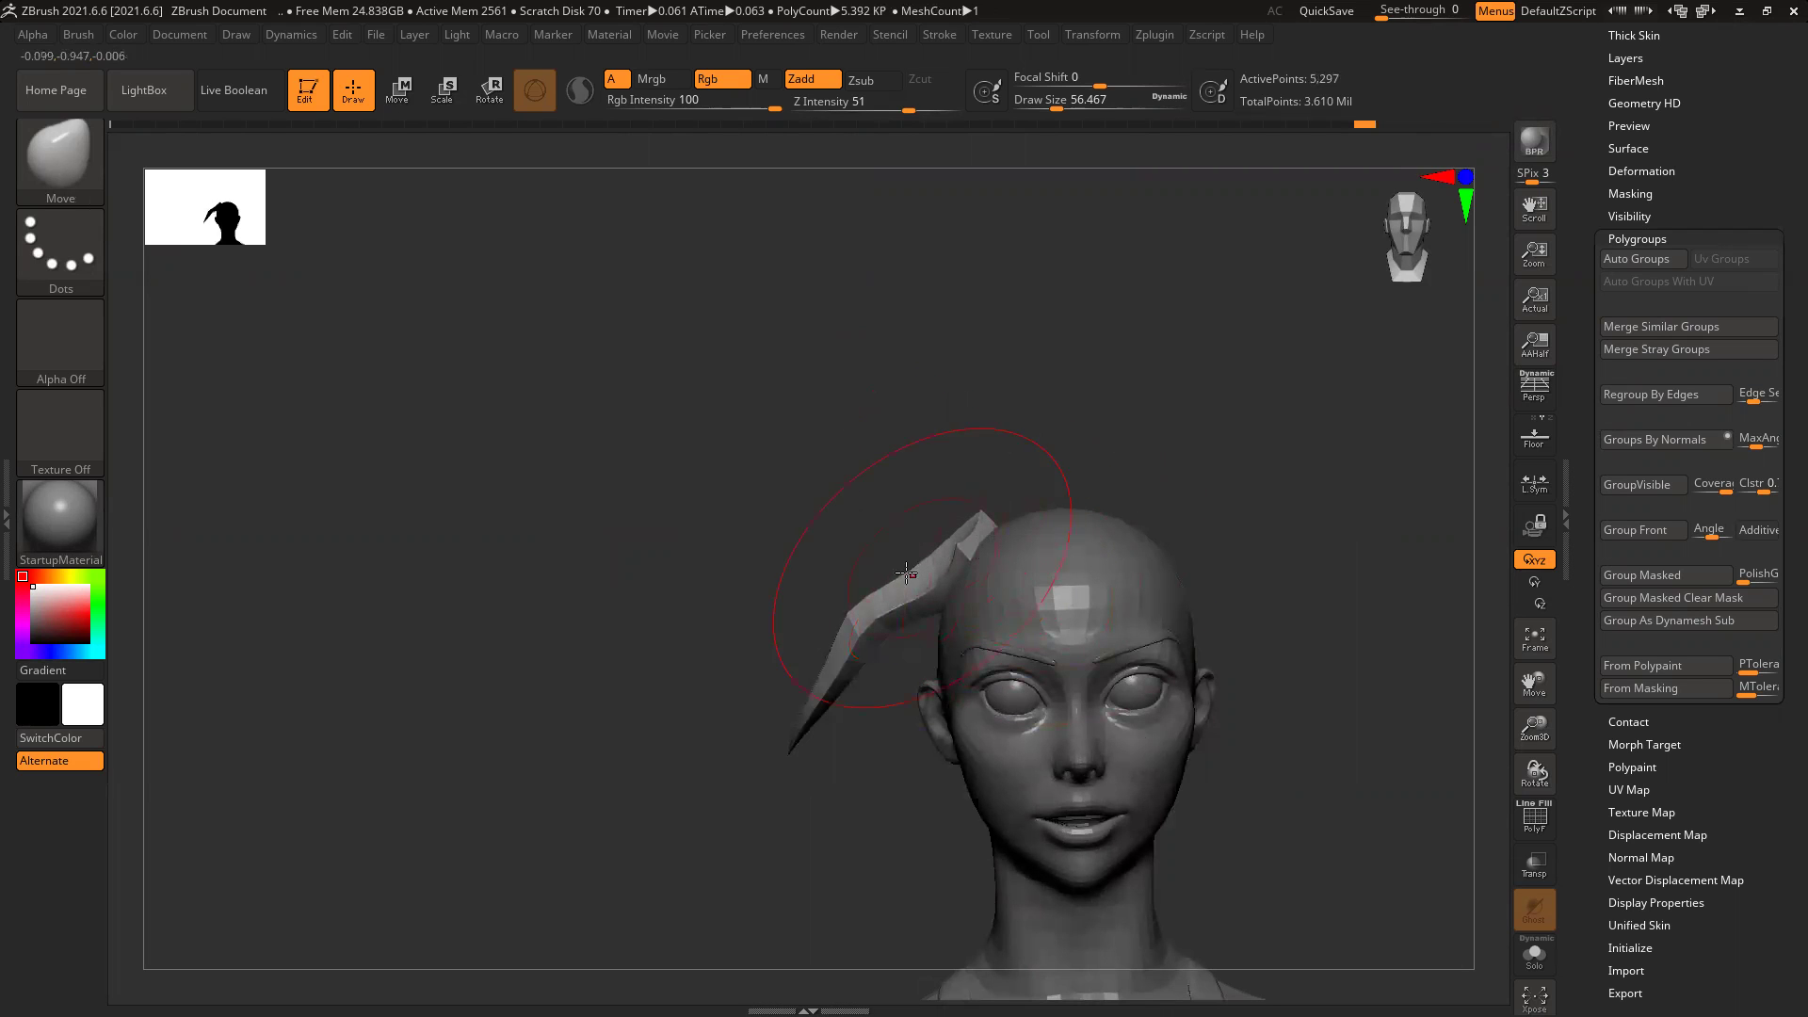
left_click(759, 565, "ctrl+shift")
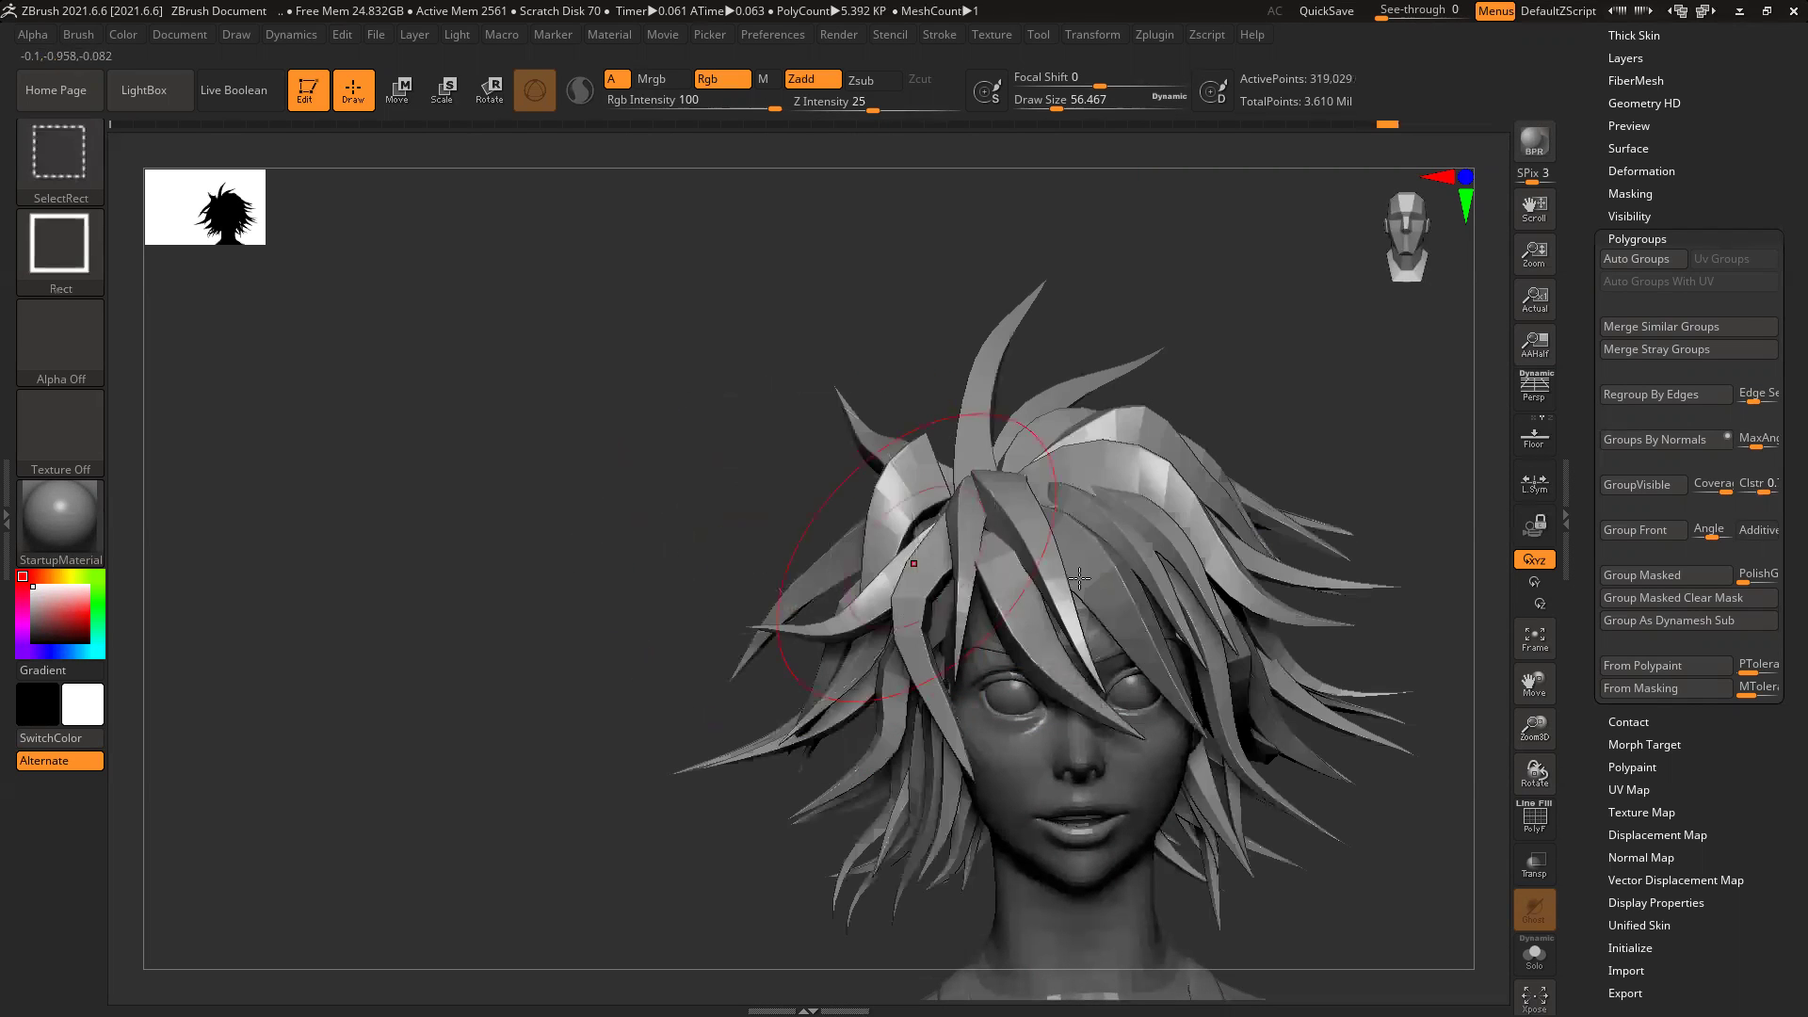
left_click(906, 490, "ctrl+shift")
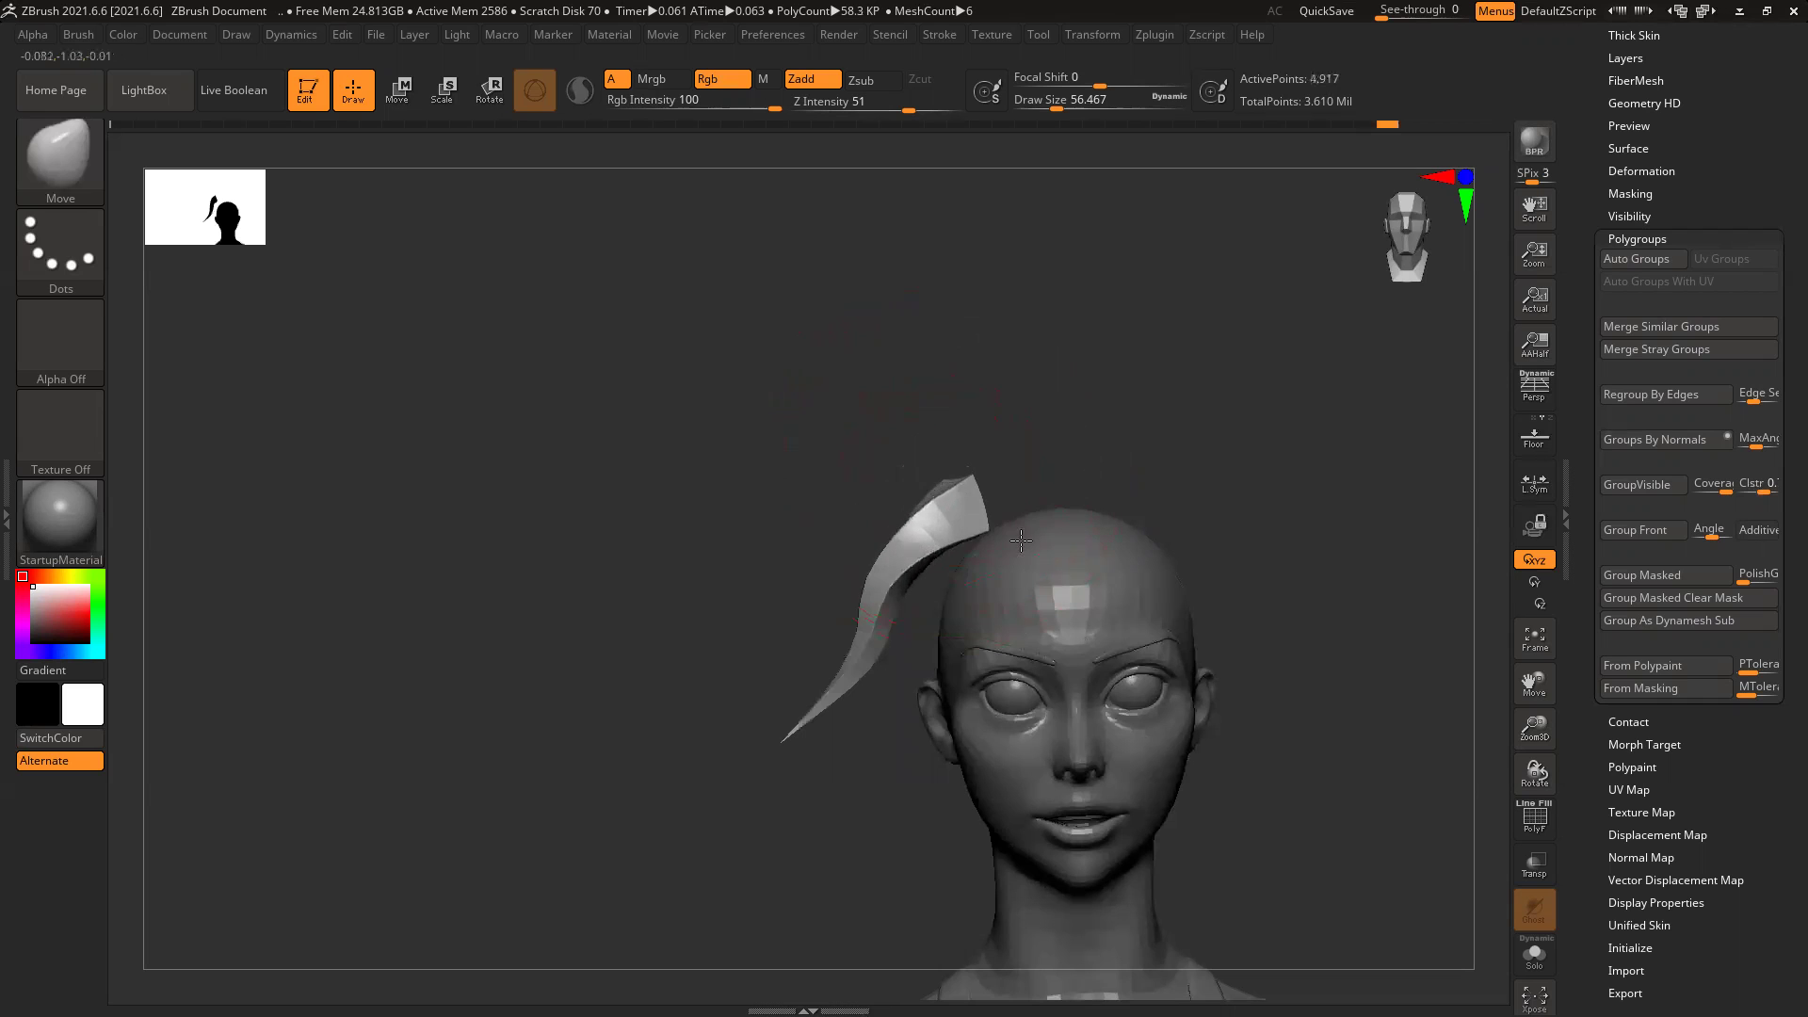
left_click_drag(786, 479, 968, 481)
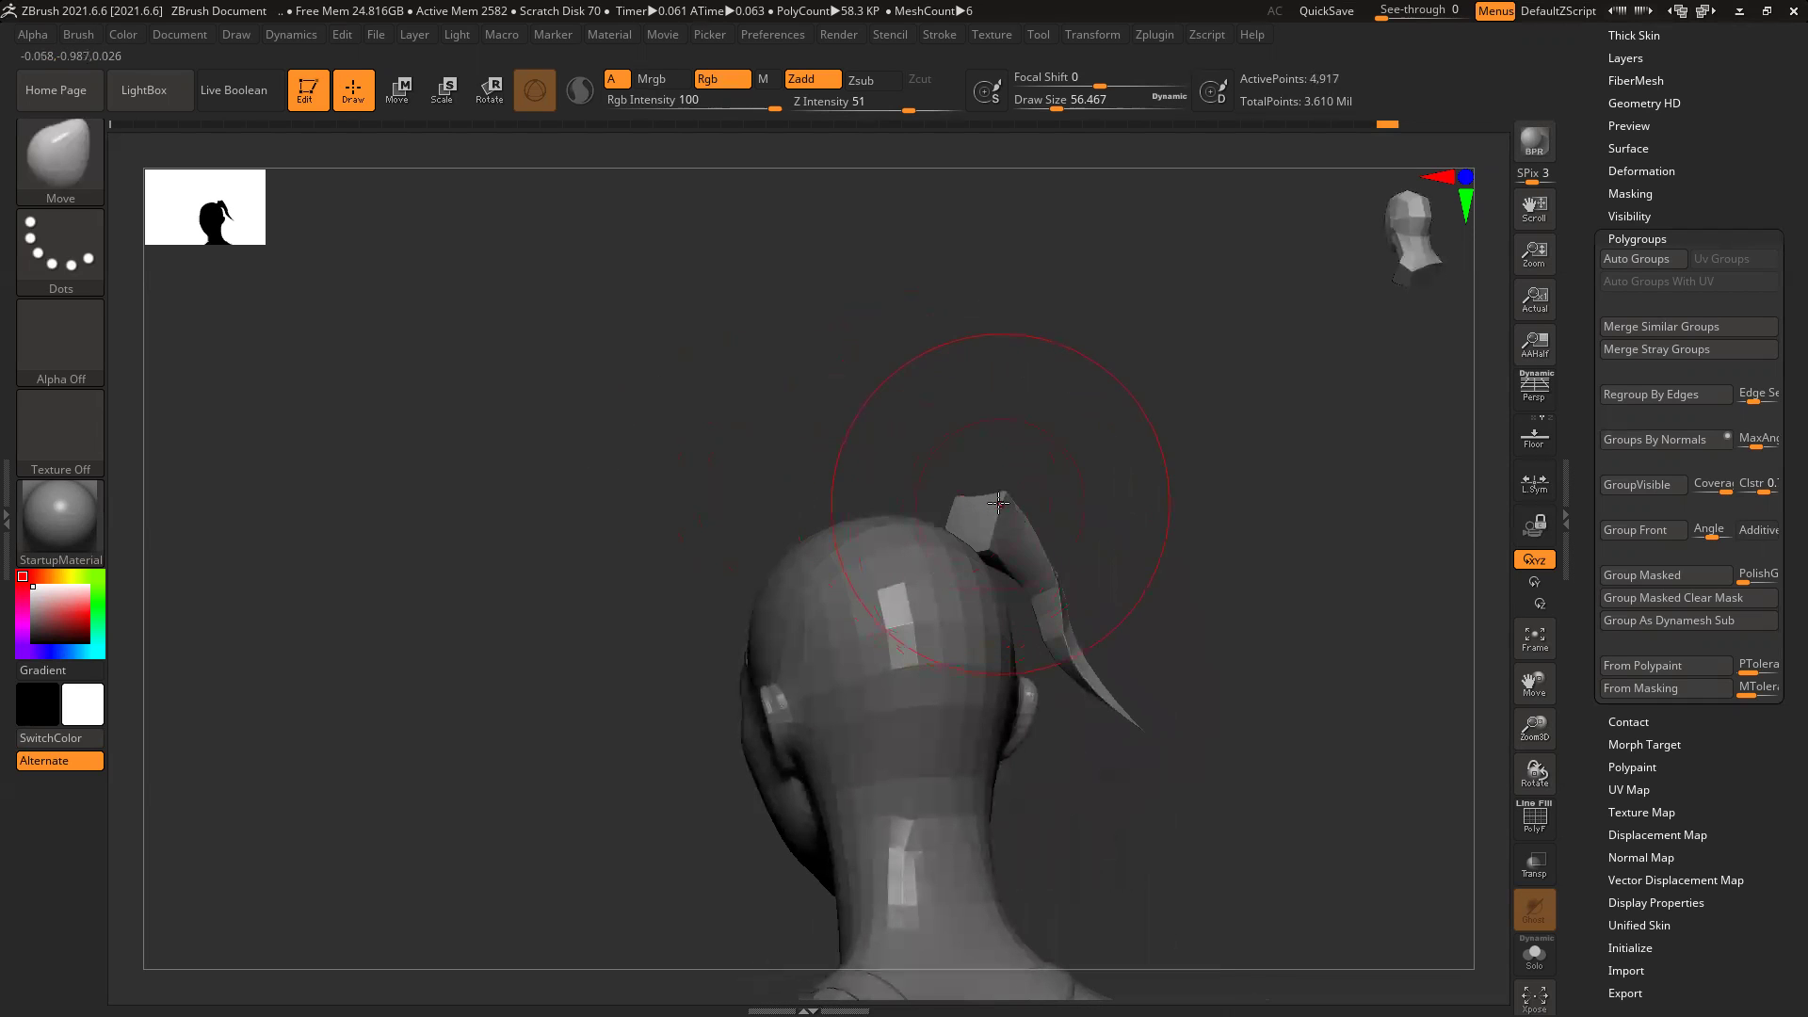
left_click(1276, 524, "ctrl+shift")
right_click_drag(1291, 525, 1183, 535)
Step: Isolate the rear upswept strand and the two strands below it in turn, and pull their roots onto the scalp
left_click(969, 517, "ctrl+shift")
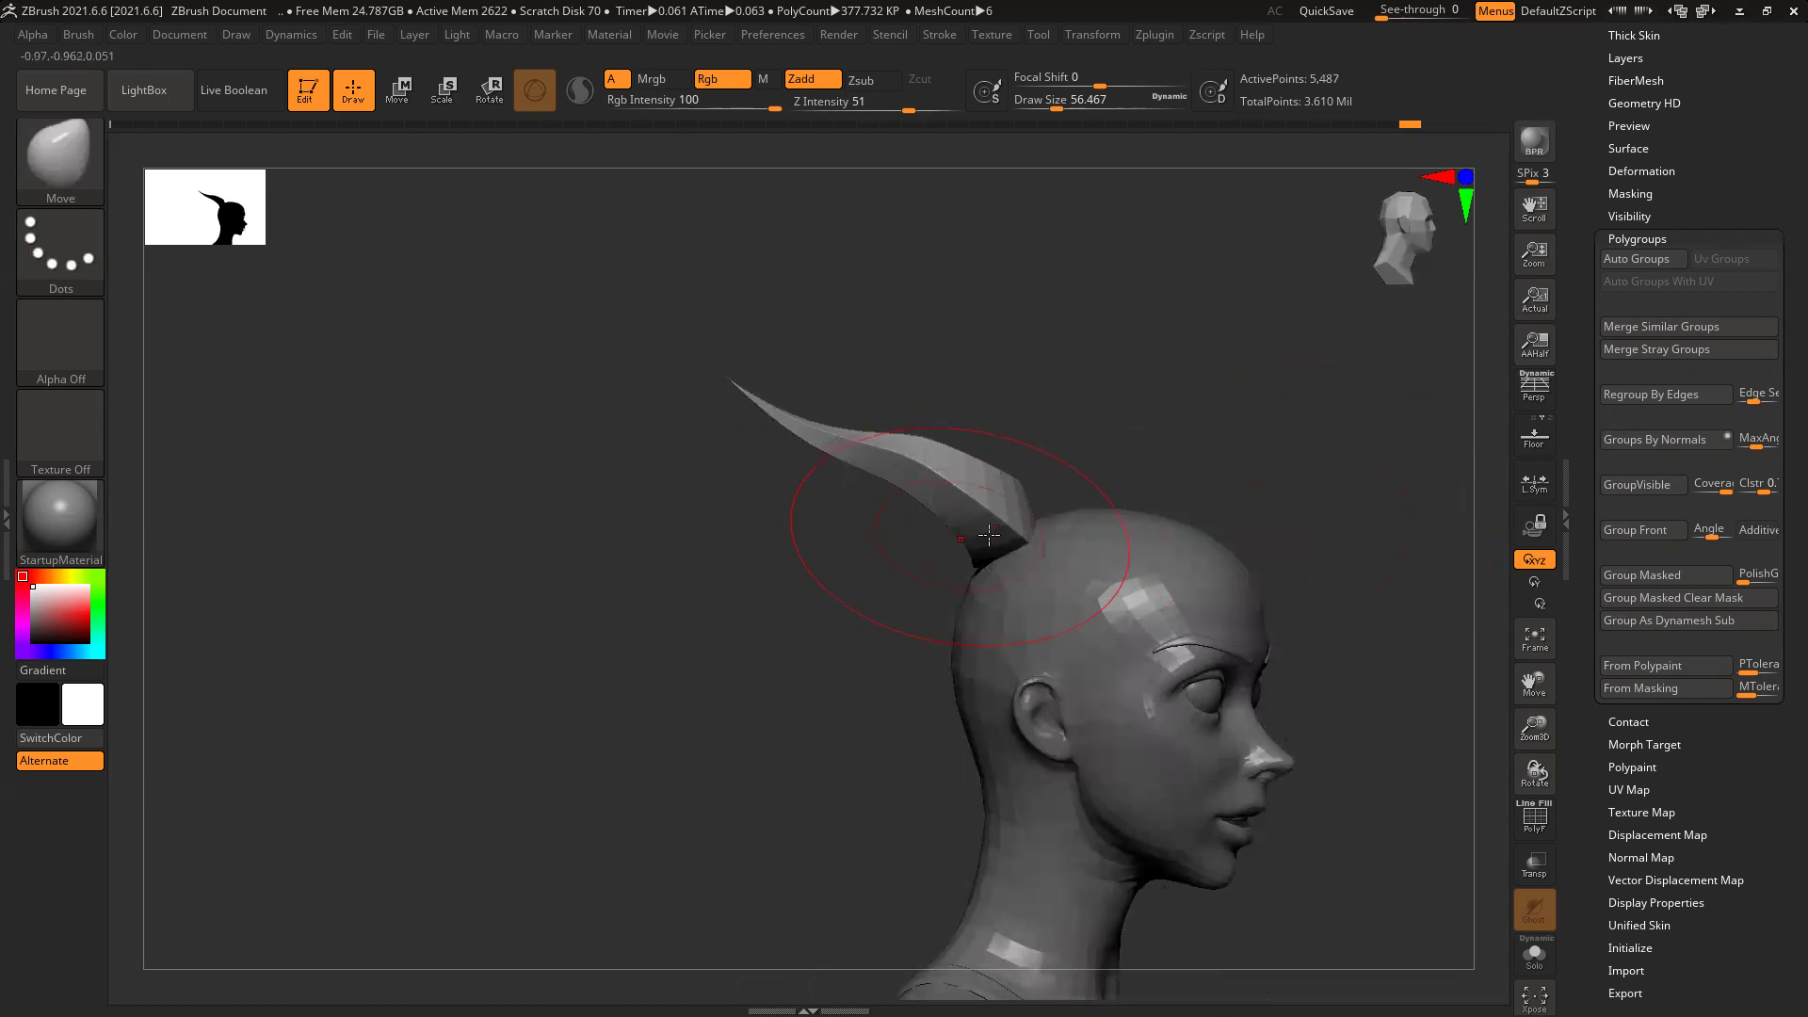
left_click(742, 576, "ctrl+shift")
left_click(982, 503, "ctrl+shift")
left_click_drag(739, 540, 684, 541)
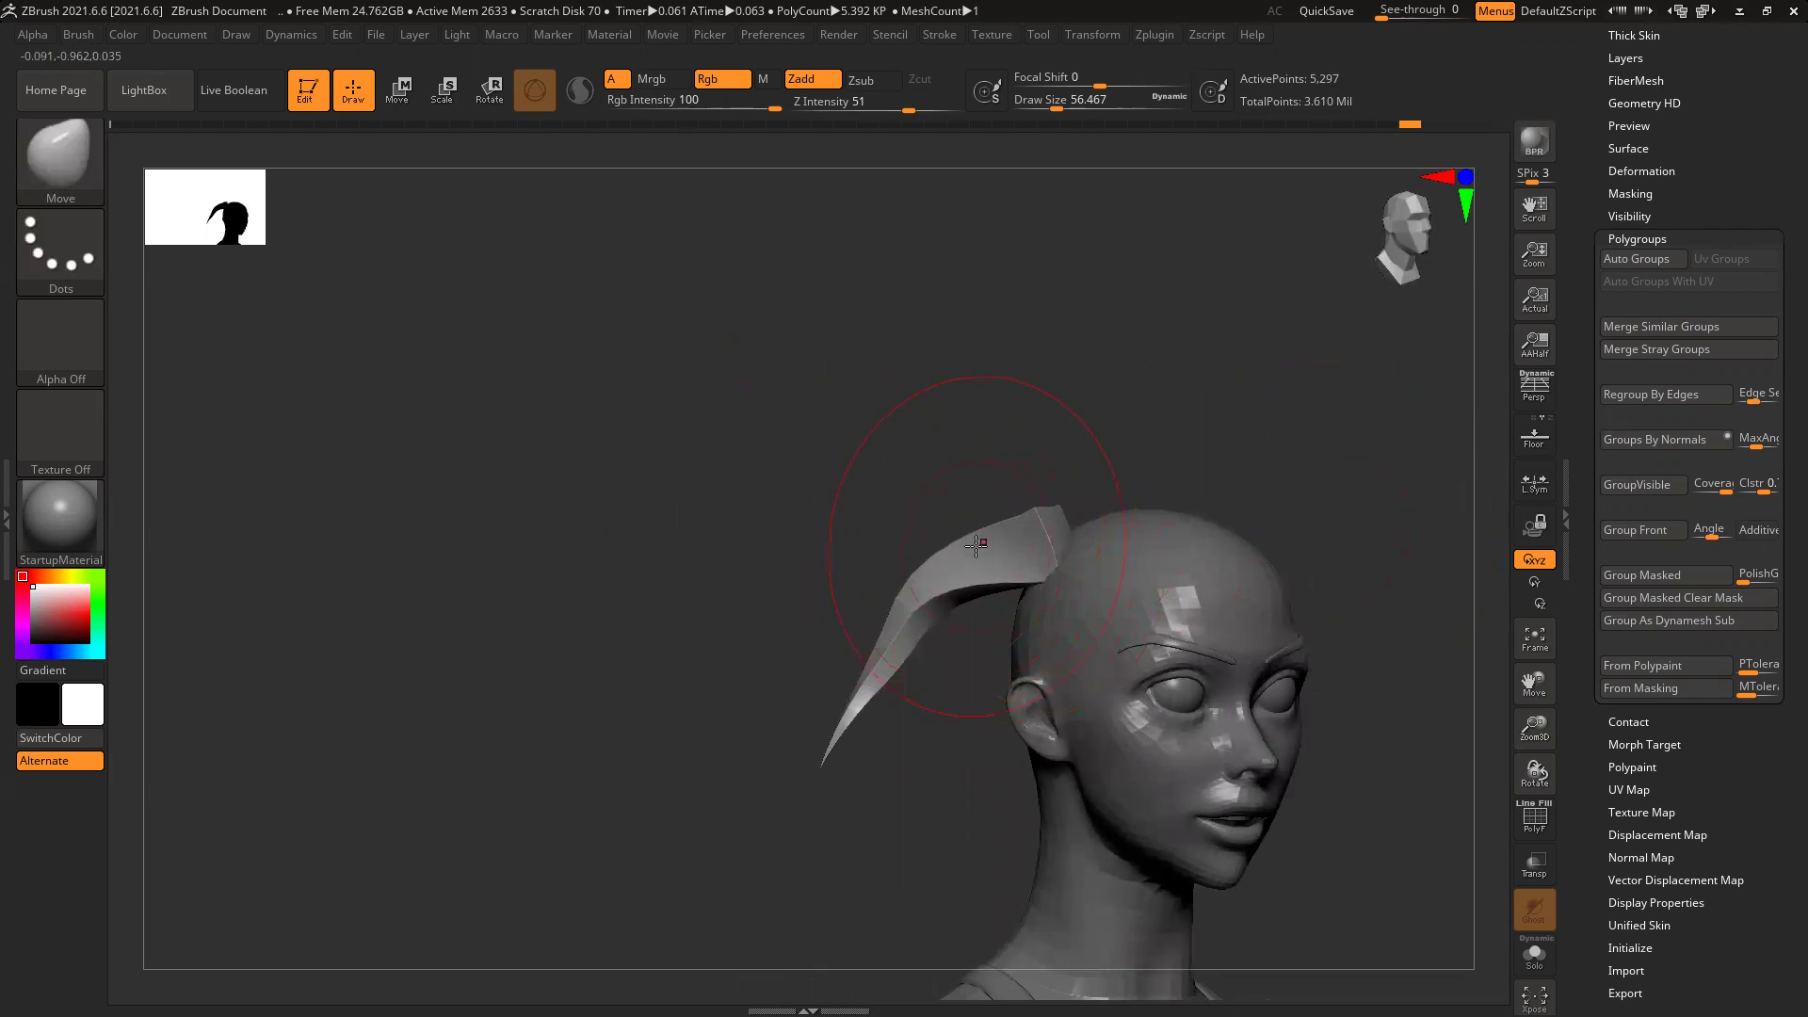
left_click(735, 546, "ctrl+shift")
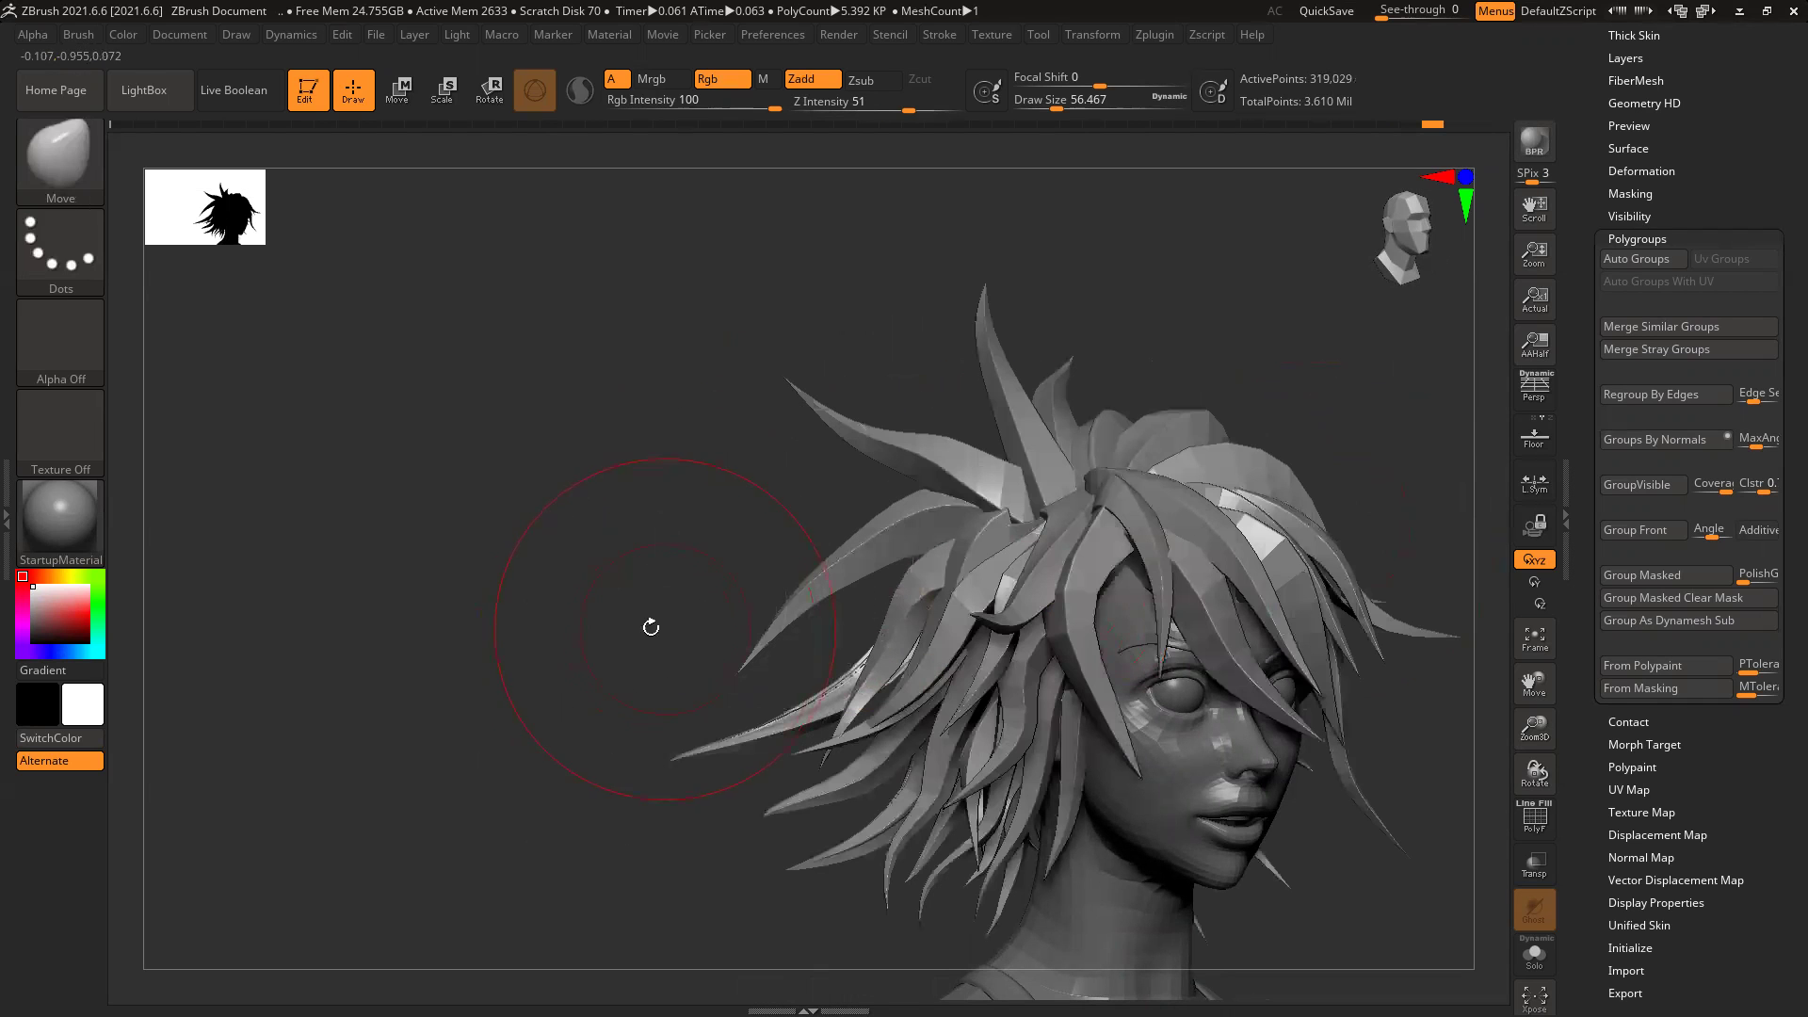
left_click(1013, 531, "ctrl+shift")
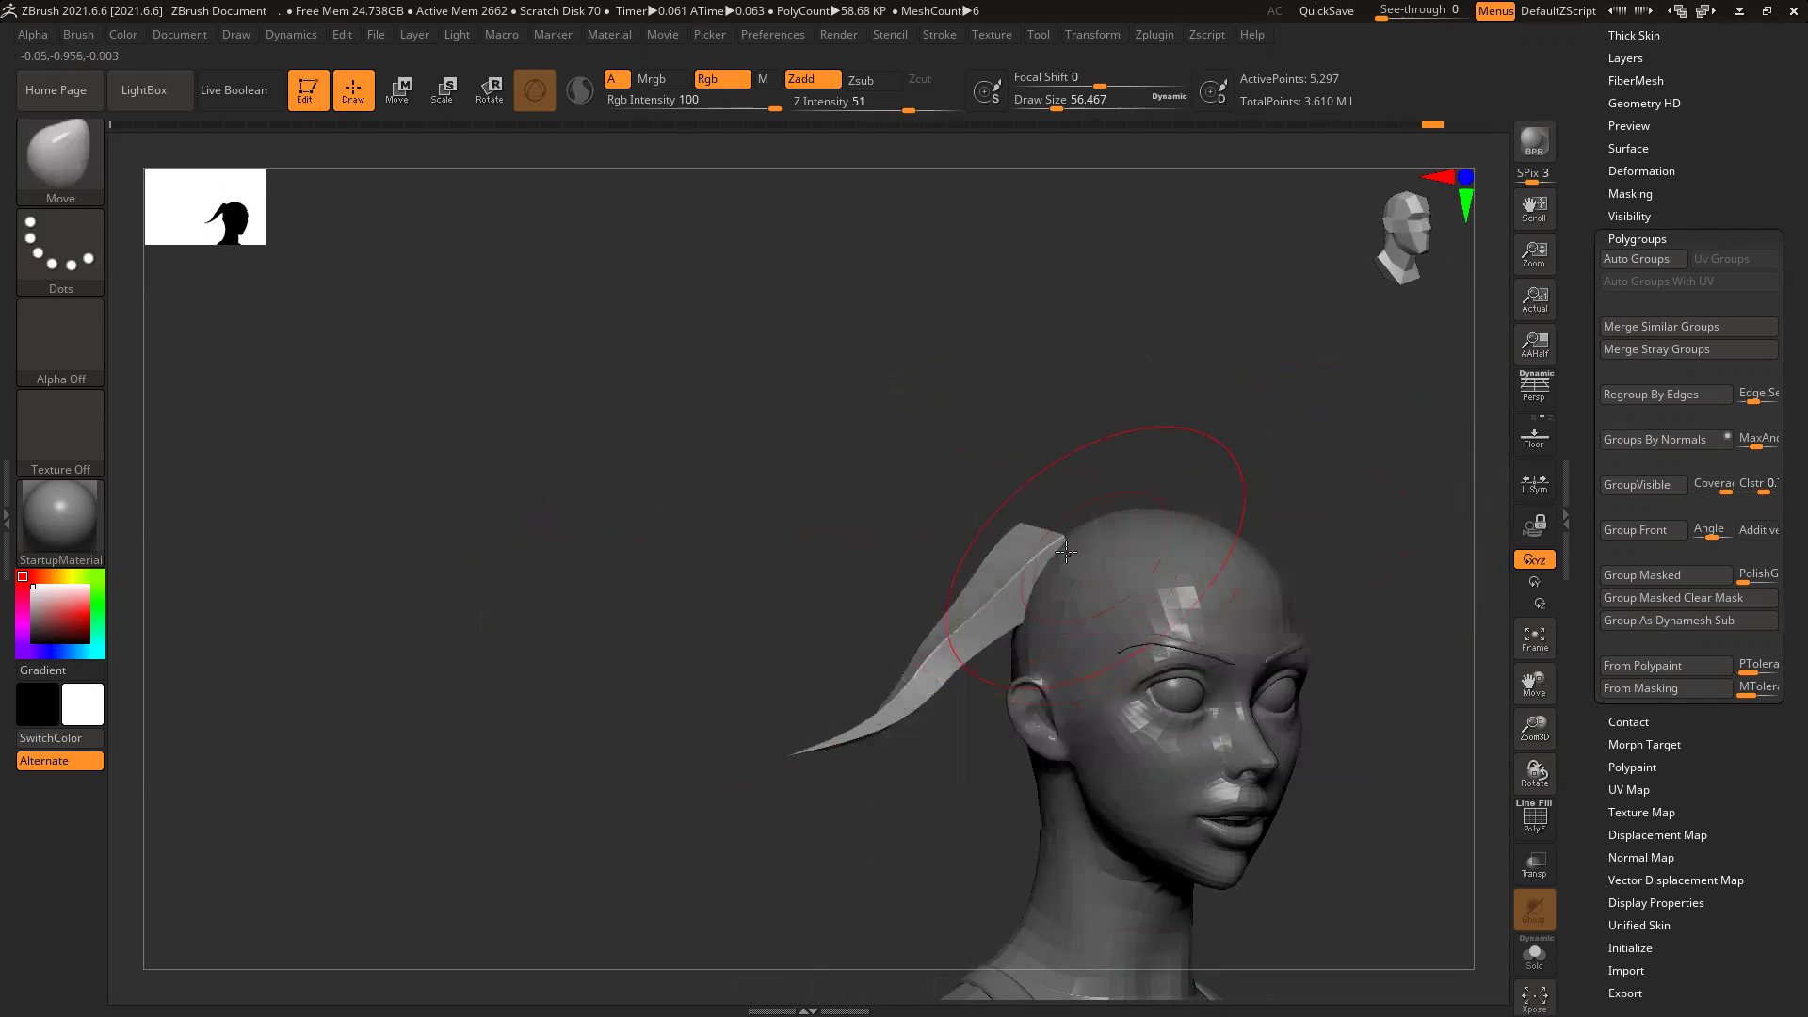
left_click(726, 573, "ctrl+shift")
right_click_drag(585, 654, 616, 595)
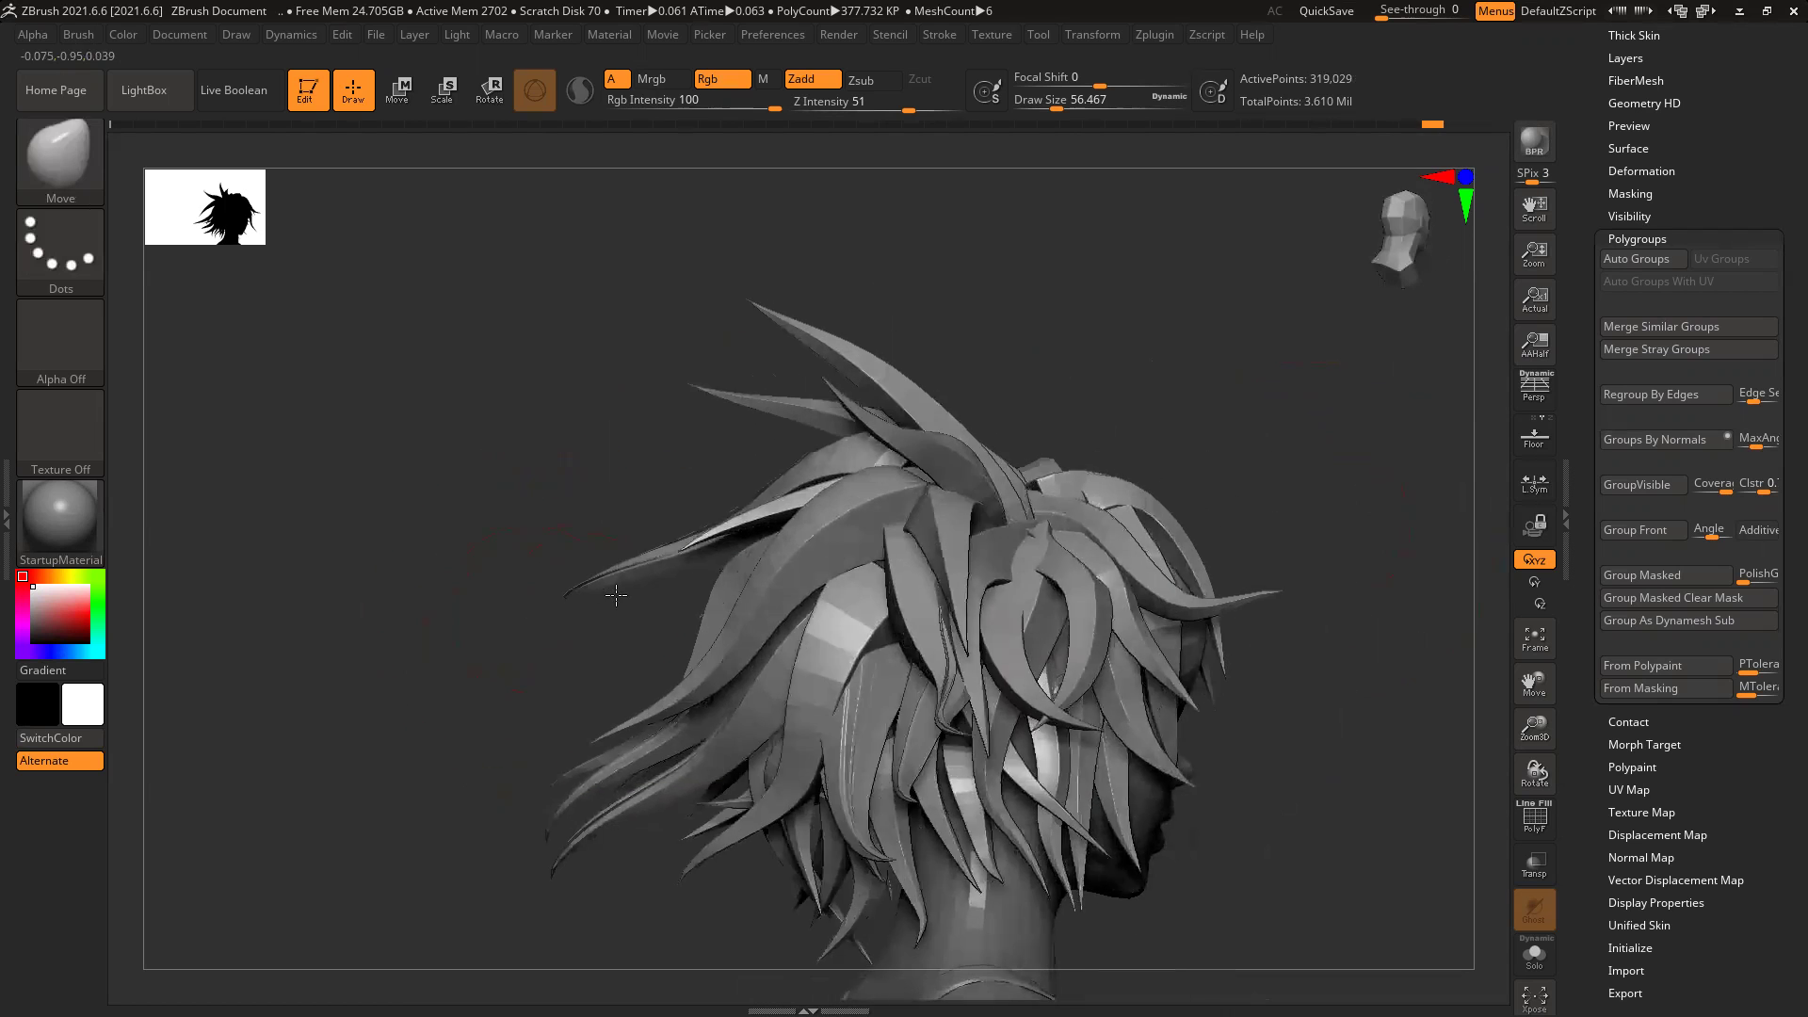
Step: Isolate the forward-curling front strand and the long side strand in turn, and fit their roots to the top of the head
left_click(1049, 504, "ctrl+shift")
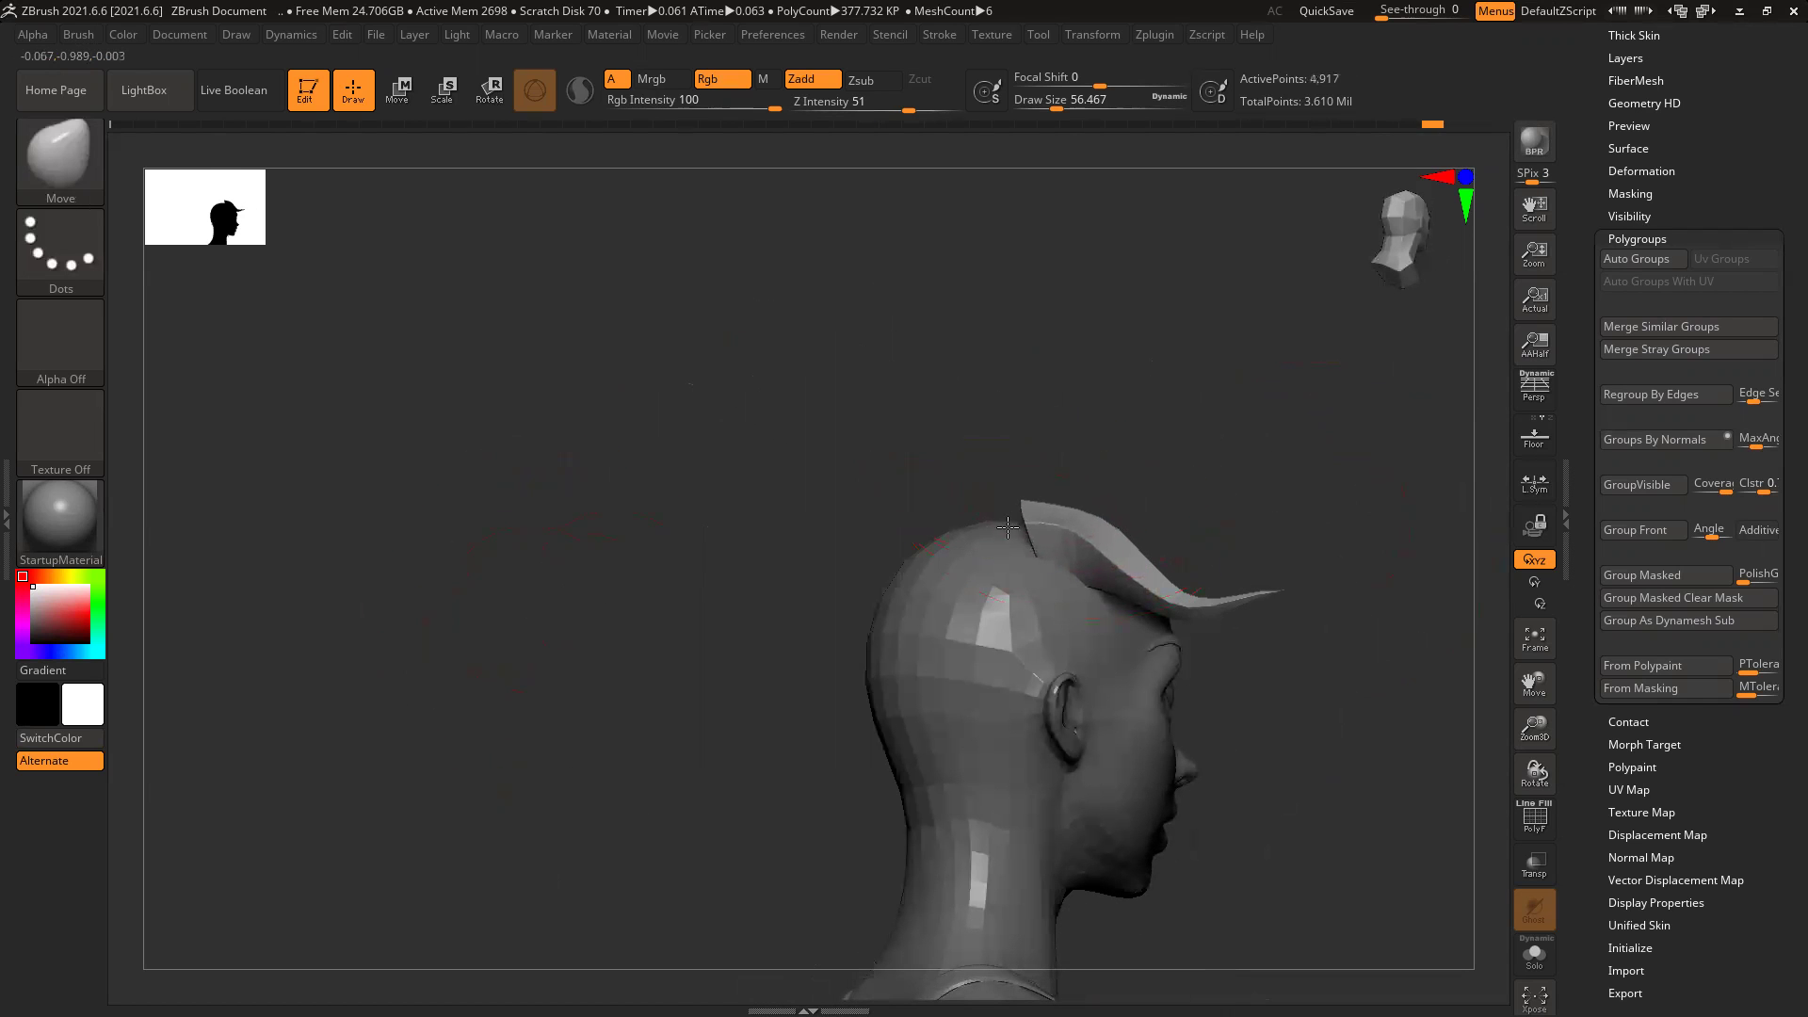
left_click(1263, 513, "ctrl+shift")
right_click_drag(1263, 512, 989, 584)
left_click(942, 576, "ctrl+shift")
left_click_drag(1210, 563, 1351, 541)
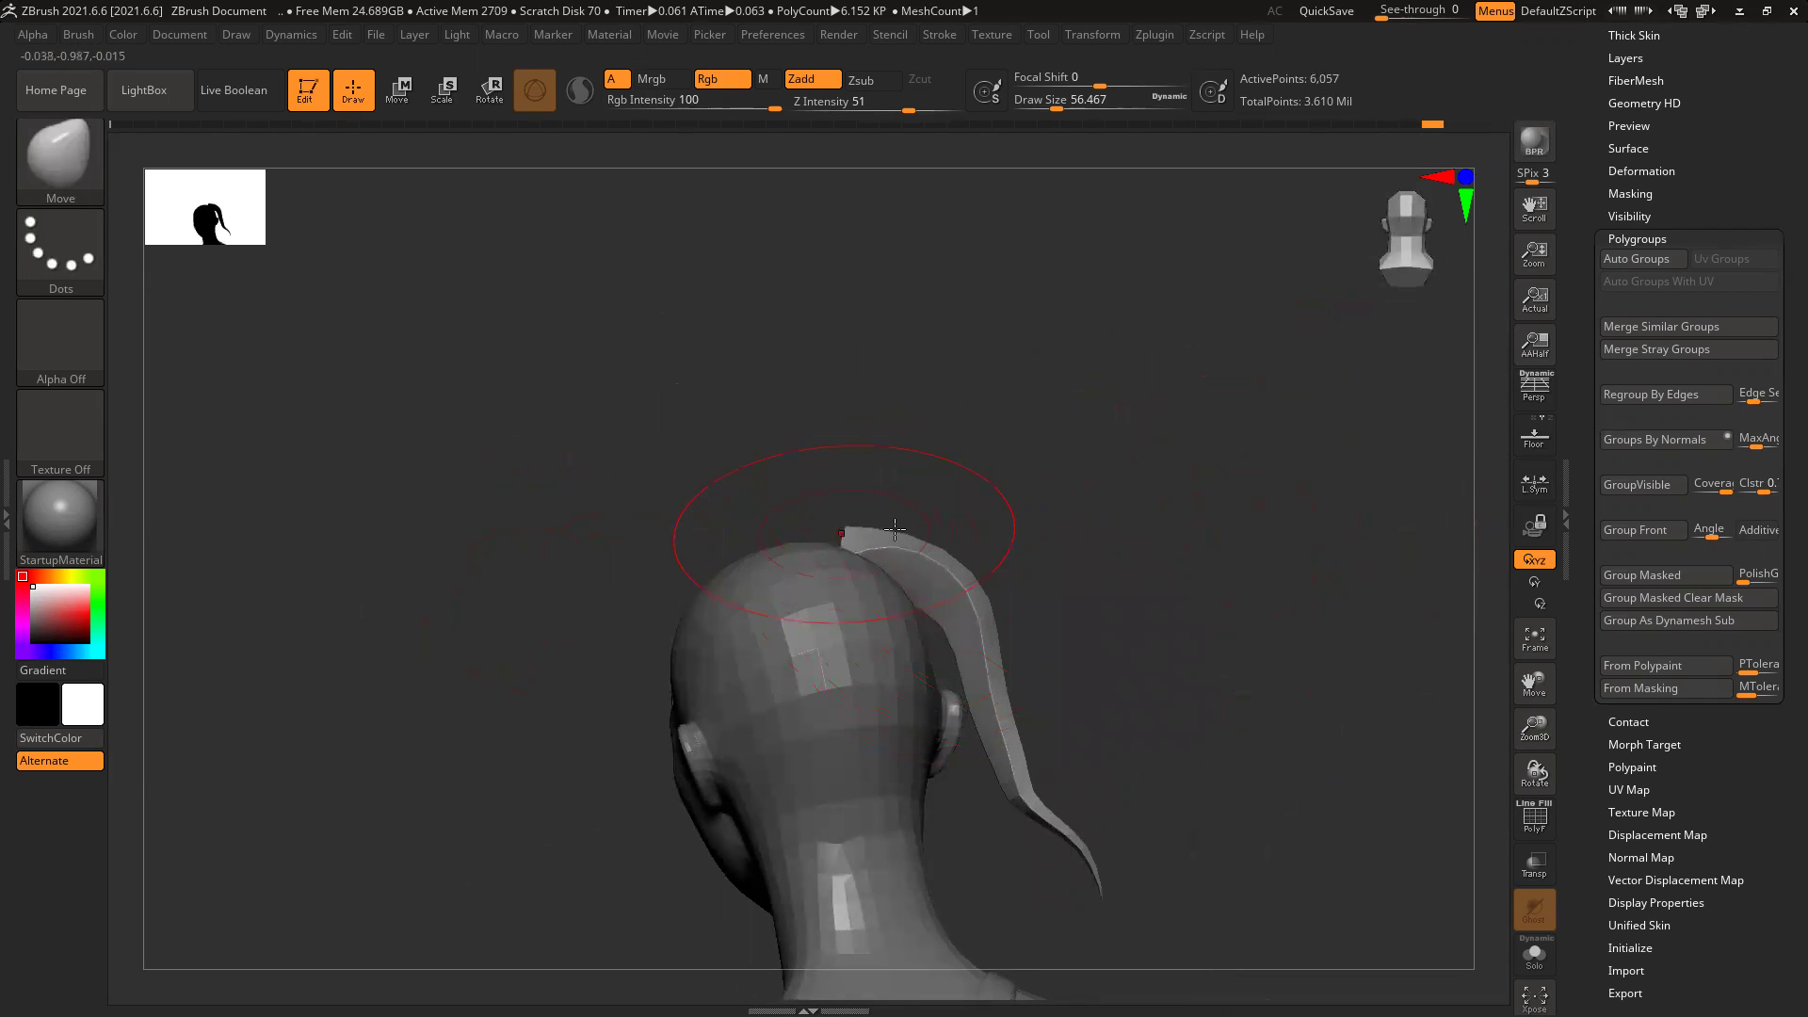
left_click(1251, 546, "ctrl+shift")
right_click_drag(1251, 545, 1128, 512)
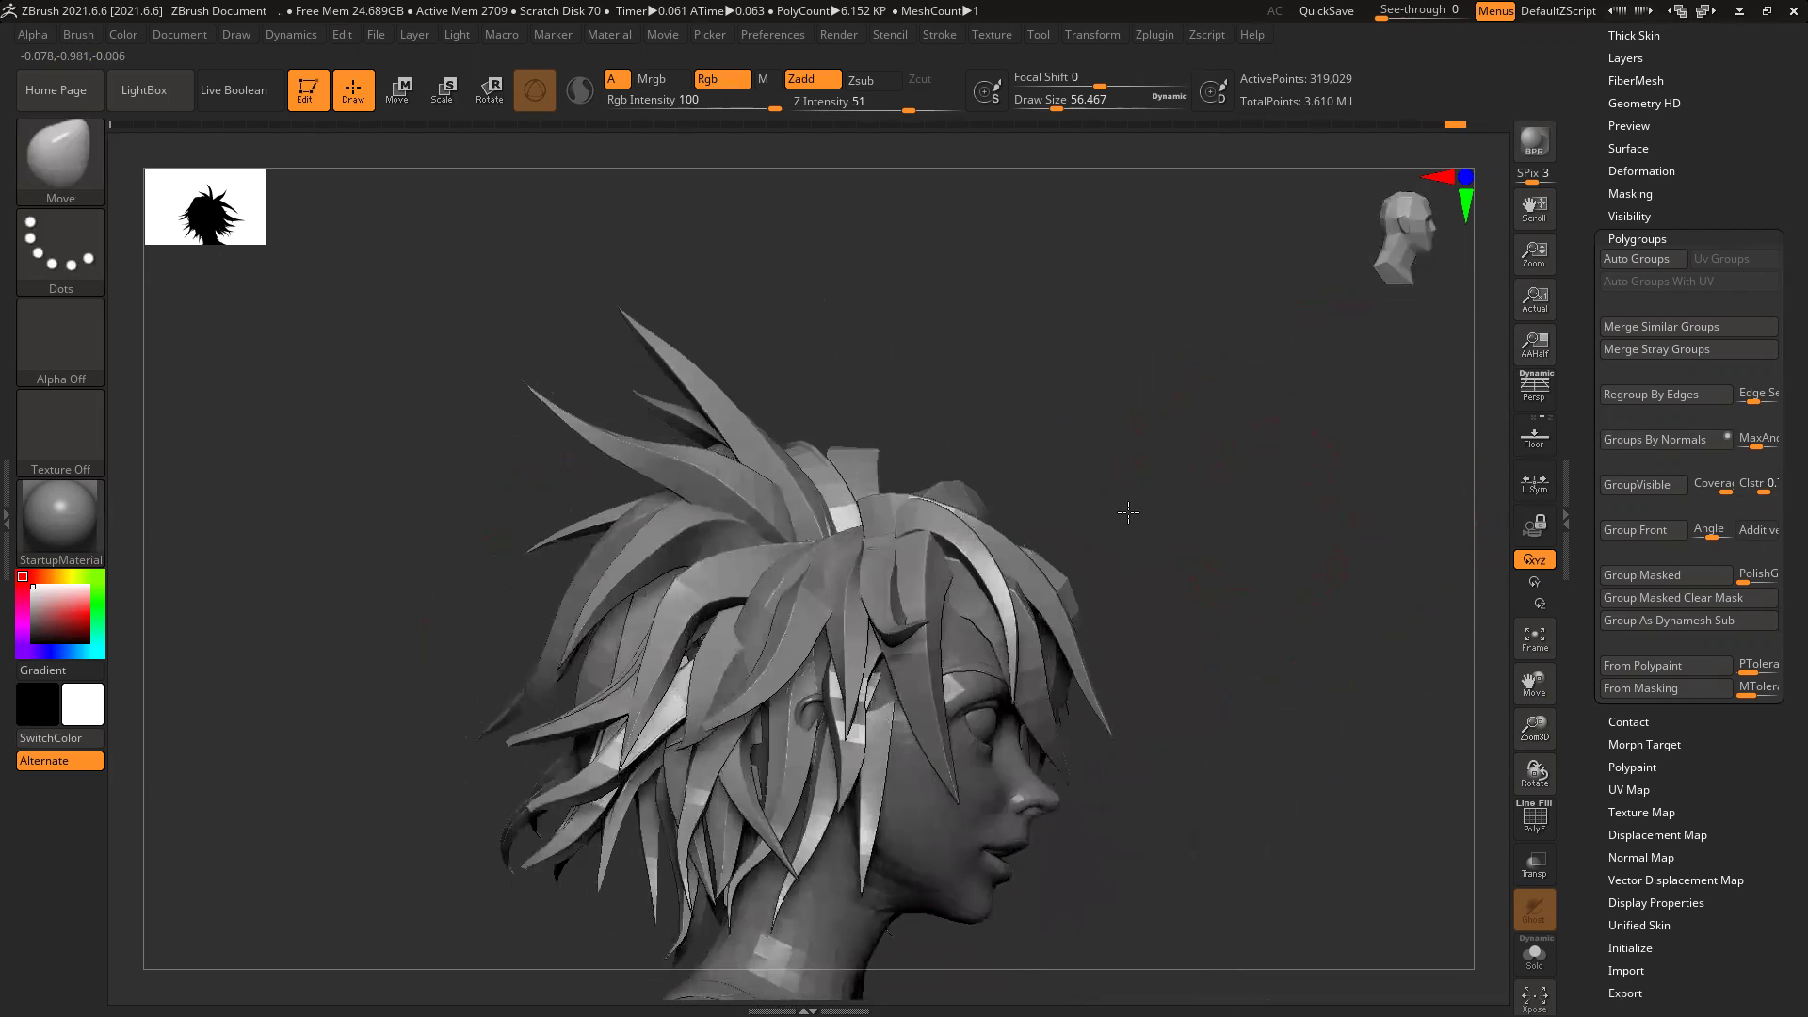
Step: Isolate the back-of-head strand and a narrow fringe strand in turn, seat their roots on the scalp, and show all hair
left_click(720, 643, "ctrl+shift")
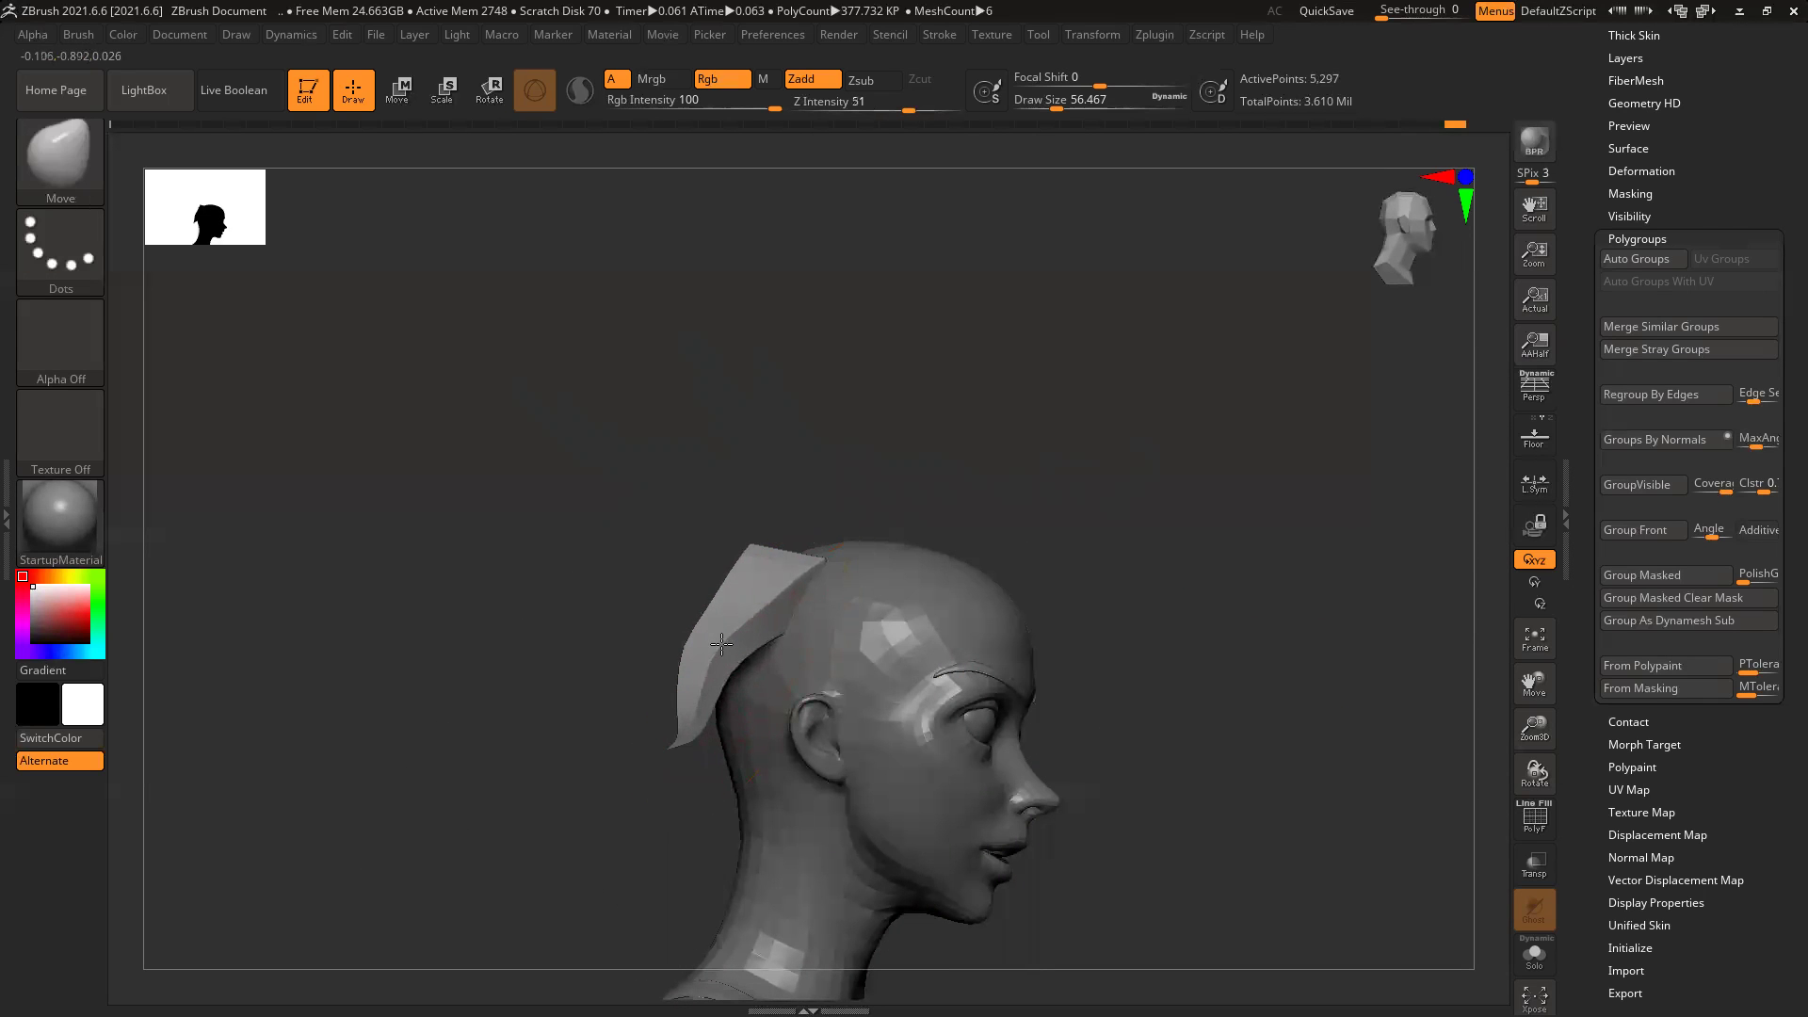
left_click(613, 646, "ctrl+shift")
right_click_drag(1195, 515, 1133, 530)
left_click_drag(1133, 529, 1186, 533)
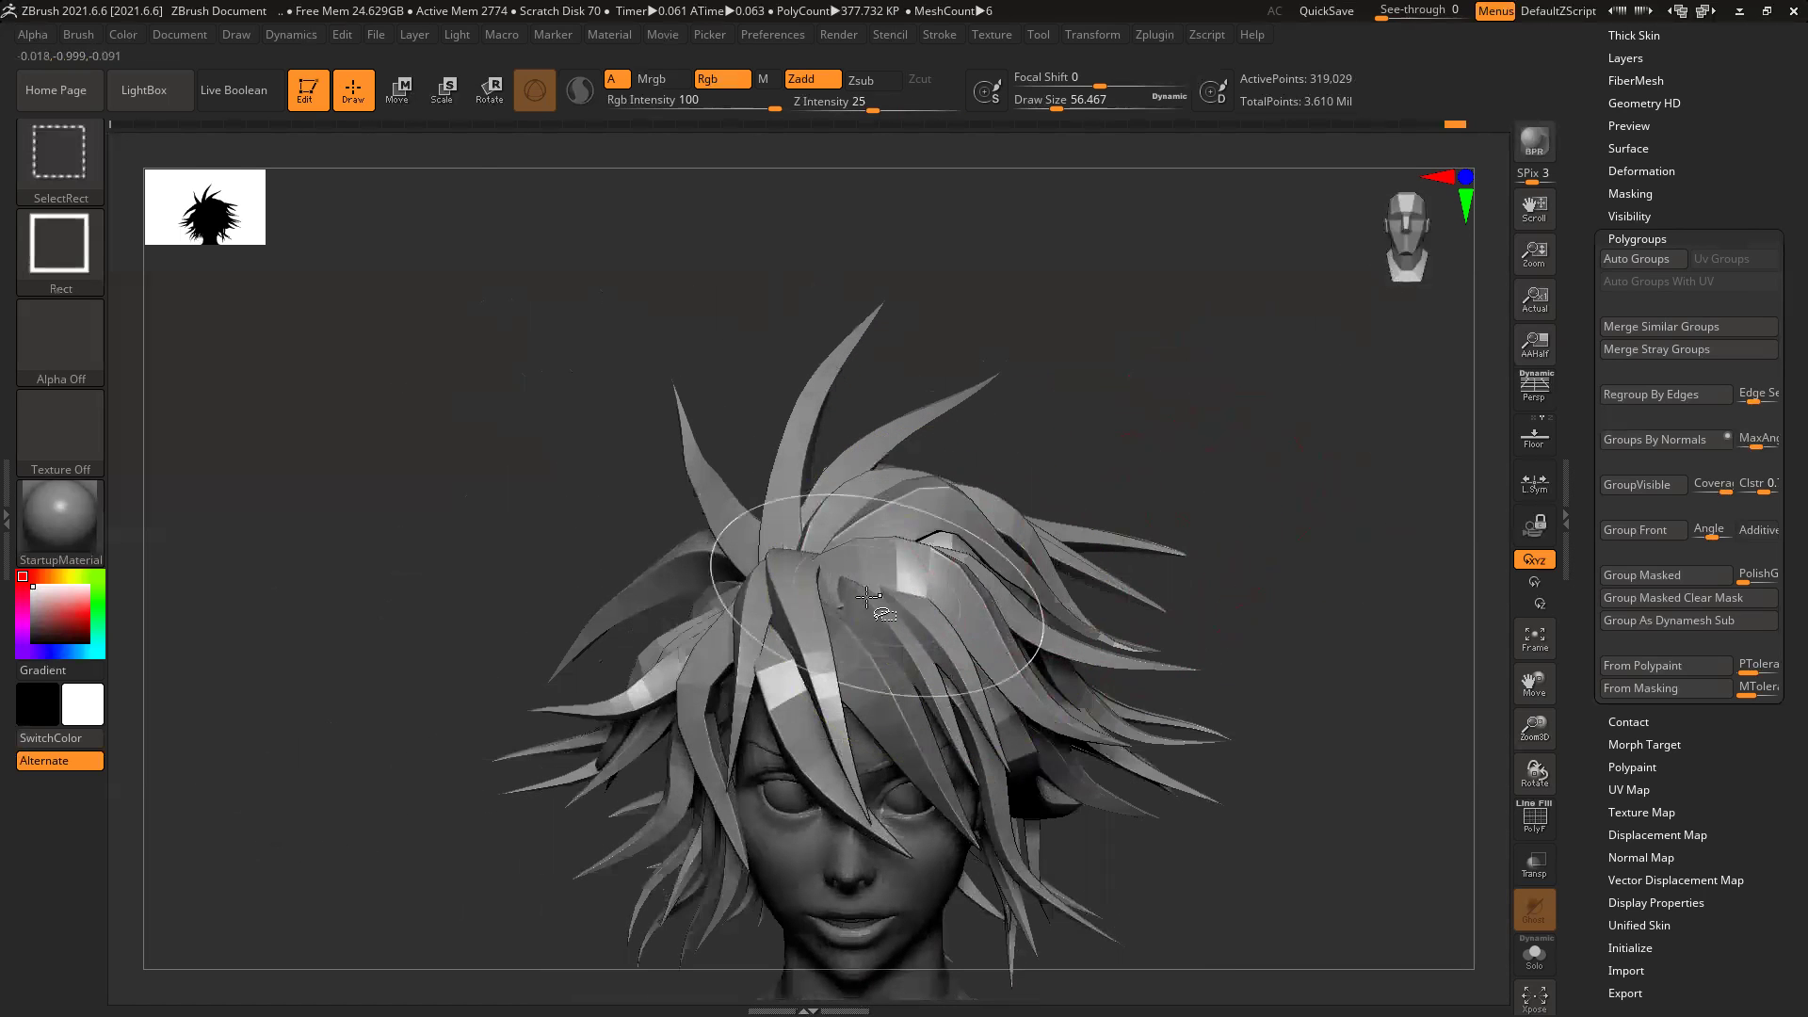
left_click(869, 596, "ctrl+shift")
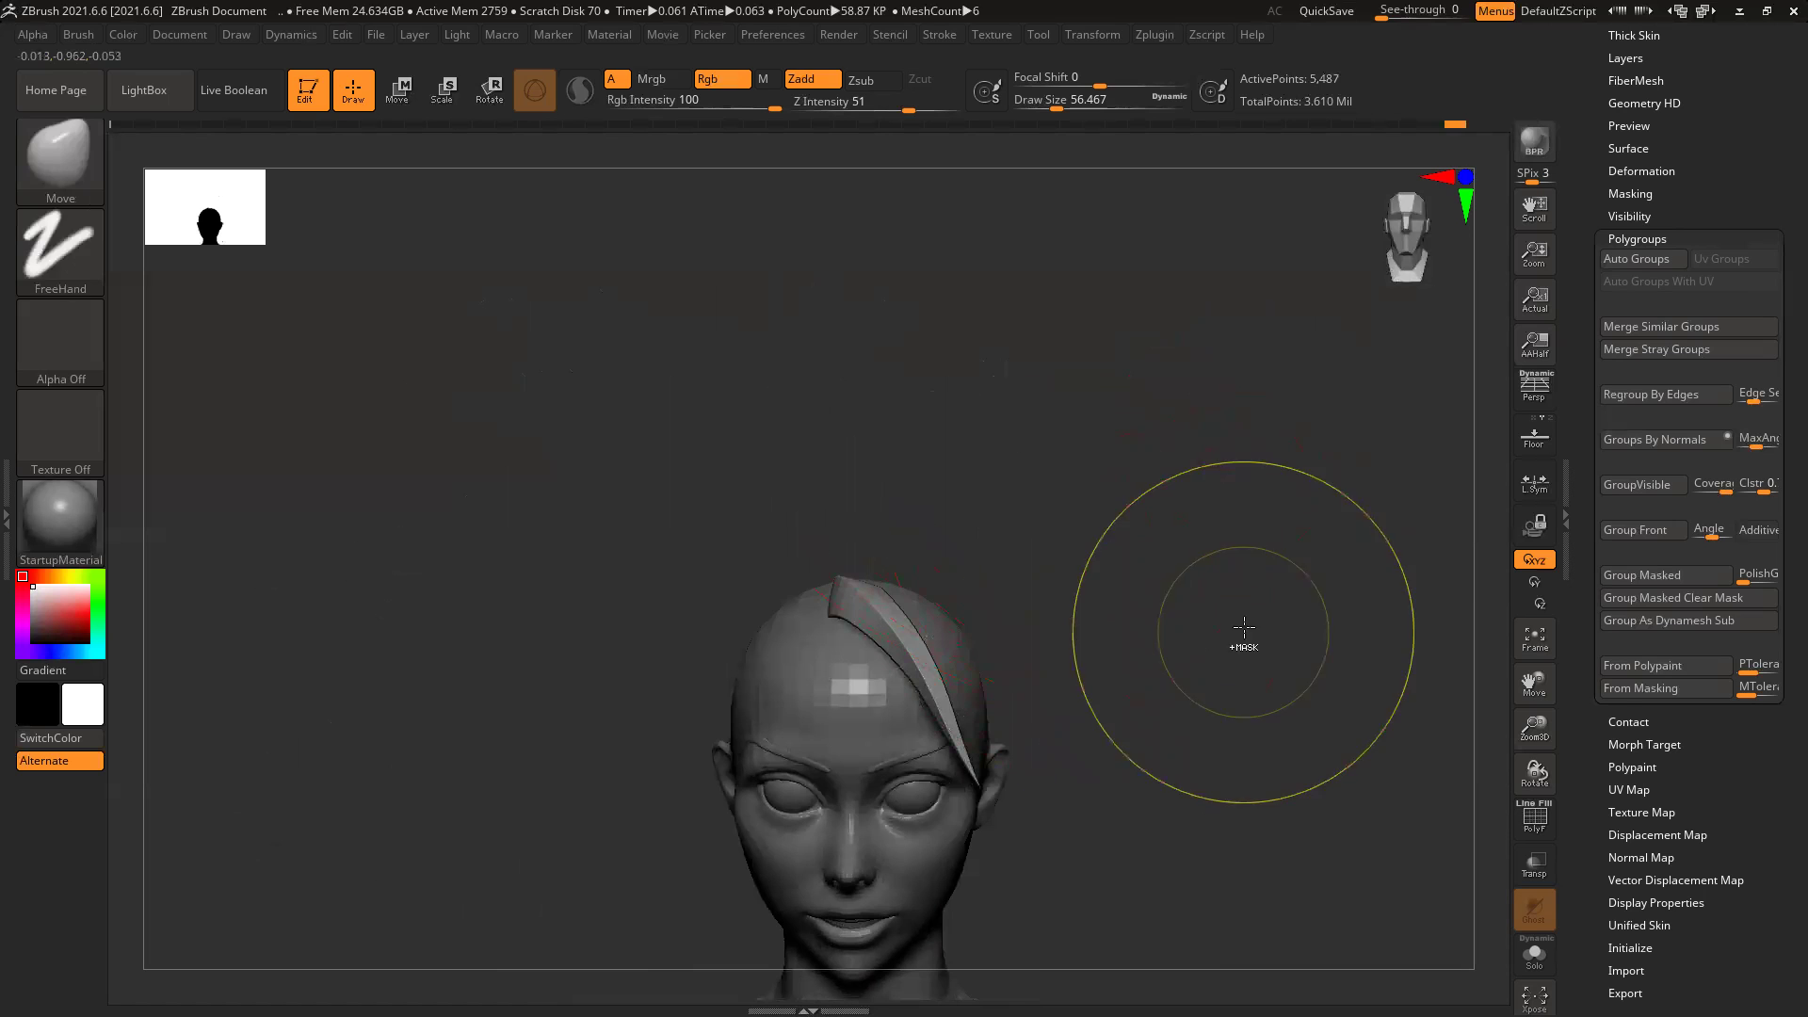
left_click(1318, 514, "ctrl+shift")
Step: Adjust the Move brush's Mask By Polygroups auto-masking amount, testing it on the broad front strand and undoing each test stroke
right_click_drag(912, 443, 950, 606, "ctrl")
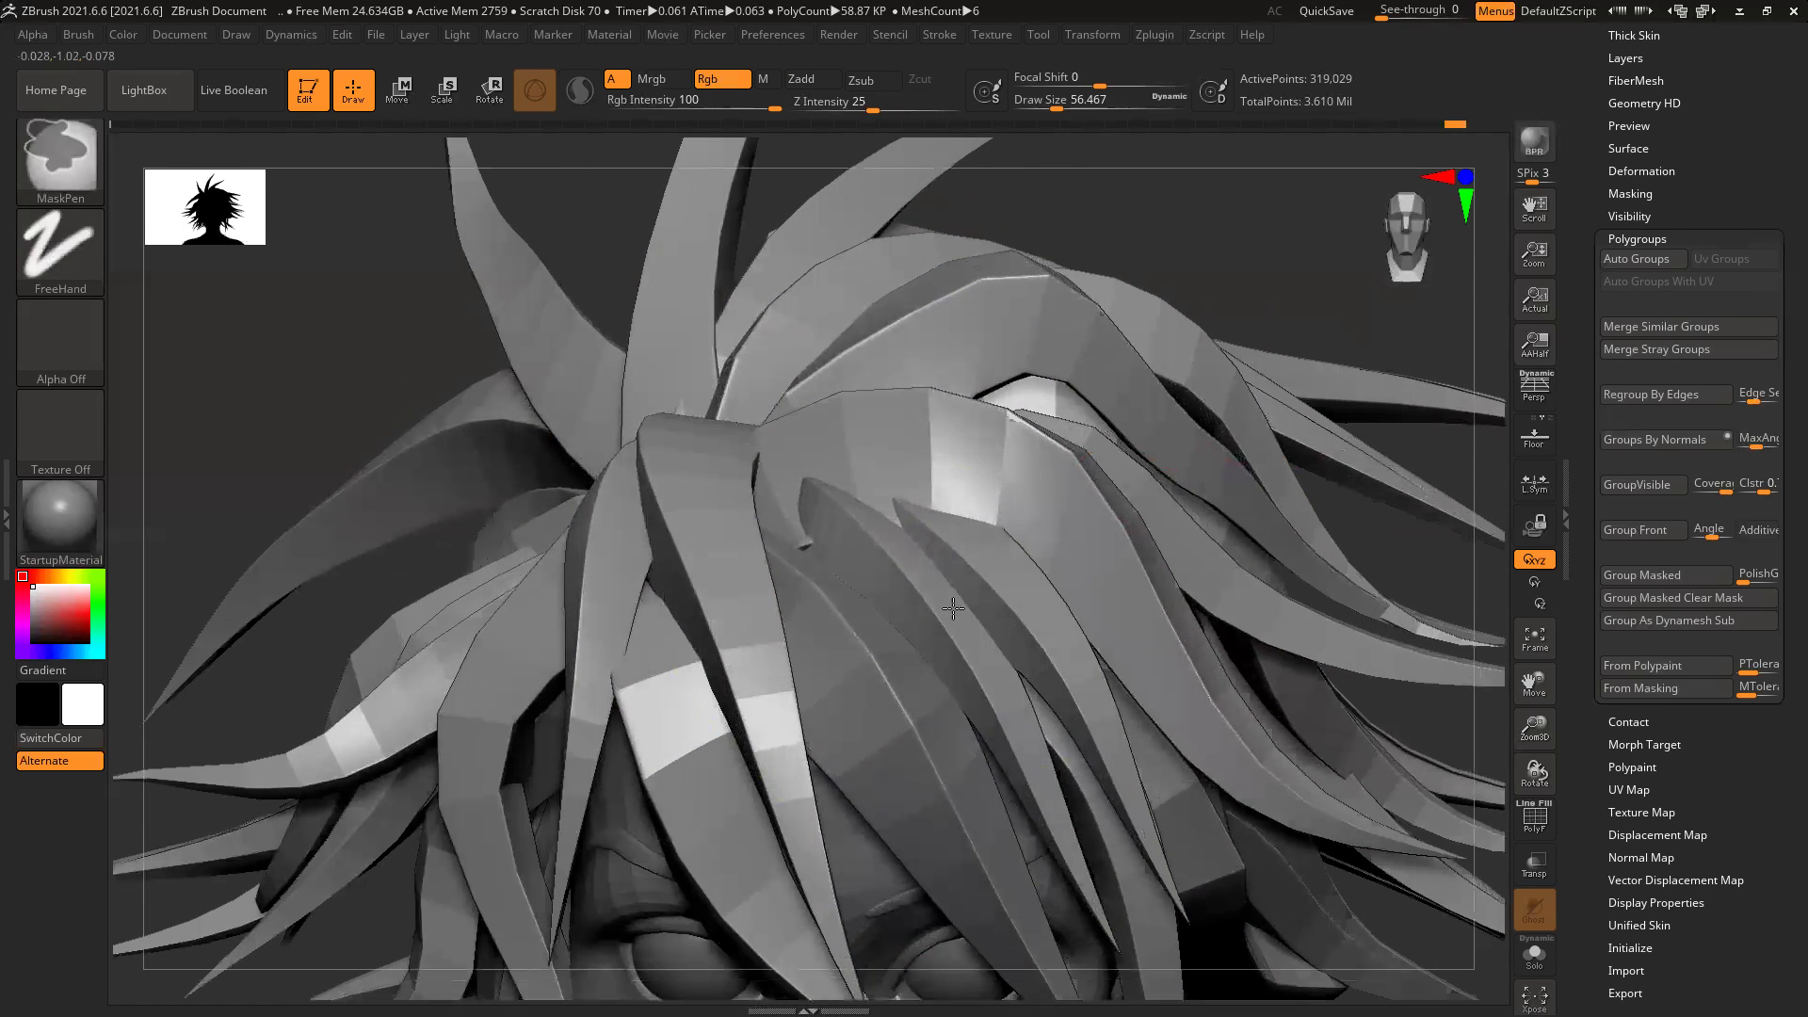
left_click_drag(1278, 252, 1256, 352)
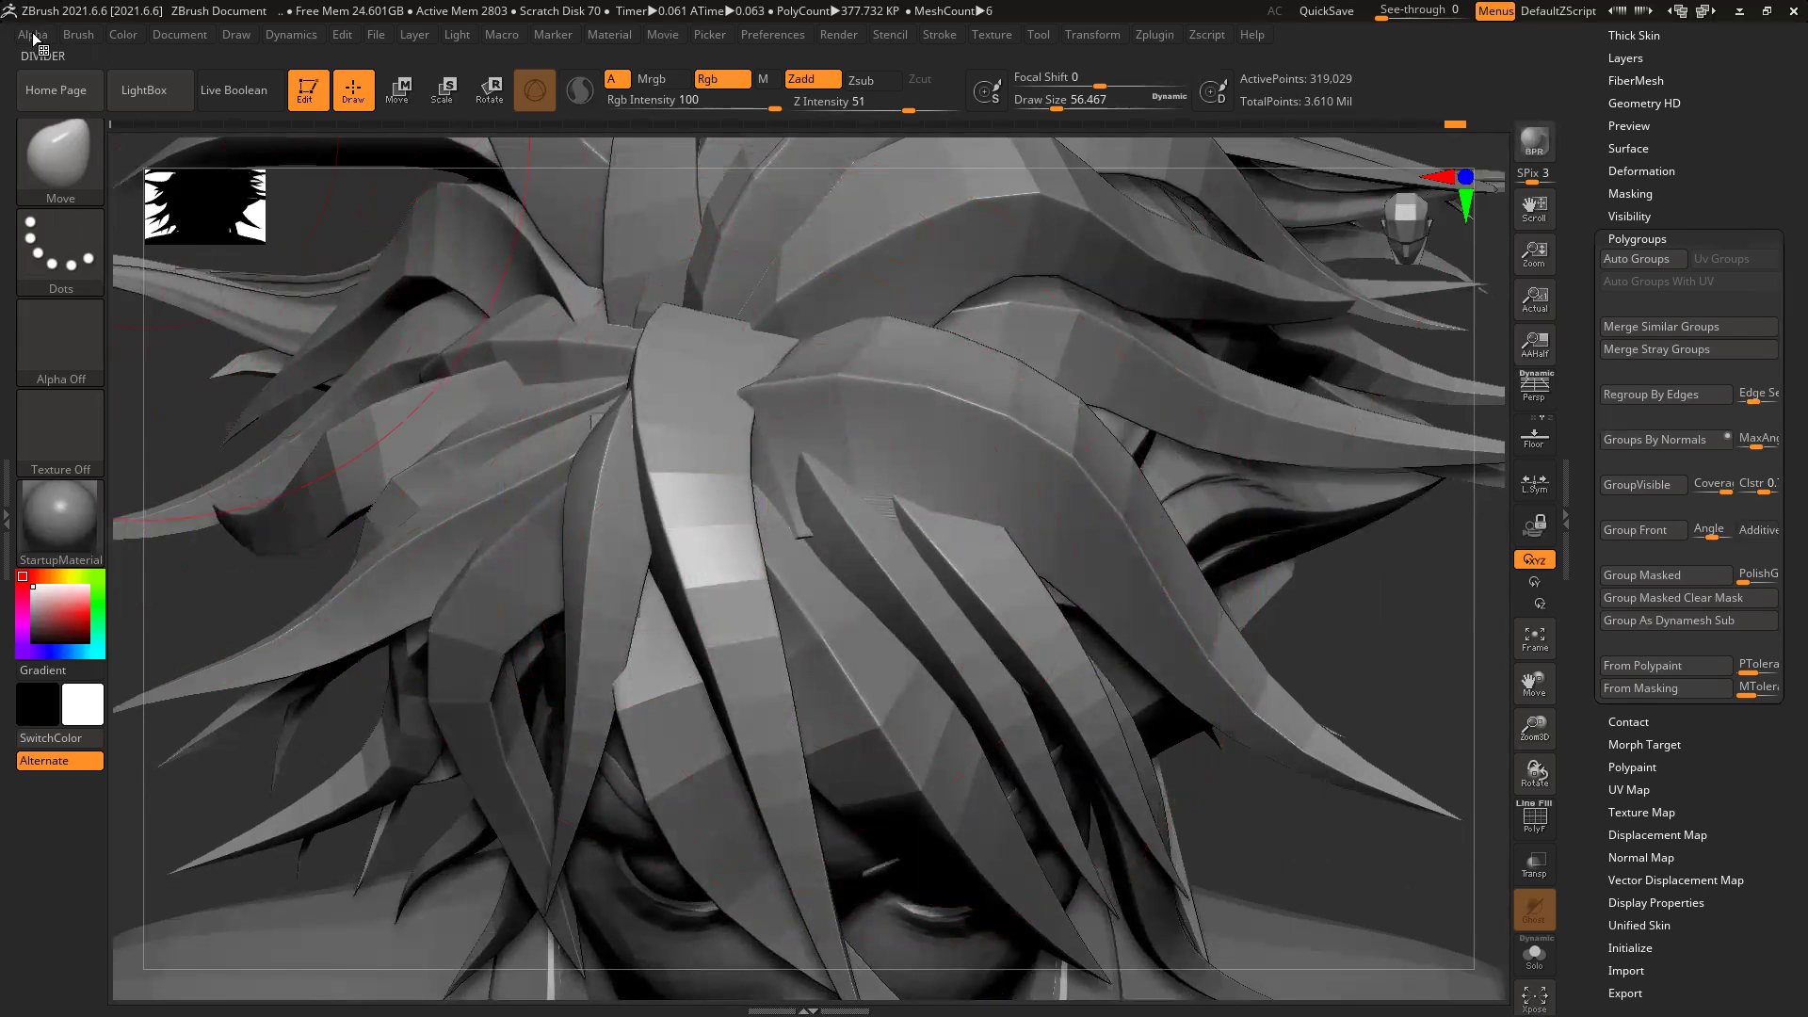
left_click(77, 38)
left_click(79, 35)
scroll(175, 622, "down", 5)
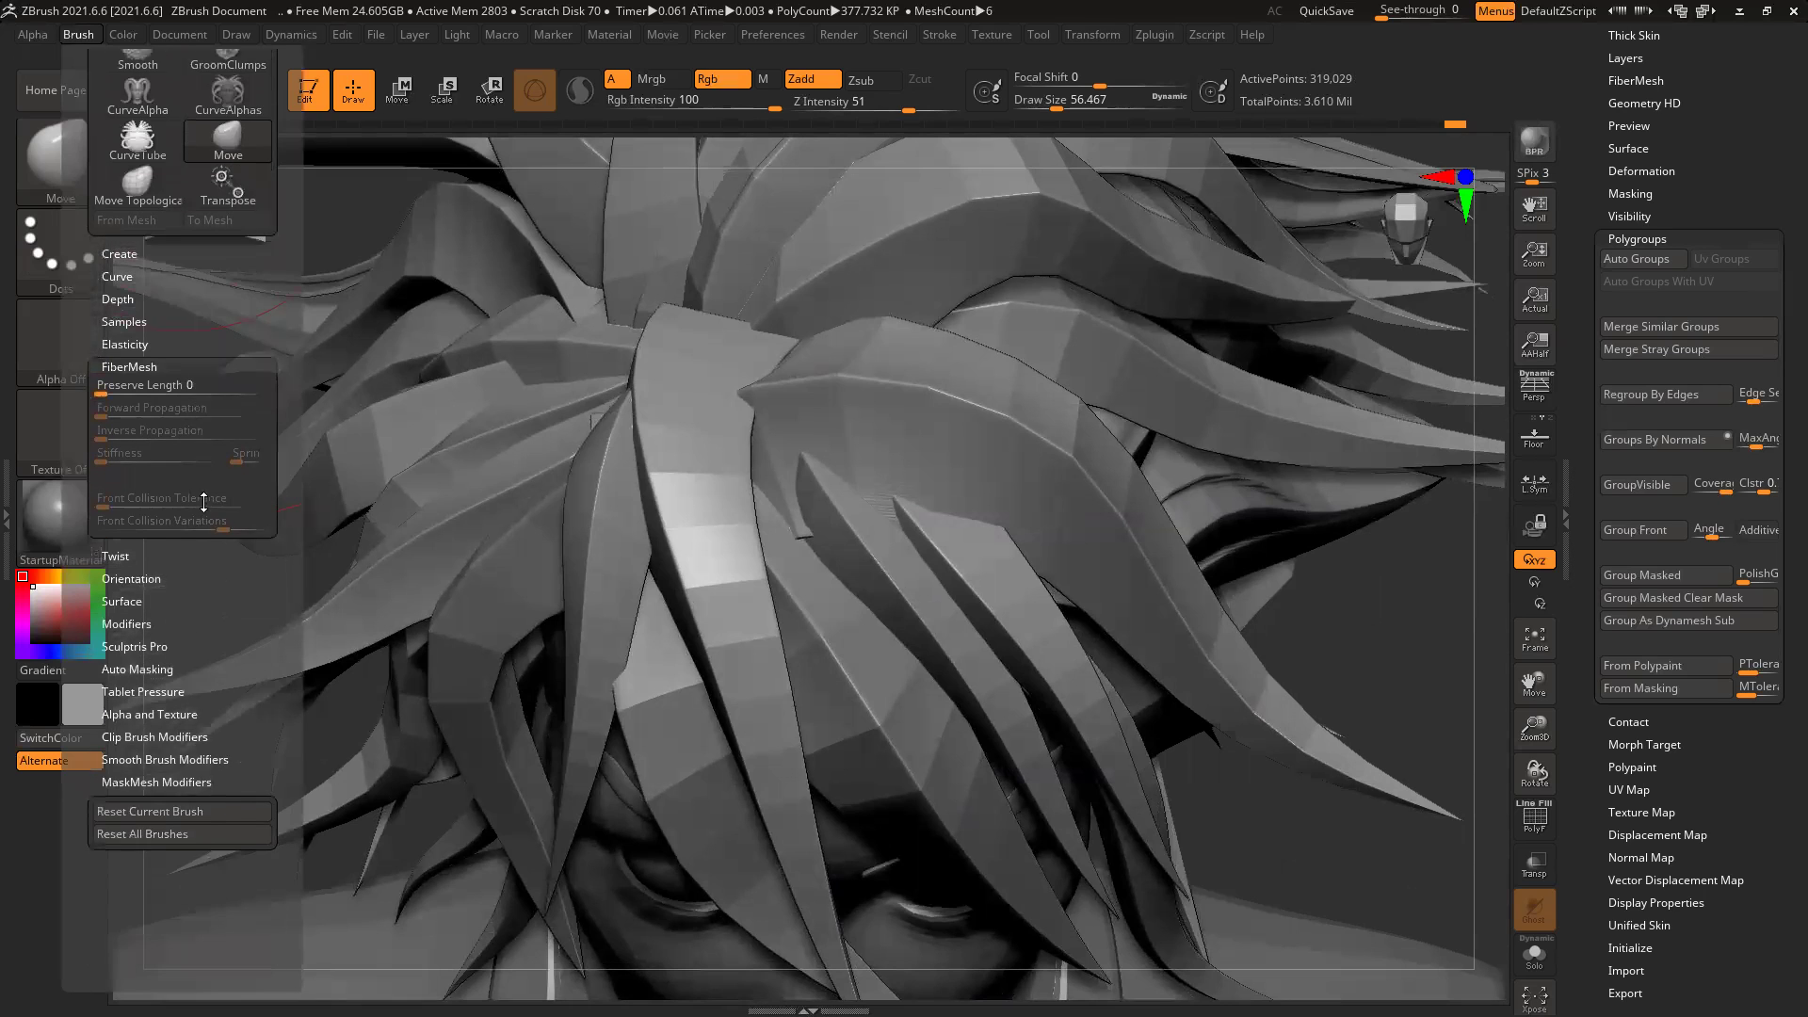
left_click(132, 632)
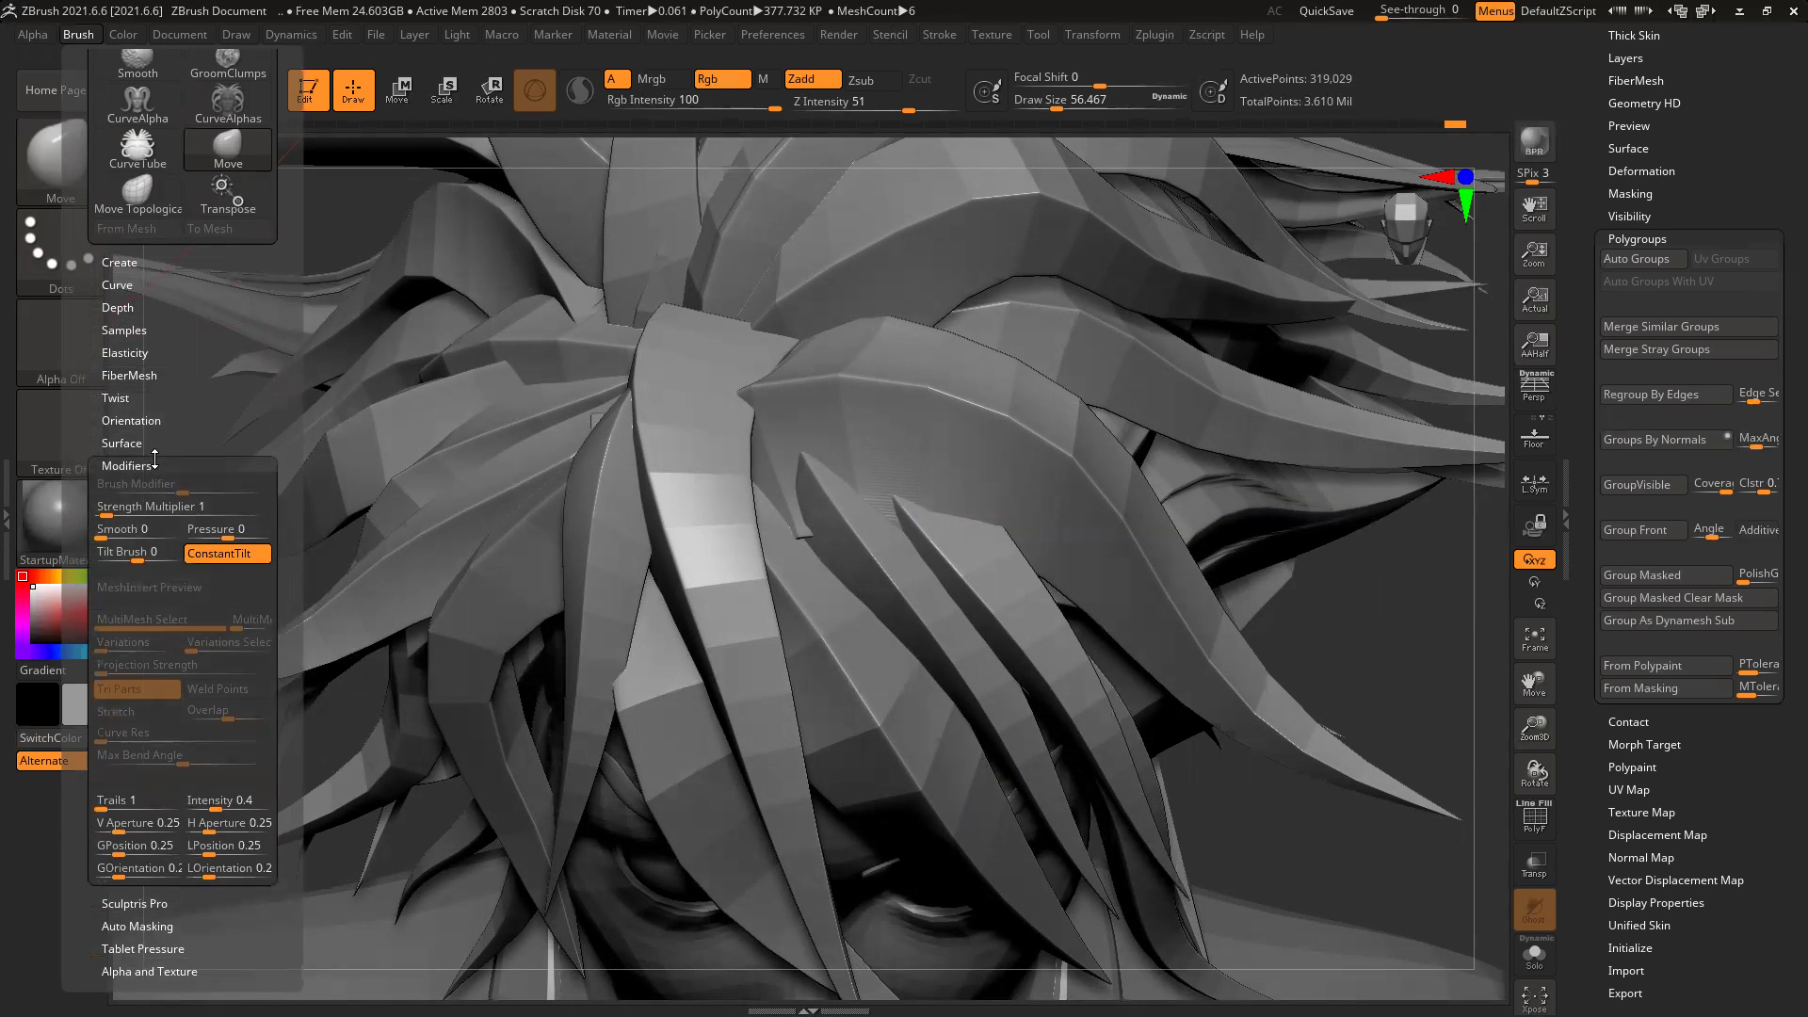
left_click(138, 927)
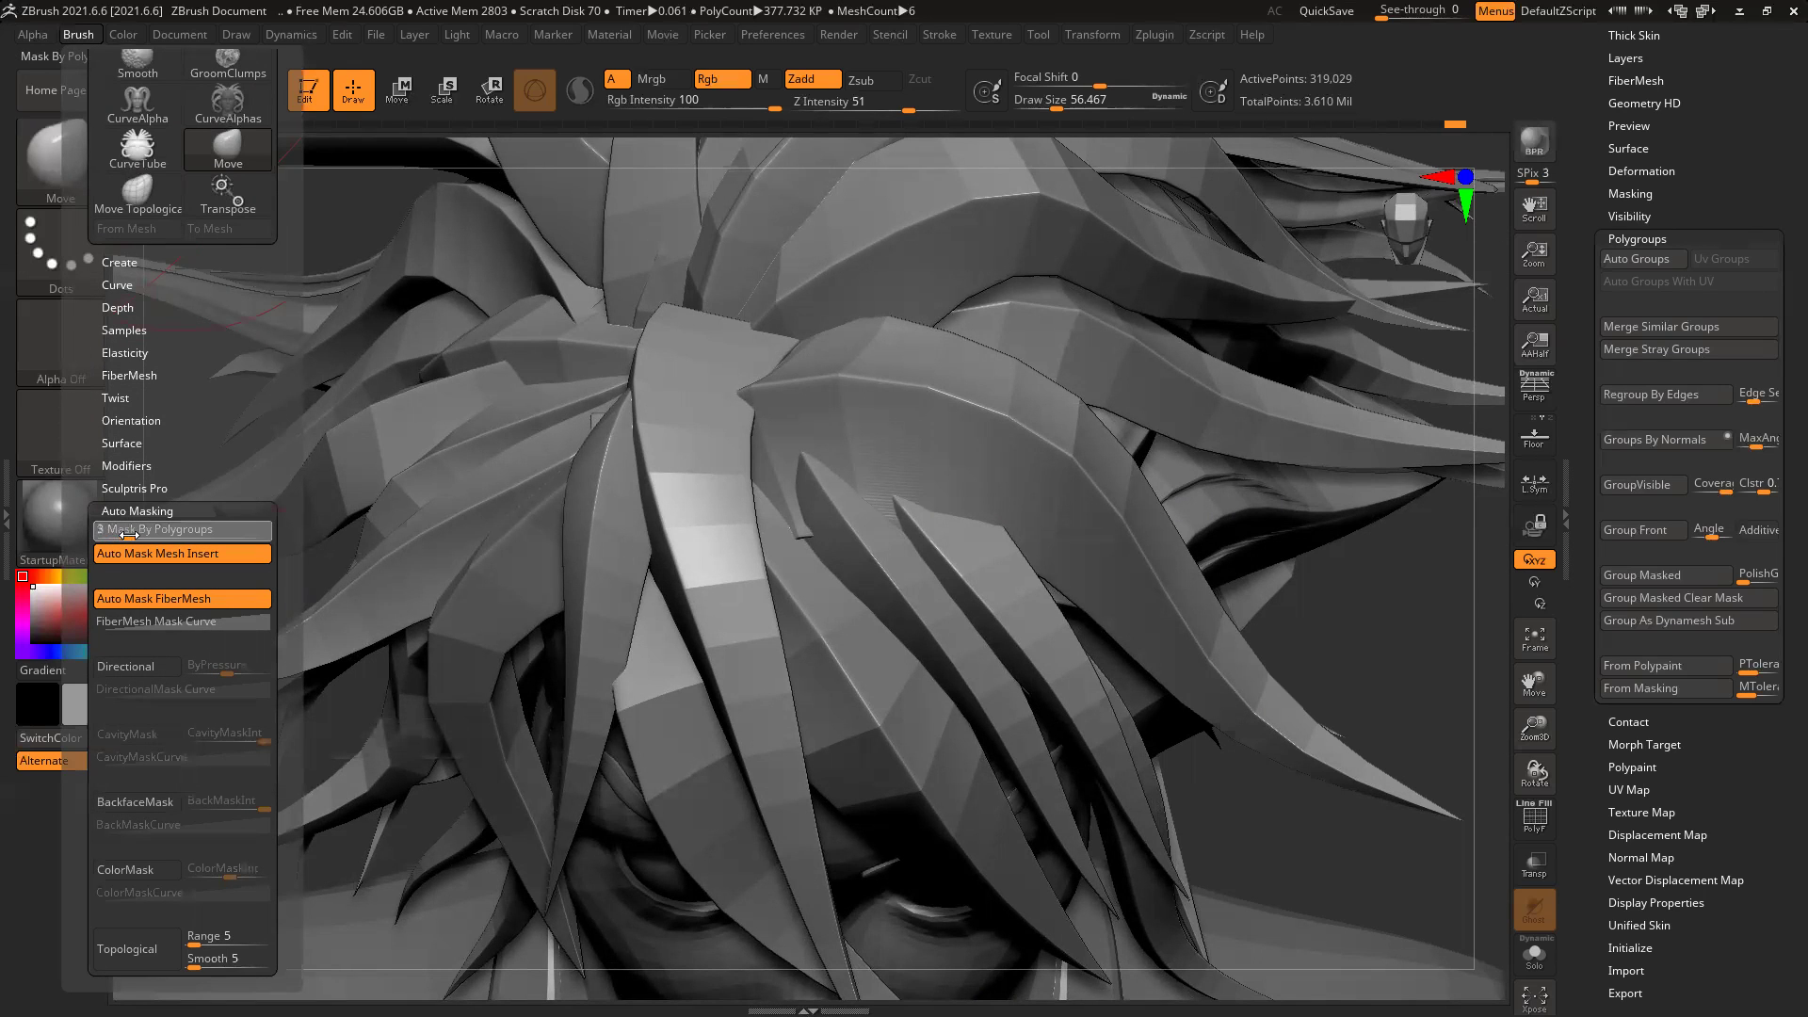
left_click_drag(870, 434, 878, 439)
key("ctrl+z")
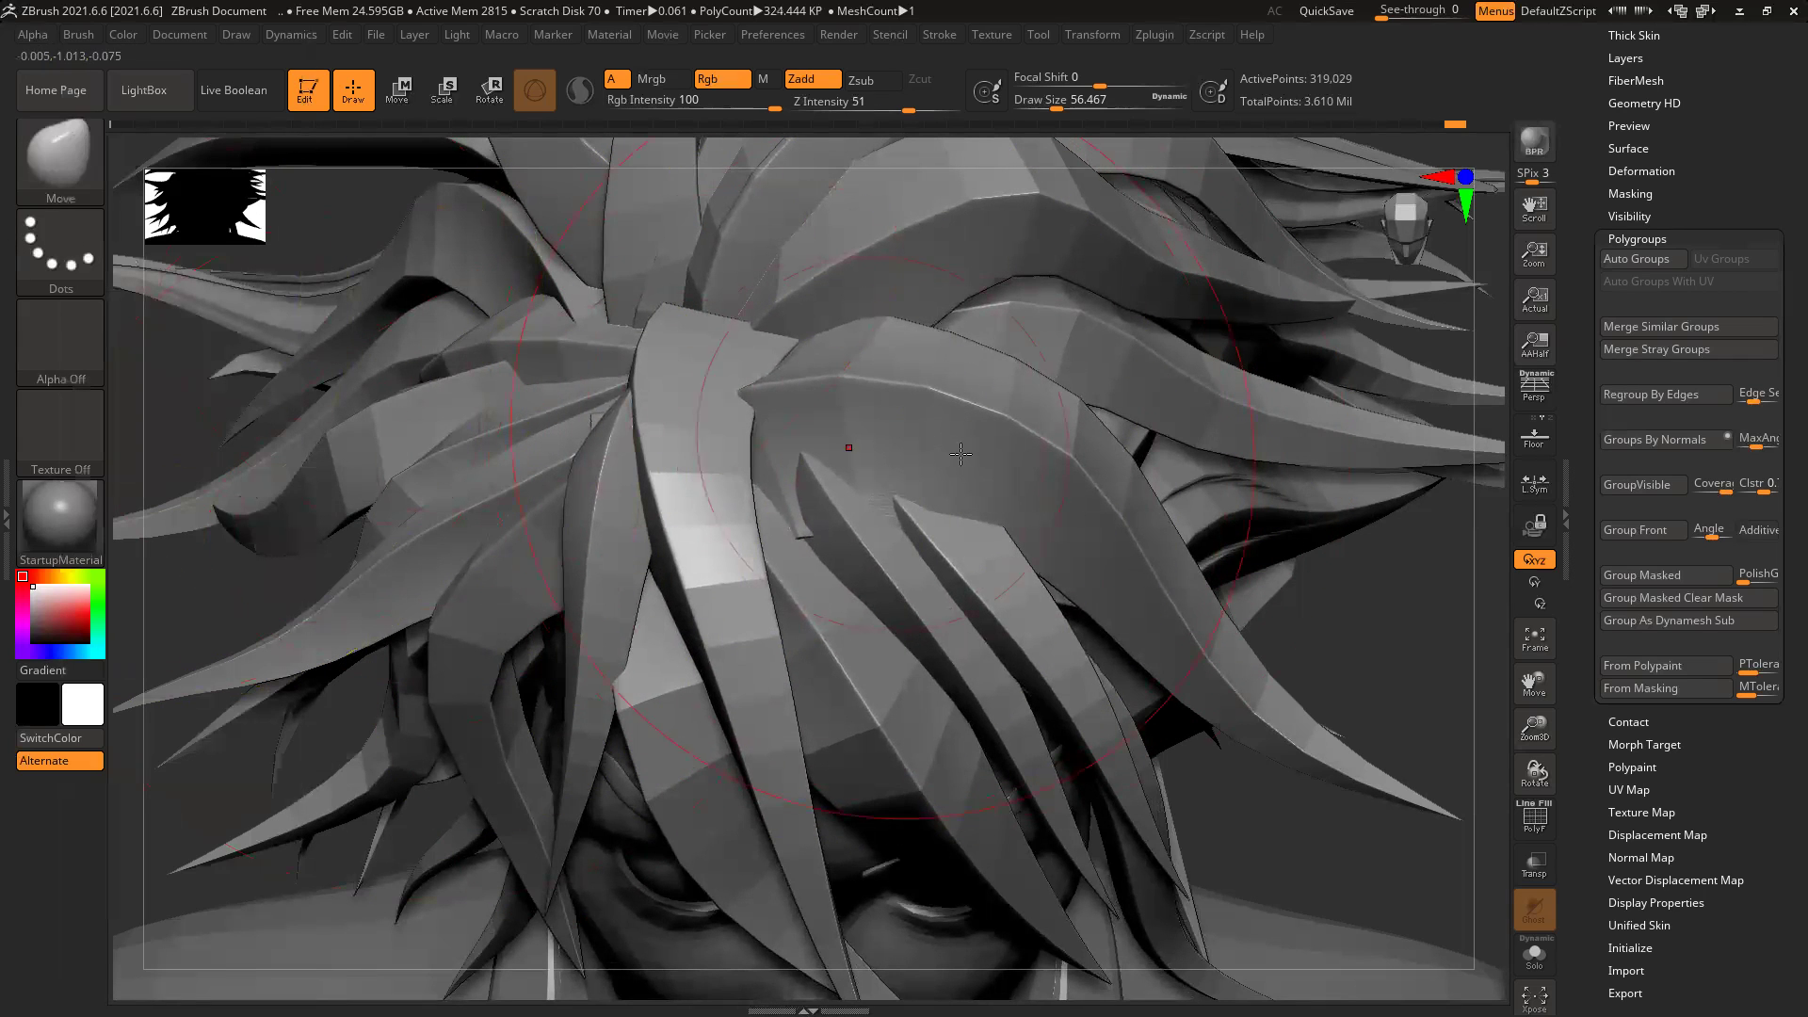
left_click(75, 36)
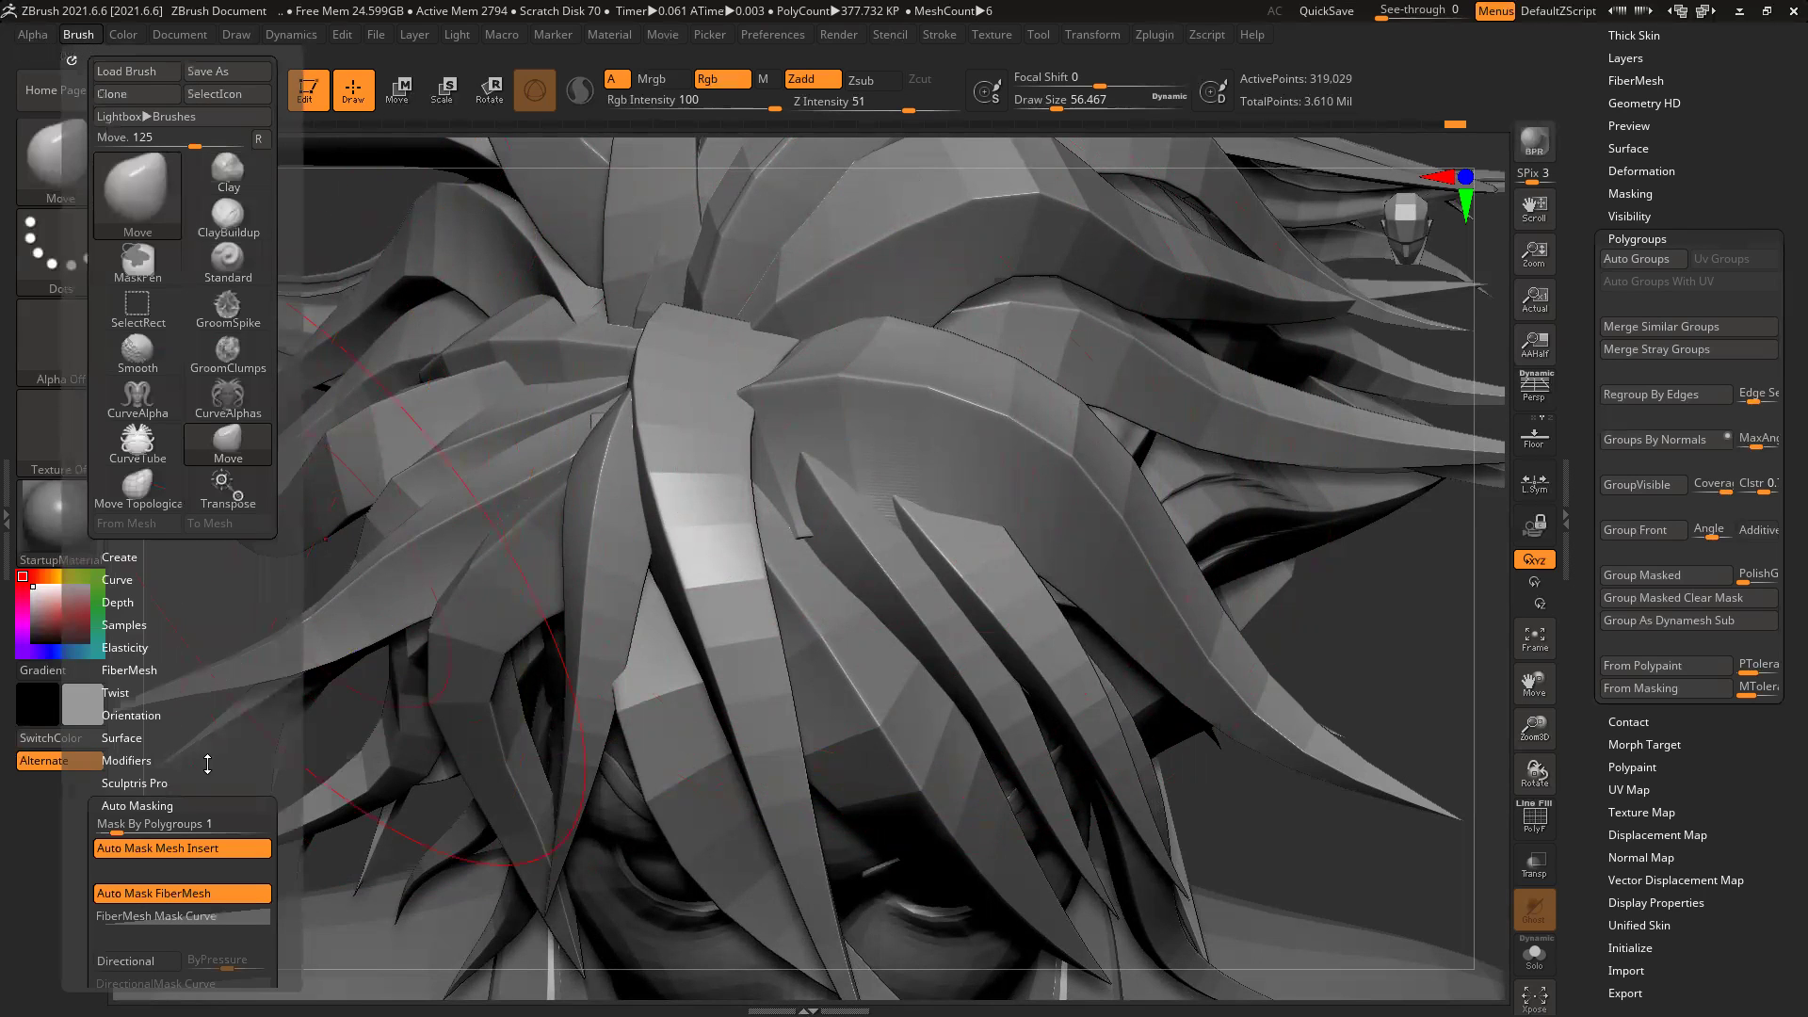
left_click_drag(866, 424, 885, 405)
key("ctrl+z")
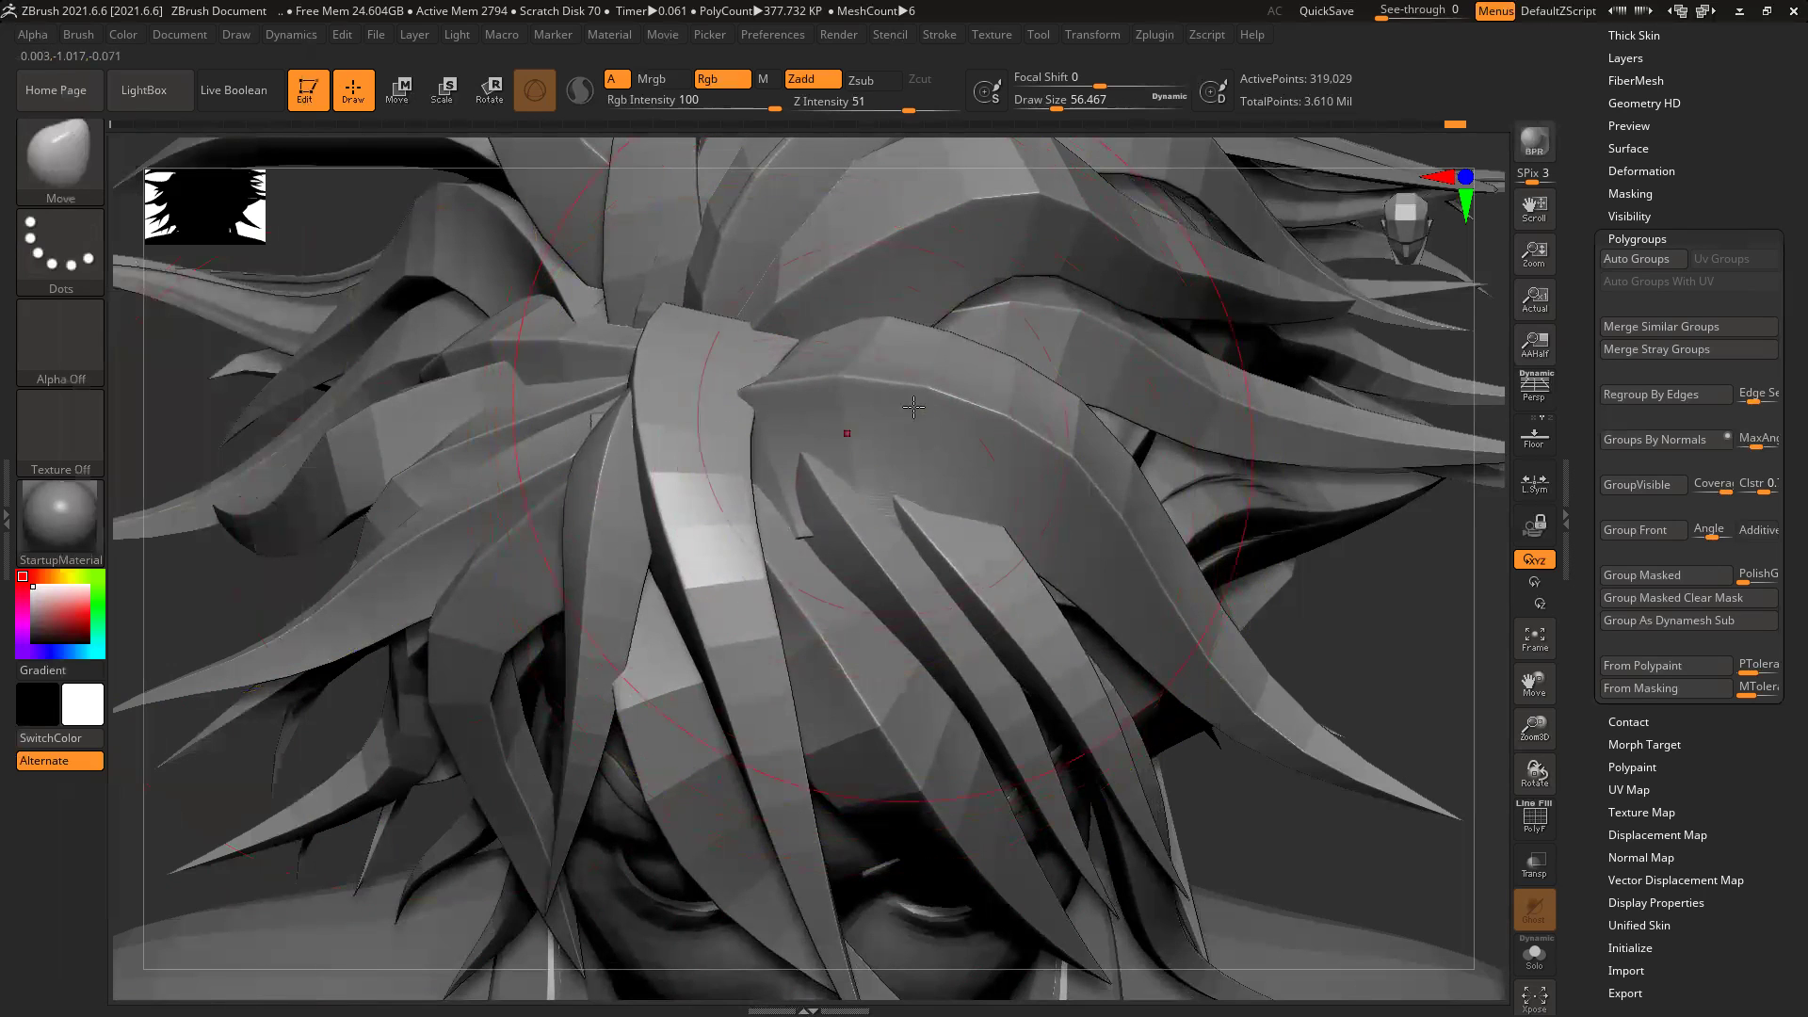
Step: Isolate the broad front strand and the narrow strand beneath it in turn, adjust their root ends, and restore the full hair
left_click(906, 479, "ctrl+shift")
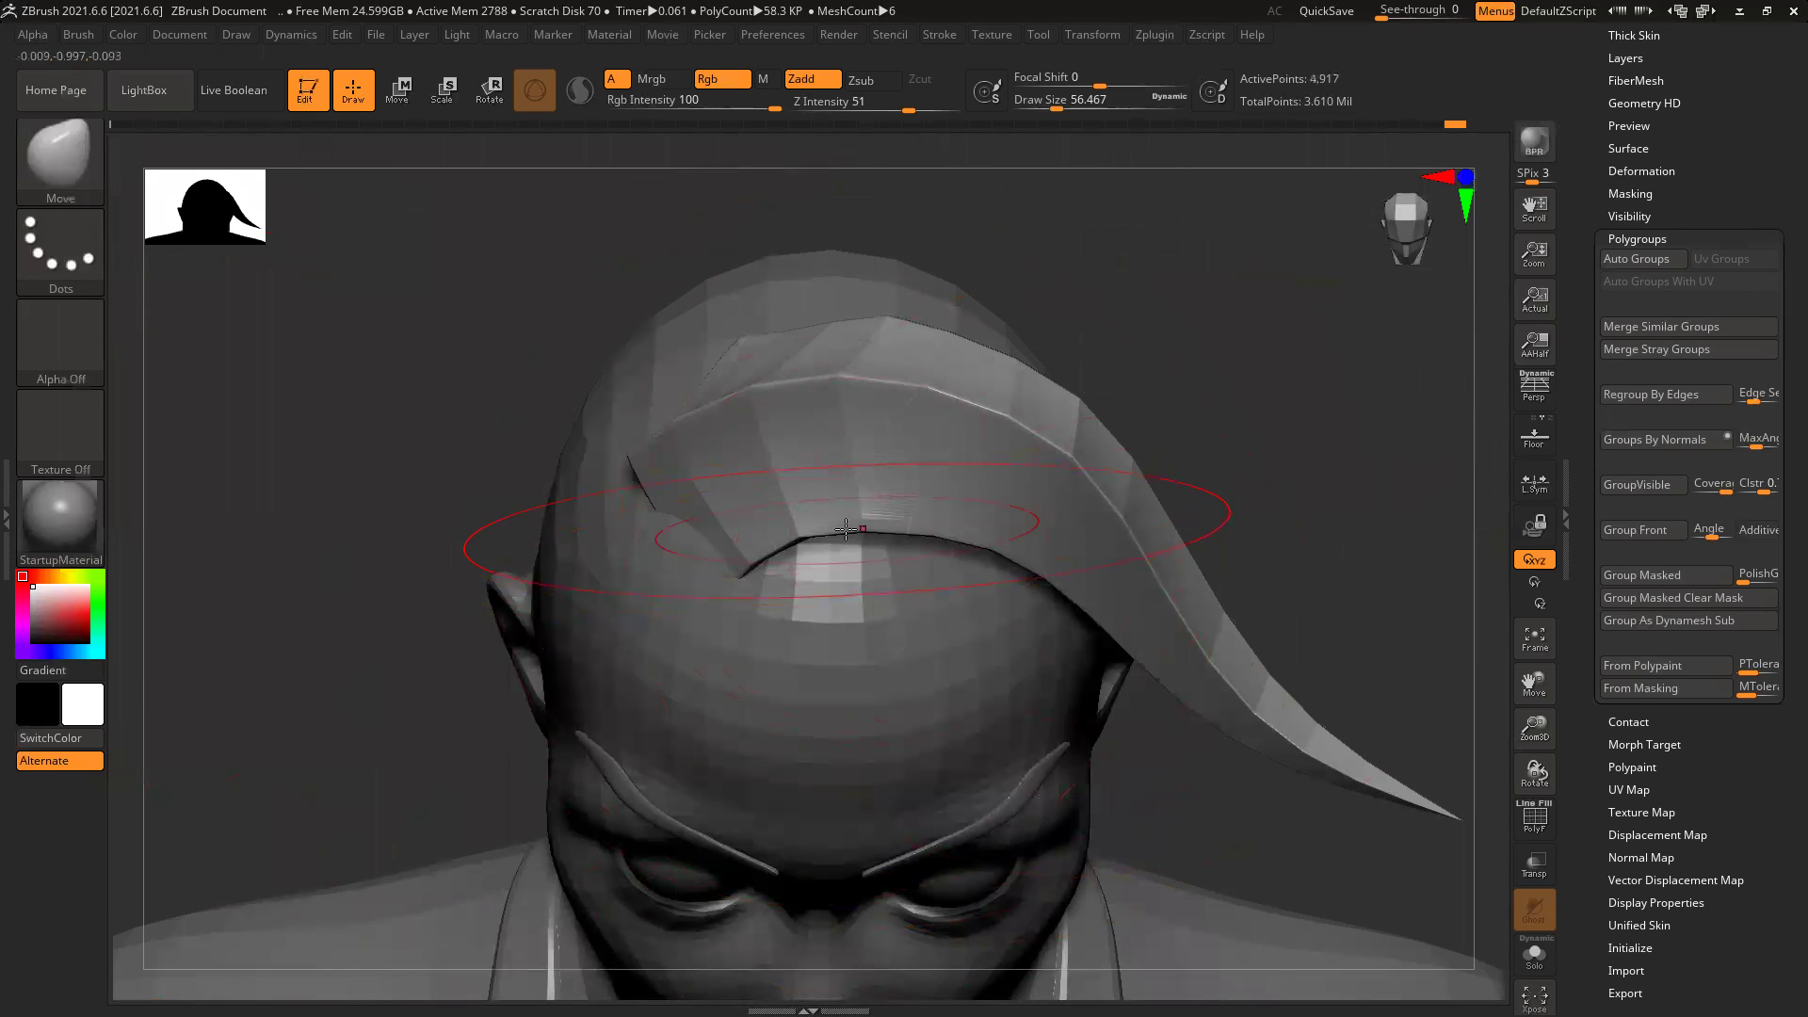
left_click(836, 550, "ctrl+shift")
key("ctrl+shift")
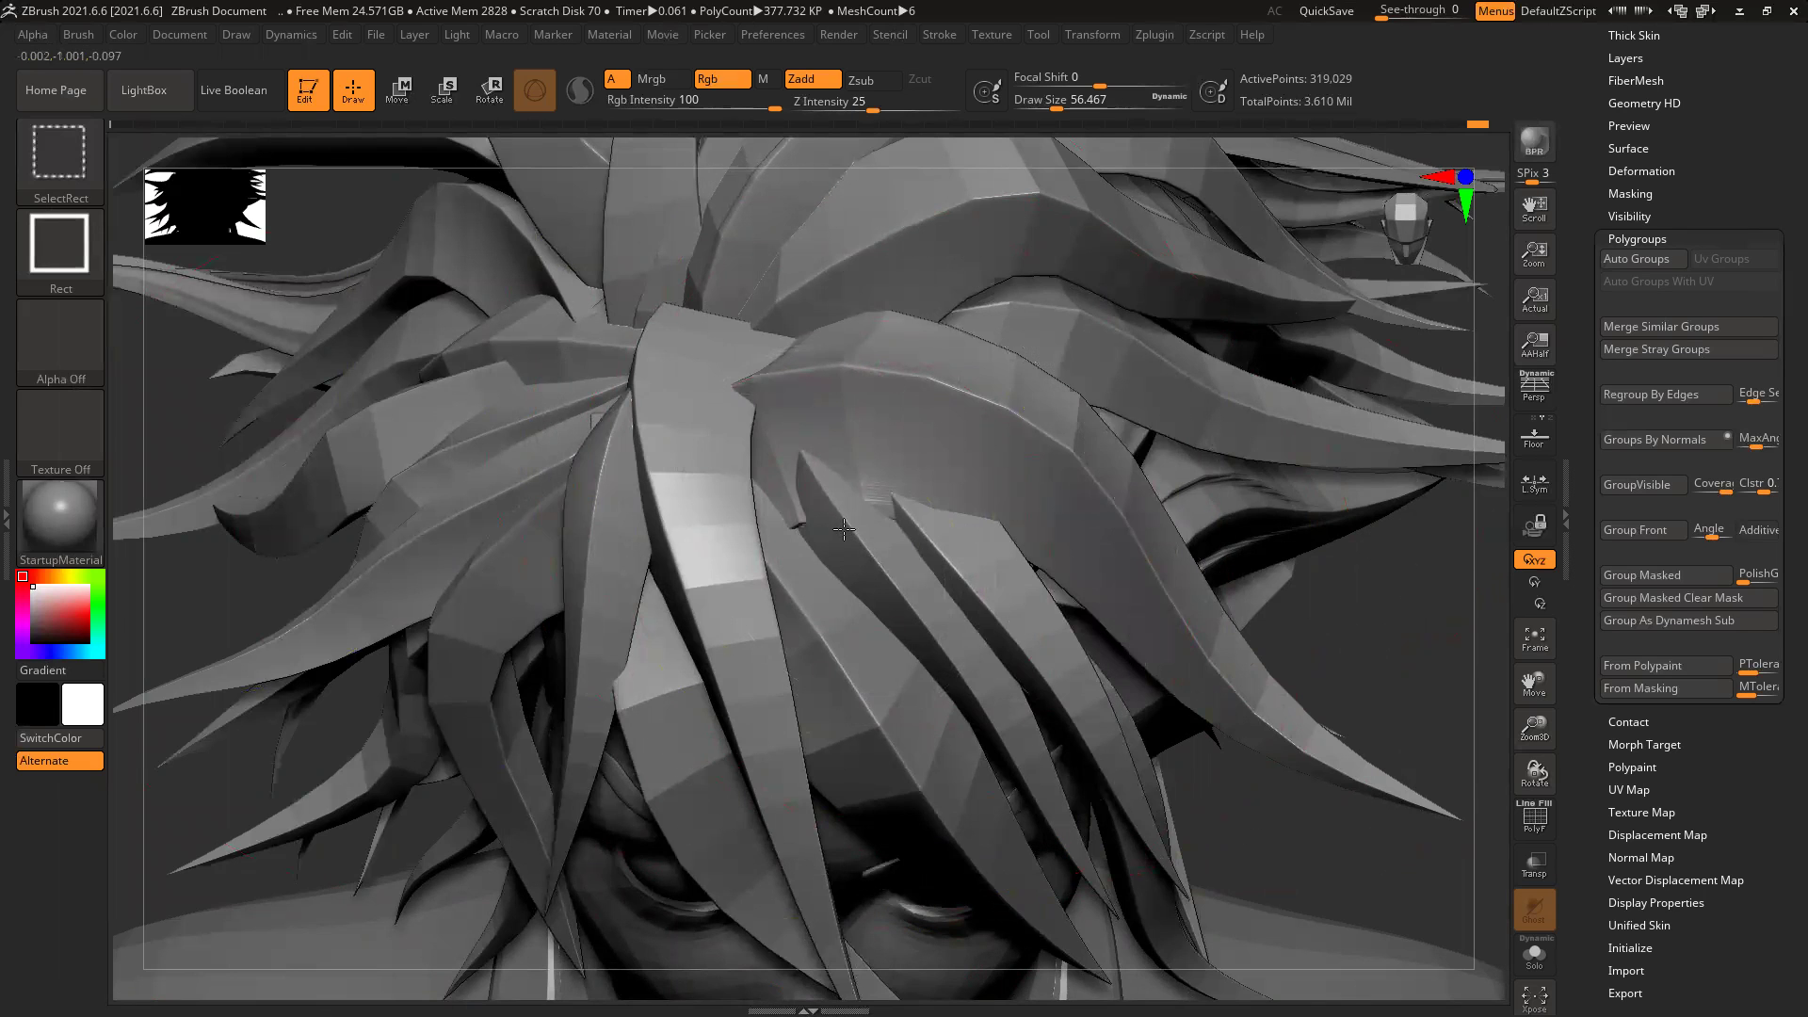
left_click(843, 529, "ctrl+shift")
mouse_move(1222, 471)
left_mouse_down()
mouse_move(507, 612)
mouse_move(810, 584)
mouse_move(556, 571)
left_mouse_up()
key("ctrl+shift")
left_click(507, 612, "ctrl+shift")
Step: Isolate two narrow fringe strands in turn, reposition their roots beneath the broad front strand, and show all hair
left_click(778, 452, "ctrl+shift")
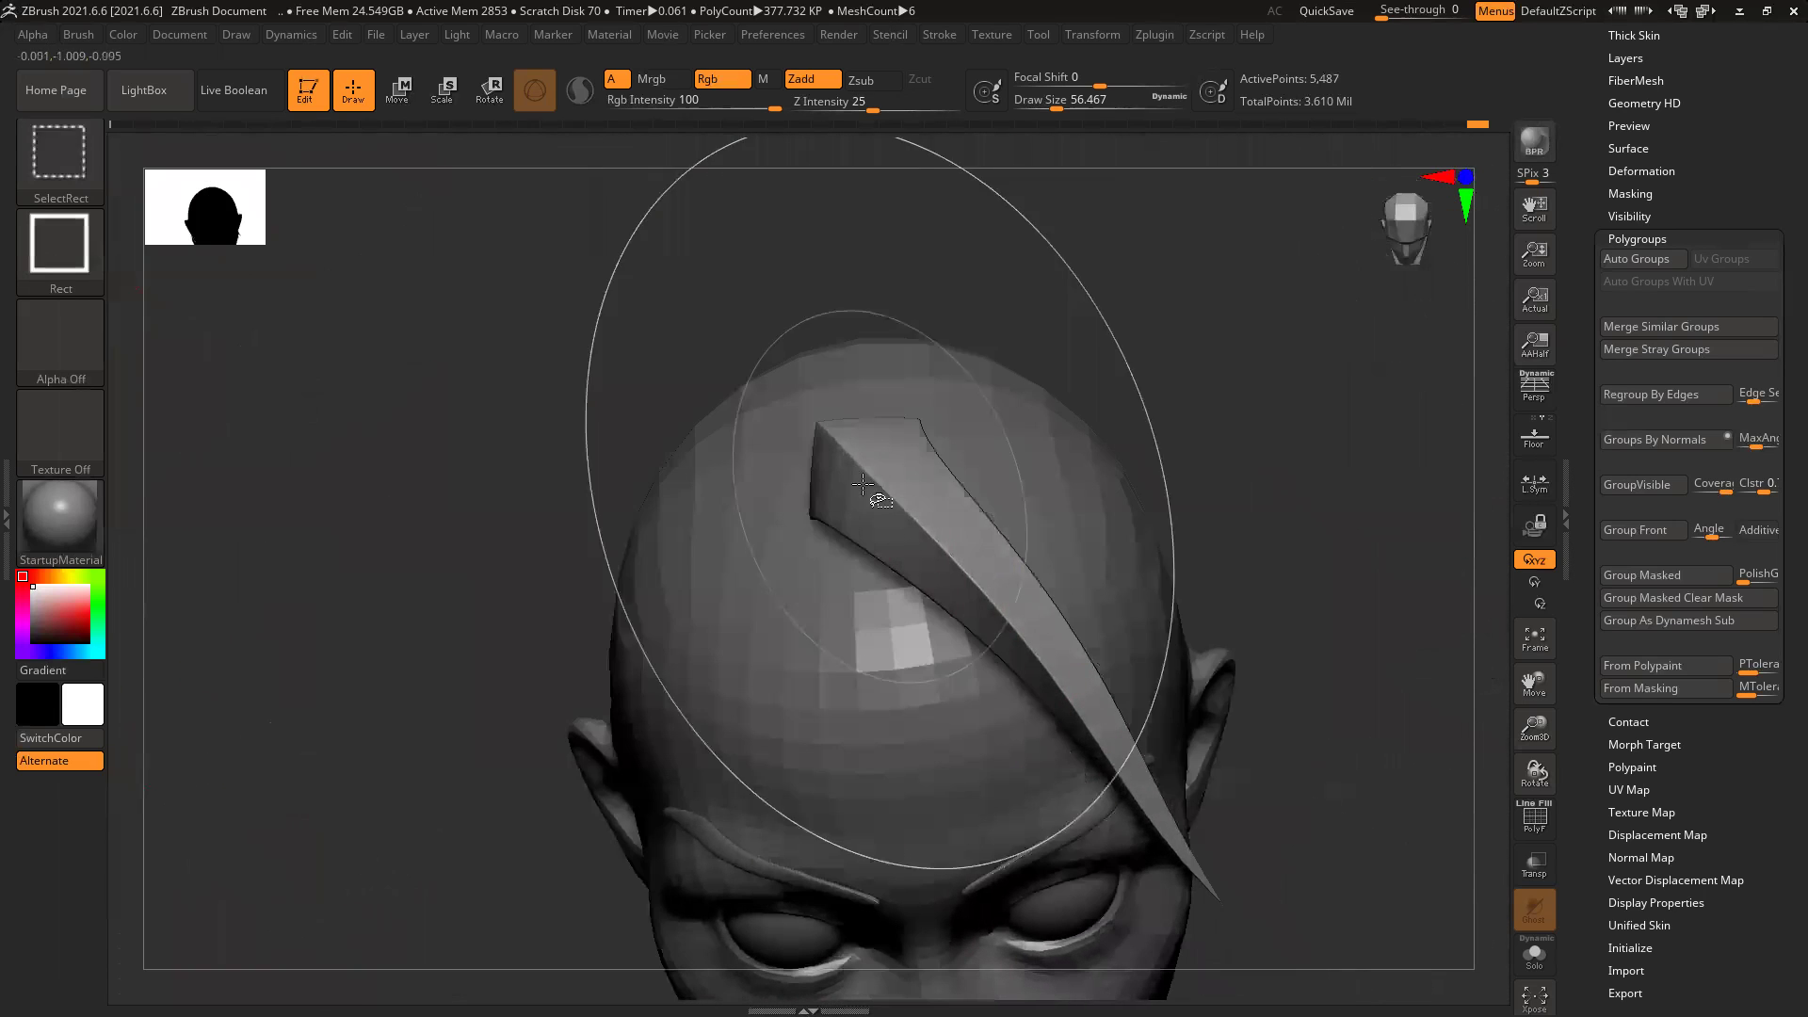
left_click(1199, 493, "ctrl+shift")
key("ctrl+shift")
left_click(1001, 513, "ctrl+shift")
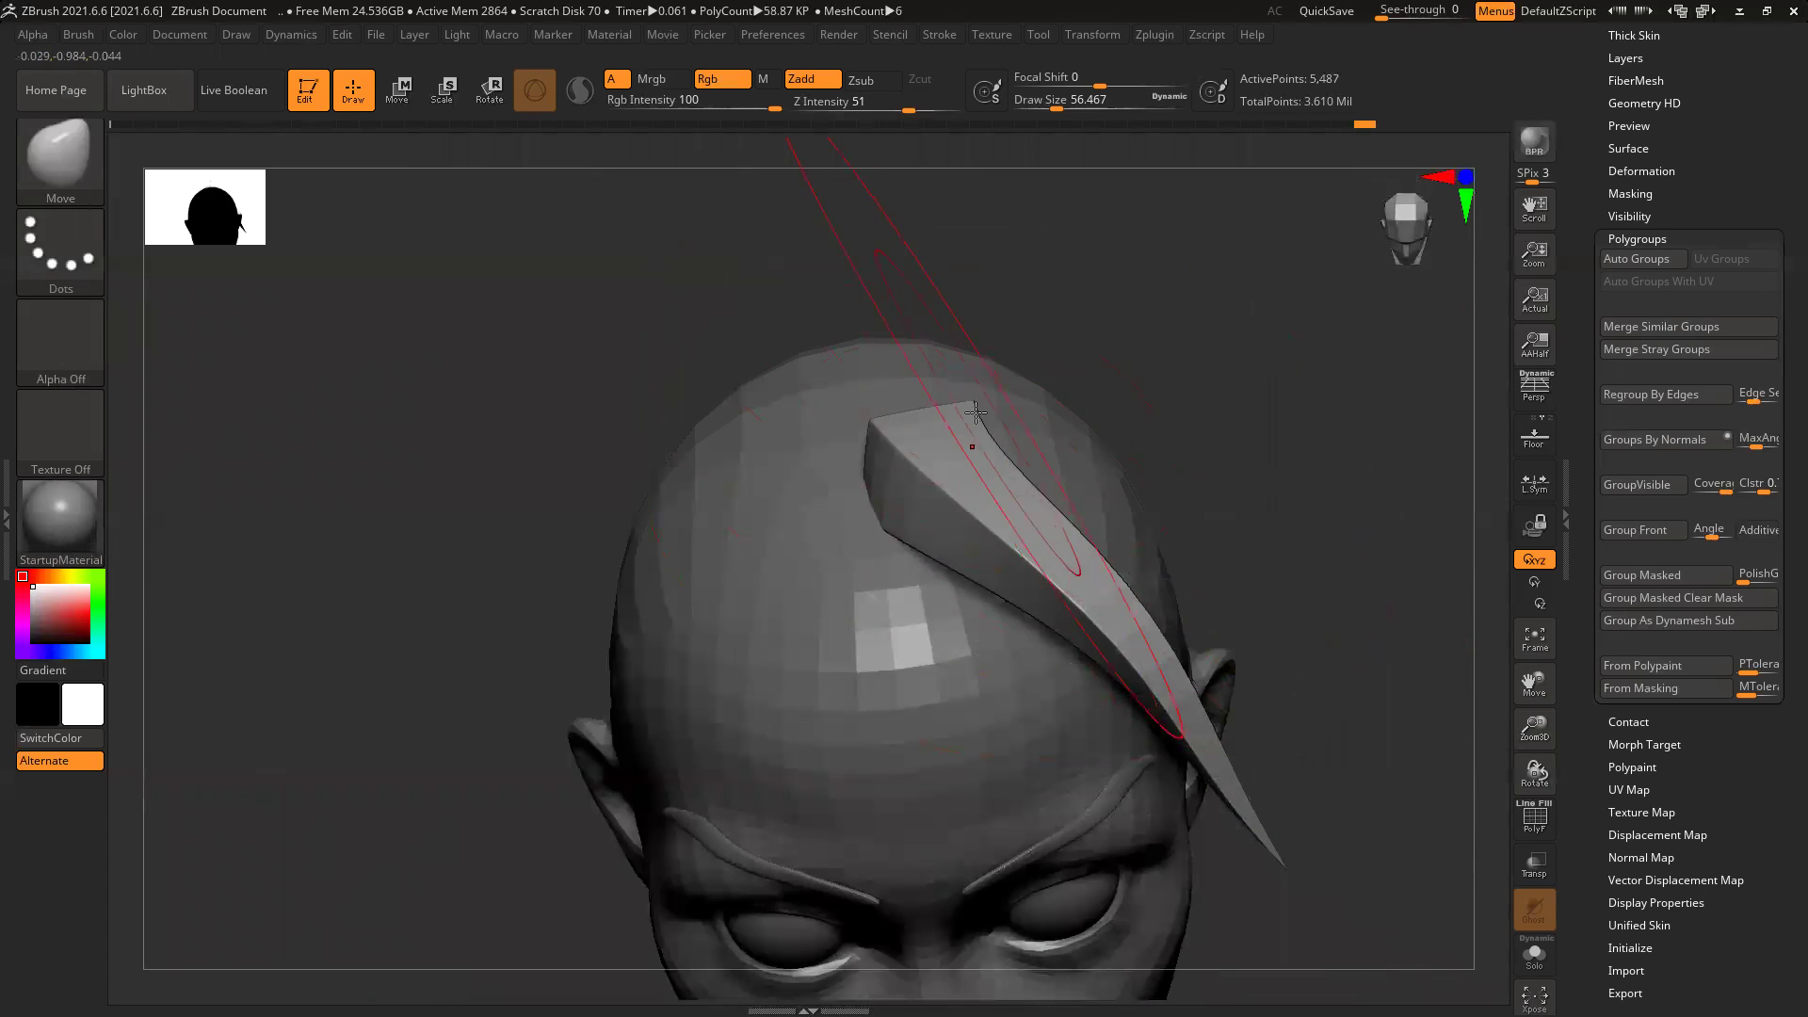
left_click(1352, 474, "ctrl+shift")
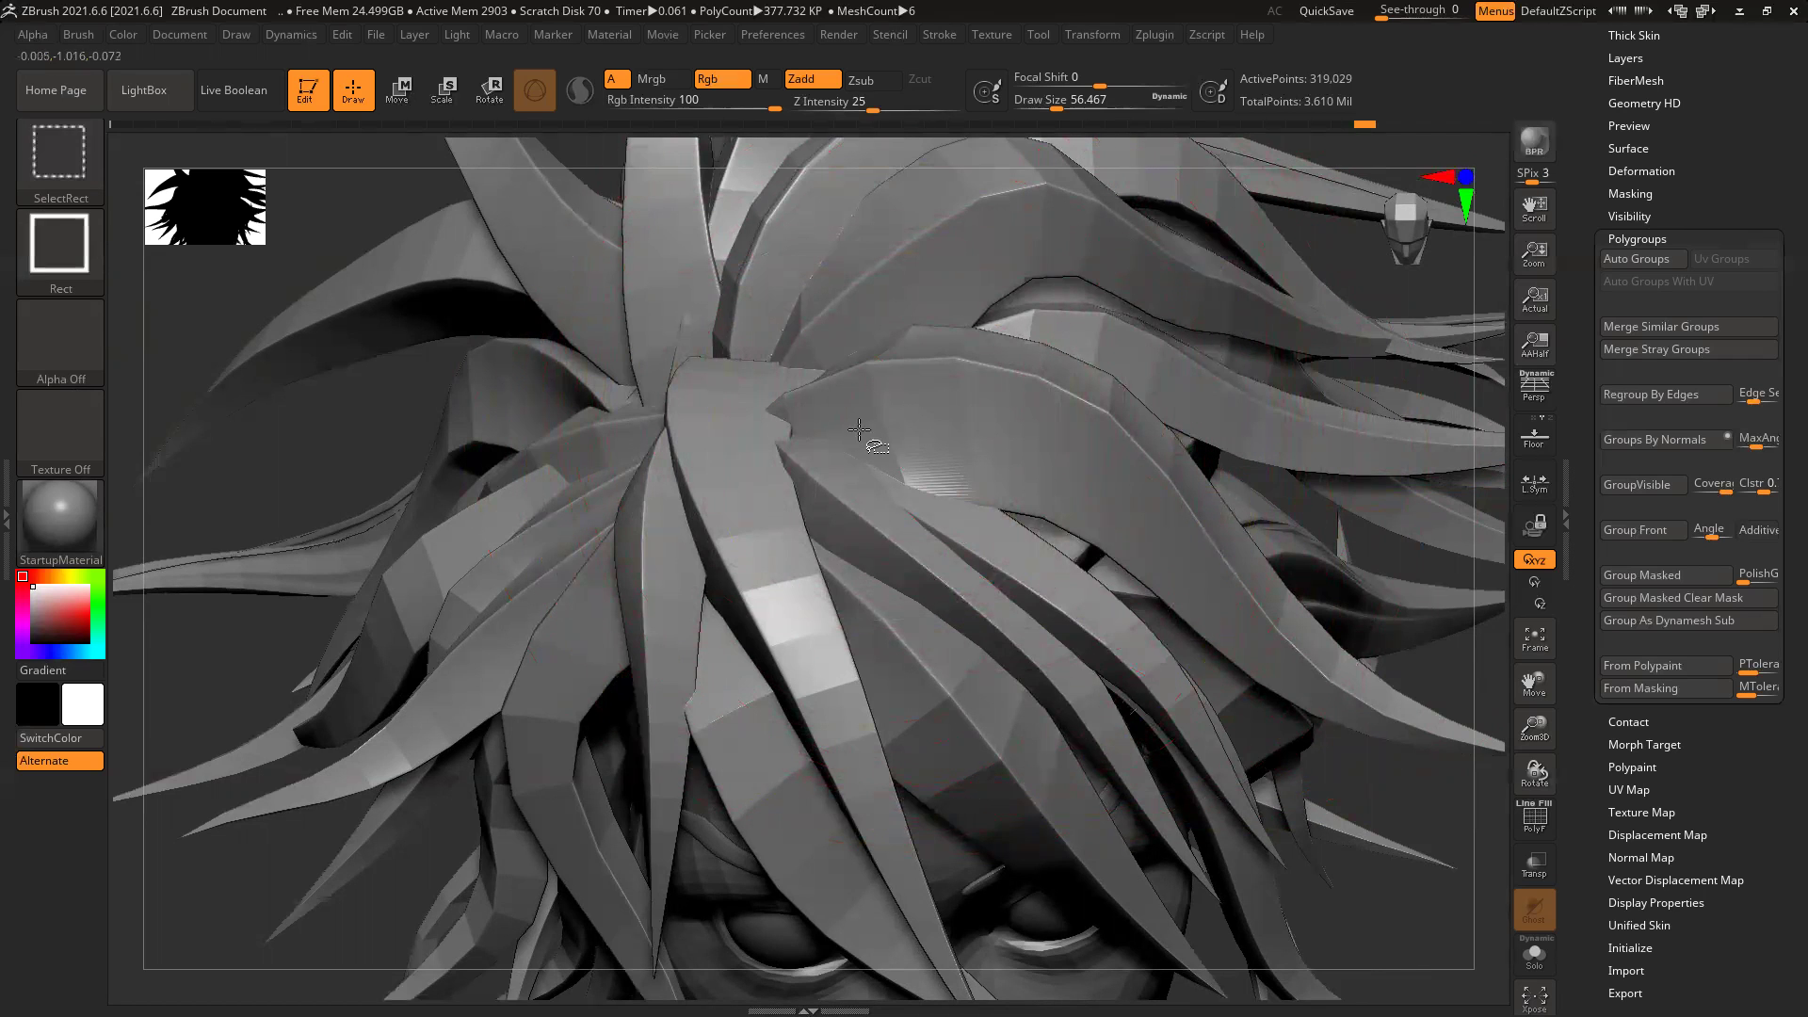
Step: Check the broad front strand in isolation, restore the full character, and save the project
left_click(899, 445, "ctrl+shift")
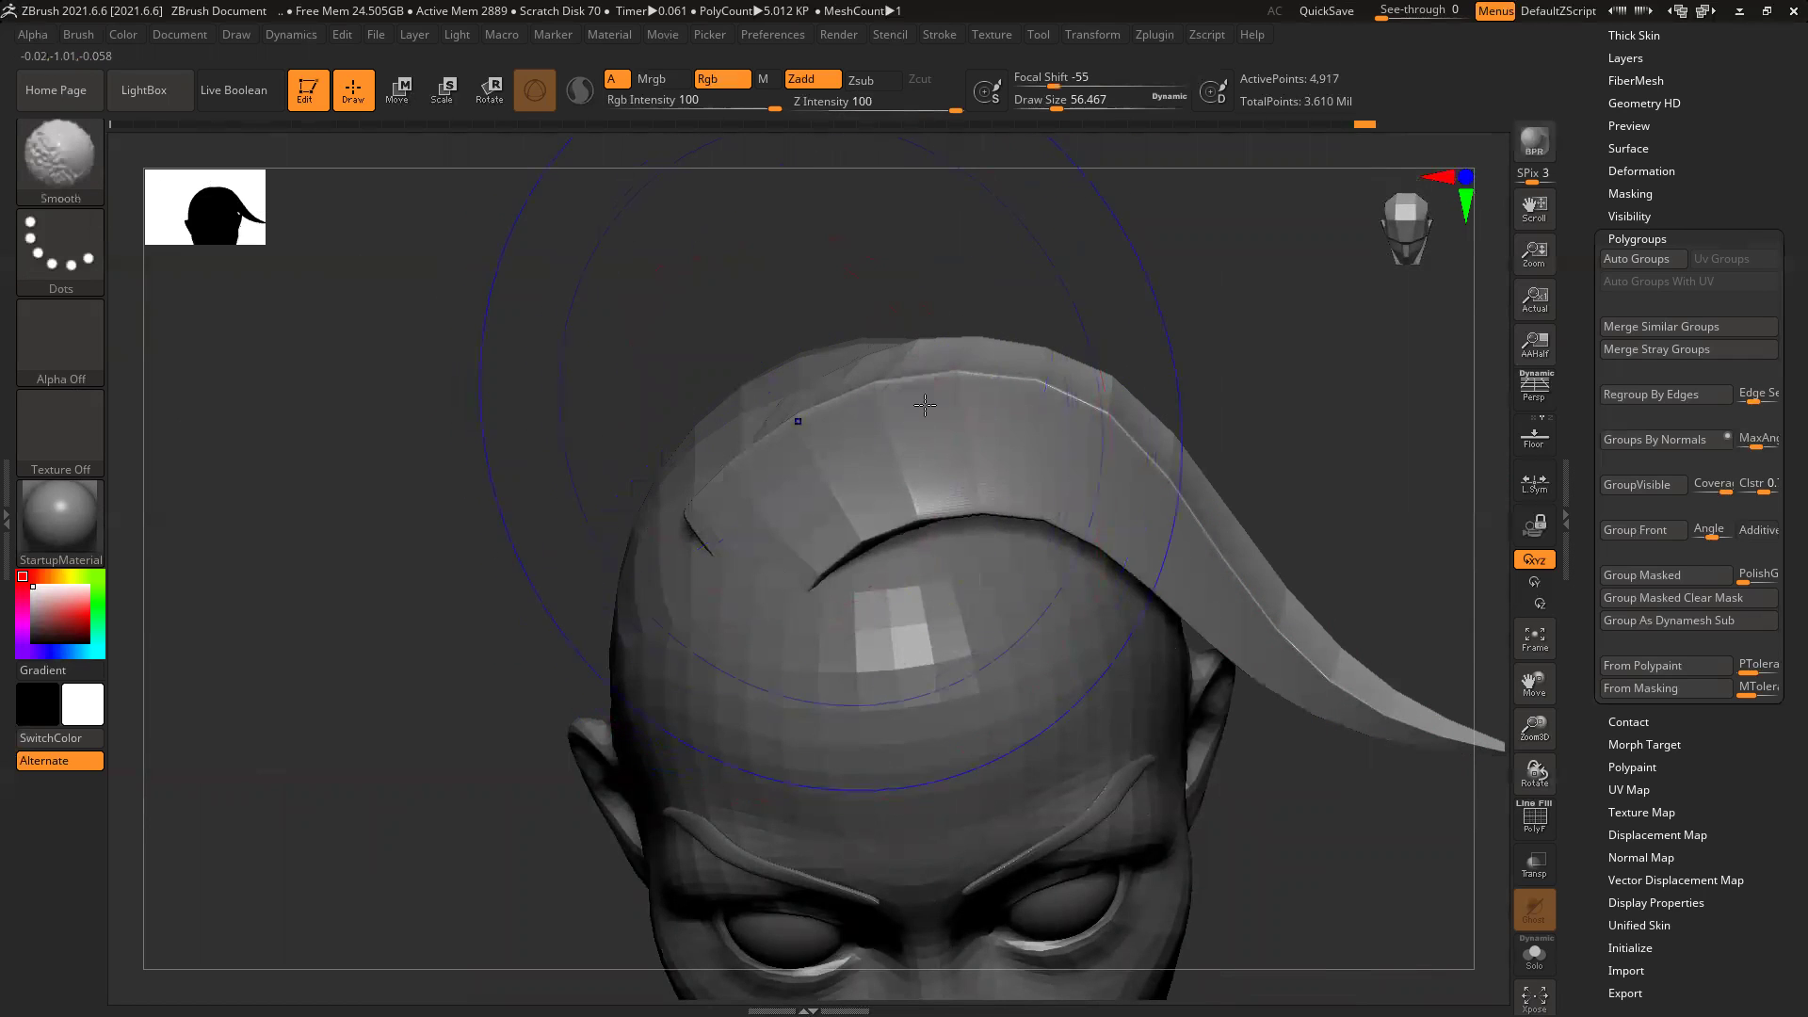
left_click(1311, 364, "ctrl+shift")
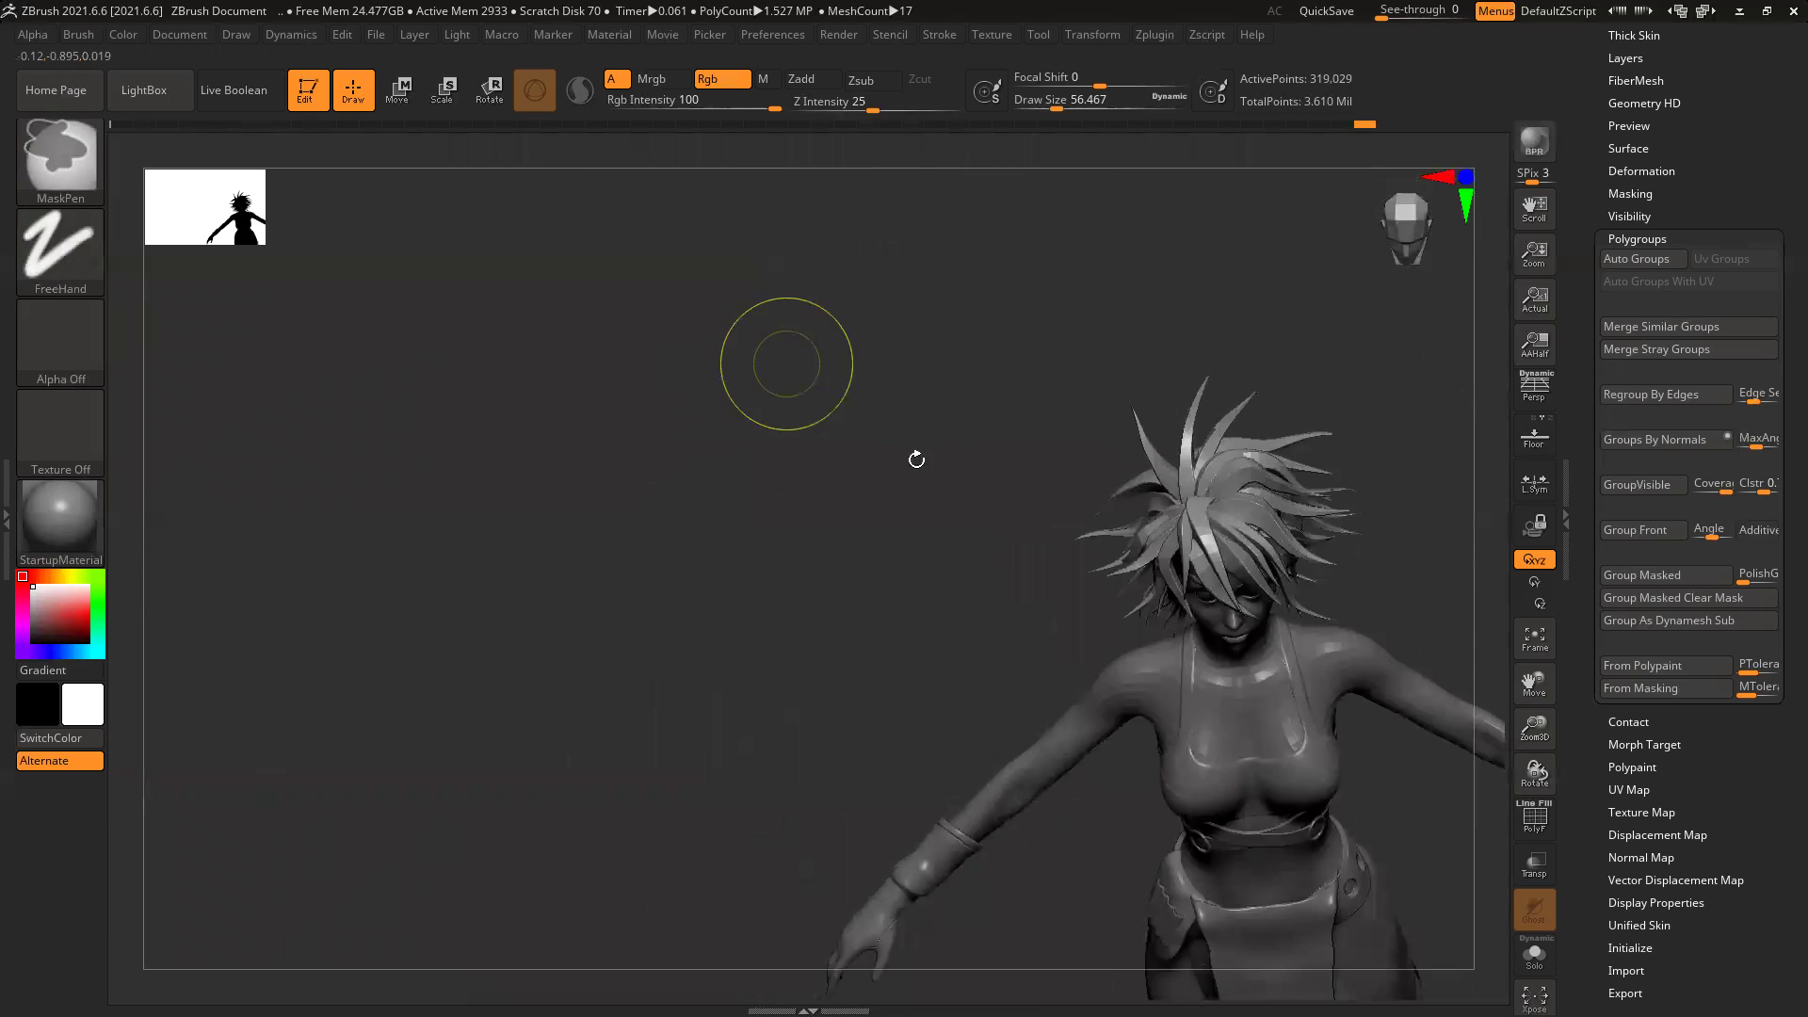
left_click_drag(738, 517, 517, 508)
right_click_drag(885, 541, 886, 565, "ctrl")
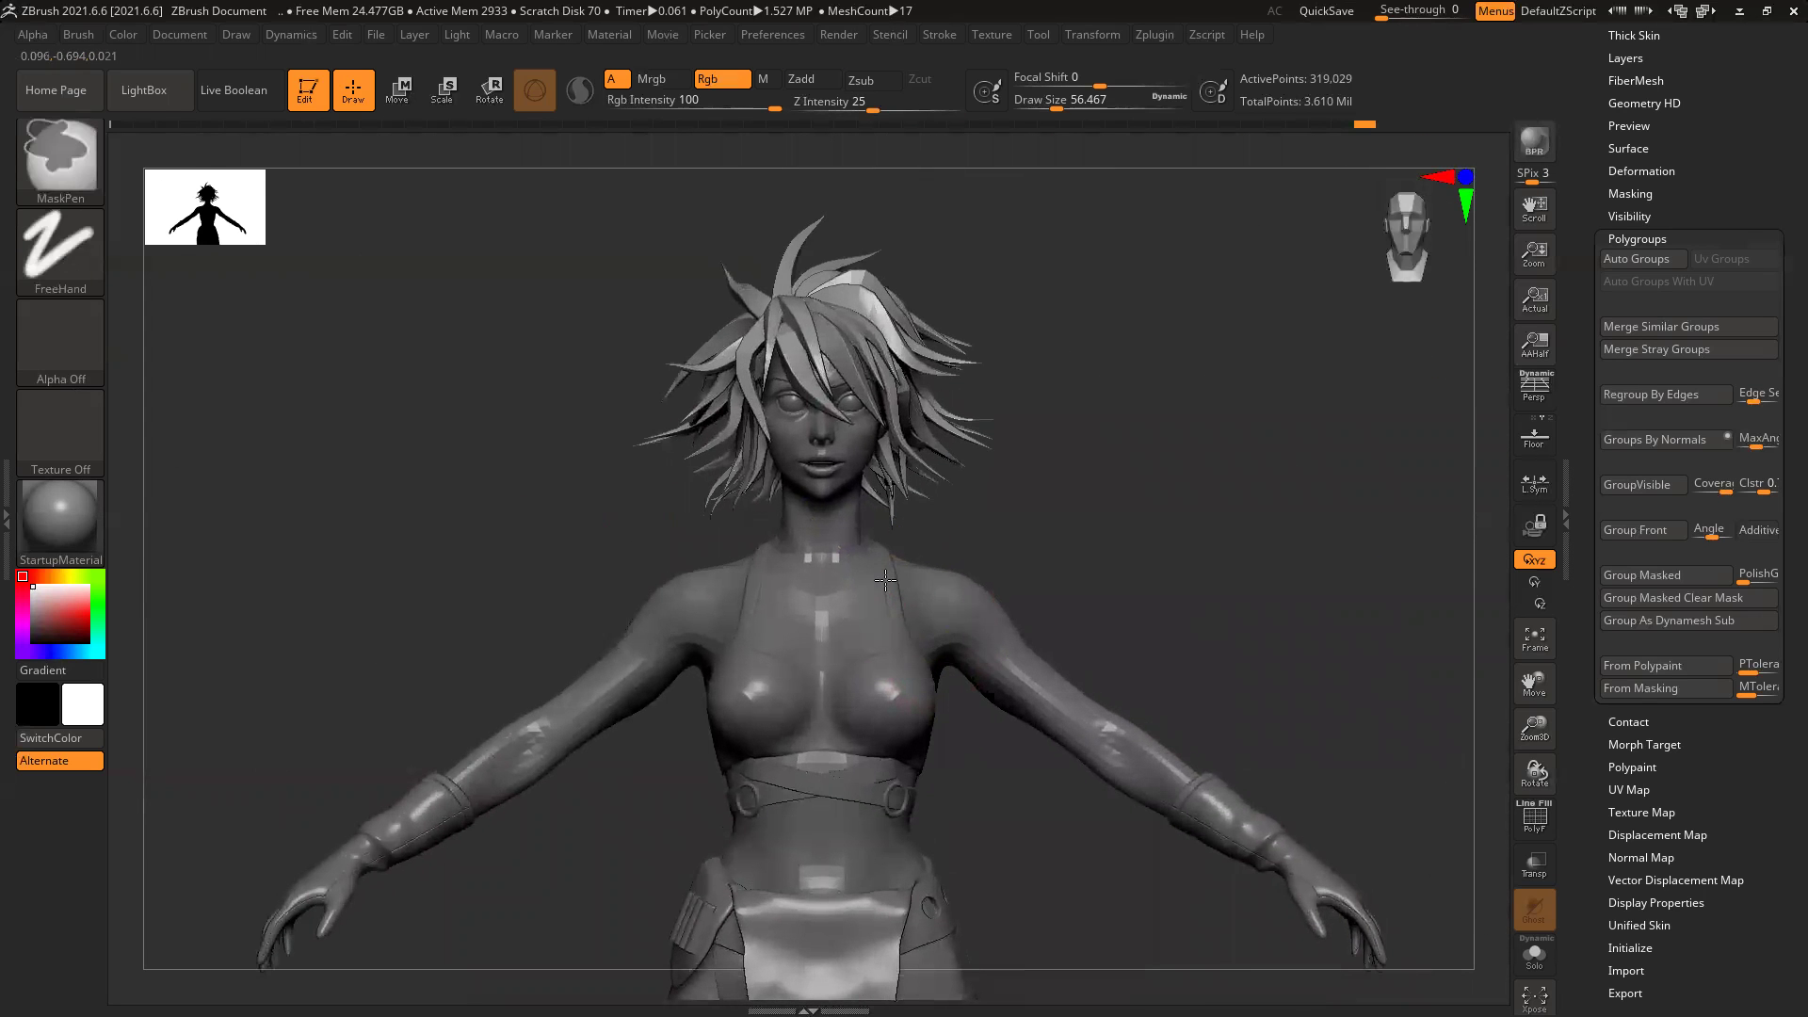
key("ctrl+s")
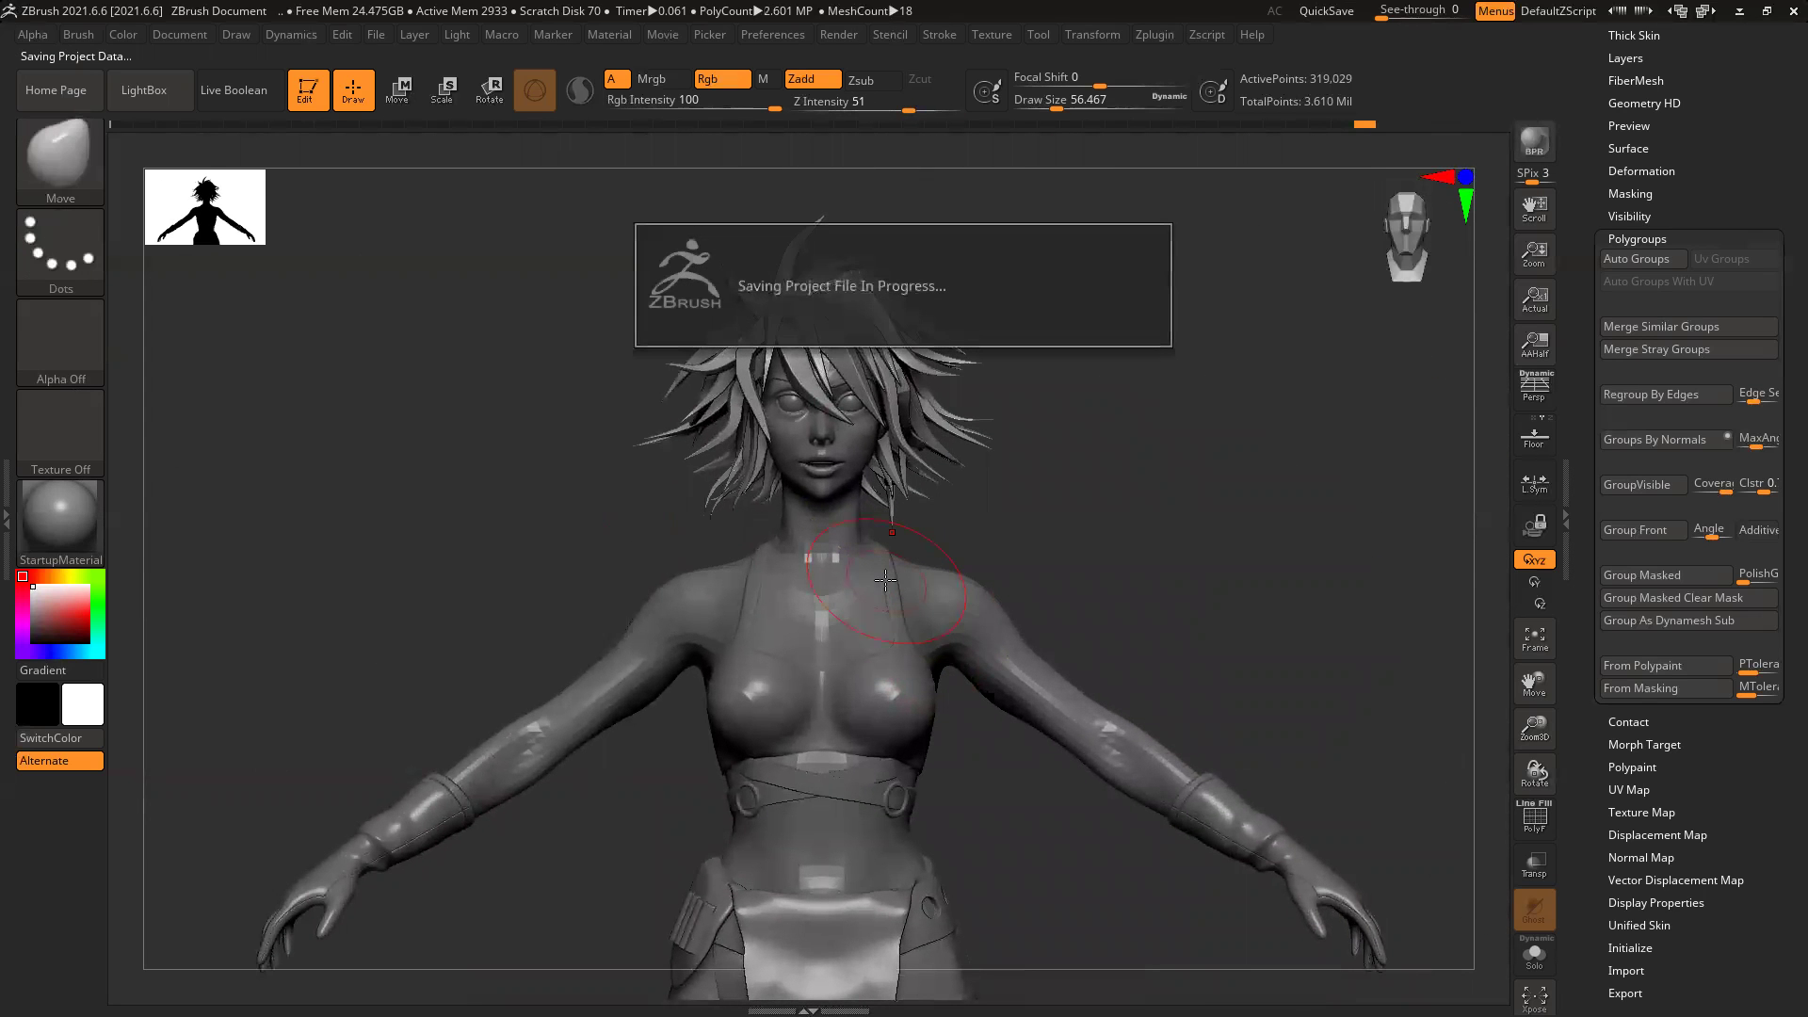
key("shift")
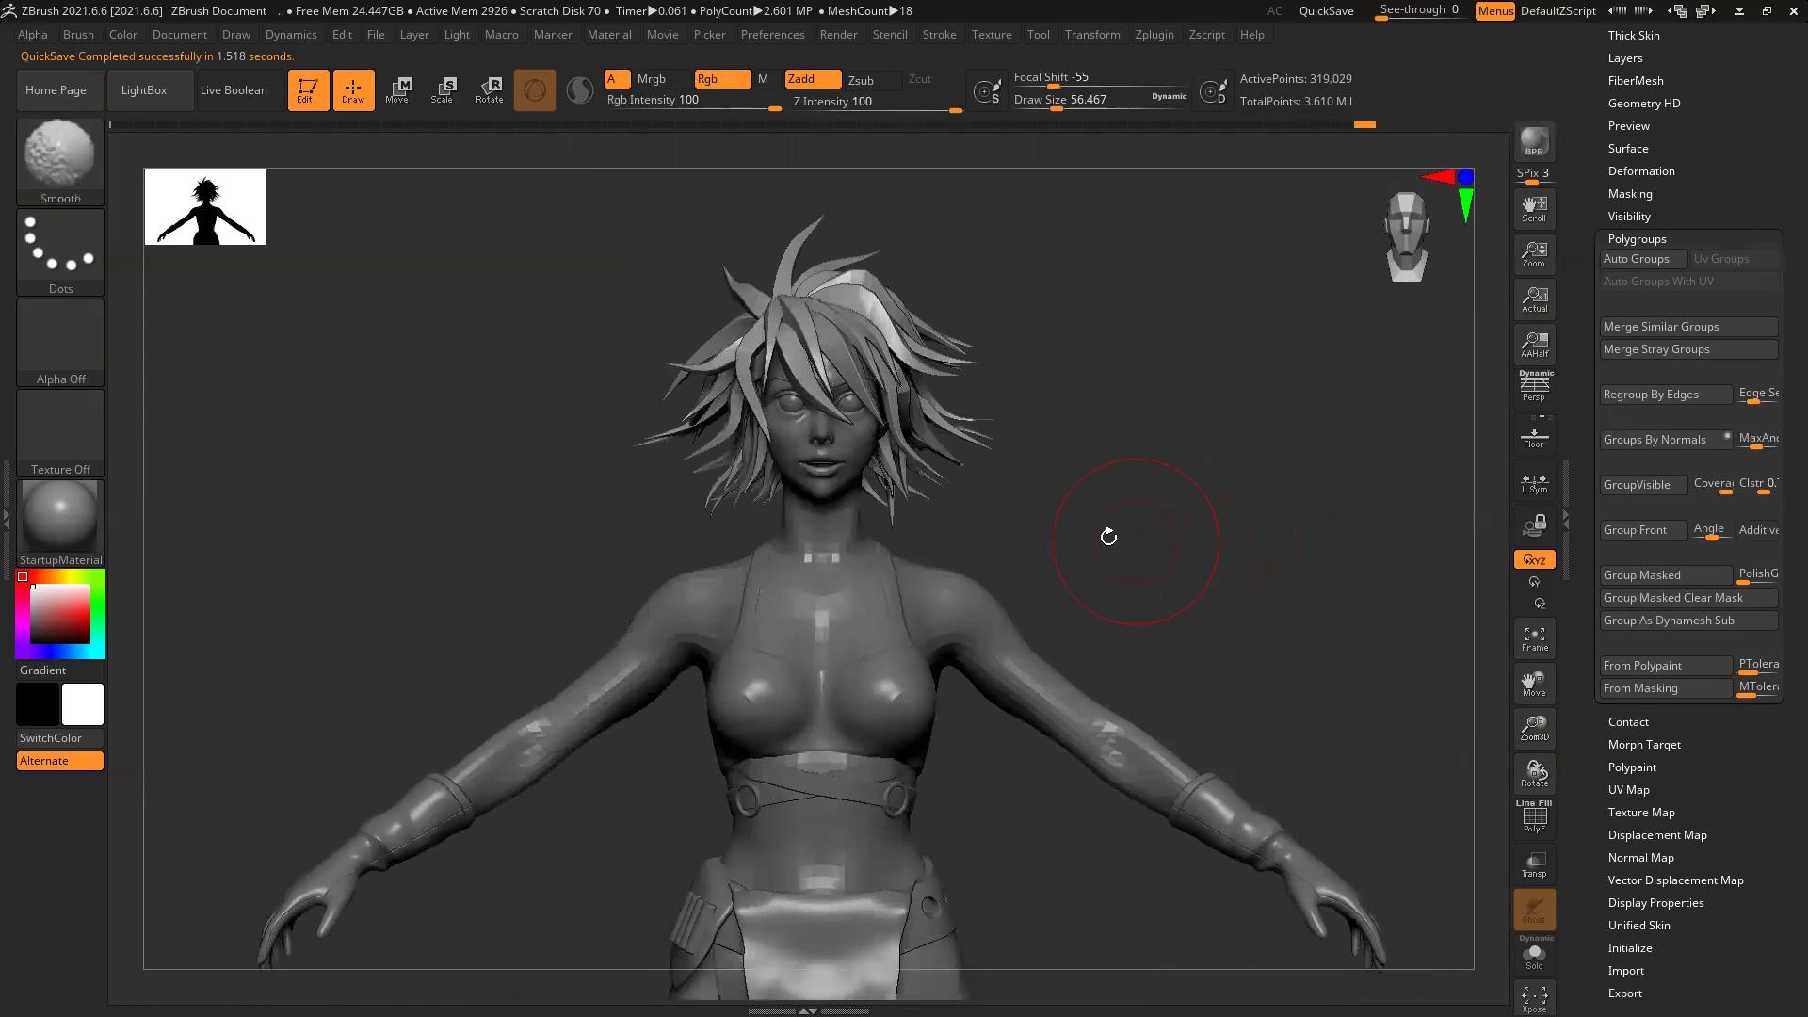
Step: Examine the finished hairstyle from the front, back and close up, with the polygroup colours displayed
right_click_drag(1109, 537, 1197, 546, "alt")
right_click_drag(847, 358, 1280, 842, "ctrl")
right_click_drag(1352, 617, 1313, 509, "alt")
right_click_drag(1188, 606, 1274, 699)
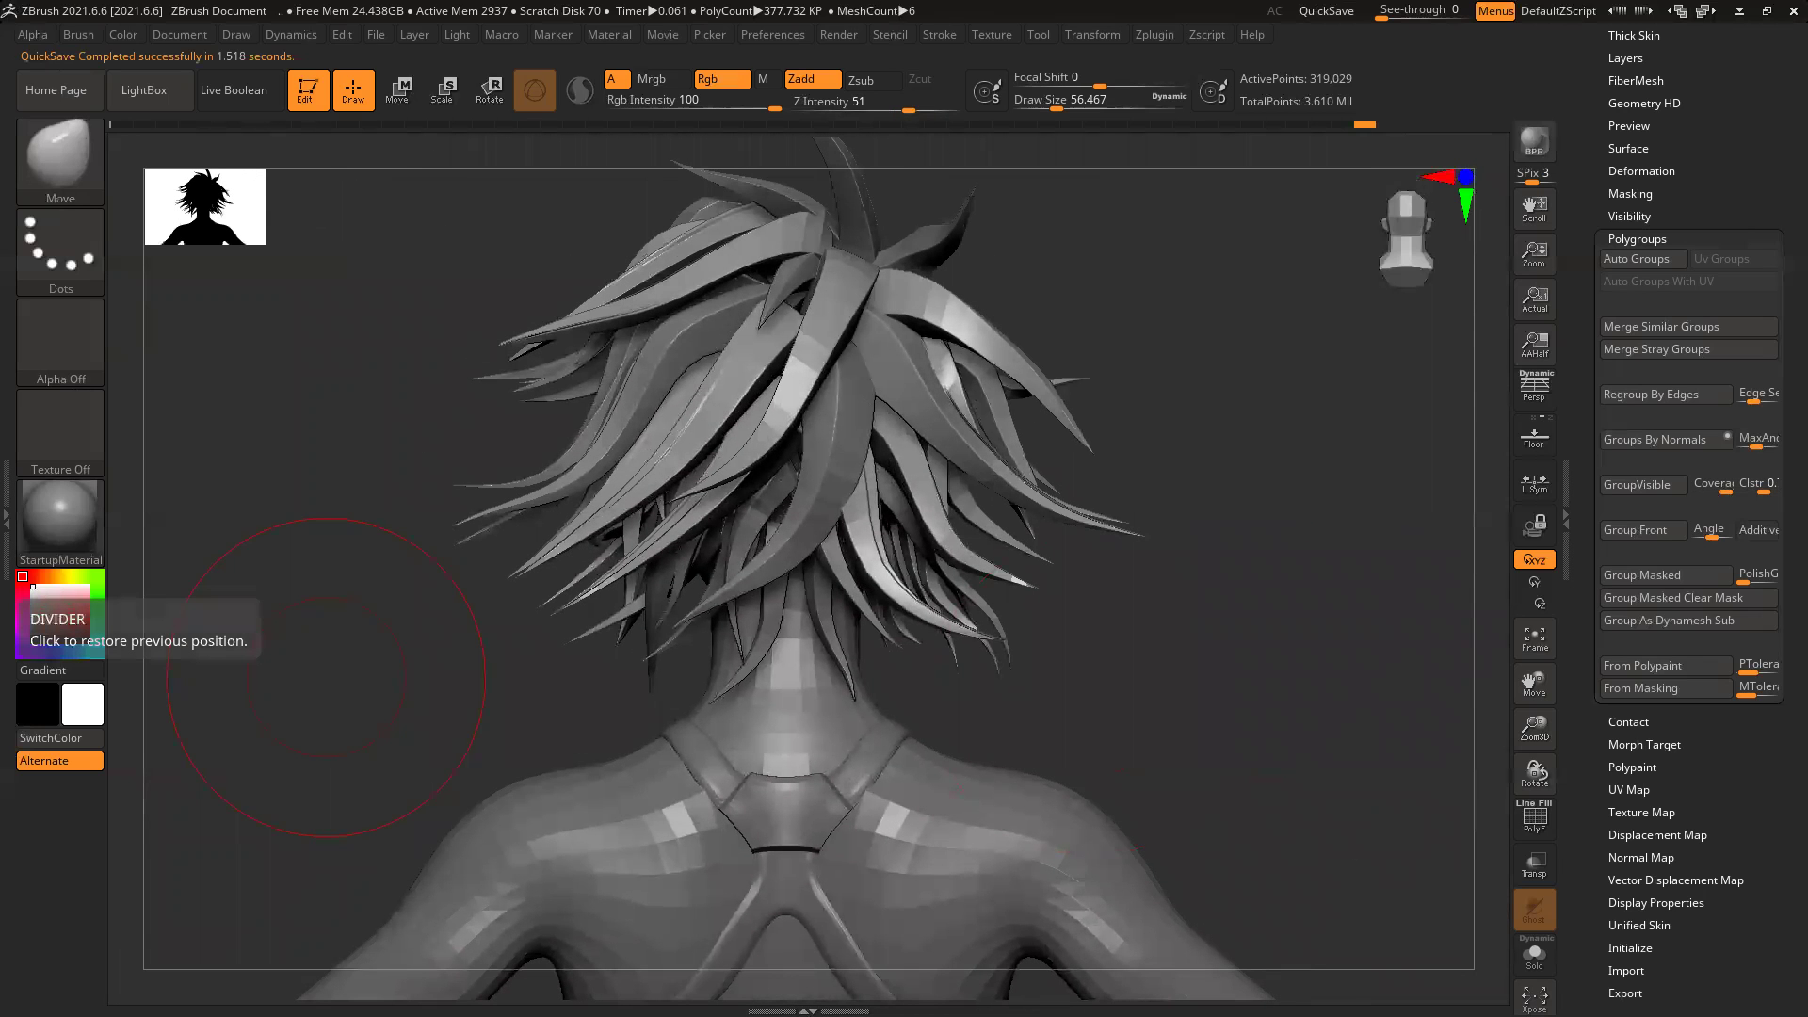
right_click_drag(1271, 634, 1214, 678)
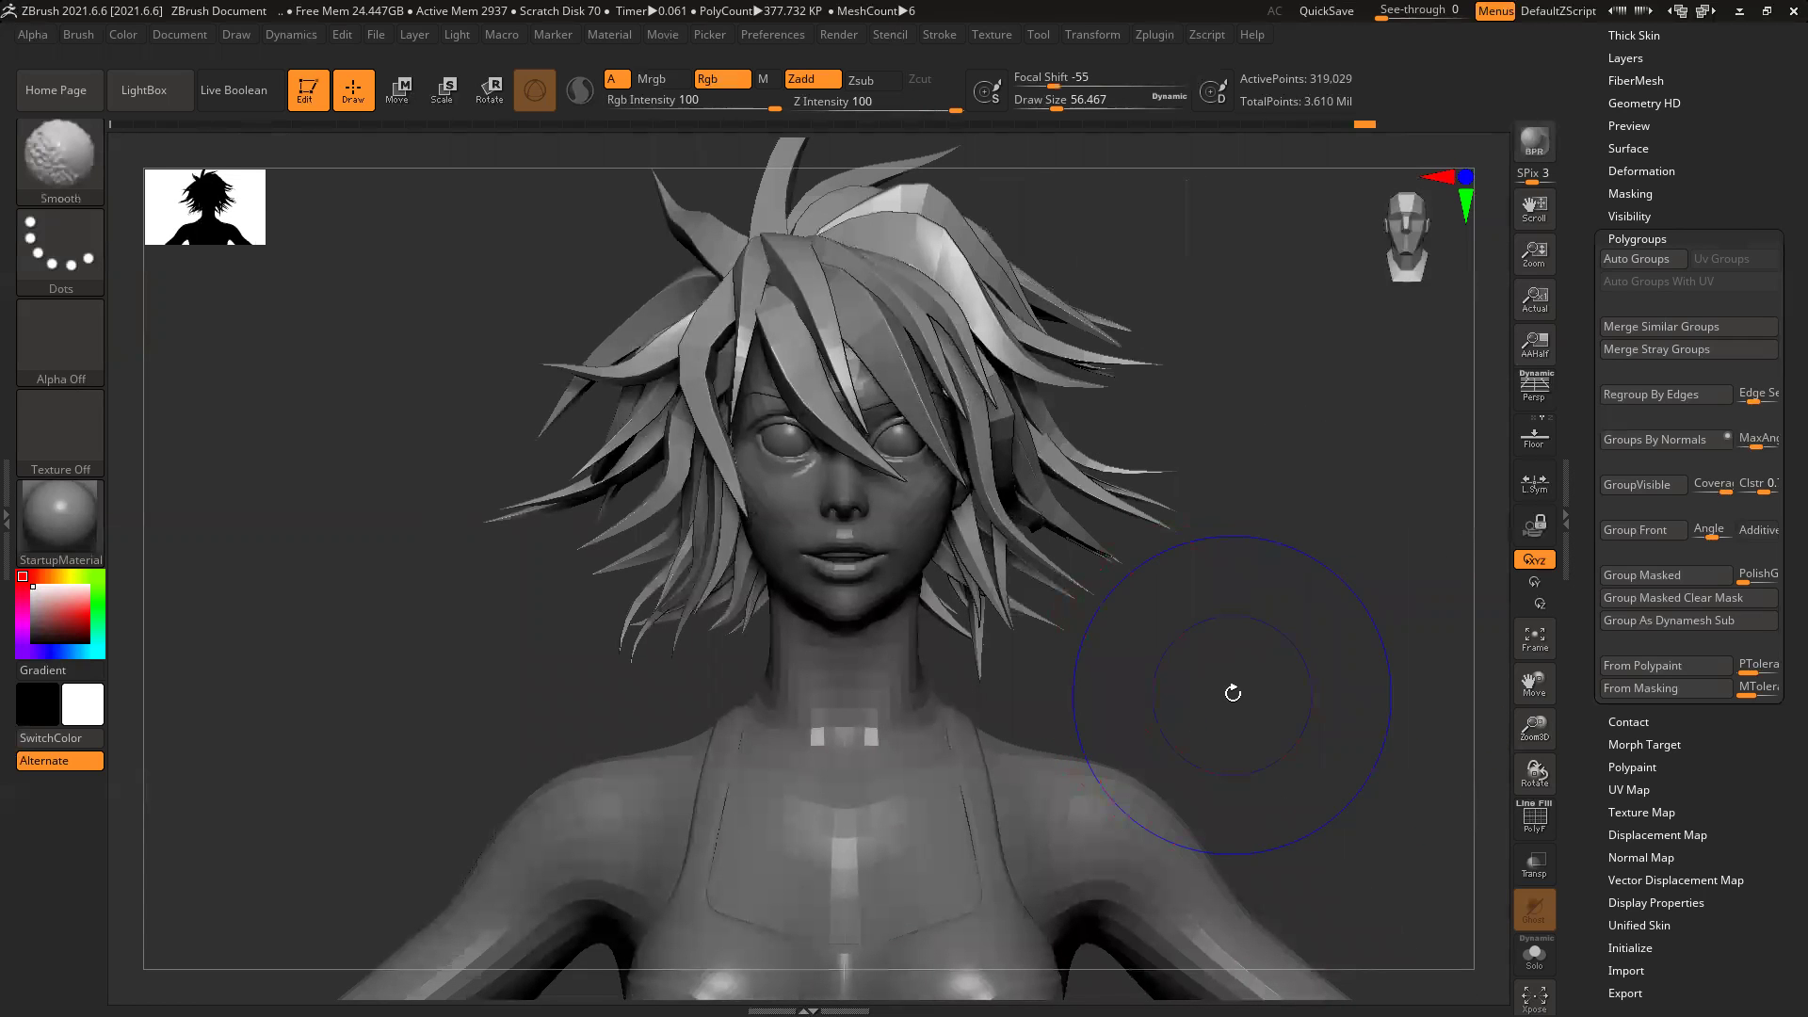
key("shift+f")
right_click_drag(1247, 738, 1239, 802, "alt")
right_click_drag(973, 484, 650, 369, "ctrl")
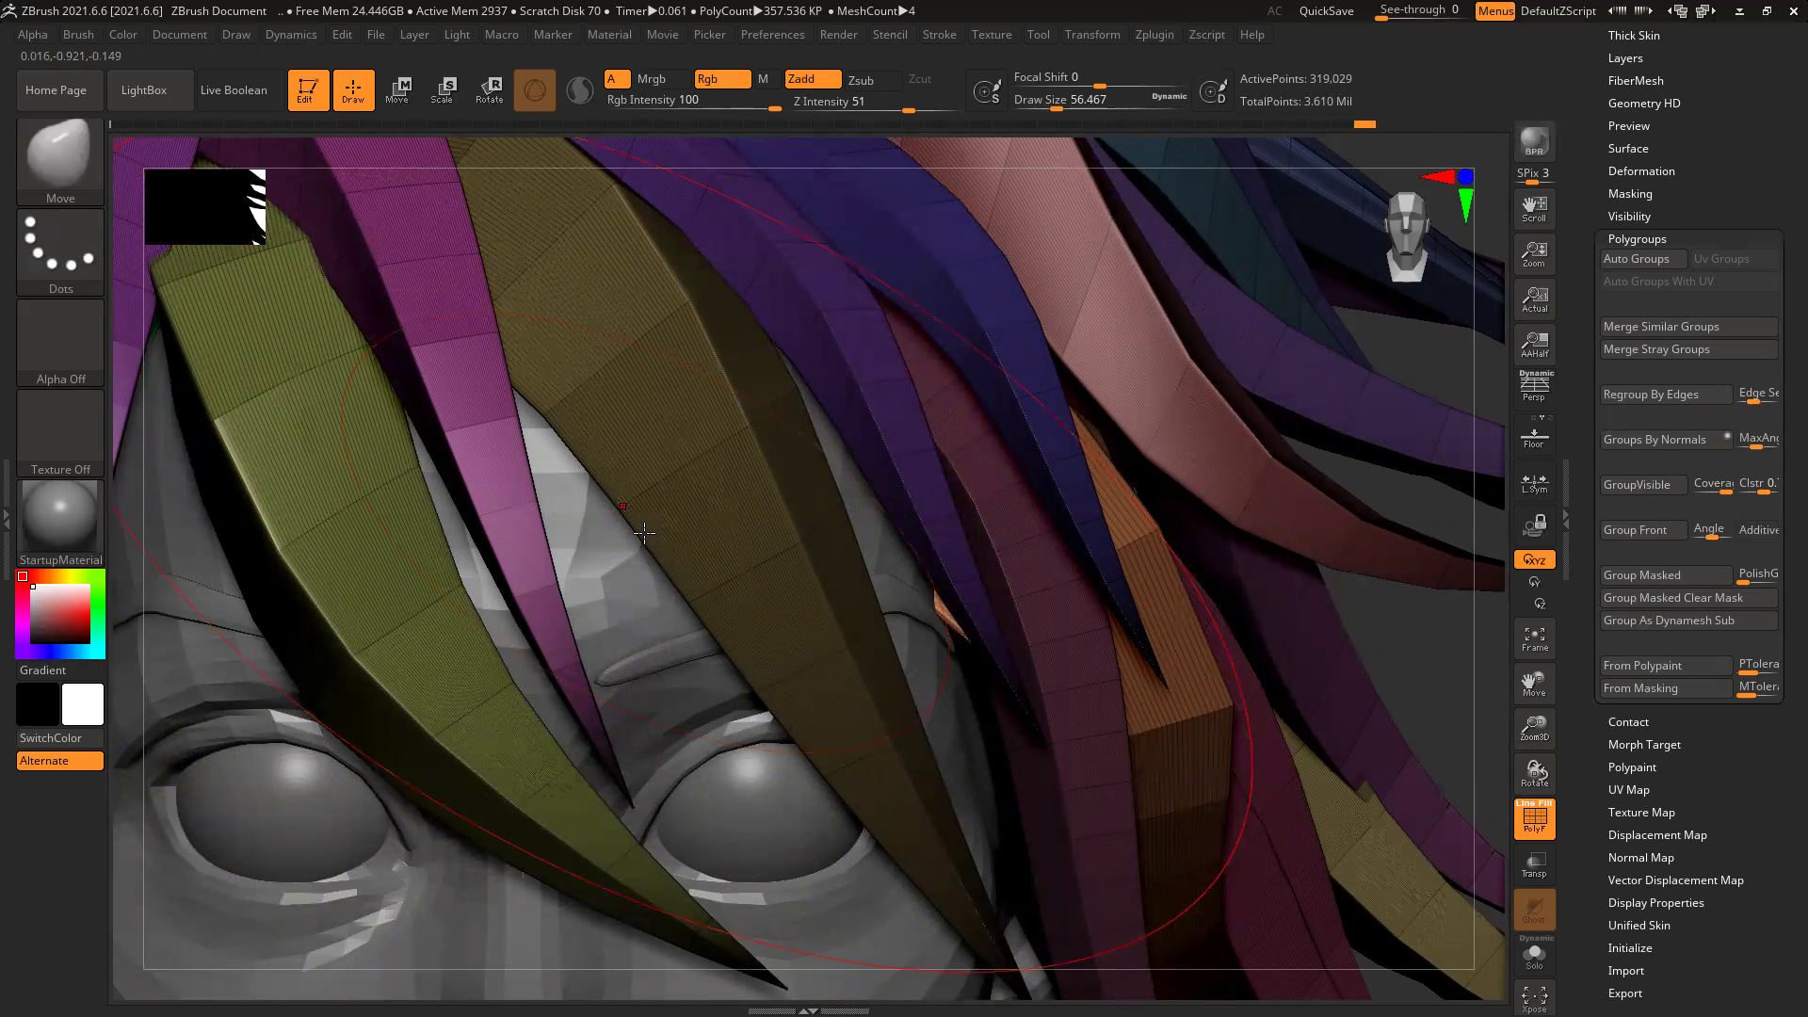
right_click_drag(1182, 677, 1002, 642, "ctrl")
right_click_drag(1332, 487, 1293, 412, "ctrl")
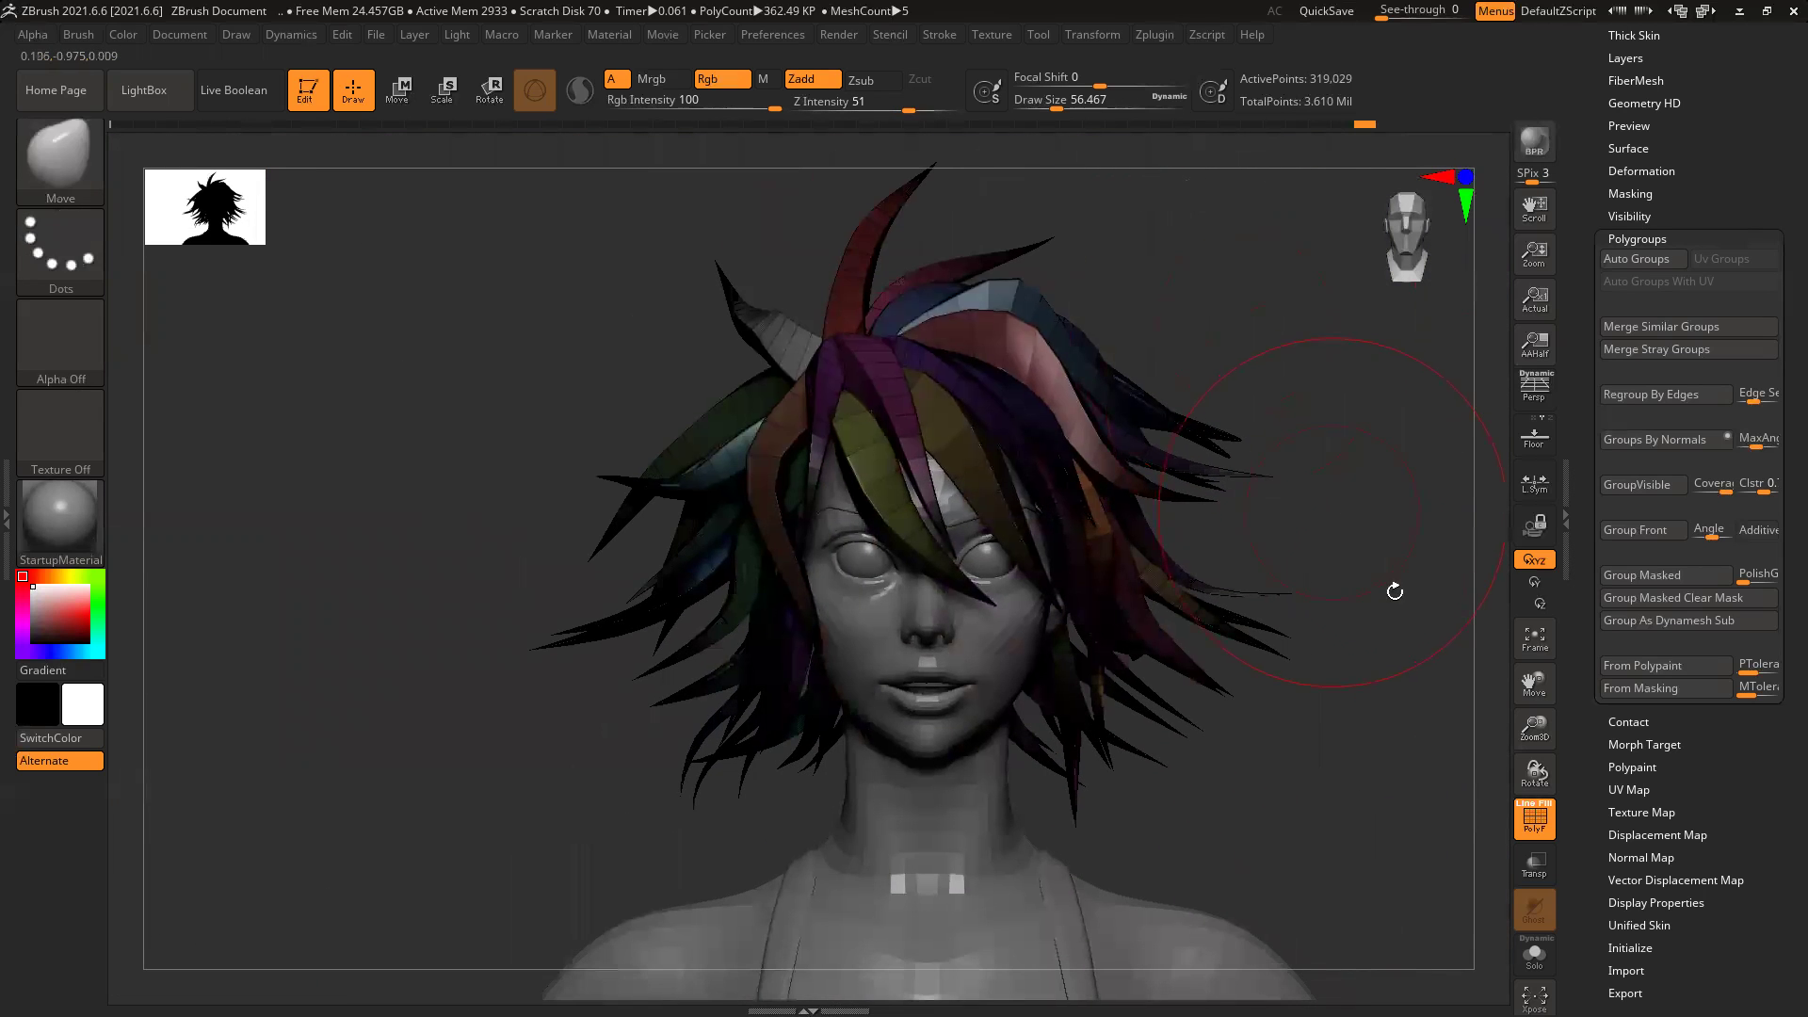
mouse_move(1381, 606)
right_mouse_down()
mouse_move(1401, 606)
mouse_move(1380, 618)
mouse_move(1297, 488)
mouse_move(1292, 384)
right_mouse_up()
mouse_move(1227, 616)
right_mouse_down("ctrl")
mouse_move(1343, 565)
mouse_move(1168, 488)
right_mouse_up("ctrl")
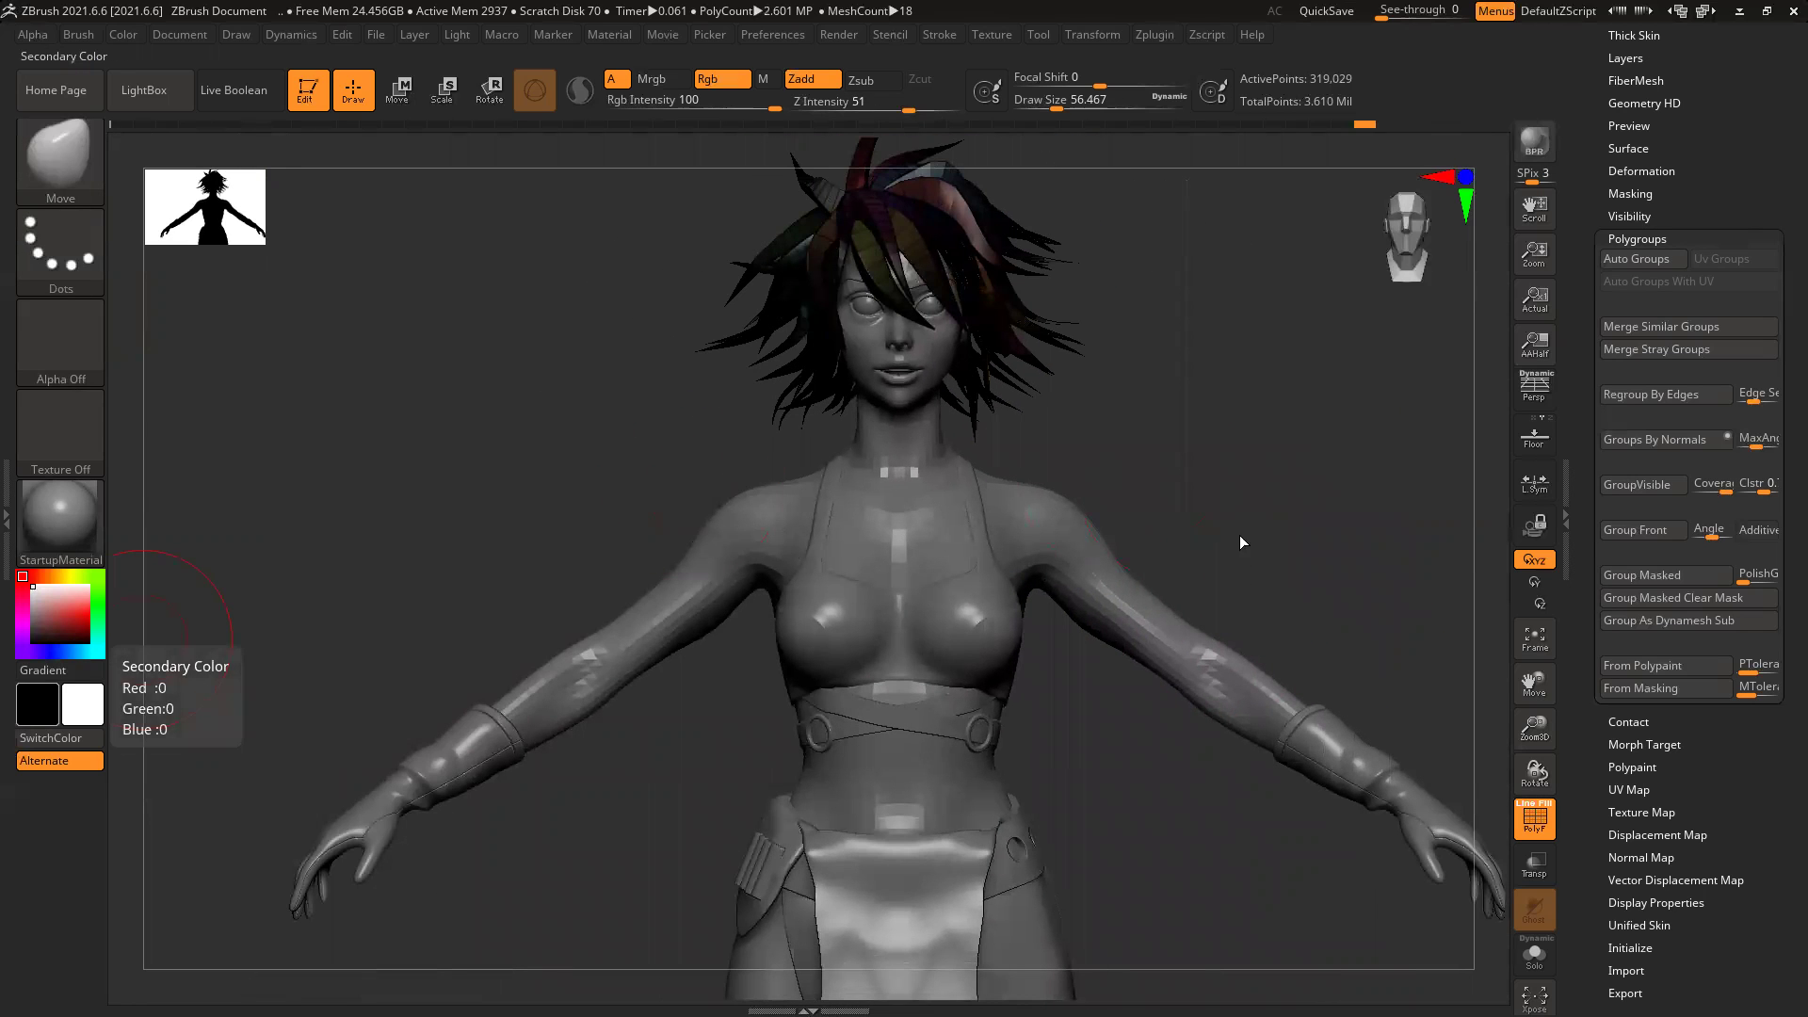
Step: Append a Cylinder3D subtool to the character, make it active, and turn off the polyframe display
right_click_drag(1278, 891, 1275, 654, "alt")
mouse_move(1580, 99)
left_mouse_down()
mouse_move(1581, 246)
mouse_move(1636, 332)
left_mouse_up()
left_click(1628, 314)
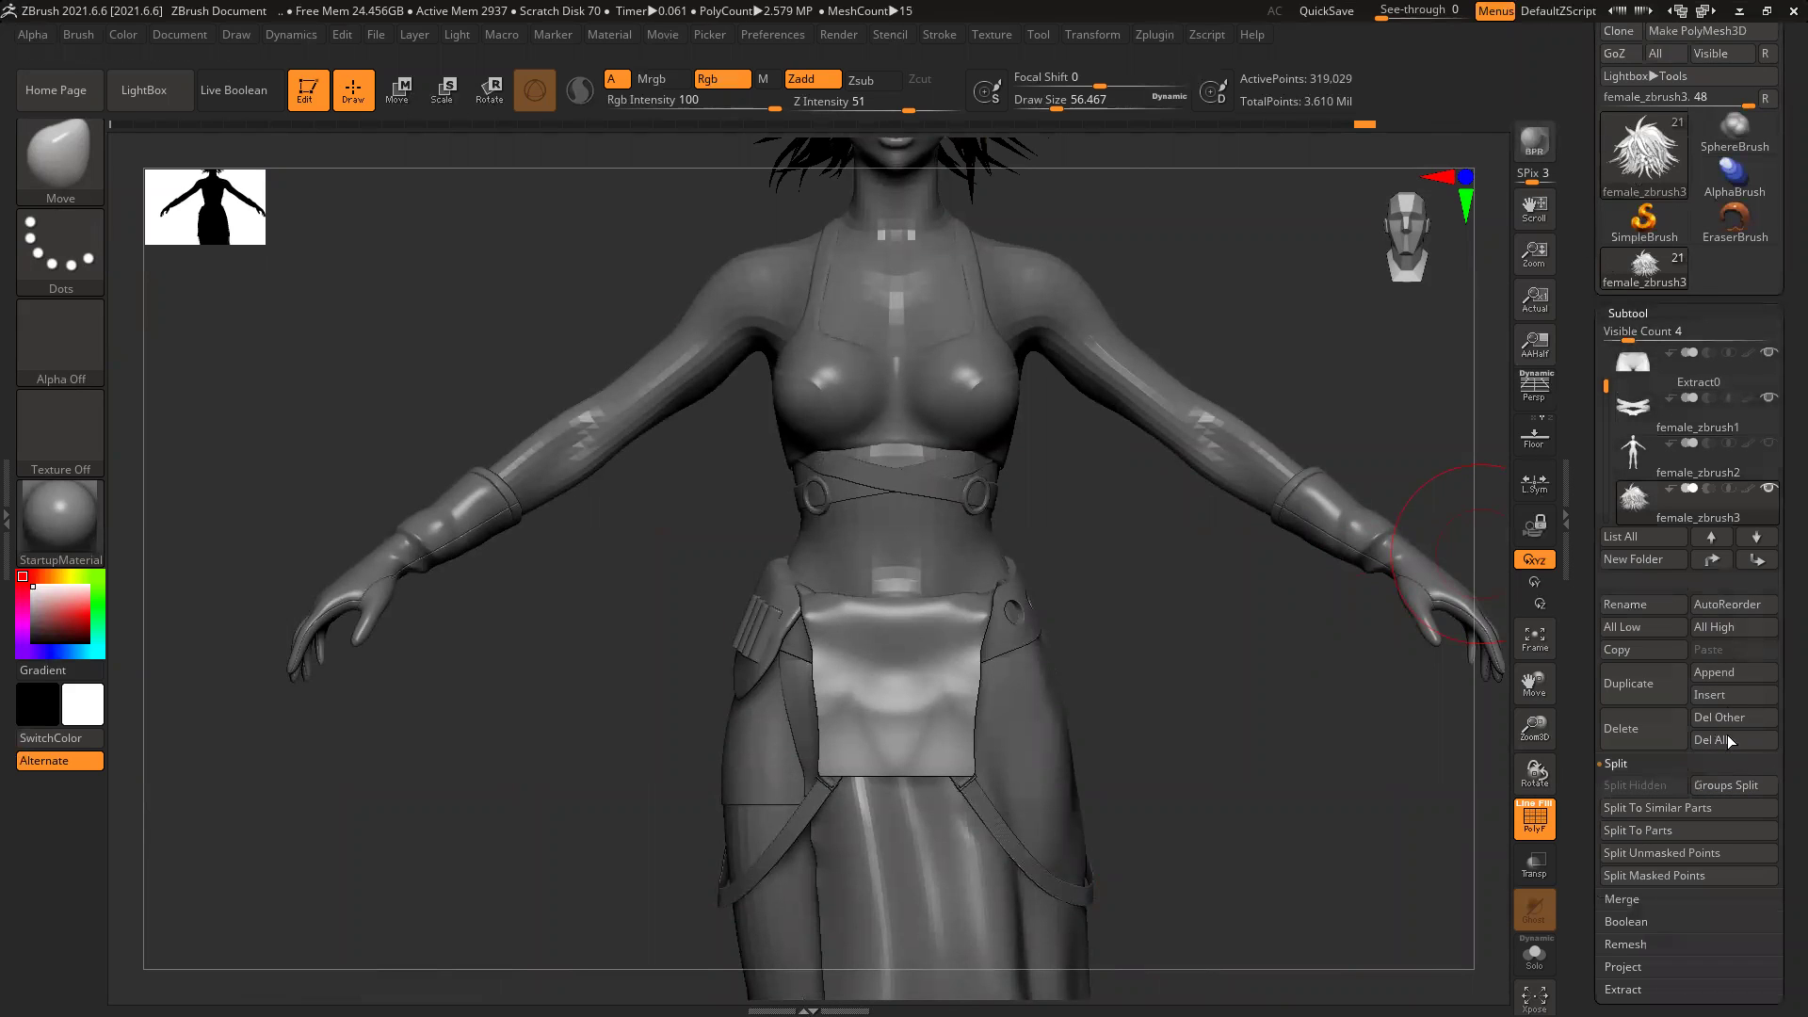
left_click(1723, 674)
left_click(1263, 614)
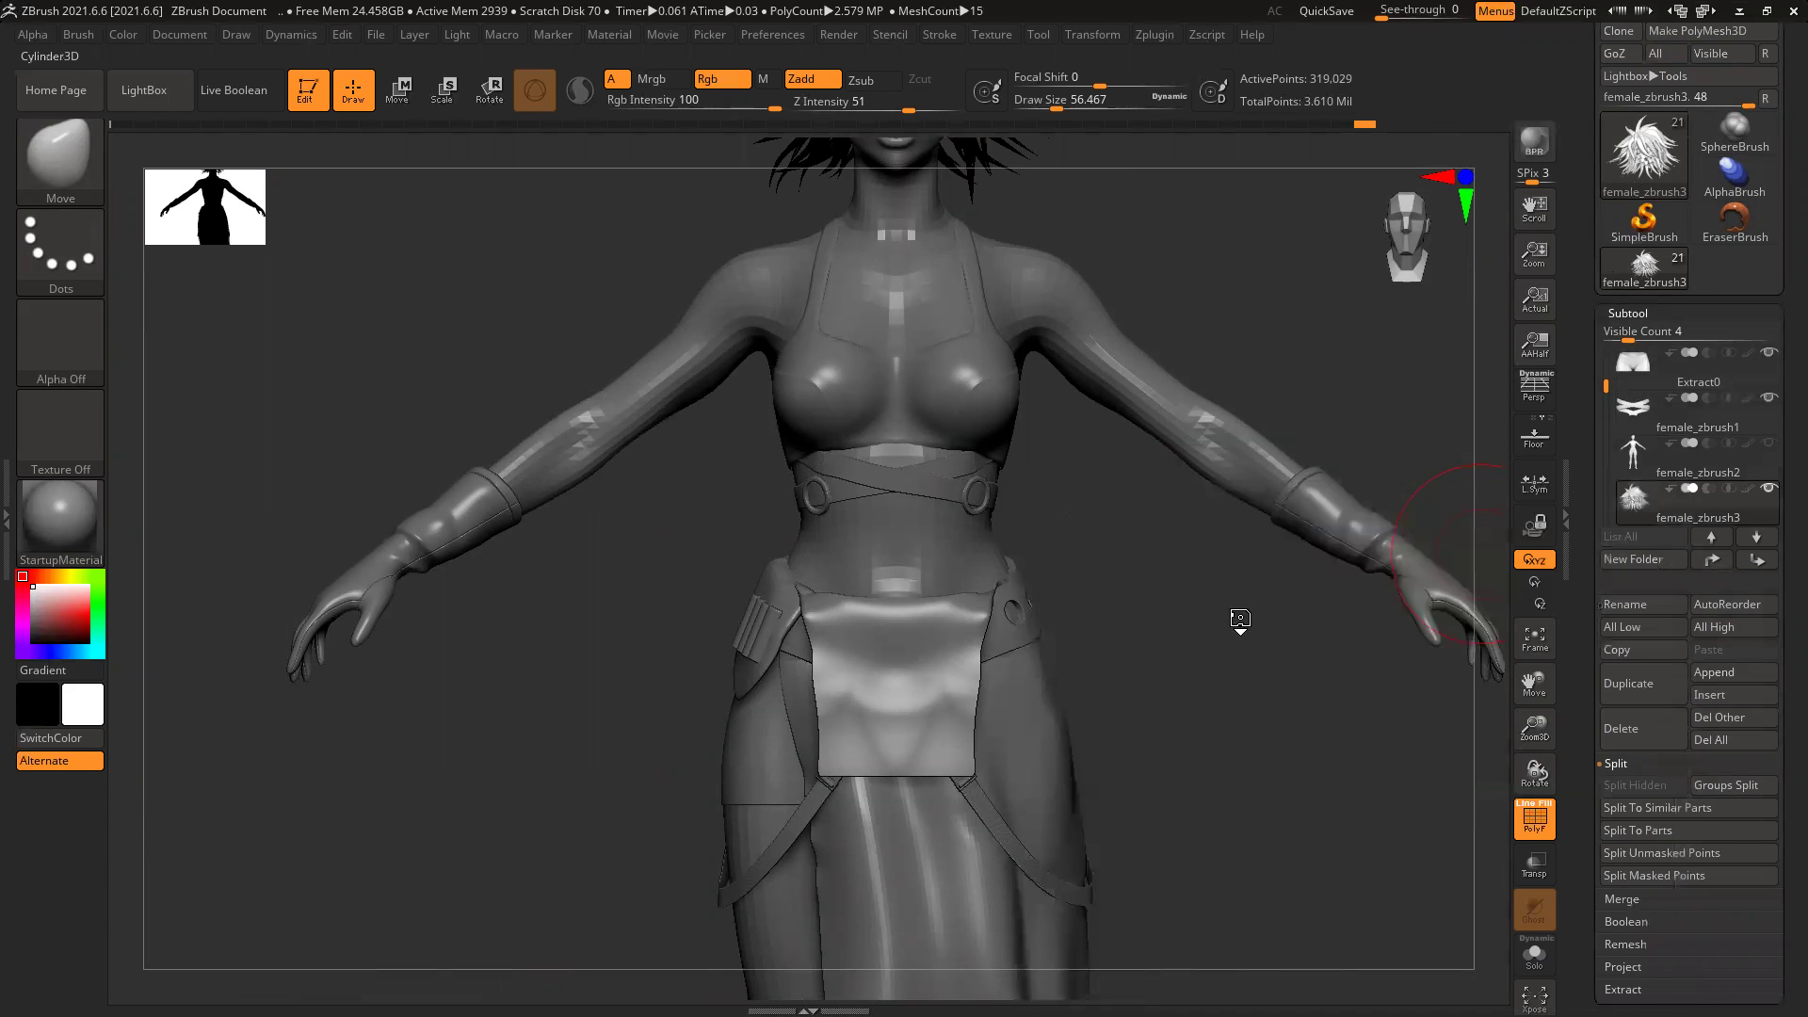
key("f")
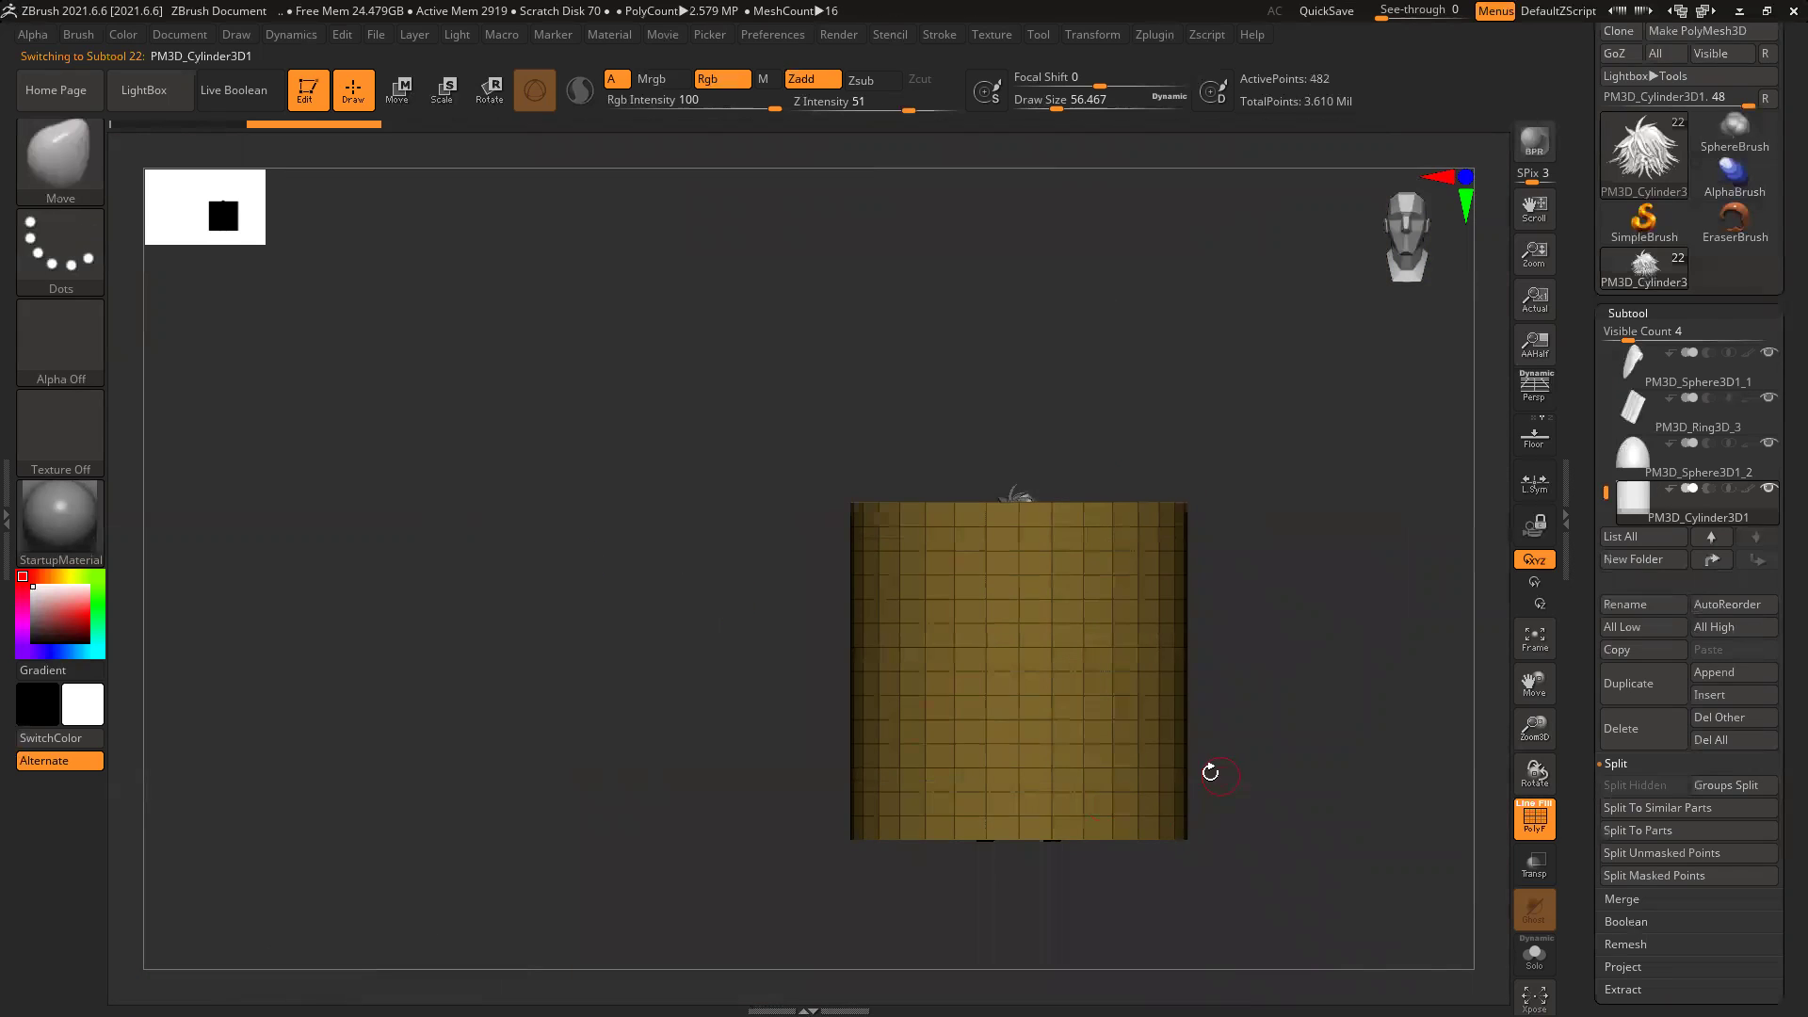
key("shift+f")
Step: Stretch the new cylinder vertically and scale it down into a thin upright rod, viewed on its own
key("r")
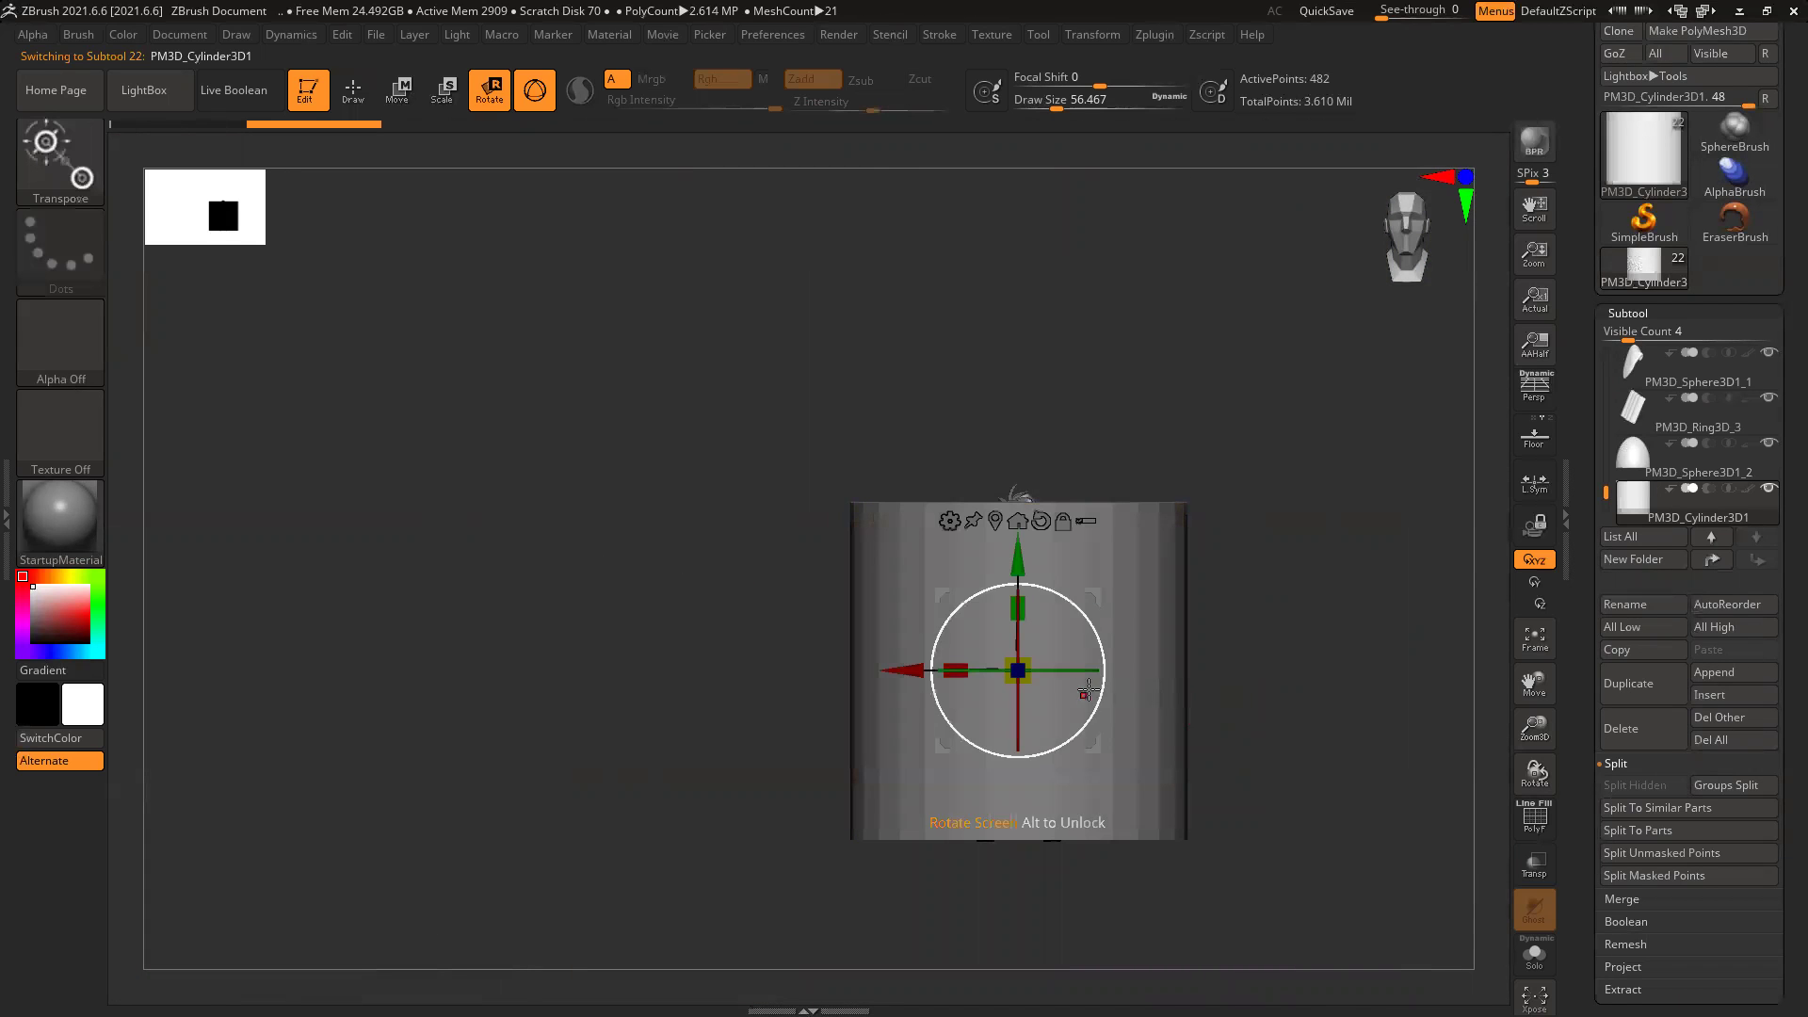
left_click_drag(960, 669, 966, 790)
key("ctrl+z")
left_click_drag(1022, 609, 1029, 167)
left_click_drag(1017, 670, 892, 880)
right_click_drag(1118, 827, 932, 739, "alt")
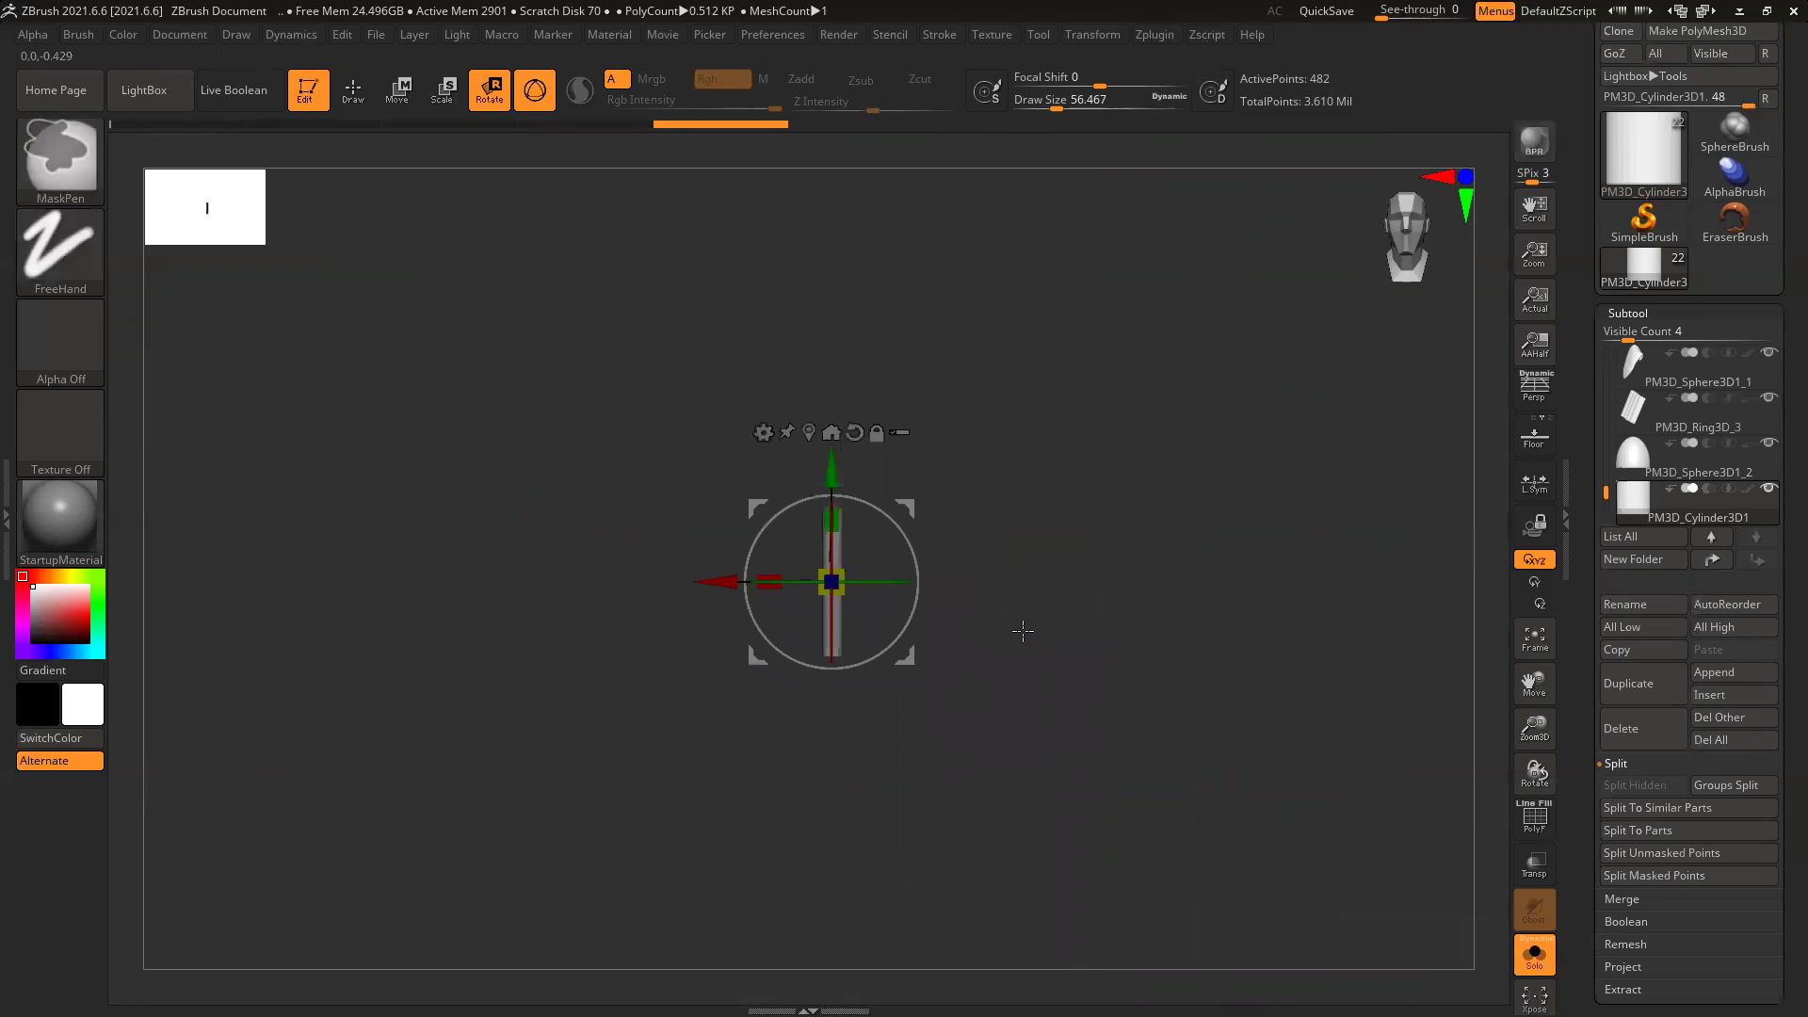
Step: Undo the excessive downscaling and settle the rod's overall size with its wireframe displayed
key("ctrl+z")
key("ctrl+z")
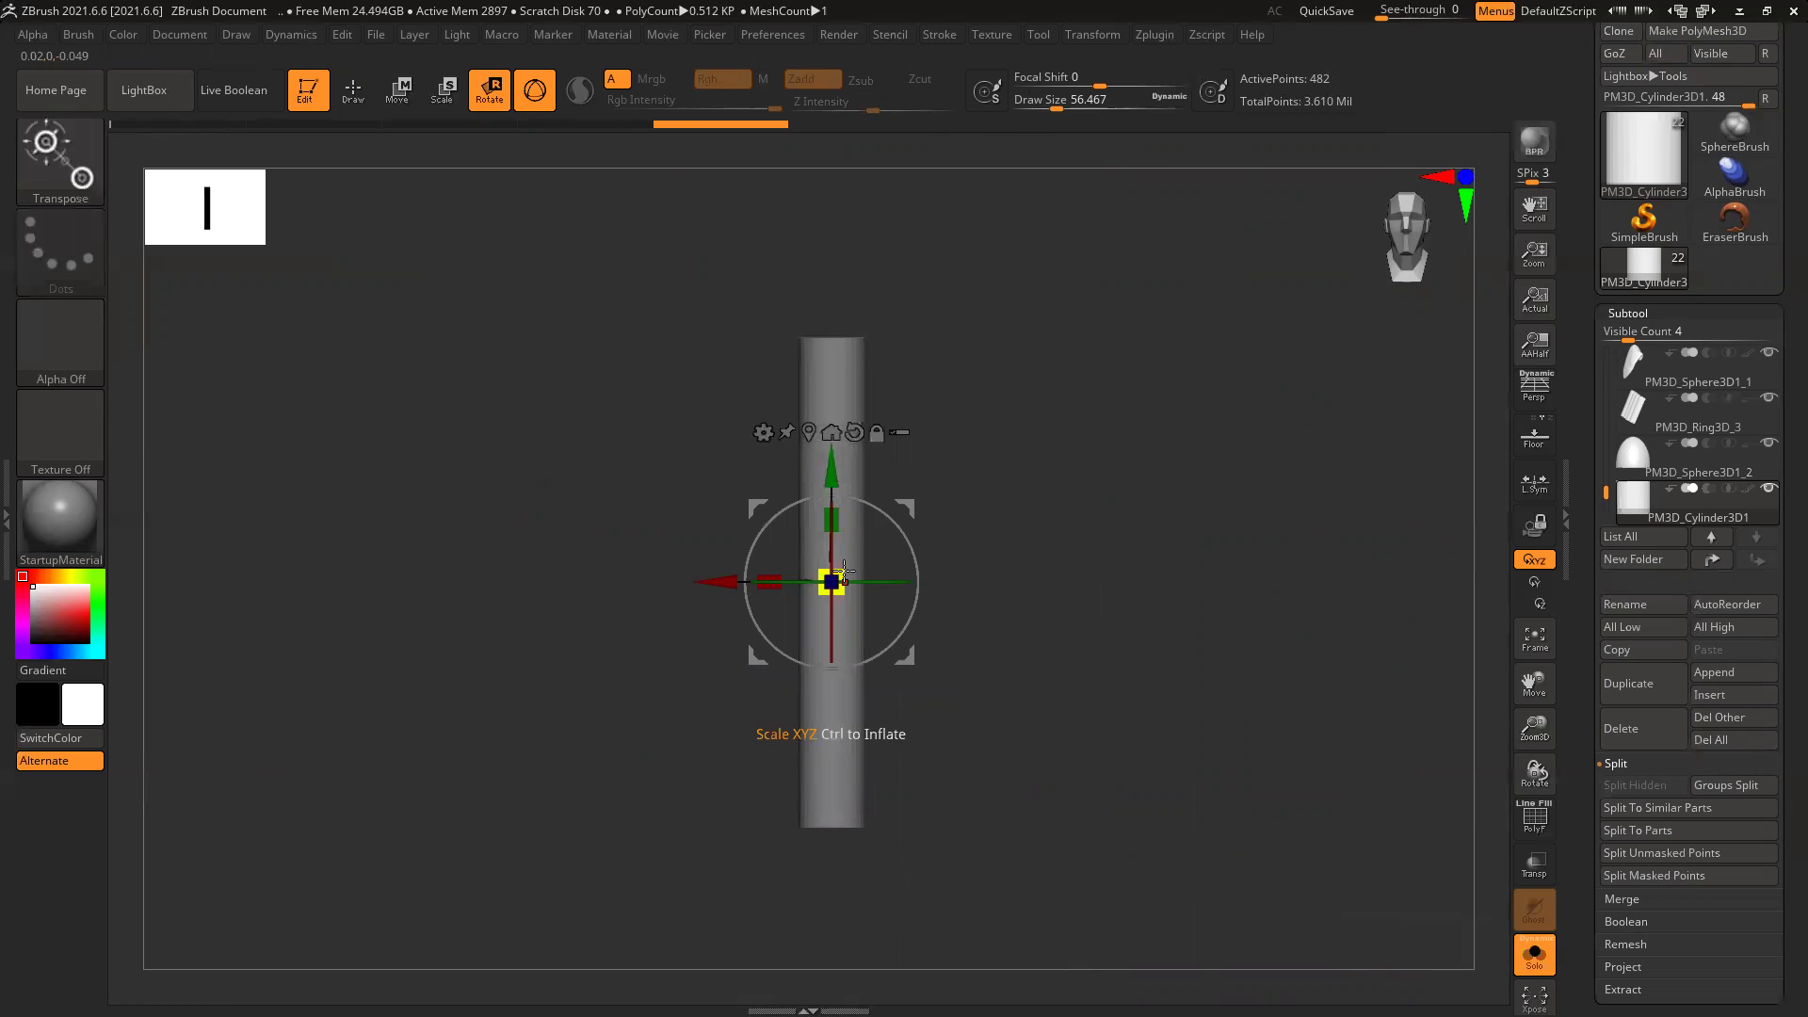
left_click_drag(845, 565, 937, 715)
key("shift+f")
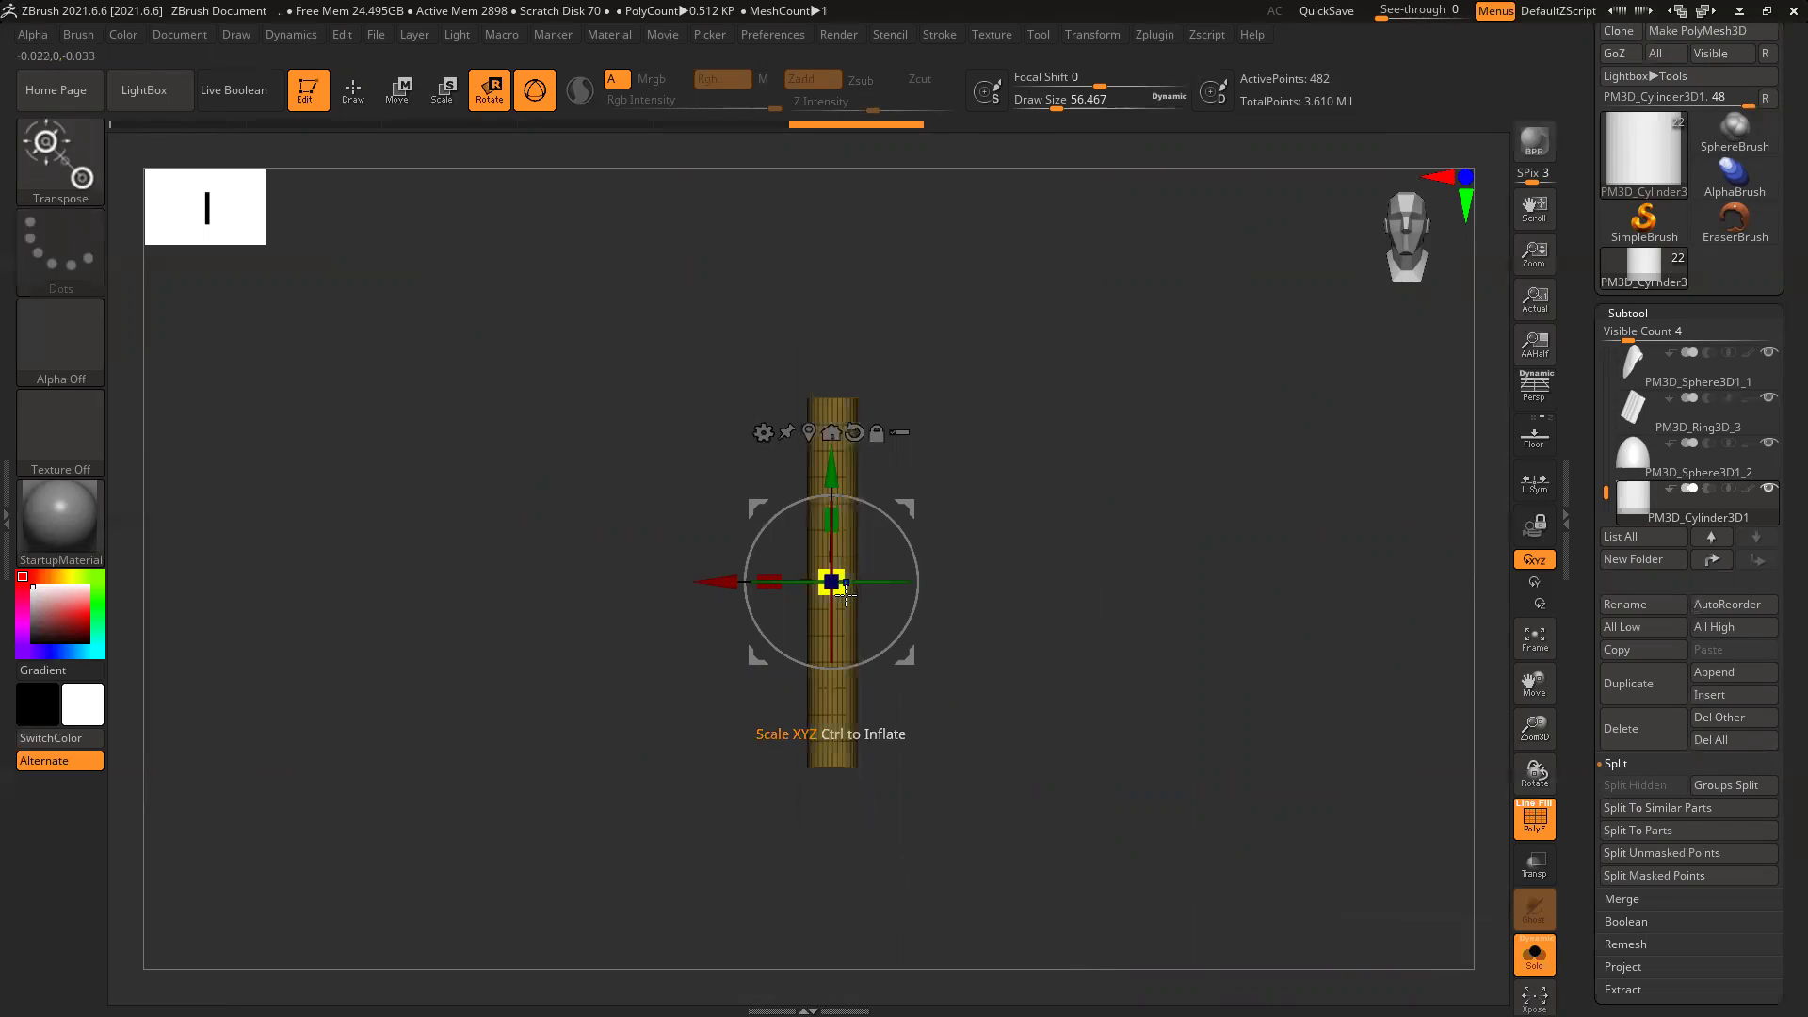
key("ctrl+z")
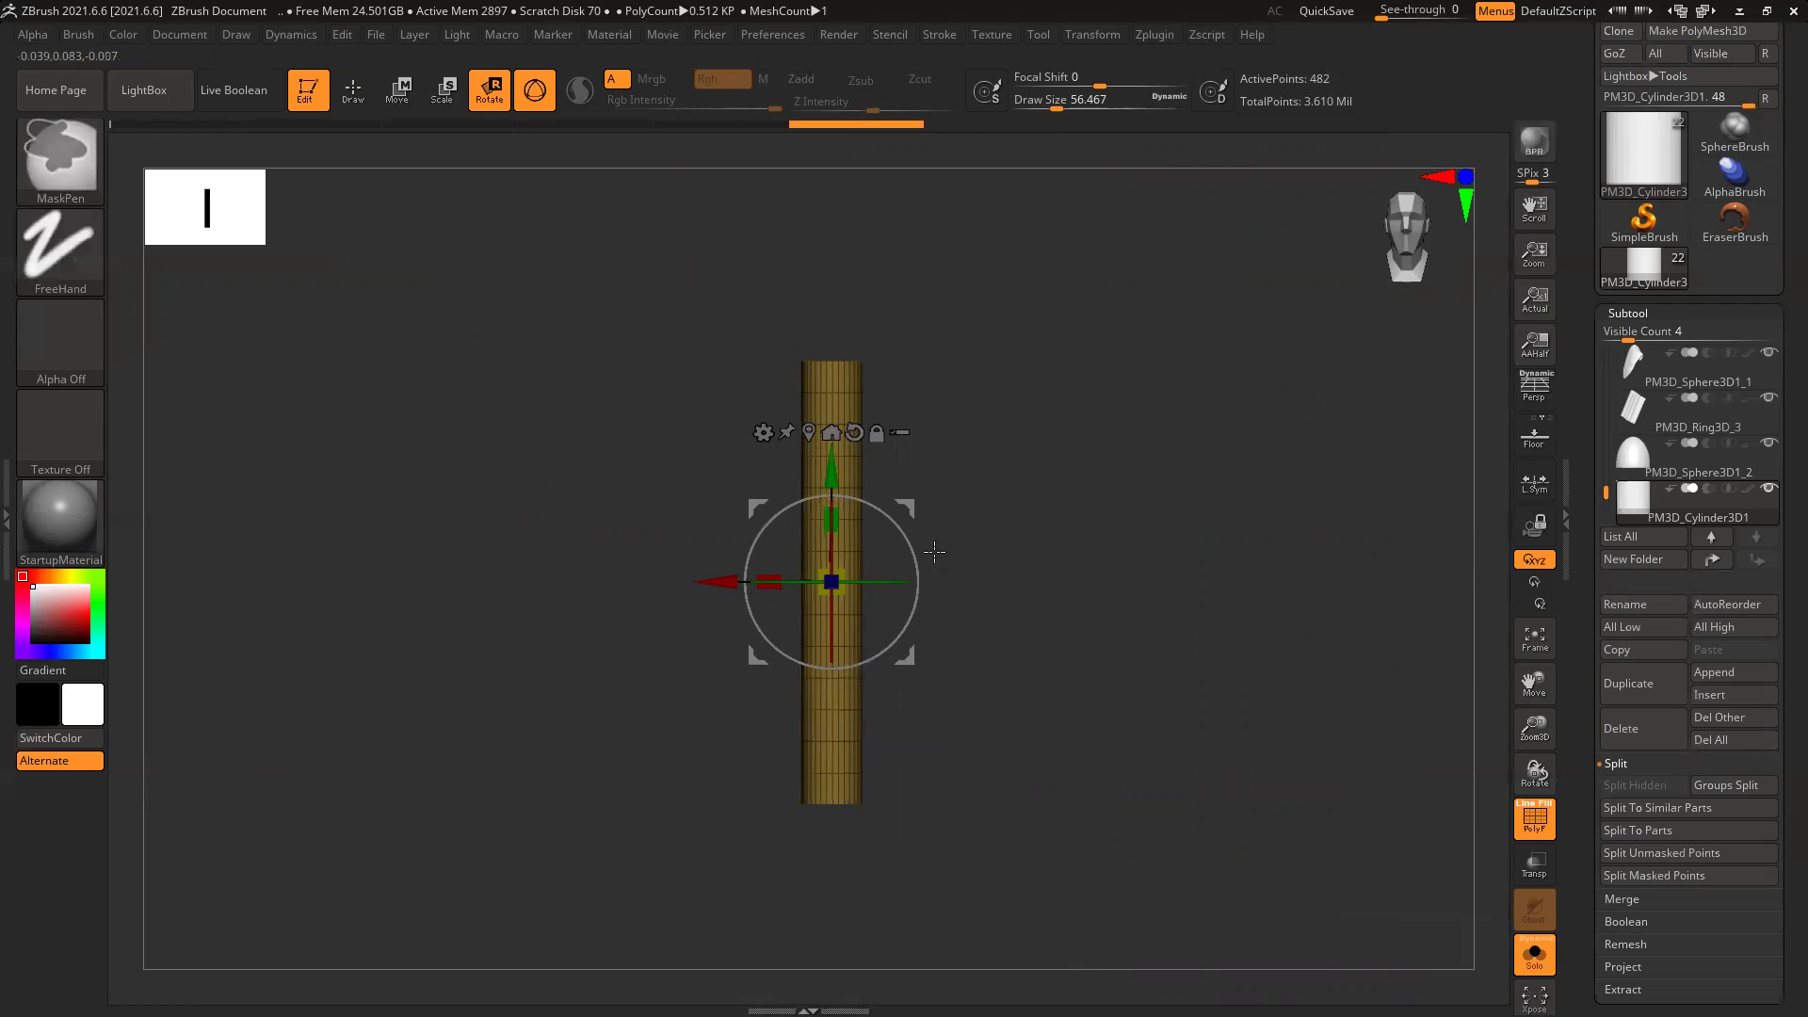
Step: Apply a soft gradient mask along the rod, then enlarge its lower end to taper the shaft
left_click_drag(828, 381, 819, 808, "ctrl")
left_click(825, 572, "ctrl")
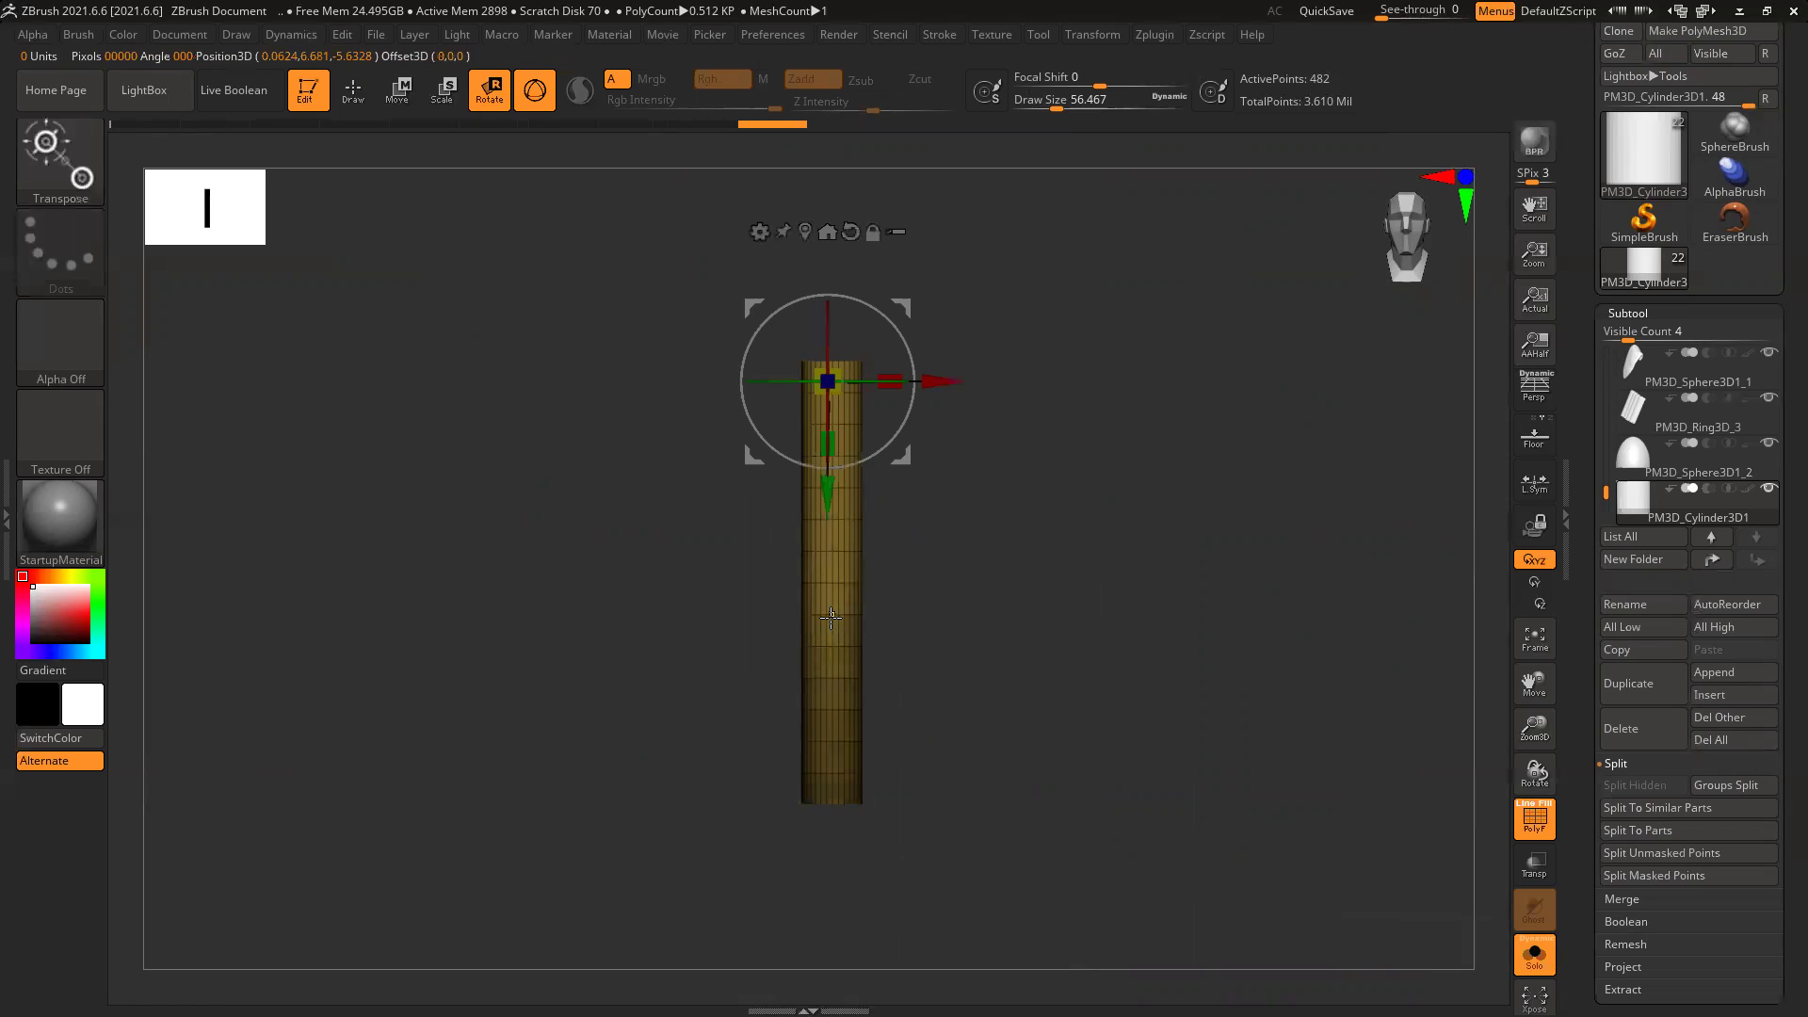
left_click(1063, 695, "ctrl")
left_click(829, 602, "ctrl")
left_click(828, 597, "ctrl")
left_click(829, 597, "ctrl")
left_click(829, 597, "ctrl")
key("ctrl+z")
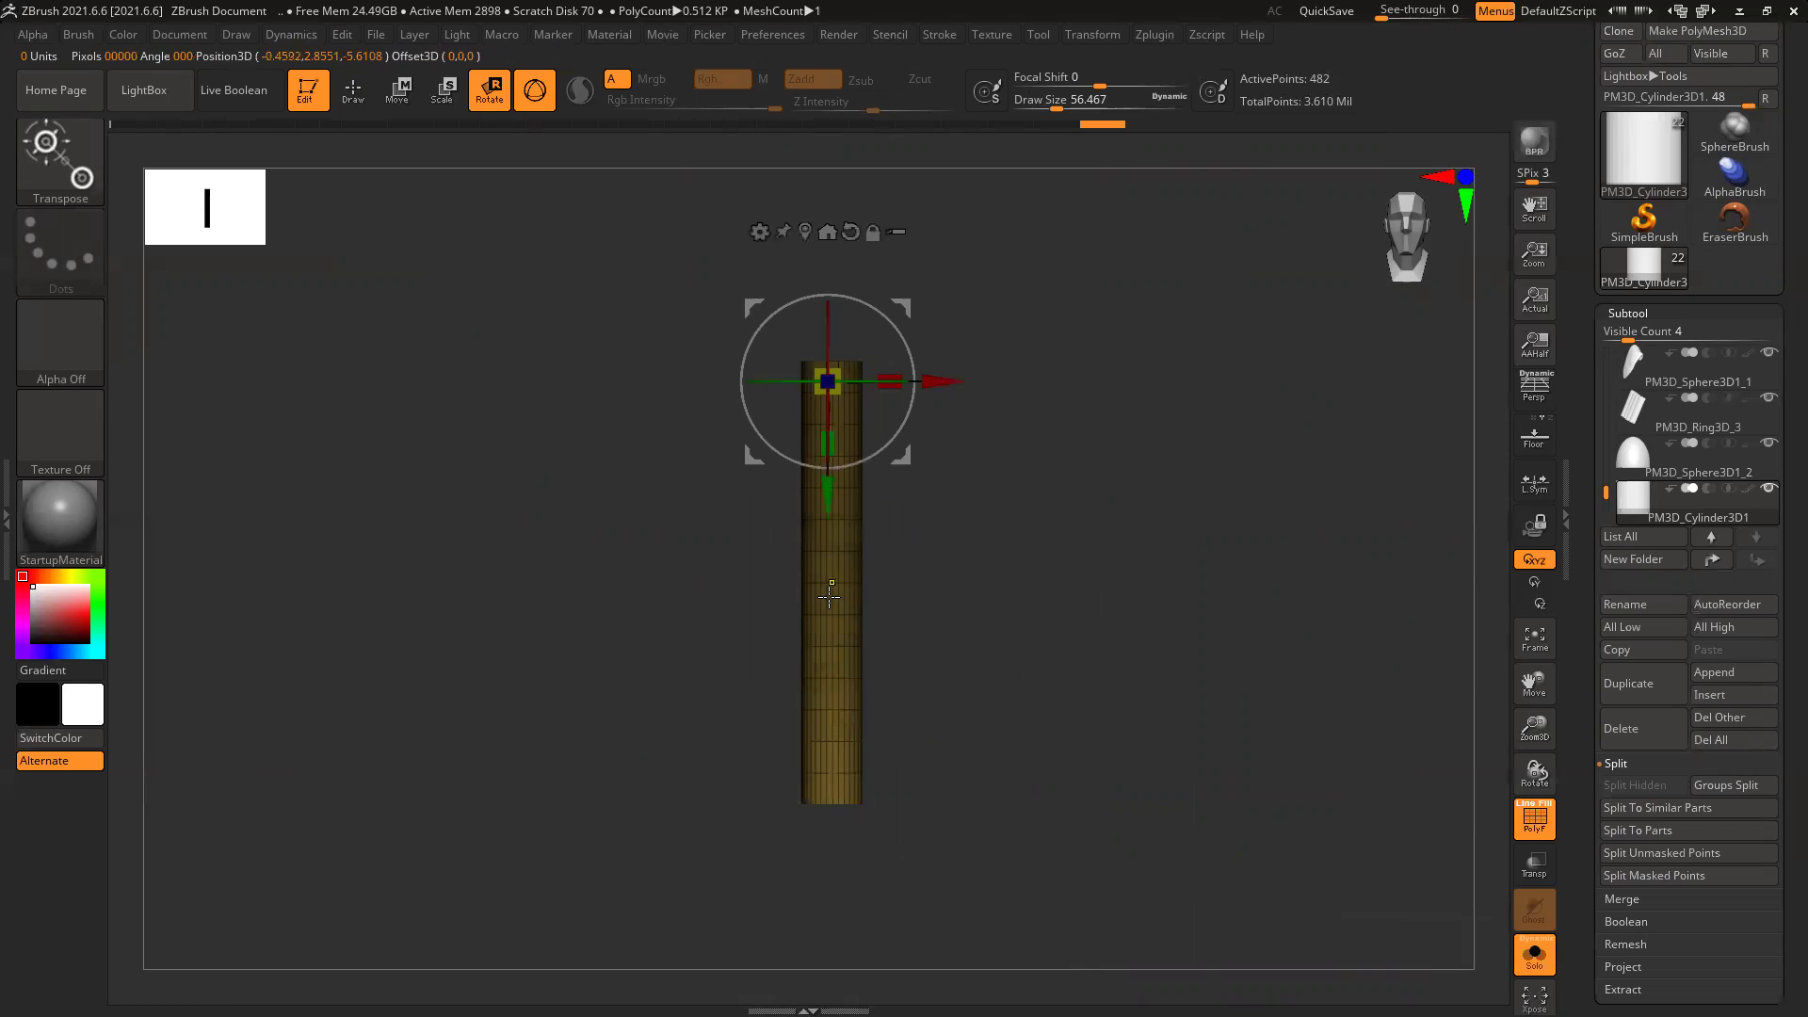
left_click_drag(839, 368, 873, 332)
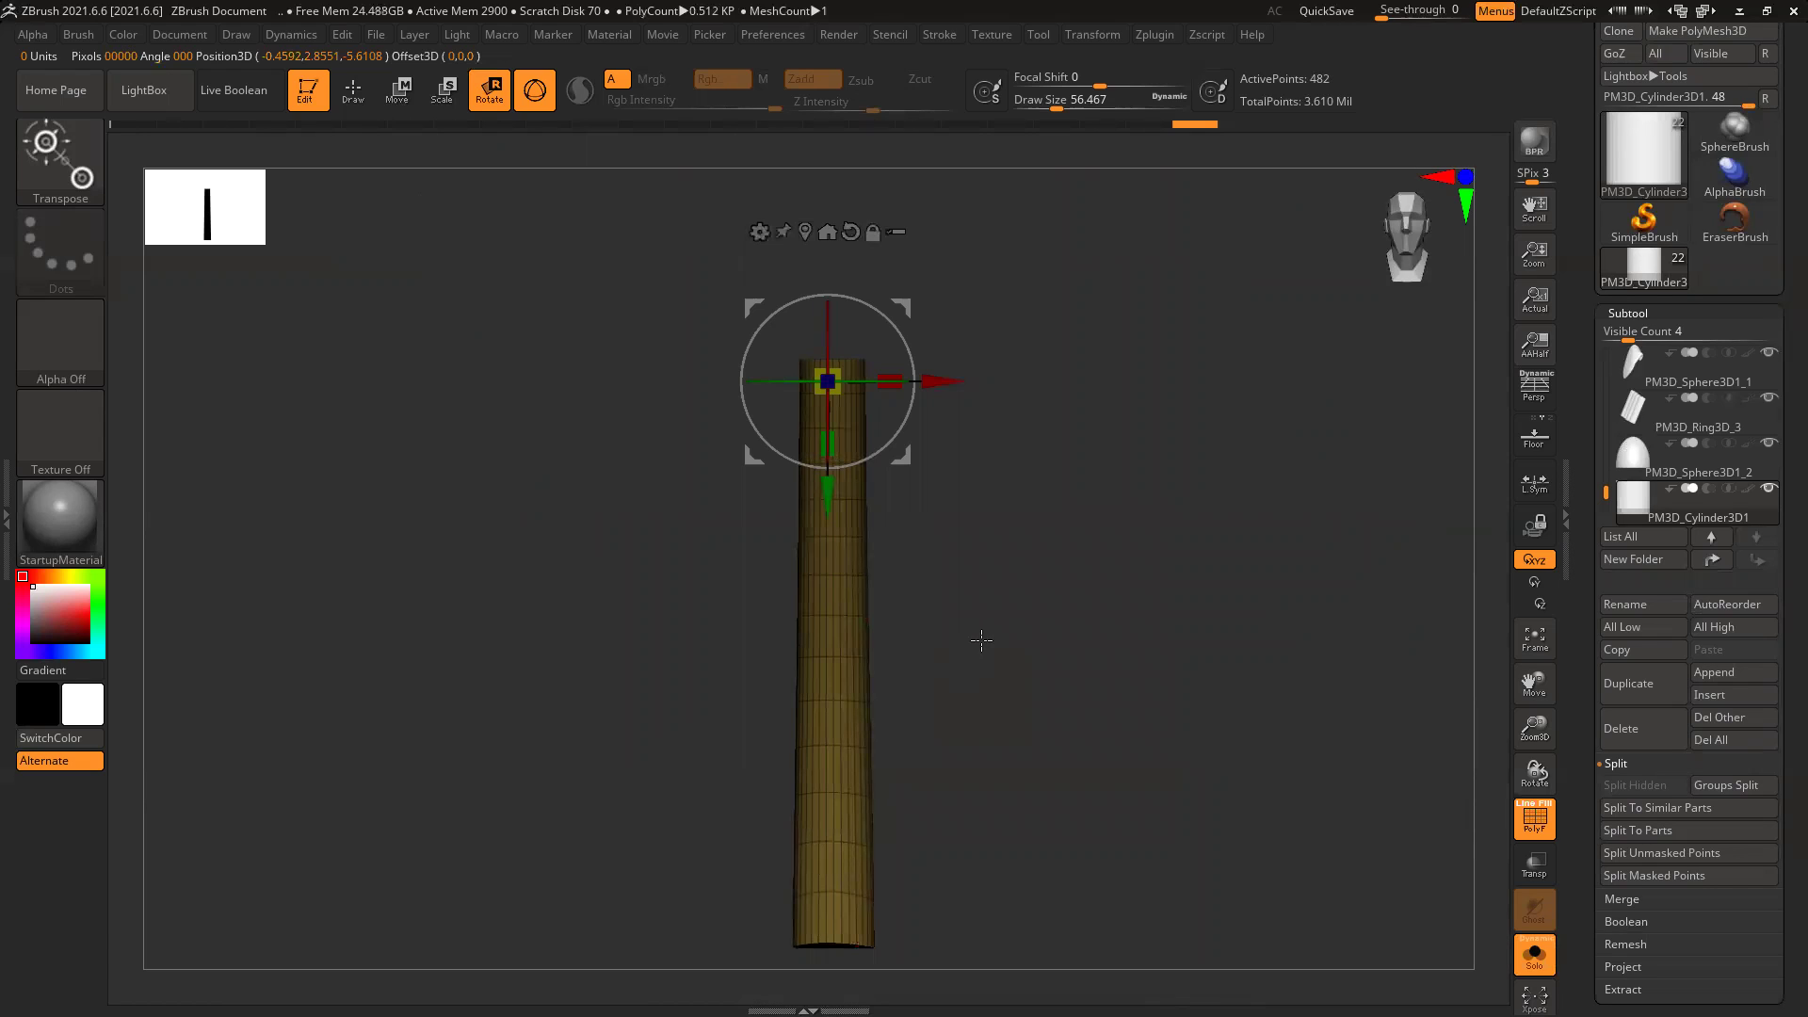
key("shift+f")
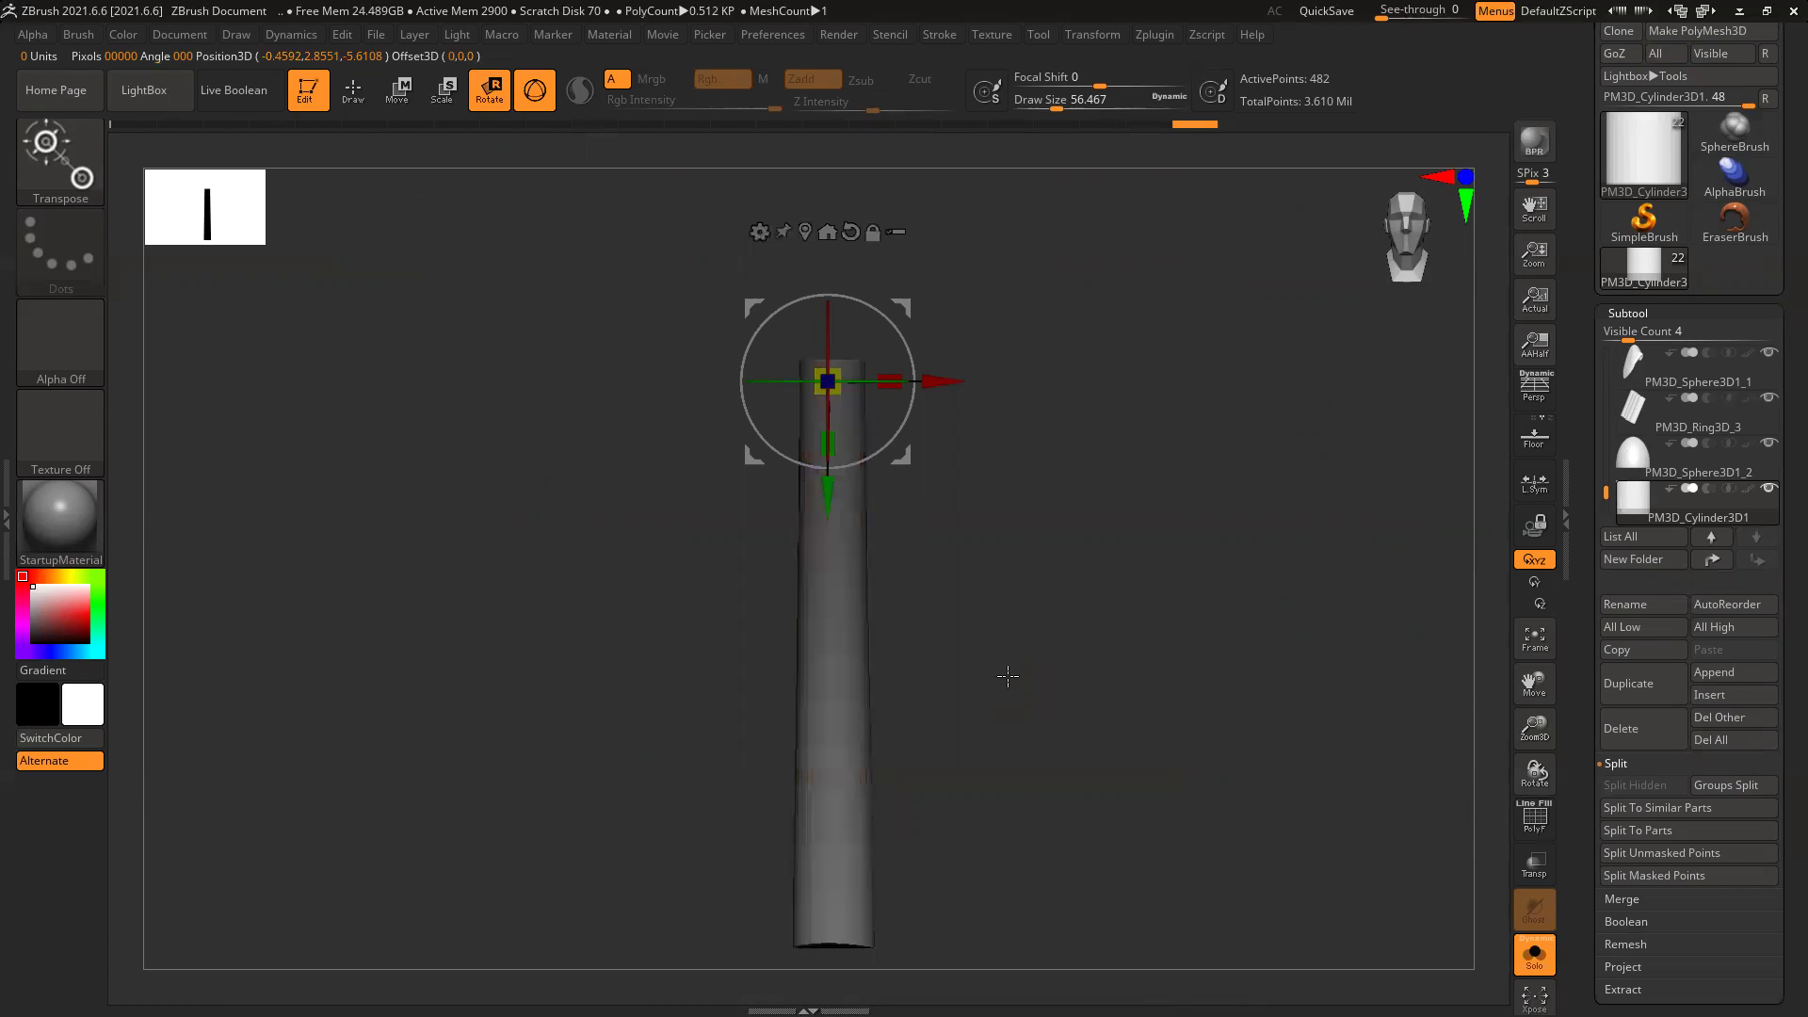
Step: Invert the shaft's gradient mask and pull the upper end upward to lengthen the shaft
key("ctrl")
left_click(983, 586, "ctrl")
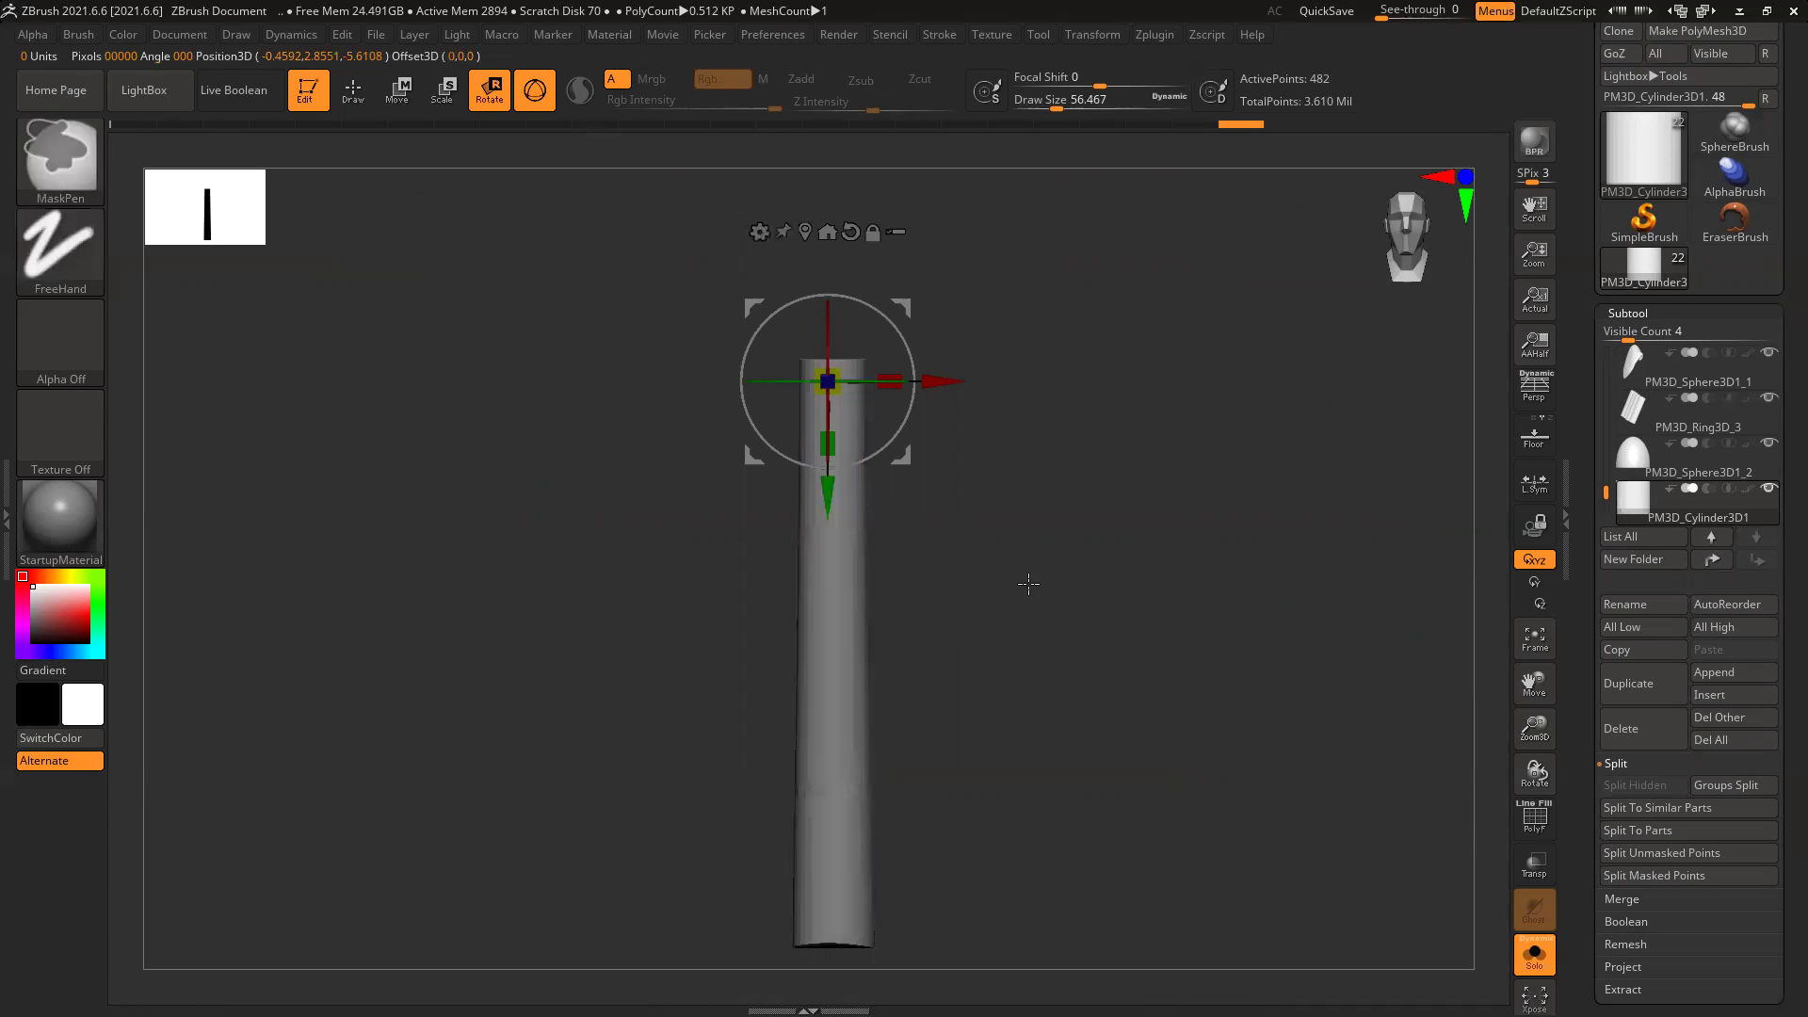
left_click(1000, 568, "ctrl")
left_click(983, 553, "ctrl")
left_click_drag(832, 509, 834, 335)
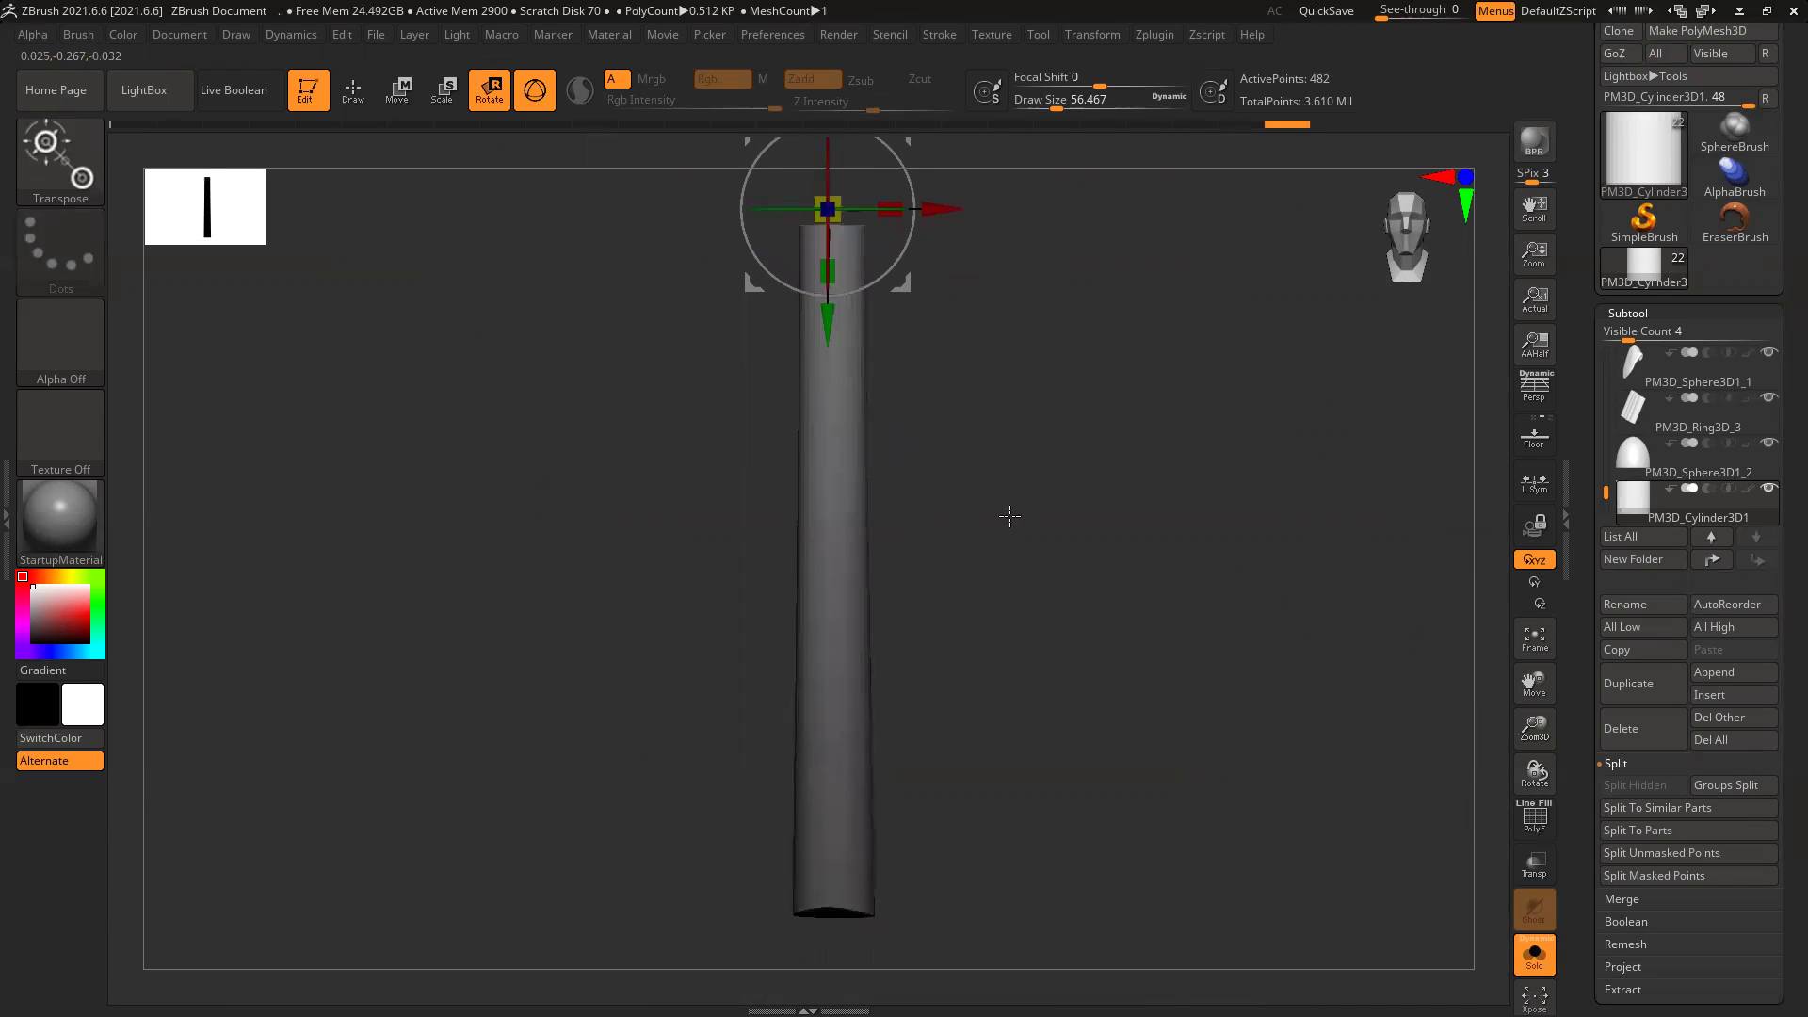
key("ctrl+z")
left_click_drag(829, 497, 829, 399)
left_click_drag(993, 661, 1025, 750, "alt")
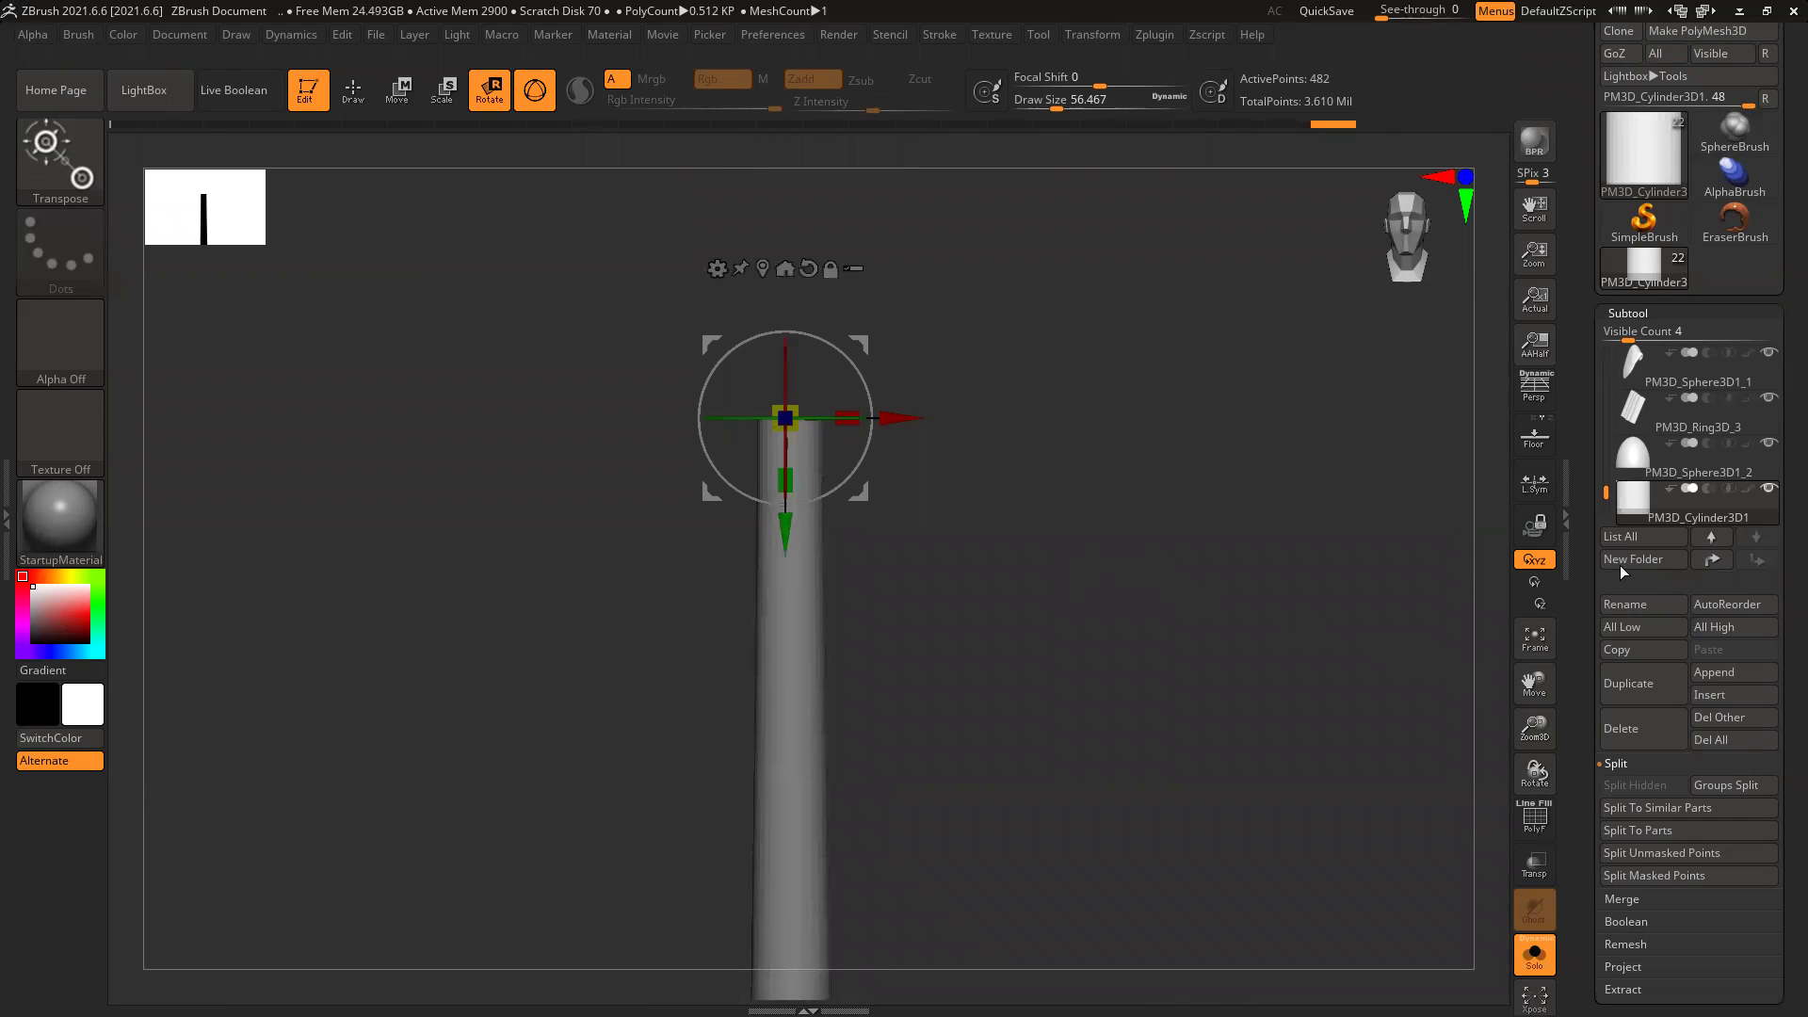
Step: Append a Cube3D subtool, make it active, and leave only the cube and the cylinder shaft visible
left_click(1739, 685)
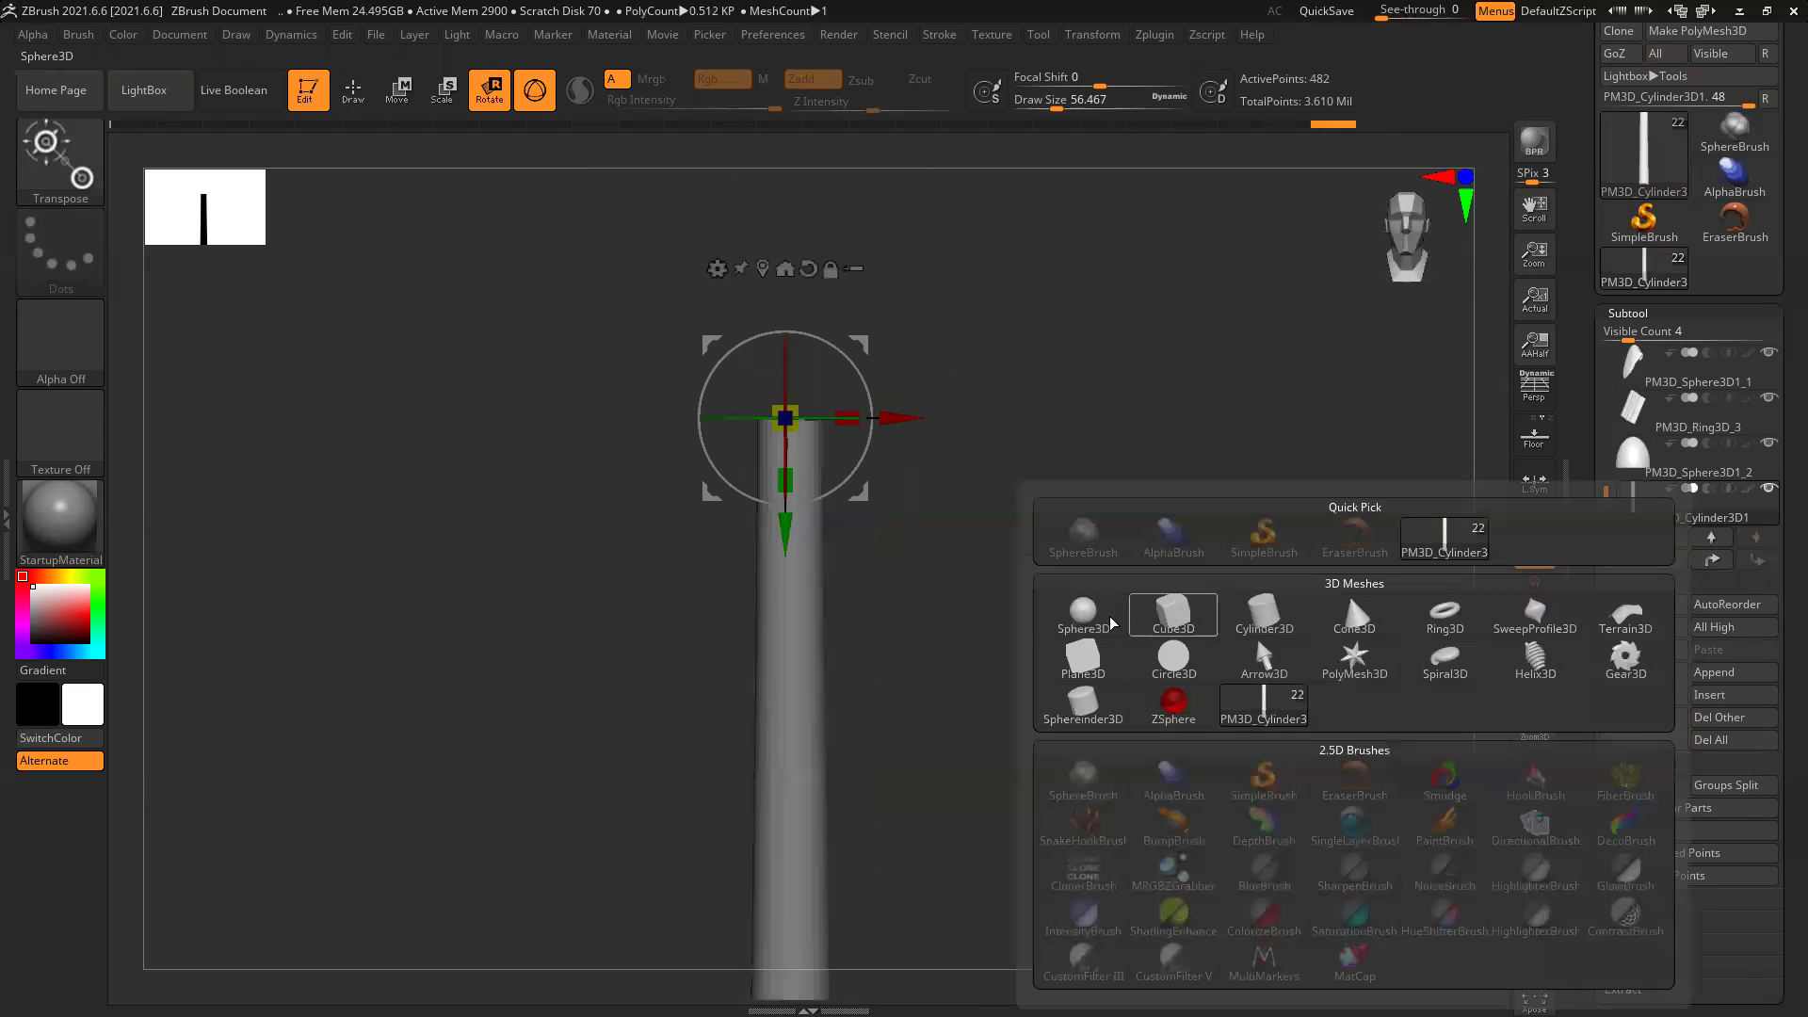
left_click(1172, 617)
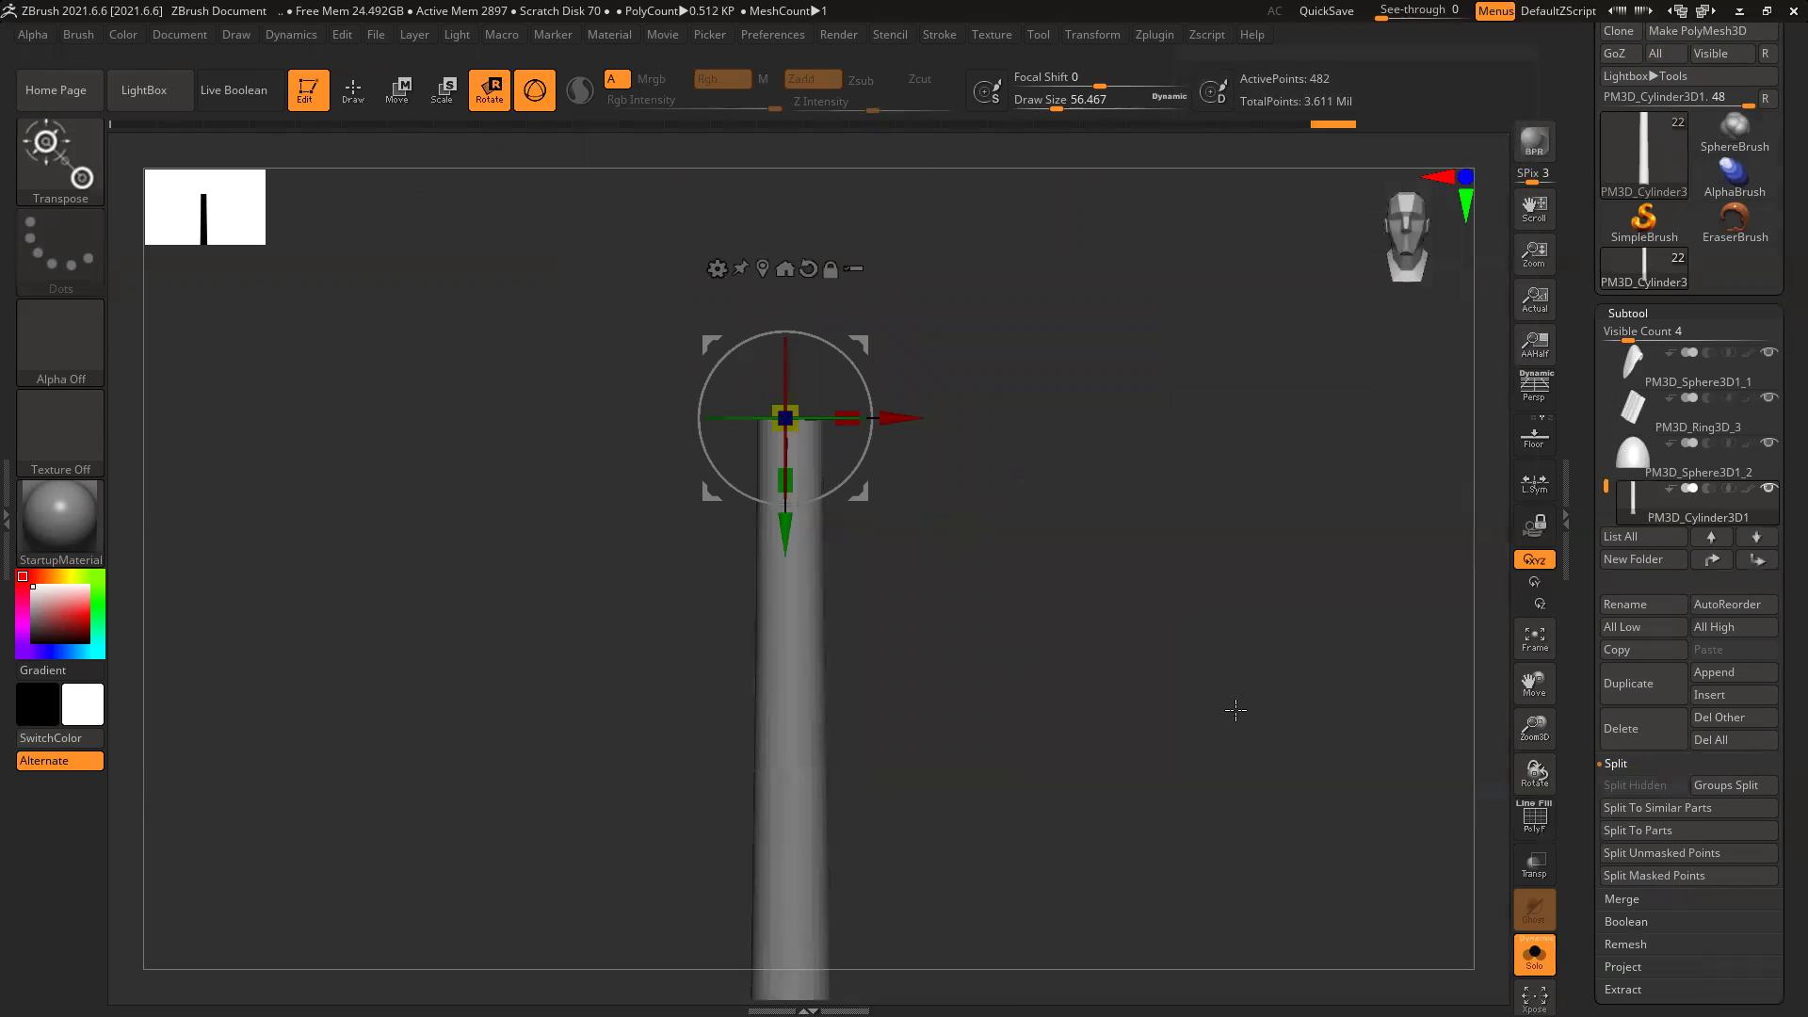
left_click(1535, 970)
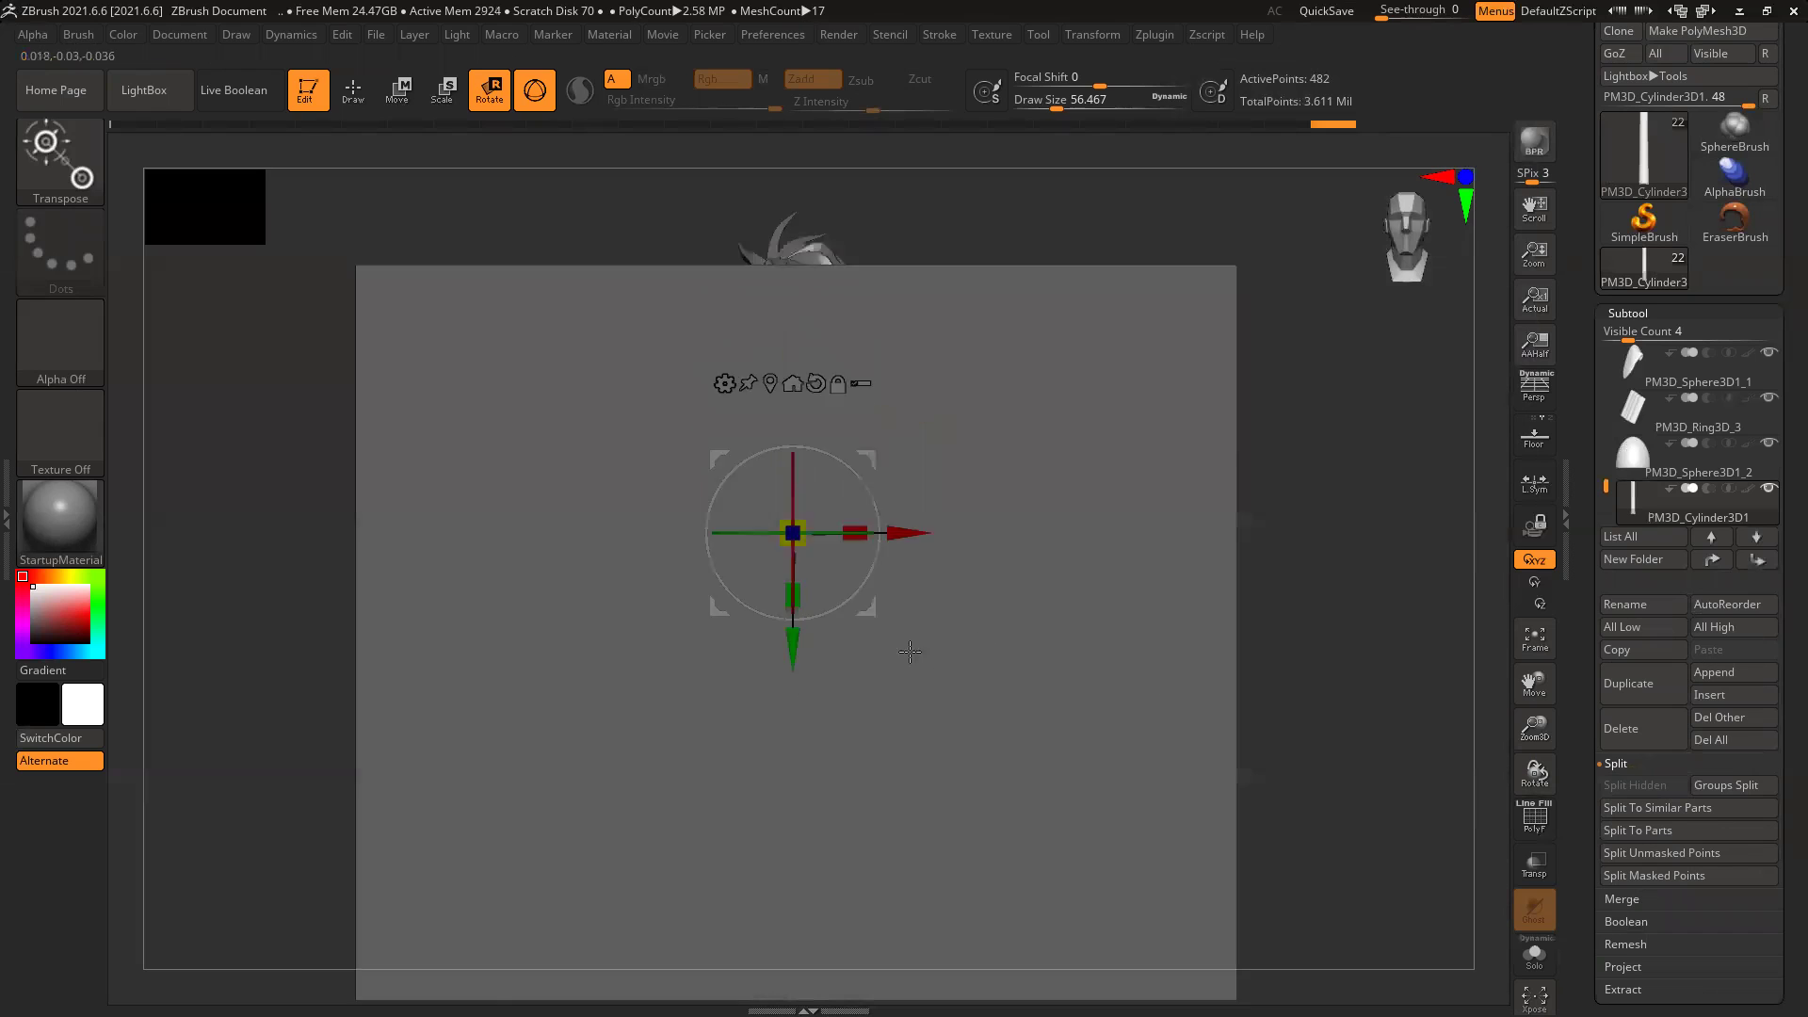
left_click(940, 559, "alt")
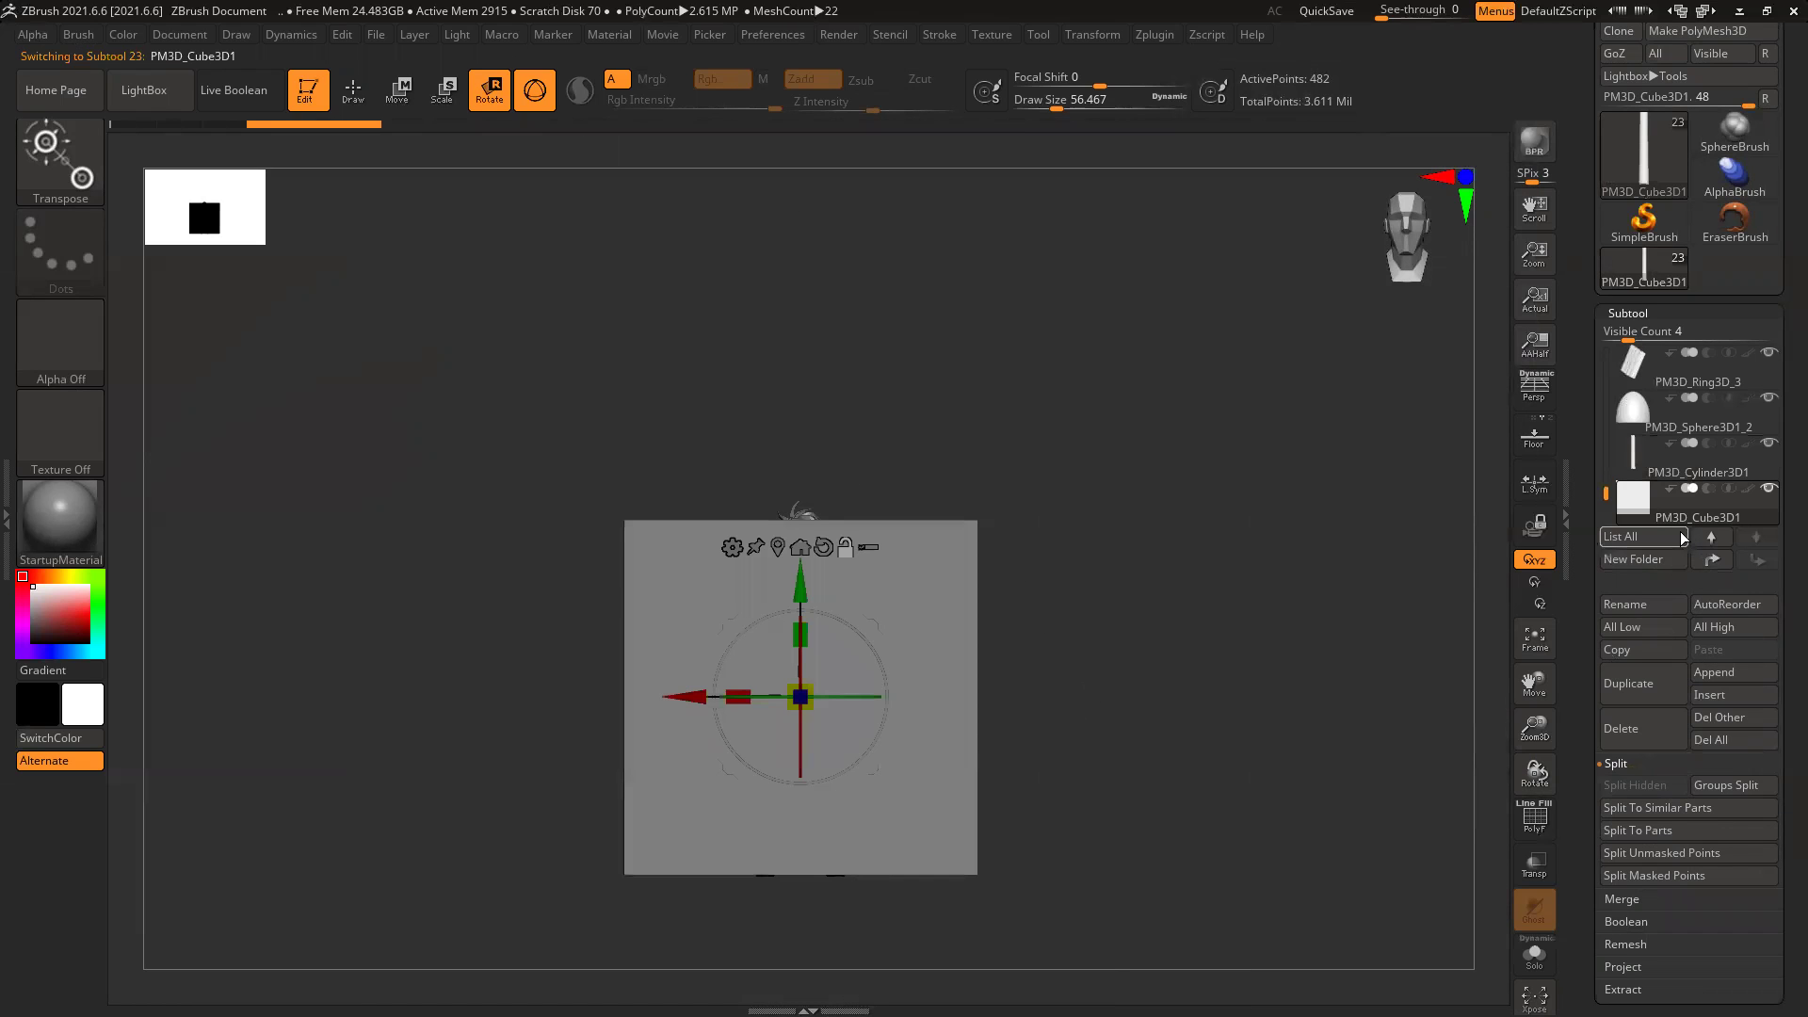
left_click(1769, 487, "shift")
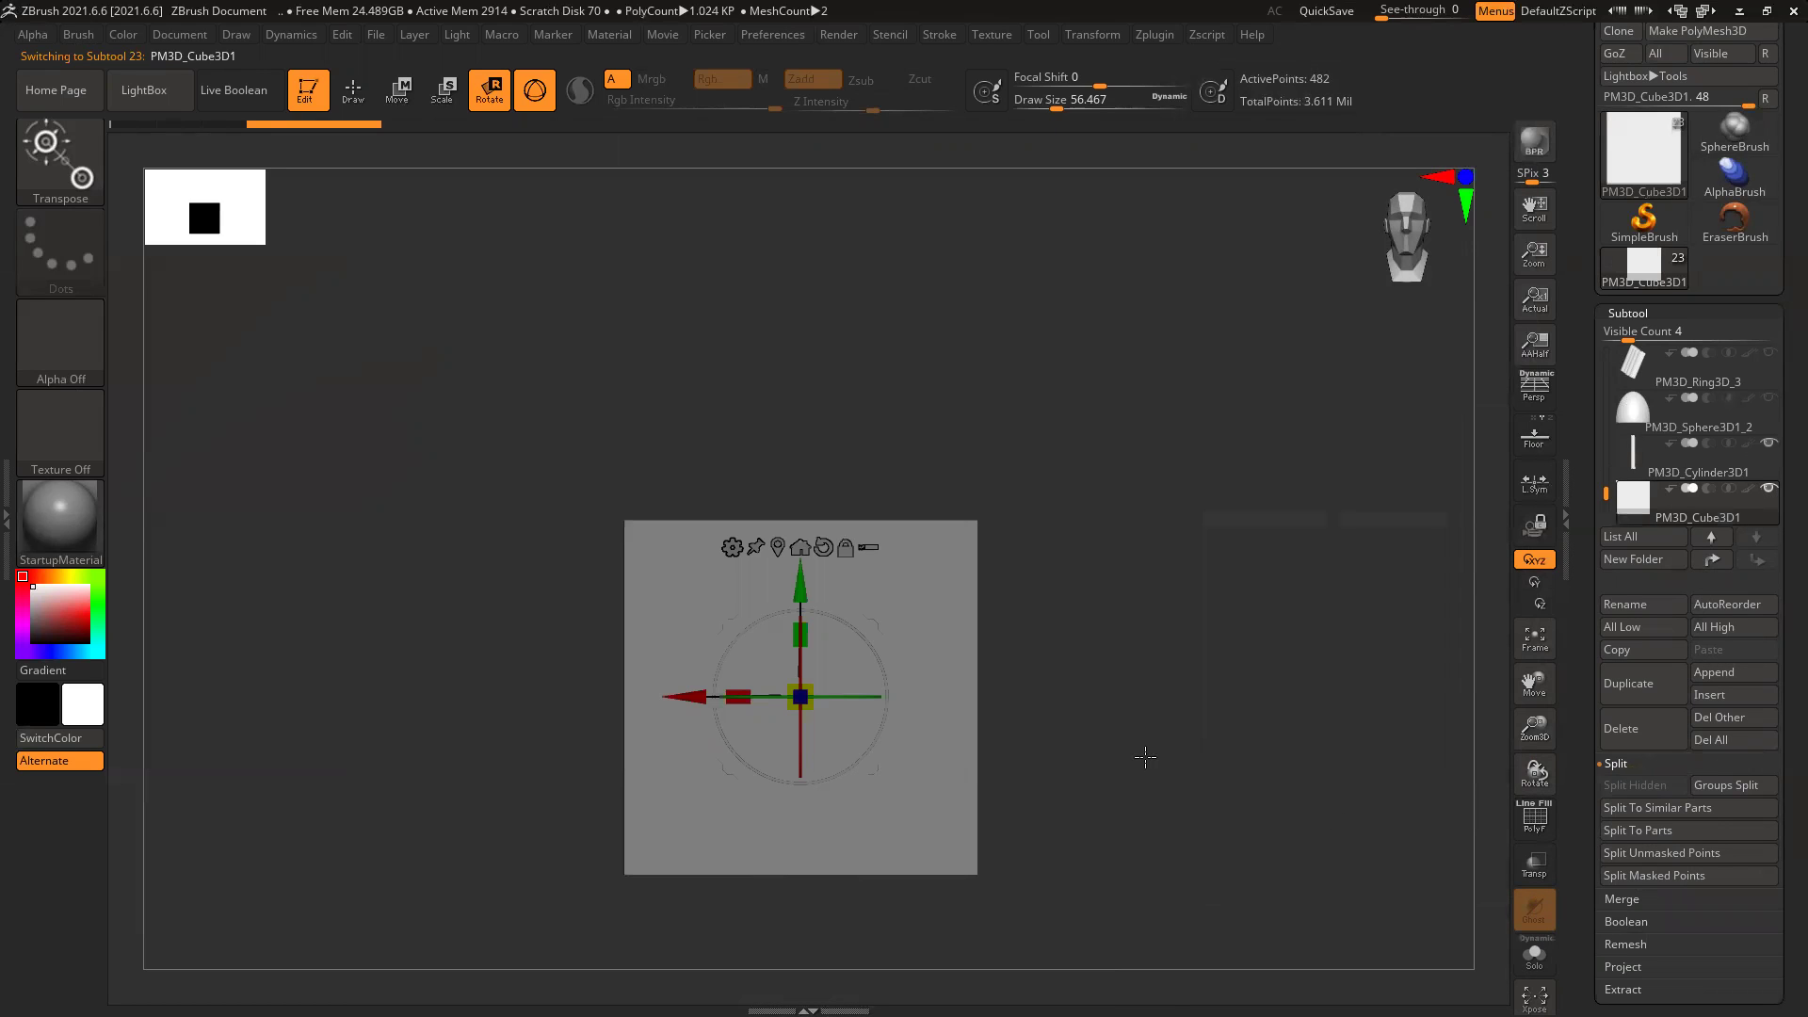
Step: Scale the cube down into a wide rectangular block and raise it above the shaft's upper end
left_click_drag(1145, 757, 1173, 708, "alt")
left_click_drag(842, 641, 730, 784)
left_click_drag(835, 540, 834, 452)
right_click_drag(1229, 706, 1248, 781, "ctrl")
left_click_drag(832, 556, 772, 668)
left_click_drag(839, 507, 715, 551)
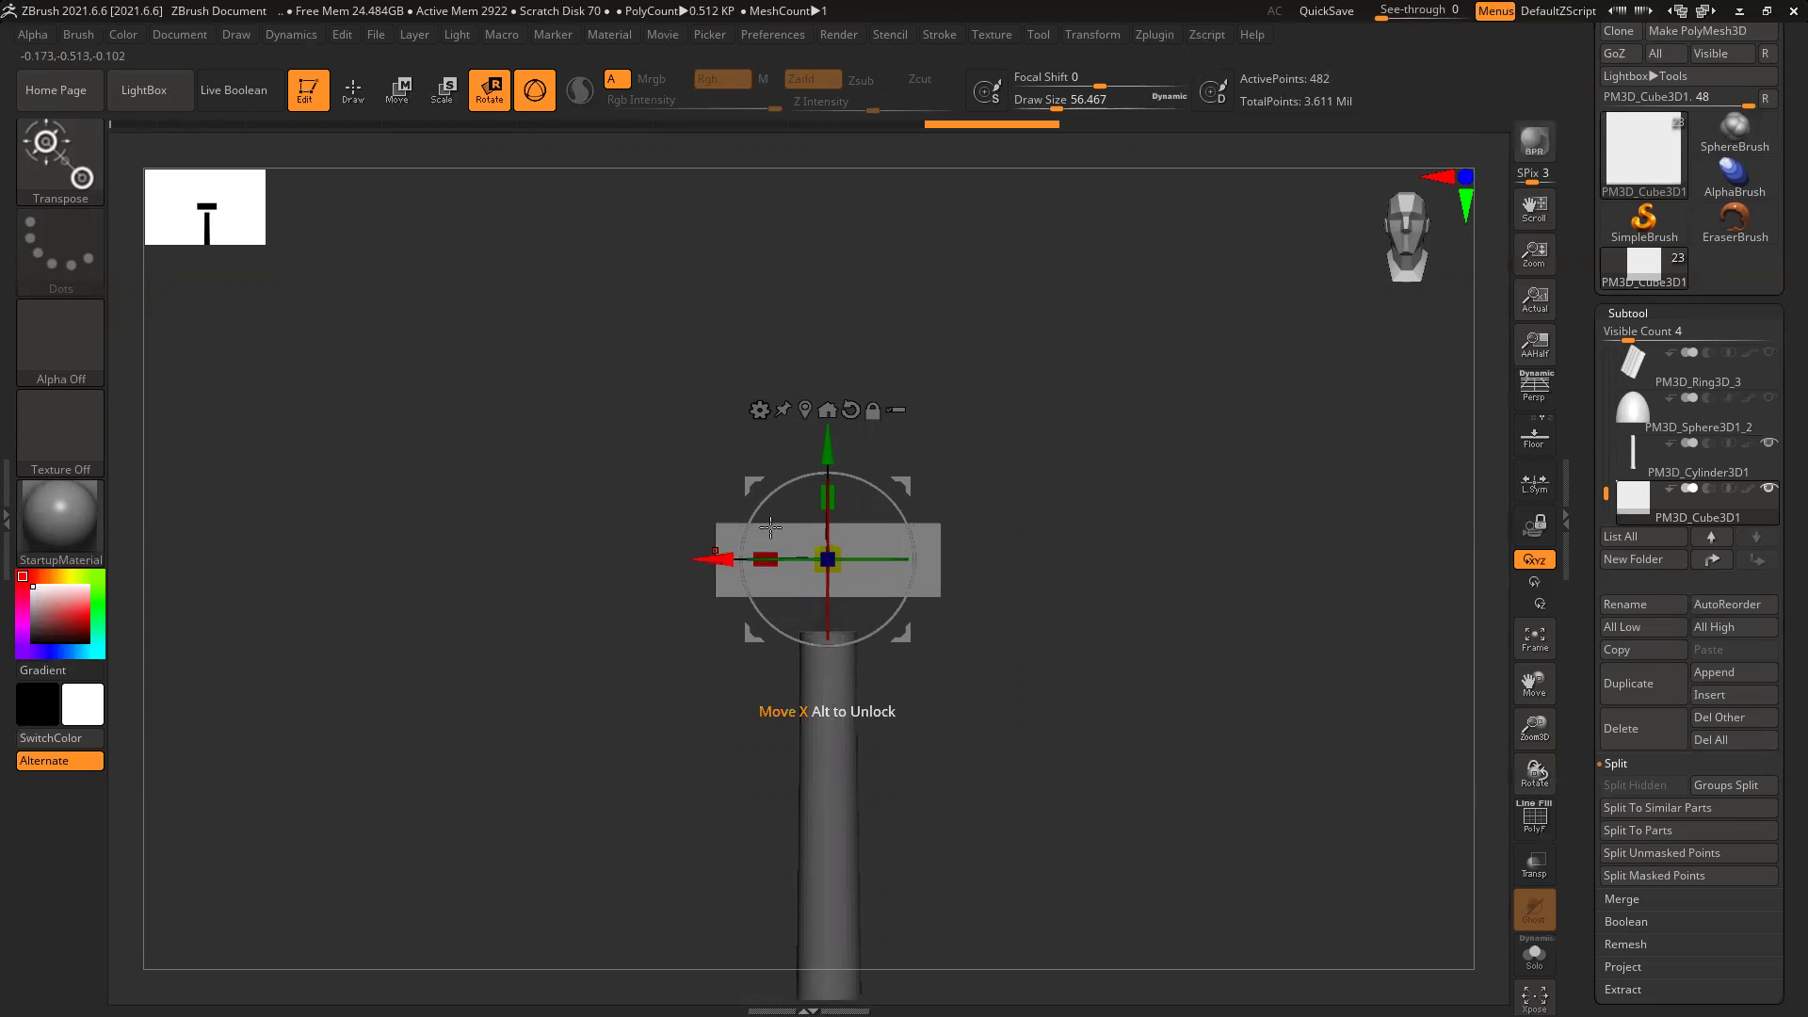
Step: Lower the block onto the shaft's upper end and refine its fit from angled views
left_click_drag(826, 453, 804, 571)
right_click_drag(1137, 635, 1141, 528, "alt")
right_click_drag(1141, 528, 981, 609, "ctrl")
right_click_drag(960, 689, 964, 663, "alt")
left_click_drag(964, 663, 1011, 621)
left_click_drag(899, 501, 866, 529)
right_click_drag(1015, 556, 1073, 603)
right_click_drag(1116, 706, 1113, 621, "alt")
left_click_drag(1113, 622, 874, 647)
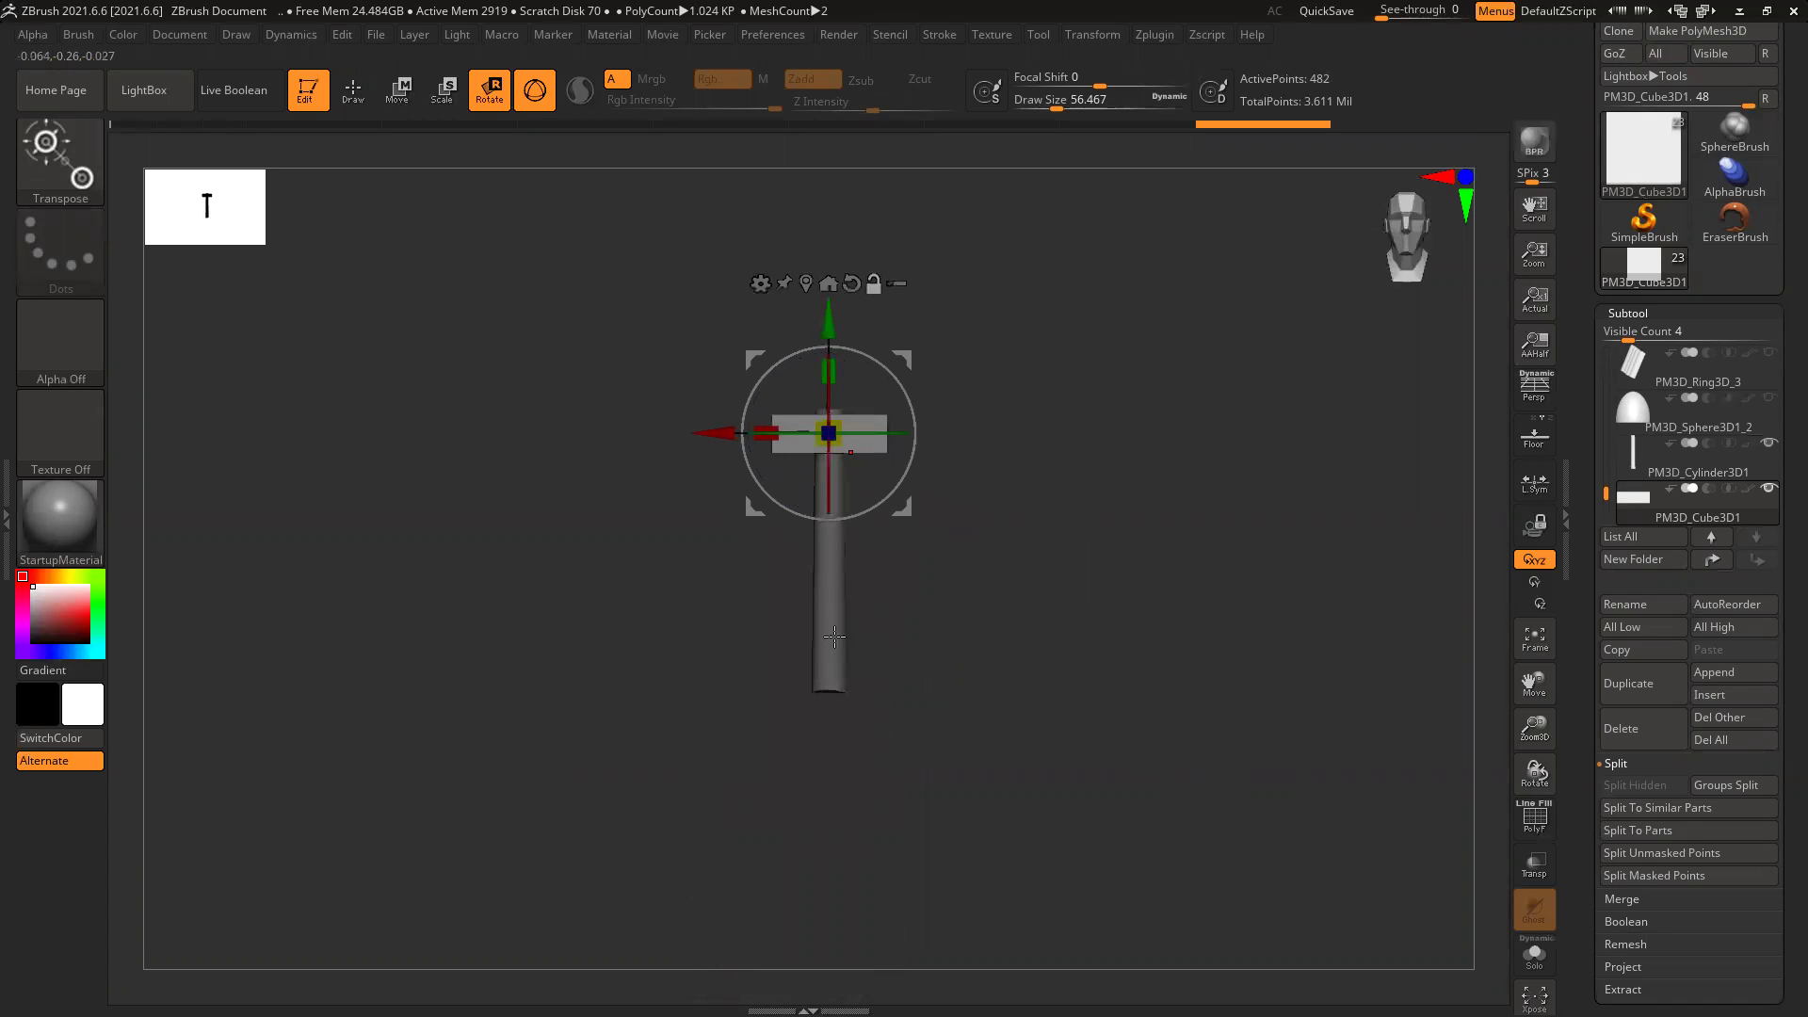
Step: Make the cylinder shaft active and adjust its upper end where it passes through the block
left_click(834, 636, "alt")
left_click_drag(828, 478, 829, 417)
right_click_drag(1074, 572, 1085, 729, "alt")
Step: Make the block active again and convert it to a DynaMesh at resolution 128
left_click(936, 561, "alt")
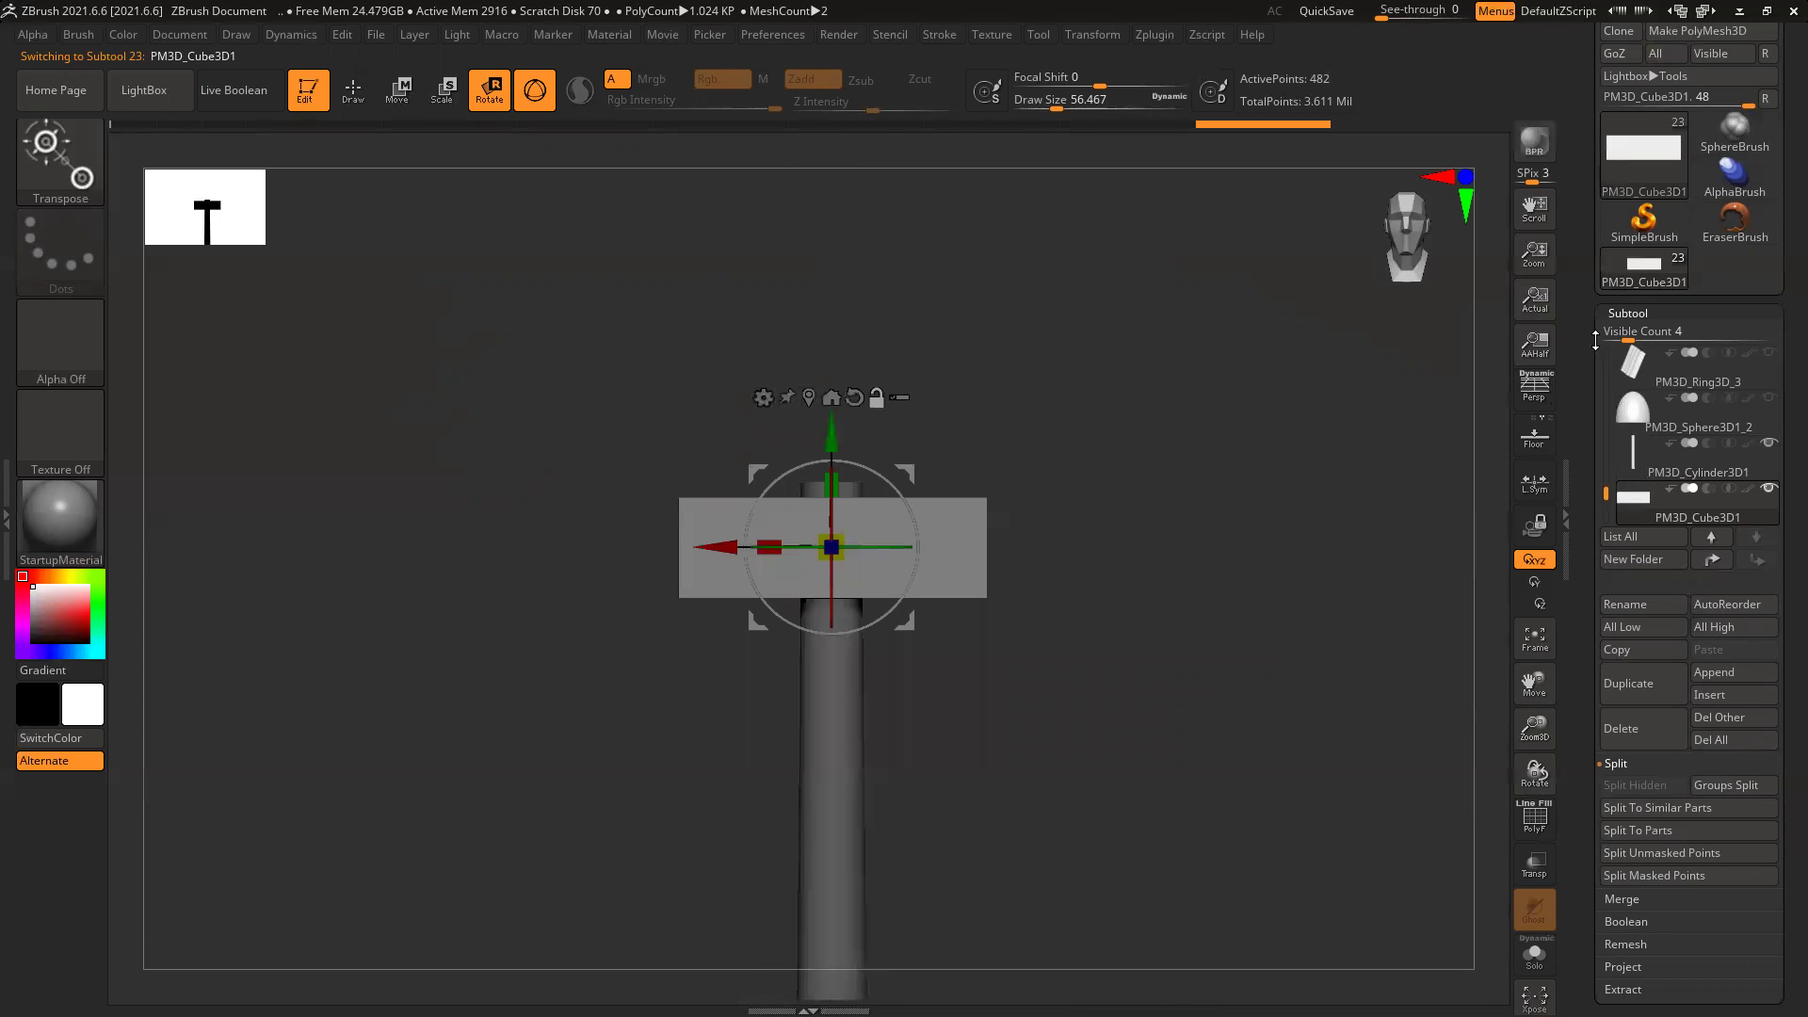
left_click(1621, 313)
left_click(1635, 336)
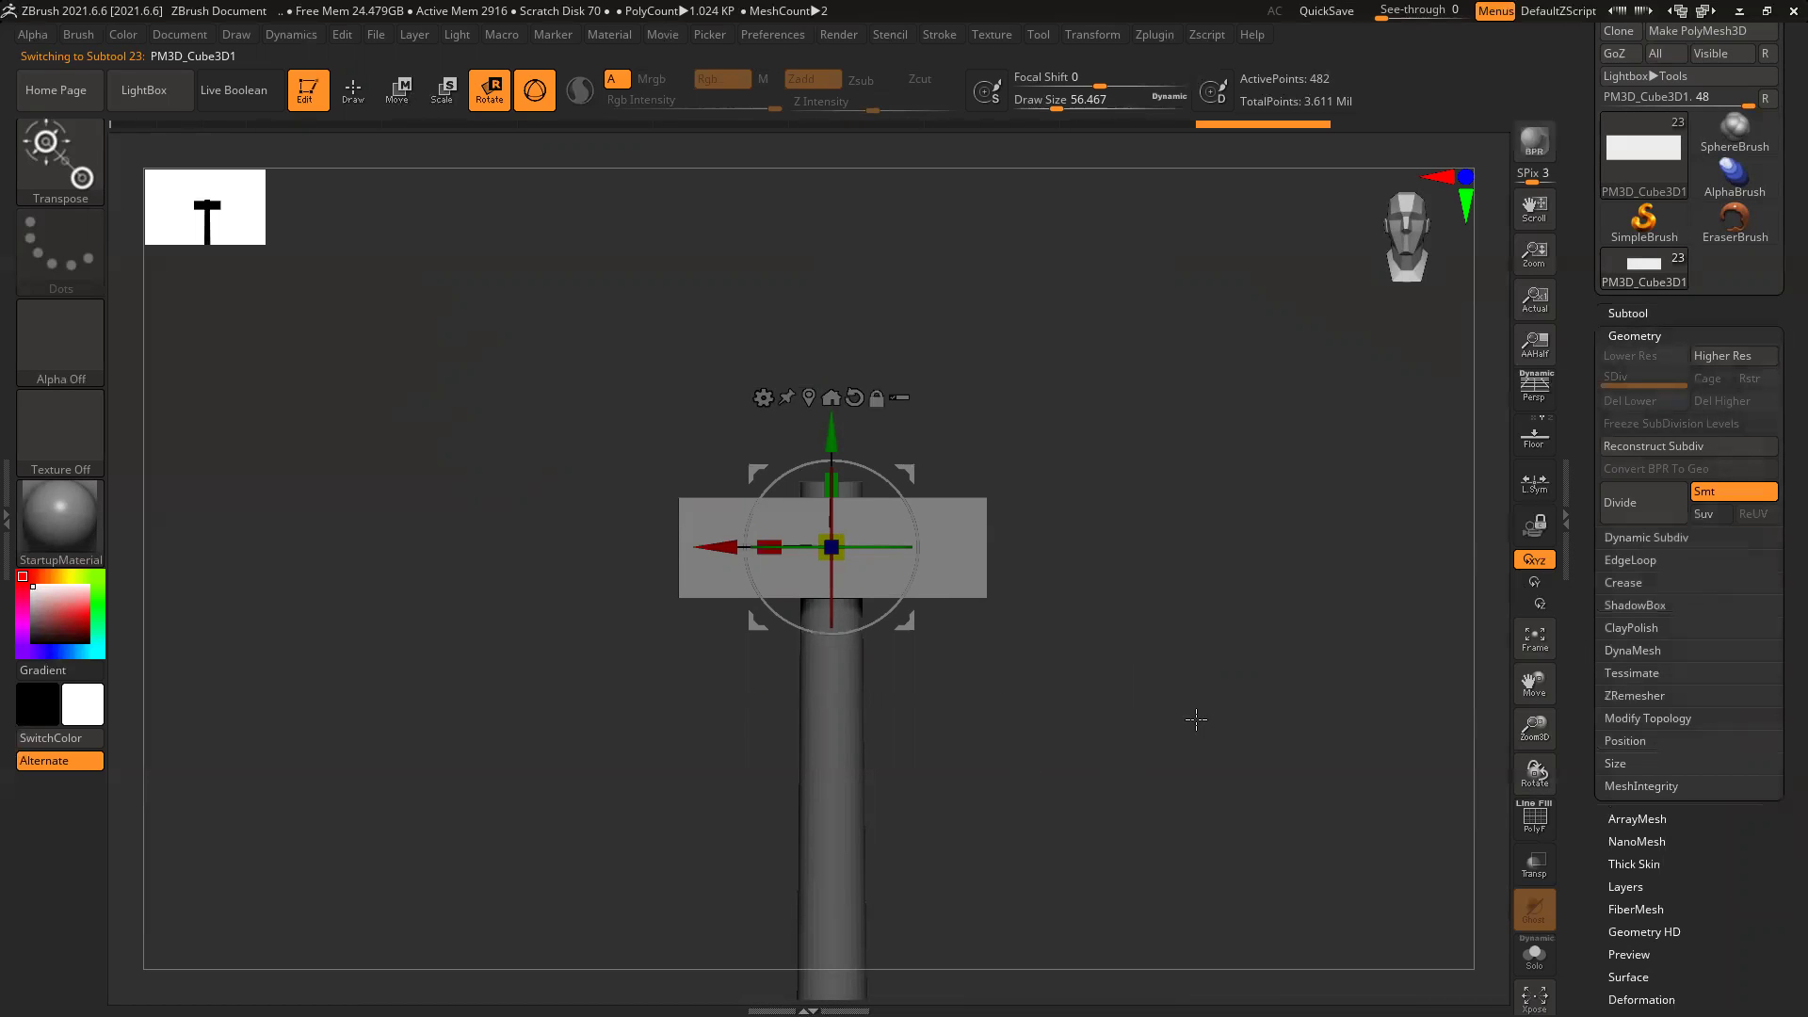
left_click(1632, 649)
left_click(1631, 683)
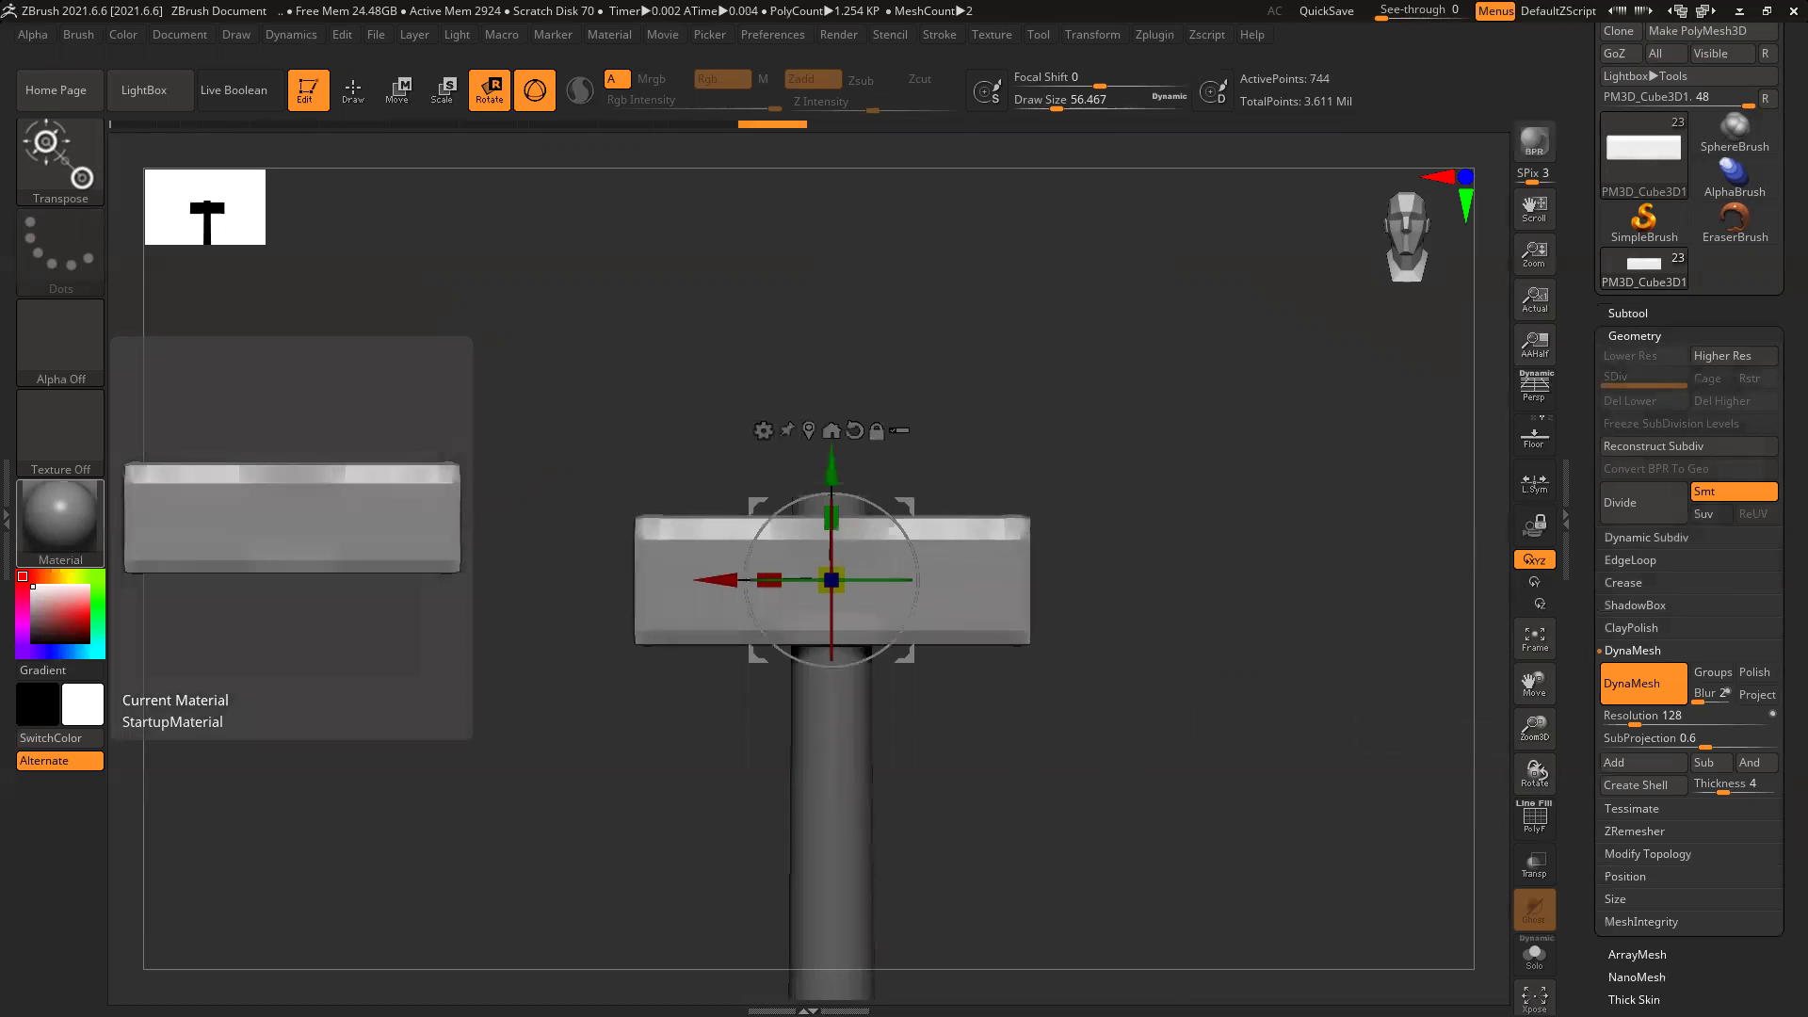
Step: Show the block's polyframe and reapply DynaMesh to it at resolution 400
left_click_drag(1061, 671, 1134, 775)
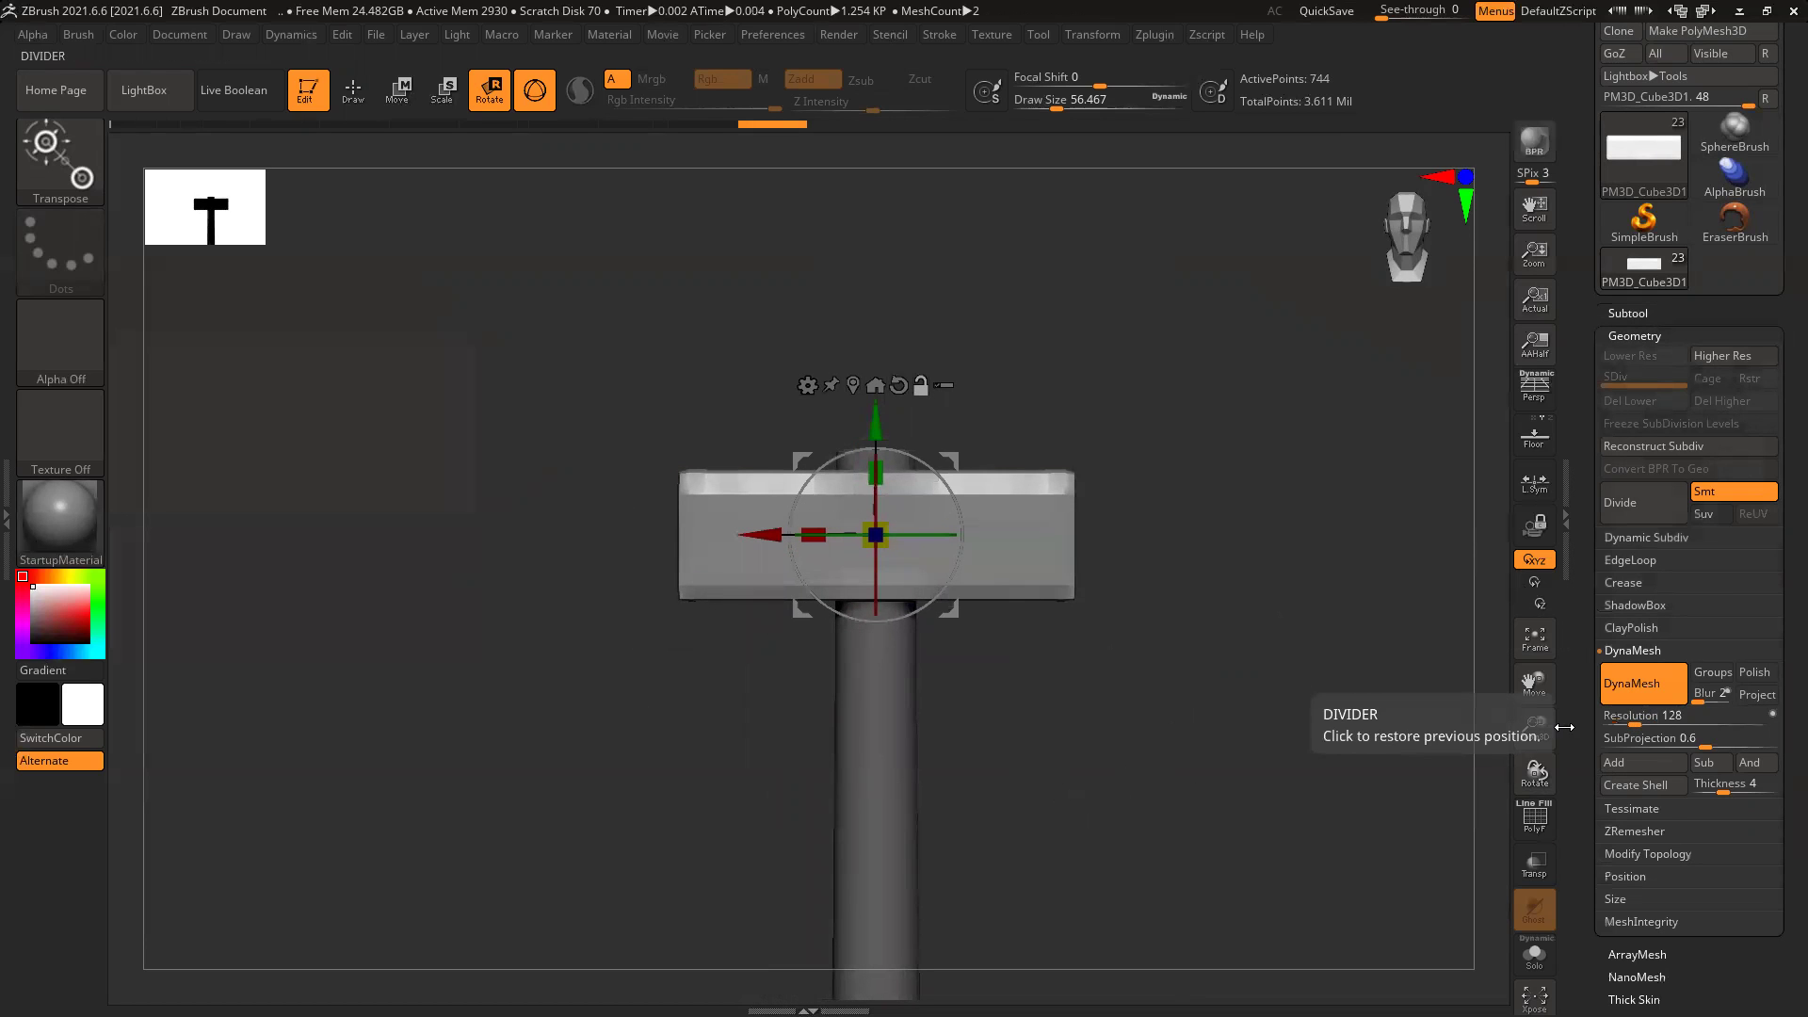
key("shift+f")
left_click(1641, 723)
type("400")
key("Return")
left_click(1634, 690)
left_click(1631, 690)
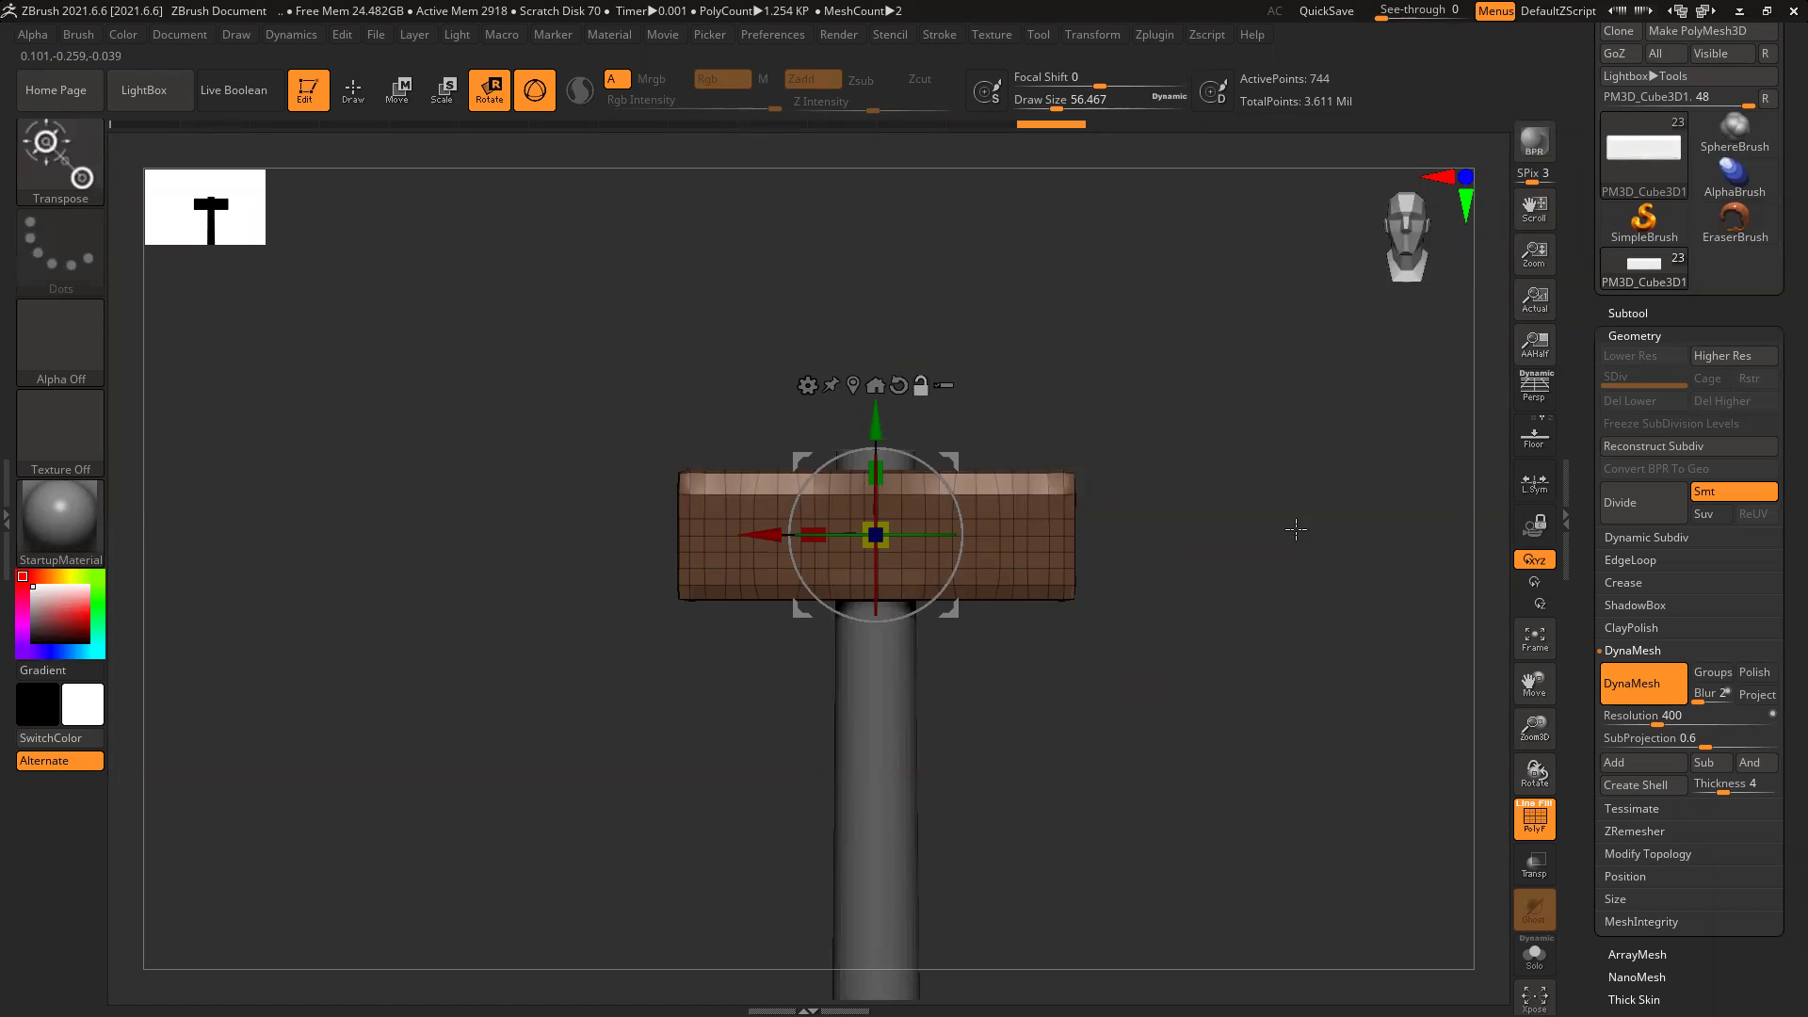
Step: Set up the ClayBuildup brush with symmetry and a draw size of about 25 for sculpting the block
key("b")
key("c")
key("b")
mouse_move(1199, 585)
left_mouse_down()
mouse_move(1134, 658)
mouse_move(1083, 640)
left_mouse_up()
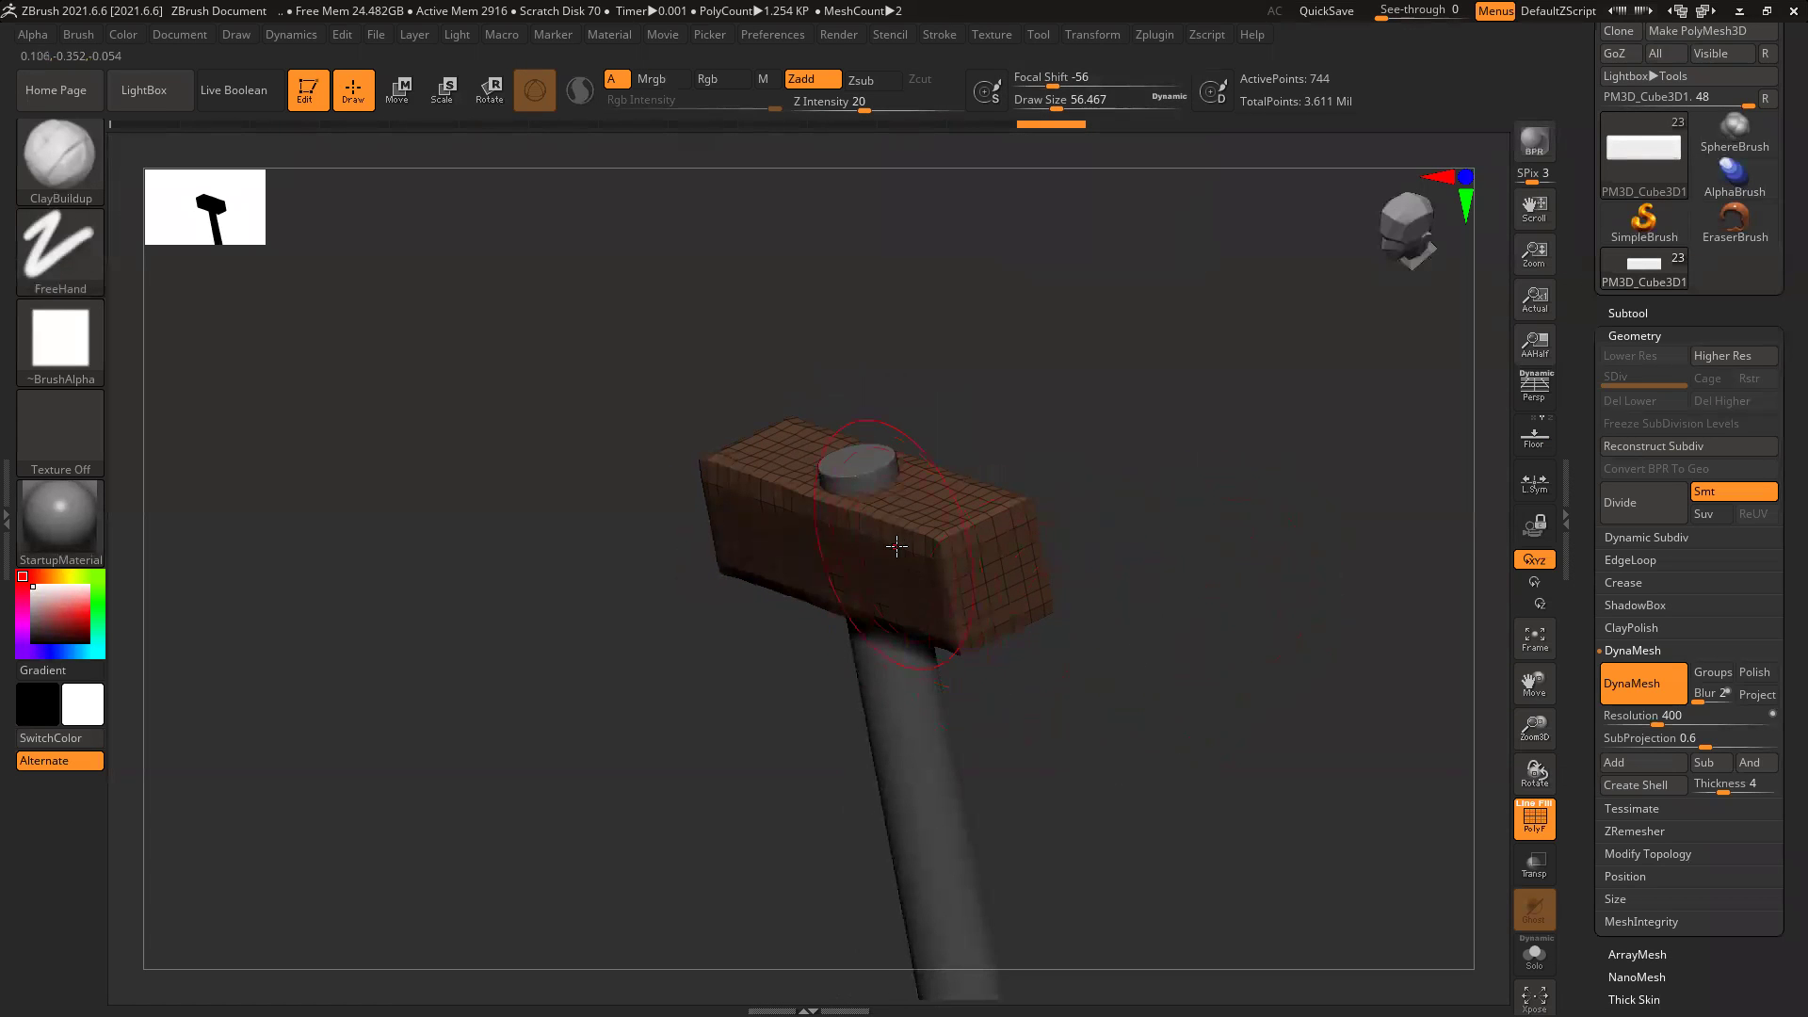
left_click_drag(1210, 511, 1108, 606)
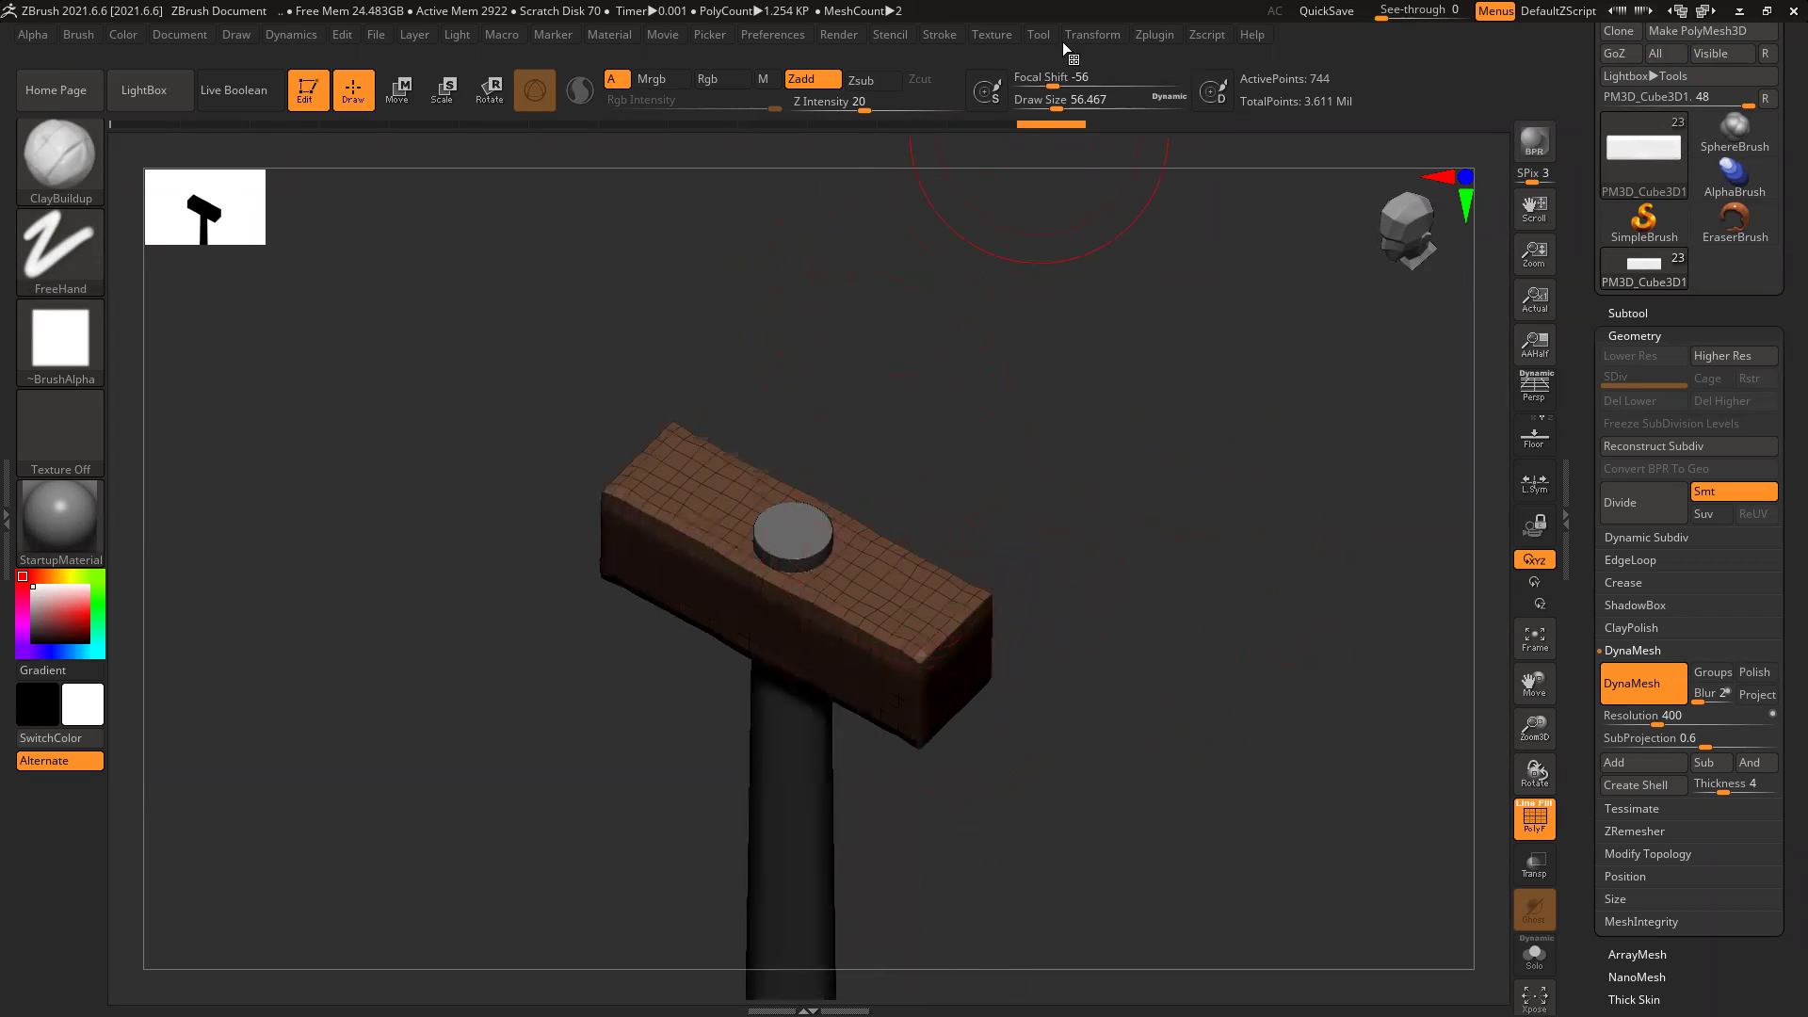
left_click(1093, 36)
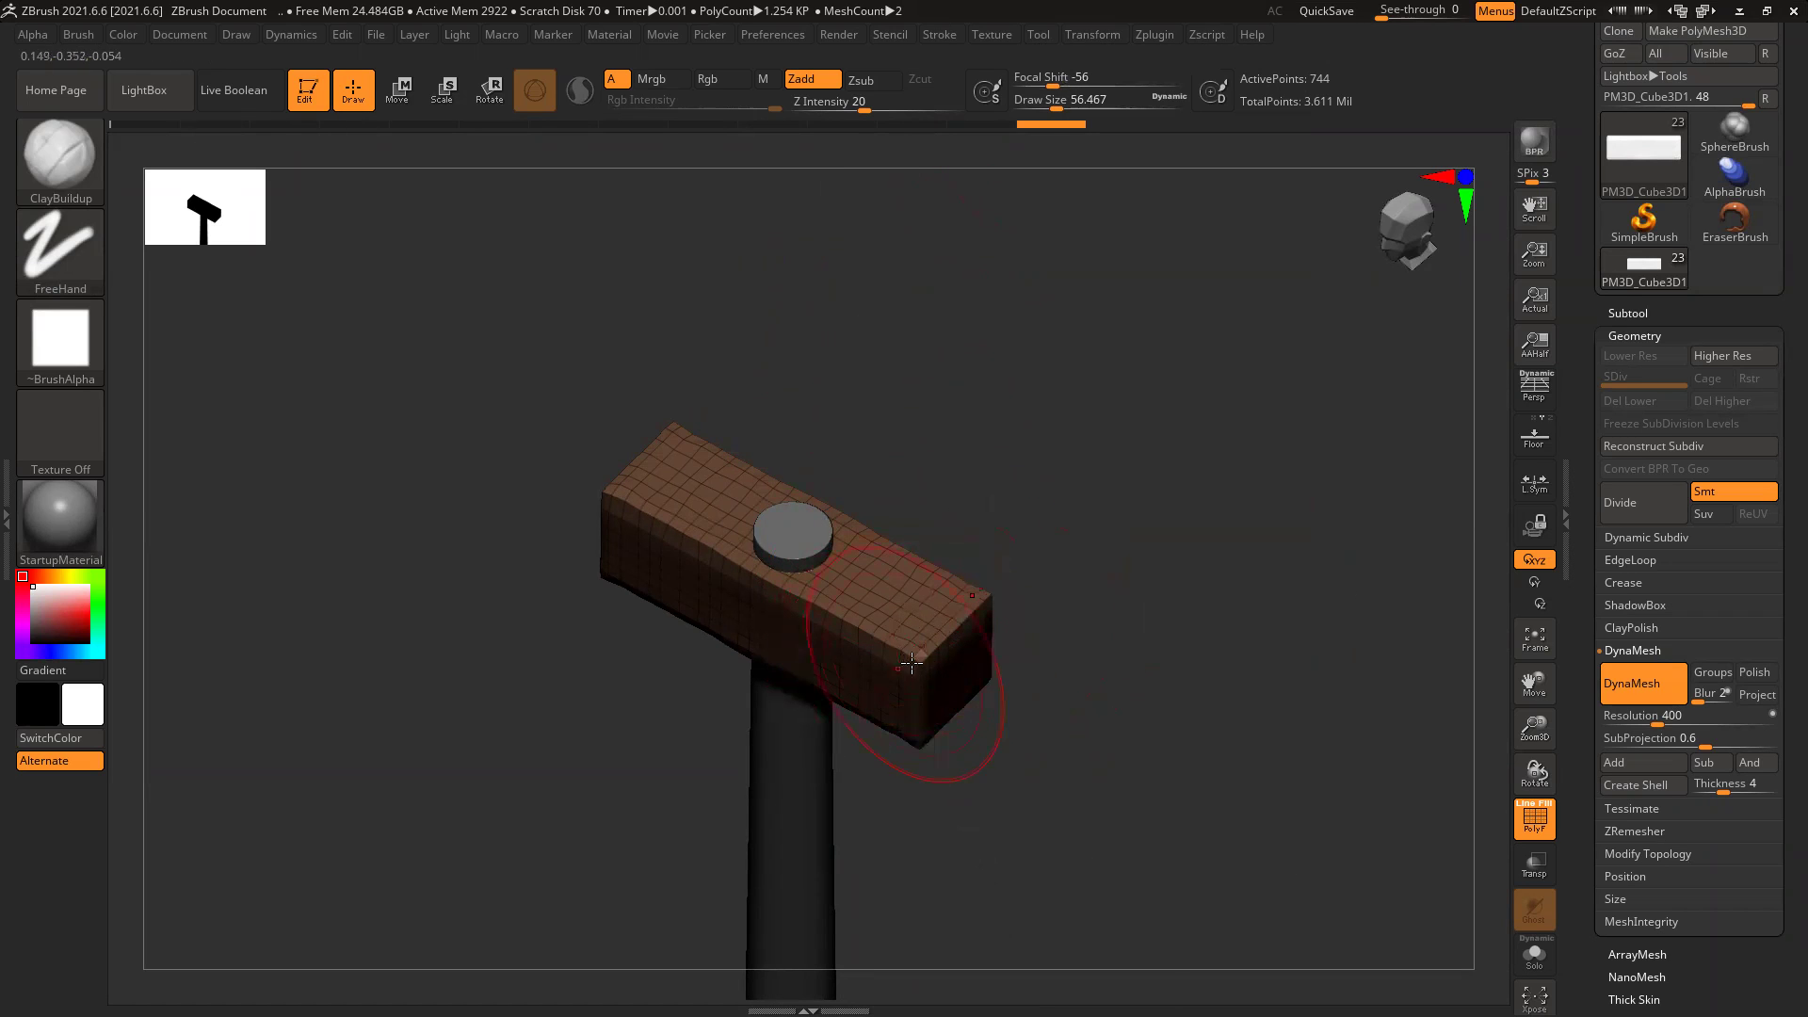
key("space")
left_click(981, 670)
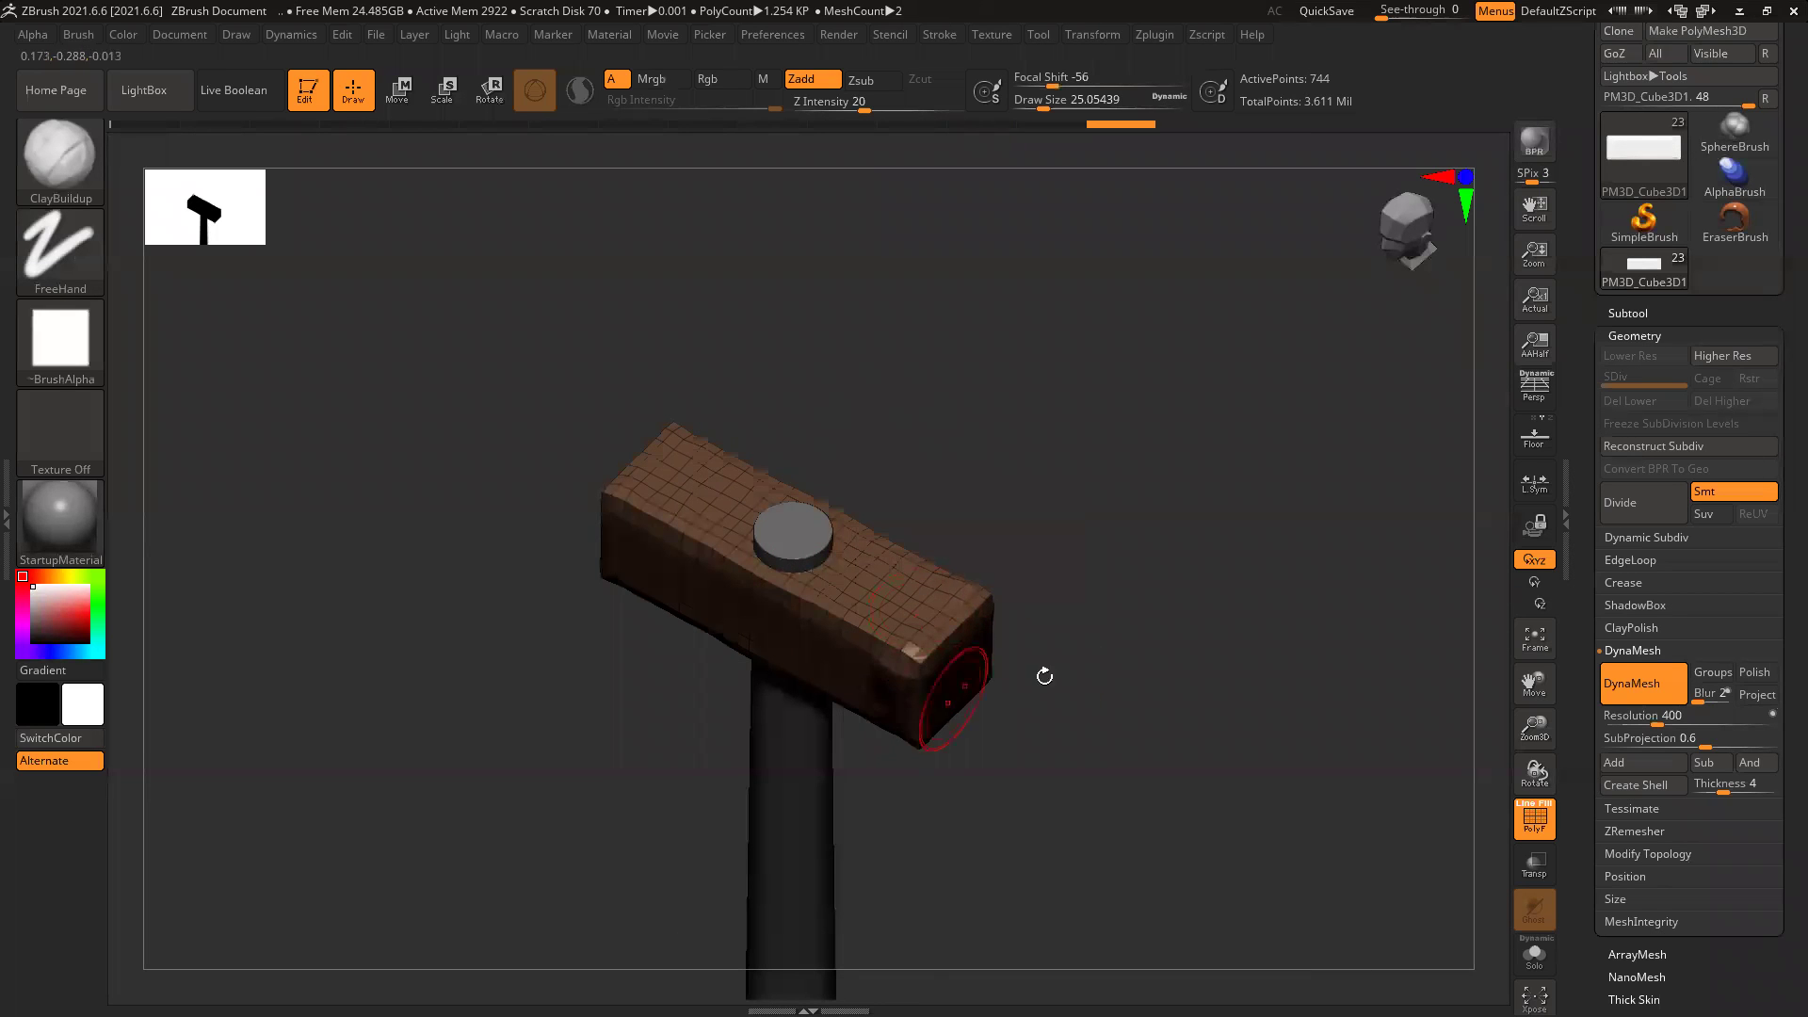
Step: Hide the polyframe and build up clay around one end of the block into a rounded bulge
key("shift+f")
mouse_move(1045, 654)
left_mouse_down()
mouse_move(1127, 584)
mouse_move(882, 626)
mouse_move(895, 696)
mouse_move(867, 623)
left_mouse_up()
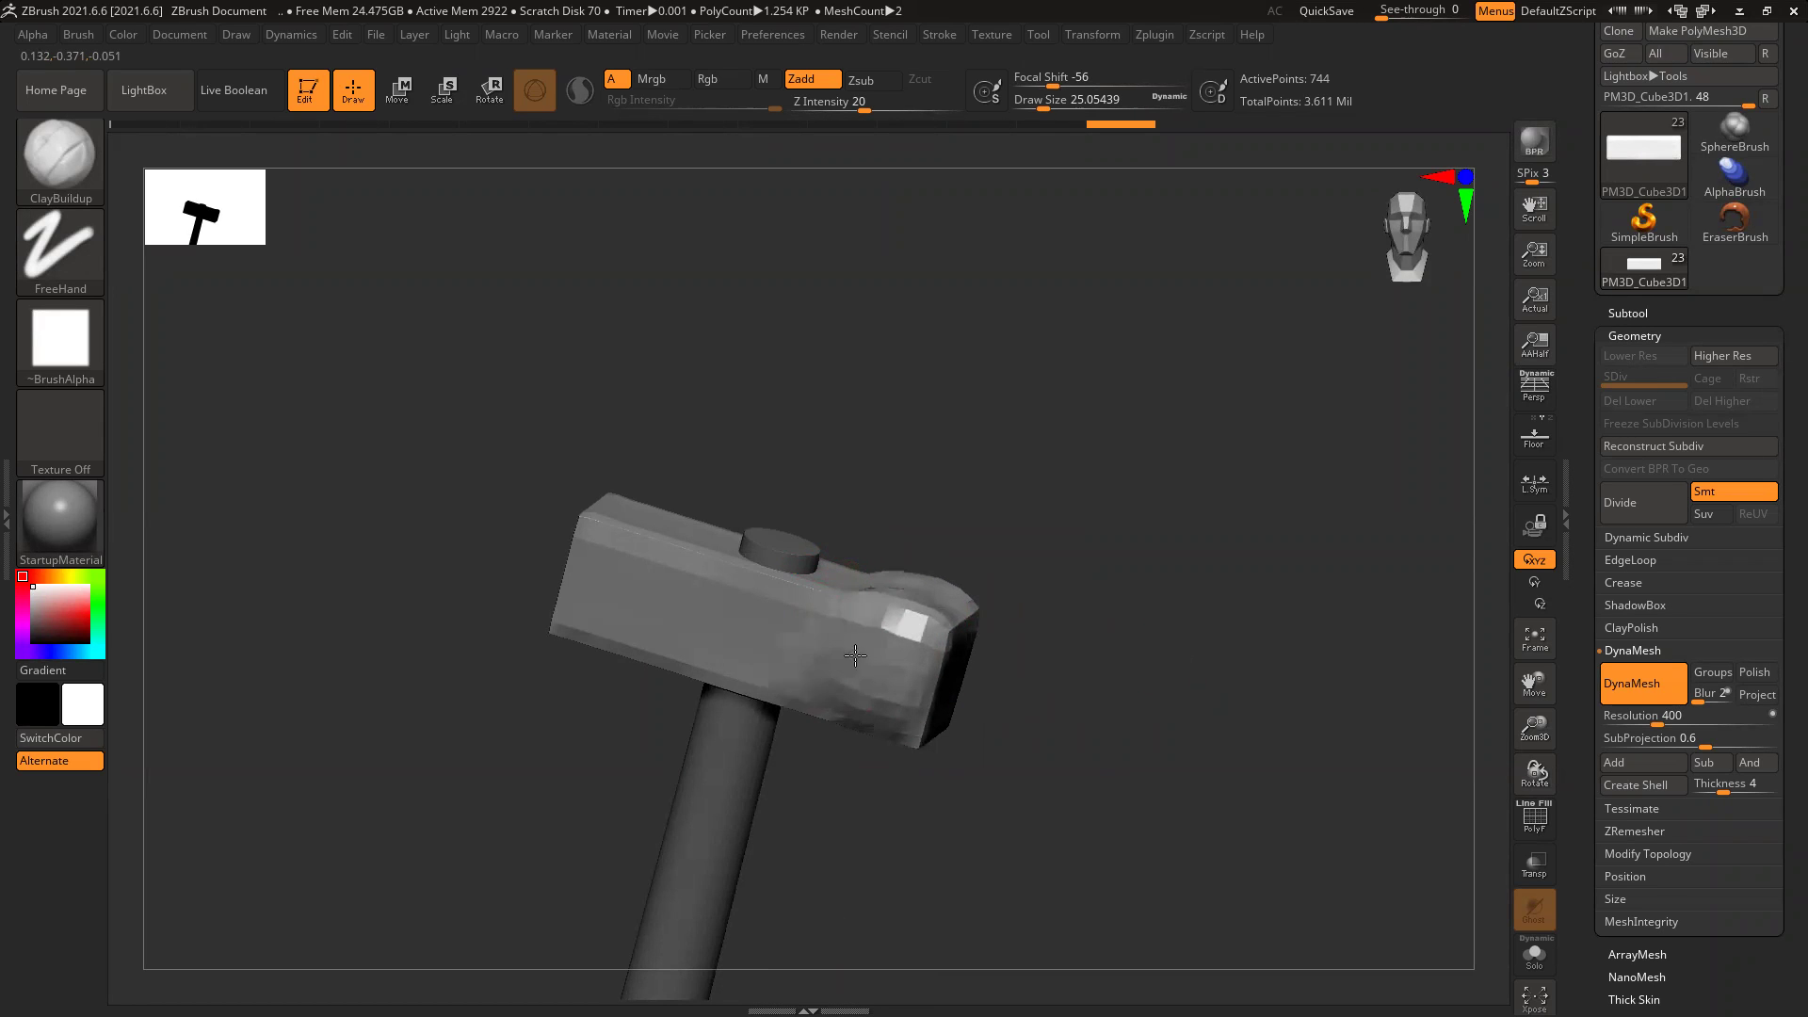
mouse_move(860, 718)
left_mouse_down()
mouse_move(928, 666)
mouse_move(1017, 654)
mouse_move(949, 720)
mouse_move(885, 739)
left_mouse_up()
left_click_drag(1001, 777, 1010, 712)
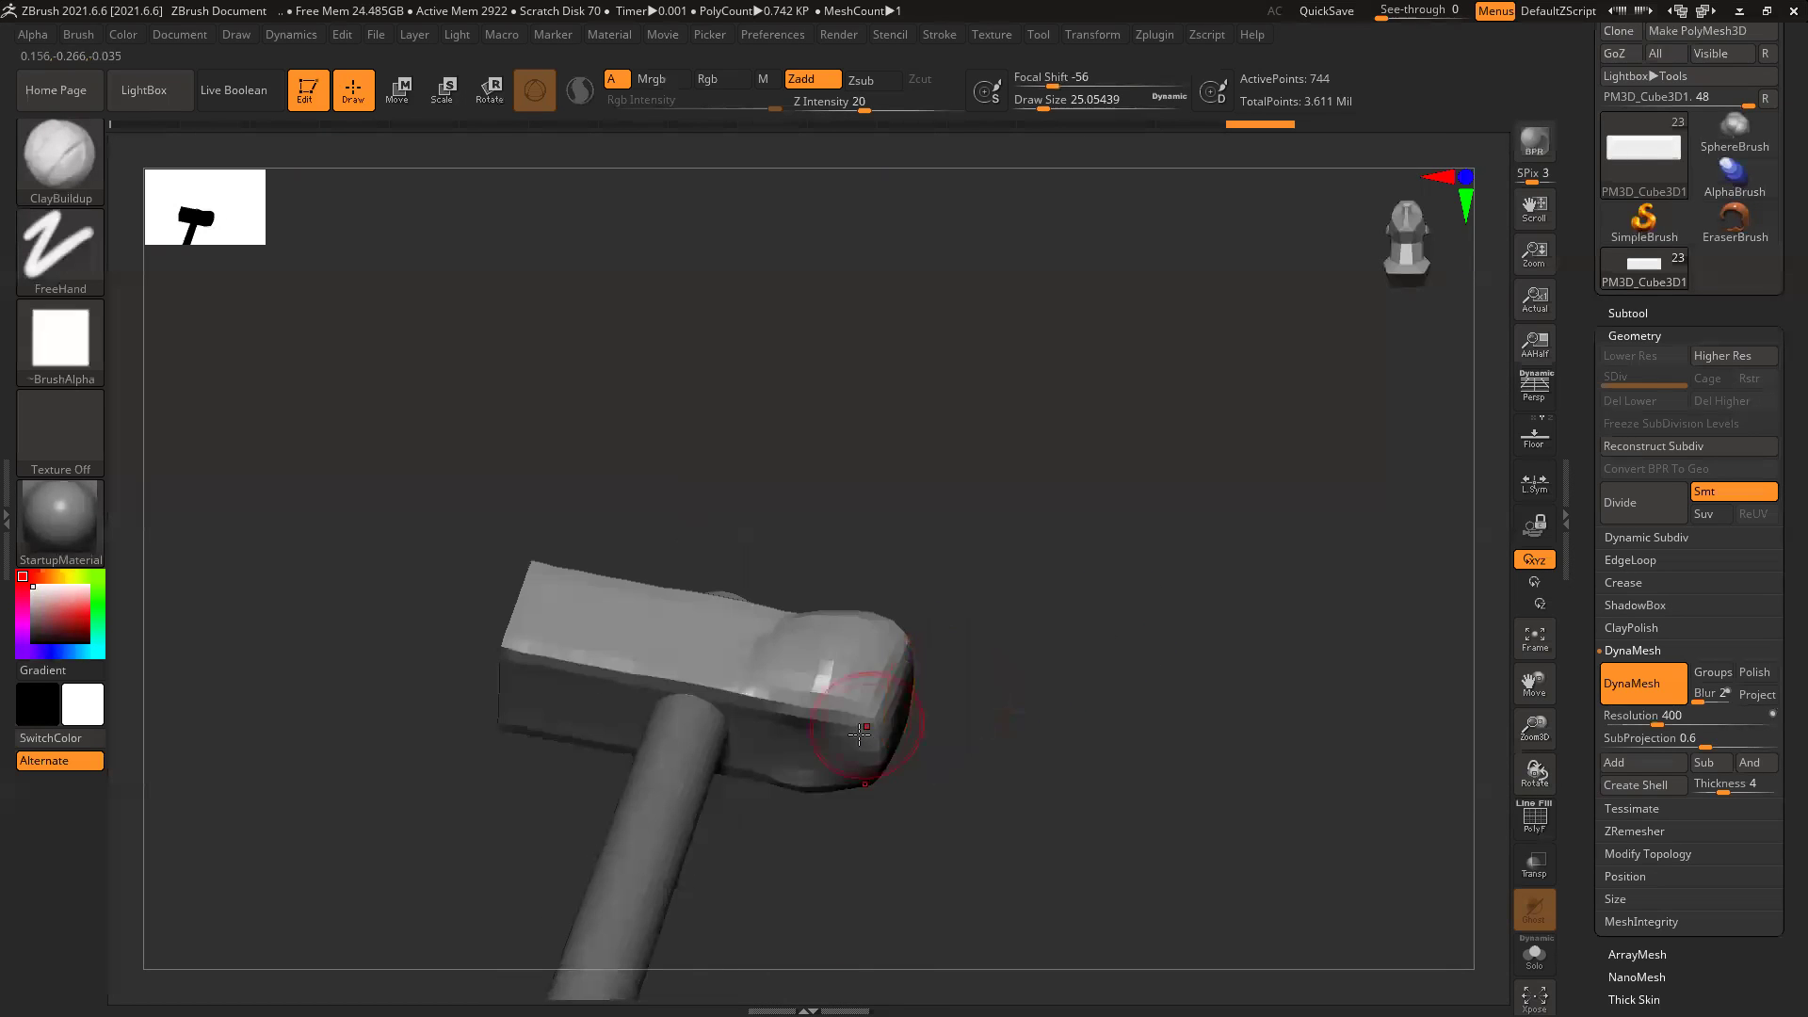
mouse_move(864, 770)
left_mouse_down()
mouse_move(859, 742)
mouse_move(812, 738)
left_mouse_up()
left_click_drag(825, 676, 753, 705, "shift")
left_click_drag(1033, 561, 1075, 622)
mouse_move(895, 601)
left_mouse_down()
mouse_move(866, 619)
mouse_move(913, 629)
left_mouse_up()
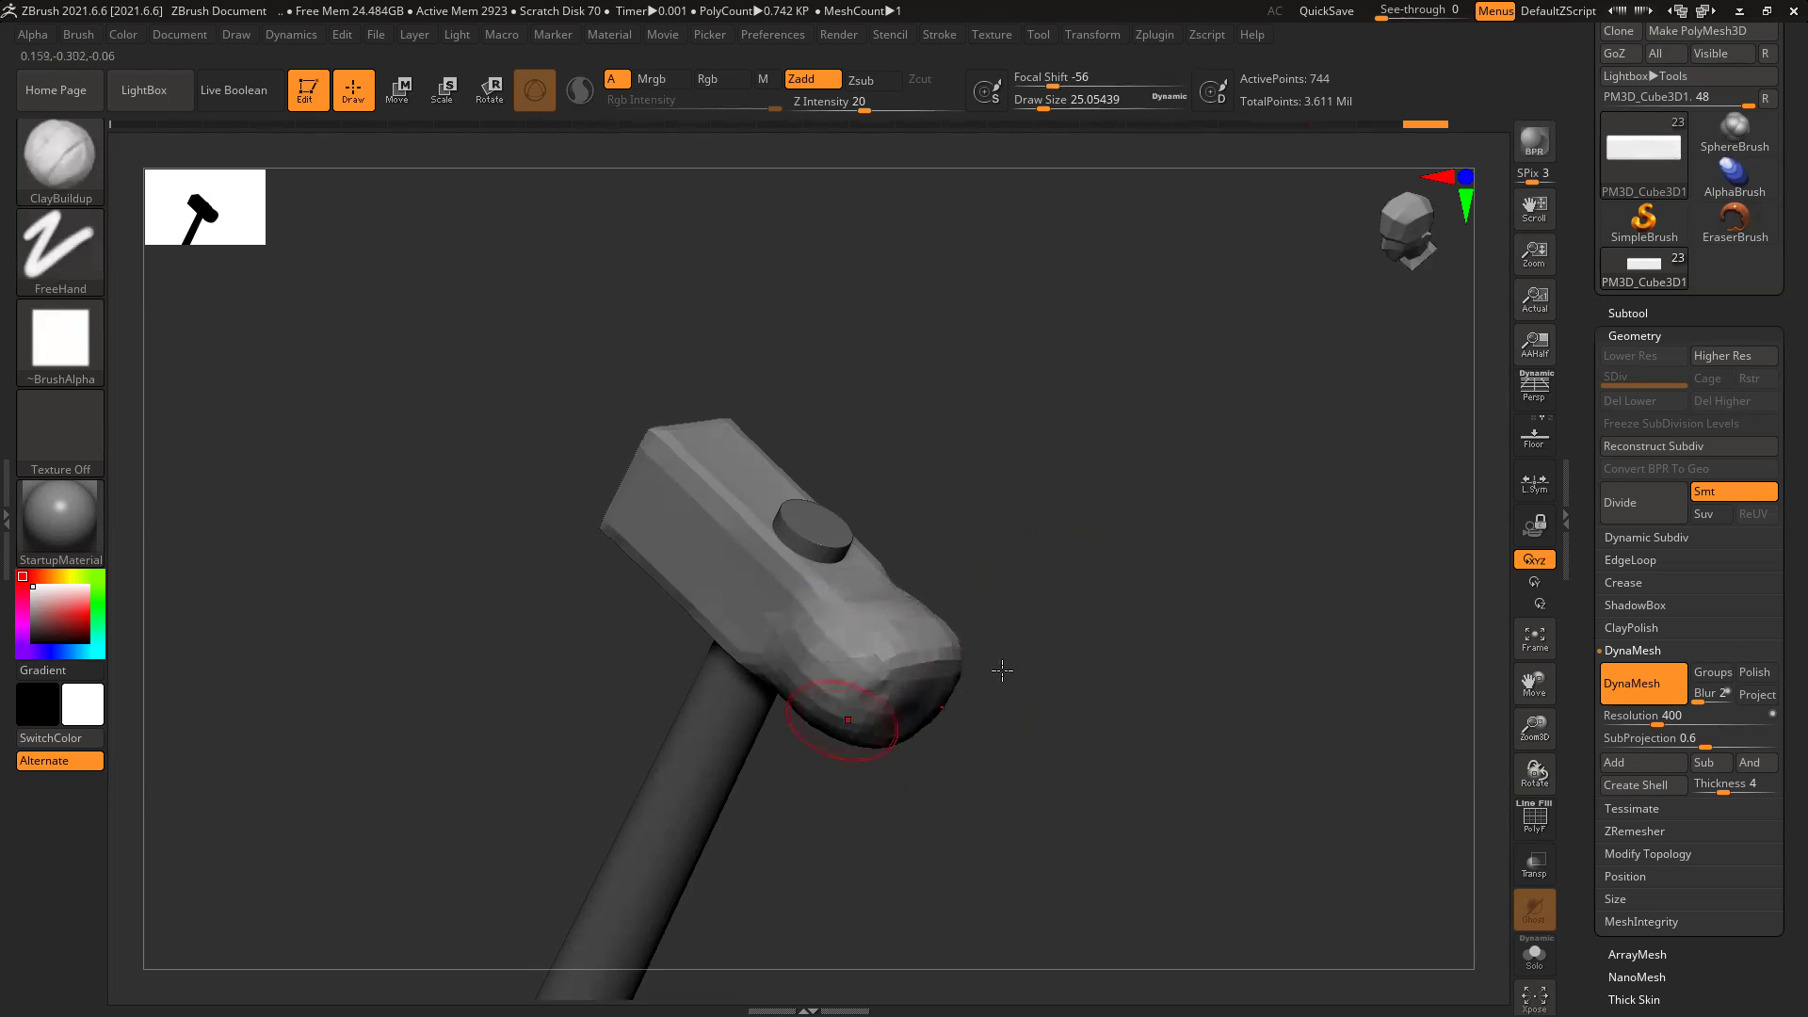
Step: Fill out the bulge's underside and smooth its surface from several angles, finishing in a front view
left_click_drag(1002, 670, 844, 715)
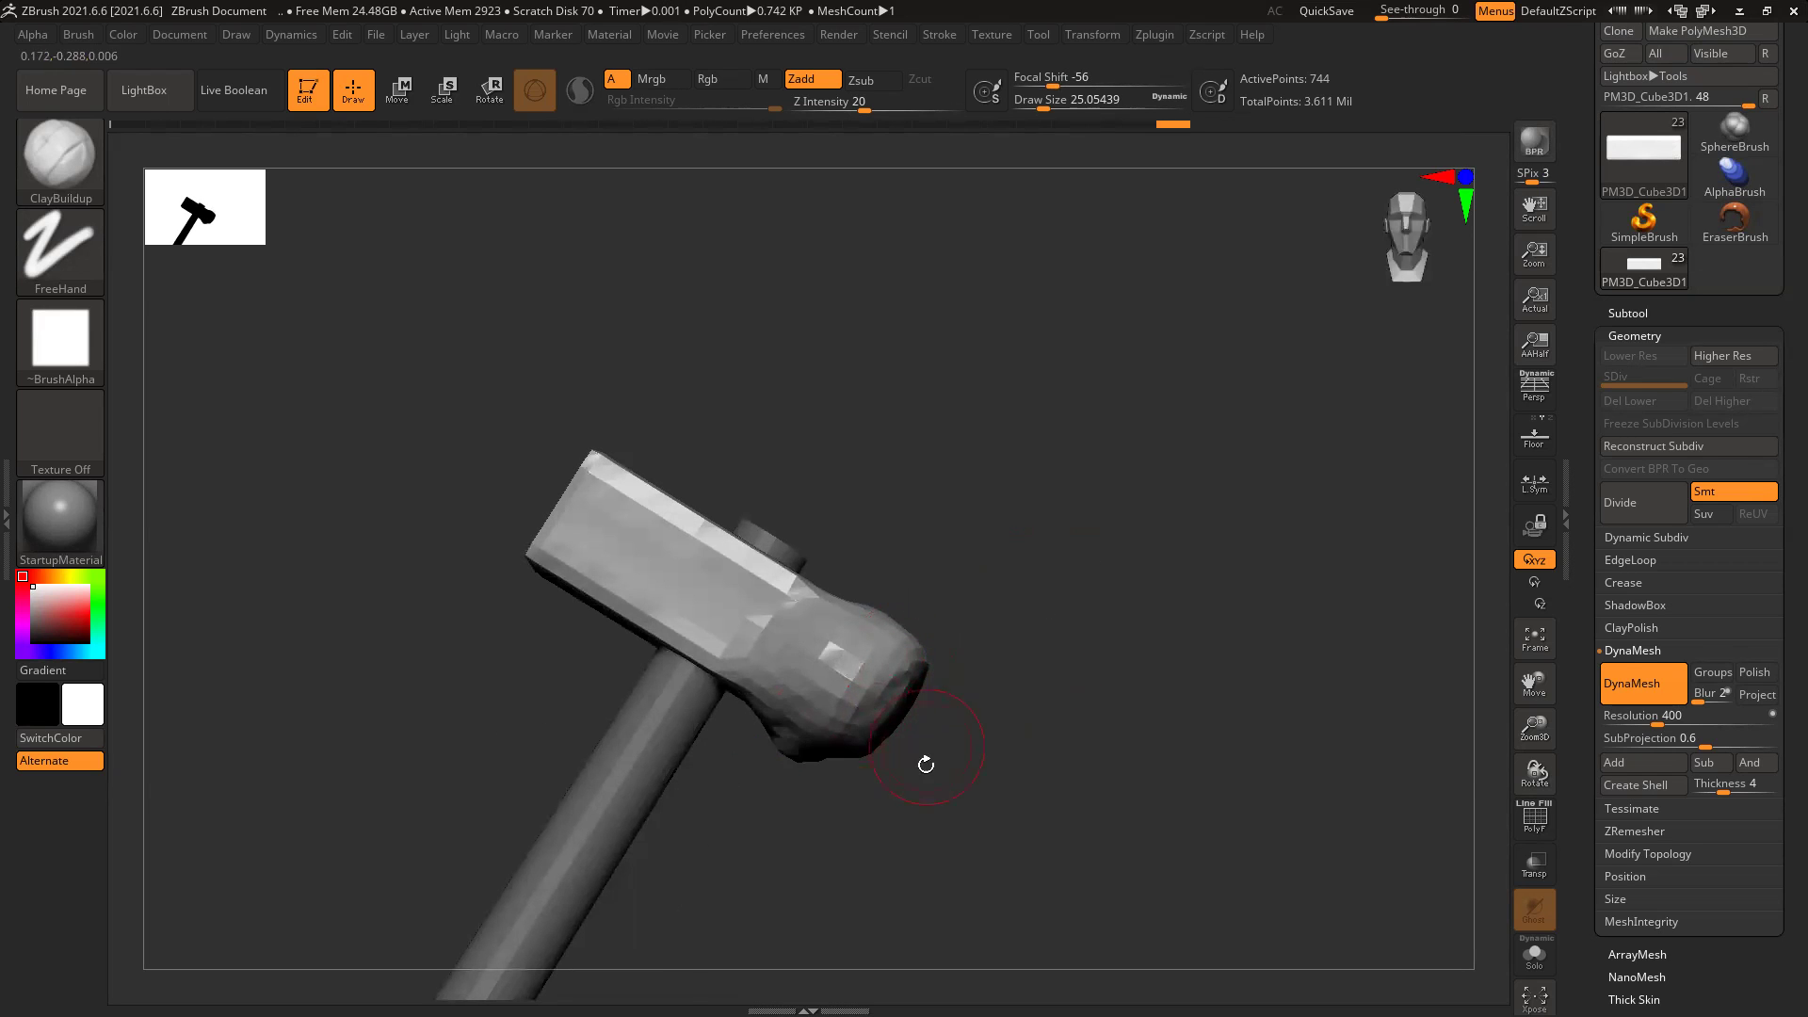
left_click_drag(925, 765, 821, 774)
left_click_drag(771, 702, 776, 740, "shift")
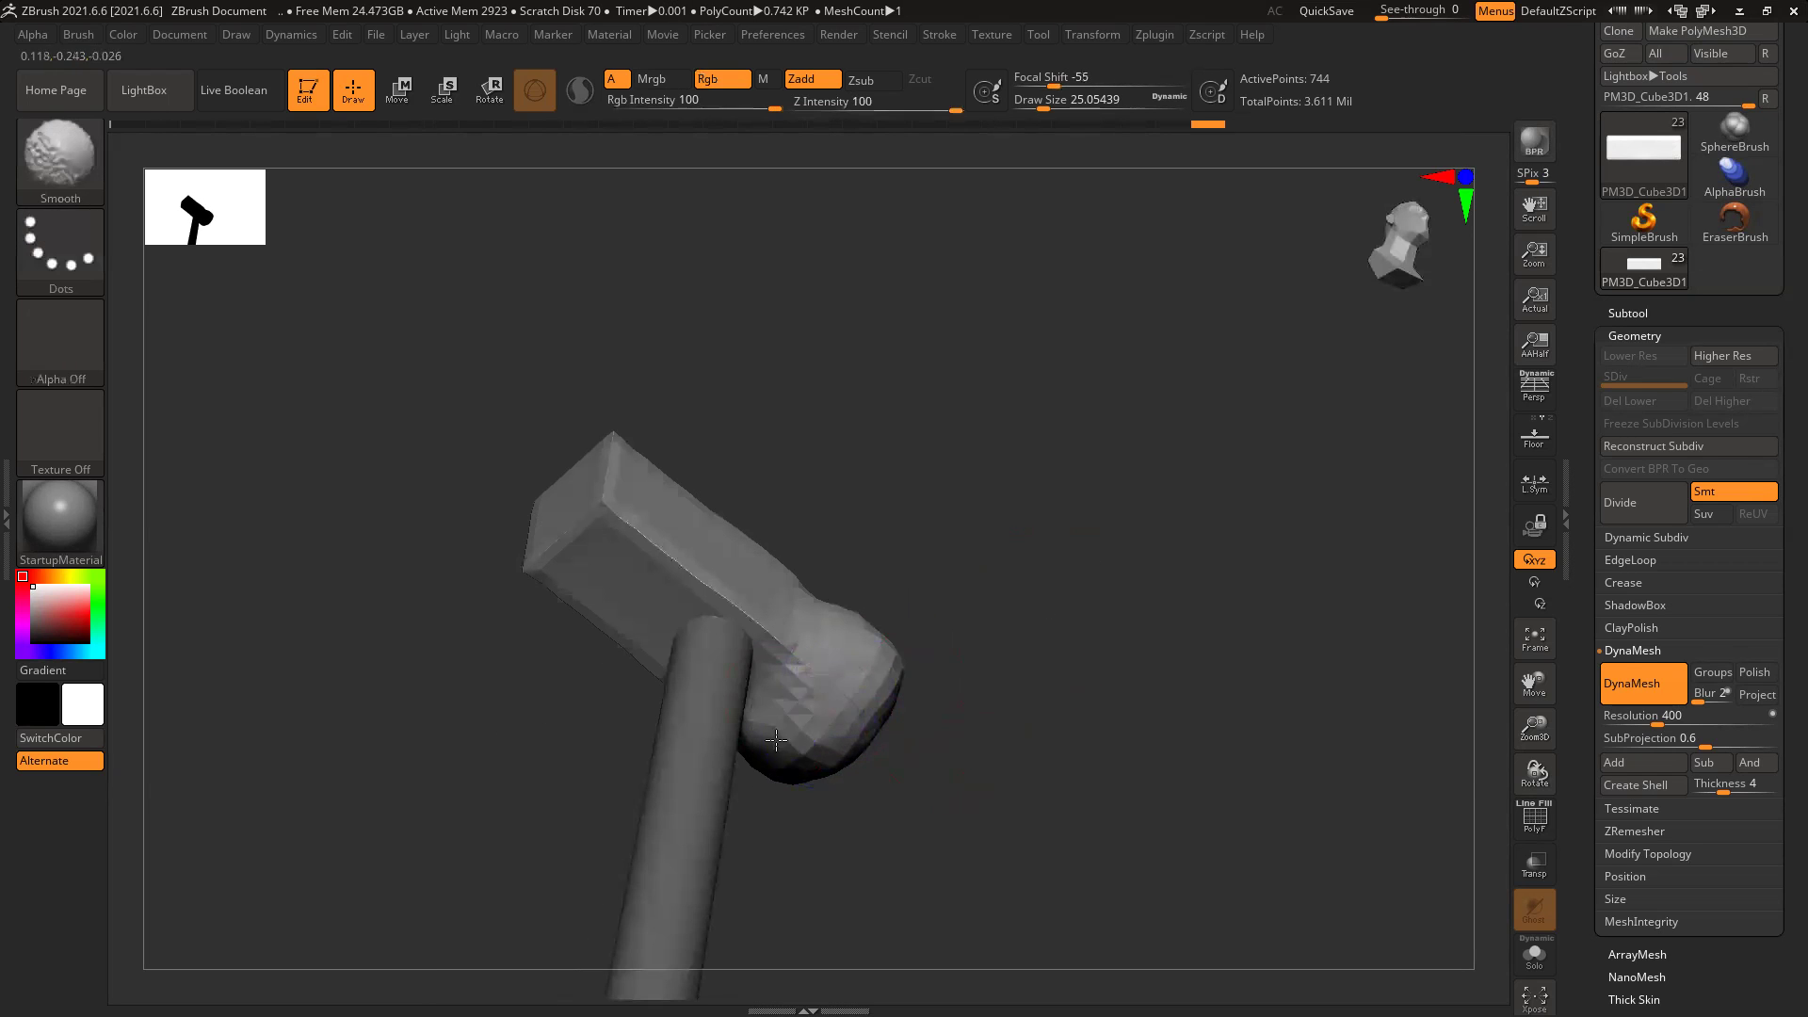
left_click_drag(1027, 661, 970, 710, "shift")
mouse_move(906, 633)
left_mouse_down("shift")
mouse_move(851, 625)
mouse_move(890, 641)
left_mouse_up("shift")
left_click_drag(1102, 500, 1188, 573, "shift")
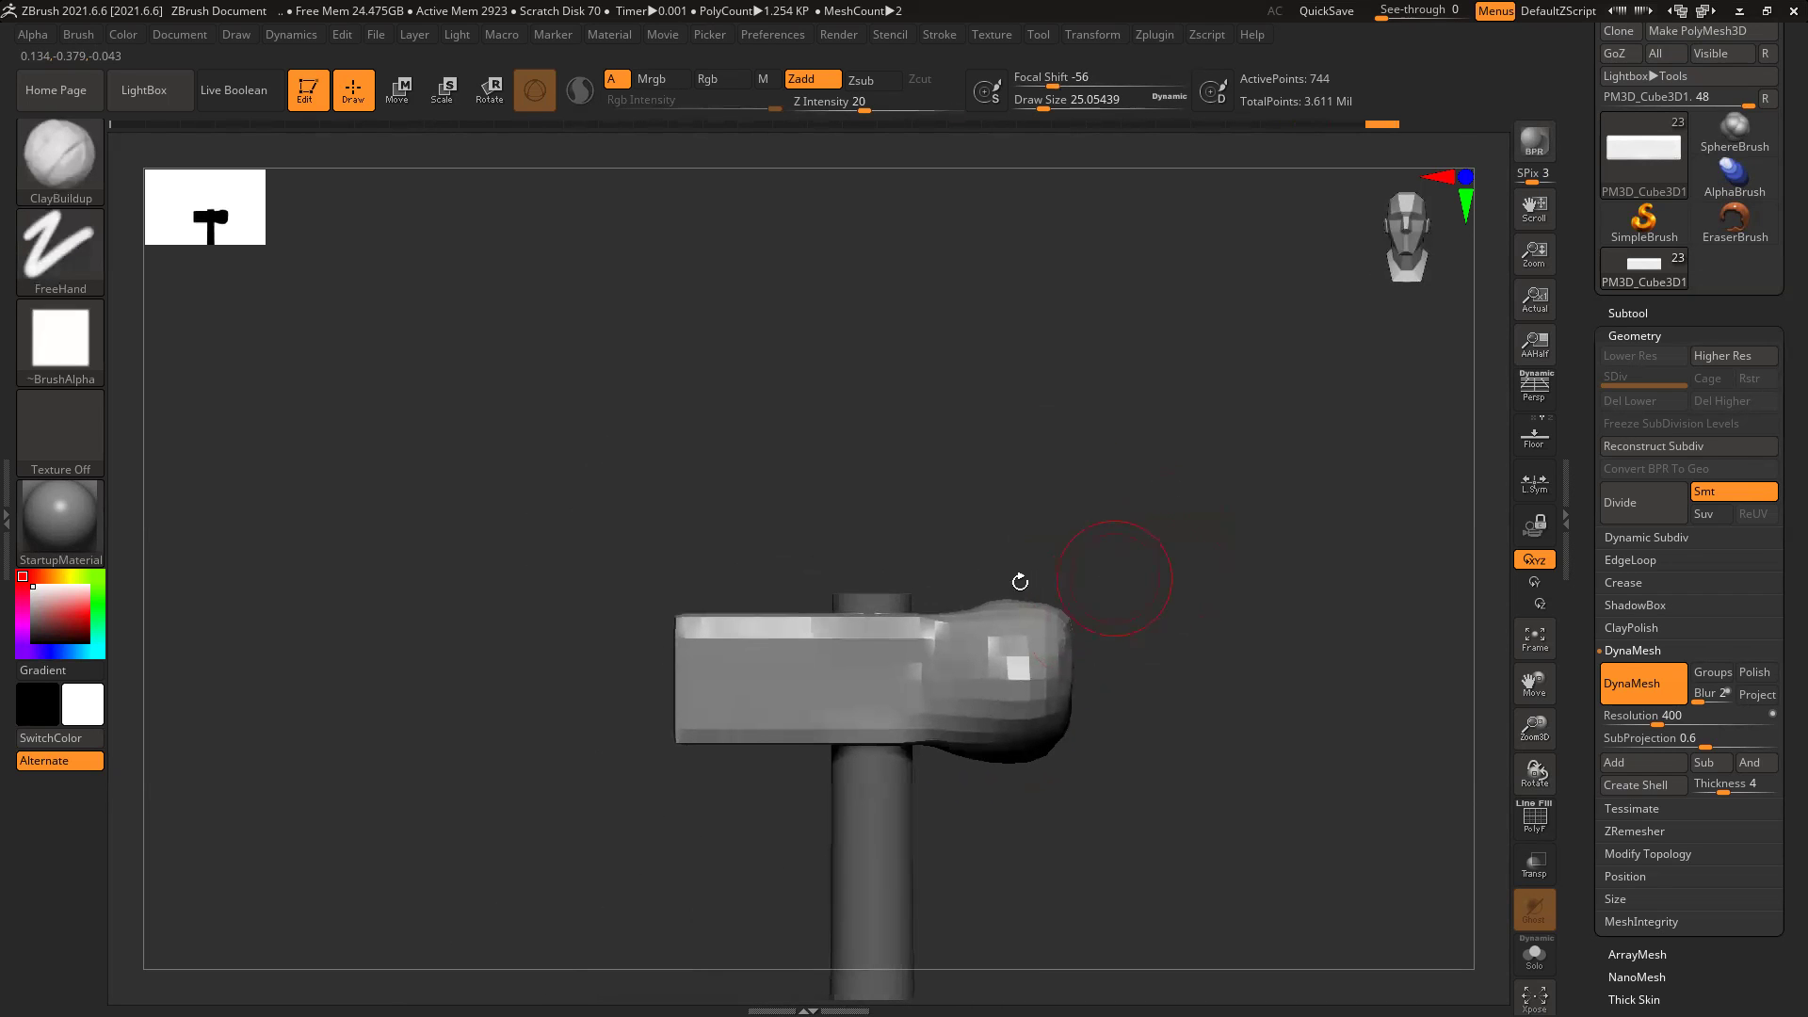
Step: Mask everything except the block's plain end, and thin and lower that end into a taper
left_click_drag(537, 535, 825, 803, "ctrl")
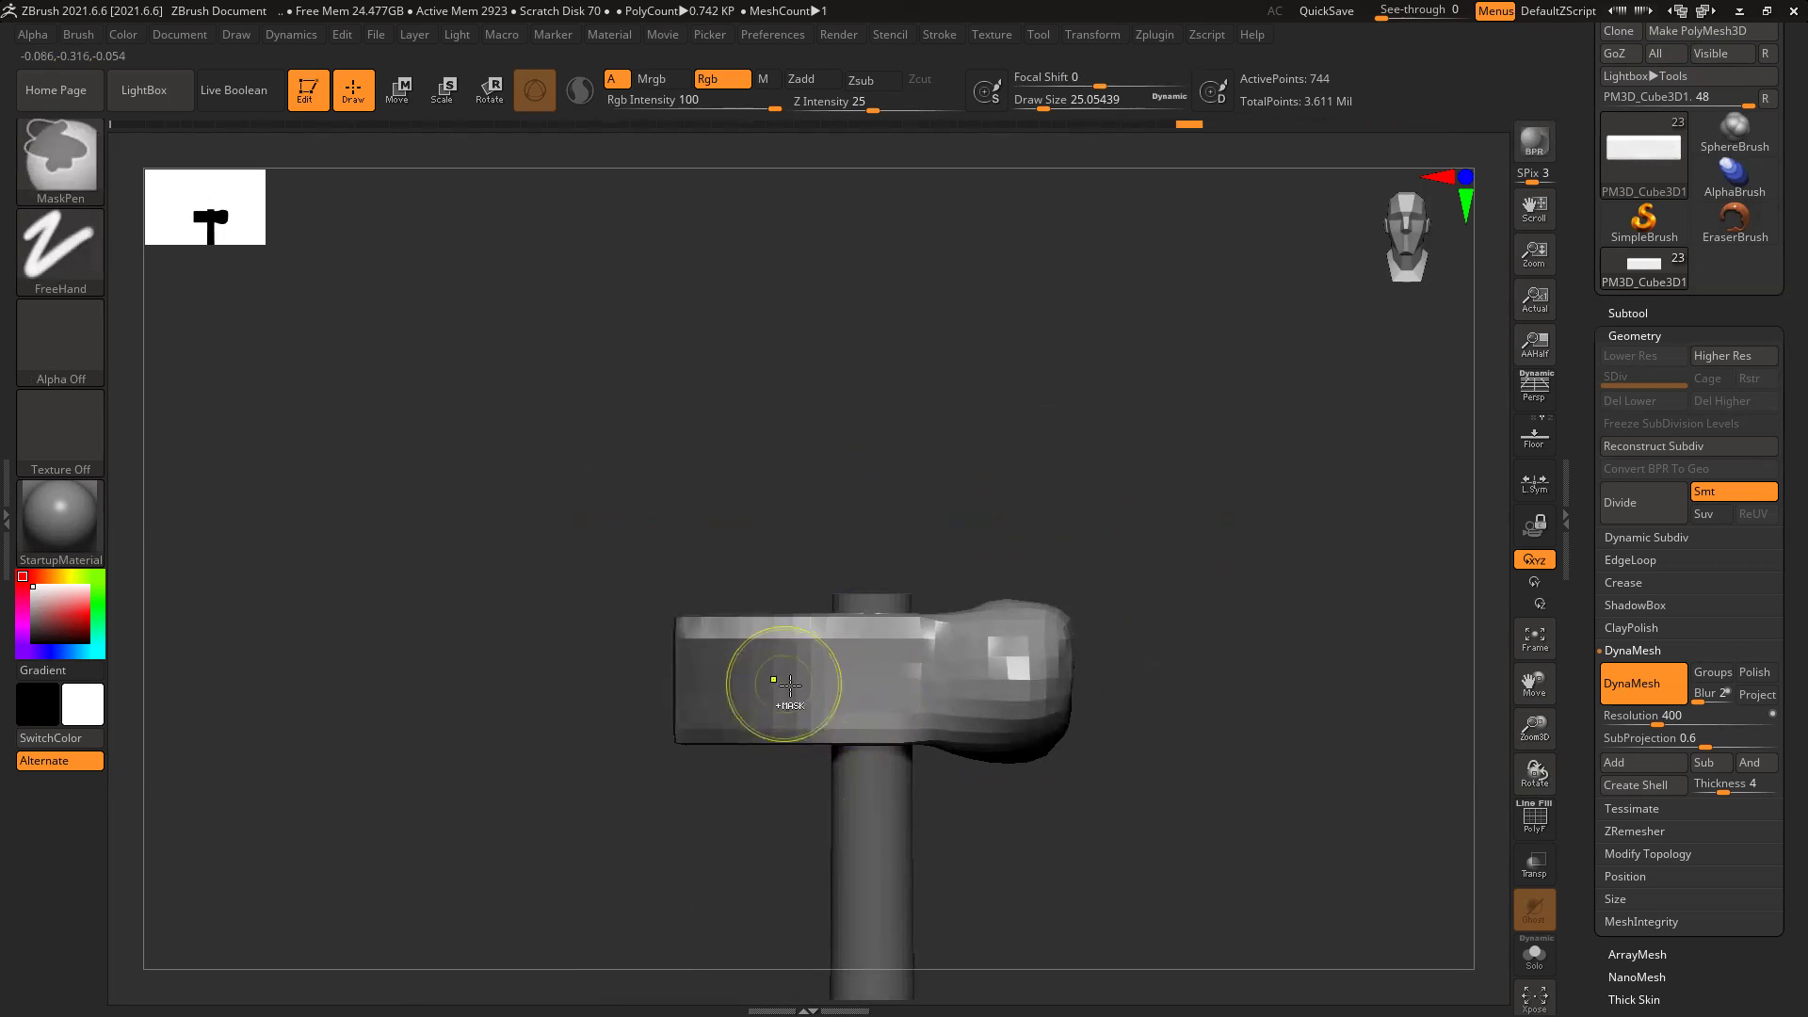
left_click(1199, 606, "ctrl")
key("r")
left_click_drag(938, 753, 752, 751, "alt")
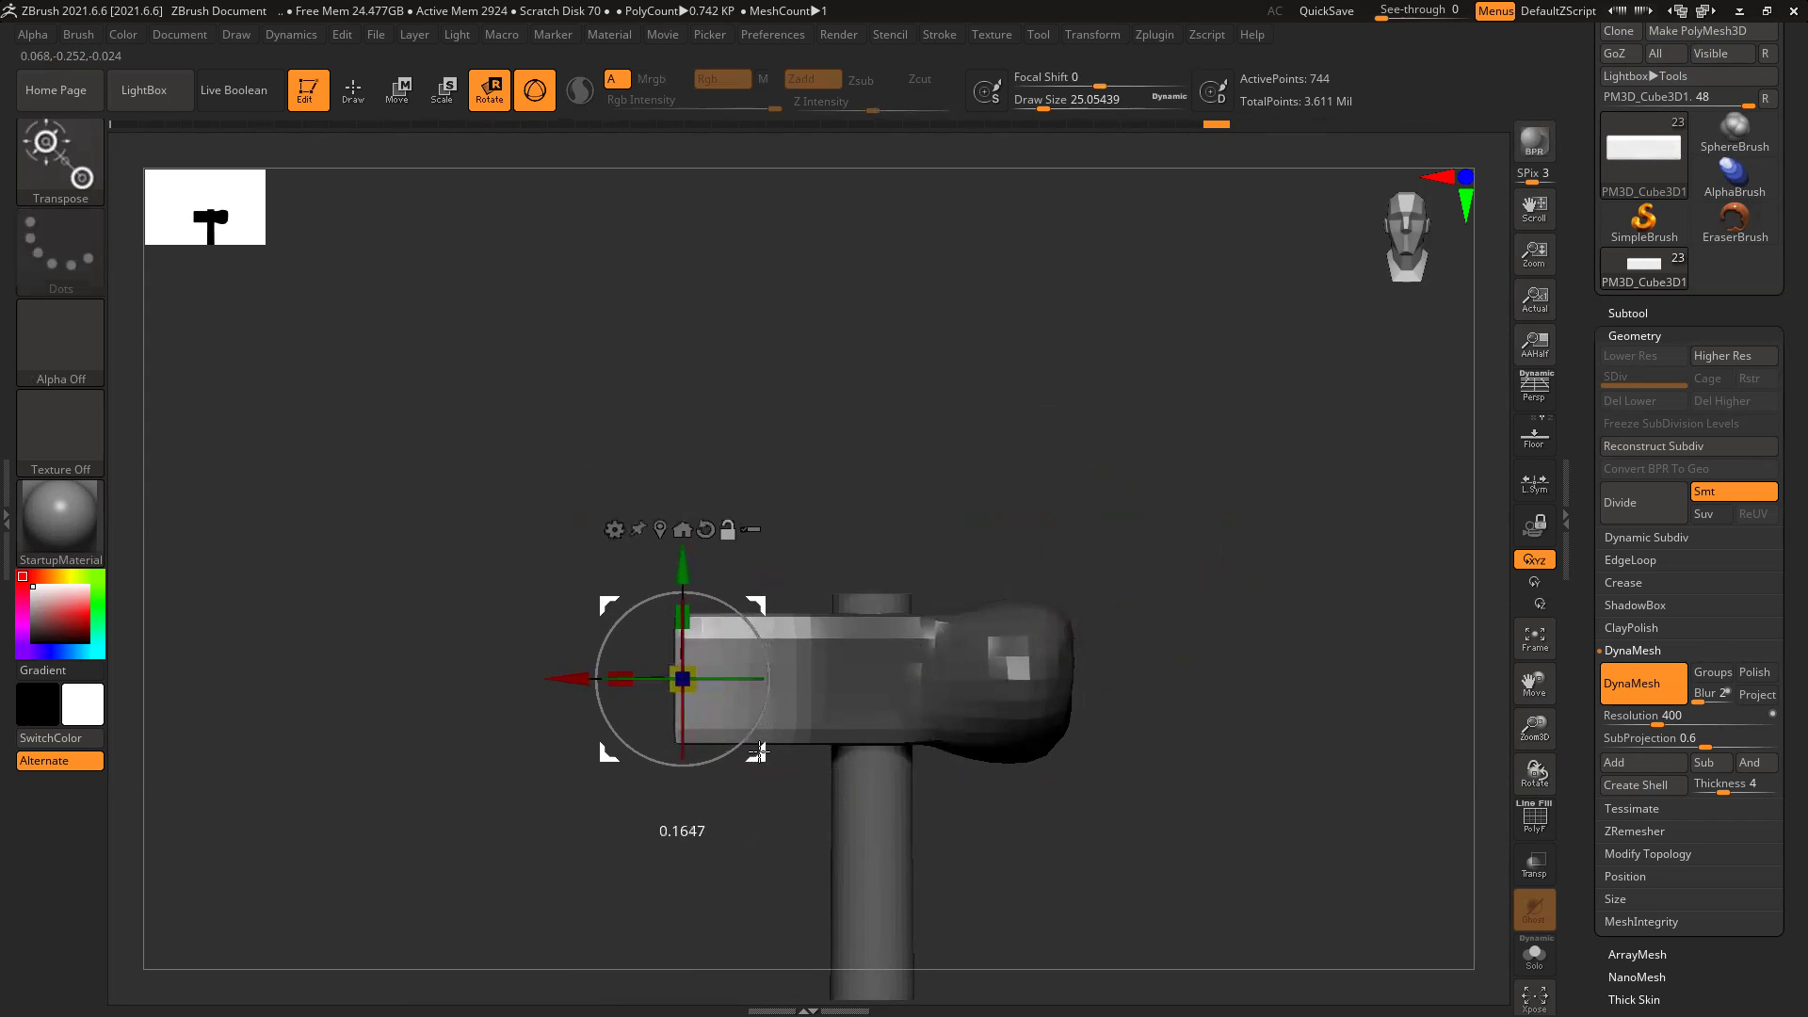
mouse_move(690, 617)
left_mouse_down()
mouse_move(687, 659)
mouse_move(685, 605)
left_mouse_up()
left_click_drag(1173, 555, 1129, 527)
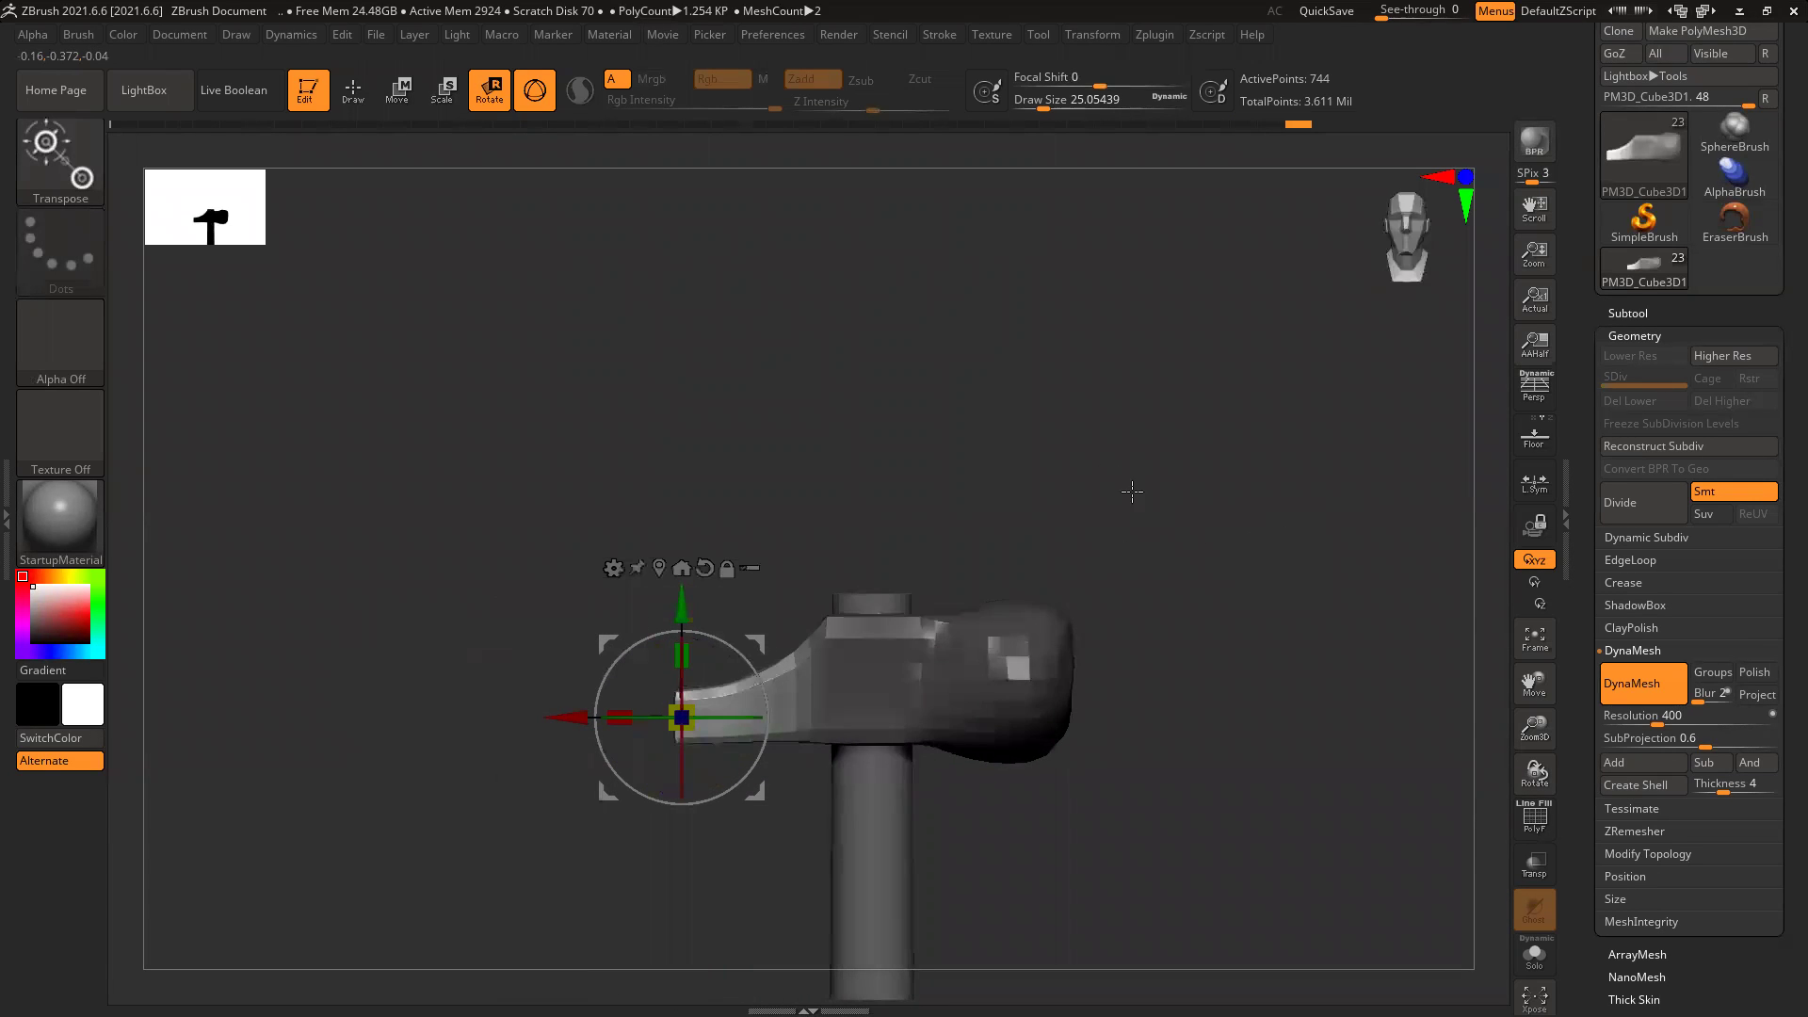
Step: Subdivide the hammer head to level 3 and reduce the ClayBuildup draw size to about 12
key("b")
key("c")
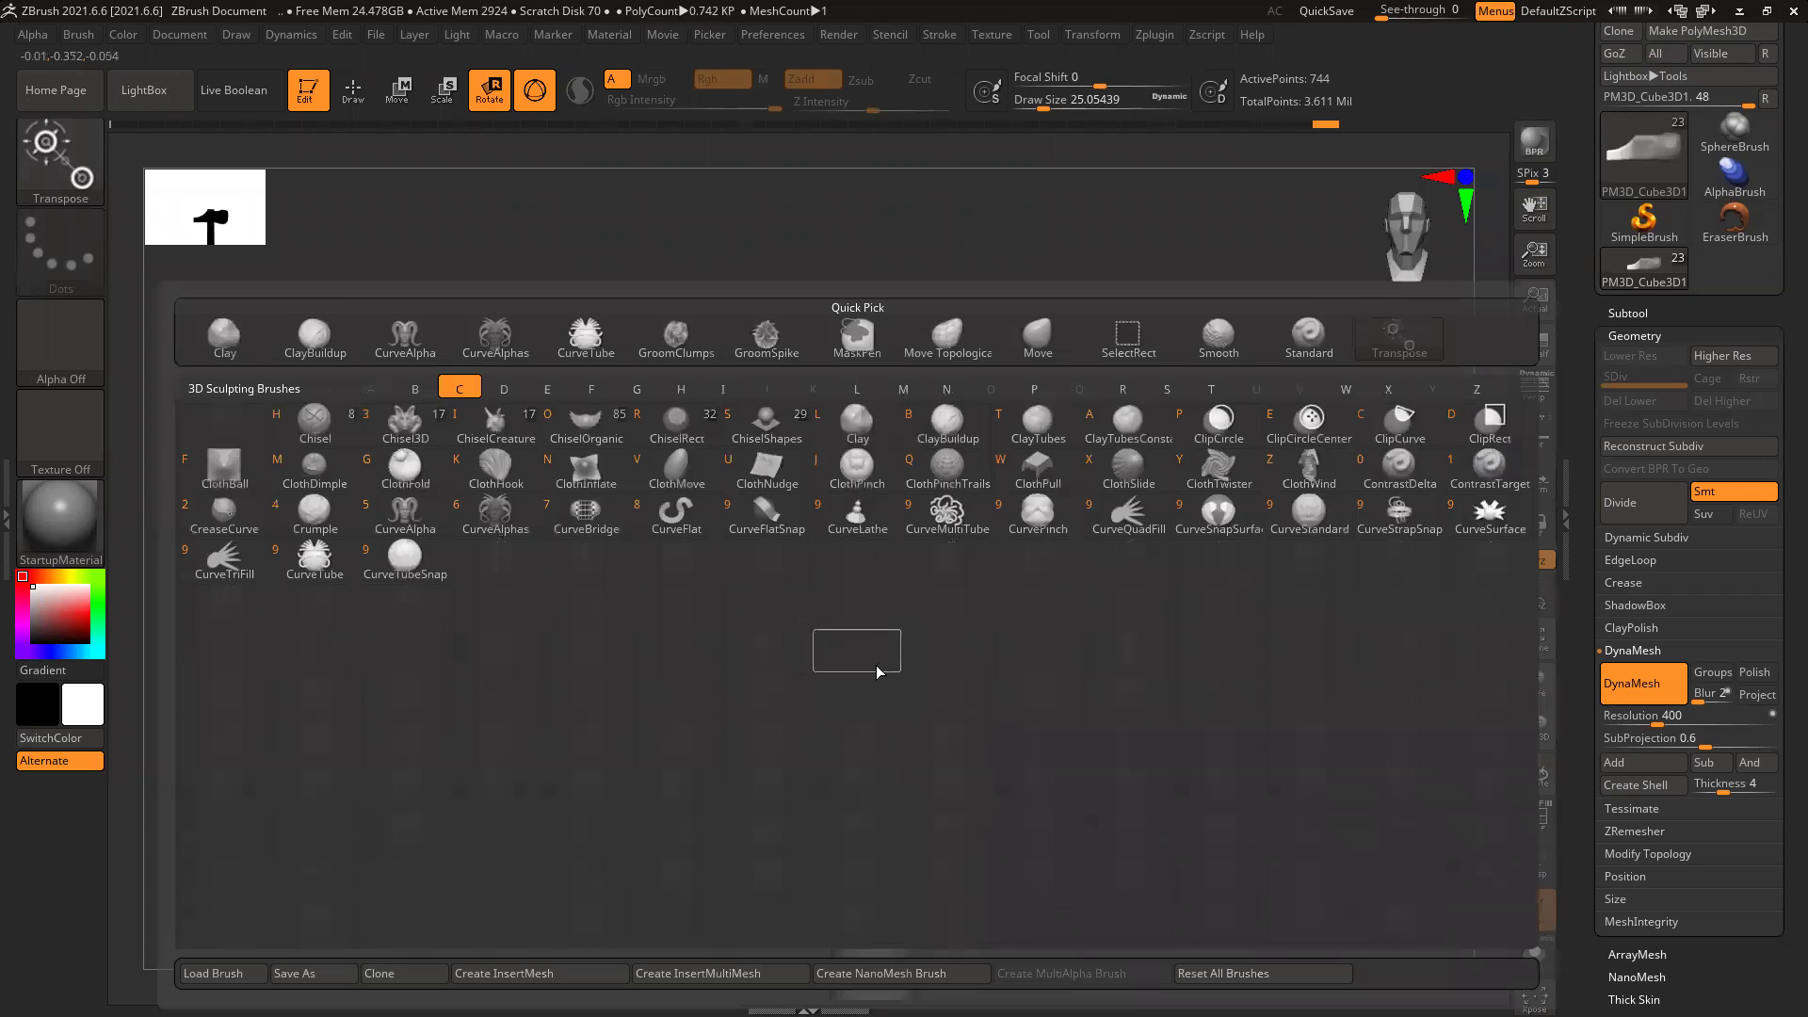
key("b")
right_click_drag(807, 670, 852, 884, "ctrl")
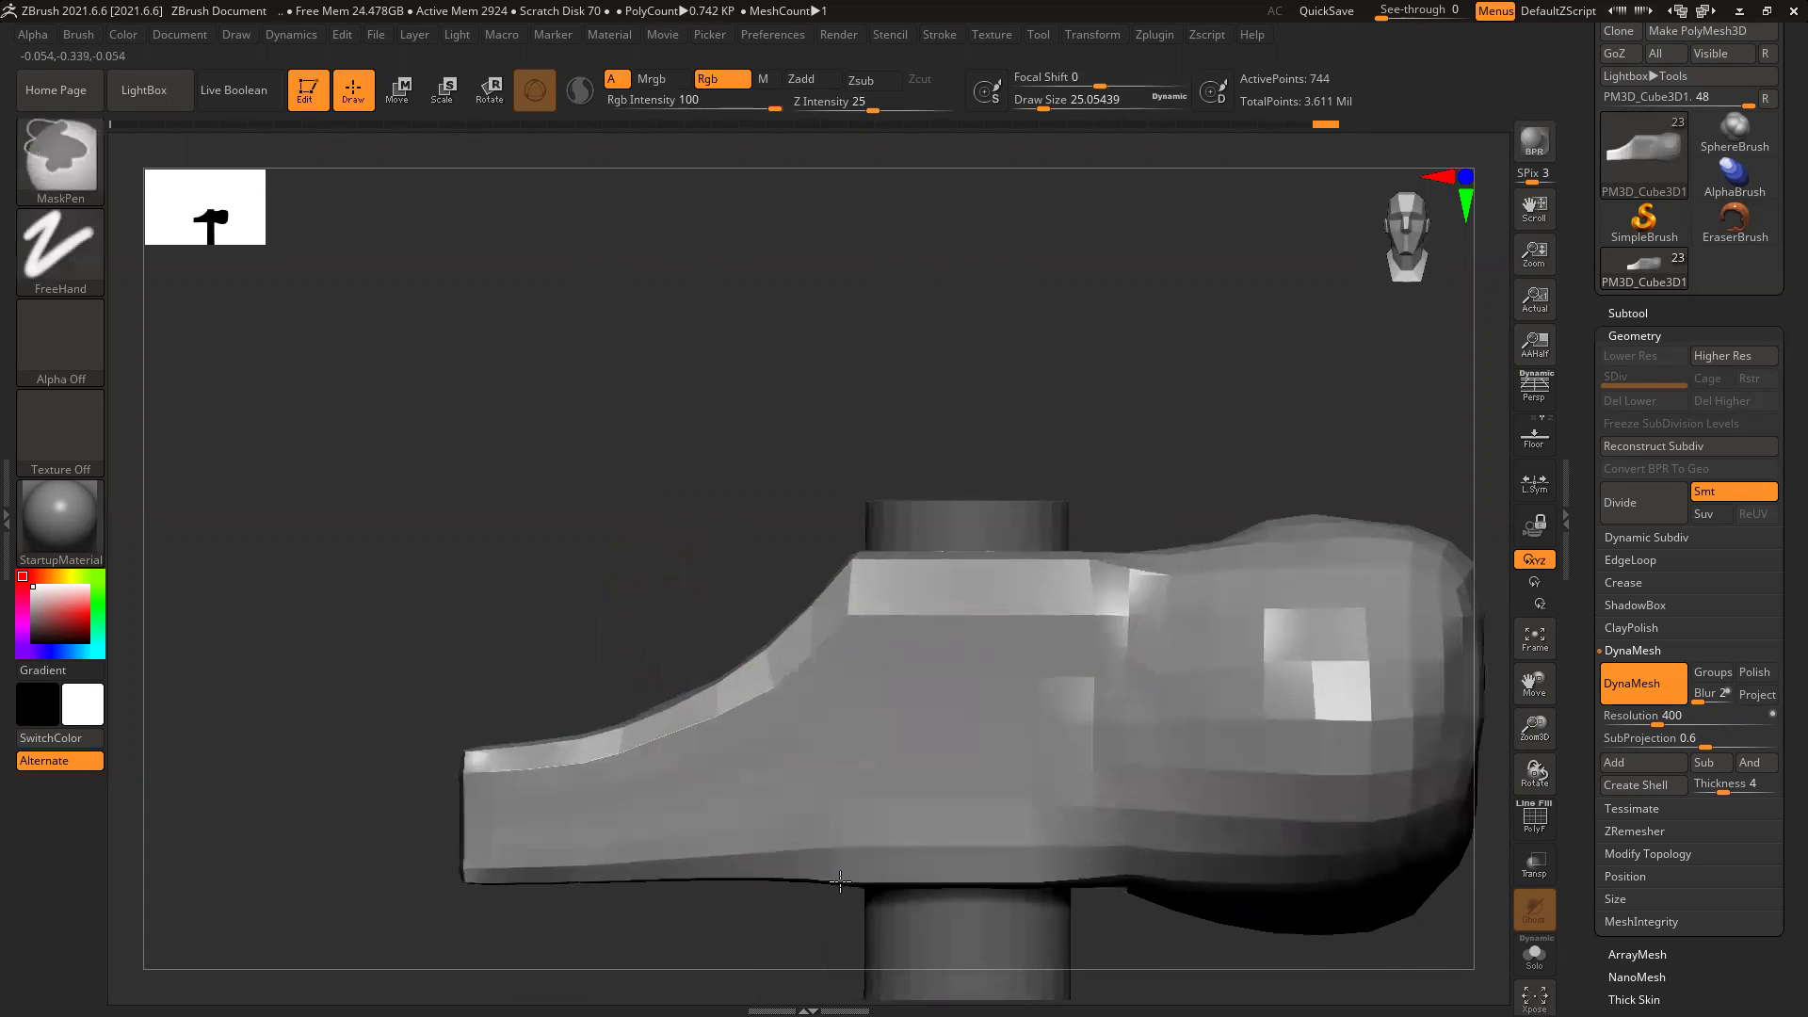
key("ctrl+d")
left_click_drag(659, 463, 750, 577)
key("space")
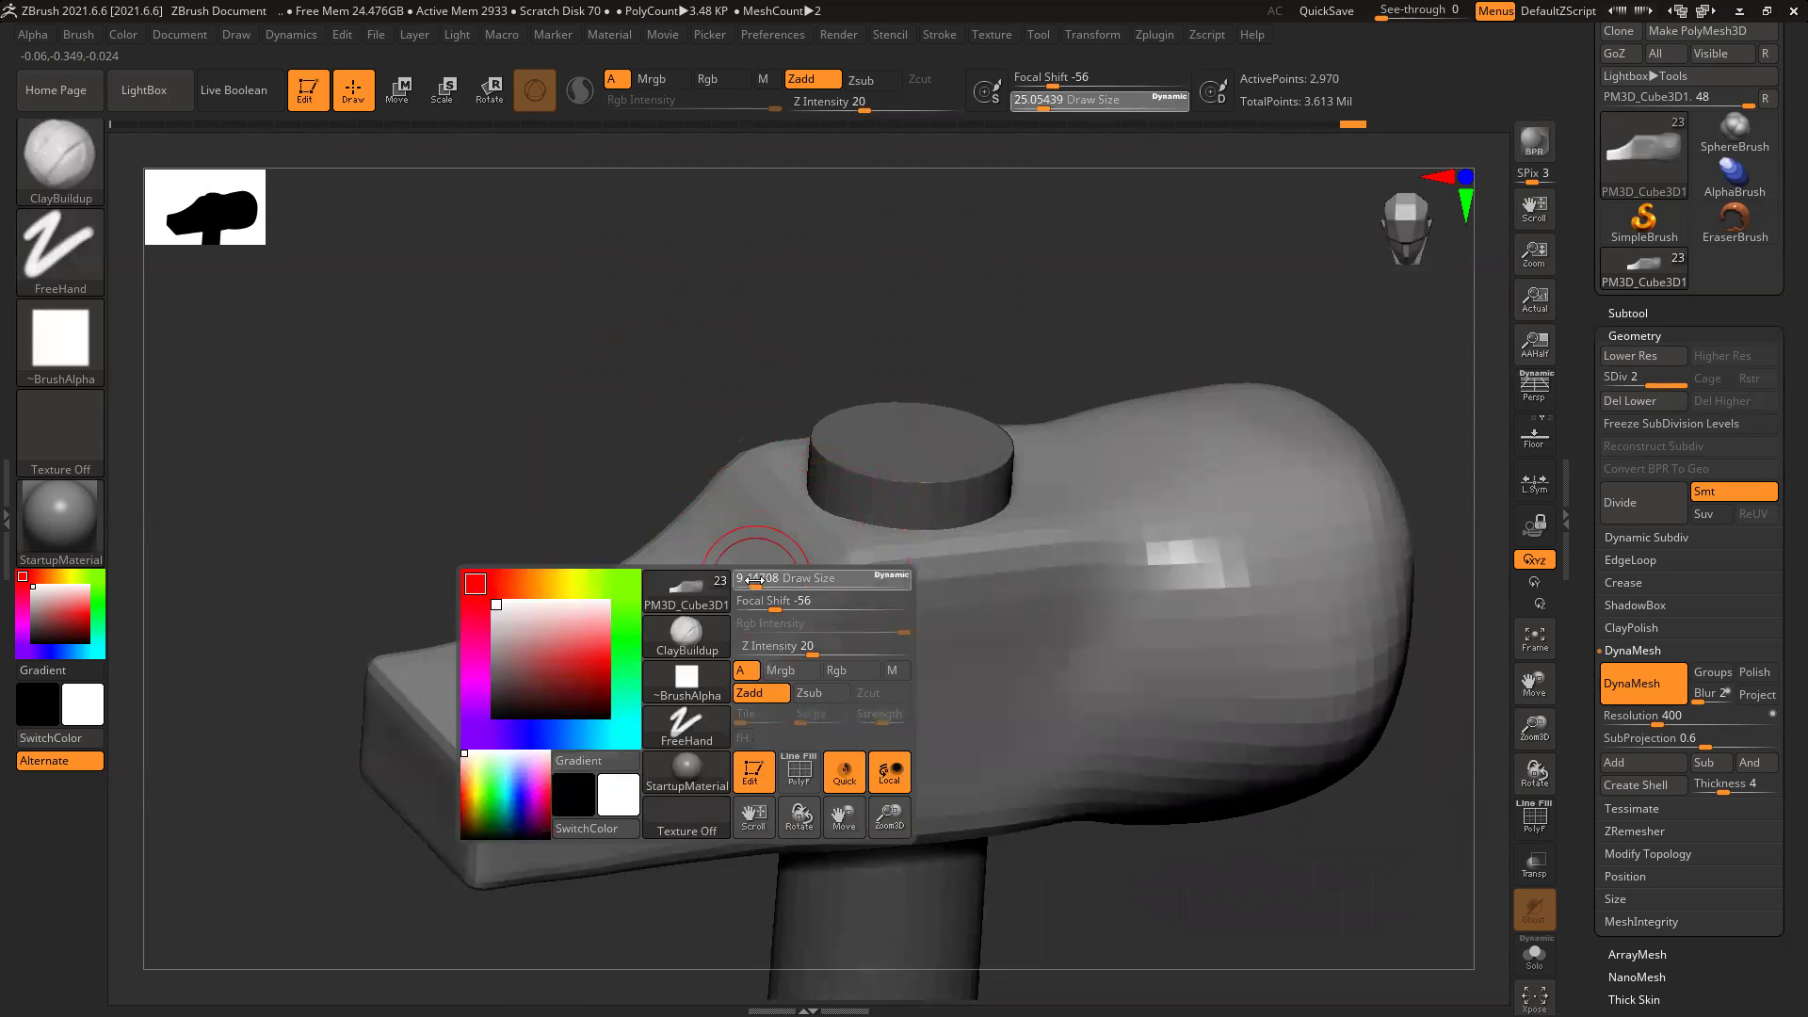
key("ctrl+d")
Step: Build up and smooth the edges of the tapered end and the raised block around the shaft
mouse_move(741, 476)
left_mouse_down()
mouse_move(793, 586)
mouse_move(827, 610)
mouse_move(498, 769)
left_mouse_up()
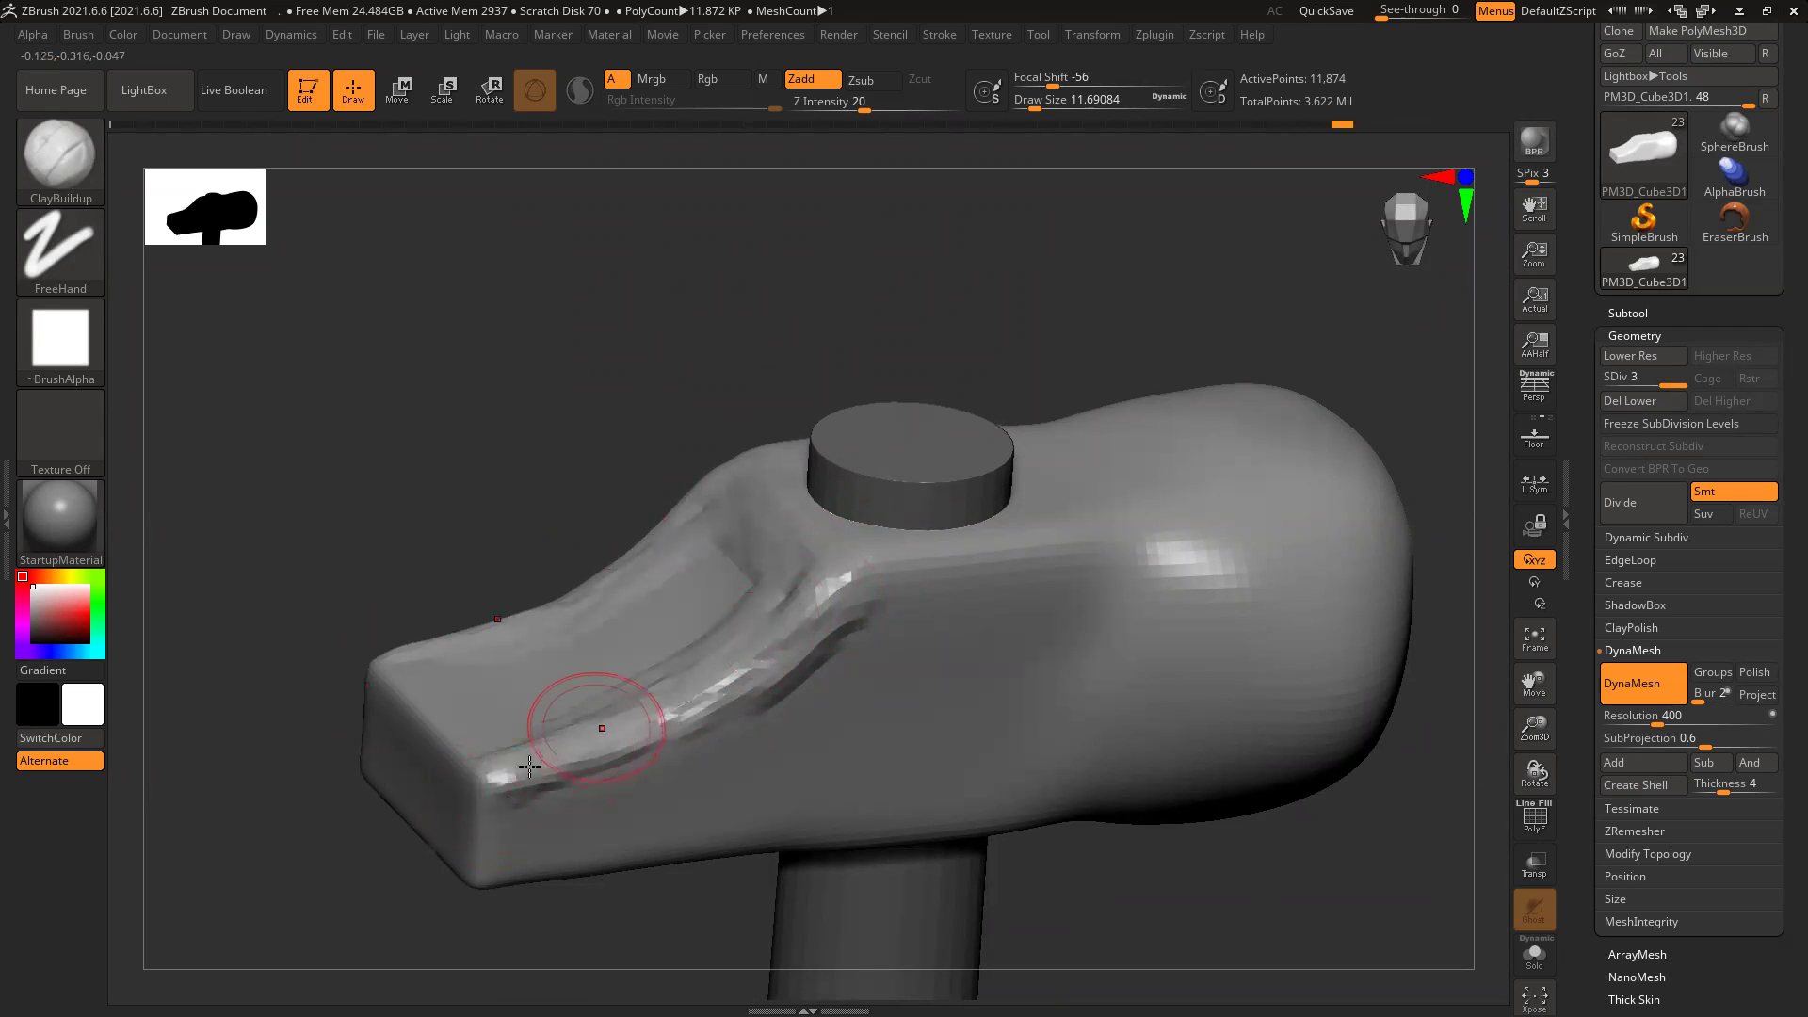
mouse_move(800, 648)
left_mouse_down("shift")
mouse_move(514, 770)
mouse_move(871, 575)
mouse_move(1005, 585)
left_mouse_up("shift")
left_click_drag(1221, 886, 973, 694)
mouse_move(882, 571)
left_mouse_down()
mouse_move(881, 734)
mouse_move(970, 810)
mouse_move(1083, 612)
mouse_move(1034, 821)
mouse_move(951, 833)
mouse_move(1022, 660)
mouse_move(941, 612)
mouse_move(1011, 599)
mouse_move(920, 653)
mouse_move(998, 659)
mouse_move(1013, 759)
mouse_move(1049, 823)
left_mouse_up()
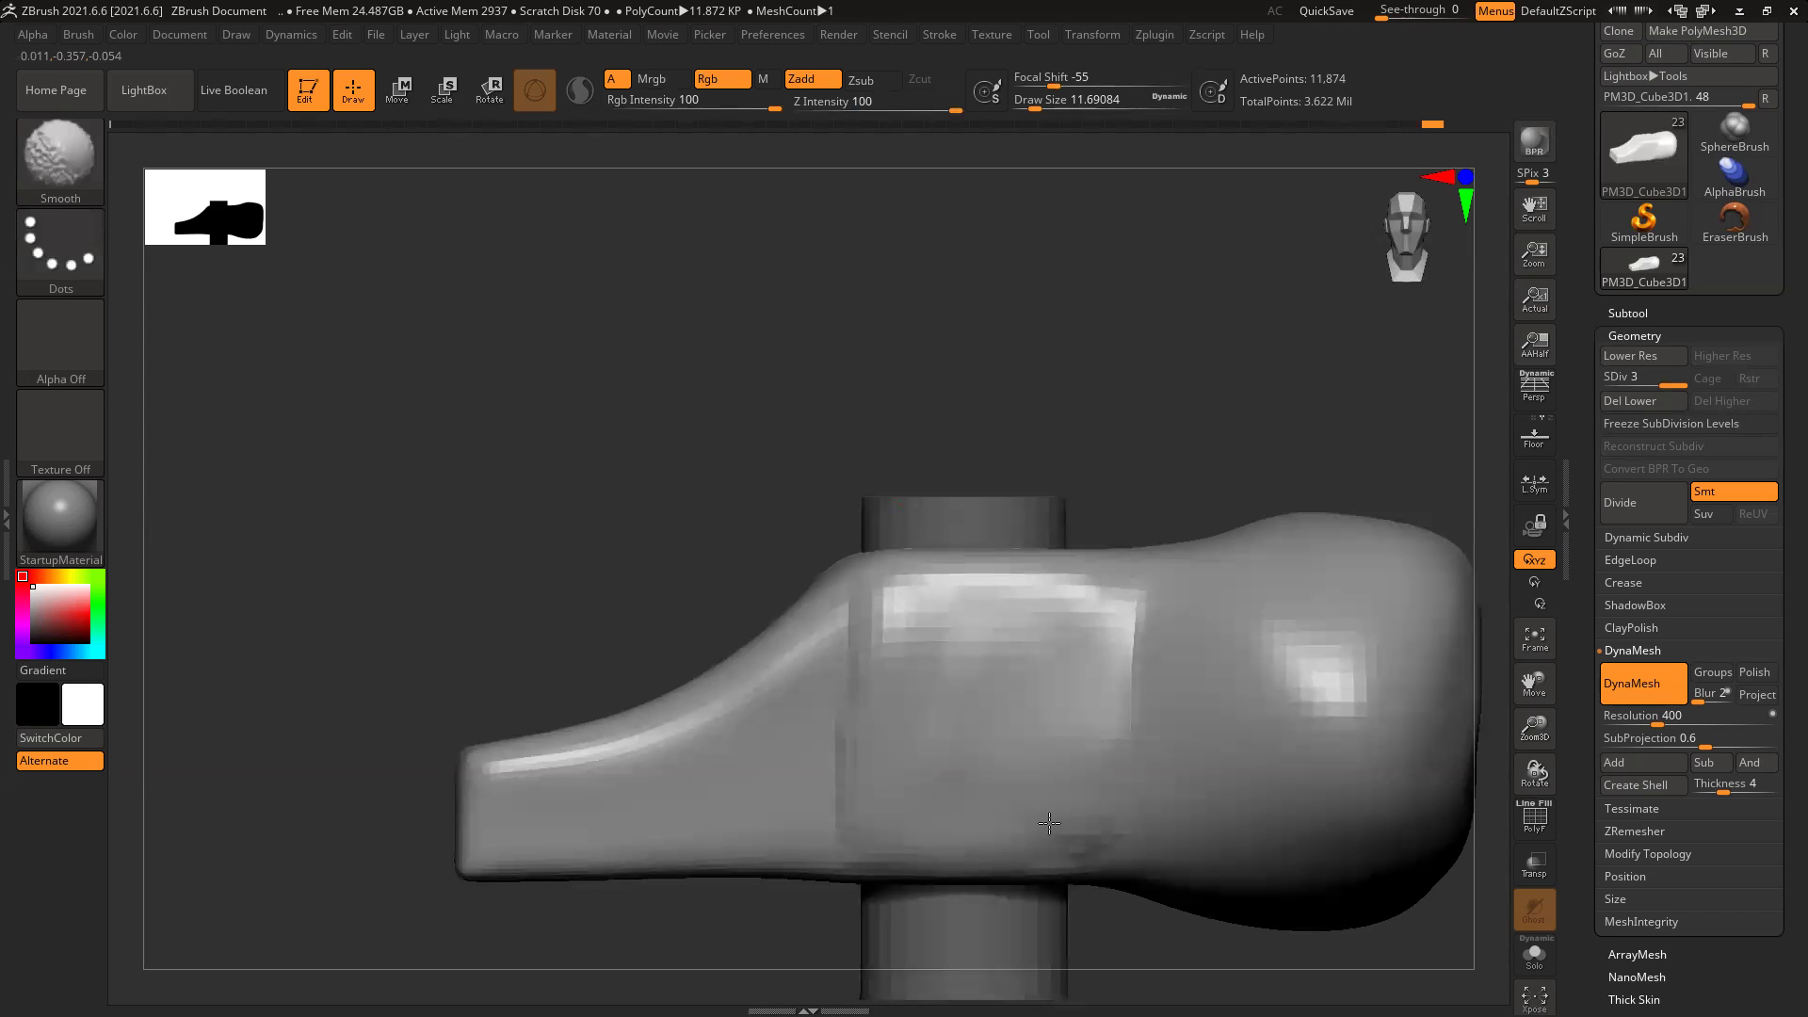
left_click_drag(1044, 689, 1092, 626, "shift")
left_click_drag(1204, 420, 824, 412, "alt")
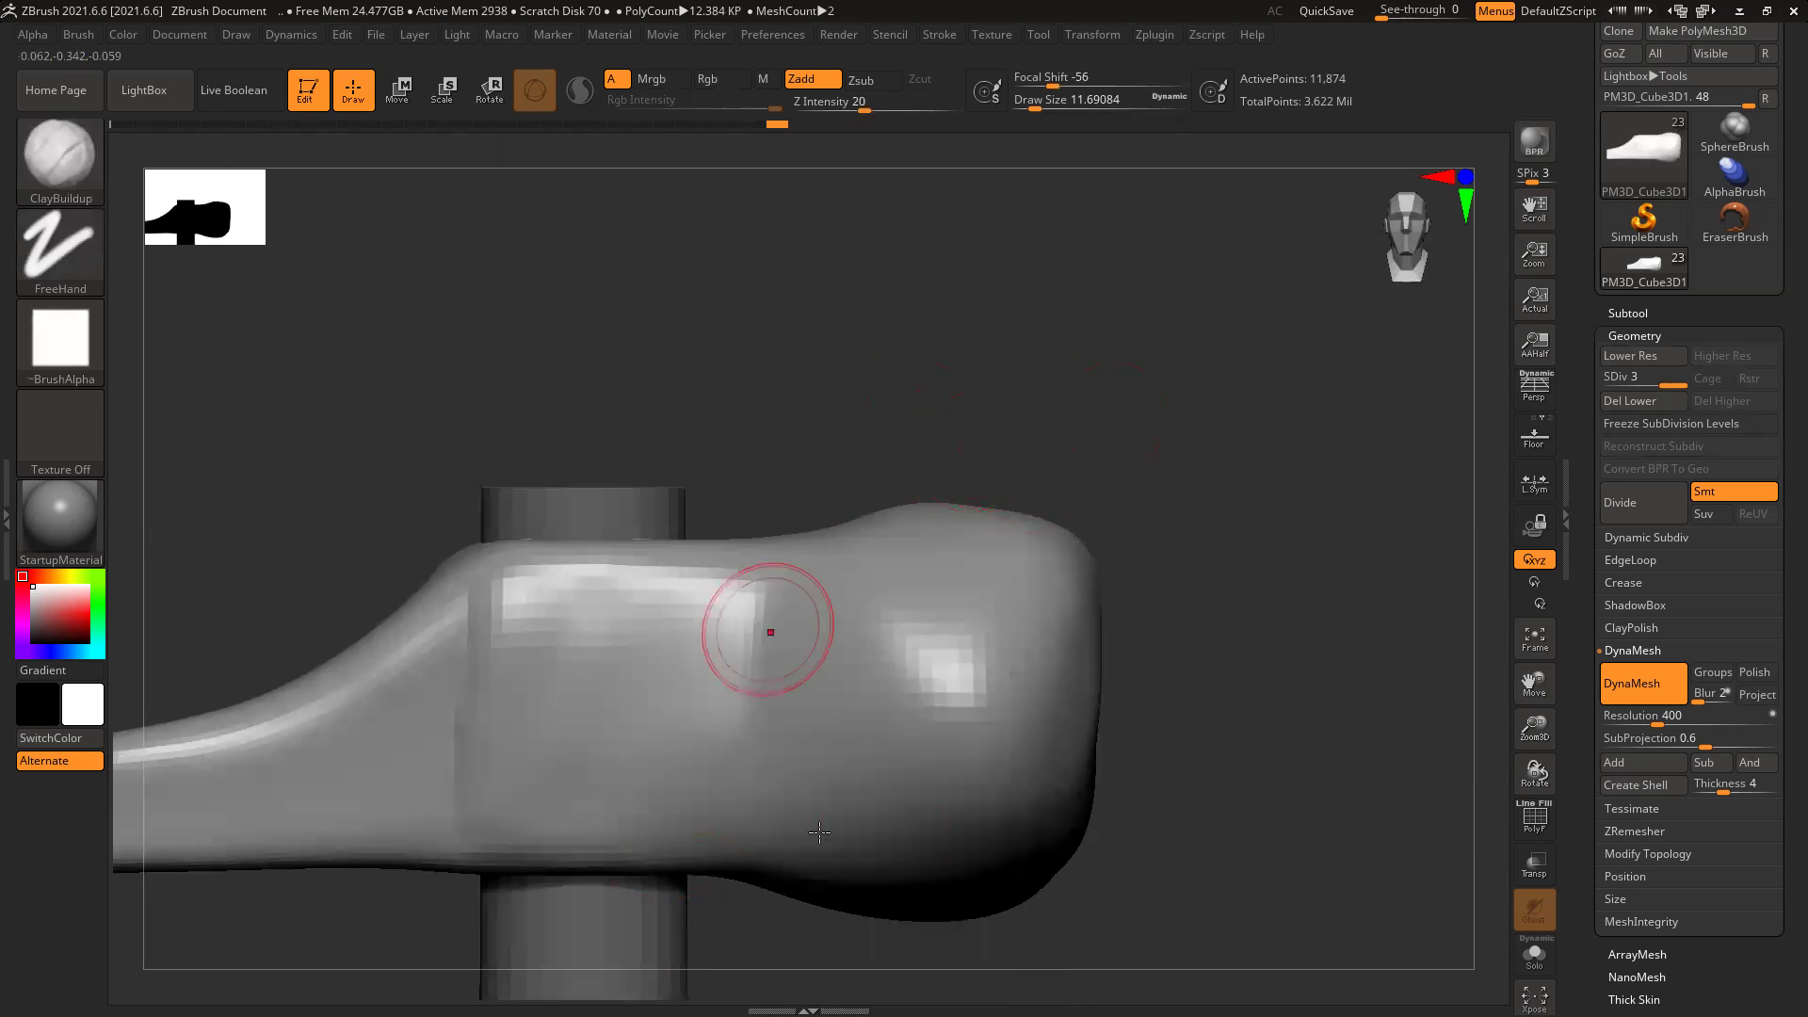
Step: Append a Cylinder3D subtool, make it active and scale it down to a small fraction of its size
left_click(1643, 314)
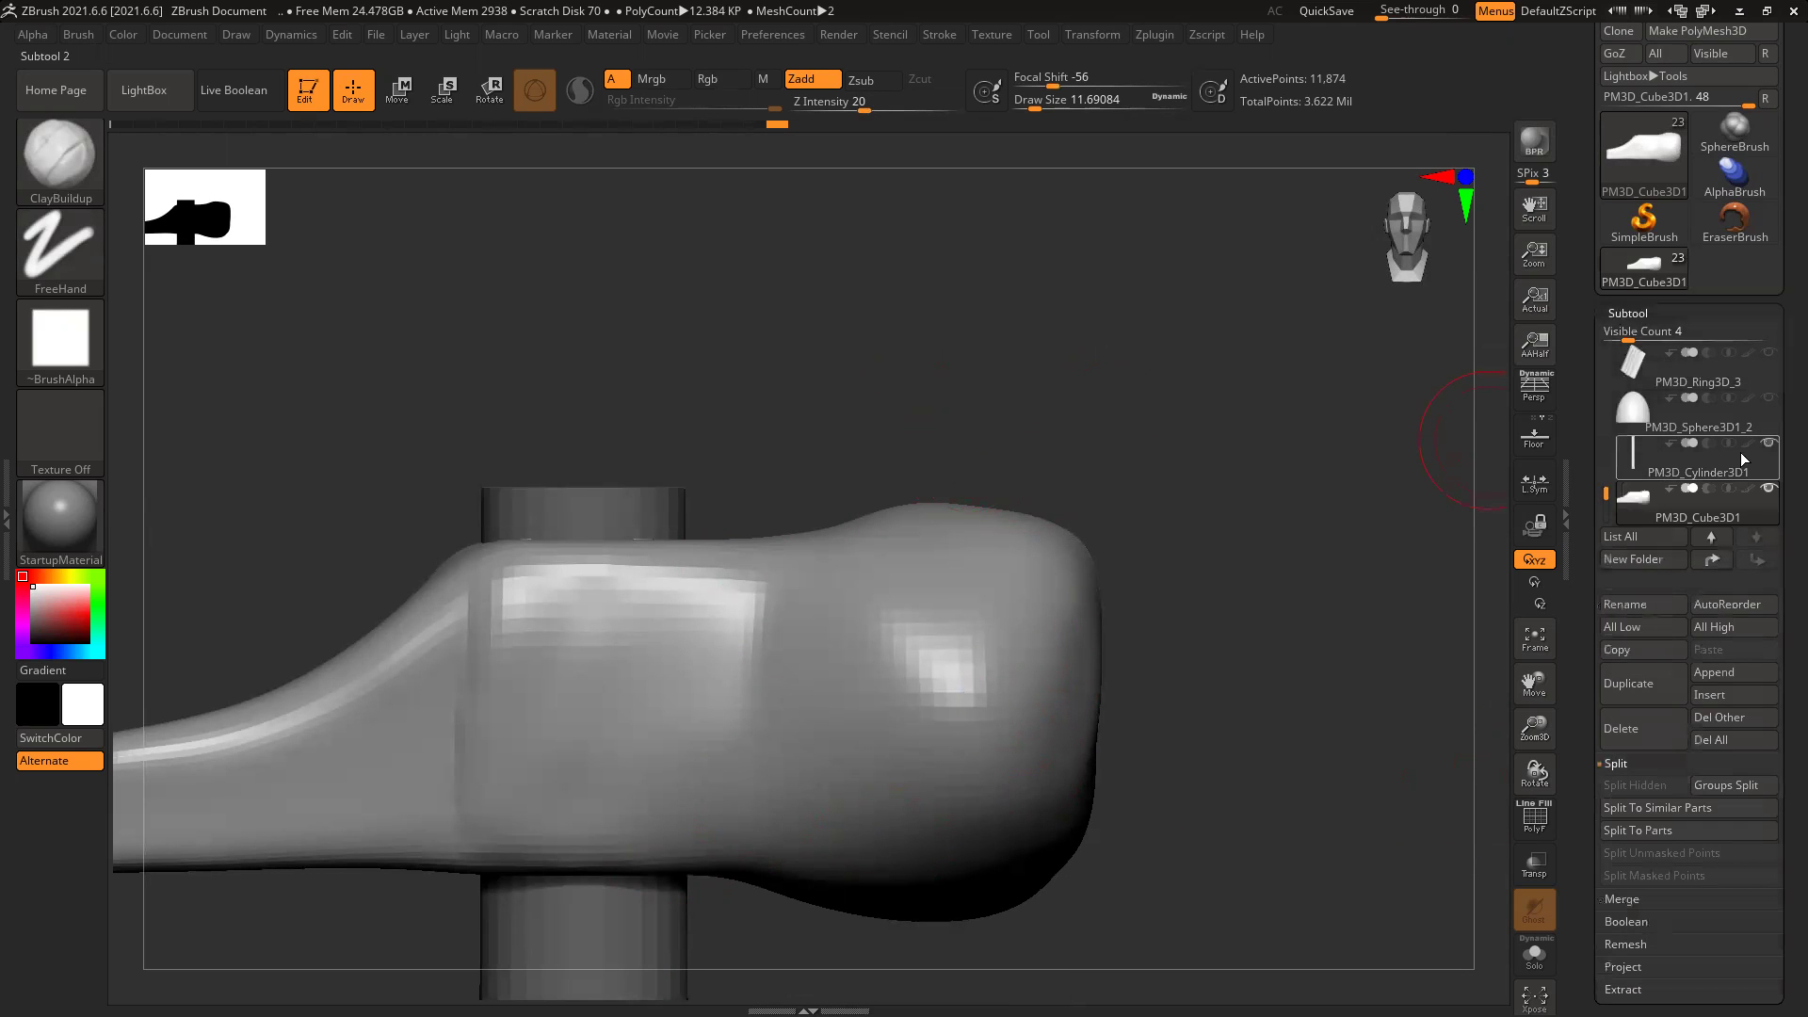
left_click(1724, 669)
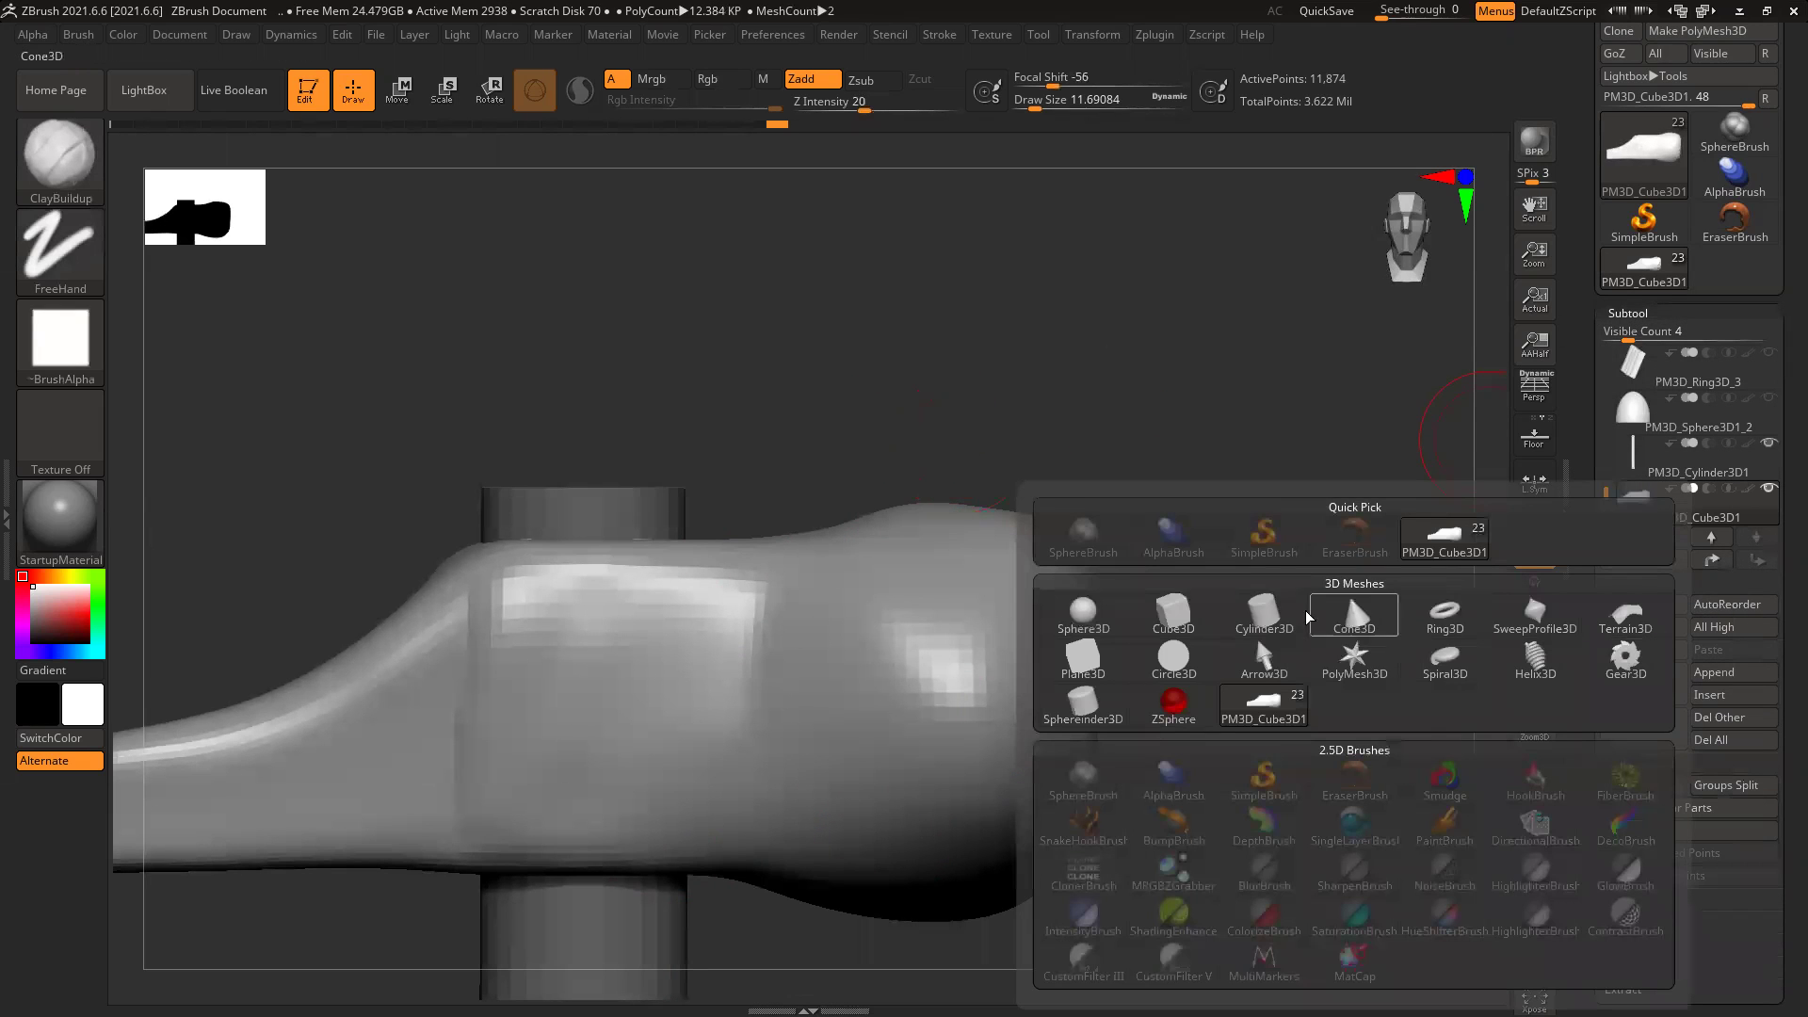
left_click(1288, 617)
key("ctrl")
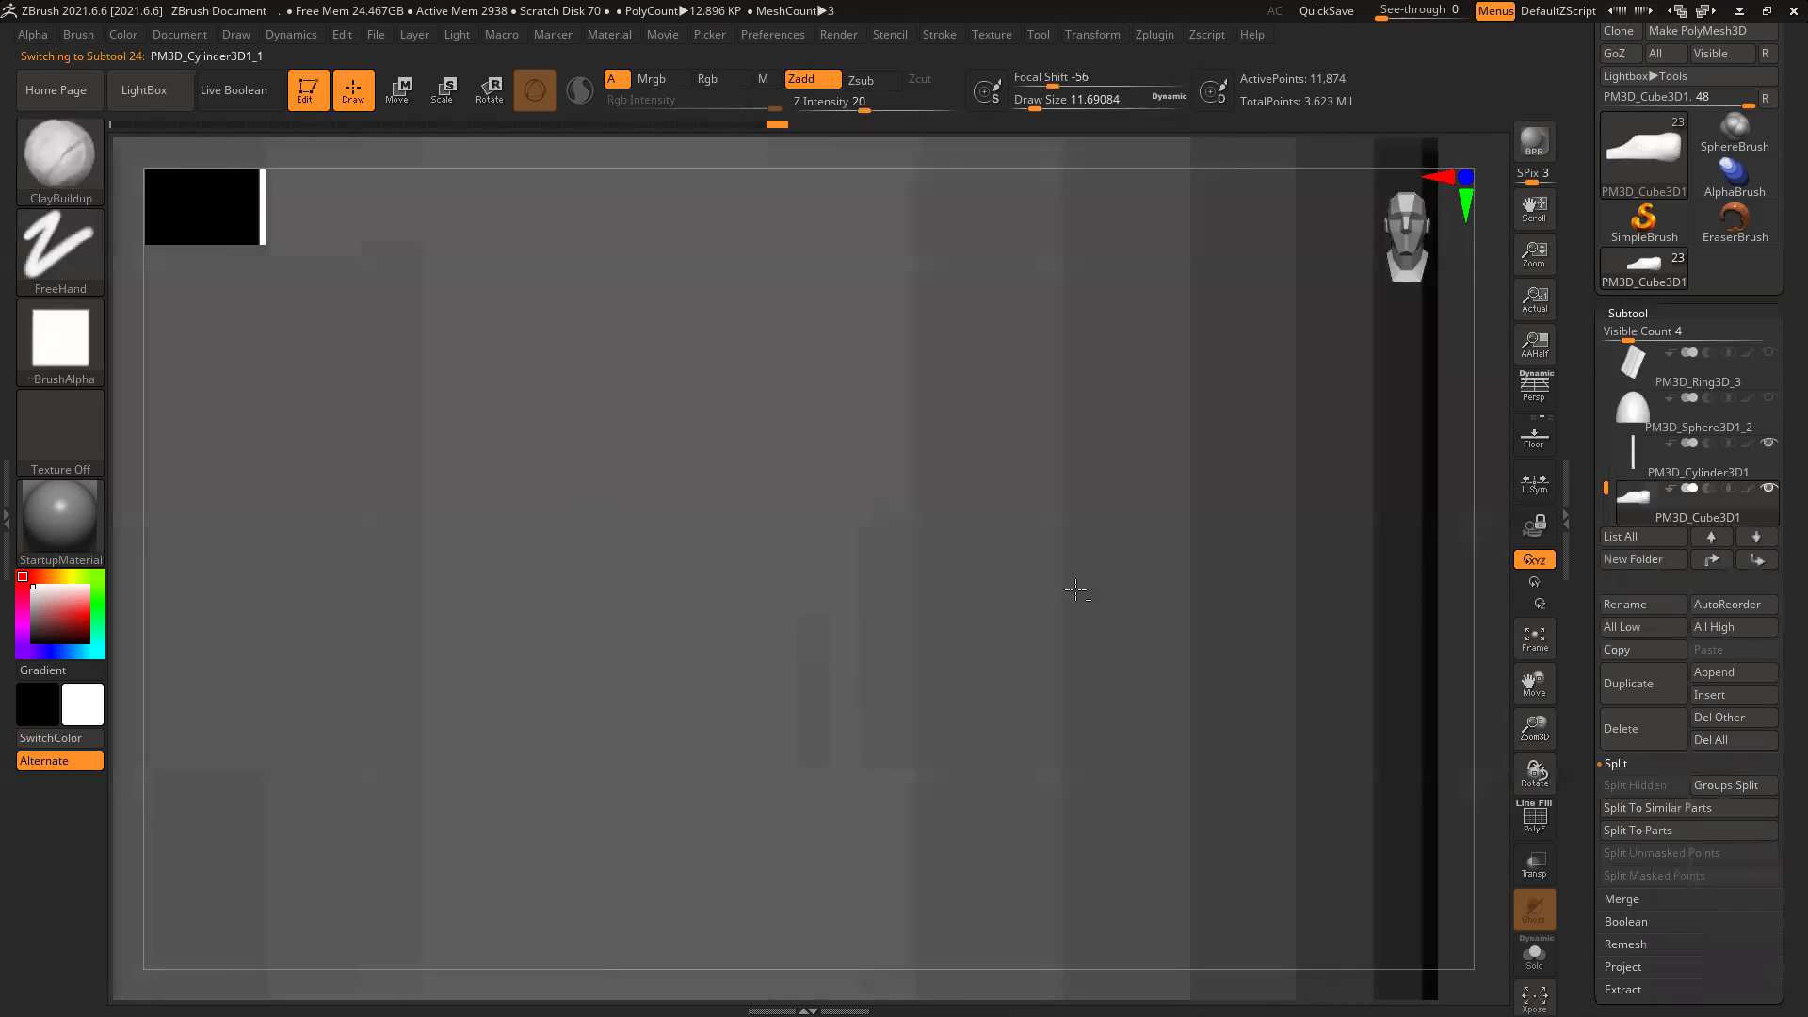
right_click_drag(653, 571, 654, 518, "ctrl")
key("r")
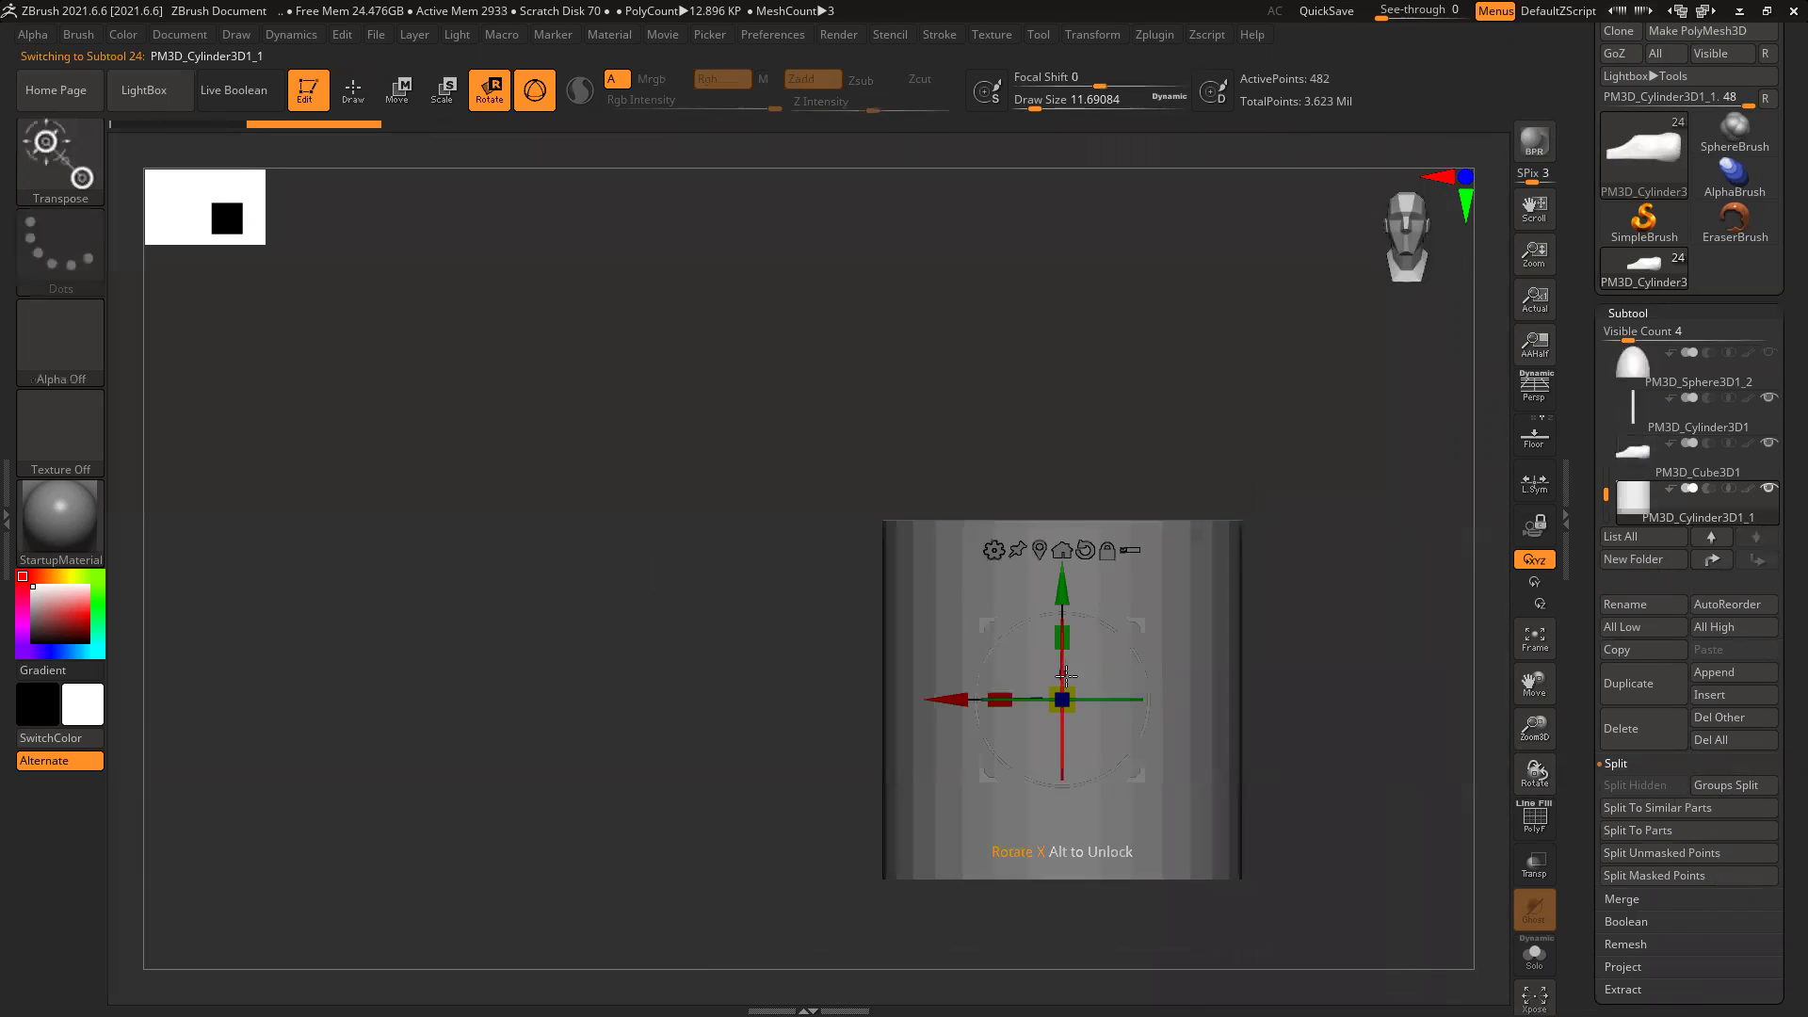
left_click_drag(1078, 685, 962, 854)
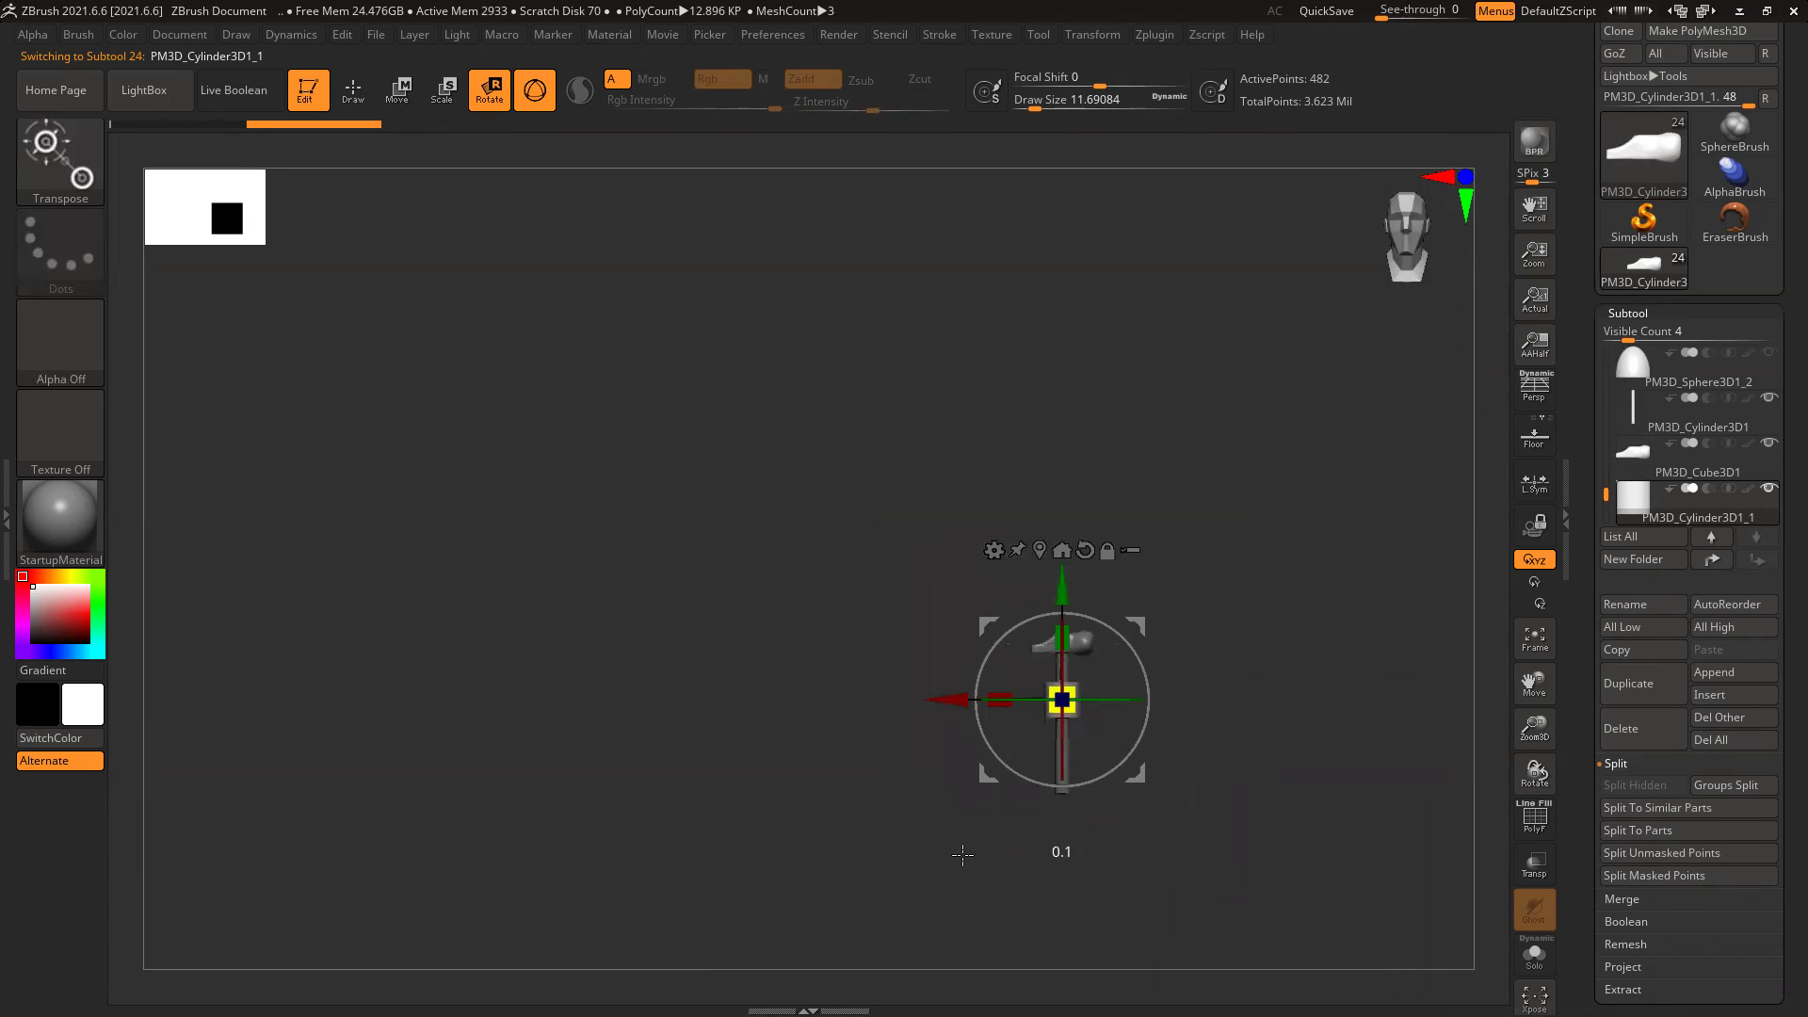
Step: Rotate the new cylinder to lie horizontally and move it beside the hammer head's bulged end
right_click_drag(1238, 683, 1219, 745, "ctrl")
left_click_drag(1045, 645, 1023, 900, "shift")
right_click_drag(1192, 711, 1199, 811, "ctrl")
left_click_drag(1036, 742, 1224, 242)
right_click_drag(1214, 629, 1098, 823, "alt")
right_click_drag(1098, 823, 1358, 631, "ctrl")
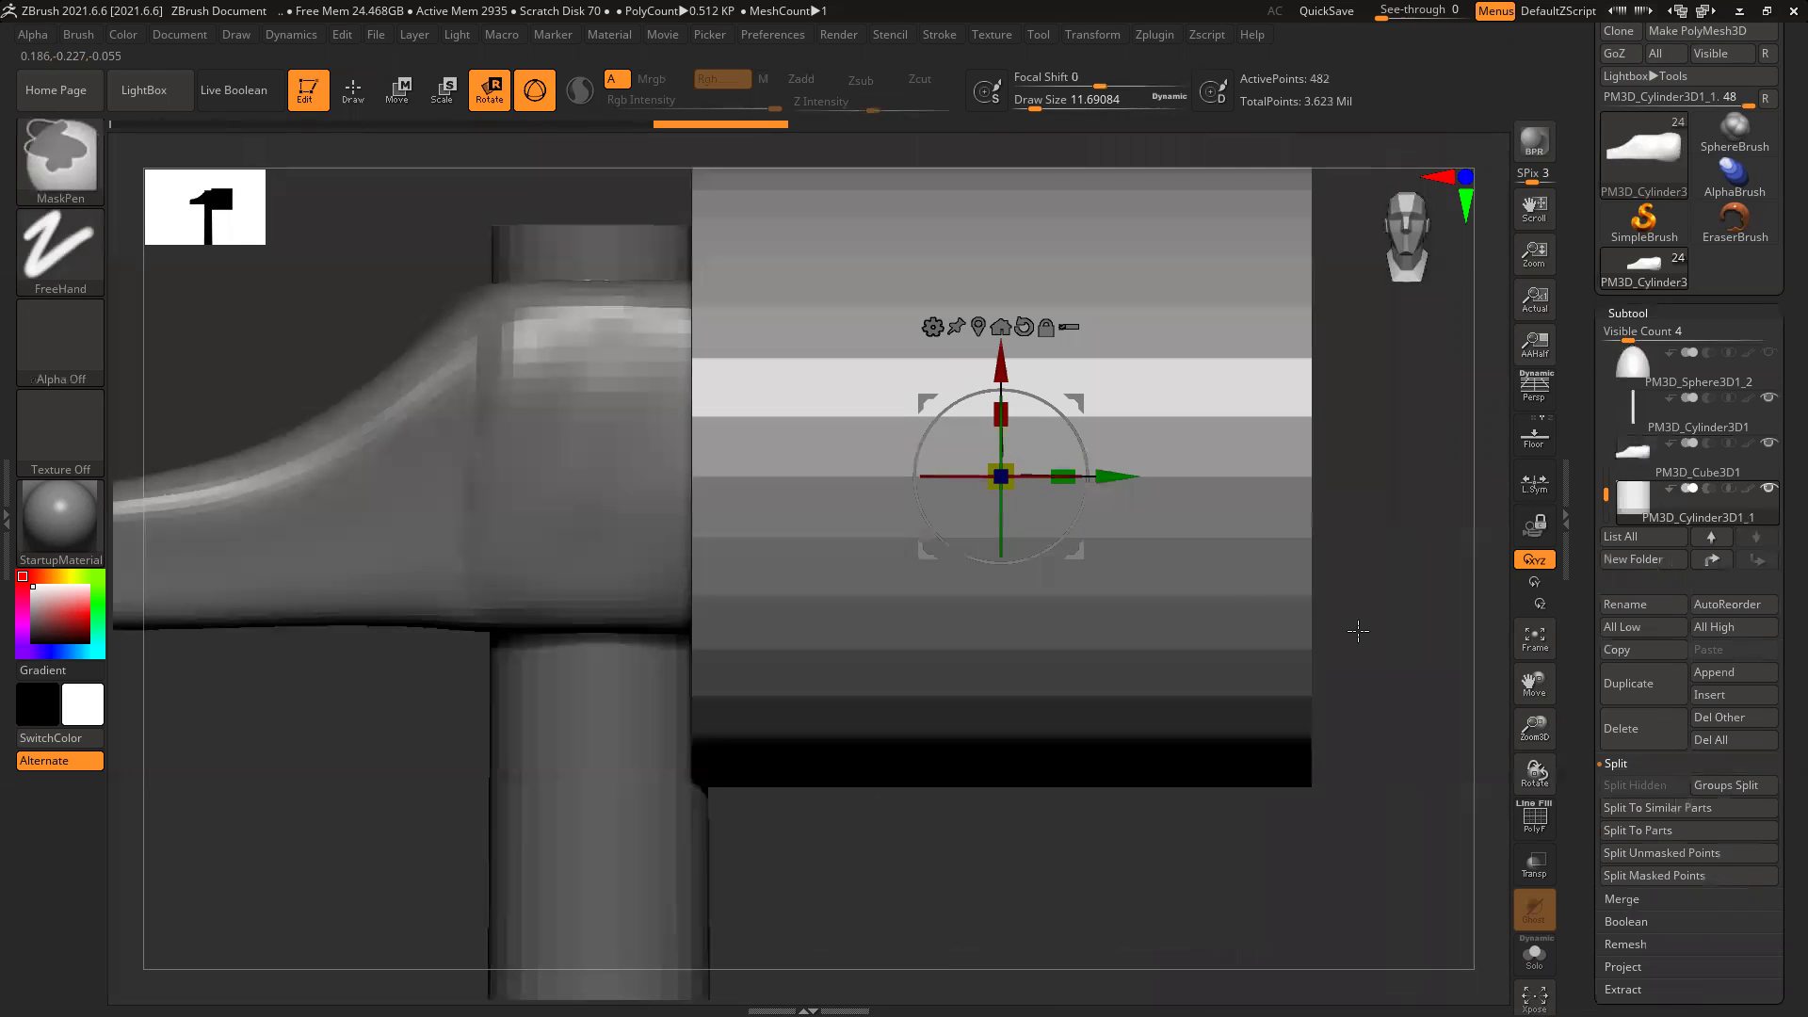
Step: Scale the horizontal cylinder down and position it over the bulge as the hammer's striking face
left_click_drag(1013, 471, 1043, 534)
left_click_drag(1041, 533, 1057, 526)
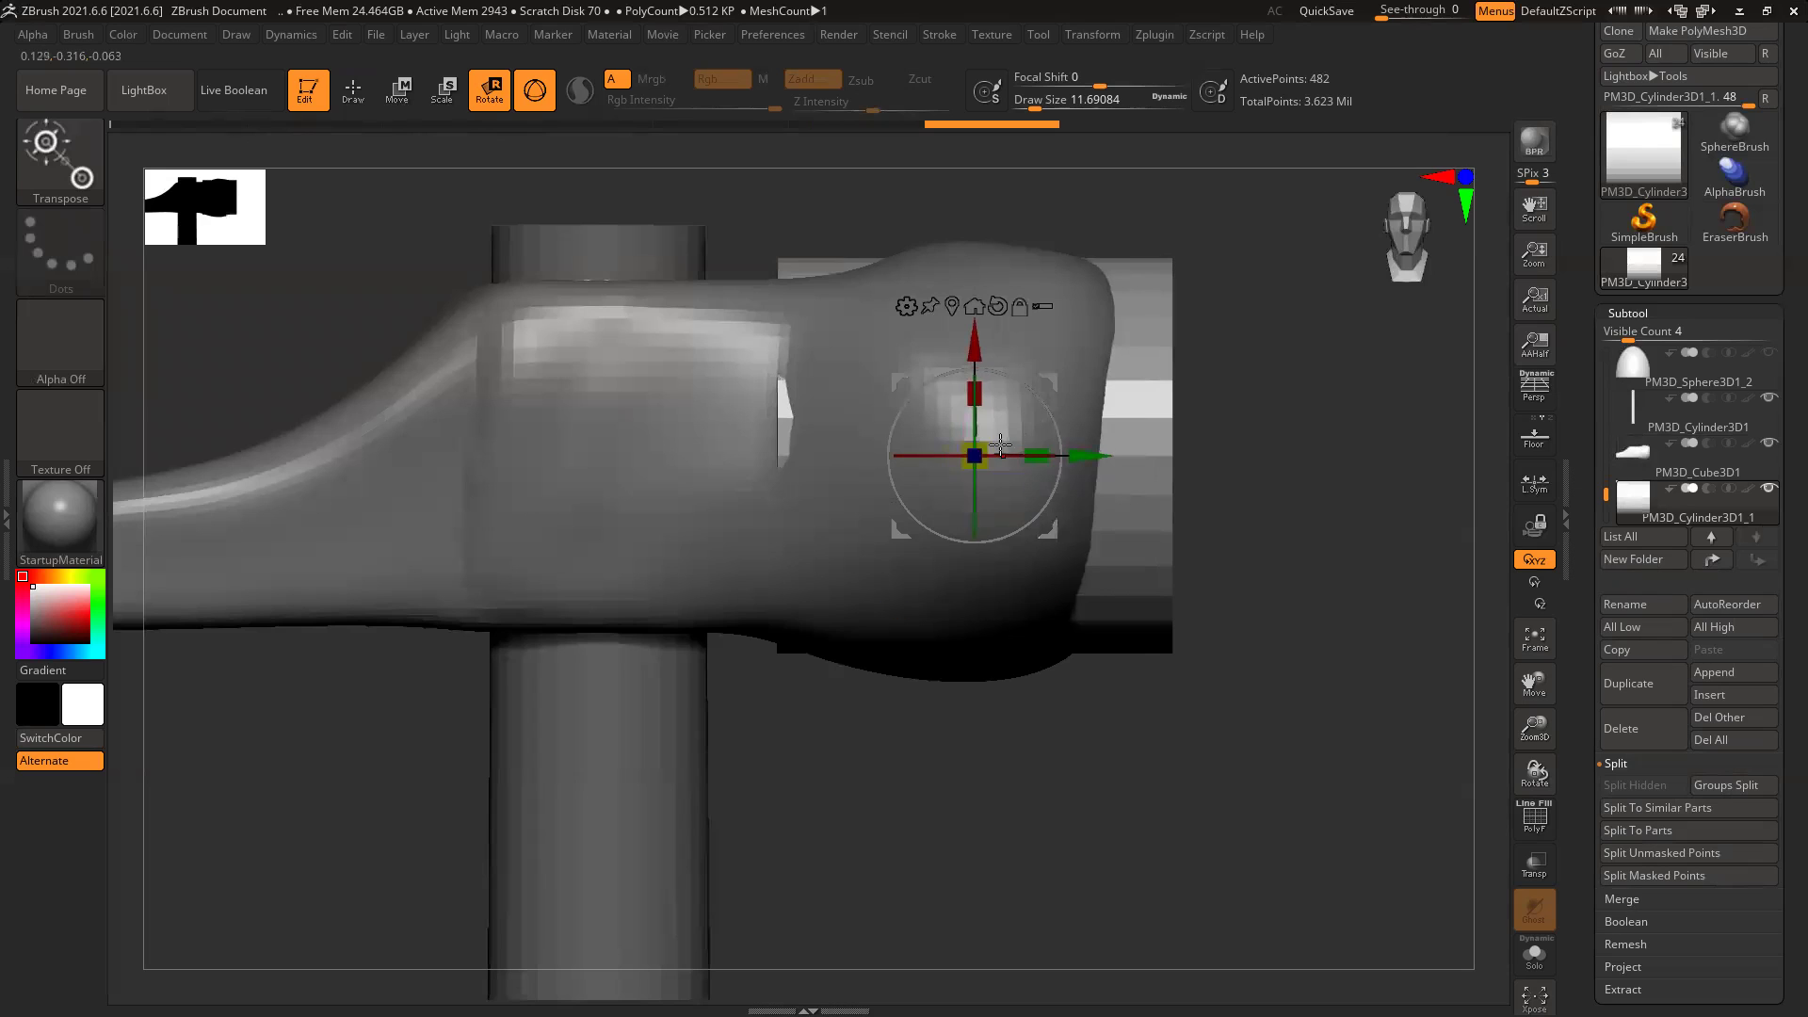
left_click_drag(992, 441, 1032, 456)
Step: Make the hammer head active and carve its bulge away beside the shaft block with ClayBuildup, smoothing the cut
left_click(653, 431)
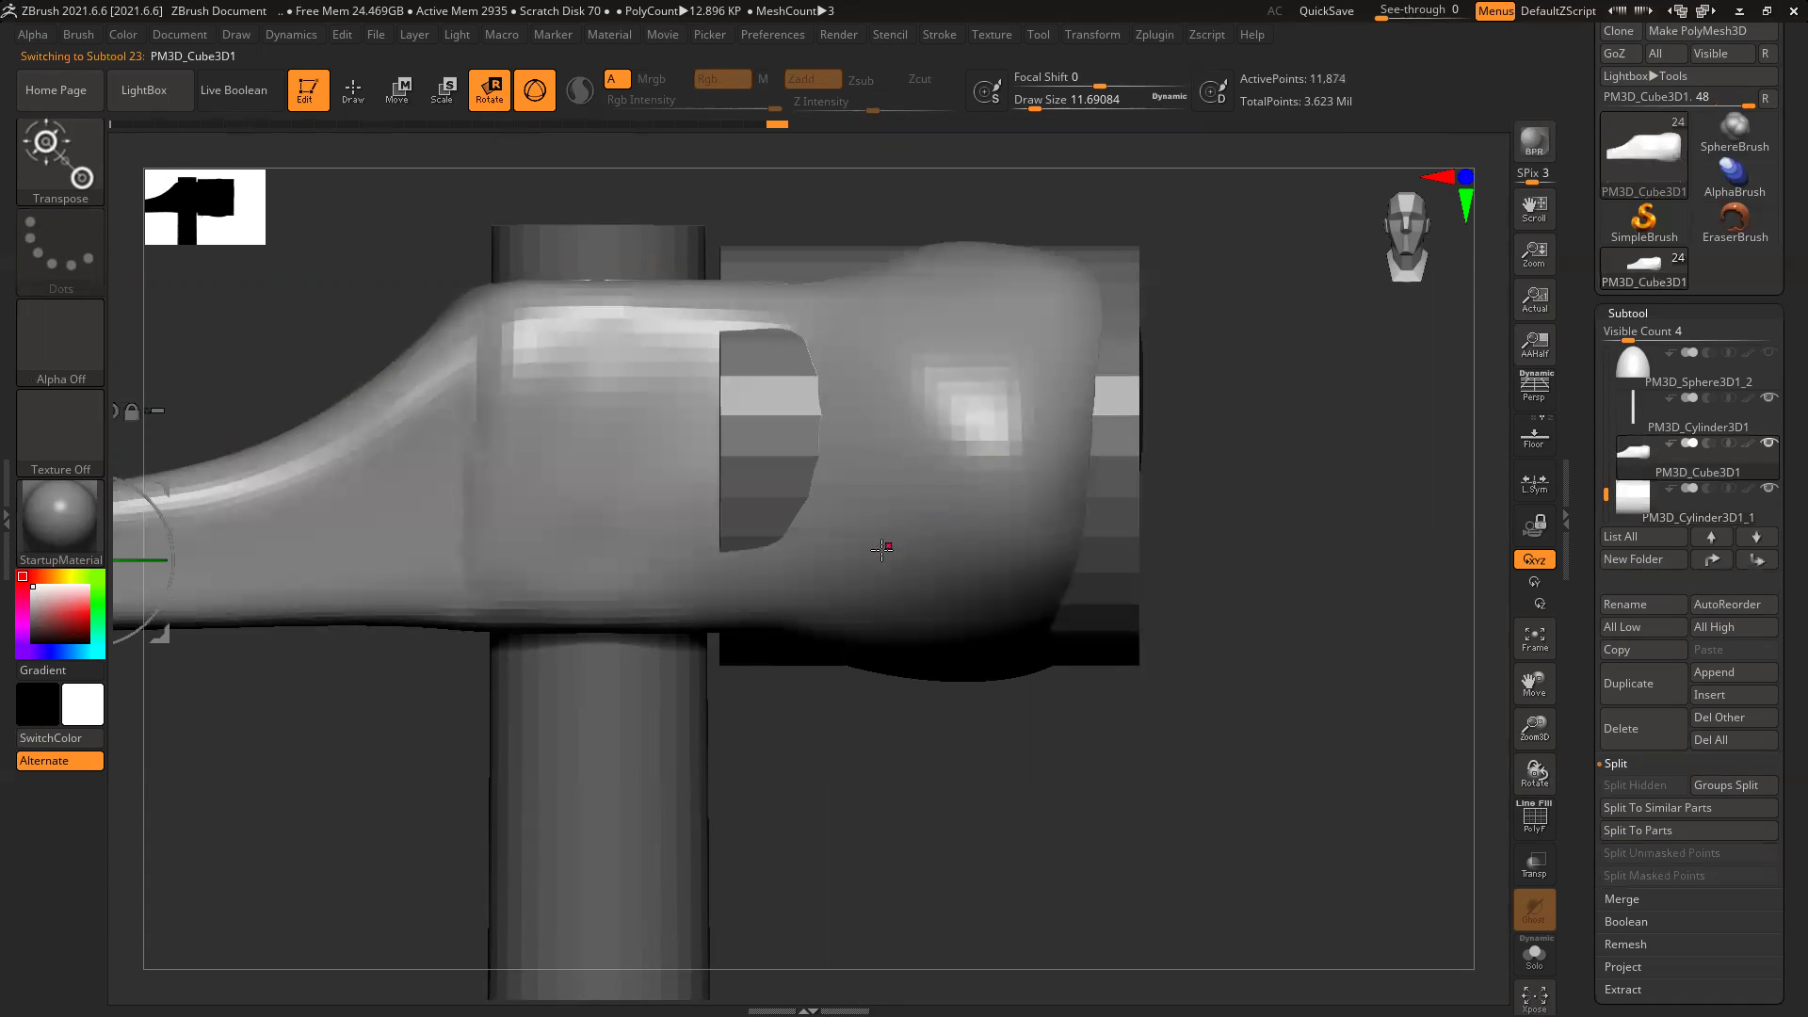
key("b")
key("c")
key("b")
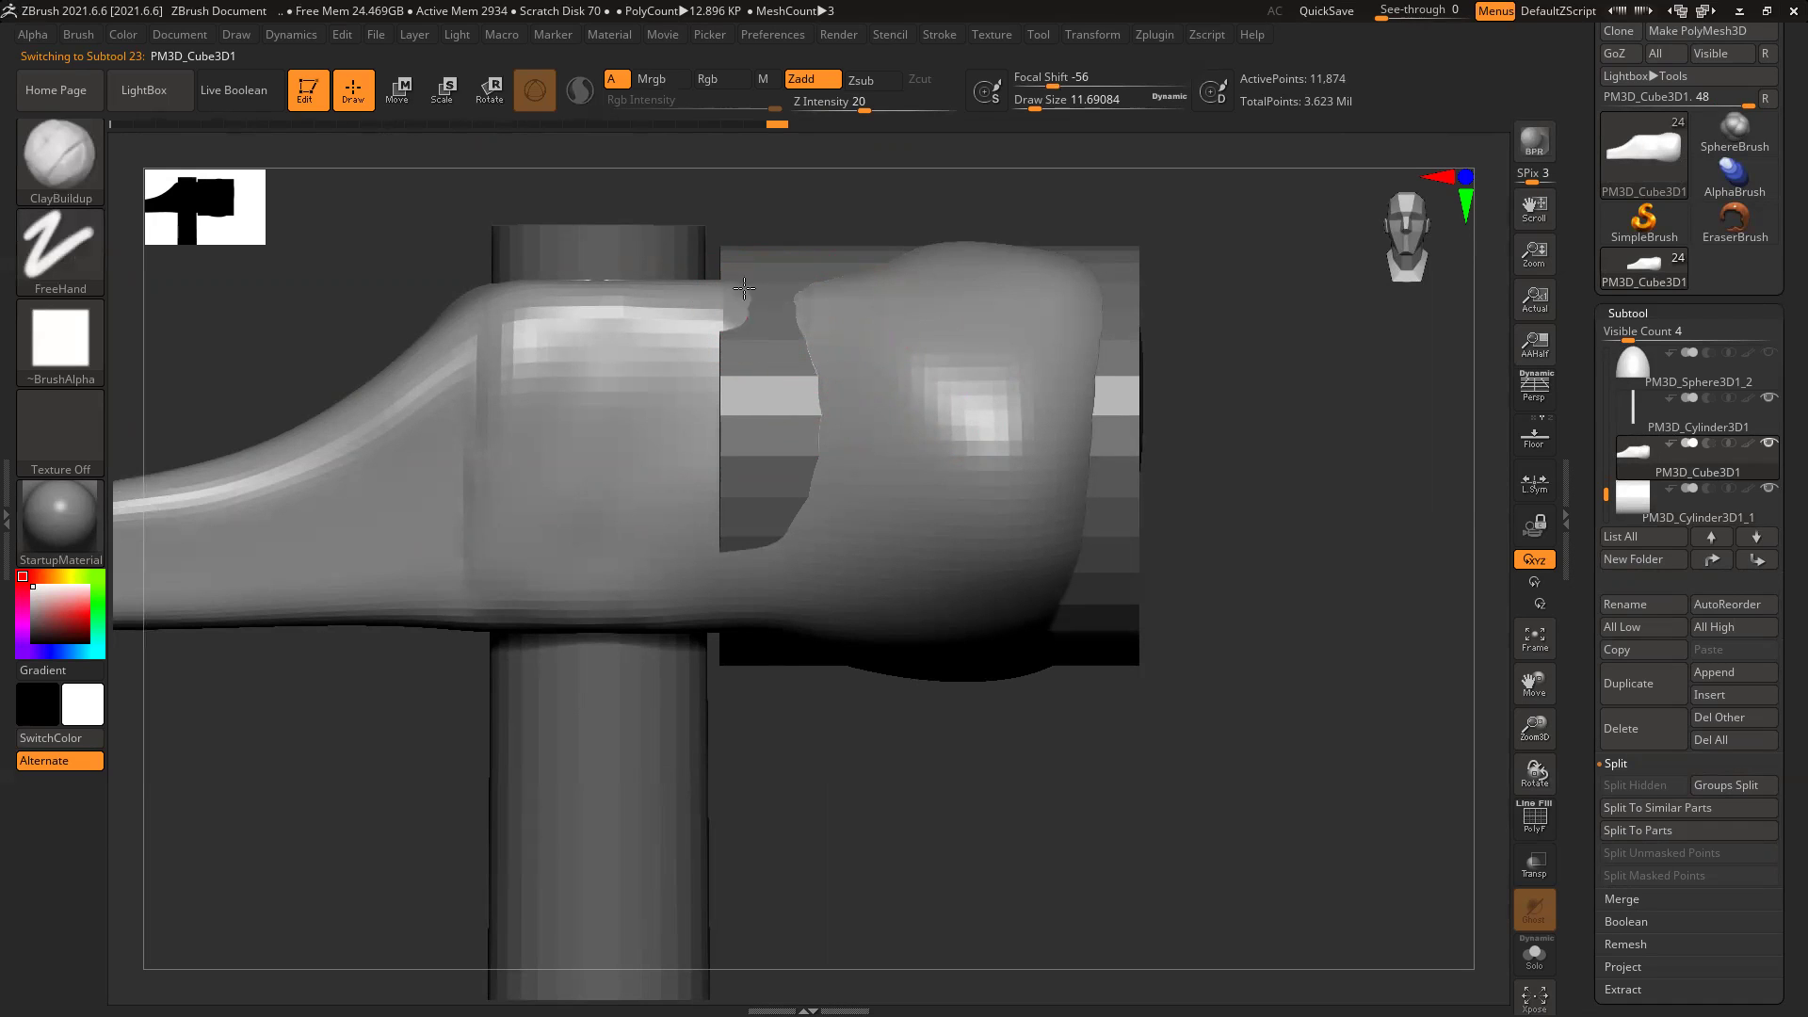
mouse_move(827, 283)
left_mouse_down()
mouse_move(852, 423)
mouse_move(809, 556)
mouse_move(761, 616)
left_mouse_up()
key("shift")
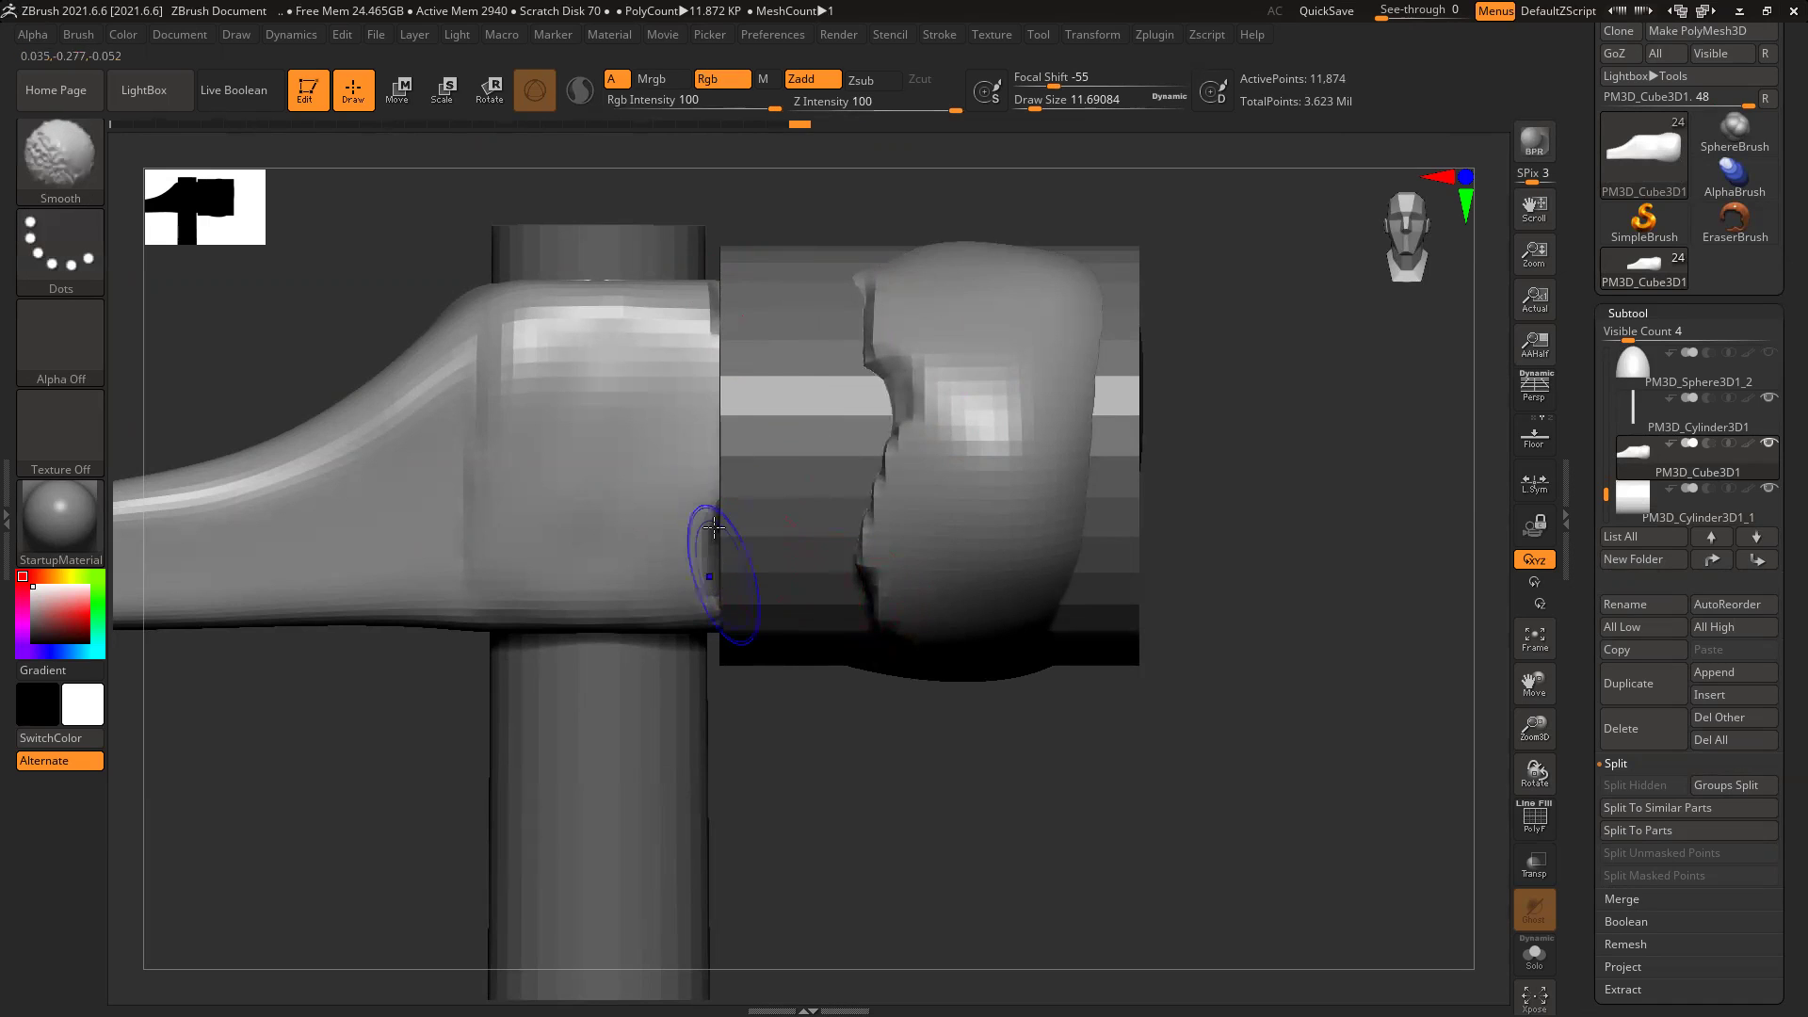
left_click_drag(721, 533, 713, 577, "shift")
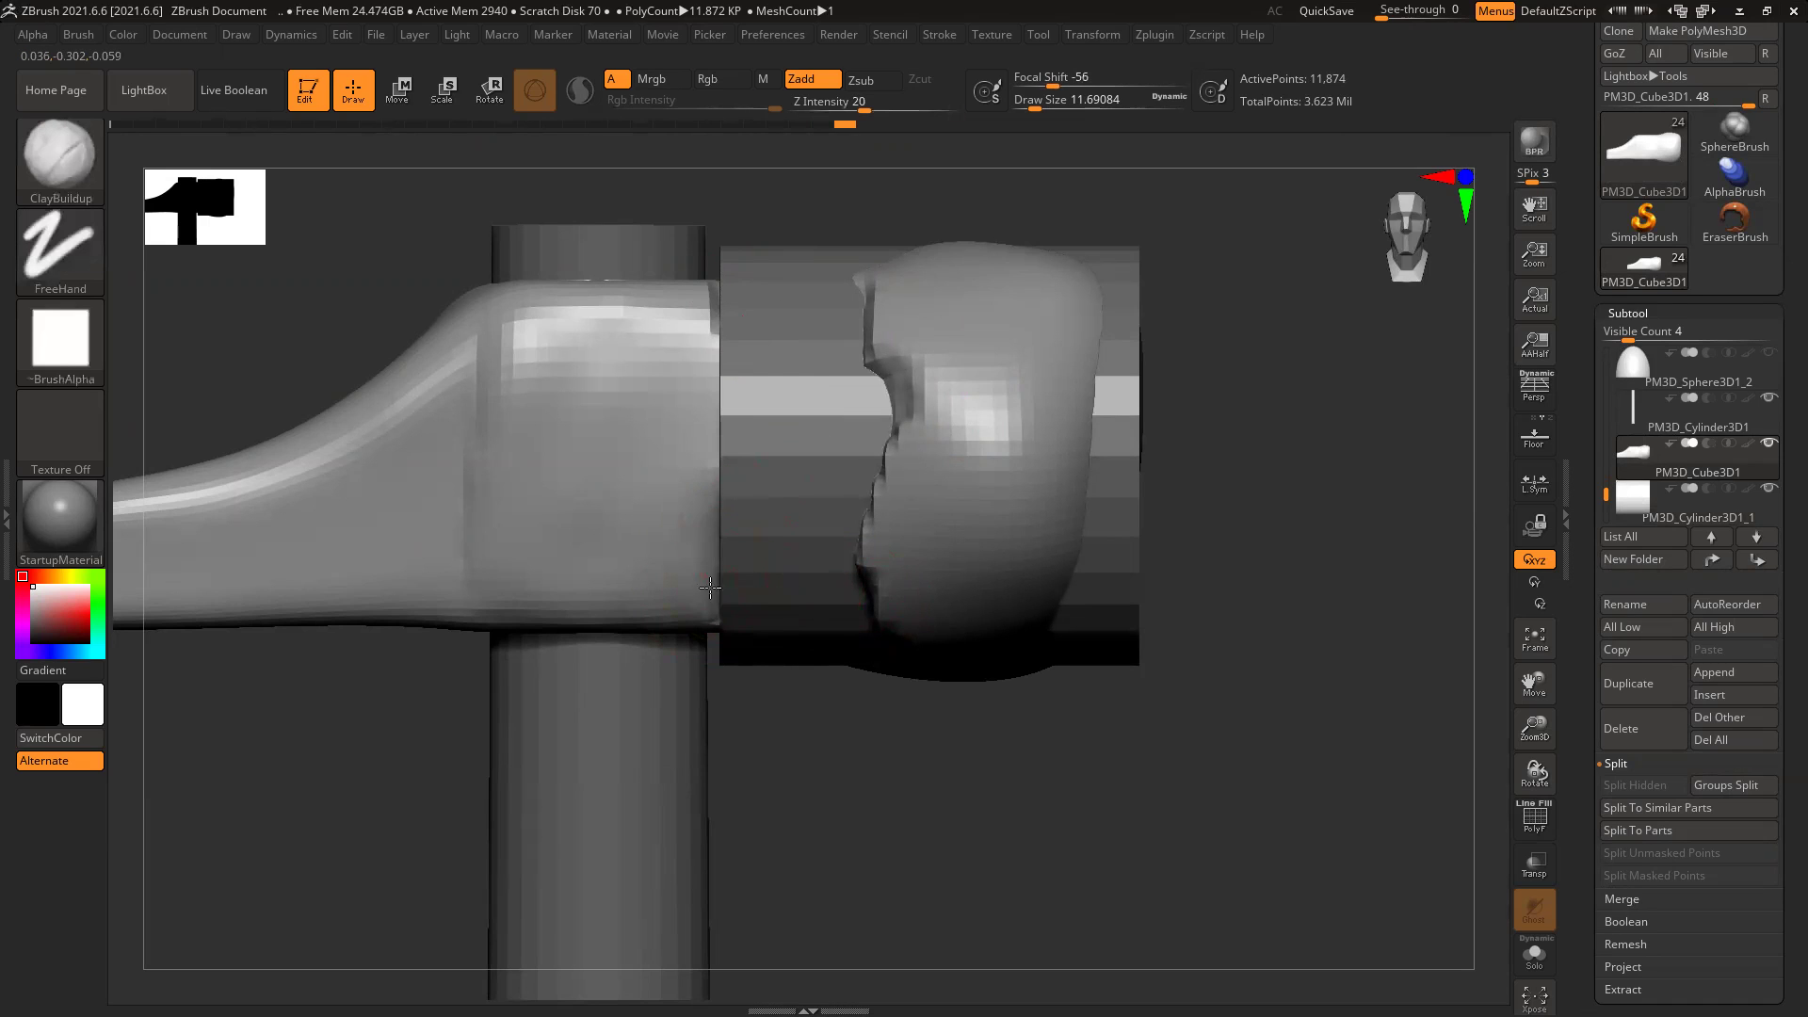
left_click_drag(712, 324, 713, 306)
mouse_move(896, 468)
left_mouse_down("shift")
mouse_move(890, 528)
mouse_move(1025, 605)
mouse_move(942, 476)
mouse_move(1068, 403)
mouse_move(942, 499)
mouse_move(930, 346)
mouse_move(949, 369)
left_mouse_up("shift")
Step: Carve the remaining bulge down inside the cylinder and clean up the joint from below and other angles
left_click_drag(1255, 294, 1241, 537)
mouse_move(1048, 203)
left_mouse_down()
mouse_move(970, 193)
mouse_move(1061, 235)
left_mouse_up()
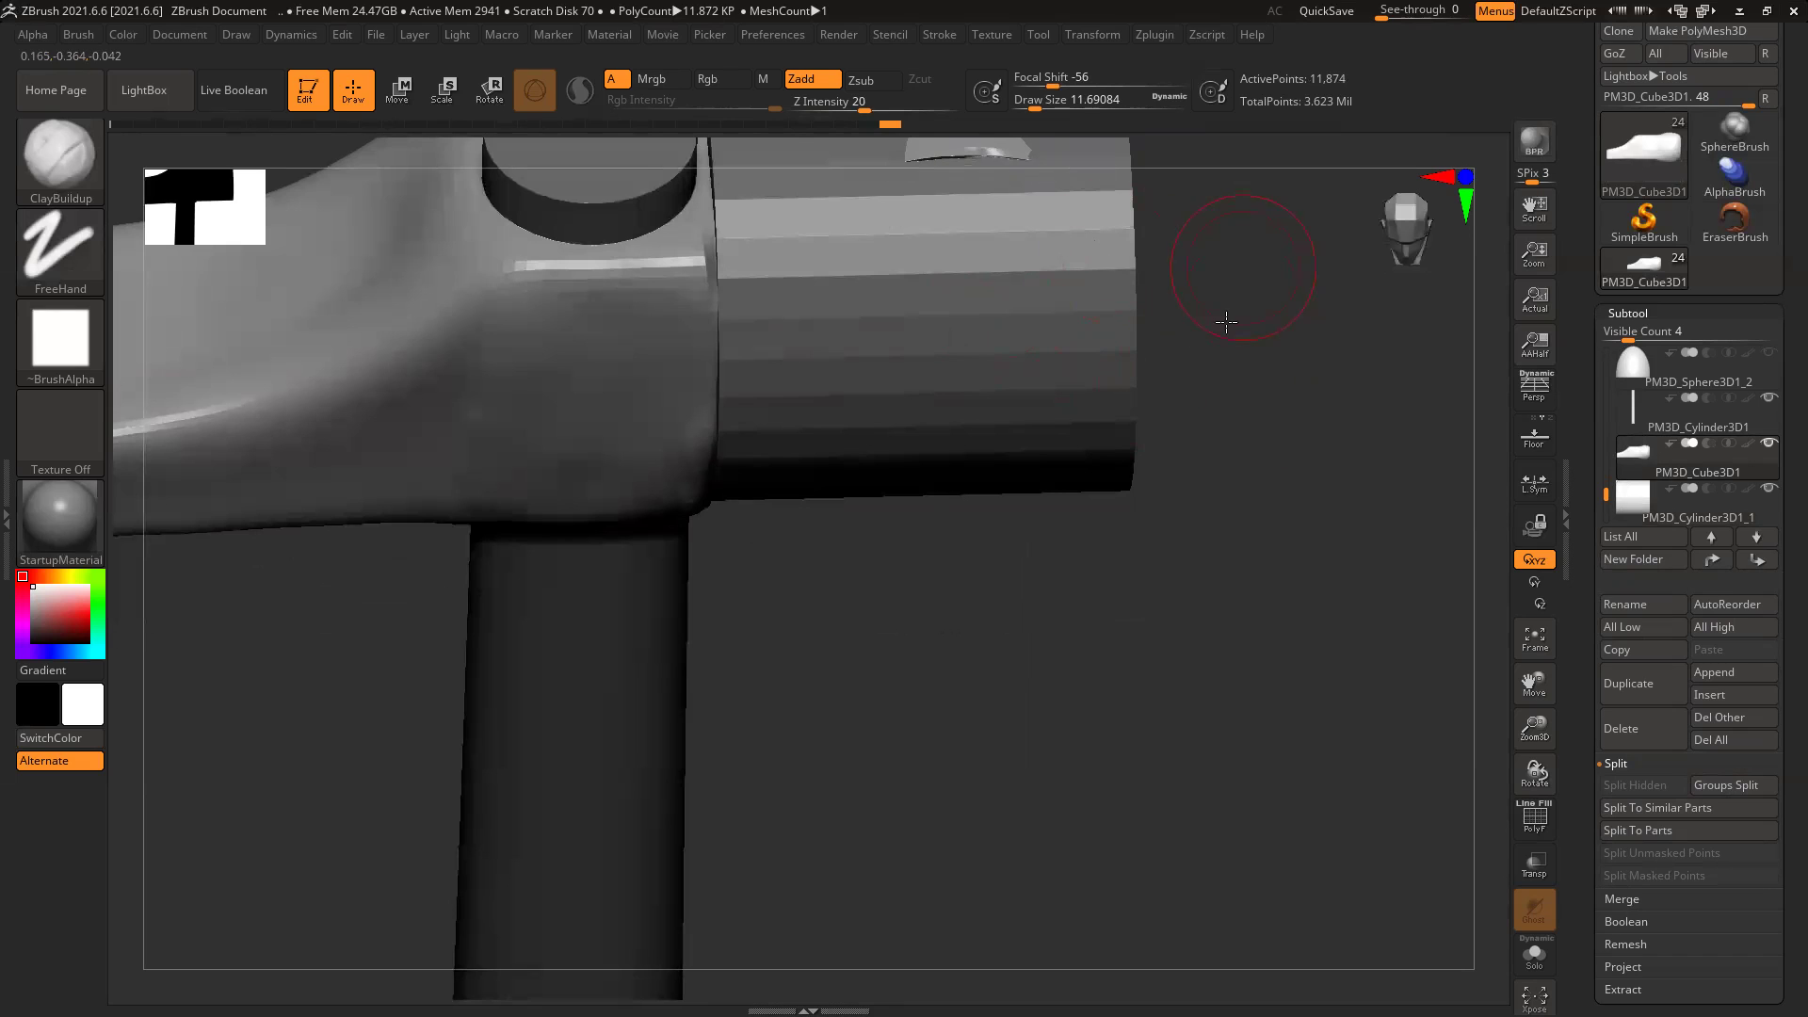
left_click_drag(1226, 322, 1121, 565, "alt")
left_click_drag(827, 408, 856, 427, "alt")
left_click_drag(1140, 555, 1144, 433)
left_click_drag(1194, 529, 1221, 315, "alt")
left_click_drag(1221, 314, 1211, 221)
mouse_move(956, 471)
left_mouse_down("alt")
mouse_move(876, 438)
mouse_move(948, 464)
left_mouse_up("alt")
Step: Merge the striking-face cylinder down into the hammer head and DynaMesh the combined head into one surface
mouse_move(1205, 582)
right_mouse_down("ctrl")
mouse_move(980, 597)
mouse_move(1098, 659)
right_mouse_up("ctrl")
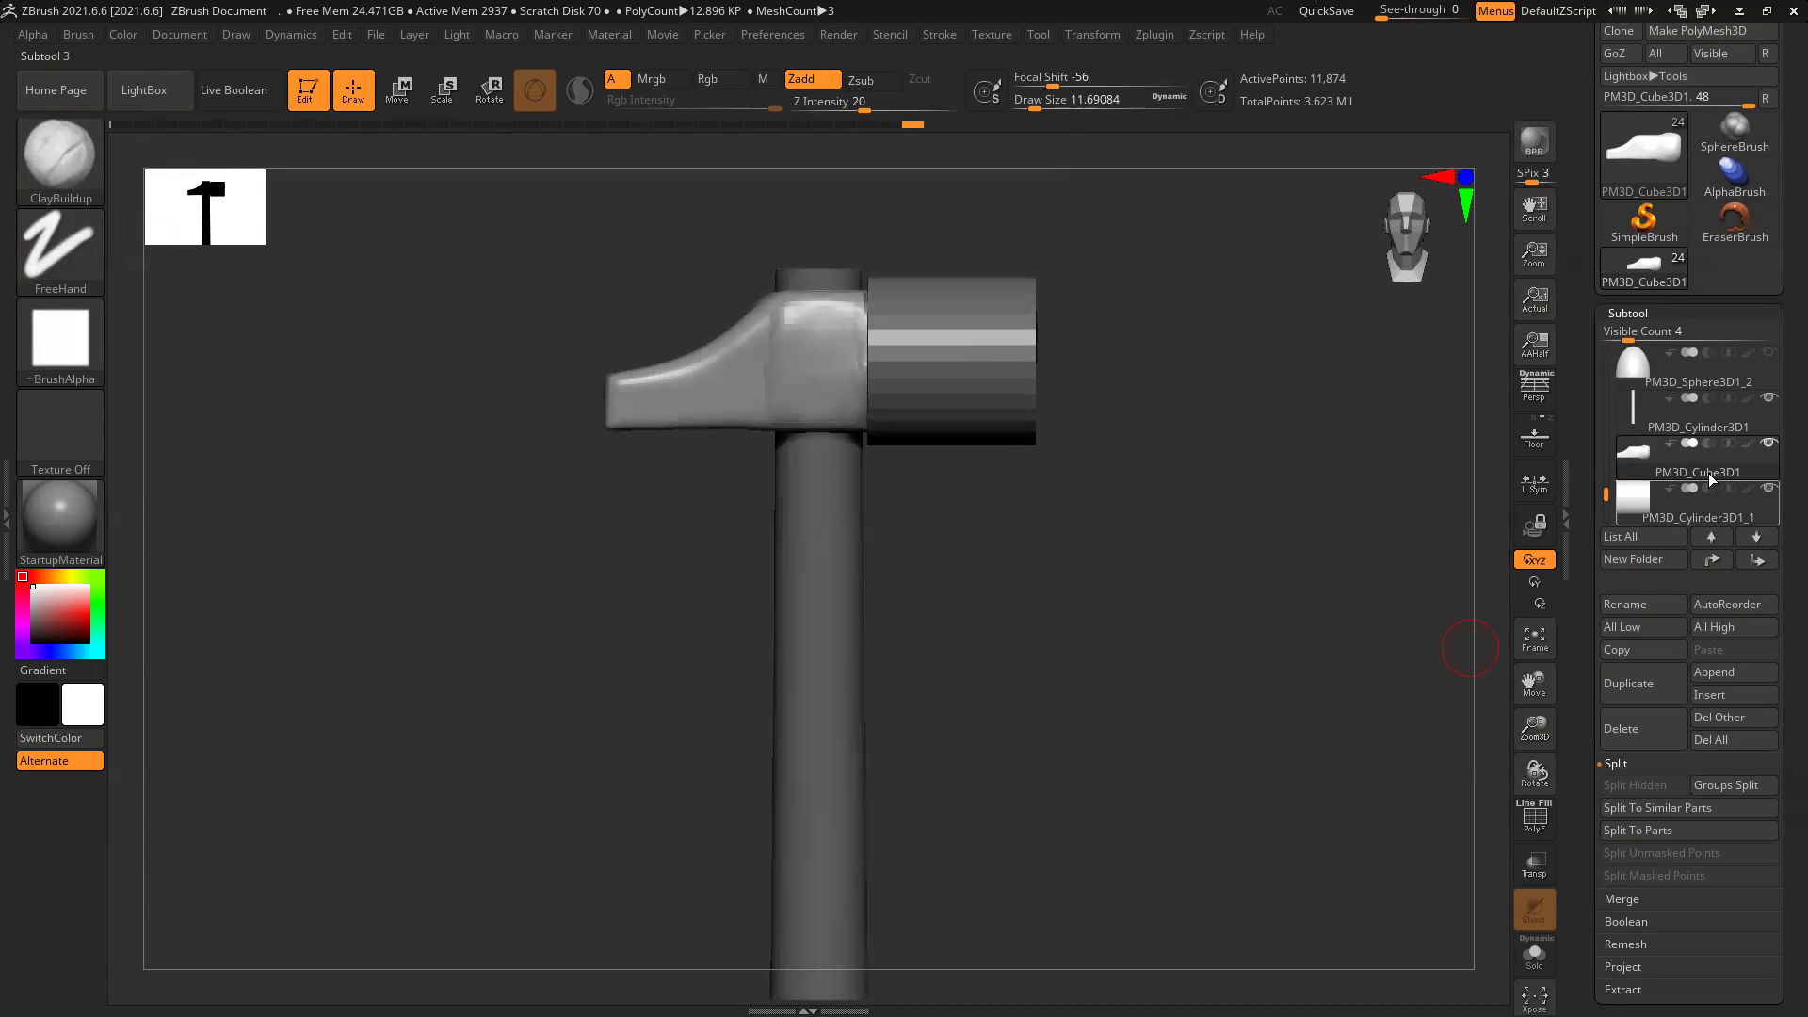
left_click(1621, 900)
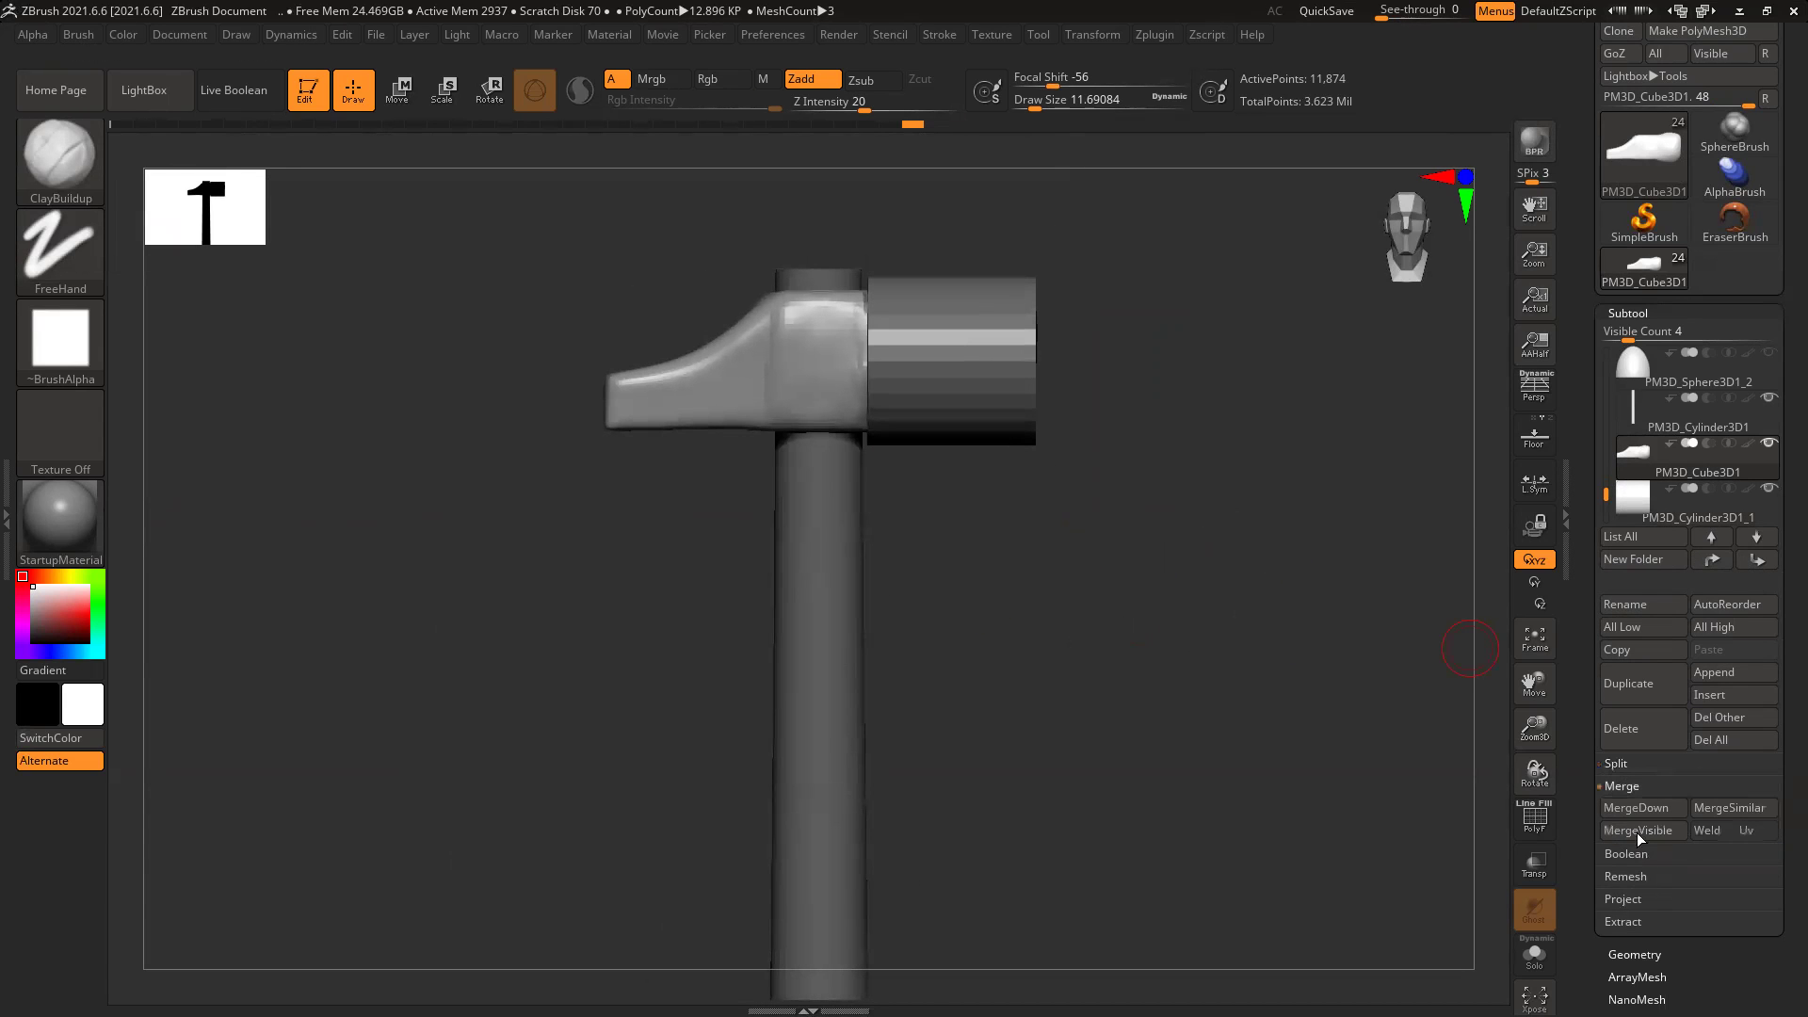
left_click(1641, 808)
left_click(1535, 859)
mouse_move(1224, 772)
right_mouse_down()
mouse_move(1009, 633)
mouse_move(1076, 616)
right_mouse_up()
right_click_drag(1199, 573, 1110, 674, "alt")
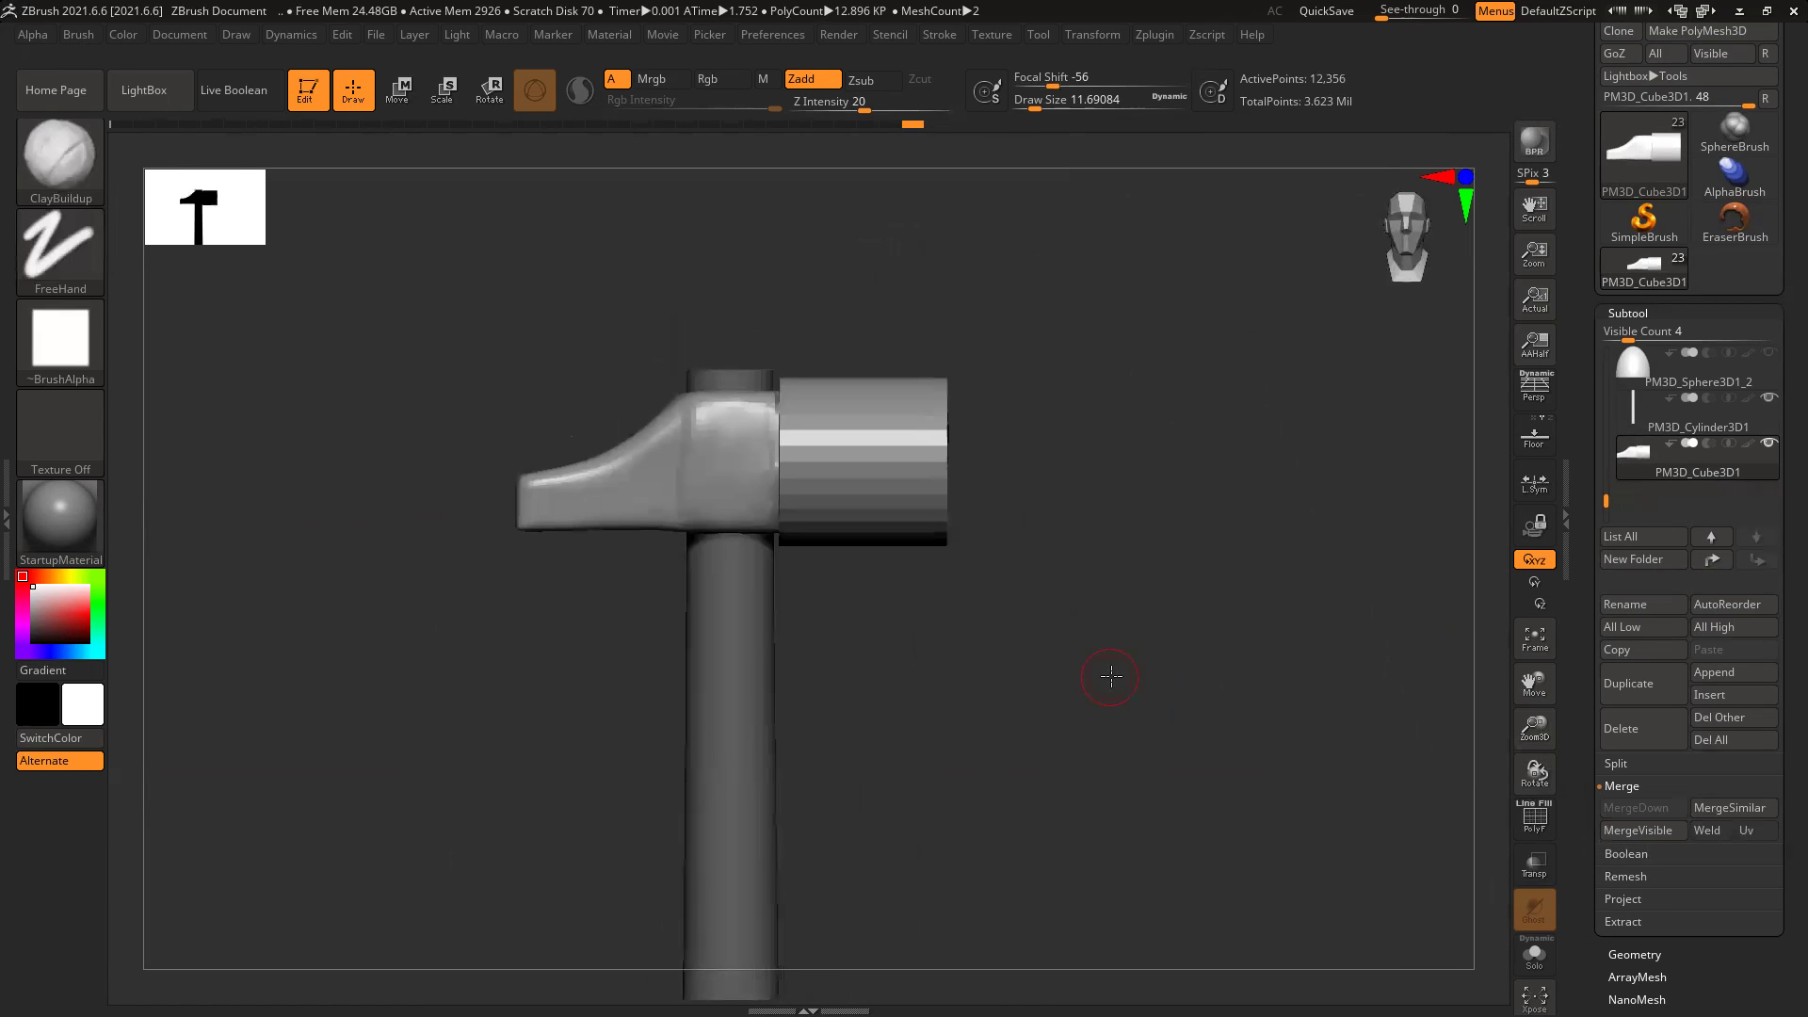
left_click_drag(1108, 348, 1220, 662, "ctrl")
mouse_move(1188, 584)
right_mouse_down()
mouse_move(1340, 573)
mouse_move(1190, 593)
right_mouse_up()
right_click_drag(915, 415, 947, 537, "ctrl")
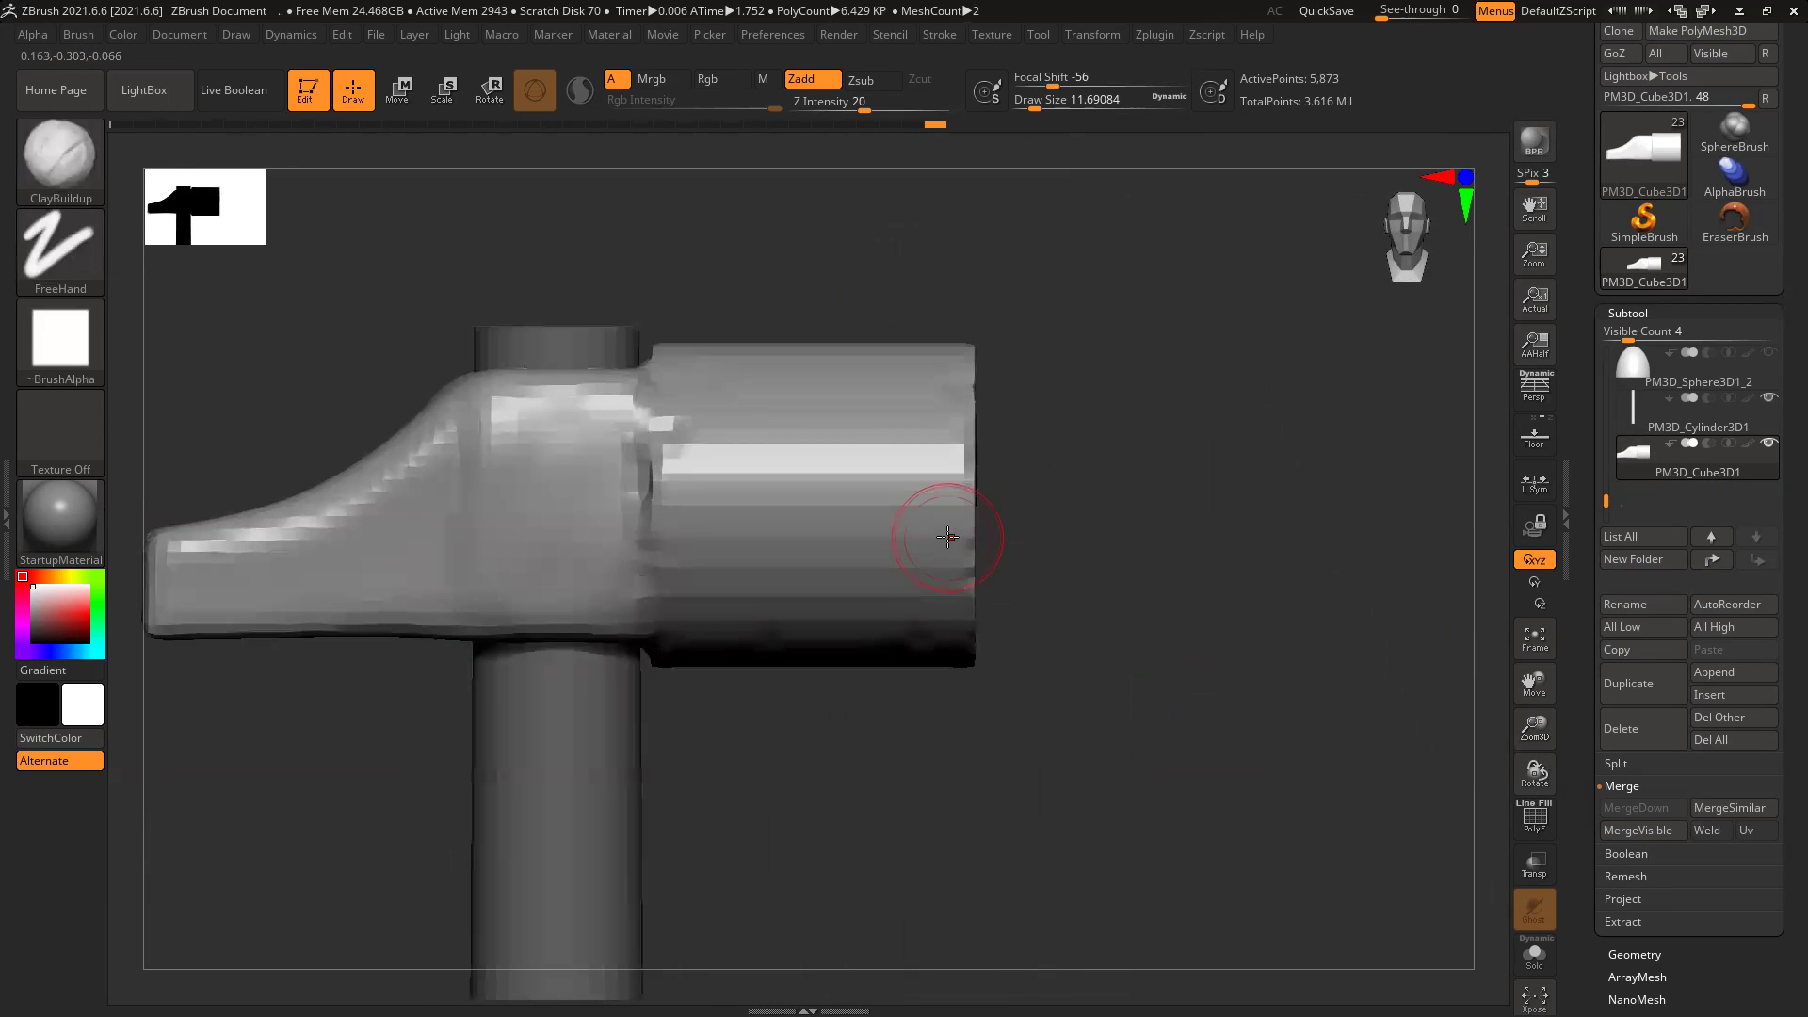
Step: Append a Cylinder3D to the hammer's subtools and make it active for transforming
right_click_drag(1105, 712, 1293, 671, "alt")
right_click_drag(515, 687, 844, 731, "alt")
right_click_drag(859, 557, 744, 810, "alt")
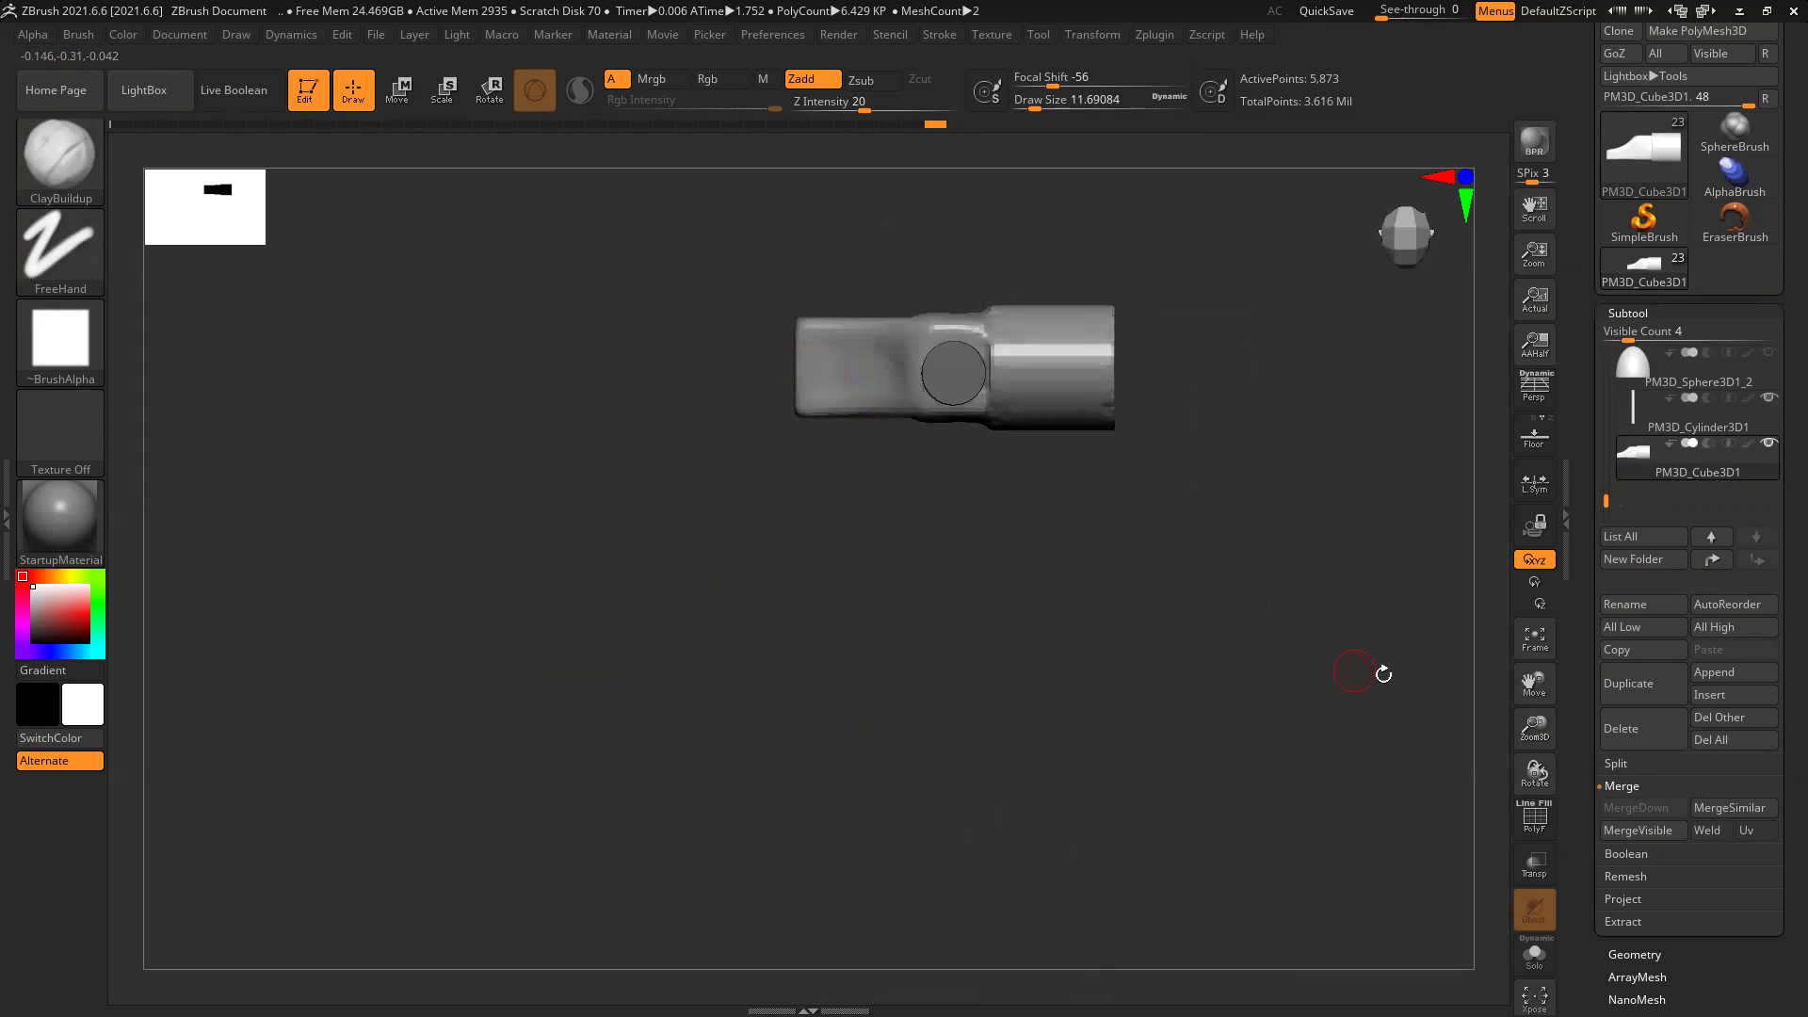
left_click(1748, 671)
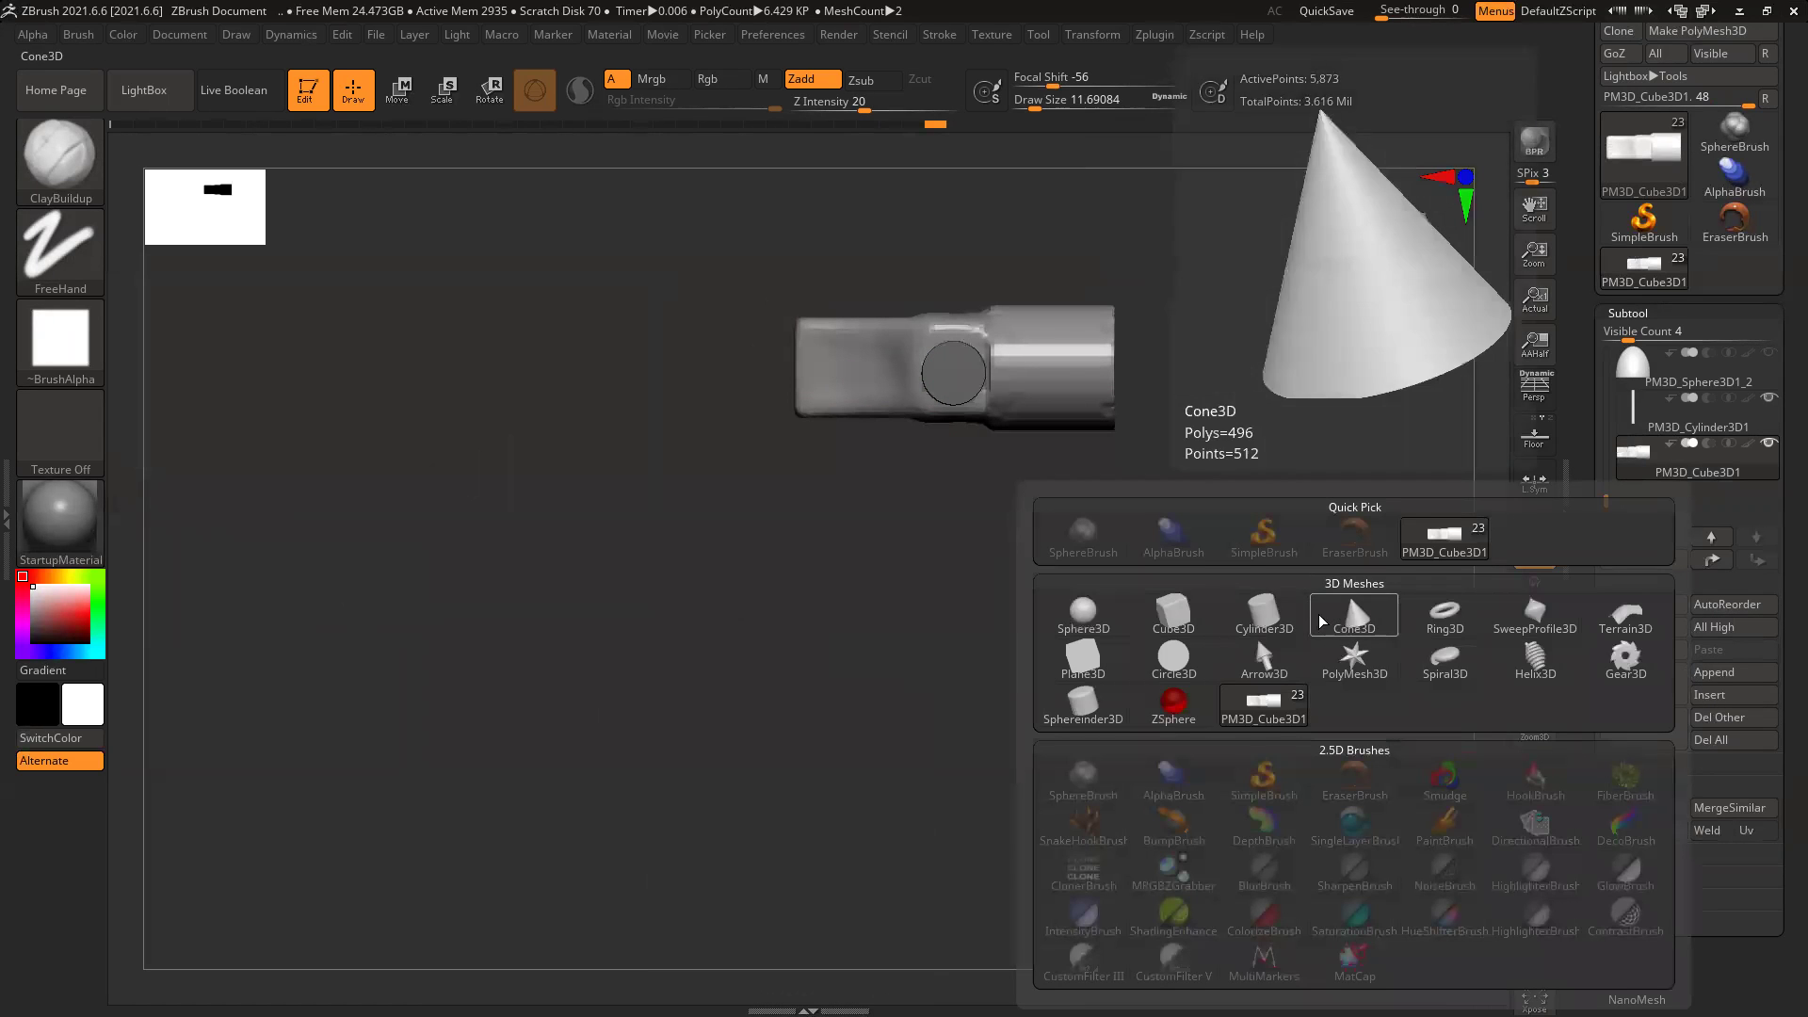
left_click(1271, 614)
left_click(919, 480, "alt")
right_click_drag(918, 481, 1046, 436, "ctrl")
key("r")
left_click_drag(965, 349, 904, 386)
right_click_drag(1399, 723, 1517, 845, "ctrl")
right_click_drag(1202, 634, 1122, 710, "shift")
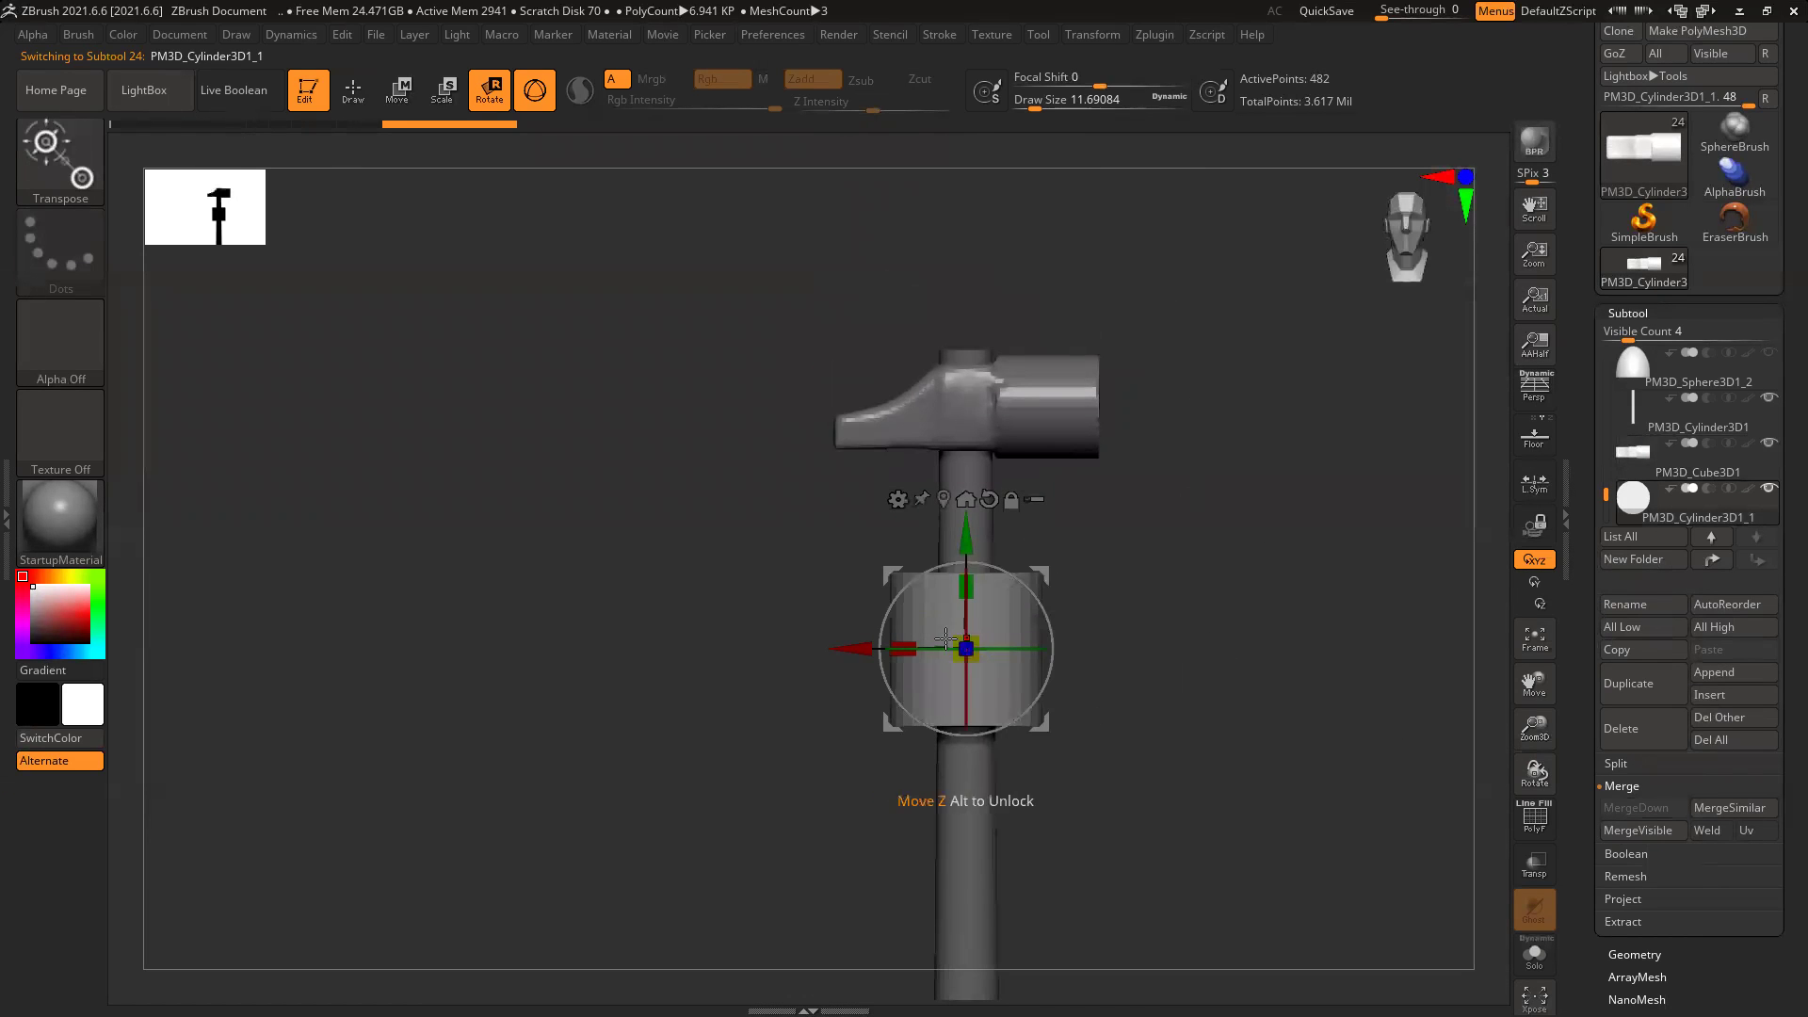
Step: Reshape the new cylinder into a long, thin oval and raise it along the shaft to the hammer head
left_click_drag(904, 643, 995, 697)
right_click_drag(1220, 695, 1046, 674, "shift")
left_click_drag(929, 643, 970, 647)
left_click_drag(967, 537, 968, 241)
right_click_drag(1135, 452, 1243, 505, "shift")
right_click_drag(1238, 428, 1241, 772, "alt")
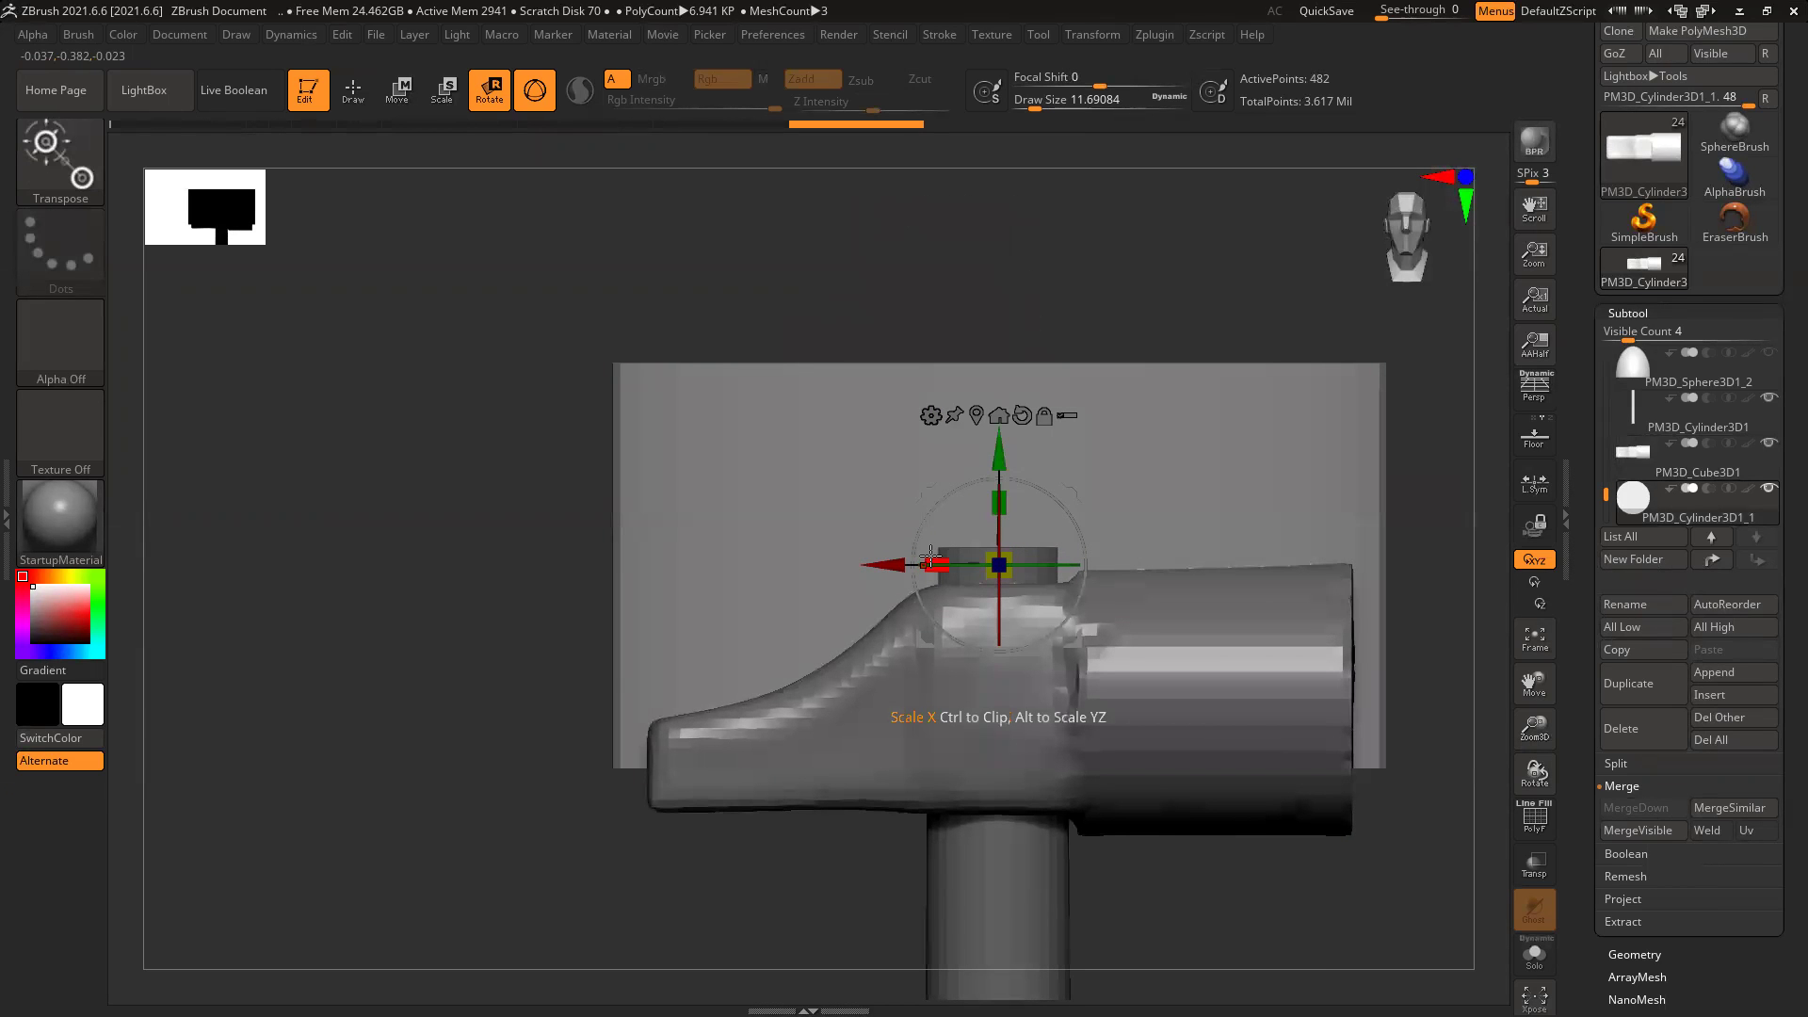
Step: Shorten the oval cylinder, slide it over the head's tapered end, lower it through the tip and adjust its thickness
left_click_drag(936, 565, 1044, 564)
left_click_drag(882, 564, 503, 563)
left_click_drag(613, 446, 613, 599)
left_click_drag(1008, 452, 934, 490)
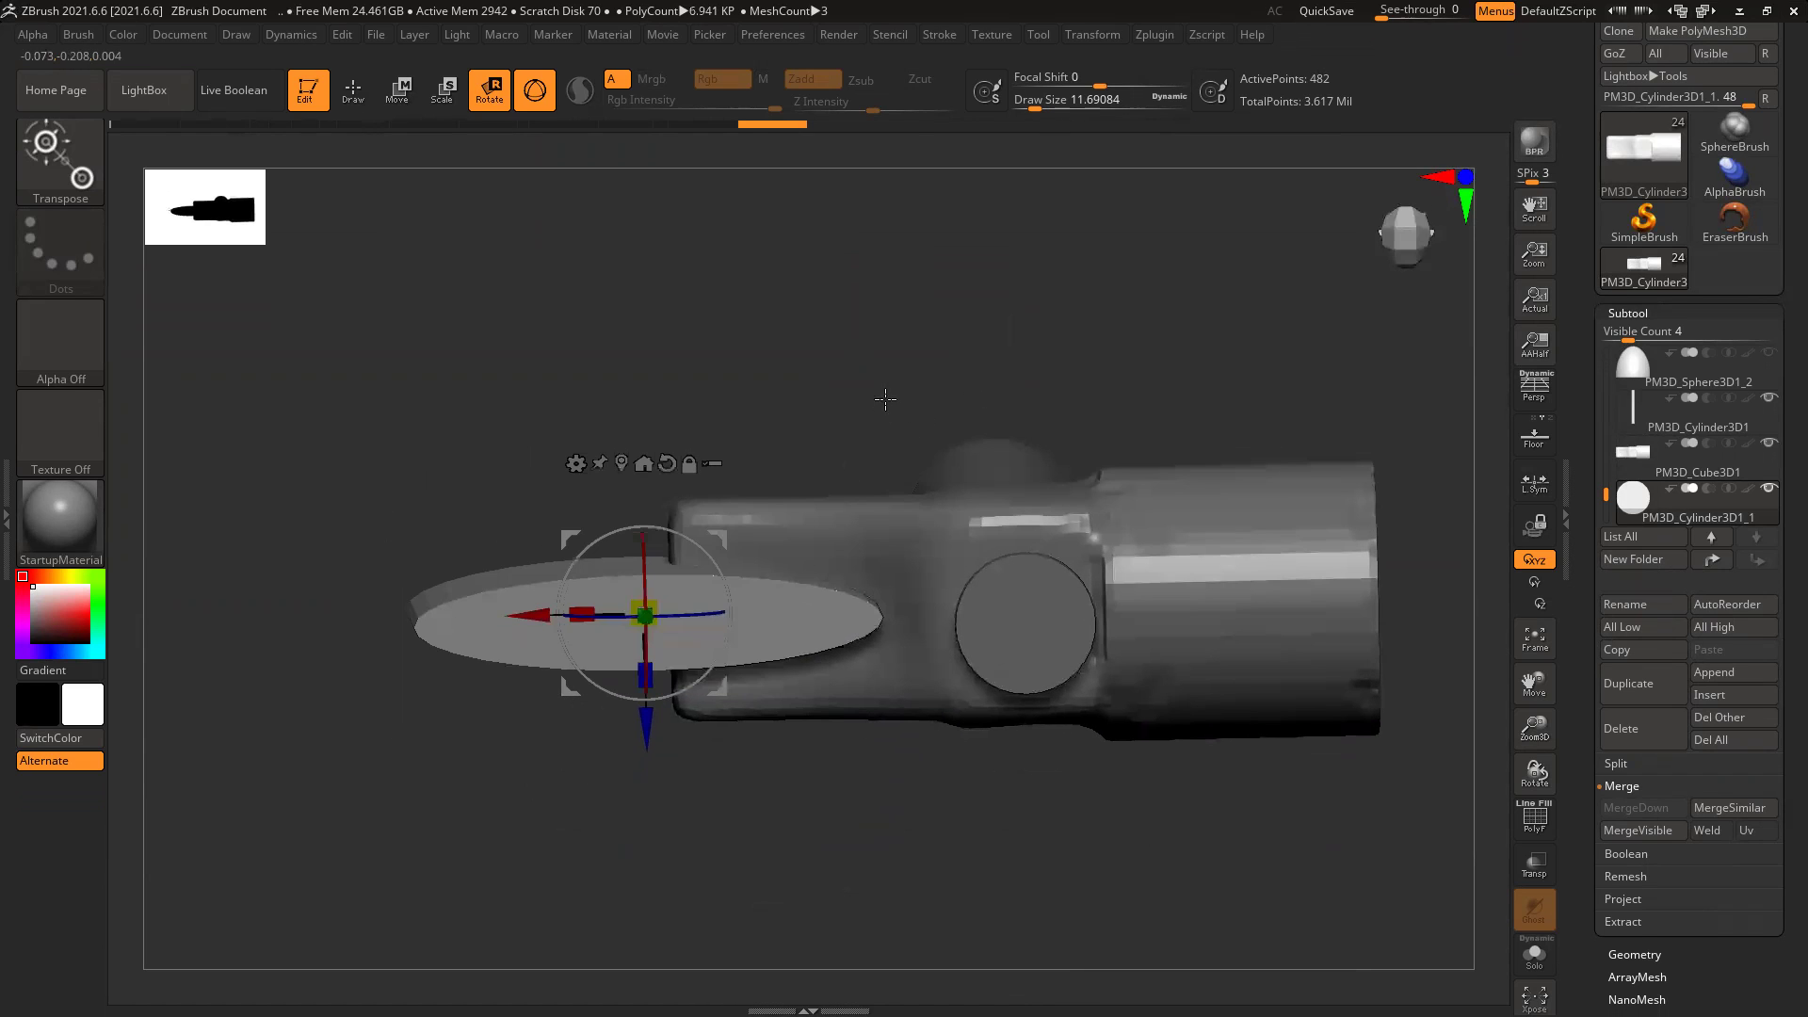
left_click_drag(885, 399, 808, 420)
left_click_drag(646, 674, 651, 734)
right_click_drag(896, 846, 912, 674)
right_click_drag(1323, 859, 1252, 621, "alt")
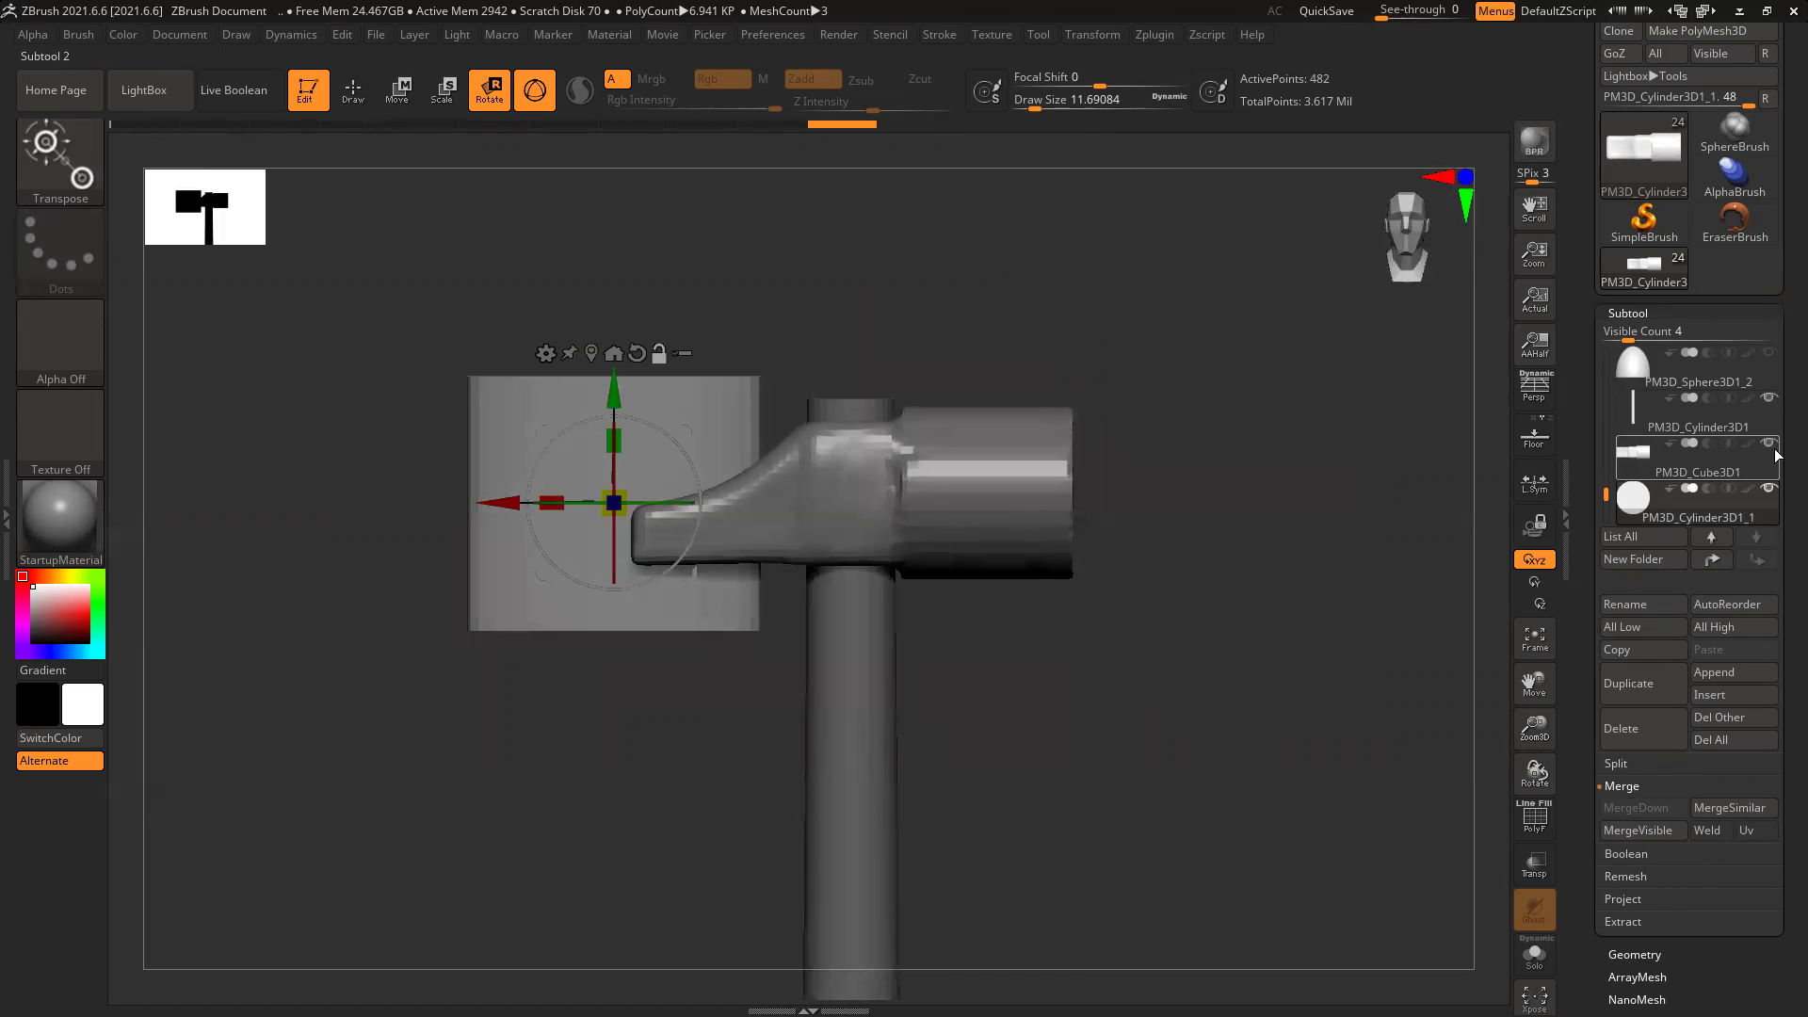
Step: Hide the shaft, enable Live Boolean and set the oval cylinder to subtract from the head to form a forked claw
left_click(1772, 487)
left_click(1772, 444)
right_click_drag(1246, 600, 1292, 598, "alt")
right_click_drag(1294, 689, 1232, 780)
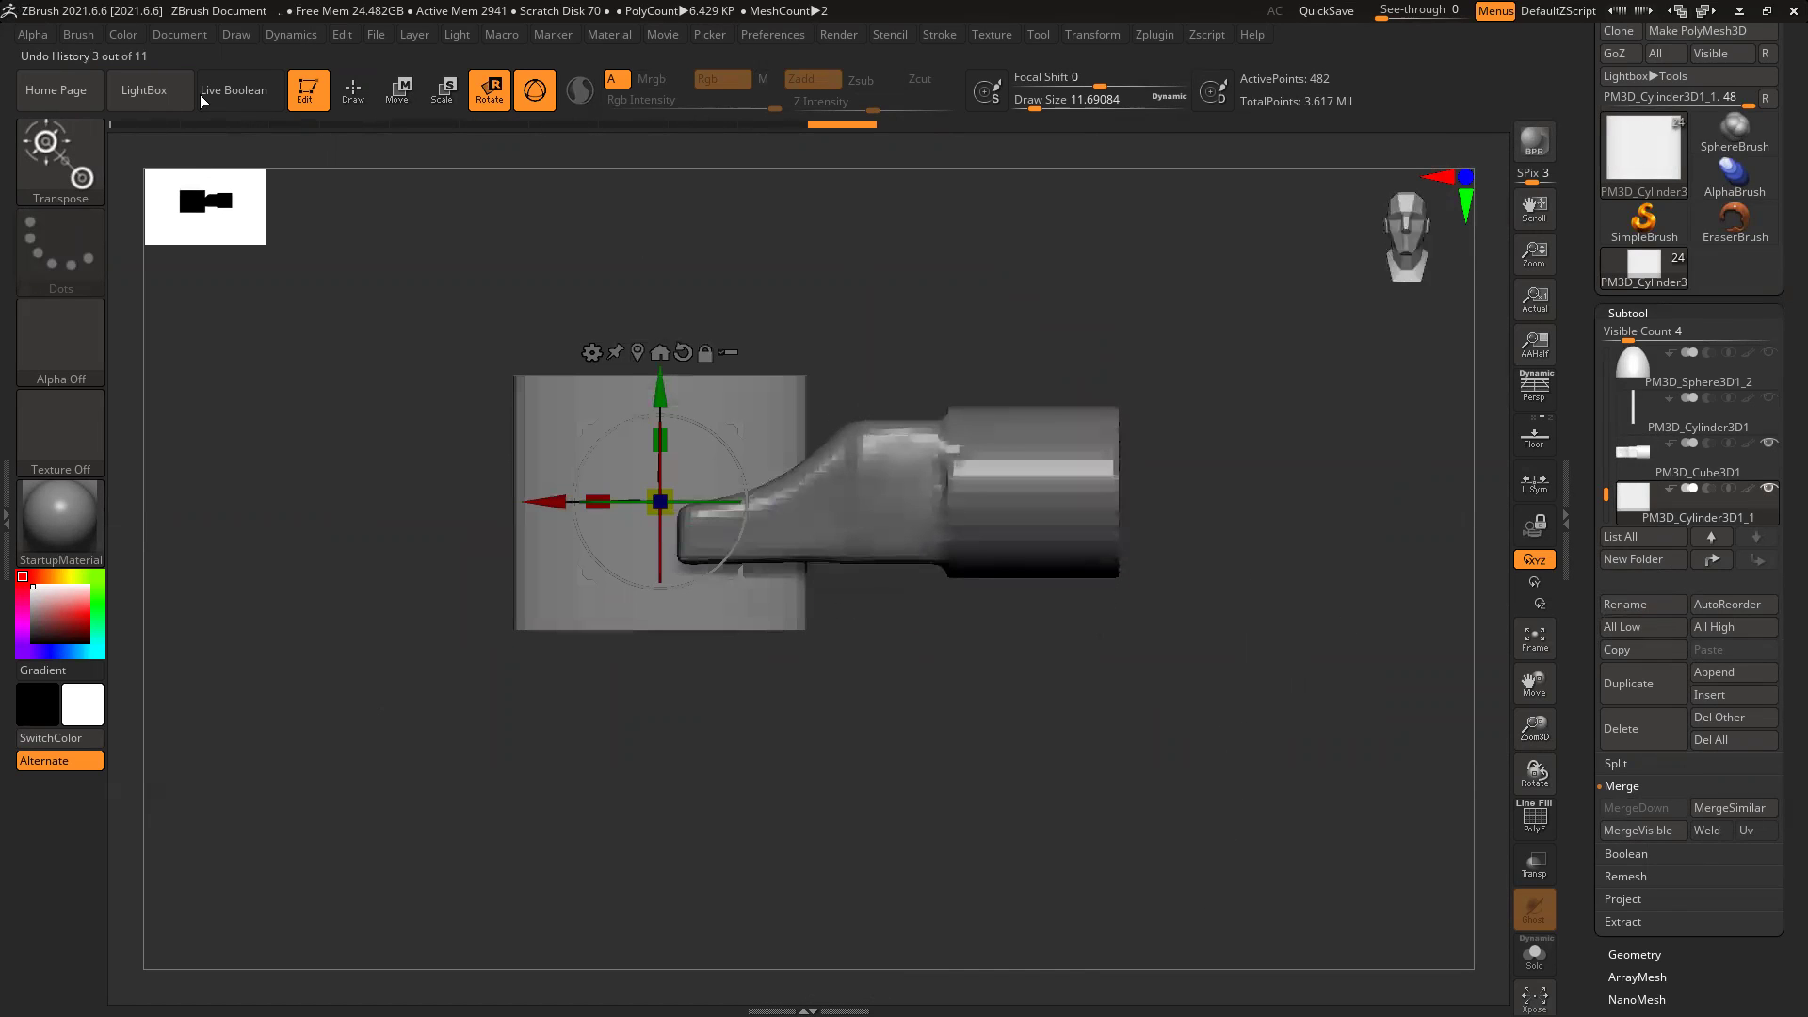
left_click(238, 94)
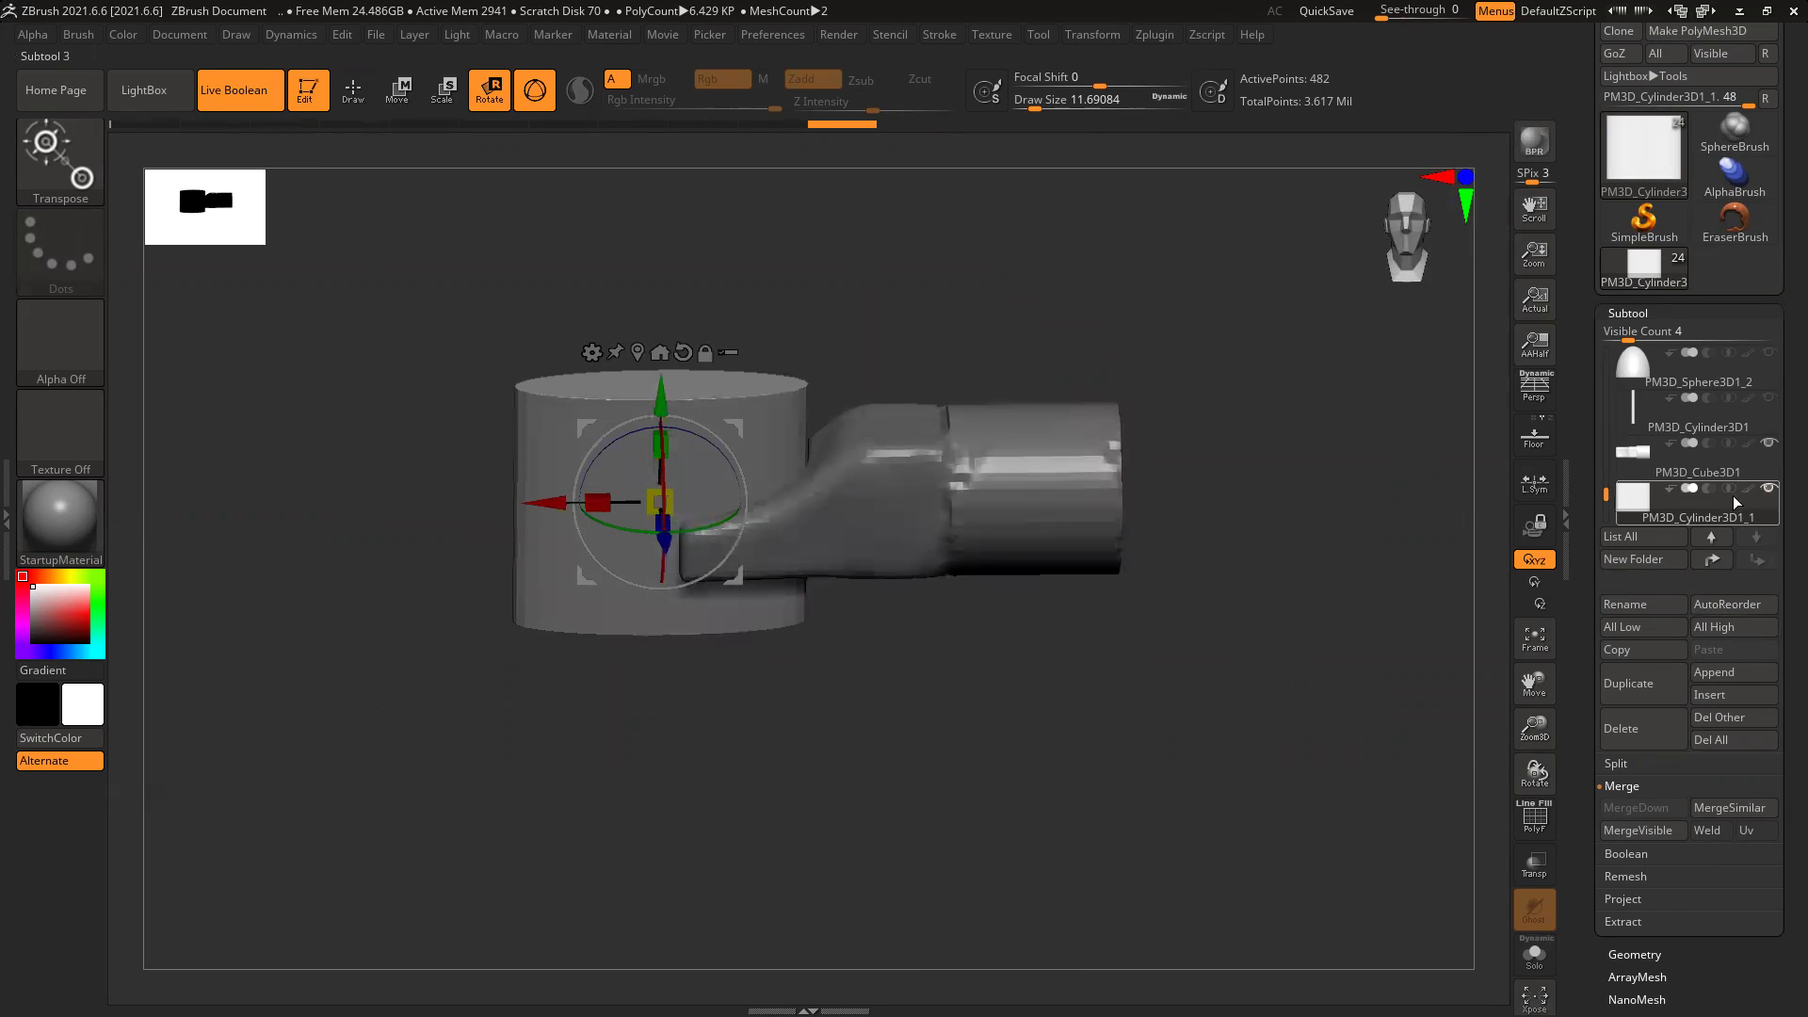
left_click(1707, 489)
right_click_drag(1070, 671, 1045, 490)
left_click_drag(1046, 489, 1568, 790)
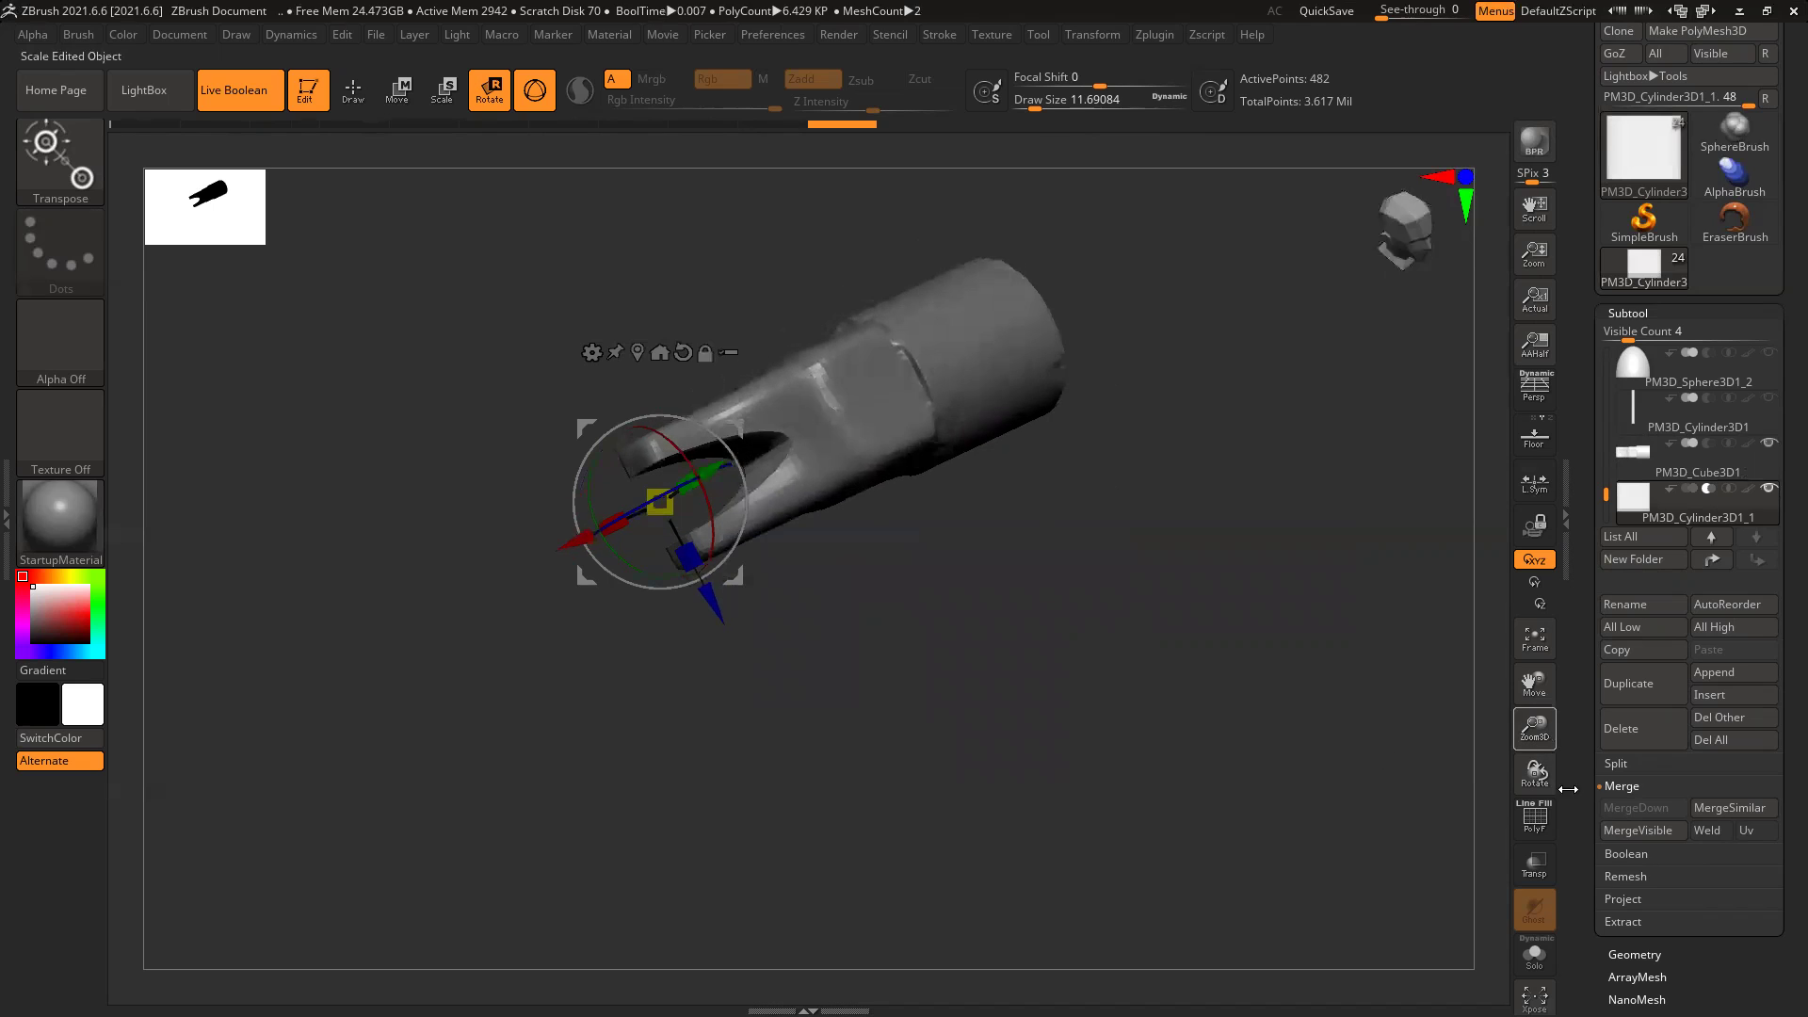
Step: Make a boolean mesh of the forked head and delete the original head and cutter cylinder subtools
left_click(1626, 854)
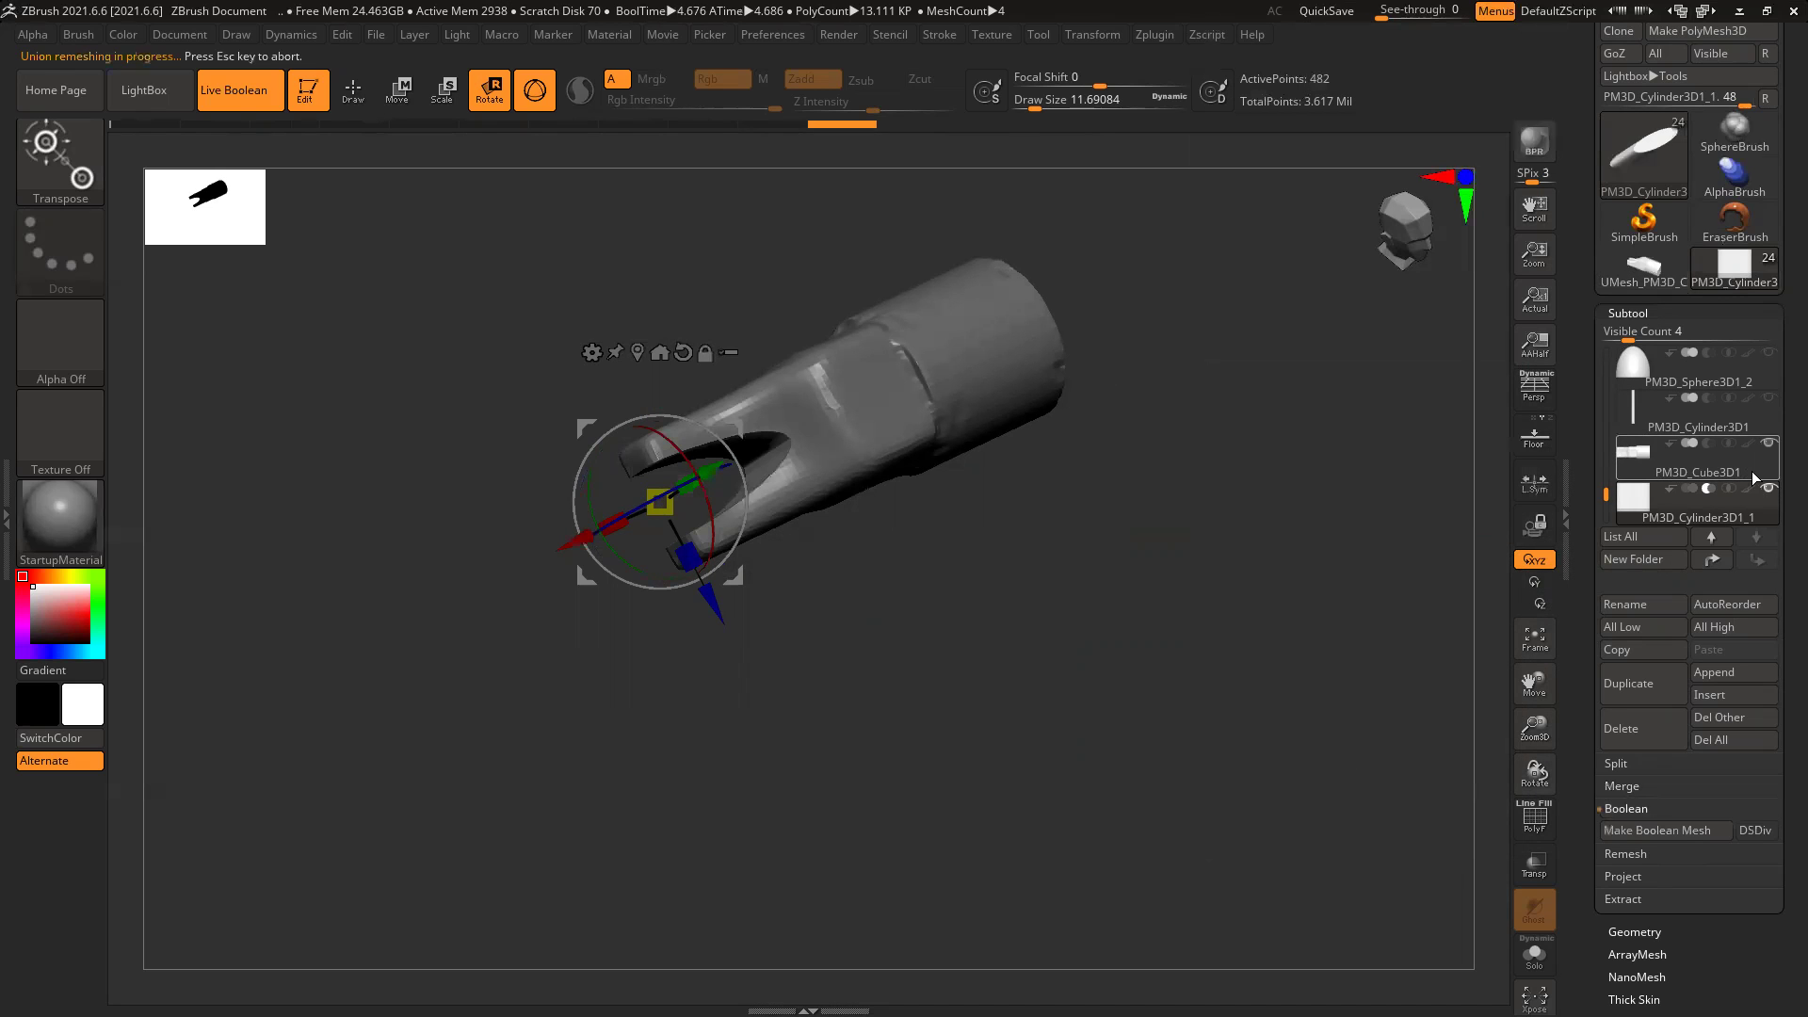
left_click(1754, 472)
left_click(1641, 730)
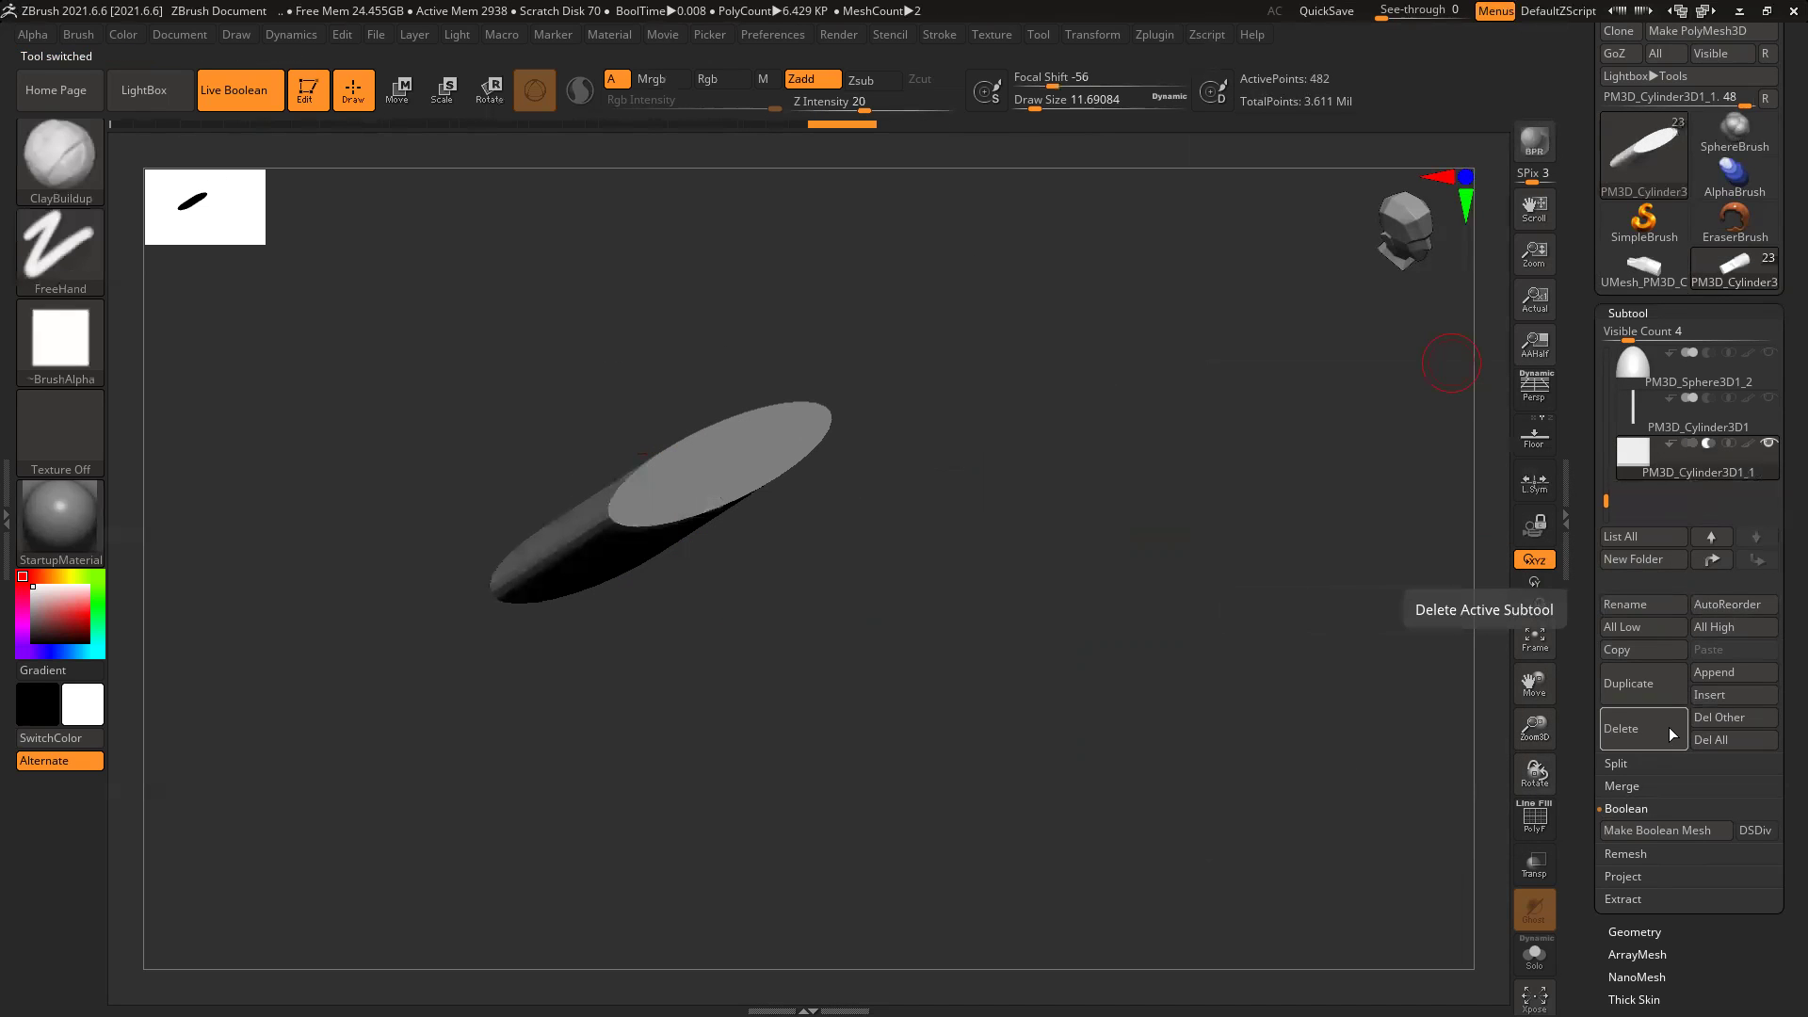
left_click(1669, 727)
Step: Append the boolean result mesh as a subtool alongside the hammer shaft
left_click(1728, 669)
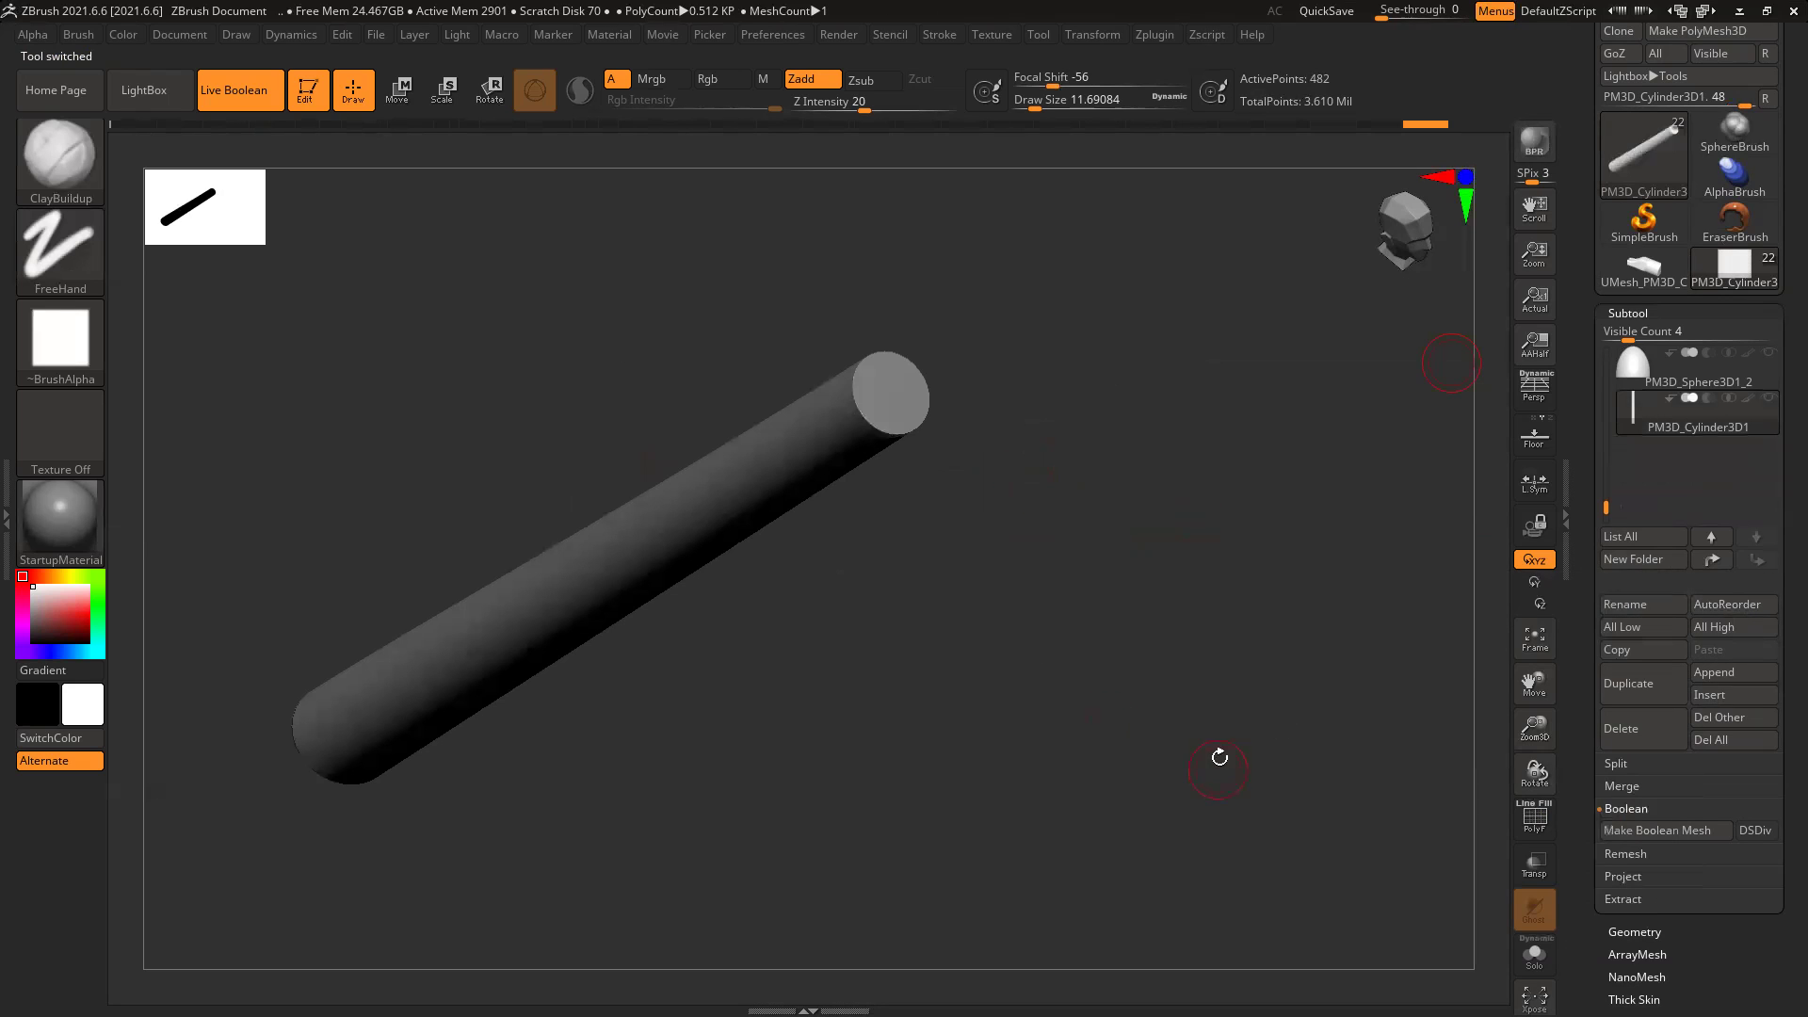
left_click(1729, 672)
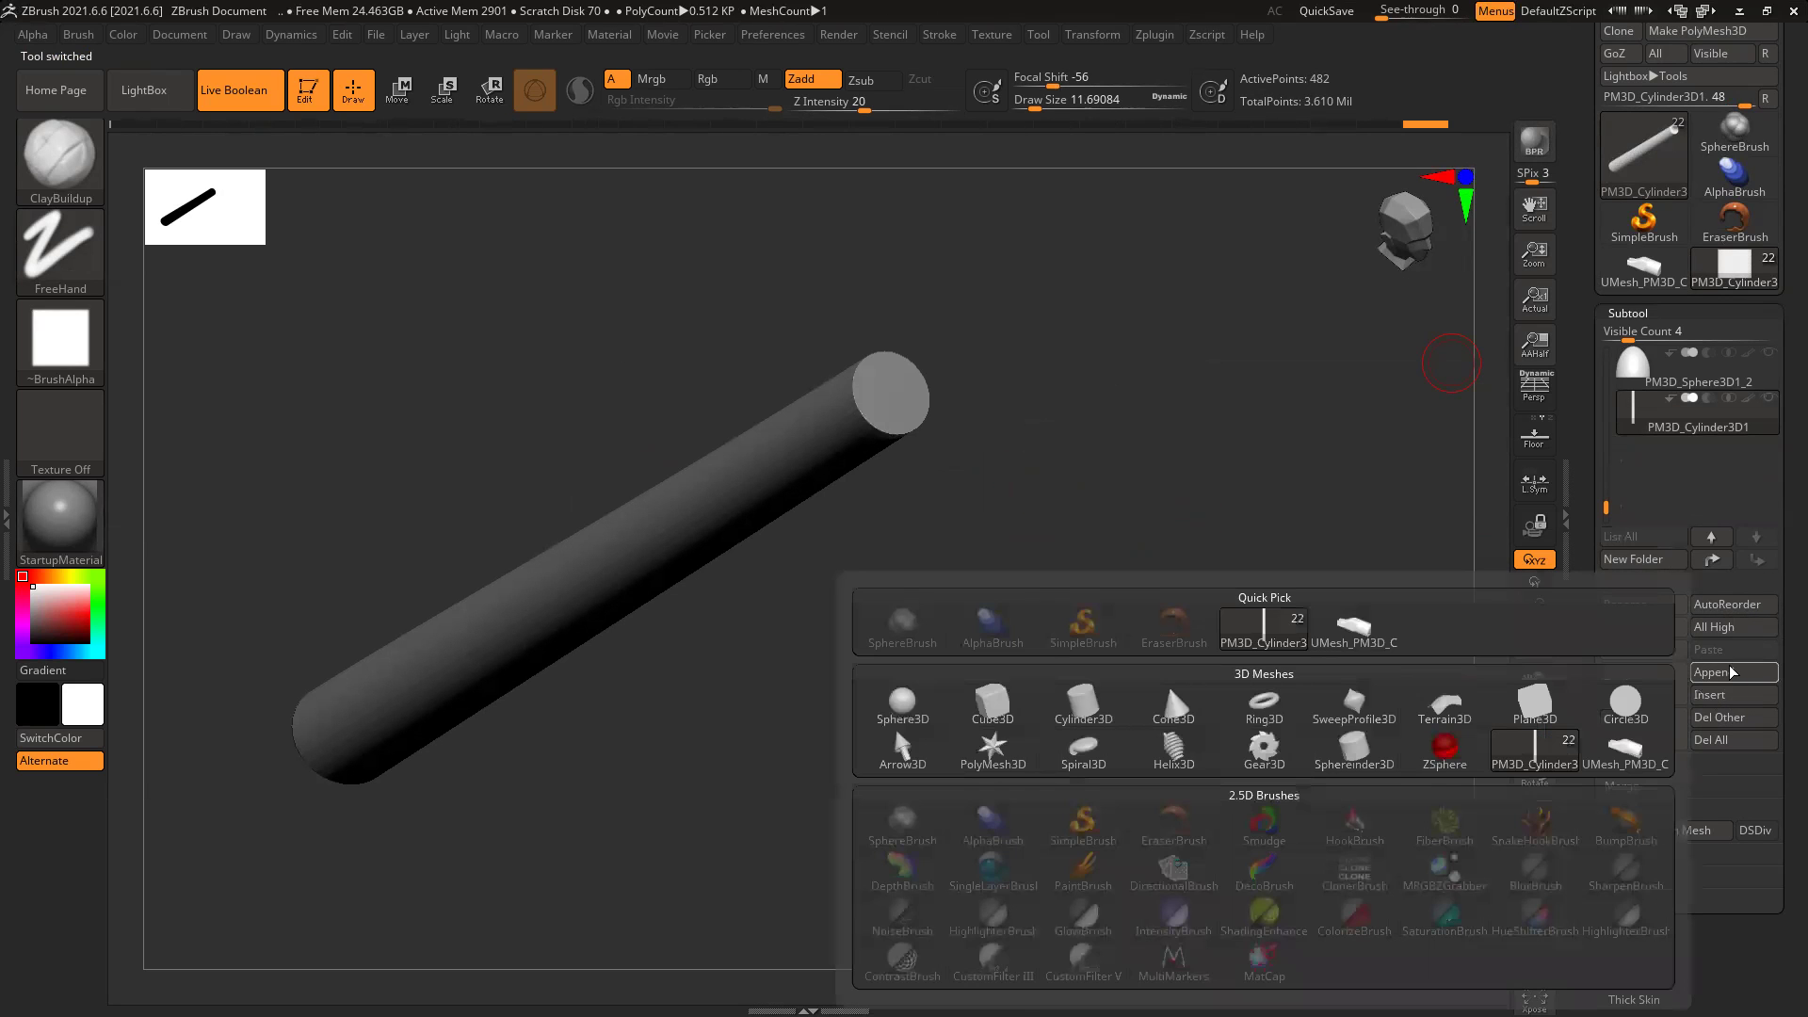
left_click(1347, 630)
left_click_drag(1340, 620, 686, 484)
mouse_move(1243, 754)
left_mouse_down()
mouse_move(1320, 759)
mouse_move(1224, 768)
mouse_move(1268, 769)
left_mouse_up()
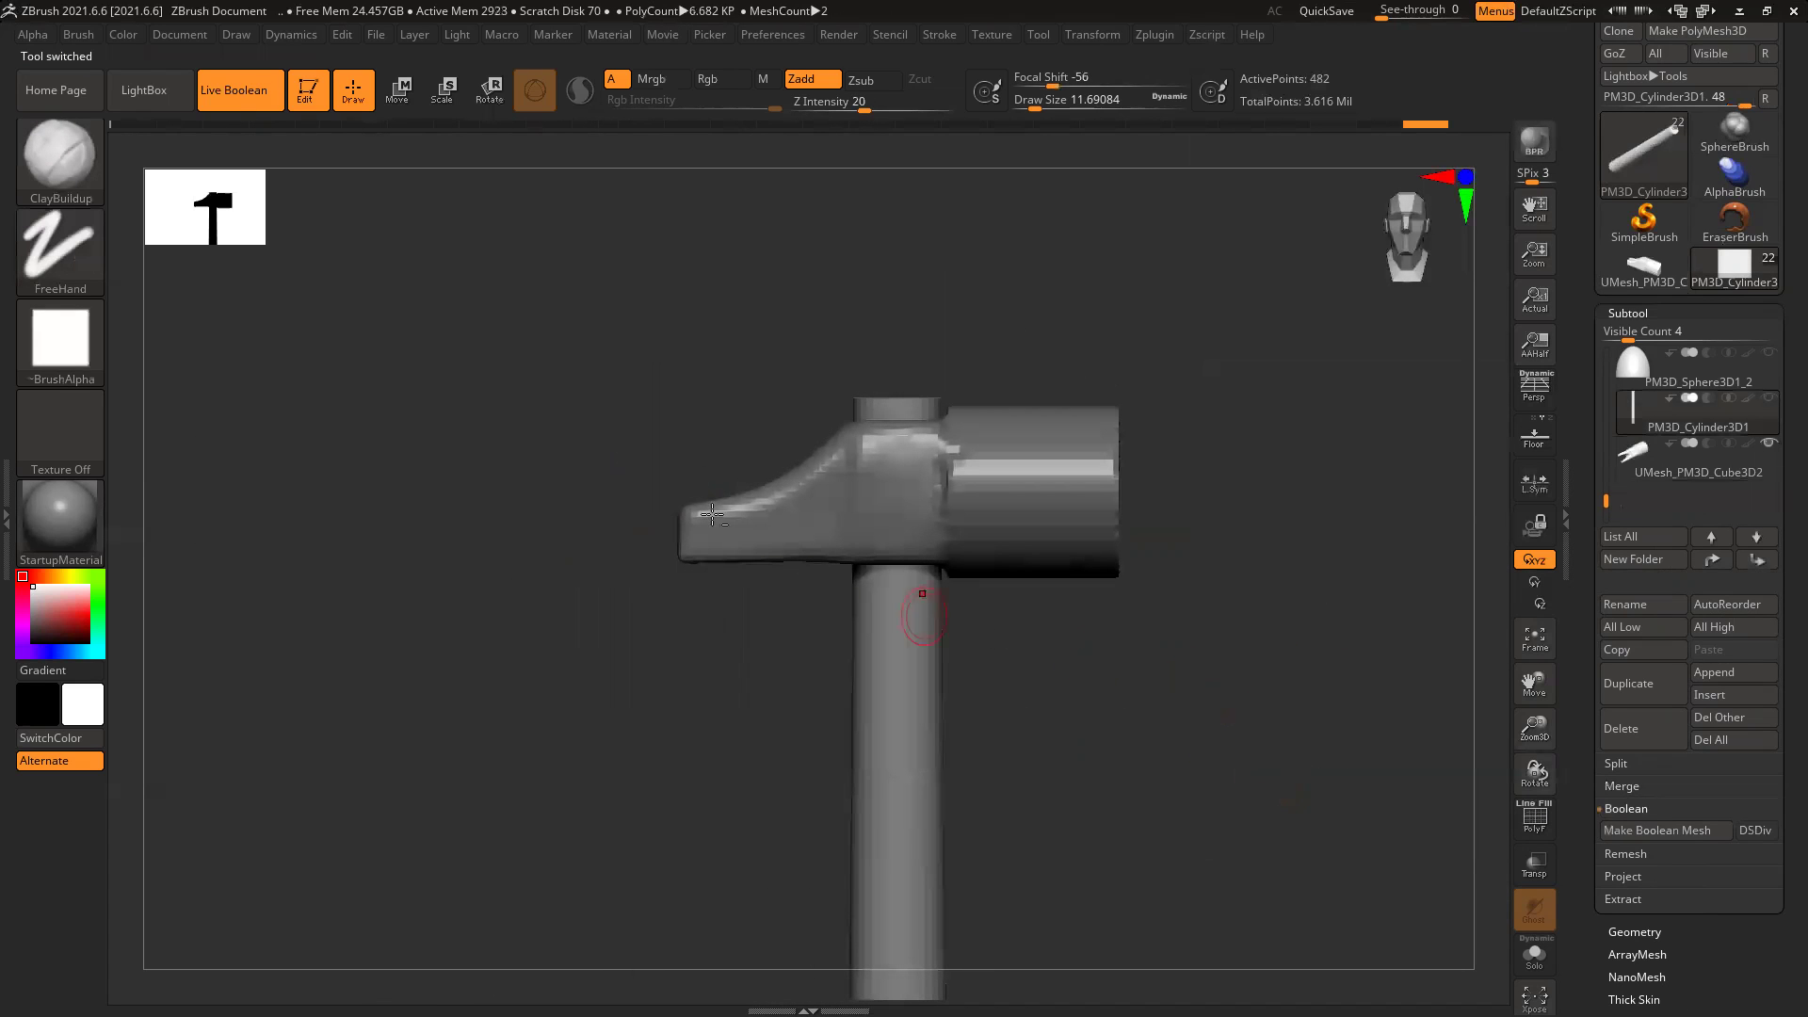
Step: Make the forked head active, show the shaft, and choose the Move brush with a draw size of about 37
left_click_drag(769, 637, 795, 617, "alt")
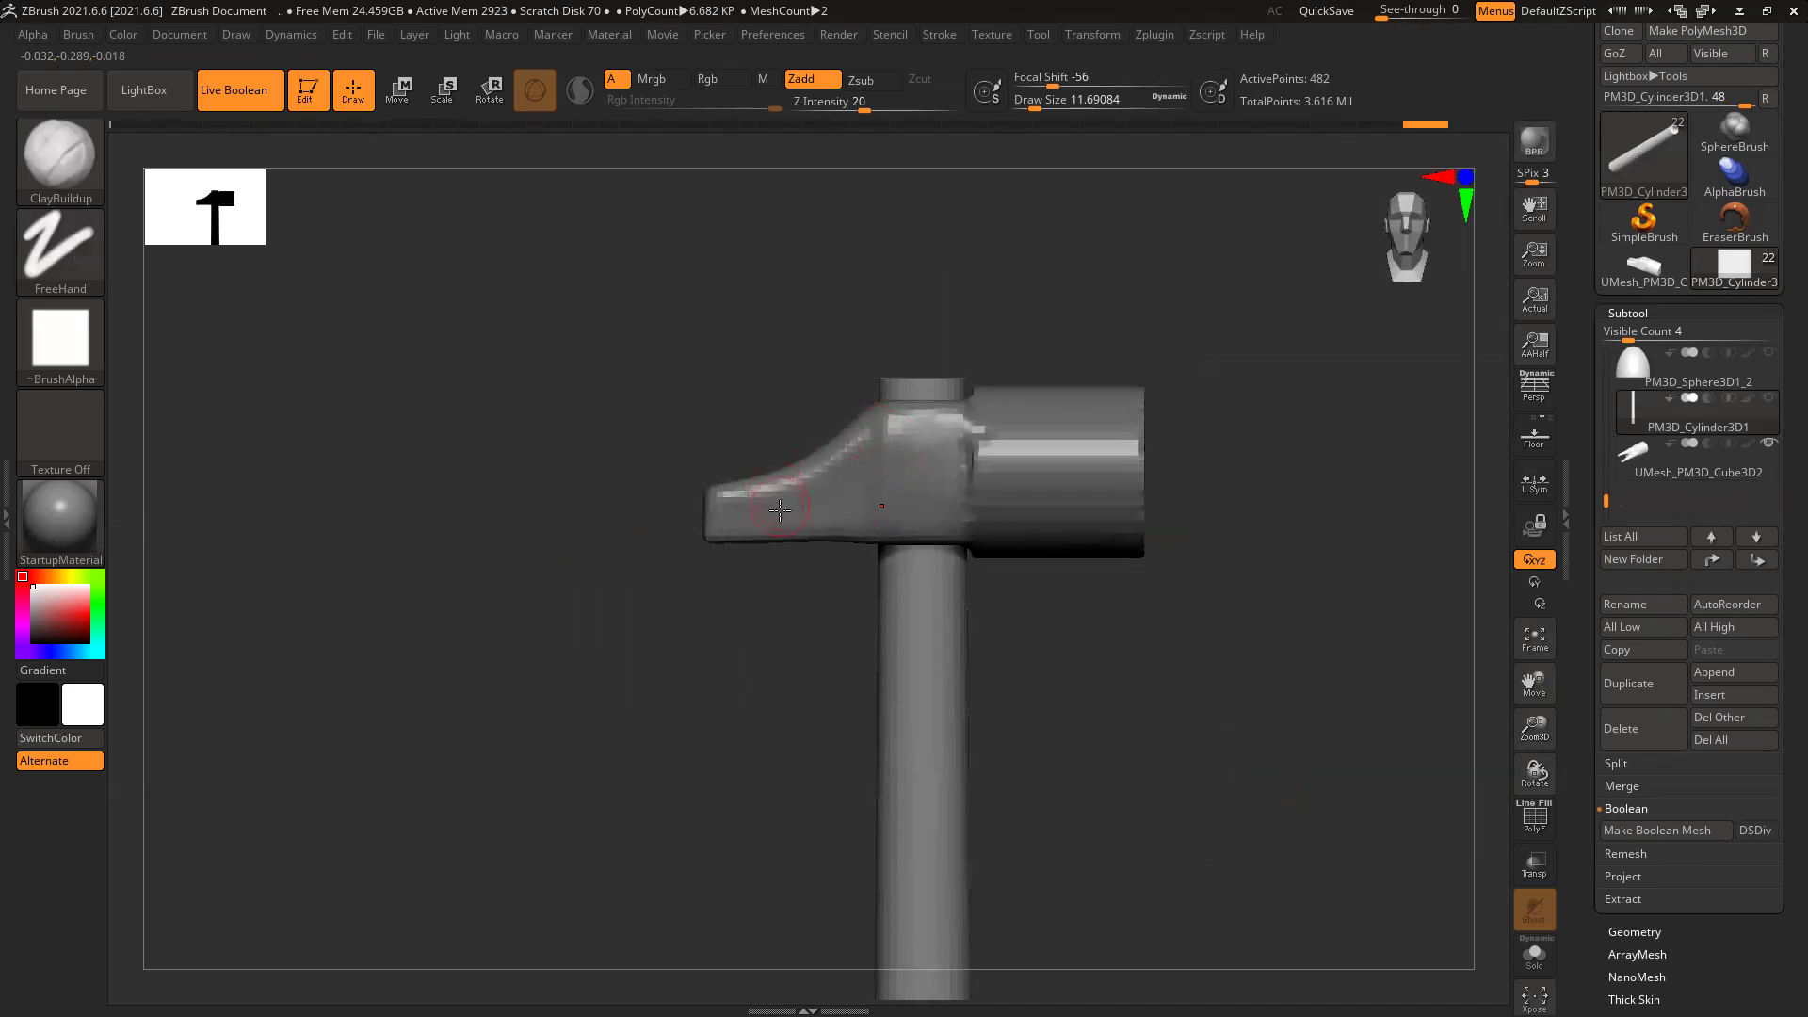
left_click(967, 477, "alt")
left_click_drag(816, 551, 860, 566, "alt")
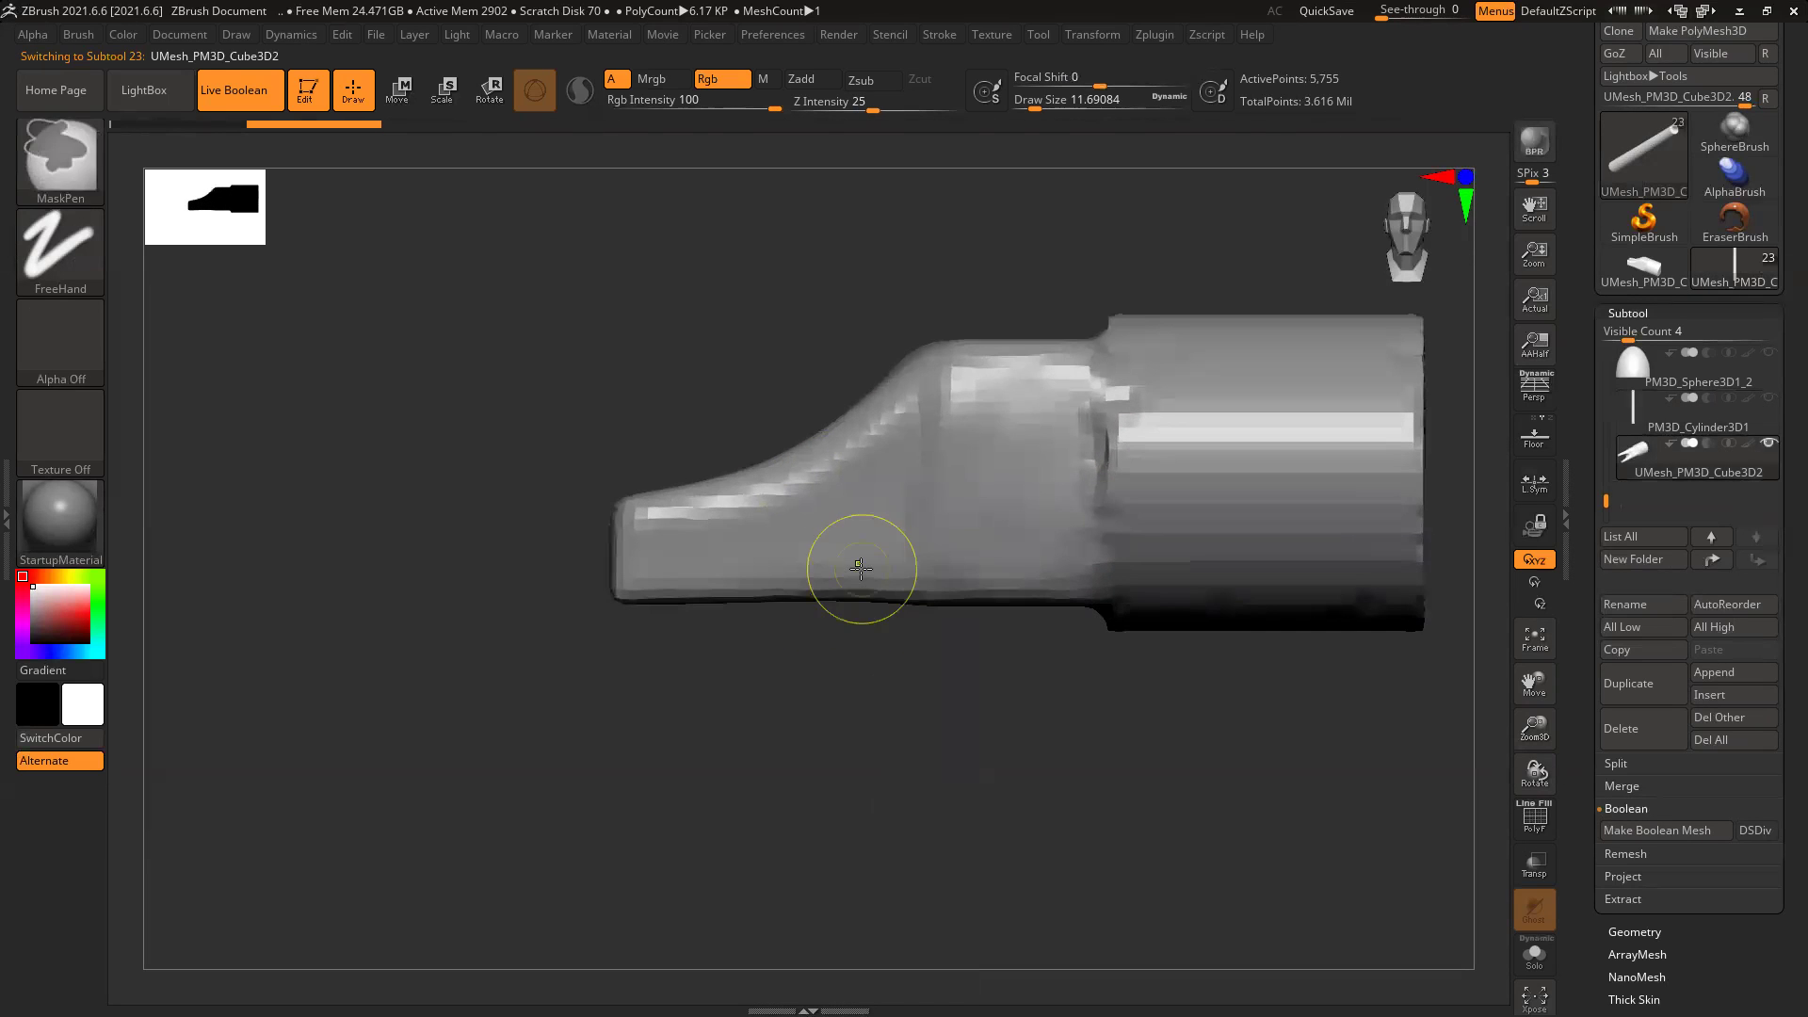
left_click(1770, 399)
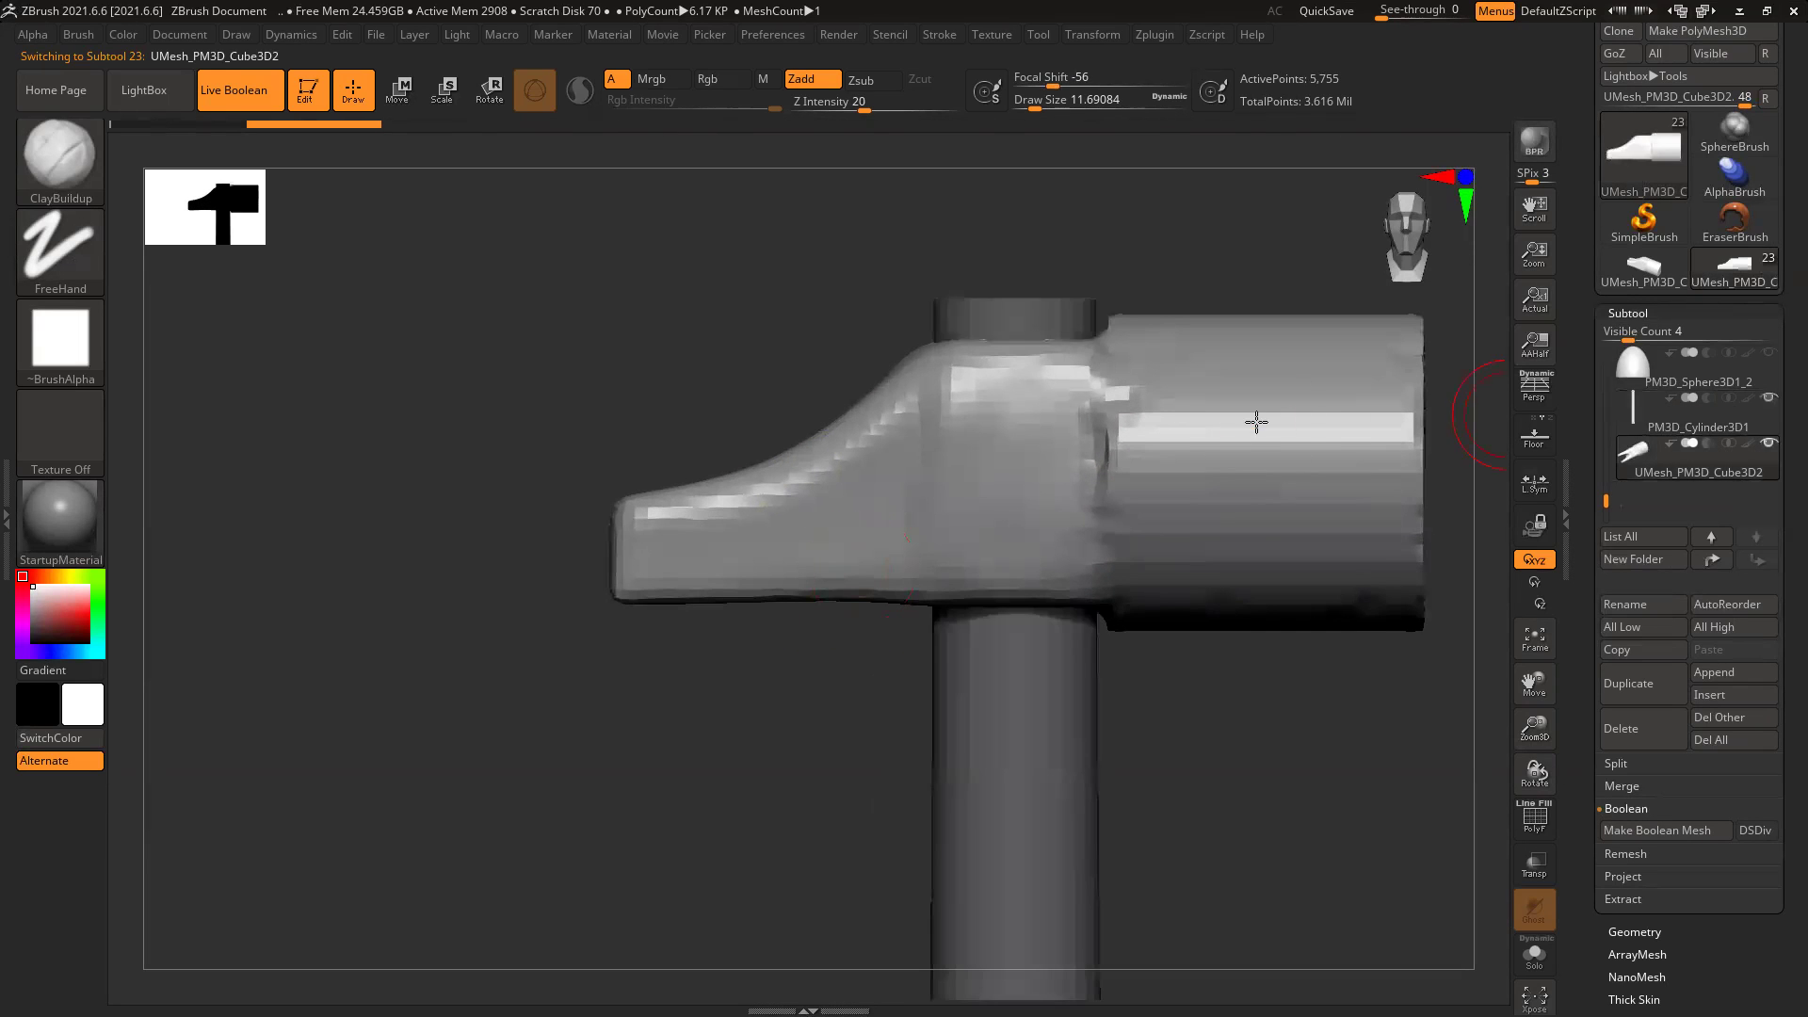
key("b")
key("m")
key("v")
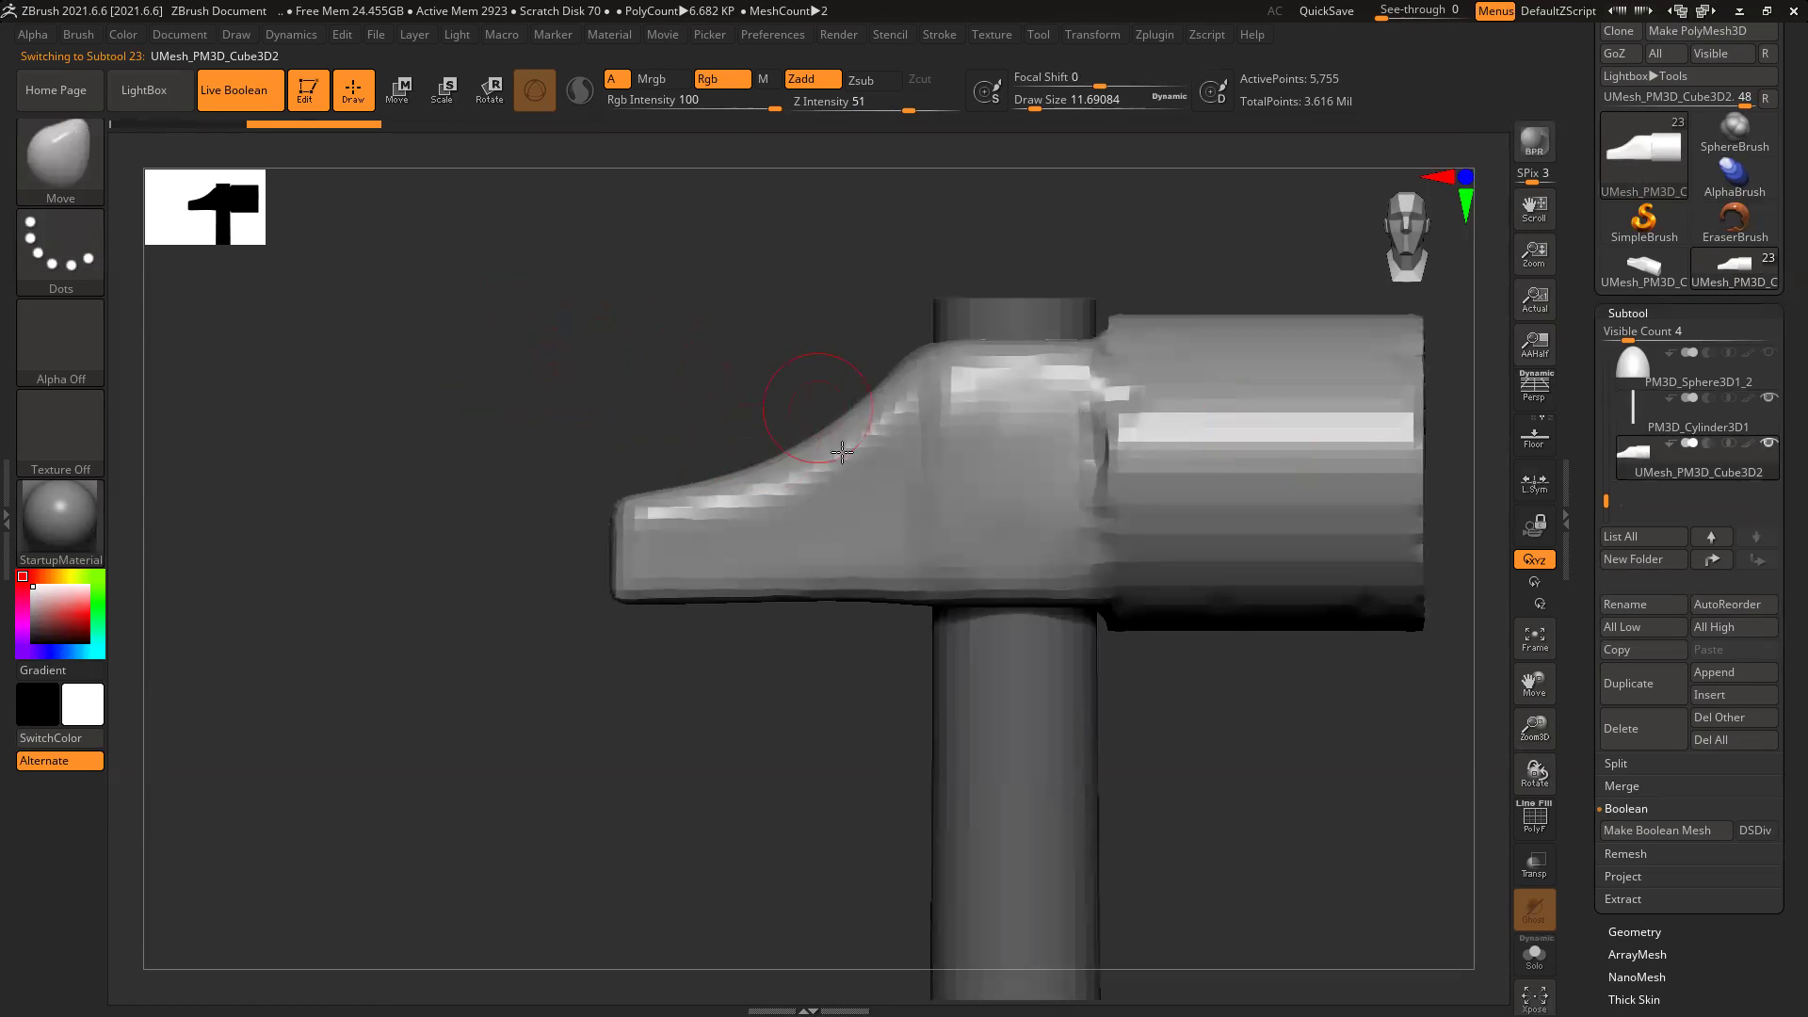
key("space")
key("space")
mouse_move(775, 478)
left_mouse_down()
mouse_move(791, 475)
mouse_move(774, 455)
left_mouse_up()
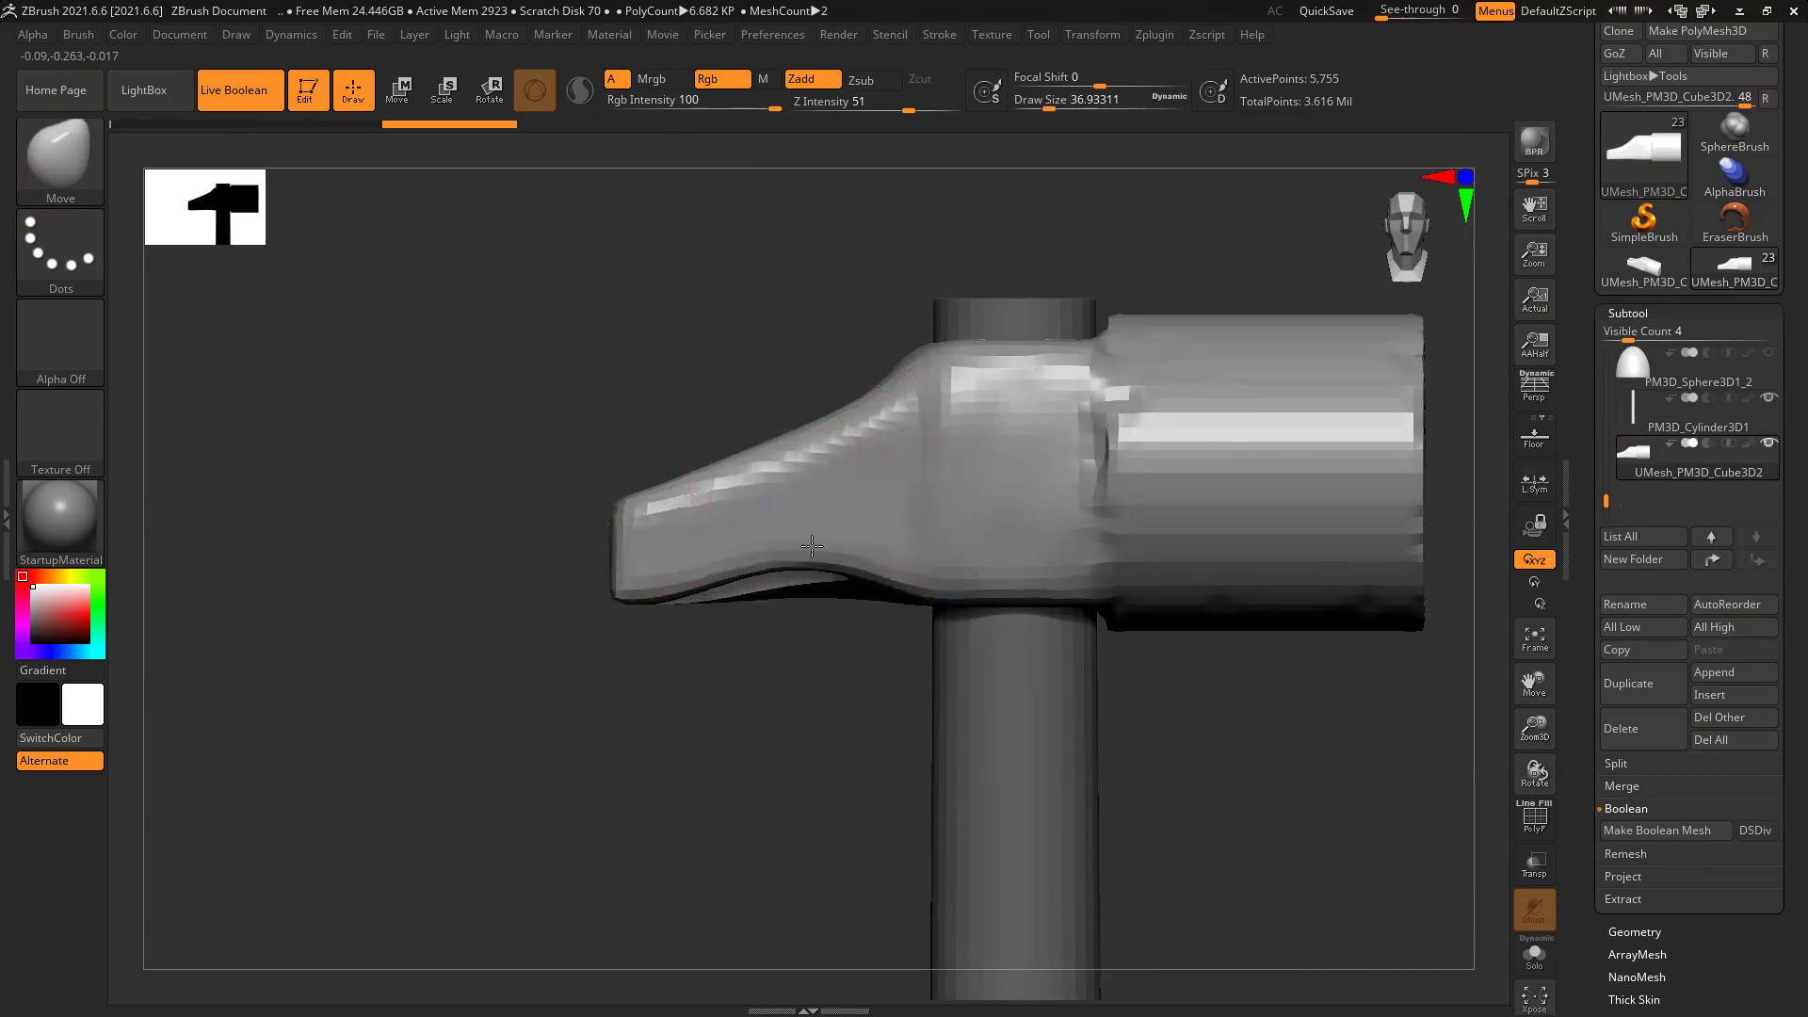
key("ctrl")
key("ctrl+z")
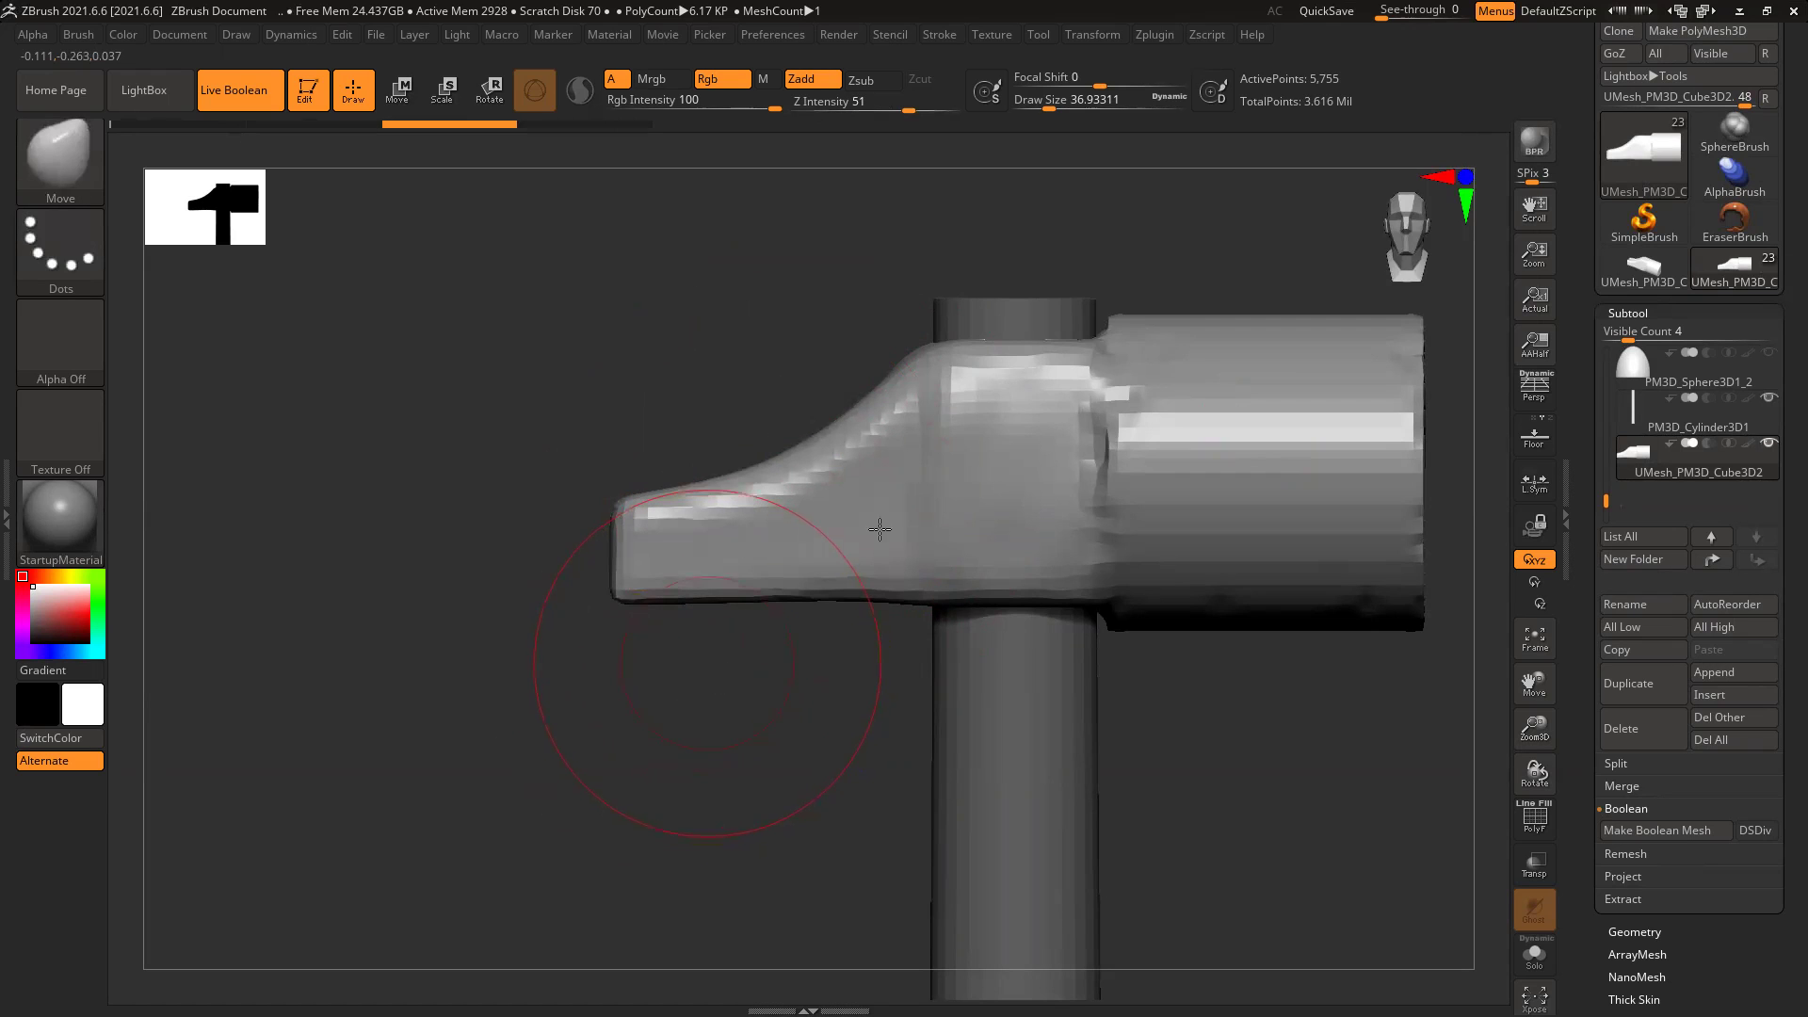
Step: Turn on symmetry across the two claw prongs and push the claw's underside up into an arch with the Move brush
left_click(1097, 35)
left_click(1203, 599)
left_click(1118, 598)
mouse_move(785, 596)
left_mouse_down()
mouse_move(785, 526)
mouse_move(737, 517)
left_mouse_up()
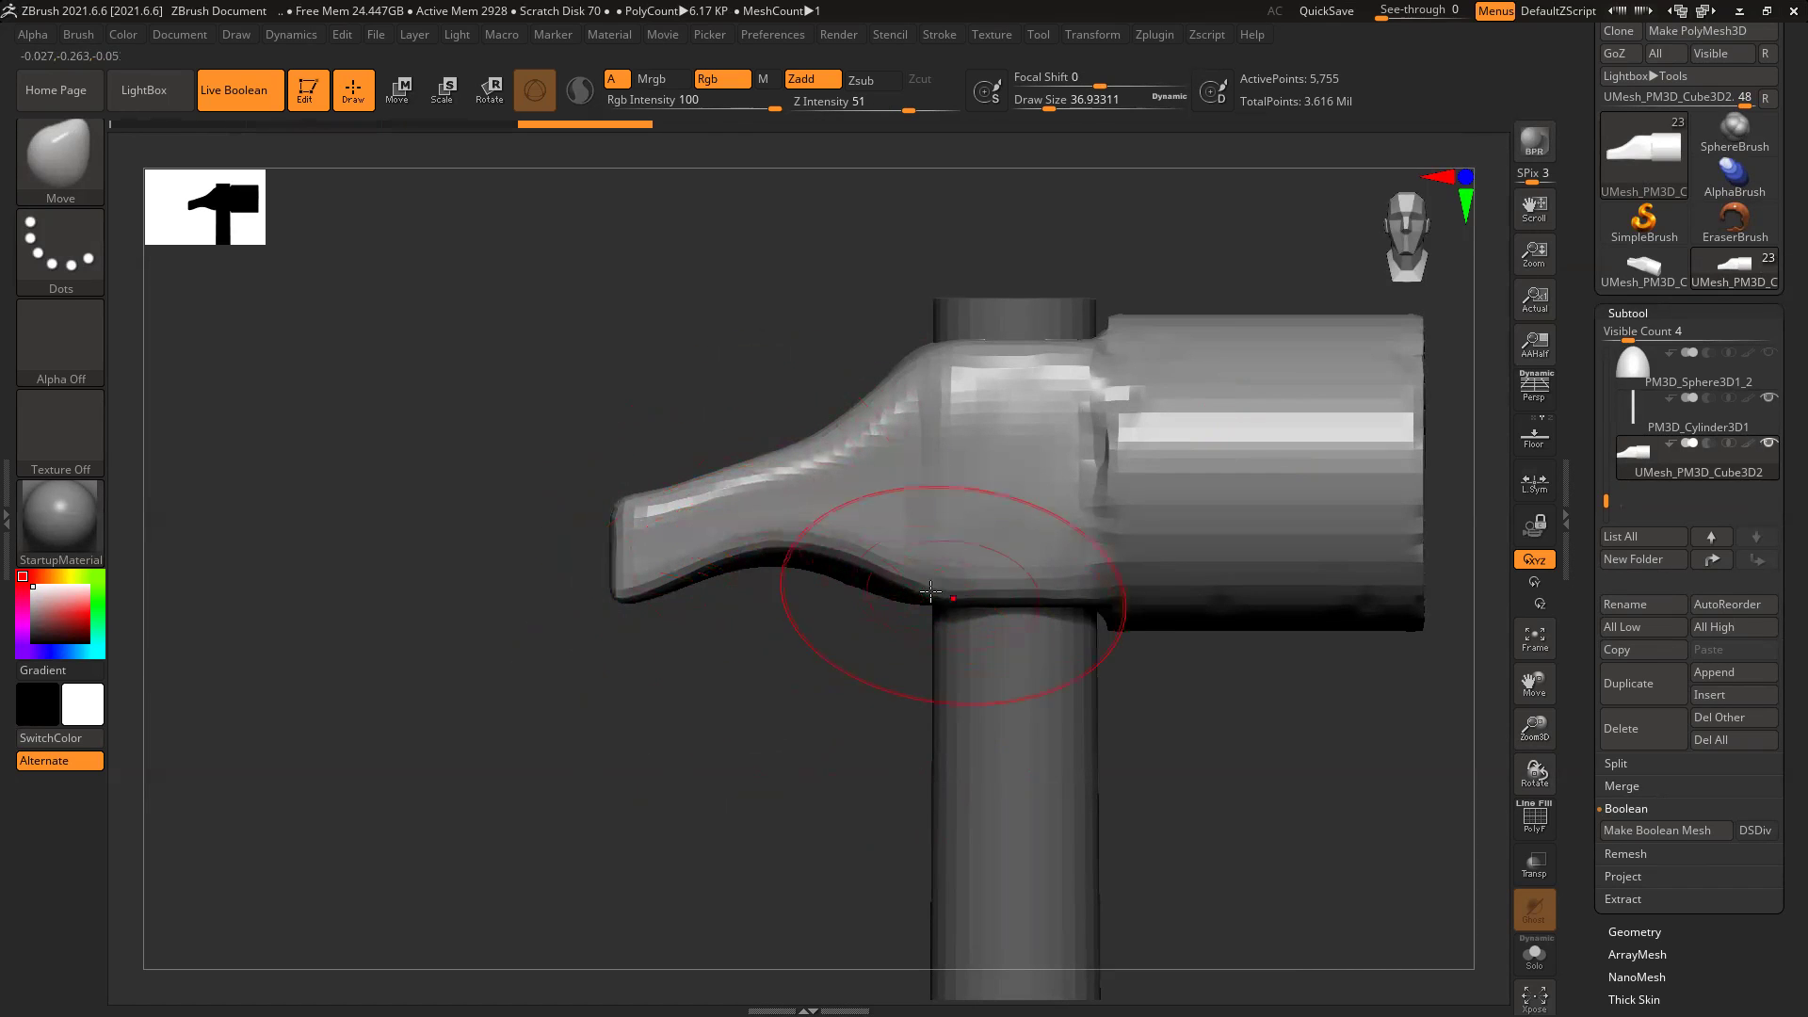
mouse_move(885, 578)
left_mouse_down()
mouse_move(879, 539)
mouse_move(848, 527)
left_mouse_up()
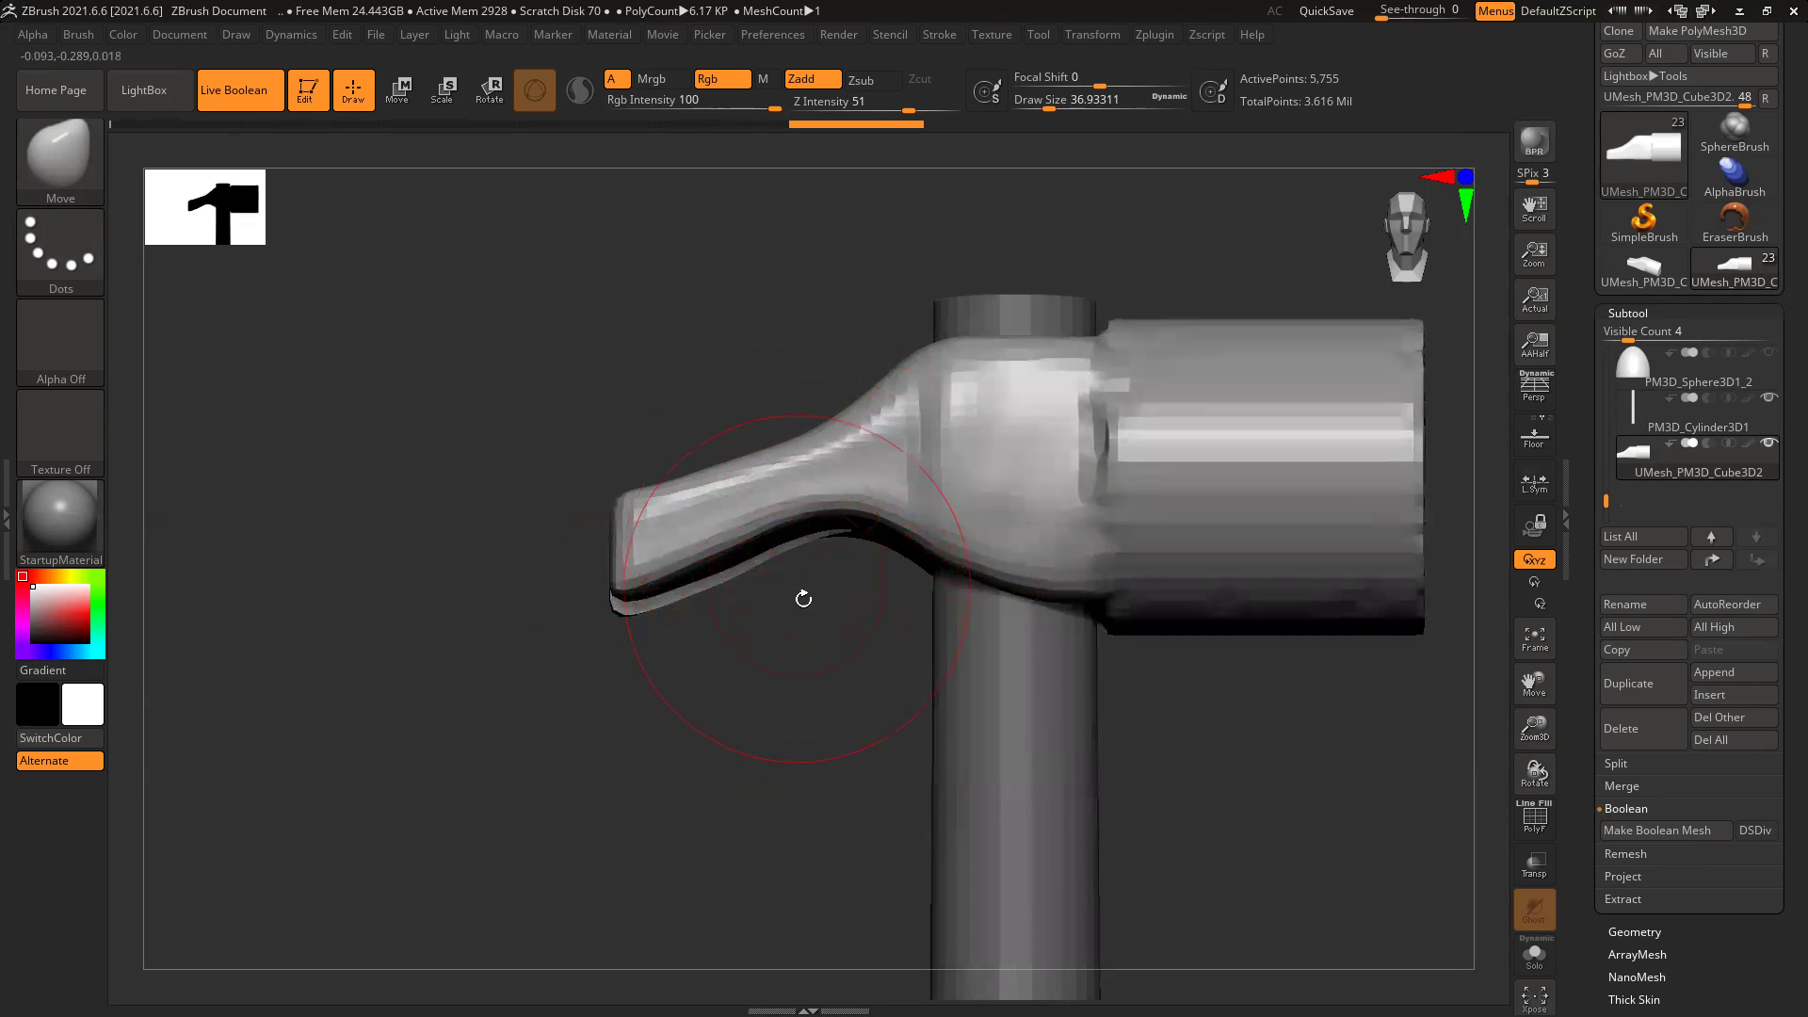
left_click_drag(803, 599, 797, 567, "shift")
Step: Raise the middle of the claw and shape its outer end so the prongs curve downward
left_click_drag(787, 500, 745, 440)
mouse_move(721, 473)
left_mouse_down()
mouse_move(712, 454)
mouse_move(812, 426)
mouse_move(746, 426)
left_mouse_up()
left_click_drag(714, 479, 703, 463)
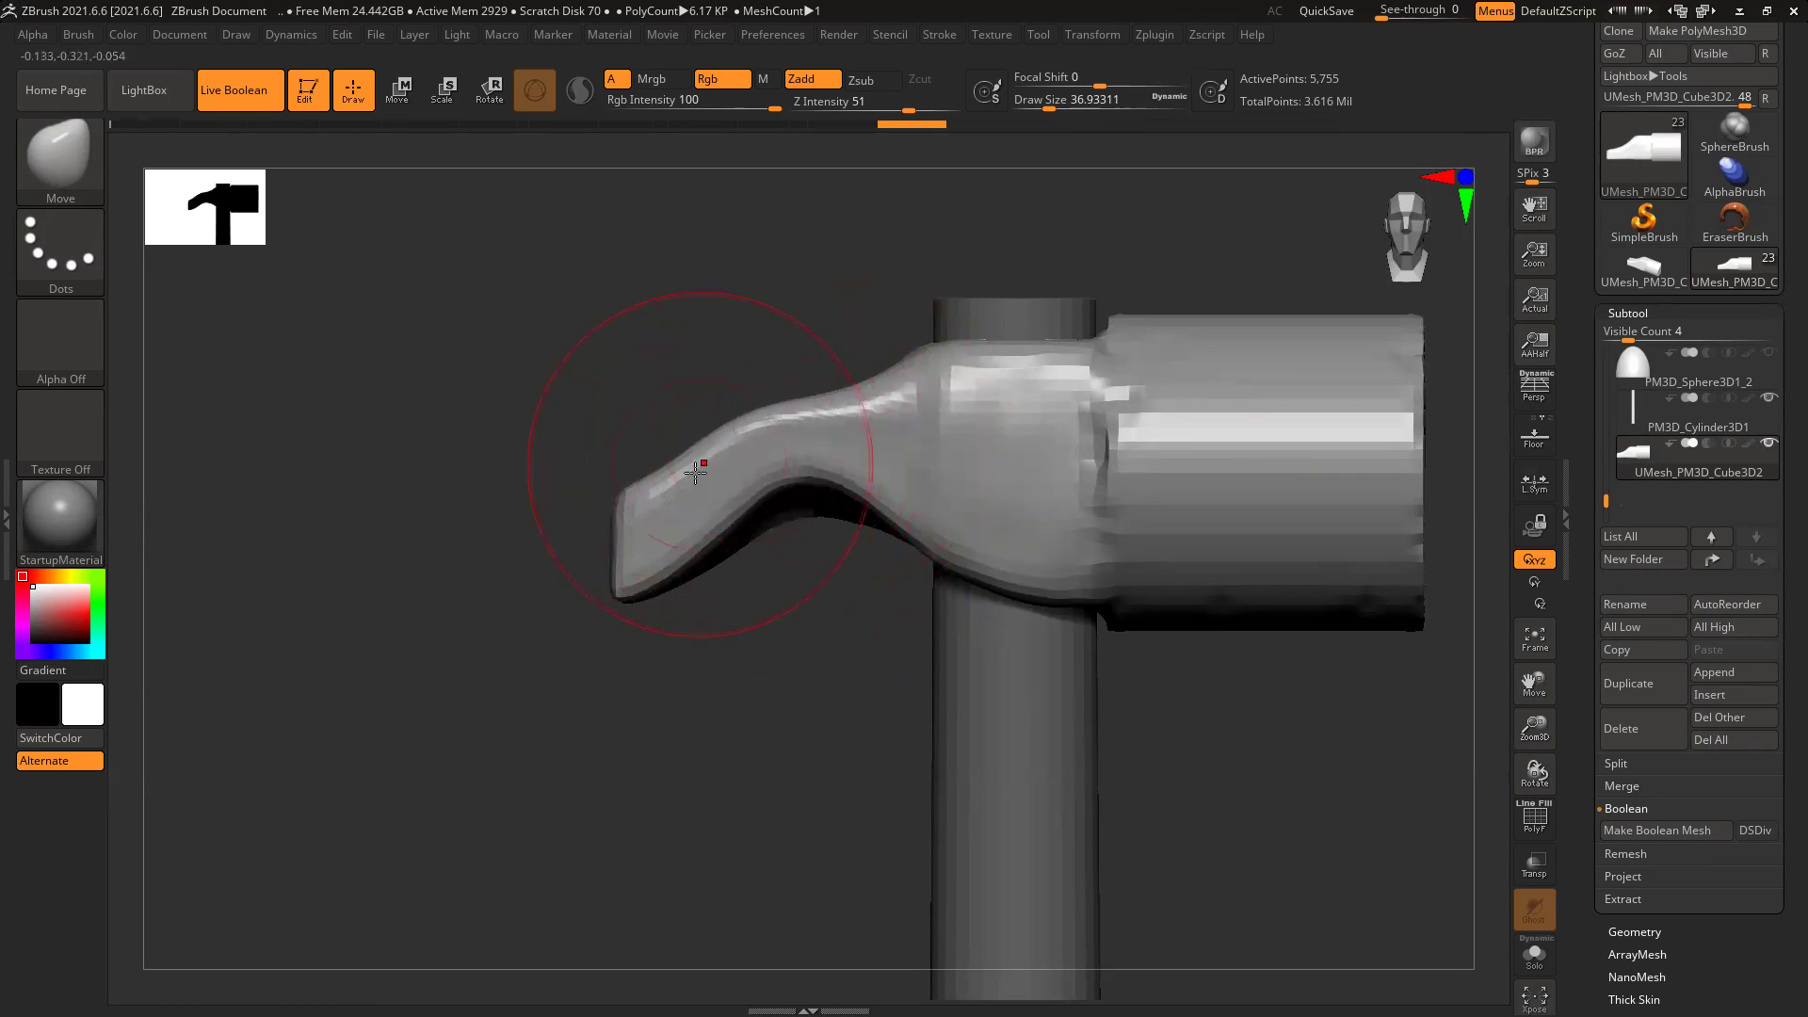
mouse_move(680, 523)
left_mouse_down()
mouse_move(674, 509)
mouse_move(690, 528)
left_mouse_up()
left_click_drag(855, 511, 849, 497)
Step: Refine the claw's curve from the opposite side, rounding its upper edge and sharpening the downturned tip
left_click_drag(783, 566, 920, 597)
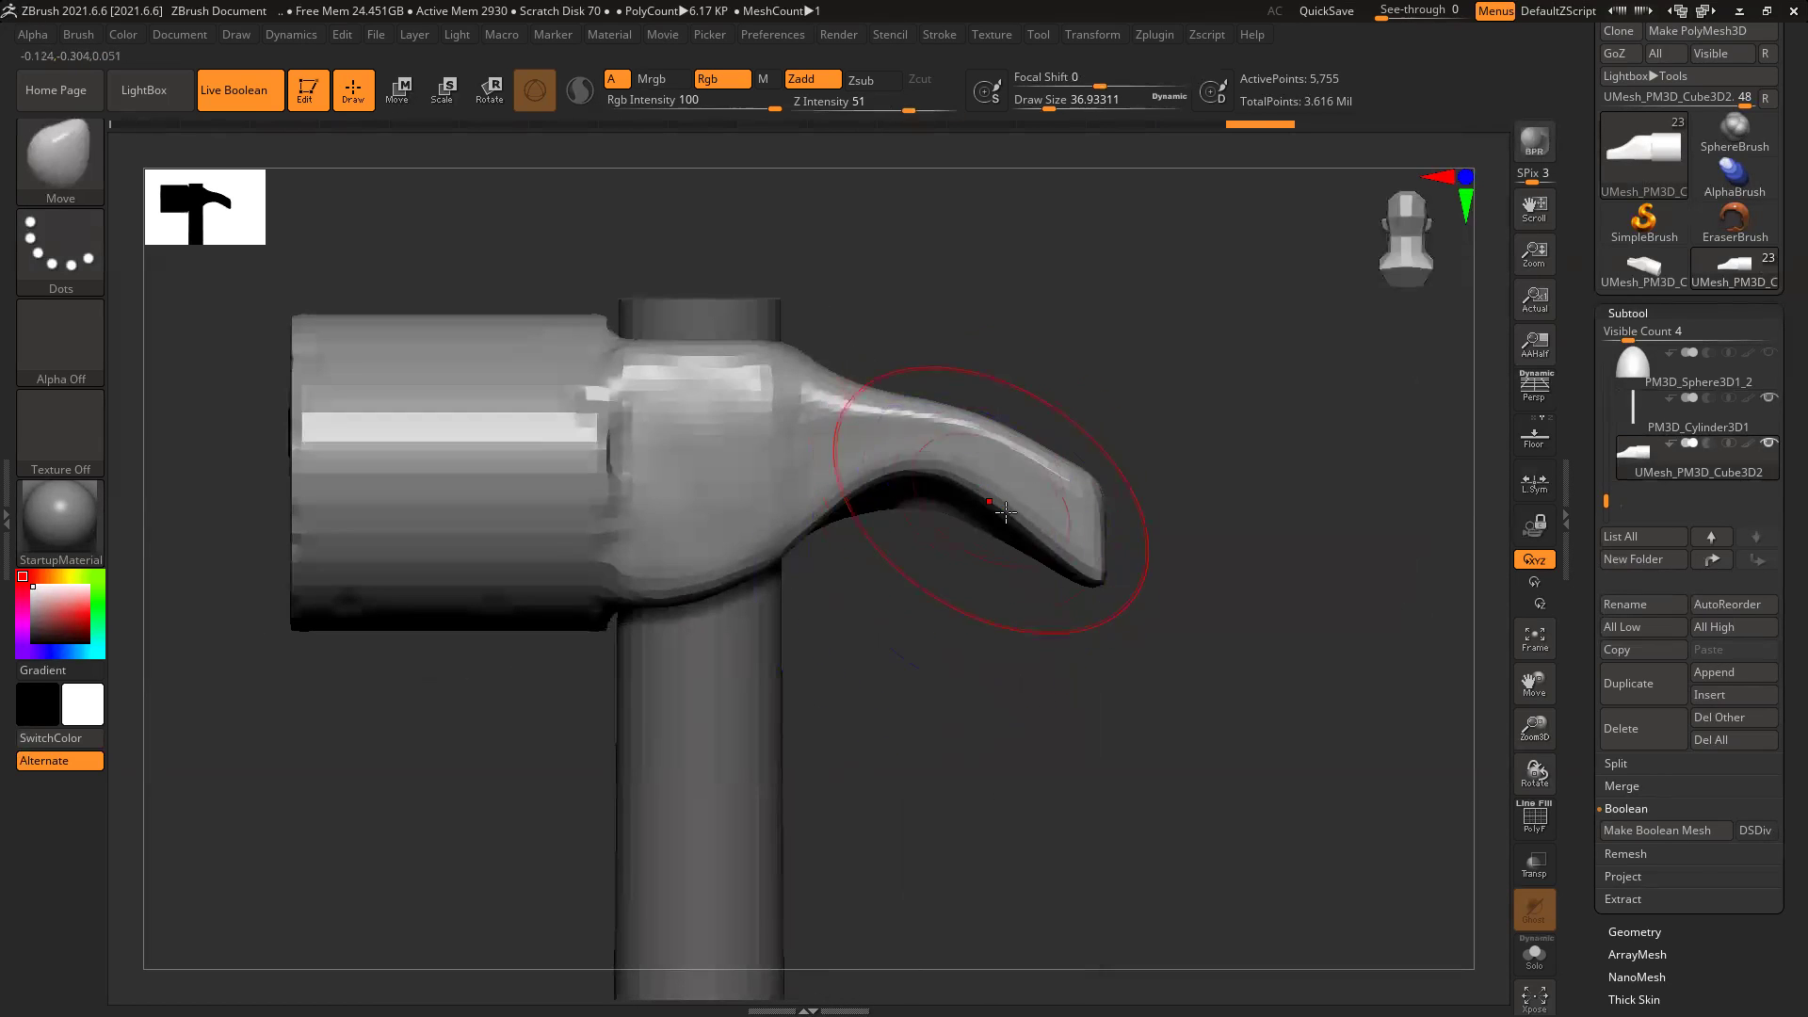
left_click_drag(863, 478, 861, 467)
left_click_drag(1014, 479, 1064, 471)
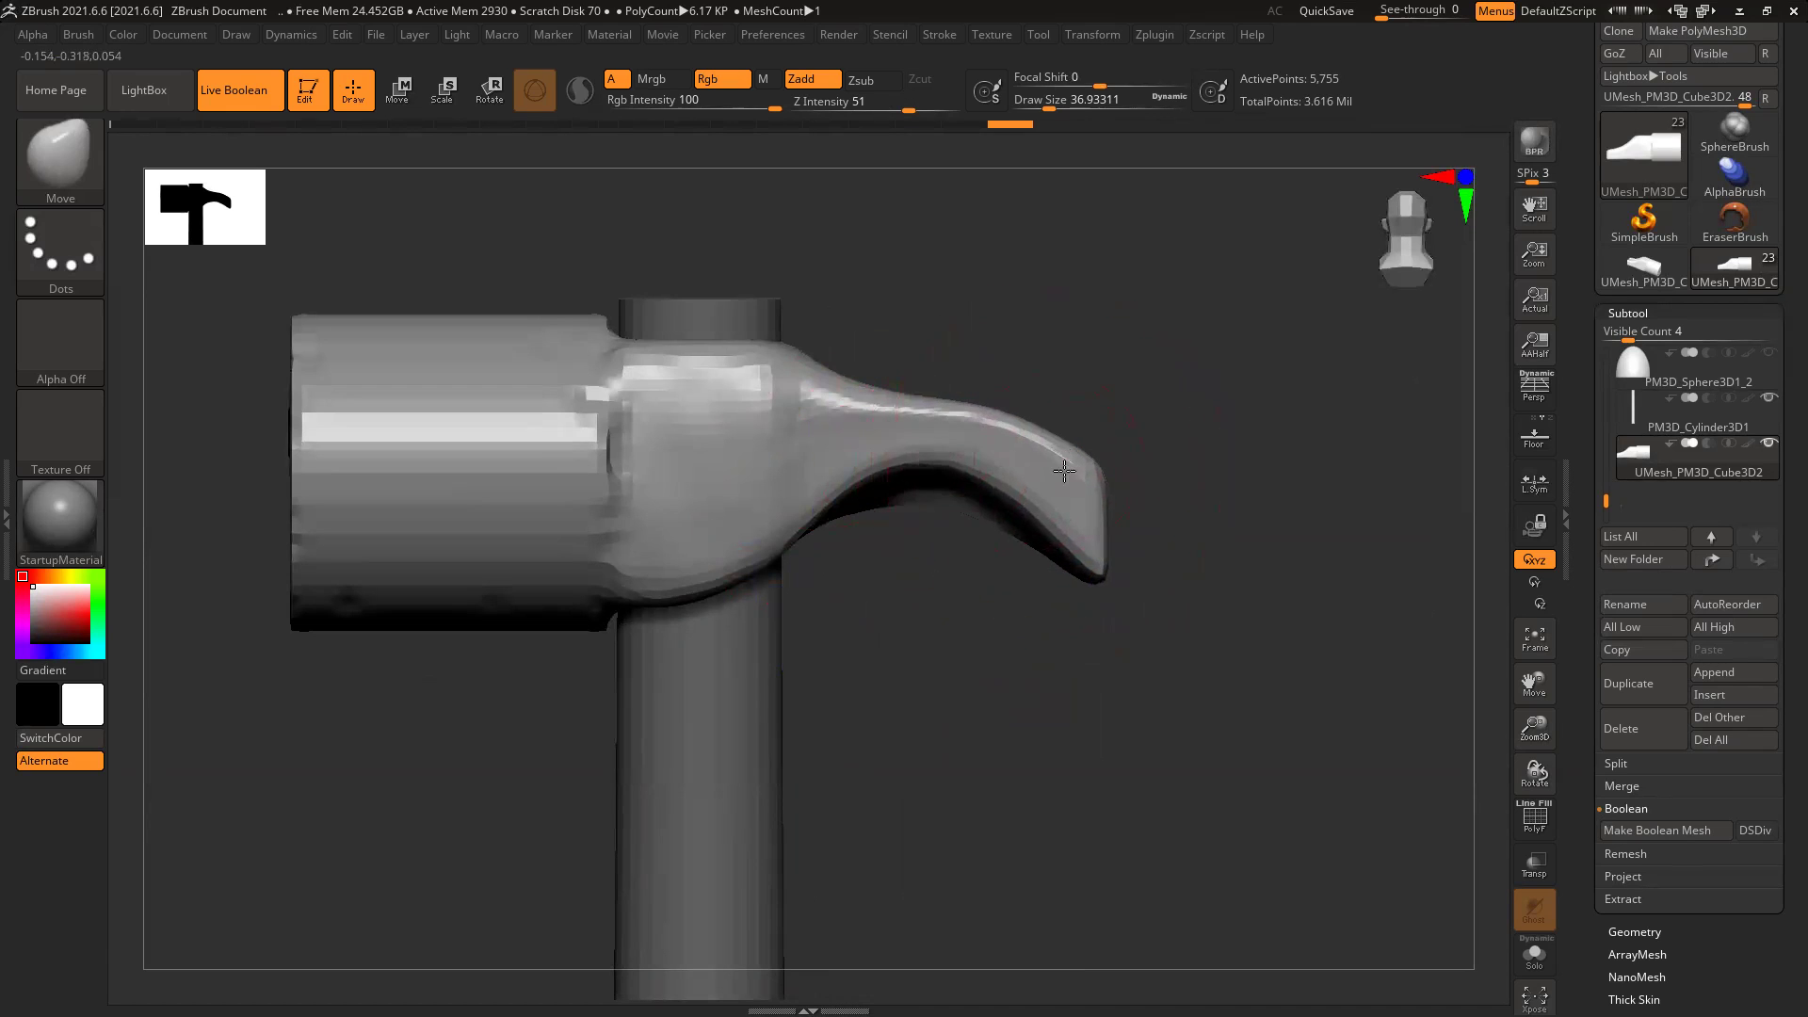
left_click_drag(1011, 533, 1028, 550)
Step: Pull the two prongs inward at their ends, refine the claw's bend and review the whole hammer's silhouette
mouse_move(1247, 547)
left_mouse_down()
mouse_move(1332, 468)
mouse_move(1296, 637)
left_mouse_up()
left_click_drag(960, 628, 978, 637)
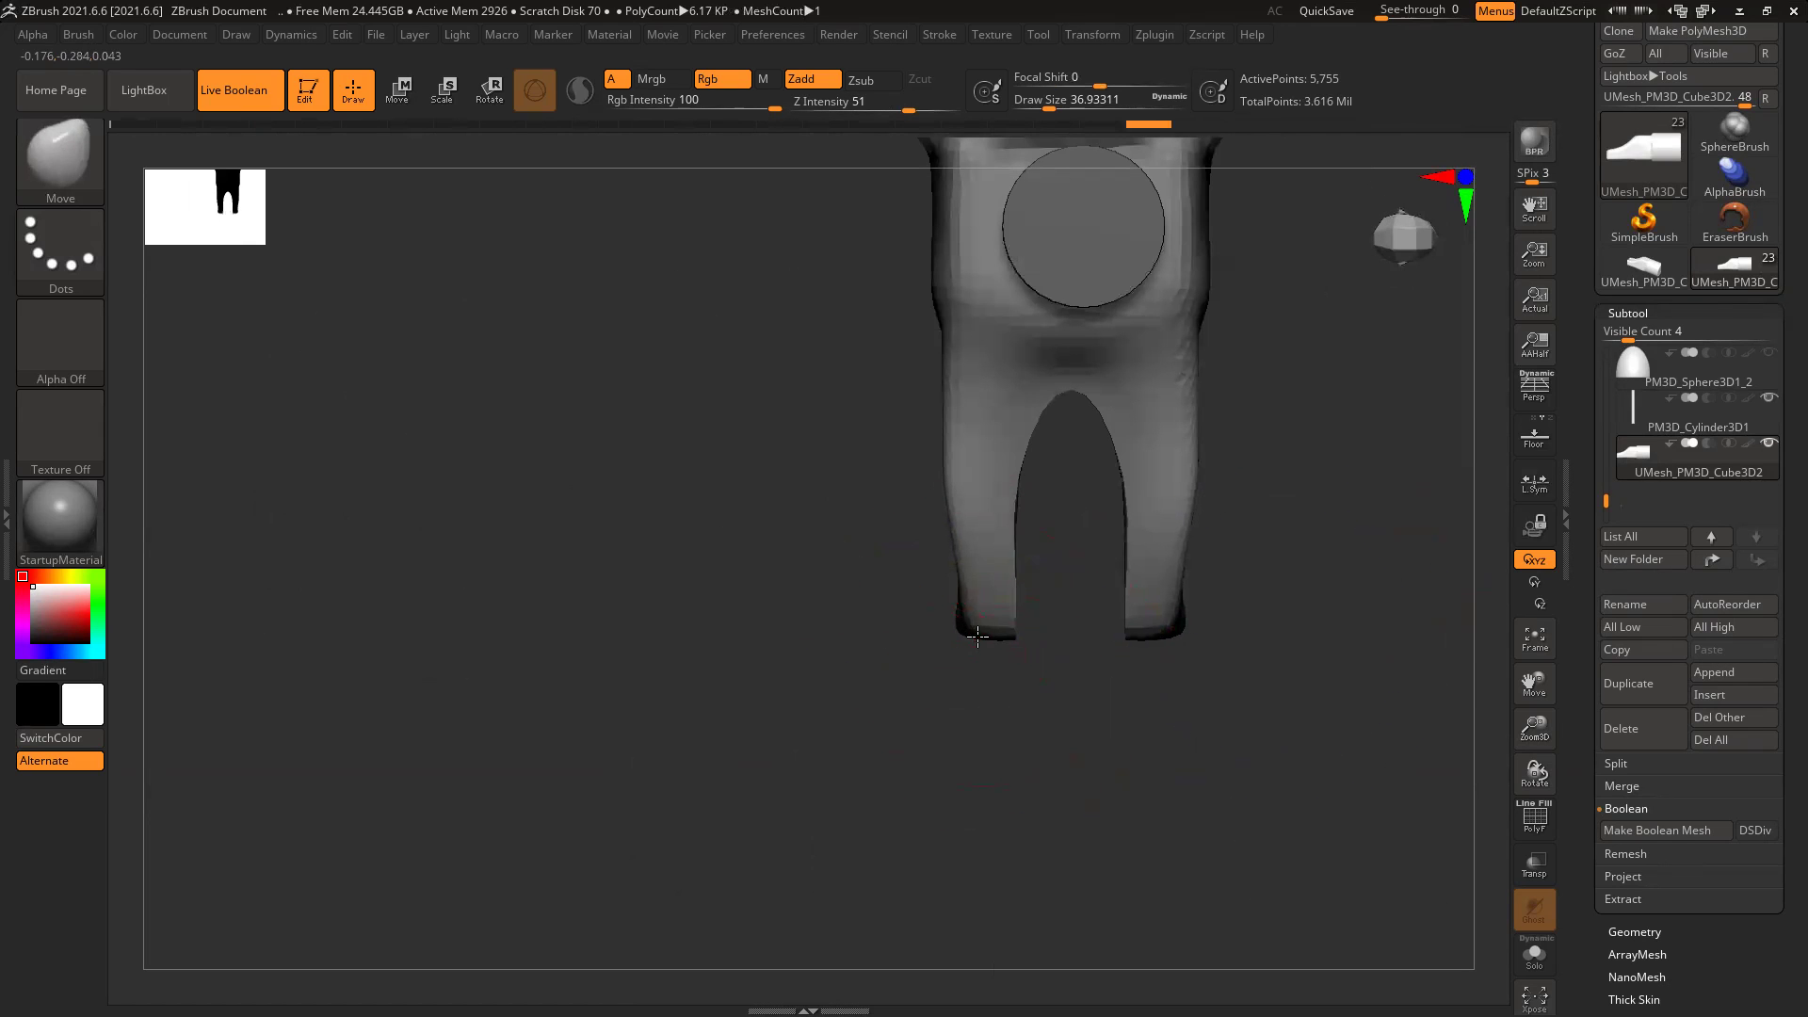
key("ctrl+shift+z")
key("ctrl+shift+z")
key("ctrl+shift+z")
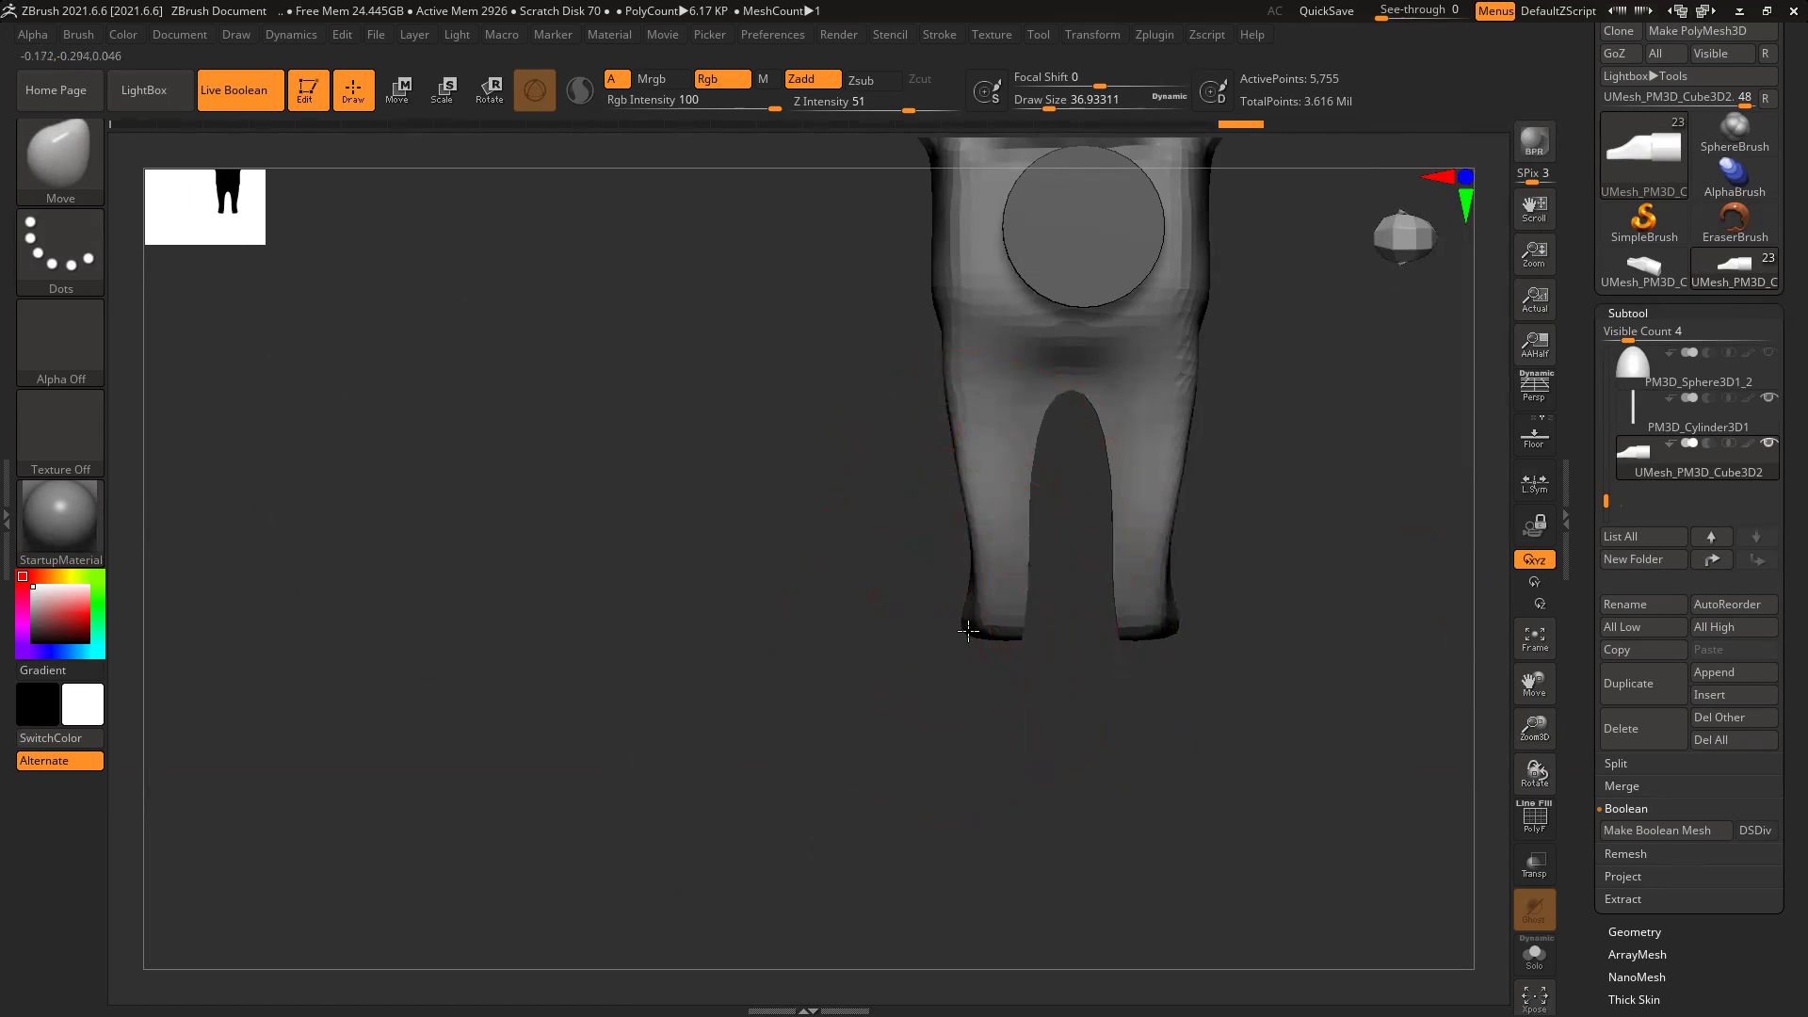
key("ctrl+shift+z")
key("ctrl+shift+z")
key("ctrl+shift+z")
key("ctrl+shift+z")
key("ctrl+shift+z")
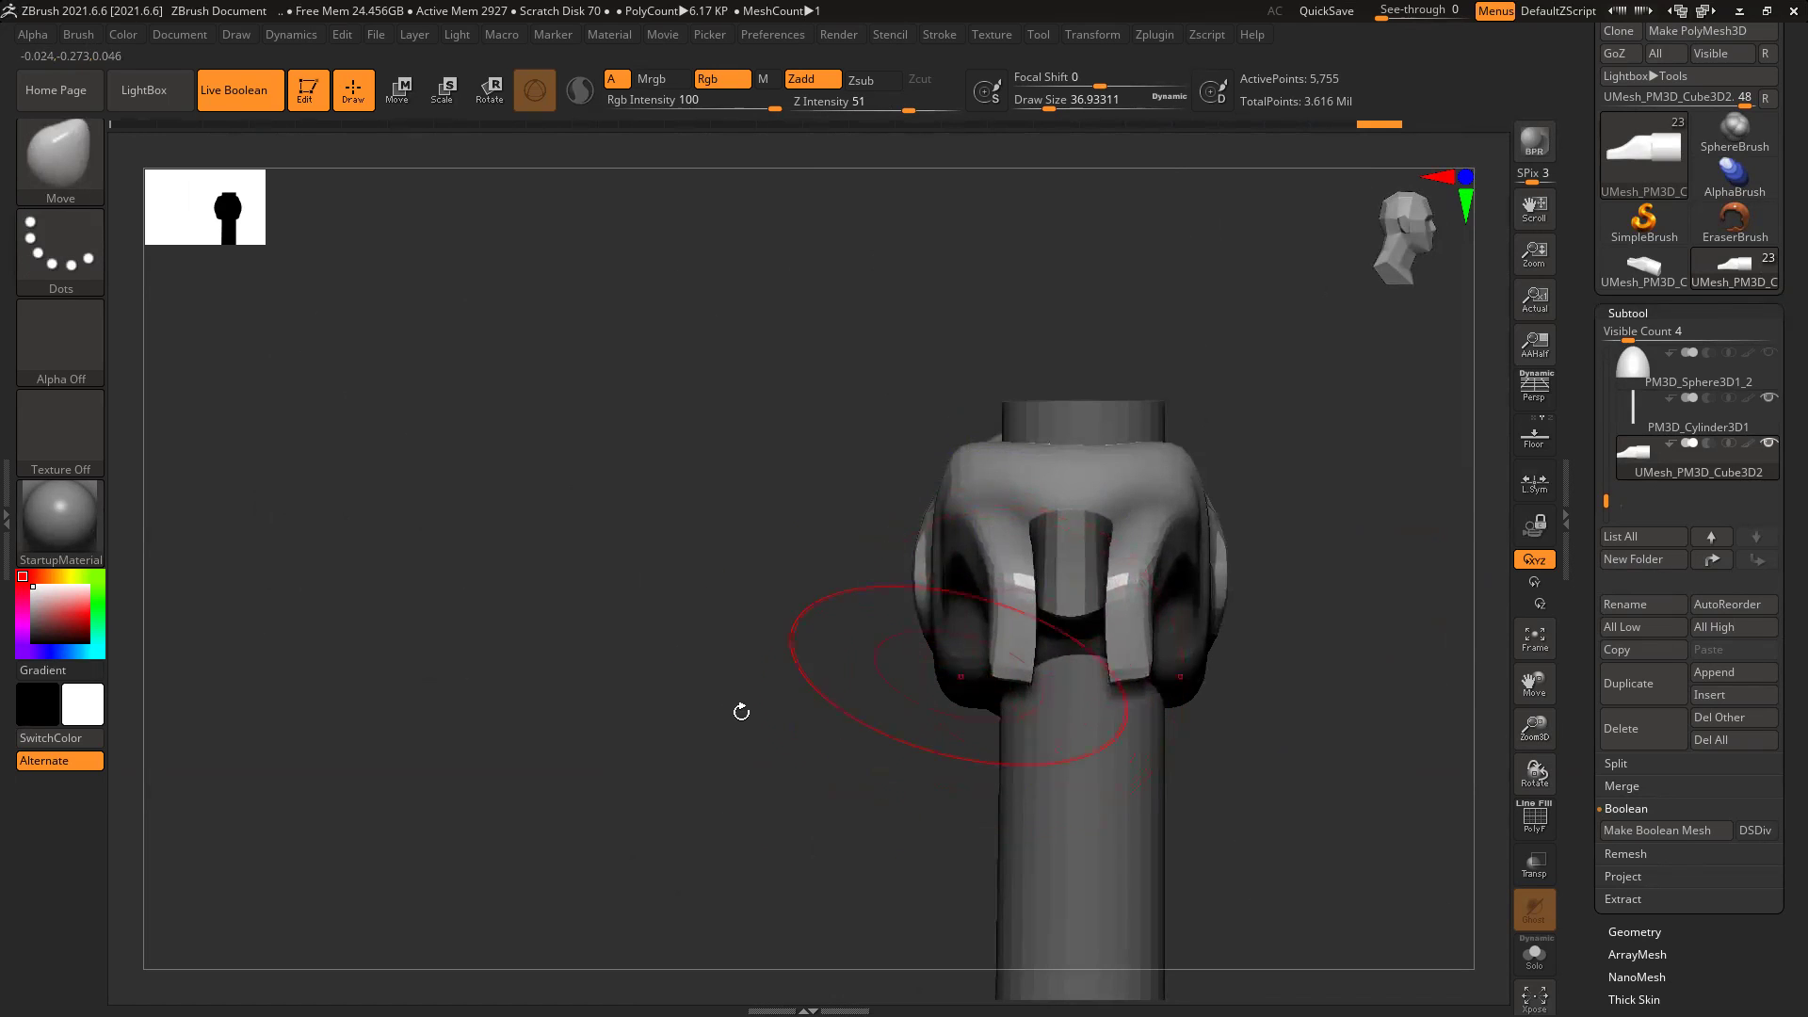
key("ctrl+z")
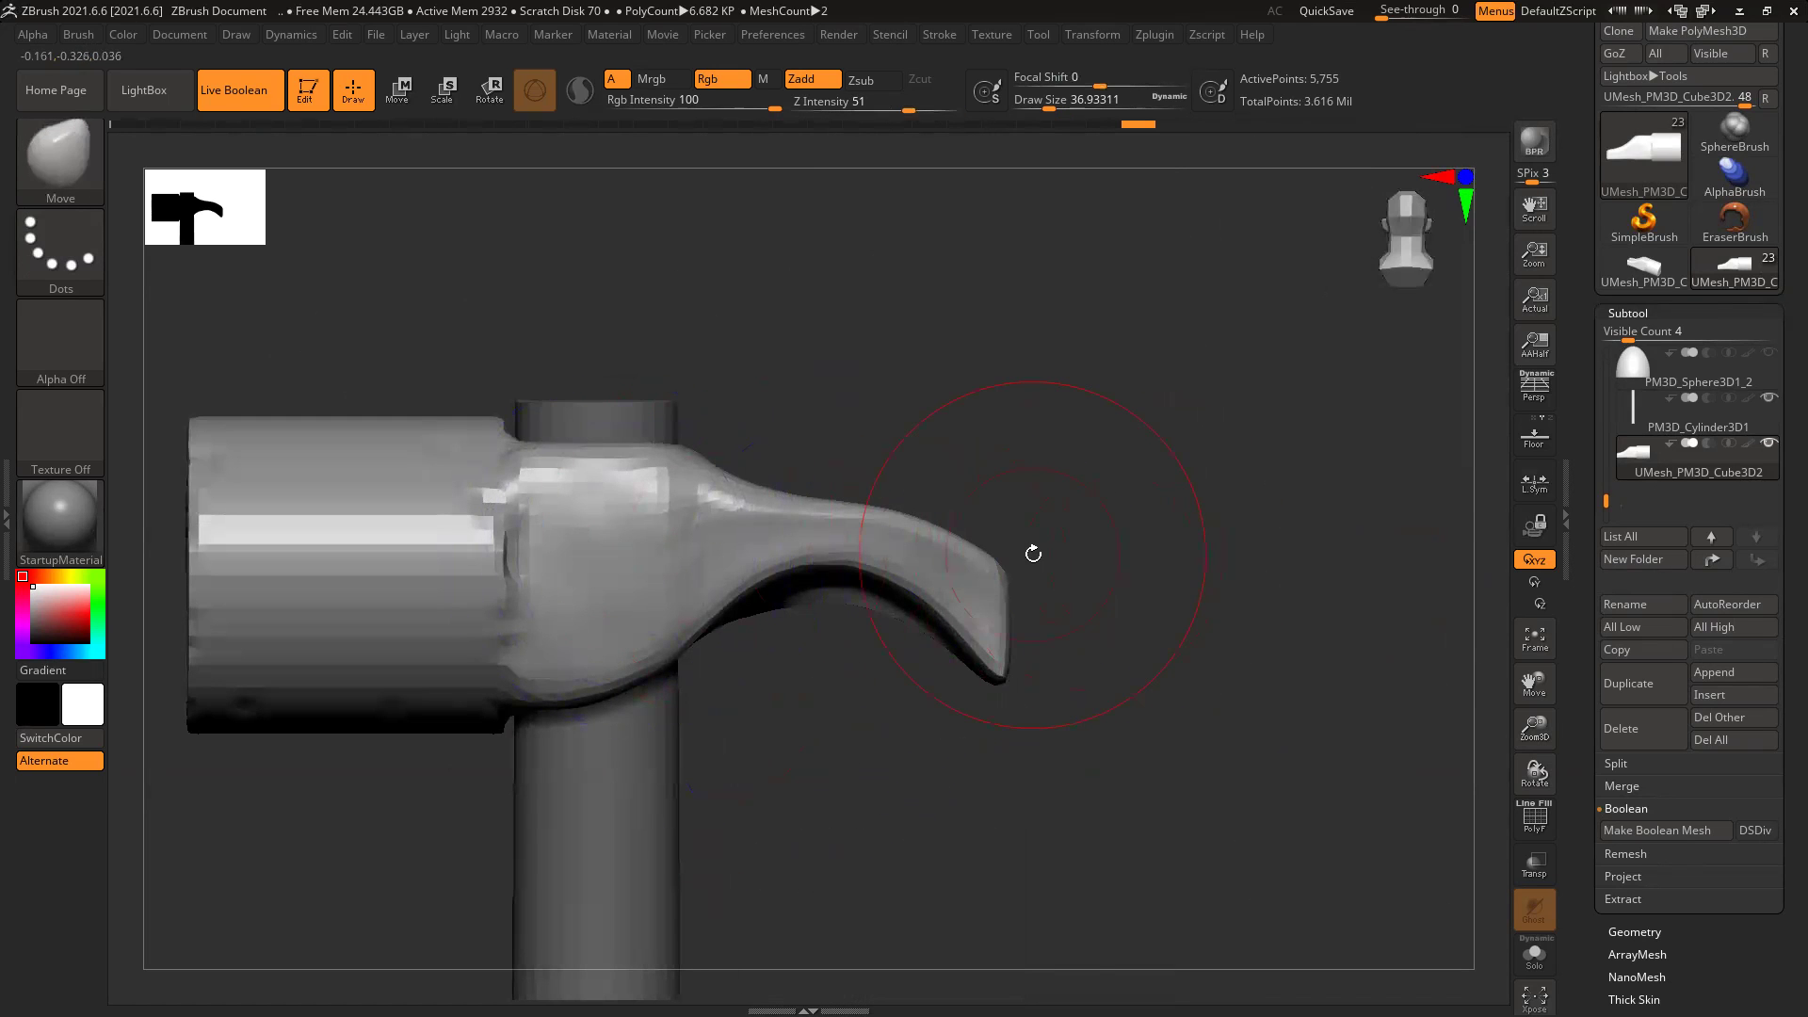
right_click_drag(1074, 556, 847, 493, "ctrl")
right_click_drag(1130, 571, 1013, 597)
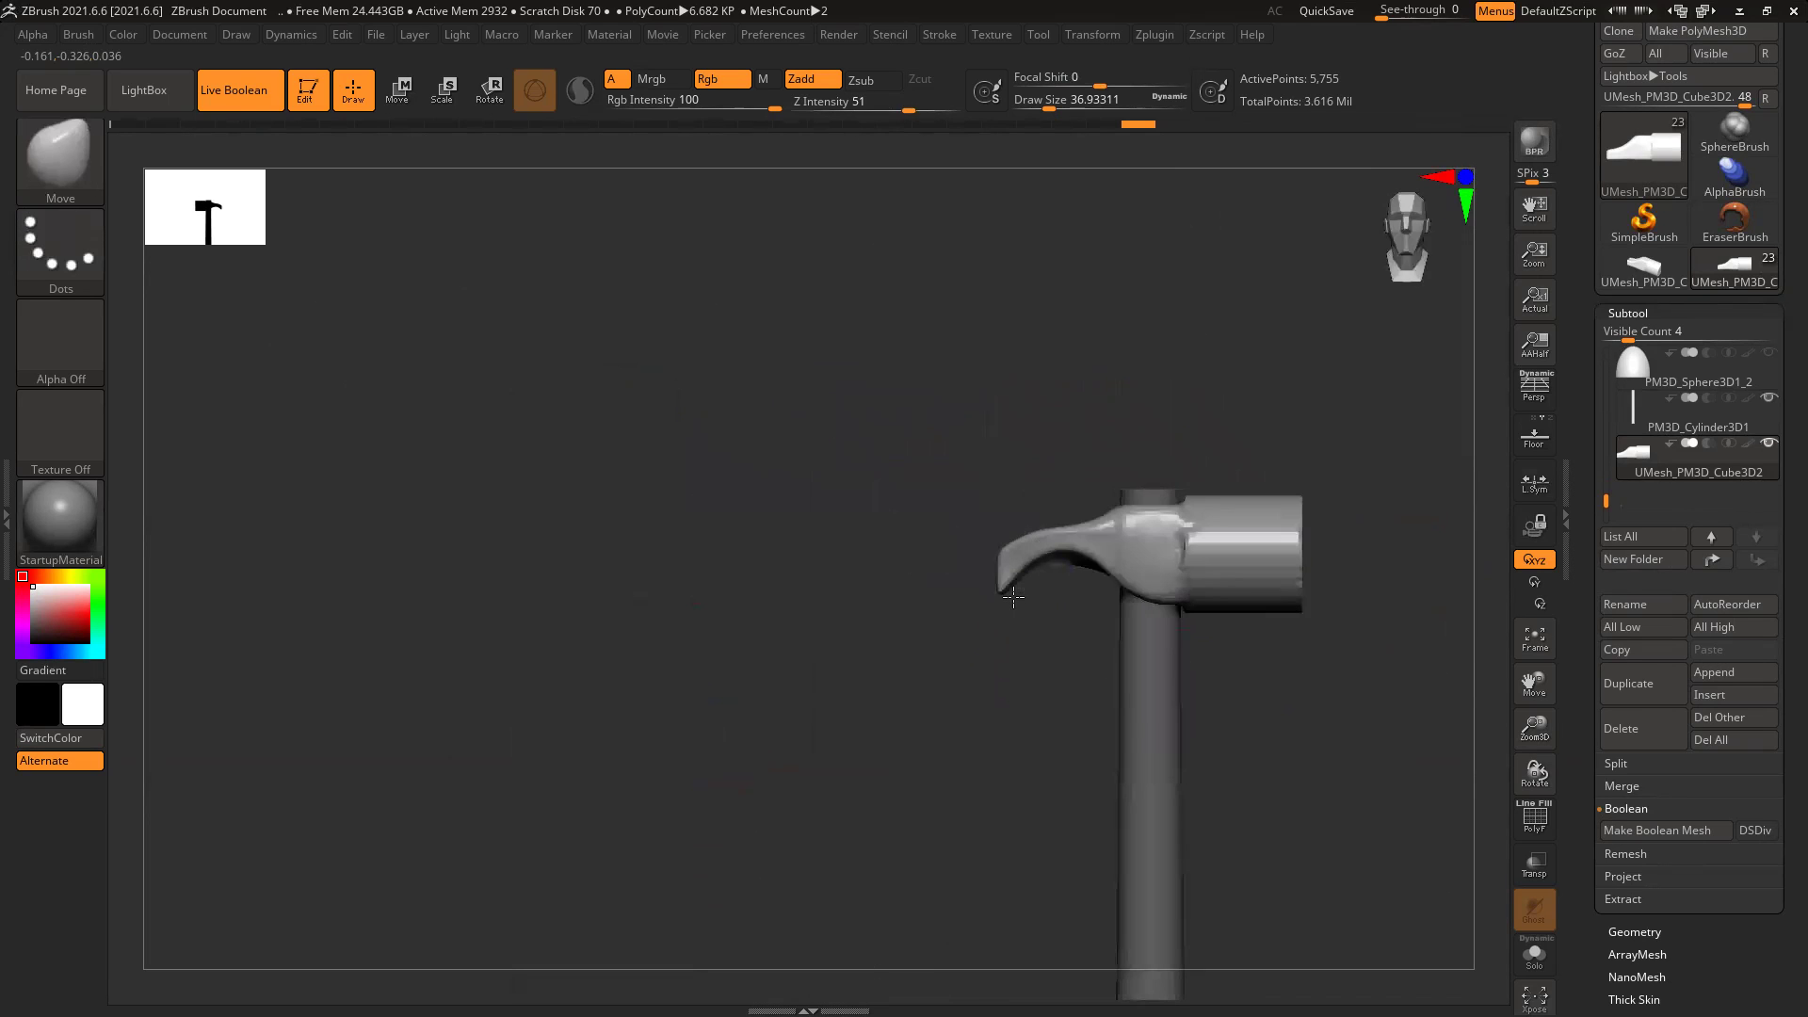
right_click_drag(1311, 725, 1152, 695, "alt")
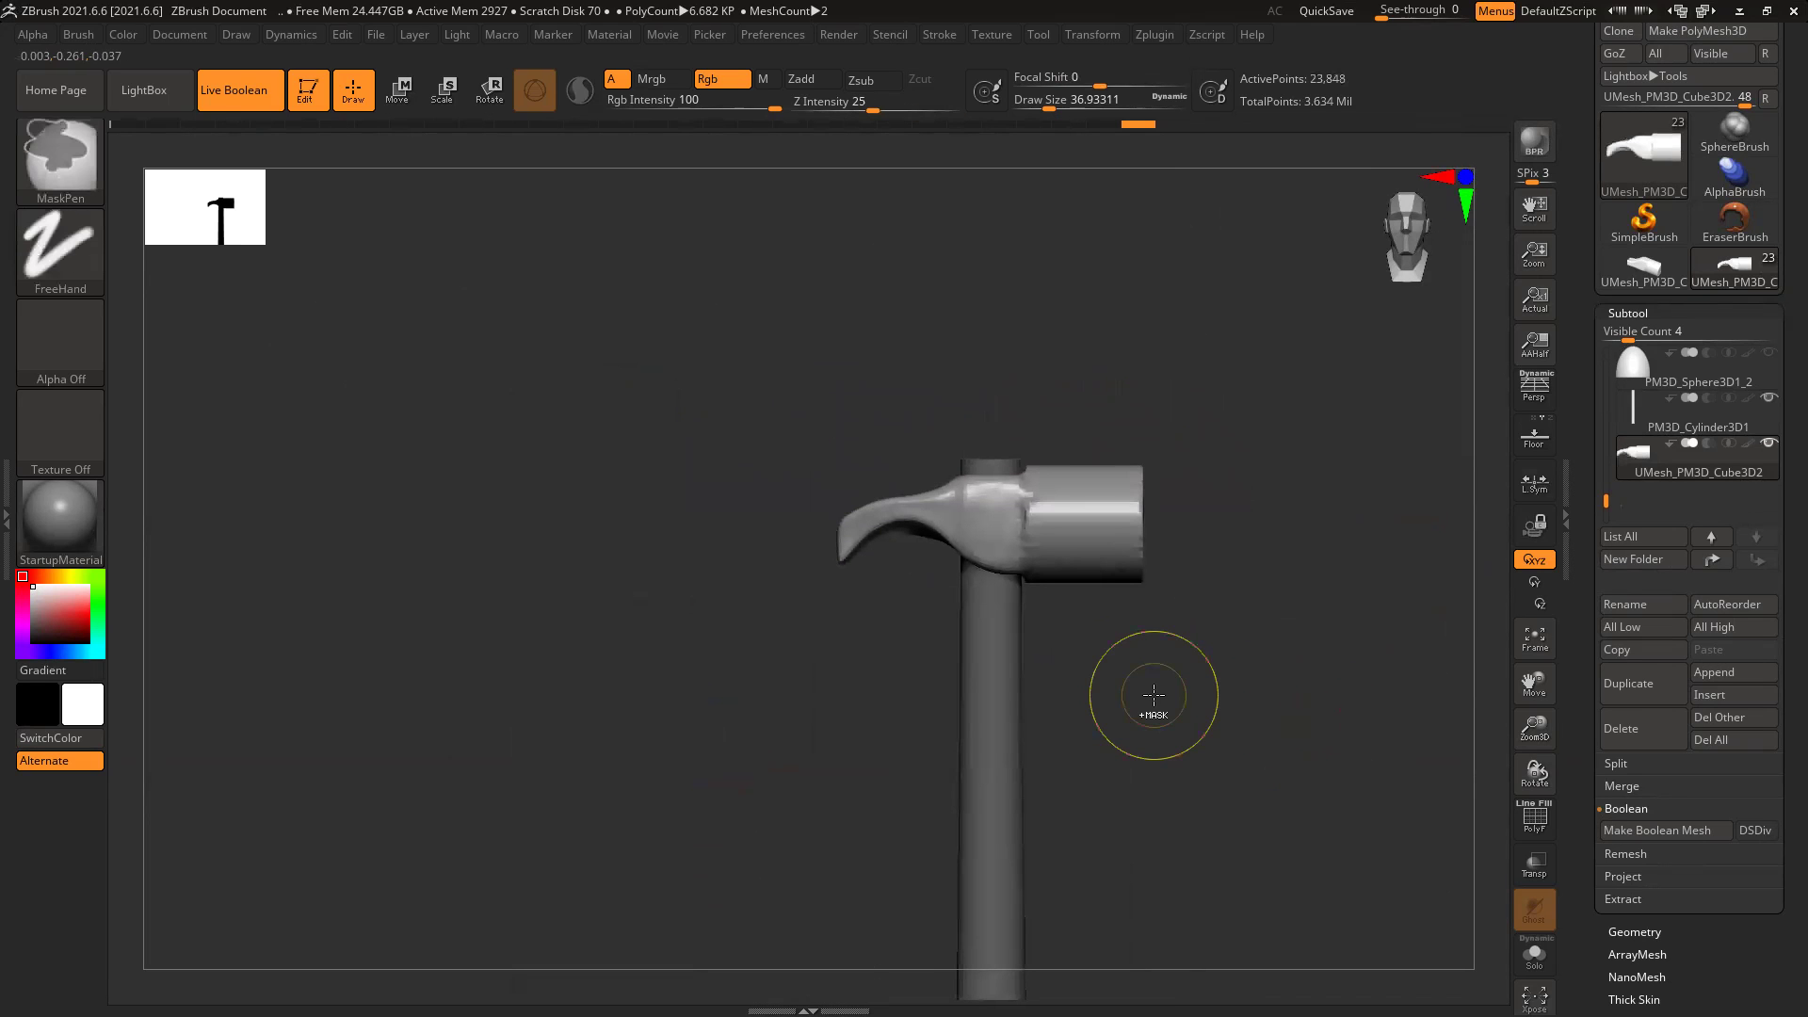
Step: Open the geometry settings for the hammer head and select the TrimDynamic brush
left_click(1643, 352)
left_click(1626, 314)
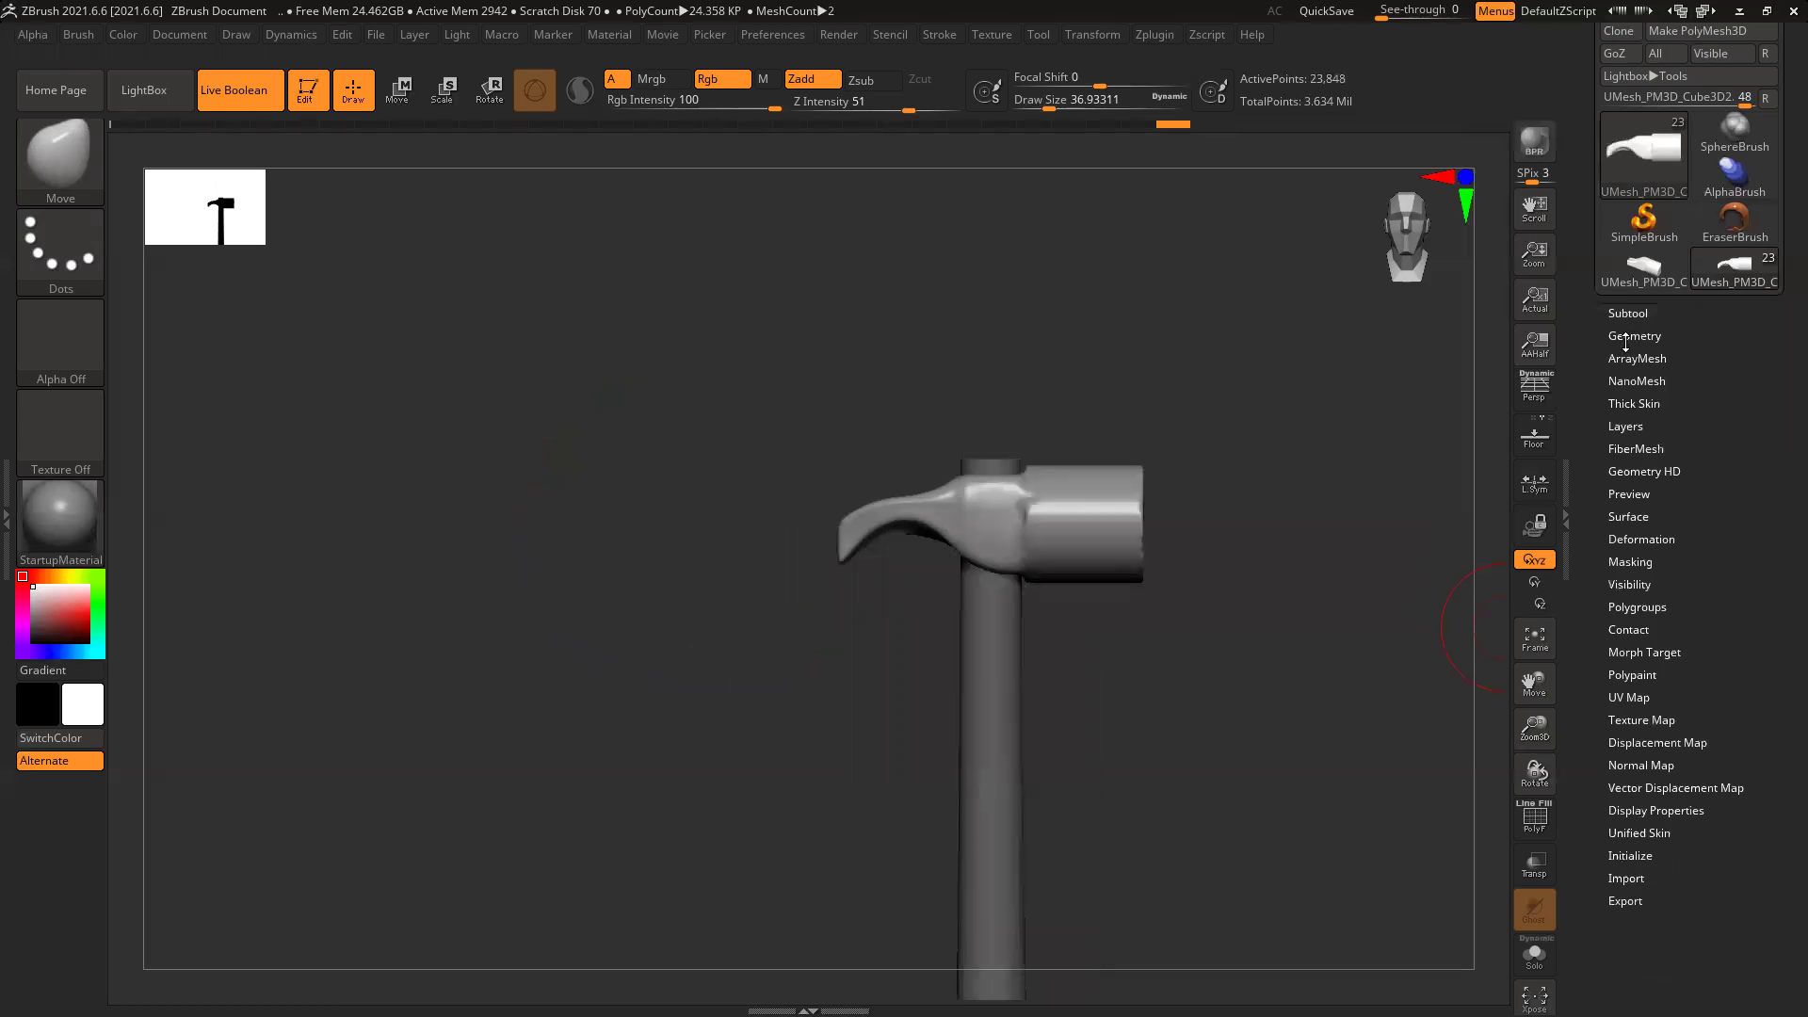
left_click(1635, 336)
left_click(1629, 400)
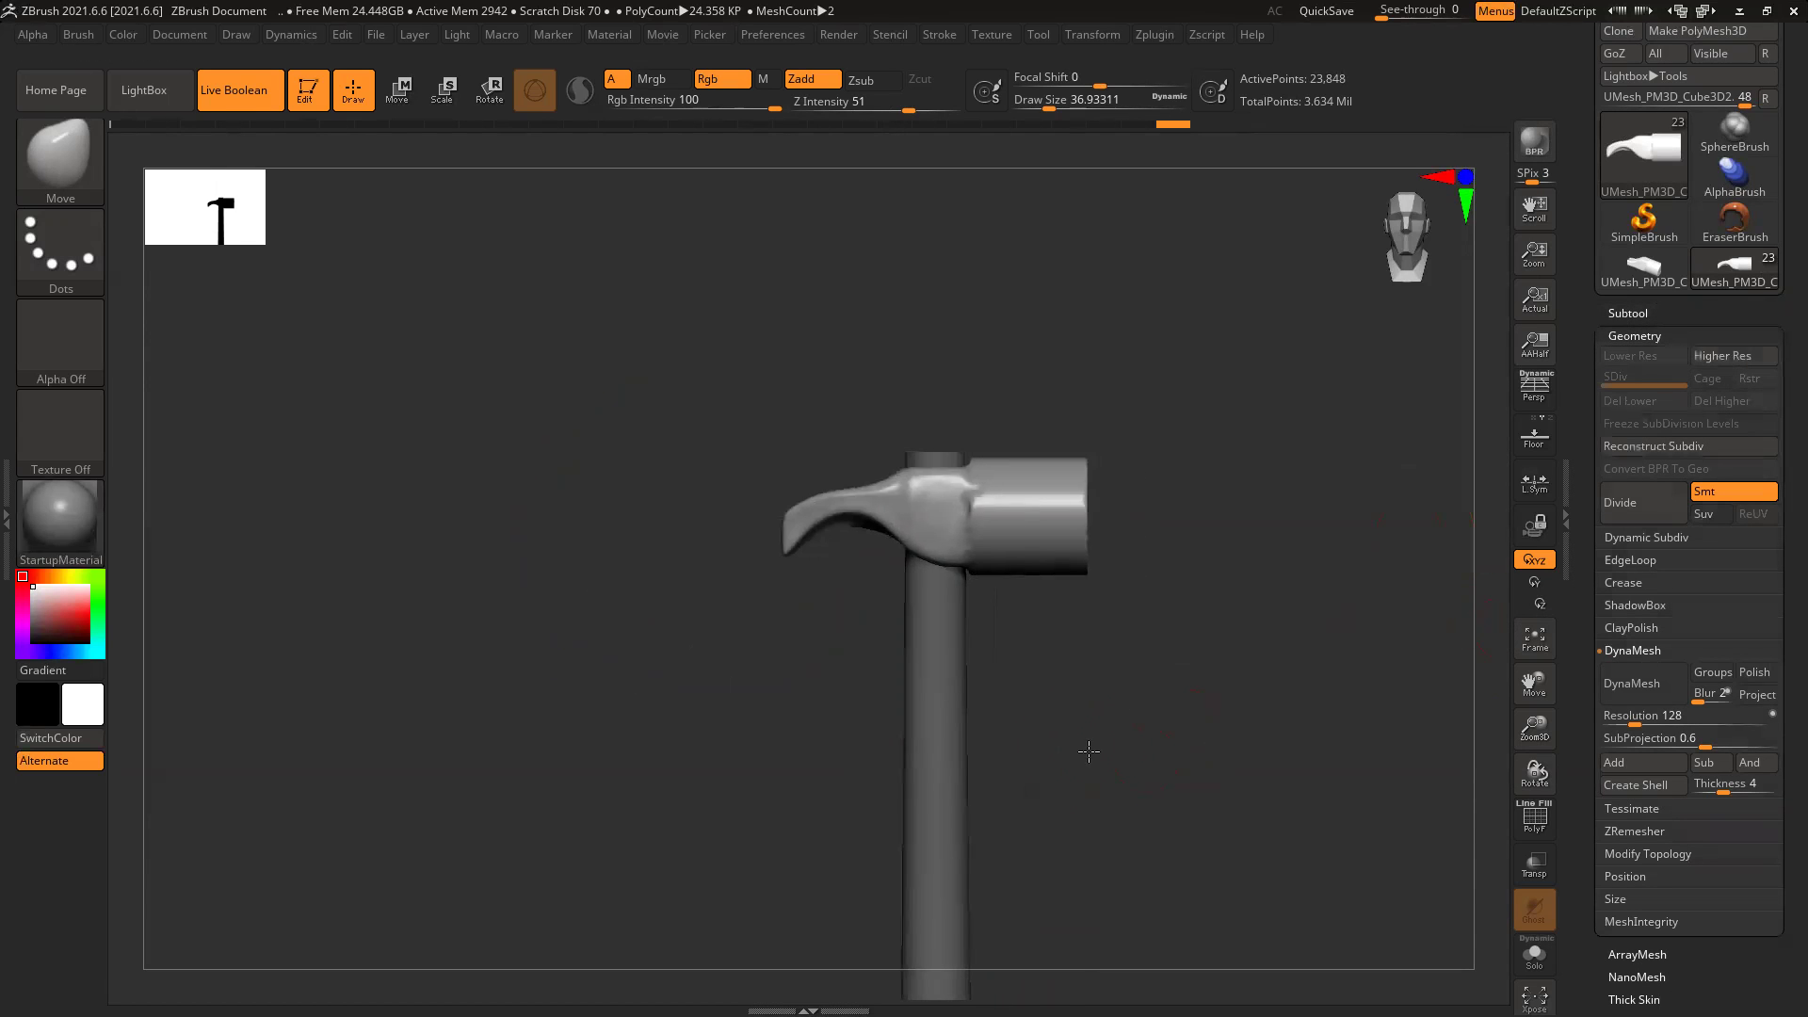
key("f")
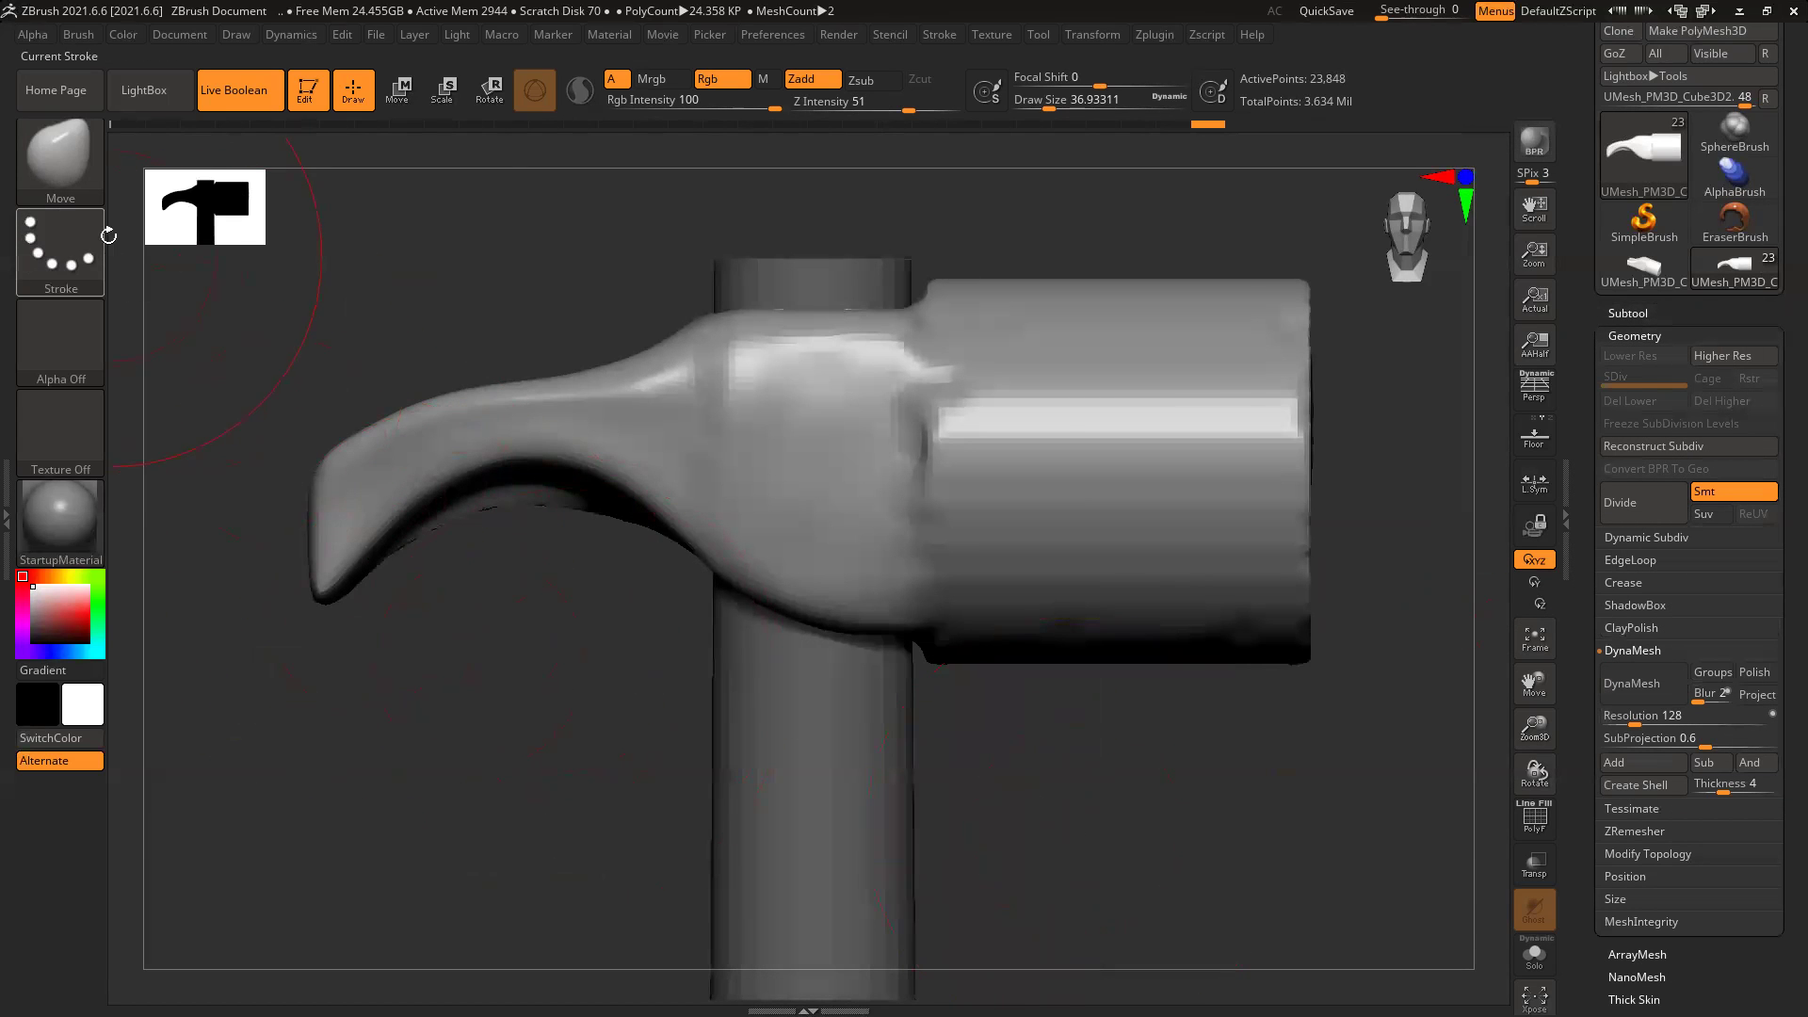
key("b")
left_click(551, 772)
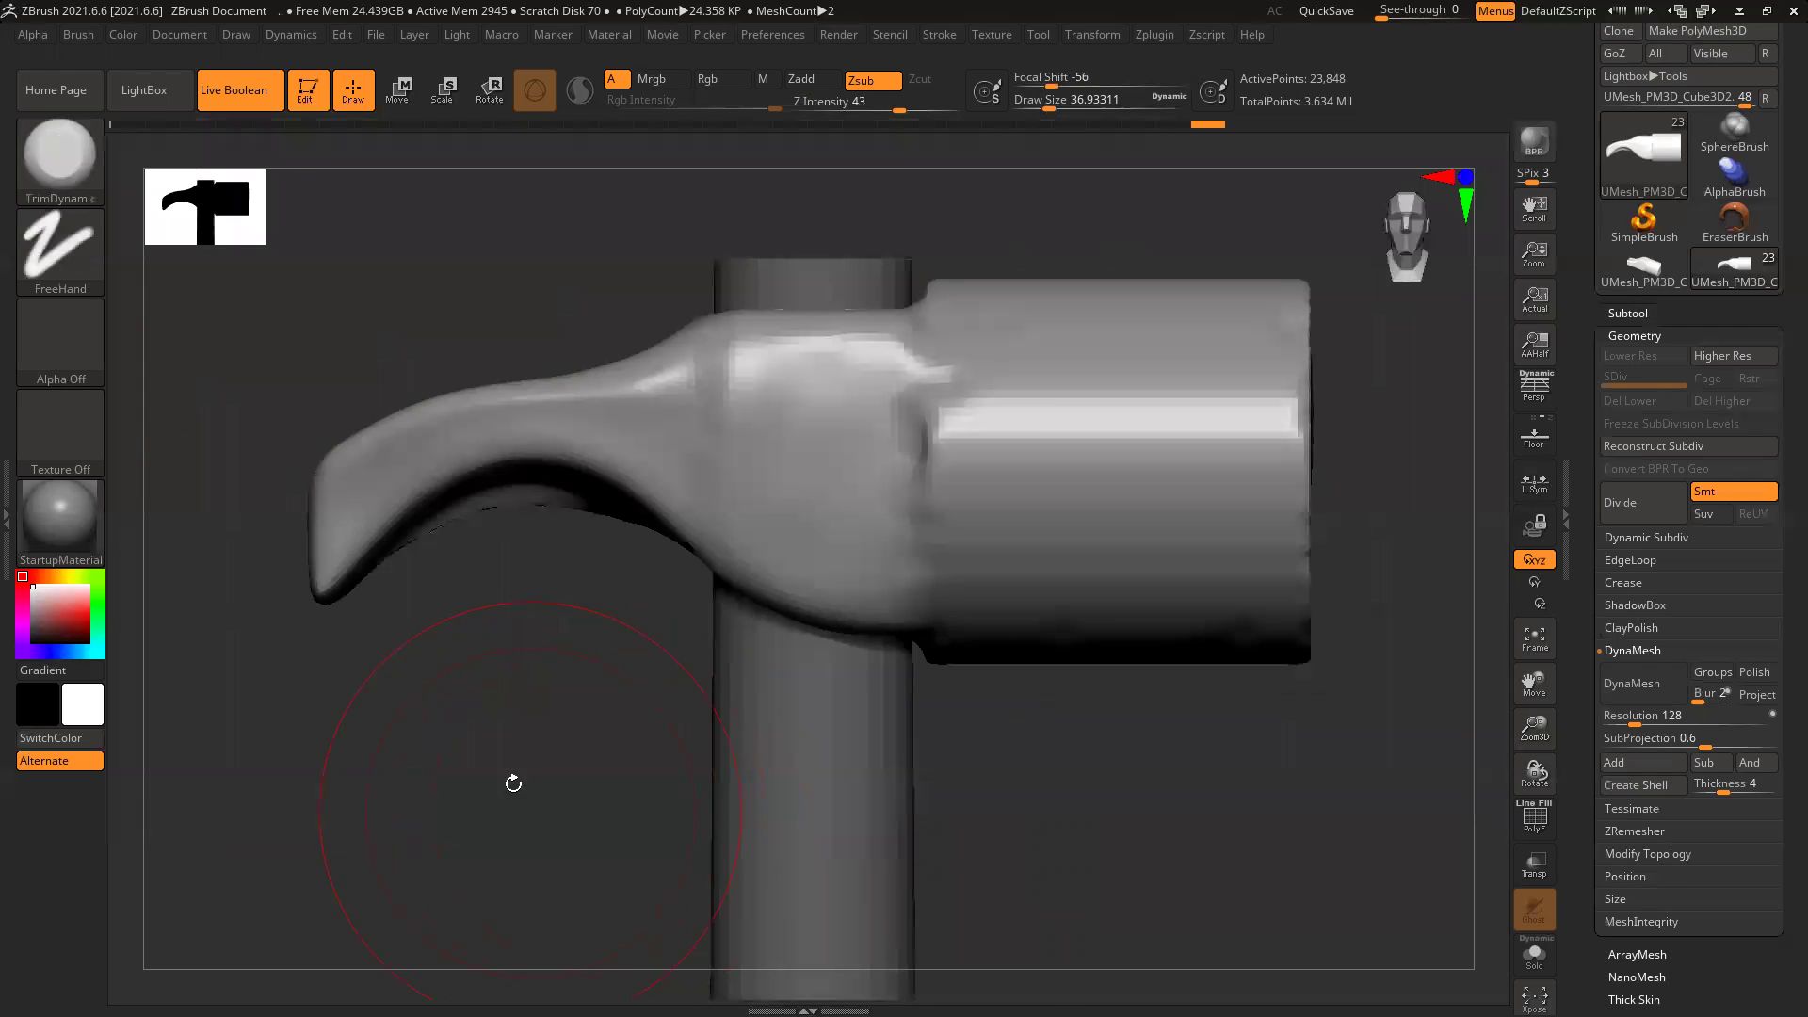
left_click_drag(512, 782, 664, 797, "alt")
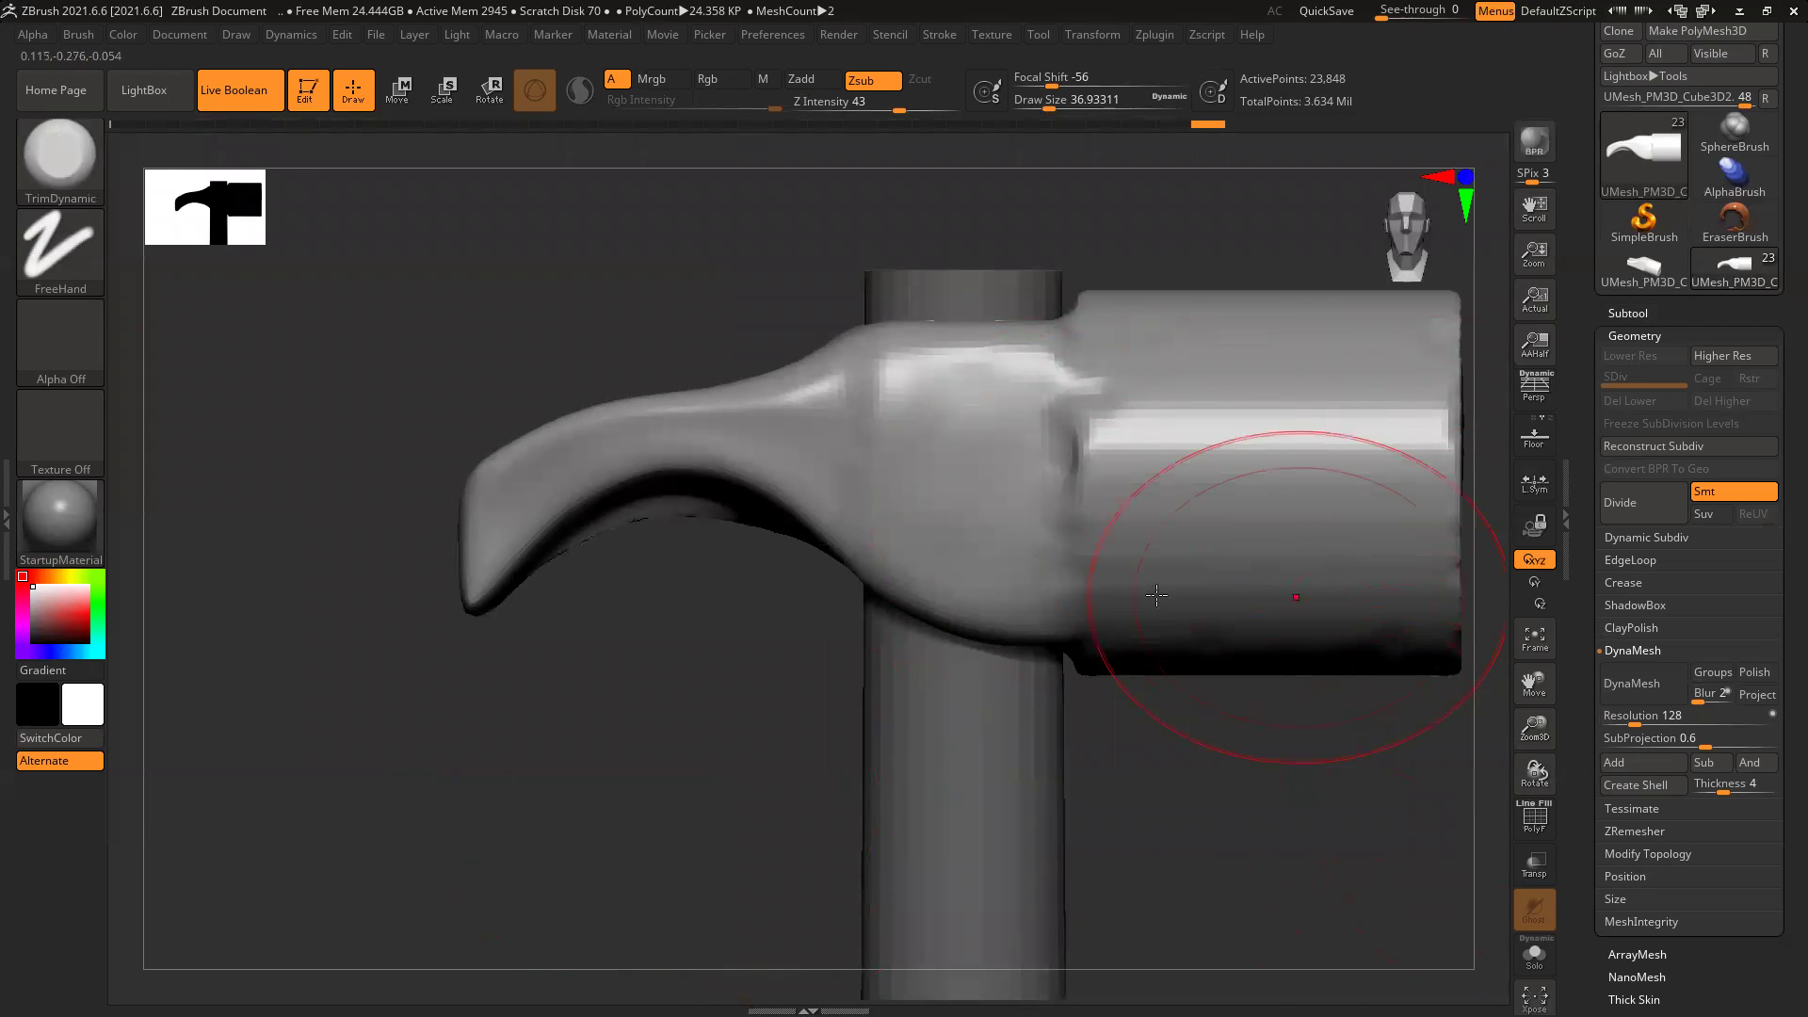
Step: Show the wireframe, assign the whole hammer head to one polygroup and ZRemesh it twice with Adapt on
key("shift+f")
key("ctrl")
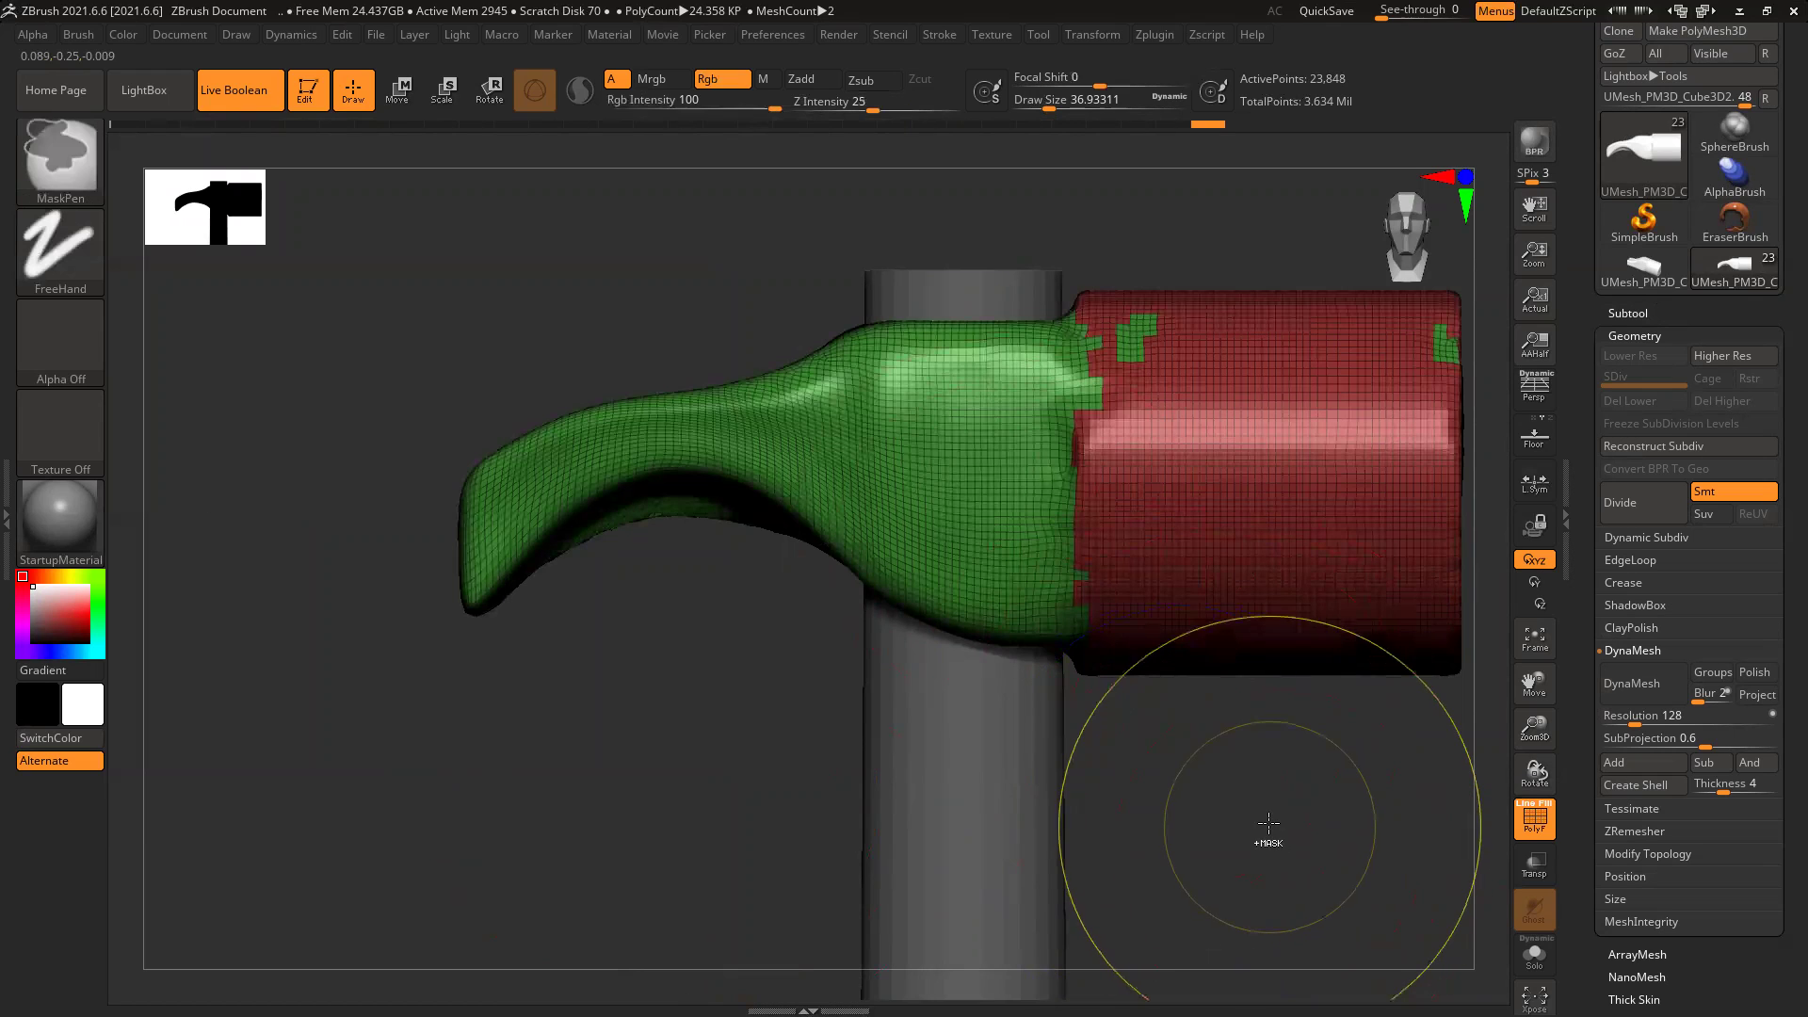
key("ctrl+w")
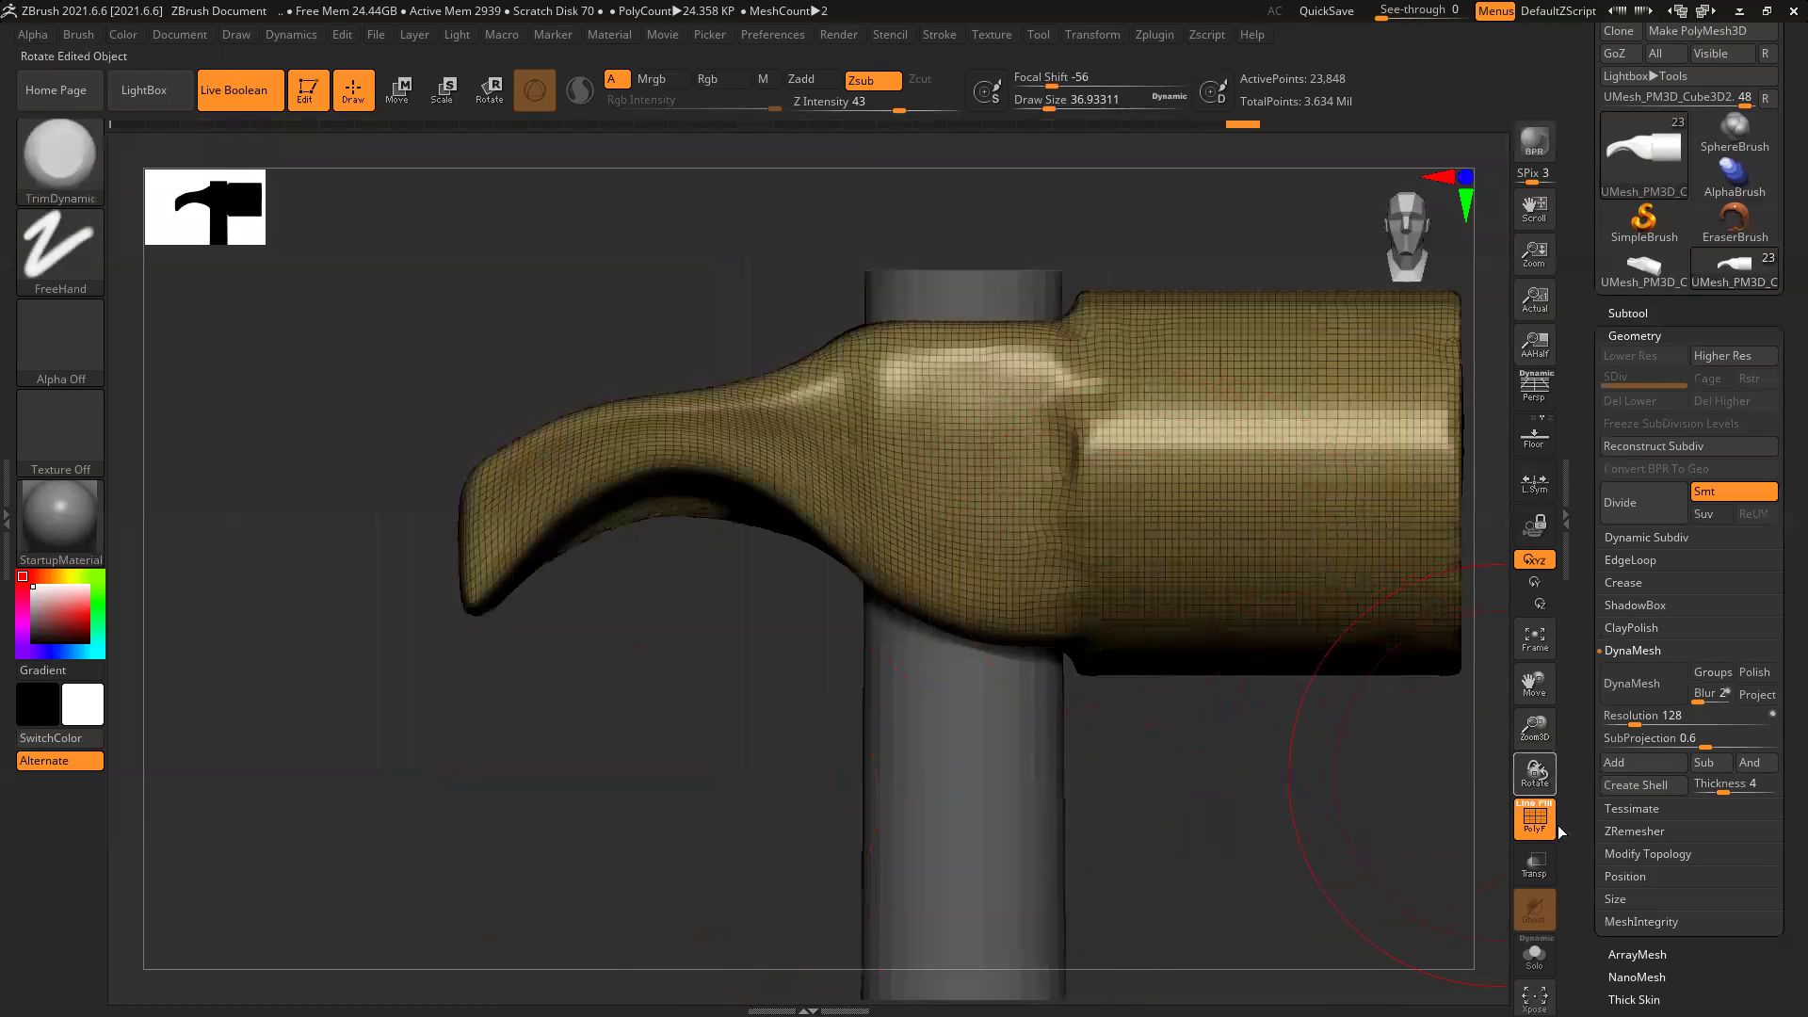
left_click(1644, 834)
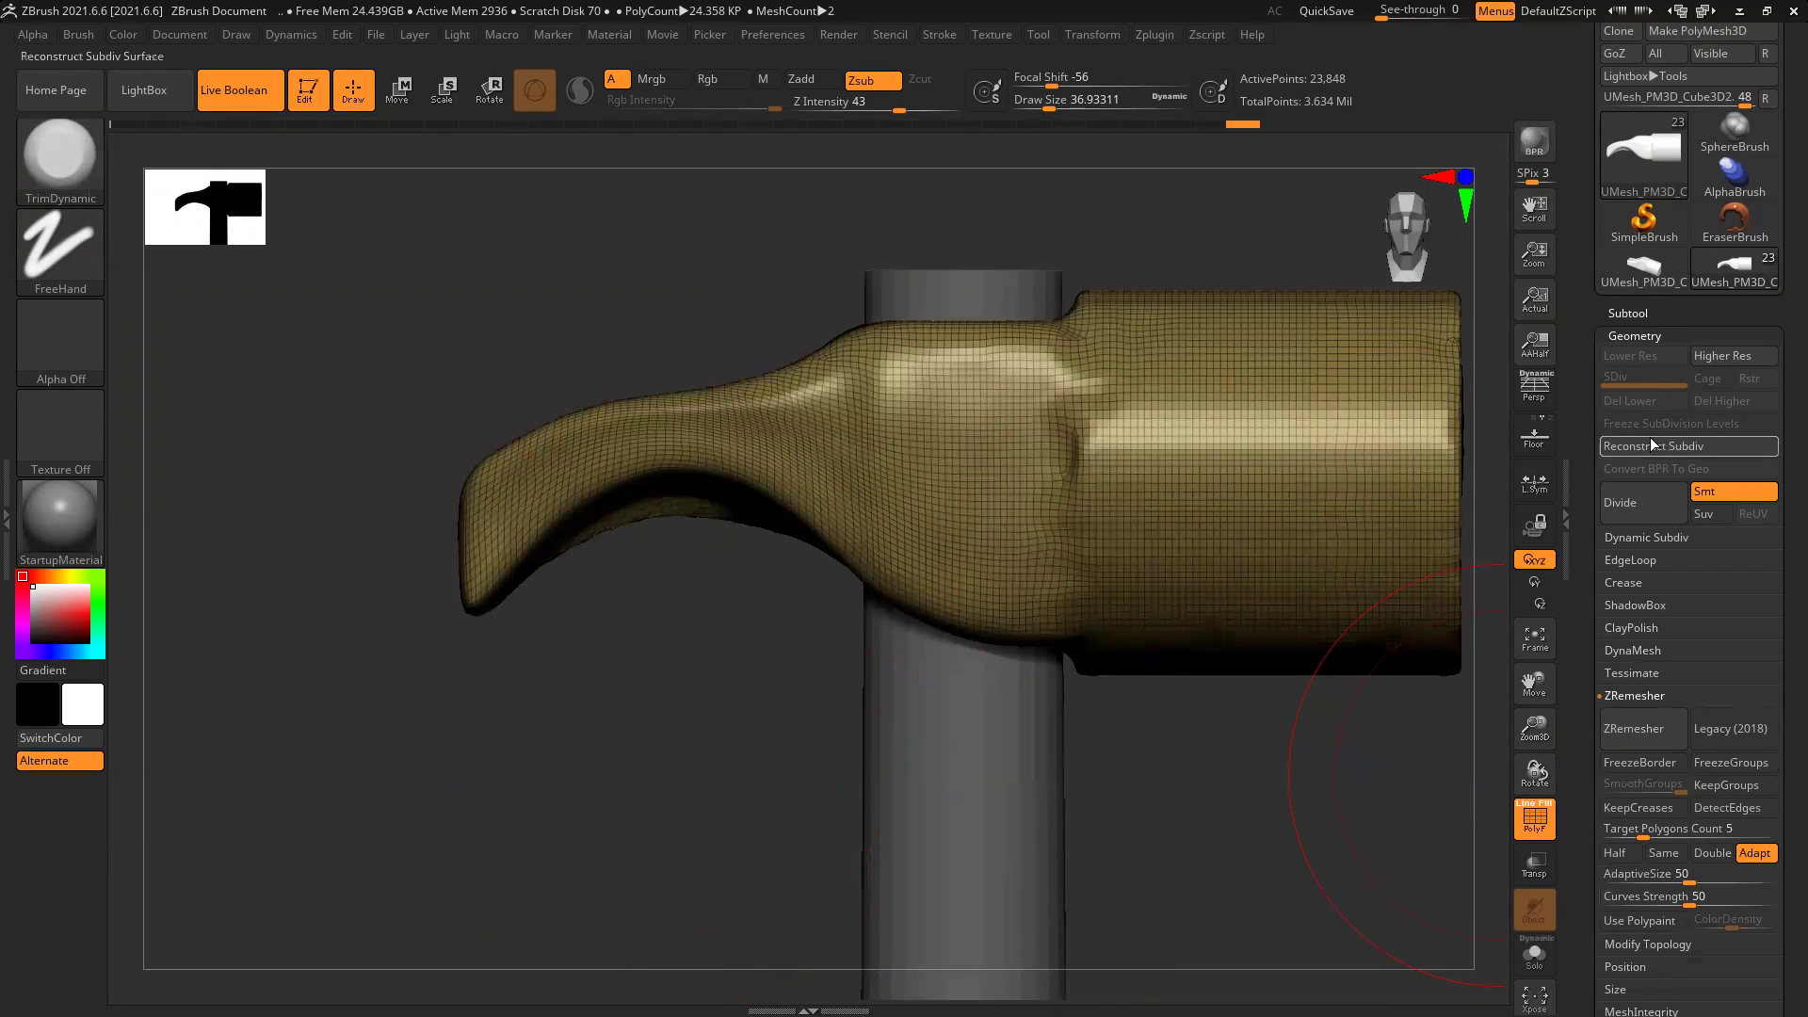
left_click(1655, 735)
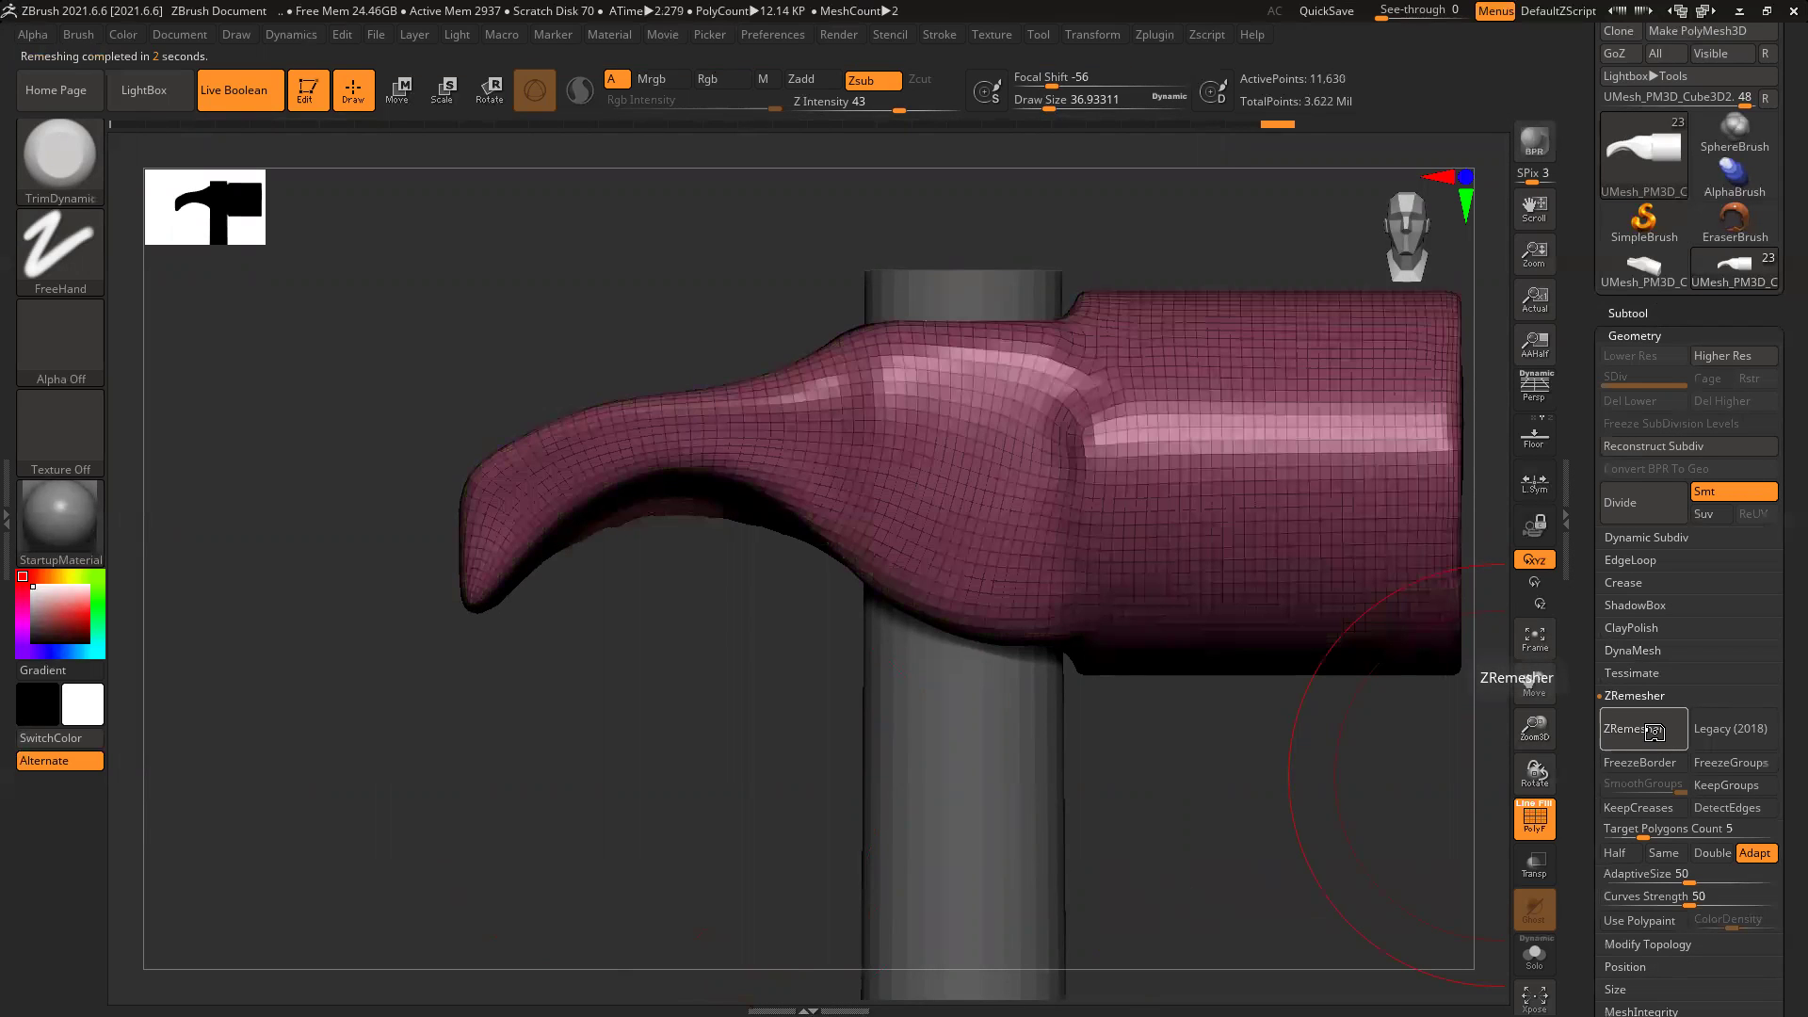
left_click(1655, 735)
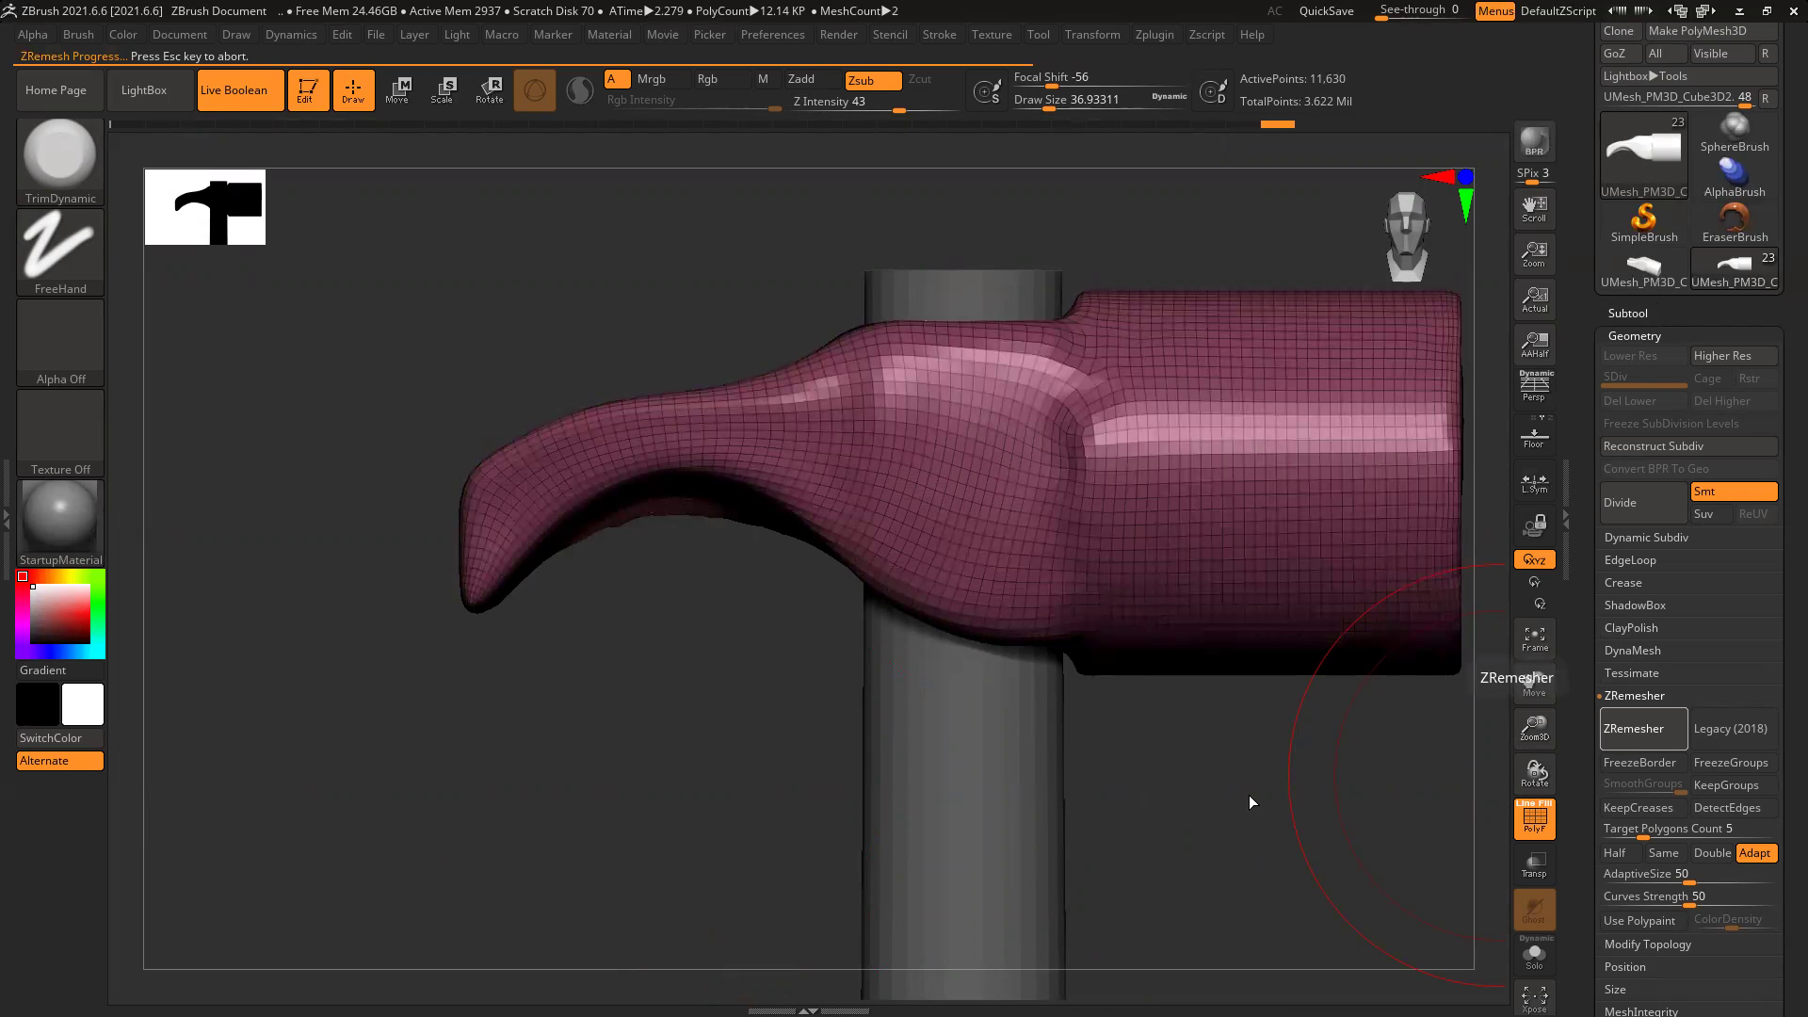
Step: Hide the wireframe and subdivide the remeshed hammer head twice, up to subdivision level 3
right_click_drag(1266, 799, 740, 753, "ctrl")
left_click_drag(740, 754, 1116, 742, "shift")
key("shift+f")
key("ctrl+d")
key("ctrl+d")
right_click_drag(1276, 750, 1271, 815, "ctrl")
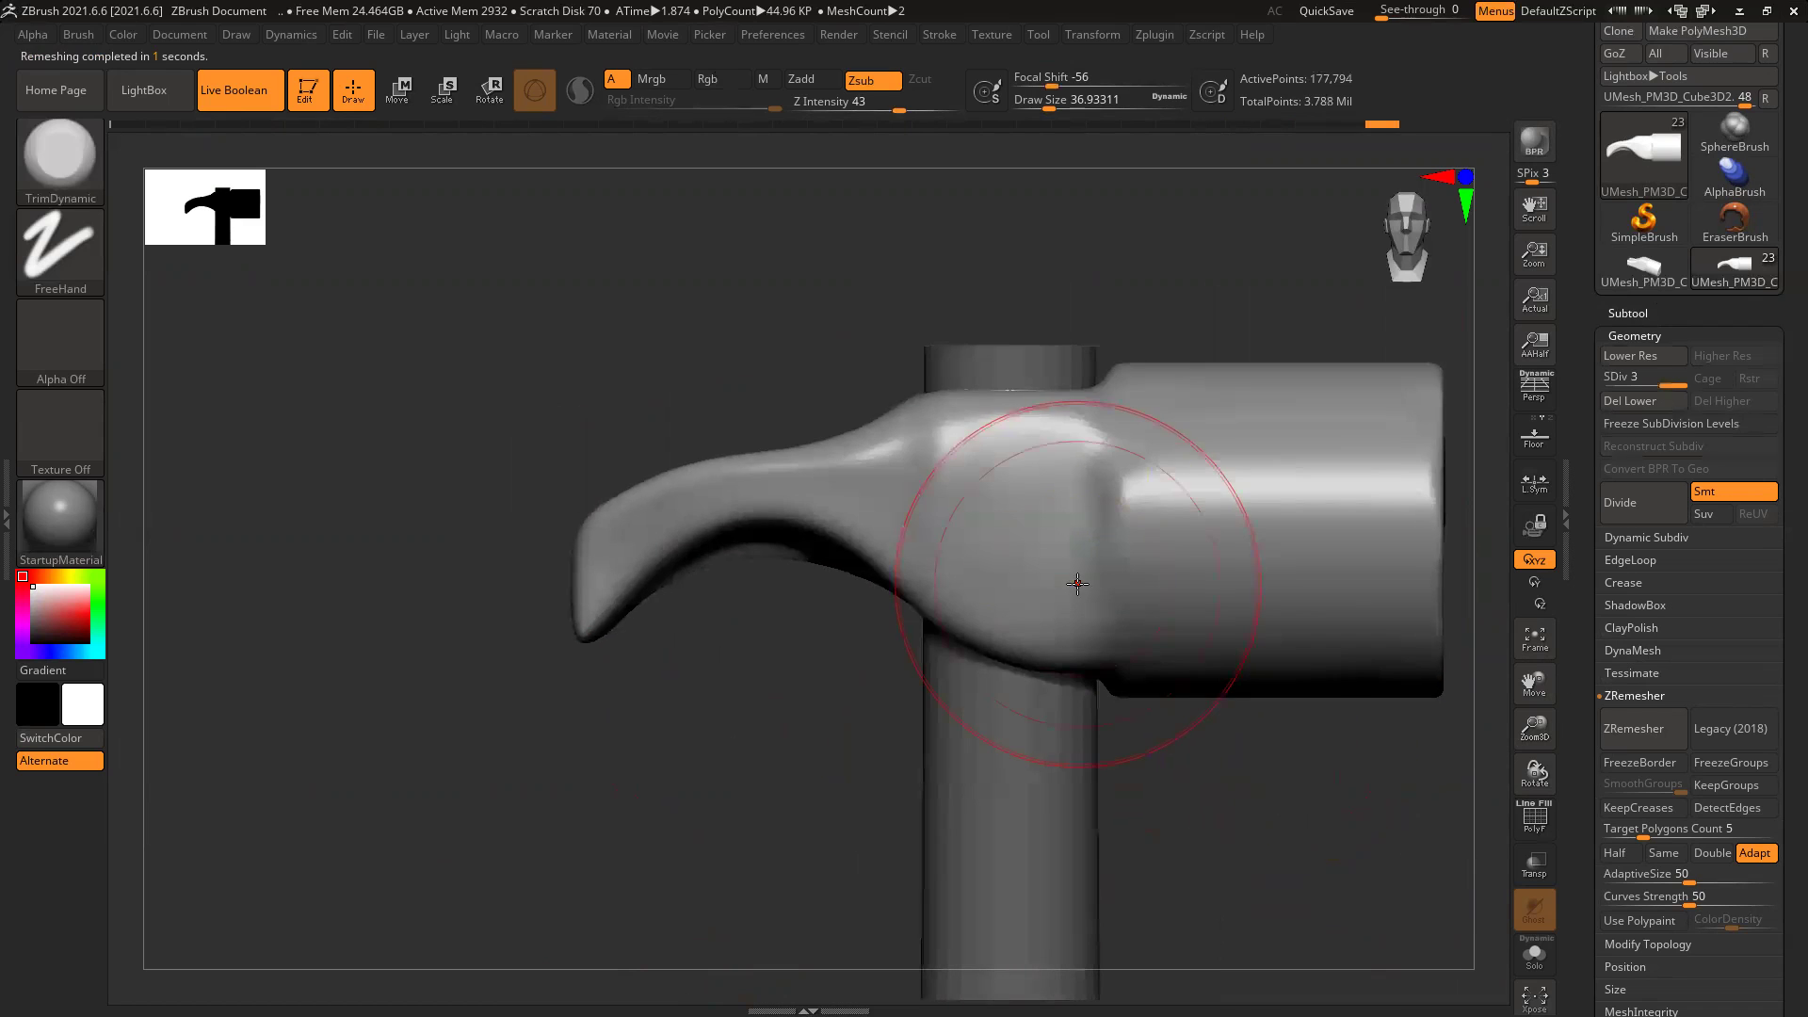
Step: Flatten the upper faces of the two claw prongs and the area around the notch with a TrimDynamic brush at size 14
key("bracketleft")
key("bracketleft")
key("bracketleft")
key("bracketleft")
mouse_move(818, 513)
left_mouse_down()
mouse_move(706, 767)
mouse_move(695, 738)
left_mouse_up()
key("b")
mouse_move(353, 600)
left_mouse_down("alt")
mouse_move(371, 678)
mouse_move(428, 760)
left_mouse_up("alt")
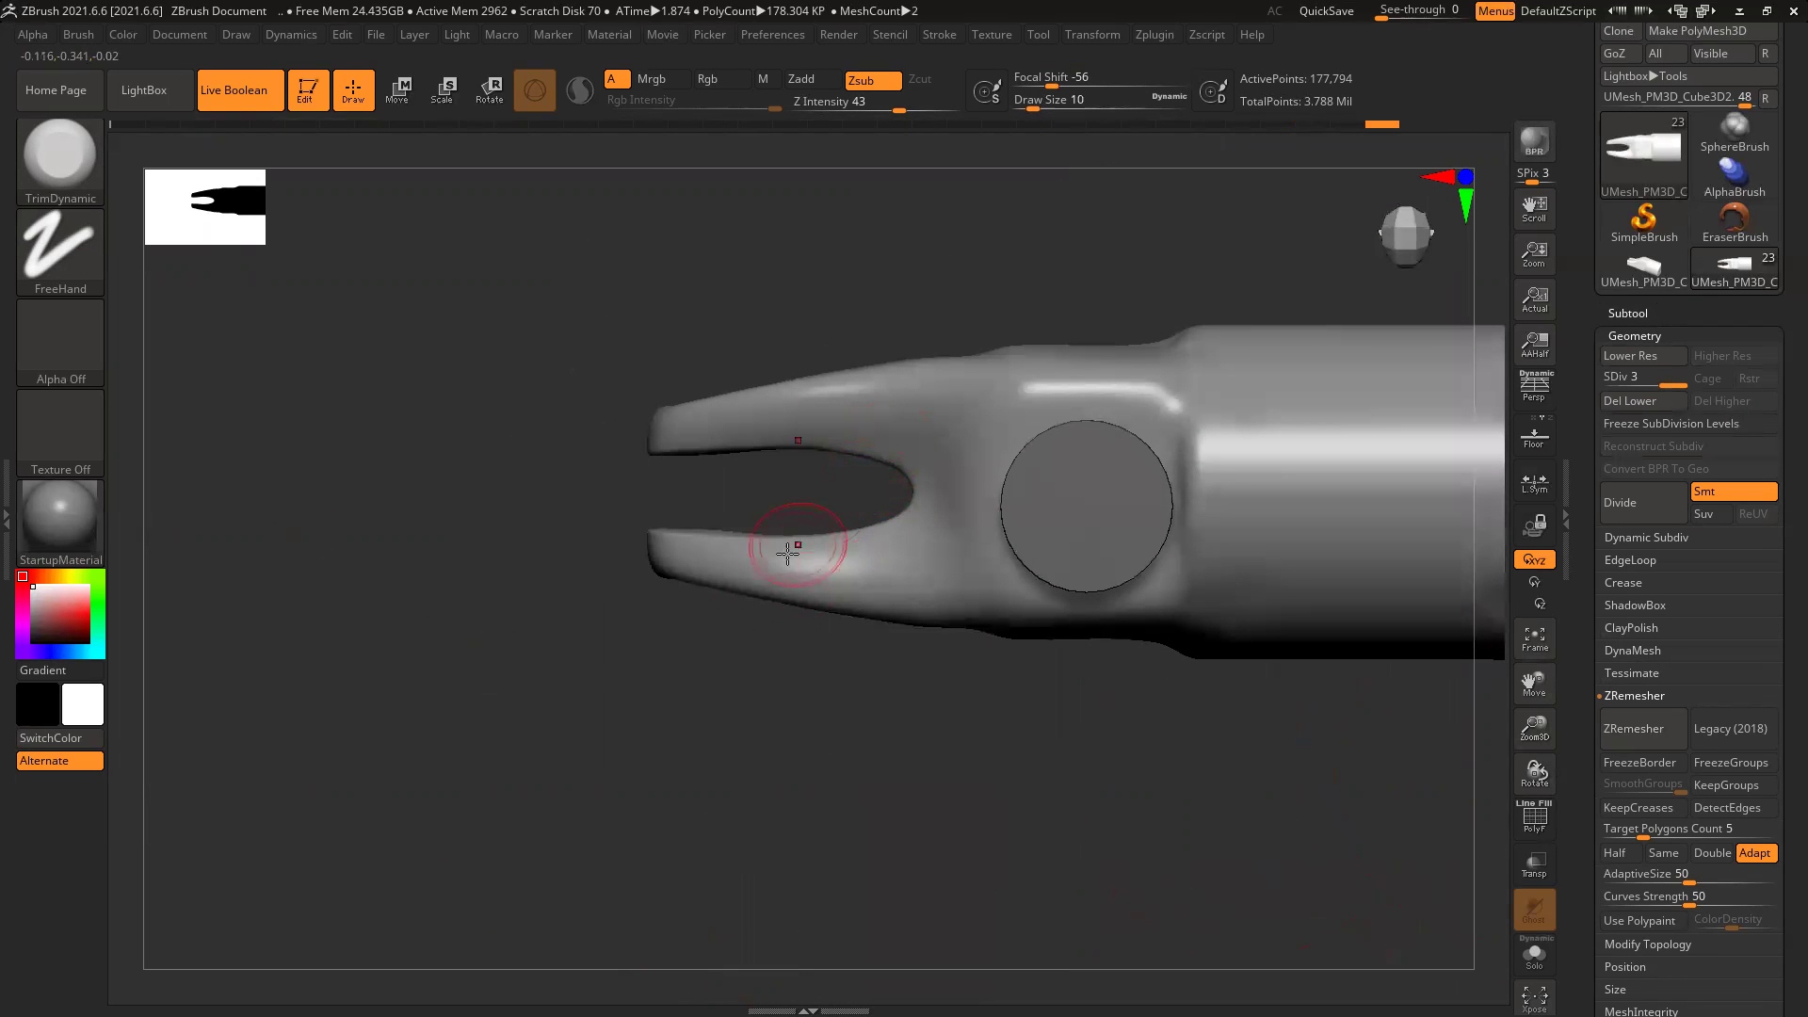
mouse_move(755, 594)
left_mouse_down()
mouse_move(895, 580)
mouse_move(795, 563)
left_mouse_up()
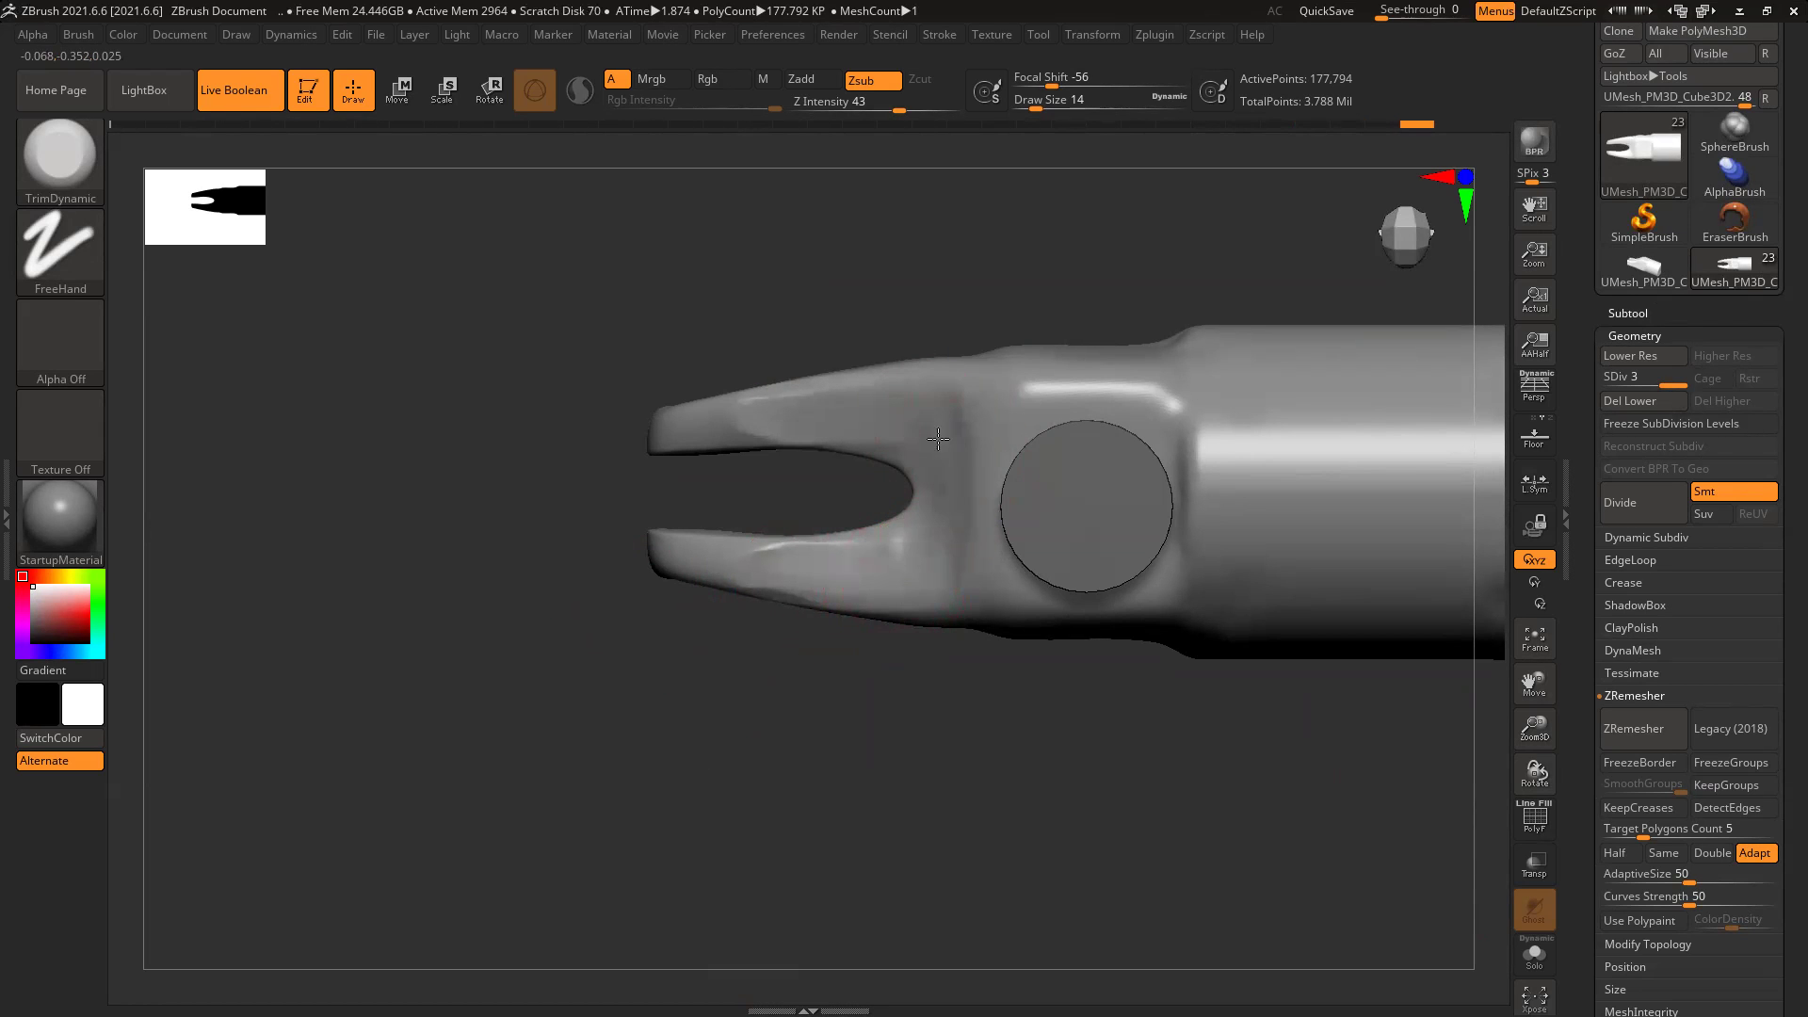
left_click_drag(682, 426, 736, 418)
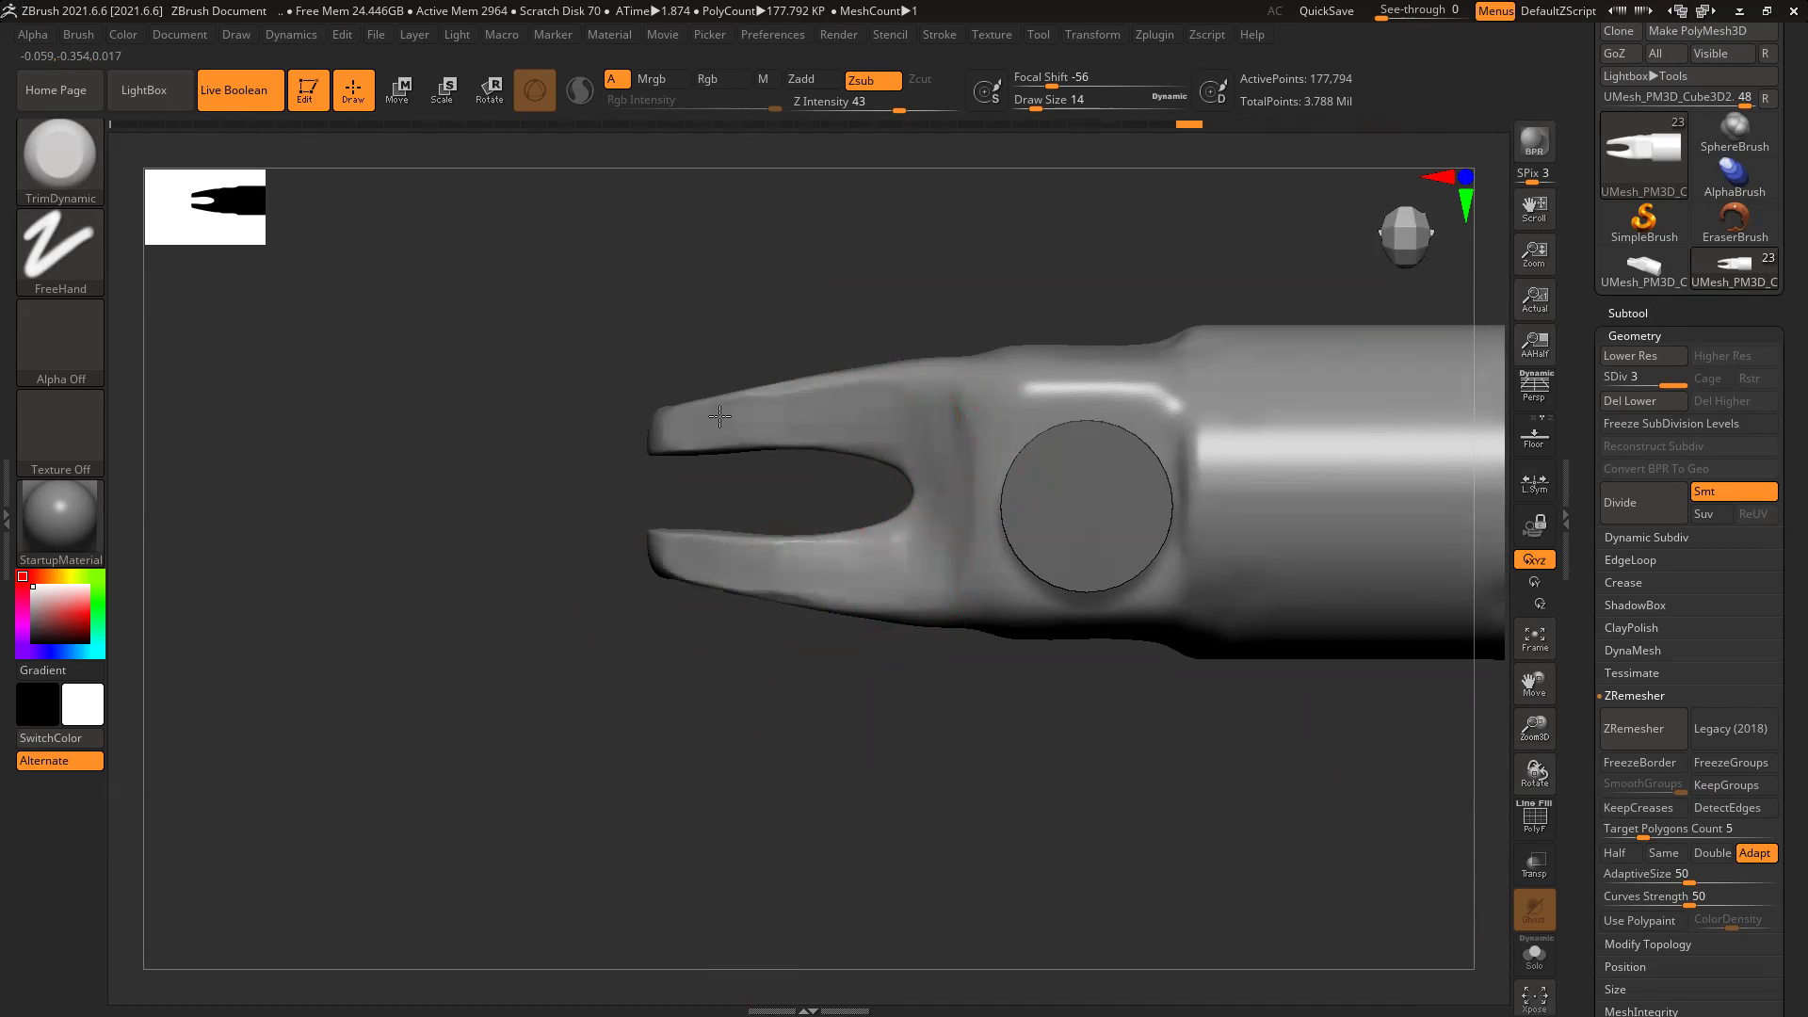
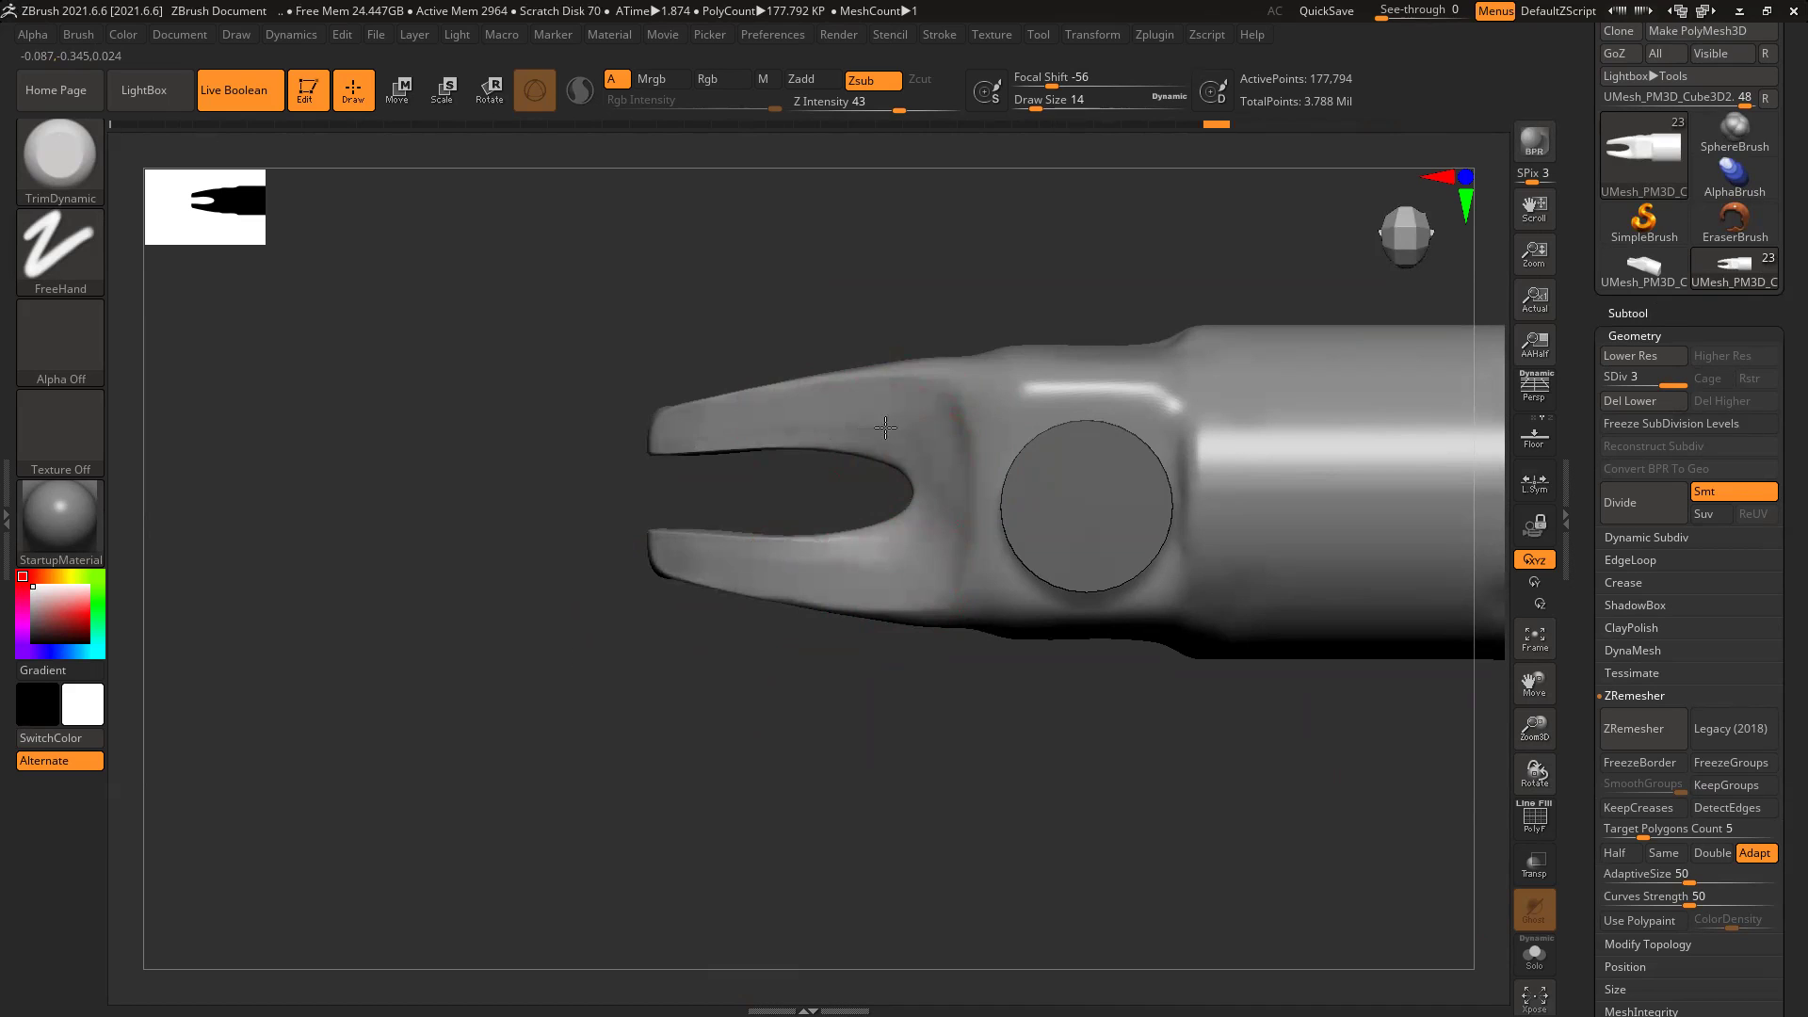
left_click_drag(898, 386, 931, 459)
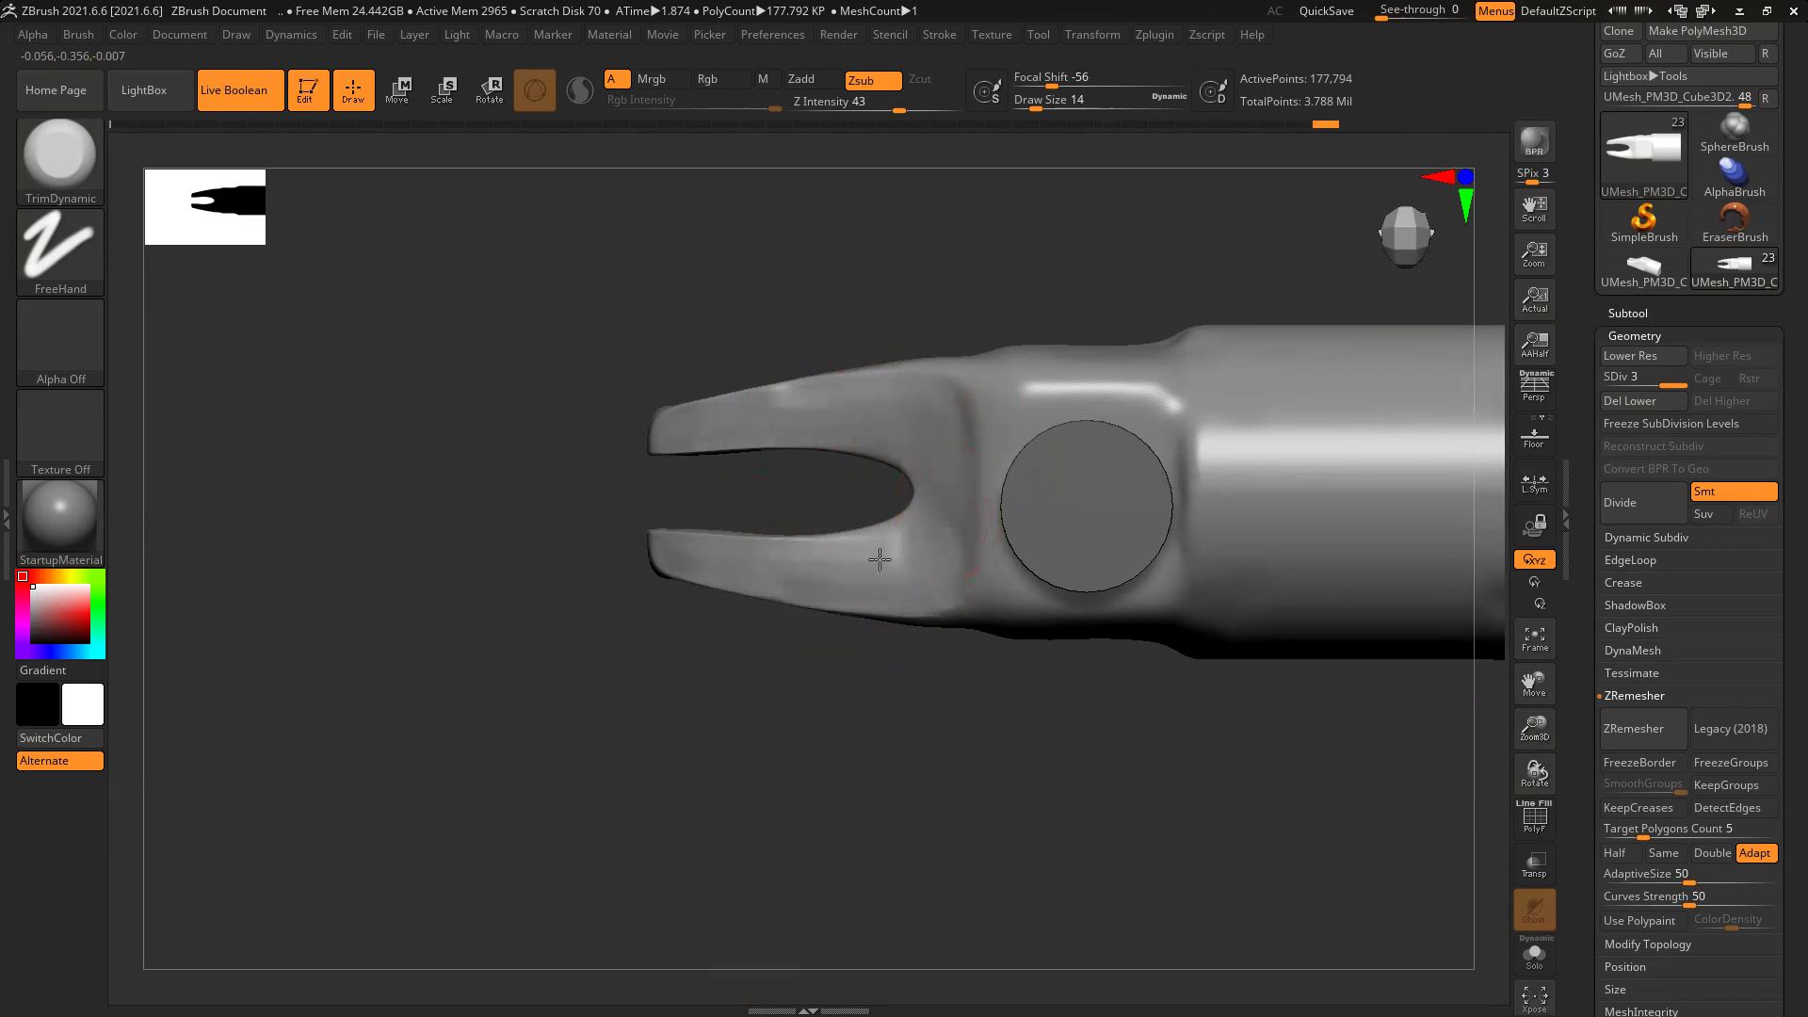
left_click_drag(823, 579, 798, 570)
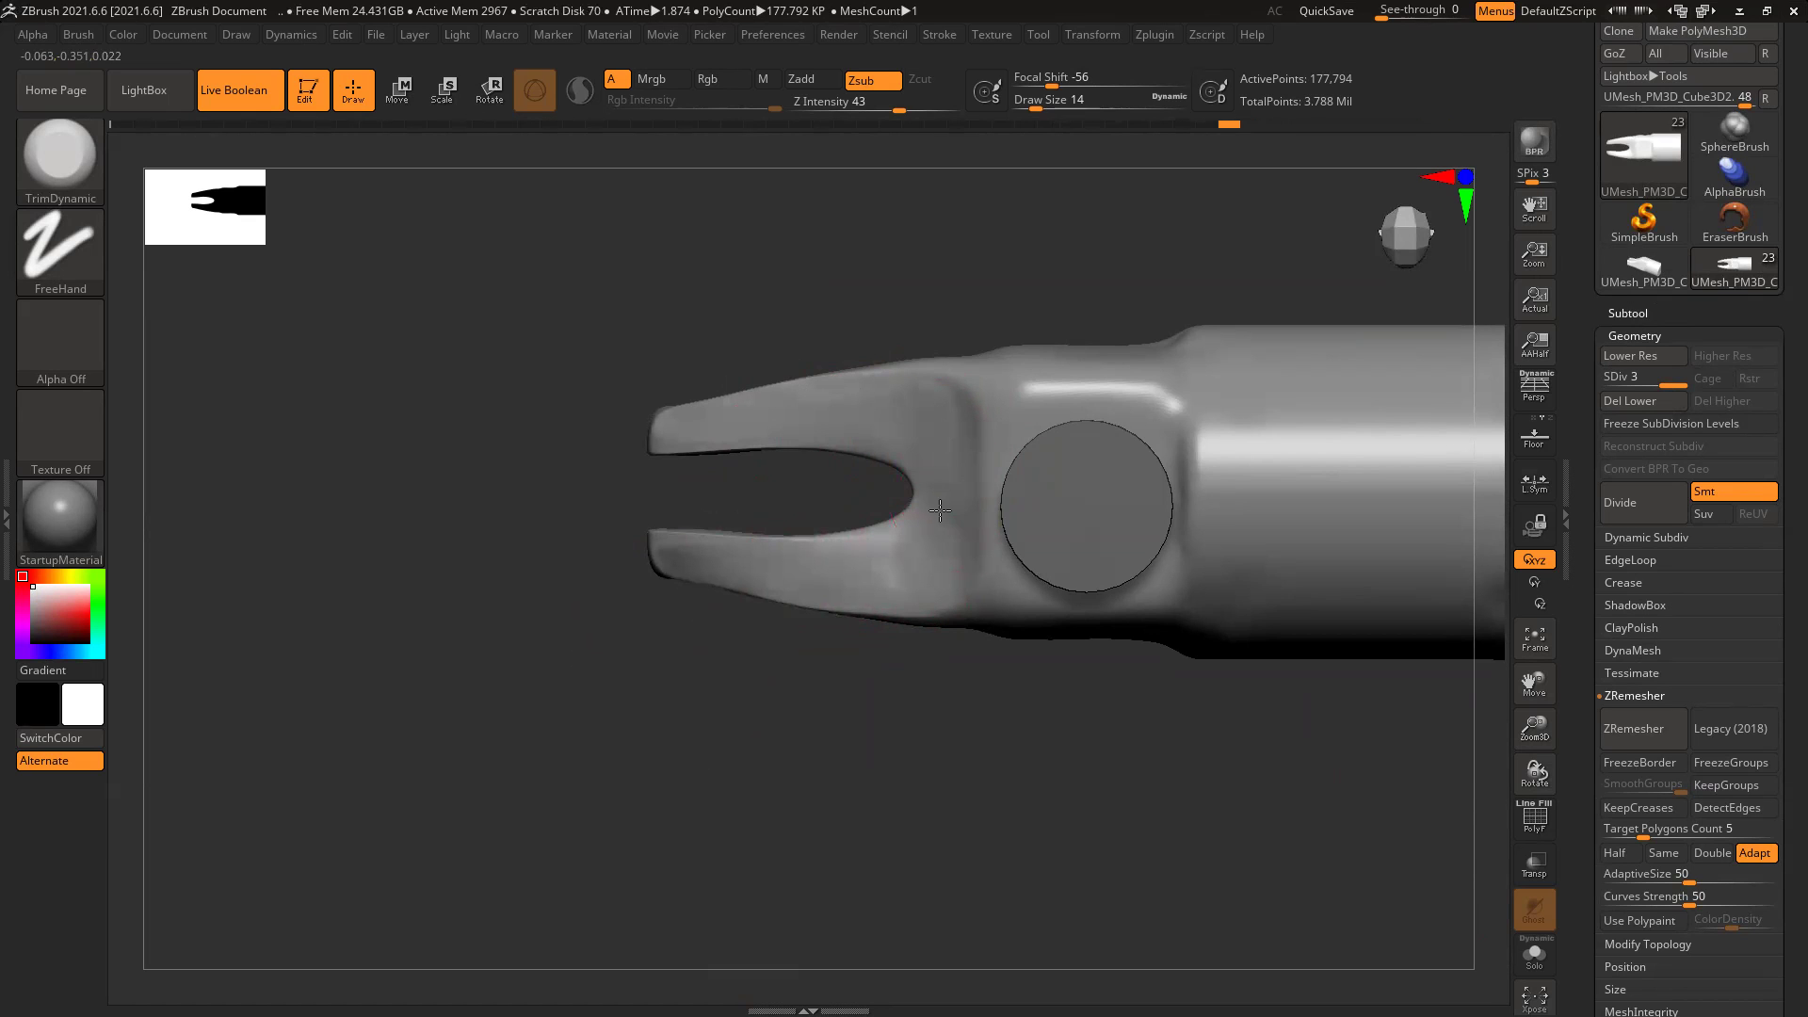
Step: Flatten the undersides of both claw prongs up to the notch with TrimDynamic, giving their edges crisper planes
mouse_move(956, 722)
left_mouse_down()
mouse_move(637, 734)
mouse_move(767, 424)
mouse_move(672, 454)
left_mouse_up()
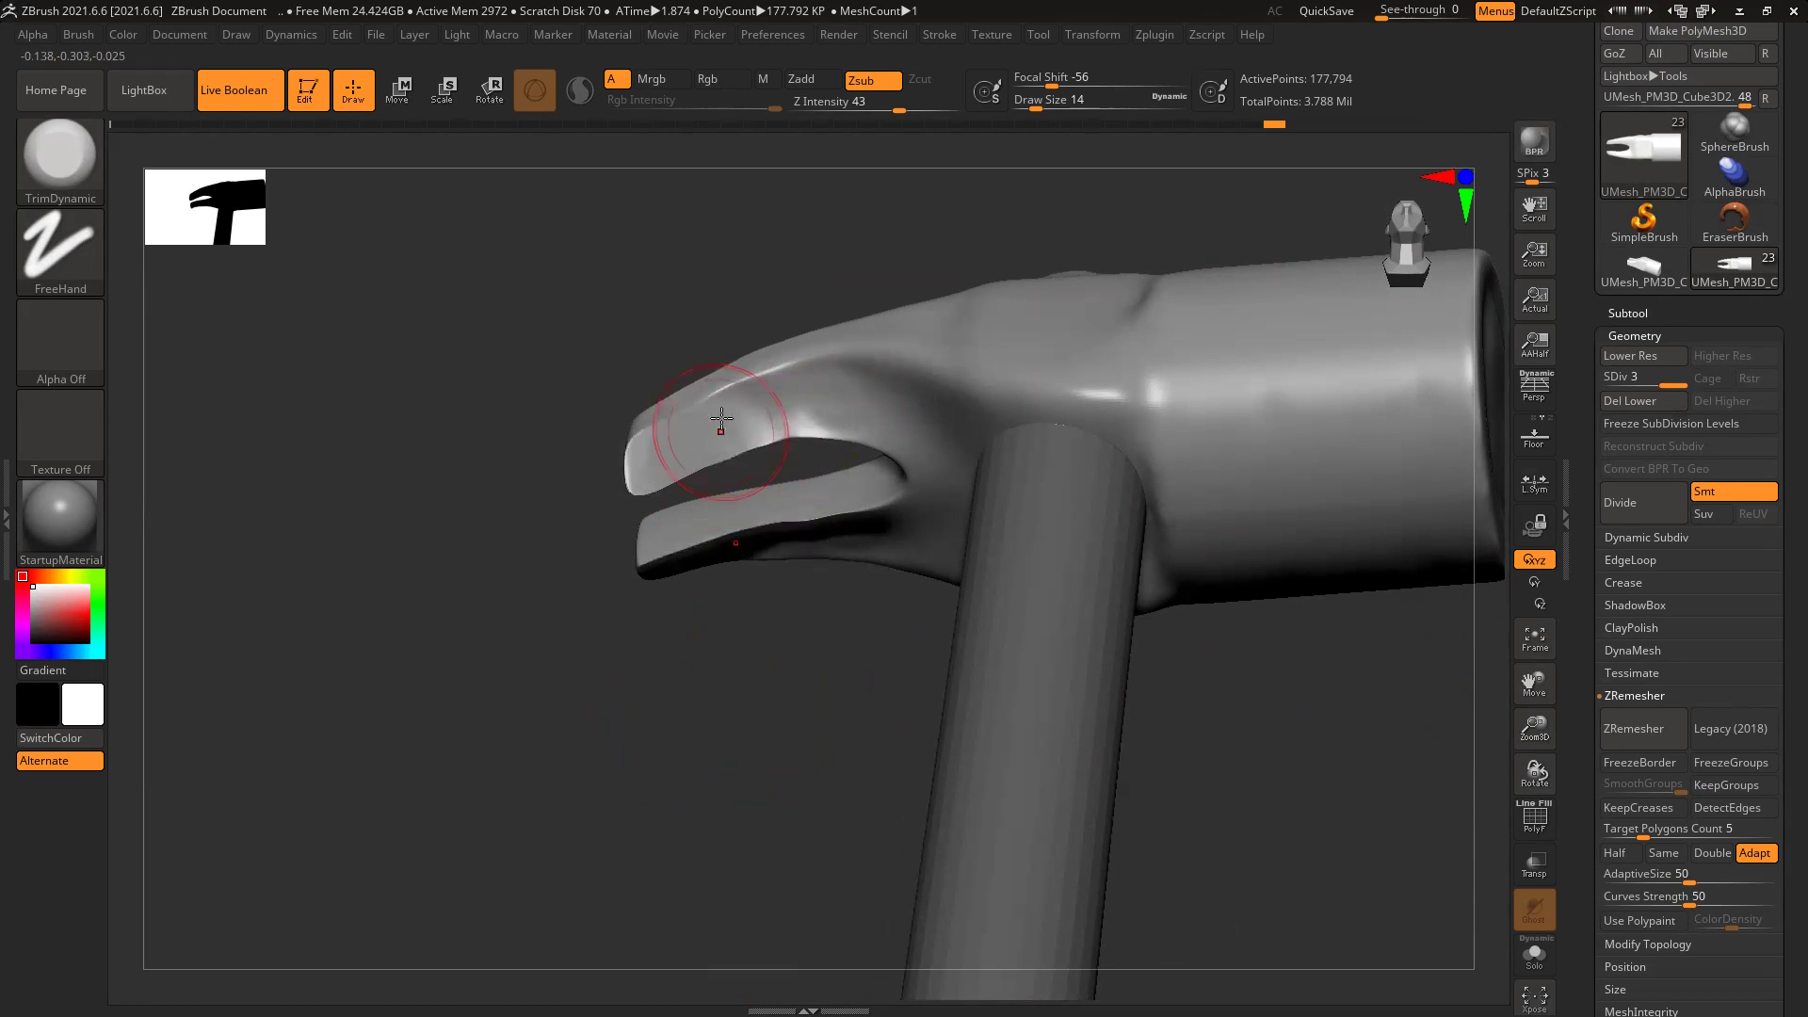
left_click_drag(834, 425, 889, 405)
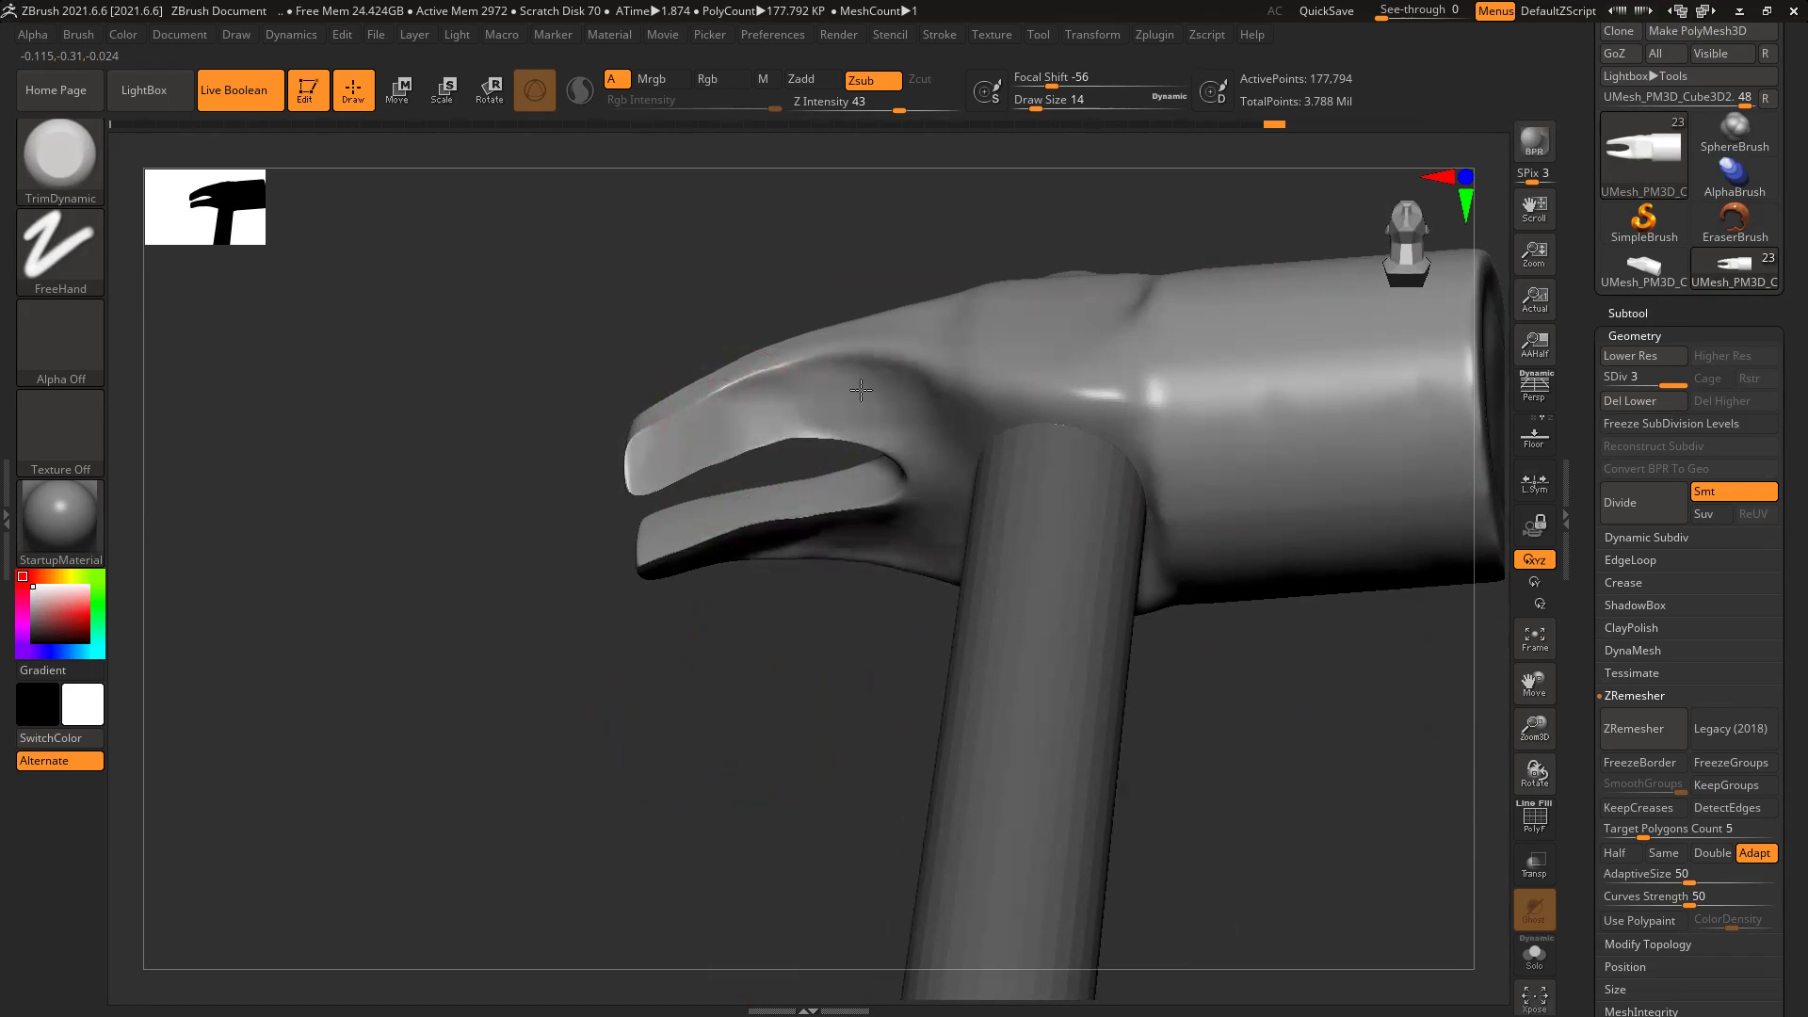
left_click_drag(938, 500, 844, 431)
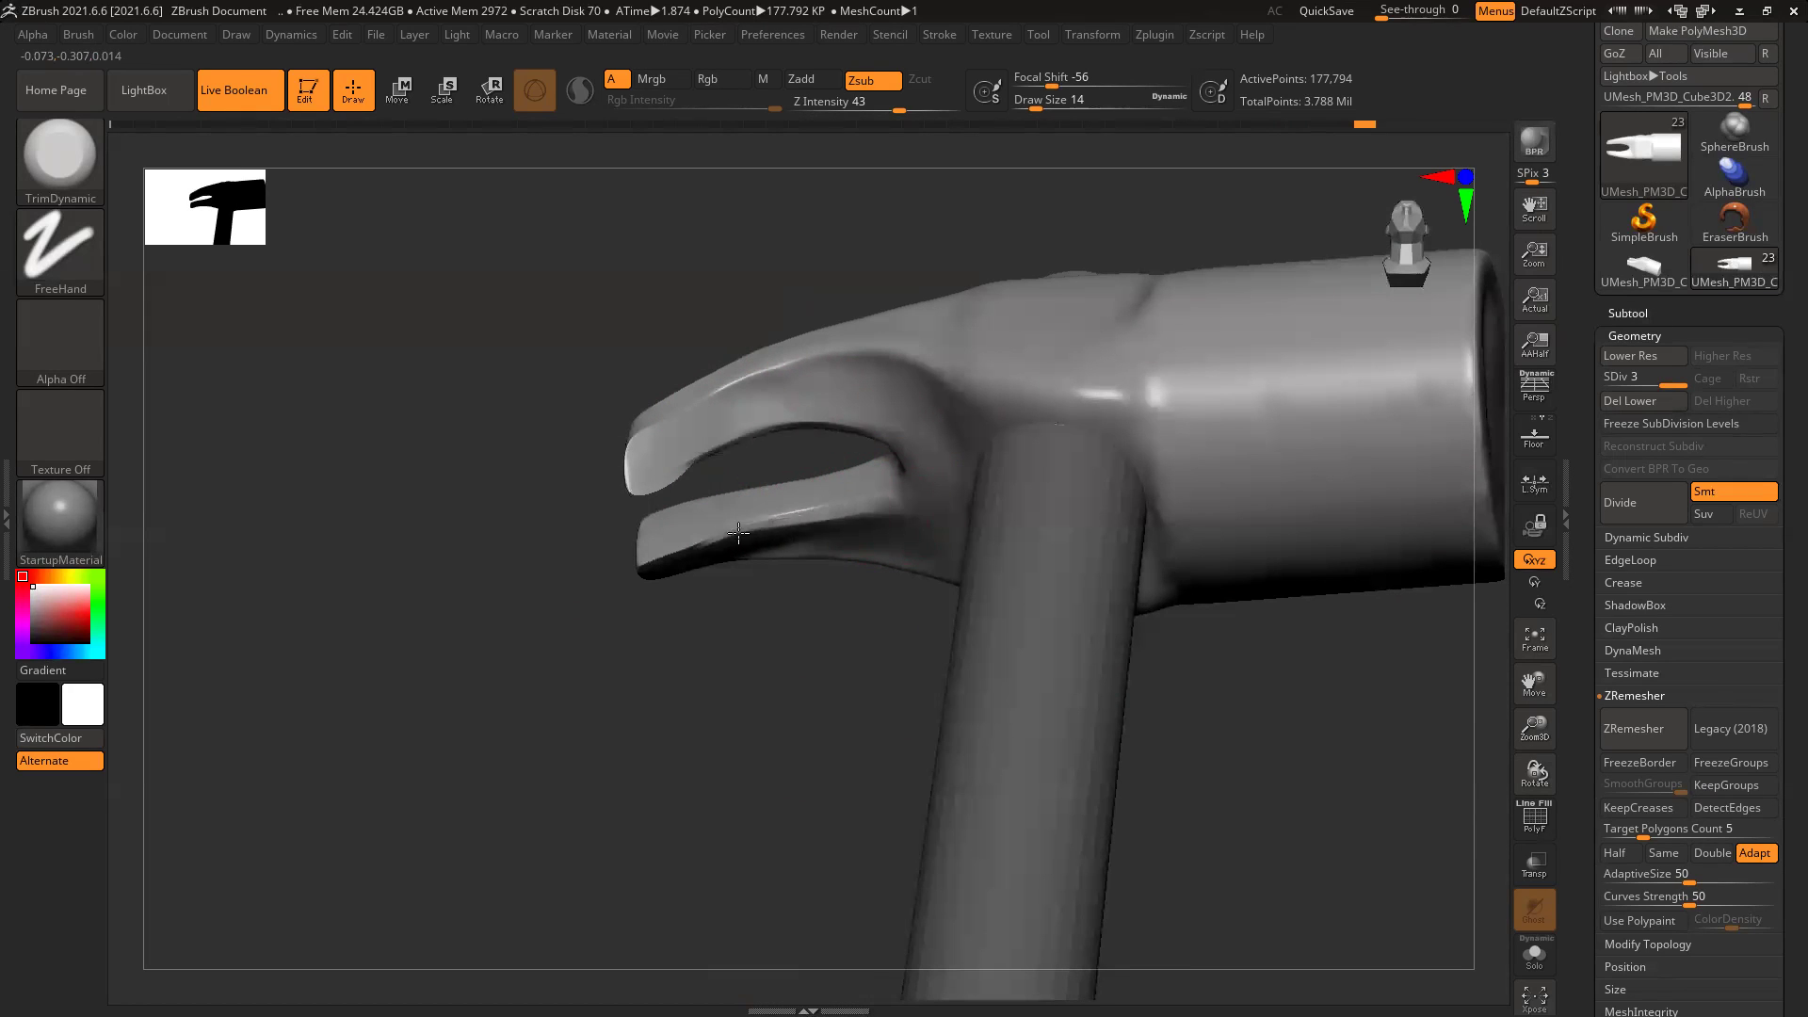
left_click_drag(660, 556, 746, 545)
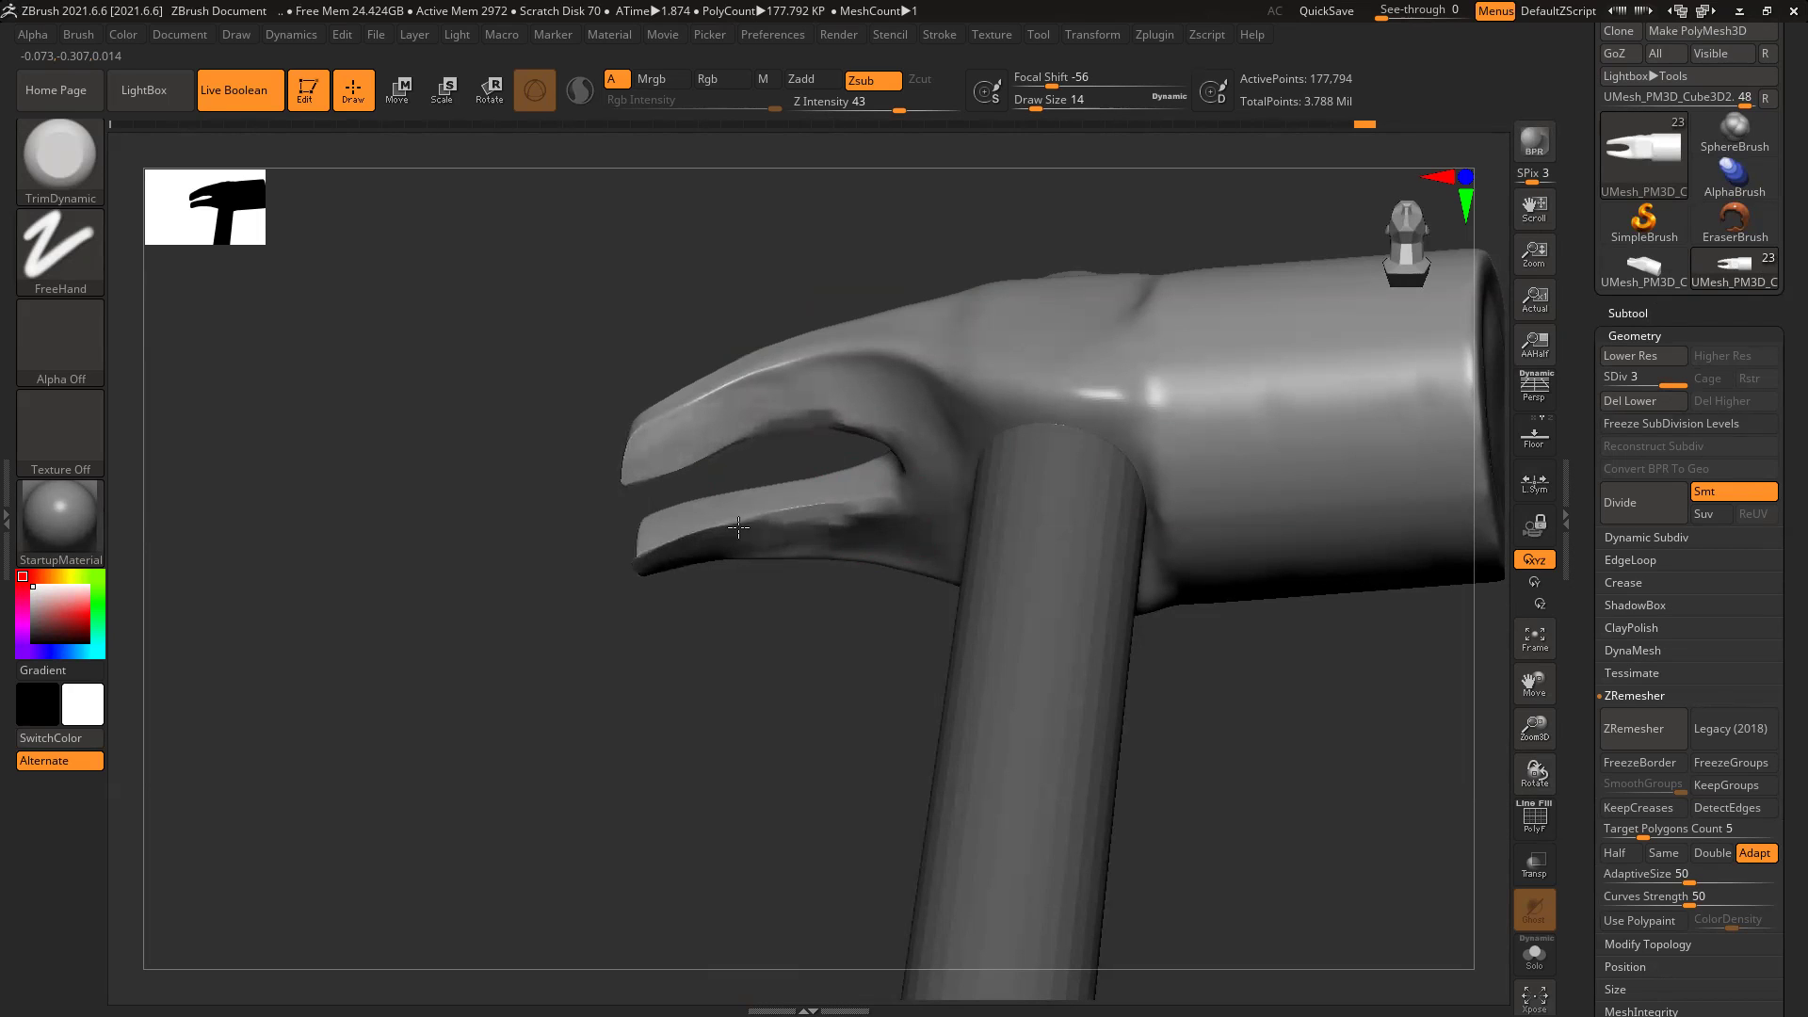
mouse_move(735, 533)
left_mouse_down()
mouse_move(866, 509)
mouse_move(807, 522)
left_mouse_up()
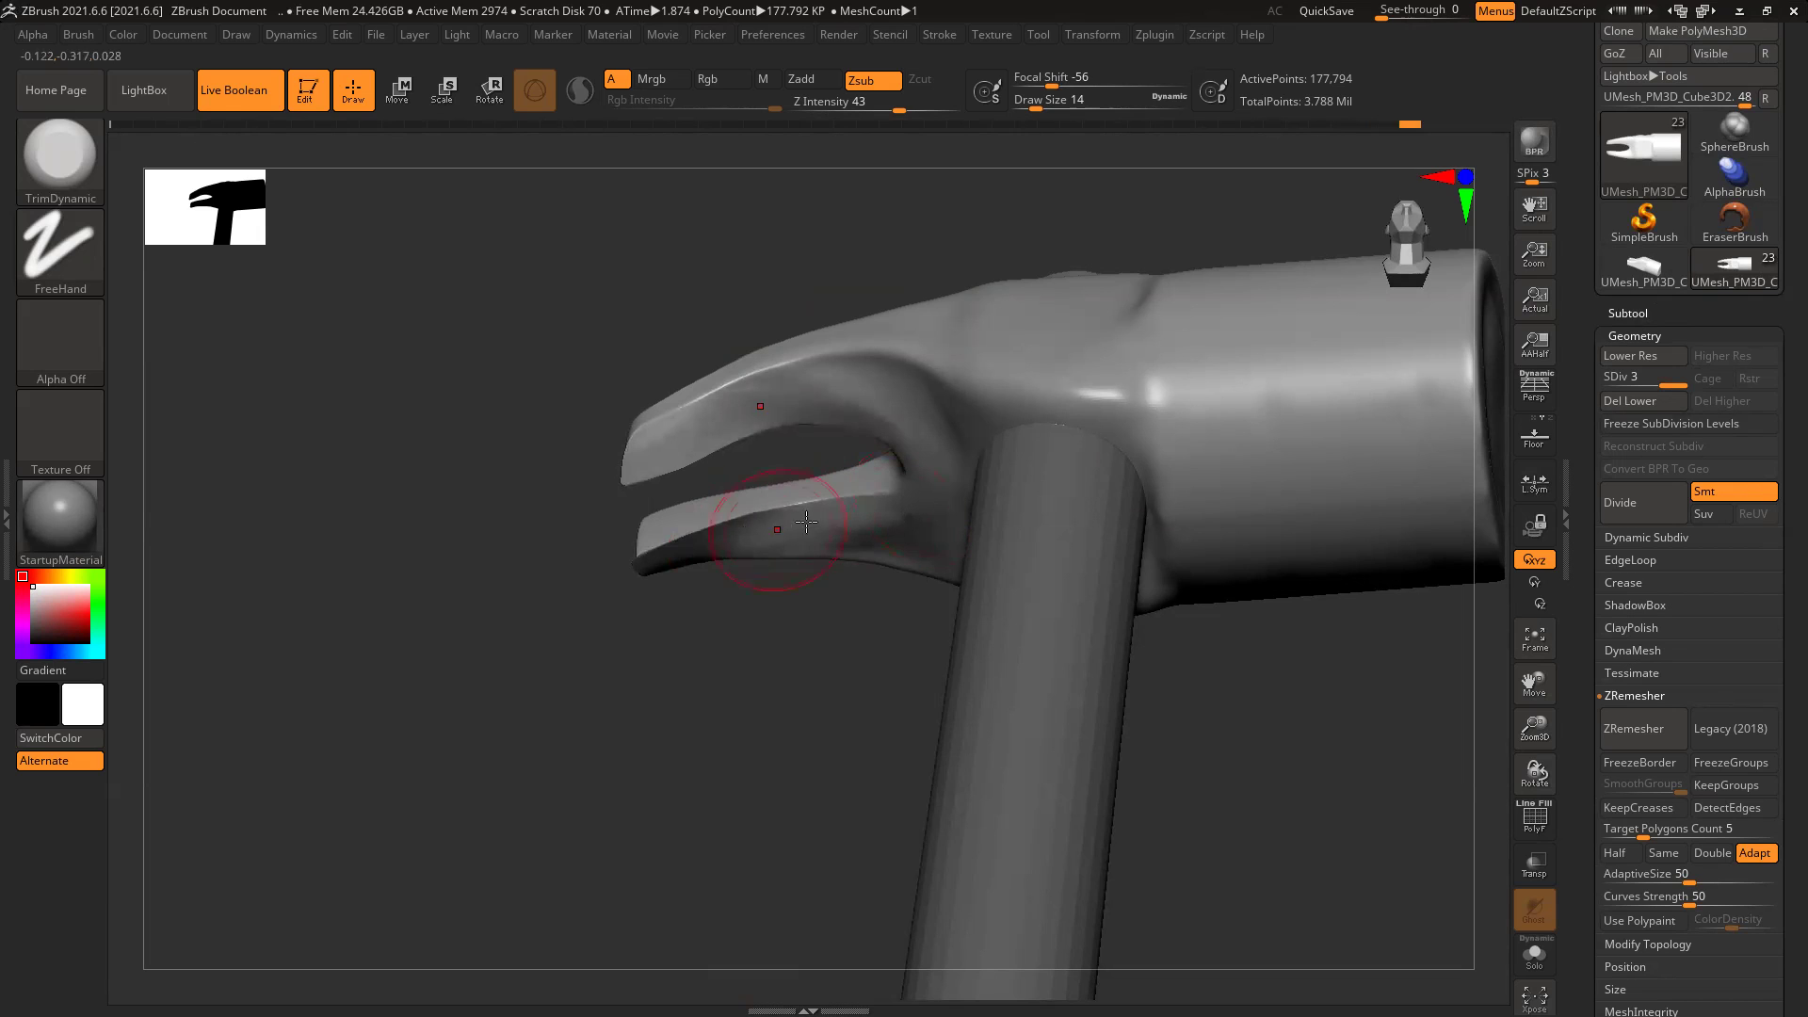
Step: Trim the ends of the two prongs into flat, sharp-edged tips
left_click_drag(487, 591, 664, 559)
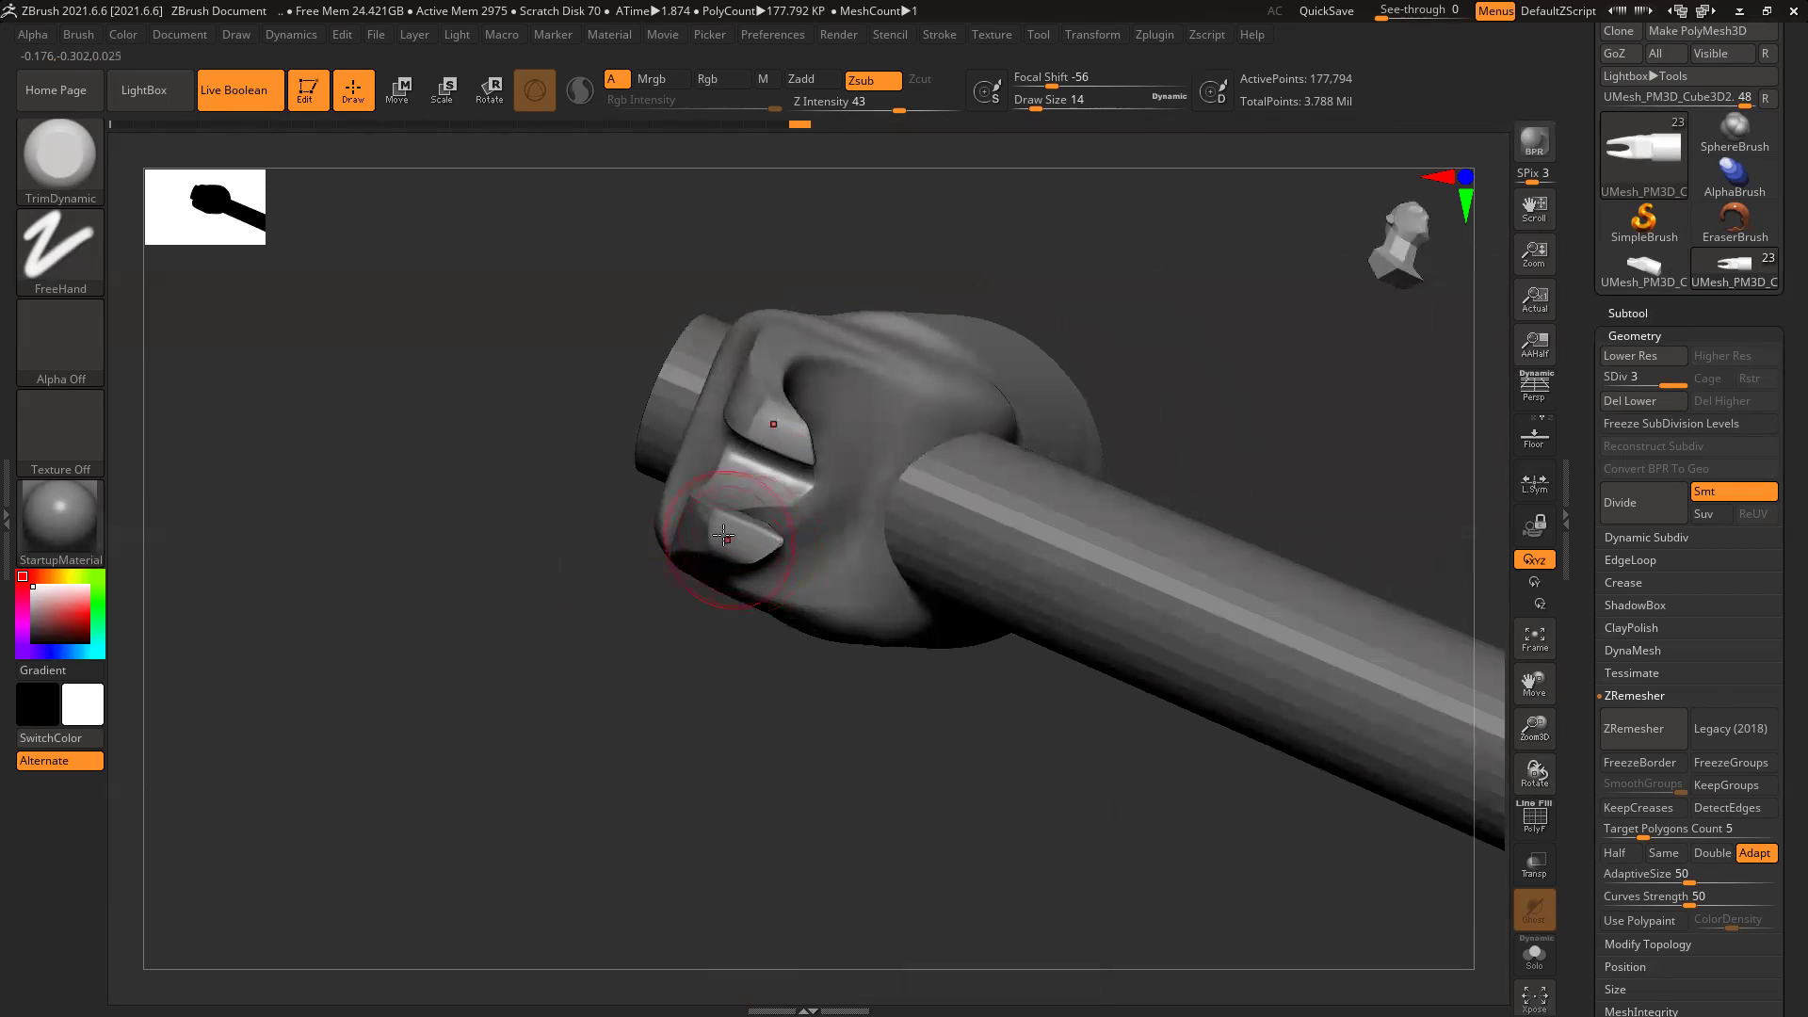
left_click_drag(534, 617, 860, 589)
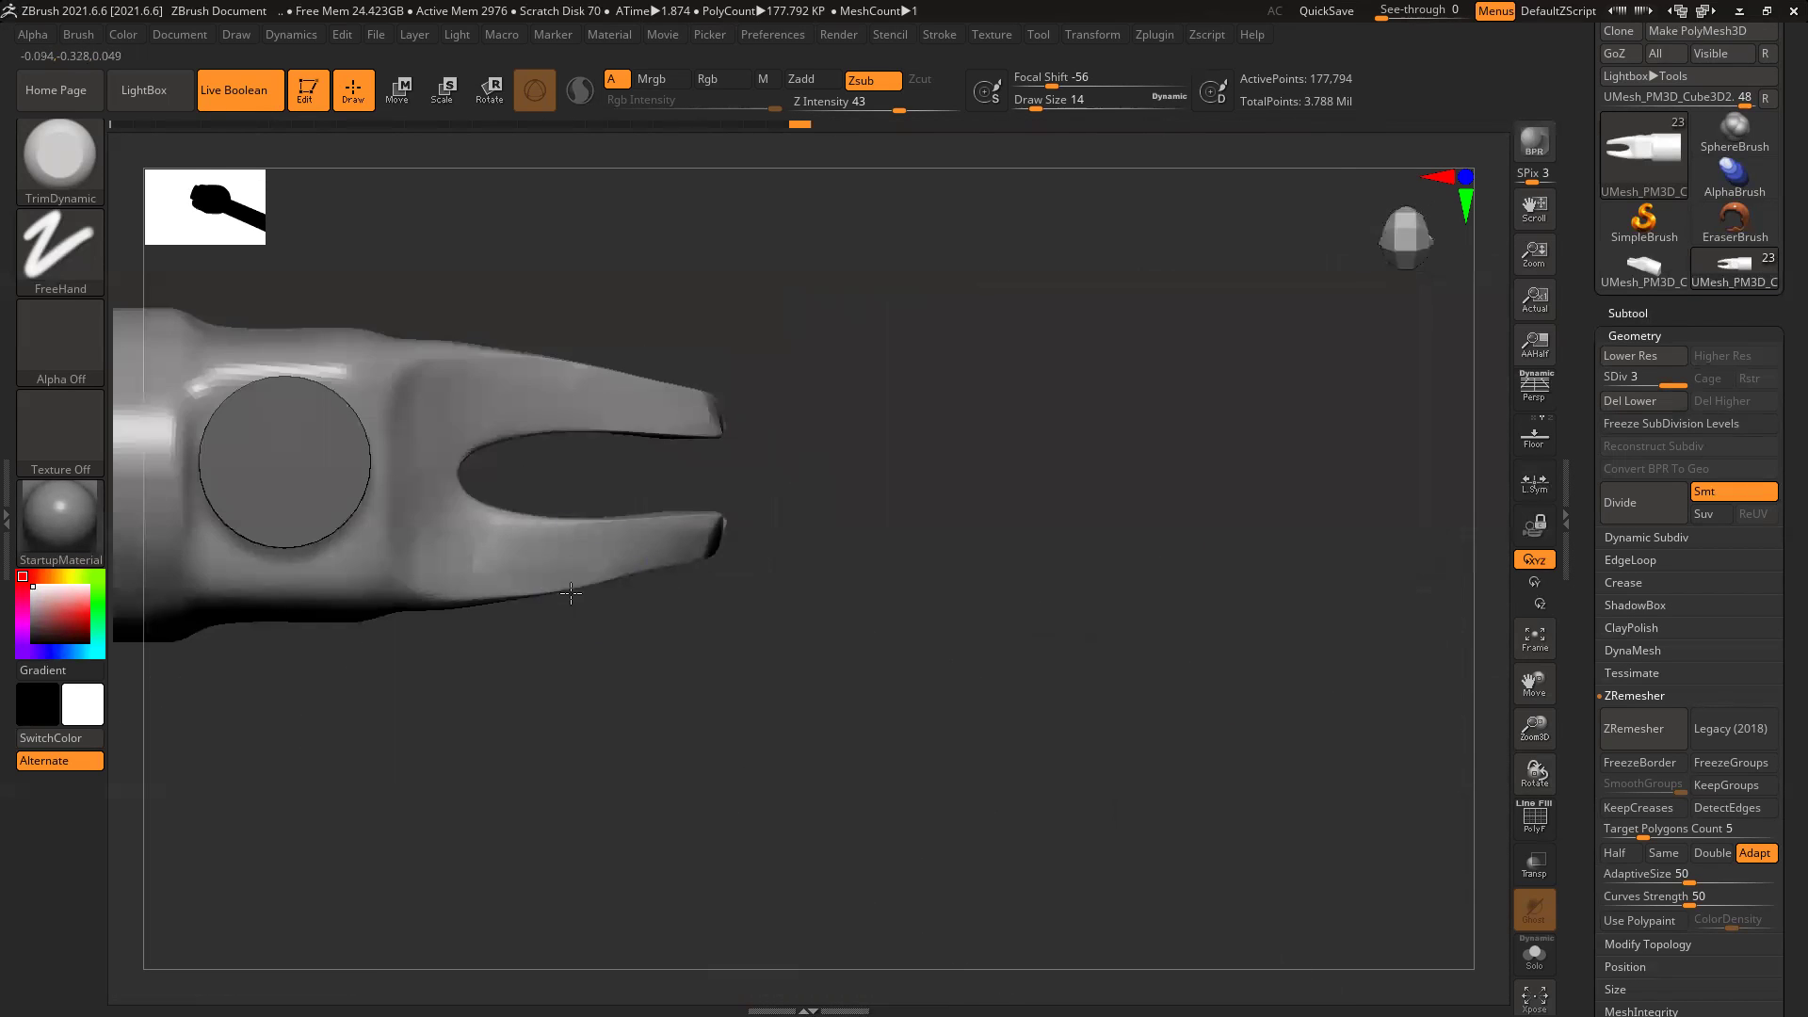
mouse_move(1203, 619)
left_mouse_down()
mouse_move(1006, 586)
mouse_move(1020, 712)
mouse_move(942, 729)
mouse_move(918, 599)
left_mouse_up()
mouse_move(721, 524)
left_mouse_down()
mouse_move(718, 477)
mouse_move(754, 509)
mouse_move(735, 439)
mouse_move(771, 456)
mouse_move(712, 456)
mouse_move(808, 443)
mouse_move(726, 468)
mouse_move(1275, 517)
left_mouse_up()
Step: Try to even out the joint between the striking cylinder and the neck with the TrimDynamic and Flatten brushes, and undo the strokes
left_click_drag(645, 517, 606, 459)
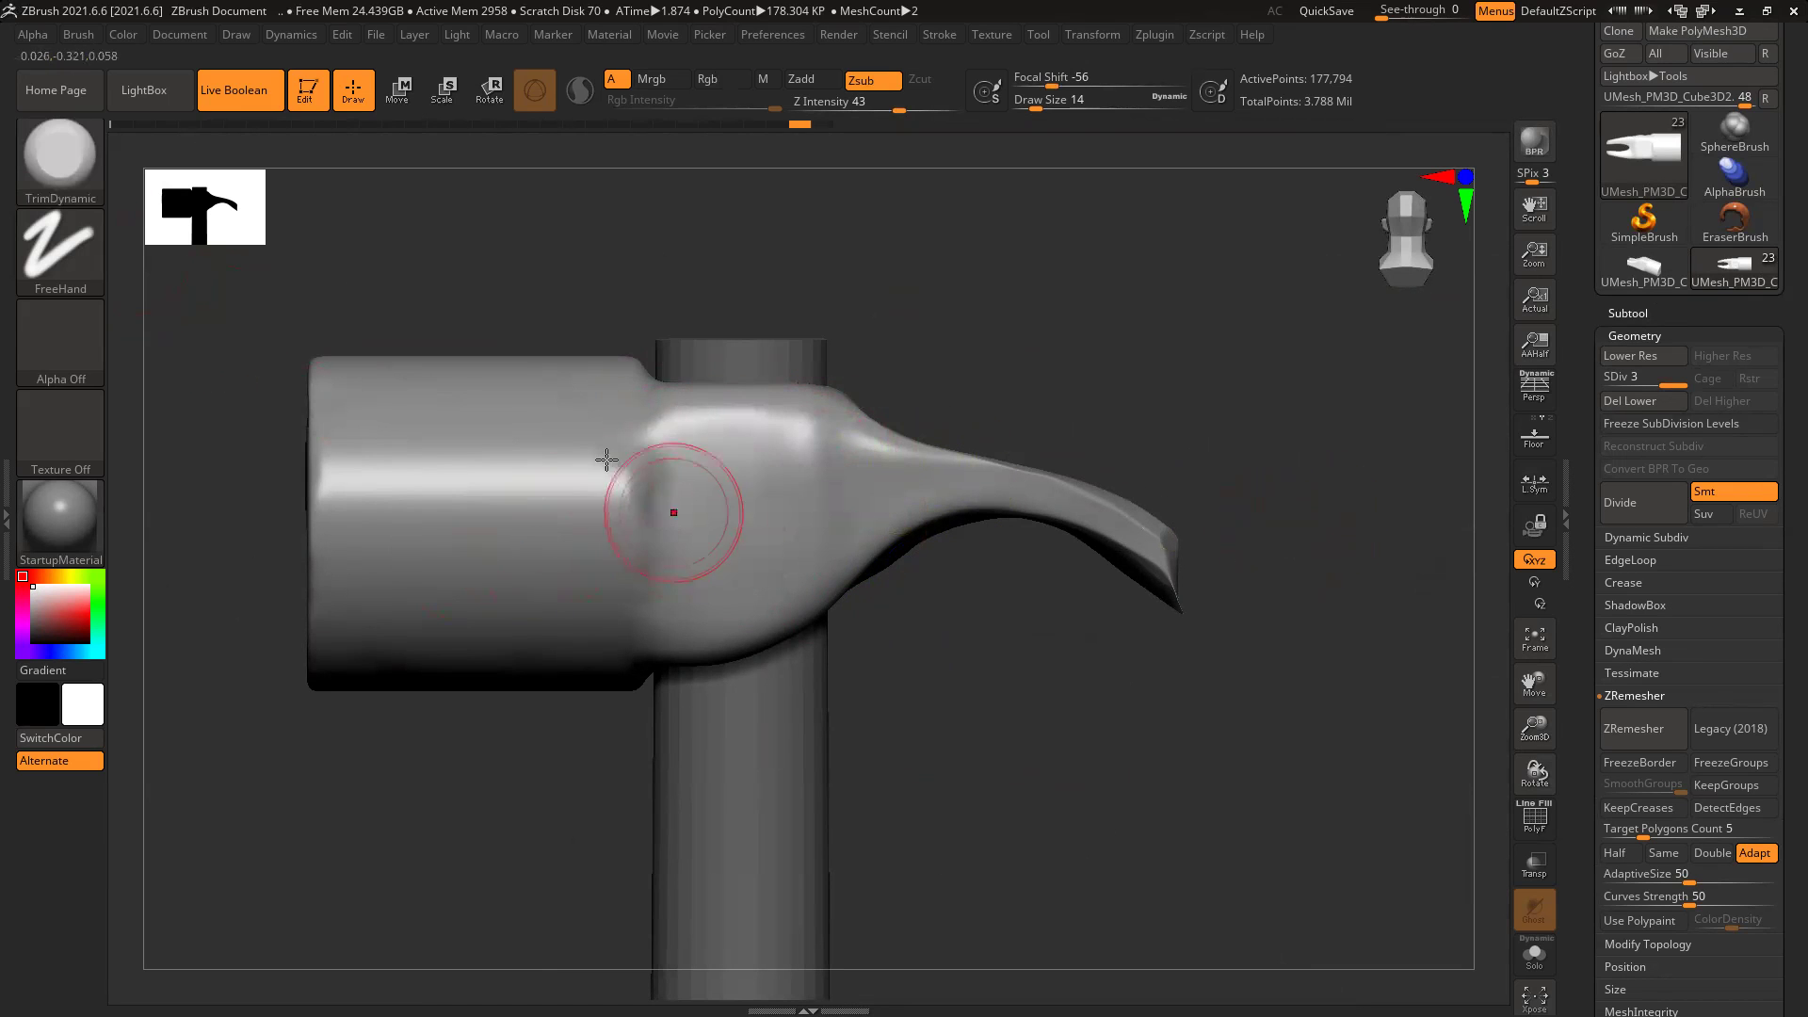
left_click(59, 160)
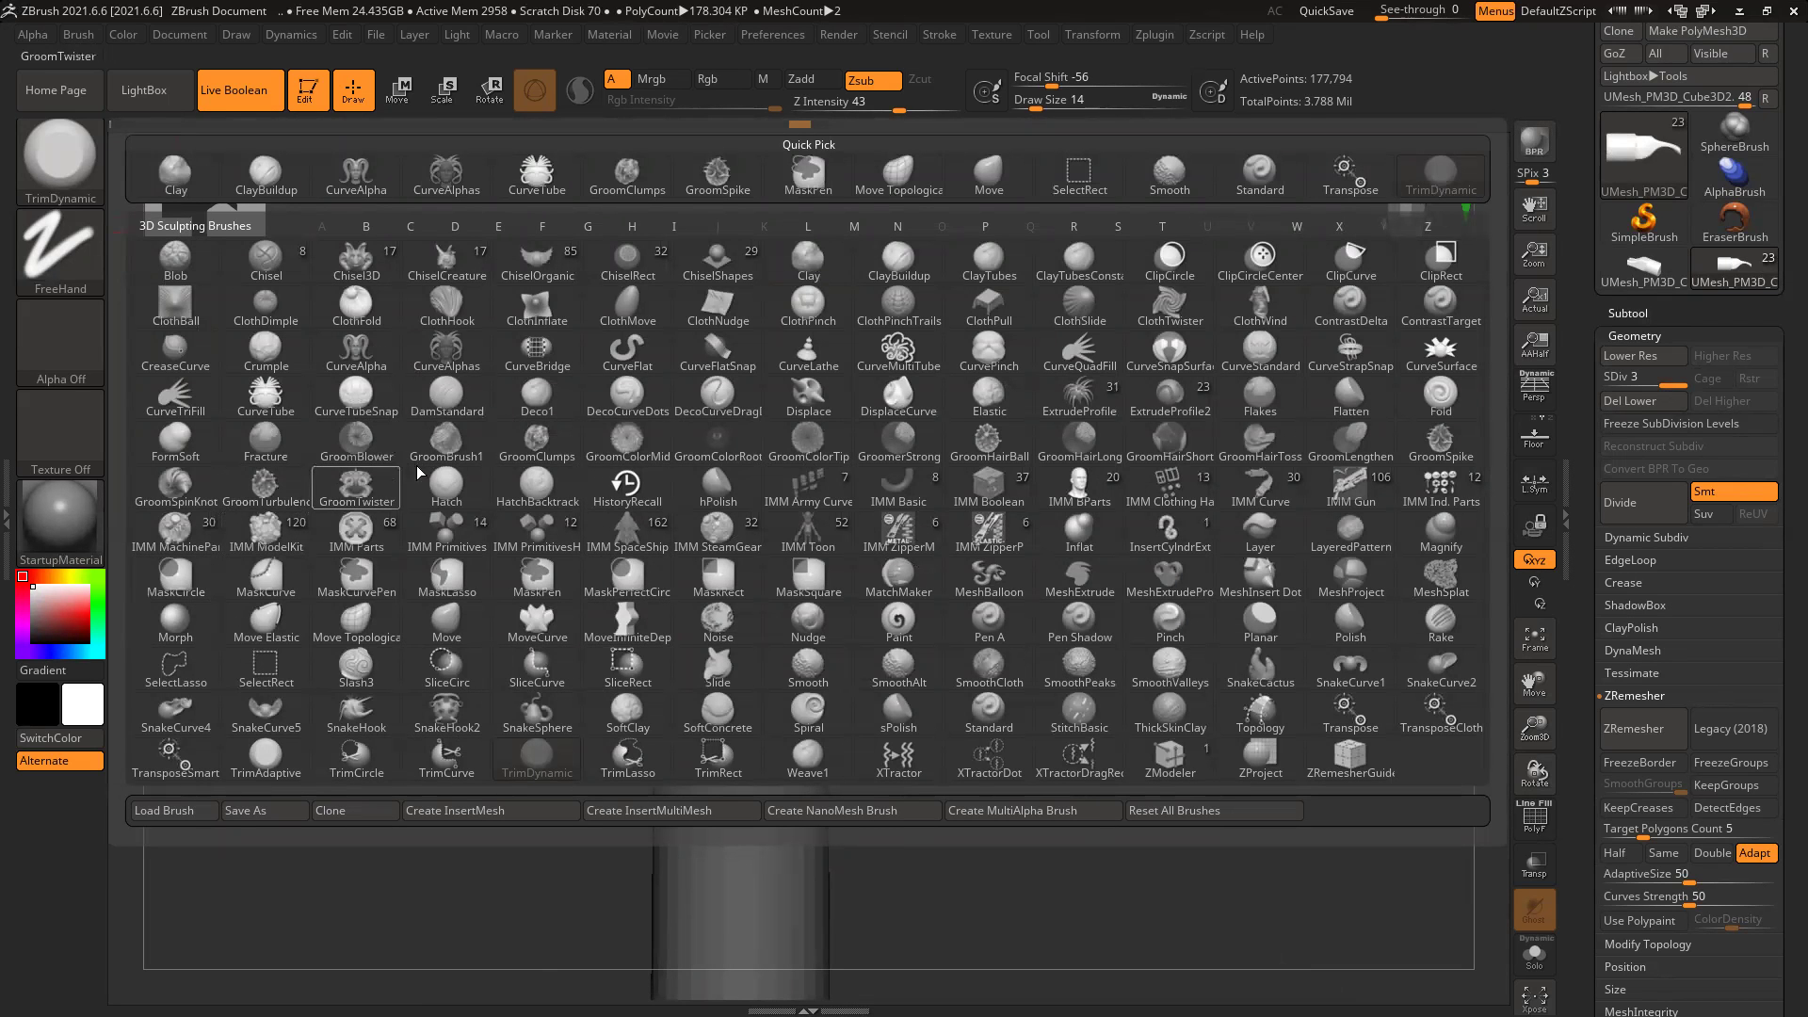
key("f")
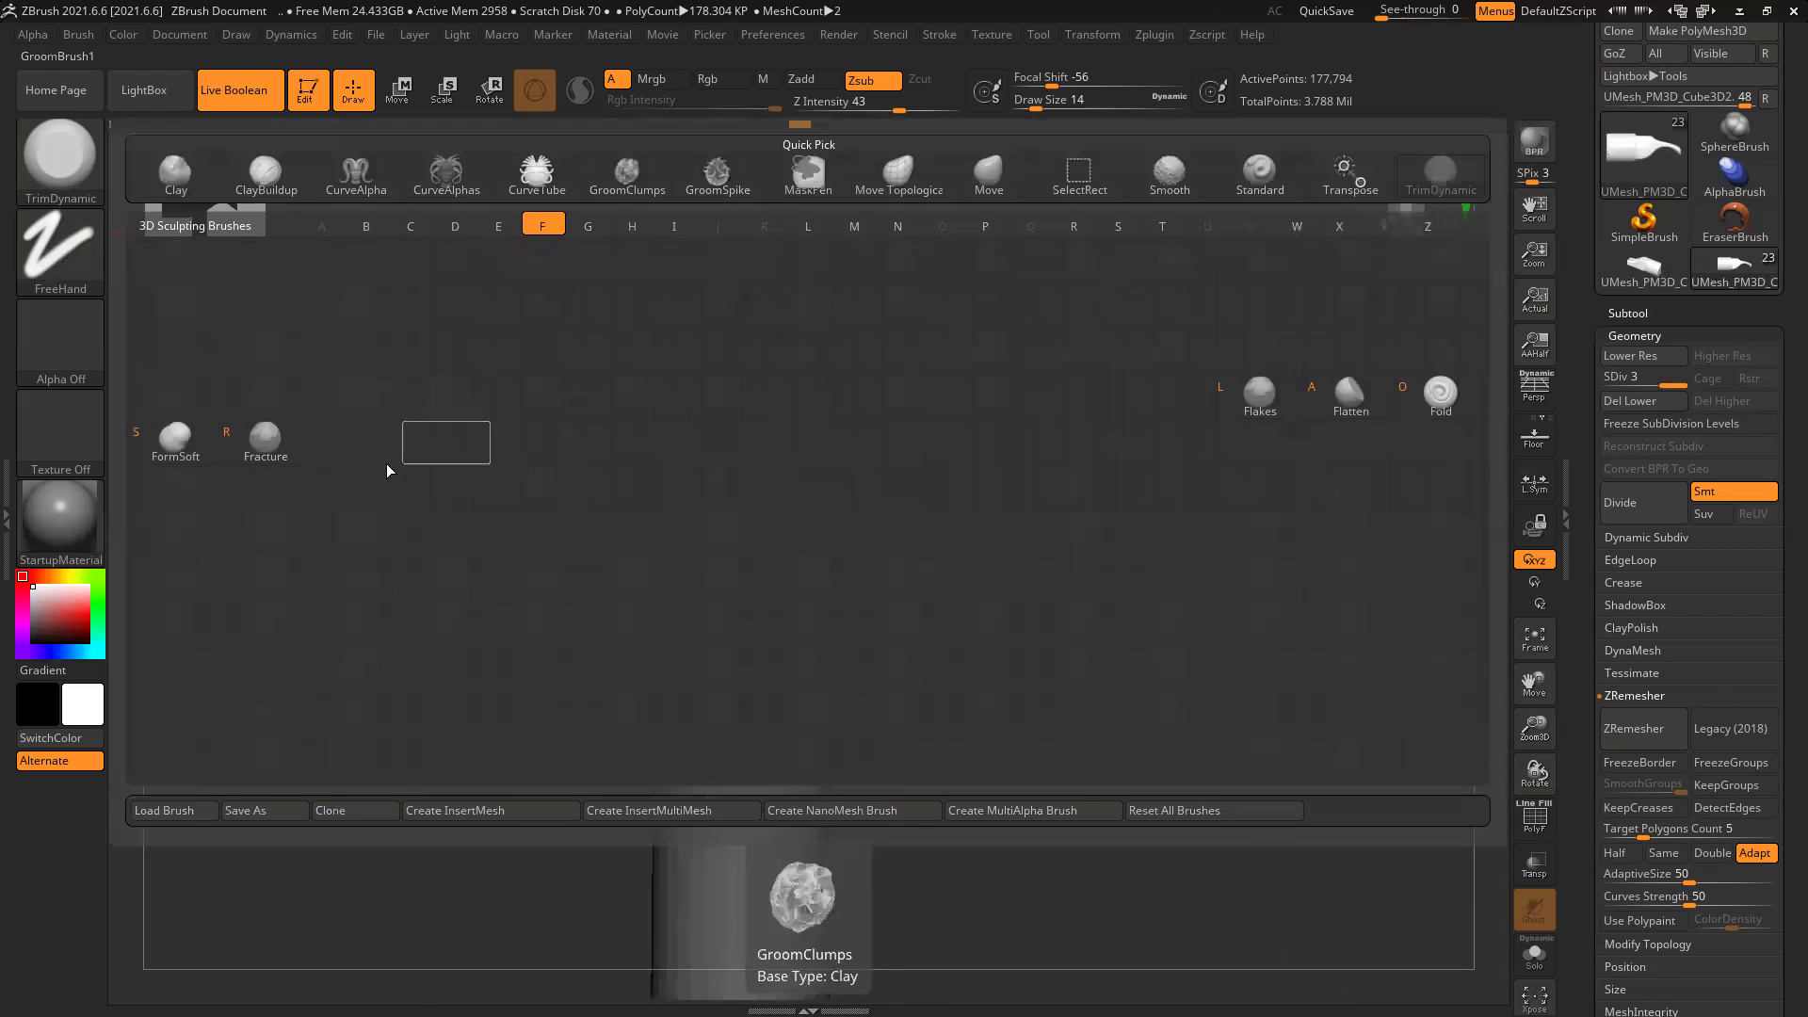
left_click(1349, 408)
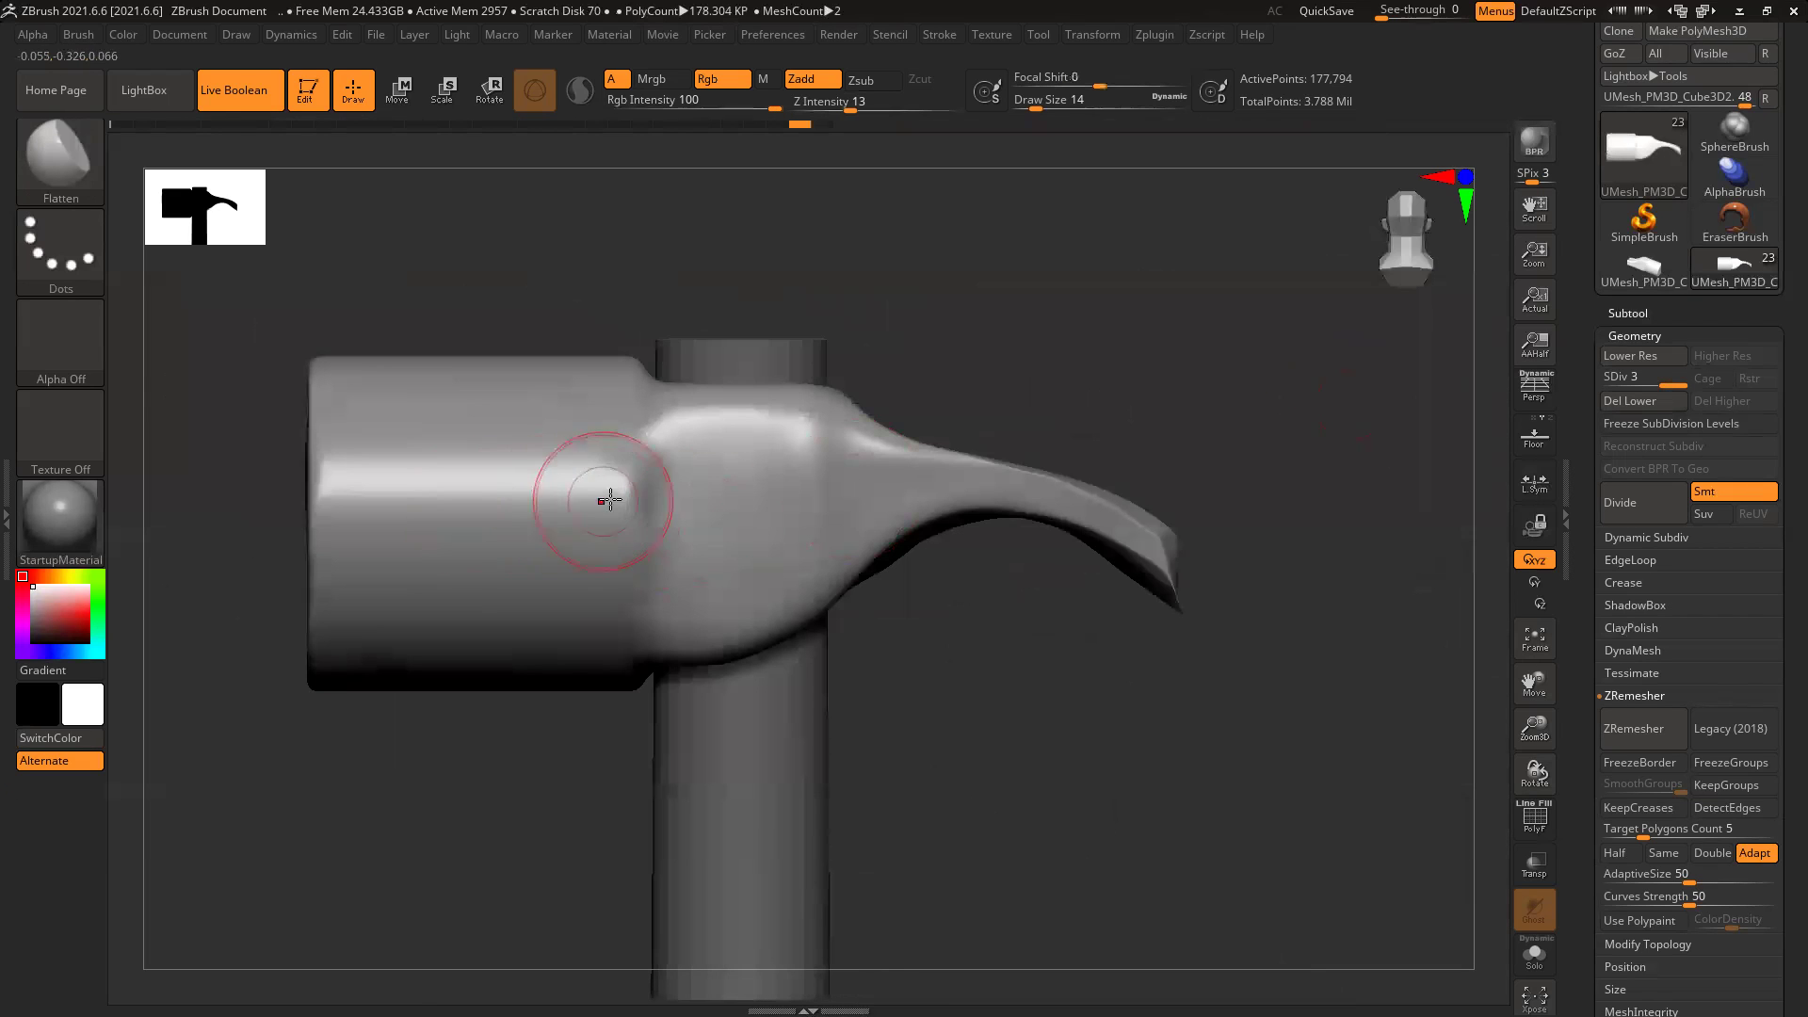
mouse_move(511, 500)
left_mouse_down()
mouse_move(509, 481)
mouse_move(574, 500)
mouse_move(513, 502)
mouse_move(561, 505)
mouse_move(545, 476)
mouse_move(716, 490)
mouse_move(626, 496)
mouse_move(680, 501)
left_mouse_up()
key("ctrl+z")
key("ctrl+z")
key("ctrl+z")
key("ctrl+z")
key("ctrl+z")
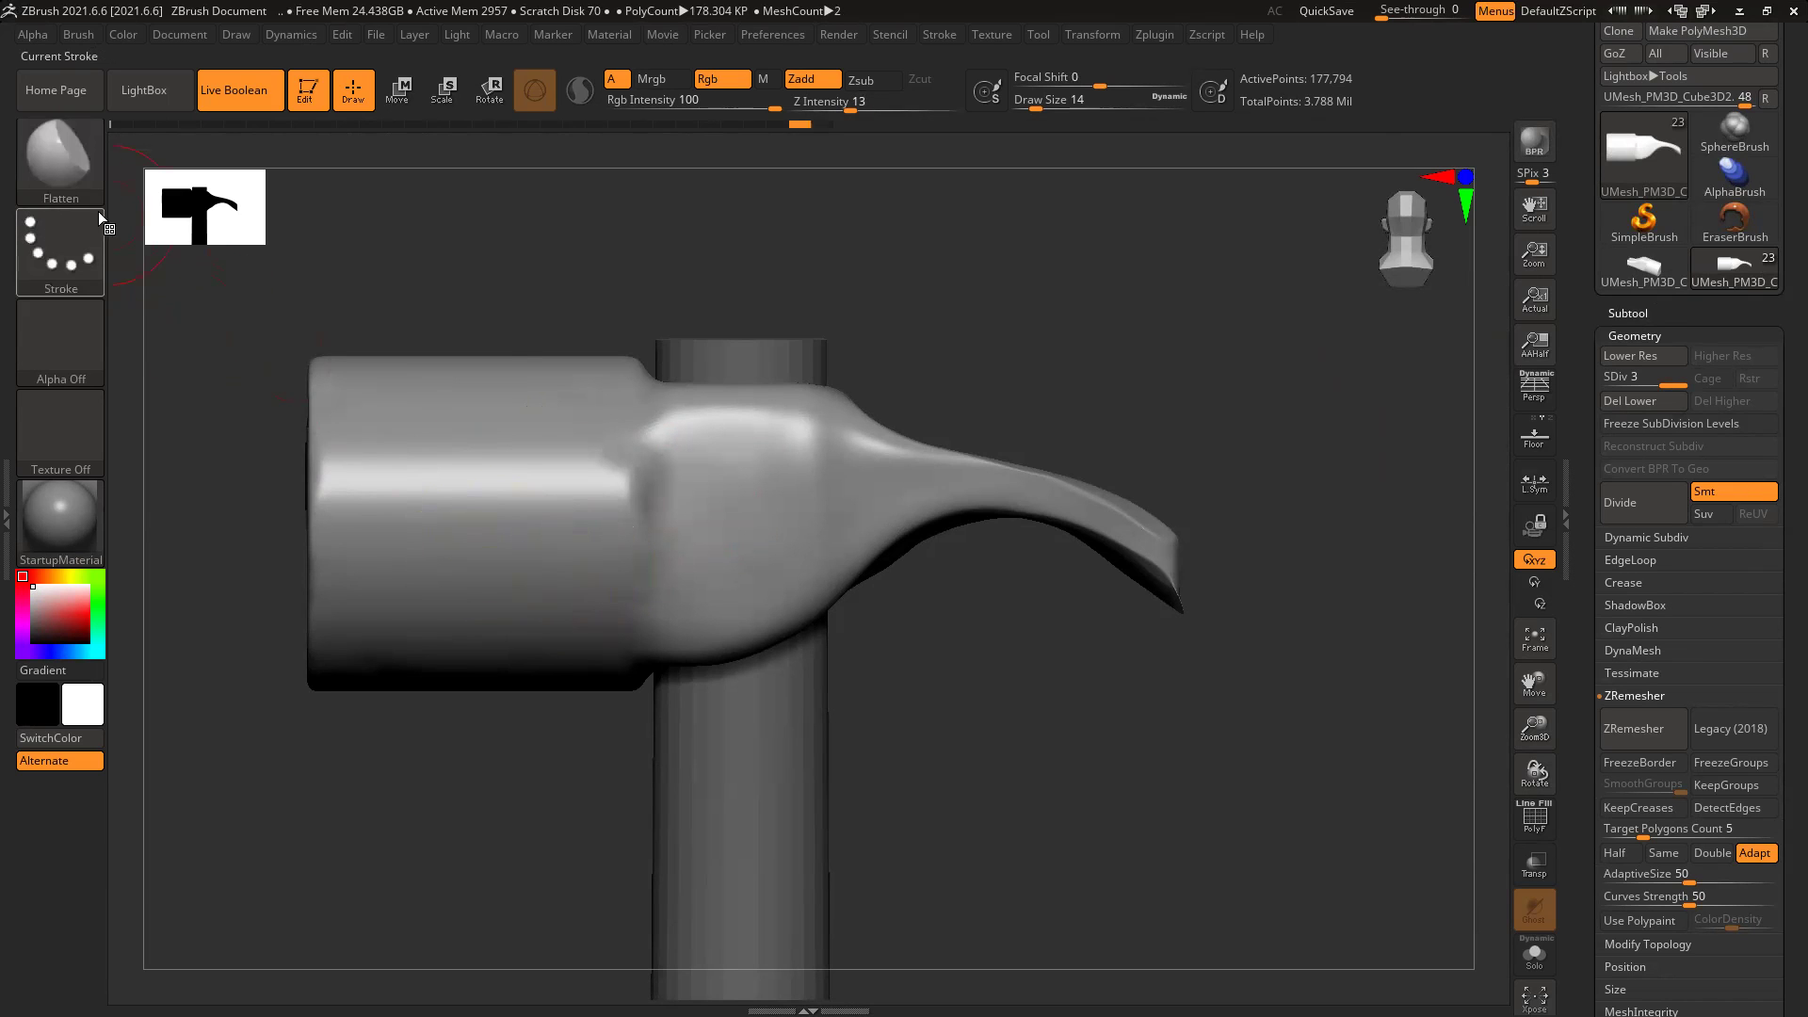
Step: Try to level the side of the striking cylinder and its joint with the hPolish brush
key("b")
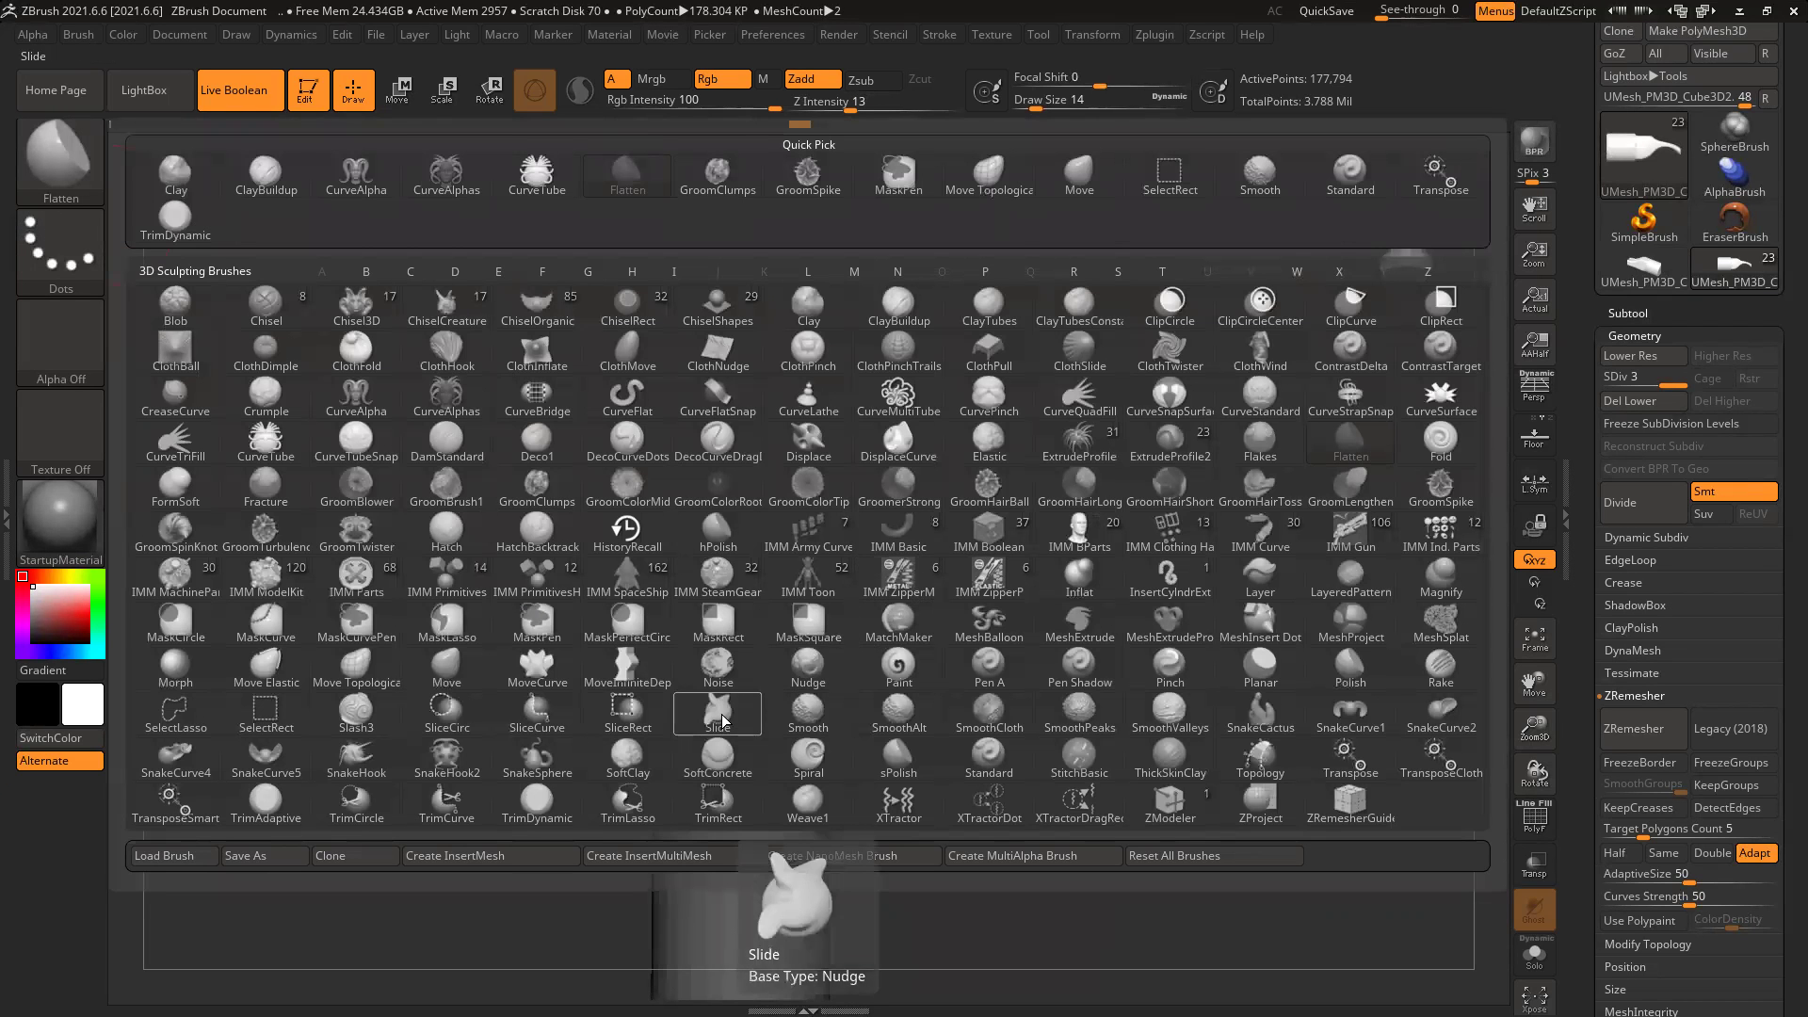
key("h")
key("p")
mouse_move(729, 543)
left_mouse_down()
mouse_move(464, 512)
mouse_move(545, 520)
mouse_move(456, 505)
mouse_move(456, 448)
mouse_move(418, 523)
mouse_move(443, 448)
left_mouse_up()
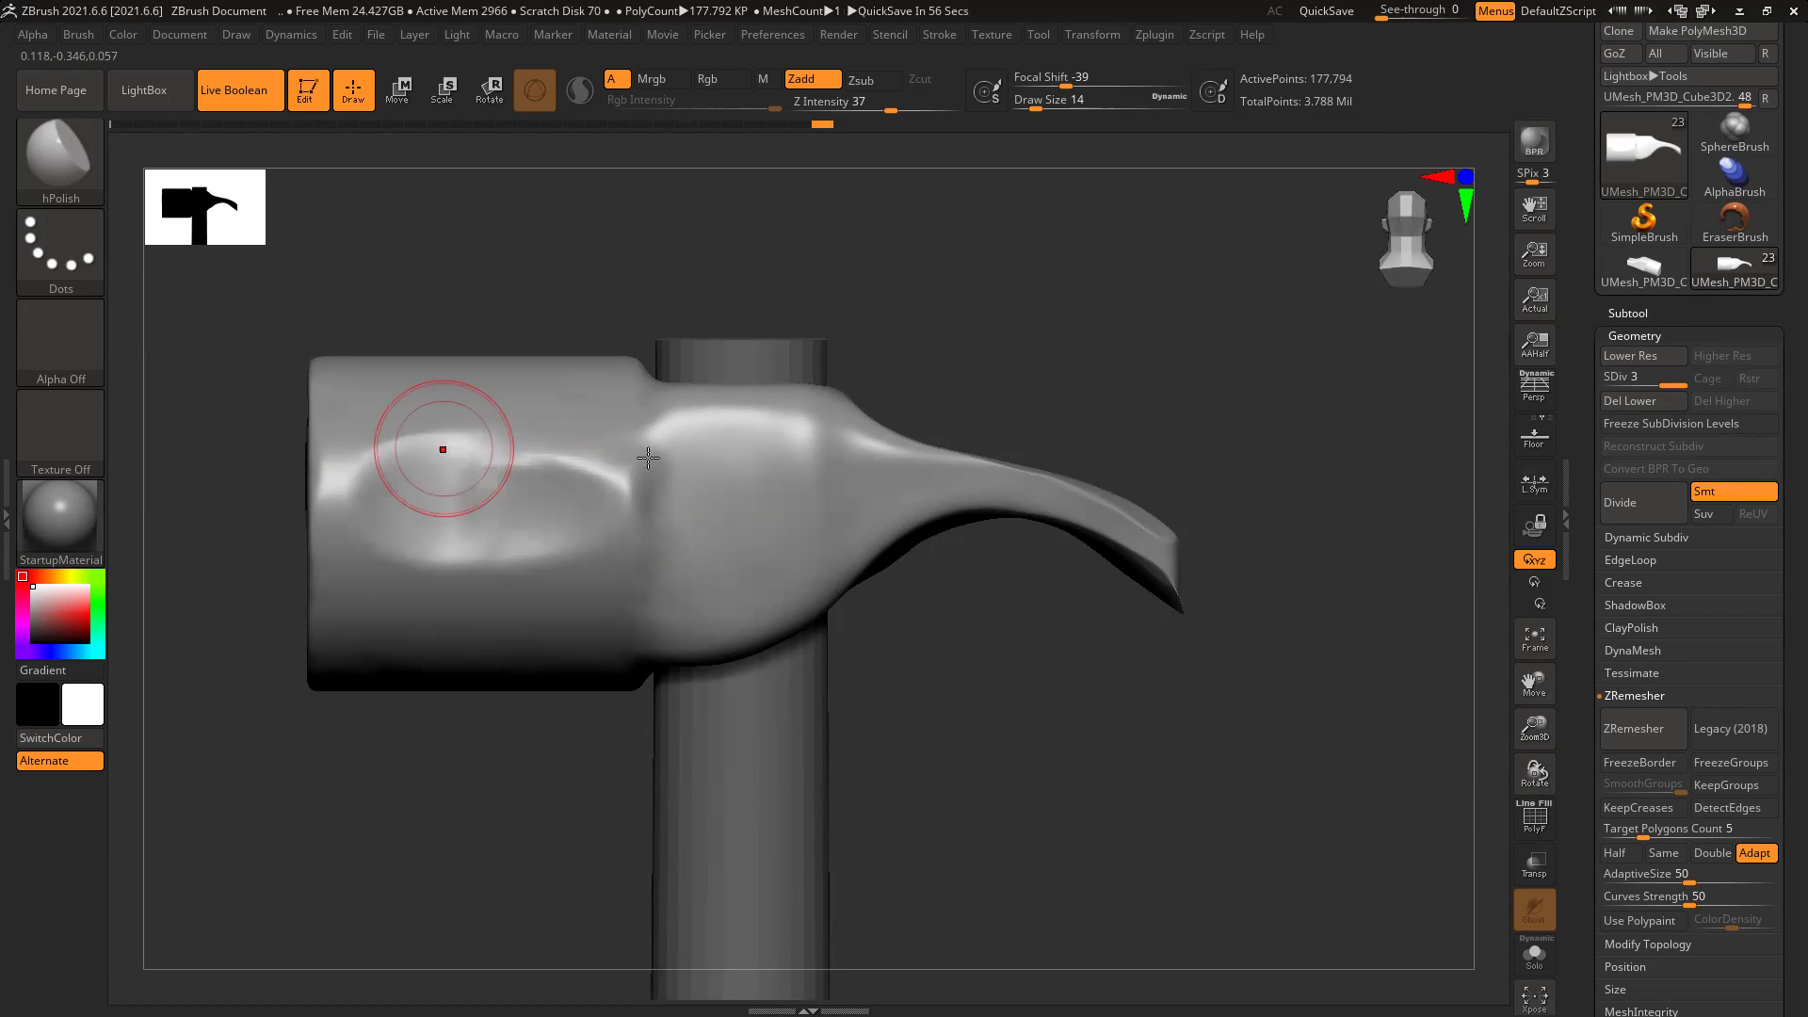
mouse_move(646, 464)
left_mouse_down("shift")
mouse_move(536, 392)
mouse_move(452, 376)
left_mouse_up("shift")
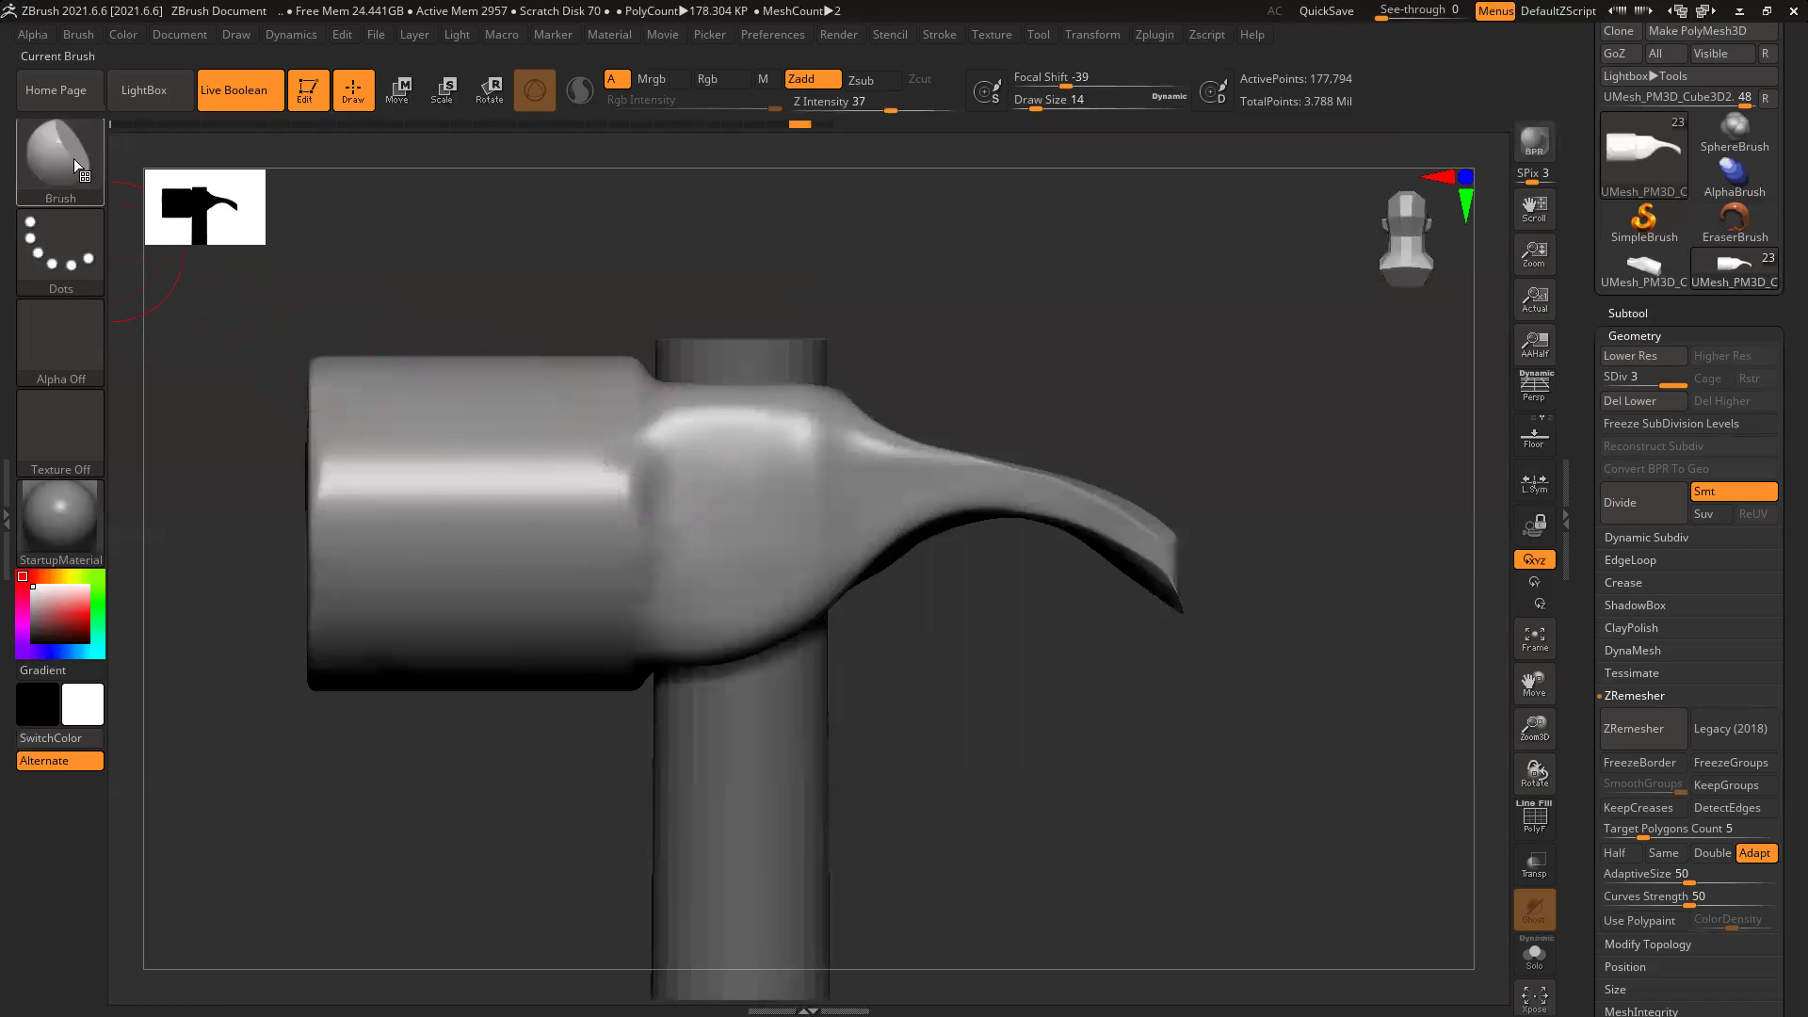
Step: Try TrimDynamic strokes along the striking cylinder's side, enlarge the brush to size 26 and undo the strokes
left_click(77, 166)
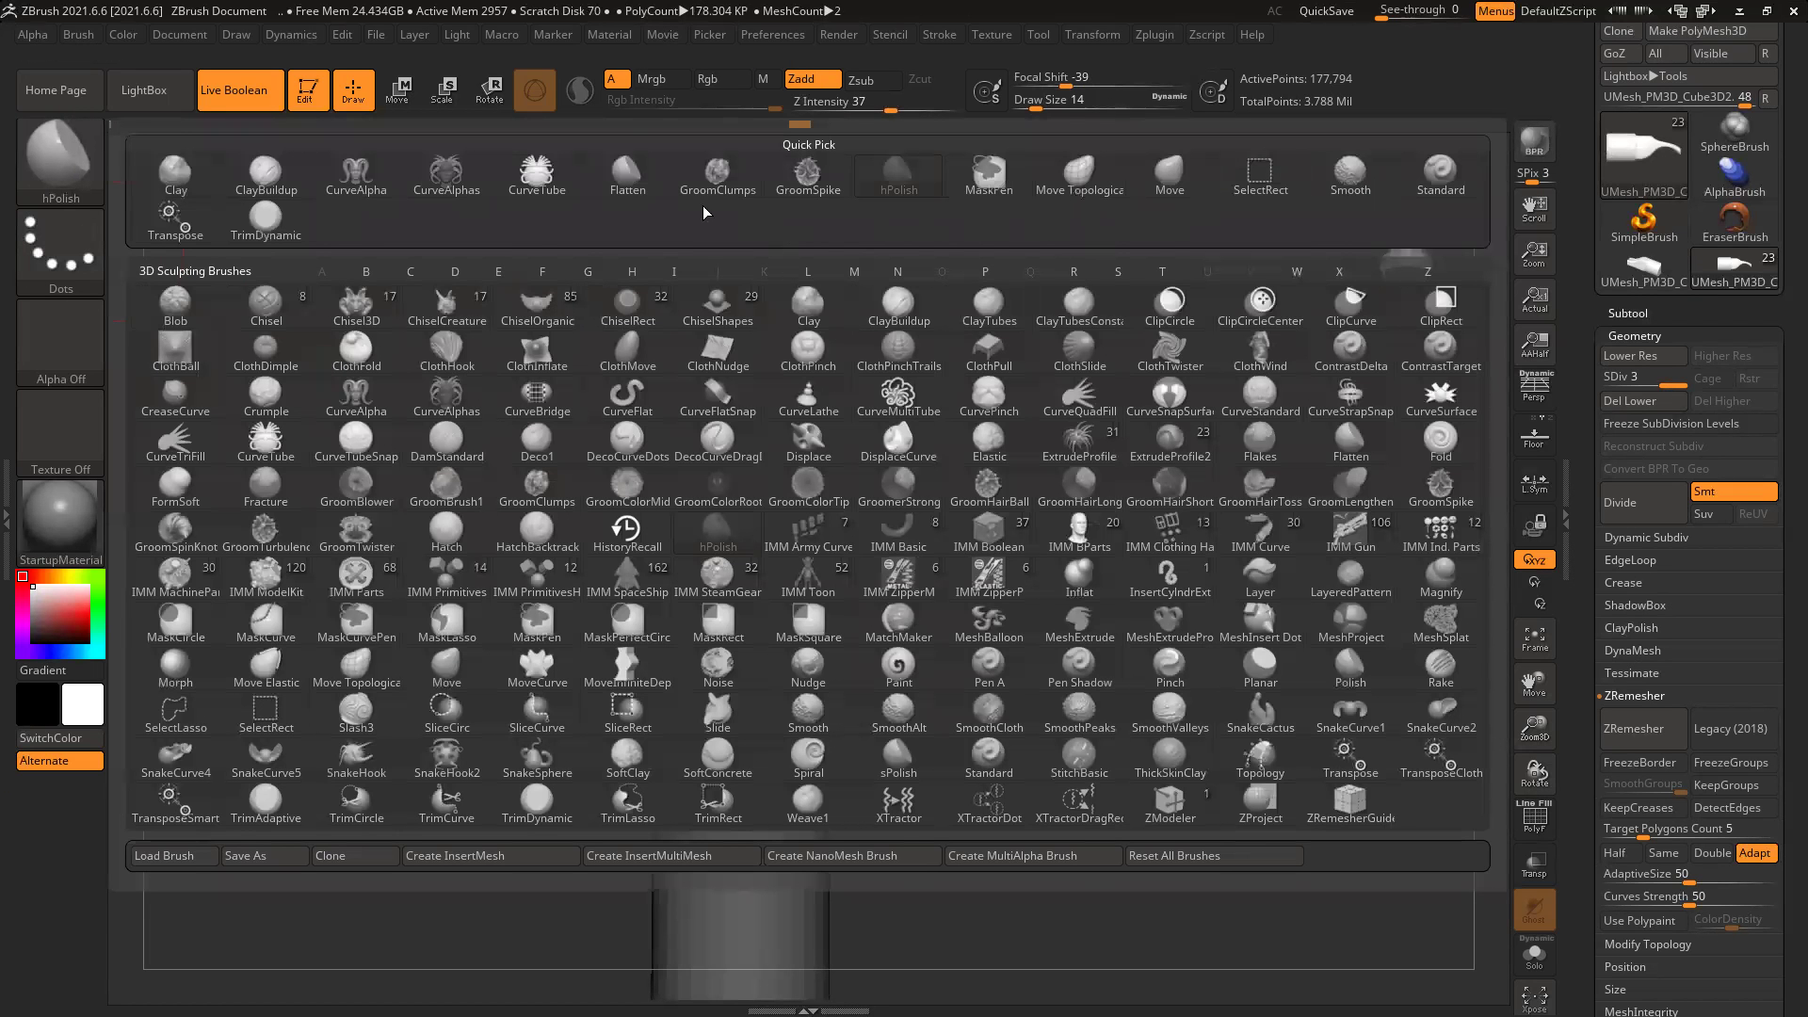
left_click(266, 219)
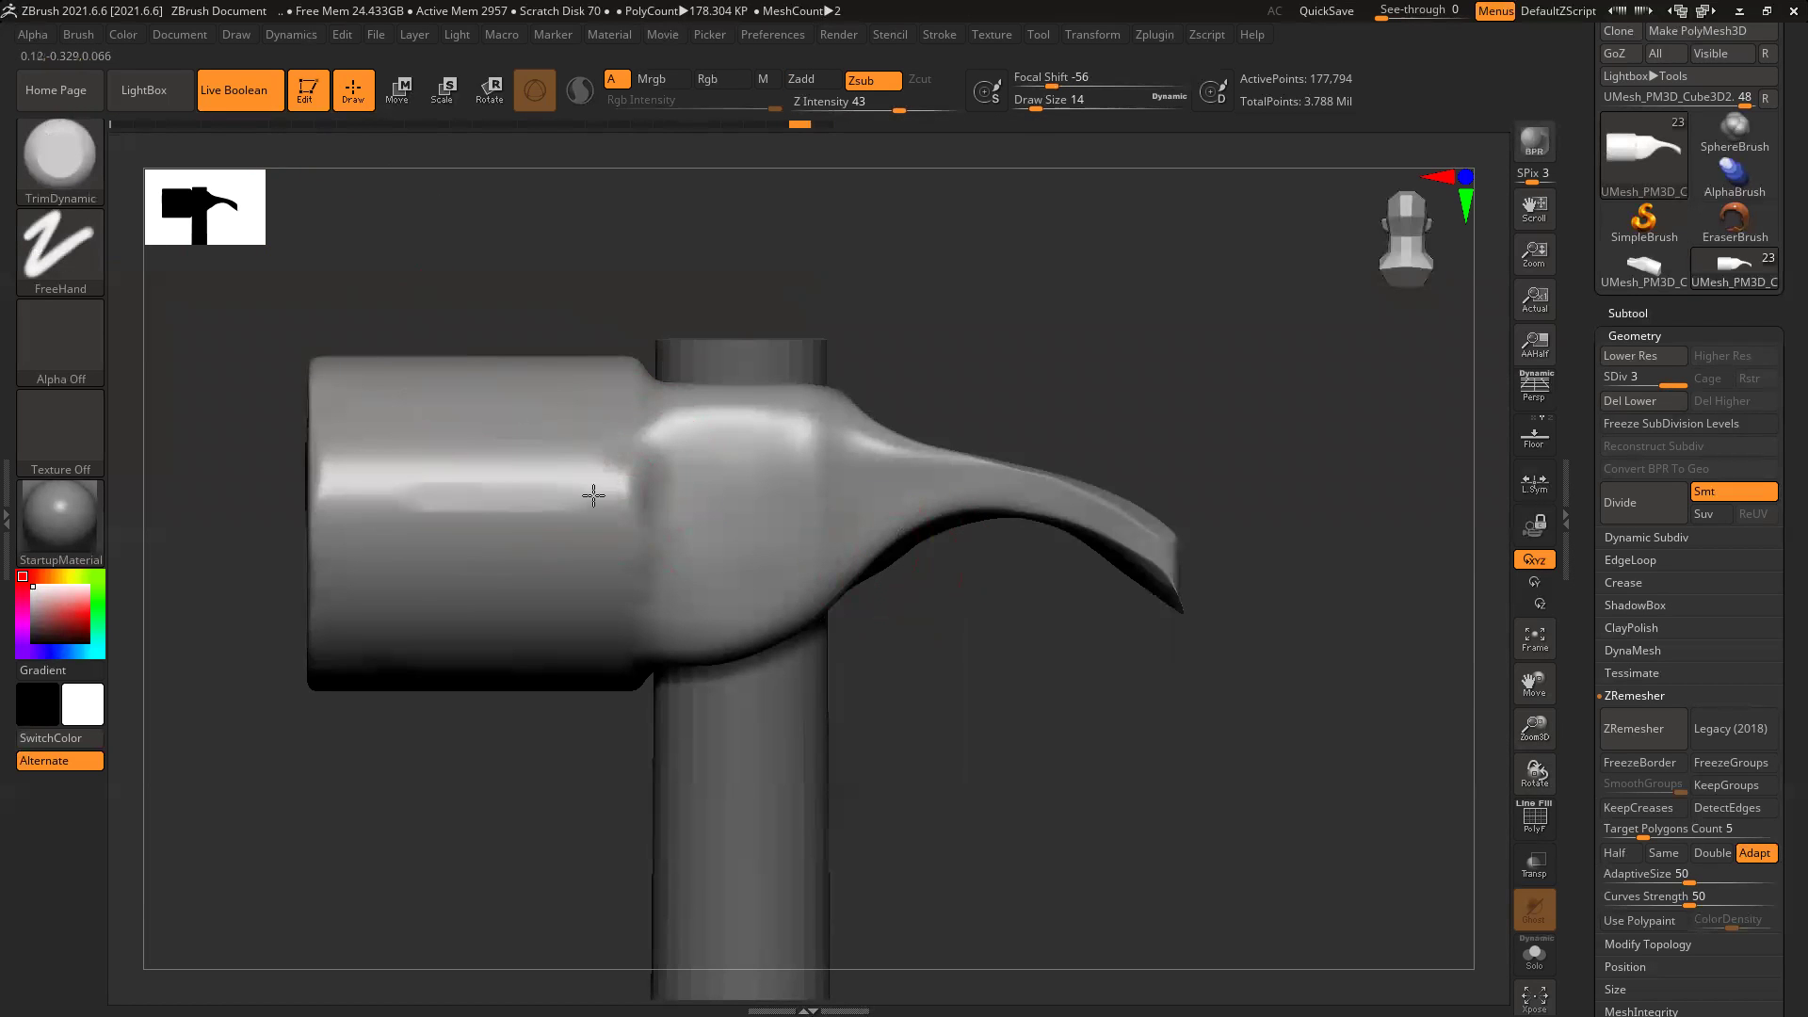
mouse_move(475, 486)
left_mouse_down()
mouse_move(600, 505)
mouse_move(625, 457)
left_mouse_up()
key("bracketright")
key("bracketright")
key("bracketright")
key("ctrl+z")
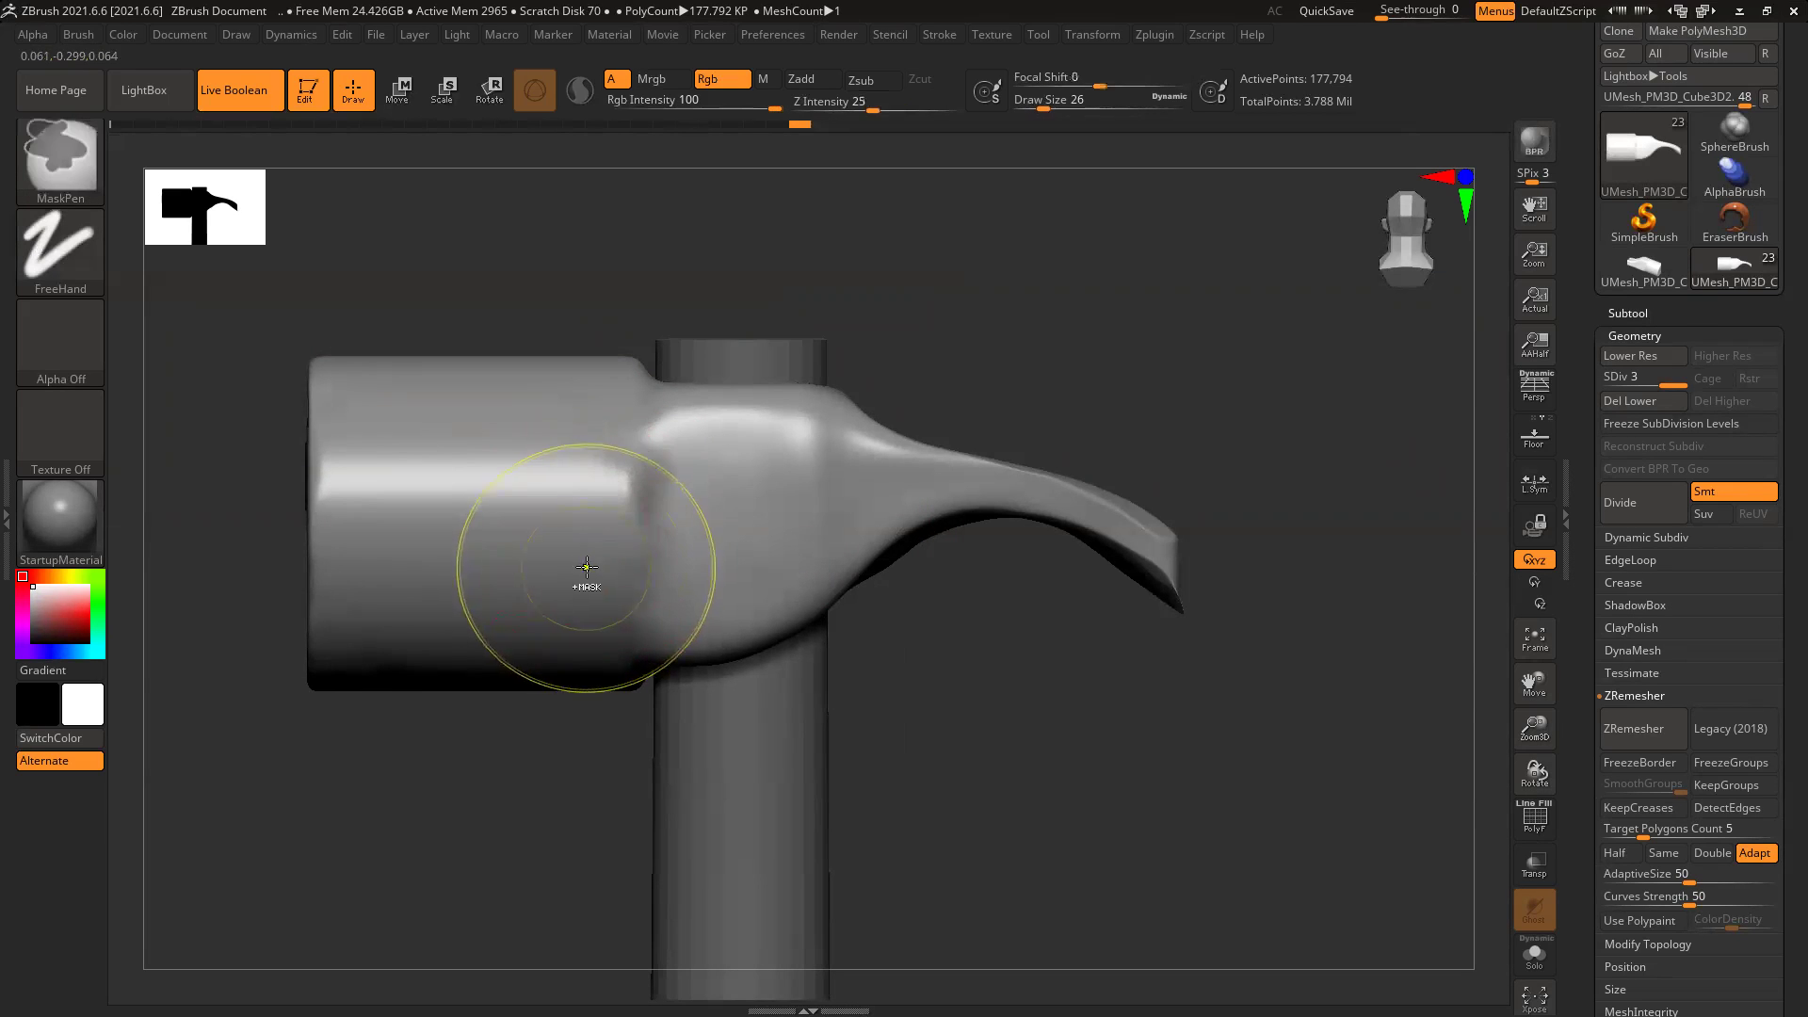
Step: Level the sides and underside of both claw prongs with TrimDynamic strokes
mouse_move(778, 477)
left_mouse_down()
mouse_move(836, 526)
mouse_move(1090, 505)
mouse_move(1141, 539)
left_mouse_up()
left_click_drag(1134, 535, 956, 495)
left_click_drag(1062, 512, 1168, 558)
mouse_move(1334, 556)
left_mouse_down()
mouse_move(1182, 524)
mouse_move(1202, 484)
mouse_move(940, 509)
left_mouse_up()
left_click_drag(1036, 571, 1043, 580)
mouse_move(1246, 580)
left_mouse_down()
mouse_move(1243, 404)
mouse_move(1214, 529)
mouse_move(1262, 553)
left_mouse_up()
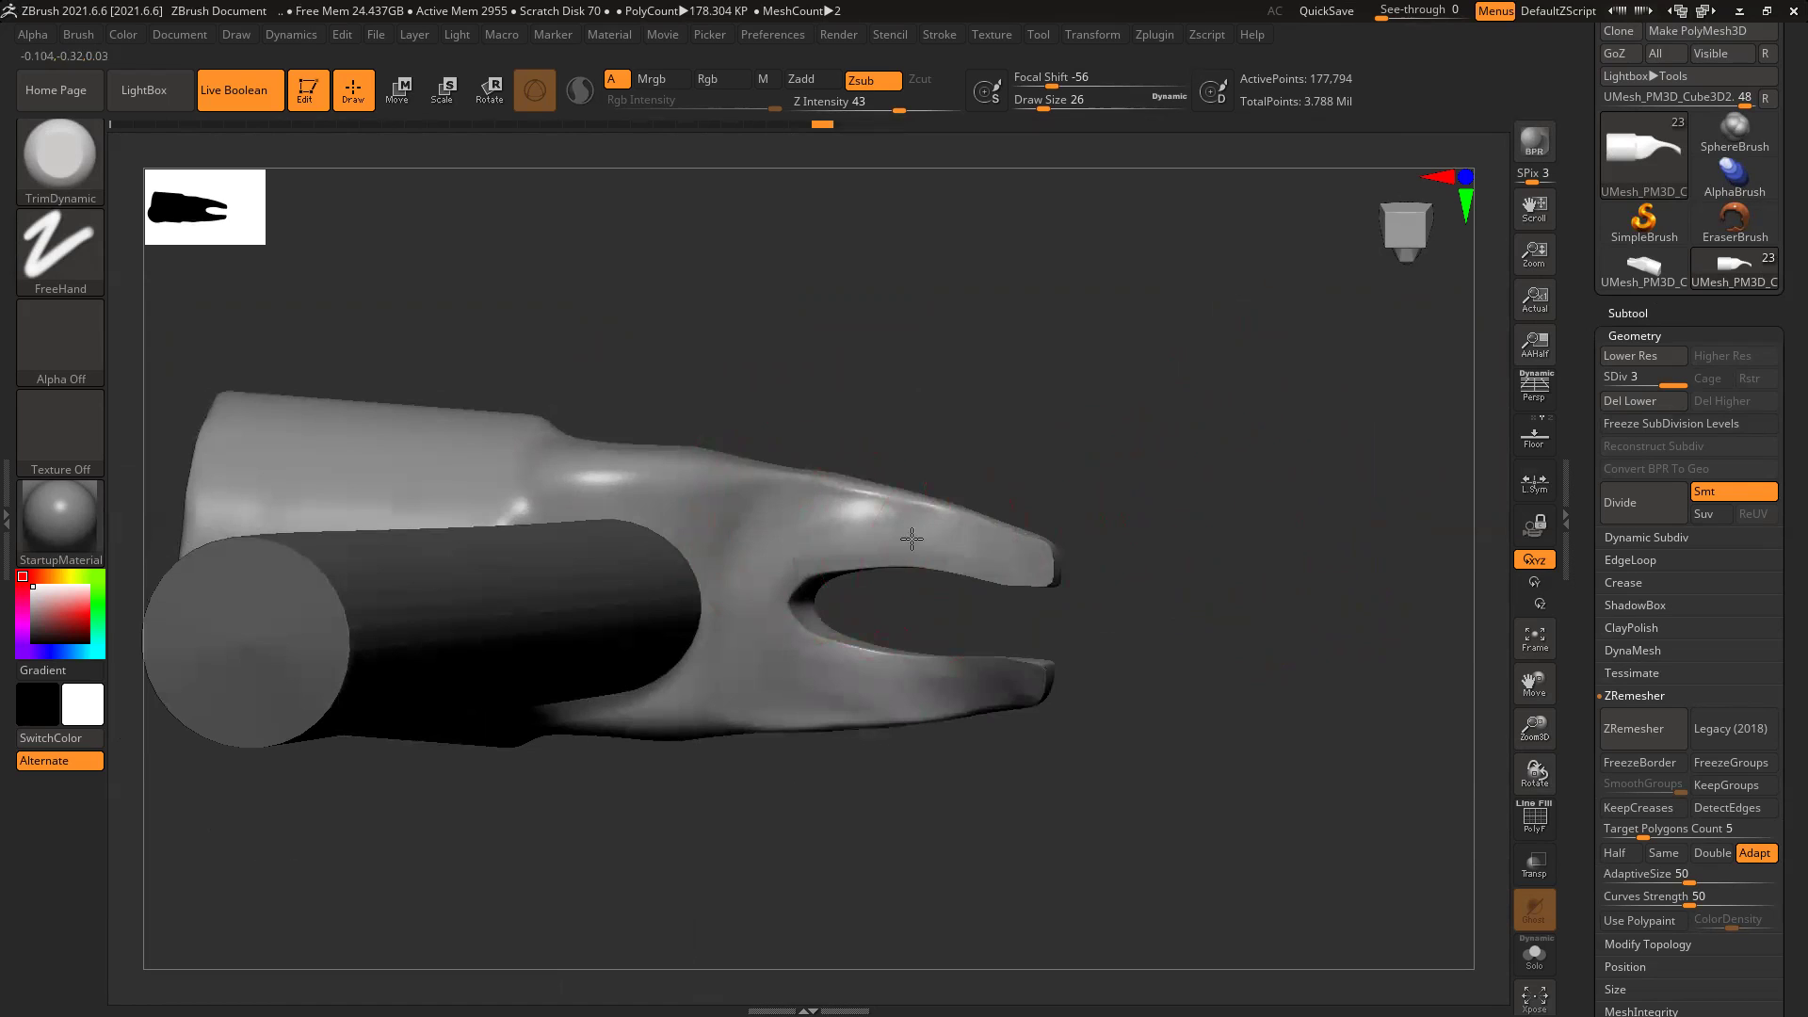
left_click_drag(852, 563, 1038, 572)
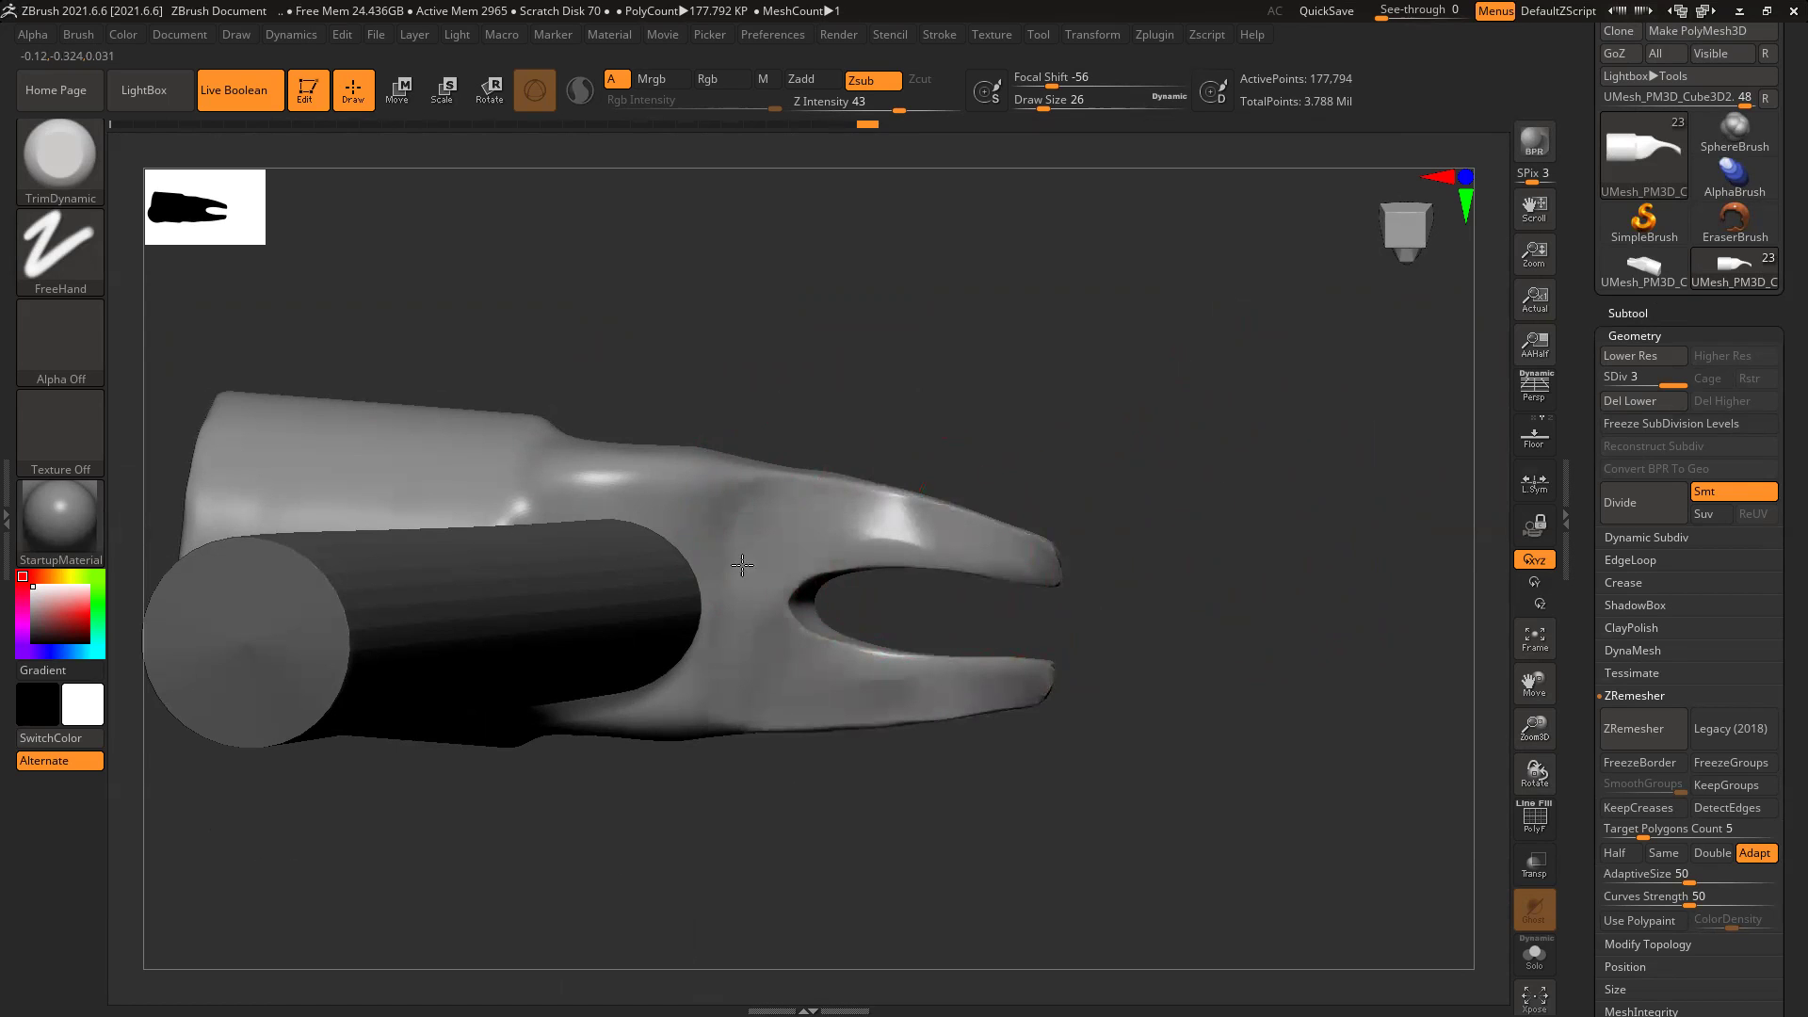
left_click_drag(1225, 571, 906, 533)
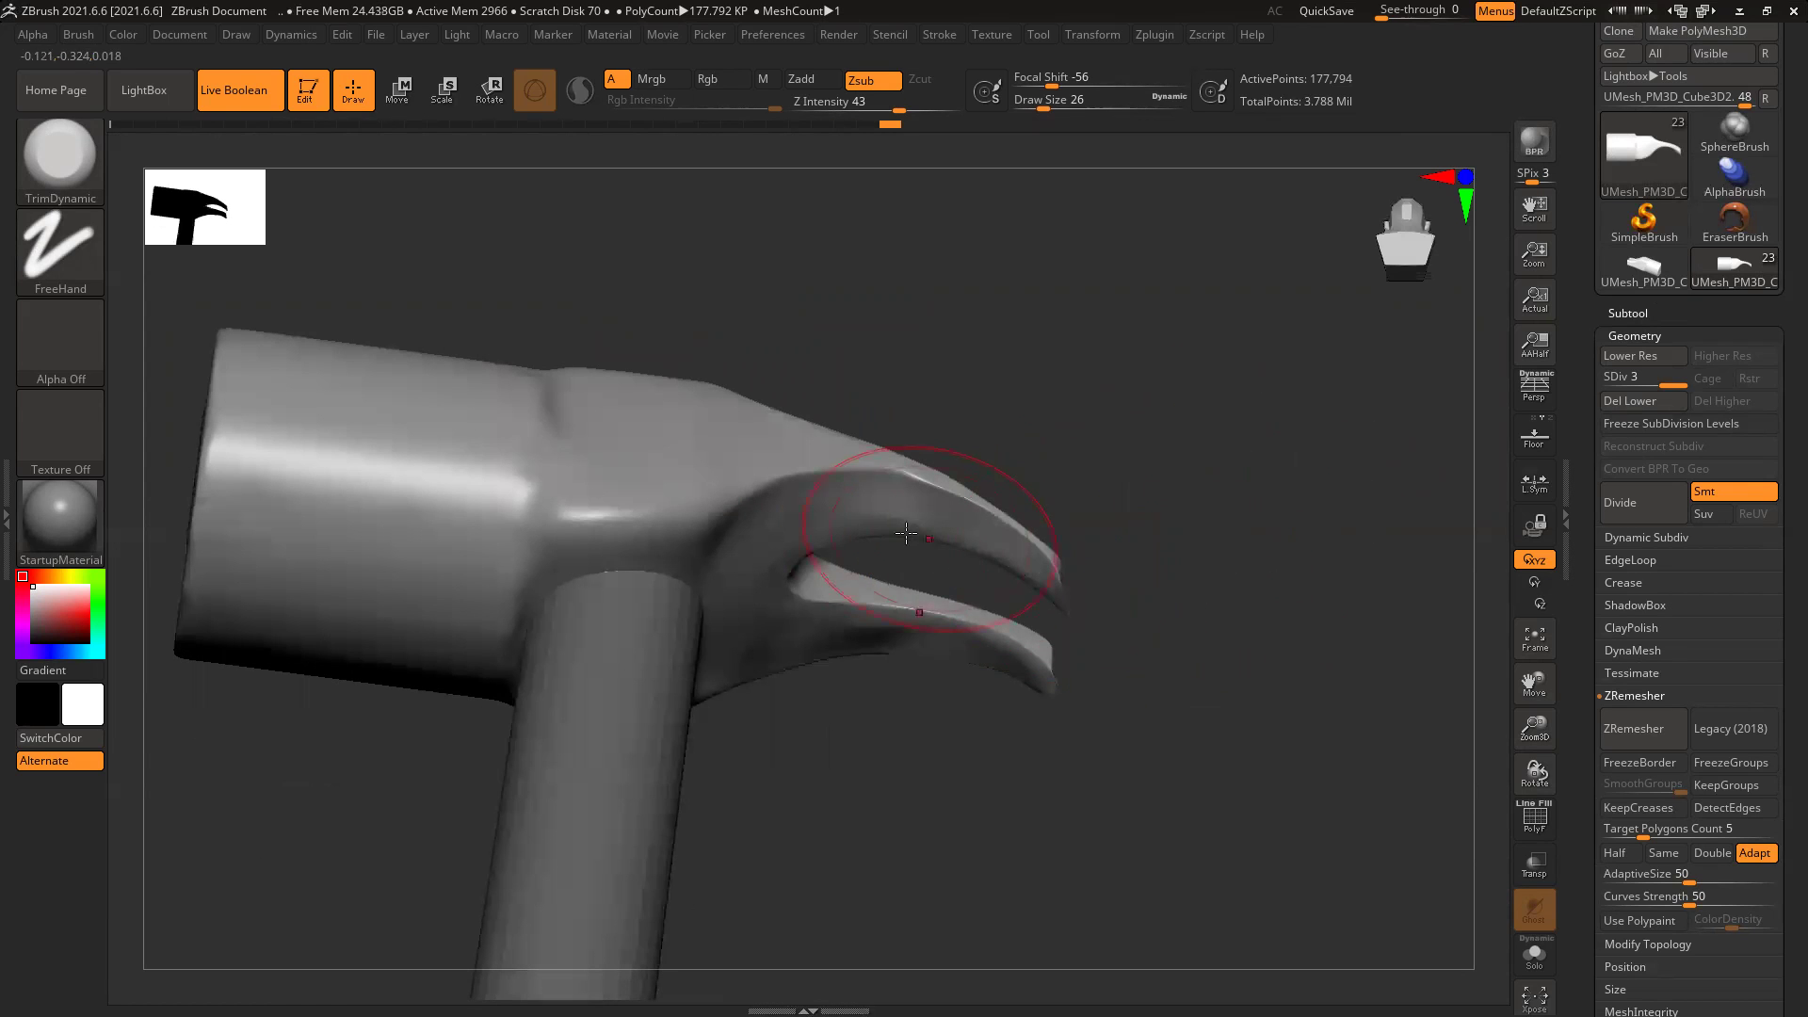
mouse_move(1136, 468)
left_mouse_down()
mouse_move(1158, 569)
mouse_move(1247, 557)
mouse_move(970, 546)
left_mouse_up()
mouse_move(1174, 597)
left_mouse_down()
mouse_move(1040, 617)
mouse_move(1110, 775)
mouse_move(1063, 759)
left_mouse_up()
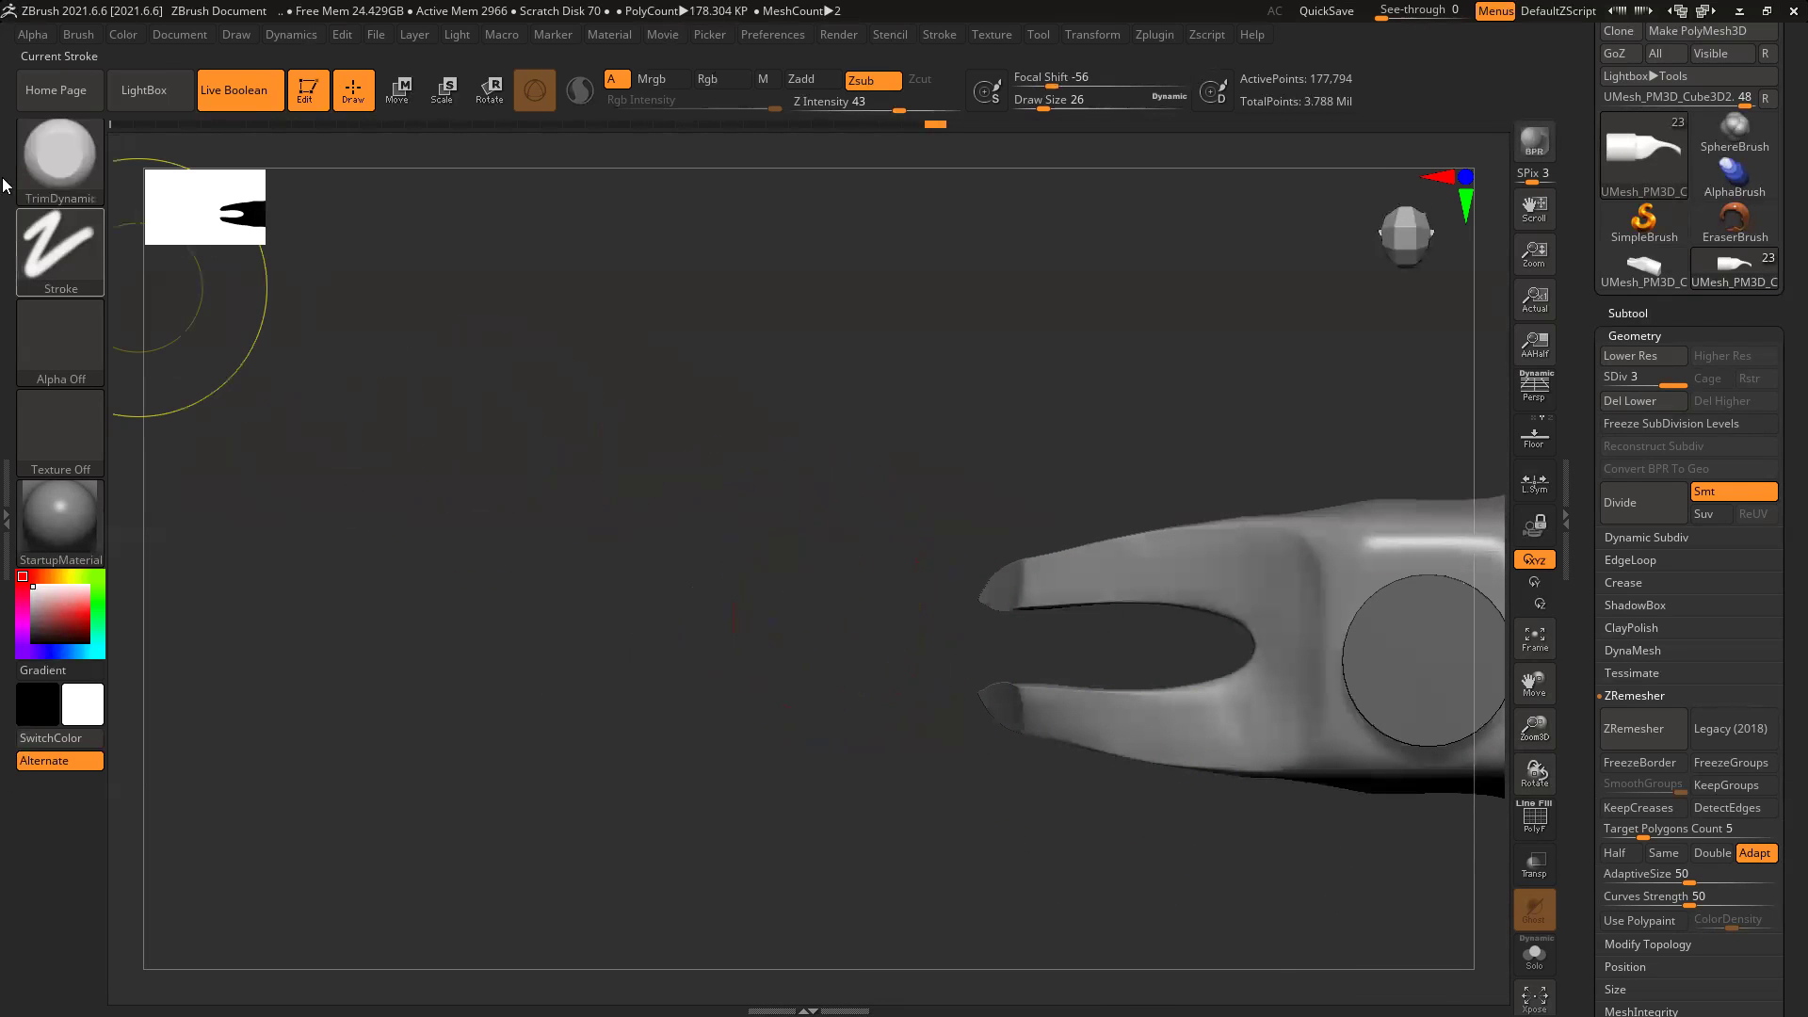
Step: Cut the uneven tips off both prongs in one straight line with TrimRect, deleting the lower subdivision levels
left_click(68, 160)
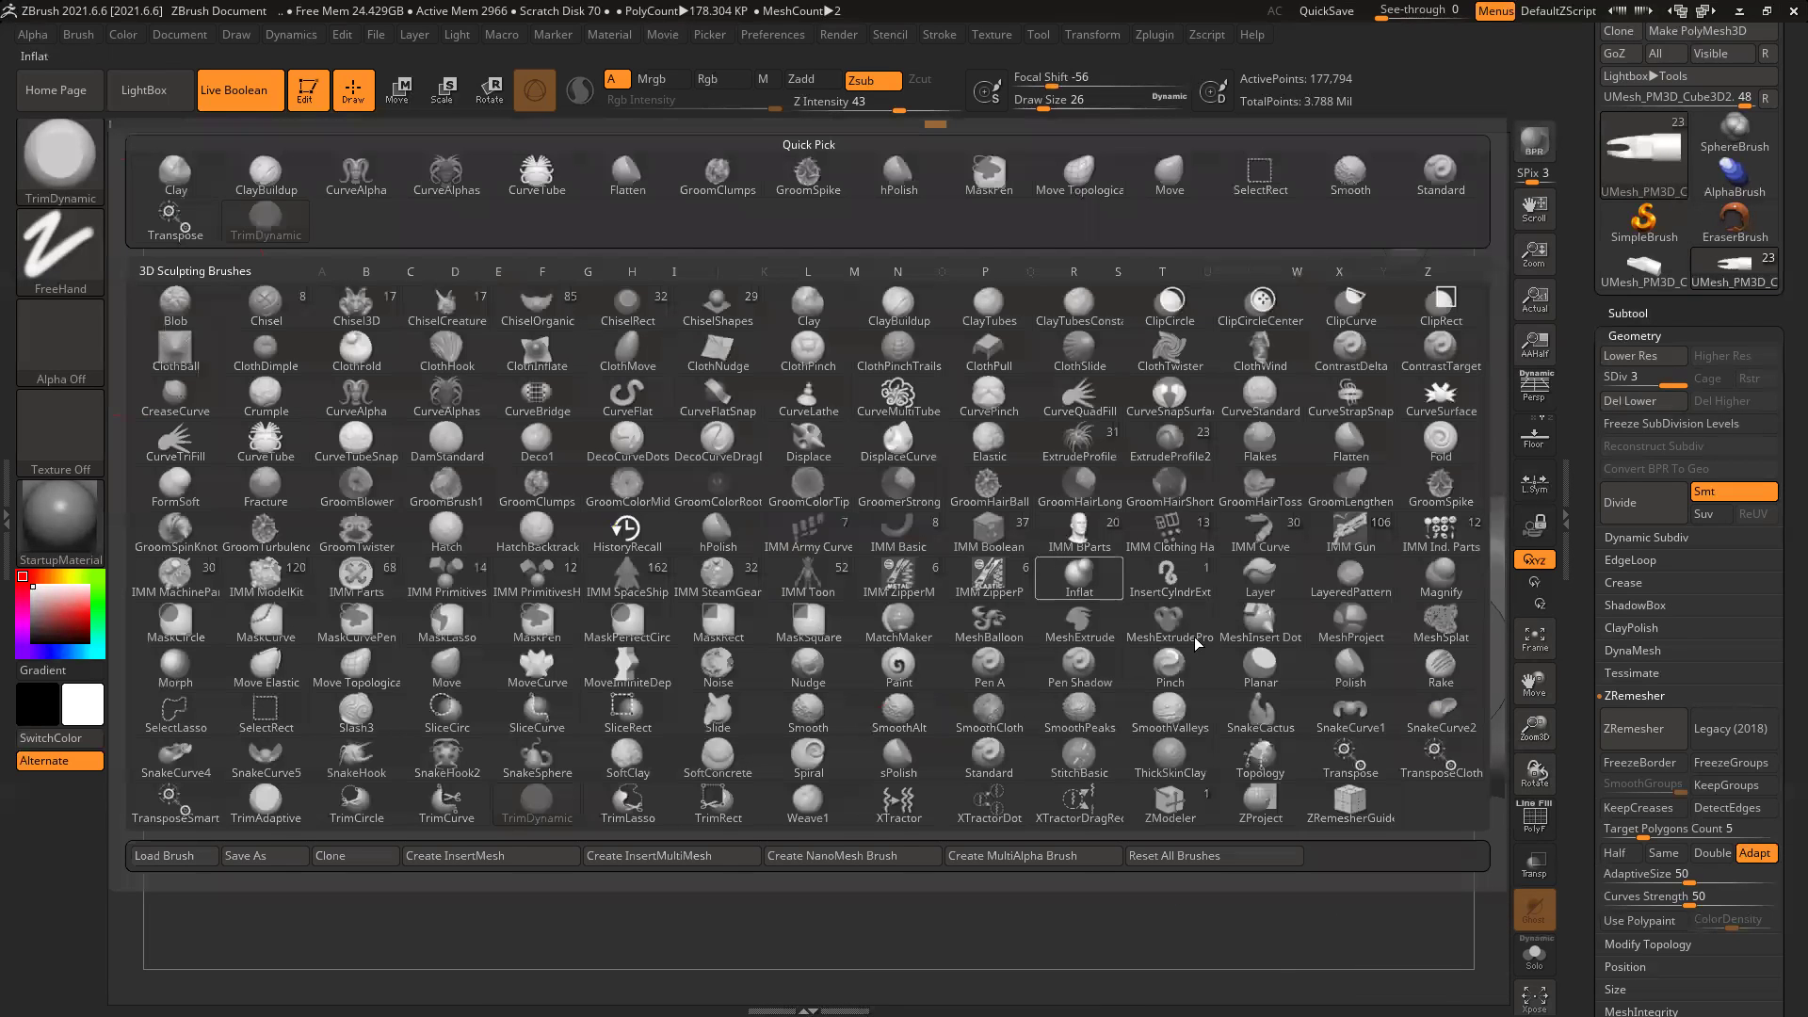
left_click(717, 816)
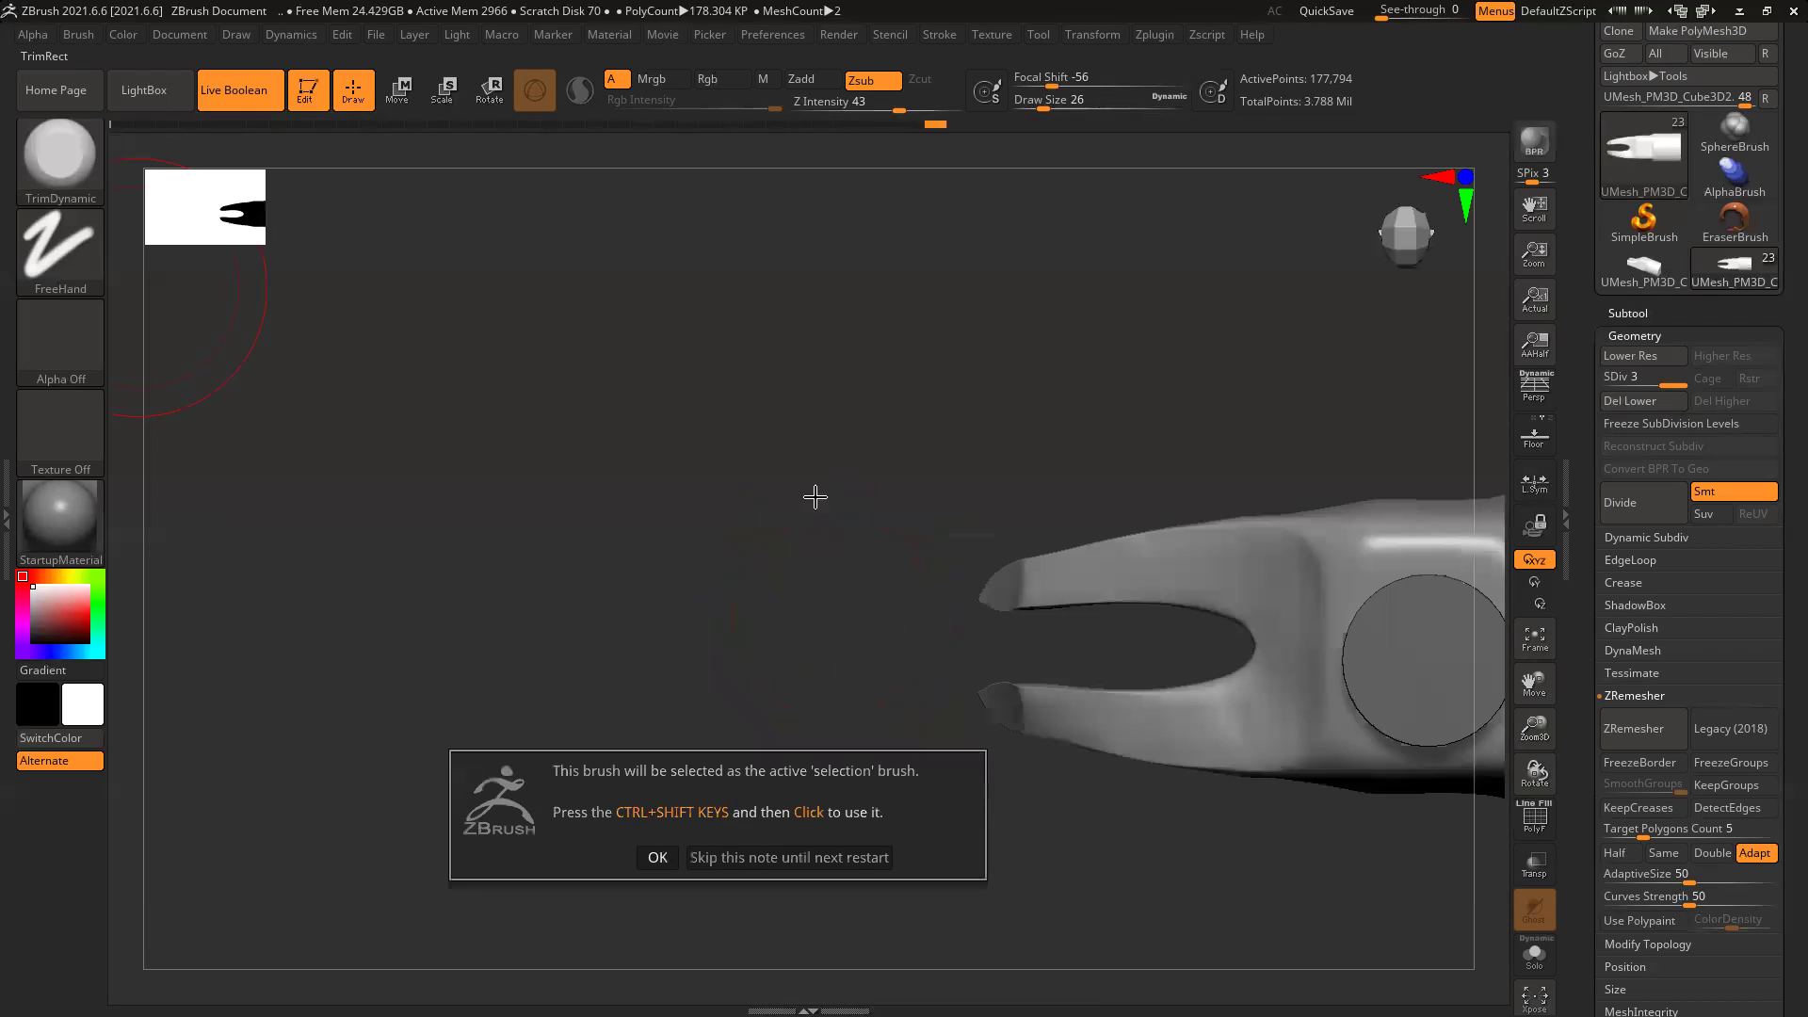
left_click(659, 855)
key("shift")
left_click_drag(866, 482, 1022, 868, "ctrl+shift")
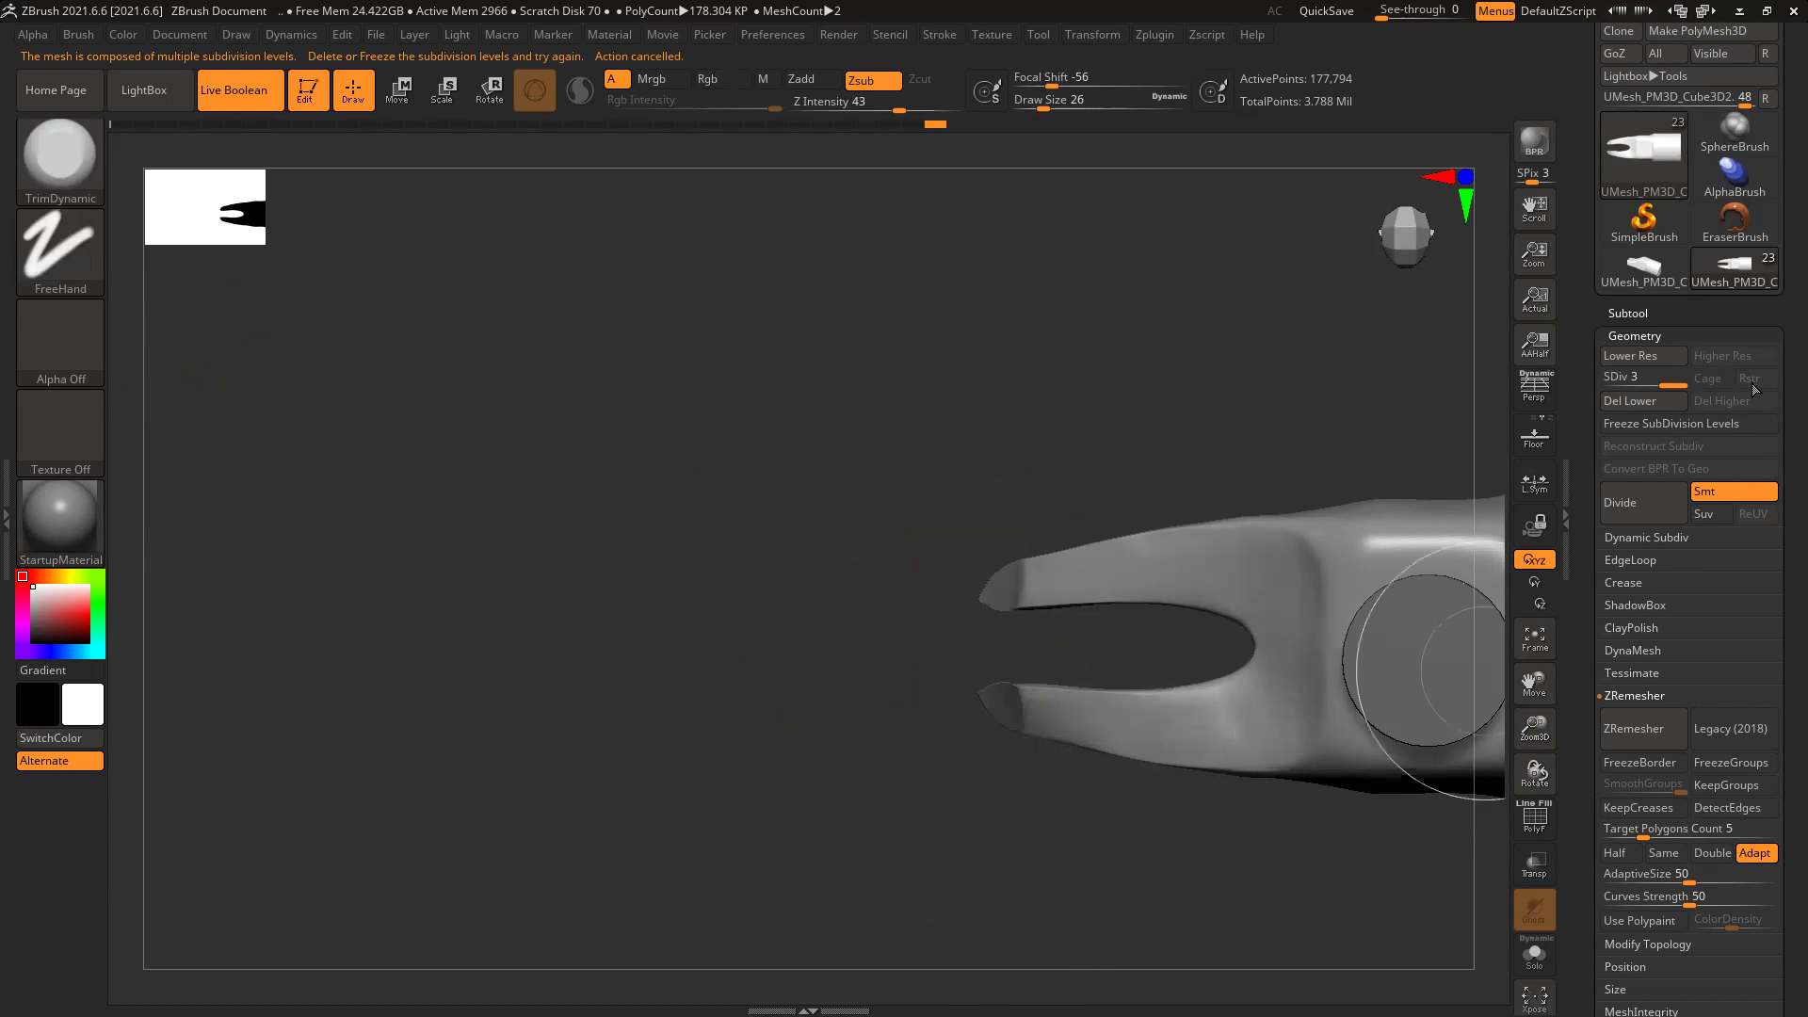
left_click(1639, 401)
left_click_drag(771, 472, 1019, 878, "ctrl+shift")
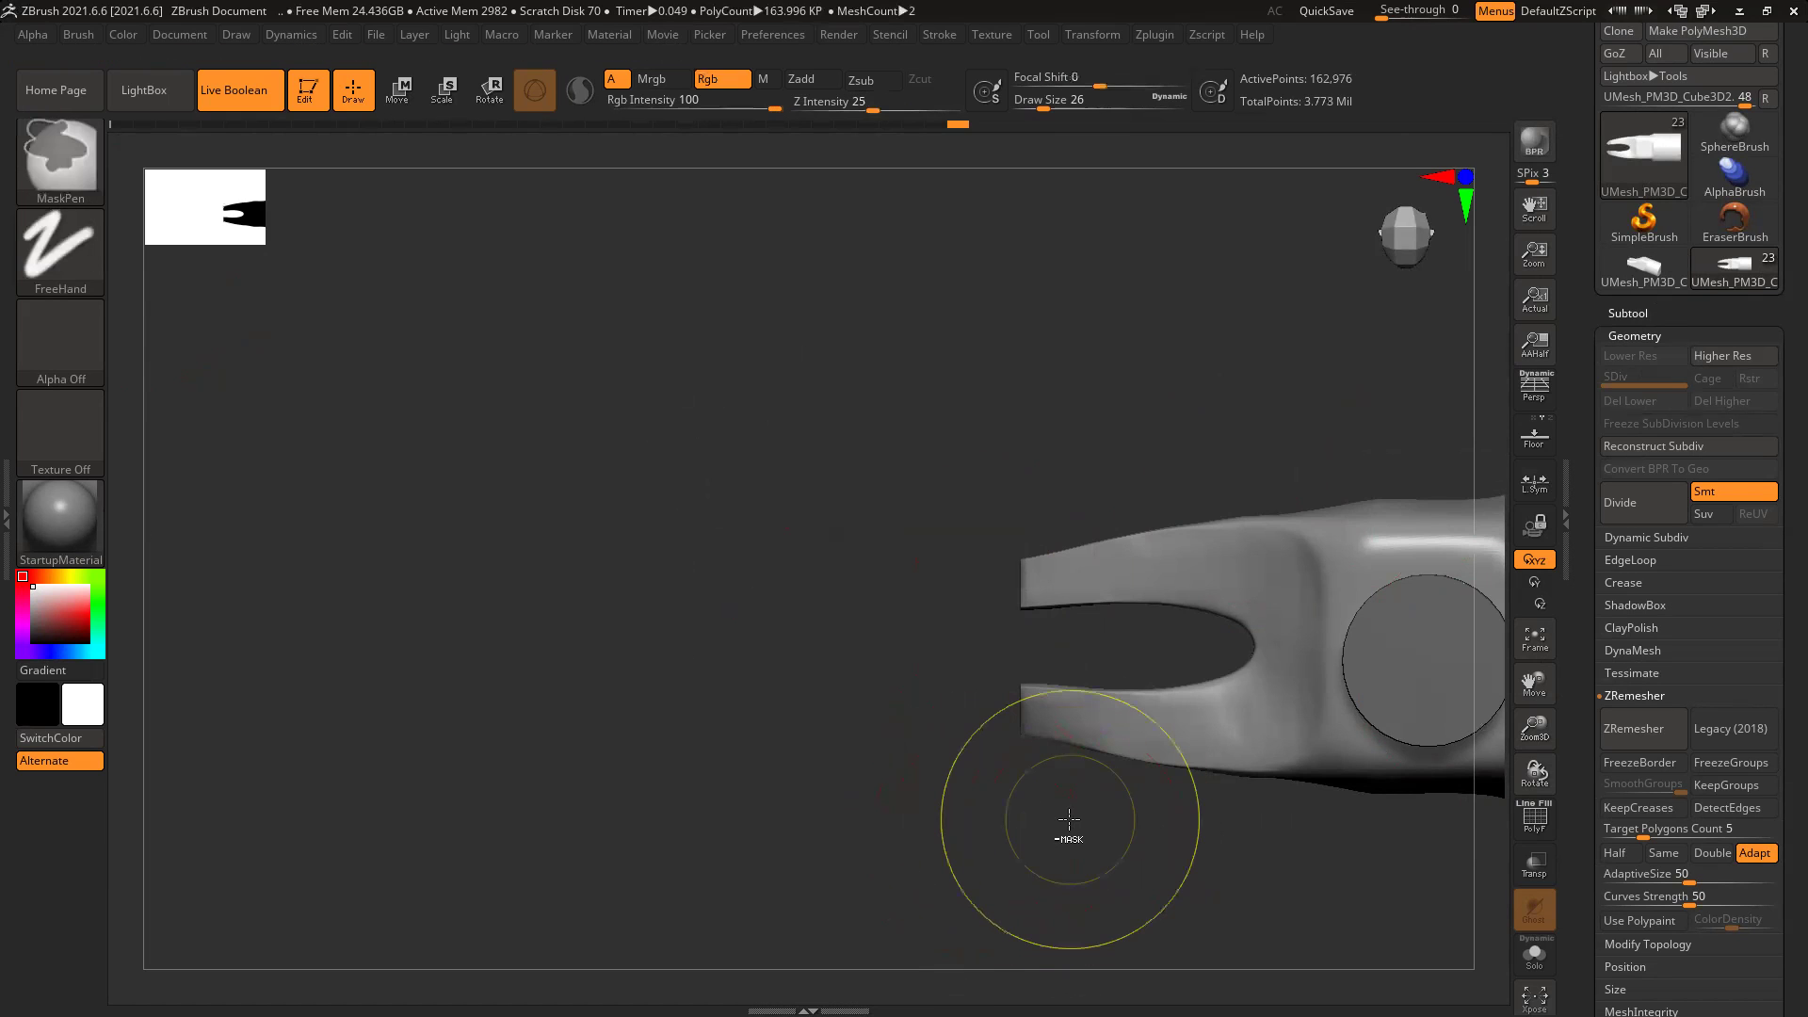
Step: Reshape the claw into a longer, slimmer, gently curved taper with the Move brush at size about 65
right_click_drag(1086, 818, 941, 638, "ctrl")
right_click_drag(1304, 670, 1222, 694, "alt")
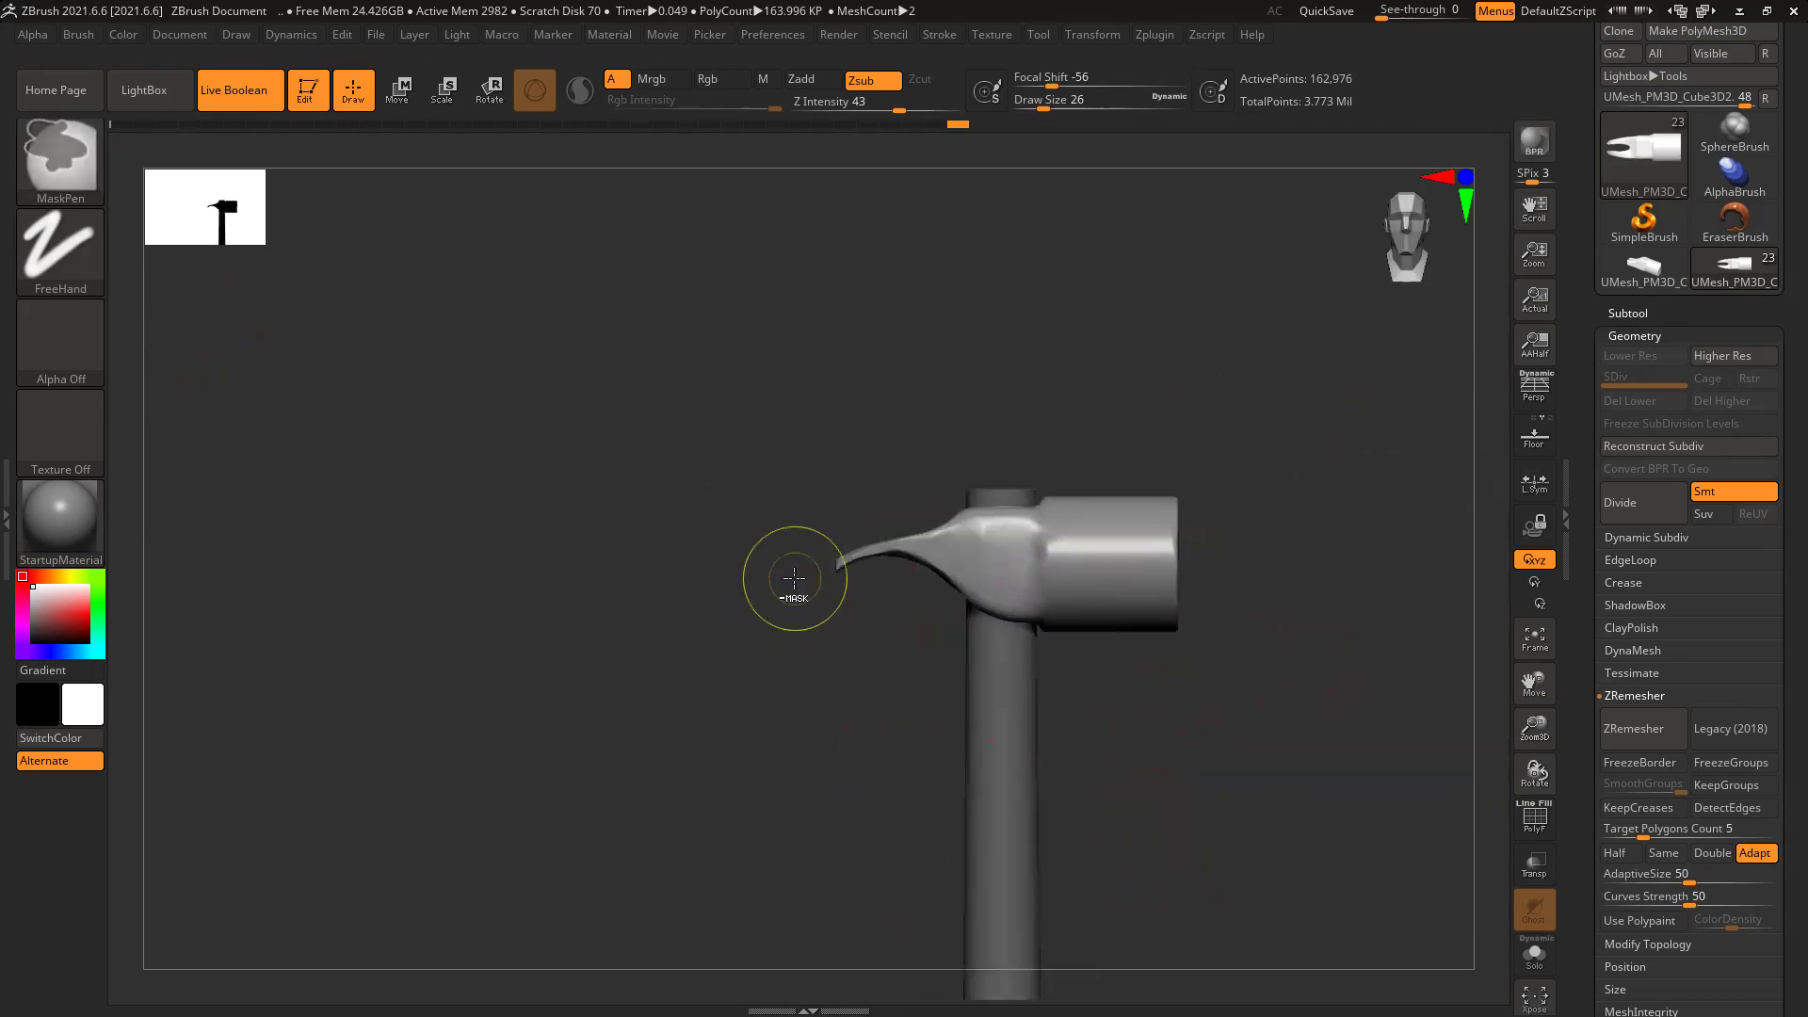
right_click_drag(793, 579, 855, 770, "ctrl")
key("ctrl")
key("b")
key("m")
key("v")
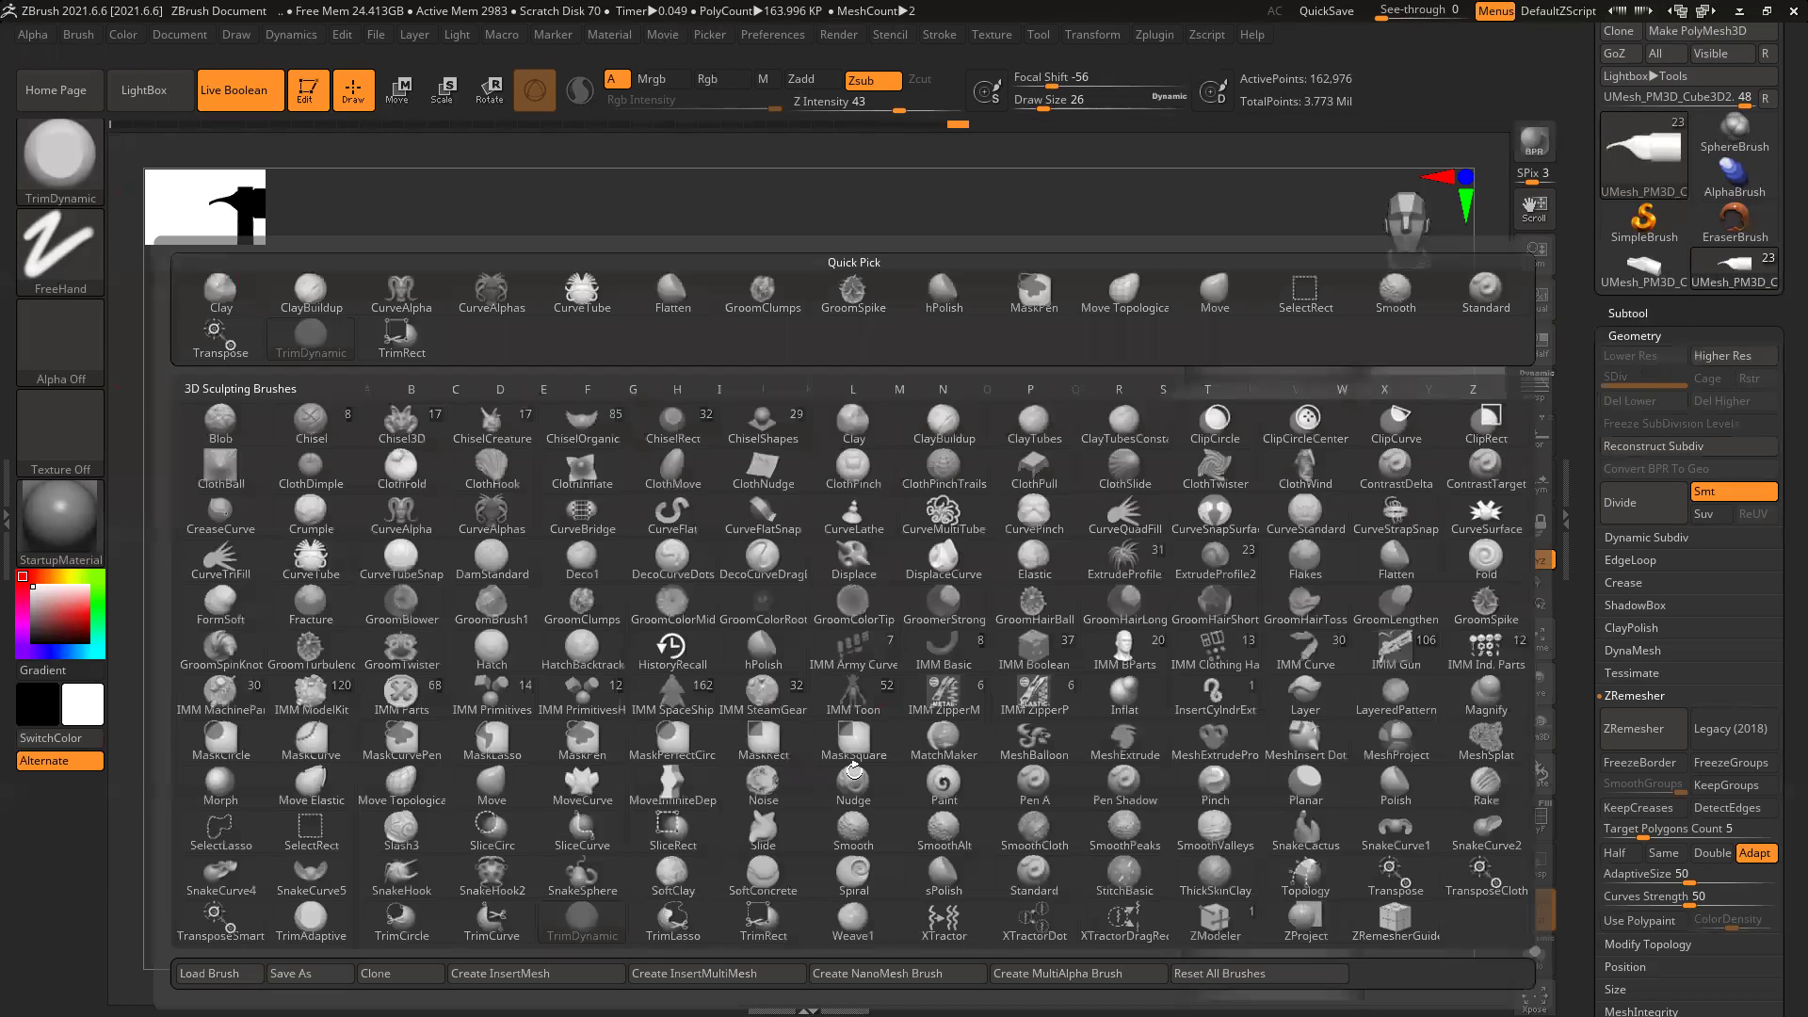
key("space")
left_click_drag(874, 439, 898, 570)
mouse_move(737, 603)
left_mouse_down()
mouse_move(928, 544)
mouse_move(934, 594)
left_mouse_up()
left_click_drag(1210, 601, 1074, 586)
left_click_drag(1183, 480, 1143, 483)
mouse_move(765, 659)
left_mouse_down()
mouse_move(718, 653)
mouse_move(823, 634)
mouse_move(937, 648)
left_mouse_up()
left_click_drag(1097, 584, 1225, 626)
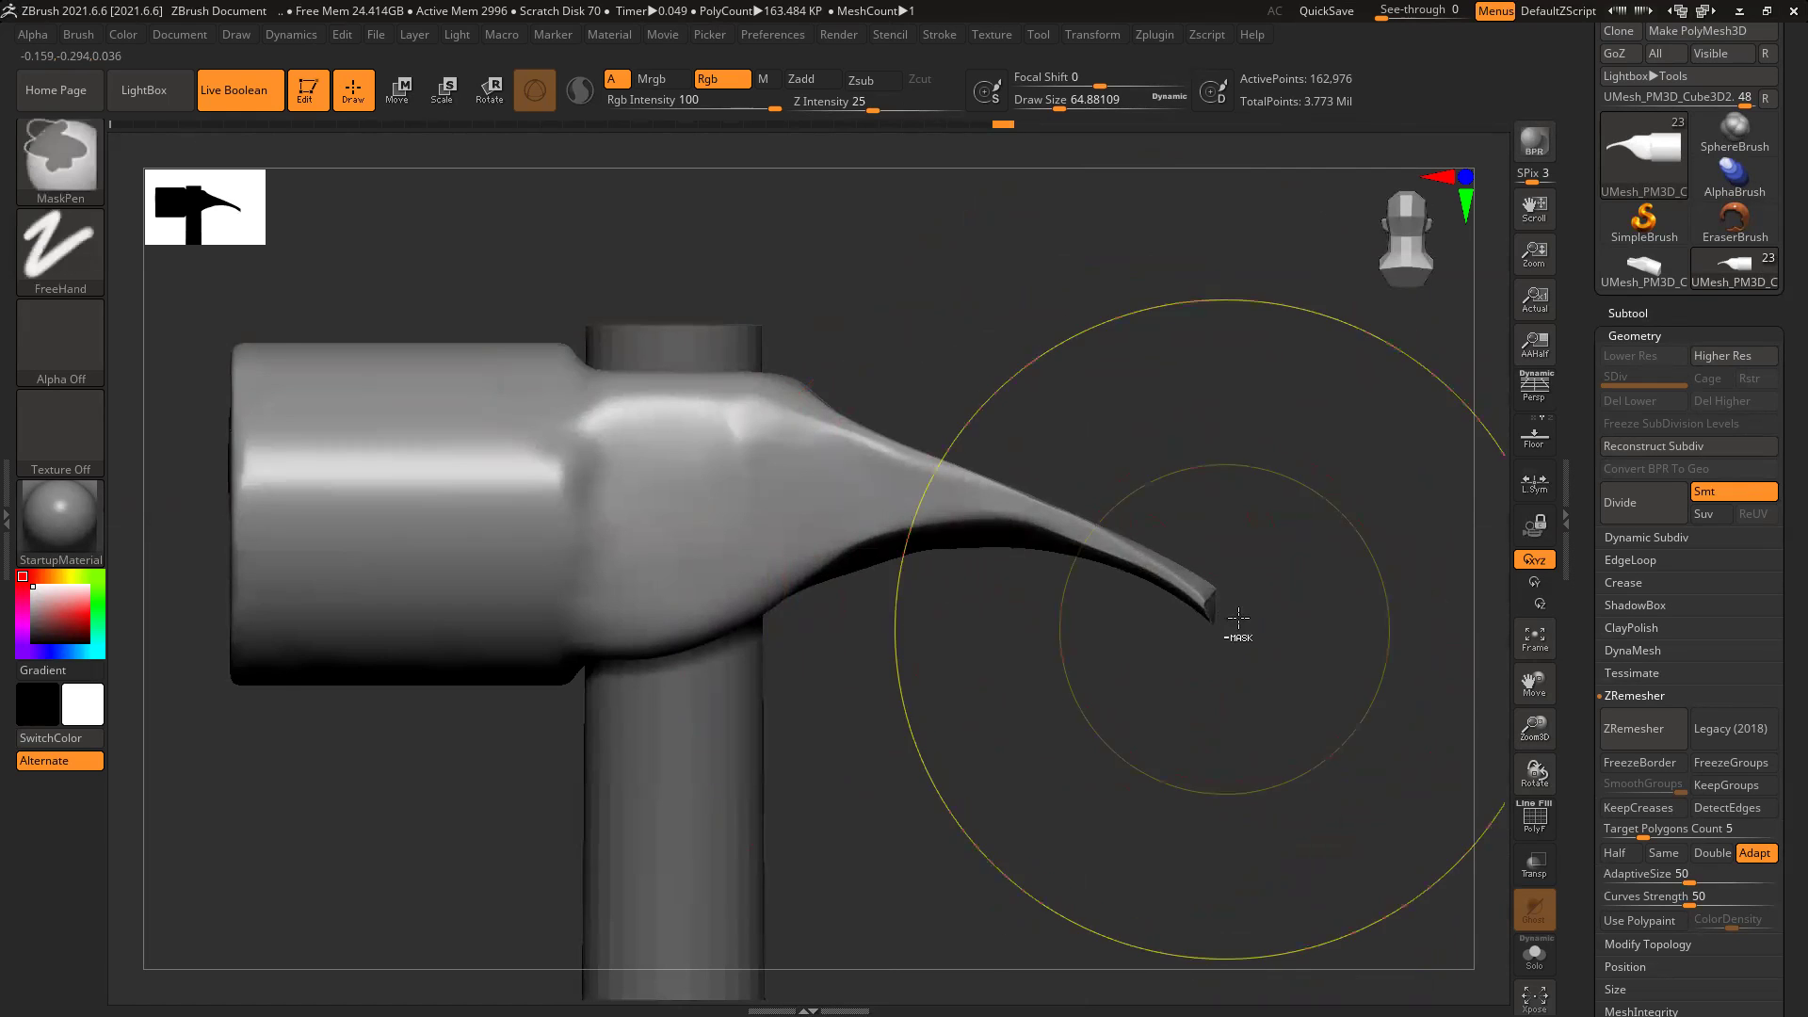
Step: Carve a straight crease down the side joint between striking cylinder and neck with DamStandard at size about 9, and soften it
right_click_drag(1225, 627, 807, 533, "ctrl")
right_click_drag(1233, 842, 1191, 670, "alt")
right_click_drag(1262, 734, 1111, 686)
right_click_drag(980, 659, 747, 714, "alt")
key("b")
key("d")
key("s")
right_click_drag(1064, 554, 1037, 590, "alt")
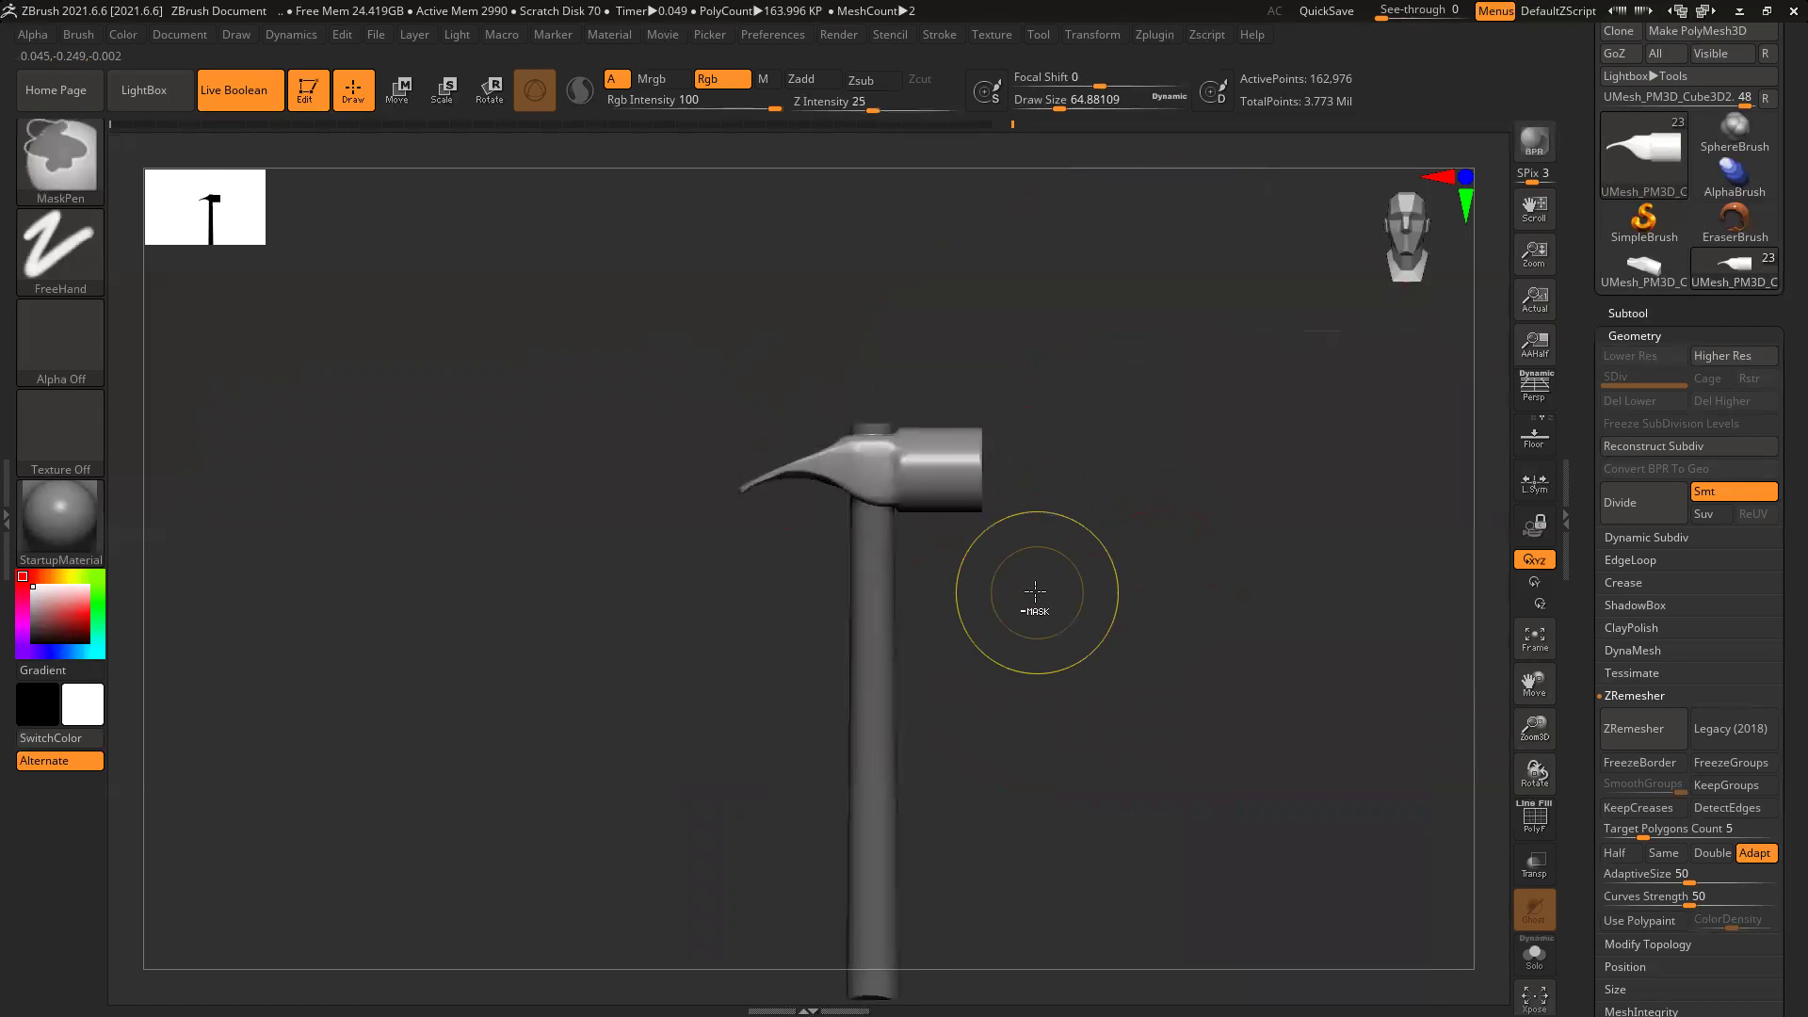
right_click_drag(949, 420, 996, 955, "ctrl")
key("s")
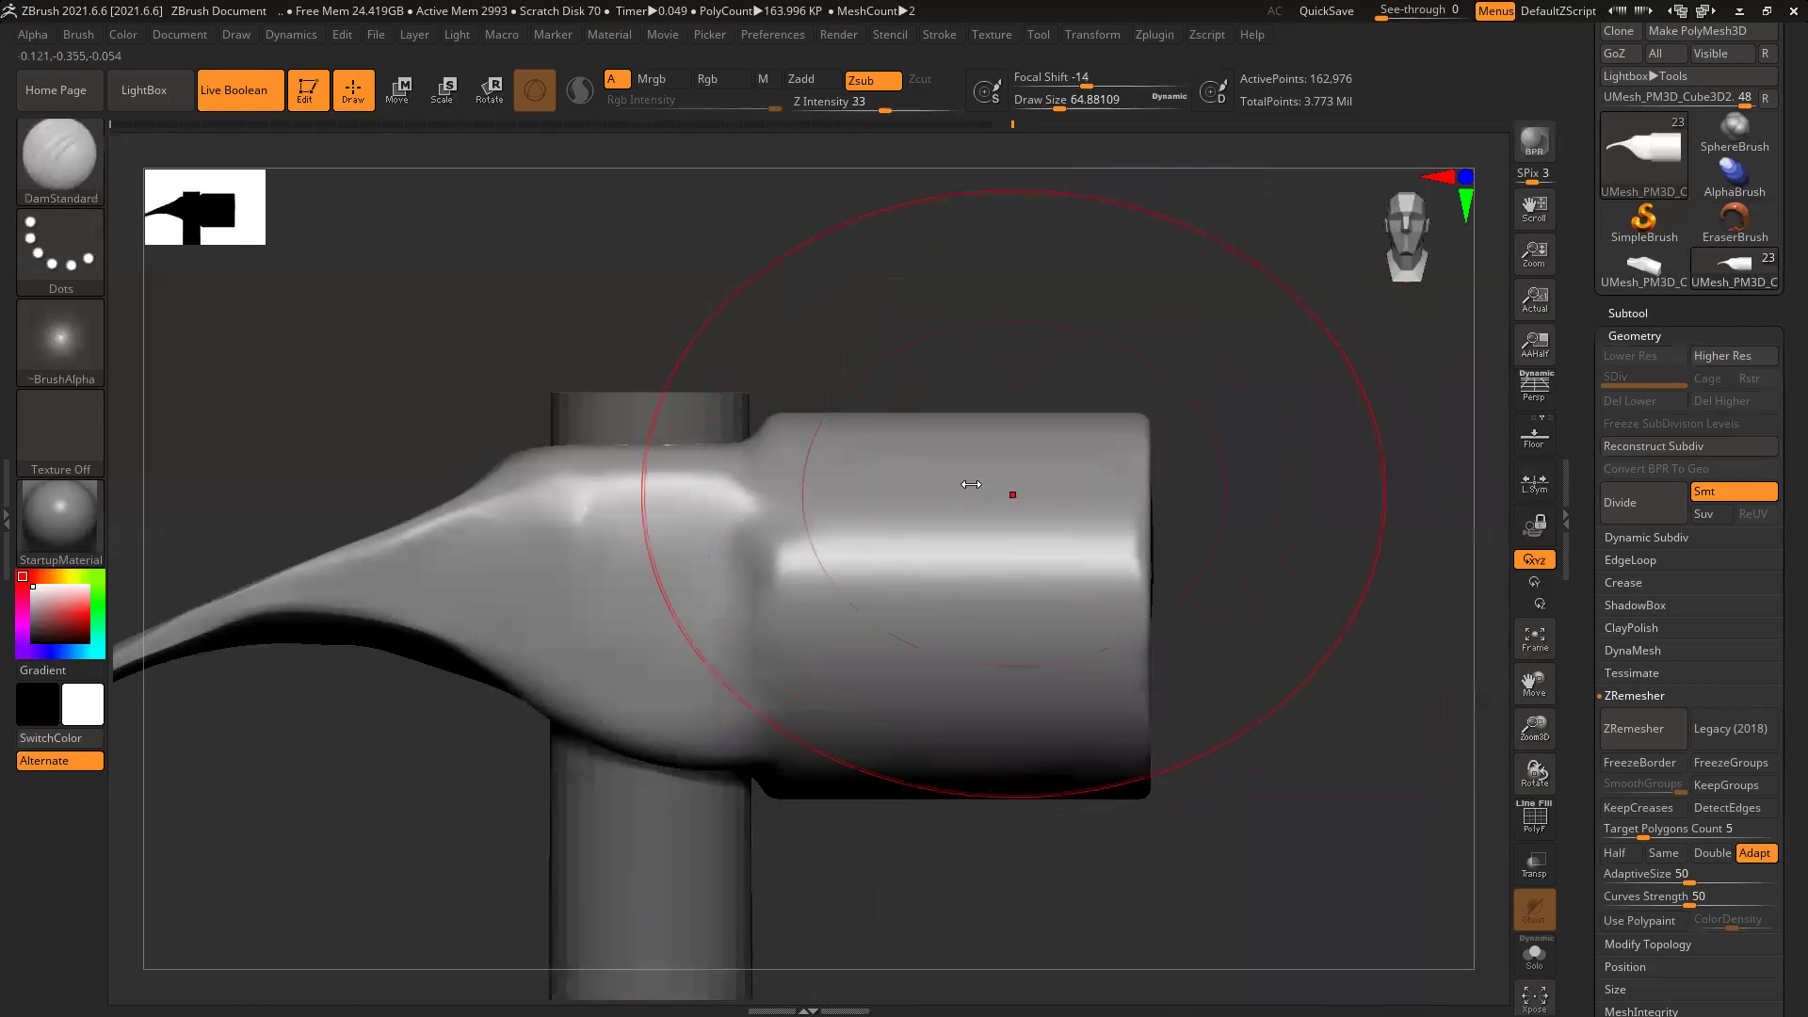
key("space")
left_click_drag(954, 491, 959, 491)
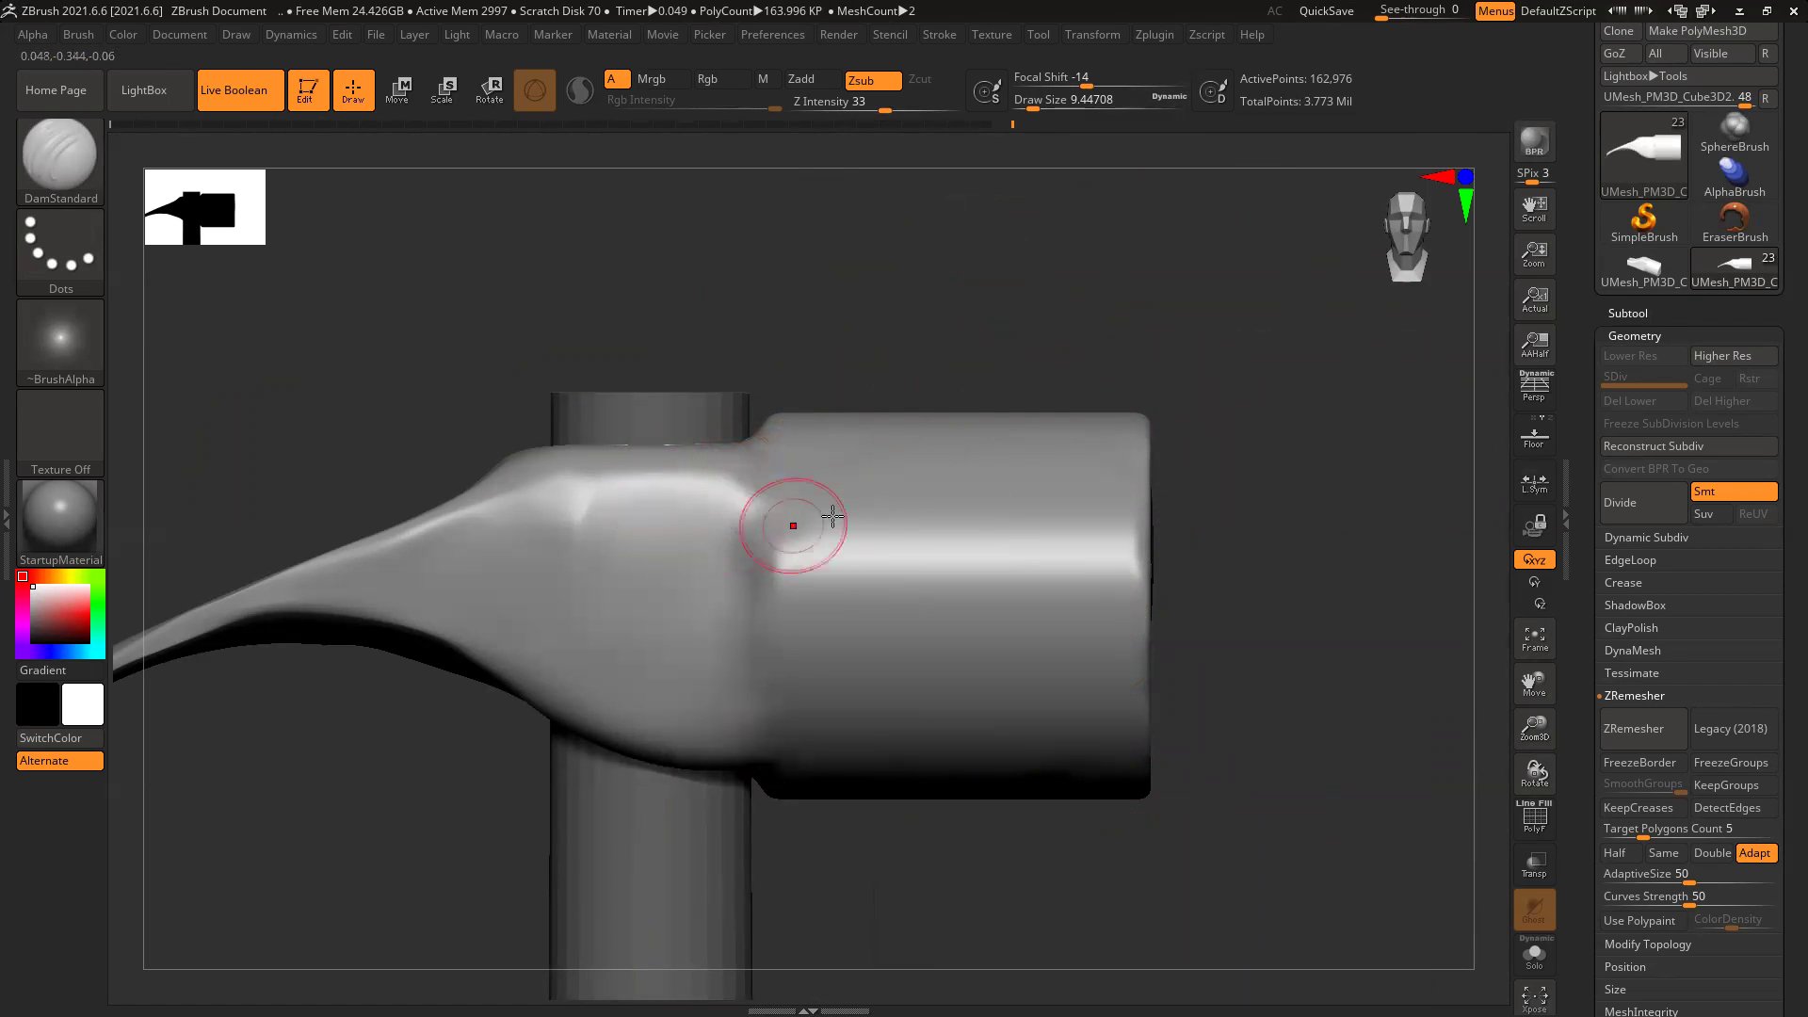
left_click_drag(819, 294, 828, 513)
left_click_drag(847, 654, 759, 638, "alt")
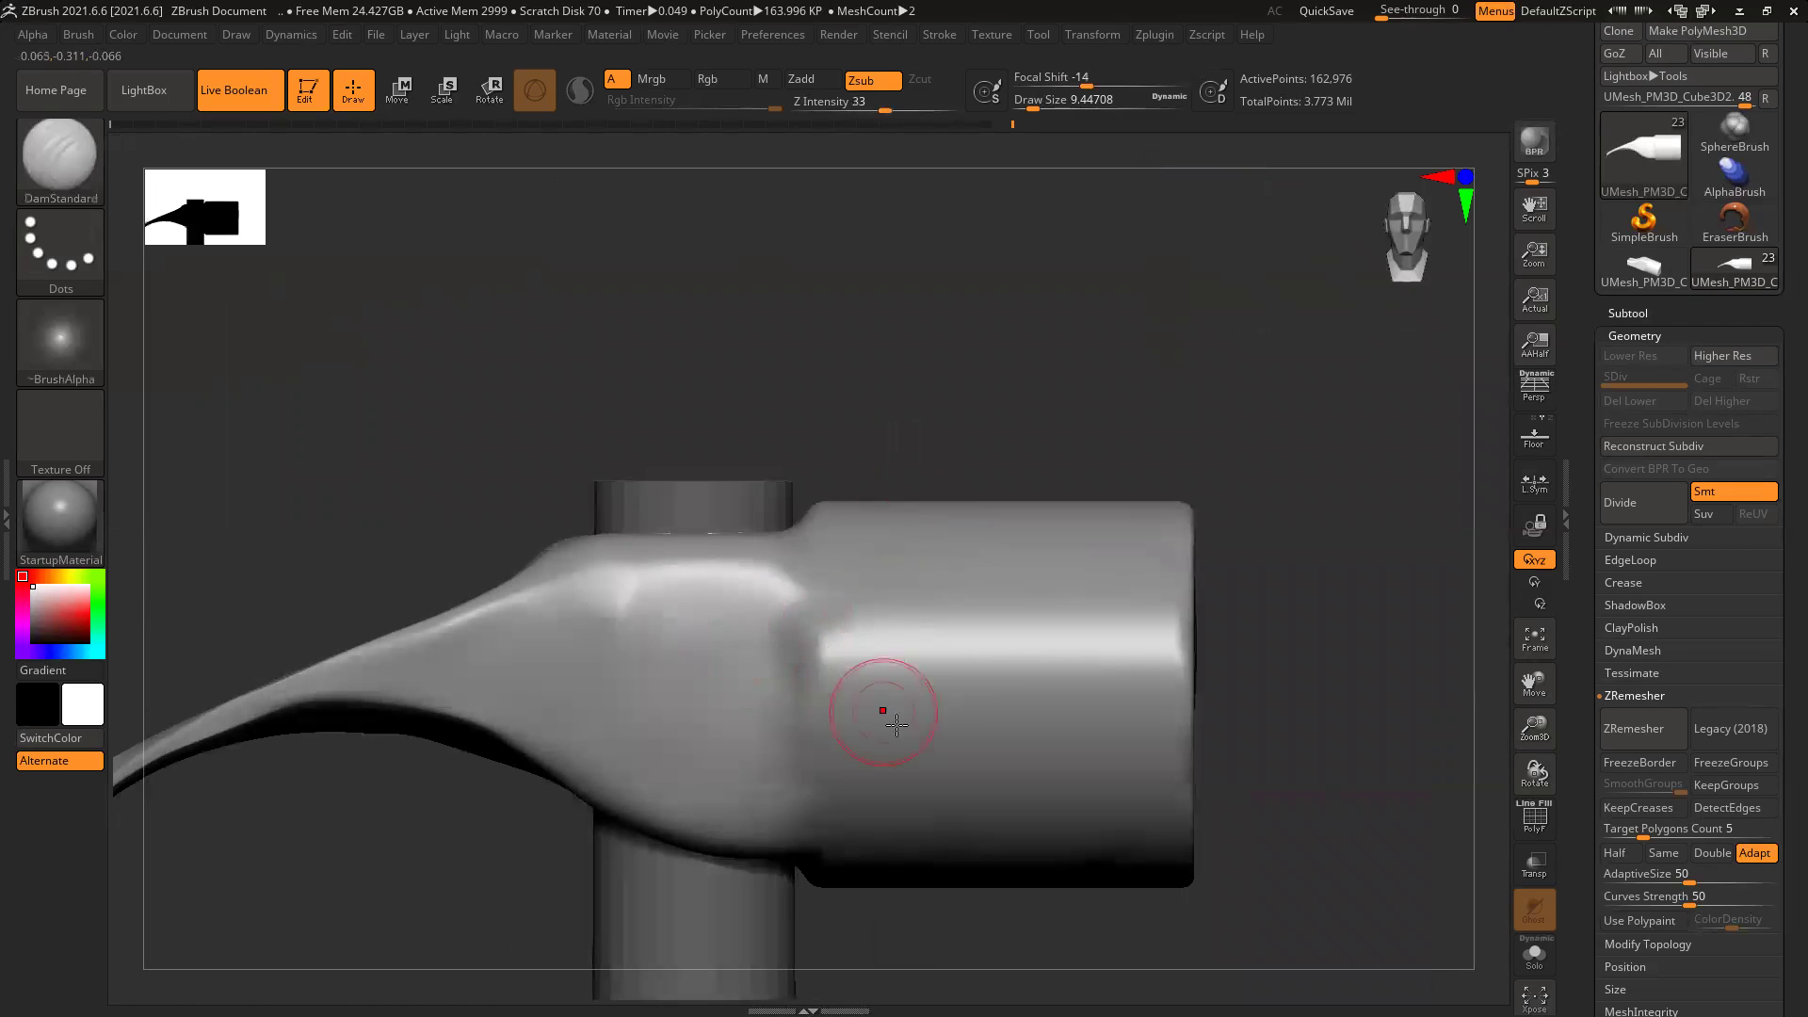
left_click_drag(942, 433, 922, 372, "alt")
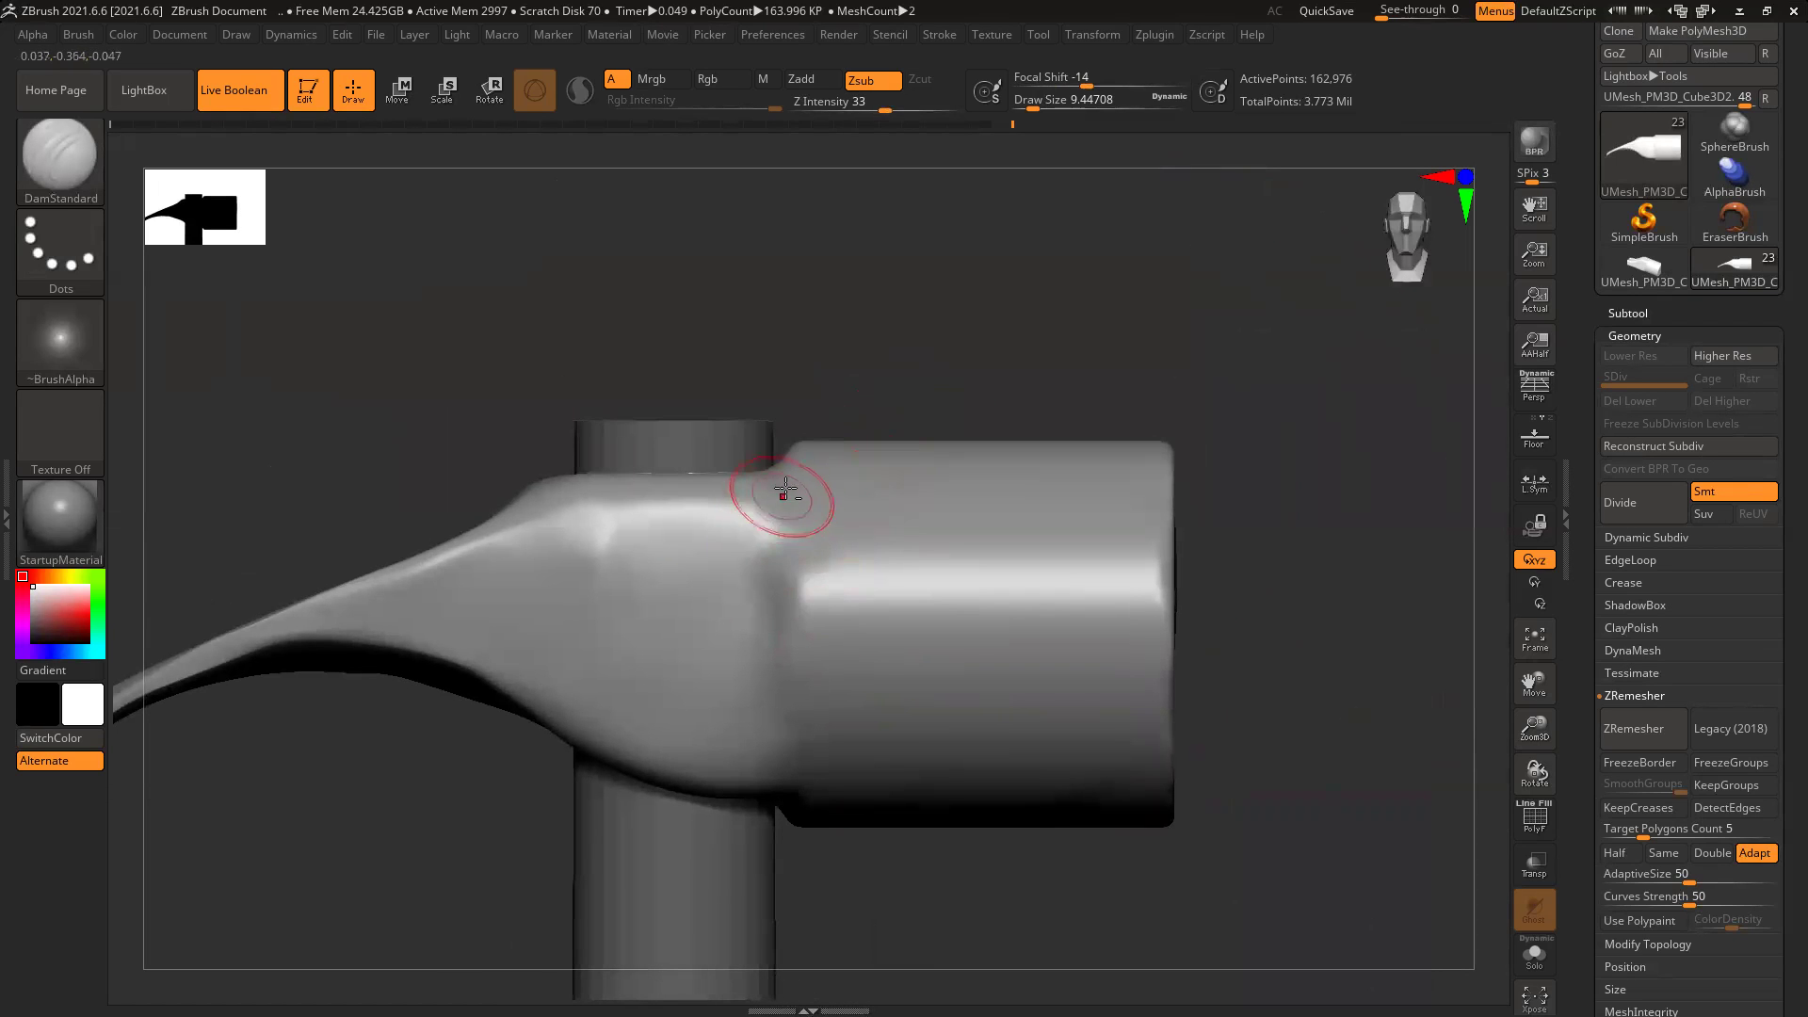
mouse_move(809, 482)
left_mouse_down("shift")
mouse_move(800, 546)
mouse_move(783, 468)
left_mouse_up("shift")
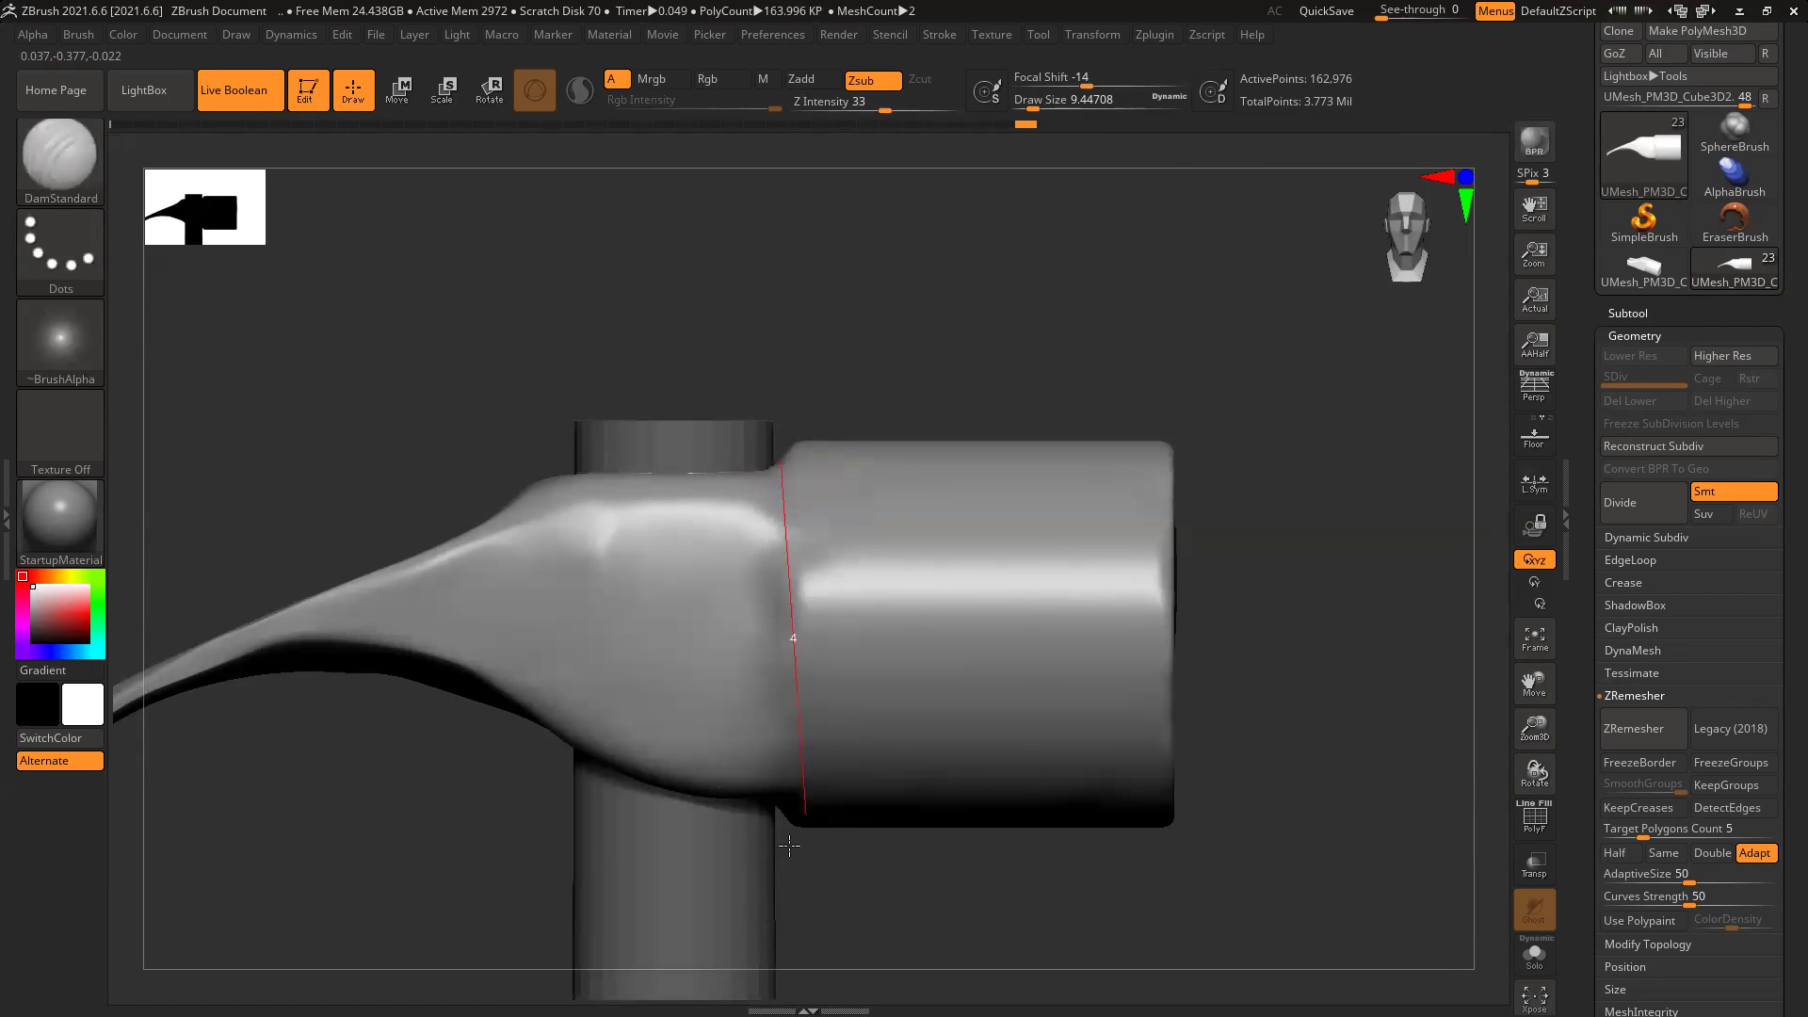
left_click_drag(783, 892, 783, 893)
left_click_drag(1309, 598, 1097, 612)
left_click_drag(812, 544, 832, 528, "shift")
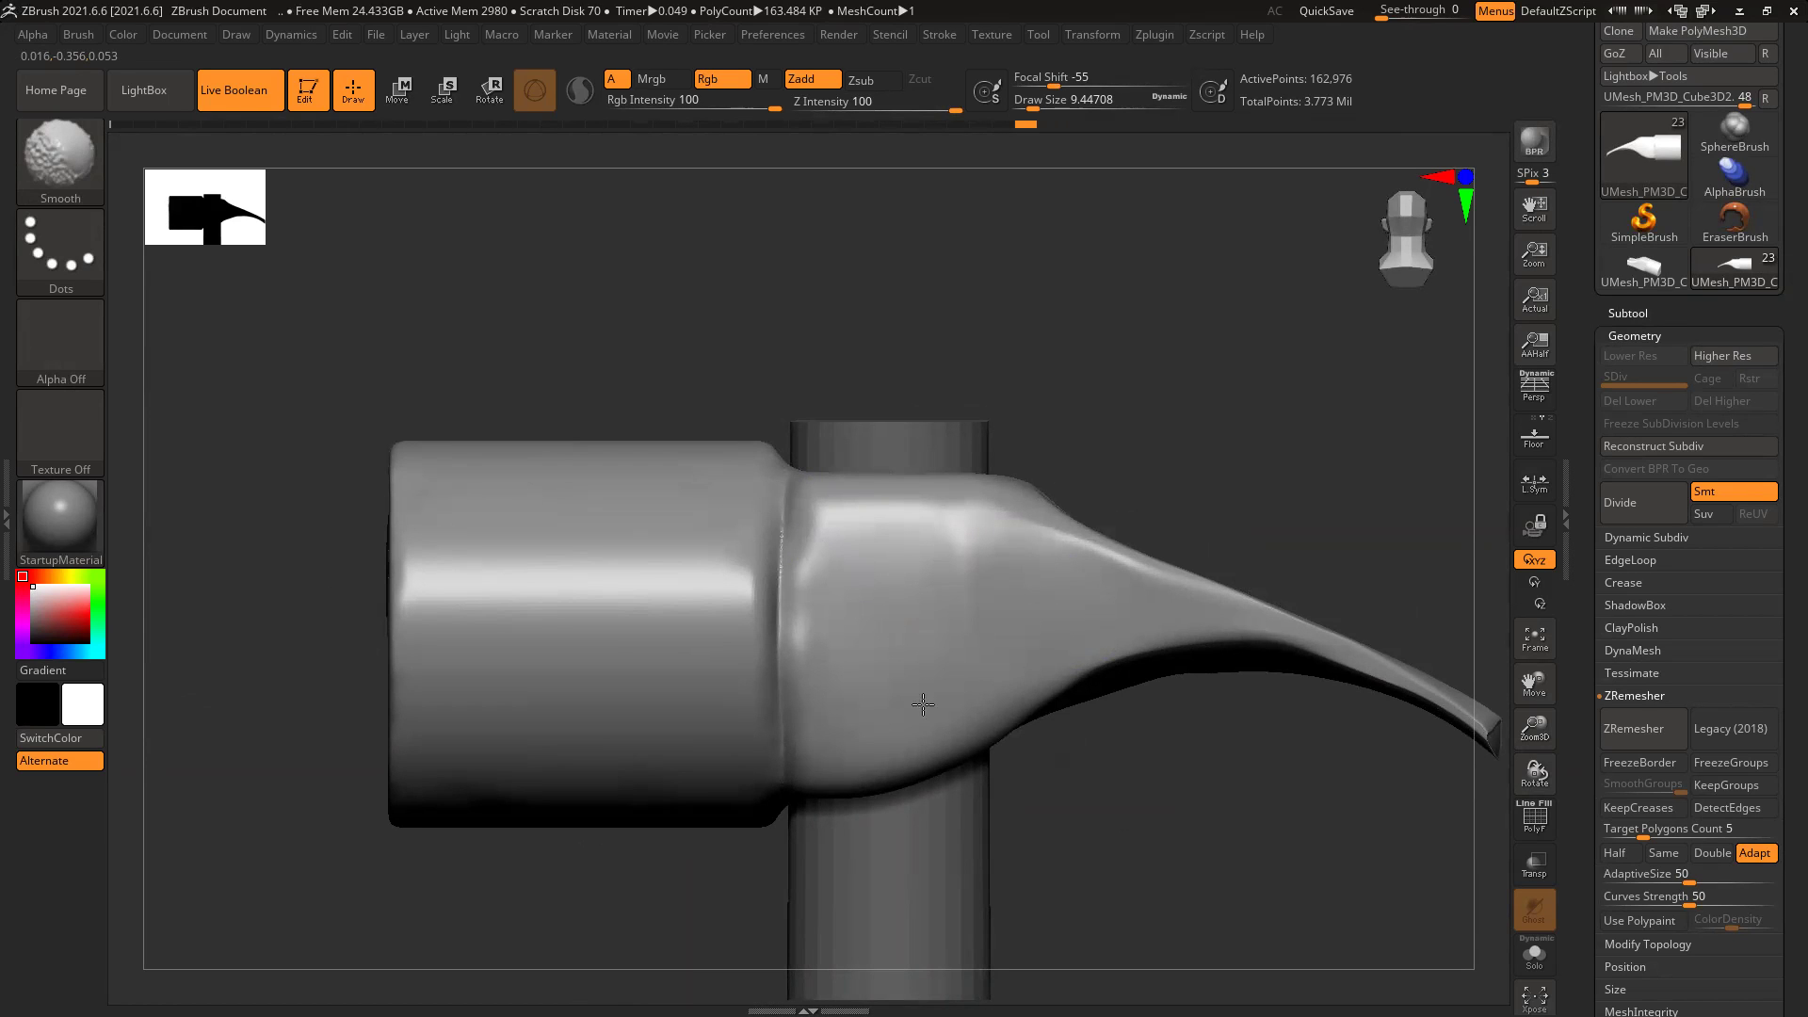
Step: Carve the crease straight across the top of the cylinder joint and score the line where the neck meets the claw
left_click_drag(1166, 825, 1170, 626)
left_click_drag(1056, 315, 1077, 759)
left_click_drag(829, 753, 818, 811)
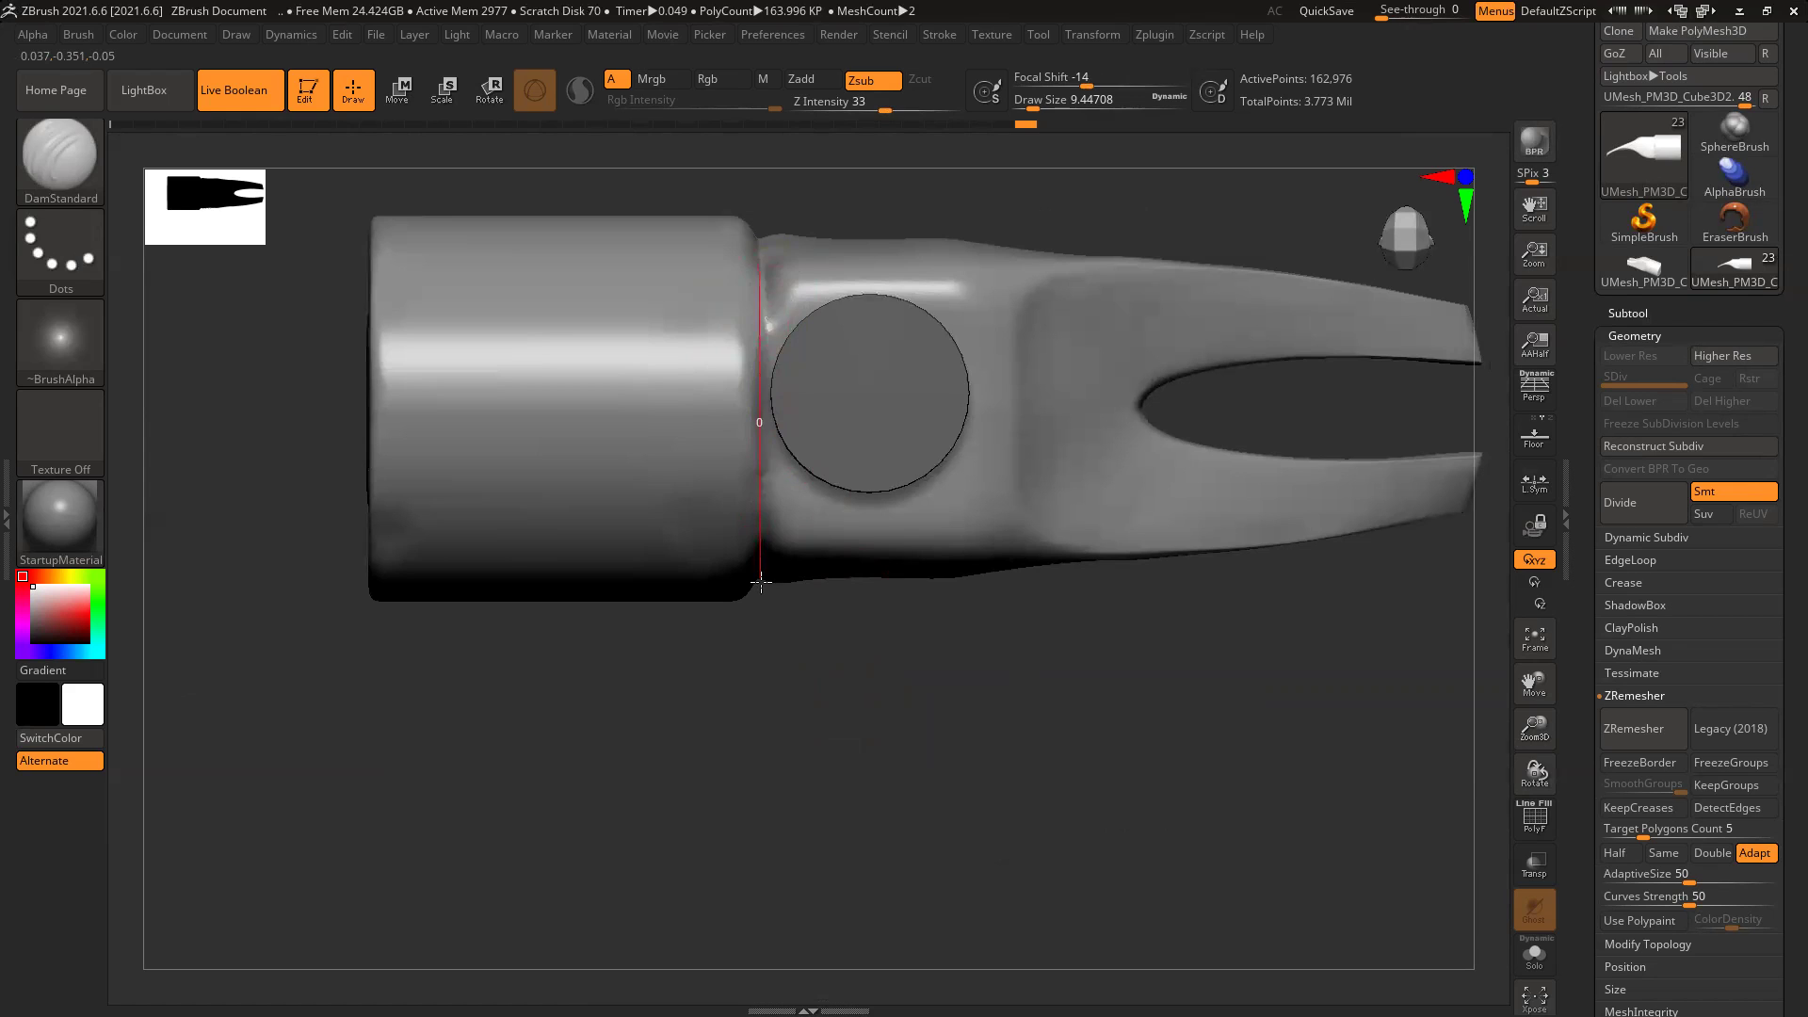
left_click_drag(760, 583, 762, 586, "shift")
key("ctrl+z")
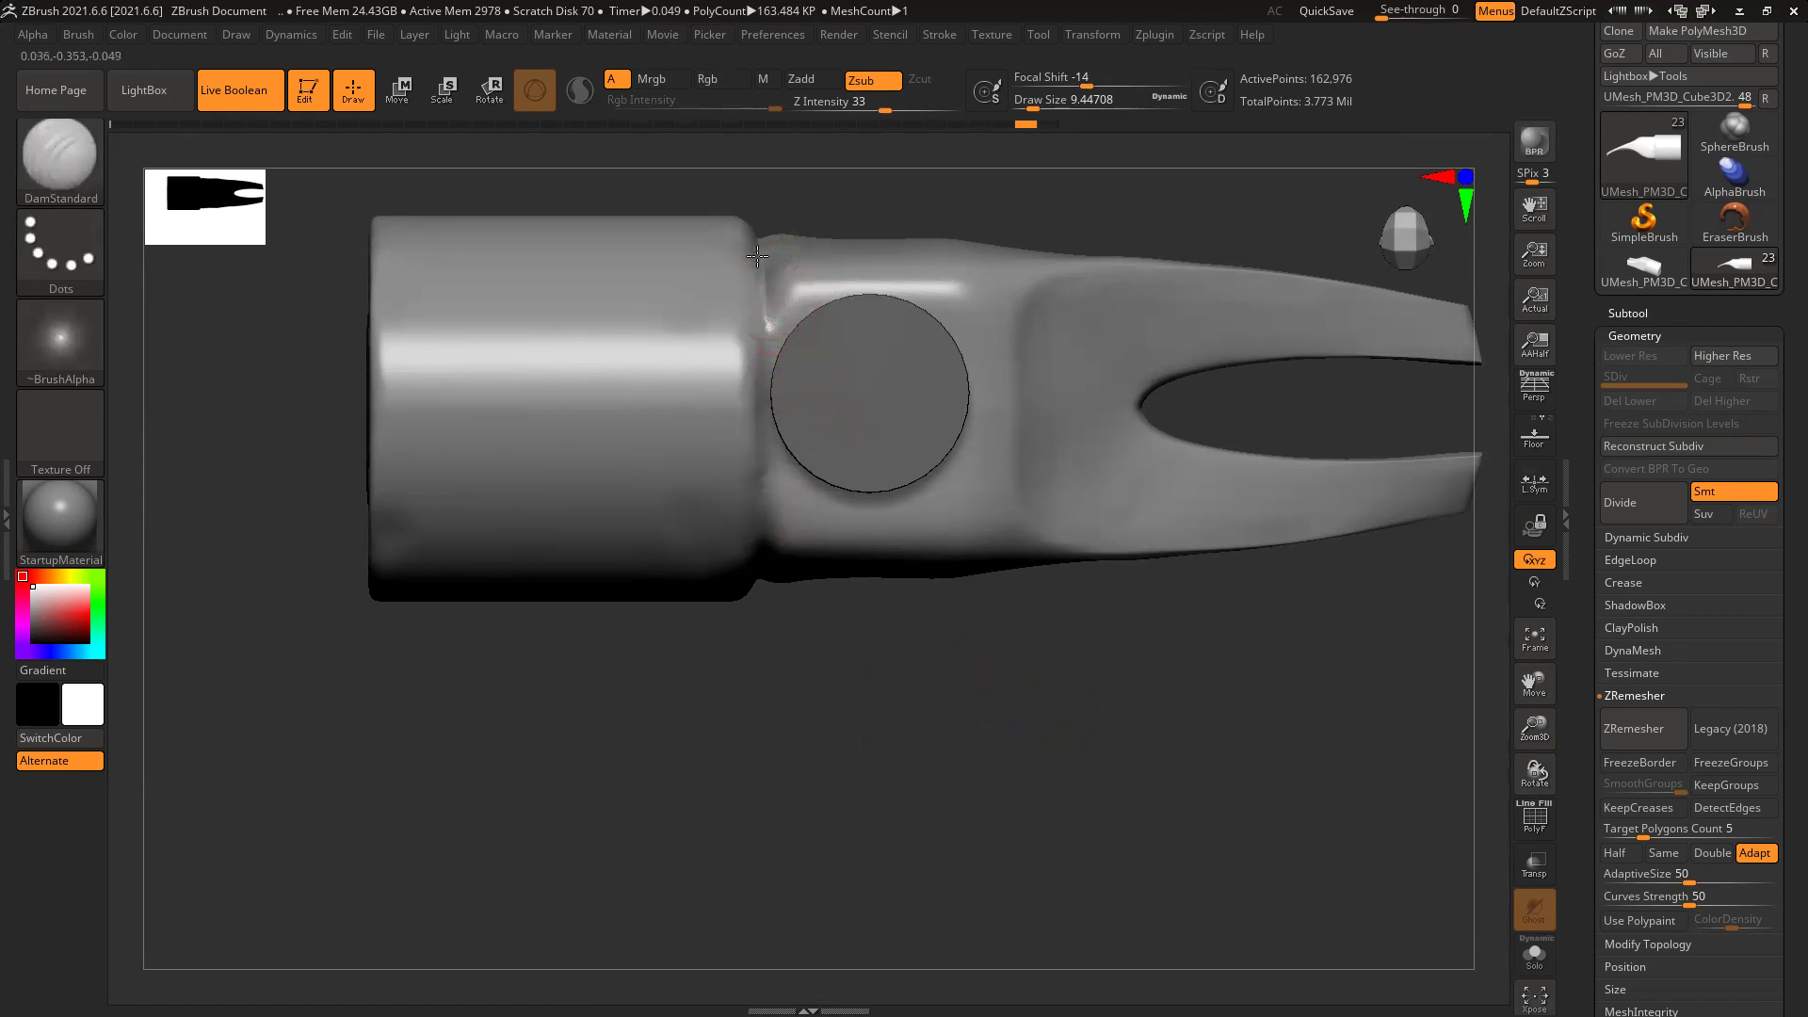
left_click_drag(759, 437, 760, 500, "shift")
left_click_drag(997, 716, 869, 751, "alt")
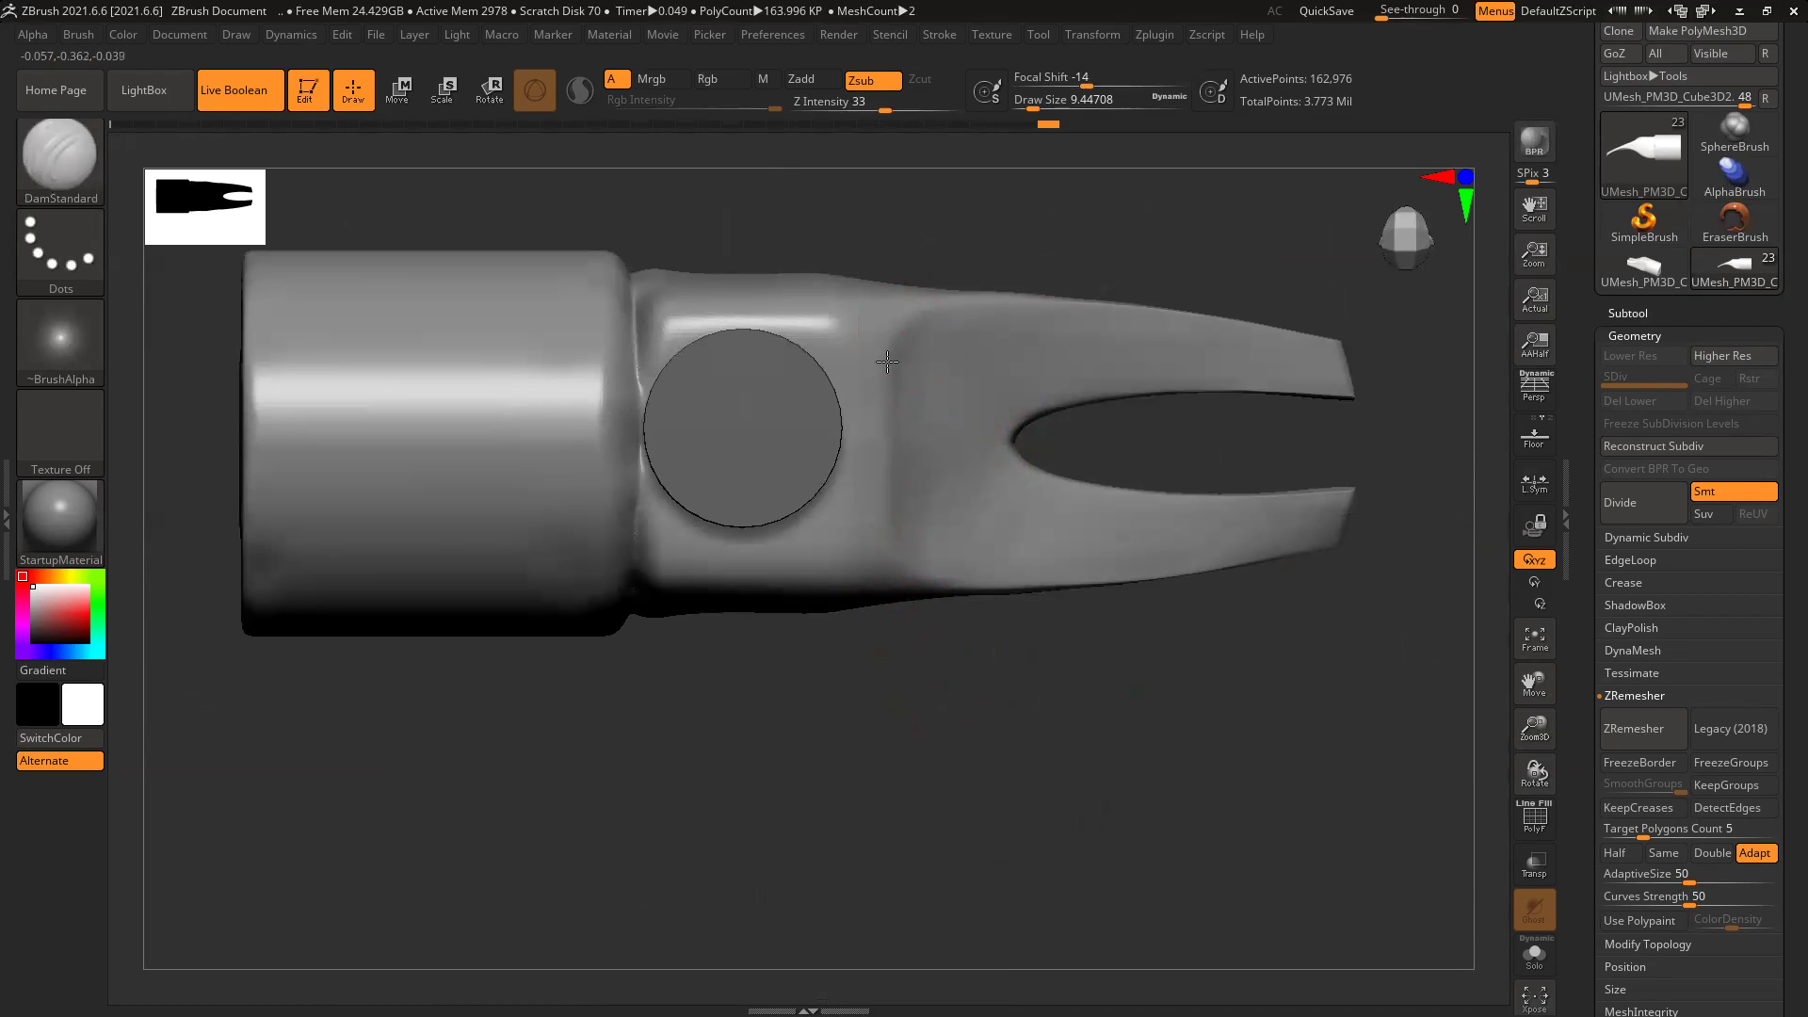
left_click_drag(897, 542, 907, 539, "shift")
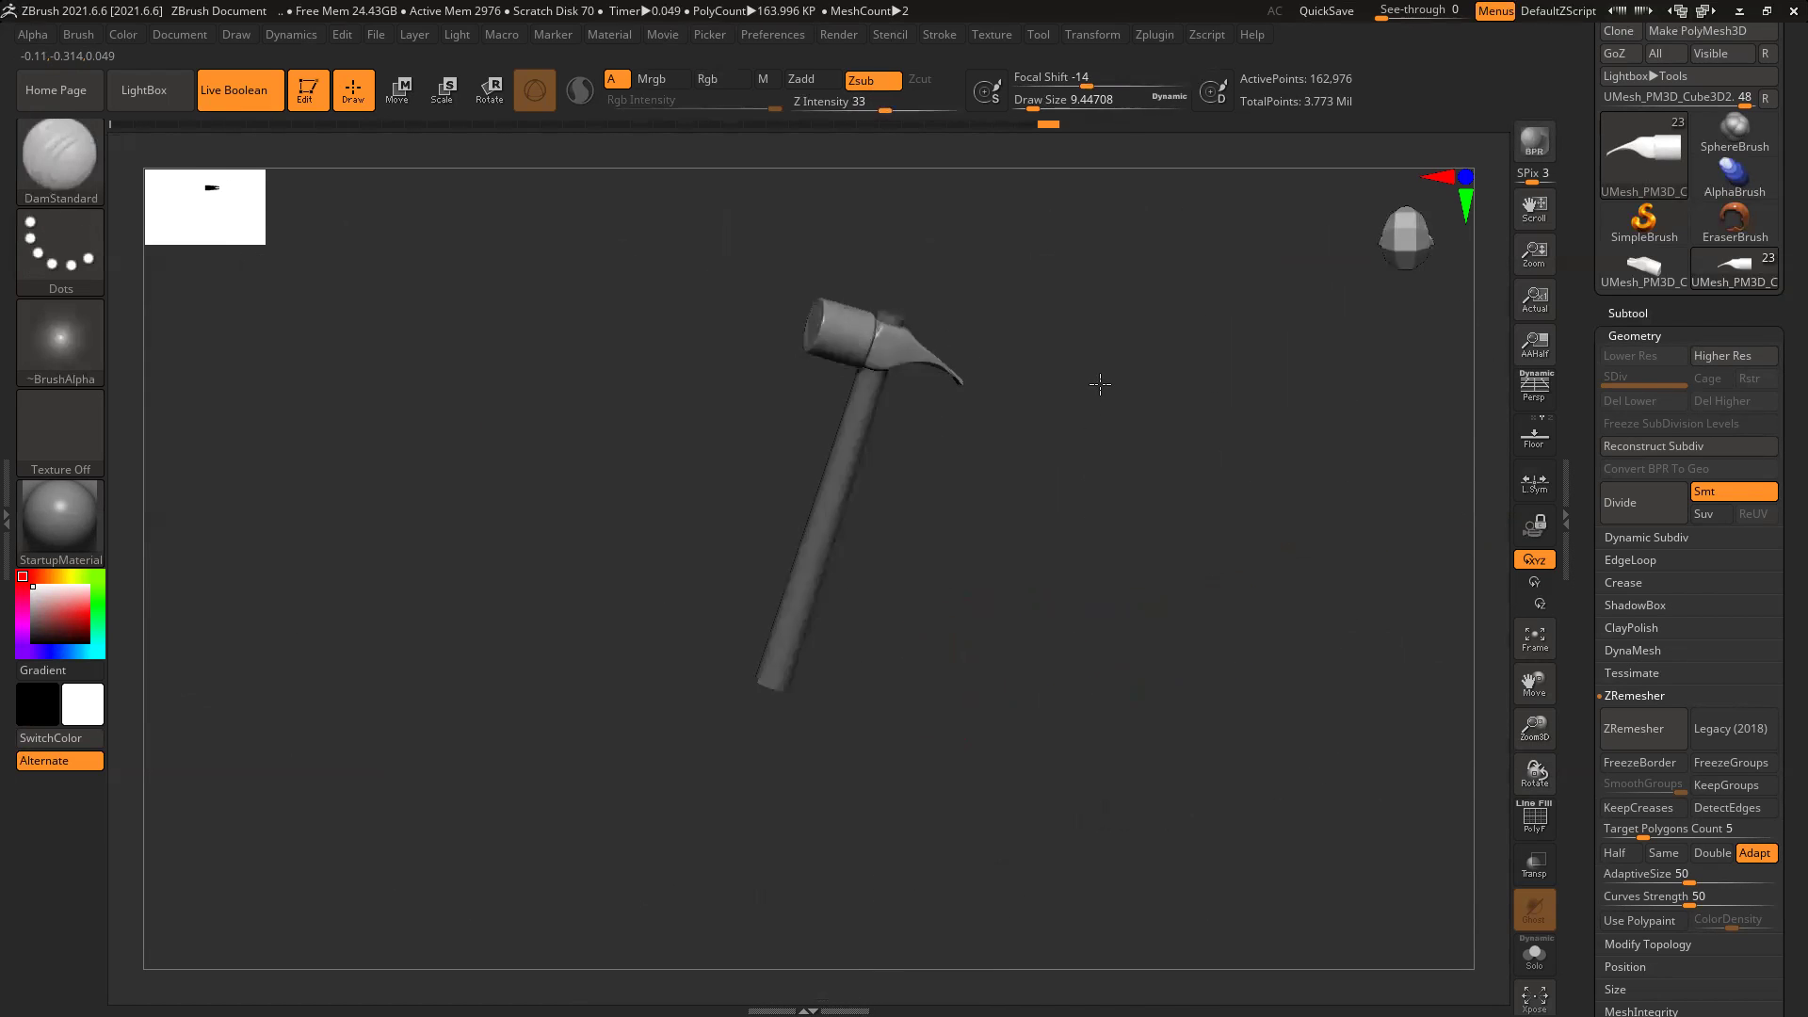
Step: Apply ClayPolish to the hammer head and inspect the polished joint and claw
mouse_move(1098, 383)
left_mouse_down("shift")
mouse_move(1218, 594)
mouse_move(1217, 699)
left_mouse_up("shift")
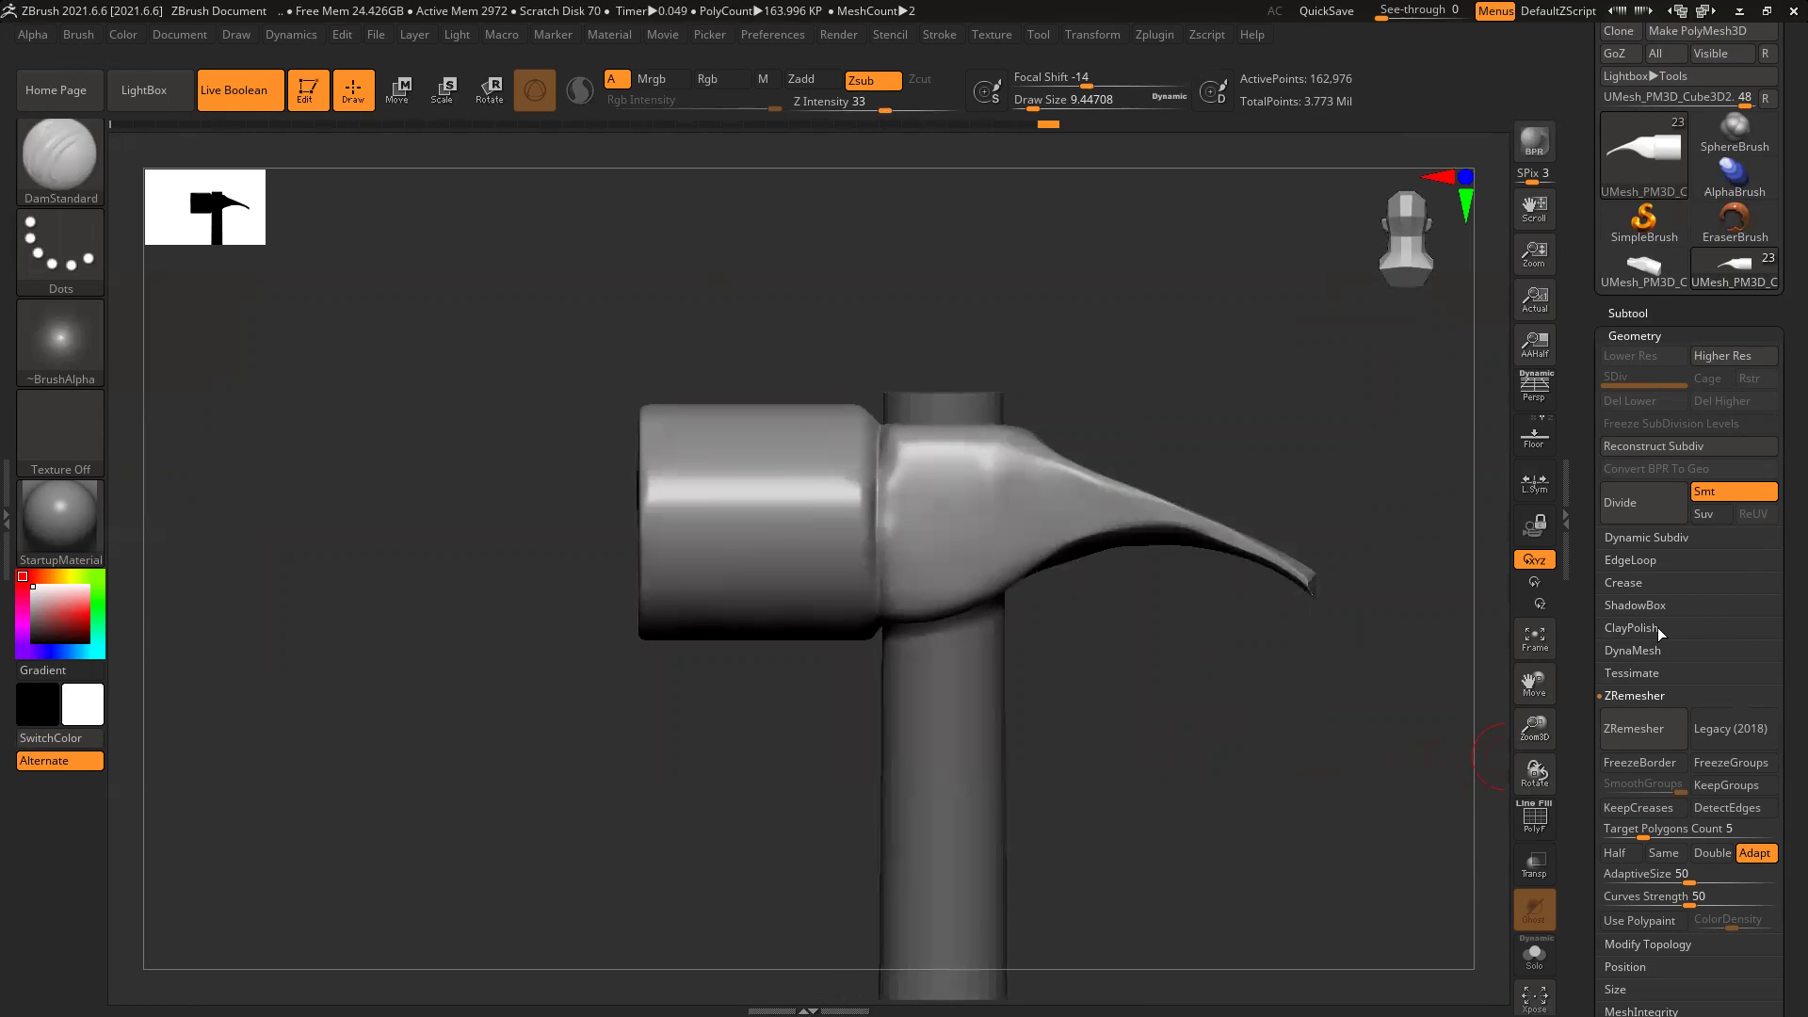
left_click(1652, 628)
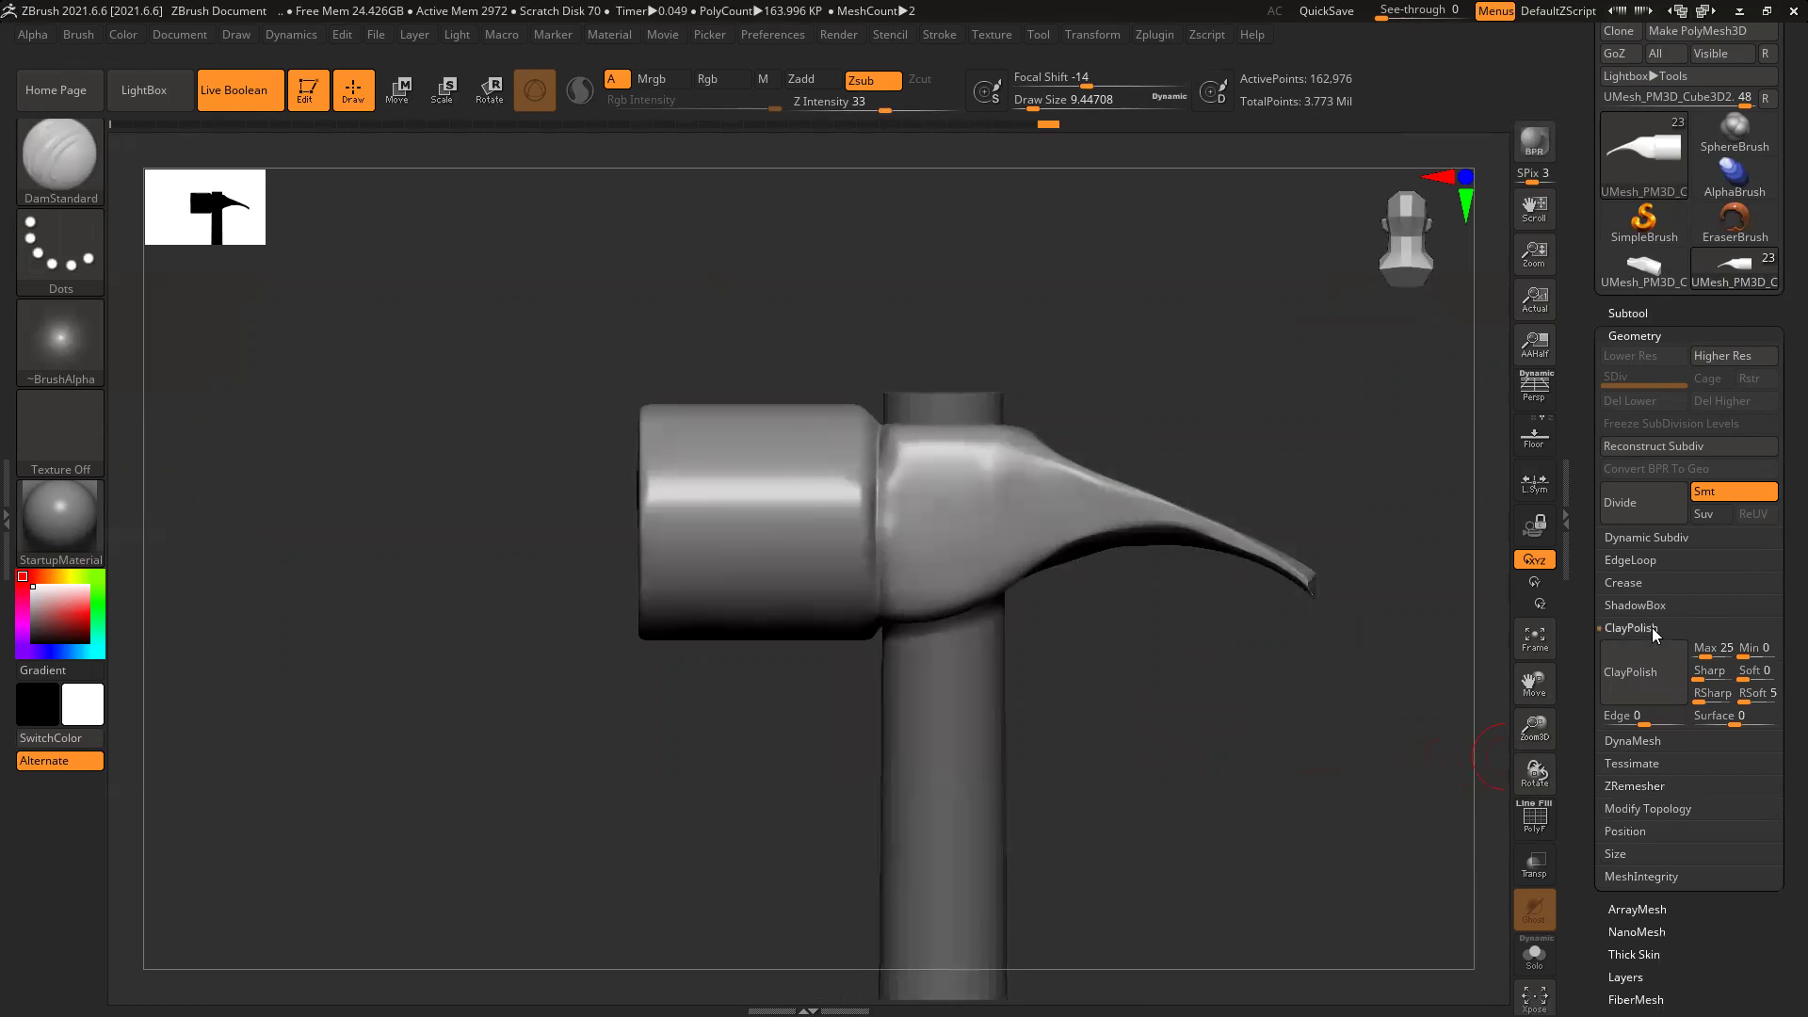
left_click(1650, 682)
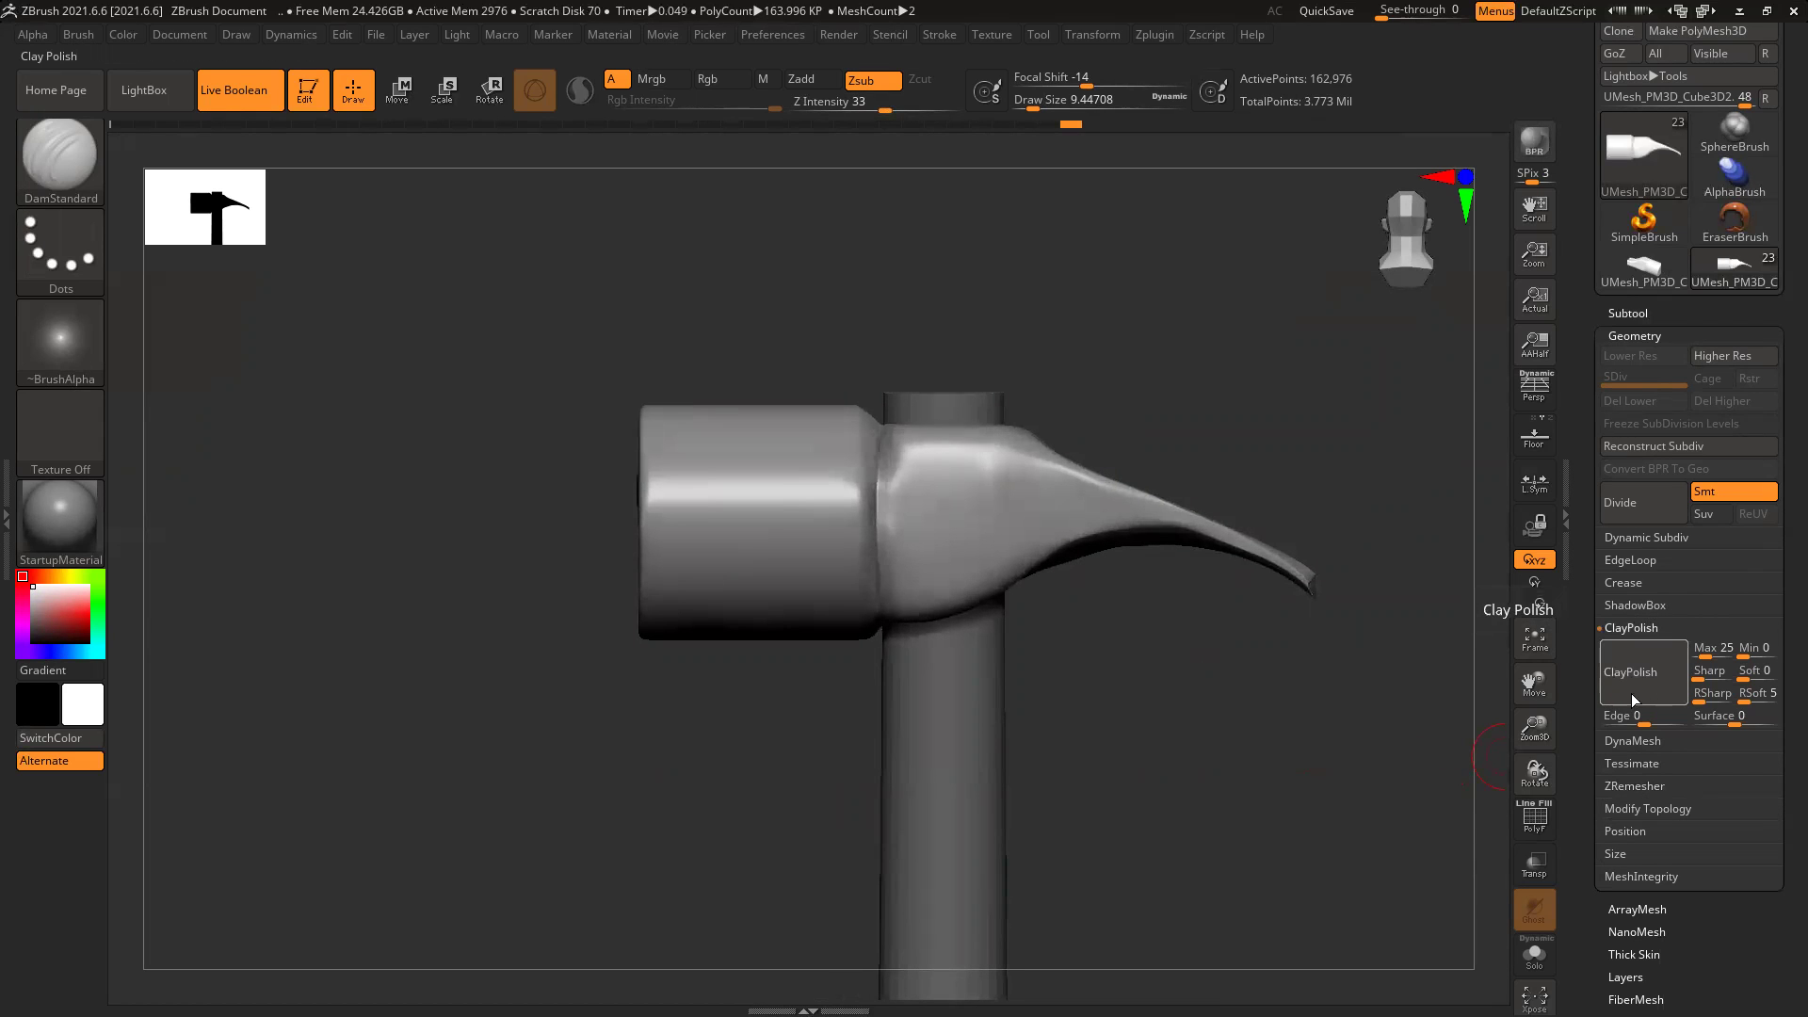
left_click_drag(1303, 748, 756, 517)
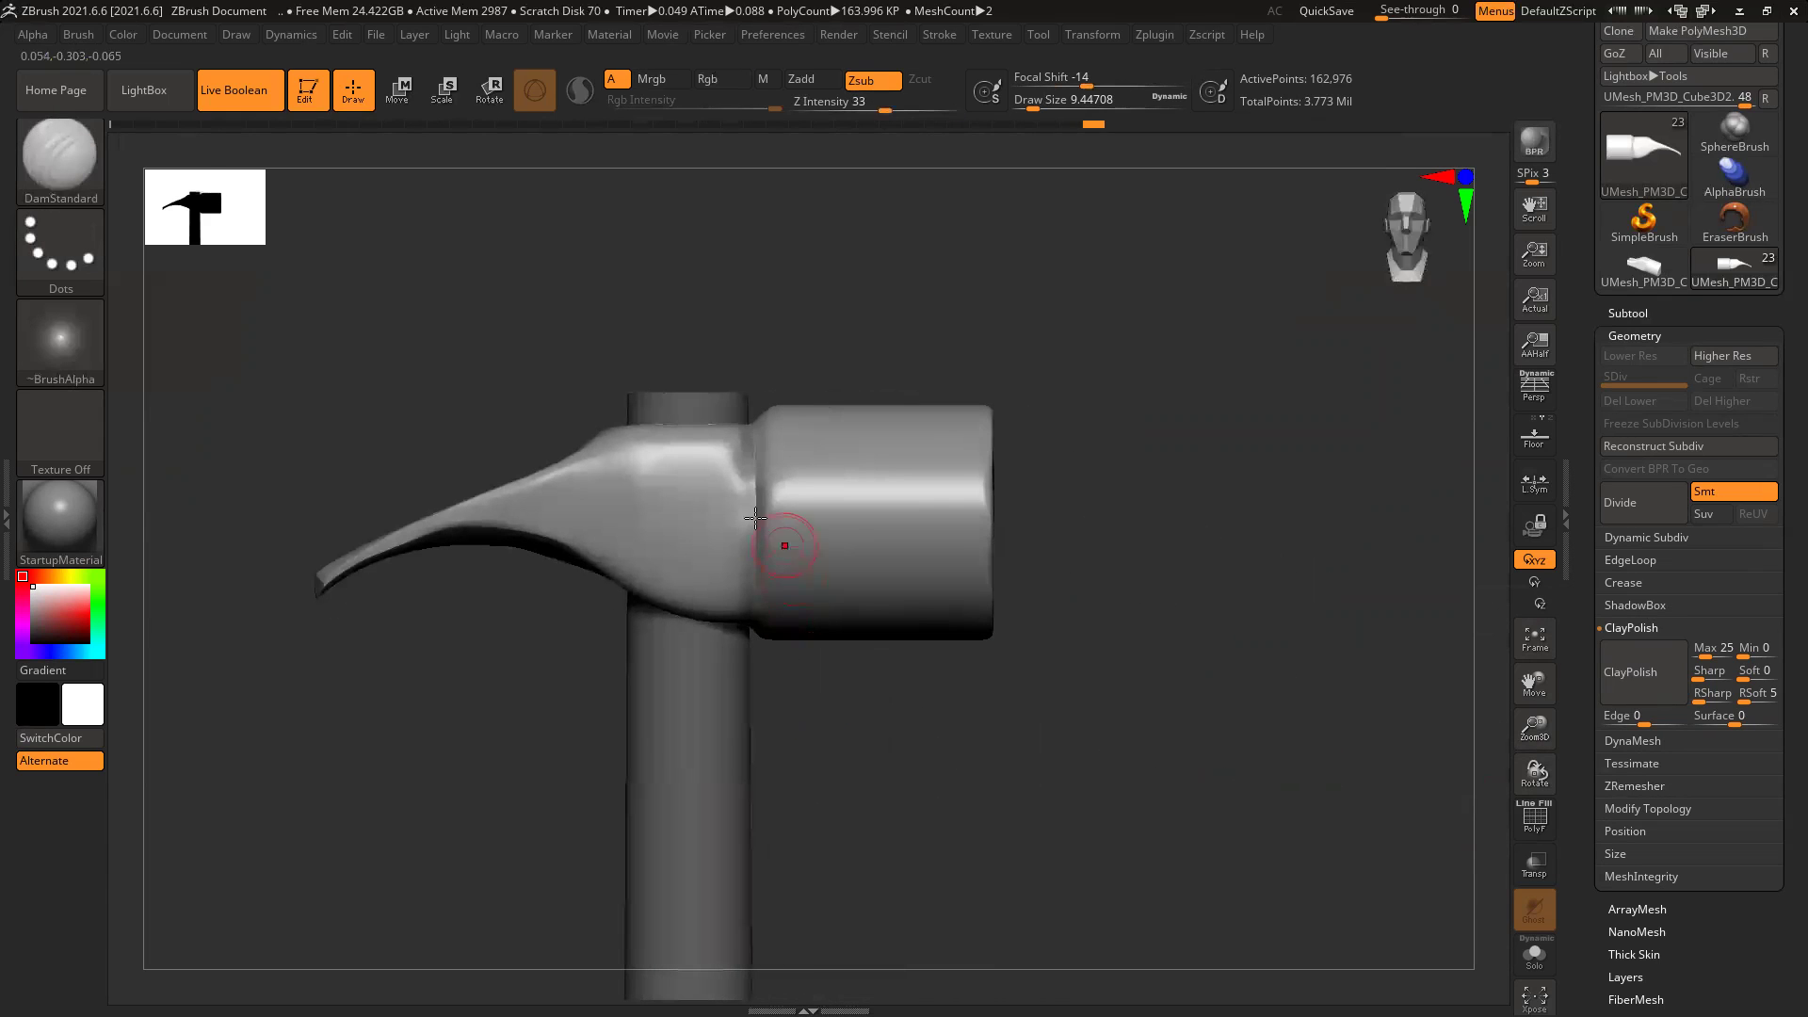
left_click_drag(408, 778, 567, 754, "alt")
left_click_drag(1113, 738, 1121, 630)
Step: Isolate the hammer head from the handle and ready the TrimDynamic brush at size about 18
left_click(1540, 957)
left_click_drag(1215, 782, 1082, 819)
right_click_drag(1083, 819, 957, 682, "ctrl")
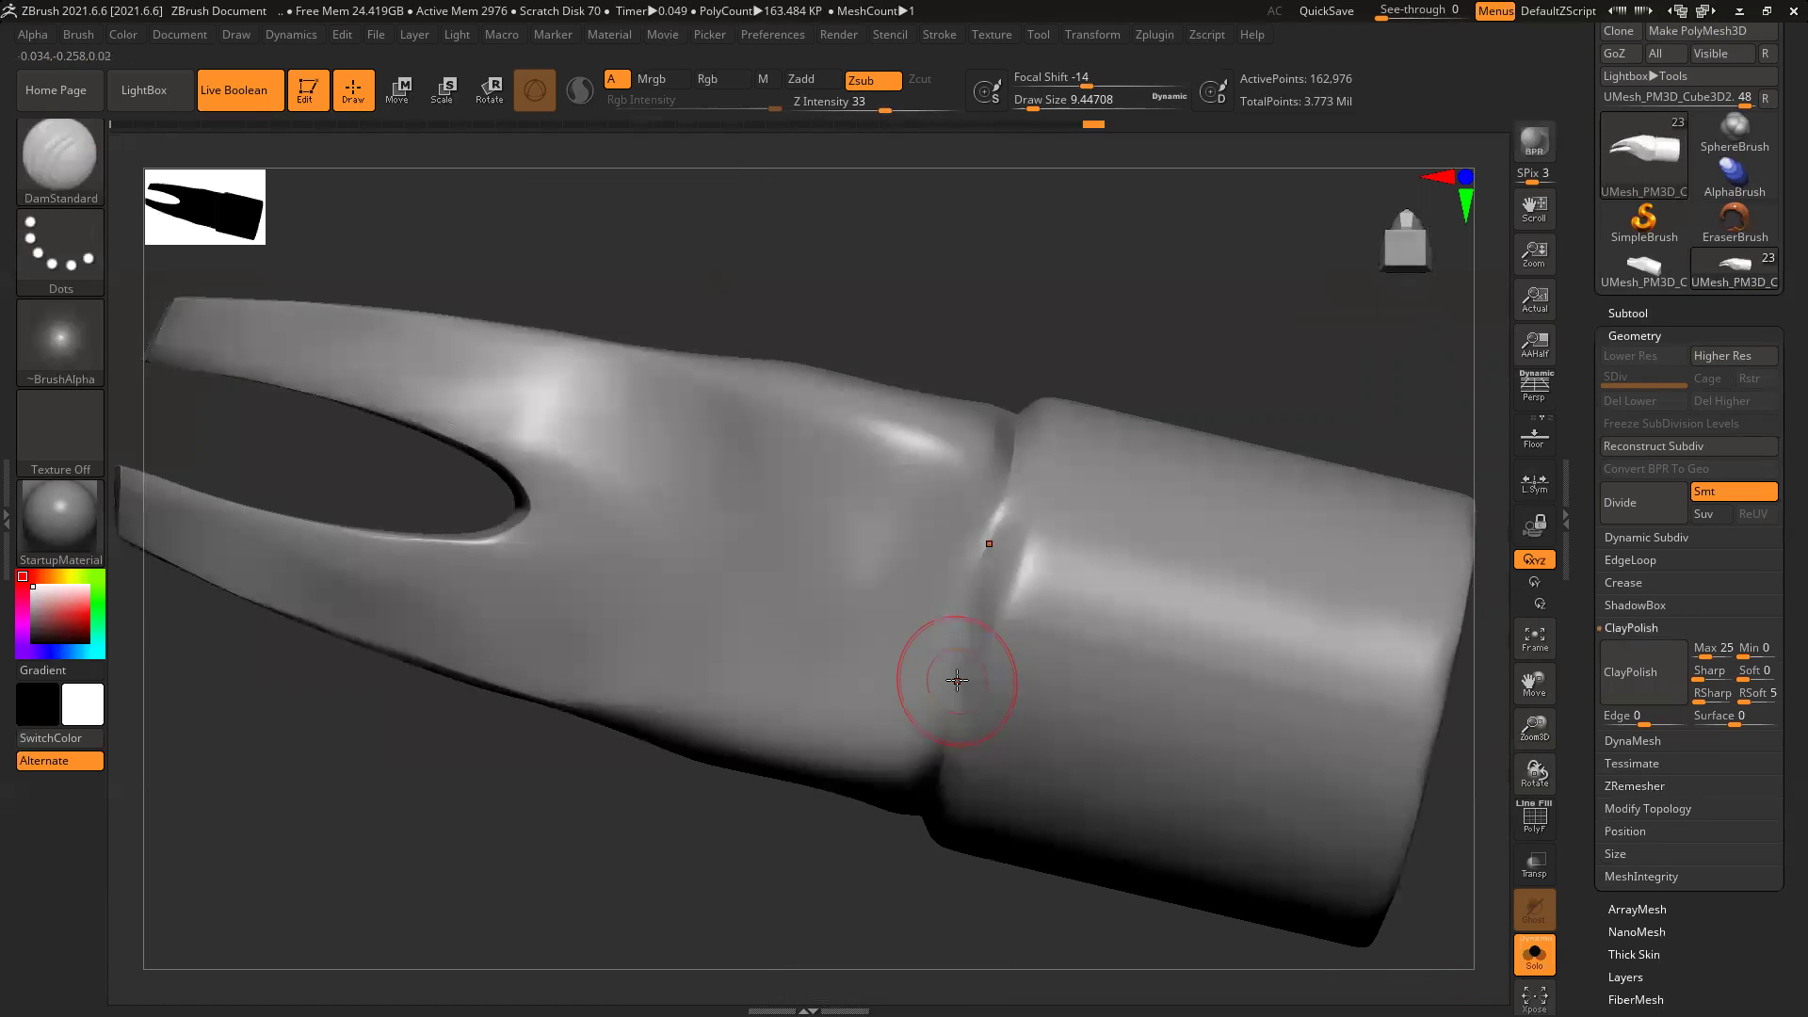
key("b")
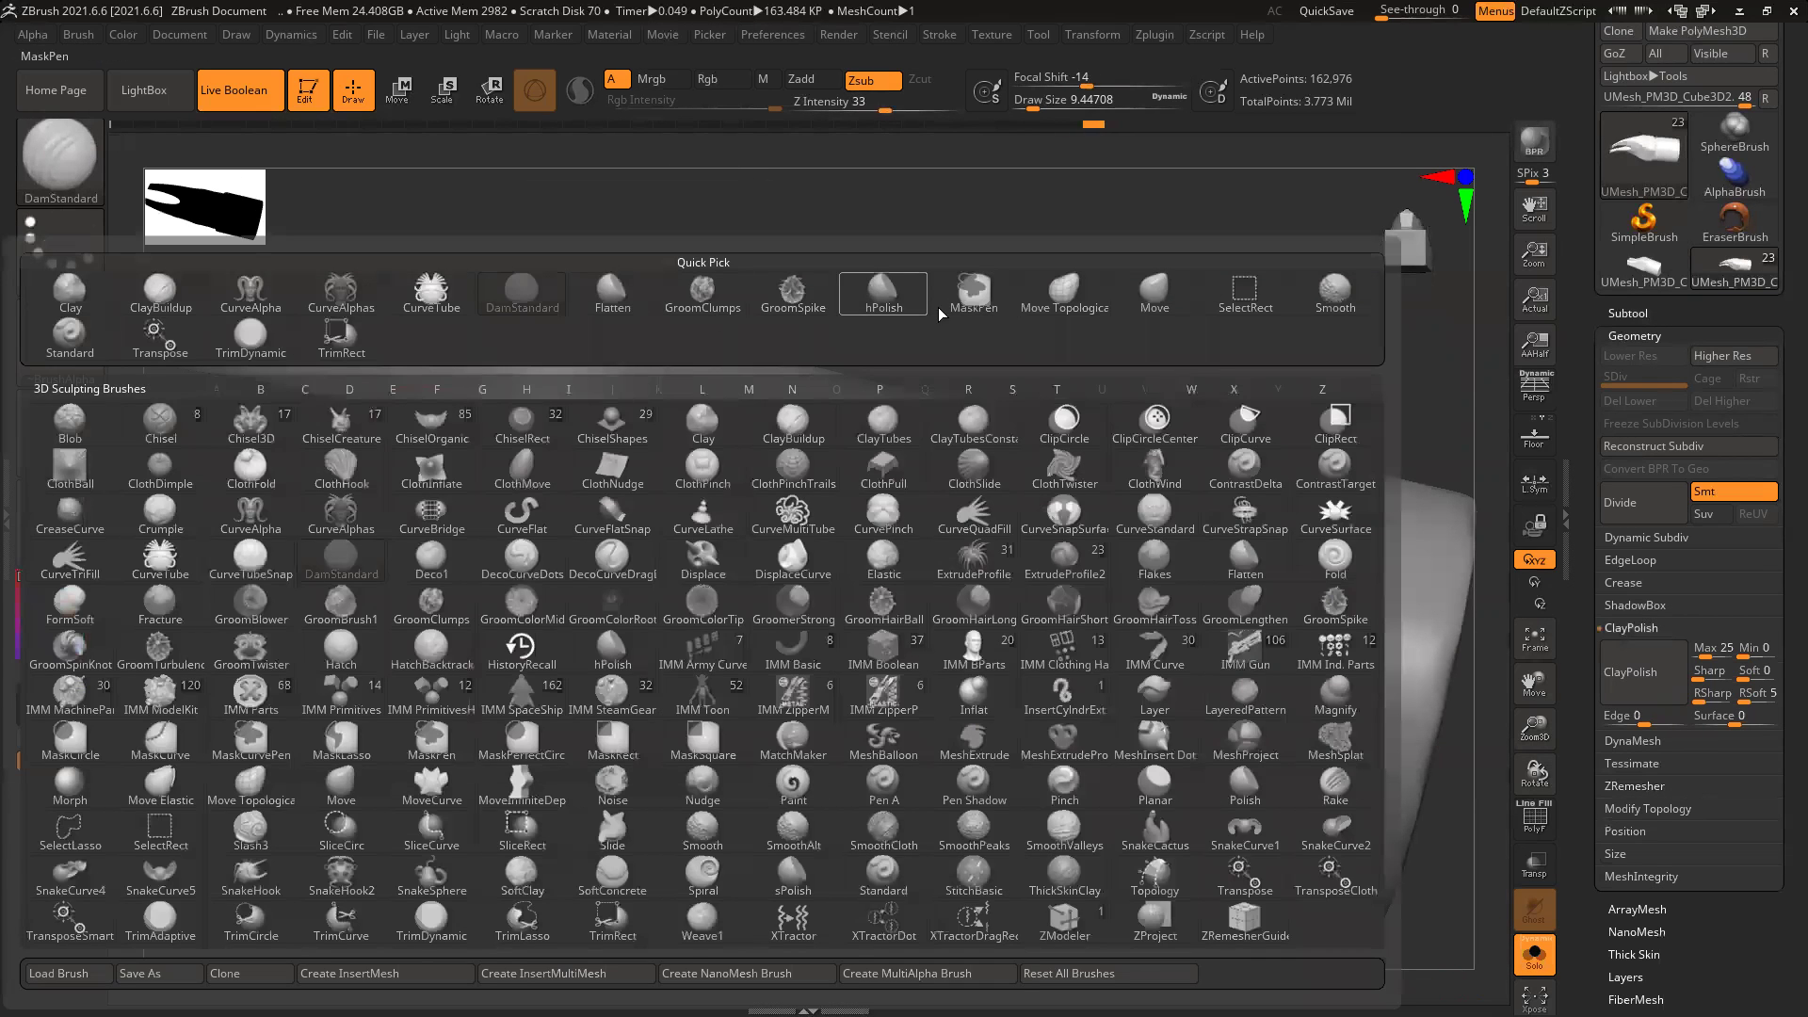
left_click(582, 309)
key("b")
left_click(253, 341)
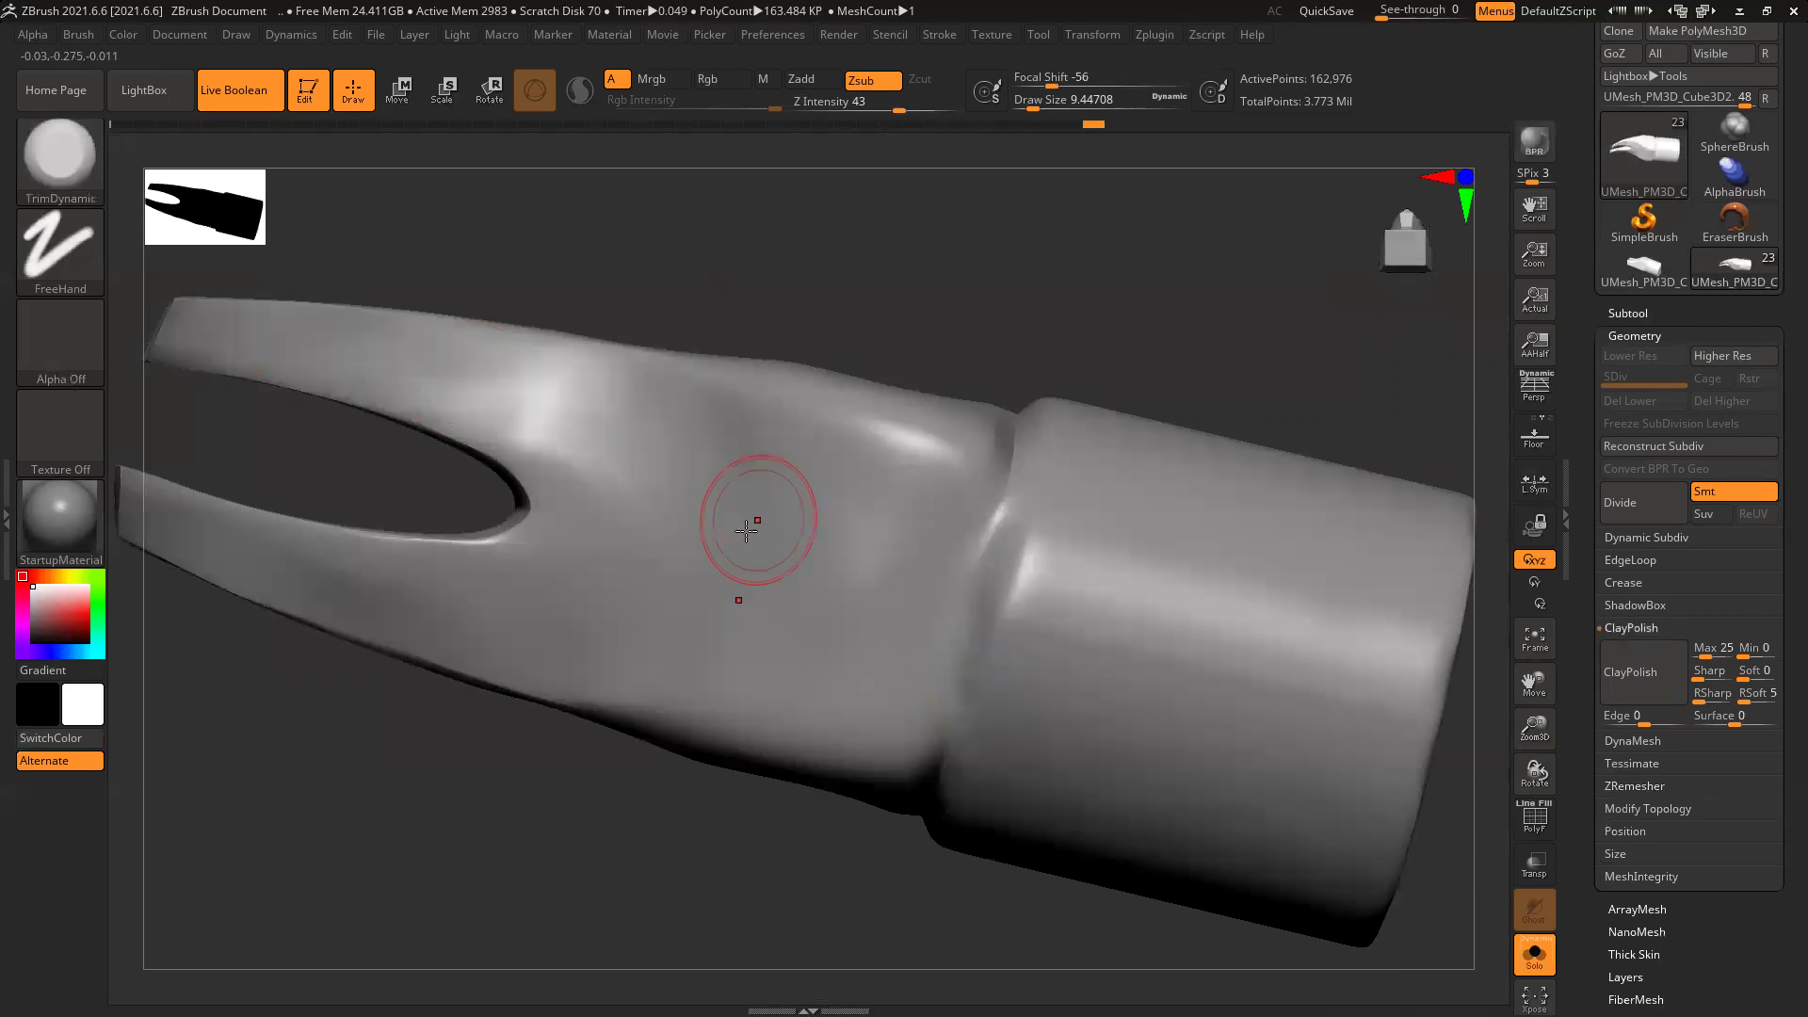
key("]")
Step: Try TrimDynamic strokes across the underside of the neck and undo them
mouse_move(804, 460)
left_mouse_down()
mouse_move(739, 429)
mouse_move(904, 472)
mouse_move(754, 448)
mouse_move(945, 508)
mouse_move(928, 582)
mouse_move(847, 573)
mouse_move(895, 477)
mouse_move(705, 415)
left_mouse_up()
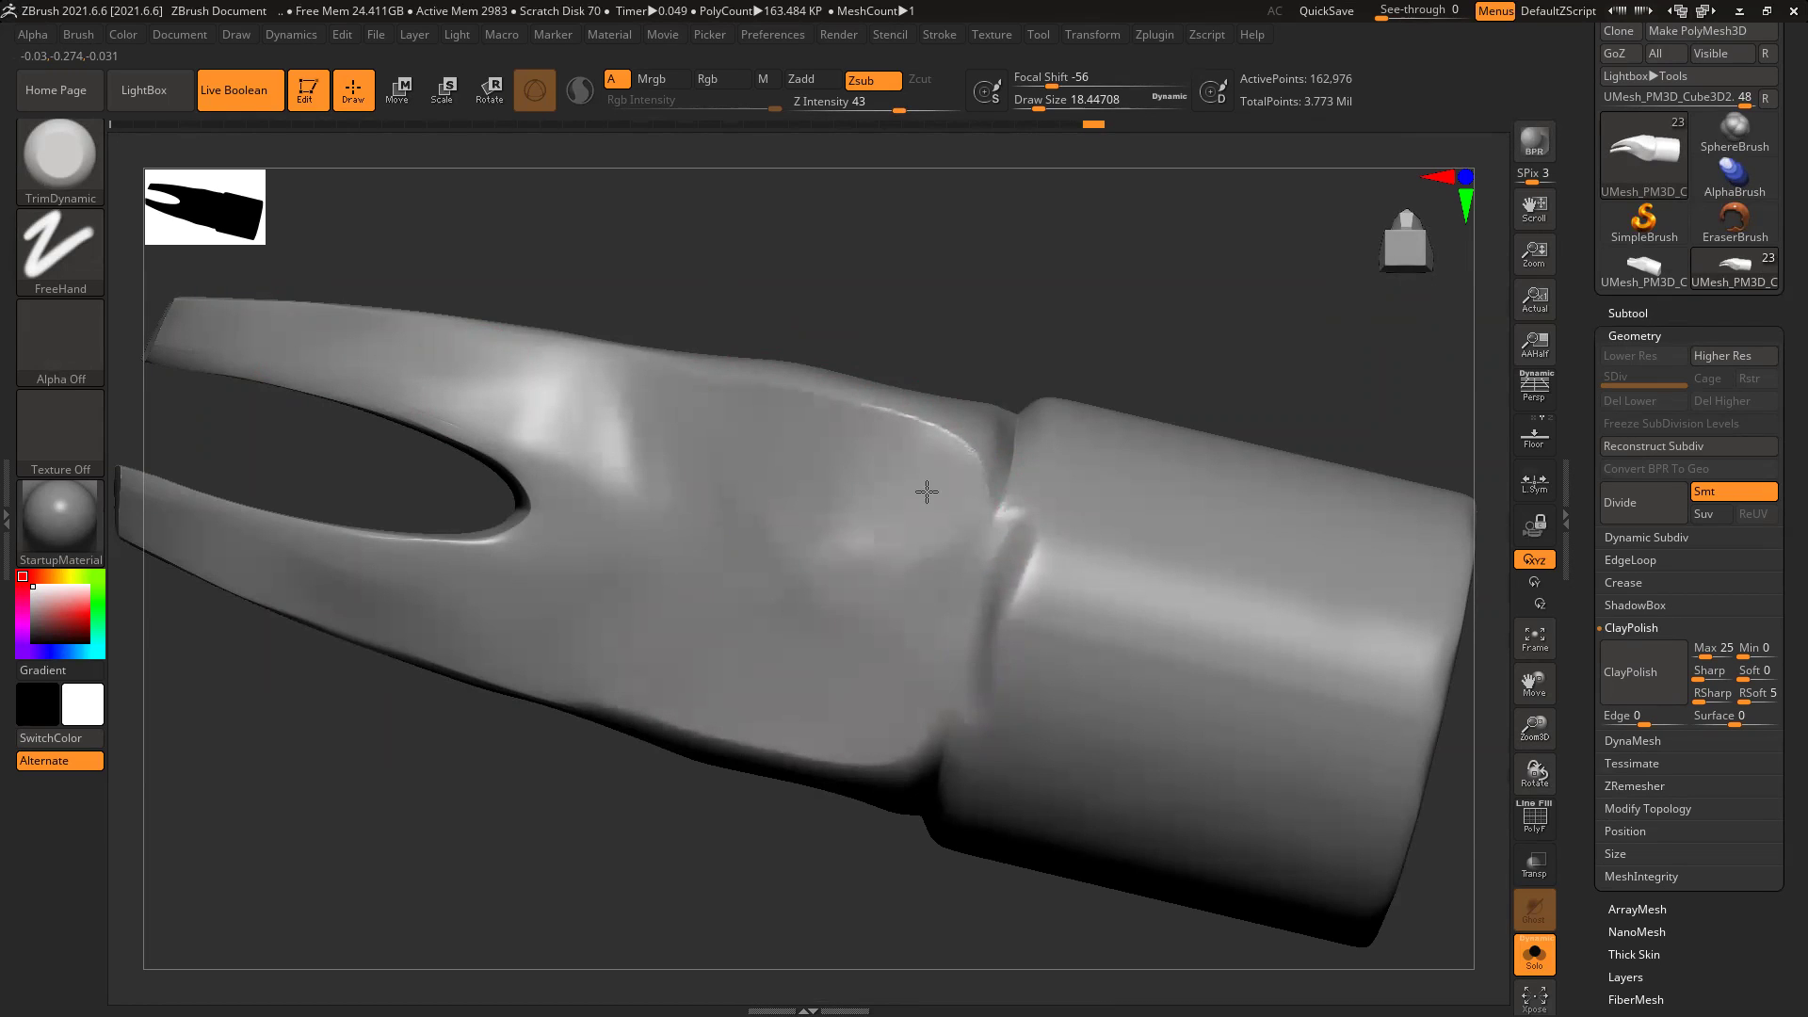
left_click_drag(855, 519, 893, 516)
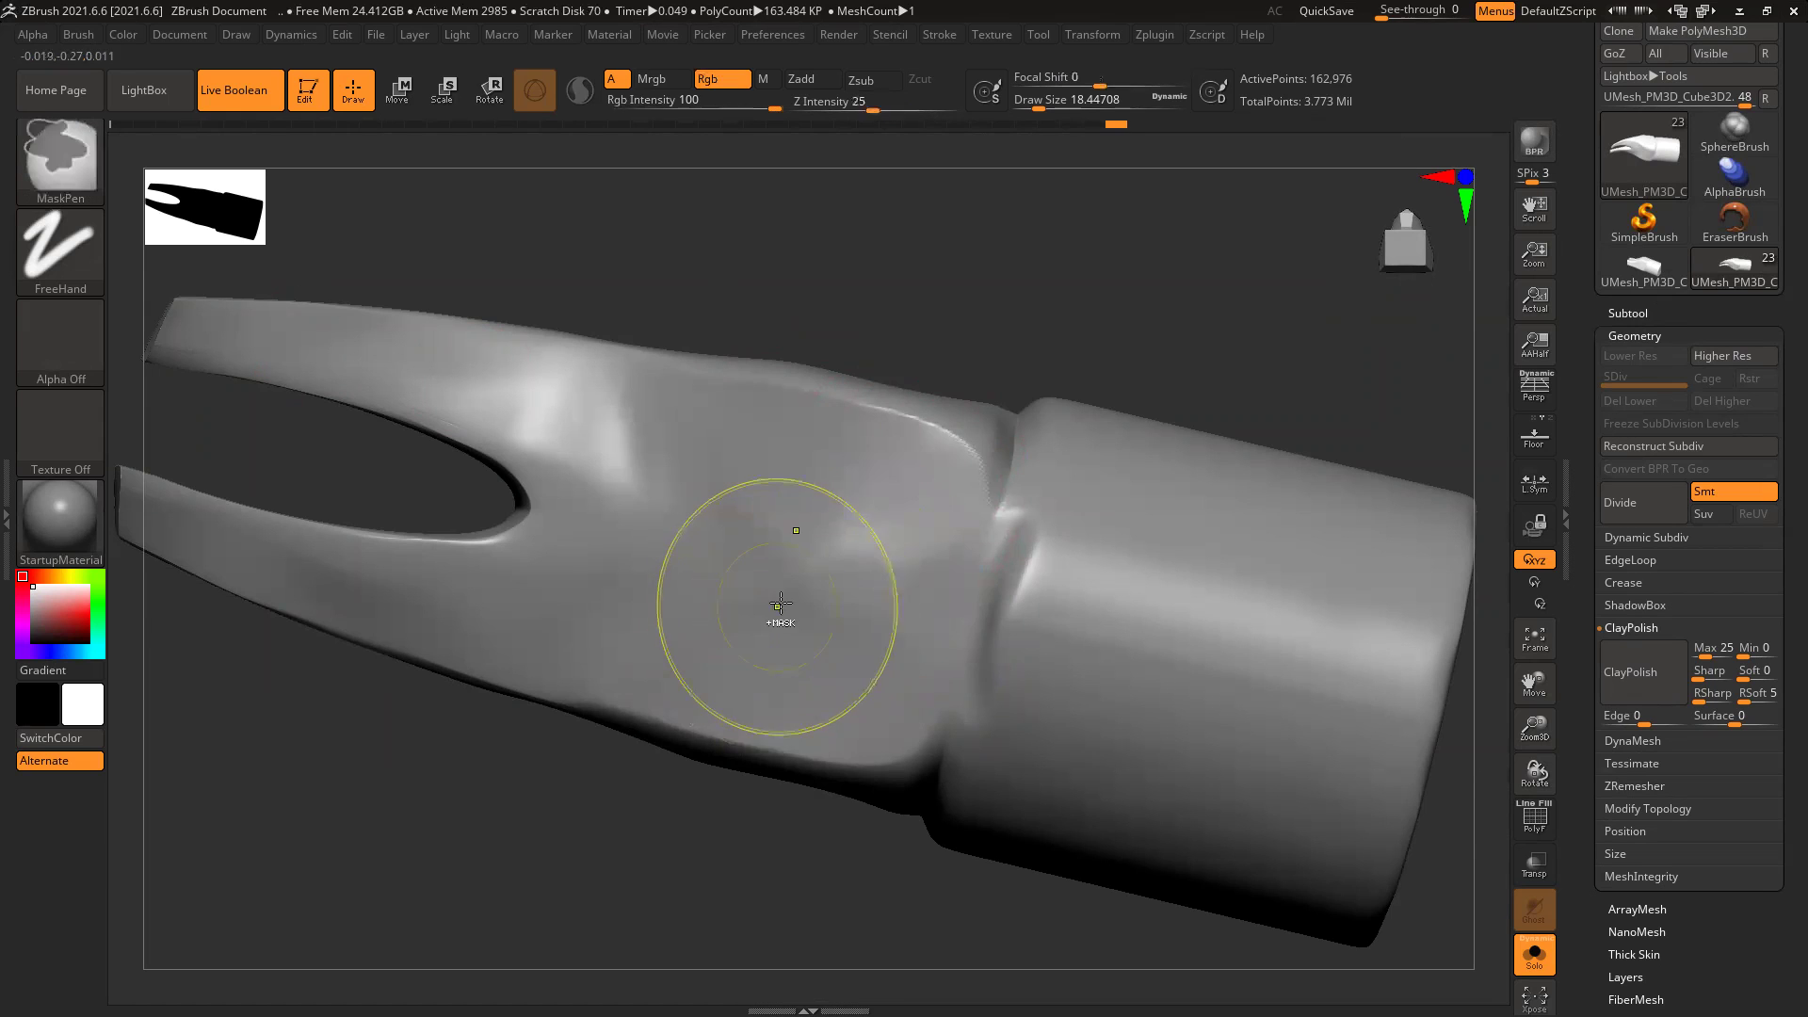
key("ctrl+z")
key("ctrl+z")
left_click_drag(803, 575, 881, 516)
key("ctrl+z")
Step: Flatten the underside and side edges of the neck into broad planes with TrimDynamic strokes
mouse_move(758, 447)
left_mouse_down()
mouse_move(724, 438)
mouse_move(865, 473)
mouse_move(840, 464)
mouse_move(895, 458)
mouse_move(906, 499)
mouse_move(818, 552)
left_mouse_up()
mouse_move(710, 456)
left_mouse_down()
mouse_move(924, 436)
mouse_move(899, 446)
mouse_move(941, 420)
left_mouse_up()
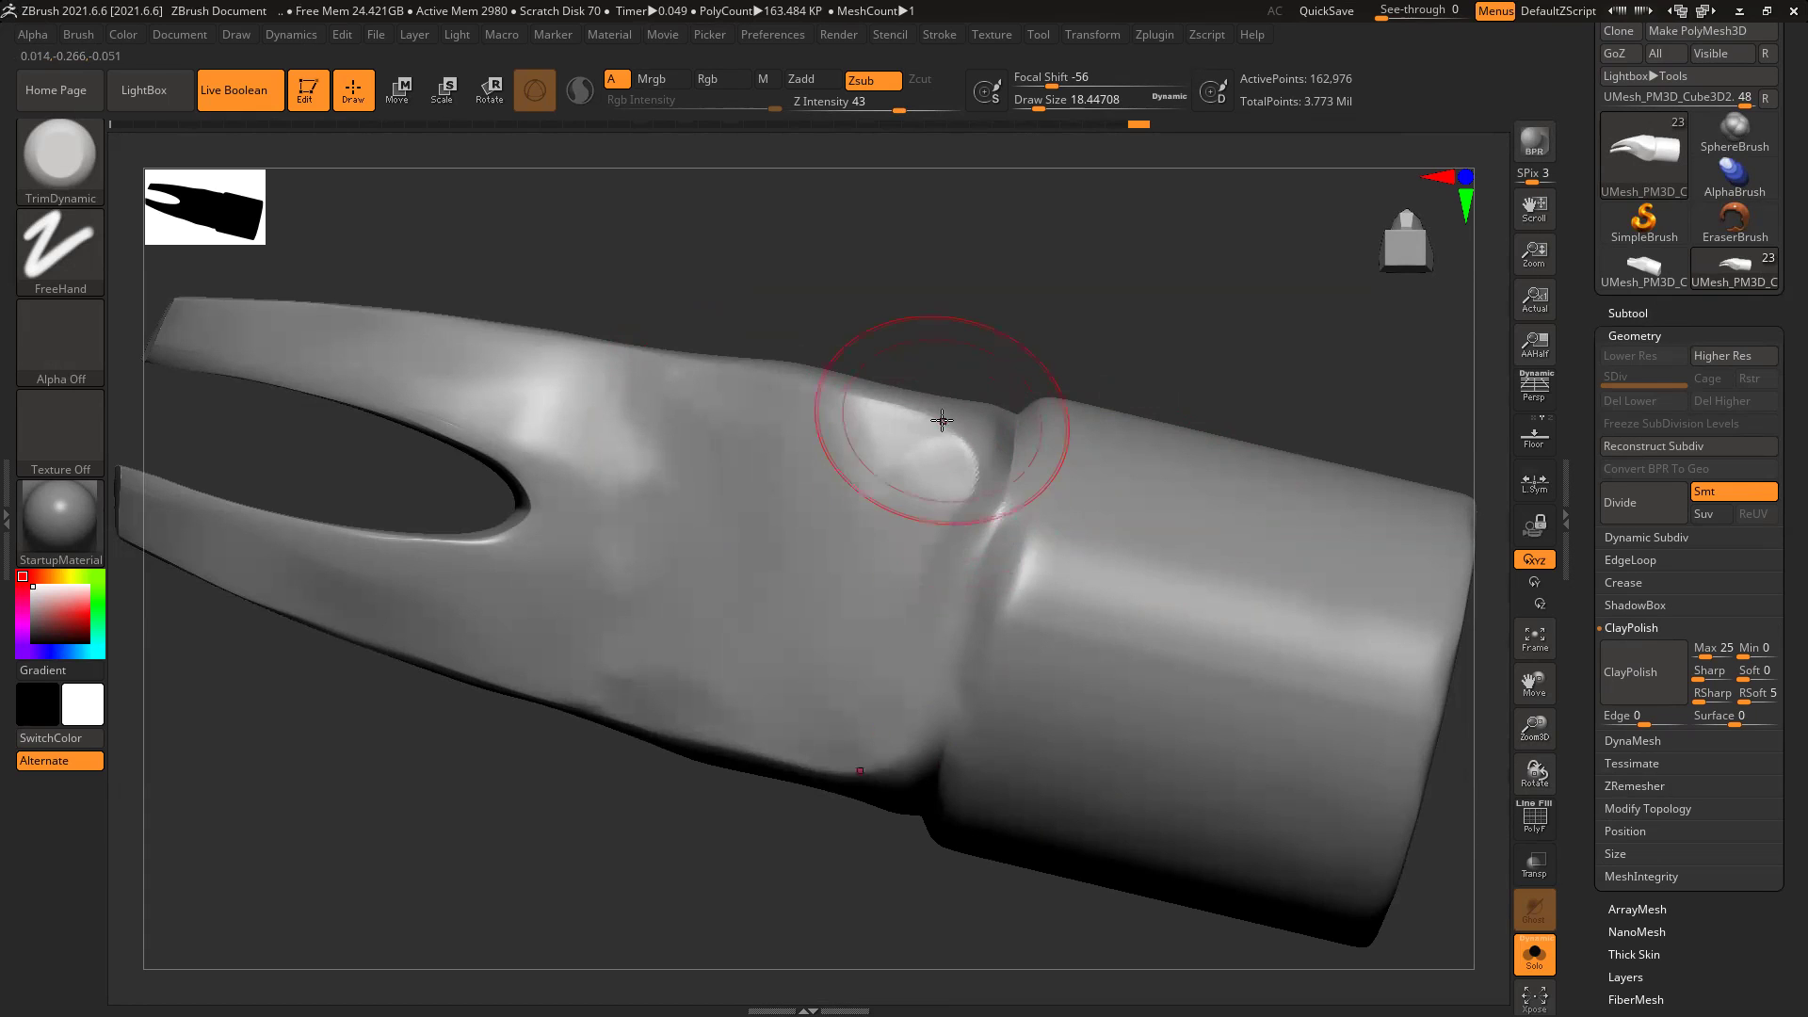
mouse_move(1001, 432)
right_mouse_down("ctrl")
mouse_move(1012, 366)
mouse_move(1022, 582)
right_mouse_up("ctrl")
mouse_move(1022, 582)
left_mouse_down("alt")
mouse_move(1082, 593)
mouse_move(1110, 835)
left_mouse_up("alt")
mouse_move(775, 486)
left_mouse_down()
mouse_move(795, 483)
mouse_move(557, 543)
left_mouse_up()
mouse_move(728, 513)
left_mouse_down()
mouse_move(831, 424)
mouse_move(831, 477)
mouse_move(944, 432)
mouse_move(867, 506)
left_mouse_up()
left_click_drag(725, 527, 991, 663)
left_click_drag(1024, 437, 886, 414)
Step: Trim the upper side edge running from the neck onto the claw into a crisper plane, reducing the TrimDynamic brush to size 9
right_click_drag(908, 316, 928, 452)
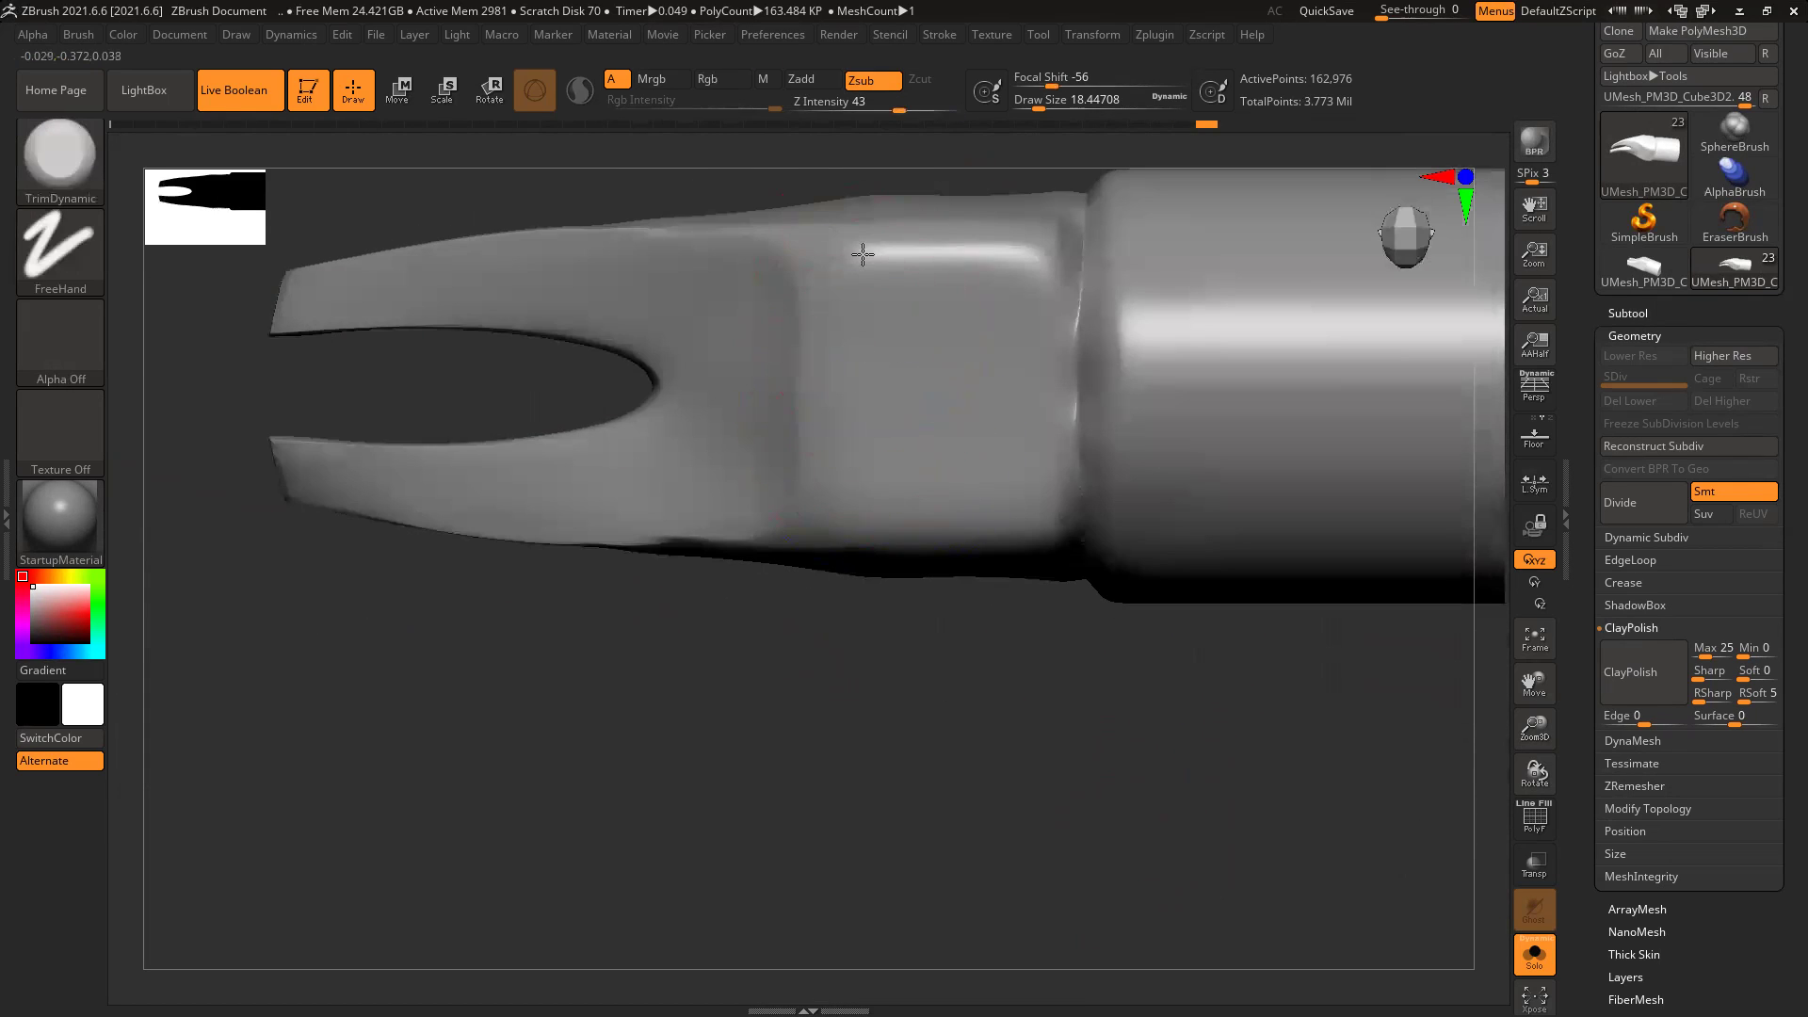
mouse_move(870, 341)
left_mouse_down()
mouse_move(936, 266)
mouse_move(977, 254)
mouse_move(876, 249)
mouse_move(961, 243)
mouse_move(1026, 367)
mouse_move(880, 464)
mouse_move(791, 633)
mouse_move(733, 545)
mouse_move(556, 563)
left_mouse_up()
key("[")
key("[")
key("[")
key("[")
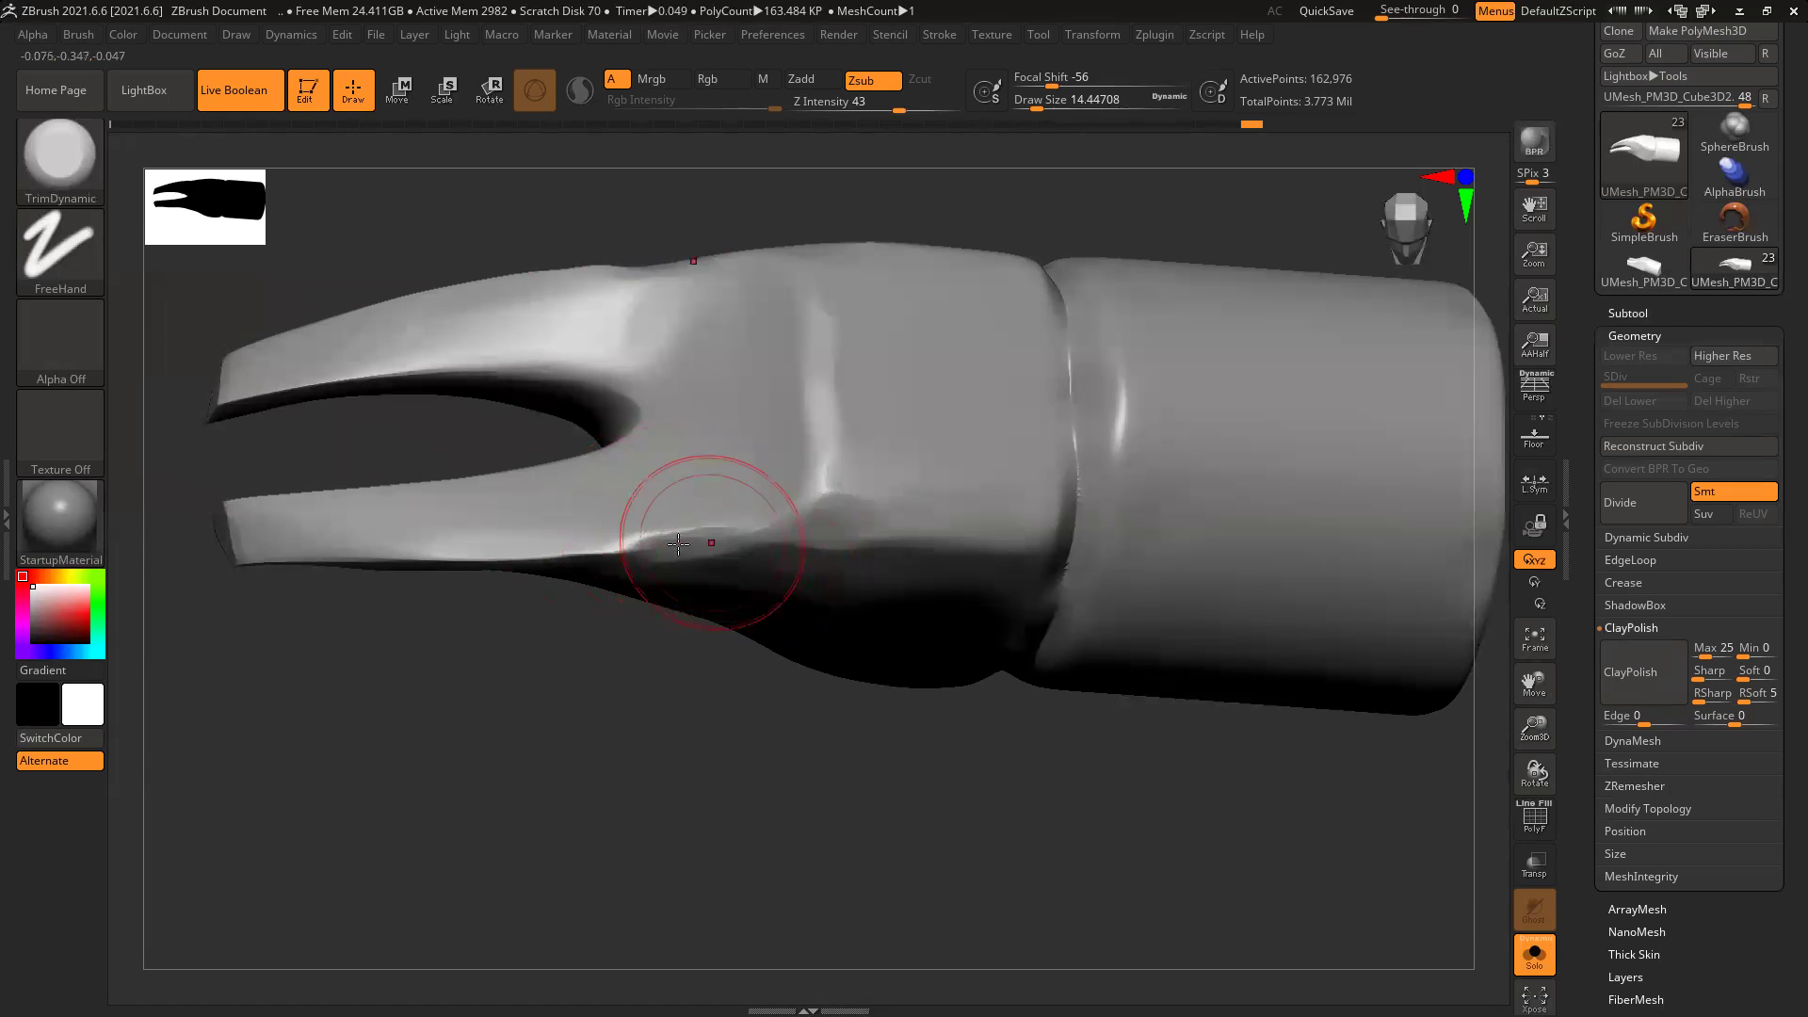
mouse_move(483, 648)
left_mouse_down()
mouse_move(539, 548)
mouse_move(444, 546)
left_mouse_up()
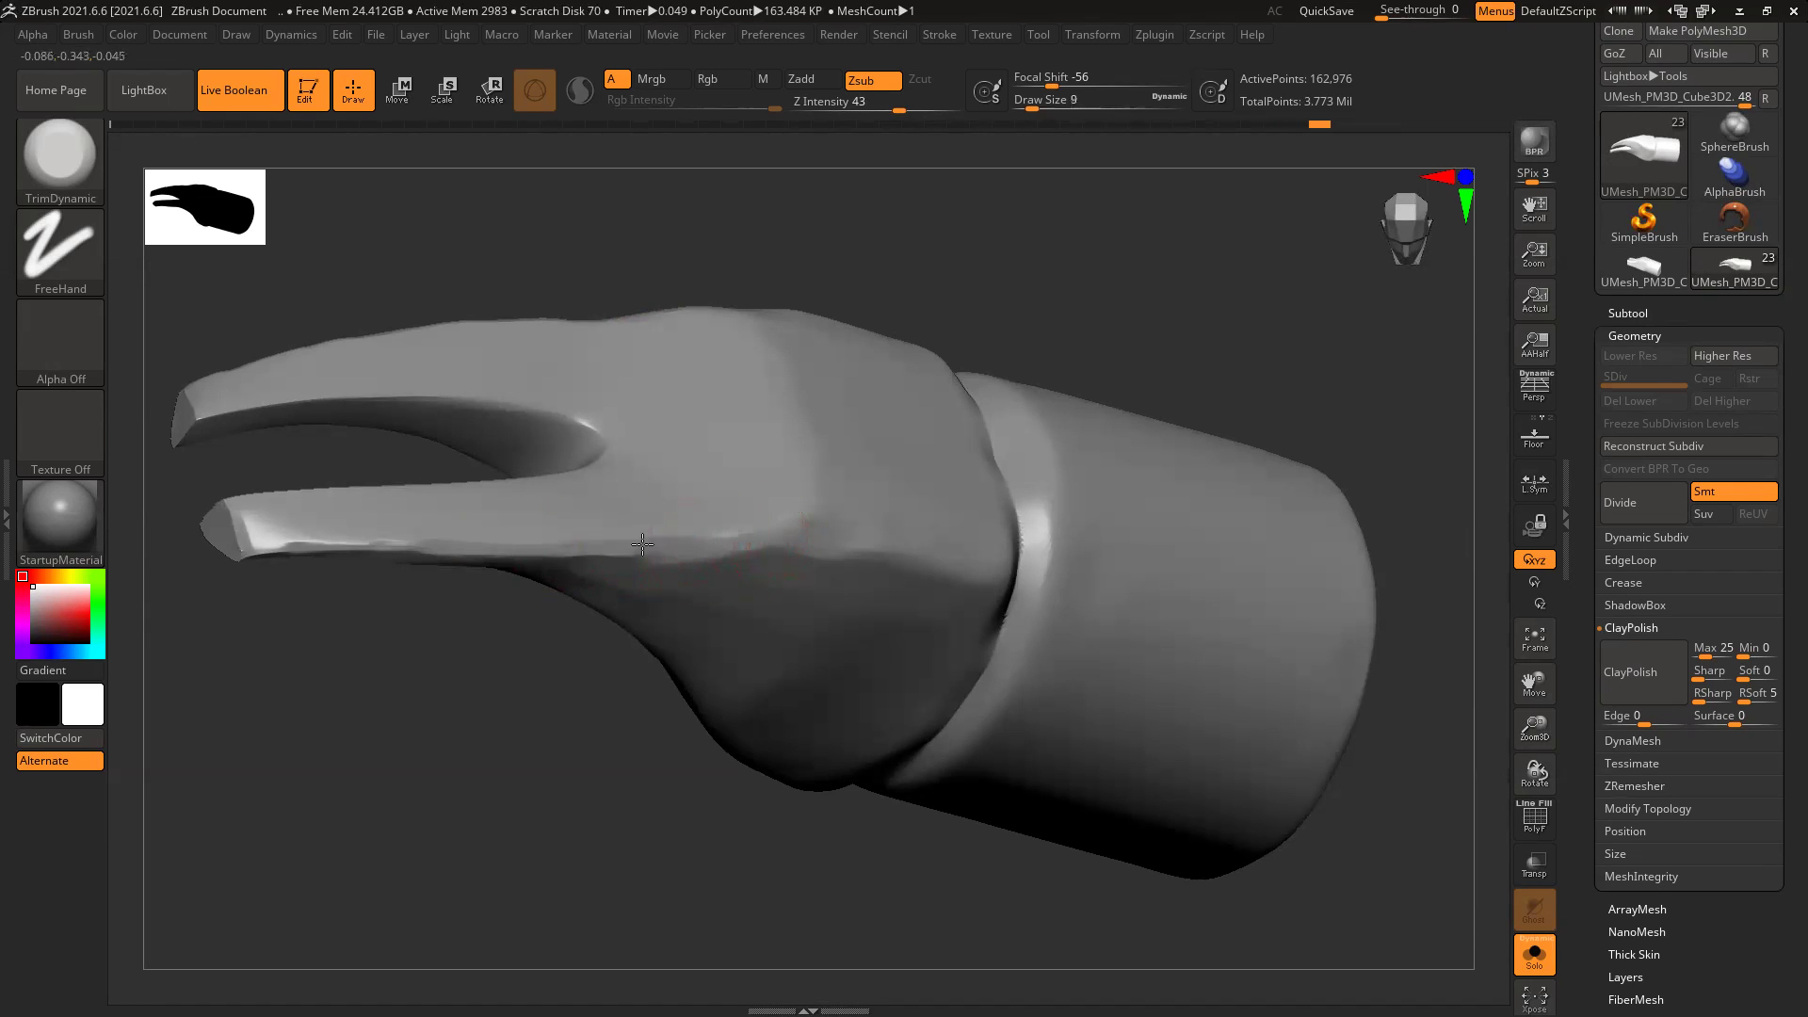
Step: Trim the upper edge of the claw and the inner walls of its split into crisper planes with TrimDynamic strokes
mouse_move(822, 521)
left_mouse_down()
mouse_move(452, 377)
mouse_move(243, 401)
mouse_move(409, 395)
left_mouse_up()
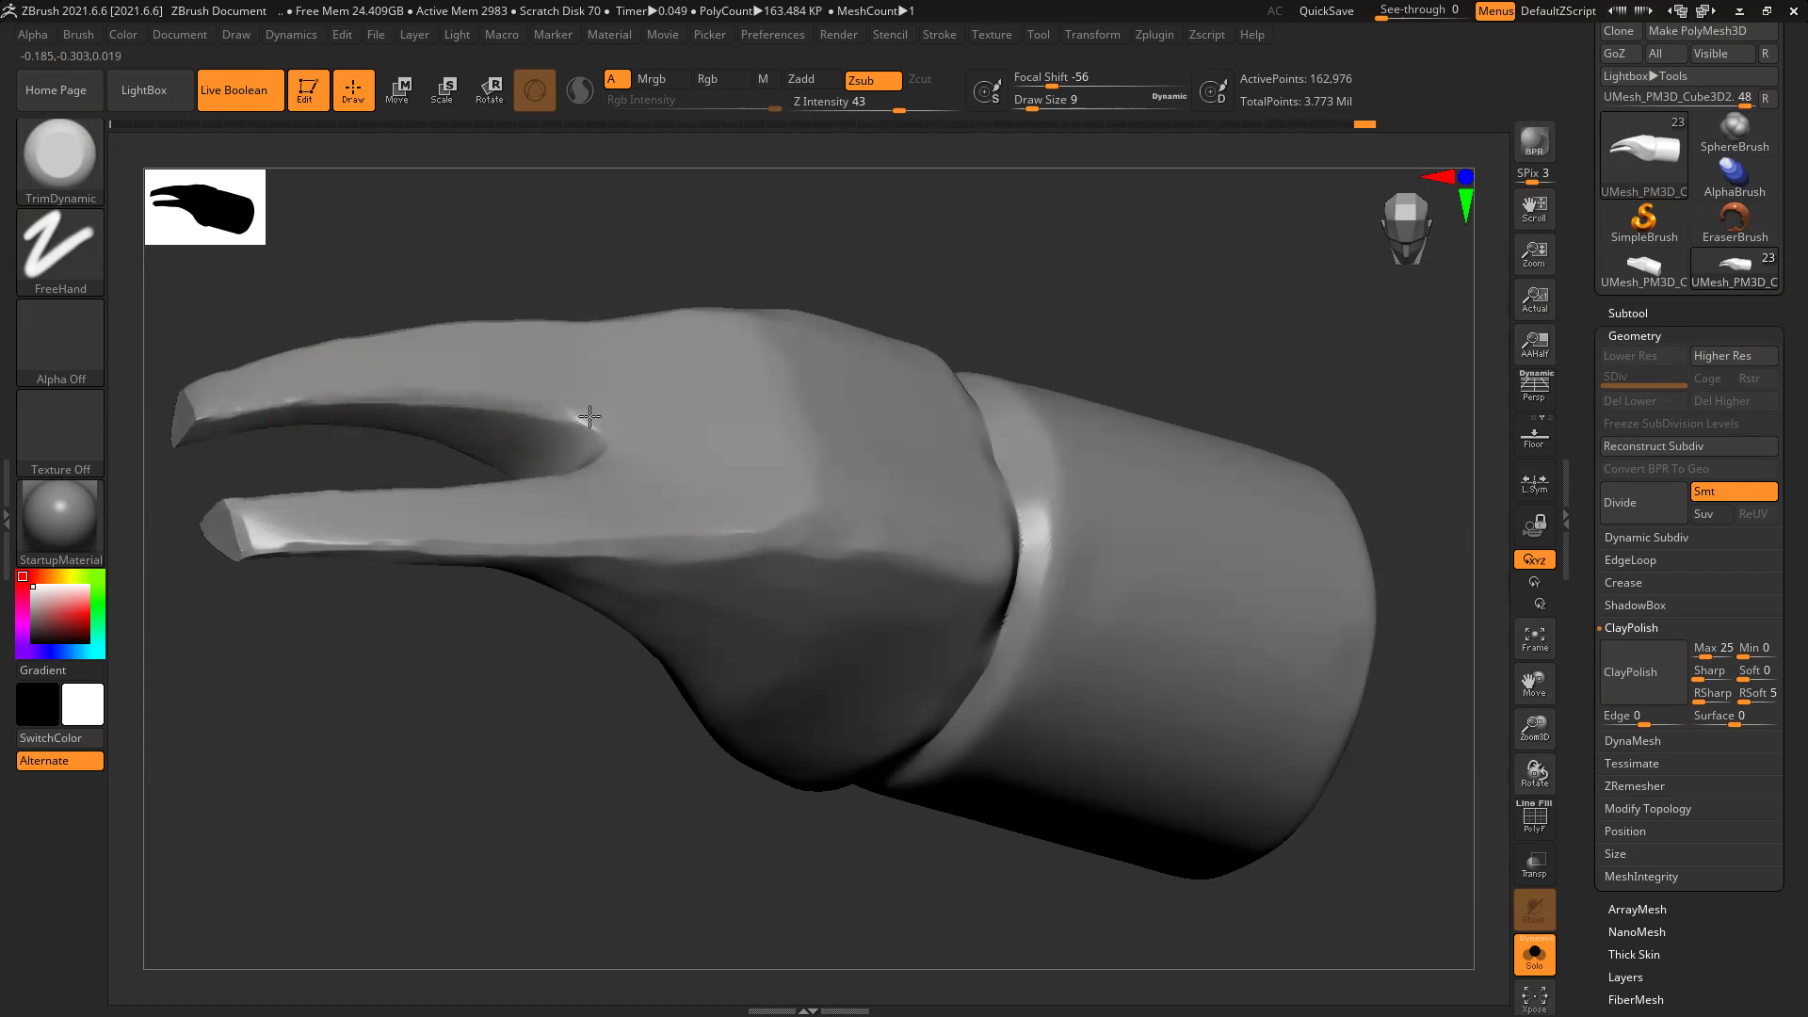
left_click_drag(603, 443, 617, 452)
mouse_move(490, 268)
left_mouse_down()
mouse_move(622, 311)
mouse_move(663, 461)
mouse_move(865, 484)
mouse_move(507, 452)
left_mouse_up()
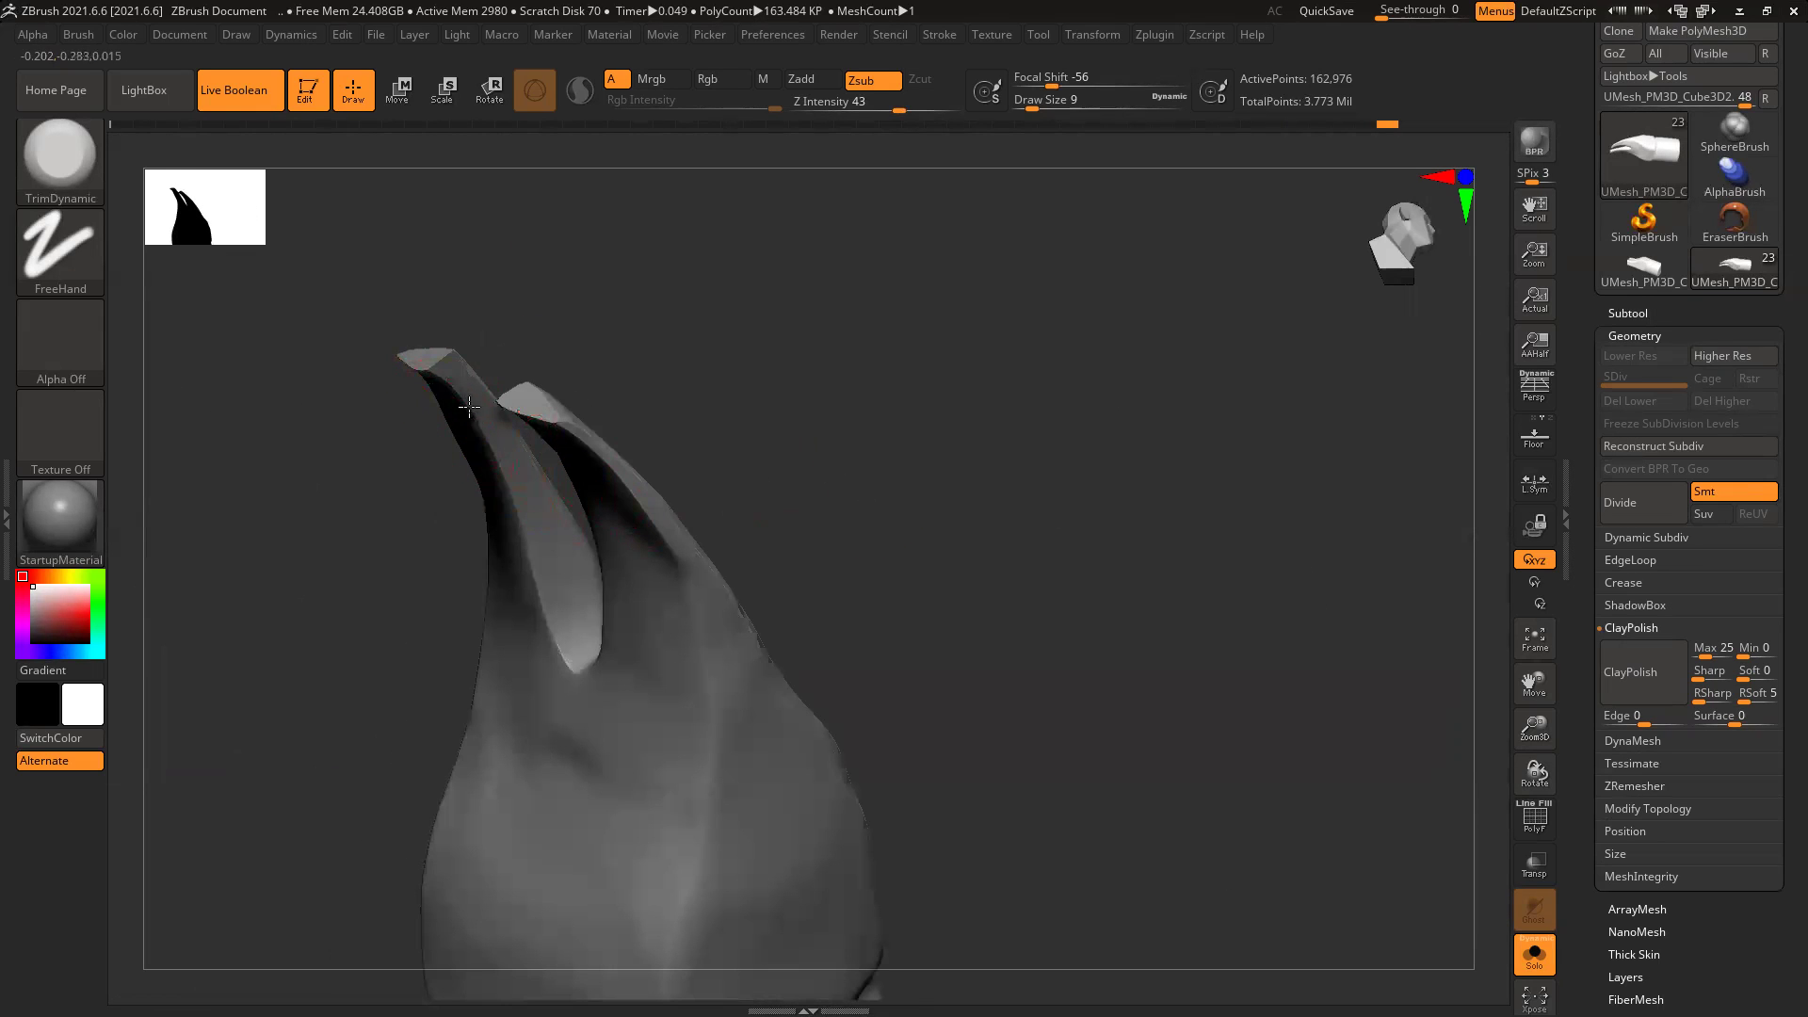
left_click_drag(515, 482, 506, 485)
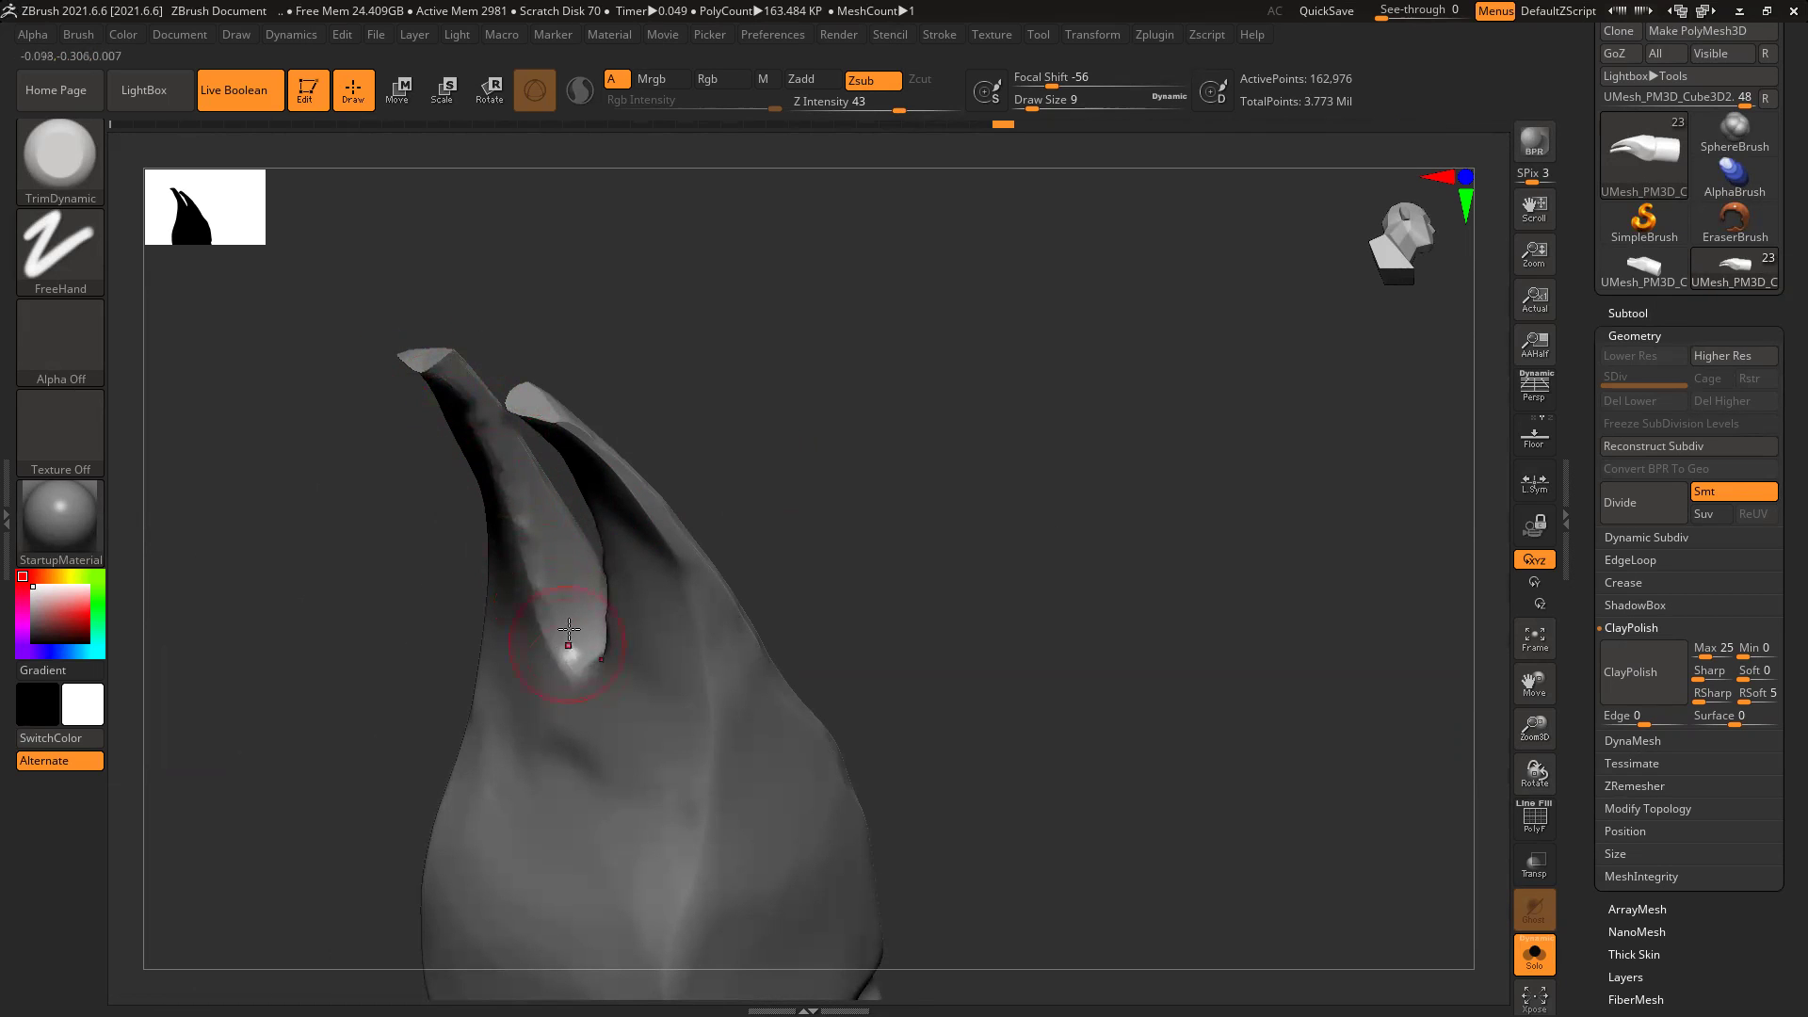
Step: Flatten the cylinder's shoulder beside the neck and its side surface with TrimDynamic strokes, enlarging the brush to size 14
left_click_drag(964, 742, 1021, 568, "alt")
left_click_drag(1095, 733, 1103, 475, "alt")
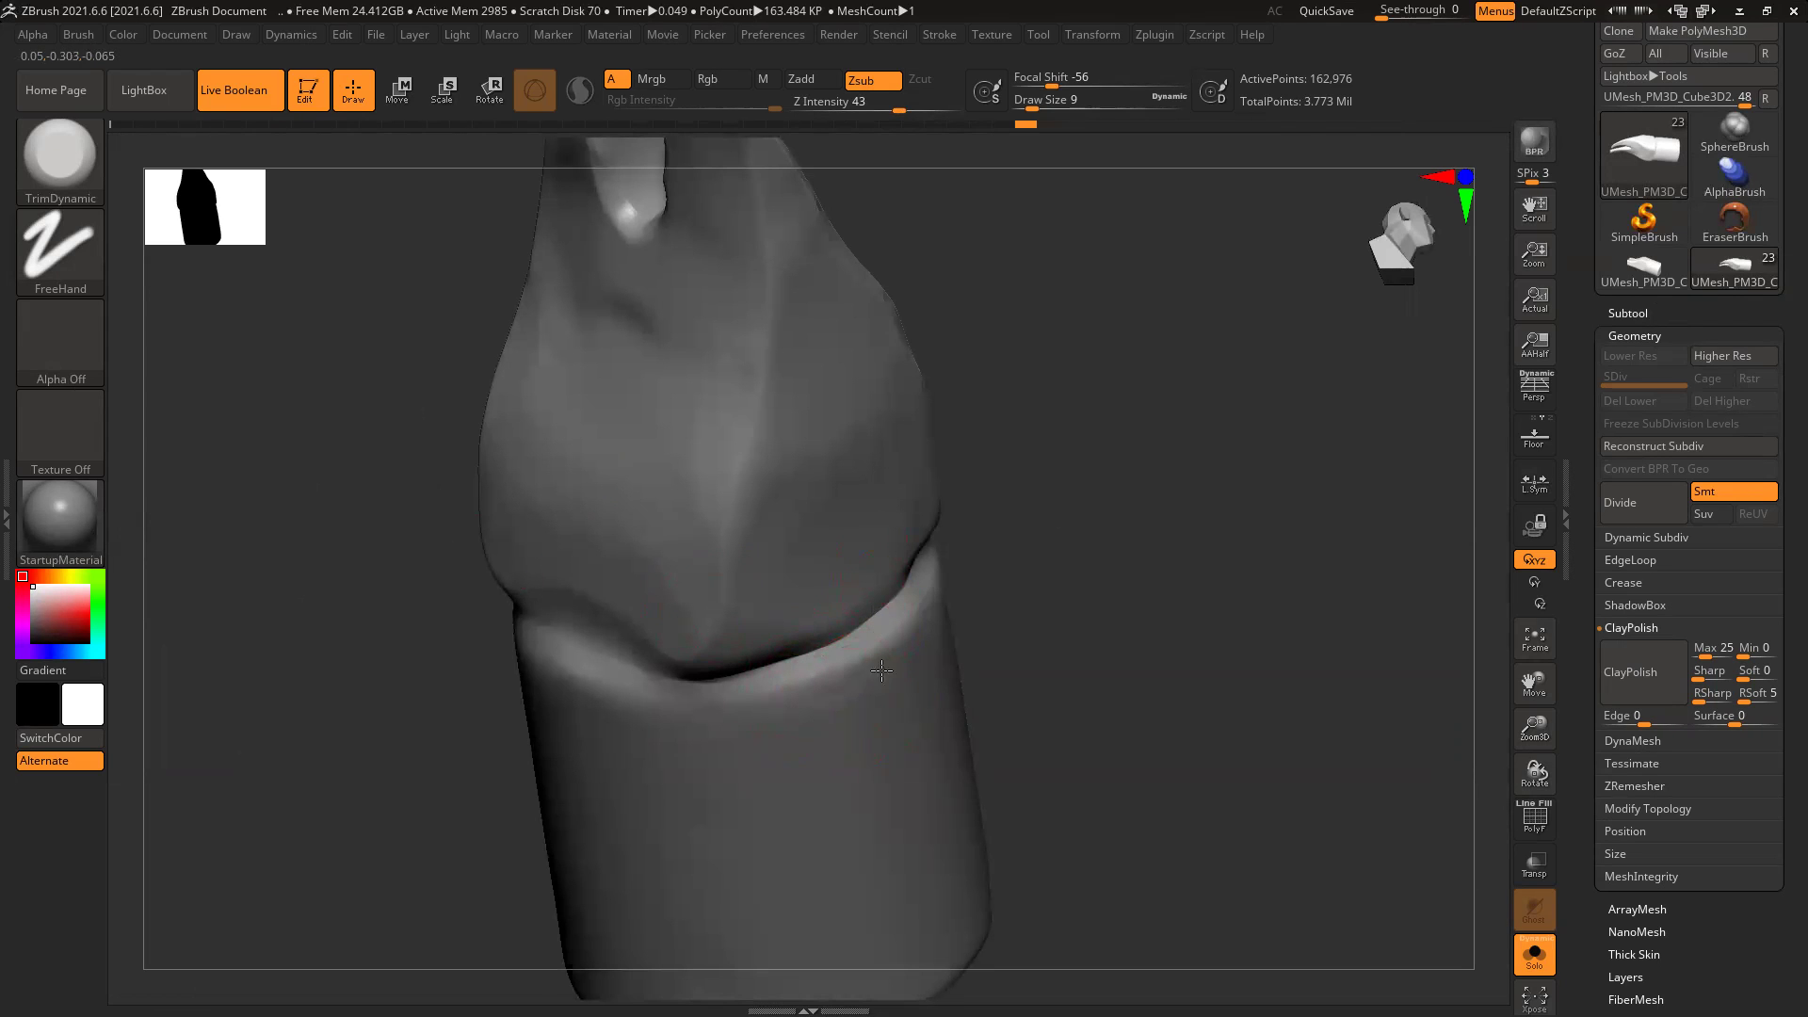
left_click_drag(1146, 597, 945, 616)
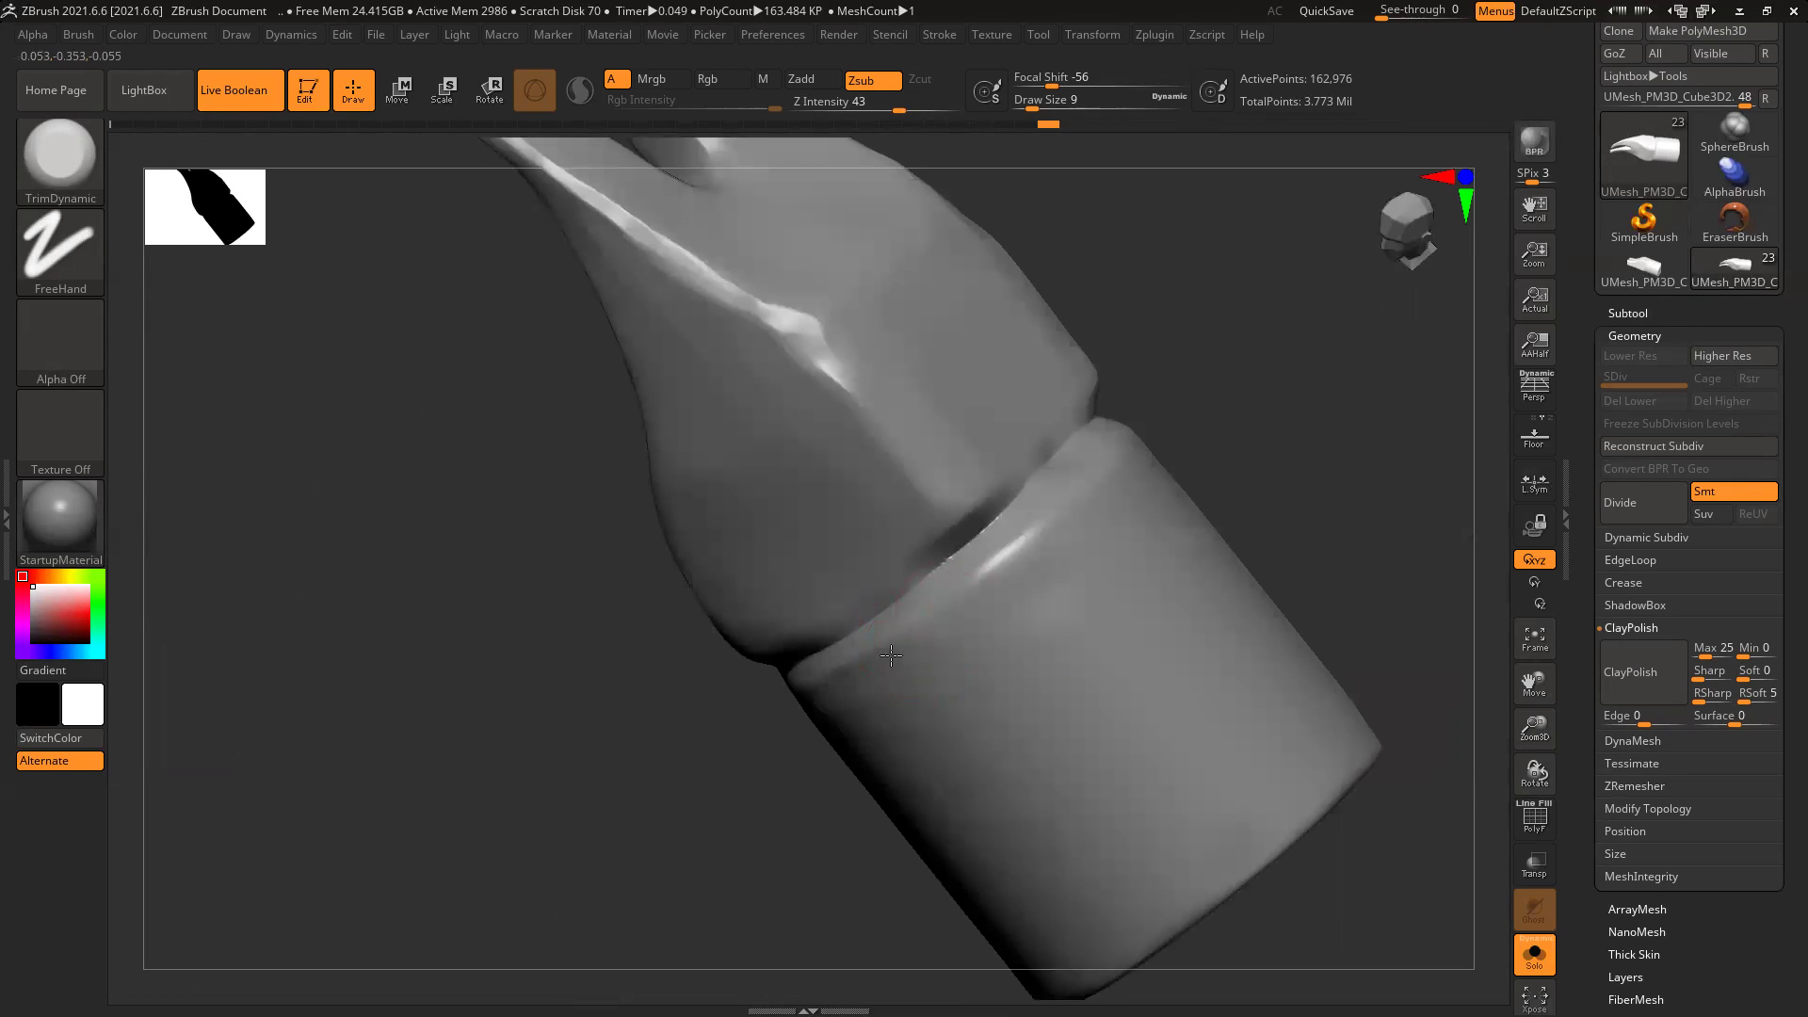
mouse_move(1306, 395)
left_mouse_down()
mouse_move(847, 542)
mouse_move(838, 592)
left_mouse_up()
left_click_drag(538, 784, 867, 625)
key("]")
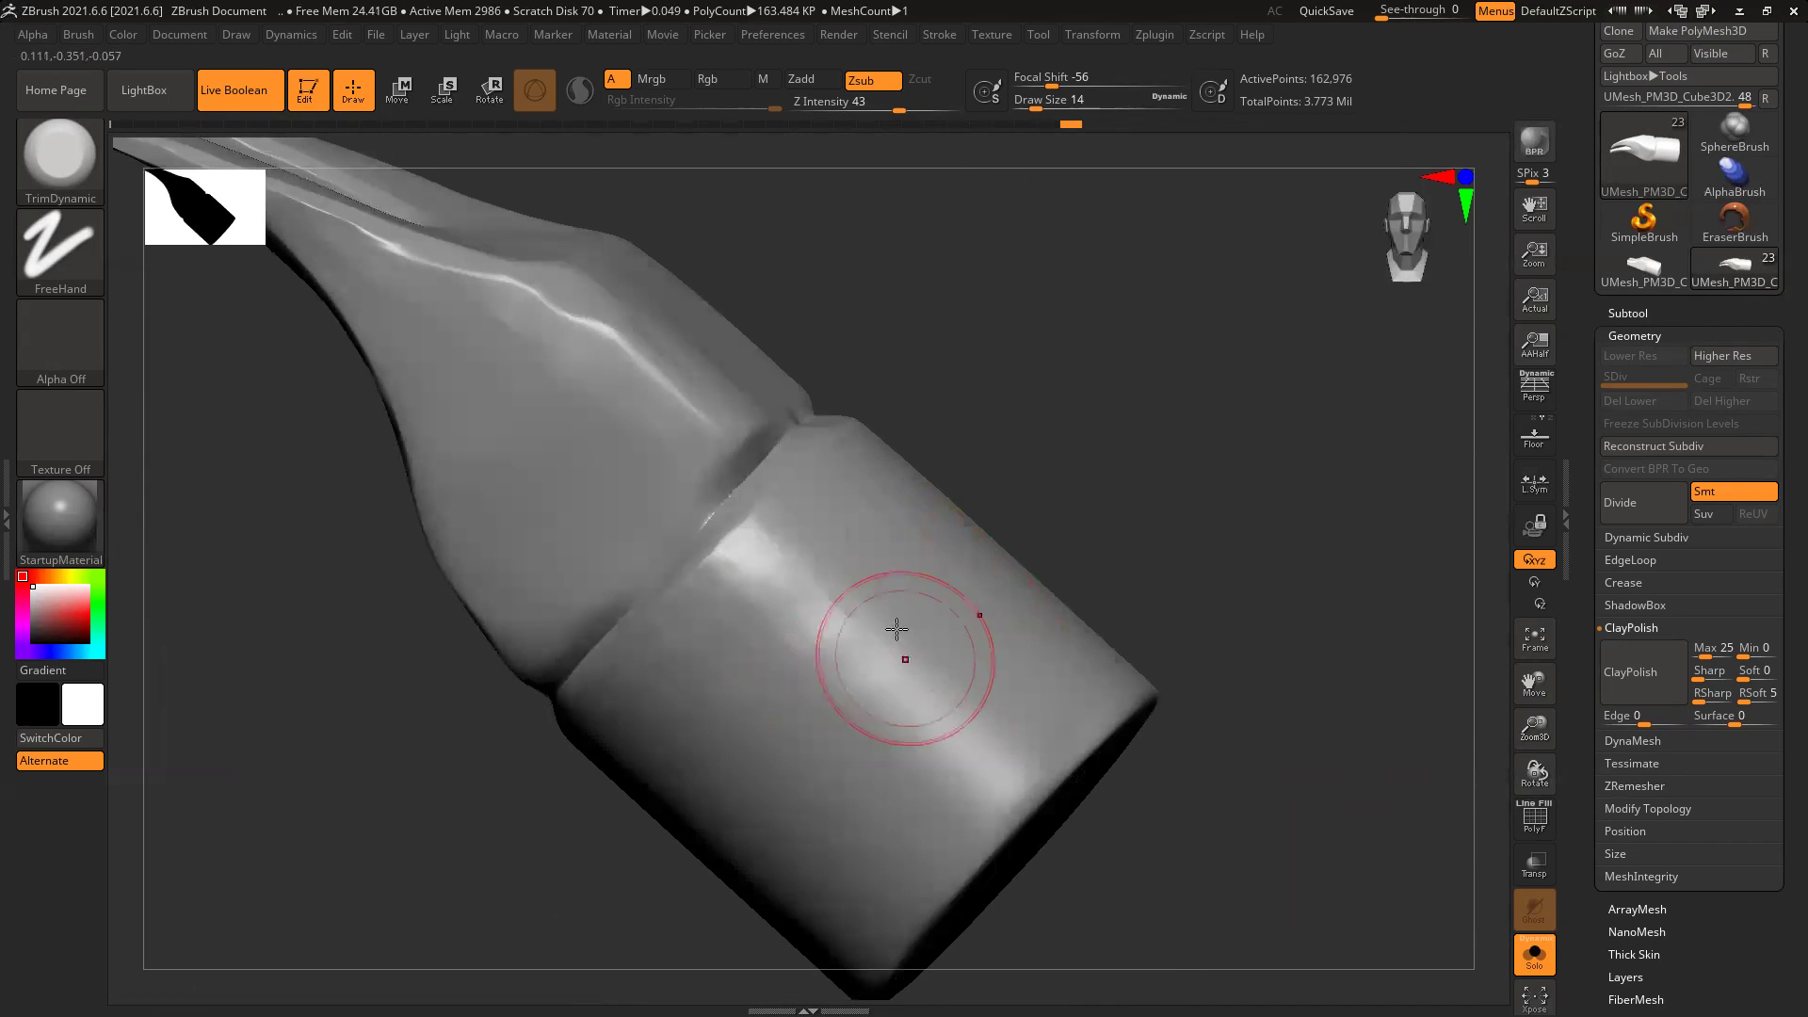
left_click_drag(1114, 763, 970, 588)
Step: Bevel the rim around the striking face with short TrimDynamic strokes at brush size 9
key("[")
key("[")
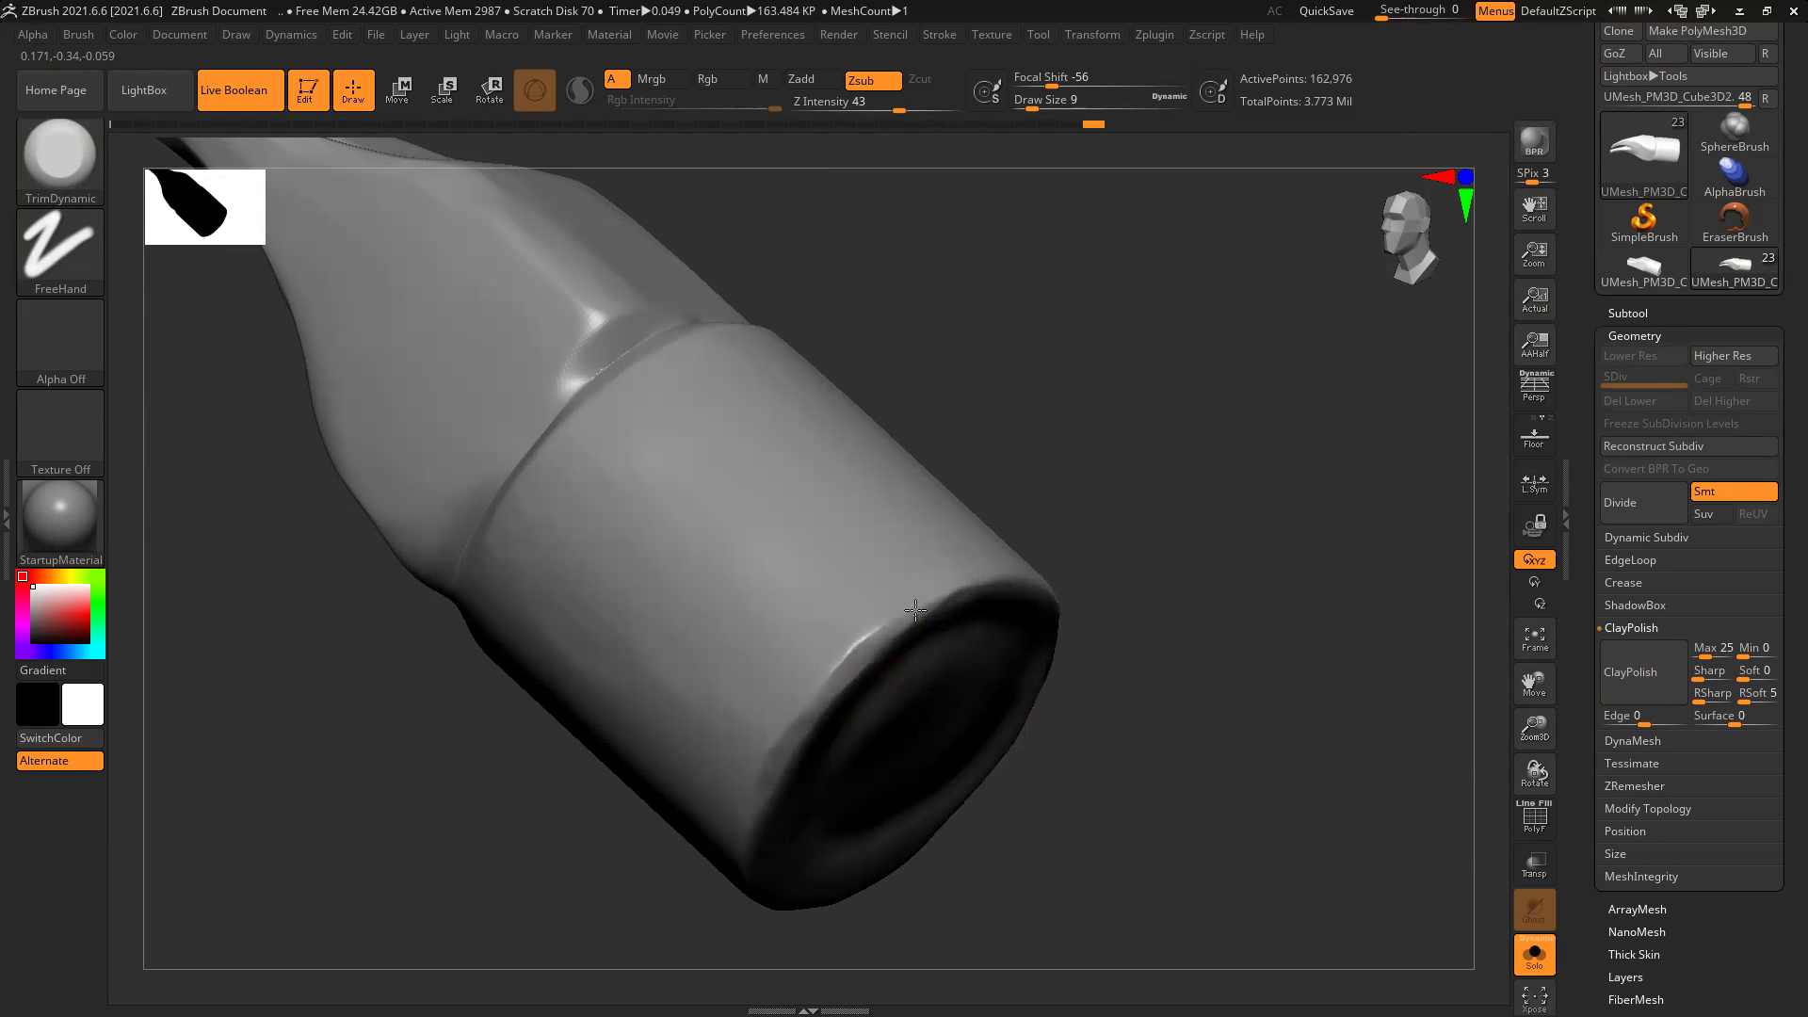
right_click_drag(915, 611, 1065, 557)
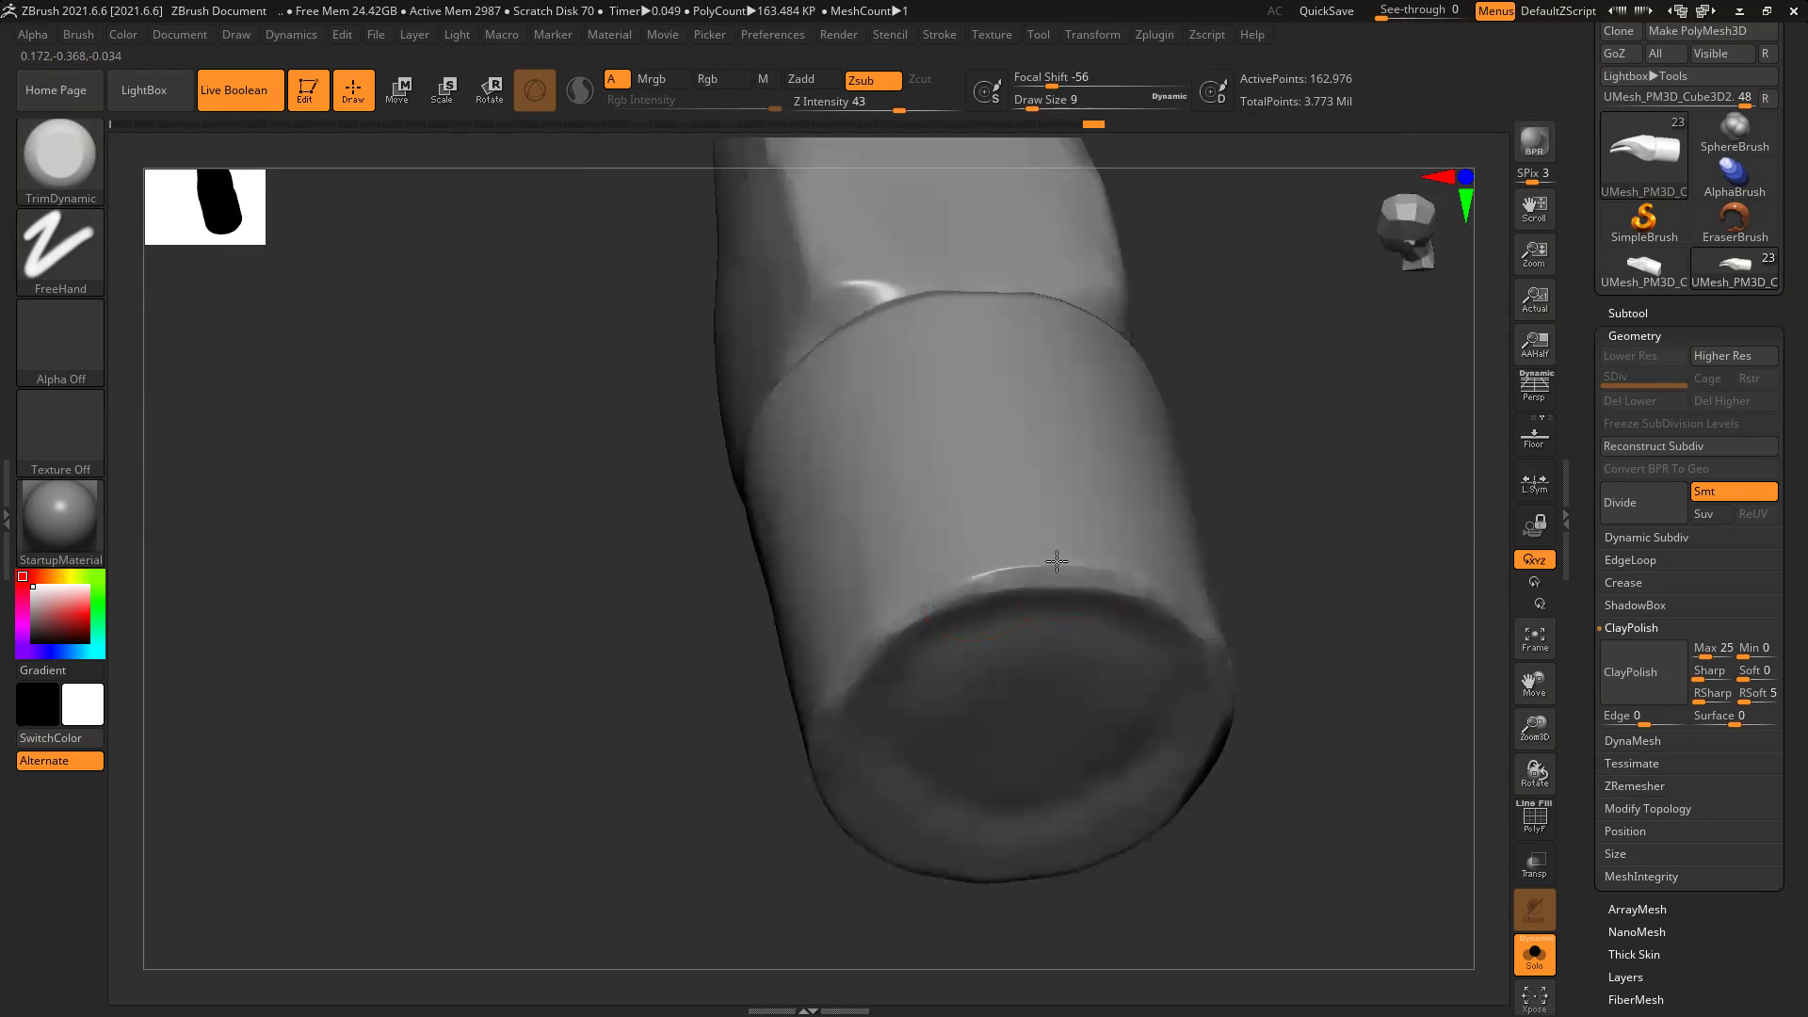
left_click_drag(1091, 563, 1022, 573)
left_click_drag(707, 706, 829, 690)
left_click_drag(1375, 686, 1243, 553)
right_click_drag(1073, 572, 908, 590)
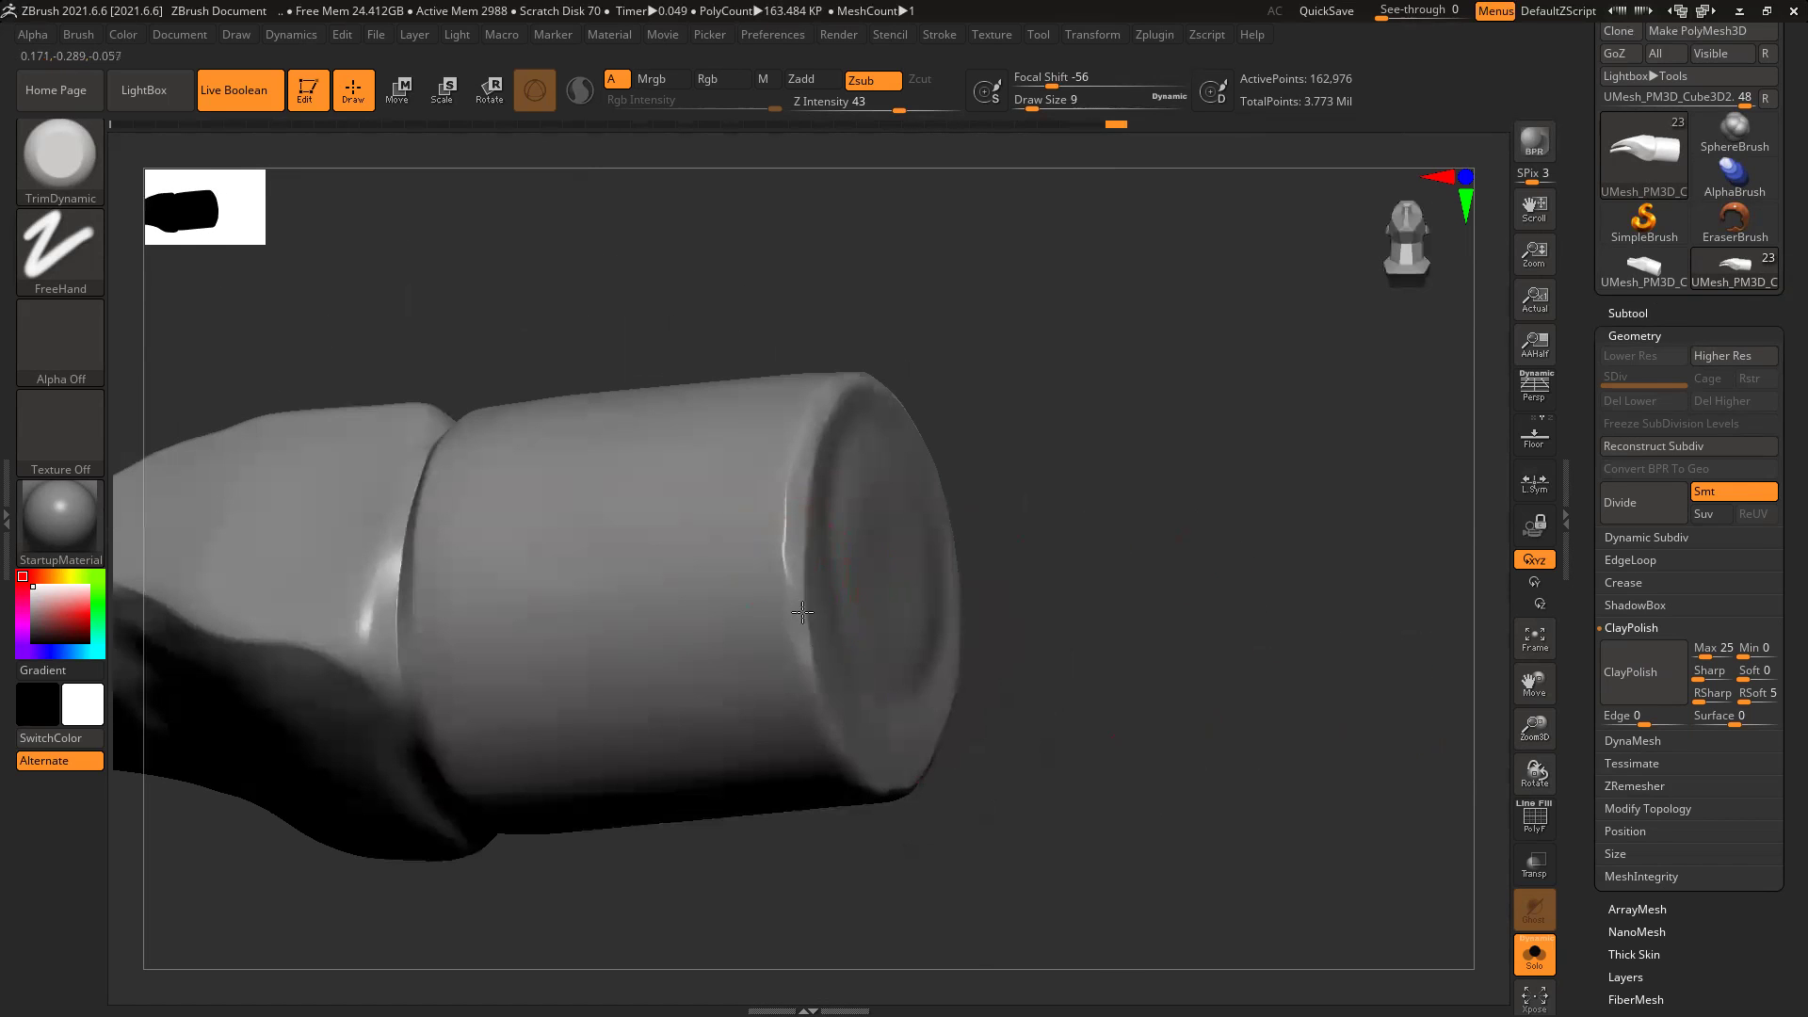
Step: Flatten the recessed striking face into an even plane using TrimDynamic at size 18
right_click_drag(870, 769, 1114, 657)
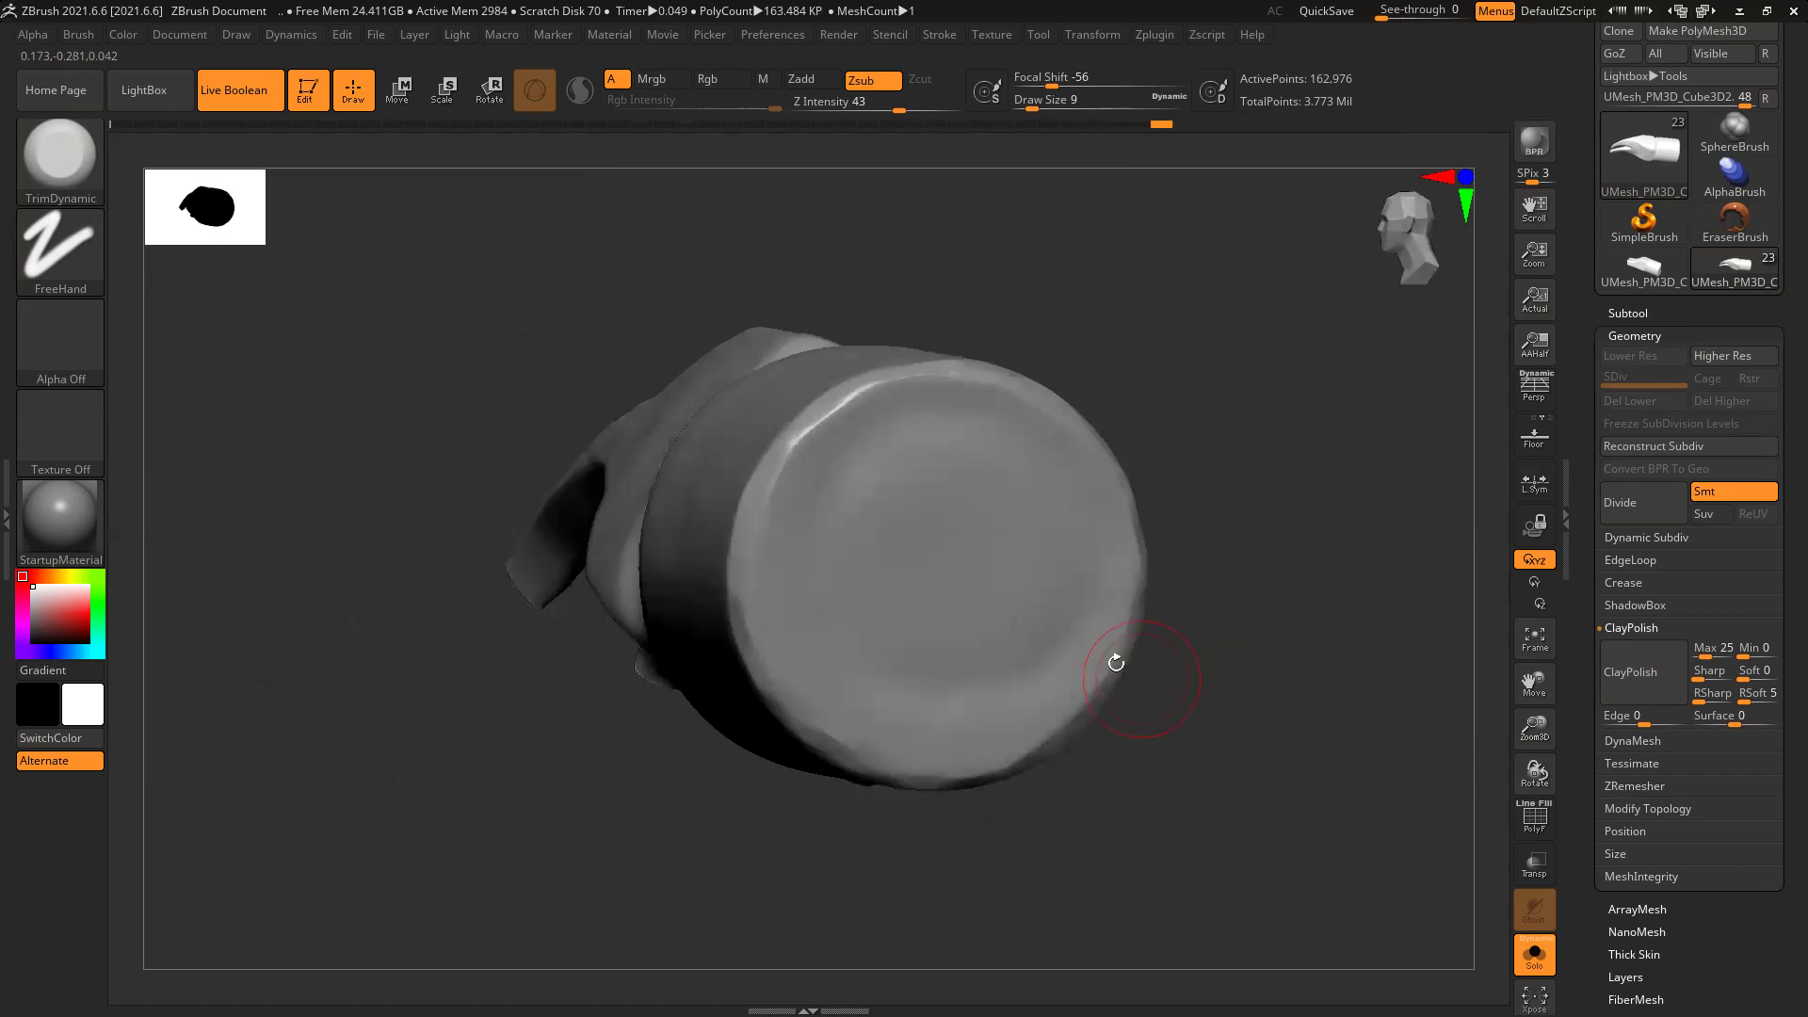
key("bracketright")
key("bracketright")
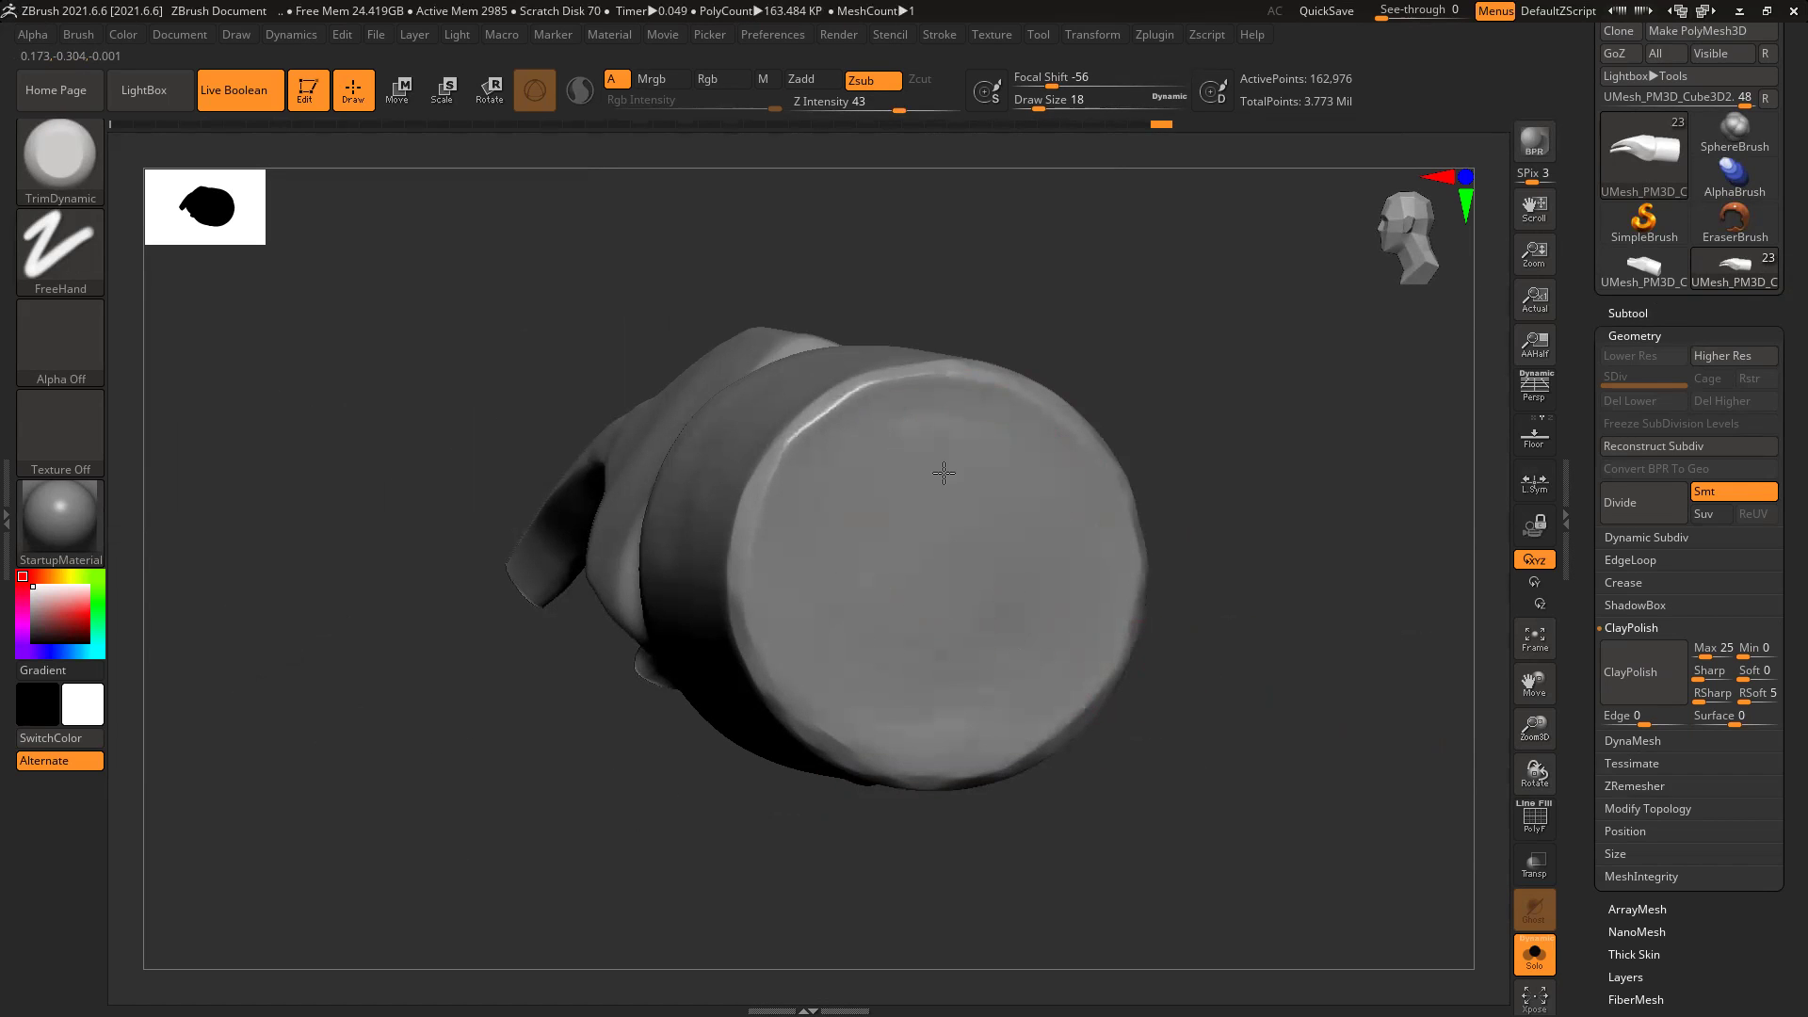
left_click_drag(949, 701, 807, 562)
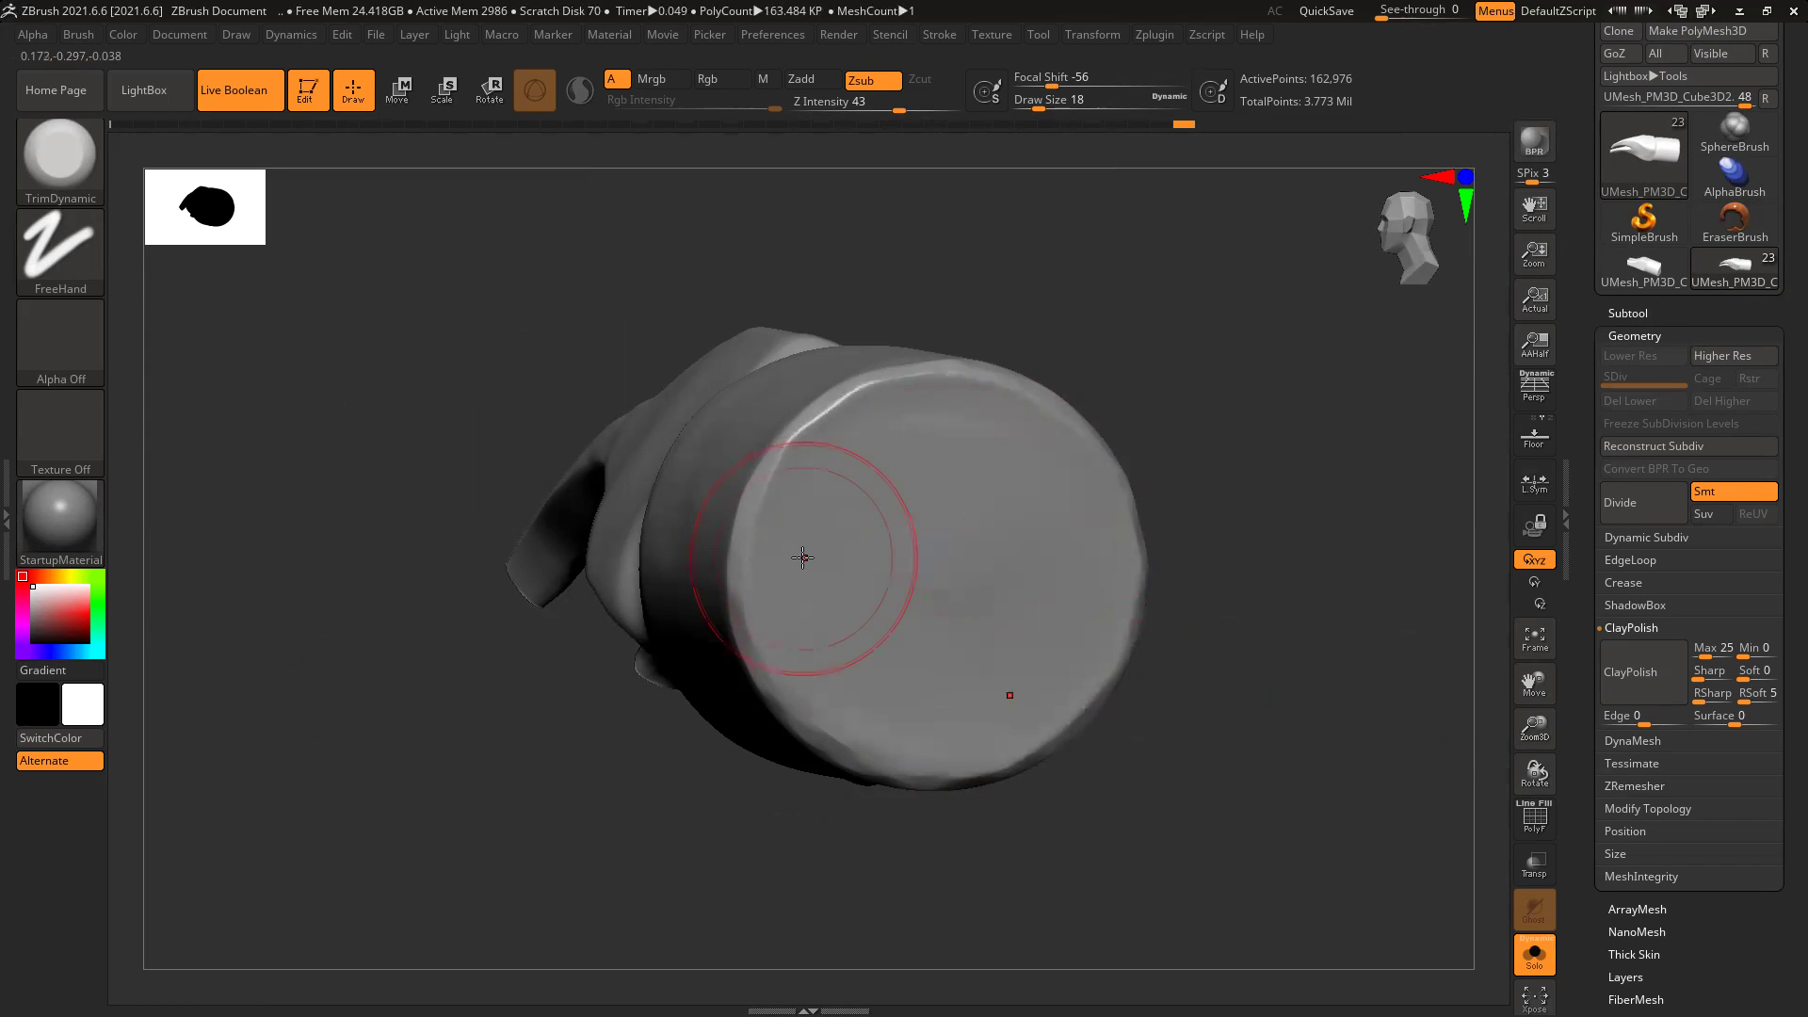
Step: Exit solo display and merge the hammer's cylindrical handle with its head into one subtool
mouse_move(1128, 403)
right_mouse_down("ctrl")
mouse_move(1078, 525)
mouse_move(1176, 589)
mouse_move(1168, 612)
right_mouse_up("ctrl")
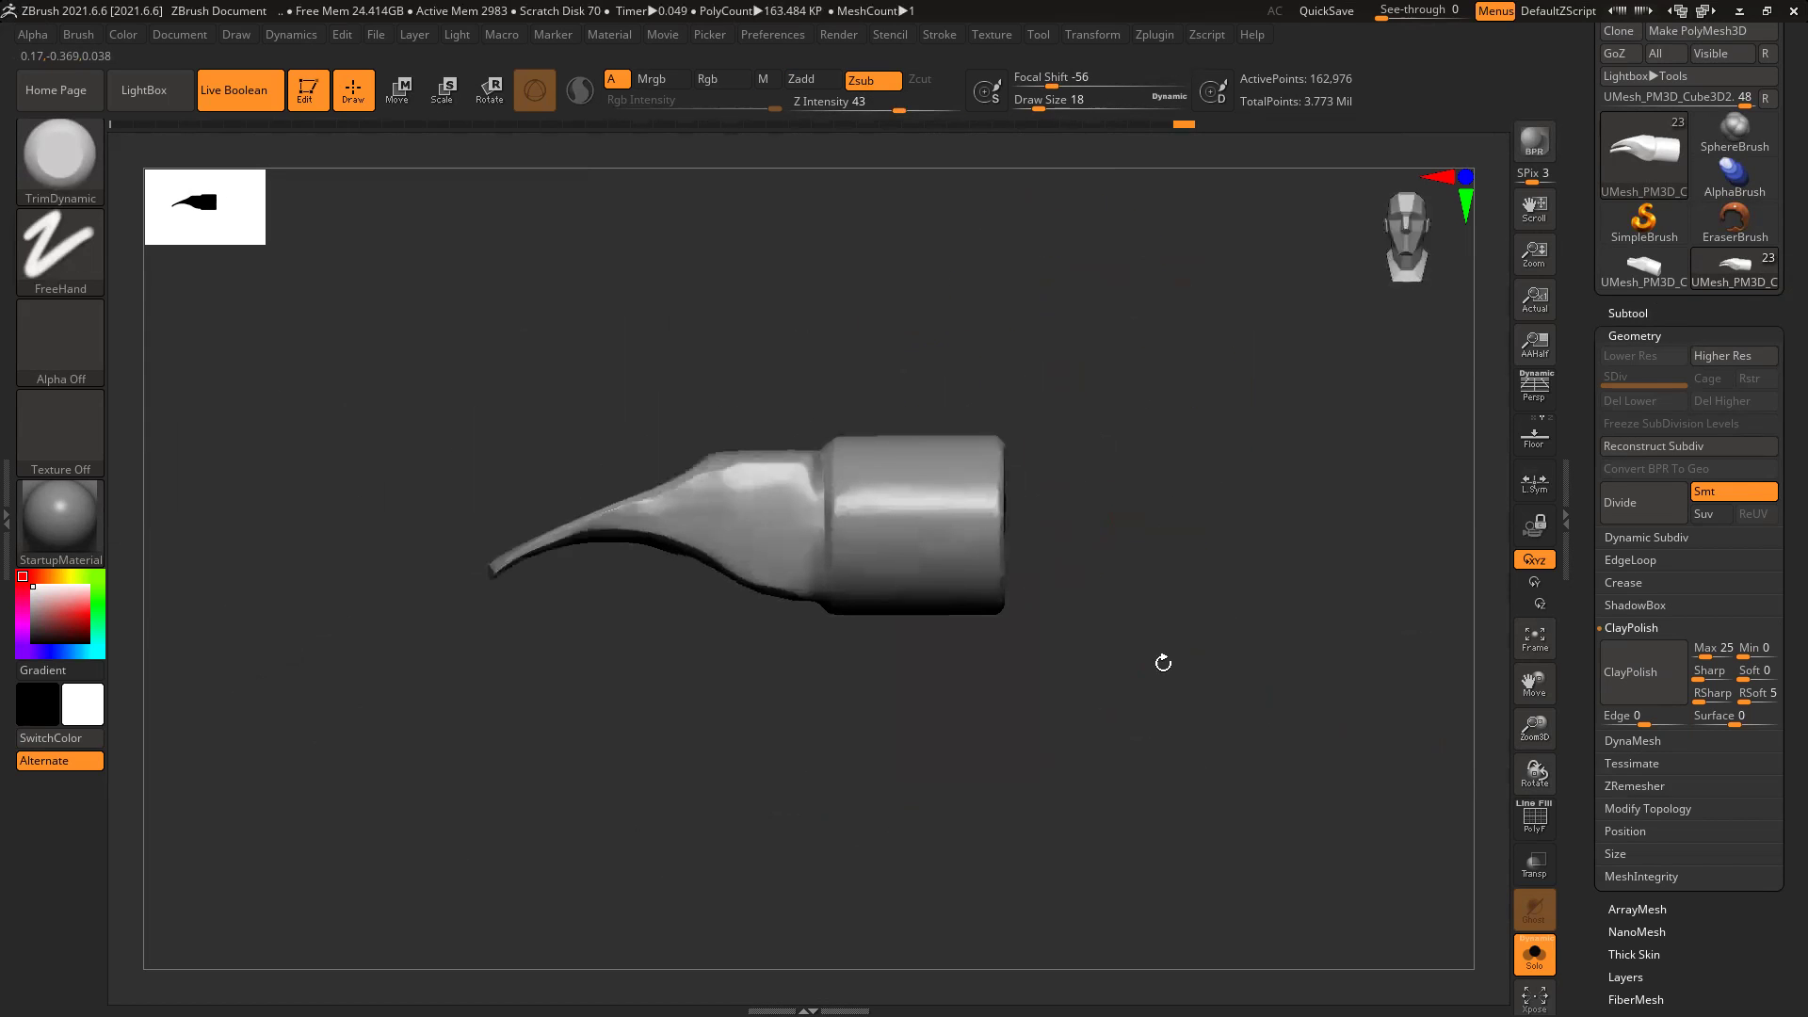
left_click(1541, 963)
right_click_drag(1006, 499, 738, 602, "ctrl")
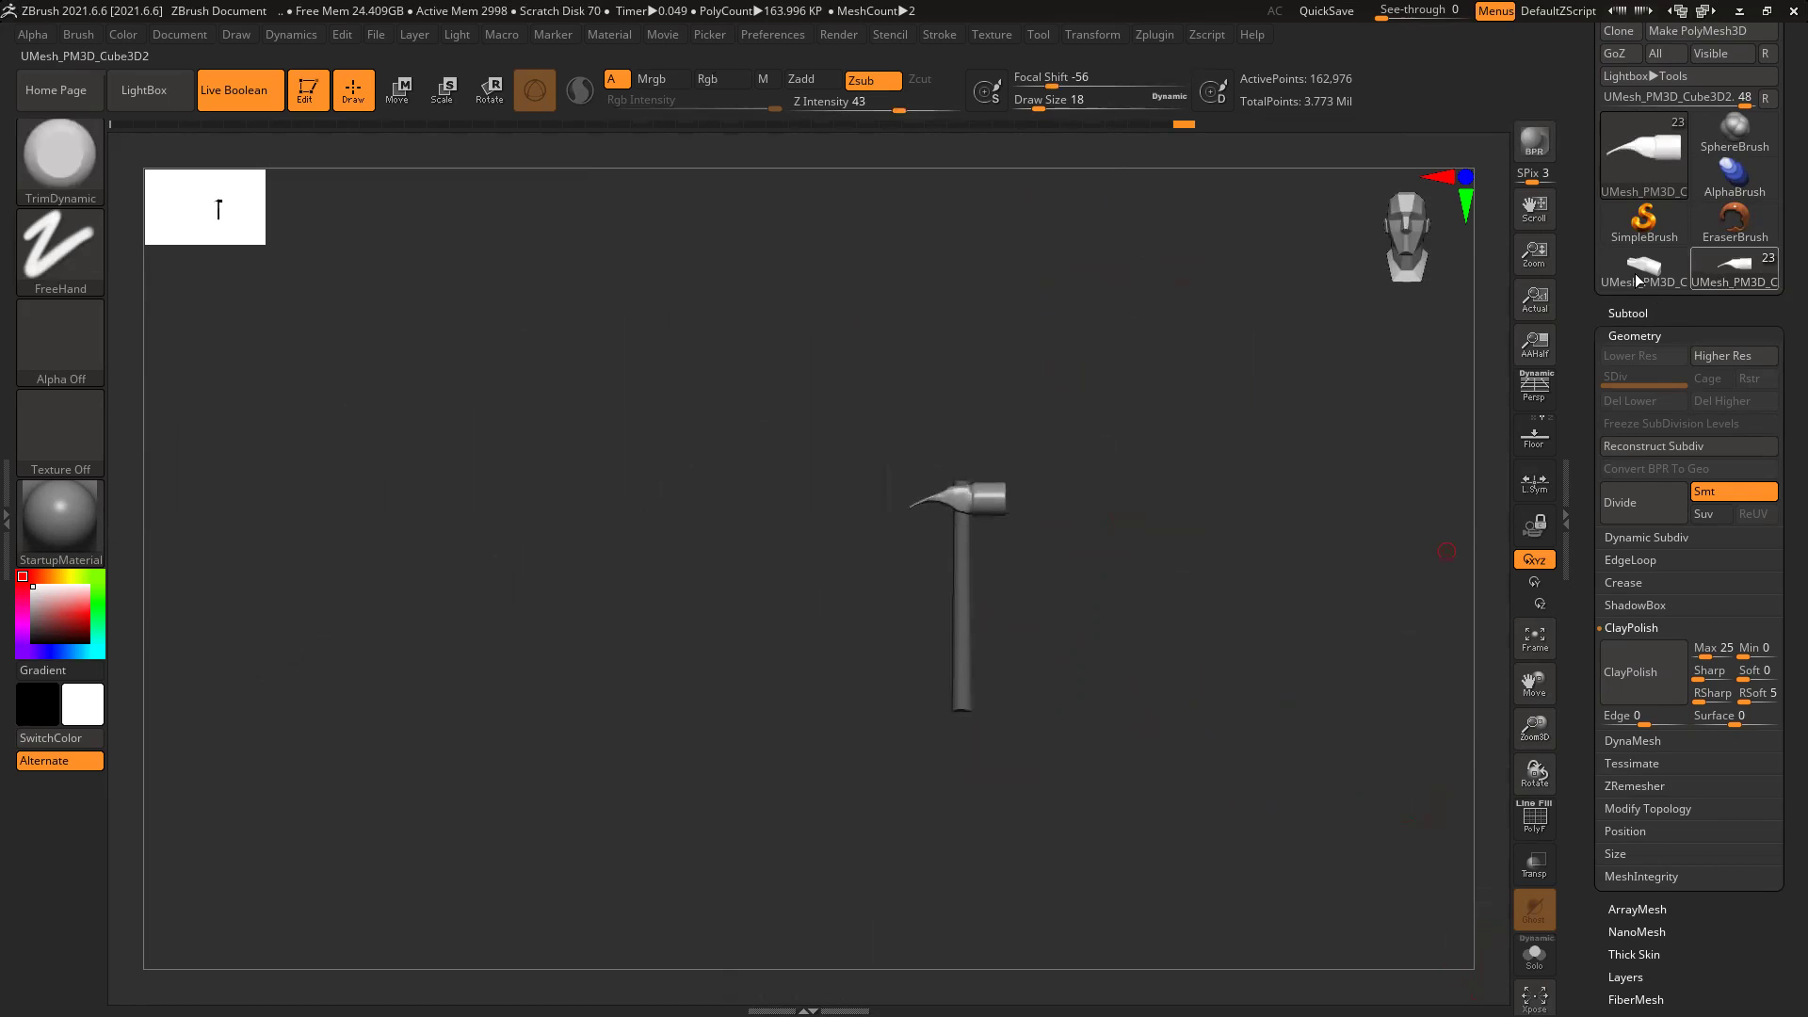
left_click(1626, 313)
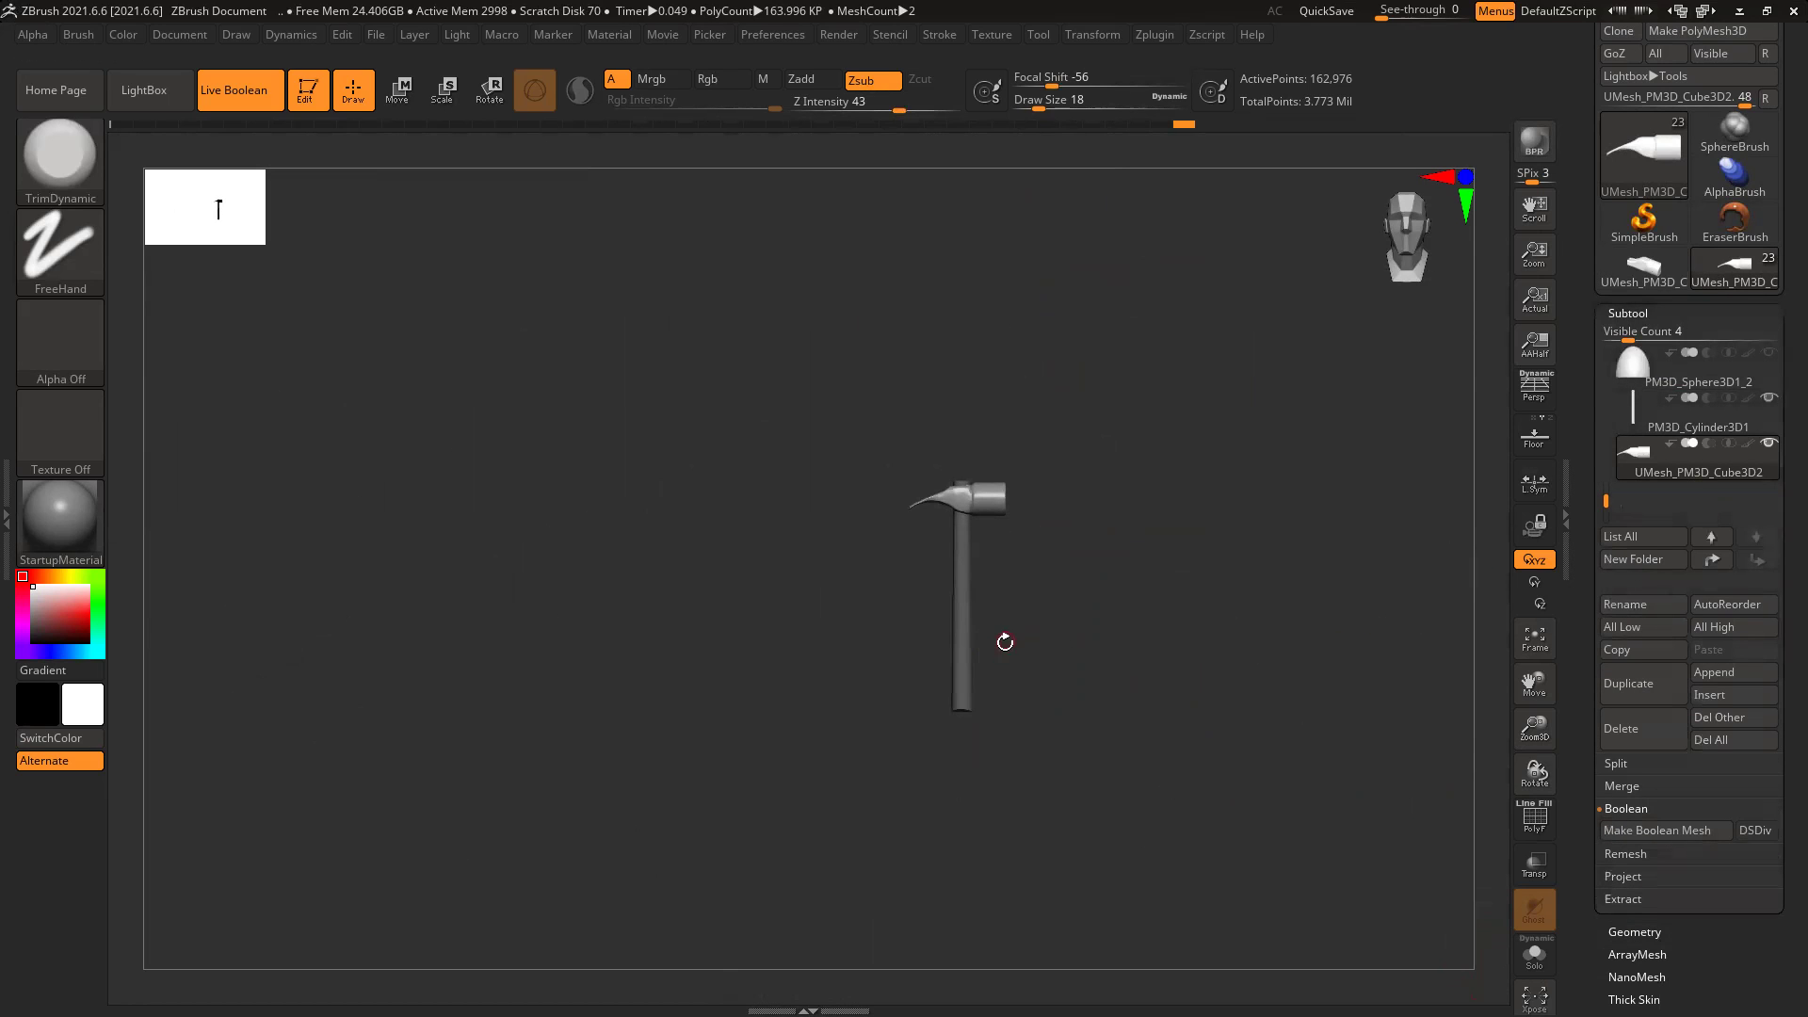
left_click(1766, 431)
left_click(1635, 787)
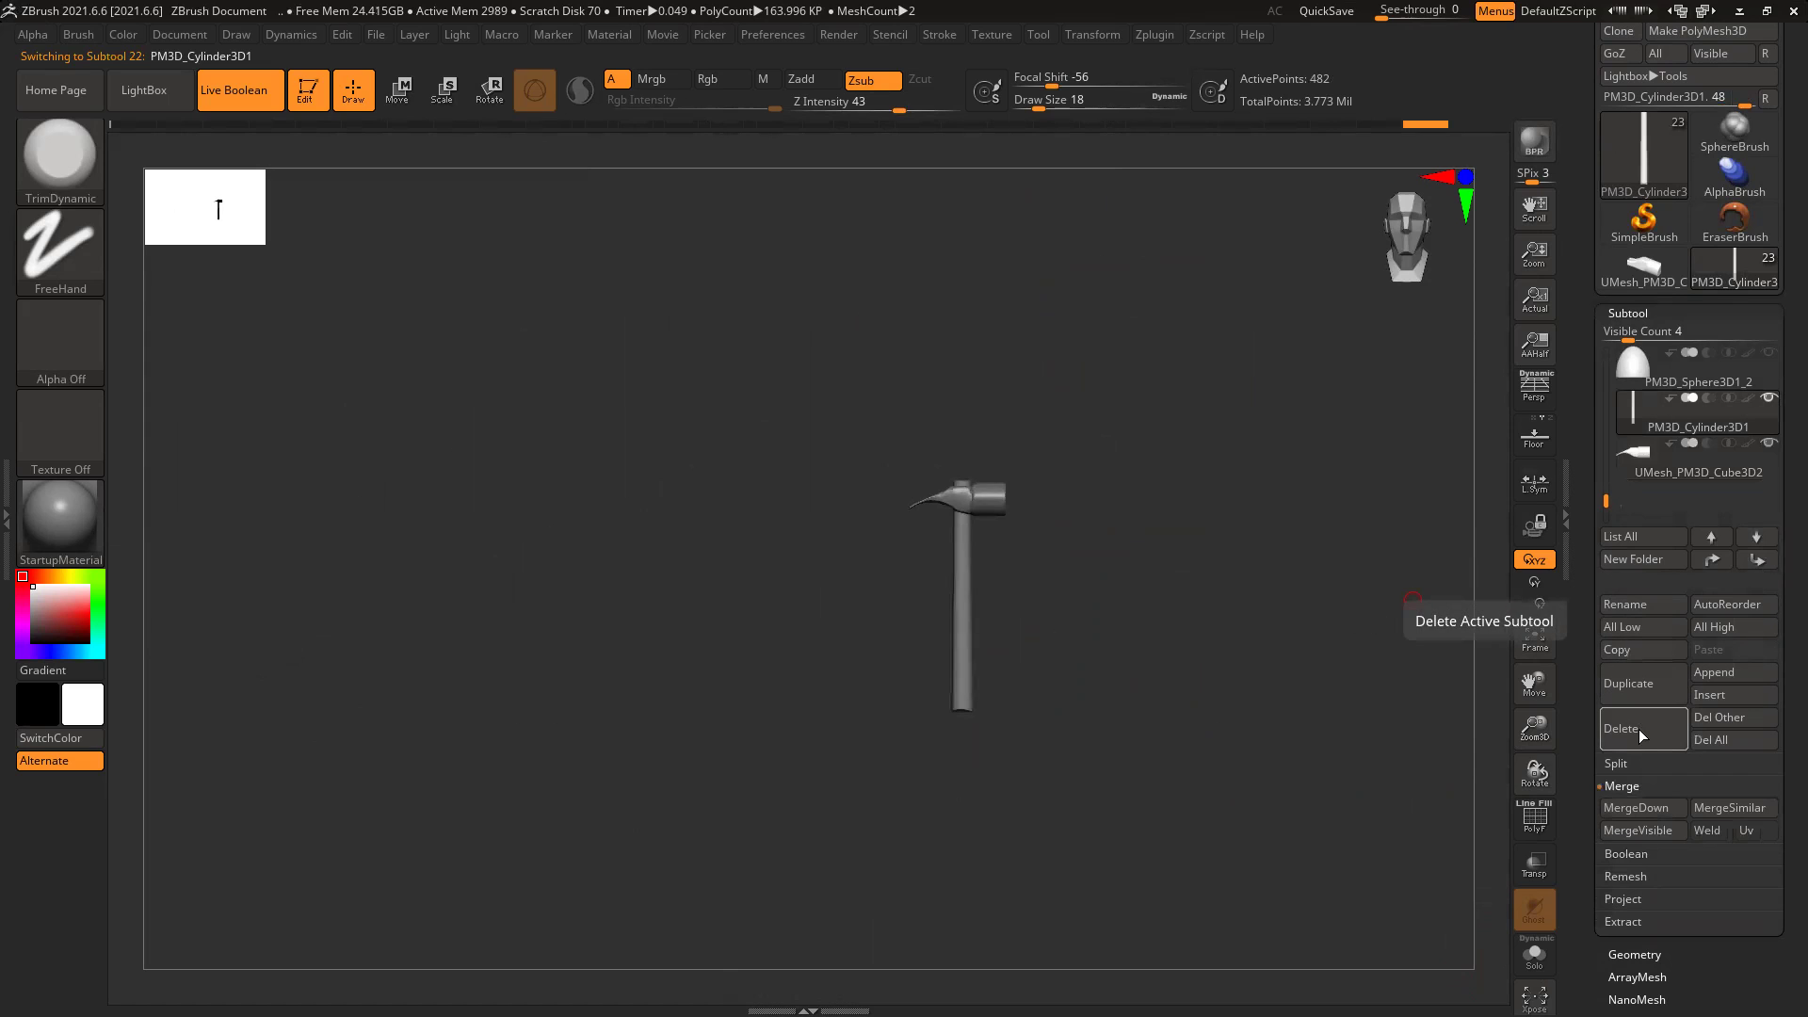
left_click(1618, 798)
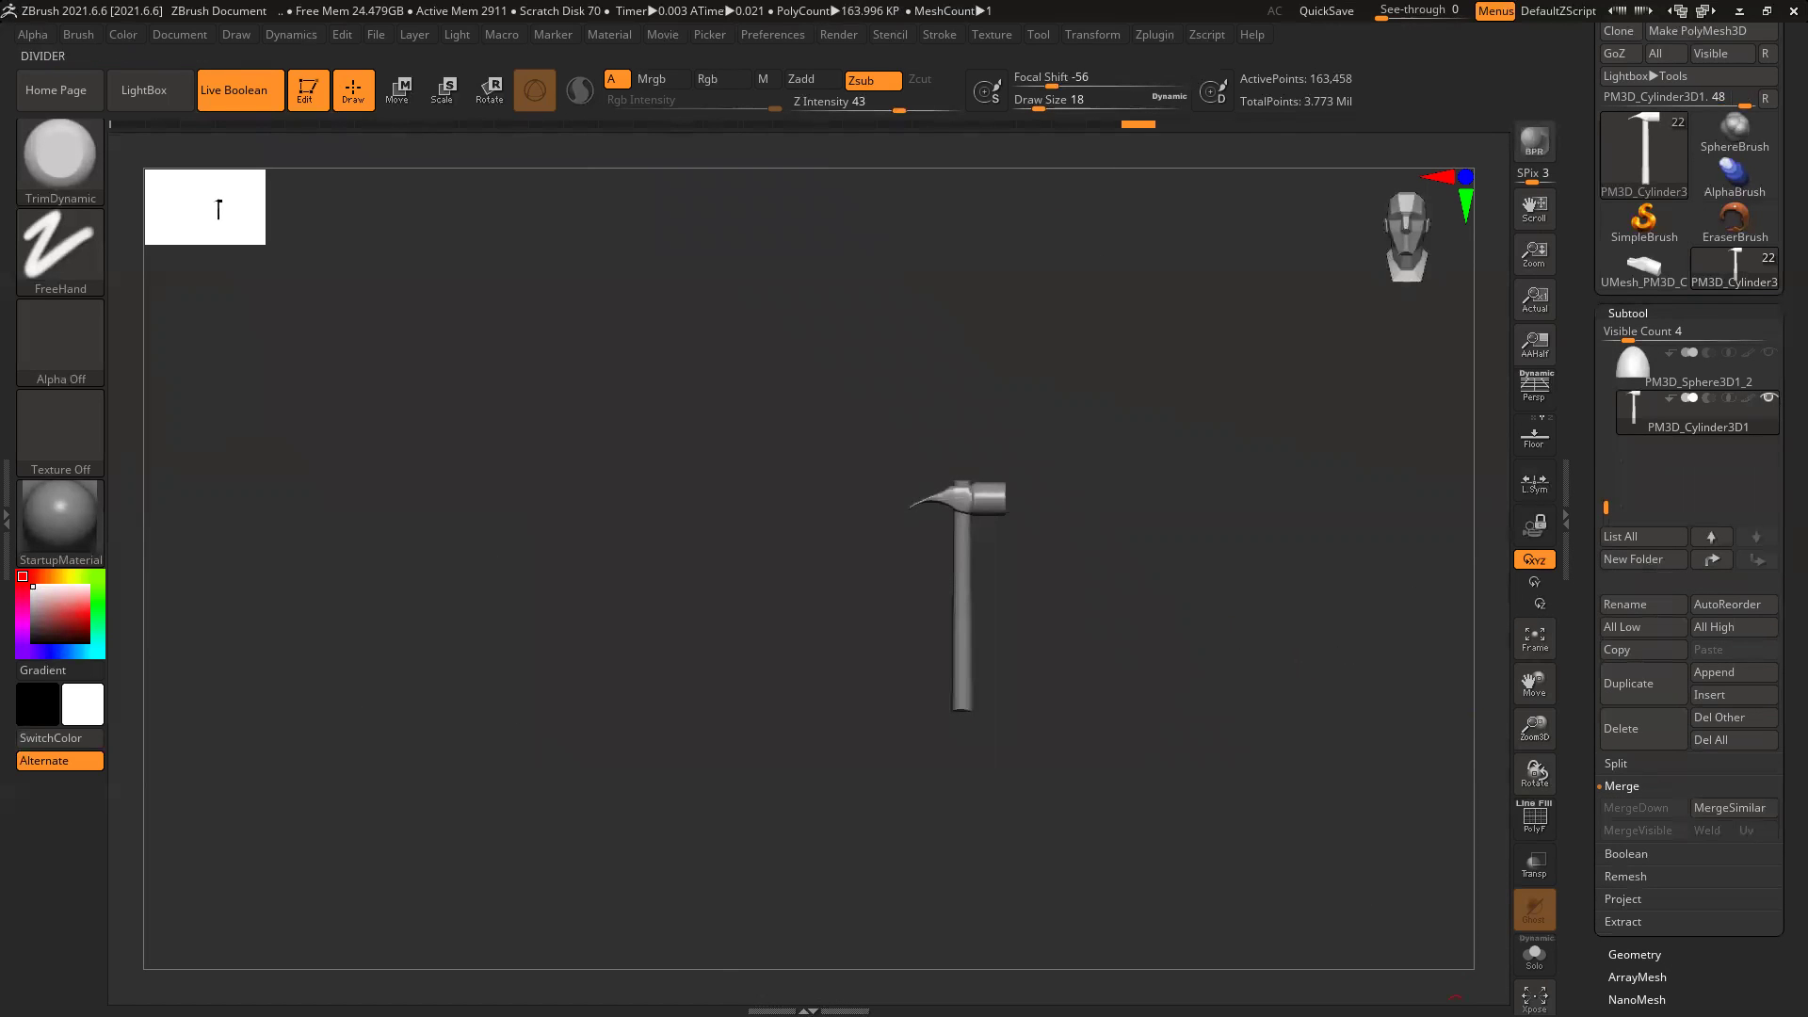
Step: Show all subtools and move and rotate the hammer toward the tool pouch on the figure's right hip
left_click(1763, 358, "shift")
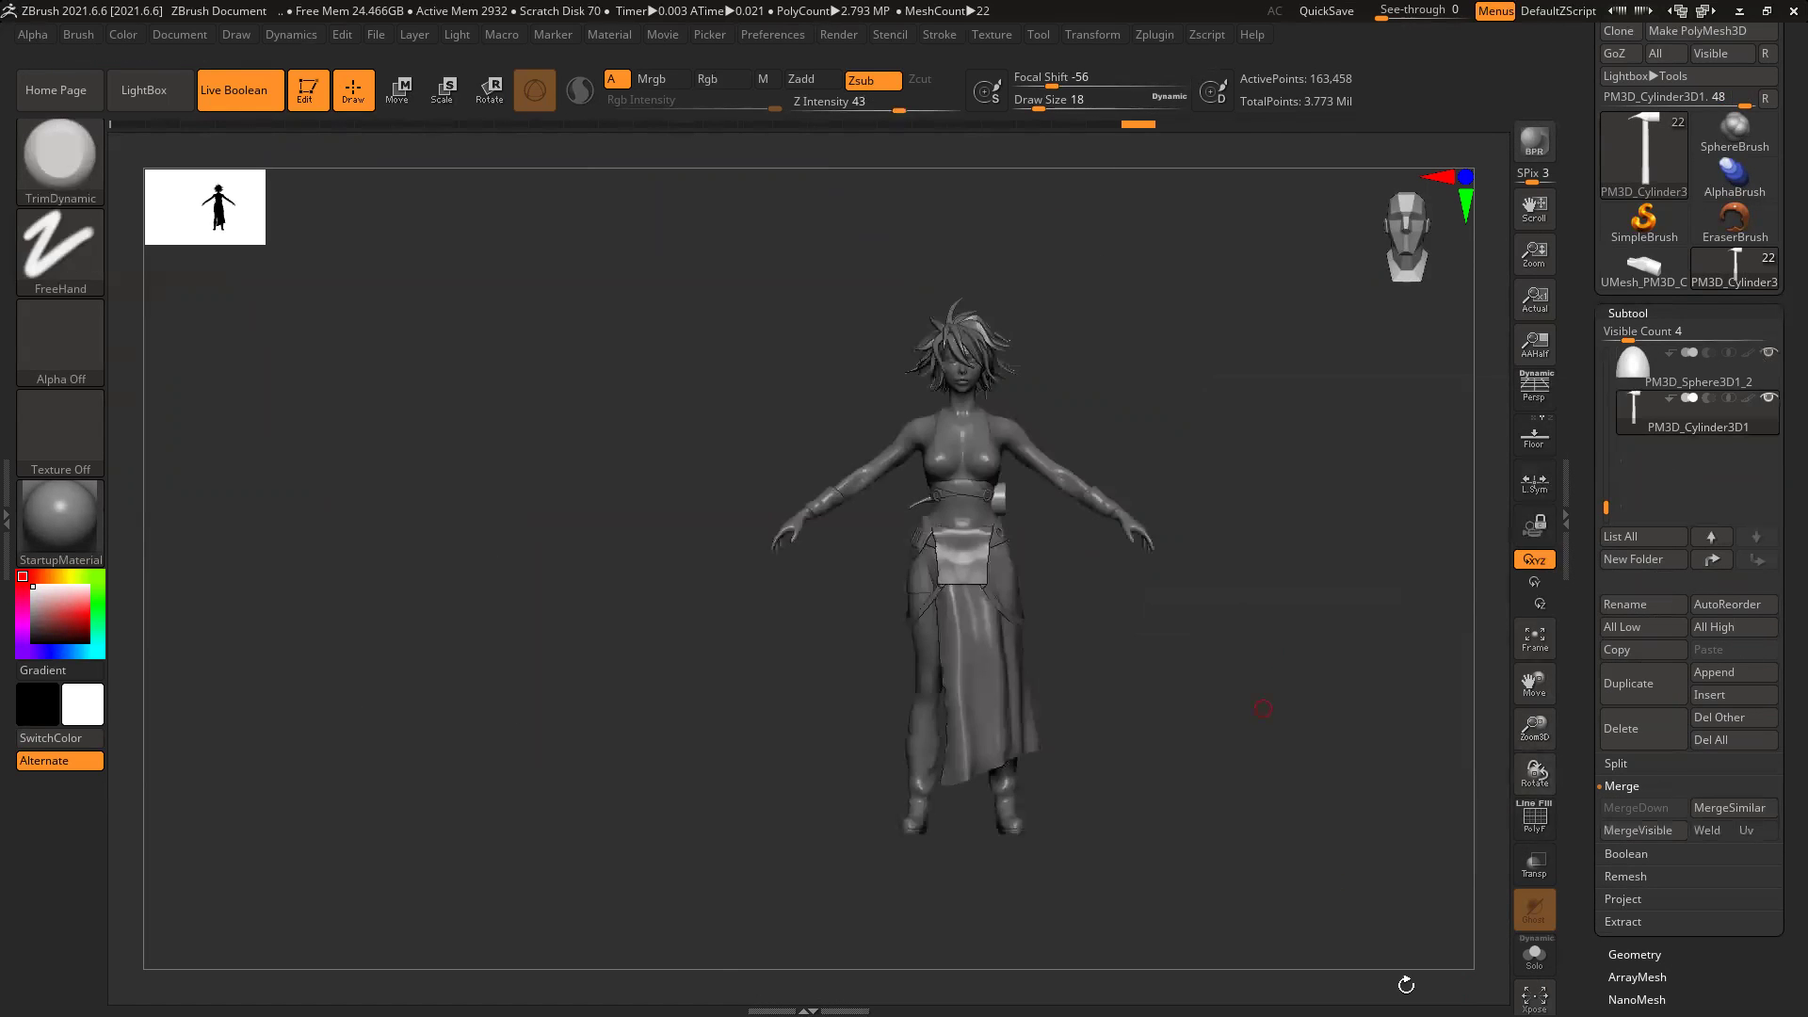
key("w")
right_click_drag(1153, 650, 1243, 838, "ctrl")
left_click_drag(1062, 480, 640, 586)
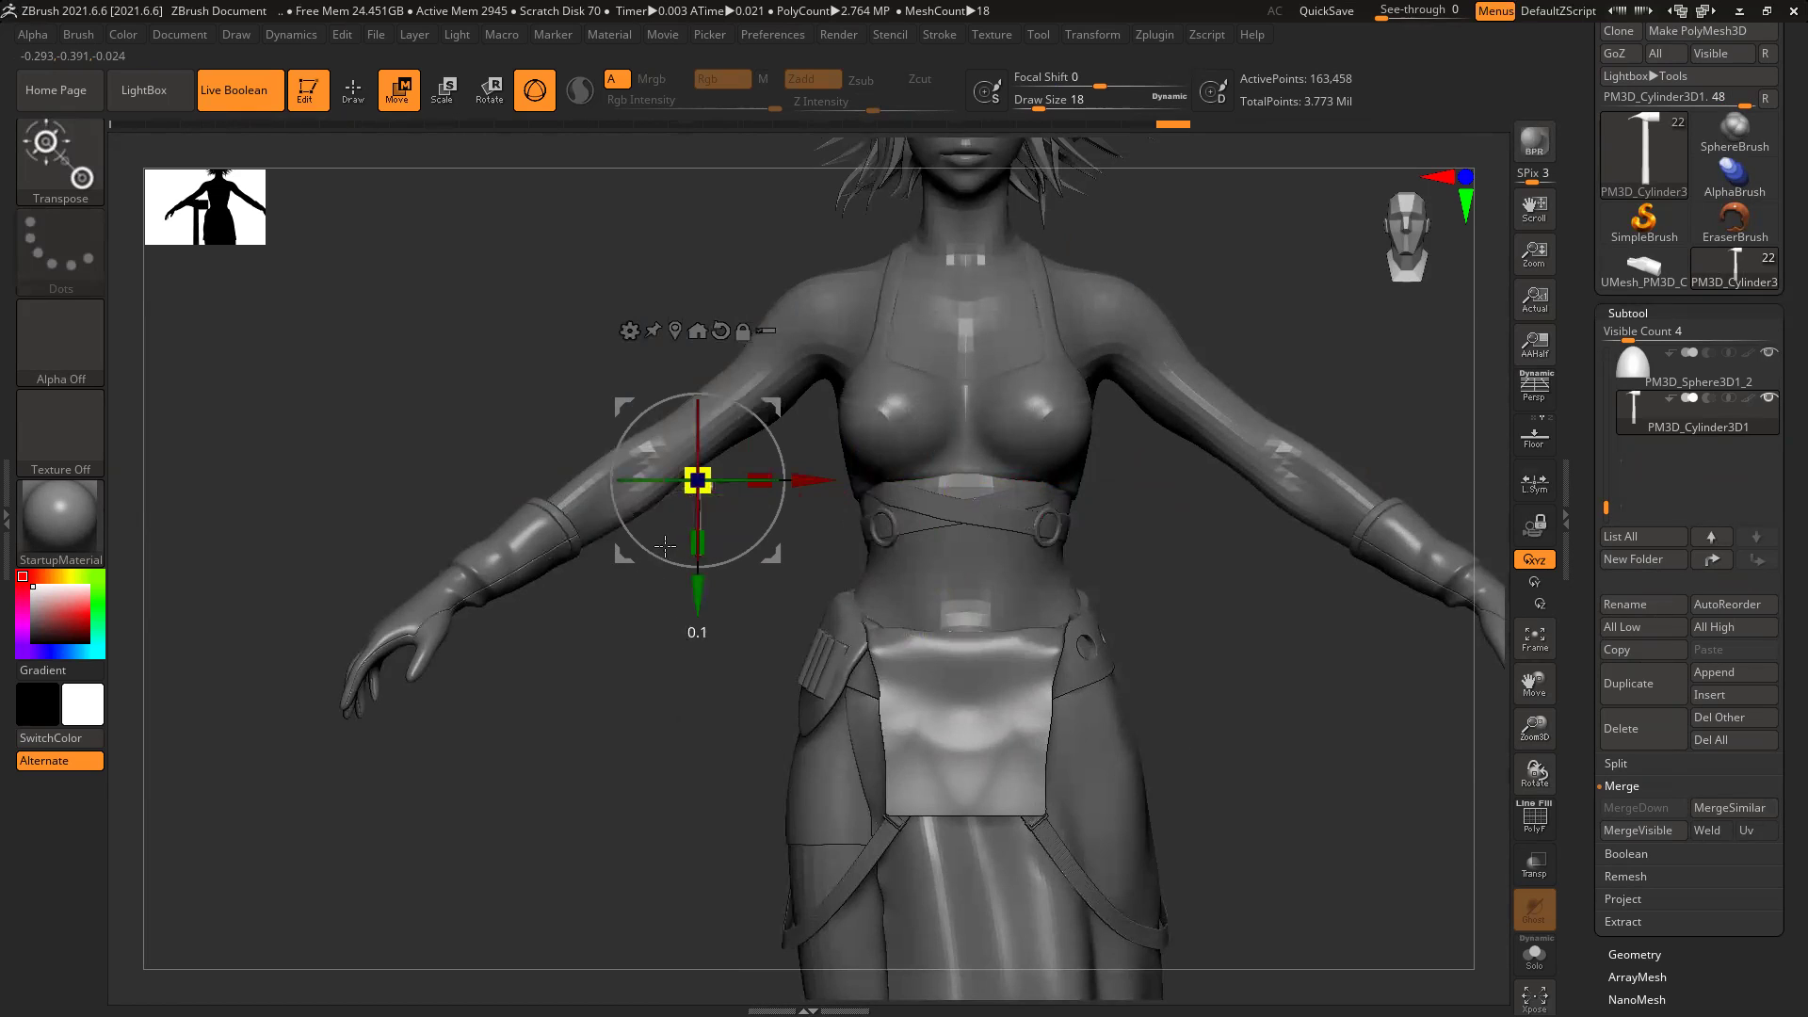
left_click_drag(778, 444, 596, 443)
left_click_drag(795, 570, 932, 698)
mouse_move(634, 799)
left_mouse_down()
mouse_move(1117, 828)
mouse_move(1227, 888)
mouse_move(1263, 851)
mouse_move(1090, 705)
left_mouse_up()
Step: Position the hammer so its handle runs through the outermost loop of the hip pouch
right_click_drag(1091, 704, 1001, 623, "alt")
right_click_drag(1001, 623, 1163, 923, "ctrl")
right_click_drag(1319, 801, 1164, 797)
left_click_drag(723, 589, 706, 587)
right_click_drag(492, 733, 431, 470)
left_click_drag(840, 378, 840, 373)
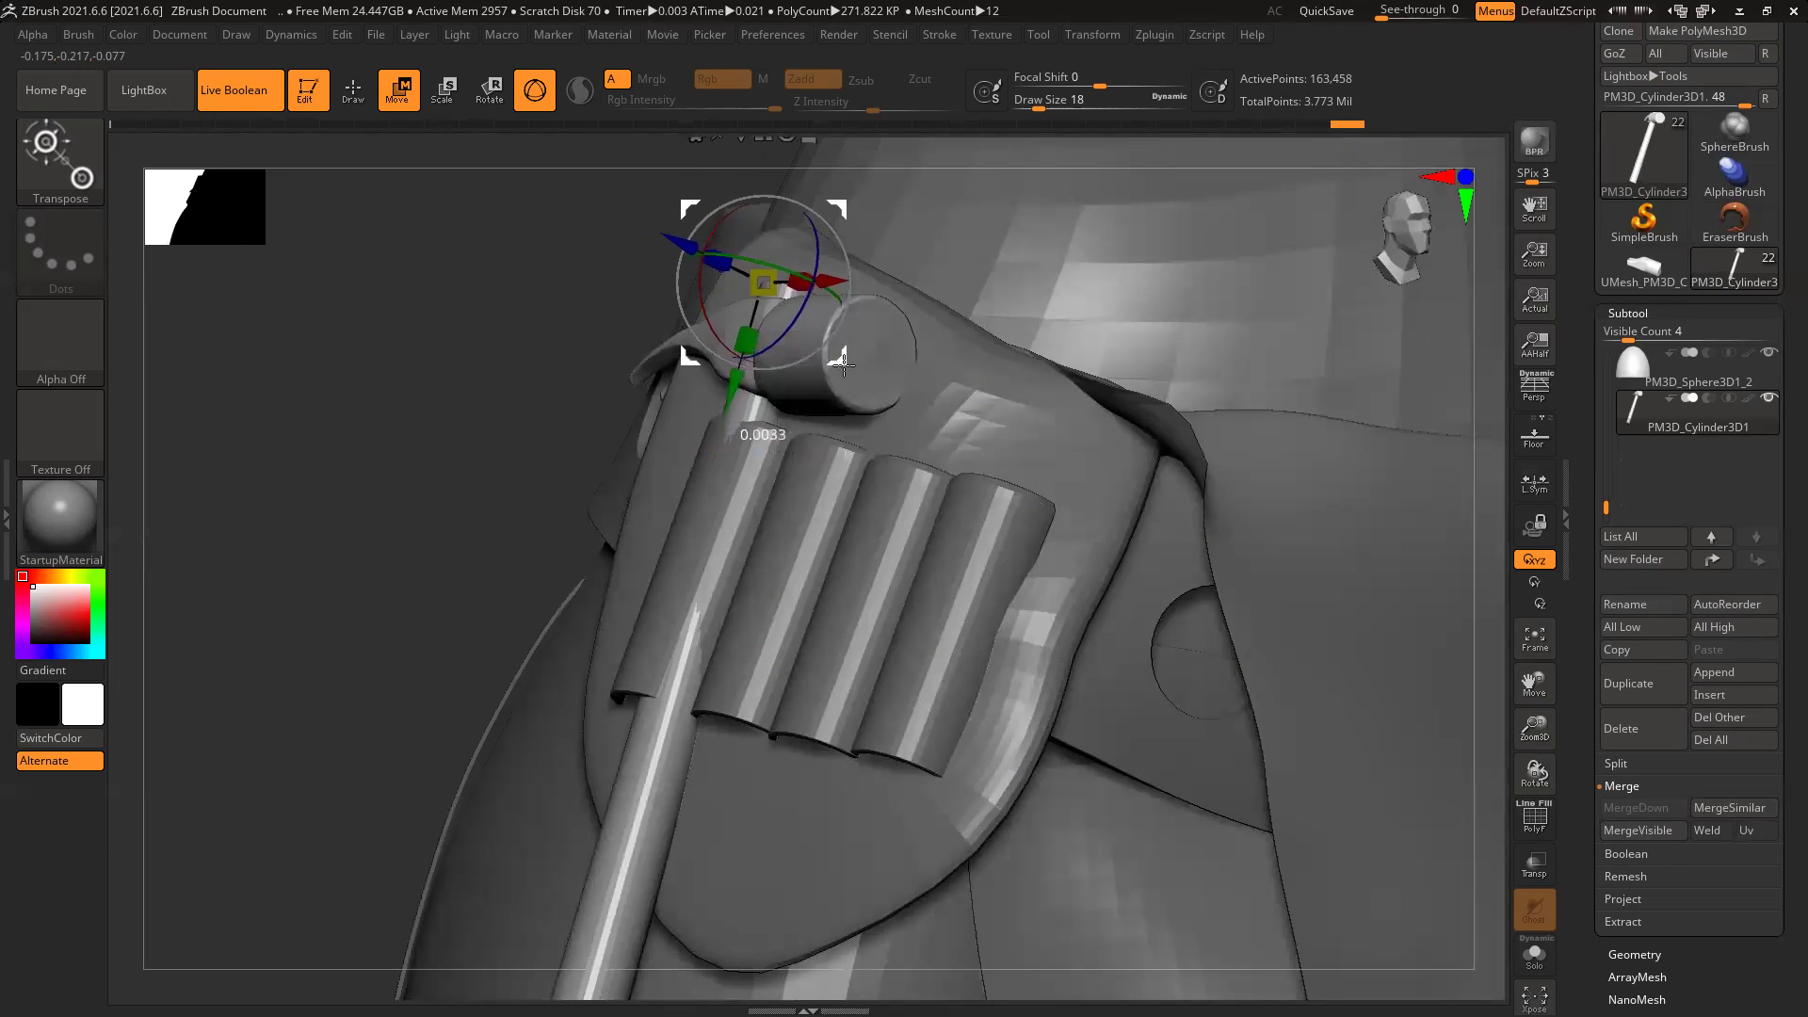
Step: Fine-tune the hammer's placement inside the pouch's loop, nudging it sideways and upward
right_click_drag(456, 444, 622, 438)
left_click_drag(787, 402, 795, 347)
left_click_drag(872, 279, 881, 279)
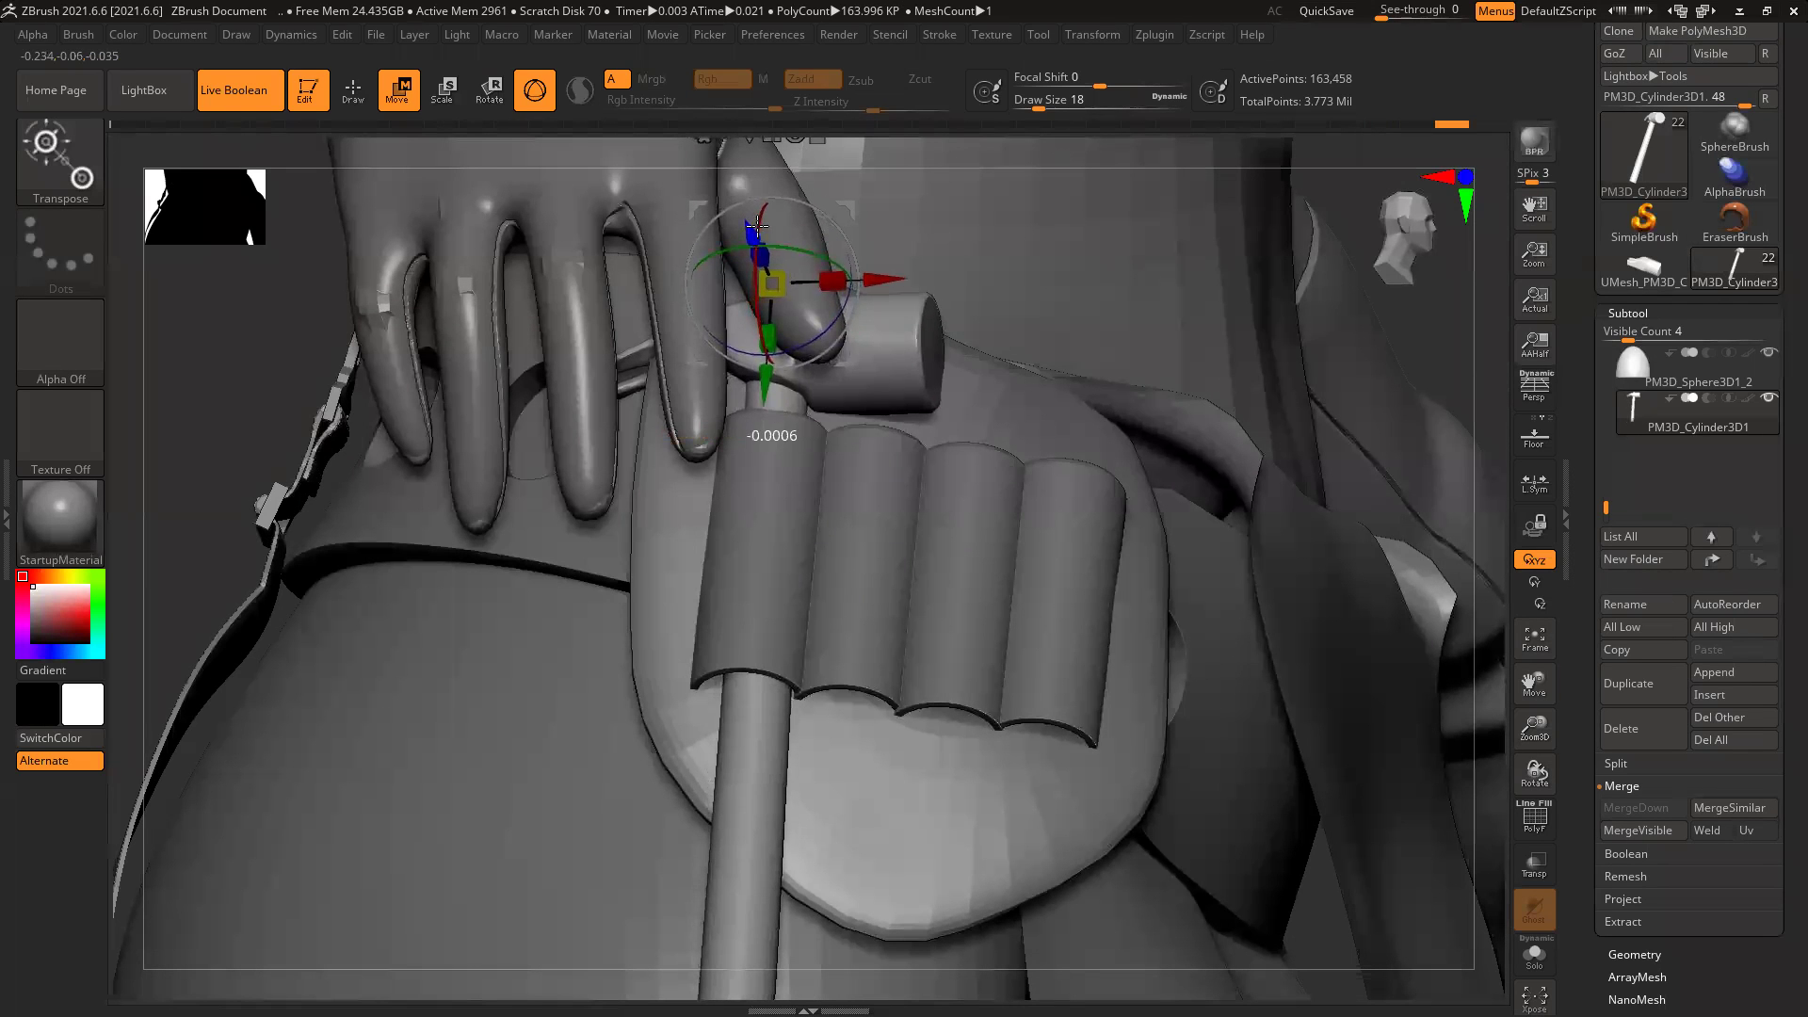
left_click_drag(761, 303, 750, 237)
right_click_drag(997, 588, 979, 433, "ctrl")
right_click_drag(536, 608, 423, 612)
right_click_drag(609, 525, 625, 629, "ctrl")
right_click_drag(860, 658, 823, 691, "alt")
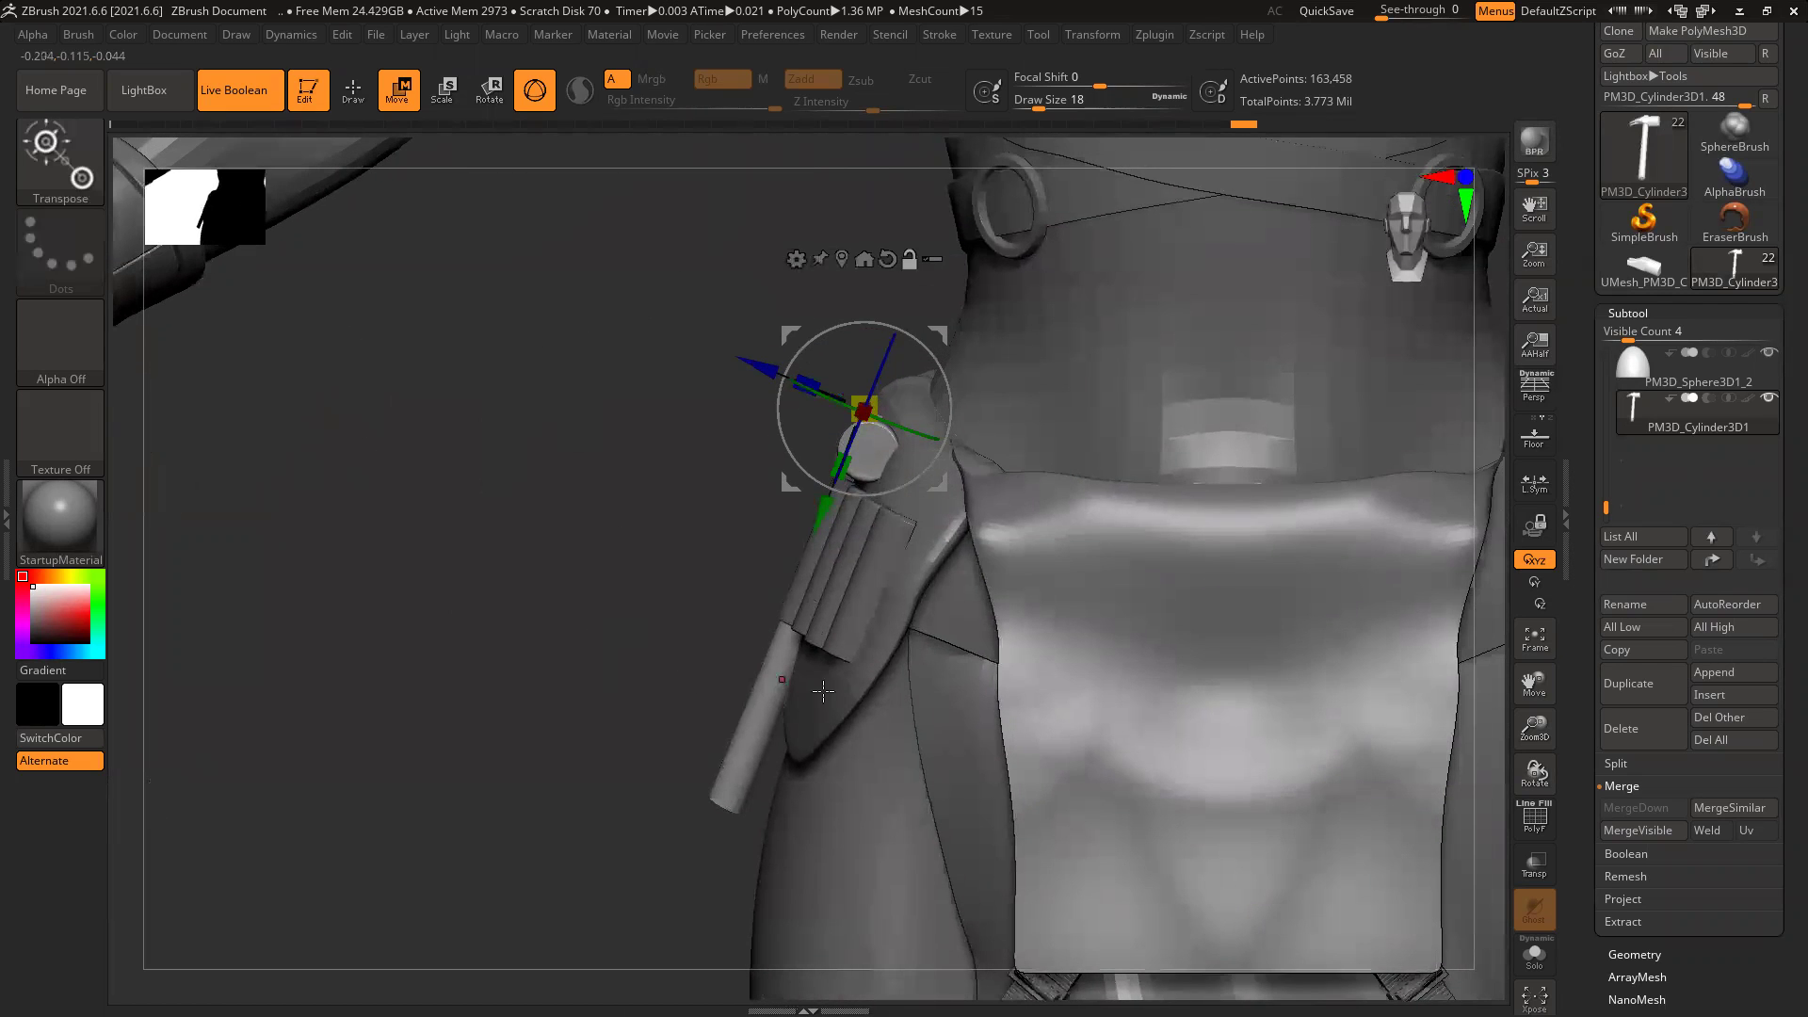
Step: Slide the hammer upward along its handle axis so less of the handle sticks out below the loop
left_click_drag(818, 519, 851, 438)
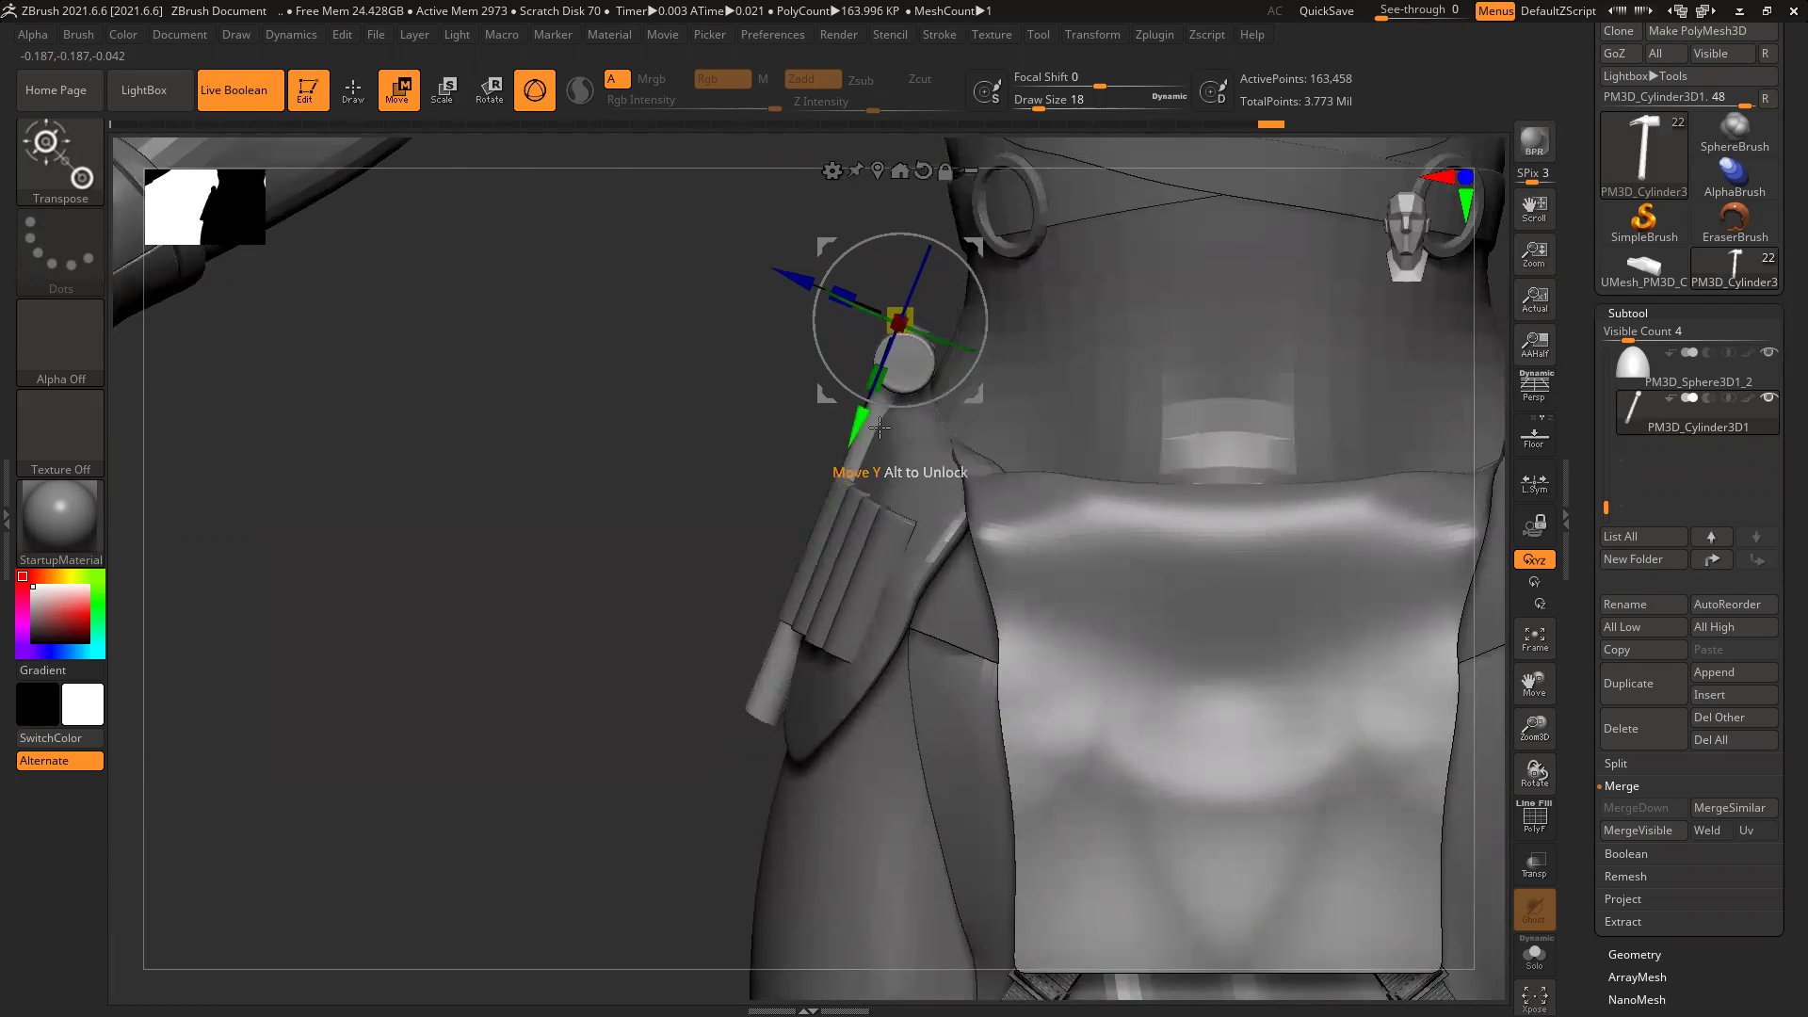
mouse_move(596, 593)
right_mouse_down()
mouse_move(712, 597)
mouse_move(584, 603)
right_mouse_up()
scroll(1145, 758, "down", 5)
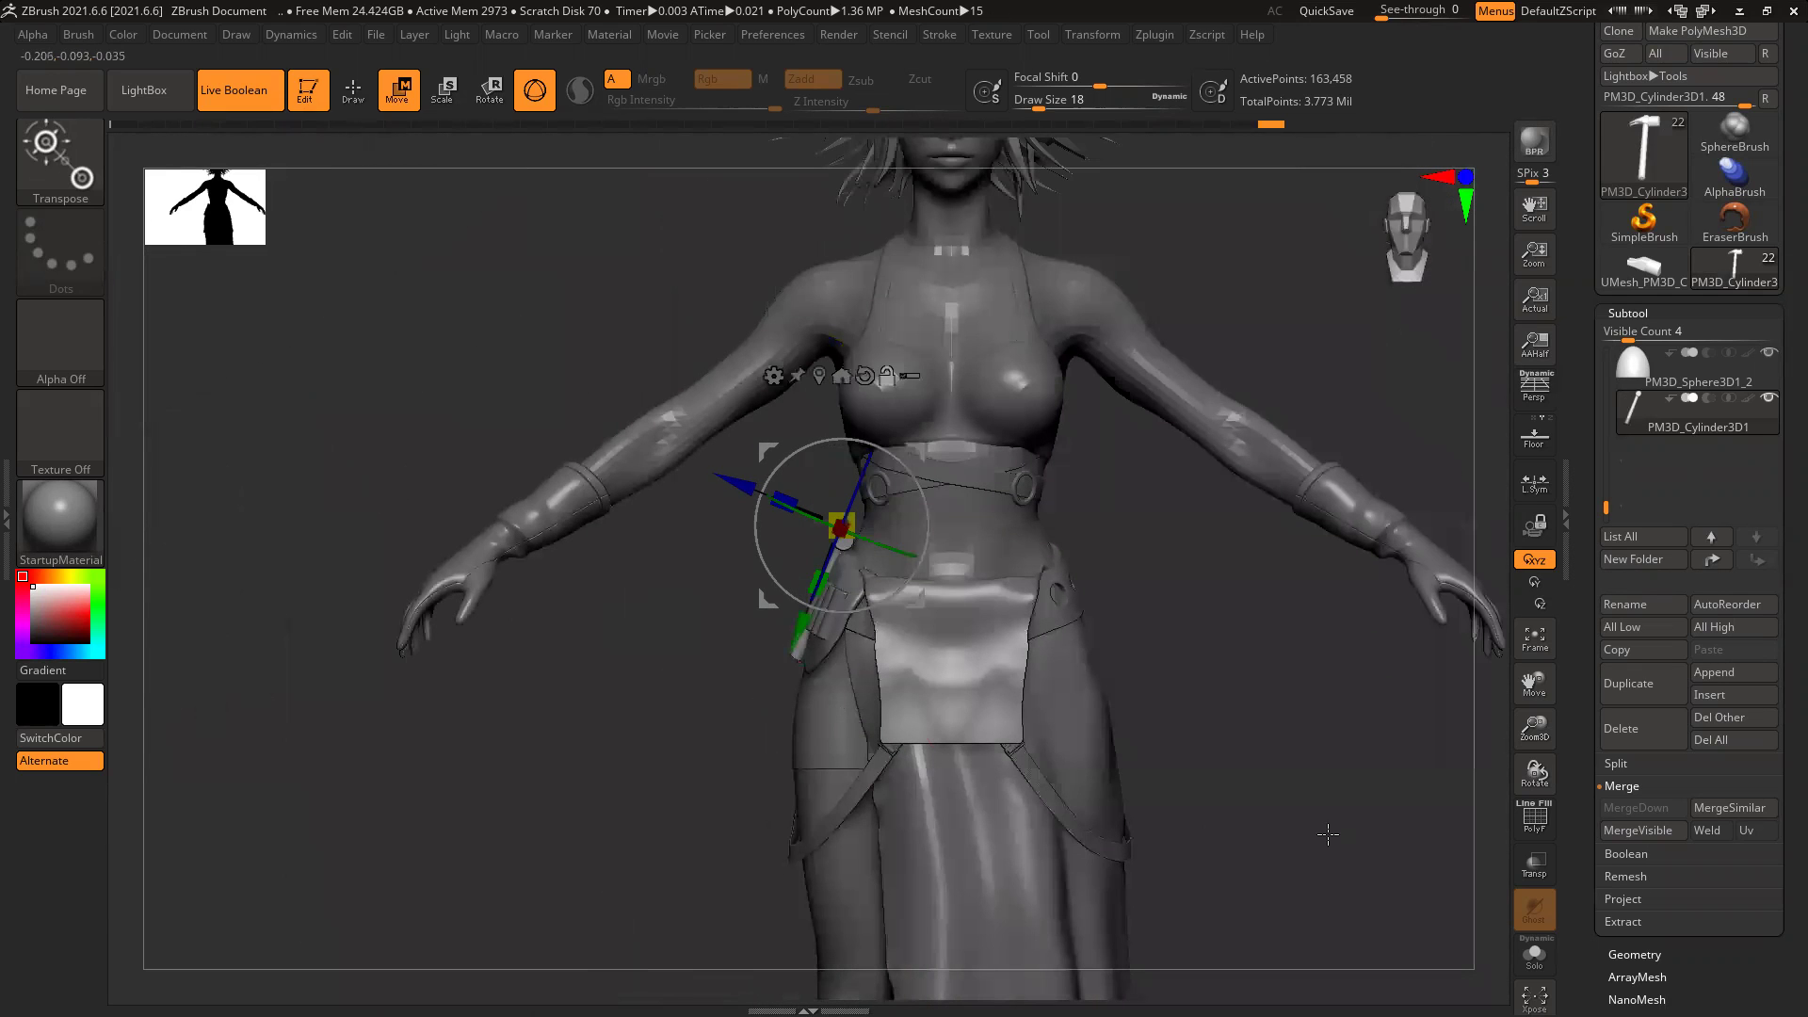
key("q")
right_click_drag(1352, 831, 1336, 759, "alt")
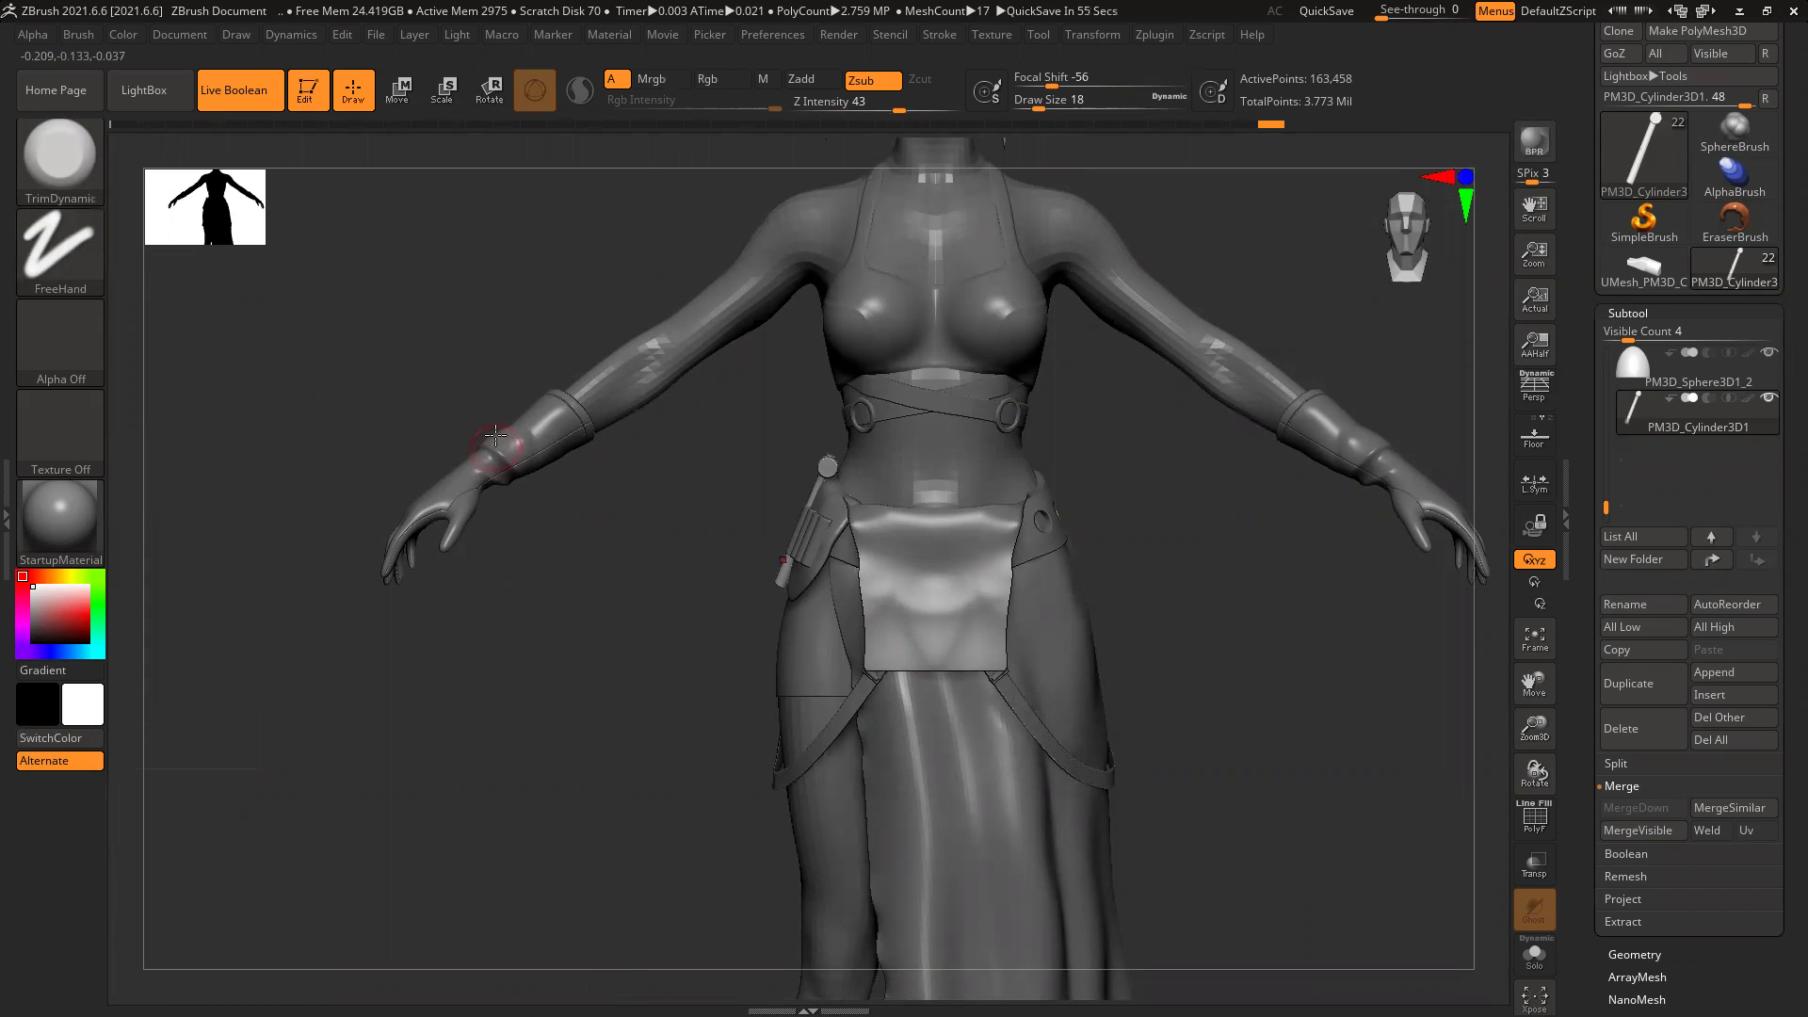
Step: Select the Extract16 glove subtool and append a Cylinder3D mesh
left_click(555, 415, "alt")
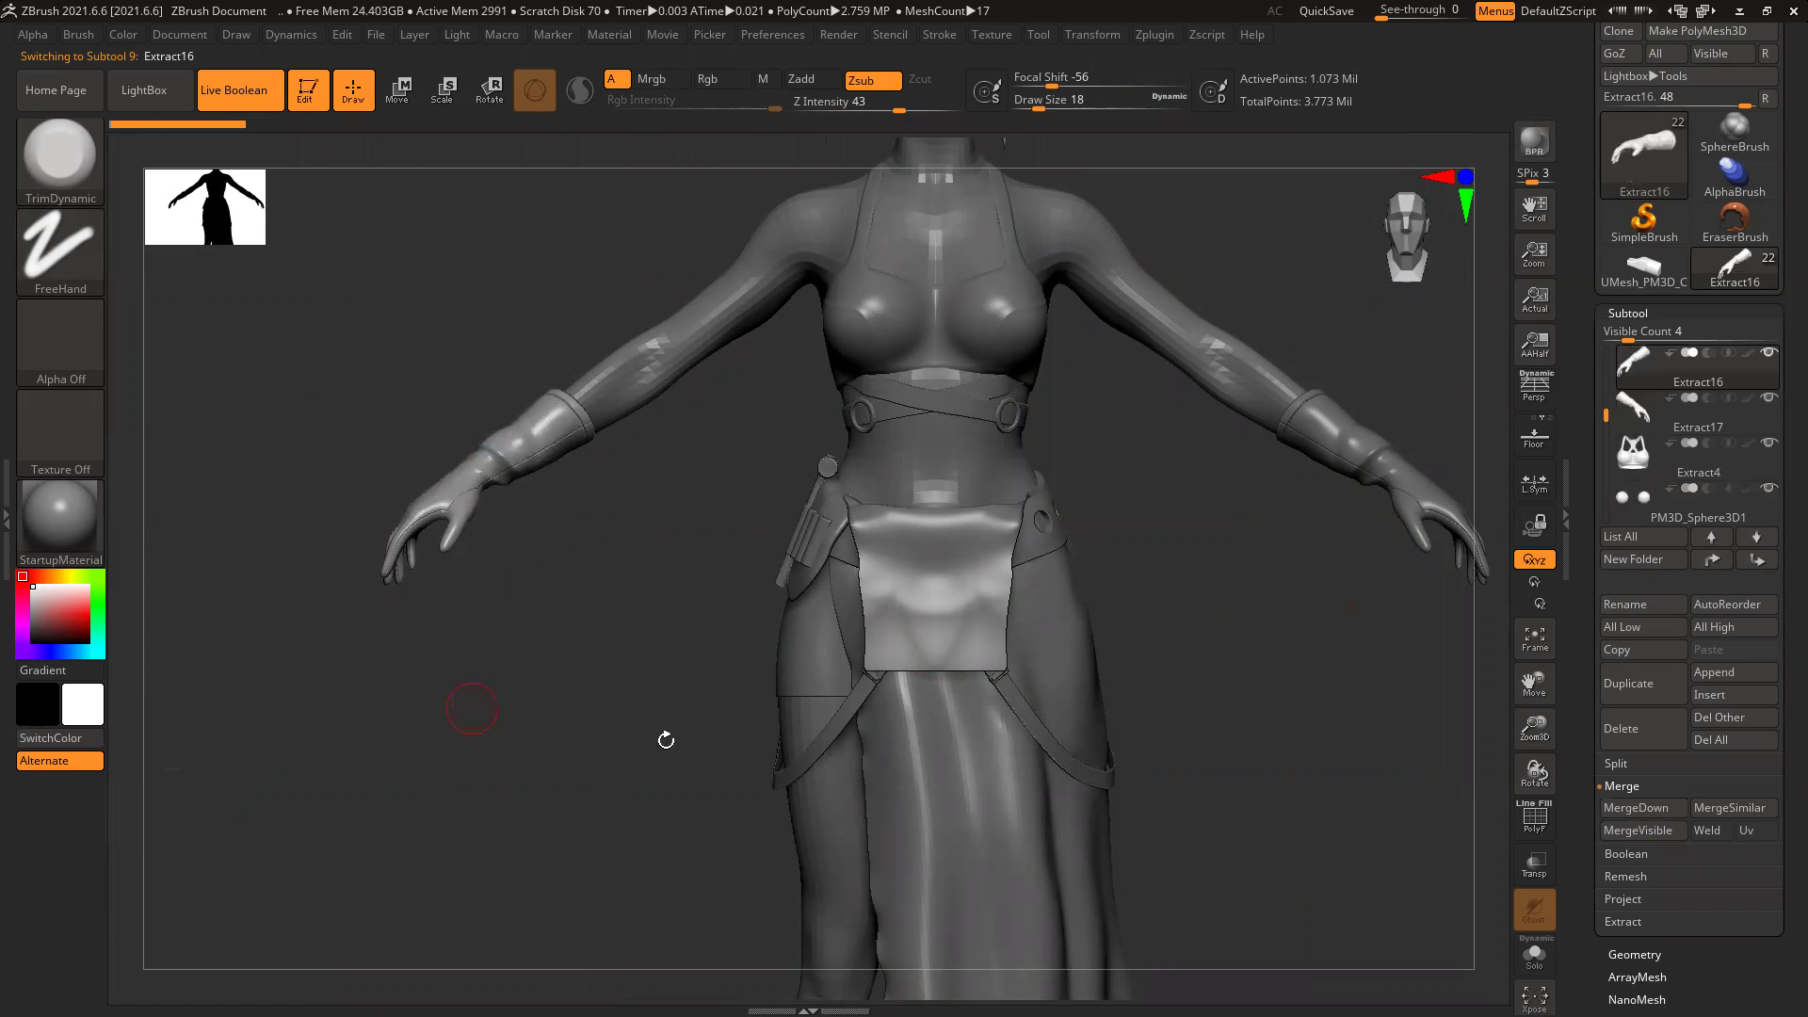
left_click_drag(1344, 637, 1082, 637, "alt")
left_click_drag(1189, 675, 716, 534)
right_click_drag(683, 461, 151, 461, "alt")
left_click_drag(826, 484, 1497, 594, "alt")
left_click_drag(226, 659, 1098, 733, "alt")
left_click(1725, 674)
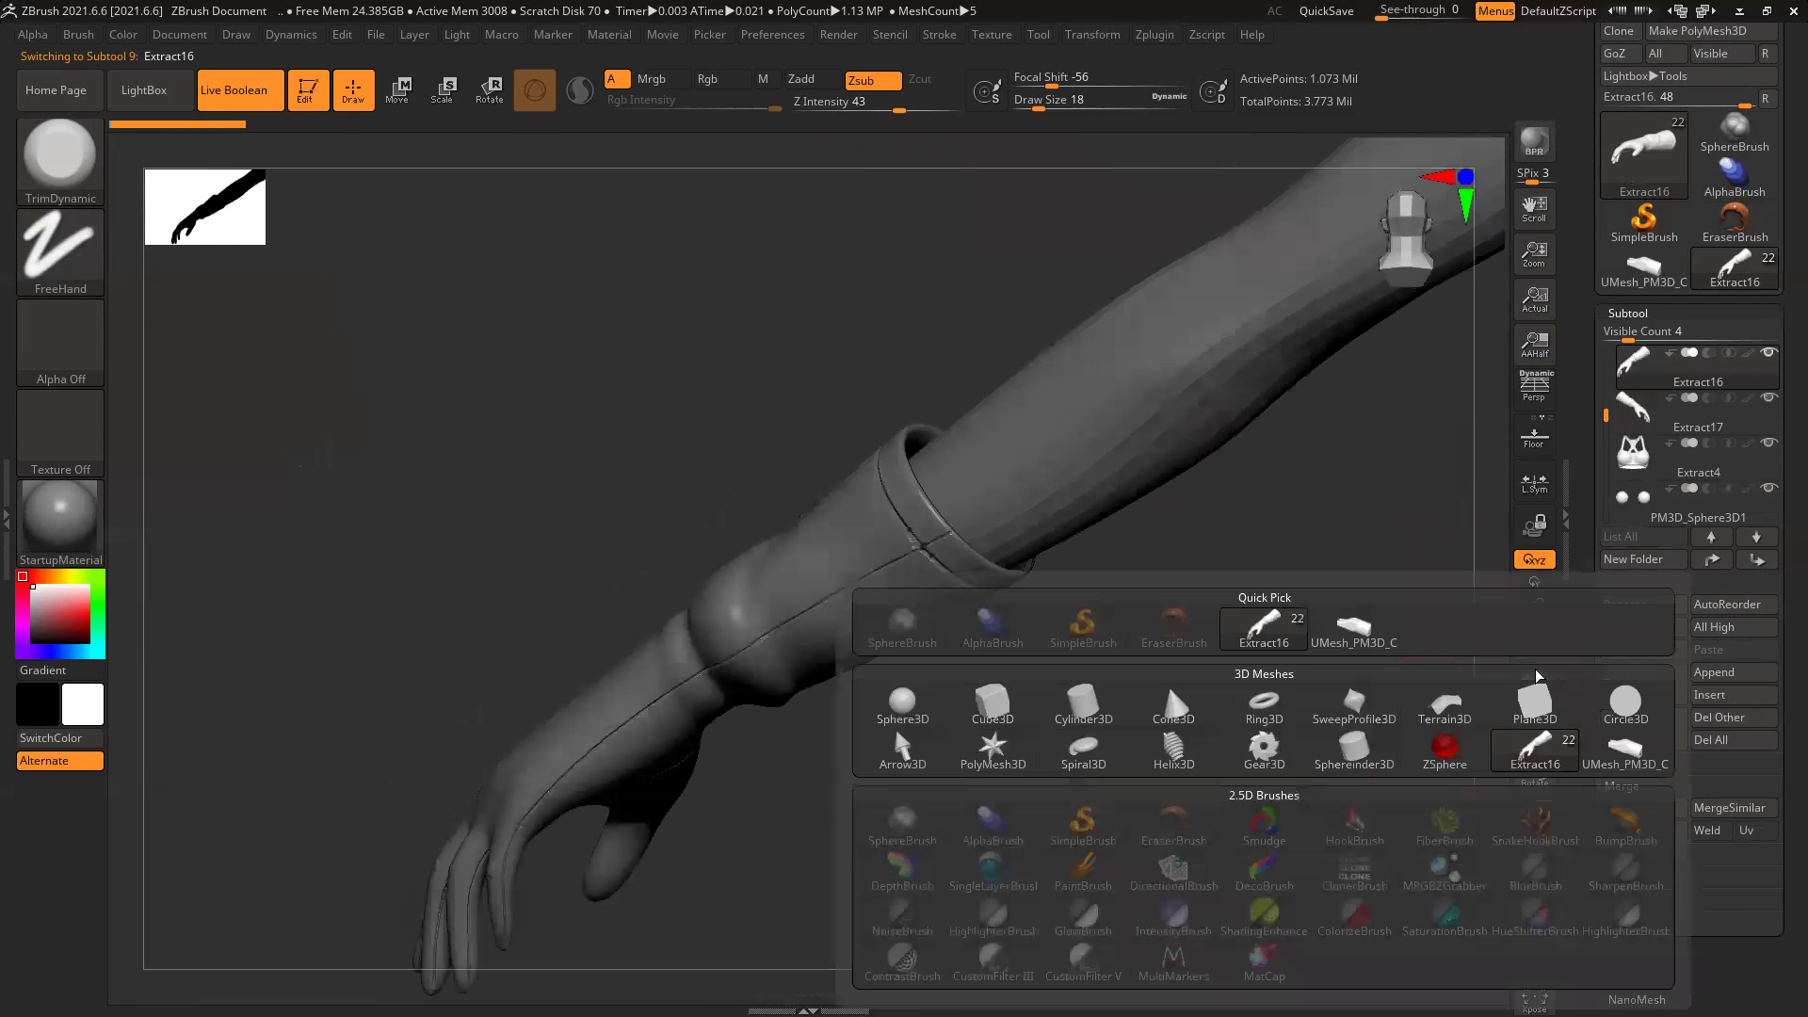
left_click(1095, 710)
Step: Flatten the appended cylinder along its height and delete that subtool
left_click(785, 553, "alt")
right_click_drag(1159, 638, 614, 513, "ctrl")
key("r")
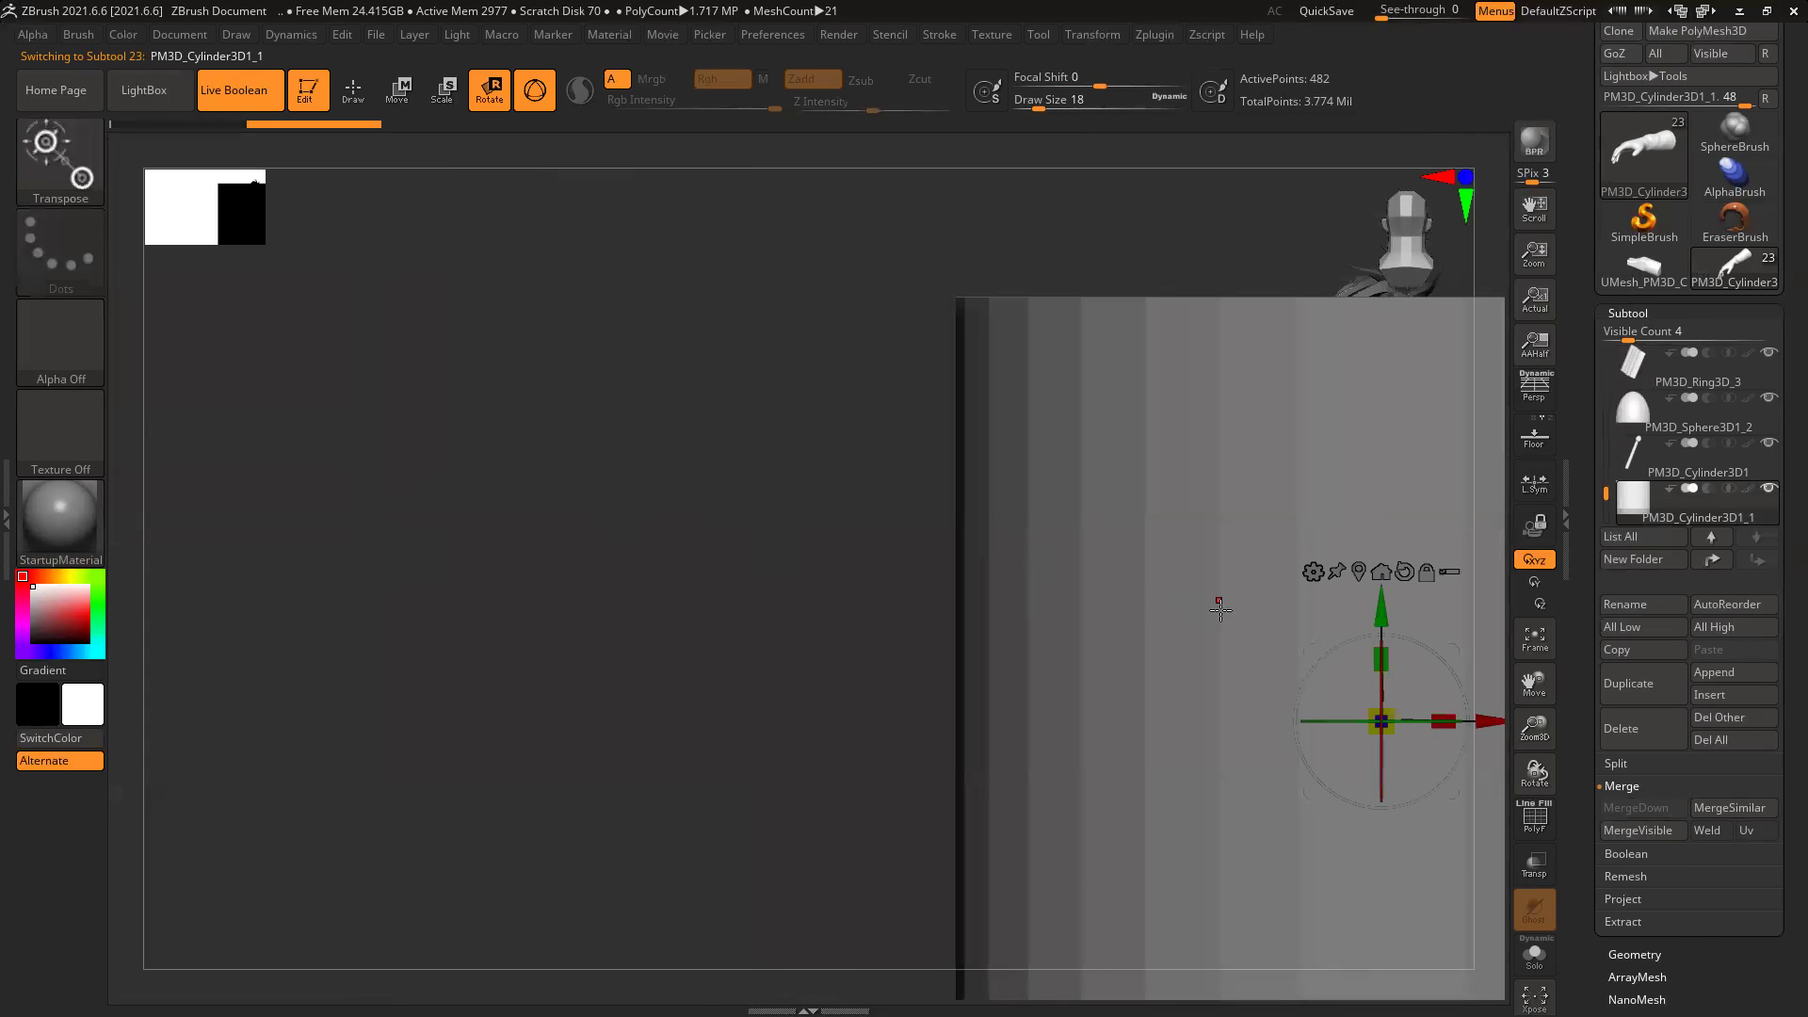
left_click_drag(1378, 663, 1380, 706)
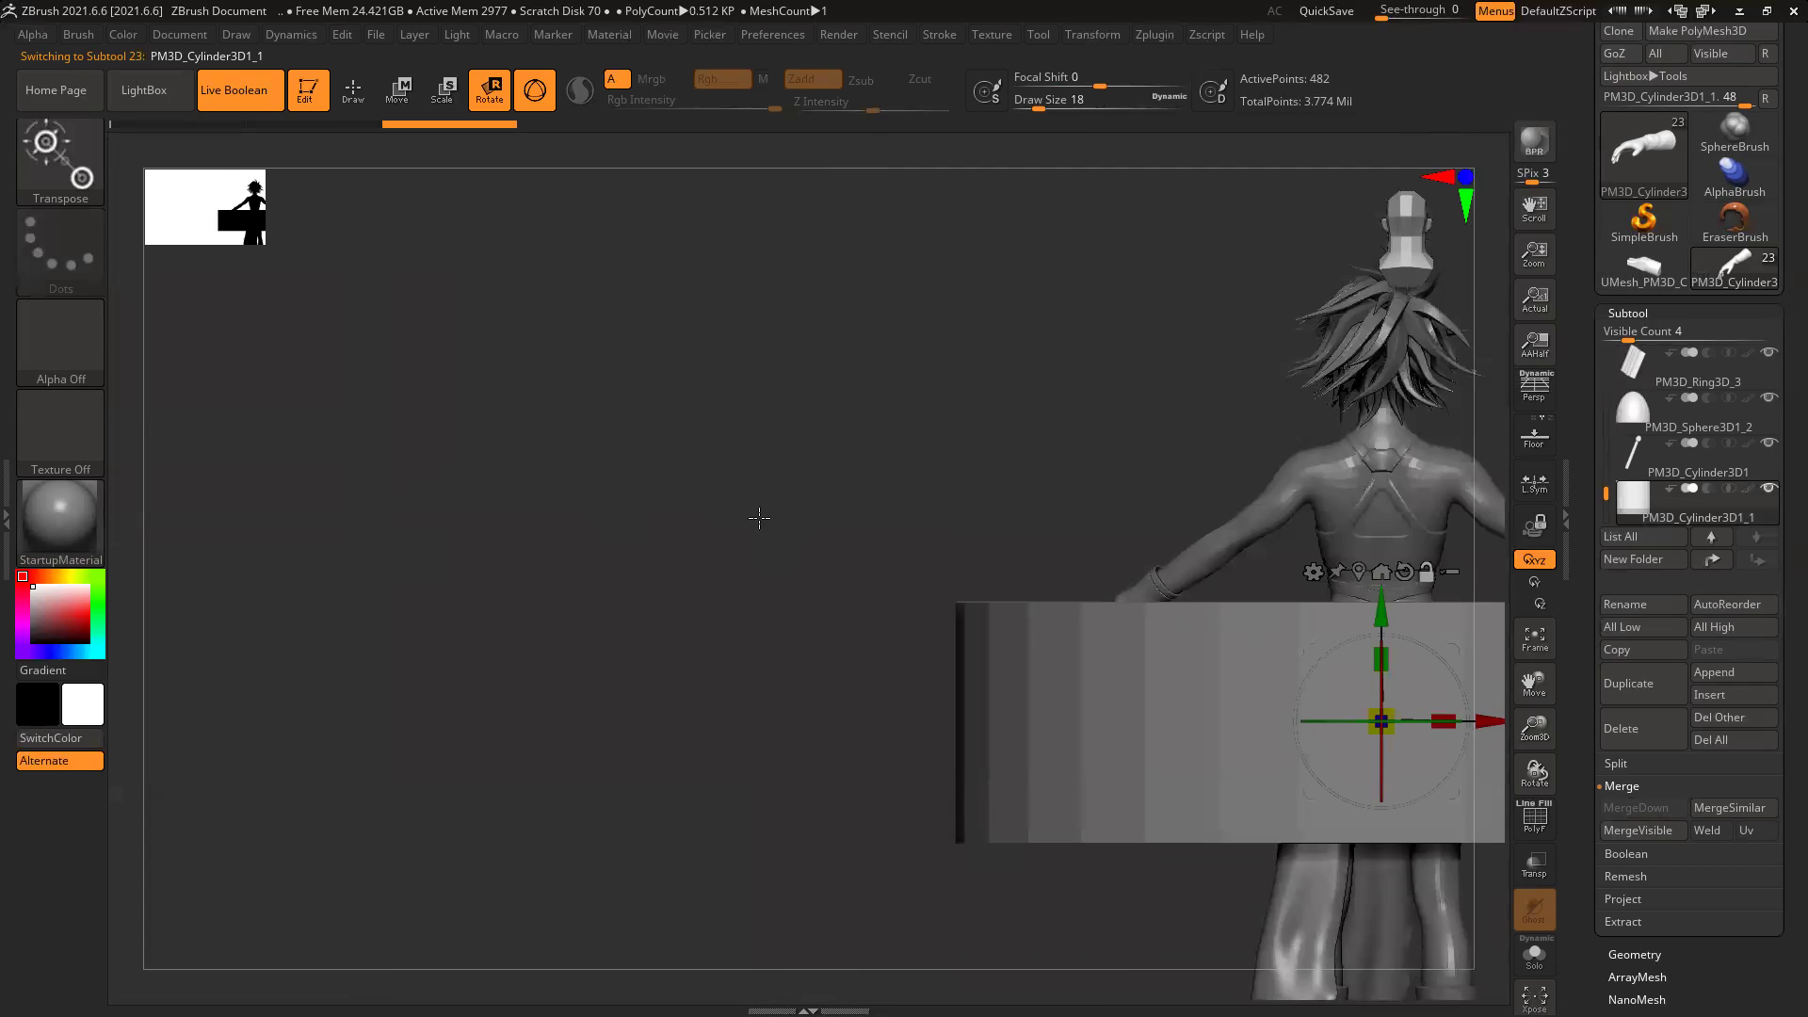
left_click_drag(758, 517, 563, 429, "alt")
left_click_drag(1196, 621, 750, 716)
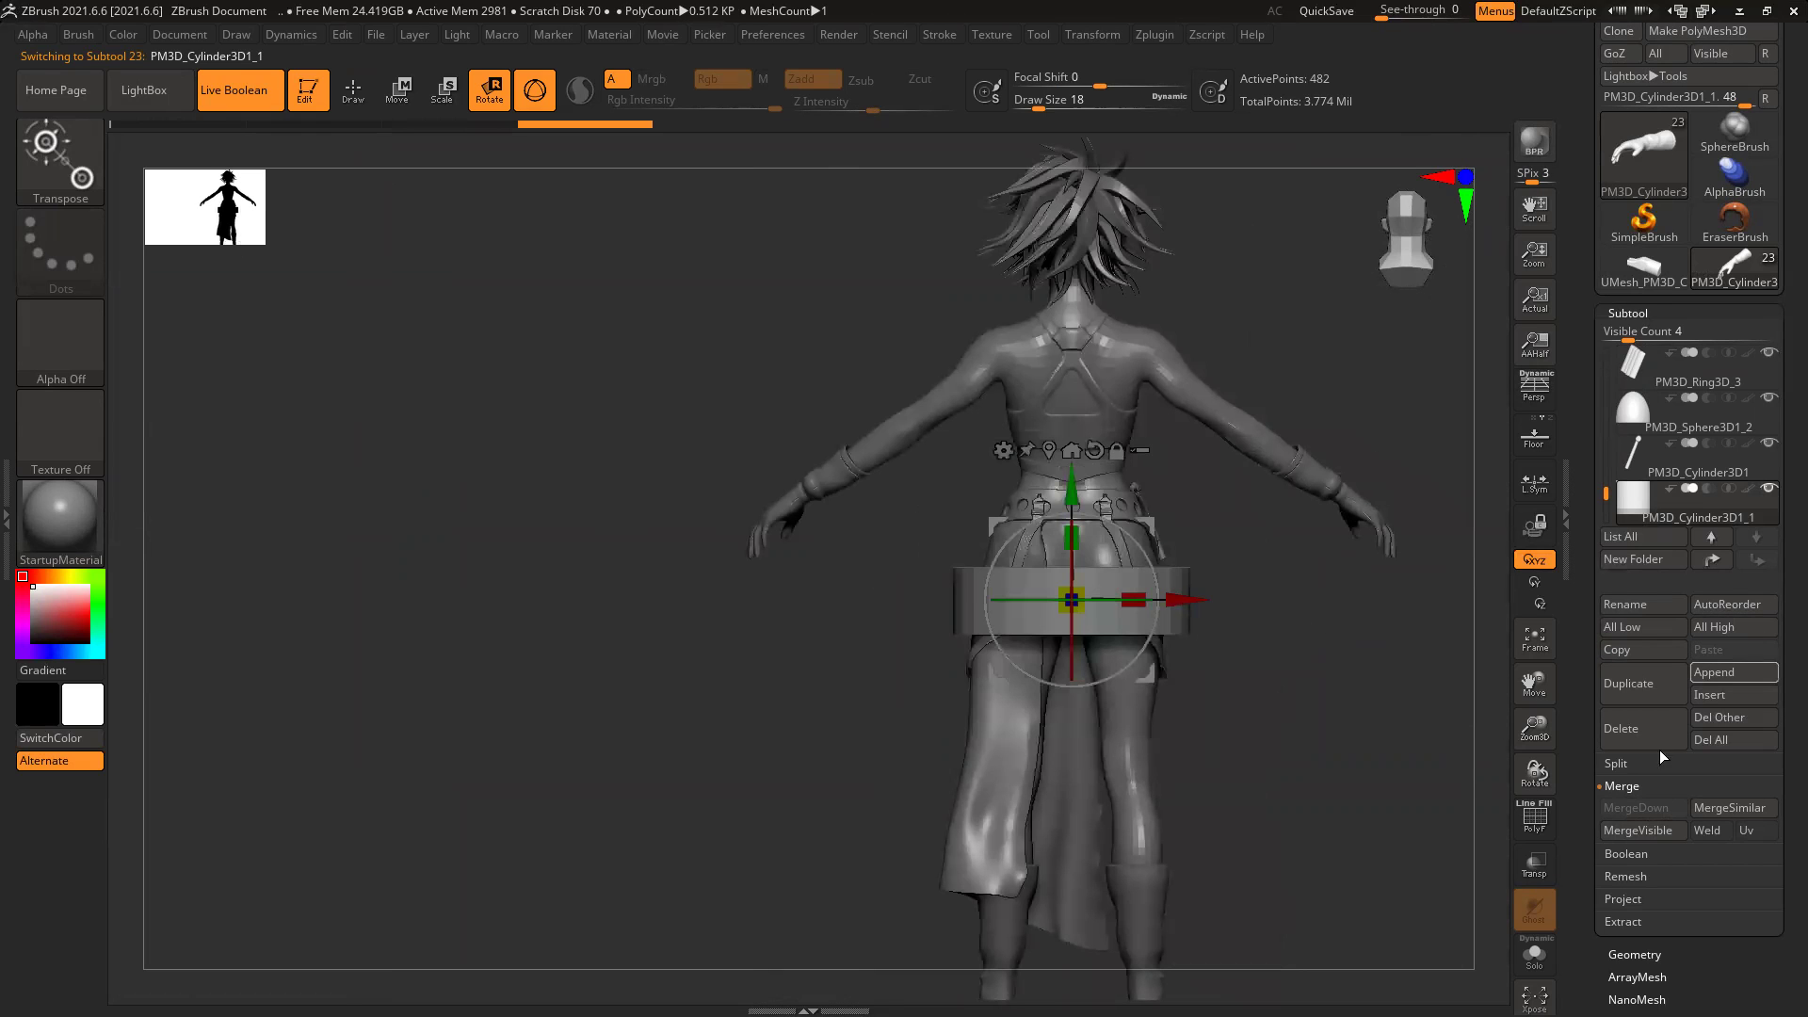
left_click(1644, 730)
Step: Activate the IMM Parts brush, browse its meshes and choose the cross-stitched button IMM_Parts
key("q")
left_click(60, 155)
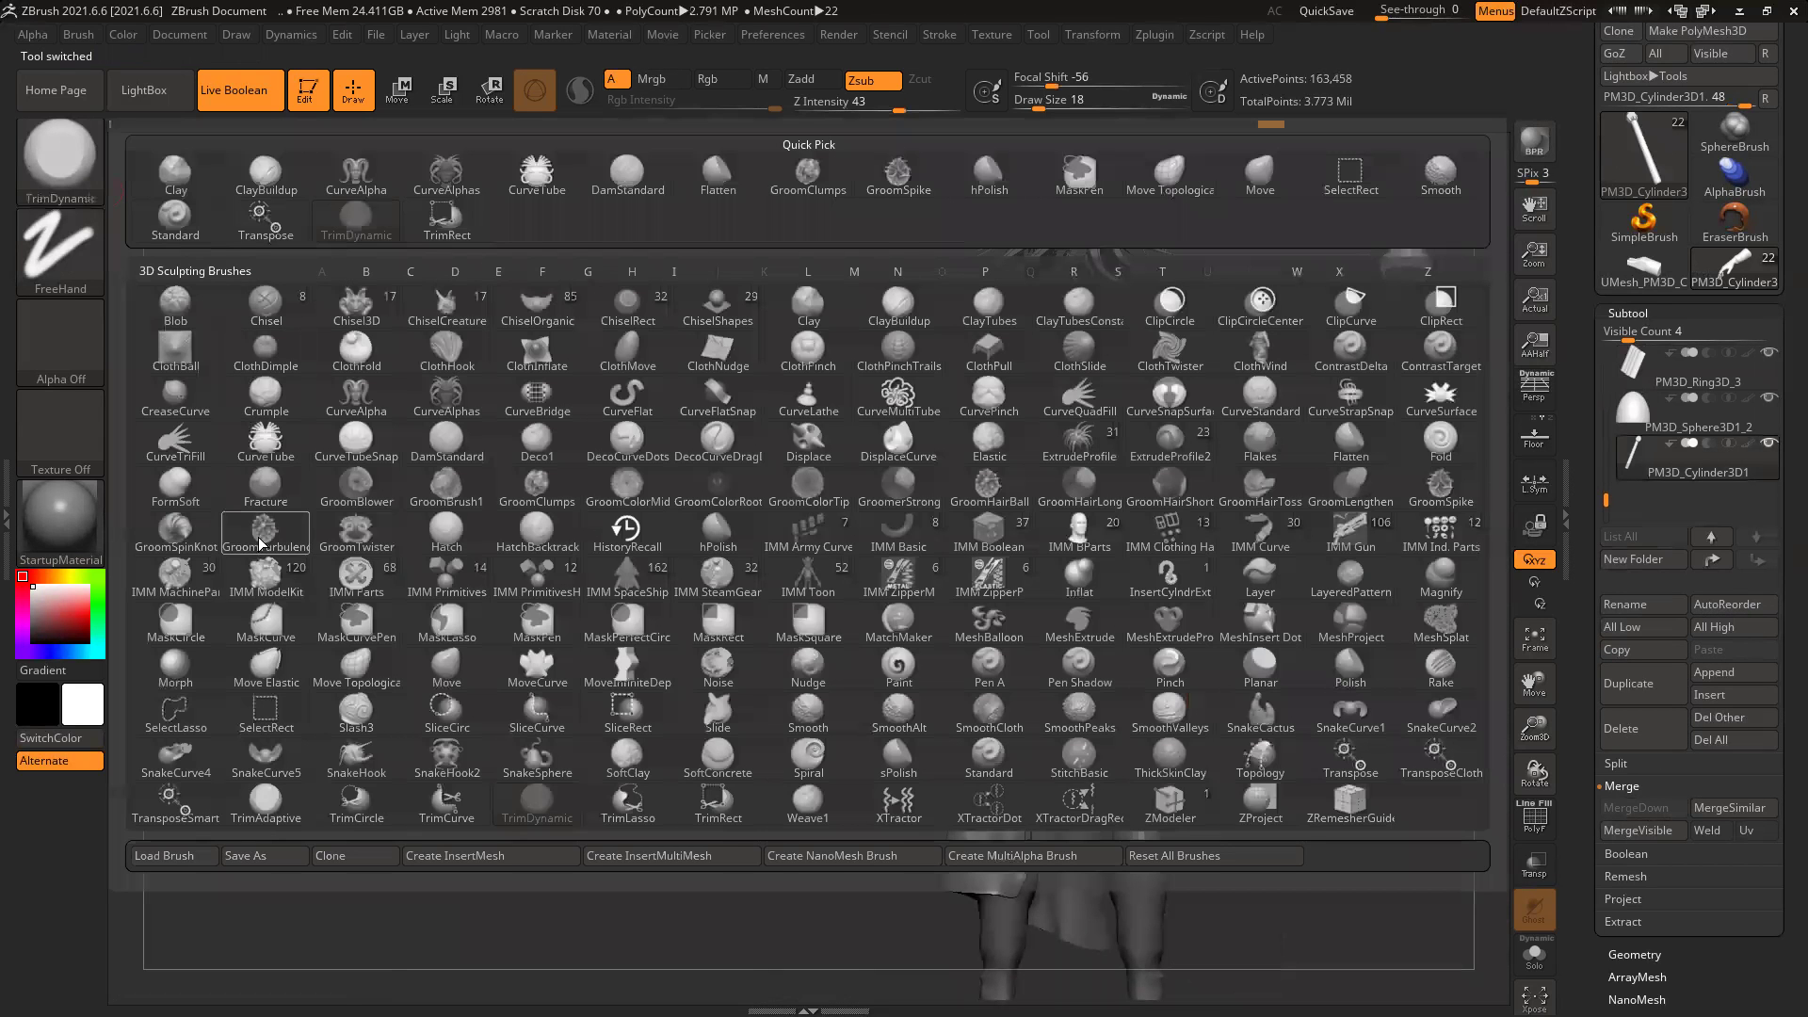
left_click(355, 591)
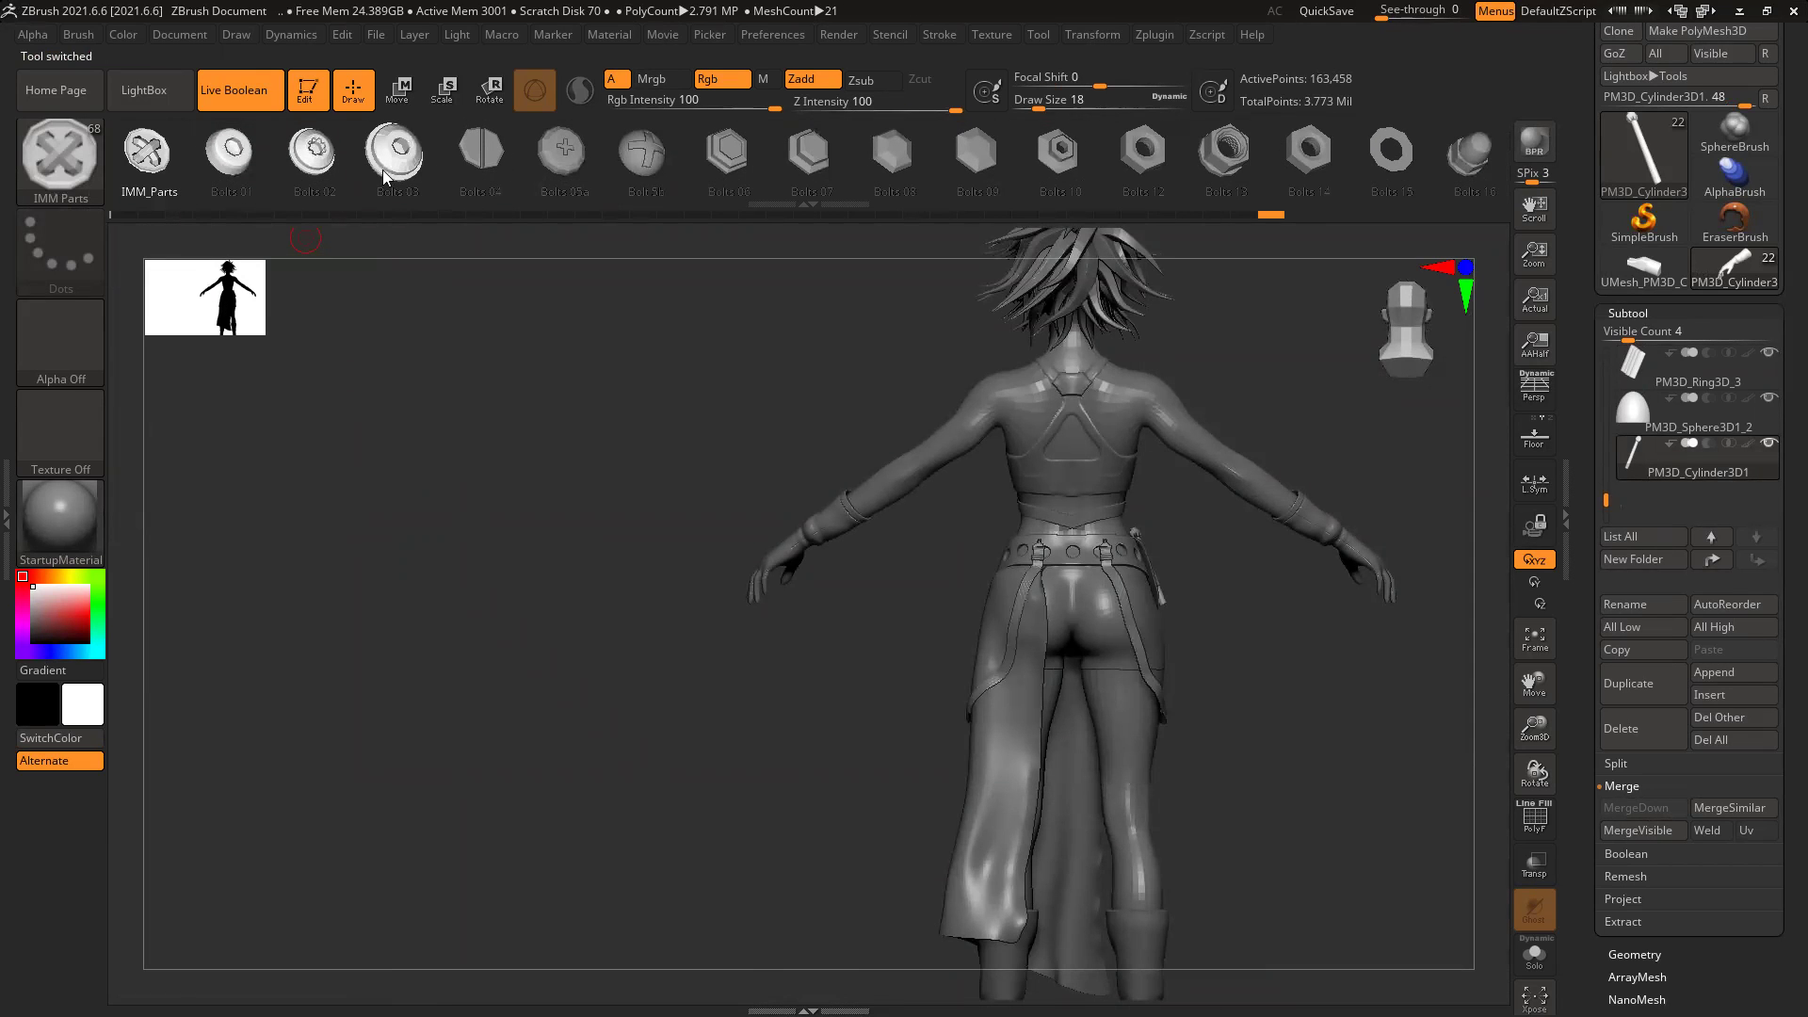
left_click_drag(1349, 183, 294, 128)
left_click_drag(1497, 151, 1130, 146)
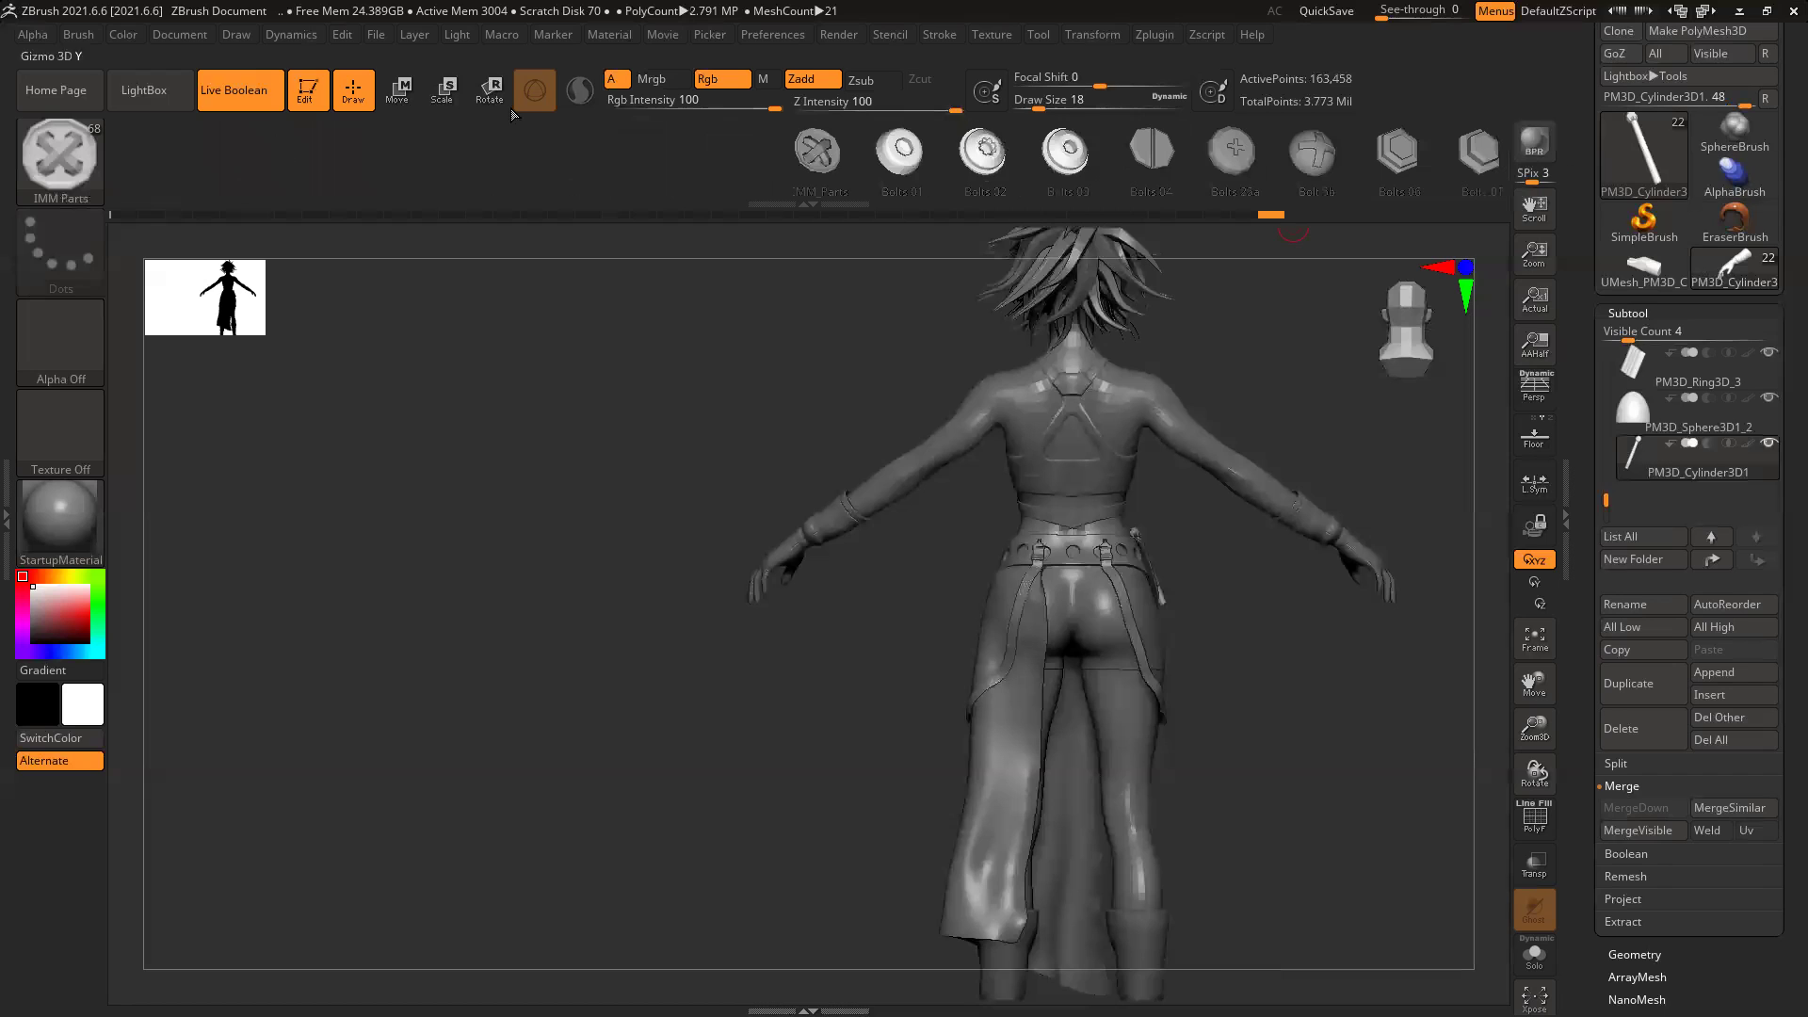
left_click(815, 151)
Step: Select the Extract17 glove subtool and reduce the brush's draw size to 5 for work near the cuff
left_click(1160, 591, "alt")
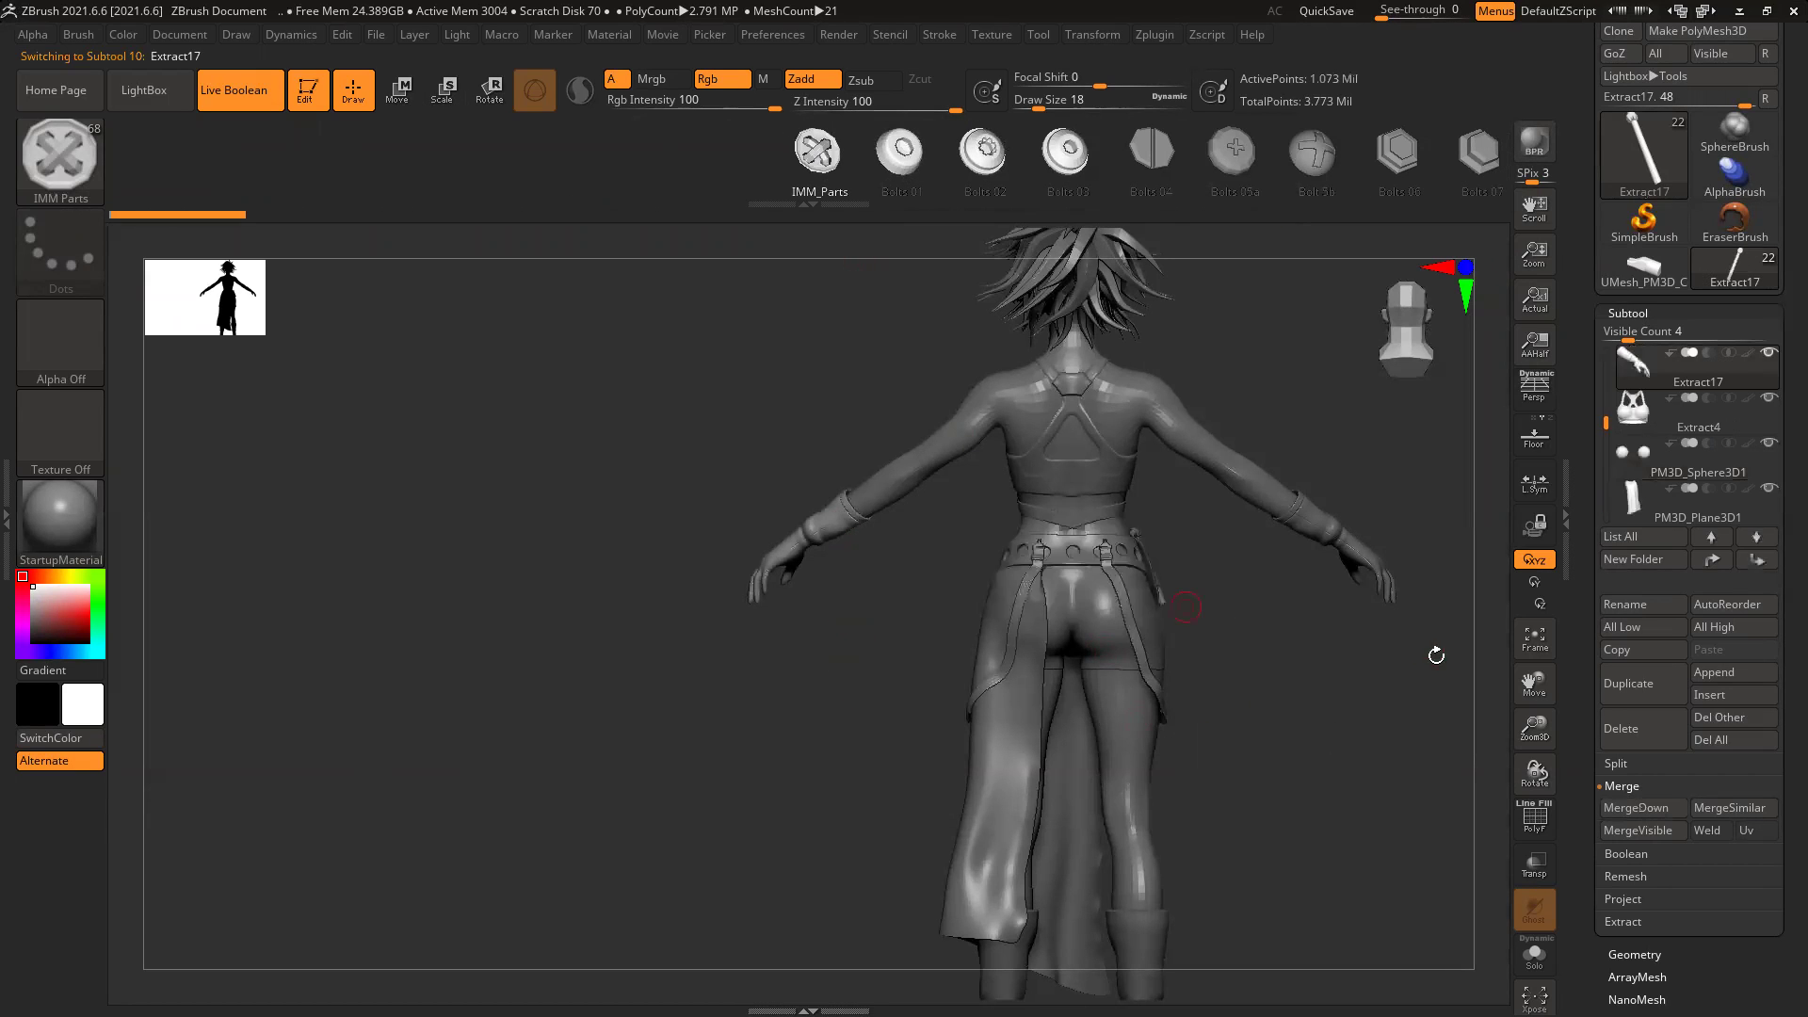
left_click(1629, 313)
left_click(1636, 335)
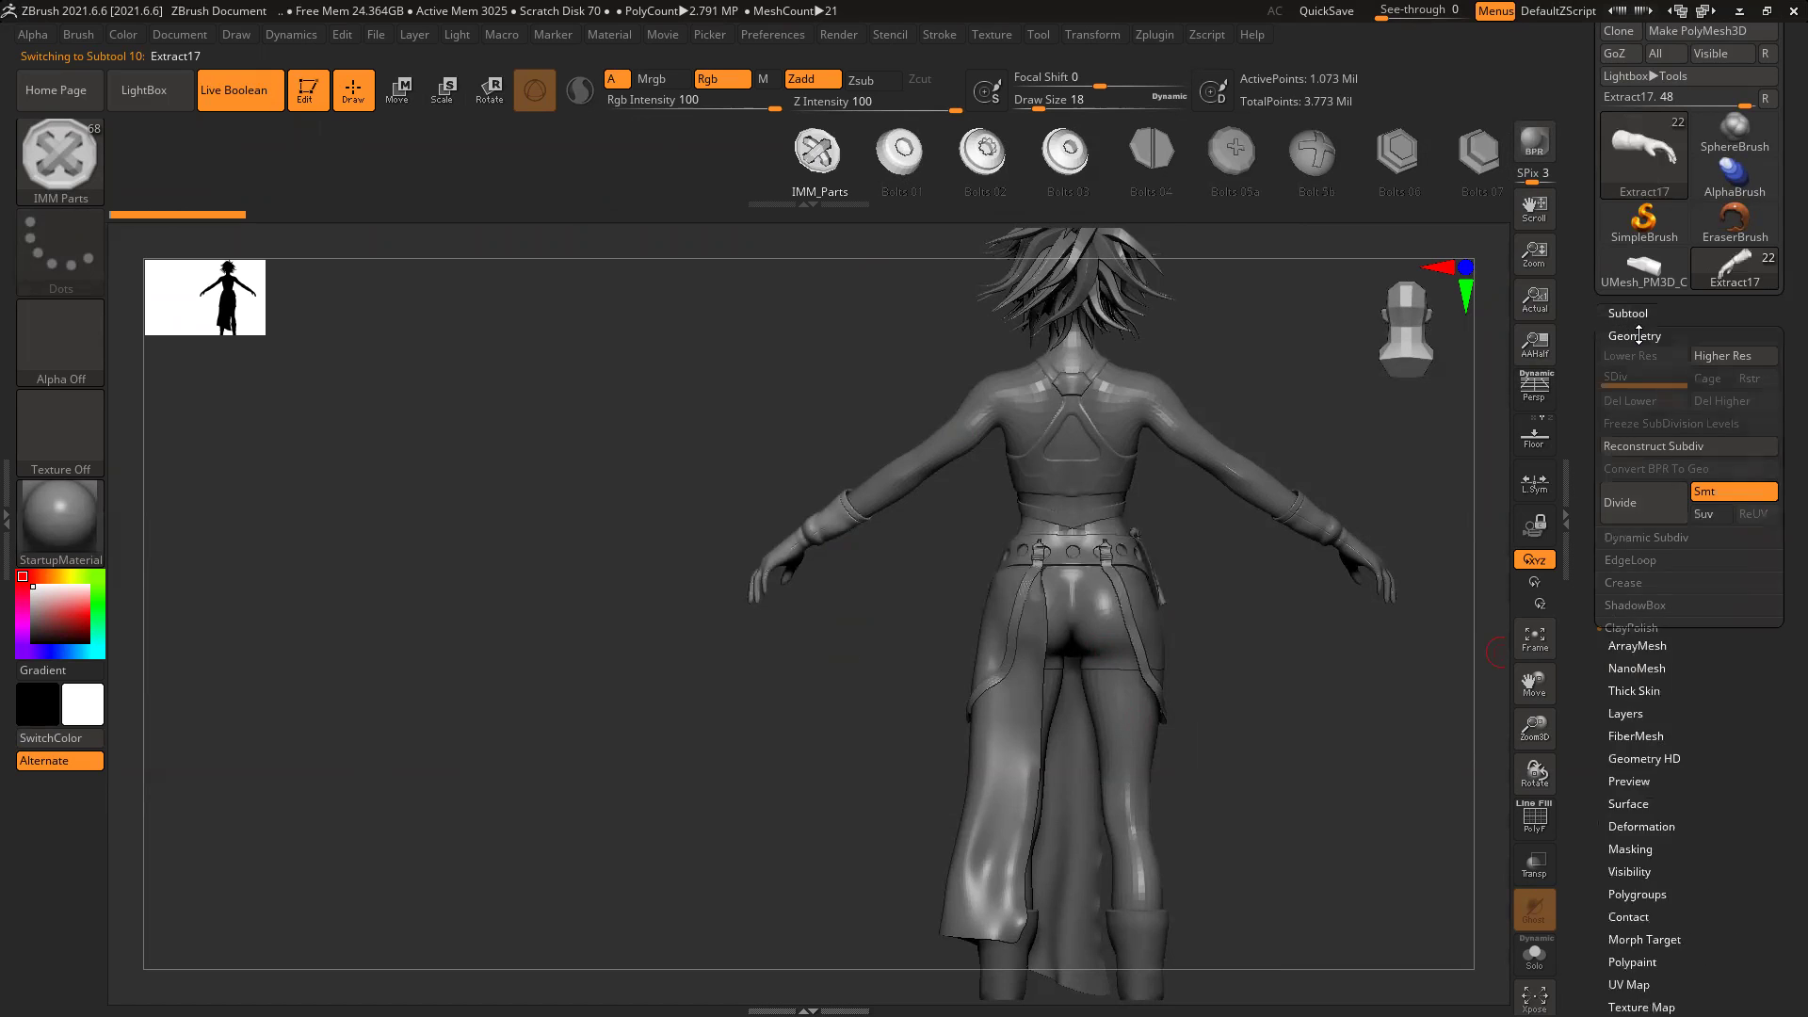
left_click_drag(856, 600, 866, 577)
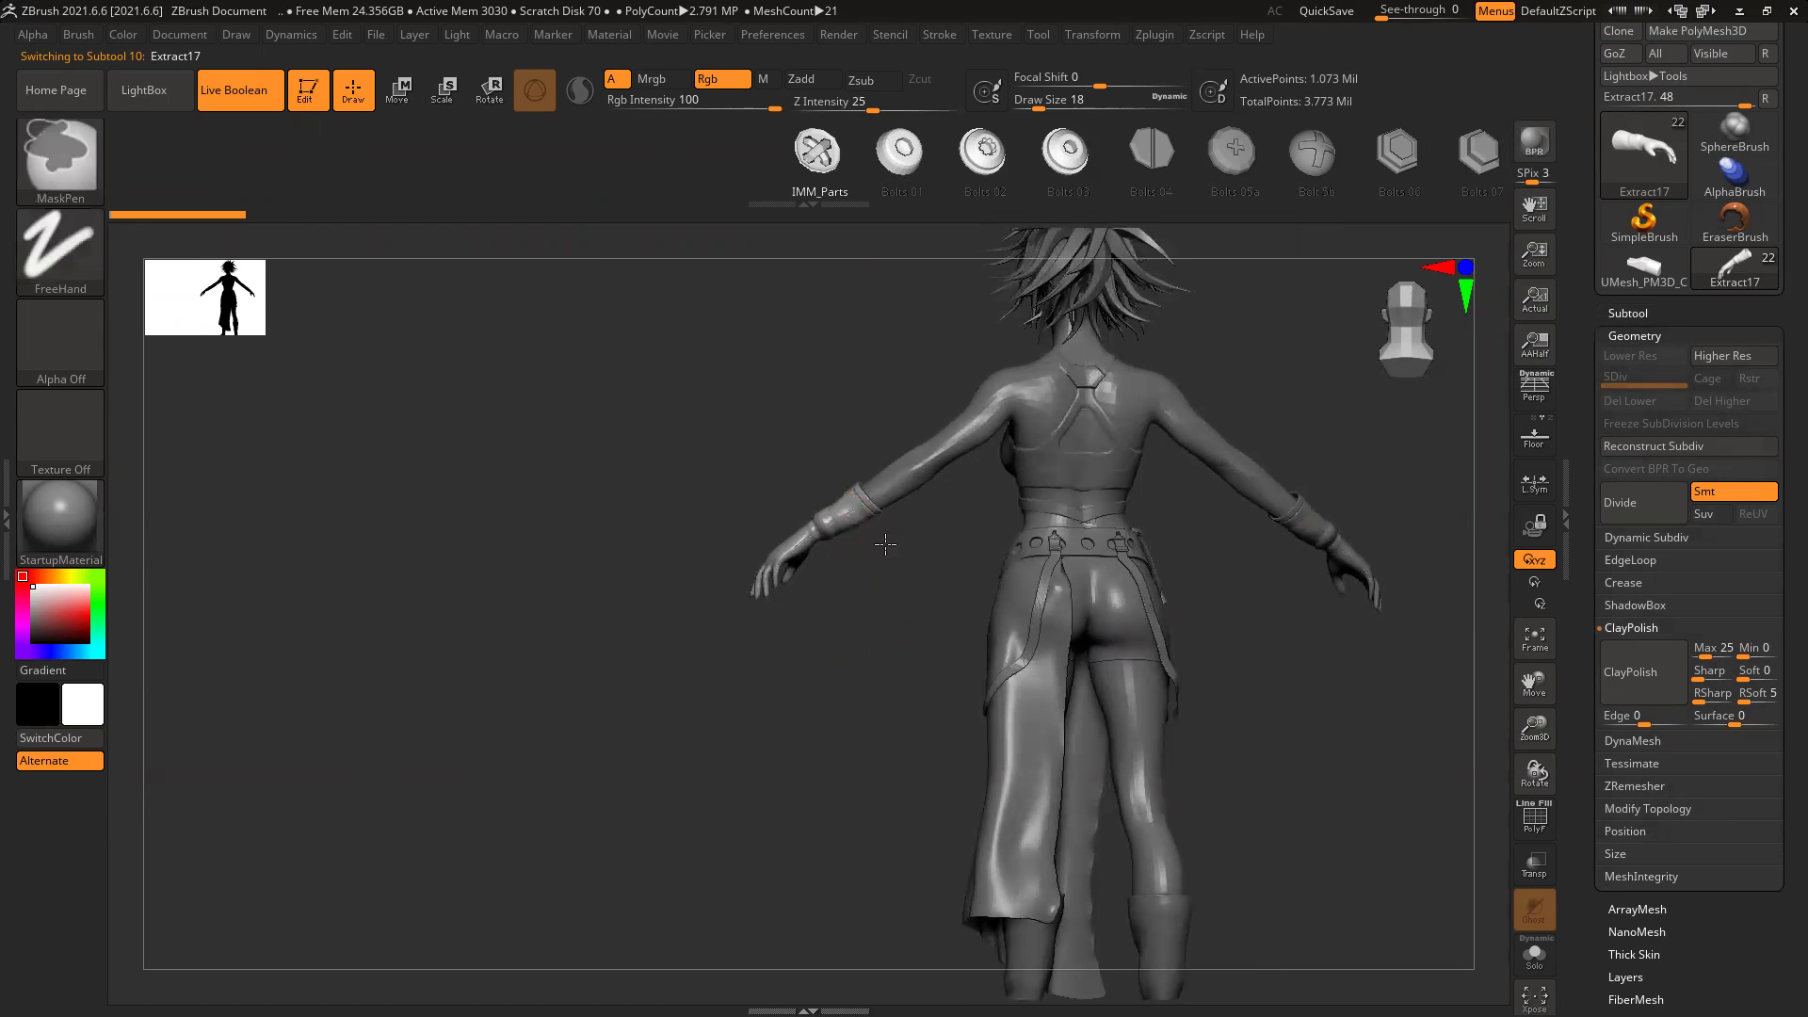
right_click_drag(841, 512, 1372, 832, "ctrl")
right_click_drag(959, 497, 1014, 678, "ctrl")
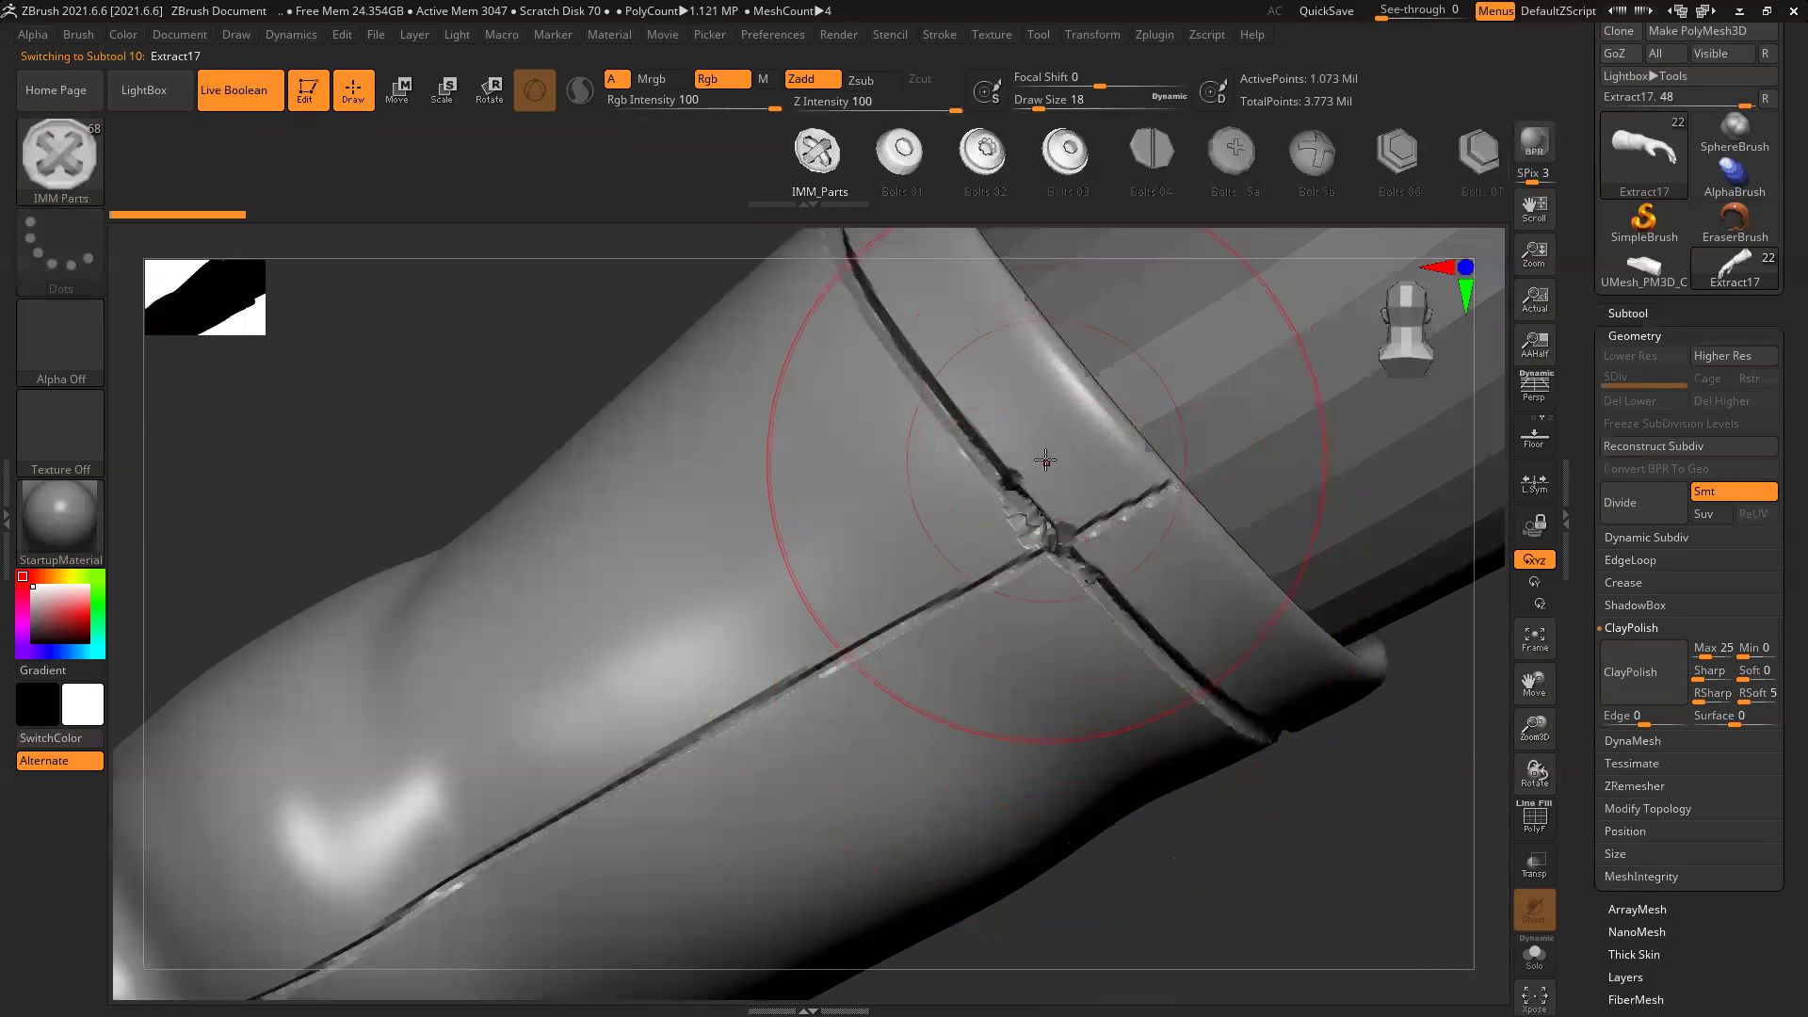
left_click_drag(1272, 877, 879, 569)
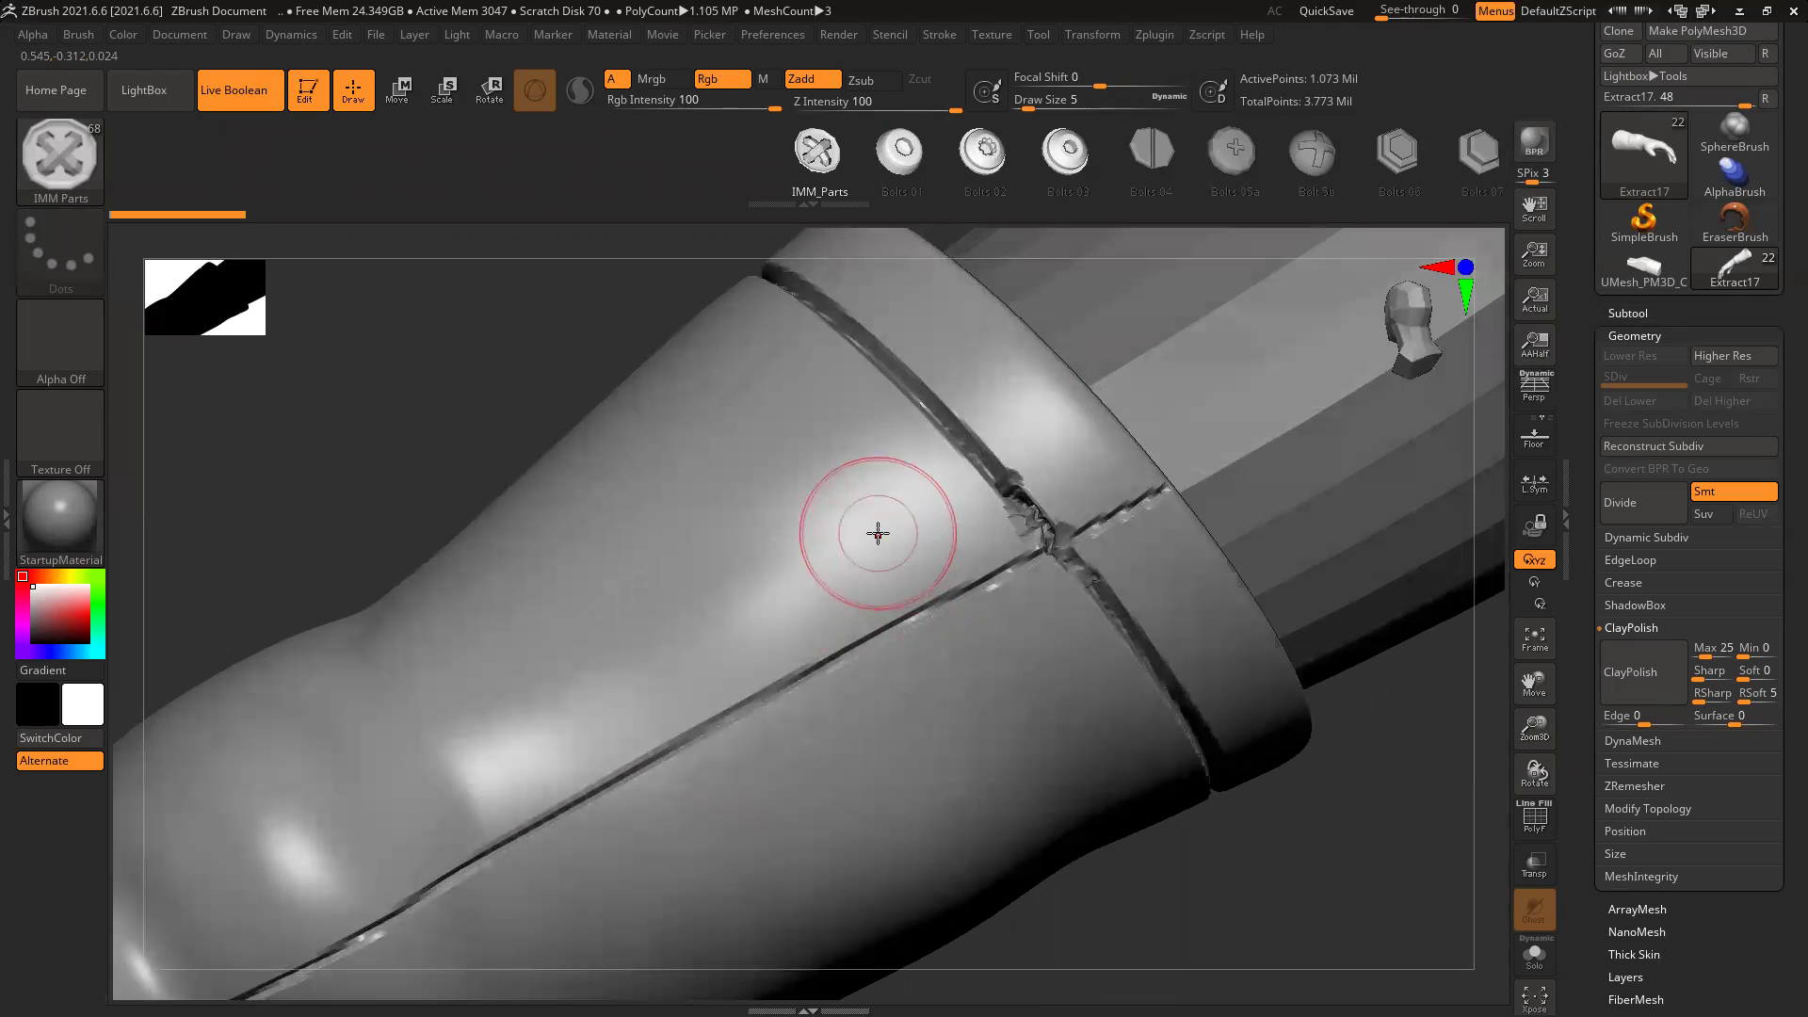
Step: Insert two cross-stitched buttons side by side along the glove's cuff seam and clear the mask
mouse_move(875, 529)
left_mouse_down()
mouse_move(922, 576)
mouse_move(910, 595)
left_mouse_up()
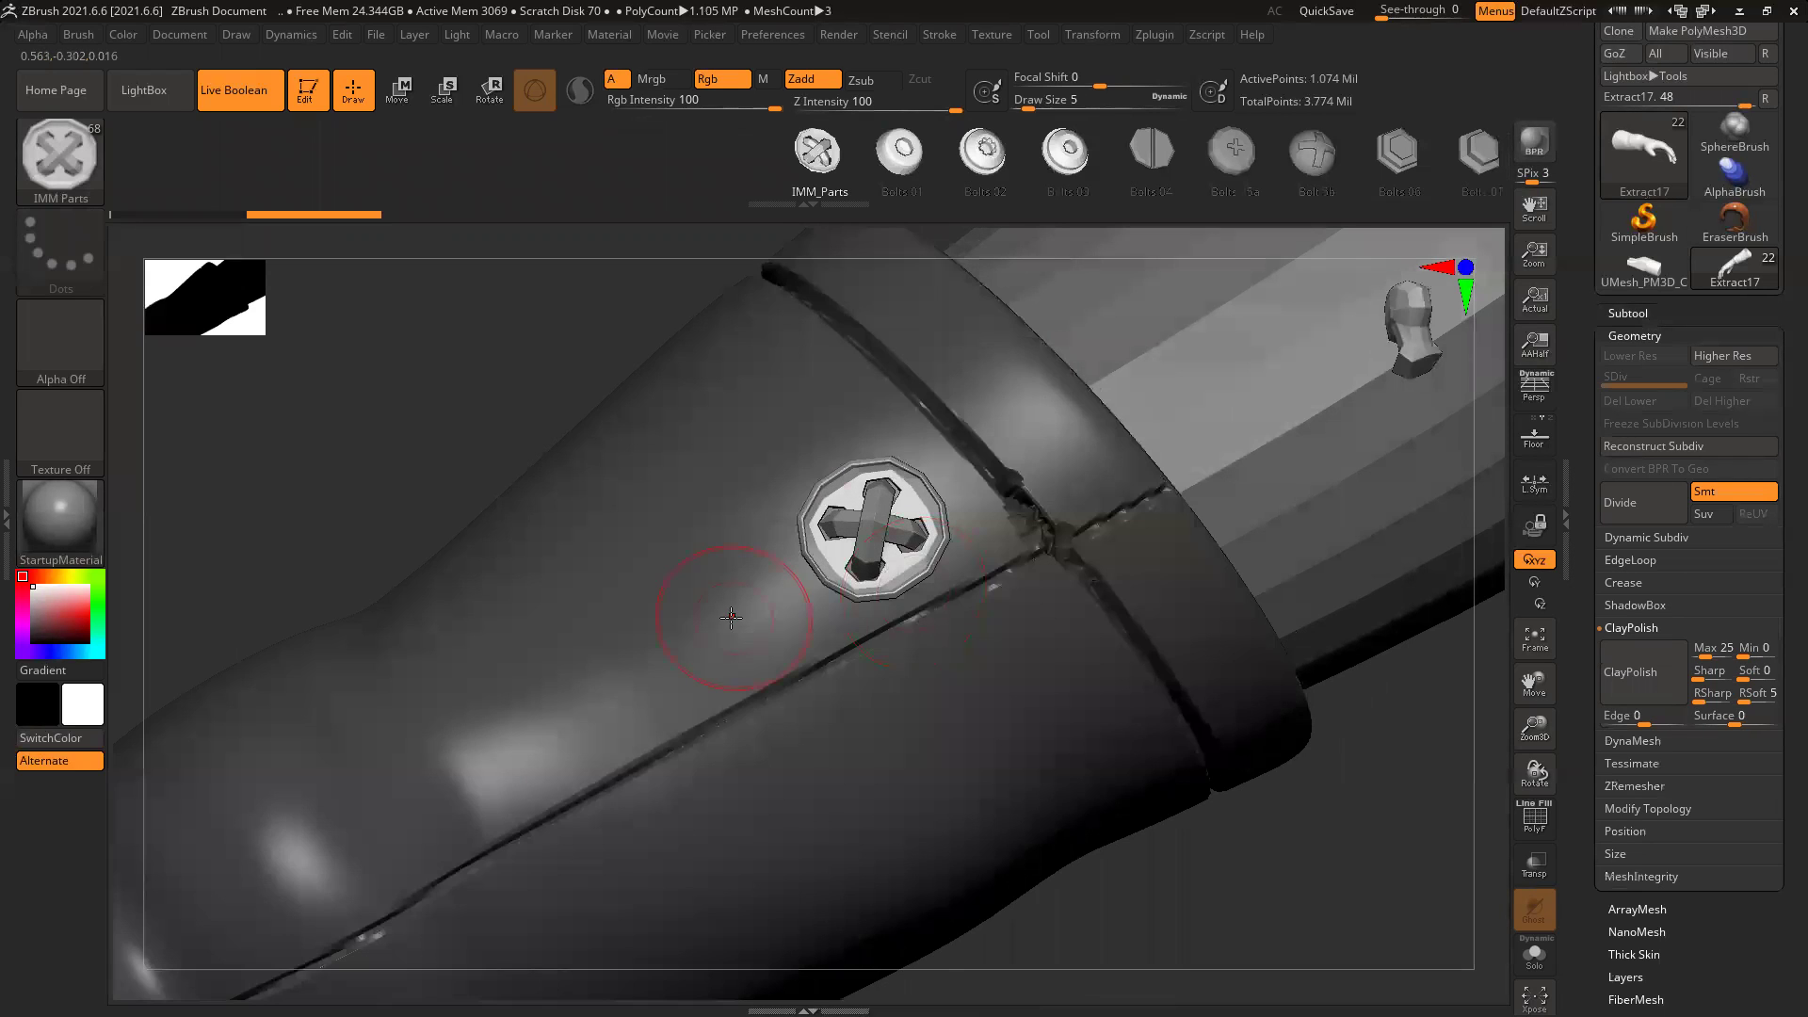
left_click_drag(727, 654, 761, 687)
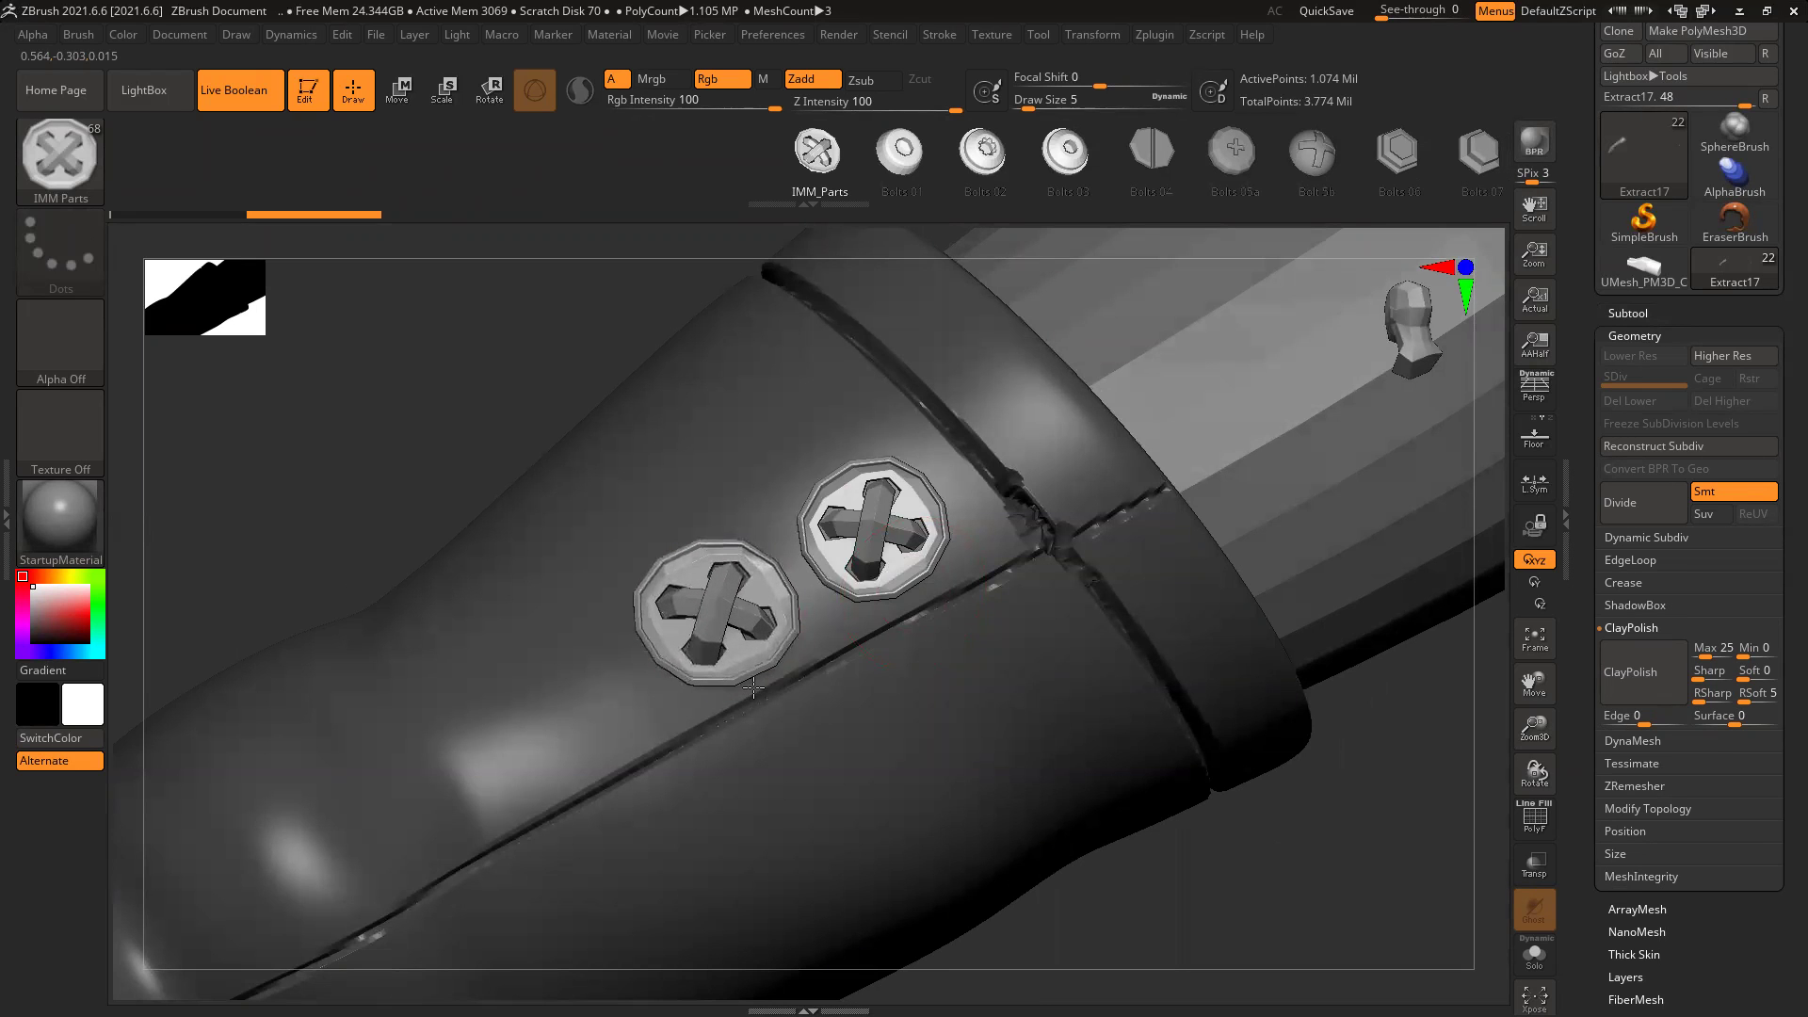
right_click_drag(1352, 828, 855, 664, "ctrl")
left_click_drag(938, 718, 980, 774, "ctrl")
right_click_drag(998, 796, 829, 683, "ctrl")
right_click_drag(1296, 816, 1254, 750)
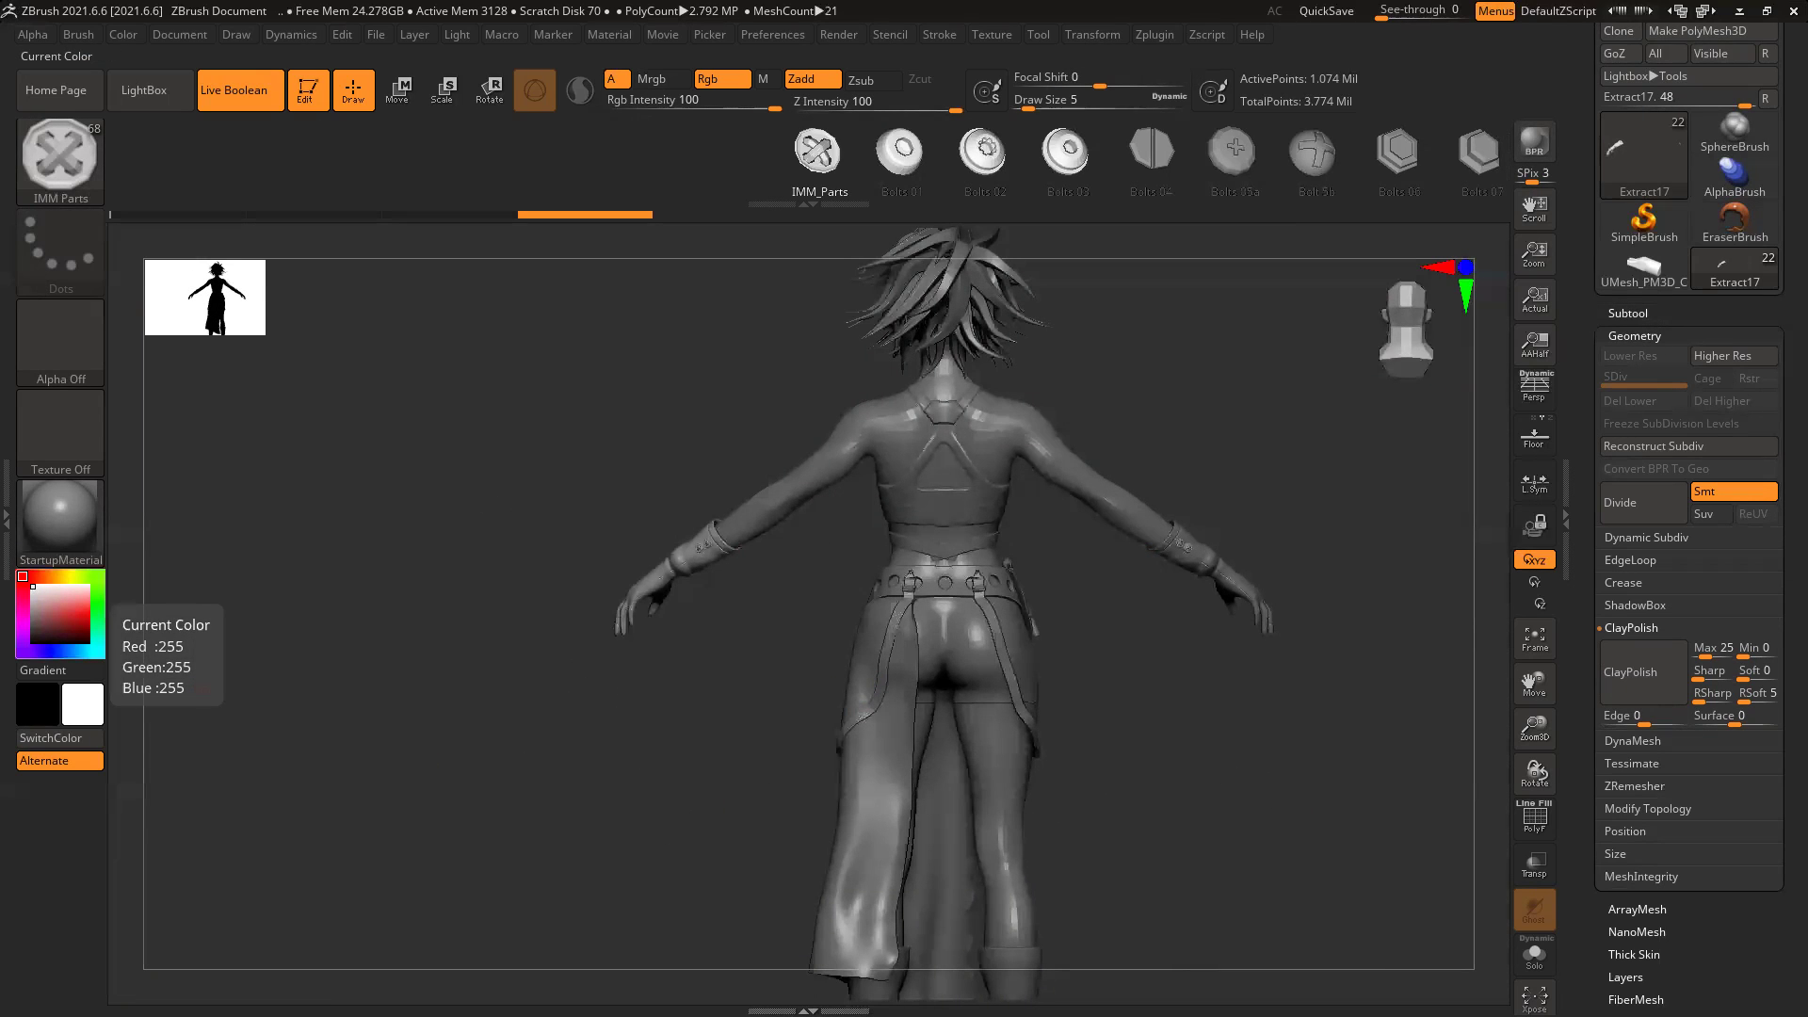
Step: Isolate the glove subtool with its buttons and undo the last change to its mesh
left_click_drag(580, 469, 1120, 601)
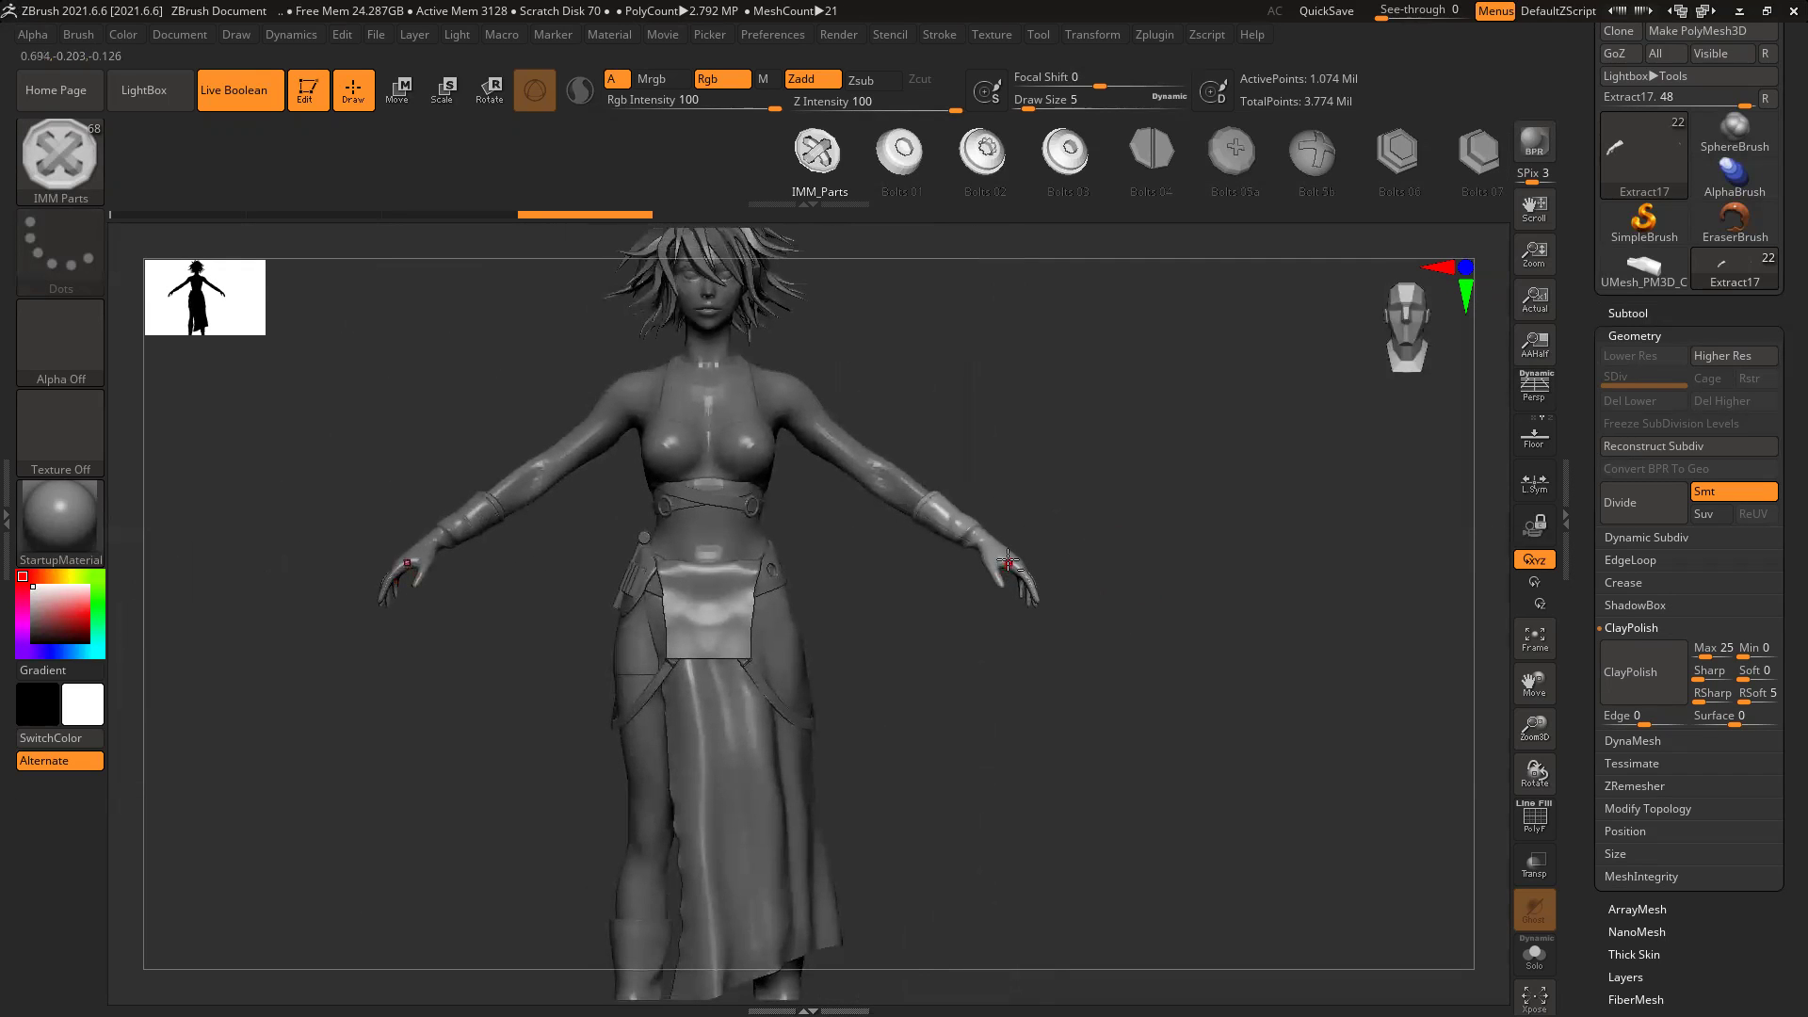
left_click_drag(1008, 561, 1431, 946)
left_click(1533, 954)
left_click_drag(1266, 711, 1227, 656)
left_click_drag(1159, 511, 1217, 592, "ctrl")
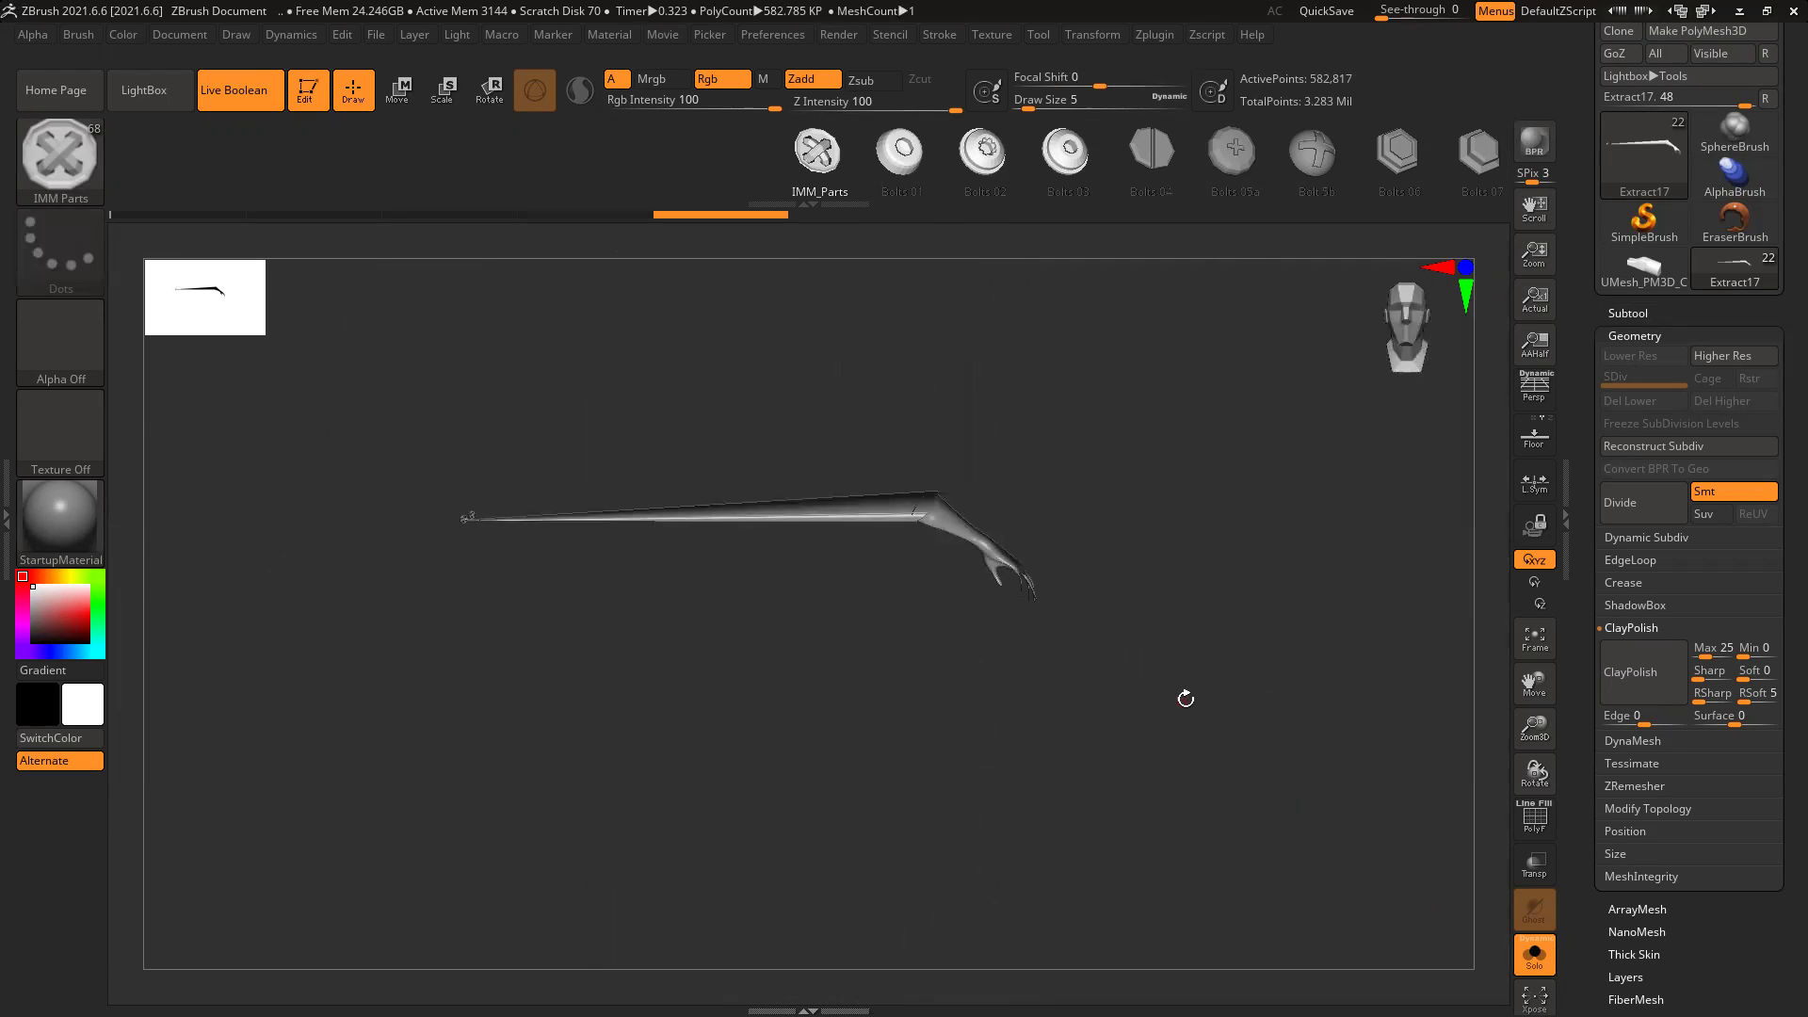
key("ctrl+z")
left_click_drag(1251, 700, 1036, 698)
right_click_drag(1094, 535, 1283, 718, "ctrl")
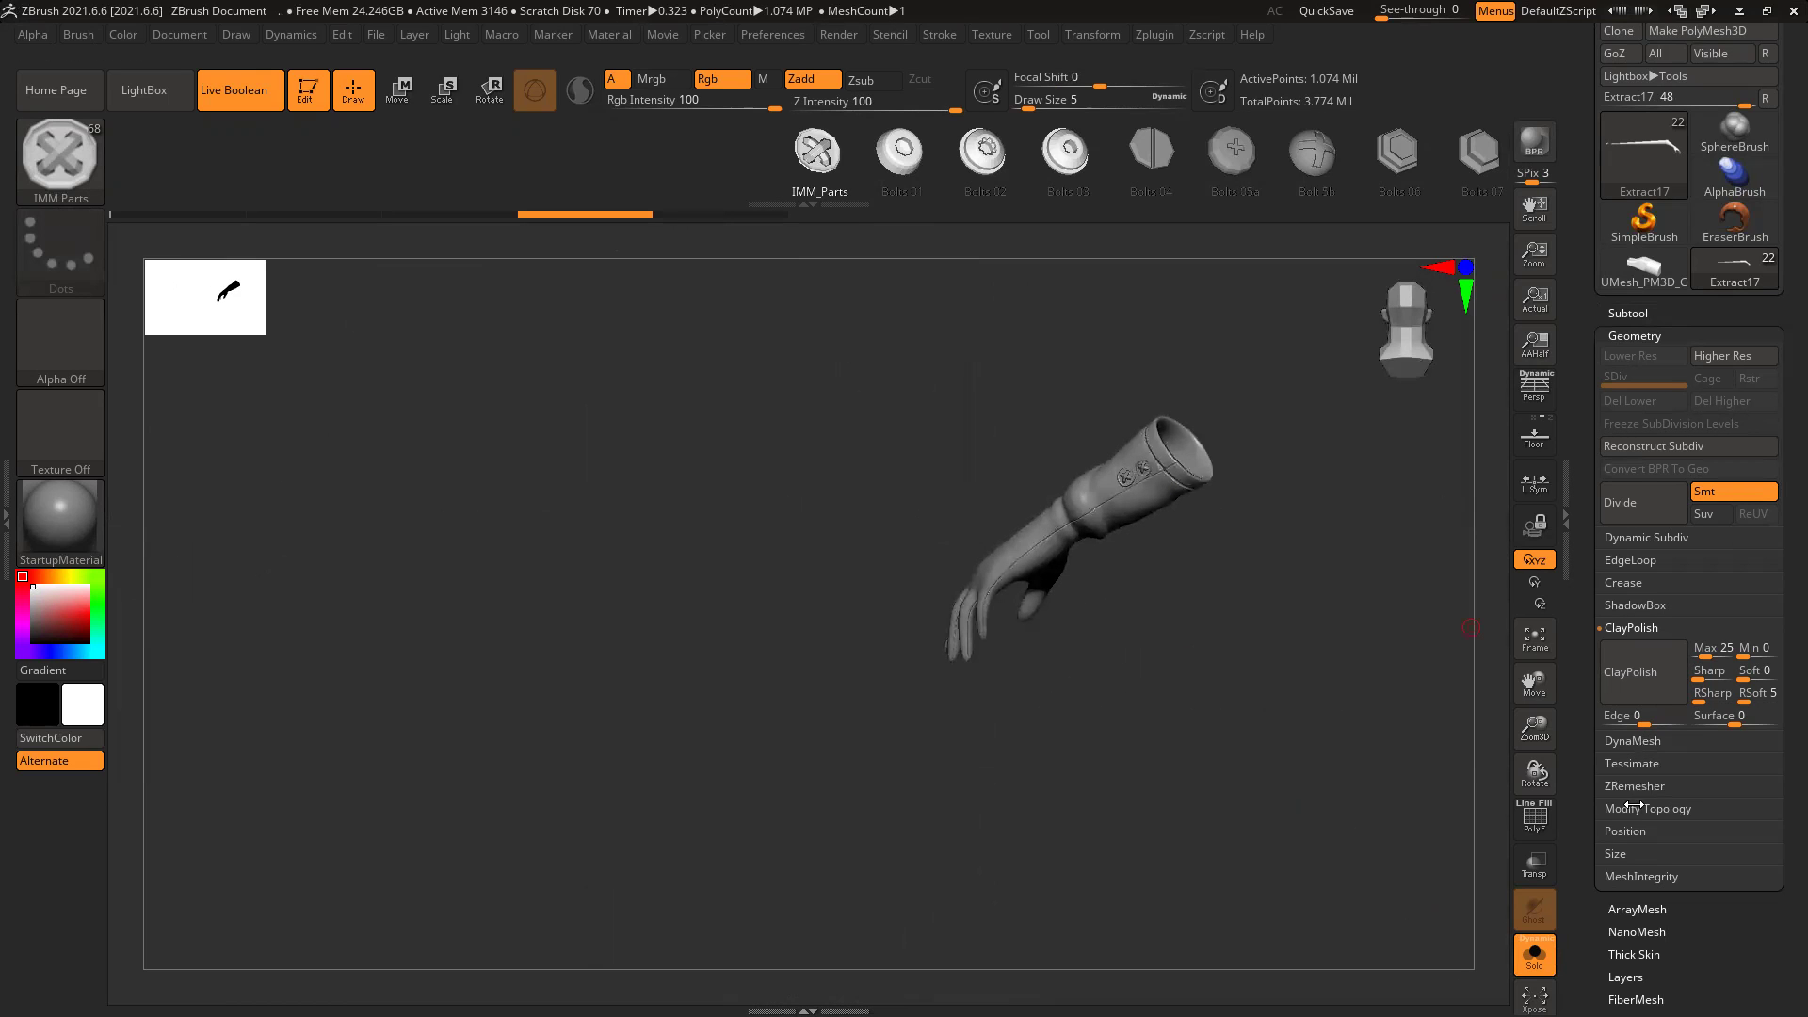
Step: Open the glove's DynaMesh settings and display the polyframe to show its polygroups
left_click(1640, 742)
right_click_drag(1284, 767, 1098, 658, "alt")
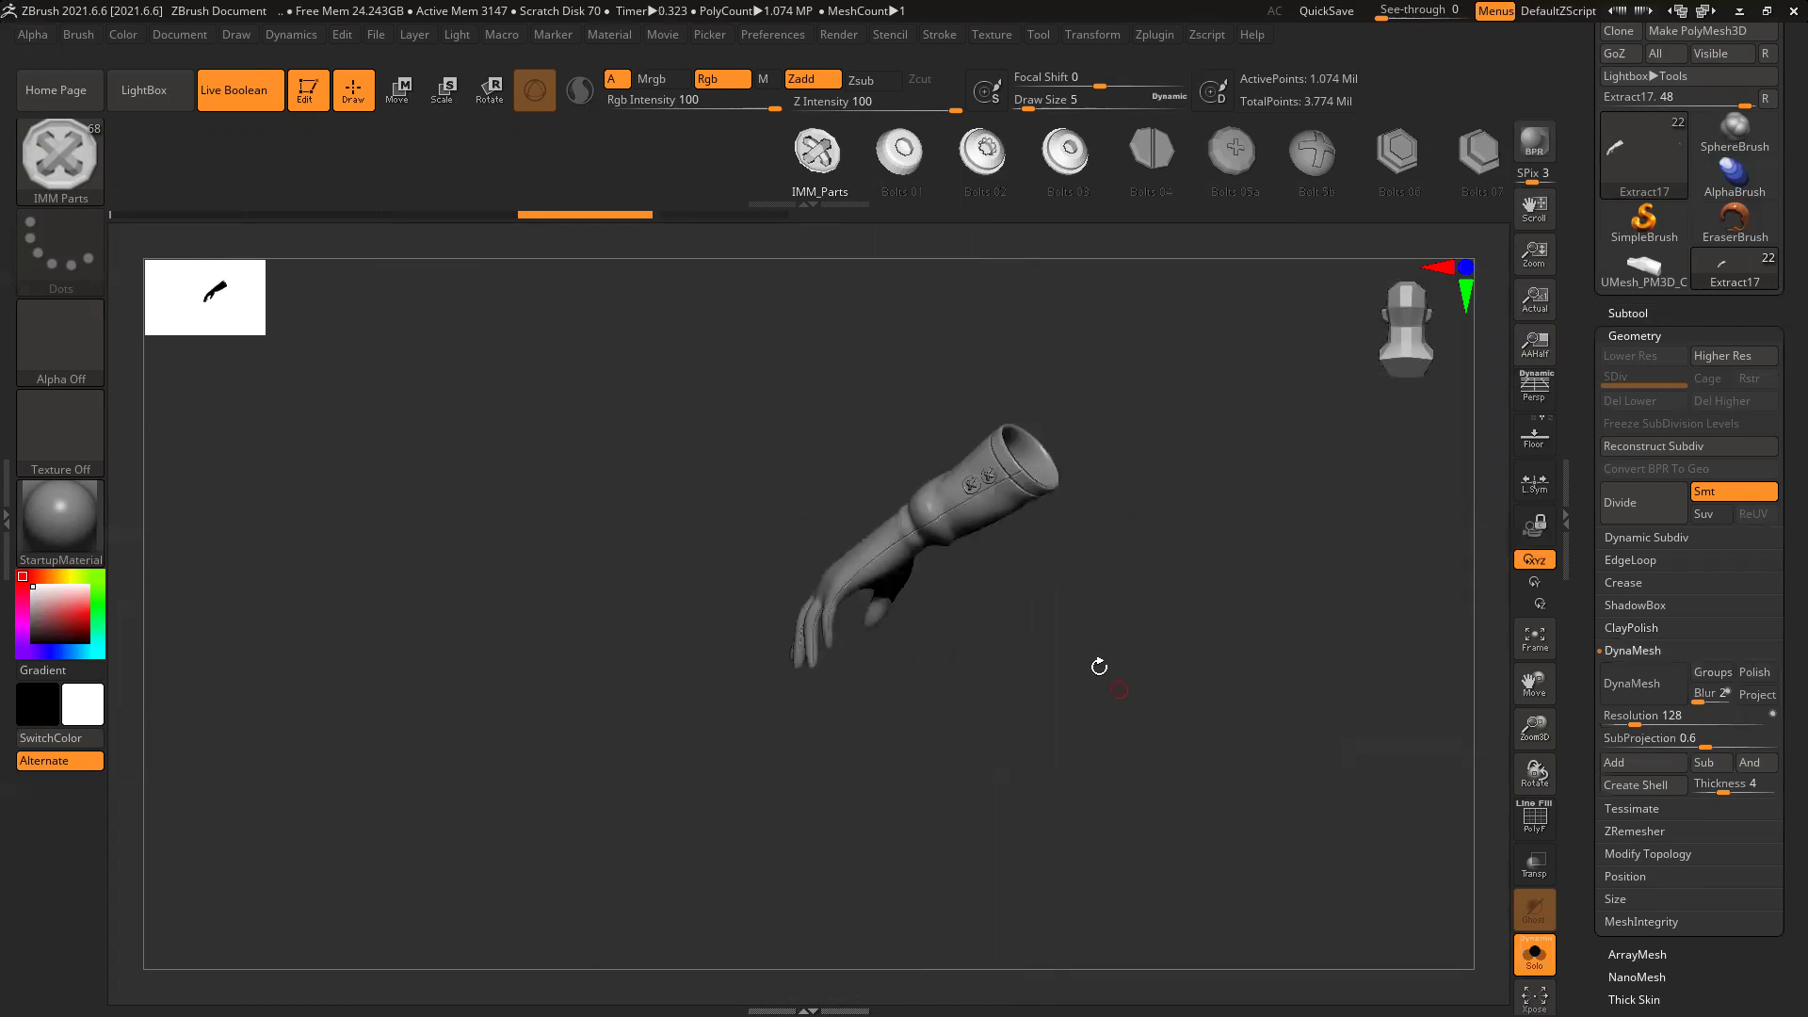
right_click_drag(989, 493, 1259, 767, "ctrl")
left_click_drag(1259, 766, 1115, 733)
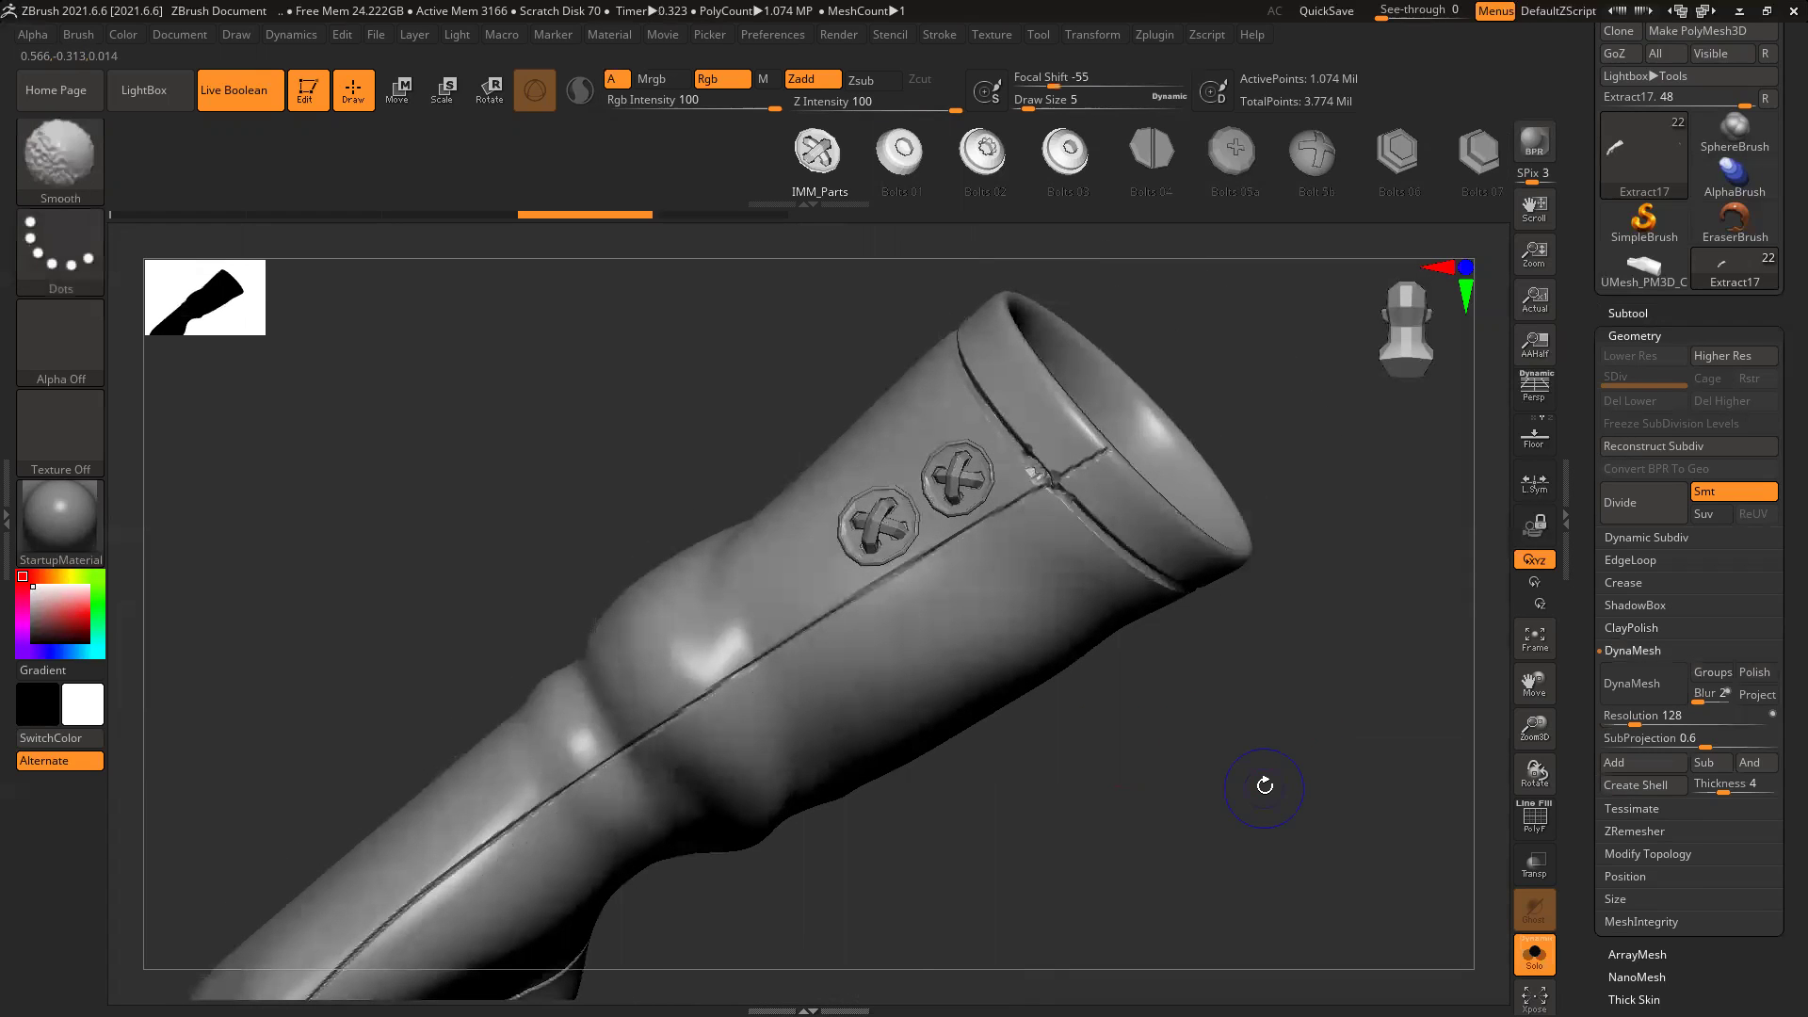
key("shift+f")
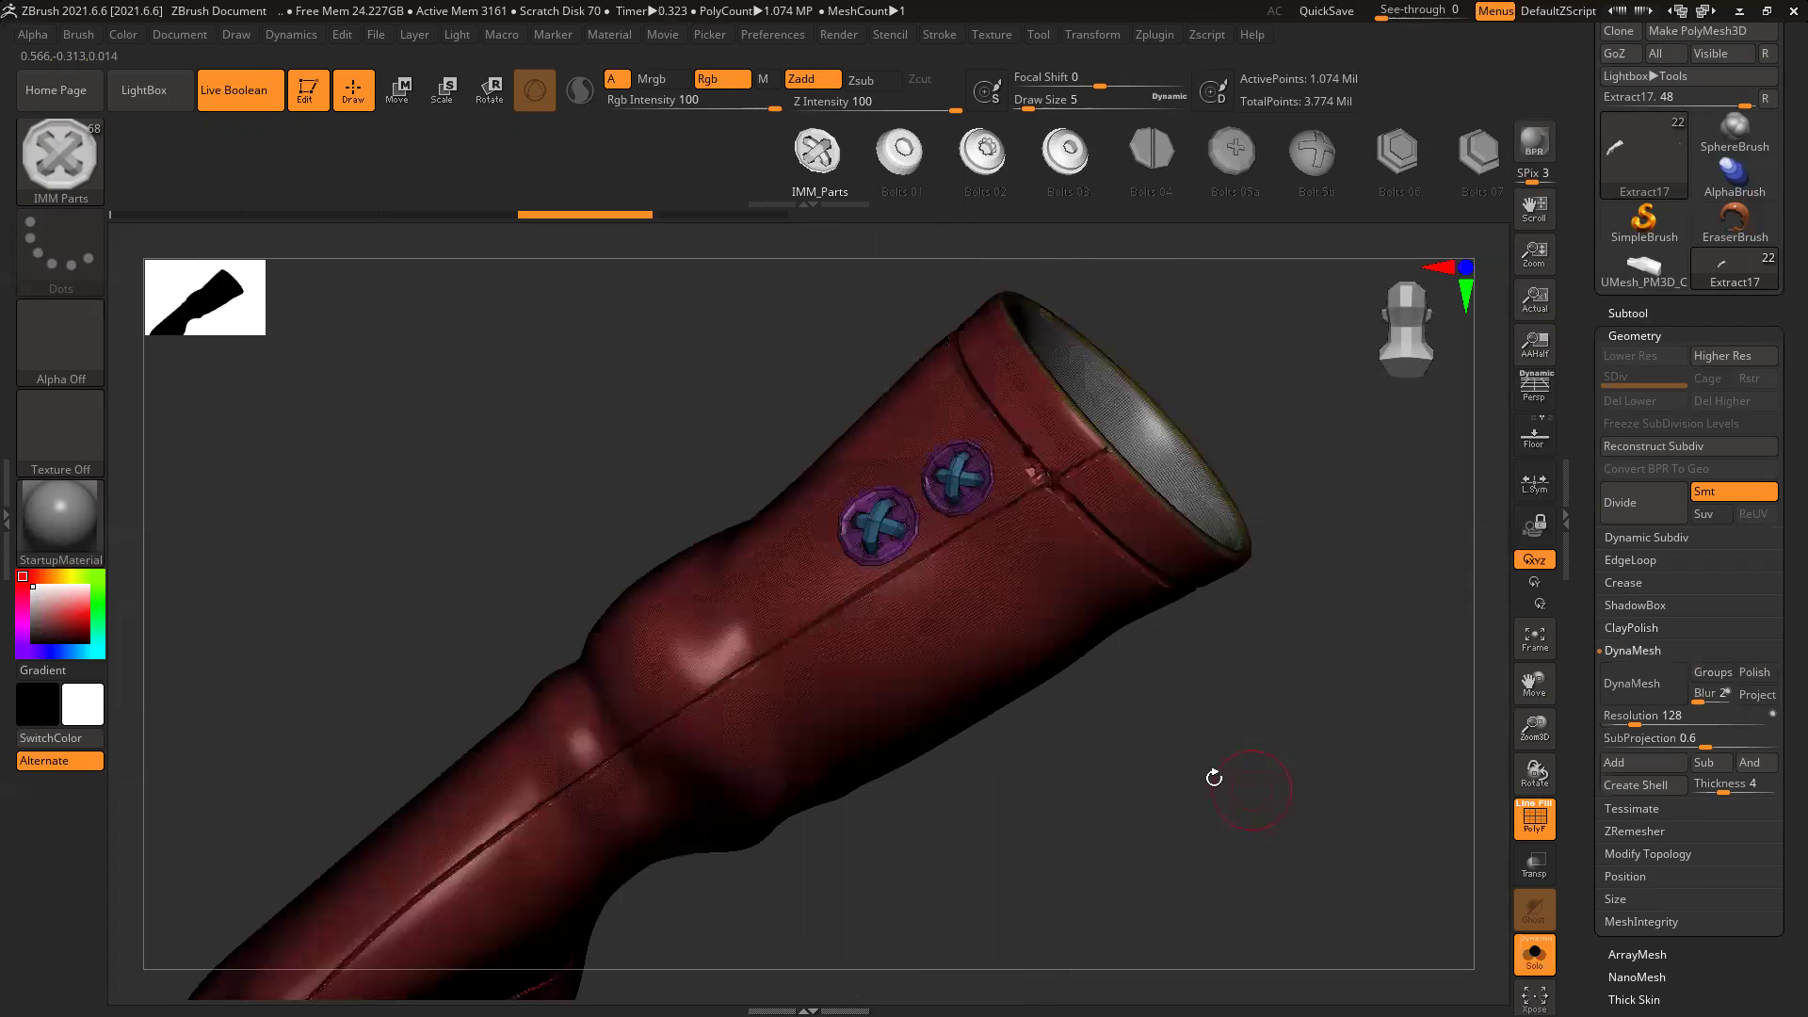
Step: Hide the crossed-stitch and button-disc polygroups so that only the glove surface remains visible
right_click_drag(1188, 708, 1092, 702)
left_click(998, 417, "ctrl+shift")
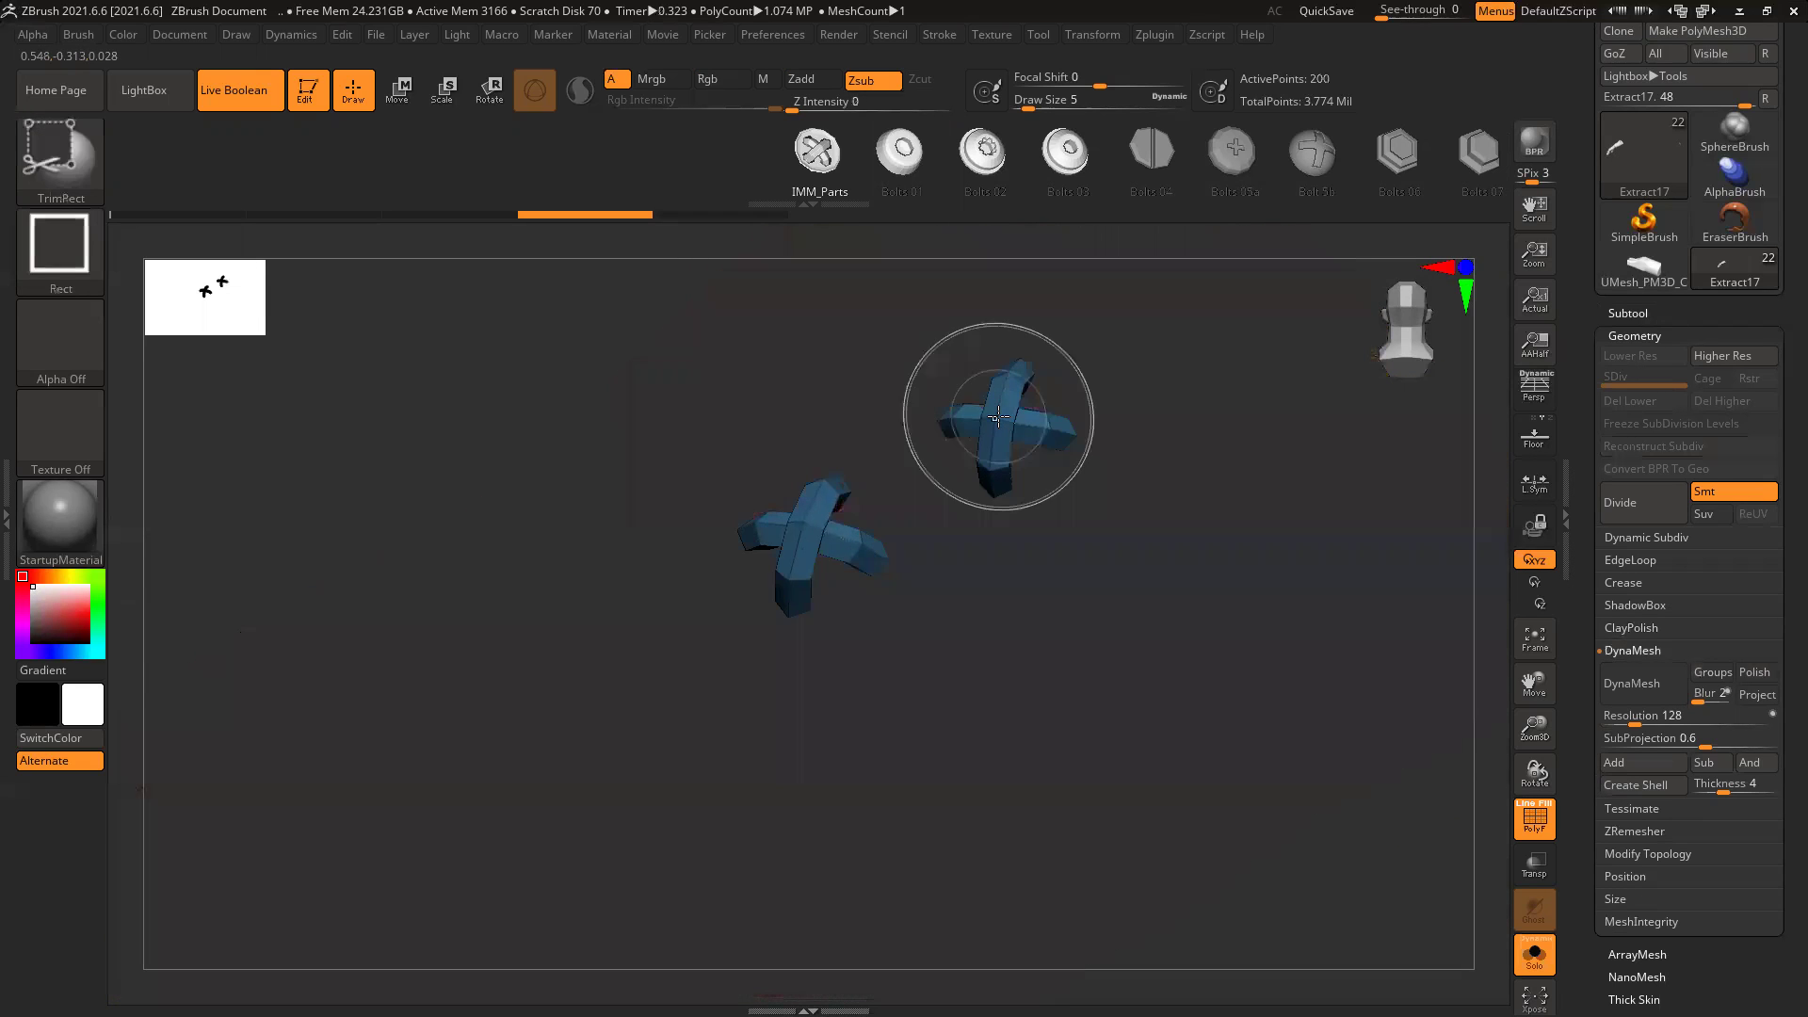
left_click(998, 416, "ctrl+shift")
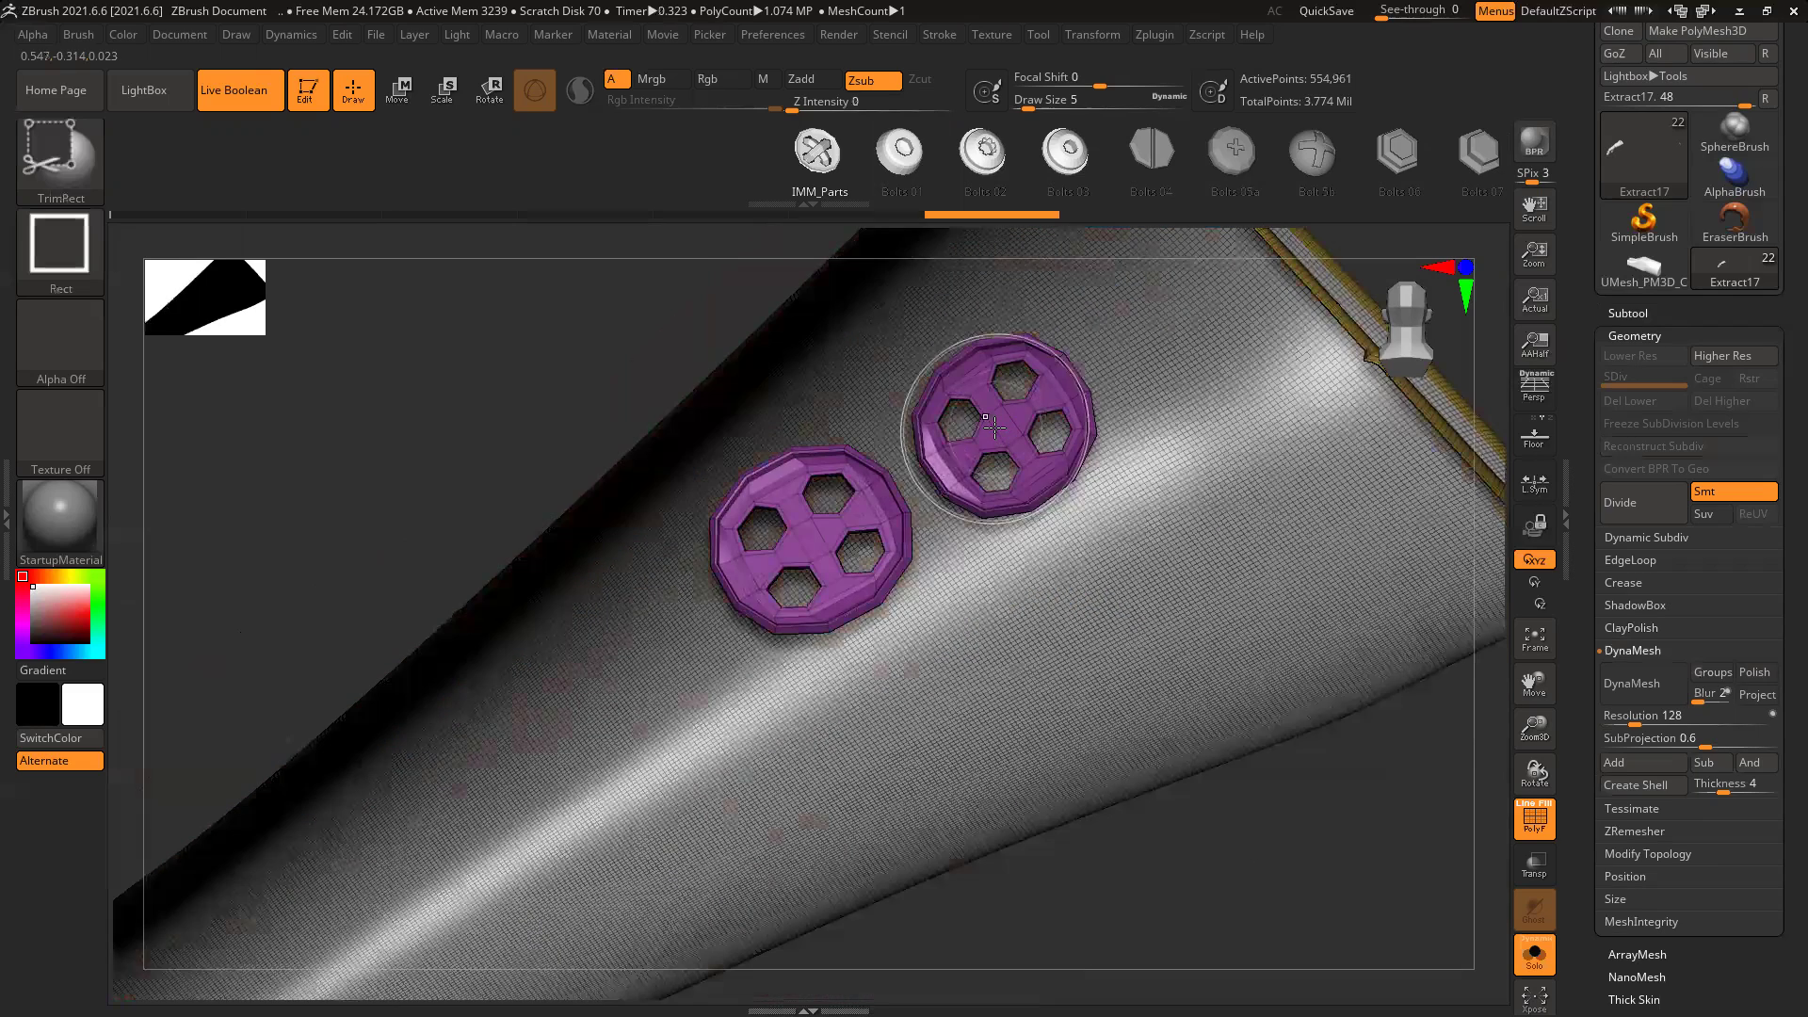
key("ctrl+z")
left_click(1003, 401, "ctrl+shift")
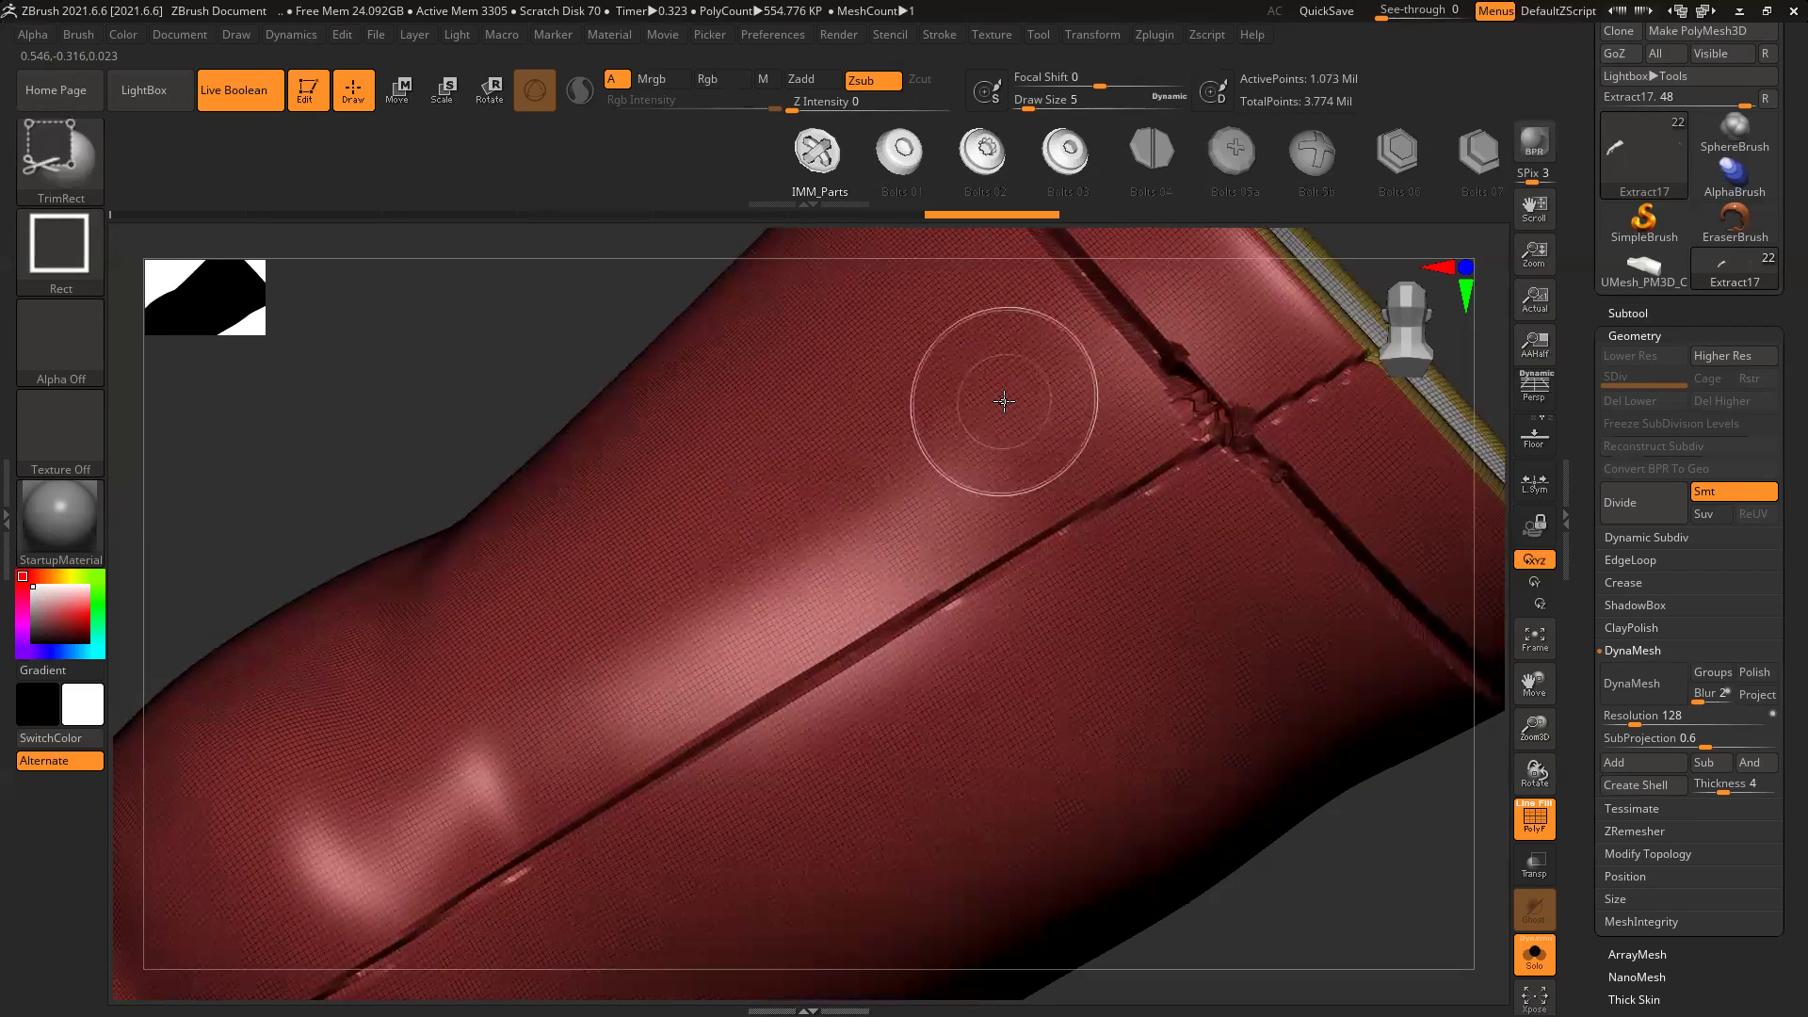
right_click_drag(1231, 758, 435, 490, "ctrl")
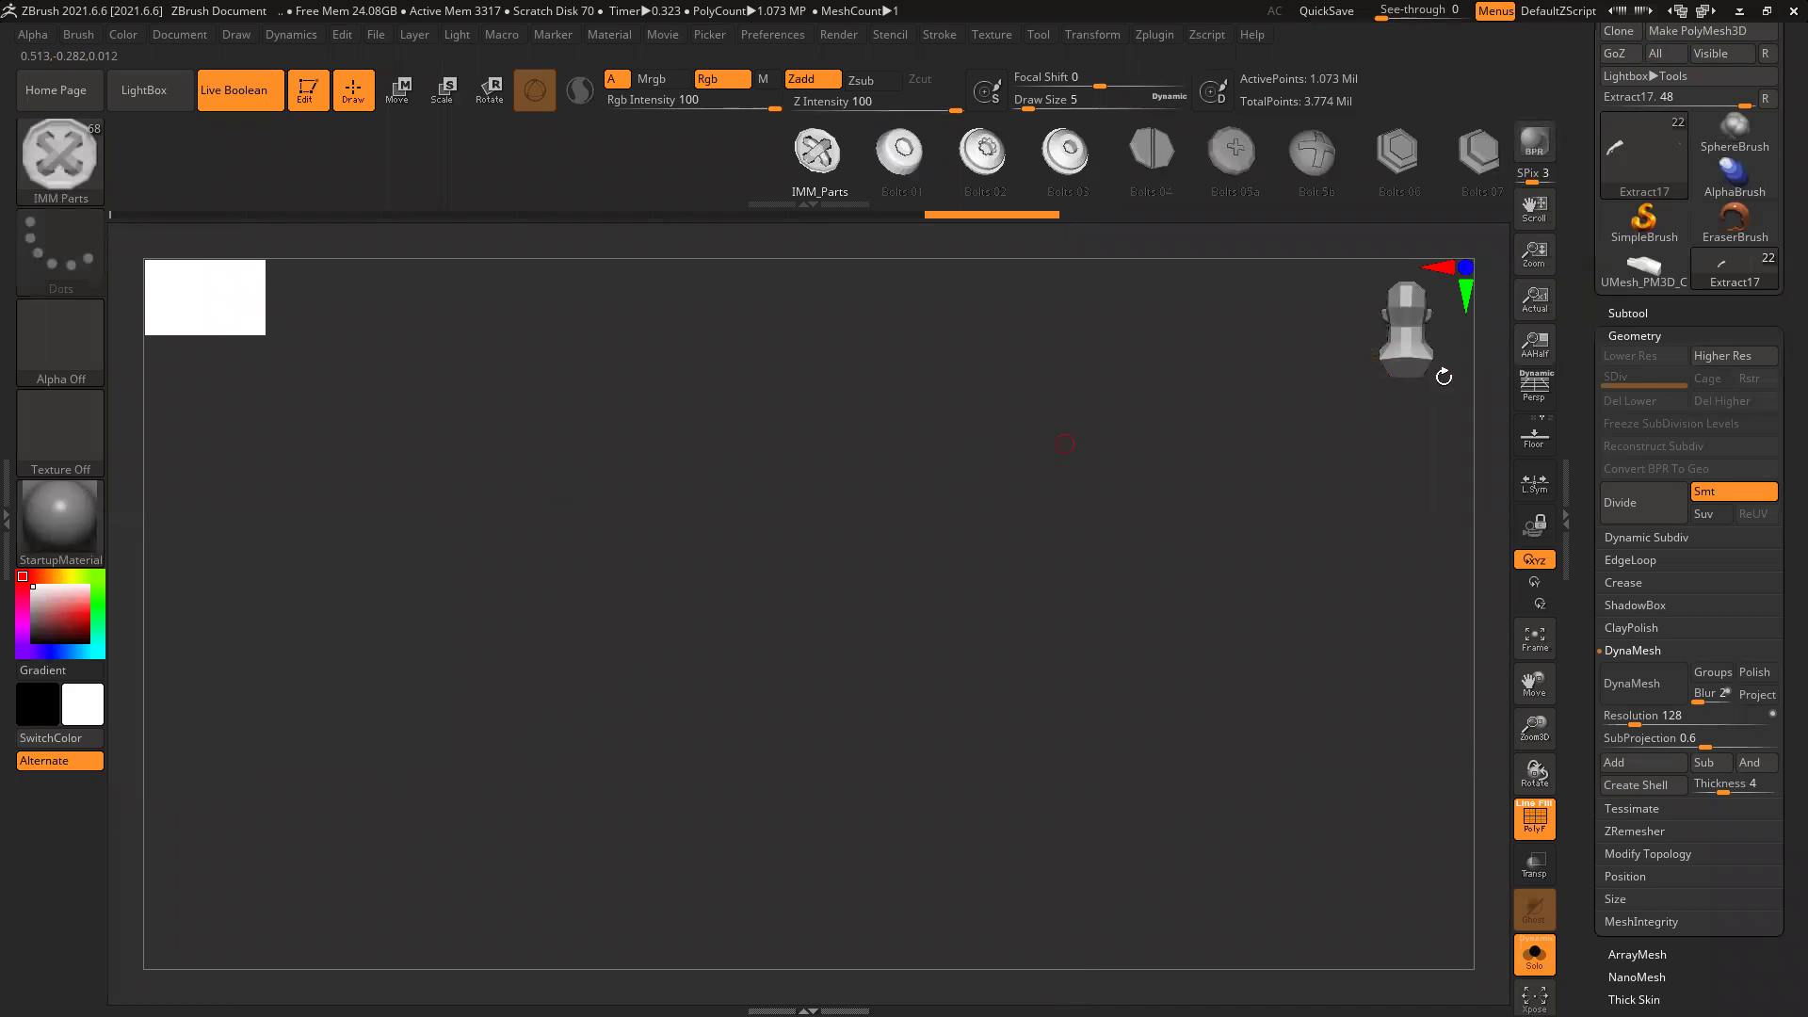
Step: Split the hidden buttons off the glove into their own subtool and show the full figure without the polyframe
left_click(1625, 313)
left_click(1641, 766)
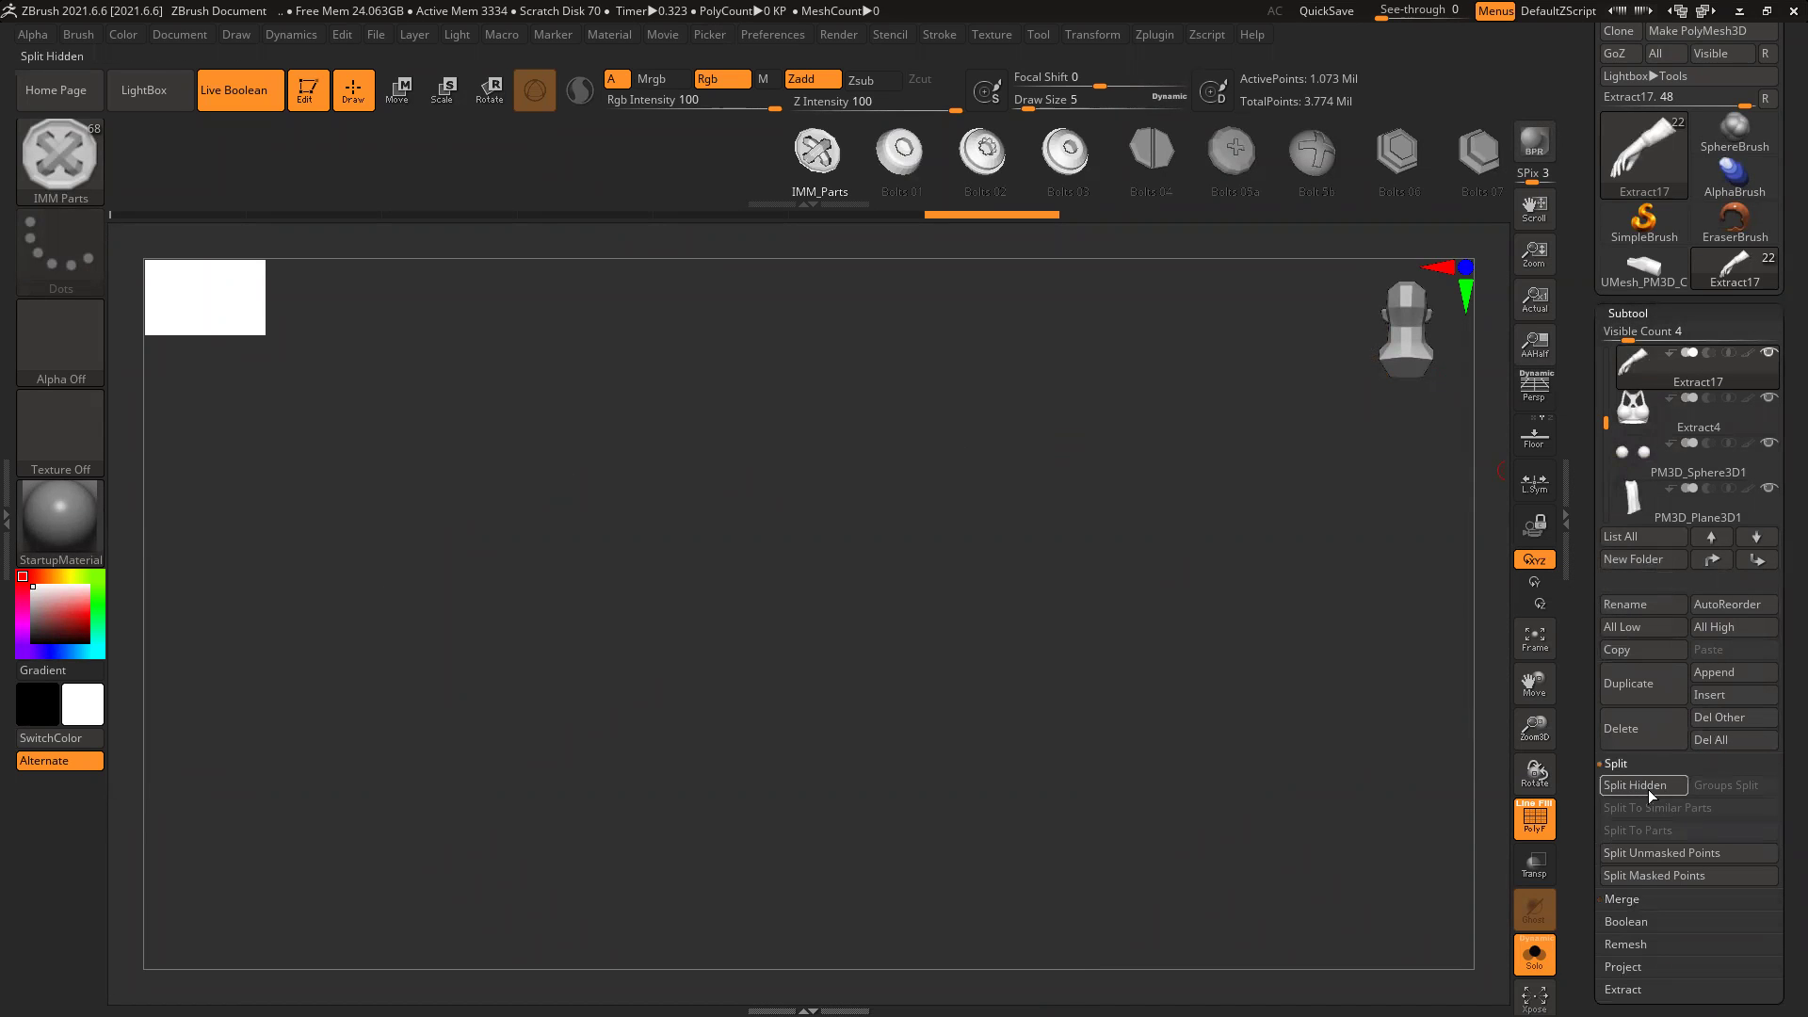
left_click(1534, 955)
right_click_drag(690, 728, 1306, 718, "alt")
key("shift+f")
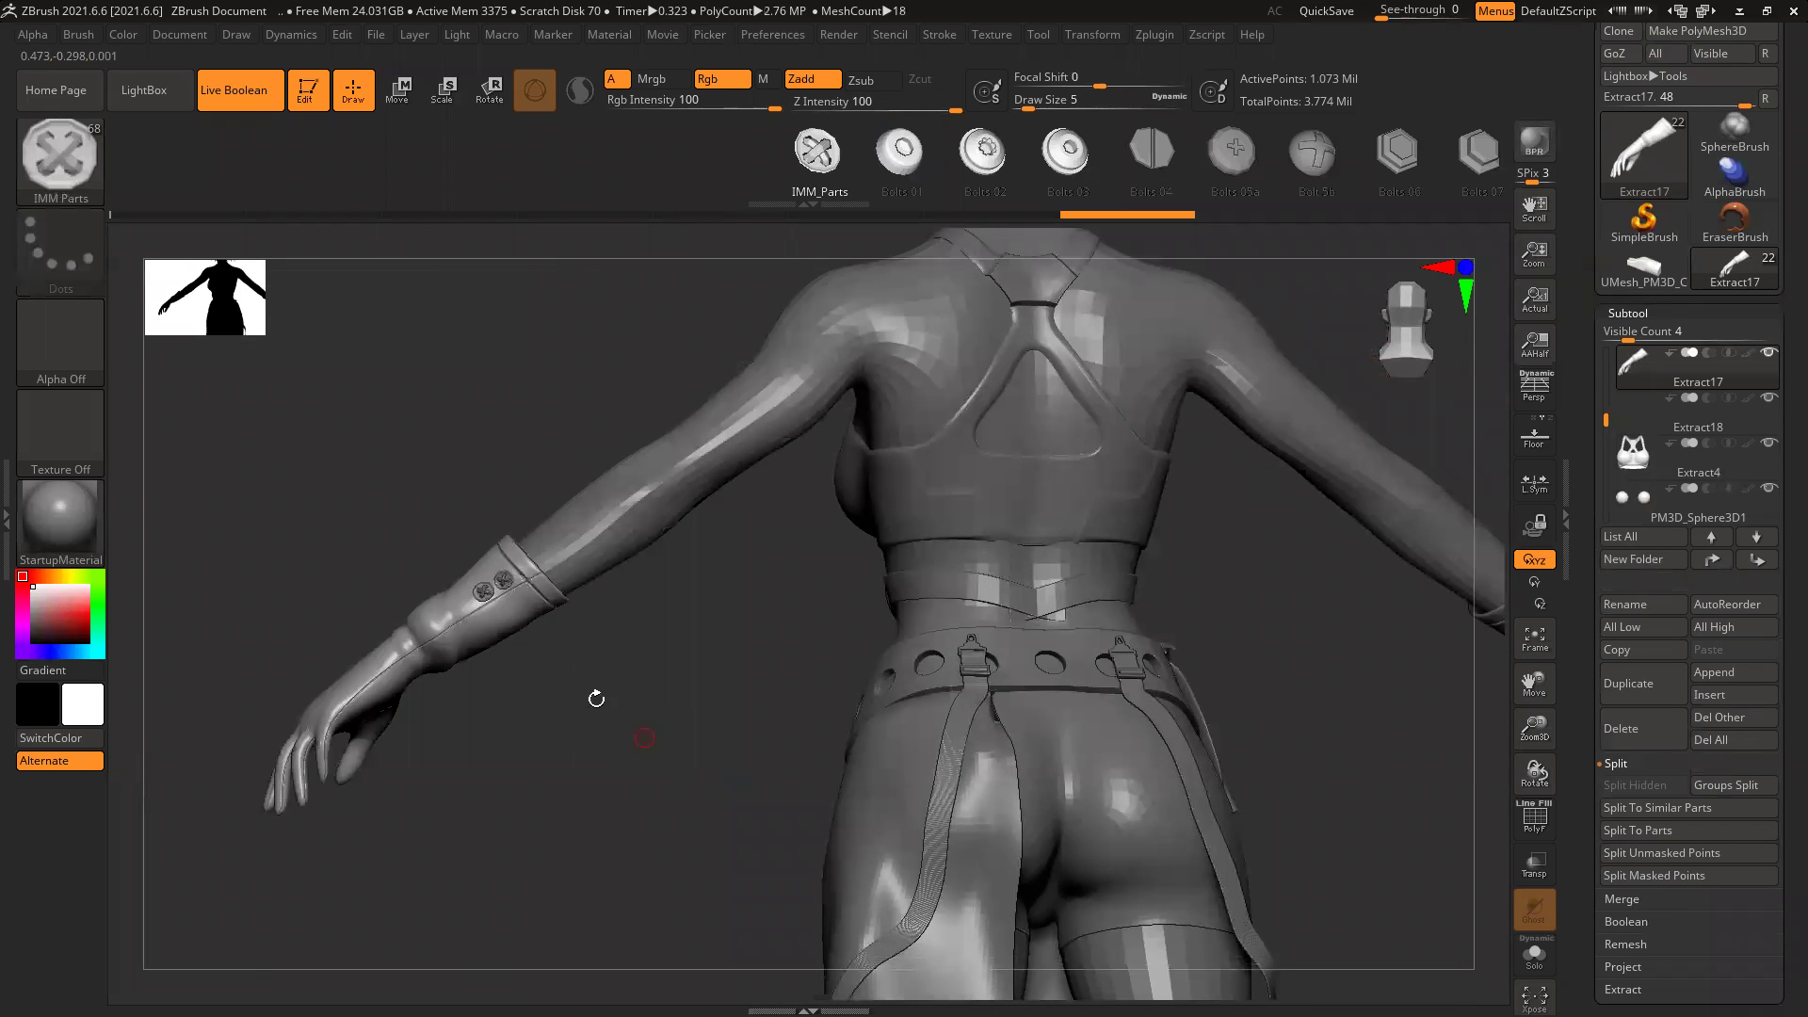
Step: Isolate the Extract17 glove subtool and switch to the Standard brush
left_click(1535, 953)
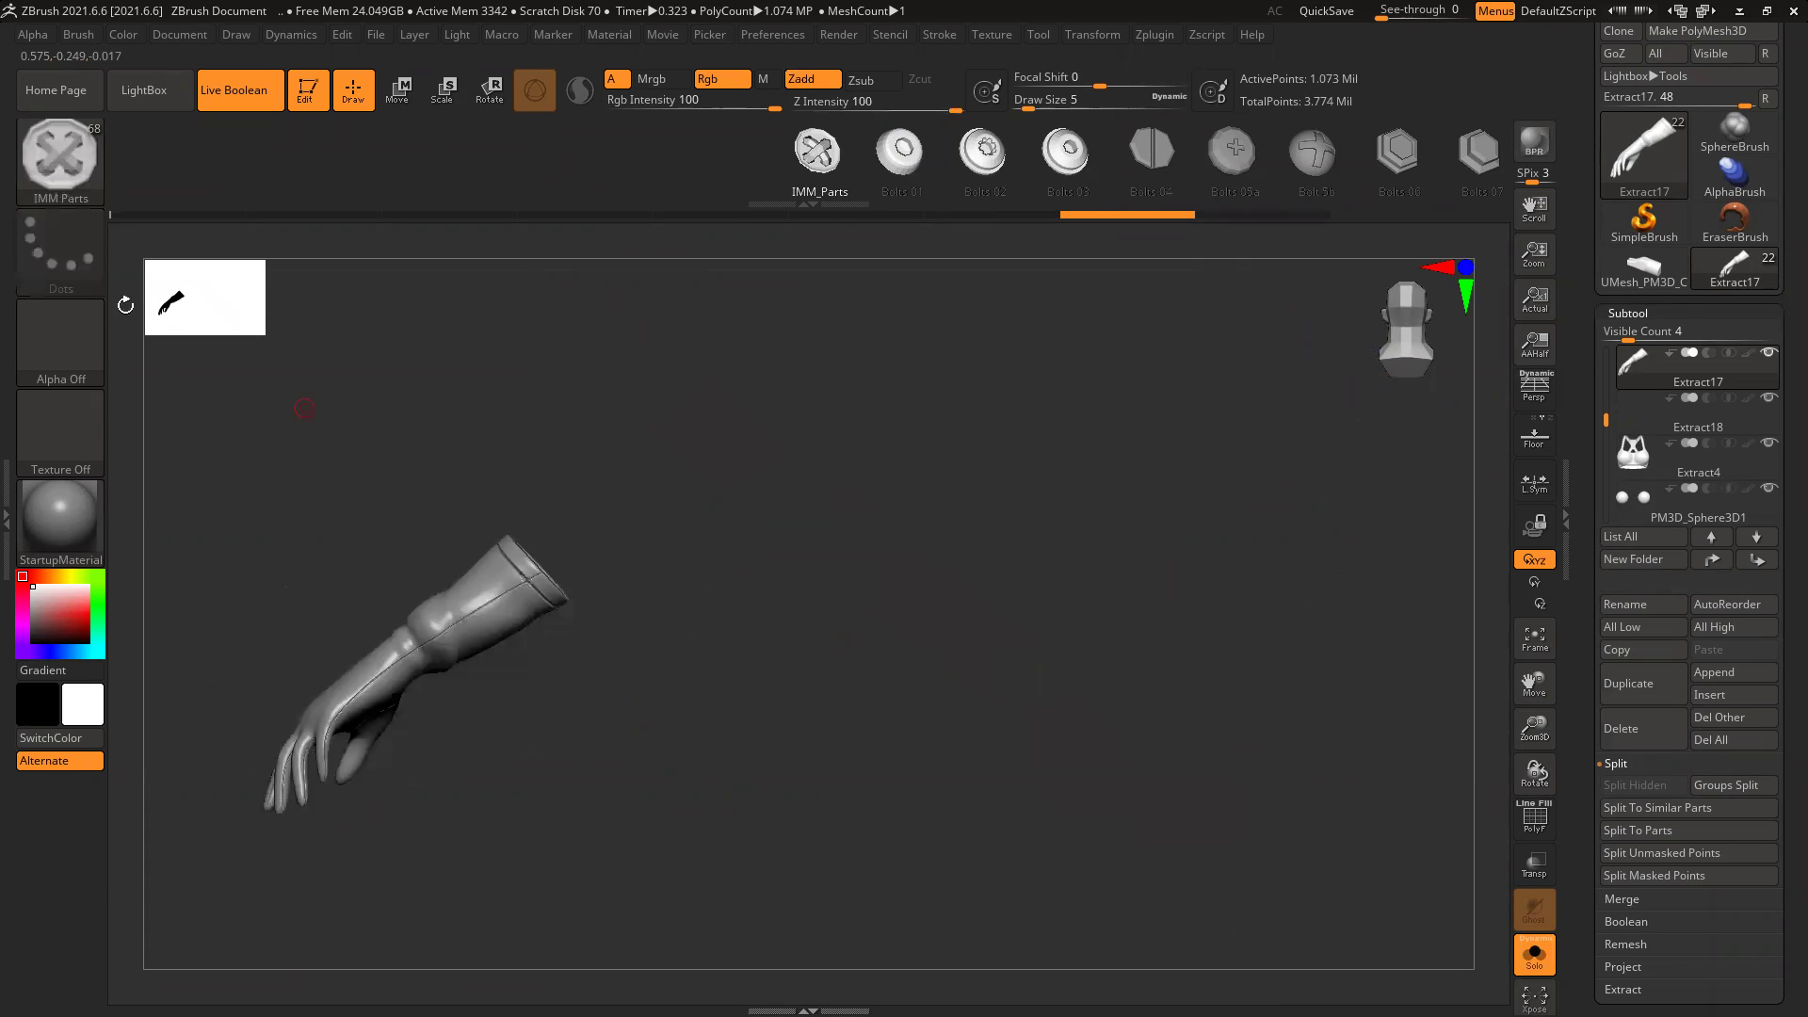
left_click(62, 159)
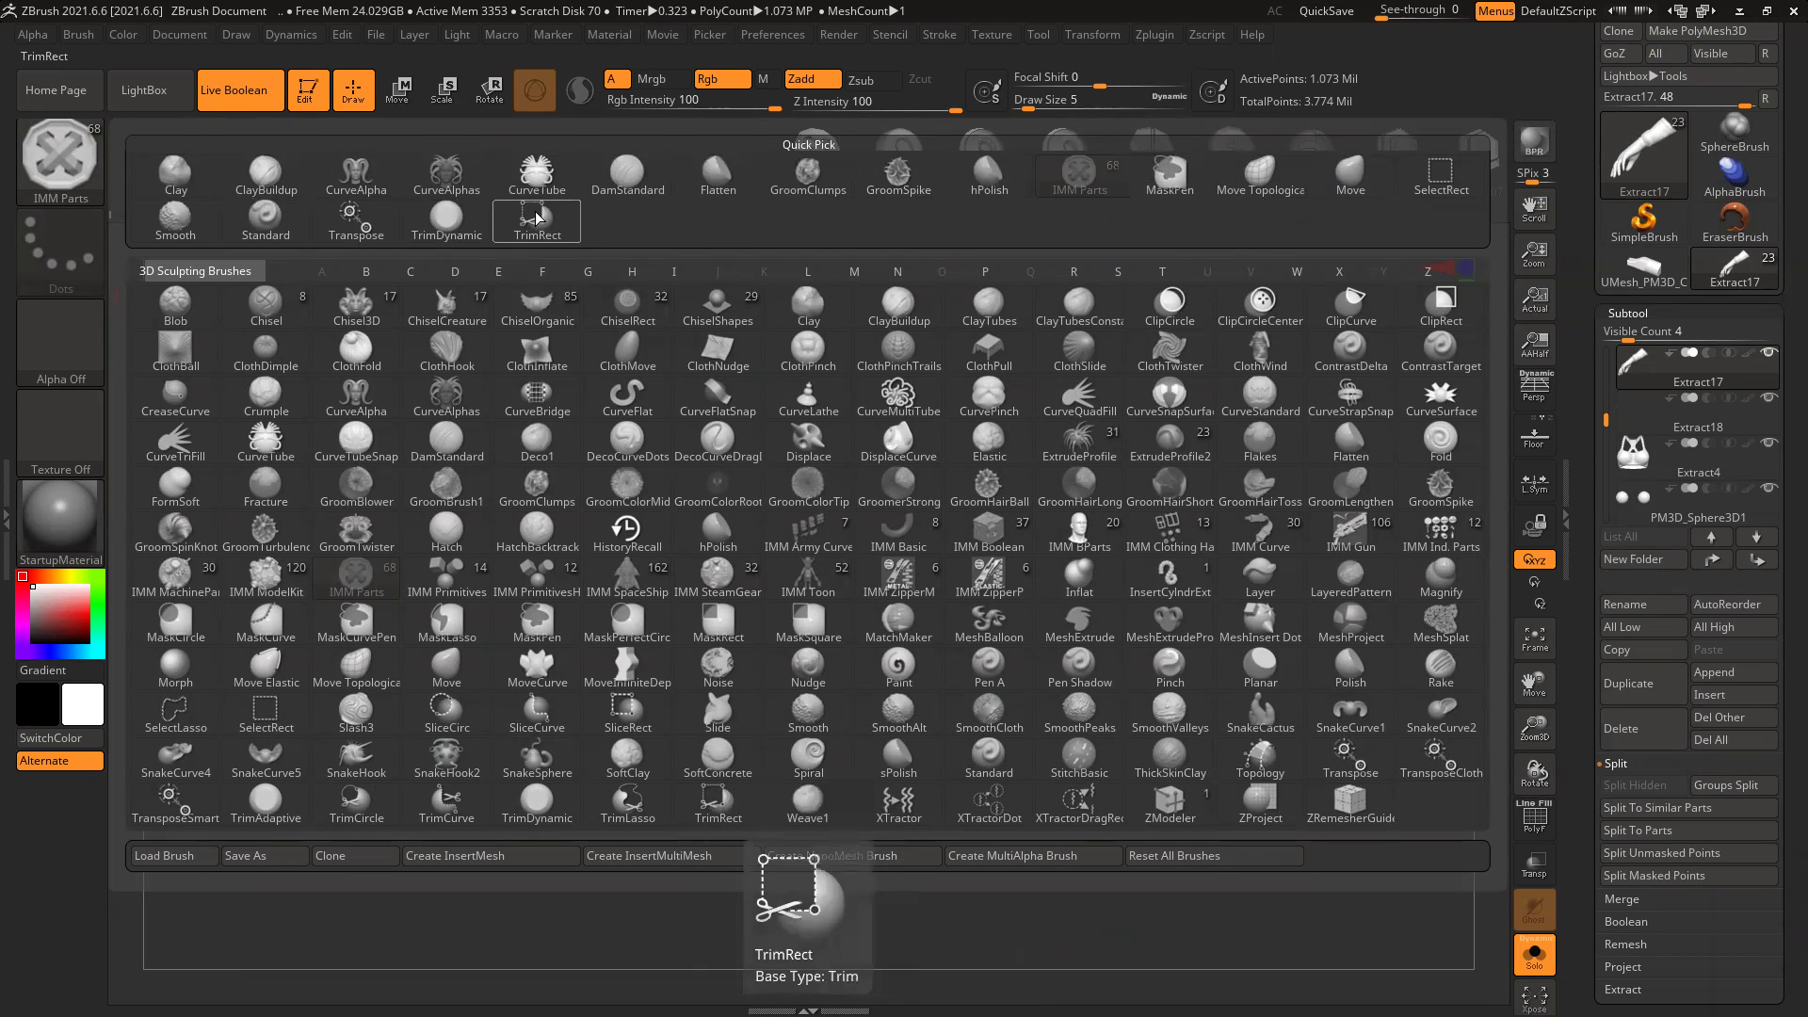
left_click(265, 221)
Step: Smooth the jagged crossing of the cuff and forearm seams on the glove, reducing the draw size to 2
right_click_drag(734, 524, 766, 516, "ctrl")
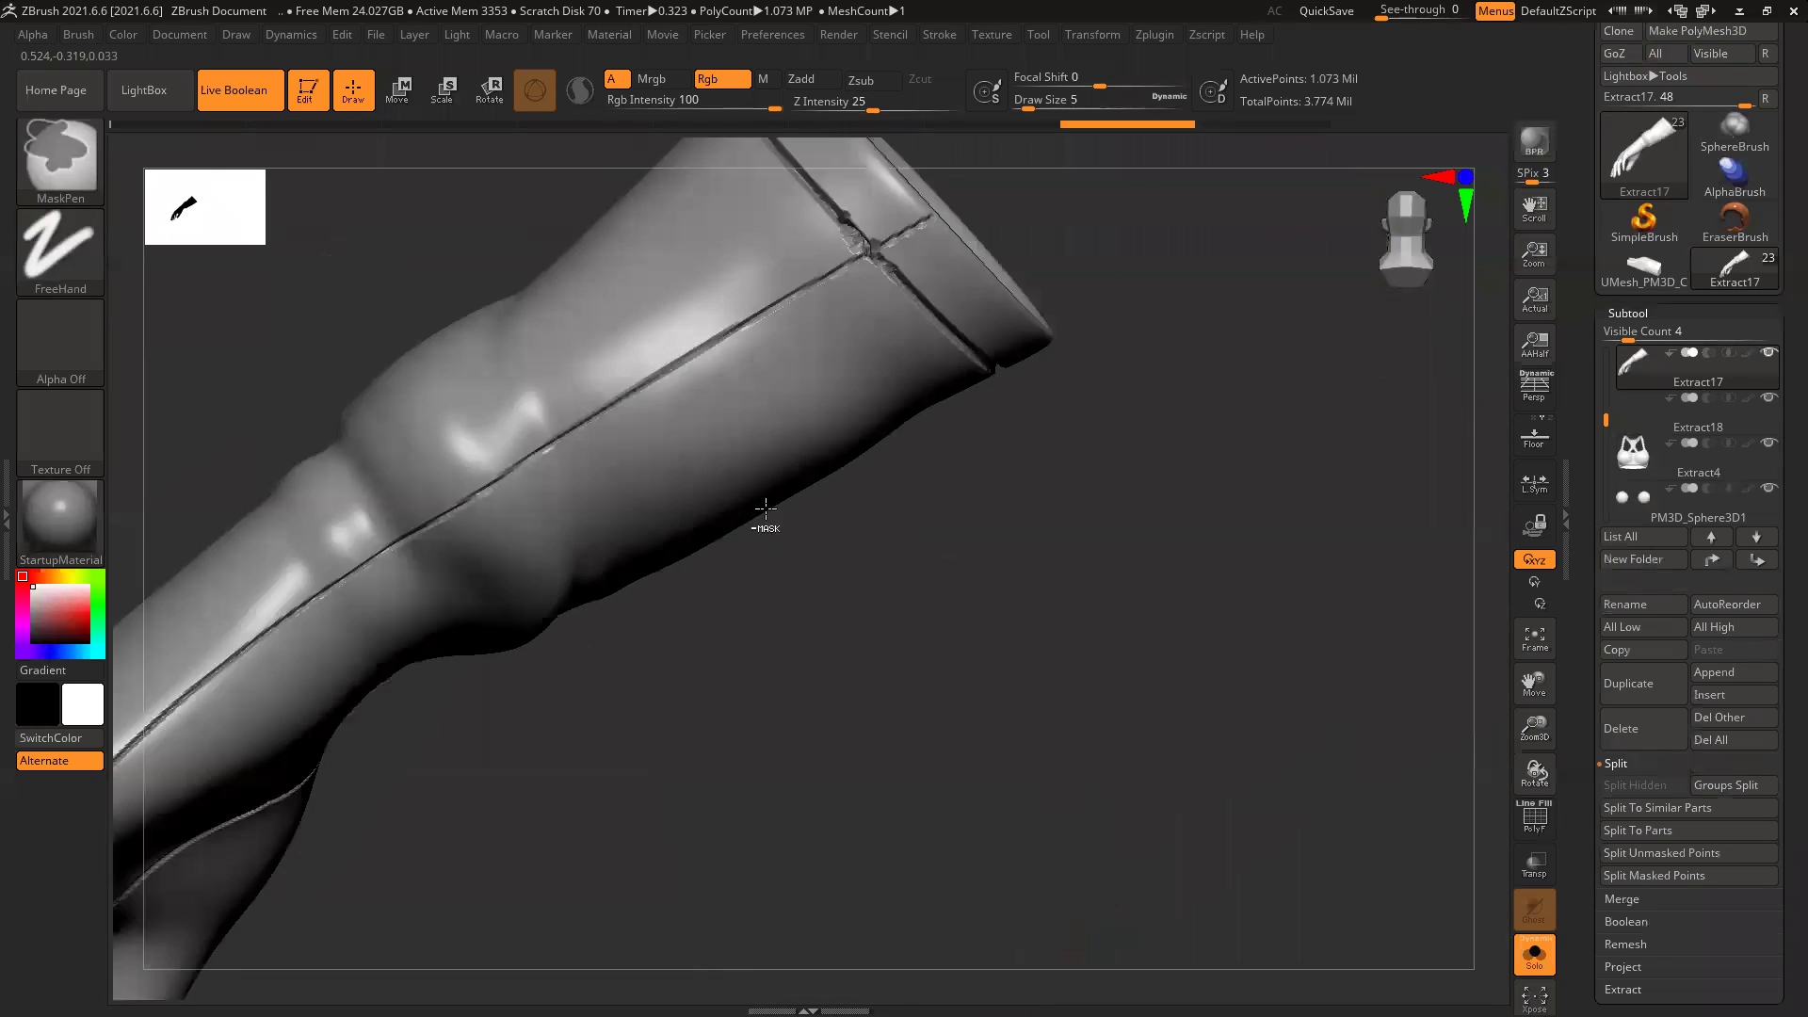
right_click_drag(1029, 751, 965, 942, "alt")
right_click_drag(964, 942, 1014, 513, "ctrl")
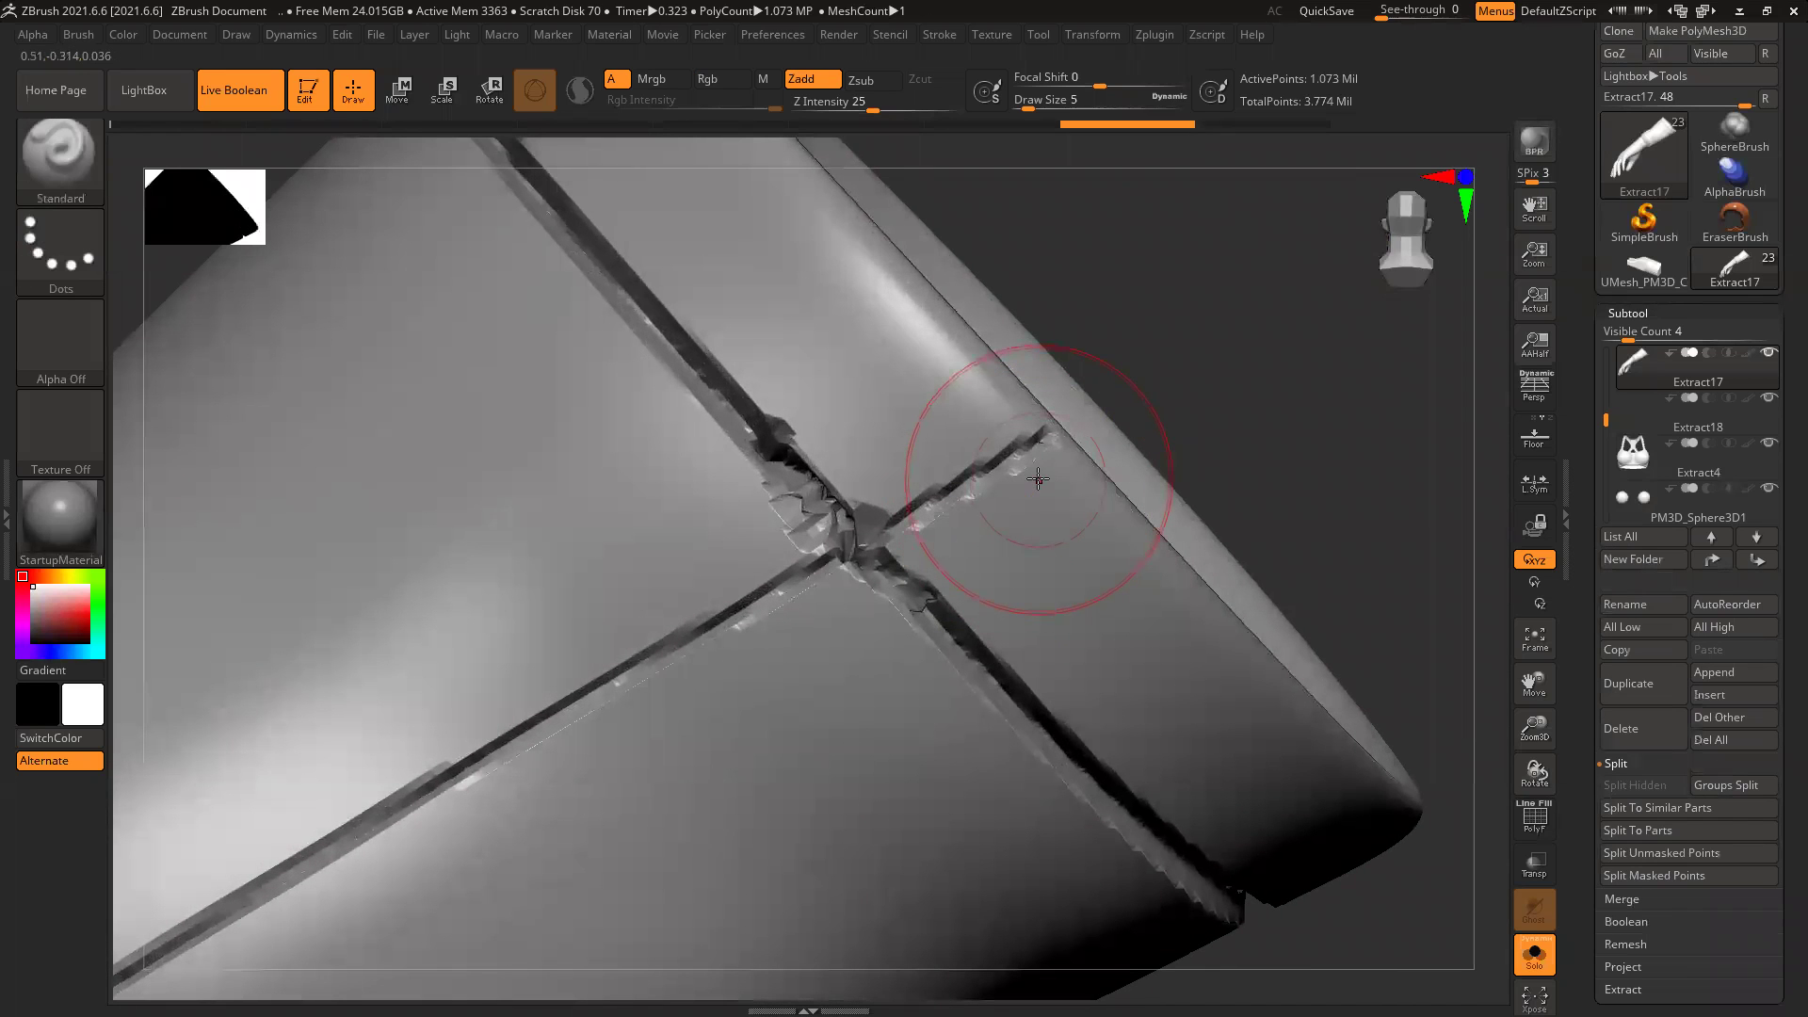
key("bracketleft")
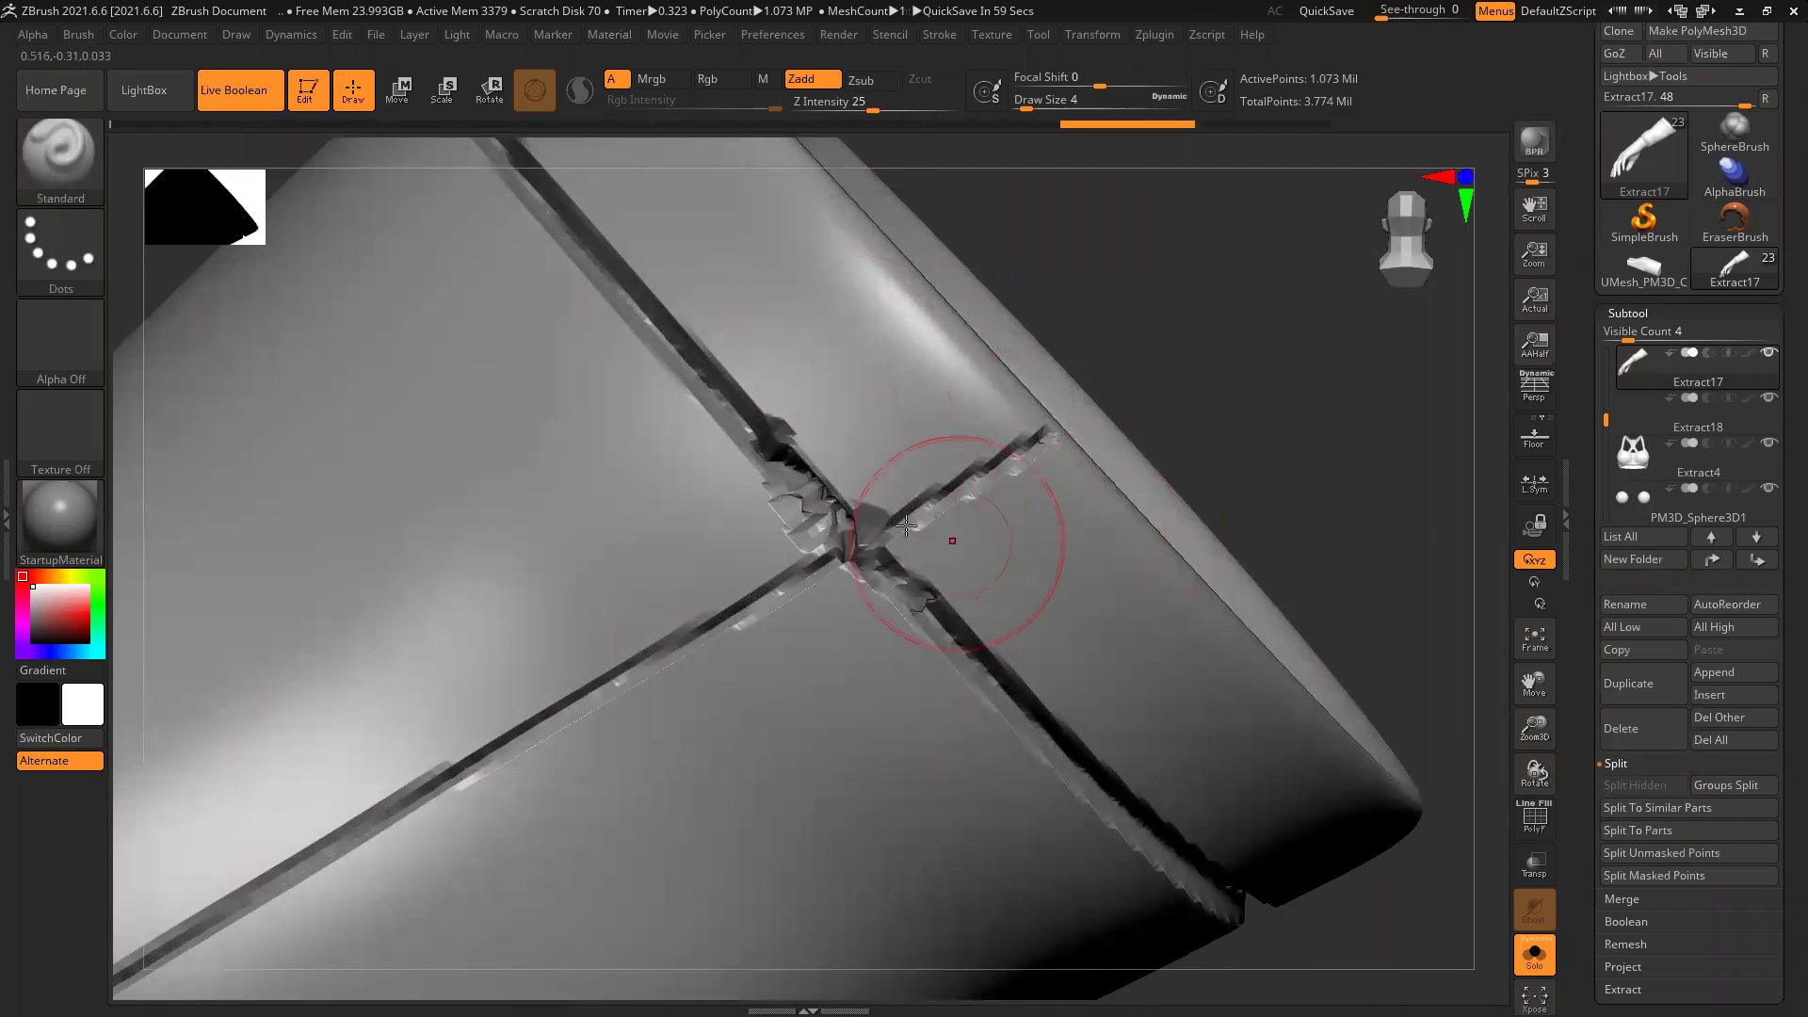
right_click_drag(1177, 354, 1201, 345)
mouse_move(780, 483)
left_mouse_down("shift")
mouse_move(814, 515)
mouse_move(831, 503)
left_mouse_up("shift")
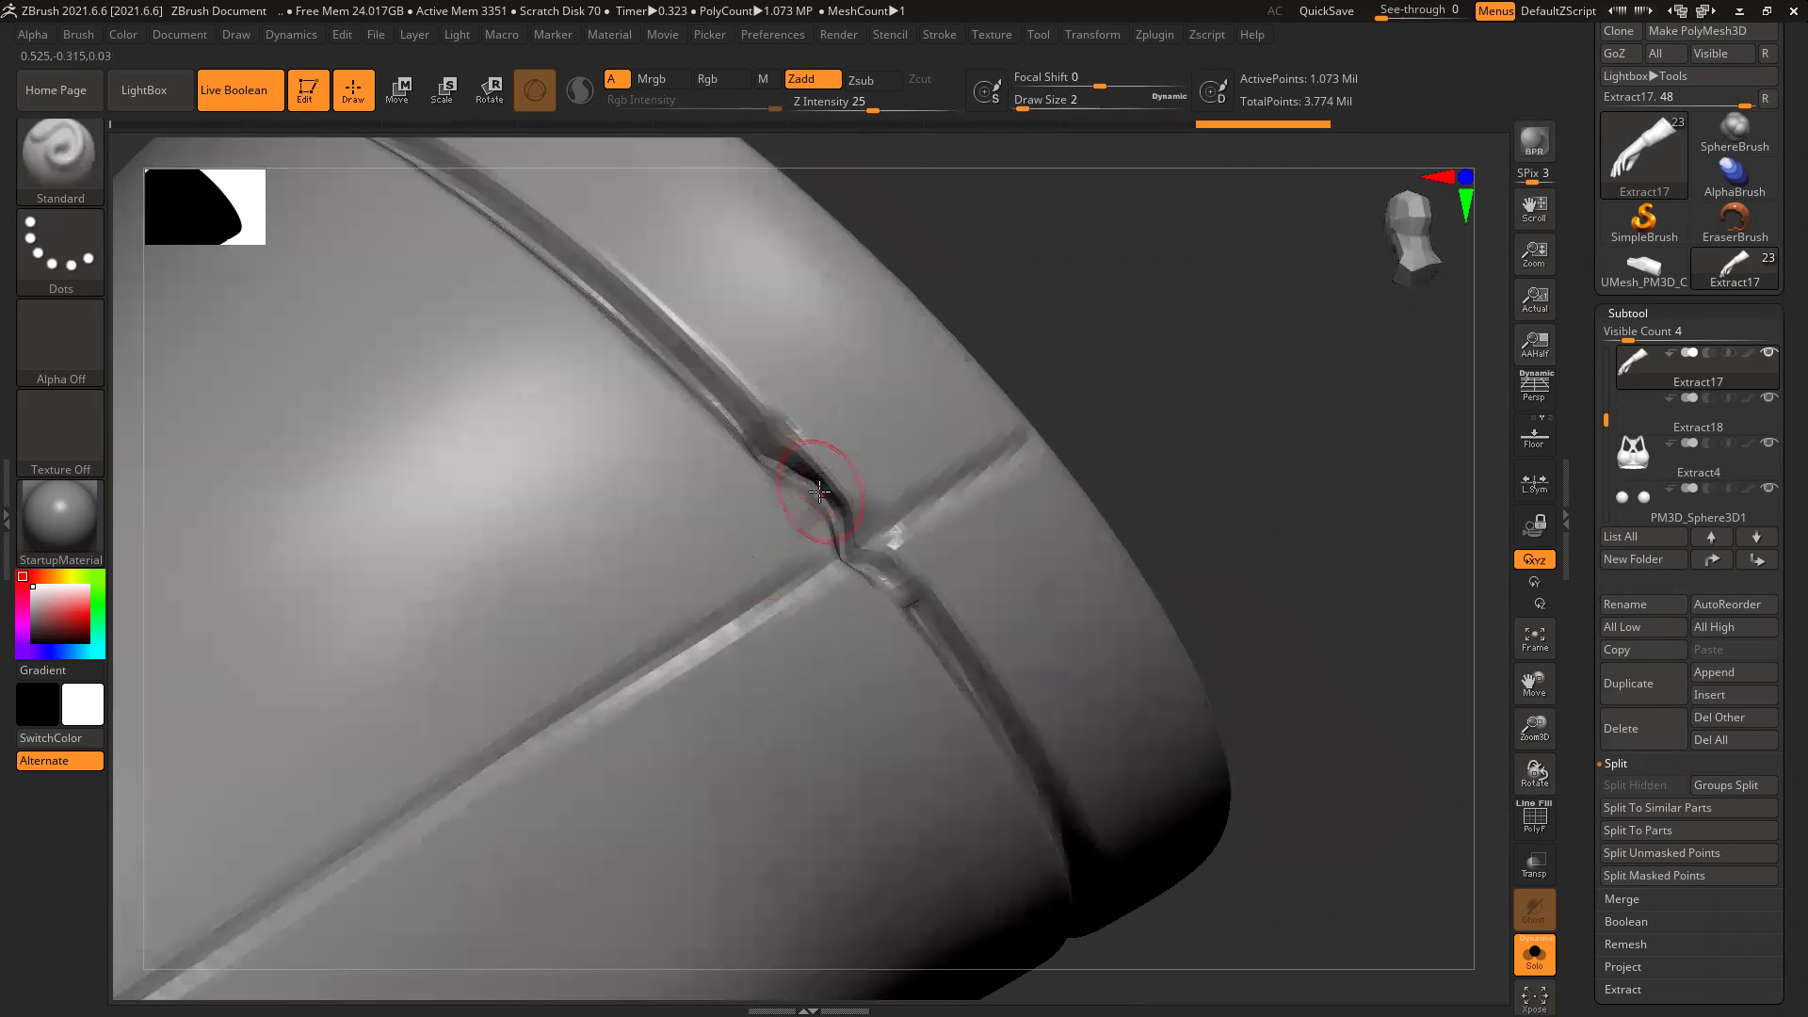
left_click_drag(1169, 412, 1195, 411, "shift")
mouse_move(775, 480)
left_mouse_down("shift")
mouse_move(812, 521)
mouse_move(772, 464)
left_mouse_up("shift")
mouse_move(849, 564)
left_mouse_down("shift")
mouse_move(834, 547)
mouse_move(906, 603)
left_mouse_up("shift")
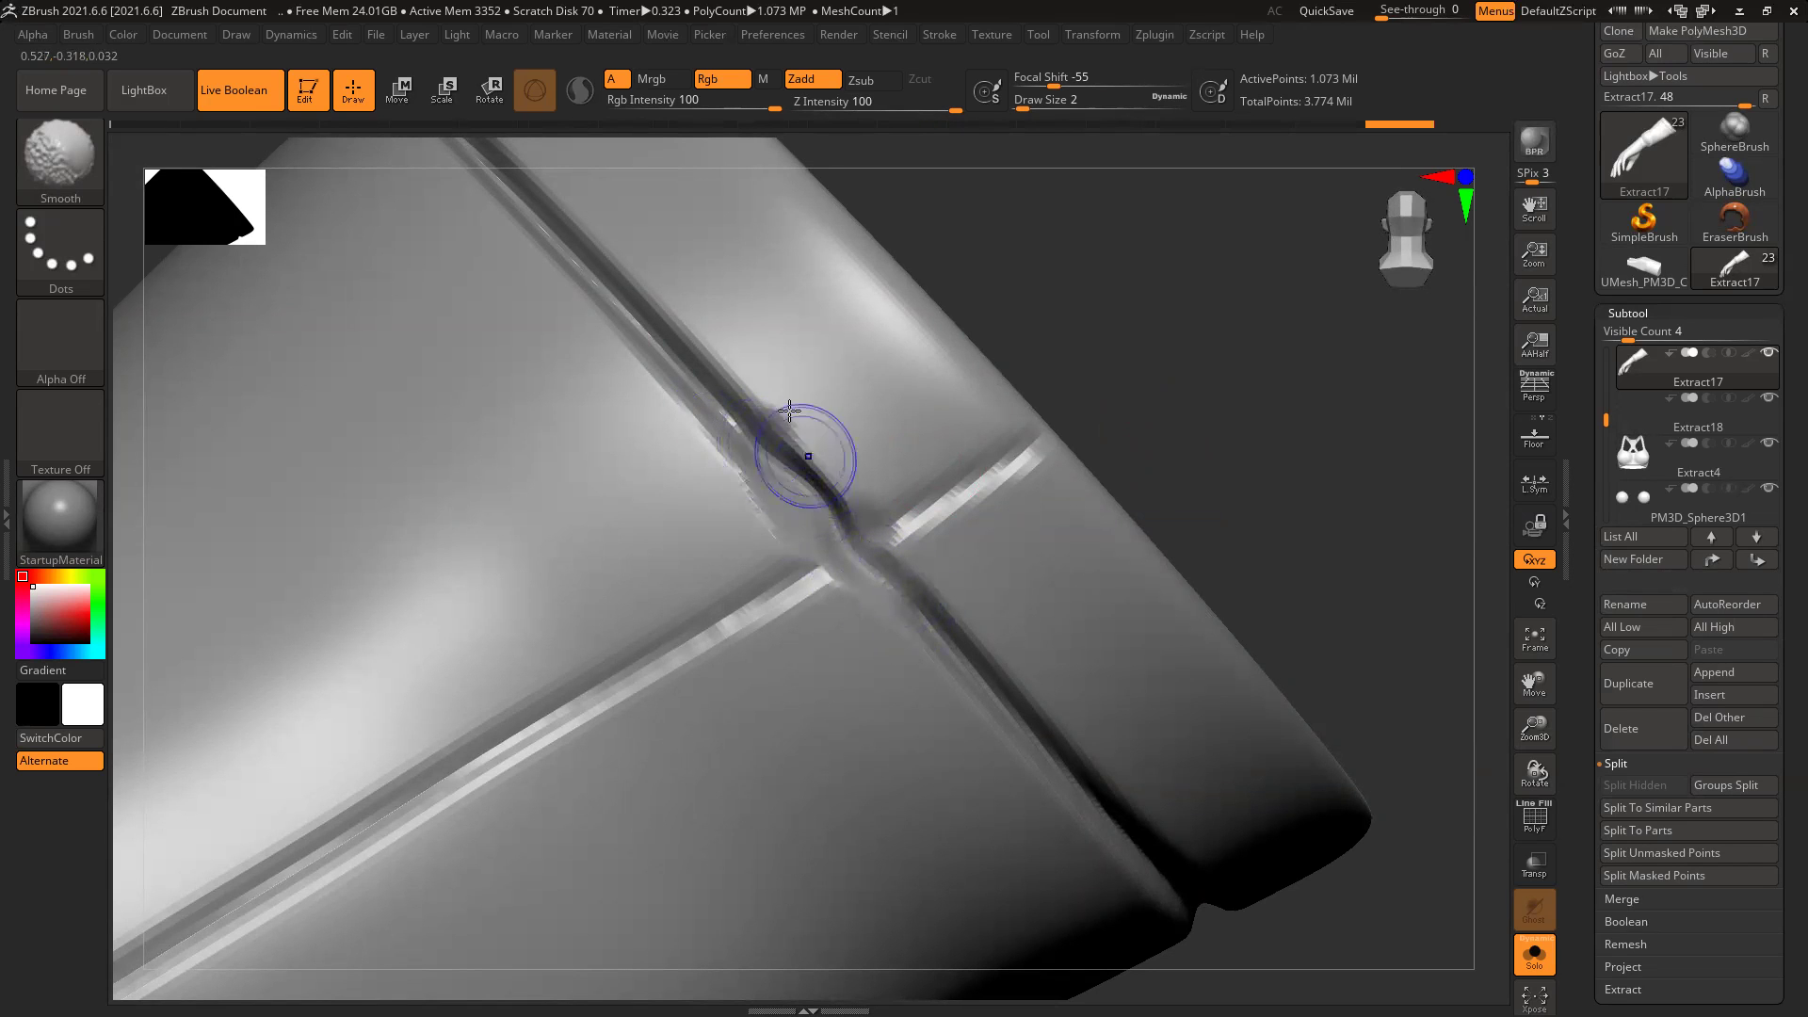
left_click_drag(806, 488, 754, 476, "shift")
left_click_drag(745, 489, 846, 555, "shift")
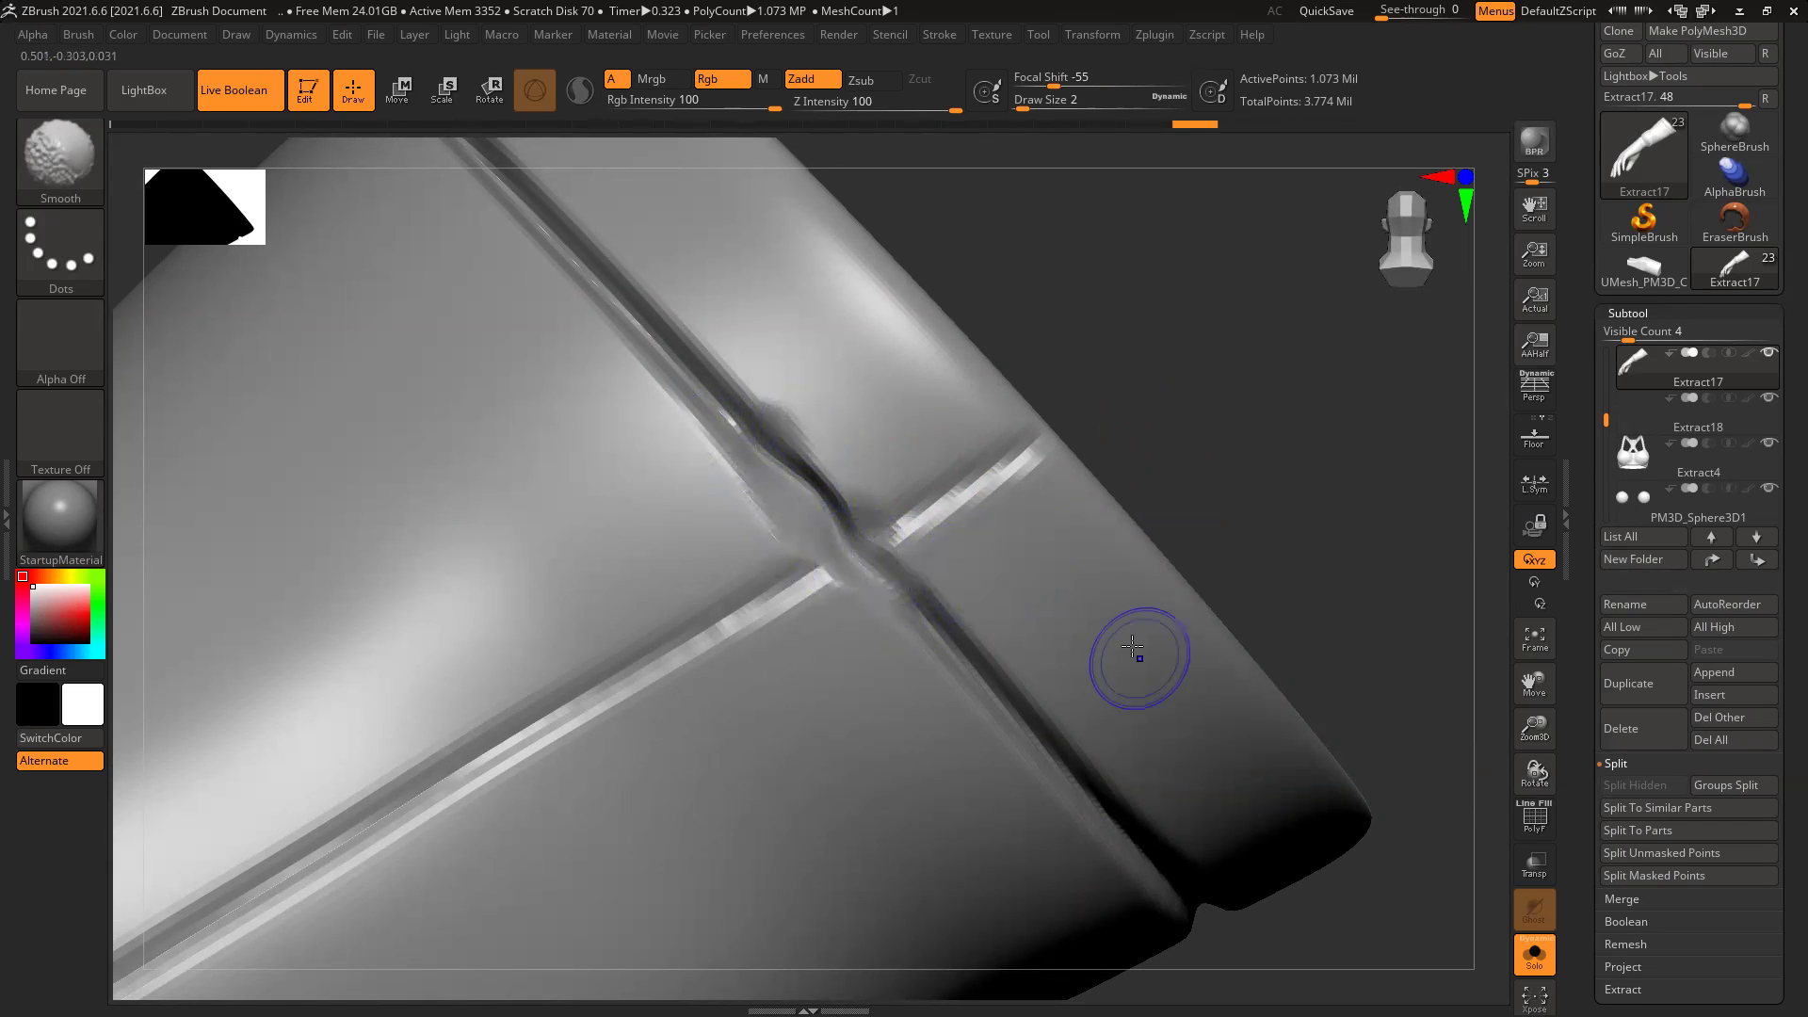
Step: Smooth the kink in the horizontal seam around the cuff's other side, reducing the draw size to 1 and undoing the last stroke
right_click_drag(1283, 597, 1036, 746, "ctrl")
mouse_move(1036, 746)
left_mouse_down()
mouse_move(1110, 775)
mouse_move(1104, 678)
left_mouse_up()
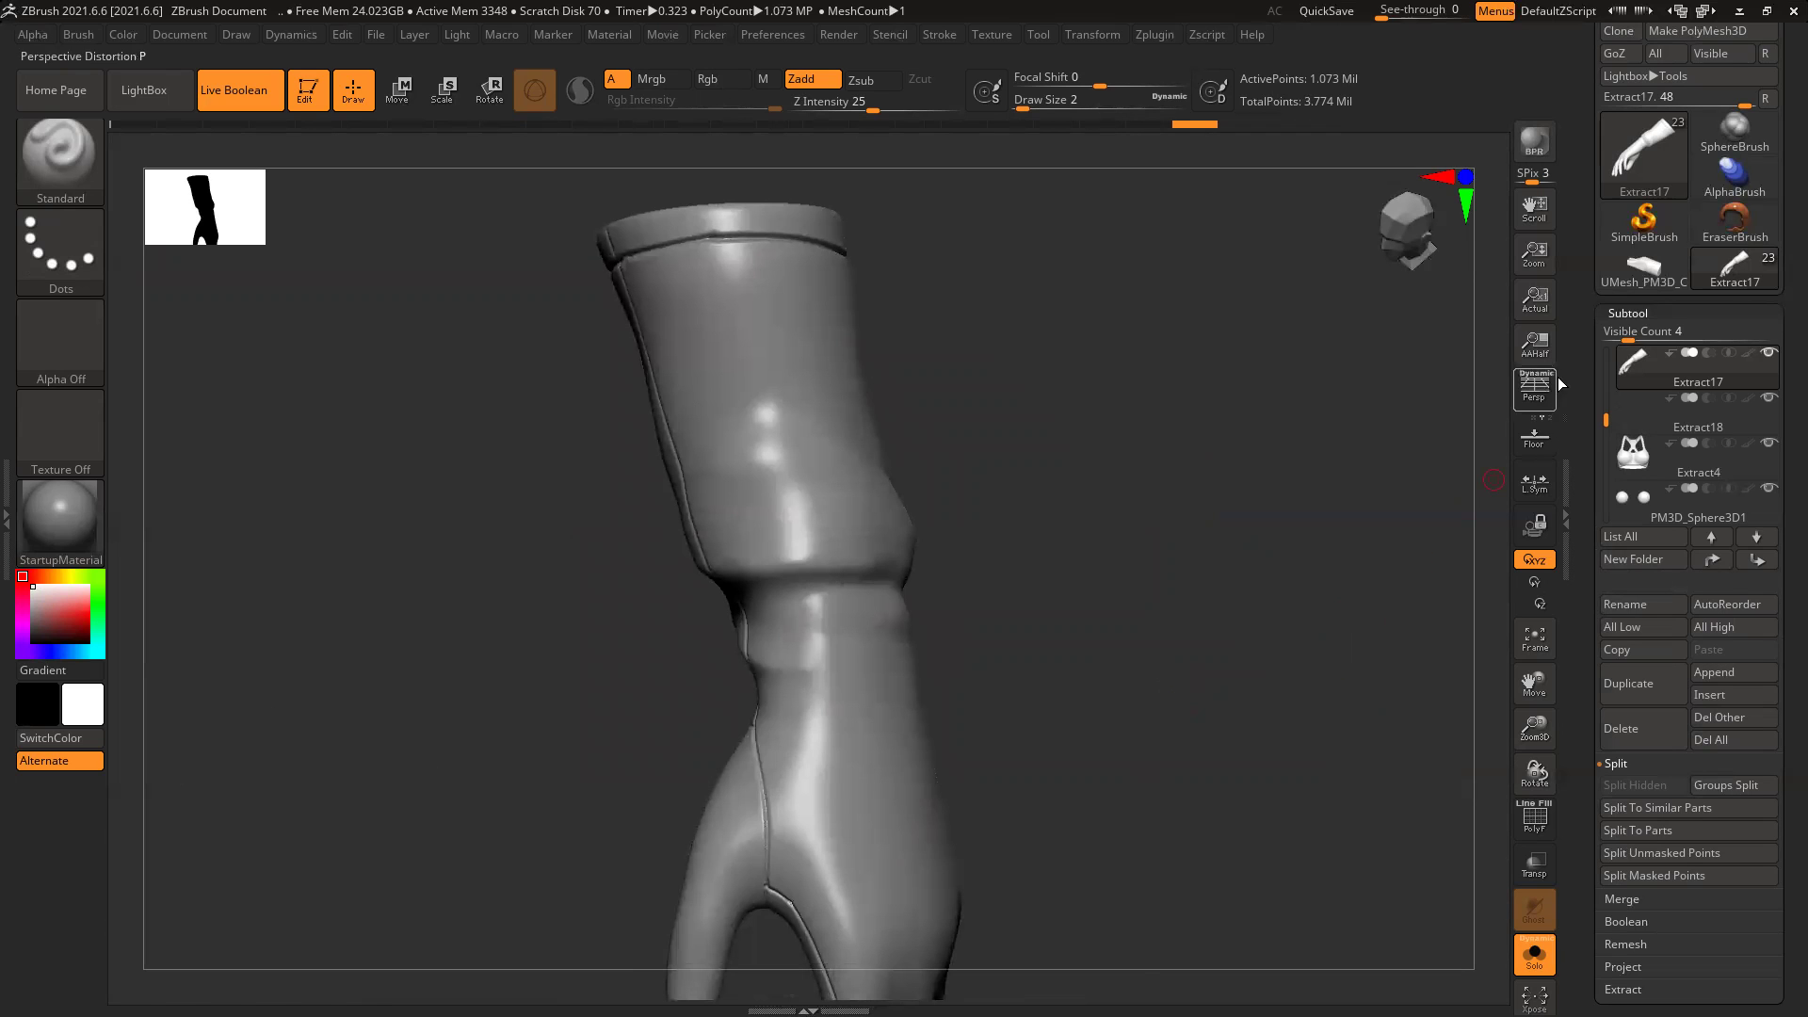
mouse_move(1344, 537)
left_mouse_down()
mouse_move(1247, 574)
mouse_move(1017, 395)
mouse_move(1166, 556)
left_mouse_up()
right_click_drag(1166, 556, 1101, 518)
right_click_drag(823, 392, 1179, 759, "ctrl")
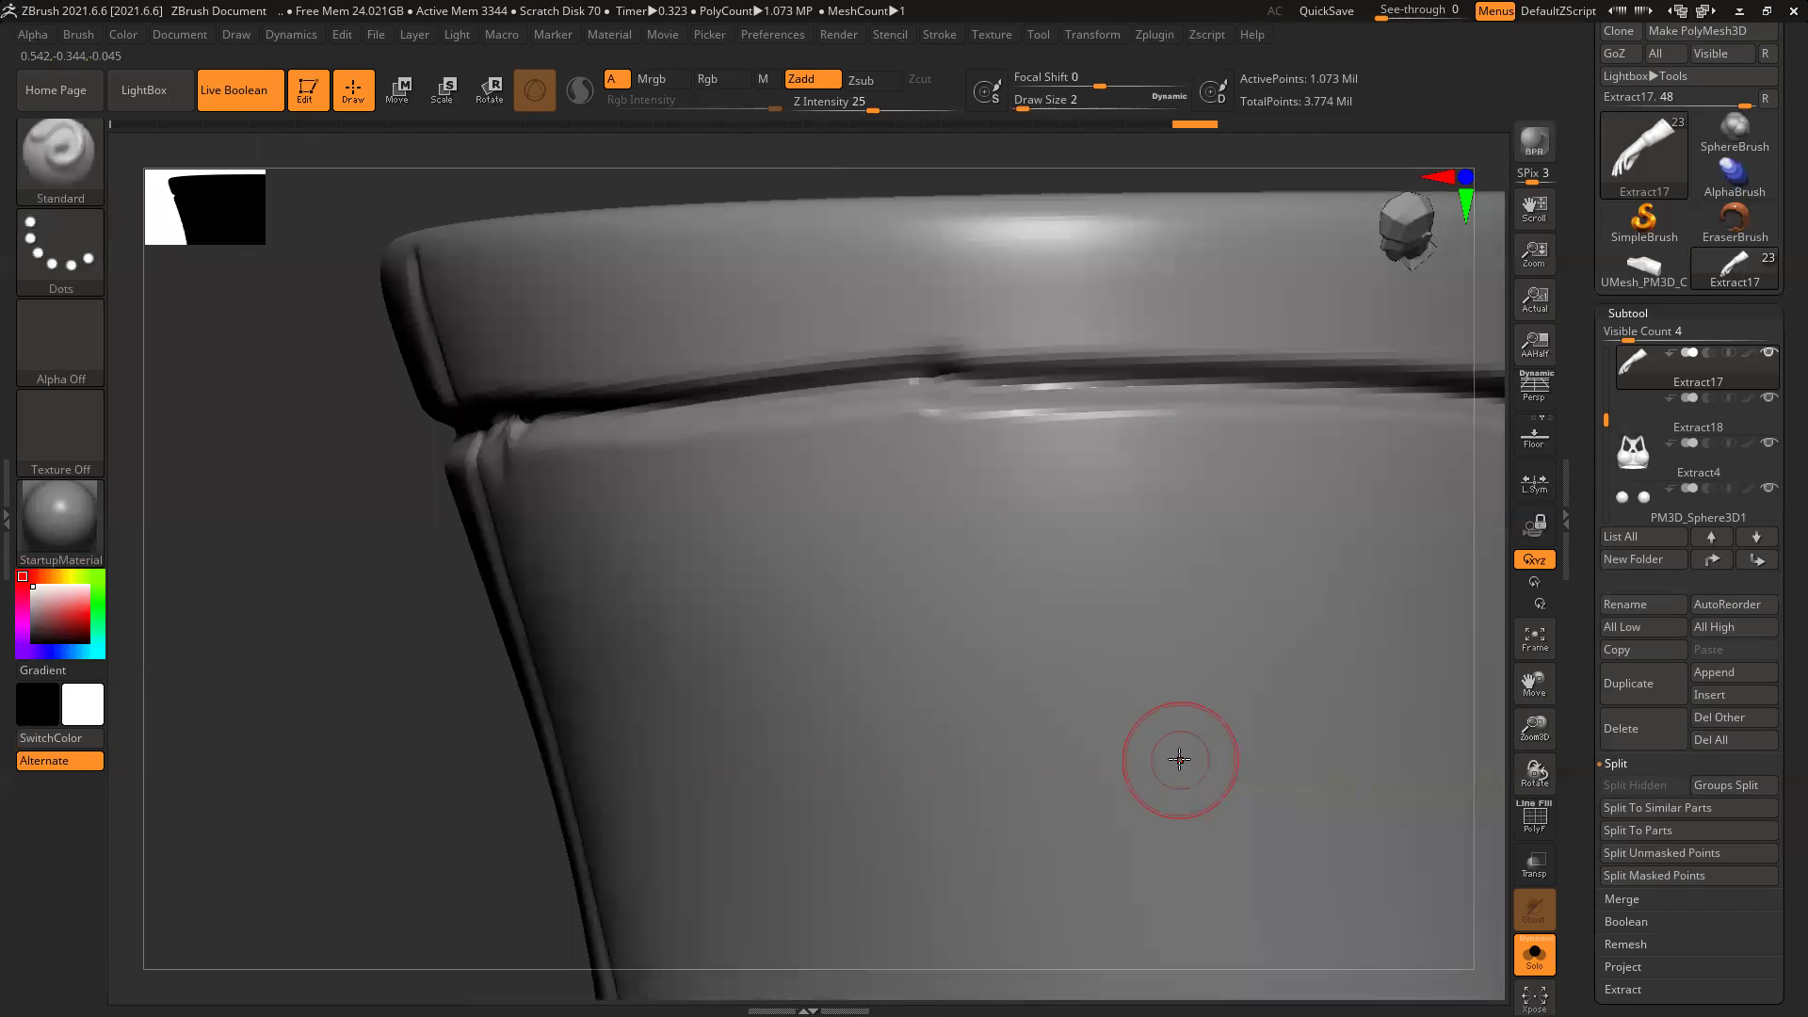
left_click_drag(917, 378, 976, 396, "shift")
key("shift")
key("ctrl")
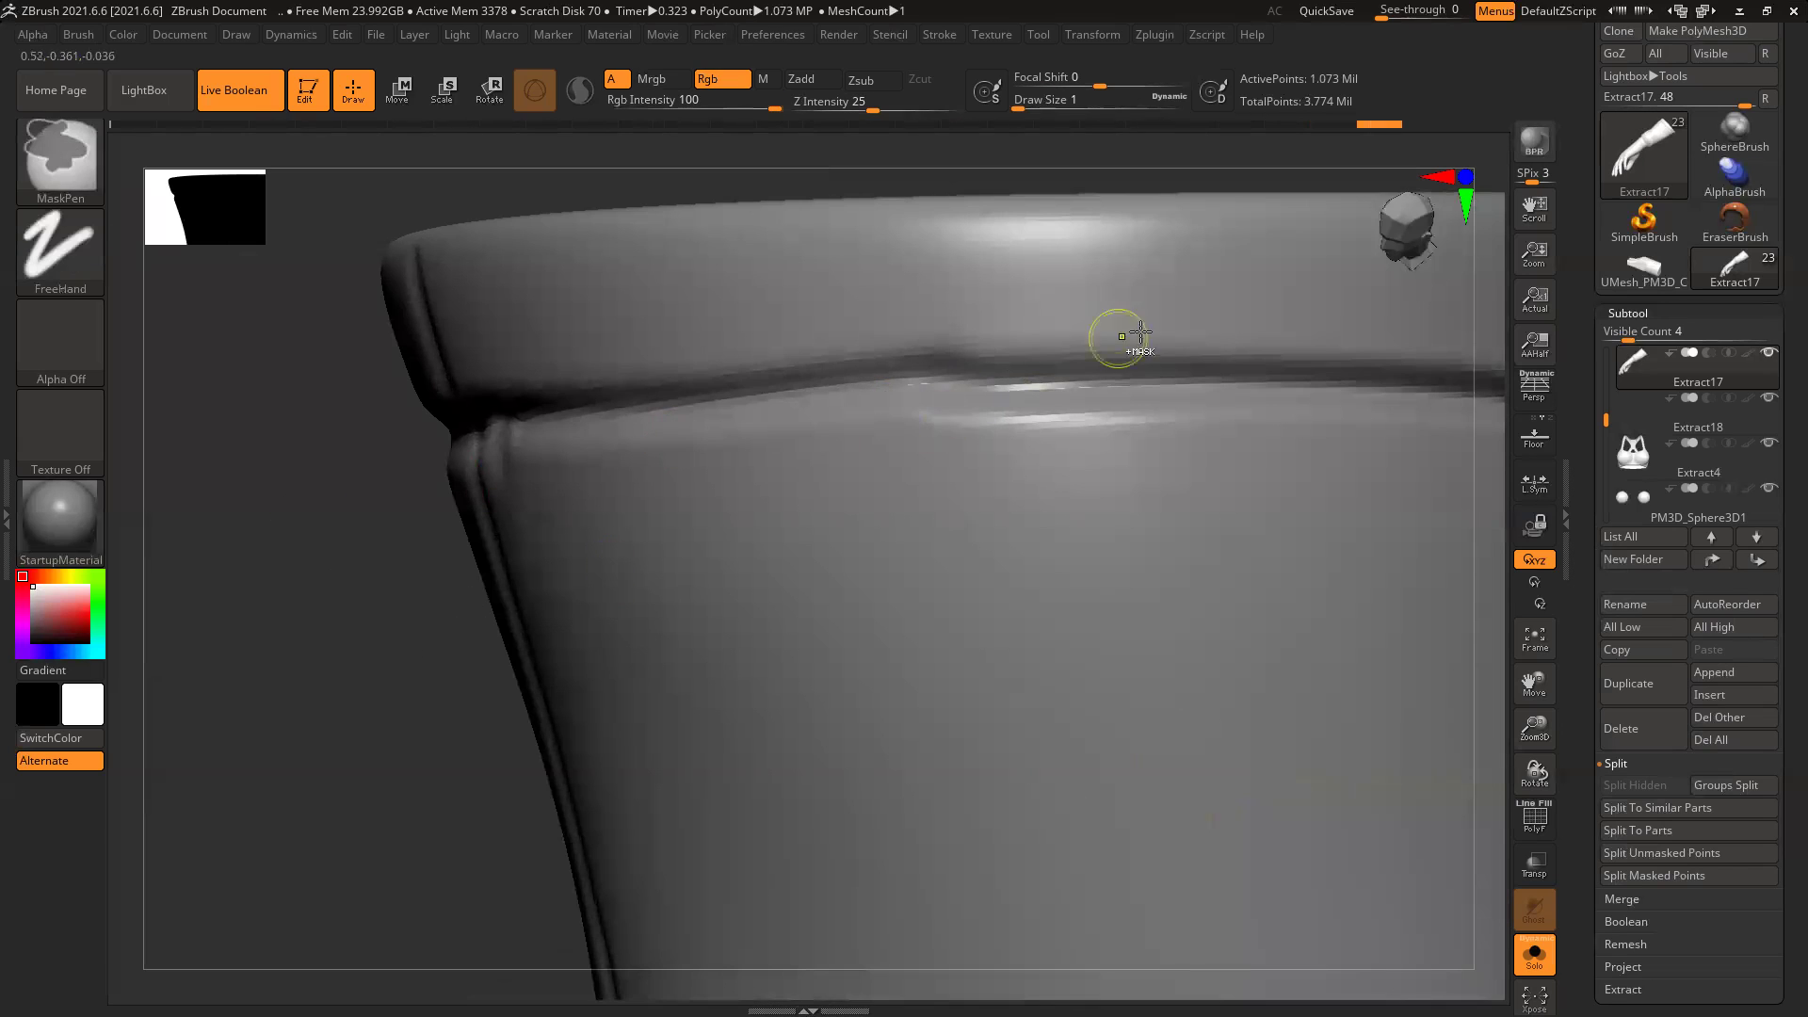
key("shift")
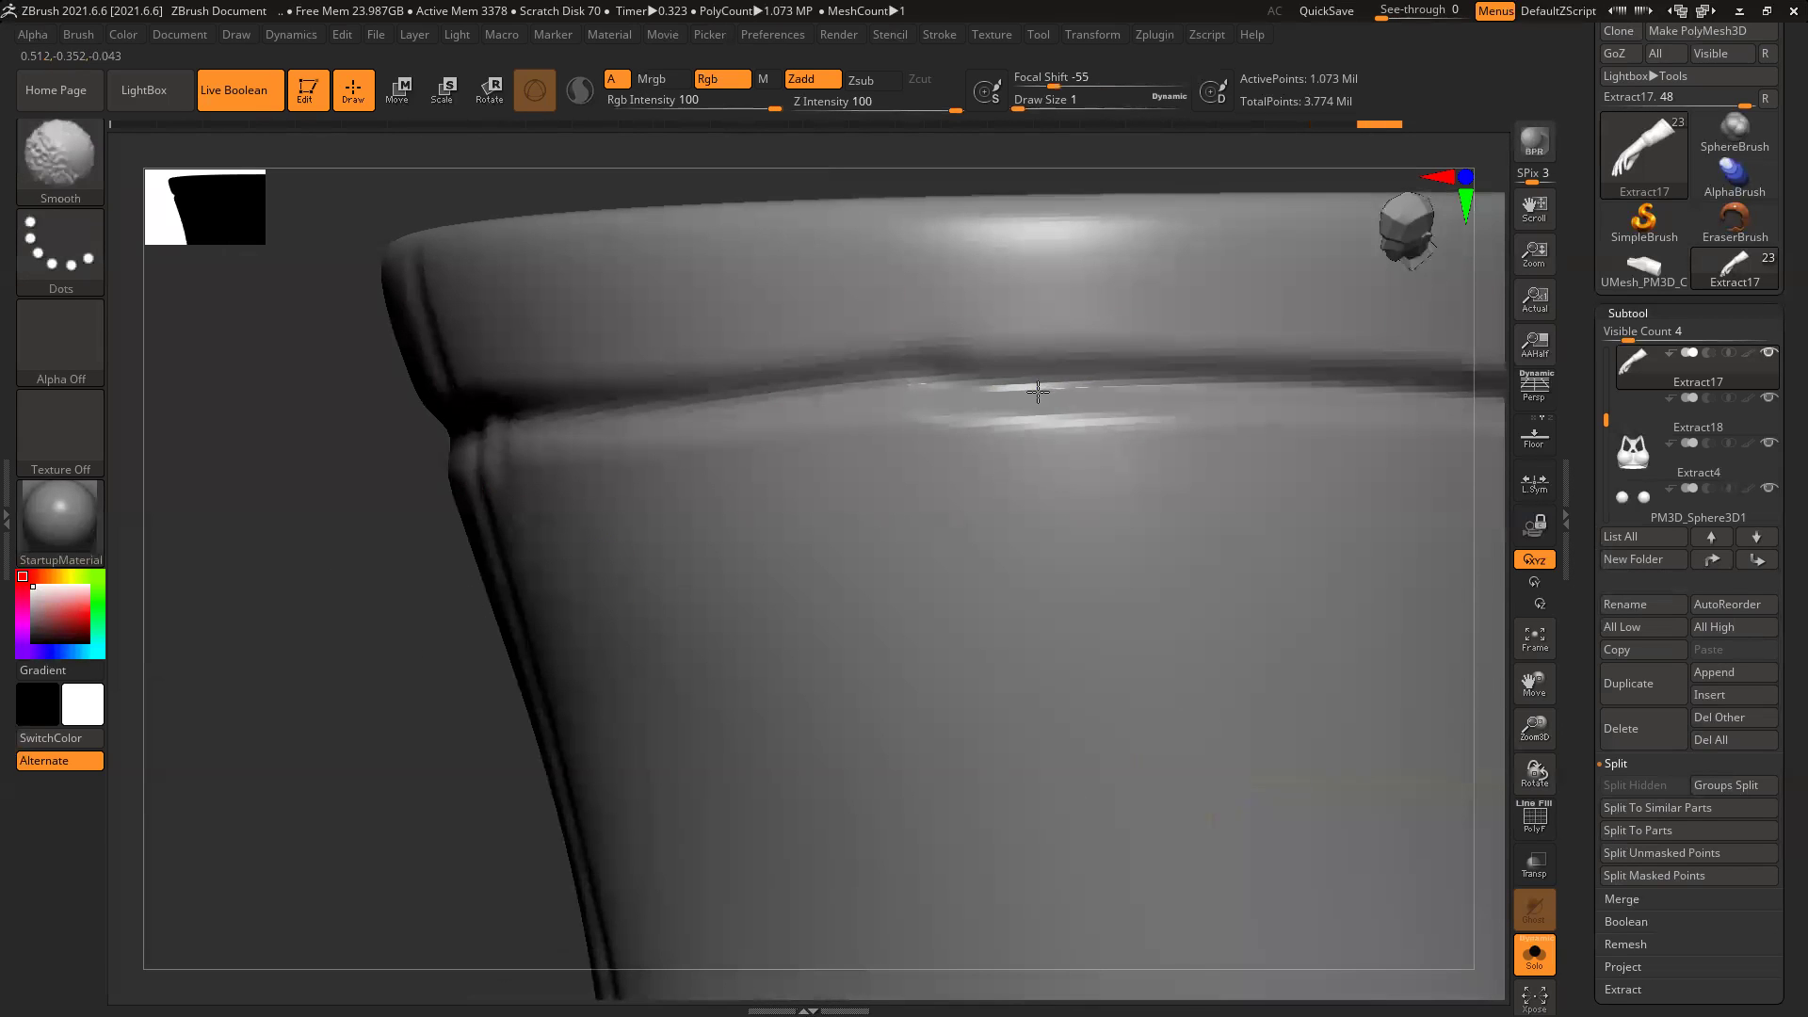
left_click_drag(1037, 392, 1034, 396, "shift")
key("ctrl+z")
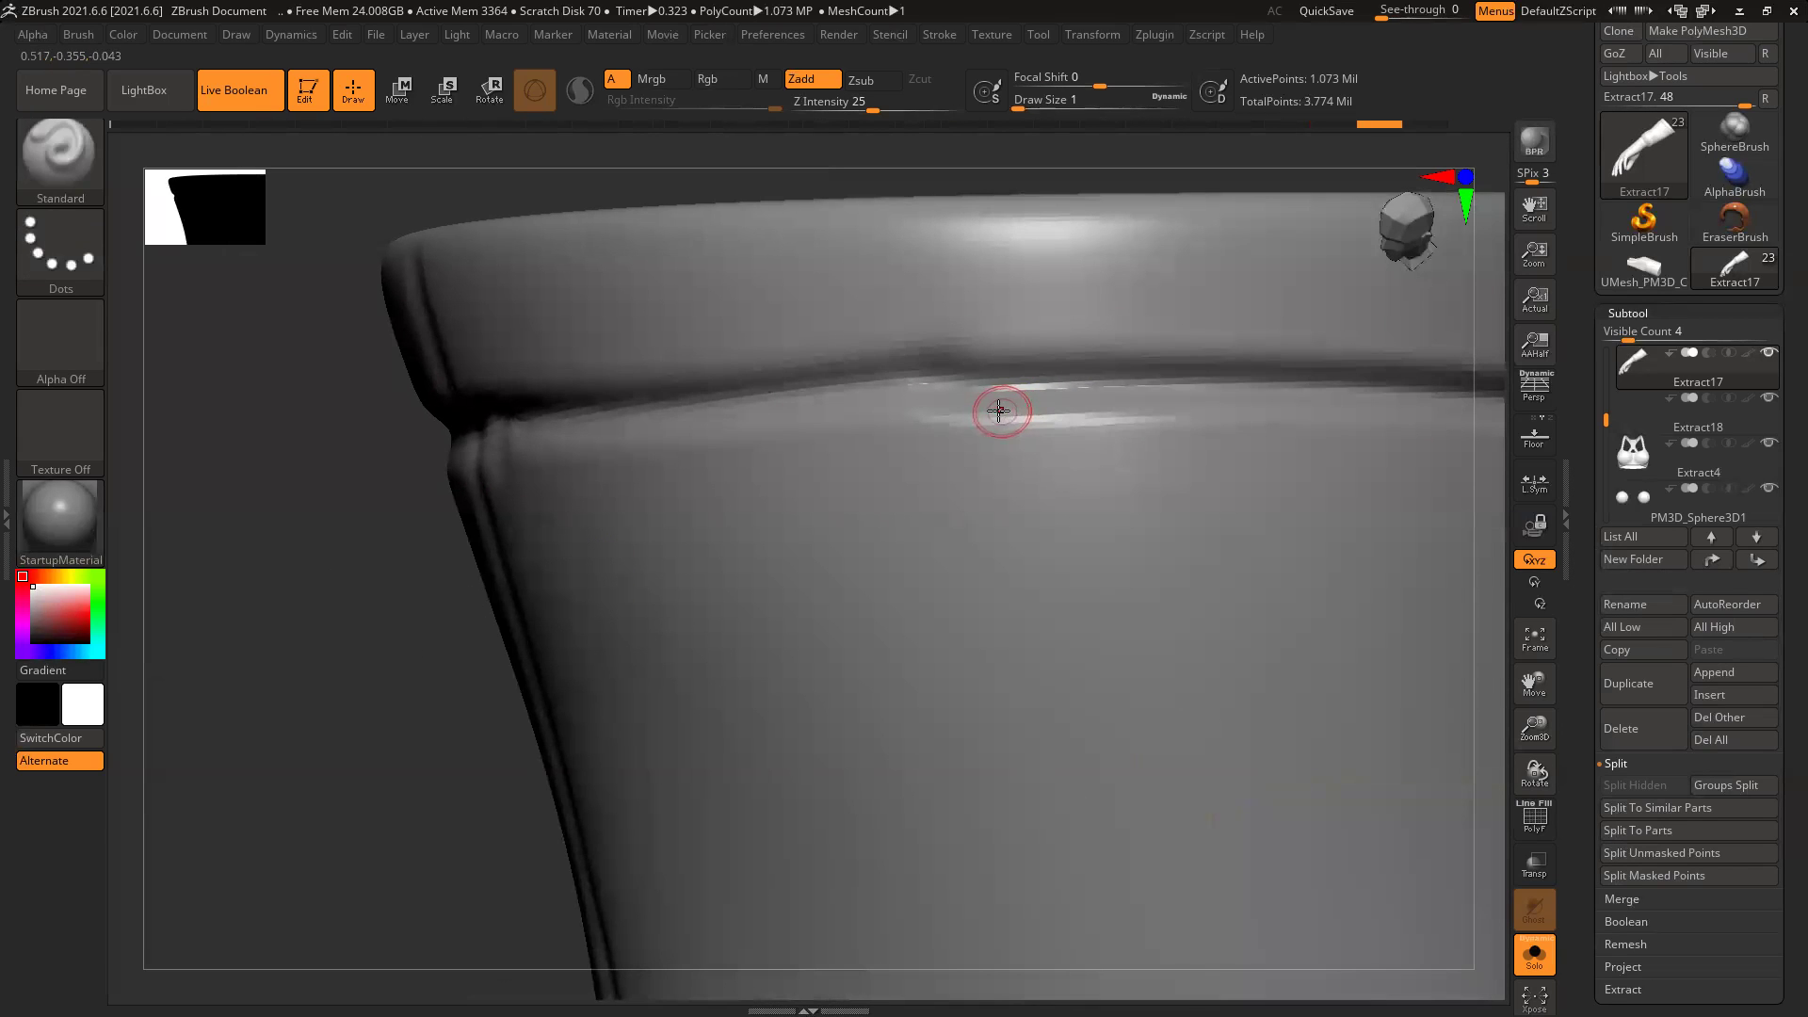
Step: Check and smooth the seams around the rest of the cuff, raising the draw size to 5
mouse_move(368, 572)
left_mouse_down()
mouse_move(415, 561)
mouse_move(439, 429)
mouse_move(405, 425)
mouse_move(472, 432)
left_mouse_up()
key("shift")
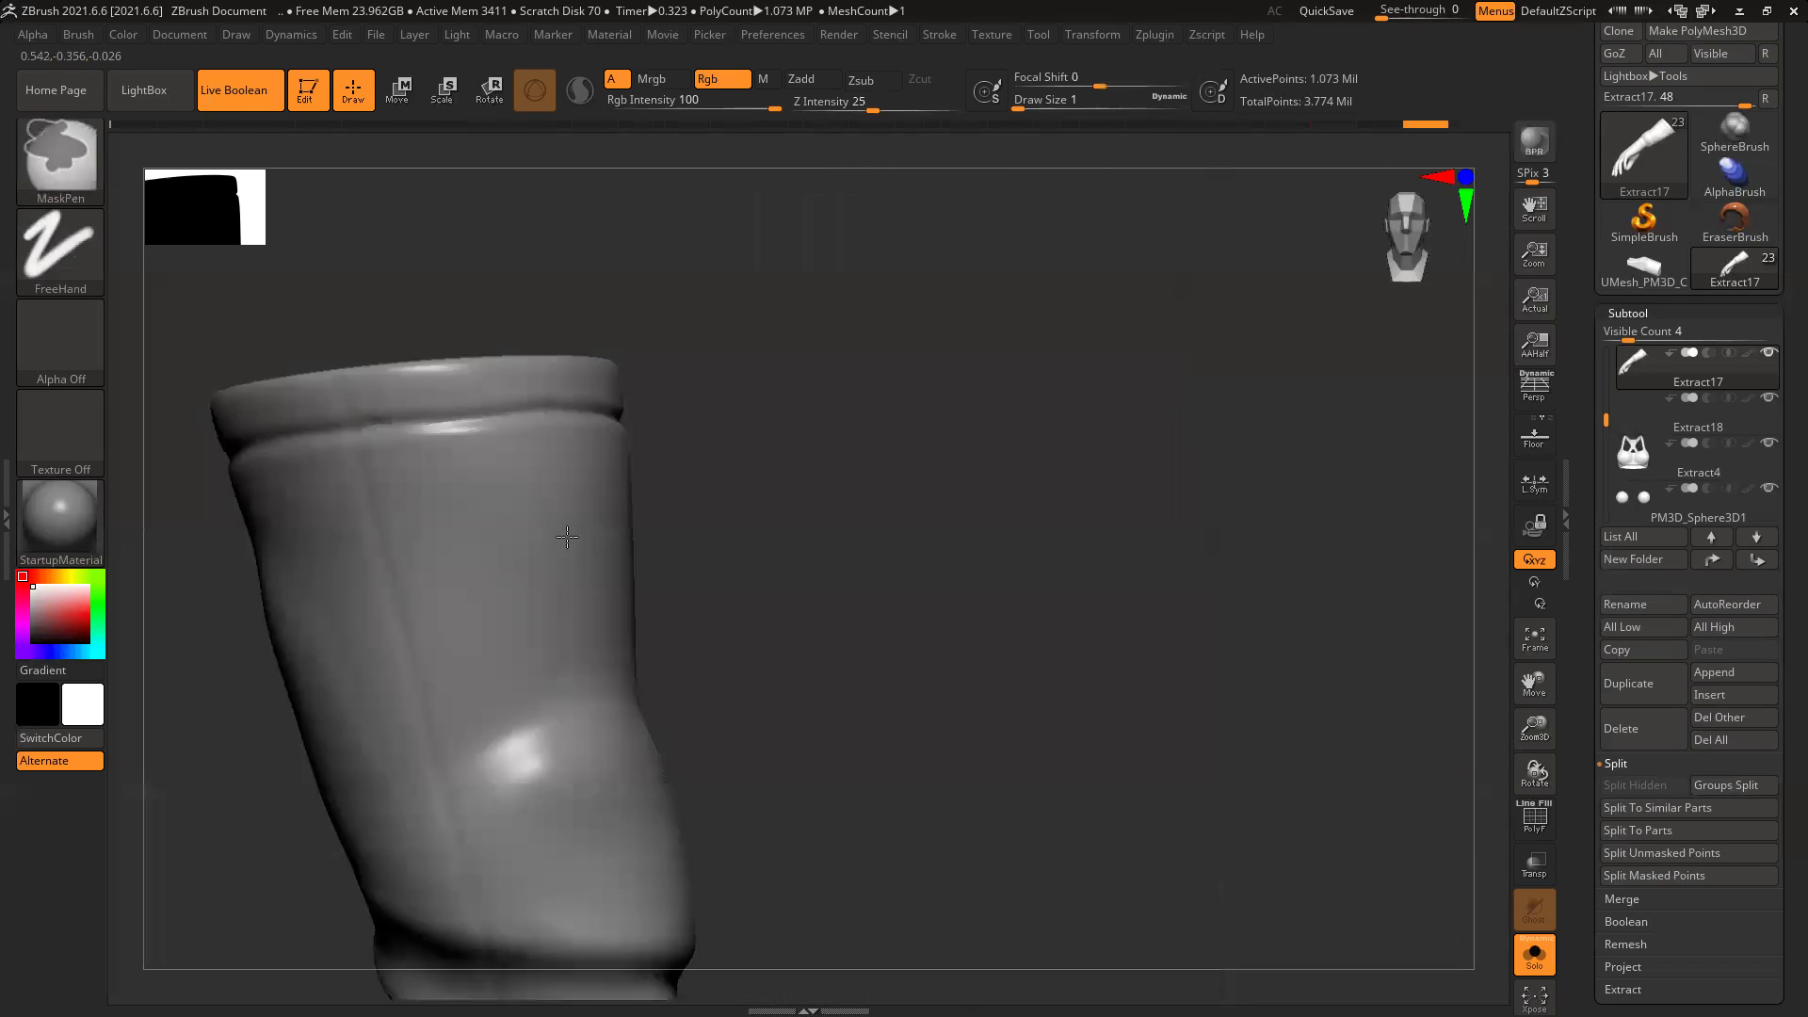
right_click_drag(567, 537, 1143, 500, "ctrl")
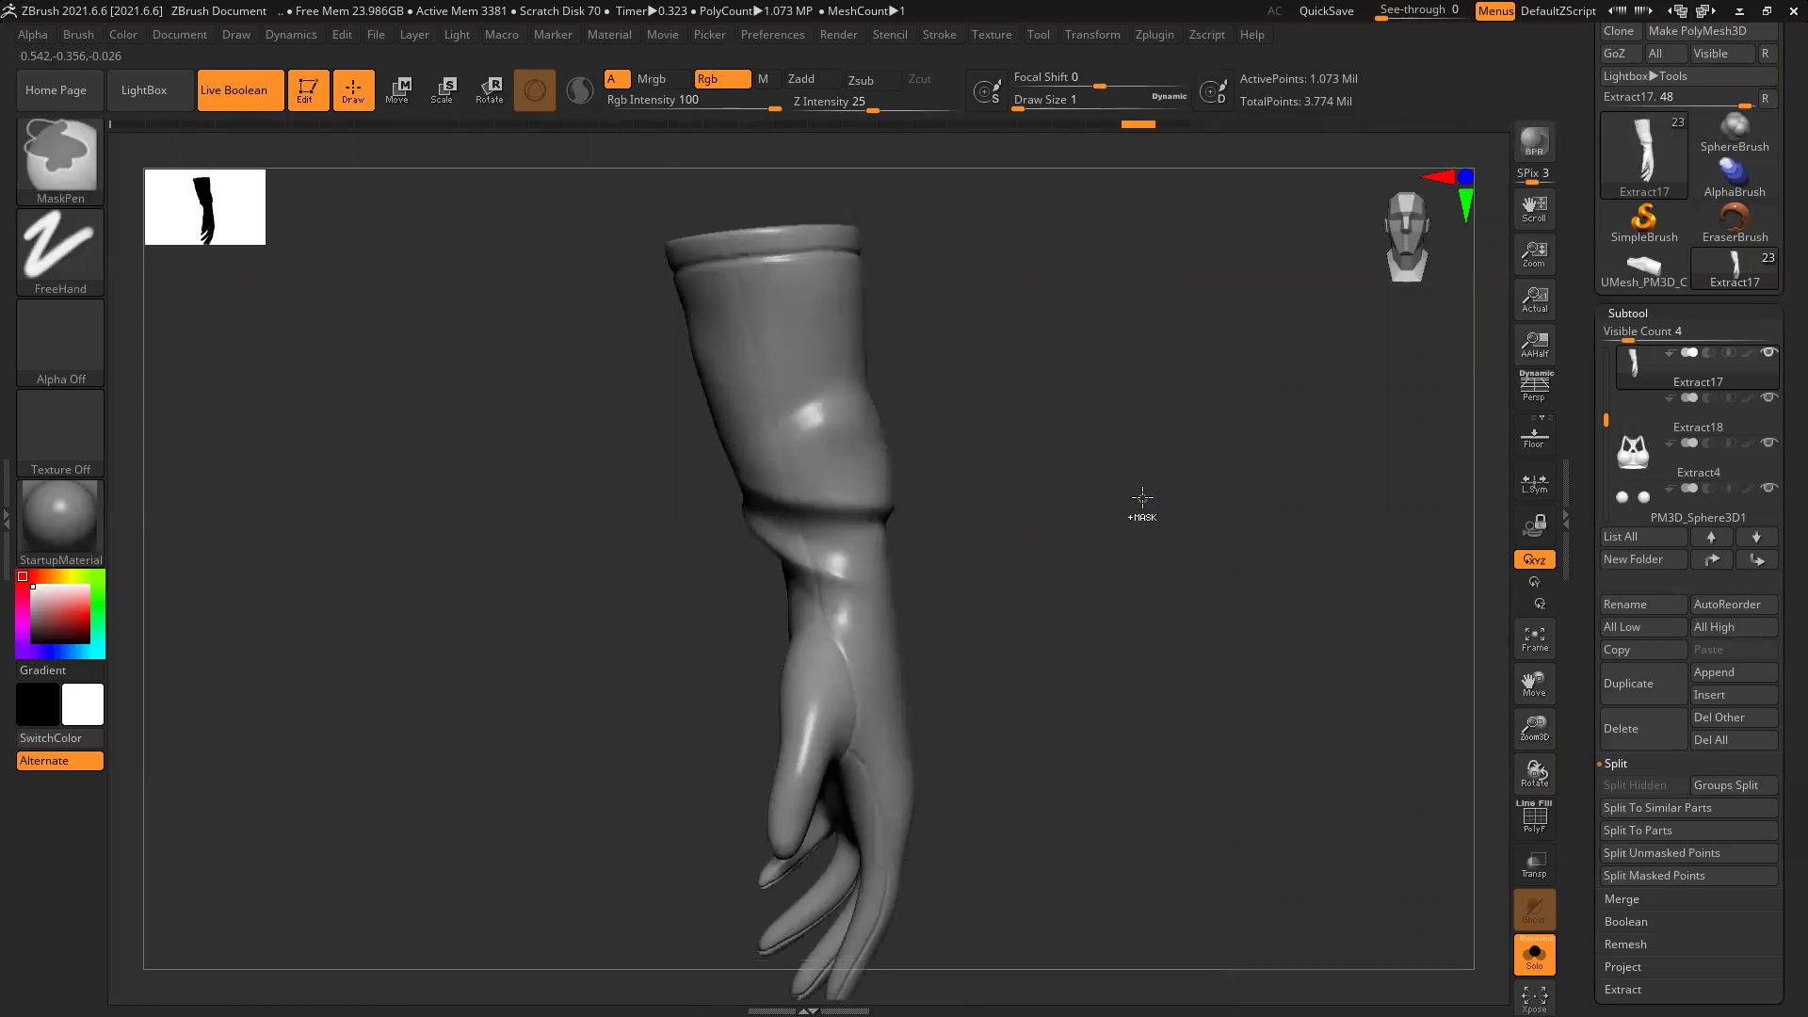
key("ctrl")
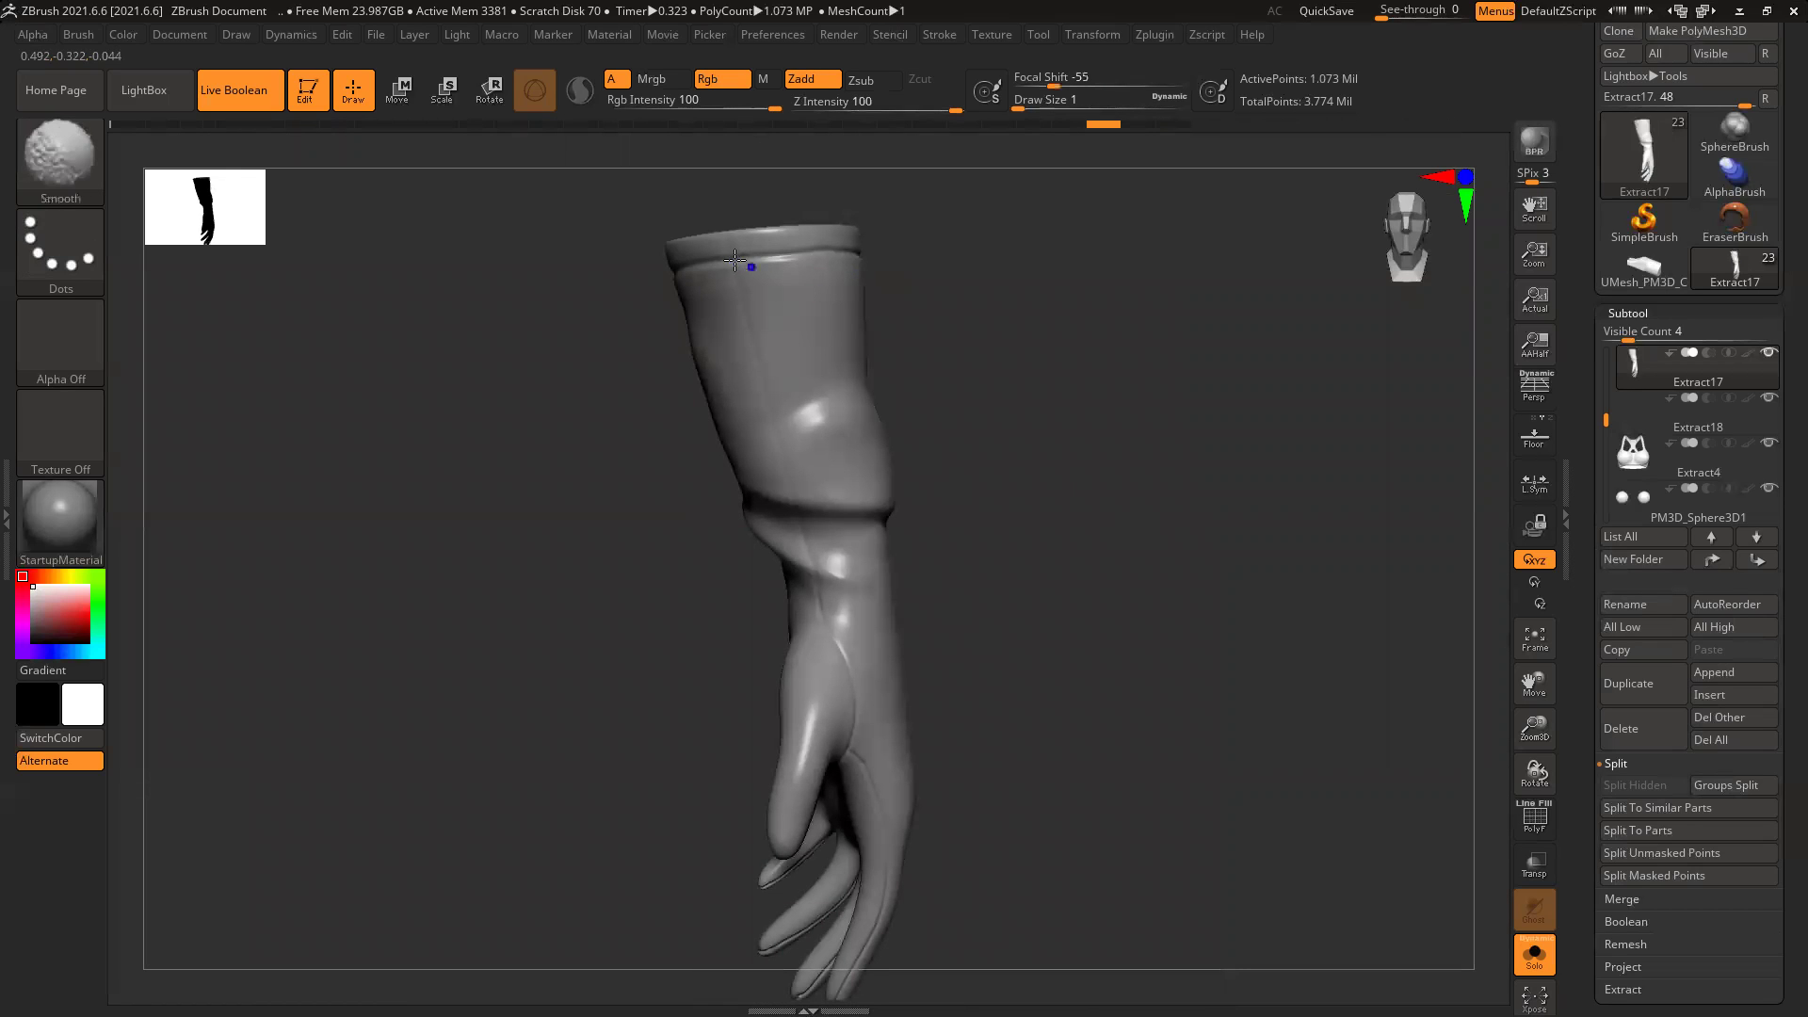
key("ctrl")
key("shift")
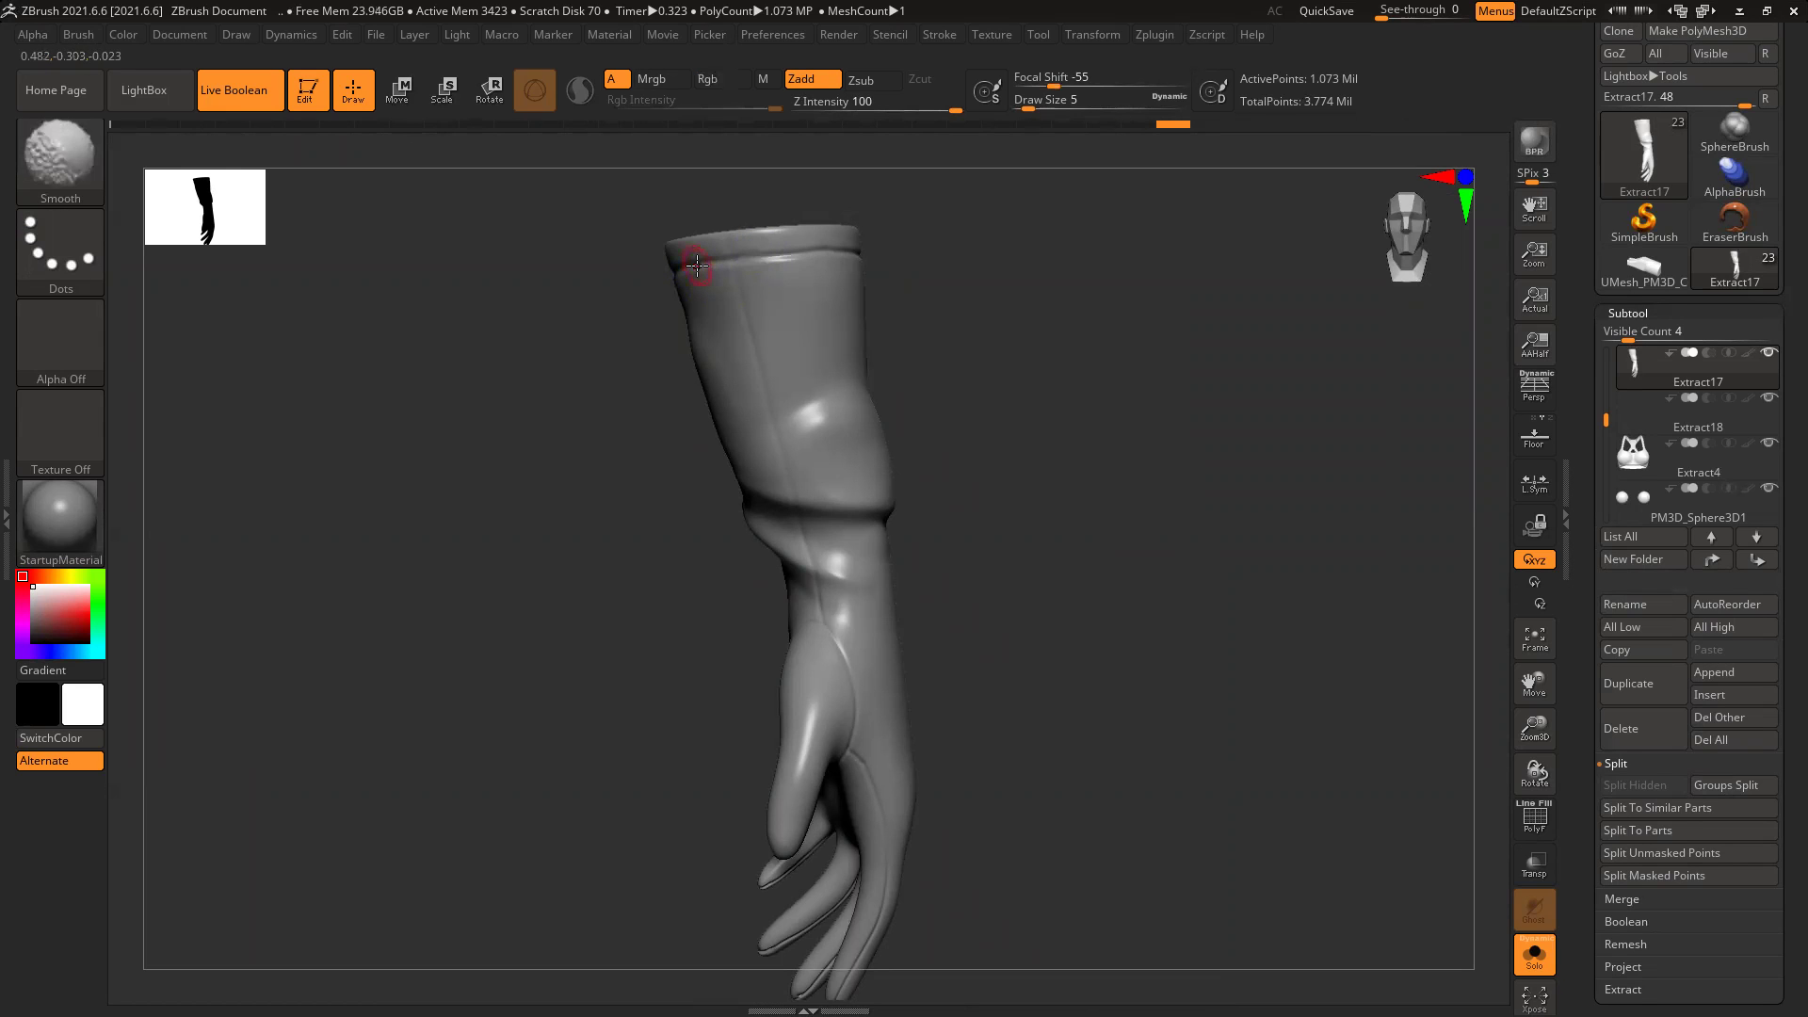
left_click_drag(1076, 565, 1240, 564)
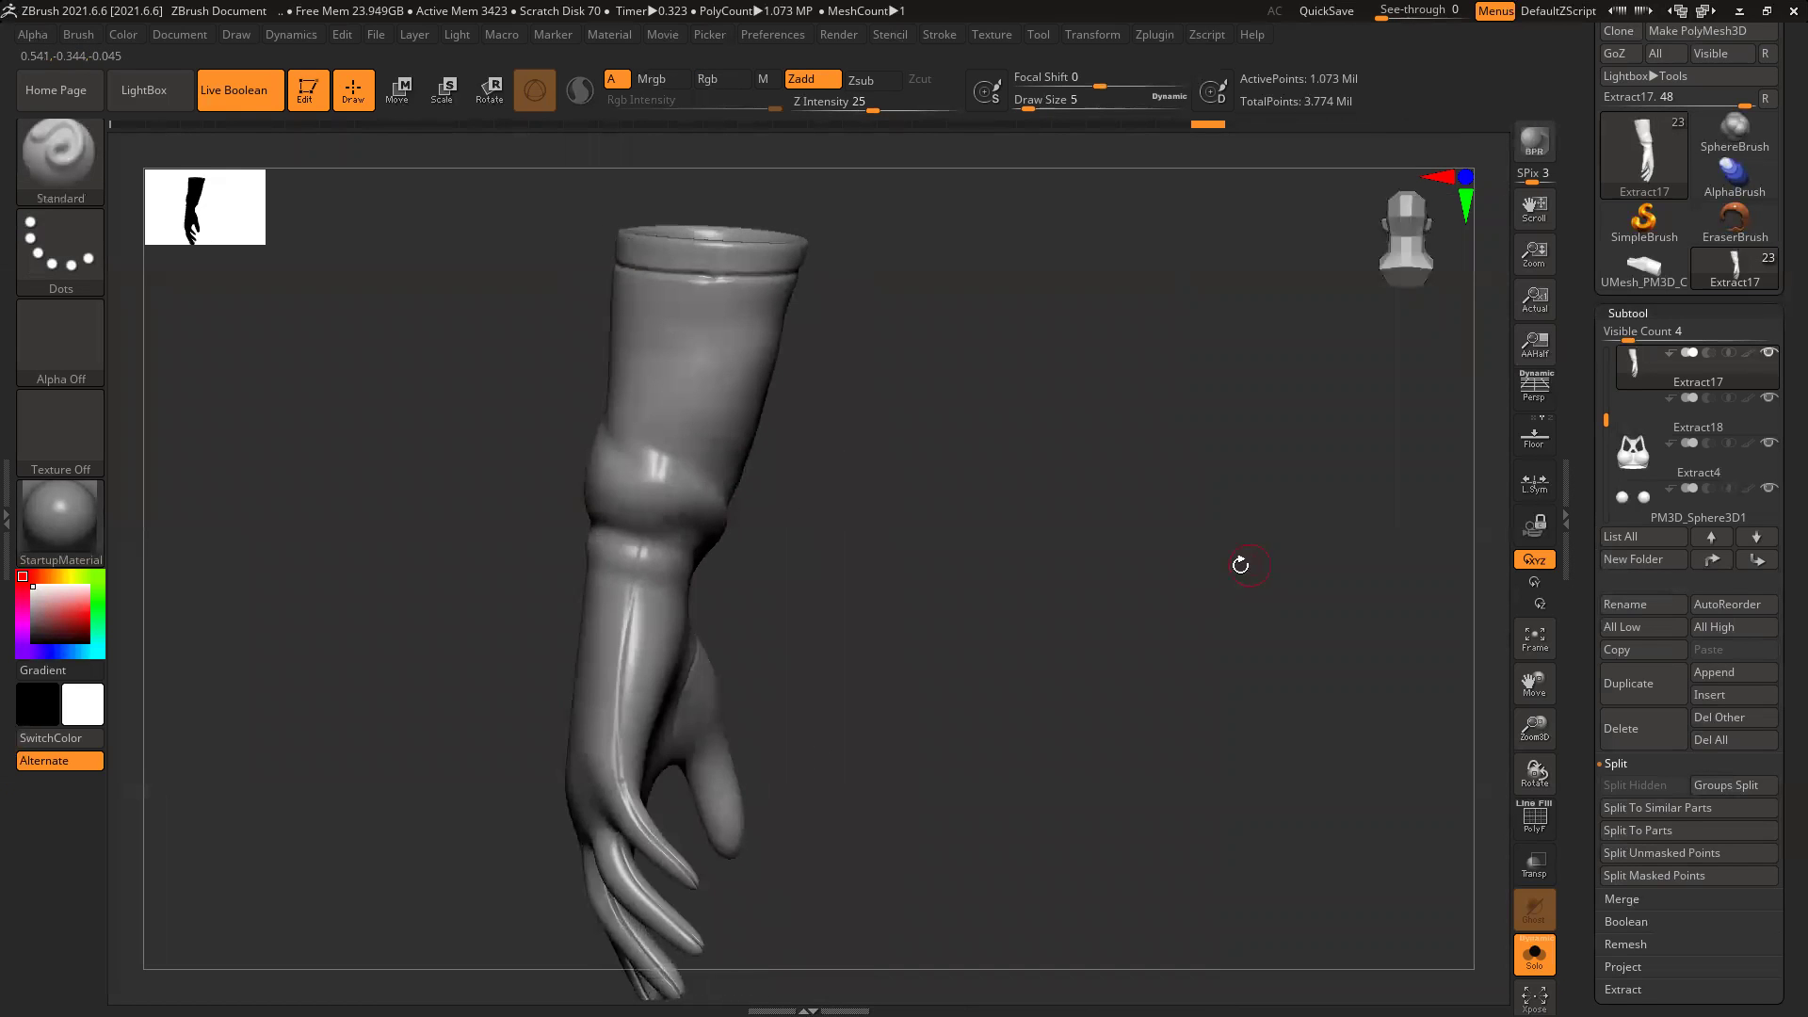
Step: Smooth the start of the finger seam on the back of the hand and the rough seam ends at the fingertips
right_click_drag(944, 740, 1022, 471, "alt")
right_click_drag(708, 489, 845, 715, "ctrl")
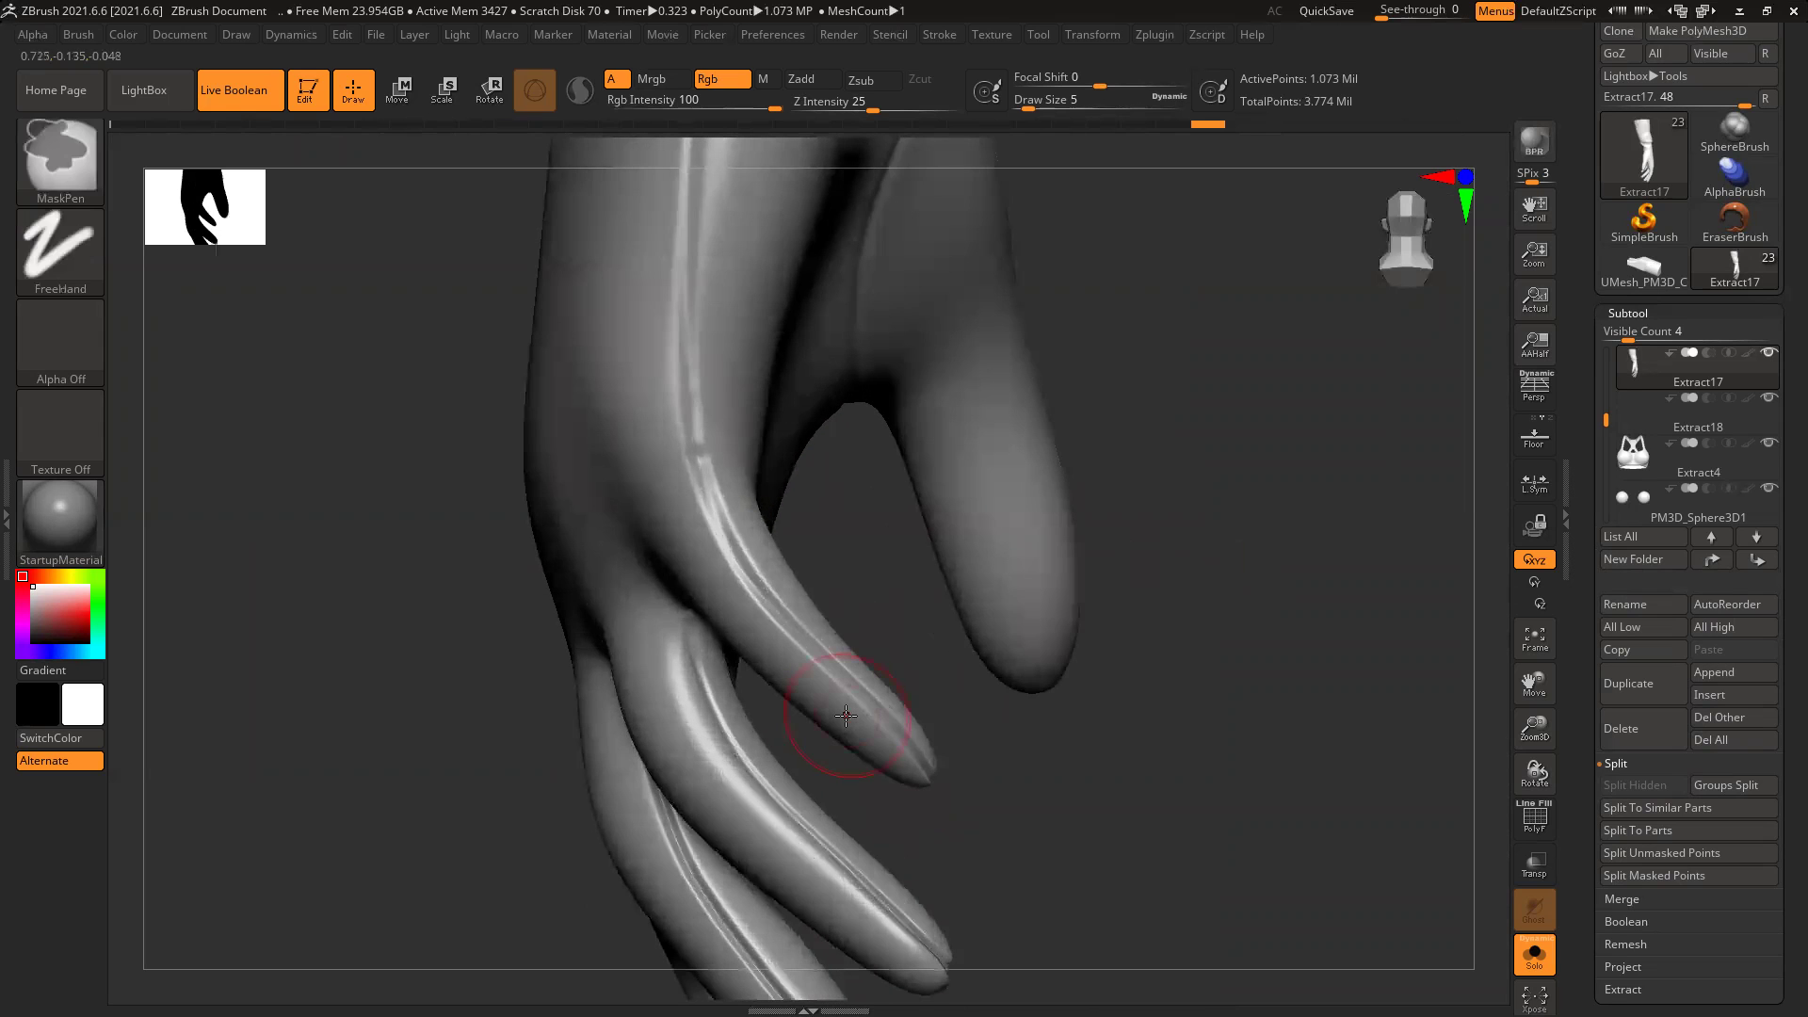
left_click_drag(706, 464, 699, 461, "shift")
mouse_move(1036, 727)
left_mouse_down()
mouse_move(973, 678)
mouse_move(637, 815)
mouse_move(605, 644)
left_mouse_up()
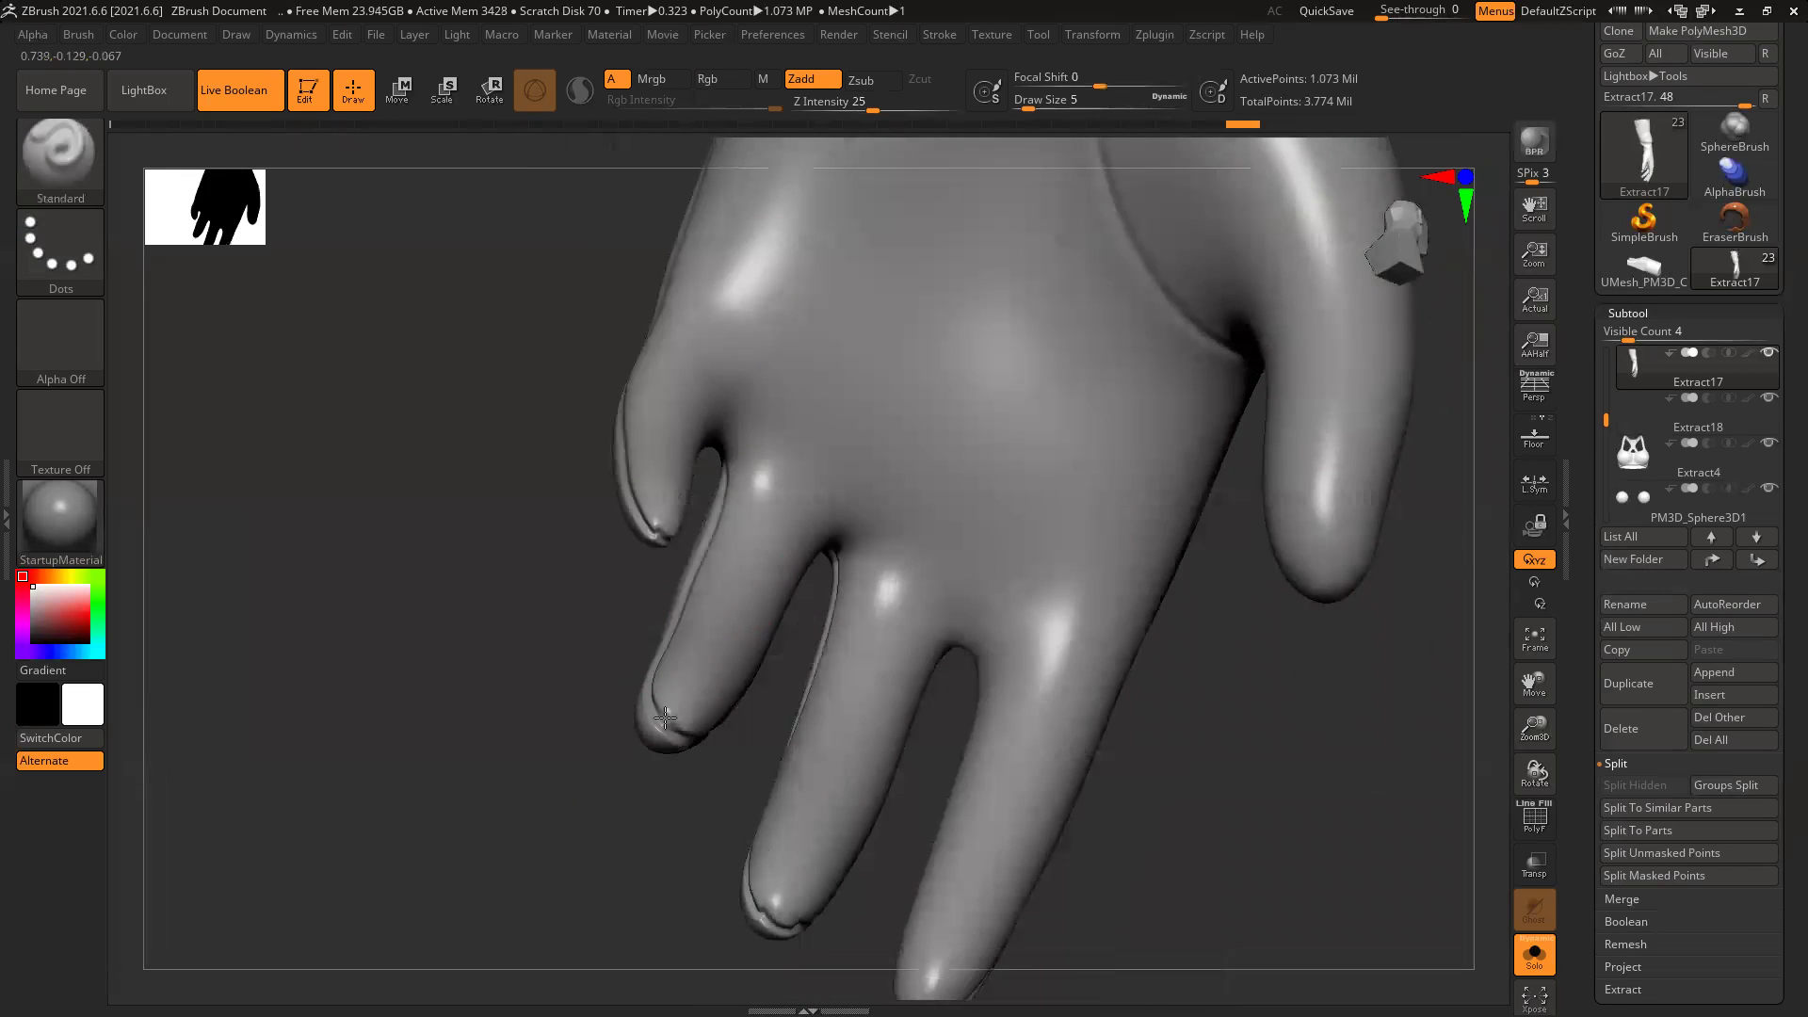
left_click_drag(696, 781, 1041, 767)
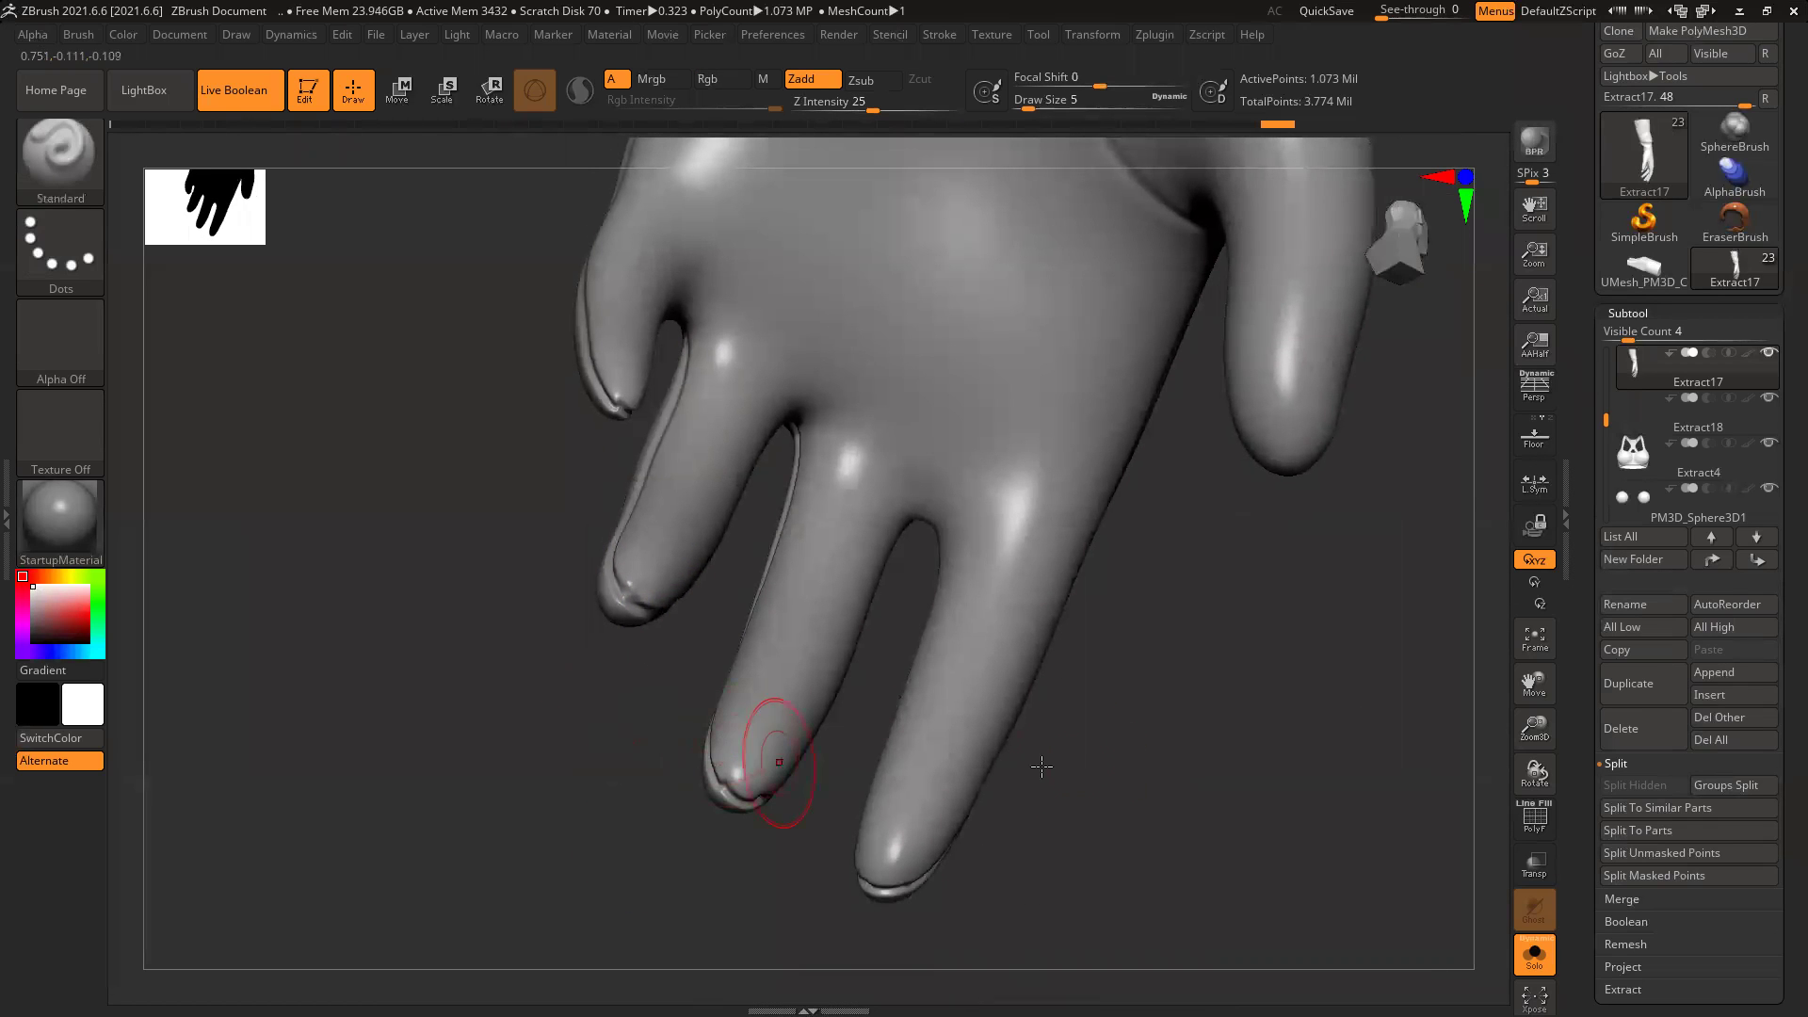
Step: Collapse the Subtool settings, leaving the Geometry settings closed as well
left_click(1629, 313)
left_click(1643, 335)
left_click(1642, 335)
Step: Reduce the draw size to 1 and select the DamStandard brush for the broken seam at the fingertip
left_click_drag(1223, 585, 486, 430)
right_click_drag(623, 469, 745, 718, "ctrl")
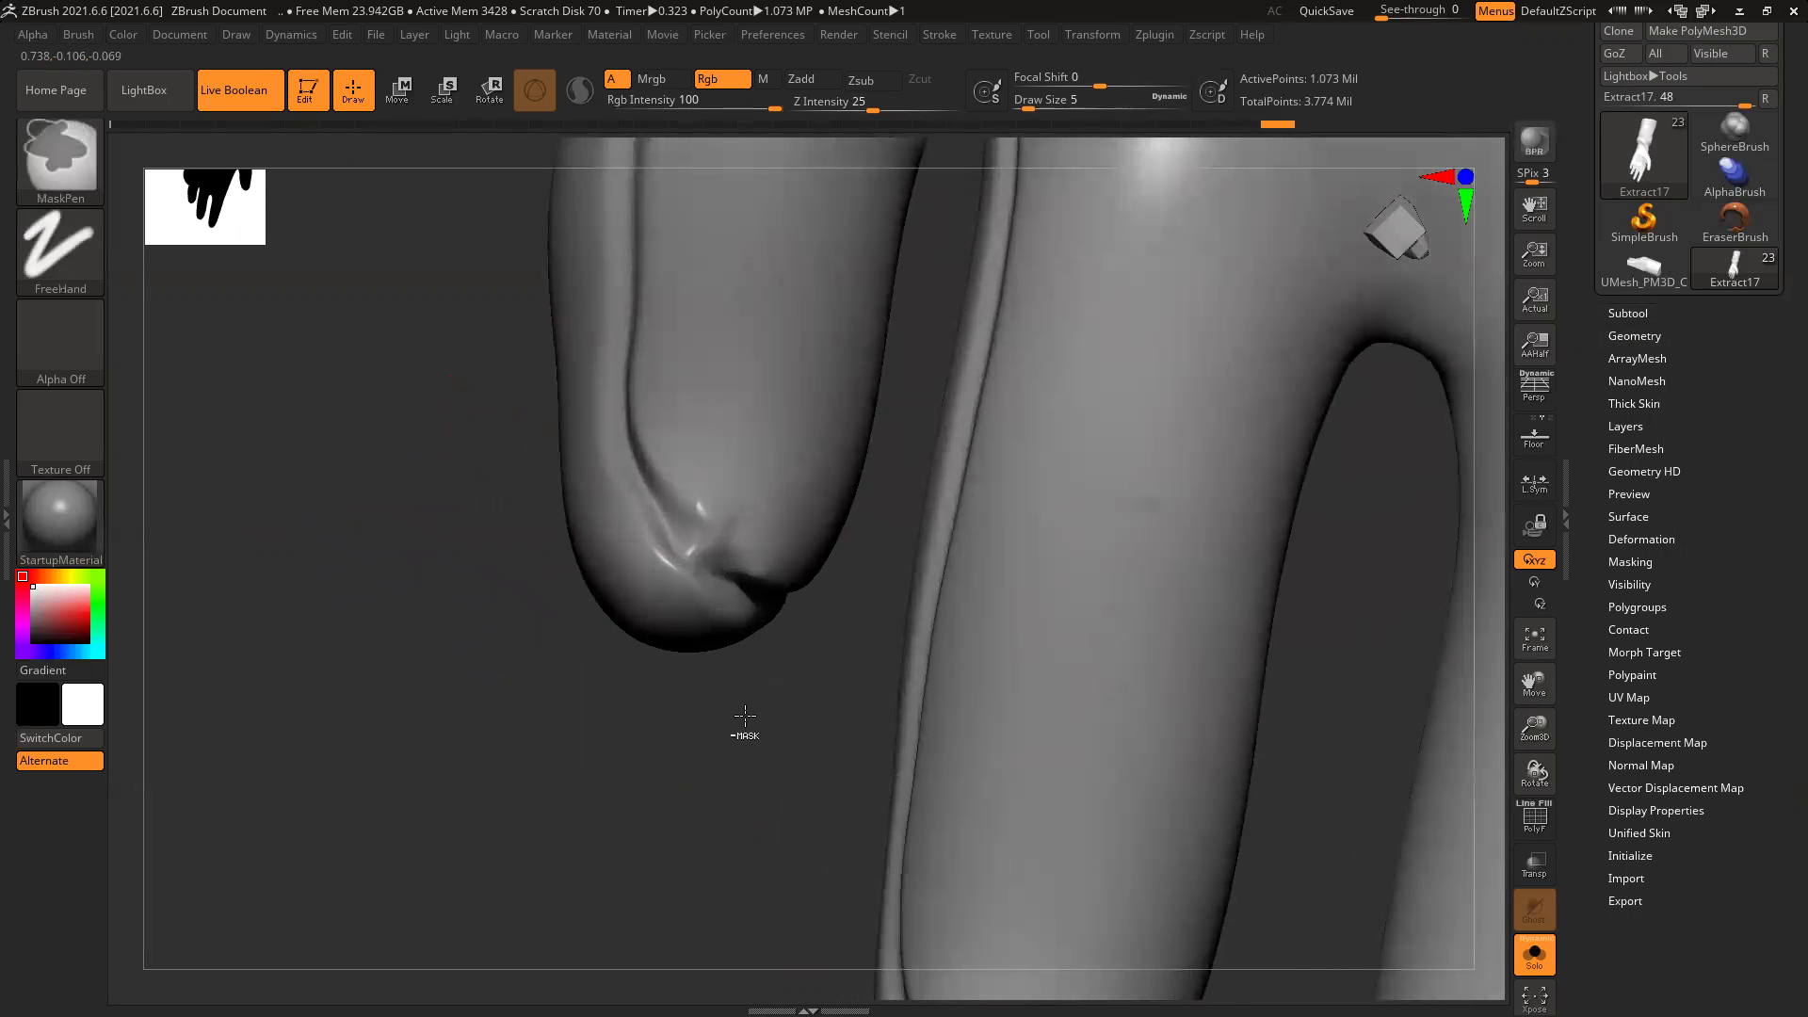
key("[")
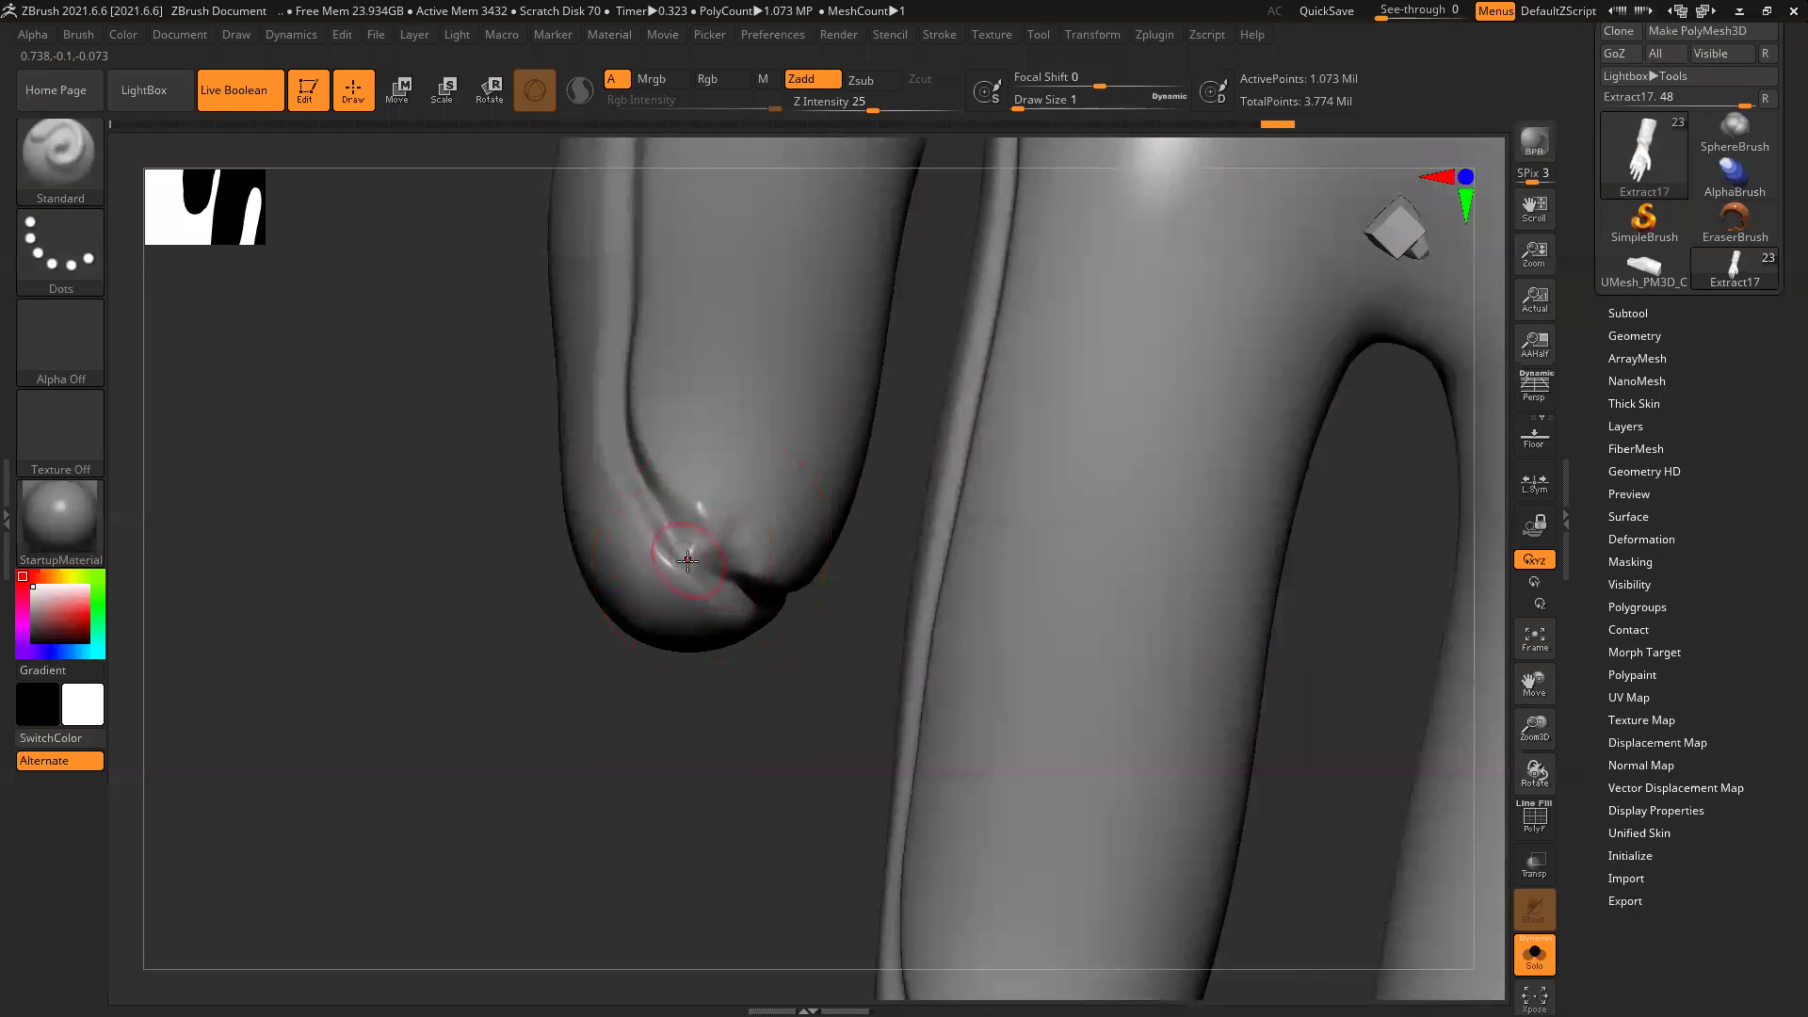
key("b")
key("d")
key("s")
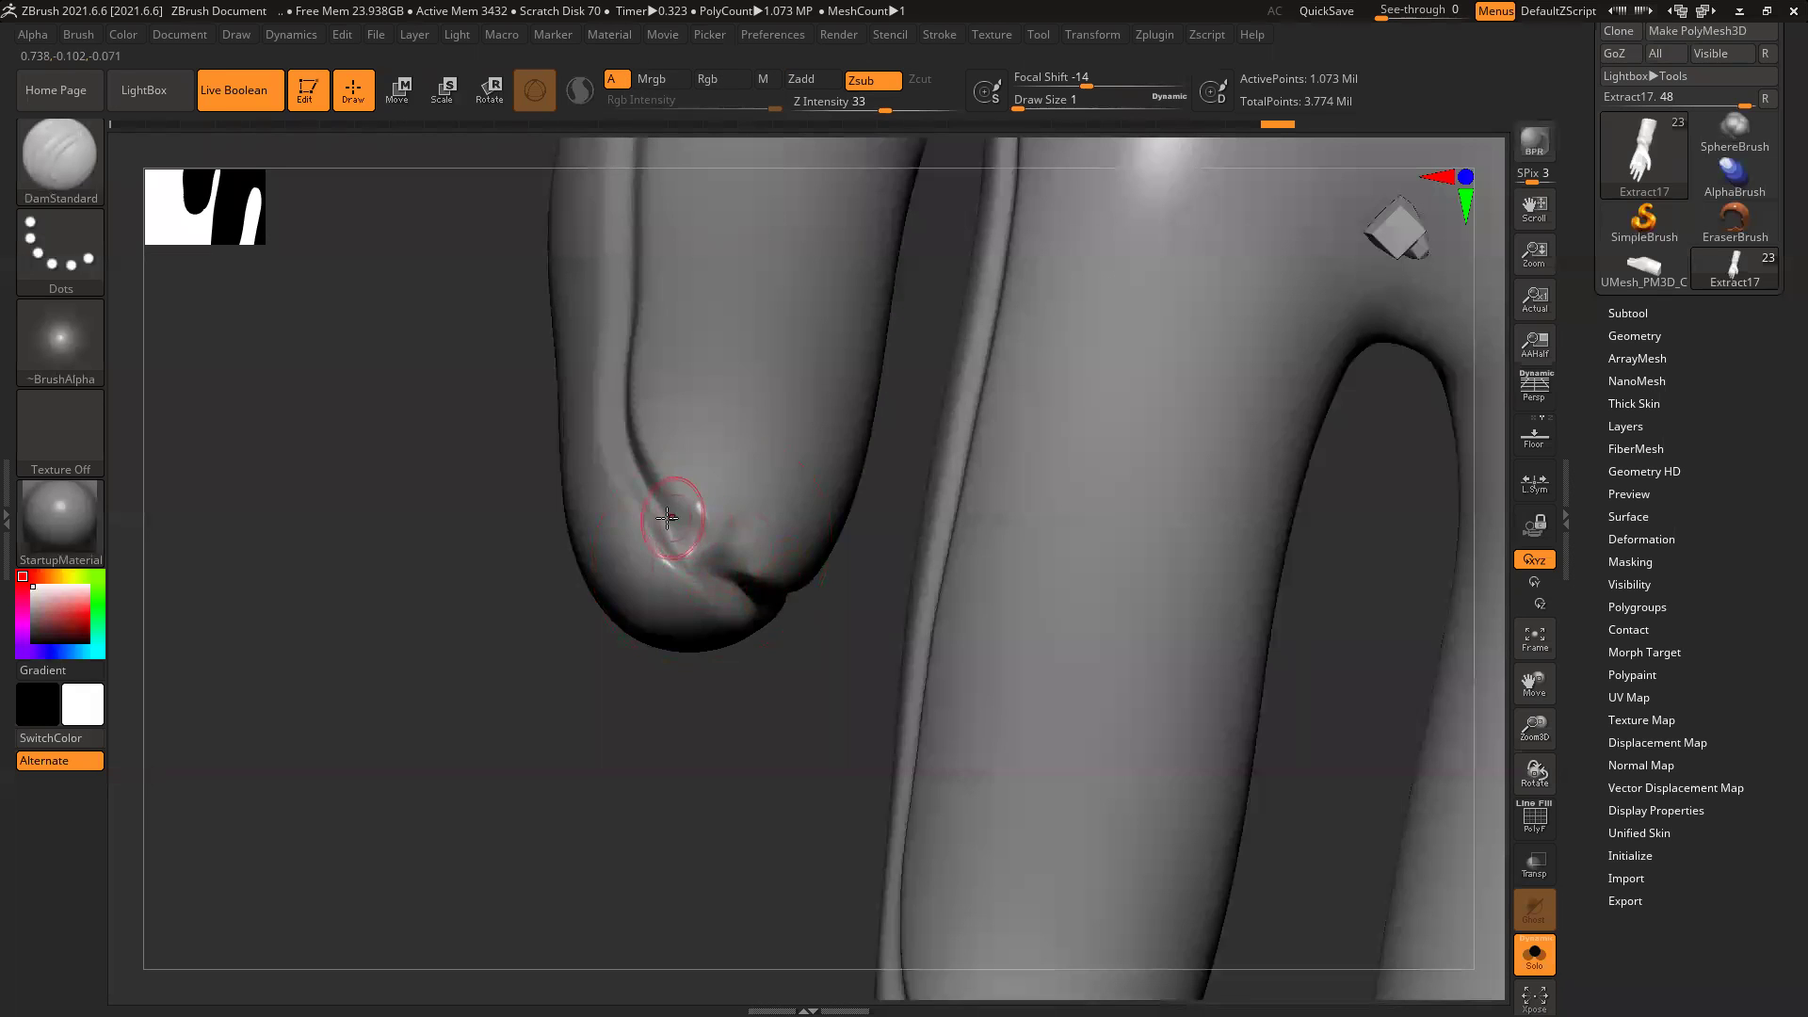
Step: Carve the broken section of the fingertip seam with fine DamStandard strokes at draw size 1
left_click_drag(667, 517, 705, 562)
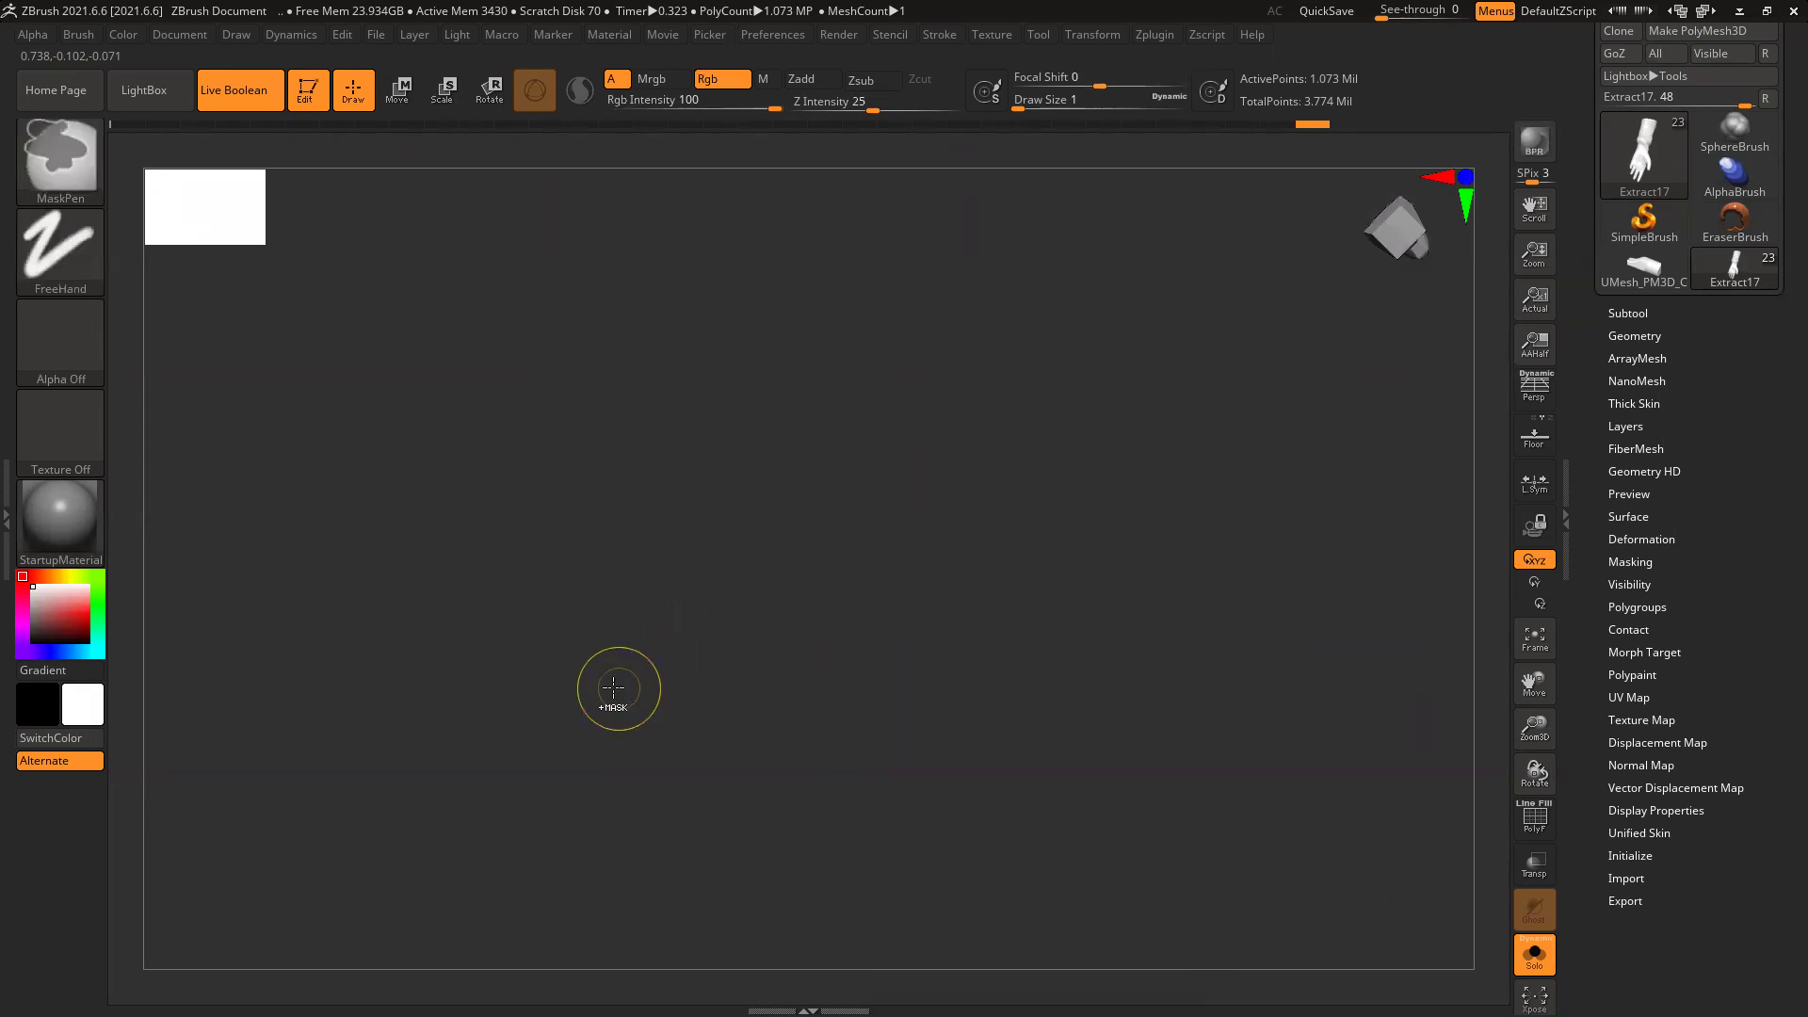
key("ctrl+z")
left_click_drag(549, 740, 550, 702)
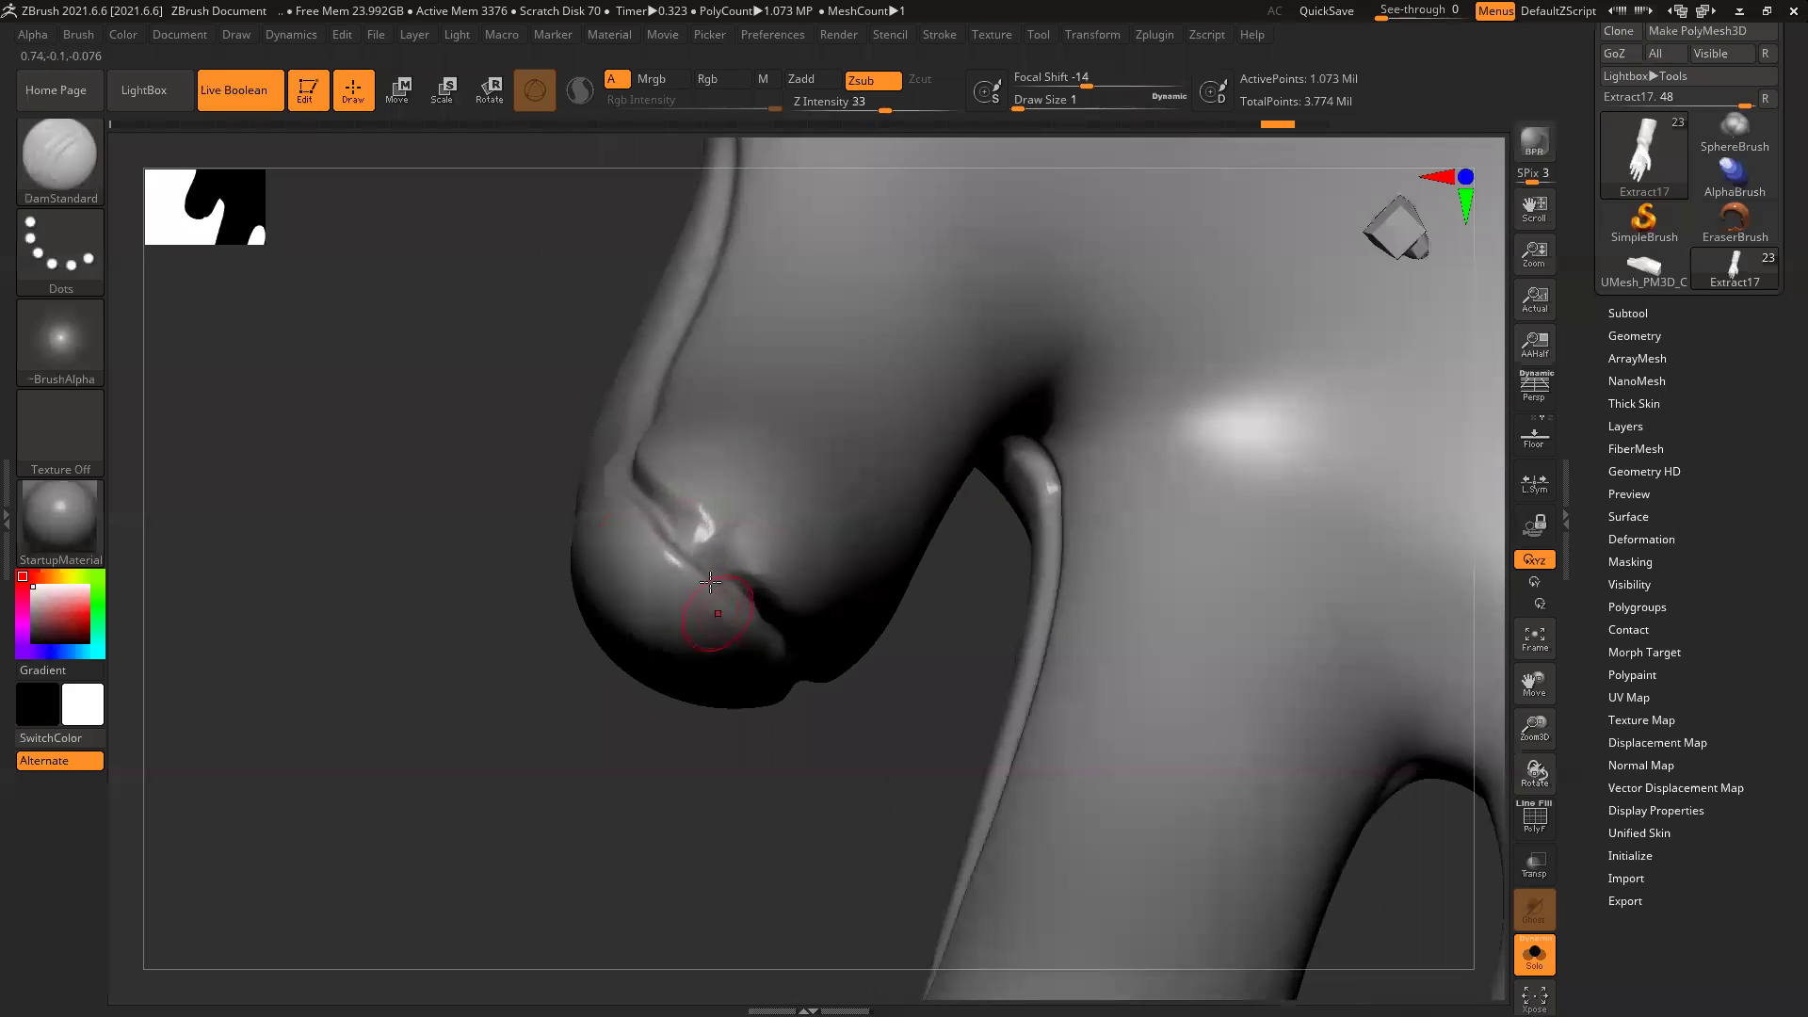
left_click_drag(682, 536, 708, 562)
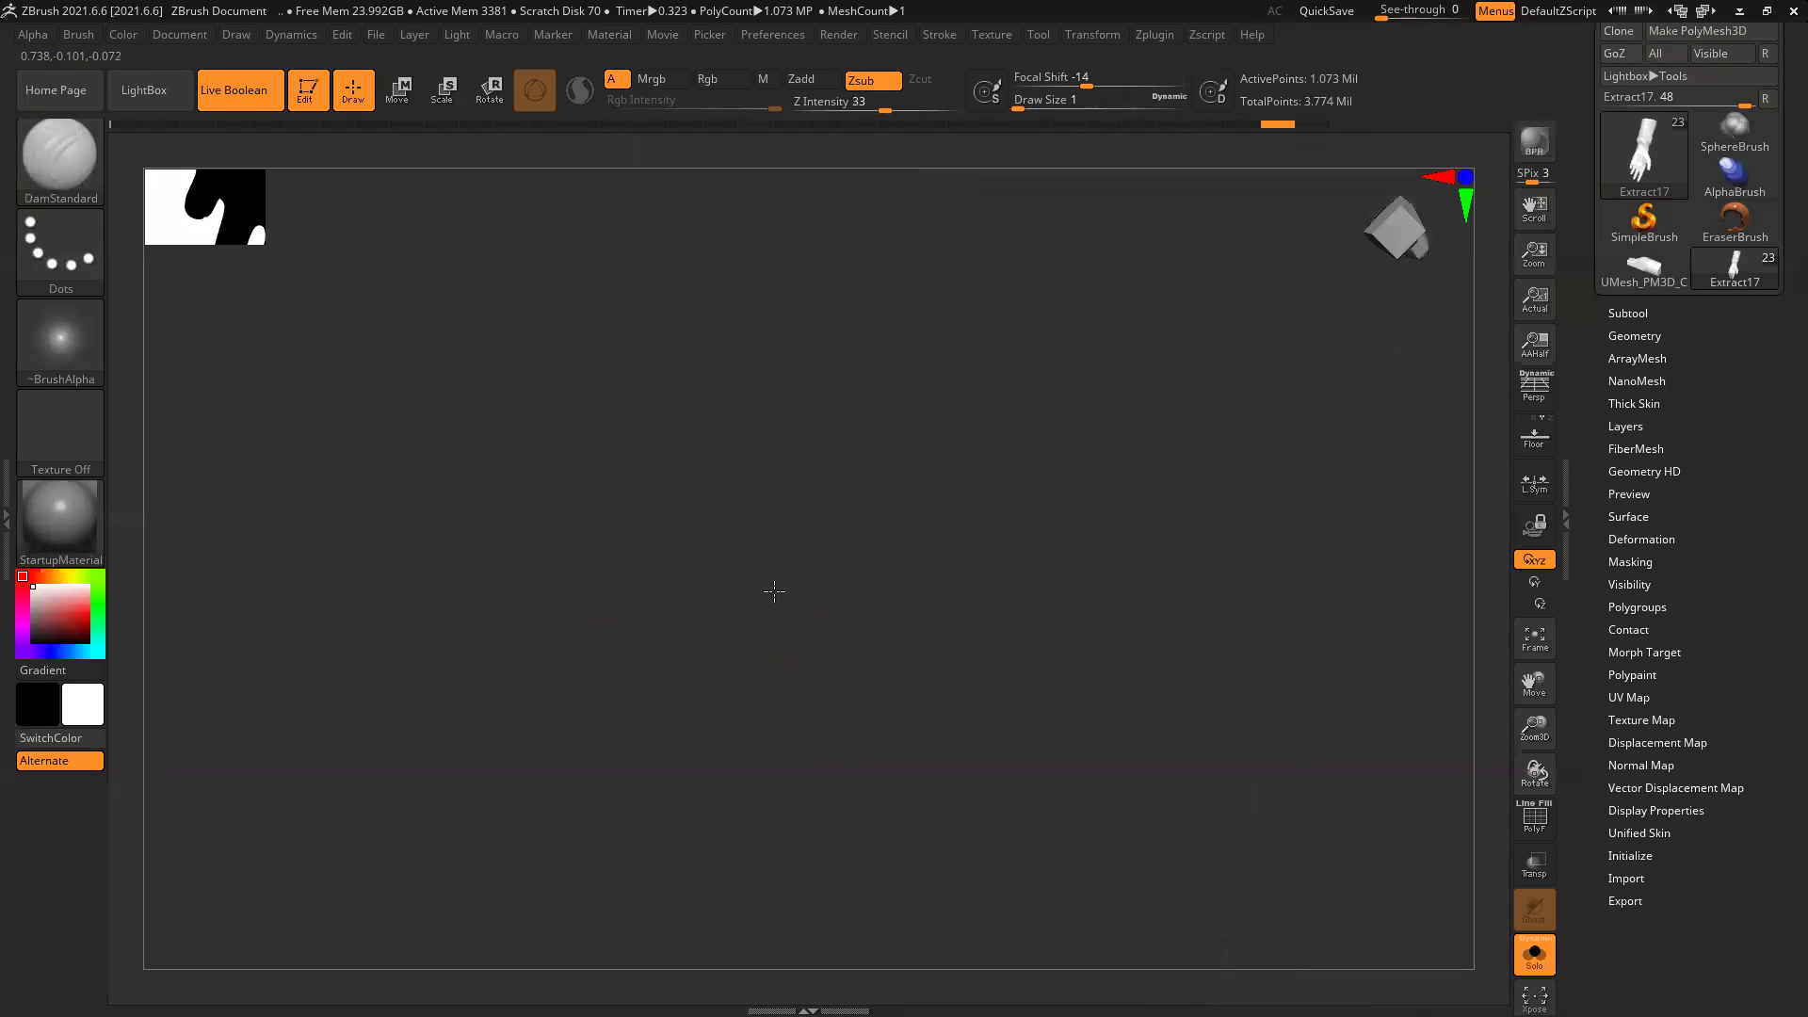
left_click_drag(870, 648, 860, 649)
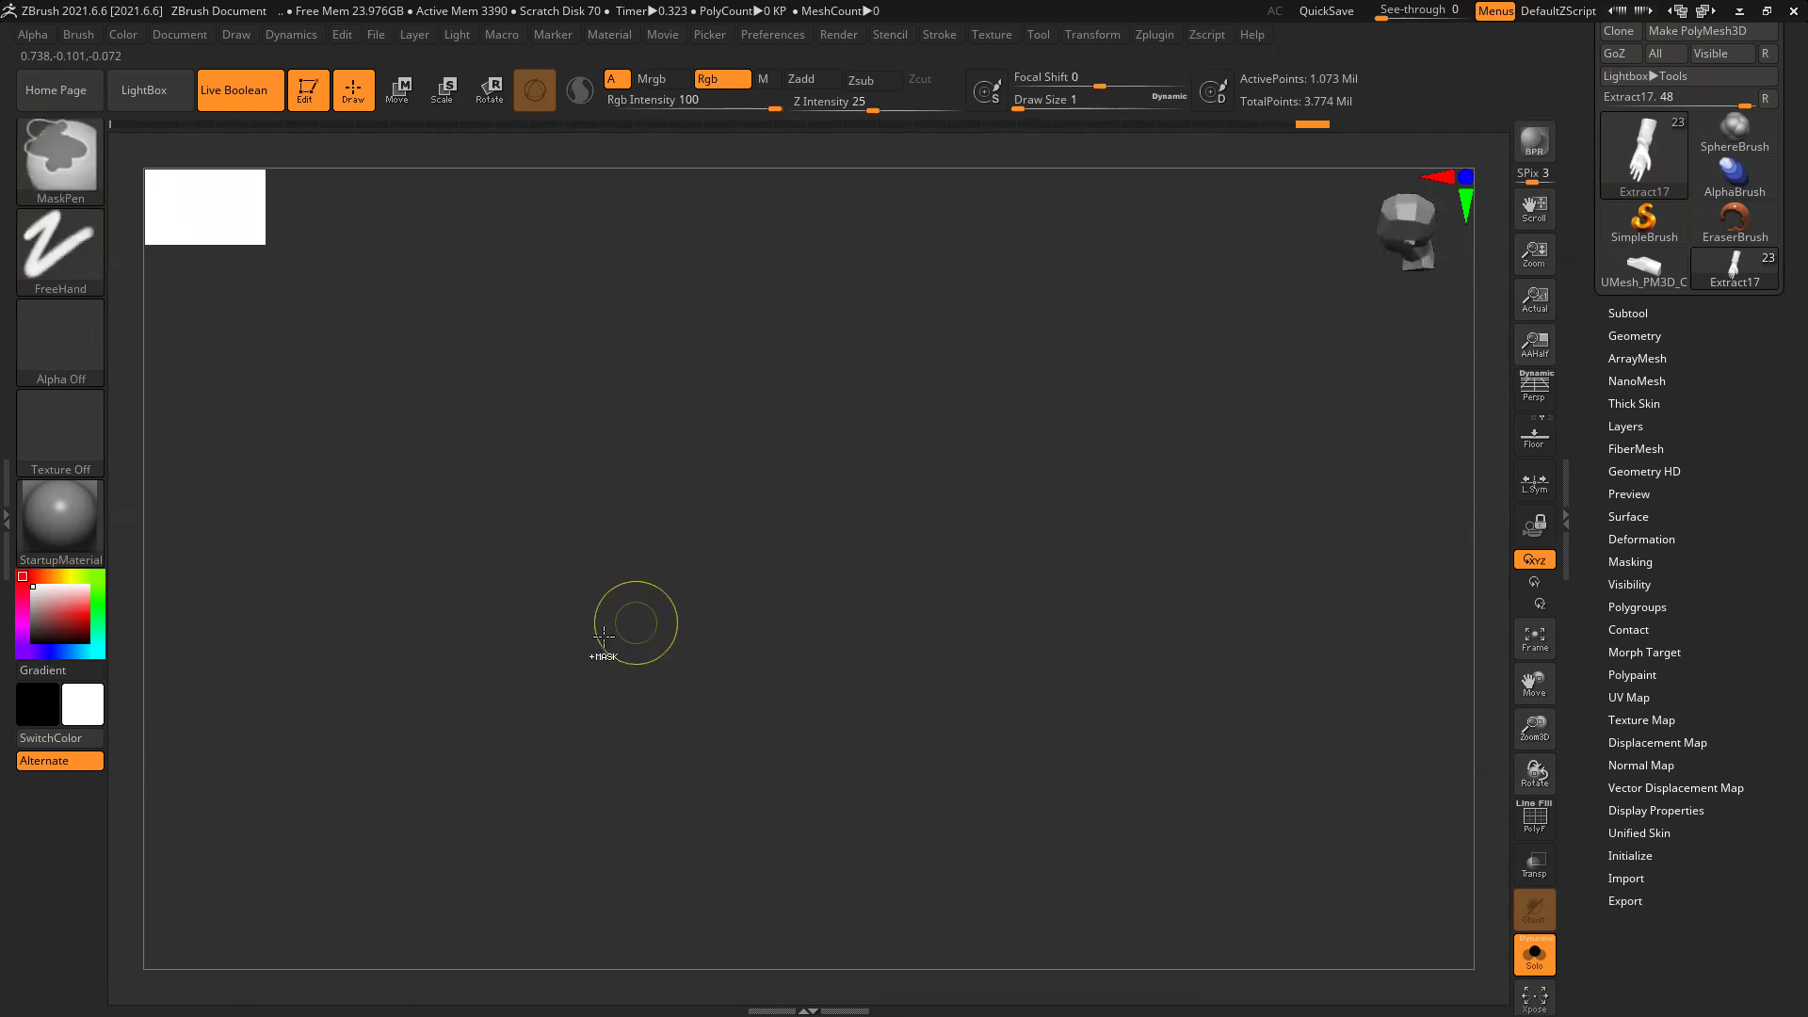
left_click_drag(923, 623, 841, 626)
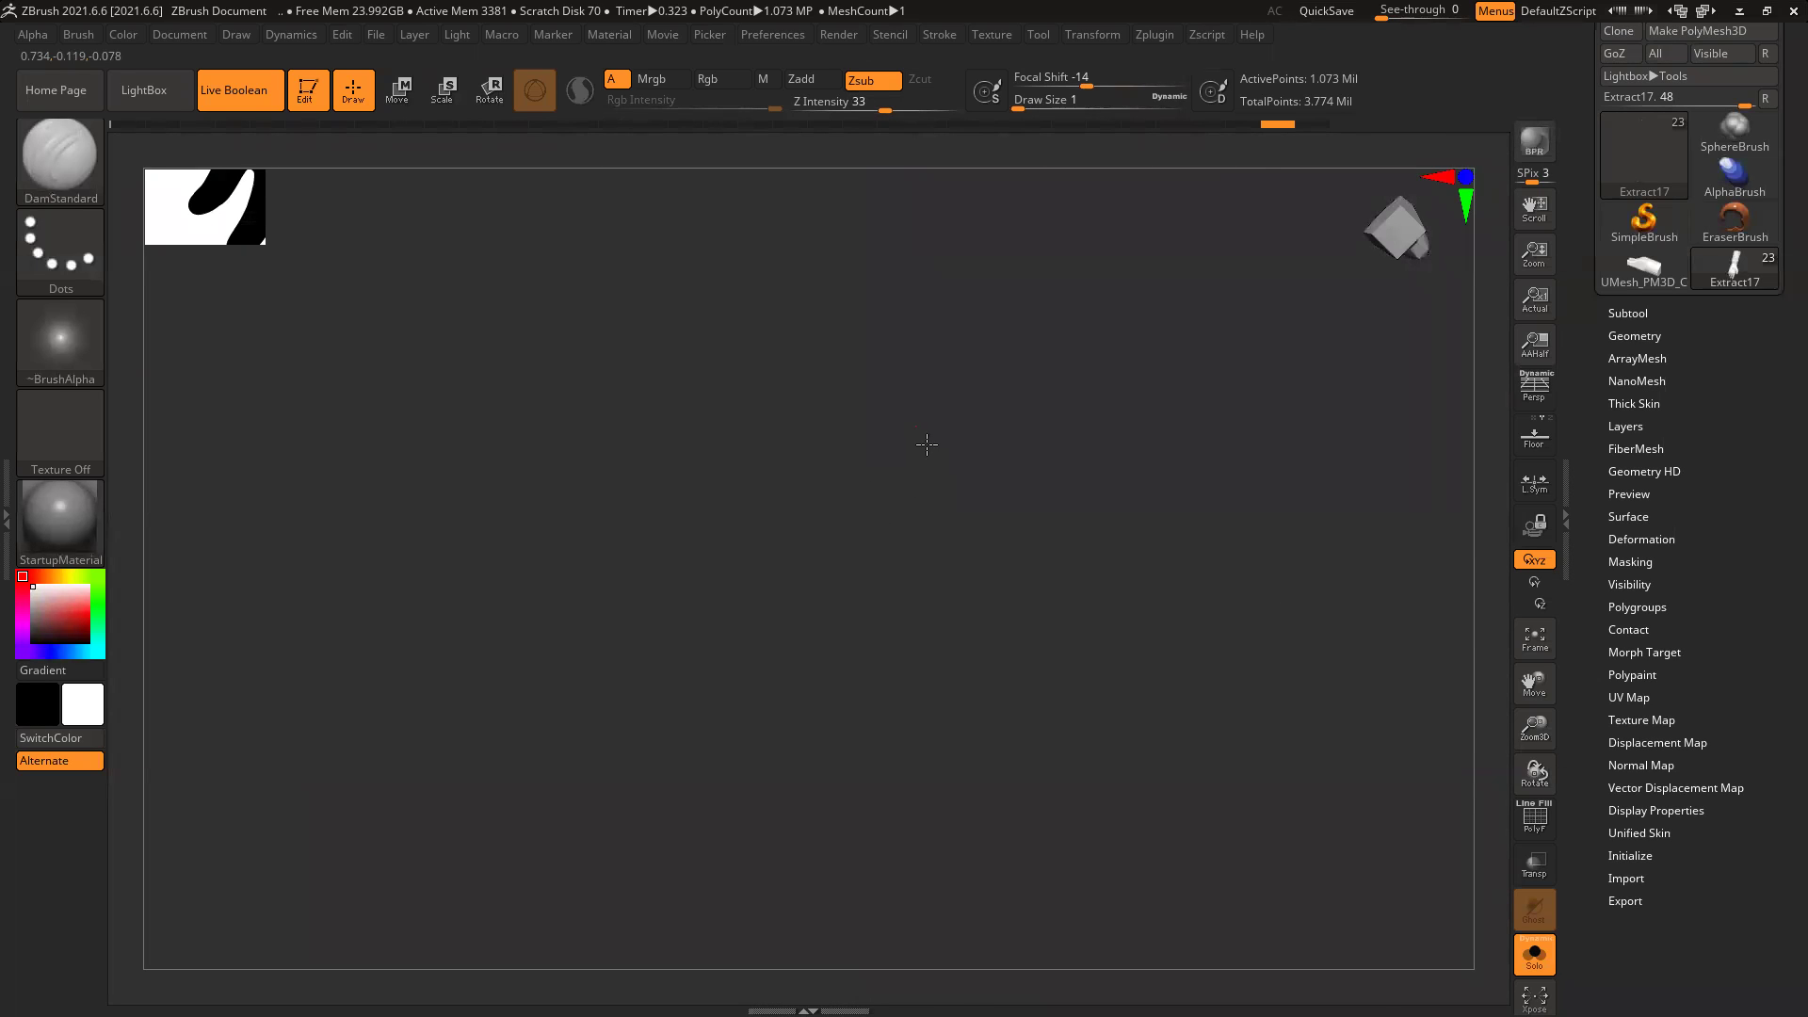
Step: Undo the last fine stroke, raise the draw size to 3, and rework and smooth the seam across the fingertip
key("ctrl+z")
key("bracketright")
key("bracketright")
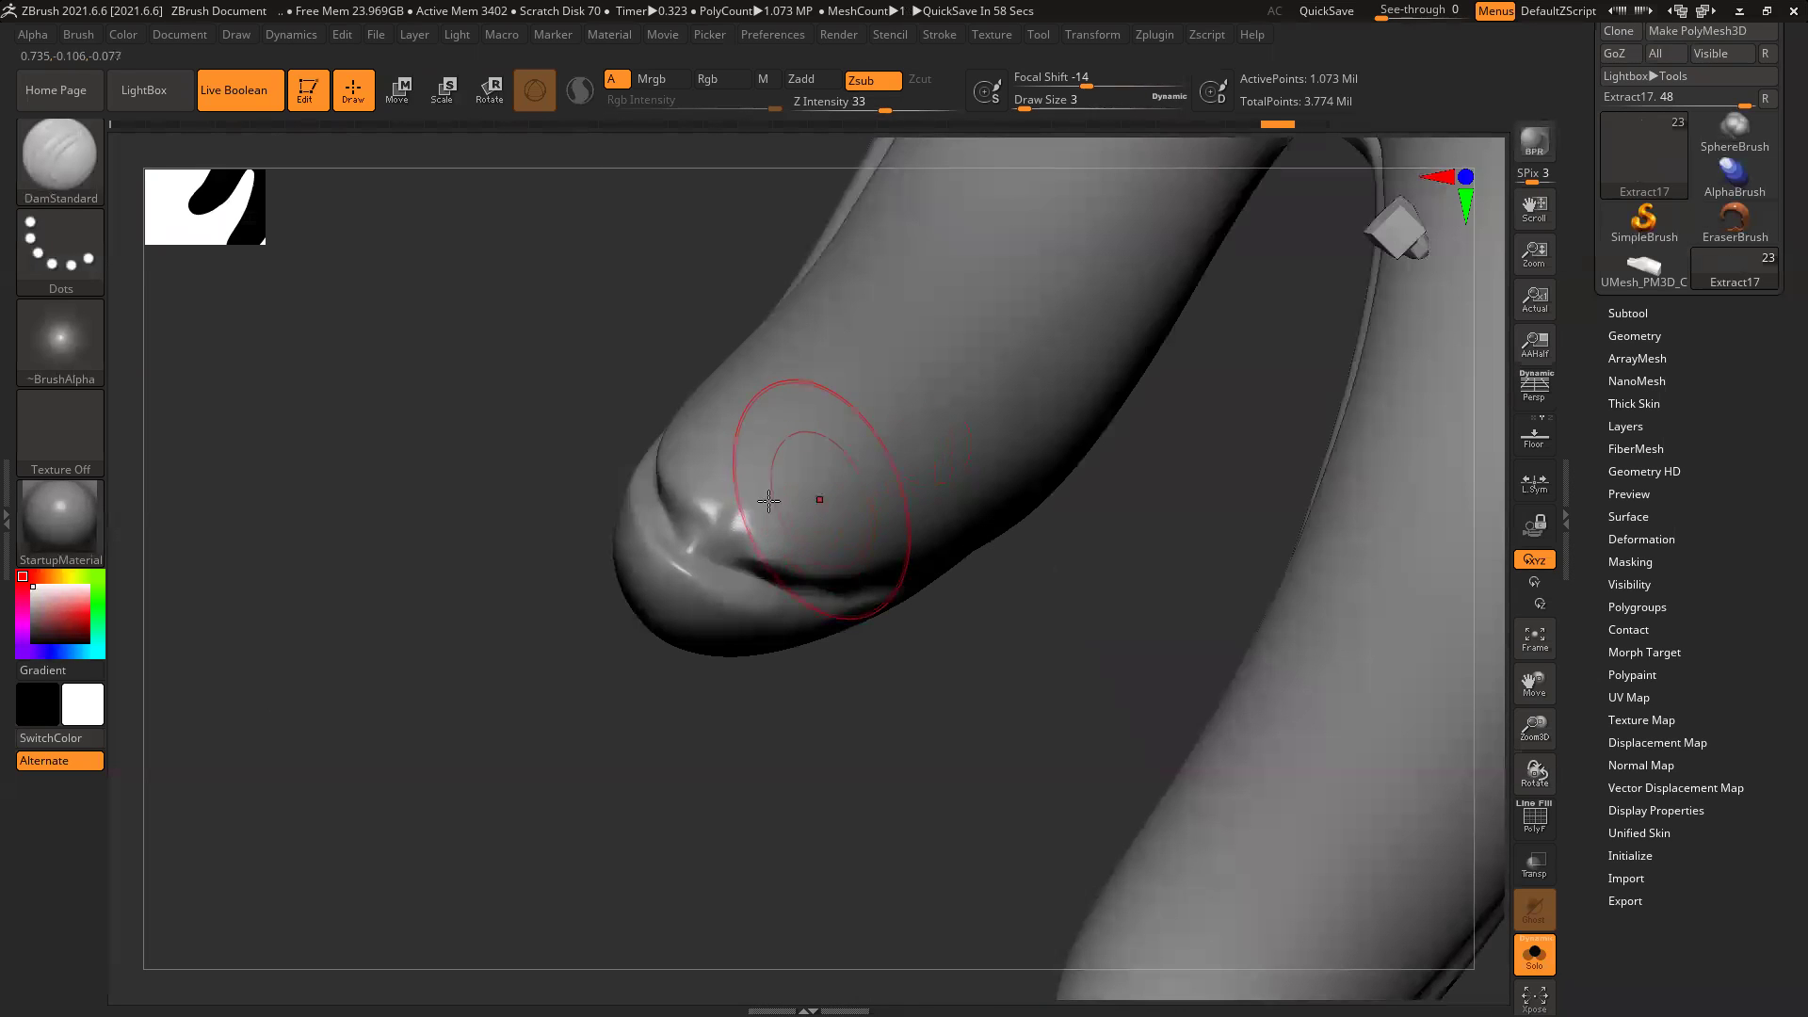
left_click_drag(871, 419, 734, 548)
key("ctrl+z")
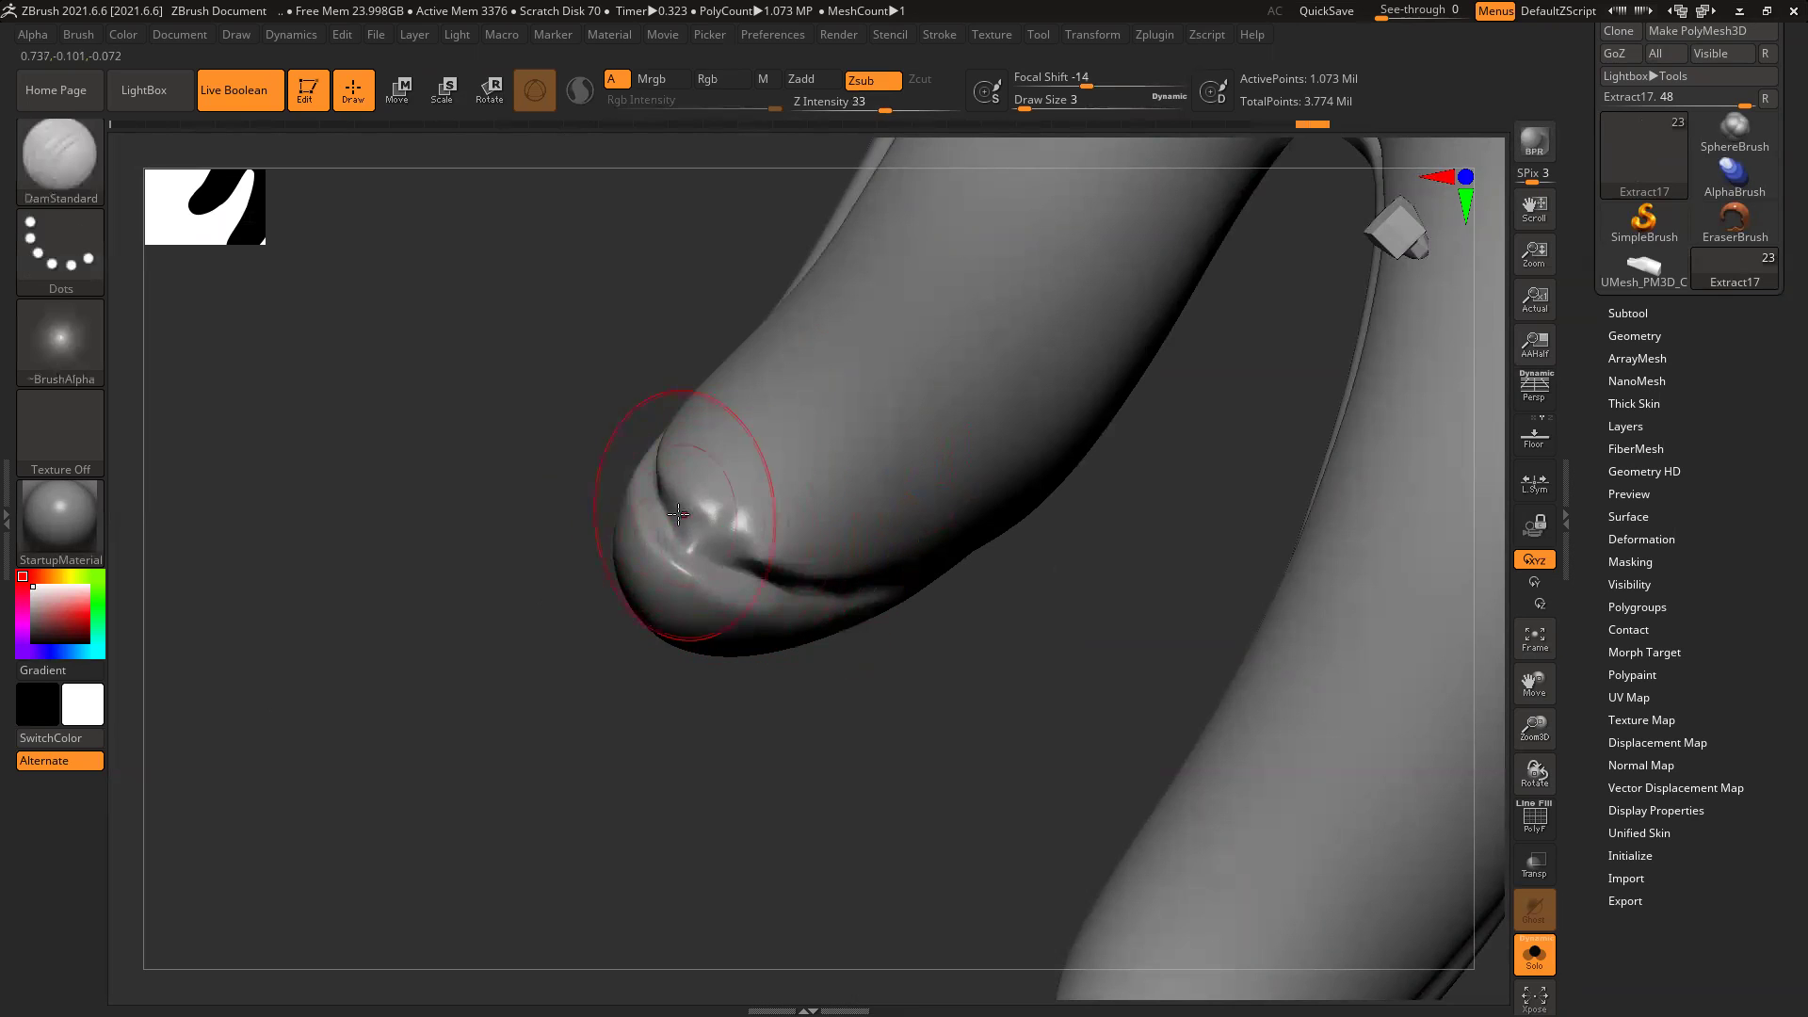
mouse_move(683, 536)
left_mouse_down("shift")
mouse_move(738, 517)
mouse_move(684, 524)
left_mouse_up("shift")
Step: Smooth and carve the broken seam around the neighbouring fingertip
mouse_move(844, 741)
left_mouse_down("alt")
mouse_move(747, 440)
mouse_move(701, 376)
left_mouse_up("alt")
mouse_move(1001, 755)
left_mouse_down("shift")
mouse_move(1081, 765)
mouse_move(1079, 782)
left_mouse_up("shift")
left_click_drag(945, 750, 976, 776)
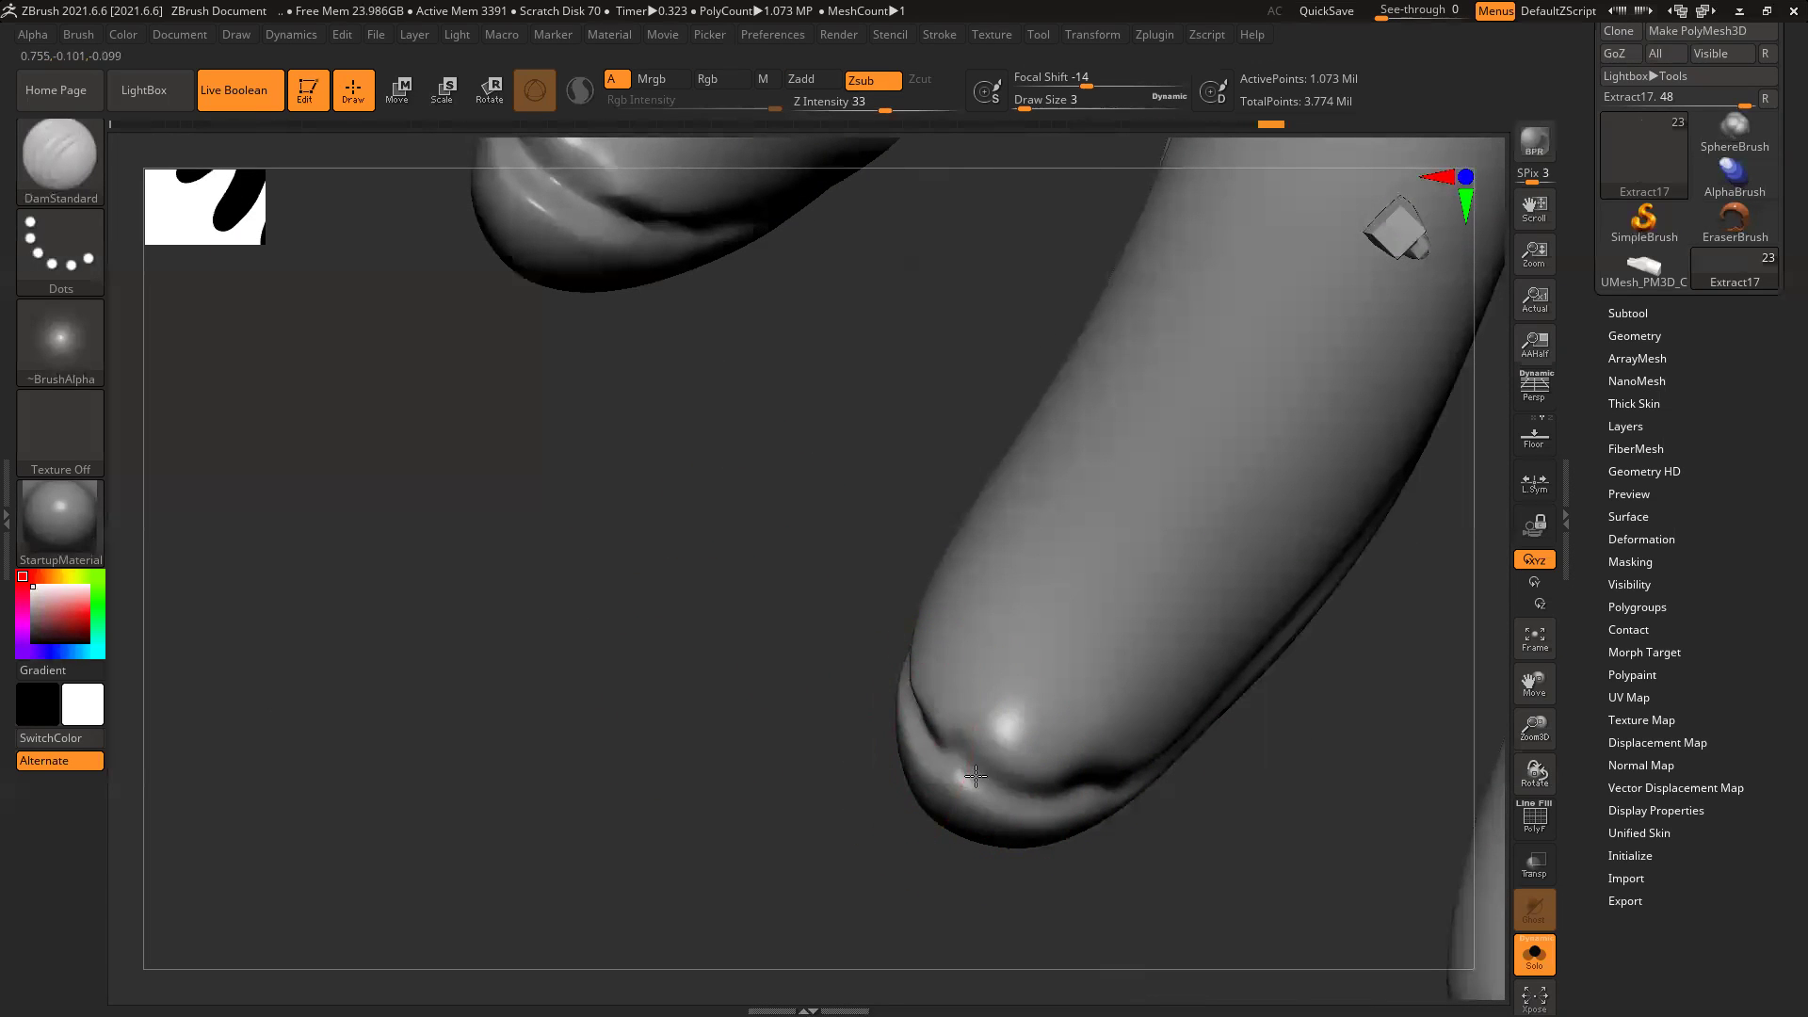
left_click_drag(847, 829, 968, 726)
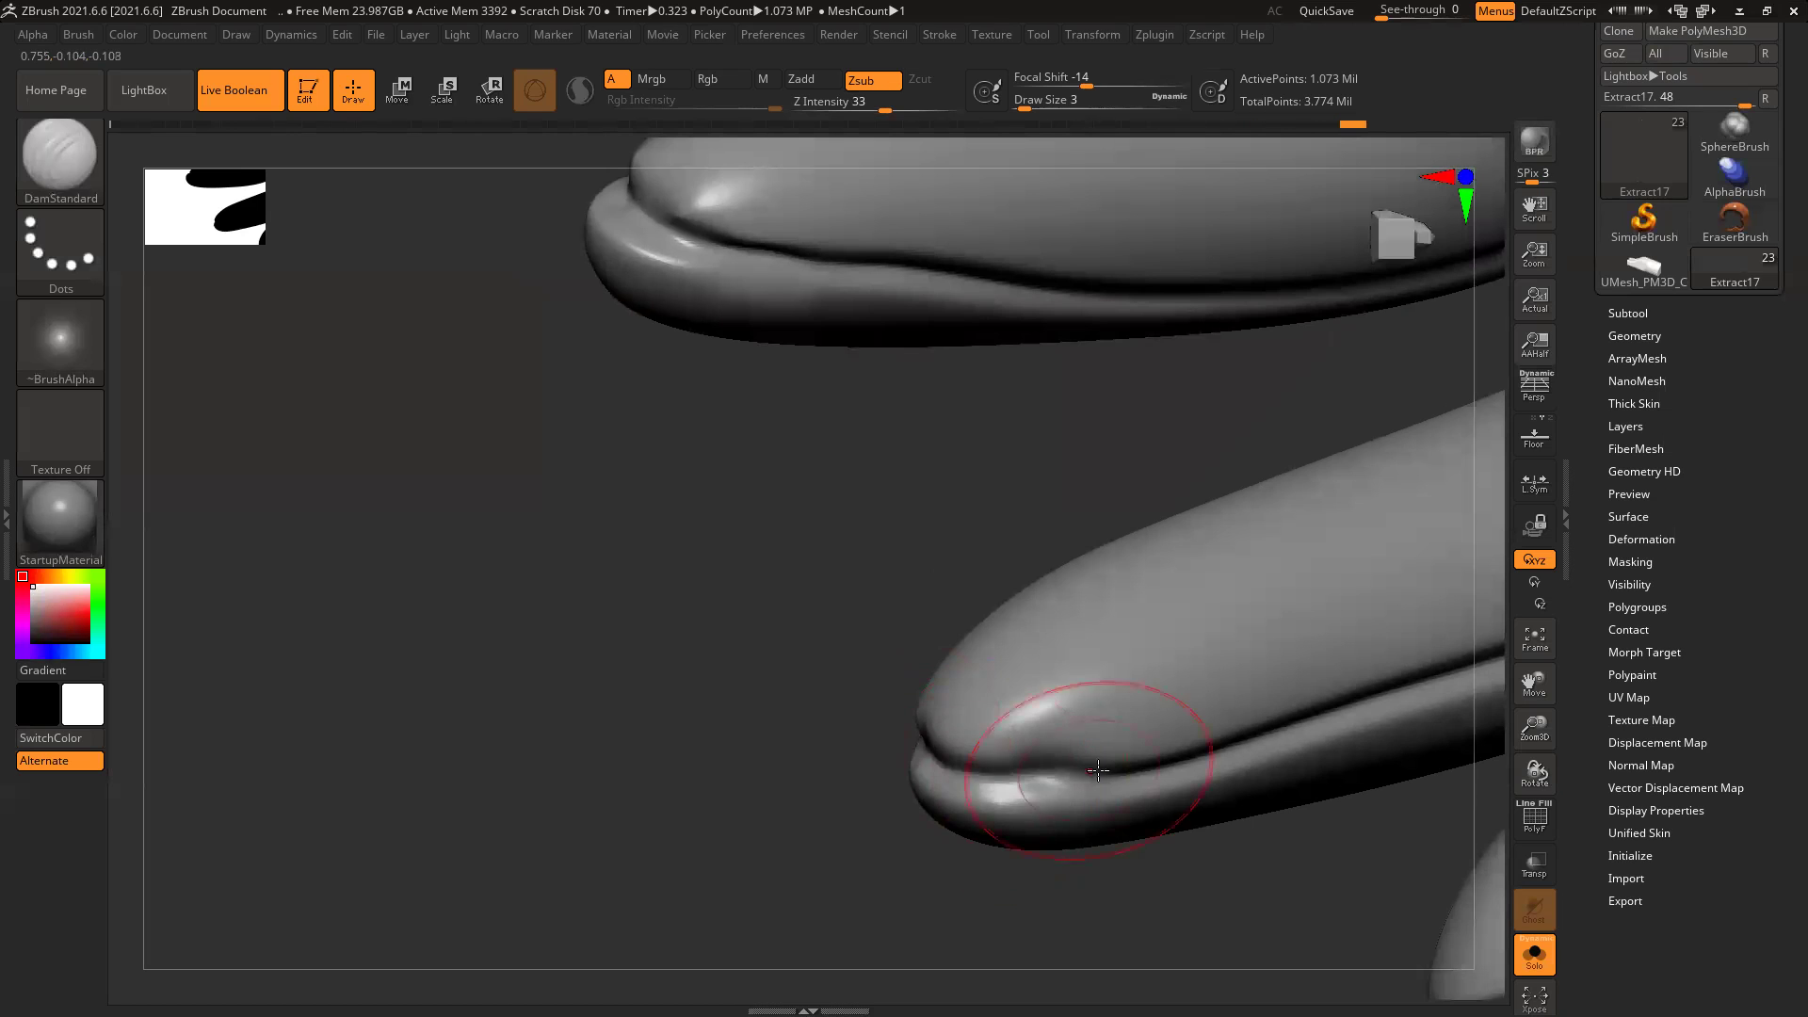
mouse_move(927, 857)
left_mouse_down()
mouse_move(778, 824)
mouse_move(1053, 770)
mouse_move(1045, 802)
mouse_move(1019, 810)
left_mouse_up()
Step: Refine the first fingertip's seam by smoothing and recarving it, with the draw size reduced to 2
mouse_move(516, 566)
left_mouse_down("shift")
mouse_move(633, 565)
mouse_move(537, 567)
left_mouse_up("shift")
left_click_drag(376, 650, 517, 630)
left_click_drag(499, 541, 404, 517, "shift")
mouse_move(545, 654)
left_mouse_down()
mouse_move(497, 580)
mouse_move(617, 561)
left_mouse_up()
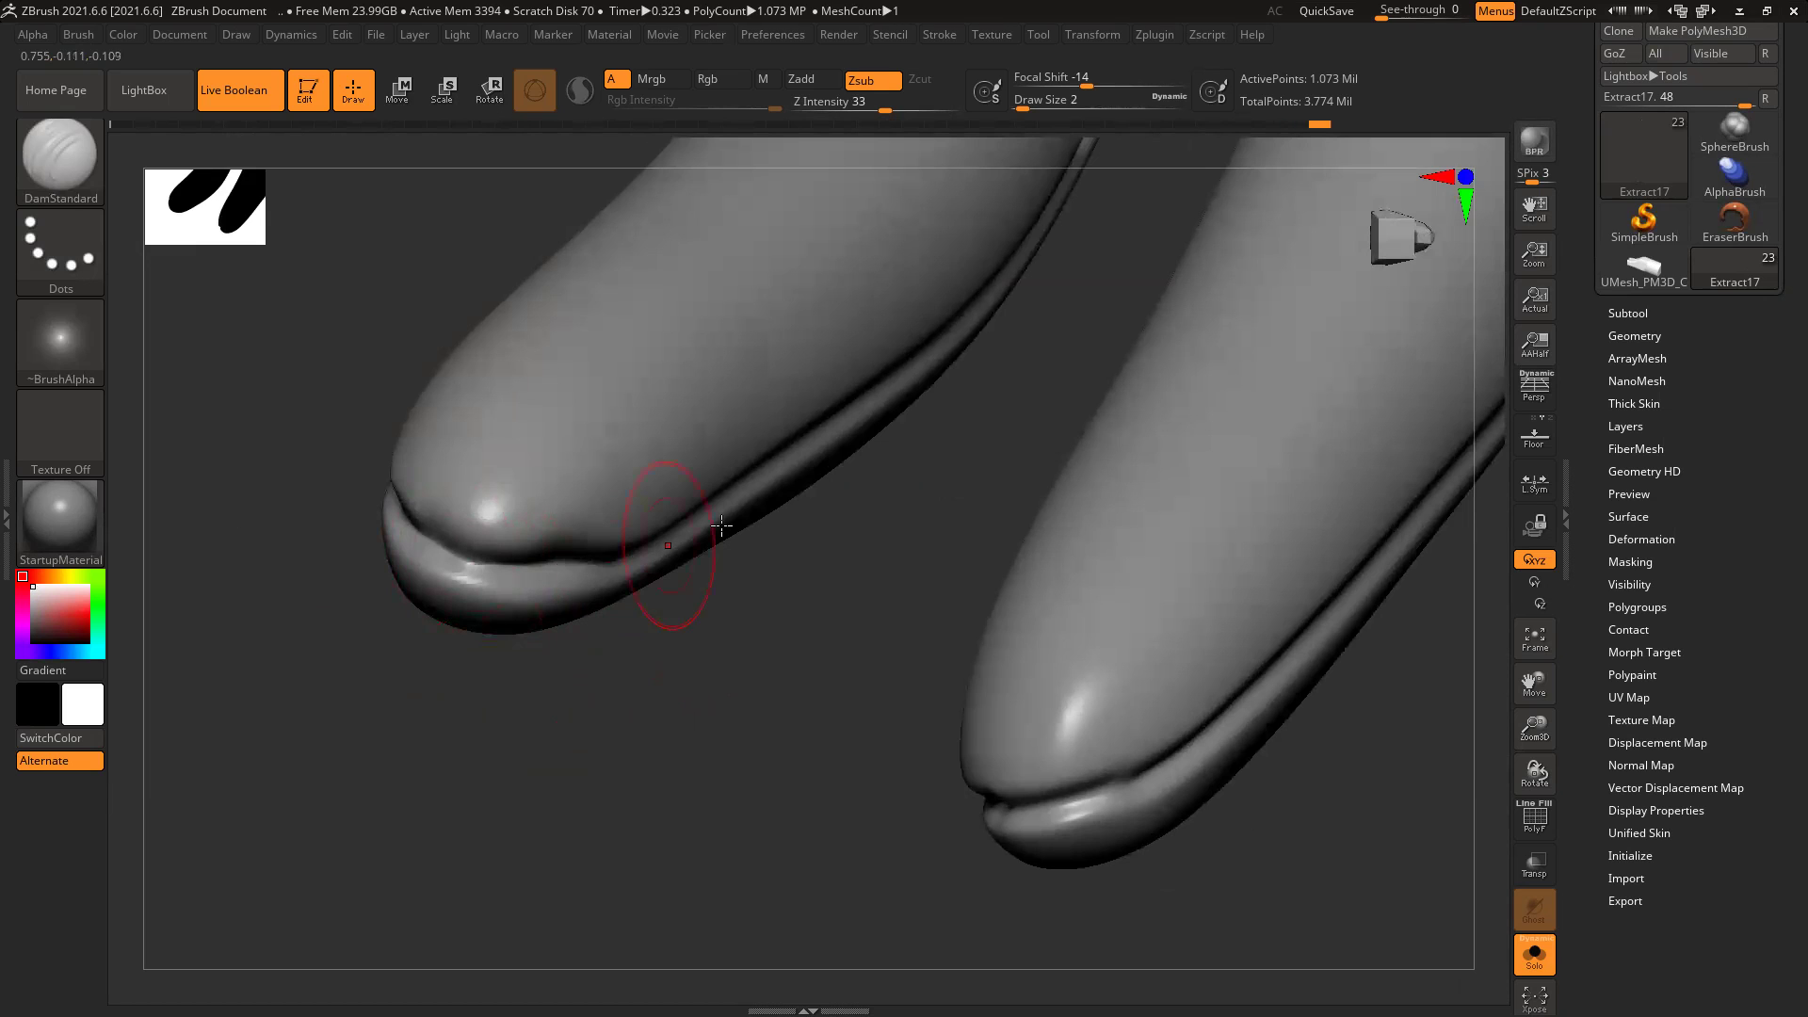
Step: Build up a diagonal fold on the gathered part of the cuff with ClayBuildup at draw size 8 and smooth it
mouse_move(748, 457)
right_mouse_down("ctrl")
mouse_move(324, 262)
mouse_move(315, 160)
right_mouse_up("ctrl")
right_click_drag(1090, 608, 973, 528, "ctrl")
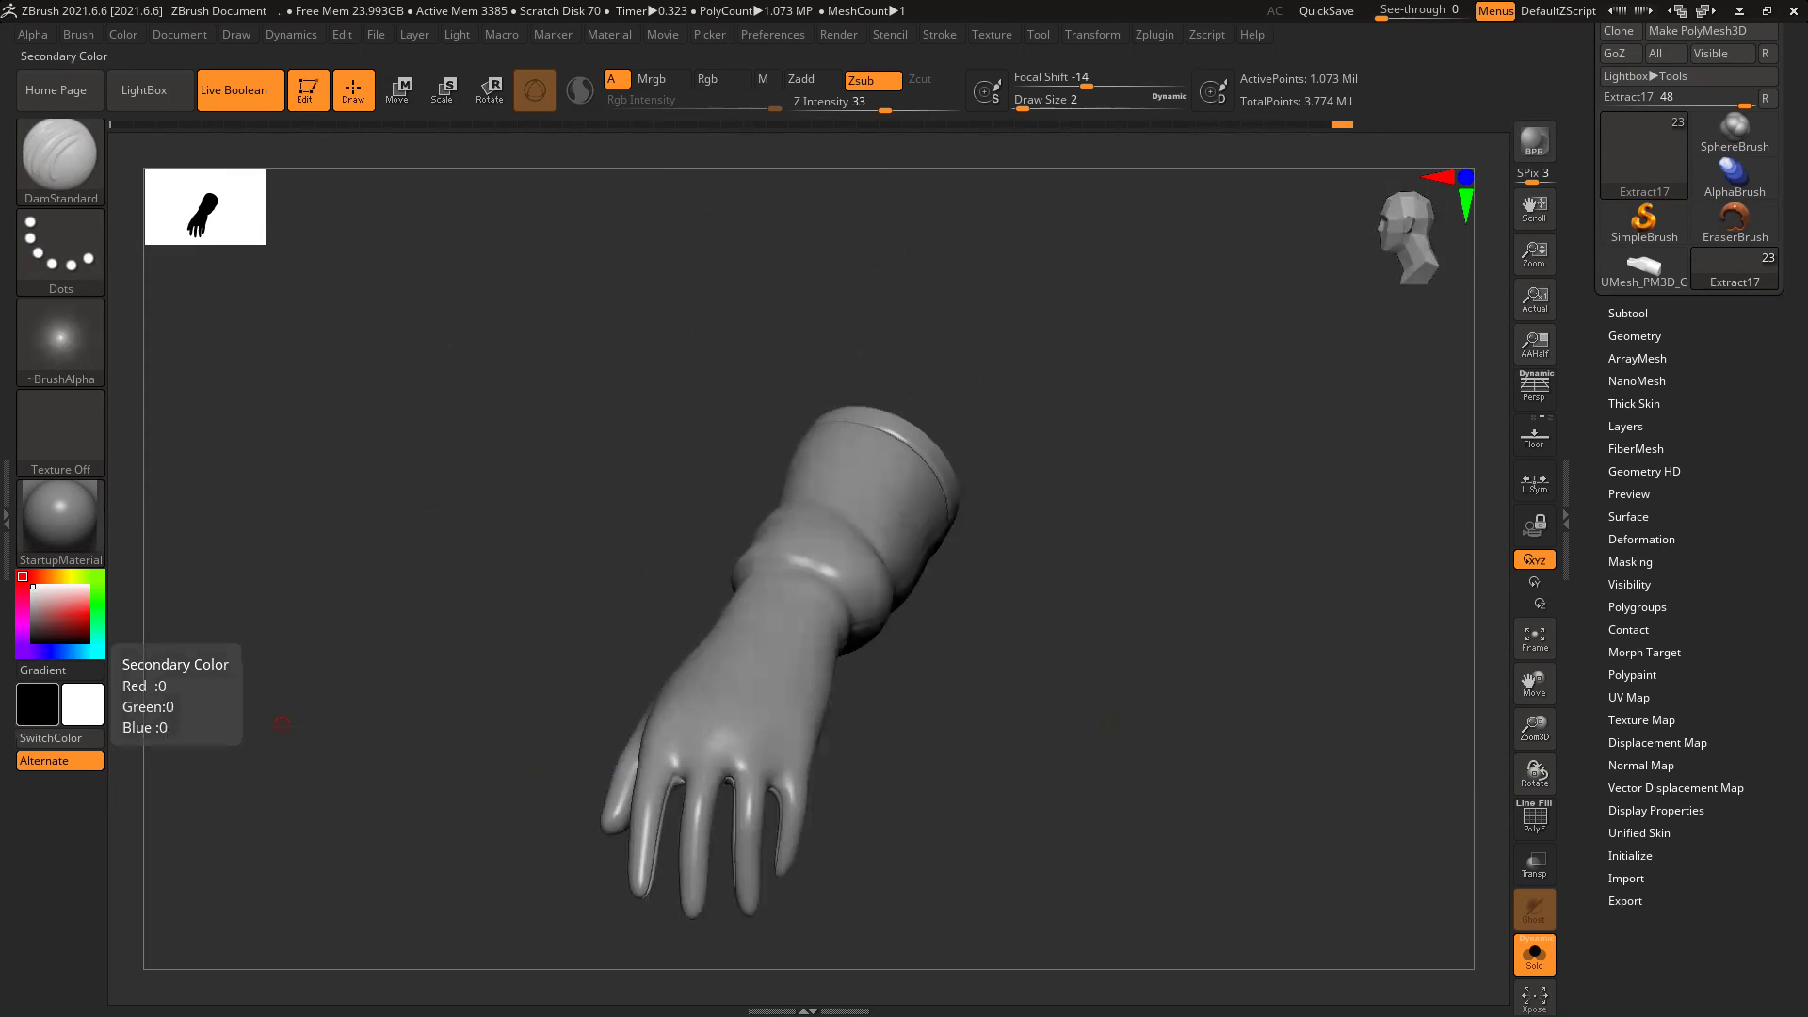
right_click_drag(1045, 742, 1046, 800)
right_click_drag(1023, 712, 920, 765, "alt")
mouse_move(654, 547)
right_mouse_down("ctrl")
mouse_move(805, 674)
mouse_move(1009, 708)
right_mouse_up("ctrl")
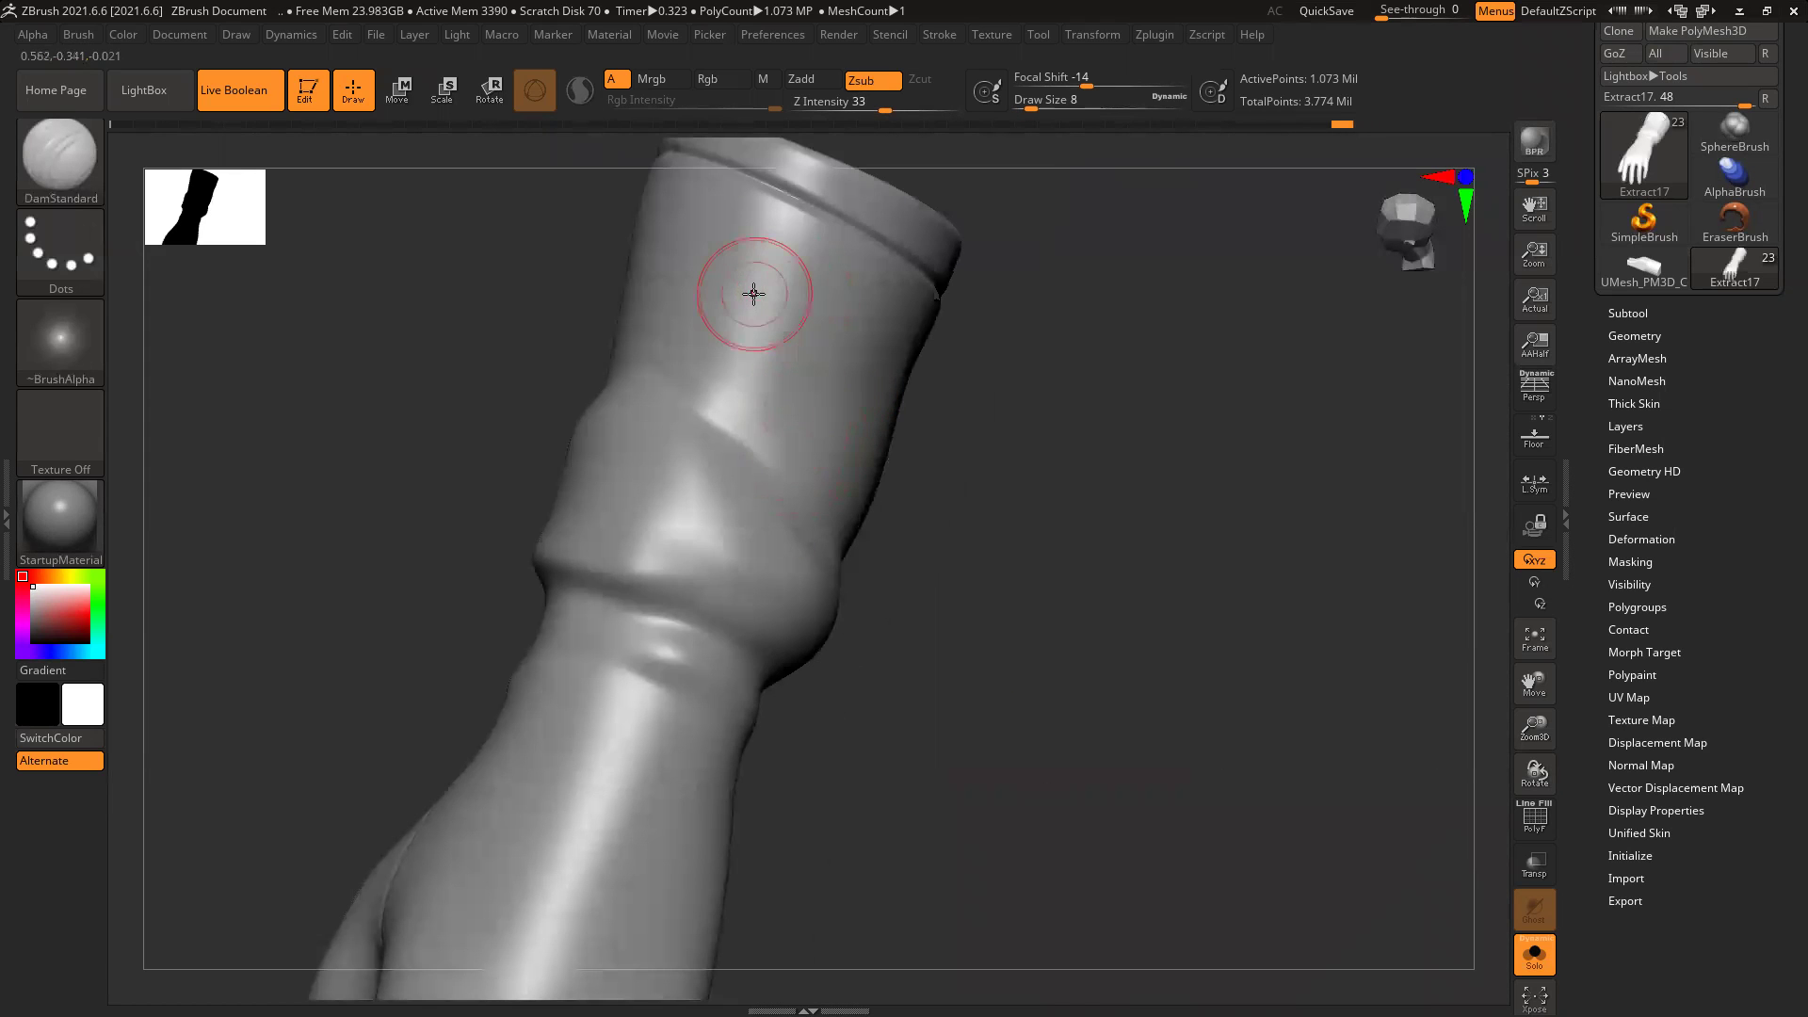
key("b")
key("b")
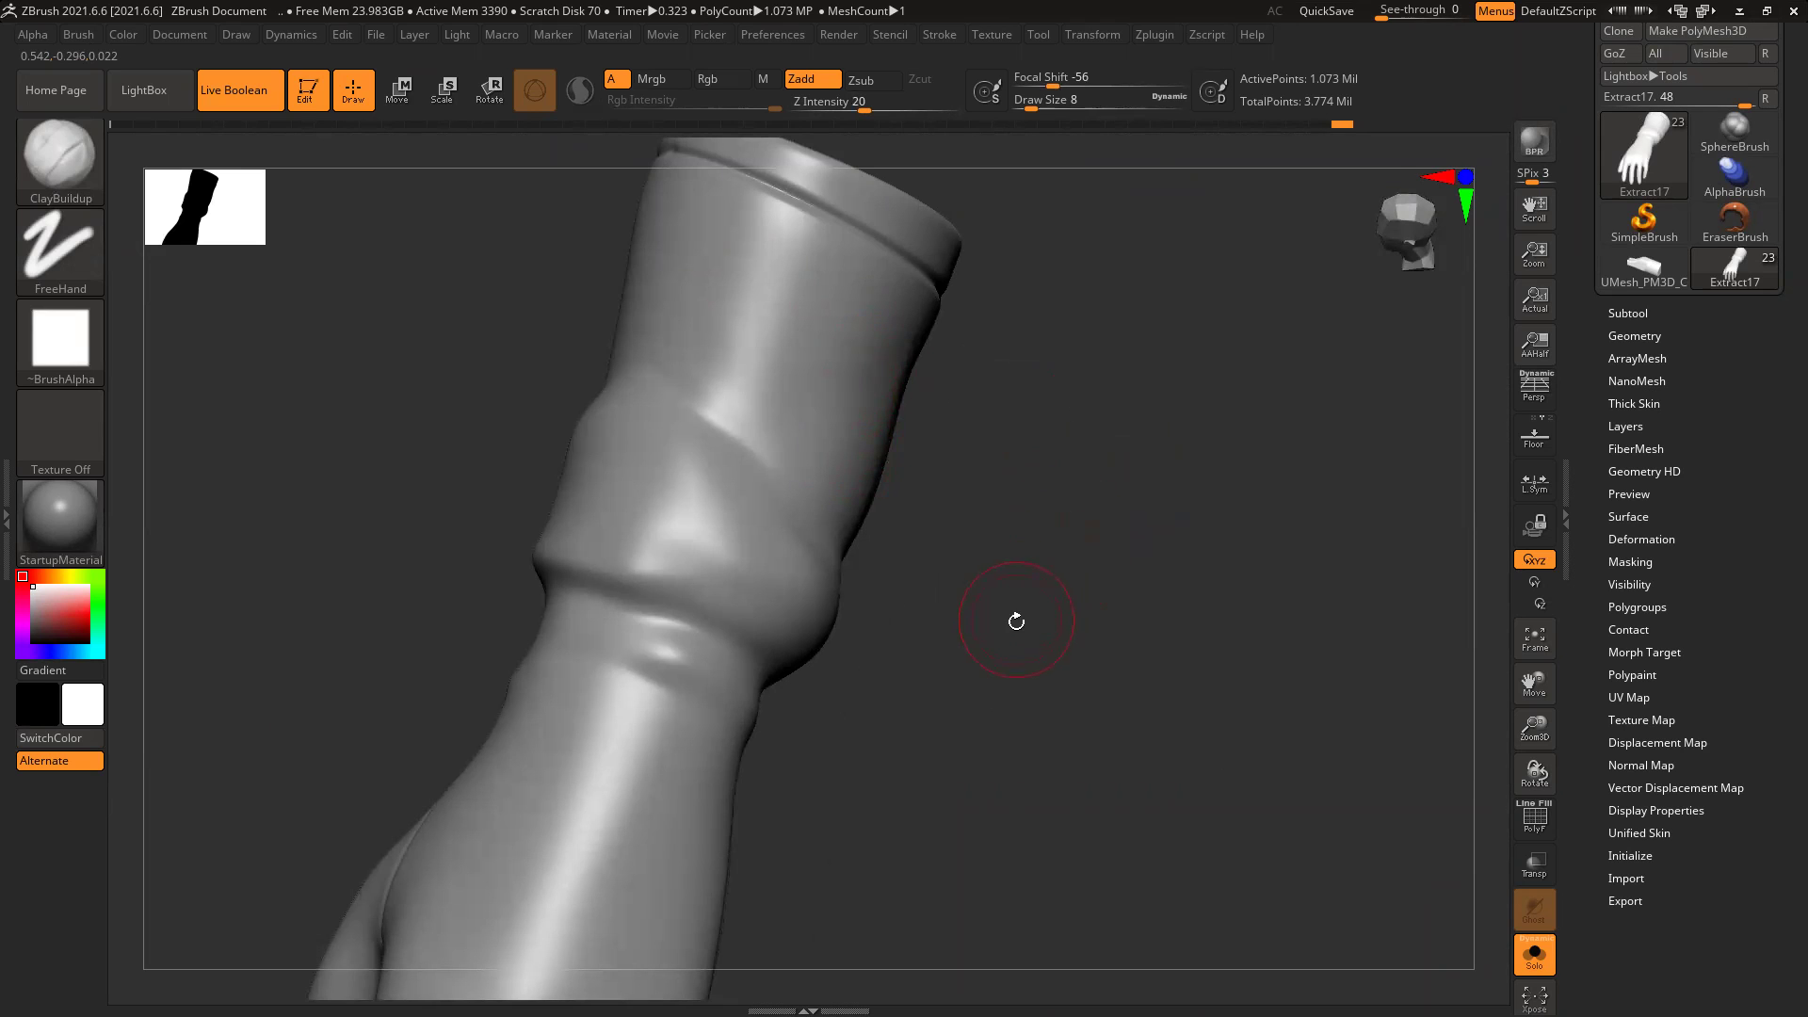
mouse_move(1018, 631)
left_mouse_down()
mouse_move(940, 568)
mouse_move(982, 617)
left_mouse_up()
mouse_move(1076, 669)
left_mouse_down()
mouse_move(996, 765)
mouse_move(718, 486)
mouse_move(713, 625)
left_mouse_up()
left_click_drag(720, 500, 708, 624, "shift")
key("shift")
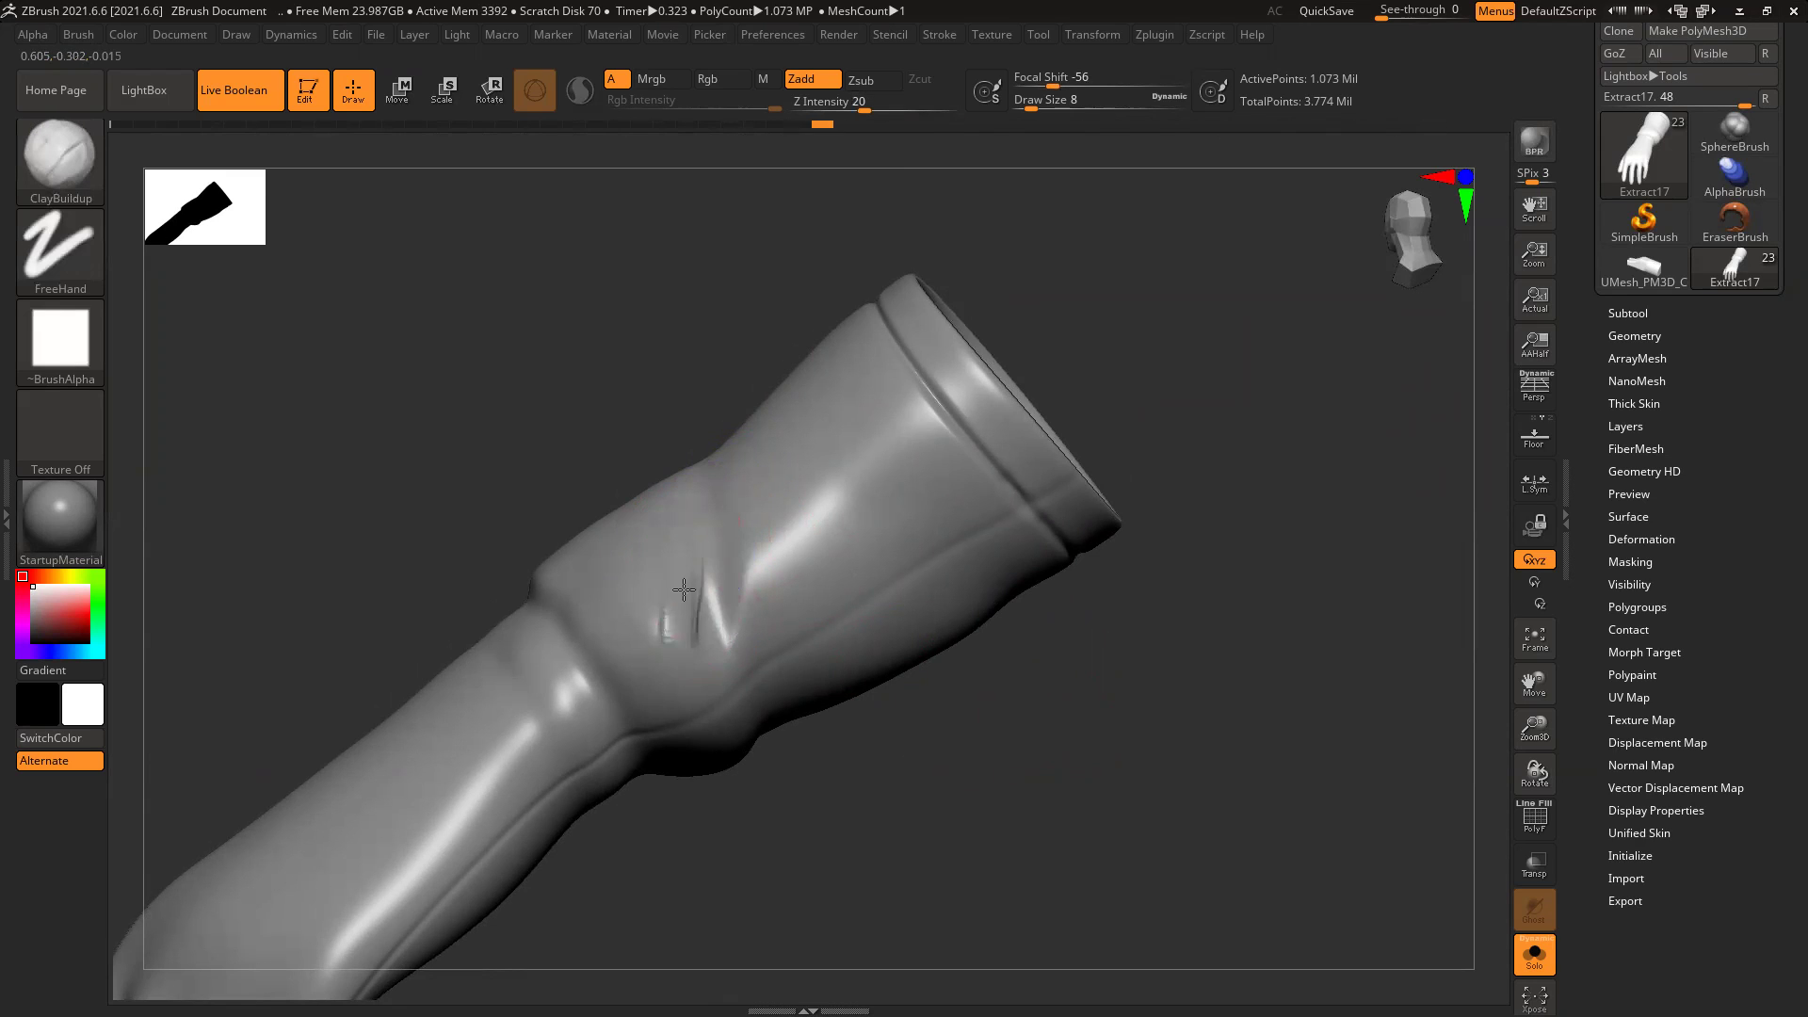
key("shift")
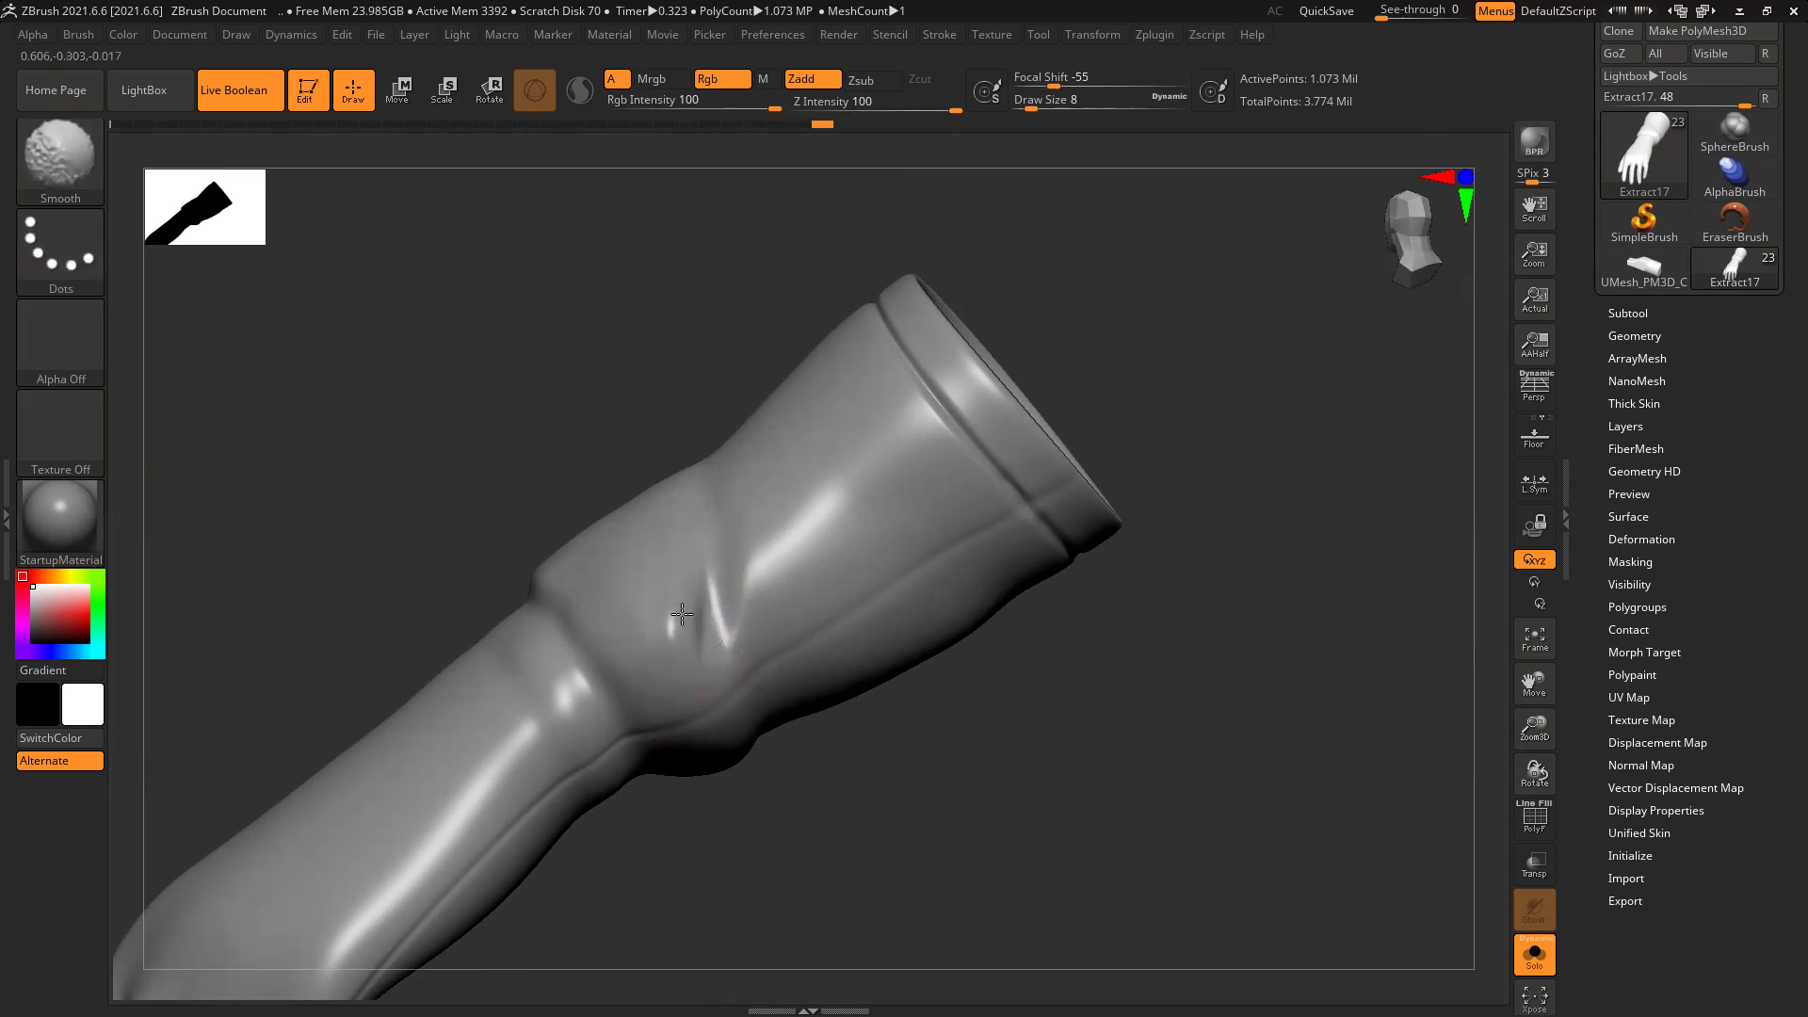
left_click_drag(736, 601, 723, 452, "shift")
Step: Continue the built-up fold around the other side of the cuff above the wrist and smooth its end
left_click_drag(1054, 640, 918, 702)
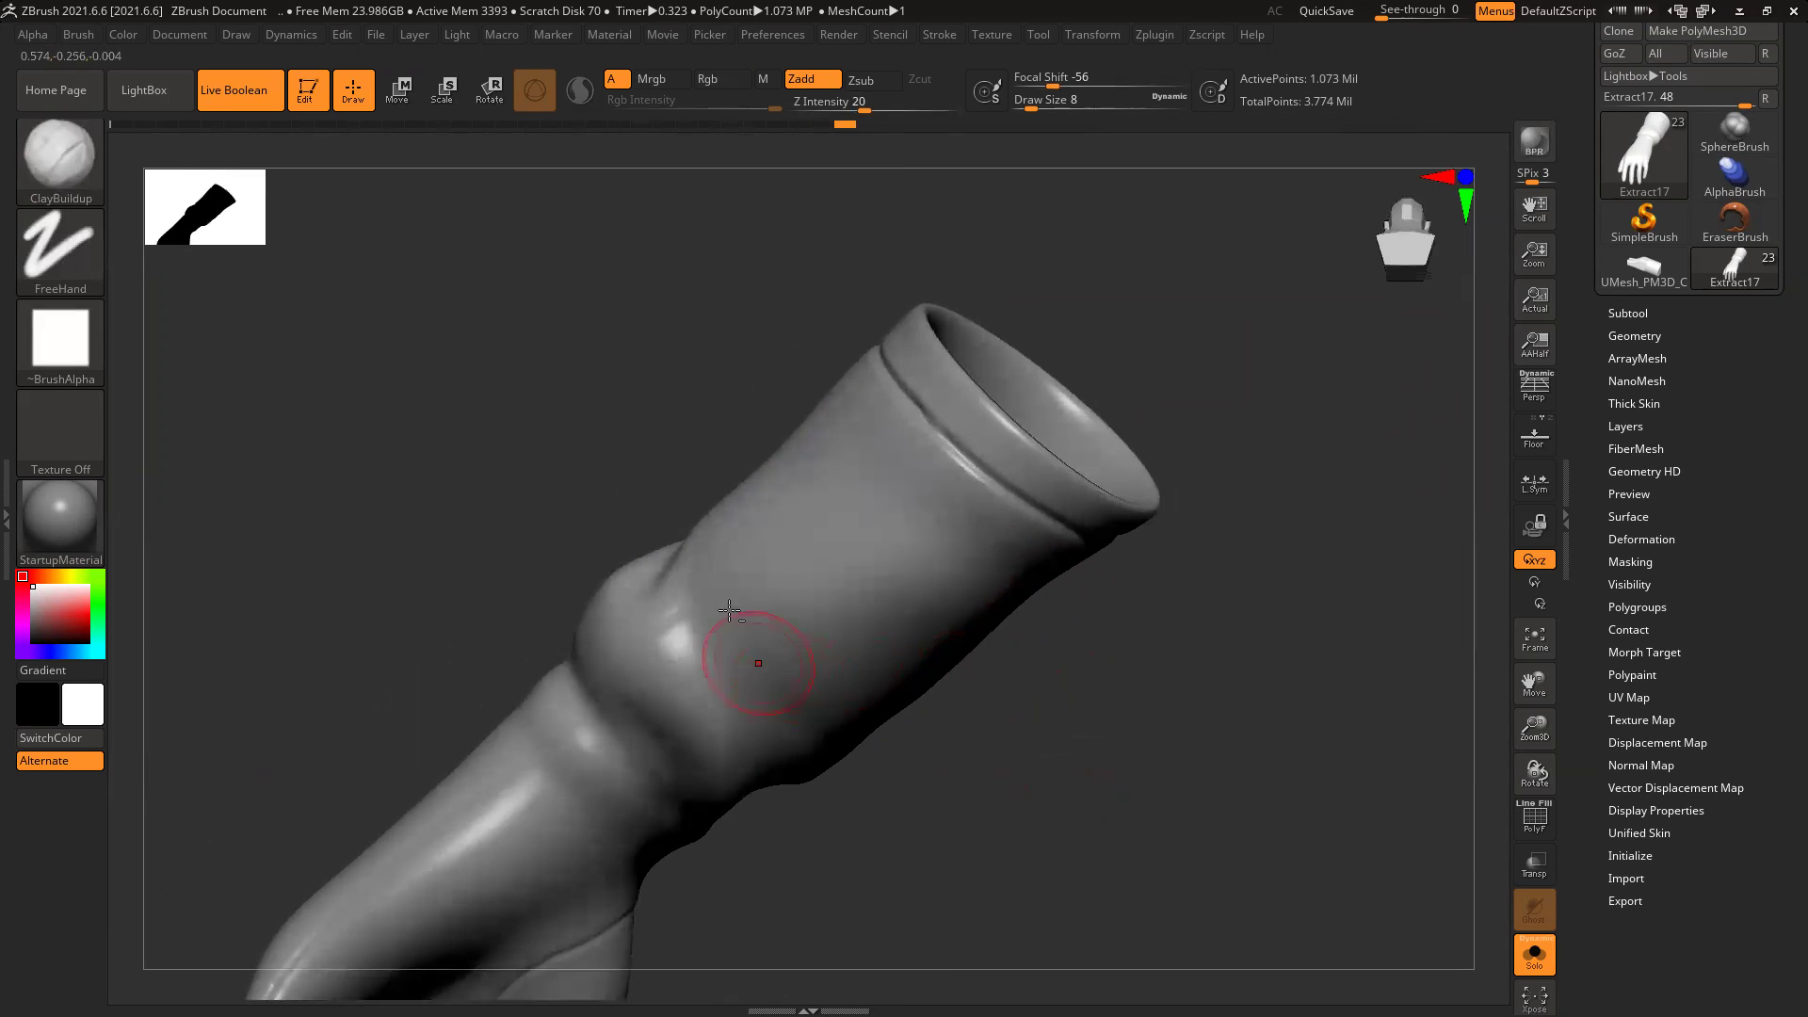
left_click_drag(701, 642, 748, 718)
key("shift")
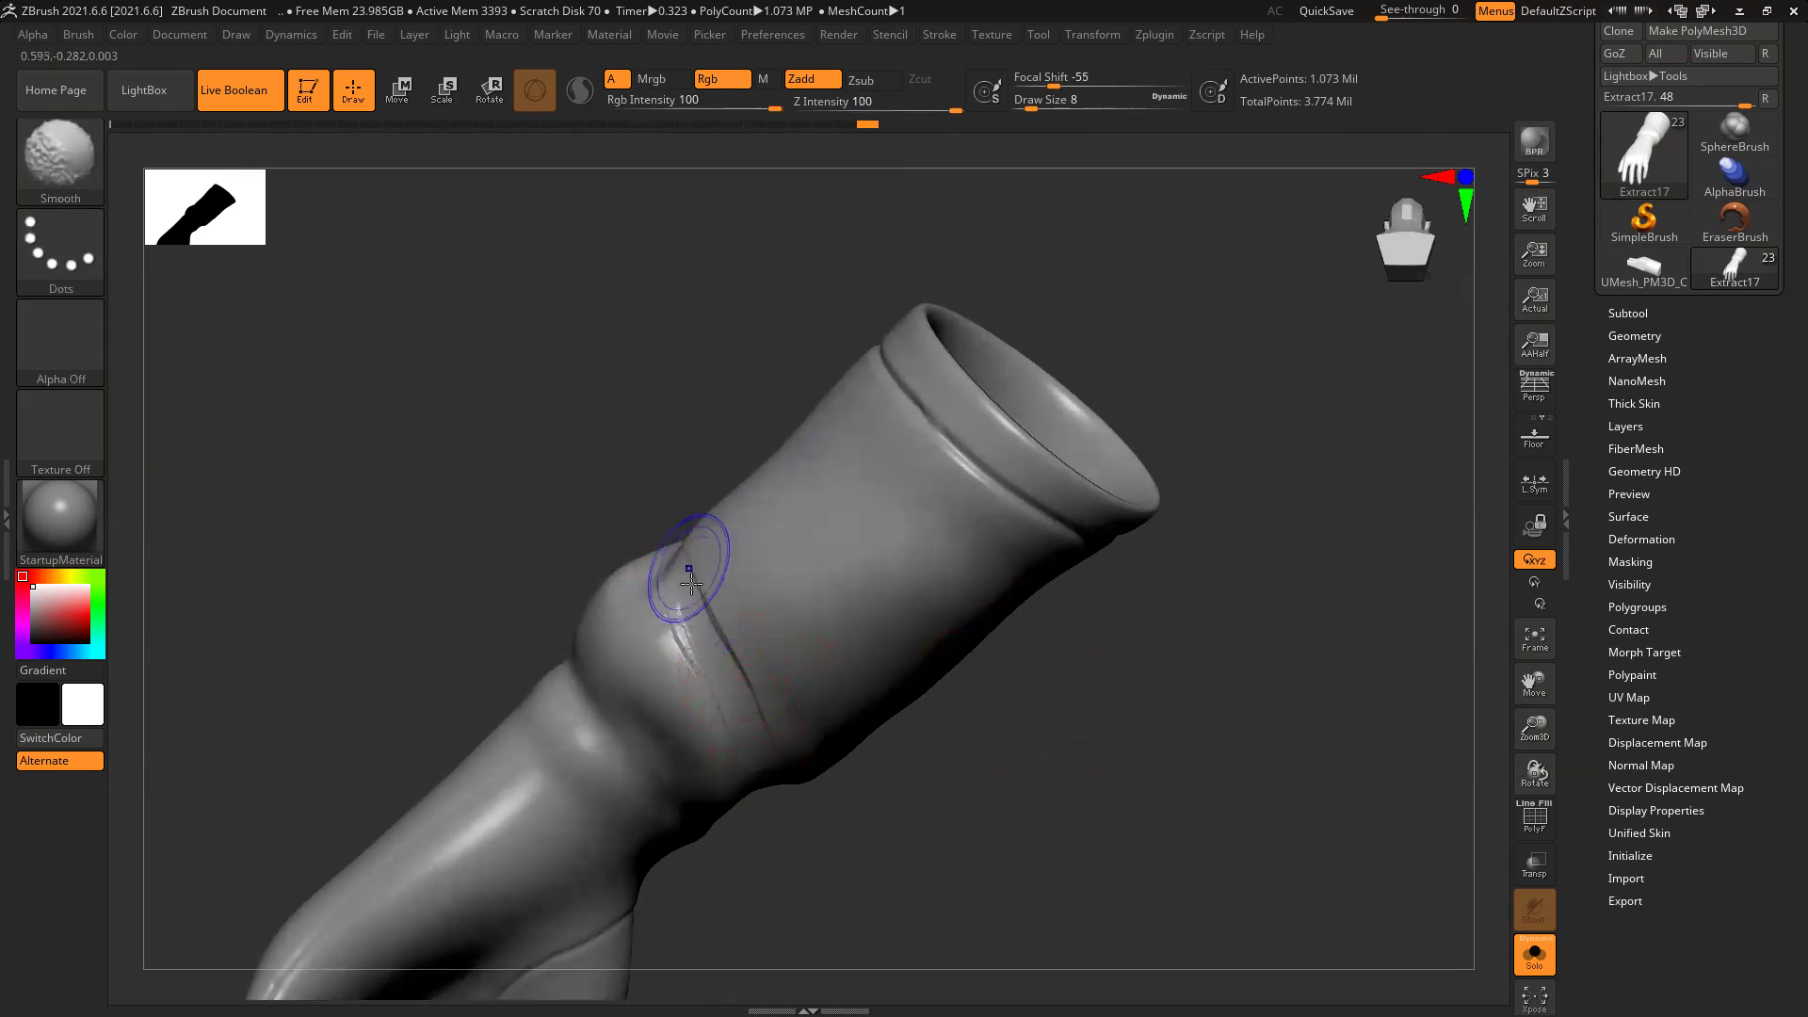
mouse_move(1065, 683)
left_mouse_down()
mouse_move(1116, 650)
mouse_move(952, 654)
left_mouse_up()
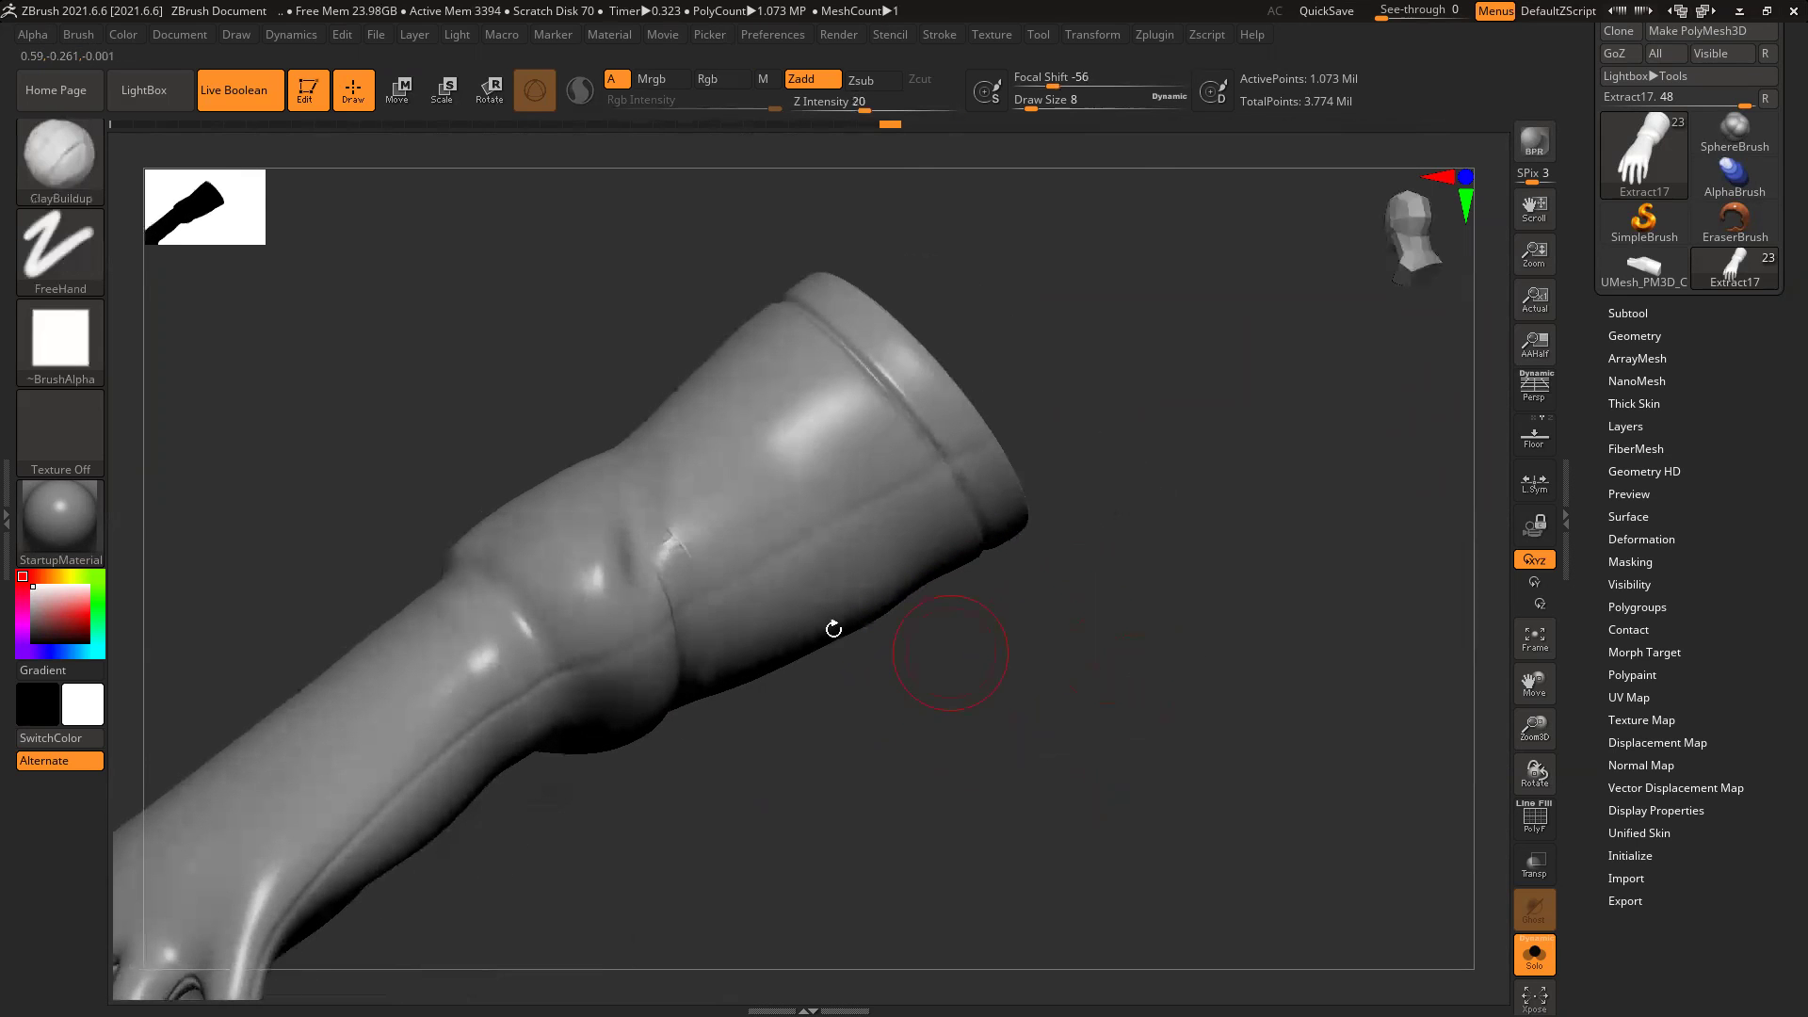
left_click_drag(669, 541, 661, 556, "shift")
mouse_move(1054, 626)
left_mouse_down()
mouse_move(945, 686)
mouse_move(822, 649)
mouse_move(941, 695)
mouse_move(791, 753)
mouse_move(779, 710)
mouse_move(815, 640)
left_mouse_up()
key("b")
key("d")
key("s")
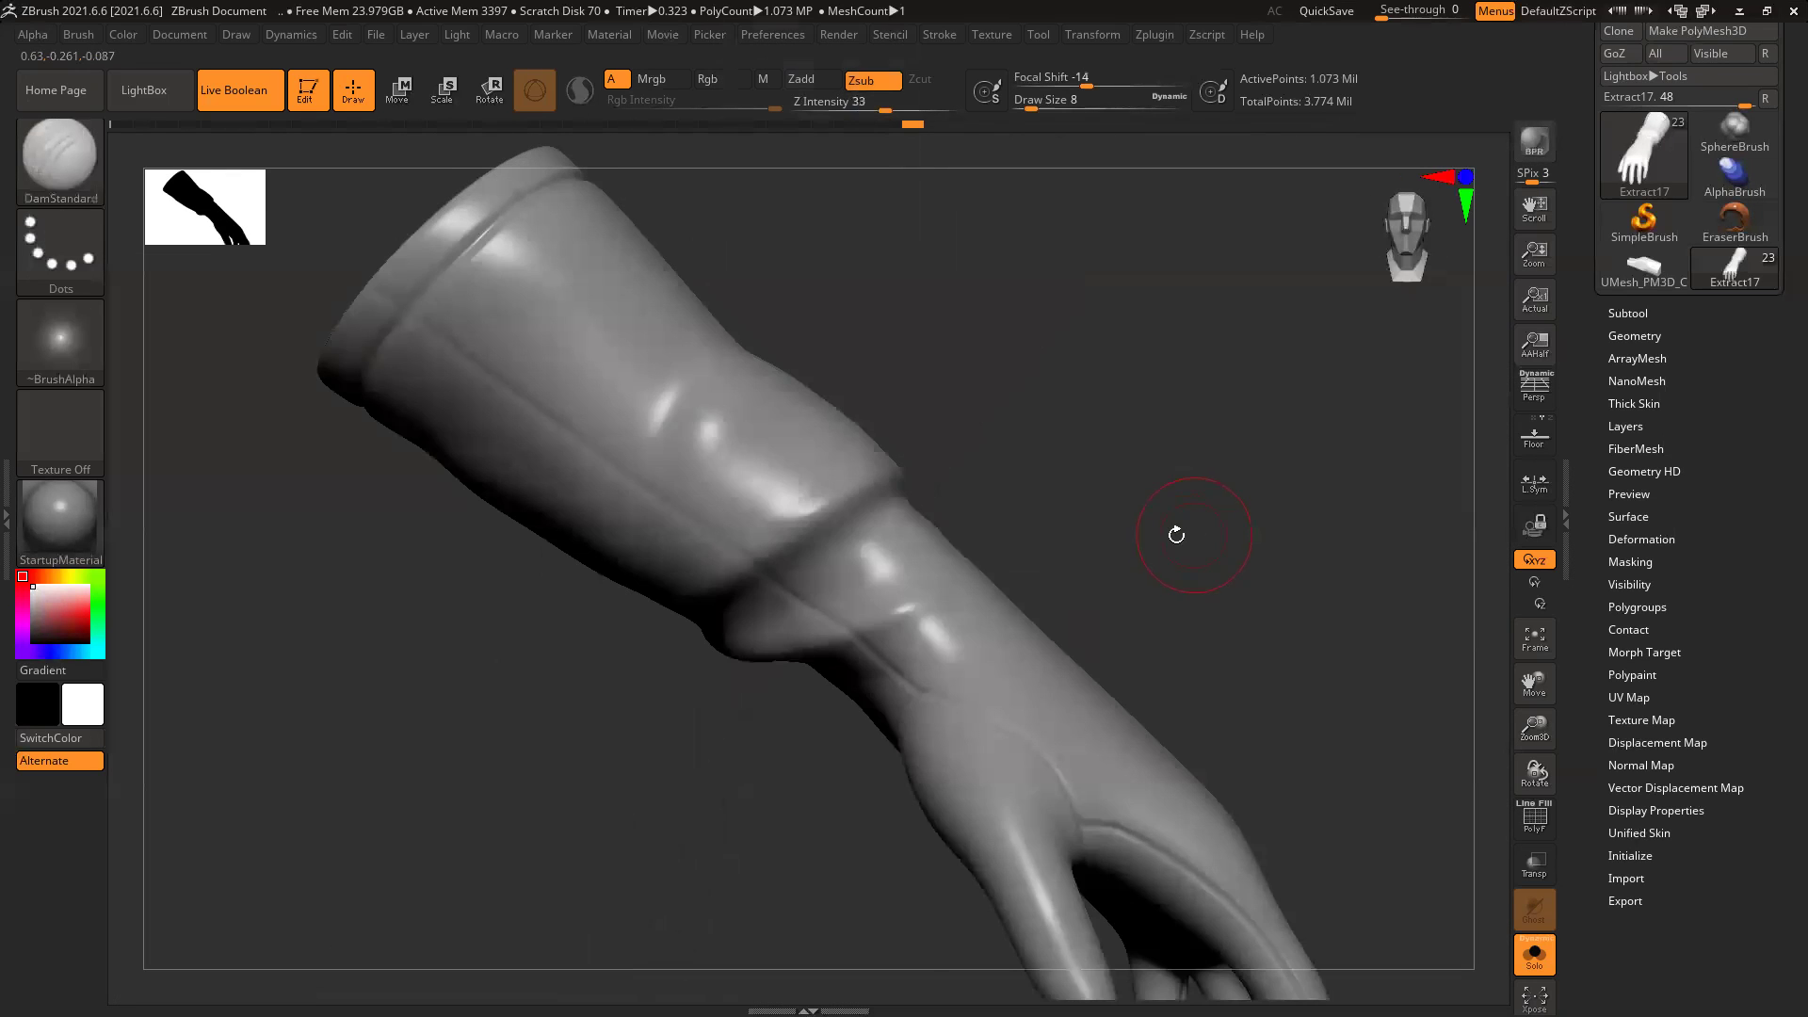
Step: Sharpen the lower edge of the cuff's overhanging fold above the wrist with the Pinch brush
left_click_drag(1171, 525, 680, 501)
right_click_drag(747, 584, 759, 612, "ctrl")
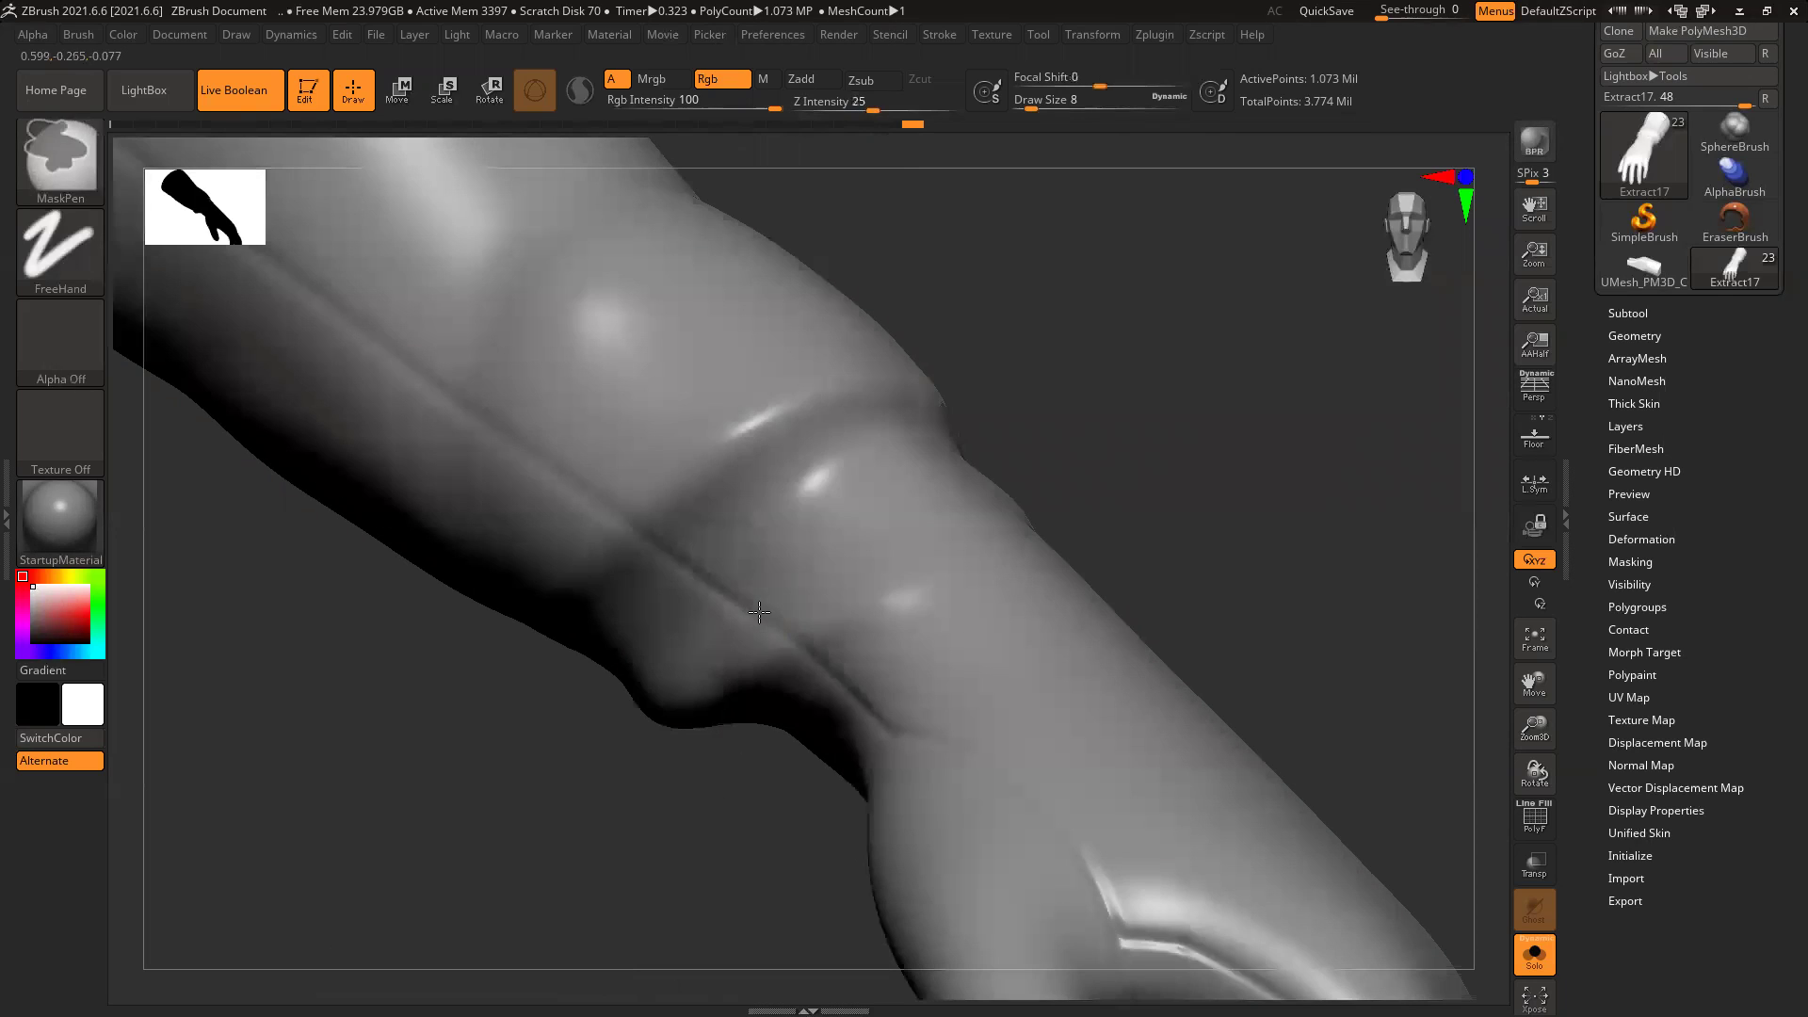
key("b")
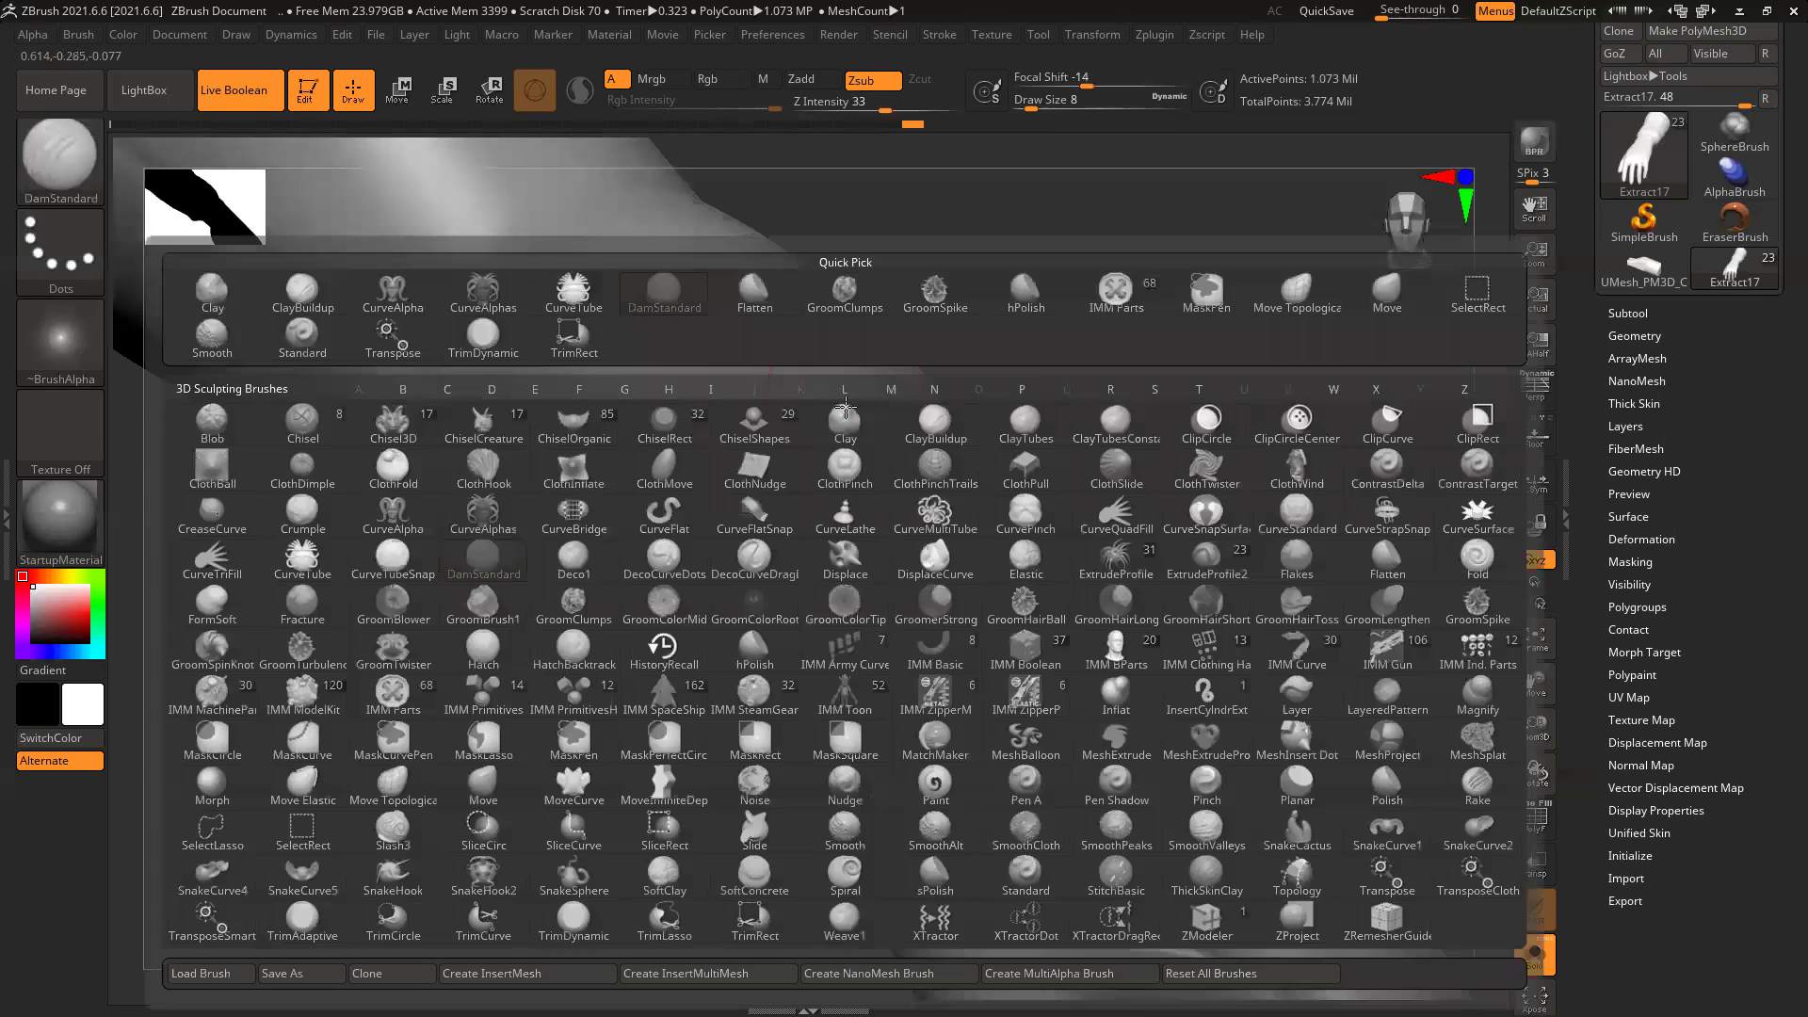
key("p")
key("i")
left_click_drag(771, 414, 763, 425)
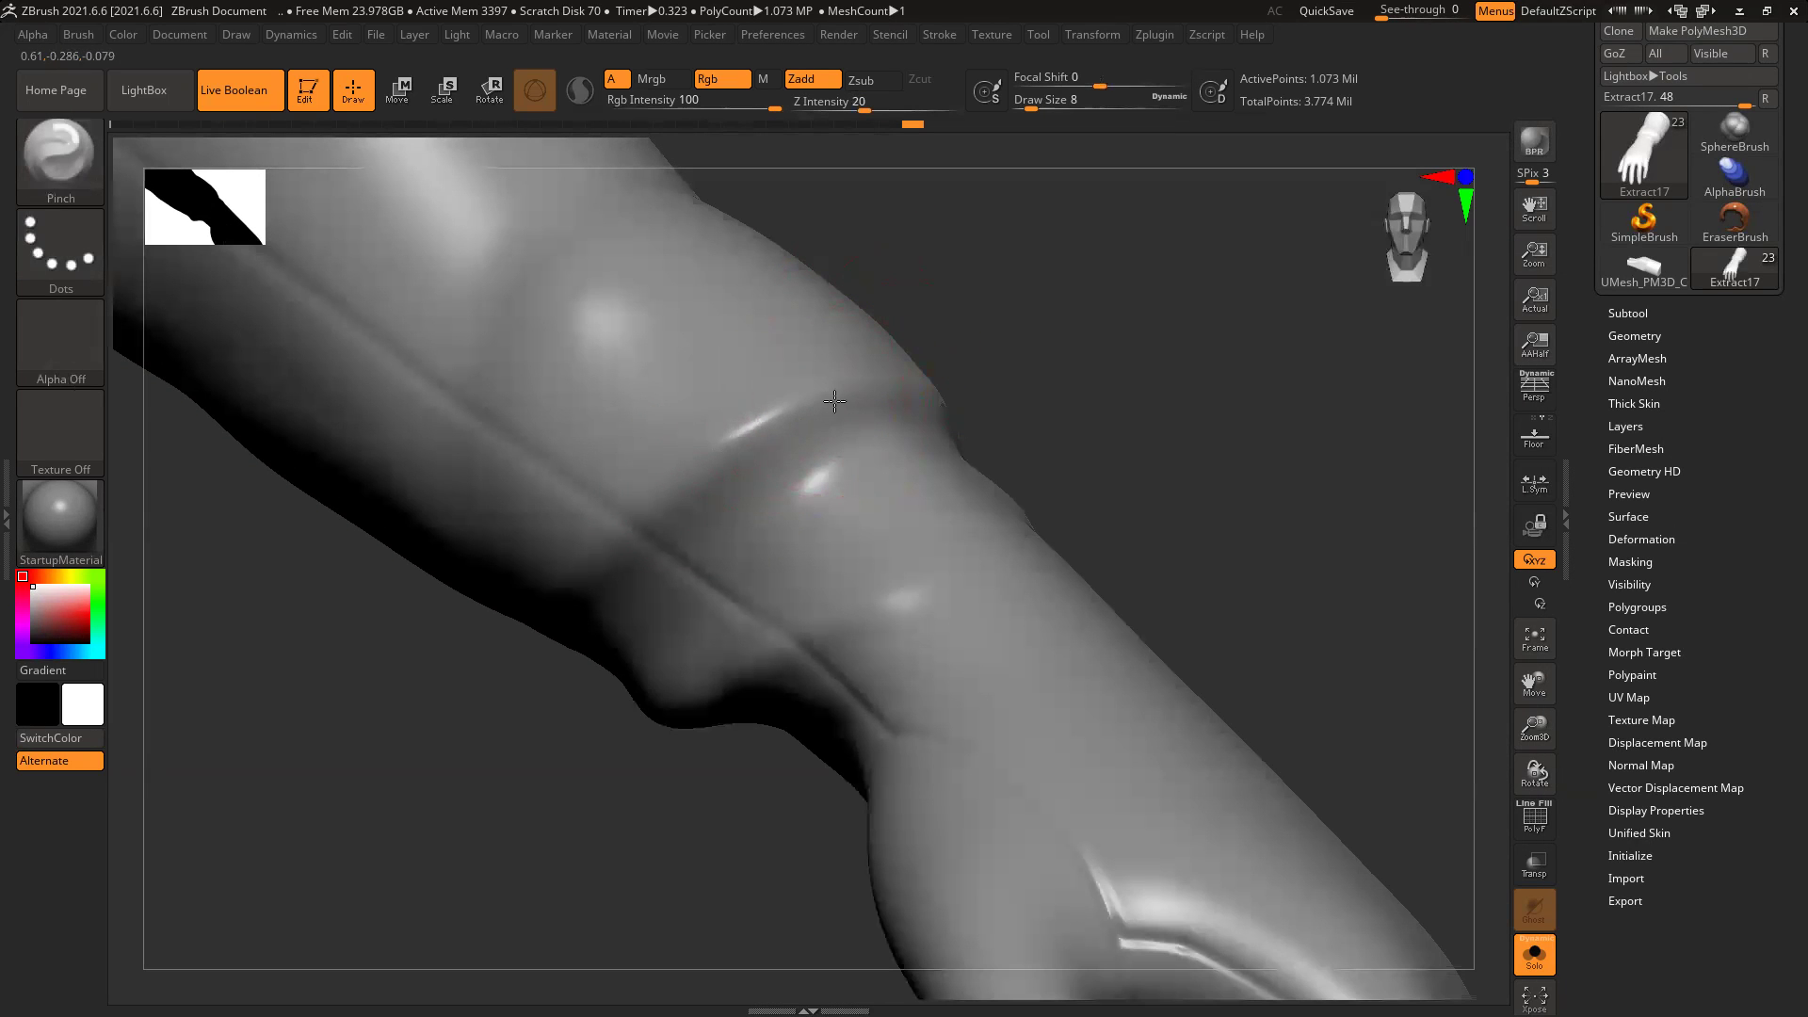
left_click_drag(878, 396, 936, 394)
left_click_drag(648, 516, 654, 509)
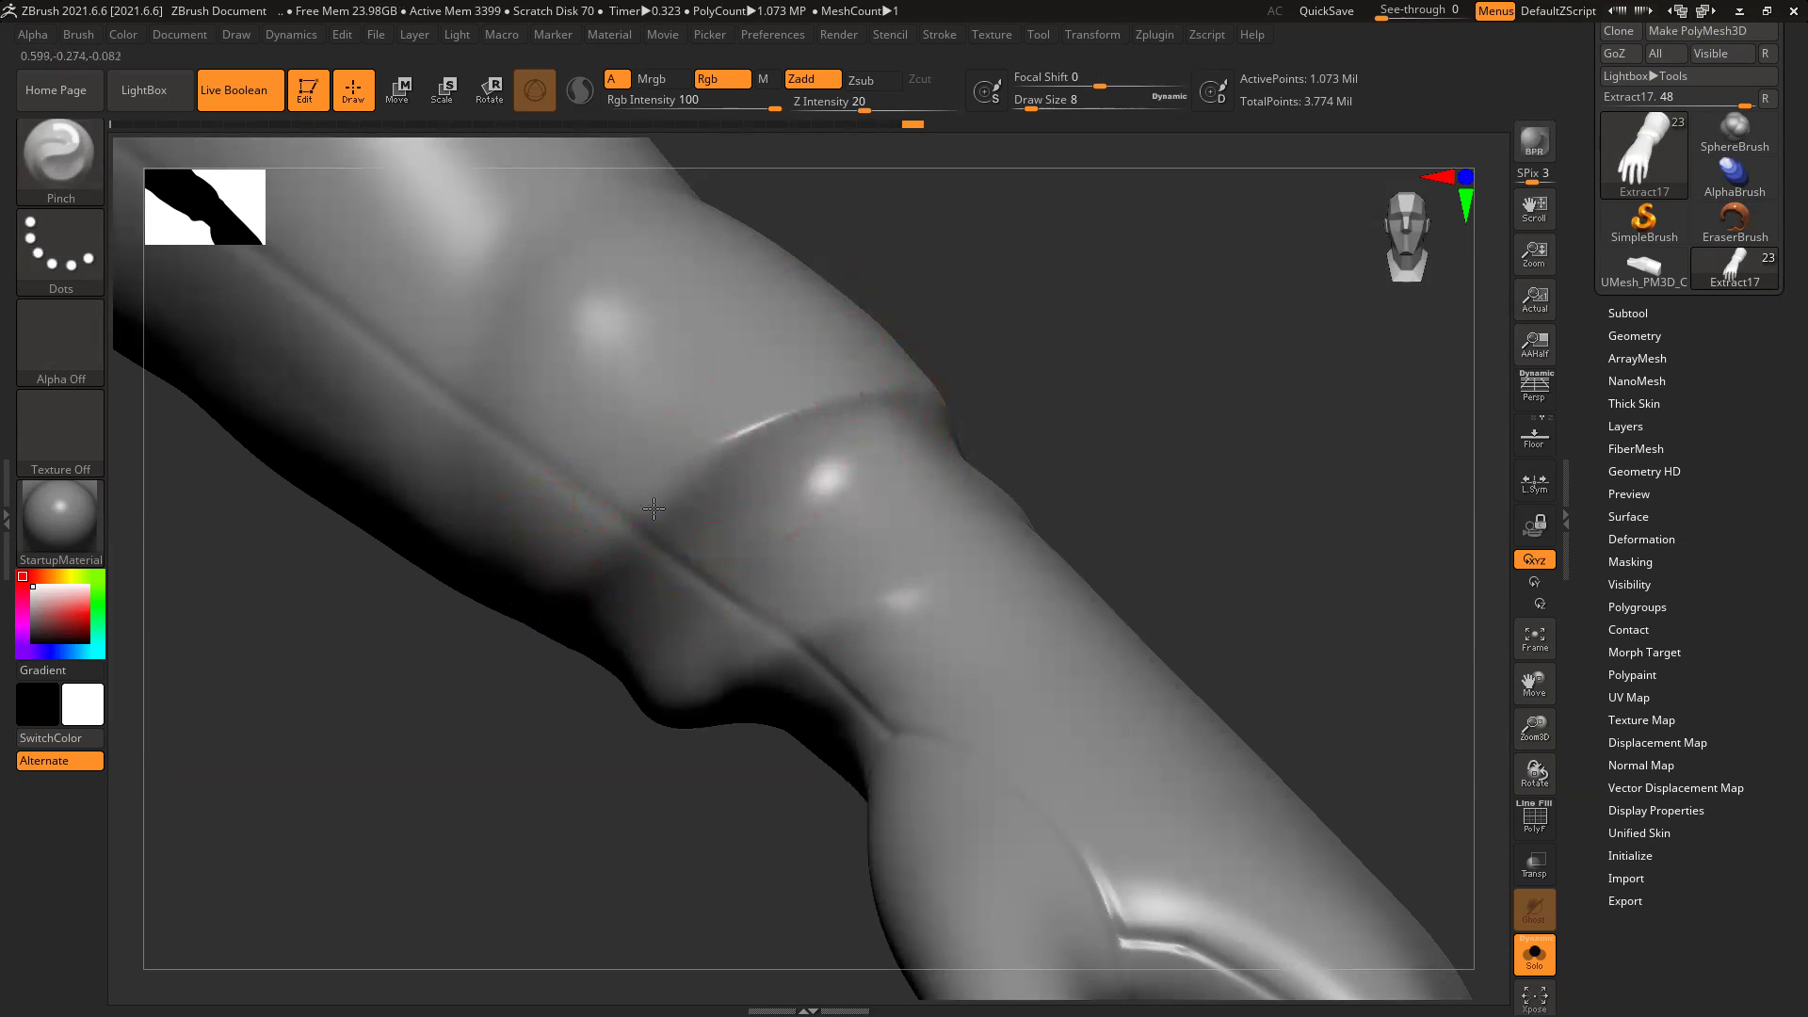
left_click_drag(616, 737, 1042, 367)
Step: Pinch the diagonal and bulging fold edges around the remaining sides of the gathered cuff
left_click_drag(495, 438, 848, 420)
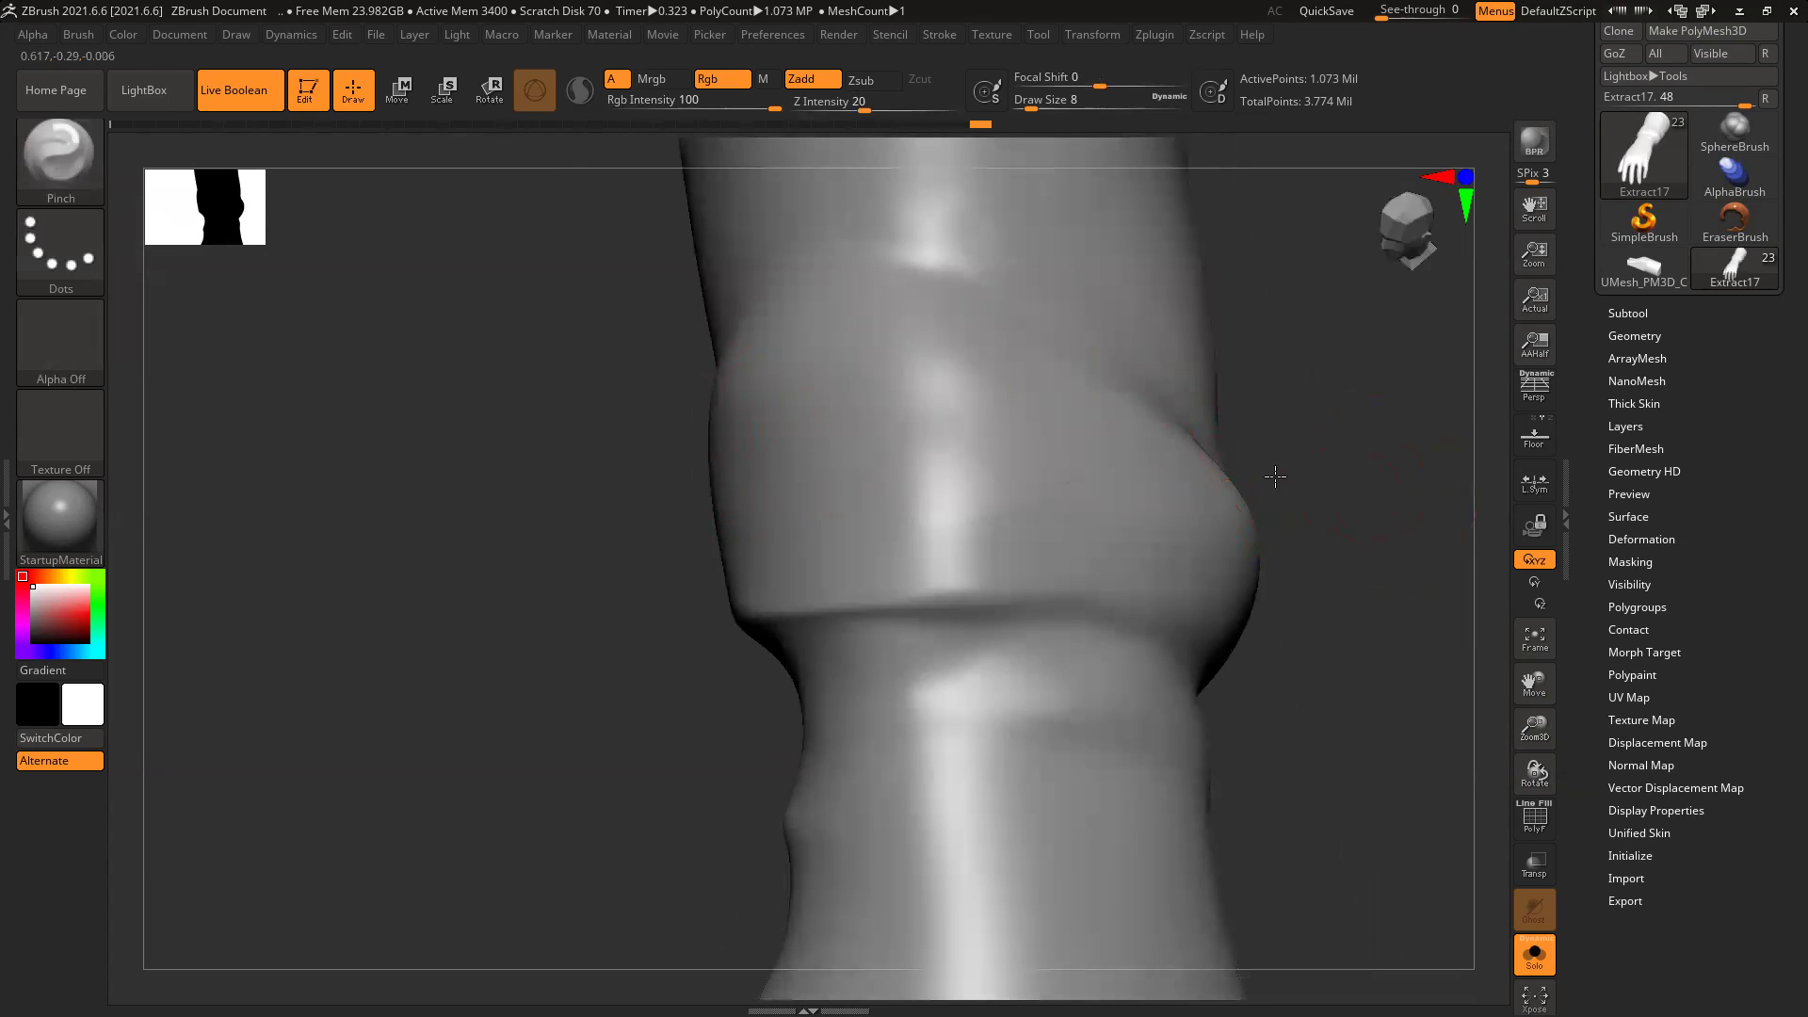
left_click_drag(1275, 478, 1234, 513)
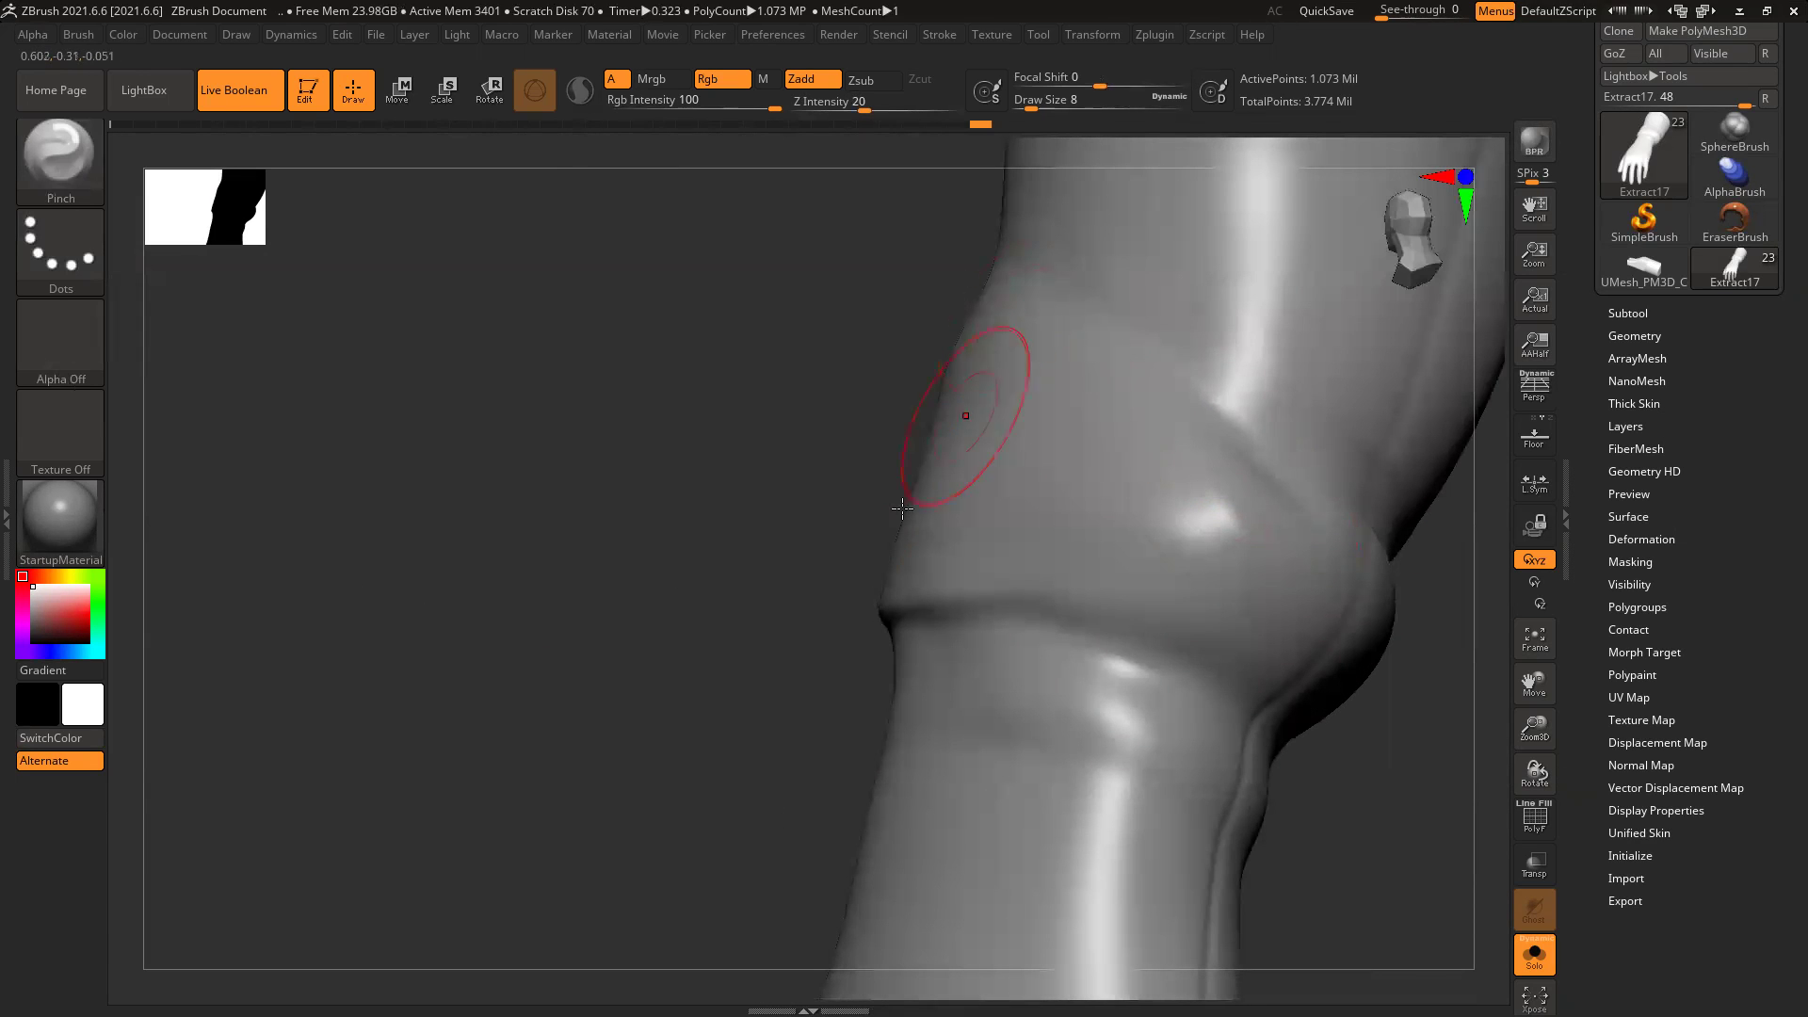
mouse_move(1159, 625)
left_mouse_down()
mouse_move(1033, 686)
mouse_move(1172, 608)
left_mouse_up()
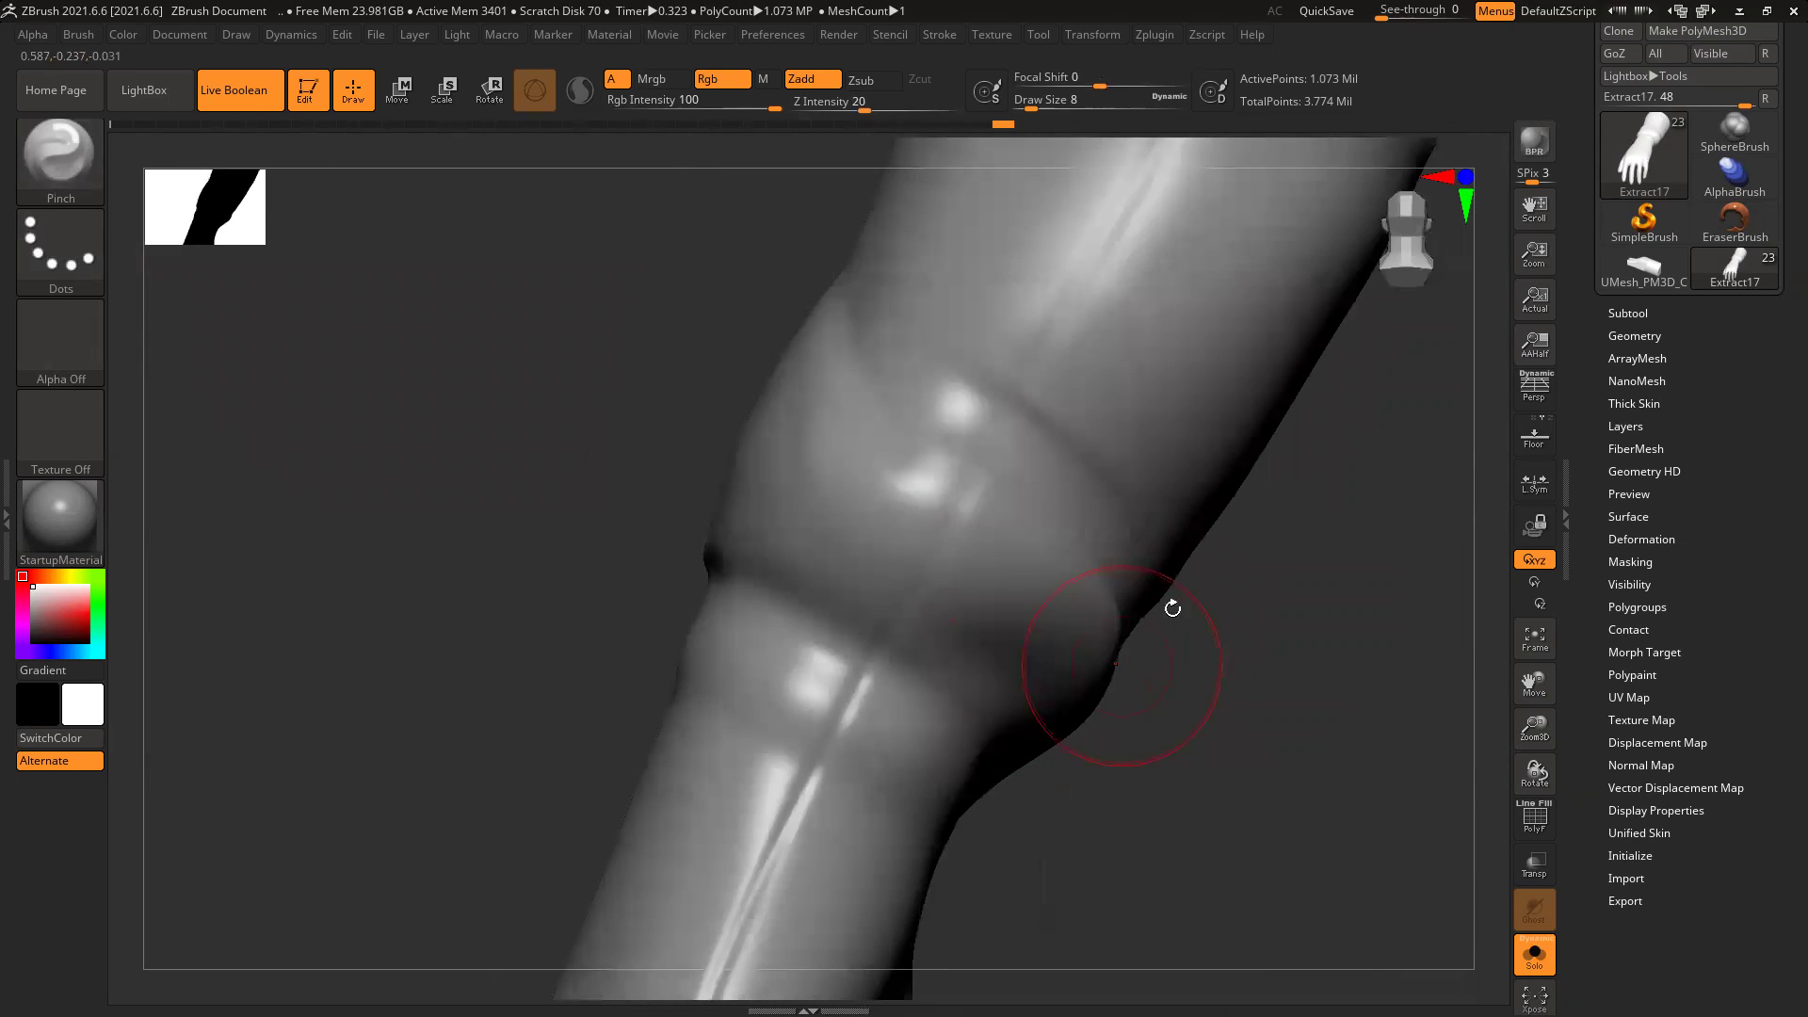
left_click_drag(1177, 684, 1070, 565)
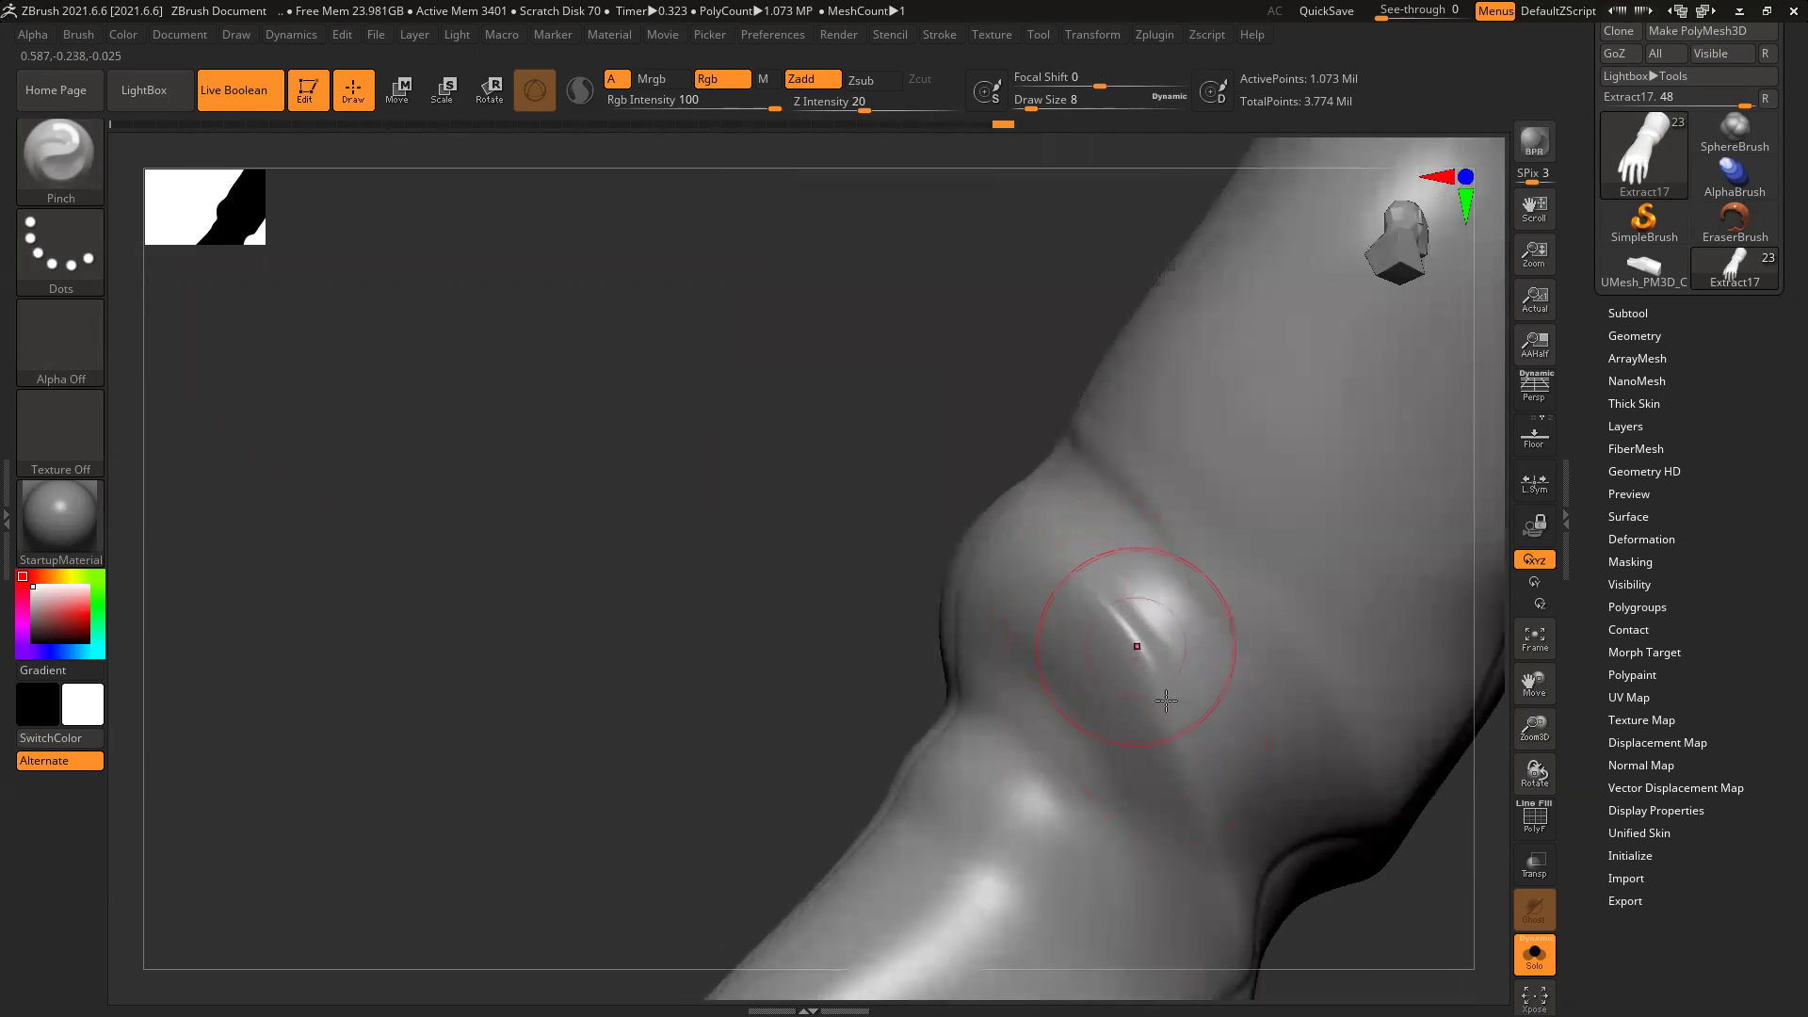
left_click_drag(1171, 828, 909, 494)
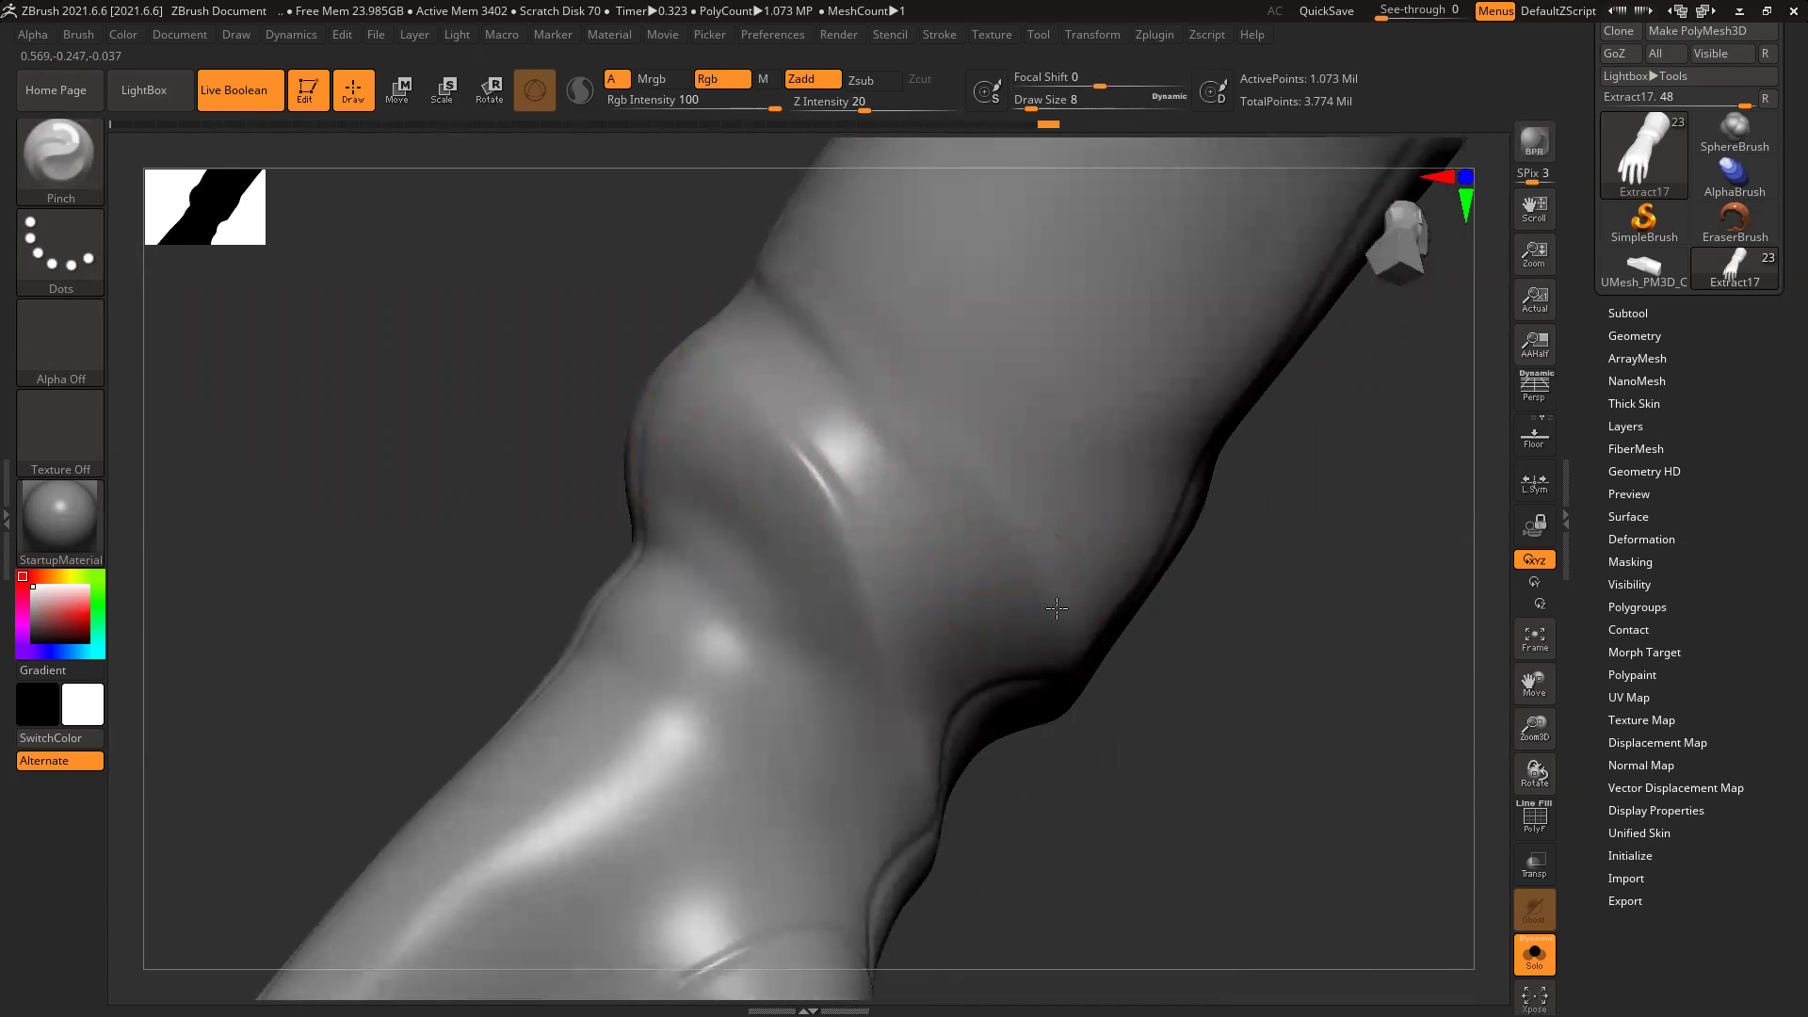
mouse_move(415, 380)
left_mouse_down()
mouse_move(497, 432)
mouse_move(531, 388)
left_mouse_up()
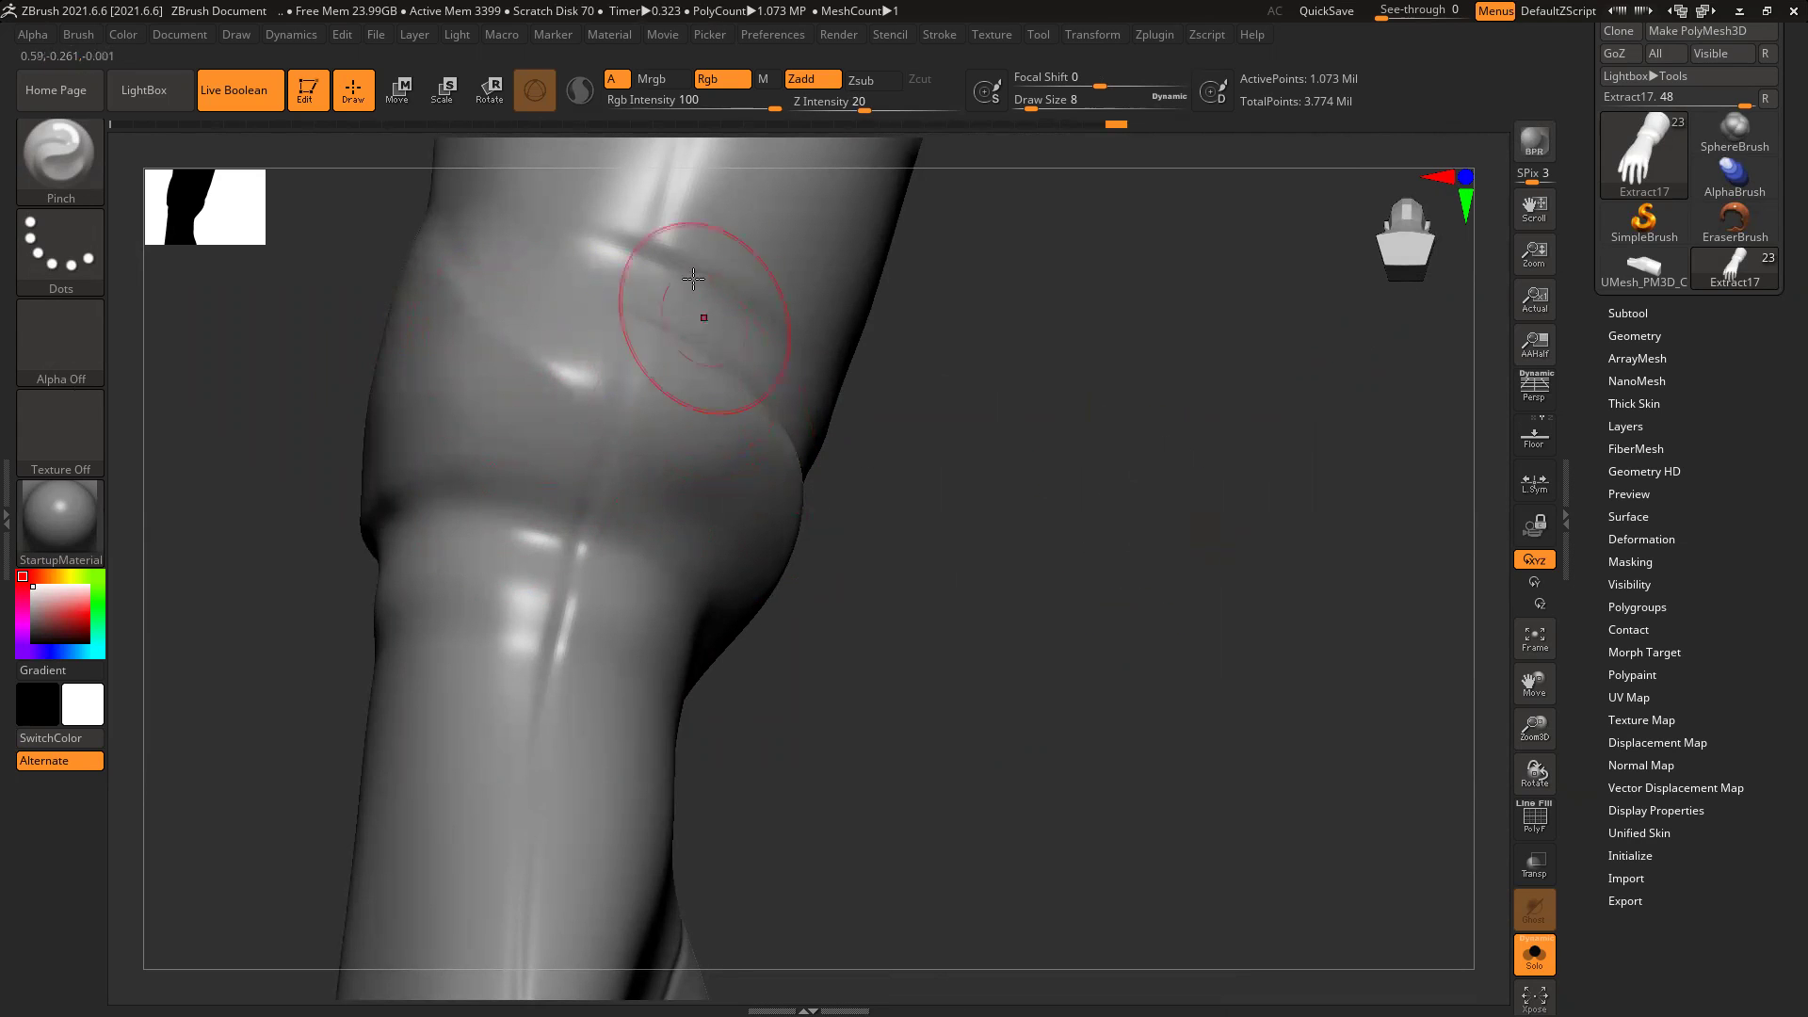
mouse_move(1063, 597)
left_mouse_down()
mouse_move(1183, 609)
mouse_move(568, 553)
mouse_move(1058, 750)
mouse_move(1085, 599)
mouse_move(1102, 604)
left_mouse_up()
left_click_drag(604, 433, 807, 505)
mouse_move(1153, 559)
left_mouse_down()
mouse_move(1162, 581)
mouse_move(1084, 586)
left_mouse_up()
Step: Carve a deep crease beneath the cuff's lower fold and wrinkles across the wrist with DamStandard
key("b")
key("d")
key("s")
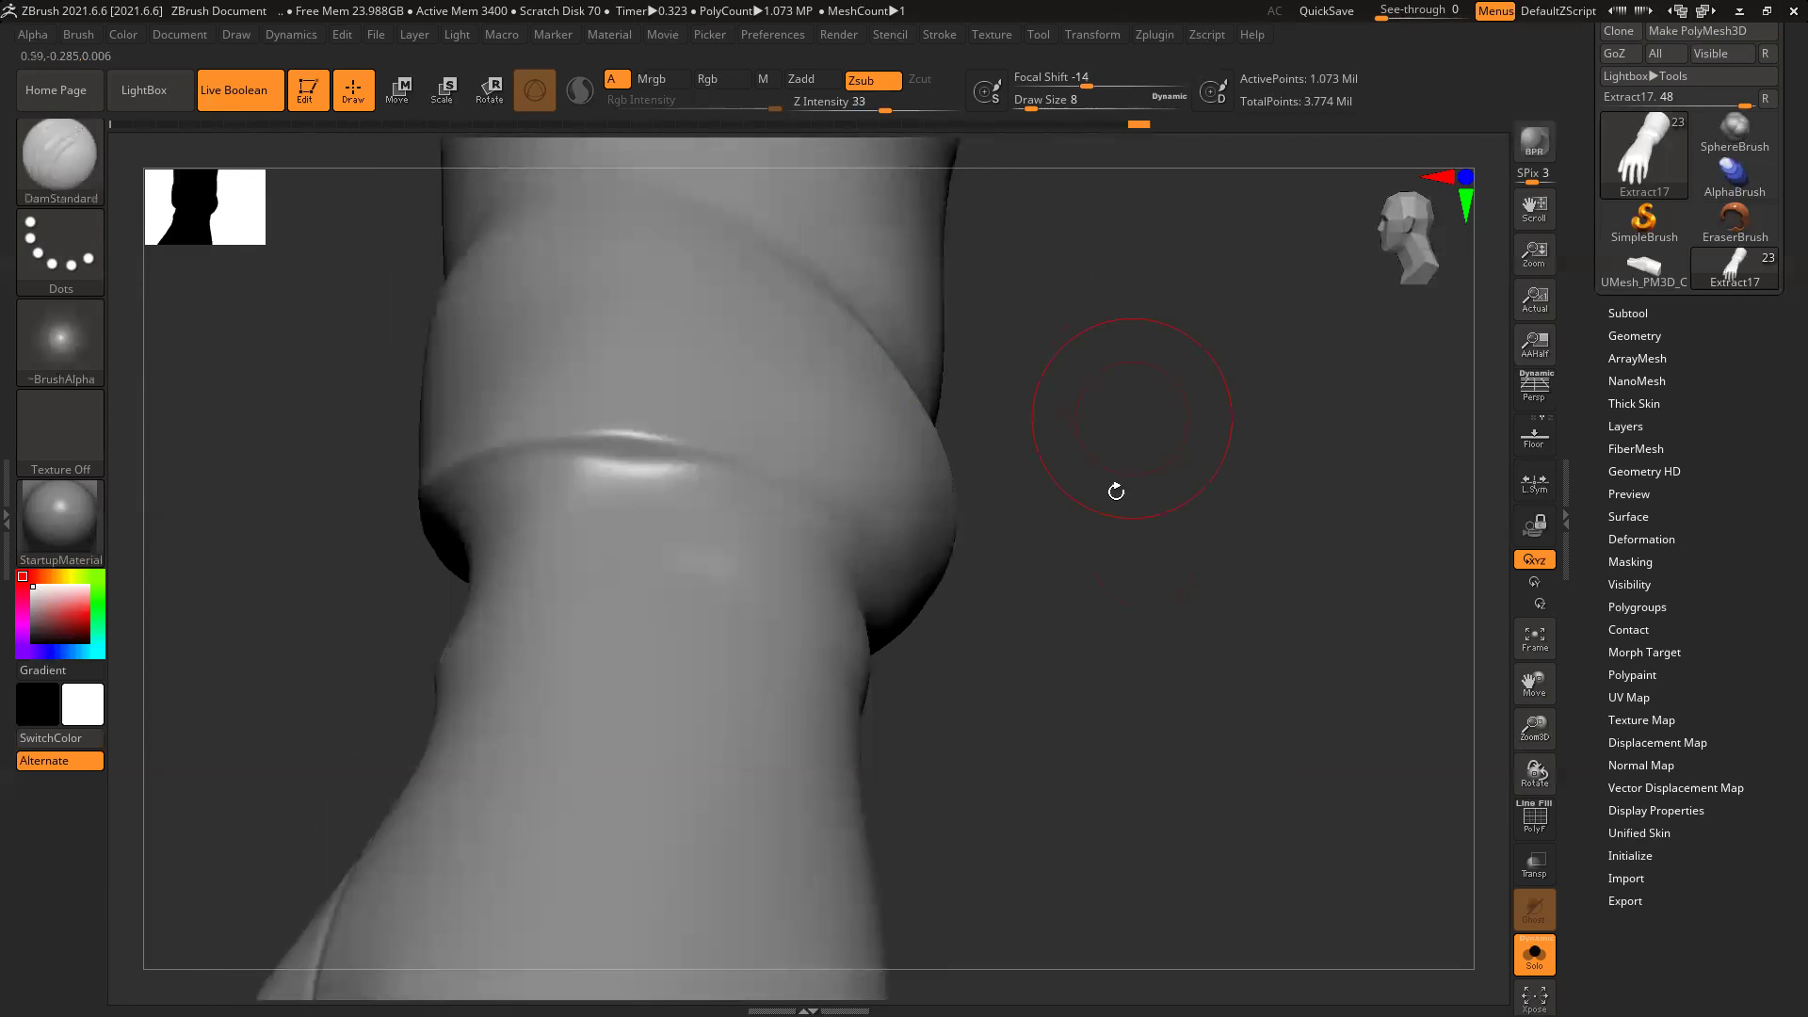
left_click_drag(1114, 489, 754, 517)
left_click_drag(1005, 501, 634, 525)
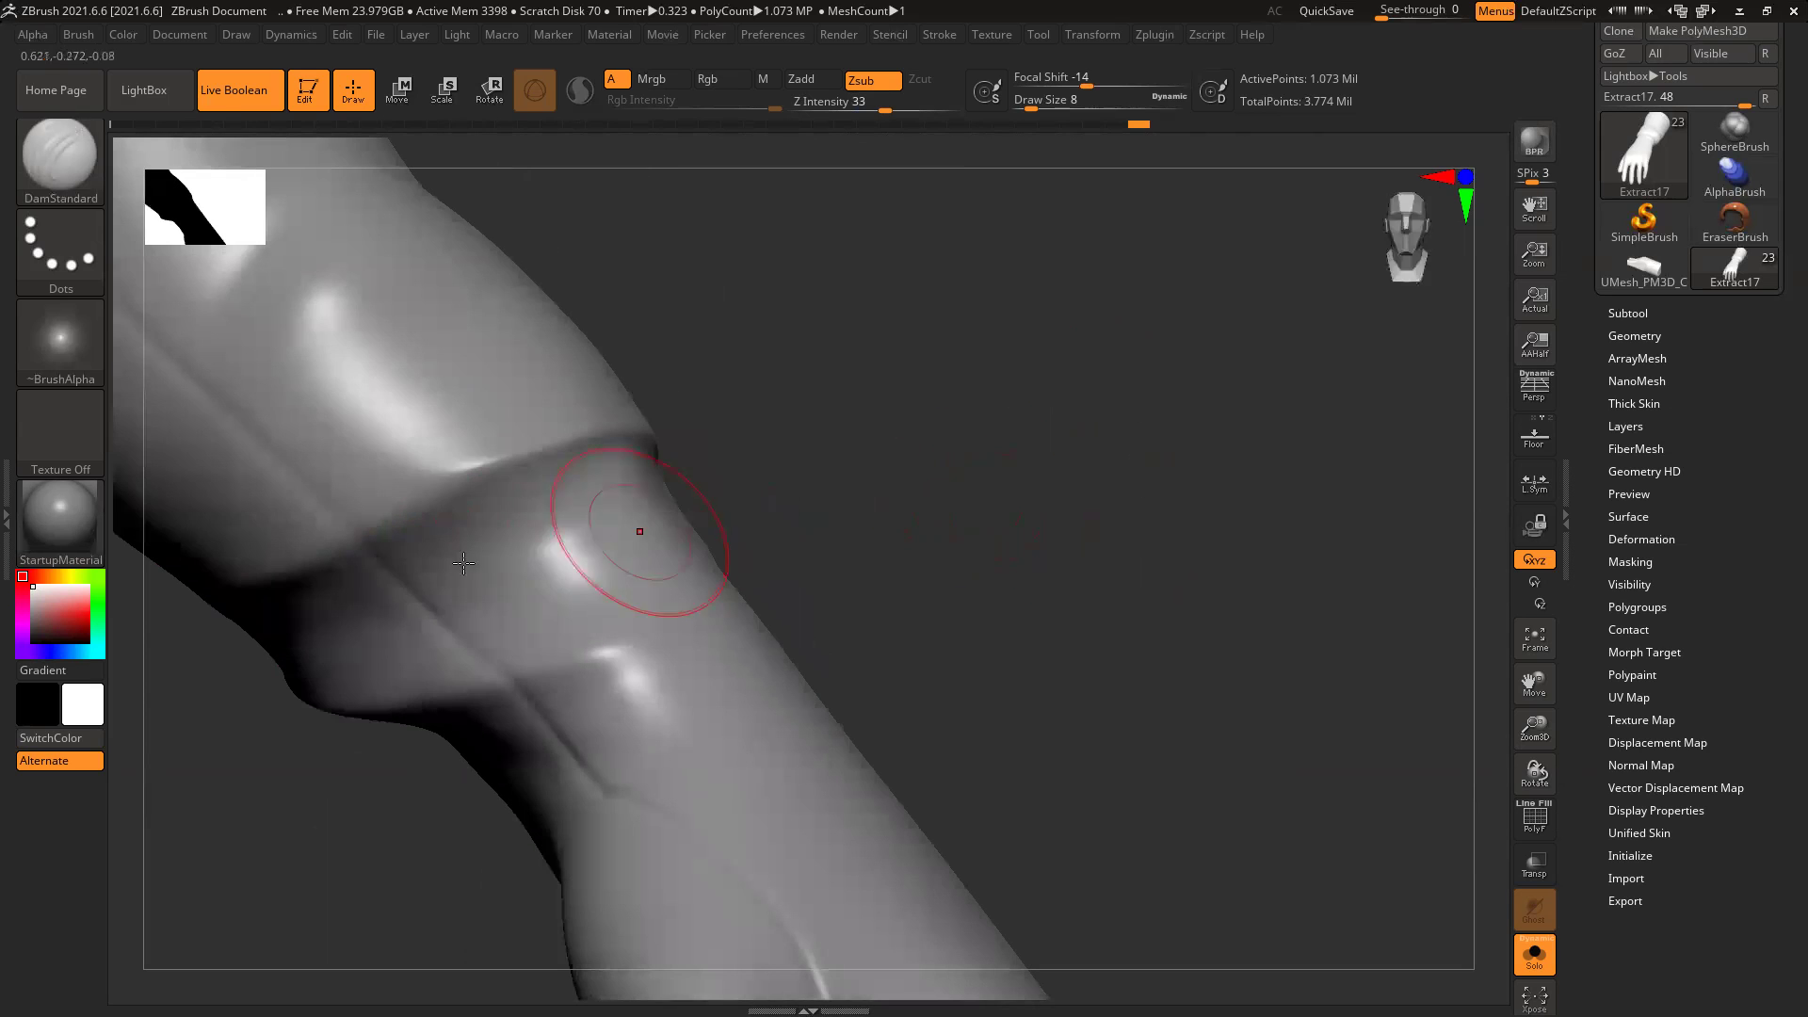
mouse_move(591, 462)
left_mouse_down()
mouse_move(509, 468)
mouse_move(231, 591)
left_mouse_up()
mouse_move(865, 506)
left_mouse_down()
mouse_move(997, 485)
mouse_move(1239, 484)
mouse_move(666, 538)
mouse_move(918, 499)
mouse_move(965, 473)
left_mouse_up()
mouse_move(608, 523)
left_mouse_down()
mouse_move(819, 565)
mouse_move(1046, 550)
left_mouse_up()
left_click_drag(1320, 501, 1046, 561)
mouse_move(636, 759)
left_mouse_down()
mouse_move(678, 694)
mouse_move(658, 694)
left_mouse_up()
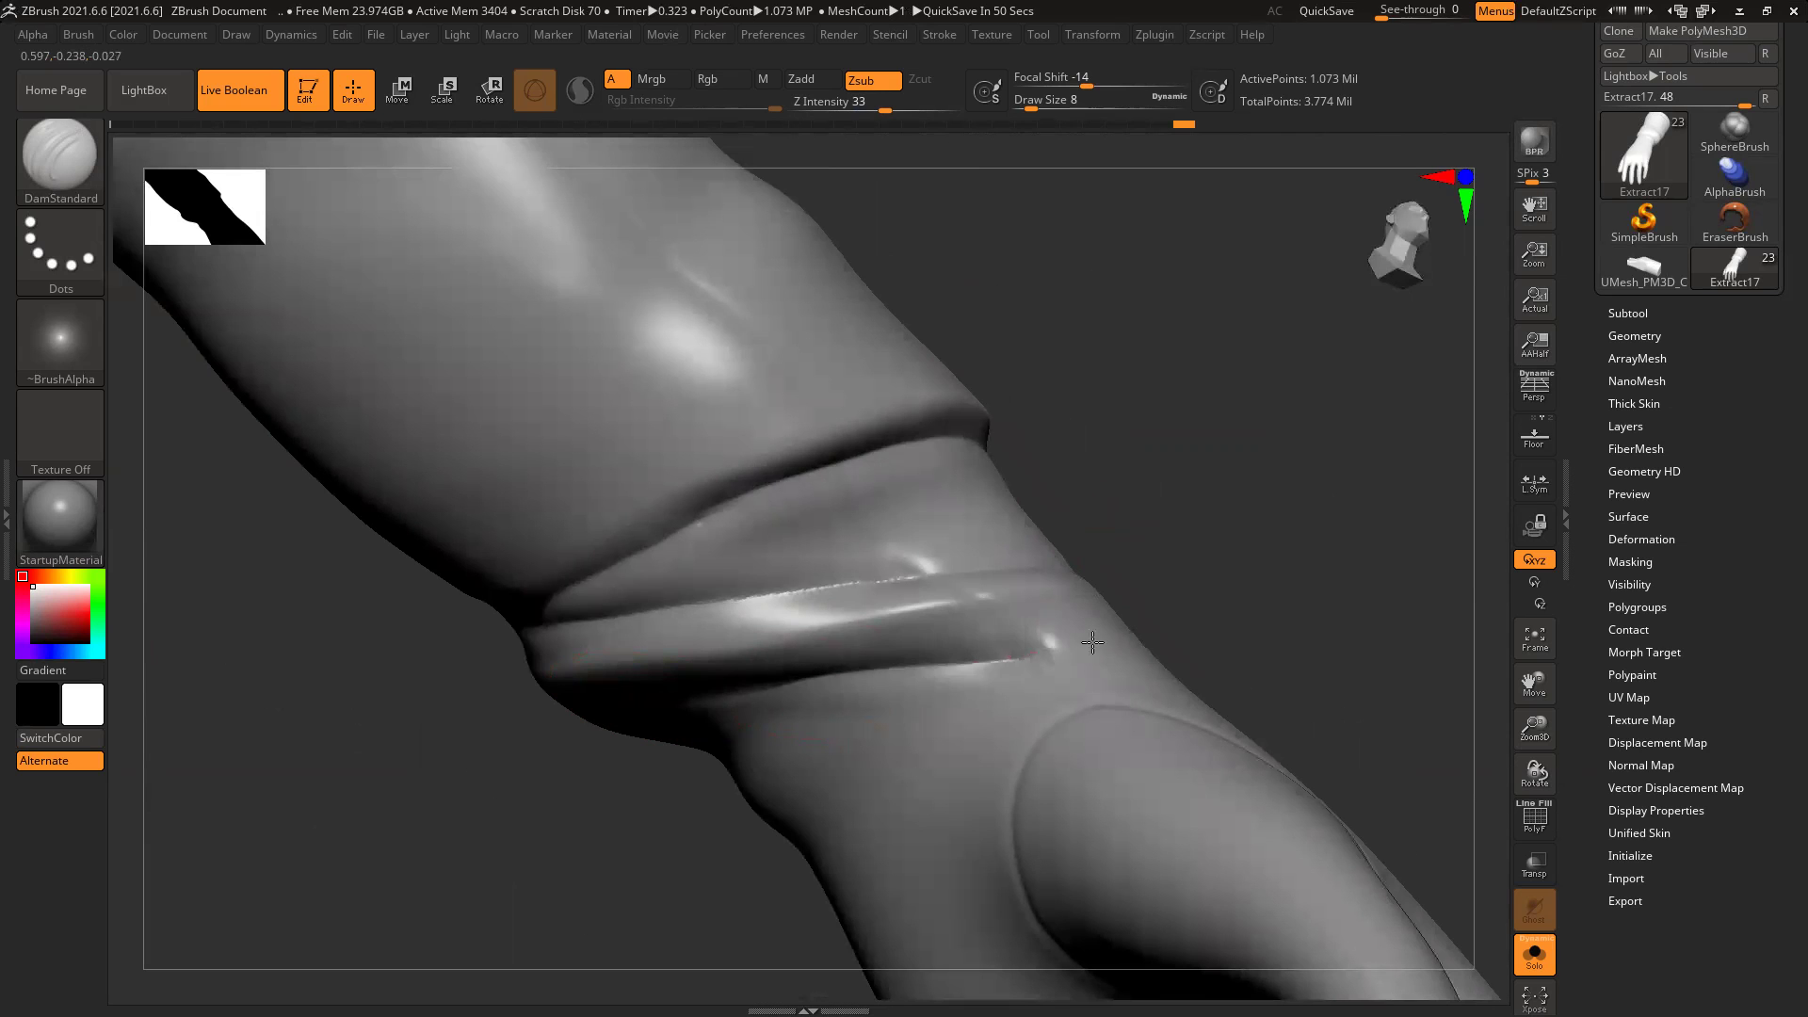
Step: Carve the fold creases around the other sides of the cuff and wrist
mouse_move(1234, 586)
left_mouse_down()
mouse_move(1099, 642)
mouse_move(1040, 553)
mouse_move(537, 741)
left_mouse_up()
left_click_drag(337, 565, 579, 574)
mouse_move(1033, 674)
left_mouse_down()
mouse_move(1076, 621)
mouse_move(1177, 583)
left_mouse_up()
mouse_move(358, 464)
left_mouse_down()
mouse_move(493, 525)
mouse_move(792, 573)
left_mouse_up()
left_click_drag(969, 633, 1031, 579)
mouse_move(416, 676)
left_mouse_down()
mouse_move(702, 612)
mouse_move(812, 612)
left_mouse_up()
left_click_drag(1054, 586, 725, 506)
left_click_drag(628, 466, 779, 501)
left_click_drag(1116, 591, 895, 551)
left_click_drag(495, 540, 754, 523)
Step: Set the brush stroke to FreeHand and carve the crease under the cuff fold and the one across the wrist
left_click(85, 247)
left_click(356, 267)
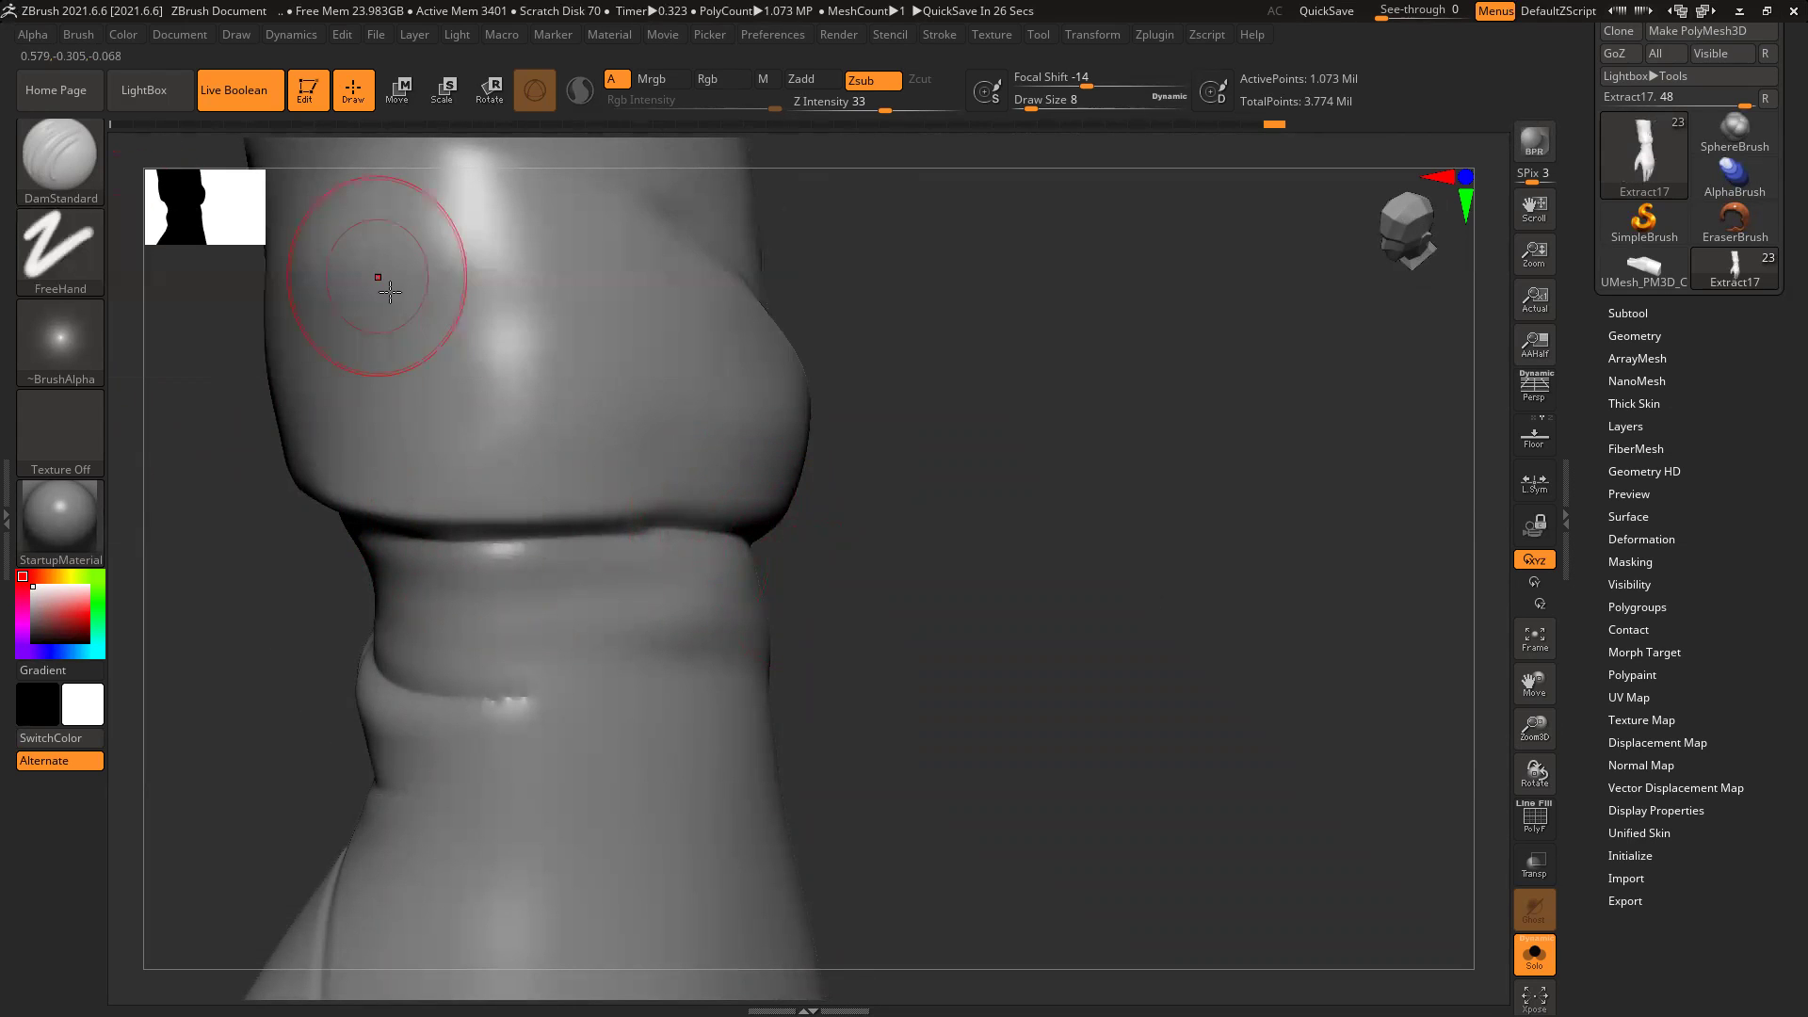
left_click_drag(981, 587, 970, 598)
left_click_drag(458, 541, 654, 536)
left_click_drag(471, 696, 697, 679)
Step: Smooth the crease across the wrist below the cuff and blend its ends around the side
left_click_drag(468, 694, 461, 740, "shift")
left_click_drag(460, 744, 497, 680, "shift")
left_click_drag(612, 664, 650, 684, "shift")
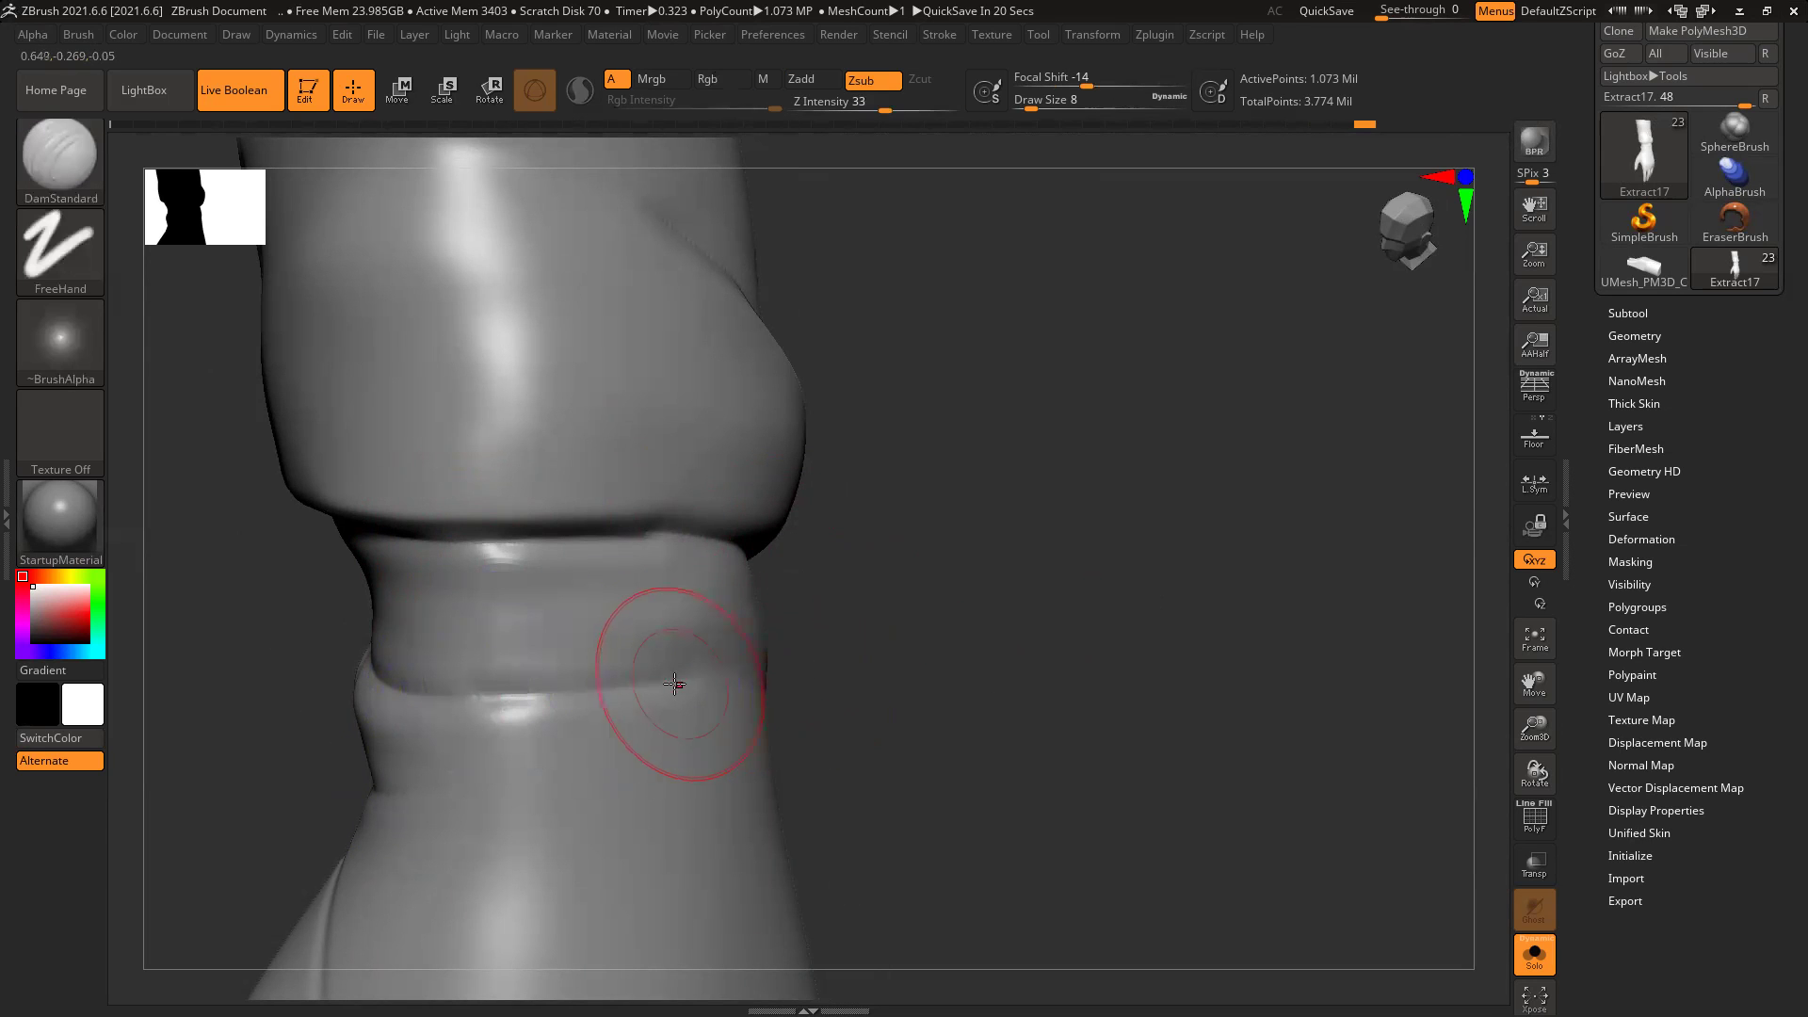
left_click_drag(1103, 659, 961, 659)
key("shift")
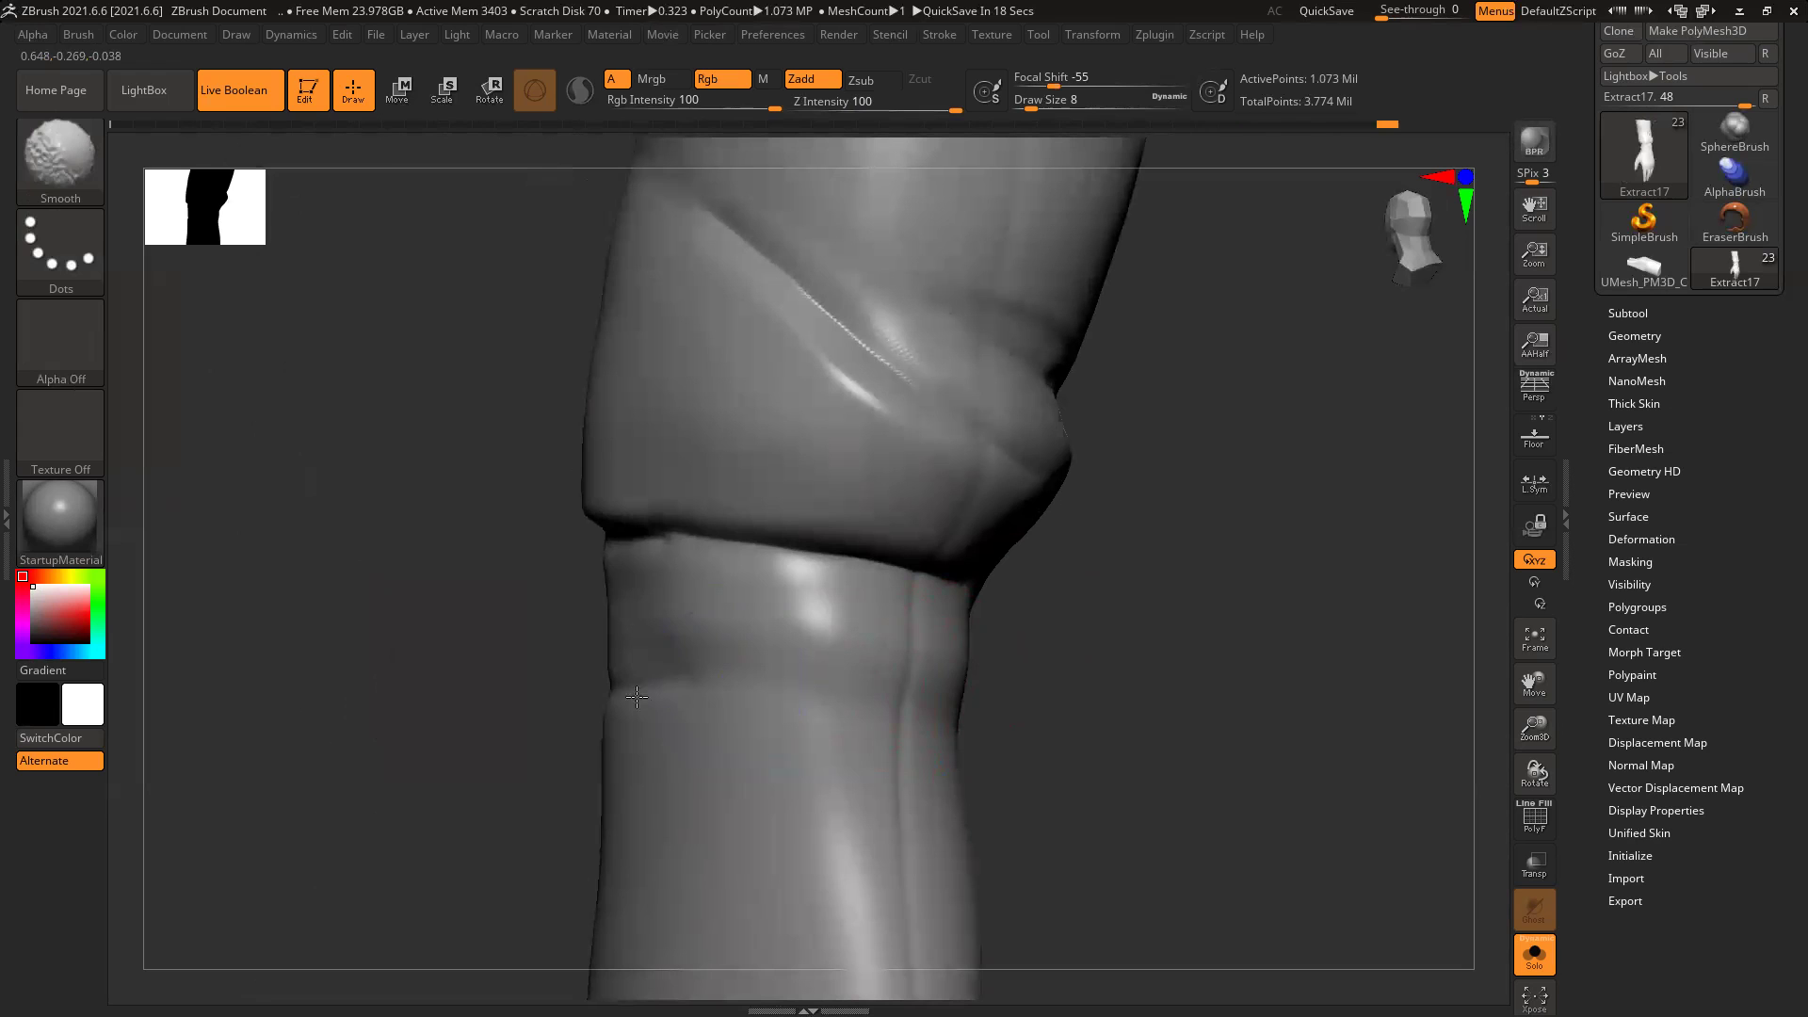
left_click_drag(676, 687, 702, 670, "shift")
Step: Smooth the upper edge of the cuff's diagonal fold so its end blends into the fabric
right_click_drag(786, 650, 961, 755, "ctrl")
left_click_drag(961, 755, 989, 731)
right_click_drag(759, 634, 844, 731, "ctrl")
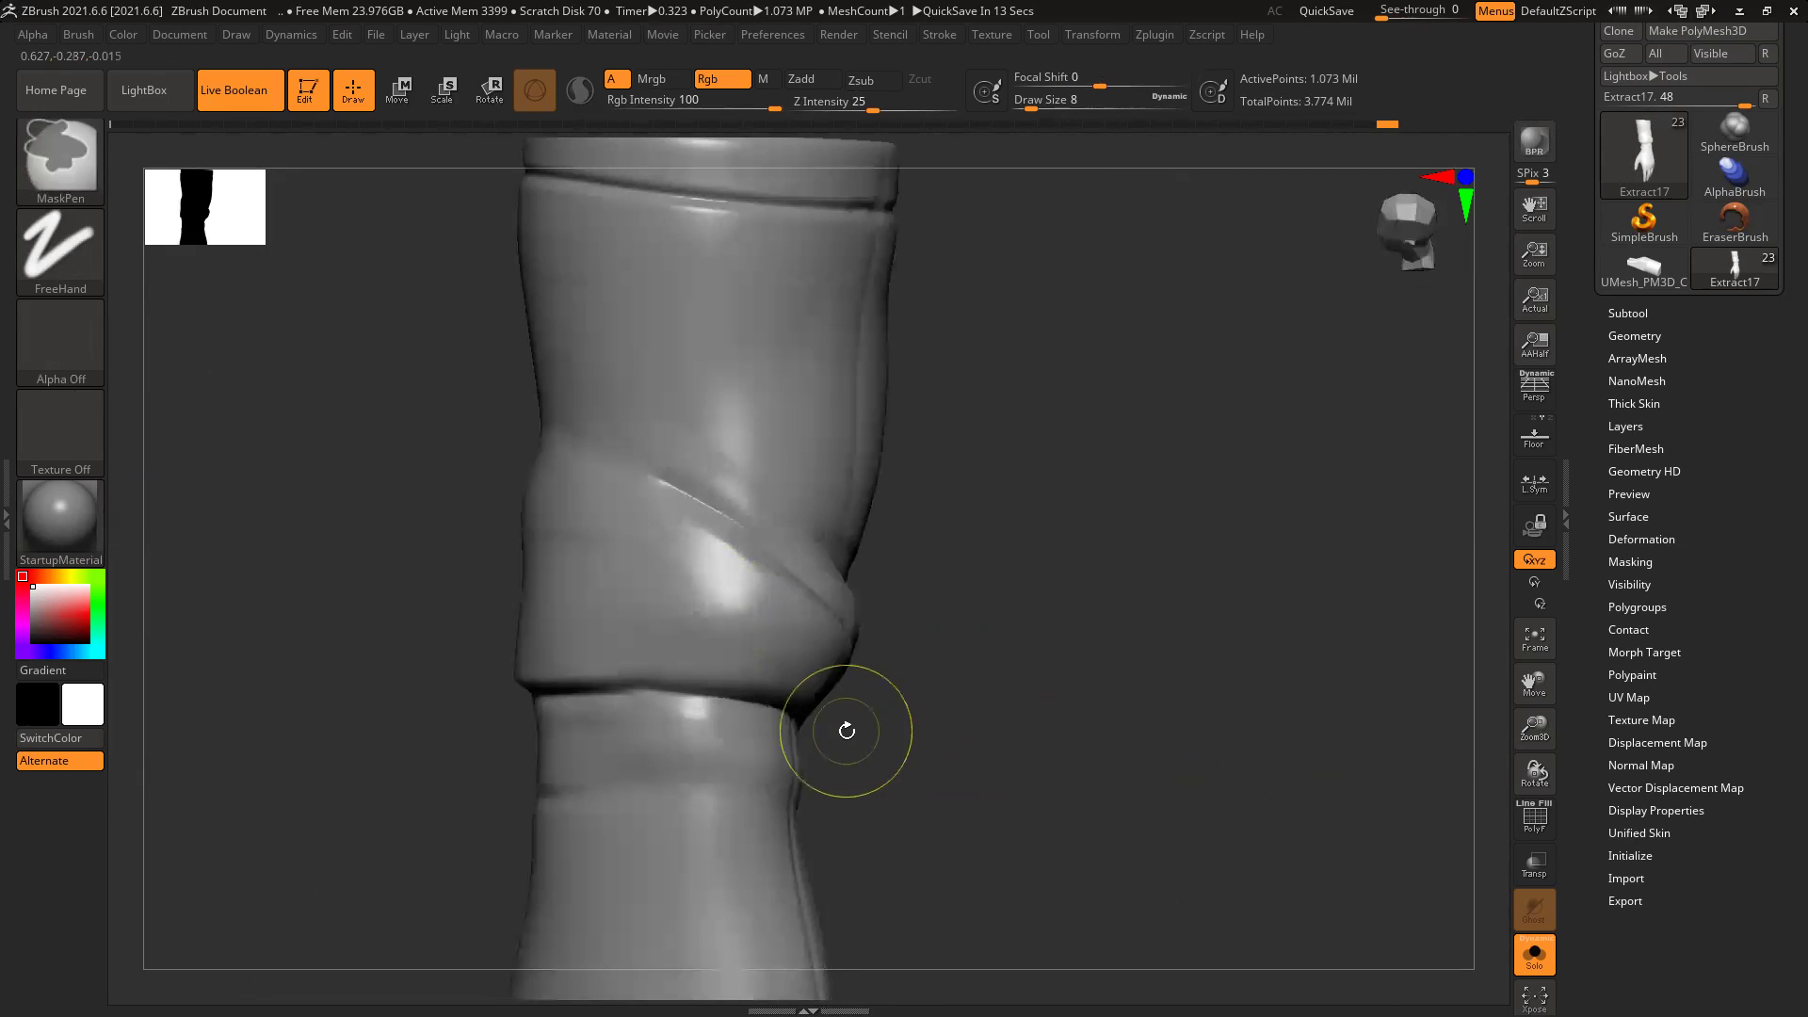
left_click_drag(1138, 537, 1108, 569)
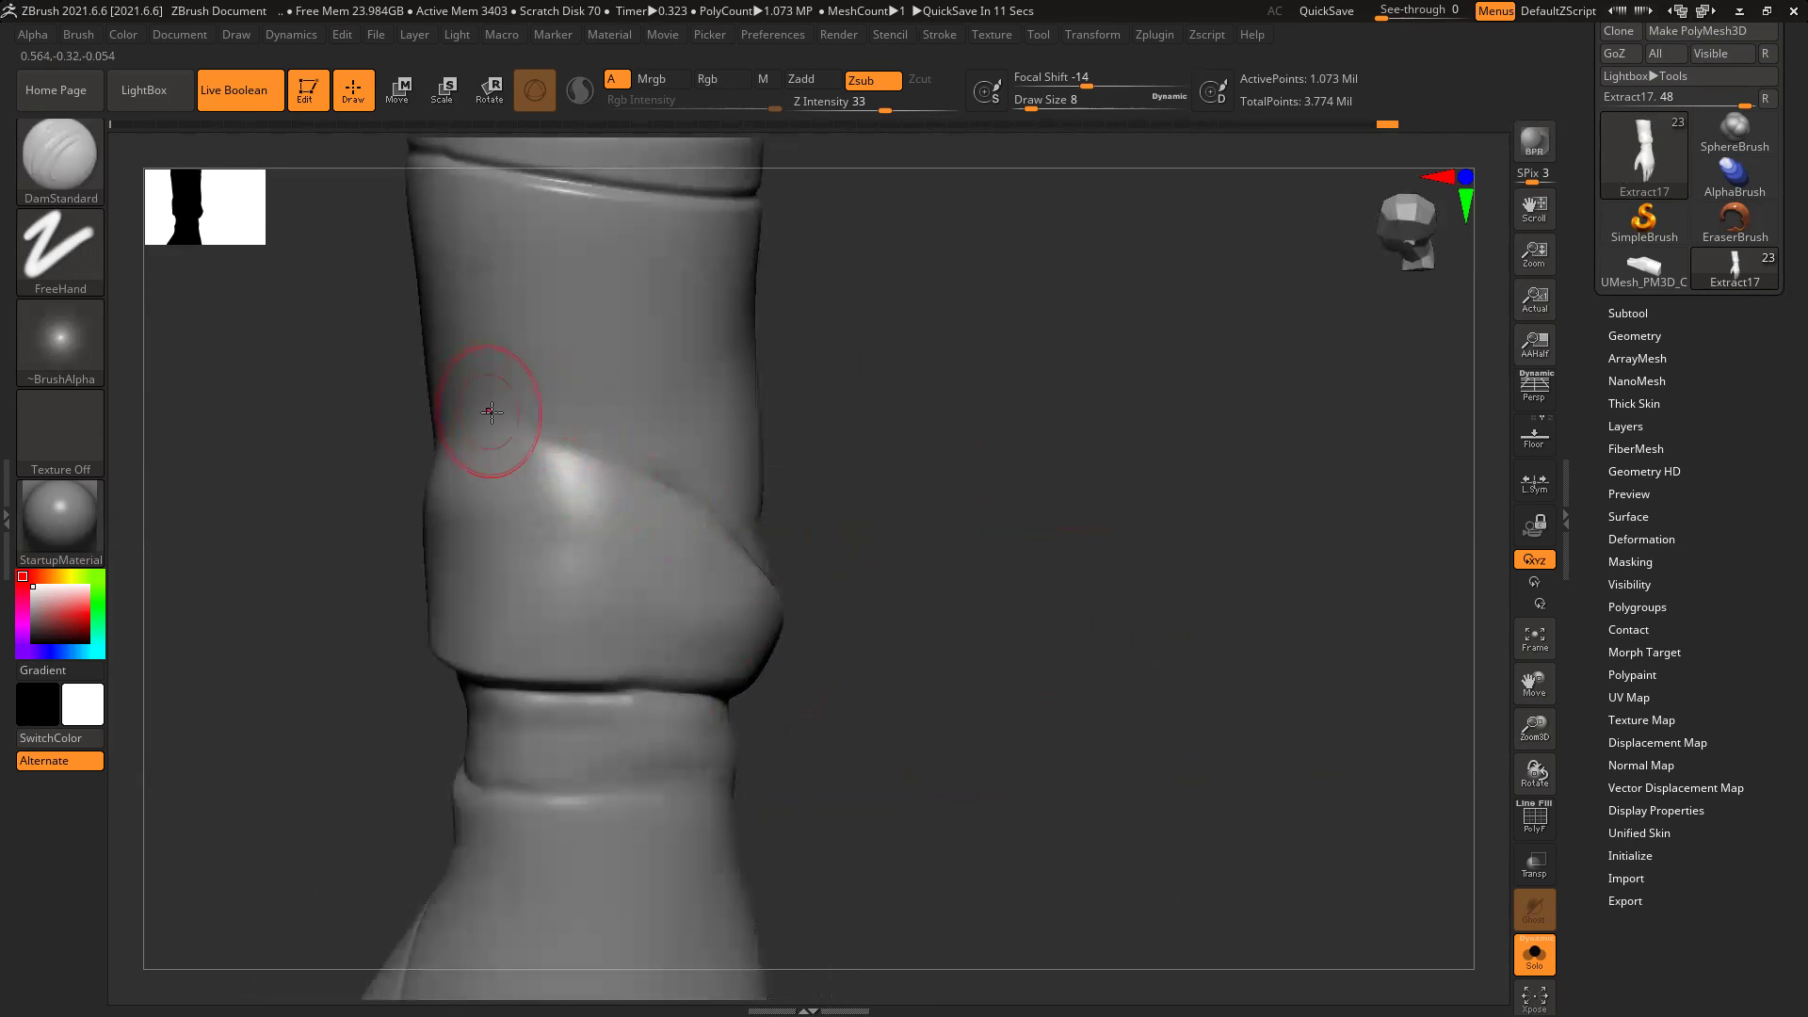
key("shift")
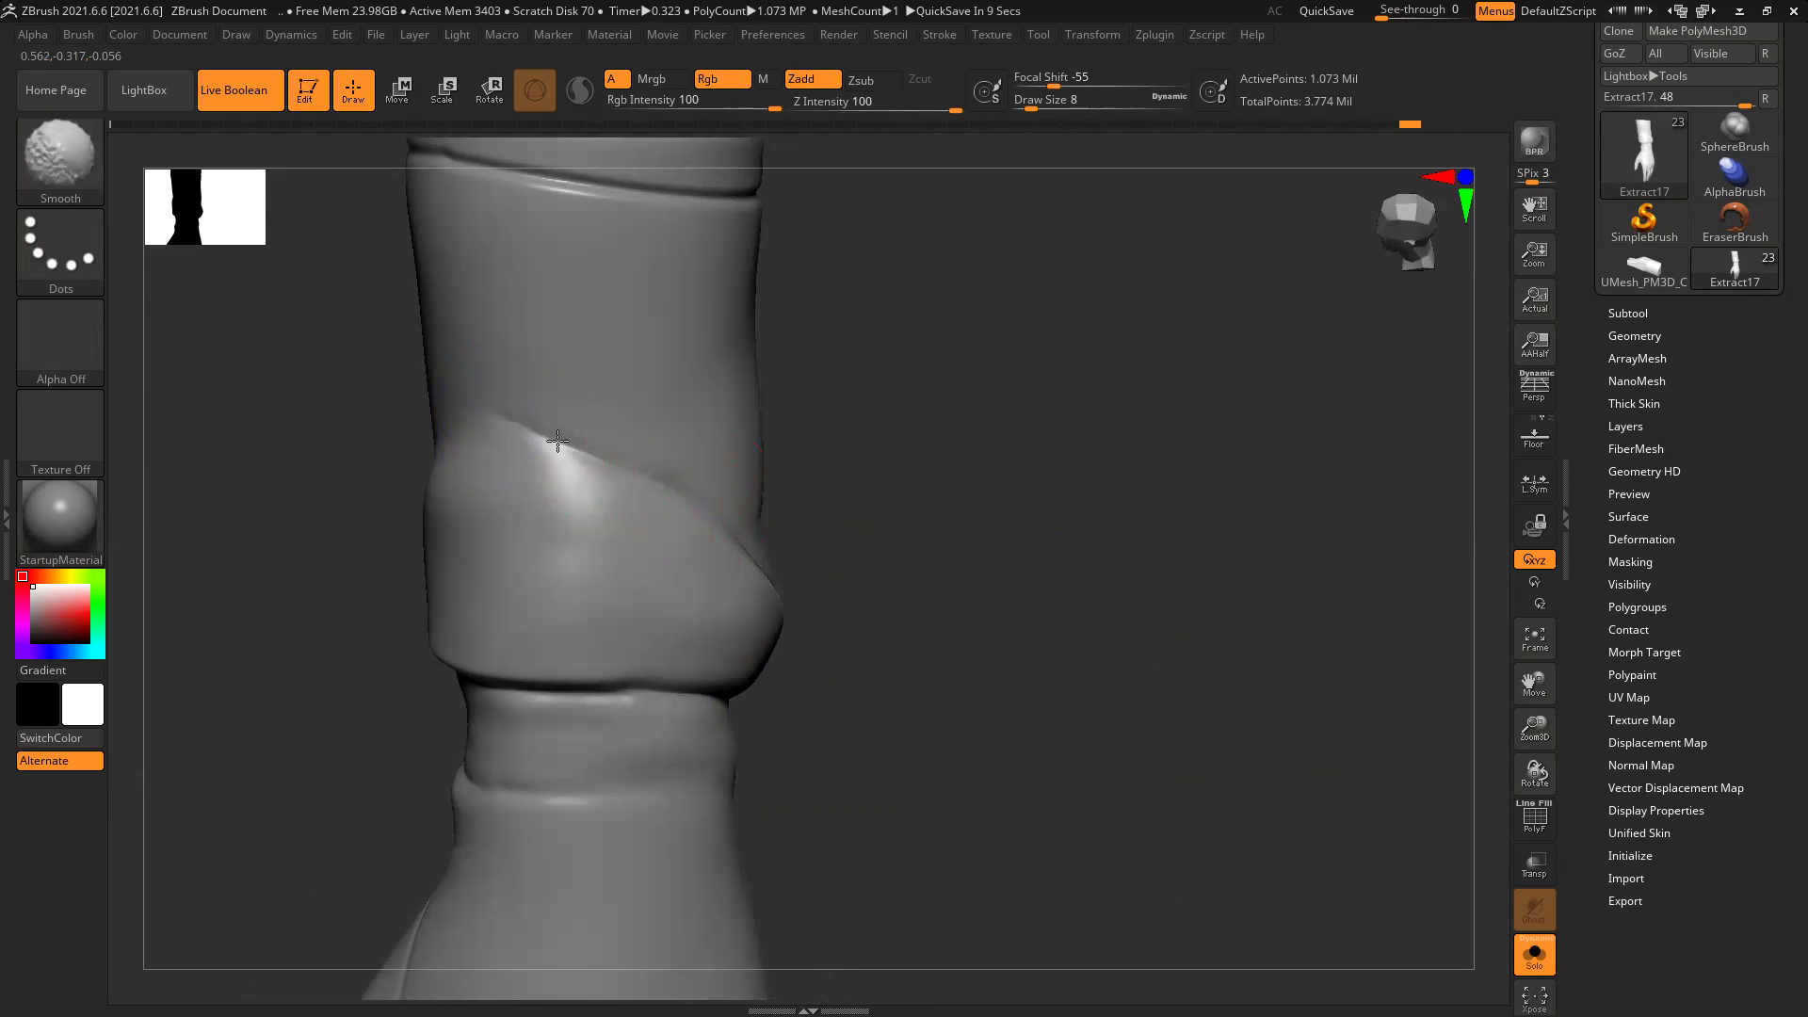
left_click_drag(608, 462, 459, 396, "shift")
left_click_drag(961, 452, 1154, 429)
mouse_move(528, 429)
left_mouse_down("shift")
mouse_move(481, 428)
mouse_move(506, 410)
left_mouse_up("shift")
left_click_drag(793, 501, 929, 531)
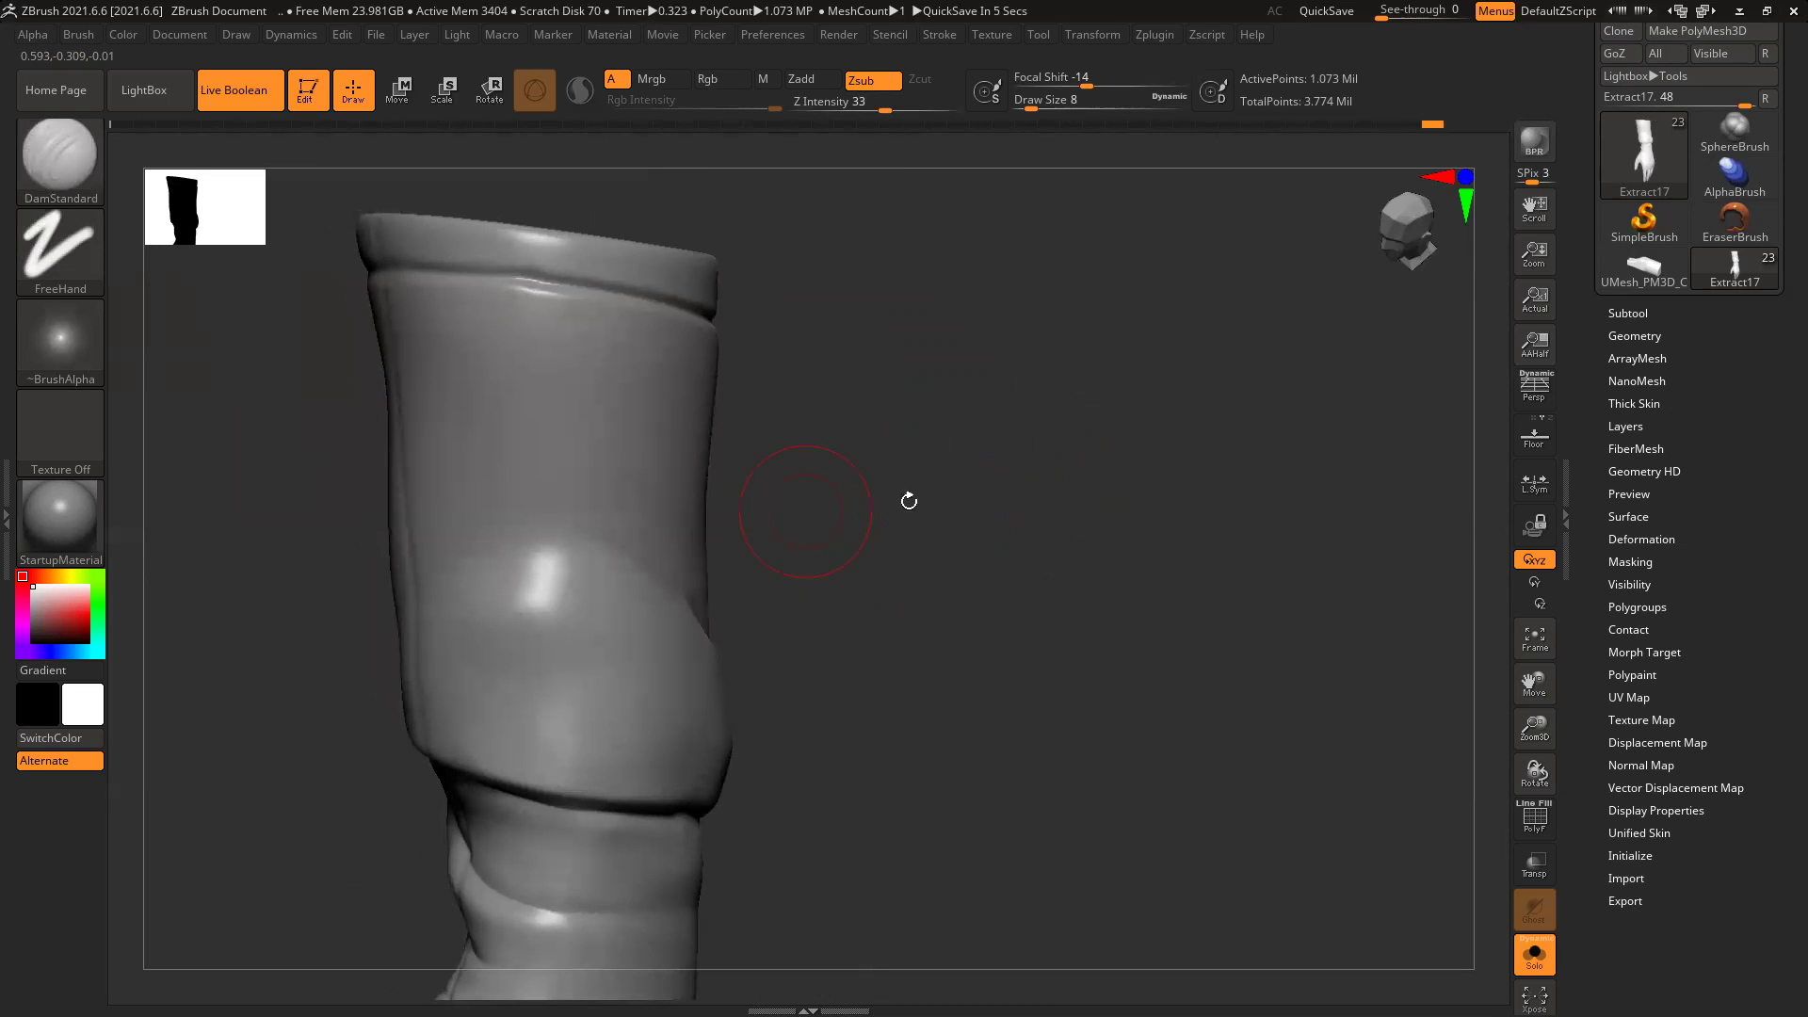
Step: Carve a long diagonal crease with DamStandard from beneath the cuff's top band down towards the bulging fold
left_click_drag(989, 559, 579, 435)
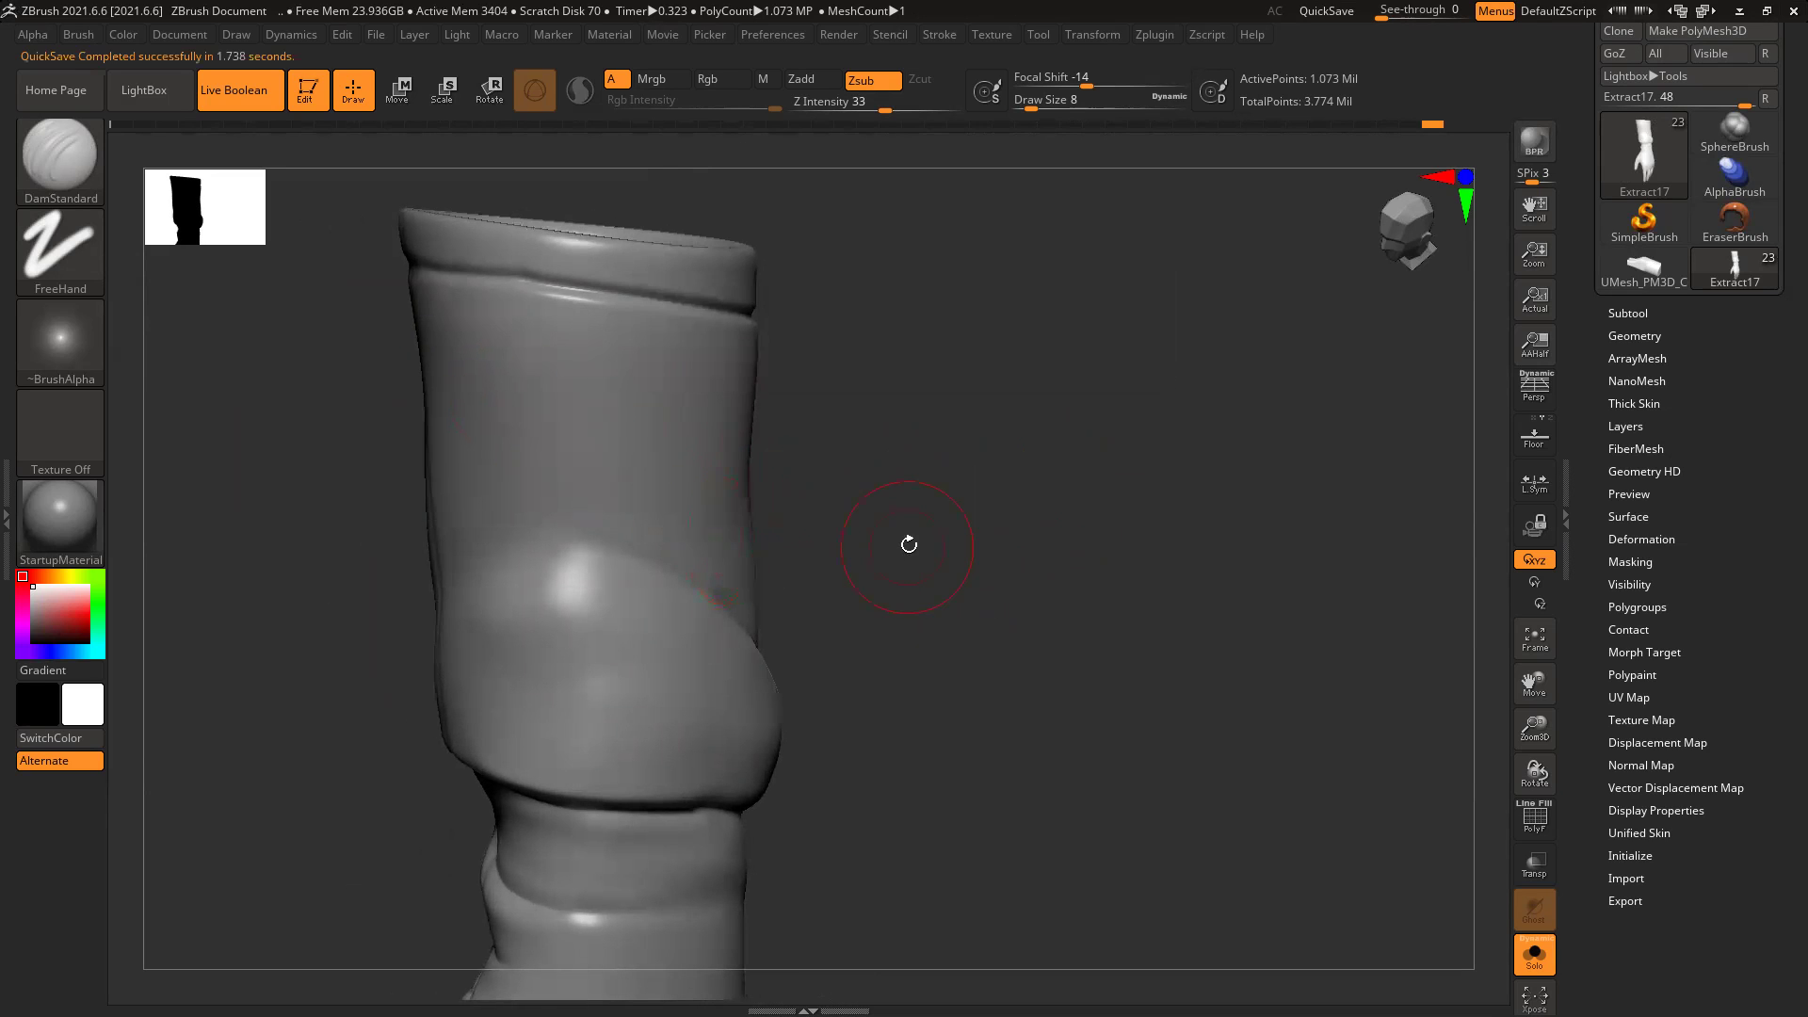
left_click_drag(908, 541, 694, 480)
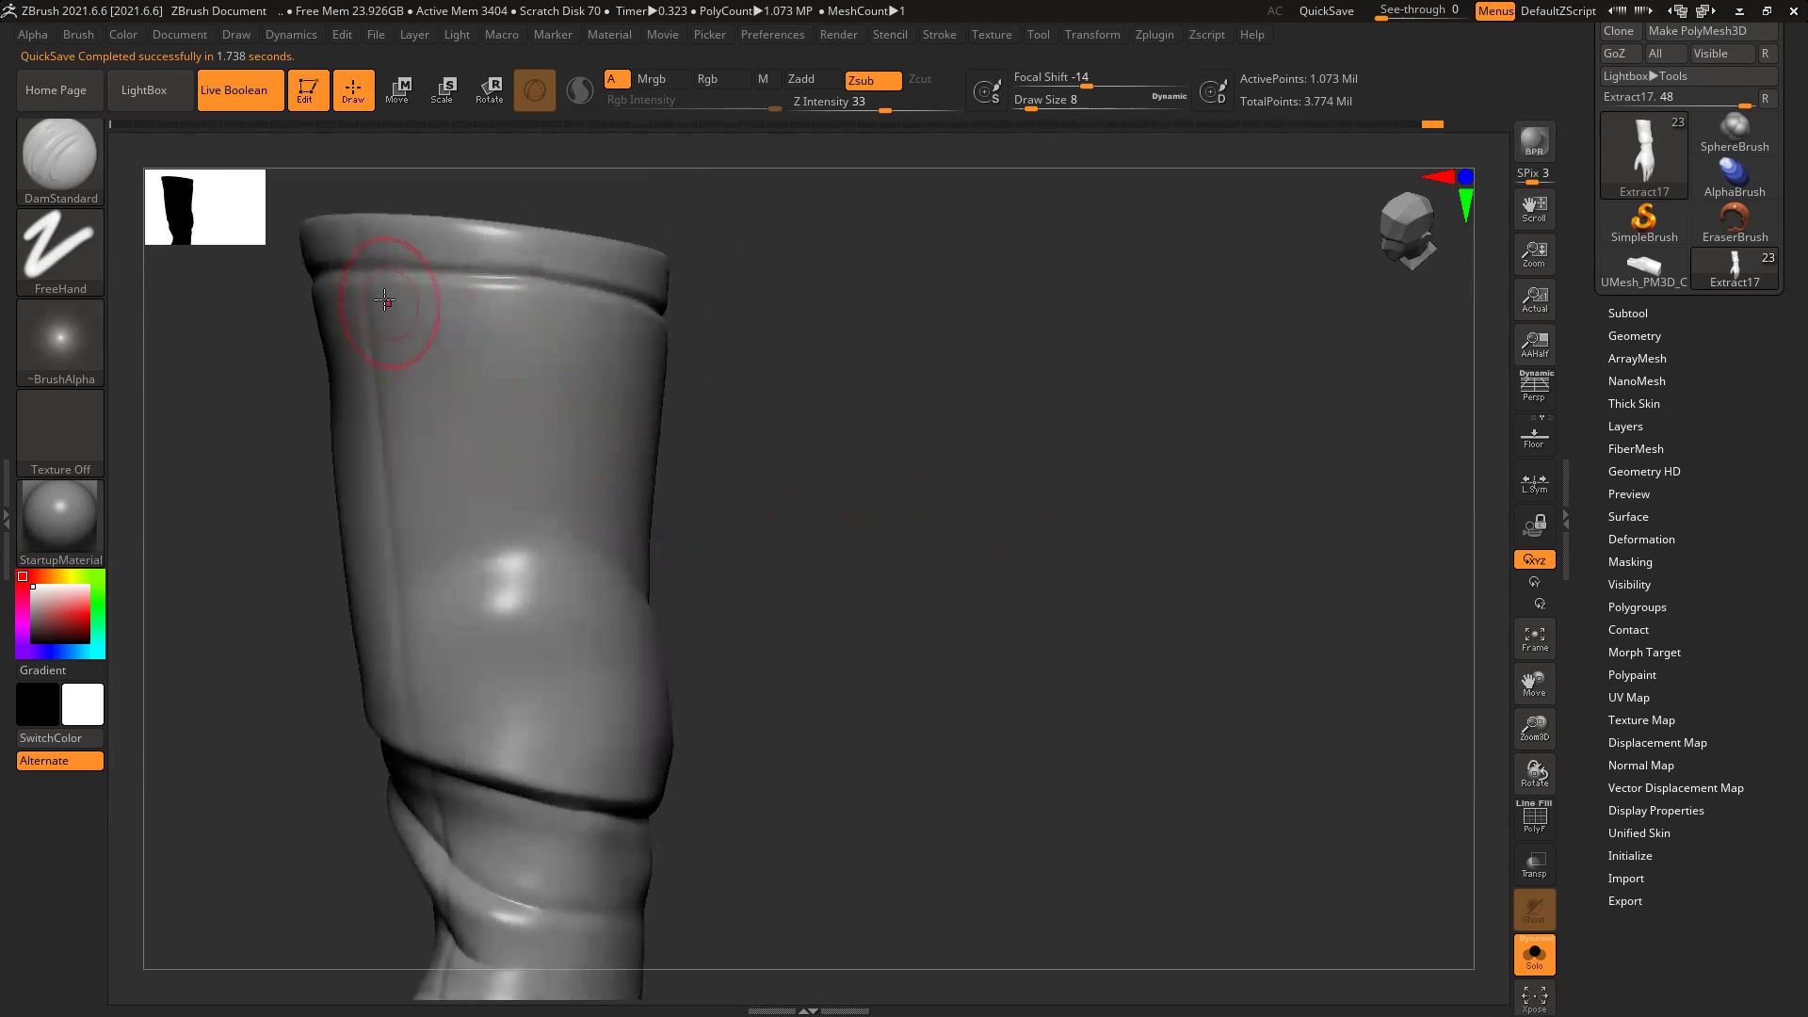
left_click_drag(420, 339, 676, 506)
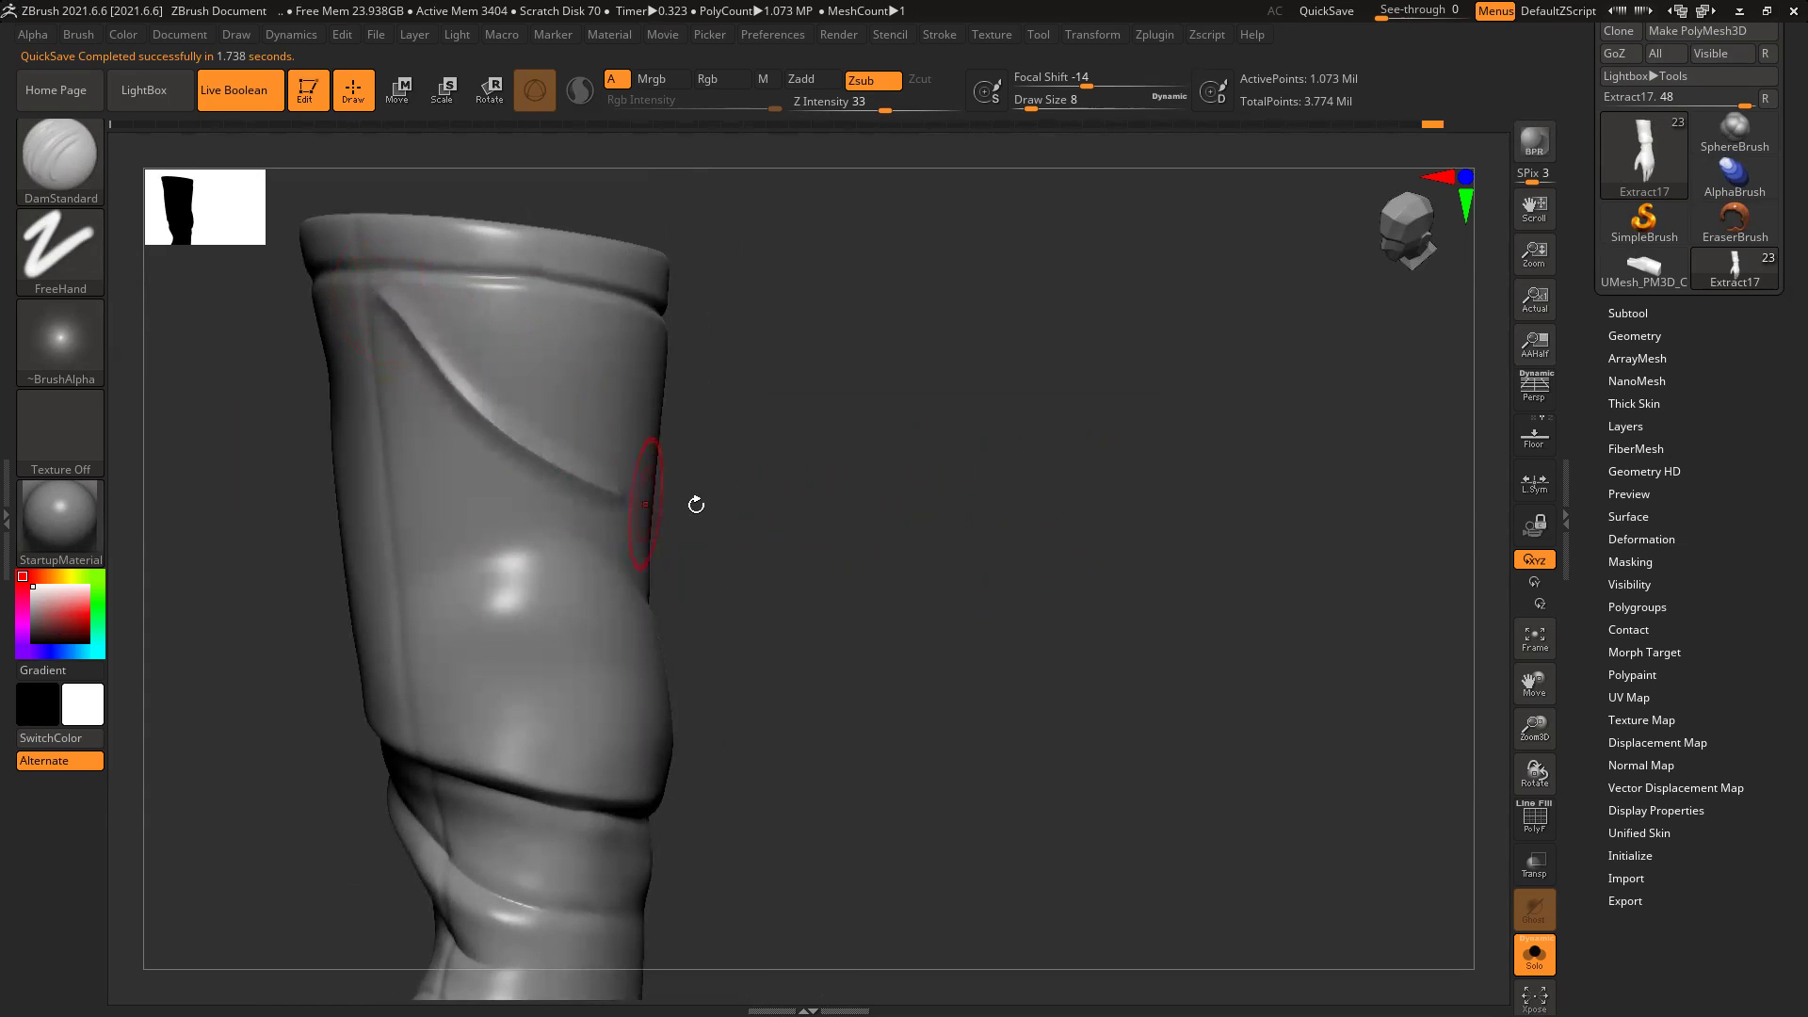
key("ctrl+z")
left_click_drag(380, 281, 605, 534)
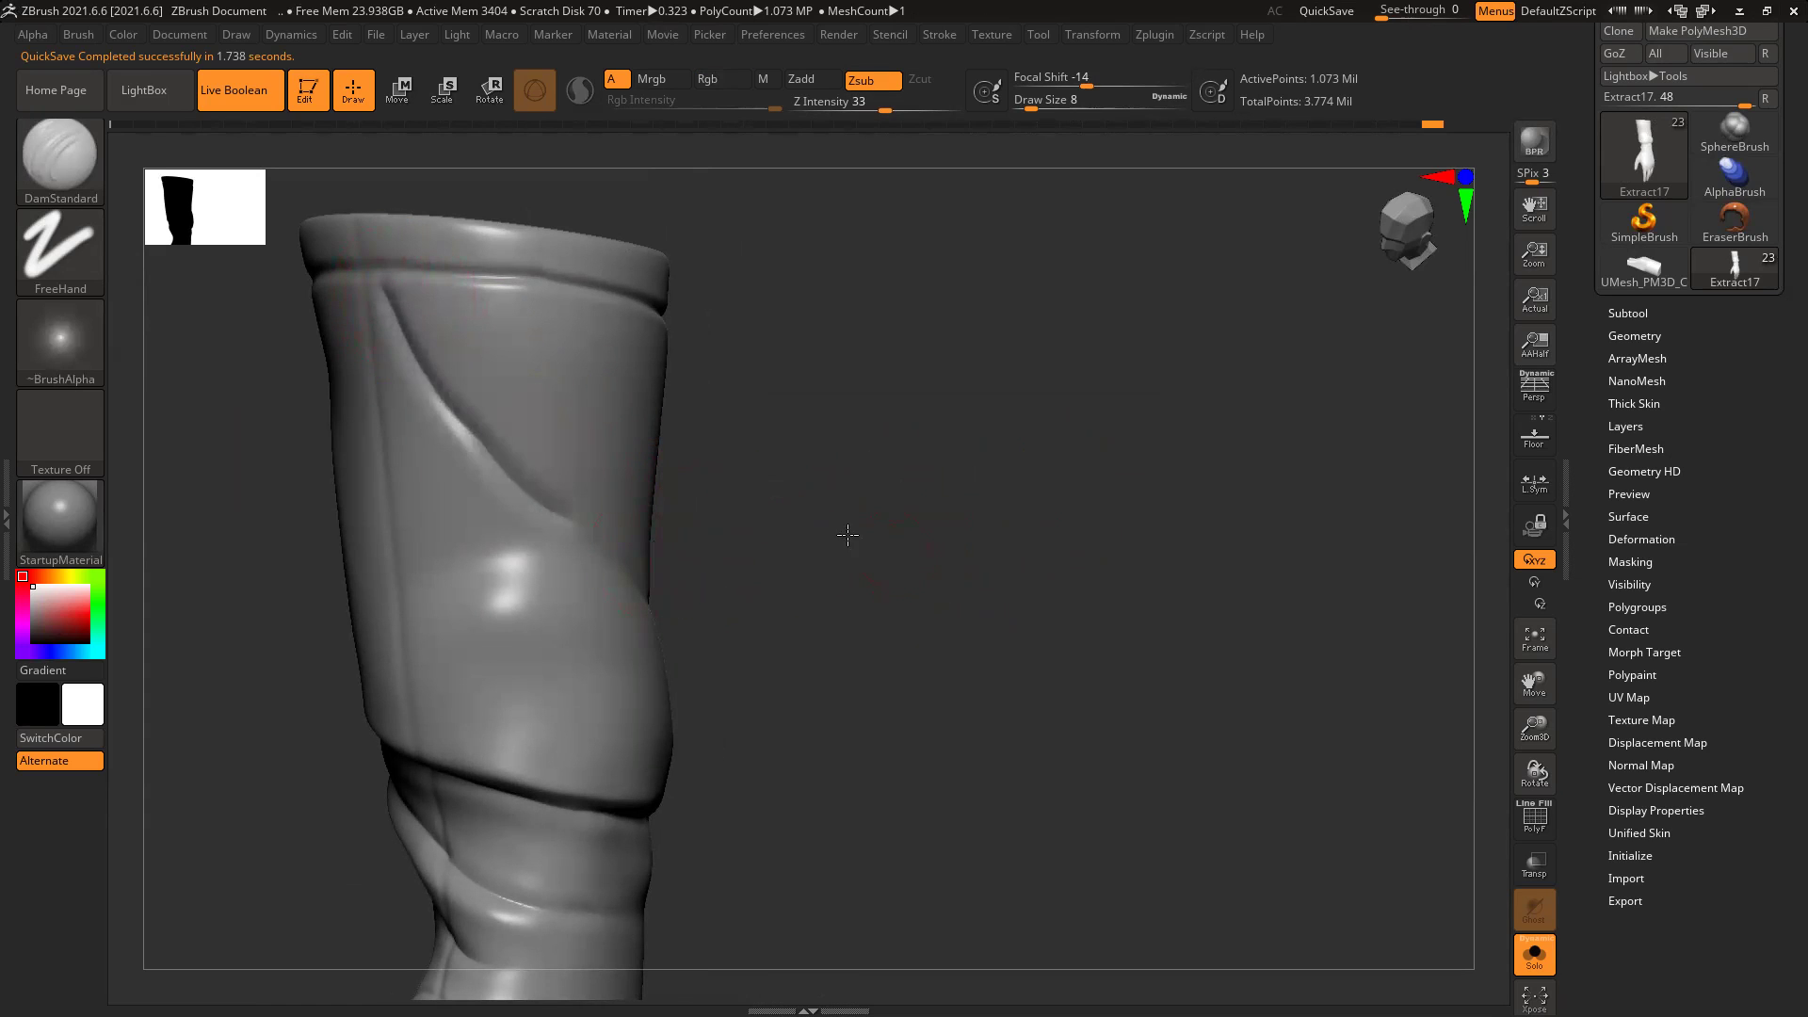
left_click_drag(848, 524, 518, 504)
left_click_drag(779, 524, 697, 509)
Step: Smooth the long diagonal crease and merge its lower end with the existing fold edge
mouse_move(487, 420)
left_mouse_down("shift")
mouse_move(503, 469)
mouse_move(584, 538)
left_mouse_up("shift")
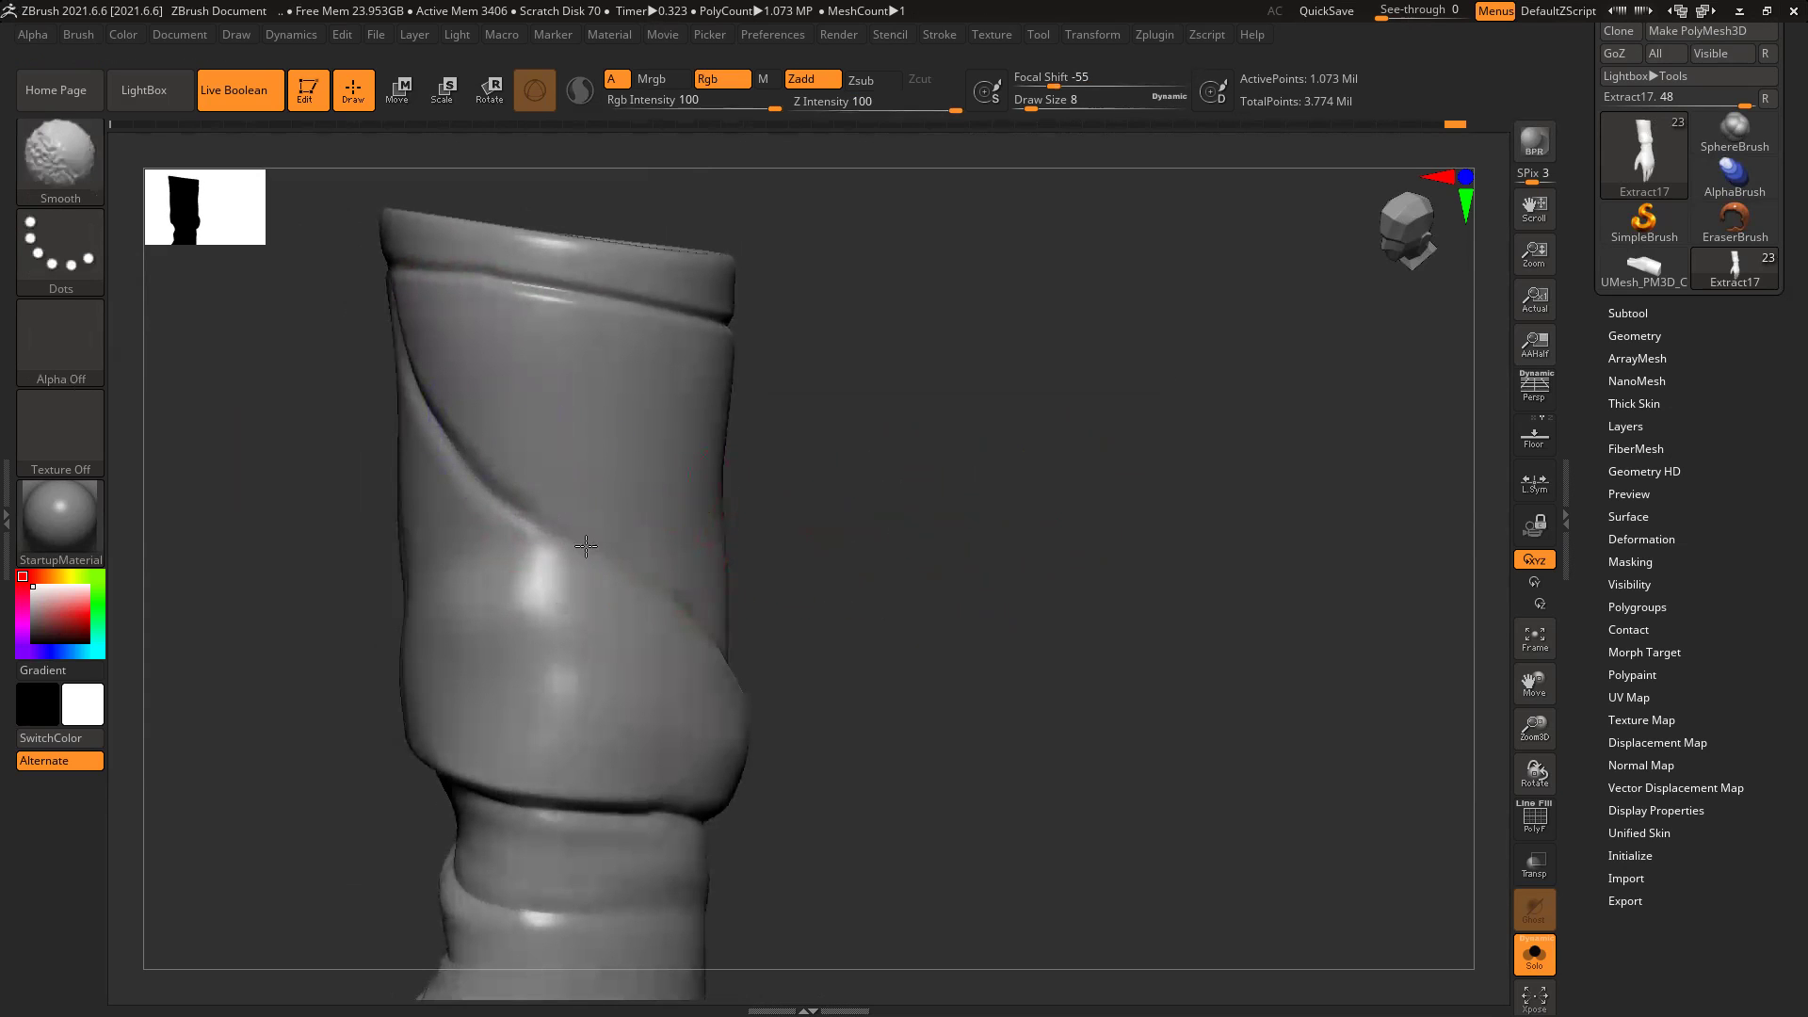
key("shift")
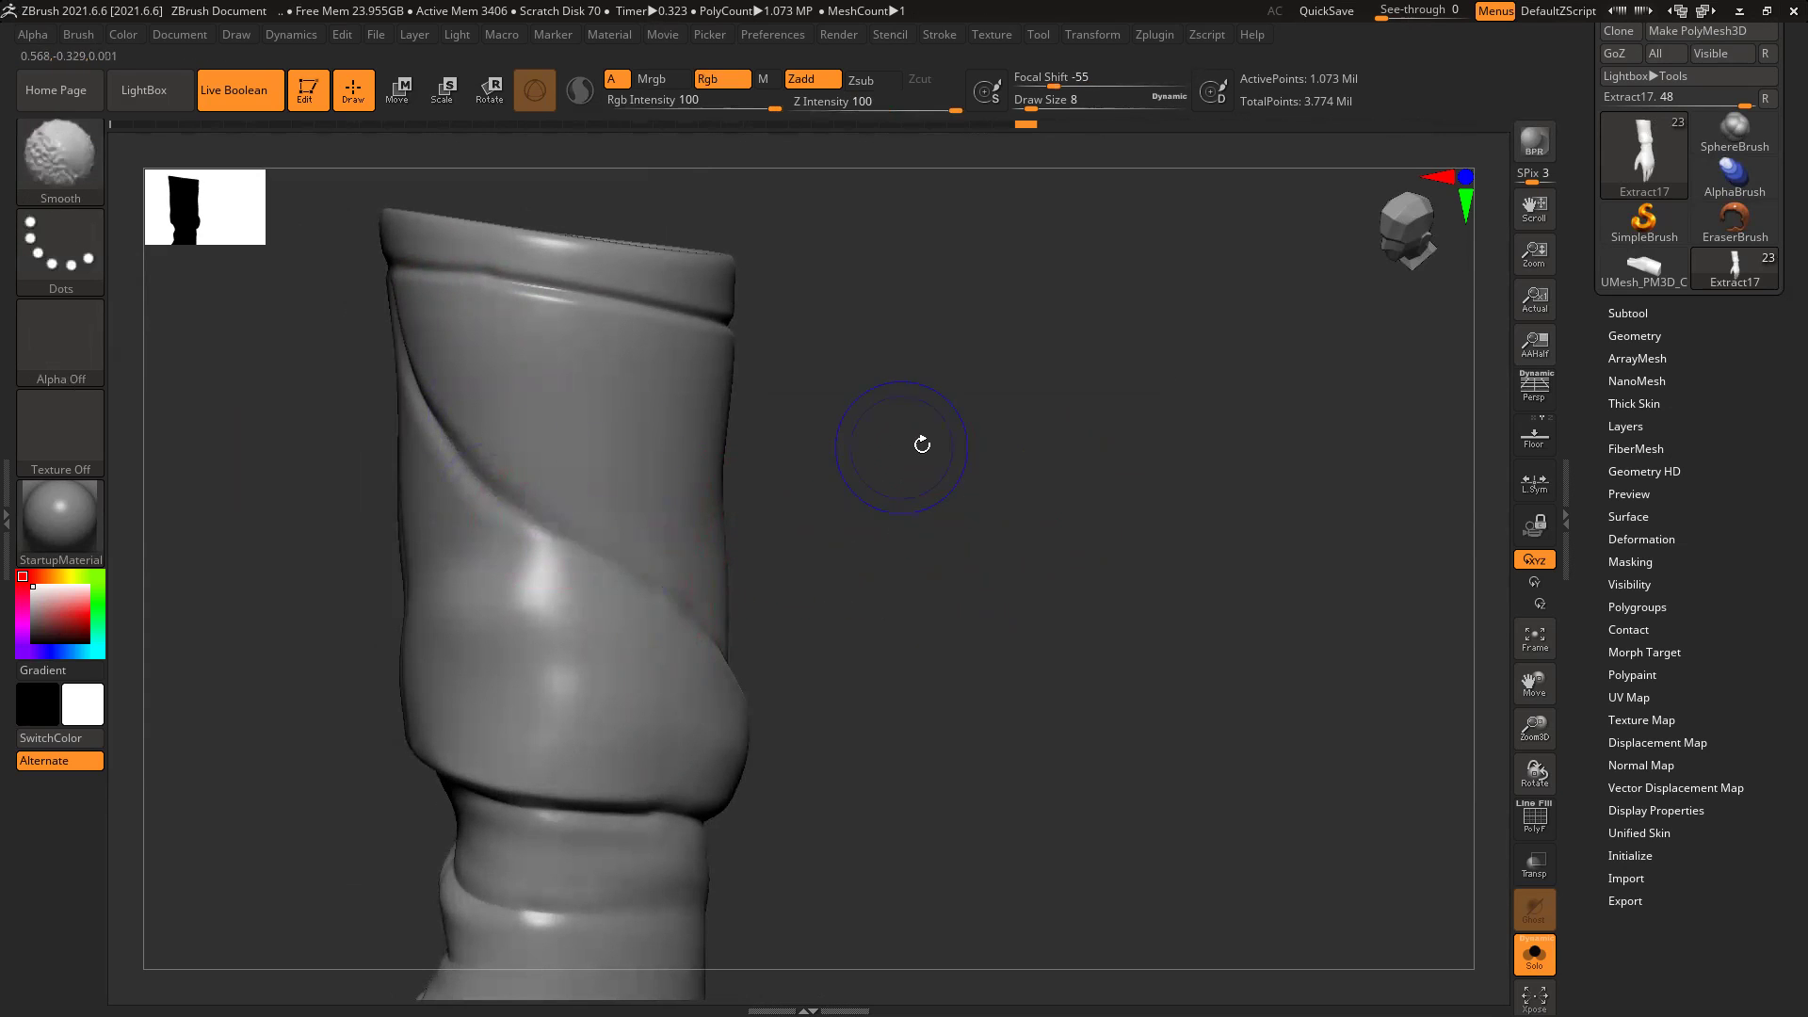
left_click_drag(922, 443, 517, 403, "shift")
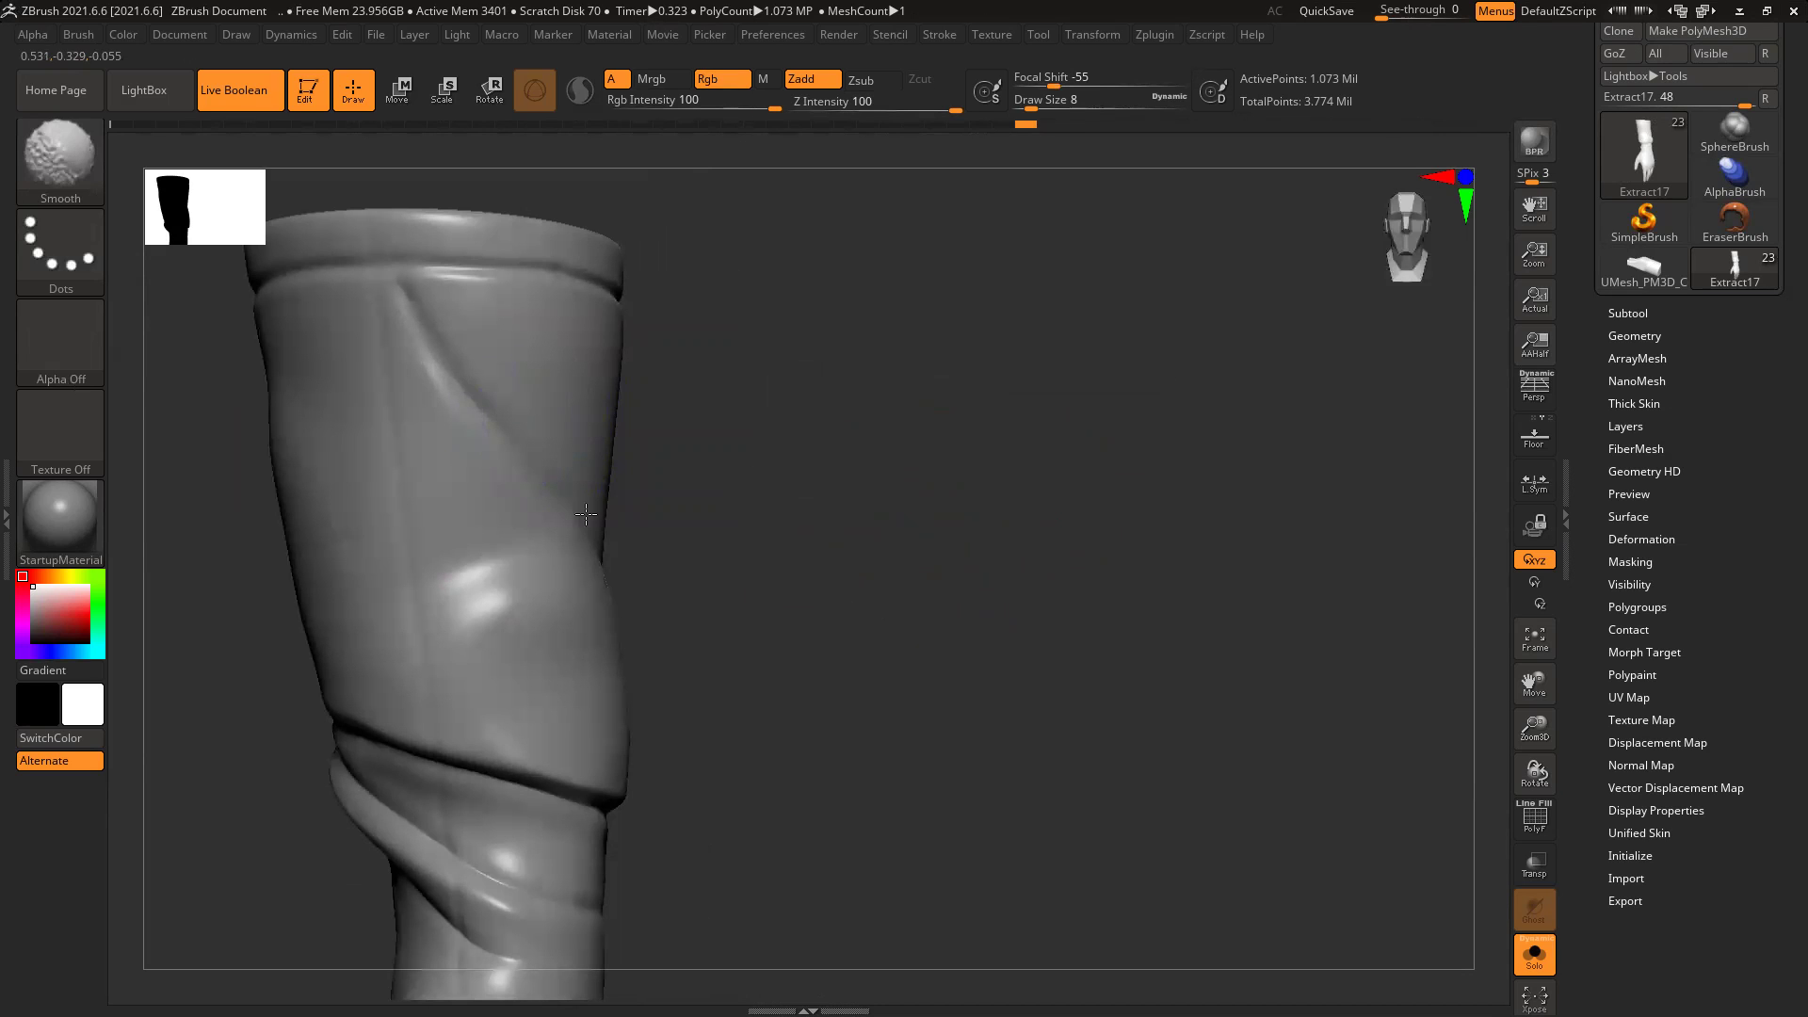
mouse_move(904, 513)
left_mouse_down()
mouse_move(924, 484)
mouse_move(964, 524)
mouse_move(685, 510)
left_mouse_up()
left_click_drag(940, 526, 921, 561, "alt")
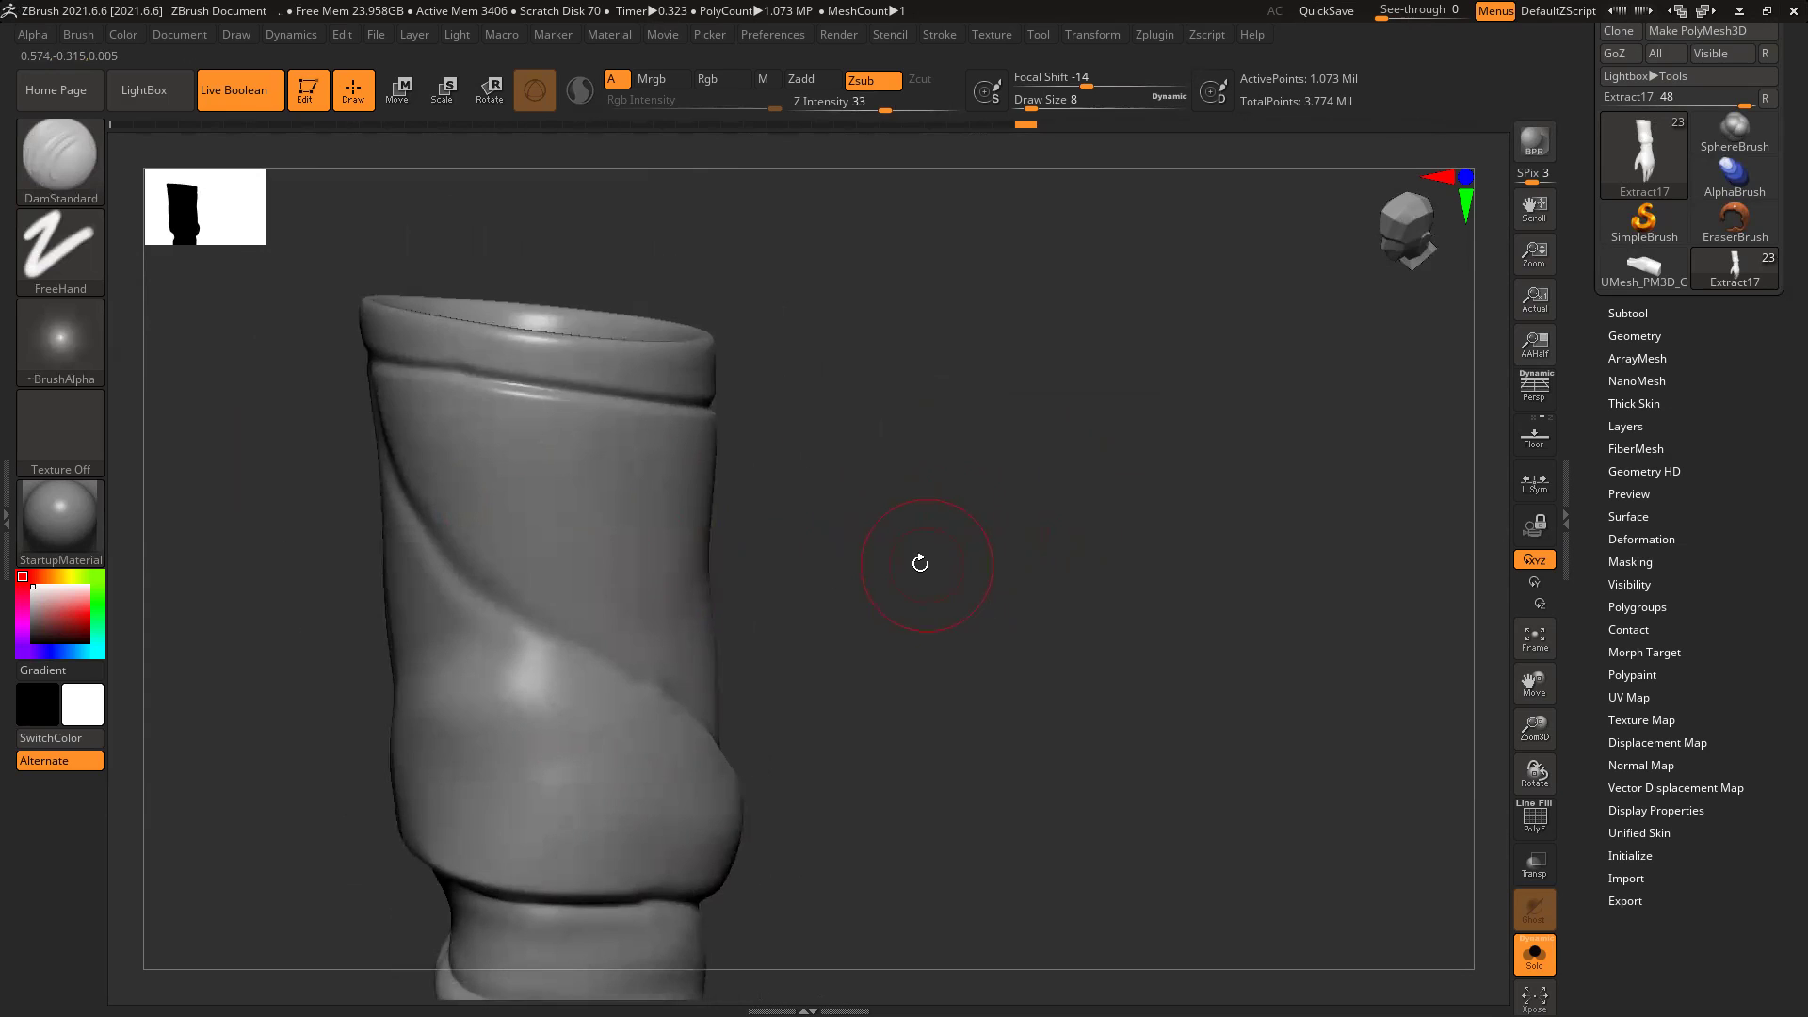
Step: Carve a short crease slanting the opposite way across the upper cuff and soften it
mouse_move(680, 472)
left_mouse_down()
mouse_move(574, 541)
mouse_move(556, 596)
left_mouse_up()
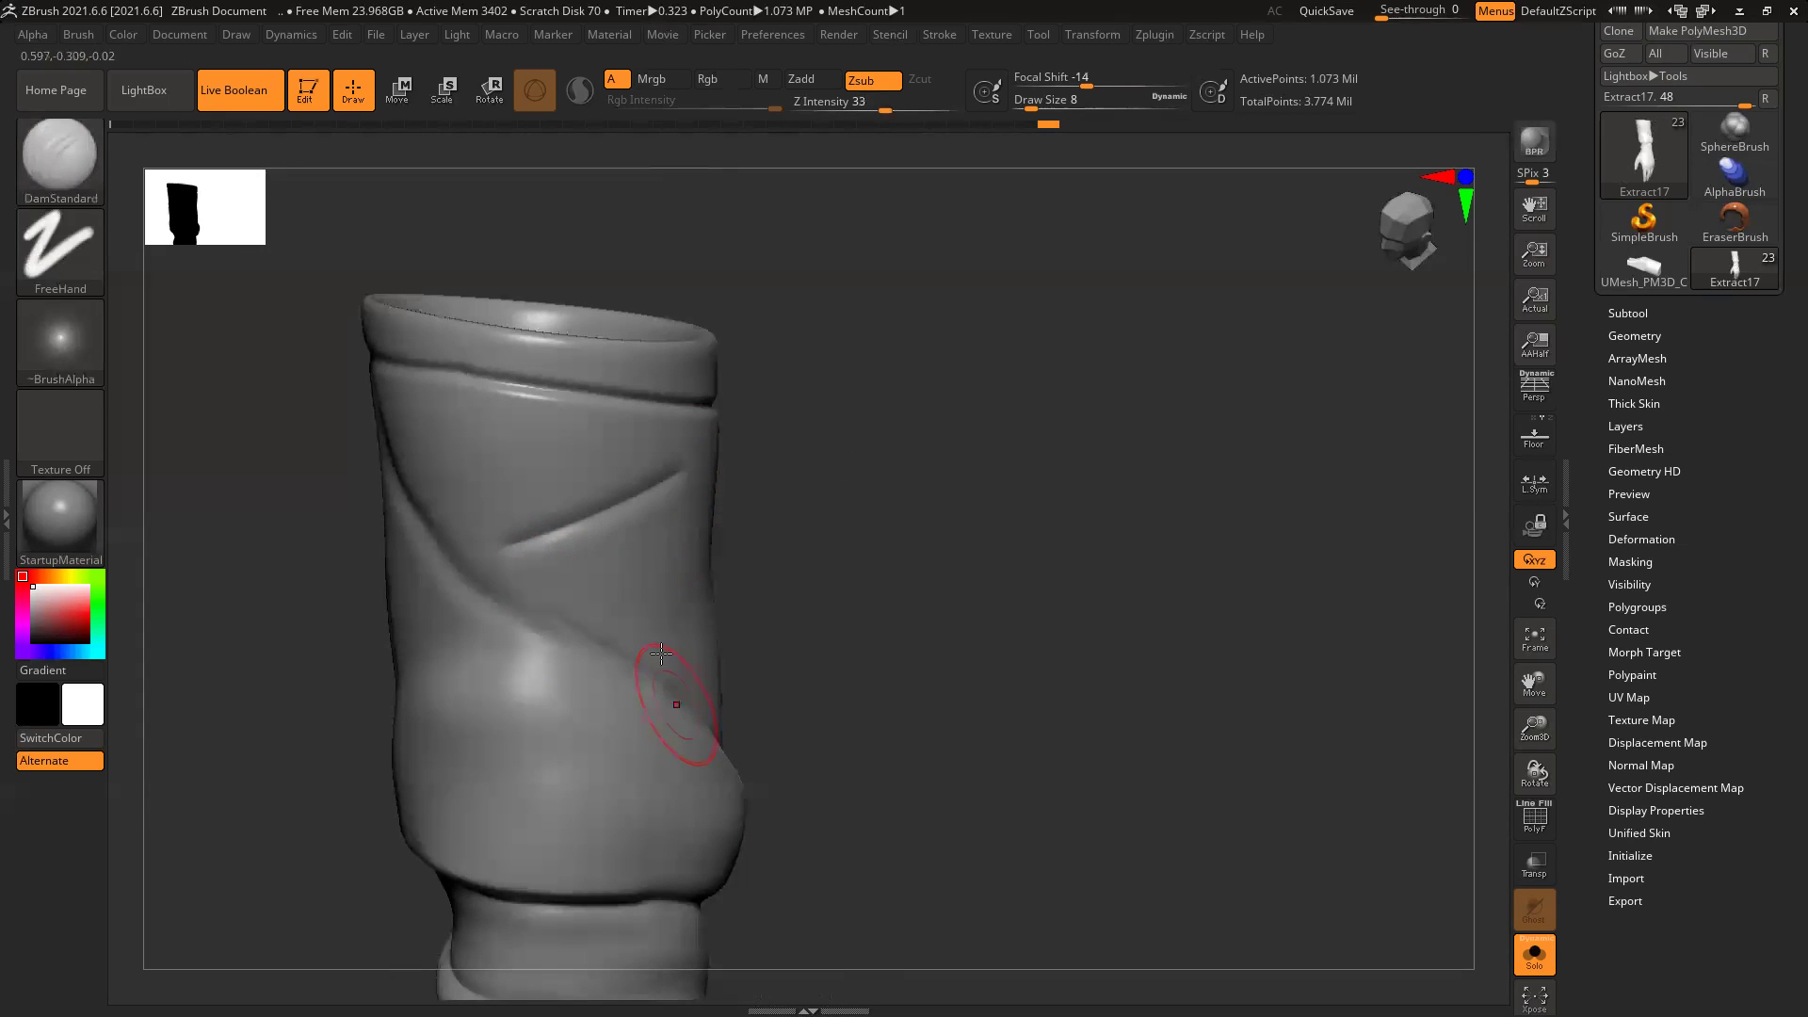
key("shift")
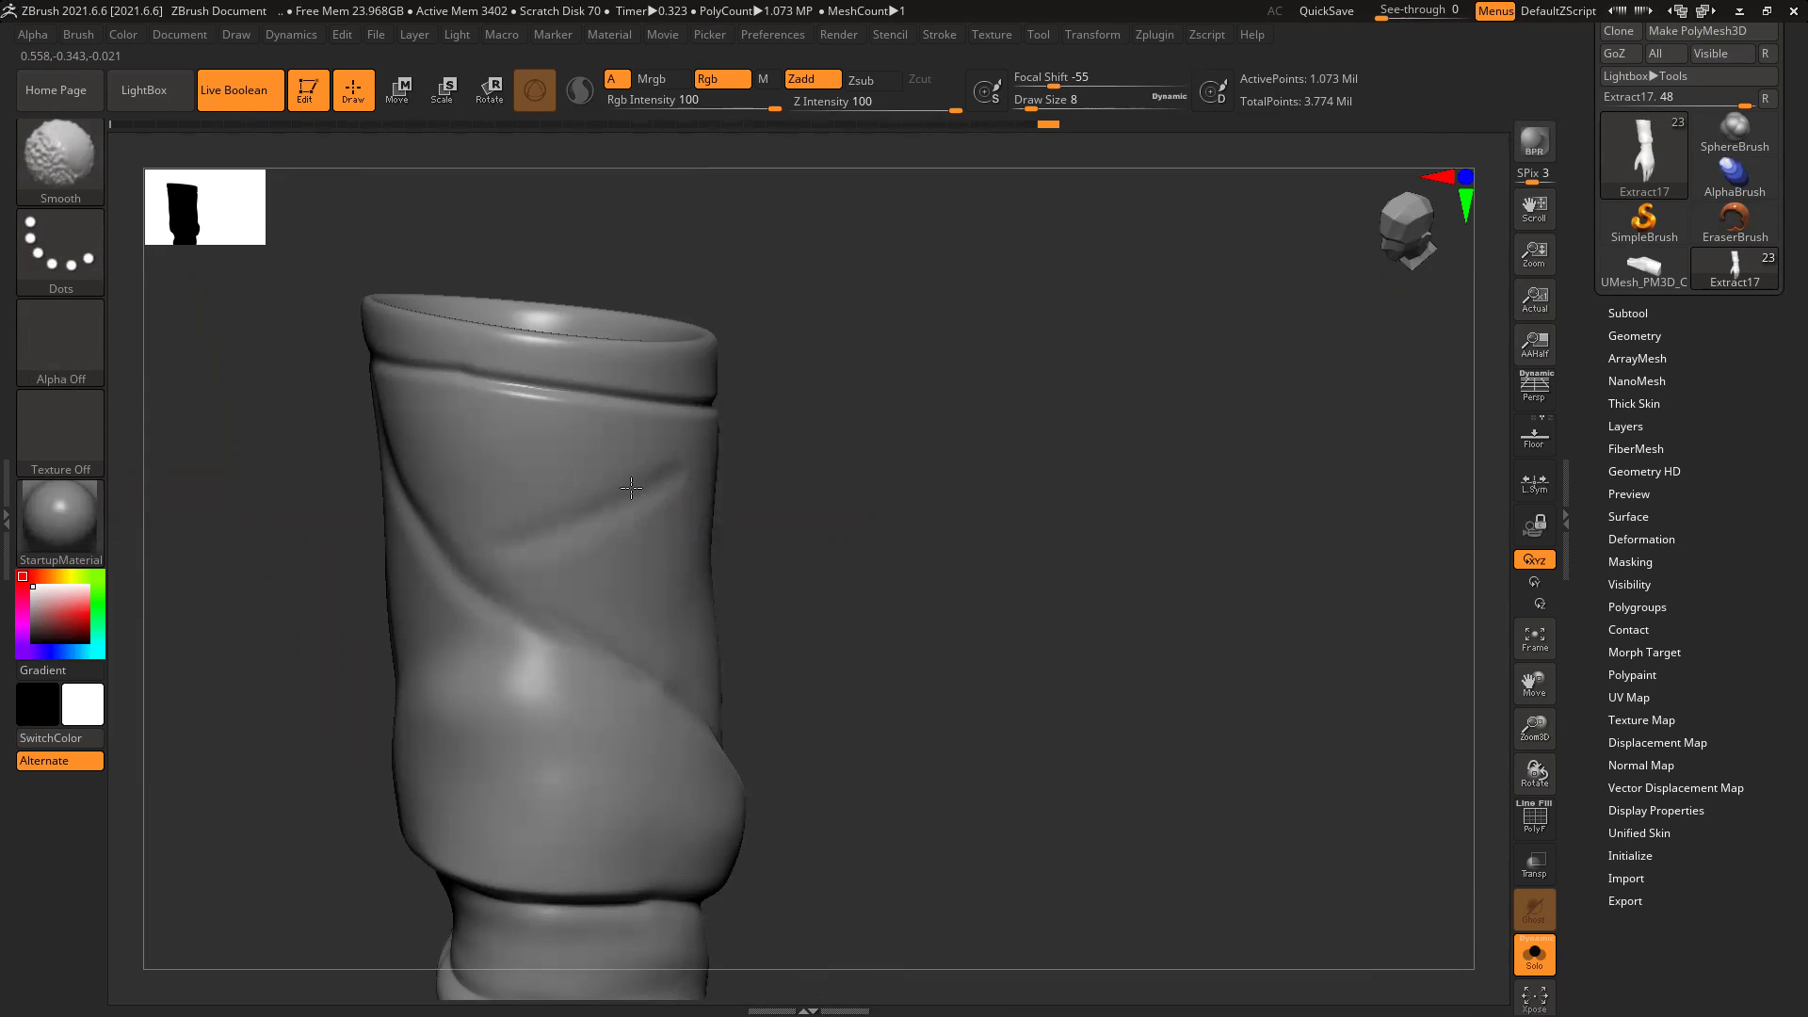
mouse_move(1023, 554)
left_mouse_down()
mouse_move(928, 512)
mouse_move(948, 584)
mouse_move(1045, 577)
left_mouse_up()
Step: Carve a diagonal crease on the other side of the upper cuff and smooth its edges
left_click_drag(1009, 404, 799, 464)
mouse_move(787, 381)
left_mouse_down()
mouse_move(600, 557)
mouse_move(682, 500)
left_mouse_up()
left_click_drag(768, 426, 608, 659)
left_click_drag(713, 478, 673, 526, "shift")
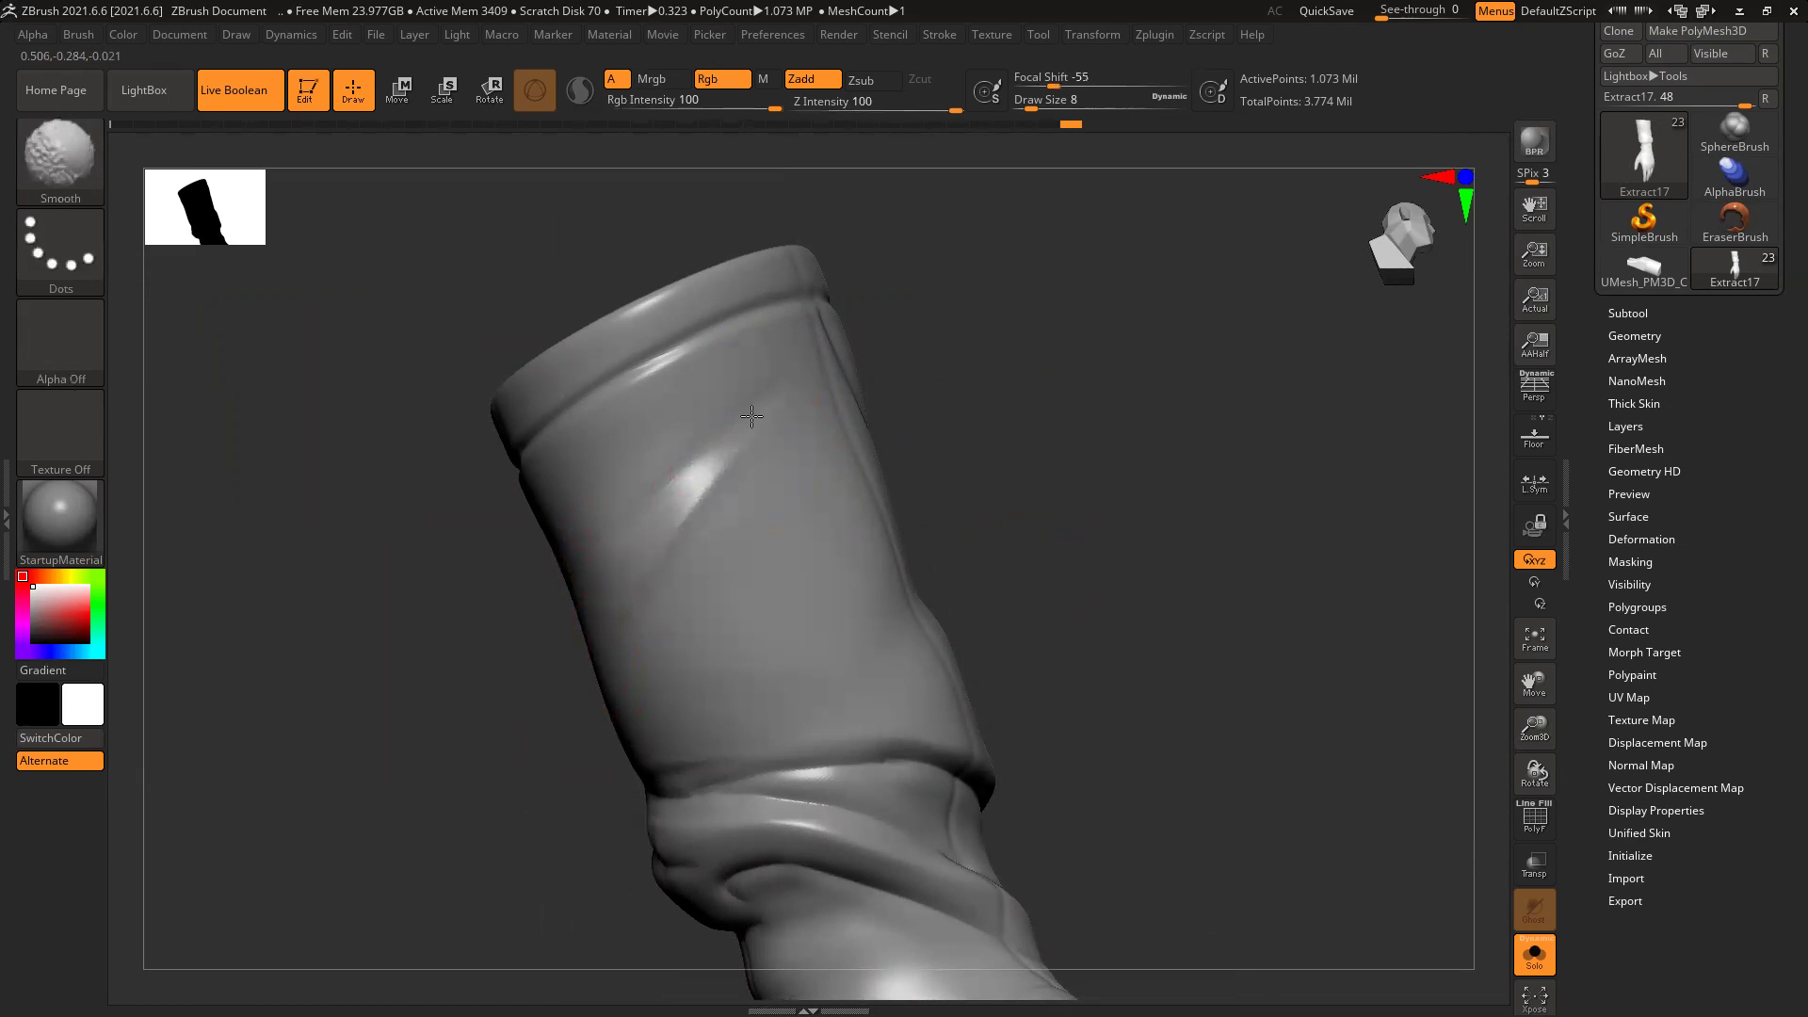
left_click_drag(754, 403, 650, 536)
key("shift")
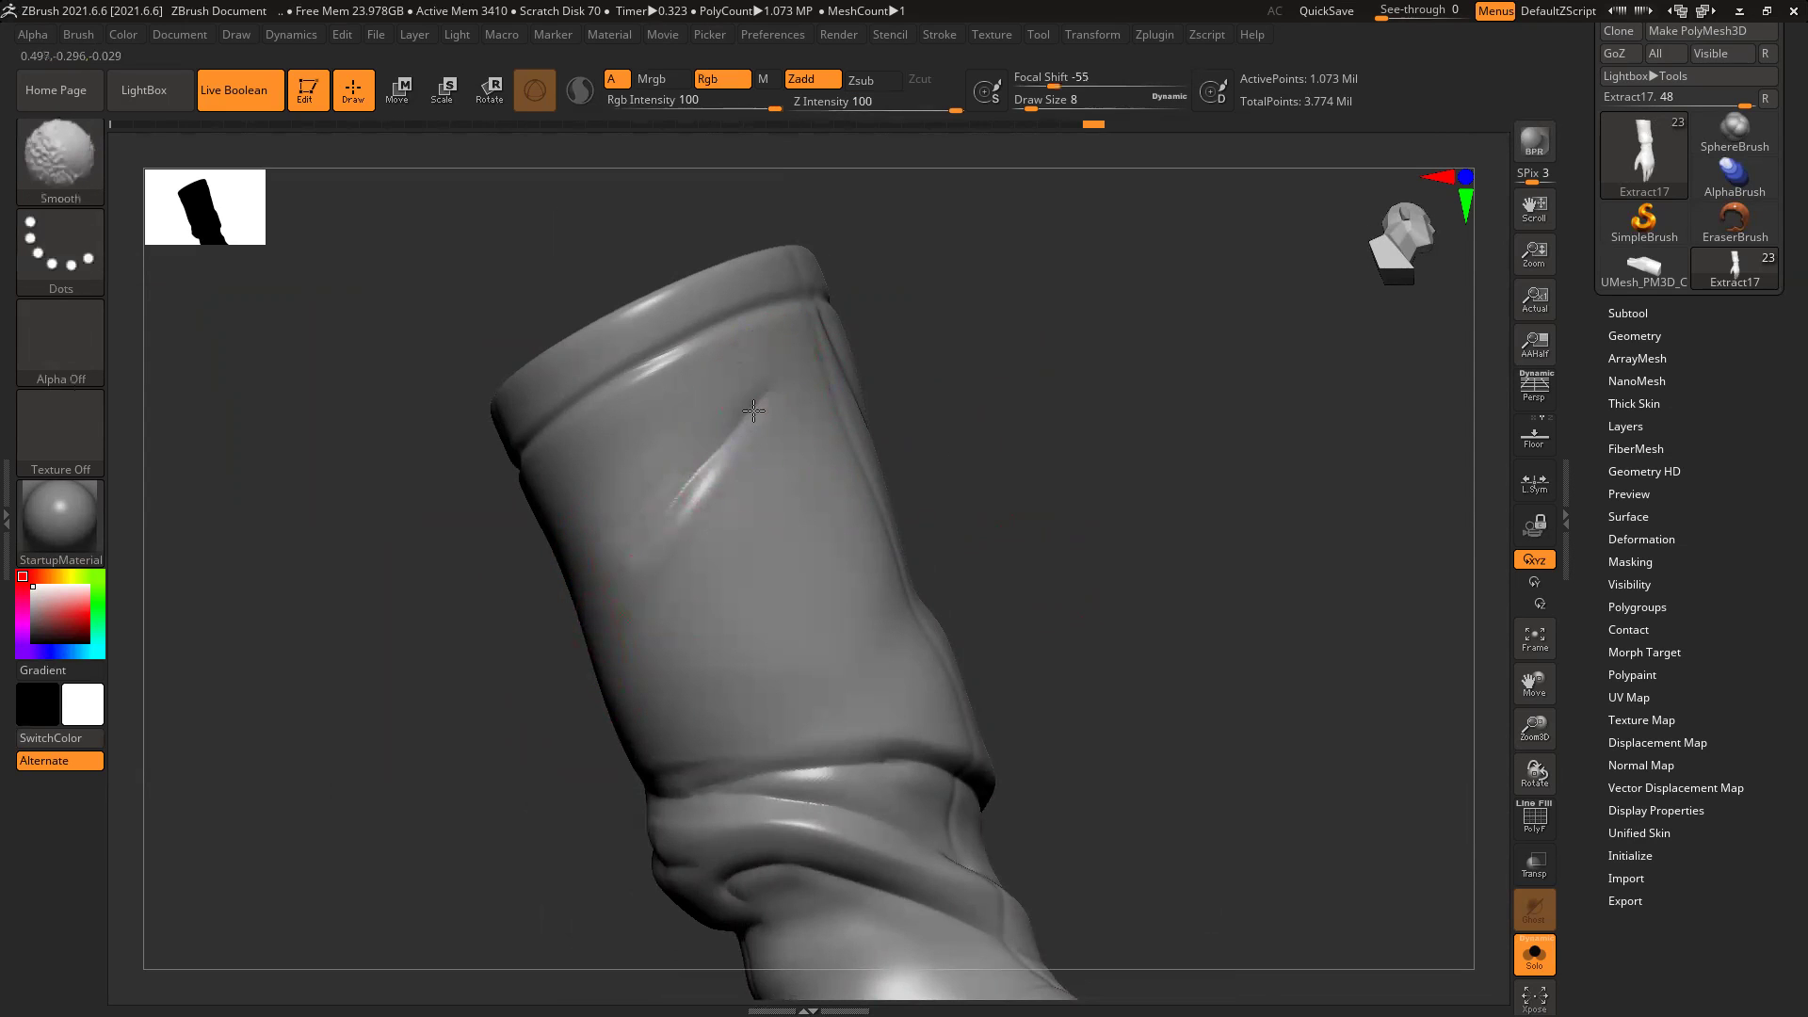
Step: Extend the slanted upper-cuff crease down towards the seam and smooth the transition
right_click_drag(597, 601, 663, 609)
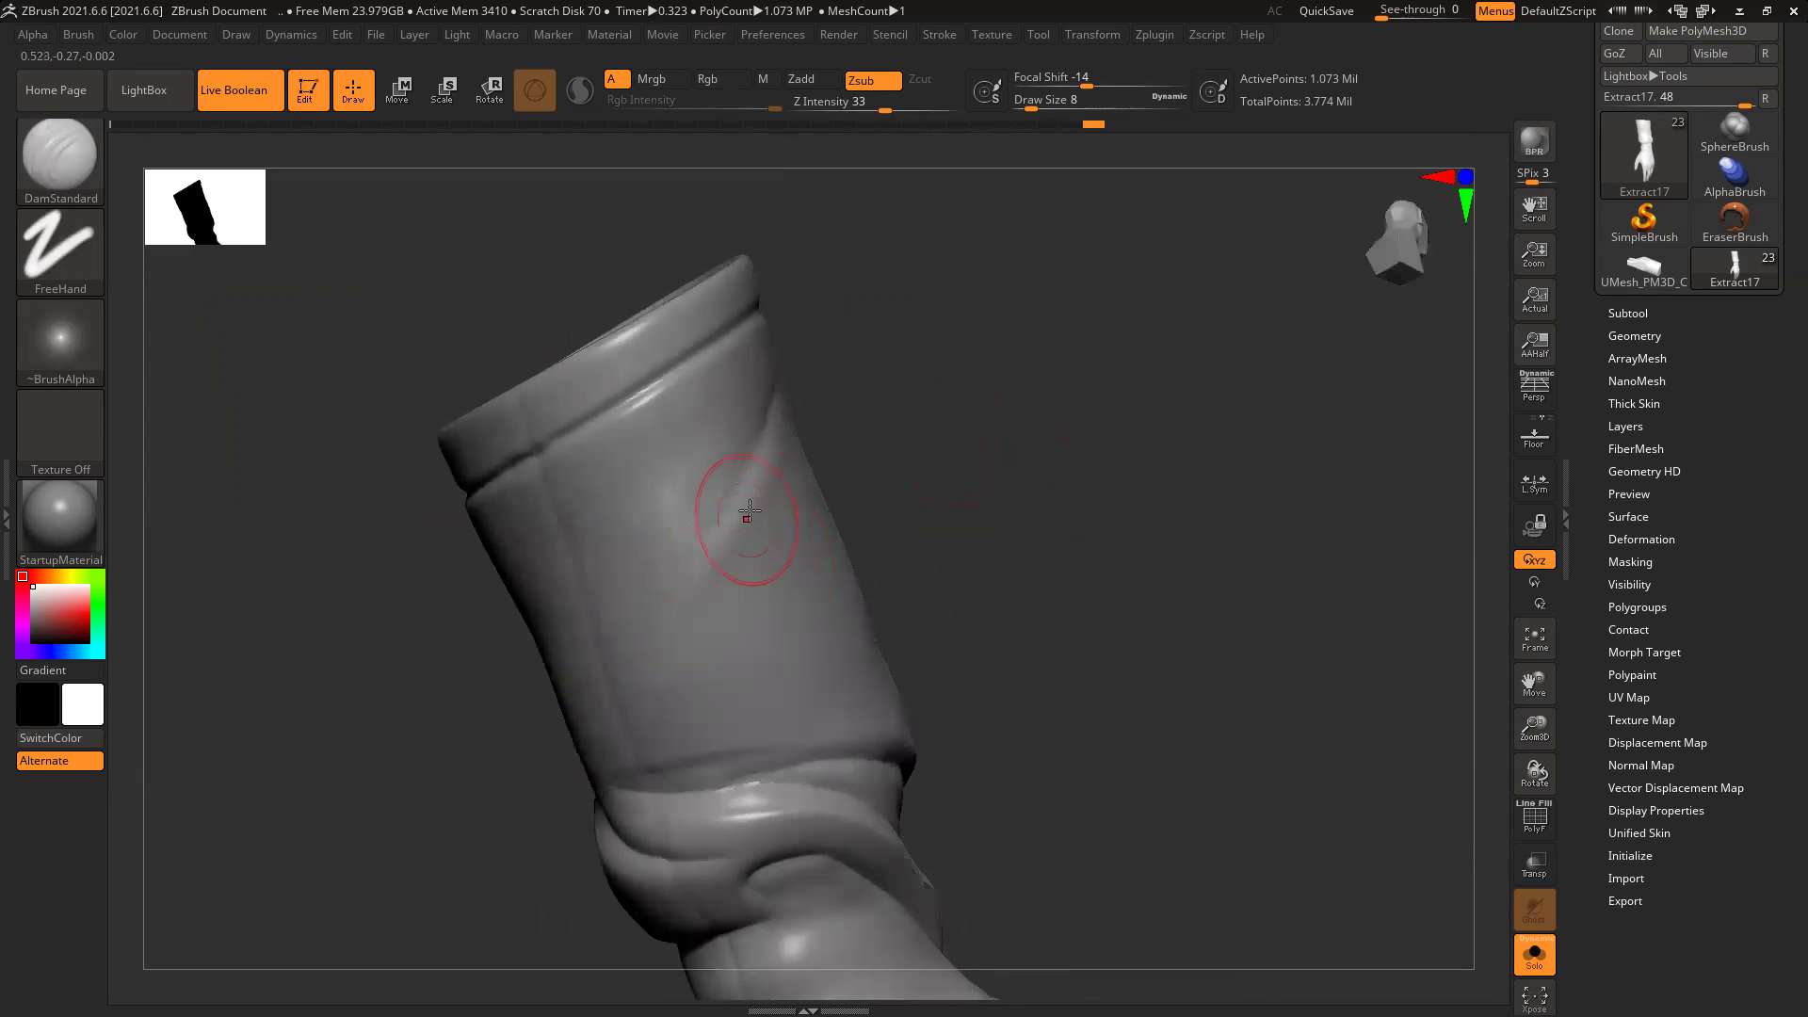
left_click_drag(633, 708, 630, 713)
left_click_drag(743, 487, 722, 520, "shift")
left_click_drag(766, 424, 632, 688)
left_click_drag(750, 477, 710, 524, "shift")
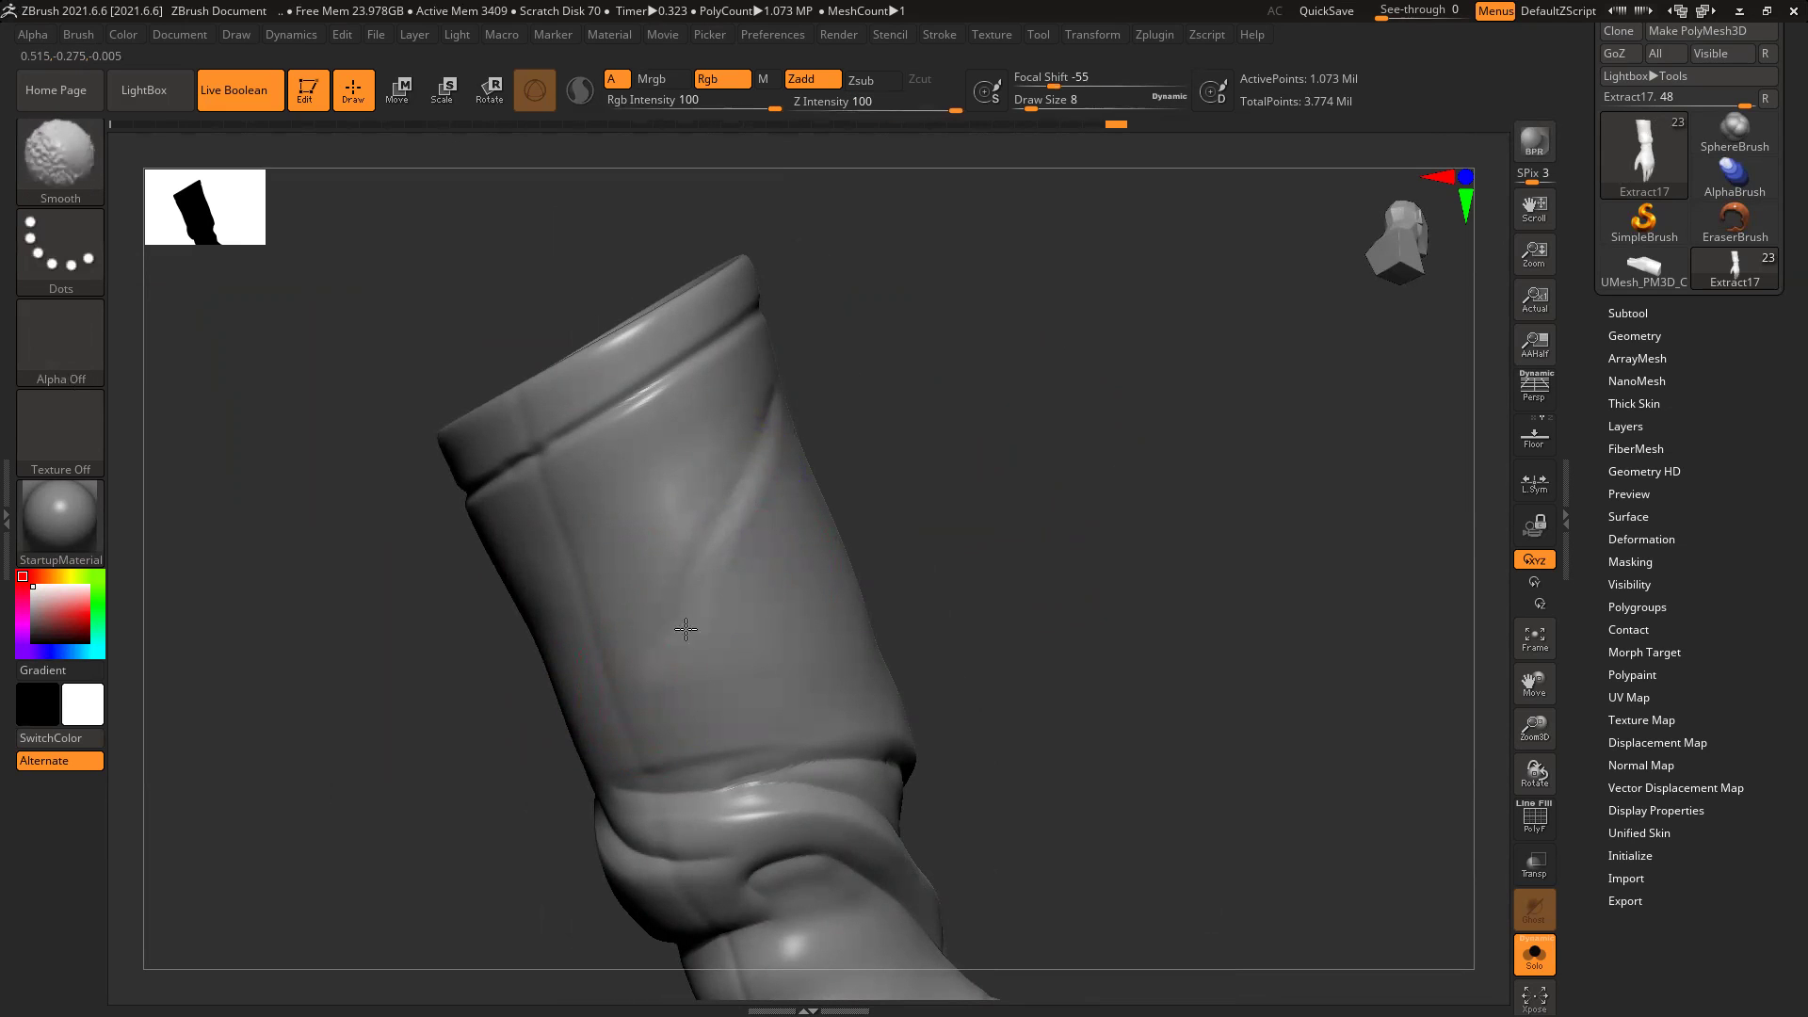
Step: Carve a crease along the cuff's lower edge above the twisted fold, then smooth the crease and the fold
mouse_move(1037, 626)
left_mouse_down()
mouse_move(1074, 723)
mouse_move(1047, 651)
left_mouse_up()
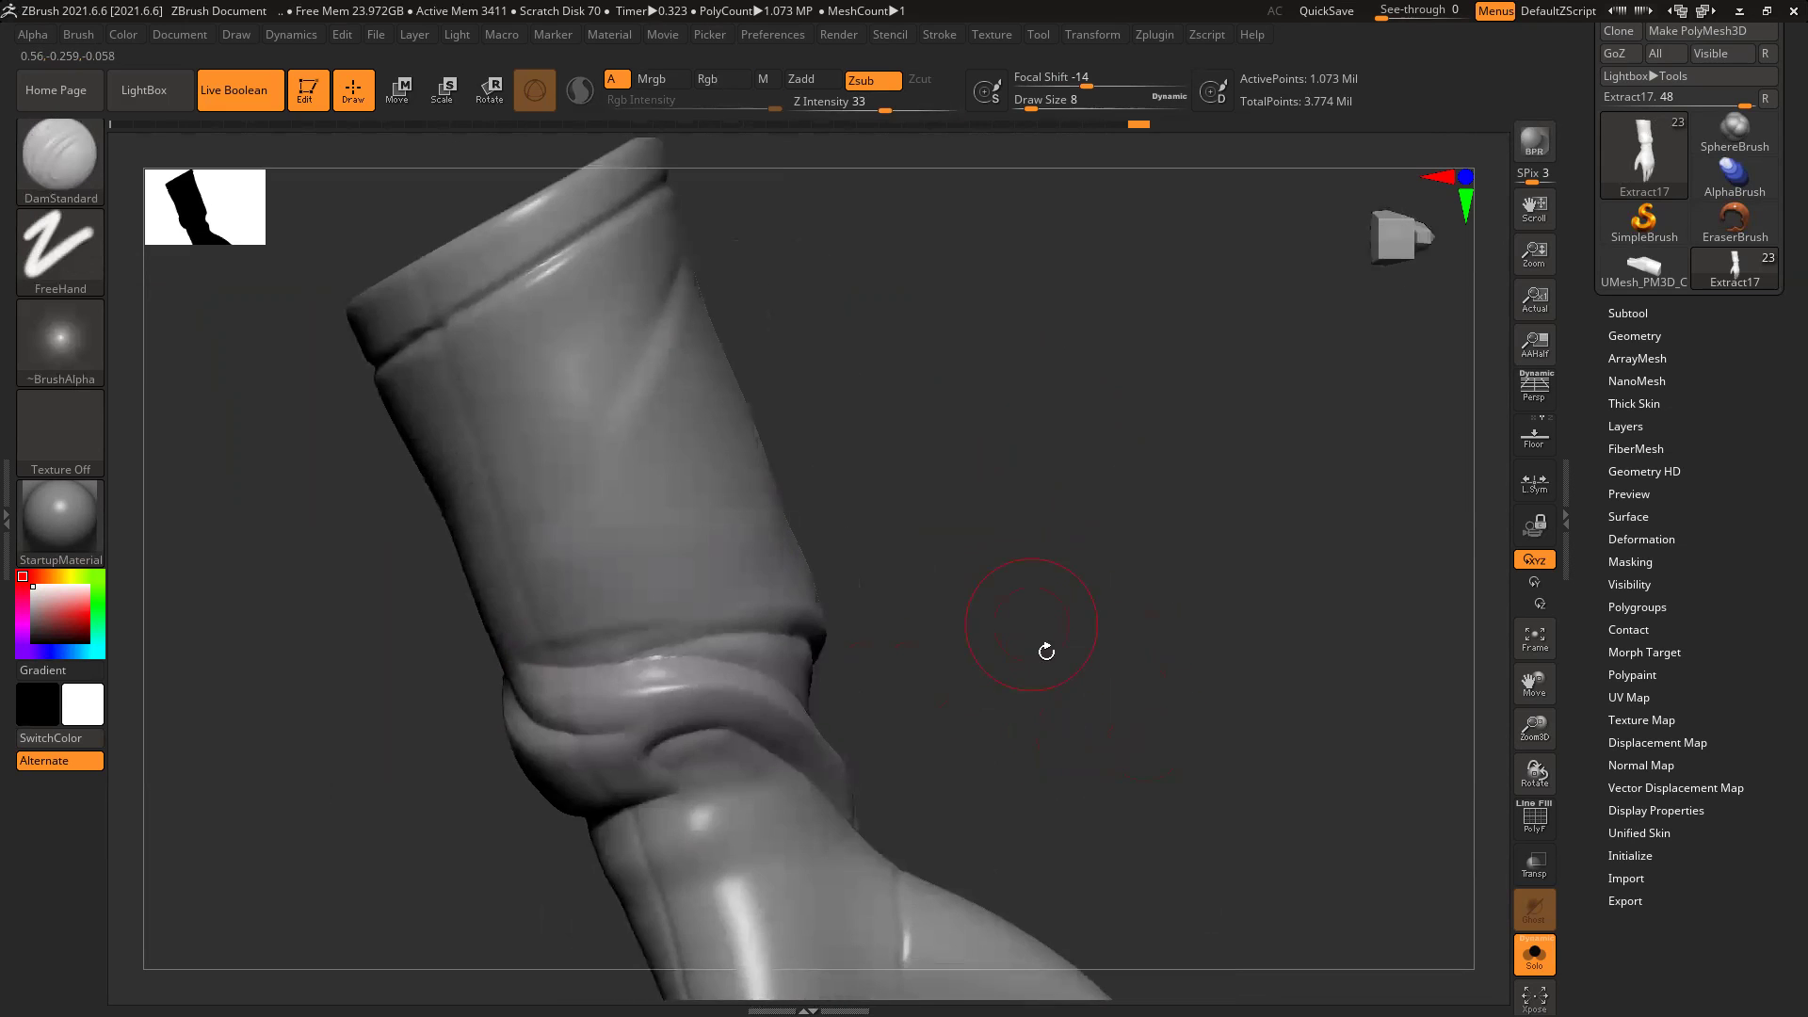
left_click_drag(614, 640, 827, 630)
mouse_move(687, 636)
left_mouse_down("shift")
mouse_move(637, 640)
mouse_move(787, 625)
mouse_move(797, 650)
left_mouse_up("shift")
left_click_drag(1029, 641, 1006, 637)
left_click_drag(767, 625, 783, 635, "shift")
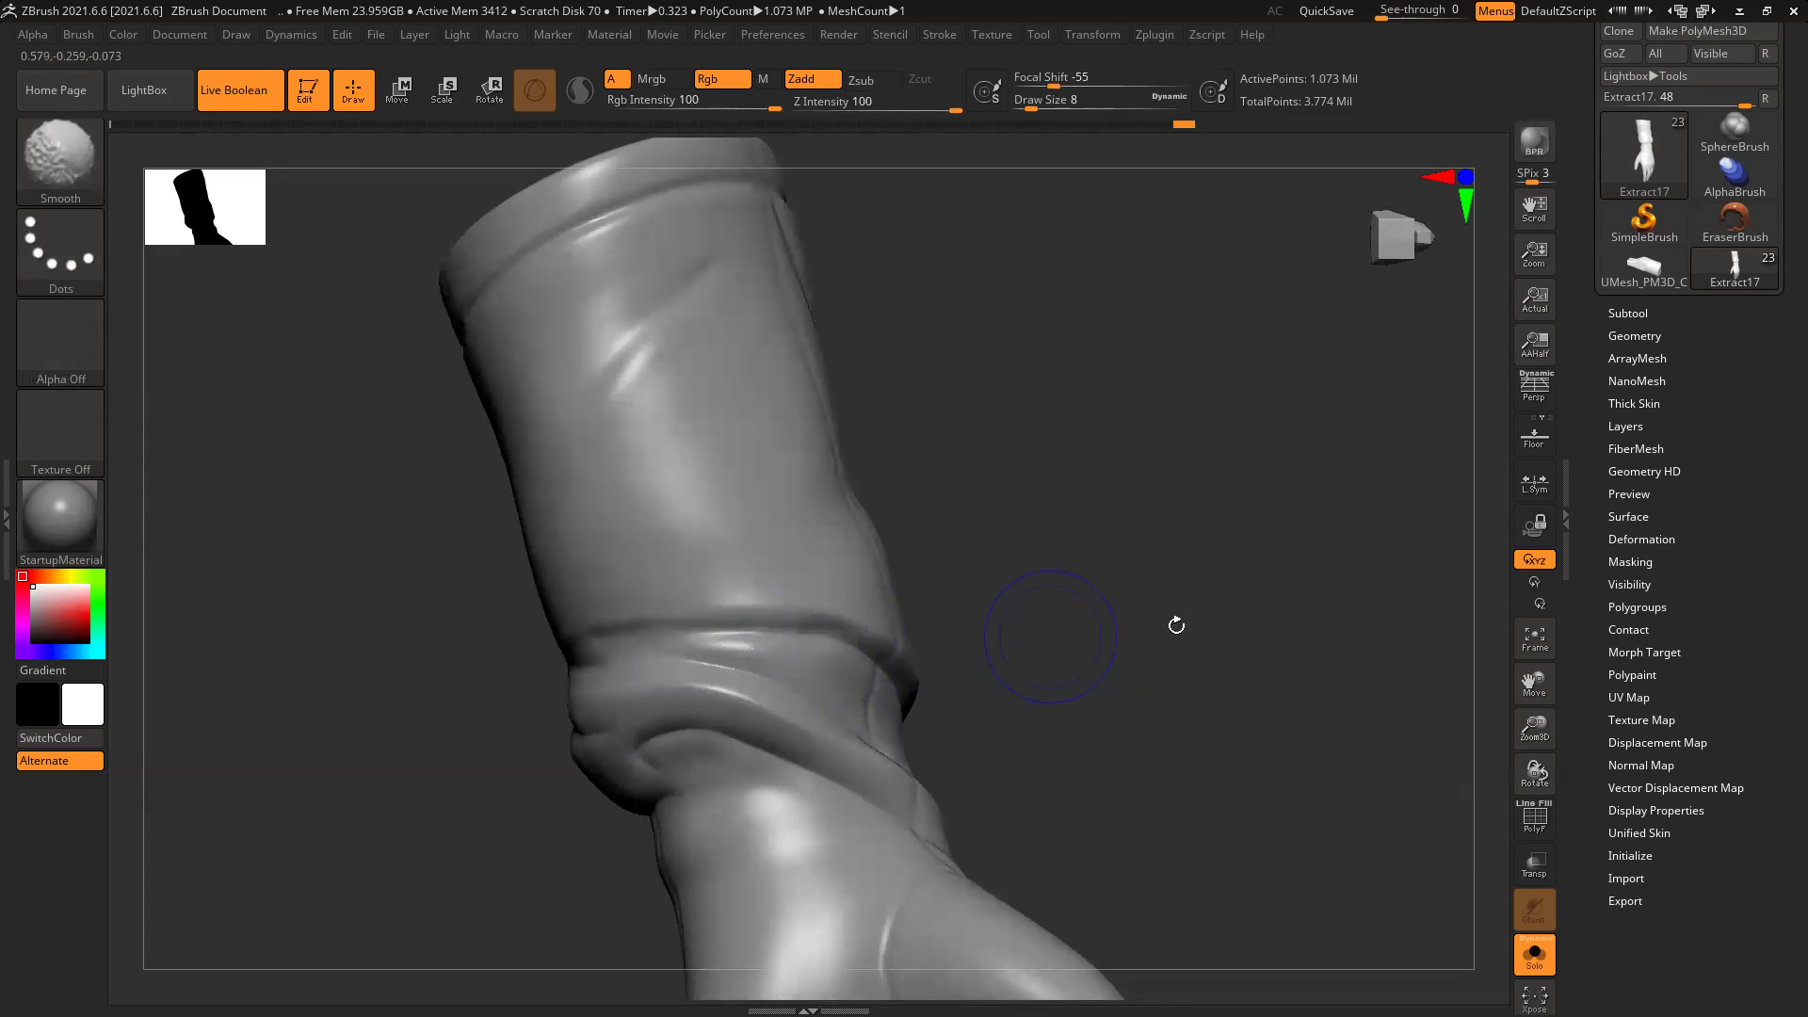
left_click_drag(1117, 578, 638, 568)
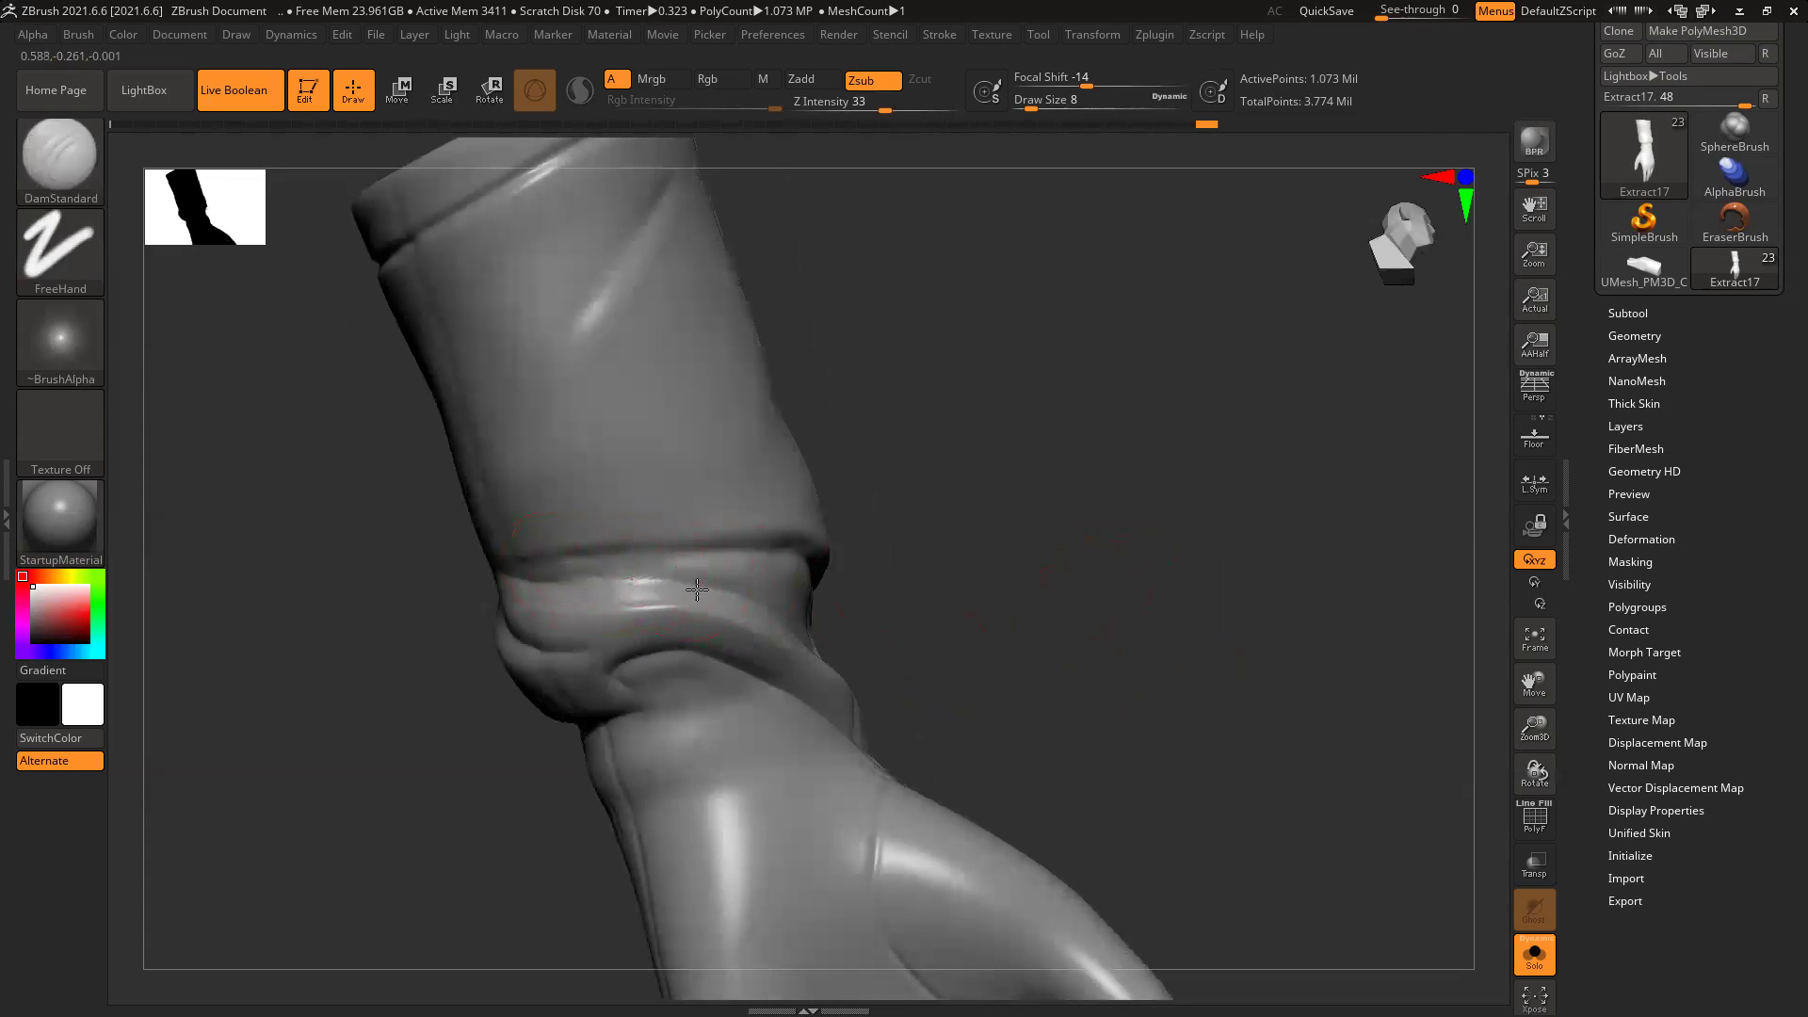
mouse_move(721, 609)
left_mouse_down("shift")
mouse_move(680, 599)
mouse_move(687, 674)
left_mouse_up("shift")
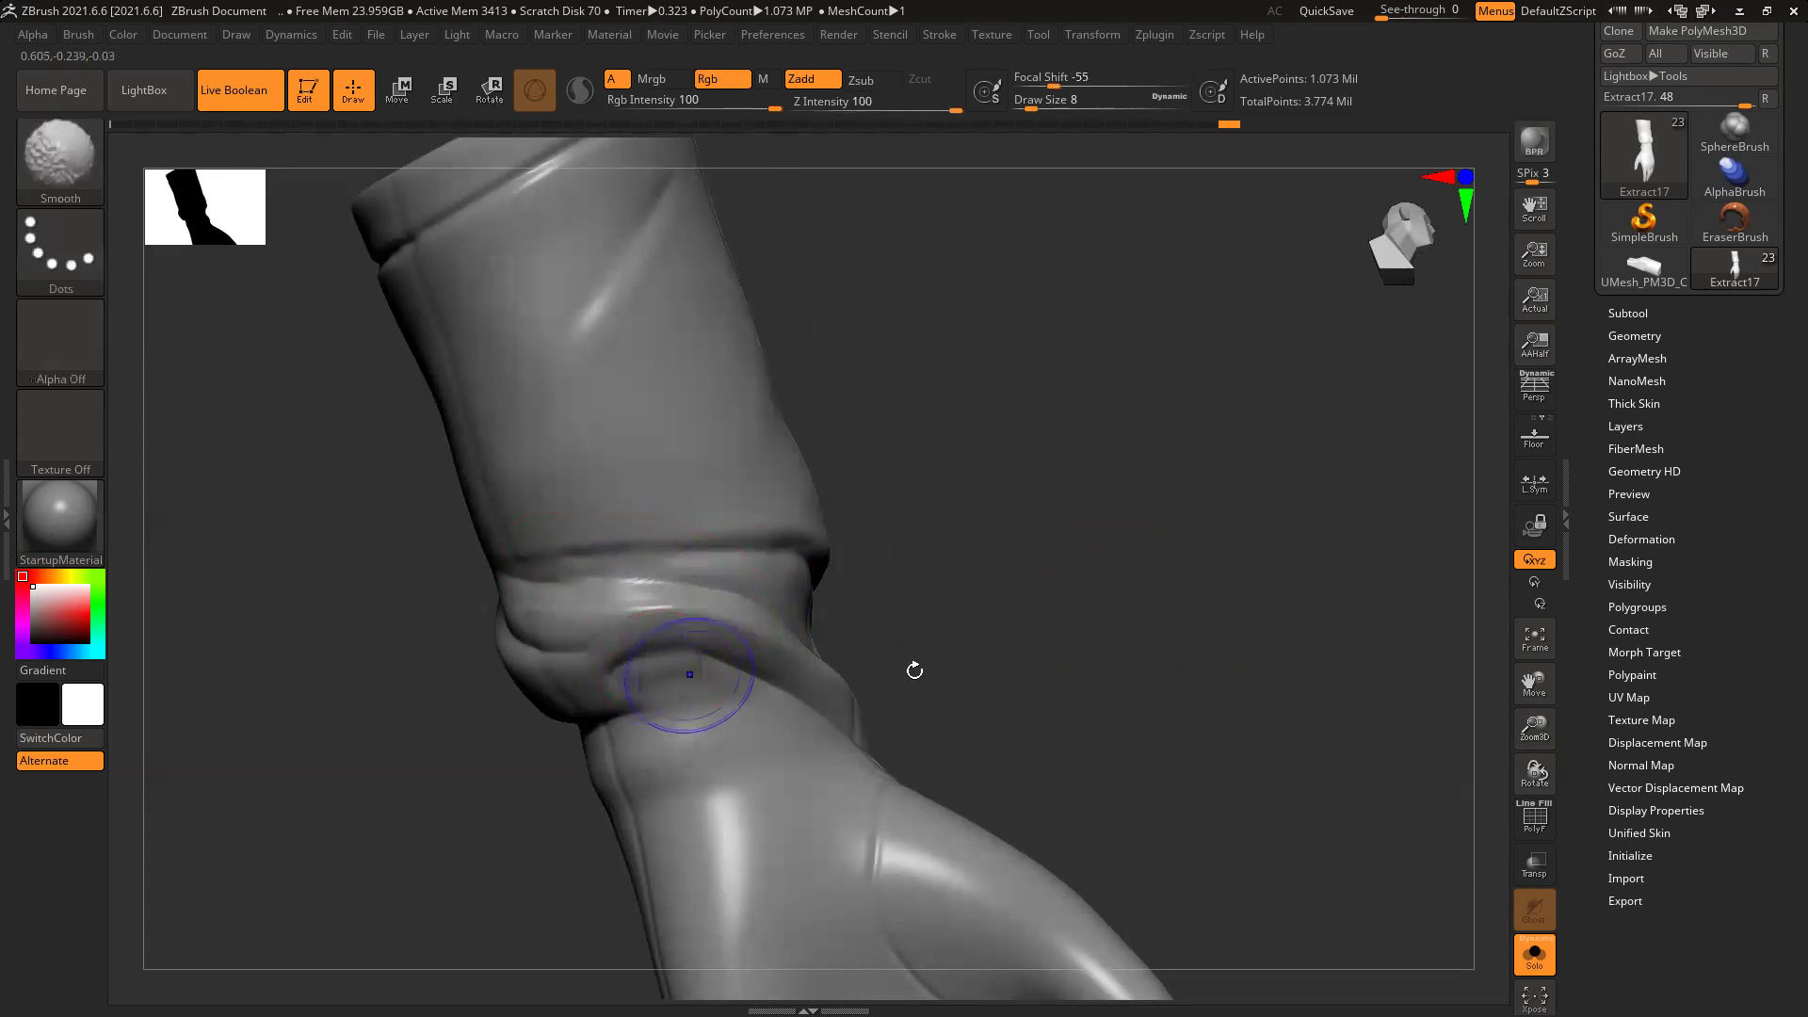
left_click_drag(967, 679, 950, 609, "alt")
Step: Deepen the hollow beneath the twisted wrist fold using ClayBuildup with a draw size of about 2.6
key("b")
key("m")
key("p")
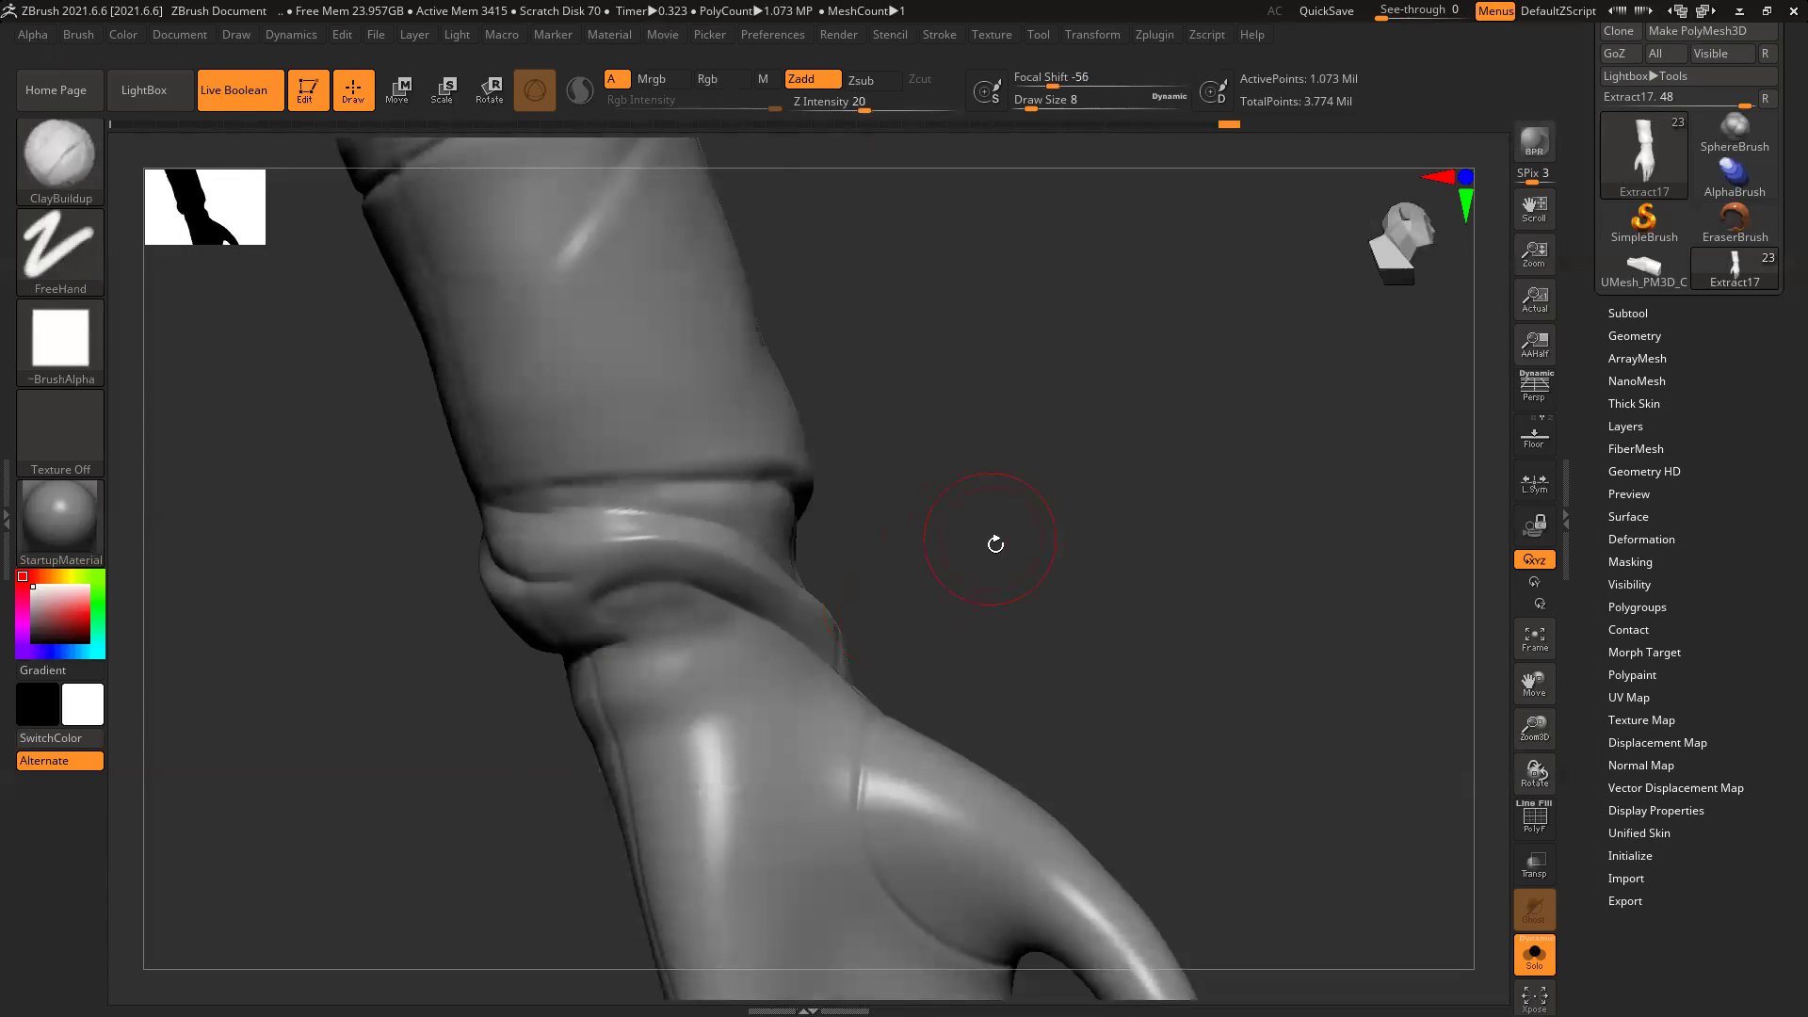
left_click_drag(993, 537, 521, 678)
right_click_drag(520, 678, 685, 828, "ctrl")
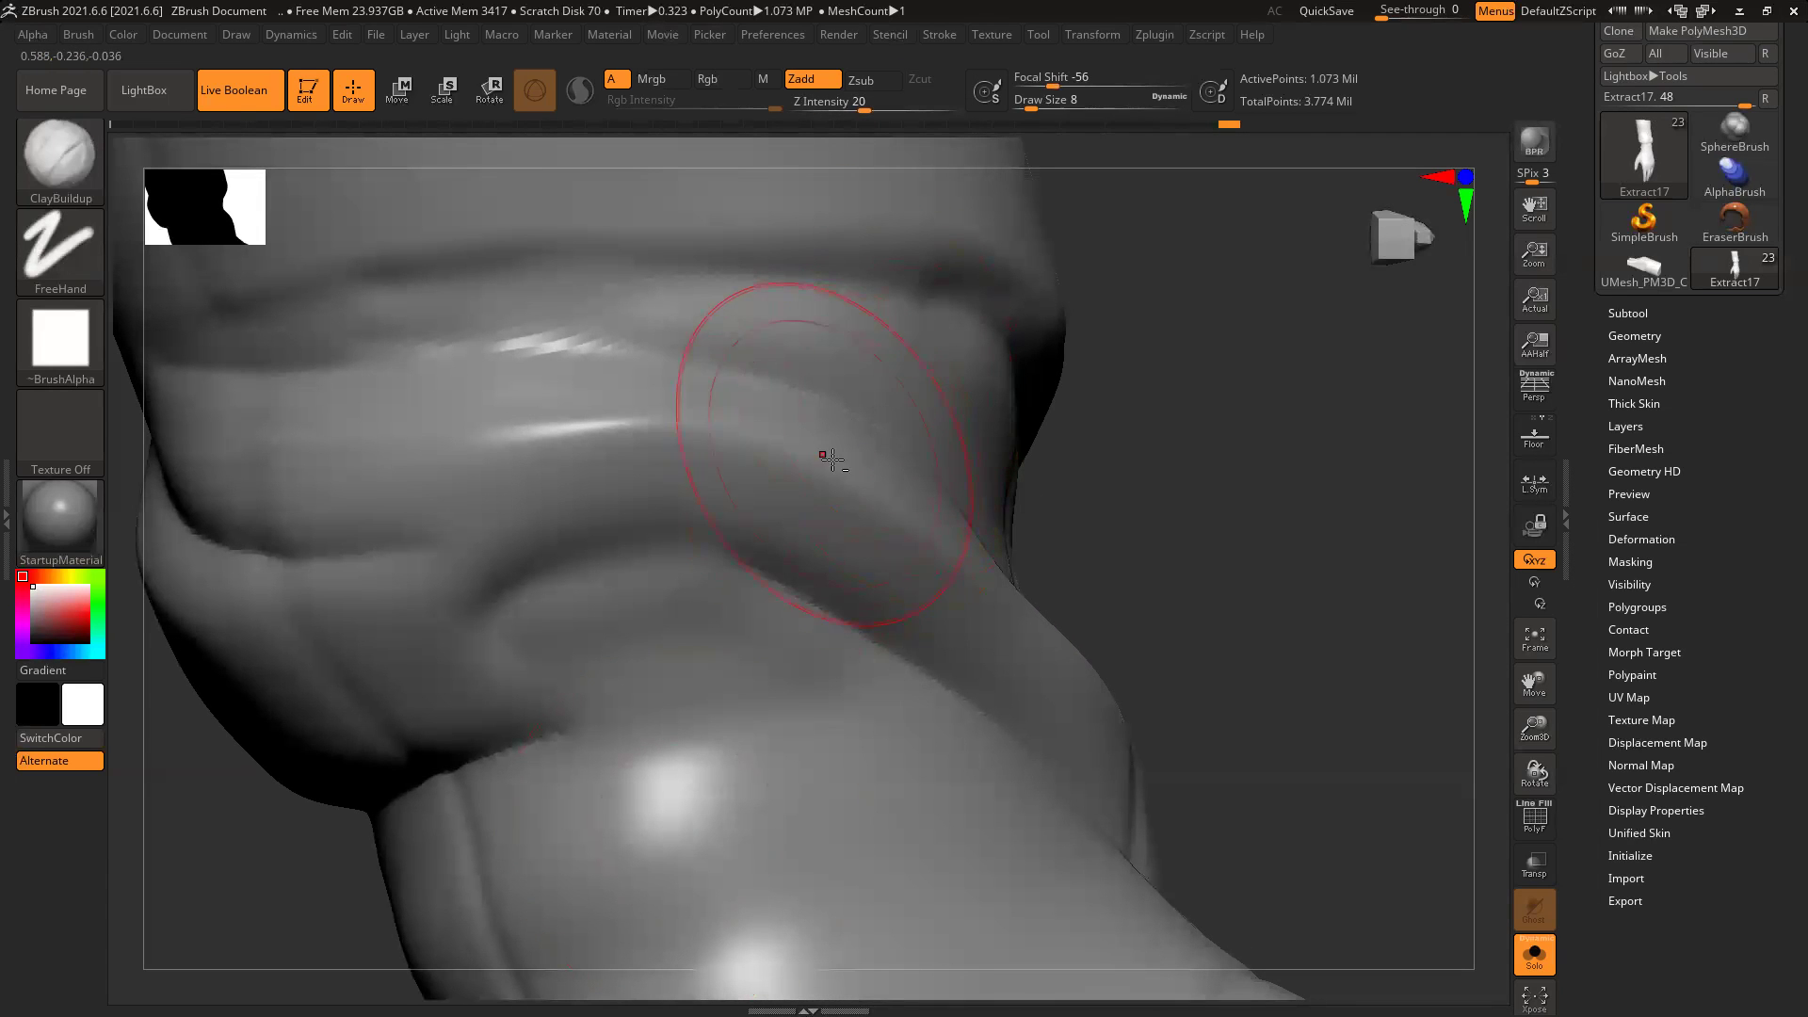
key("space")
left_click_drag(851, 464, 838, 464)
mouse_move(627, 565)
left_mouse_down()
mouse_move(533, 607)
mouse_move(787, 593)
mouse_move(652, 617)
mouse_move(652, 681)
mouse_move(537, 640)
mouse_move(504, 525)
mouse_move(646, 524)
mouse_move(463, 643)
mouse_move(646, 739)
mouse_move(337, 597)
mouse_move(442, 652)
left_mouse_up()
mouse_move(331, 513)
left_mouse_down()
mouse_move(725, 516)
mouse_move(316, 496)
left_mouse_up()
Step: Smooth the surfaces around the deepened hollow and along the twisted wrist fold
mouse_move(582, 523)
left_mouse_down("shift")
mouse_move(800, 603)
mouse_move(602, 678)
mouse_move(753, 622)
mouse_move(629, 640)
mouse_move(765, 618)
left_mouse_up("shift")
left_click_drag(584, 582, 396, 588, "shift")
left_click_drag(498, 680, 382, 637, "shift")
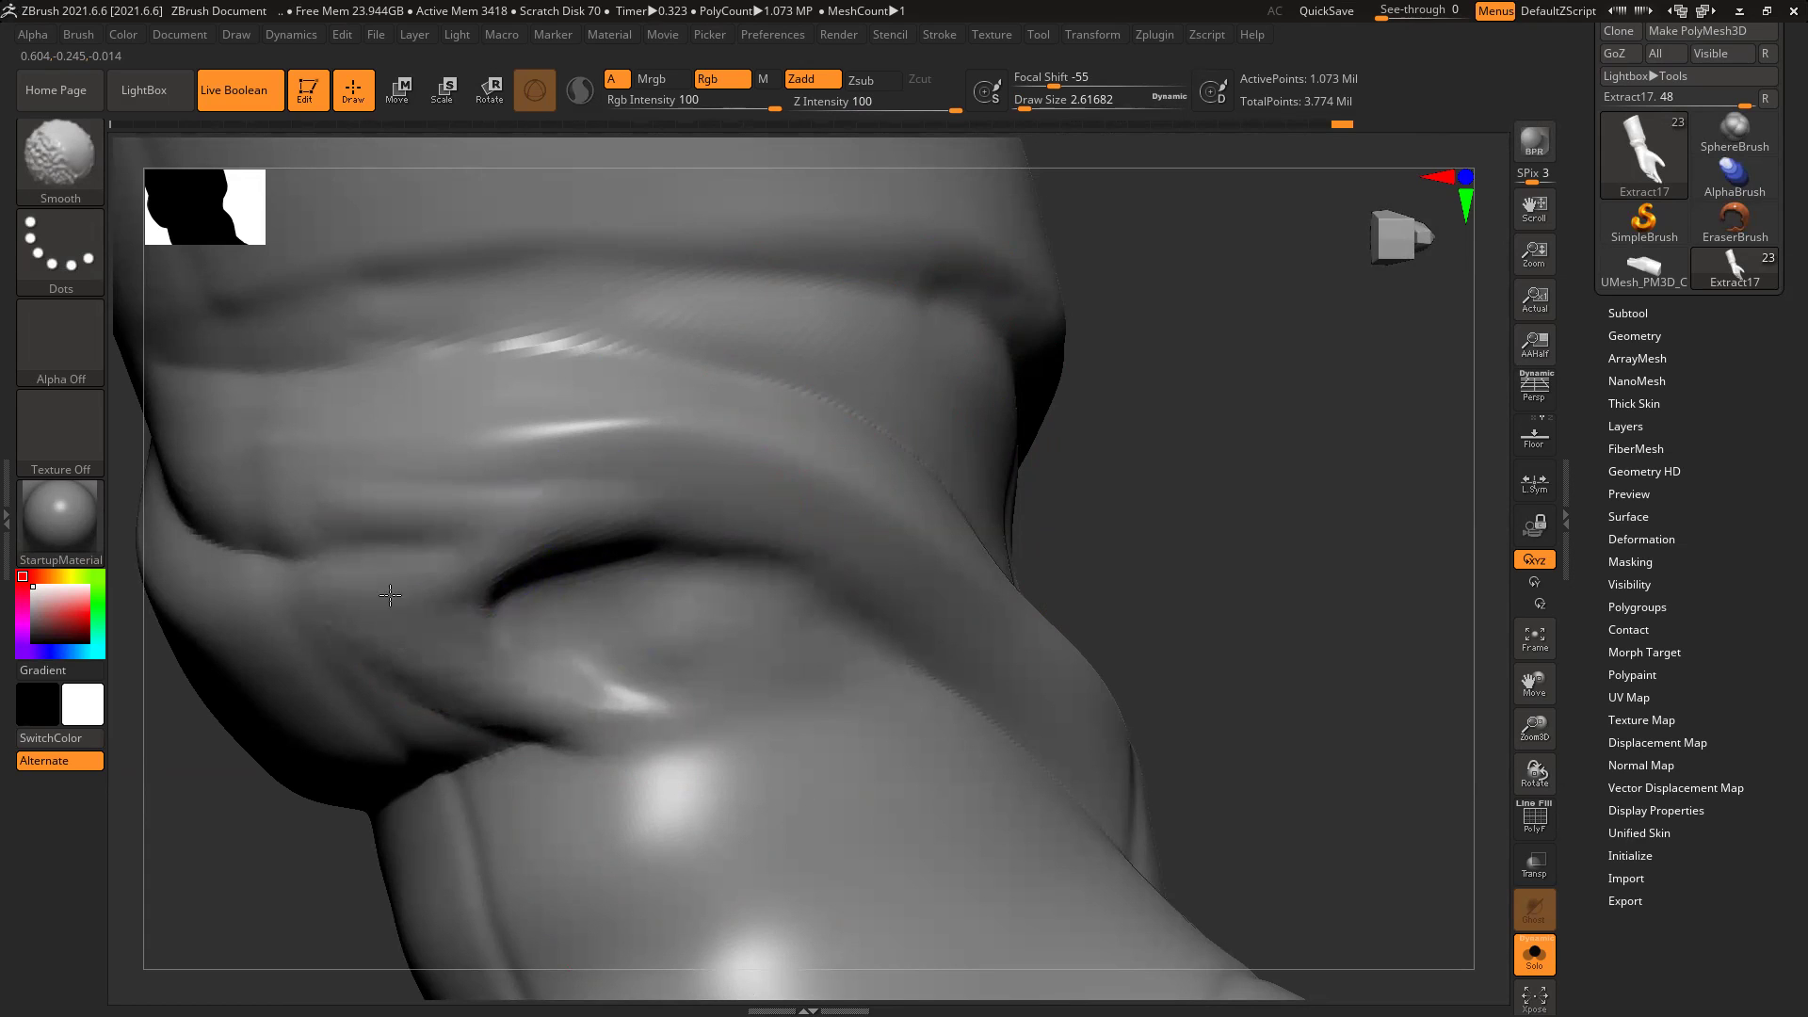
left_click_drag(527, 656, 531, 529, "shift")
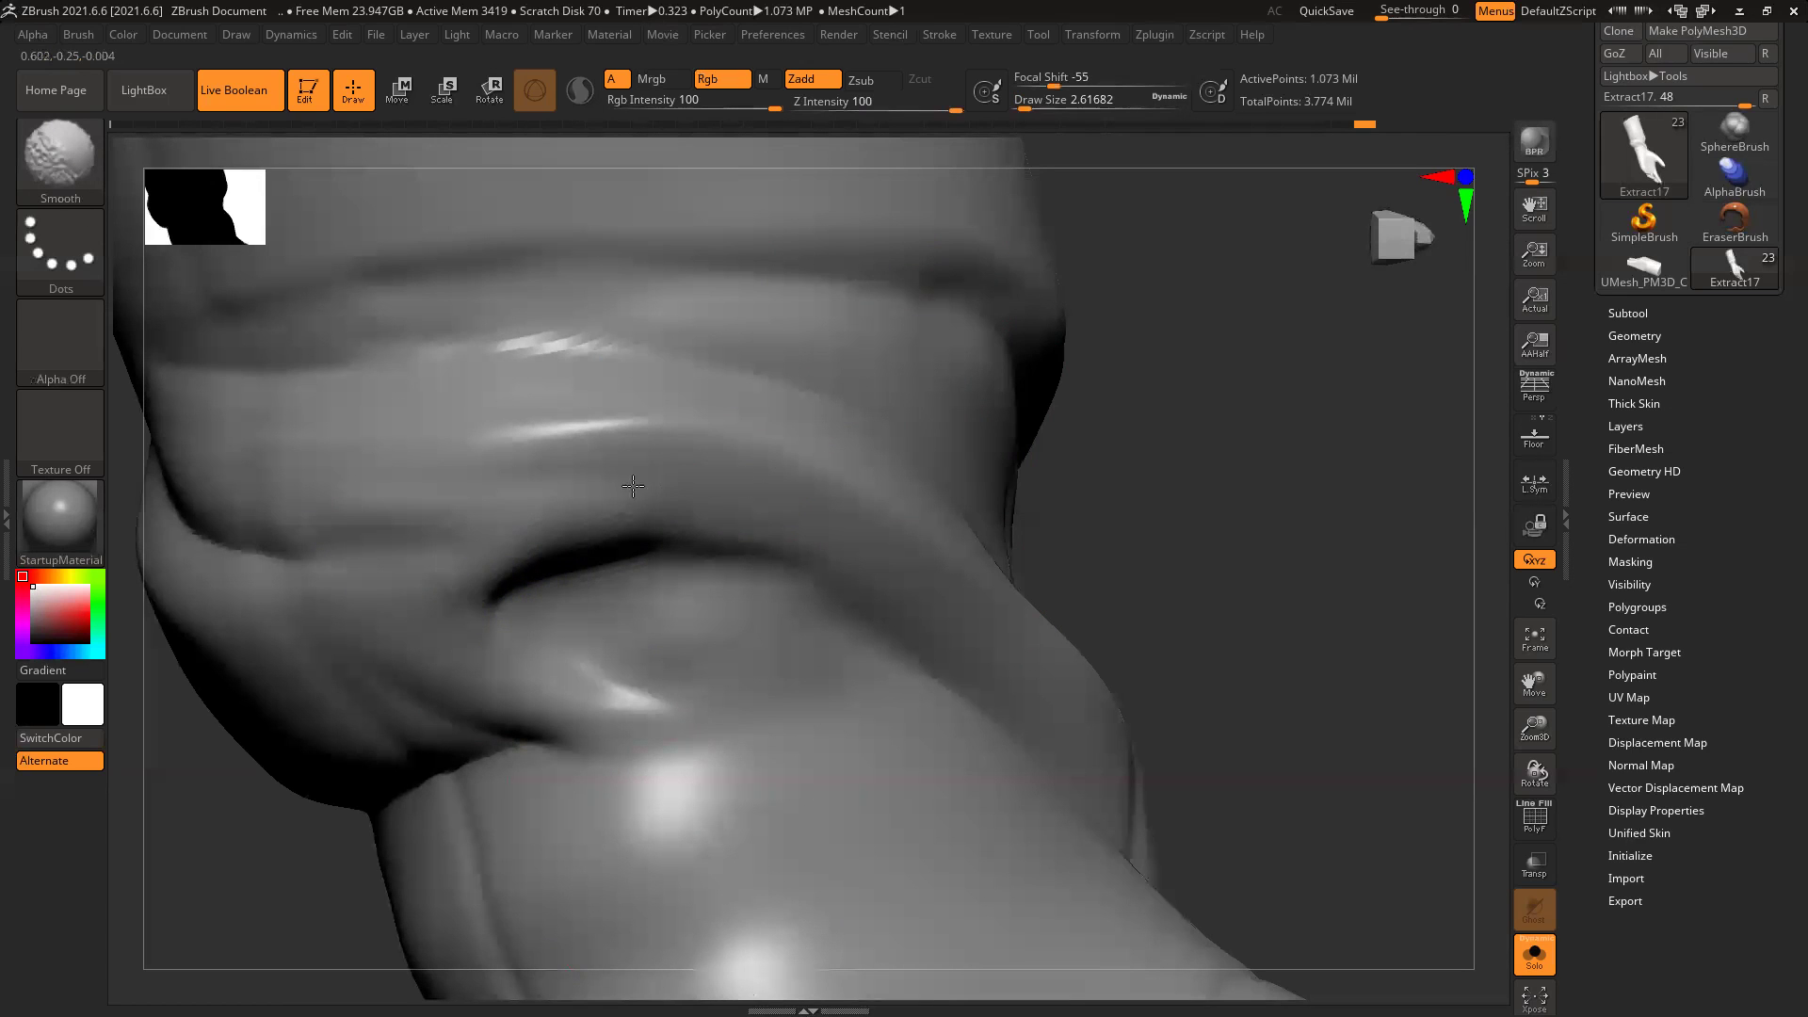
left_click_drag(682, 710, 572, 704, "shift")
Step: Carve recesses between the folds on the side of the gathered cuff with ClayBuildup and smooth them at draw size 9.6
mouse_move(508, 823)
right_mouse_down("ctrl")
mouse_move(393, 560)
mouse_move(377, 424)
right_mouse_up("ctrl")
right_click_drag(1211, 489, 1171, 517)
right_click_drag(1227, 734, 1143, 533, "alt")
mouse_move(1270, 481)
right_mouse_down()
mouse_move(1074, 565)
mouse_move(1060, 706)
right_mouse_up()
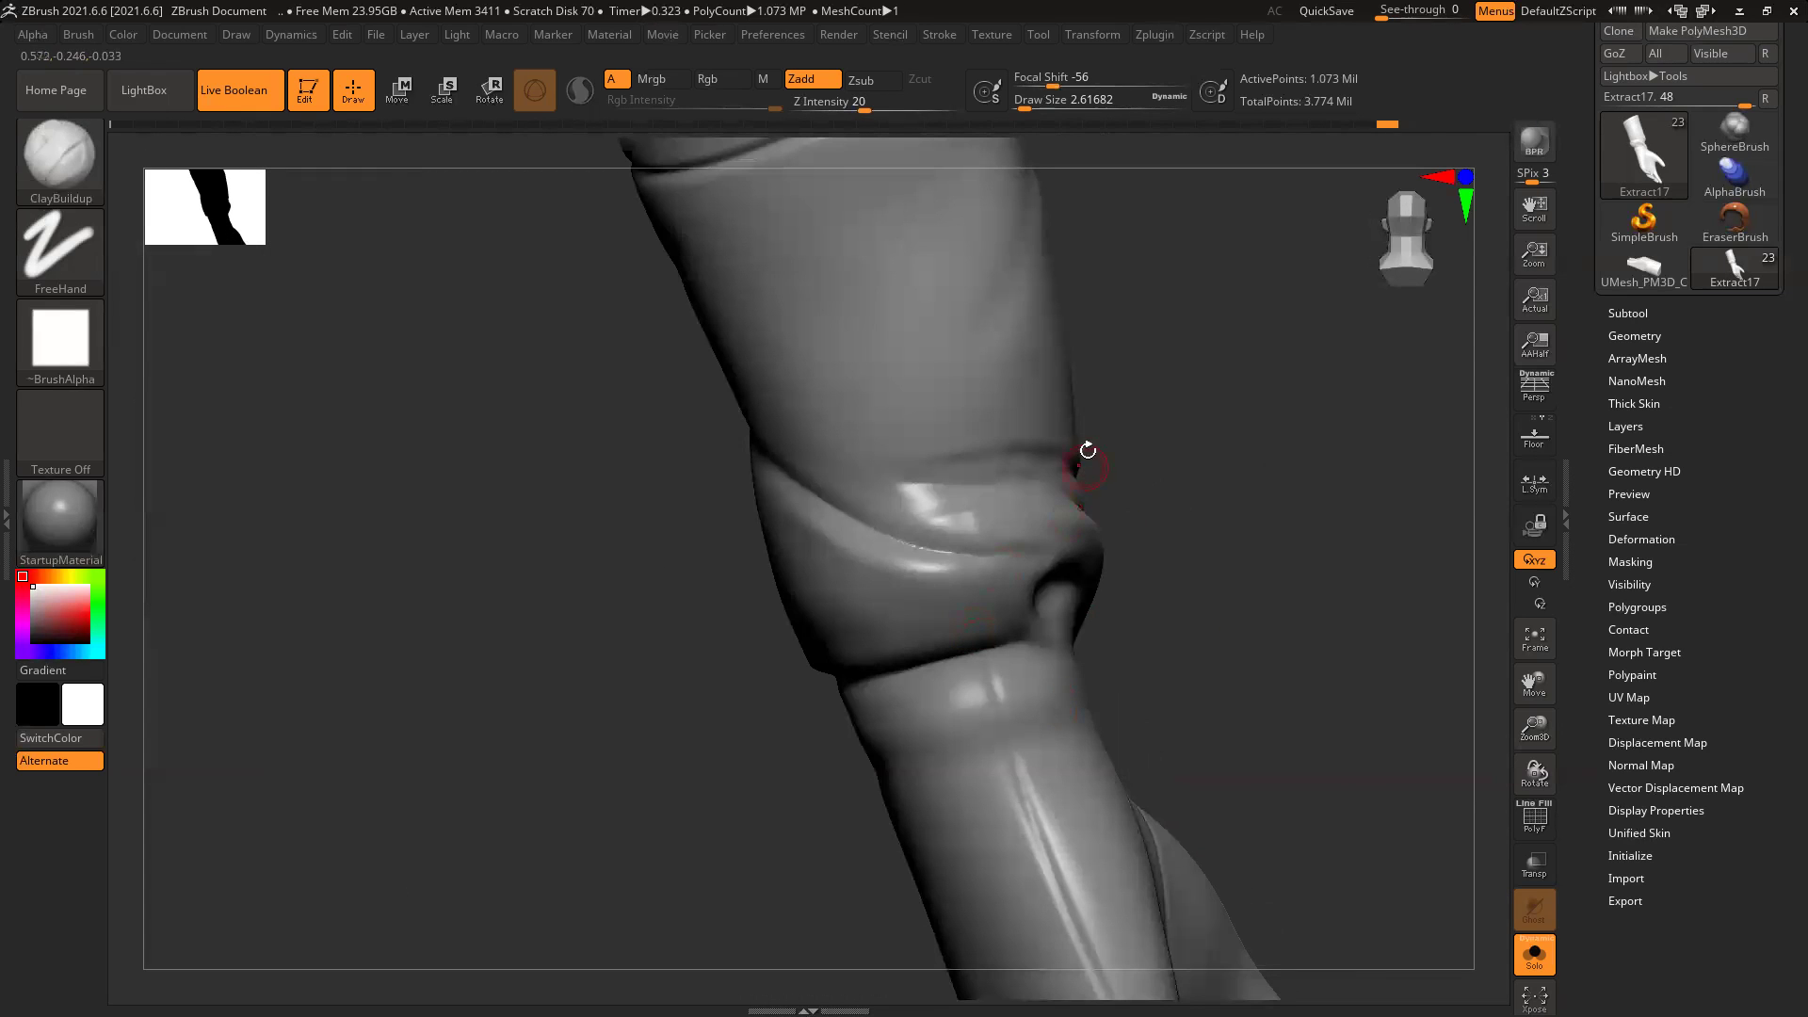
mouse_move(855, 597)
left_mouse_down("alt")
mouse_move(1064, 597)
mouse_move(937, 602)
mouse_move(1029, 597)
left_mouse_up("alt")
mouse_move(838, 595)
left_mouse_down("alt")
mouse_move(998, 598)
mouse_move(890, 612)
mouse_move(968, 586)
mouse_move(1025, 606)
left_mouse_up("alt")
mouse_move(890, 482)
left_mouse_down("alt")
mouse_move(920, 499)
mouse_move(1036, 484)
mouse_move(960, 509)
left_mouse_up("alt")
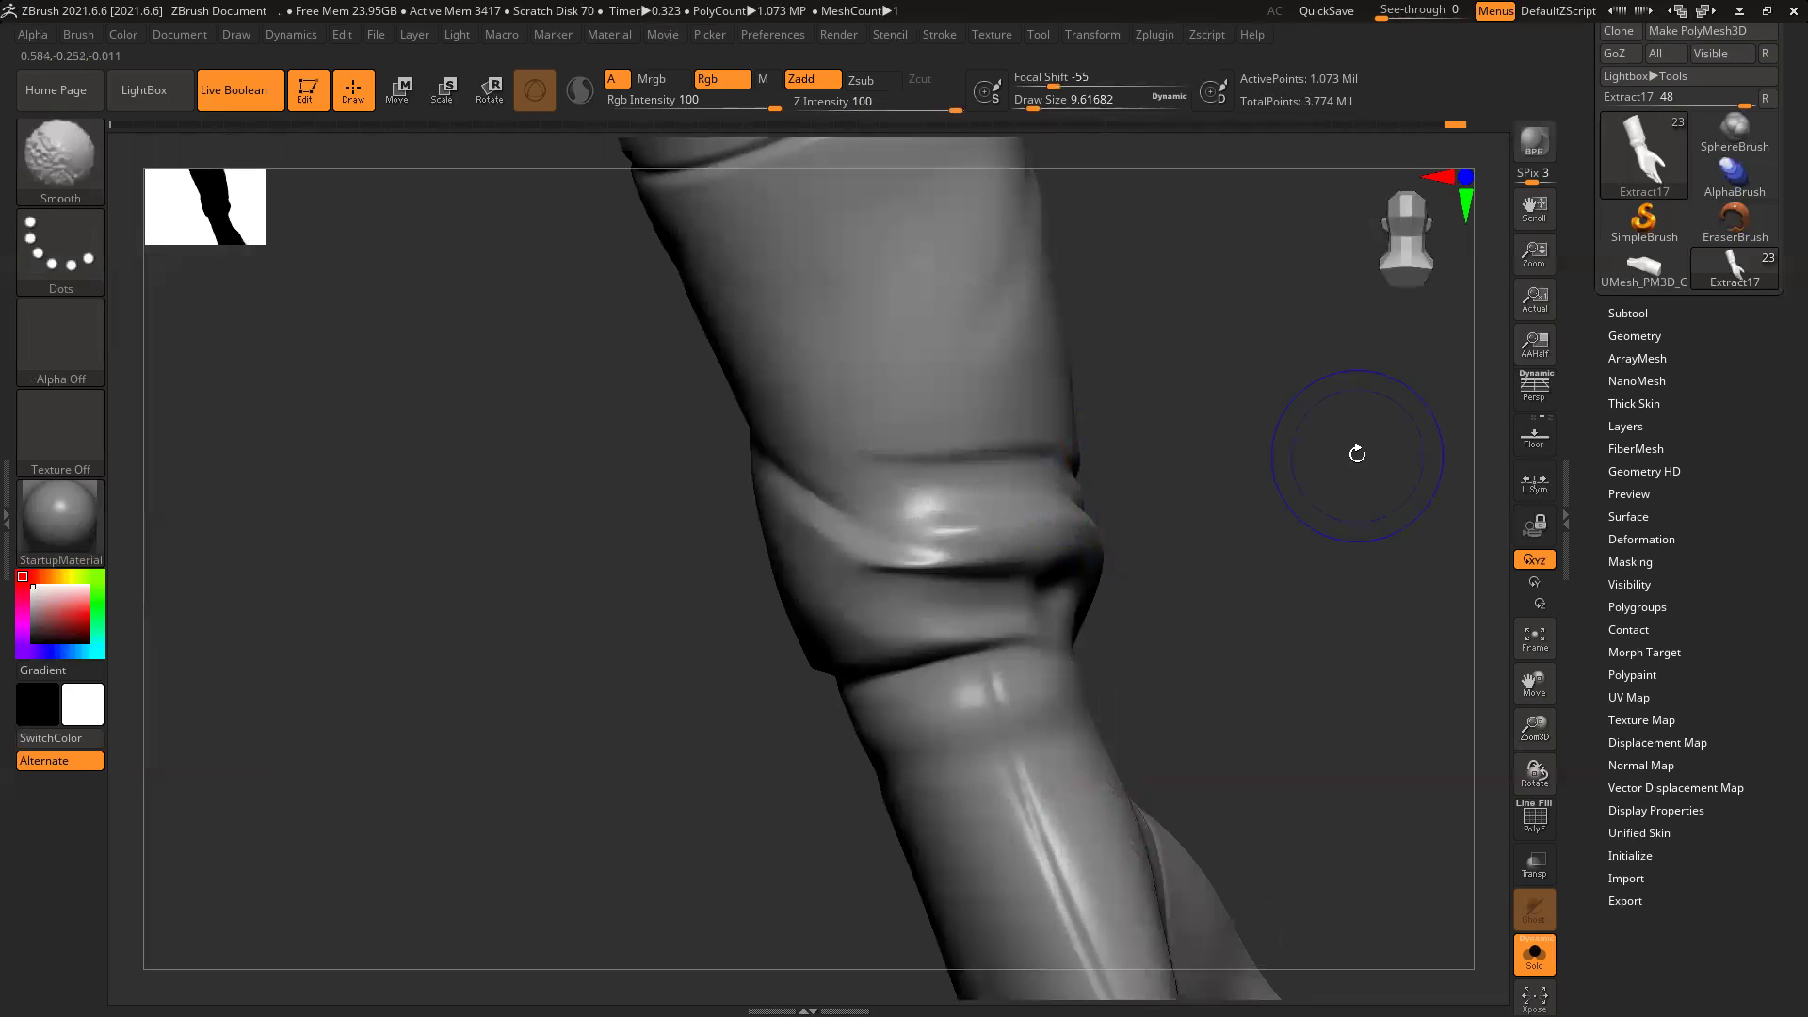
mouse_move(1309, 617)
right_mouse_down("ctrl")
mouse_move(1077, 581)
mouse_move(804, 602)
right_mouse_up("ctrl")
Step: Reduce the ClayBuildup draw size to about 1.6 for finer work on the hand and wrist
left_click_drag(804, 602, 1053, 731)
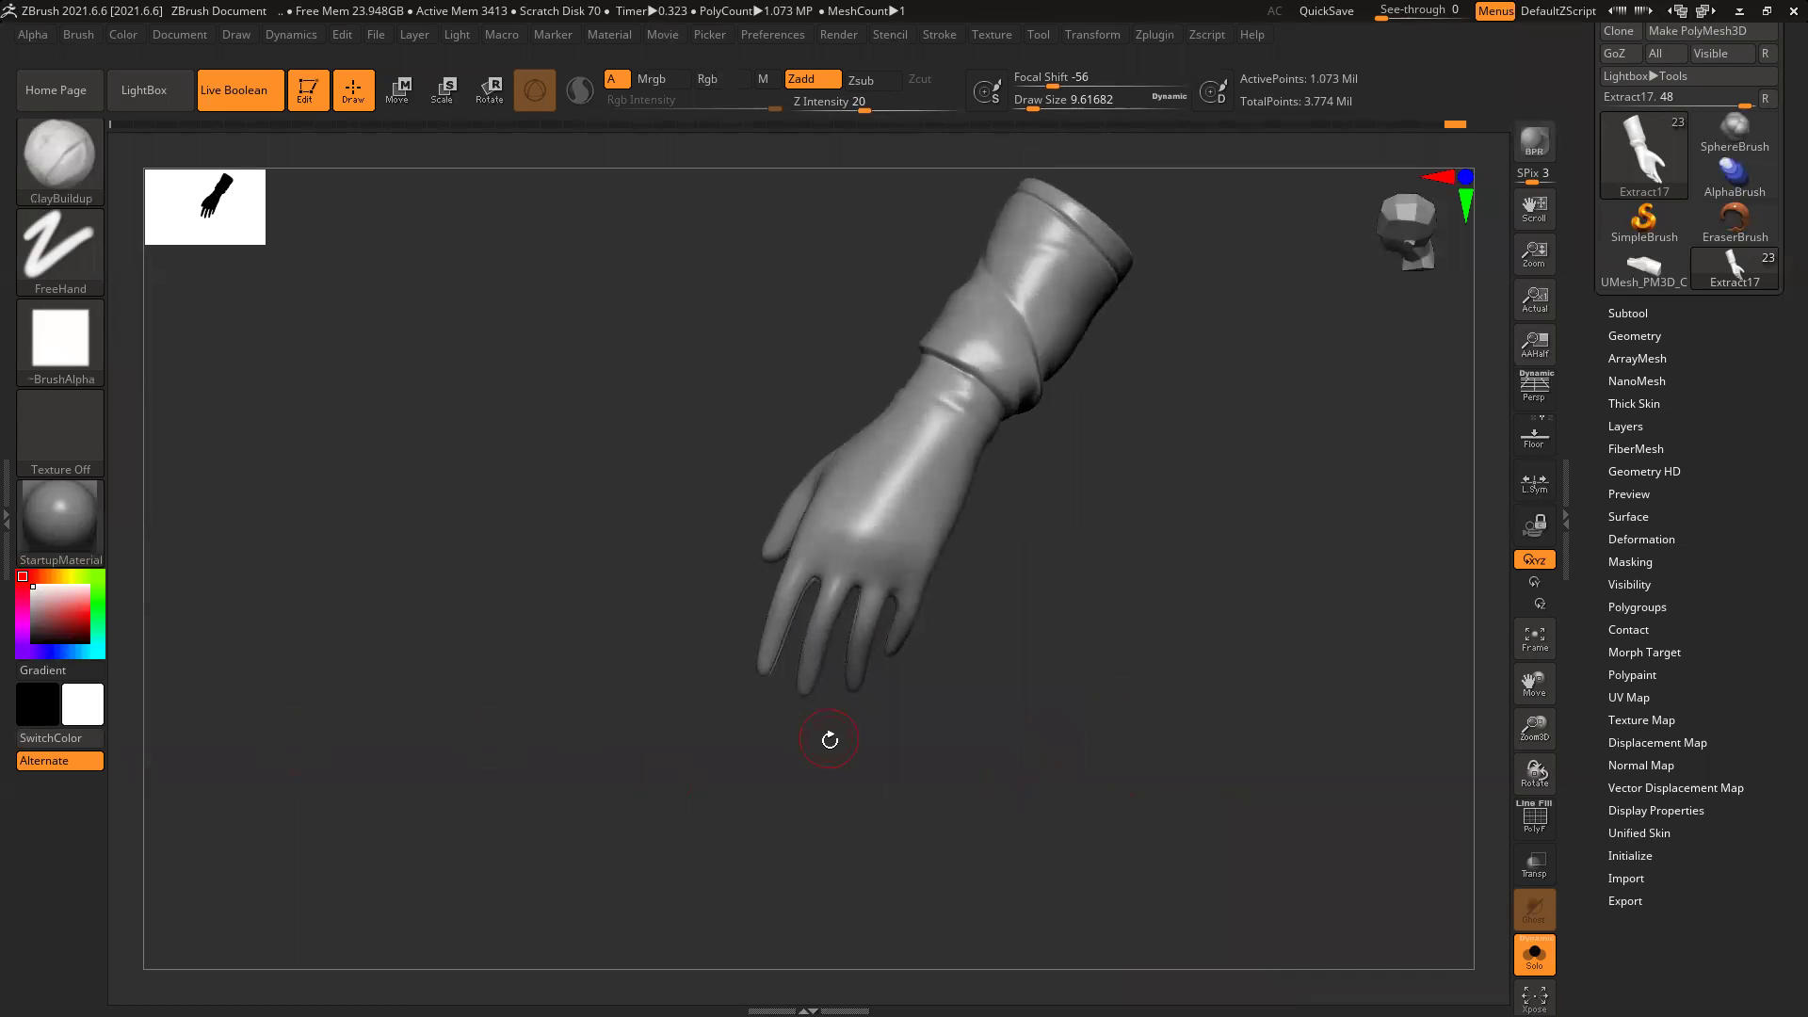
mouse_move(654, 552)
right_mouse_down("ctrl")
mouse_move(1052, 918)
mouse_move(1224, 591)
right_mouse_up("ctrl")
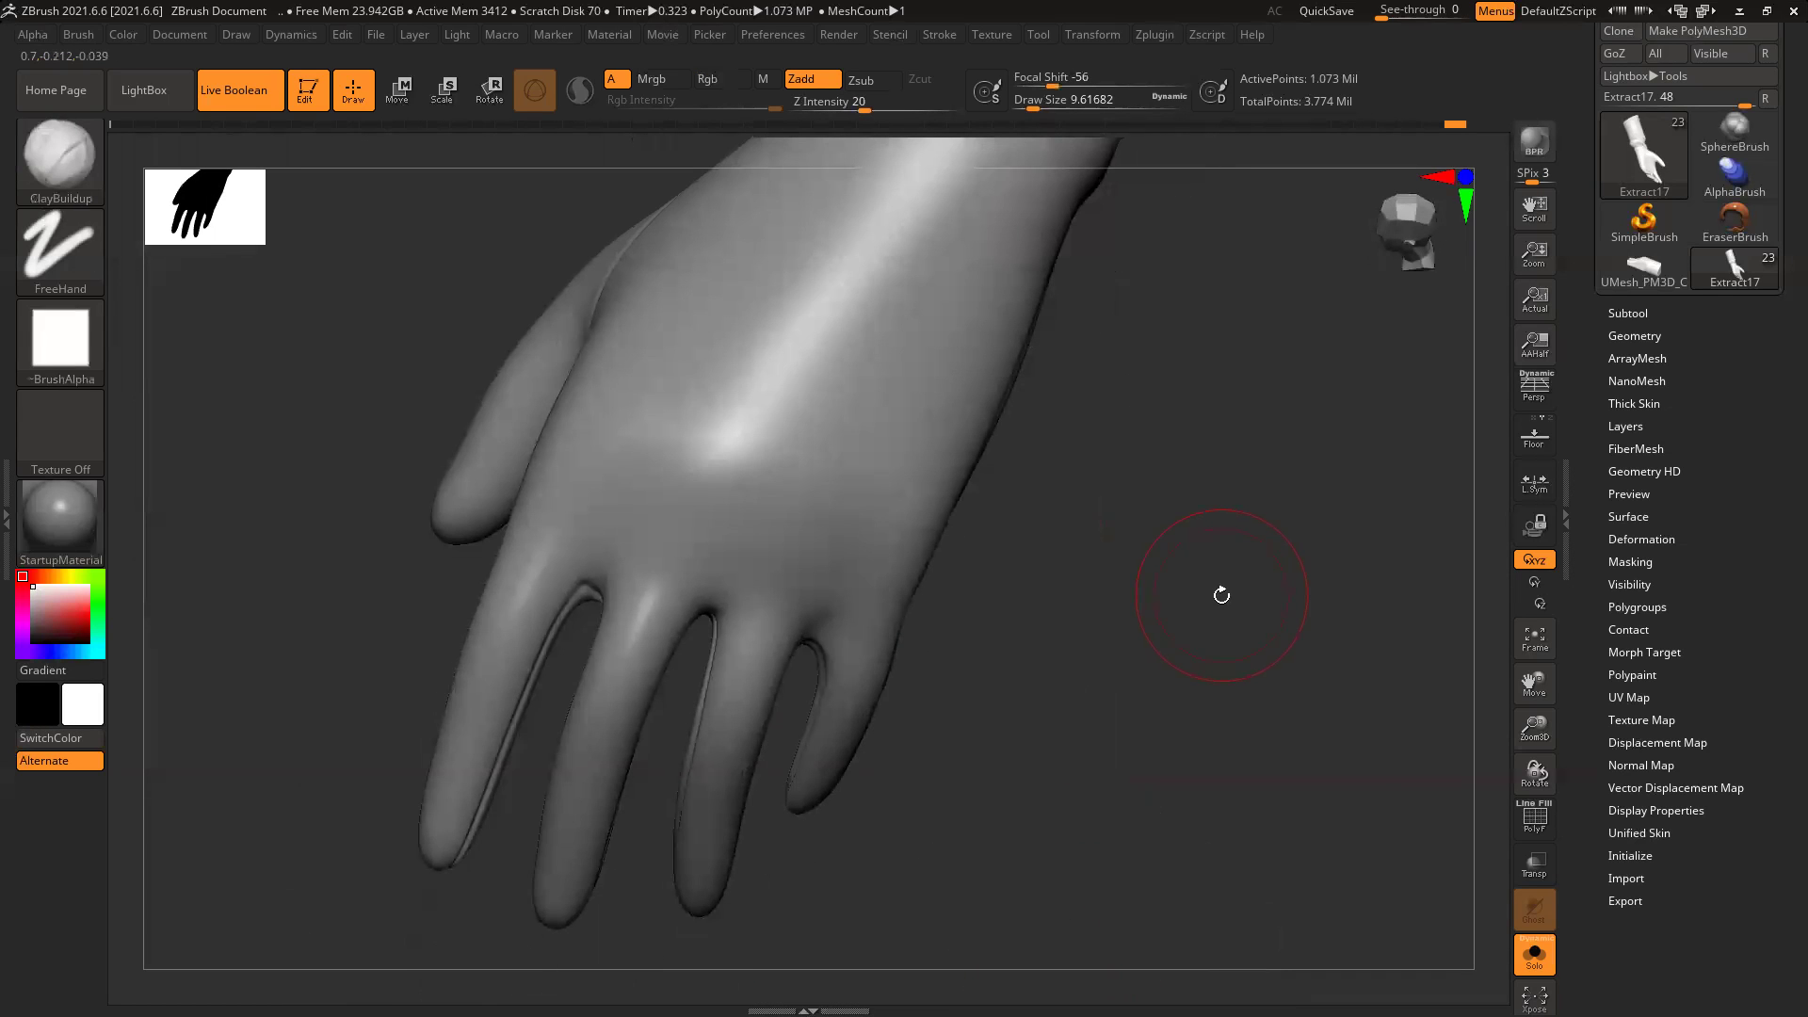
key("[")
key("[")
key("[")
key("[")
key("[")
key("[")
key("[")
right_click_drag(1105, 548, 1000, 742, "alt")
right_click_drag(1102, 585, 989, 720, "alt")
left_click_drag(1084, 628, 901, 441)
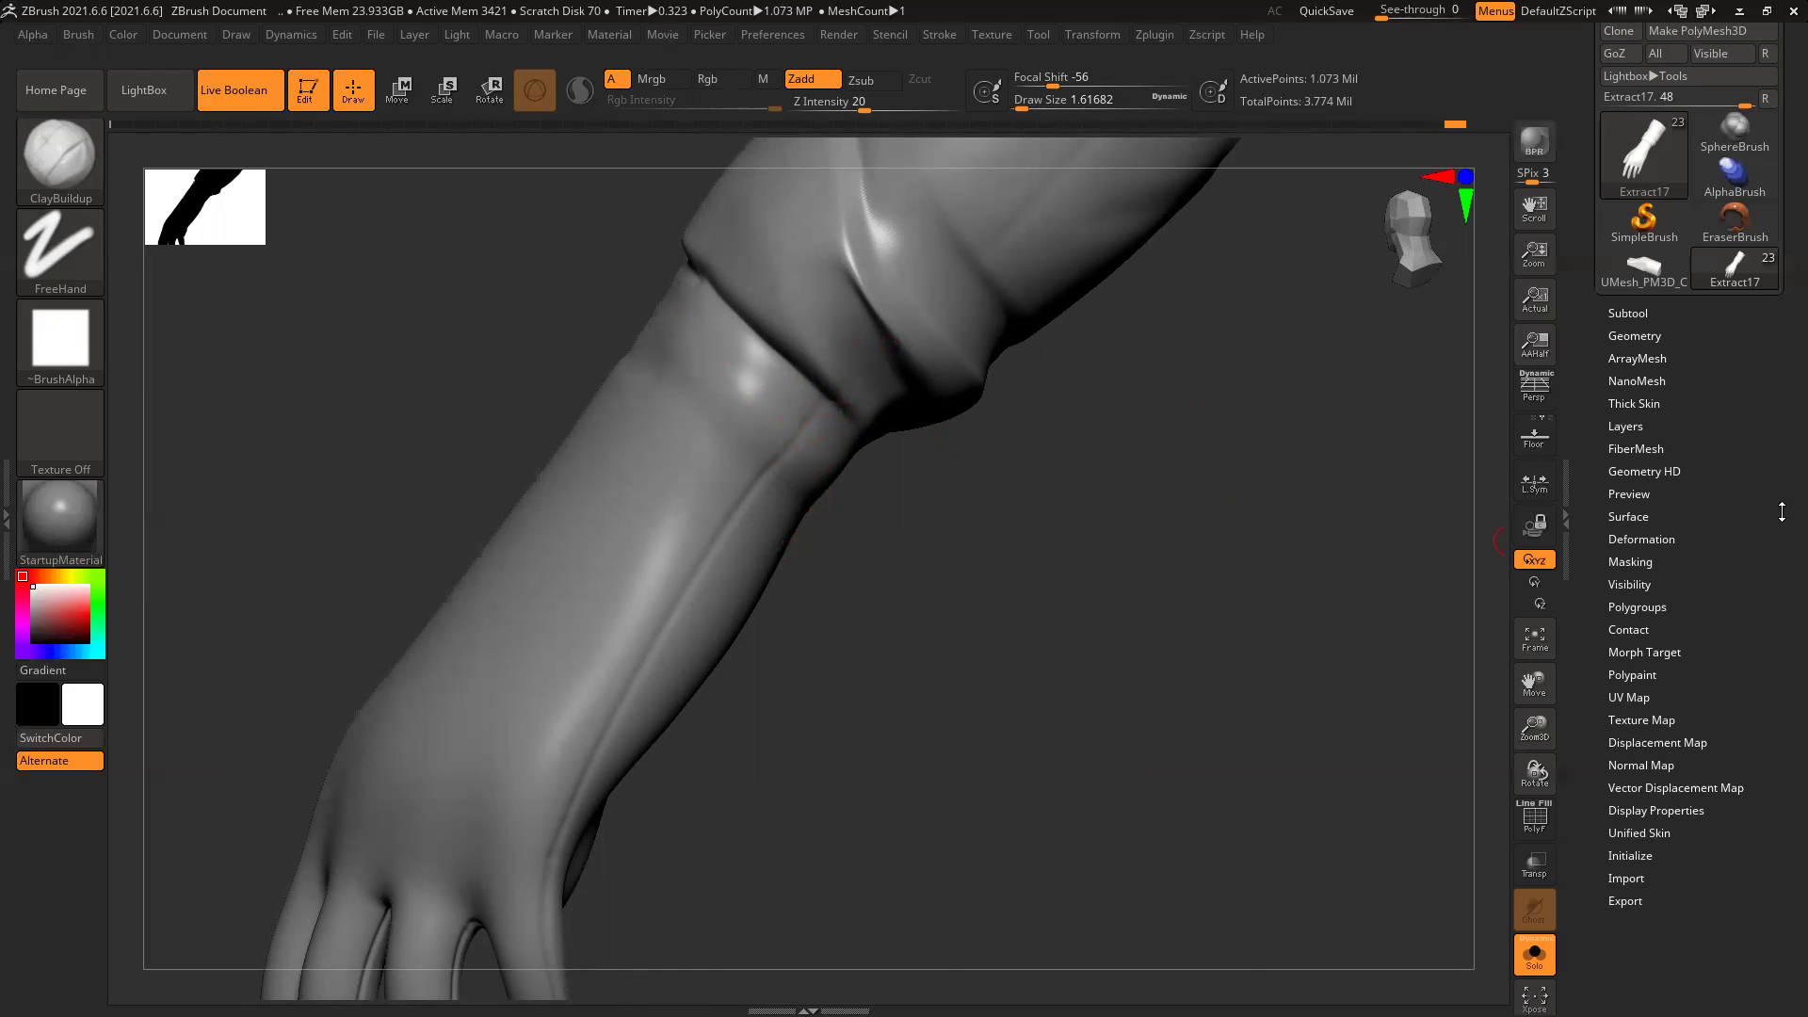
Step: Store a morph target for the glove mesh and add a new sculpting layer
left_click(1629, 426)
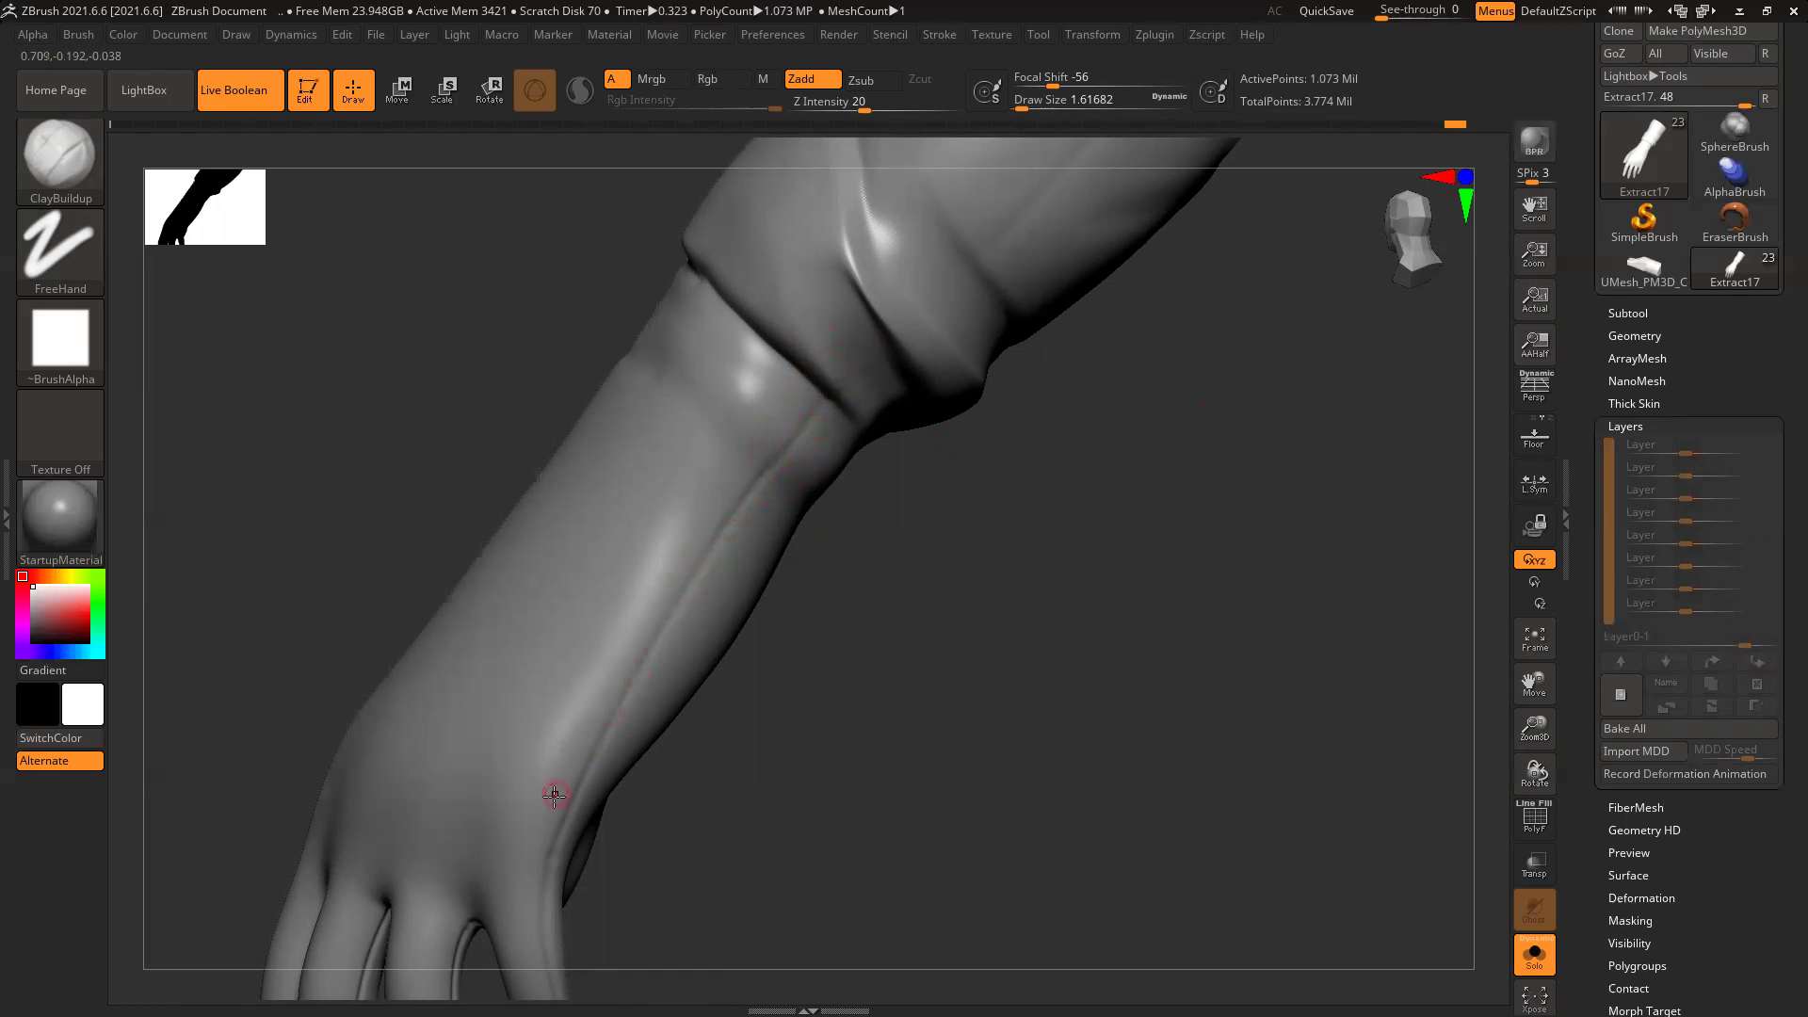
scroll(1649, 913, "down", 1)
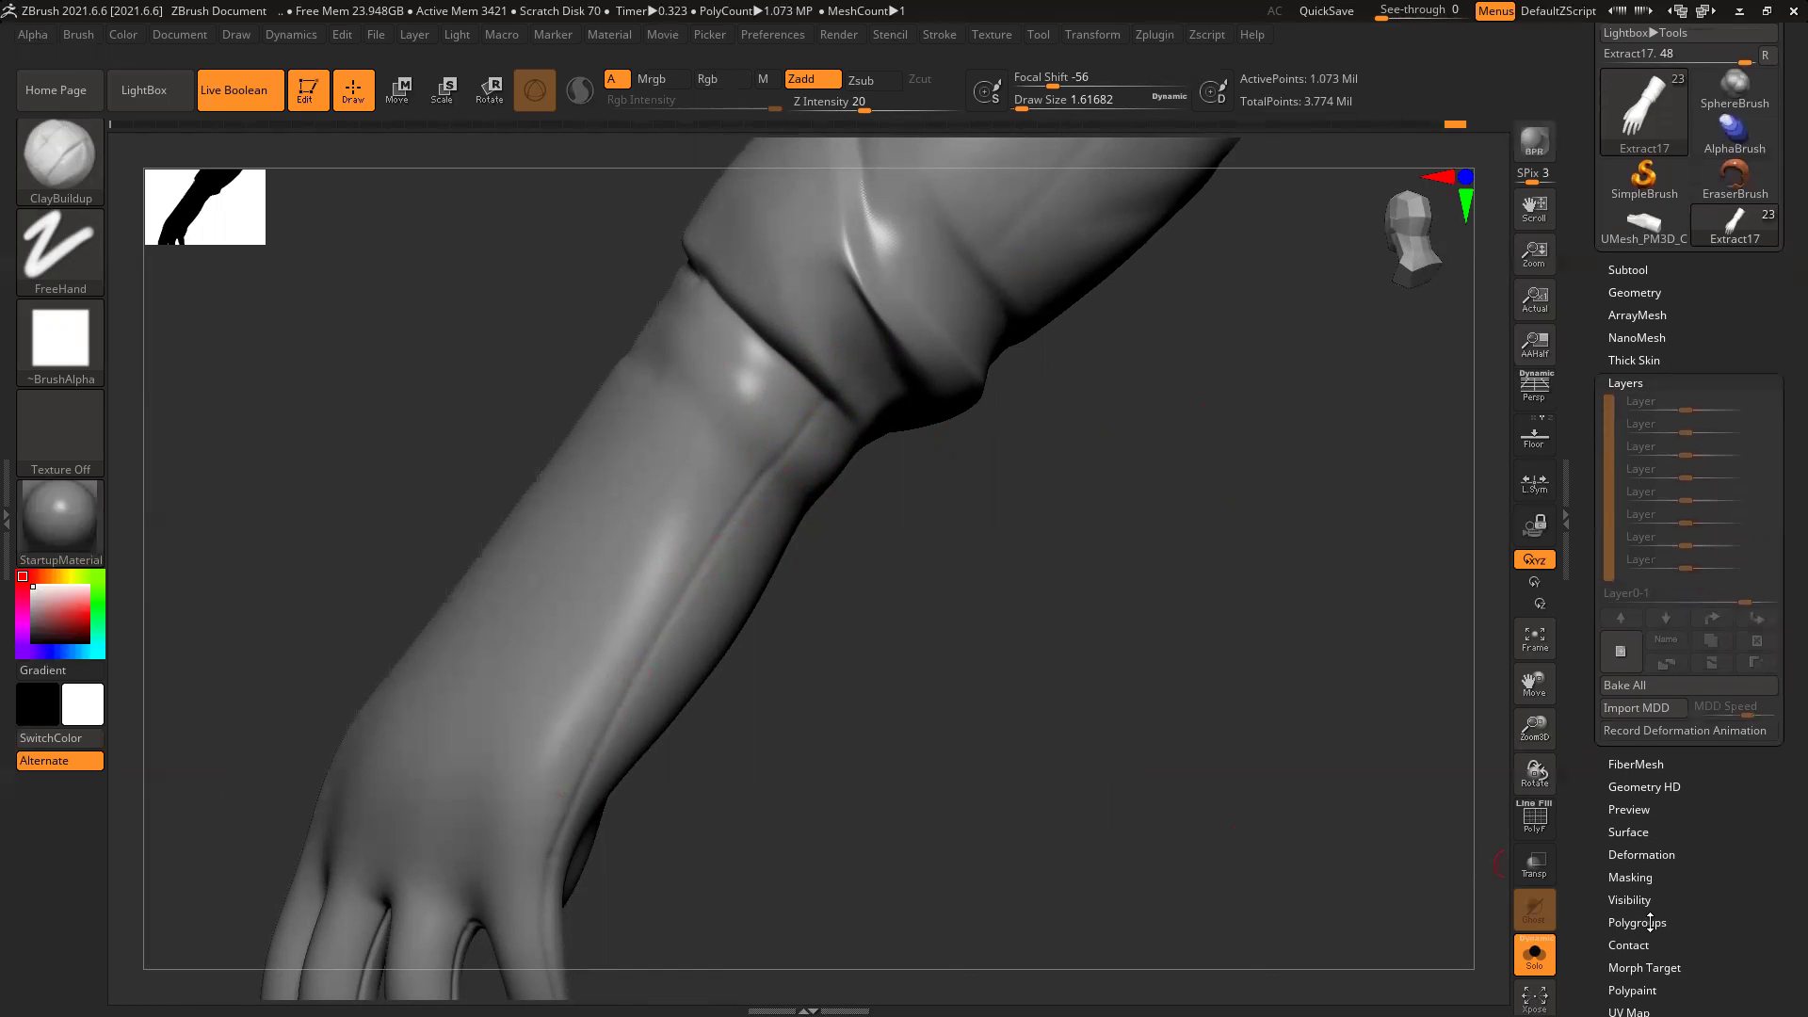
scroll(1604, 933, "down", 3)
left_click(1646, 822)
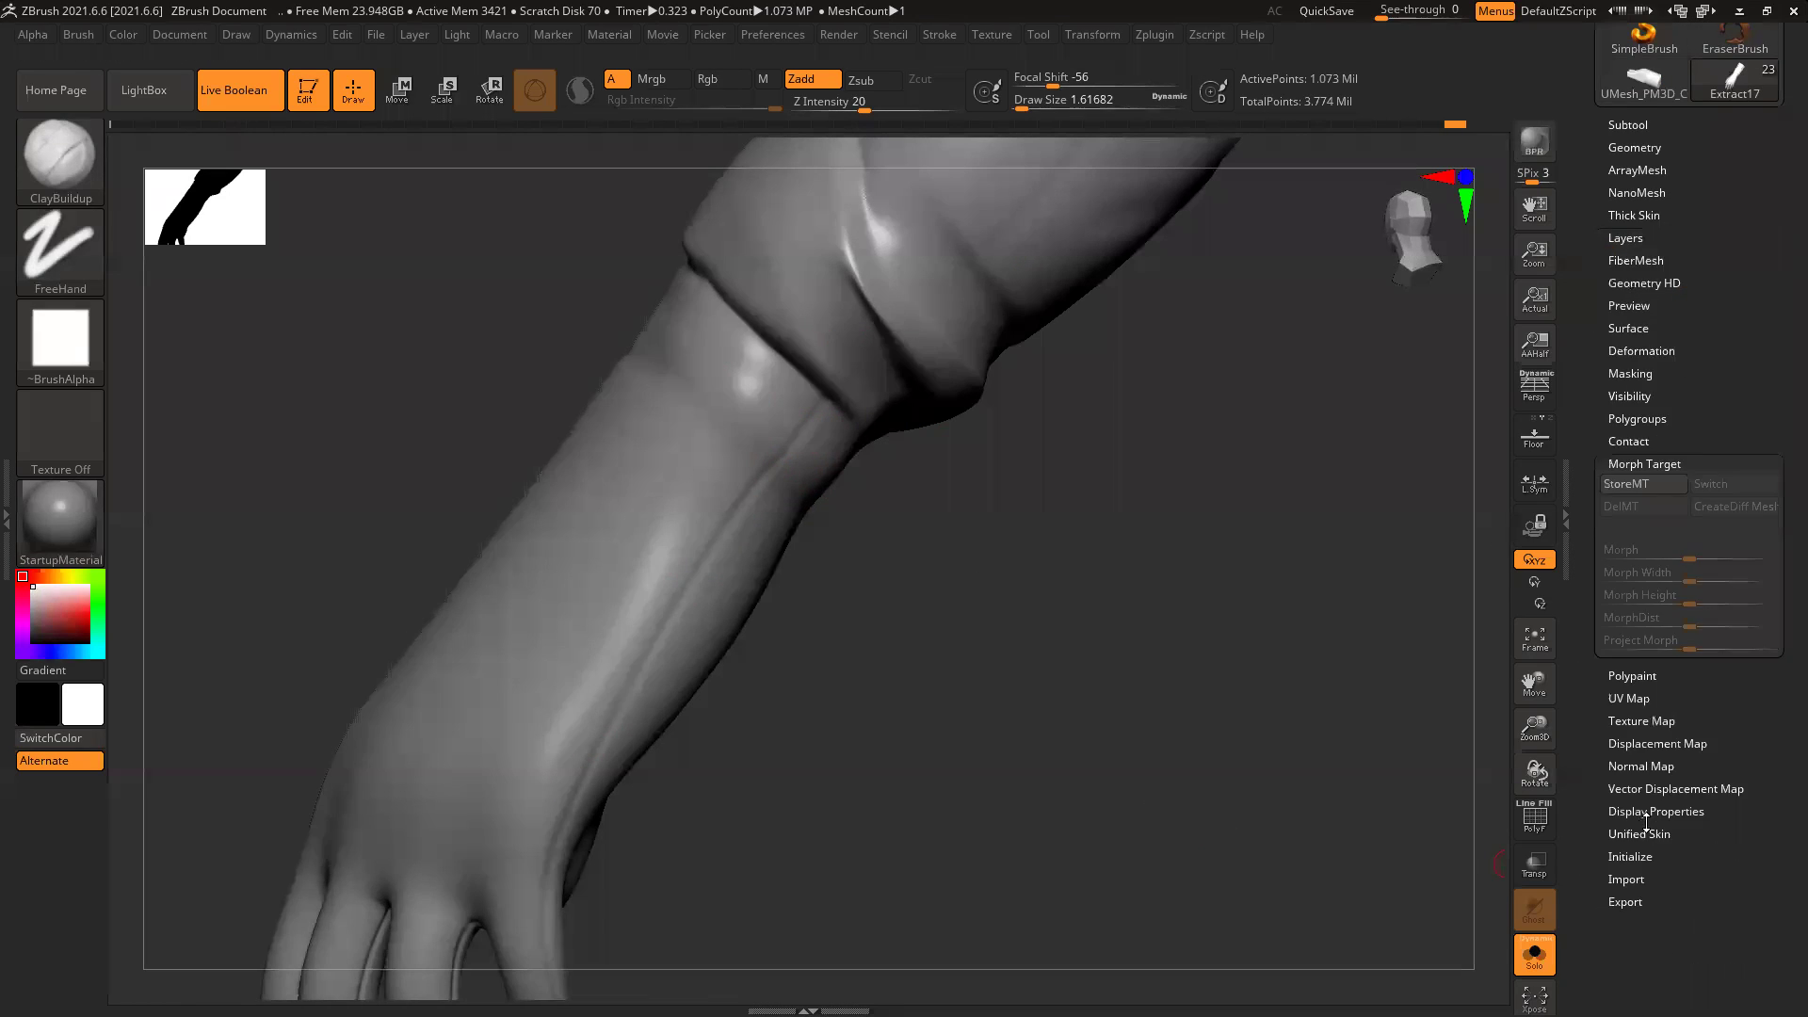
left_click(1643, 488)
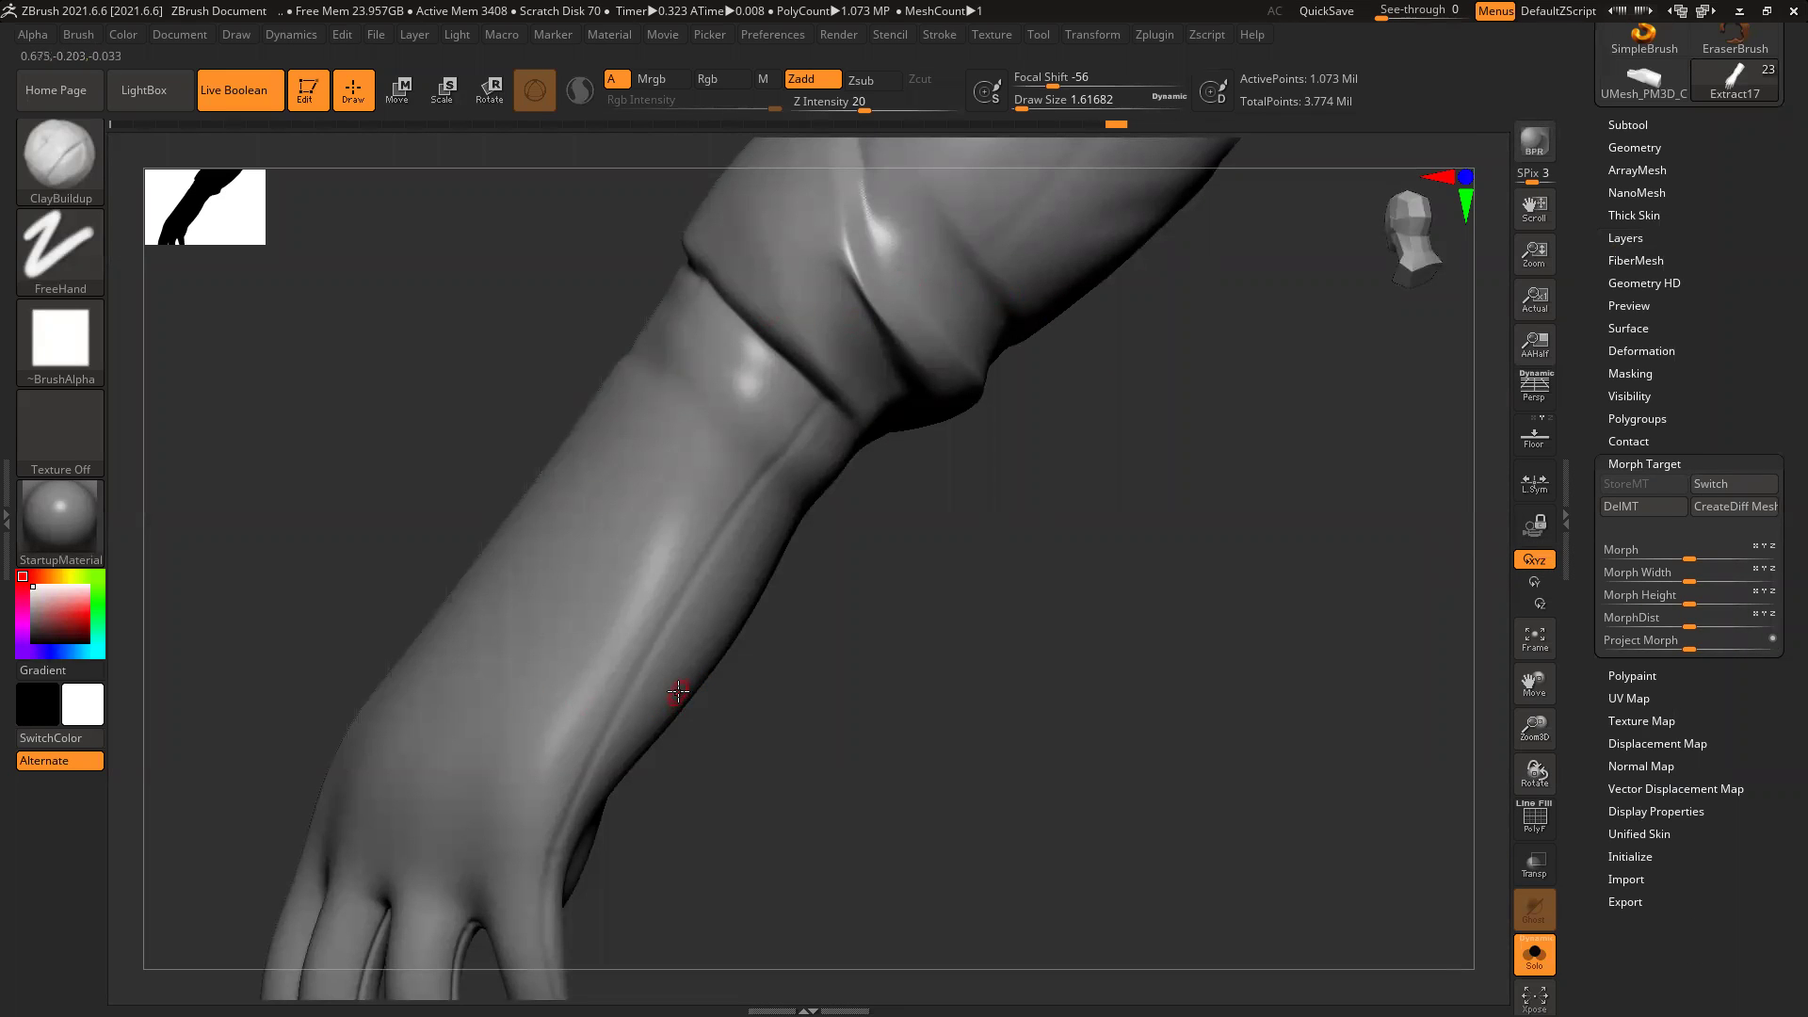
left_click(1629, 238)
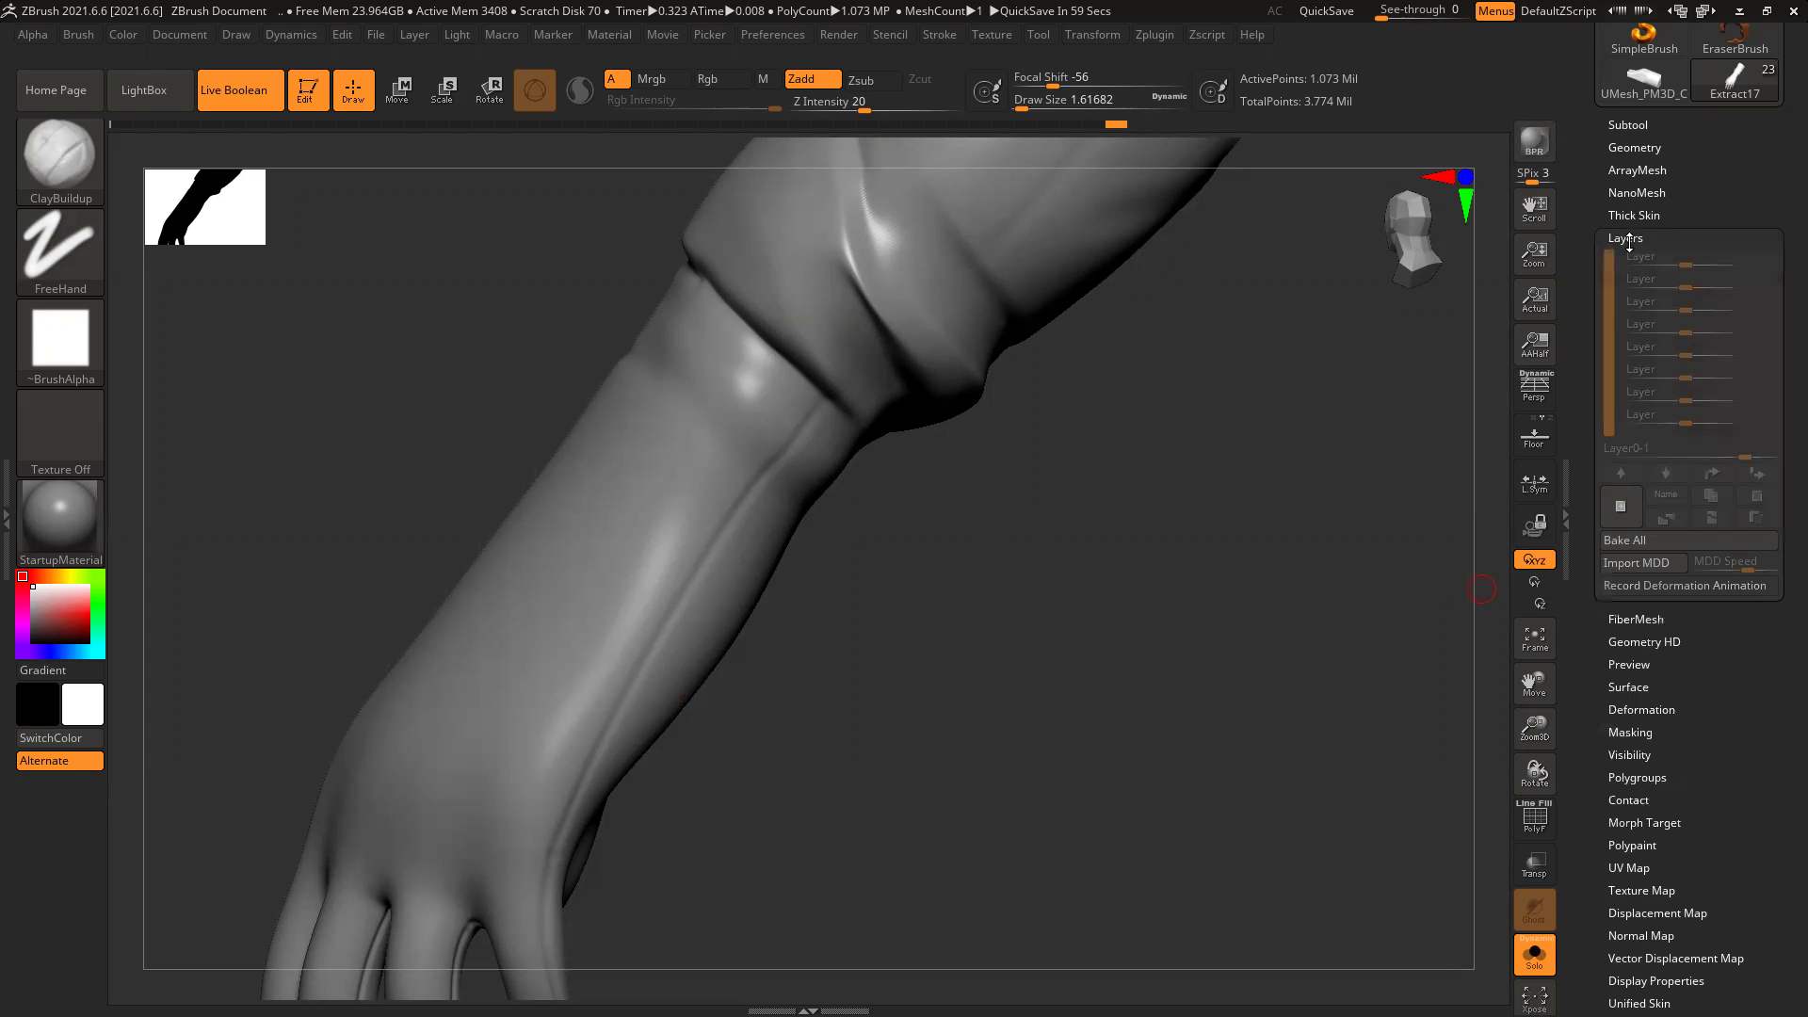
left_click(1621, 505)
Step: Enlarge the ClayBuildup draw size to about 5.6 and start building up the little-finger knuckle
left_click_drag(999, 710, 991, 604)
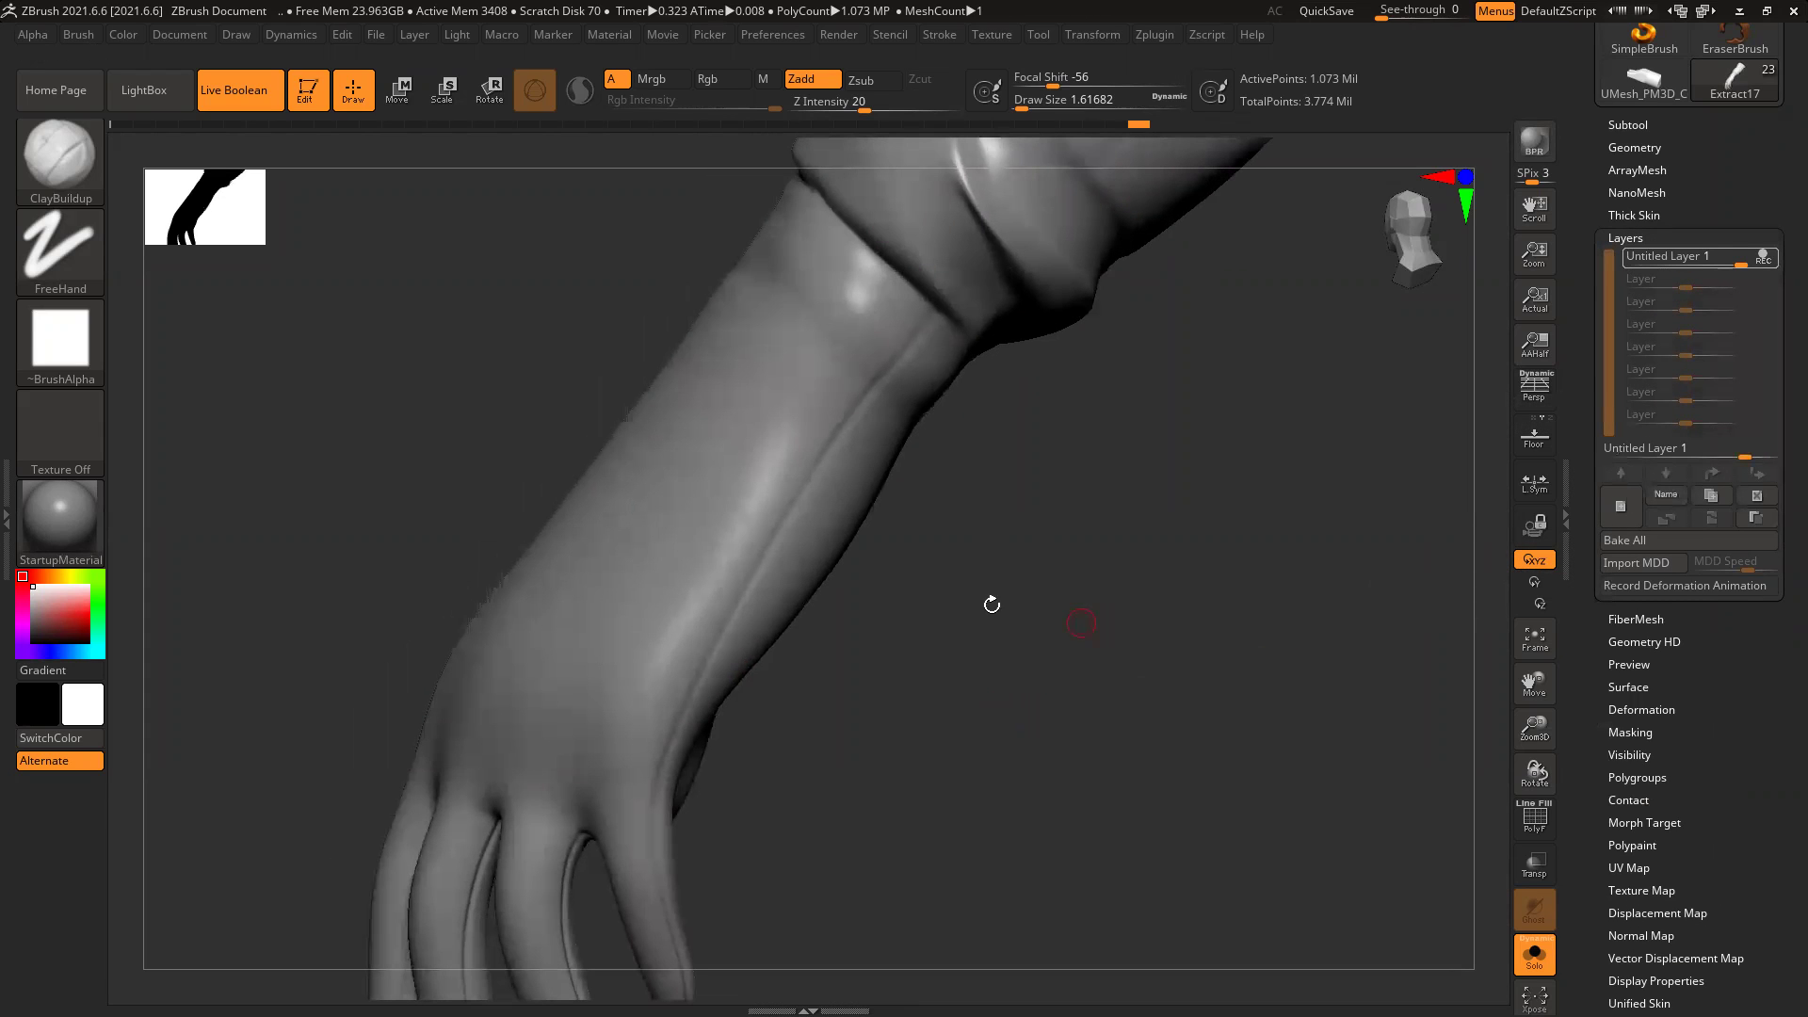
mouse_move(1112, 412)
left_mouse_down()
mouse_move(980, 492)
mouse_move(860, 395)
left_mouse_up()
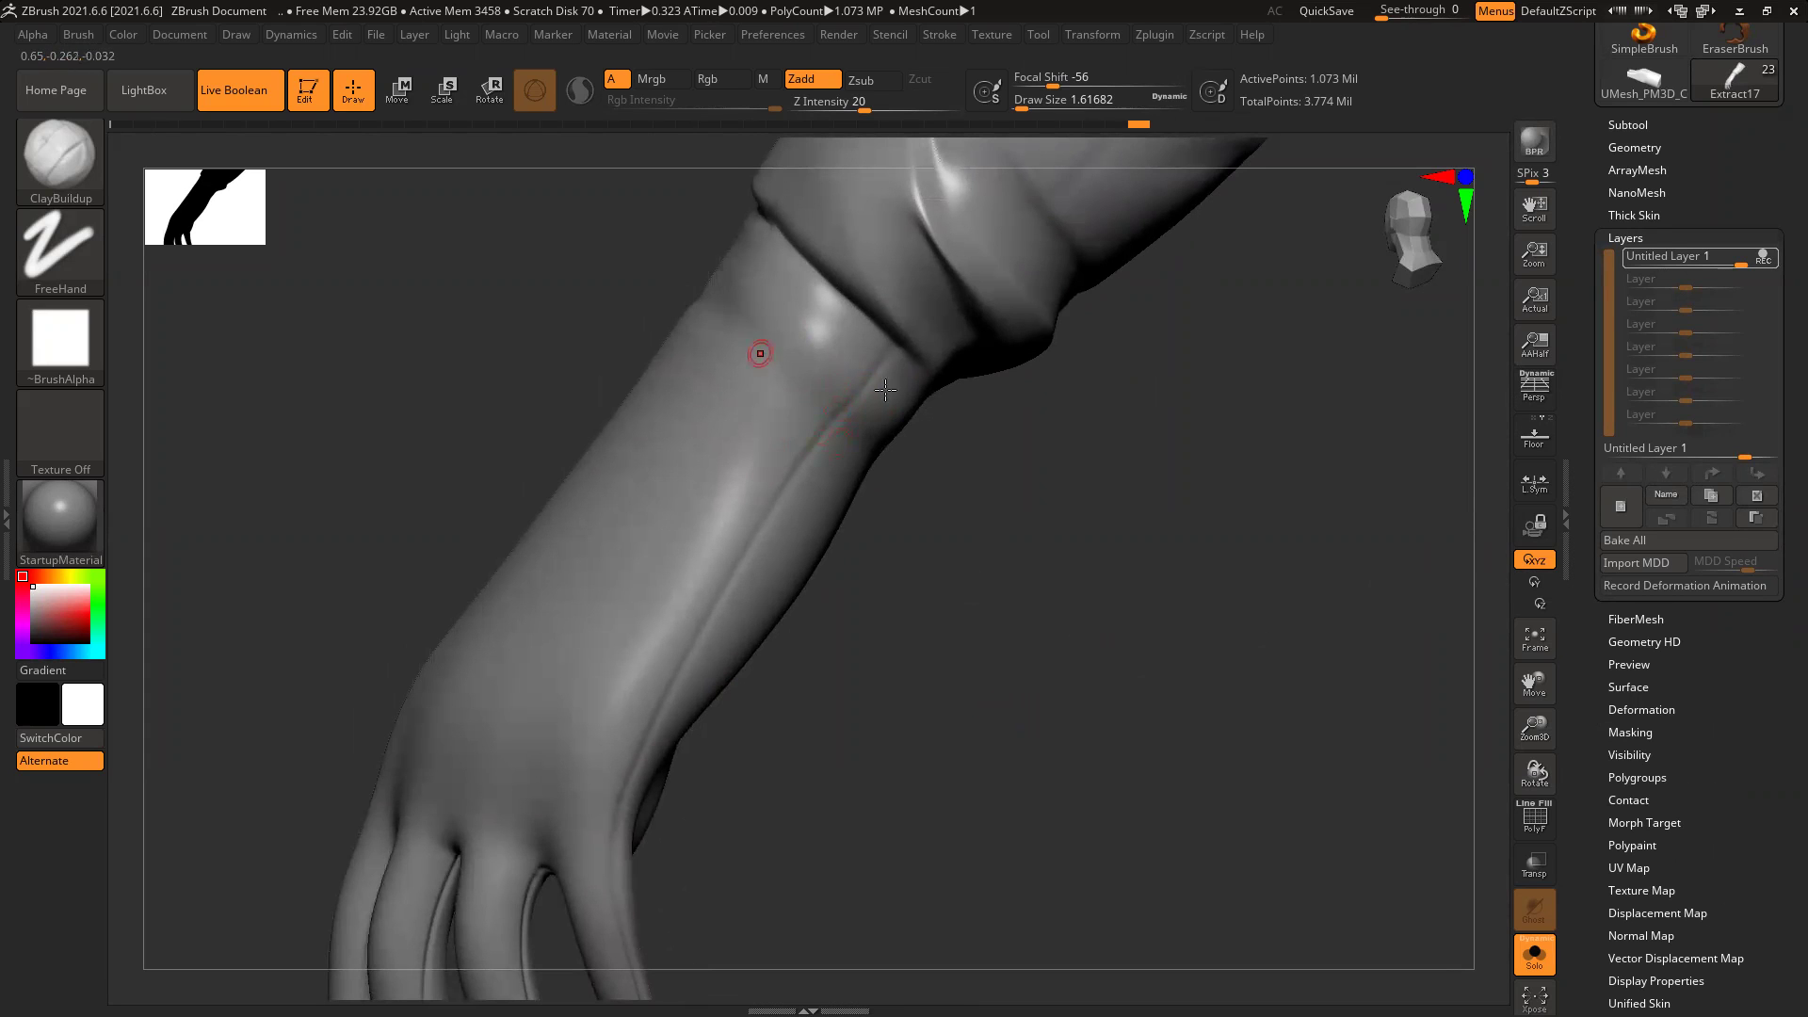
mouse_move(1111, 484)
left_mouse_down()
mouse_move(1049, 626)
mouse_move(694, 568)
left_mouse_up()
key("bracketright")
key("bracketright")
key("bracketright")
key("bracketright")
key("bracketright")
key("bracketright")
mouse_move(775, 653)
left_mouse_down()
mouse_move(1082, 646)
mouse_move(969, 533)
left_mouse_up()
key("bracketleft")
key("bracketleft")
key("bracketleft")
left_click_drag(1332, 566, 1031, 565)
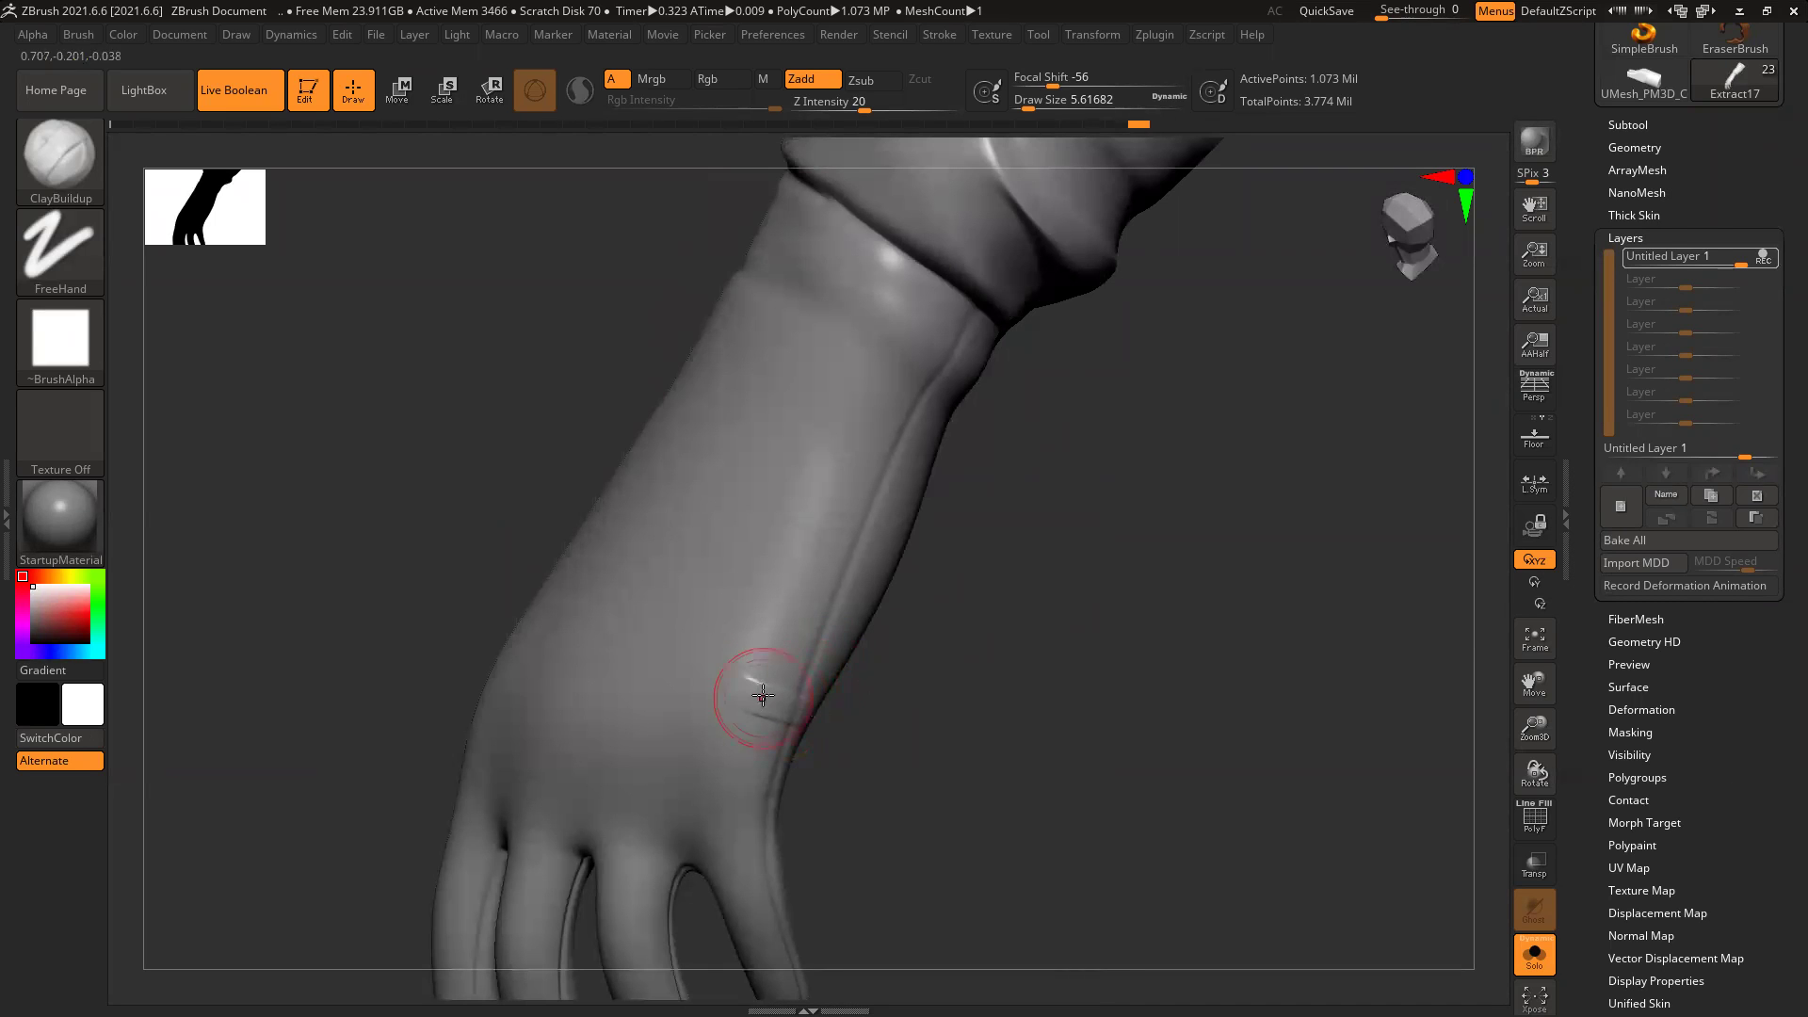
Step: Build up and smooth the little-finger knuckle on the back of the hand, raising the draw size to about 7.6
mouse_move(777, 684)
left_mouse_down("shift")
mouse_move(750, 724)
mouse_move(841, 713)
left_mouse_up("shift")
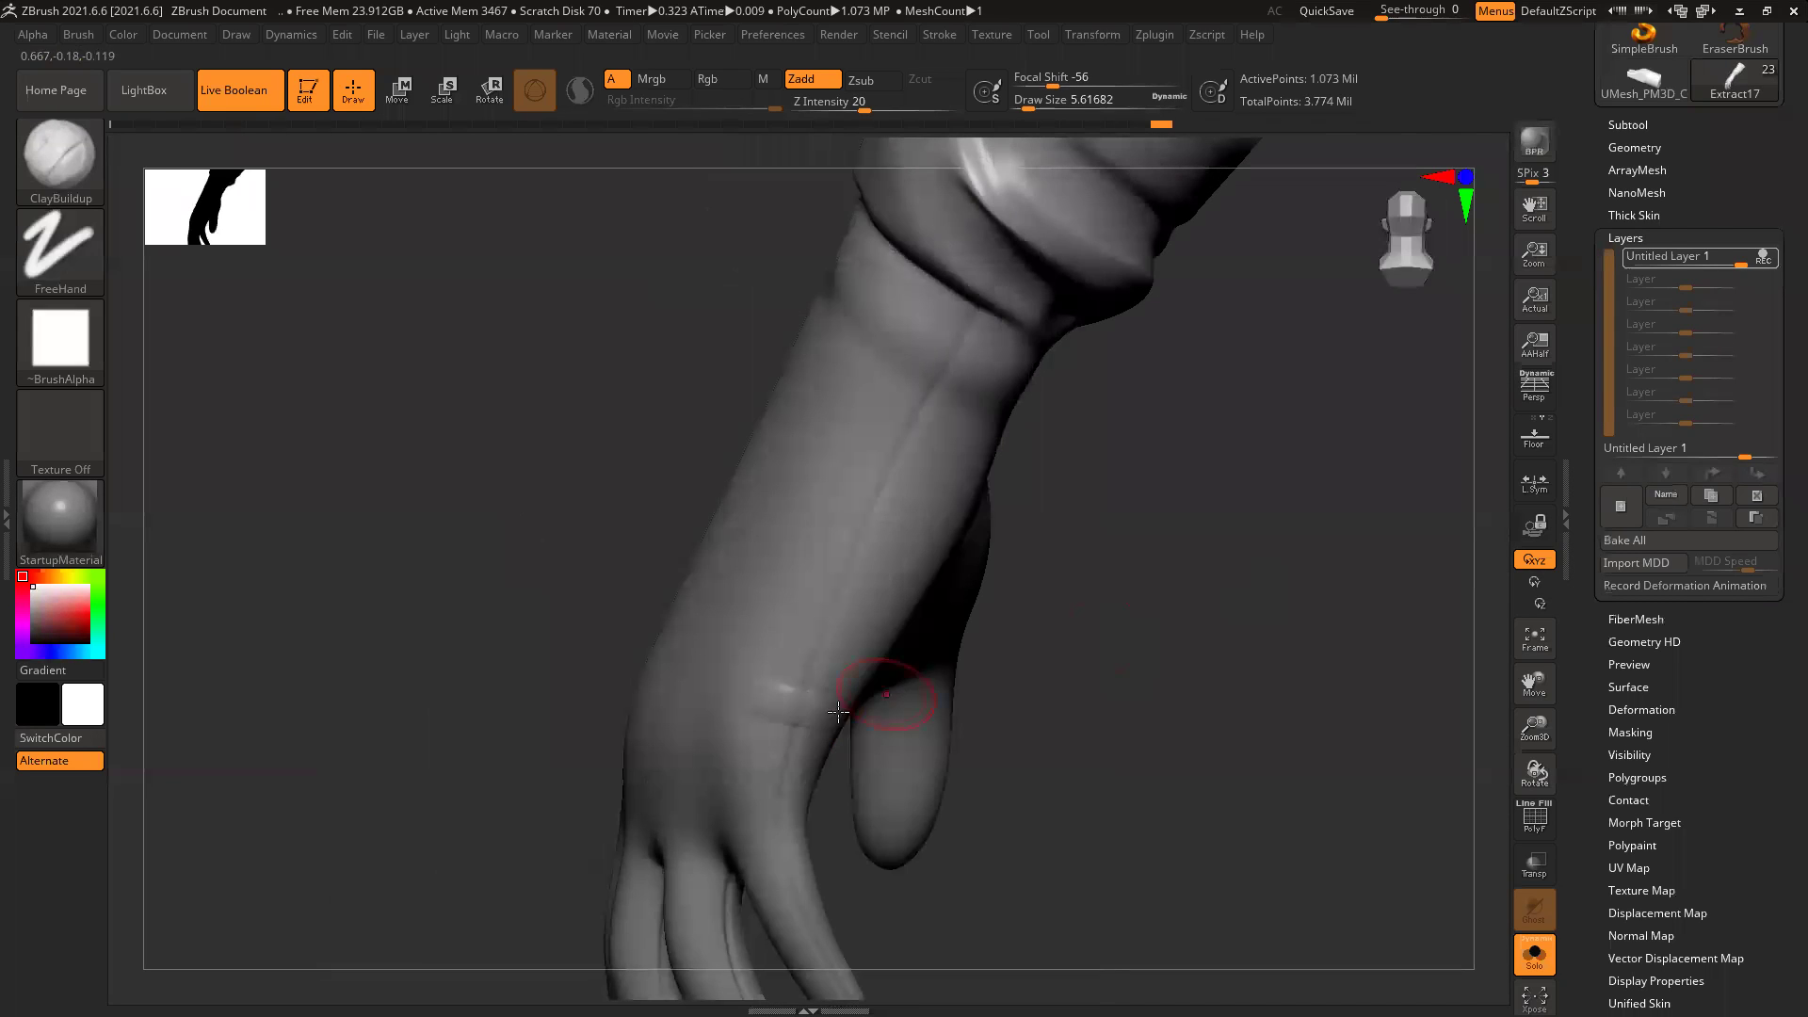
left_click_drag(1190, 686, 1073, 694)
left_click_drag(772, 682, 811, 720)
mouse_move(1020, 762)
left_mouse_down()
mouse_move(1008, 633)
mouse_move(1055, 660)
mouse_move(790, 642)
mouse_move(712, 571)
left_mouse_up()
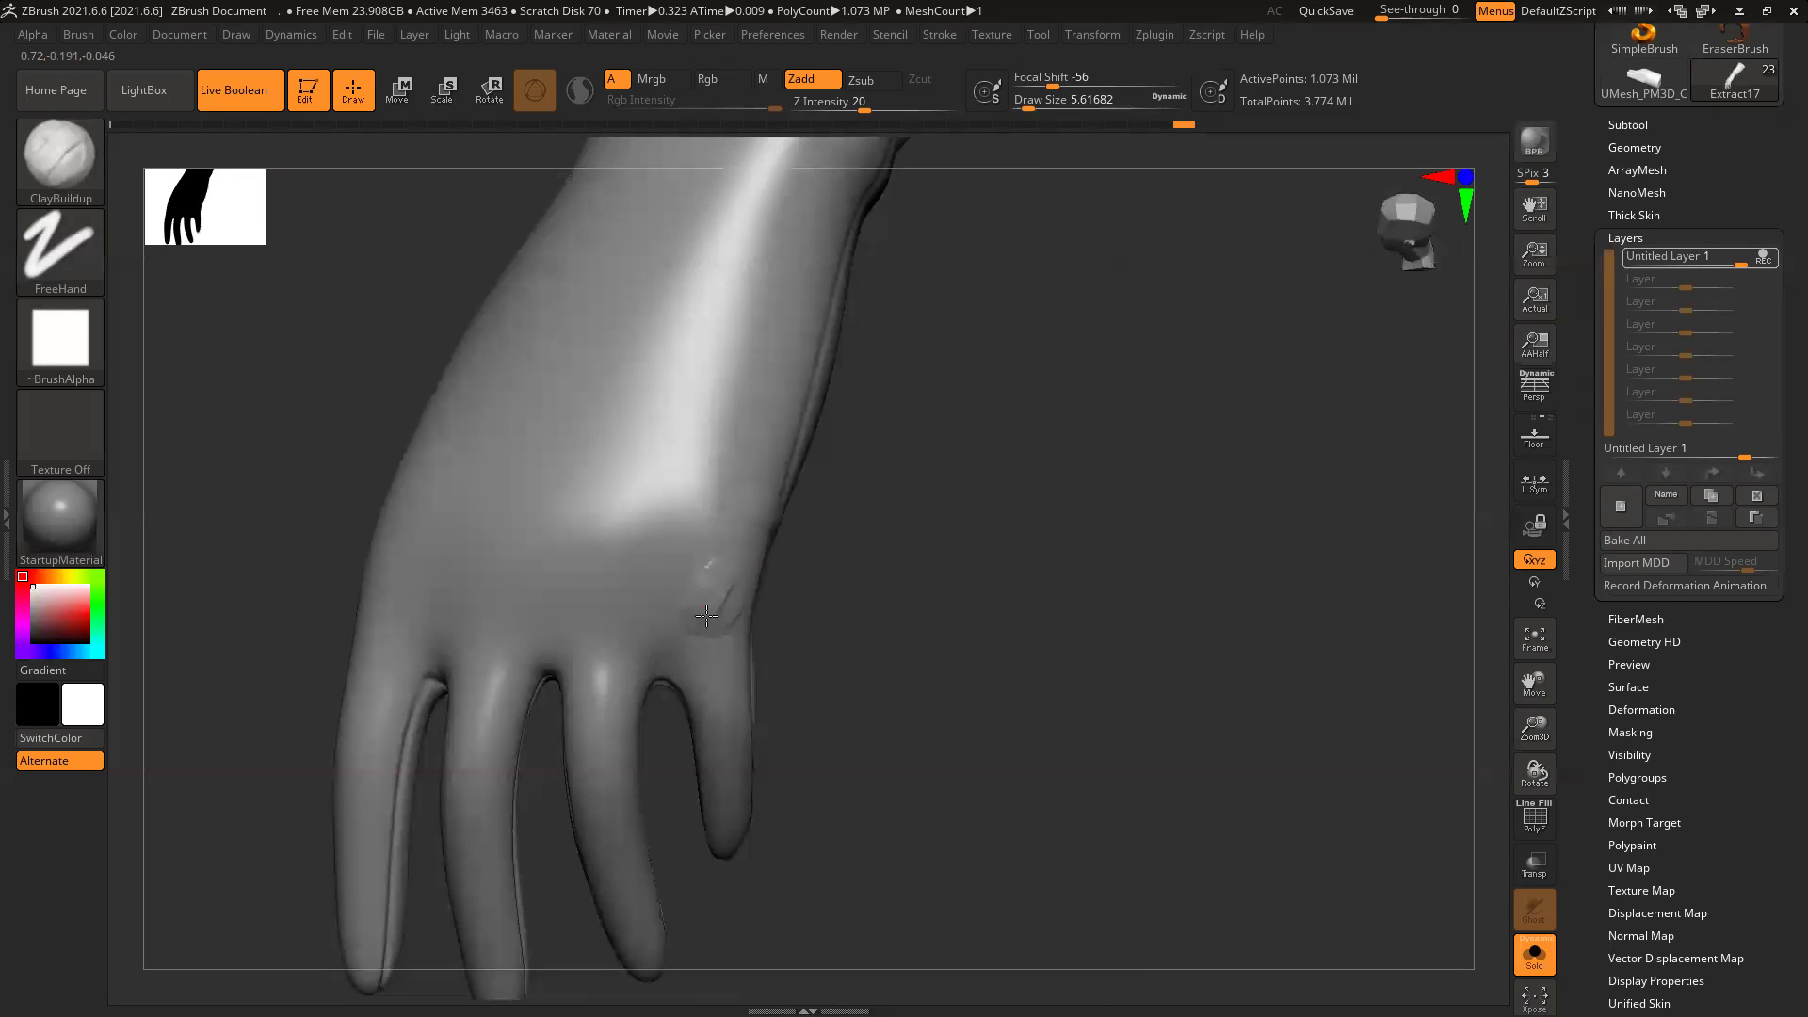
key("]")
key("]")
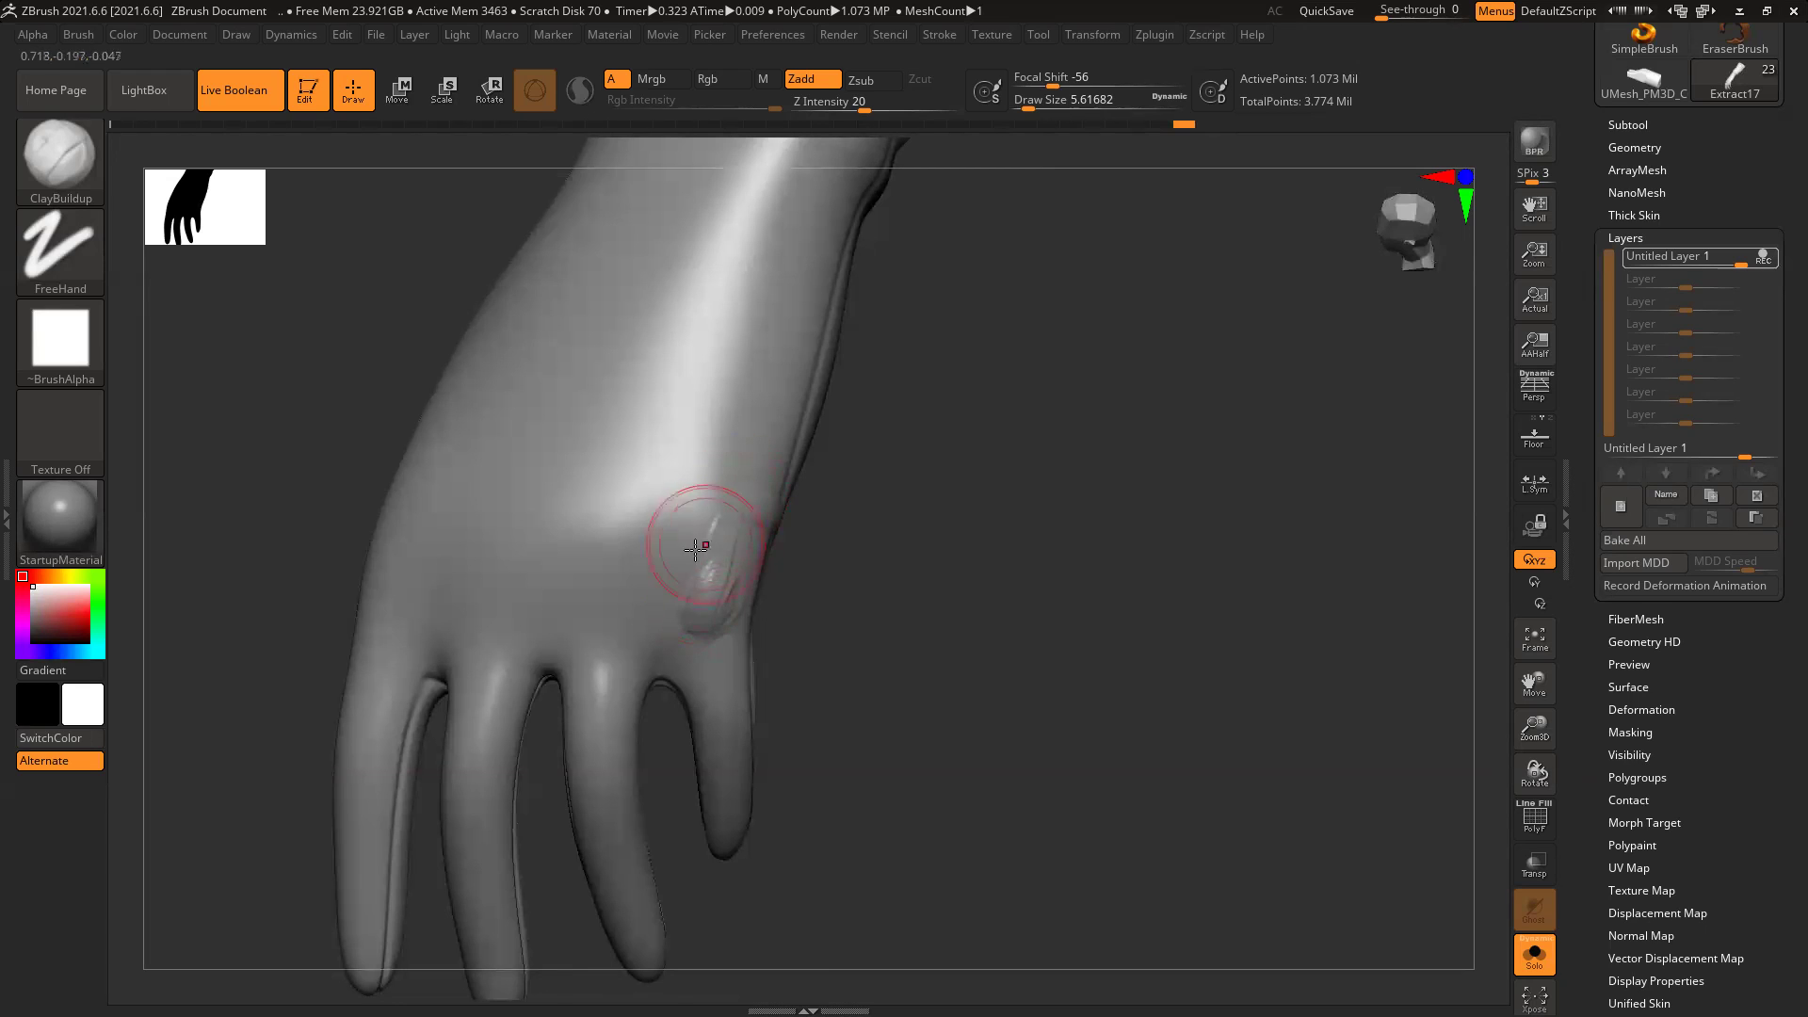
left_click_drag(708, 582, 709, 612, "shift")
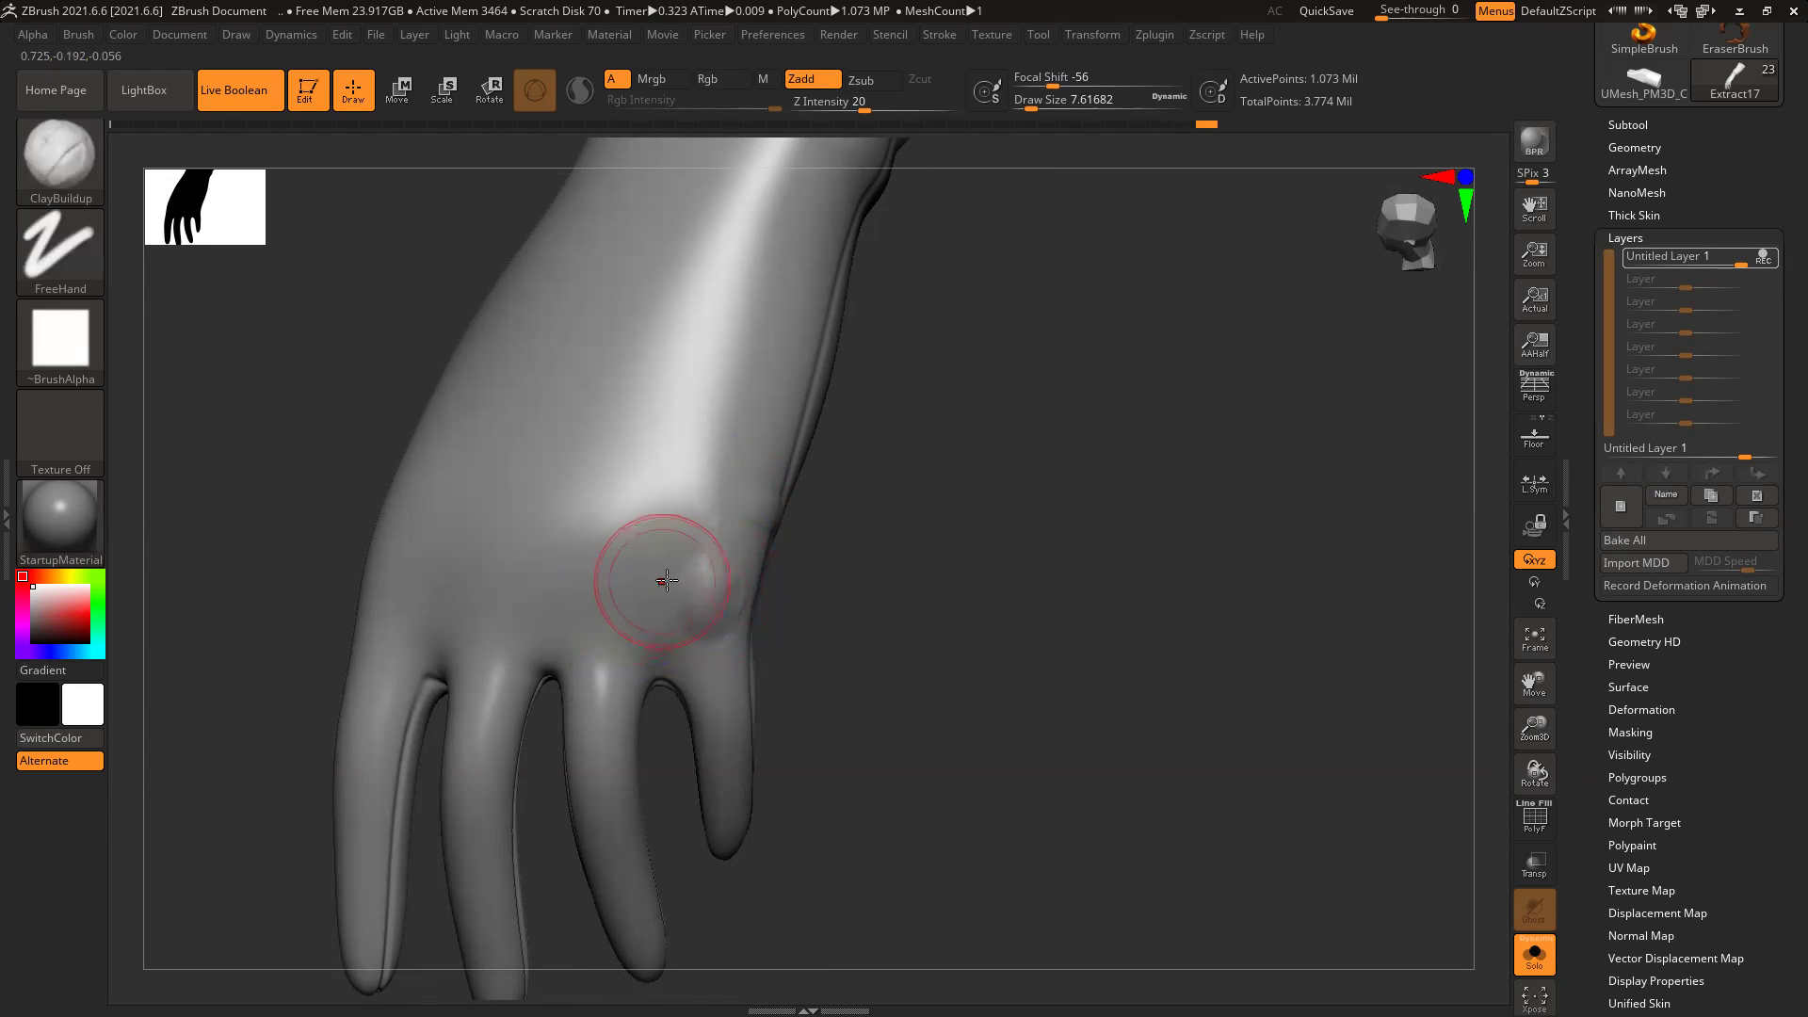
Step: Shape the ring-finger knuckle and the hollow beside it with the Standard brush
key("b")
left_click(250, 336)
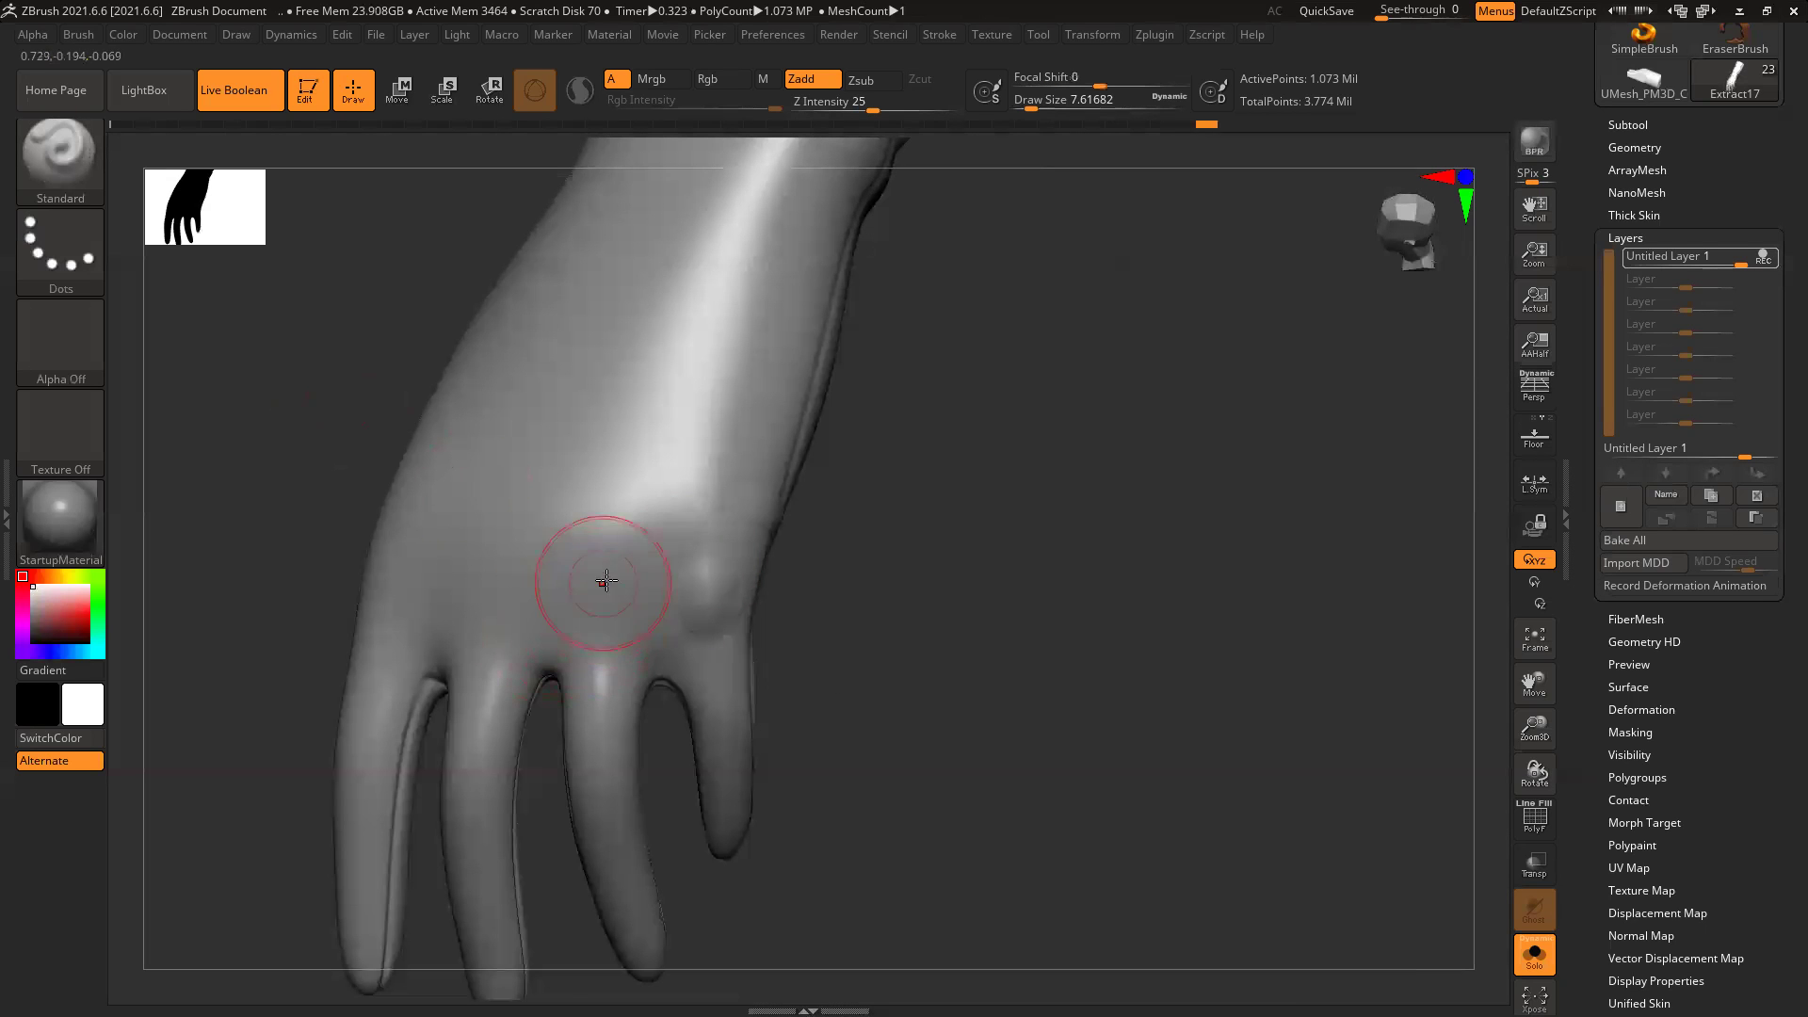
mouse_move(610, 640)
left_mouse_down()
mouse_move(599, 623)
mouse_move(629, 595)
left_mouse_up()
left_click_drag(650, 519, 608, 591)
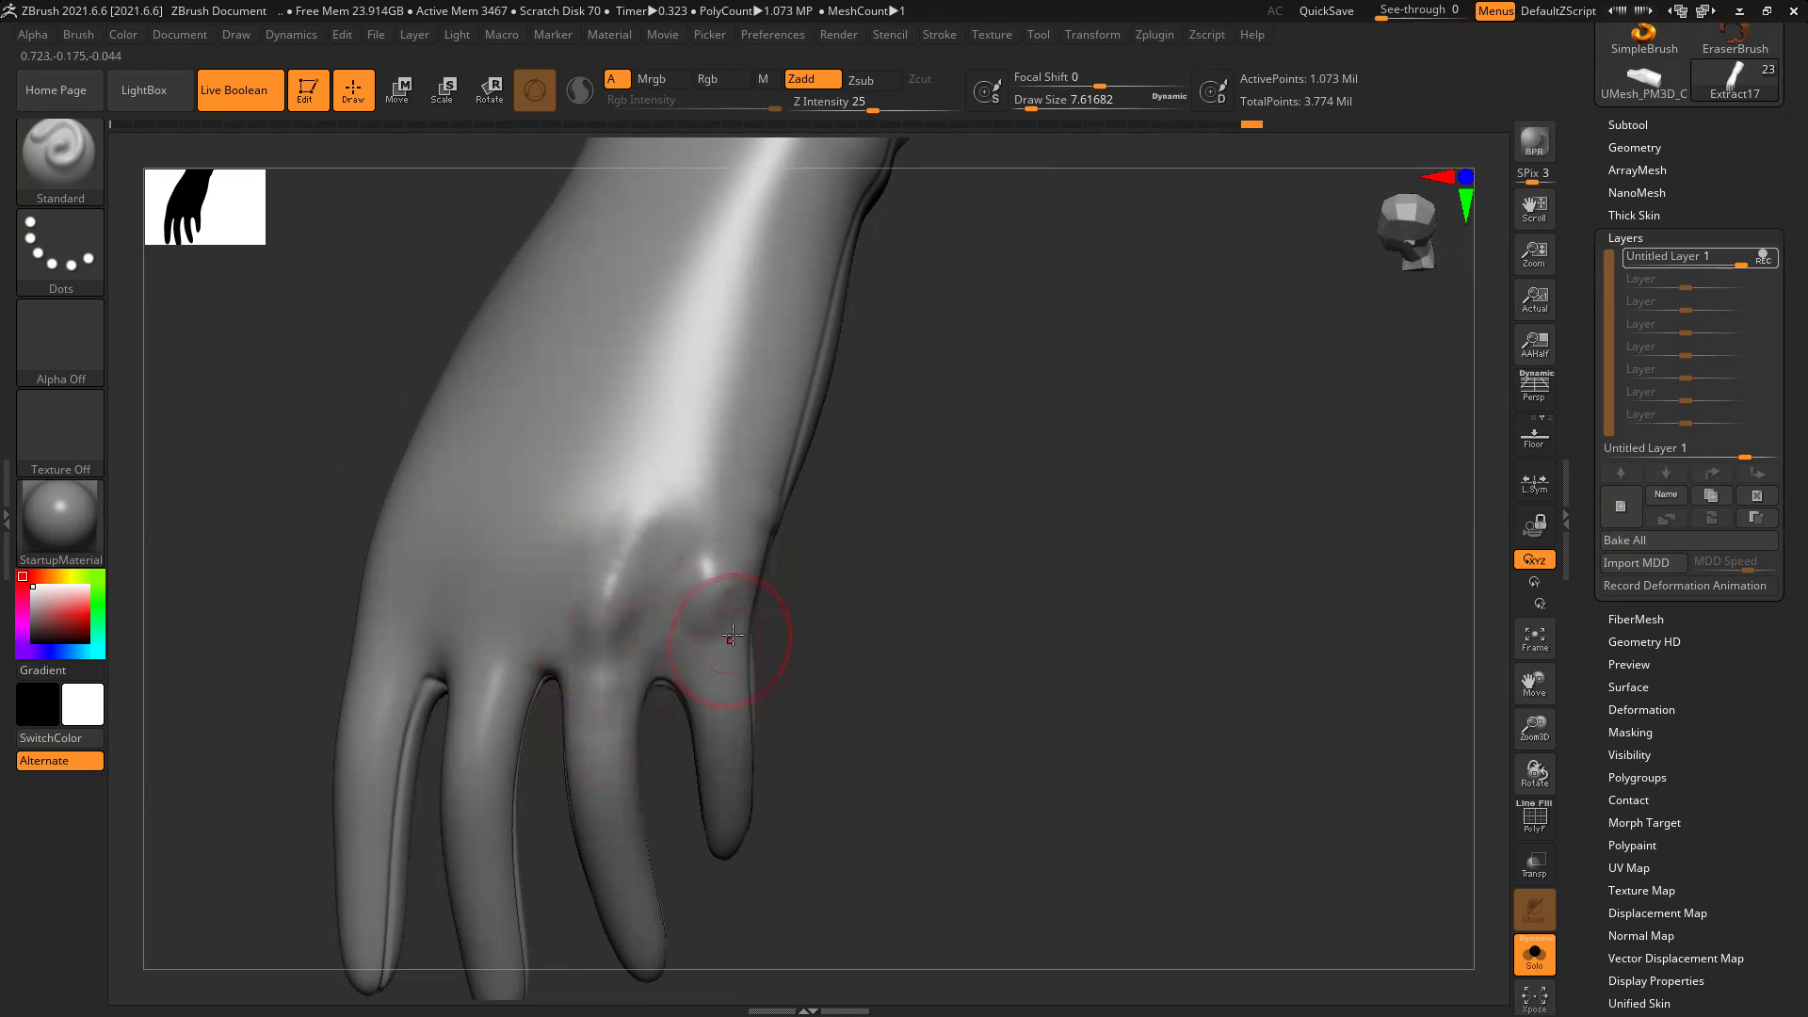
Step: Sculpt the middle and index knuckles with the Standard brush and smooth the transitions along the knuckle row
mouse_move(1023, 554)
left_mouse_down()
mouse_move(1041, 565)
mouse_move(979, 575)
left_mouse_up()
mouse_move(477, 565)
left_mouse_down()
mouse_move(386, 565)
mouse_move(399, 586)
left_mouse_up()
mouse_move(855, 512)
left_mouse_down()
mouse_move(351, 527)
mouse_move(353, 575)
left_mouse_up()
left_click_drag(751, 533, 575, 551)
mouse_move(452, 532)
left_mouse_down()
mouse_move(387, 541)
mouse_move(481, 538)
left_mouse_up()
left_click(493, 562)
key("shift")
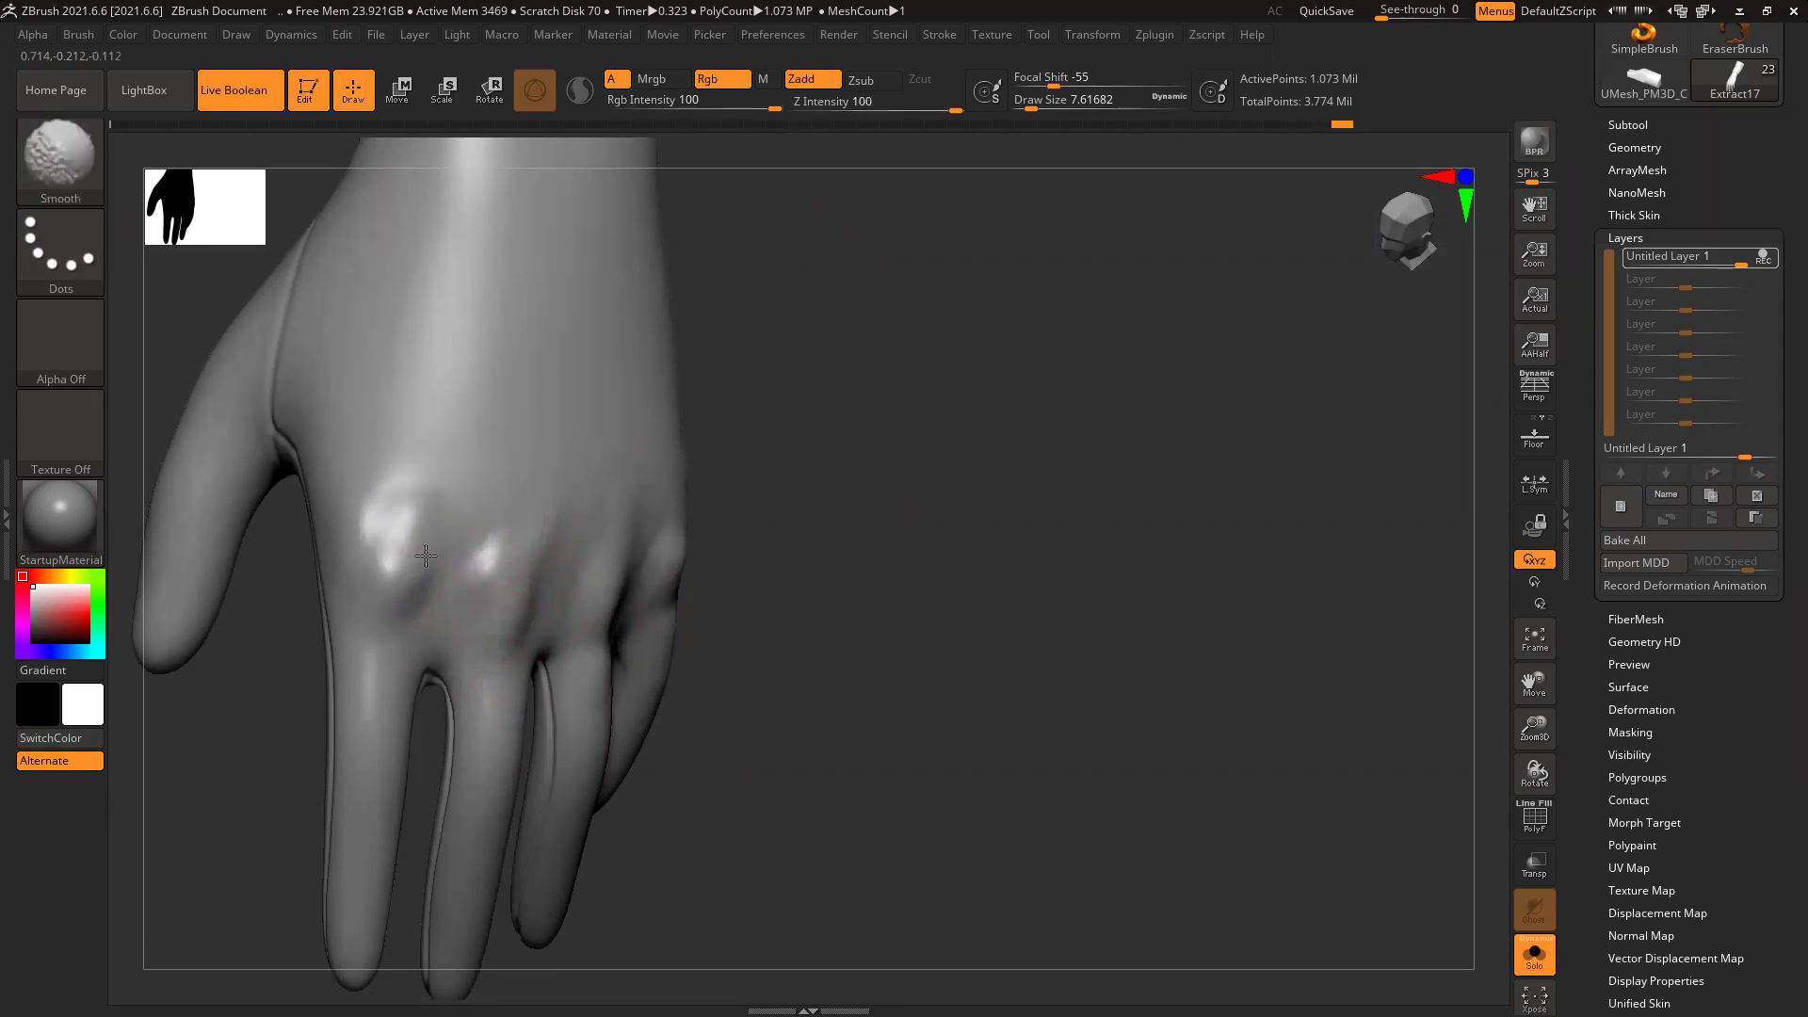
mouse_move(895, 553)
left_mouse_down()
mouse_move(762, 561)
mouse_move(631, 486)
left_mouse_up()
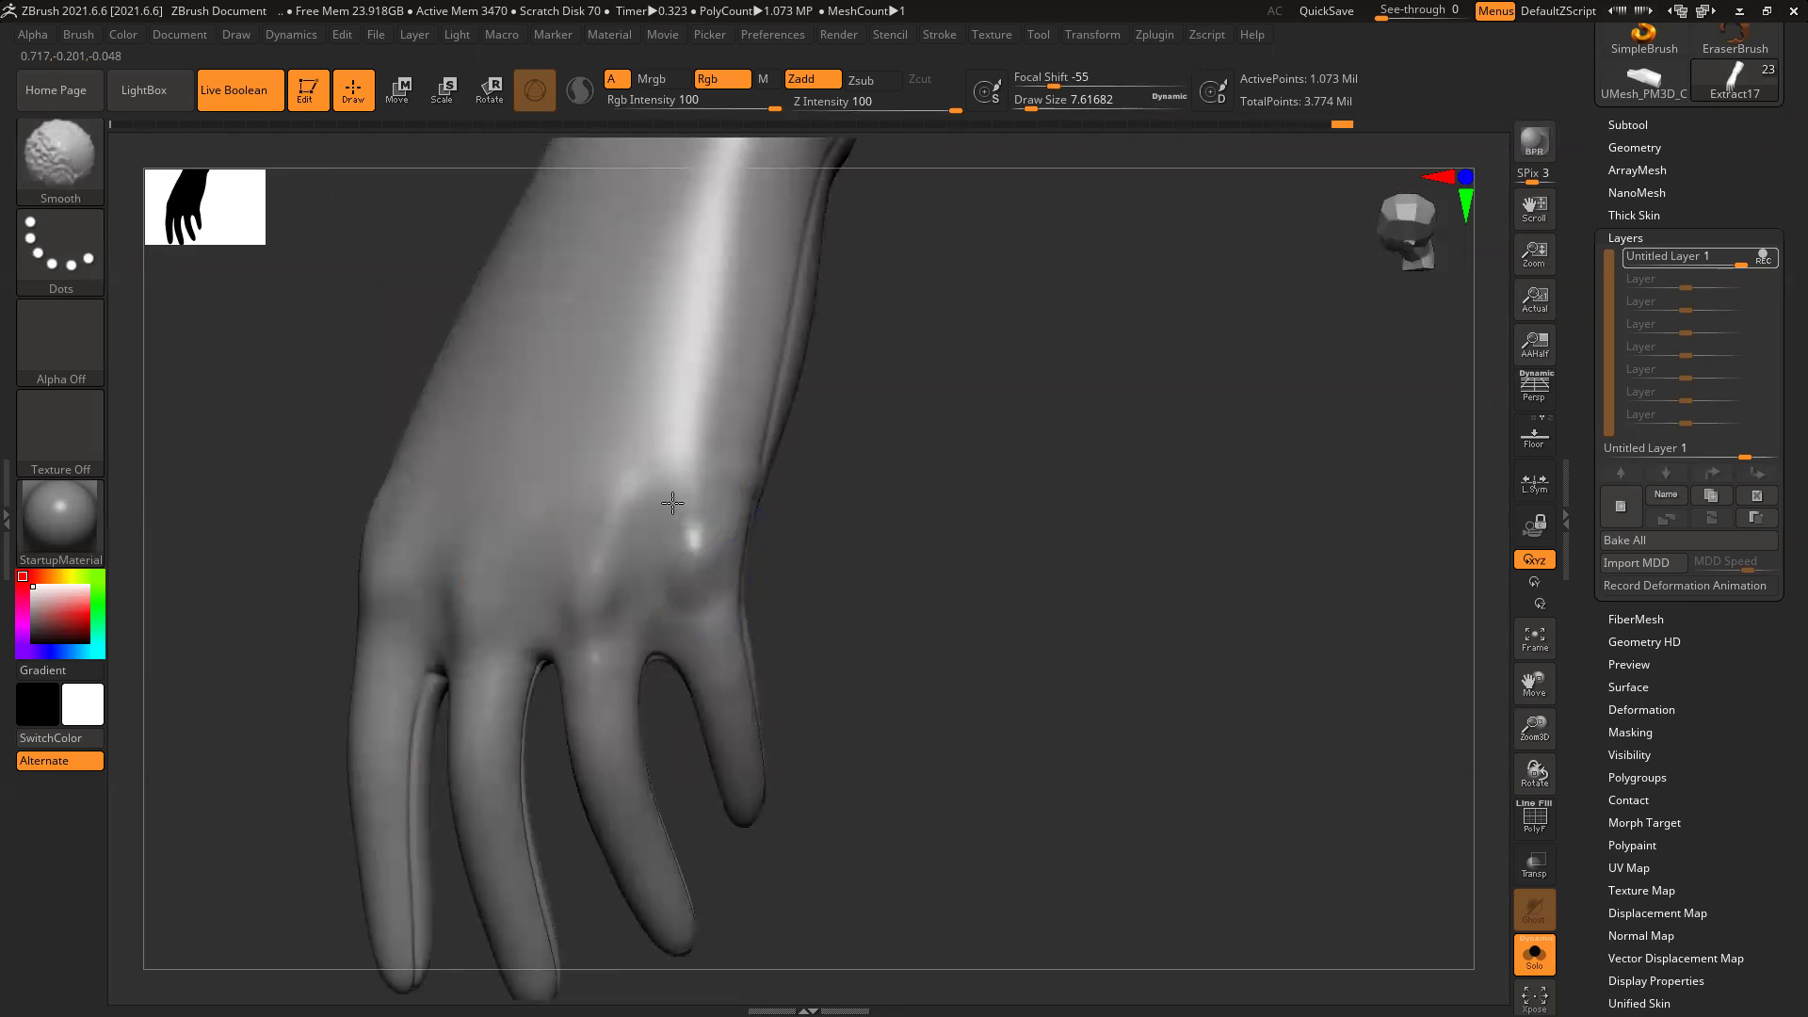
Step: Sculpt soft folds around the base of the thumb and up to the wrist with the Standard brush at draw size 7.6
mouse_move(1033, 537)
left_mouse_down()
mouse_move(1053, 540)
mouse_move(957, 528)
mouse_move(1047, 452)
mouse_move(844, 521)
left_mouse_up()
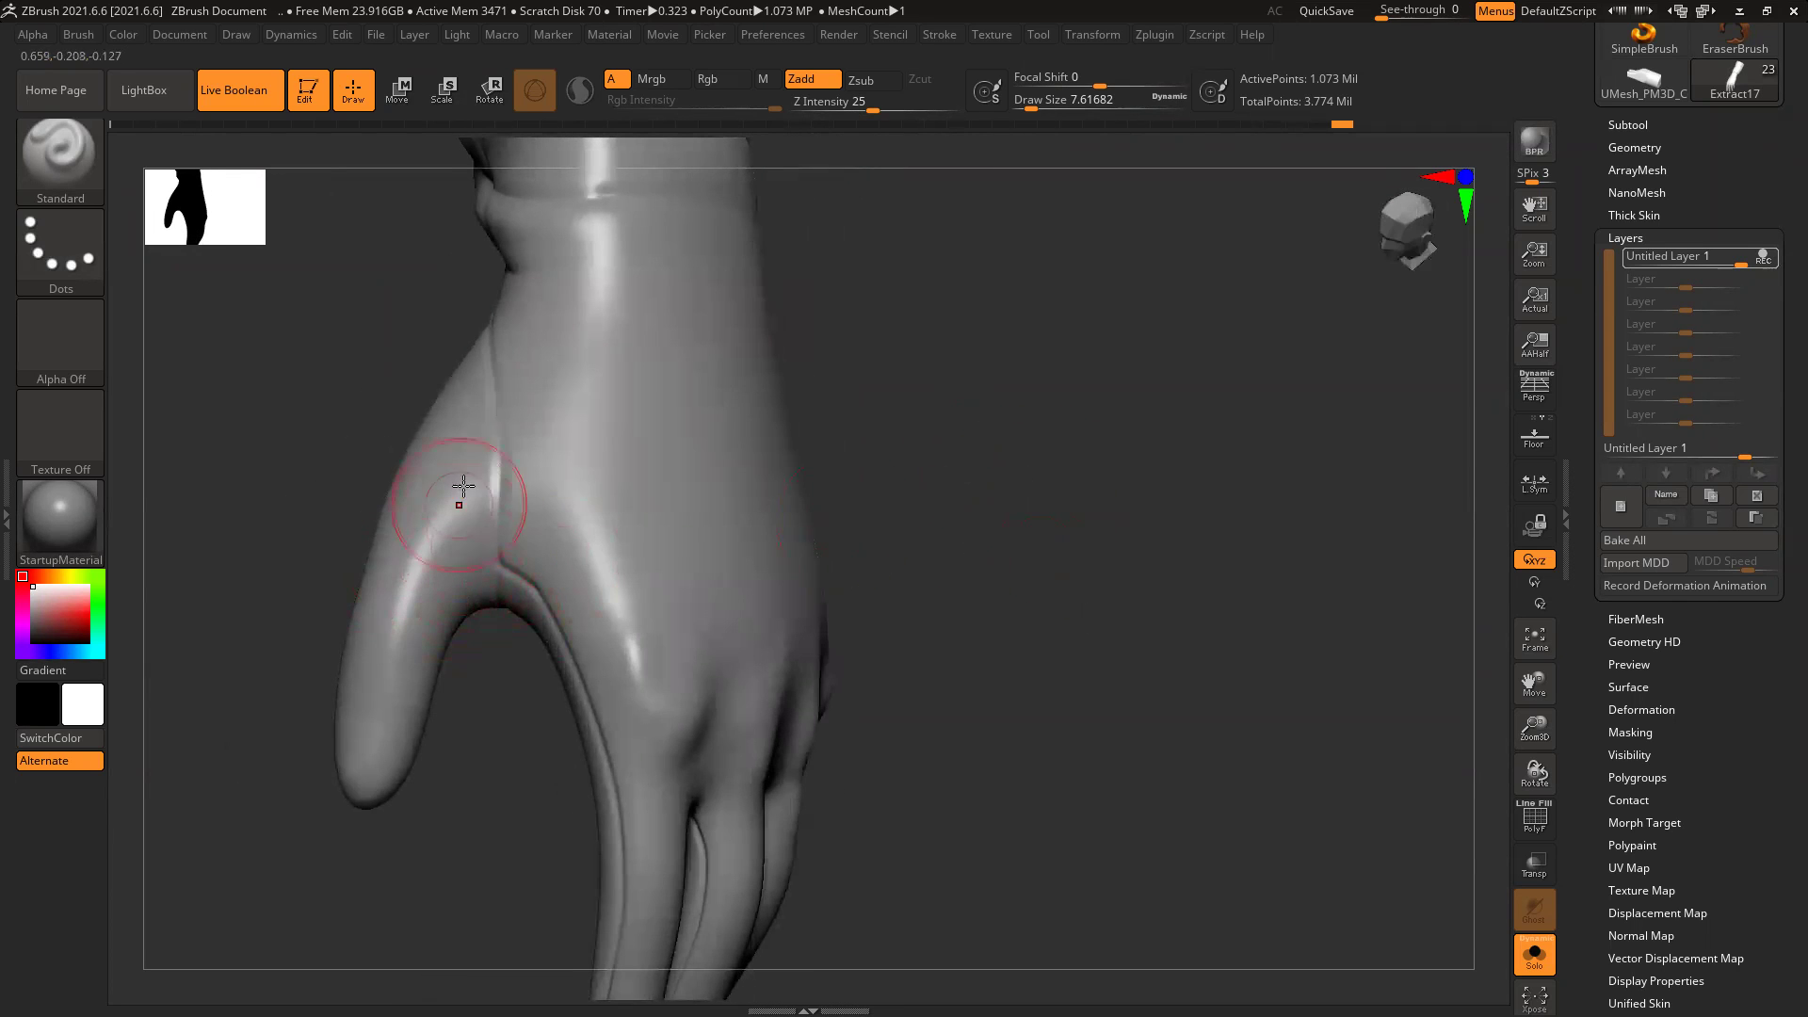
left_click_drag(426, 614, 415, 629)
left_click_drag(267, 468, 444, 464)
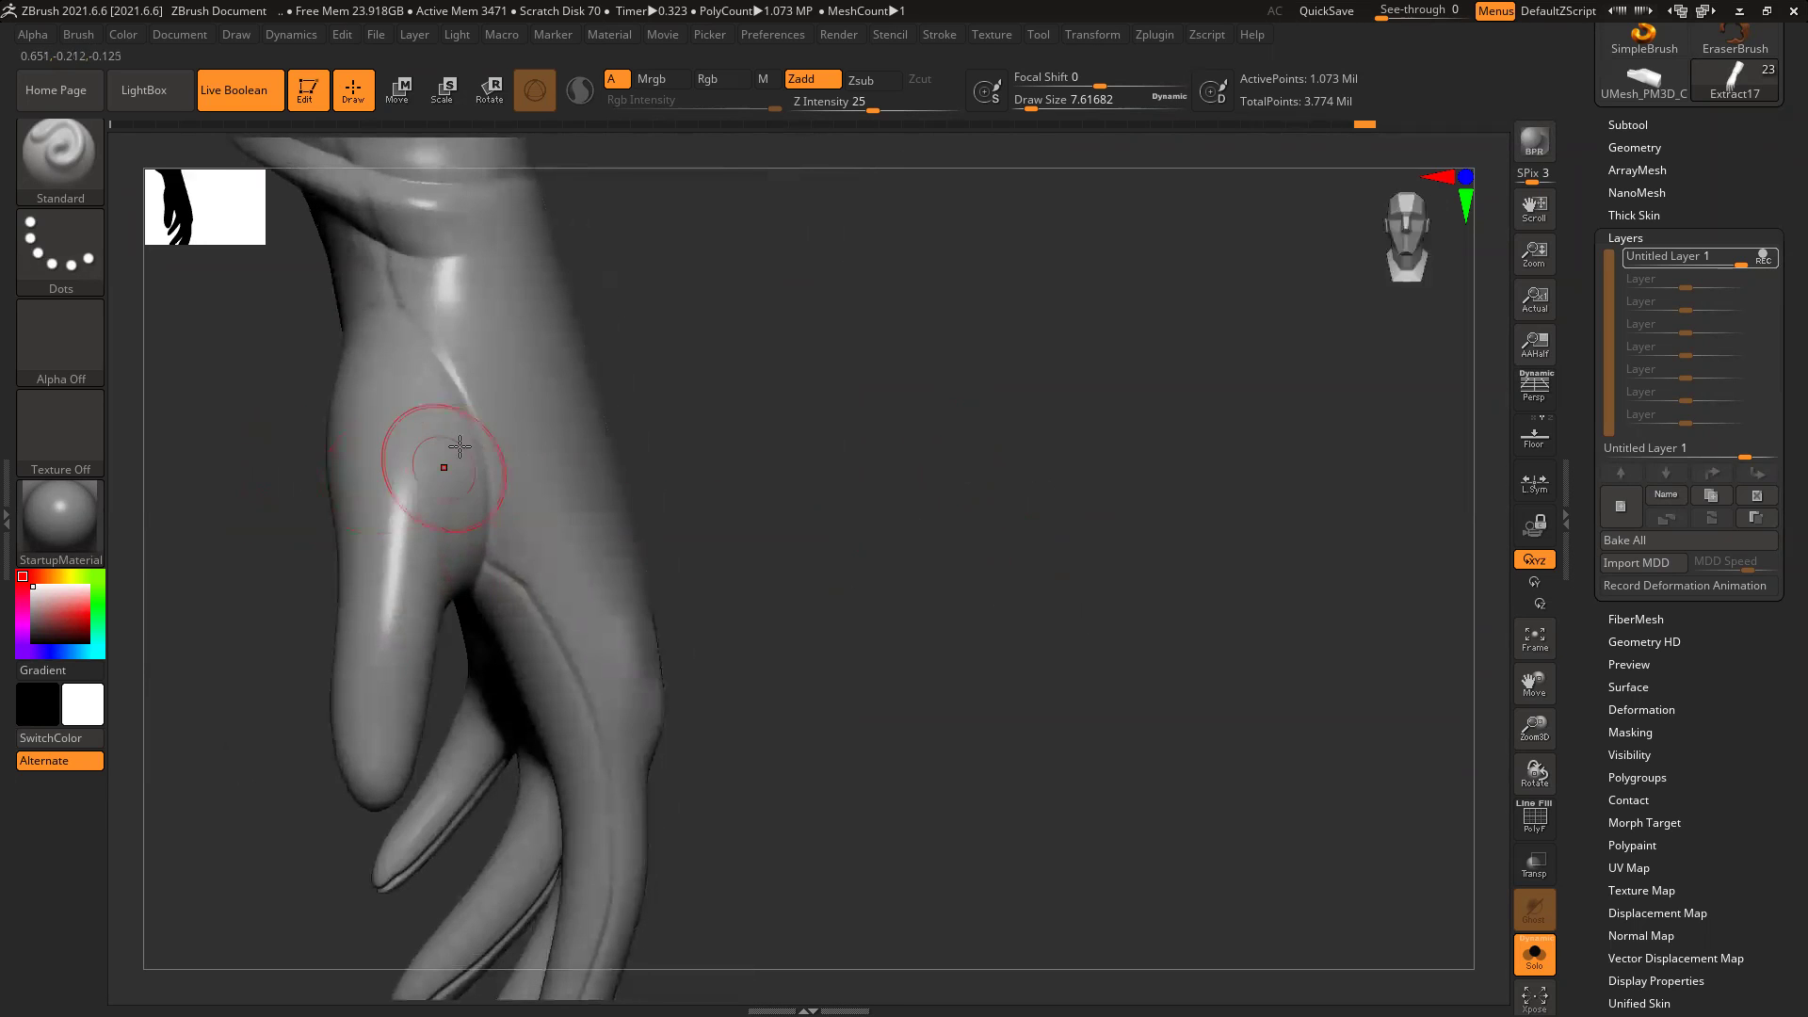
left_click_drag(583, 424, 904, 380)
left_click_drag(772, 367, 932, 401, "alt")
mouse_move(471, 379)
left_mouse_down()
mouse_move(479, 392)
mouse_move(456, 272)
mouse_move(428, 325)
left_mouse_up()
left_click_drag(737, 321, 1035, 457, "alt")
mouse_move(570, 365)
left_mouse_down()
mouse_move(744, 419)
mouse_move(648, 586)
left_mouse_up()
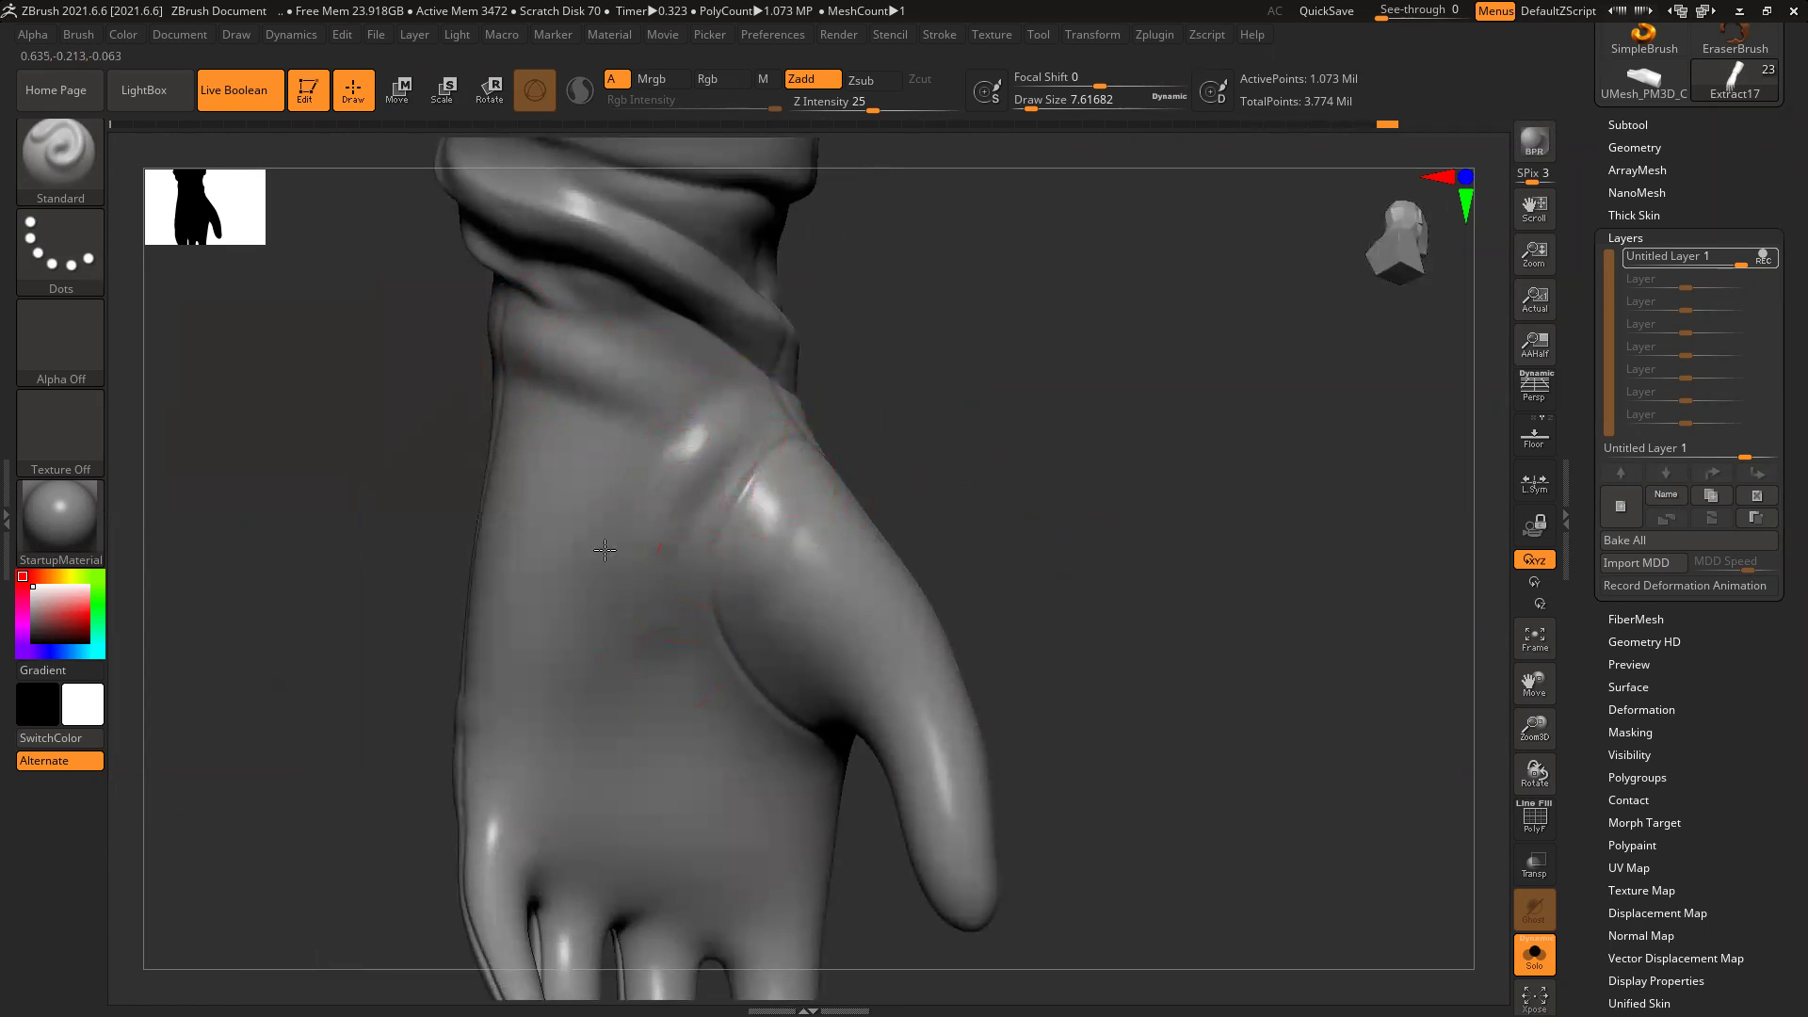
Step: Shape the glove fabric across the palm and around the thumb side of the wrist with the Standard brush
left_click_drag(586, 440, 578, 480)
mouse_move(377, 467)
left_mouse_down()
mouse_move(597, 455)
mouse_move(491, 420)
mouse_move(557, 594)
left_mouse_up()
left_click_drag(910, 563, 697, 569)
mouse_move(855, 622)
left_mouse_down()
mouse_move(799, 654)
mouse_move(797, 623)
left_mouse_up()
left_click_drag(1011, 607, 868, 524)
left_click_drag(1195, 528, 969, 556)
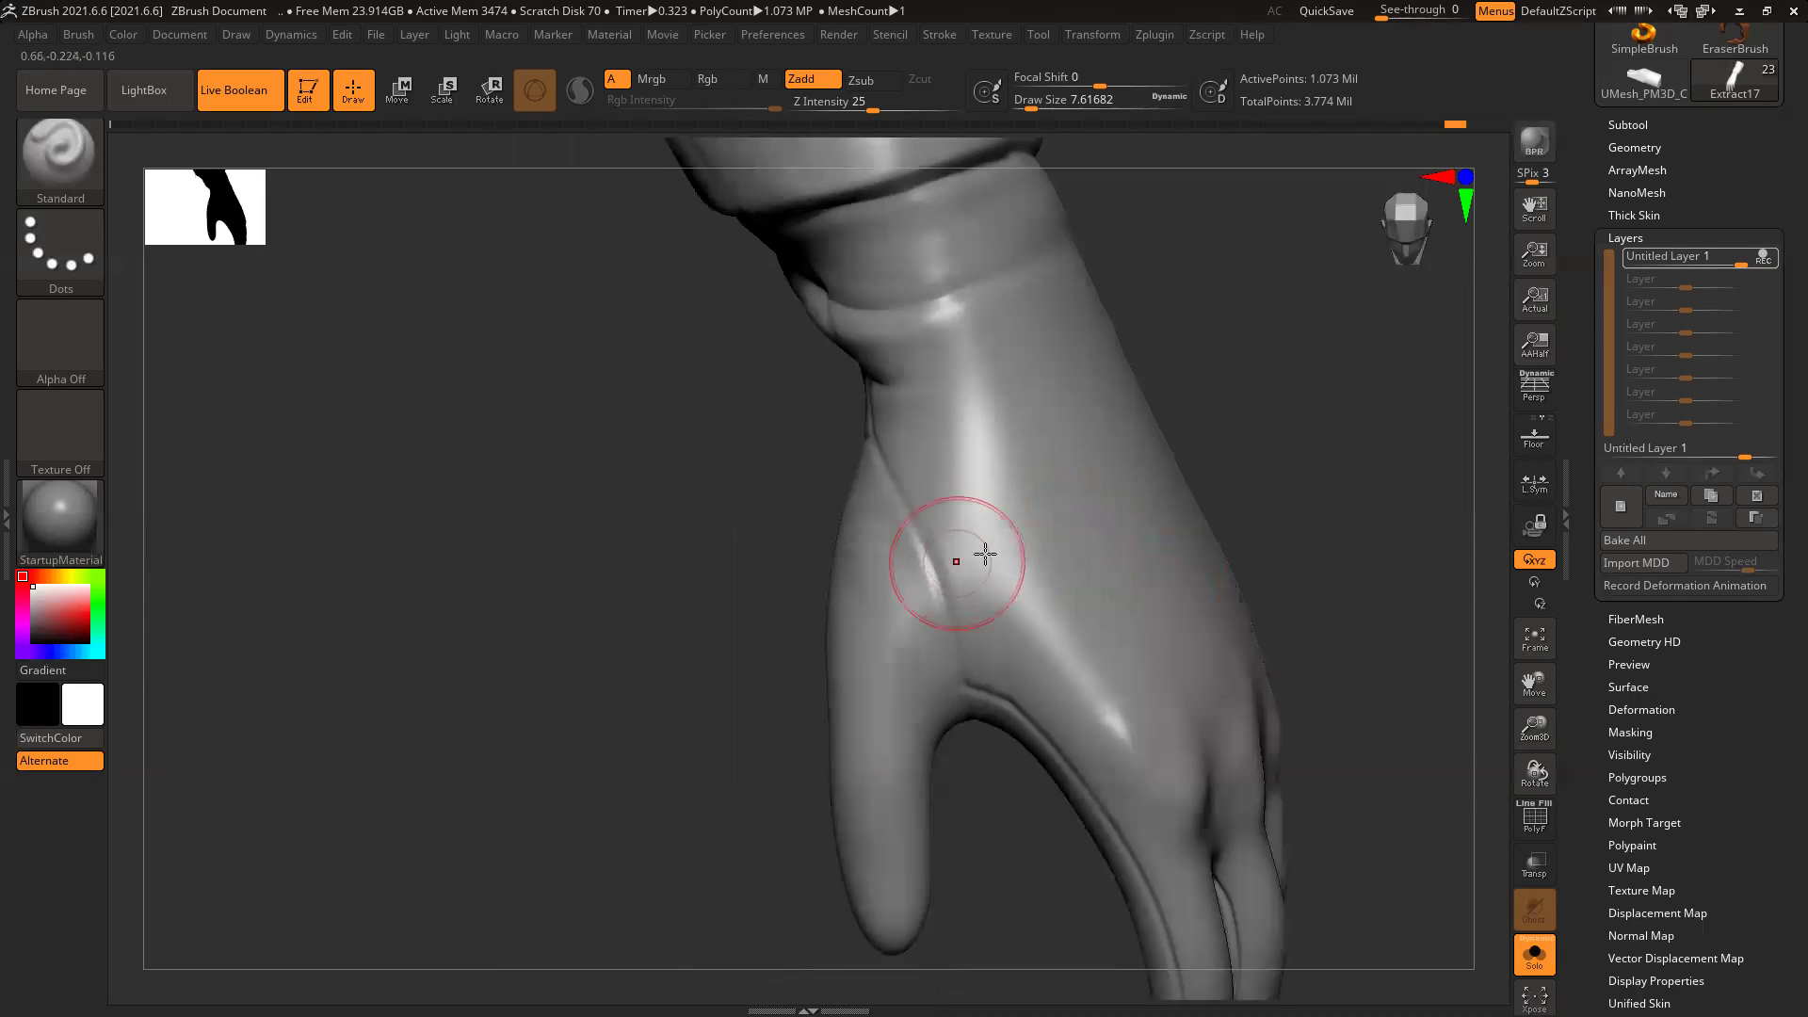
Step: Sculpt finer creases around the thumb web and the base of the index finger at a draw size of about 3.6
left_click_drag(656, 703, 355, 584, "alt")
key("bracketleft")
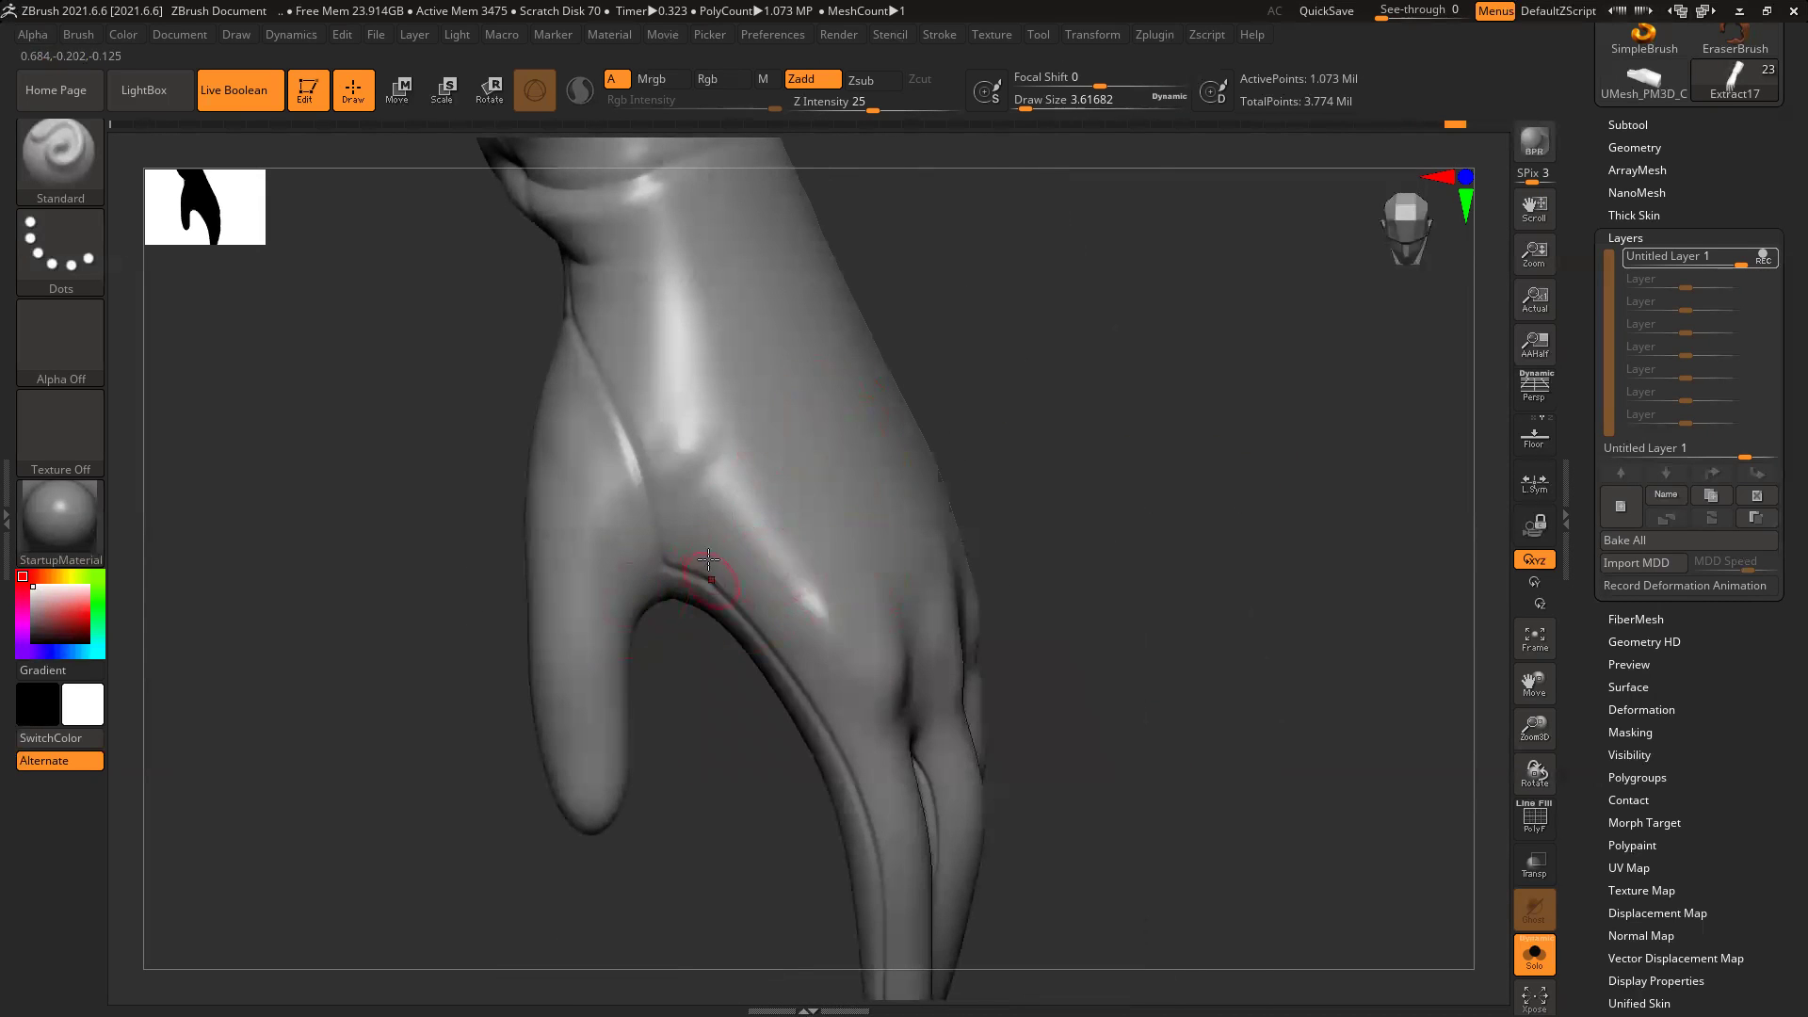
left_click_drag(982, 449, 894, 366, "alt")
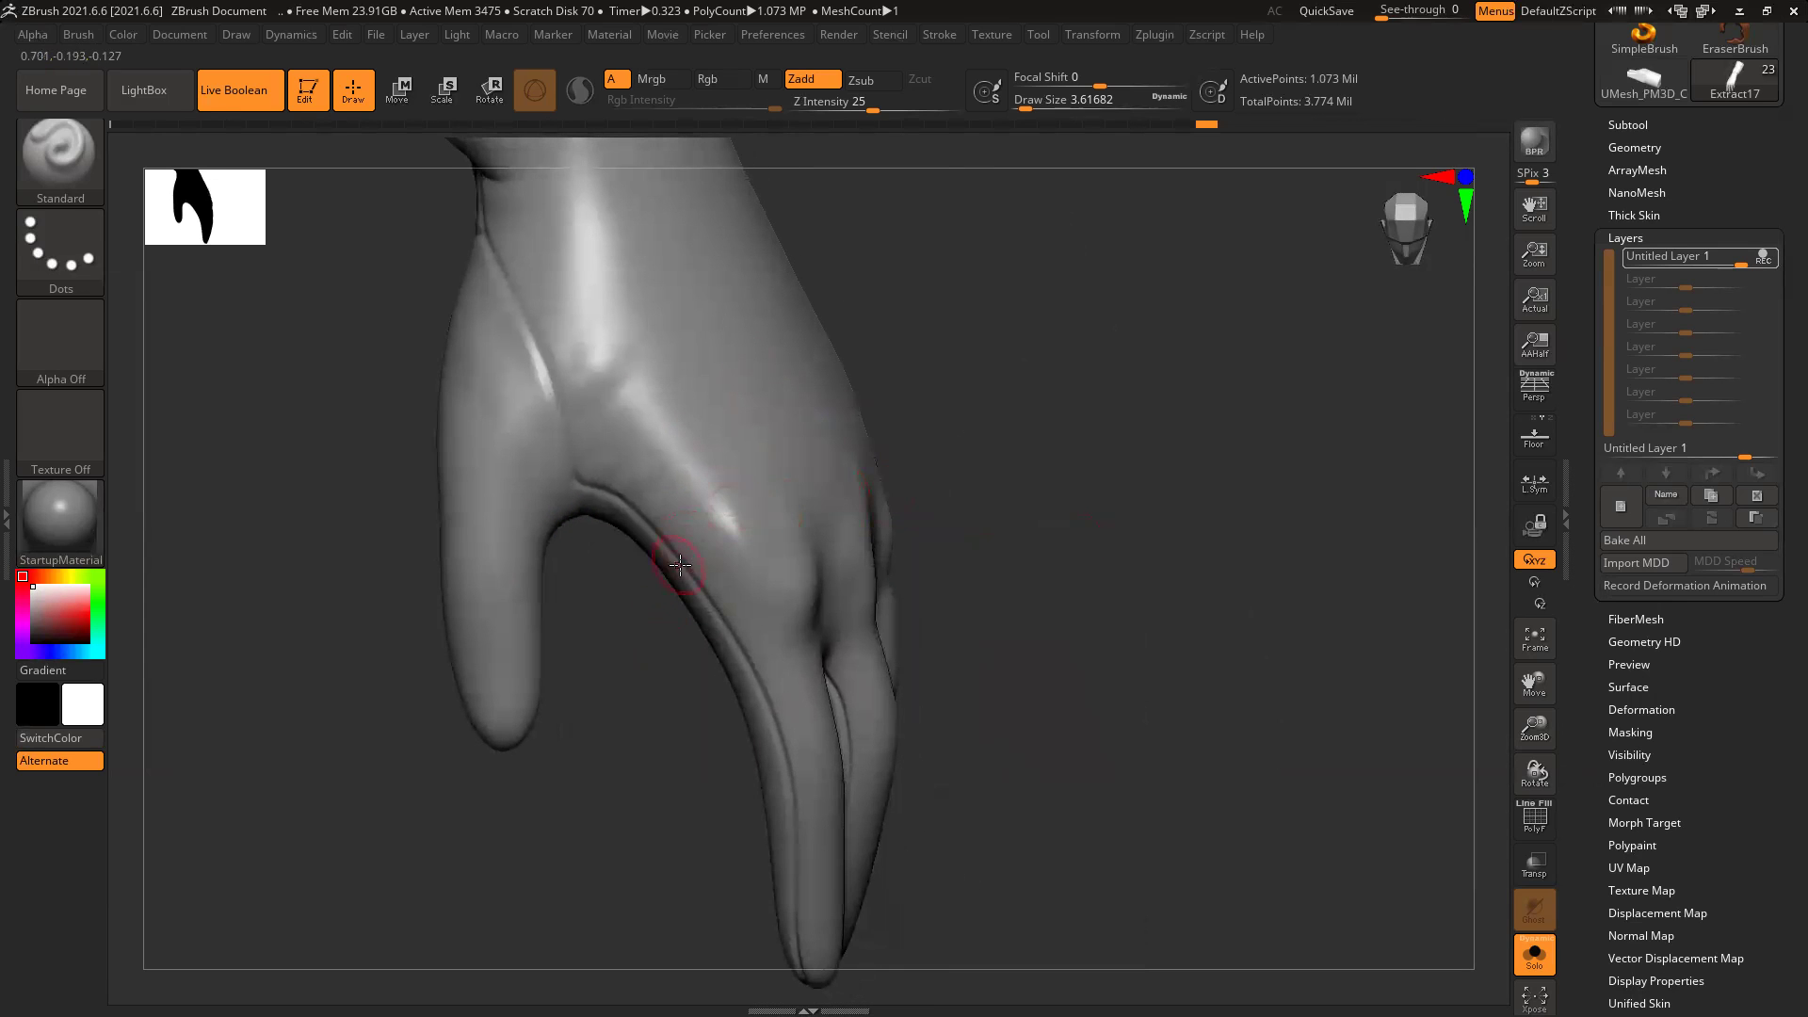
left_click_drag(697, 731, 738, 546)
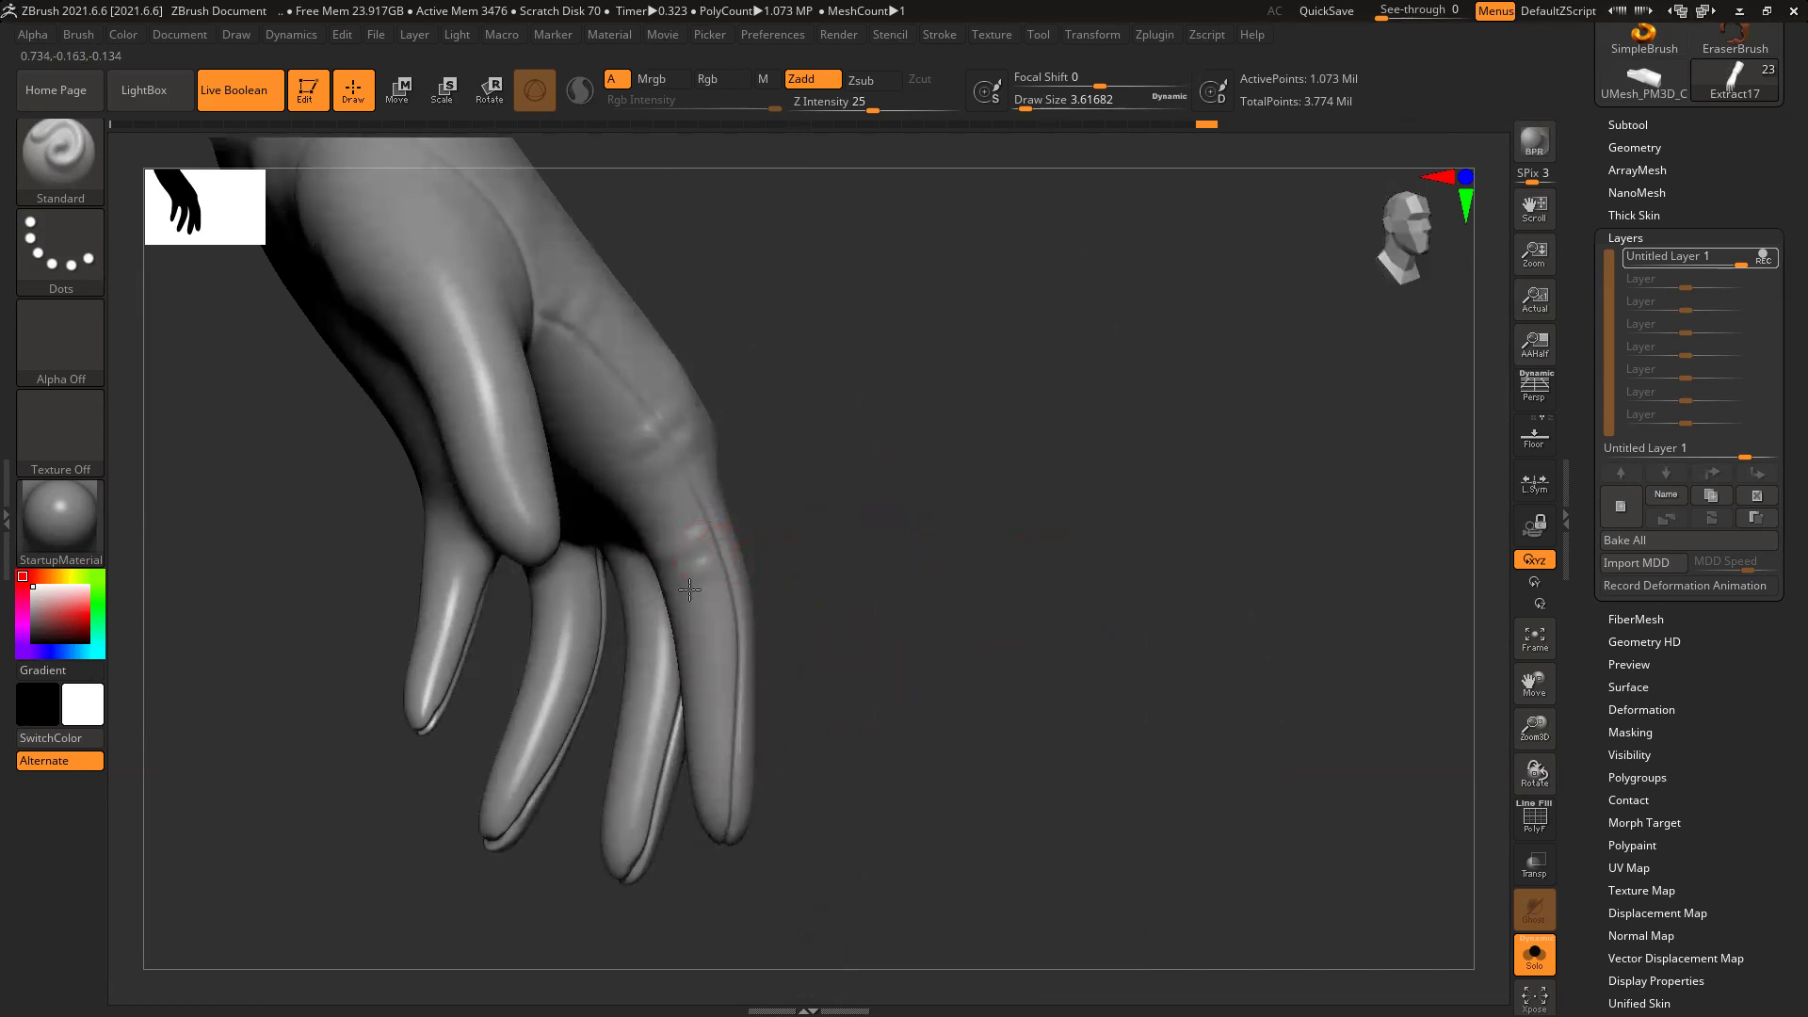
left_click_drag(742, 660, 735, 529)
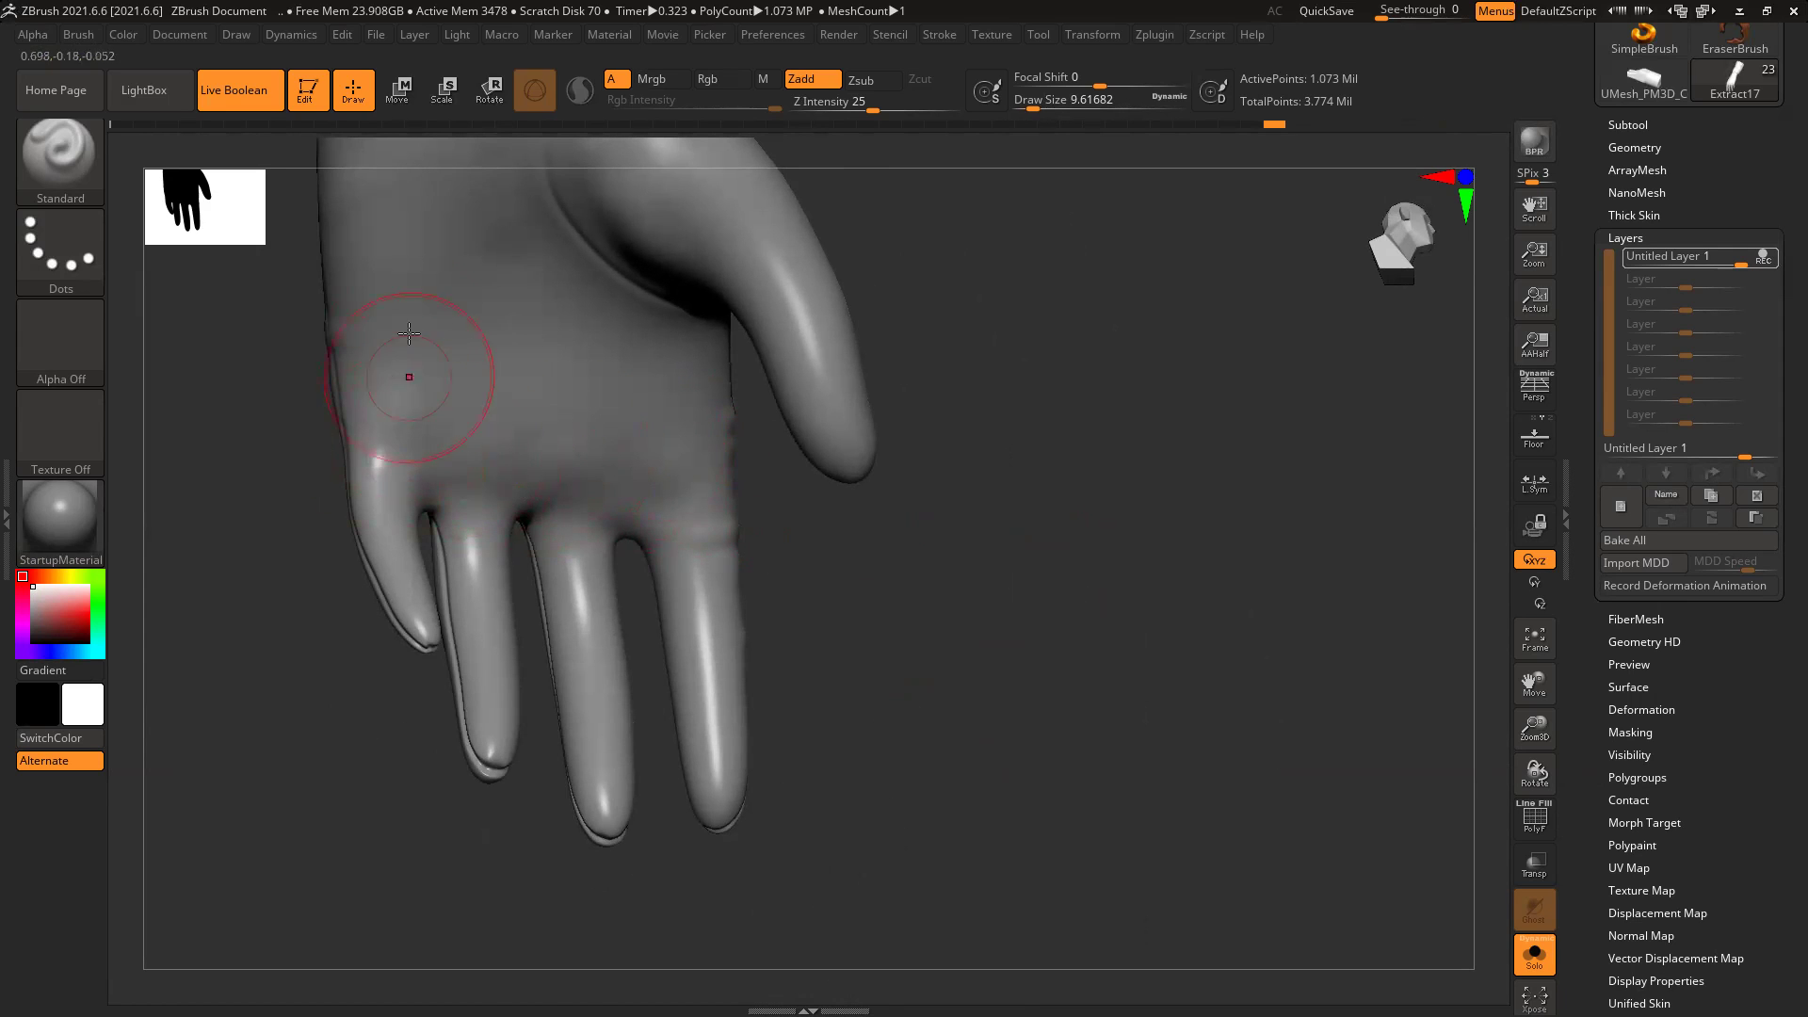
Step: Switch to the DamStandard brush and reduce its draw size to 1 for fine creases at the finger bases
key("bracketleft")
key("b")
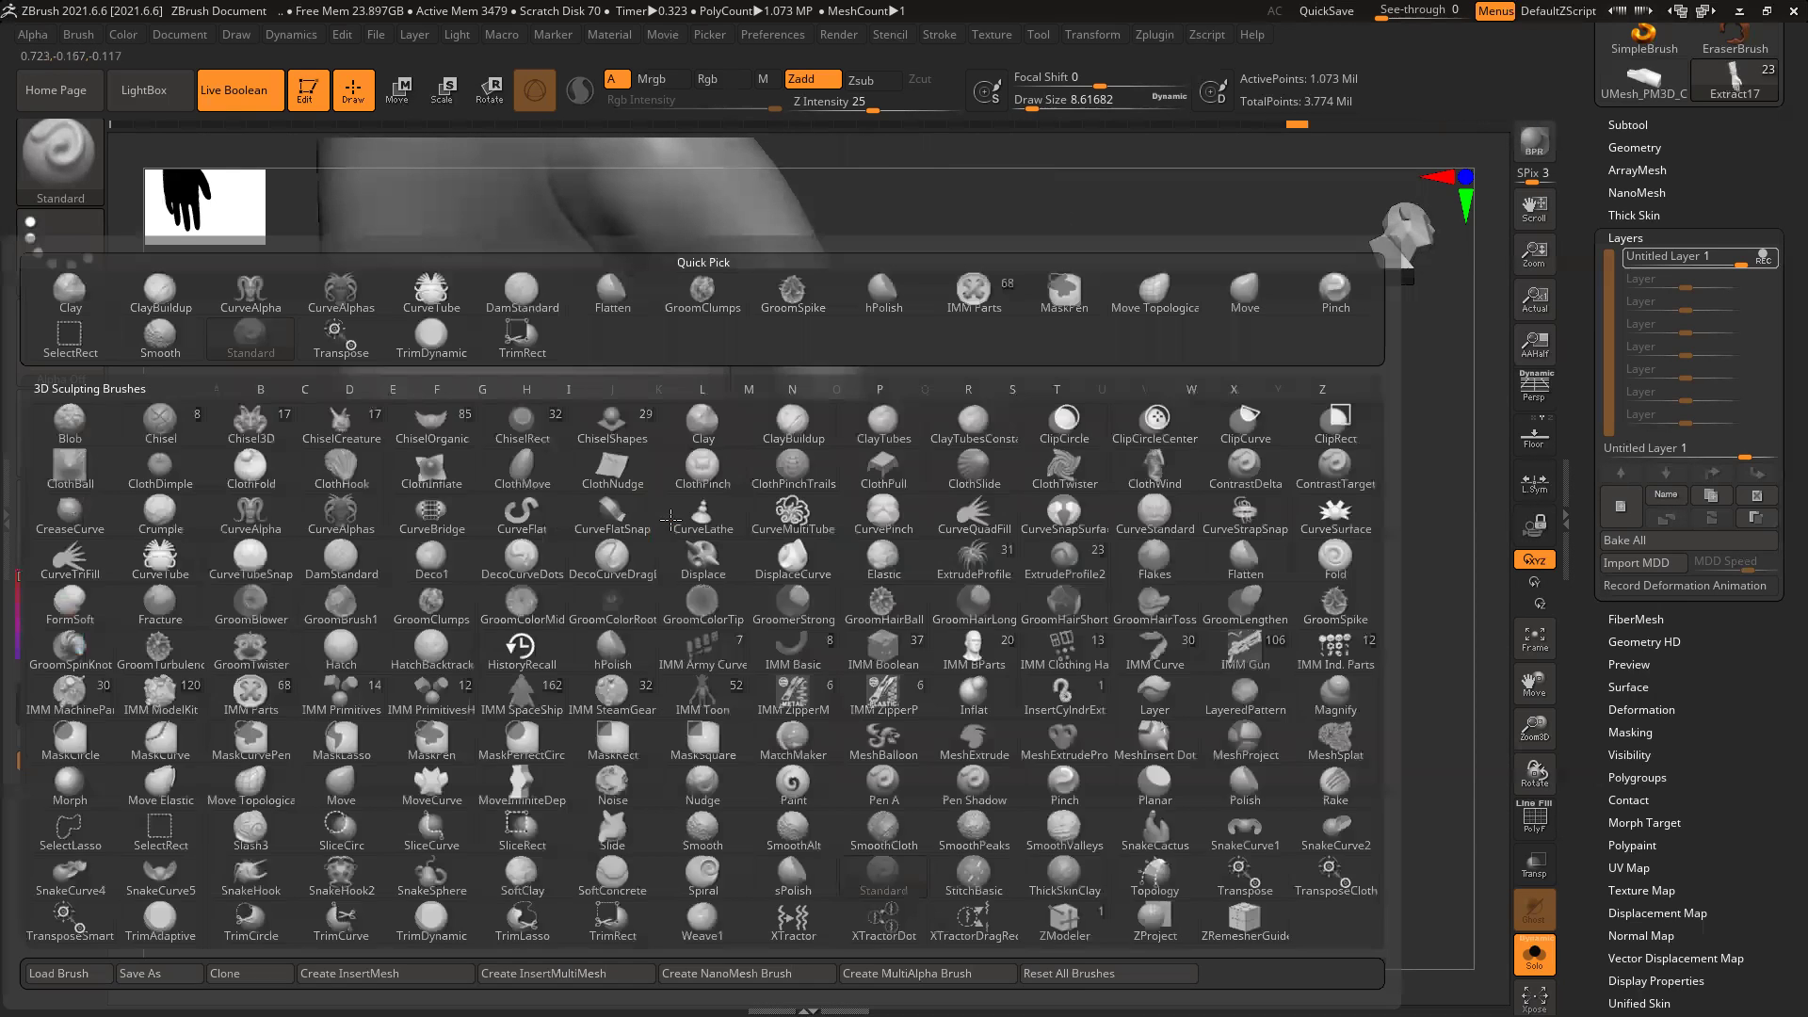
key("d")
key("s")
right_click_drag(598, 508, 657, 648, "ctrl")
key("bracketleft")
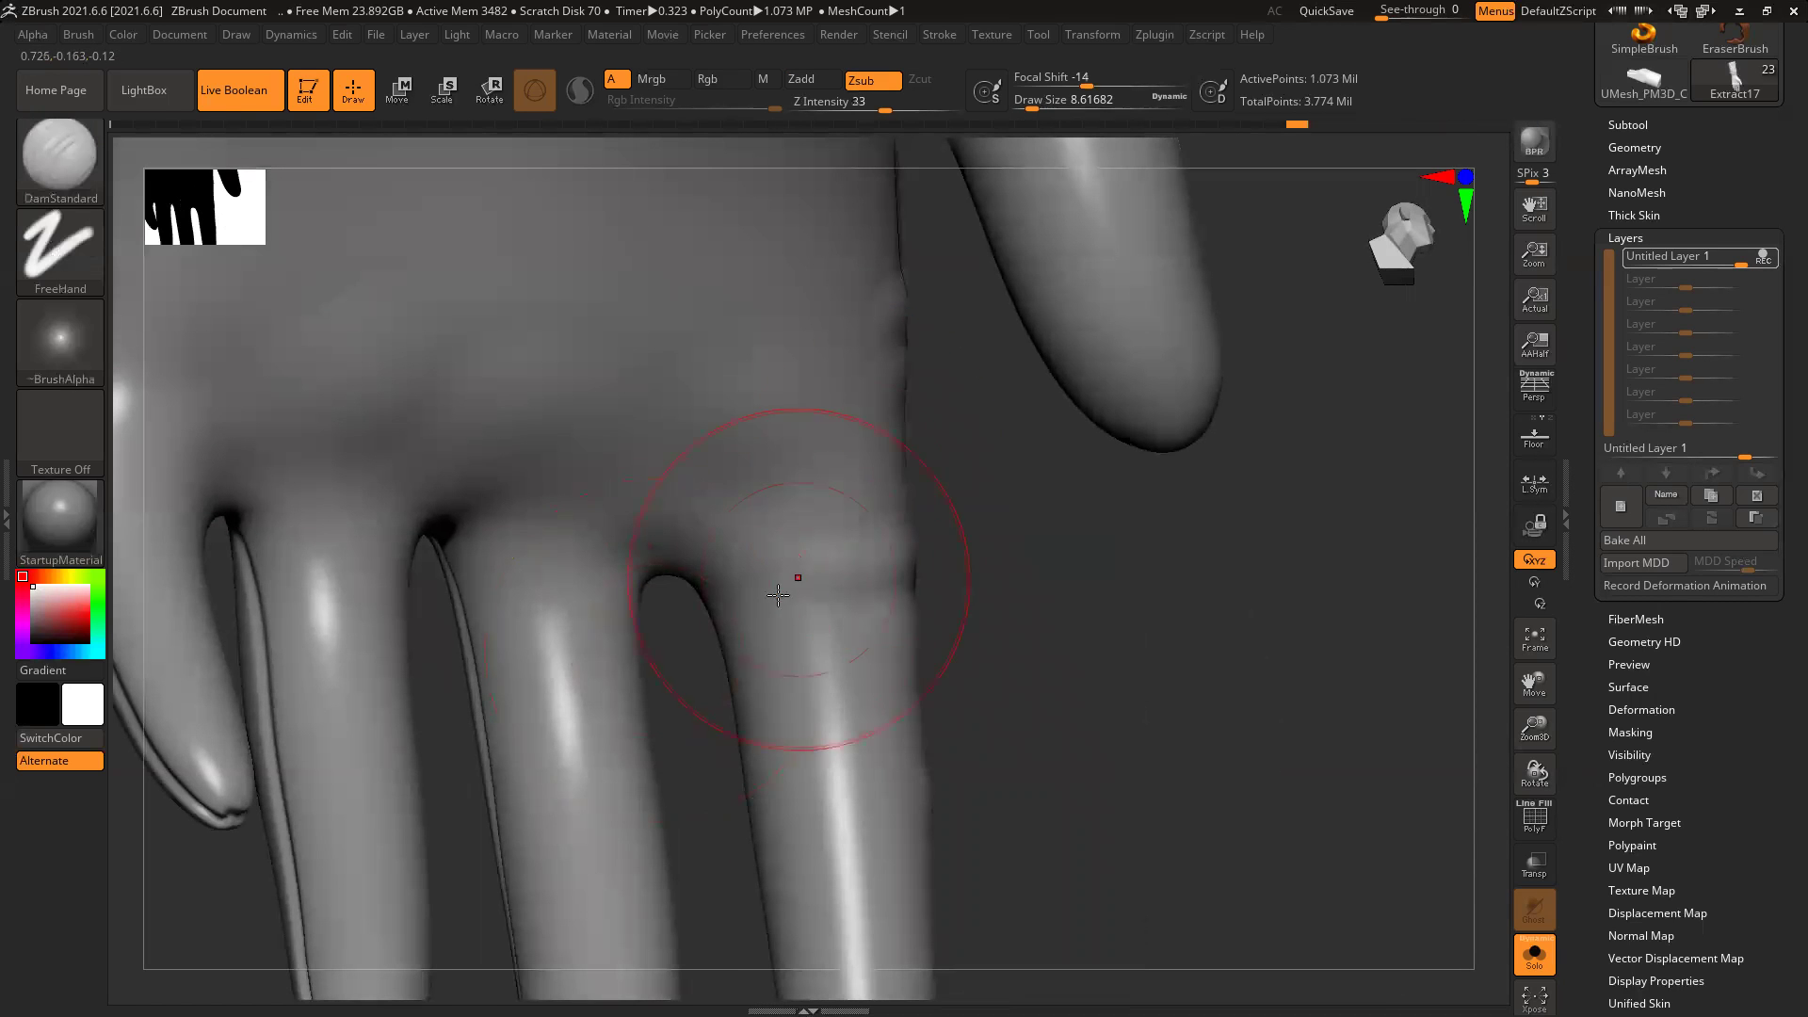
key("bracketleft")
key("bracketleft")
key("bracketleft")
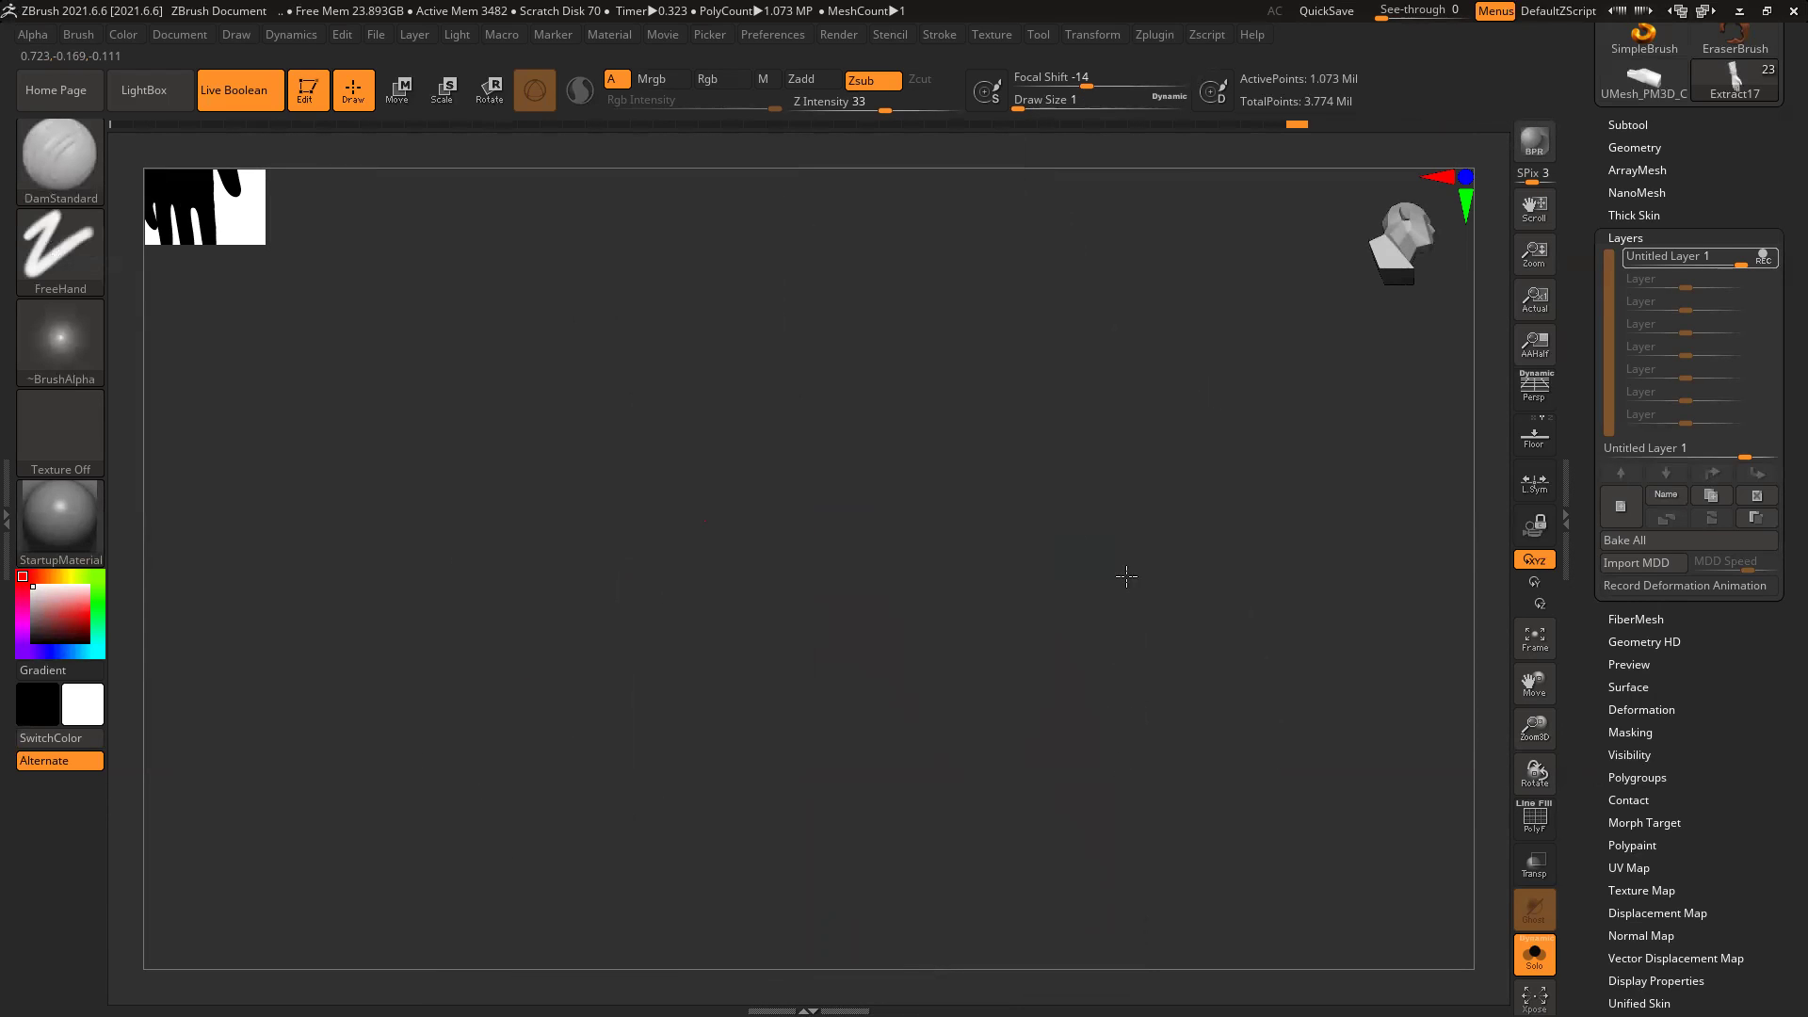
Step: Bring the glove back into view and examine the knuckles, fingers and wrist from the back of the hand
left_click_drag(1126, 578, 1138, 524)
left_click_drag(1229, 622, 1243, 464)
left_click_drag(1300, 545, 1205, 550)
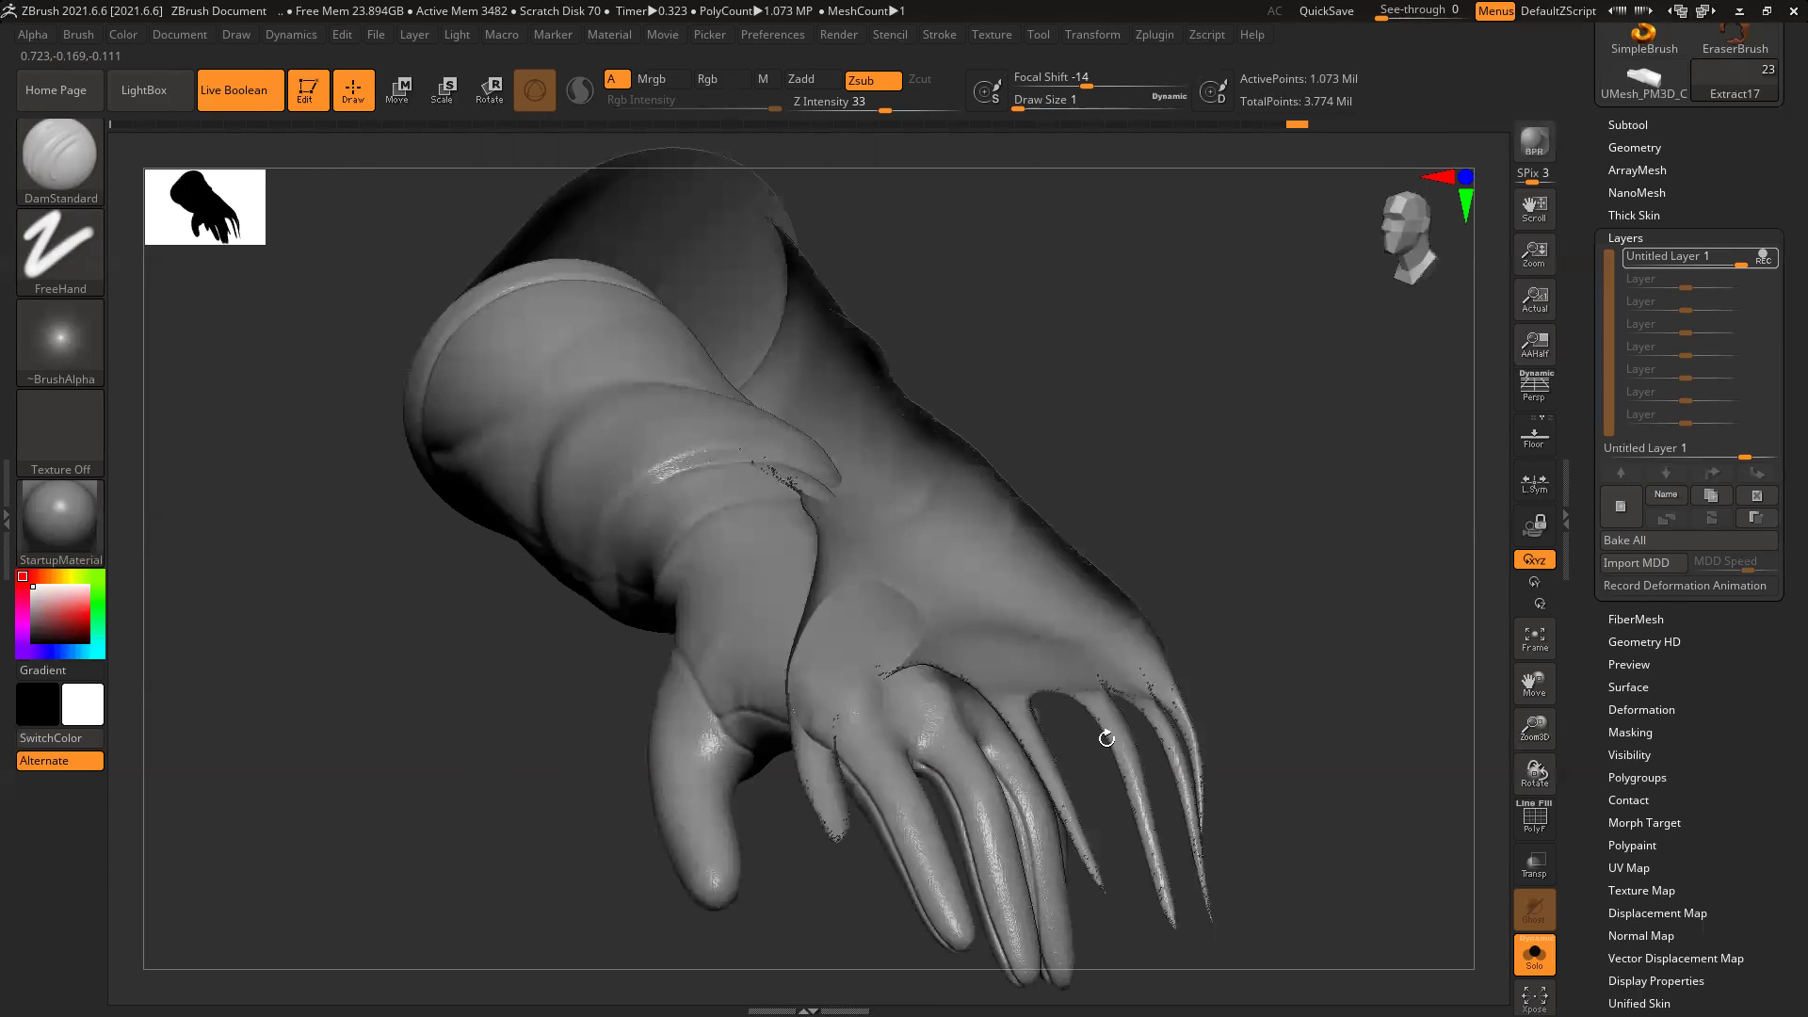
left_click_drag(1361, 535, 949, 604)
key("ctrl+s")
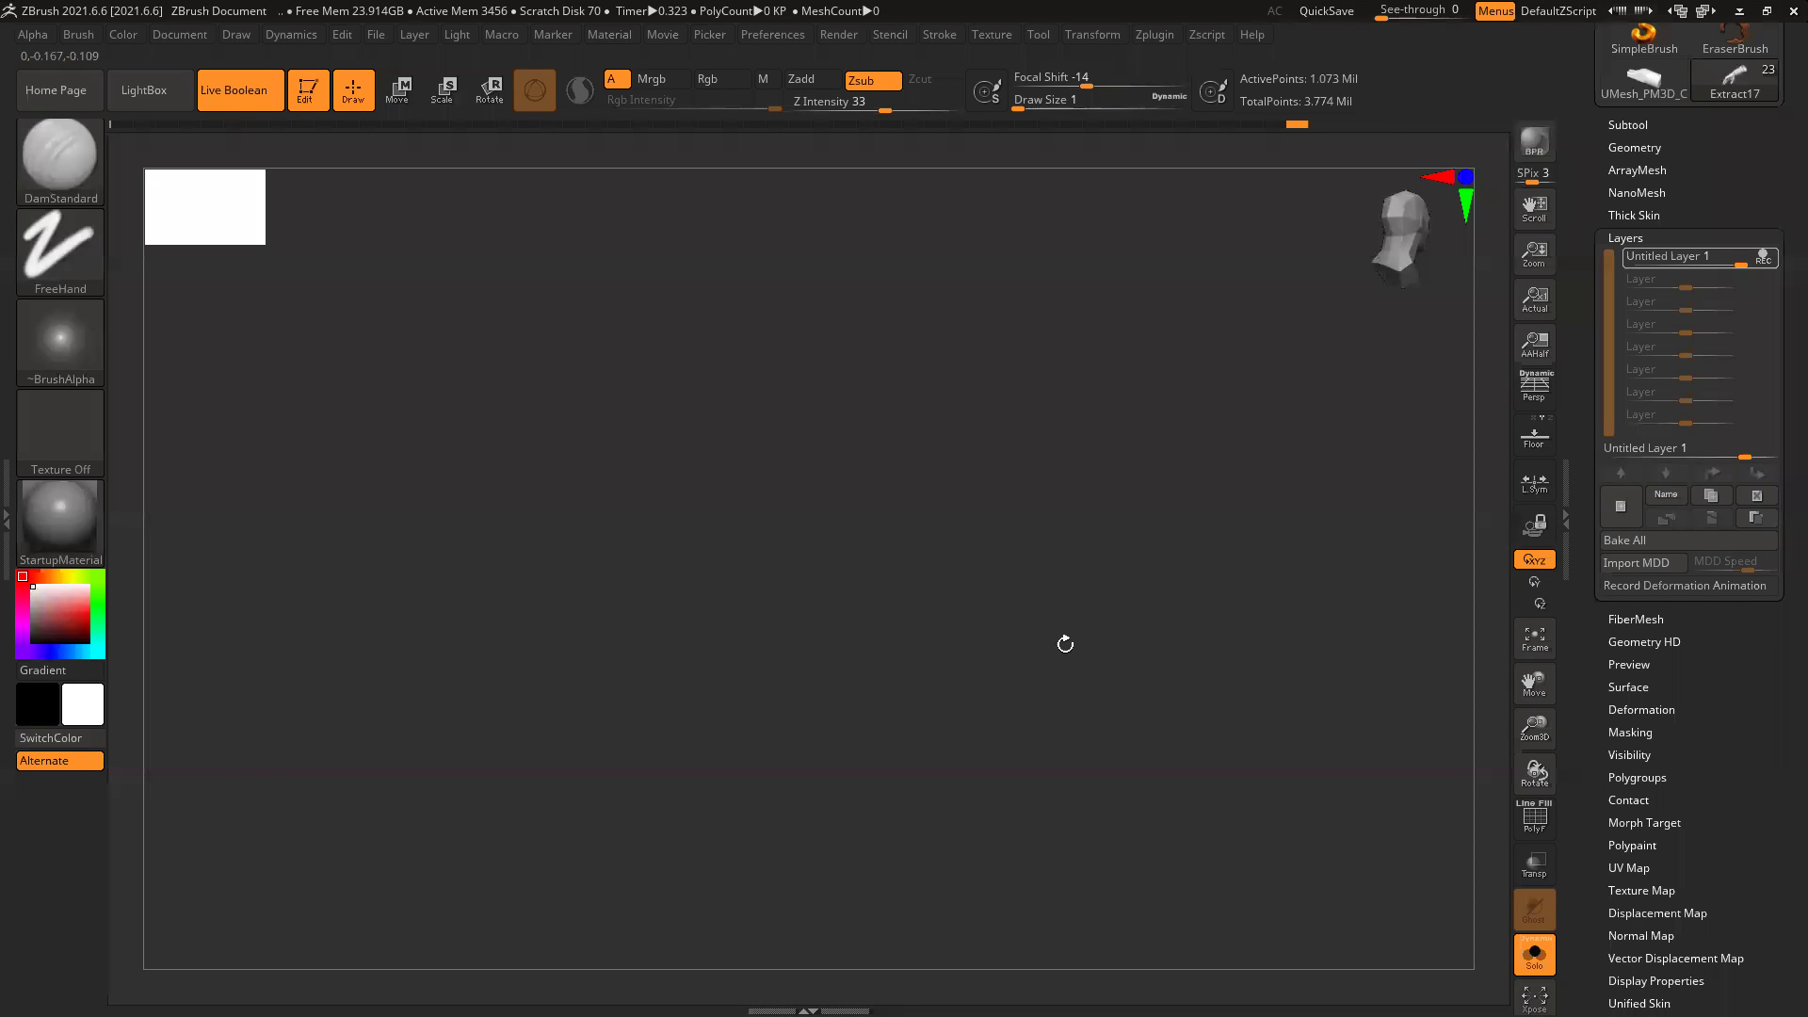
key("f")
right_click_drag(847, 597, 921, 684)
key("ctrl+z")
key("ctrl+z")
key("ctrl+z")
key("ctrl+z")
left_click_drag(1309, 614, 1032, 651)
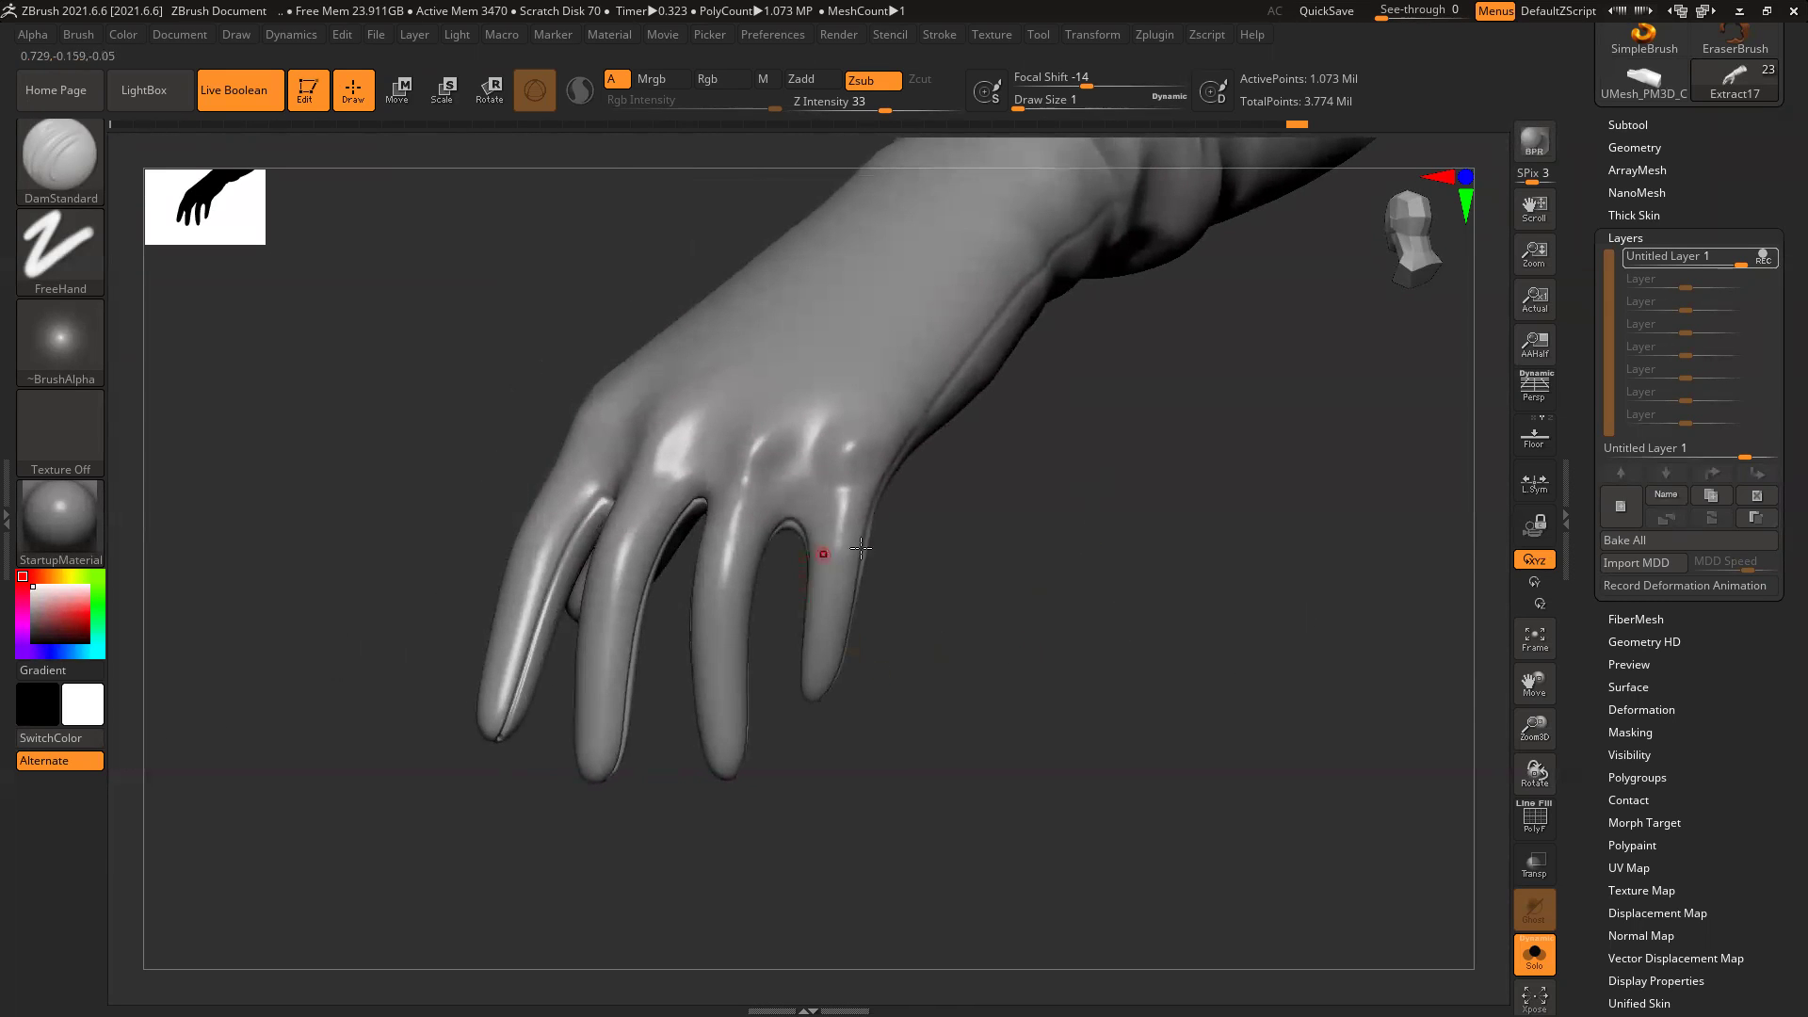
left_click_drag(1020, 575, 895, 662)
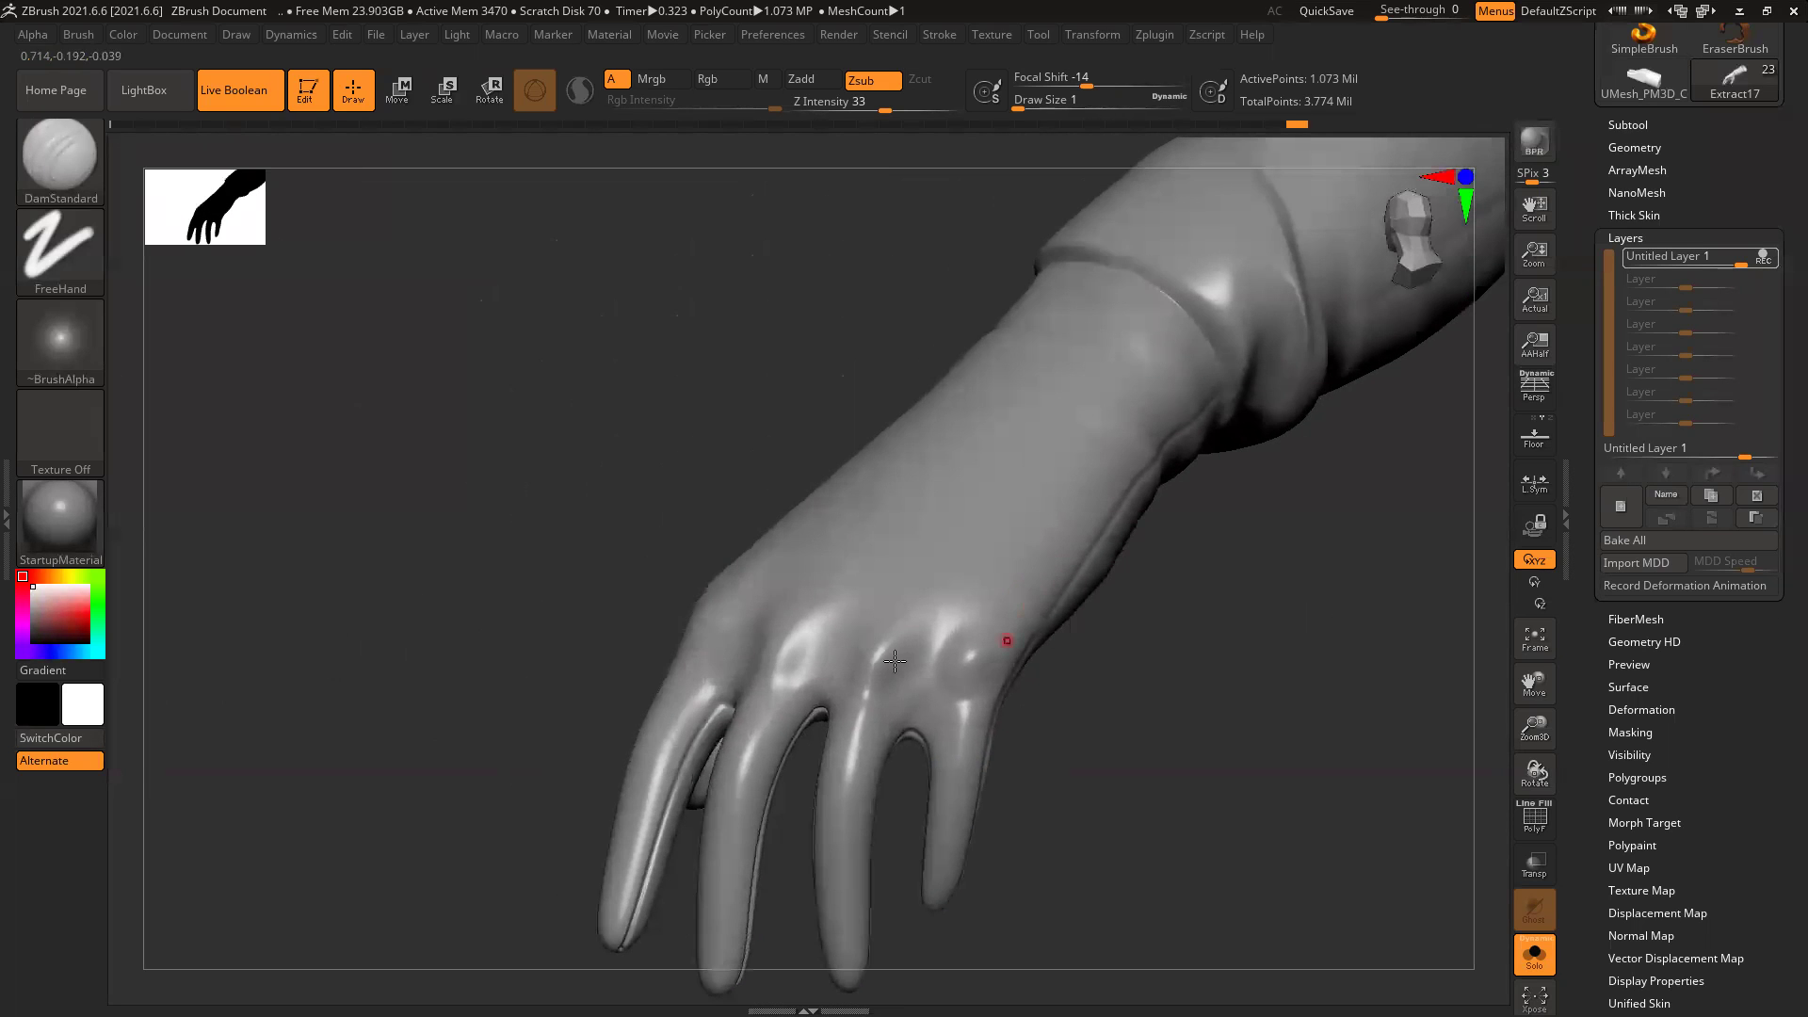
right_click_drag(872, 766, 862, 743, "ctrl")
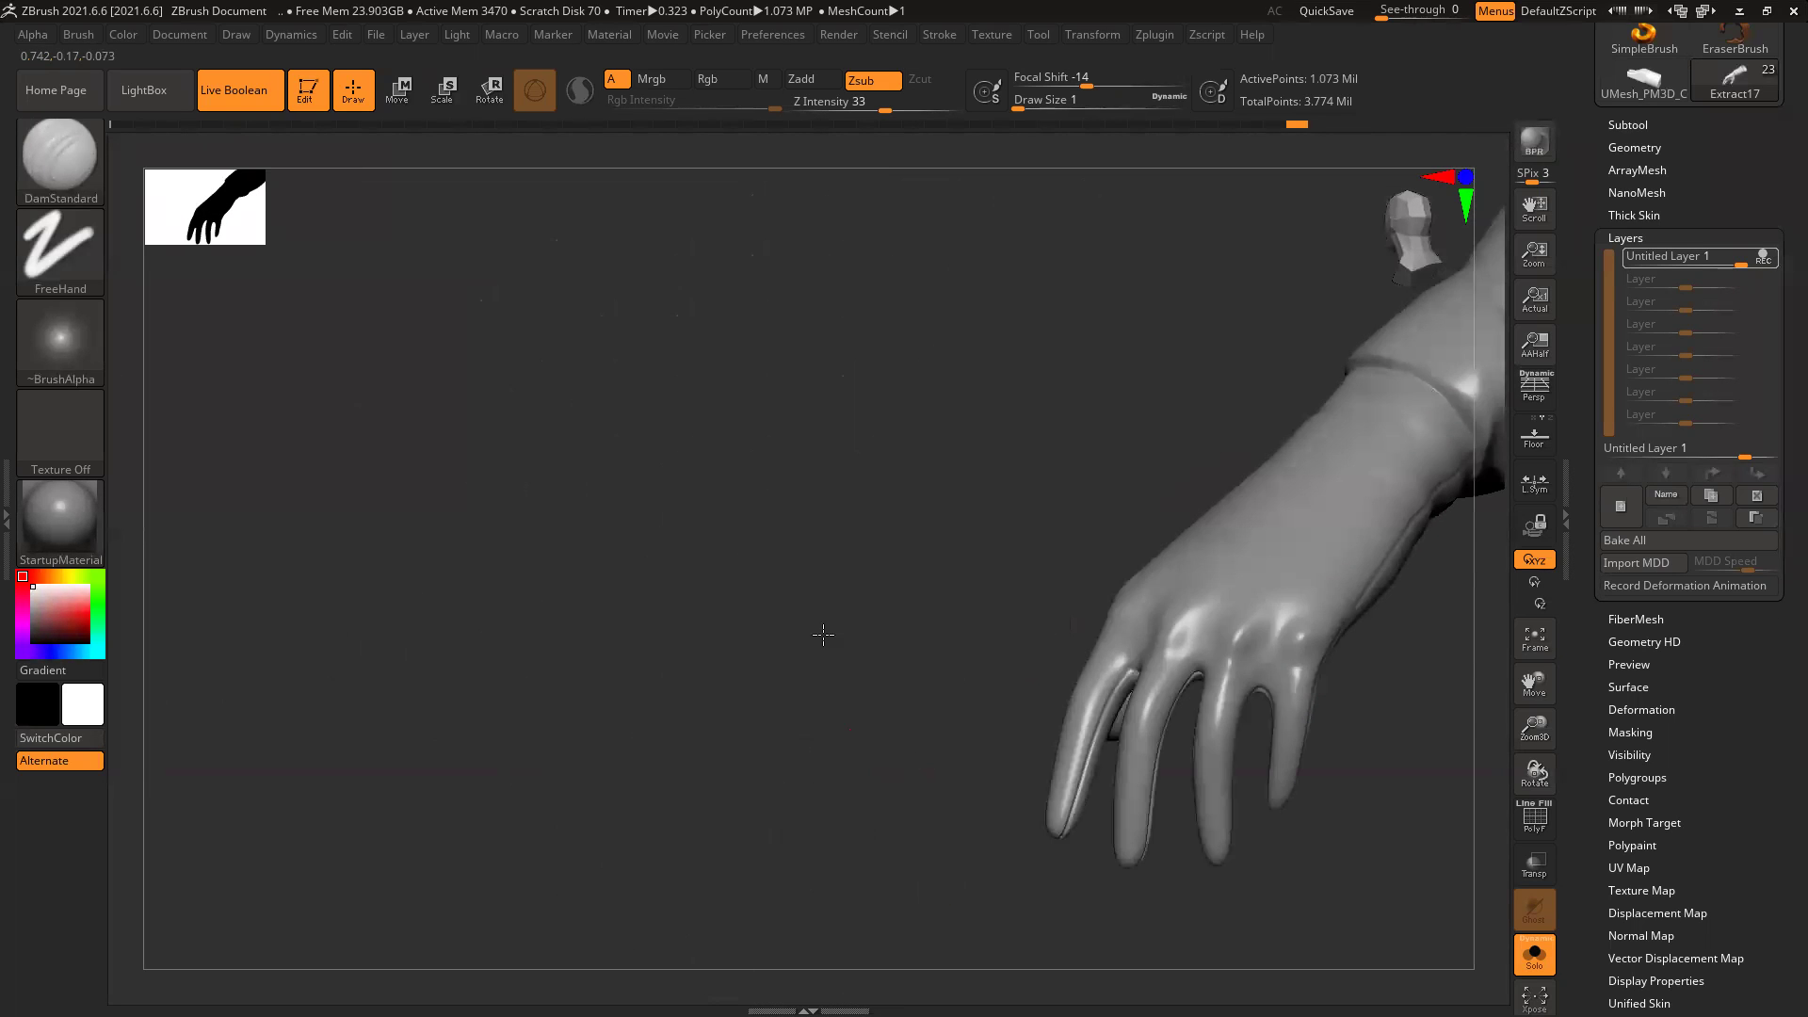
left_click_drag(533, 533, 932, 590)
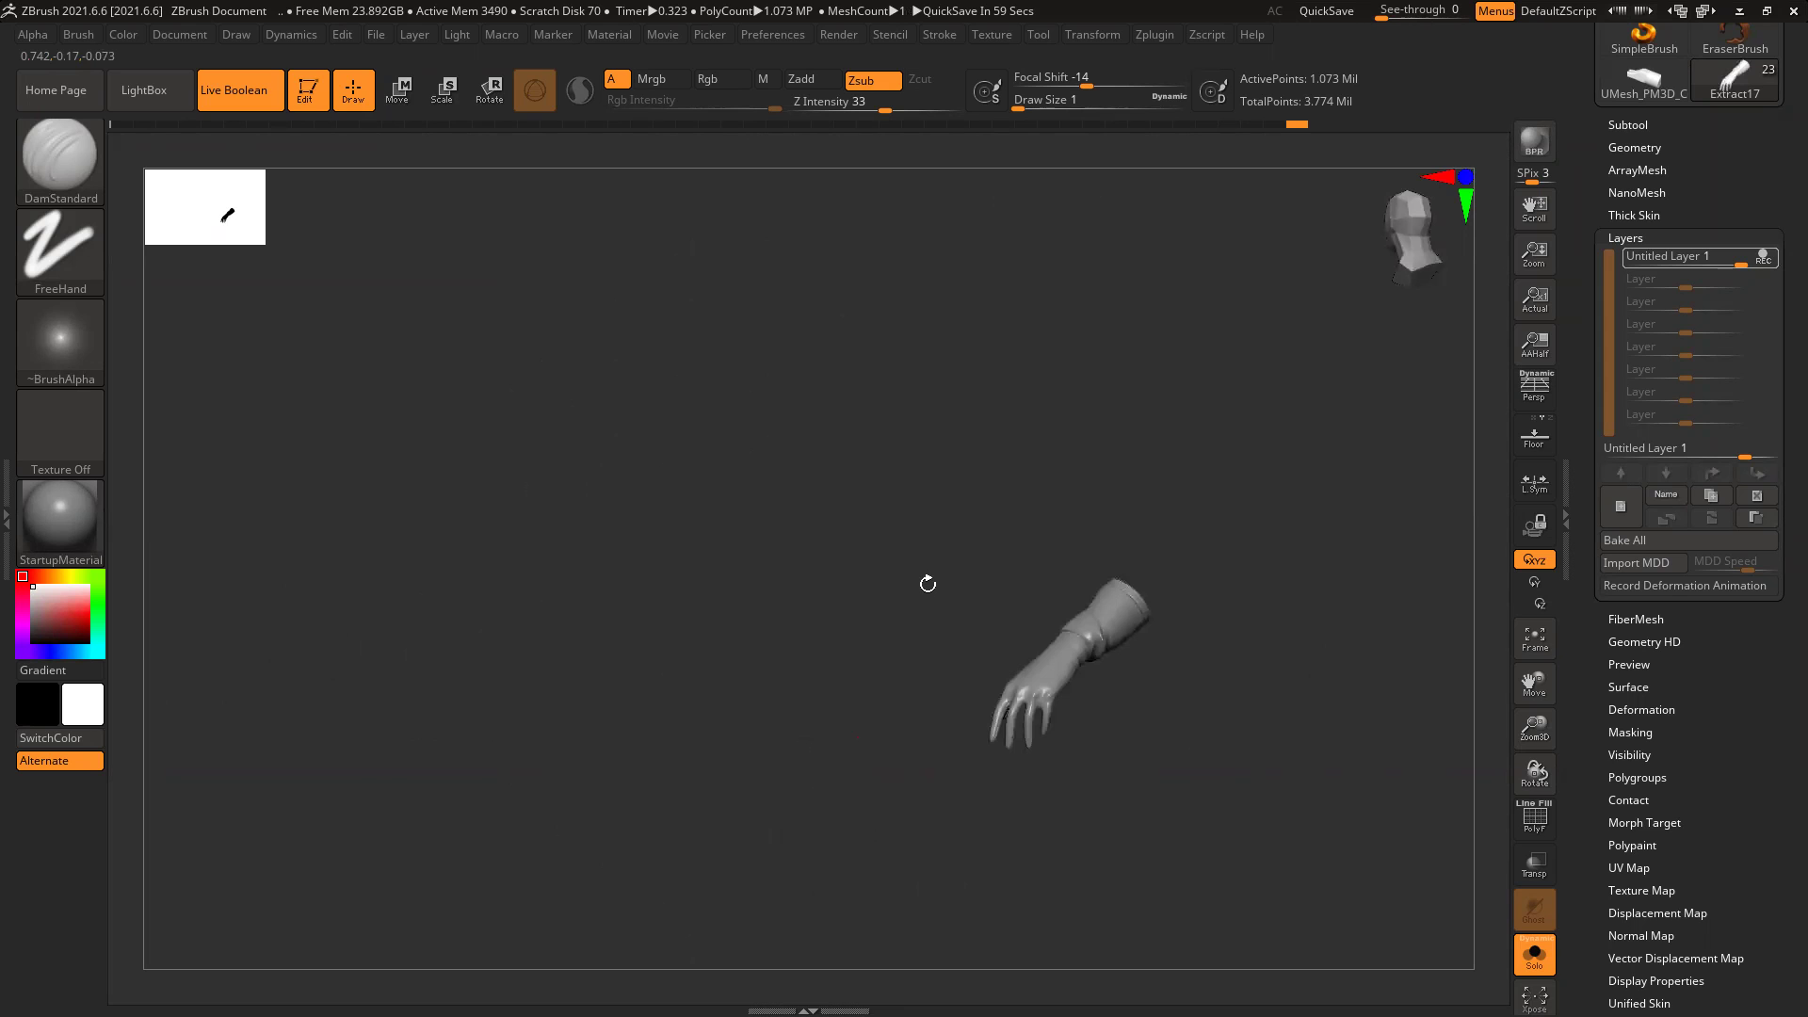
Step: Switch to the MaskPen brush and recentre the whole glove in the view
key("b")
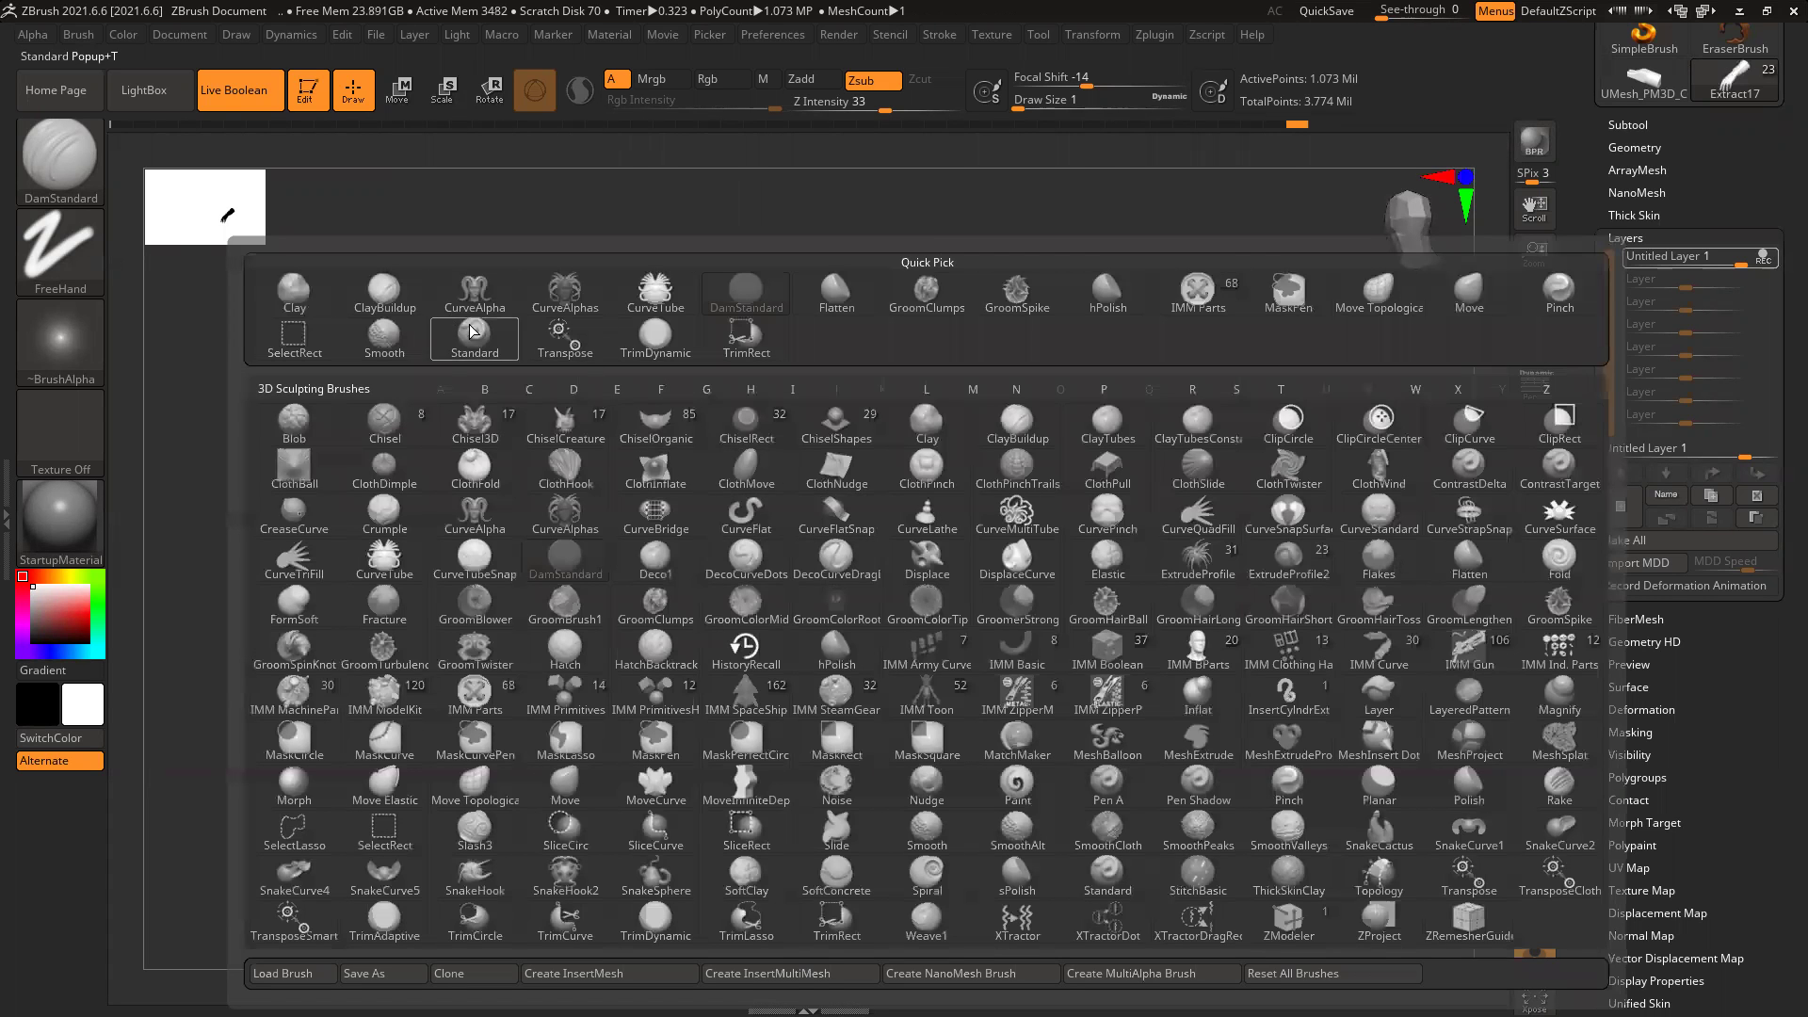
key("m")
key("p")
mouse_move(1059, 759)
left_mouse_down("alt")
mouse_move(803, 638)
mouse_move(857, 668)
mouse_move(908, 646)
mouse_move(932, 695)
mouse_move(780, 566)
left_mouse_up("alt")
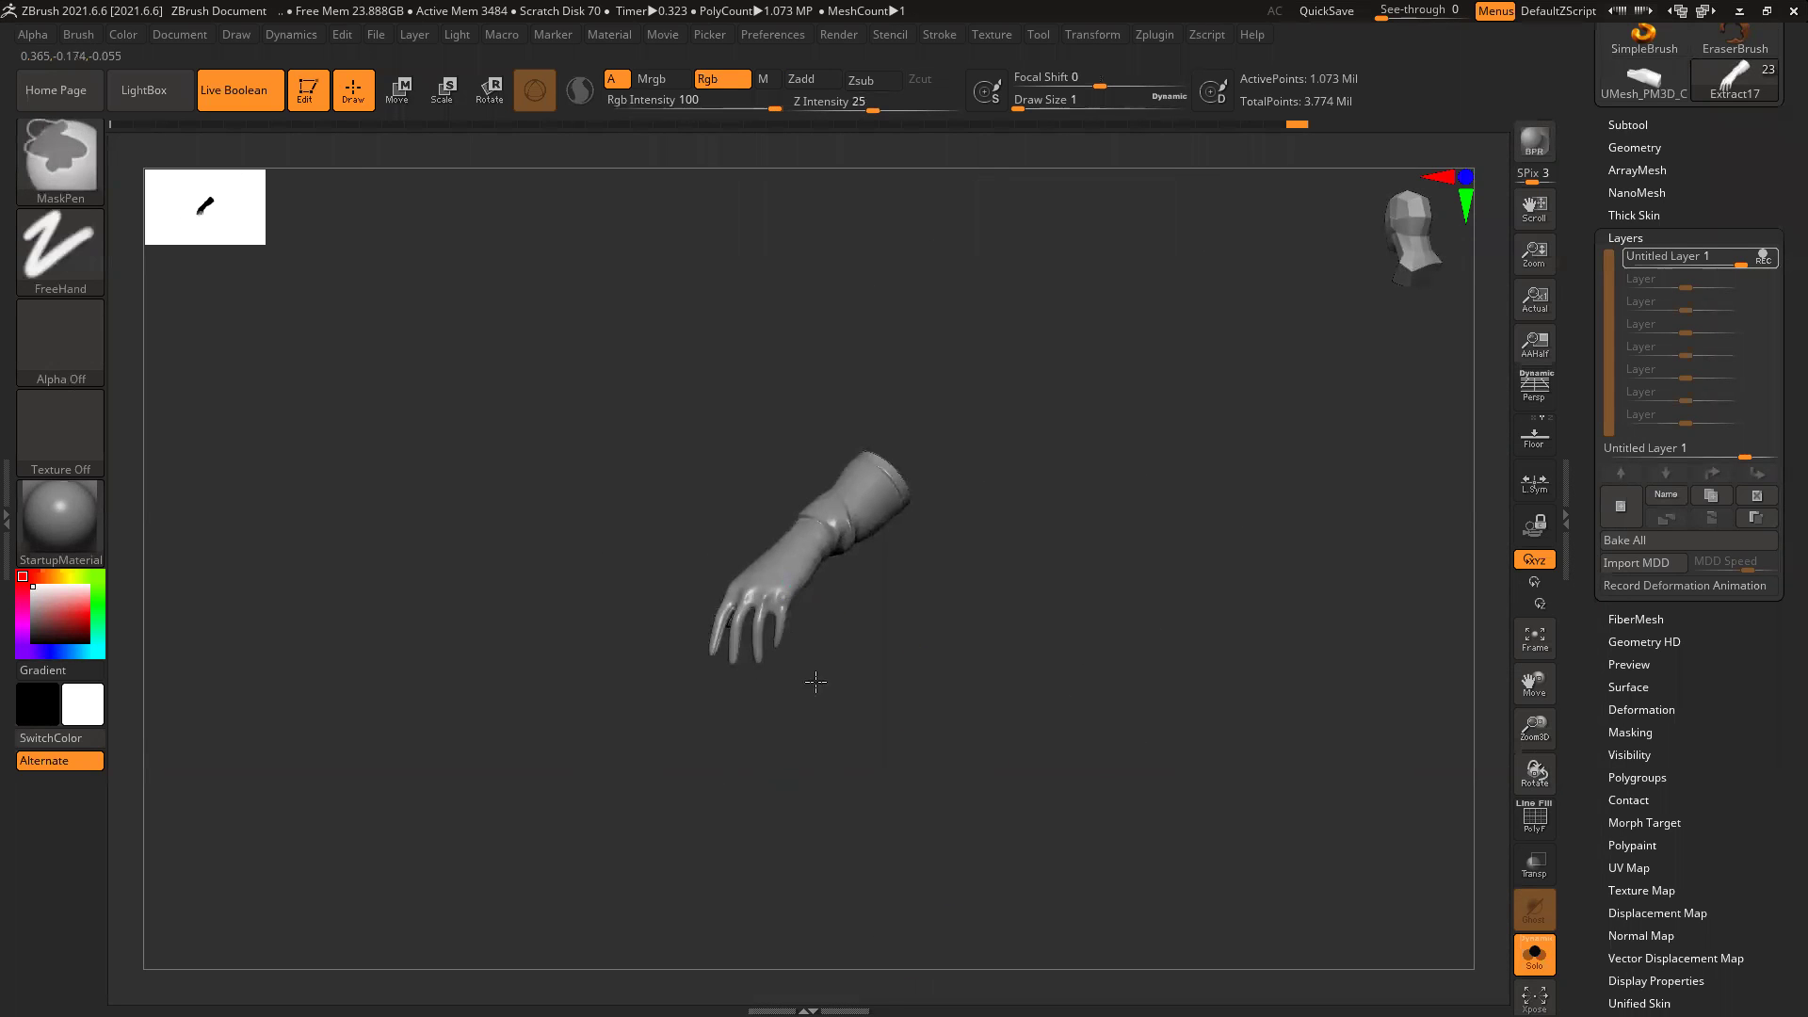
Step: Check the fingers up close and turn off Solo to show the glove together with the rest of the character
right_click_drag(815, 682, 1024, 957, "ctrl")
mouse_move(772, 735)
right_mouse_down("alt")
mouse_move(824, 654)
mouse_move(859, 741)
mouse_move(941, 716)
mouse_move(937, 569)
mouse_move(1021, 593)
right_mouse_up("alt")
key("shift")
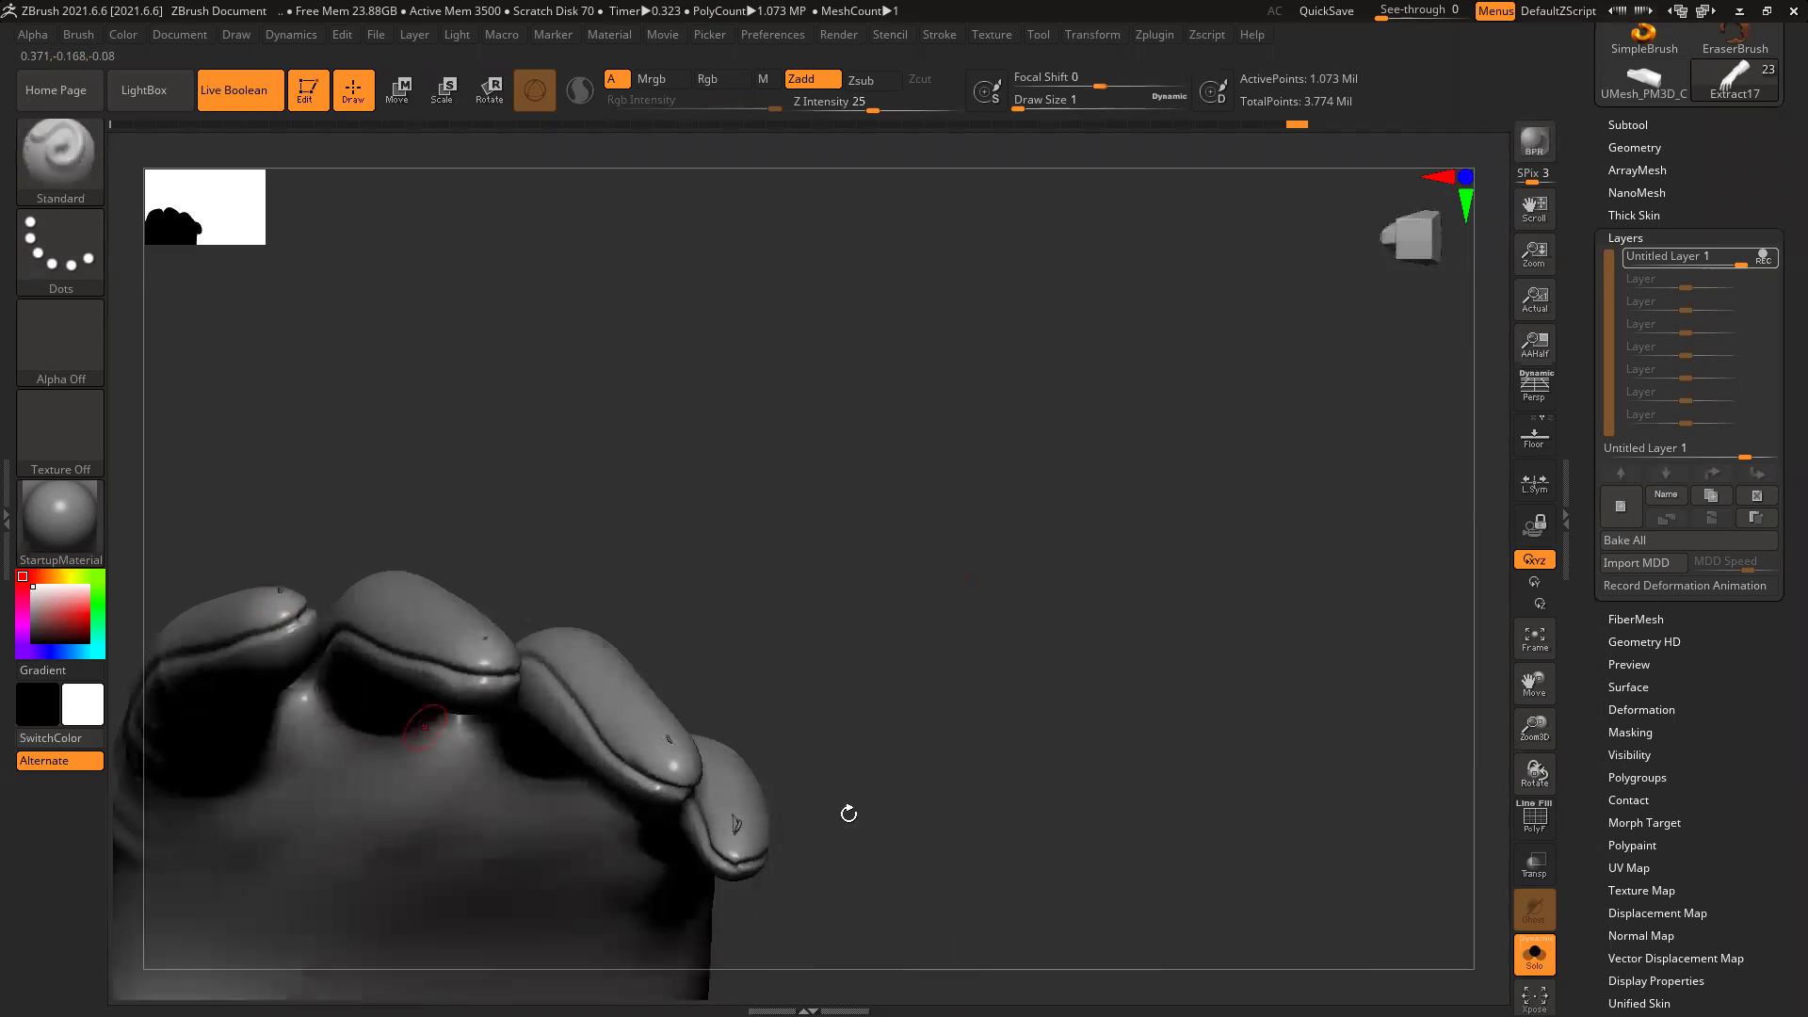
left_click(1281, 124)
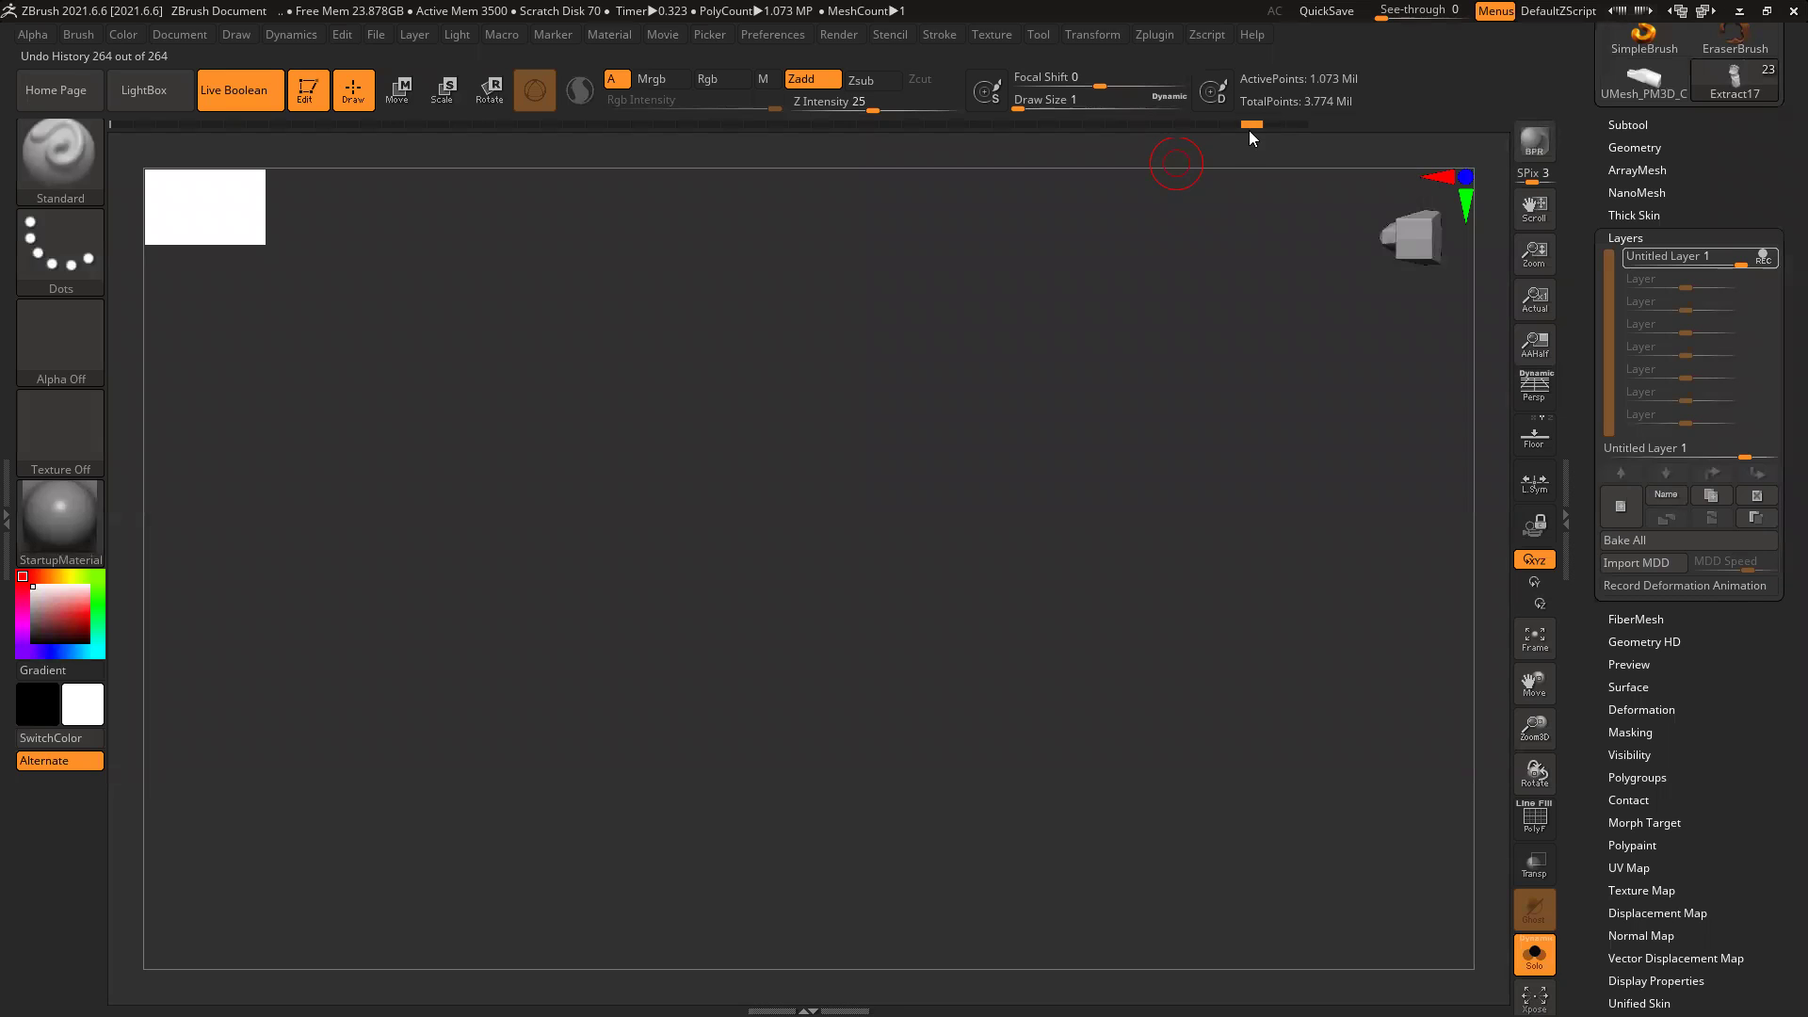
right_click_drag(1247, 509, 405, 311, "ctrl")
right_click_drag(920, 472, 1294, 512)
left_click(1535, 957)
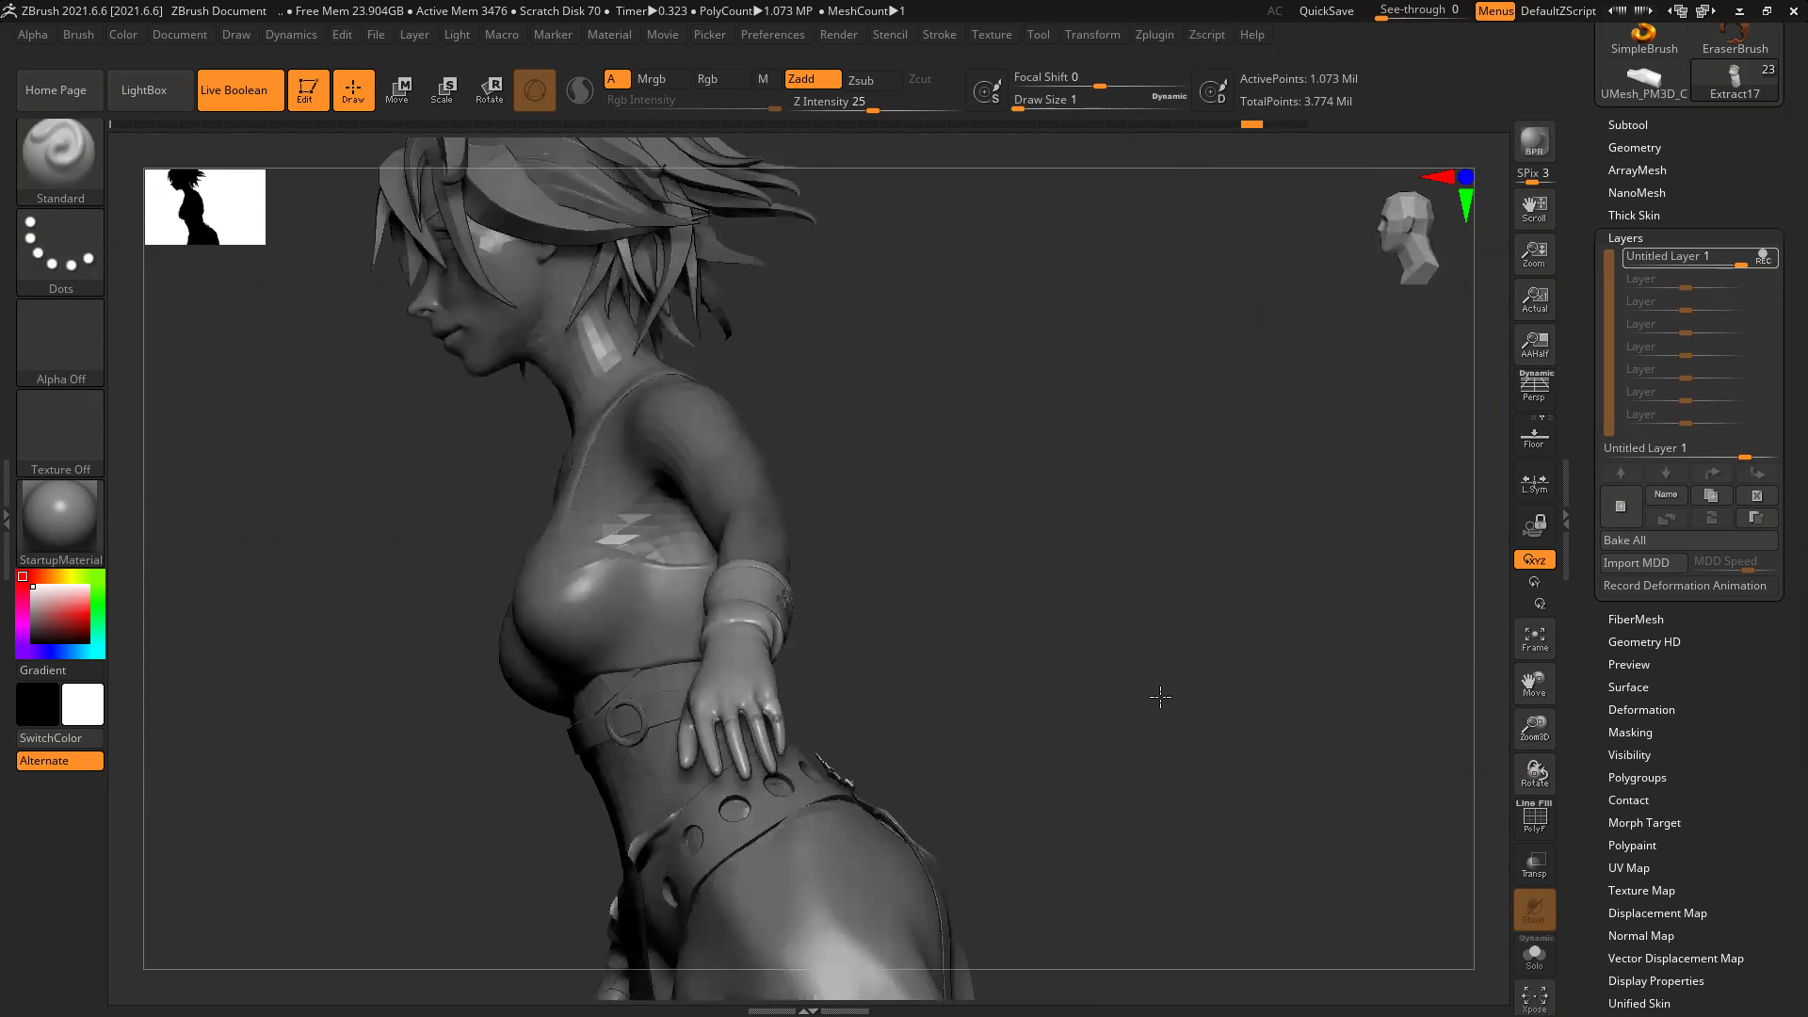
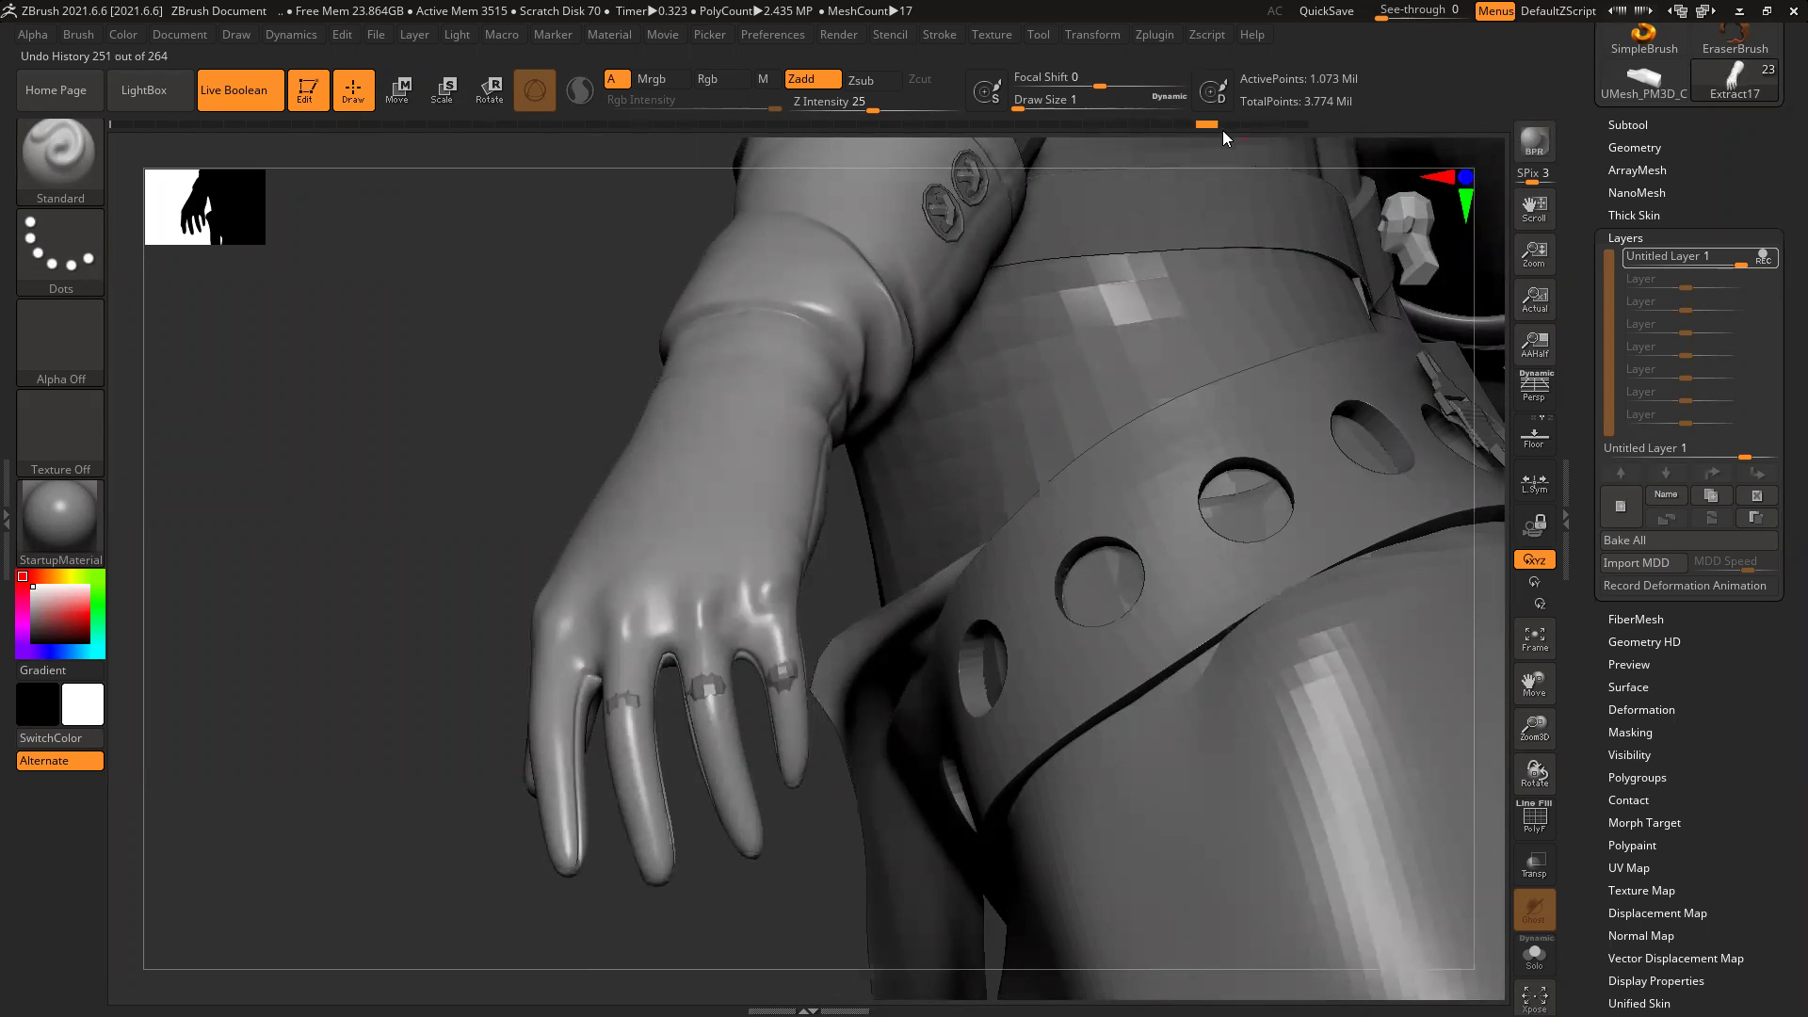
Step: Restore a later glove state from the undo history and build up the finger bases with Standard at draw size 7 to cover the poking-through patches
left_click(1302, 130)
left_click(1271, 130)
mouse_move(703, 695)
right_mouse_down("alt")
mouse_move(702, 568)
mouse_move(829, 680)
right_mouse_up("alt")
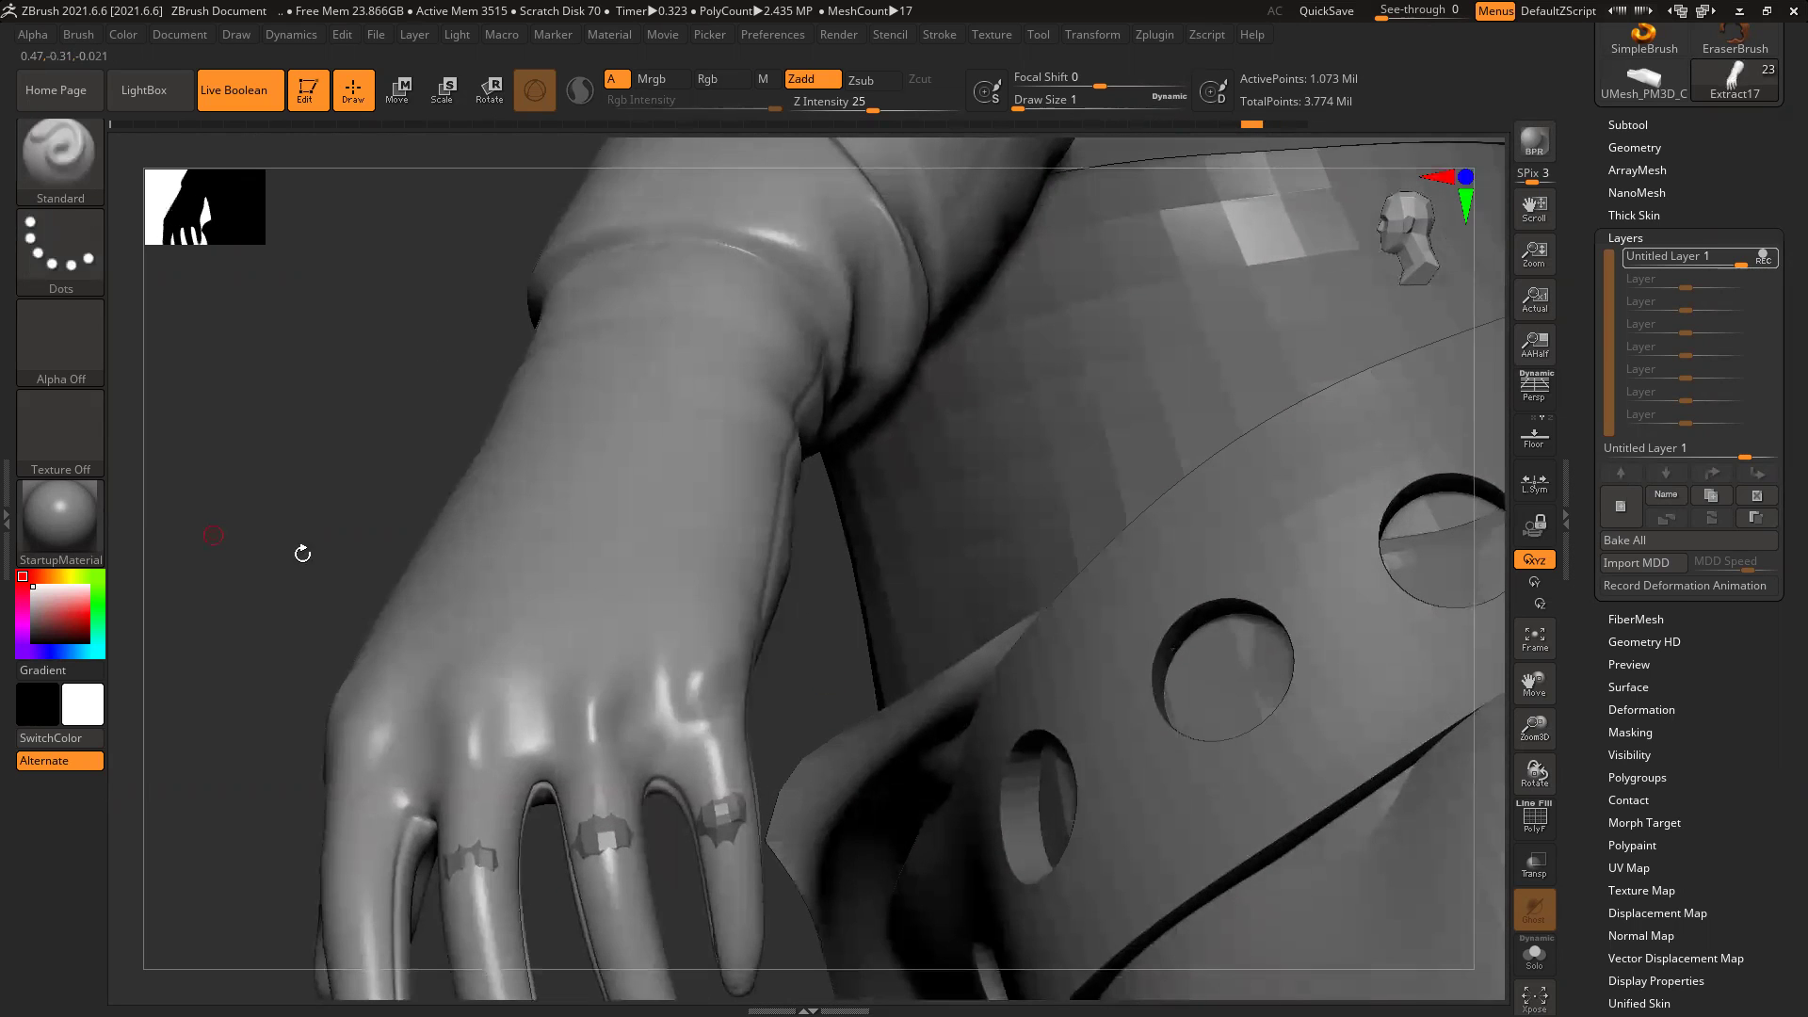
mouse_move(302, 461)
right_mouse_down("alt")
mouse_move(321, 295)
mouse_move(339, 303)
right_mouse_up("alt")
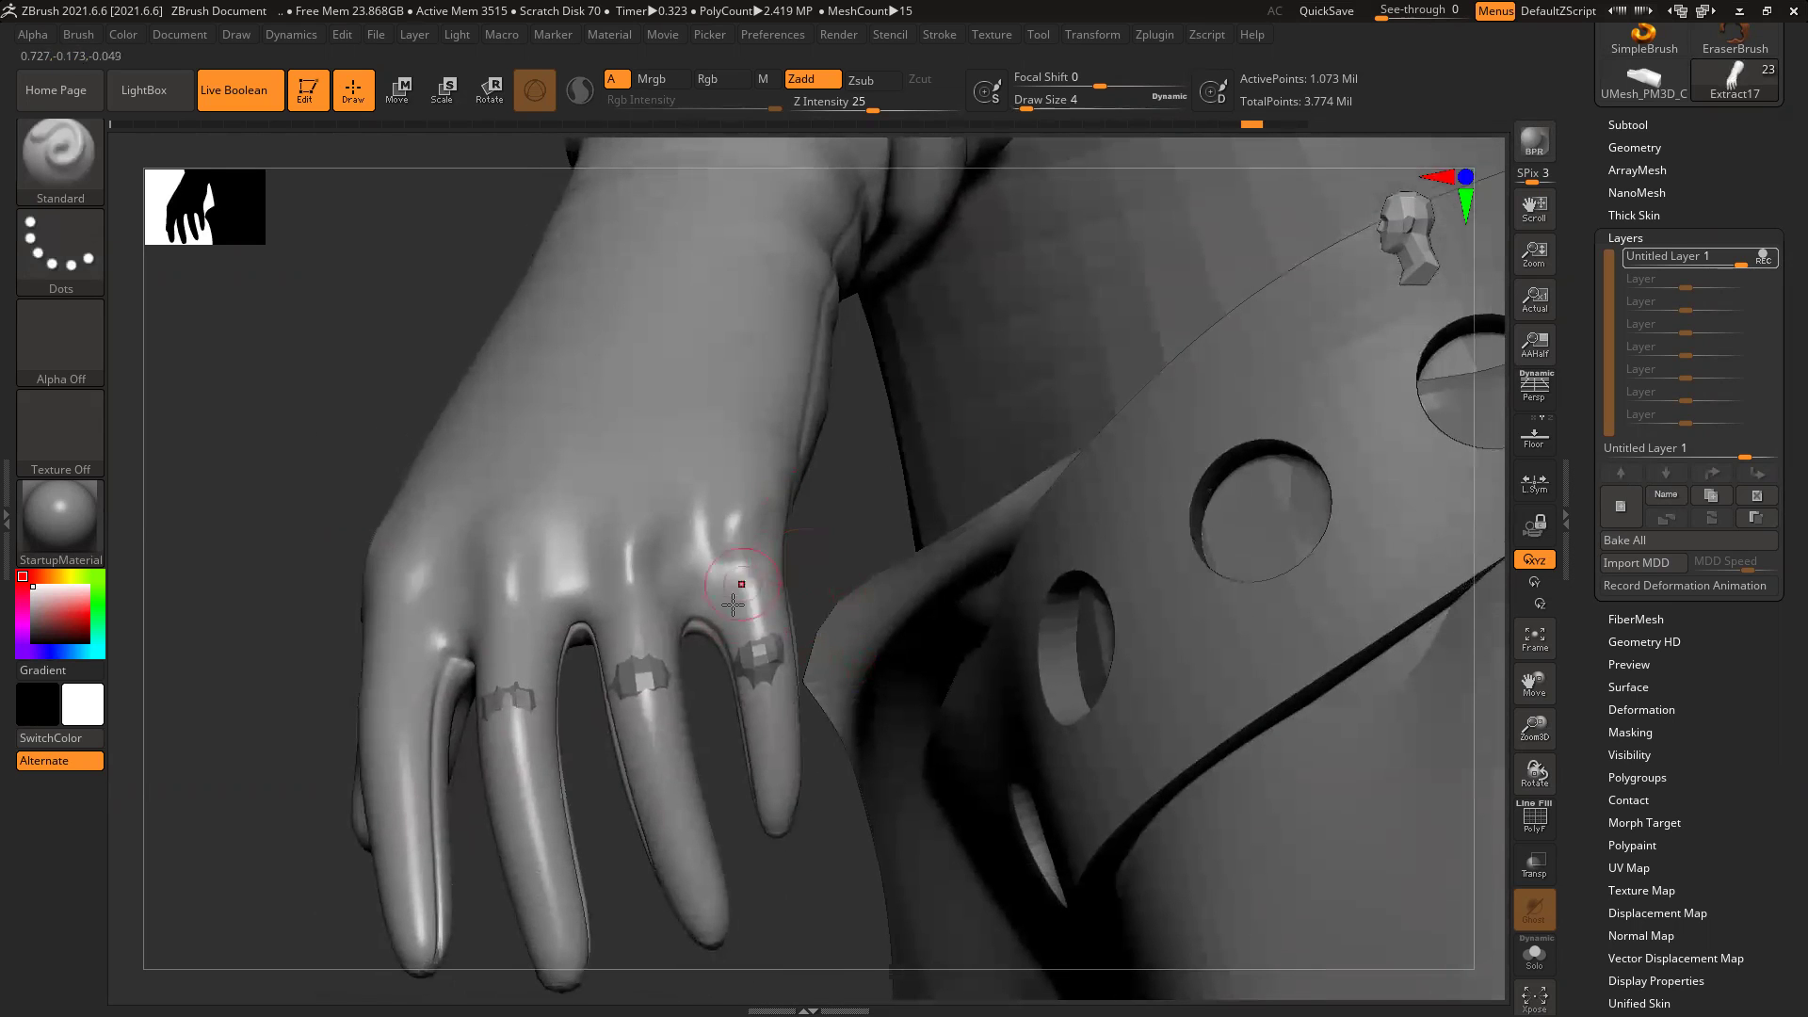
left_click_drag(761, 669, 767, 652)
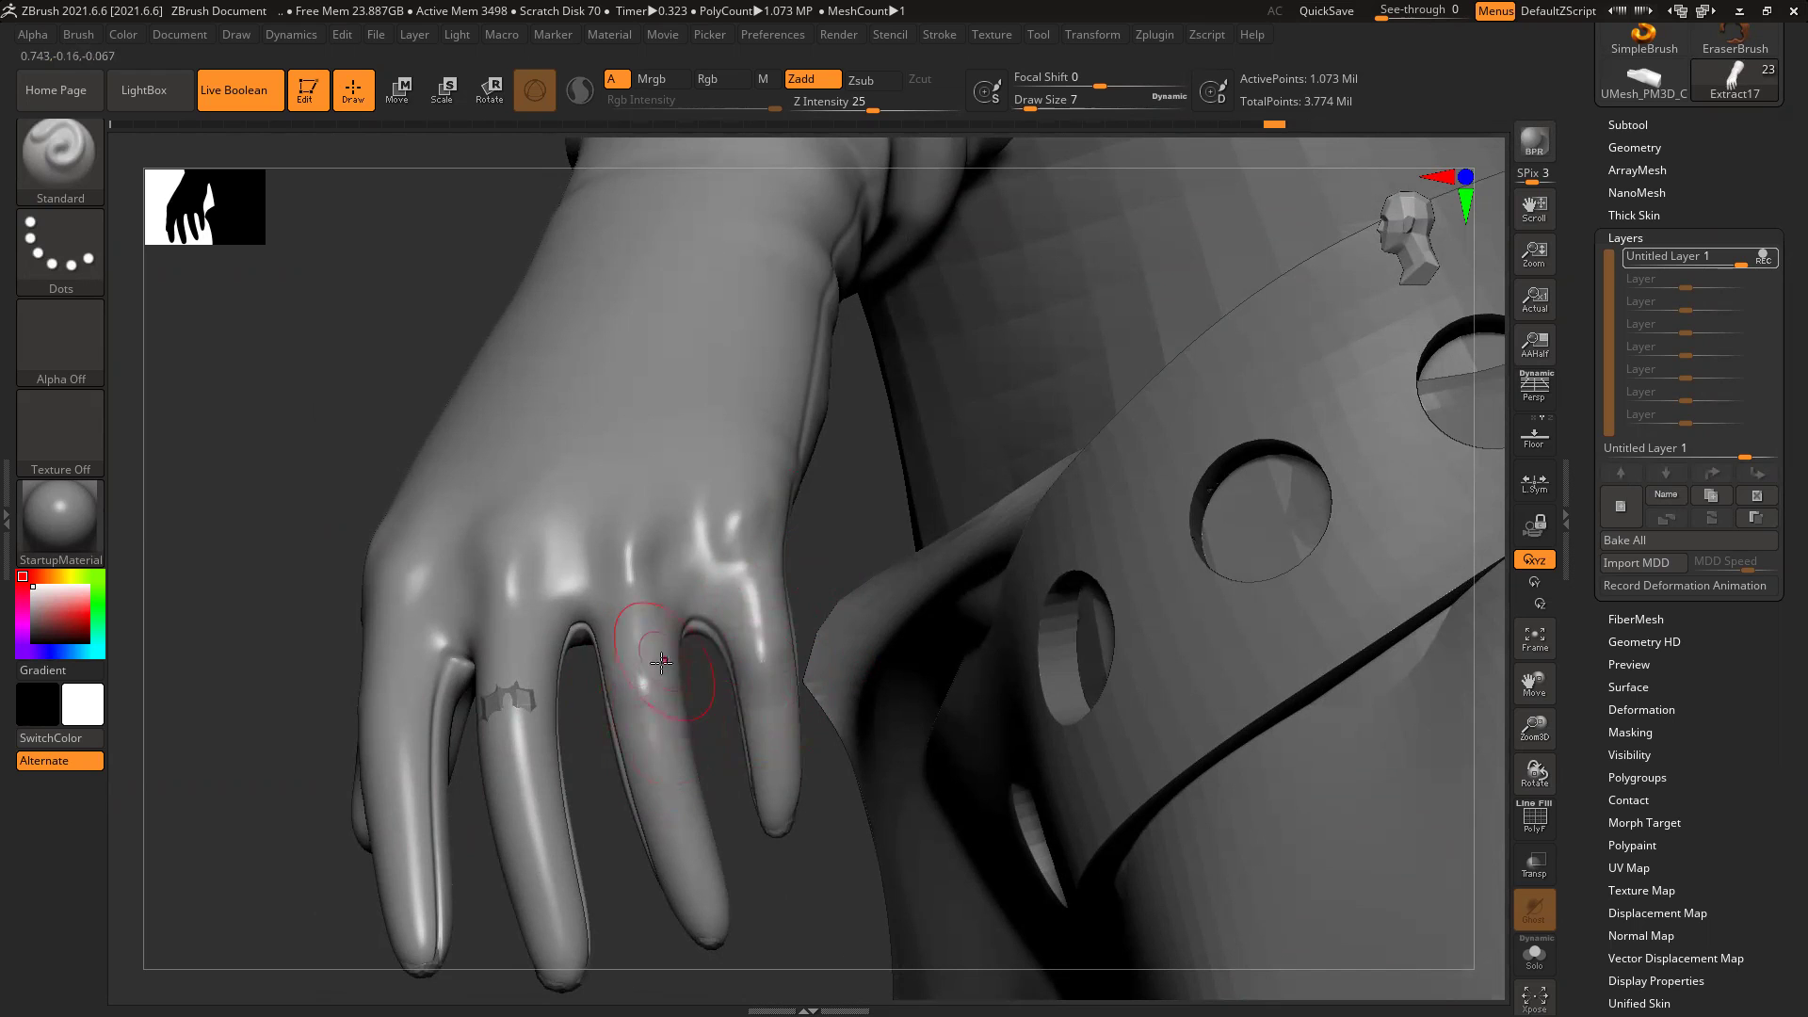
left_click_drag(482, 700, 486, 741)
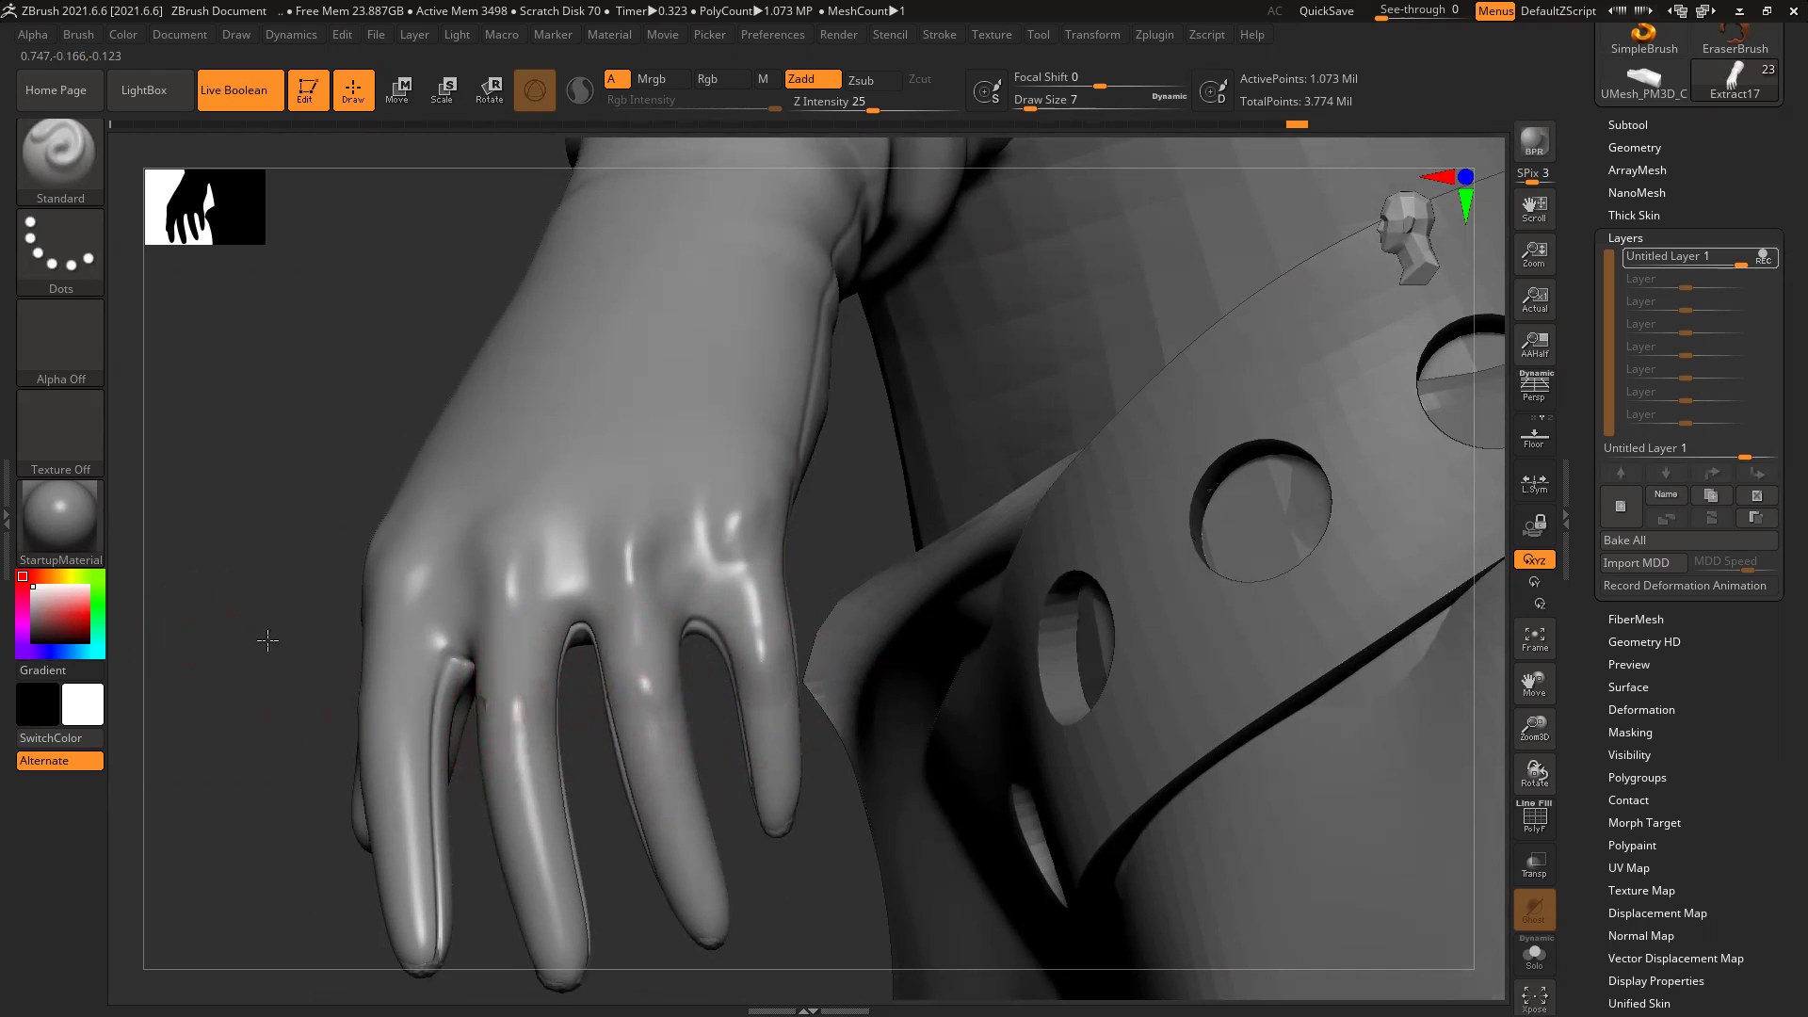
Step: Build up the glove's fingertips with the Standard brush to cover the hand showing through, keeping a draw size of 7
left_click_drag(267, 640, 450, 650)
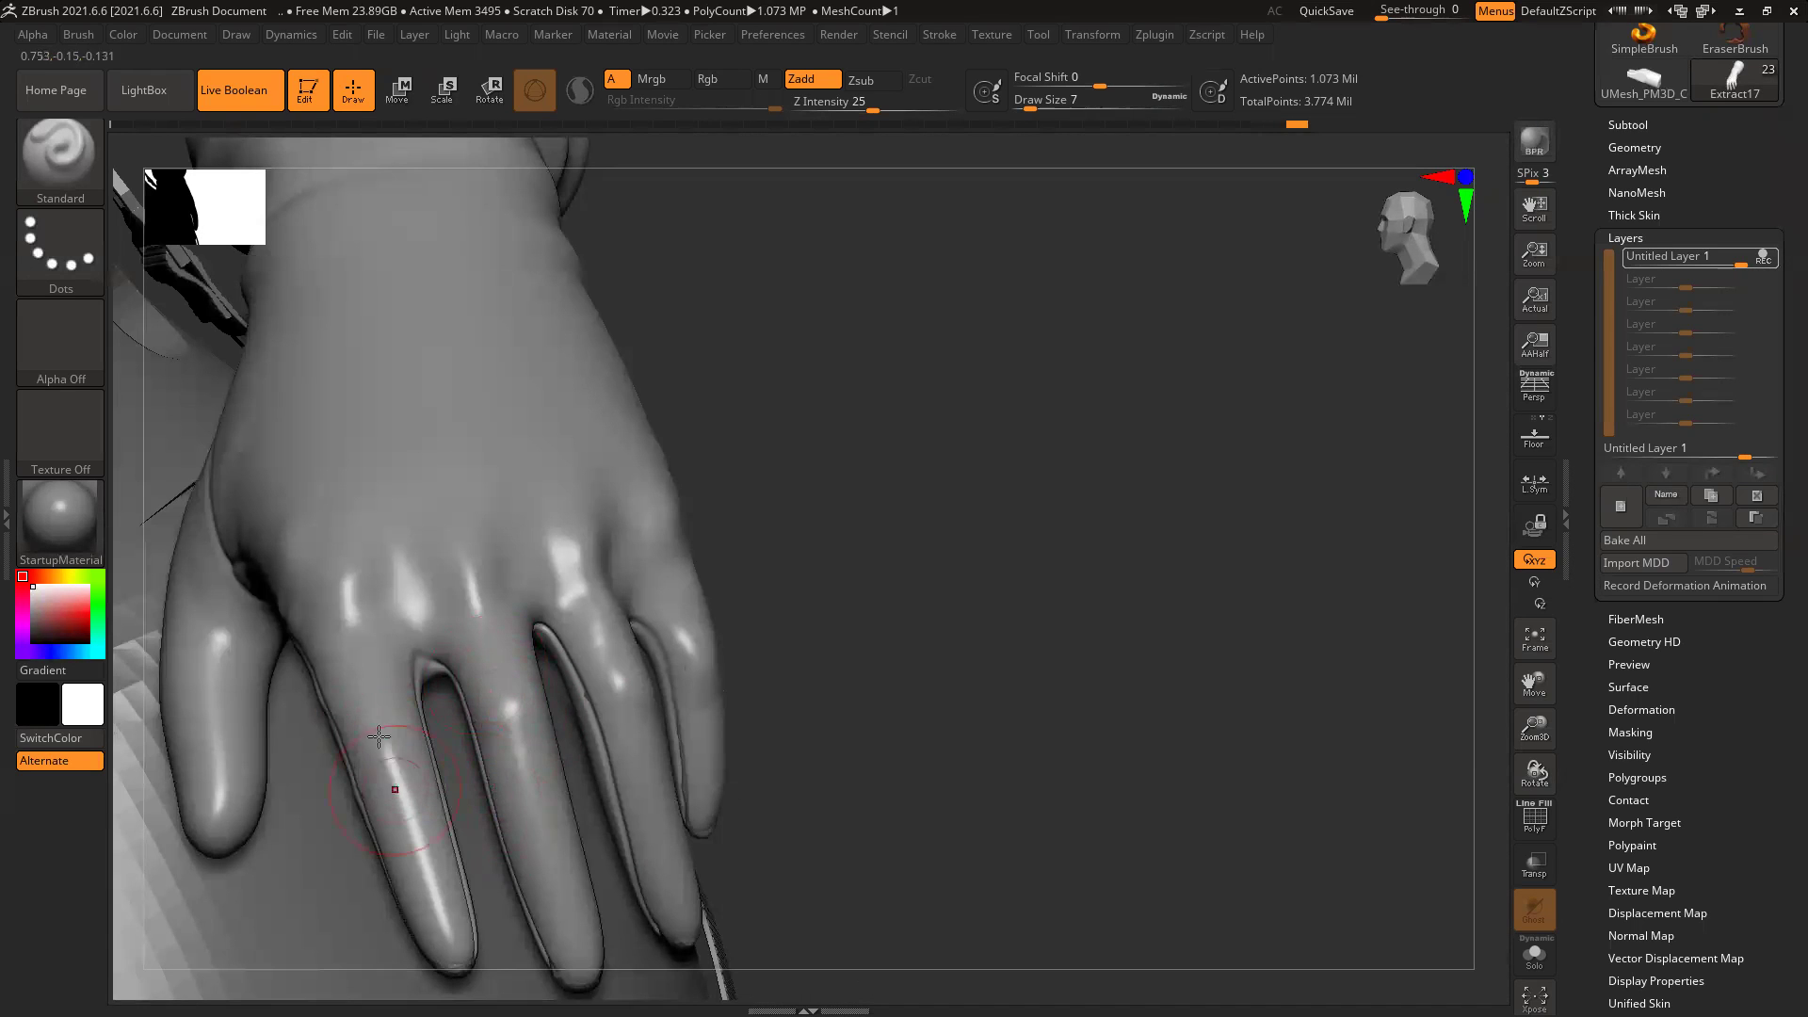
mouse_move(920, 597)
left_mouse_down()
mouse_move(898, 665)
mouse_move(731, 803)
left_mouse_up()
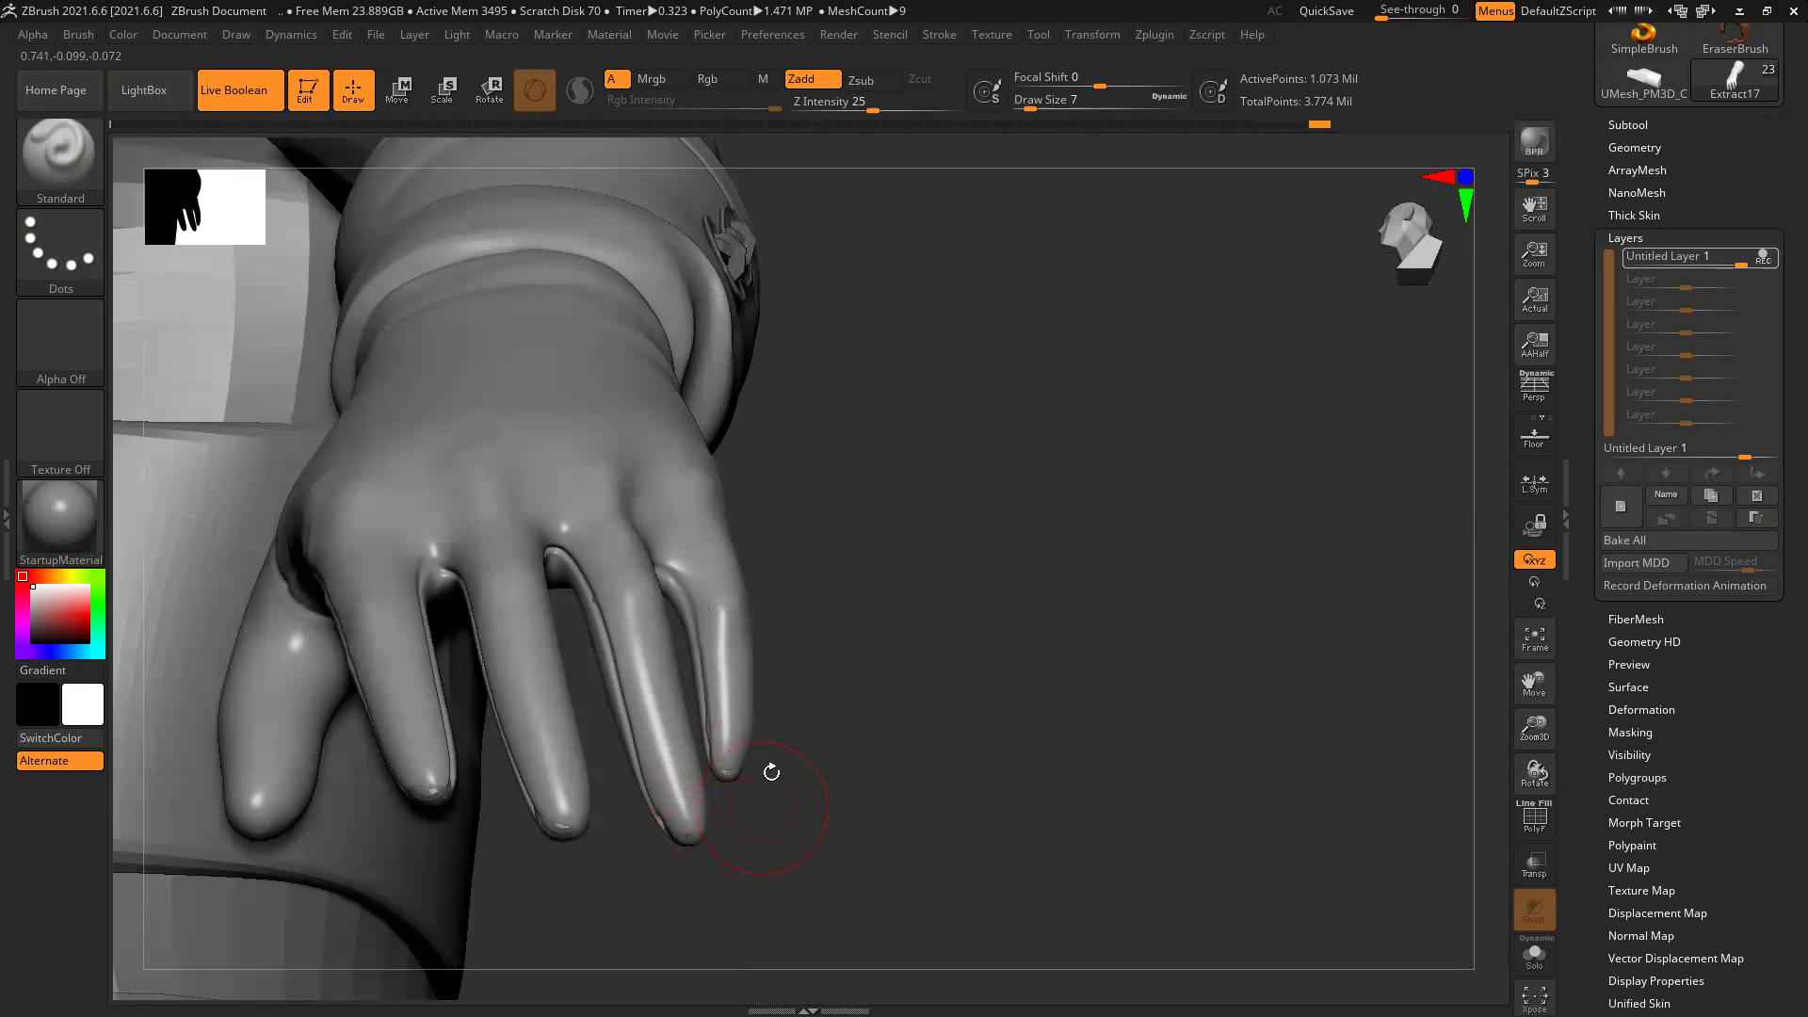
left_click_drag(751, 791, 775, 719)
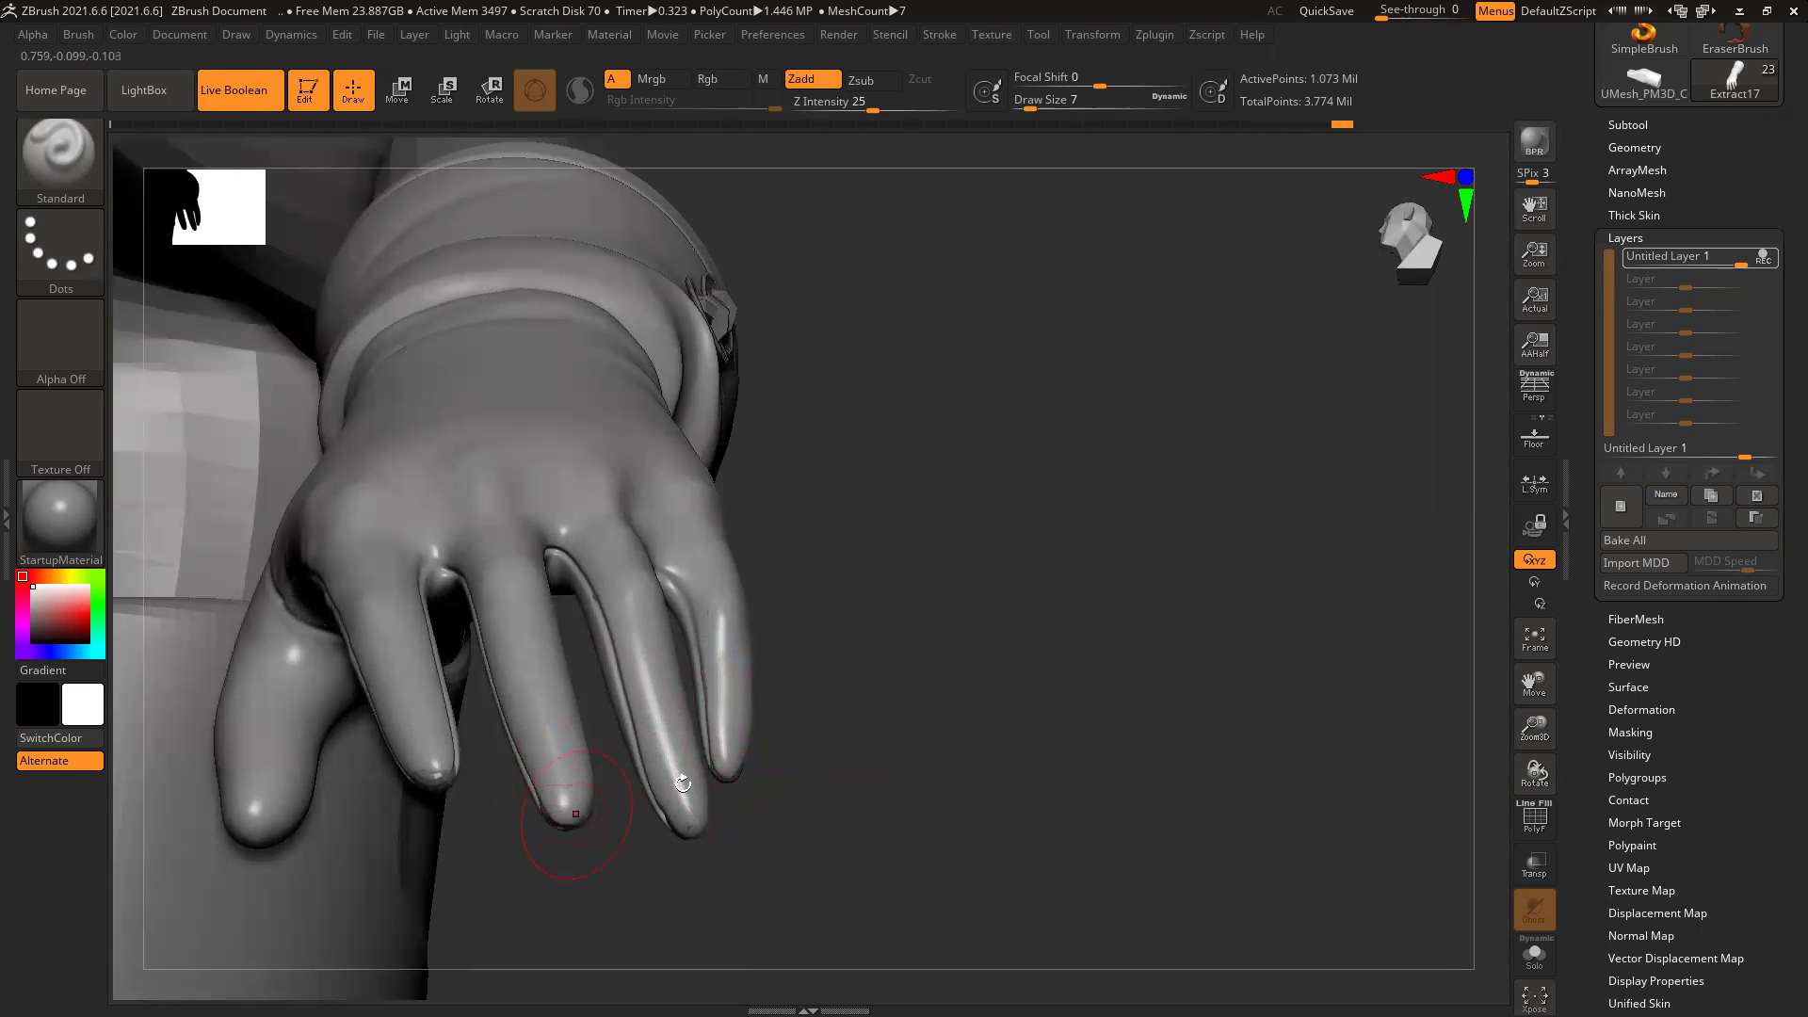
left_click_drag(684, 783, 884, 685)
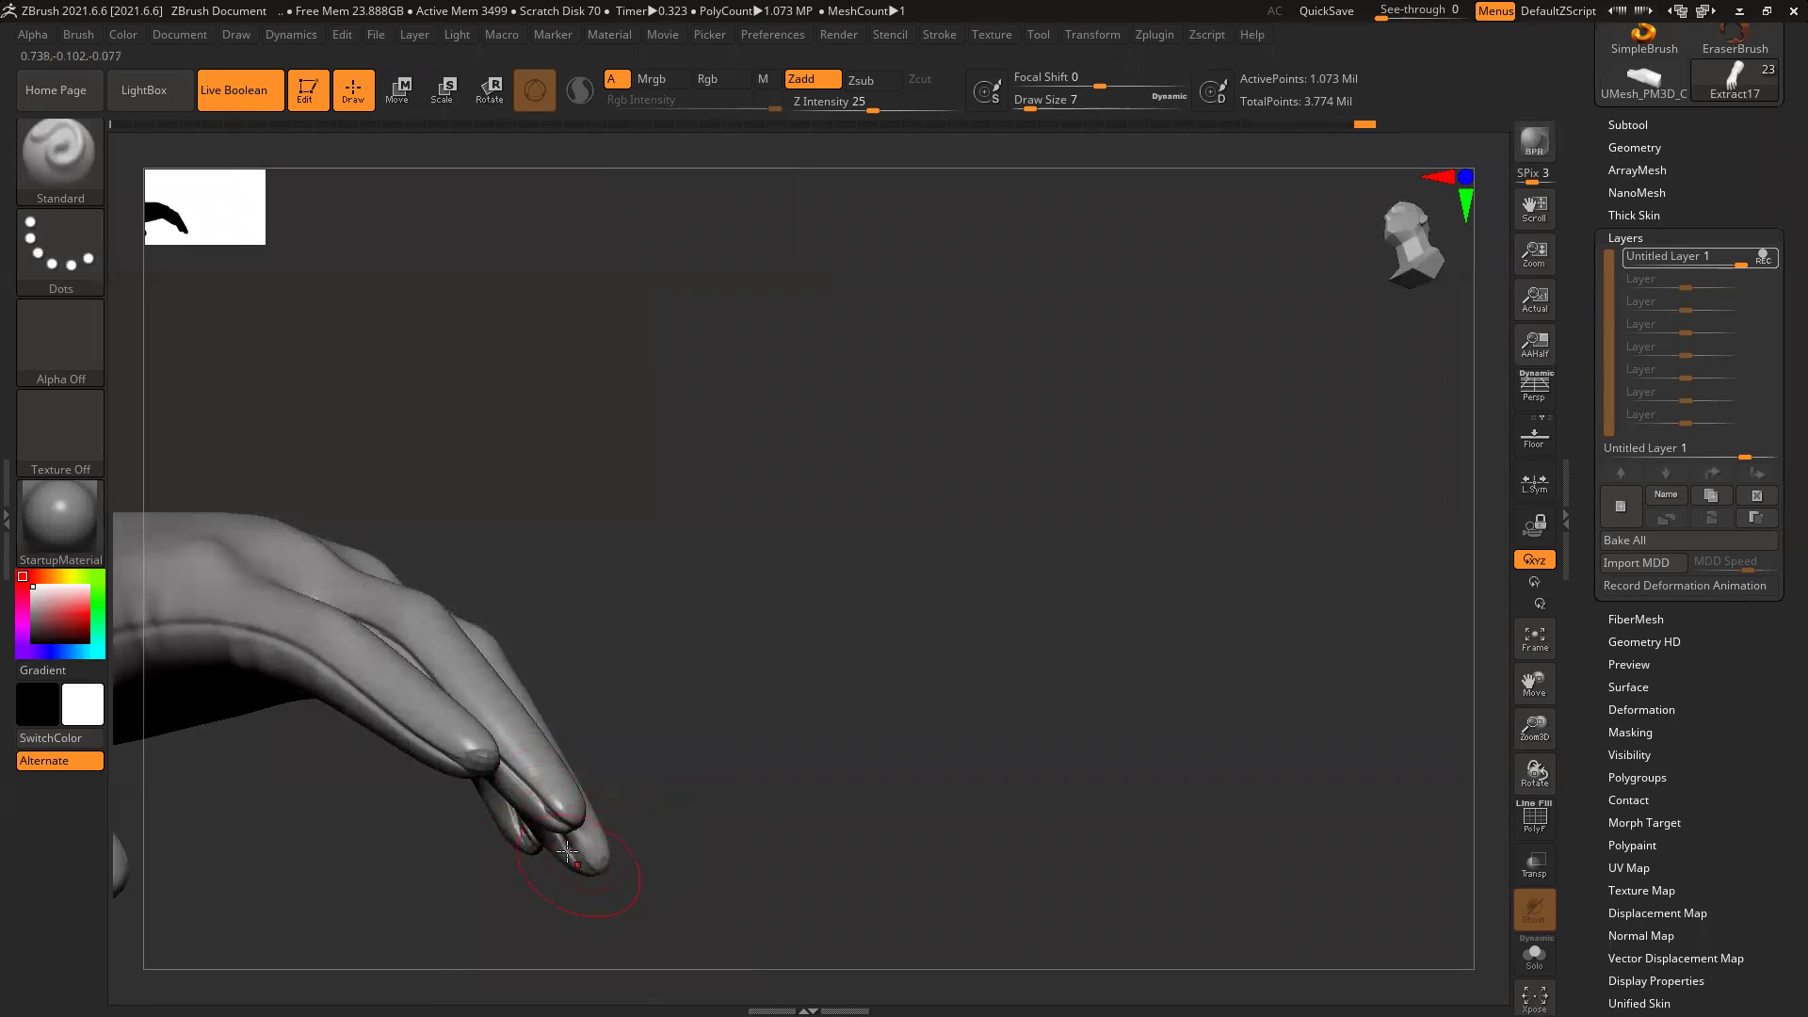
left_click_drag(471, 752, 499, 763)
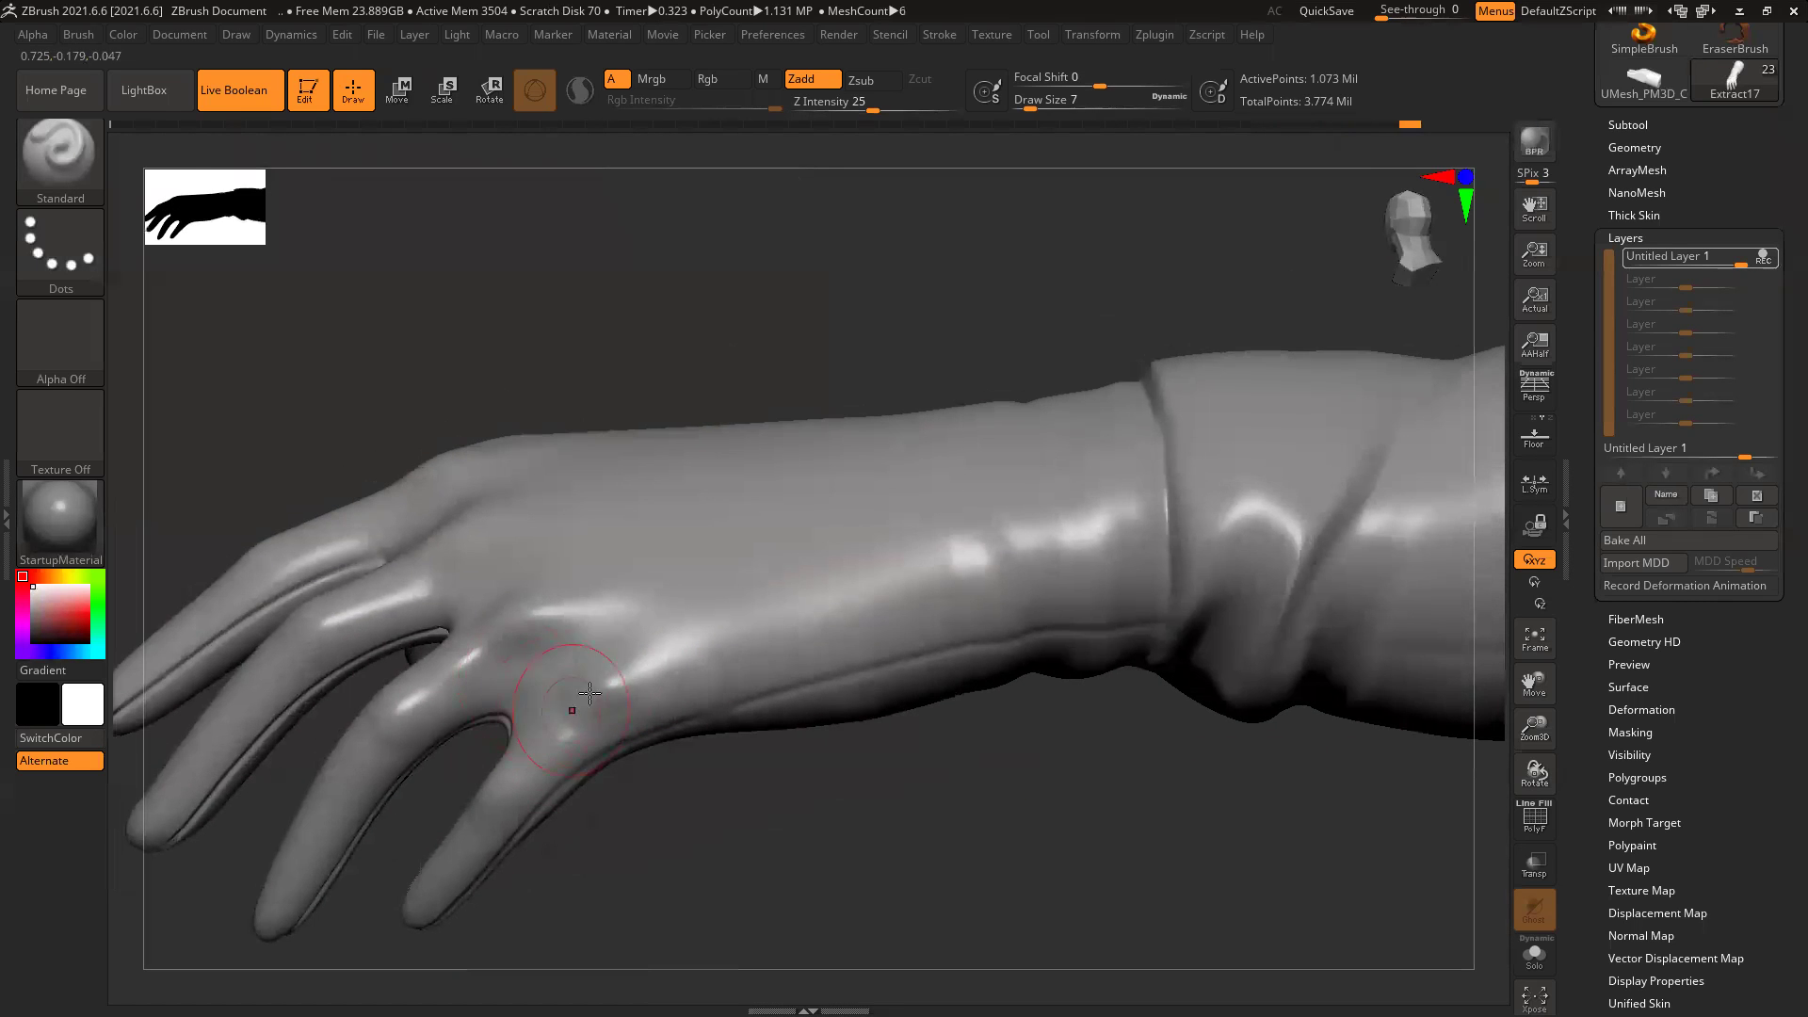
Step: Reduce the draw size to 1 and touch up the seam along the little-finger side of the hand
key("bracketleft")
key("bracketleft")
key("bracketleft")
key("bracketleft")
key("bracketleft")
key("bracketleft")
left_click_drag(765, 711, 736, 689)
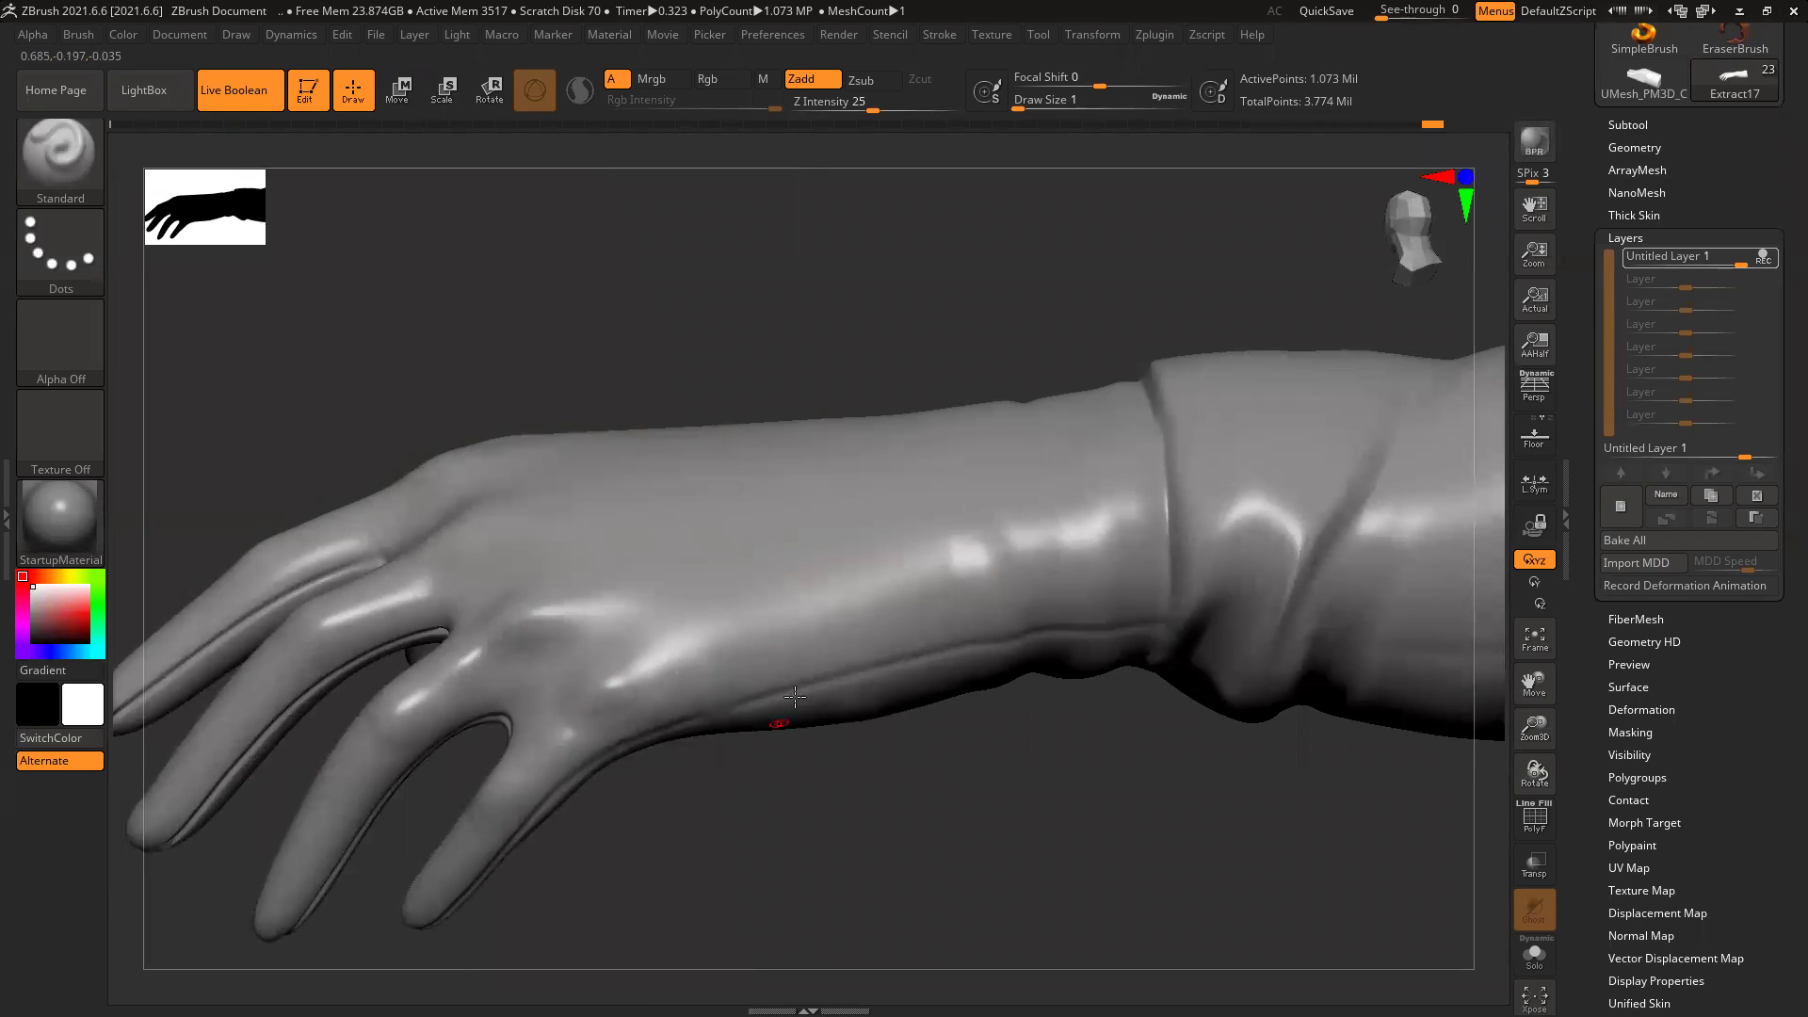
Step: Restore the draw size to 7 and quick-save the project
key("bracketright")
key("bracketright")
key("bracketright")
key("bracketright")
key("bracketright")
key("bracketright")
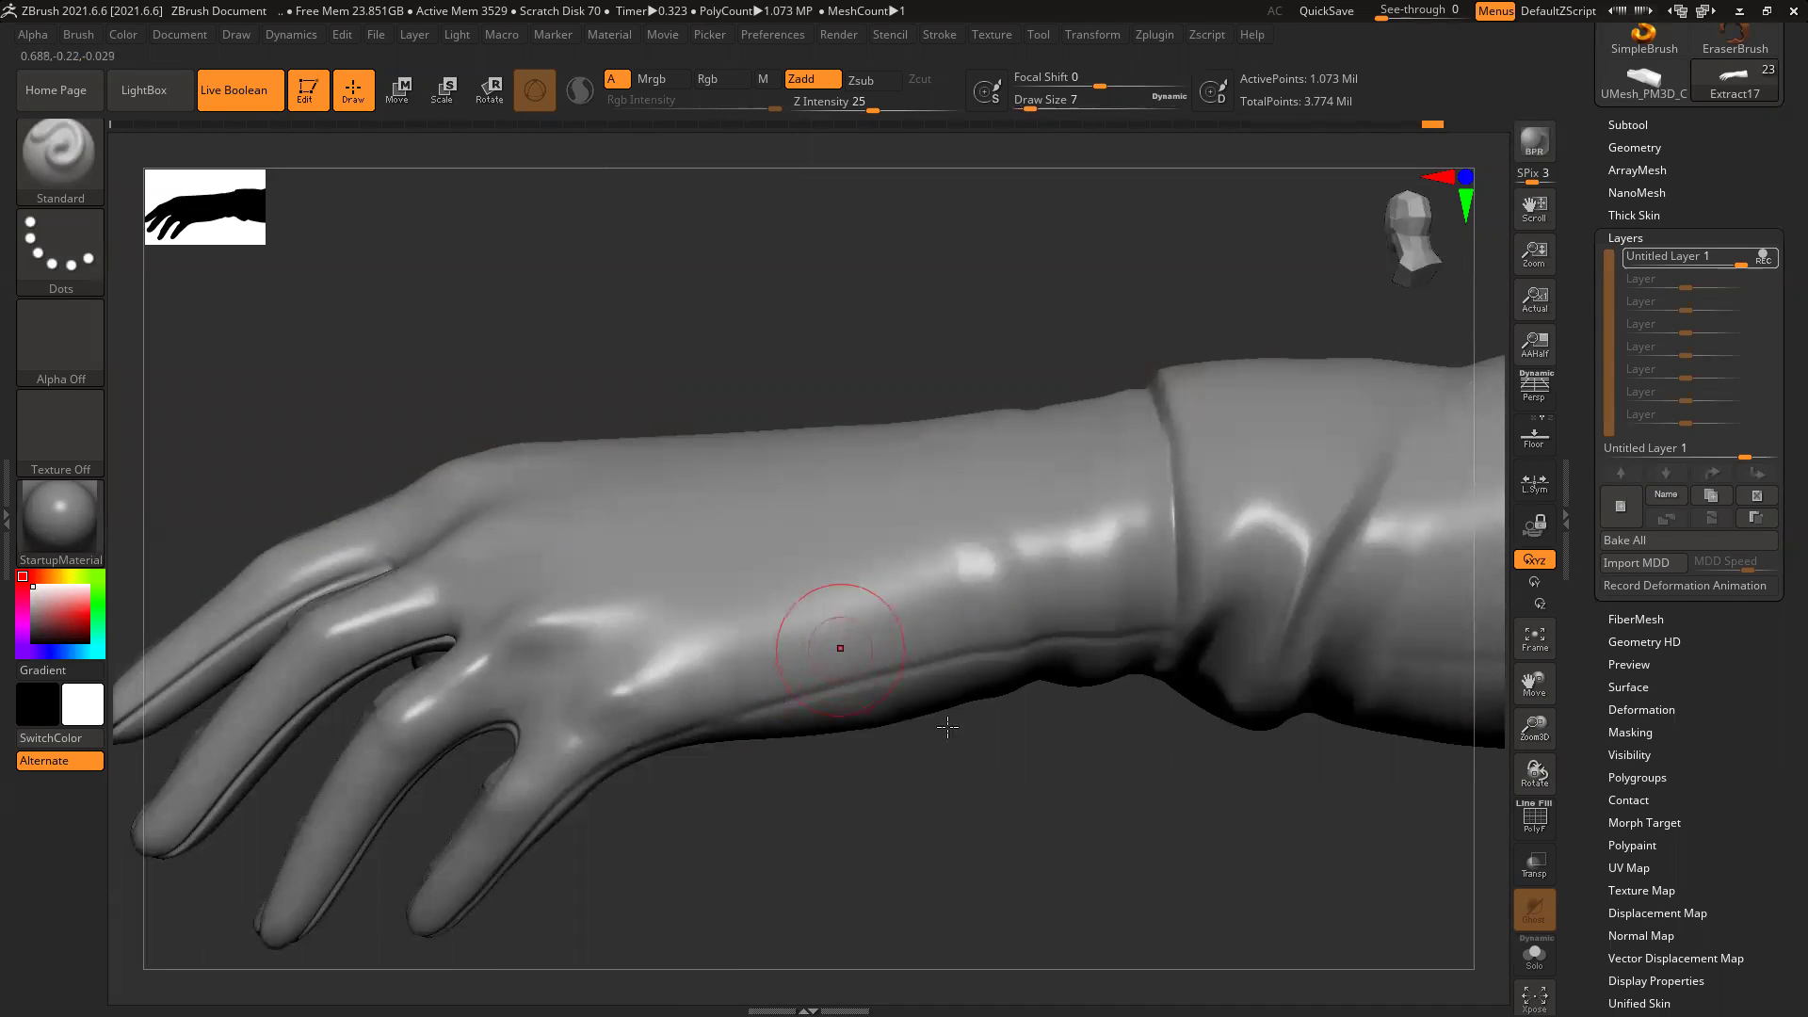
key("ctrl")
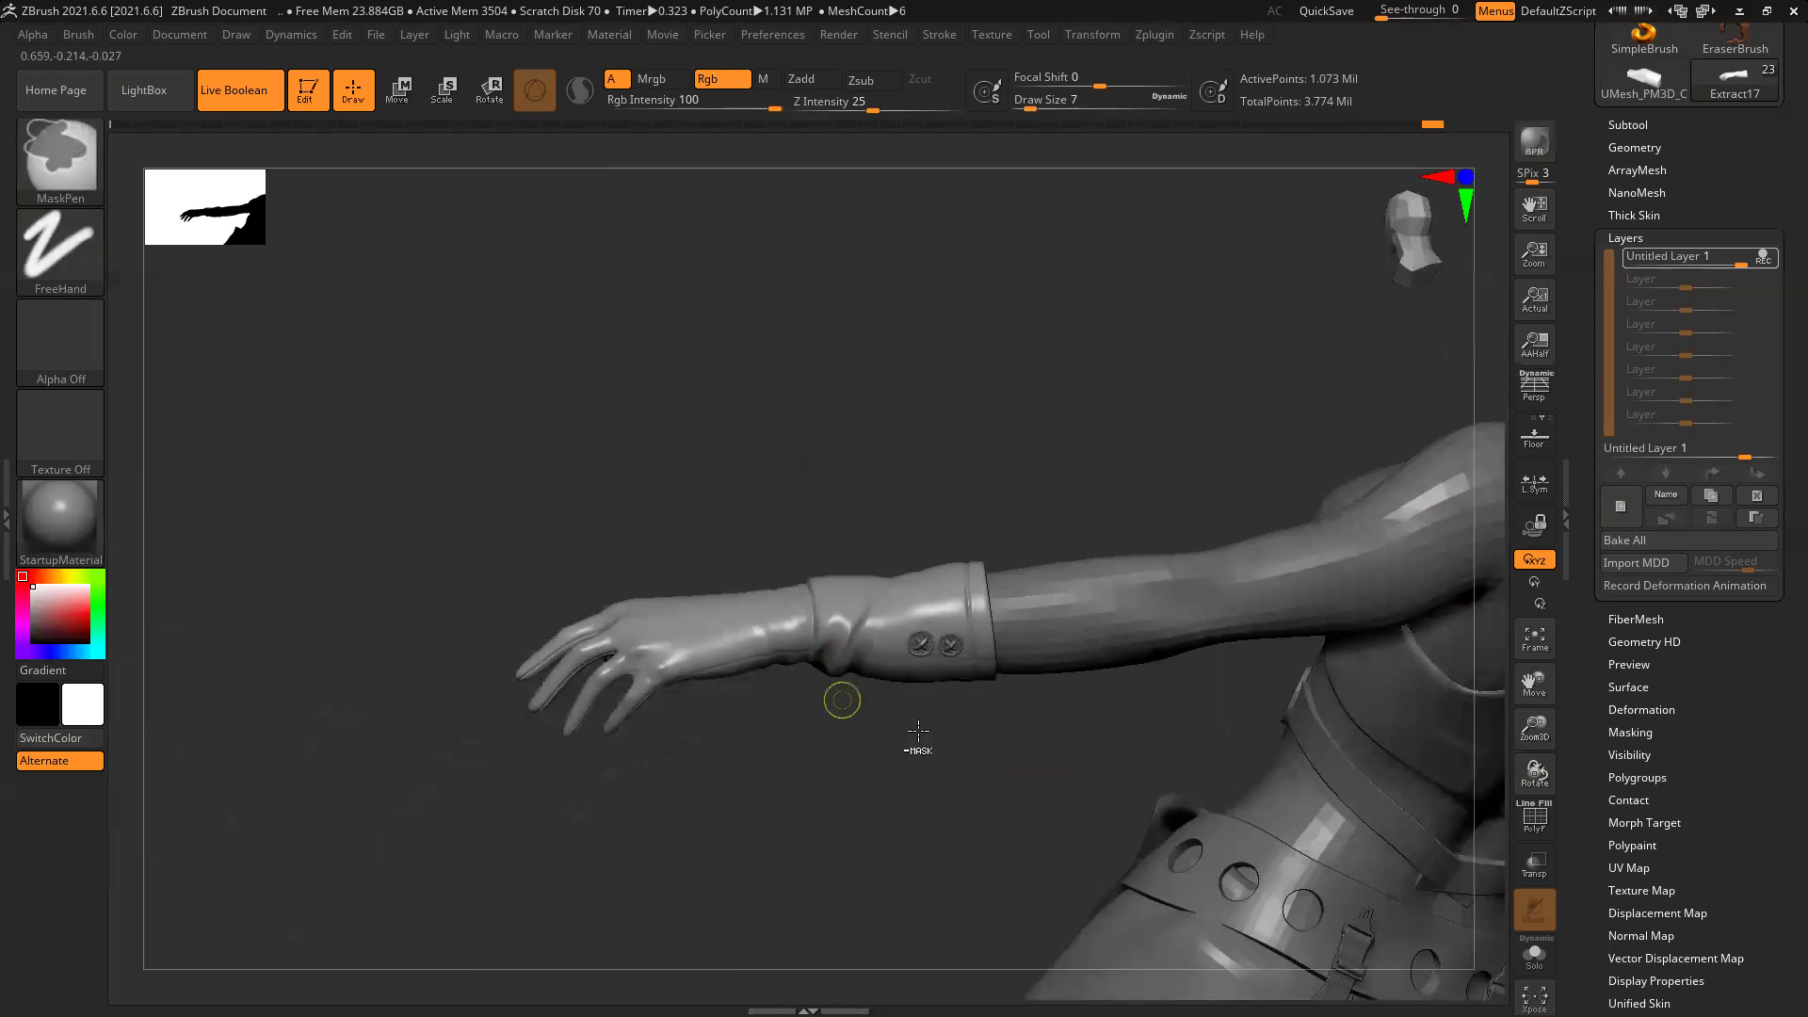
mouse_move(997, 767)
left_mouse_down()
mouse_move(685, 750)
mouse_move(665, 703)
left_mouse_up()
key("ctrl+s")
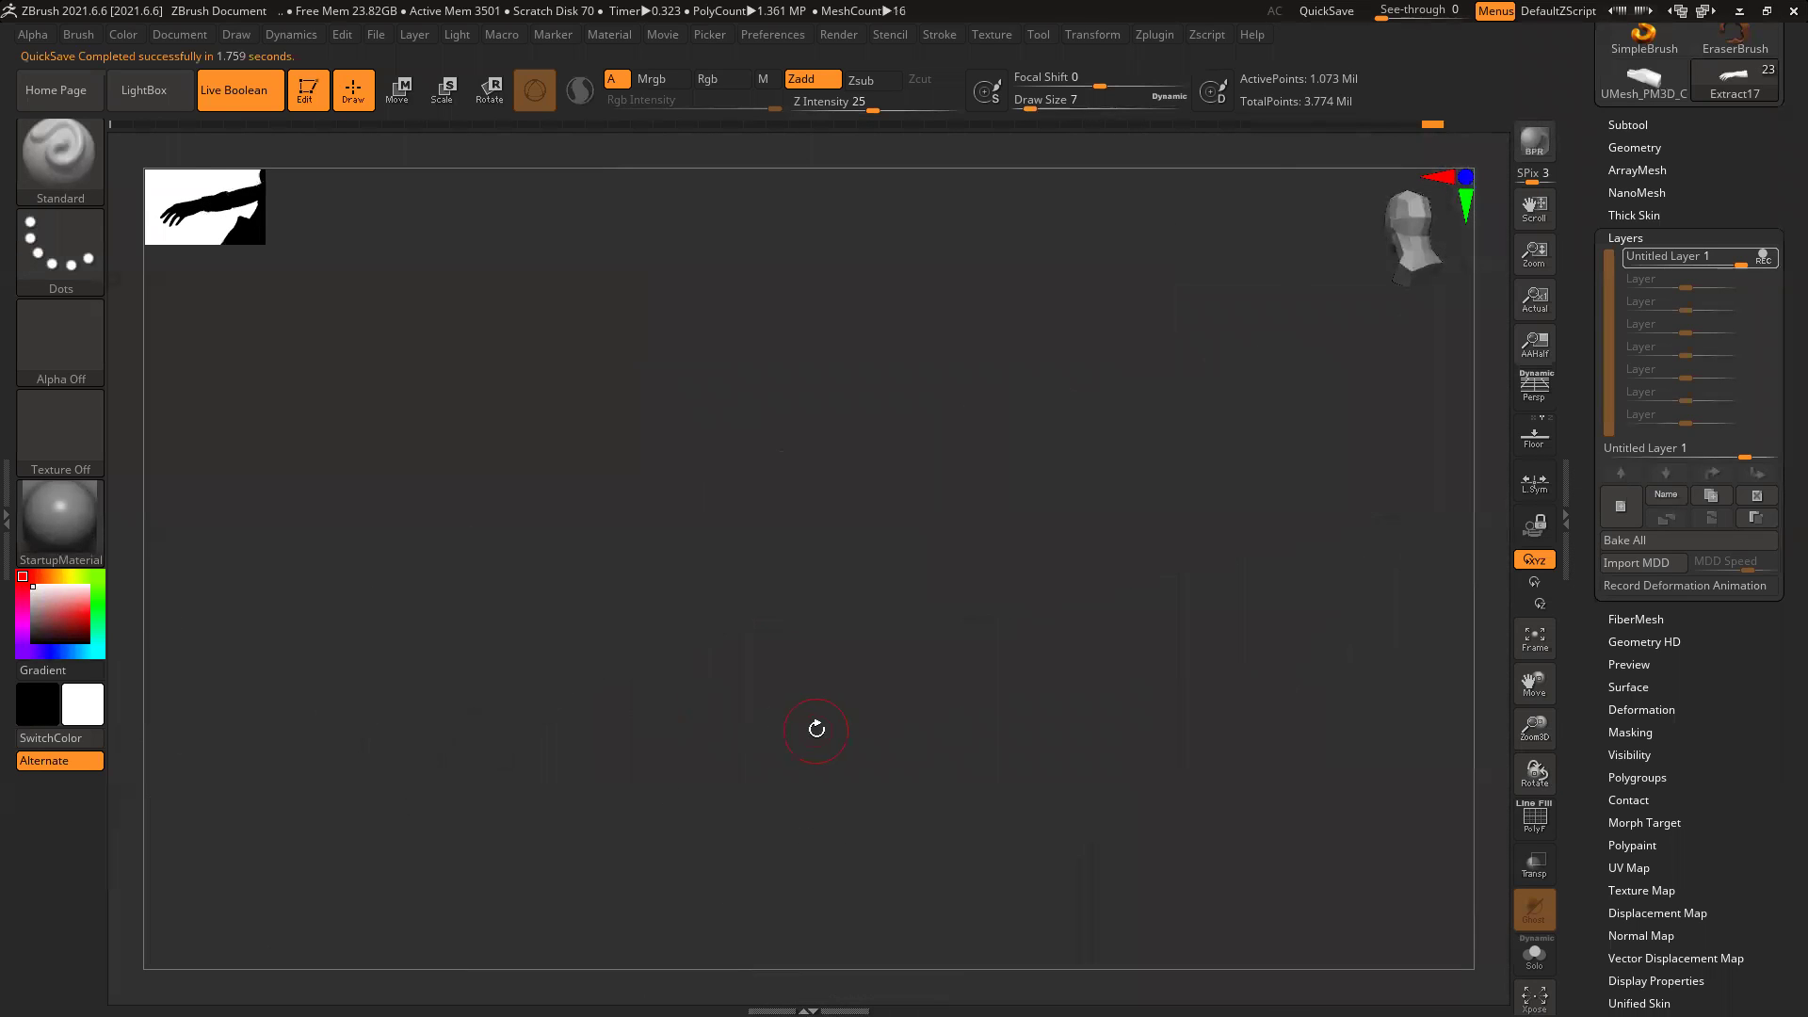
Step: Sculpt fine wrinkles across the seam between the thumb web and index finger at a draw size of 3
left_click_drag(835, 734, 731, 630)
left_click_drag(1243, 567, 969, 743)
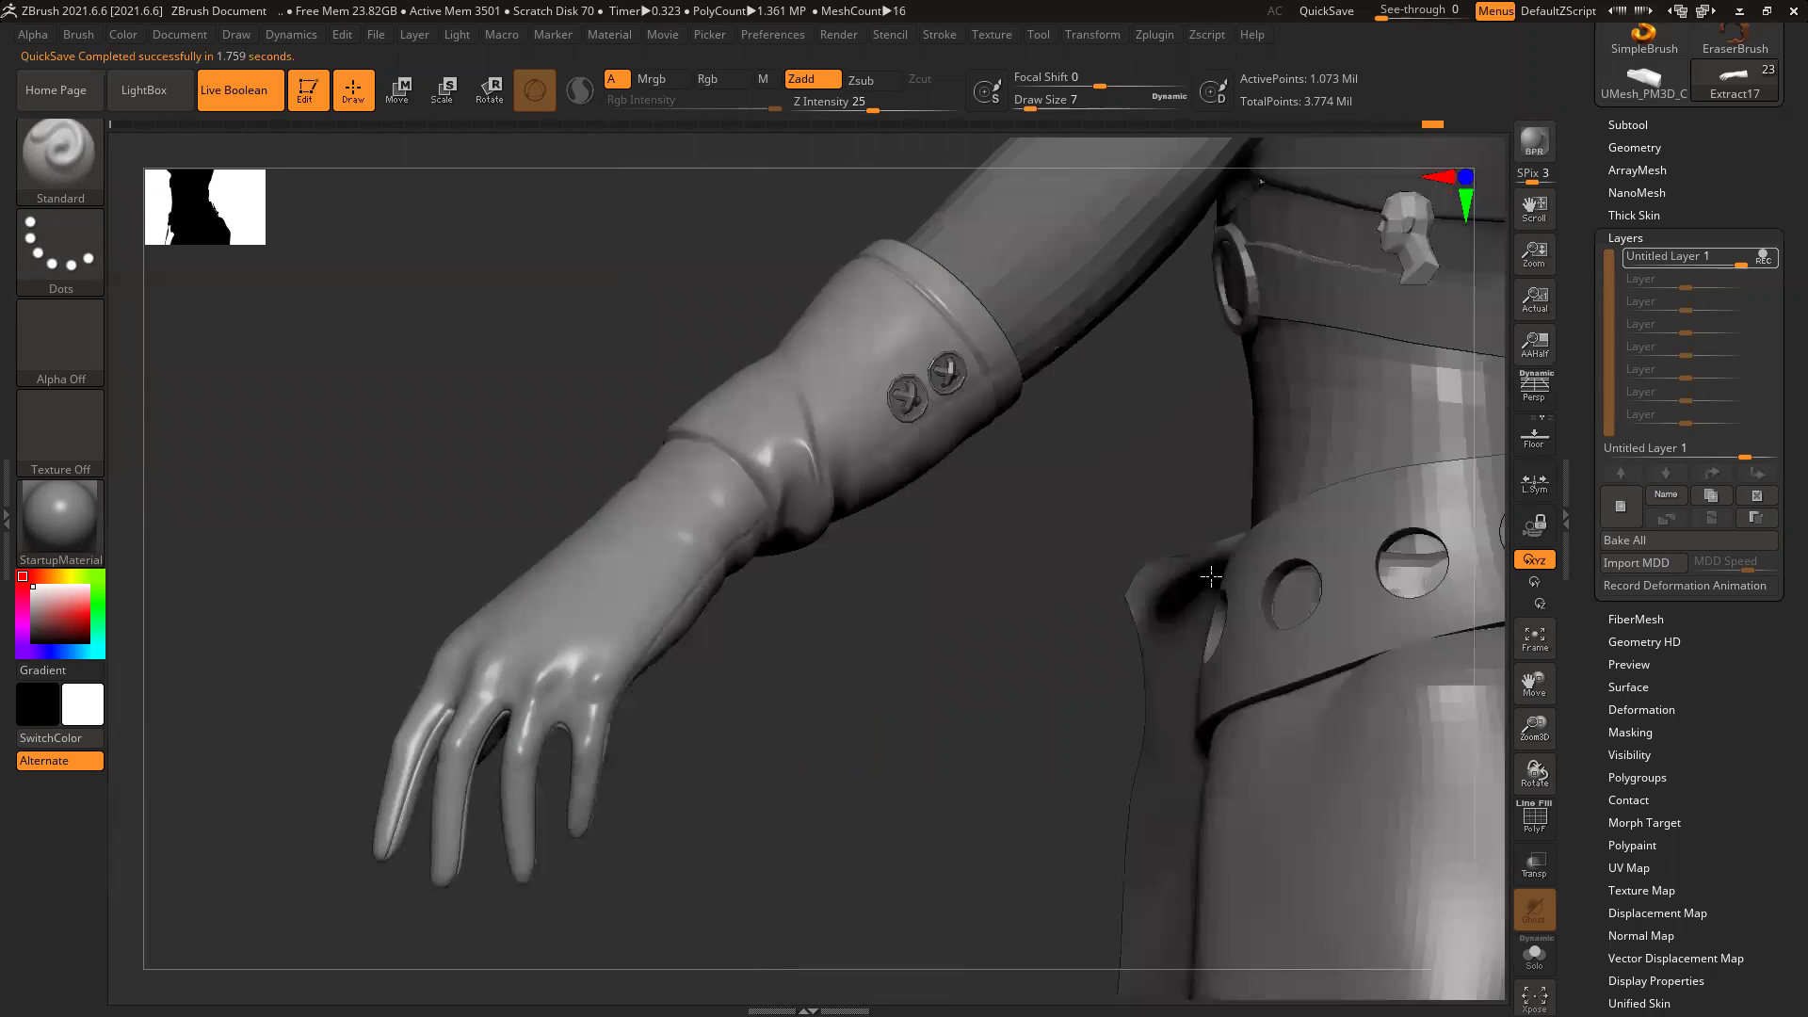
right_click_drag(969, 743, 659, 659, "ctrl")
left_click_drag(1297, 757, 1377, 710)
right_click_drag(1180, 737, 892, 777, "alt")
right_click_drag(961, 597, 1118, 826, "ctrl")
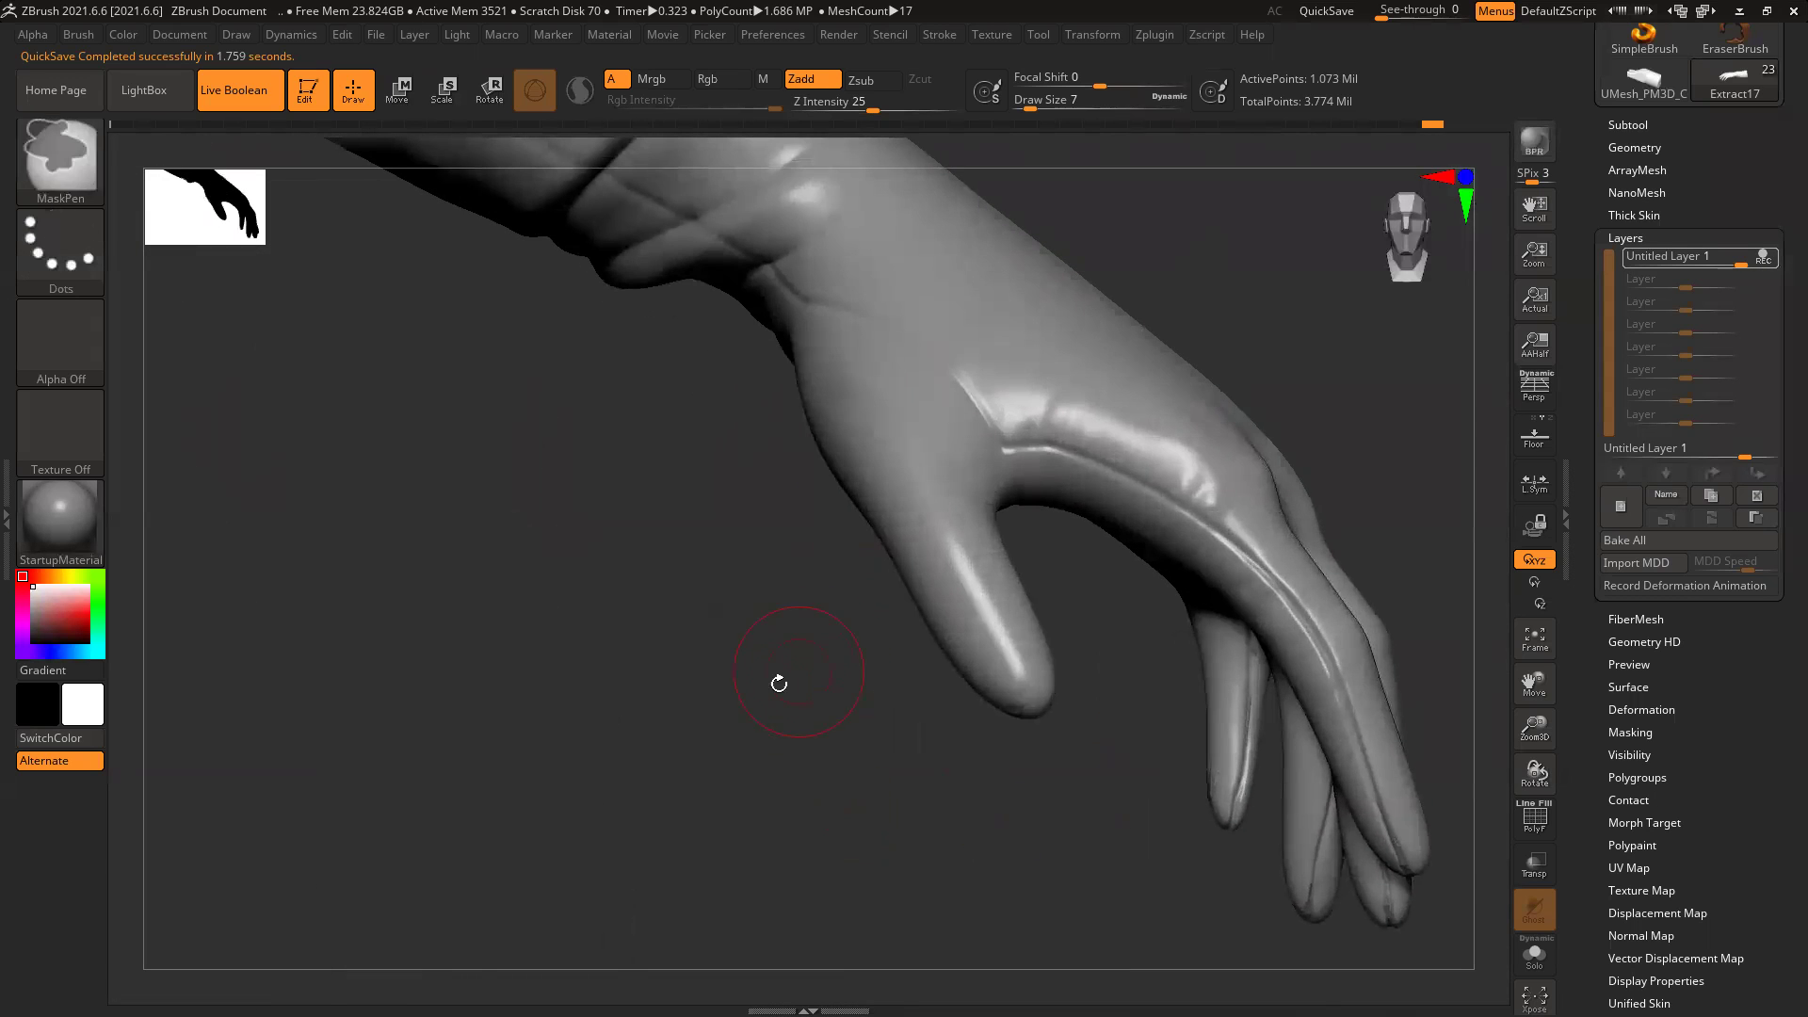
left_click_drag(775, 678, 666, 807)
key("bracketleft")
key("bracketleft")
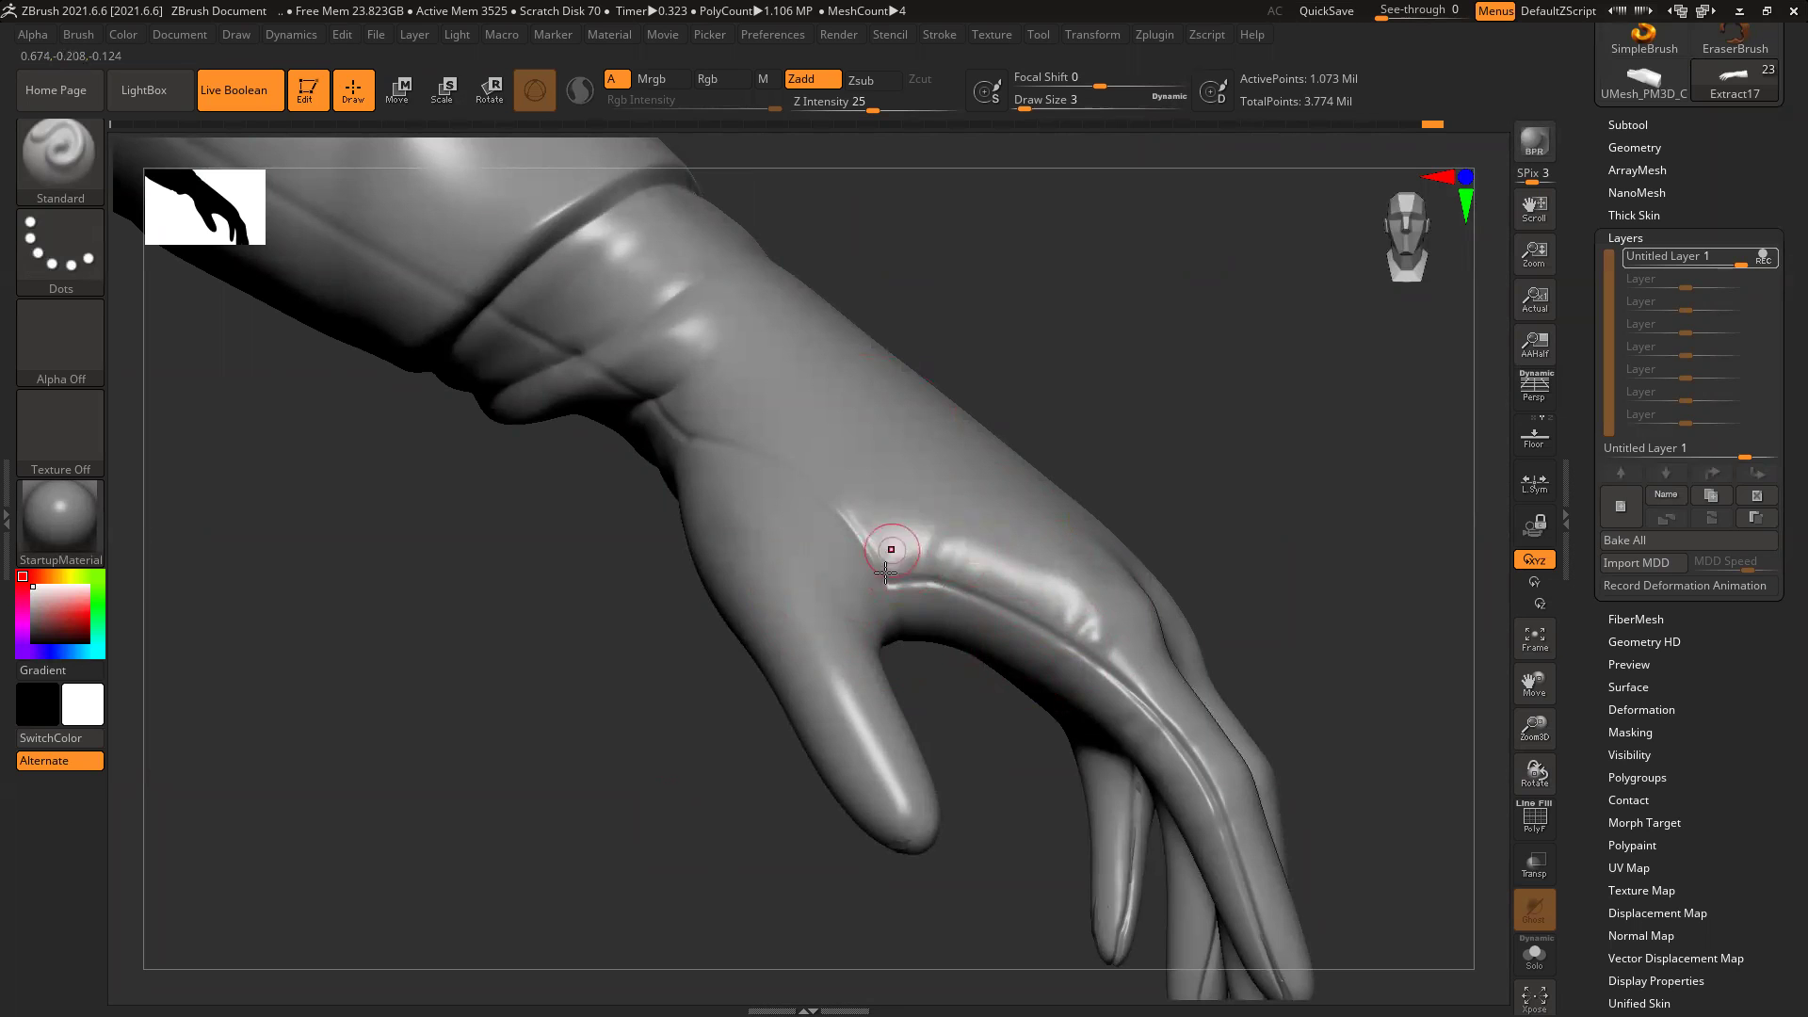
left_click_drag(889, 540, 922, 616)
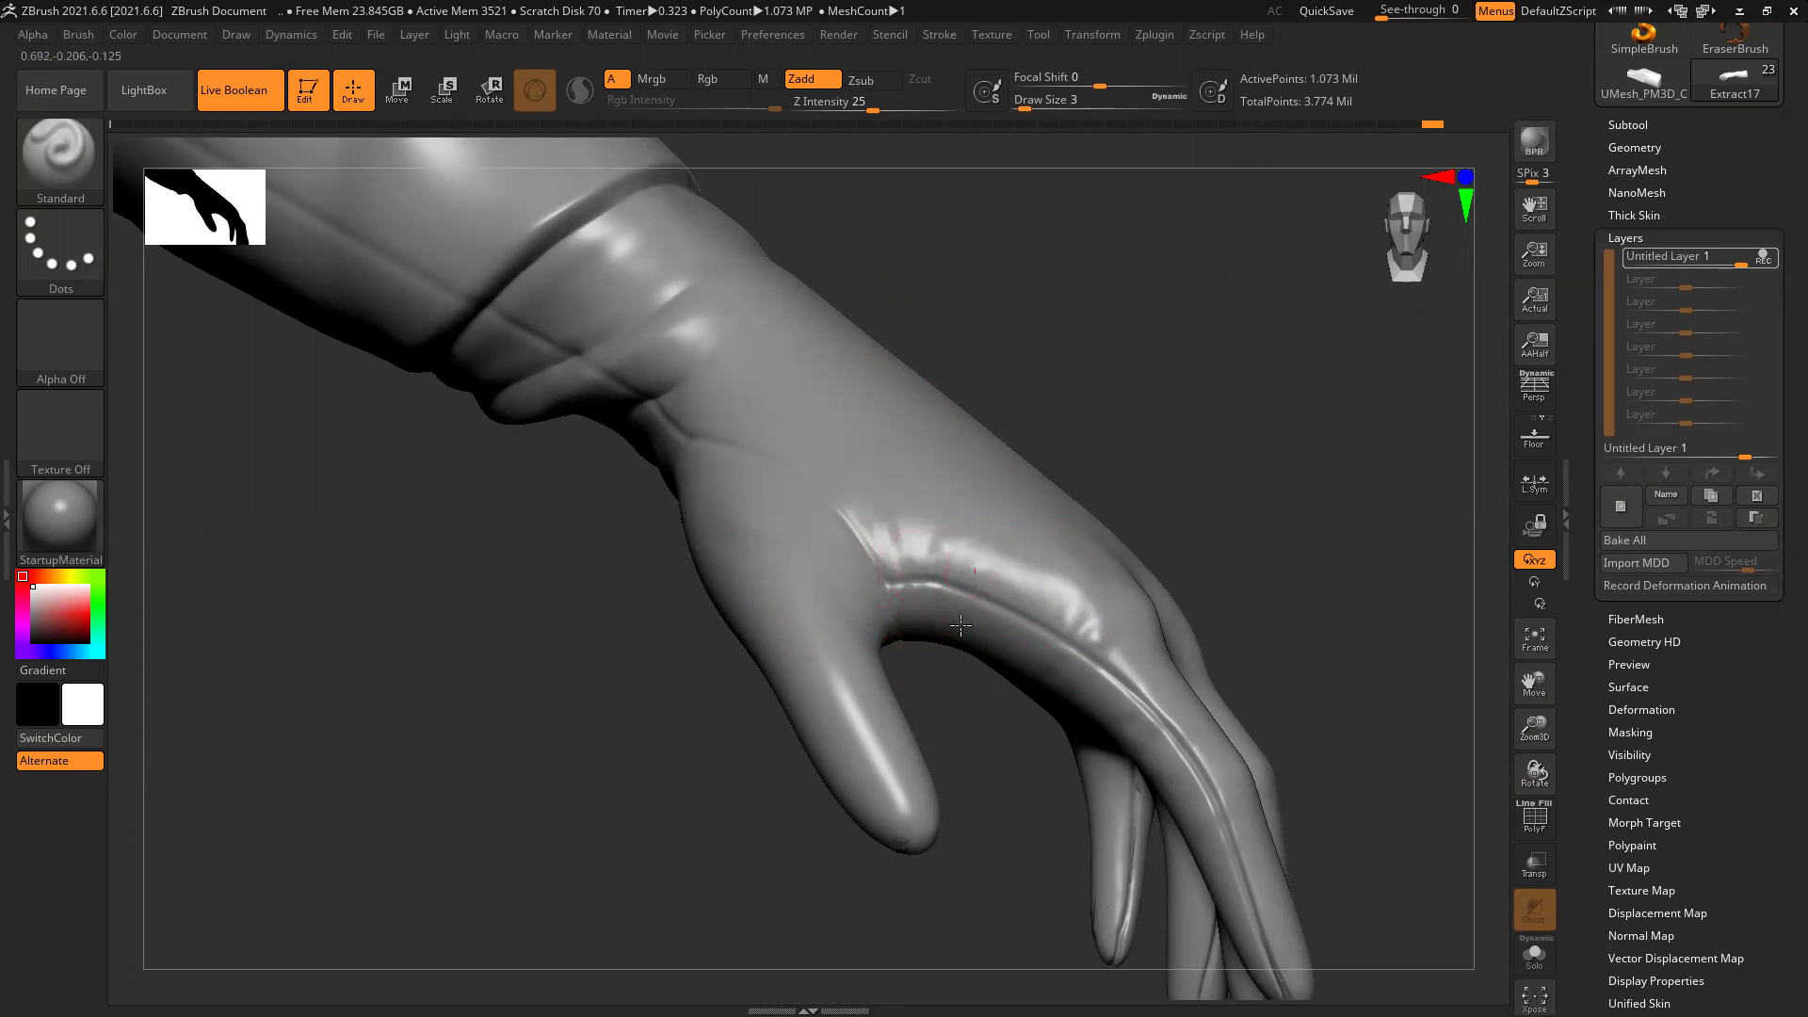
left_click_drag(1017, 767, 1031, 603)
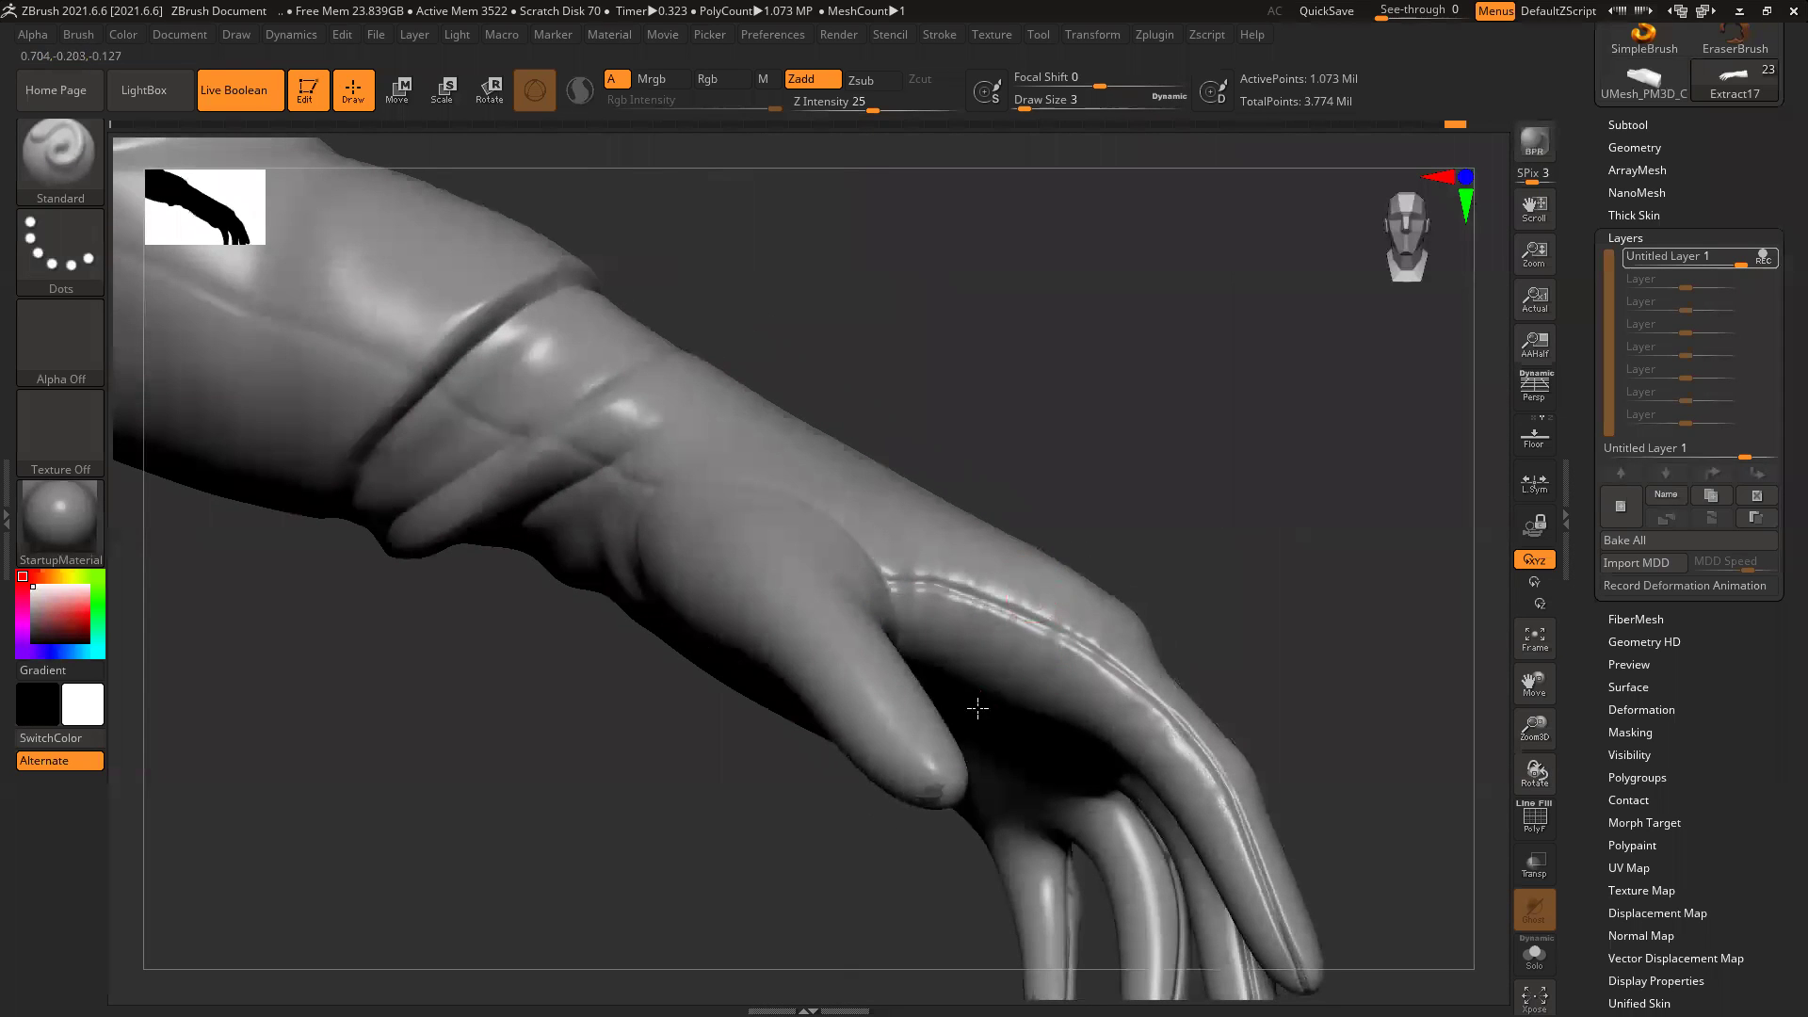
Step: Build up the thumb tip and fingertips from the palm side at draw size 5 to cover the hand poking through
left_click_drag(1243, 666, 968, 629, "alt")
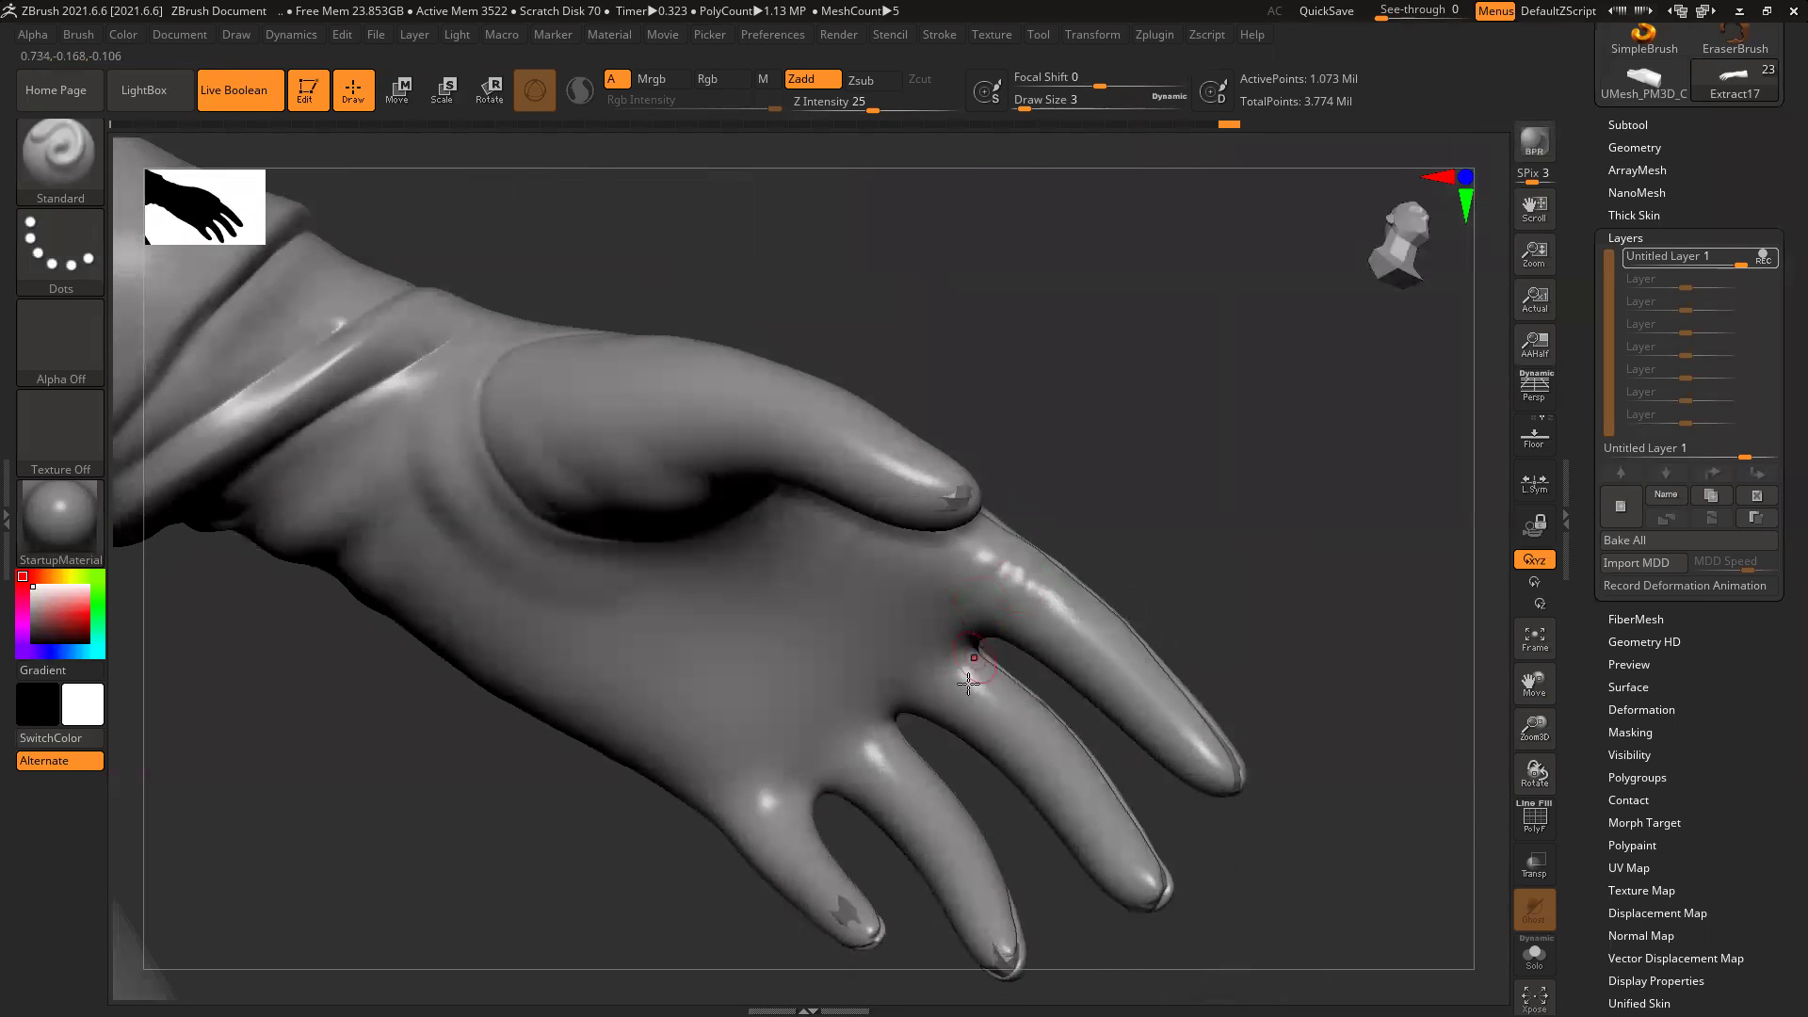
left_click_drag(838, 895, 860, 916)
mouse_move(993, 944)
left_mouse_down()
mouse_move(1007, 964)
mouse_move(1066, 904)
mouse_move(1017, 808)
mouse_move(947, 851)
left_mouse_up()
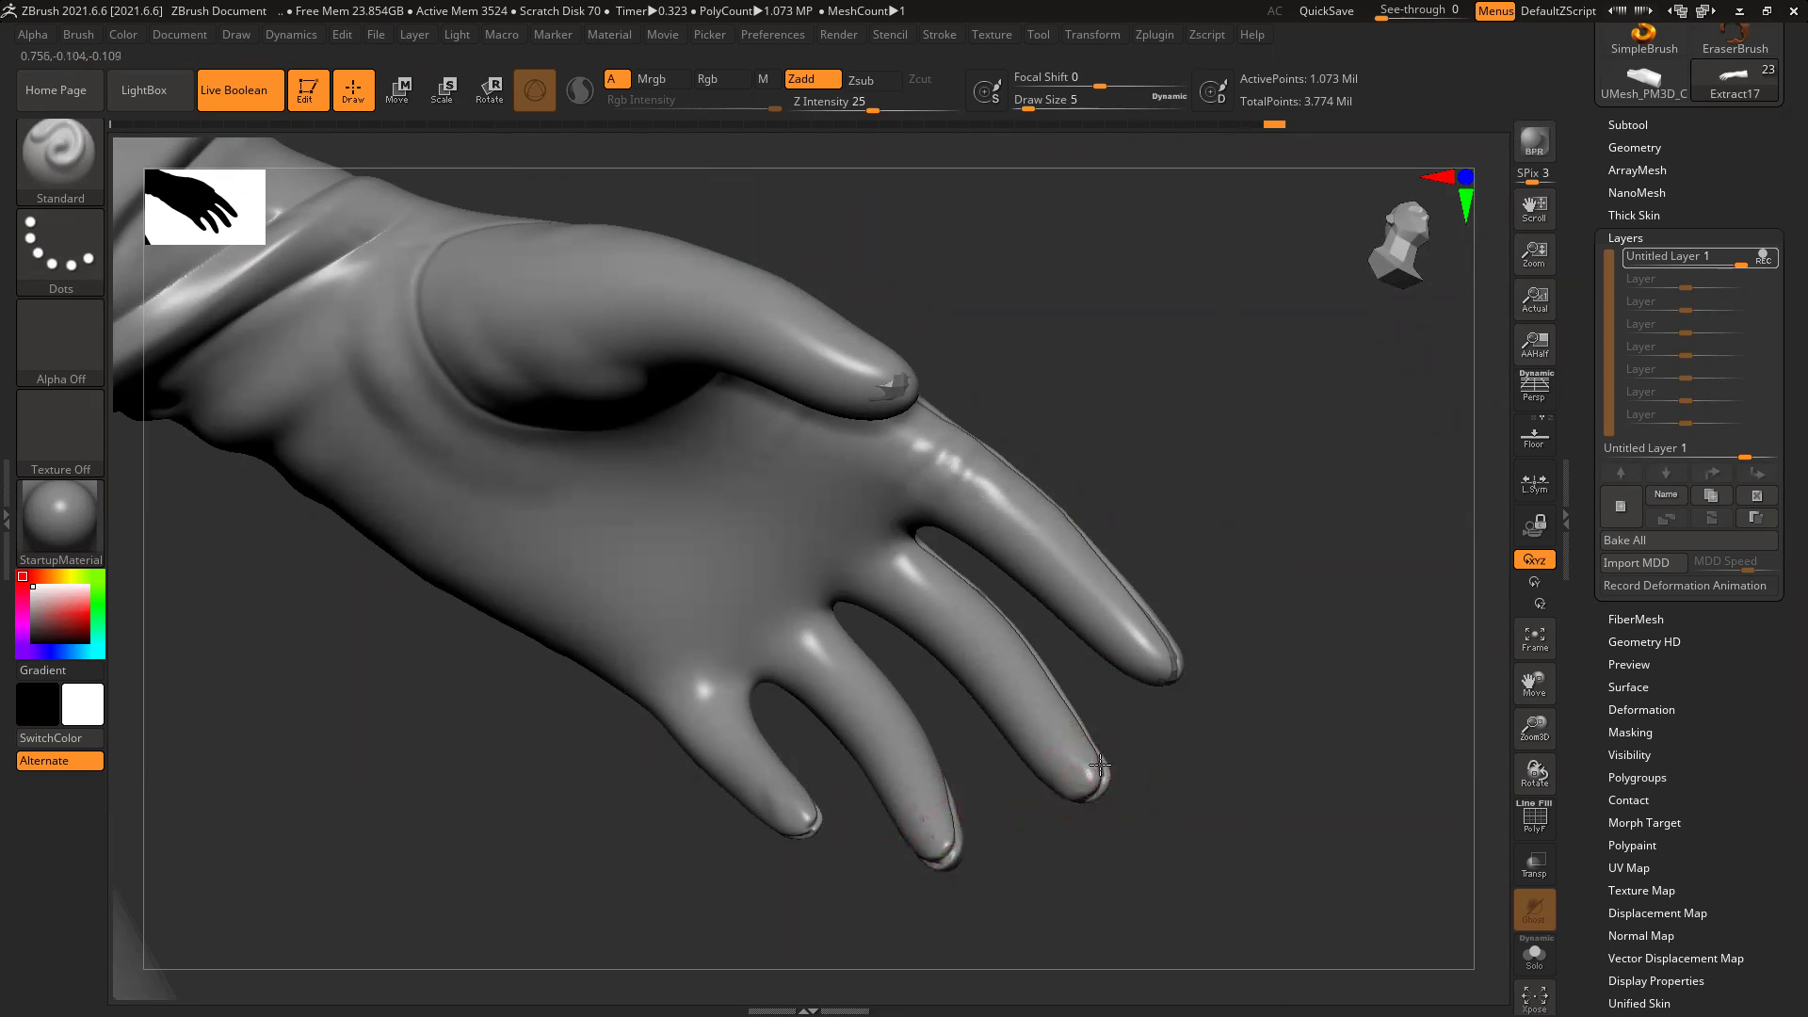
left_click_drag(1151, 627, 1166, 674)
left_click_drag(904, 388, 887, 394)
left_click_drag(1300, 507, 1205, 595)
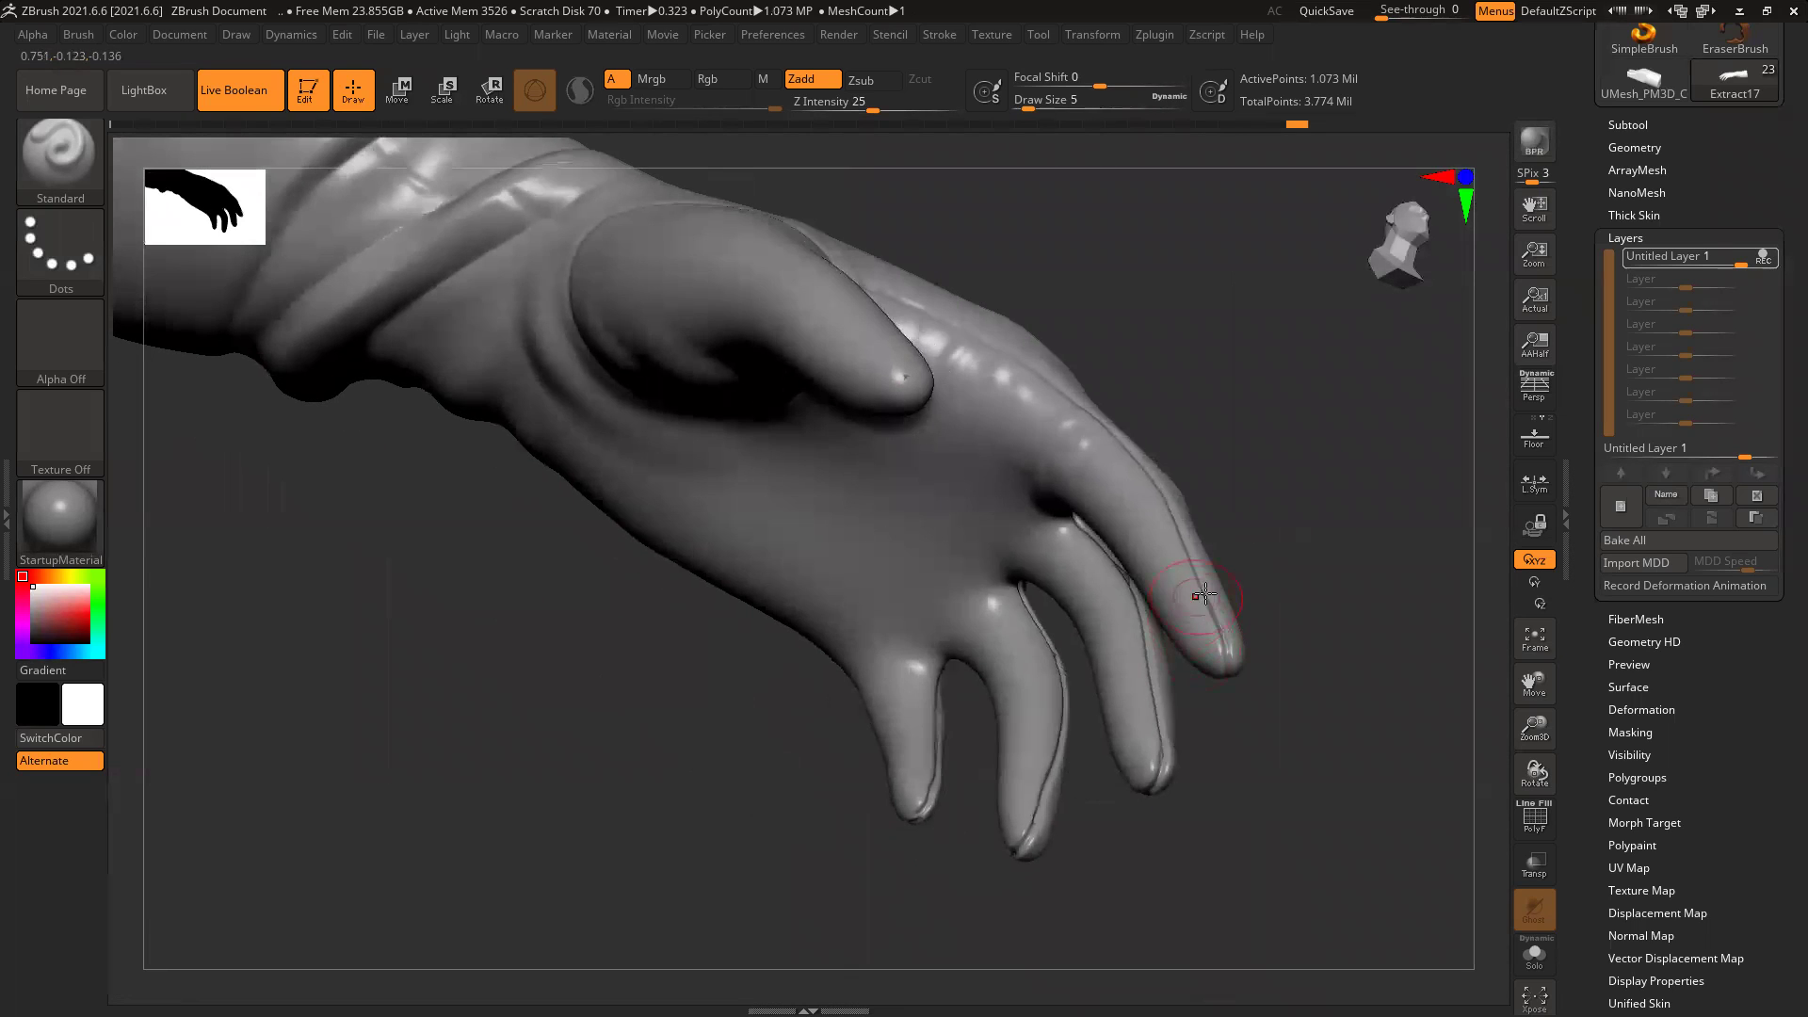
Step: Refine the little finger from the back of the hand with the Standard brush at draw size 5
left_click_drag(1312, 676, 1142, 744)
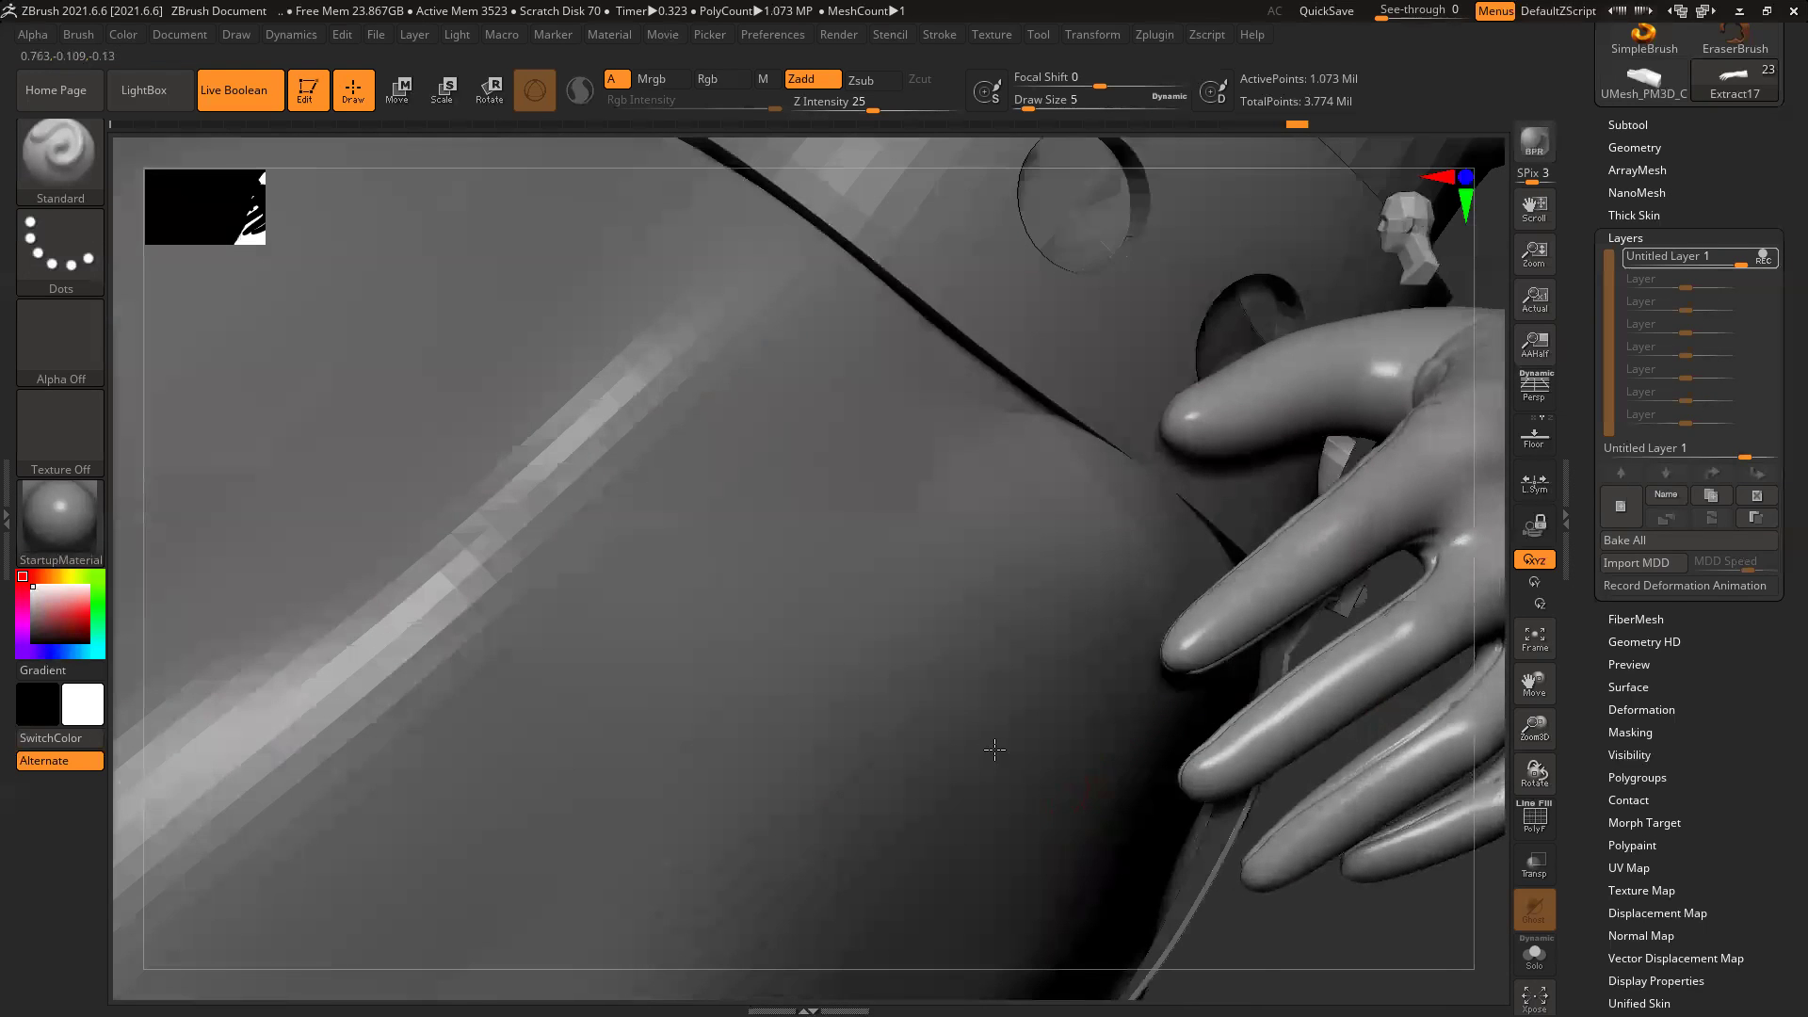
left_click_drag(1342, 847, 1269, 808, "alt")
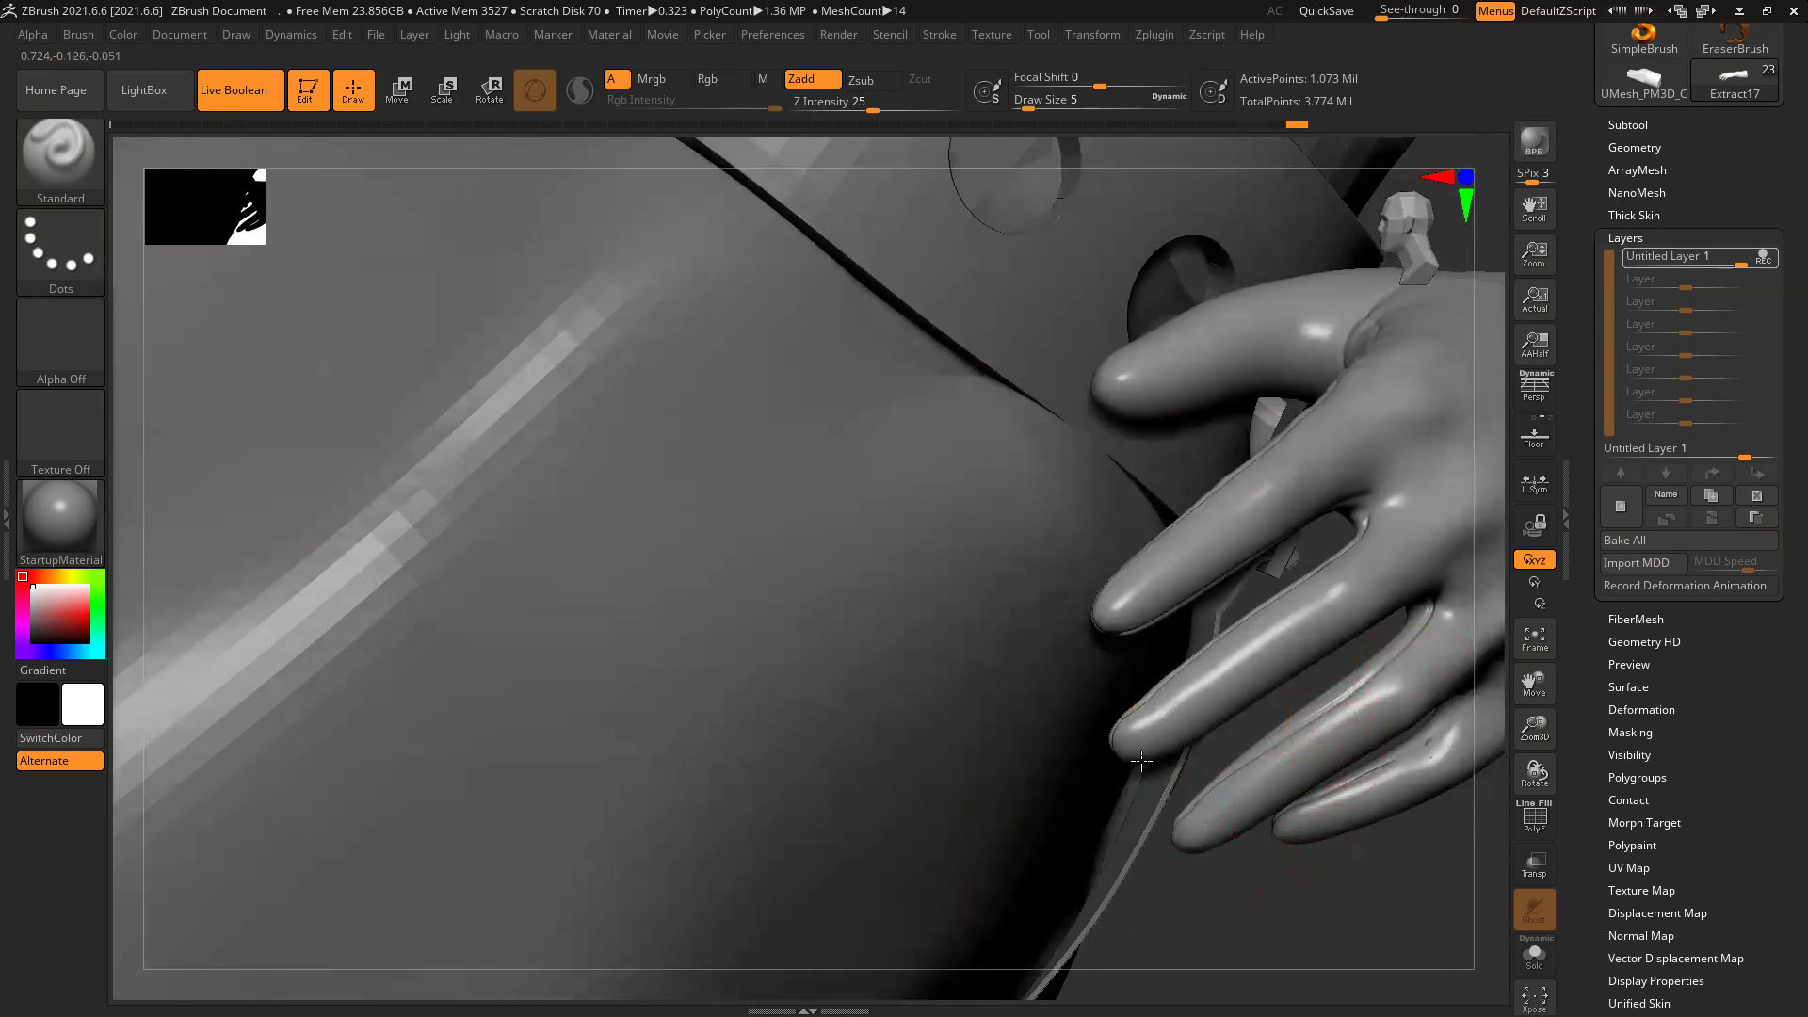
left_click_drag(1142, 761, 1011, 622, "alt")
left_click_drag(1252, 632, 1175, 663)
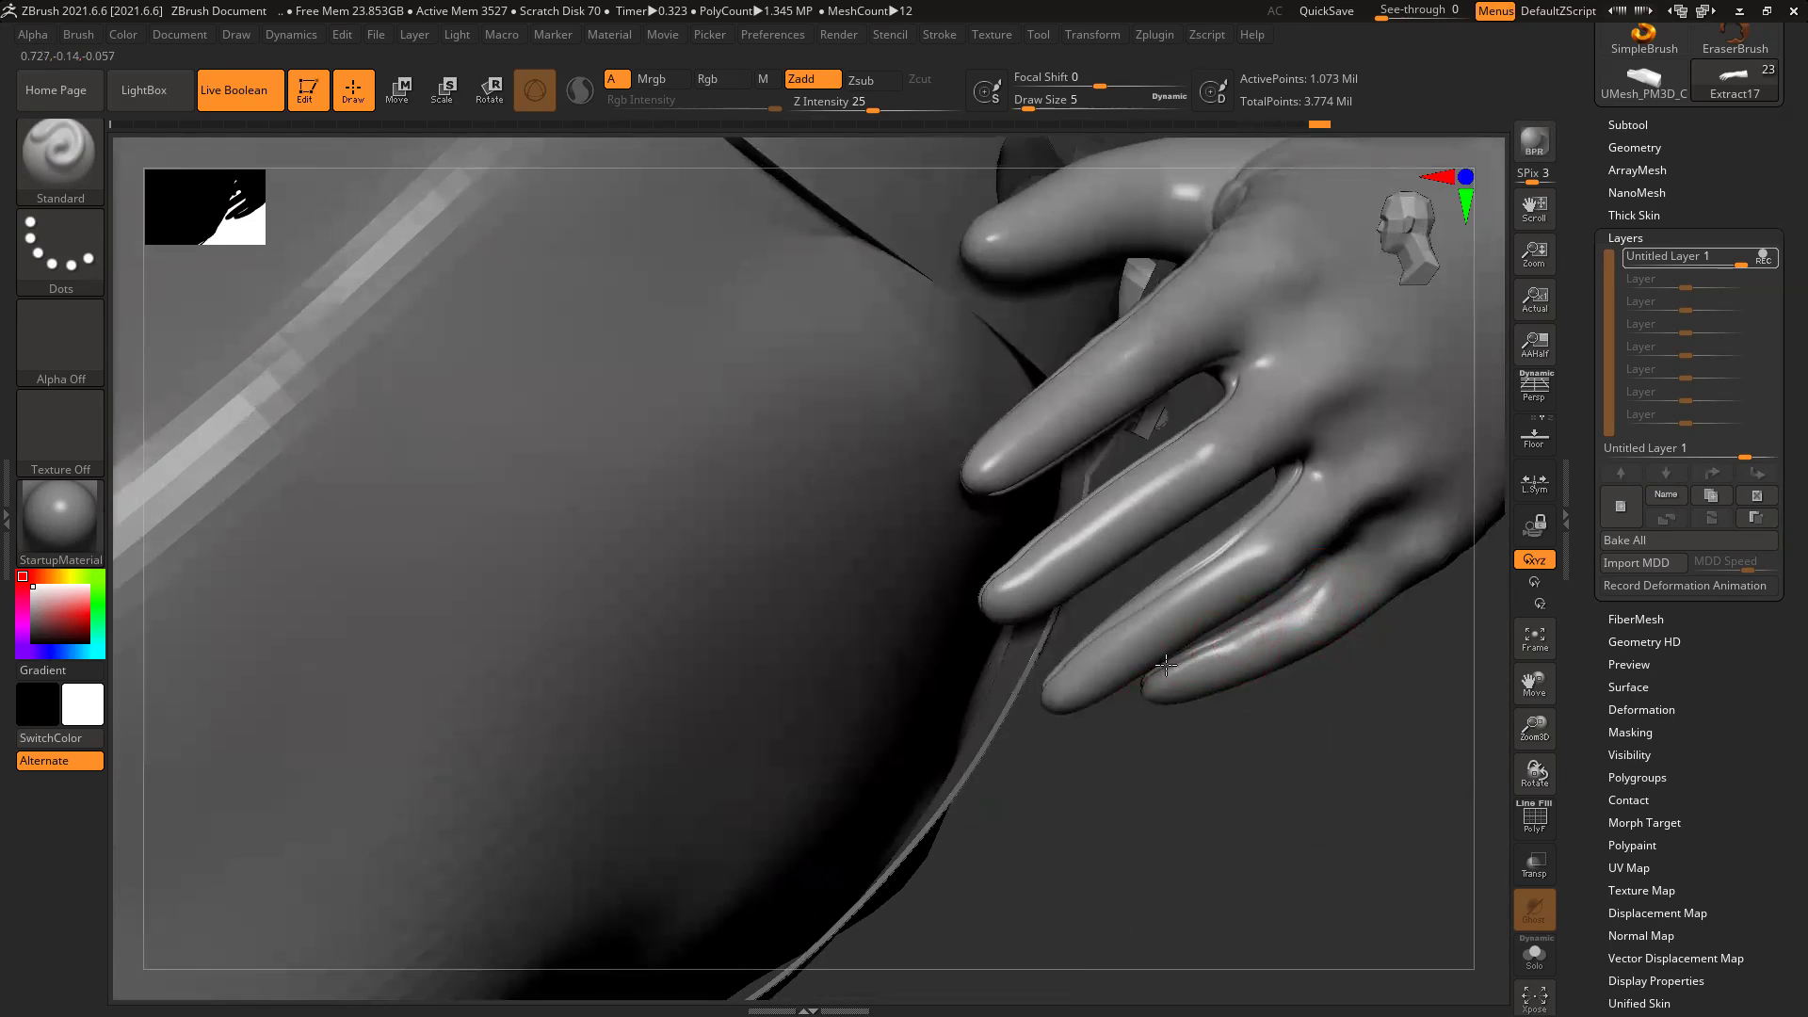
left_click_drag(1160, 739, 1154, 673)
Step: Sculpt small folds around the gaps between the finger bases on the back of the hand at draw size 3
left_click_drag(961, 560, 1172, 606)
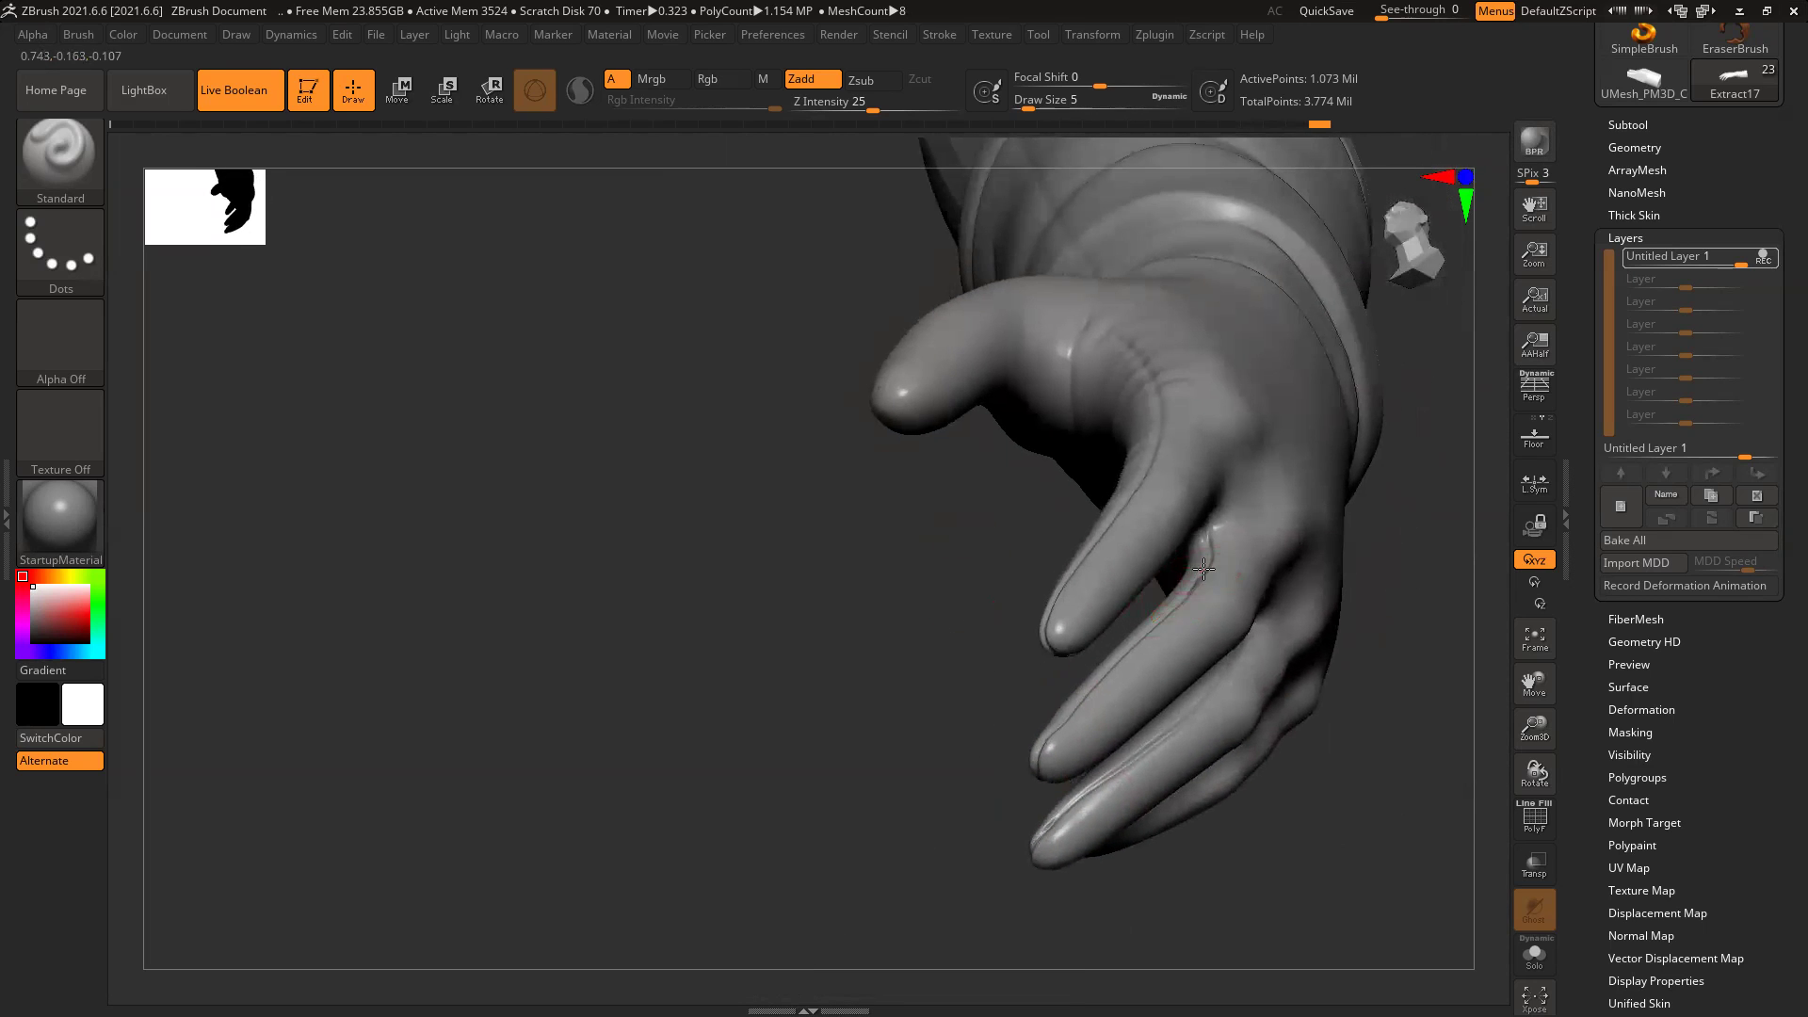
left_click_drag(945, 633, 1181, 610)
mouse_move(1407, 531)
left_mouse_down()
mouse_move(1372, 565)
mouse_move(1244, 509)
left_mouse_up()
key("bracketleft")
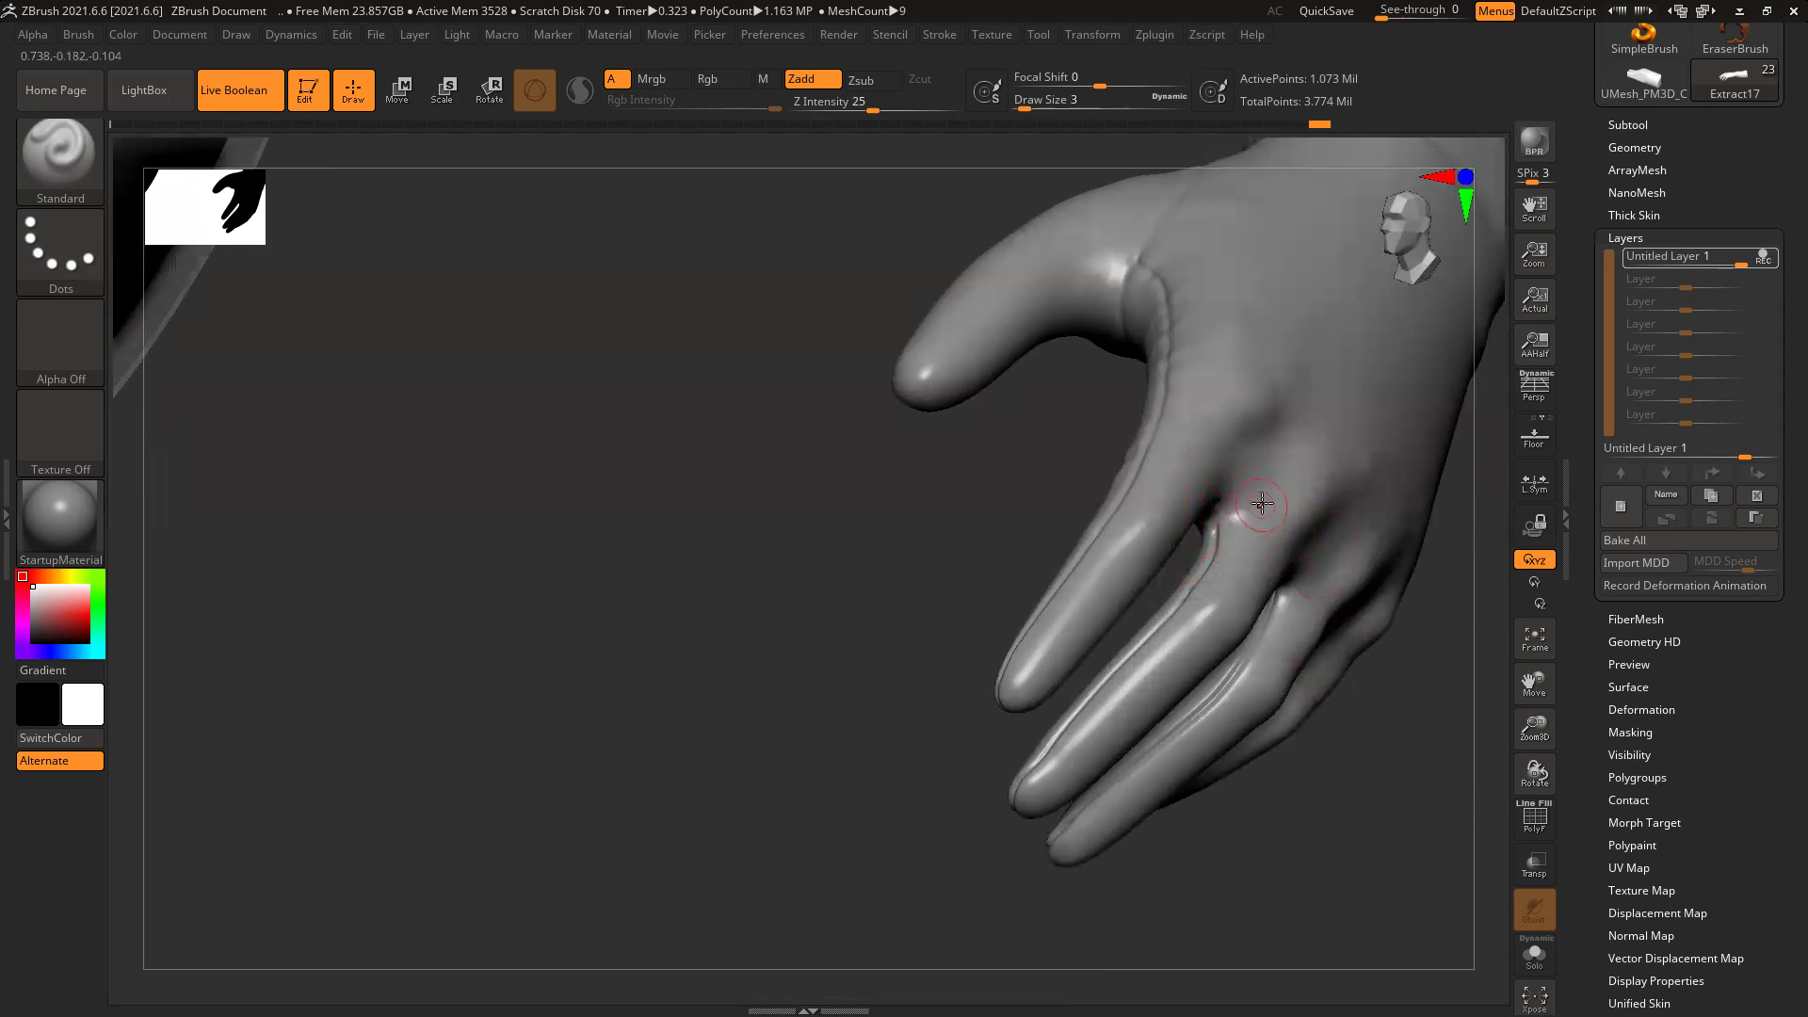
key("bracketleft")
left_click_drag(791, 645, 1281, 590)
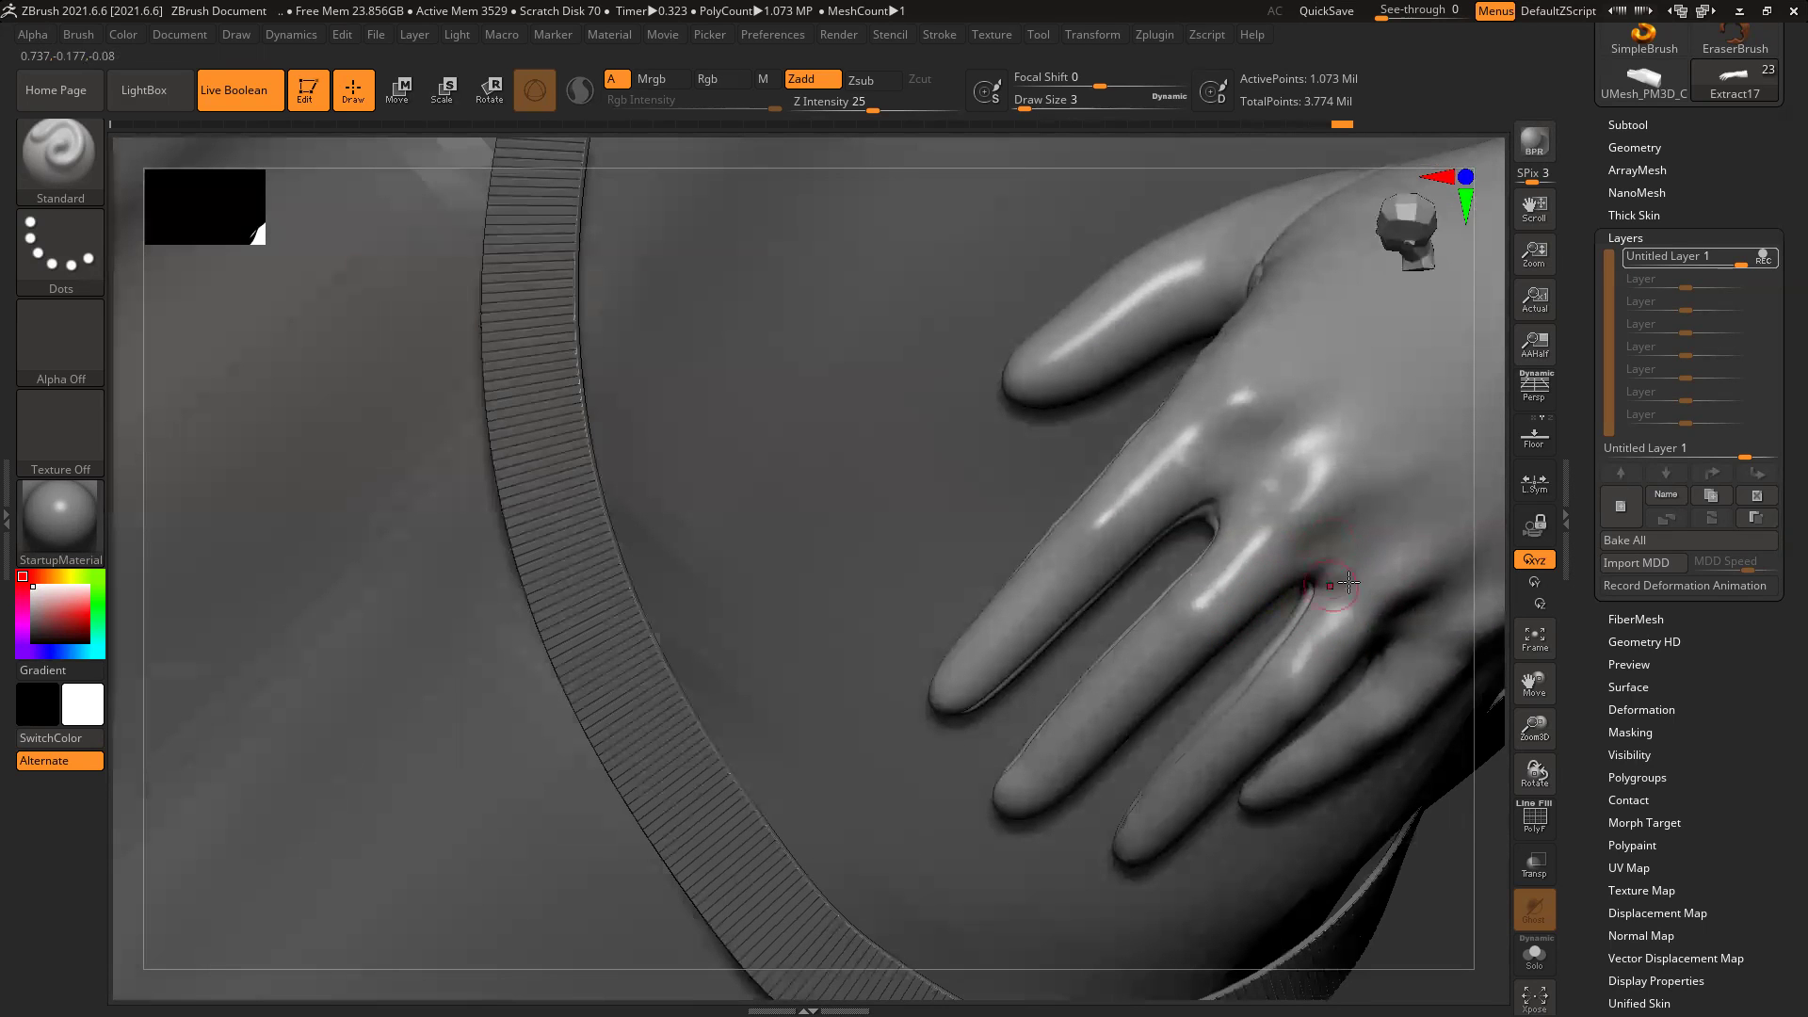
left_click_drag(1452, 878, 1132, 546)
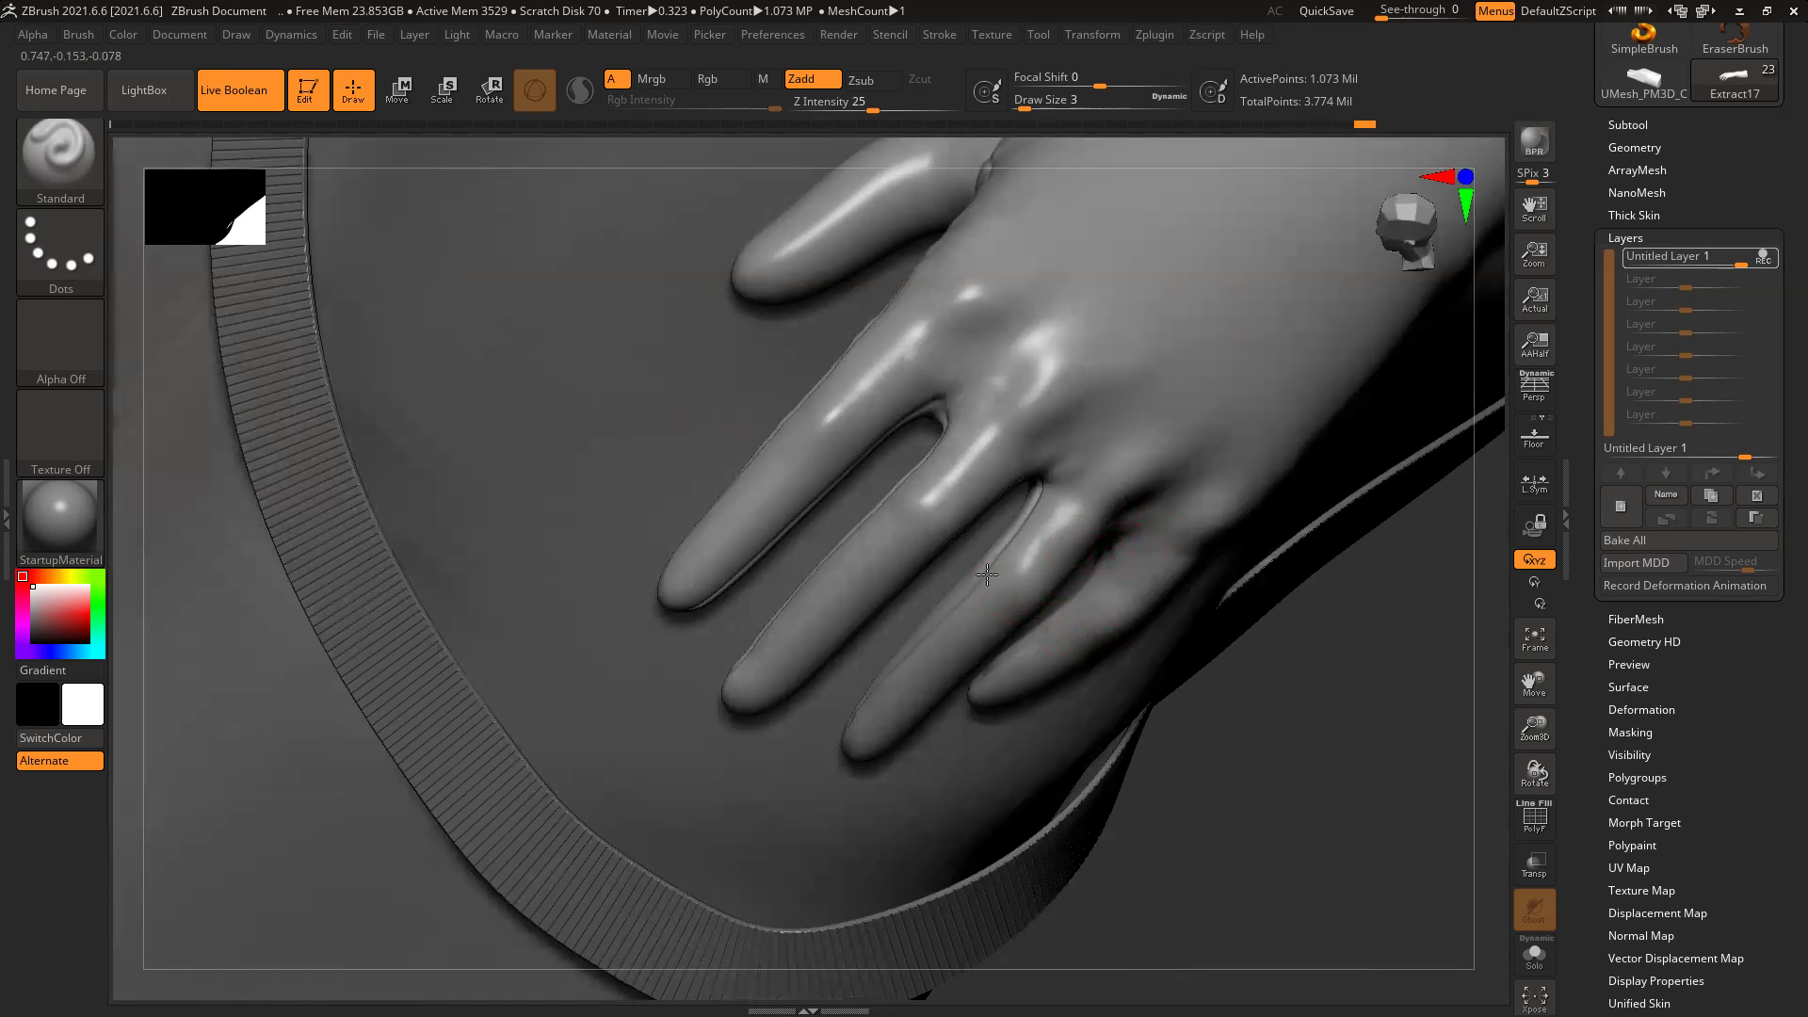
Step: Isolate the glove with Solo and sculpt creases across the palm side of the middle and ring fingers at draw size 3
left_click(1534, 953)
left_click_drag(1287, 718, 798, 565)
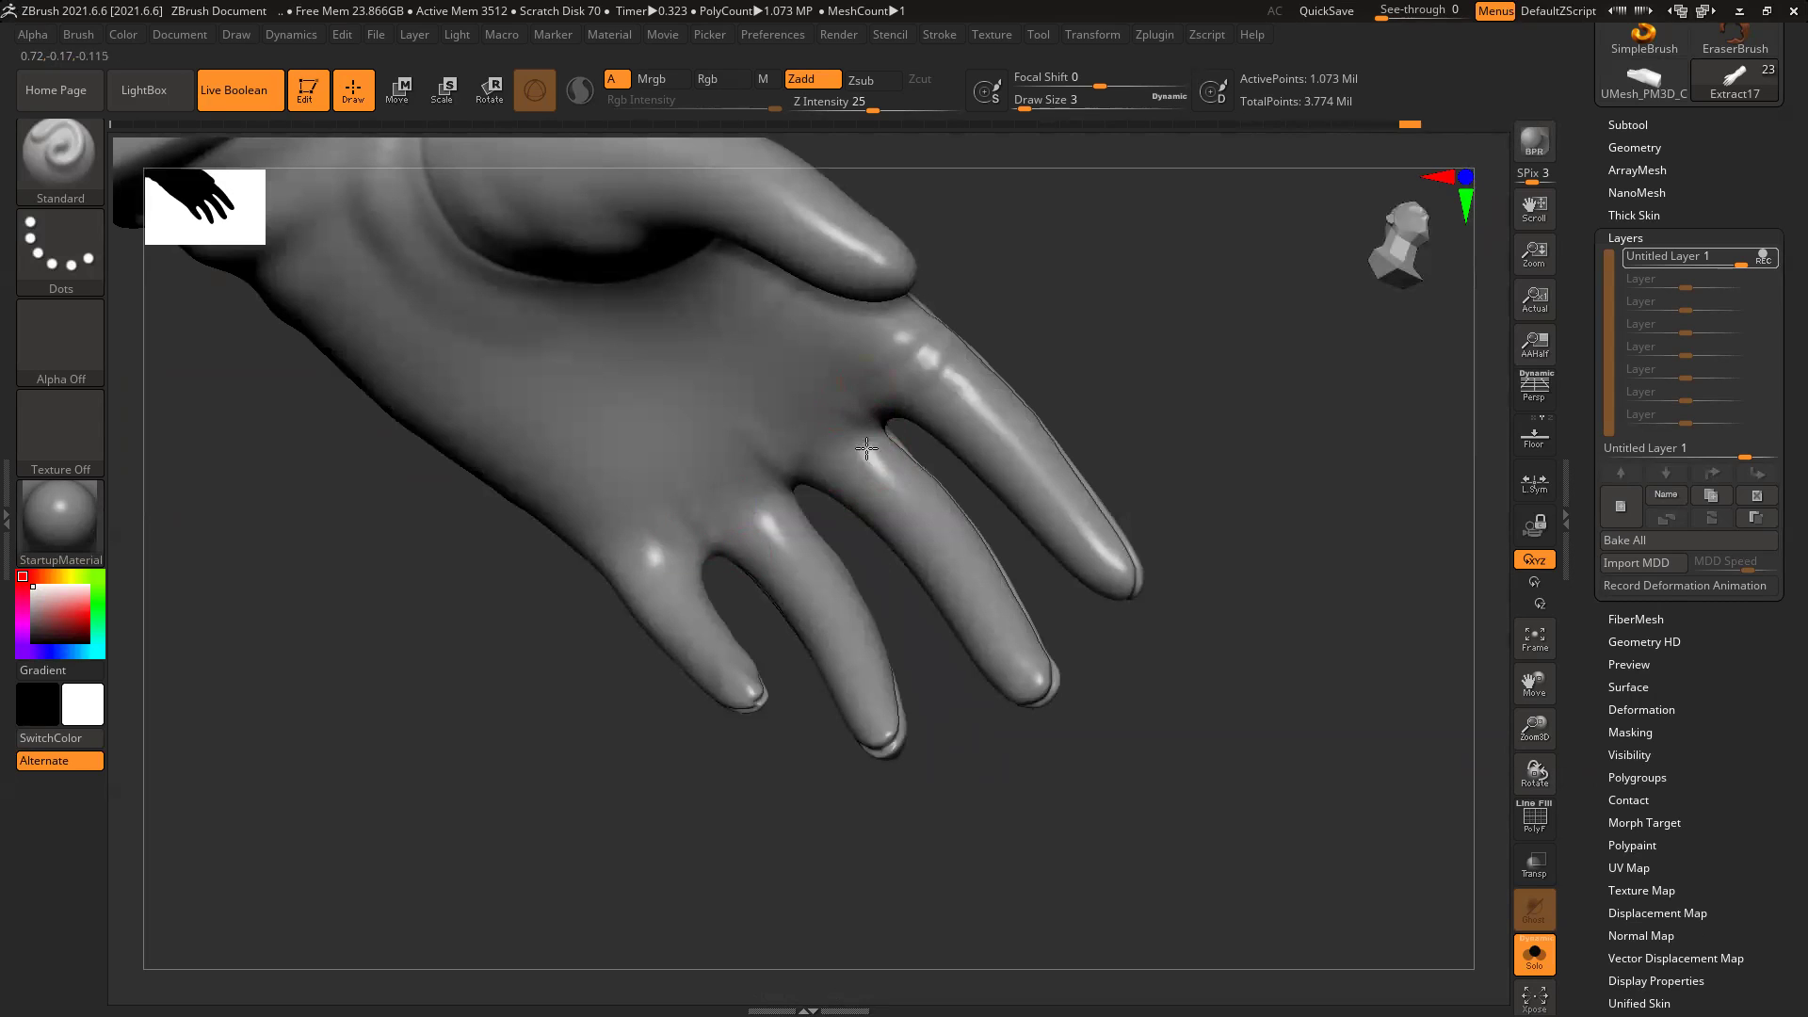
left_click_drag(895, 481, 872, 476)
left_click_drag(805, 542, 770, 552)
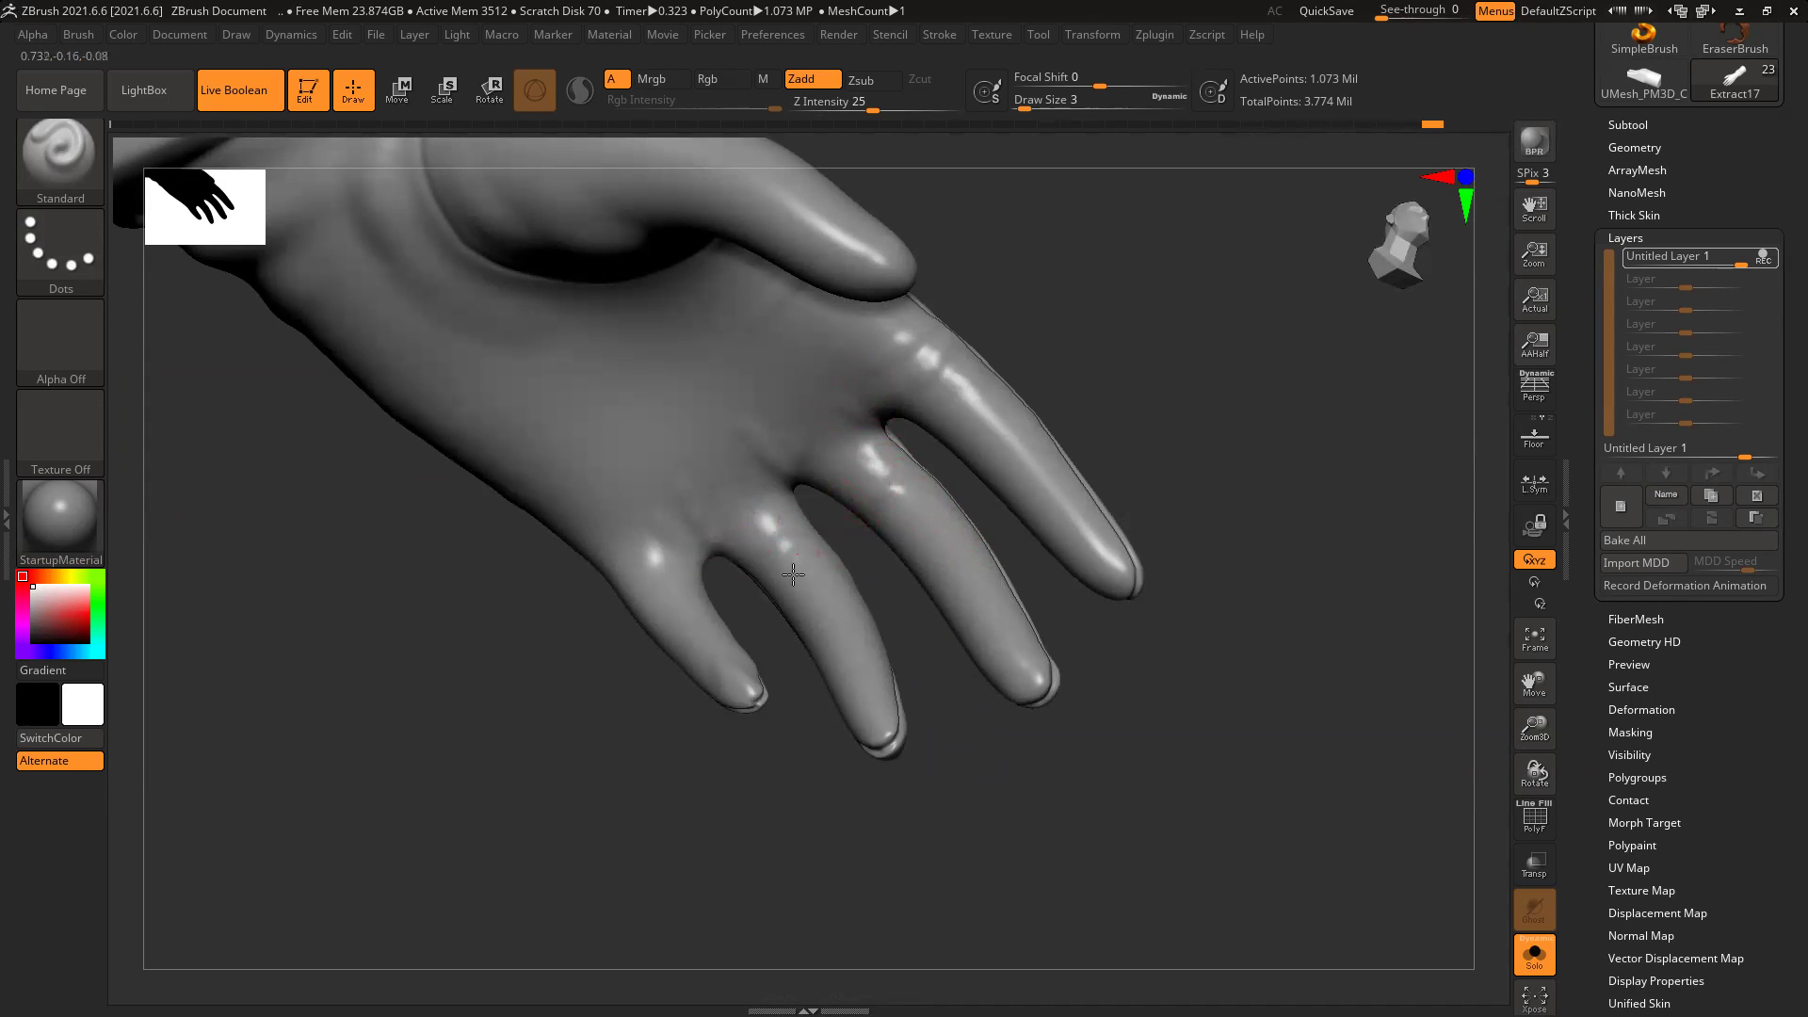
right_click_drag(924, 611, 828, 625)
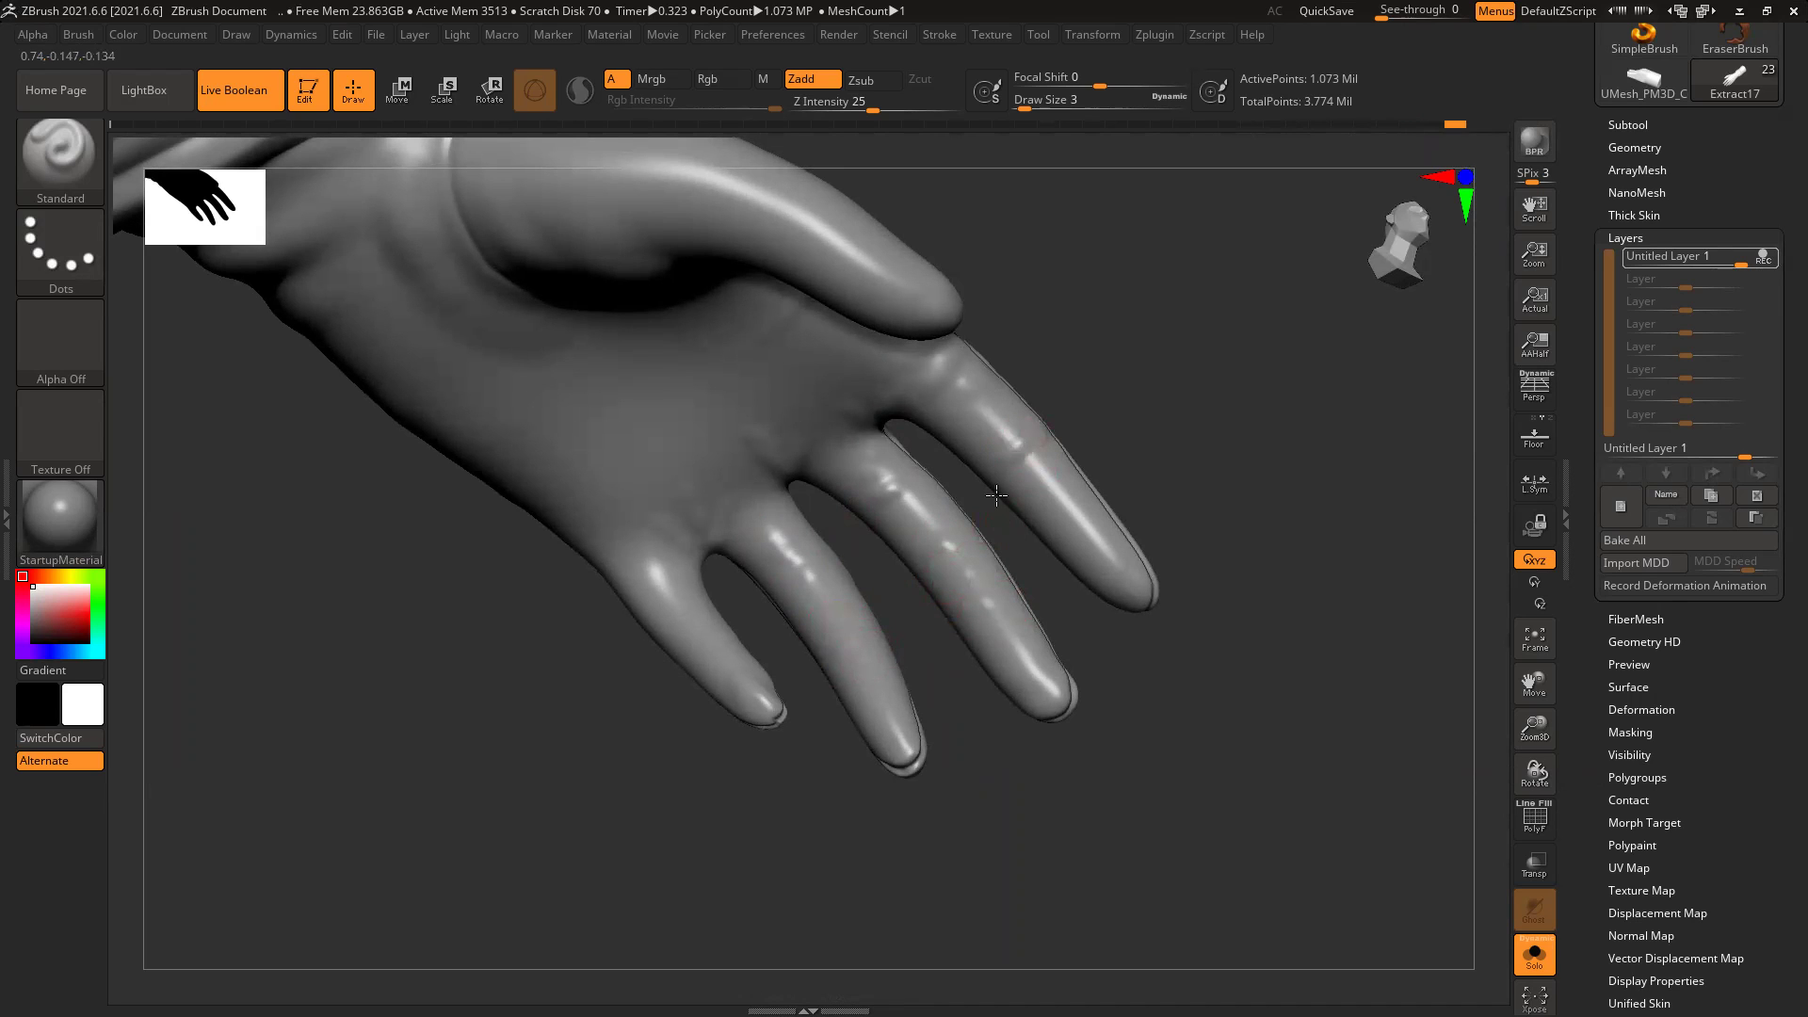
Step: Sculpt small folds on the palm side of the index finger and at the little finger's base with the Standard brush at draw size 3
left_click_drag(1034, 510, 1078, 516)
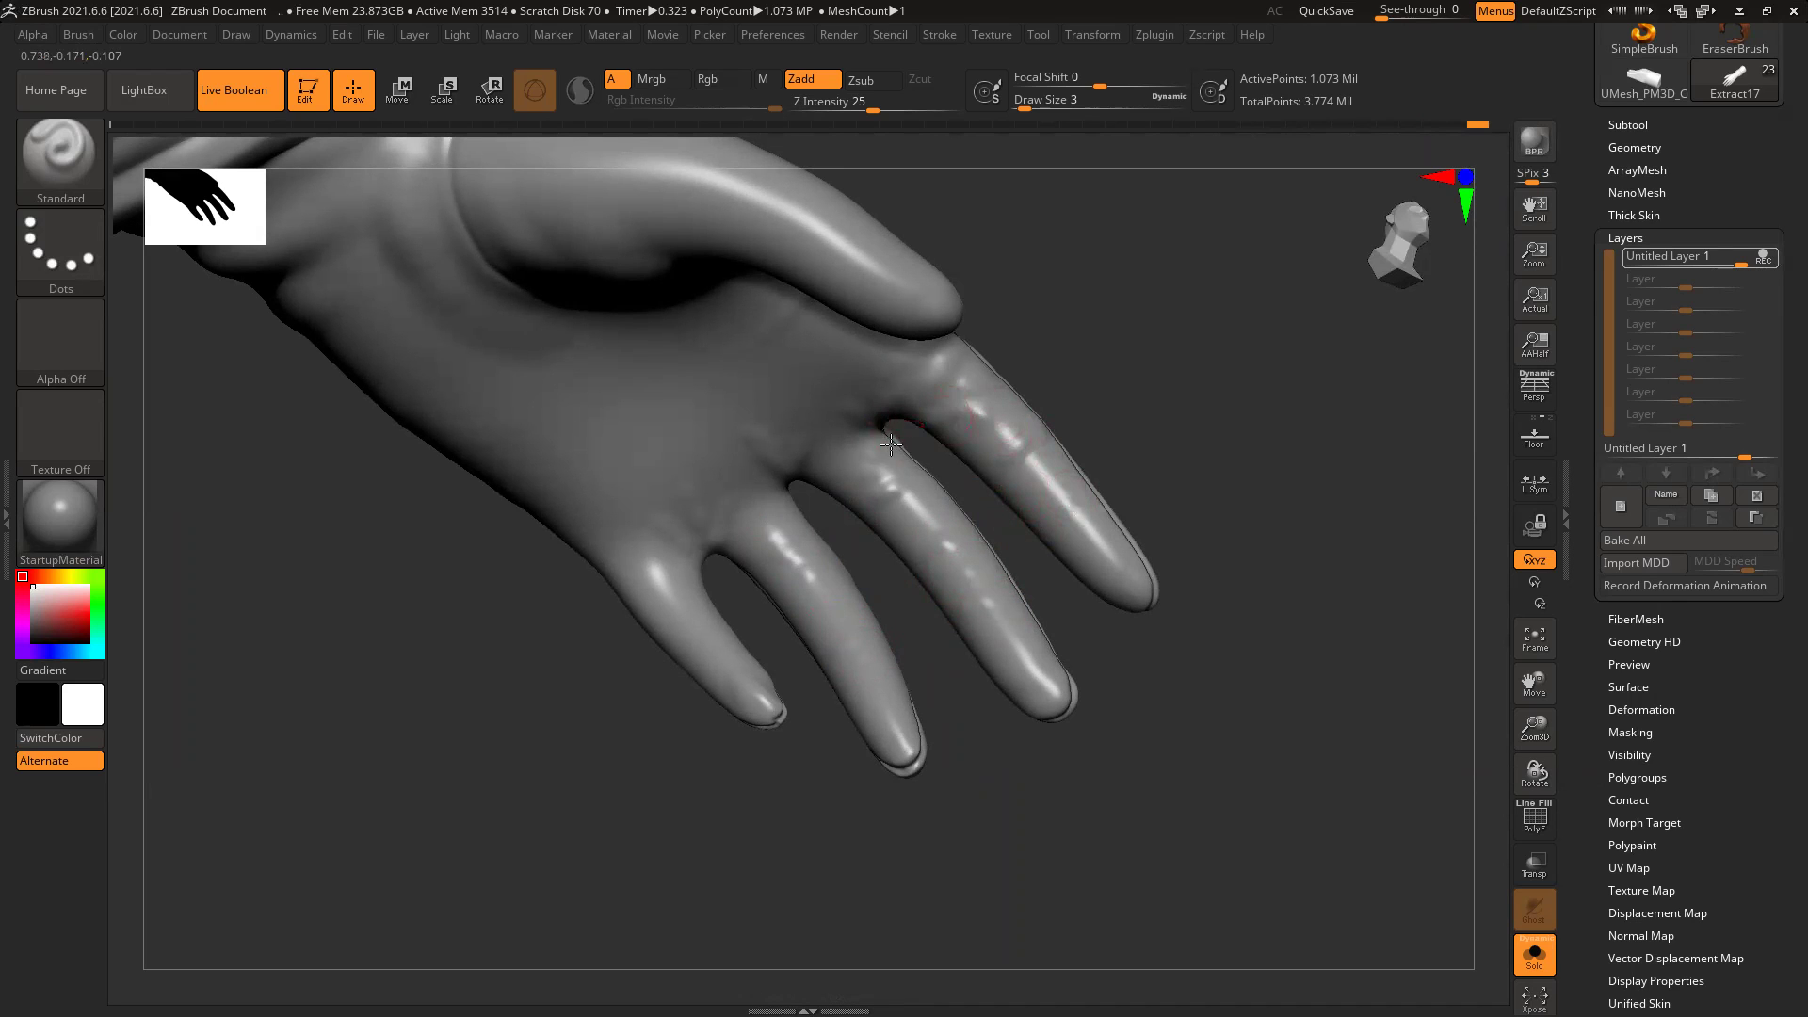
left_click_drag(733, 543, 674, 578)
left_click_drag(667, 610, 686, 585, "alt")
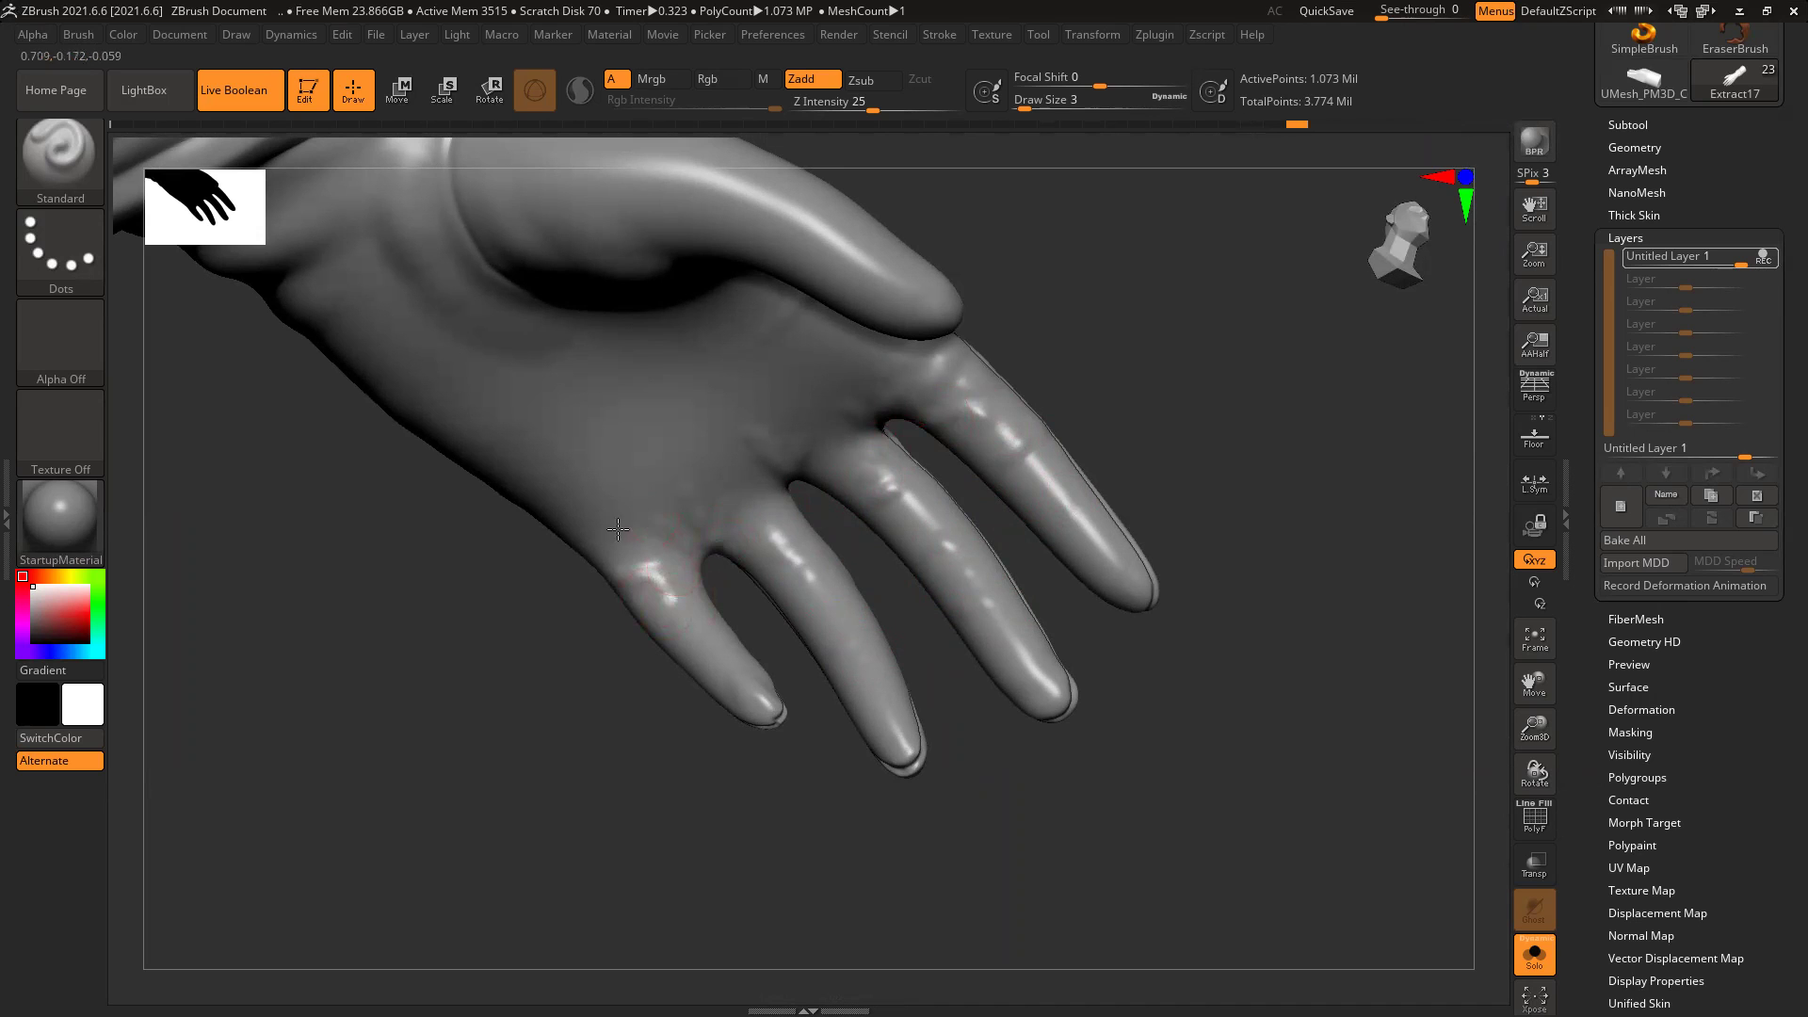
Step: Carve creases across the palm-side bases of the little and ring fingers with the DamStandard brush at draw size 3
key("b")
key("m")
key("p")
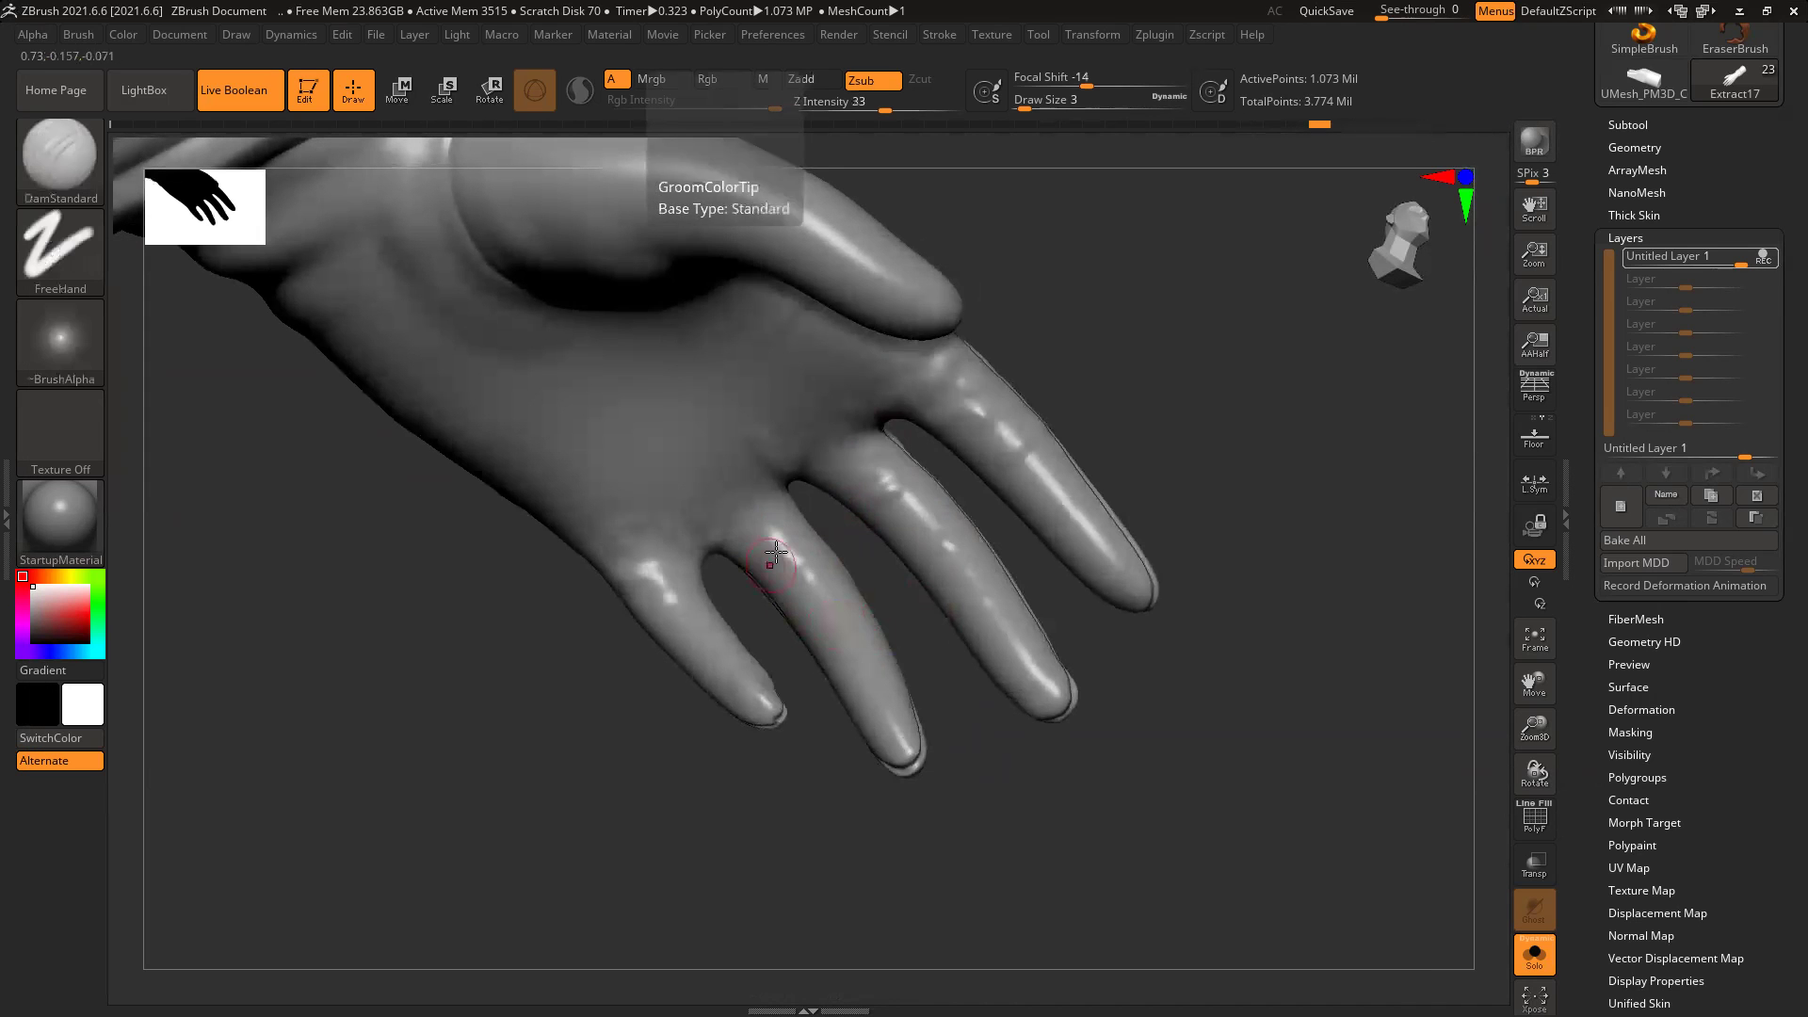
right_click_drag(700, 633, 836, 689, "ctrl")
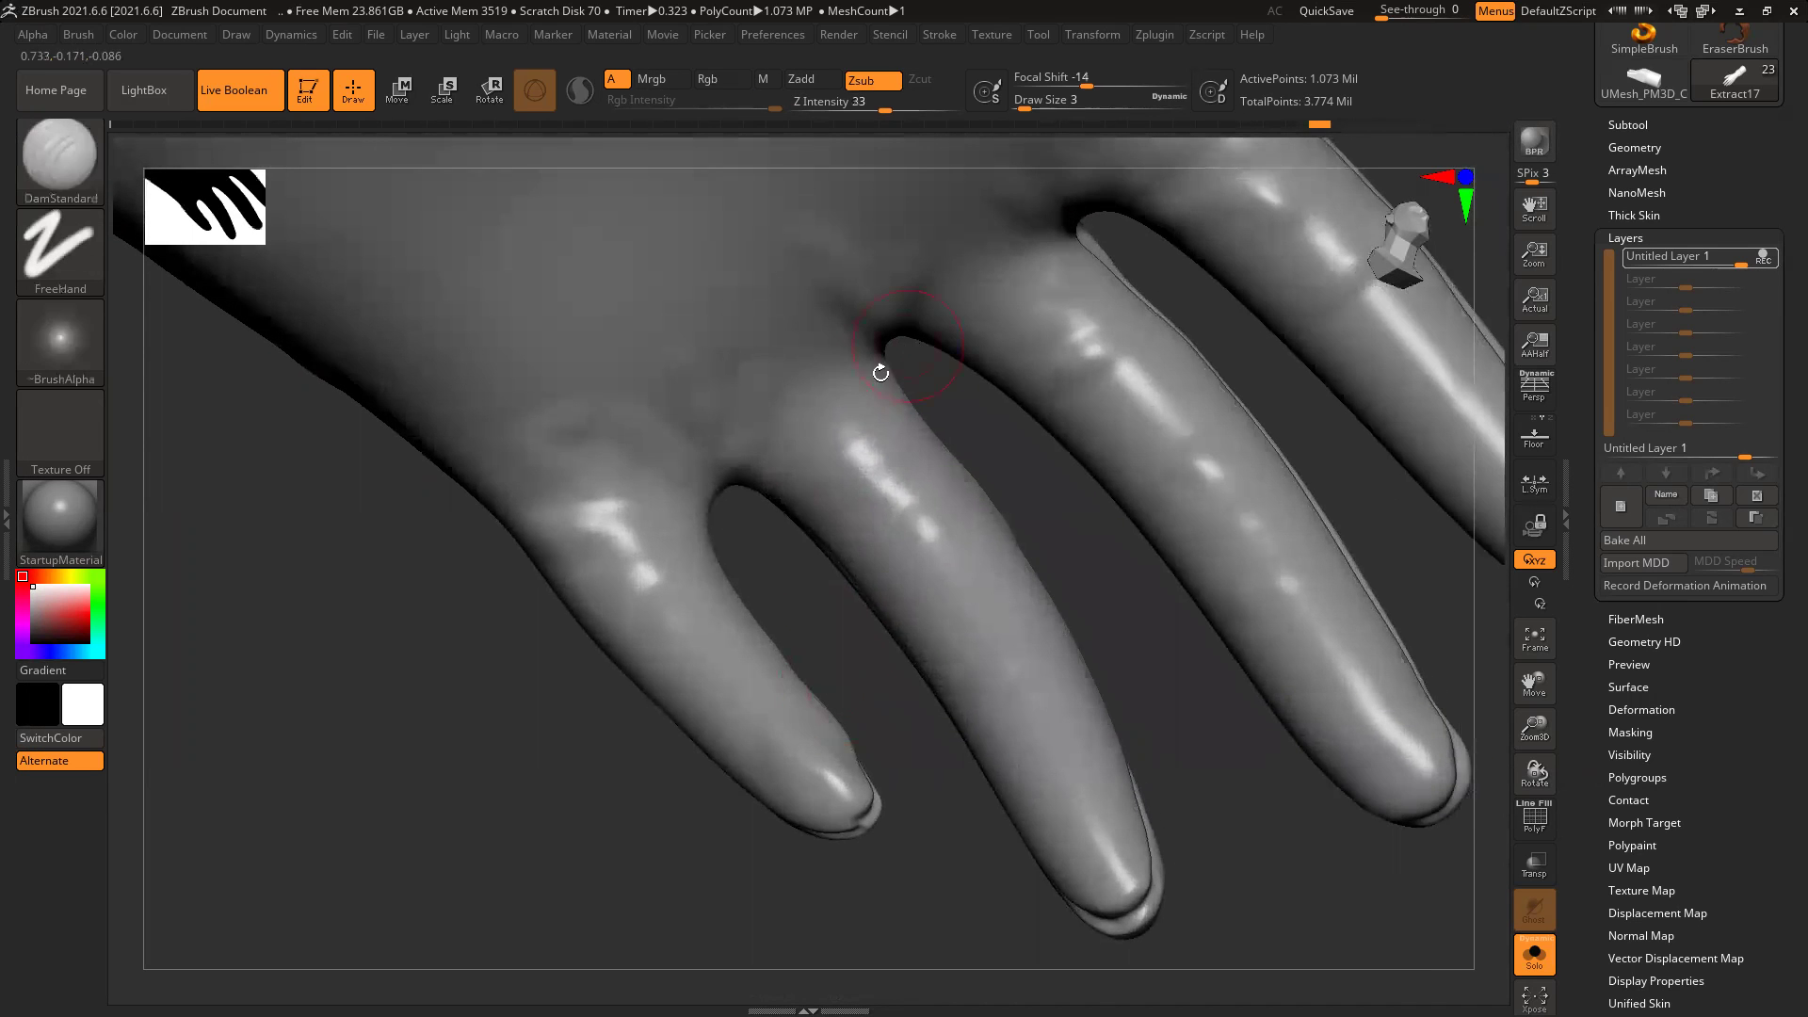
key("bracketright")
mouse_move(602, 490)
left_mouse_down()
mouse_move(537, 512)
mouse_move(634, 493)
mouse_move(516, 523)
left_mouse_up()
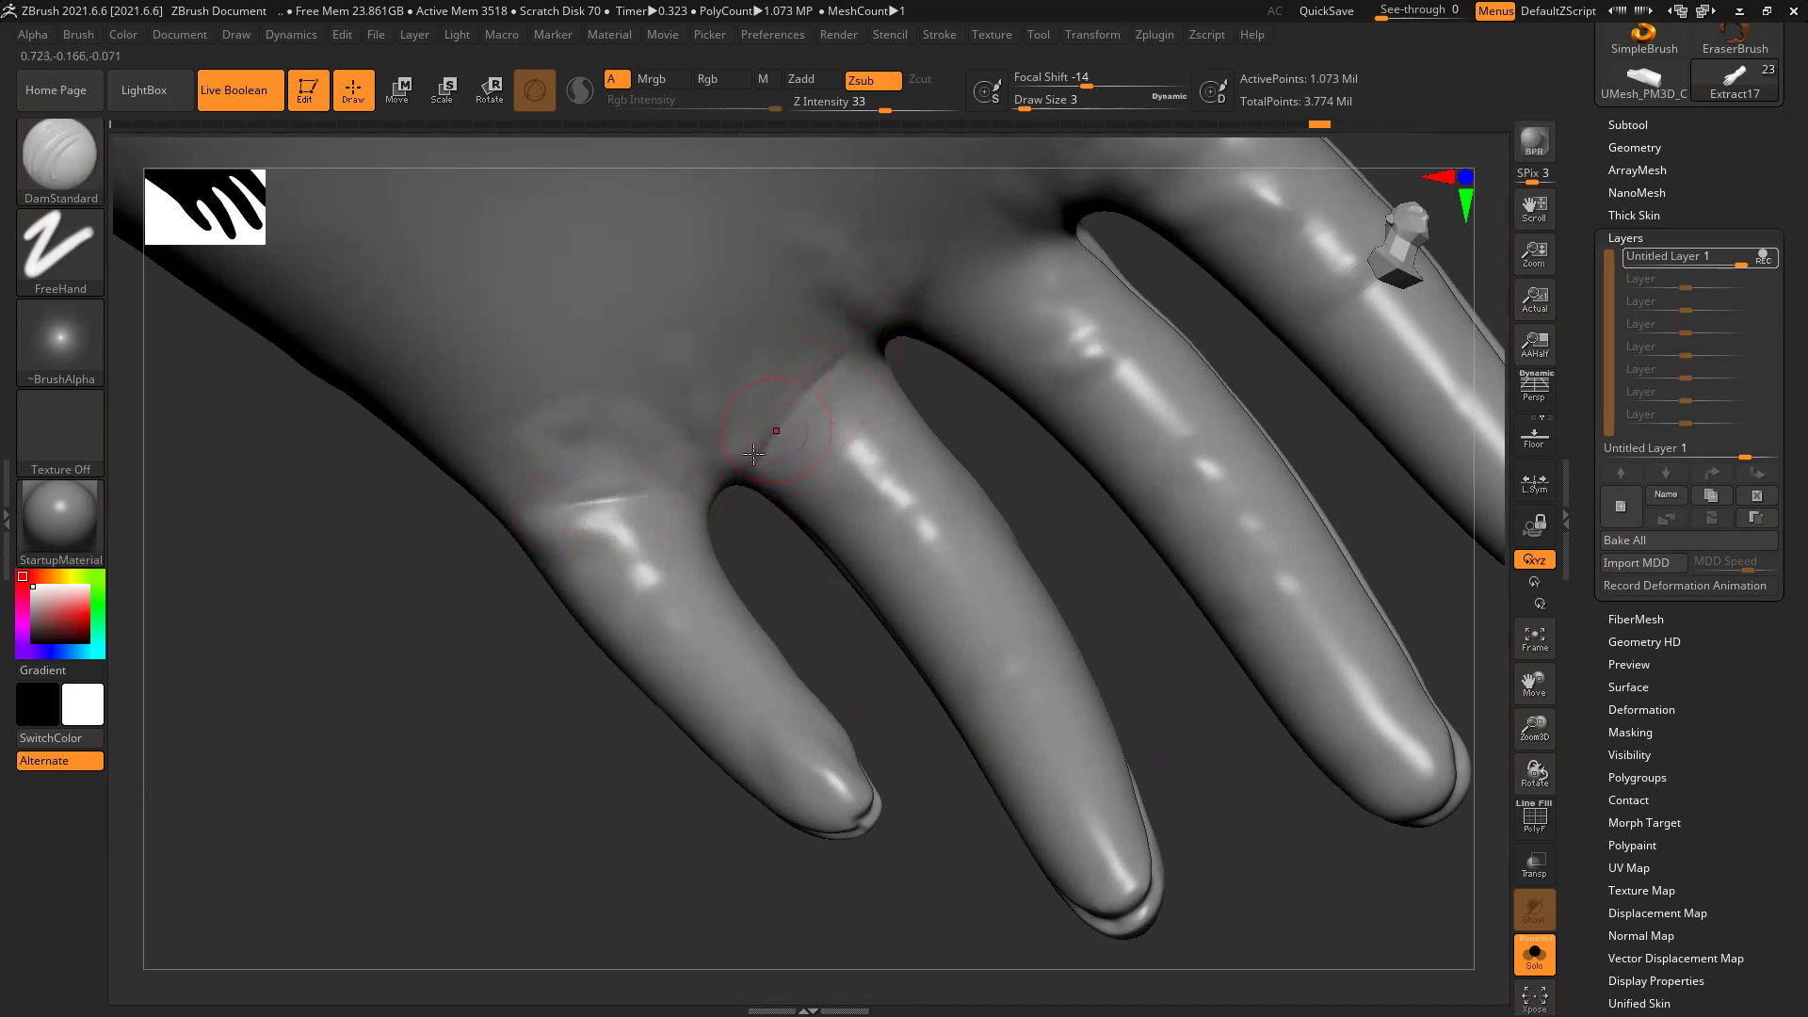
left_click_drag(731, 490, 718, 452)
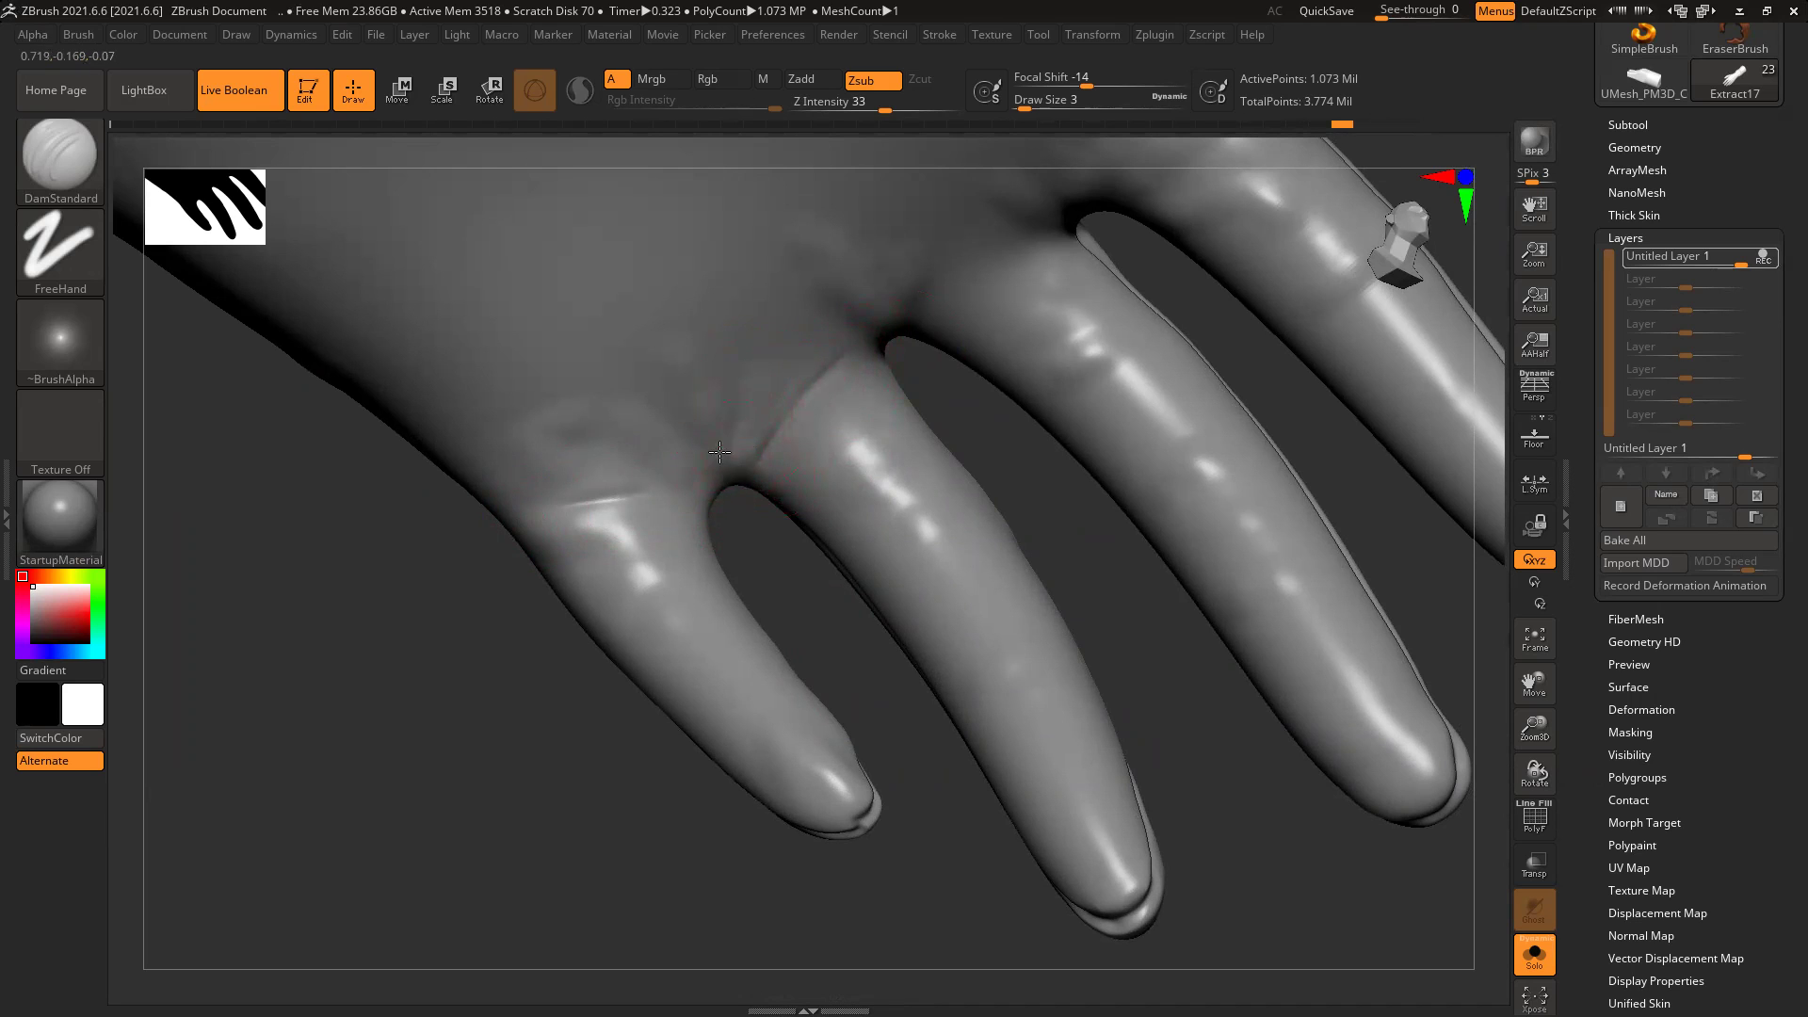
key("shift")
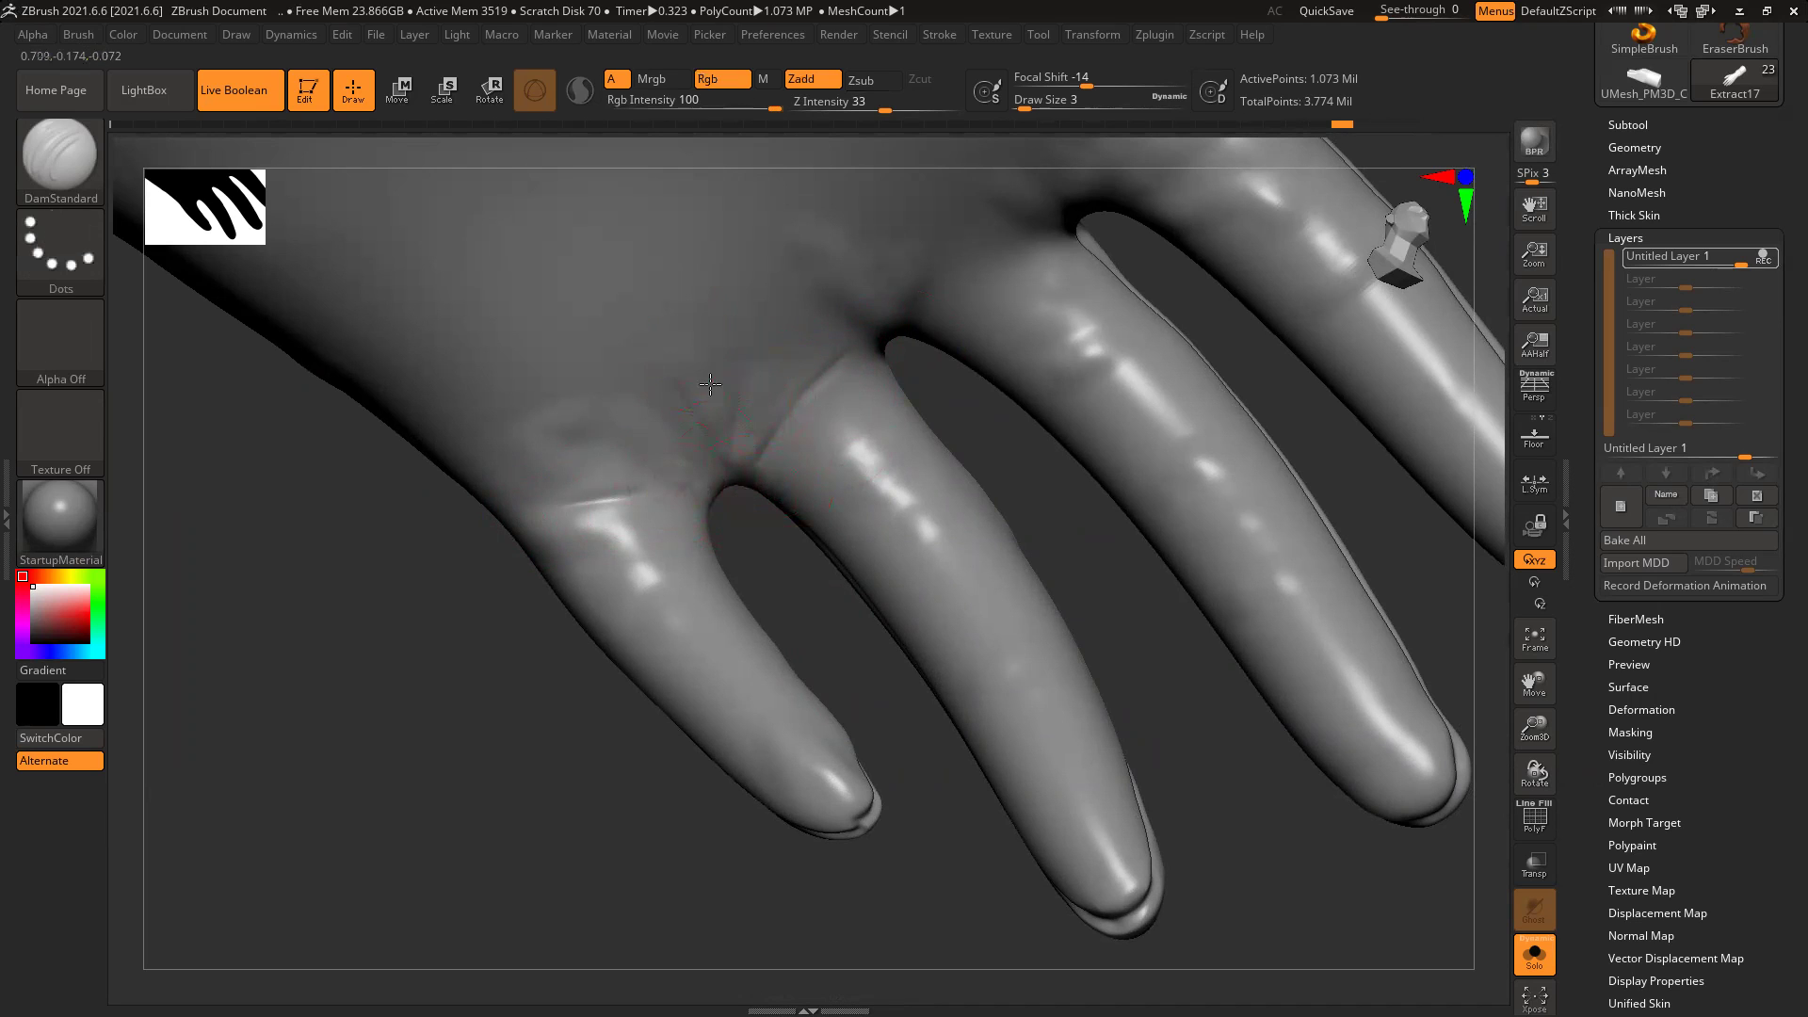
Step: Carve DamStandard creases around the gaps between the ring, middle and index finger bases on the palm
mouse_move(895, 348)
left_mouse_down()
mouse_move(879, 327)
mouse_move(1008, 233)
left_mouse_up()
key("shift")
mouse_move(882, 347)
left_mouse_down()
mouse_move(793, 380)
mouse_move(846, 363)
left_mouse_up()
left_click_drag(684, 508, 573, 520)
mouse_move(958, 503)
right_mouse_down("alt")
mouse_move(744, 730)
mouse_move(756, 719)
right_mouse_up("alt")
mouse_move(981, 307)
left_mouse_down()
mouse_move(921, 393)
mouse_move(848, 371)
mouse_move(917, 382)
left_mouse_up()
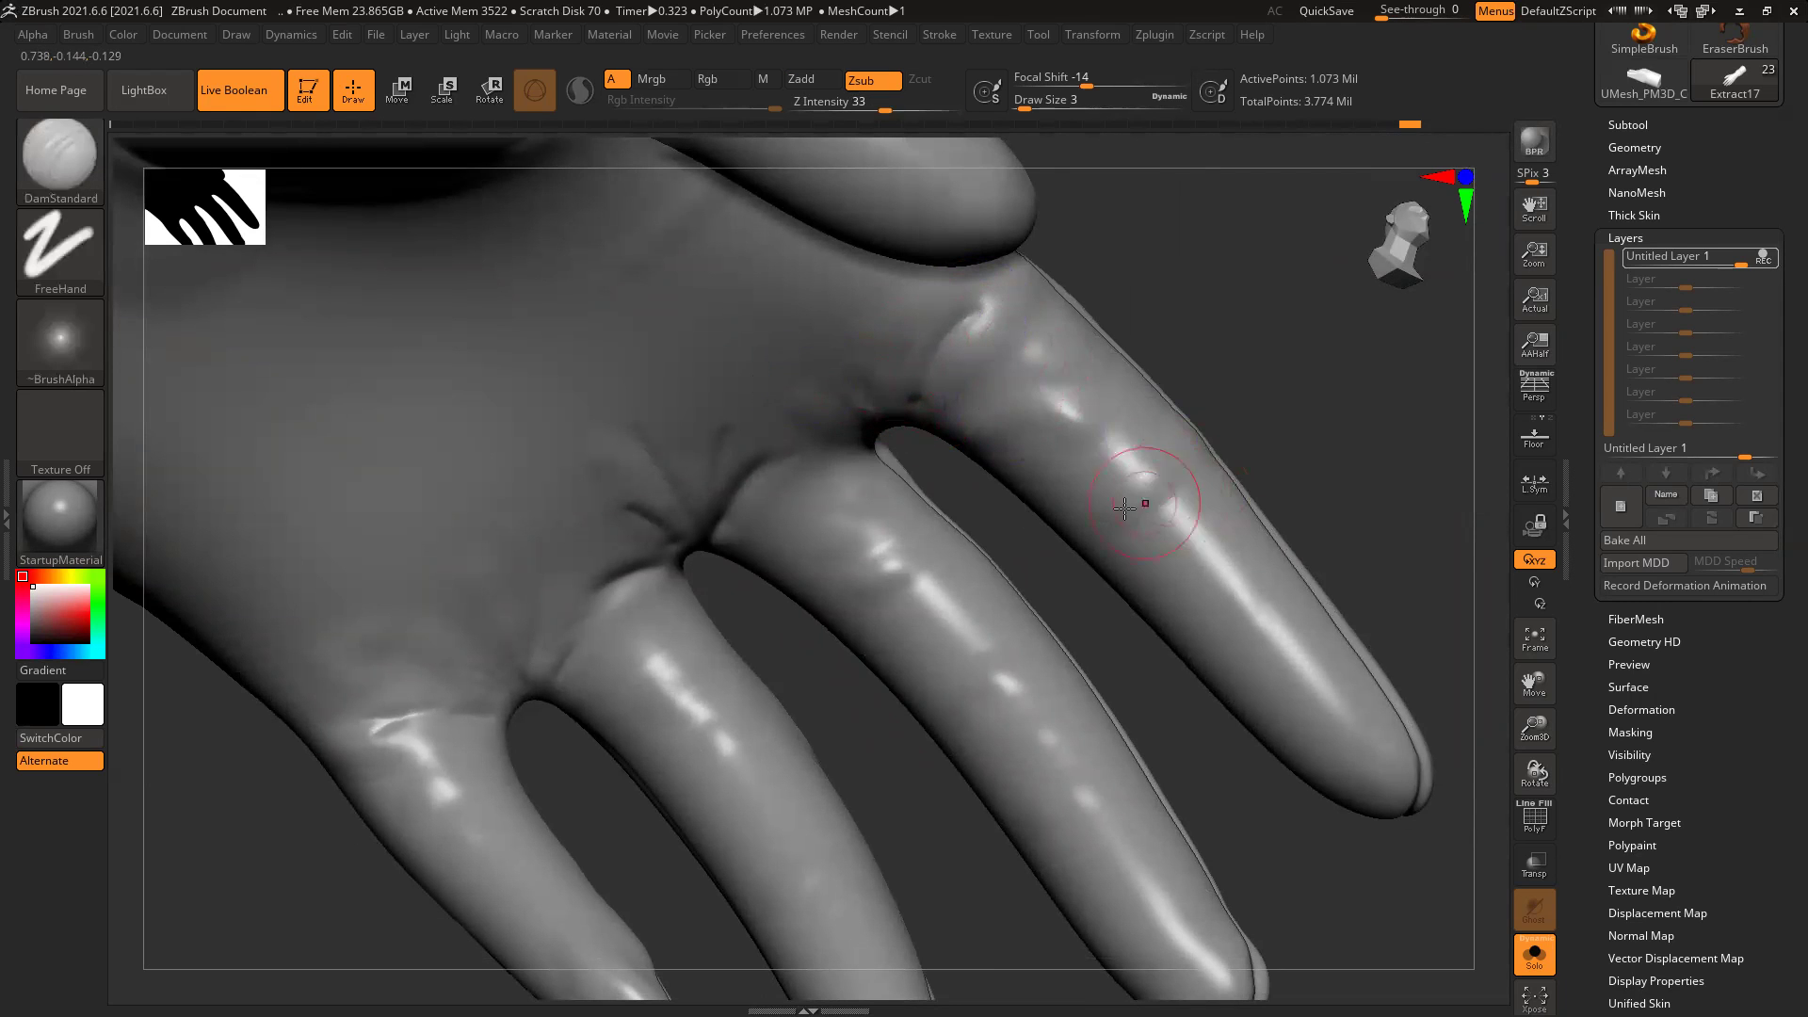
Step: Cut joint creases across the palm side and inner side of the index finger with DamStandard
left_click_drag(1287, 436, 1264, 513)
mouse_move(1056, 494)
left_mouse_down()
mouse_move(1126, 442)
mouse_move(1136, 388)
mouse_move(1107, 356)
left_mouse_up()
left_click_drag(1305, 343, 1204, 354)
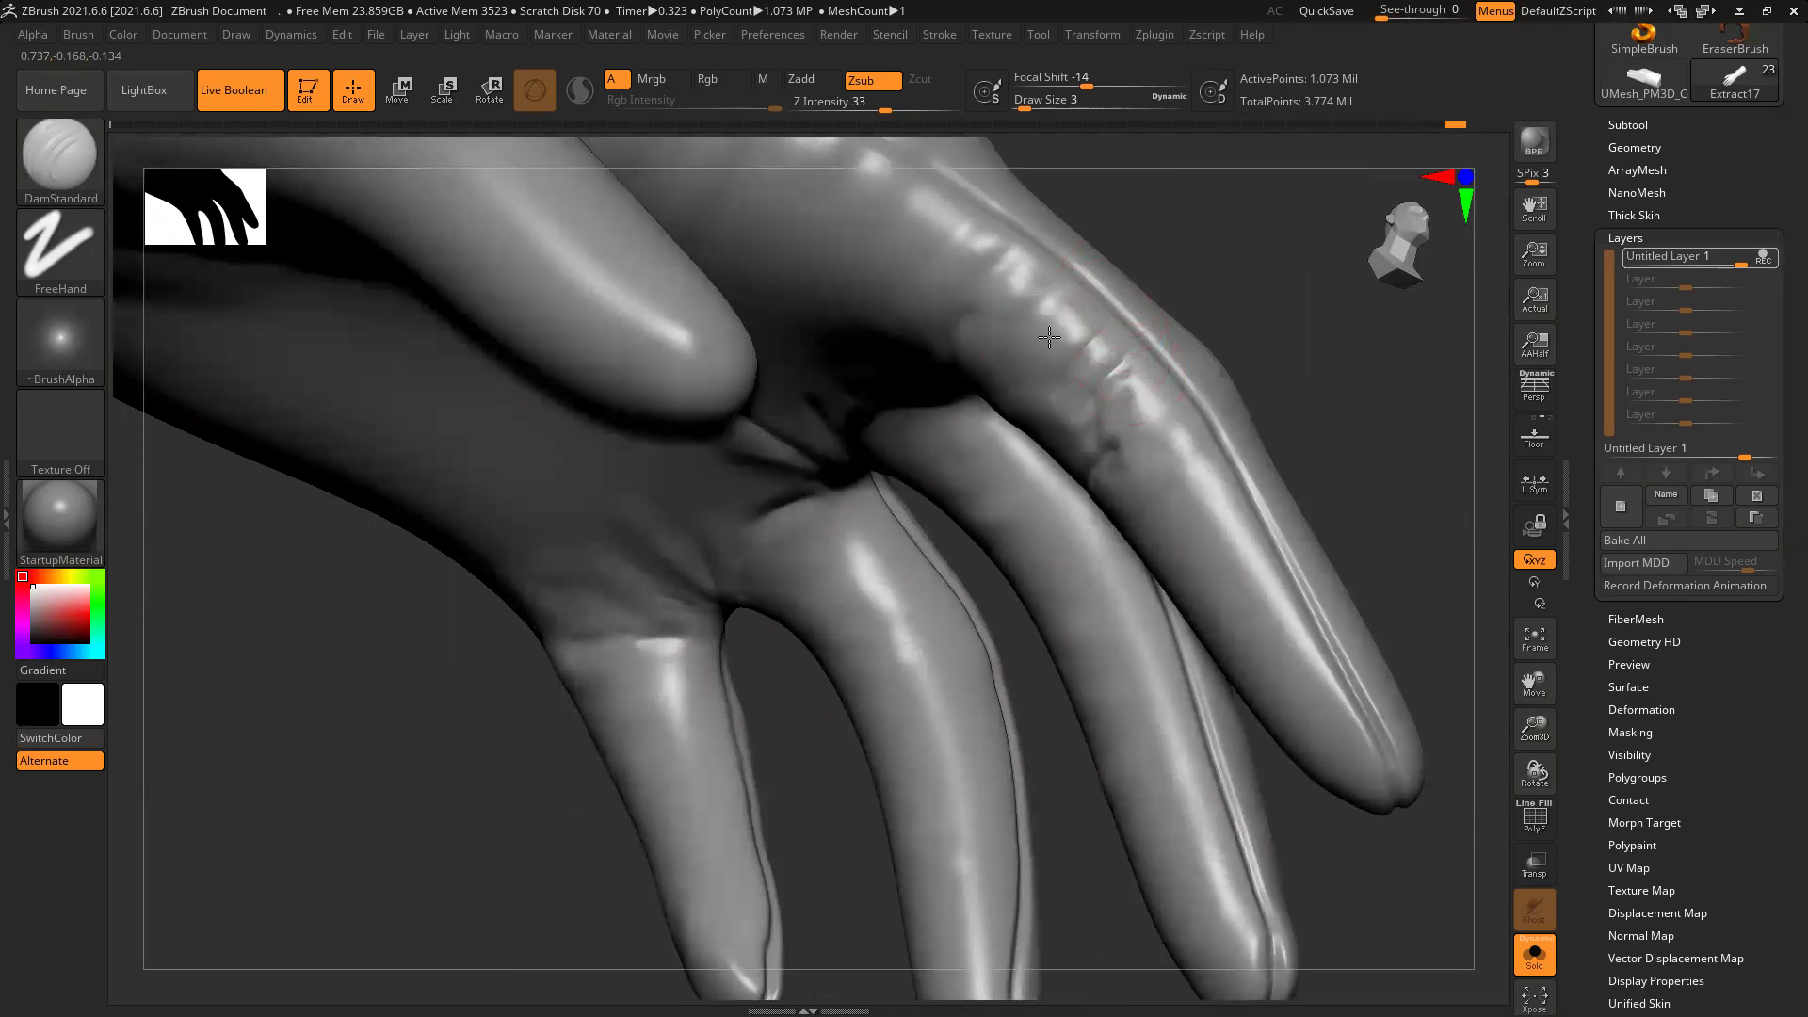
mouse_move(1218, 513)
left_mouse_down()
mouse_move(1250, 491)
mouse_move(1241, 541)
left_mouse_up()
left_click_drag(1407, 489, 1271, 398, "alt")
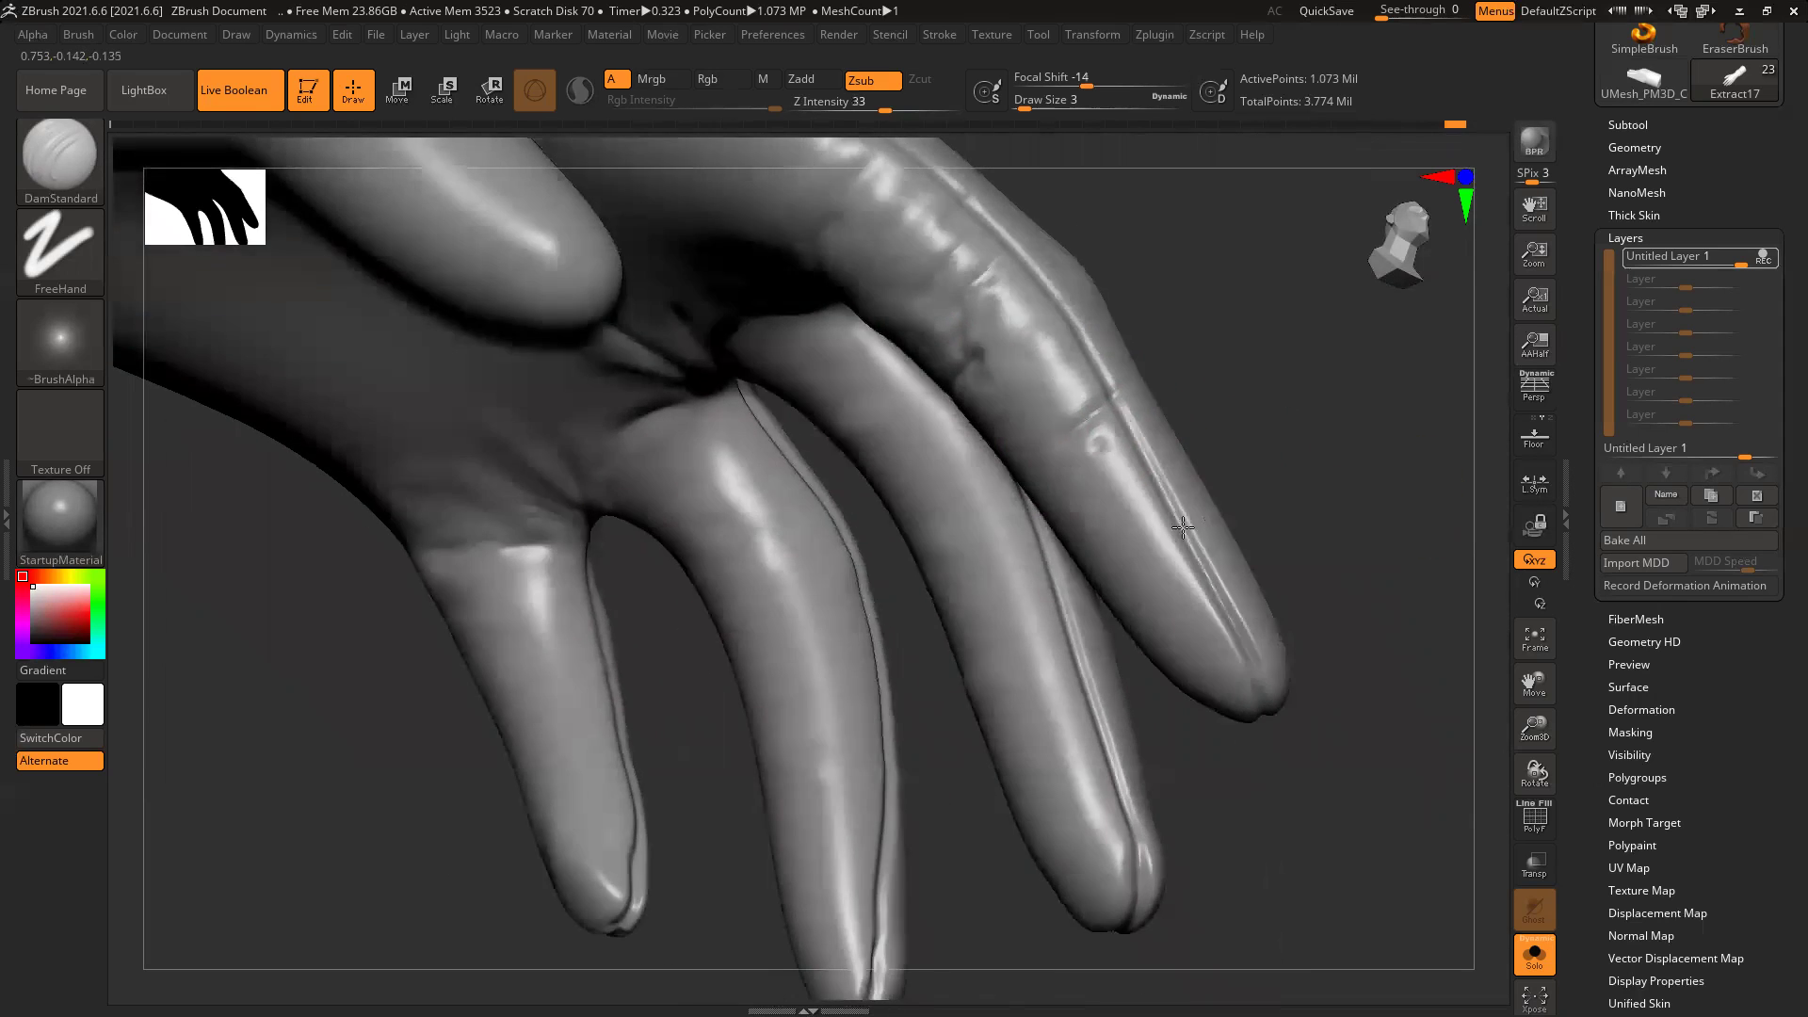
right_click_drag(1182, 527, 1151, 492)
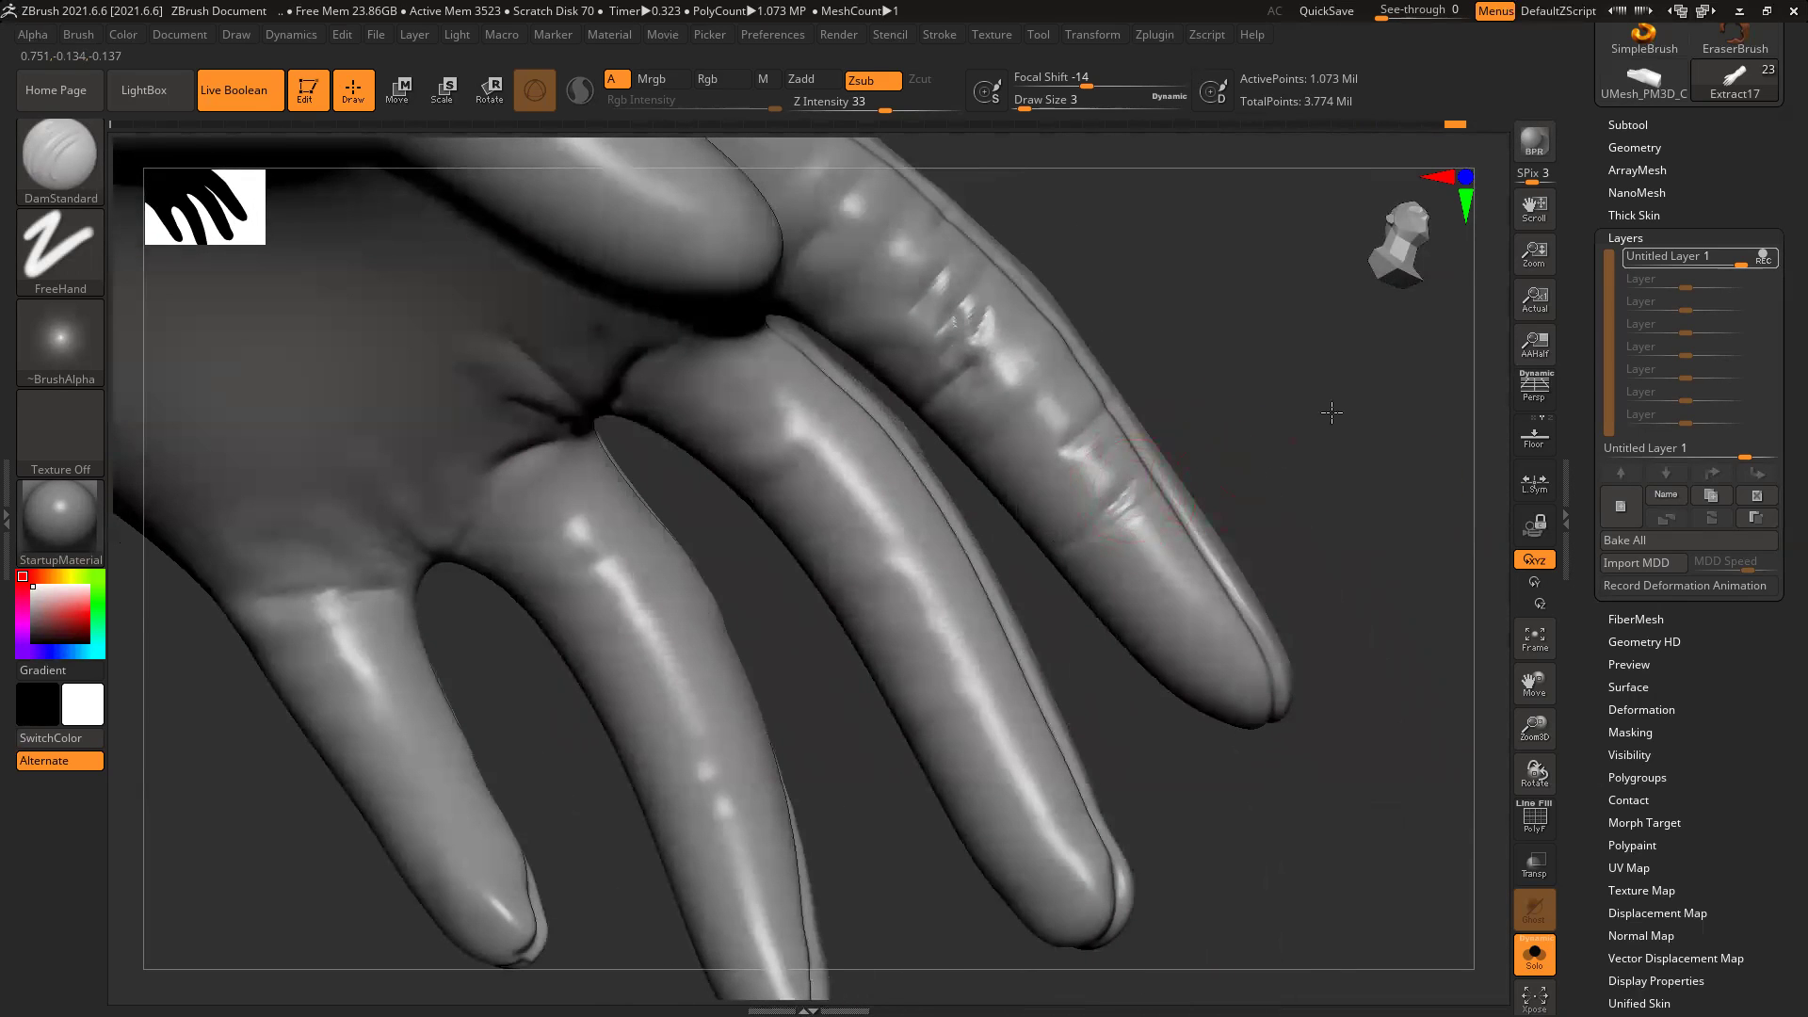
right_click_drag(1332, 412, 1072, 555)
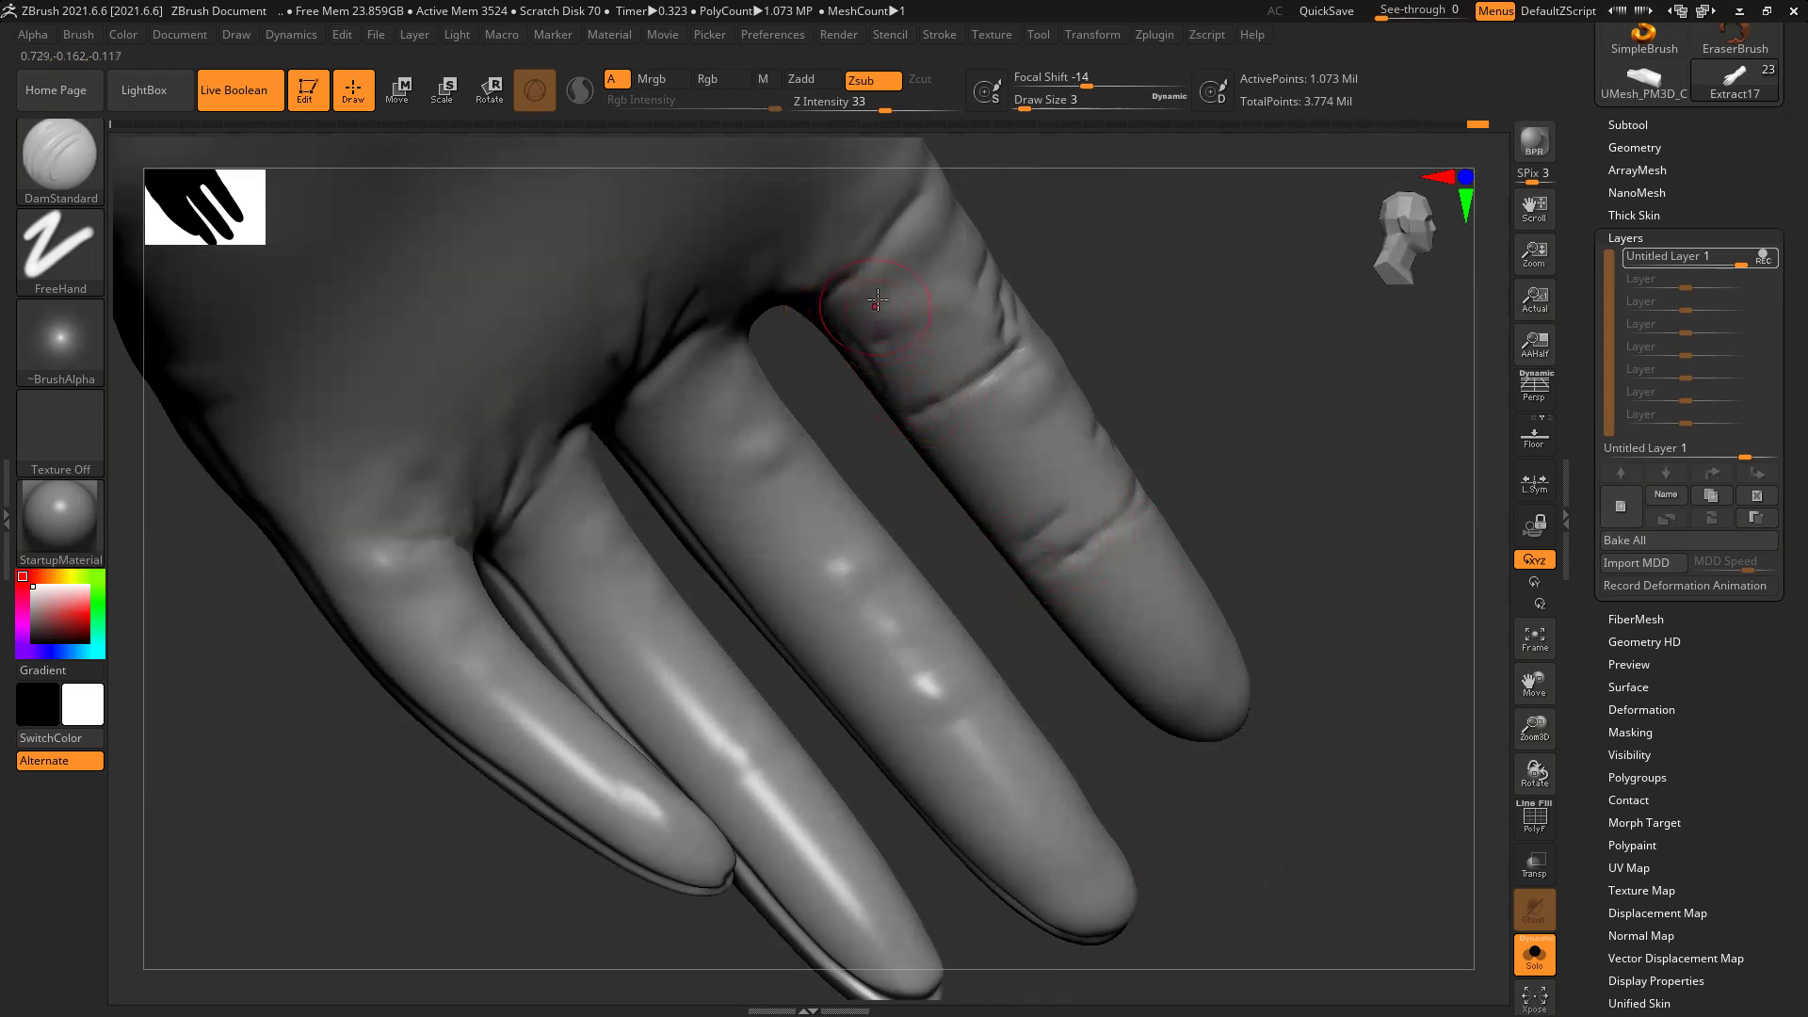
Step: Cut joint creases across the palm side of the middle and ring fingers with DamStandard
left_click_drag(744, 348, 691, 390)
mouse_move(876, 539)
left_mouse_down()
mouse_move(786, 614)
mouse_move(876, 550)
mouse_move(844, 556)
left_mouse_up()
left_click_drag(703, 516, 832, 562)
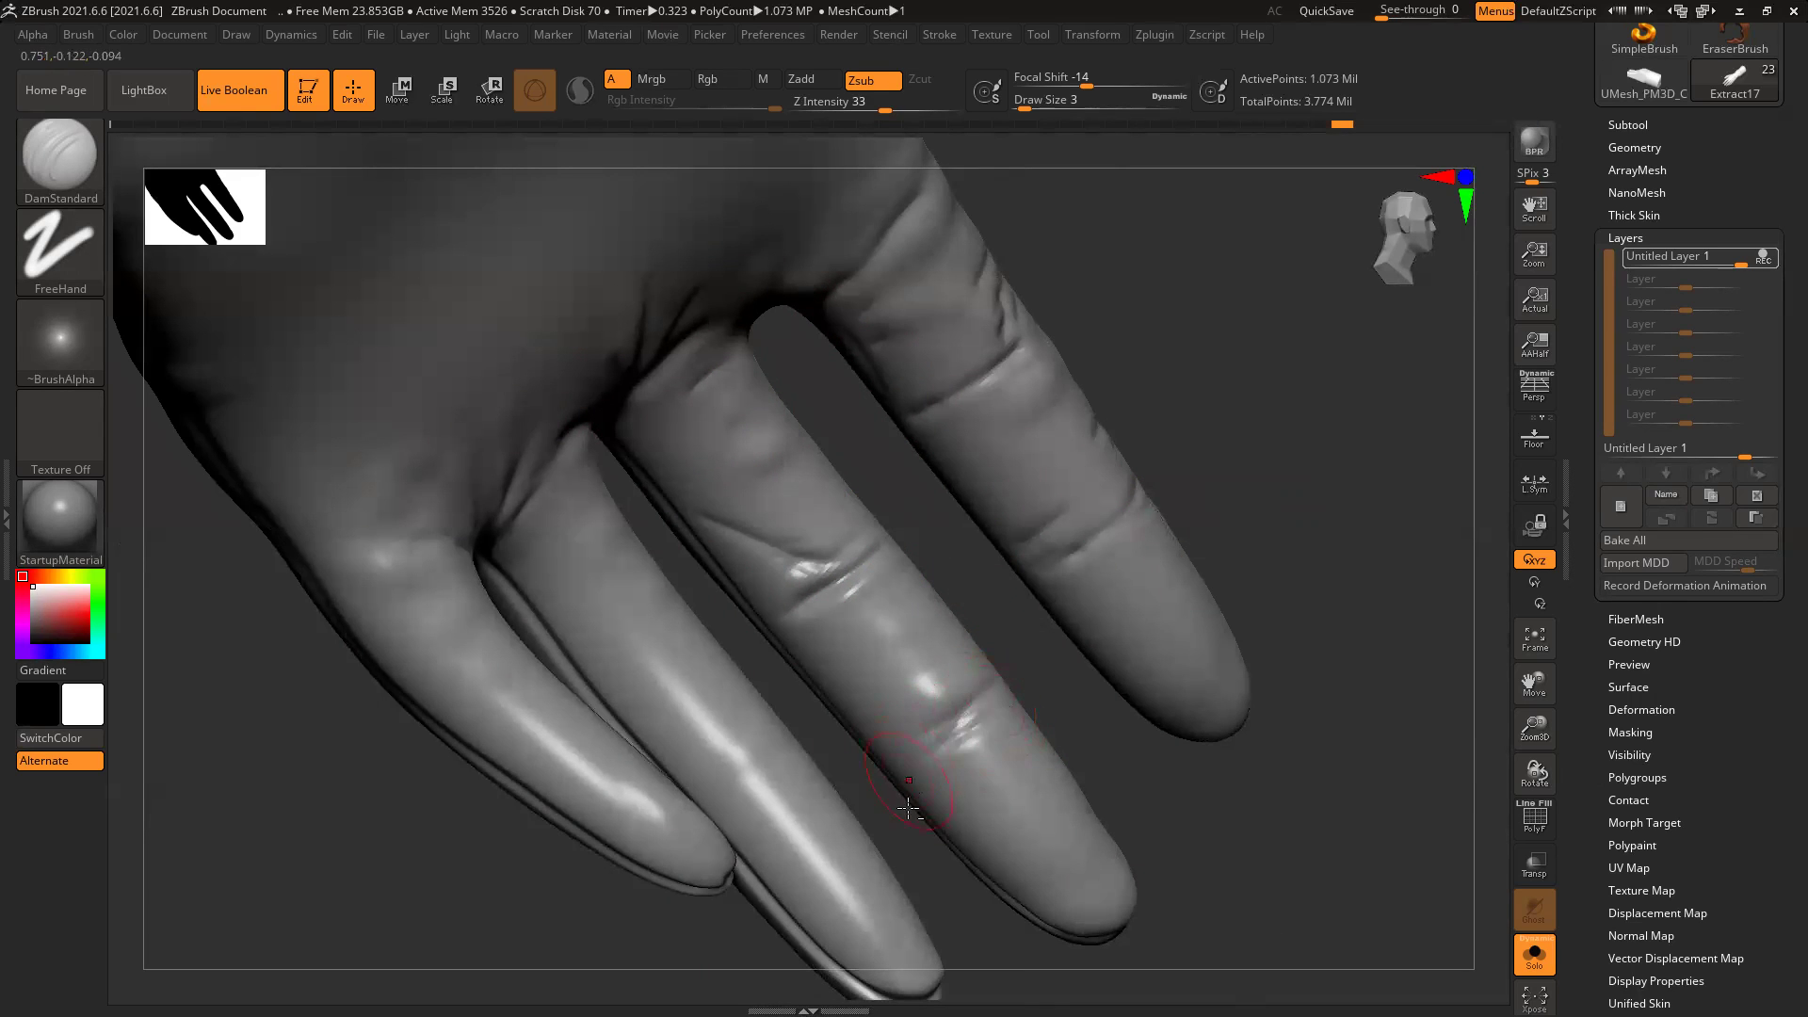
mouse_move(1308, 752)
left_mouse_down()
mouse_move(1317, 696)
mouse_move(1267, 695)
left_mouse_up()
left_click_drag(866, 568, 825, 605)
mouse_move(738, 421)
left_mouse_down()
mouse_move(682, 441)
mouse_move(719, 444)
left_mouse_up()
left_click_drag(839, 454, 750, 426)
right_click_drag(944, 590, 772, 595)
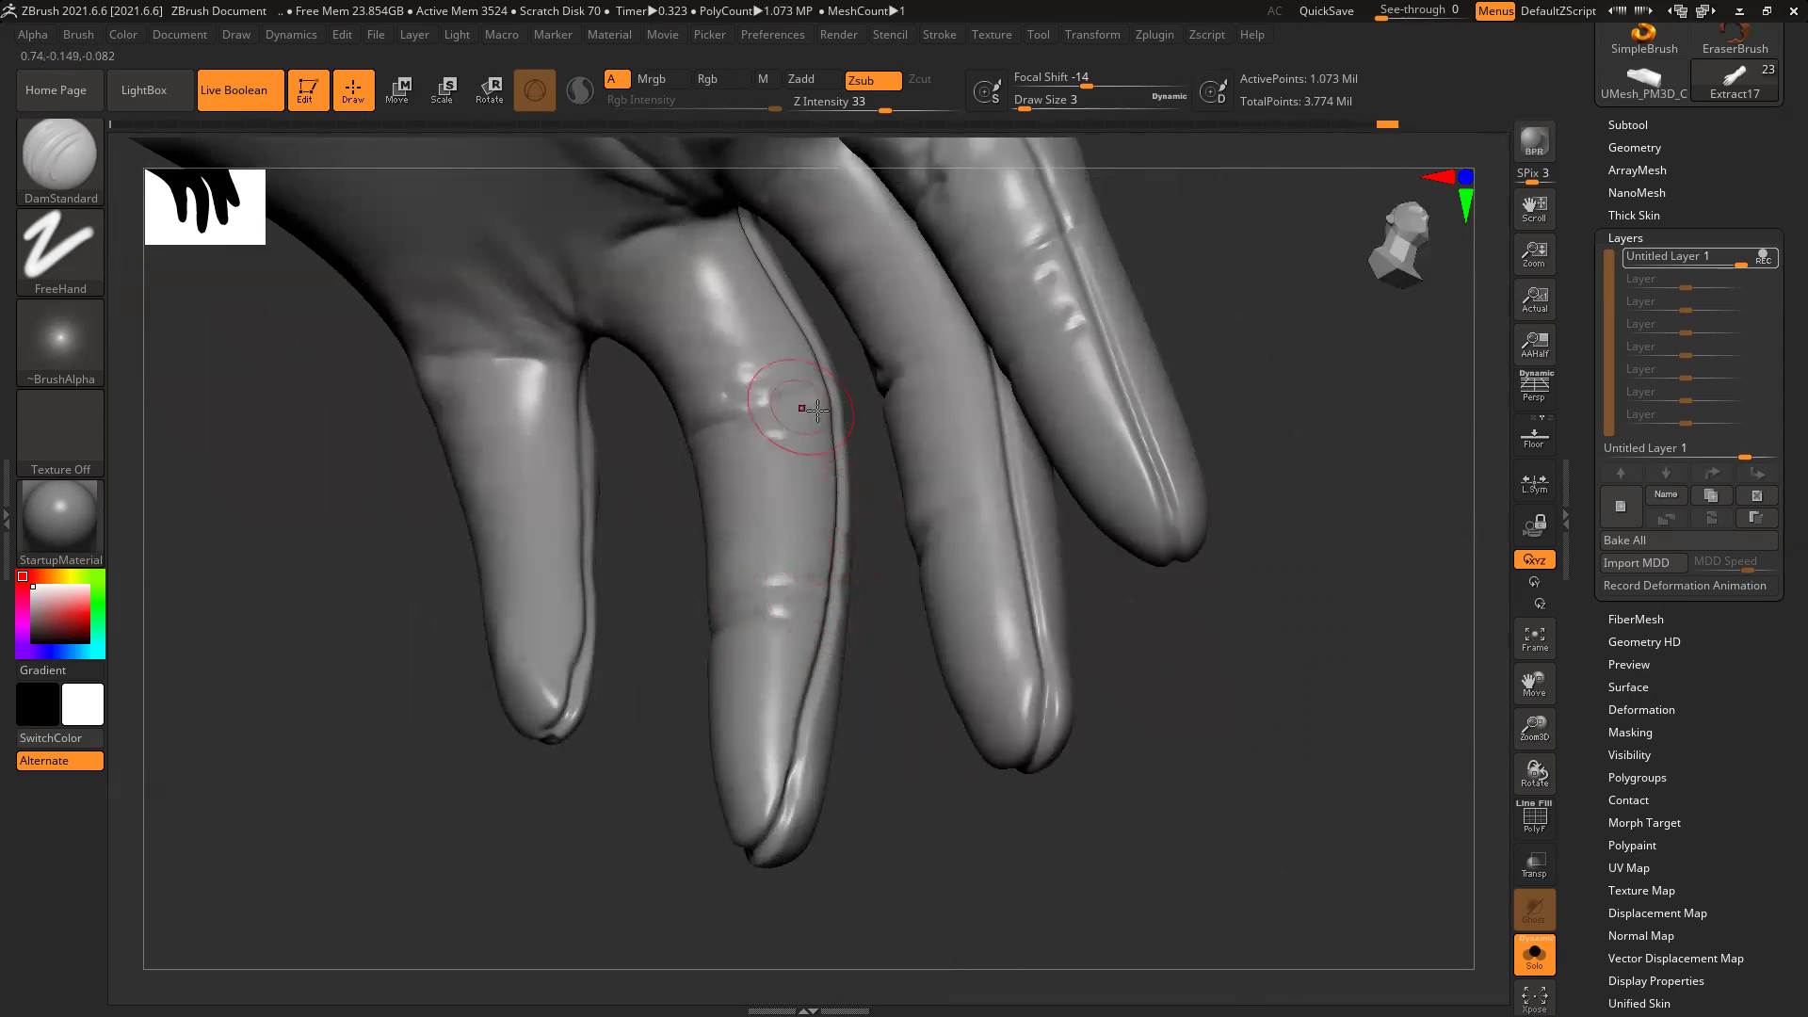
Step: Cut joint creases around the little finger with DamStandard
left_click_drag(470, 471, 552, 467)
right_click_drag(580, 627, 528, 611)
left_click_drag(354, 513, 409, 489)
mouse_move(273, 513)
left_mouse_down()
mouse_move(1054, 343)
mouse_move(1263, 408)
mouse_move(848, 442)
left_mouse_up()
left_click_drag(584, 456, 507, 386)
mouse_move(488, 242)
left_mouse_down()
mouse_move(642, 275)
mouse_move(627, 265)
left_mouse_up()
Step: Carve fine DamStandard creases between the knuckles and around the finger gaps on the back of the hand
left_click_drag(942, 415, 1076, 550, "alt")
right_click_drag(1223, 355, 952, 351, "ctrl")
mouse_move(952, 351)
left_mouse_down()
mouse_move(1077, 484)
mouse_move(988, 571)
mouse_move(876, 630)
mouse_move(930, 585)
left_mouse_up()
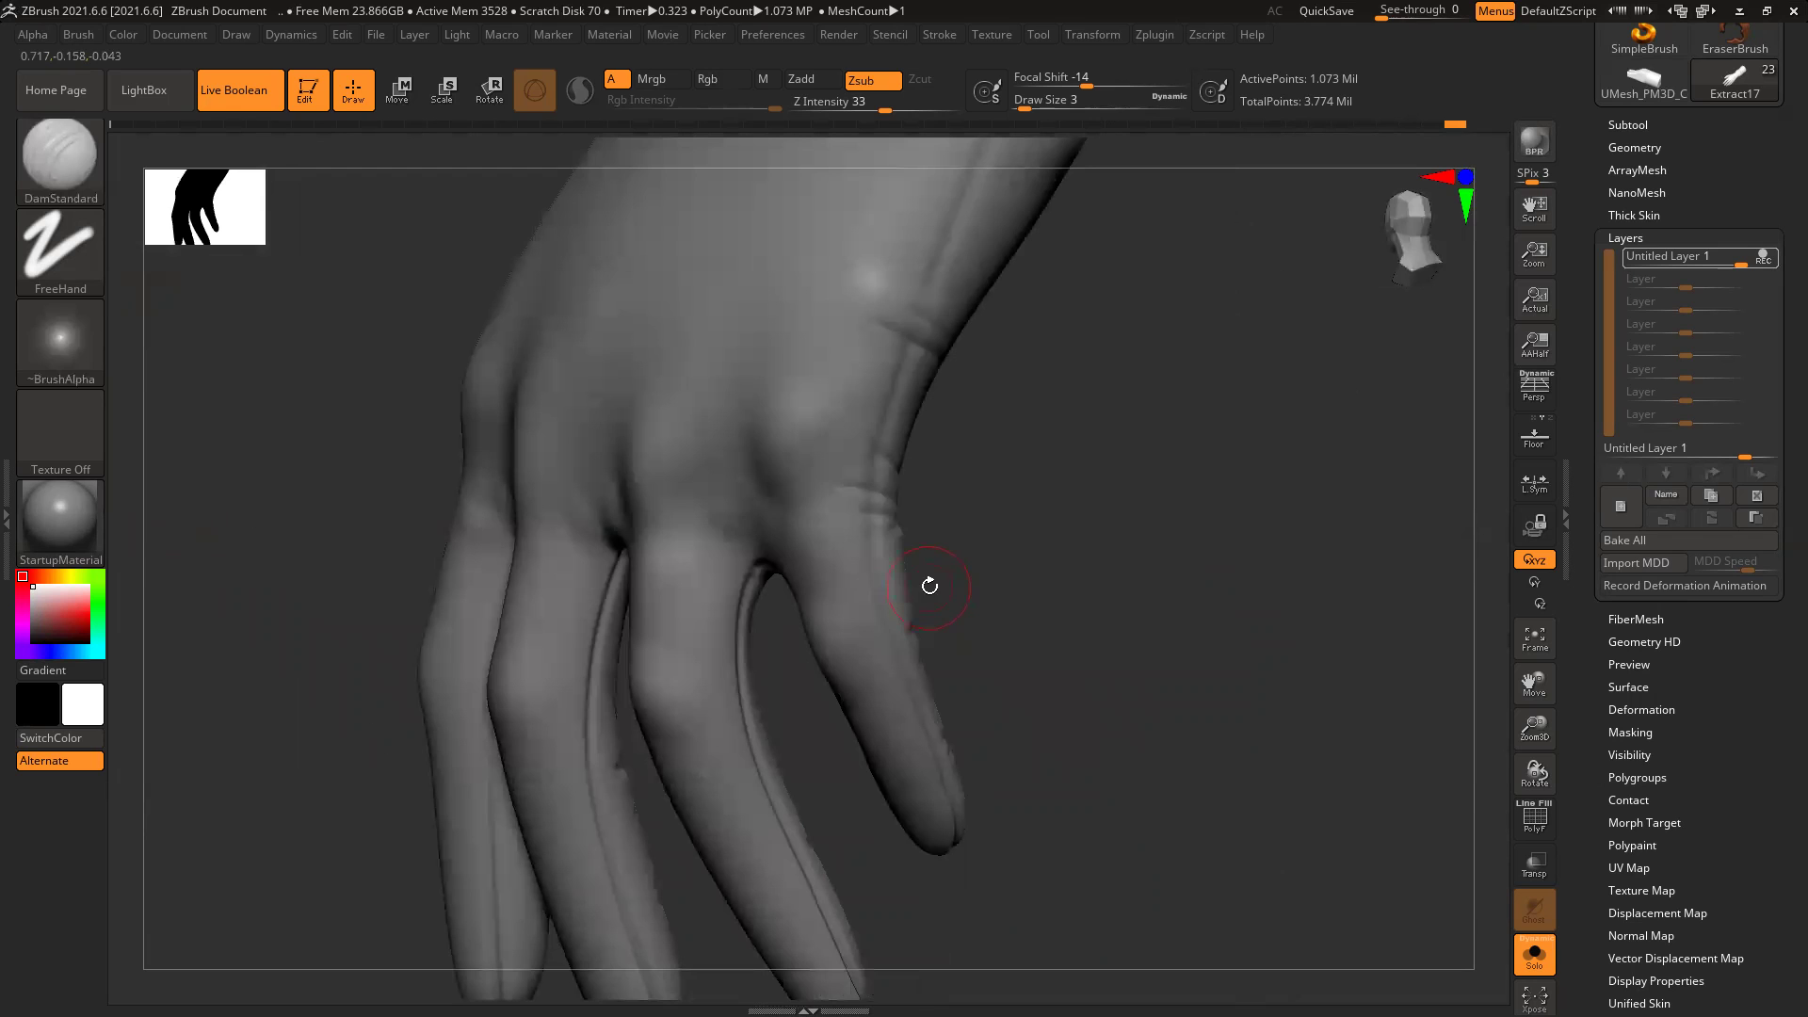
left_click_drag(737, 542, 754, 565)
left_click_drag(988, 538, 807, 528)
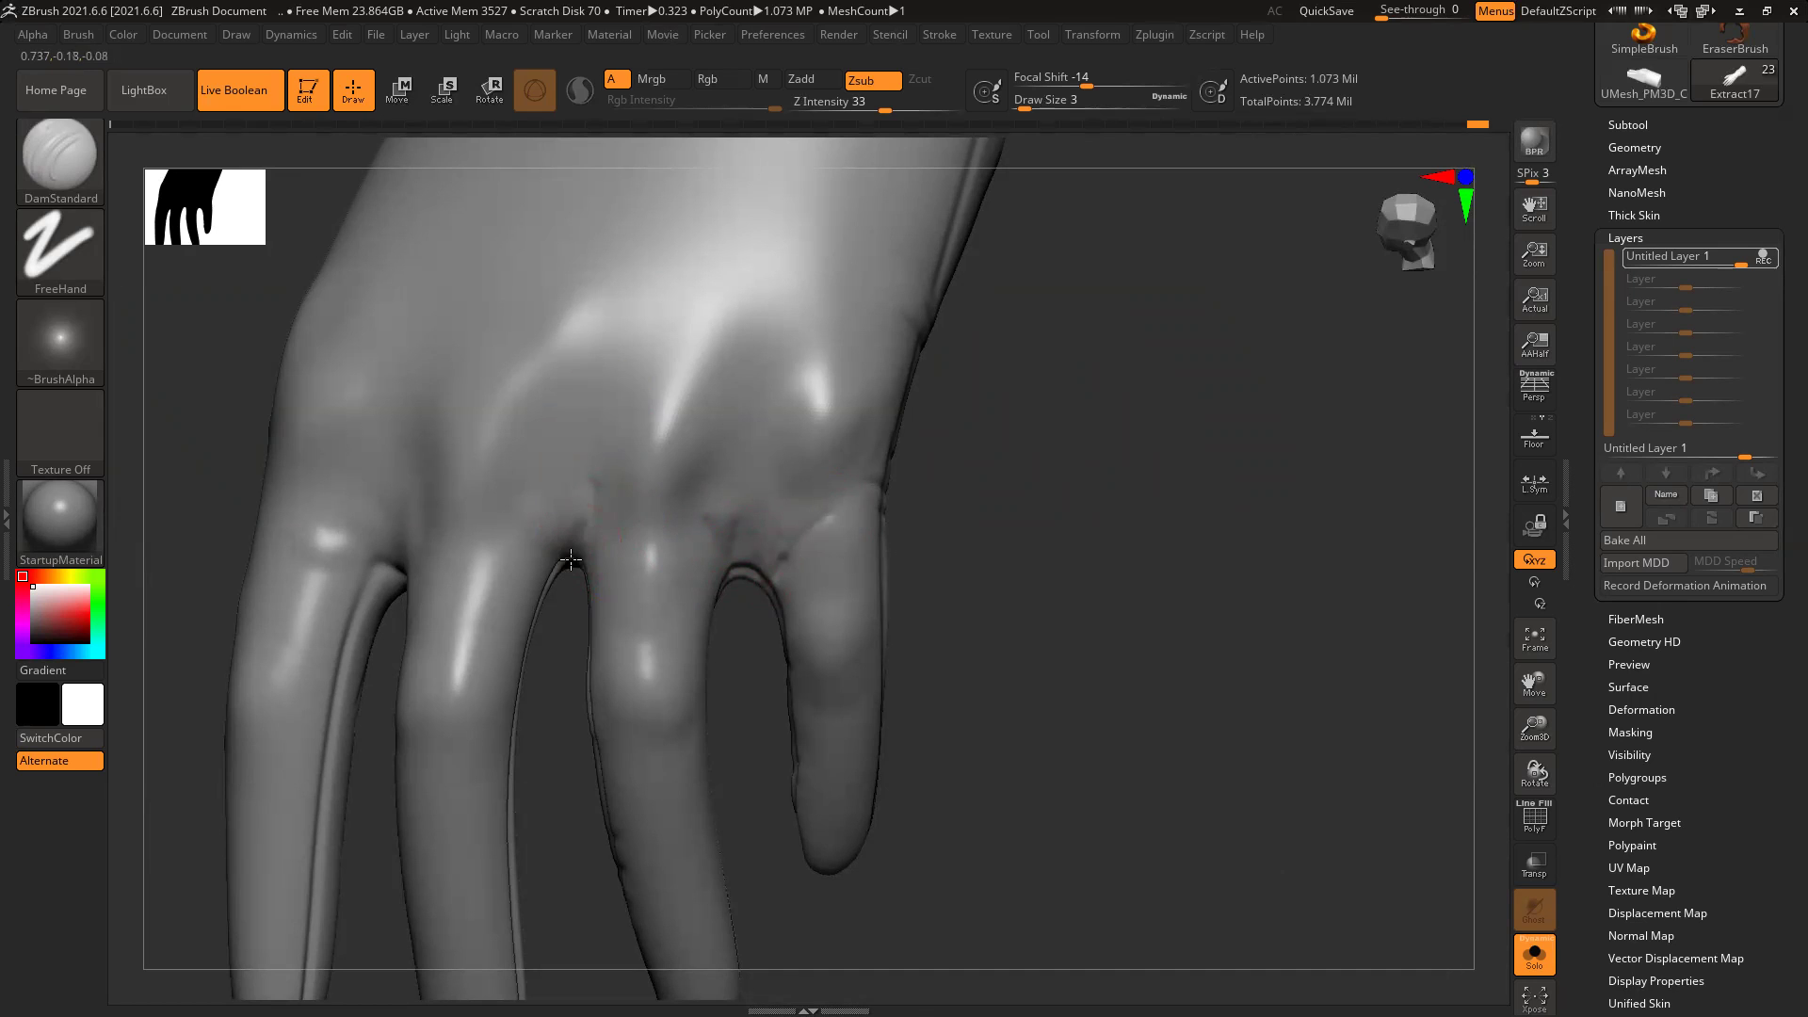
left_click_drag(1065, 480, 1023, 499)
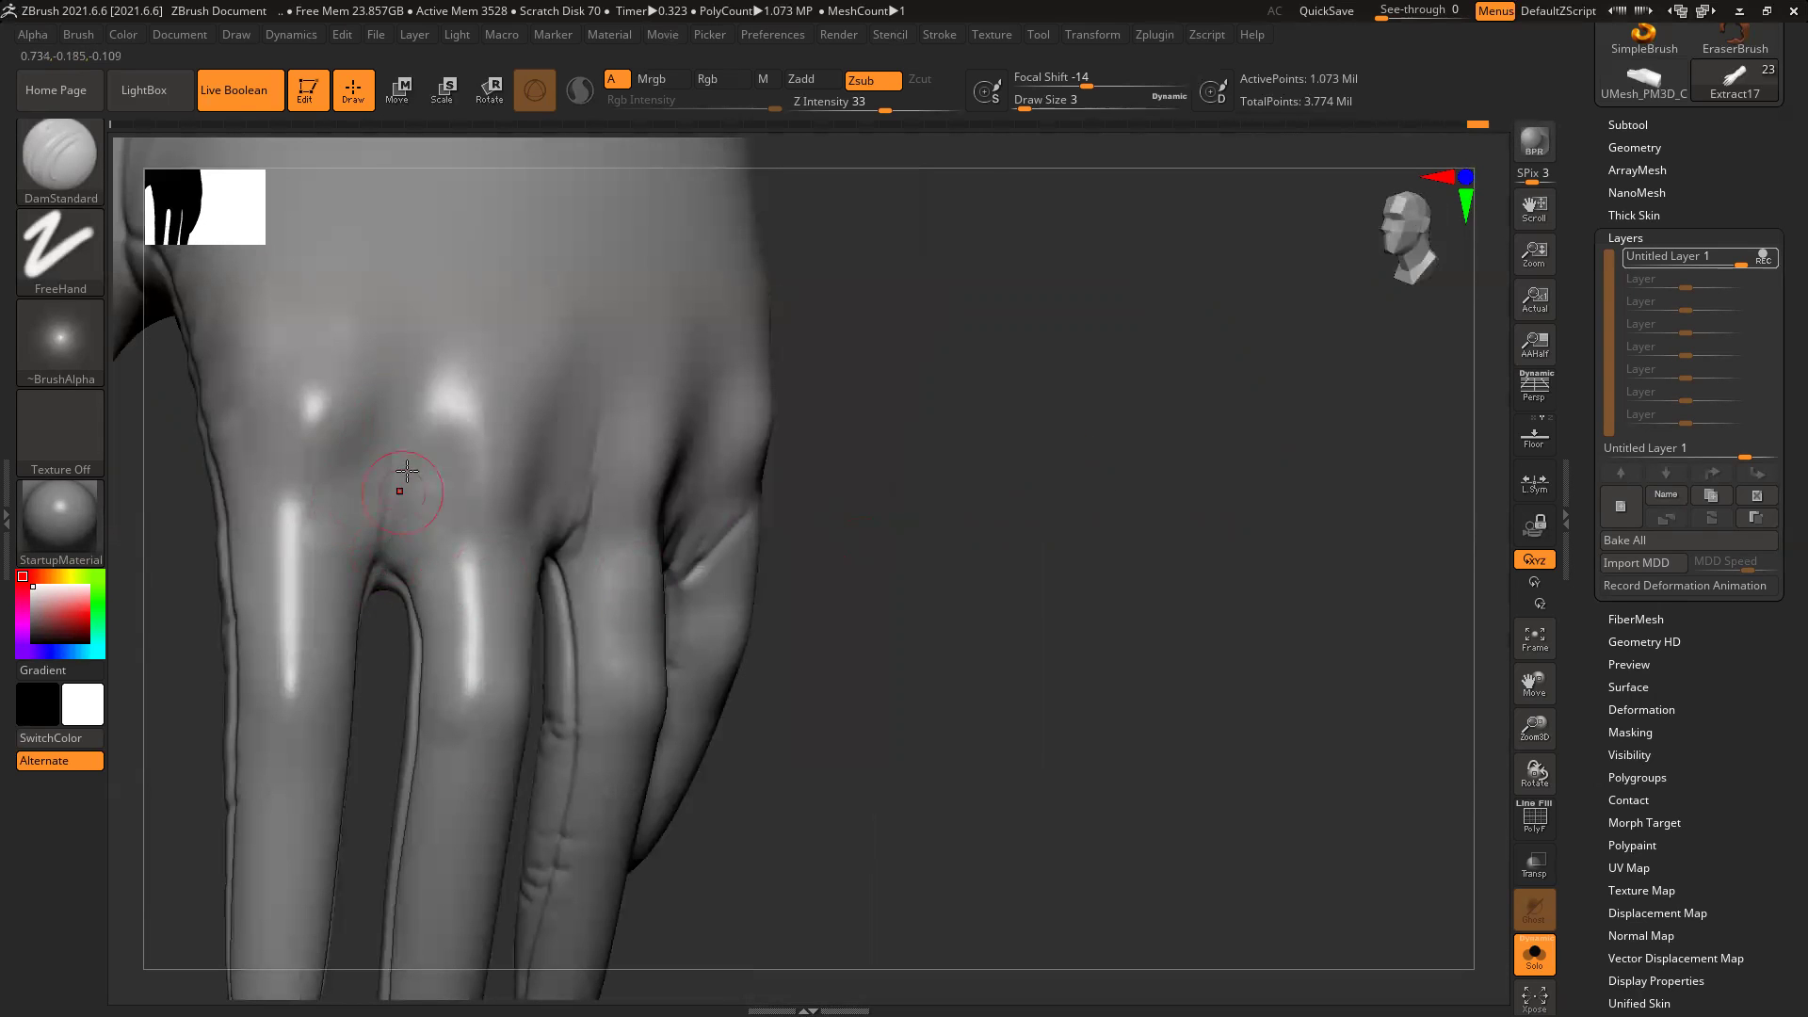
left_click_drag(400, 569, 392, 561)
Step: Sharpen the seam and folds from the thumb web along the side of the index finger with DamStandard
left_click_drag(1012, 350, 1262, 544, "alt")
left_click_drag(370, 630, 404, 482)
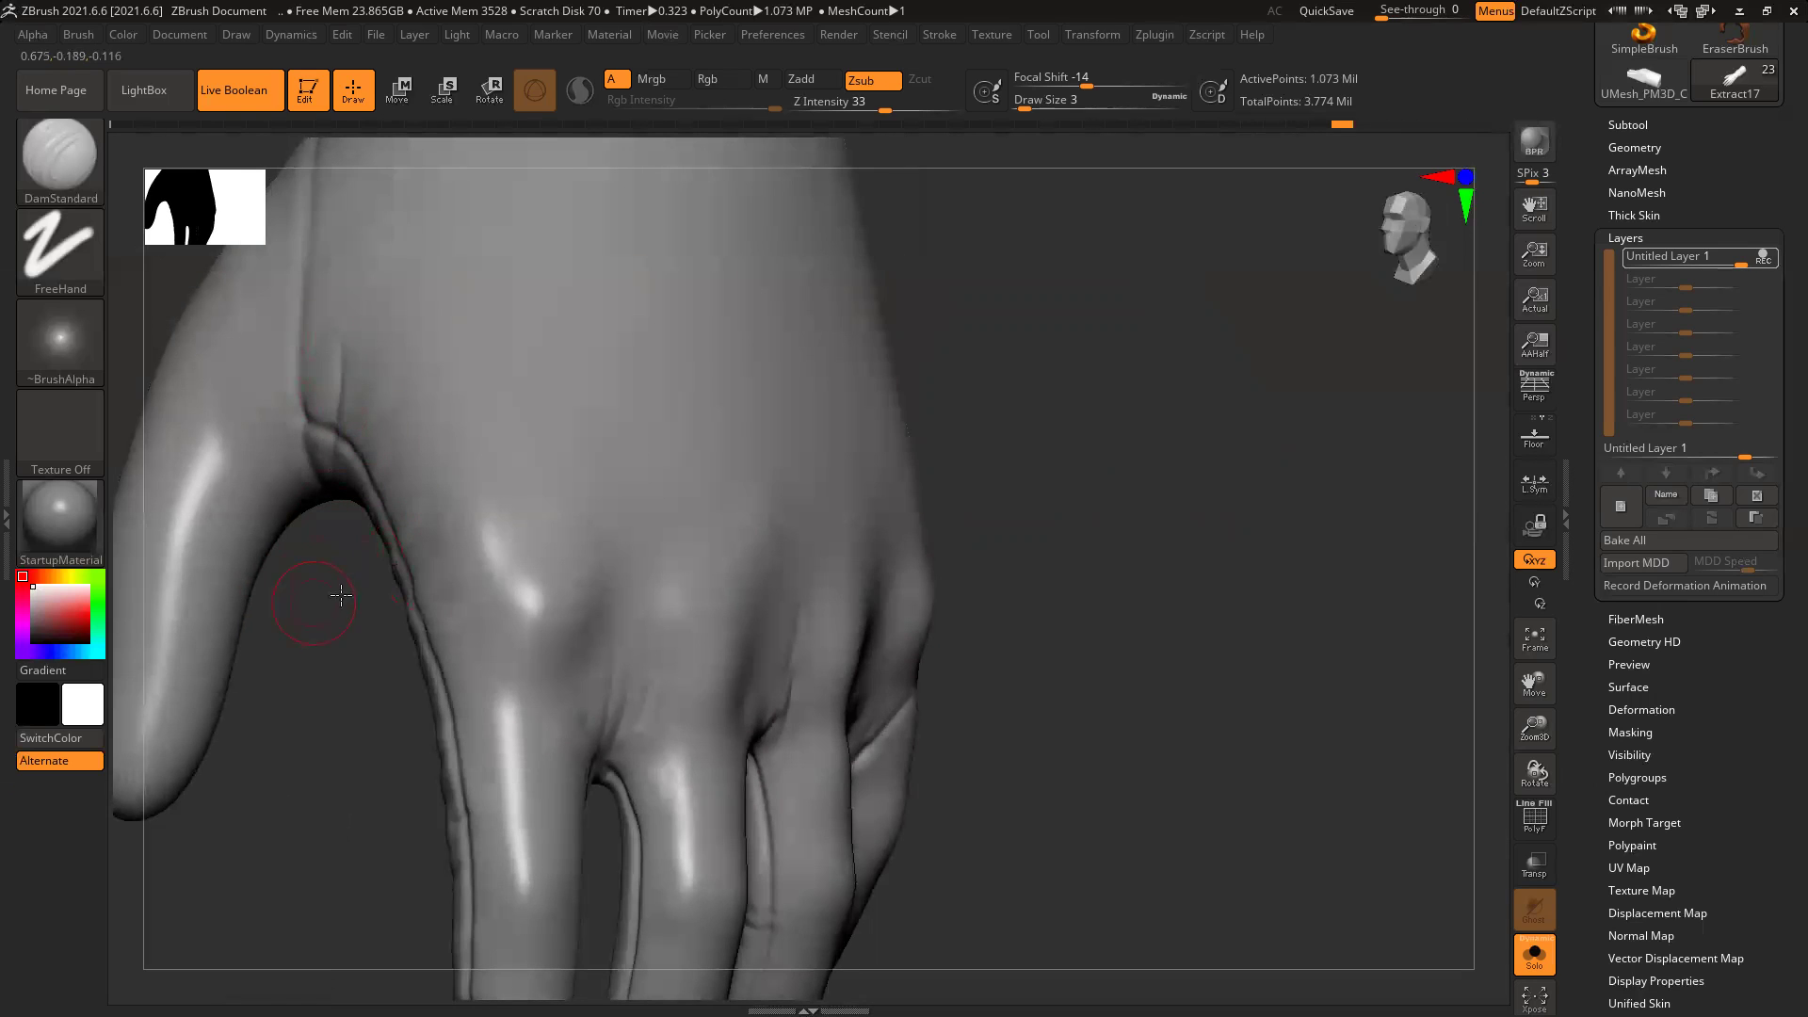
left_click_drag(341, 596, 422, 576)
left_click_drag(311, 425, 267, 416)
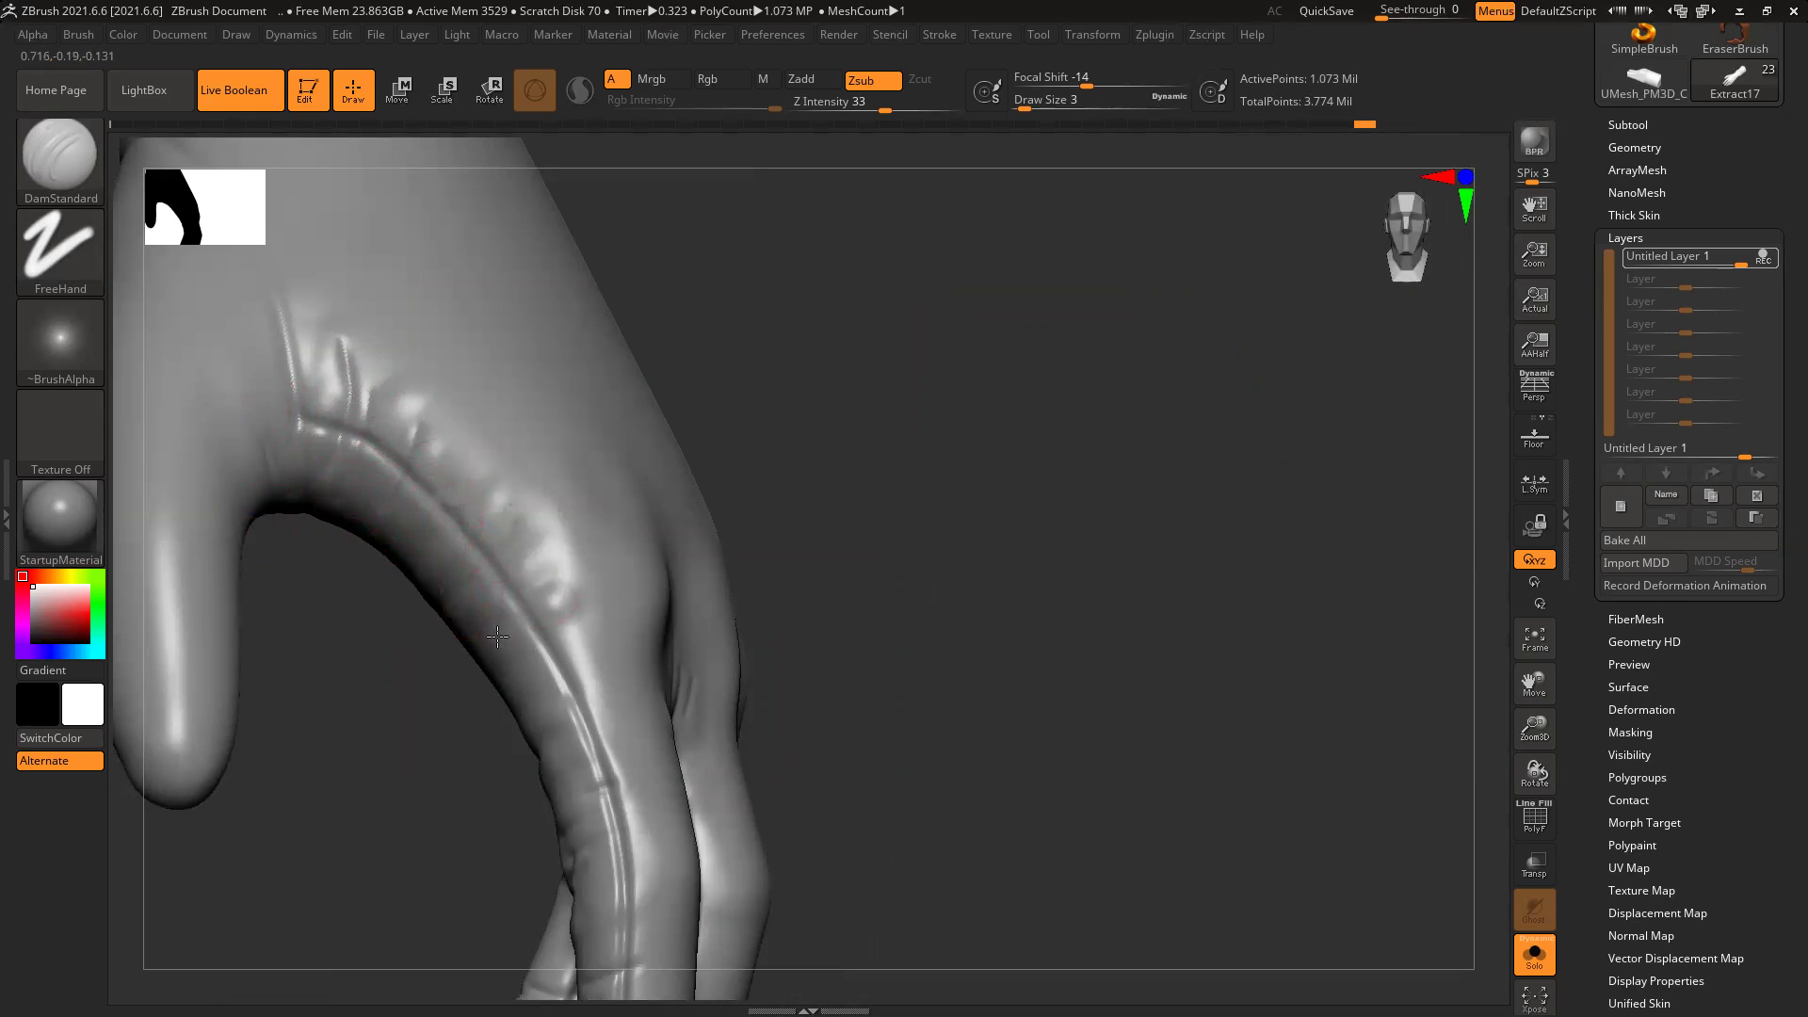
key("ctrl")
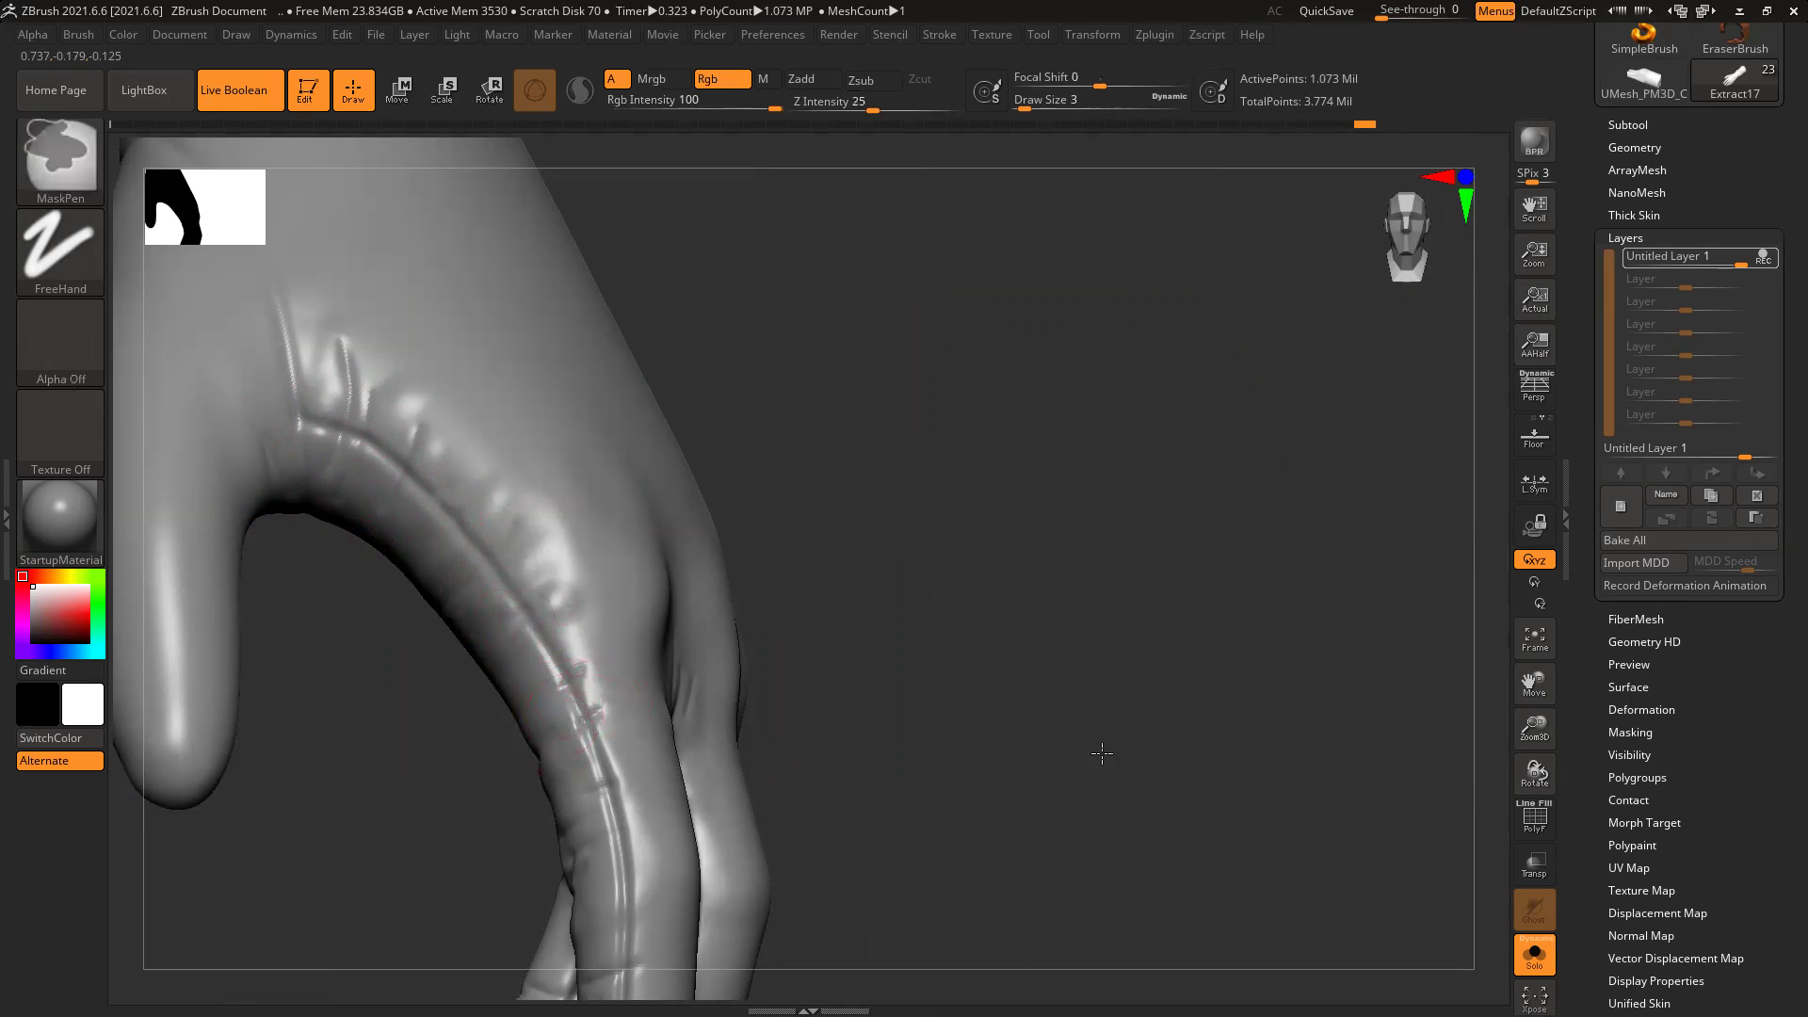
Step: Carve DamStandard creases around the thumb's base and across its joint on the back and palm sides
right_click_drag(1102, 754, 805, 613, "ctrl")
right_click_drag(956, 629, 697, 753)
right_click_drag(697, 753, 846, 729, "alt")
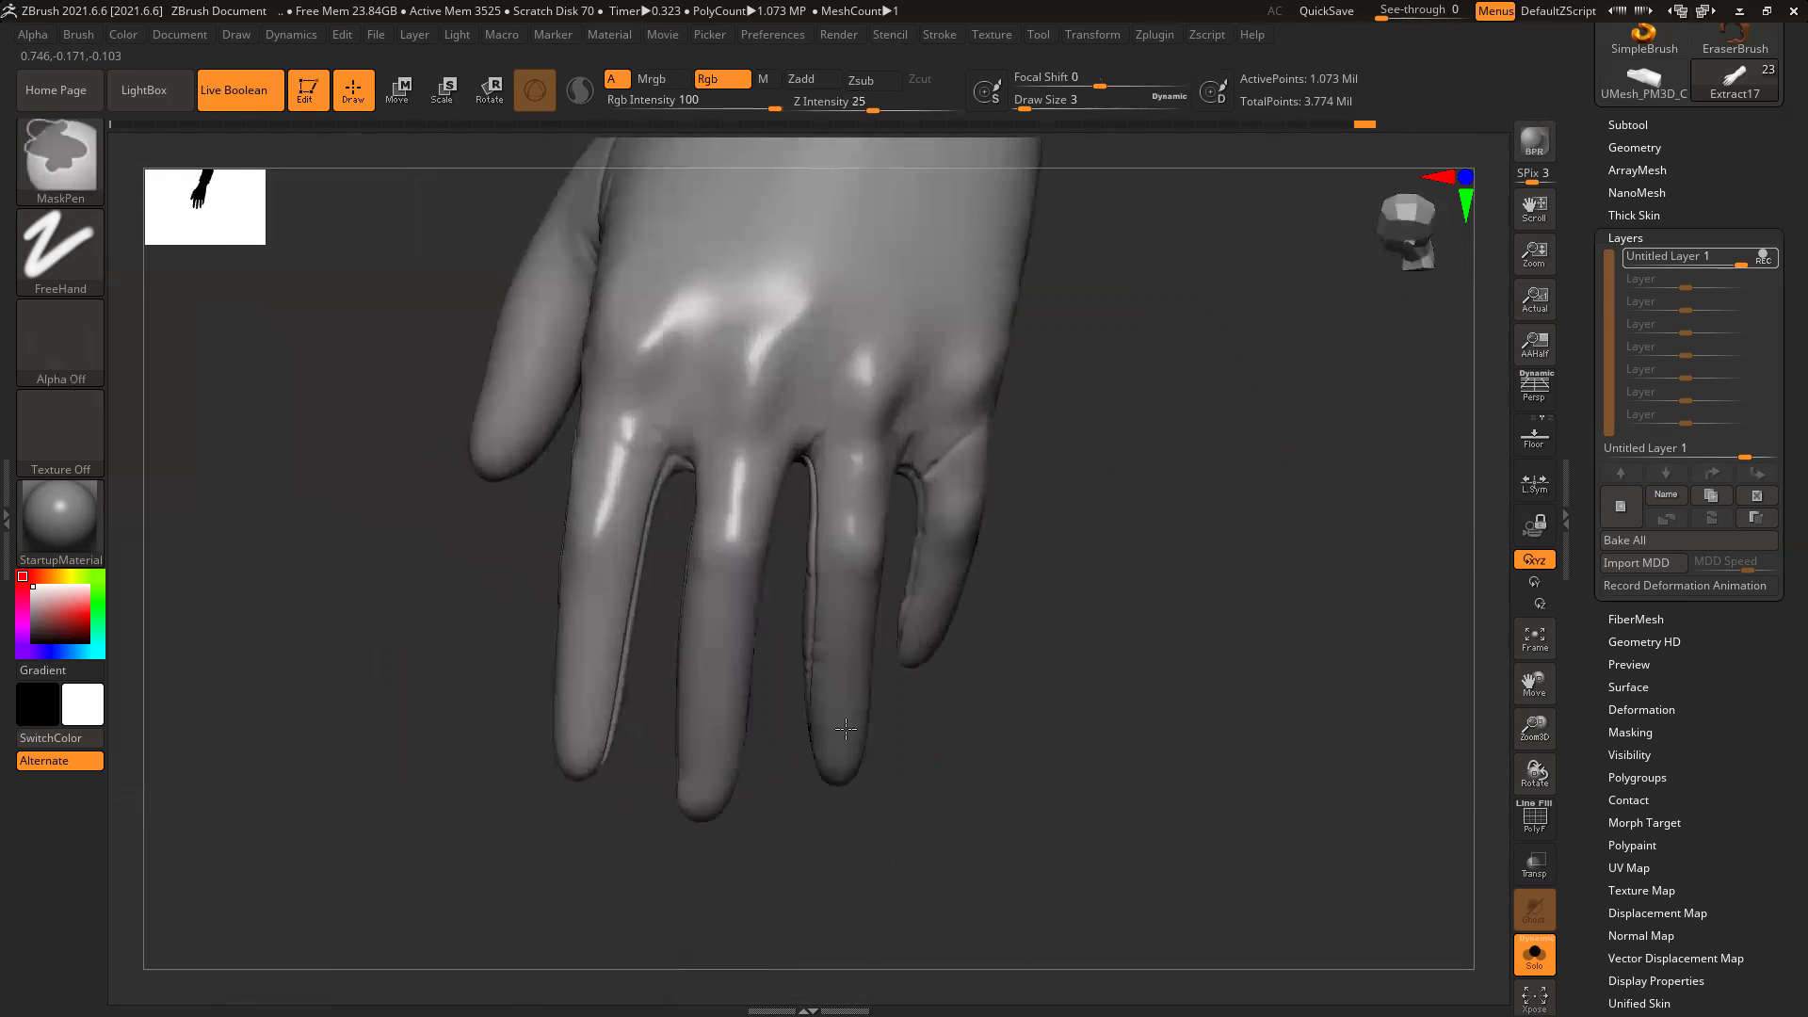
left_click_drag(403, 613, 911, 717)
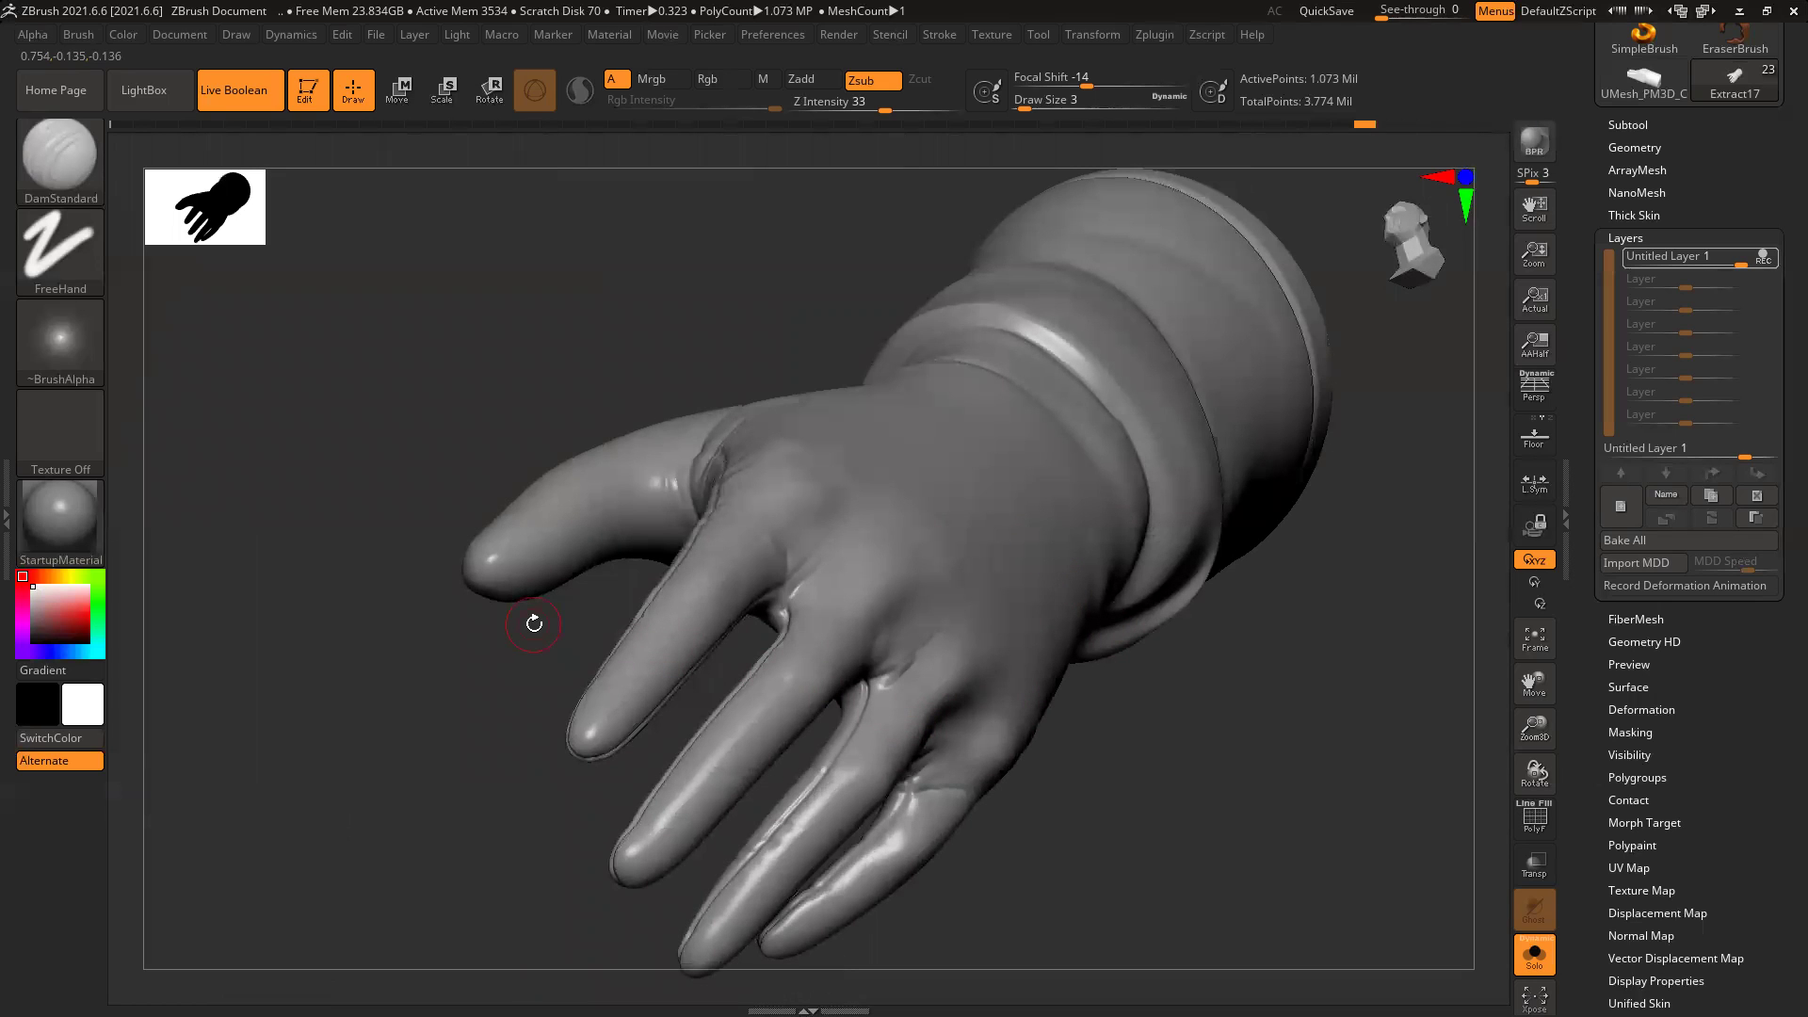
right_click_drag(620, 512, 622, 614, "ctrl")
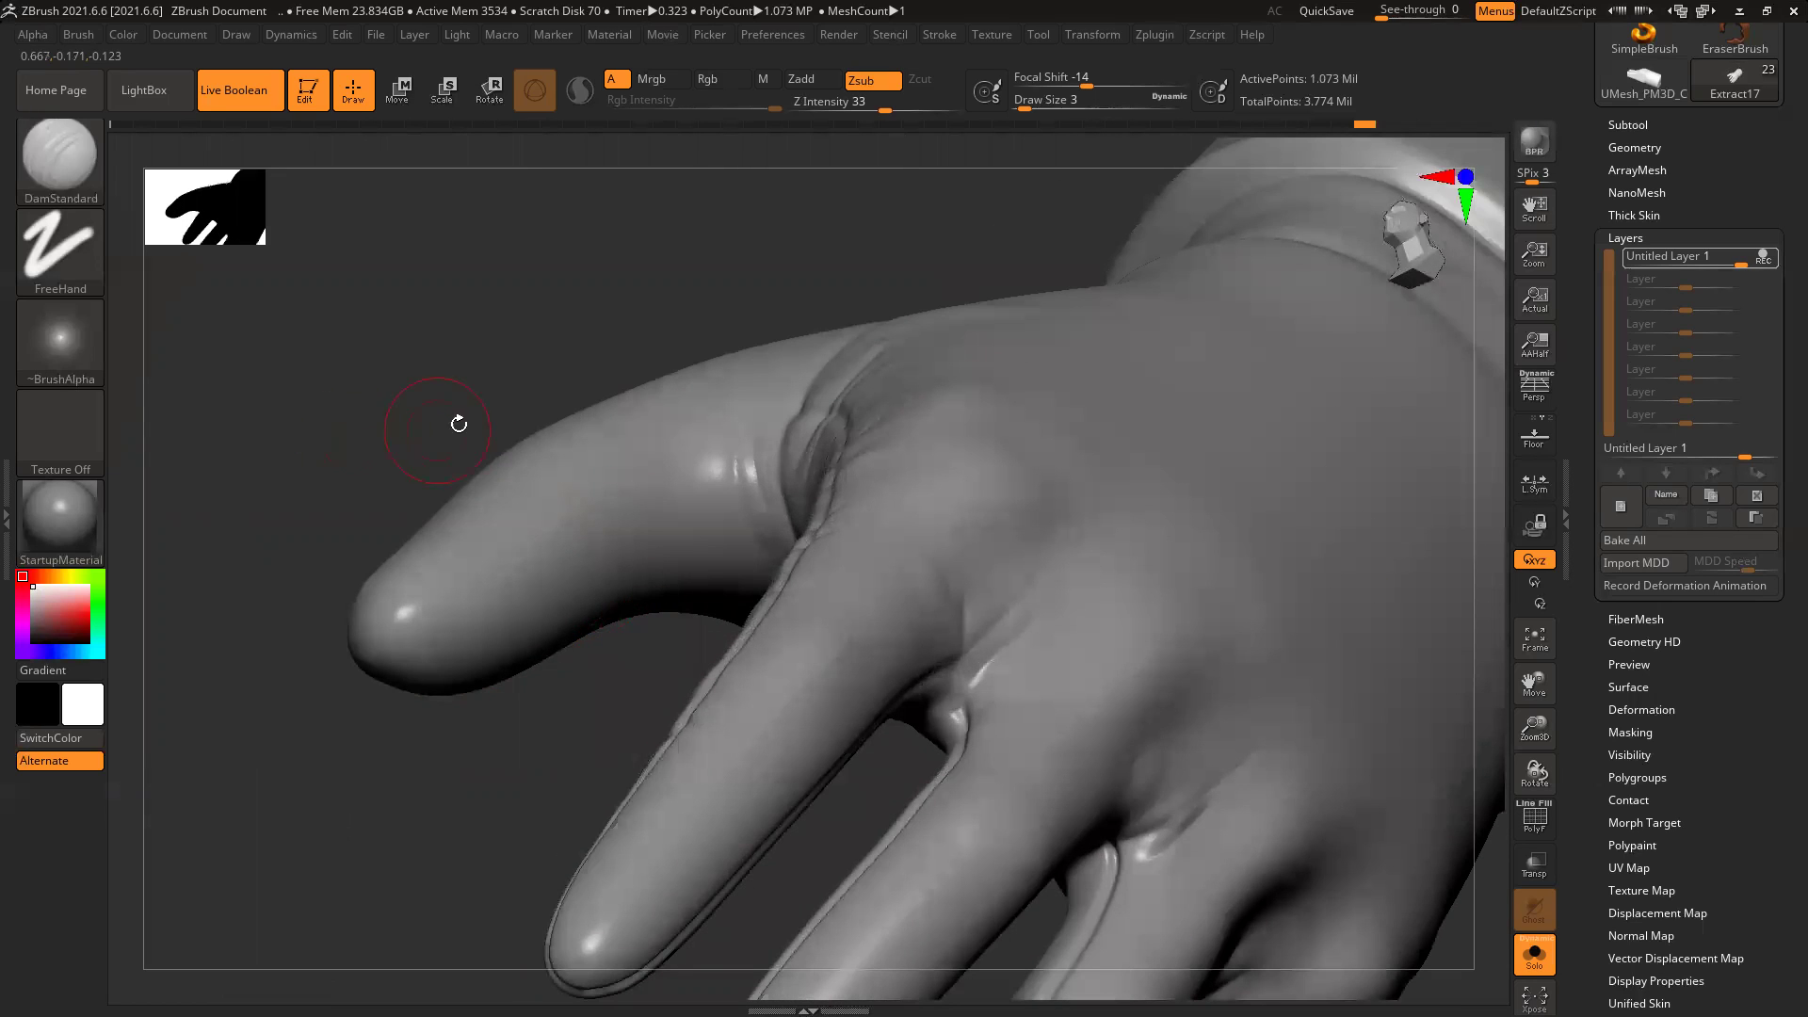
left_click_drag(726, 420, 704, 560)
left_click_drag(668, 474, 675, 539)
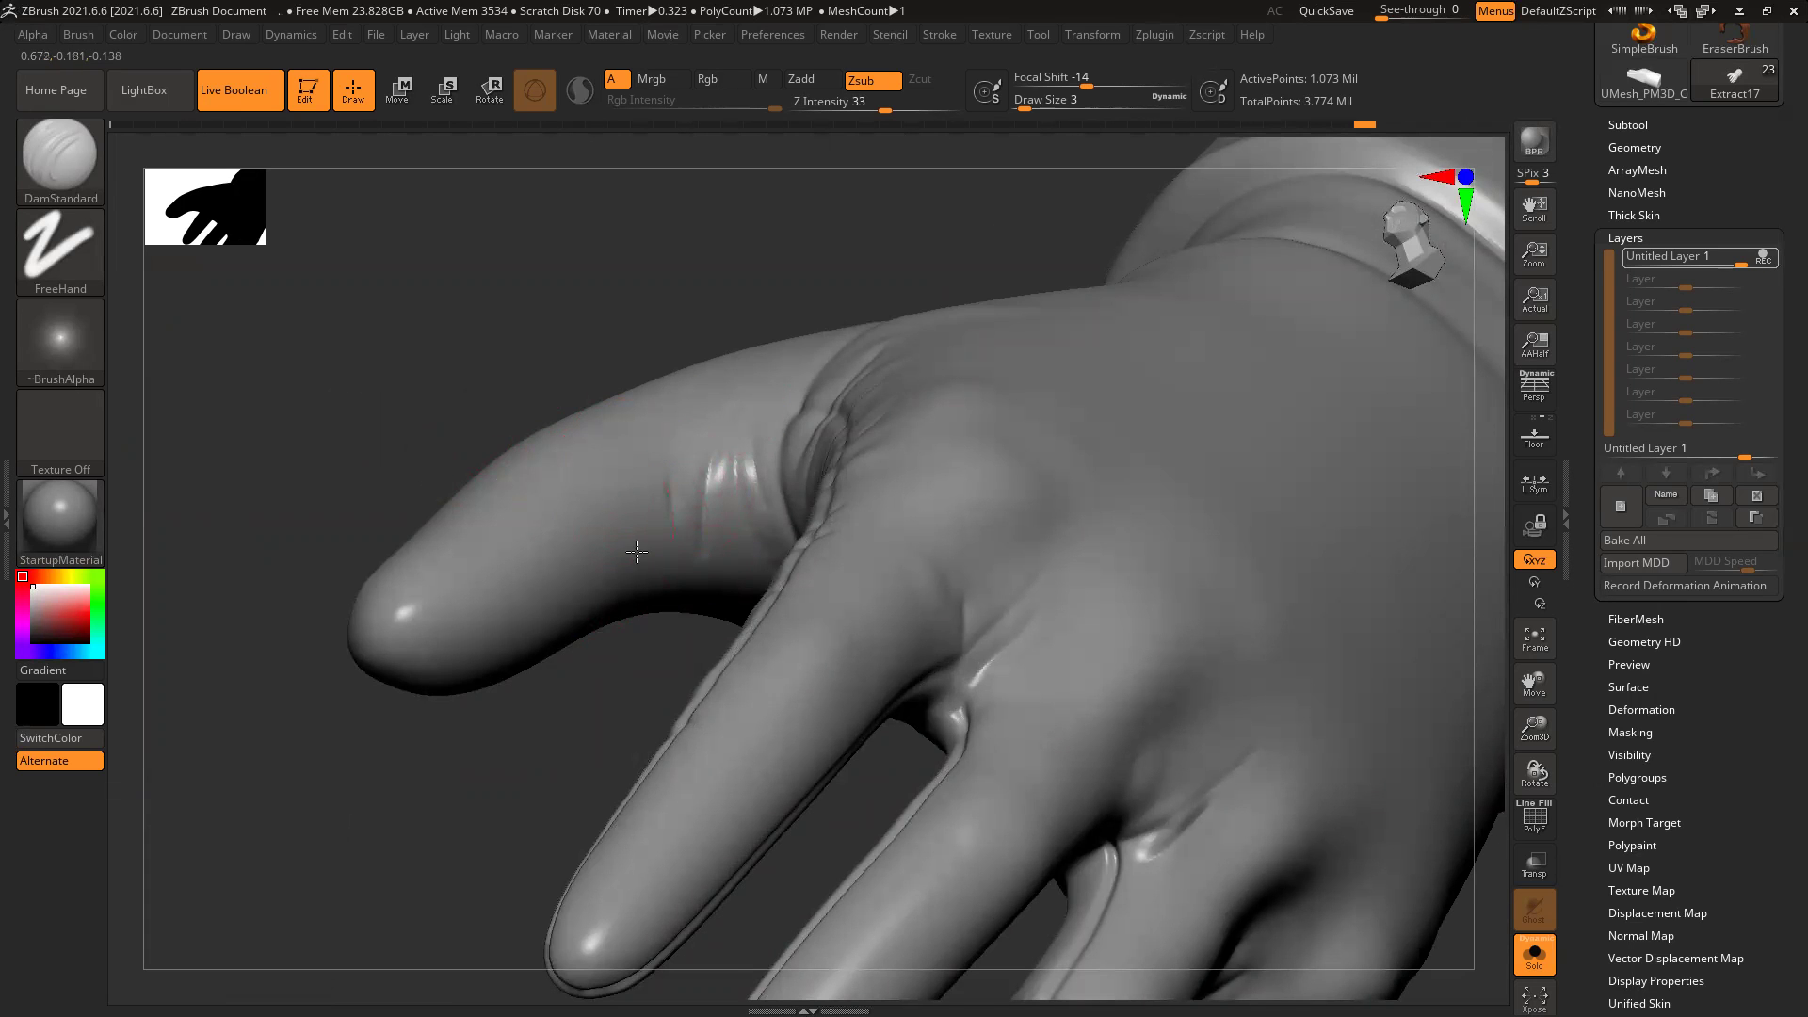
mouse_move(613, 404)
right_mouse_down()
mouse_move(646, 523)
mouse_move(659, 500)
right_mouse_up()
mouse_move(732, 514)
left_mouse_down()
mouse_move(758, 617)
mouse_move(749, 659)
mouse_move(705, 672)
left_mouse_up()
mouse_move(505, 448)
left_mouse_down()
mouse_move(520, 473)
mouse_move(667, 448)
left_mouse_up()
left_click_drag(898, 369, 577, 405)
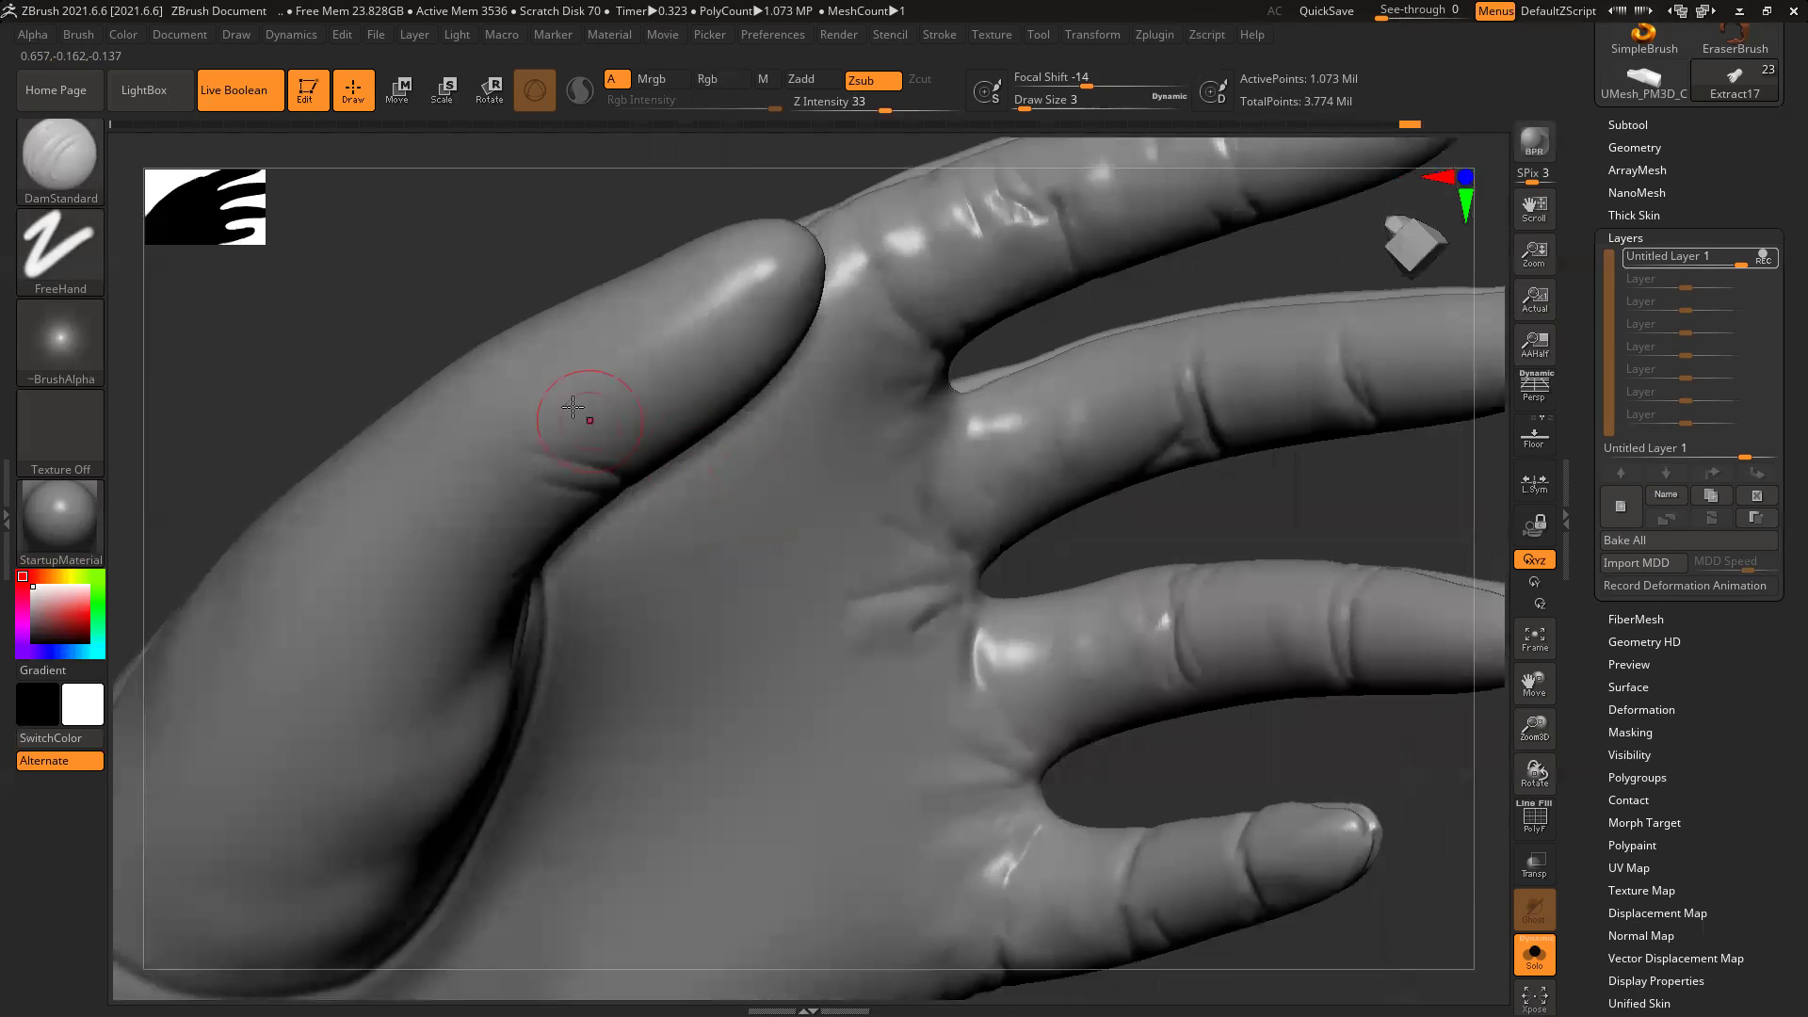
Step: Sharpen the glove's seam along the little-finger side of the hand with DamStandard at draw size 3
key("f")
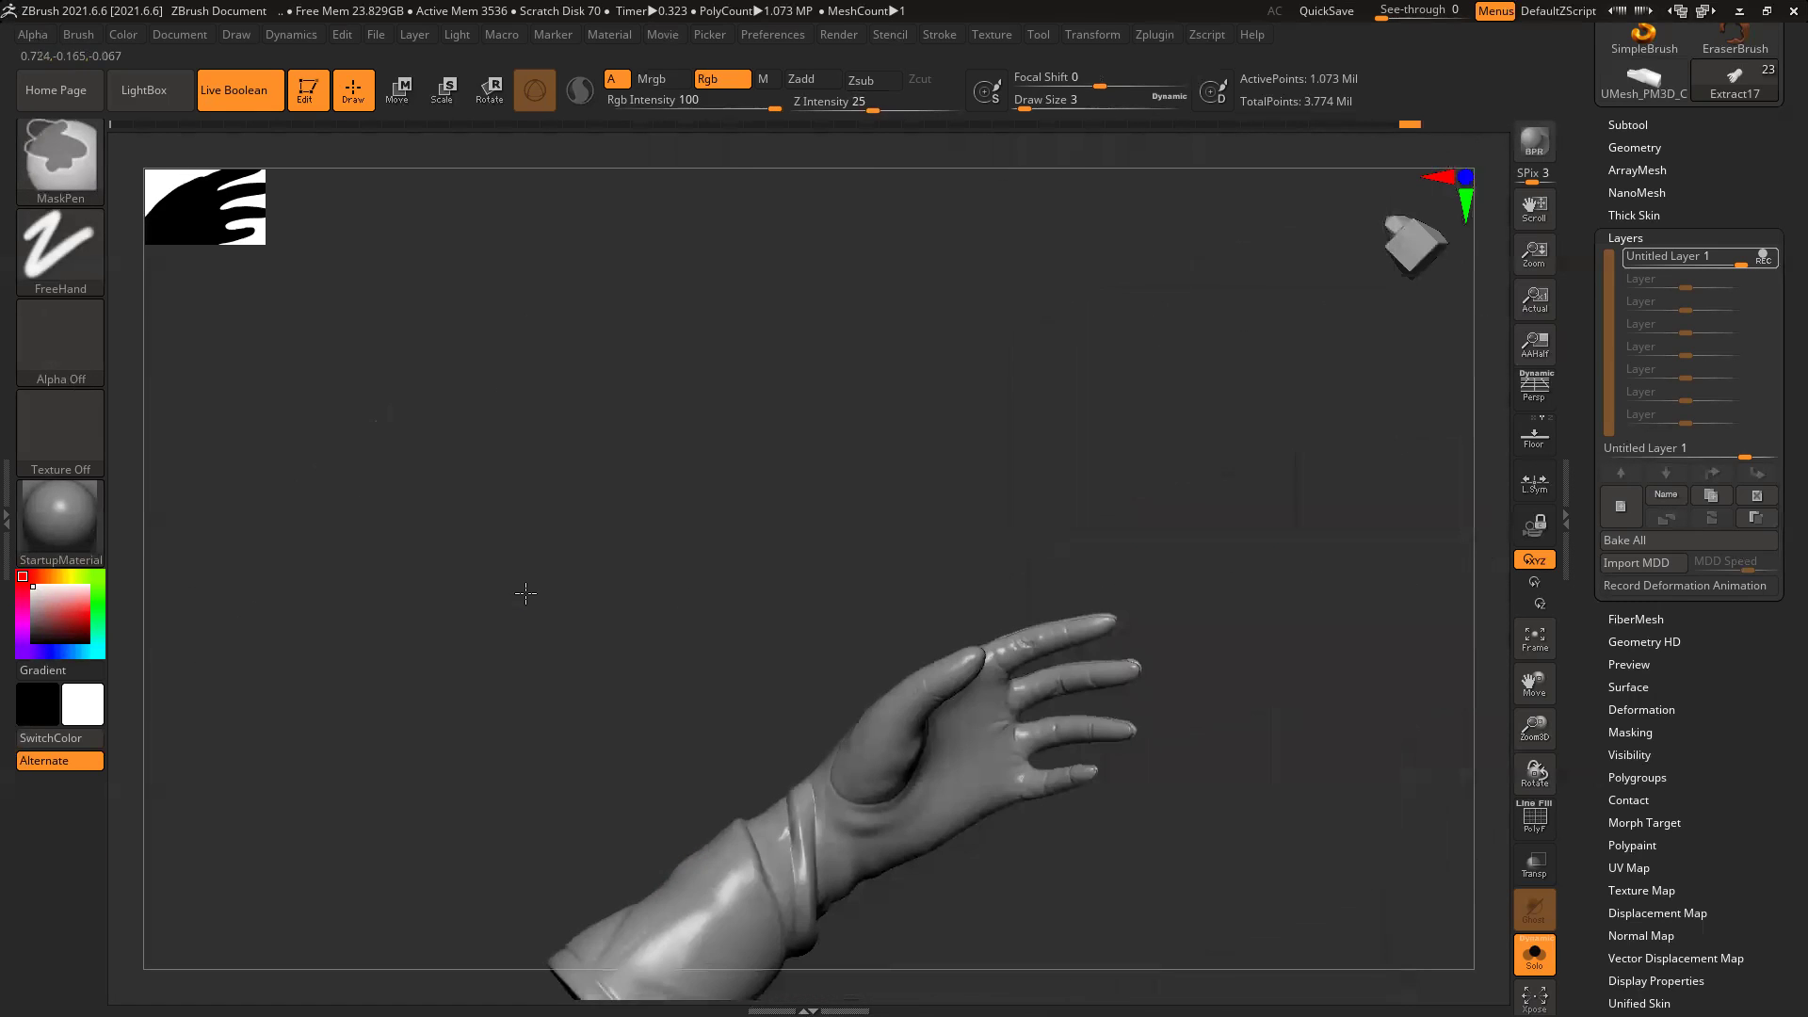
left_click_drag(1206, 577, 1072, 743)
right_click_drag(1072, 744, 992, 743)
key("f")
right_click_drag(864, 731, 823, 691)
right_click_drag(738, 584, 848, 718, "ctrl")
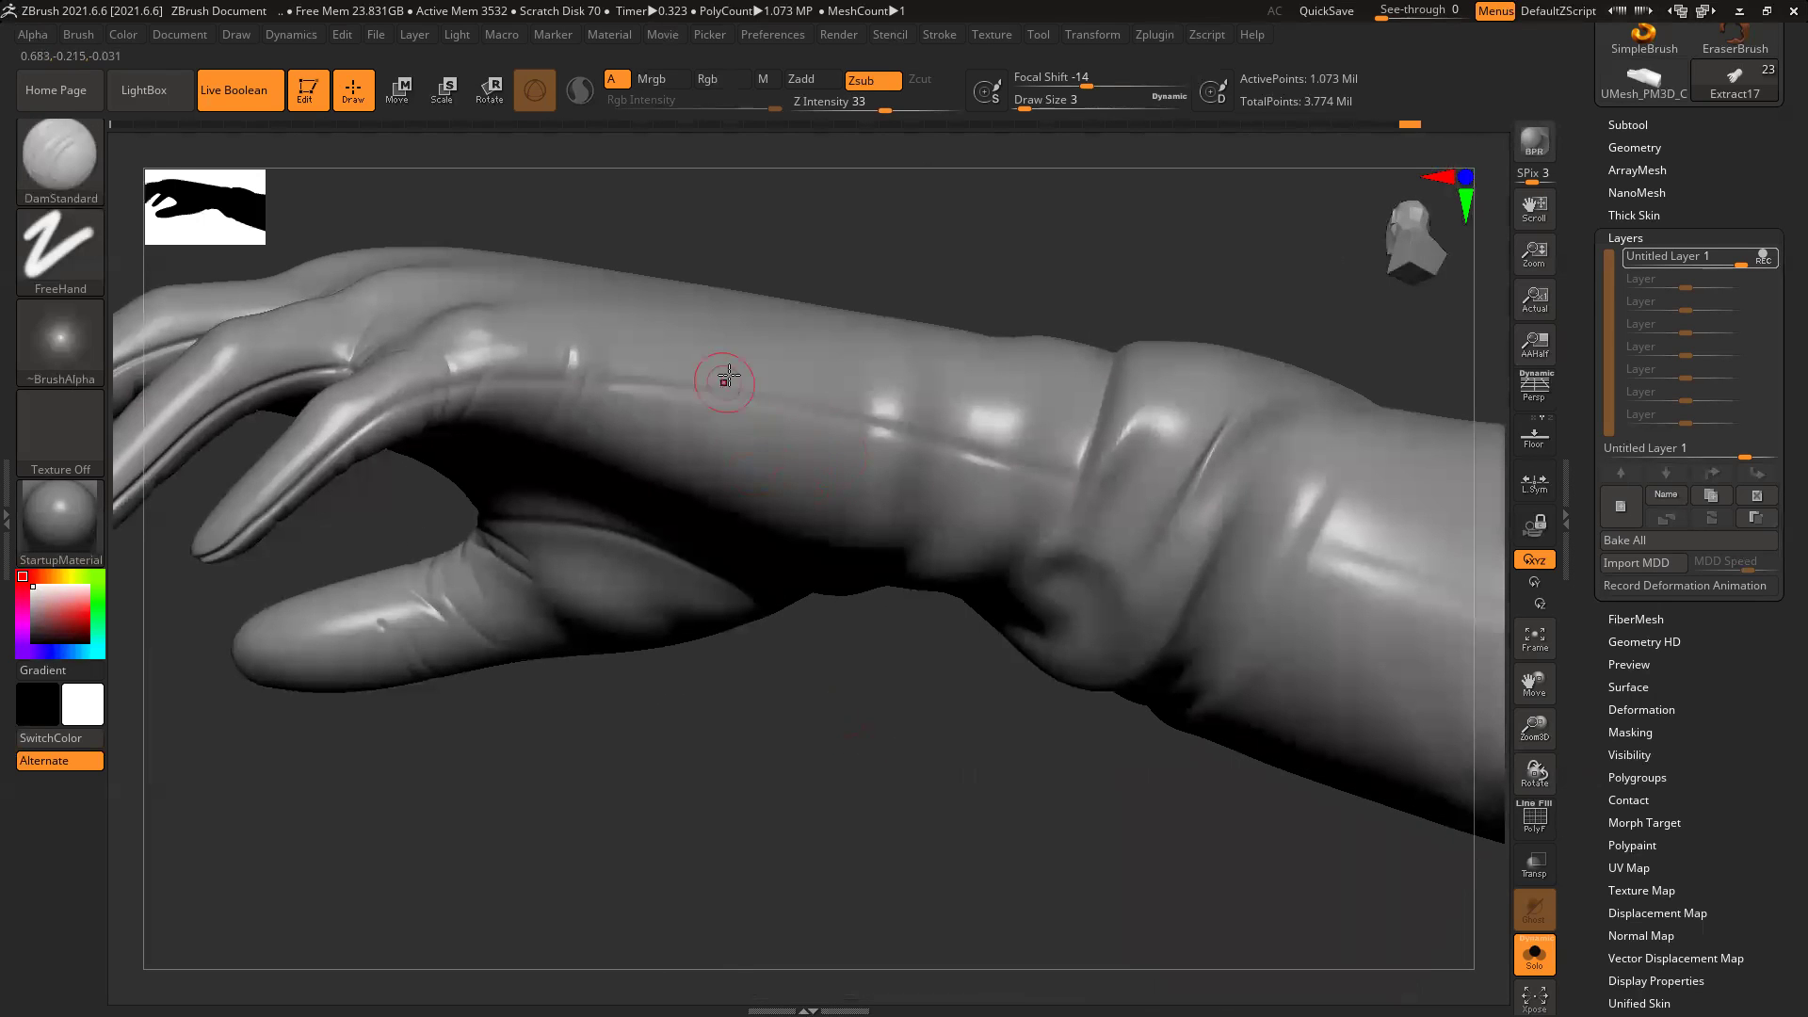
left_click_drag(625, 378, 739, 389)
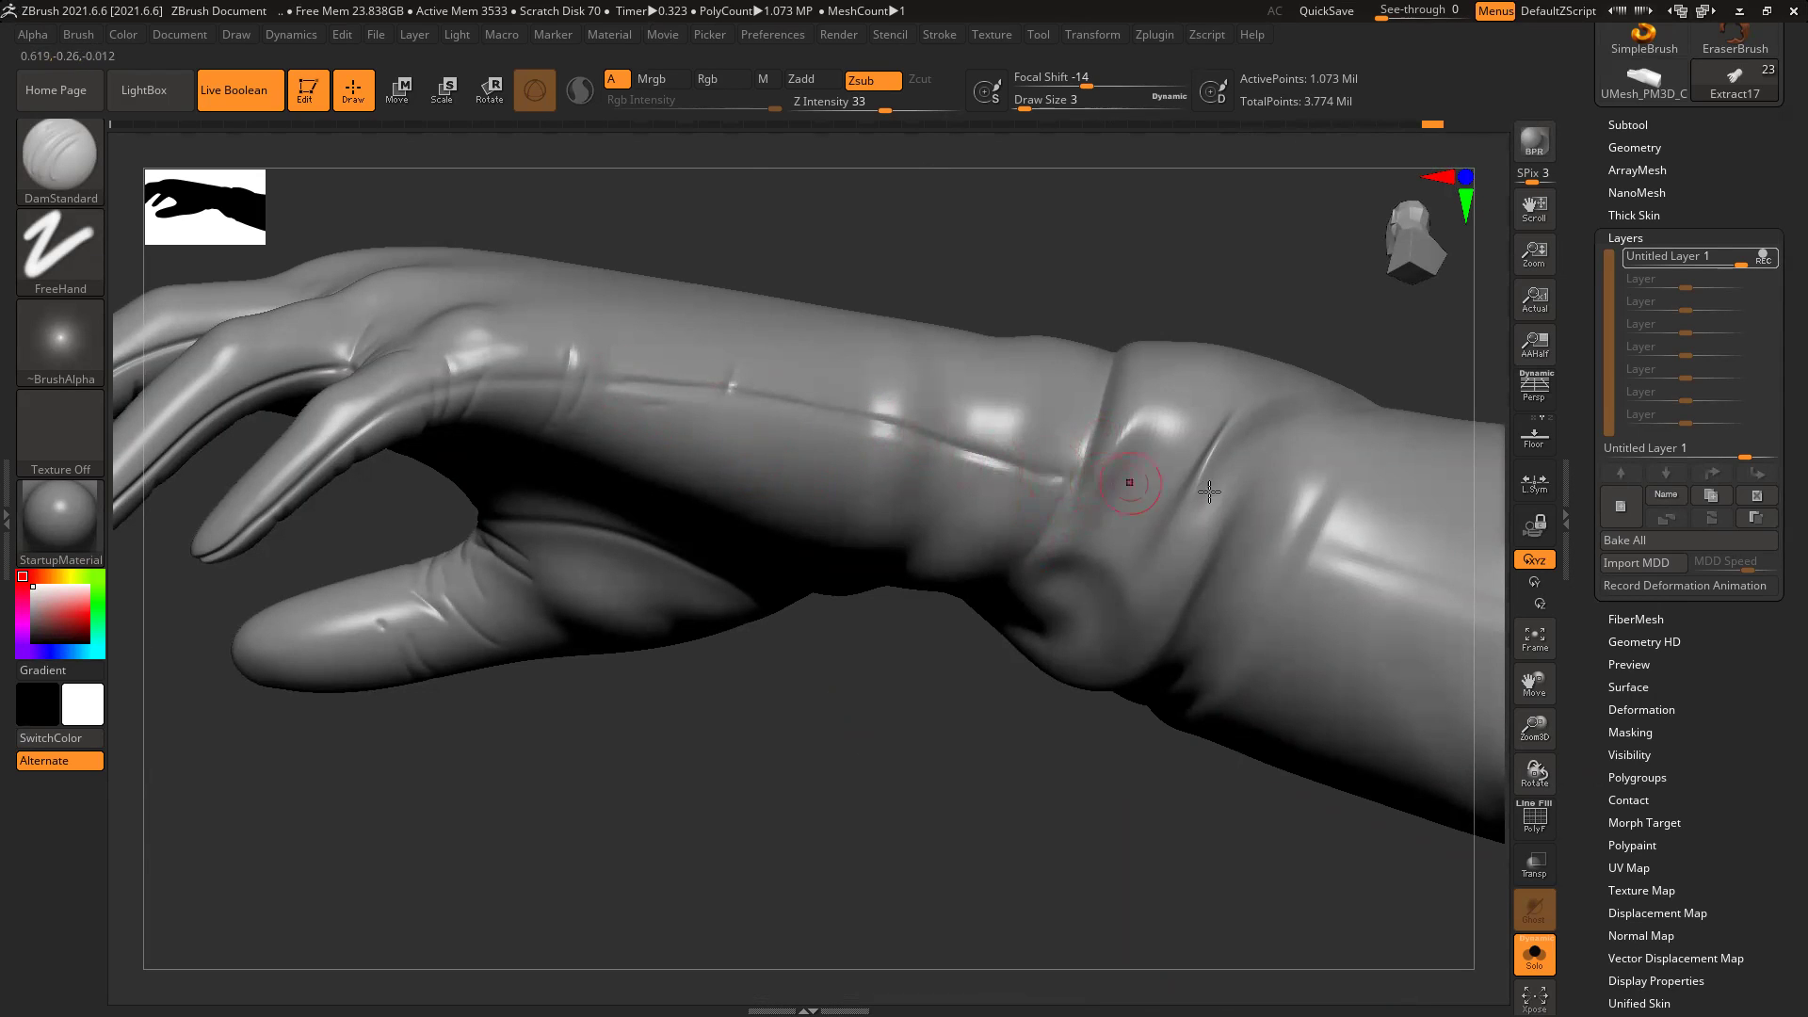
Step: Continue the side seam across the wrist folds and down the forearm to the cuff edge with DamStandard
left_click_drag(855, 771, 557, 745, "alt")
left_click_drag(853, 477, 1062, 535)
left_click_drag(1213, 259, 855, 168, "alt")
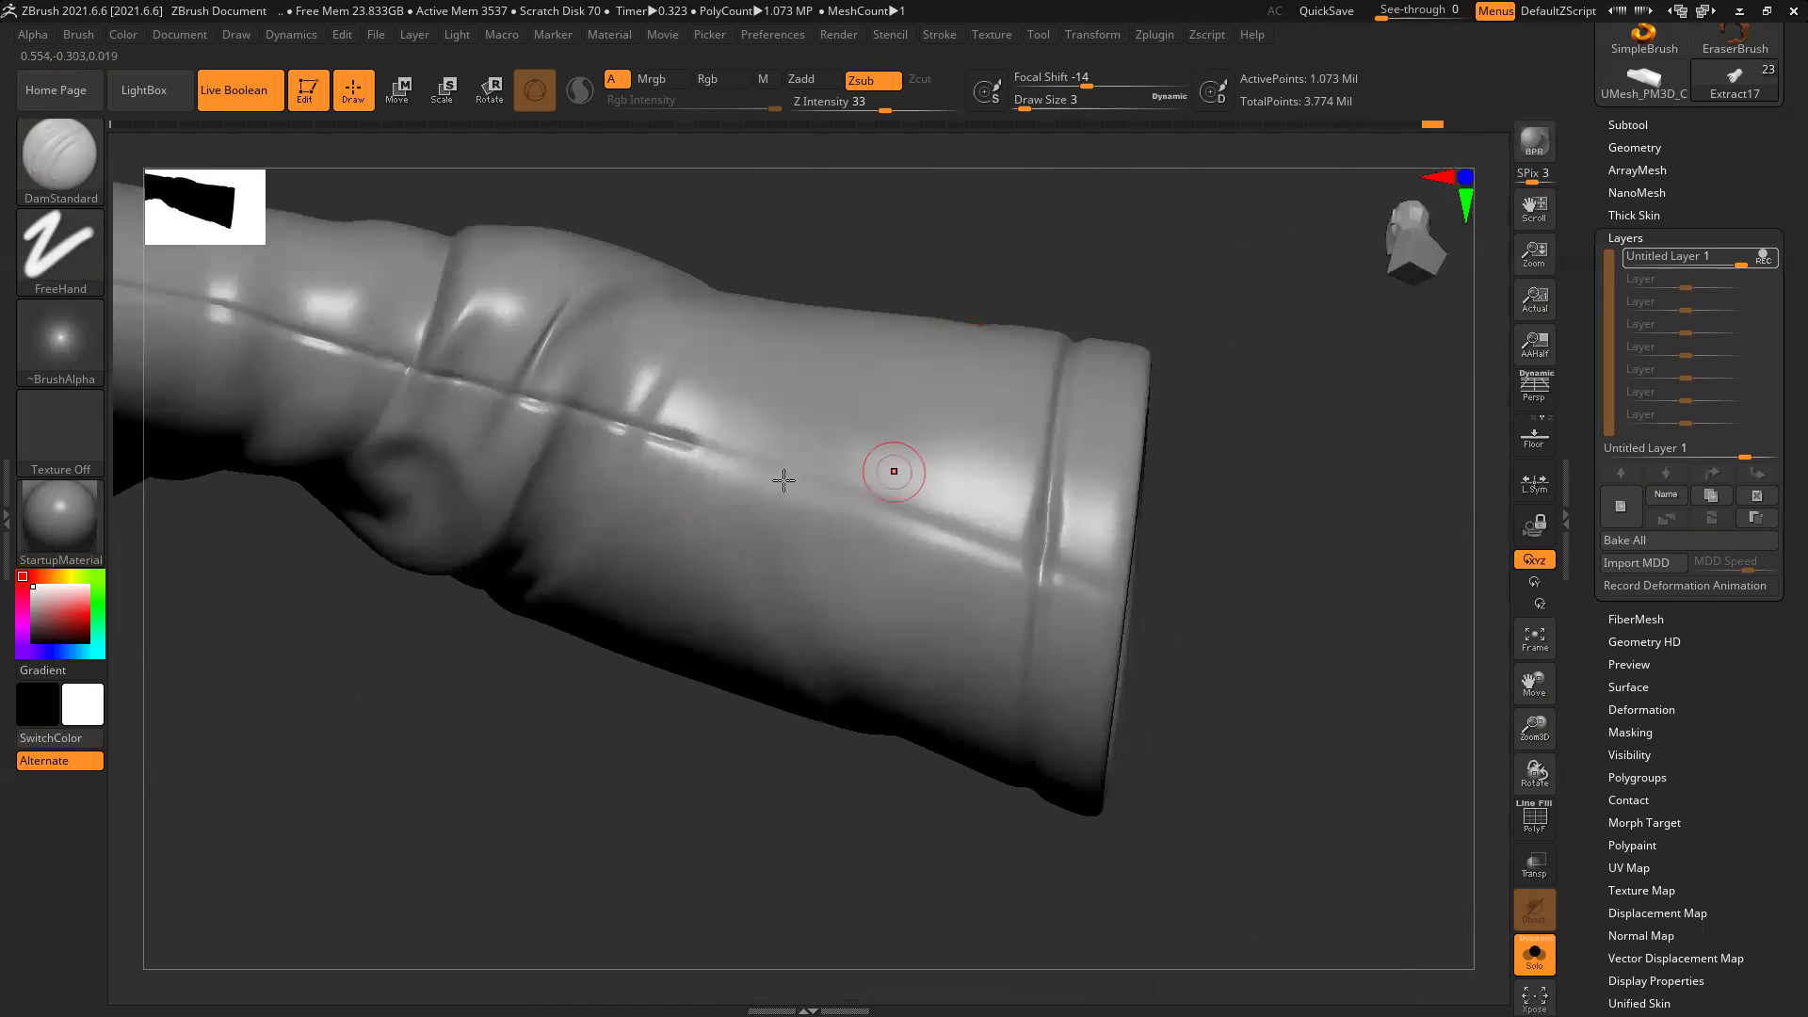
mouse_move(659, 436)
left_mouse_down()
mouse_move(1064, 570)
mouse_move(1237, 597)
left_mouse_up()
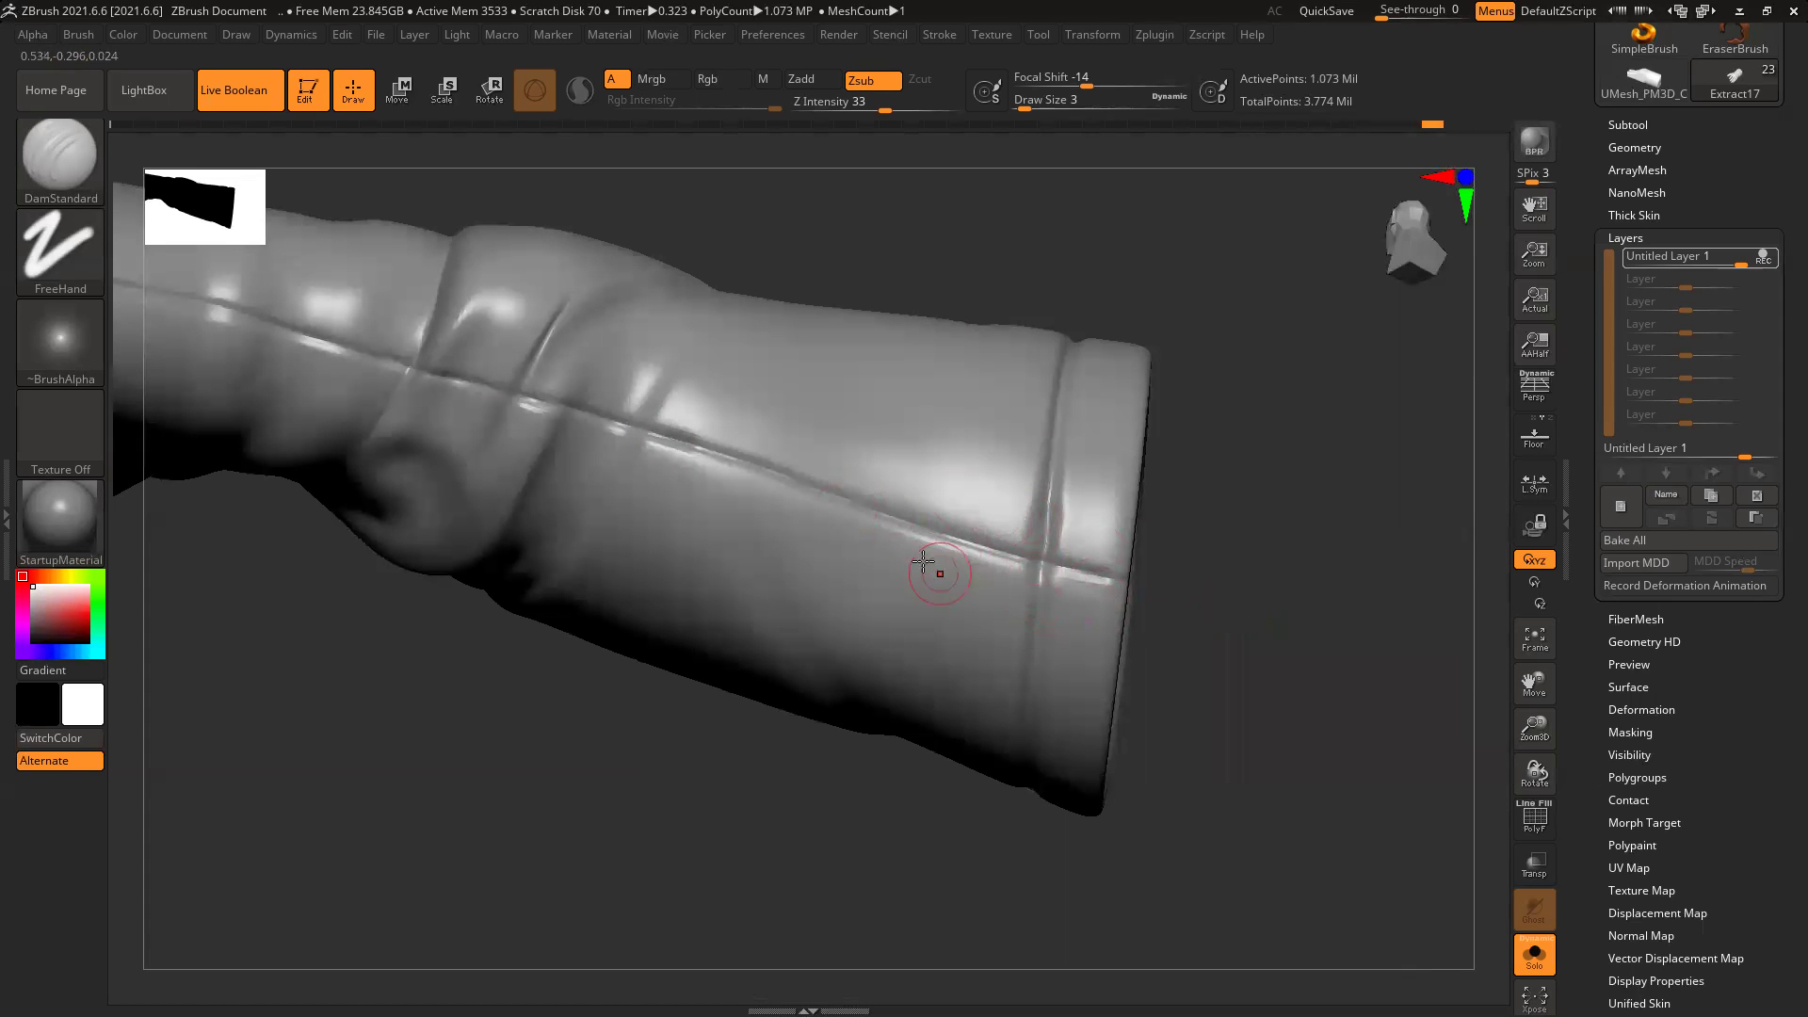
Step: Carve short diagonal wrinkles branching off the forearm seam and sharpen the fold near the wrist
left_click_drag(868, 424, 883, 497)
left_click_drag(709, 388, 733, 476)
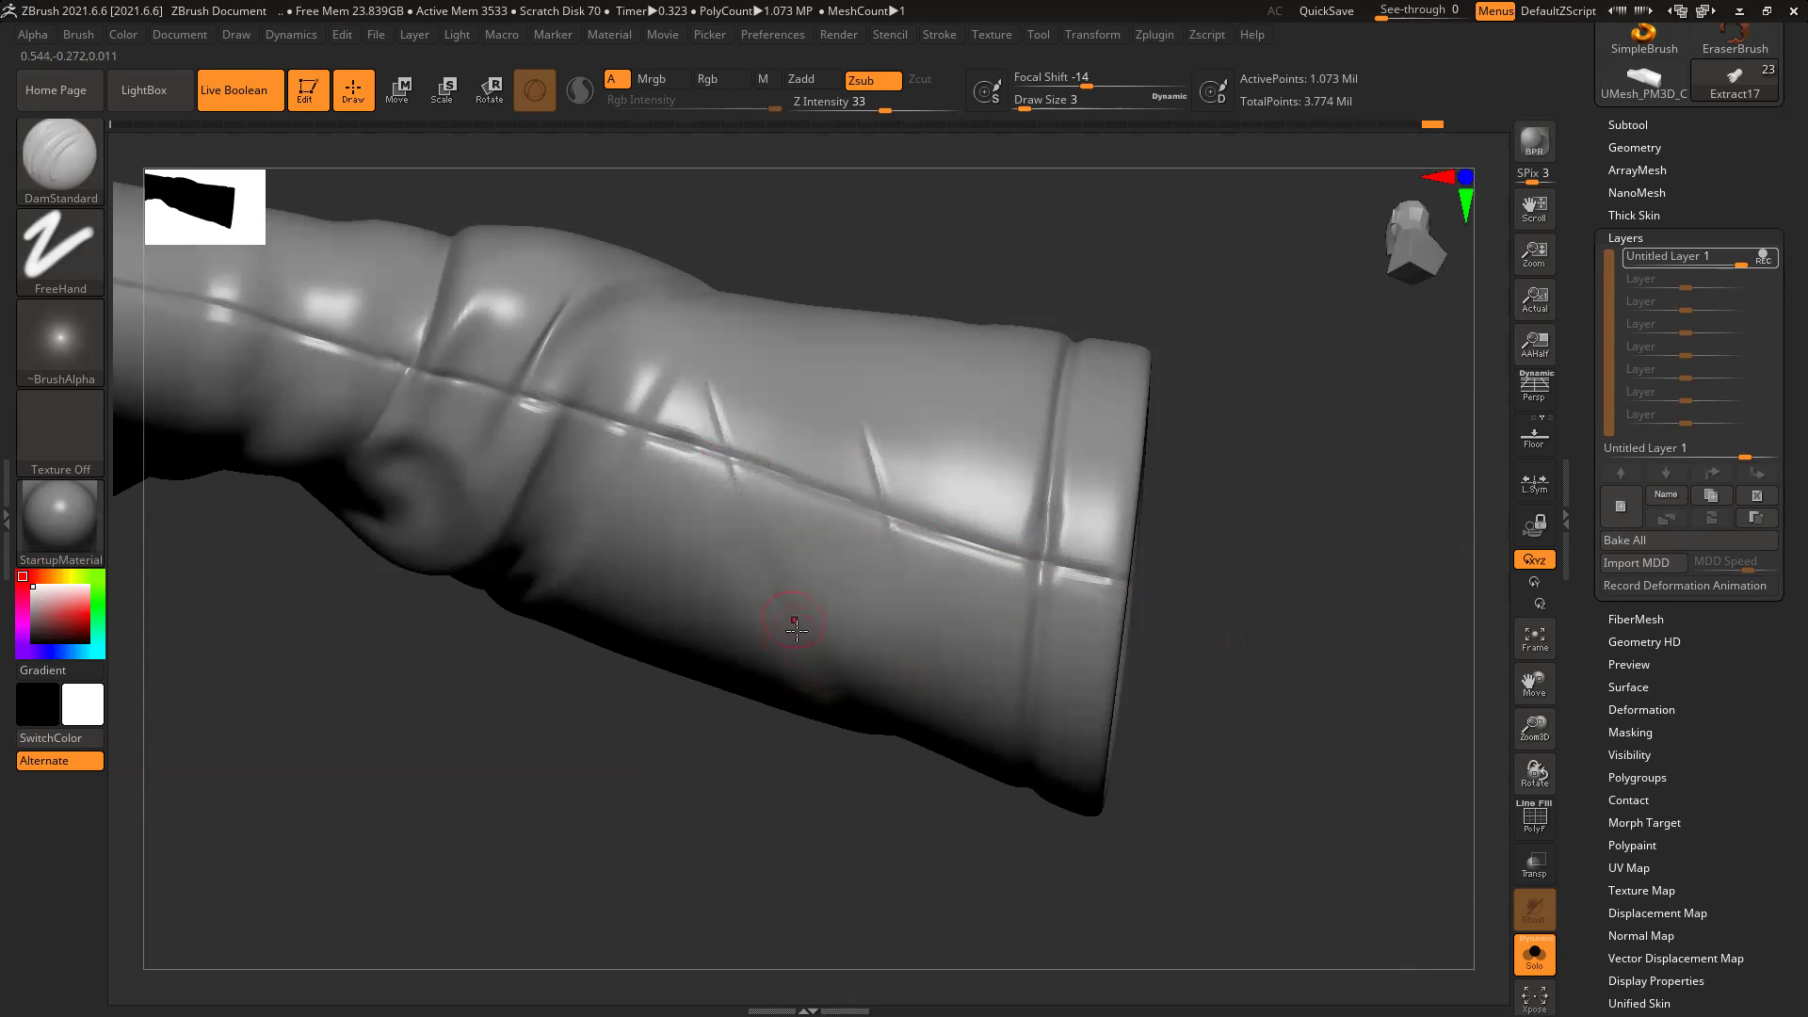
left_click_drag(680, 385, 642, 441)
left_click_drag(591, 374, 542, 460)
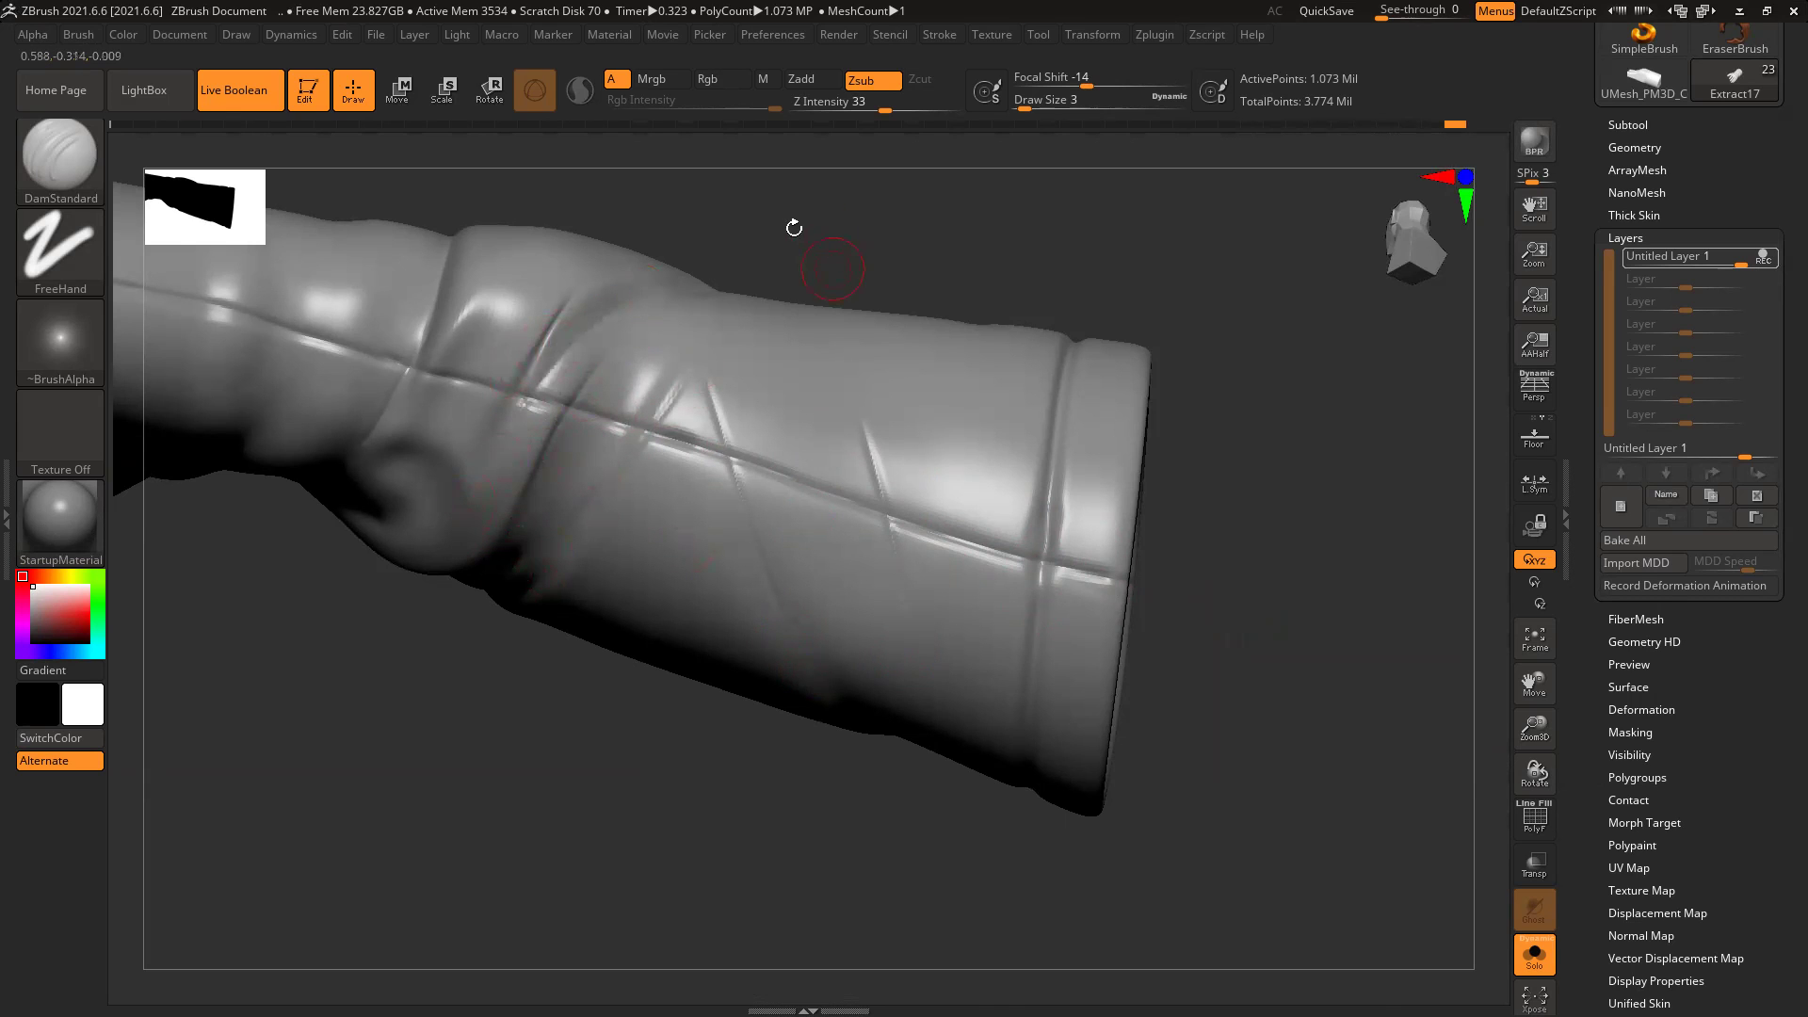
left_click_drag(794, 227, 659, 364)
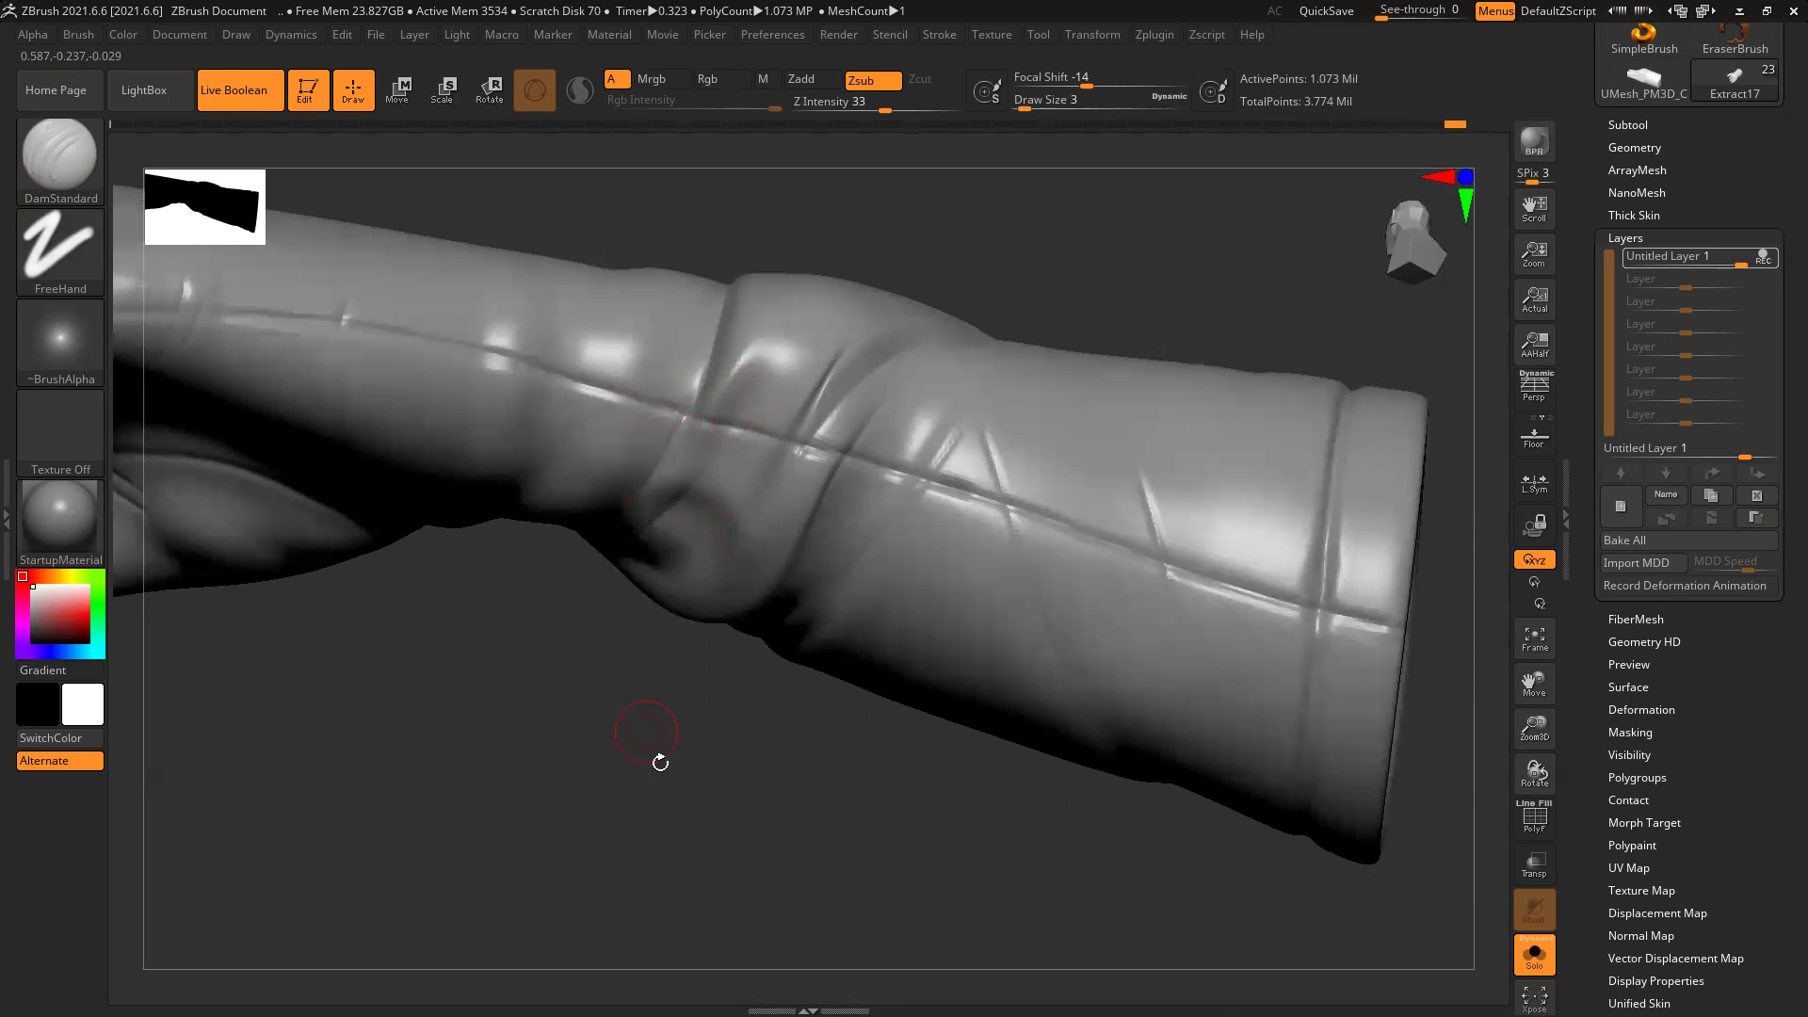
left_click_drag(660, 762, 622, 598)
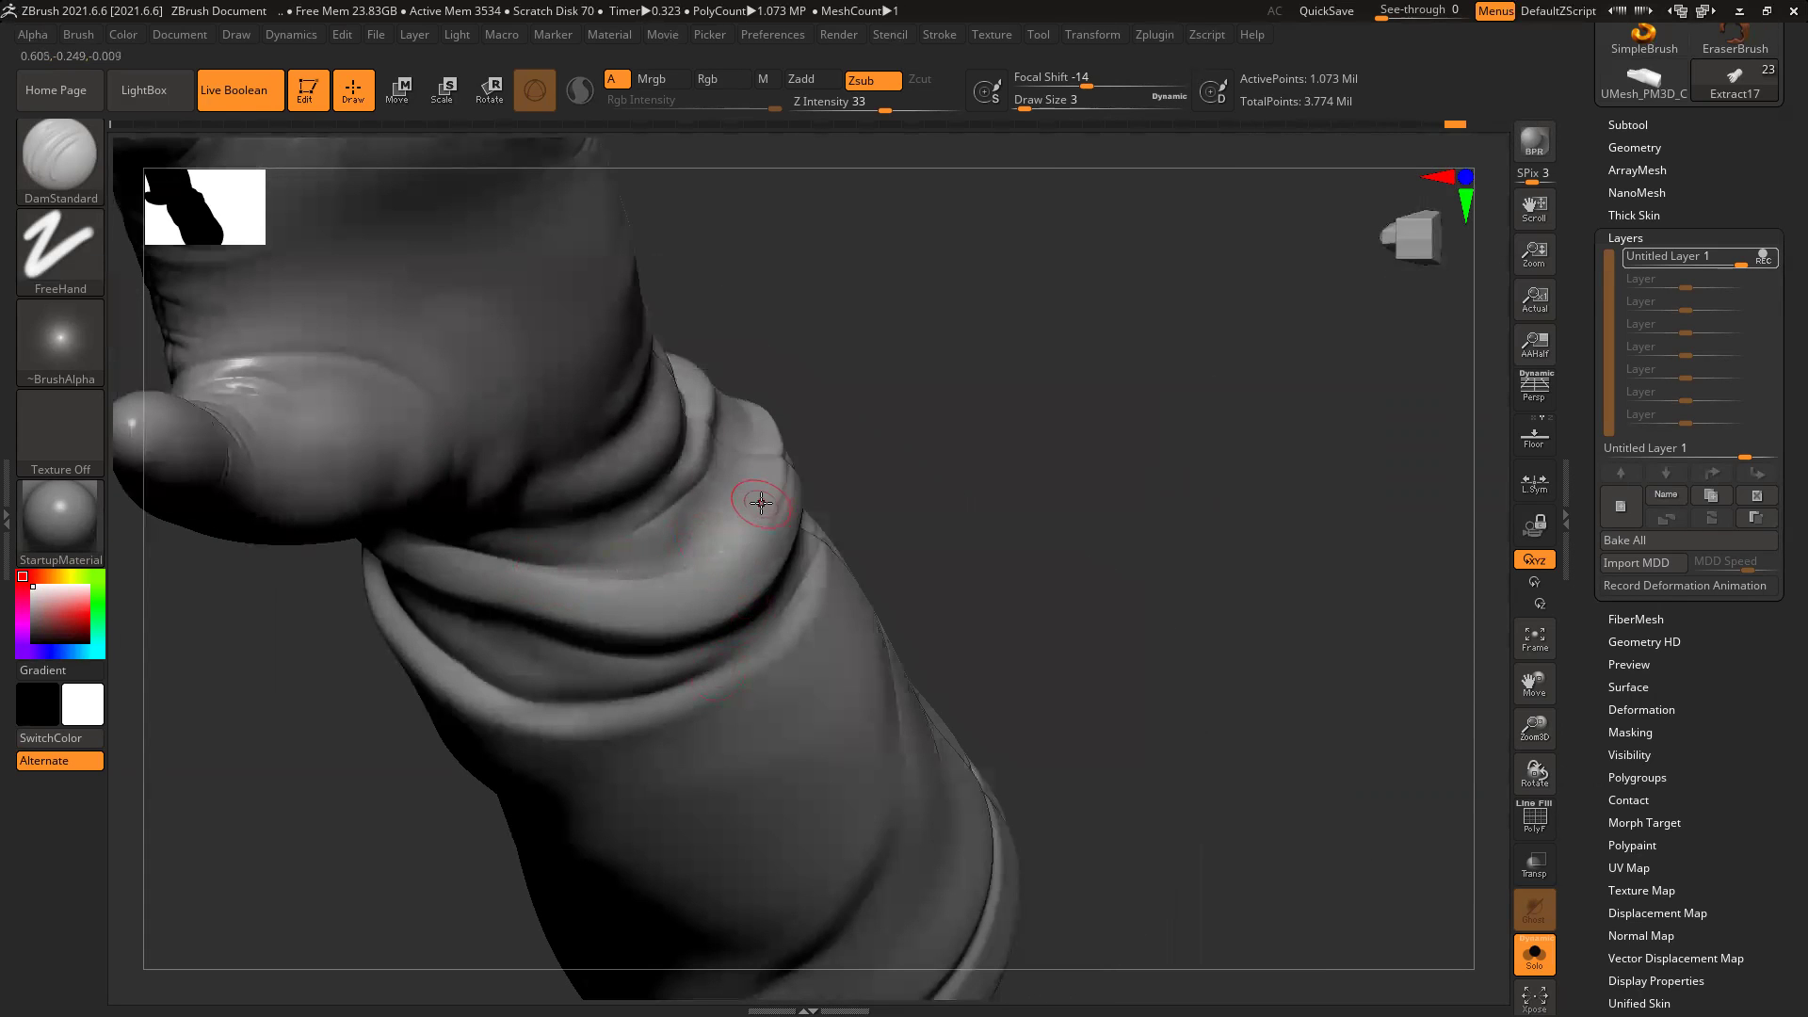
mouse_move(813, 461)
right_mouse_down("ctrl")
mouse_move(549, 376)
mouse_move(767, 710)
mouse_move(1002, 535)
mouse_move(1057, 517)
right_mouse_up("ctrl")
right_click_drag(857, 587, 1174, 517, "alt")
right_click_drag(1012, 602, 1097, 687, "ctrl")
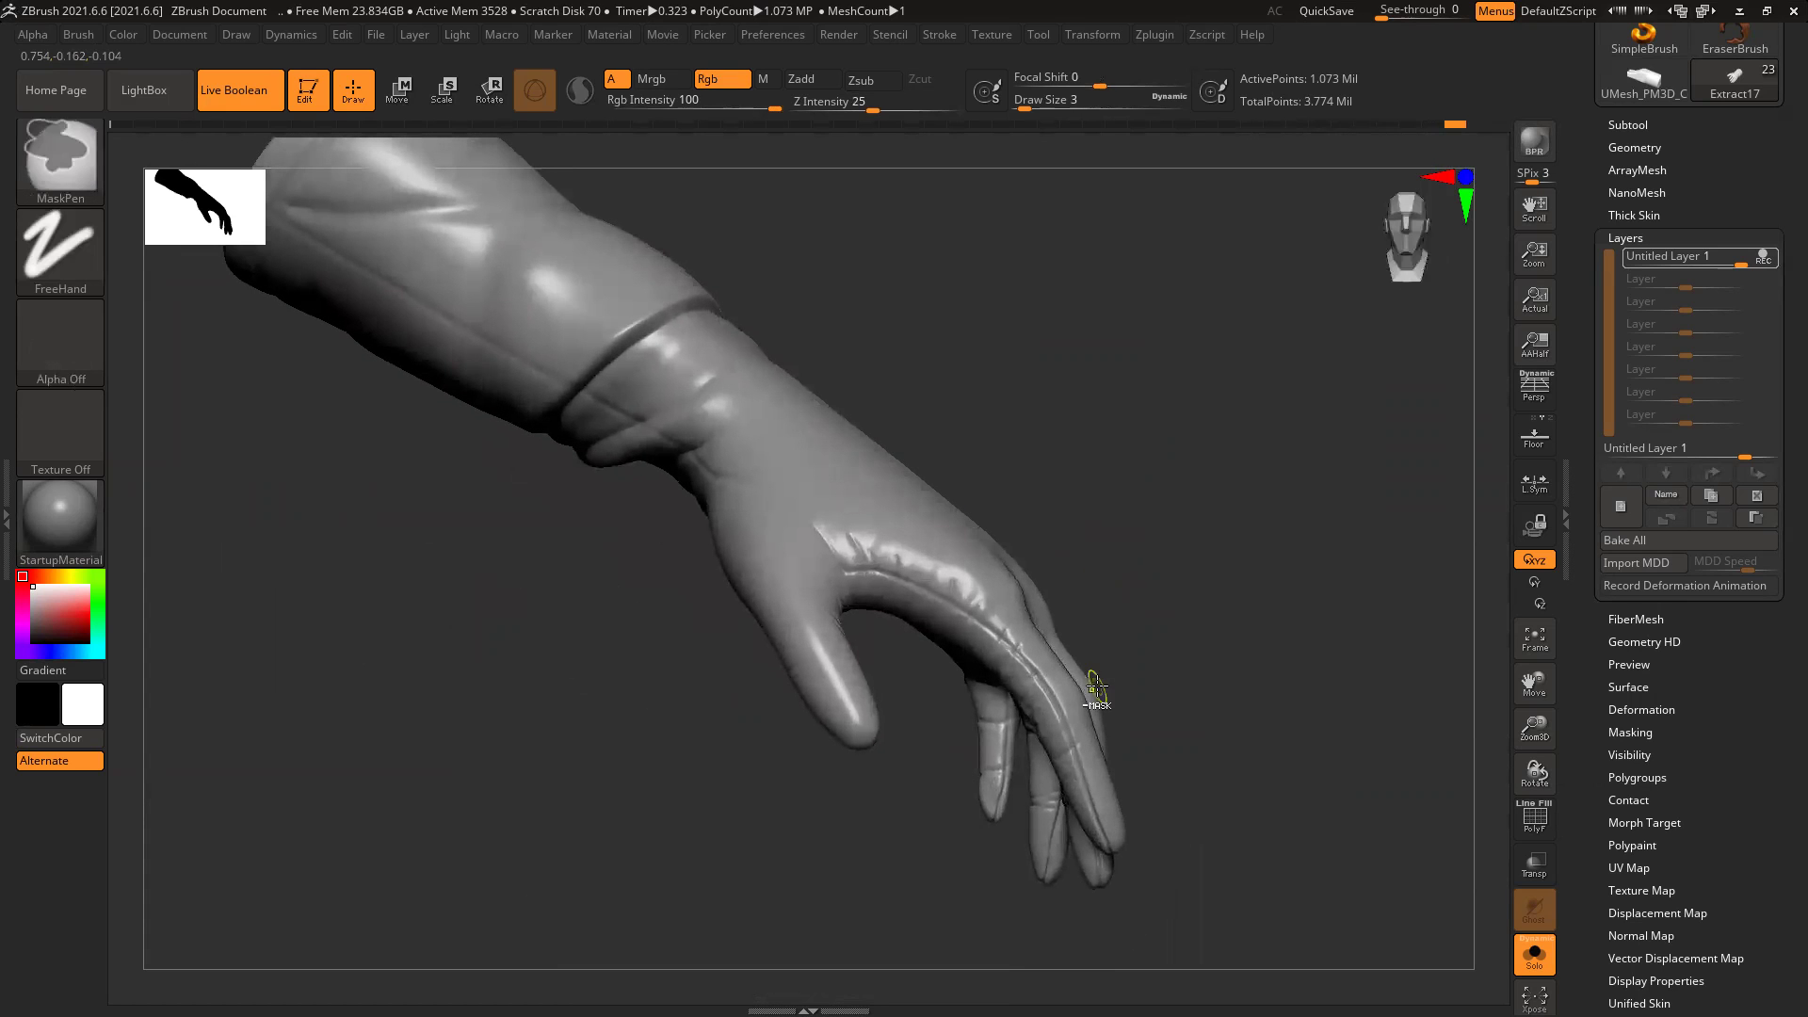
Step: Build up small puckers along the thumb-side seam across the wrist folds with the Standard brush at draw size 3 to 4
right_click_drag(826, 455, 828, 545, "ctrl")
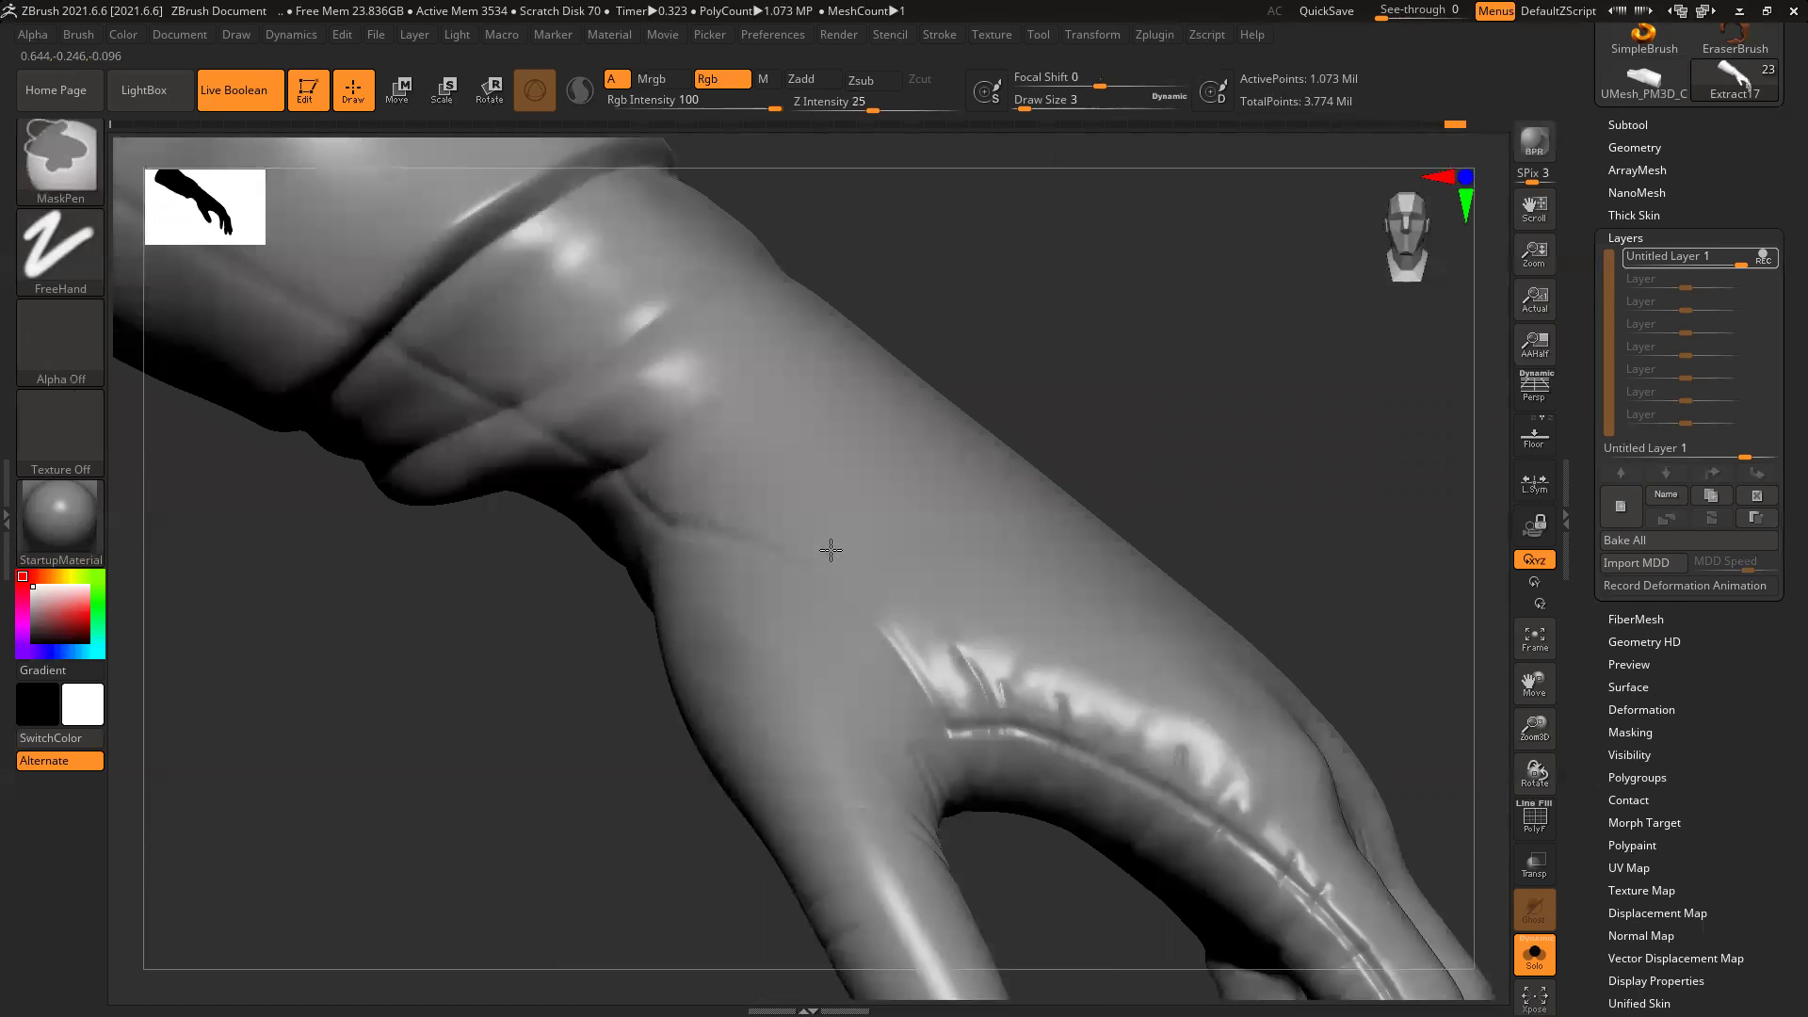
key("b")
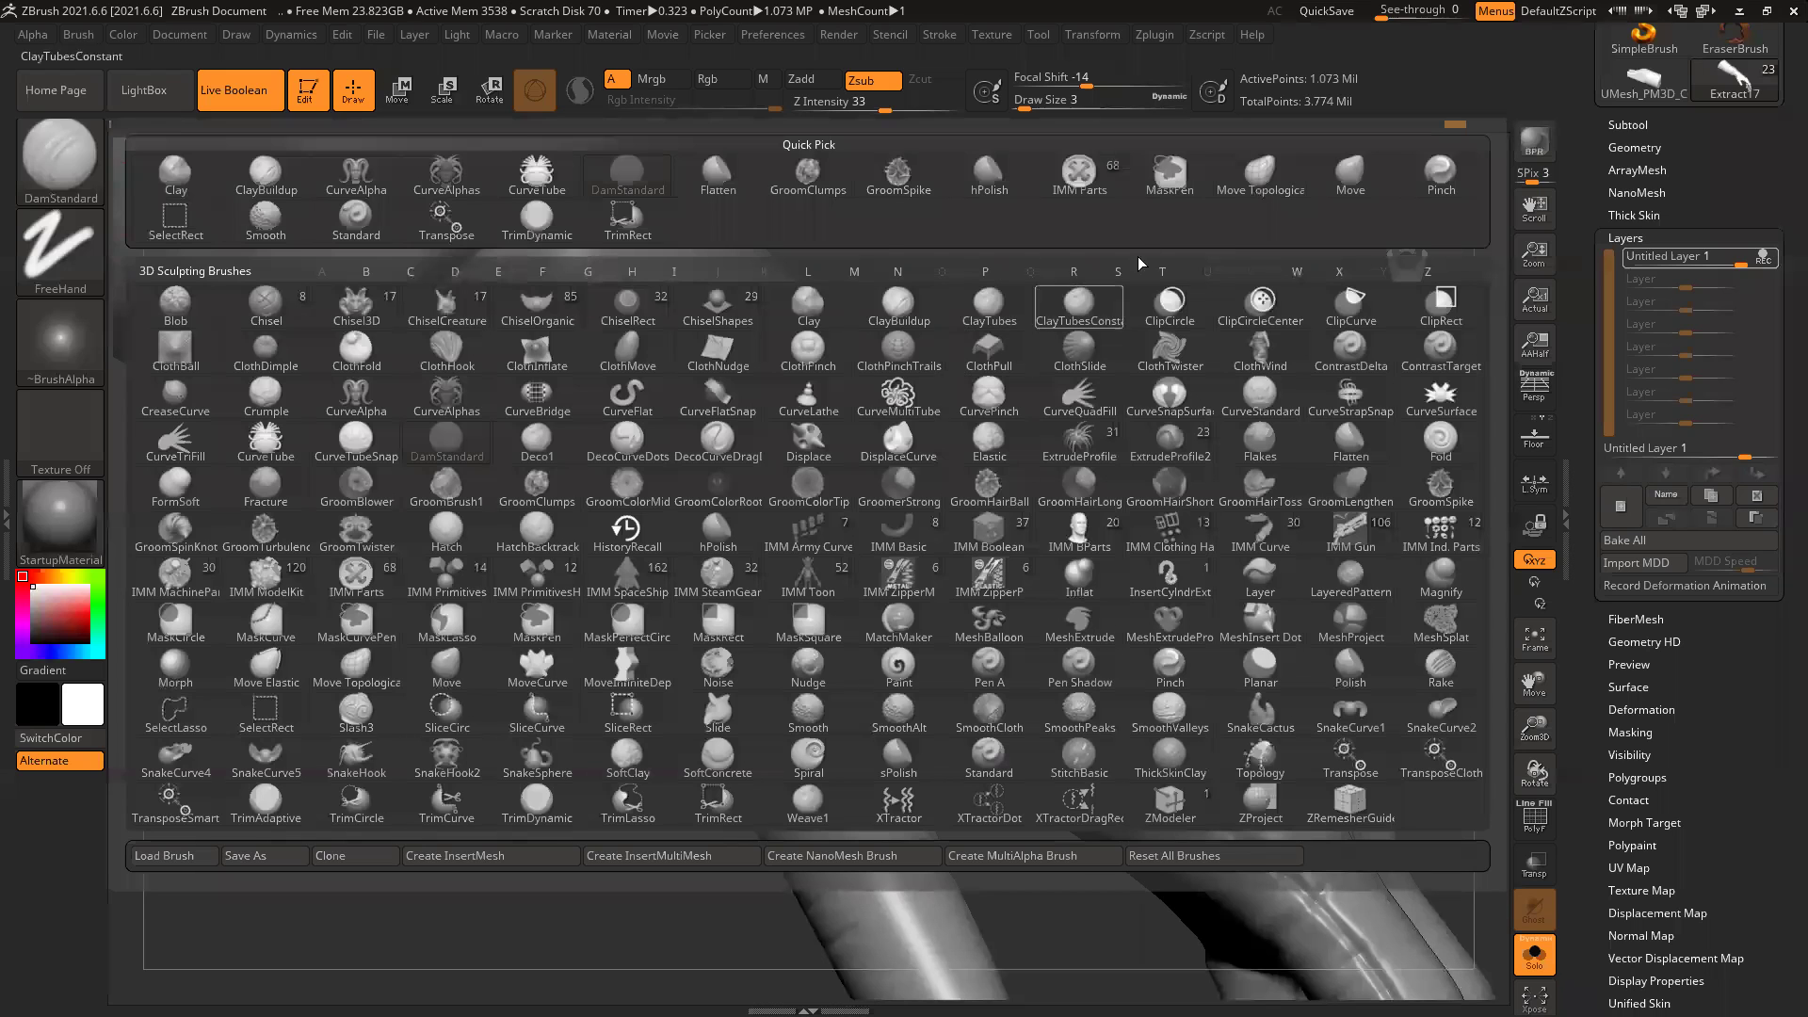
left_click(356, 221)
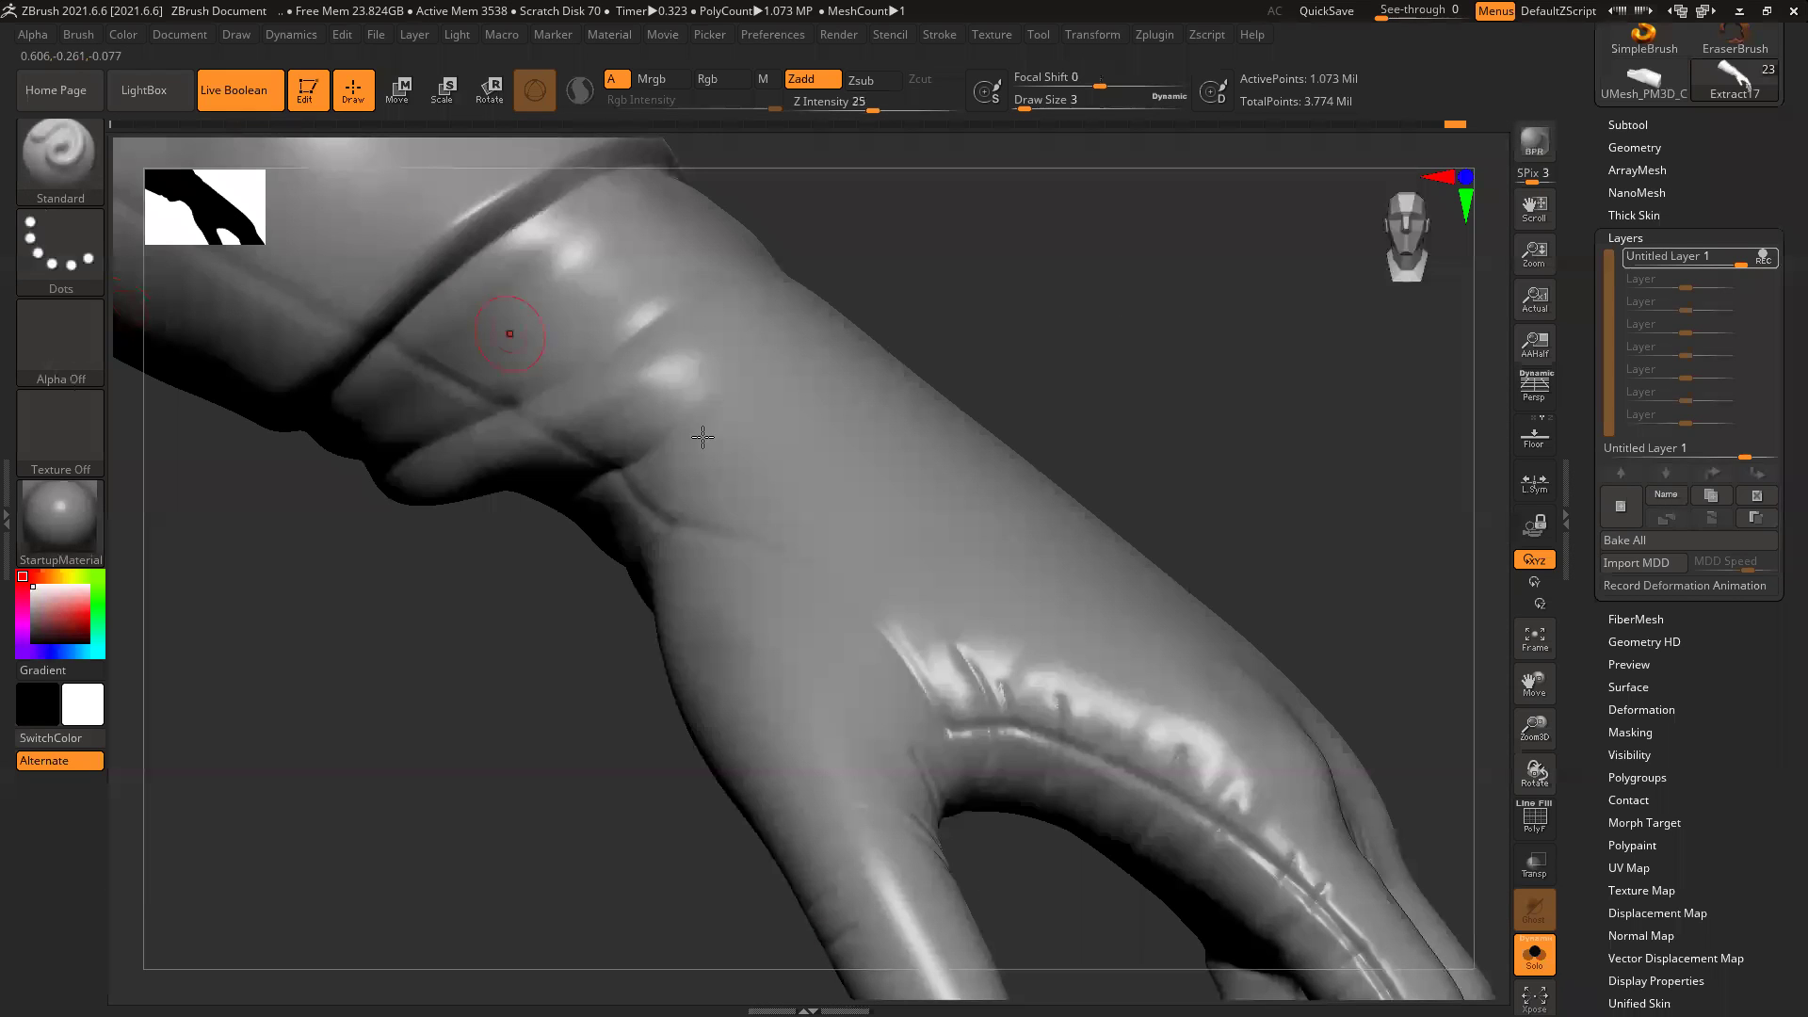
right_click_drag(477, 595, 669, 527)
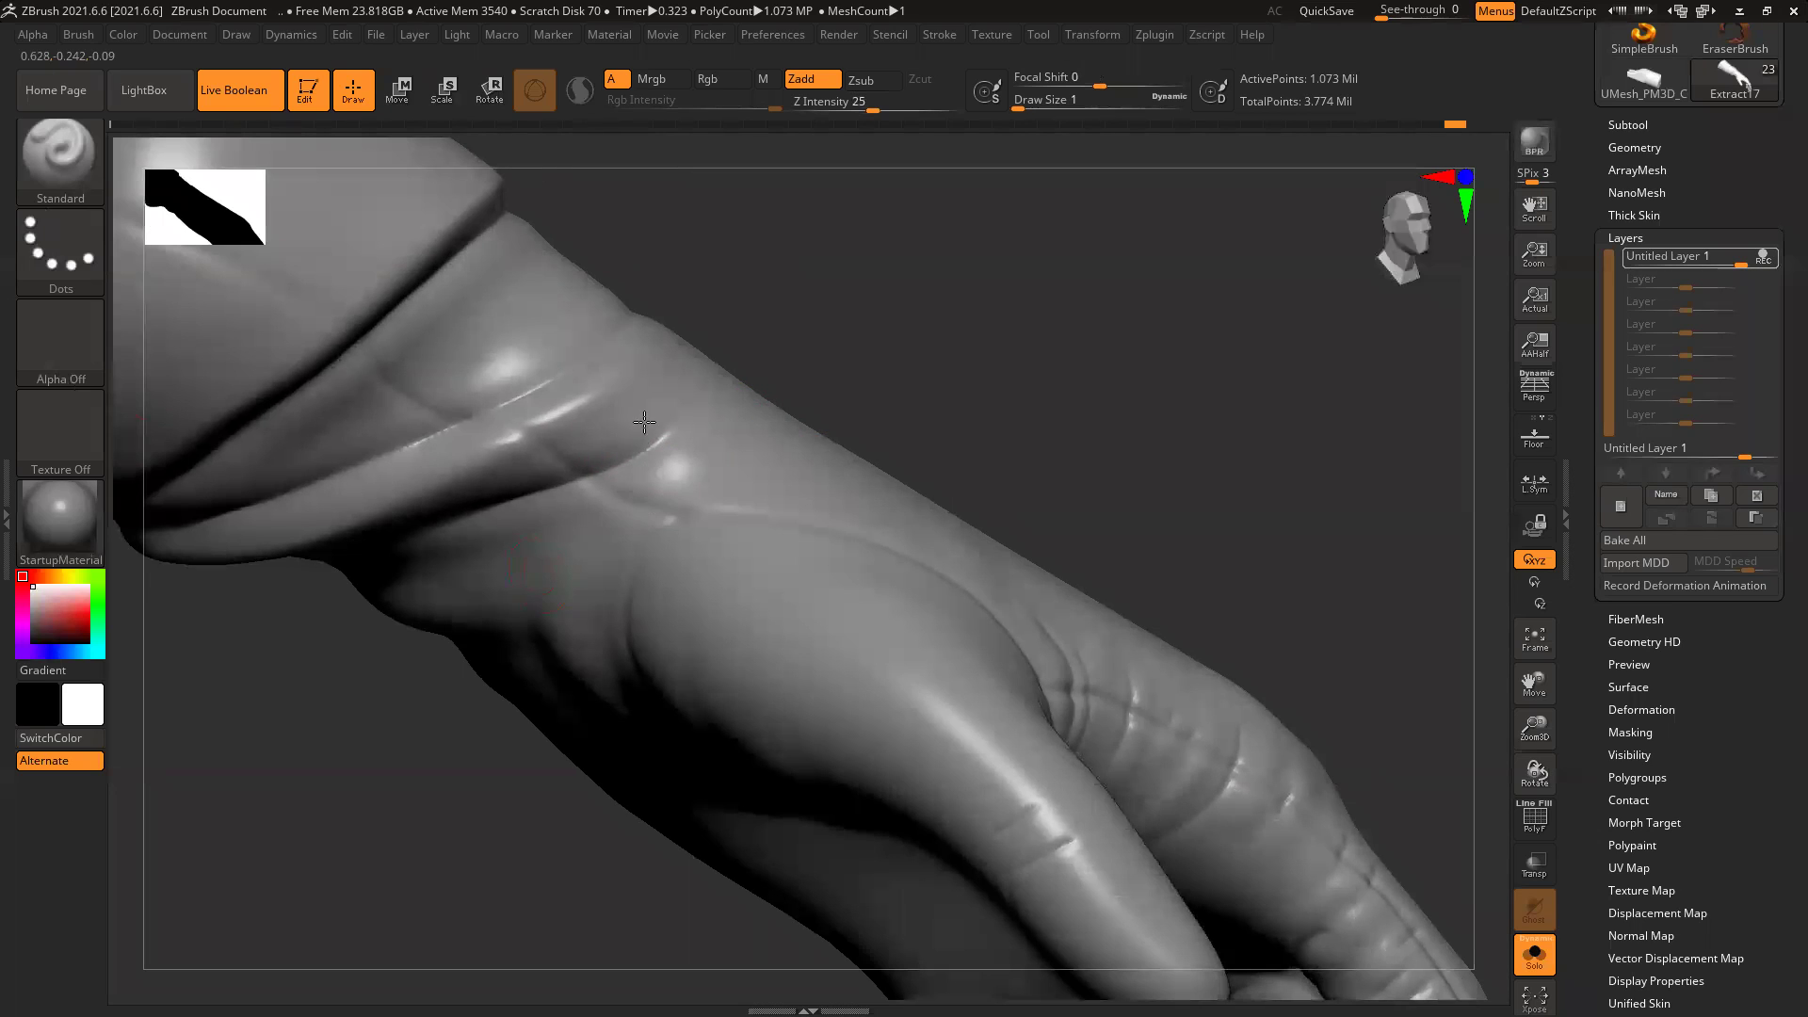
key("bracketright")
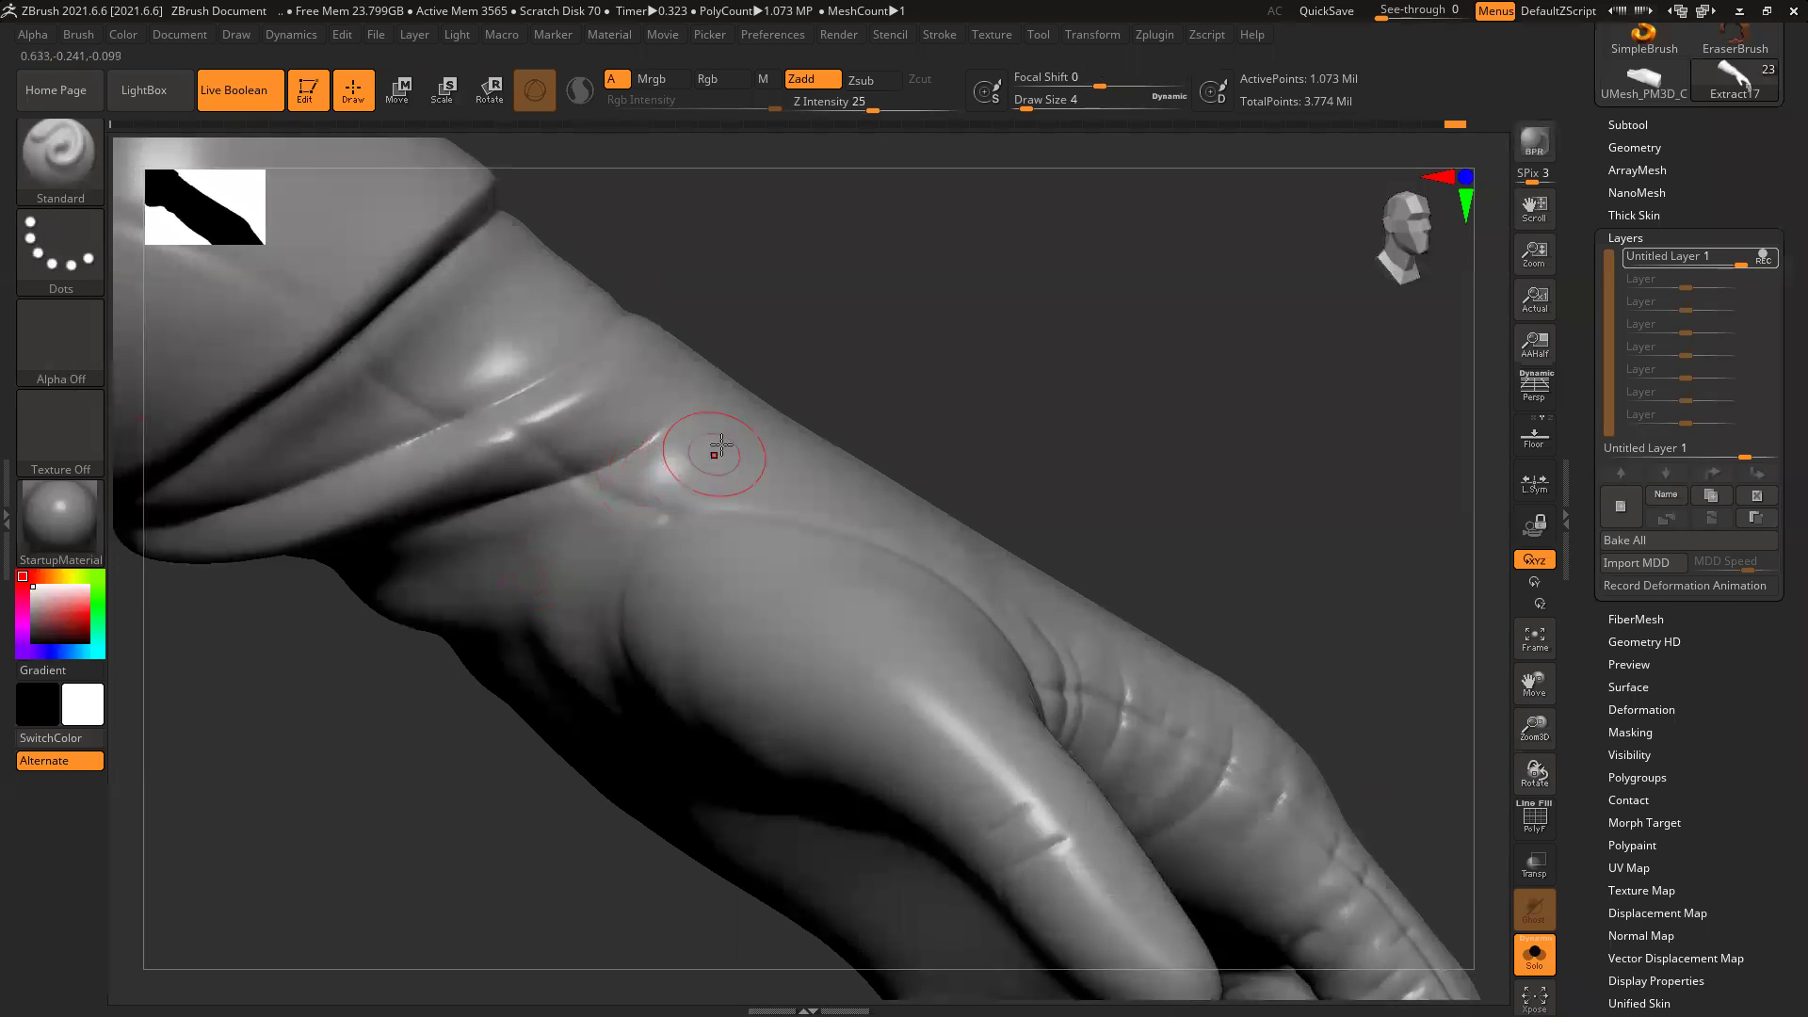
key("ctrl")
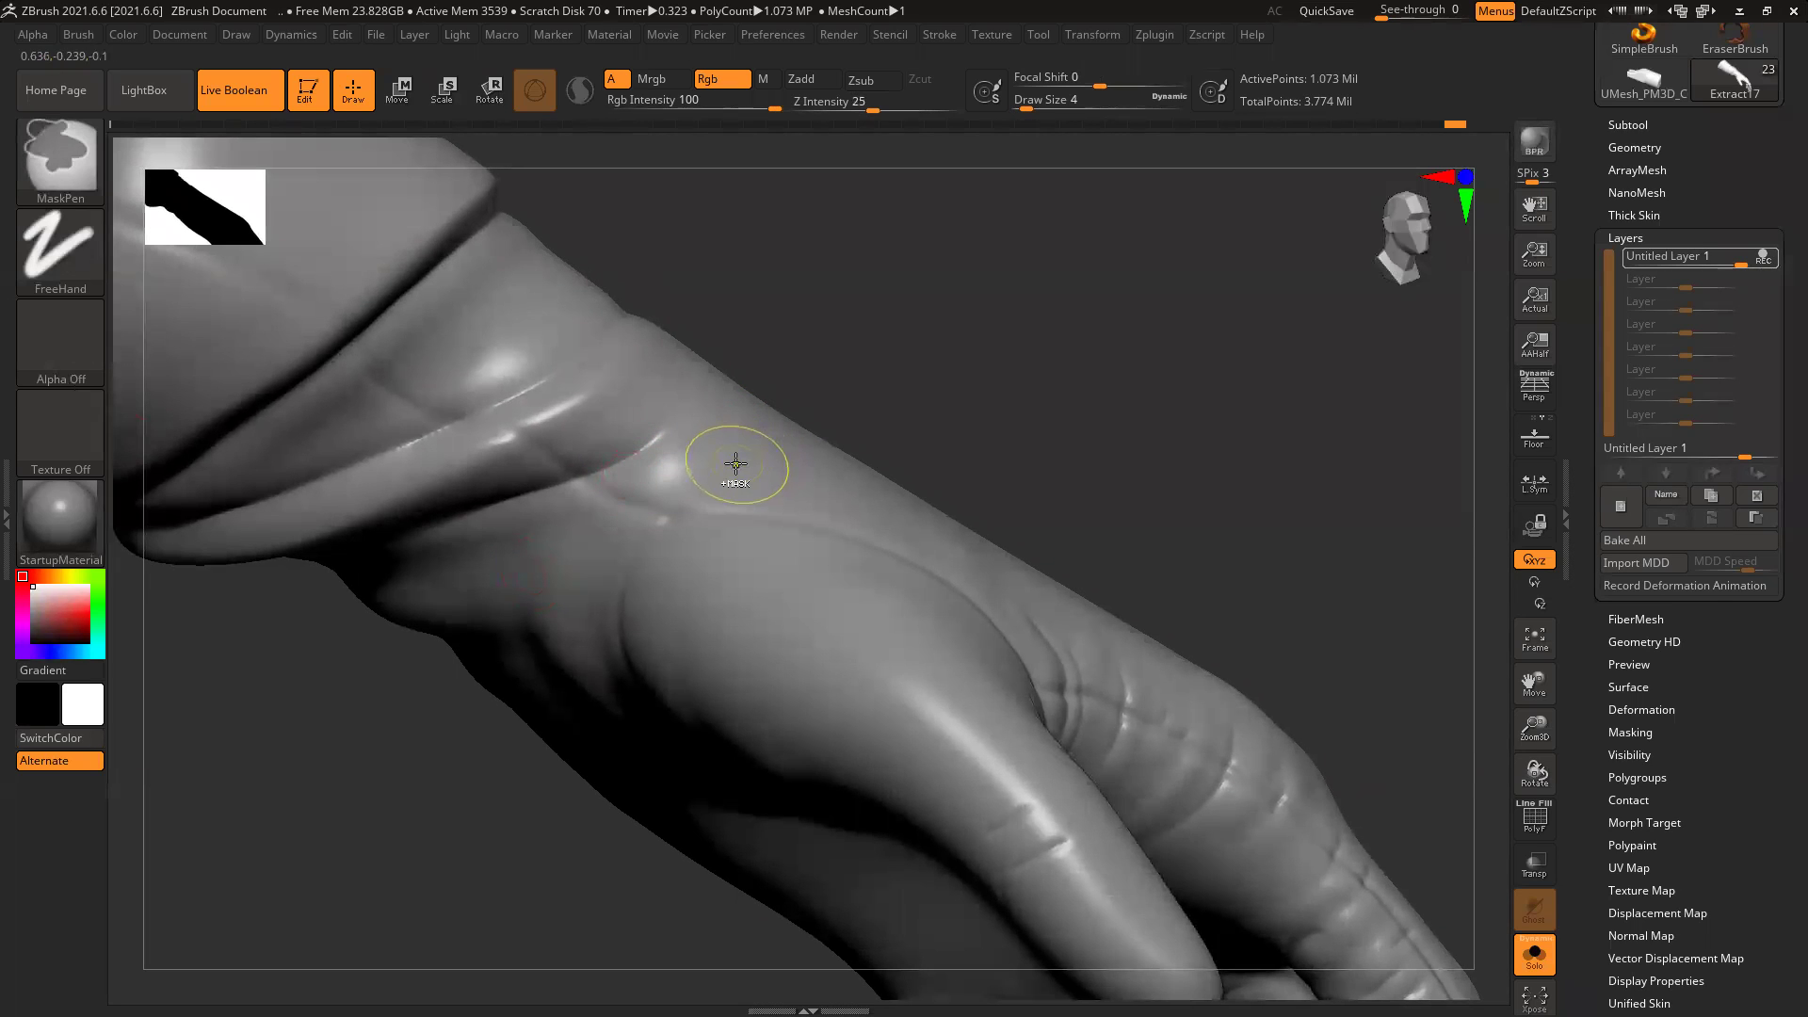
key("ctrl+z")
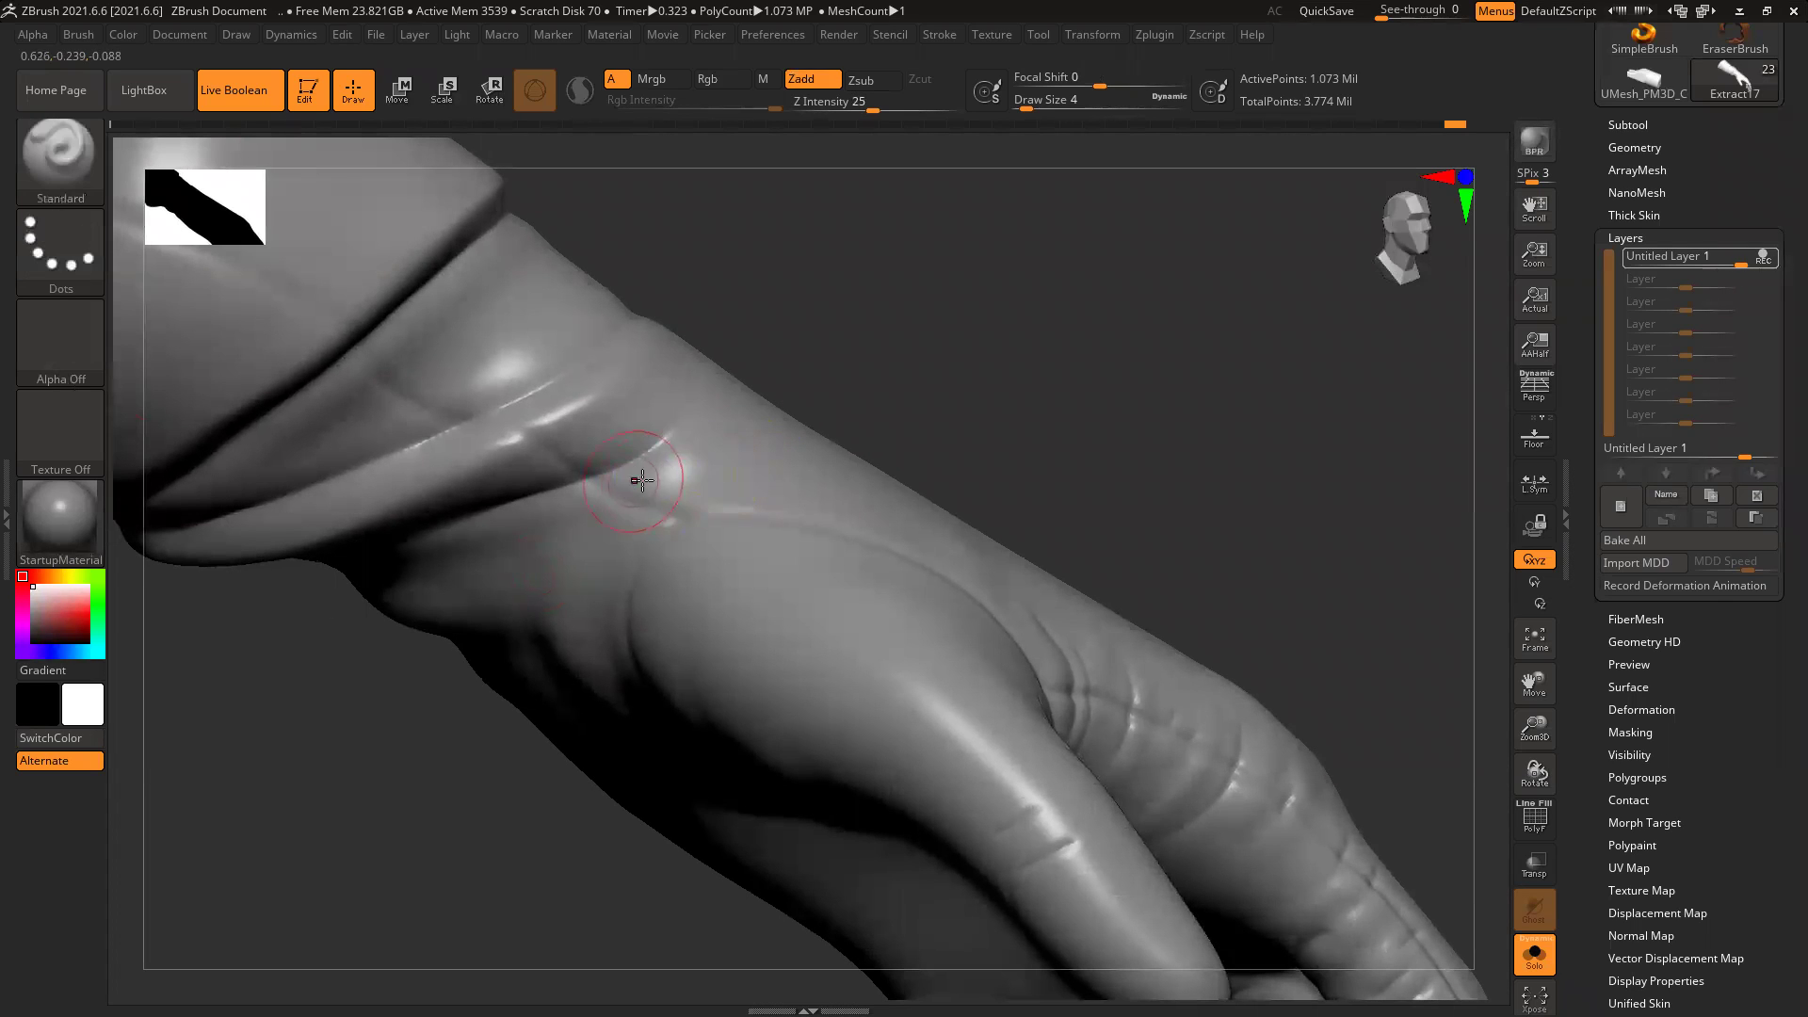
mouse_move(652, 479)
left_mouse_down()
mouse_move(576, 518)
mouse_move(614, 518)
mouse_move(507, 449)
mouse_move(467, 395)
mouse_move(376, 419)
left_mouse_up()
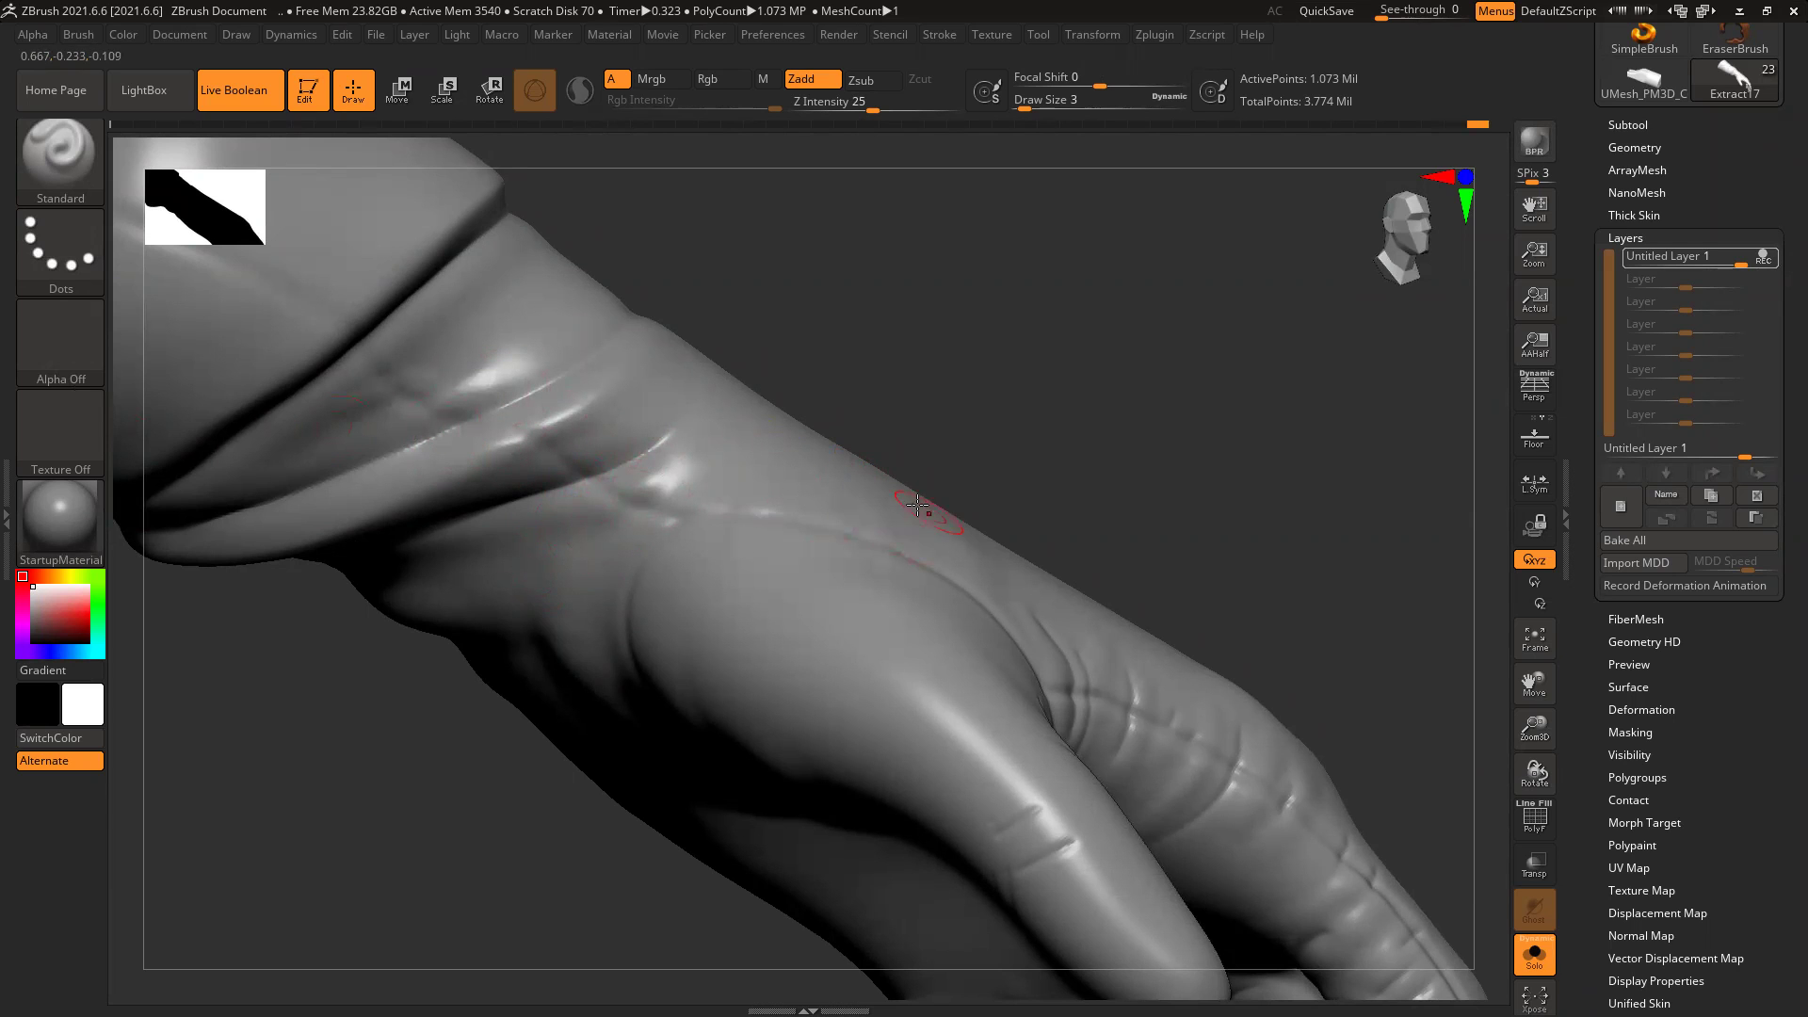
left_click_drag(997, 427, 708, 568)
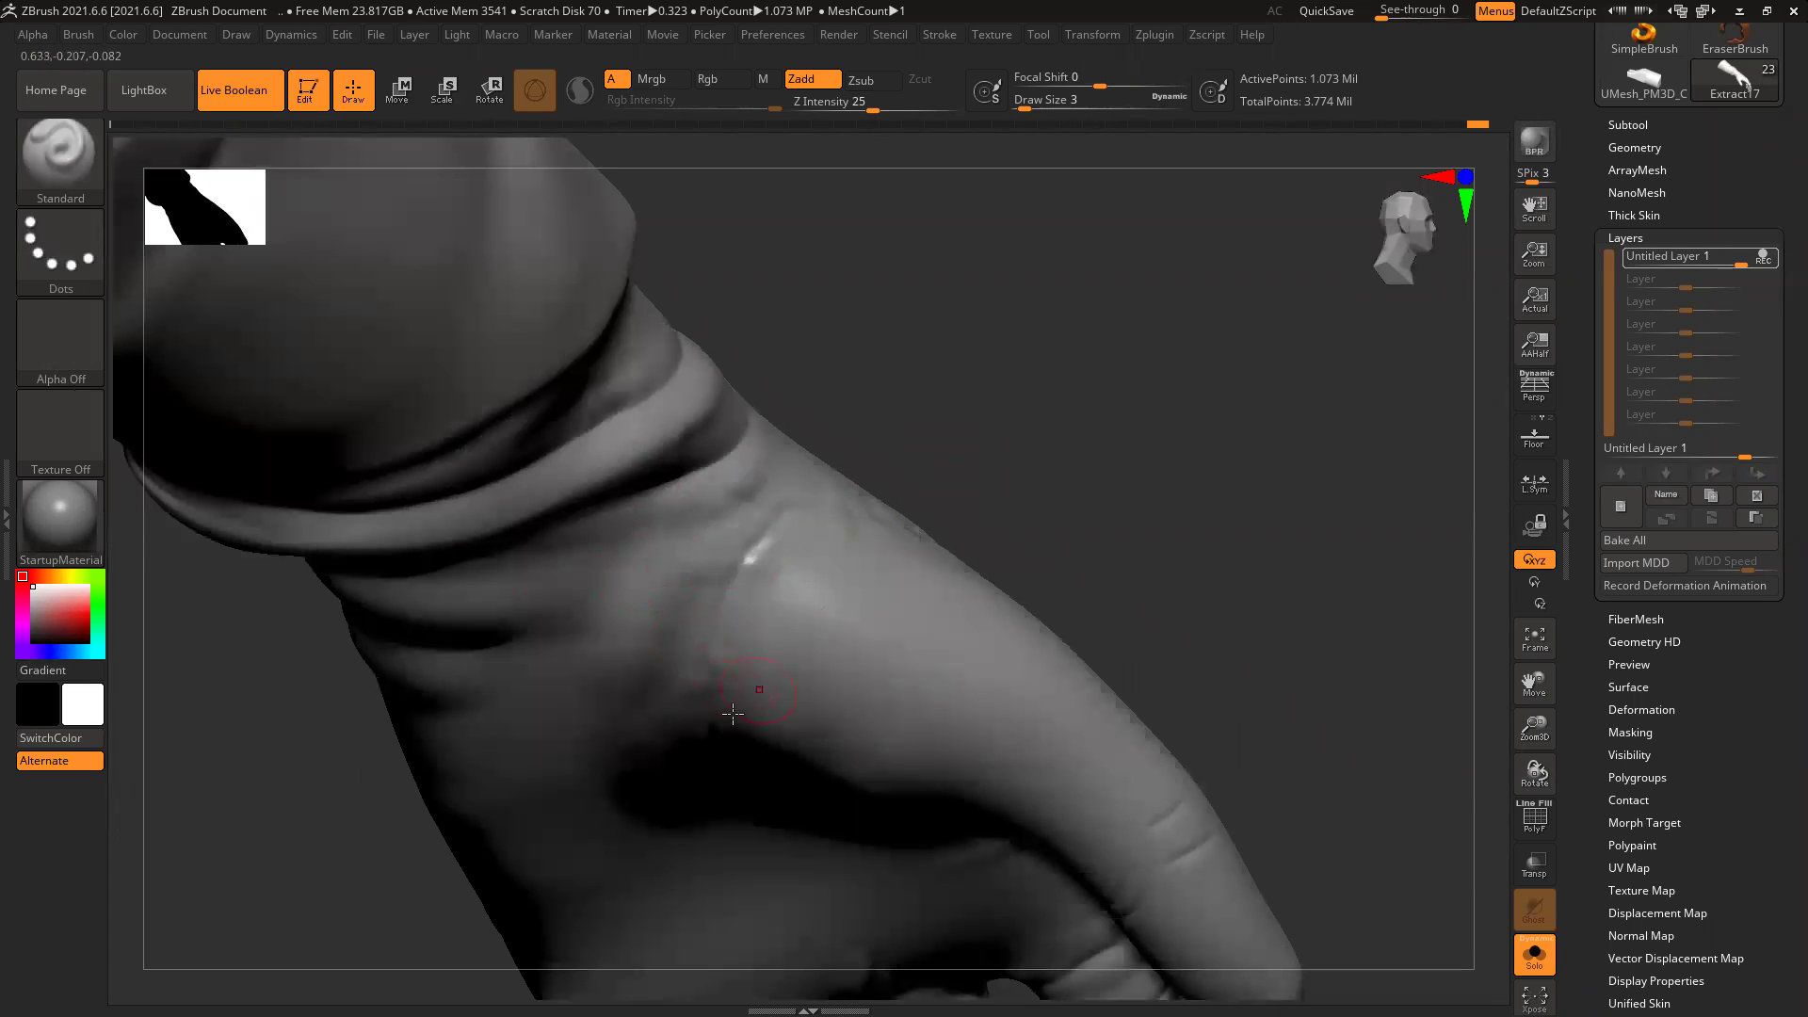
Step: Raise small wrinkles along the thumb-side seam of the forearm up to the cuff with the Standard brush at draw size 3
mouse_move(949, 361)
right_mouse_down()
mouse_move(1204, 399)
mouse_move(637, 476)
right_mouse_up()
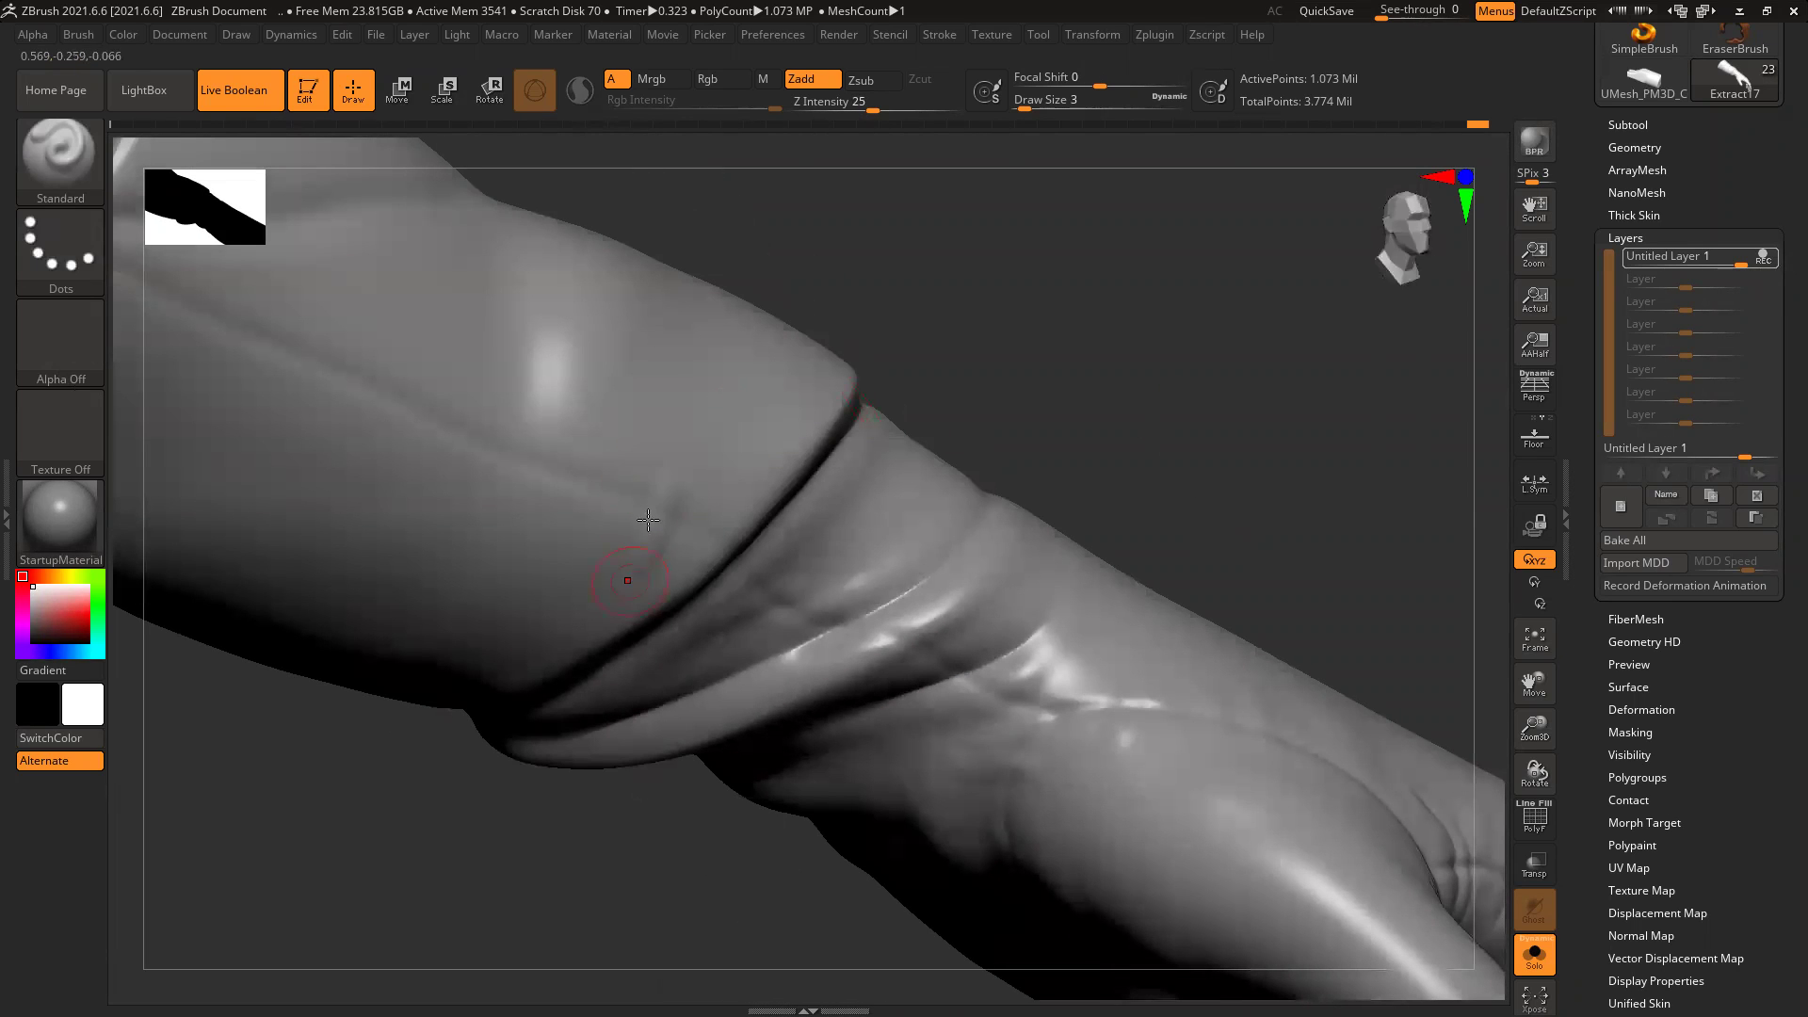
right_click_drag(956, 291, 580, 403, "alt")
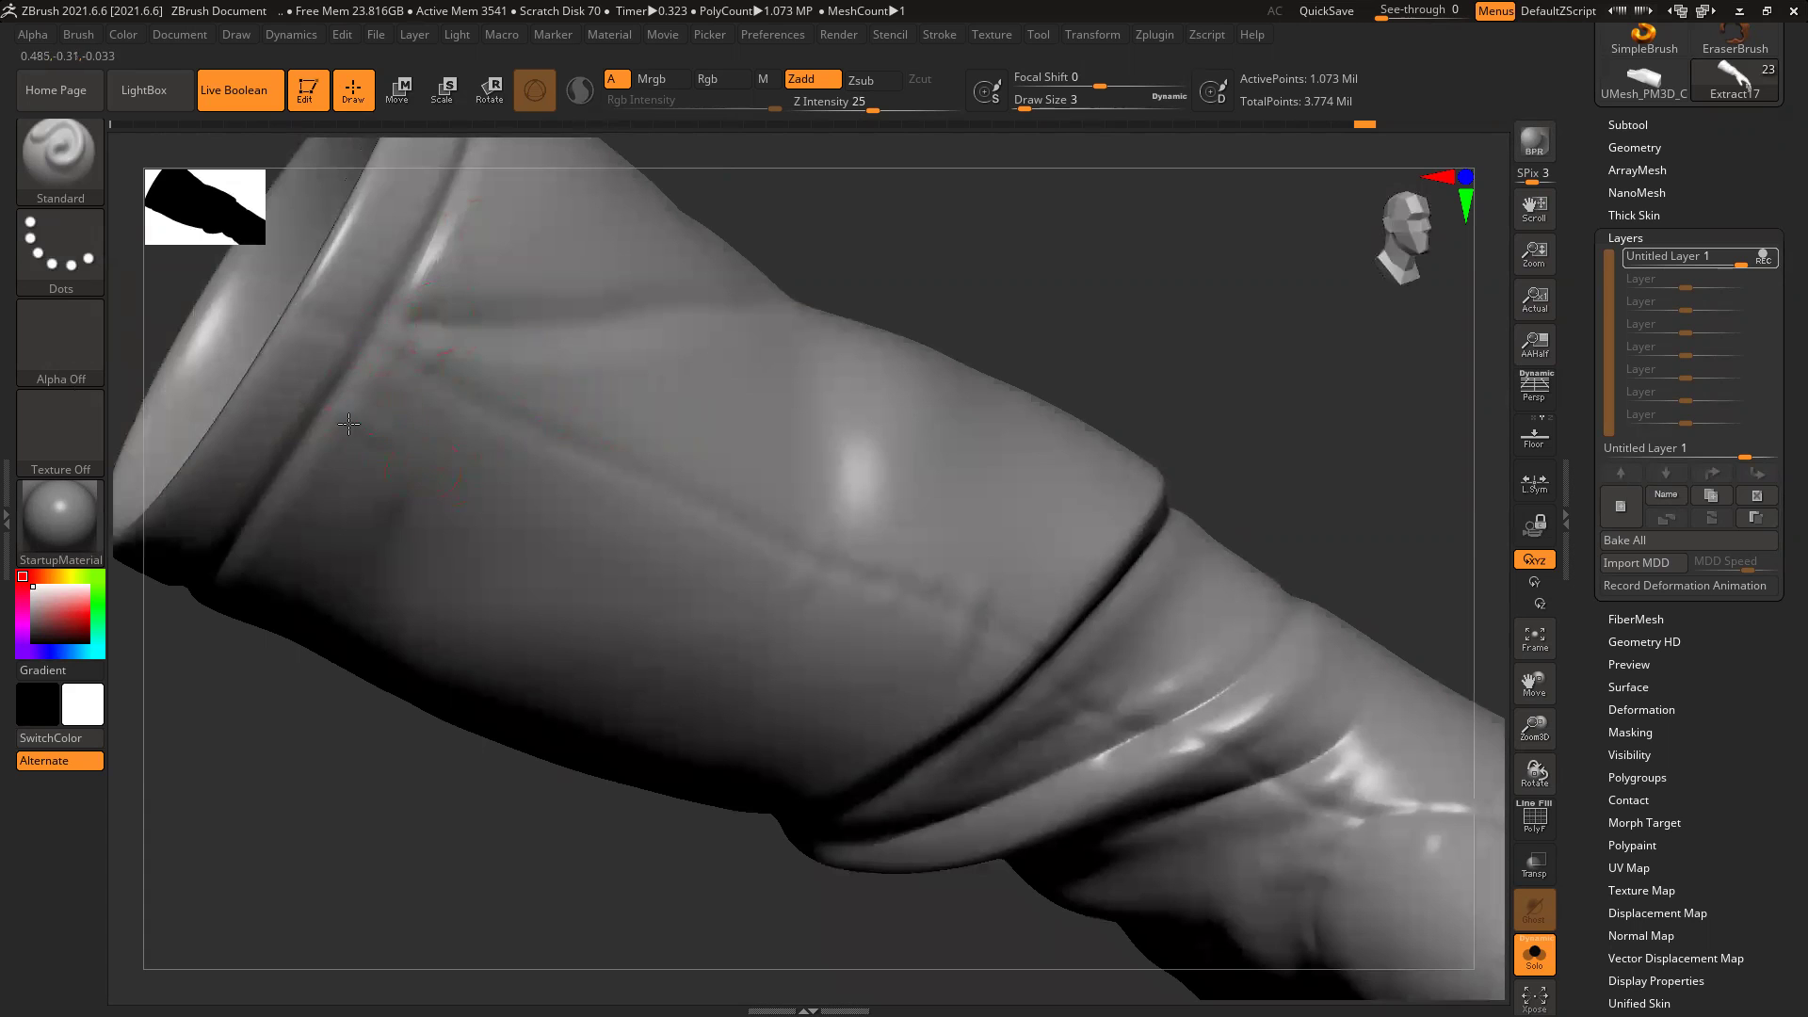
right_click_drag(462, 494, 571, 452, "alt")
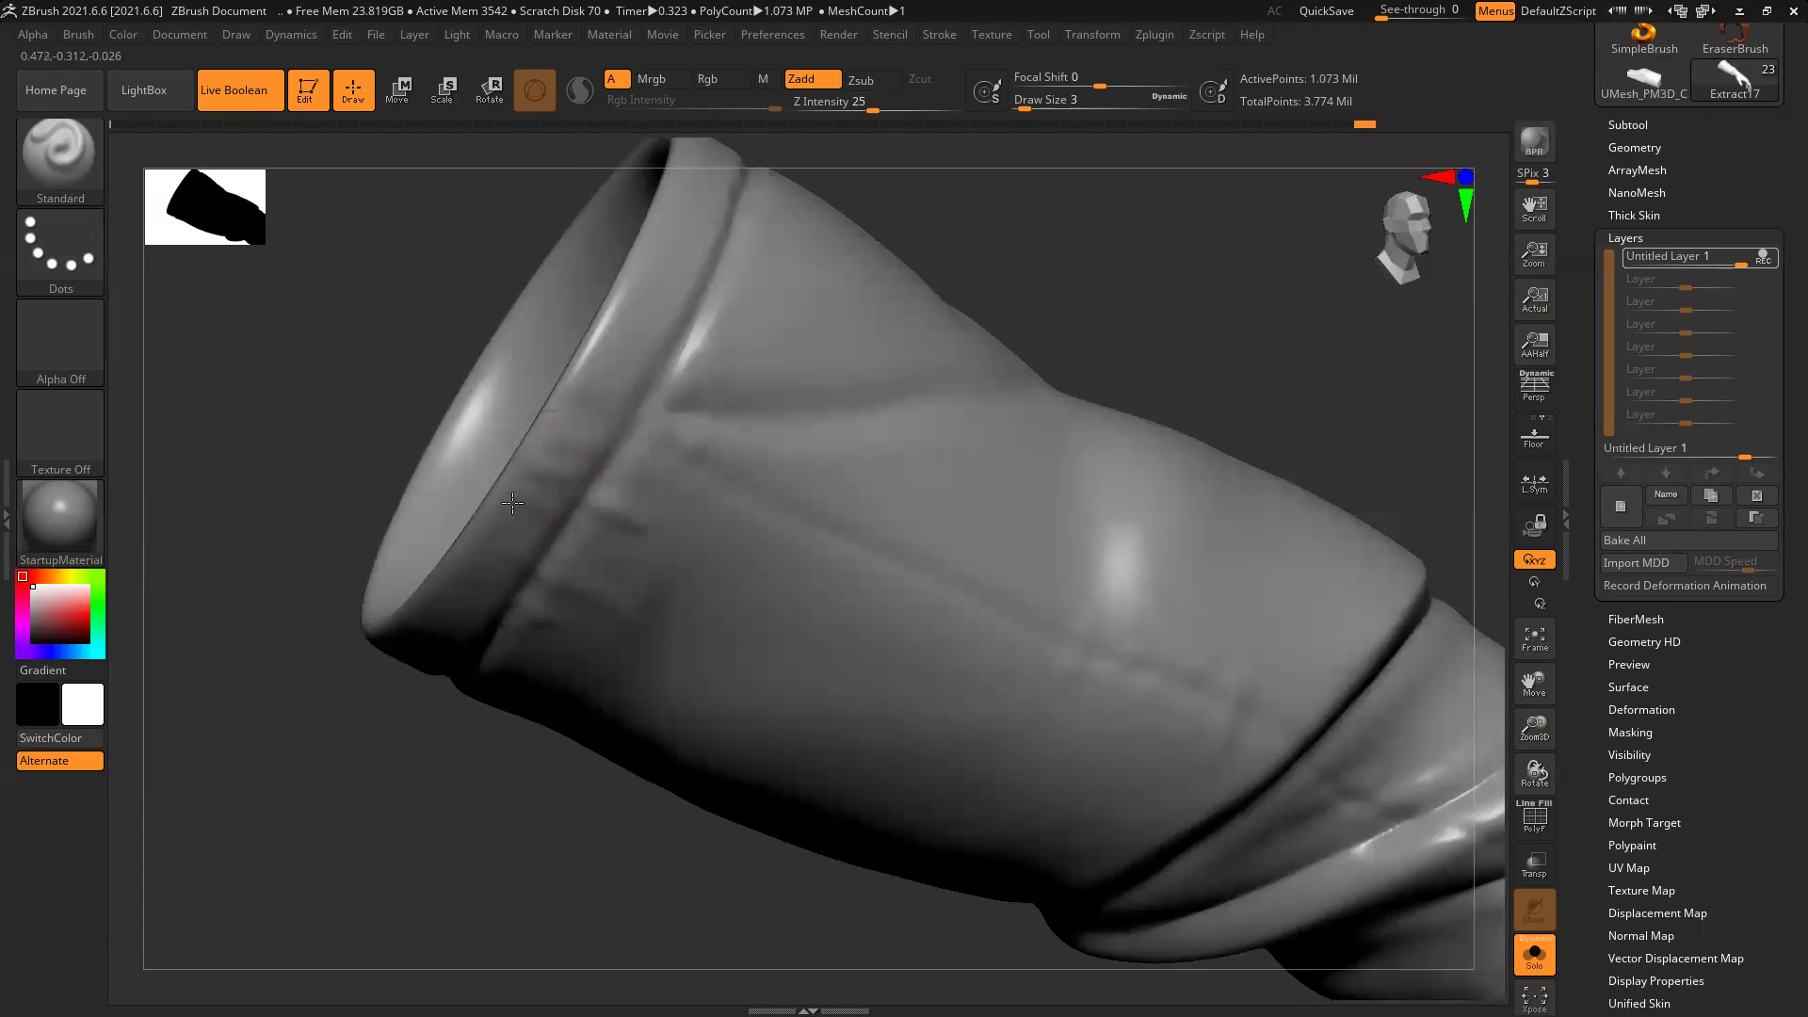
Step: Sculpt short puckers across the cuff band from the thumb side around to the little-finger seam
left_click_drag(373, 757, 488, 572)
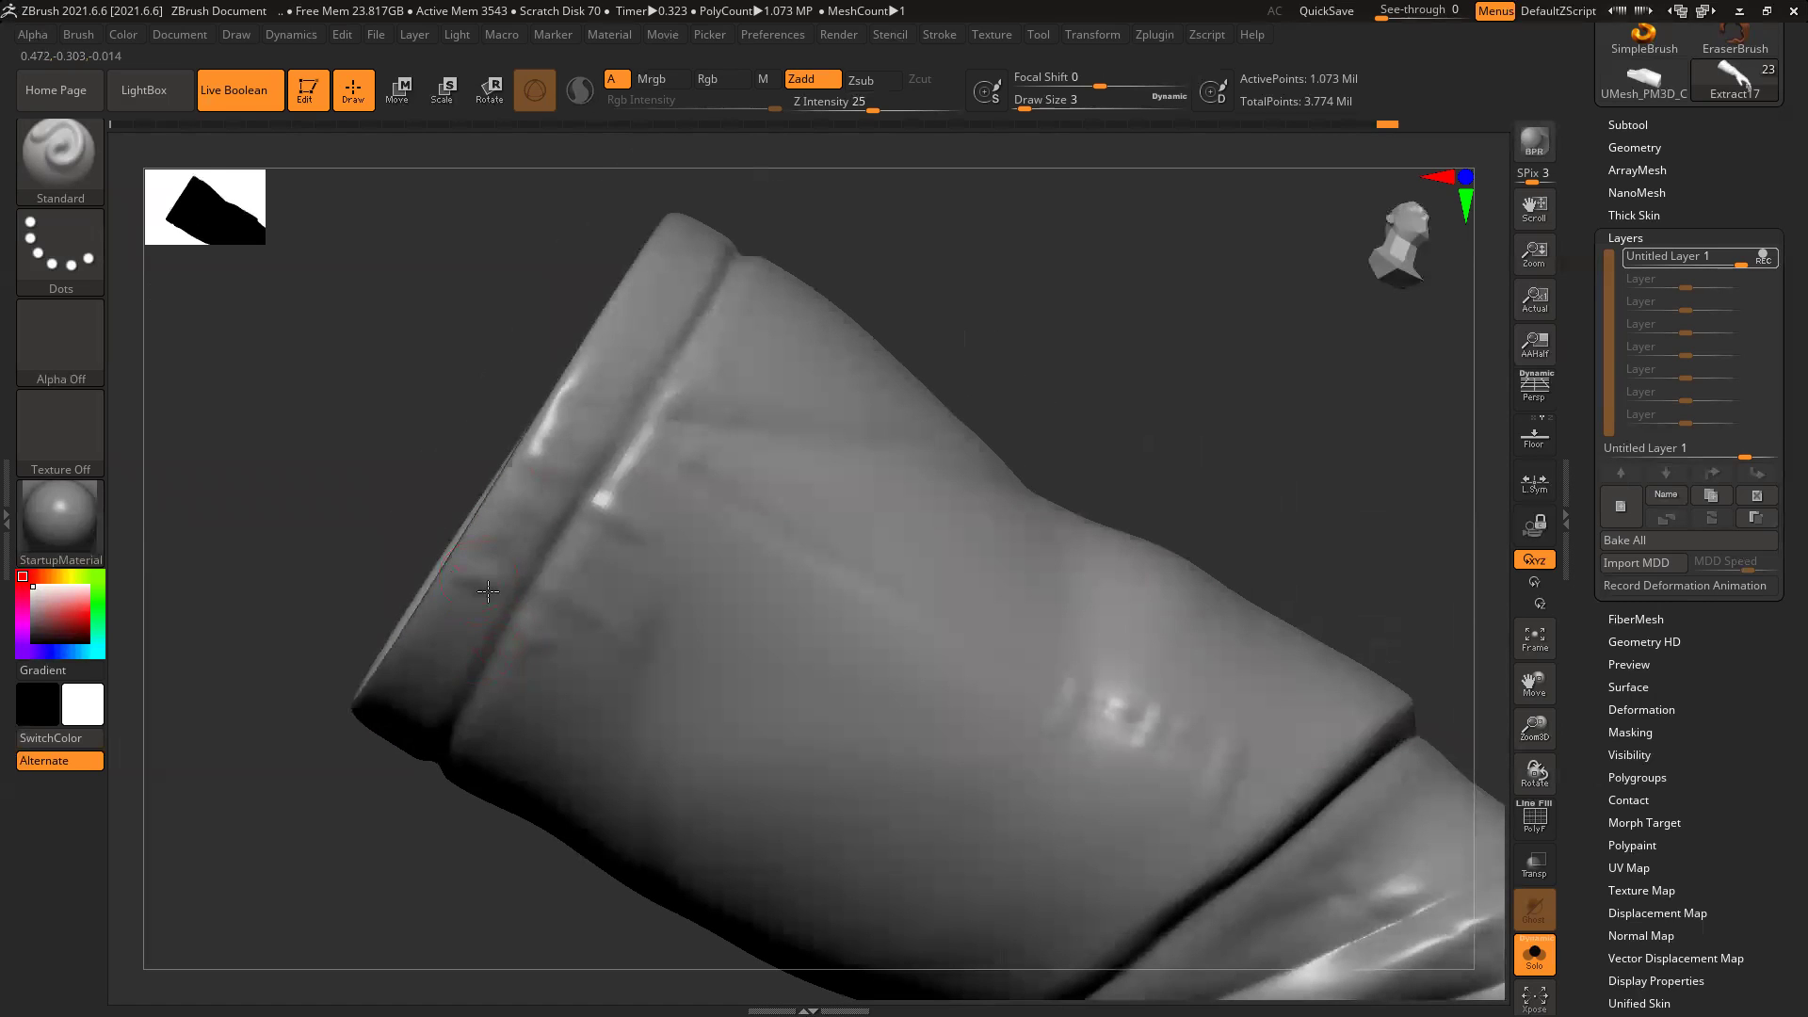
right_click_drag(426, 651, 407, 671)
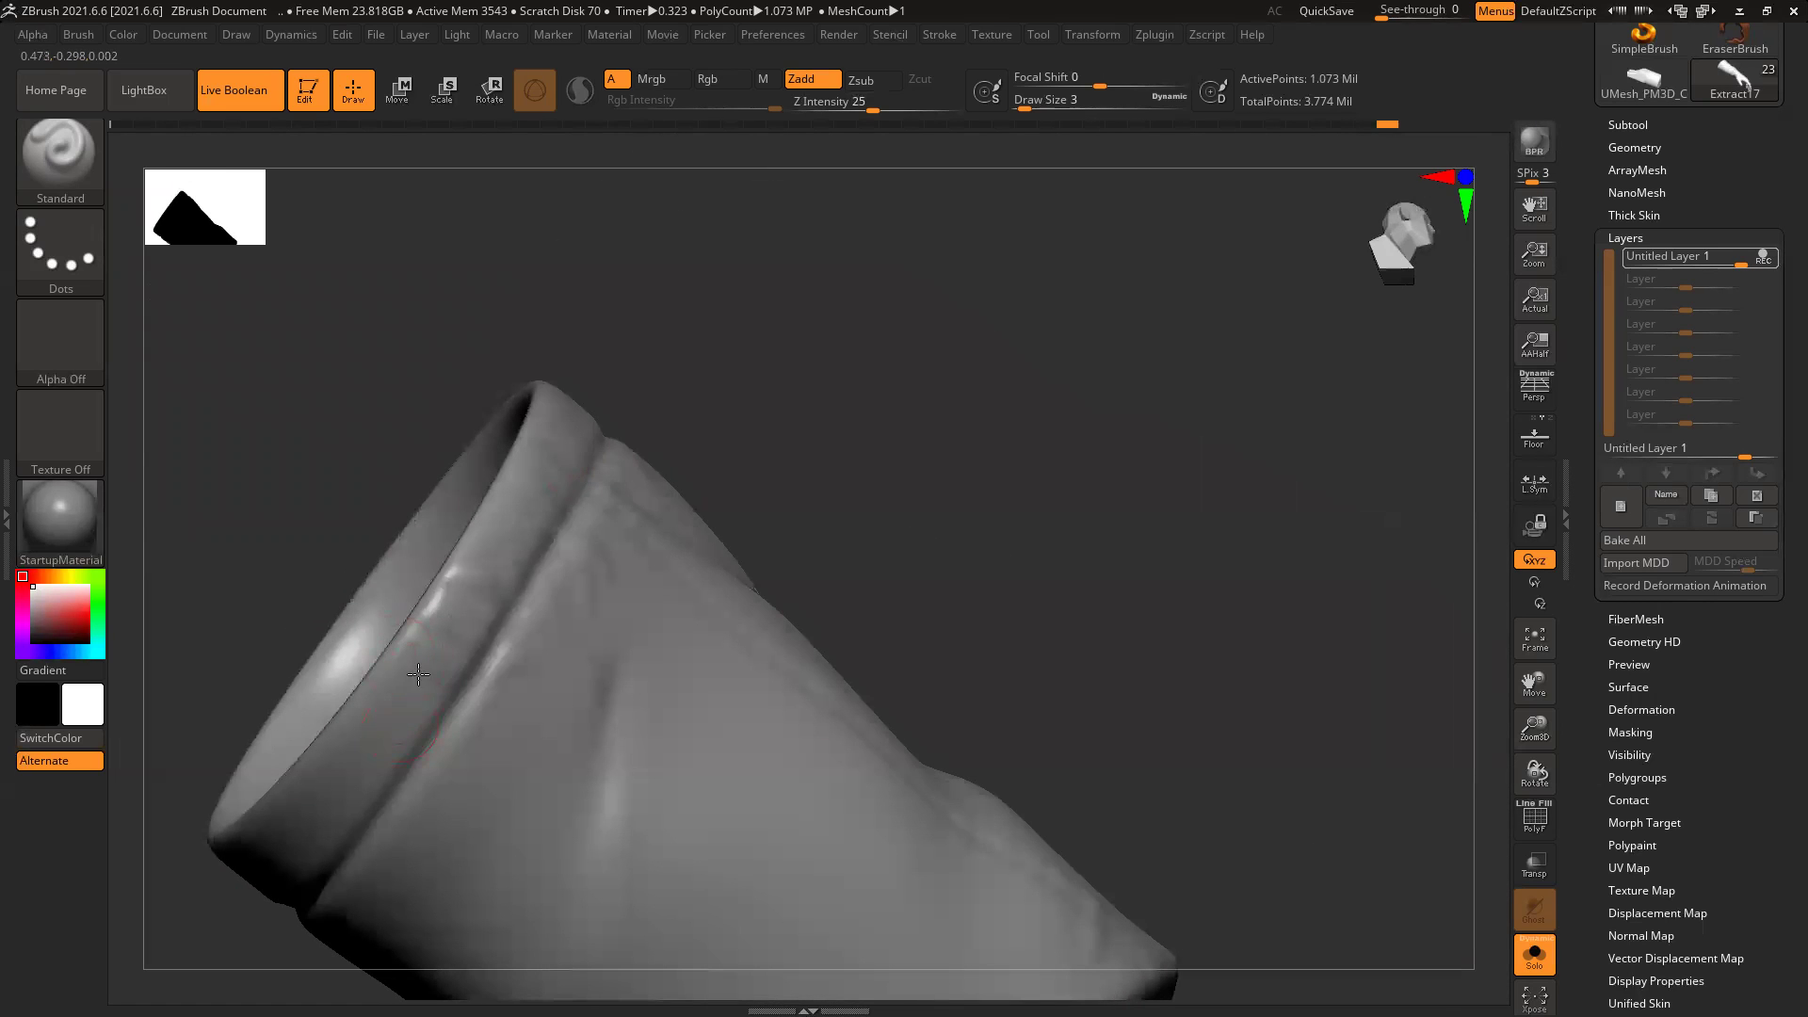
right_click_drag(352, 749, 659, 593)
right_click_drag(579, 690, 549, 694)
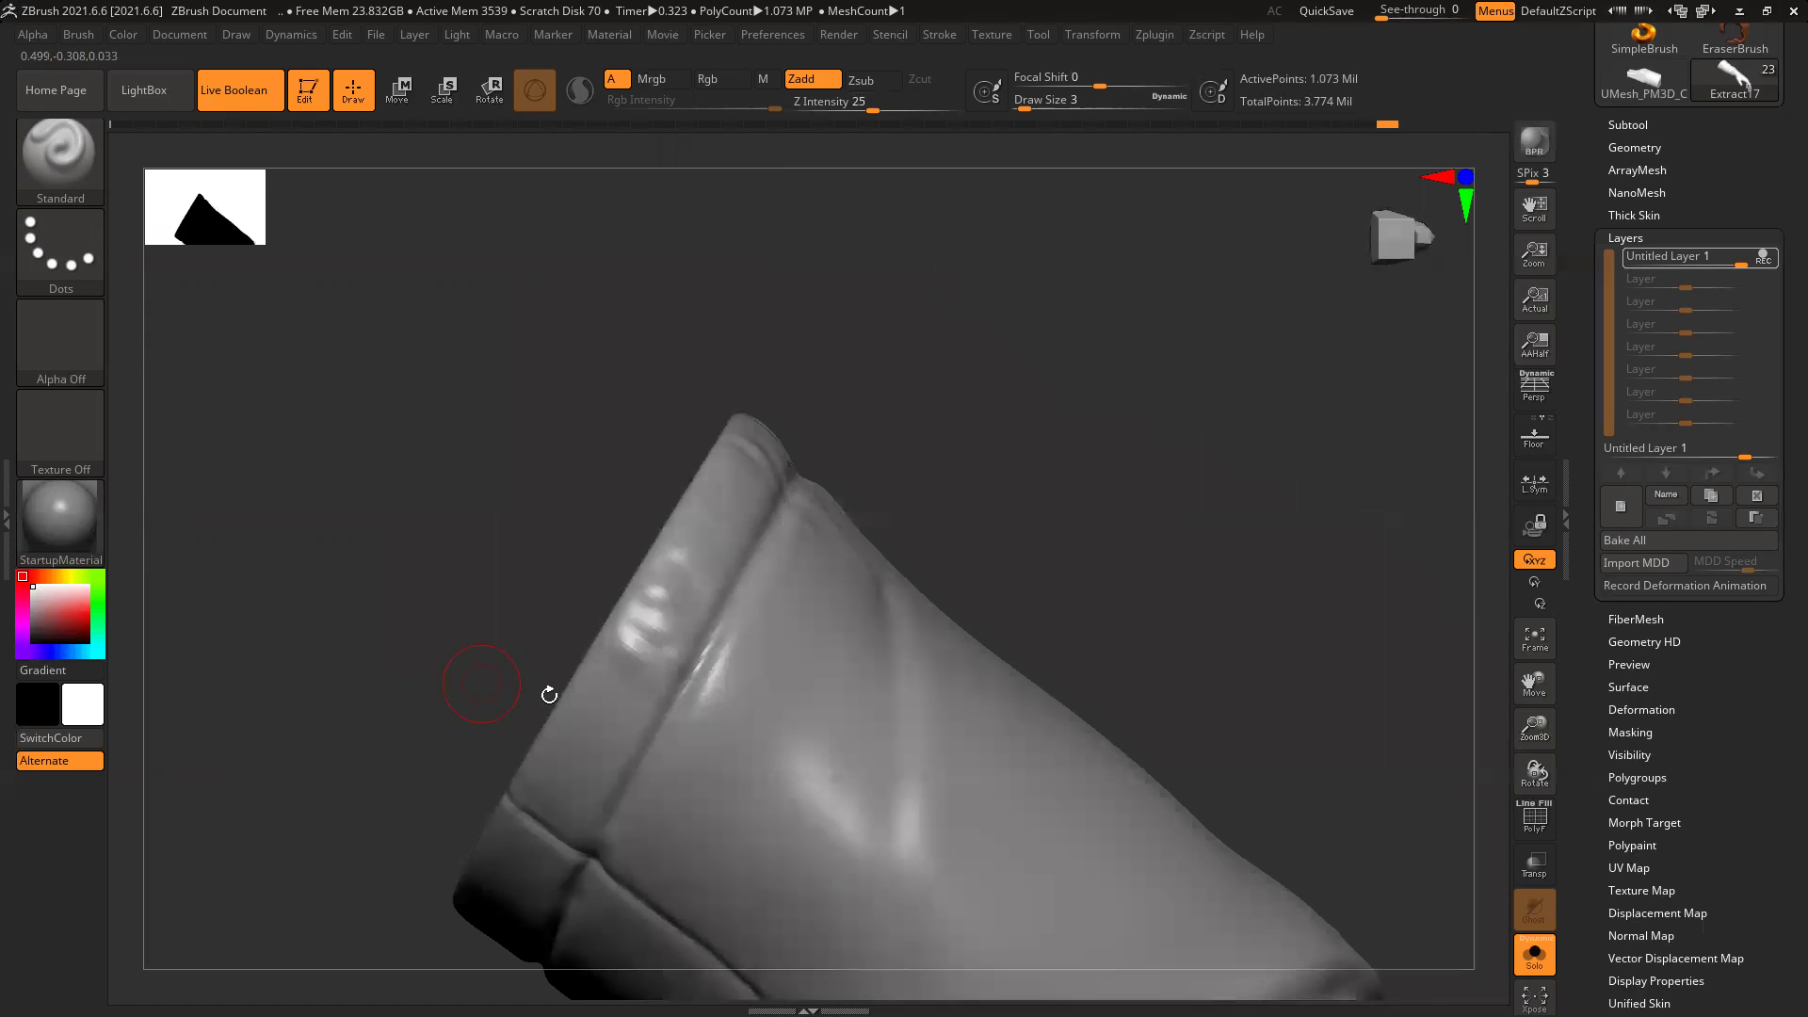
right_click_drag(416, 726, 531, 453)
mouse_move(594, 529)
left_mouse_down()
mouse_move(560, 670)
mouse_move(525, 692)
left_mouse_up()
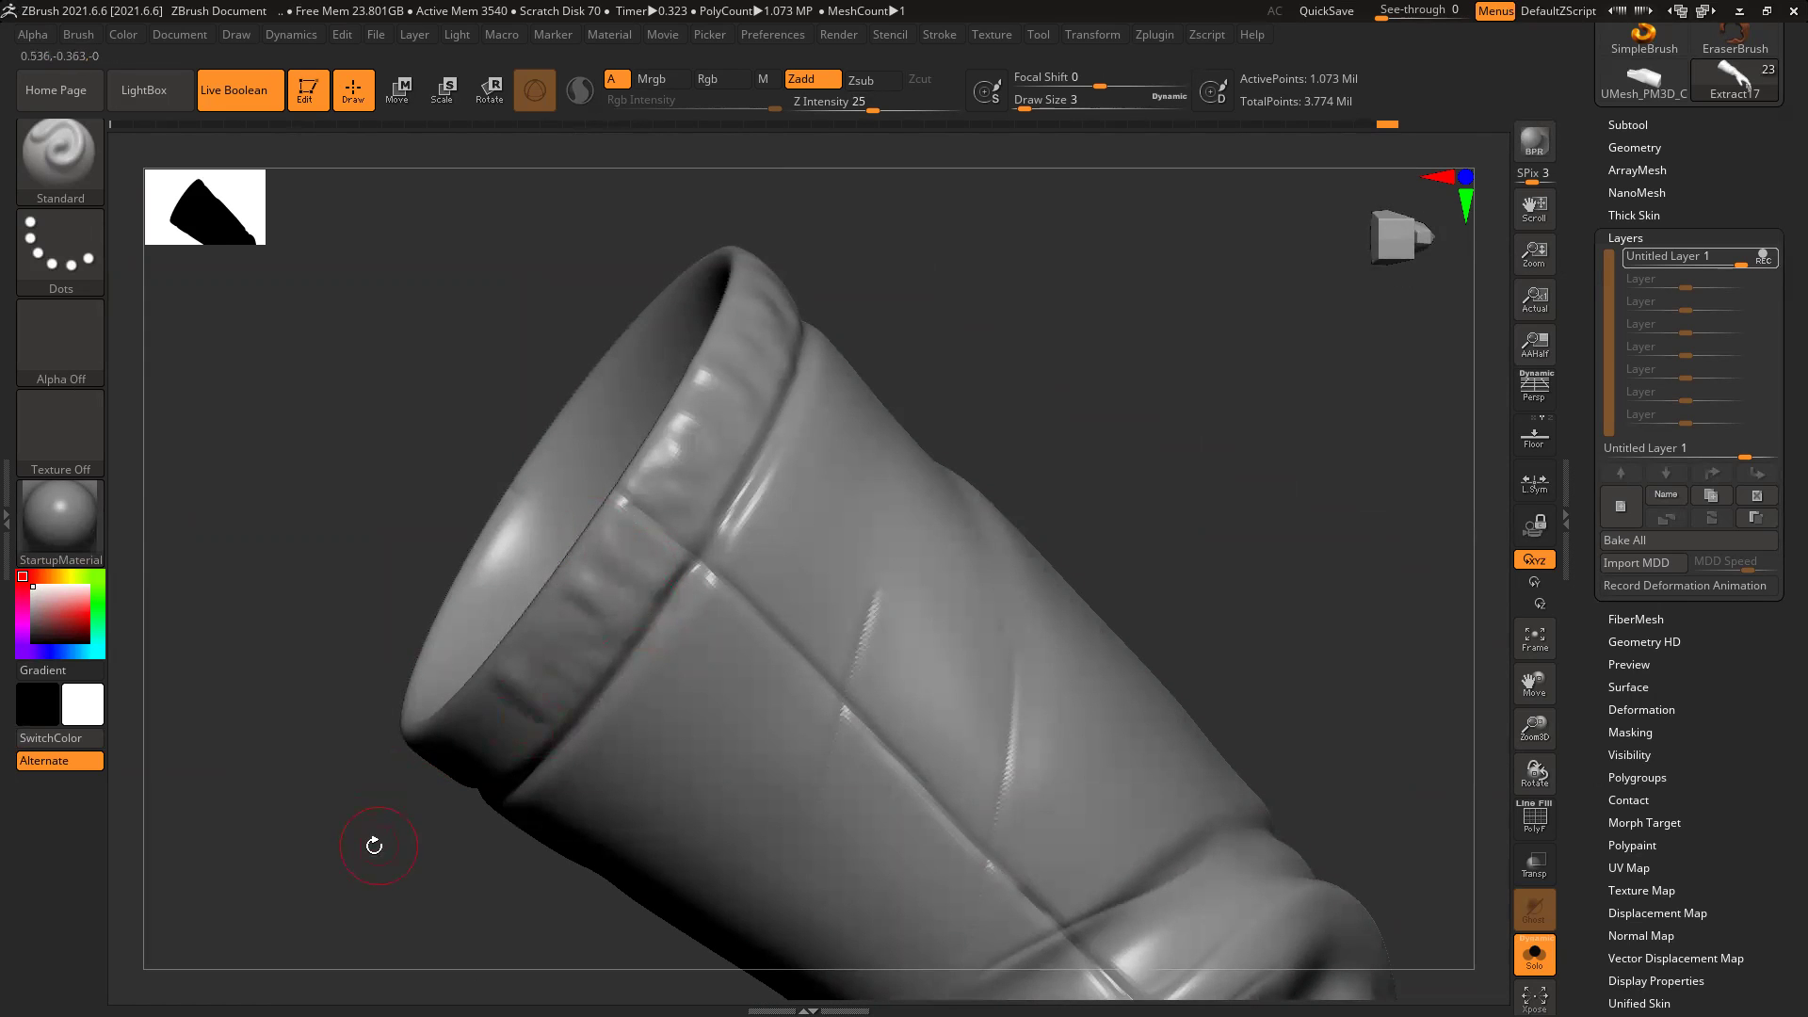
Step: Continue the short puckers around the remaining side of the cuff band to complete the ring
left_click_drag(371, 847, 484, 719)
left_click_drag(350, 703, 739, 516)
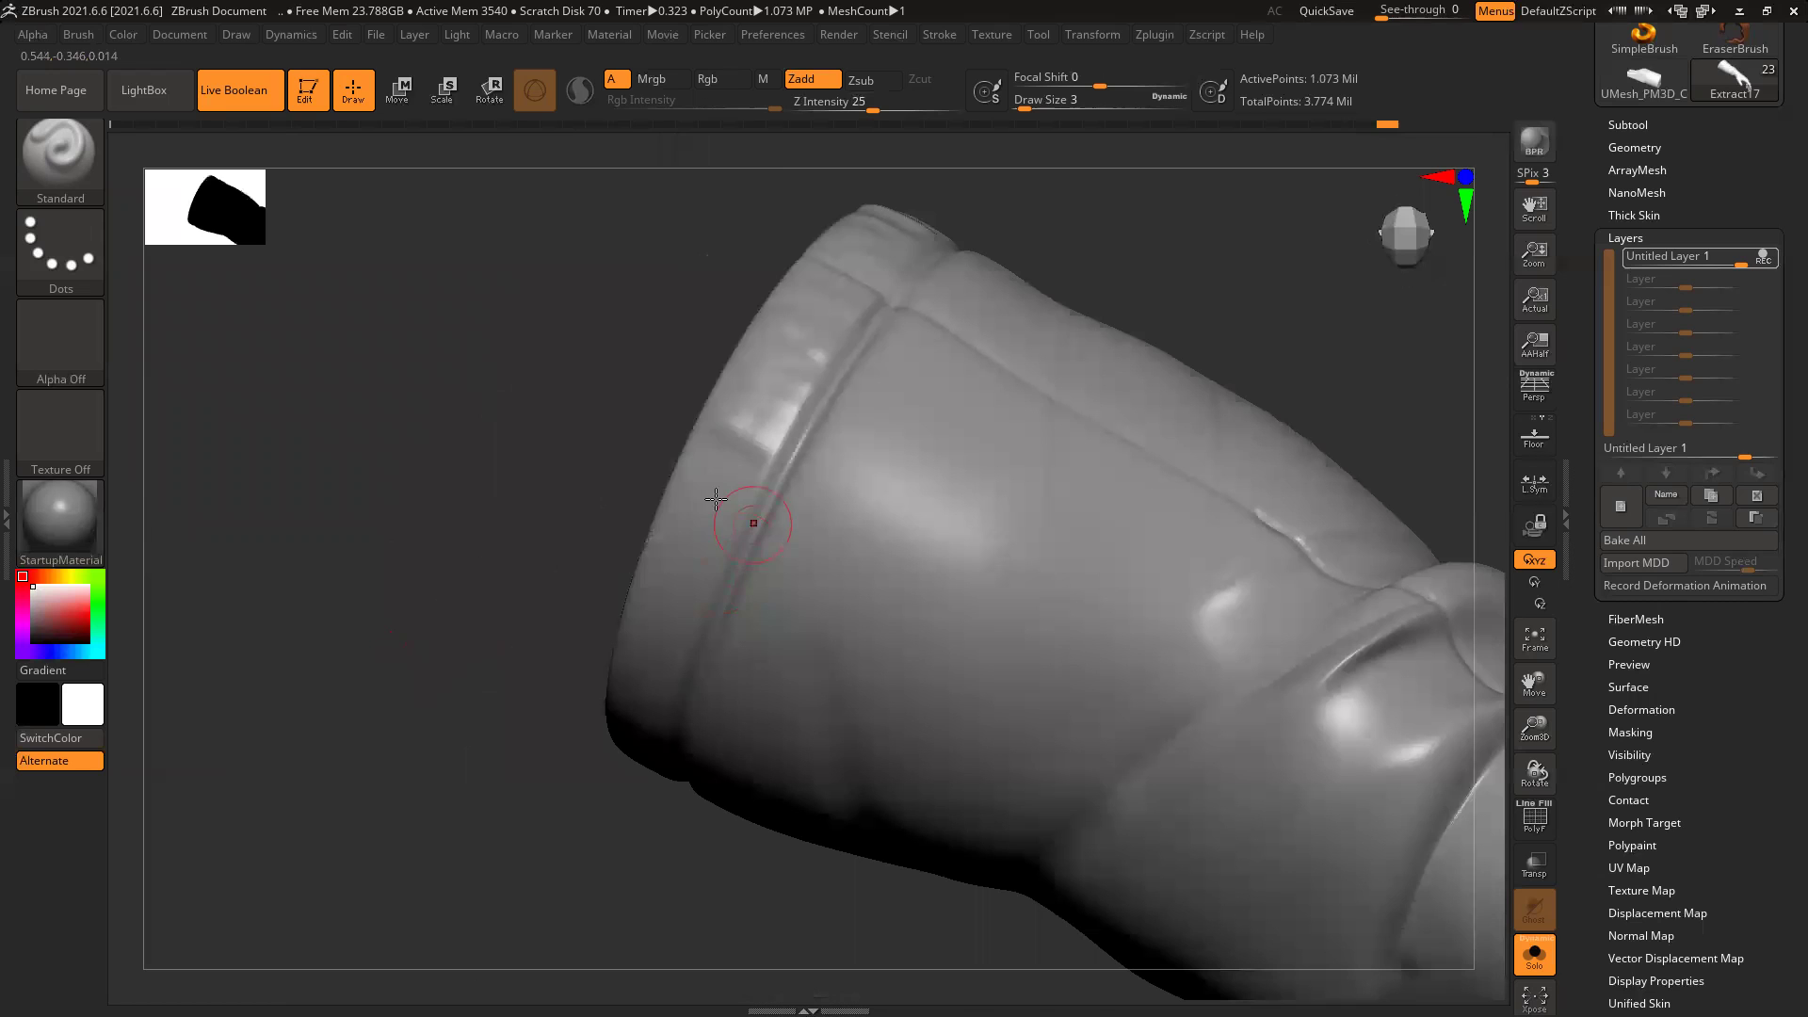
left_click_drag(708, 580, 679, 623)
mouse_move(484, 726)
left_mouse_down()
mouse_move(582, 673)
mouse_move(672, 678)
left_mouse_up()
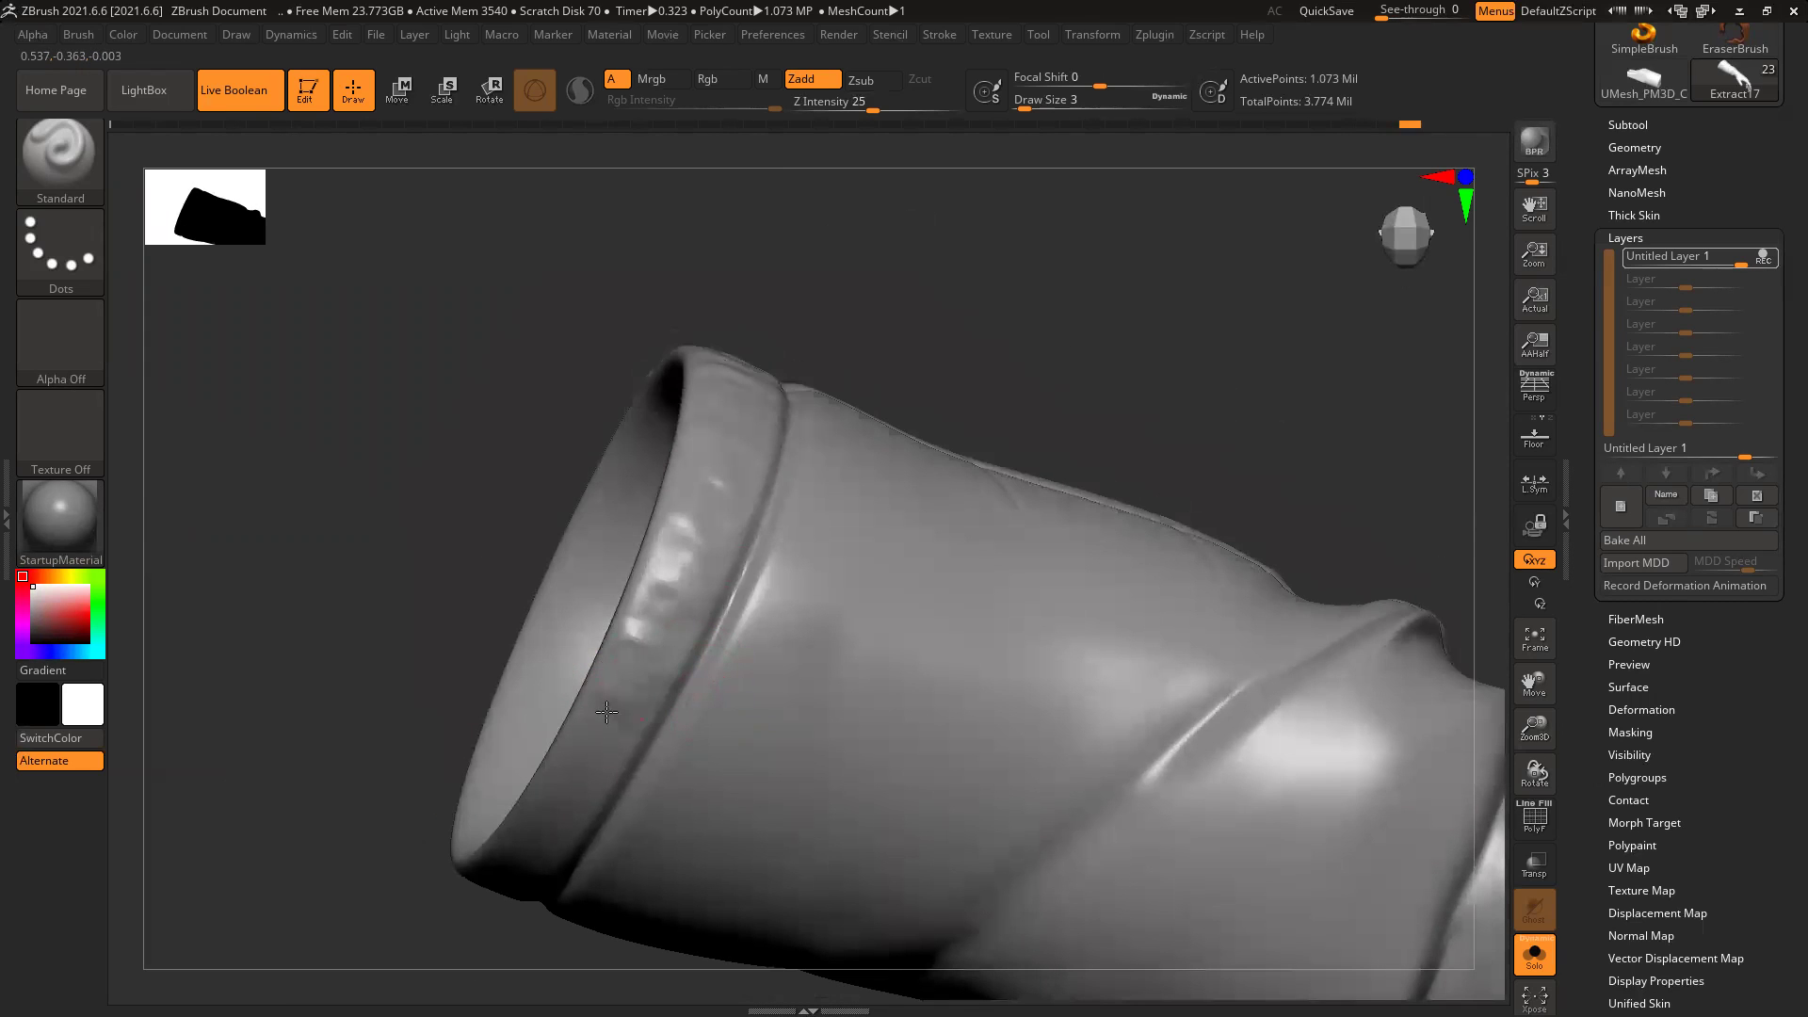
mouse_move(348, 895)
left_mouse_down()
mouse_move(401, 697)
mouse_move(642, 576)
left_mouse_up()
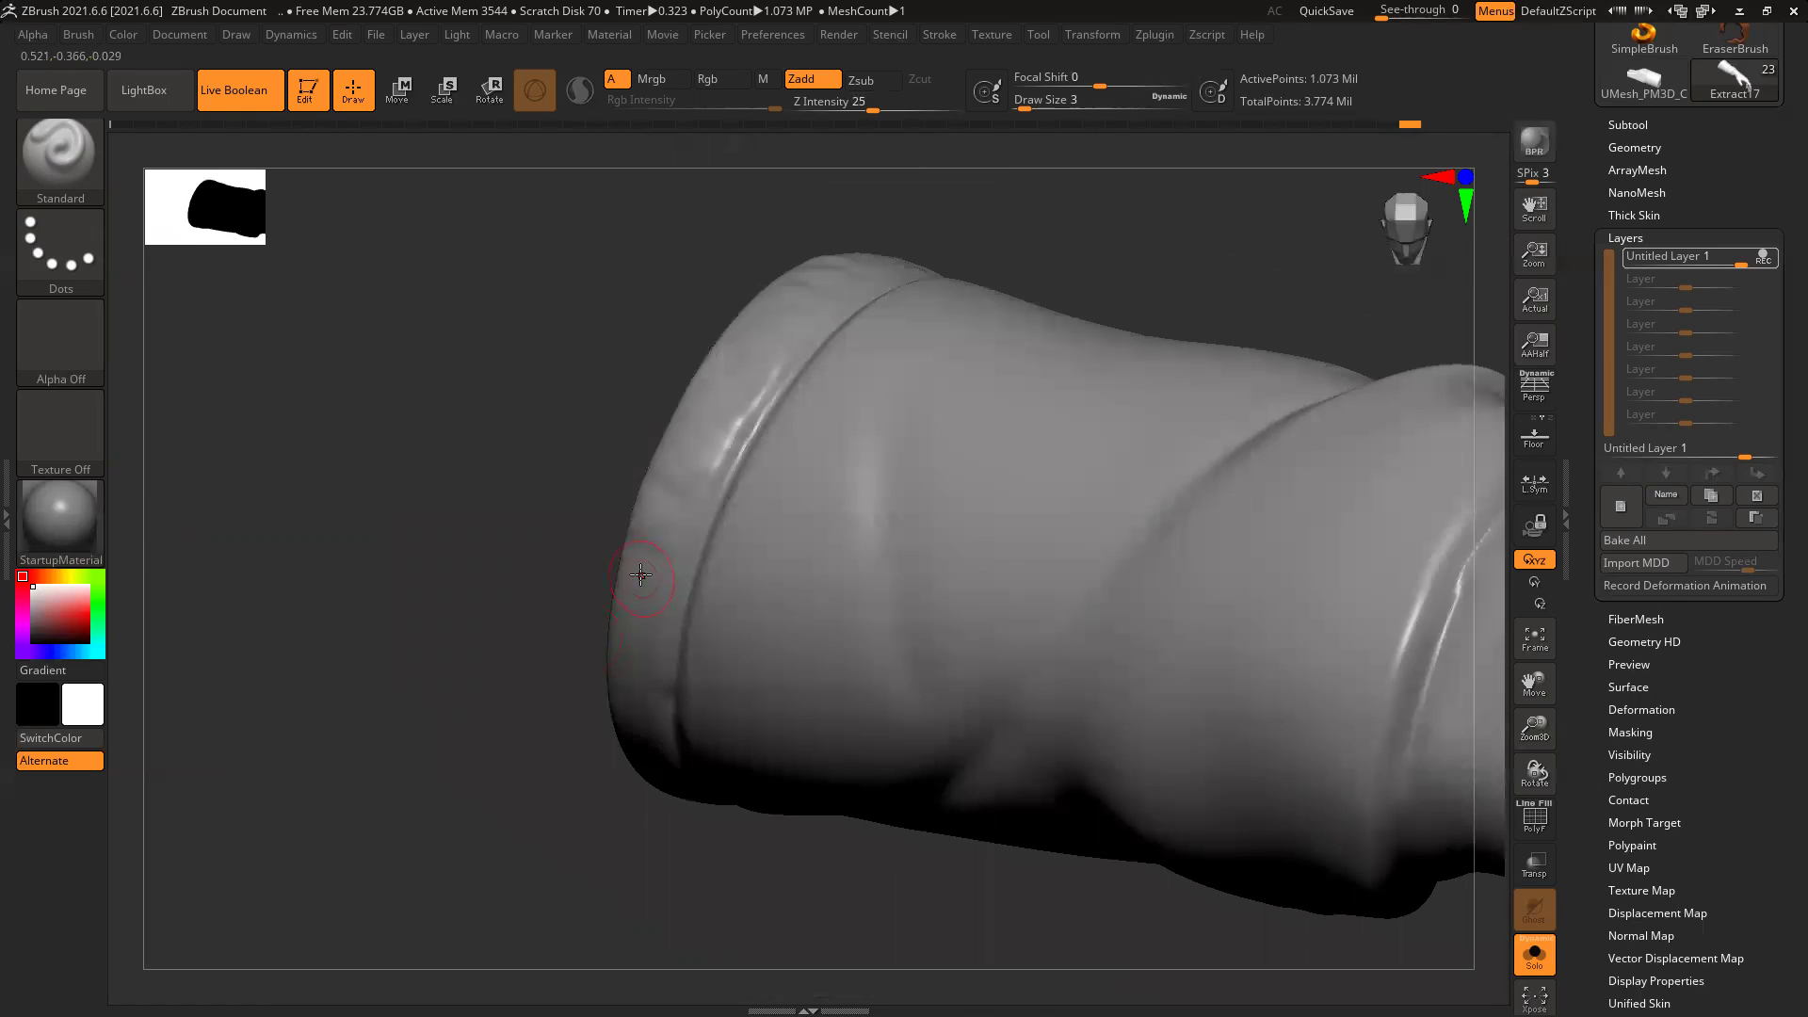
mouse_move(472, 804)
left_mouse_down()
mouse_move(636, 678)
mouse_move(621, 663)
mouse_move(590, 838)
mouse_move(552, 653)
mouse_move(484, 707)
mouse_move(622, 664)
mouse_move(650, 621)
mouse_move(664, 518)
mouse_move(648, 412)
left_mouse_up()
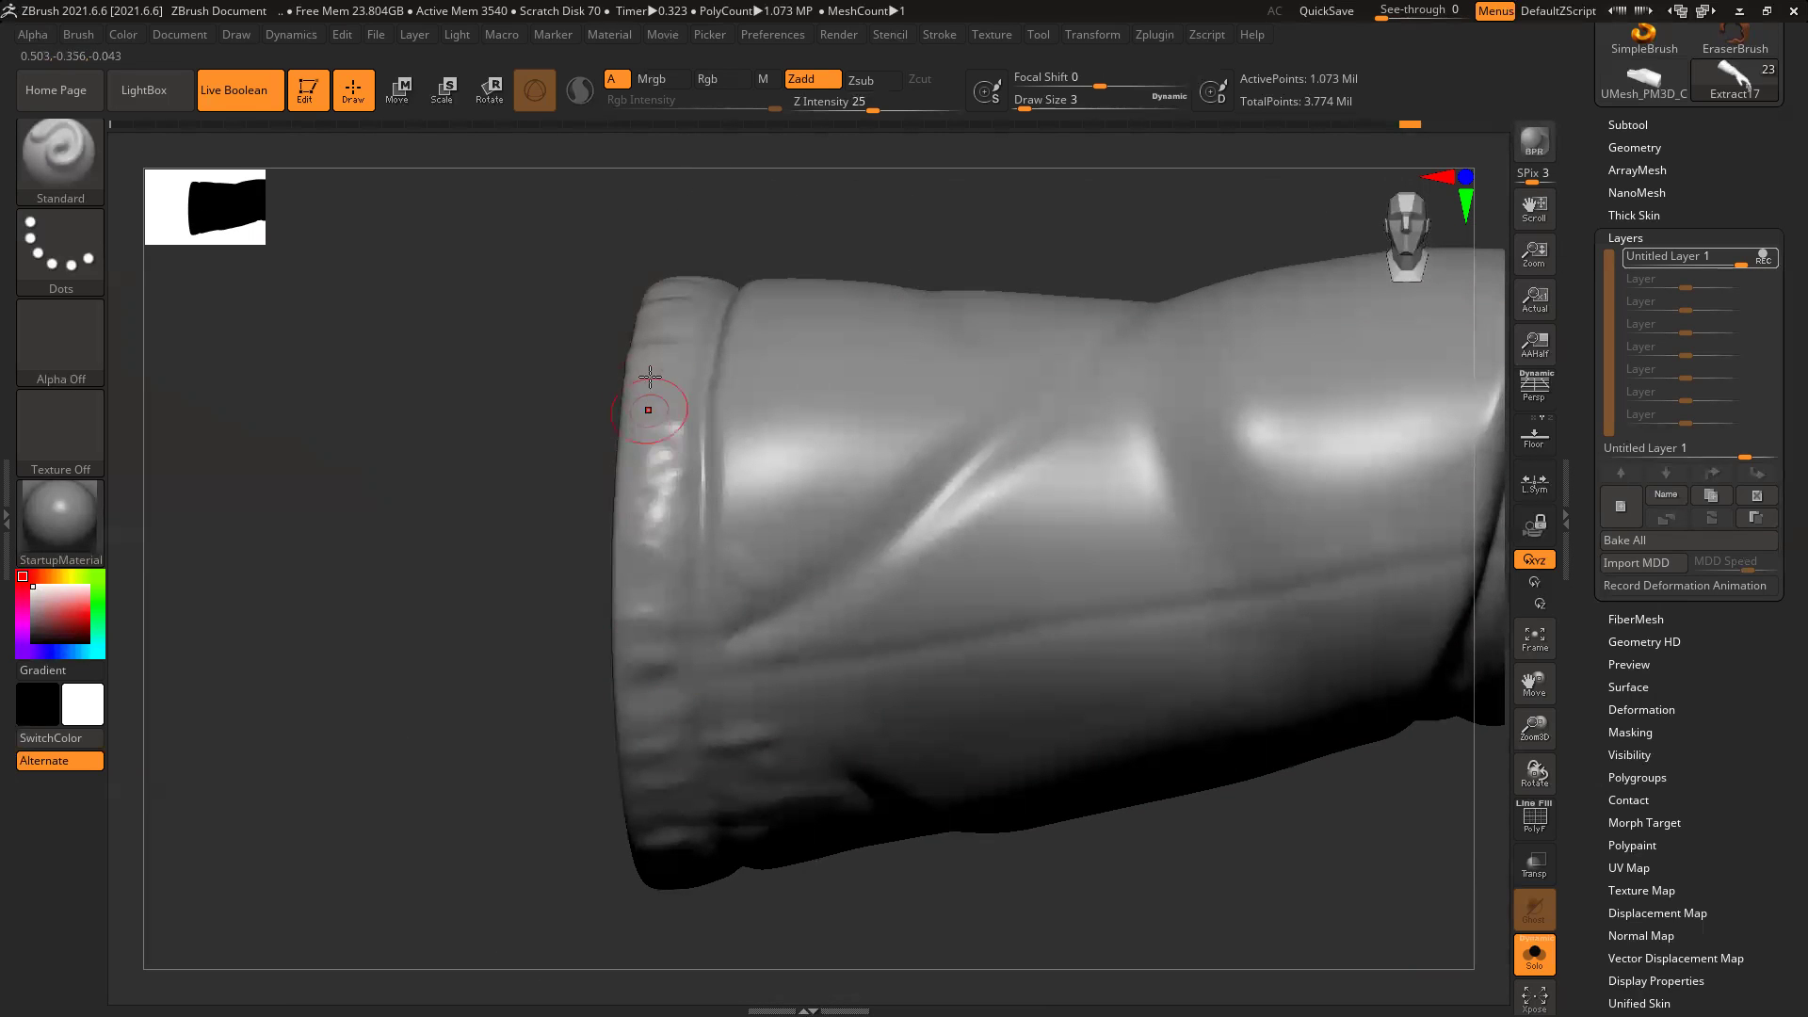
Step: Add small raised wrinkles beside the little-finger seam on the forearm, from the wrist folds to the cuff
key("f")
left_click_drag(956, 754, 1131, 800)
right_click_drag(617, 770, 969, 698, "alt")
right_click_drag(872, 565, 894, 635, "ctrl")
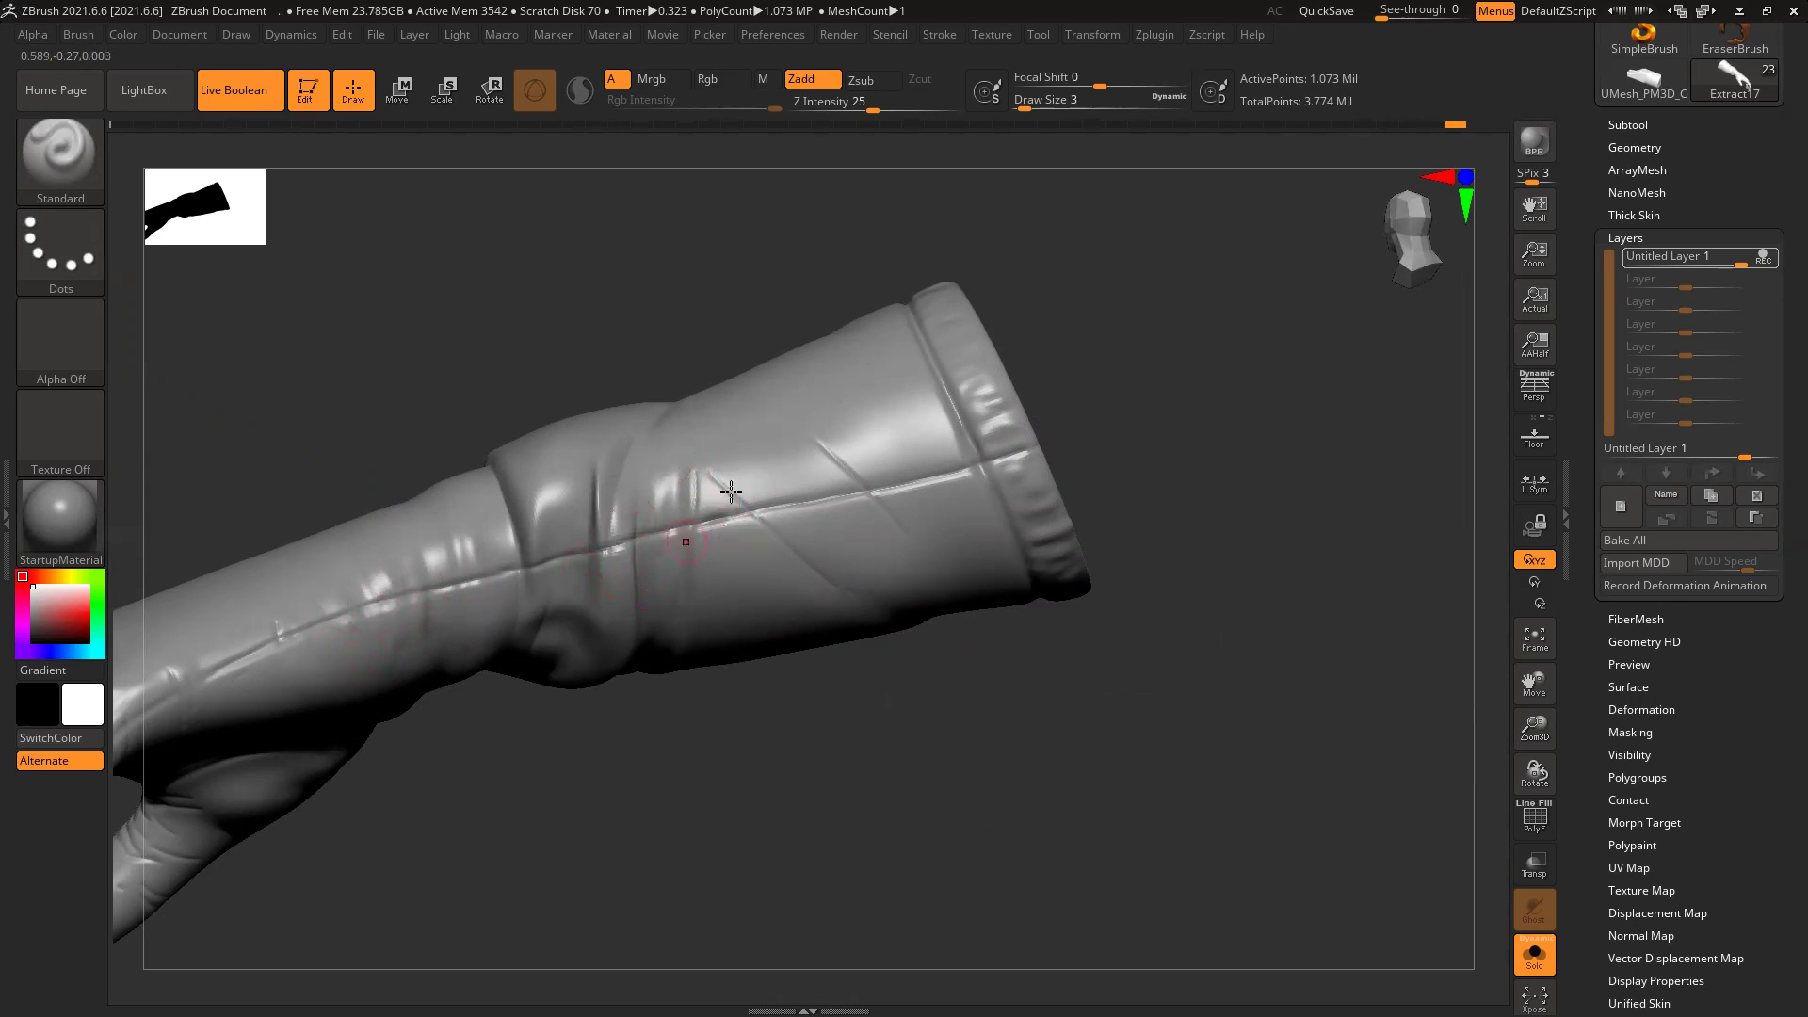
left_click_drag(774, 459, 770, 518)
left_click_drag(909, 477, 952, 403)
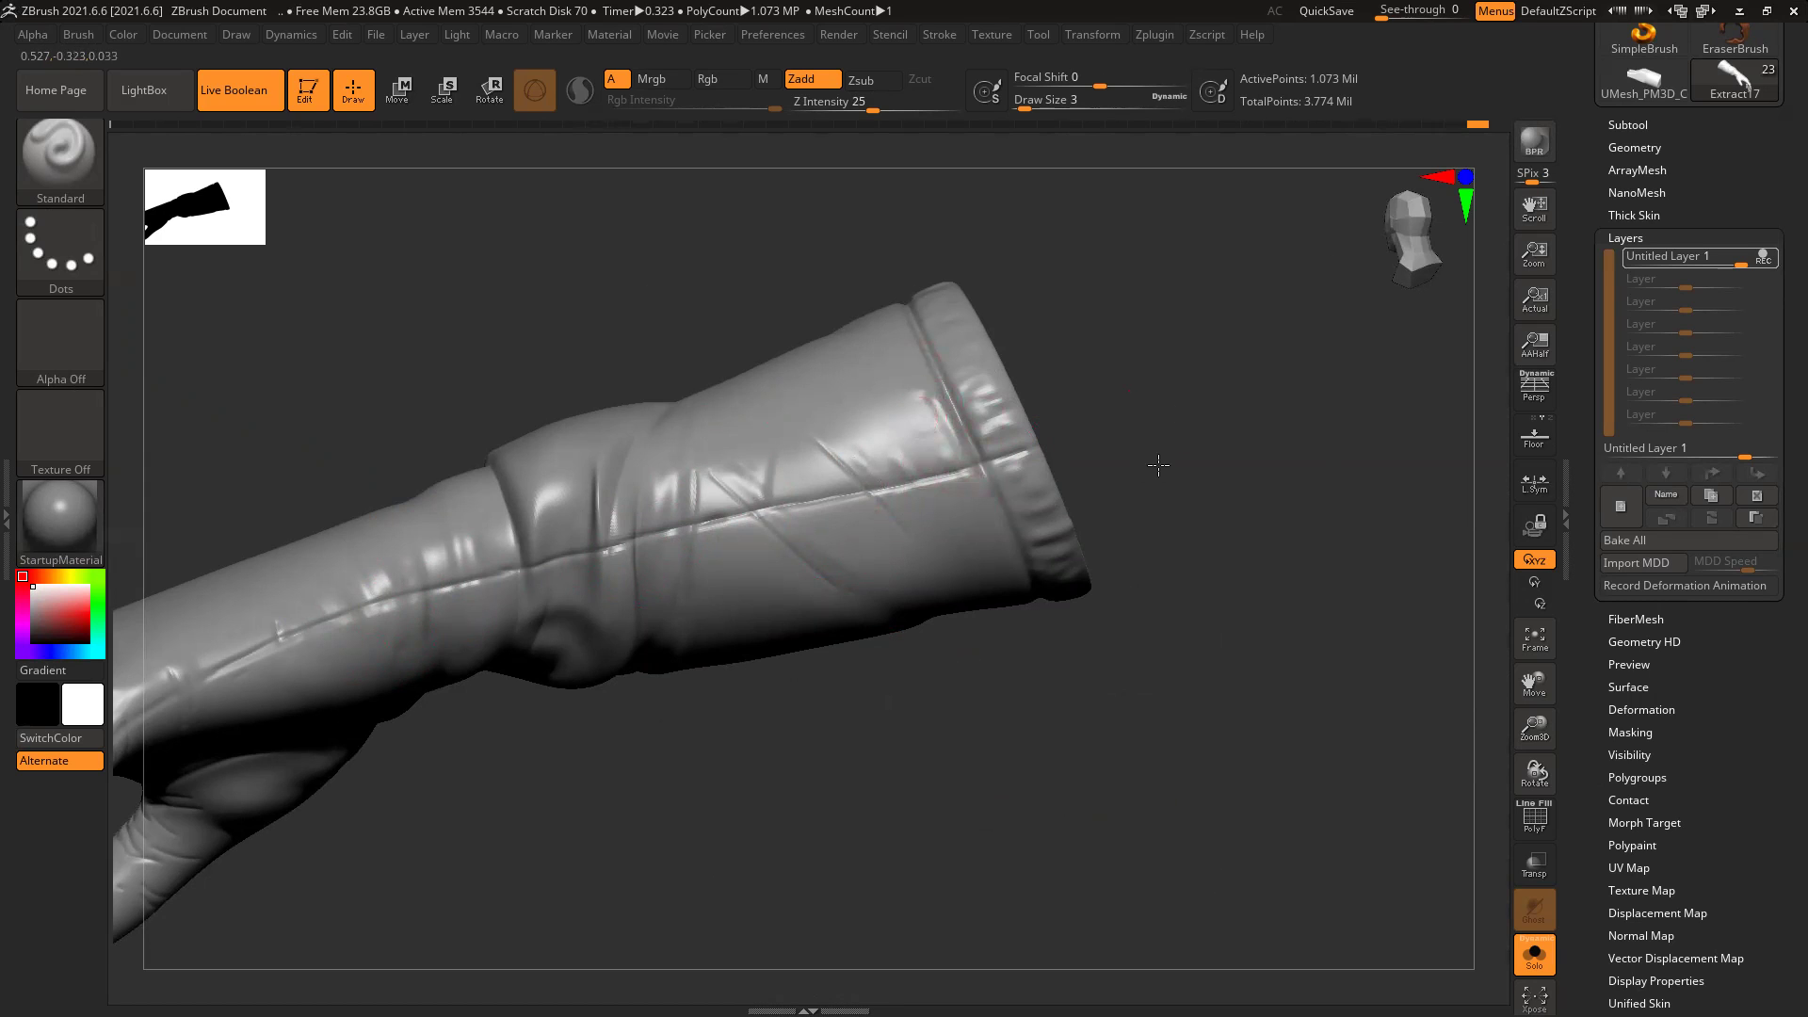
Step: Try smoothing the forearm wrinkles near the cuff and undo the last five changes
left_click_drag(1159, 466, 1151, 527)
key("shift")
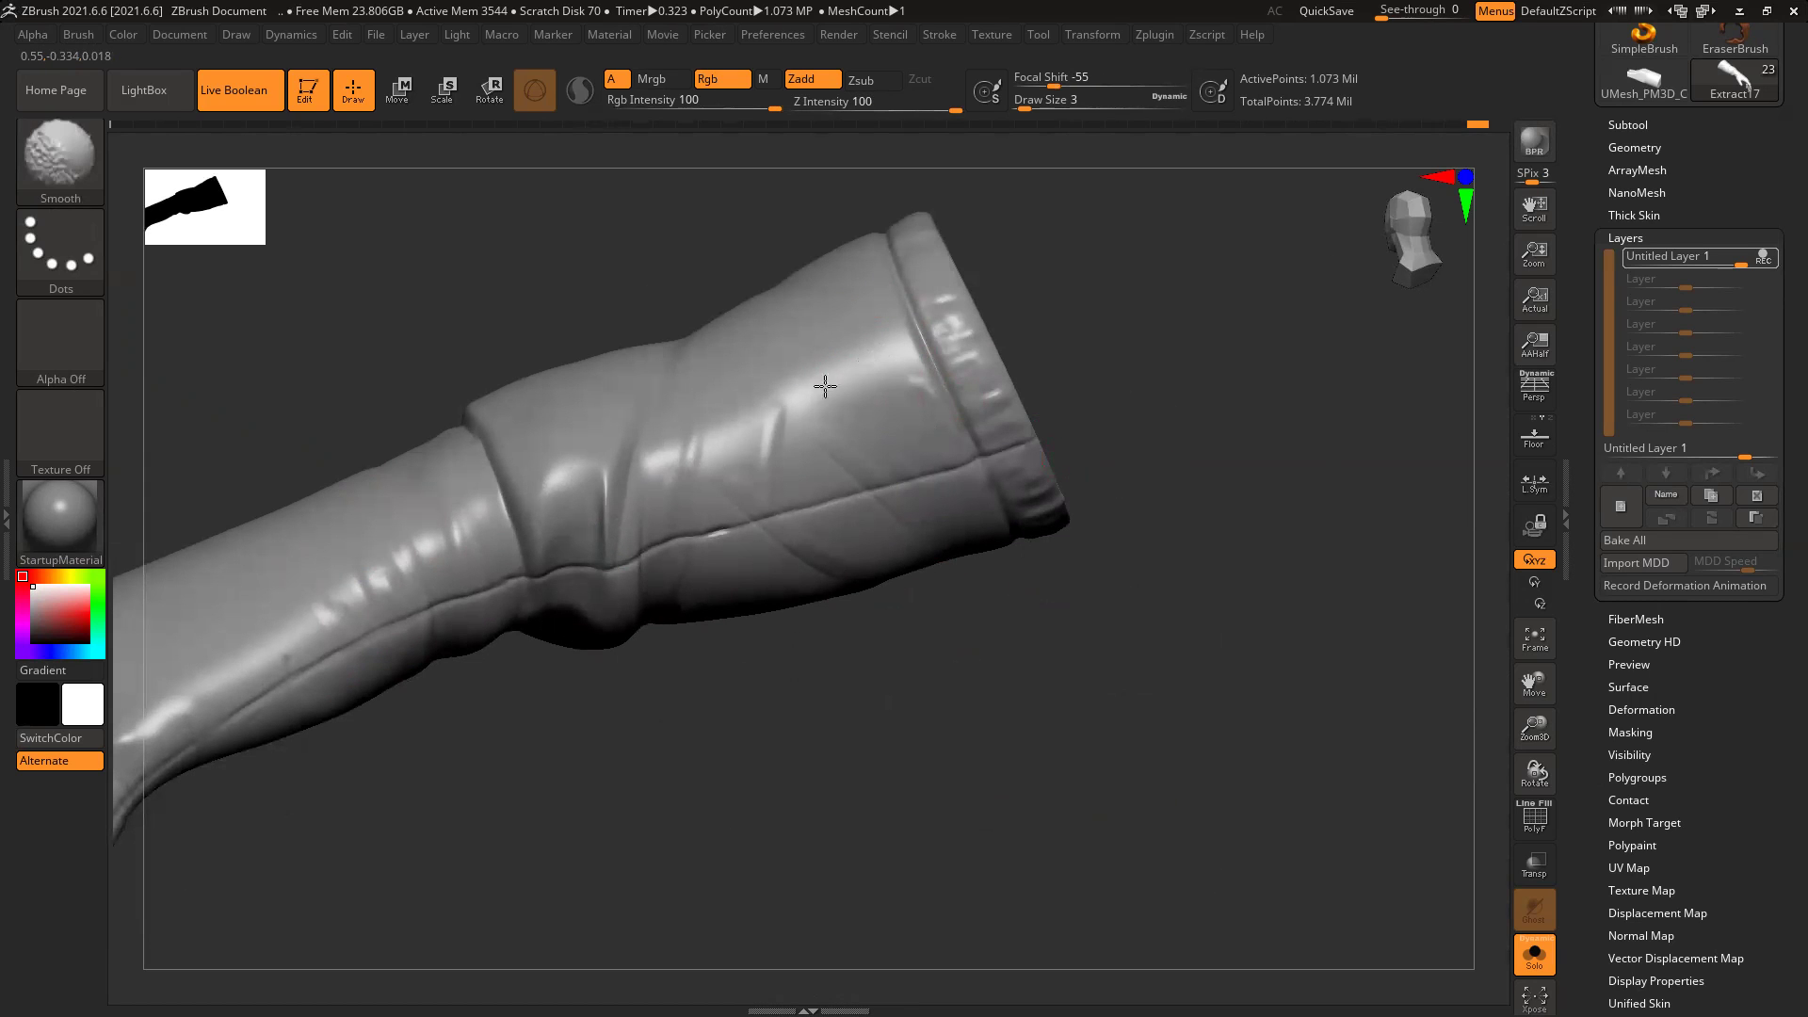
key("ctrl+z")
key("ctrl+z")
key("ctrl+z")
key("ctrl+z")
key("ctrl+z")
Step: Turn off Solo mode to show the full character and check it against the Jacky concept sheet in Photos
mouse_move(840, 304)
right_mouse_down("ctrl")
mouse_move(719, 585)
mouse_move(860, 586)
mouse_move(1001, 669)
mouse_move(888, 724)
right_mouse_up("ctrl")
left_click_drag(520, 755, 533, 748)
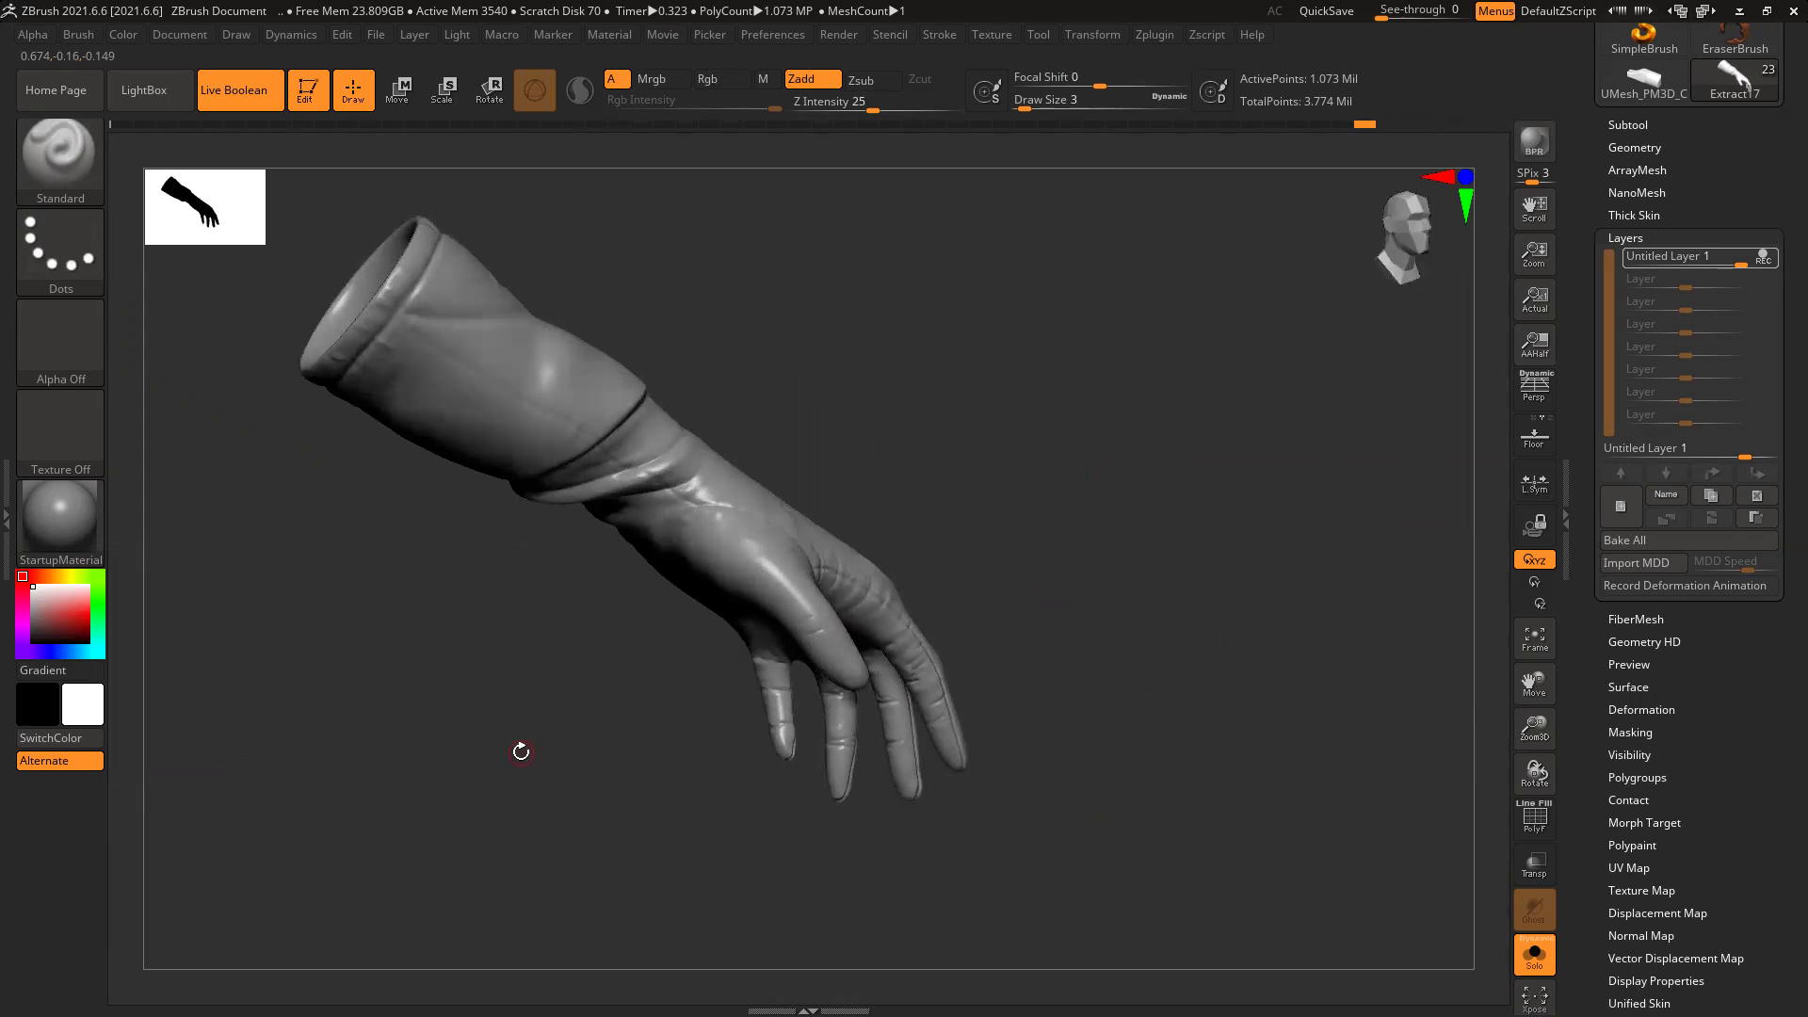
mouse_move(1010, 657)
right_mouse_down("ctrl")
mouse_move(1093, 844)
mouse_move(1031, 868)
right_mouse_up("ctrl")
left_click_drag(1031, 867, 973, 529)
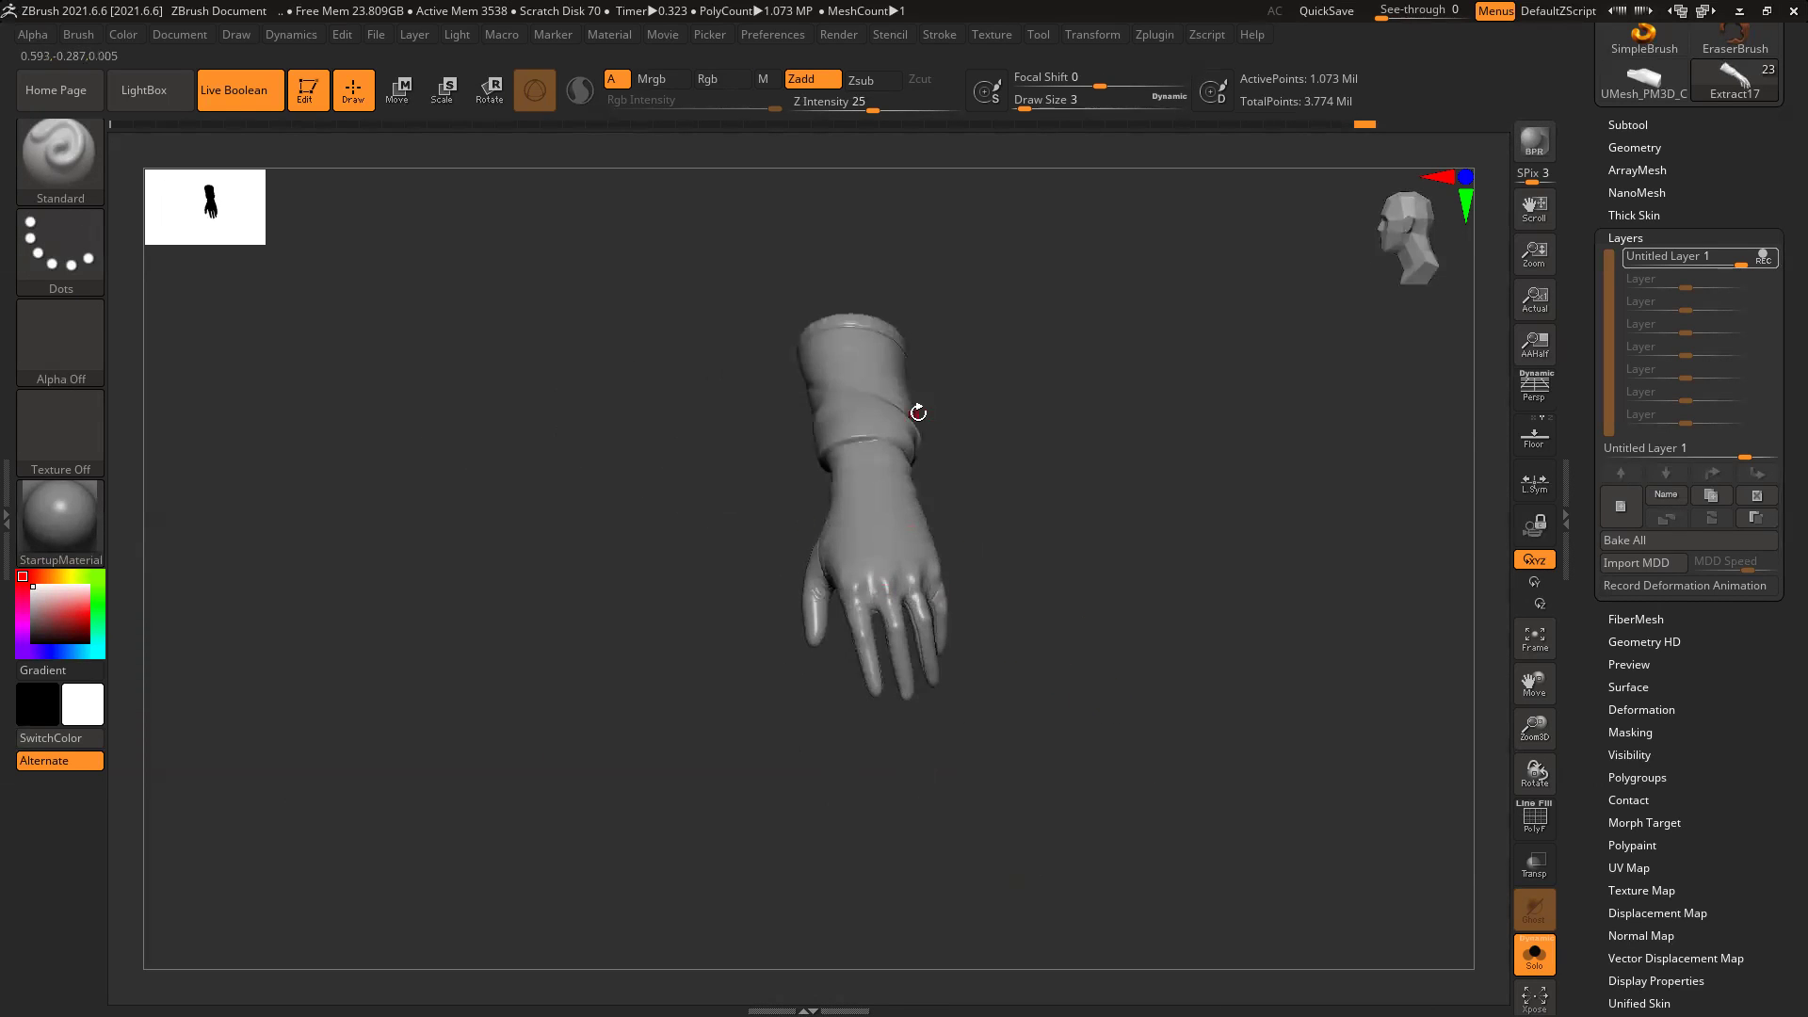
left_click(1540, 951)
right_click_drag(1121, 626, 847, 792, "ctrl")
left_click_drag(818, 794, 1065, 685)
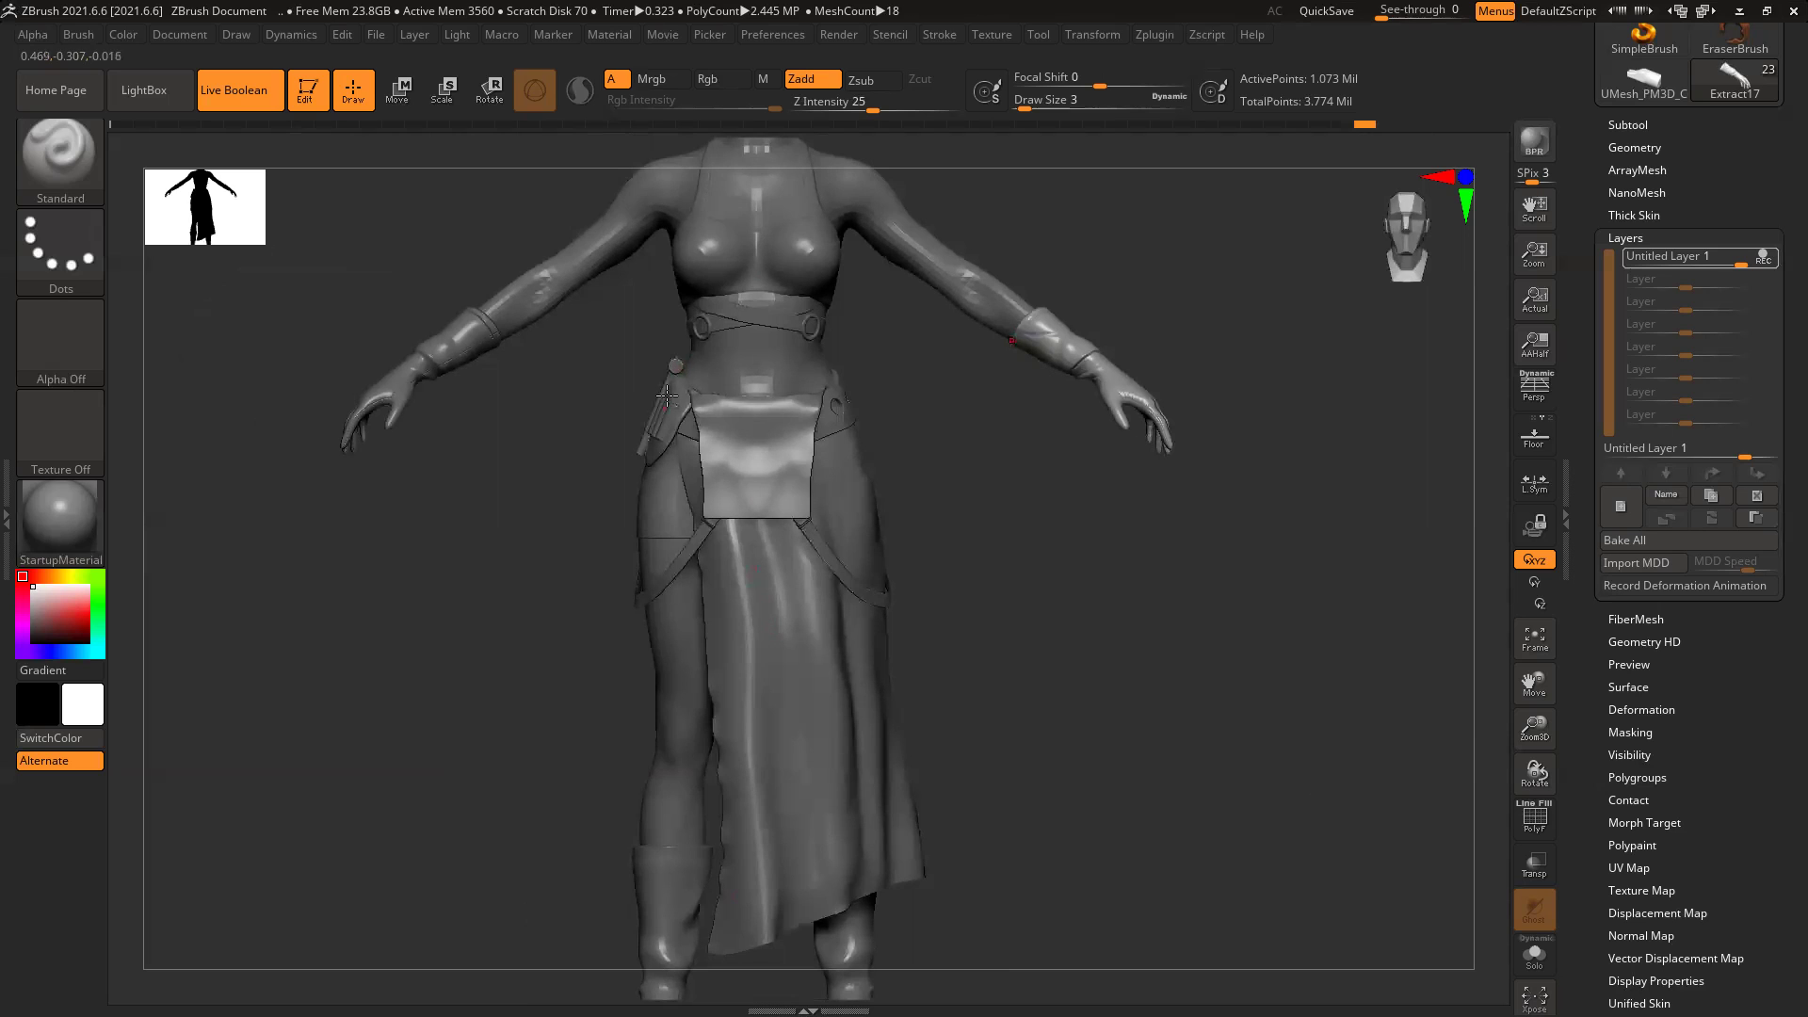
key("alt+Tab")
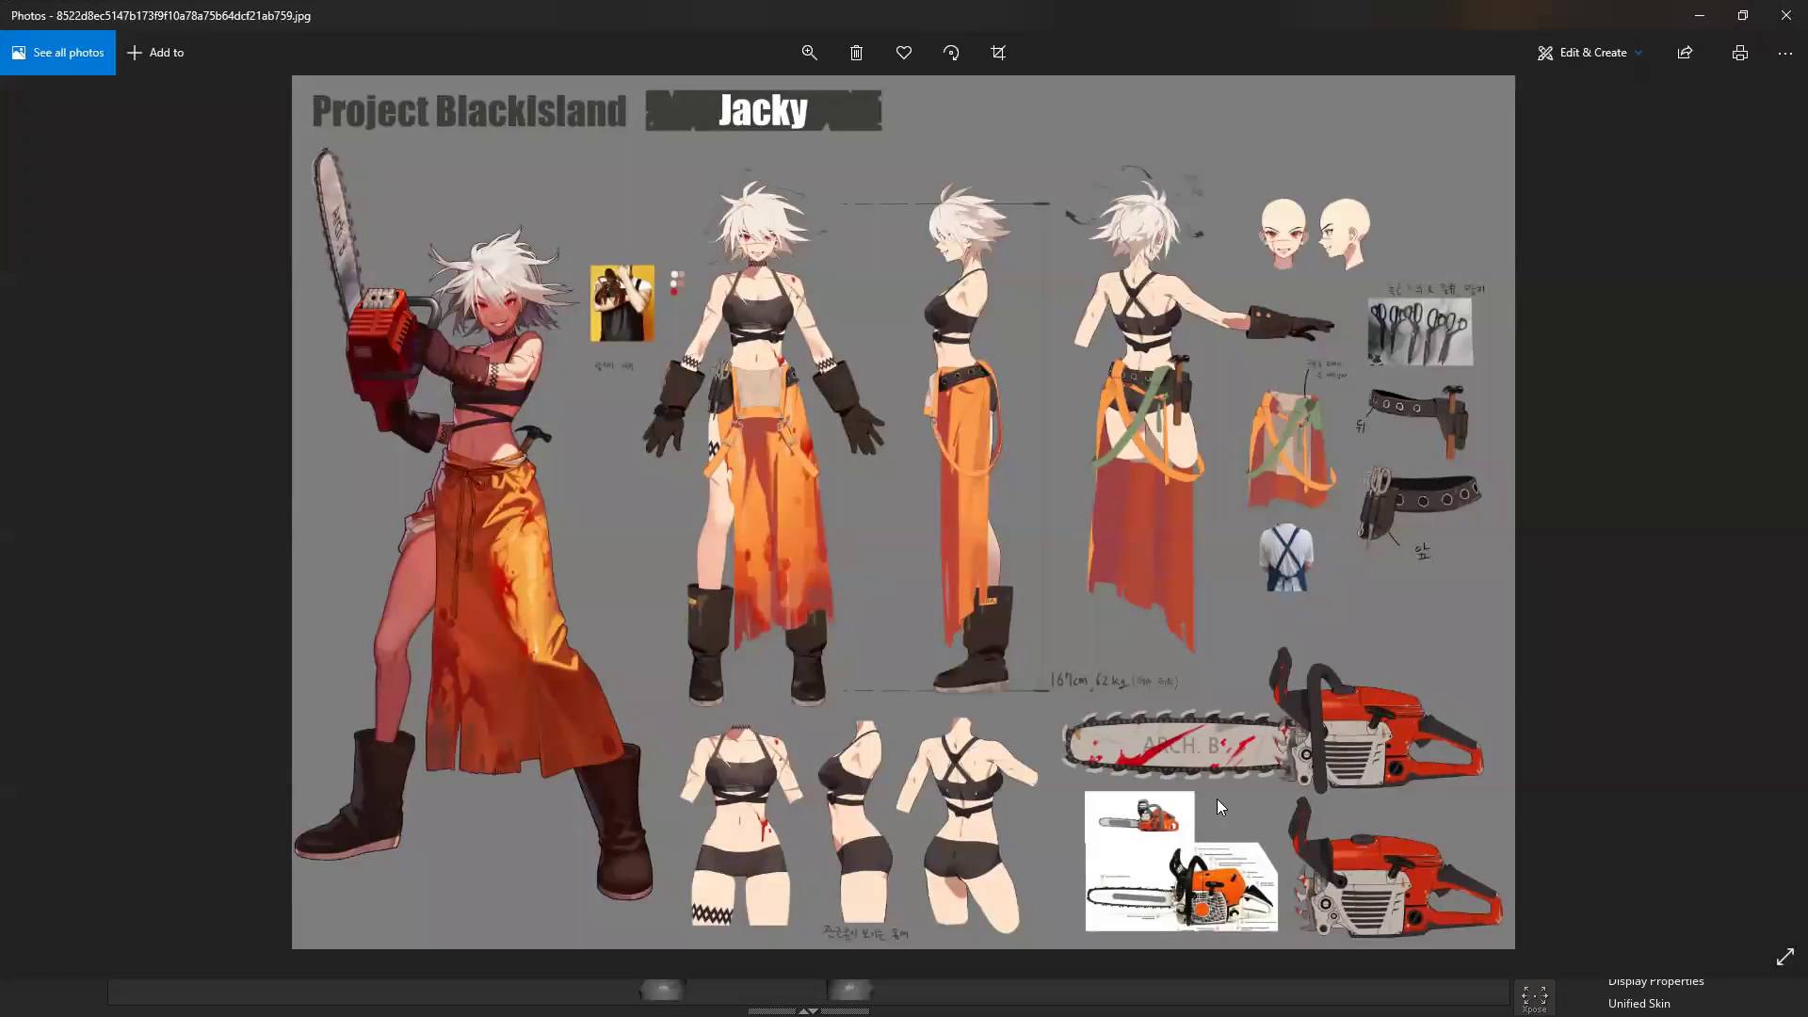
key("alt+Tab")
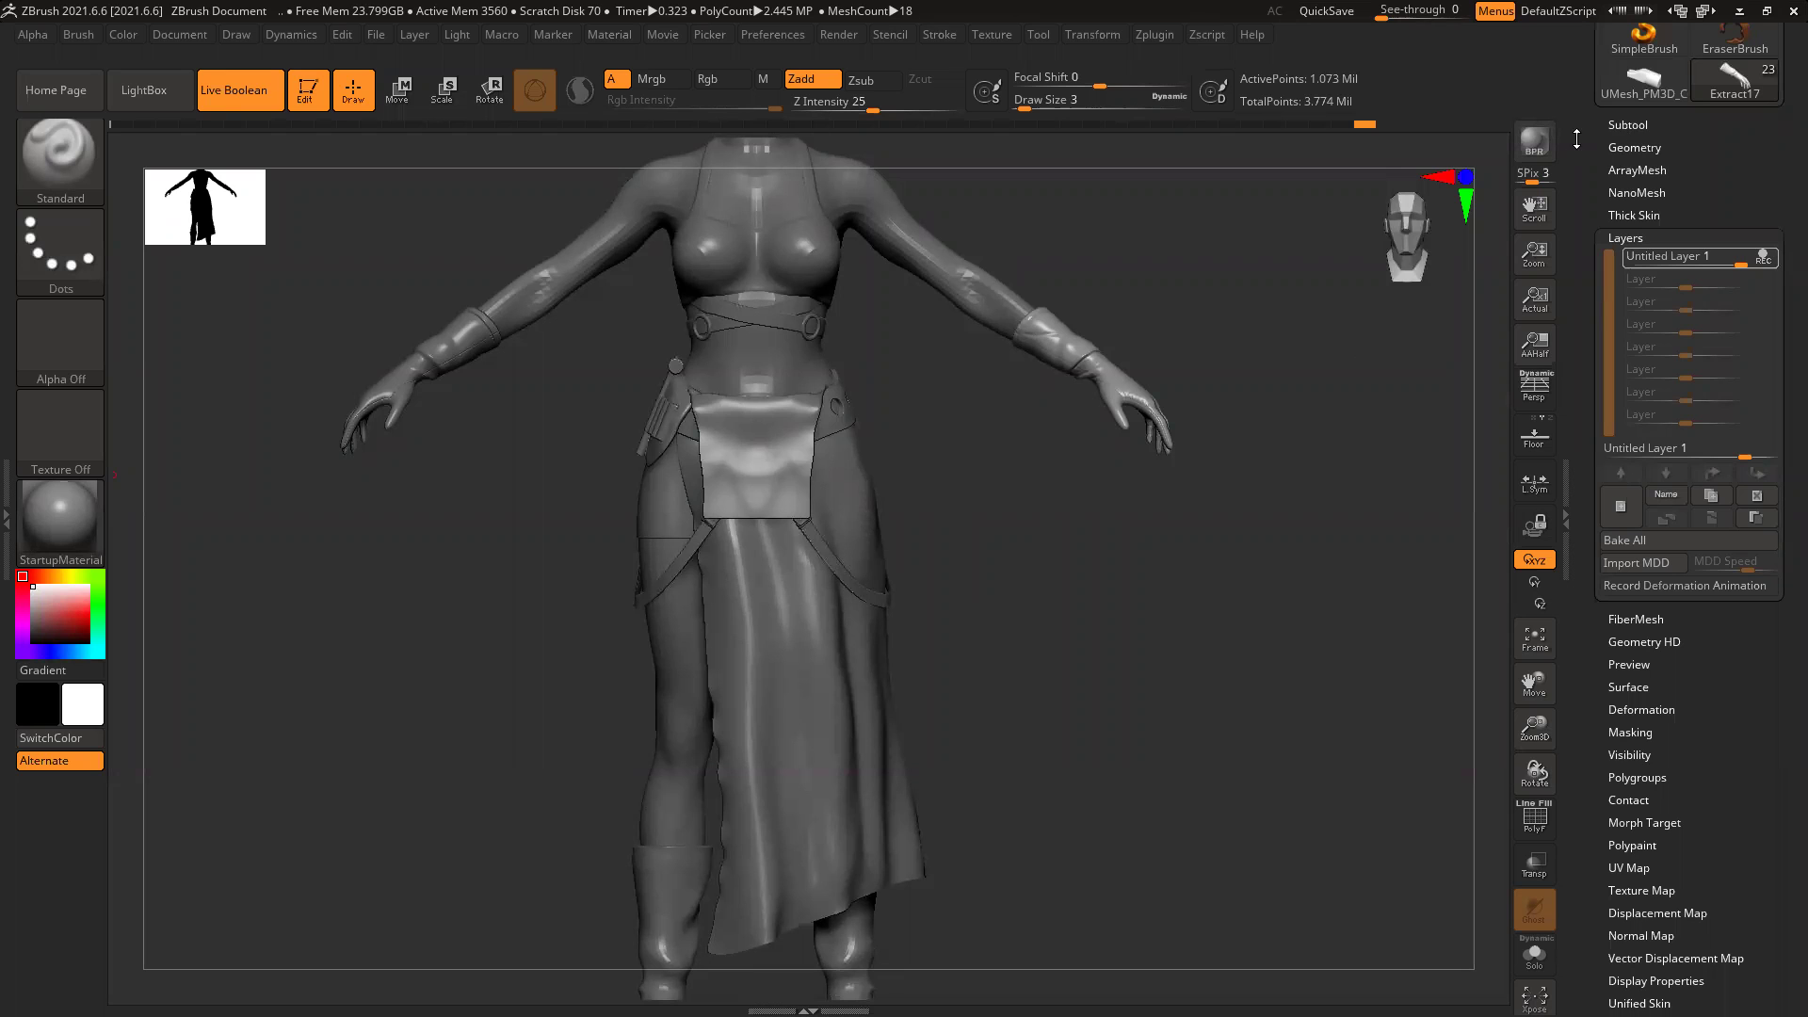
Step: Save the tool as female_02, overwriting the existing file
left_click_drag(1573, 131, 1592, 445)
left_click(1745, 66)
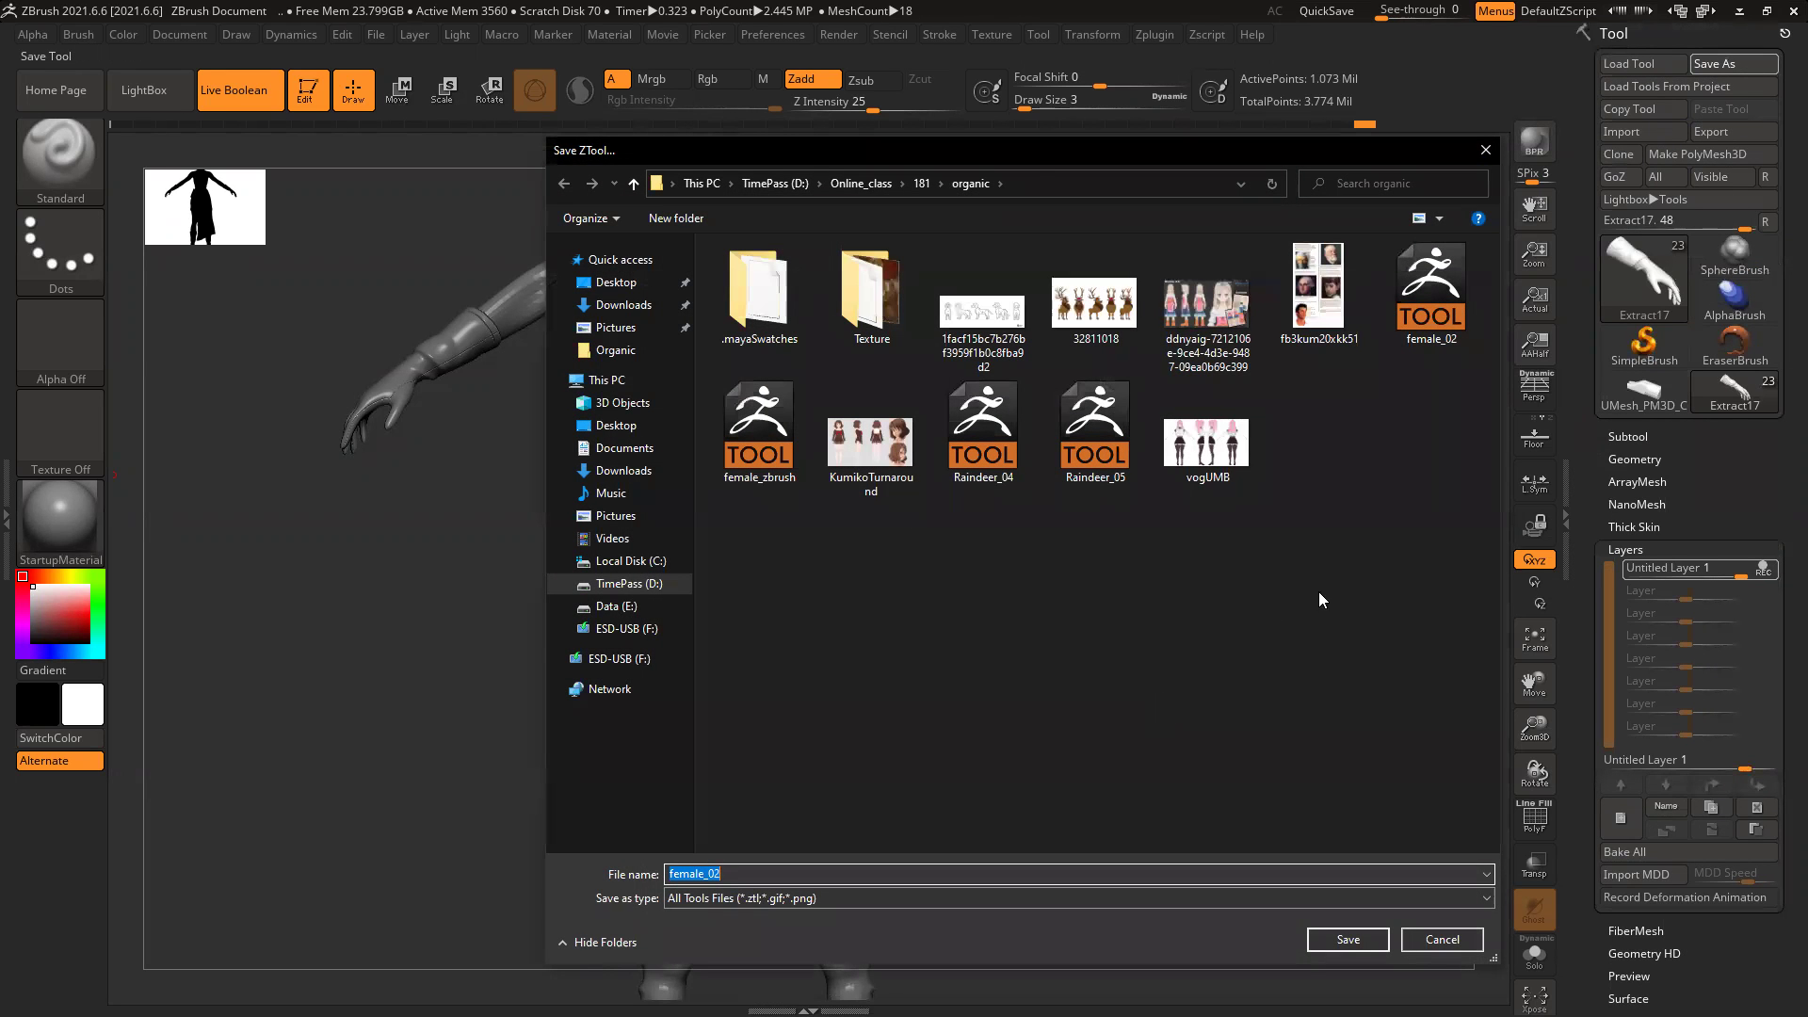
double_click(1432, 291)
left_click(938, 496)
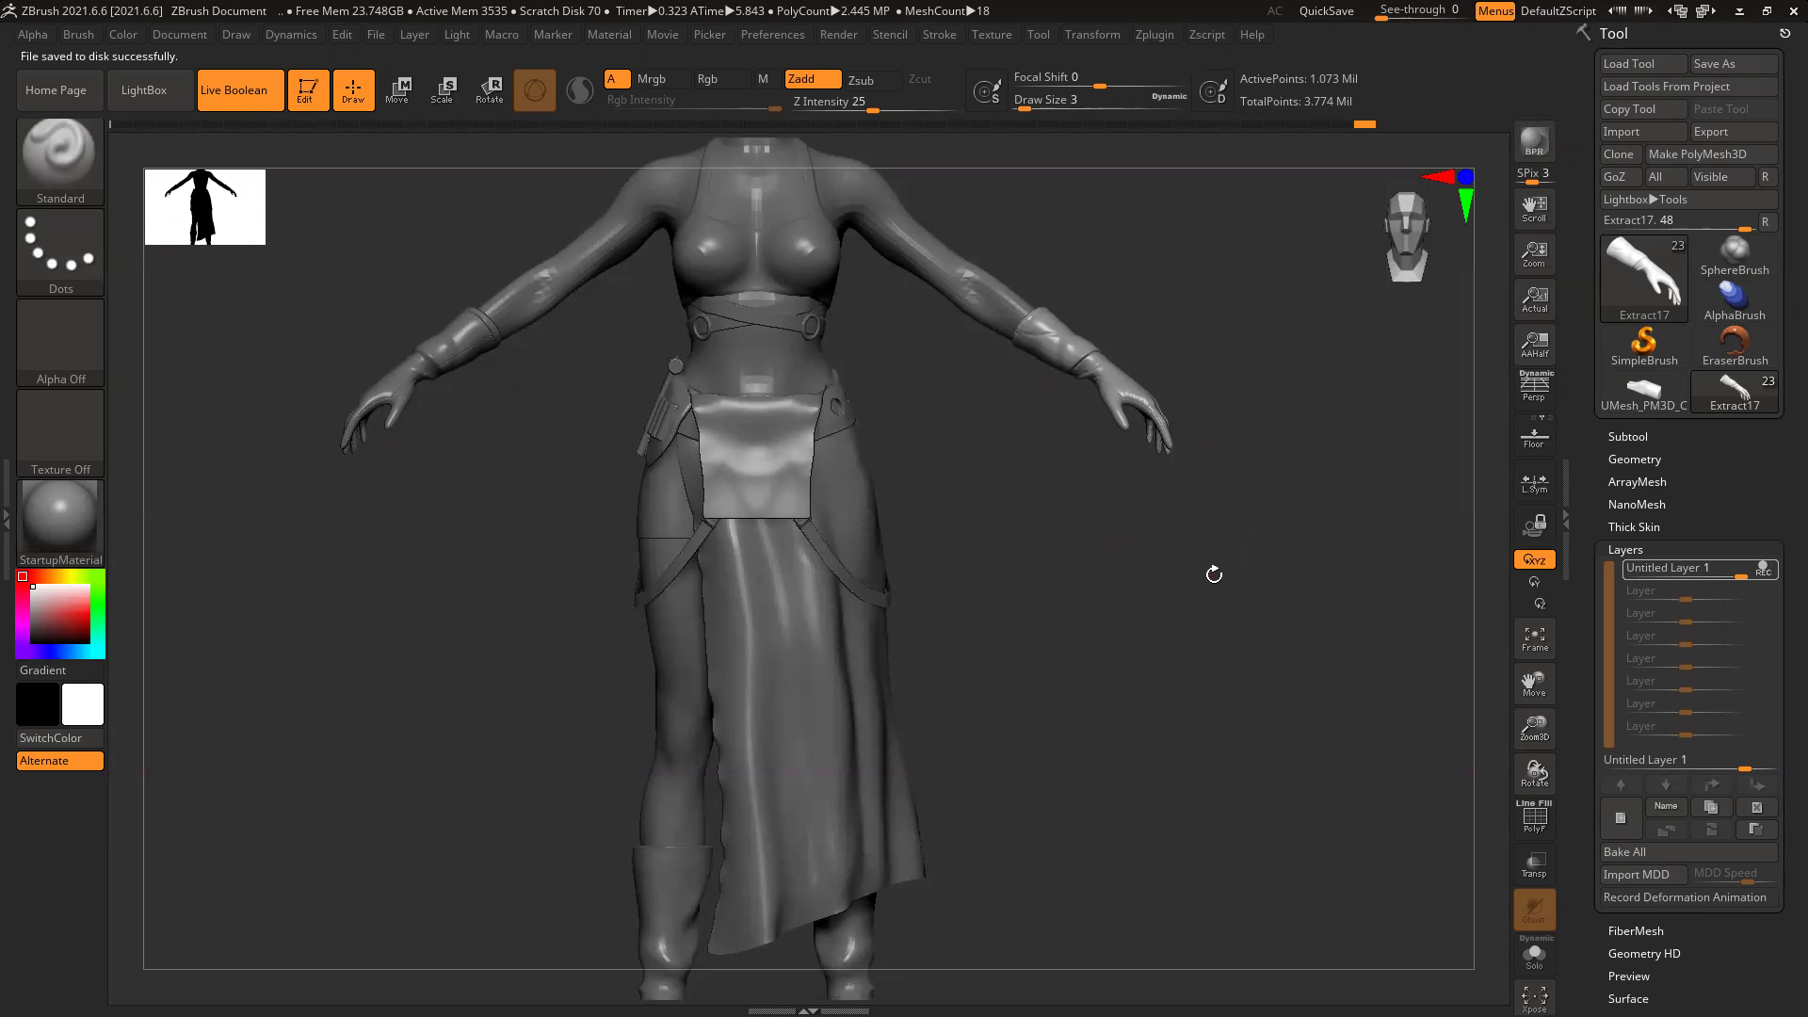
left_click_drag(1117, 567, 1143, 676, "alt")
left_click_drag(1105, 401, 1127, 541, "alt")
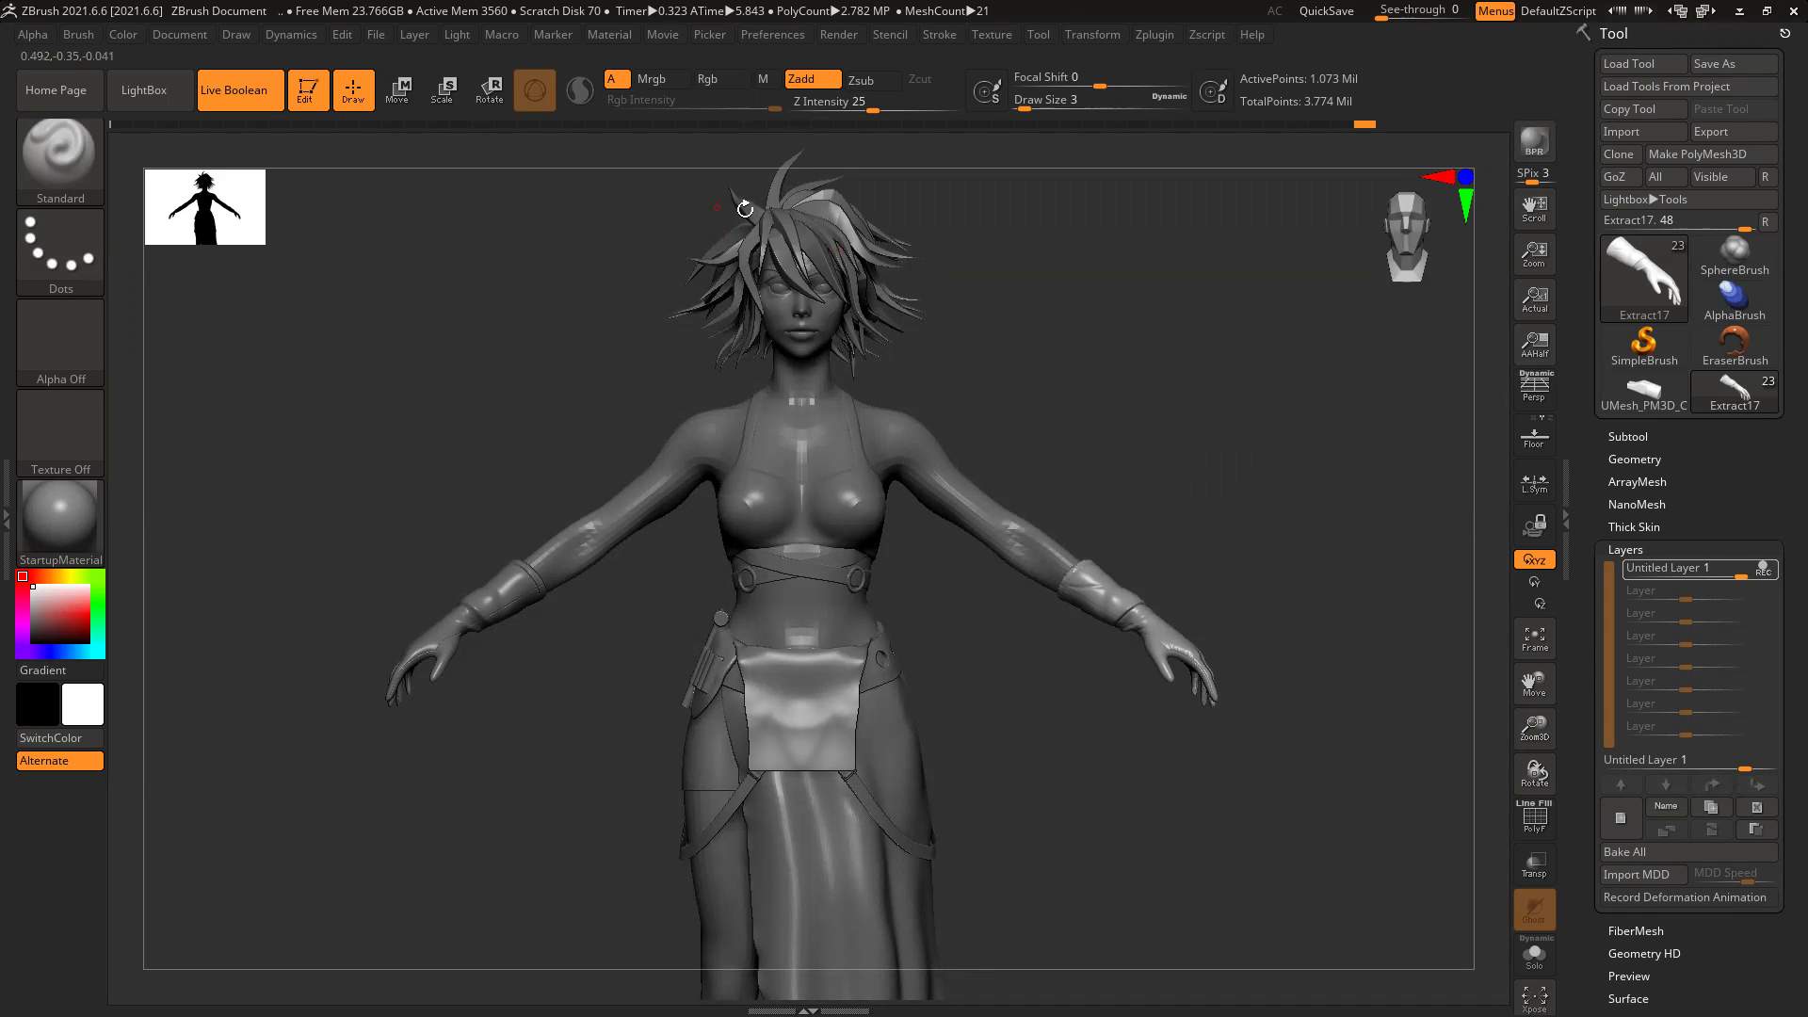
mouse_move(1434, 462)
left_mouse_down("shift")
mouse_move(1299, 471)
mouse_move(1412, 490)
mouse_move(1359, 509)
mouse_move(1319, 488)
left_mouse_up("shift")
mouse_move(1336, 618)
right_mouse_down("ctrl")
mouse_move(1308, 778)
mouse_move(1291, 735)
right_mouse_up("ctrl")
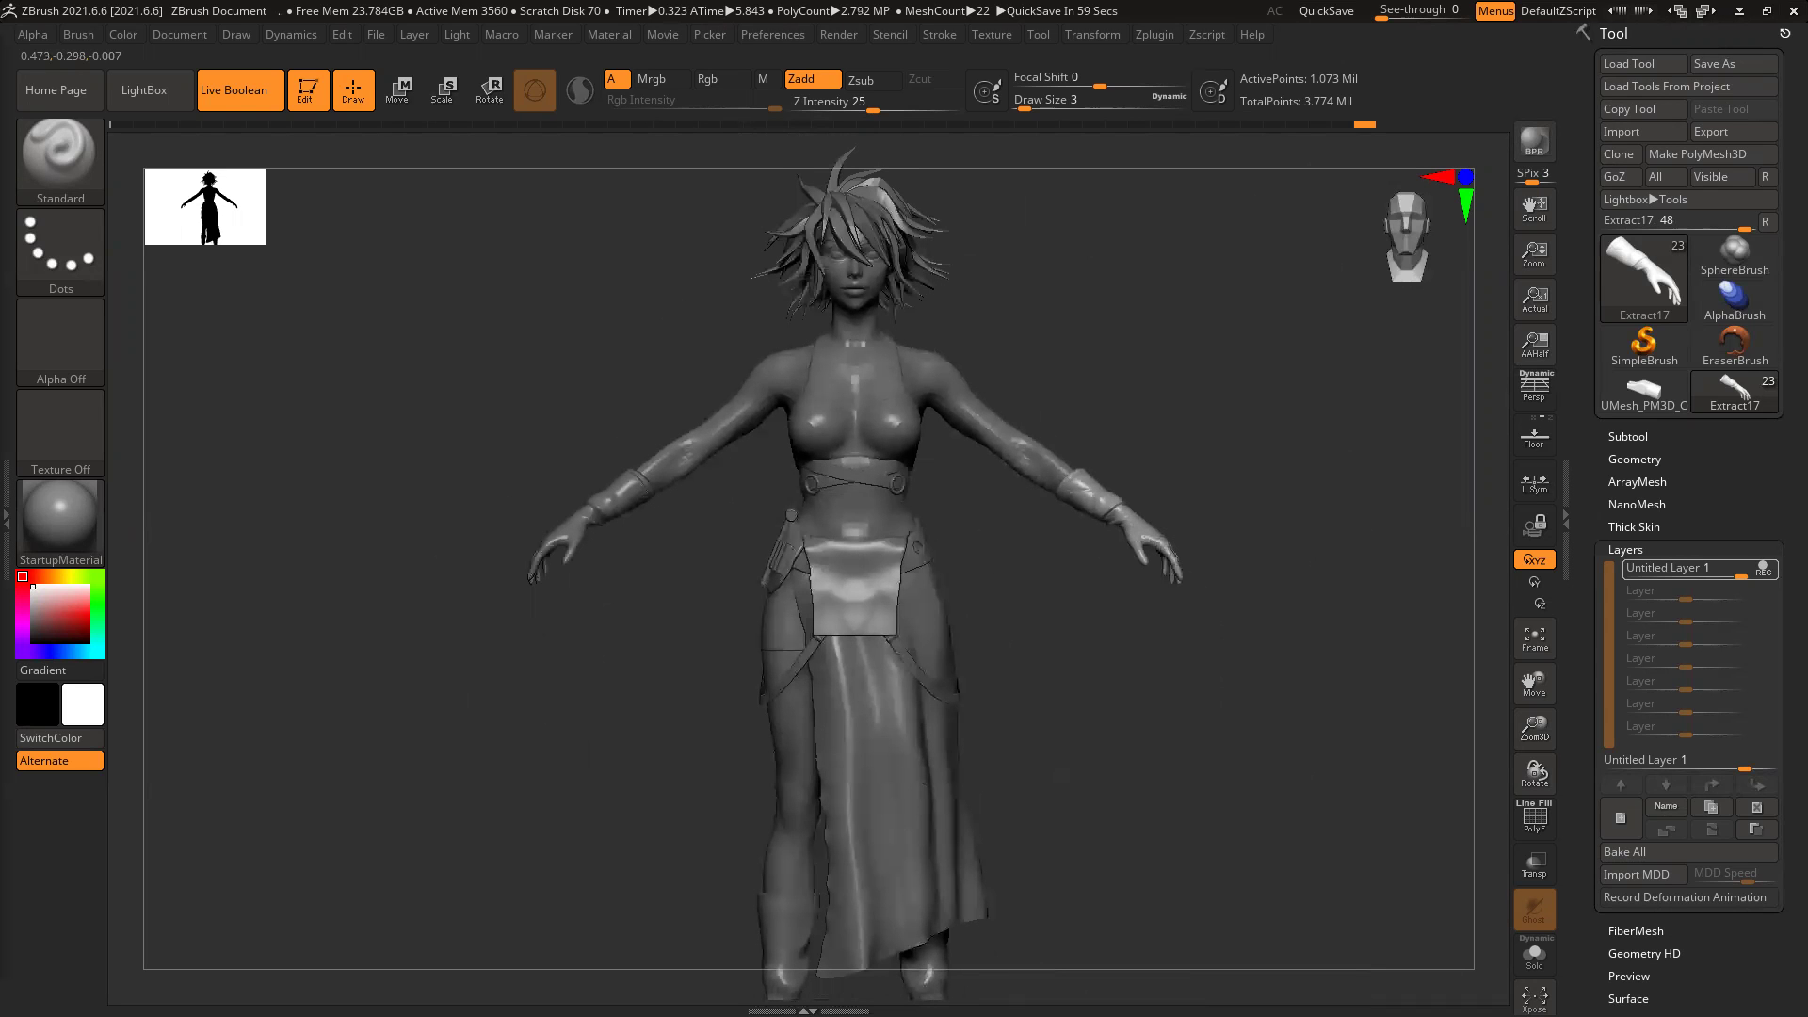
Step: Switch to the Brave browser and open page 3 of the Bachelor in Visual Art course list on AID_VLE
key("alt+Tab")
left_click(928, 14)
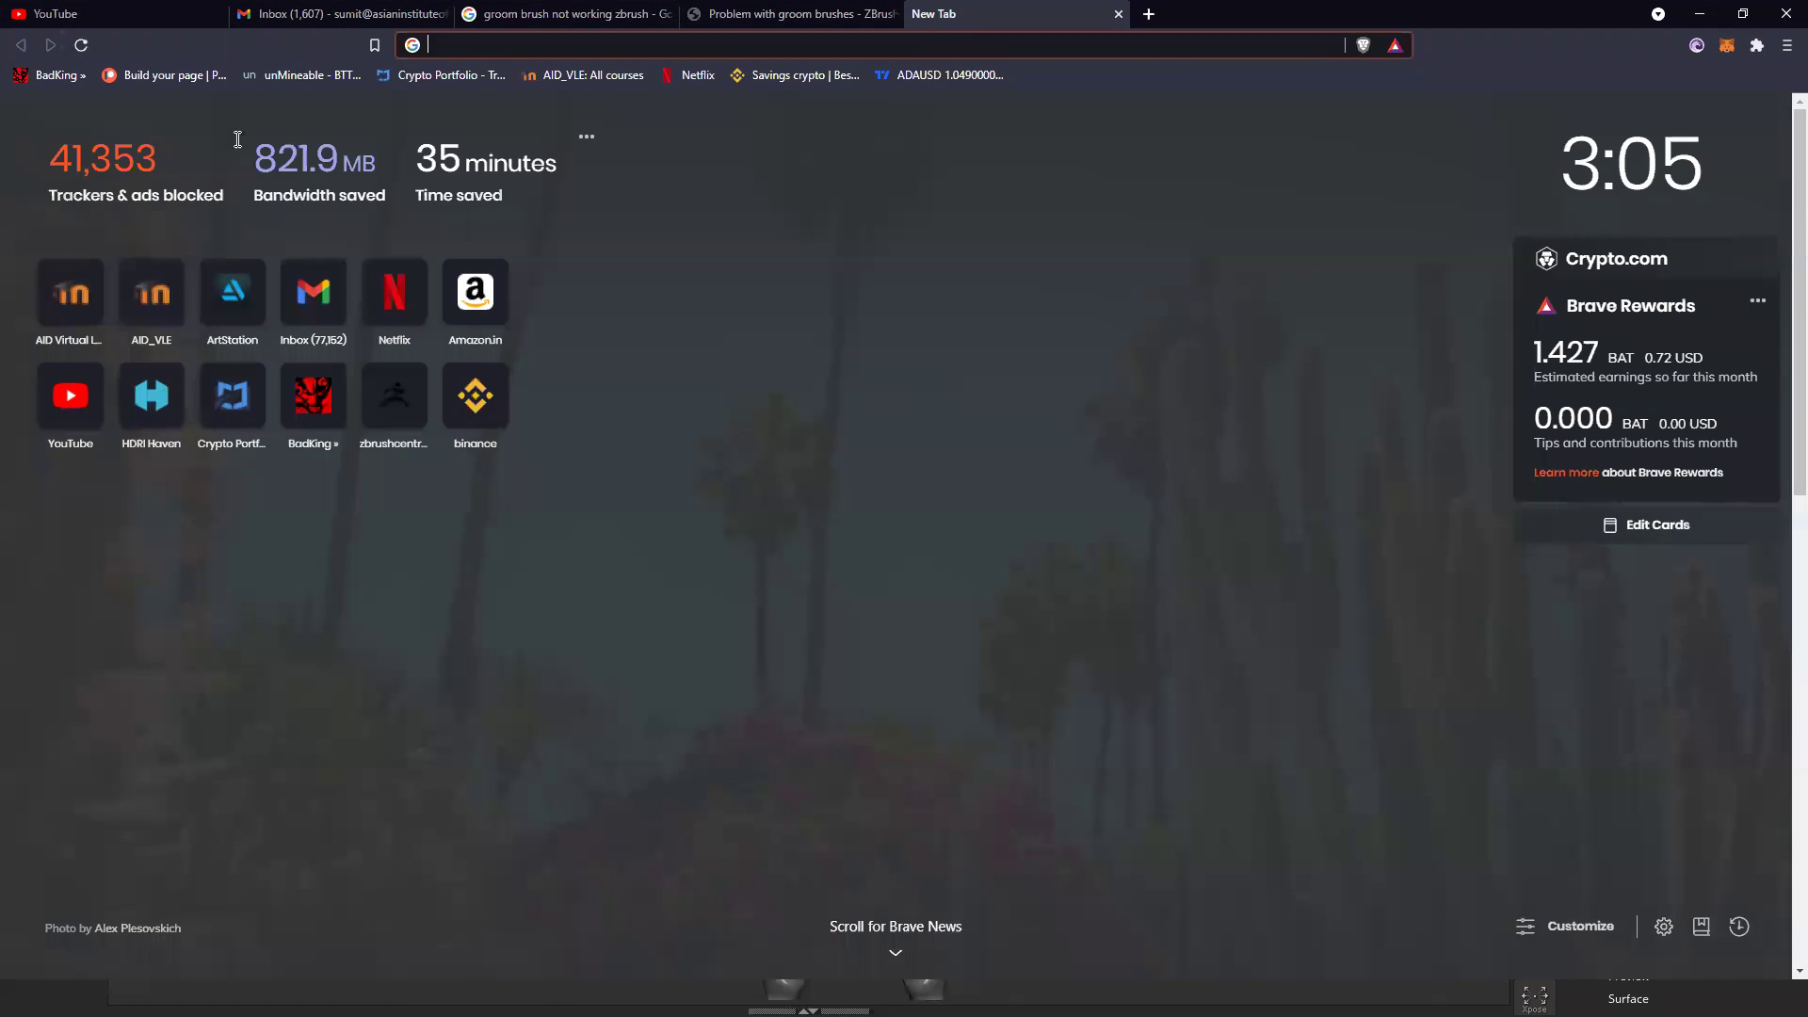
left_click(151, 298)
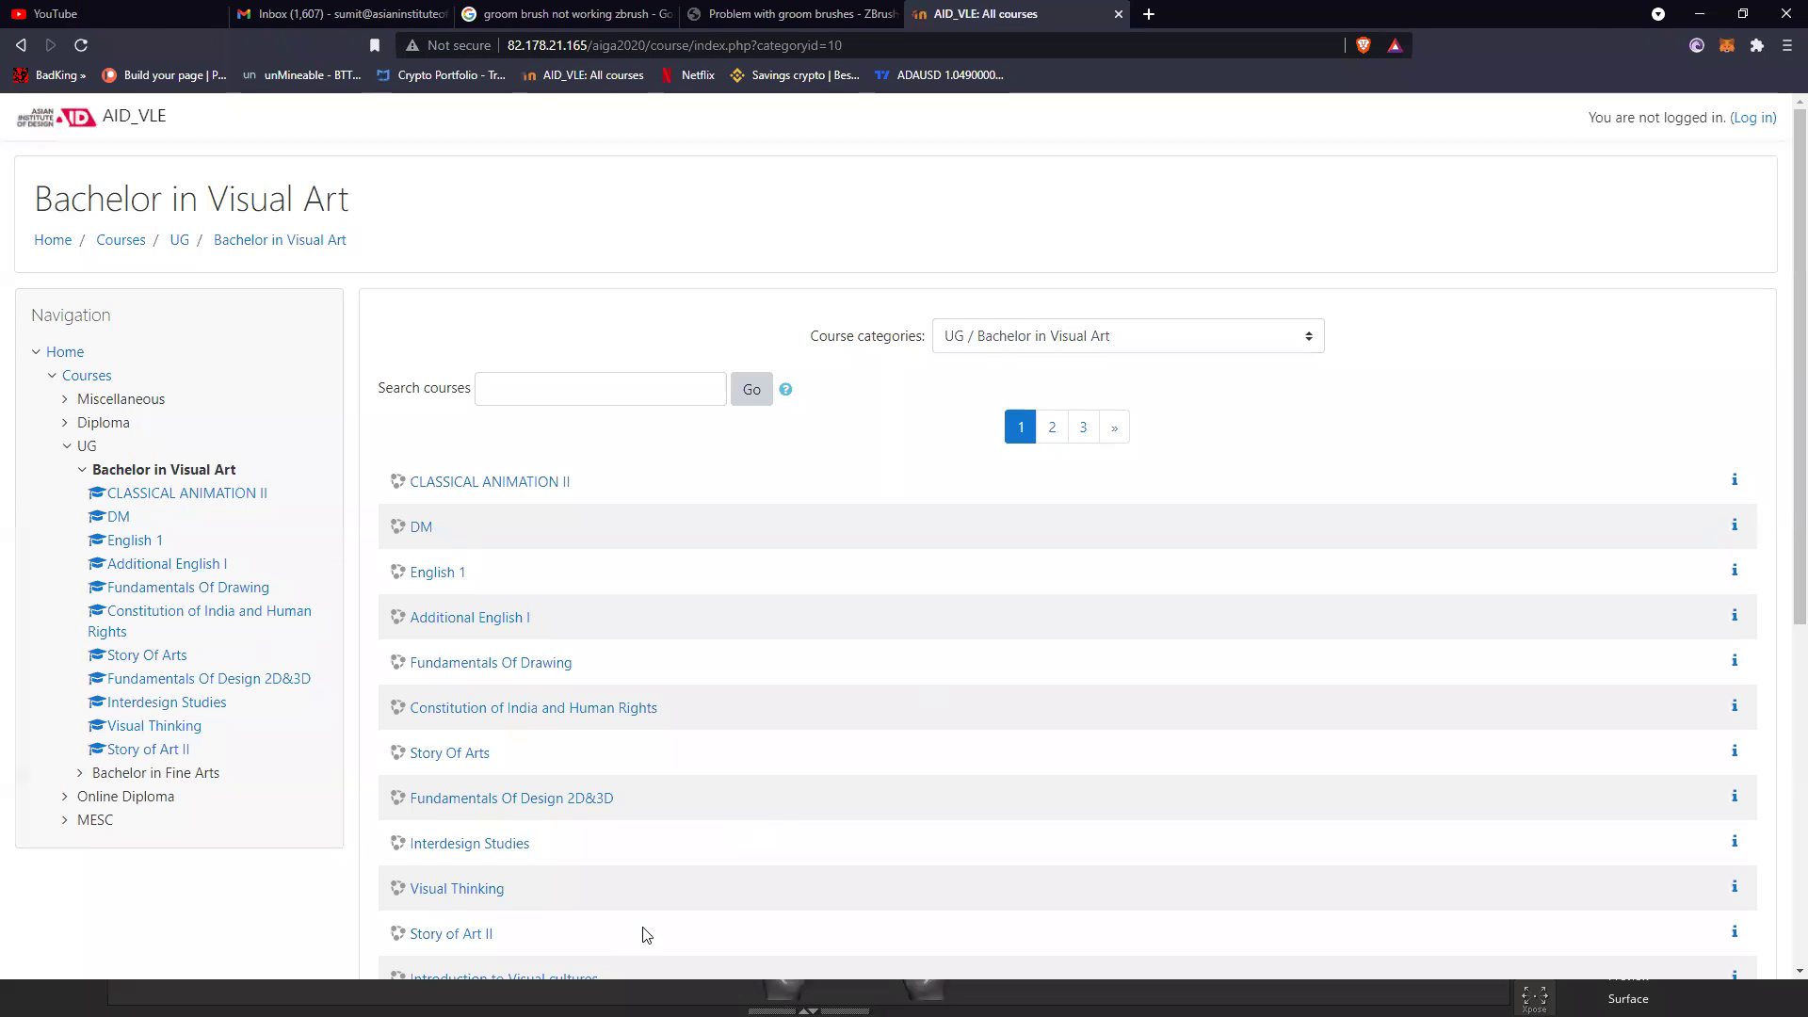
left_click(1081, 427)
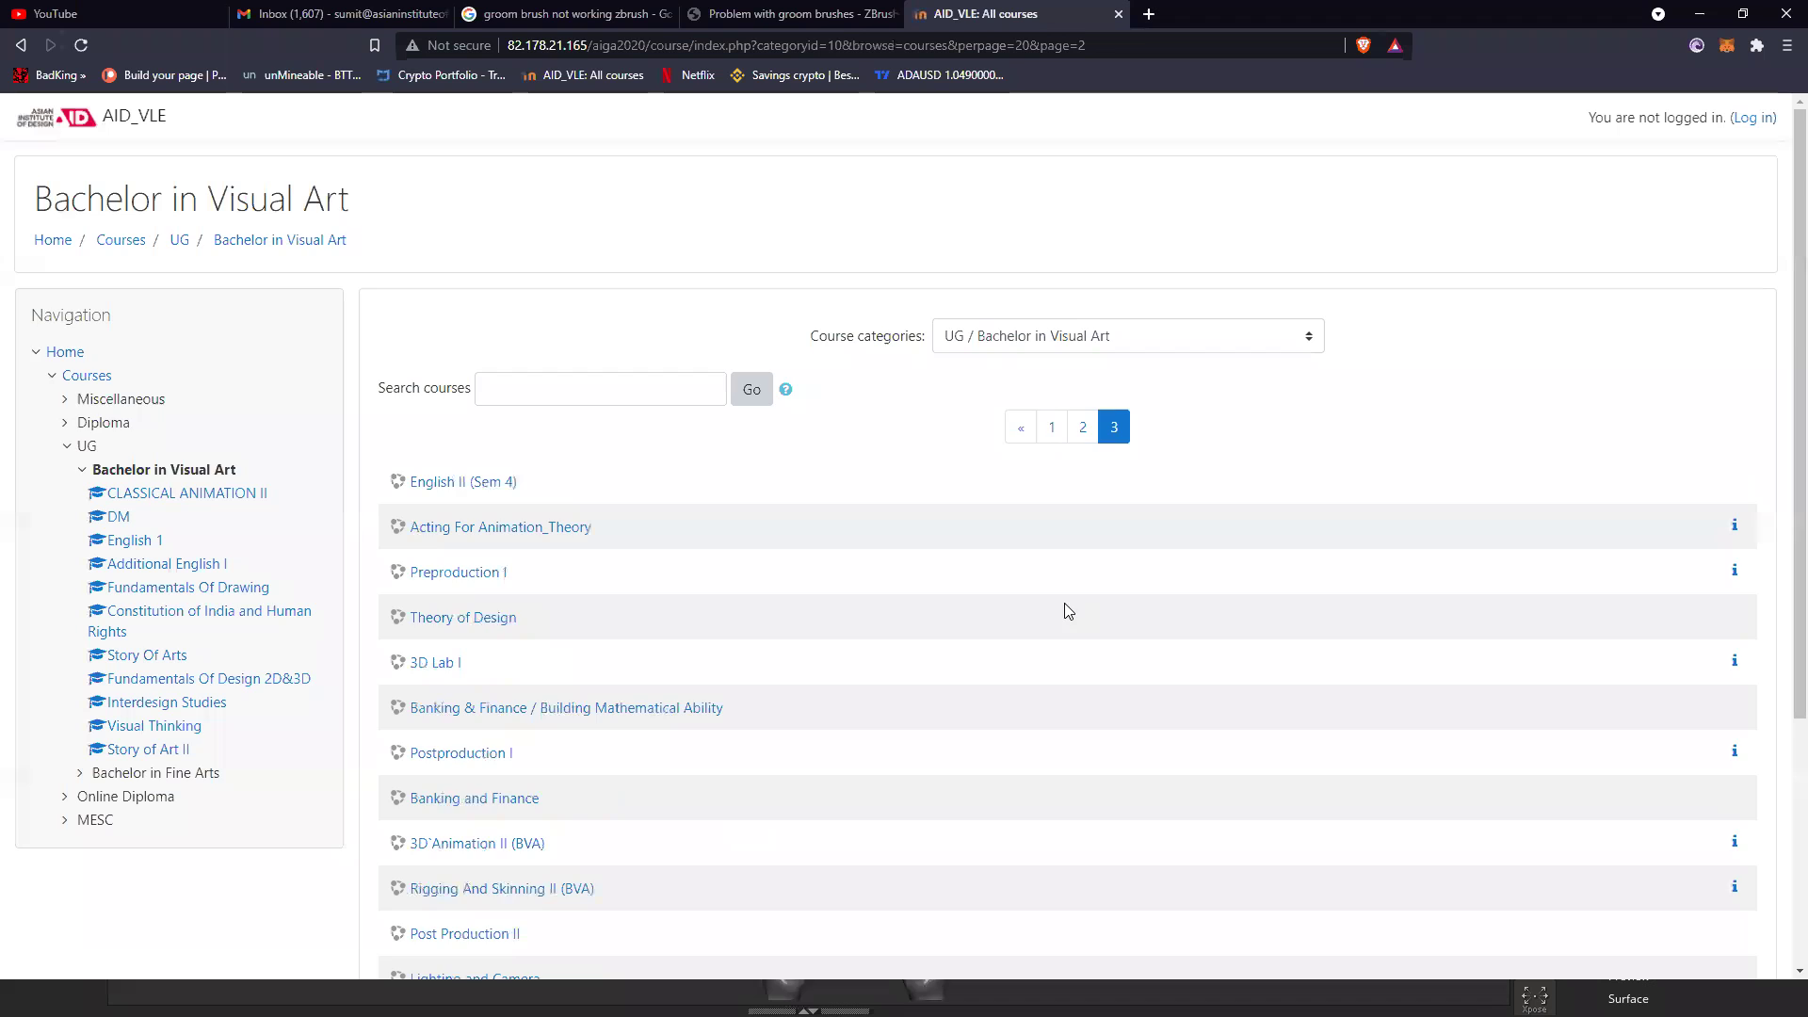
Step: Open the 3D Lab II course and log in with the saved username and password
scroll(692, 750, "down", 2)
scroll(692, 751, "down", 2)
left_click(443, 712)
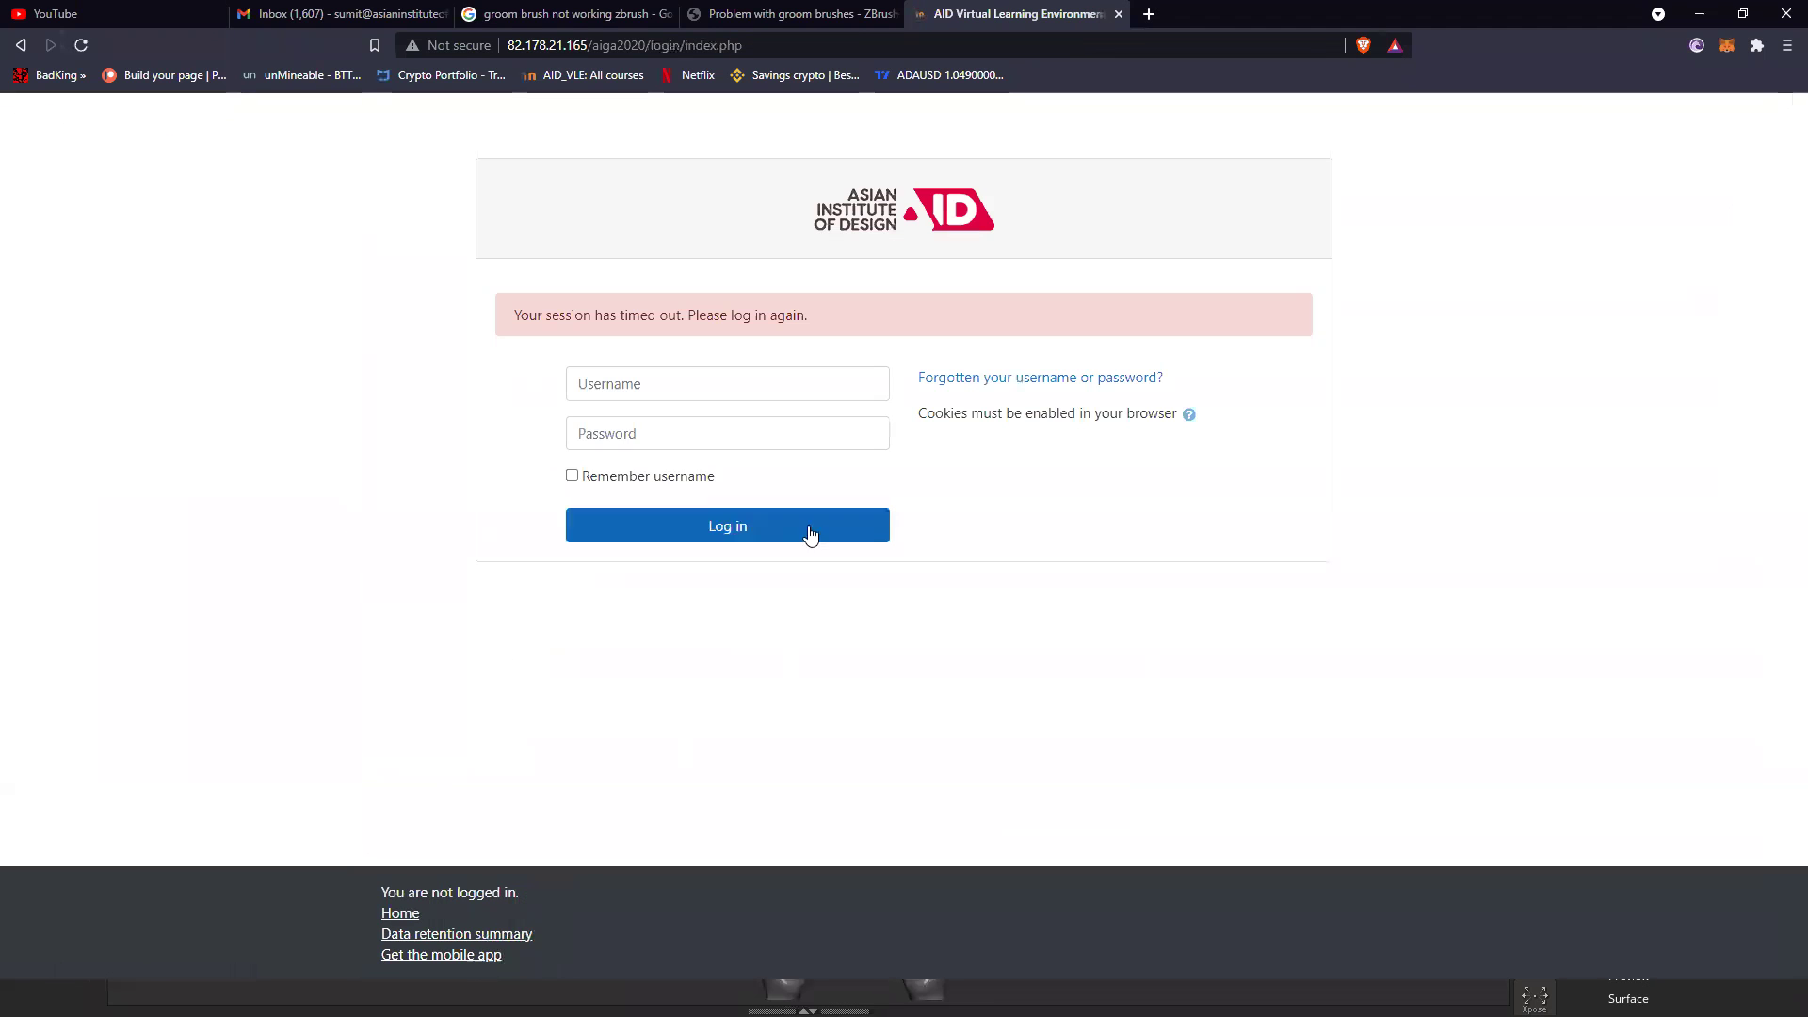
left_click(676, 384)
left_click(665, 479)
left_click(712, 533)
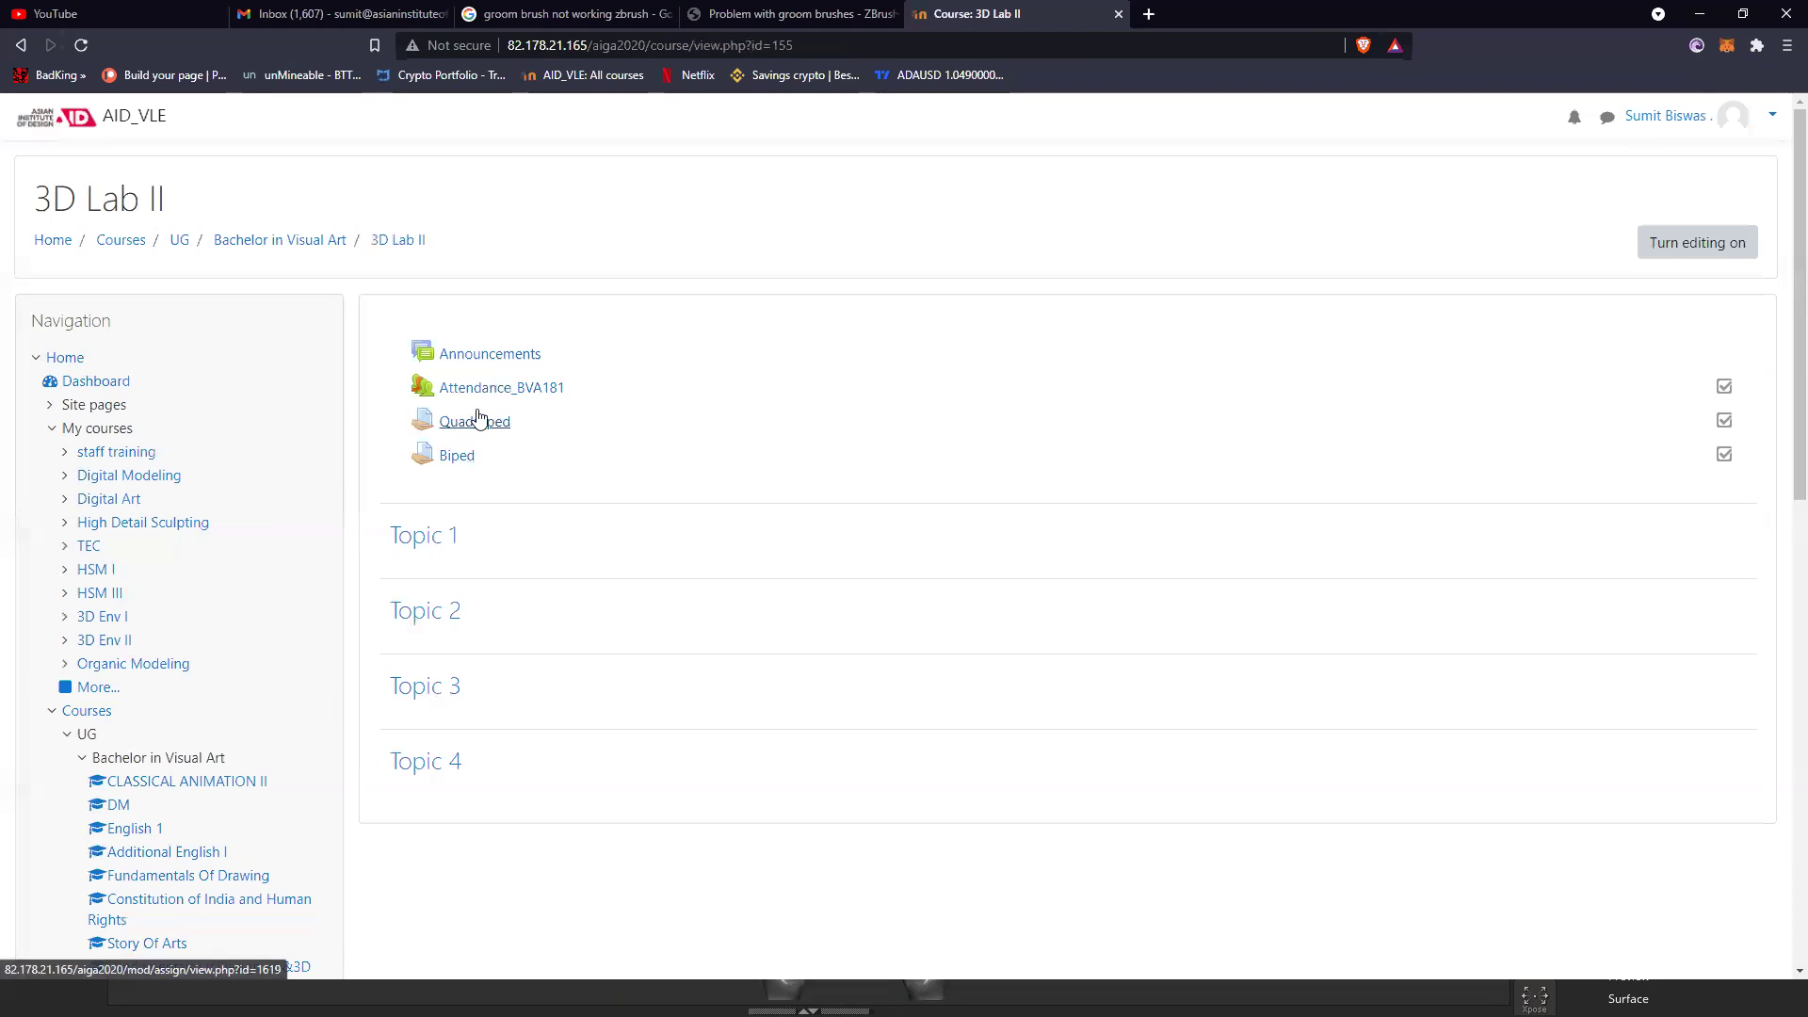
Step: Add a session dated 22 July 2021 for group BVA181 in the Attendance_BVA181 activity
left_click(501, 388)
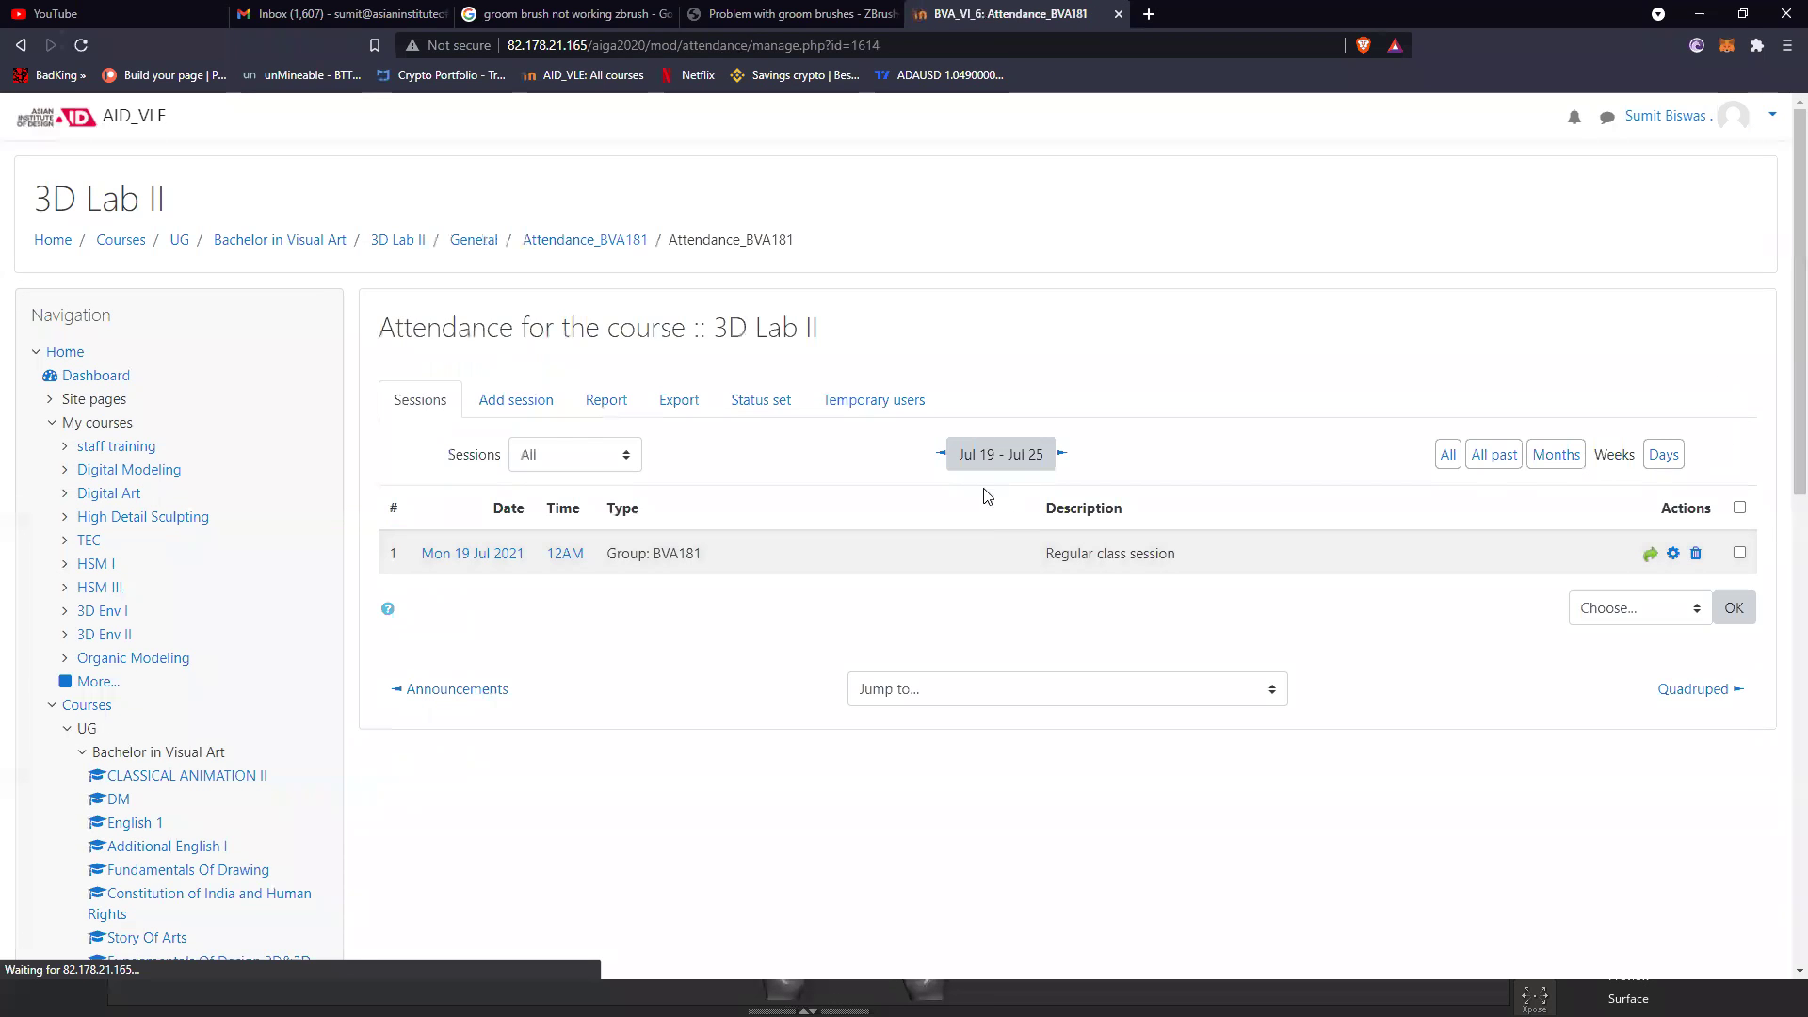
left_click(535, 399)
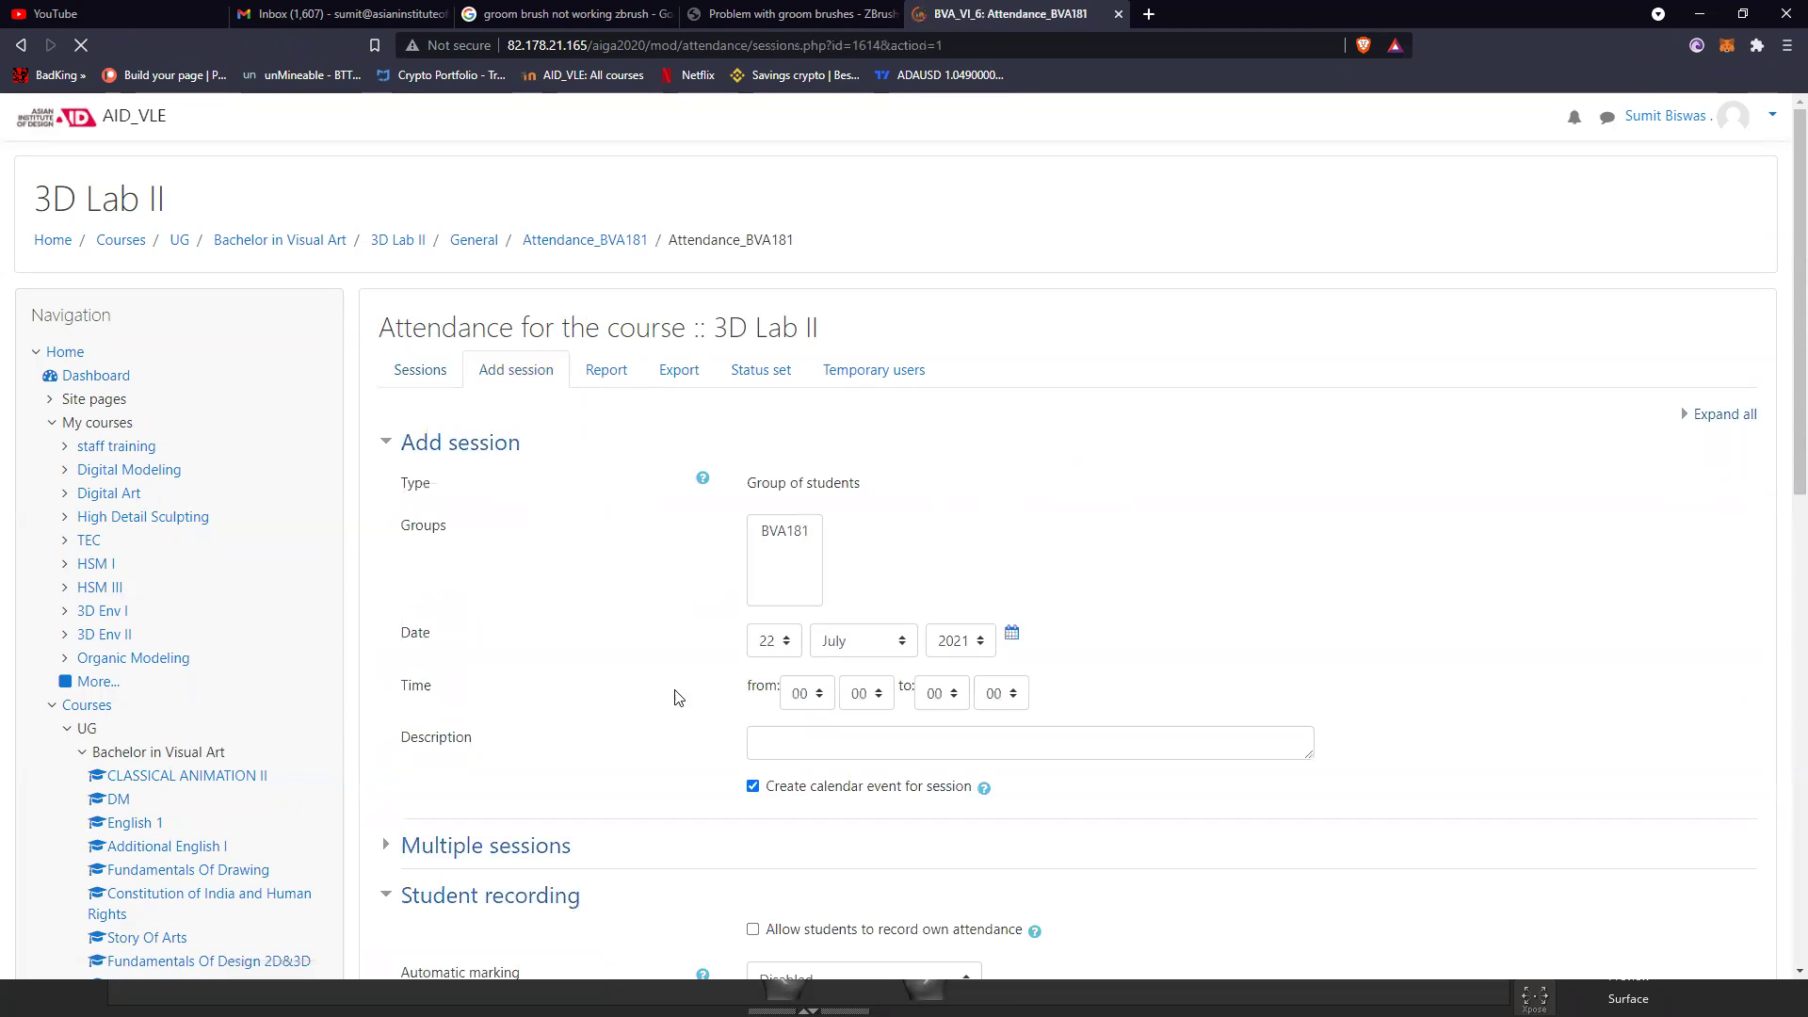
left_click(786, 532)
scroll(1070, 606, "down", 5)
left_click(781, 632)
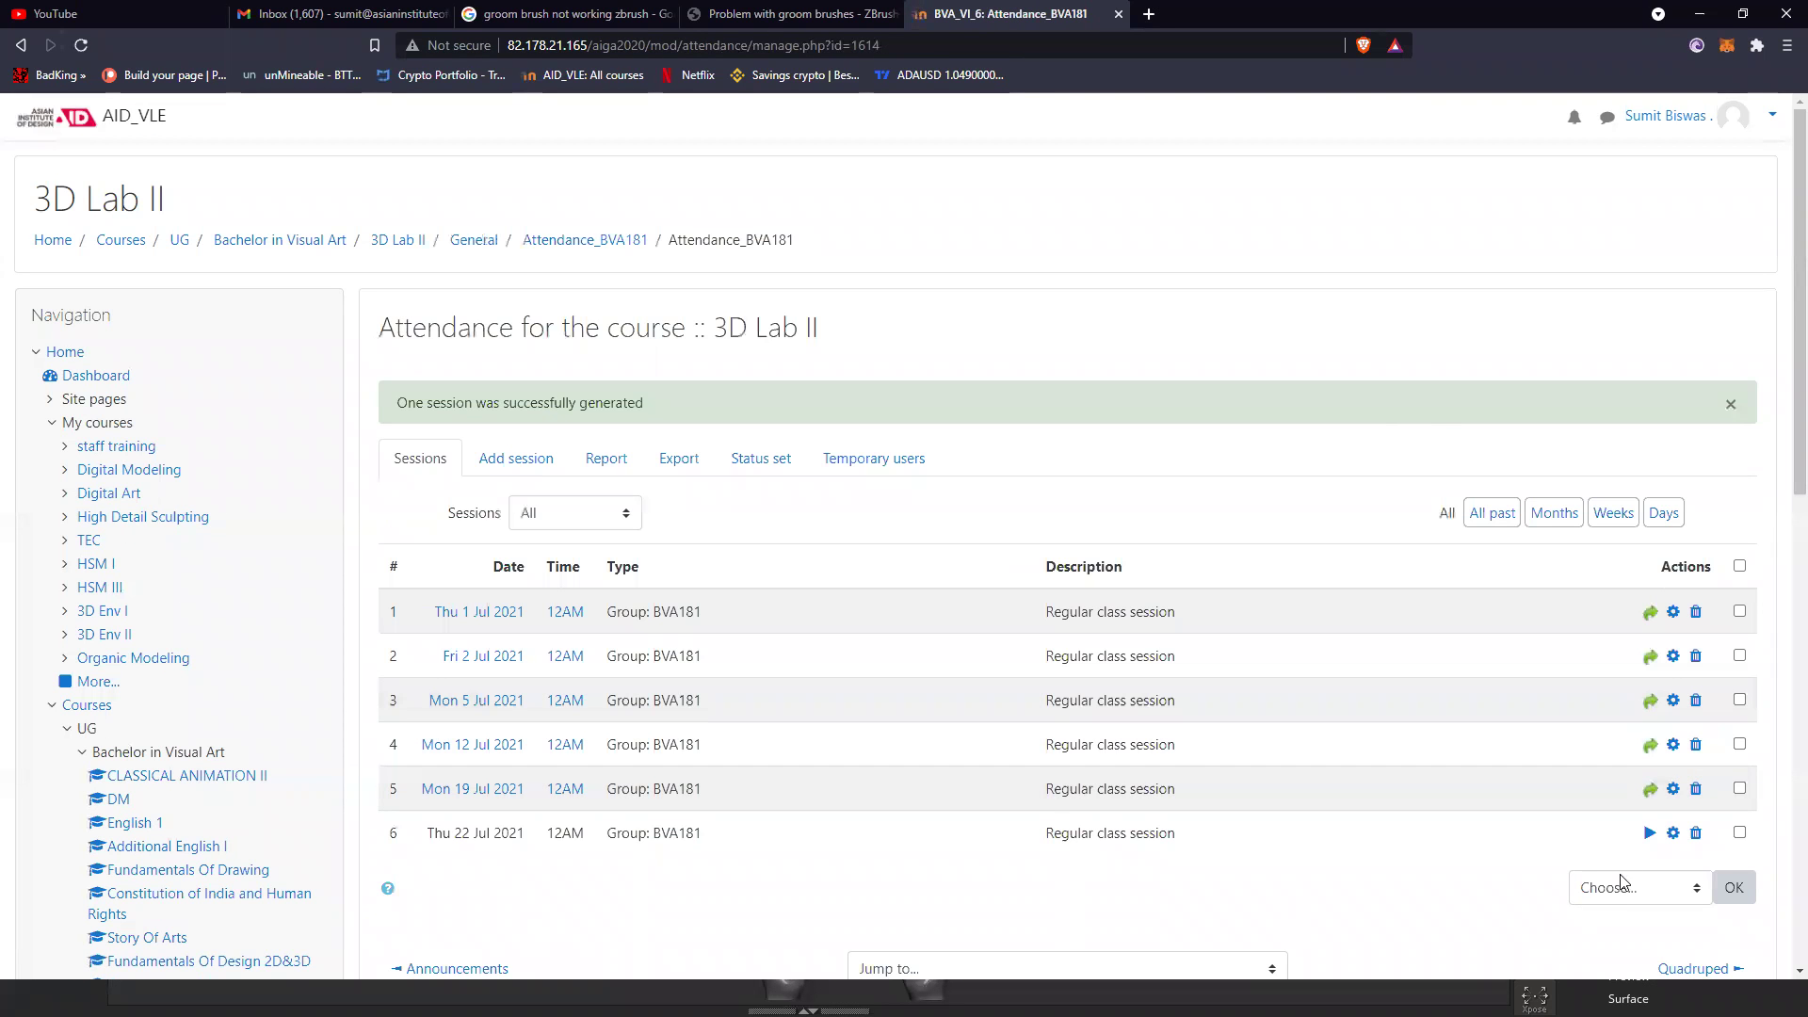
Step: Open attendance taking for the Thu 22 Jul 2021 session and set the status of all students to absent (A)
left_click(1649, 833)
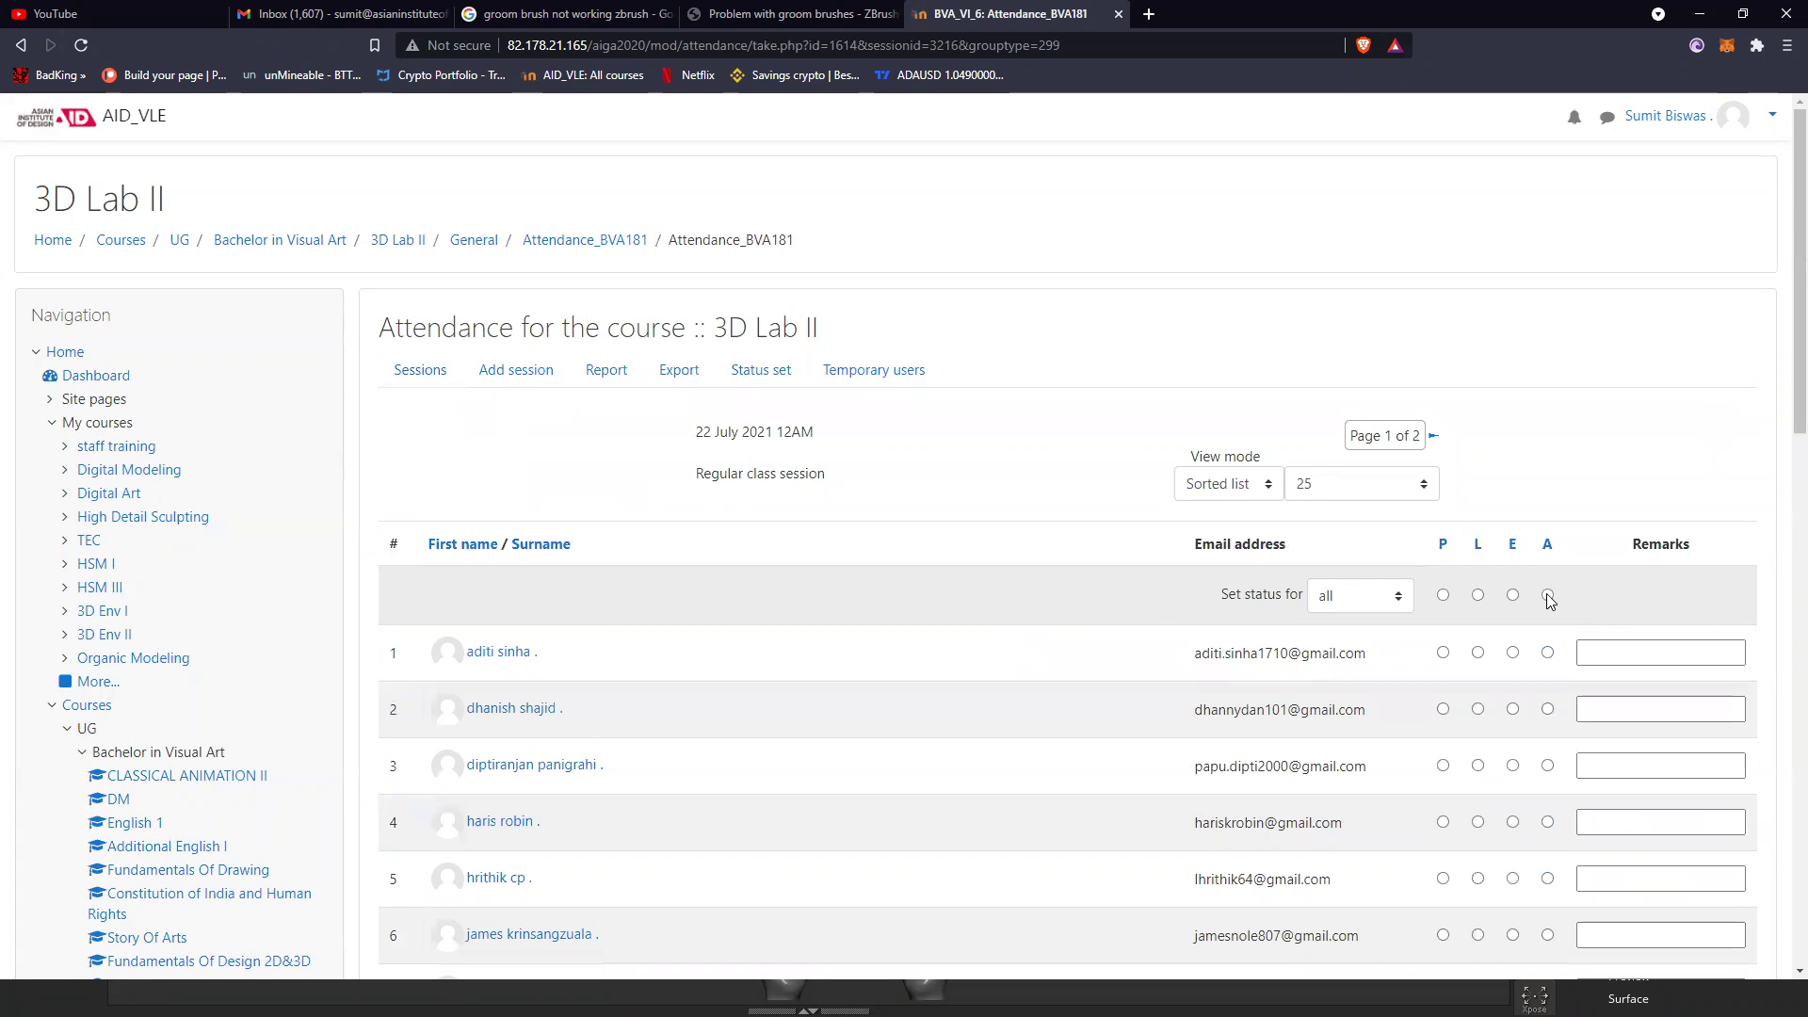
left_click(1548, 595)
scroll(412, 348, "down", 3)
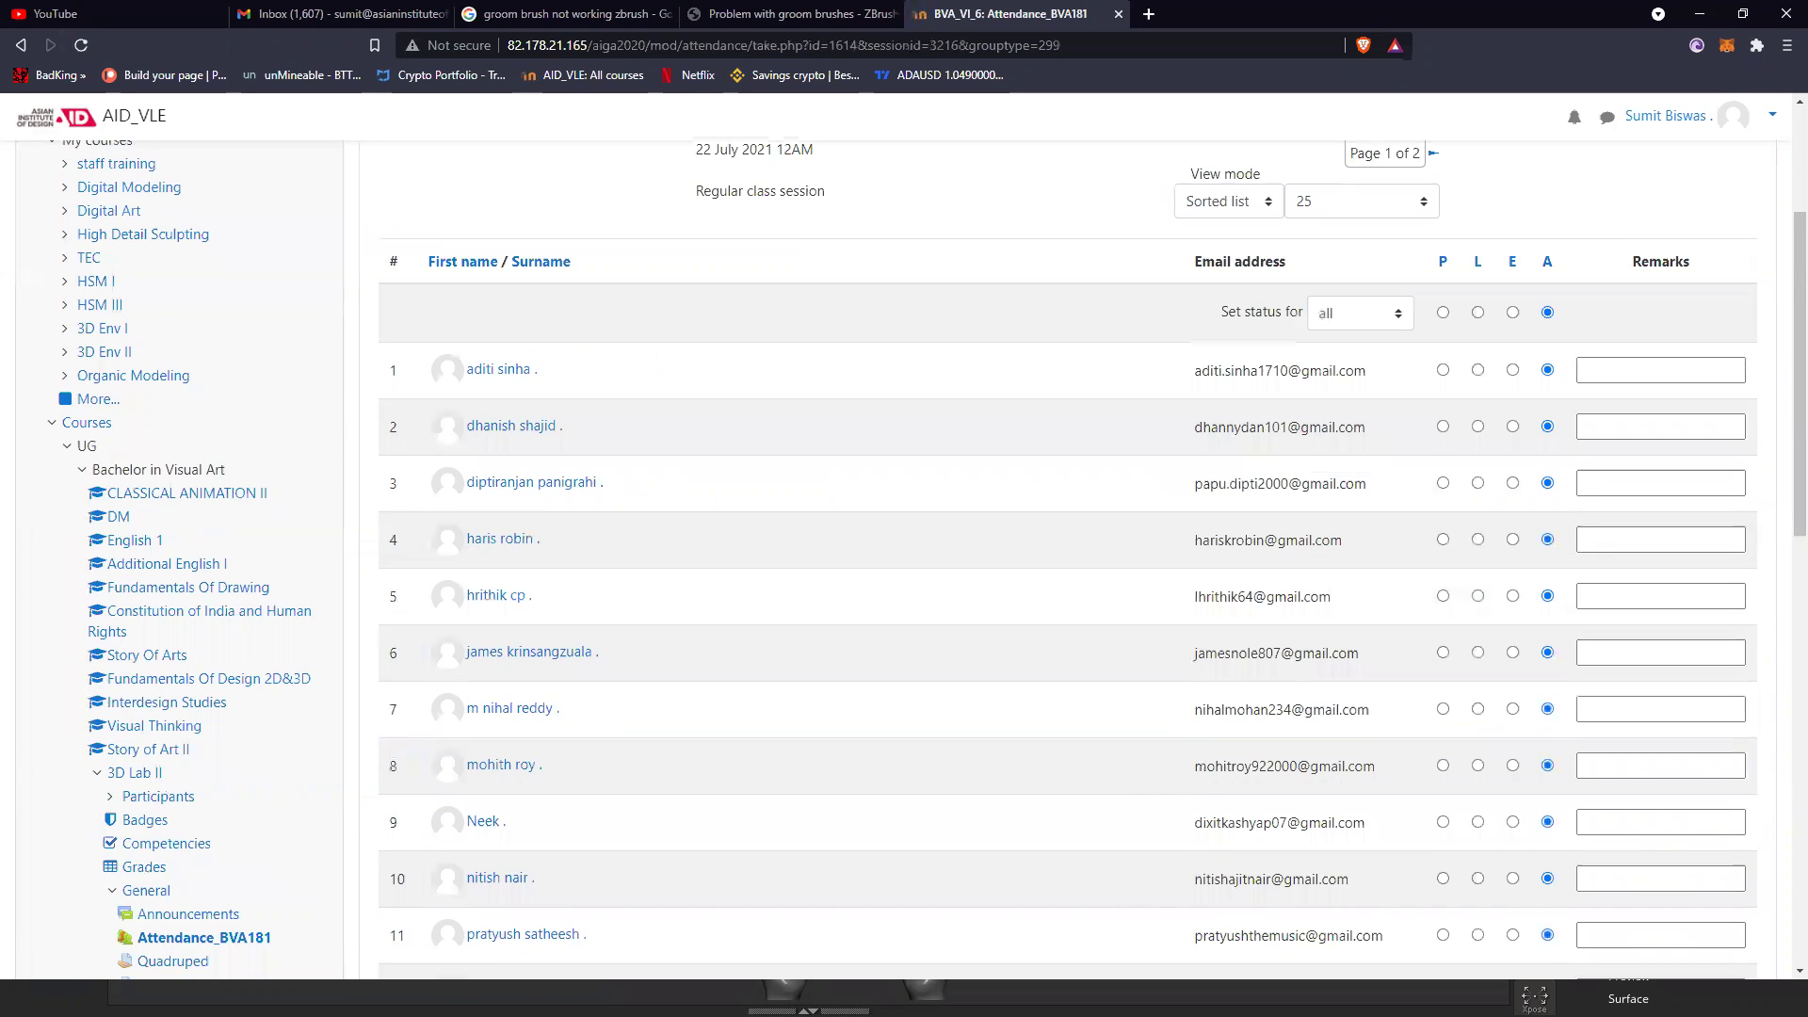
Step: Mark the students in rows 3, 5, 11, 12, 16, 21 and 22 as present (P)
key("alt+Tab")
scroll(1537, 743, "down", 2)
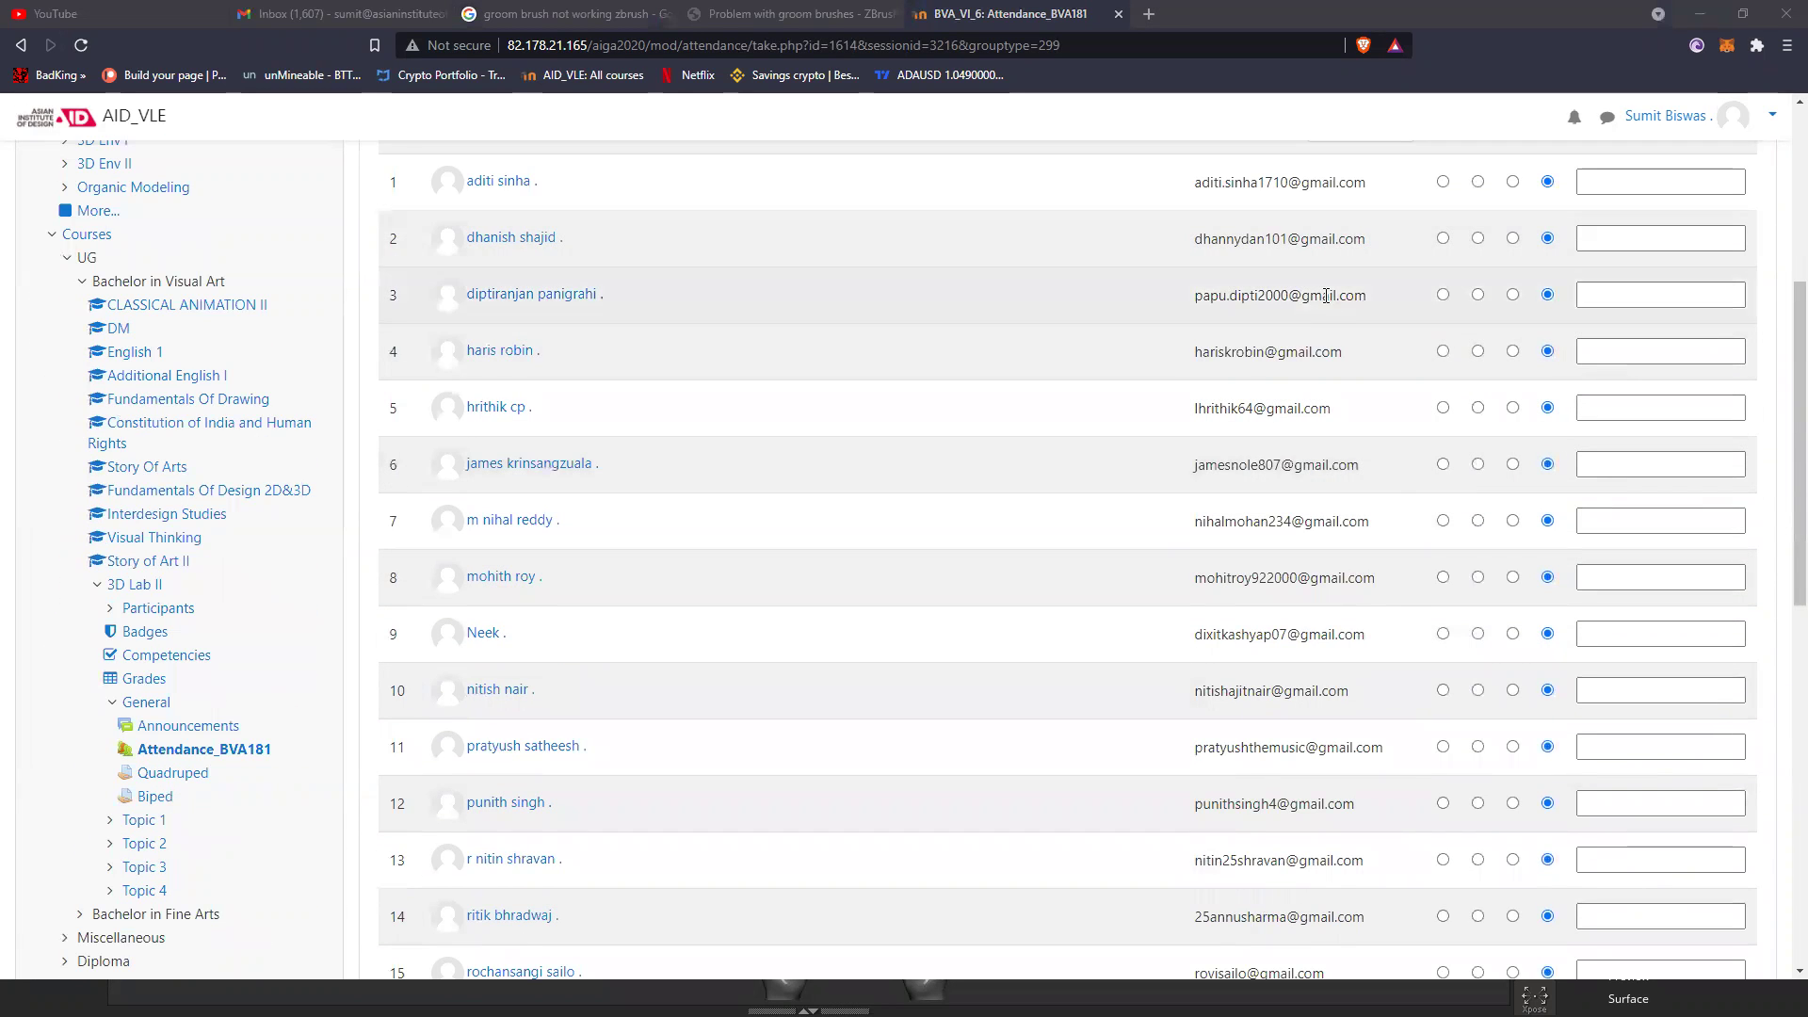
left_click(1443, 296)
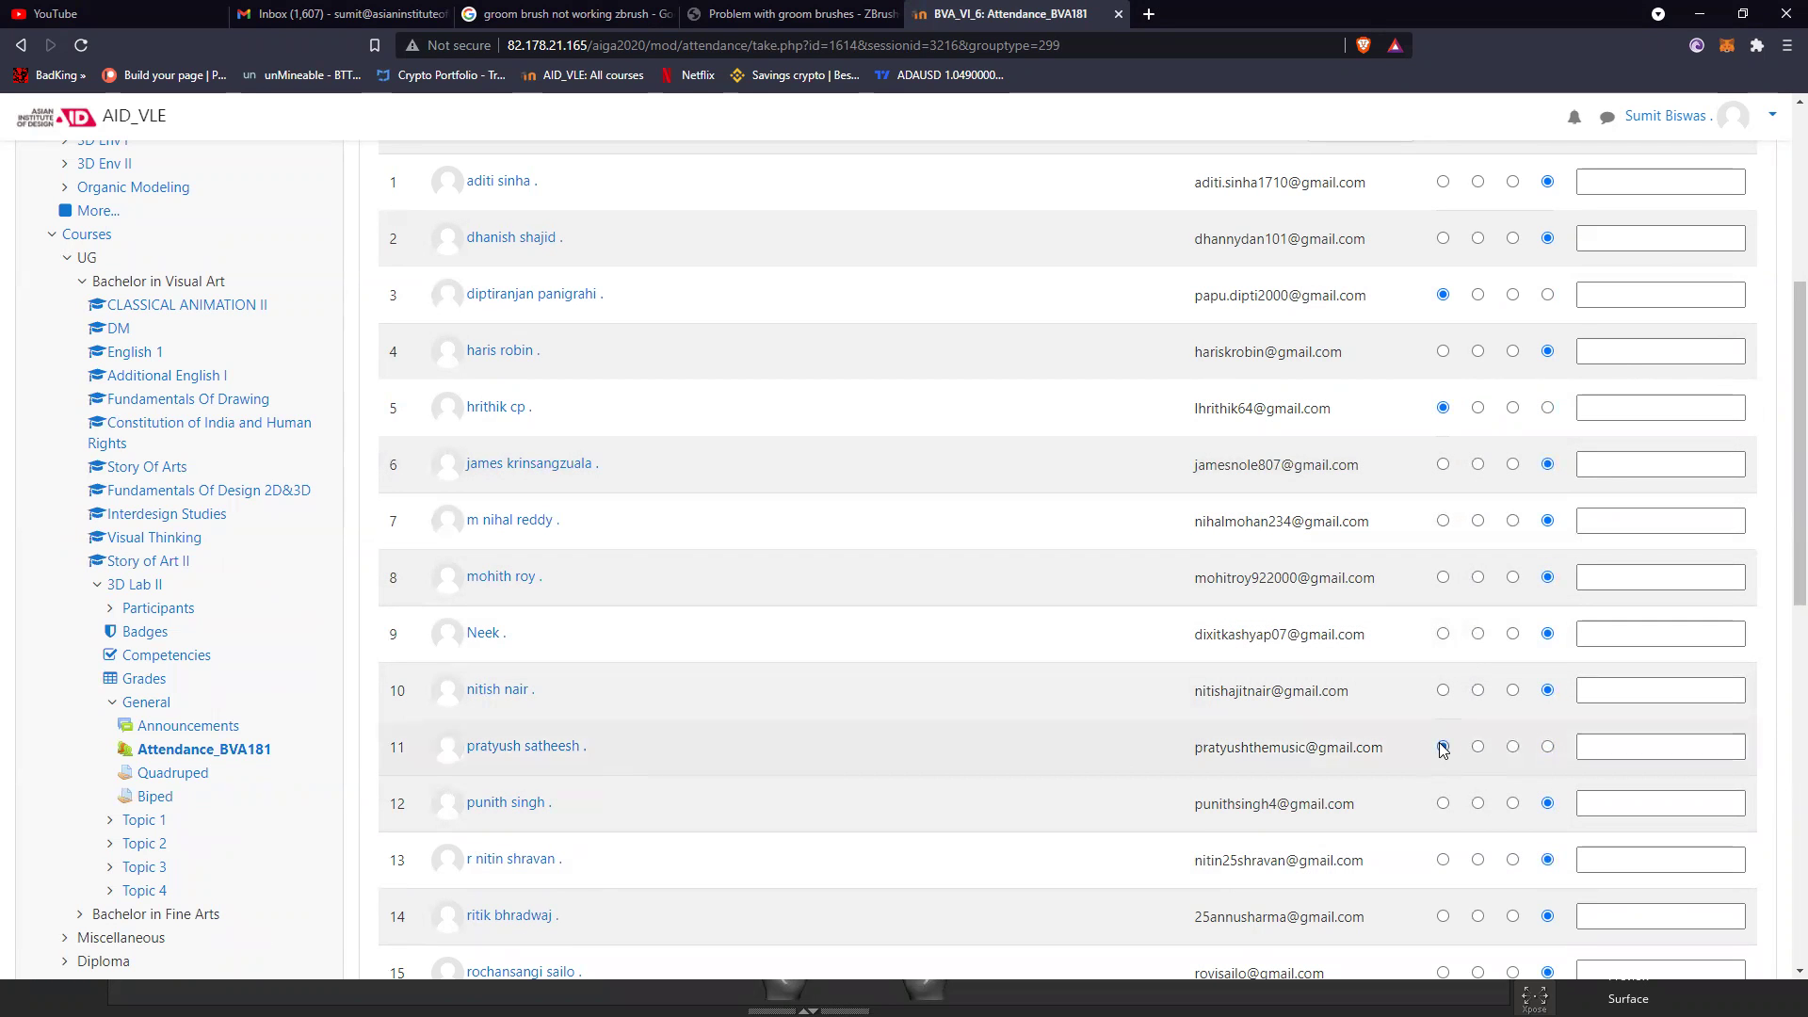
scroll(918, 675, "down", 2)
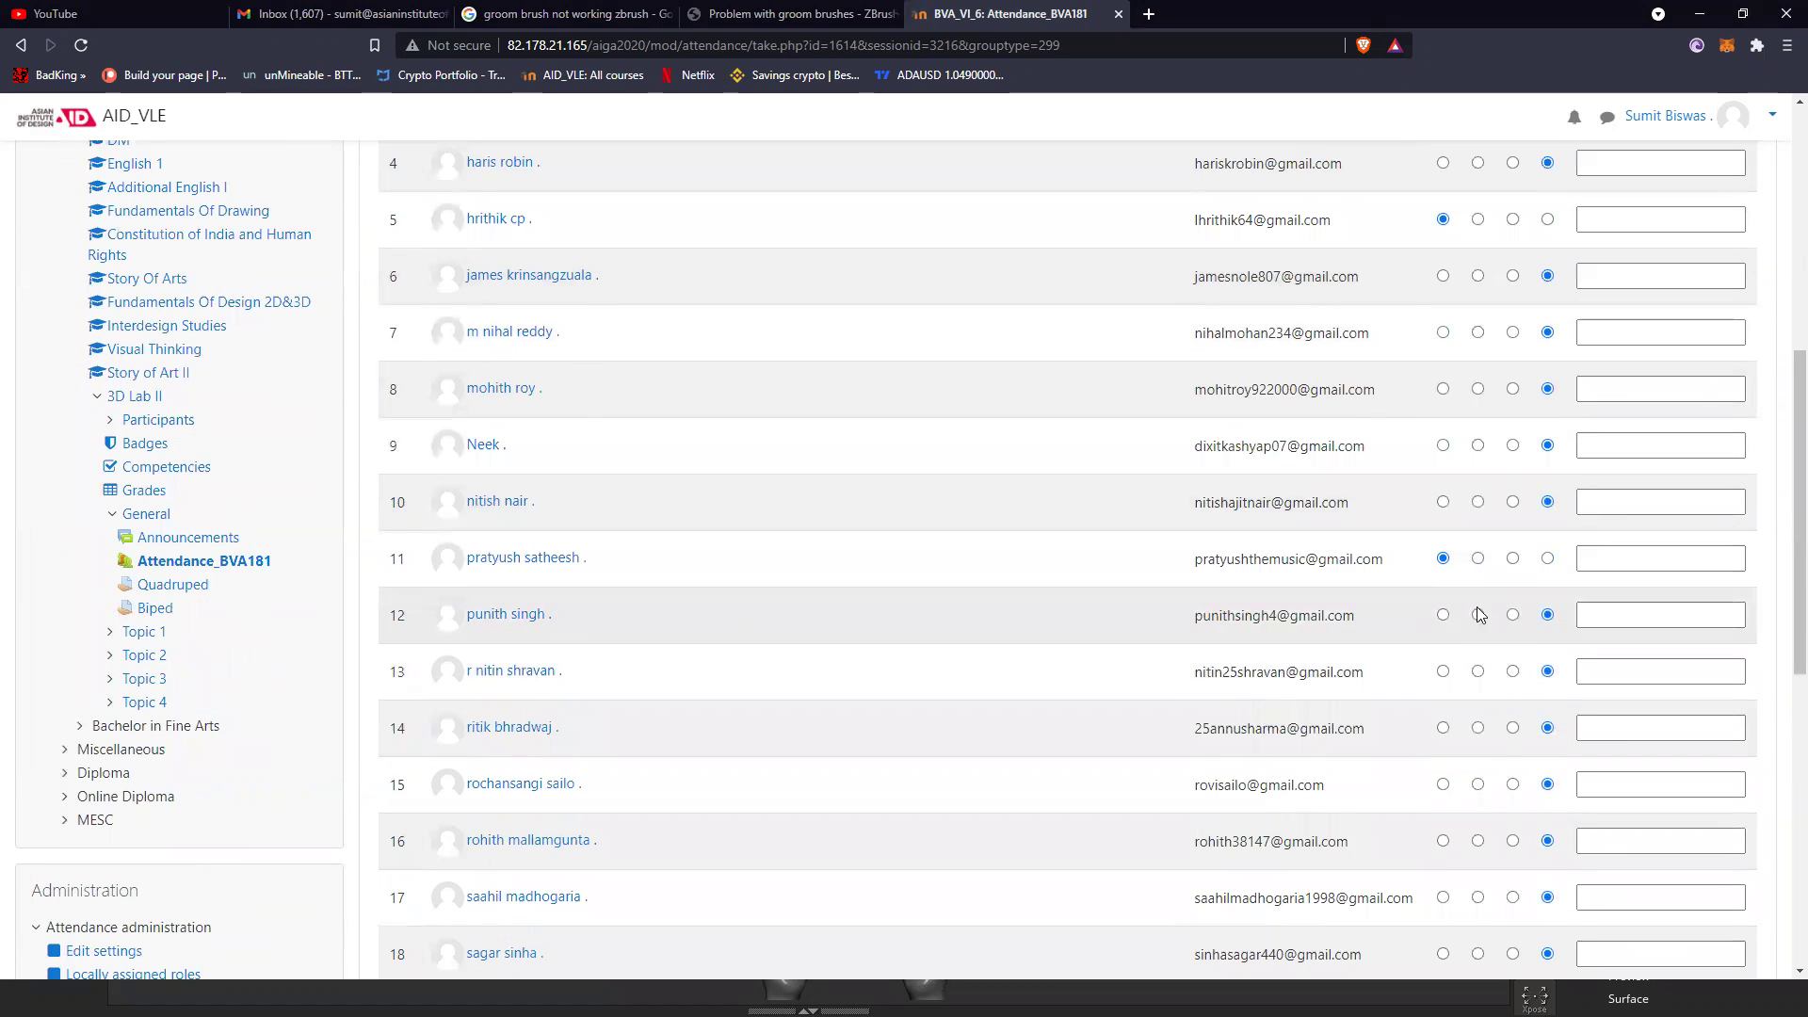
left_click(1444, 616)
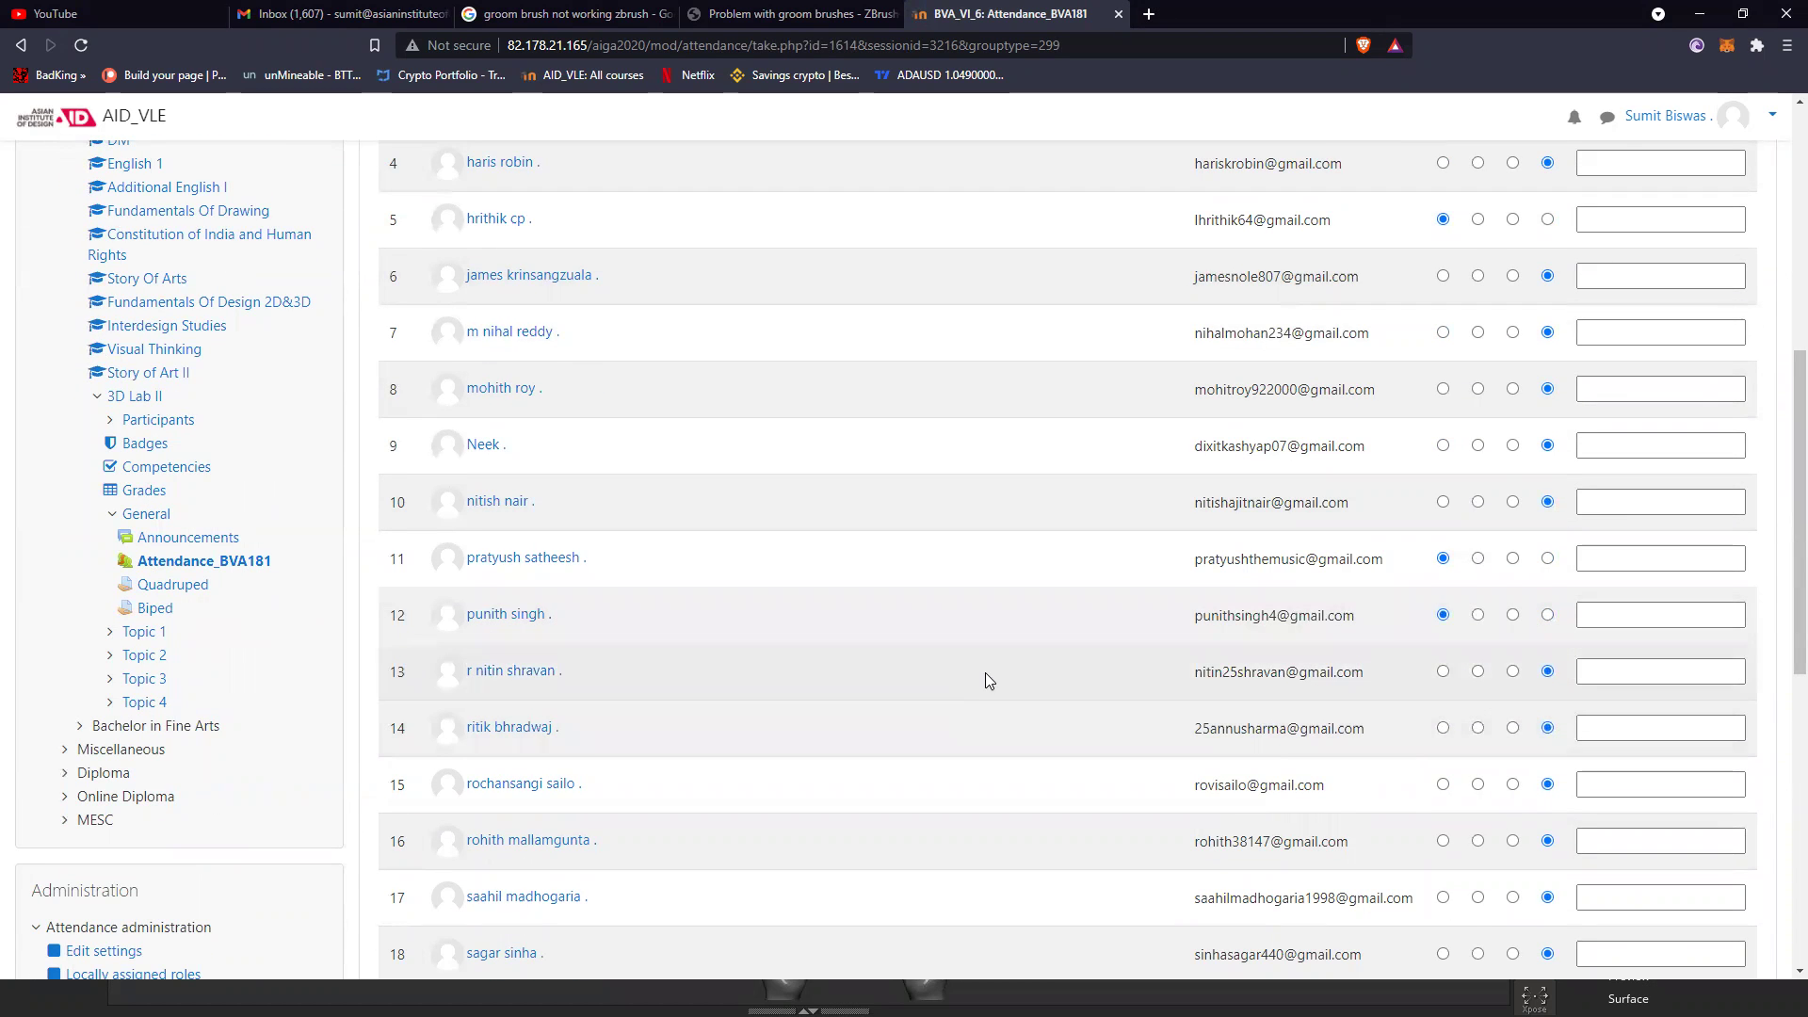
scroll(985, 673, "down", 1)
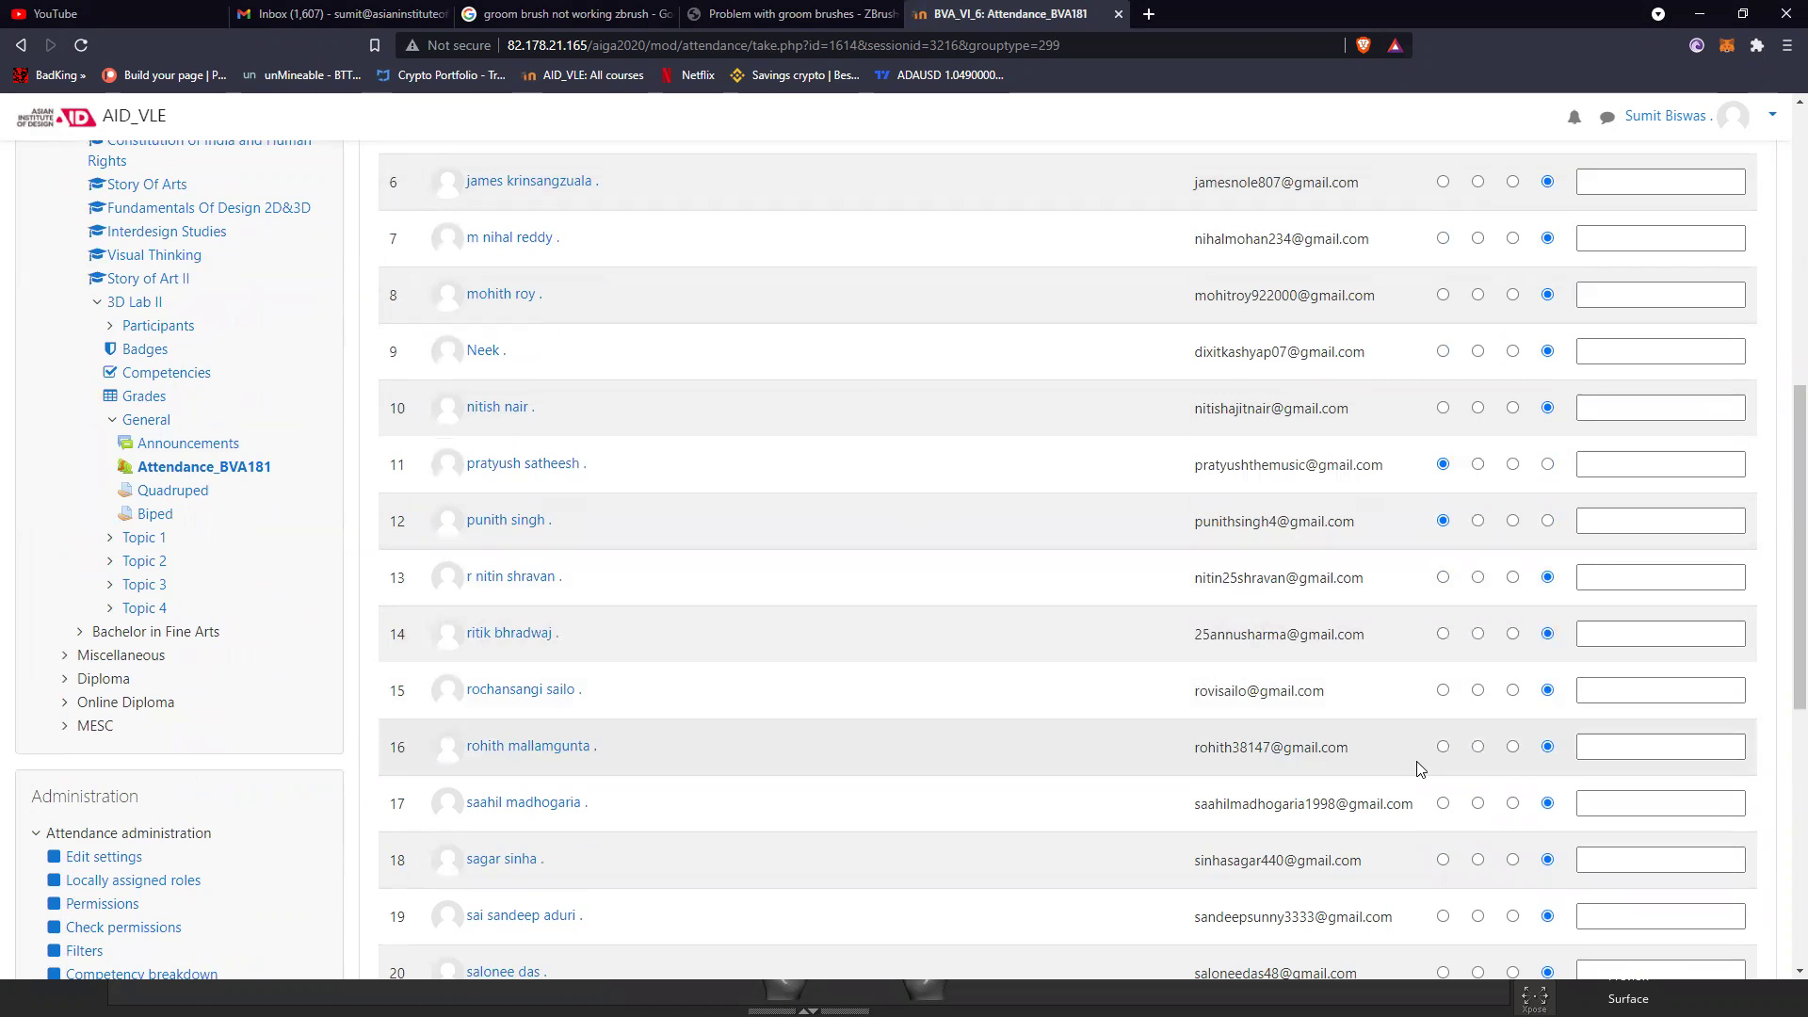
left_click(1443, 746)
scroll(934, 644, "down", 4)
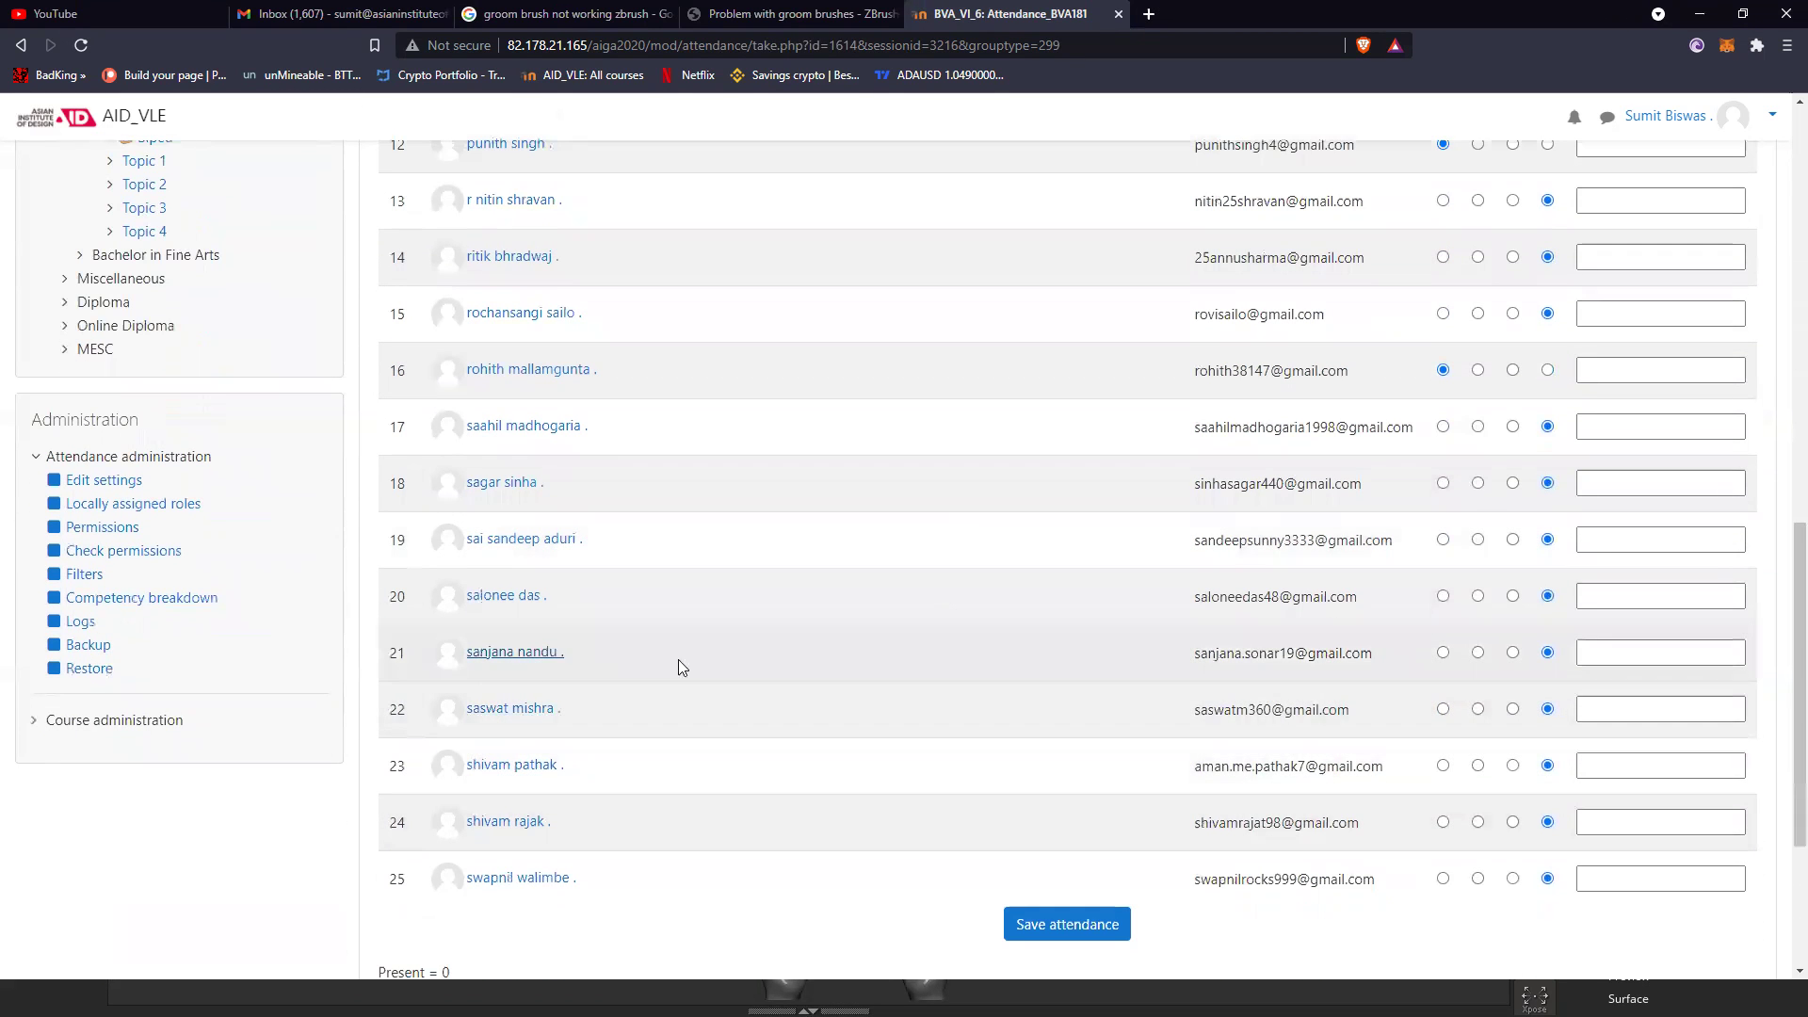
left_click(1443, 653)
scroll(1019, 674, "down", 2)
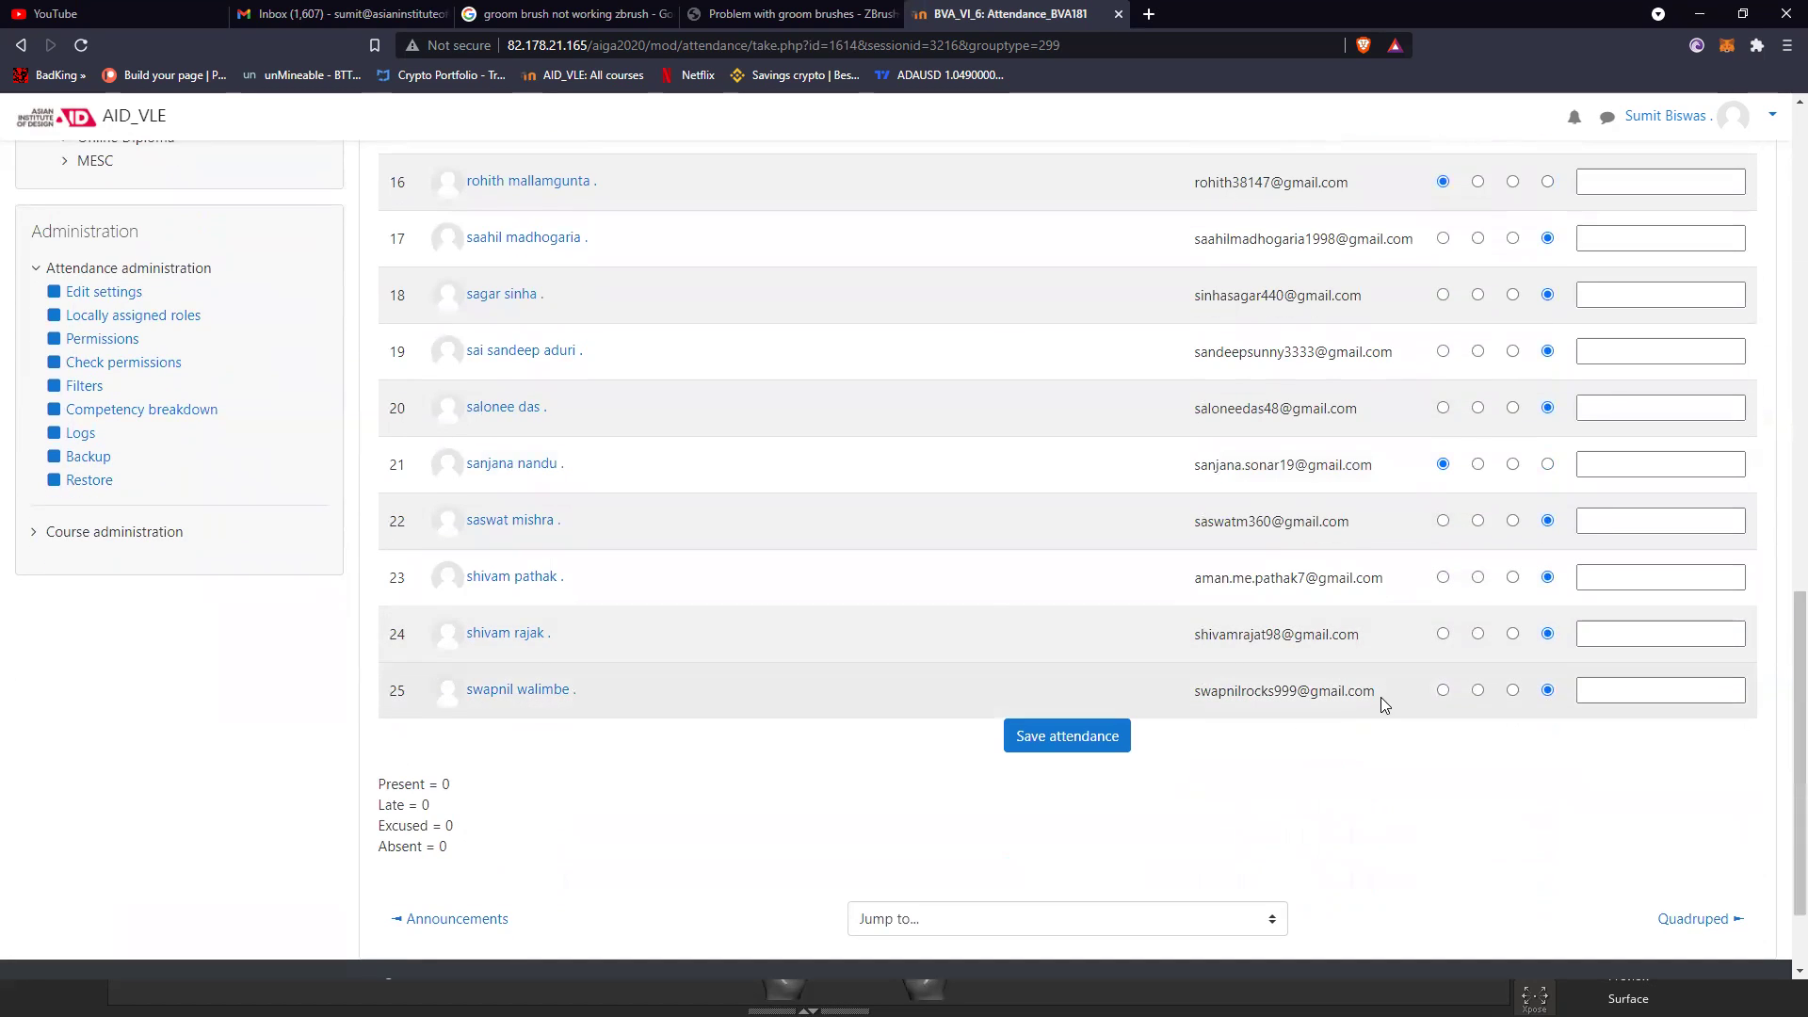
left_click(1443, 521)
Step: Save the first page's attendance, and on page 2 set all students to absent (A) and save
left_click(1067, 735)
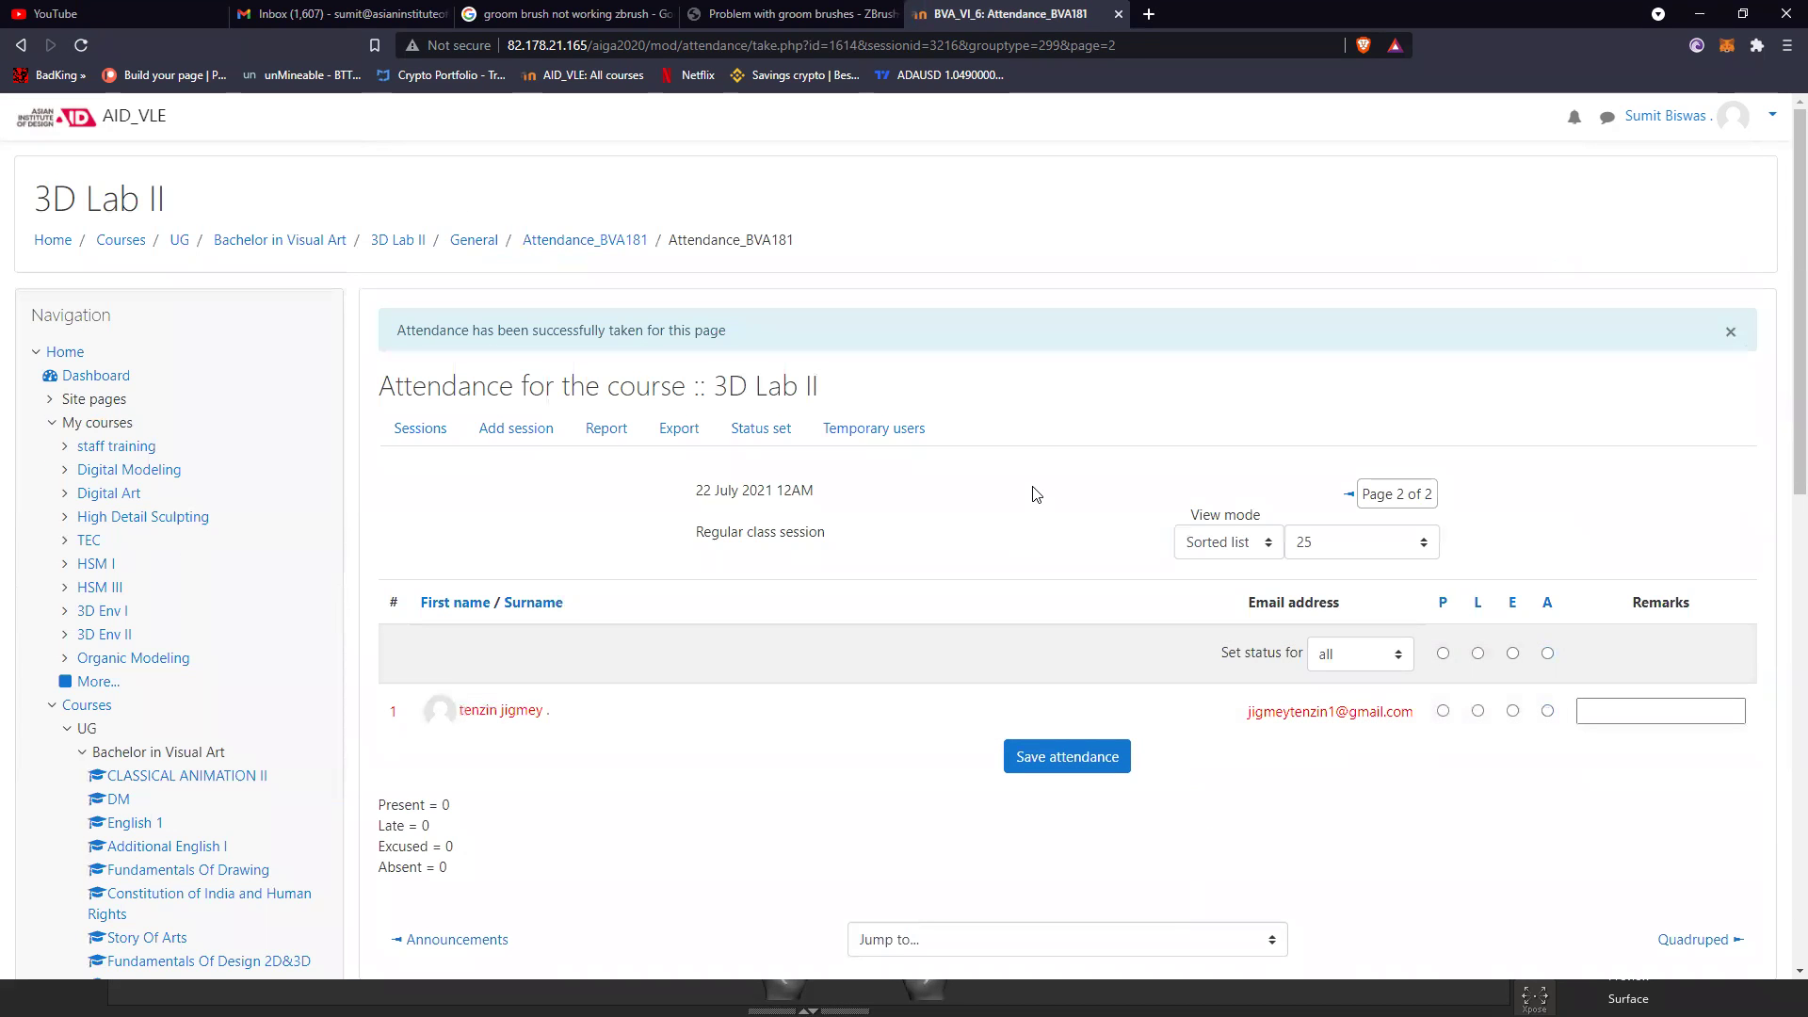
left_click(1547, 654)
left_click(1060, 757)
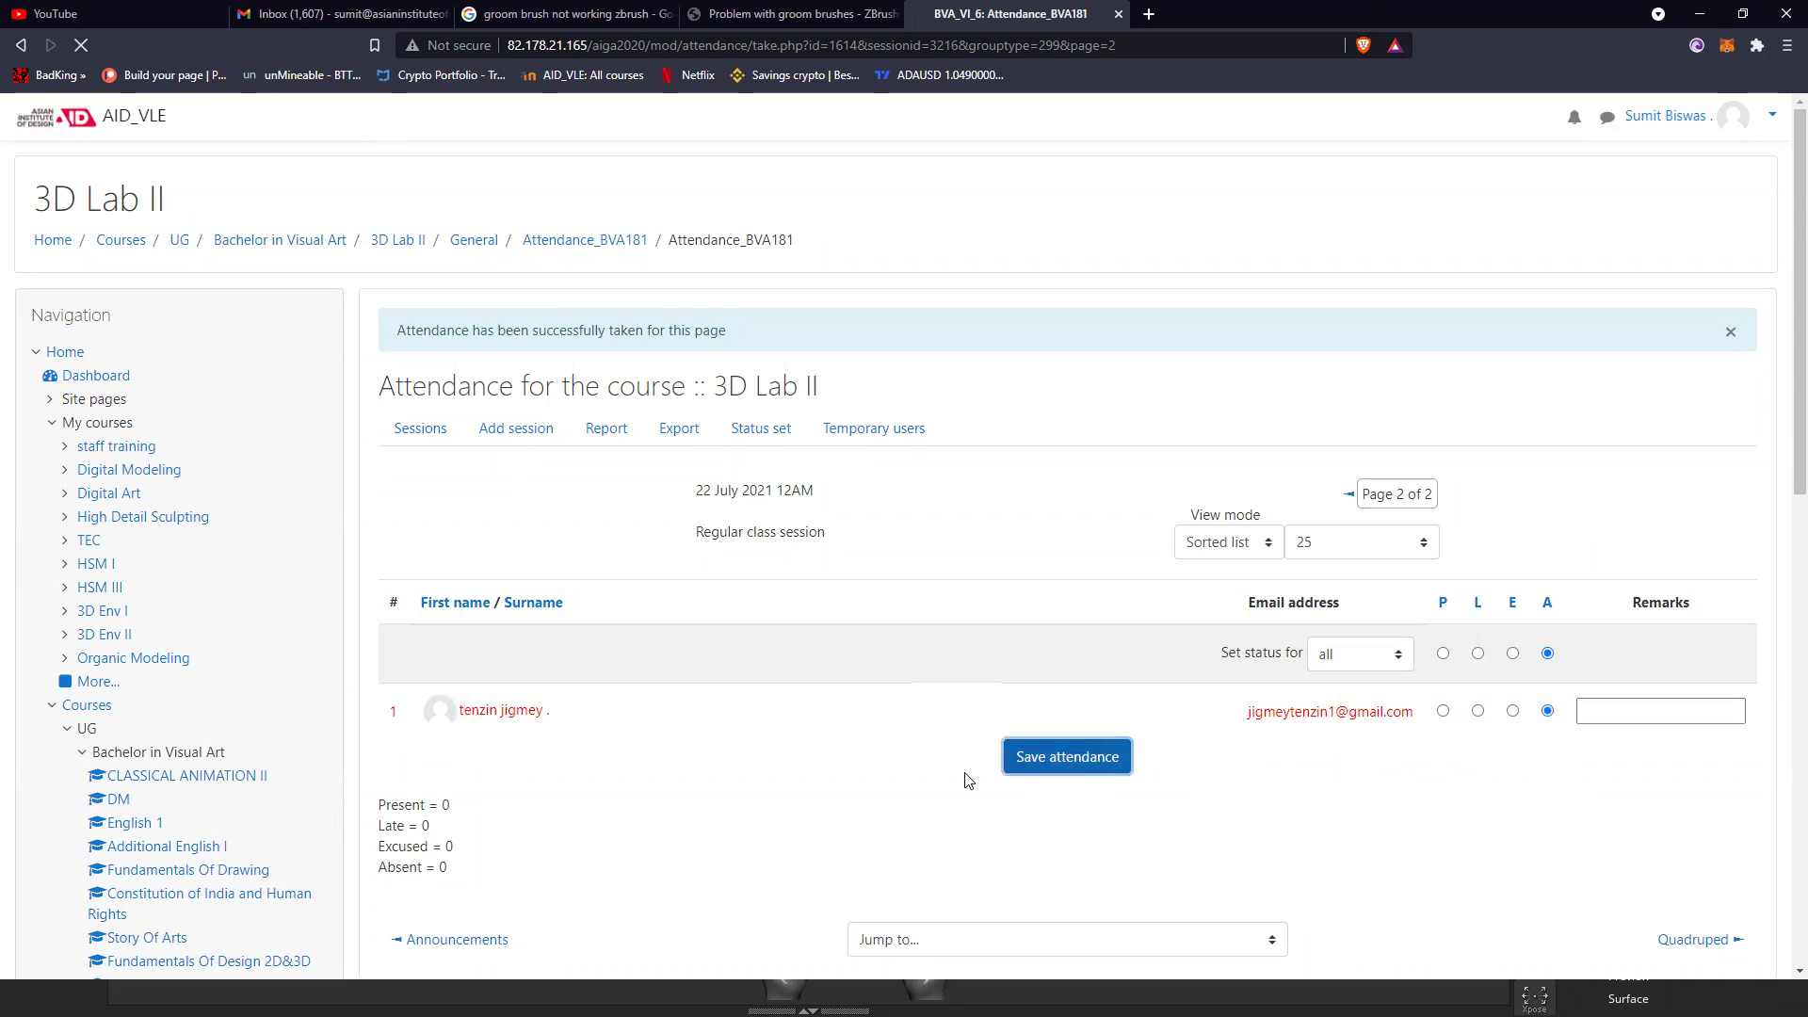